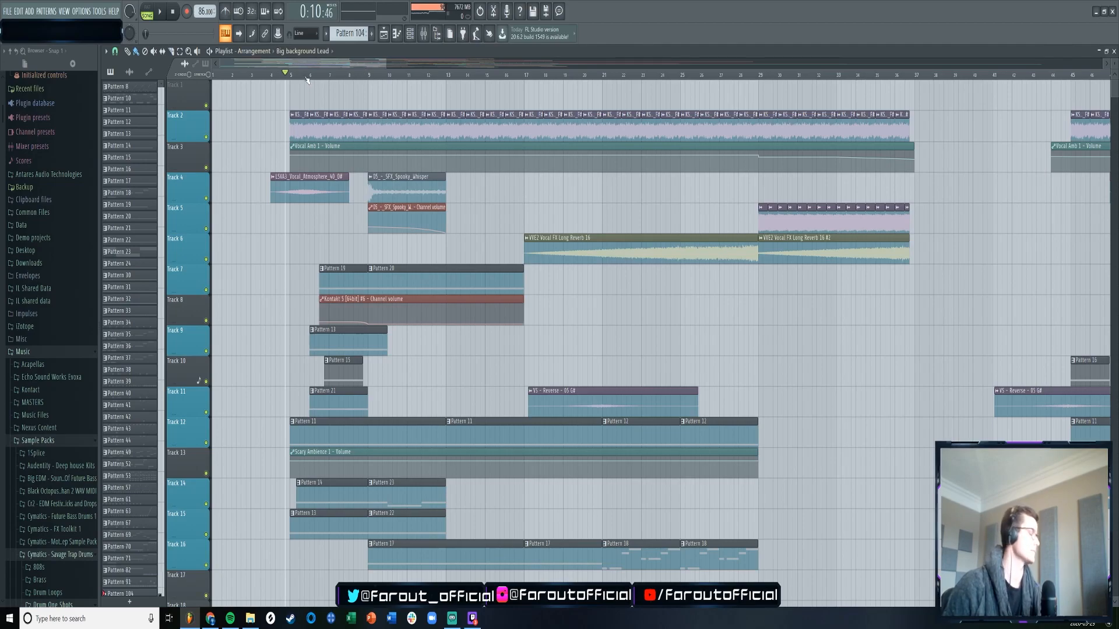
- Look over the arrangement and the mixer, and play back the opening section to hear which tracks carry the ambience
{"action": "scroll", "coordinate": [285, 96], "scroll_direction": "down", "scroll_amount": 5, "text": "ctrl"}
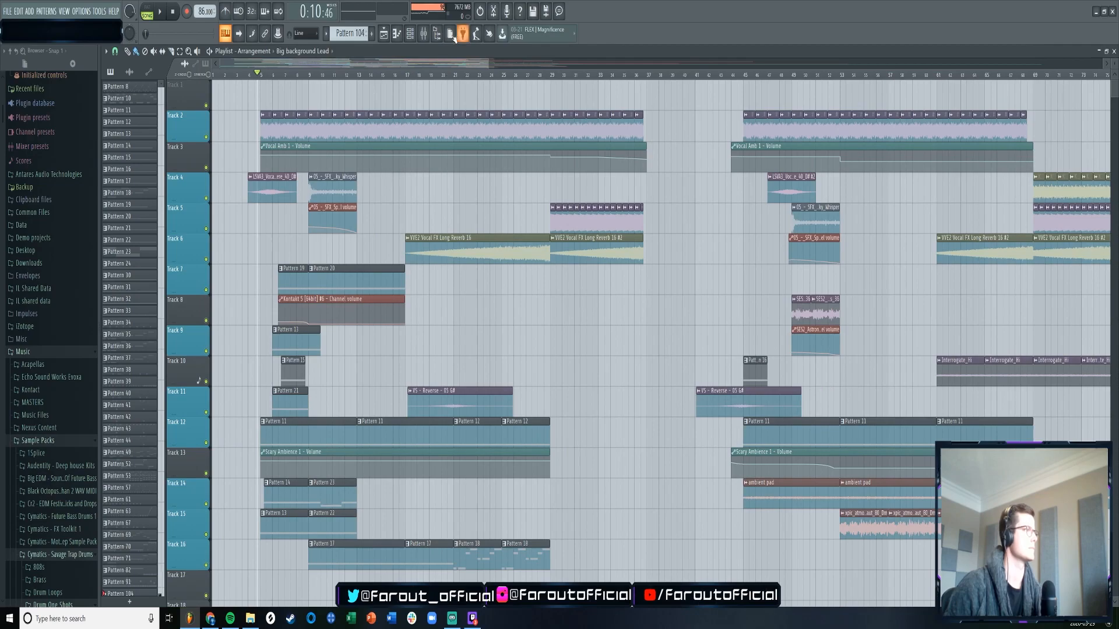
{"action": "left_click", "coordinate": [424, 34]}
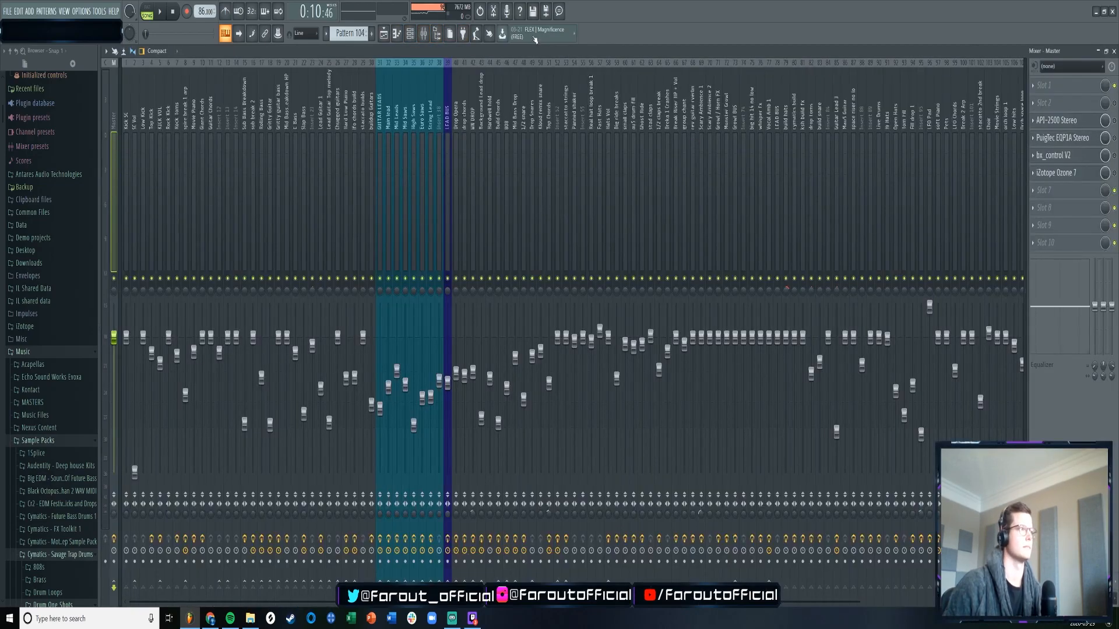
{"action": "left_click", "coordinate": [396, 35]}
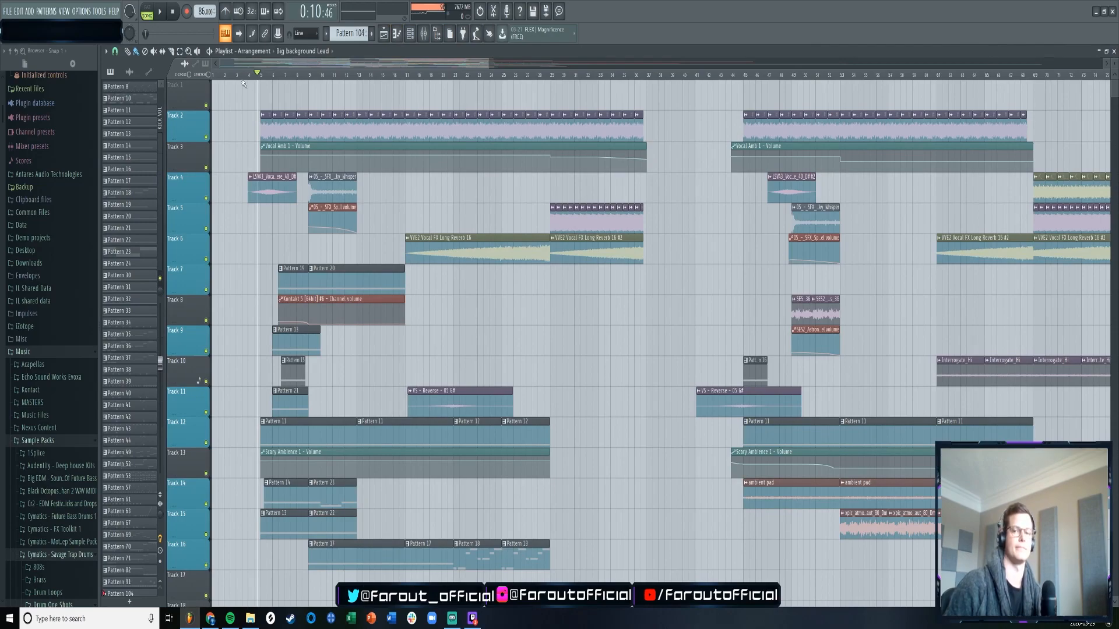
{"action": "key", "text": "space"}
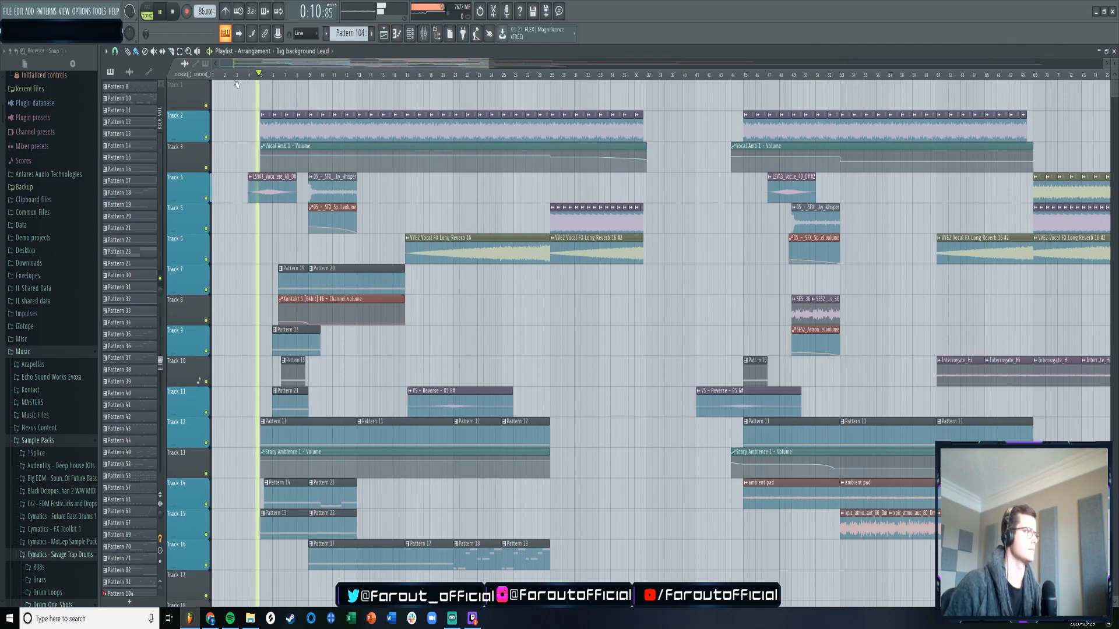
{"action": "scroll", "coordinate": [254, 137], "scroll_direction": "down", "scroll_amount": 5}
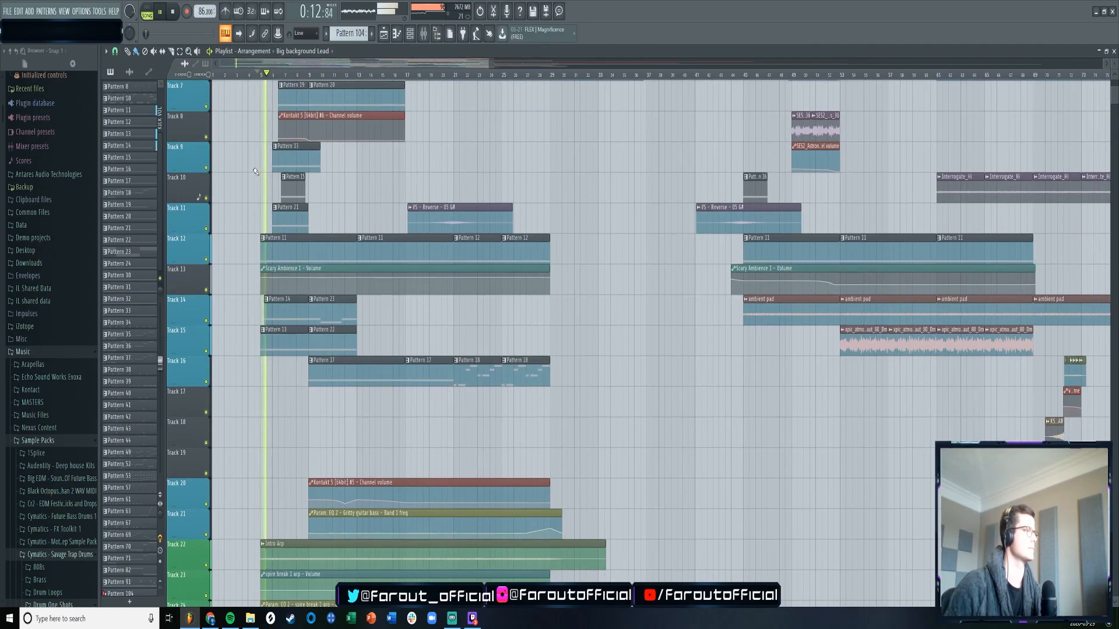
{"action": "scroll", "coordinate": [255, 171], "scroll_direction": "down", "scroll_amount": 3}
{"action": "scroll", "coordinate": [256, 172], "scroll_direction": "down", "scroll_amount": 2}
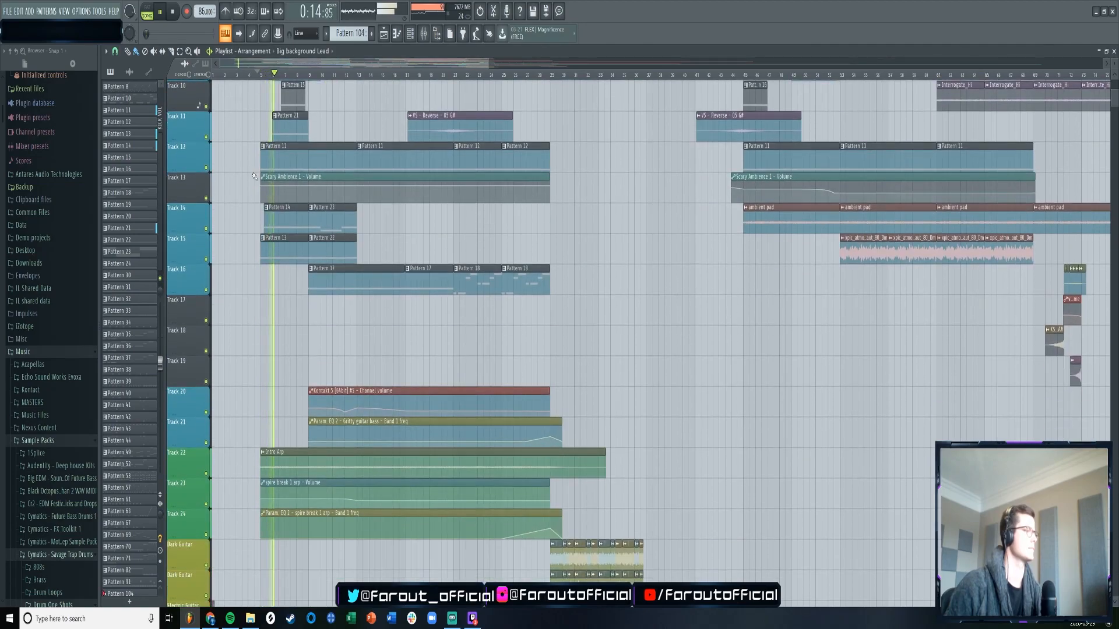
{"action": "key", "text": "space"}
- Solo Track 16 and unmute Tracks 9 through 15 so only the ambience tracks play
{"action": "right_click", "coordinate": [206, 289]}
{"action": "left_click", "coordinate": [207, 259]}
{"action": "left_click", "coordinate": [206, 229]}
{"action": "scroll", "coordinate": [208, 229], "scroll_direction": "up", "scroll_amount": 1}
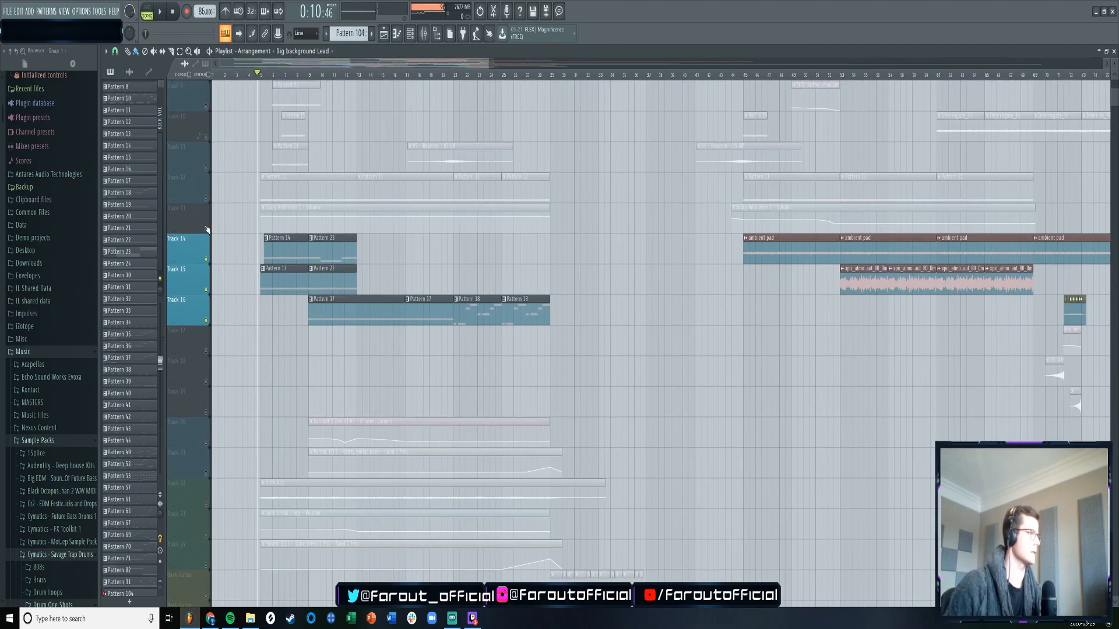
{"action": "left_click", "coordinate": [206, 228]}
{"action": "scroll", "coordinate": [207, 236], "scroll_direction": "up", "scroll_amount": 2}
{"action": "left_click", "coordinate": [207, 247]}
{"action": "left_click", "coordinate": [207, 215]}
{"action": "left_click", "coordinate": [207, 185]}
{"action": "scroll", "coordinate": [208, 201], "scroll_direction": "up", "scroll_amount": 2}
{"action": "left_click", "coordinate": [207, 215]}
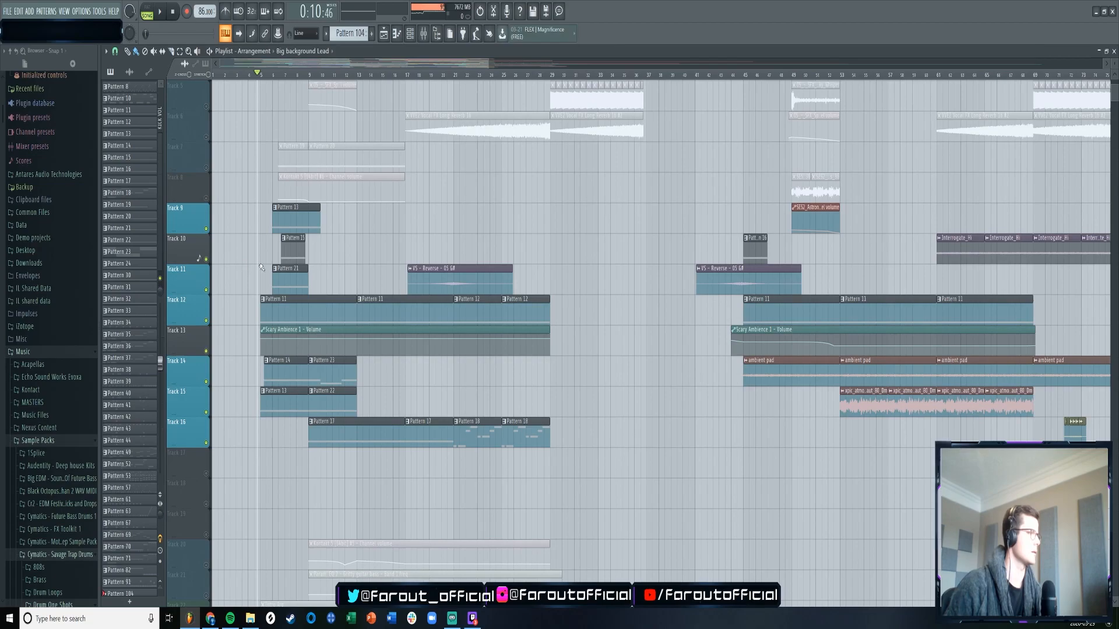
- Move the first "VS - Reverse - 05 G#" clip from Track 11 up to Track 7, keeping its place in time
{"action": "left_click_drag", "start_coordinate": [440, 275], "coordinate": [435, 182]}
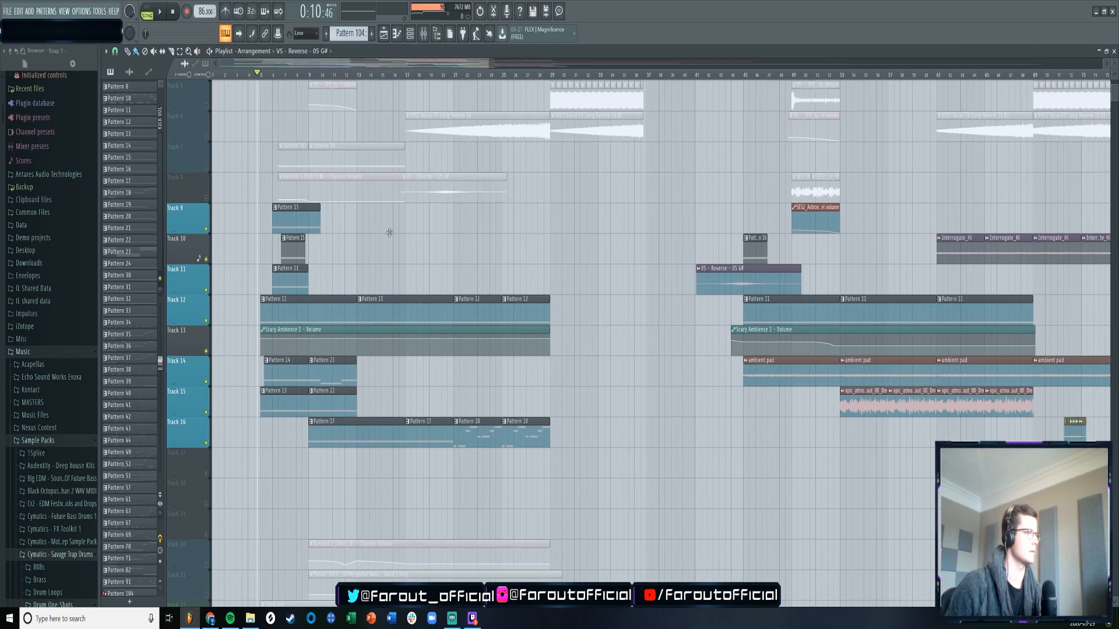
{"action": "left_click", "coordinate": [446, 232]}
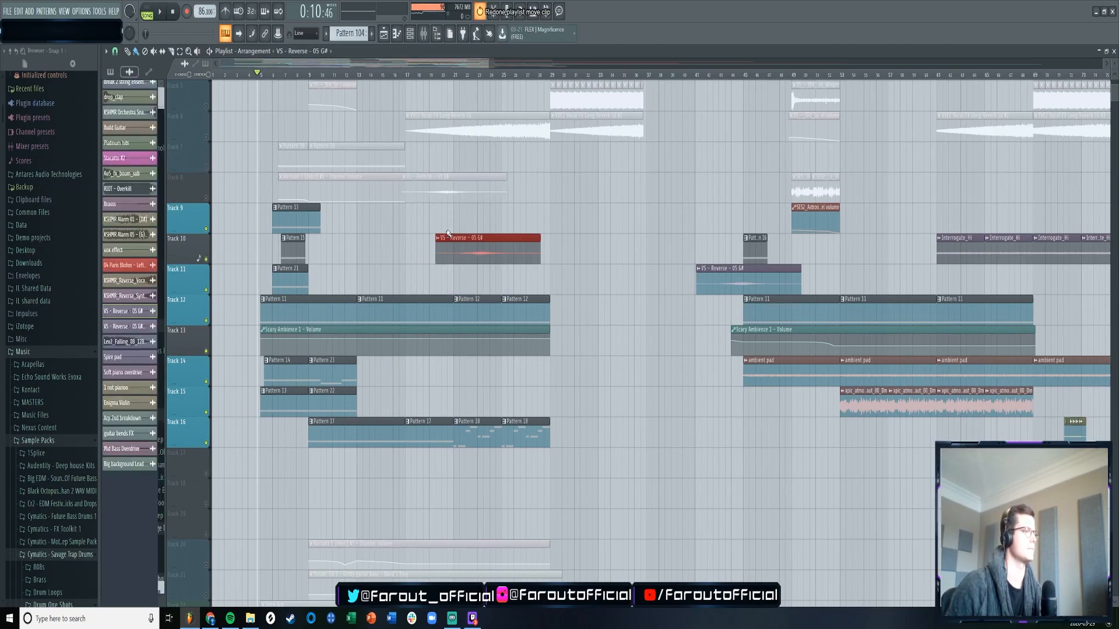
{"action": "left_click_drag", "start_coordinate": [446, 232], "coordinate": [447, 152]}
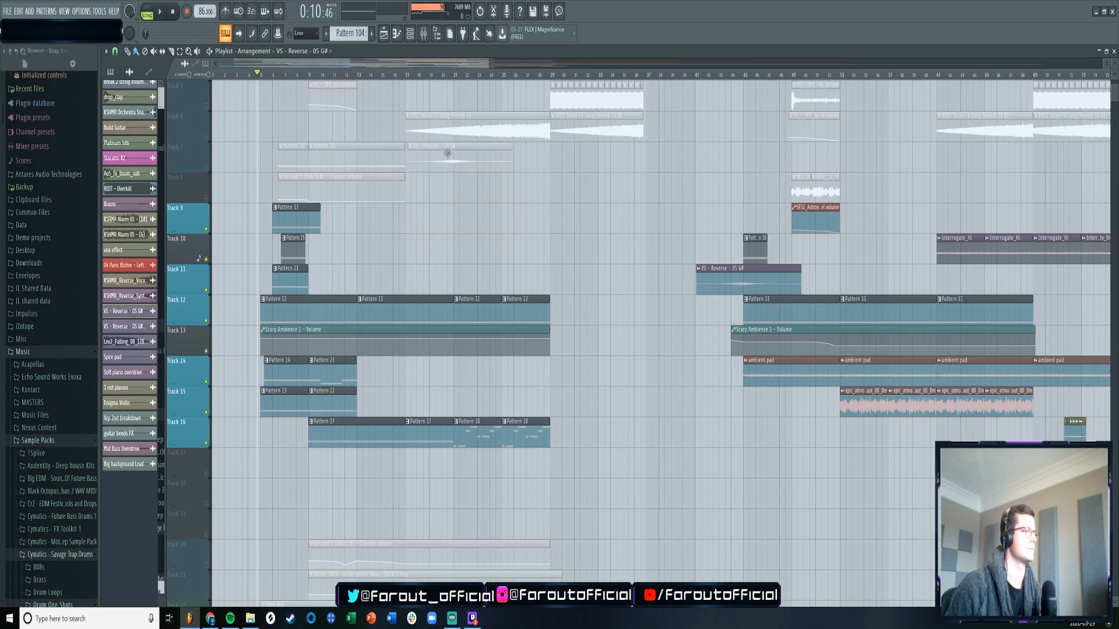
- Insert an empty track above Track 7 and move the "VS - Reverse - 05 G#" clip onto it
{"action": "right_click", "coordinate": [191, 143]}
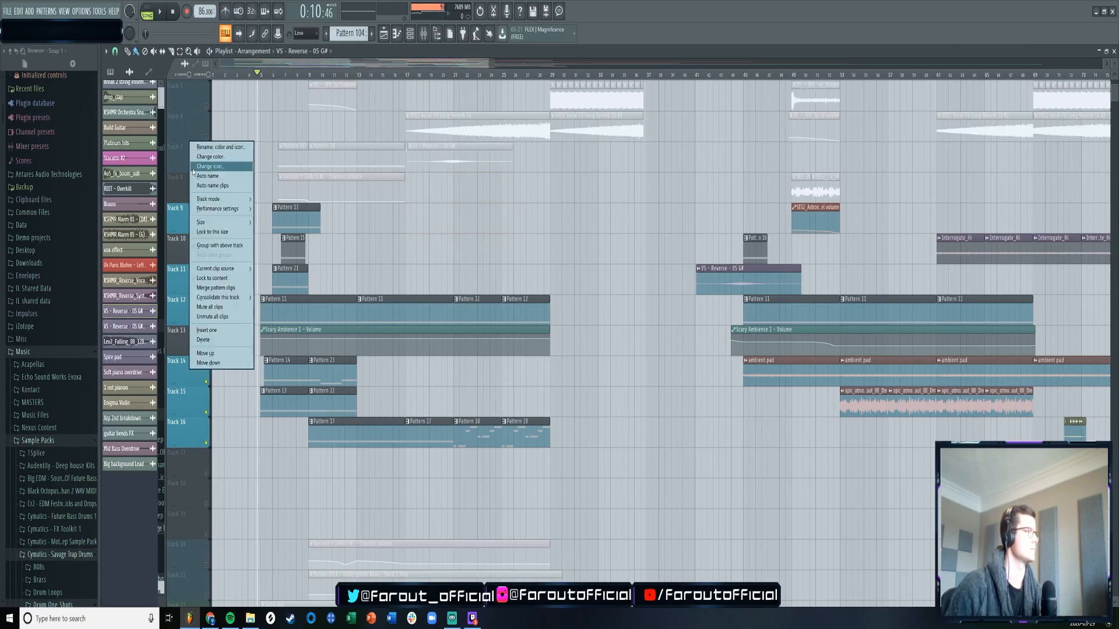
{"action": "left_click", "coordinate": [211, 330]}
{"action": "scroll", "coordinate": [349, 244], "scroll_direction": "up", "scroll_amount": 4}
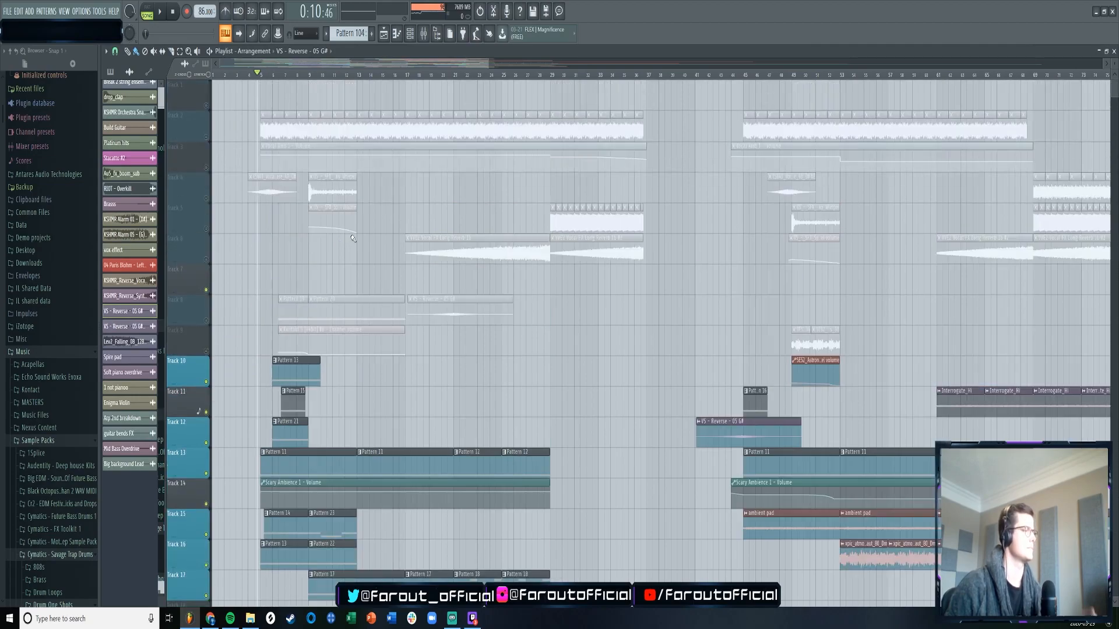
{"action": "left_click_drag", "start_coordinate": [414, 299], "coordinate": [422, 274]}
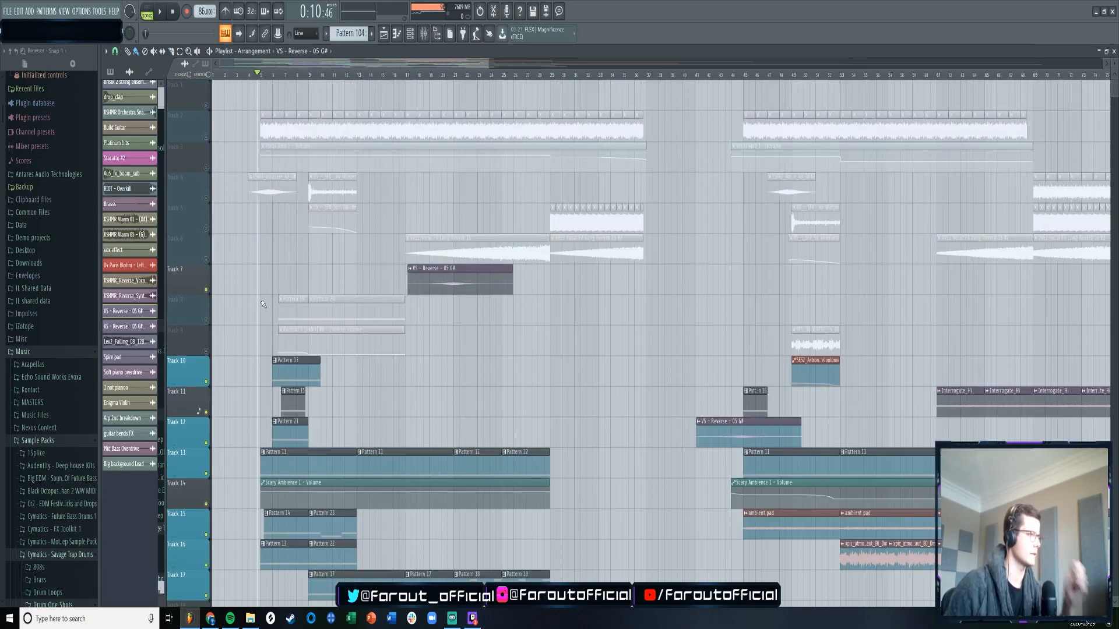
- Unmute Tracks 8 and 9 and mute Track 7 with the reverse clip
{"action": "left_click", "coordinate": [207, 322]}
{"action": "left_click", "coordinate": [207, 351]}
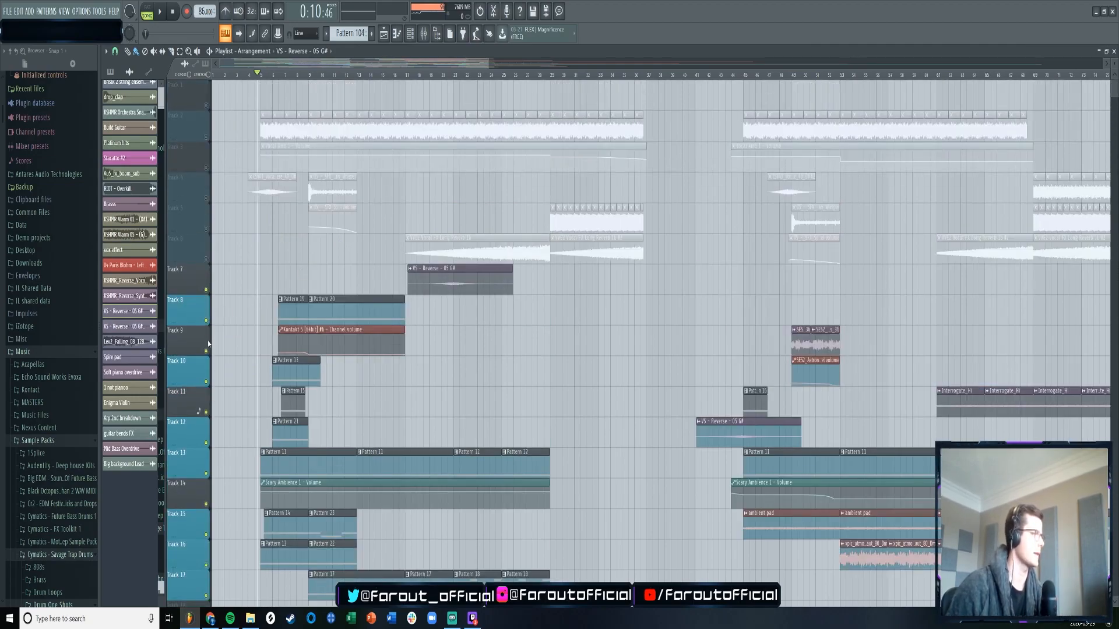
{"action": "left_click", "coordinate": [206, 290]}
{"action": "scroll", "coordinate": [249, 273], "scroll_direction": "down", "scroll_amount": 4}
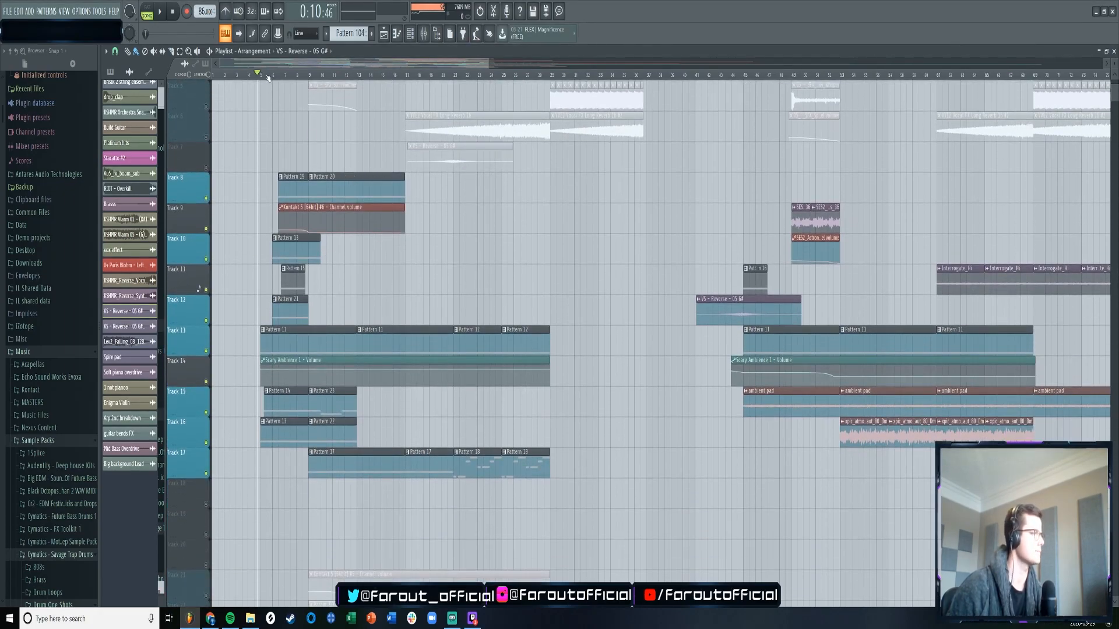
- Select the intro's time range from bar 5 to bar 29 in the playlist and check the mixer
{"action": "scroll", "coordinate": [269, 82], "scroll_direction": "up", "scroll_amount": 2}
{"action": "left_click_drag", "start_coordinate": [267, 77], "coordinate": [563, 109]}
{"action": "scroll", "coordinate": [328, 77], "scroll_direction": "down", "scroll_amount": 2}
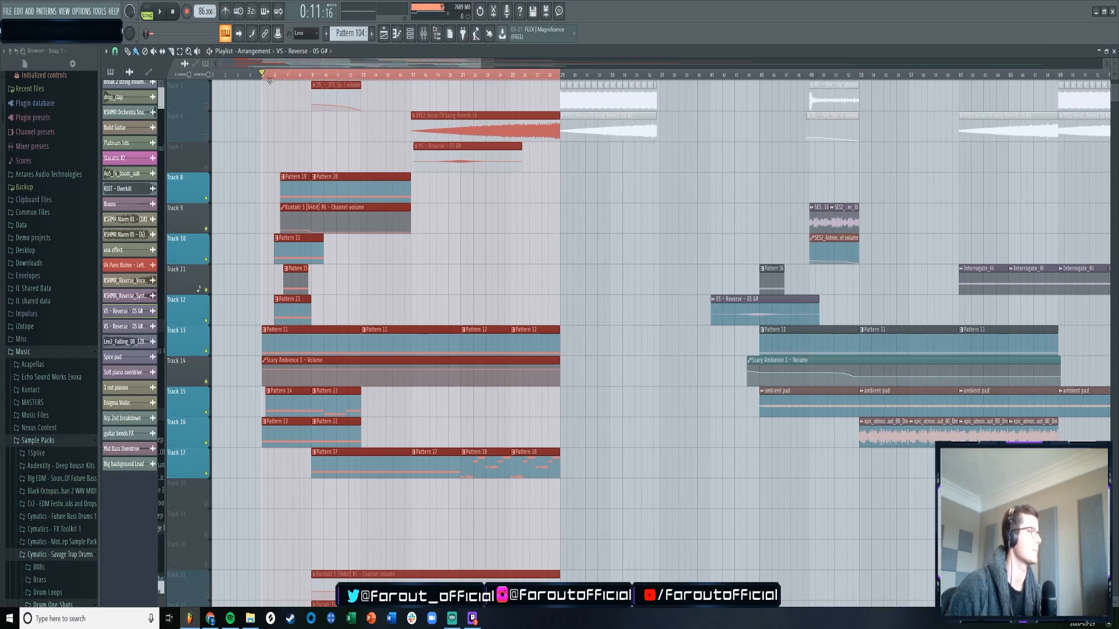
{"action": "left_click", "coordinate": [426, 34]}
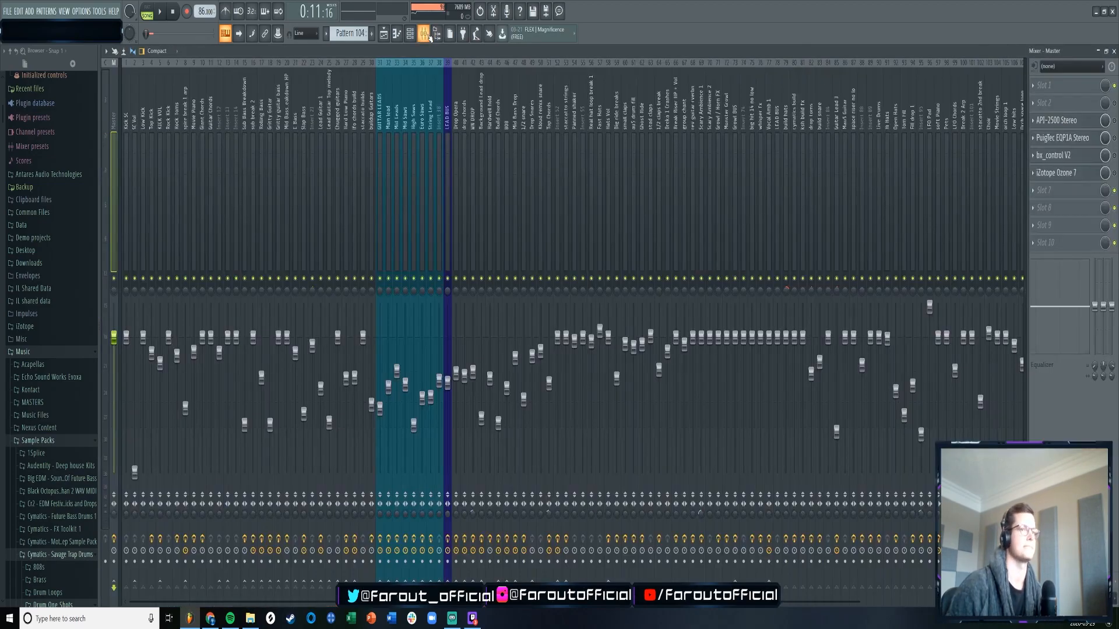
{"action": "left_click", "coordinate": [428, 36]}
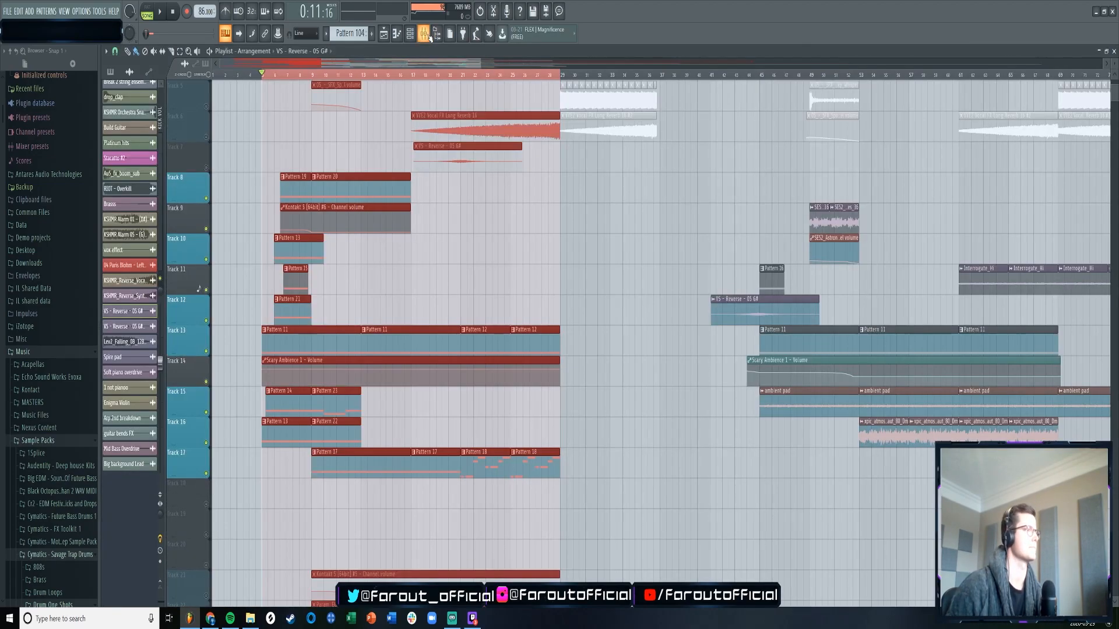
- Export the selected range as a wave file named "Ambience Group" in the Overdrive project folder
{"action": "left_click", "coordinate": [7, 11]}
{"action": "mouse_move", "coordinate": [87, 102]}
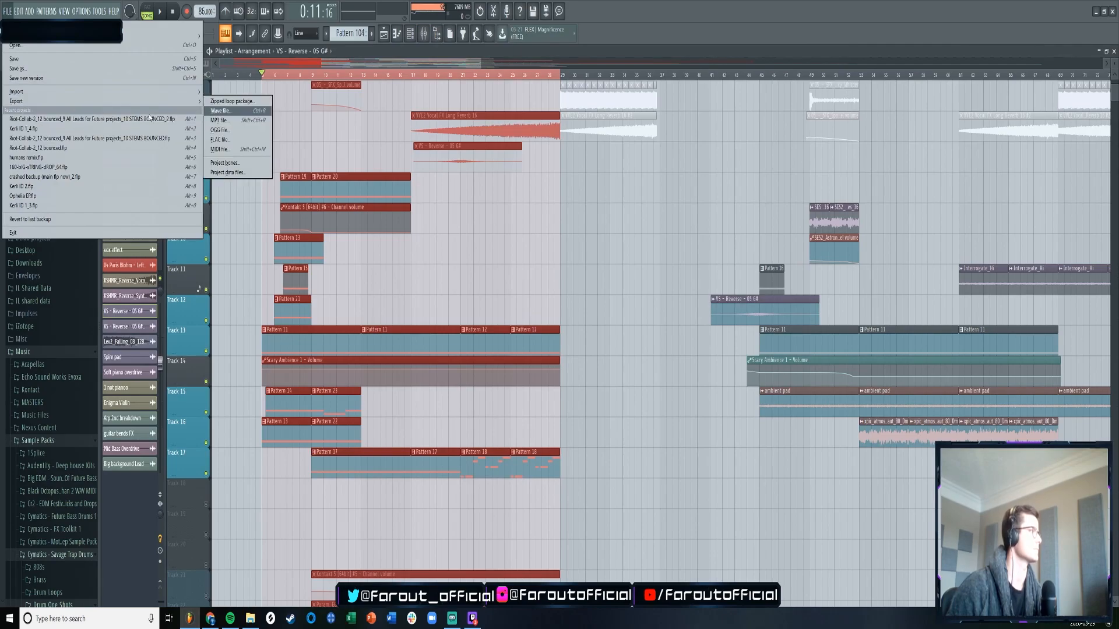
{"action": "left_click", "coordinate": [246, 112]}
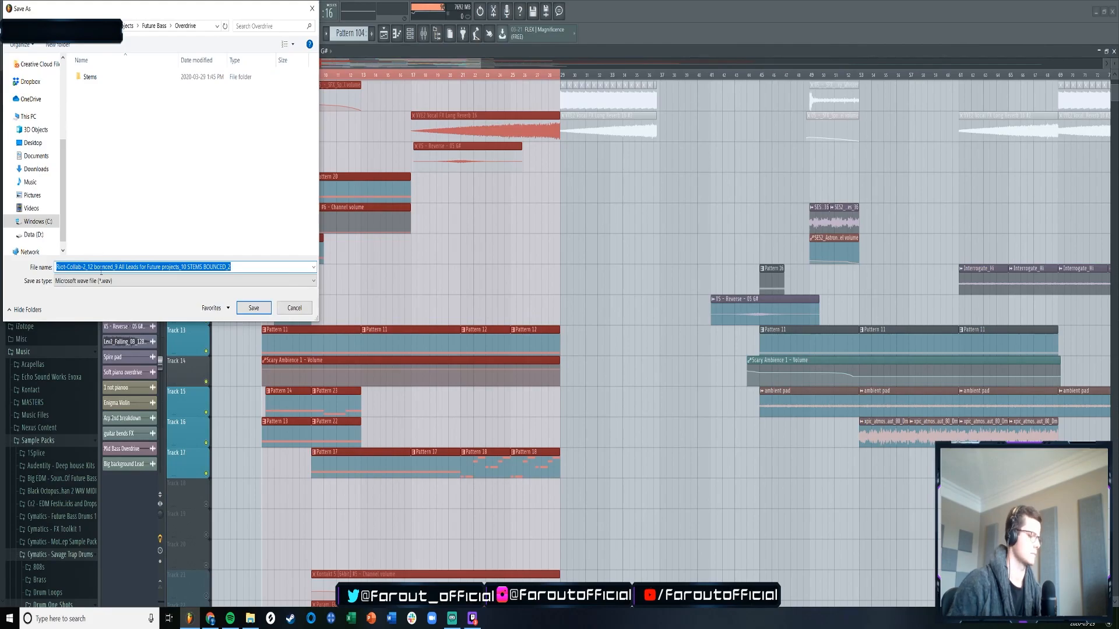
{"action": "type", "text": "Ambience"}
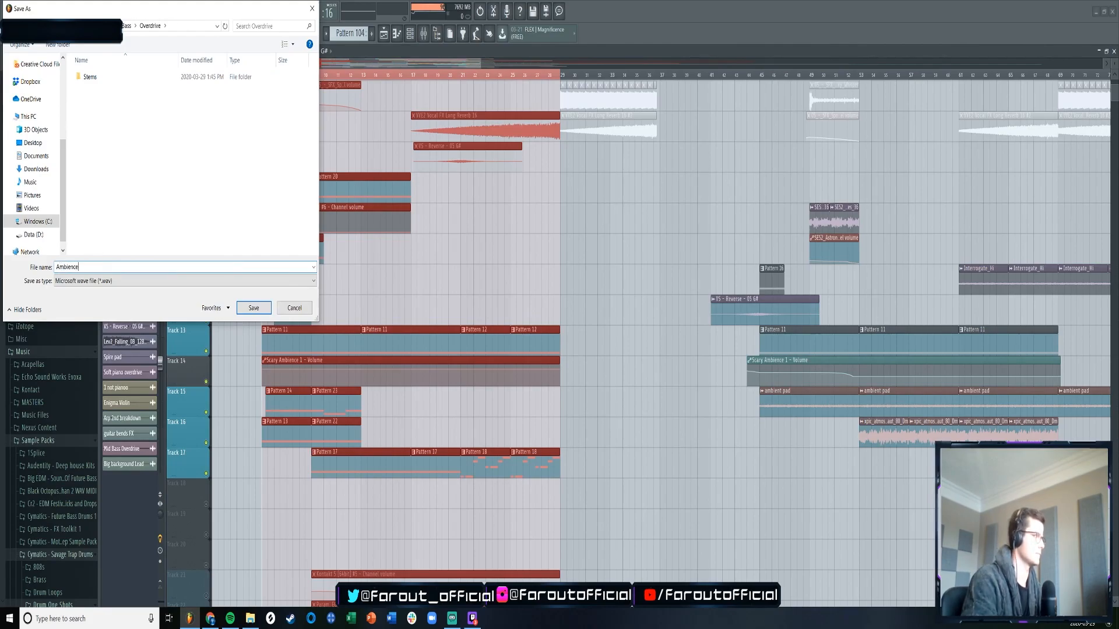
{"action": "type", "text": " Gruou"}
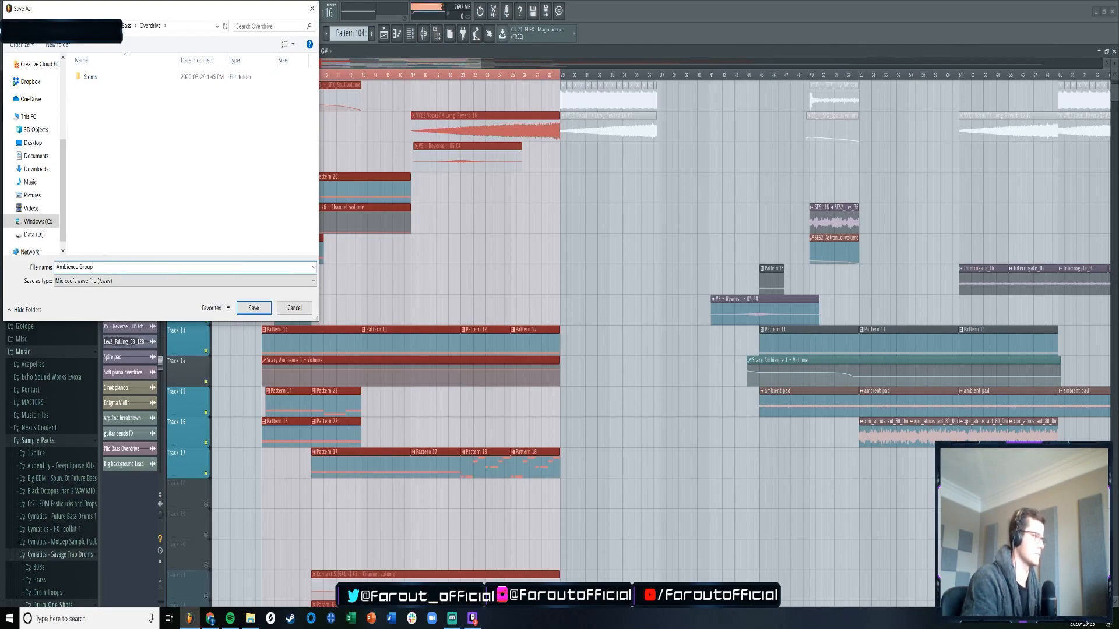
{"action": "key", "text": "Return"}
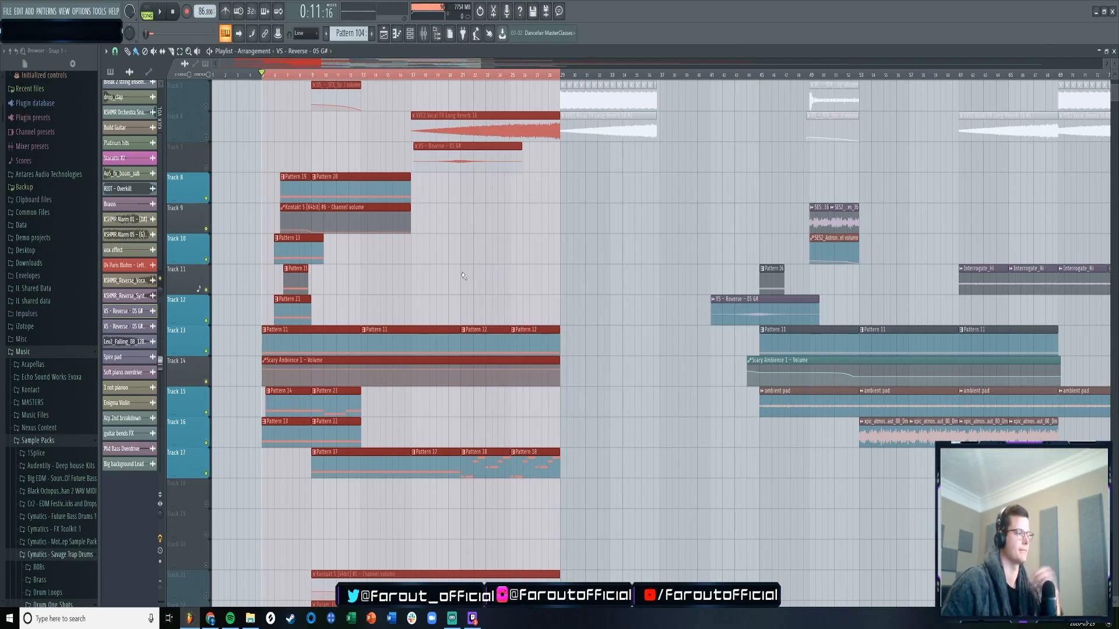
- Bring the "Ambience Group" wave file from the Overdrive folder into the playlist on Track 18, starting at bar 5
{"action": "left_click", "coordinate": [250, 618]}
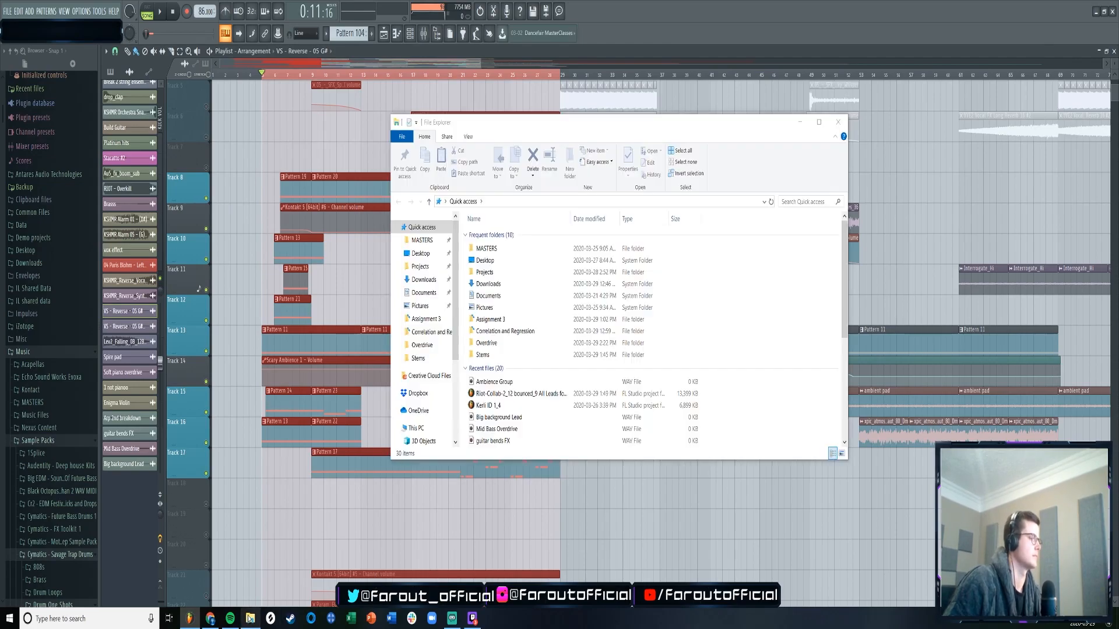
{"action": "left_click", "coordinate": [422, 267]}
{"action": "left_click", "coordinate": [421, 345]}
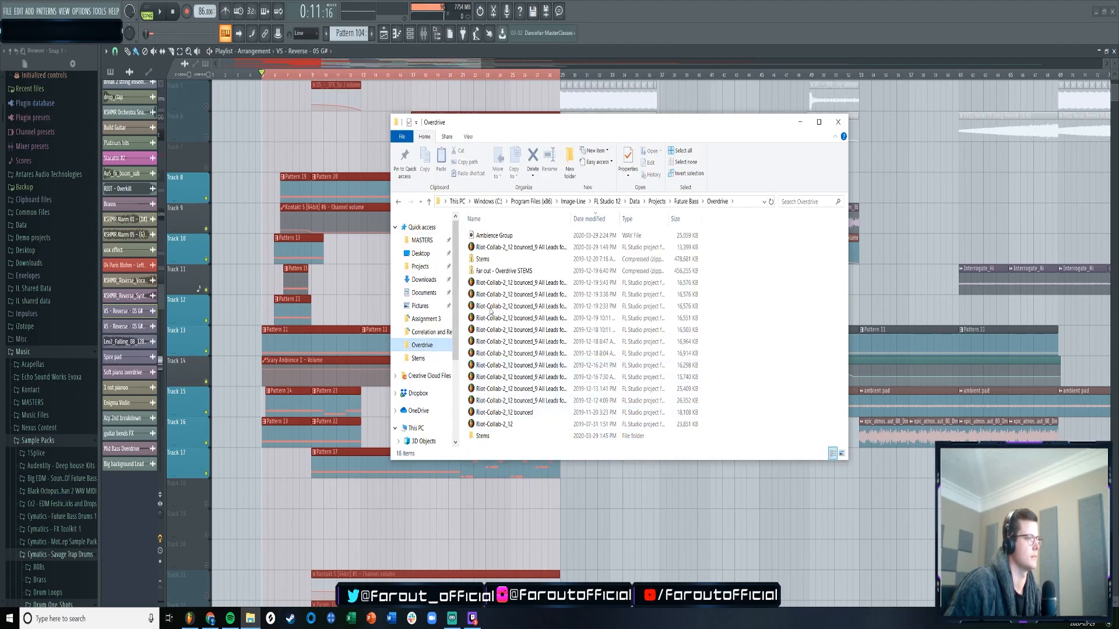
{"action": "left_click_drag", "start_coordinate": [491, 236], "coordinate": [301, 502]}
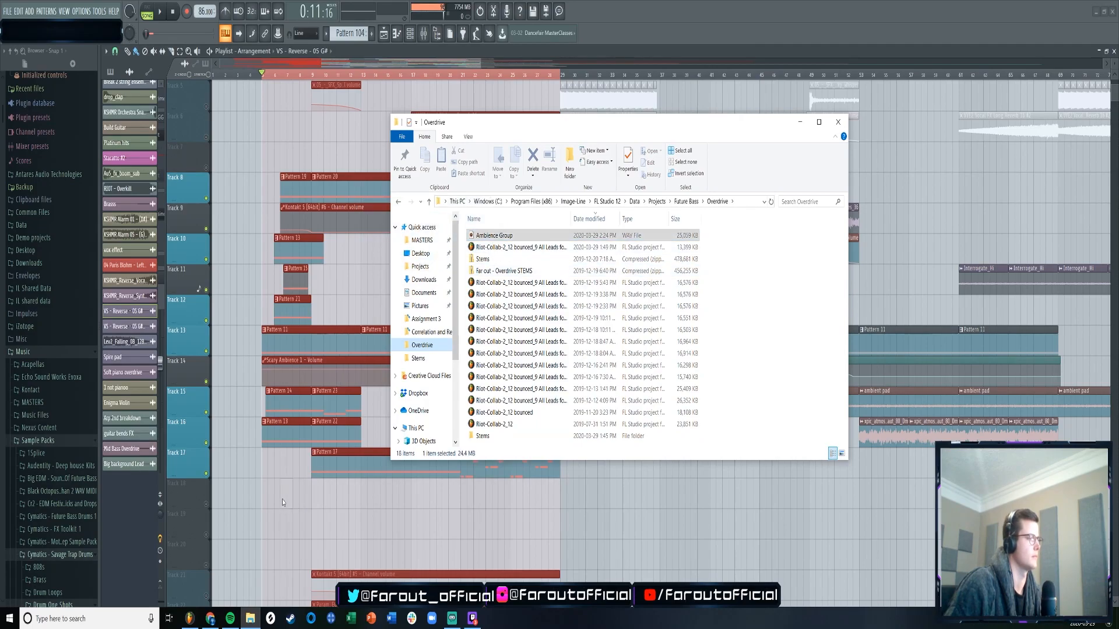
{"action": "left_click", "coordinate": [318, 518]}
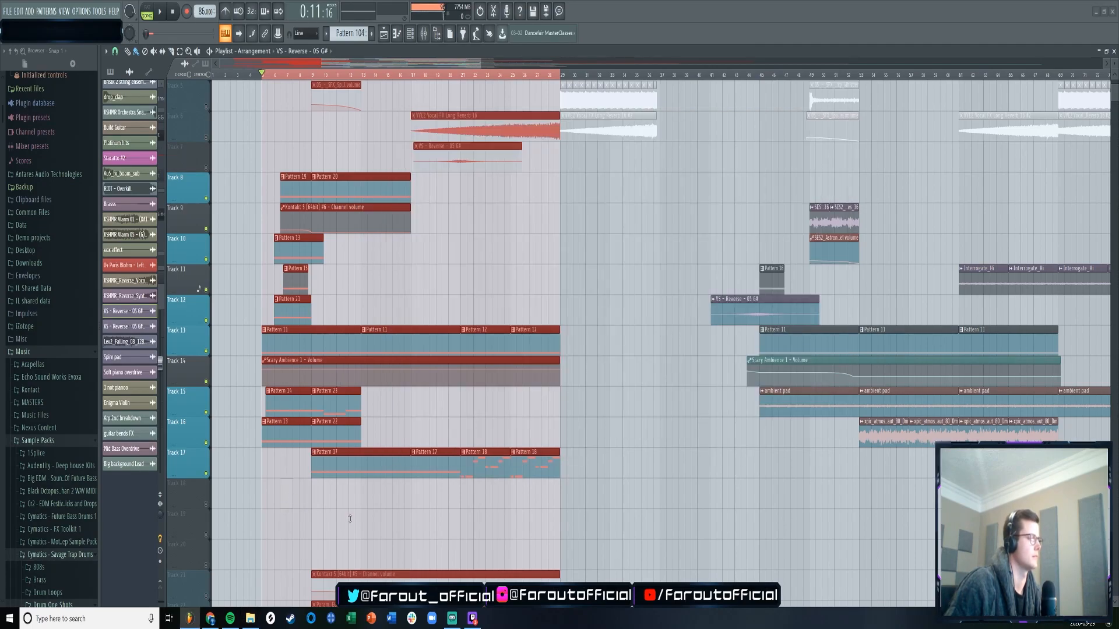
{"action": "left_click_drag", "start_coordinate": [353, 505], "coordinate": [344, 500]}
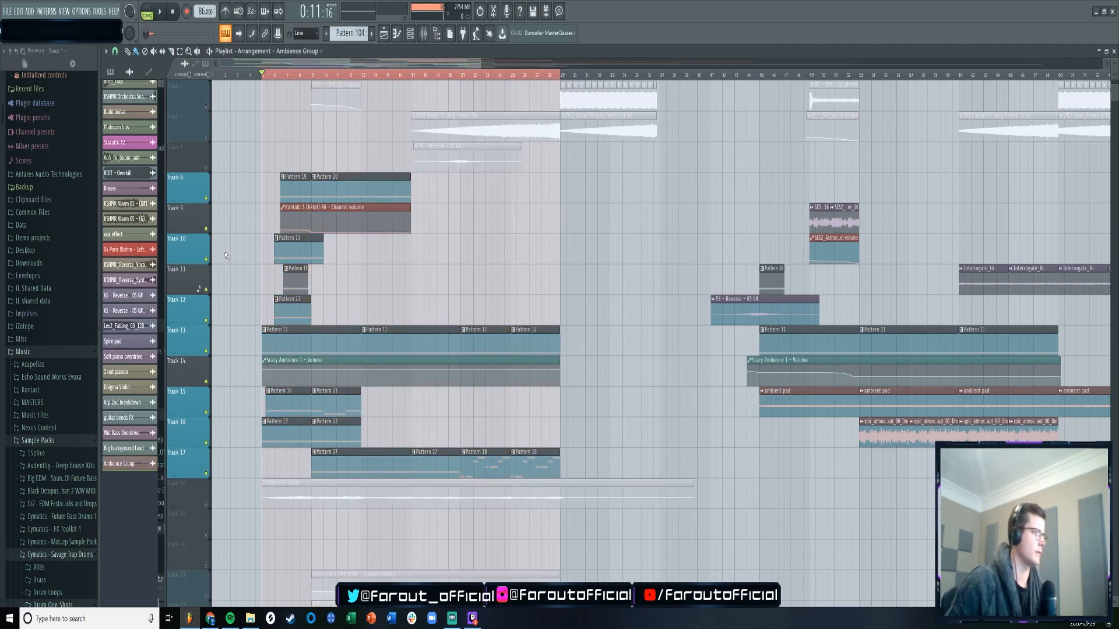
- Replace the time selection with a range from bar 5 to bar 37
{"action": "scroll", "coordinate": [230, 204], "scroll_direction": "up", "scroll_amount": 4}
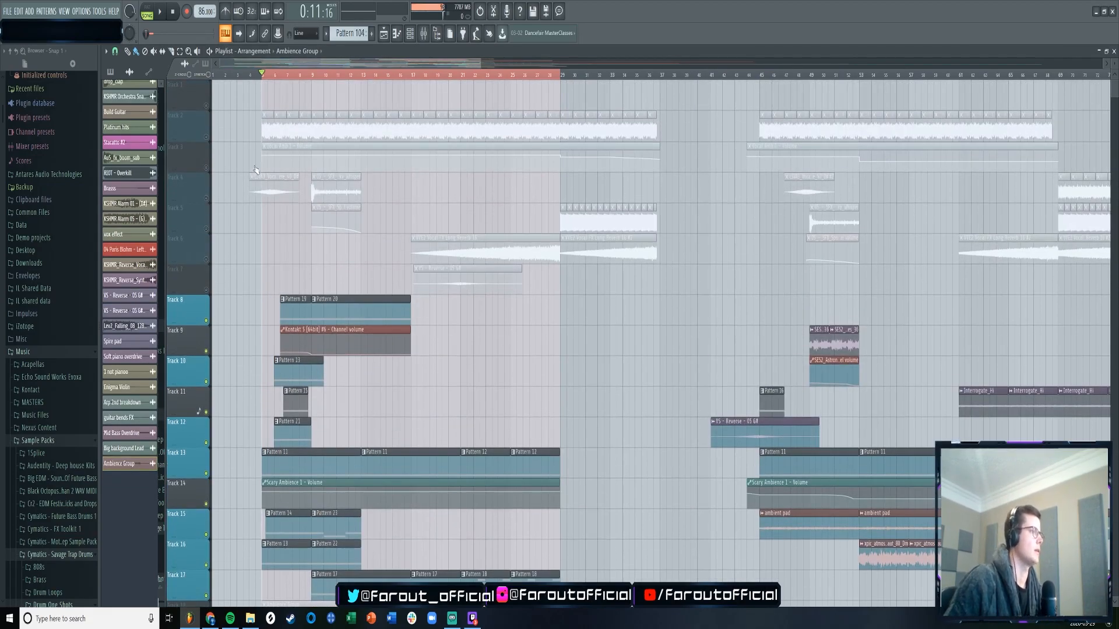
{"action": "left_click", "coordinate": [275, 74]}
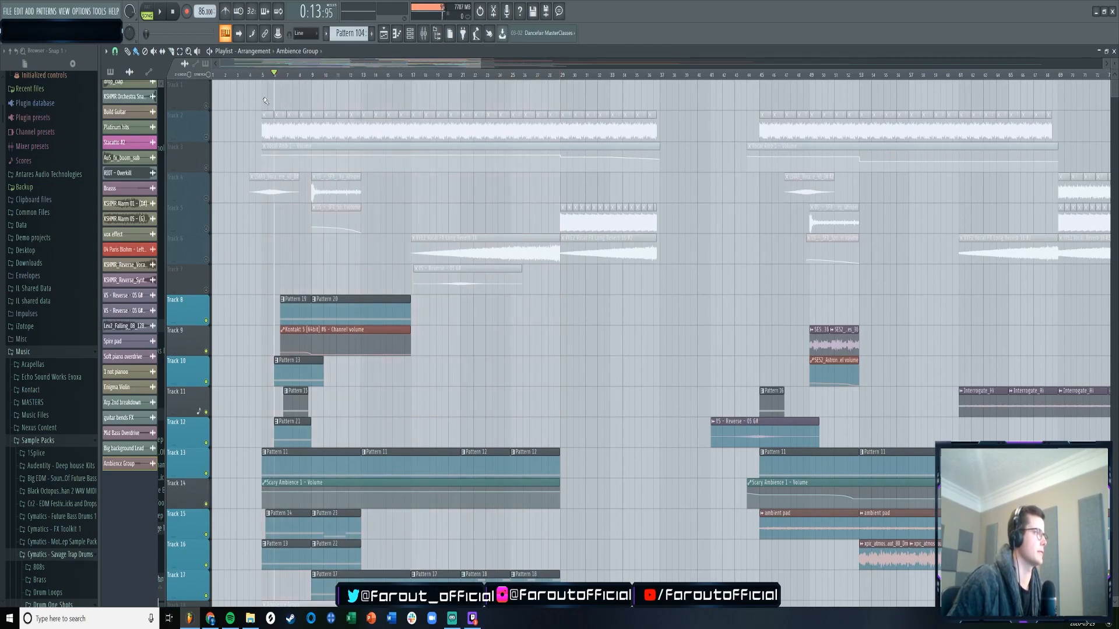
{"action": "left_click_drag", "start_coordinate": [266, 76], "coordinate": [663, 85]}
{"action": "left_click", "coordinate": [680, 92]}
{"action": "right_click", "coordinate": [688, 95]}
- Solo Track 8 together with the channel volume automation on Track 9 and play the selected section
{"action": "right_click", "coordinate": [206, 138]}
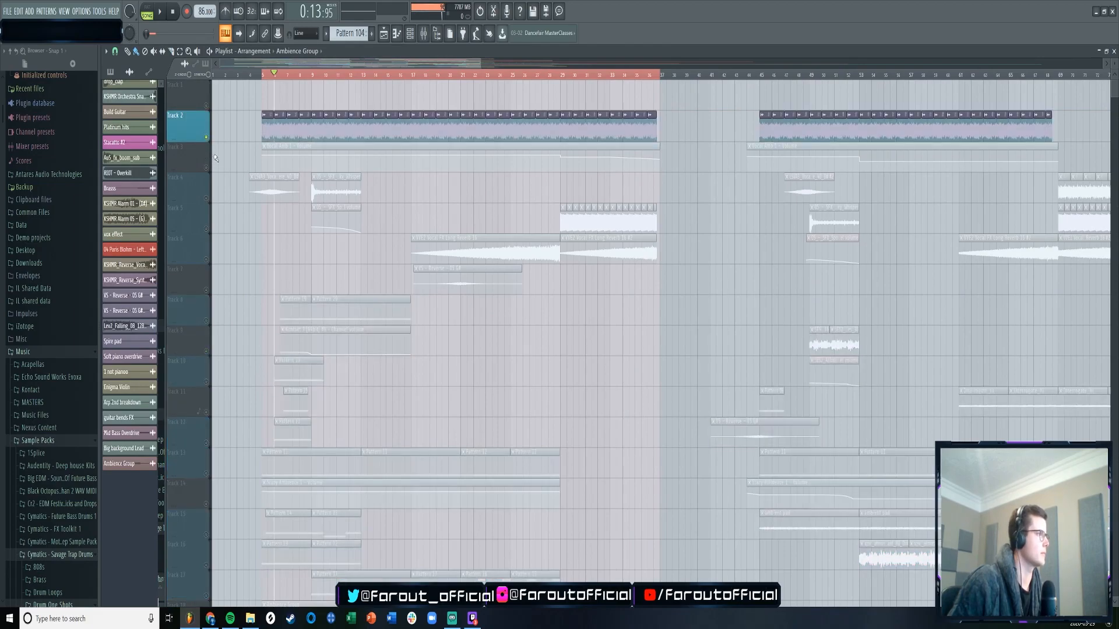
{"action": "right_click", "coordinate": [207, 138]}
{"action": "scroll", "coordinate": [215, 193], "scroll_direction": "down", "scroll_amount": 3}
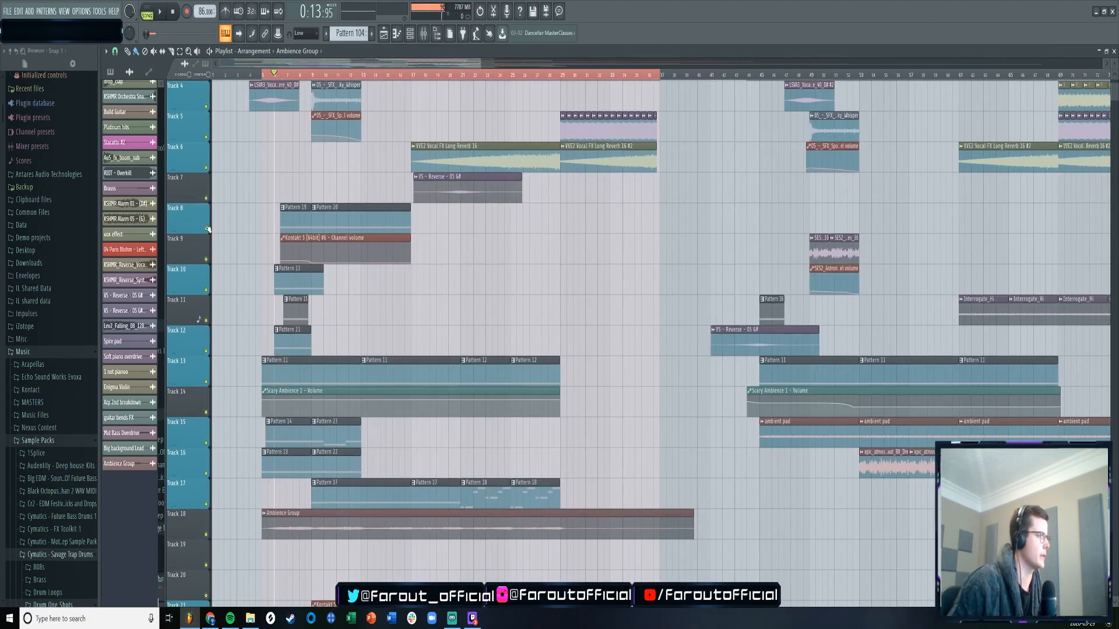
{"action": "right_click", "coordinate": [207, 228]}
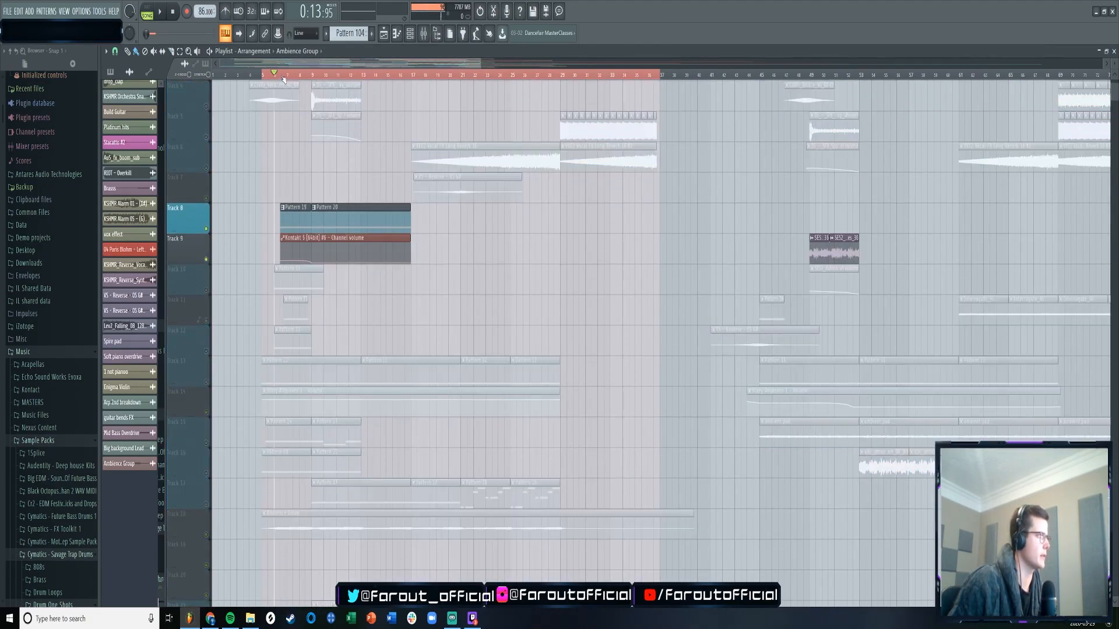
{"action": "key", "text": "space"}
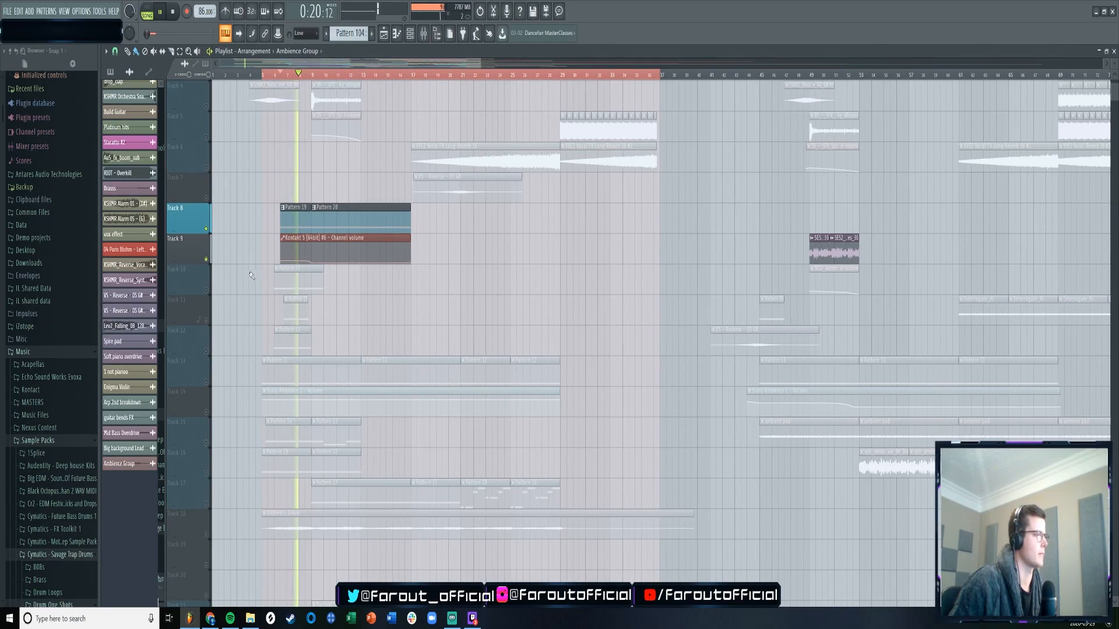
- Bring Tracks 10 to 17 back in one after another while the selected section plays, and stop playback
{"action": "right_click", "coordinate": [207, 290]}
{"action": "left_click", "coordinate": [278, 74]}
{"action": "right_click", "coordinate": [206, 320]}
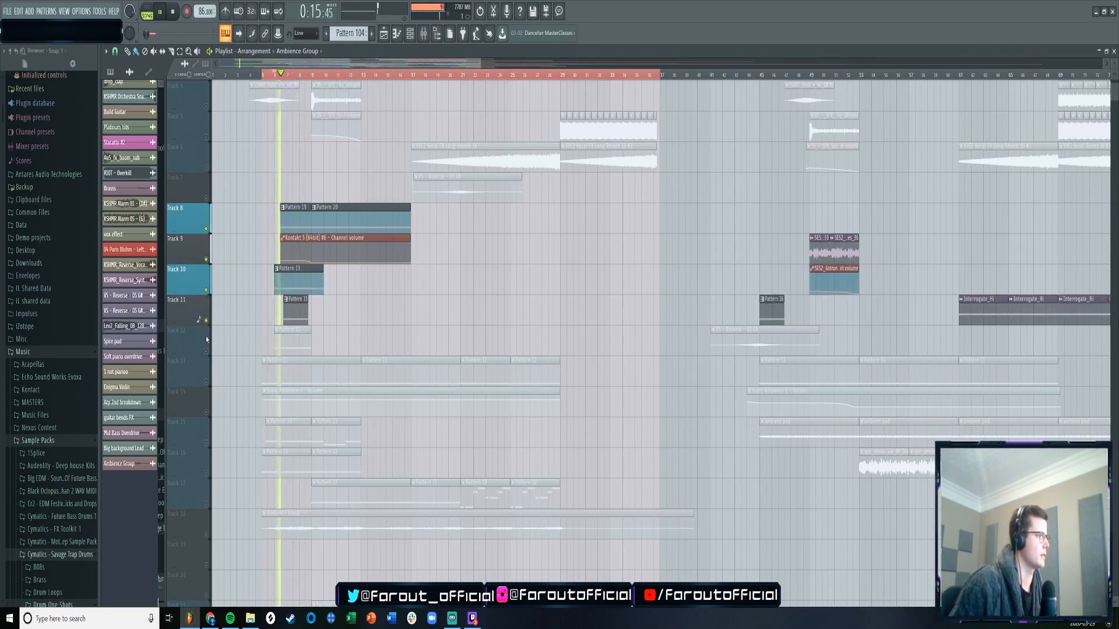
{"action": "right_click", "coordinate": [206, 351]}
{"action": "right_click", "coordinate": [206, 382]}
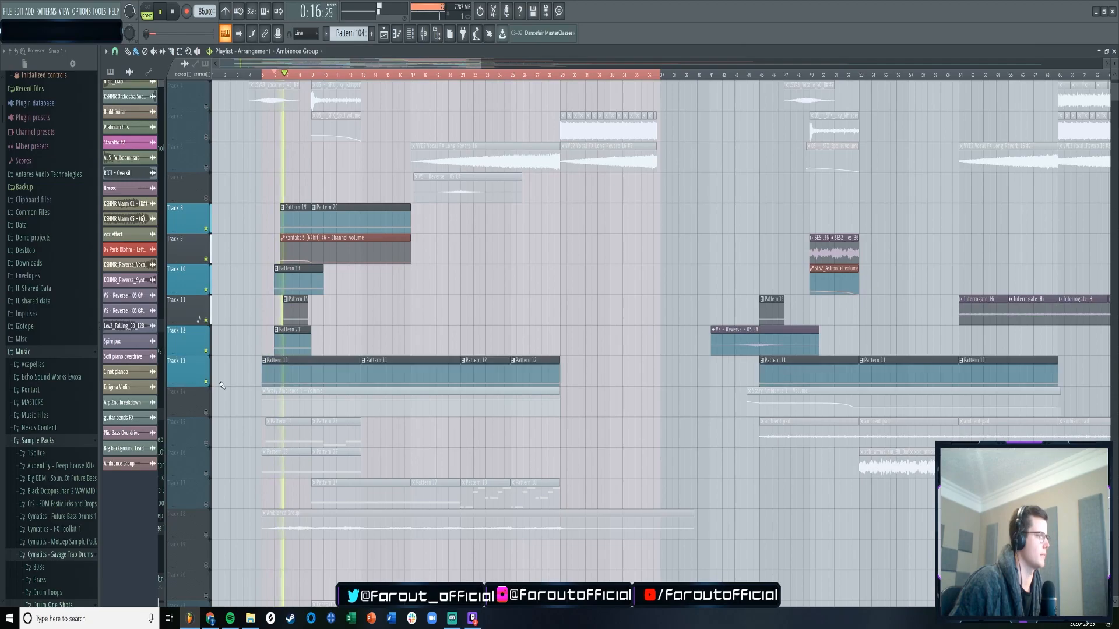
{"action": "right_click", "coordinate": [206, 413]}
{"action": "right_click", "coordinate": [205, 443]}
{"action": "right_click", "coordinate": [206, 473]}
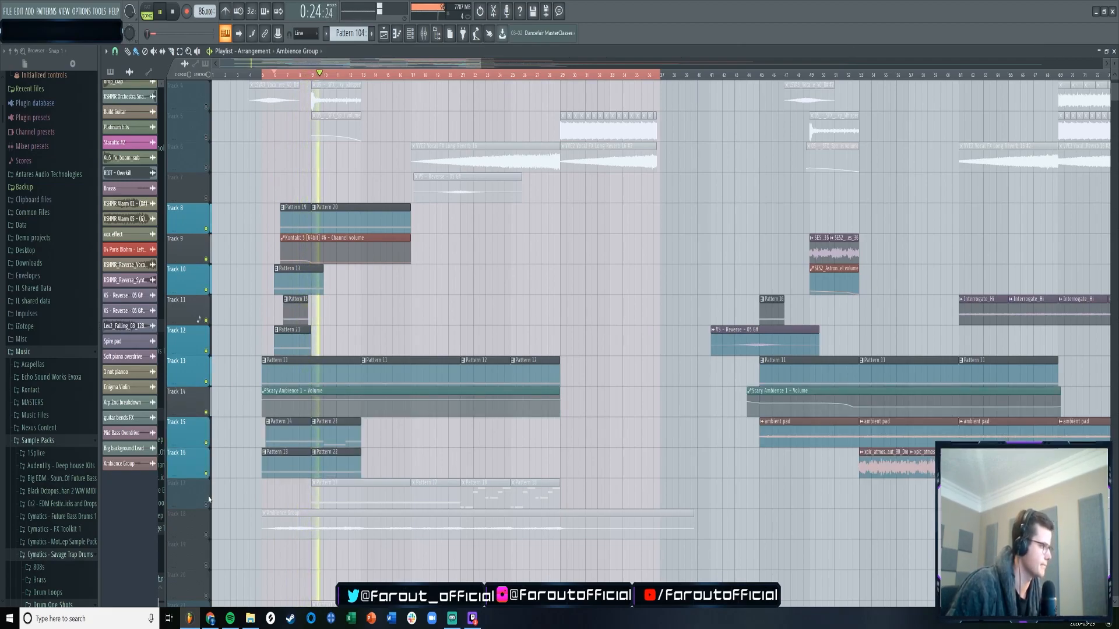
{"action": "right_click", "coordinate": [206, 504]}
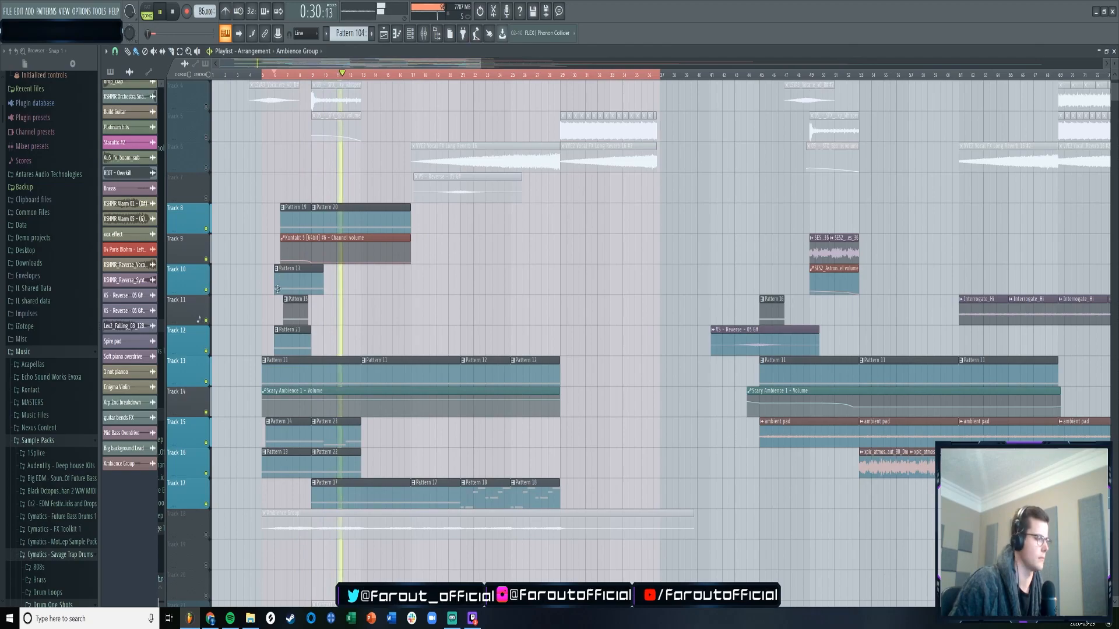
{"action": "key", "text": "space"}
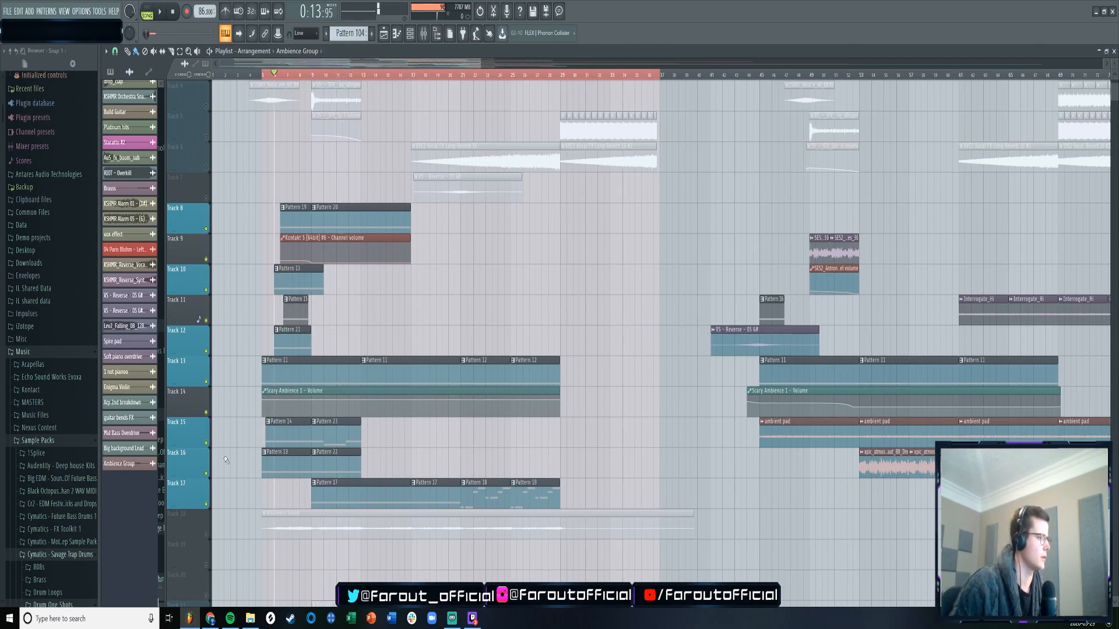
- Solo Track 17 and open the Kontakt 5 #5 instrument that plays its Pattern 17
{"action": "right_click", "coordinate": [208, 504]}
{"action": "double_click", "coordinate": [373, 484]}
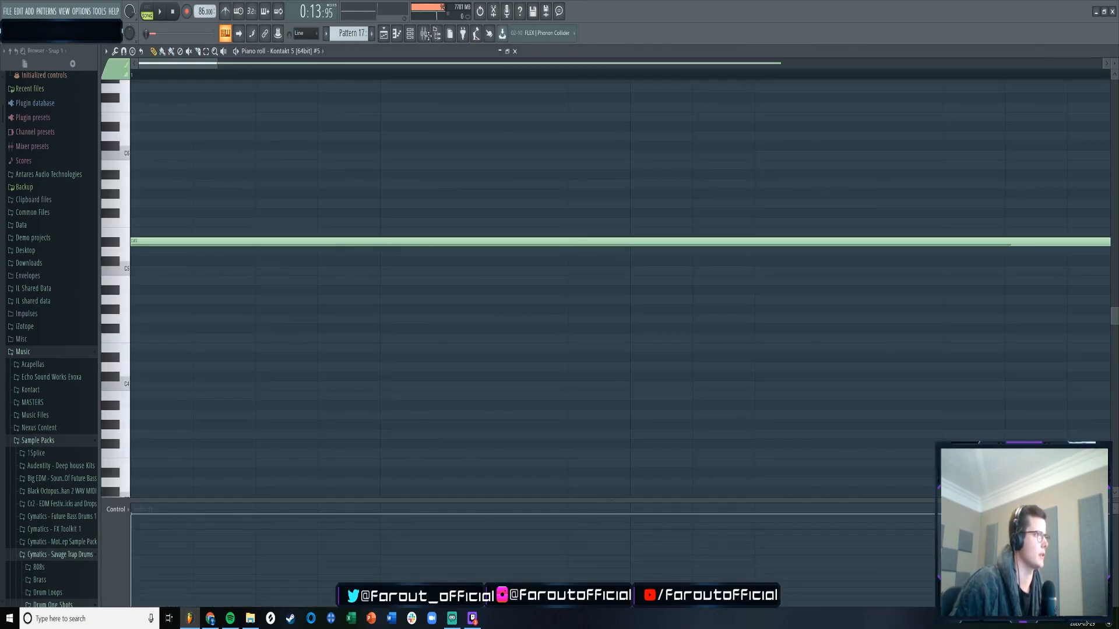
{"action": "left_click", "coordinate": [411, 34]}
{"action": "scroll", "coordinate": [633, 243], "scroll_direction": "down", "scroll_amount": 10}
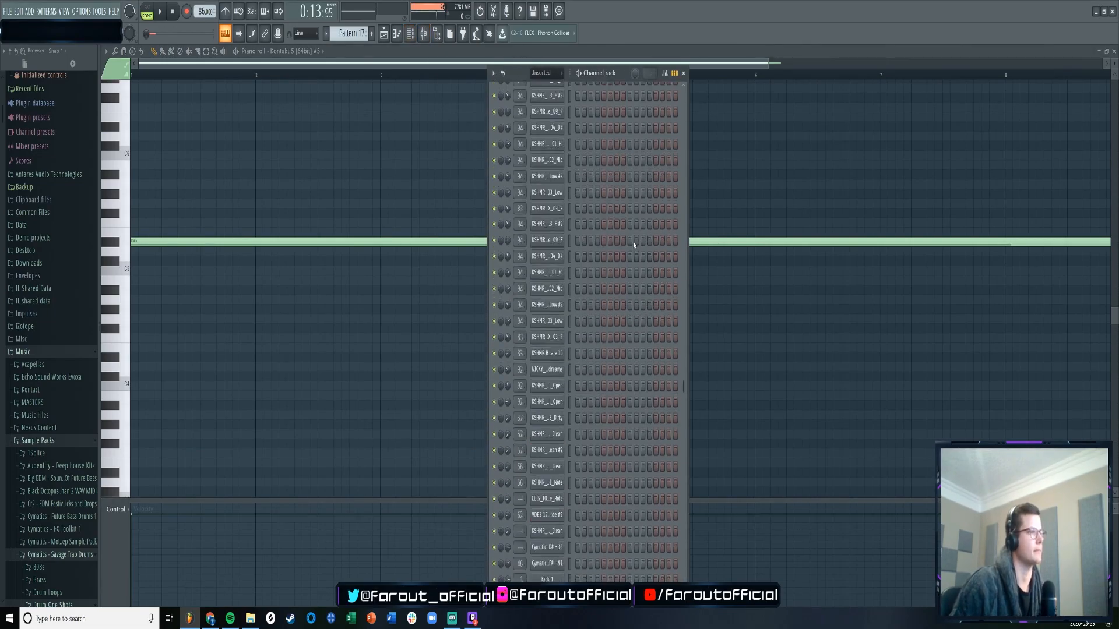
{"action": "scroll", "coordinate": [633, 244], "scroll_direction": "down", "scroll_amount": 10}
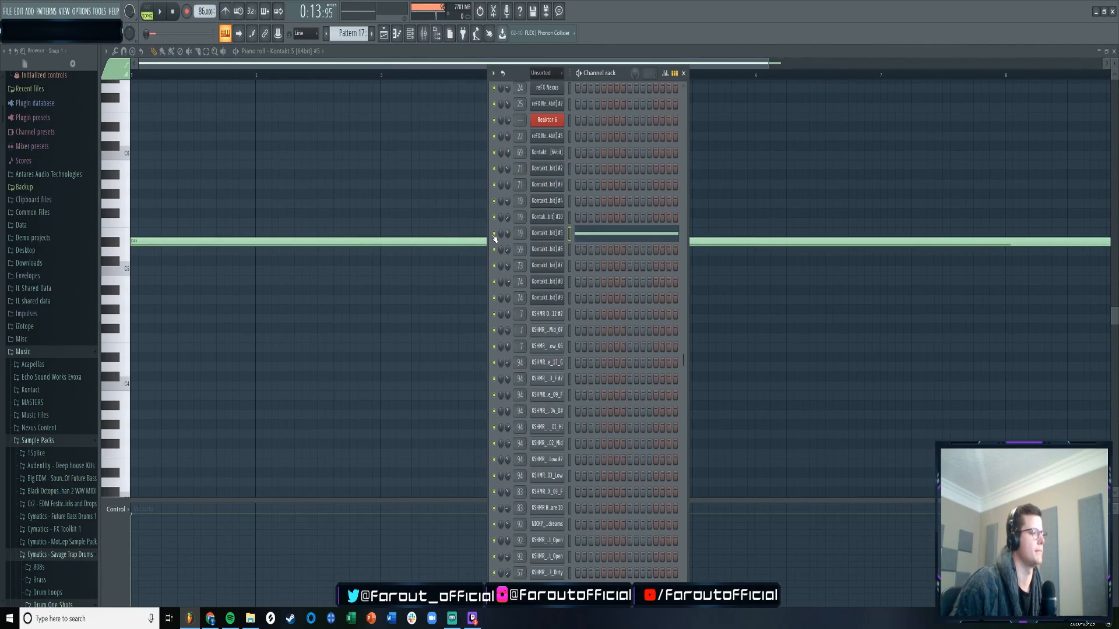
{"action": "left_click", "coordinate": [550, 234]}
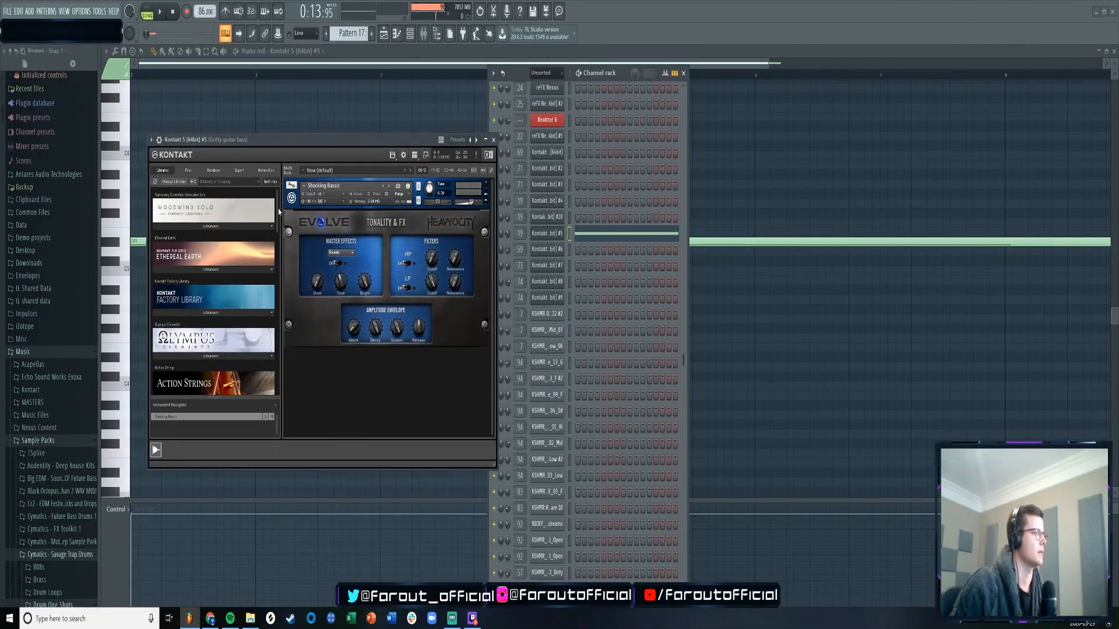
- Browse the instrument folders of the Evolve Mutations library in Kontakt and close the plugin window
{"action": "scroll", "coordinate": [274, 244], "scroll_direction": "down", "scroll_amount": 5}
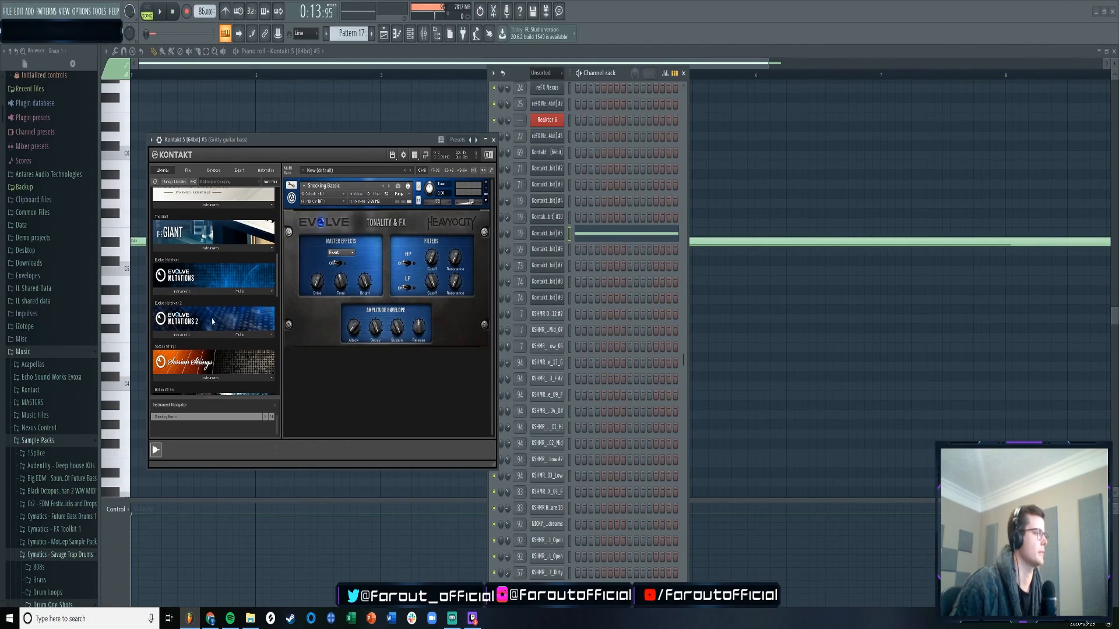
{"action": "scroll", "coordinate": [276, 282], "scroll_direction": "down", "scroll_amount": 3}
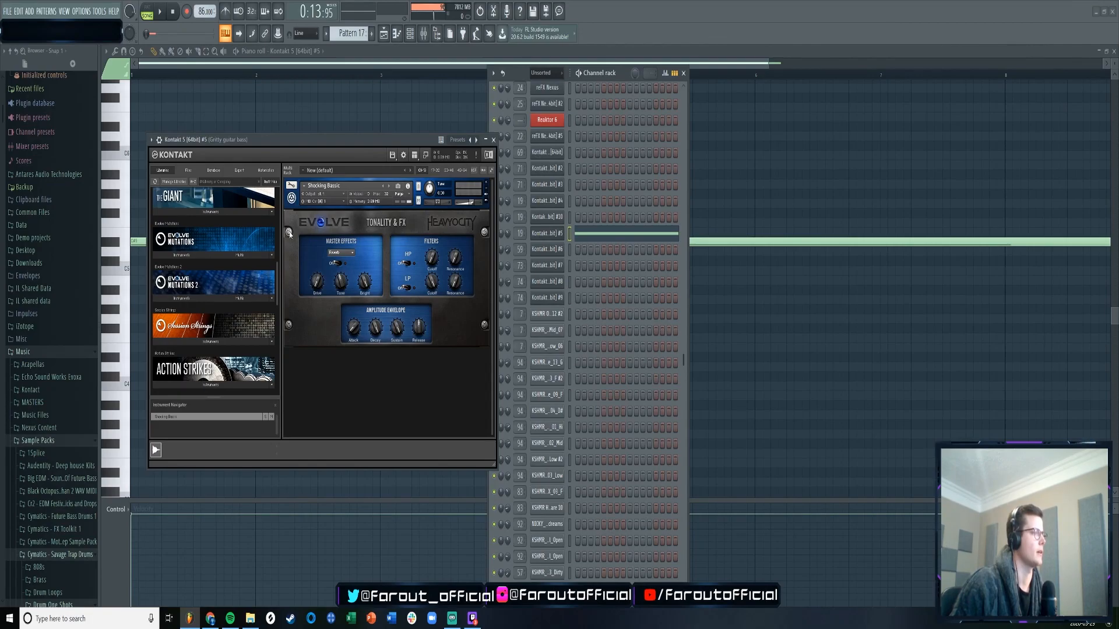
{"action": "left_click", "coordinate": [181, 254]}
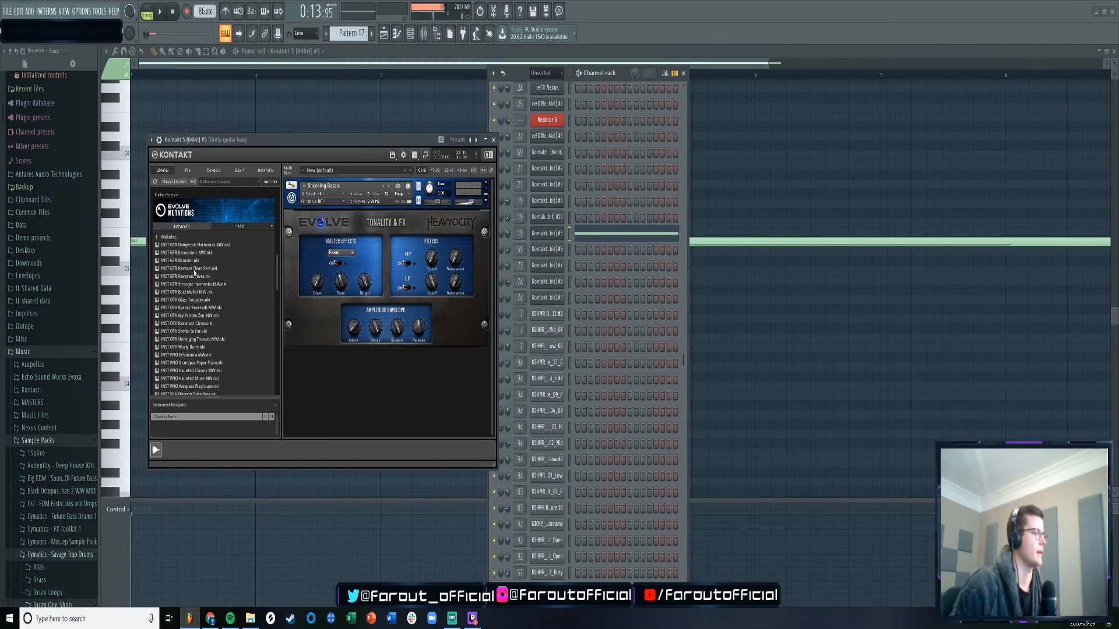
{"action": "double_click", "coordinate": [170, 238]}
{"action": "double_click", "coordinate": [175, 254]}
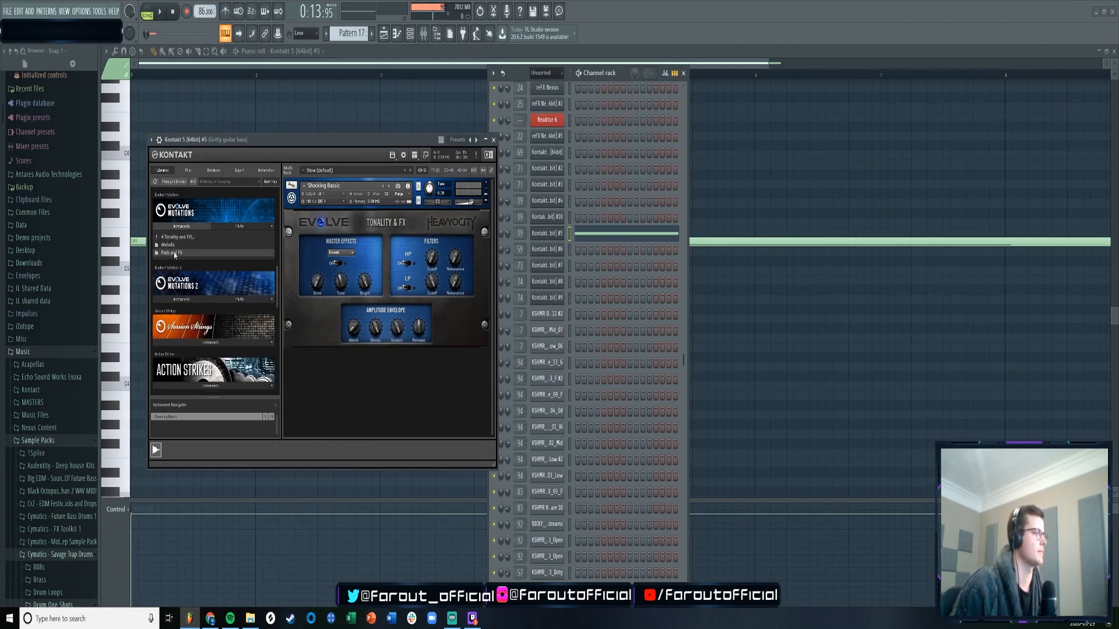
{"action": "double_click", "coordinate": [173, 237]}
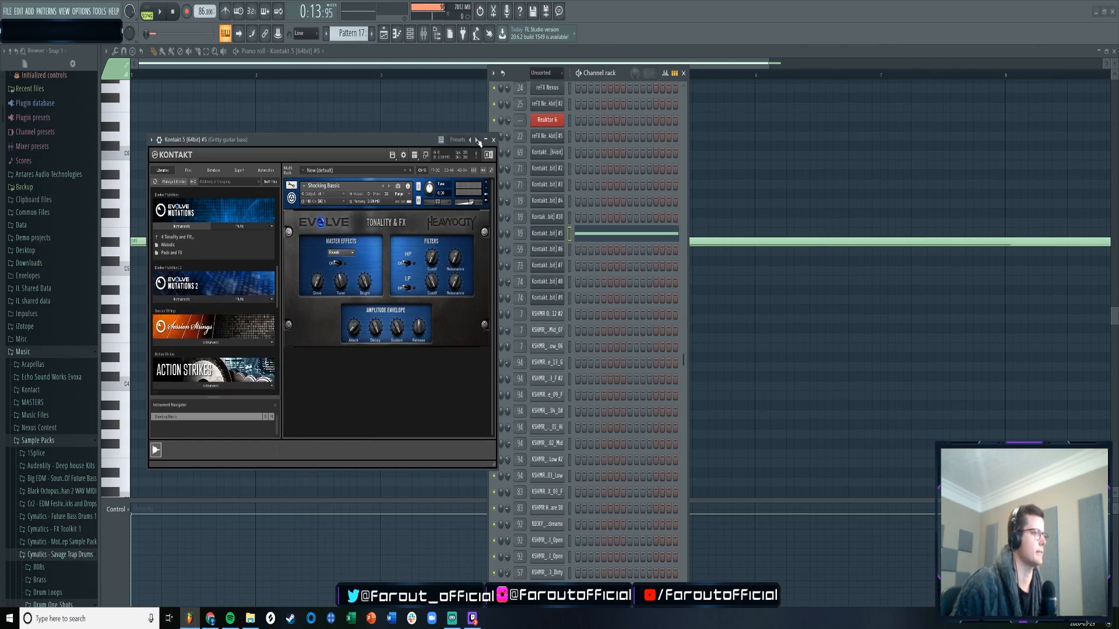
{"action": "left_click", "coordinate": [493, 140]}
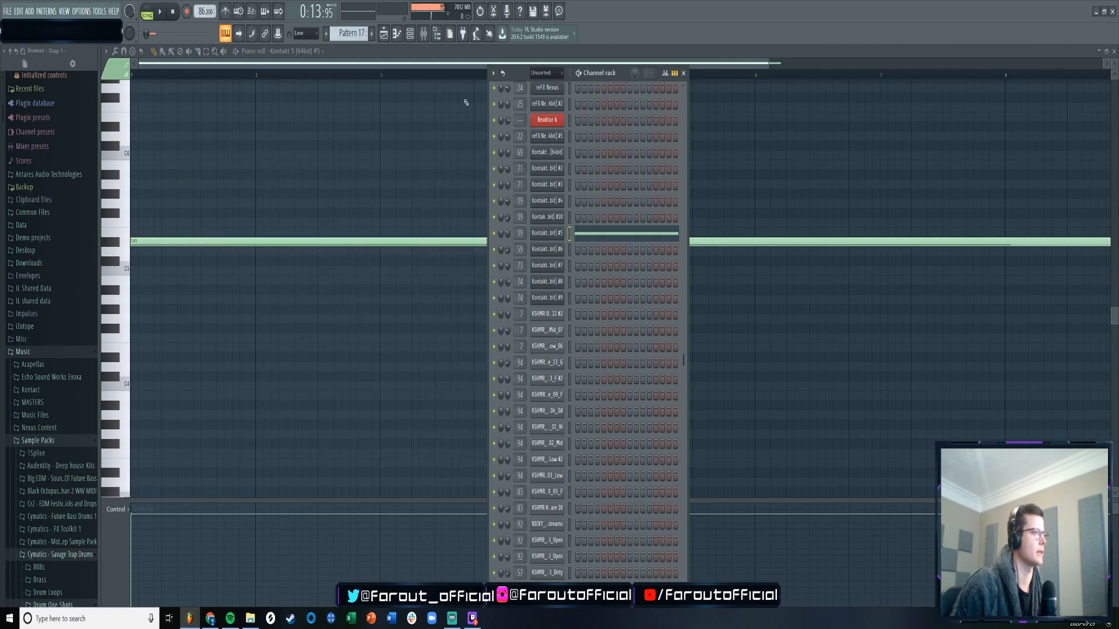
- Unsolo Track 17 and delete the Kontakt 5 #6 channel that plays Pattern 19 on Track 8
{"action": "left_click", "coordinate": [383, 33]}
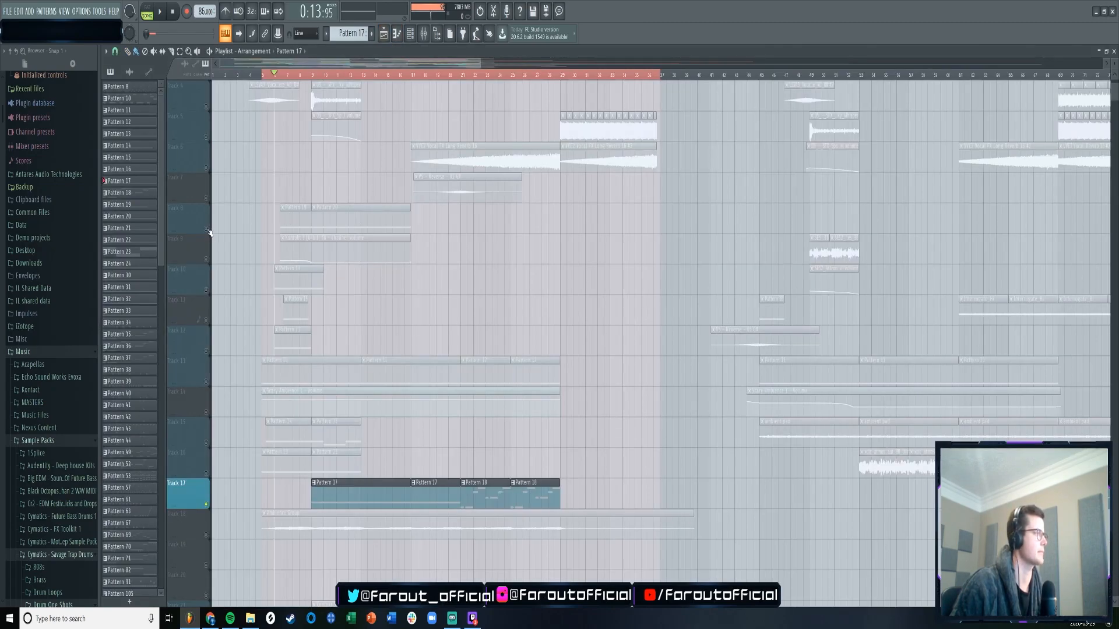
{"action": "left_click", "coordinate": [409, 34]}
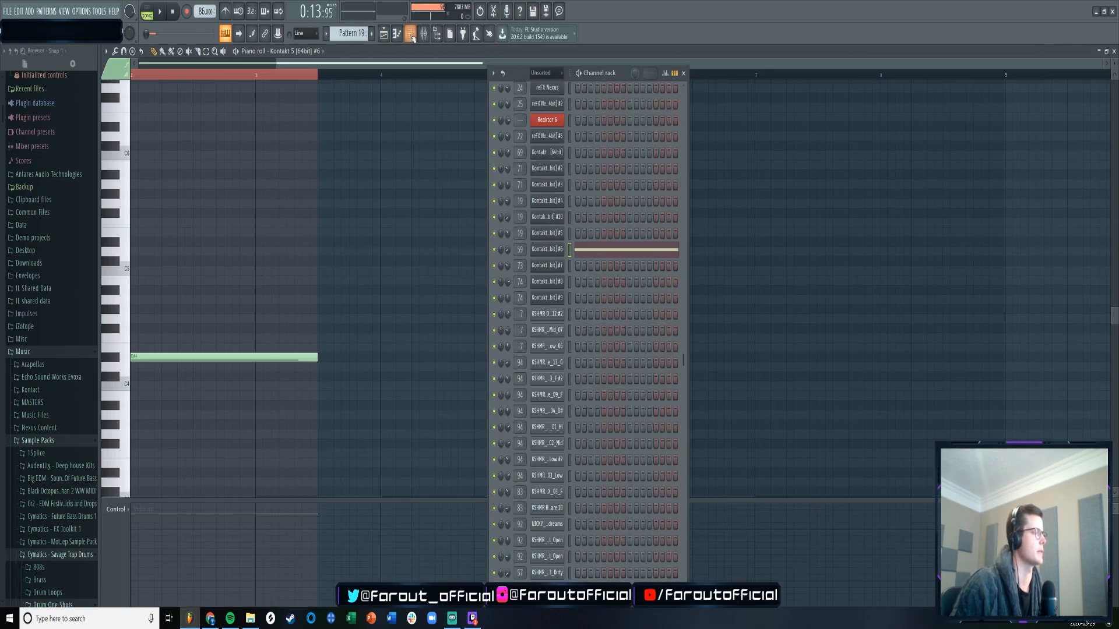
{"action": "right_click", "coordinate": [547, 251]}
{"action": "left_click", "coordinate": [580, 348]}
{"action": "key", "text": "Escape"}
{"action": "left_click", "coordinate": [384, 34]}
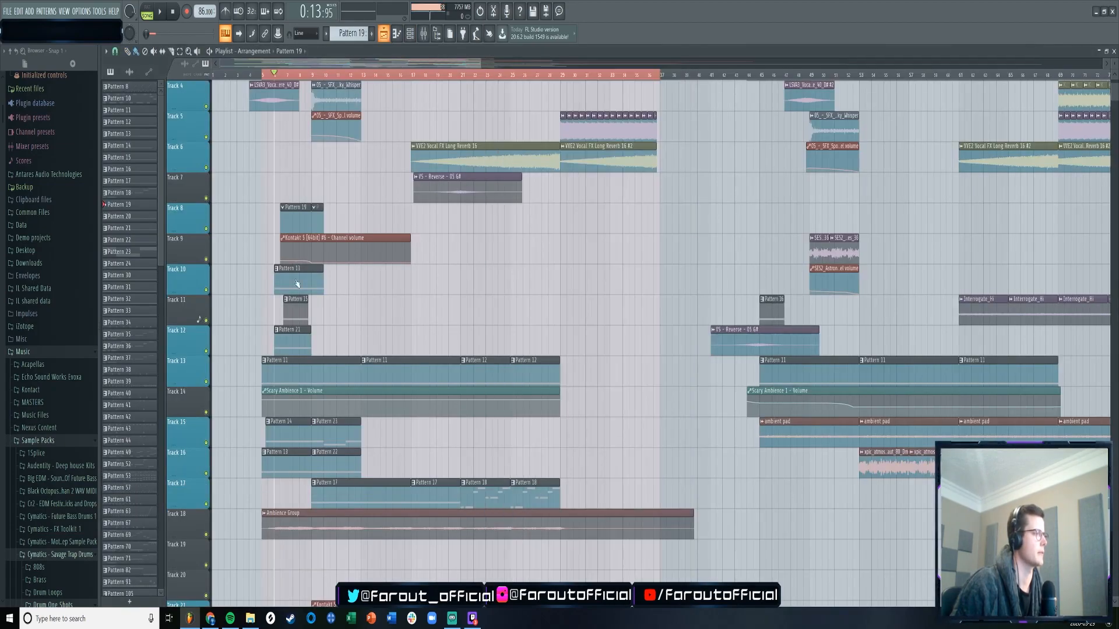
- Delete the Kontakt 5 #2 channel that plays Pattern 13 on Track 10 and return to the playlist
{"action": "left_click", "coordinate": [410, 33]}
{"action": "scroll", "coordinate": [560, 257], "scroll_direction": "down", "scroll_amount": 10}
{"action": "right_click", "coordinate": [559, 306]}
{"action": "left_click", "coordinate": [576, 399]}
{"action": "left_click", "coordinate": [595, 338]}
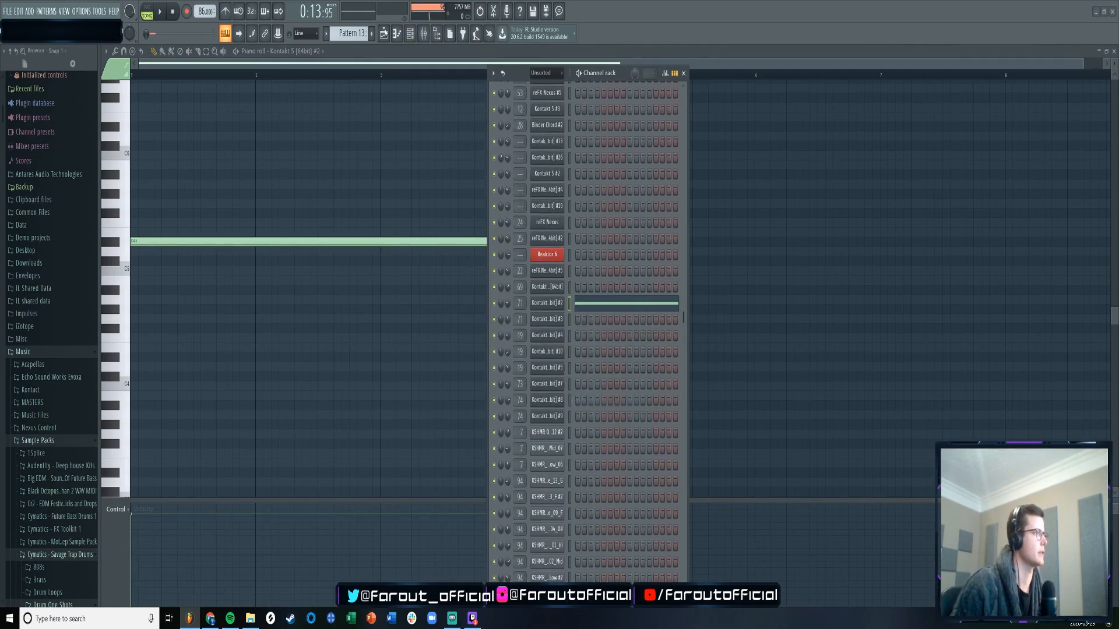
{"action": "left_click", "coordinate": [386, 33]}
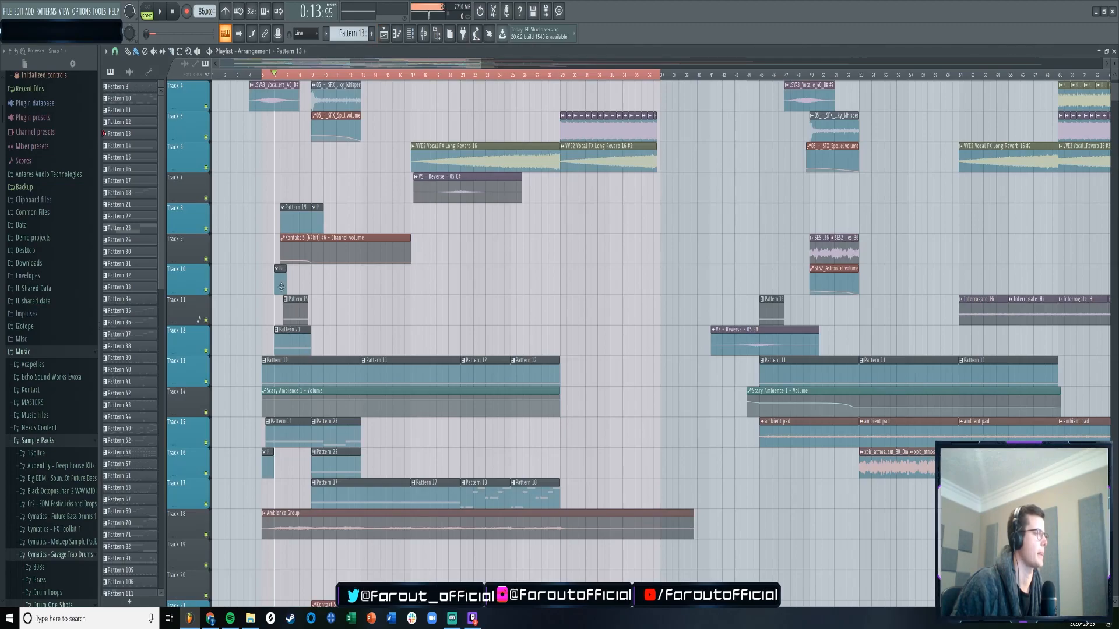
- Delete the Kontakt 5 #4 channel that plays Pattern 15 on Track 11 and return to the playlist
{"action": "left_click", "coordinate": [296, 300]}
{"action": "left_click", "coordinate": [397, 33]}
{"action": "left_click", "coordinate": [411, 34]}
{"action": "scroll", "coordinate": [581, 307], "scroll_direction": "down", "scroll_amount": 8}
{"action": "right_click", "coordinate": [554, 158]}
{"action": "left_click", "coordinate": [582, 256]}
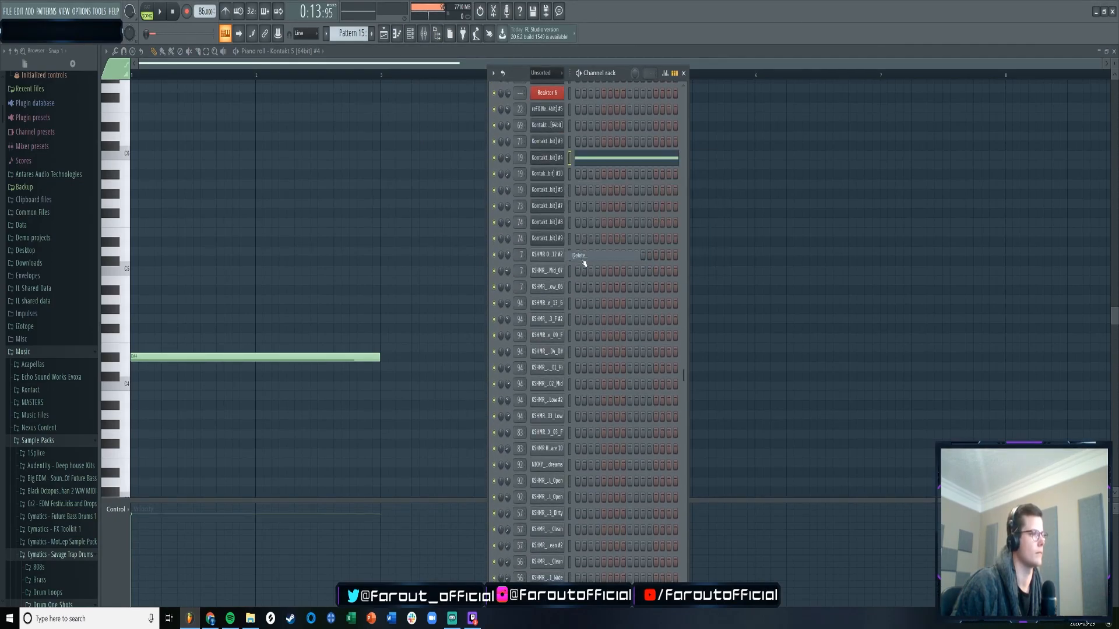
{"action": "left_click", "coordinate": [607, 338]}
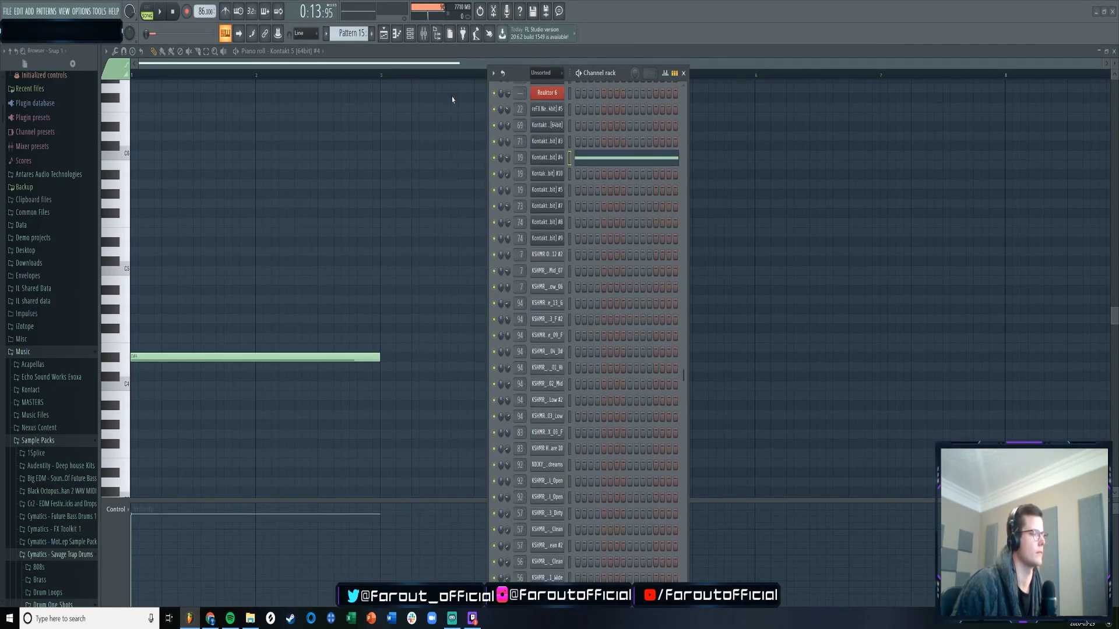
{"action": "left_click", "coordinate": [384, 33]}
- Delete the Kontakt 5 #7 channel that plays Pattern 21 on Track 12 and return to the playlist
{"action": "double_click", "coordinate": [291, 350]}
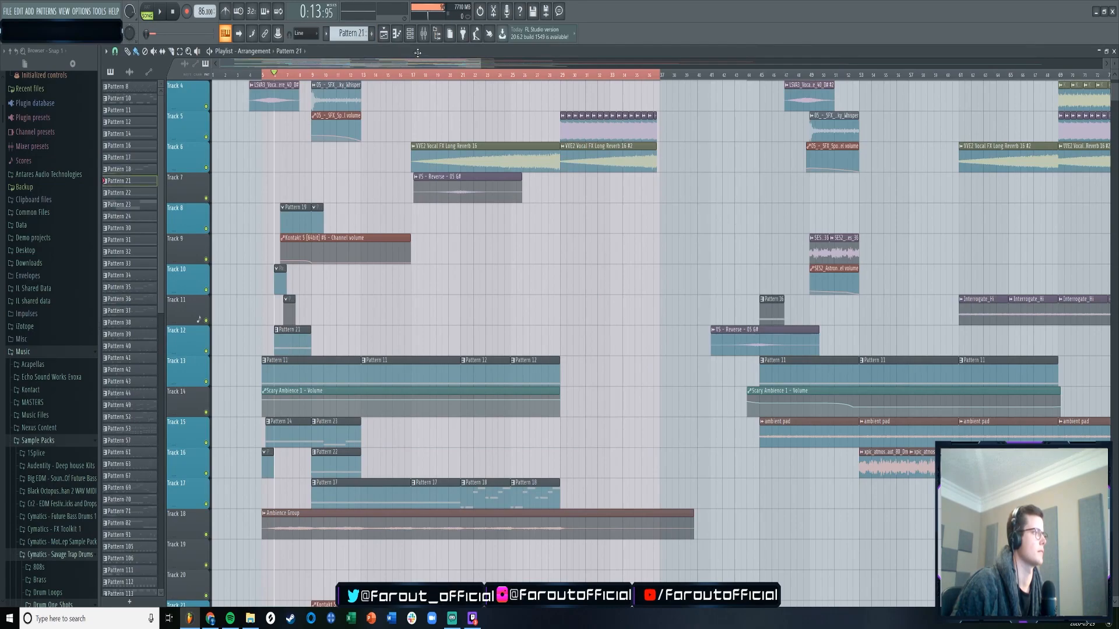
{"action": "right_click", "coordinate": [554, 434]}
{"action": "left_click", "coordinate": [588, 530]}
{"action": "left_click", "coordinate": [601, 341]}
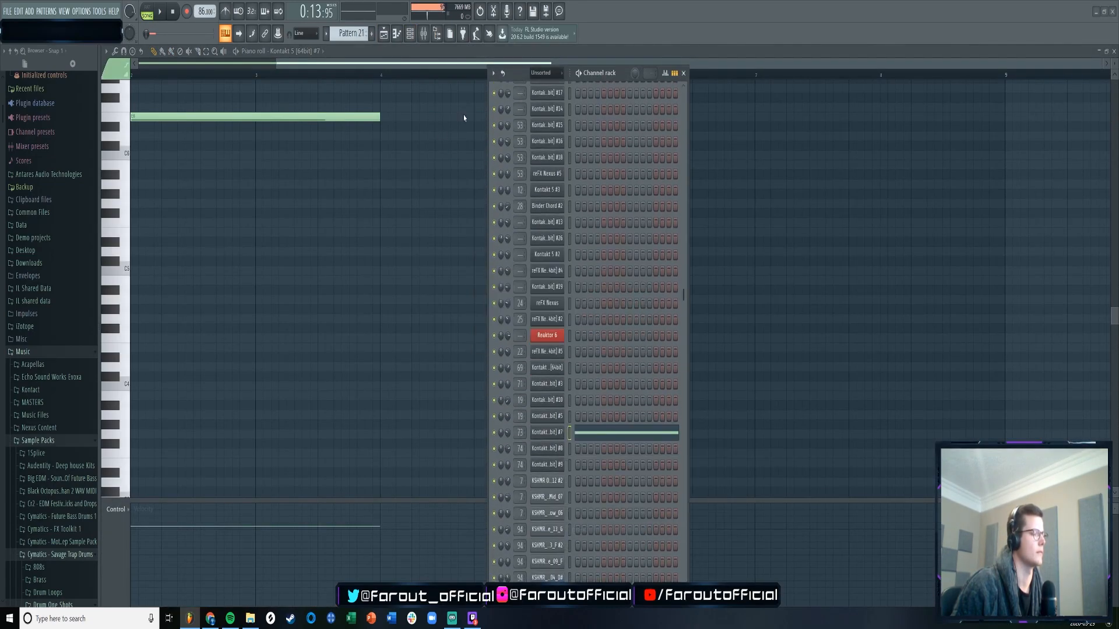
{"action": "left_click", "coordinate": [384, 35]}
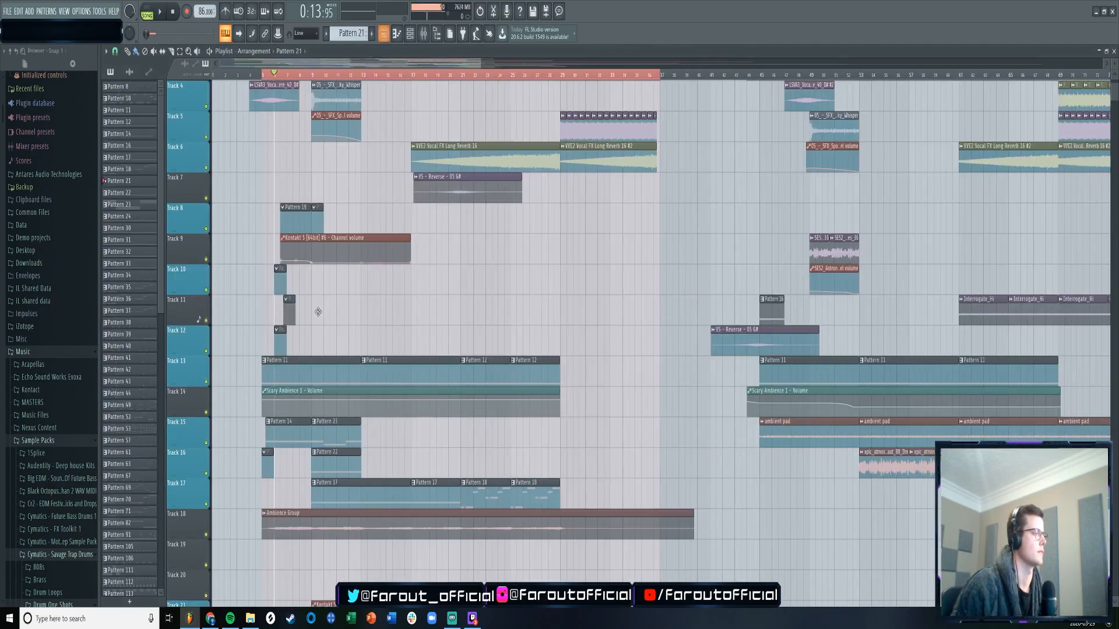
- Delete the unnumbered Kontakt 5 [64bit] channel that plays Pattern 11 on Track 13 and return to the playlist
{"action": "left_click", "coordinate": [283, 367]}
{"action": "left_click", "coordinate": [410, 35]}
{"action": "scroll", "coordinate": [556, 344], "scroll_direction": "up", "scroll_amount": 8}
{"action": "right_click", "coordinate": [565, 373]}
{"action": "left_click", "coordinate": [589, 467]}
{"action": "left_click", "coordinate": [598, 339]}
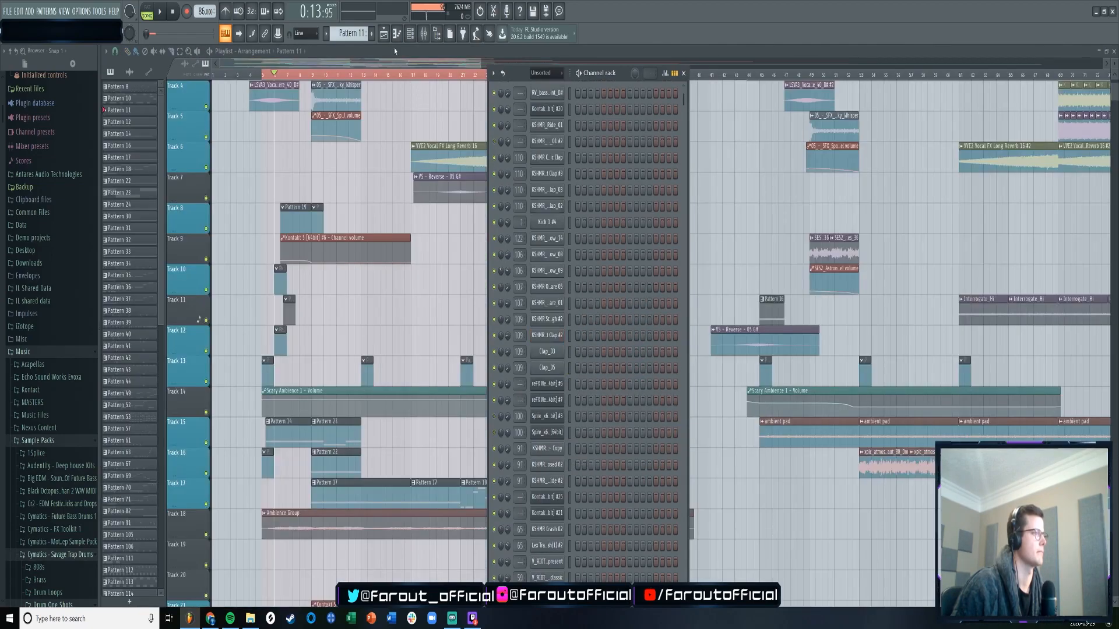
{"action": "left_click", "coordinate": [384, 34]}
- Delete the Kontakt 5 #3 channel that plays Pattern 14 on Track 15 and return to the playlist
{"action": "scroll", "coordinate": [446, 66], "scroll_direction": "down", "scroll_amount": 4}
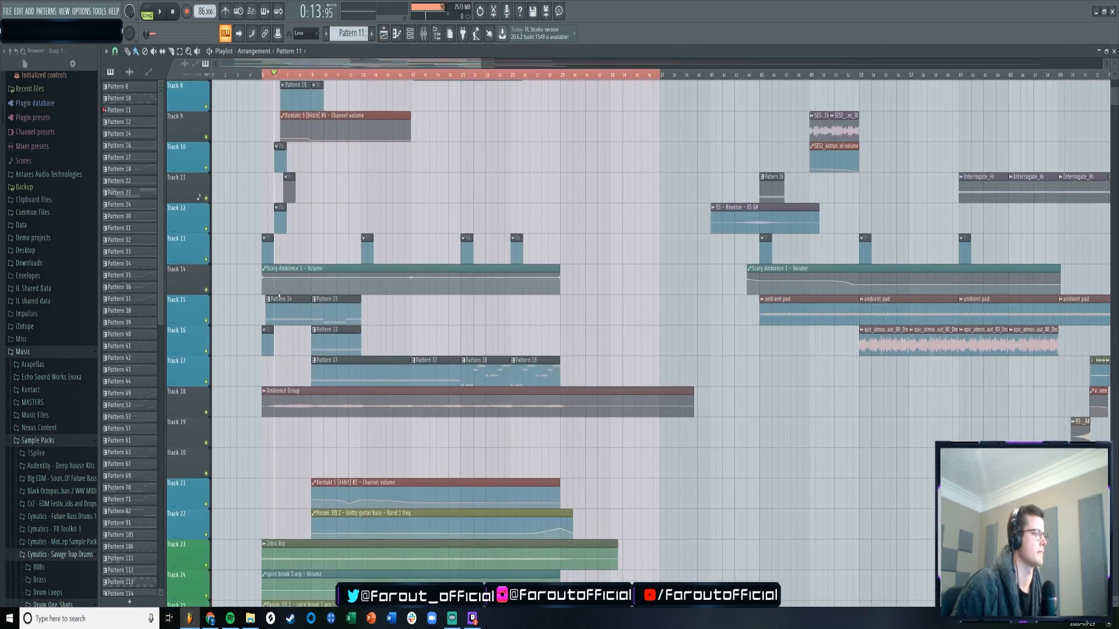
{"action": "left_click", "coordinate": [397, 34]}
{"action": "left_click", "coordinate": [410, 33]}
{"action": "scroll", "coordinate": [612, 303], "scroll_direction": "down", "scroll_amount": 10}
{"action": "right_click", "coordinate": [564, 301]}
{"action": "left_click", "coordinate": [595, 384]}
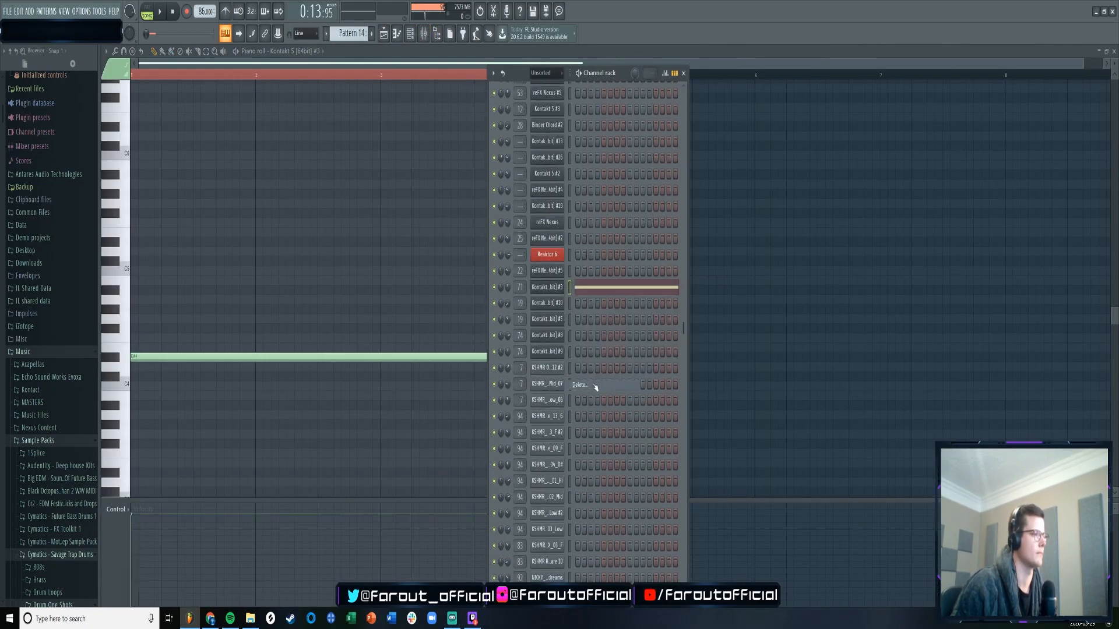
{"action": "left_click", "coordinate": [599, 337]}
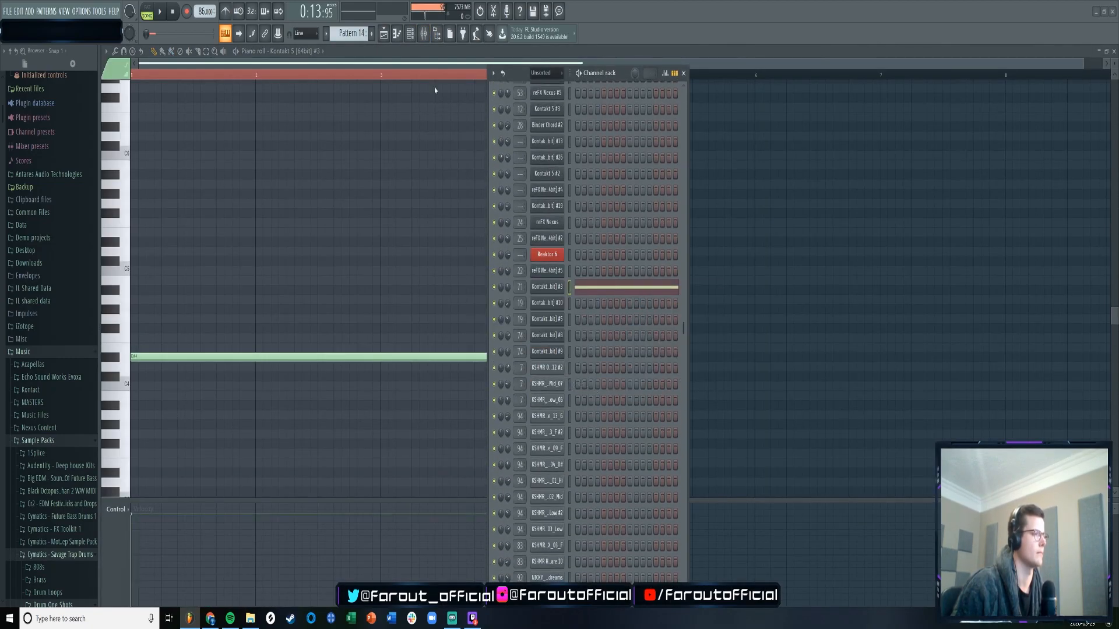
{"action": "left_click", "coordinate": [383, 34]}
- Delete the Kontakt 5 #9 channel that plays Pattern 23 on Track 15 and return to the playlist
{"action": "scroll", "coordinate": [333, 291], "scroll_direction": "down", "scroll_amount": 2}
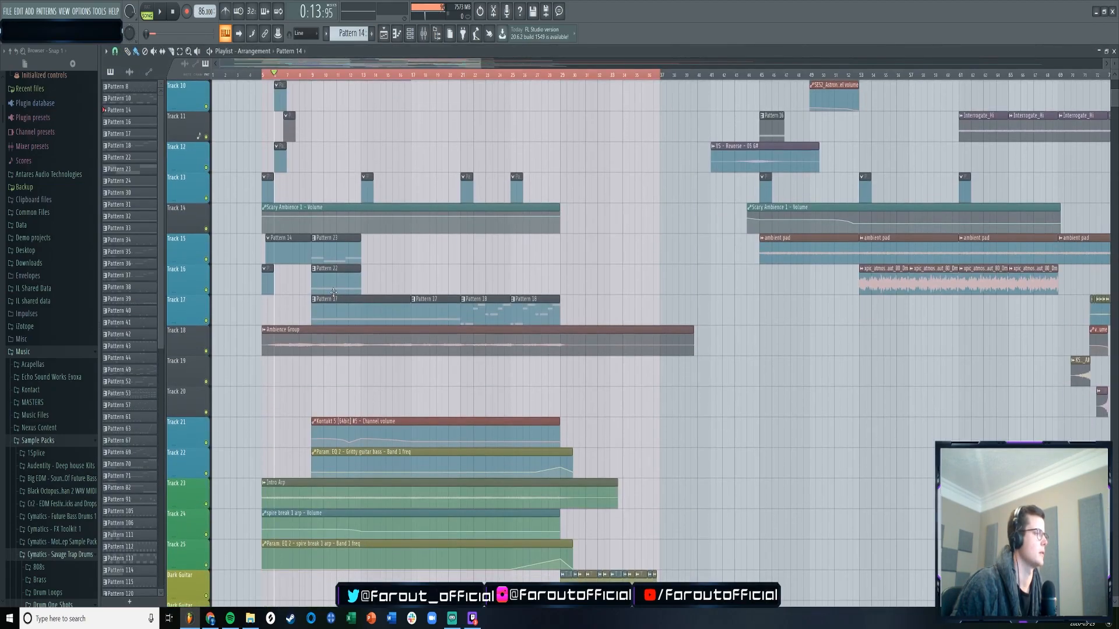
{"action": "double_click", "coordinate": [328, 253]}
{"action": "key", "text": "F6"}
{"action": "scroll", "coordinate": [595, 291], "scroll_direction": "down", "scroll_amount": 3}
{"action": "scroll", "coordinate": [595, 292], "scroll_direction": "up", "scroll_amount": 5}
{"action": "right_click", "coordinate": [568, 337]}
{"action": "left_click", "coordinate": [575, 445]}
{"action": "left_click", "coordinate": [599, 338]}
{"action": "key", "text": "F5"}
{"action": "key", "text": "F6"}
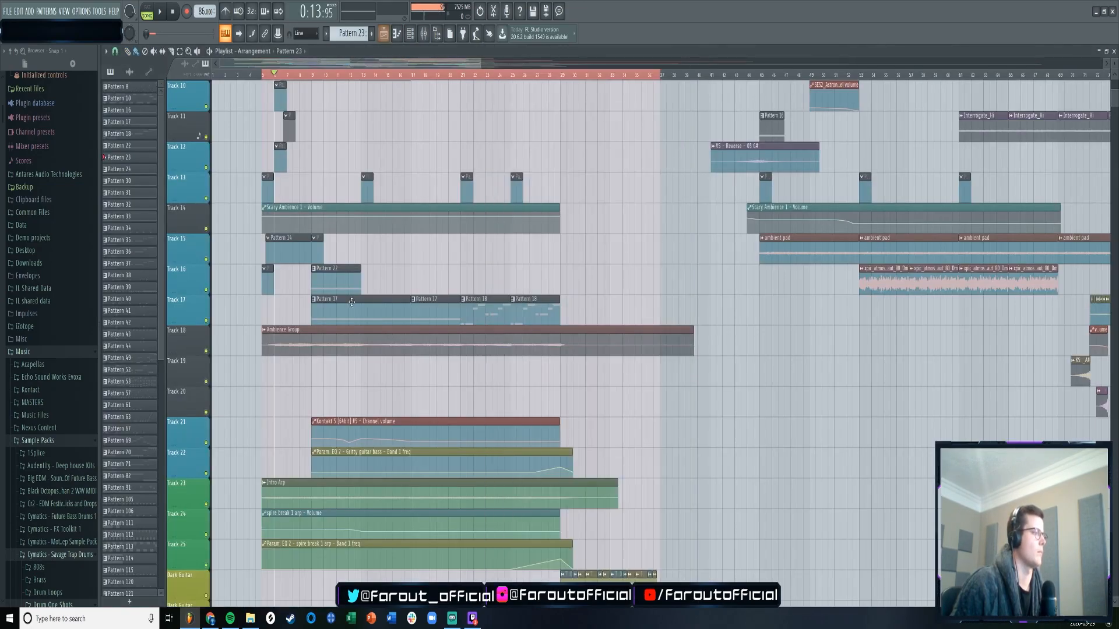
- Delete the Kontakt 5 #5 channel that plays Pattern 17 on Track 17 and return to the playlist
{"action": "double_click", "coordinate": [347, 310]}
{"action": "key", "text": "F6"}
{"action": "scroll", "coordinate": [584, 313], "scroll_direction": "down", "scroll_amount": 3}
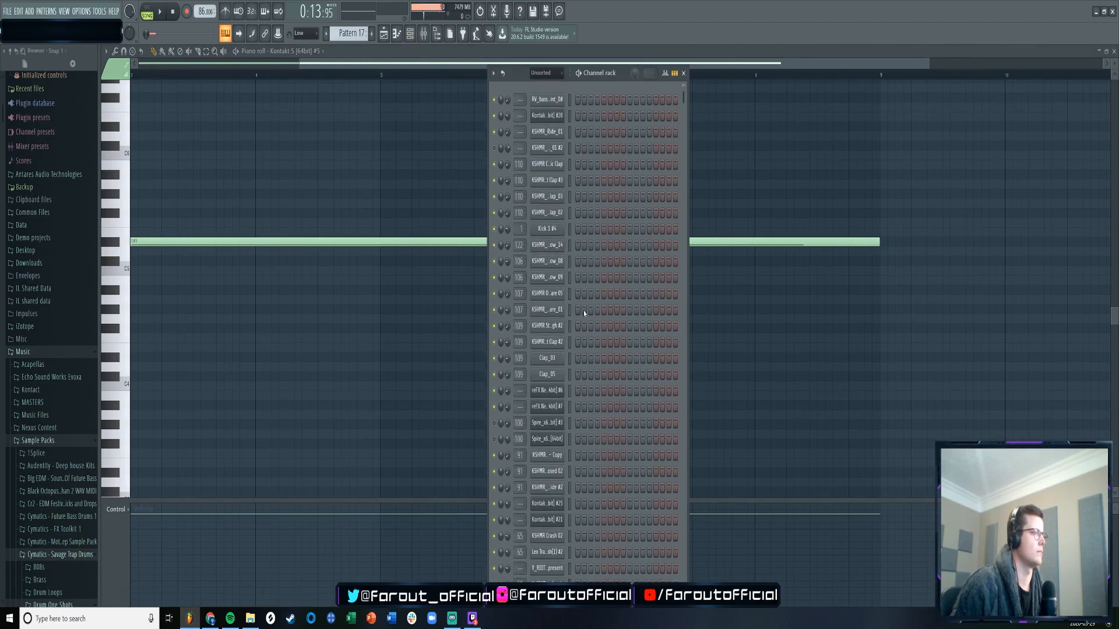
{"action": "right_click", "coordinate": [560, 391]}
{"action": "left_click", "coordinate": [574, 488]}
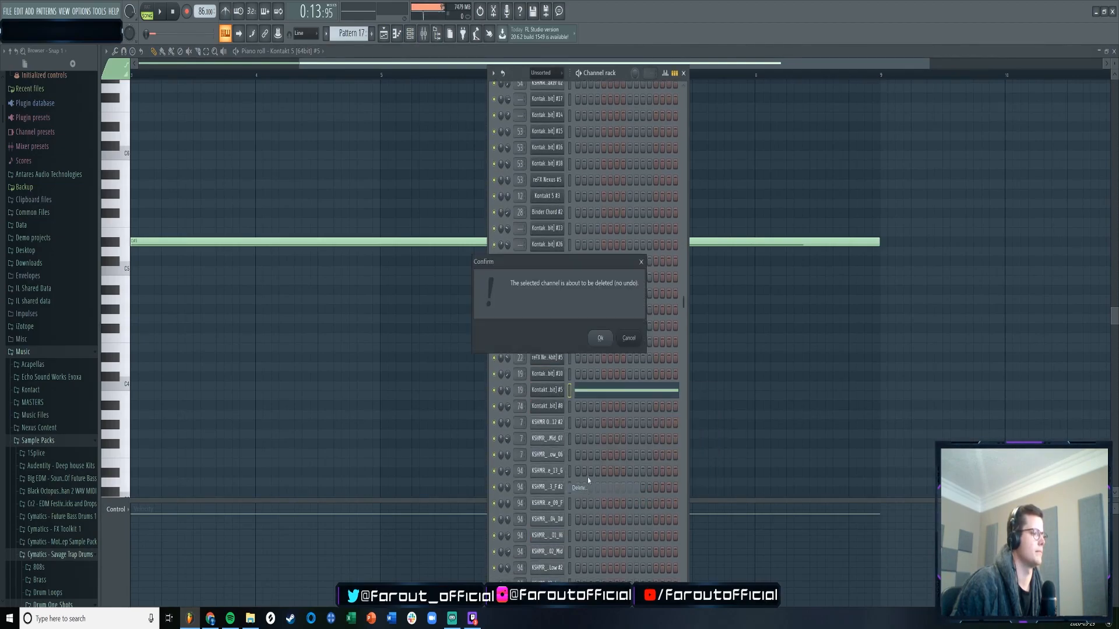
{"action": "left_click", "coordinate": [609, 342]}
{"action": "key", "text": "F5"}
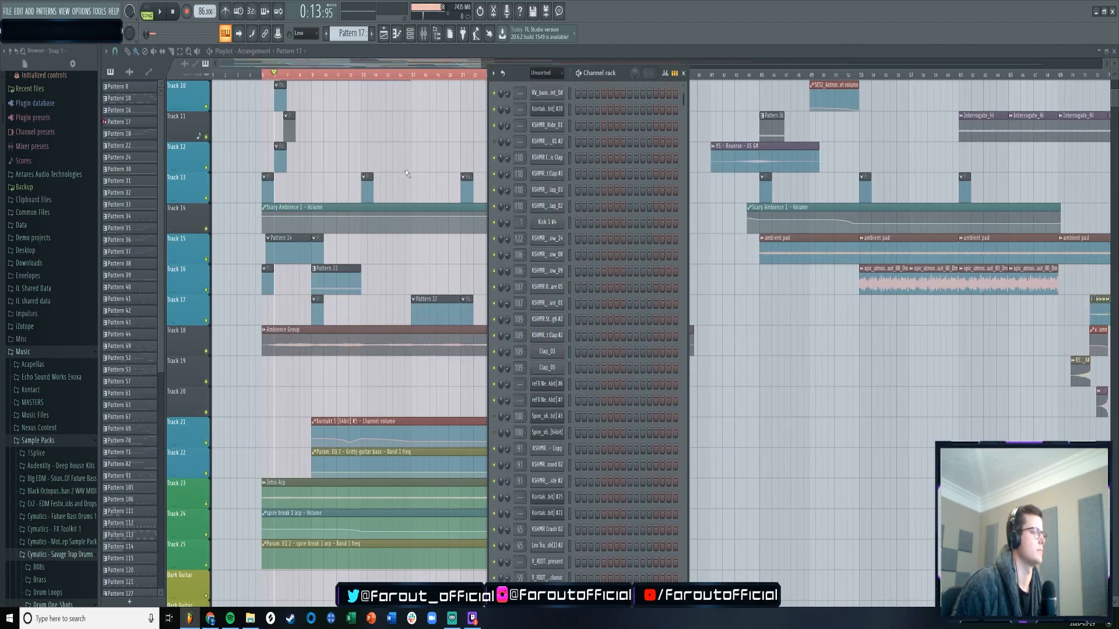
{"action": "left_click", "coordinate": [384, 34]}
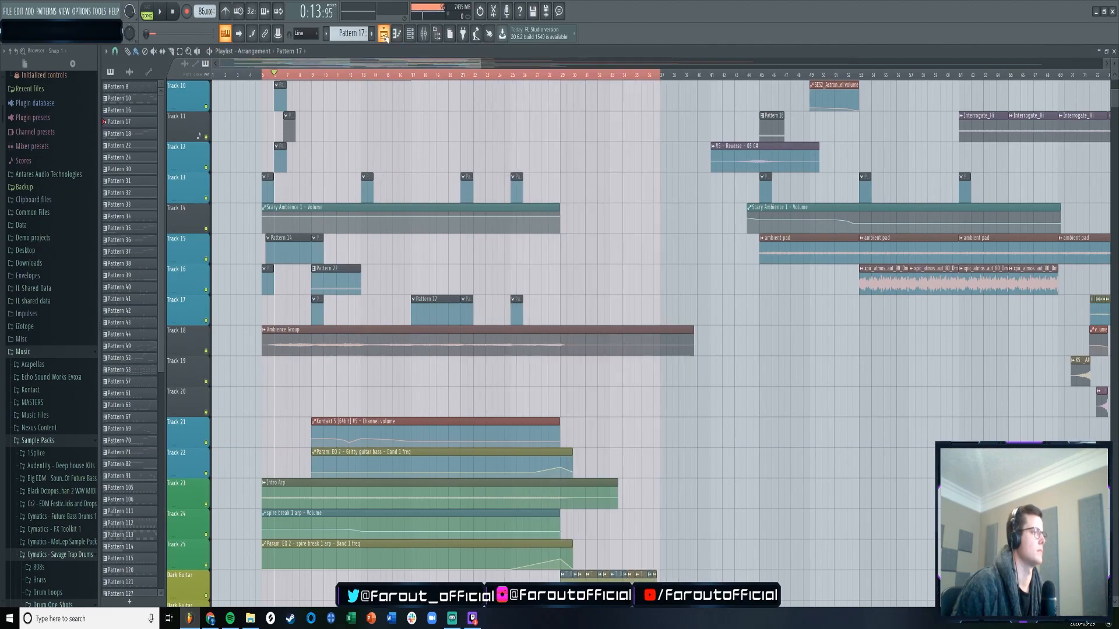
- Delete the Kontakt 5 [64bit] #8 channel that plays Pattern 22 on Track 16 and return to the playlist
{"action": "double_click", "coordinate": [322, 285]}
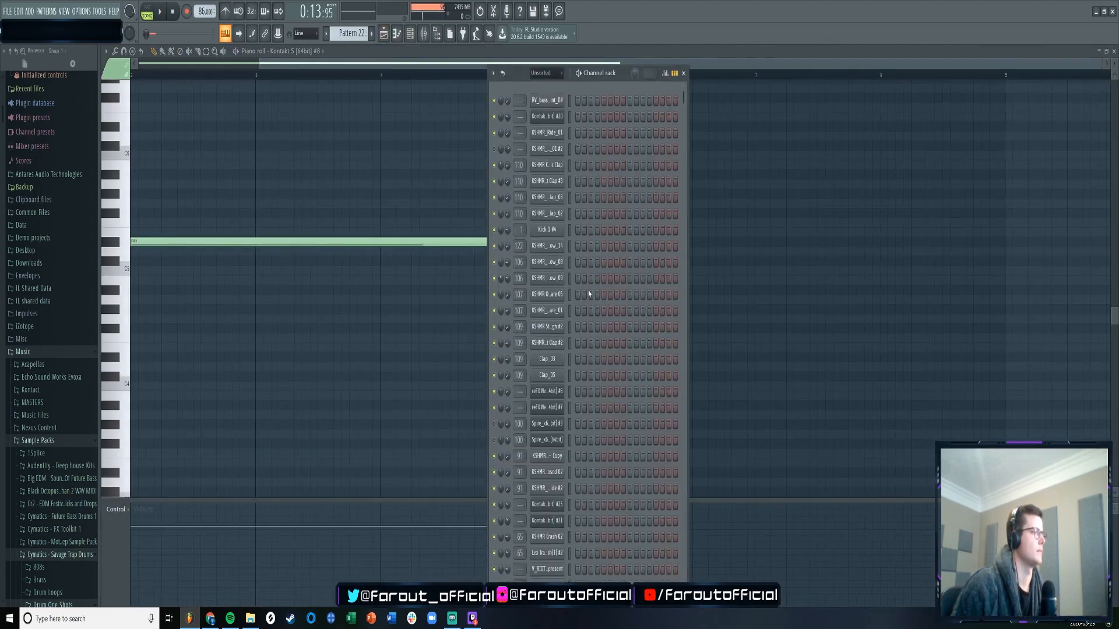
{"action": "scroll", "coordinate": [588, 291], "scroll_direction": "down", "scroll_amount": 10}
{"action": "right_click", "coordinate": [564, 383]}
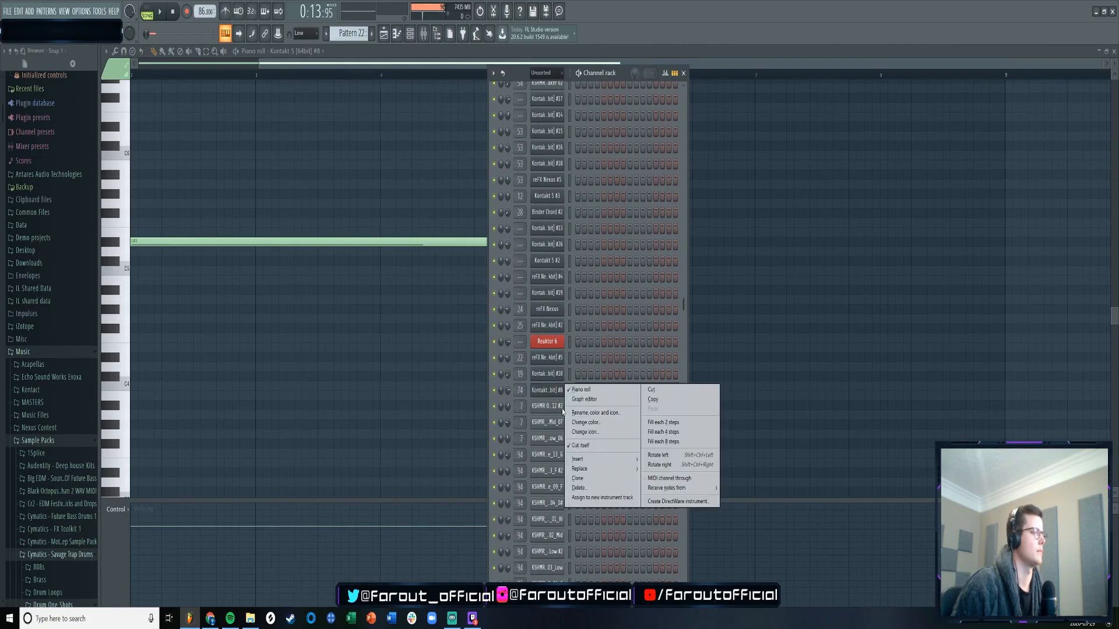
{"action": "left_click", "coordinate": [583, 487]}
{"action": "left_click", "coordinate": [600, 338]}
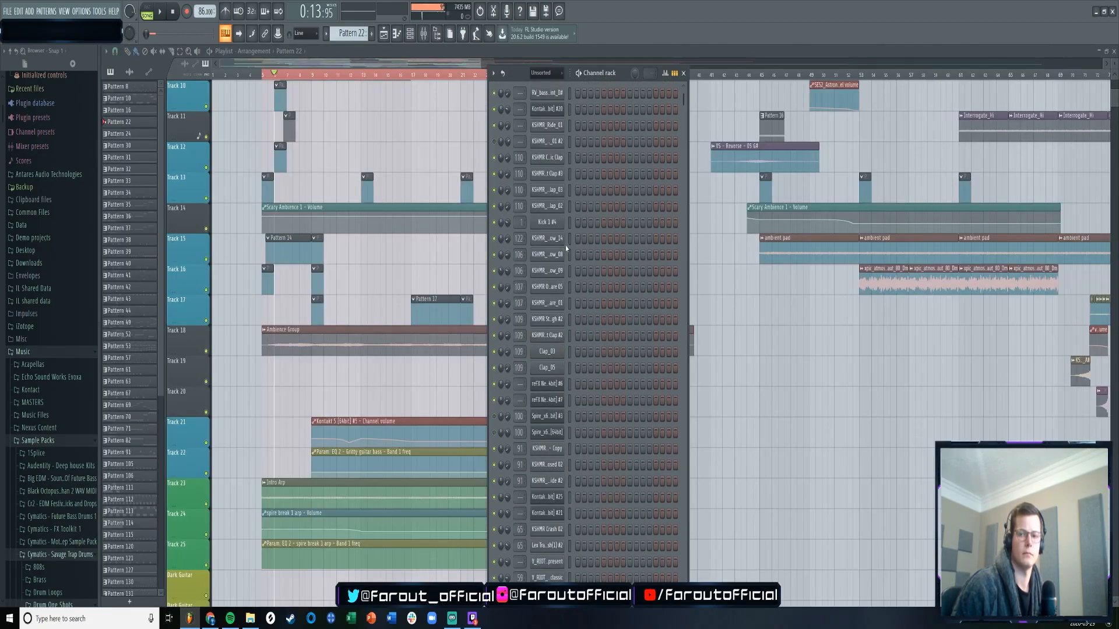
{"action": "left_click", "coordinate": [384, 34]}
- Delete the leftover intro pattern and automation clips on Tracks 10 to 17 that the Ambience Group stem replaces
{"action": "right_click", "coordinate": [279, 98]}
{"action": "right_click", "coordinate": [290, 126]}
{"action": "right_click", "coordinate": [267, 187]}
{"action": "right_click", "coordinate": [367, 186]}
{"action": "right_click", "coordinate": [467, 186]}
{"action": "right_click", "coordinate": [516, 187]}
{"action": "right_click", "coordinate": [315, 218]}
{"action": "right_click", "coordinate": [435, 313]}
{"action": "right_click", "coordinate": [467, 309]}
{"action": "right_click", "coordinate": [517, 303]}
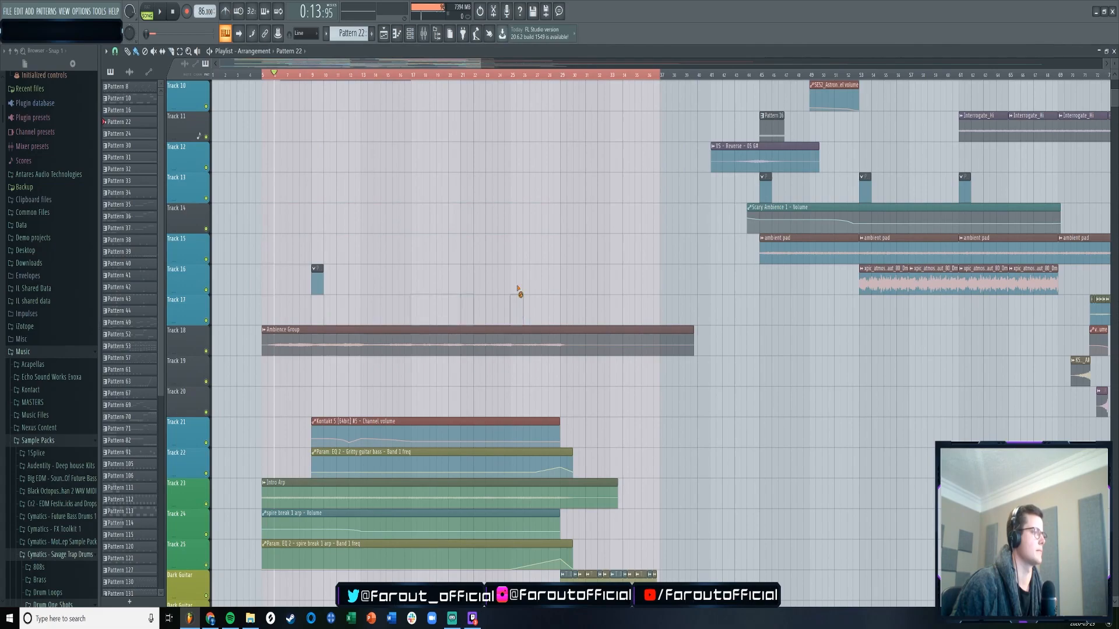
{"action": "scroll", "coordinate": [338, 215], "scroll_direction": "down", "scroll_amount": 2}
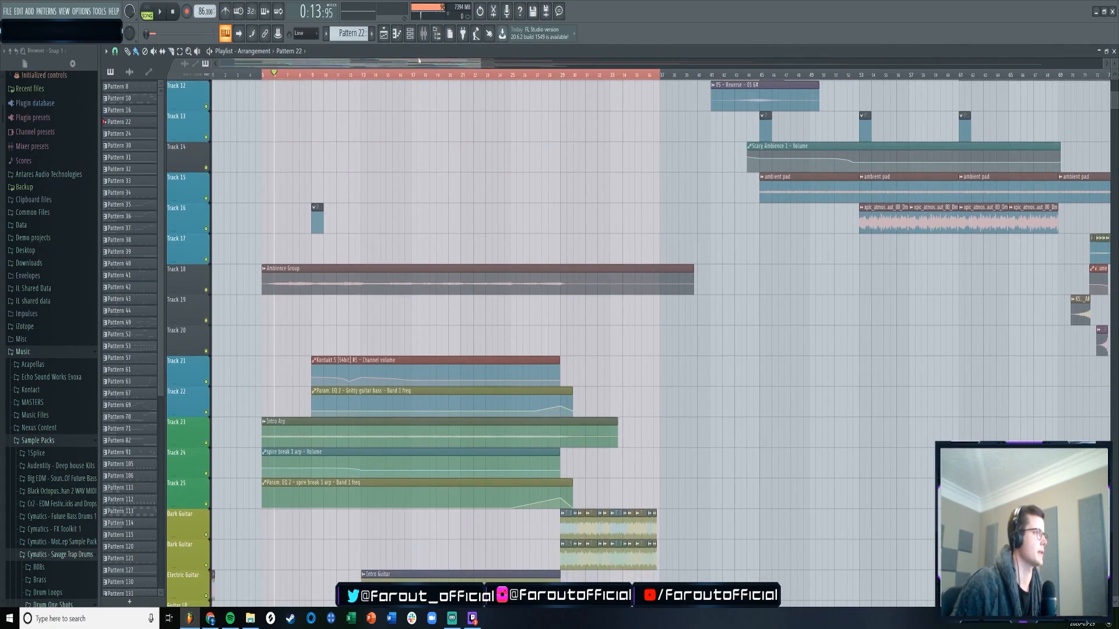
- Examine the API-2500 compressor's threshold, attack, ratio and release settings on the Master mixer track
{"action": "left_click", "coordinate": [423, 34]}
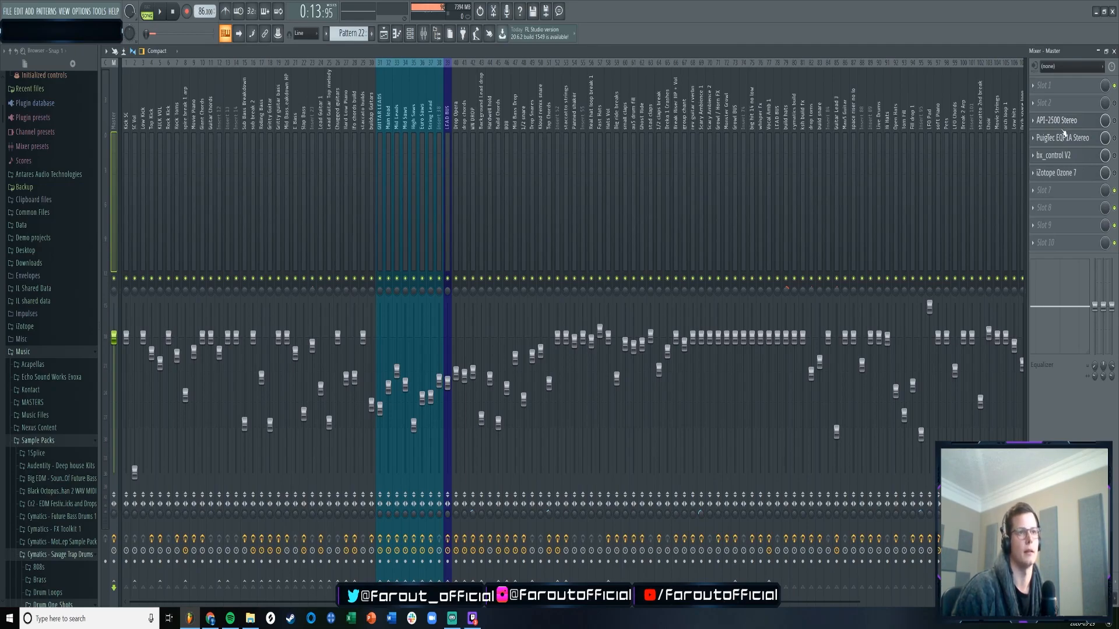
{"action": "left_click", "coordinate": [1056, 120]}
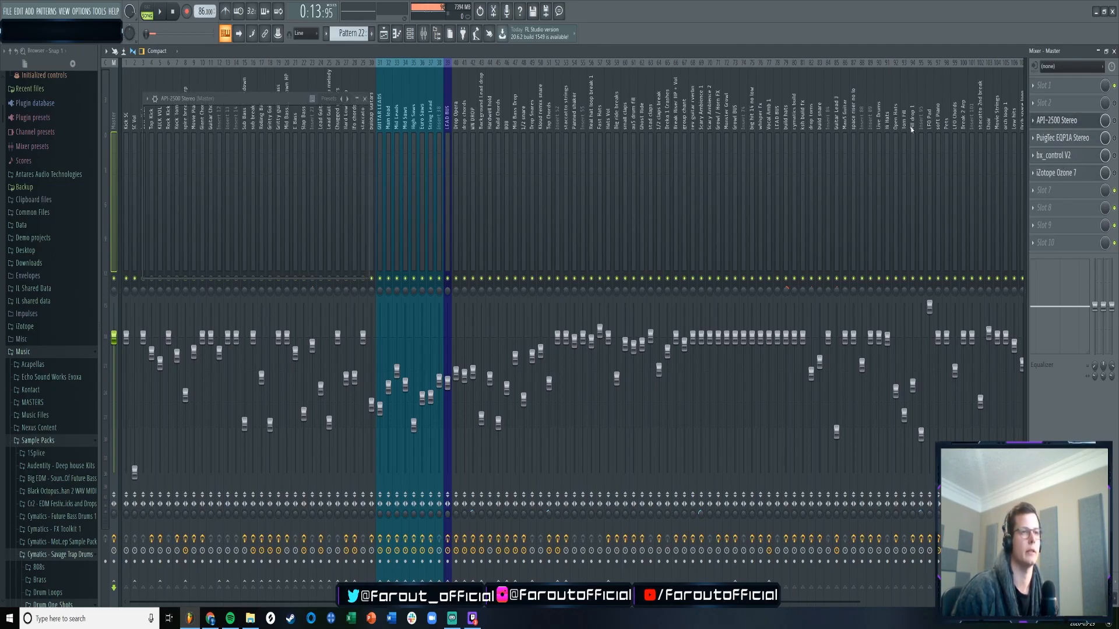
{"action": "left_click_drag", "start_coordinate": [255, 101], "coordinate": [453, 92]}
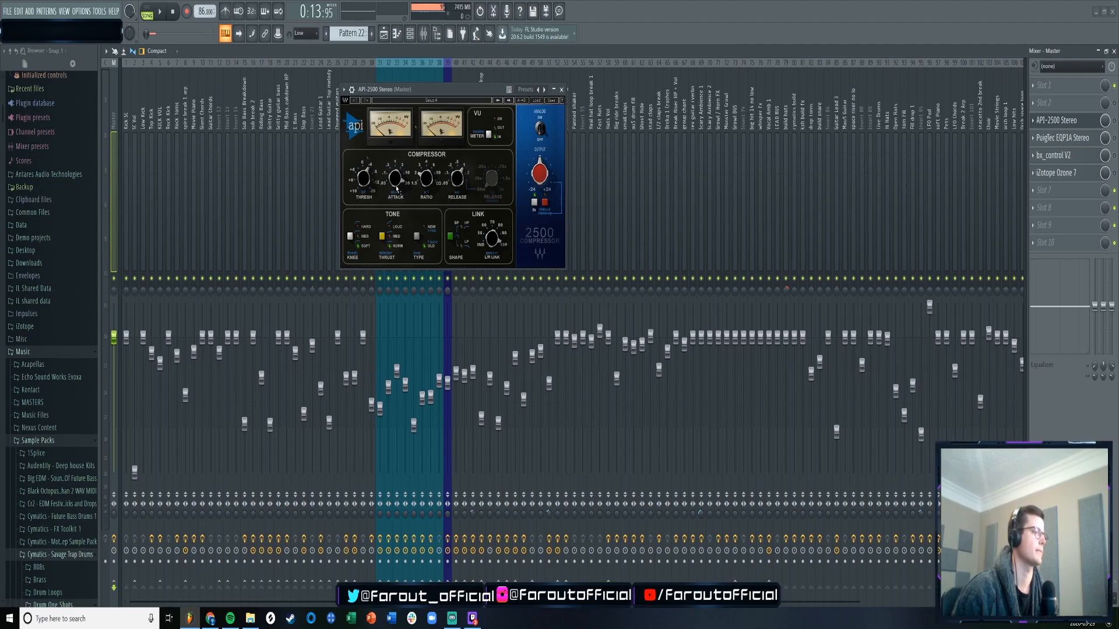
{"action": "mouse_move", "coordinate": [429, 190]}
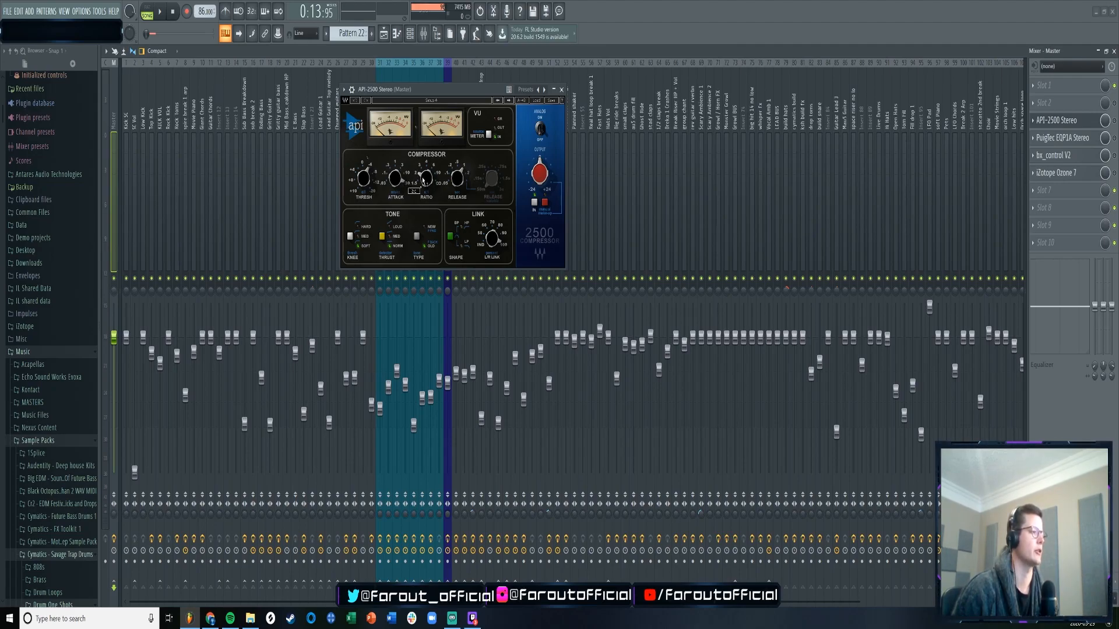
{"action": "mouse_move", "coordinate": [461, 182]}
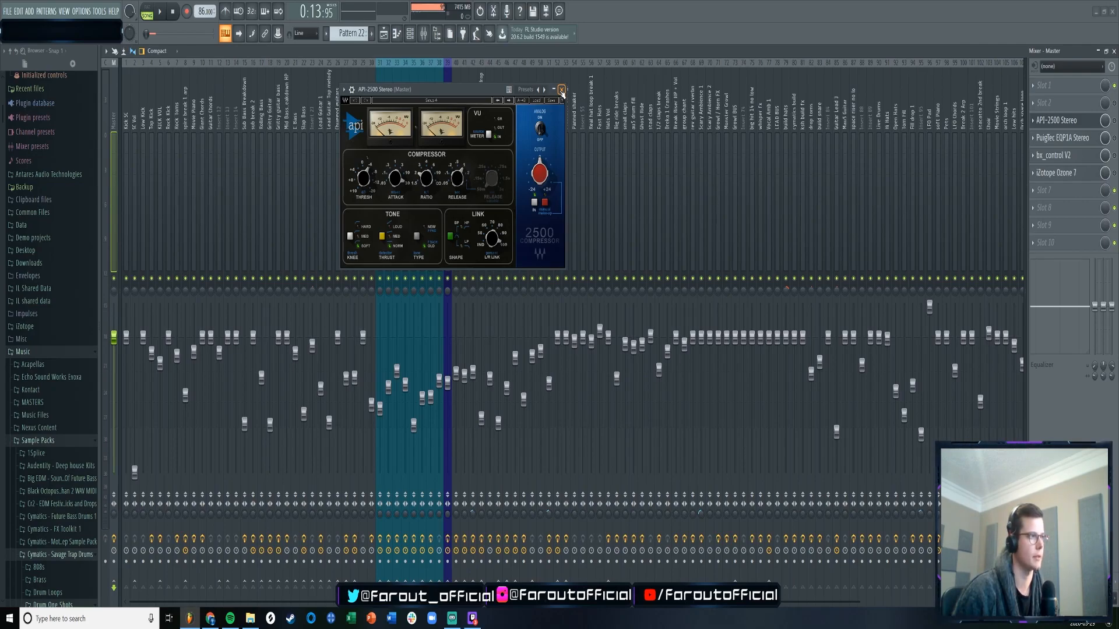
{"action": "left_click", "coordinate": [562, 91]}
- Examine the PuigTec EQP1A equalizer and bx_control V2 settings on the Master track
{"action": "left_click", "coordinate": [1071, 141]}
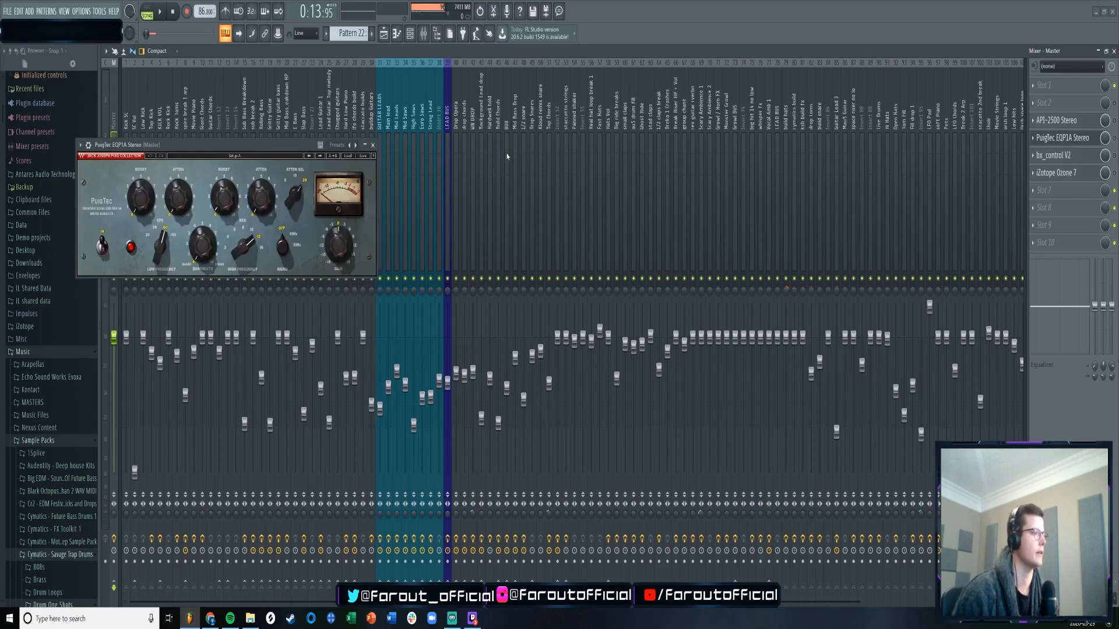
{"action": "left_click_drag", "start_coordinate": [293, 150], "coordinate": [545, 115]}
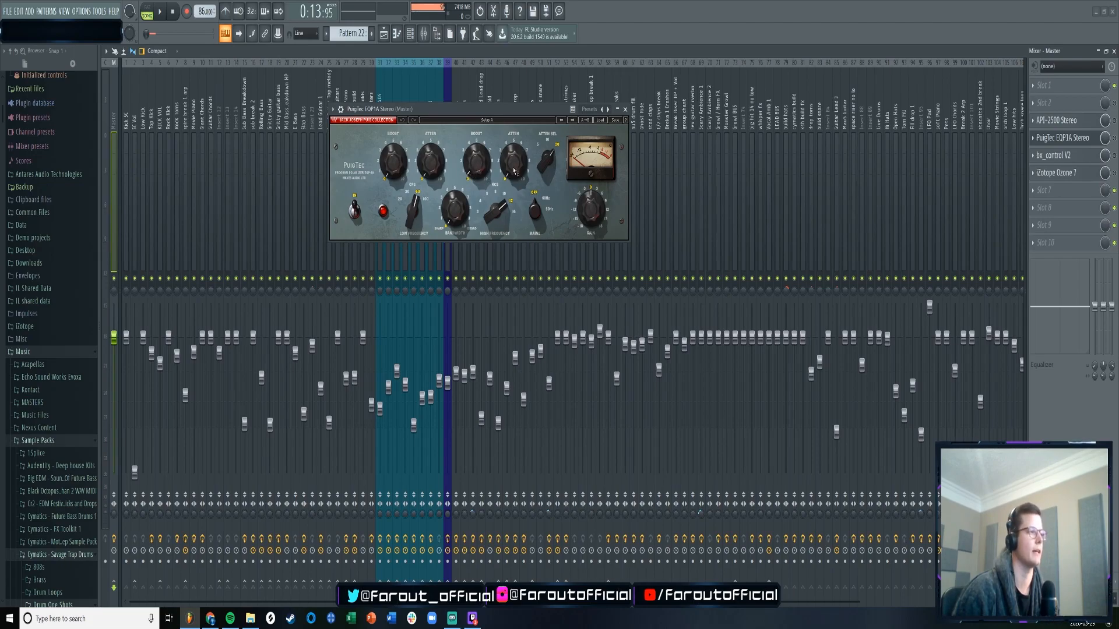
{"action": "mouse_move", "coordinate": [513, 168]}
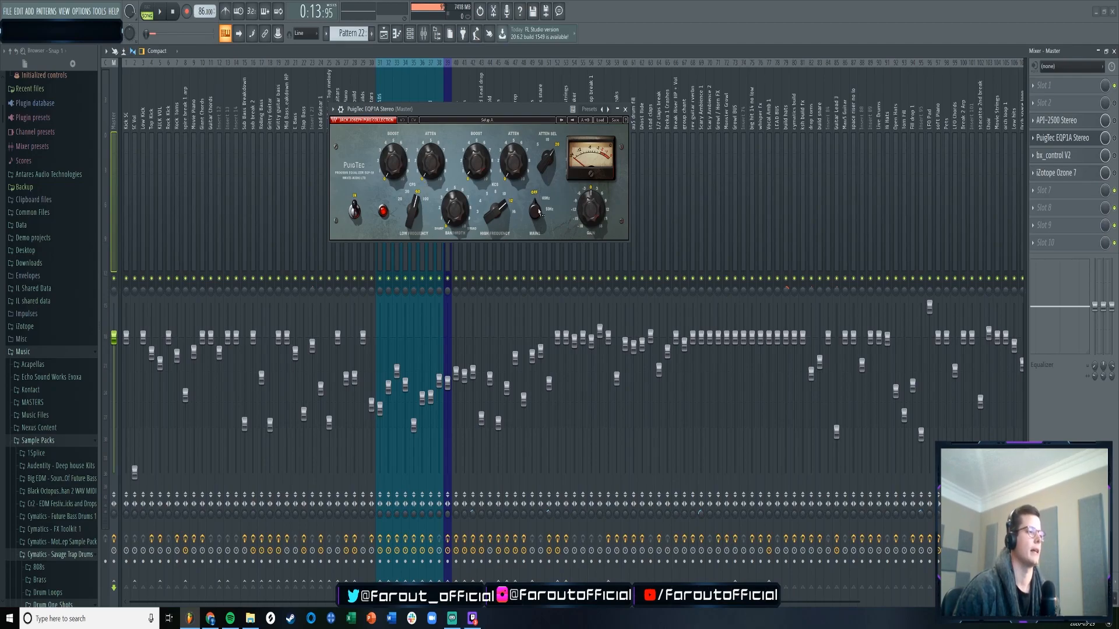
{"action": "left_click", "coordinate": [625, 109]}
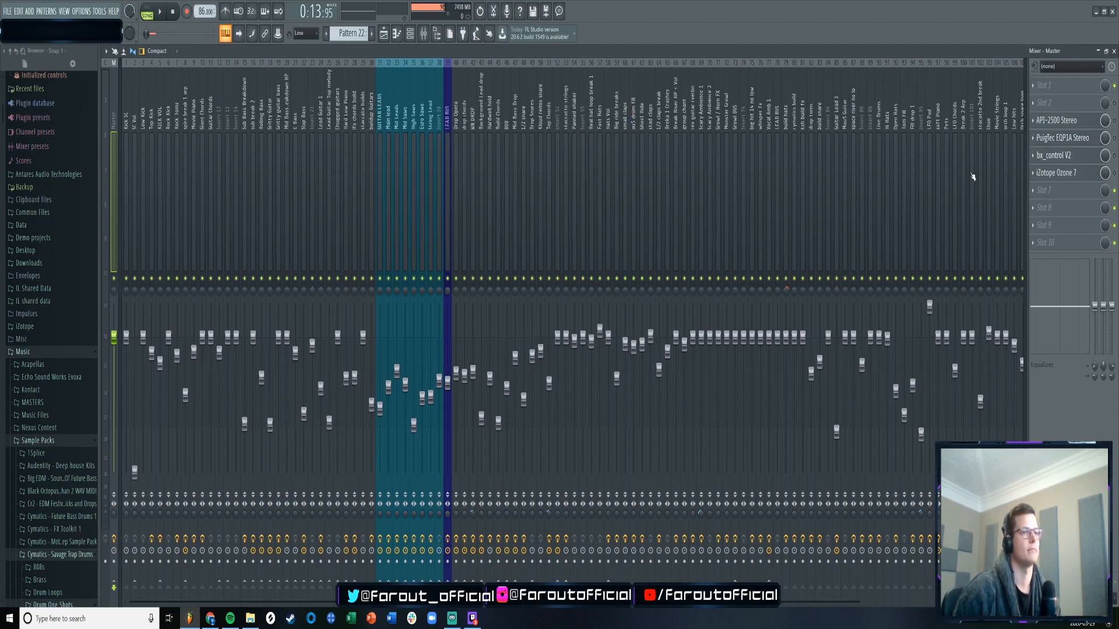
{"action": "left_click", "coordinate": [1053, 155]}
{"action": "left_click_drag", "start_coordinate": [240, 130], "coordinate": [493, 109]}
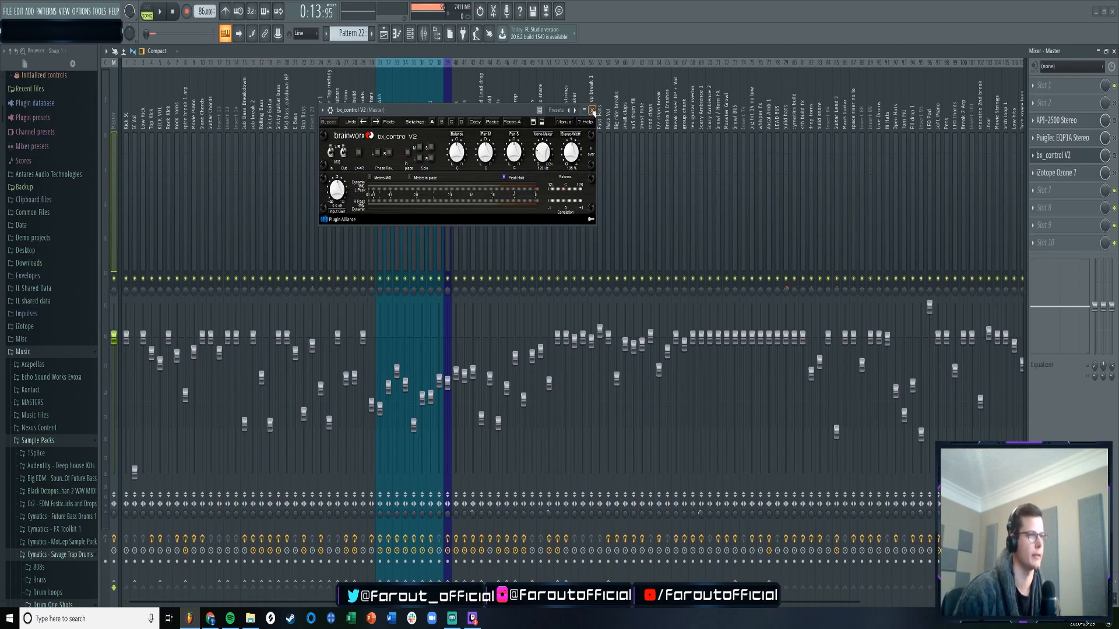
{"action": "left_click", "coordinate": [593, 110]}
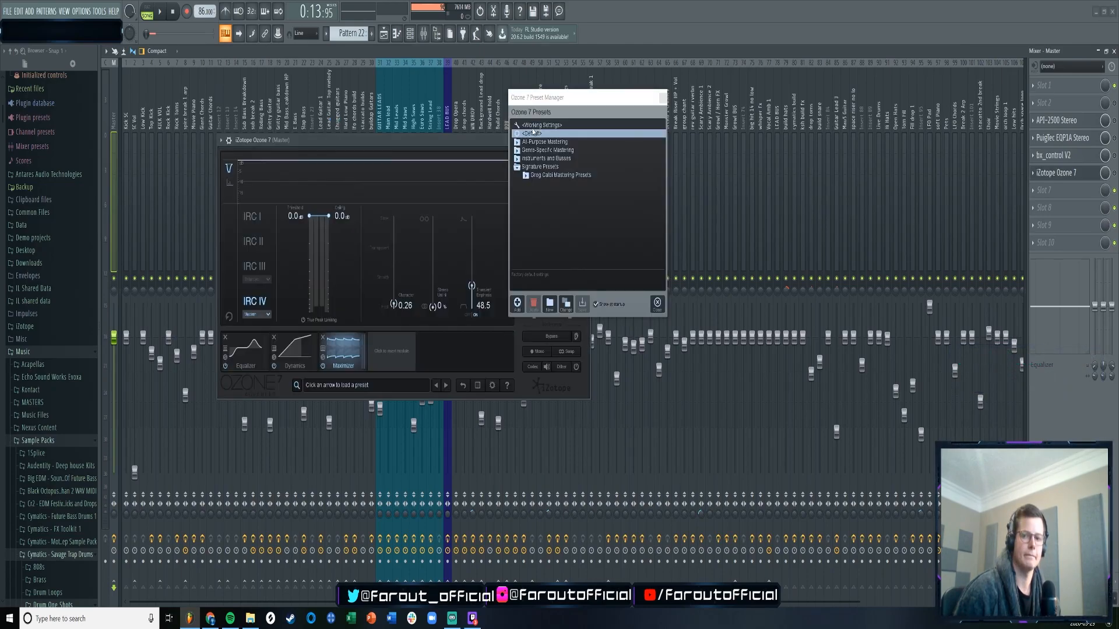
- Examine Ozone 7's Equalizer curve and each band's compression settings in its Dynamics module on the Master track
{"action": "left_click", "coordinate": [663, 97]}
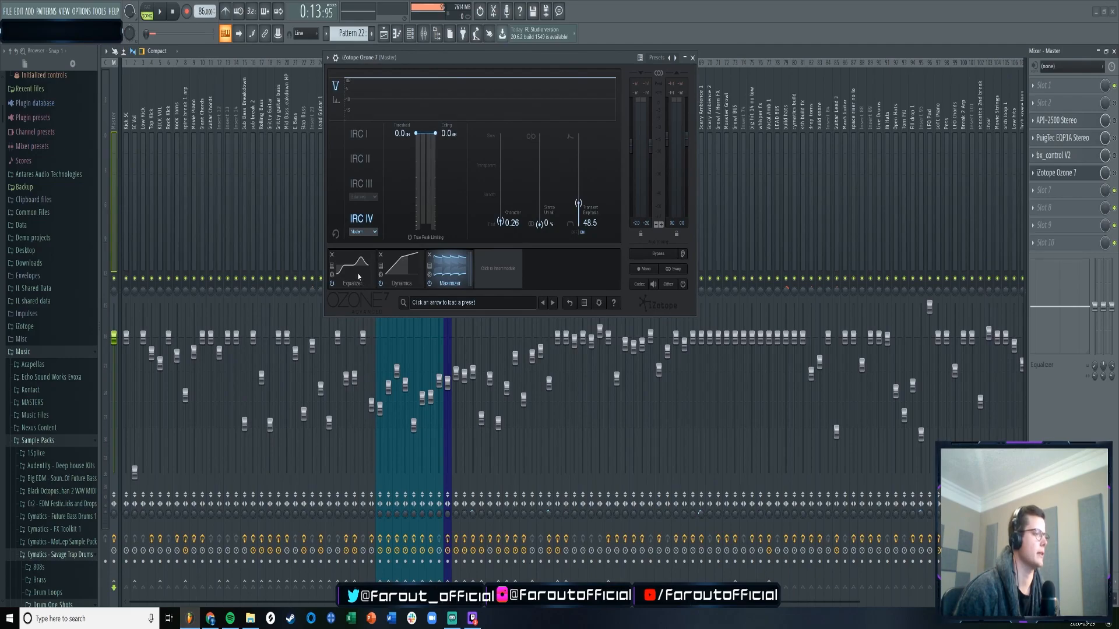
{"action": "left_click", "coordinate": [358, 276]}
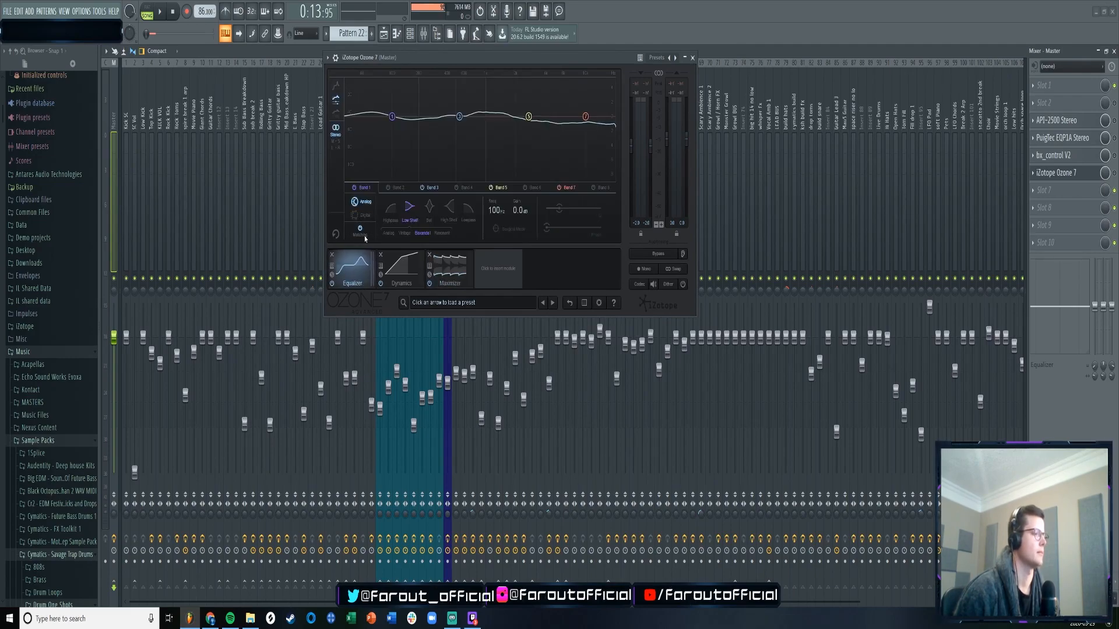
{"action": "left_click", "coordinate": [399, 271]}
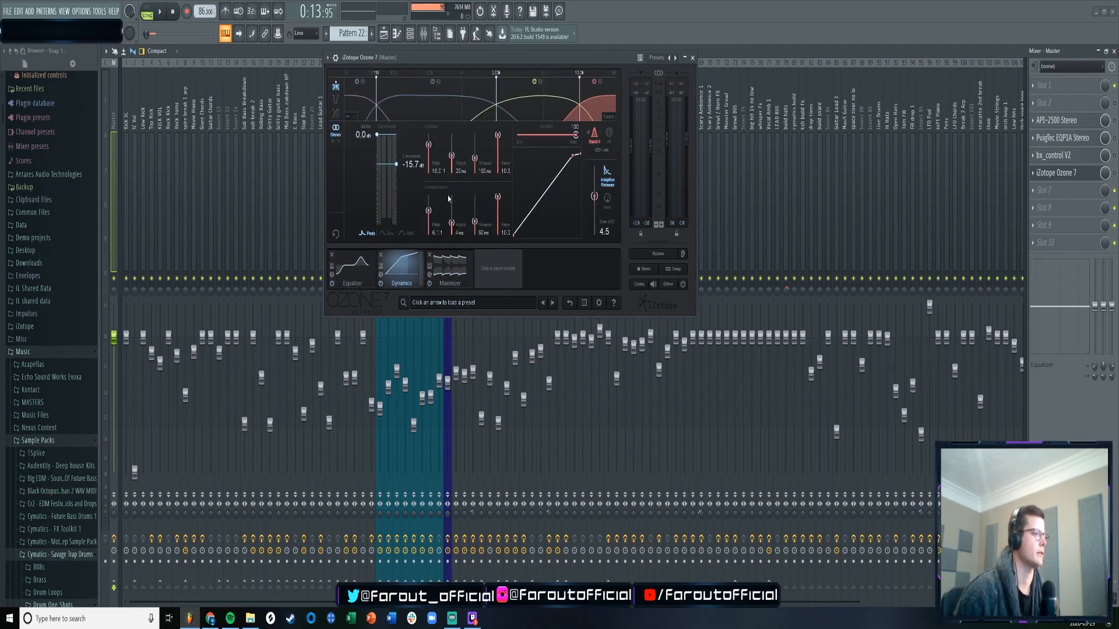
{"action": "left_click", "coordinate": [365, 96]}
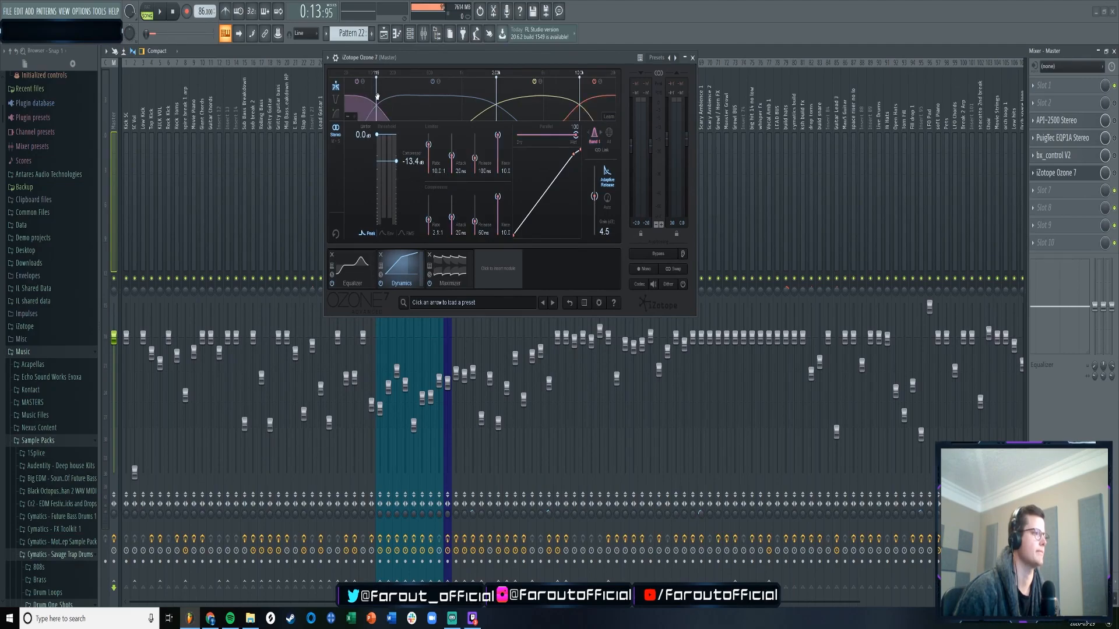
{"action": "left_click", "coordinate": [415, 98]}
{"action": "left_click", "coordinate": [514, 98]}
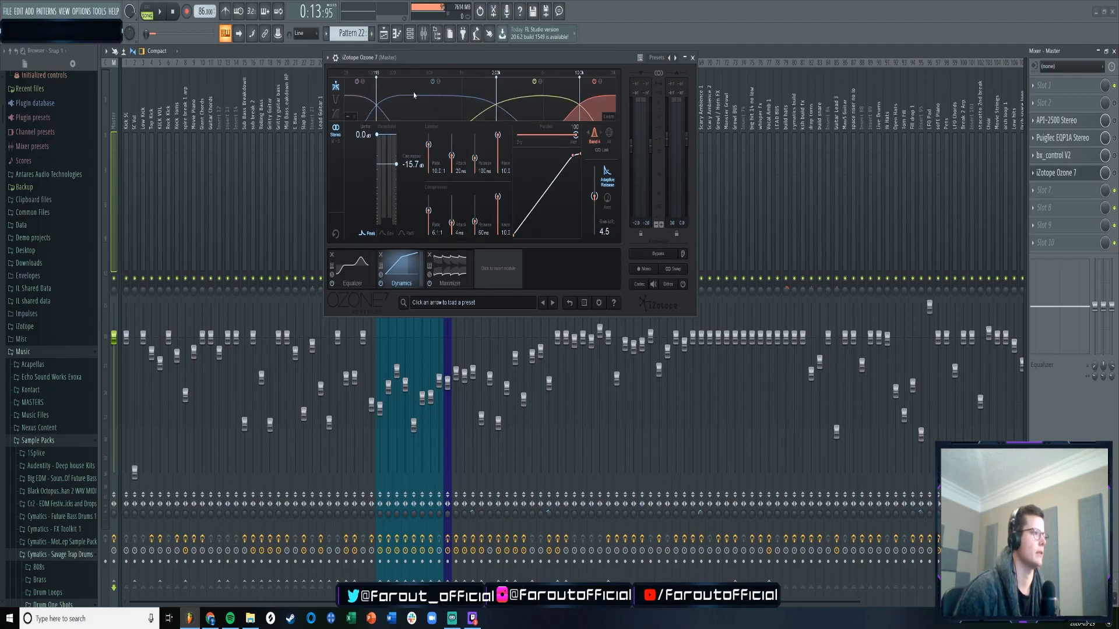
{"action": "left_click", "coordinate": [538, 100]}
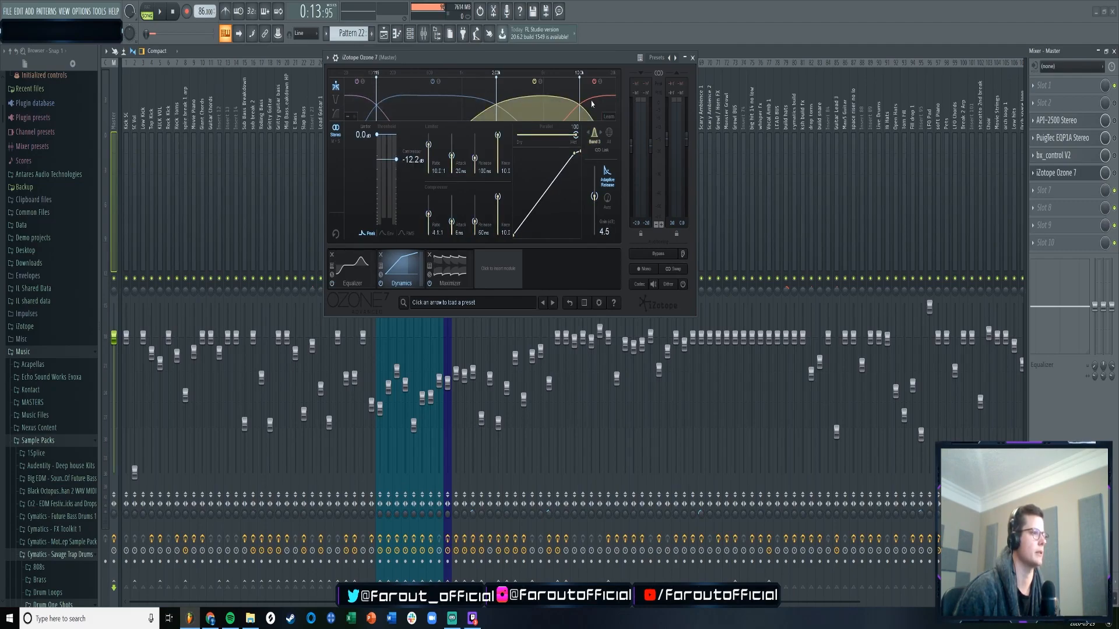
{"action": "left_click", "coordinate": [366, 96]}
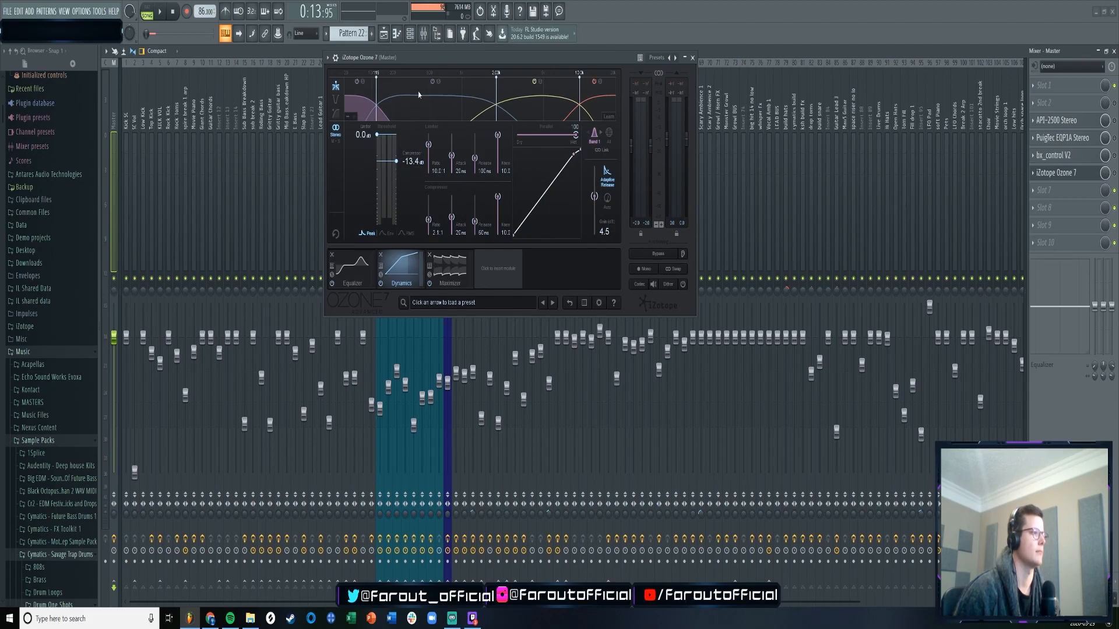
{"action": "left_click", "coordinate": [531, 97]}
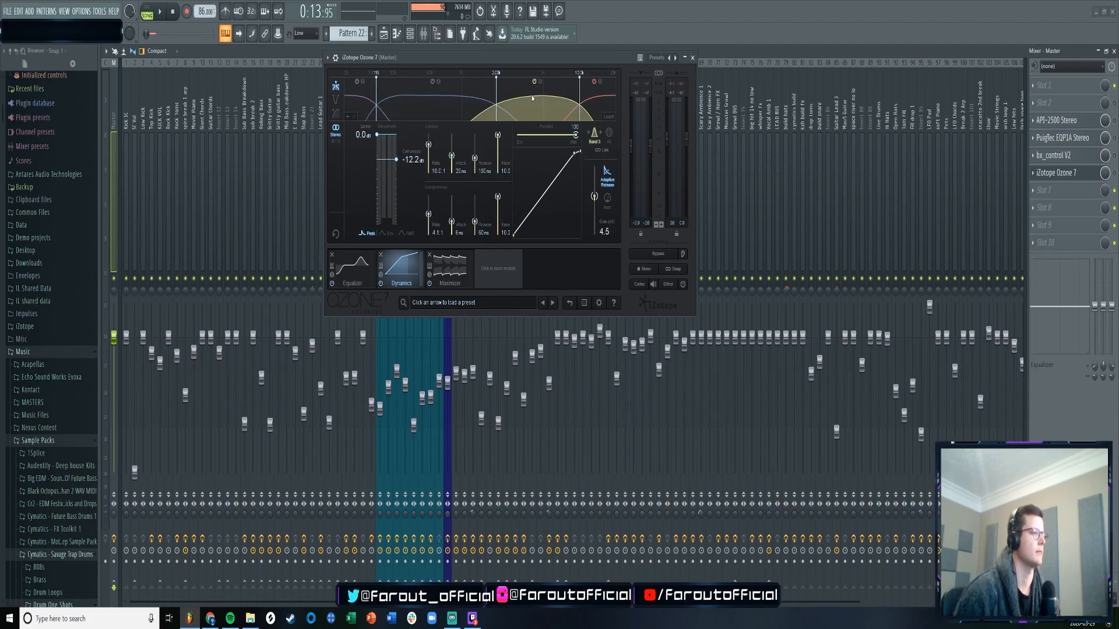
{"action": "left_click", "coordinate": [603, 100]}
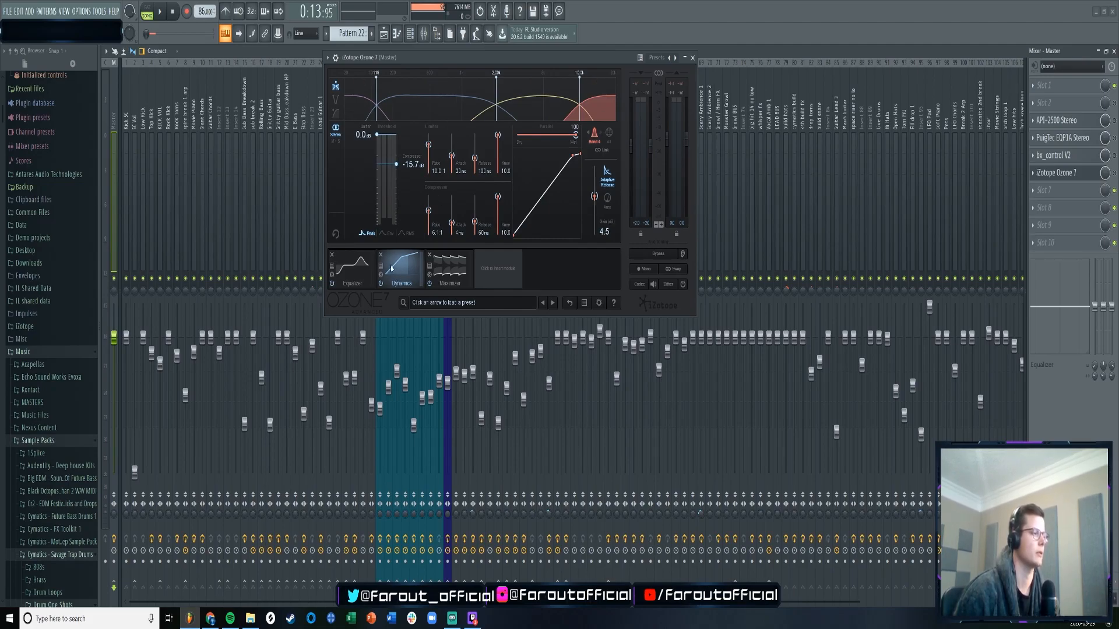
- Examine Ozone 7's Maximizer and the Equalizer's matching settings, including its reference and target audio
{"action": "left_click", "coordinate": [446, 272]}
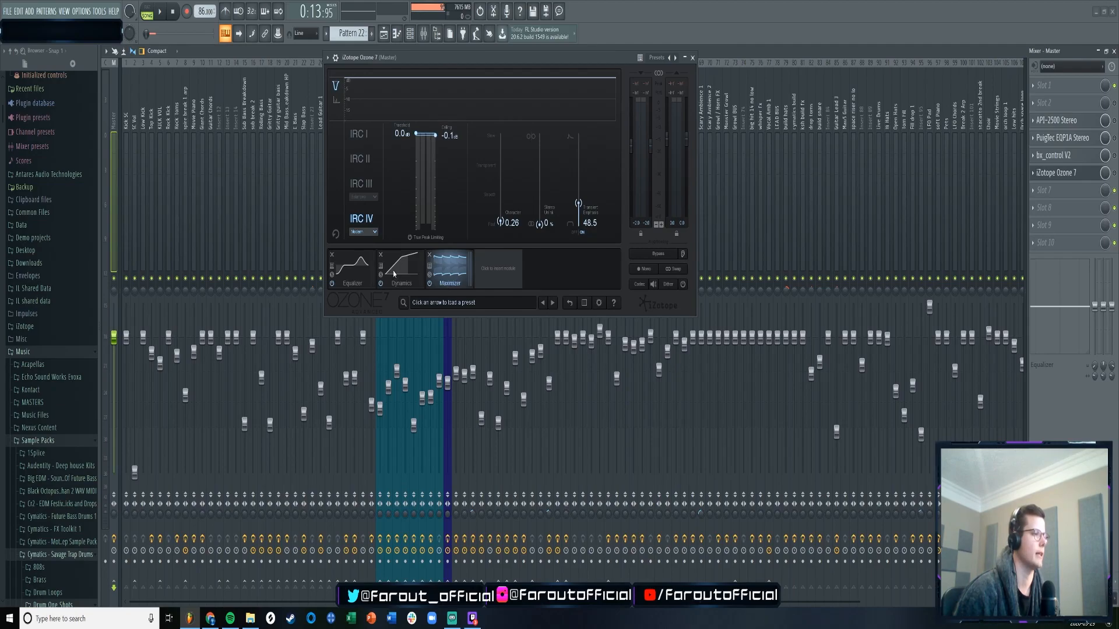
{"action": "left_click", "coordinate": [355, 276]}
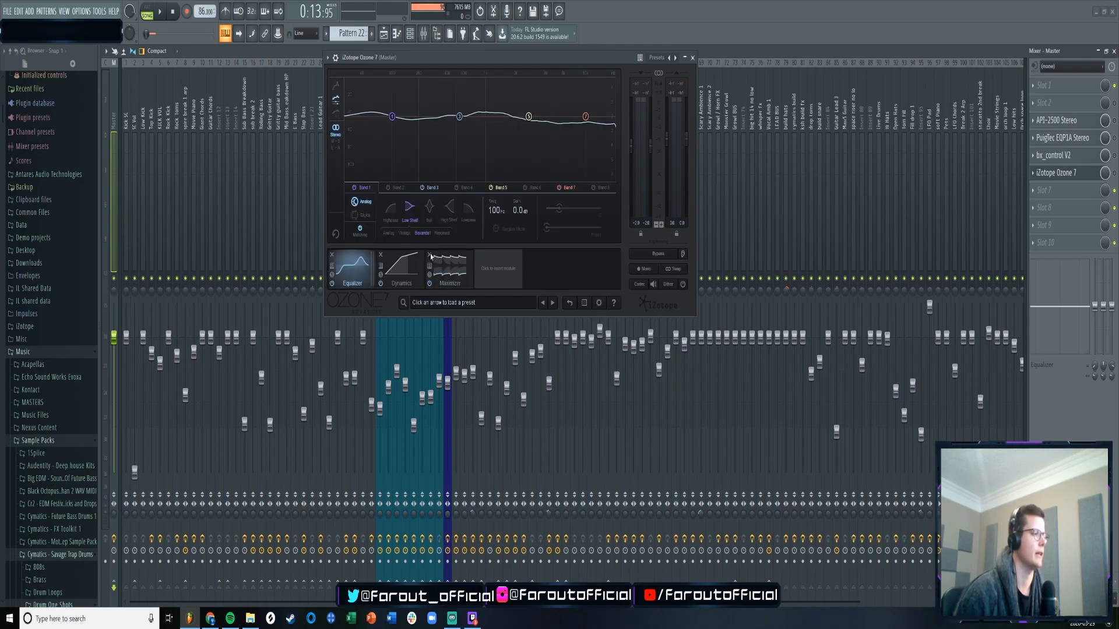
{"action": "left_click", "coordinate": [364, 236]}
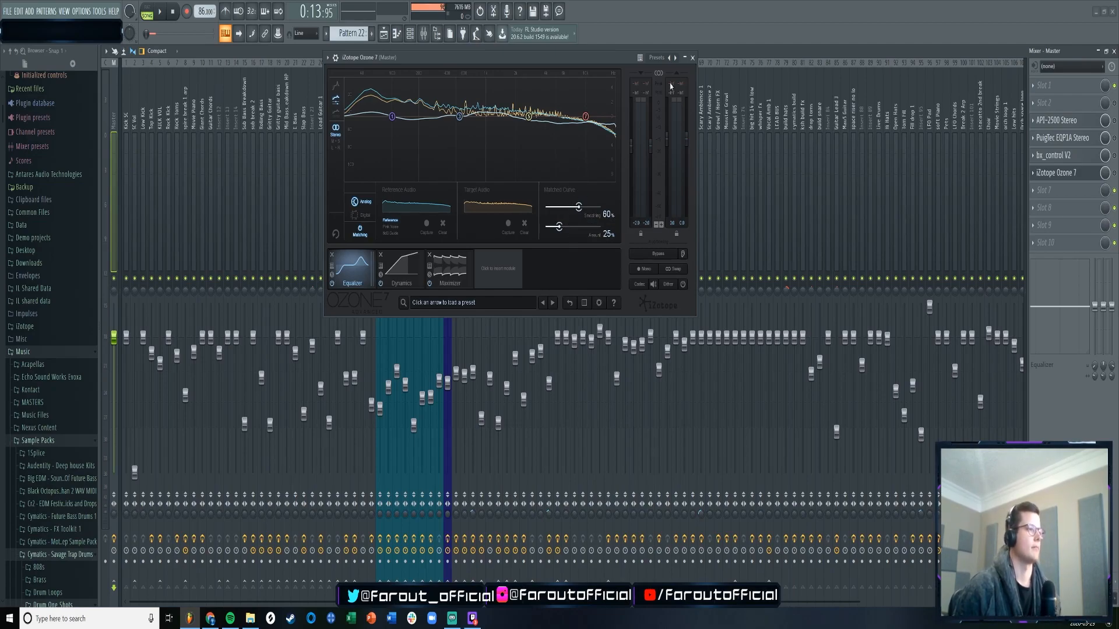
{"action": "left_click", "coordinate": [692, 57]}
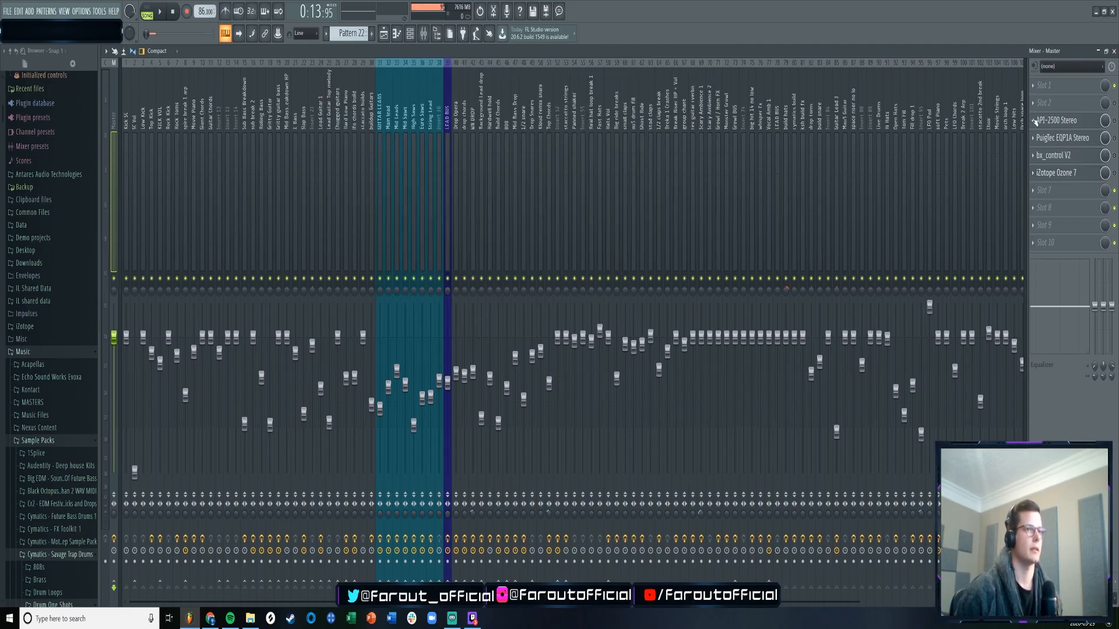
- Remove API-2500, PuigTec EQP1A, bx_control V2 and iZotope Ozone 7 from the Master track's effect slots
{"action": "left_click", "coordinate": [1033, 121]}
{"action": "mouse_move", "coordinate": [1039, 134]}
{"action": "left_click", "coordinate": [473, 34]}
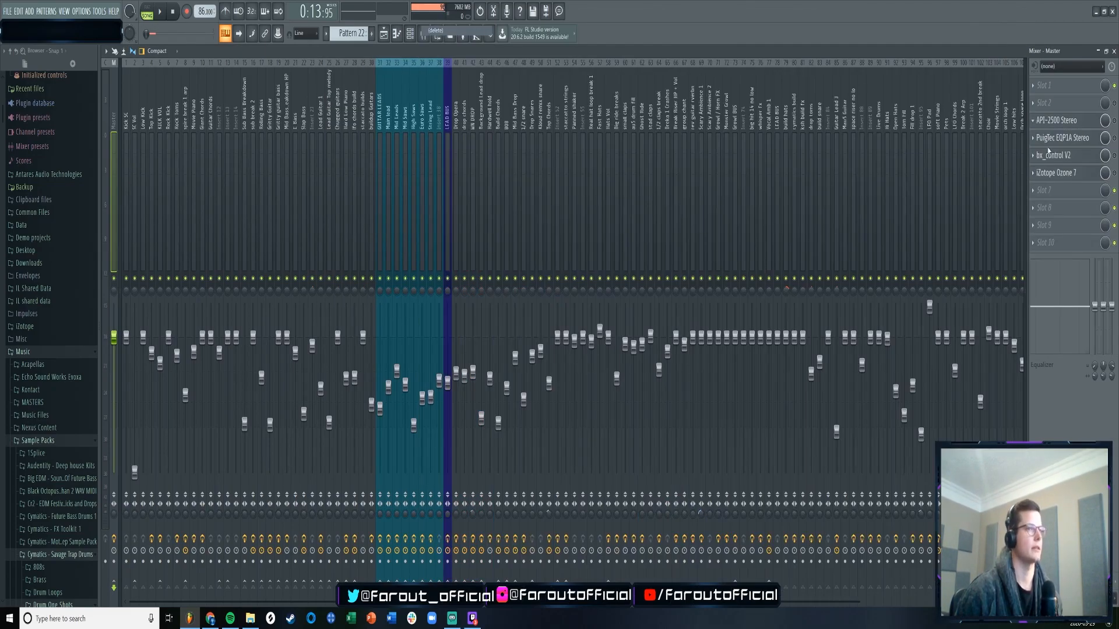
{"action": "left_click", "coordinate": [1033, 138]}
{"action": "mouse_move", "coordinate": [1040, 151]}
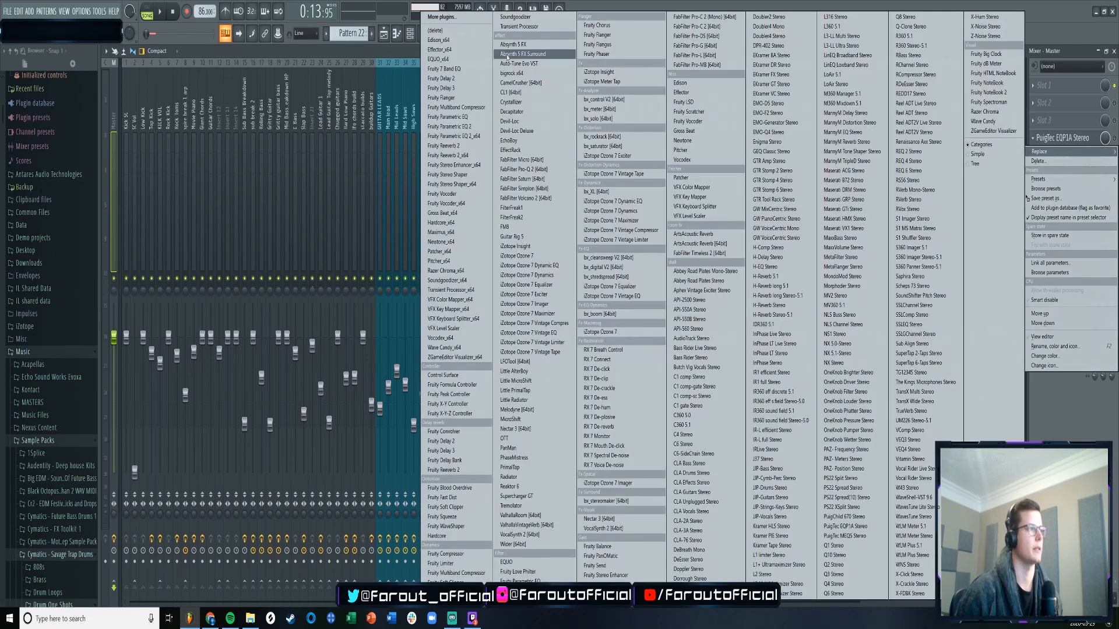
{"action": "left_click", "coordinate": [456, 33]}
{"action": "left_click", "coordinate": [1036, 156]}
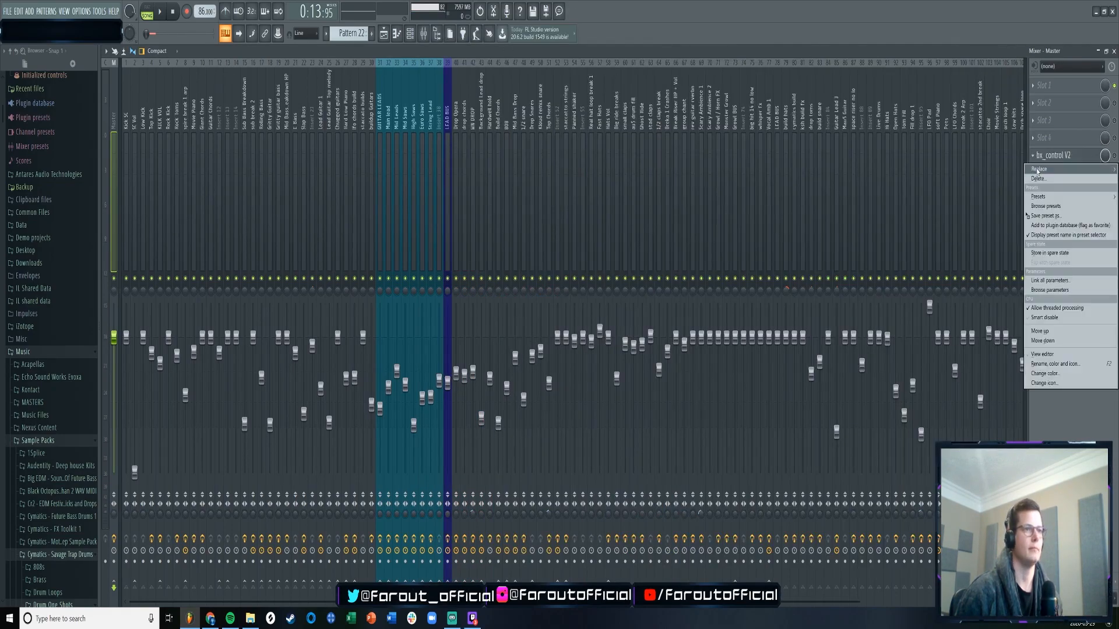
{"action": "left_click", "coordinate": [460, 33]}
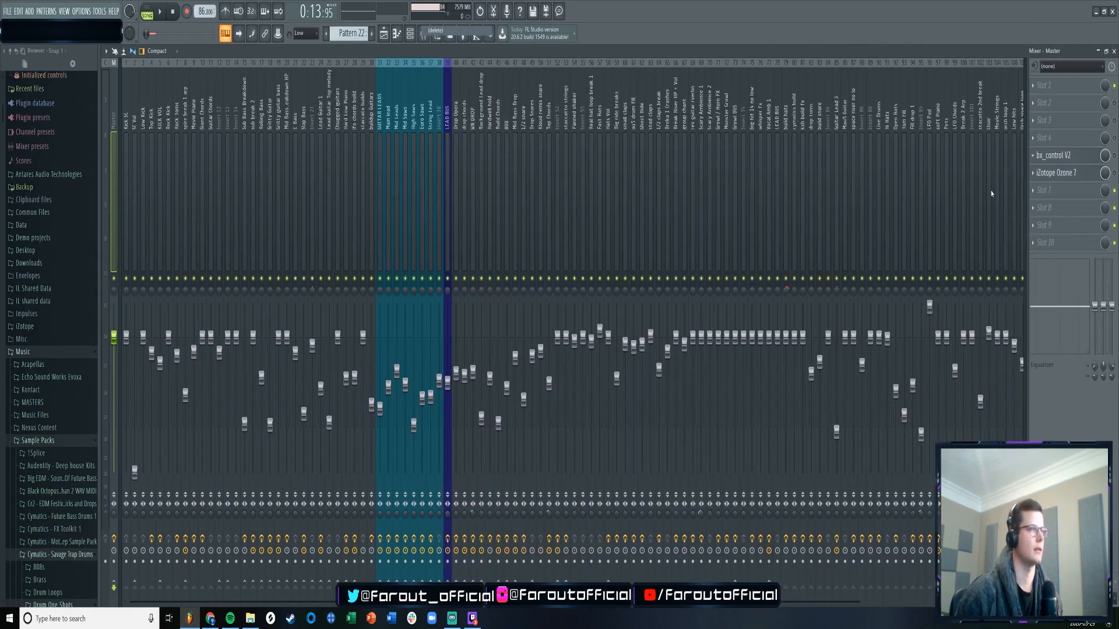
{"action": "left_click", "coordinate": [1033, 155]}
{"action": "left_click", "coordinate": [459, 33]}
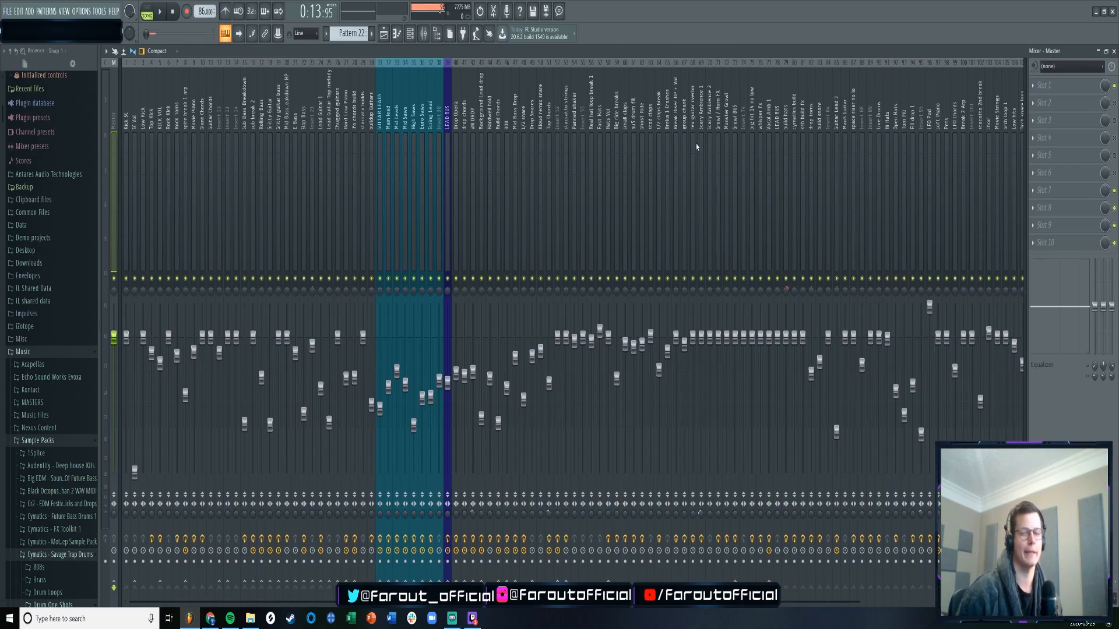
- Return to the playlist and play the intro with the Ambience Group stem
{"action": "left_click", "coordinate": [384, 33]}
{"action": "key", "text": "space"}
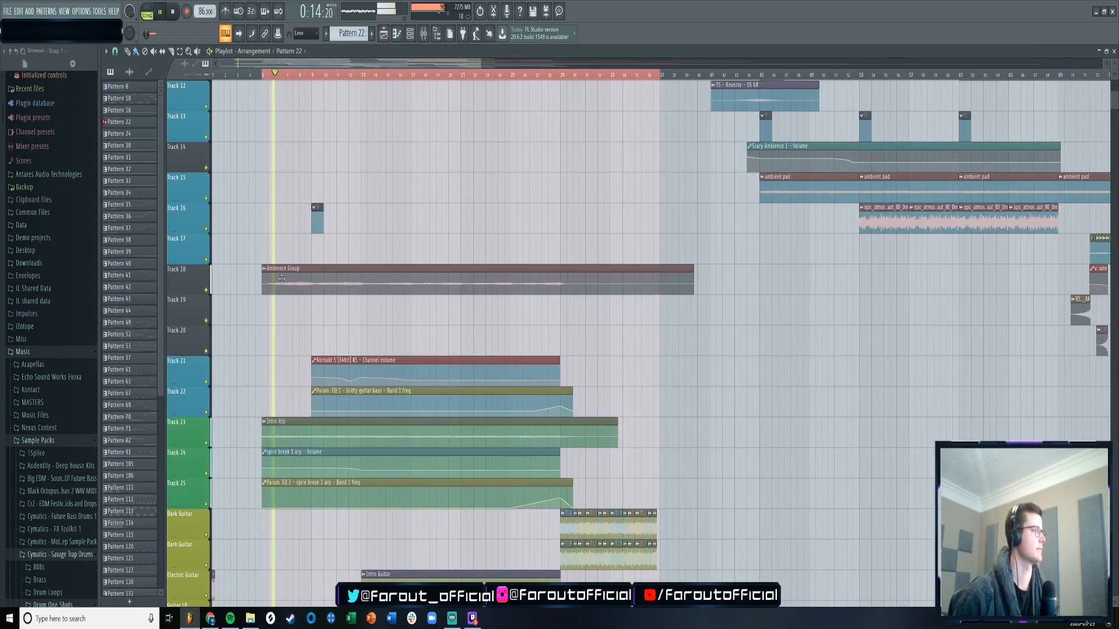
- Check the Ambience Group clip's sample settings on track 18 and restart playback of the intro
{"action": "key", "text": "space"}
{"action": "left_click", "coordinate": [296, 278]}
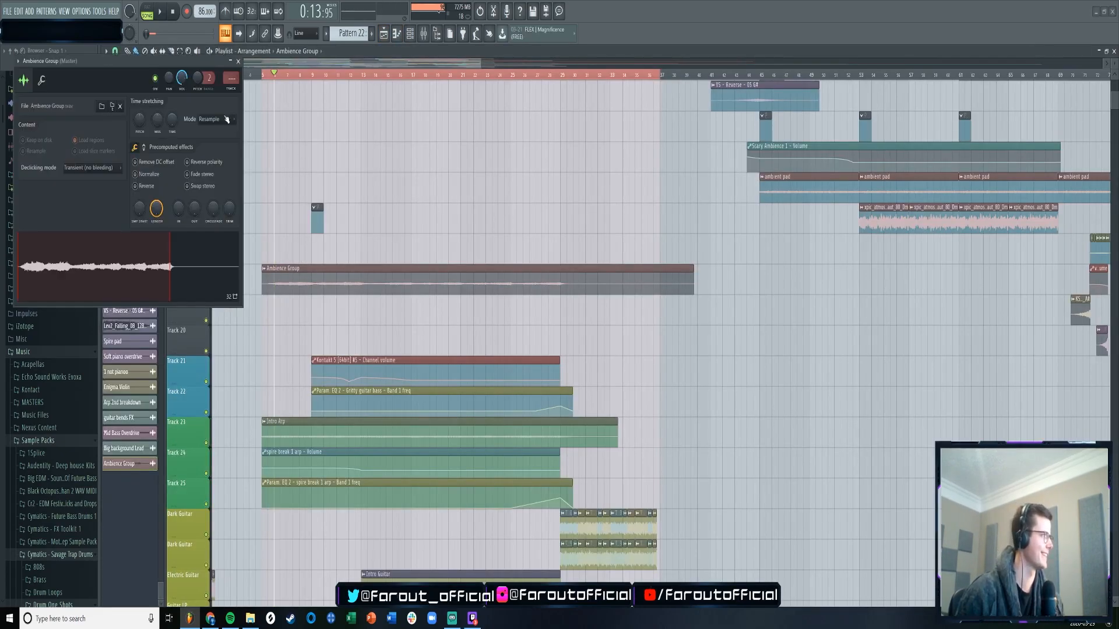
{"action": "key", "text": "space"}
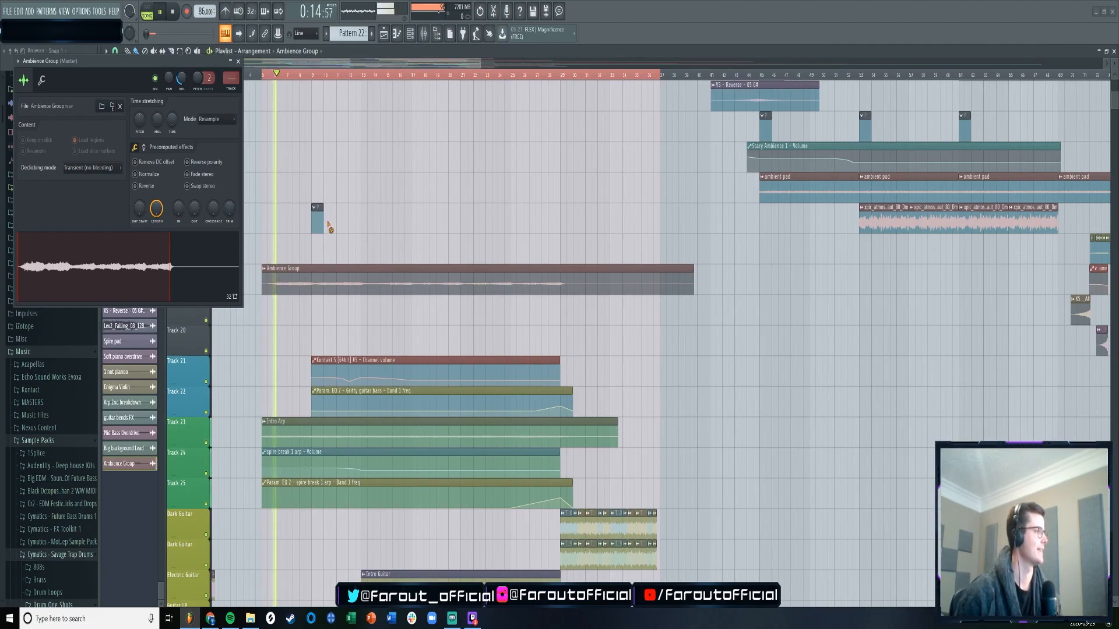
{"action": "left_click", "coordinate": [238, 62]}
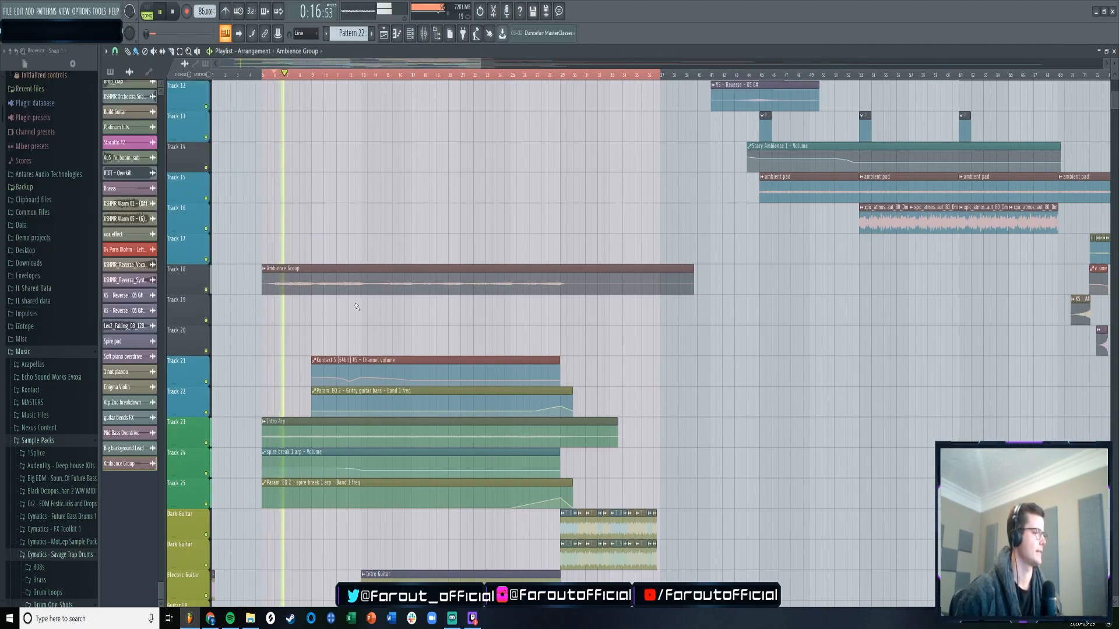
- Close the Chrome window and the other background application windows while the intro keeps playing
{"action": "right_click", "coordinate": [230, 618]}
{"action": "left_click", "coordinate": [233, 600]}
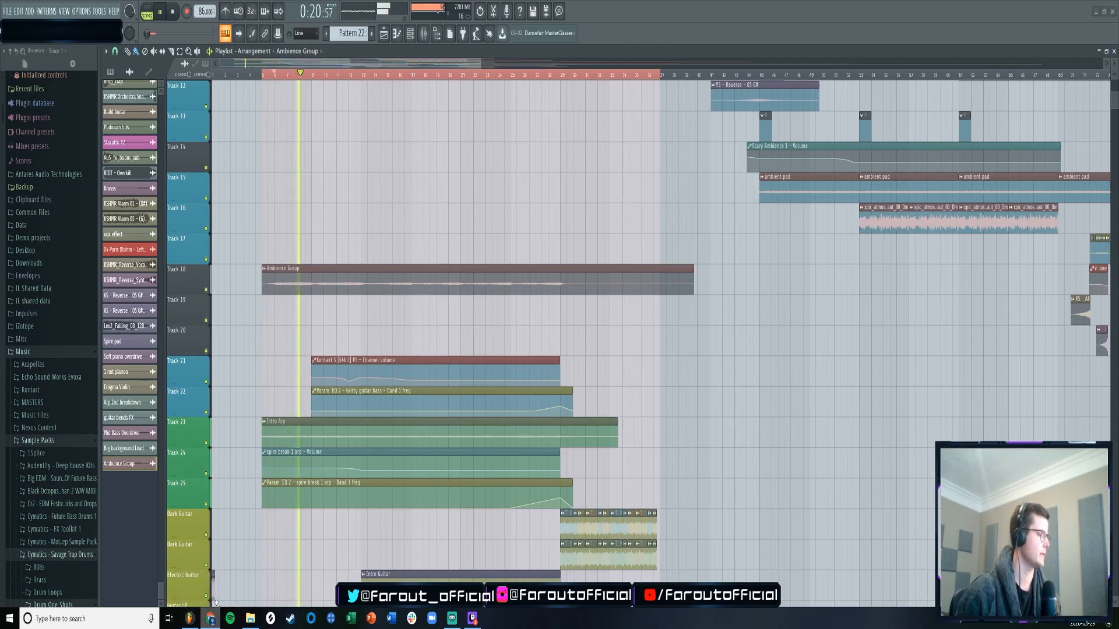
{"action": "right_click", "coordinate": [211, 618]}
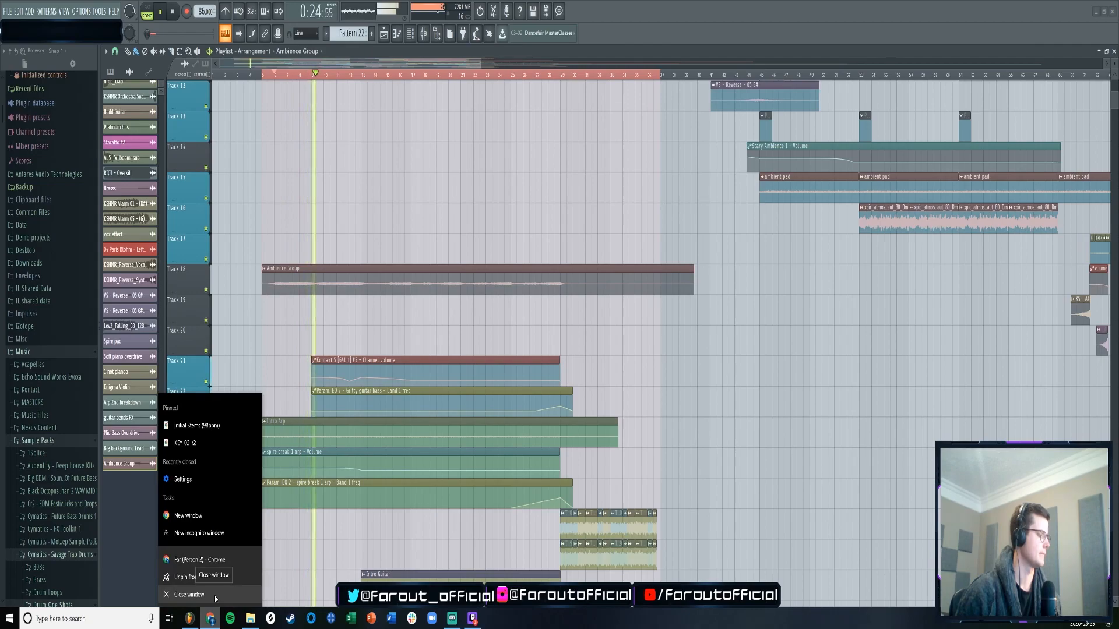
{"action": "left_click", "coordinate": [214, 596]}
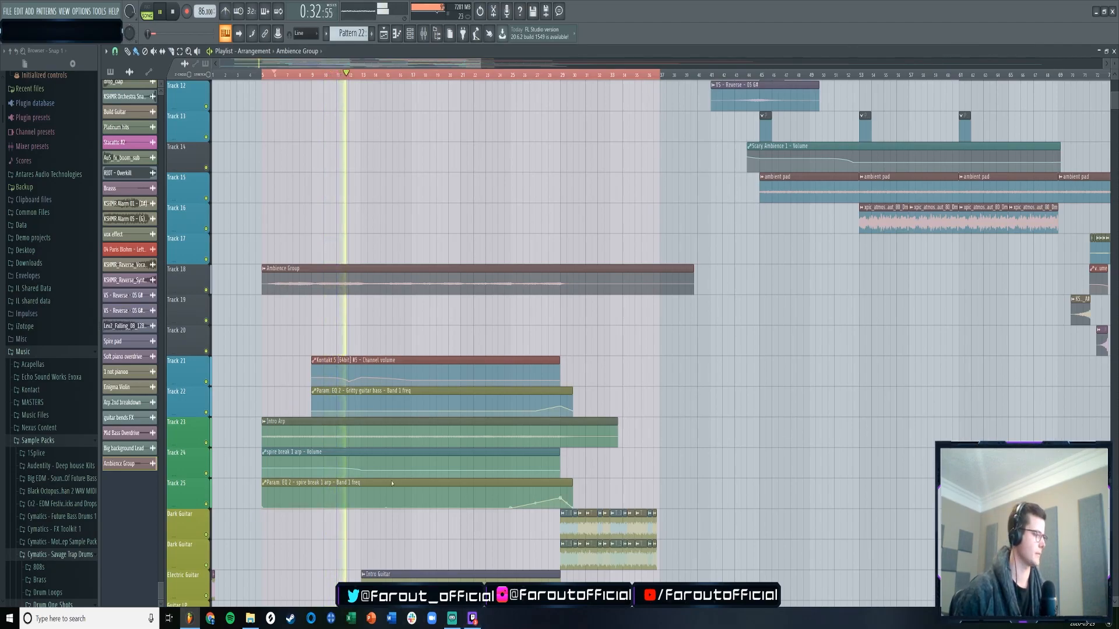
{"action": "right_click", "coordinate": [250, 618]}
{"action": "left_click", "coordinate": [250, 600]}
- Isolate playlist tracks 2 through 9 by muting all other tracks, and play the intro from its start
{"action": "scroll", "coordinate": [320, 346], "scroll_direction": "up", "scroll_amount": 5}
{"action": "scroll", "coordinate": [320, 346], "scroll_direction": "up", "scroll_amount": 4}
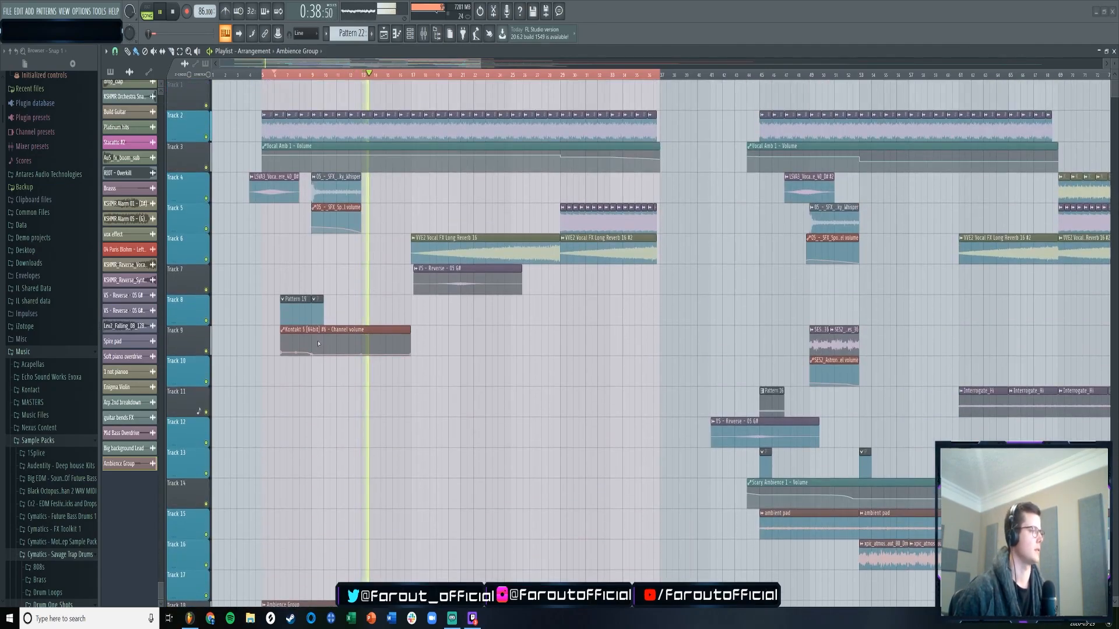
{"action": "left_click", "coordinate": [173, 11]}
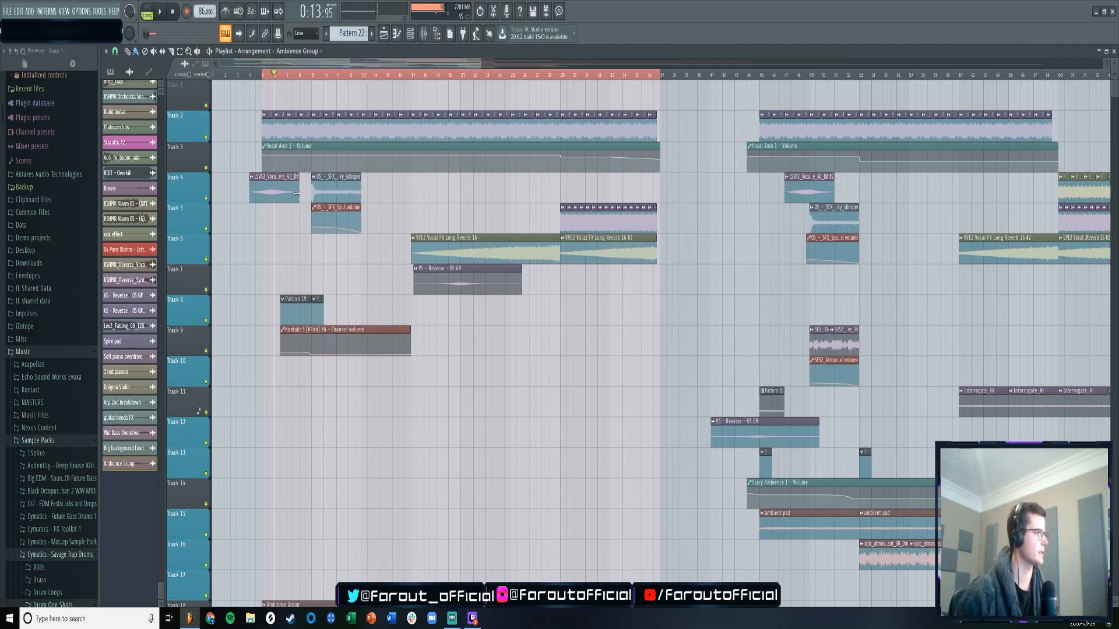
{"action": "left_click", "coordinate": [206, 138], "text": "ctrl"}
{"action": "left_click_drag", "start_coordinate": [206, 199], "coordinate": [206, 351]}
{"action": "key", "text": "space"}
- Unmute tracks 18, 19, 21 and 22 during playback, auditioning the Intro Arp on track 23 but leaving it muted
{"action": "scroll", "coordinate": [292, 309], "scroll_direction": "down", "scroll_amount": 1}
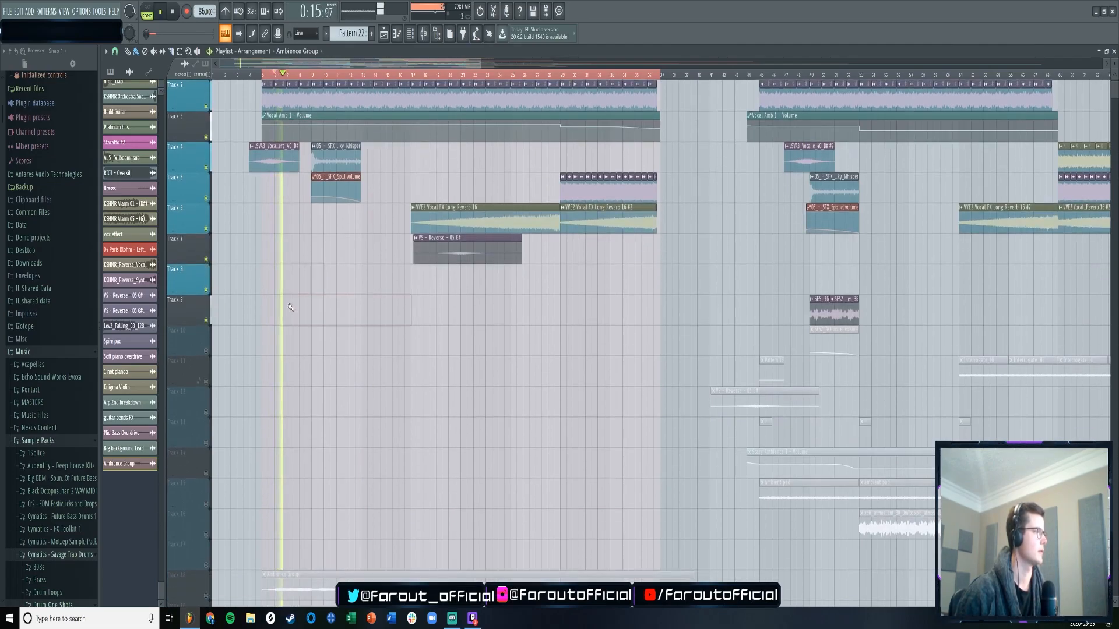
{"action": "scroll", "coordinate": [291, 309], "scroll_direction": "down", "scroll_amount": 5}
{"action": "left_click", "coordinate": [206, 443]}
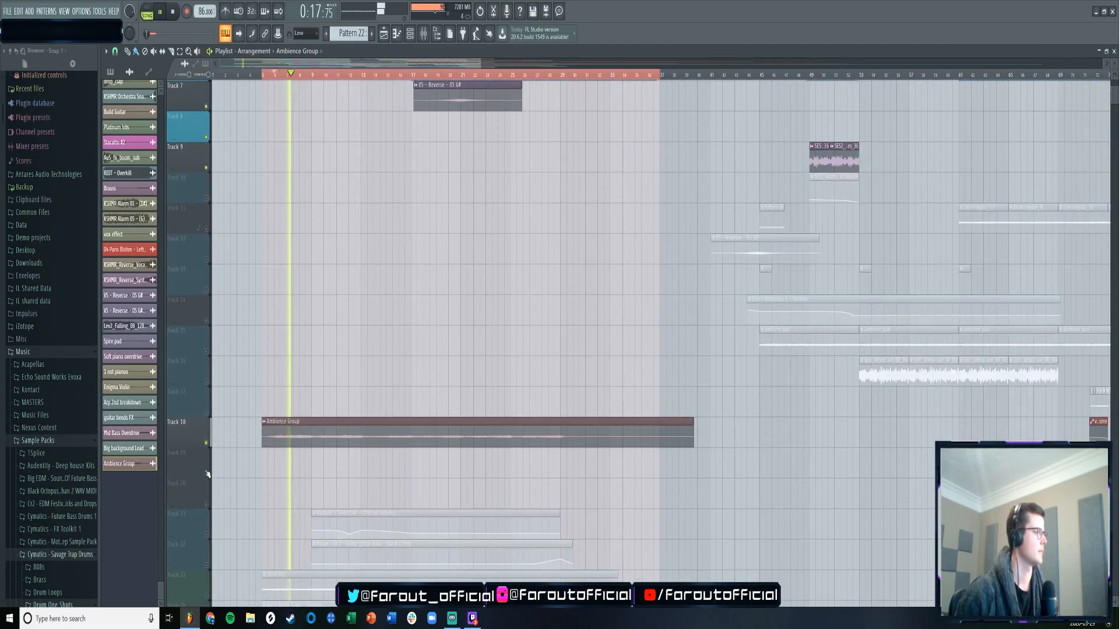
{"action": "scroll", "coordinate": [207, 466], "scroll_direction": "down", "scroll_amount": 4}
{"action": "left_click", "coordinate": [206, 412]}
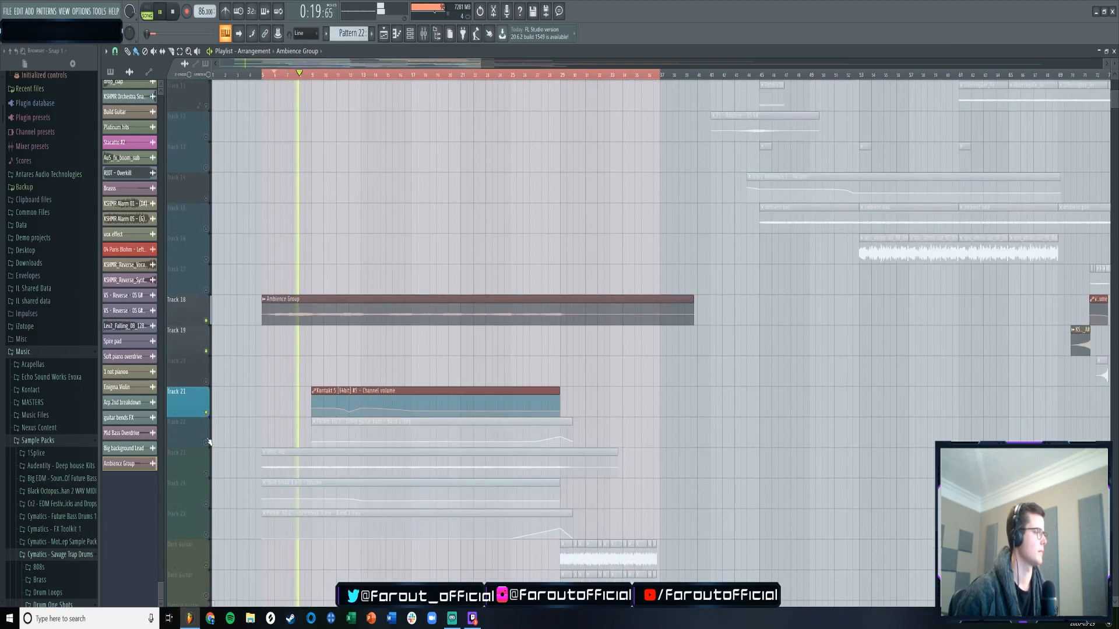
{"action": "left_click", "coordinate": [207, 443]}
{"action": "left_click", "coordinate": [207, 473]}
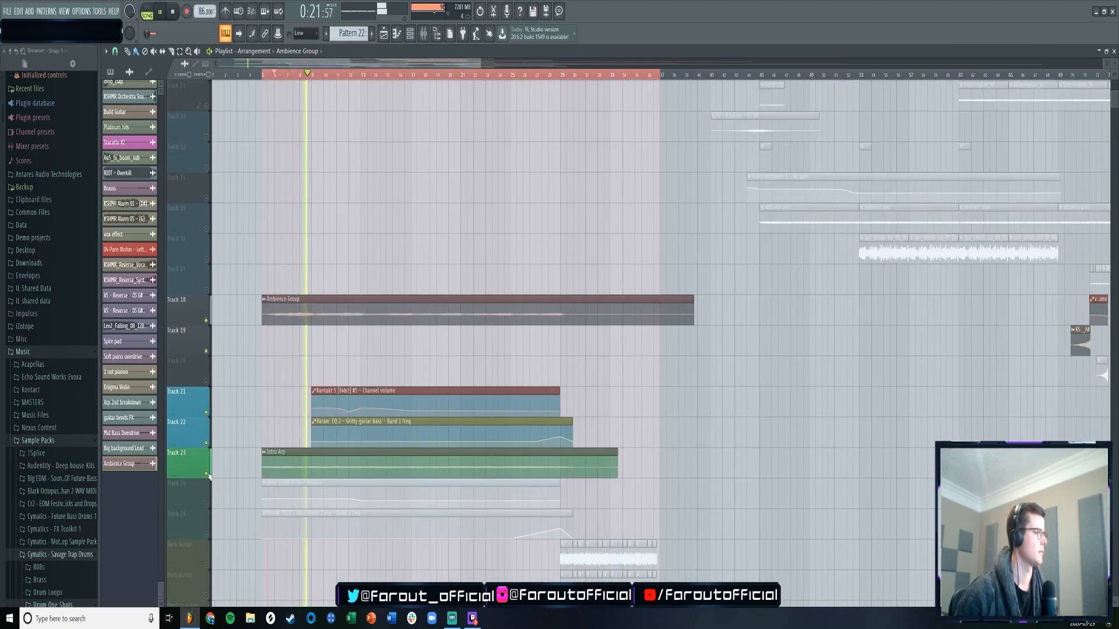
{"action": "left_click", "coordinate": [208, 475]}
- Check which mixer tracks are receiving signal during playback, return to the playlist and stop the intro
{"action": "scroll", "coordinate": [208, 474], "scroll_direction": "down", "scroll_amount": 3}
{"action": "left_click", "coordinate": [423, 34]}
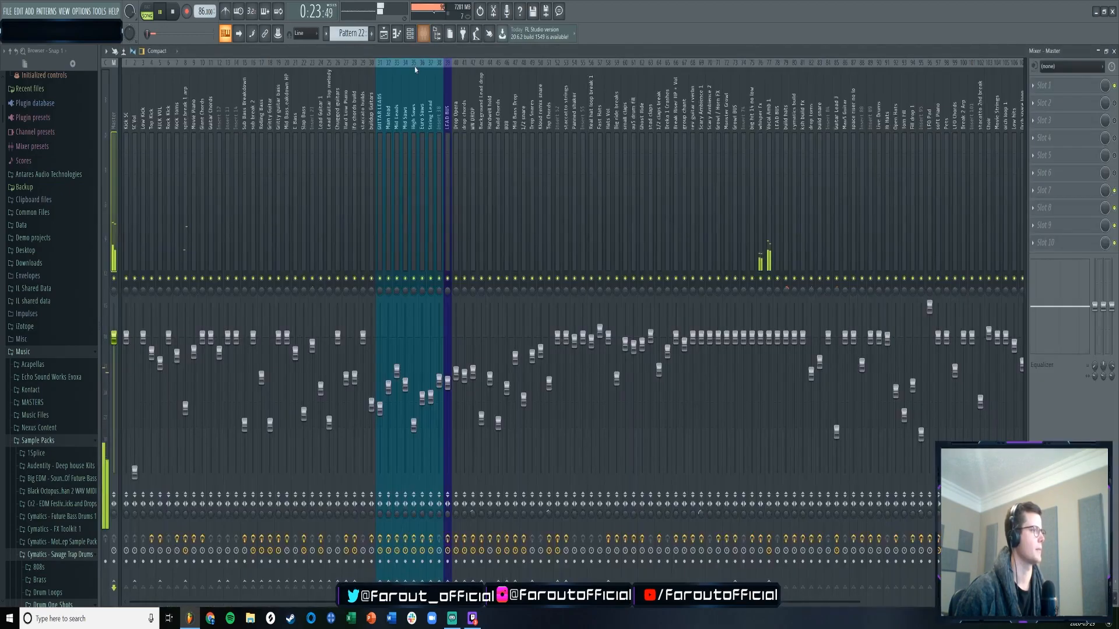
{"action": "left_click", "coordinate": [384, 33]}
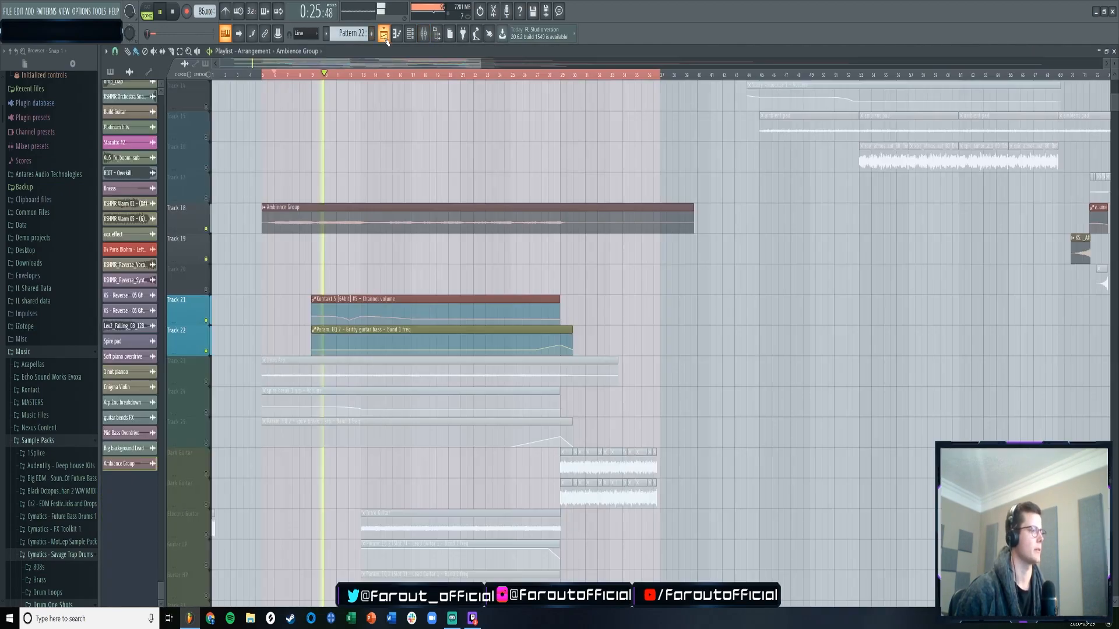
{"action": "scroll", "coordinate": [367, 213], "scroll_direction": "up", "scroll_amount": 5}
{"action": "key", "text": "space"}
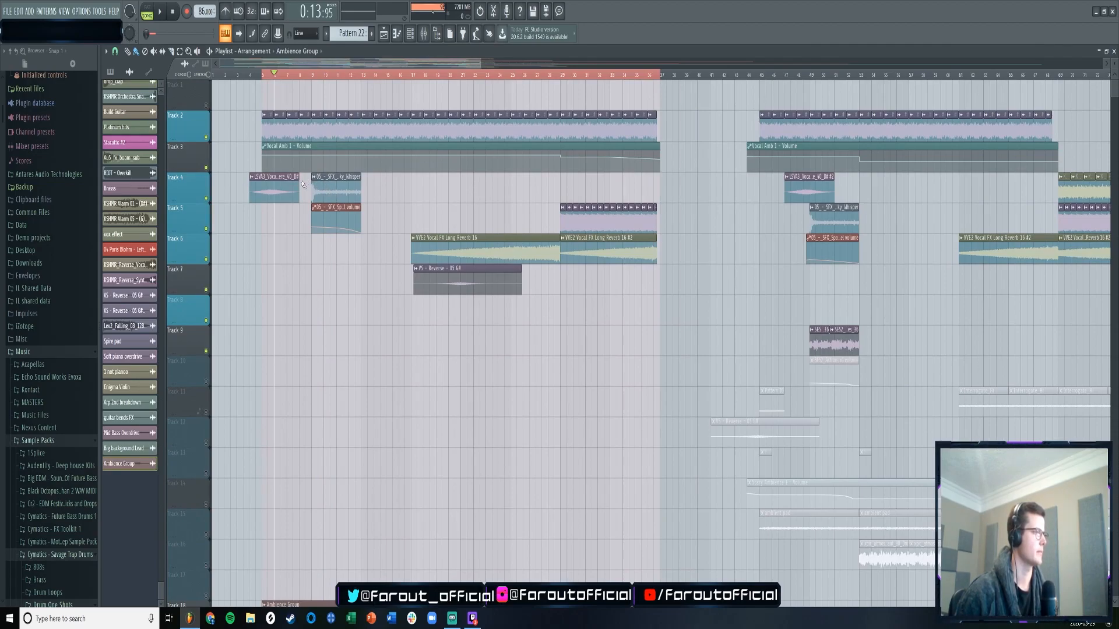
- Unmute the Intro Arp on track 23 and its volume and EQ automation on tracks 24 and 25, with a short playback check
{"action": "scroll", "coordinate": [250, 272], "scroll_direction": "down", "scroll_amount": 15}
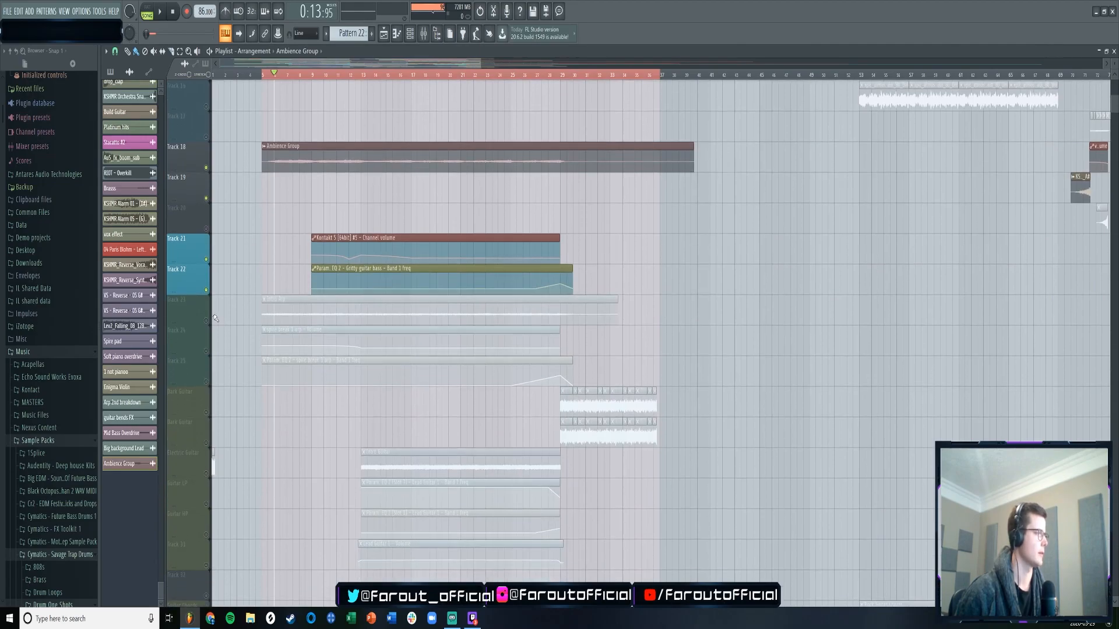
{"action": "left_click", "coordinate": [213, 322]}
{"action": "left_click", "coordinate": [213, 350]}
{"action": "key", "text": "space"}
{"action": "left_click", "coordinate": [213, 375]}
{"action": "scroll", "coordinate": [213, 375], "scroll_direction": "down", "scroll_amount": 2}
{"action": "key", "text": "space"}
- Show all channels in the Channel rack and delete the reFX Nexus #6 and #7 channels below Clap_05
{"action": "key", "text": "F6"}
{"action": "left_click", "coordinate": [556, 77]}
{"action": "left_click", "coordinate": [553, 89]}
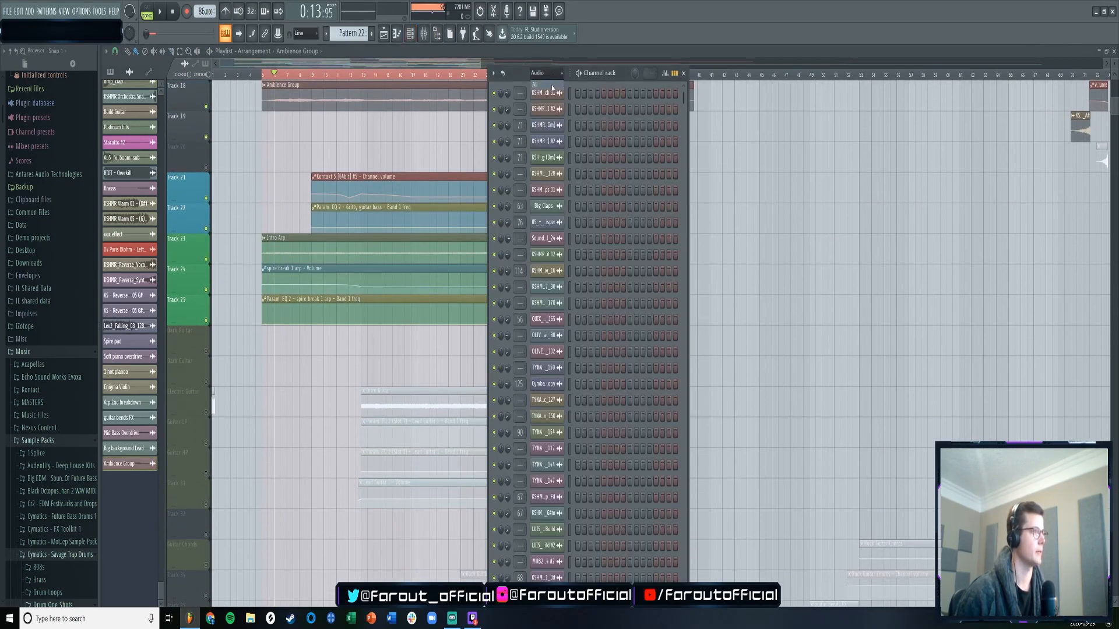
{"action": "scroll", "coordinate": [606, 245], "scroll_direction": "up", "scroll_amount": 3}
{"action": "right_click", "coordinate": [564, 390]}
{"action": "left_click", "coordinate": [577, 486]}
{"action": "left_click", "coordinate": [606, 340]}
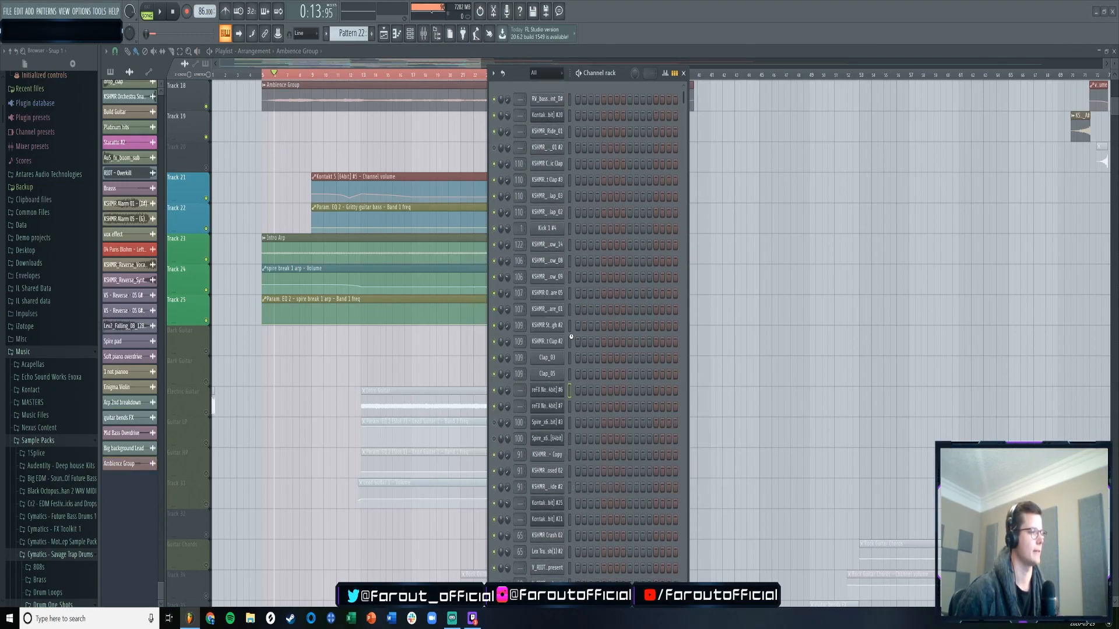
{"action": "right_click", "coordinate": [566, 389]}
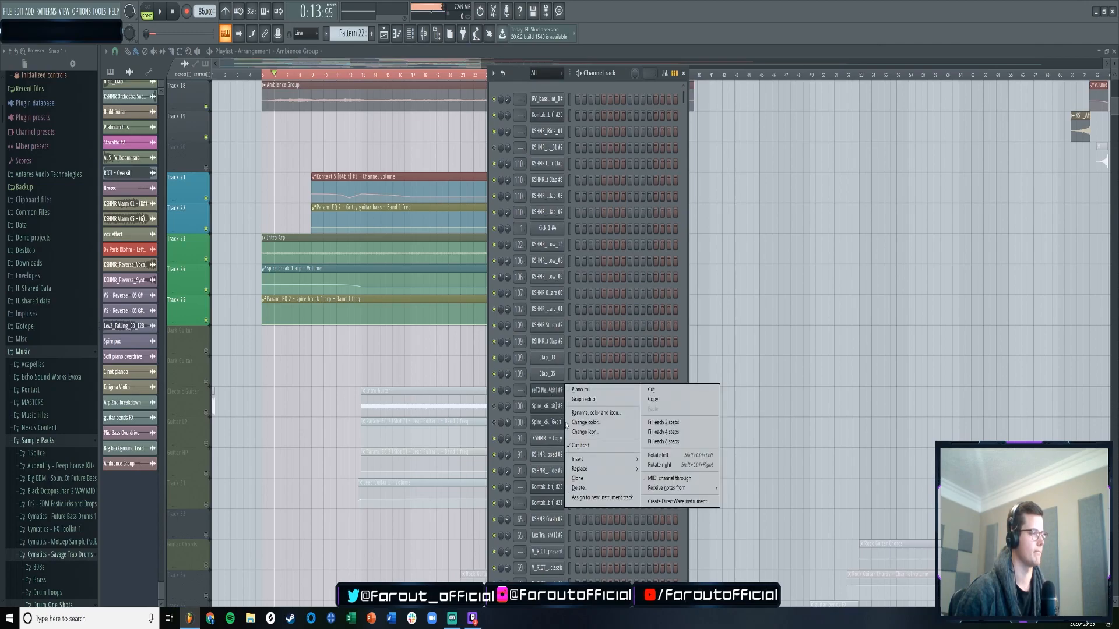
{"action": "left_click", "coordinate": [583, 491]}
{"action": "left_click", "coordinate": [606, 339]}
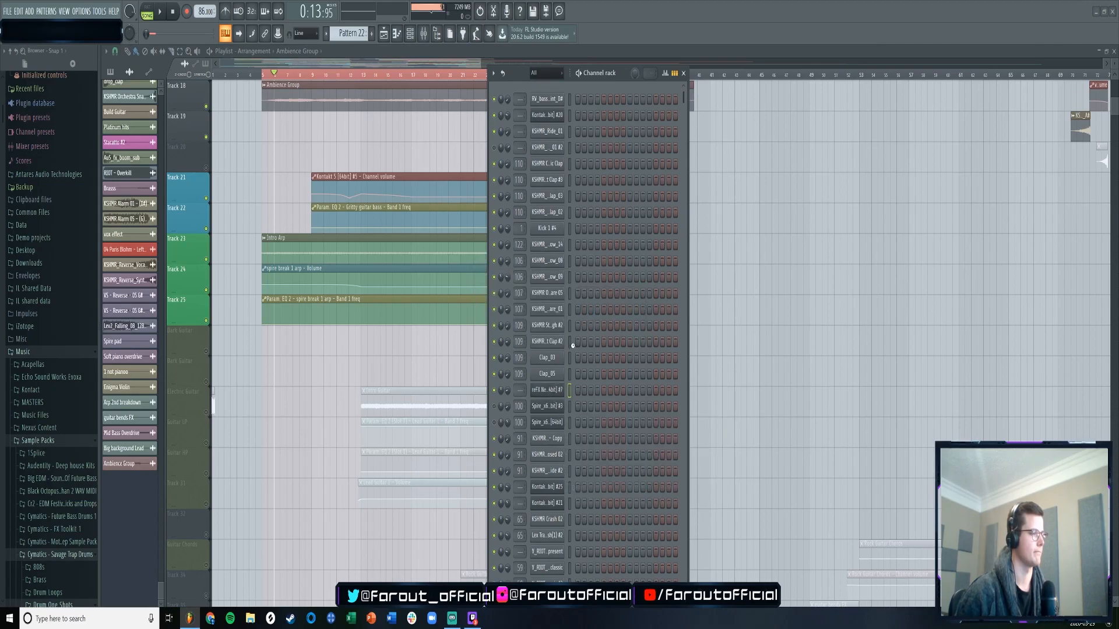
- Delete the two Spire channels located below Clap_05 in the Channel rack
{"action": "right_click", "coordinate": [562, 390]}
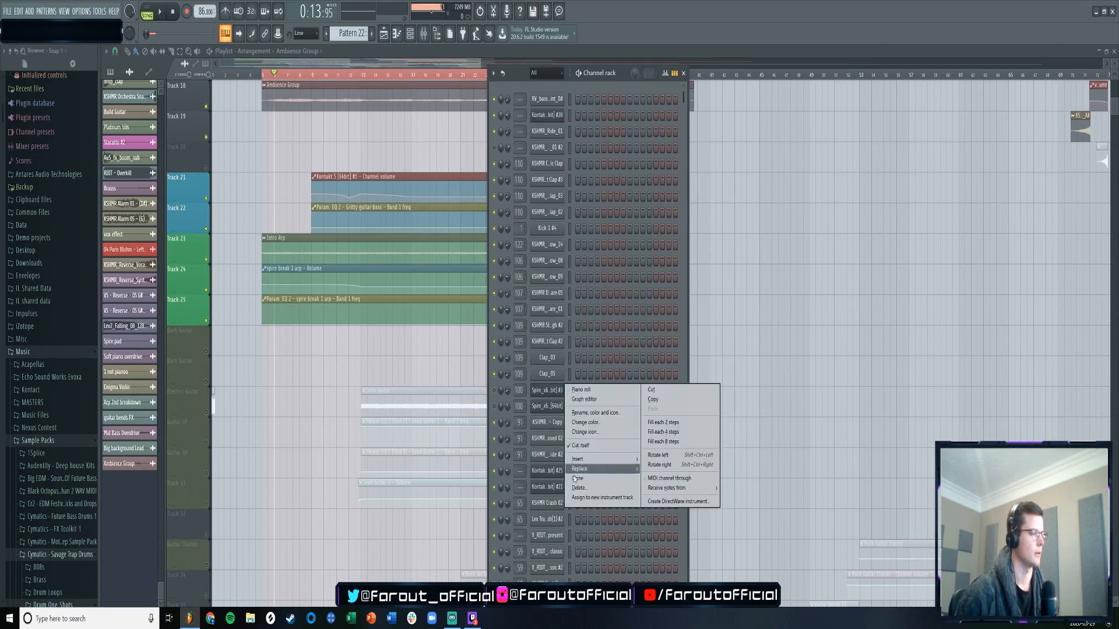
{"action": "left_click", "coordinate": [583, 491]}
{"action": "left_click", "coordinate": [601, 340]}
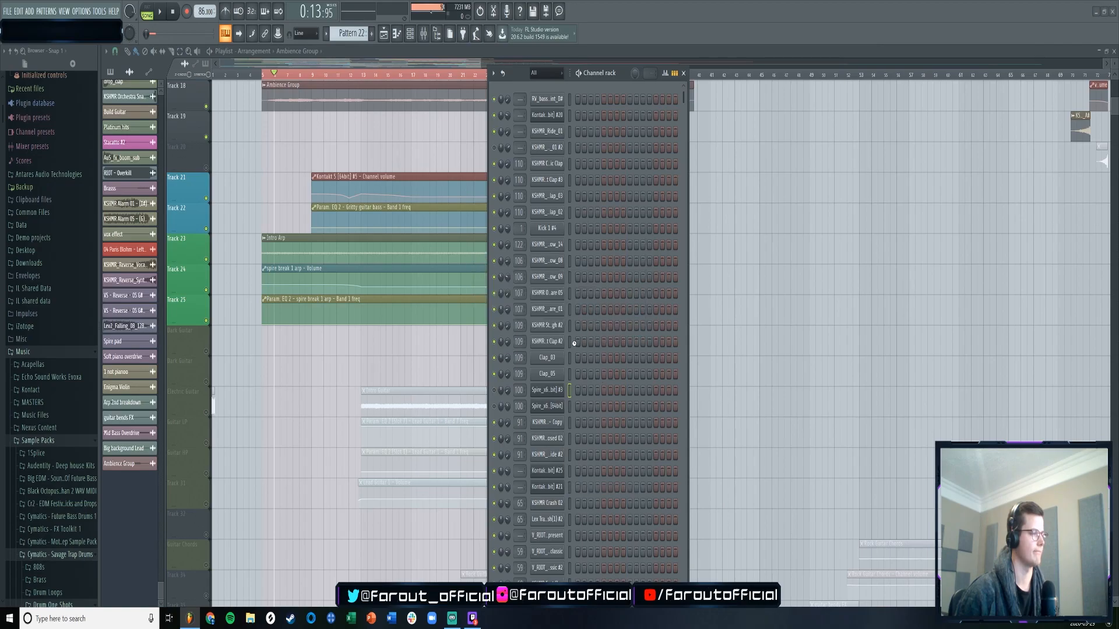
{"action": "right_click", "coordinate": [562, 390]}
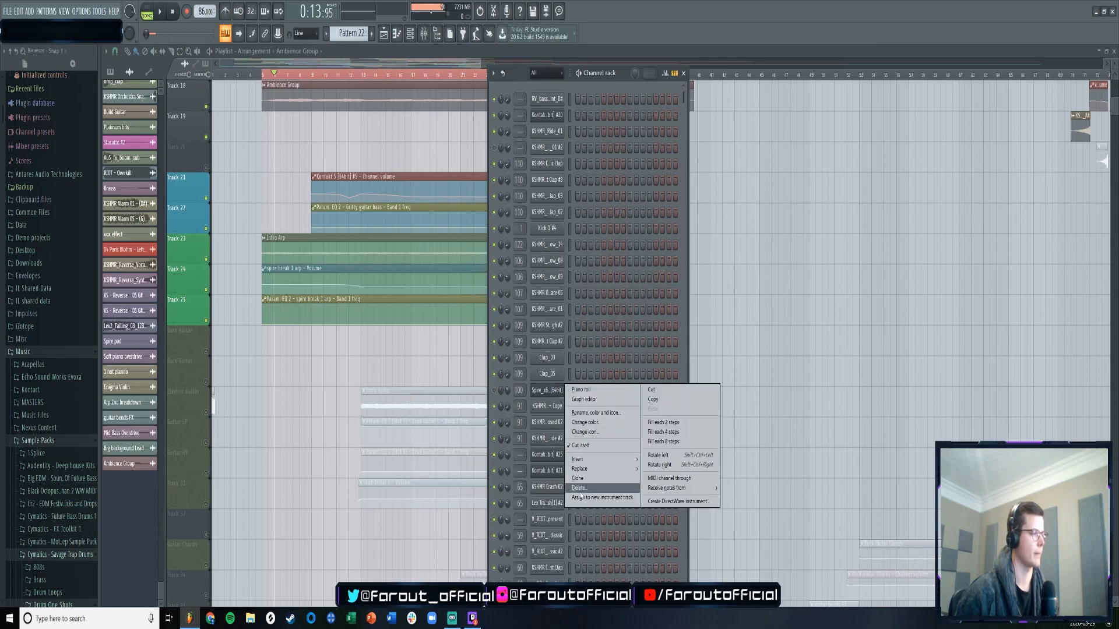
{"action": "left_click", "coordinate": [583, 490]}
{"action": "left_click", "coordinate": [600, 338]}
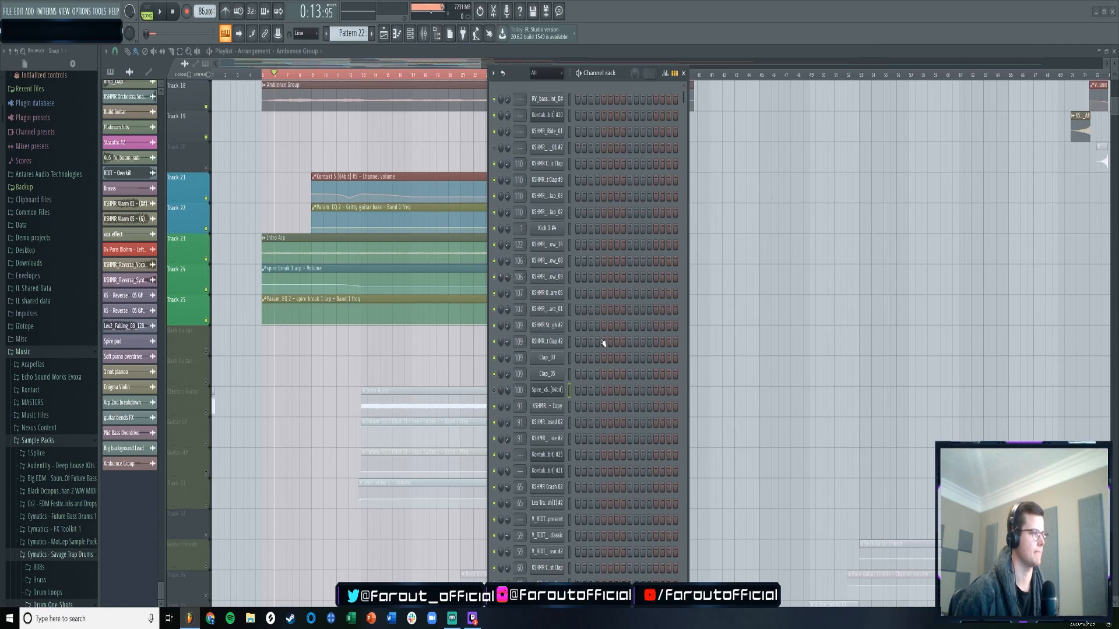
- Return to the playlist, play the intro and mute the Intro Arp on track 23
{"action": "left_click", "coordinate": [384, 33]}
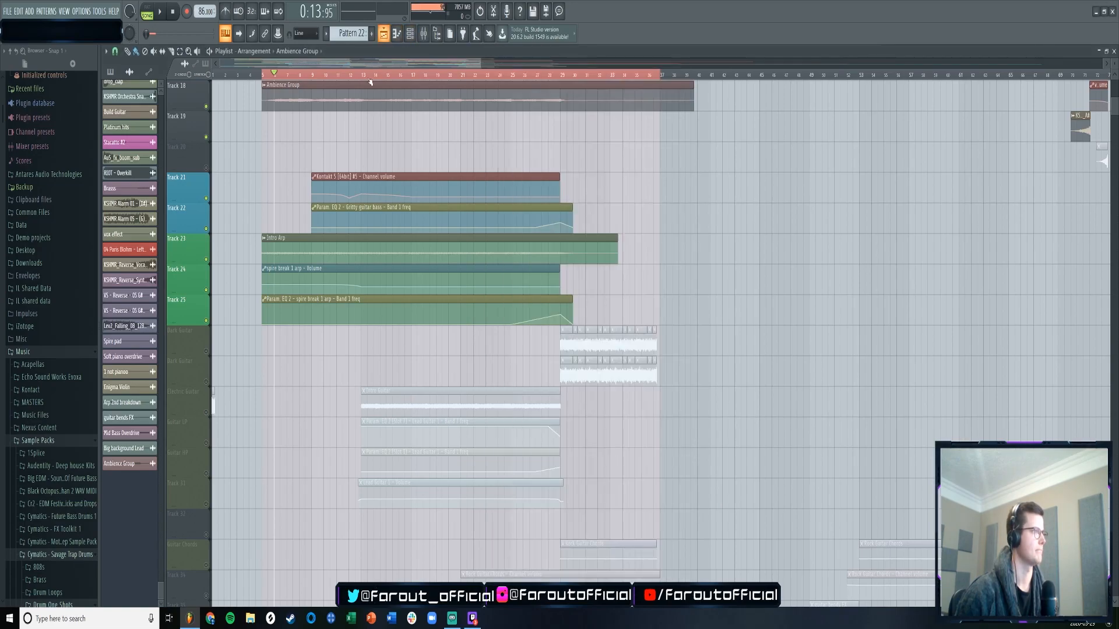
{"action": "scroll", "coordinate": [287, 179], "scroll_direction": "up", "scroll_amount": 3}
{"action": "key", "text": "space"}
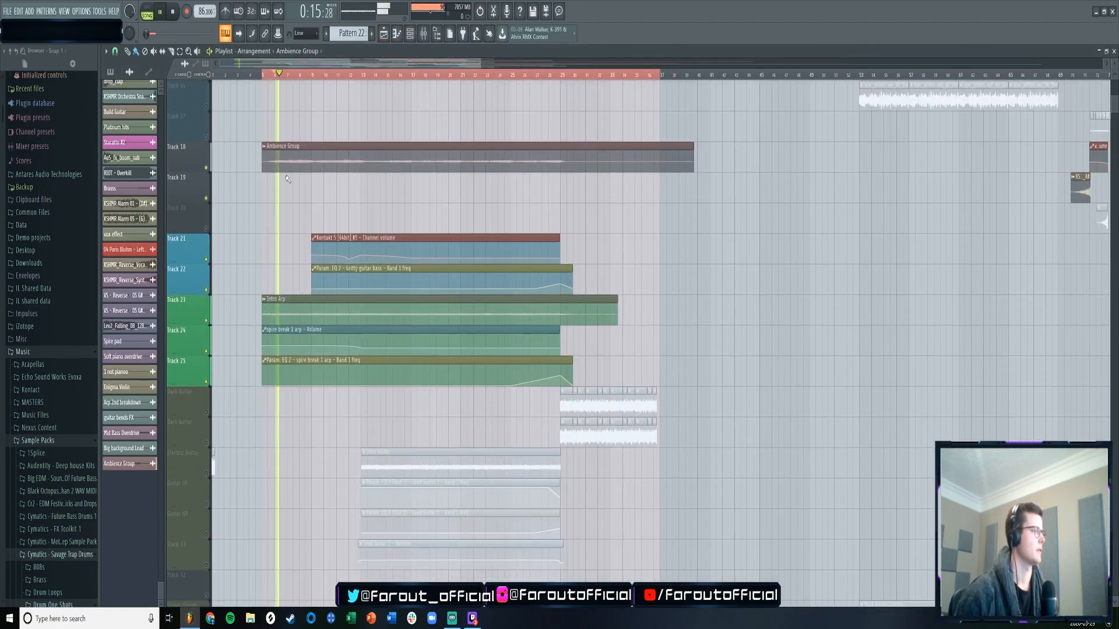
{"action": "scroll", "coordinate": [211, 237], "scroll_direction": "down", "scroll_amount": 3}
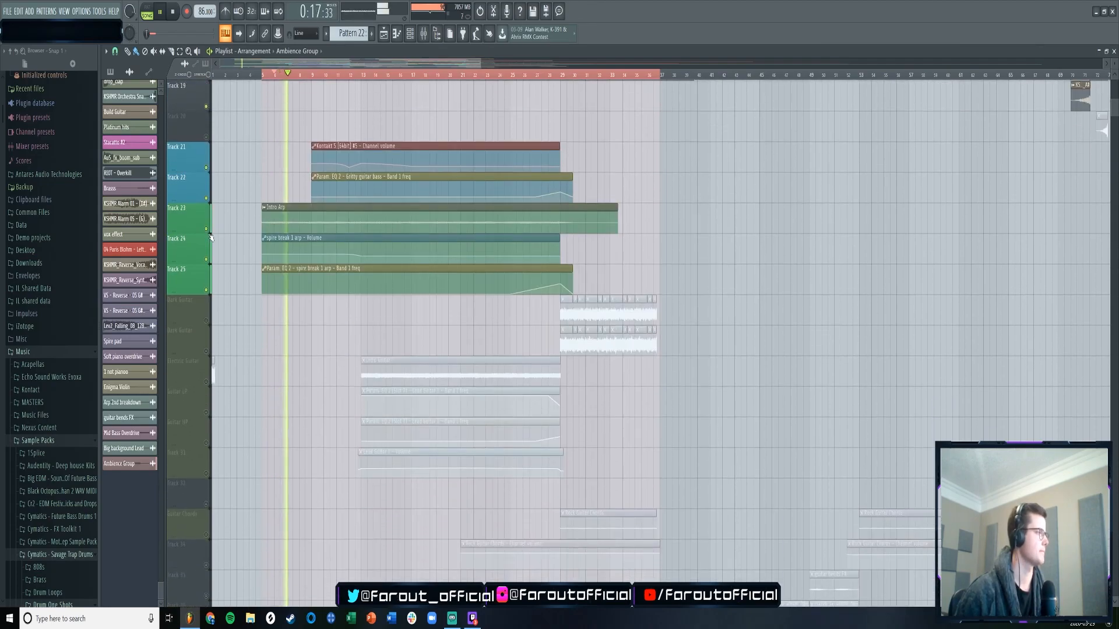
{"action": "left_click", "coordinate": [207, 229]}
- Look through the playlist's active and muted tracks while the intro plays without the Intro Arp
{"action": "scroll", "coordinate": [211, 240], "scroll_direction": "down", "scroll_amount": 3}
{"action": "scroll", "coordinate": [236, 276], "scroll_direction": "up", "scroll_amount": 9}
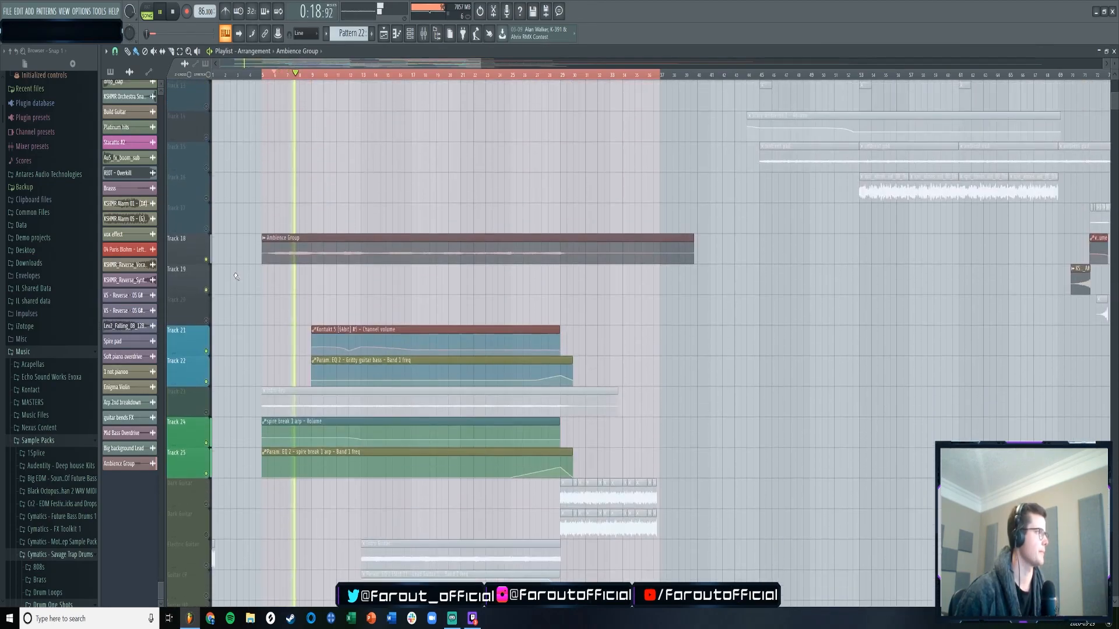
{"action": "scroll", "coordinate": [236, 276], "scroll_direction": "up", "scroll_amount": 10}
{"action": "scroll", "coordinate": [235, 275], "scroll_direction": "down", "scroll_amount": 18}
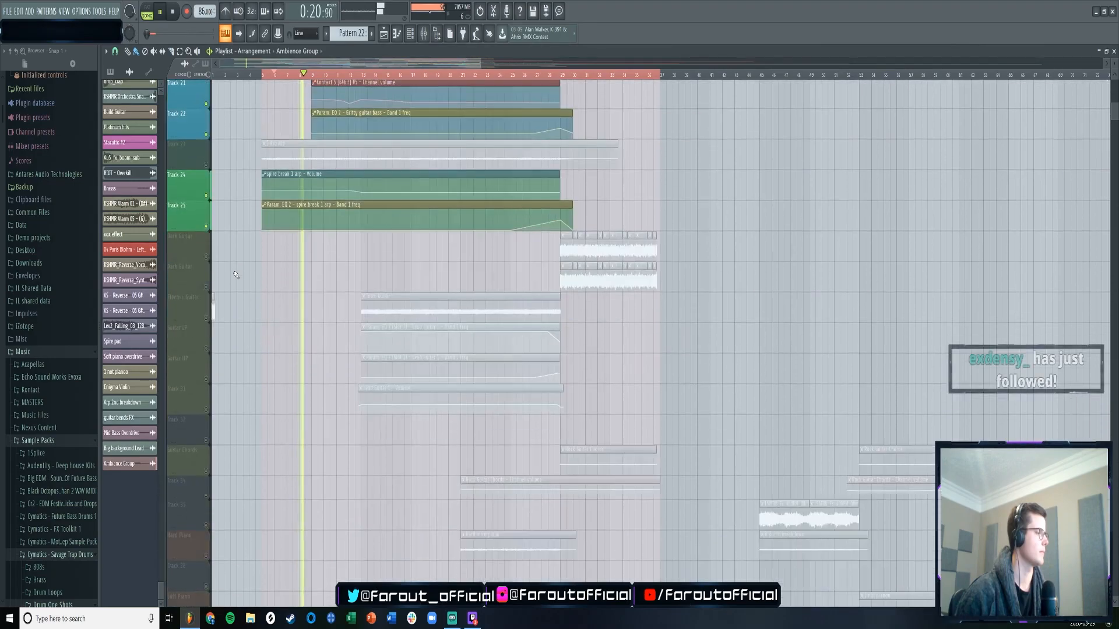
{"action": "scroll", "coordinate": [235, 275], "scroll_direction": "down", "scroll_amount": 2}
{"action": "scroll", "coordinate": [209, 263], "scroll_direction": "up", "scroll_amount": 4}
{"action": "scroll", "coordinate": [209, 264], "scroll_direction": "up", "scroll_amount": 2}
{"action": "scroll", "coordinate": [239, 288], "scroll_direction": "up", "scroll_amount": 8}
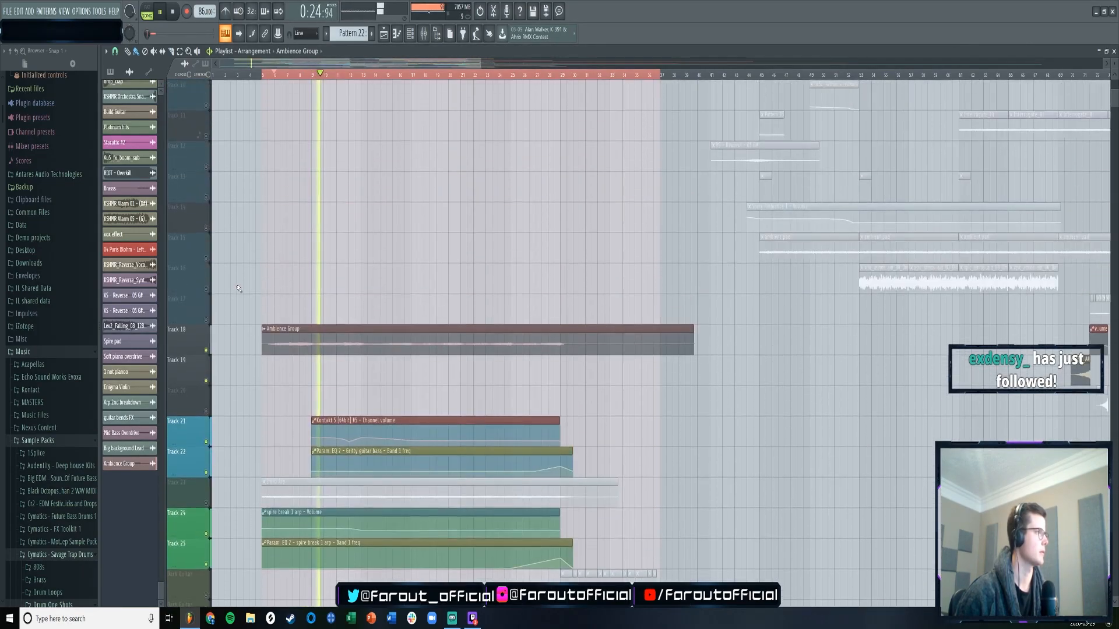
{"action": "scroll", "coordinate": [262, 291], "scroll_direction": "up", "scroll_amount": 4}
- View the Ambience Group clip's sample settings once more, stop playback and look over the arp and guitar tracks
{"action": "double_click", "coordinate": [315, 514]}
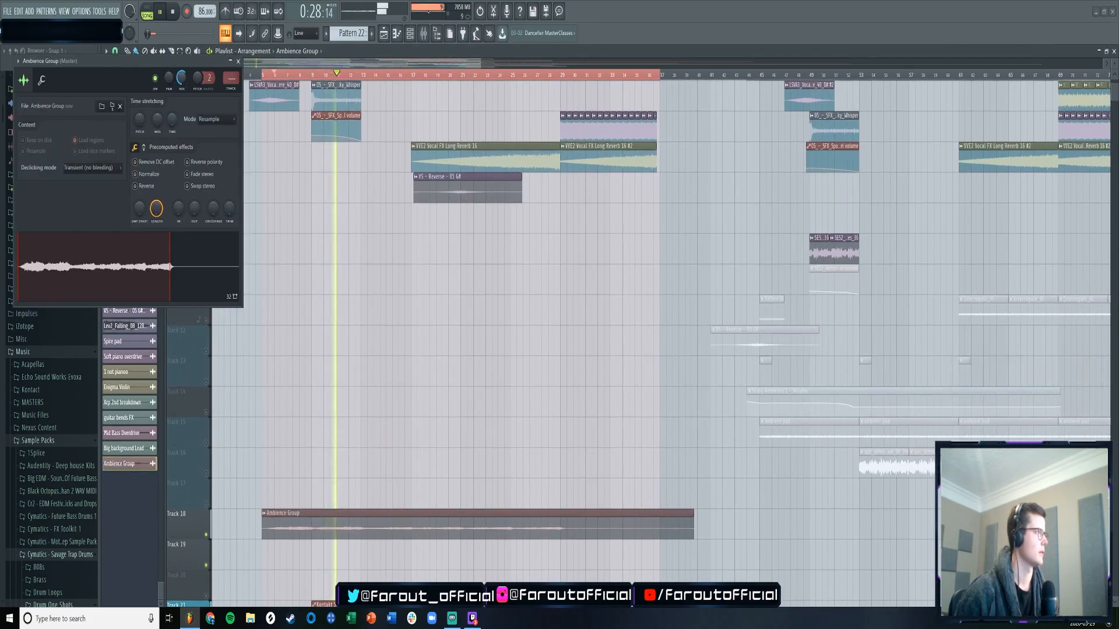
{"action": "left_click", "coordinate": [238, 62]}
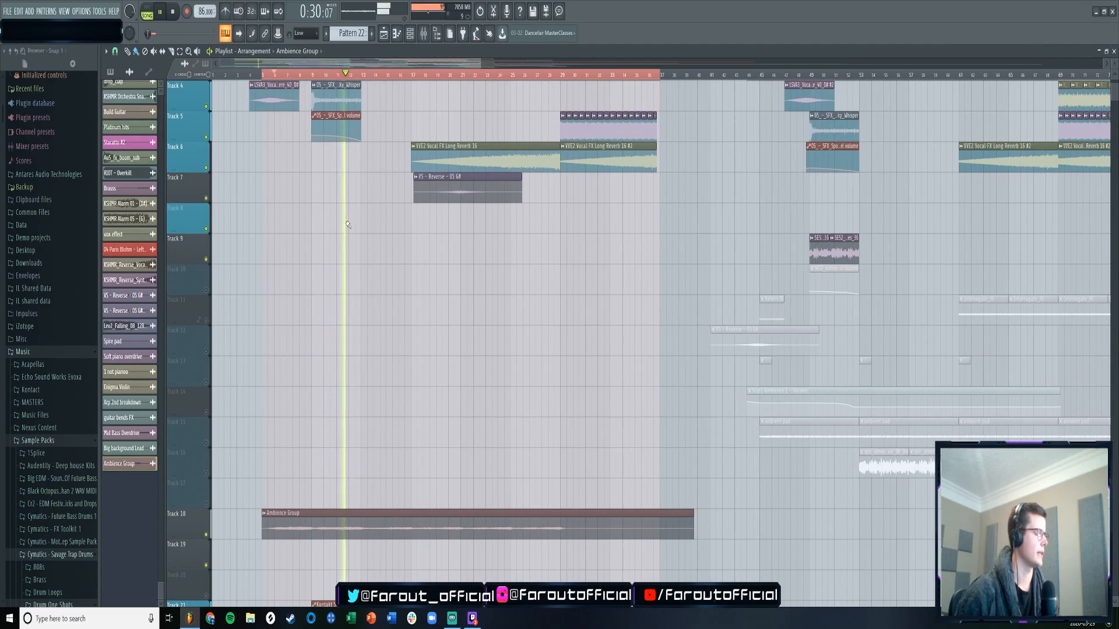
{"action": "scroll", "coordinate": [348, 227], "scroll_direction": "down", "scroll_amount": 3}
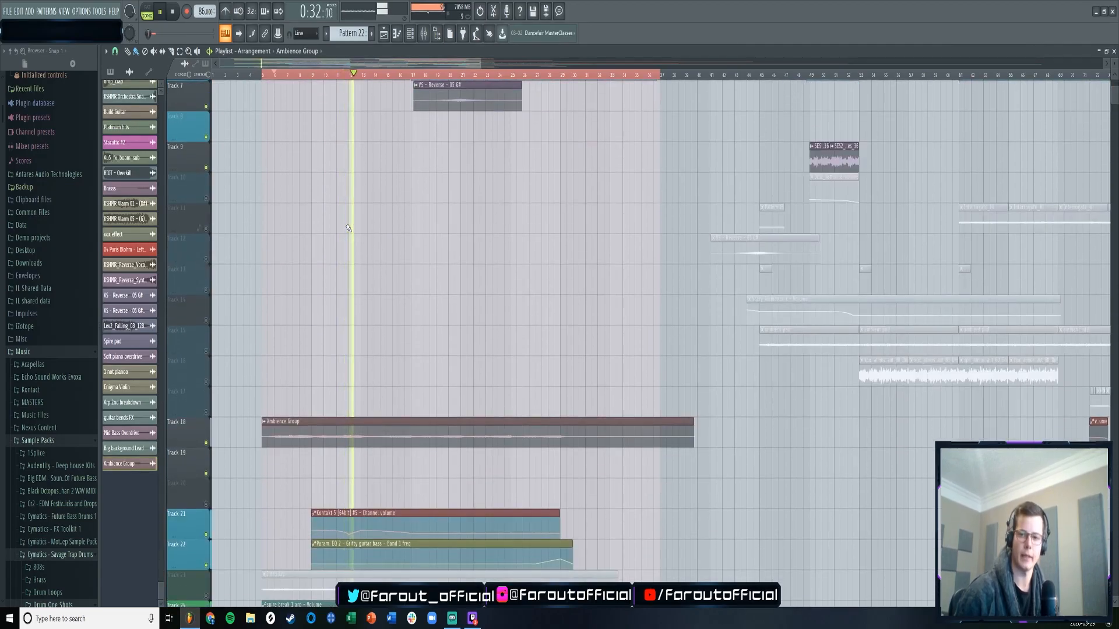
{"action": "key", "text": "space"}
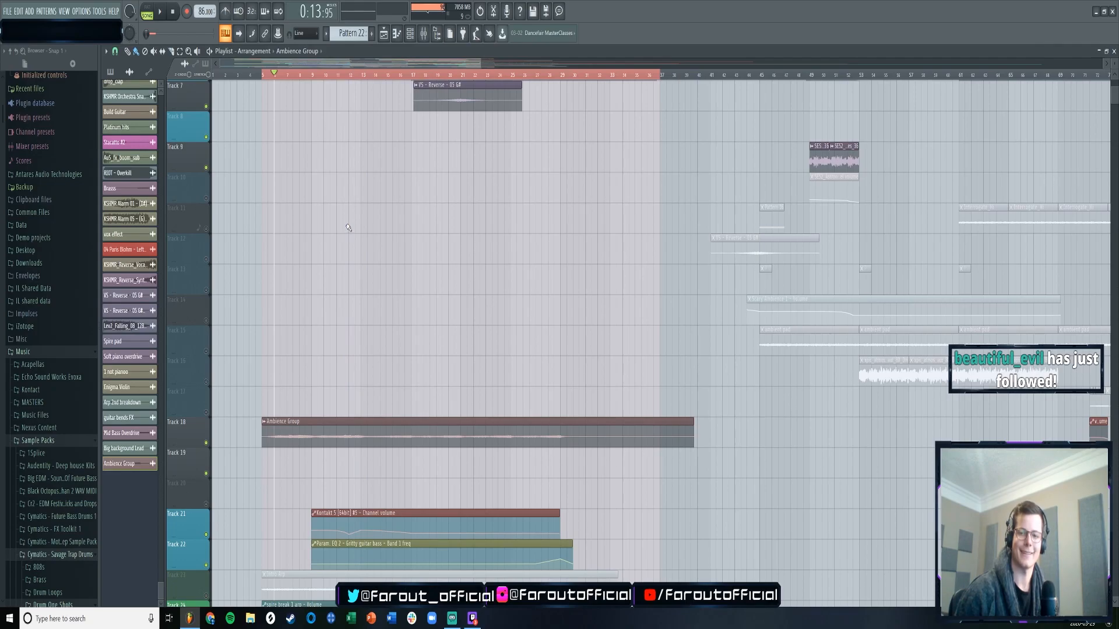
{"action": "scroll", "coordinate": [347, 229], "scroll_direction": "down", "scroll_amount": 8}
{"action": "scroll", "coordinate": [334, 275], "scroll_direction": "down", "scroll_amount": 5}
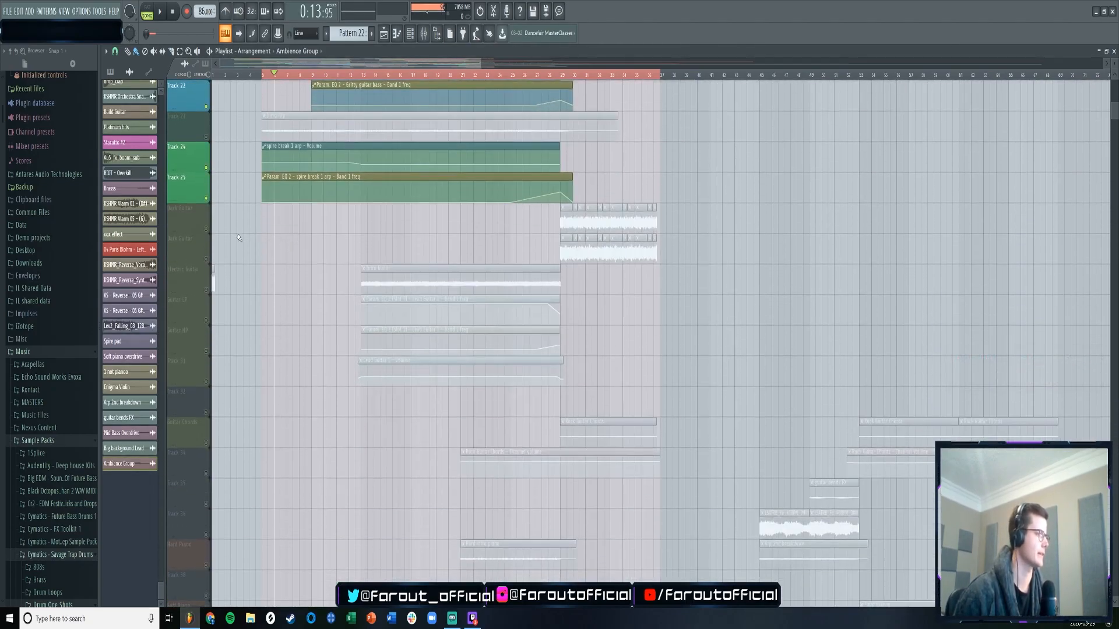
- Isolate the Electric Guitar, Guitar LP, Guitar HP and track 31 tracks and play them from the Intro Guitar clip's start
{"action": "scroll", "coordinate": [239, 238], "scroll_direction": "down", "scroll_amount": 3}
{"action": "left_click_drag", "start_coordinate": [209, 201], "coordinate": [199, 278]}
{"action": "left_click", "coordinate": [362, 74]}
{"action": "key", "text": "space"}
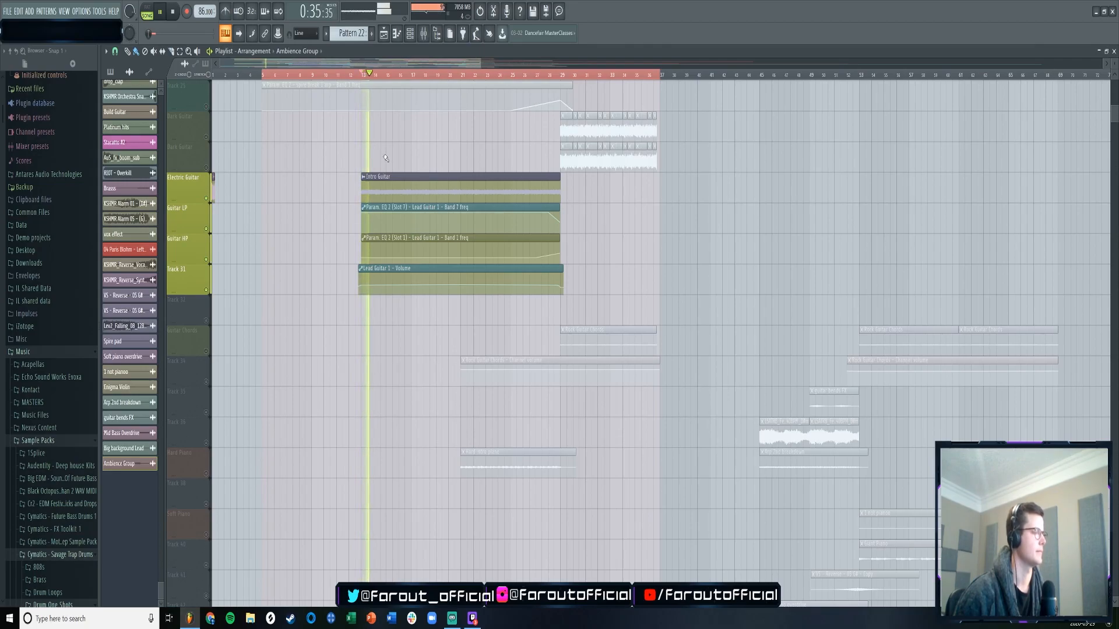
{"action": "key", "text": "space"}
- Look through the mixer inserts from SC Vol to High Saws, checking the effects loaded on each
{"action": "key", "text": "F9"}
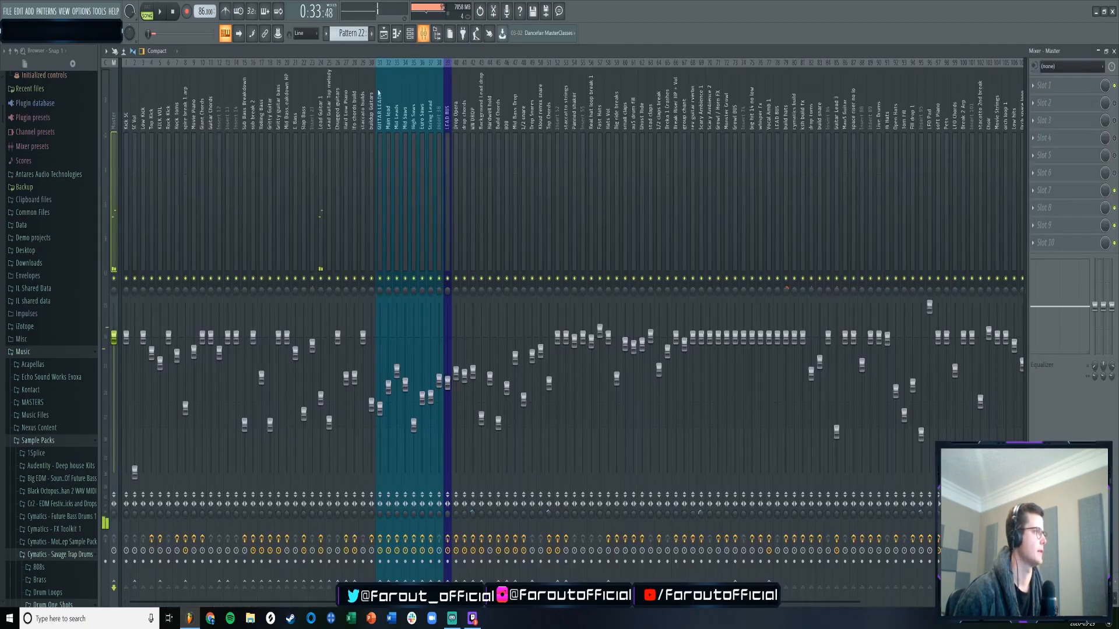
{"action": "left_click", "coordinate": [133, 123]}
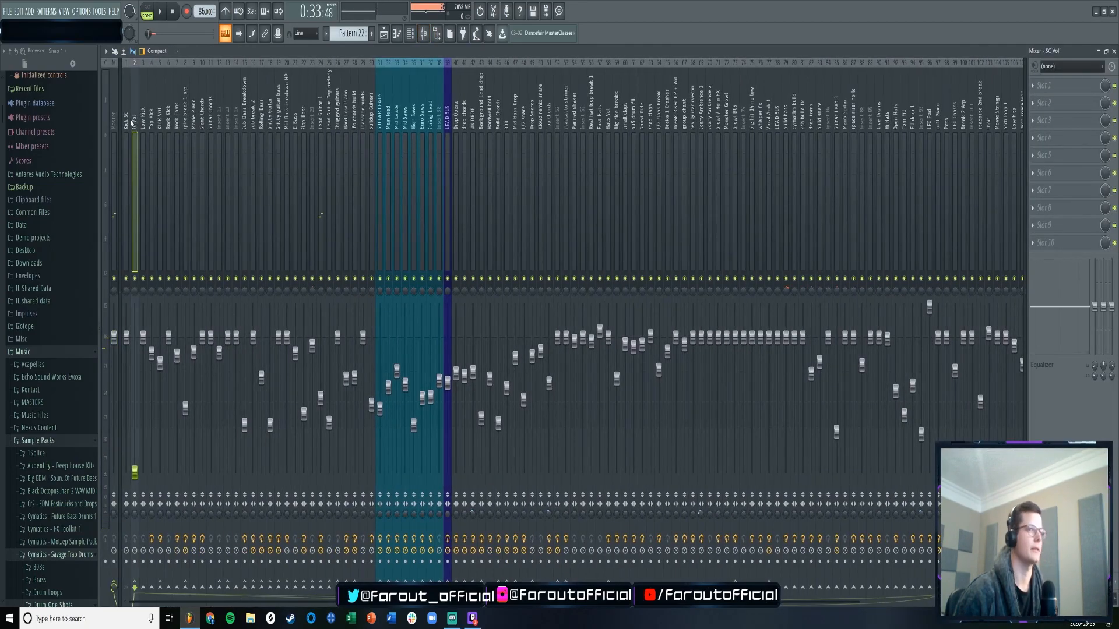
{"action": "left_click", "coordinate": [143, 124]}
{"action": "left_click", "coordinate": [160, 123]}
{"action": "left_click", "coordinate": [168, 122]}
{"action": "left_click", "coordinate": [177, 122]}
{"action": "left_click", "coordinate": [194, 122]}
{"action": "left_click", "coordinate": [286, 122]}
{"action": "left_click", "coordinate": [328, 123]}
{"action": "left_click", "coordinate": [371, 122]}
{"action": "left_click", "coordinate": [380, 122]}
{"action": "left_click", "coordinate": [388, 123]}
{"action": "left_click", "coordinate": [397, 123]}
{"action": "left_click", "coordinate": [404, 123]}
{"action": "left_click", "coordinate": [414, 123]}
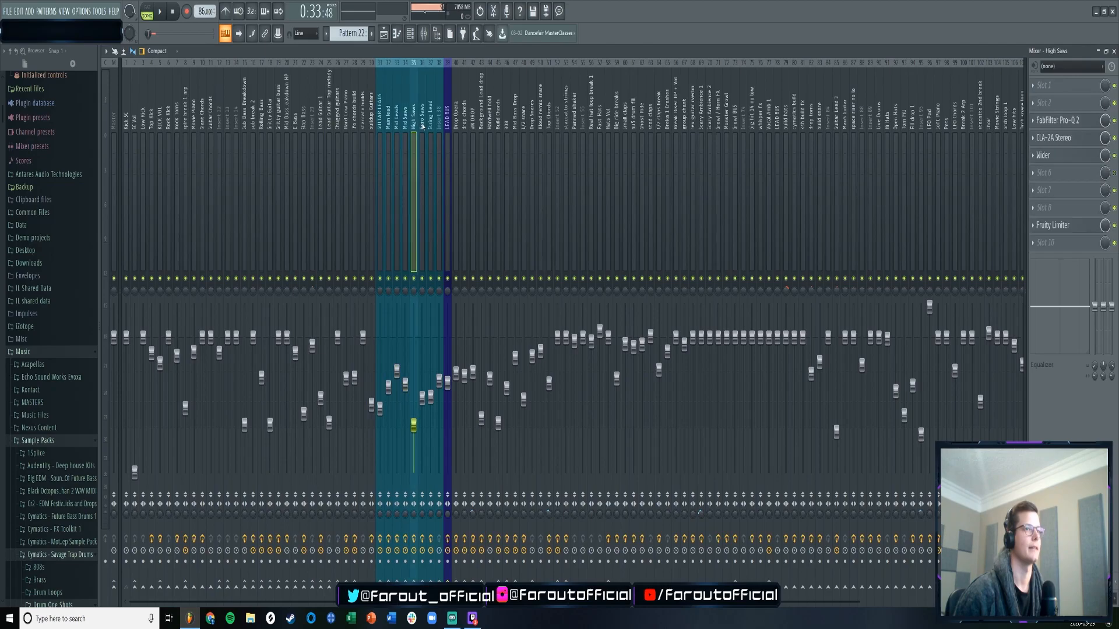
- Replay the isolated guitars, view the Intro Guitar clip's sample settings and examine its Lead Guitar 1 insert in the mixer
{"action": "left_click", "coordinate": [385, 36]}
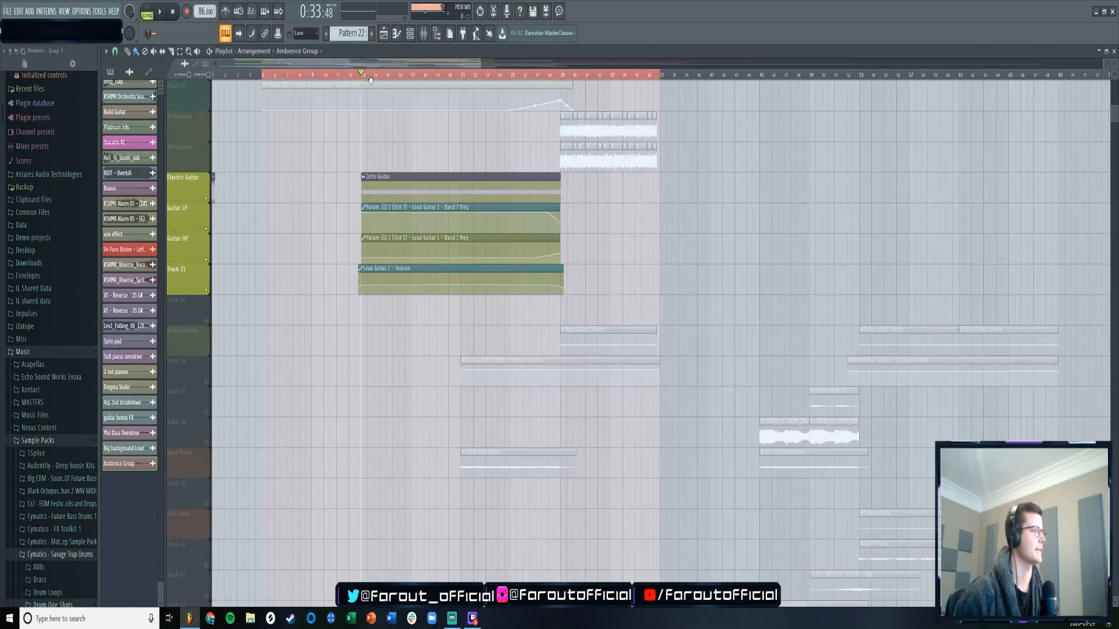
{"action": "key", "text": "space"}
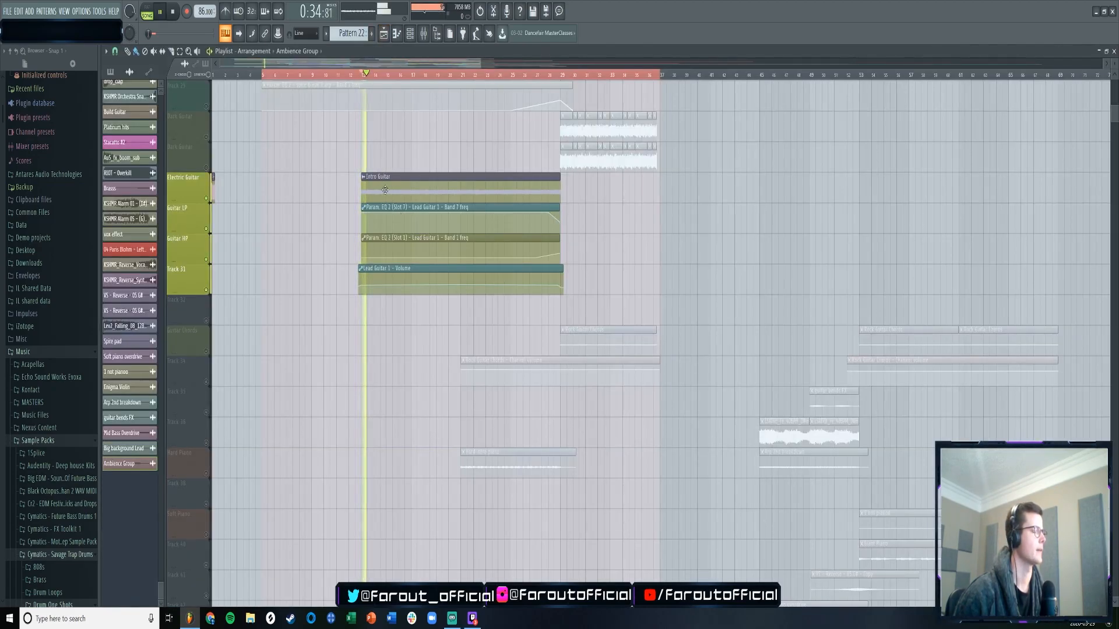
{"action": "key", "text": "space"}
{"action": "double_click", "coordinate": [385, 190]}
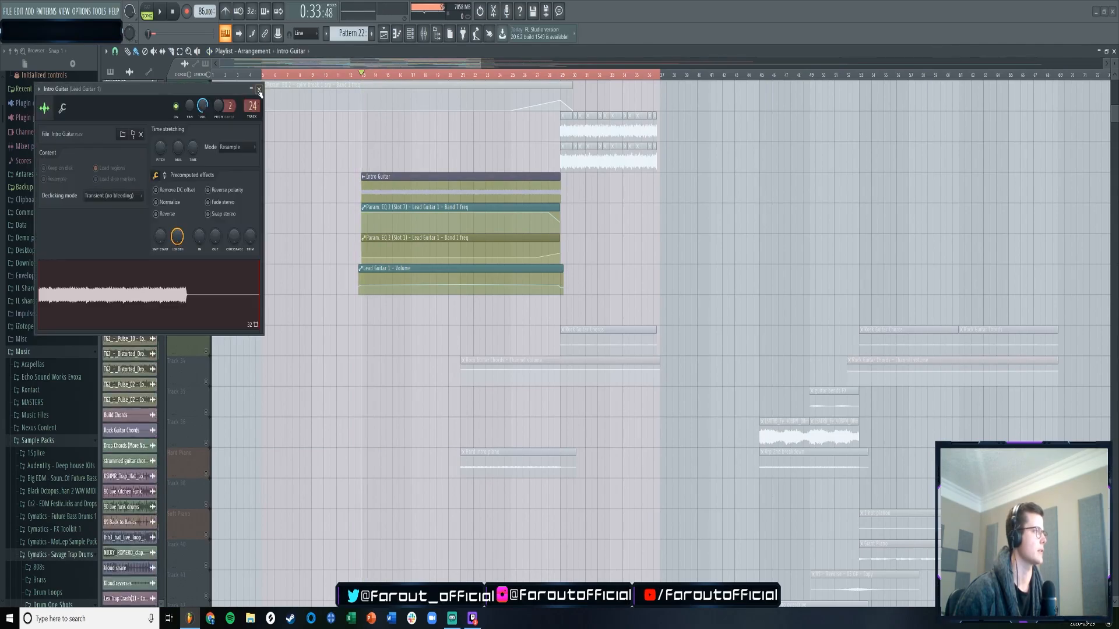
{"action": "left_click", "coordinate": [259, 89]}
{"action": "left_click", "coordinate": [424, 35]}
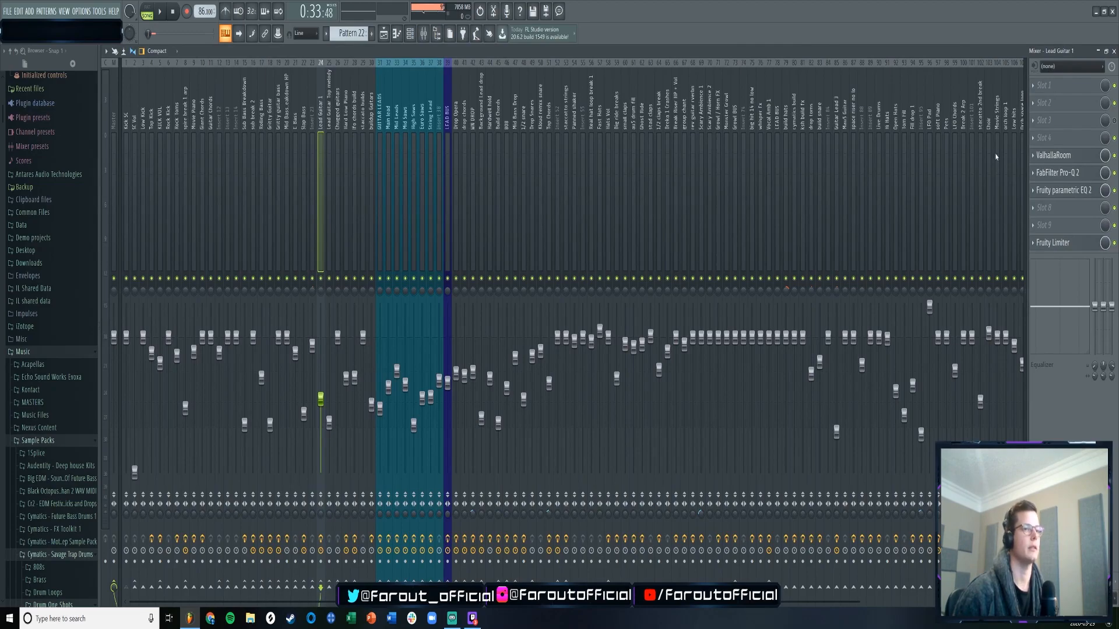
{"action": "left_click", "coordinate": [389, 35]}
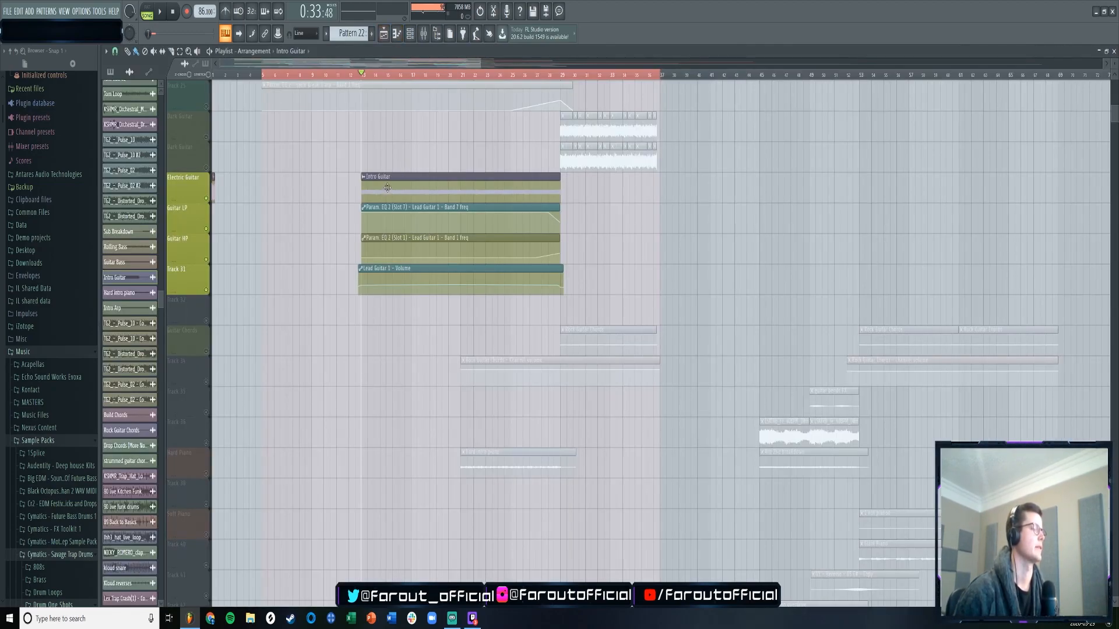
{"action": "double_click", "coordinate": [387, 187]}
{"action": "left_click", "coordinate": [260, 89]}
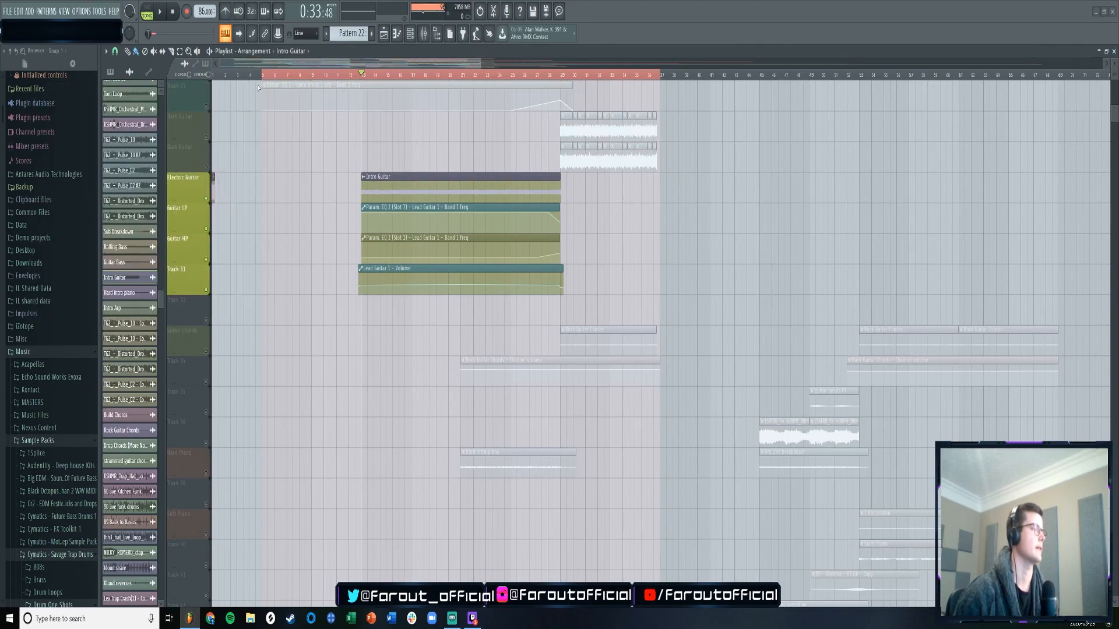
{"action": "left_click", "coordinate": [423, 33]}
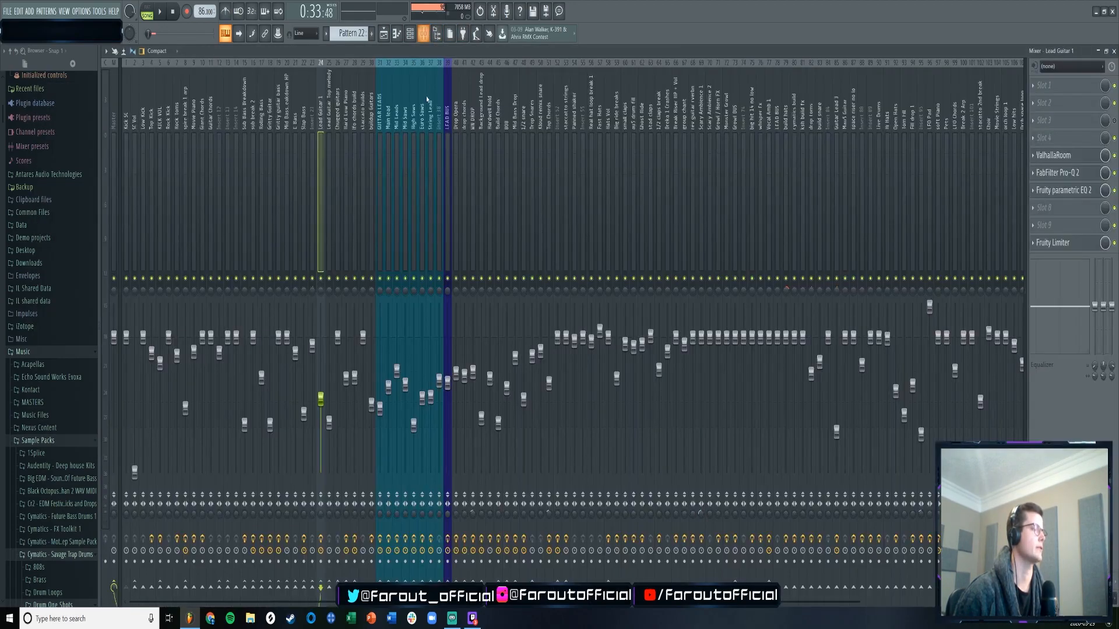
- Load Guitar Rig 5 into slot 3 of Lead Guitar 1 and choose Almost Clean from the Guitar Amps presets
{"action": "left_click", "coordinate": [1038, 124]}
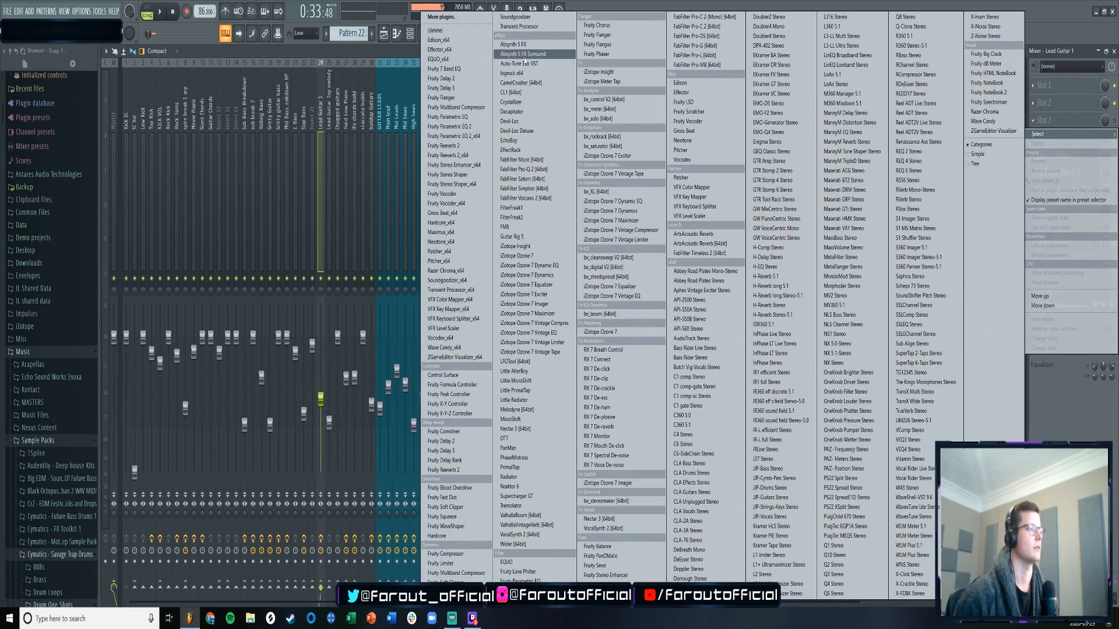
{"action": "left_click", "coordinate": [512, 237]}
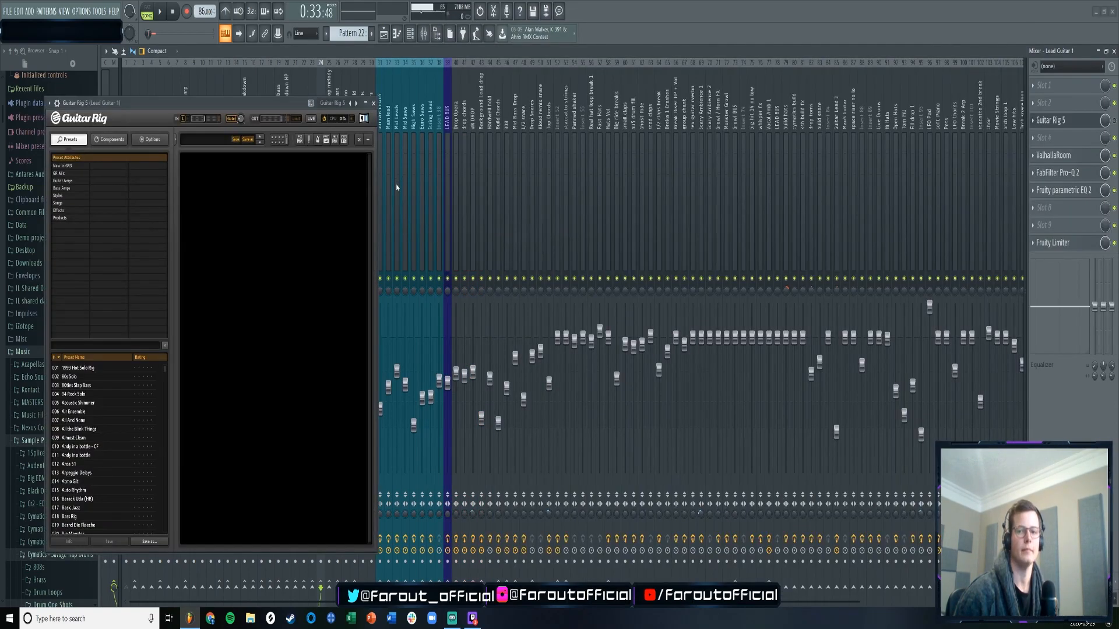
{"action": "left_click_drag", "start_coordinate": [224, 104], "coordinate": [418, 55]}
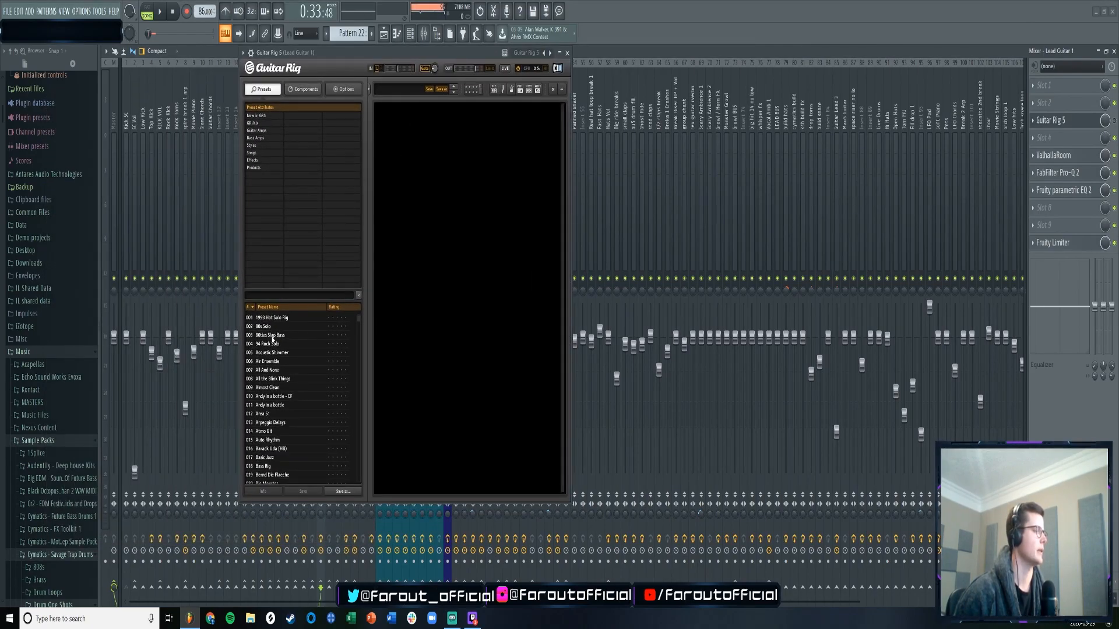
{"action": "left_click", "coordinate": [272, 336]}
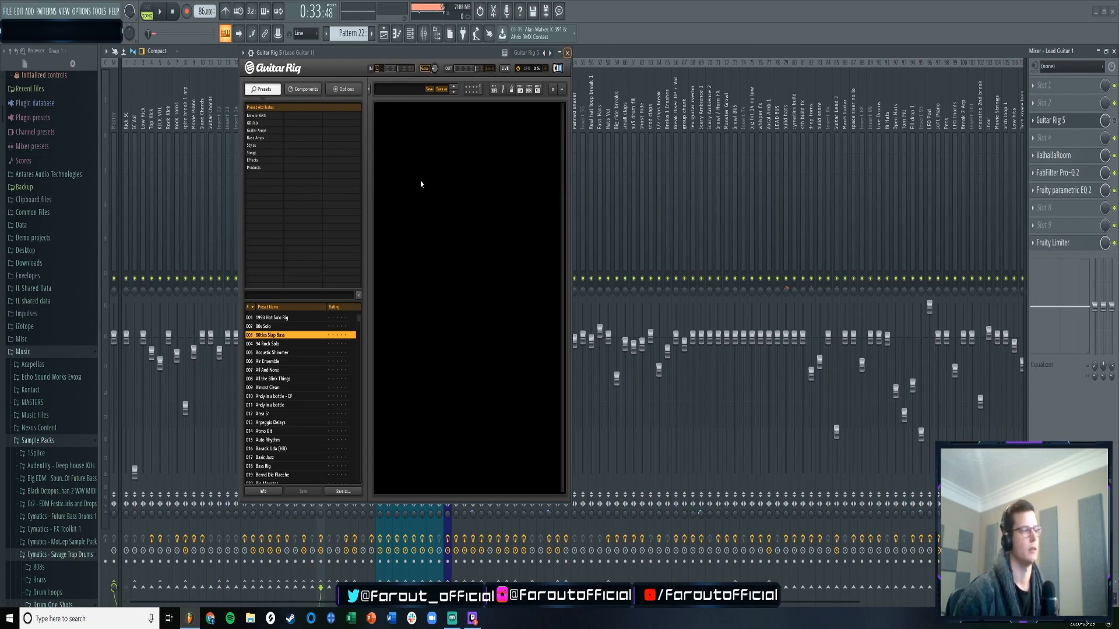
{"action": "left_click", "coordinate": [258, 131]}
{"action": "left_click", "coordinate": [270, 336]}
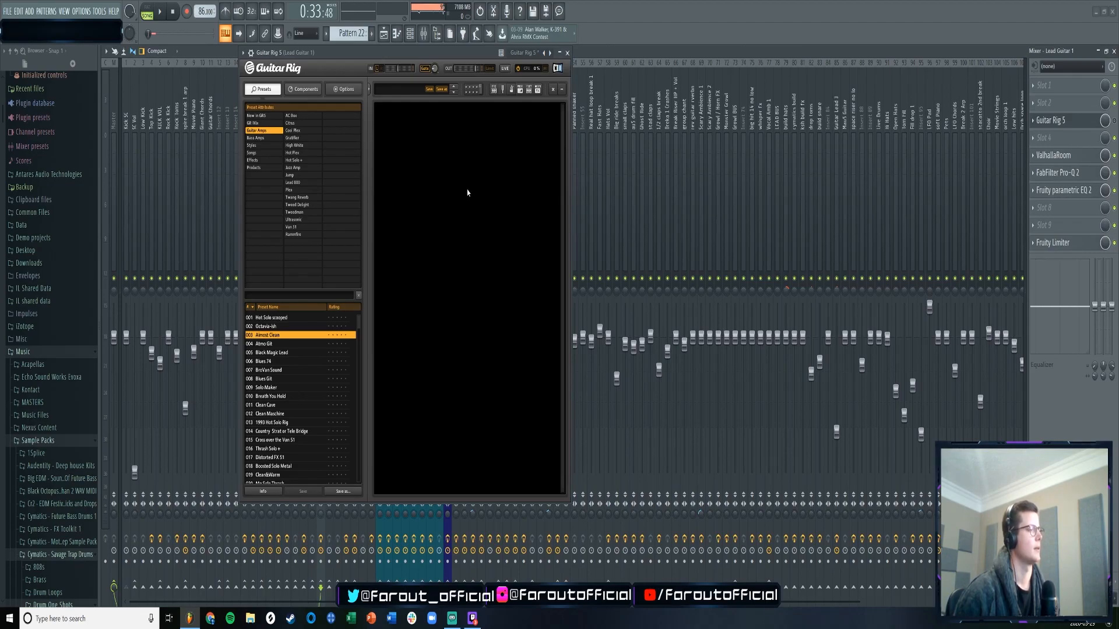
- Close Guitar Rig 5 and remove it from slot 3 of Lead Guitar 1
{"action": "left_click", "coordinate": [567, 53]}
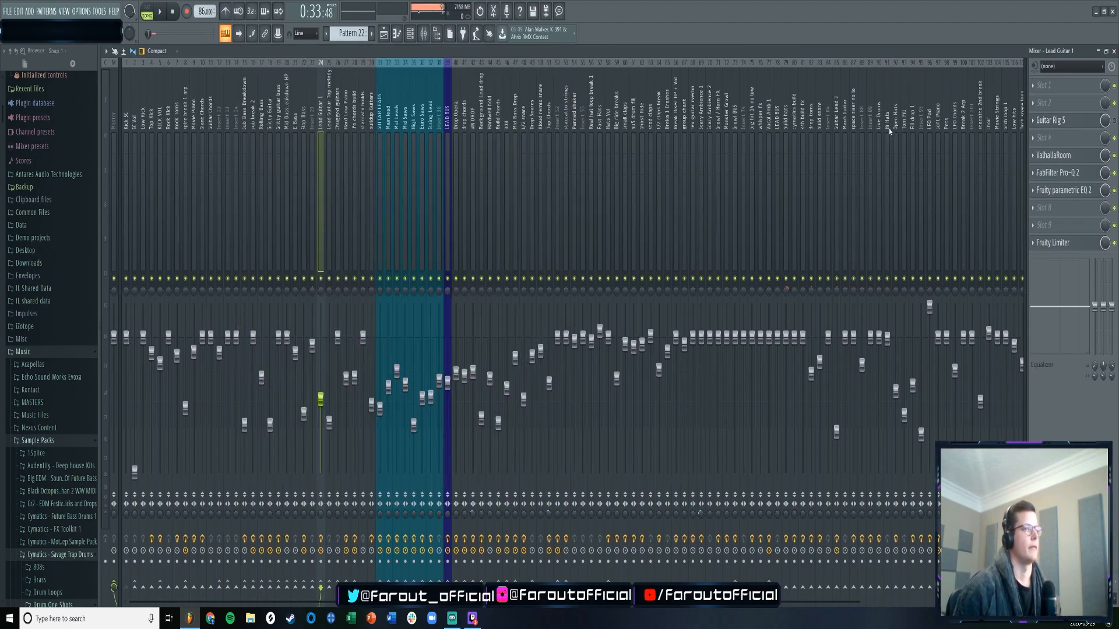
{"action": "left_click", "coordinate": [1034, 120]}
{"action": "mouse_move", "coordinate": [1042, 132]}
{"action": "left_click", "coordinate": [437, 31]}
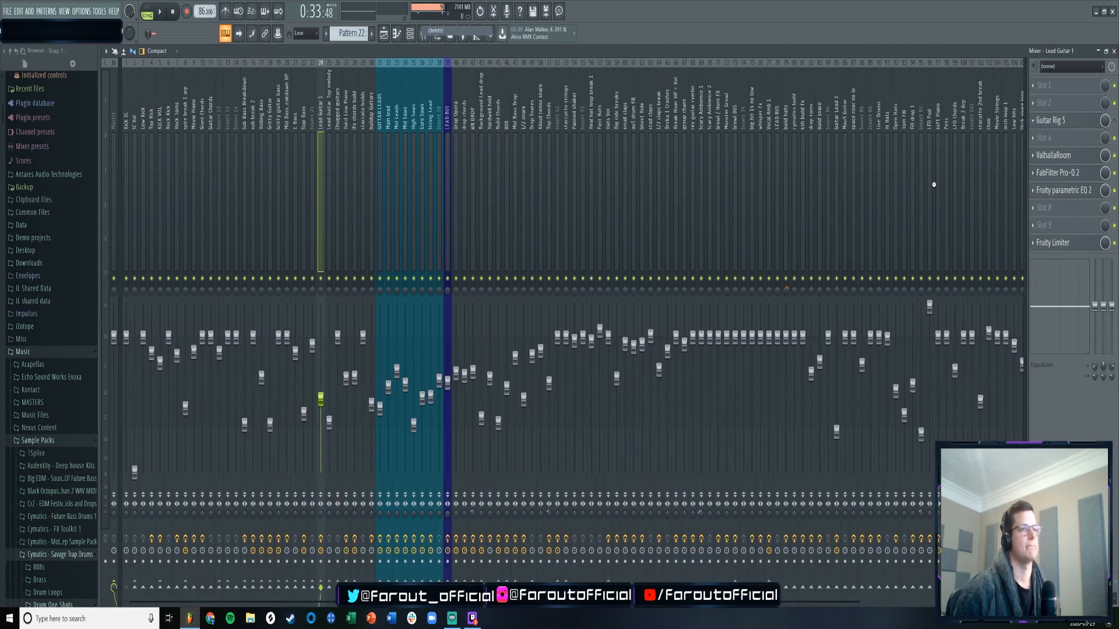
- Inspect the FabFilter Pro-Q 2 curve on Lead Guitar 1 and play the isolated guitars in the playlist again
{"action": "left_click", "coordinate": [1057, 173]}
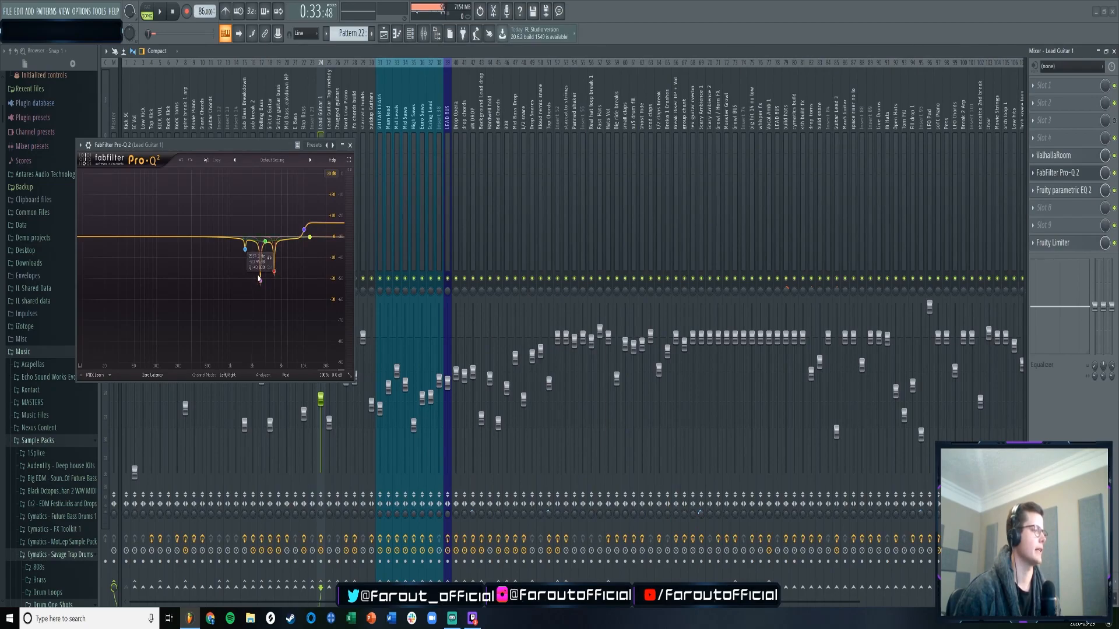
{"action": "left_click", "coordinate": [350, 145]}
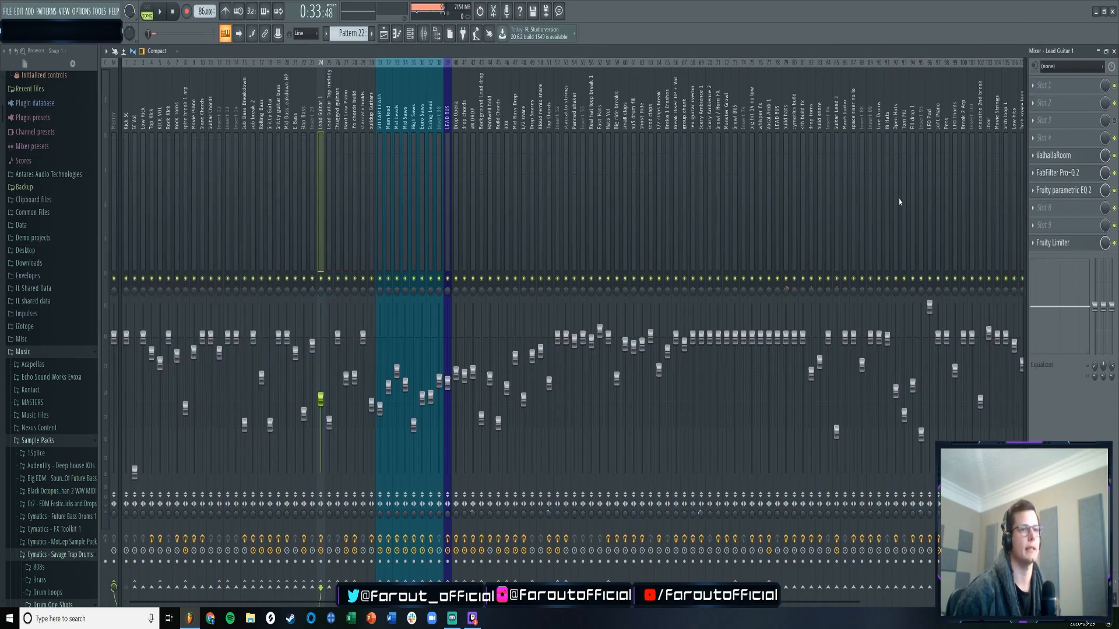
{"action": "left_click", "coordinate": [383, 33]}
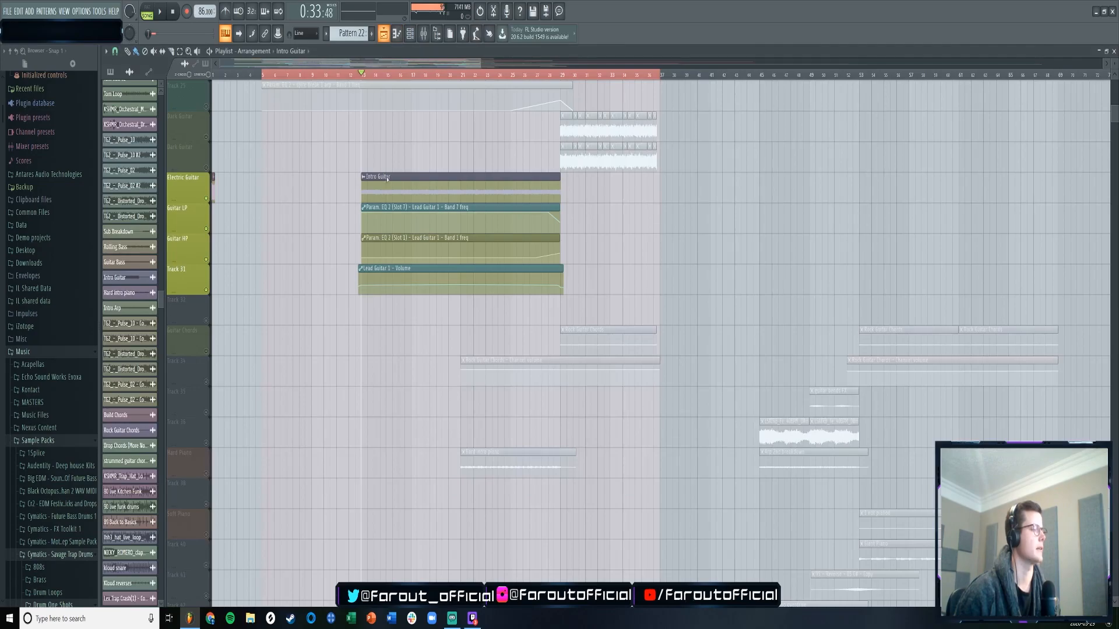
{"action": "key", "text": "space"}
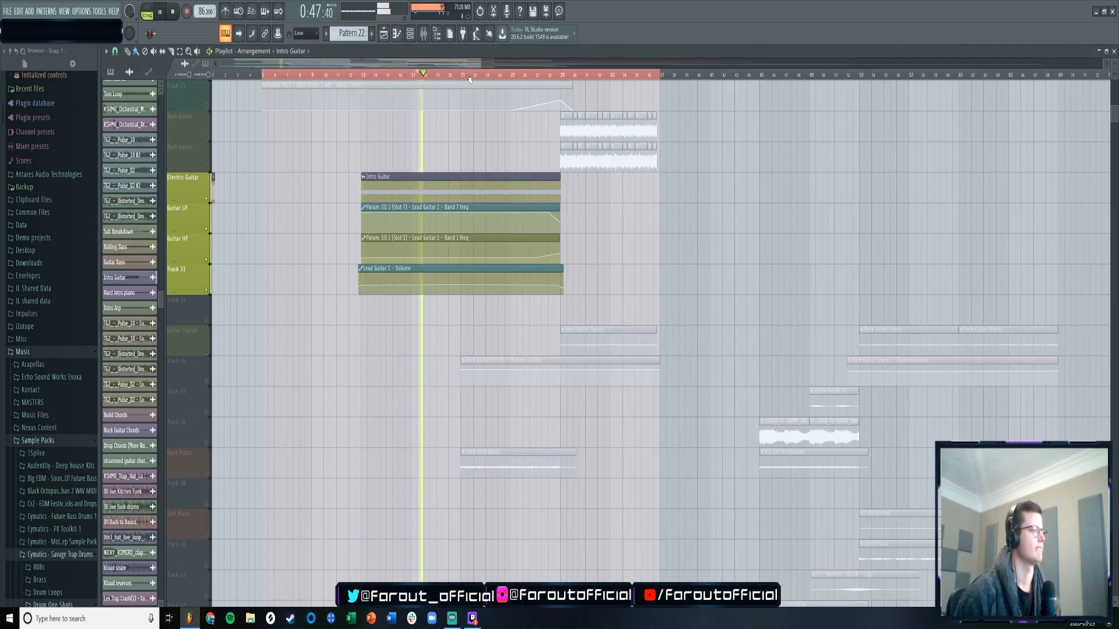
{"action": "key", "text": "space"}
- Release the guitar solo, isolate tracks 64 to 68 with the Rolling Bass, Guitar Bass and Mid Bass automation, and play them
{"action": "scroll", "coordinate": [262, 207], "scroll_direction": "down", "scroll_amount": 8}
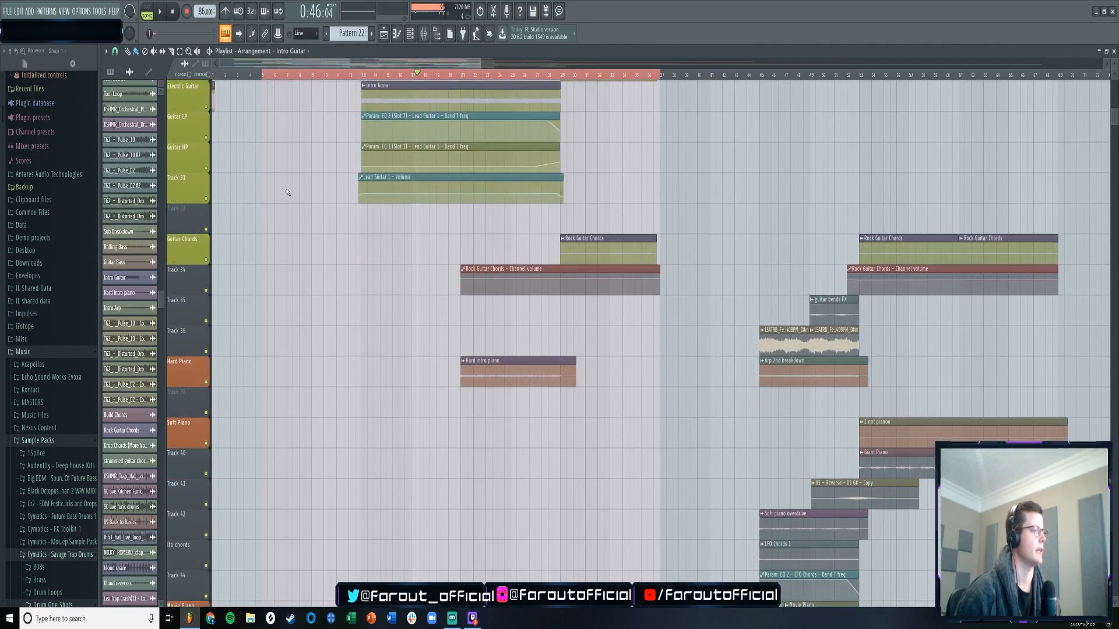
{"action": "scroll", "coordinate": [284, 194], "scroll_direction": "down", "scroll_amount": 10}
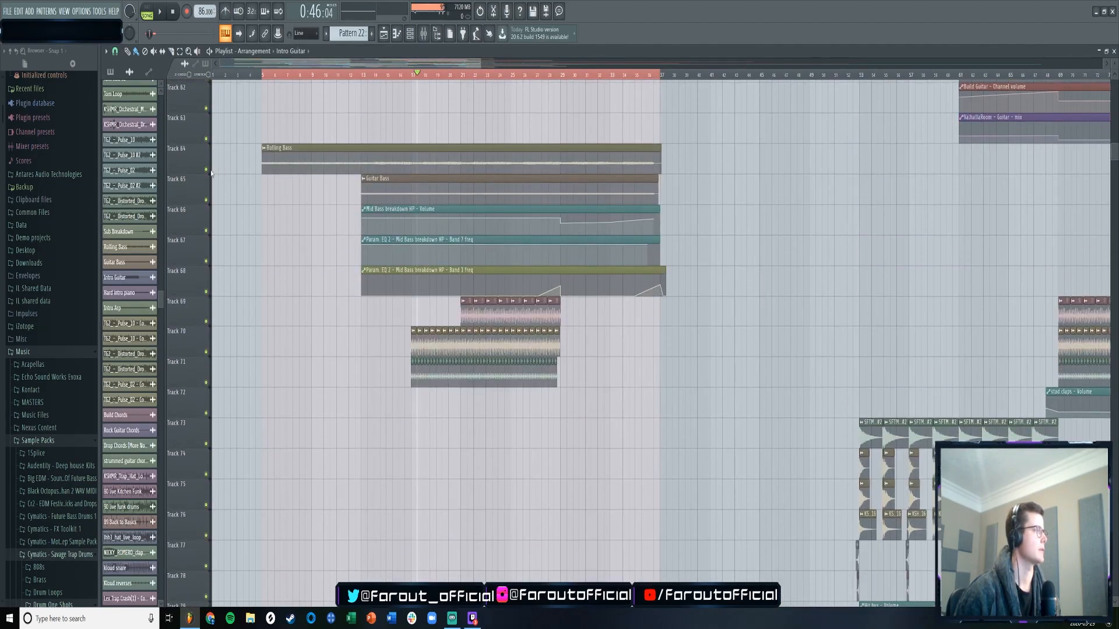
{"action": "left_click", "coordinate": [207, 170], "text": "ctrl"}
{"action": "left_click", "coordinate": [207, 200]}
{"action": "key", "text": "space"}
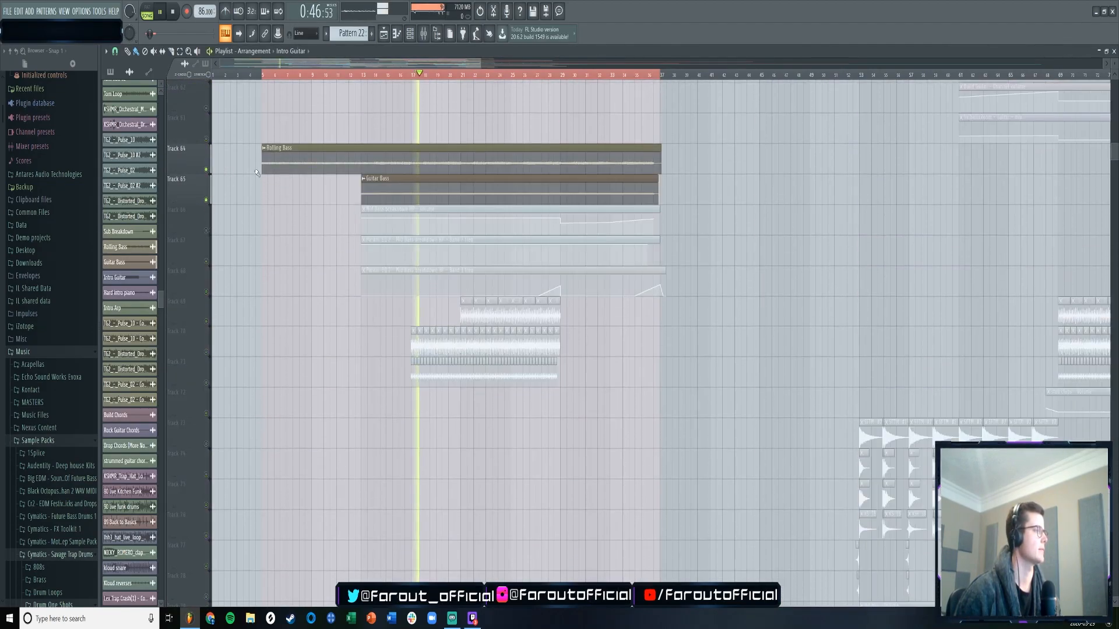
{"action": "left_click", "coordinate": [206, 231]}
{"action": "left_click", "coordinate": [207, 262]}
{"action": "left_click", "coordinate": [207, 292]}
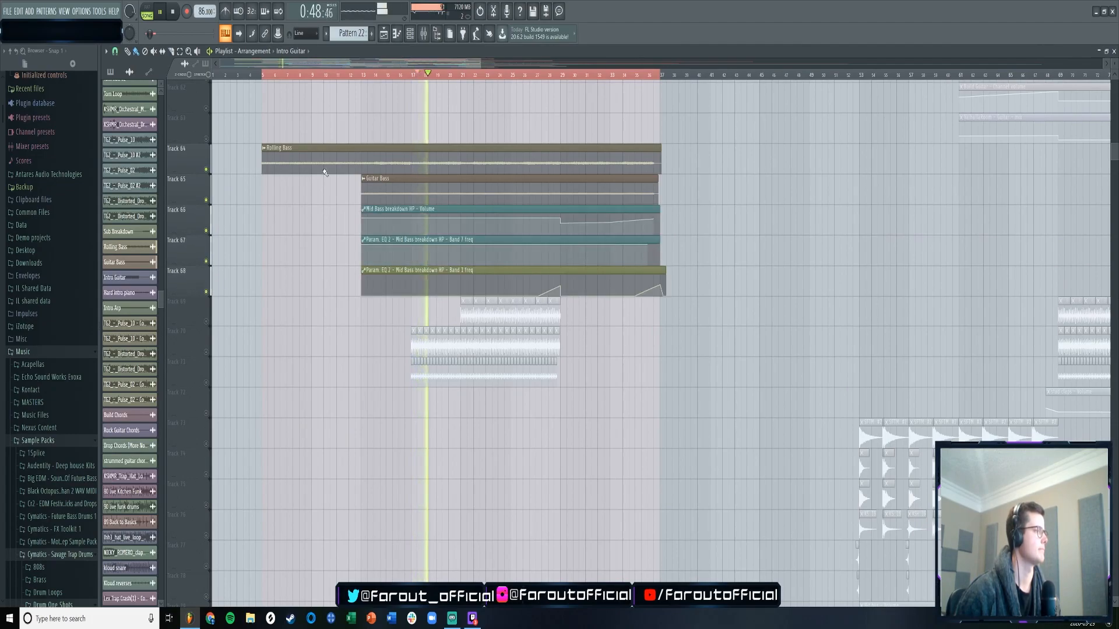
- Check the effects on the Mid Bass breakdown HP, Rolling Bass and Gritty Guitar inserts during playback, and stop in the playlist
{"action": "left_click", "coordinate": [423, 33]}
{"action": "left_click", "coordinate": [286, 121]}
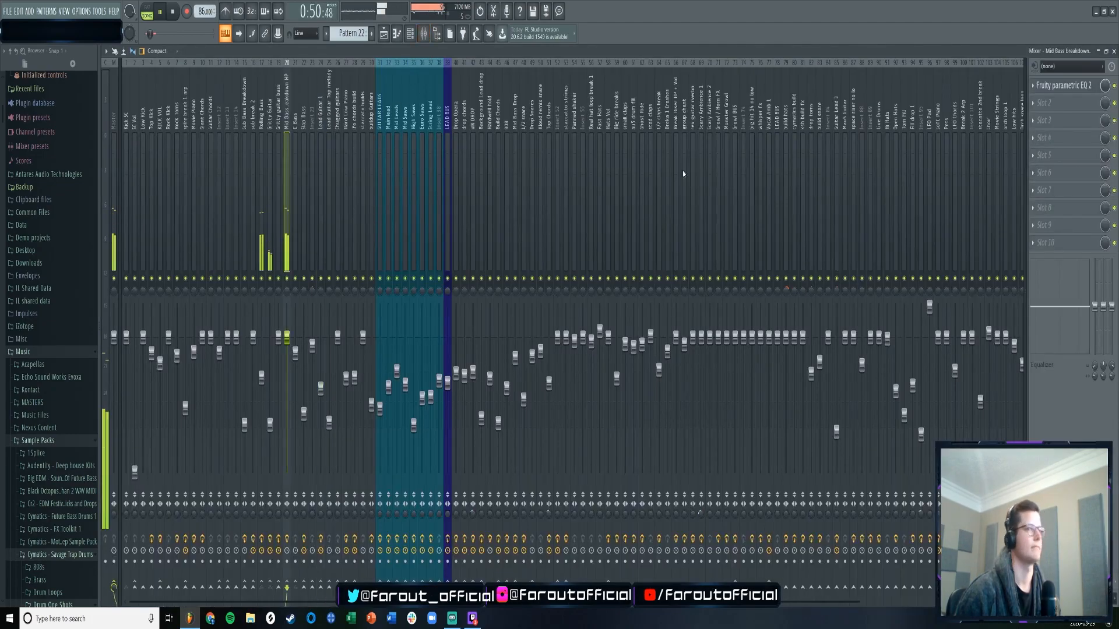
{"action": "left_click", "coordinate": [262, 119]}
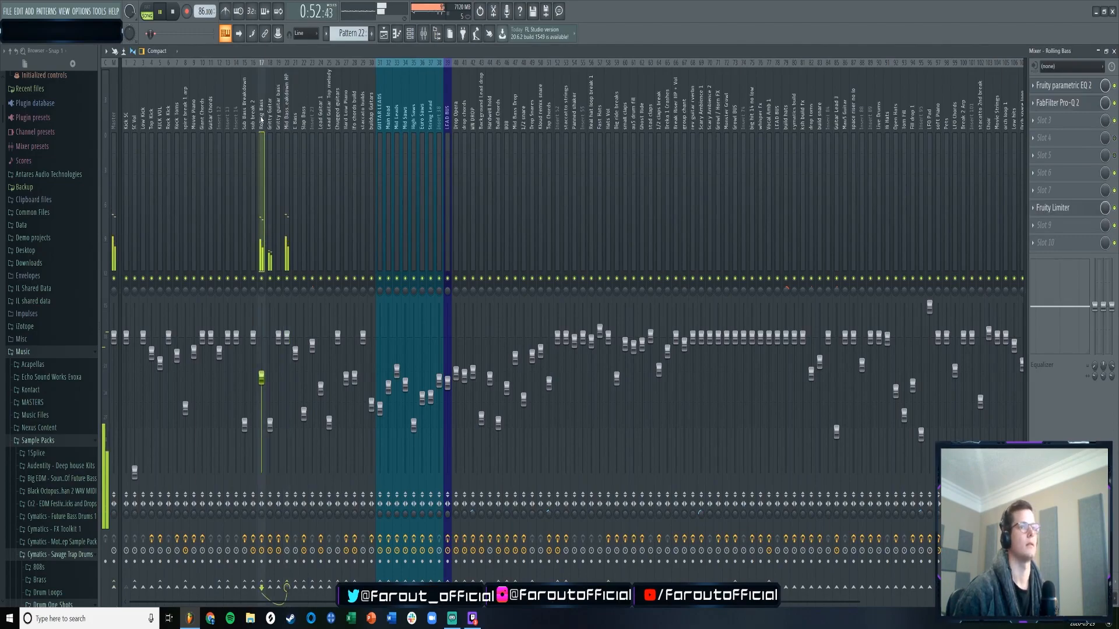
{"action": "left_click", "coordinate": [270, 124]}
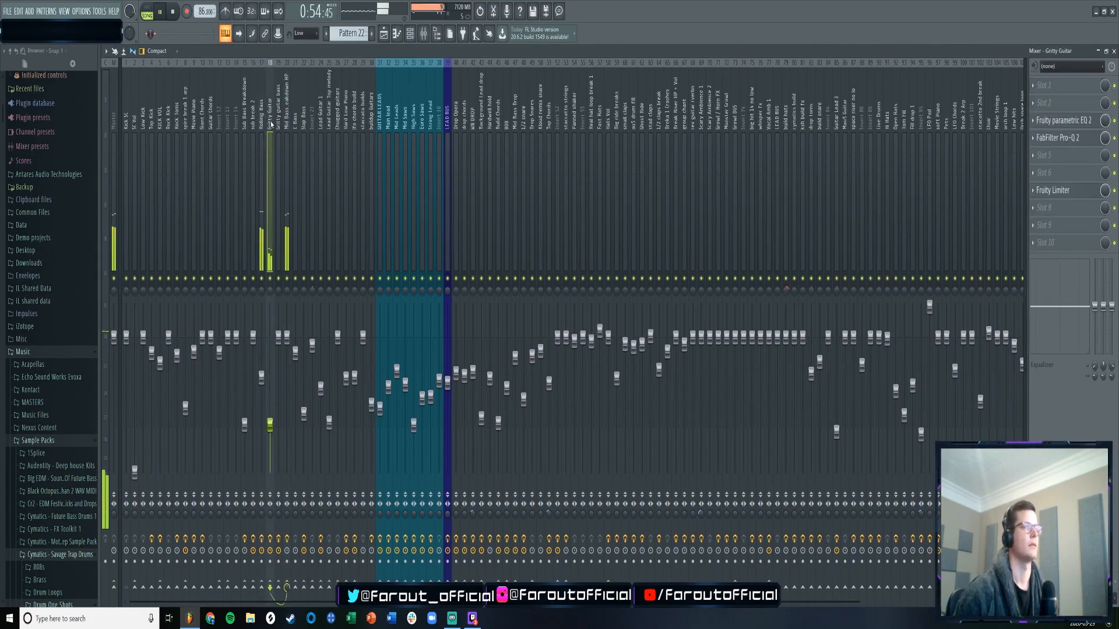
{"action": "left_click", "coordinate": [387, 38]}
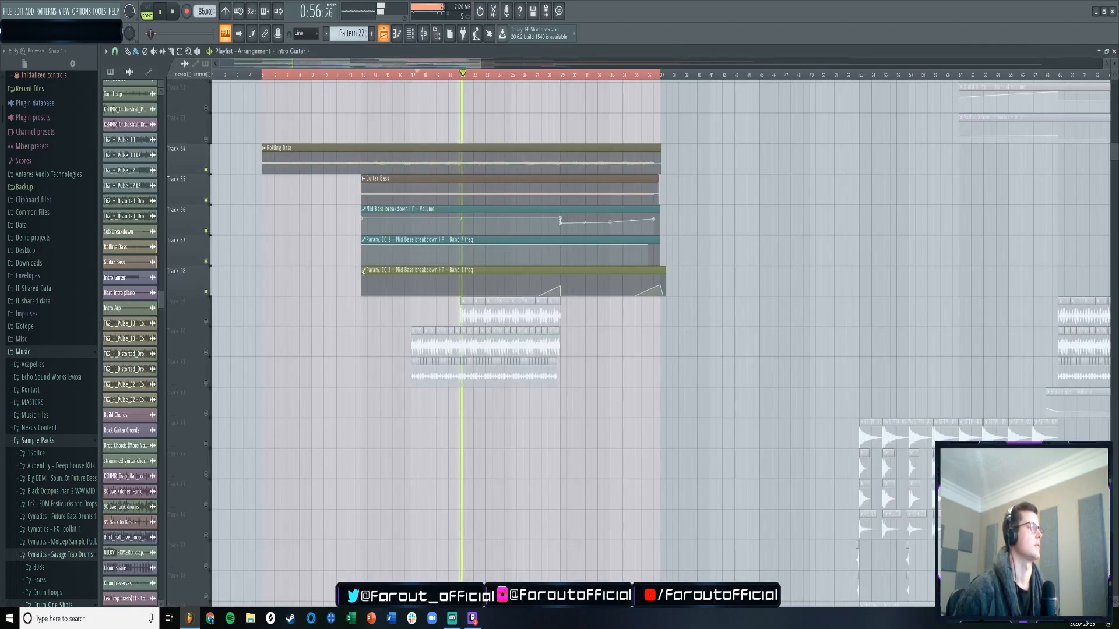
{"action": "key", "text": "space"}
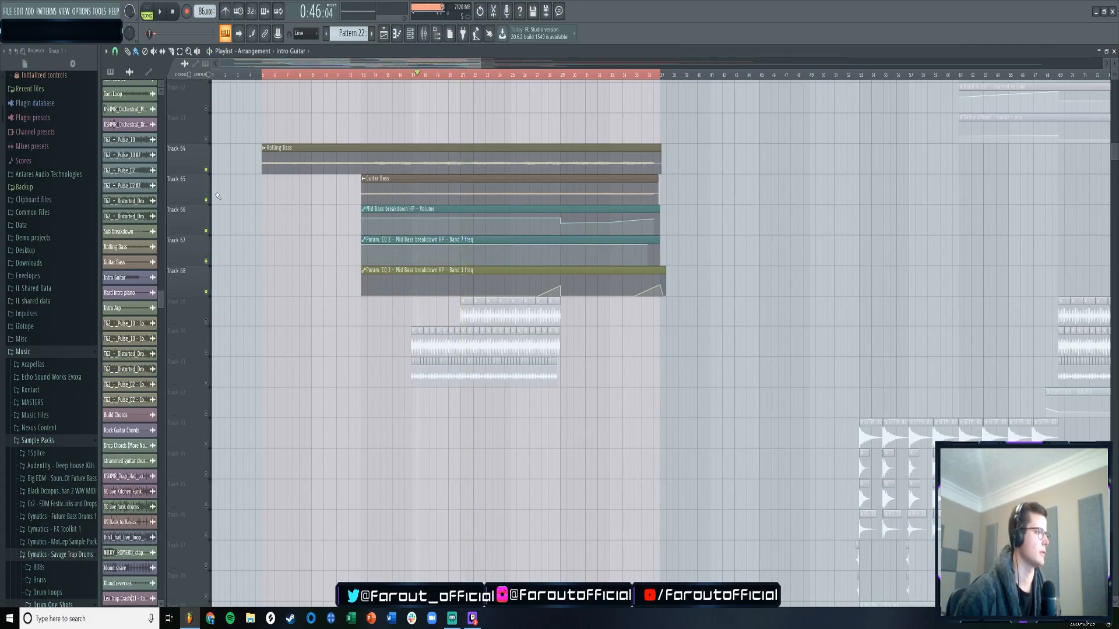
- Release the bass track solo and return to the Ambience Group and Intro Arp tracks in the playlist
{"action": "scroll", "coordinate": [276, 209], "scroll_direction": "up", "scroll_amount": 3}
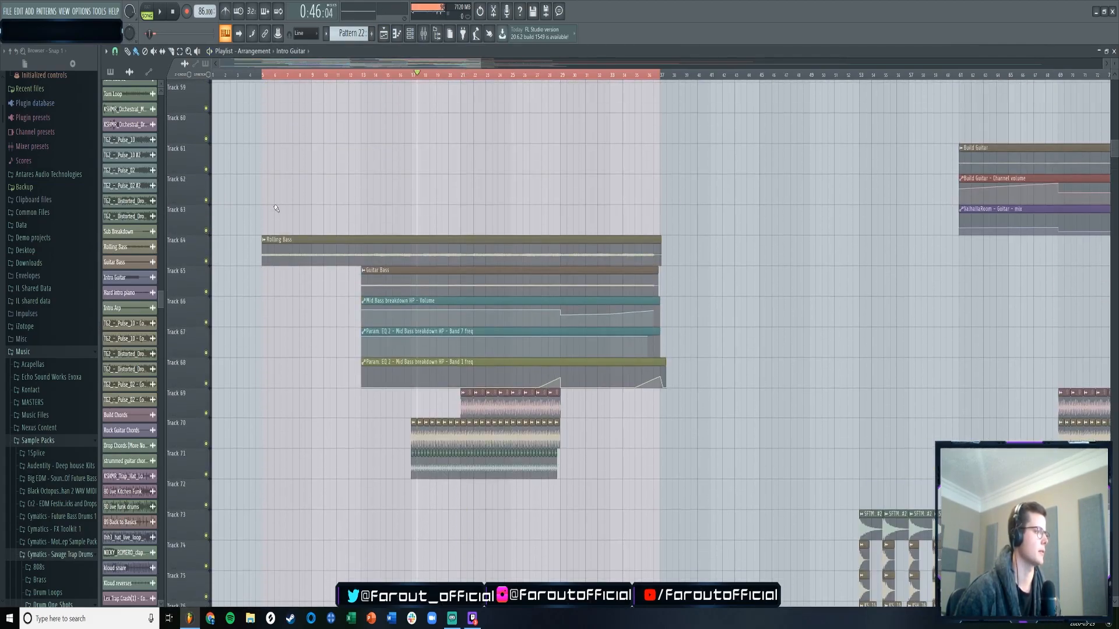
{"action": "scroll", "coordinate": [251, 257], "scroll_direction": "up", "scroll_amount": 20}
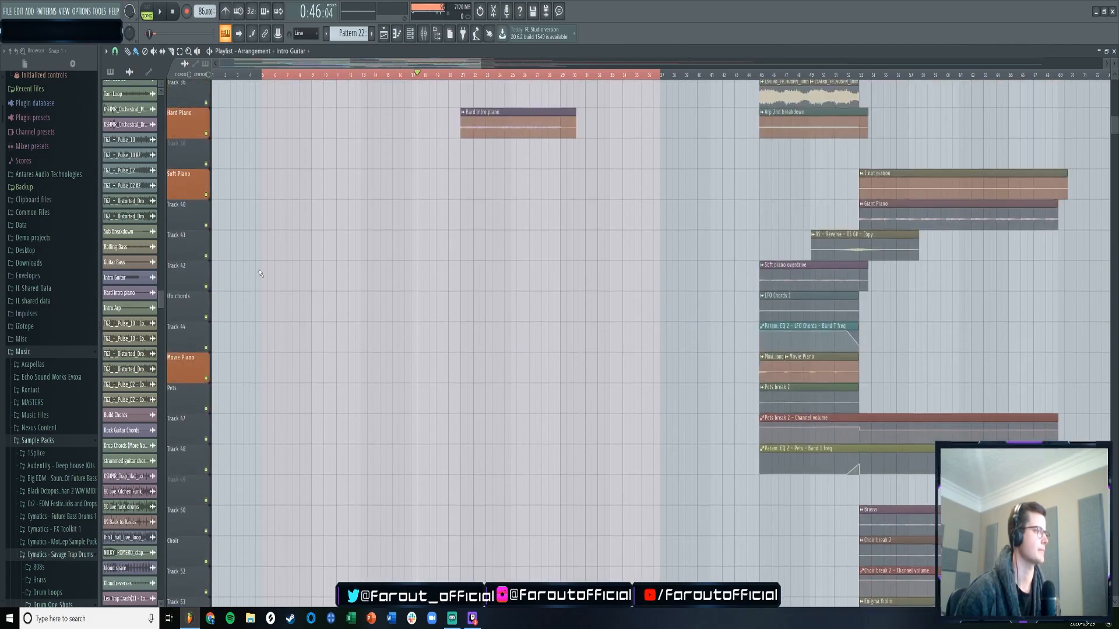
{"action": "scroll", "coordinate": [262, 274], "scroll_direction": "up", "scroll_amount": 4}
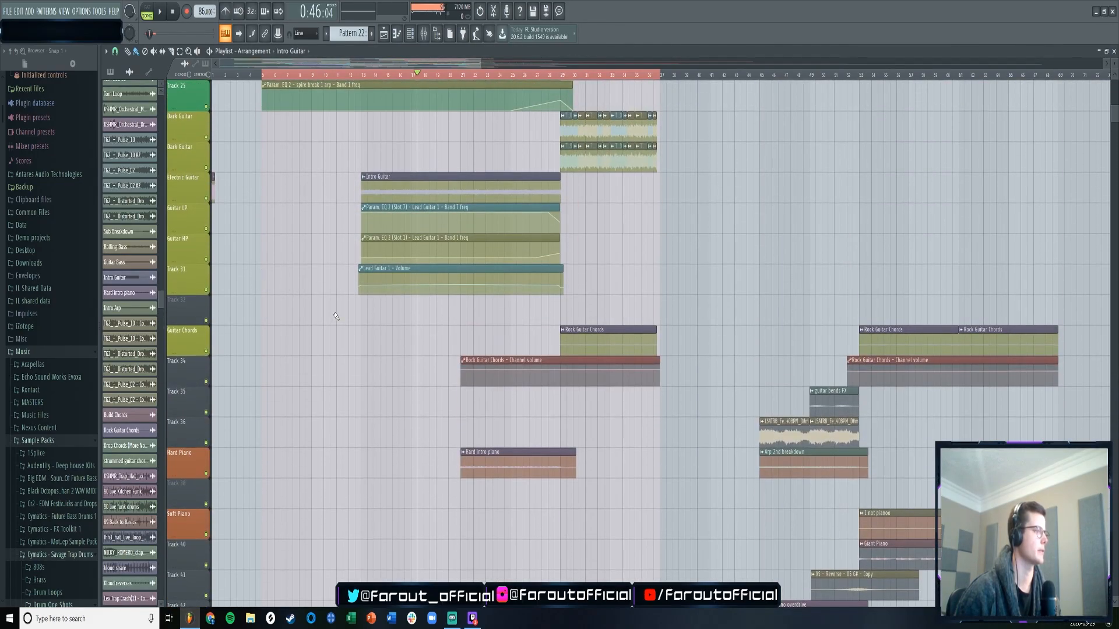
{"action": "scroll", "coordinate": [315, 303], "scroll_direction": "up", "scroll_amount": 9}
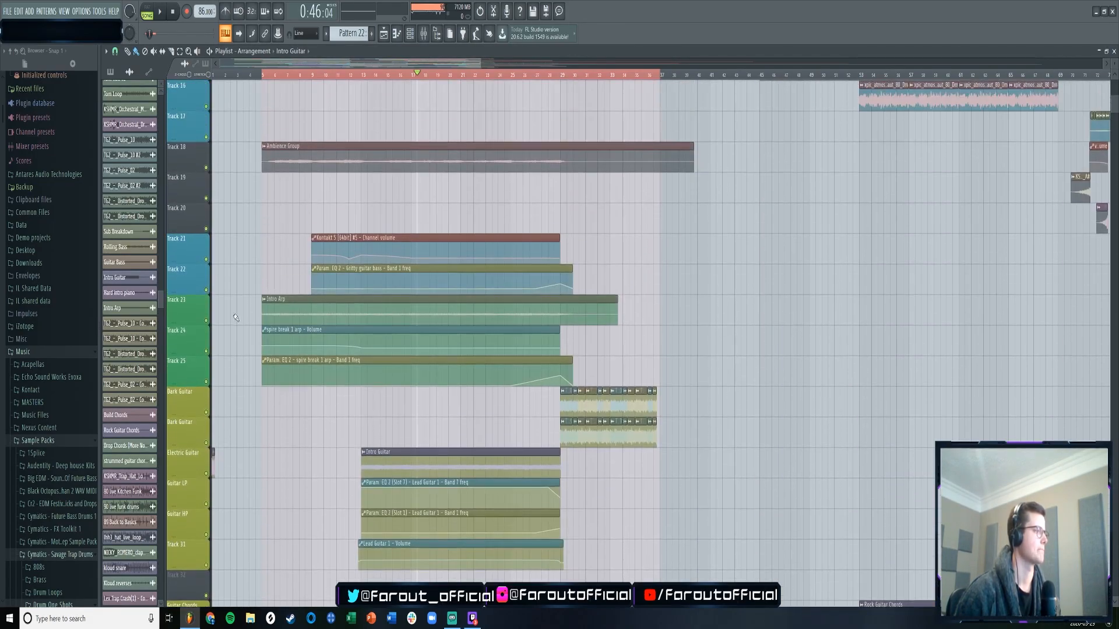
- Solo the Intro Arp on track 23 and play it from the start of the selected intro range
{"action": "right_click", "coordinate": [207, 320]}
{"action": "key", "text": "space"}
{"action": "left_click", "coordinate": [264, 74]}
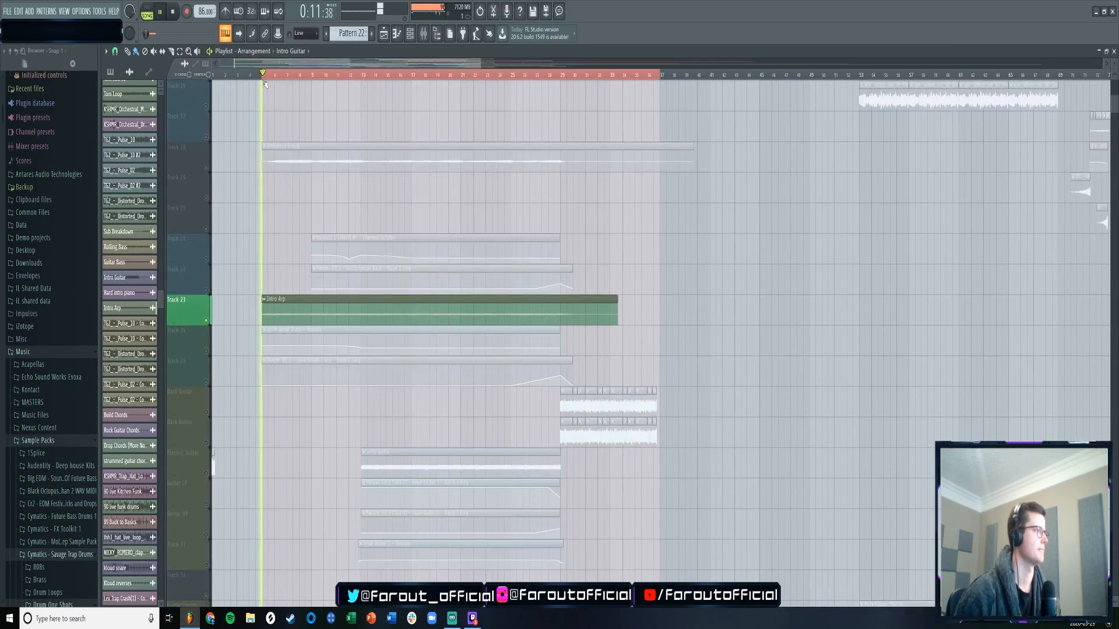
- Check the effects on the spire break 1 arp and Master inserts during playback, and stop in the playlist
{"action": "left_click", "coordinate": [415, 35]}
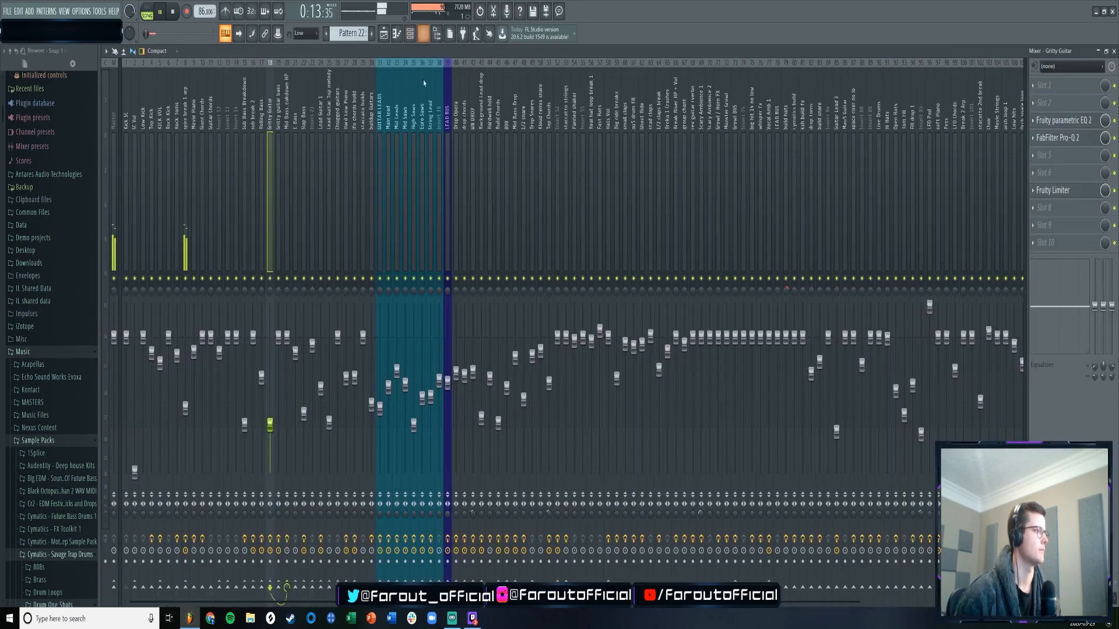
{"action": "left_click", "coordinate": [186, 111]}
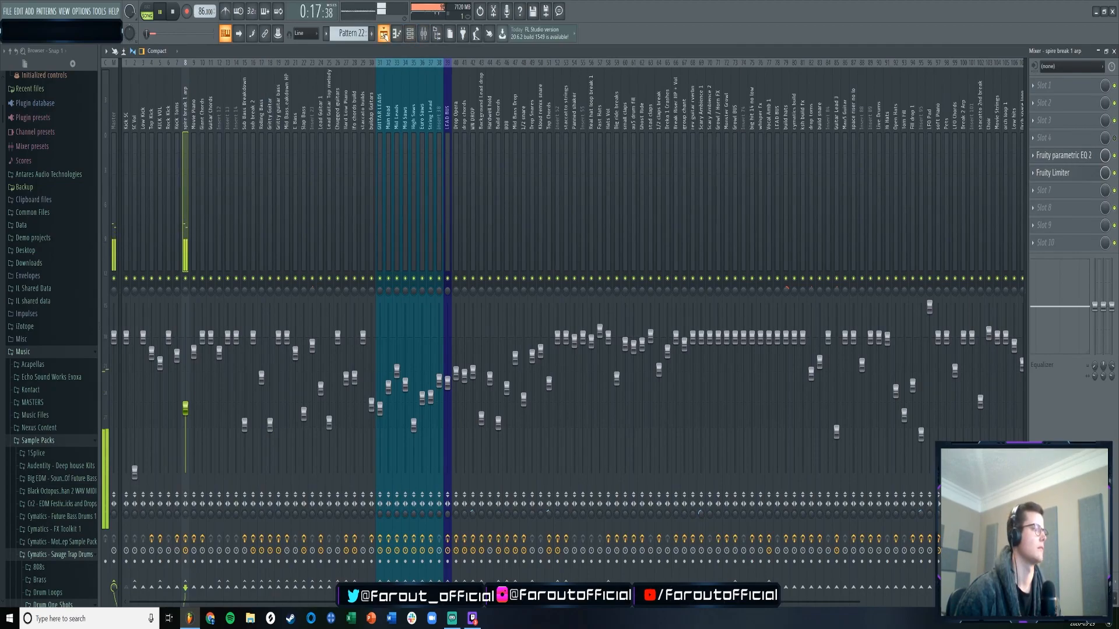
{"action": "left_click", "coordinate": [114, 121]}
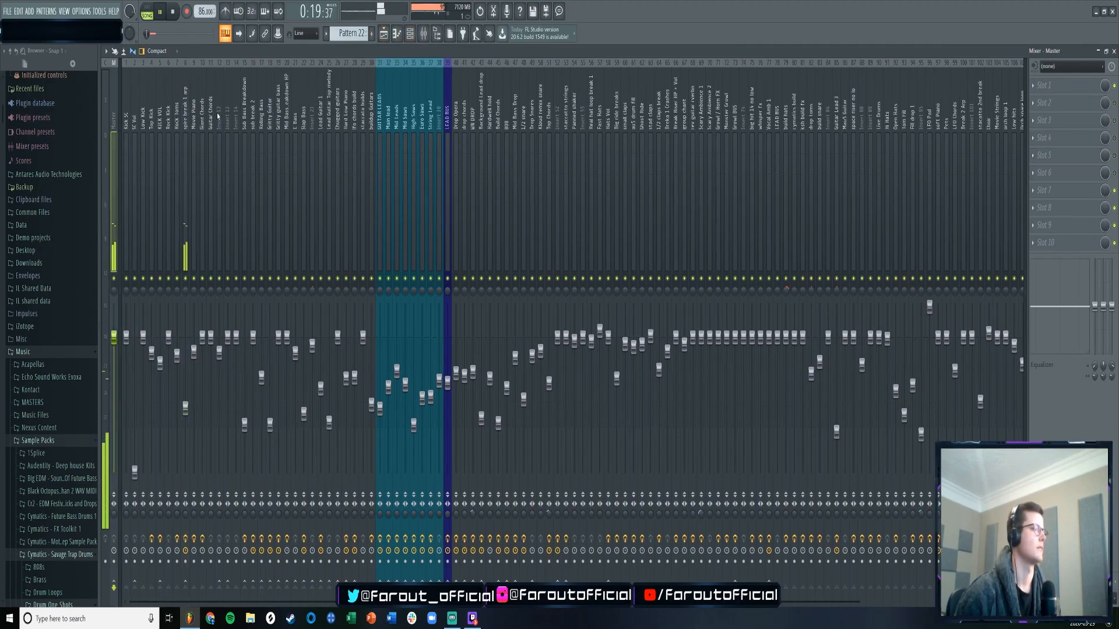
{"action": "left_click", "coordinate": [384, 34]}
{"action": "key", "text": "space"}
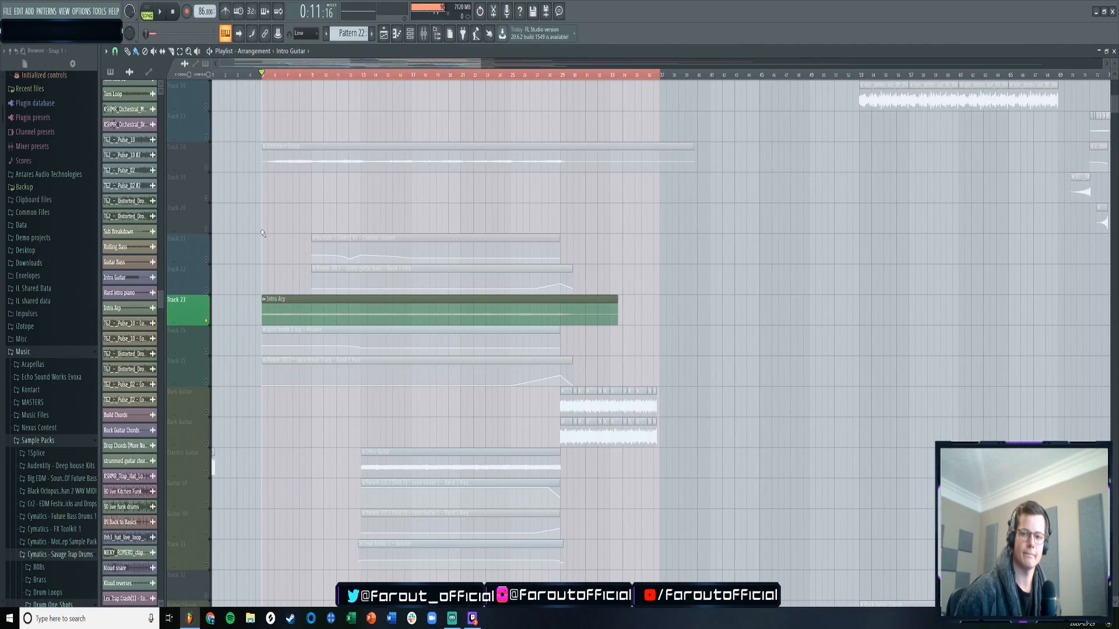
- Release the Intro Arp solo and look through the bass, percussion, sub and drum tracks further down the playlist
{"action": "scroll", "coordinate": [256, 245], "scroll_direction": "down", "scroll_amount": 3}
{"action": "key", "text": "space"}
{"action": "scroll", "coordinate": [249, 254], "scroll_direction": "down", "scroll_amount": 4}
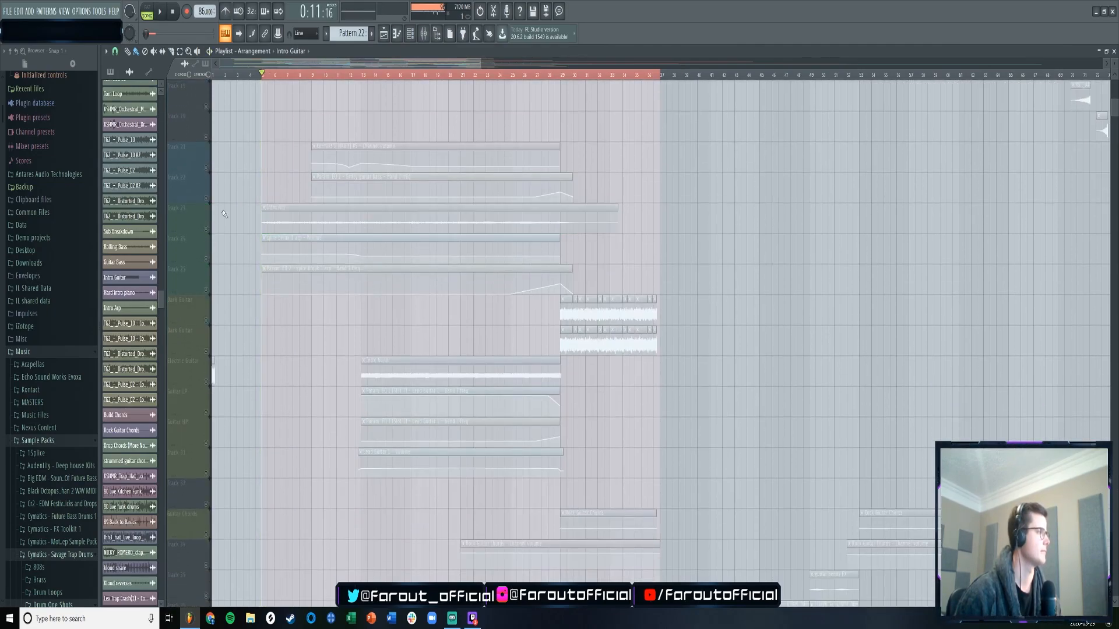
{"action": "key", "text": "space"}
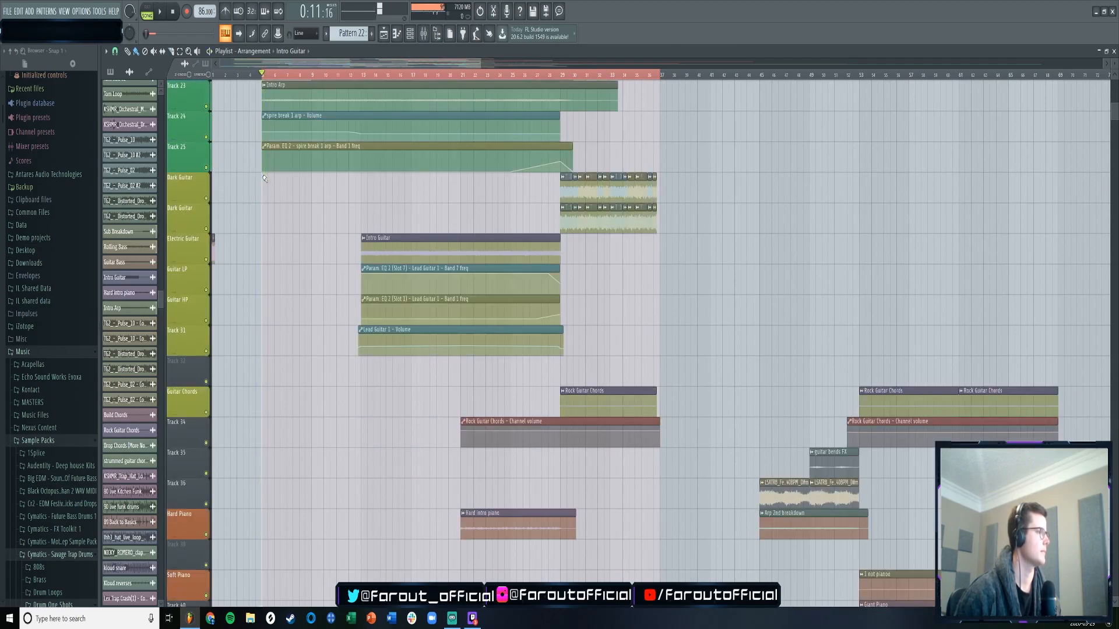
{"action": "scroll", "coordinate": [265, 199], "scroll_direction": "down", "scroll_amount": 8}
{"action": "scroll", "coordinate": [265, 198], "scroll_direction": "down", "scroll_amount": 20}
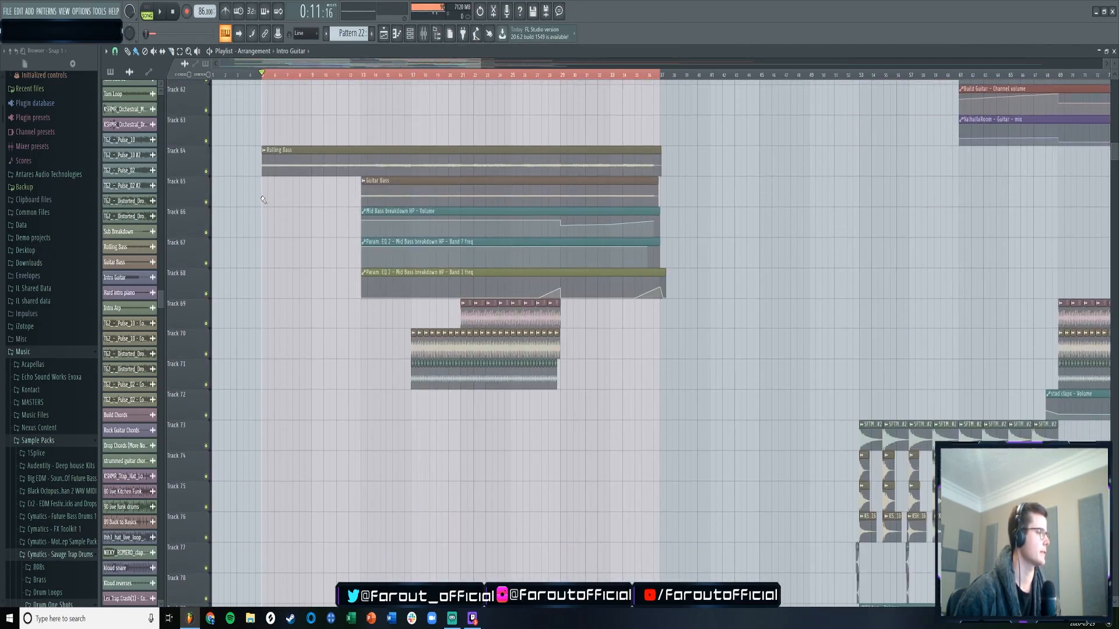
{"action": "scroll", "coordinate": [257, 200], "scroll_direction": "down", "scroll_amount": 20}
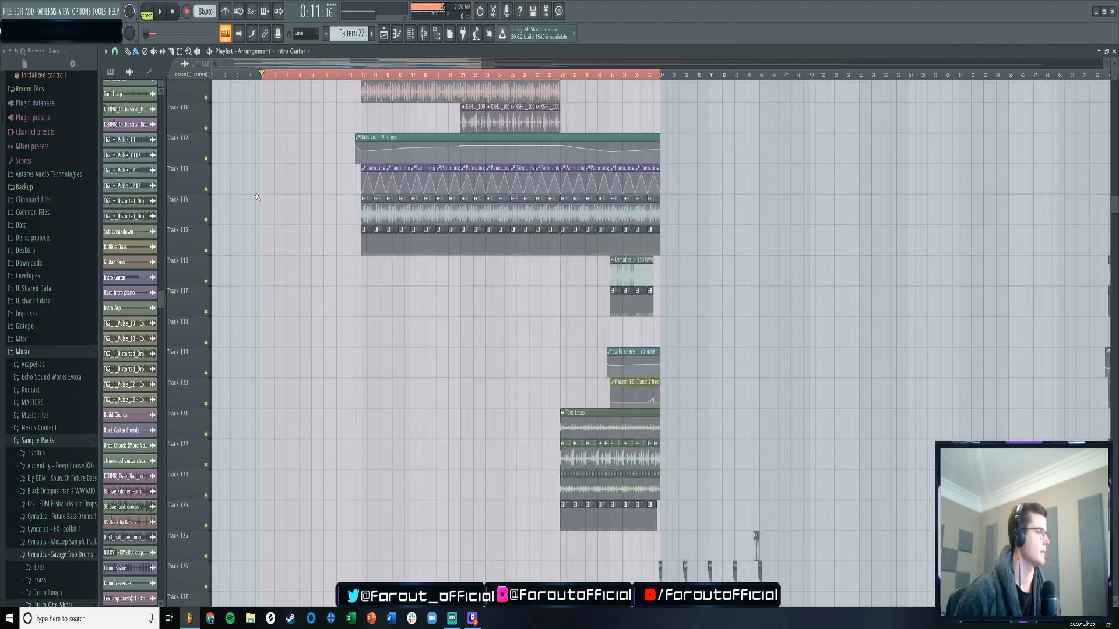
{"action": "scroll", "coordinate": [257, 199], "scroll_direction": "down", "scroll_amount": 17}
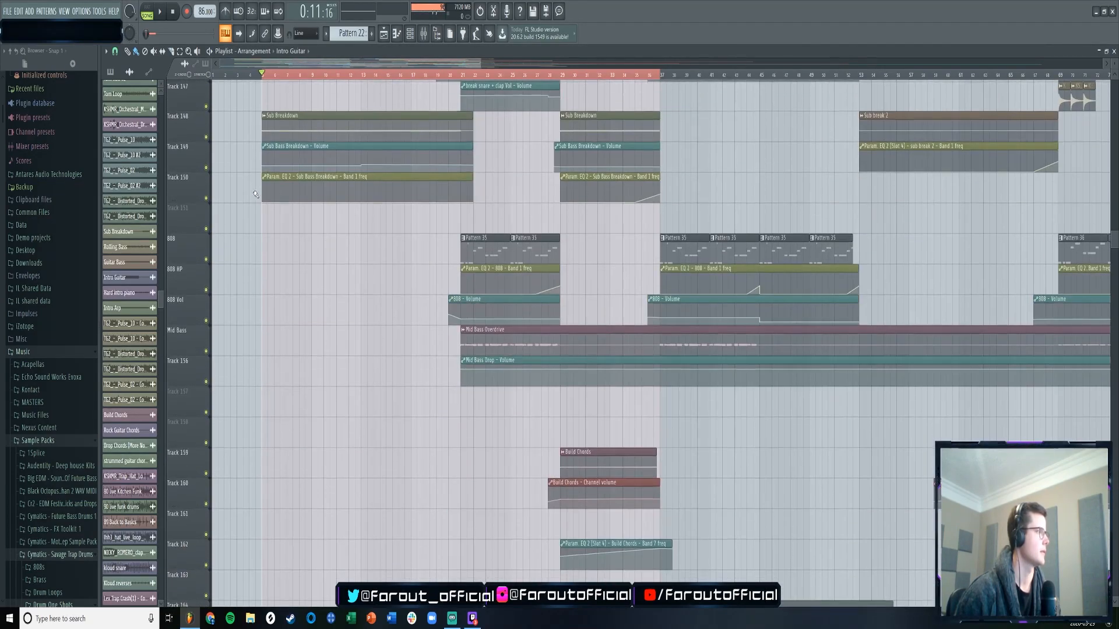
{"action": "scroll", "coordinate": [237, 162], "scroll_direction": "down", "scroll_amount": 20}
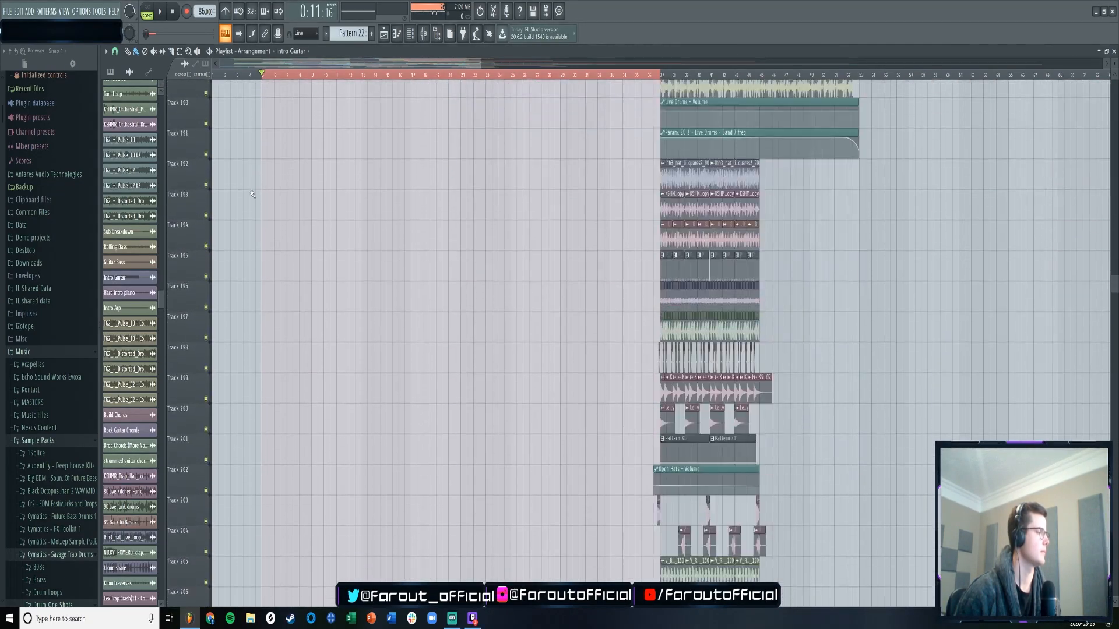
- Isolate the impact and growl clips on tracks 214, 215 and 217 to 220, play them and stop
{"action": "scroll", "coordinate": [254, 199], "scroll_direction": "down", "scroll_amount": 6}
{"action": "left_click", "coordinate": [206, 260], "text": "ctrl"}
{"action": "left_click", "coordinate": [206, 290]}
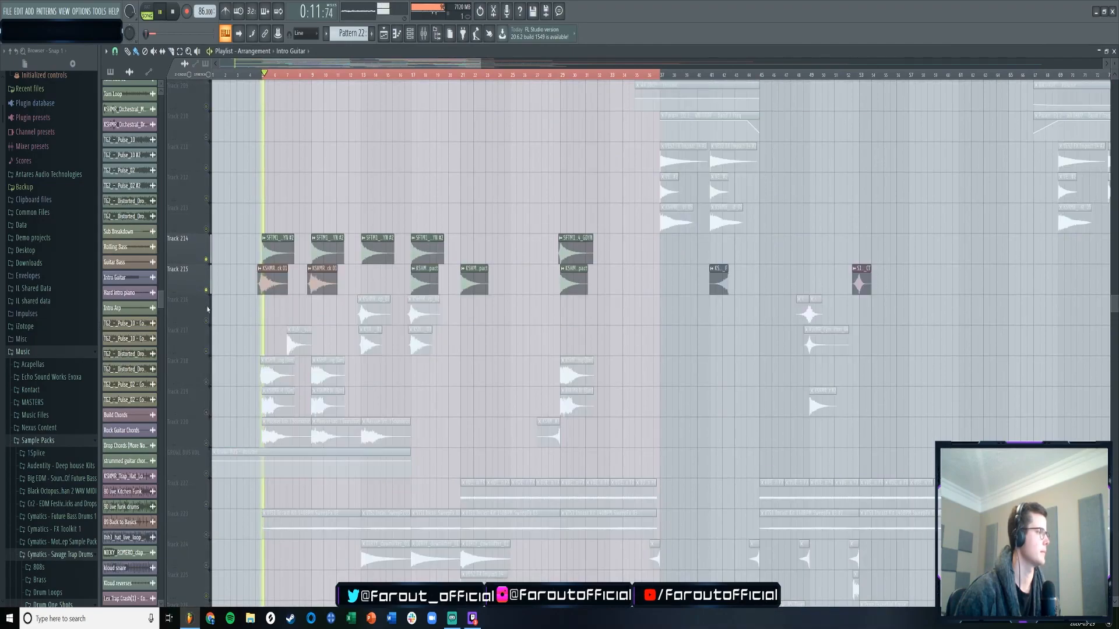
{"action": "left_click", "coordinate": [206, 352]}
{"action": "left_click", "coordinate": [205, 382]}
{"action": "left_click", "coordinate": [206, 412]}
{"action": "left_click", "coordinate": [206, 443]}
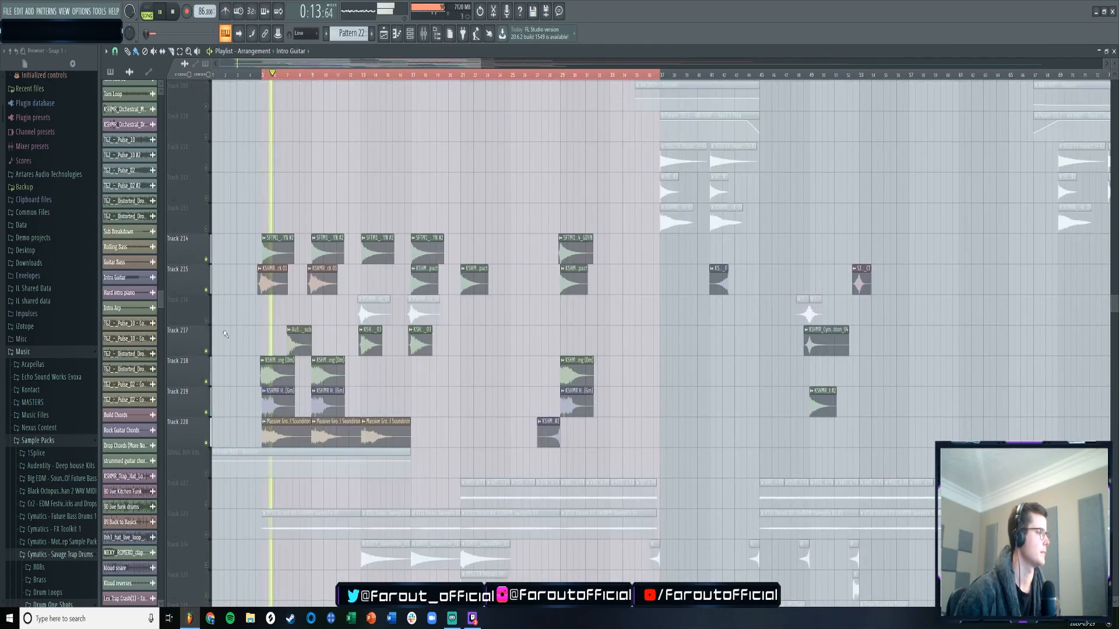
{"action": "scroll", "coordinate": [227, 383], "scroll_direction": "down", "scroll_amount": 3}
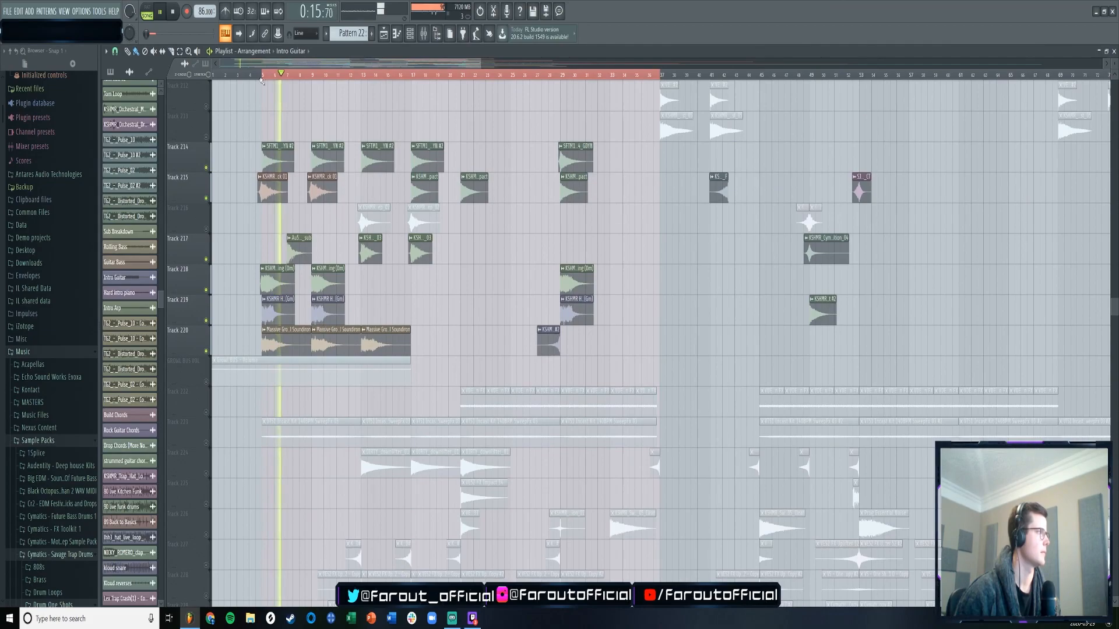
{"action": "scroll", "coordinate": [264, 228], "scroll_direction": "up", "scroll_amount": 5}
{"action": "key", "text": "space"}
- Inspect the sample settings of the SFTM1_96_HIT_014_GDYN #2 and KSHMR Ambiance 06 clips, closing each window
{"action": "double_click", "coordinate": [286, 146]}
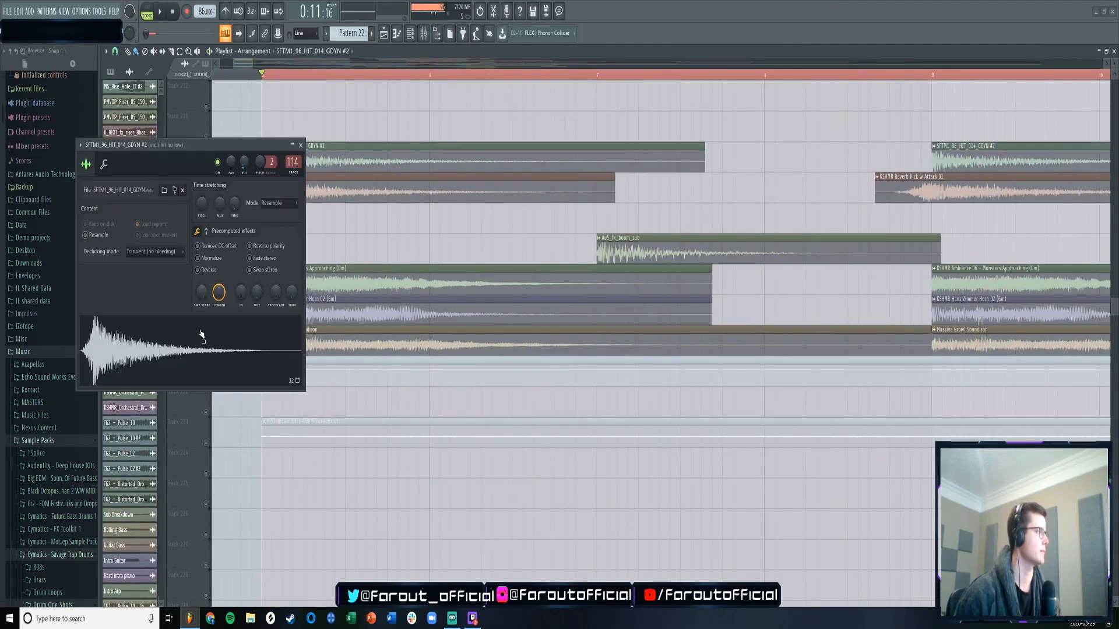
{"action": "left_click", "coordinate": [301, 145]}
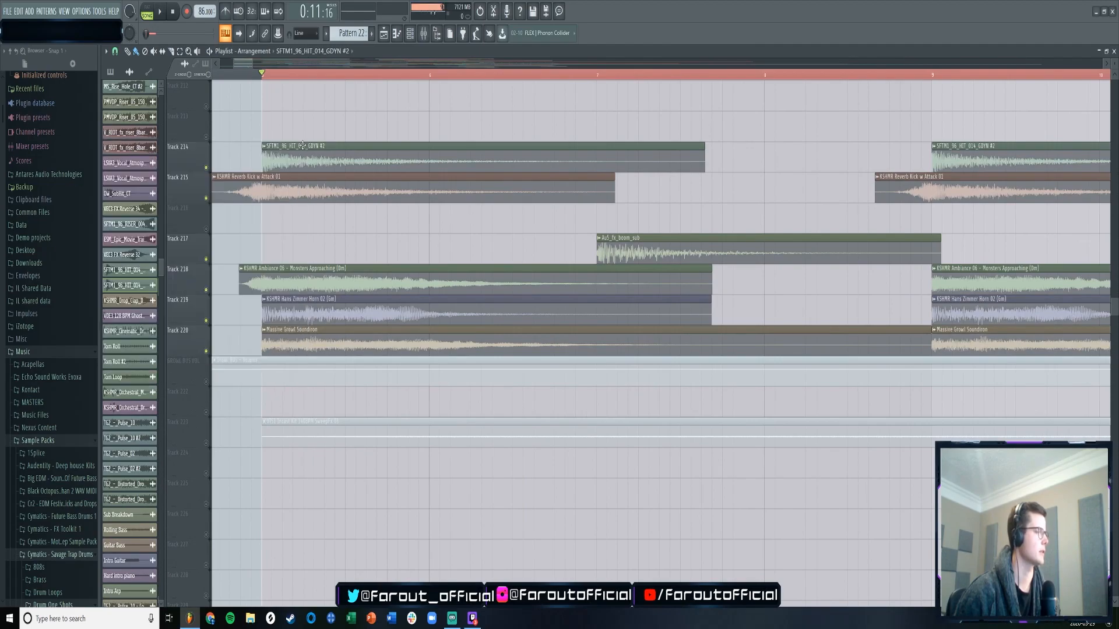
{"action": "scroll", "coordinate": [282, 73], "scroll_direction": "down", "scroll_amount": 5}
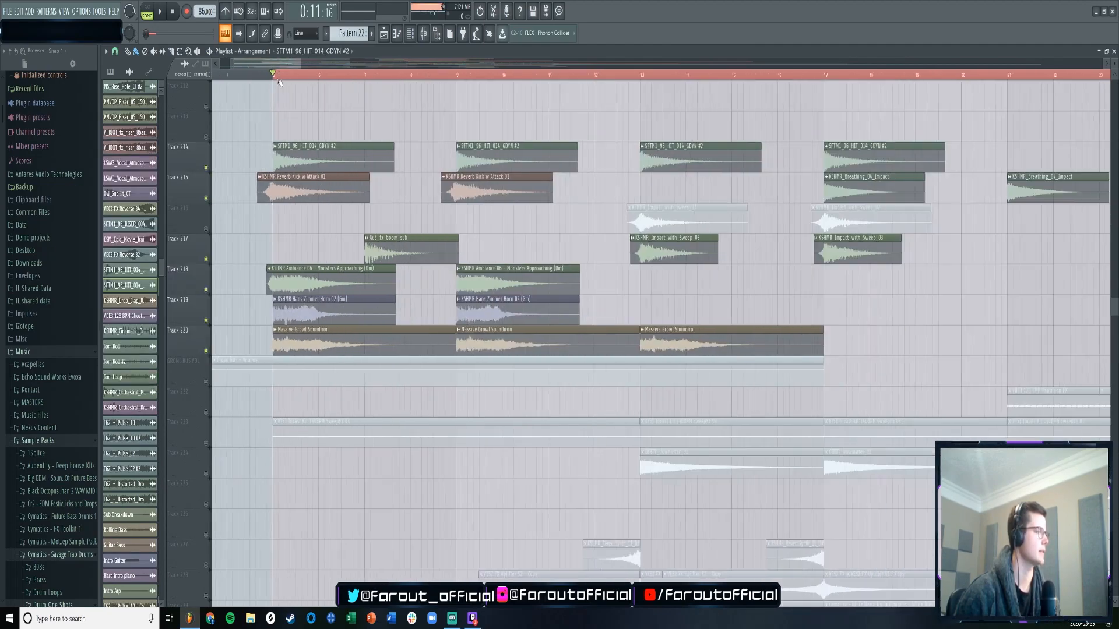
{"action": "double_click", "coordinate": [303, 285]}
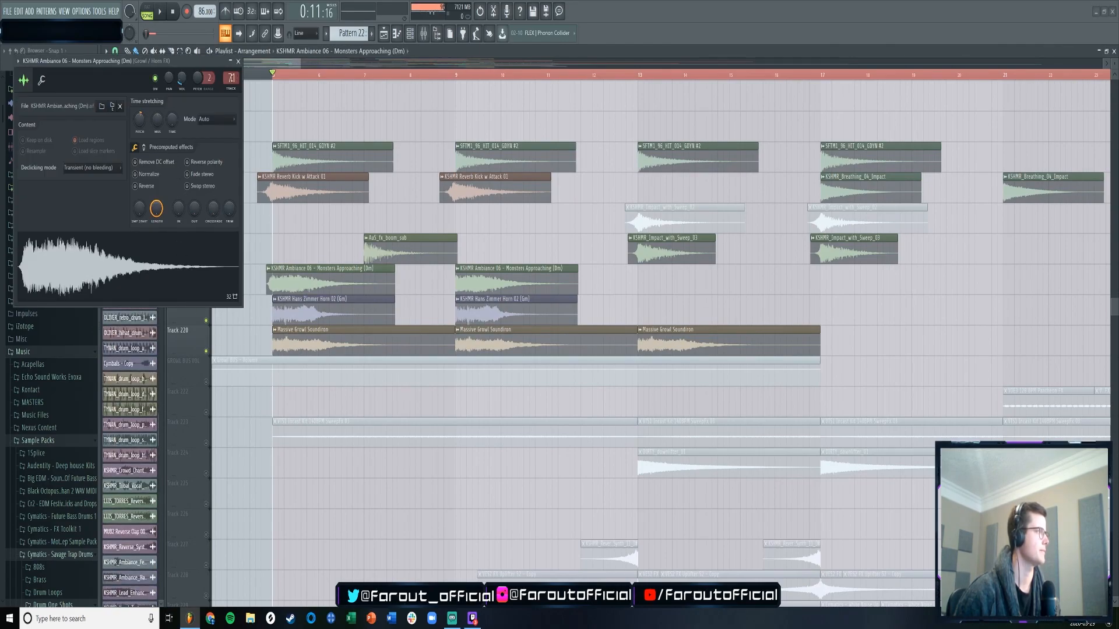
{"action": "left_click", "coordinate": [237, 61]}
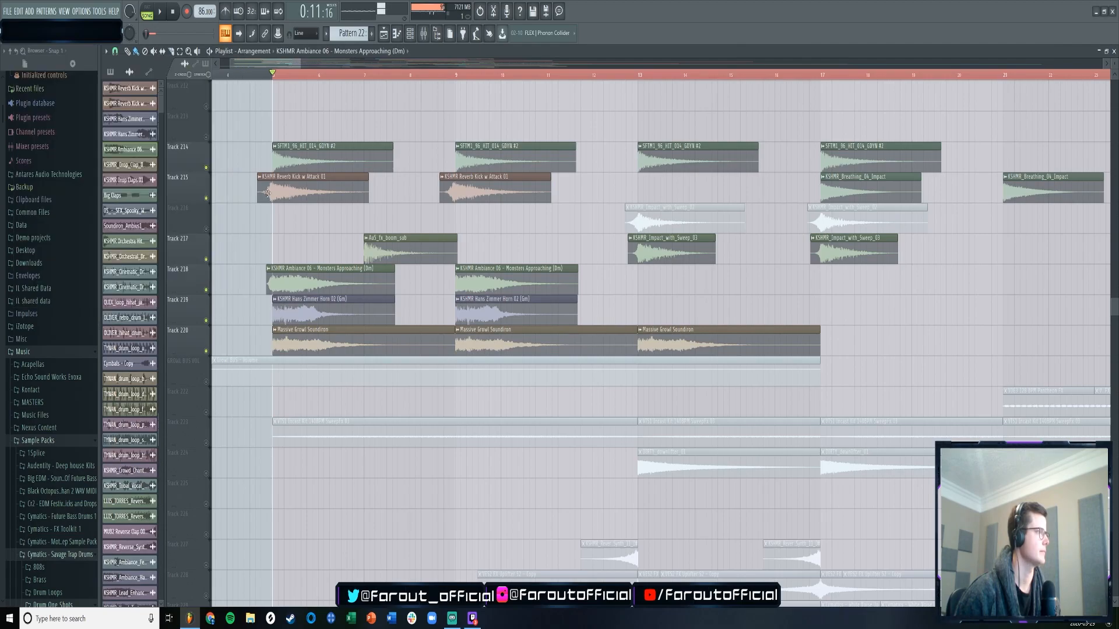
- Inspect the sample settings of the KSHMR Hans Zimmer Horn 02 and Massive Growl Soundiron clips, closing each window
{"action": "double_click", "coordinate": [297, 314]}
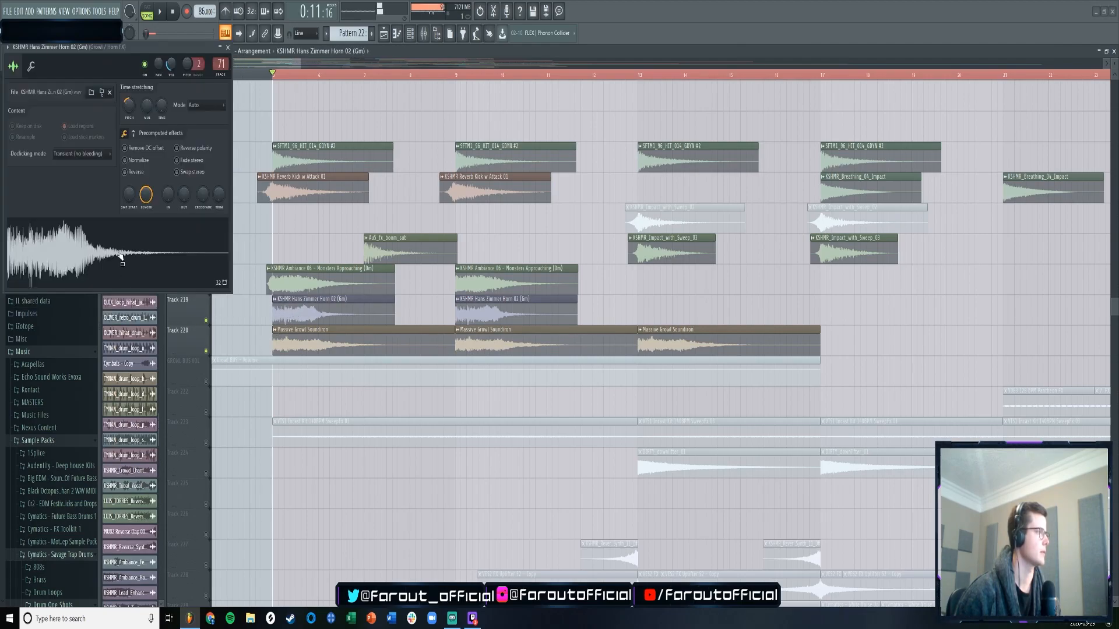
{"action": "left_click", "coordinate": [229, 47]}
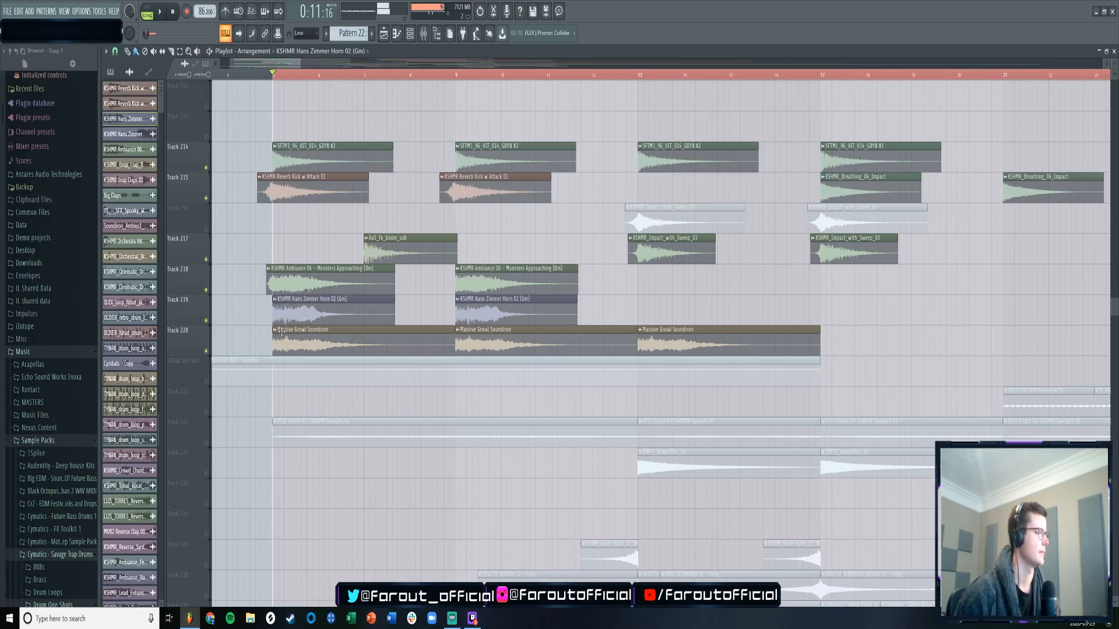
{"action": "double_click", "coordinate": [282, 331]}
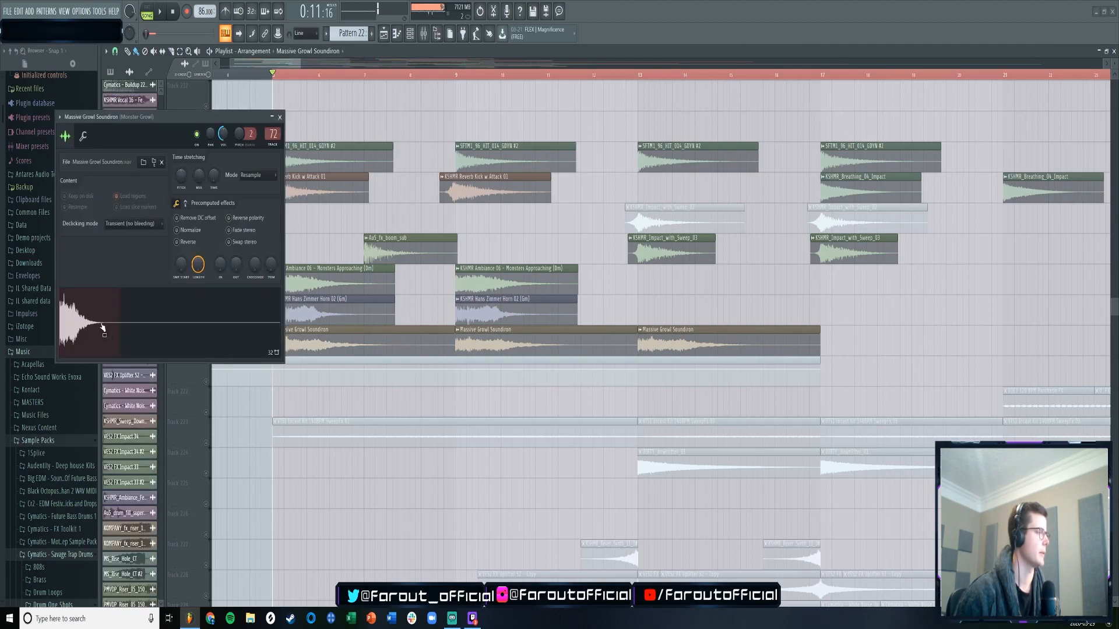
{"action": "left_click", "coordinate": [280, 118]}
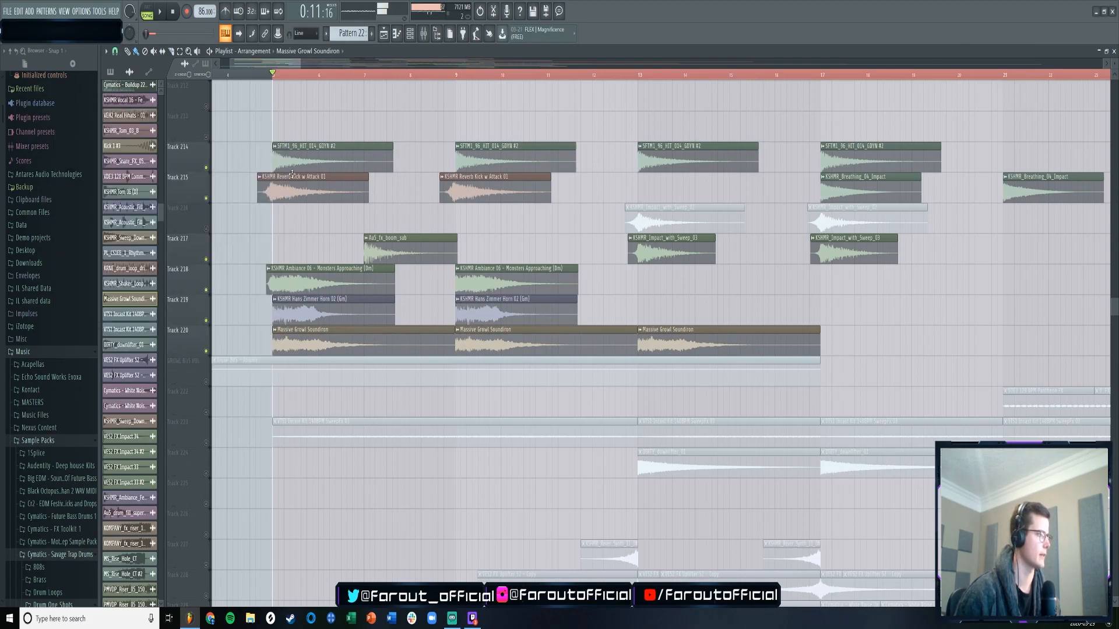
- Play the isolated impact tracks from the start and again from just before the second round of hits
{"action": "key", "text": "space"}
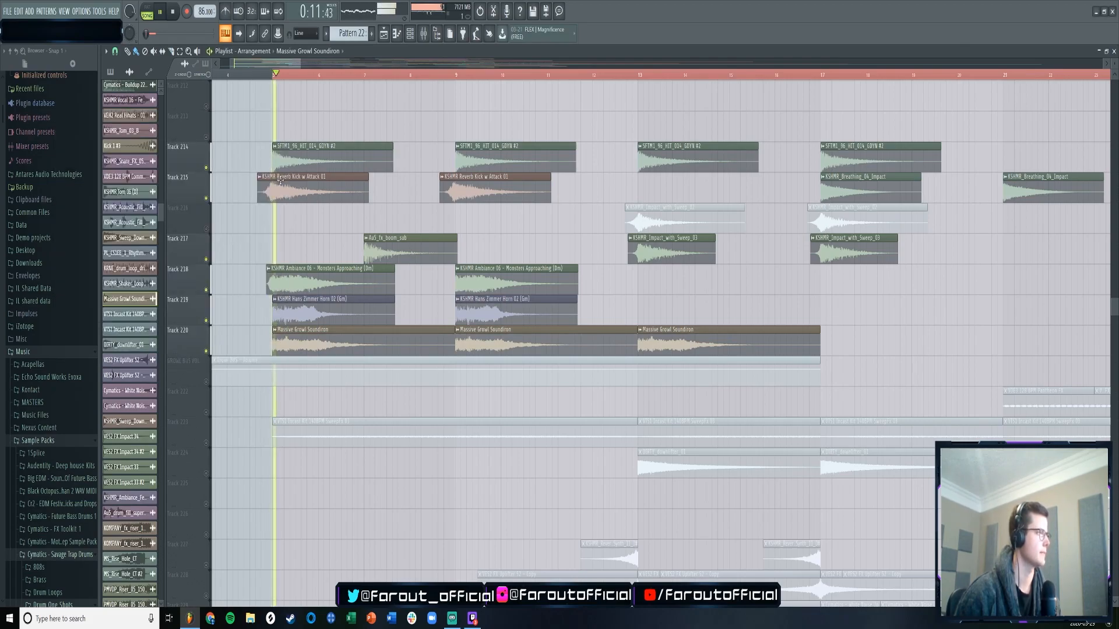
{"action": "scroll", "coordinate": [424, 80], "scroll_direction": "down", "scroll_amount": 2}
{"action": "left_click", "coordinate": [416, 76]}
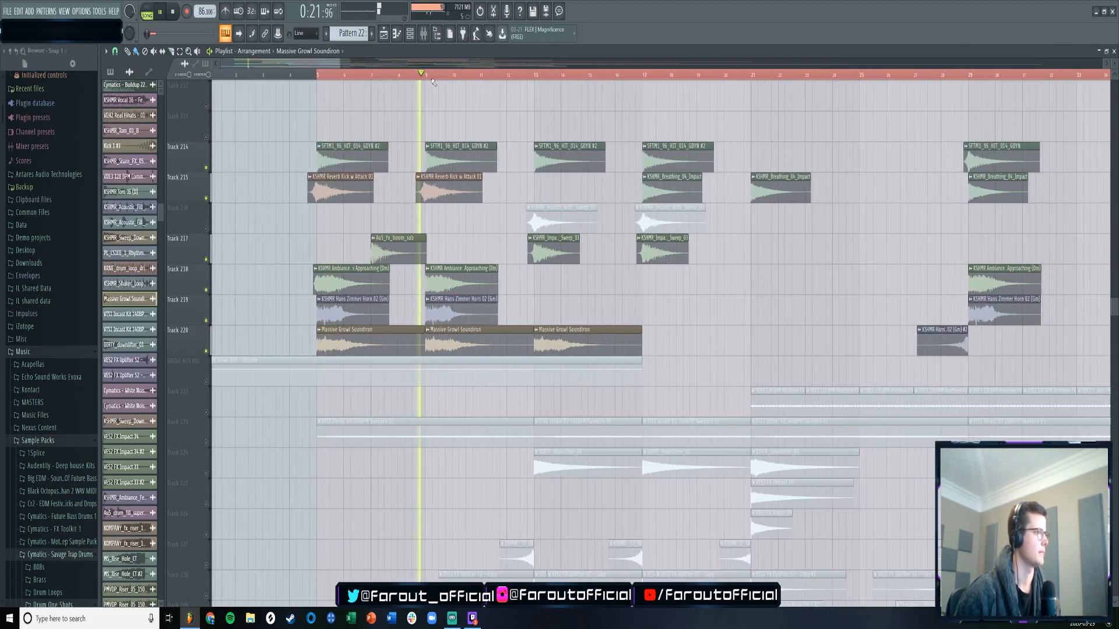
{"action": "scroll", "coordinate": [378, 100], "scroll_direction": "right", "scroll_amount": 4}
{"action": "scroll", "coordinate": [376, 101], "scroll_direction": "down", "scroll_amount": 2}
{"action": "left_click_drag", "start_coordinate": [351, 64], "coordinate": [313, 64]}
- Add tracks 240 and 239, which hold the reverse FX and break riser automation, to the solo during playback
{"action": "scroll", "coordinate": [378, 205], "scroll_direction": "down", "scroll_amount": 5}
{"action": "scroll", "coordinate": [424, 457], "scroll_direction": "down", "scroll_amount": 7}
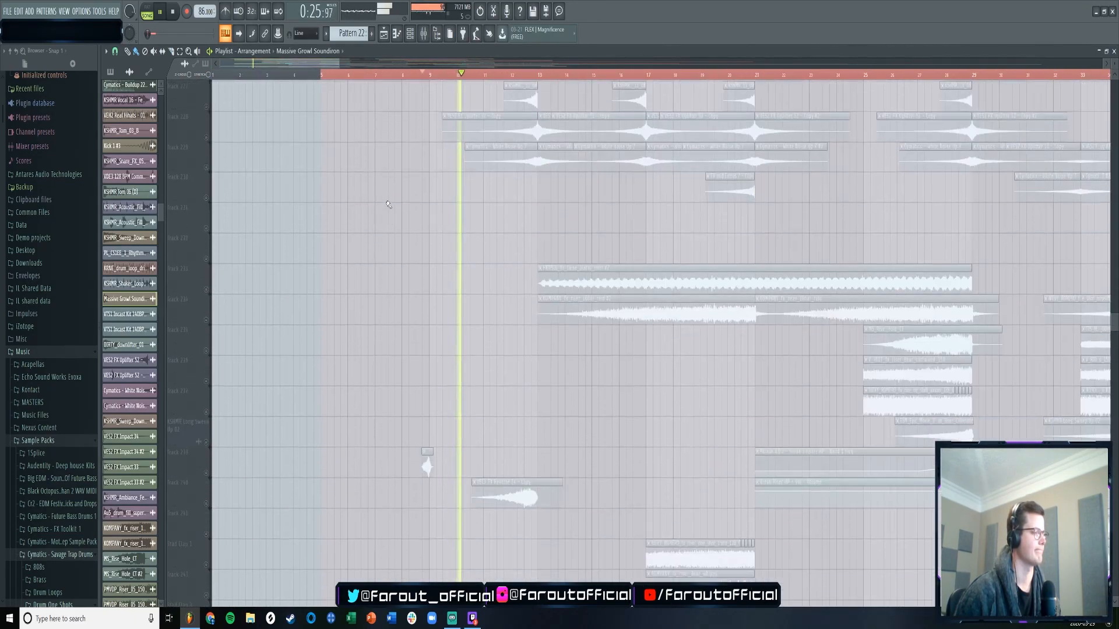
{"action": "scroll", "coordinate": [424, 312], "scroll_direction": "down", "scroll_amount": 6}
{"action": "left_click", "coordinate": [205, 350]}
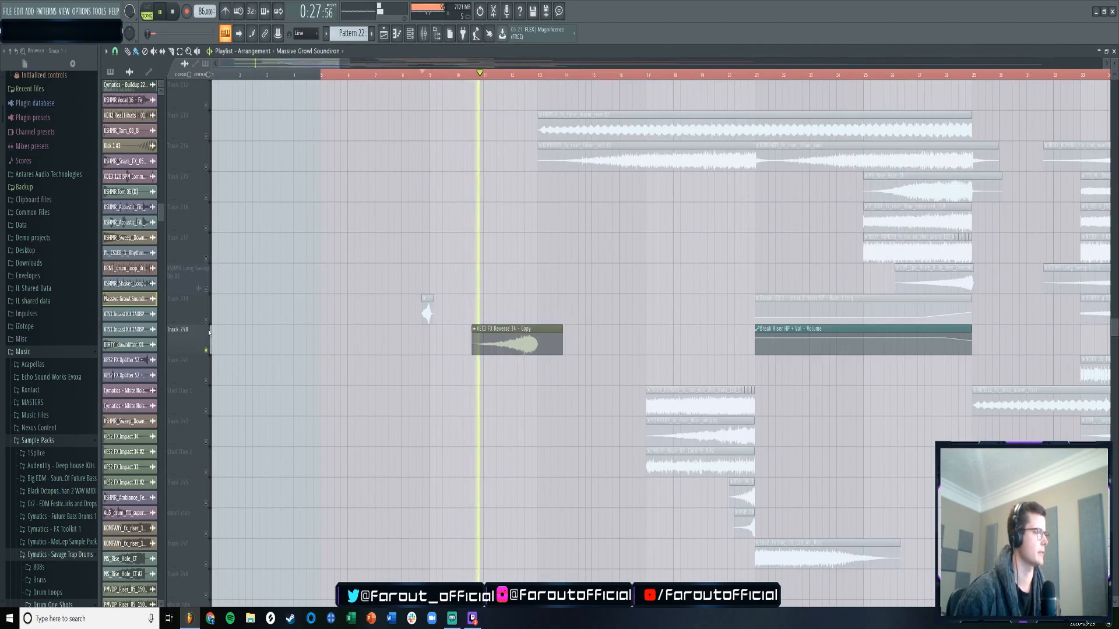
{"action": "left_click", "coordinate": [205, 320]}
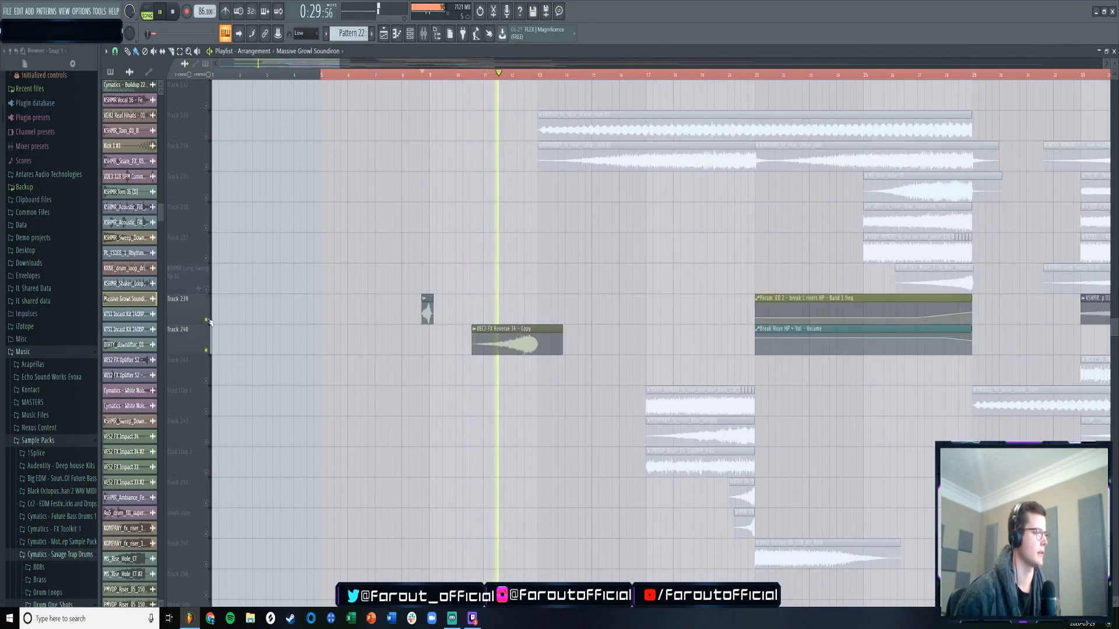
- Stop playback, release the impact and FX track solo, and return to the growl and uplifter tracks
{"action": "scroll", "coordinate": [278, 226], "scroll_direction": "down", "scroll_amount": 7}
{"action": "key", "text": "space"}
{"action": "right_click", "coordinate": [207, 138]}
{"action": "right_click", "coordinate": [206, 136]}
{"action": "right_click", "coordinate": [205, 136]}
{"action": "scroll", "coordinate": [442, 363], "scroll_direction": "up", "scroll_amount": 9}
{"action": "scroll", "coordinate": [442, 362], "scroll_direction": "up", "scroll_amount": 11}
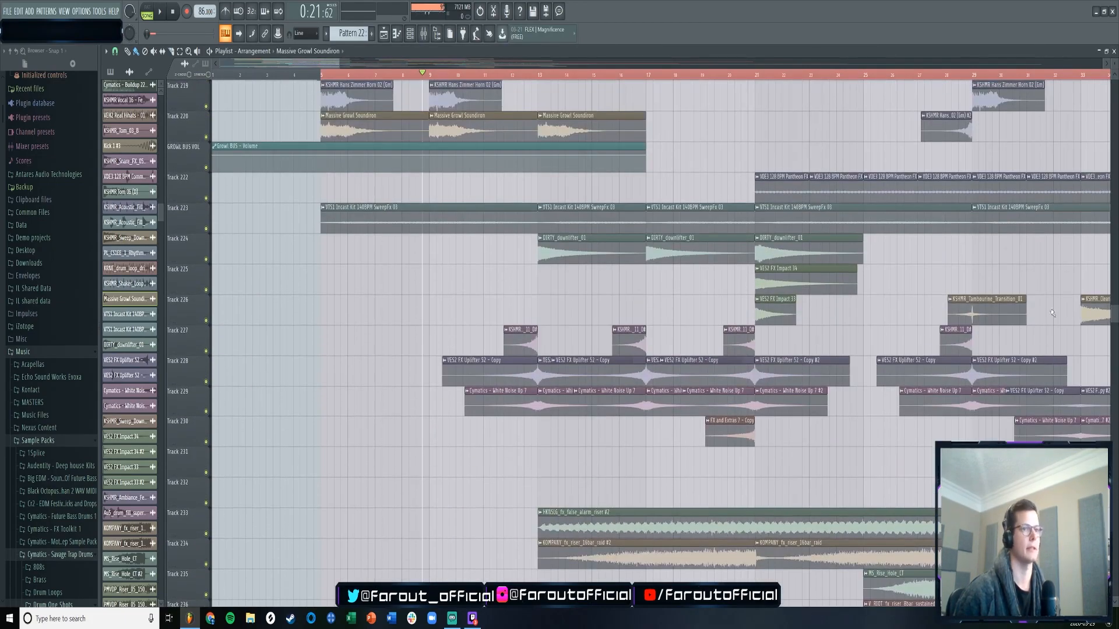
- Enlarge the view around percussion tracks 93 to 115 and play the arrangement from where the build hats begin
{"action": "left_click_drag", "start_coordinate": [1113, 318], "coordinate": [1114, 228]}
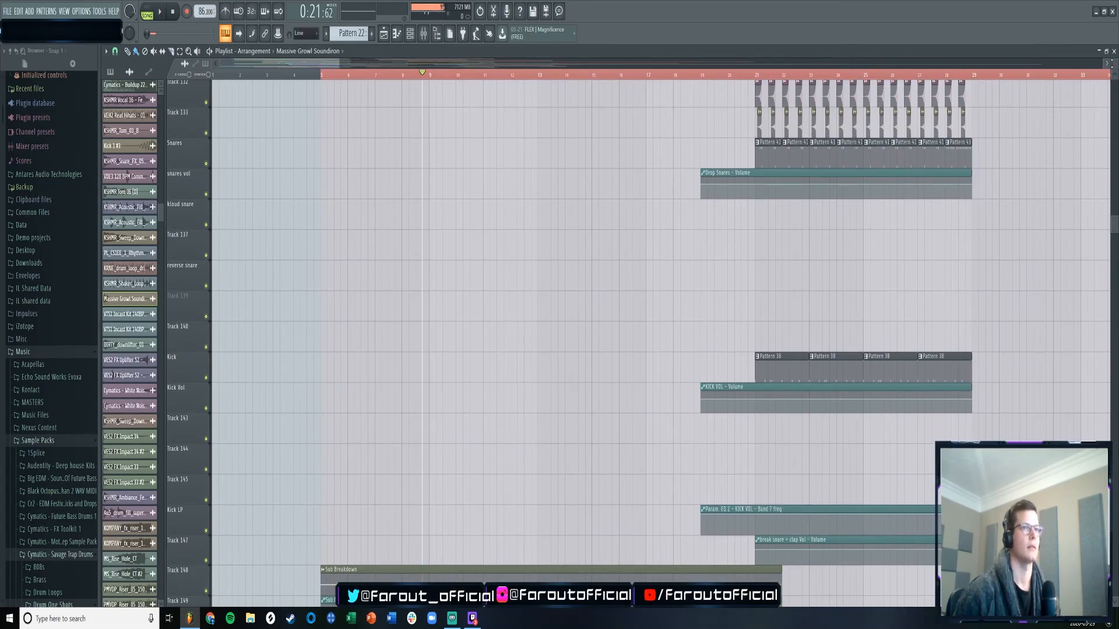
{"action": "scroll", "coordinate": [1086, 158], "scroll_direction": "down", "scroll_amount": 6}
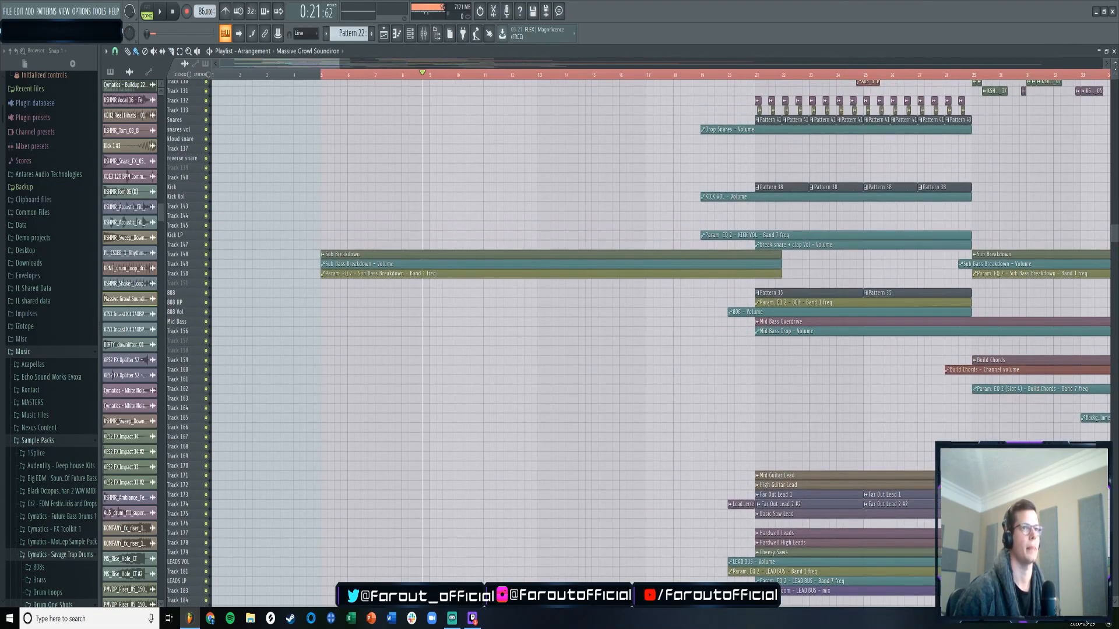
{"action": "left_click_drag", "start_coordinate": [1114, 66], "coordinate": [1115, 60]}
{"action": "left_click_drag", "start_coordinate": [1114, 228], "coordinate": [1109, 184]}
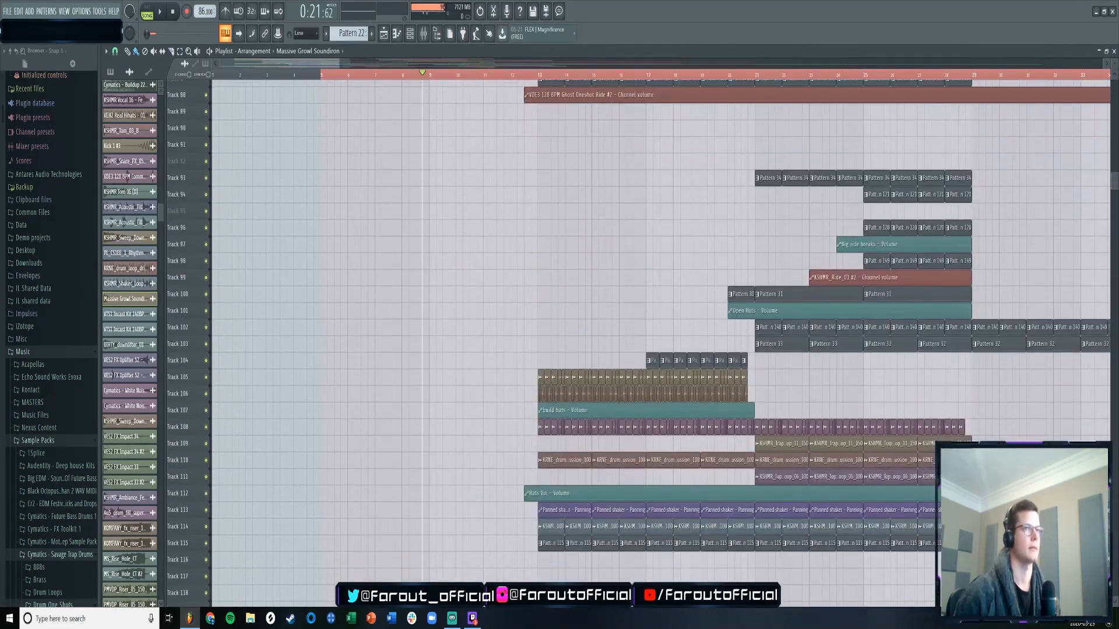
{"action": "left_click_drag", "start_coordinate": [1114, 67], "coordinate": [1114, 61]}
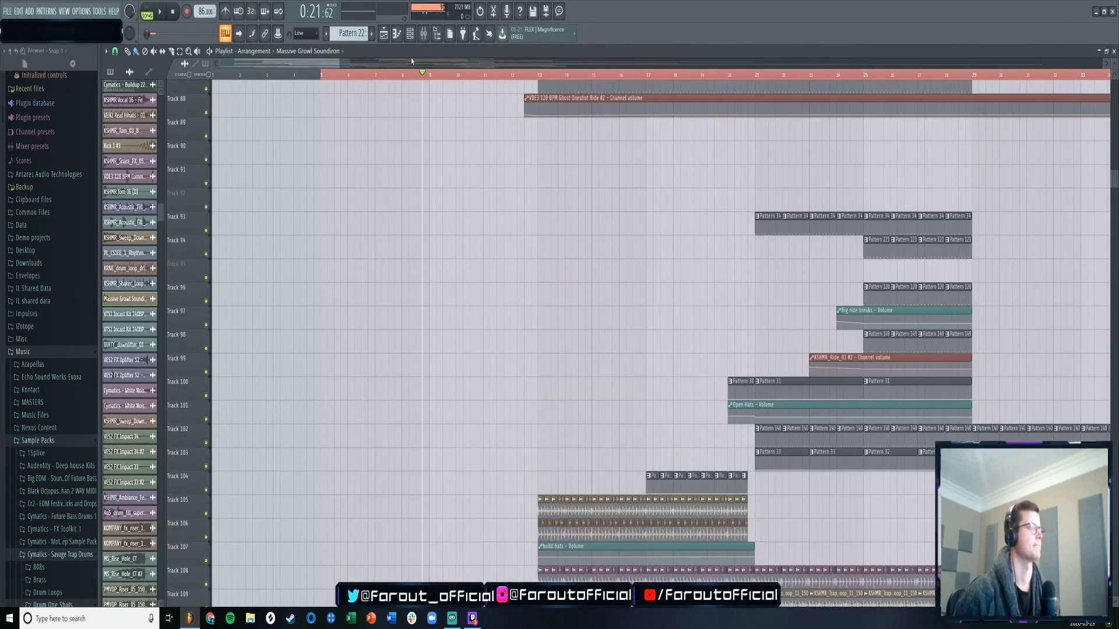
{"action": "left_click_drag", "start_coordinate": [326, 64], "coordinate": [362, 65]}
{"action": "scroll", "coordinate": [326, 116], "scroll_direction": "down", "scroll_amount": 5}
{"action": "key", "text": "space"}
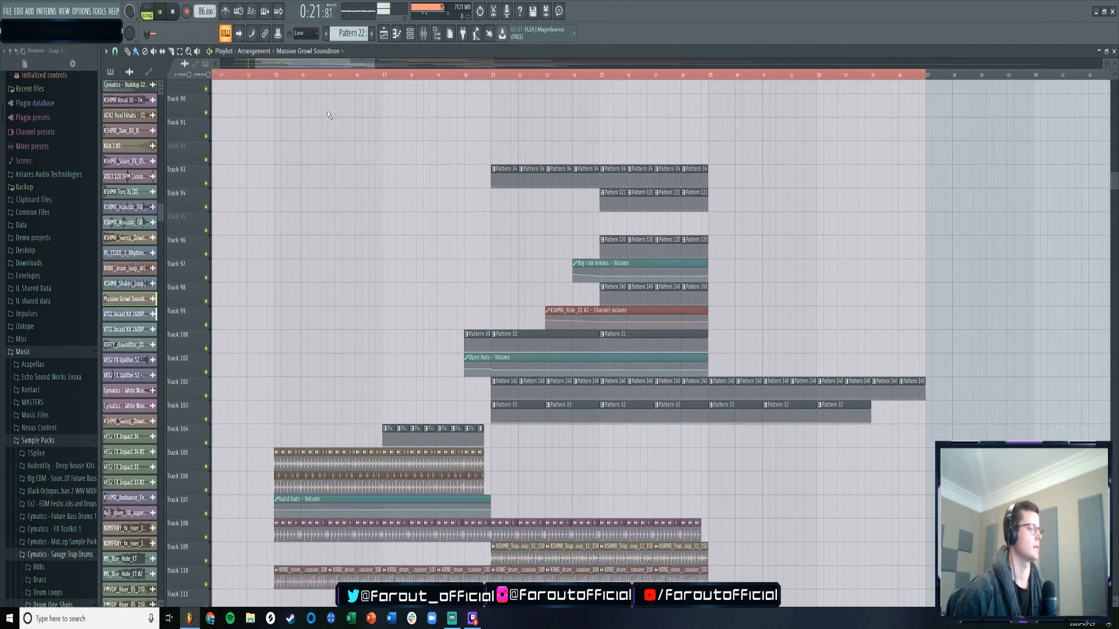
{"action": "left_click", "coordinate": [279, 76]}
{"action": "scroll", "coordinate": [284, 303], "scroll_direction": "down", "scroll_amount": 4}
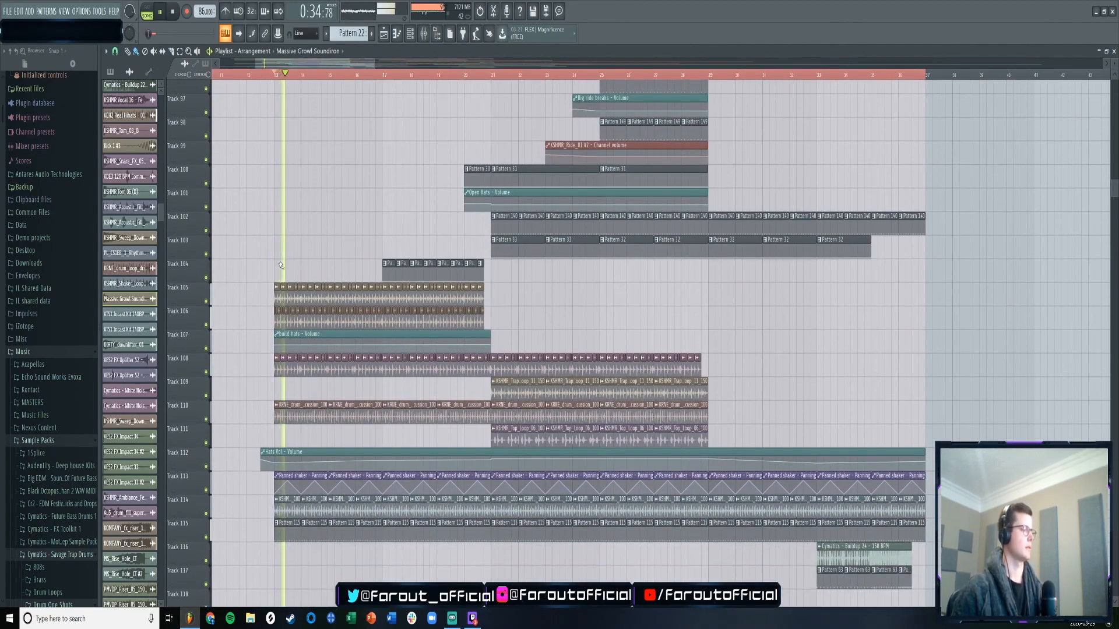
- Listen through the hats, drum loops and shakers on tracks 93 to 115, then stop playback
{"action": "scroll", "coordinate": [284, 304], "scroll_direction": "up", "scroll_amount": 4}
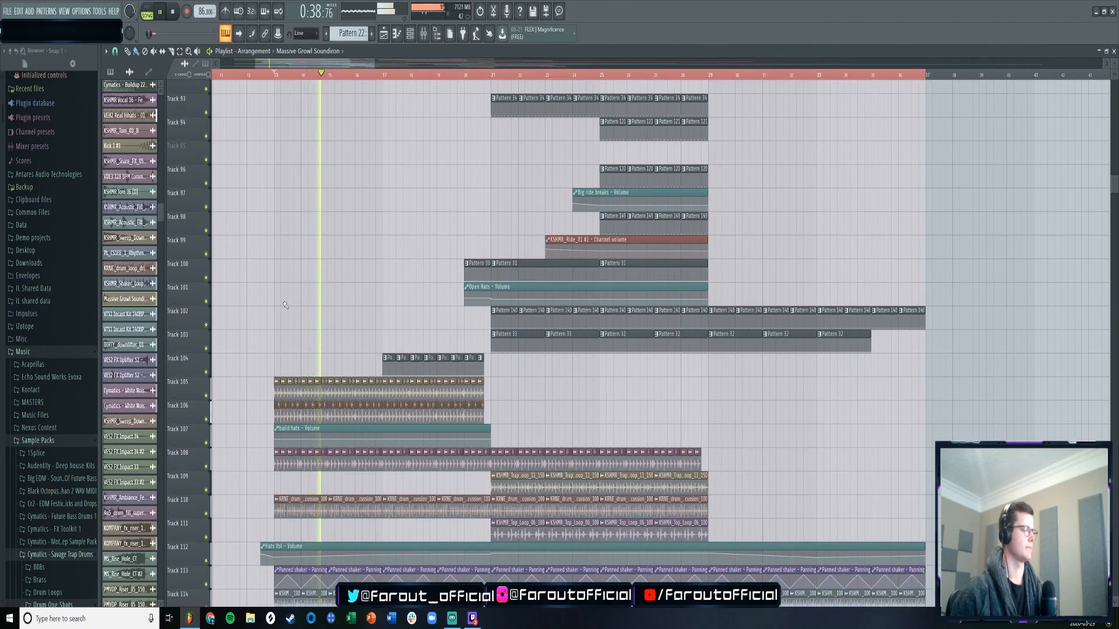
{"action": "scroll", "coordinate": [311, 315], "scroll_direction": "down", "scroll_amount": 1}
{"action": "scroll", "coordinate": [311, 315], "scroll_direction": "down", "scroll_amount": 3}
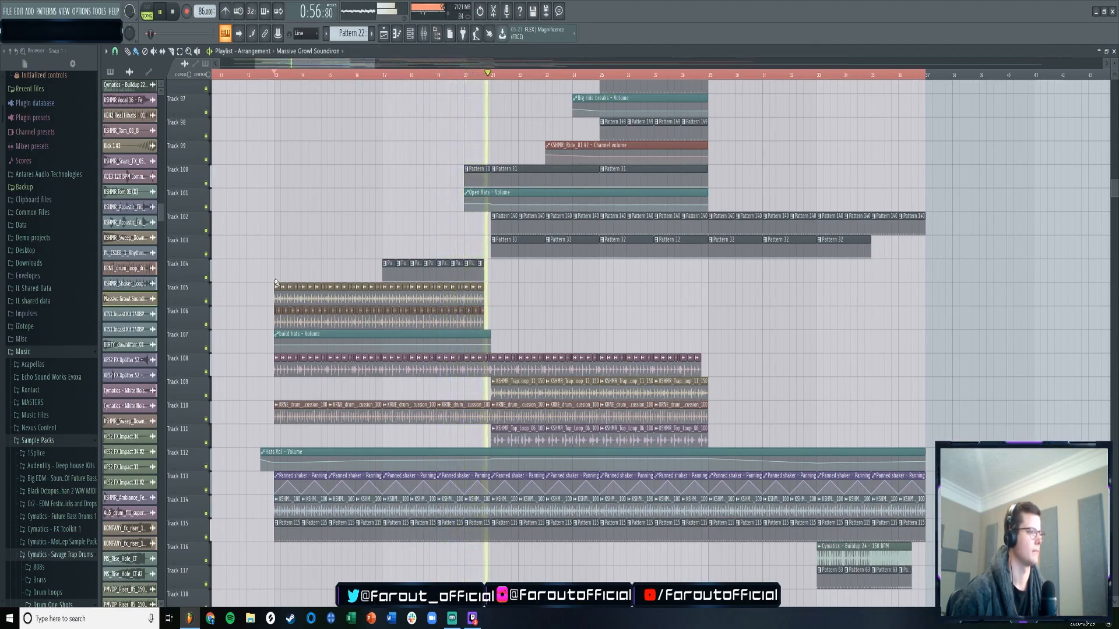
{"action": "key", "text": "space"}
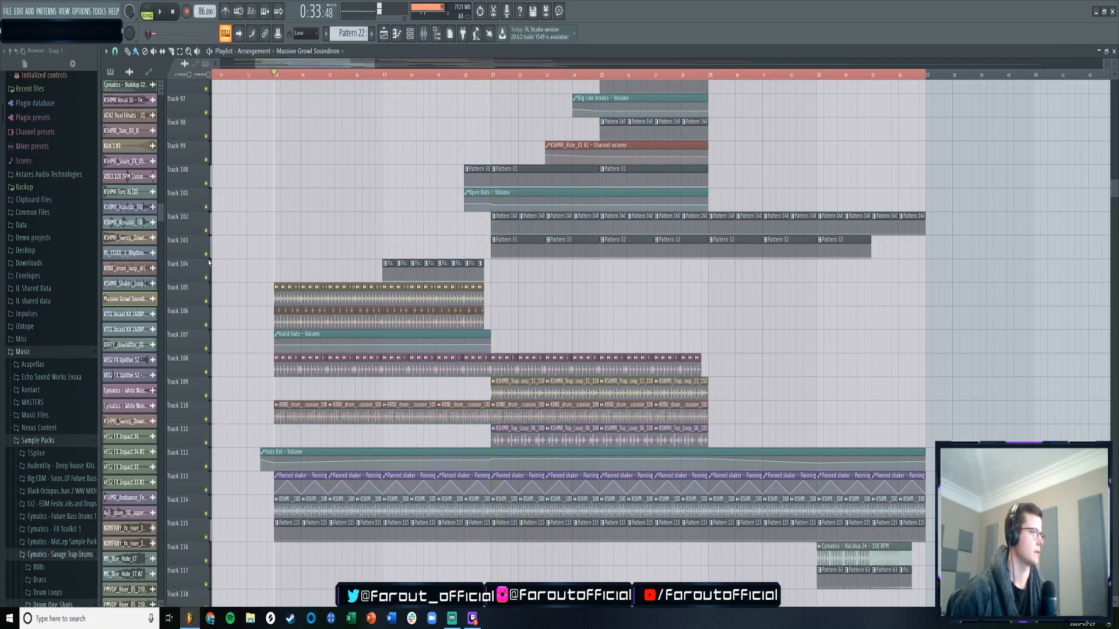
- Solo percussion tracks 97 to 110 and play them from where the build hats begin
{"action": "scroll", "coordinate": [245, 209], "scroll_direction": "up", "scroll_amount": 2}
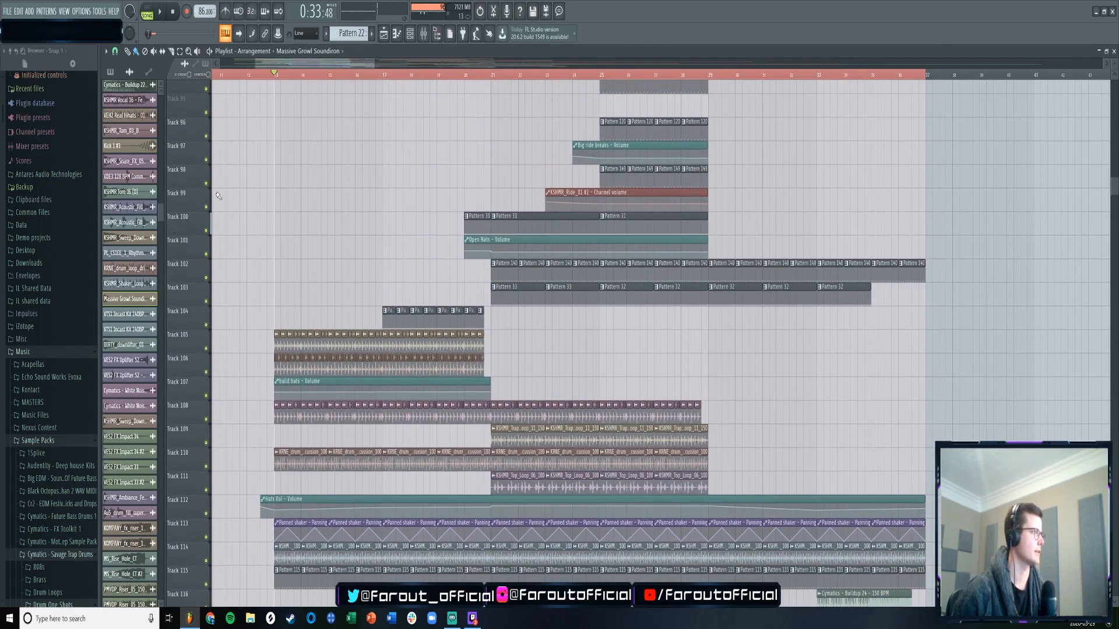
{"action": "left_click_drag", "start_coordinate": [205, 159], "coordinate": [238, 352]}
{"action": "key", "text": "space"}
{"action": "scroll", "coordinate": [215, 335], "scroll_direction": "down", "scroll_amount": 1}
{"action": "left_click", "coordinate": [206, 349]}
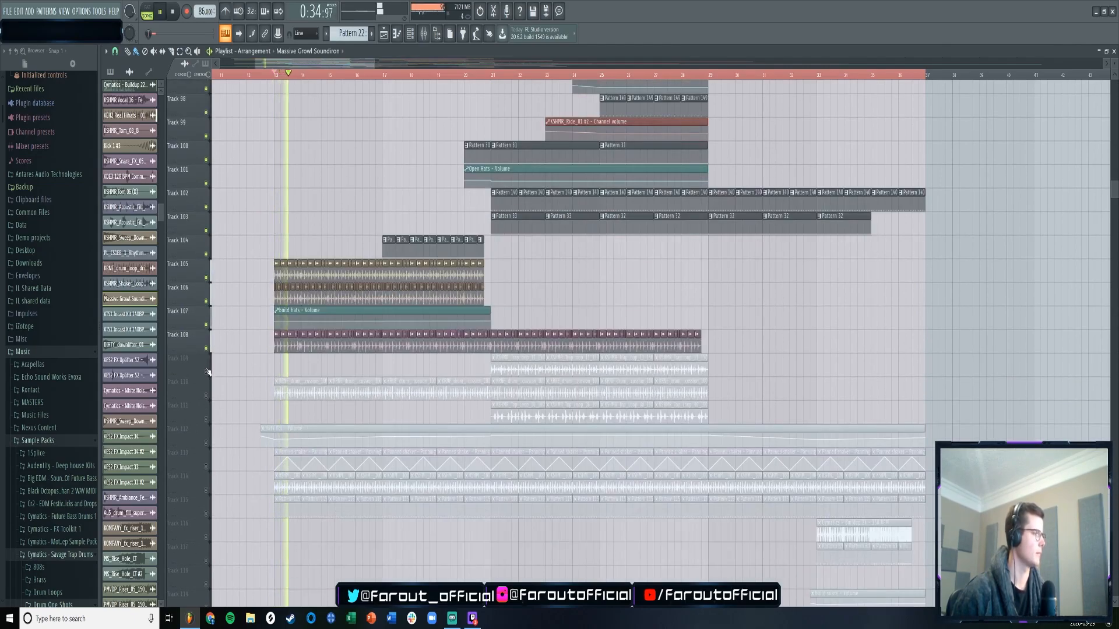
{"action": "left_click", "coordinate": [206, 372]}
{"action": "left_click", "coordinate": [206, 396]}
- Add the hats volume, panned shaker and pattern tracks 112 to 115 to the solo during playback
{"action": "scroll", "coordinate": [206, 390], "scroll_direction": "down", "scroll_amount": 1}
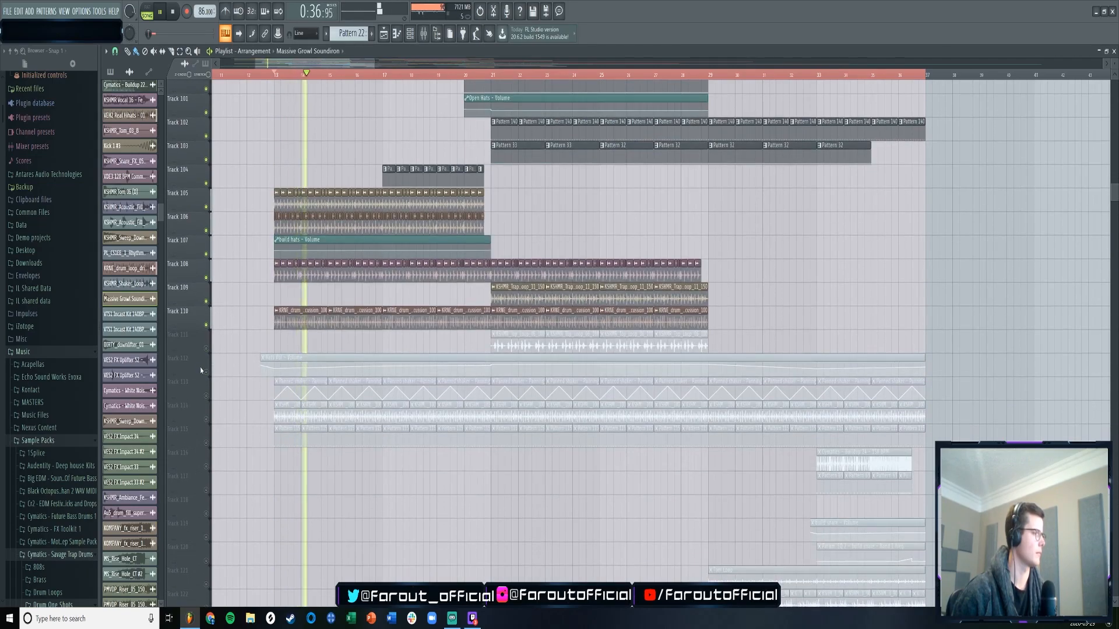
{"action": "left_click", "coordinate": [205, 372]}
{"action": "left_click", "coordinate": [206, 396]}
{"action": "left_click", "coordinate": [206, 419]}
{"action": "left_click", "coordinate": [206, 443]}
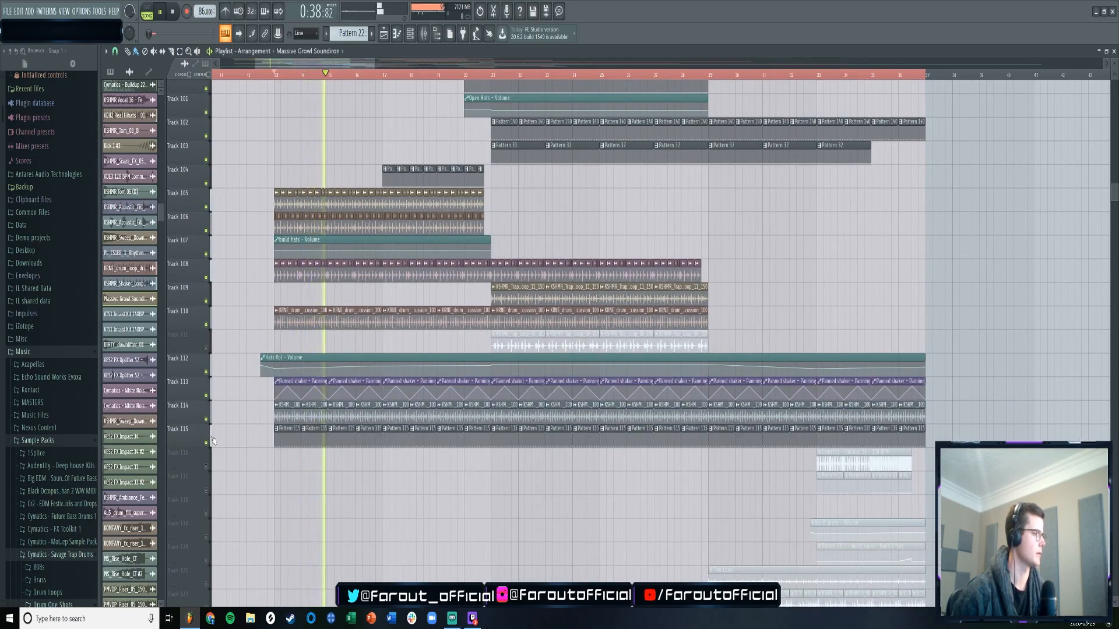
{"action": "scroll", "coordinate": [257, 360], "scroll_direction": "down", "scroll_amount": 1}
- Jump playback to just before bar 21 and add track 93 to the solo
{"action": "scroll", "coordinate": [259, 350], "scroll_direction": "up", "scroll_amount": 4}
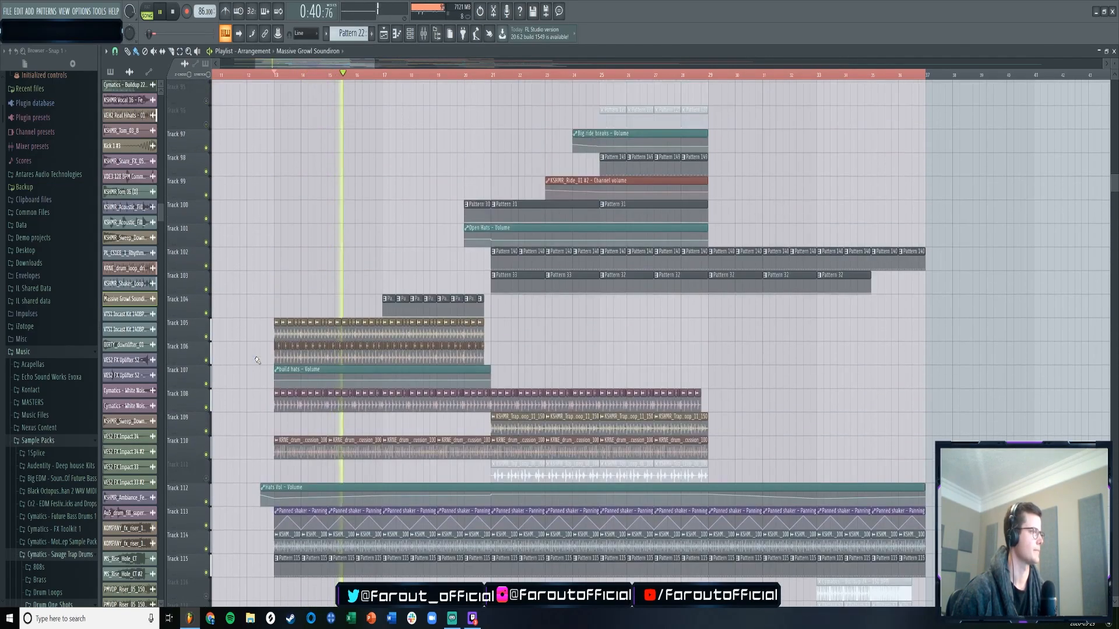
{"action": "scroll", "coordinate": [291, 303], "scroll_direction": "up", "scroll_amount": 1}
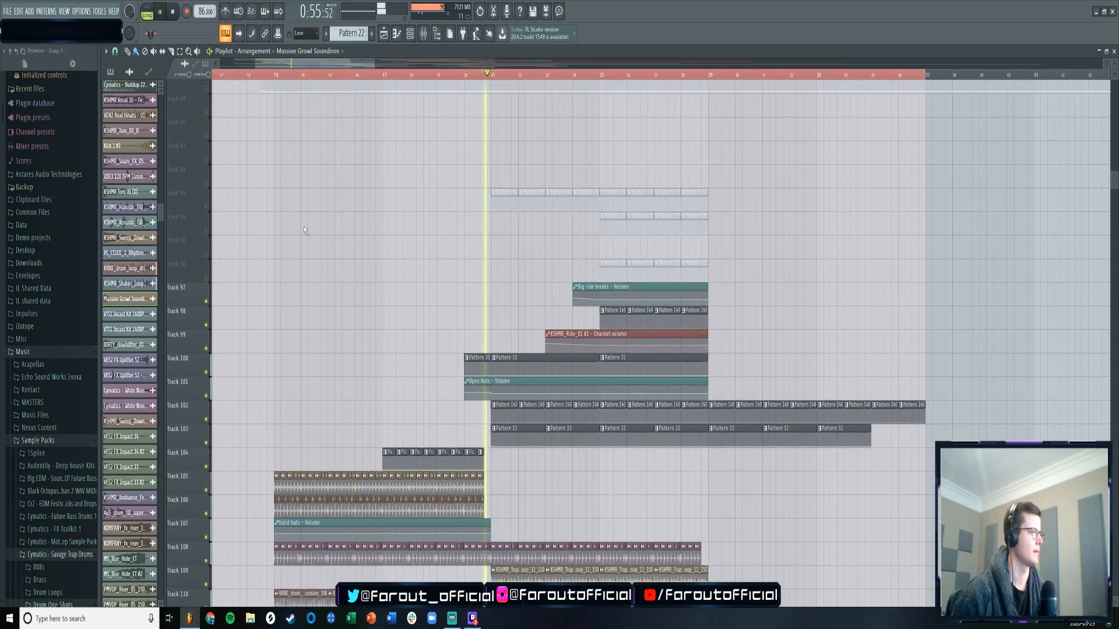
{"action": "left_click", "coordinate": [205, 207]}
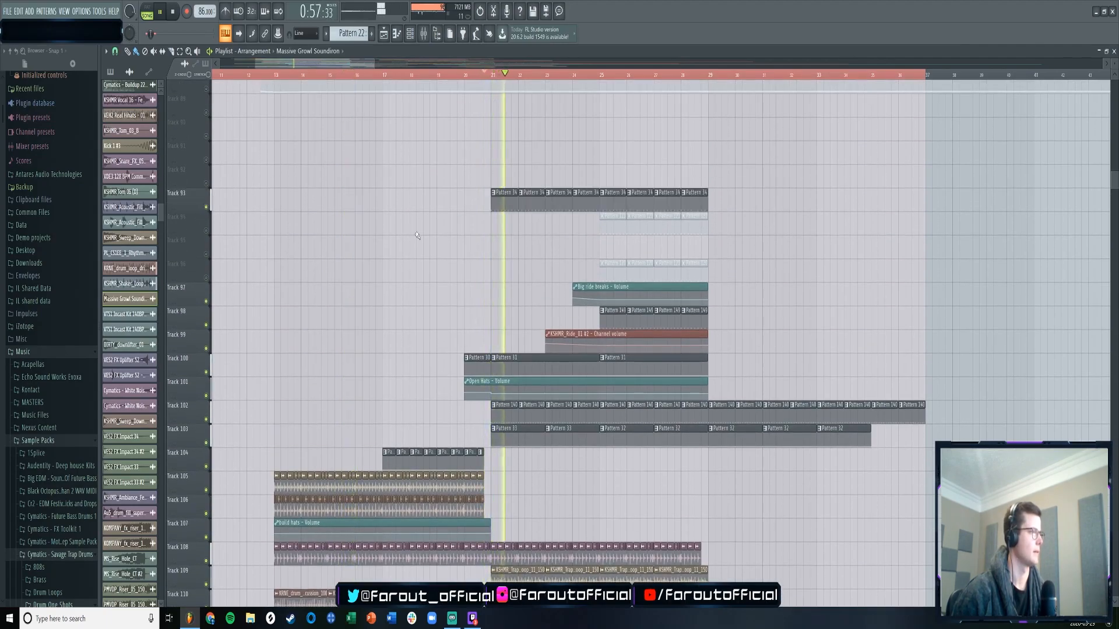
- Add tracks 132 and 133 and the Snares and snares vol tracks to the solo
{"action": "scroll", "coordinate": [249, 404], "scroll_direction": "down", "scroll_amount": 3}
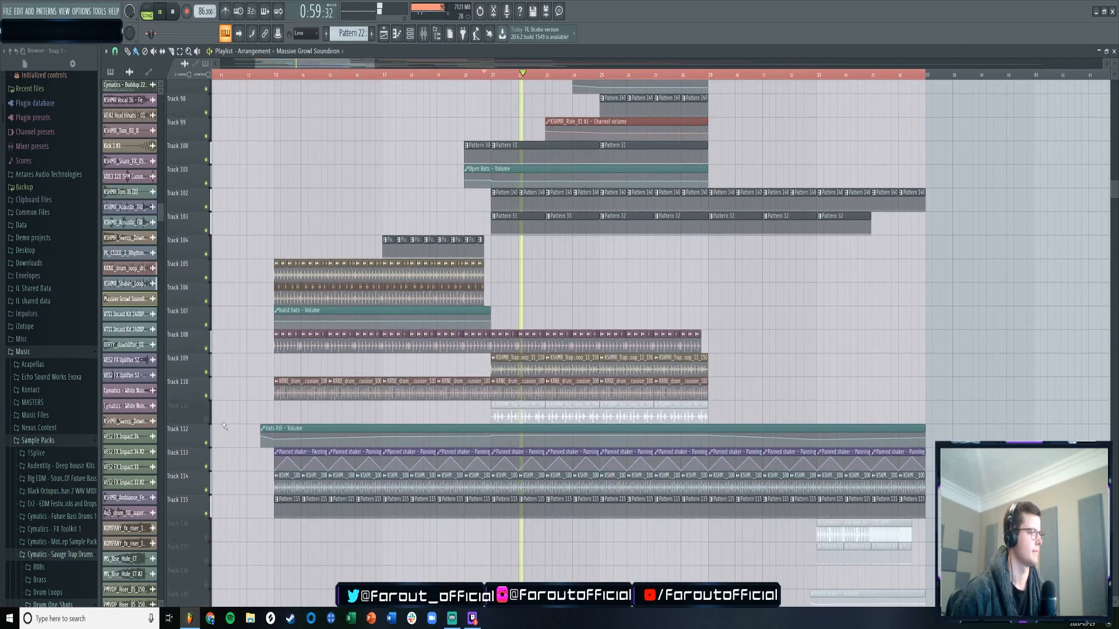
{"action": "scroll", "coordinate": [249, 403], "scroll_direction": "down", "scroll_amount": 5}
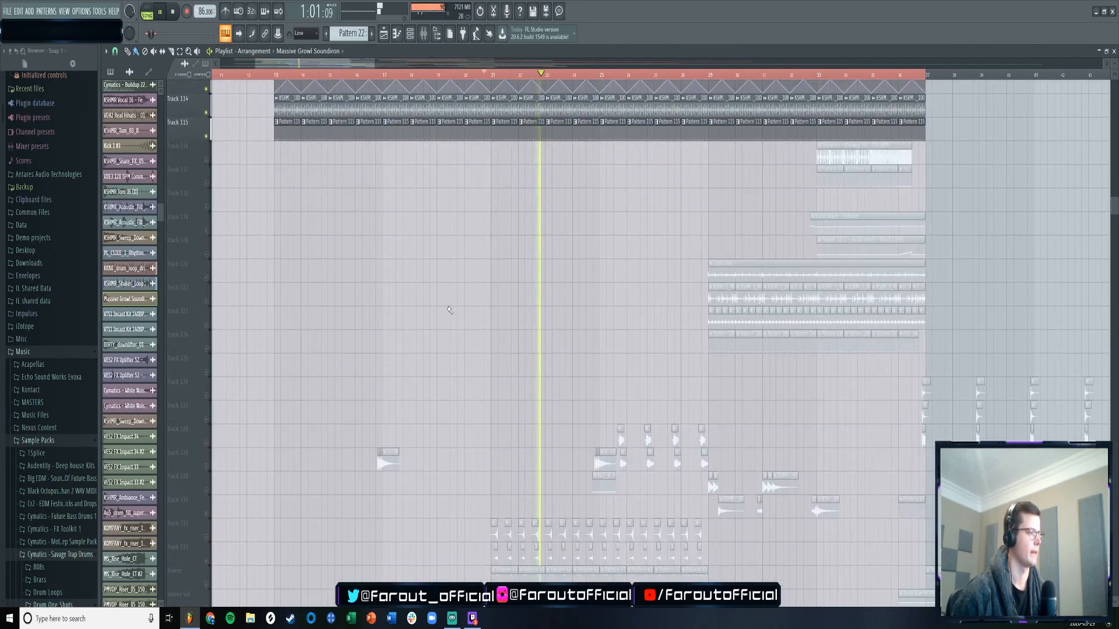
{"action": "scroll", "coordinate": [448, 308], "scroll_direction": "down", "scroll_amount": 1}
{"action": "left_click", "coordinate": [205, 467]}
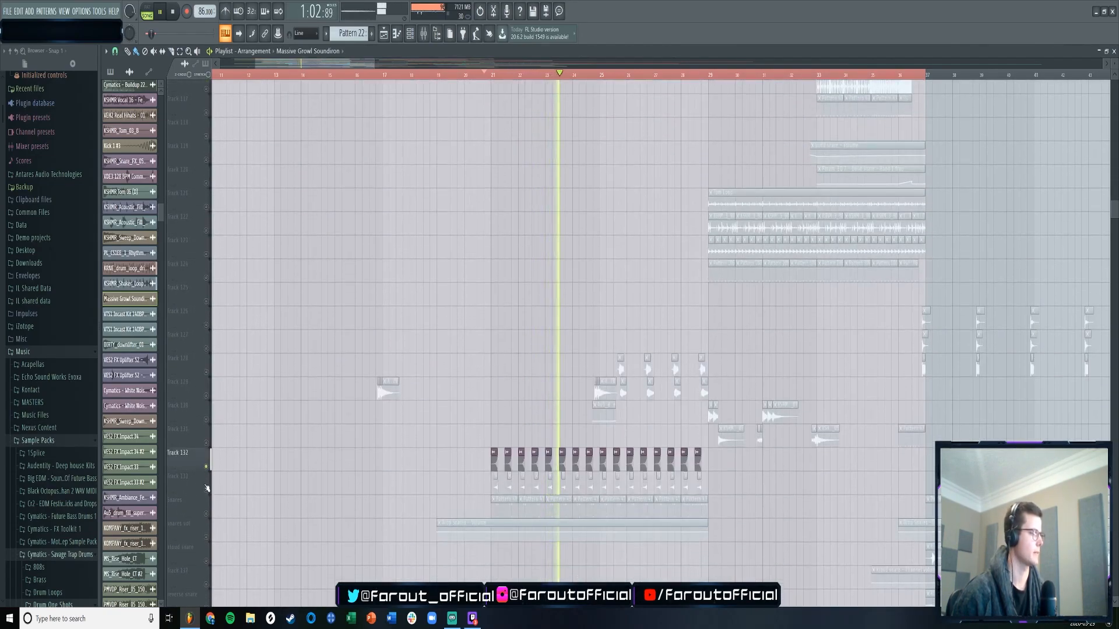
{"action": "left_click", "coordinate": [206, 490]}
{"action": "left_click", "coordinate": [205, 513]}
{"action": "left_click", "coordinate": [205, 537]}
- Add the Kick and Kick Vol tracks to the solo and stop playback
{"action": "scroll", "coordinate": [341, 434], "scroll_direction": "down", "scroll_amount": 3}
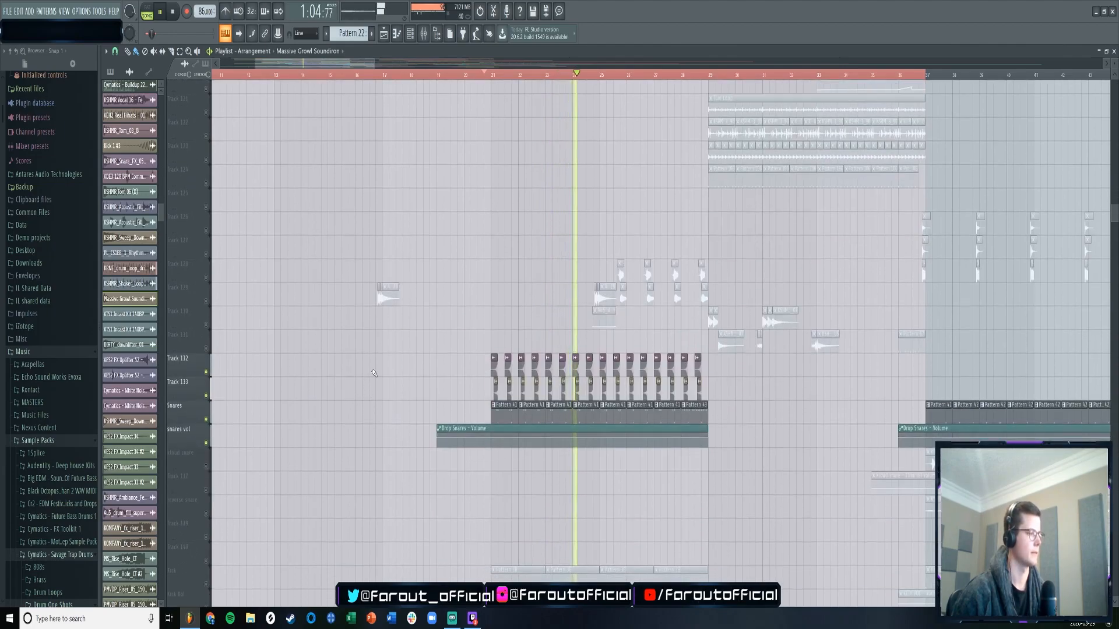
{"action": "left_click", "coordinate": [205, 467]}
{"action": "scroll", "coordinate": [208, 377], "scroll_direction": "down", "scroll_amount": 2}
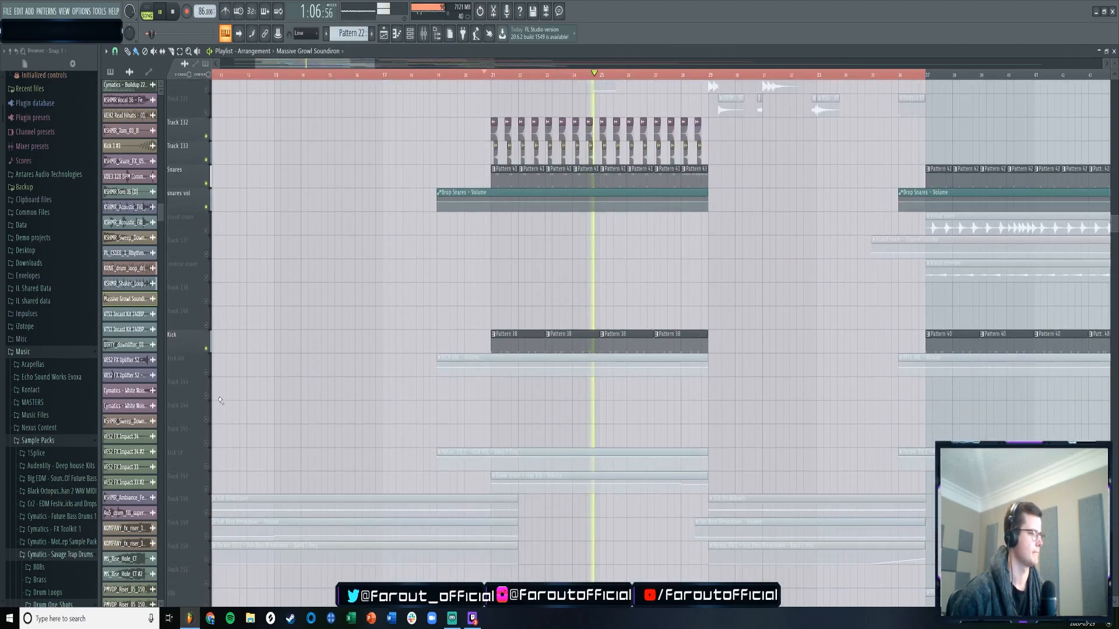
{"action": "left_click", "coordinate": [206, 372]}
{"action": "key", "text": "space"}
- Open Pattern 38 from the Kick track and examine its notes and the layered kick channels that trigger together
{"action": "left_click", "coordinate": [512, 342]}
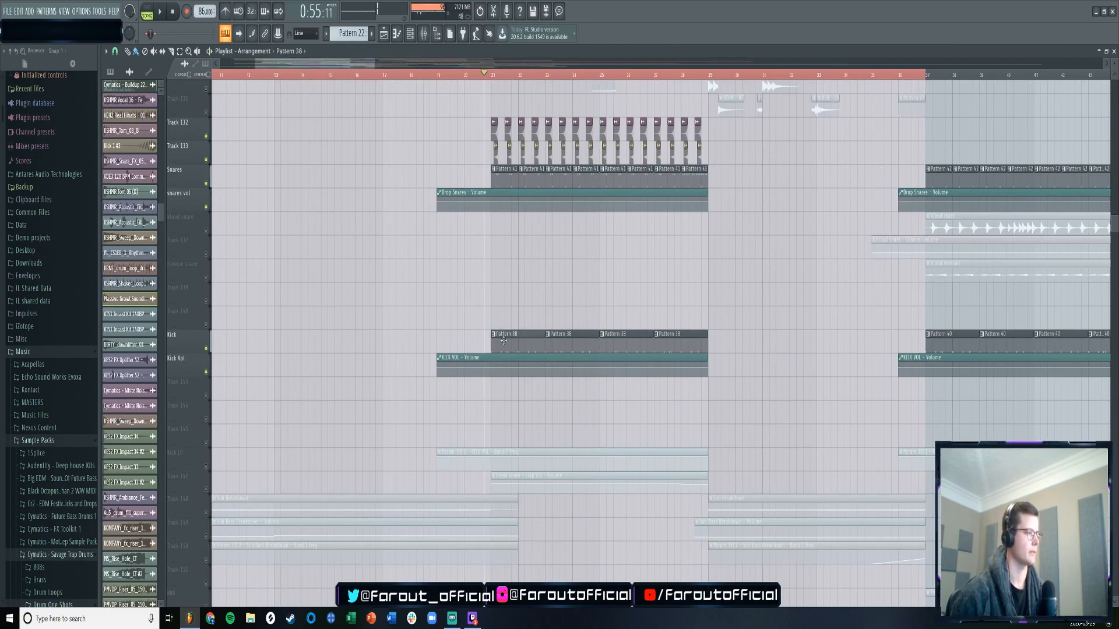
{"action": "key", "text": "F7"}
{"action": "key", "text": "F6"}
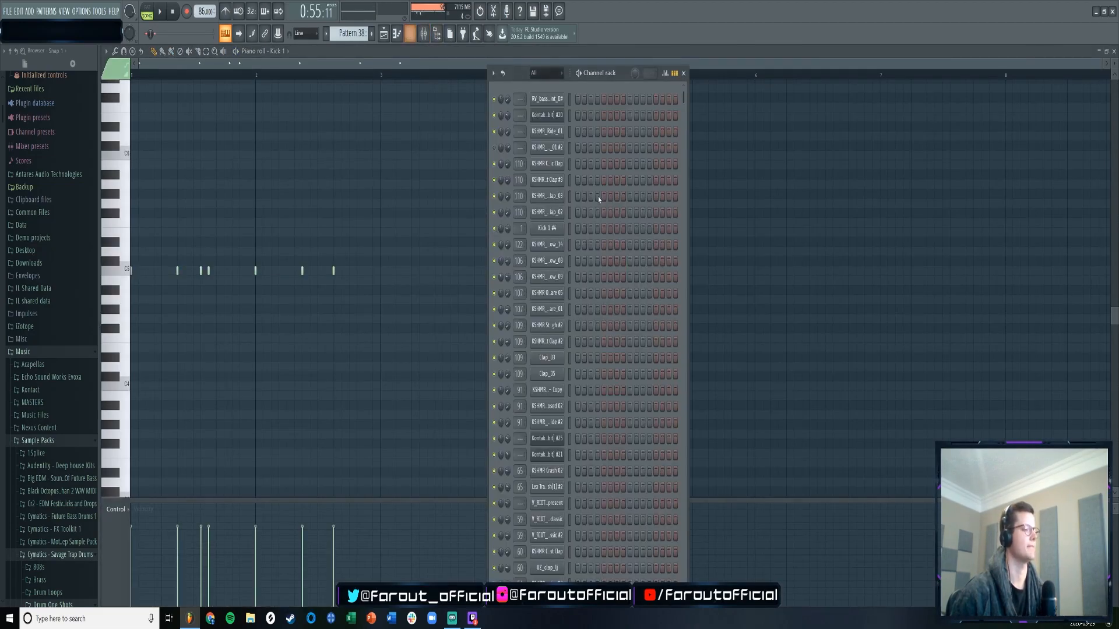
{"action": "scroll", "coordinate": [615, 251], "scroll_direction": "down", "scroll_amount": 10}
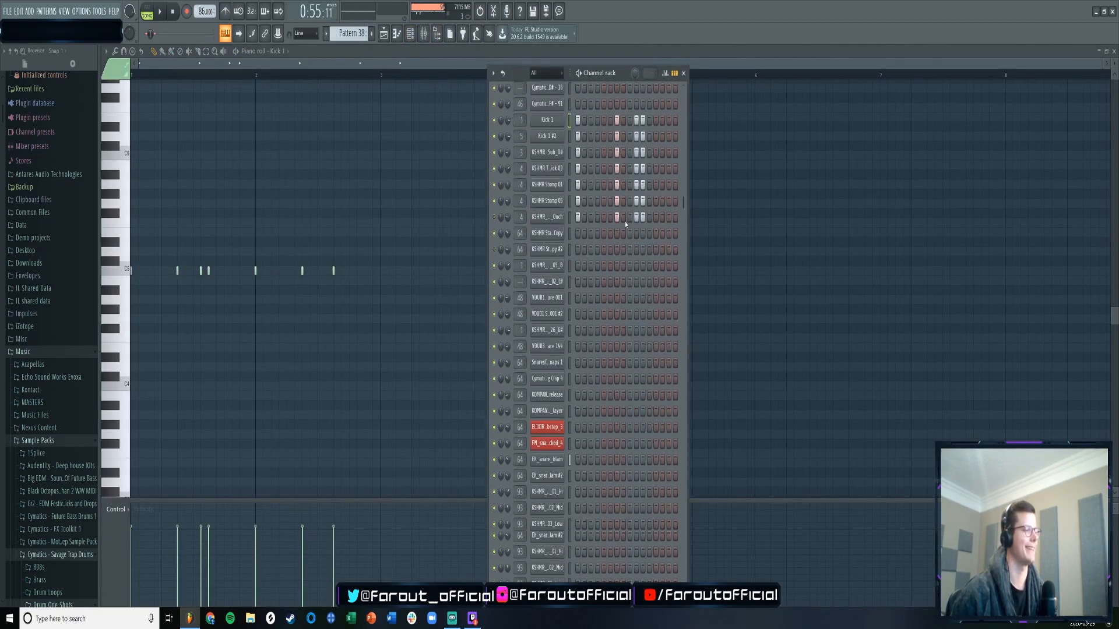
{"action": "scroll", "coordinate": [611, 222], "scroll_direction": "up", "scroll_amount": 5}
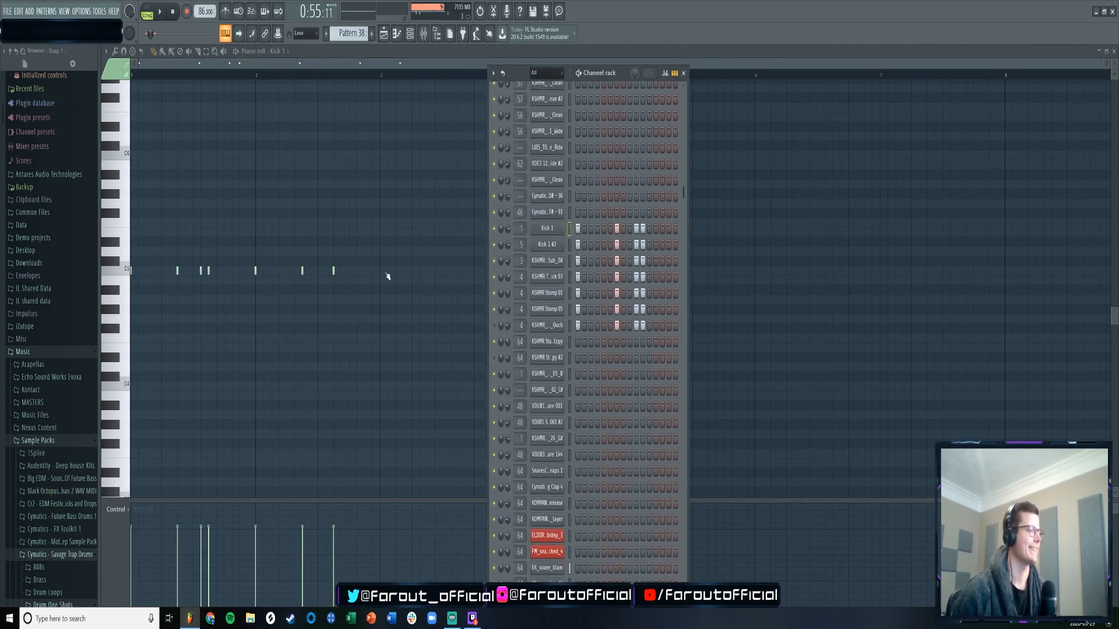
- Review the Kick 1 and Kick 1 #2 samplers and locate the Kick 1 sample in the browser's Kicks folder
{"action": "left_click_drag", "start_coordinate": [82, 89], "coordinate": [314, 88]}
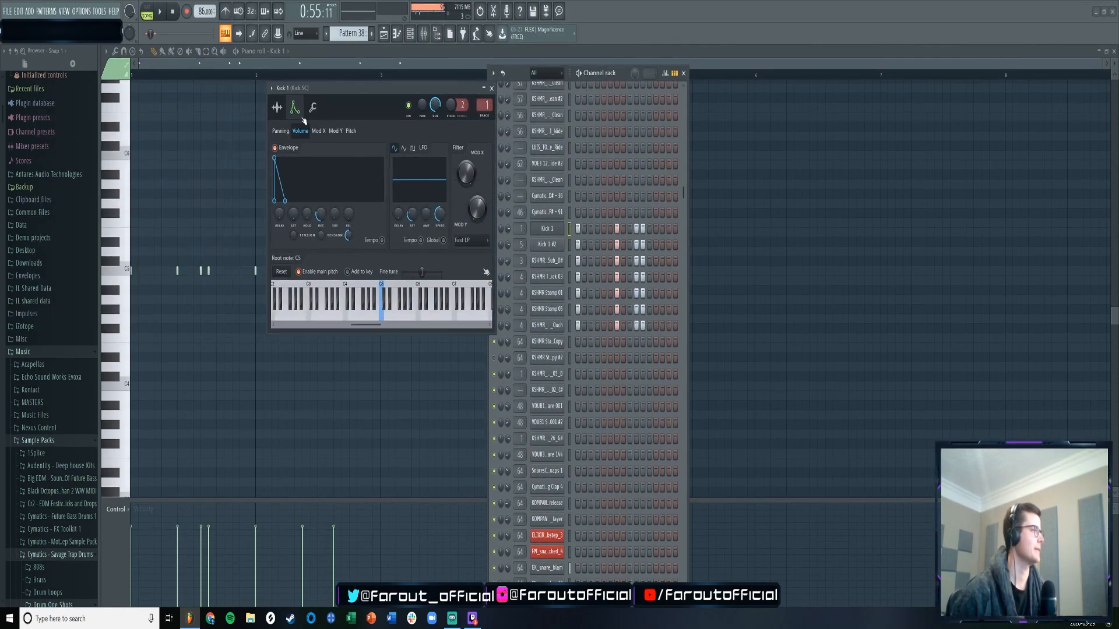
{"action": "left_click", "coordinate": [277, 107]}
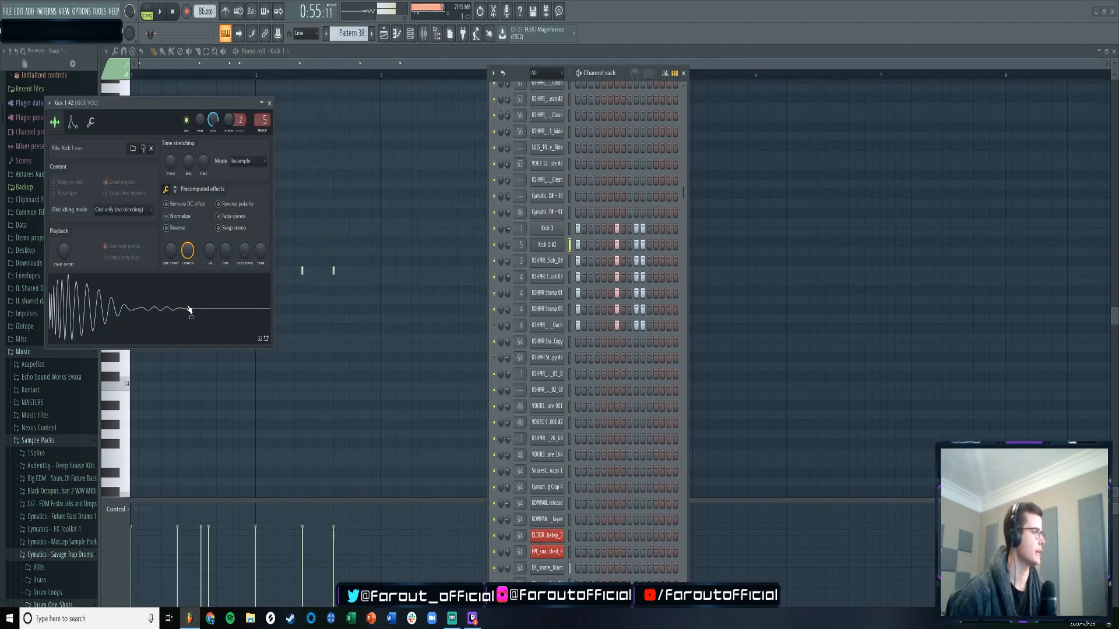
{"action": "left_click_drag", "start_coordinate": [159, 103], "coordinate": [315, 120]}
{"action": "left_click", "coordinate": [298, 166]}
{"action": "scroll", "coordinate": [26, 414], "scroll_direction": "down", "scroll_amount": 3}
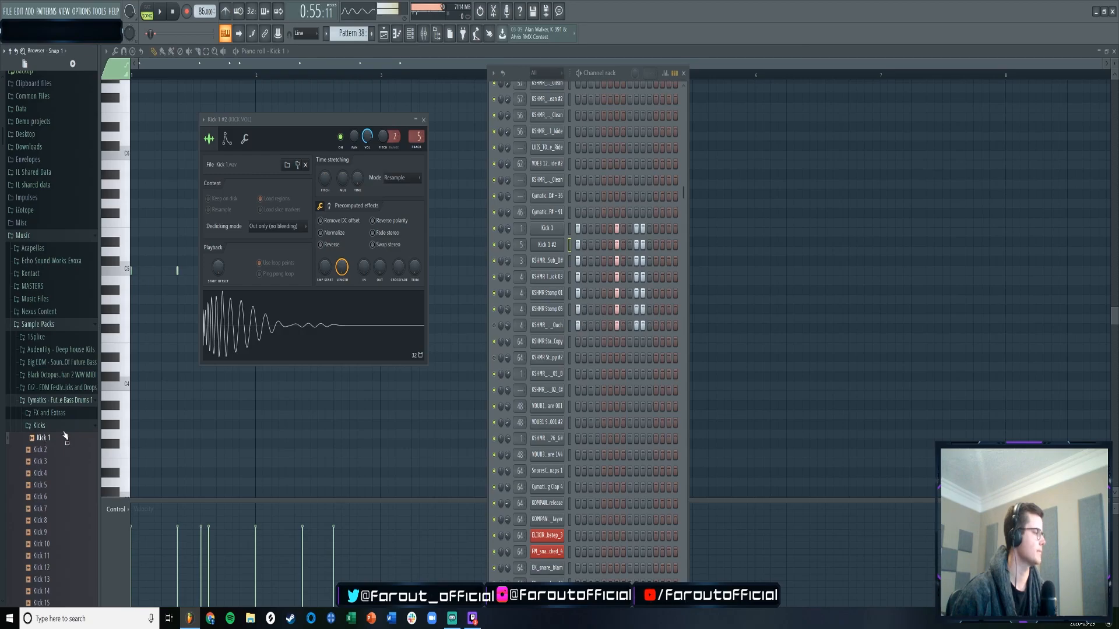
{"action": "left_click", "coordinate": [424, 120]}
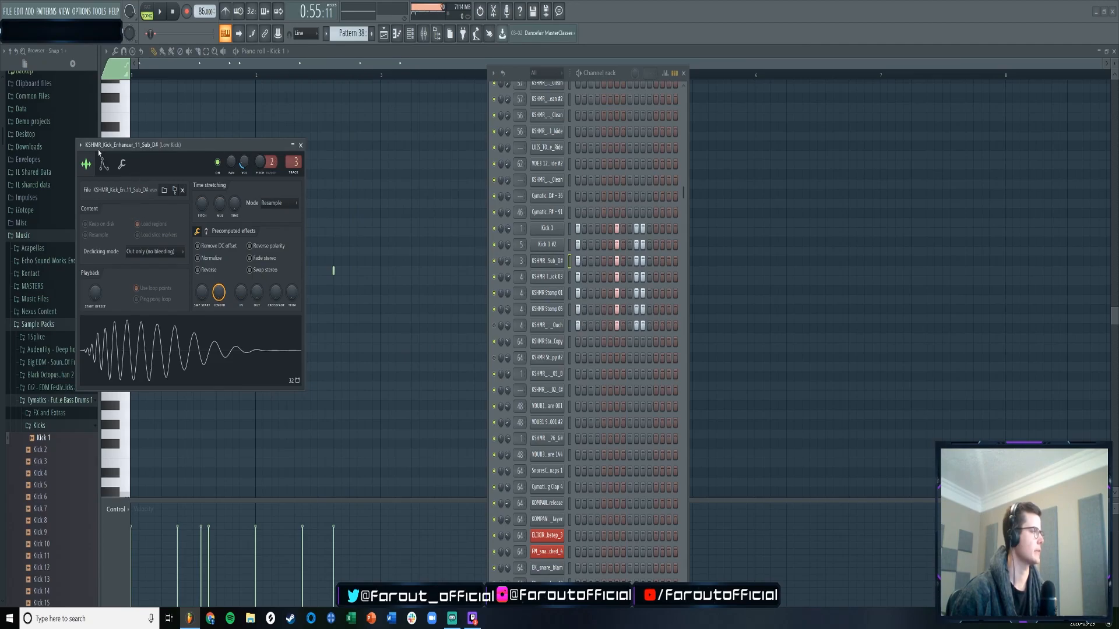
- Review the samples of the KSHMR kick enhancer sub, Top Kick 03 and Stomp 01 layers
{"action": "left_click", "coordinate": [300, 145]}
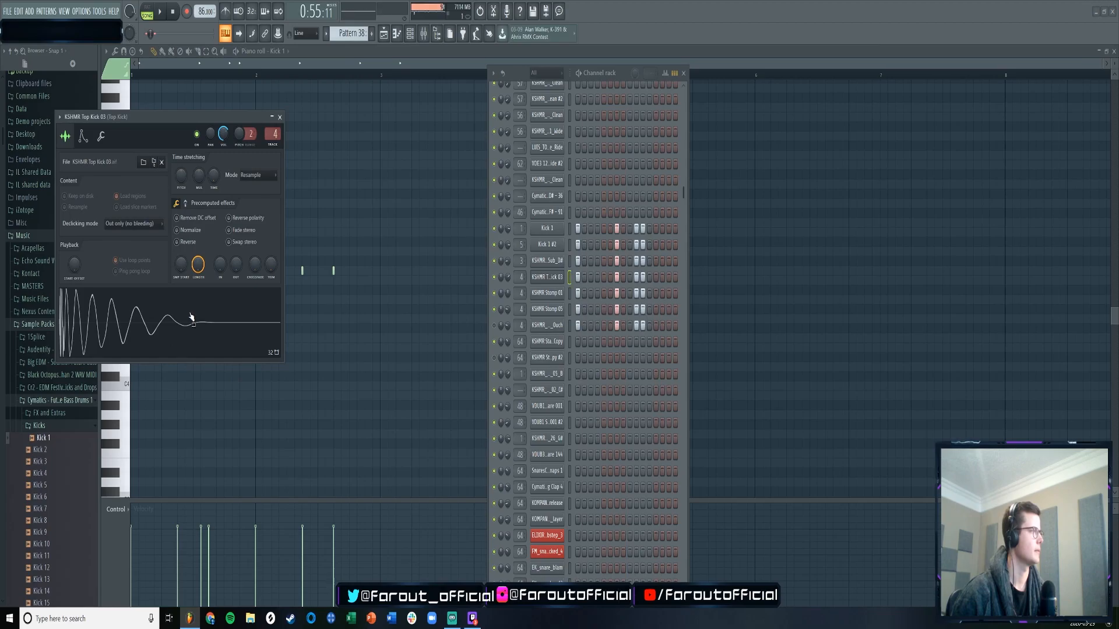
{"action": "left_click", "coordinate": [280, 117]}
{"action": "left_click", "coordinate": [546, 295]}
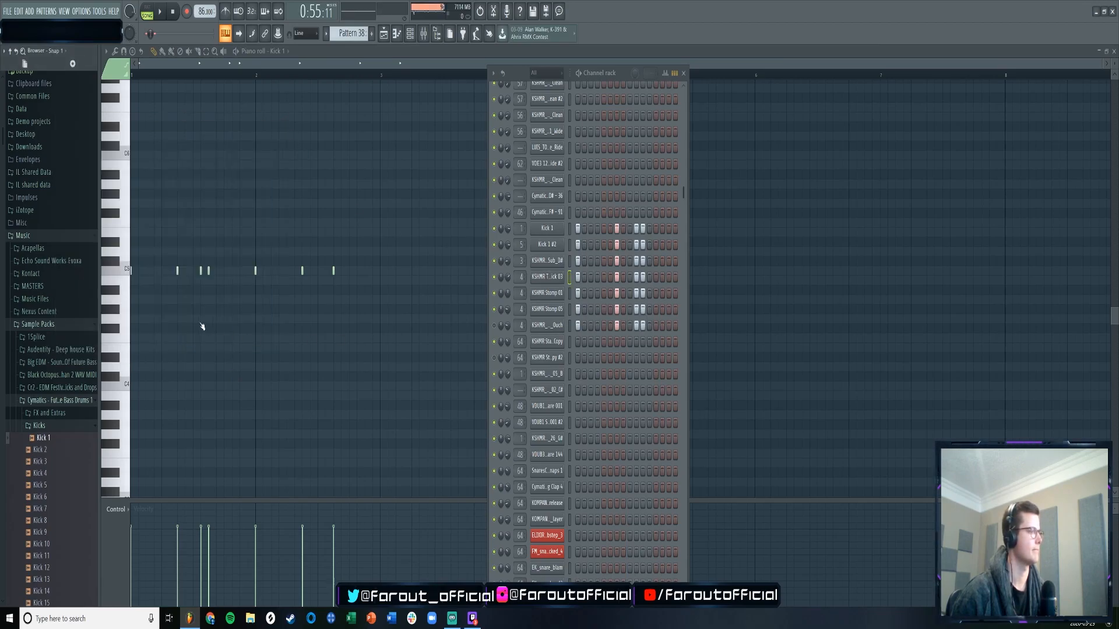
{"action": "left_click", "coordinate": [75, 150]}
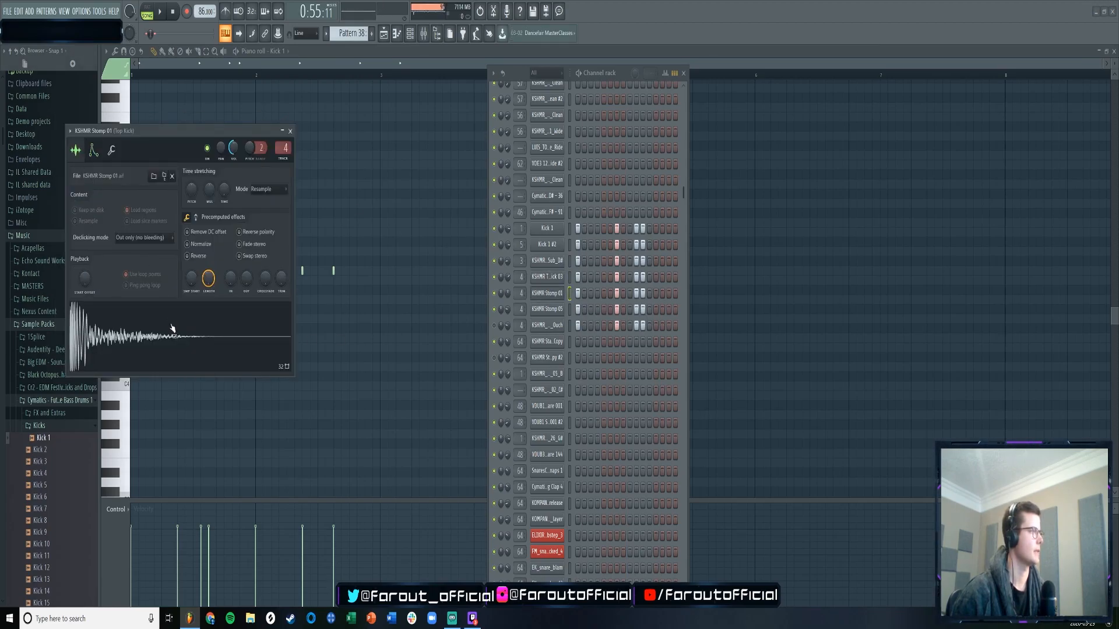
- Review the KSHMR Stomp 05 and Stadium Kick 04 Ouch layers, then close their sampler windows
{"action": "left_click", "coordinate": [541, 311]}
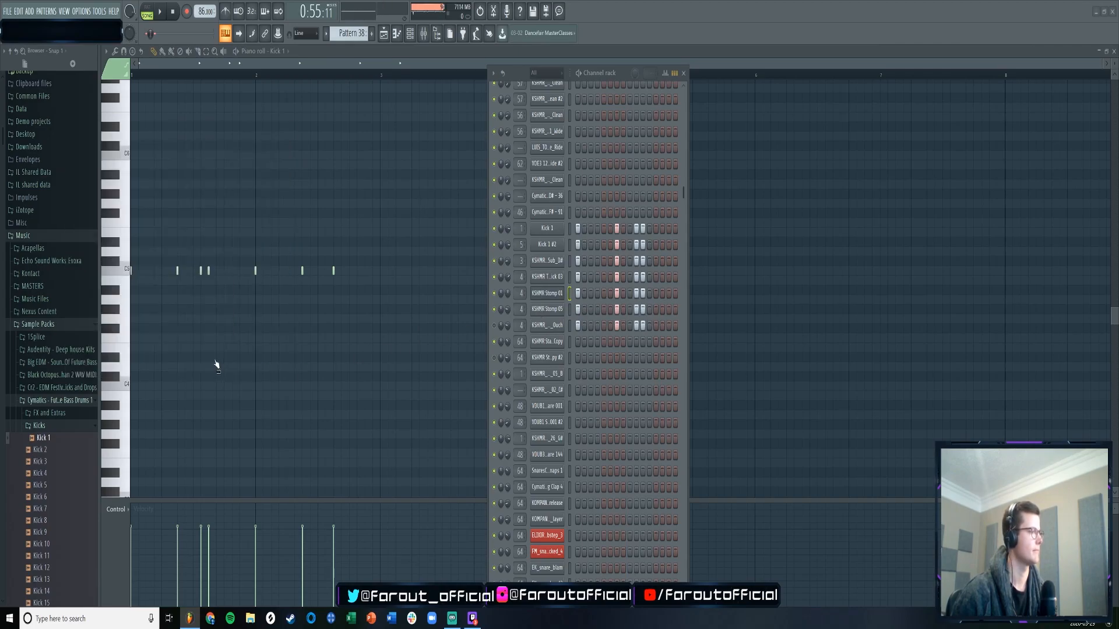
{"action": "left_click", "coordinate": [290, 131]}
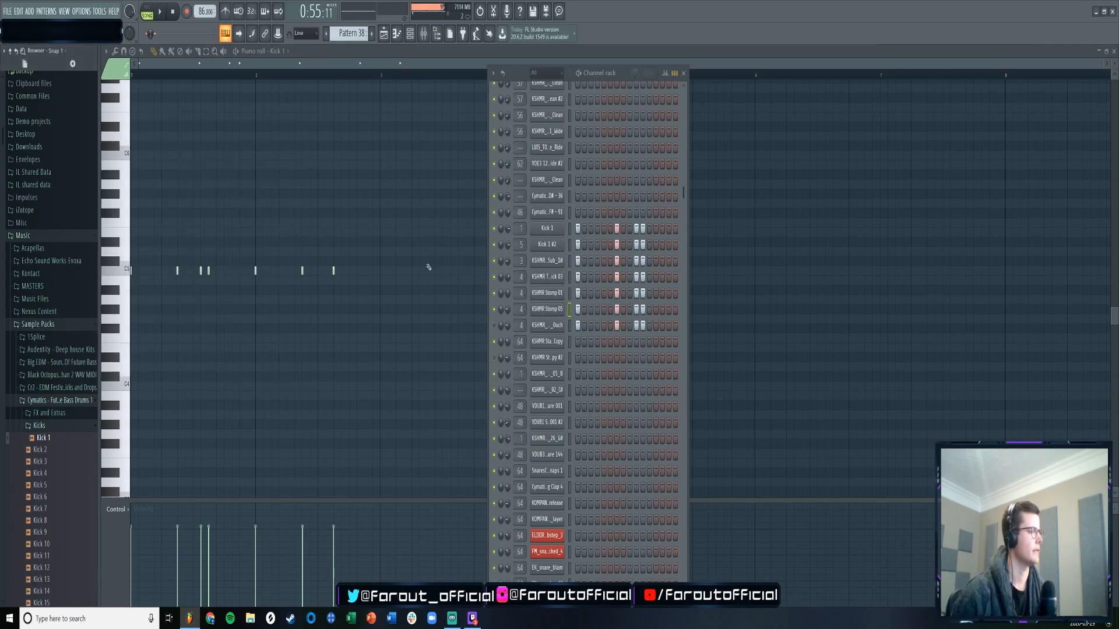
{"action": "left_click", "coordinate": [546, 326]}
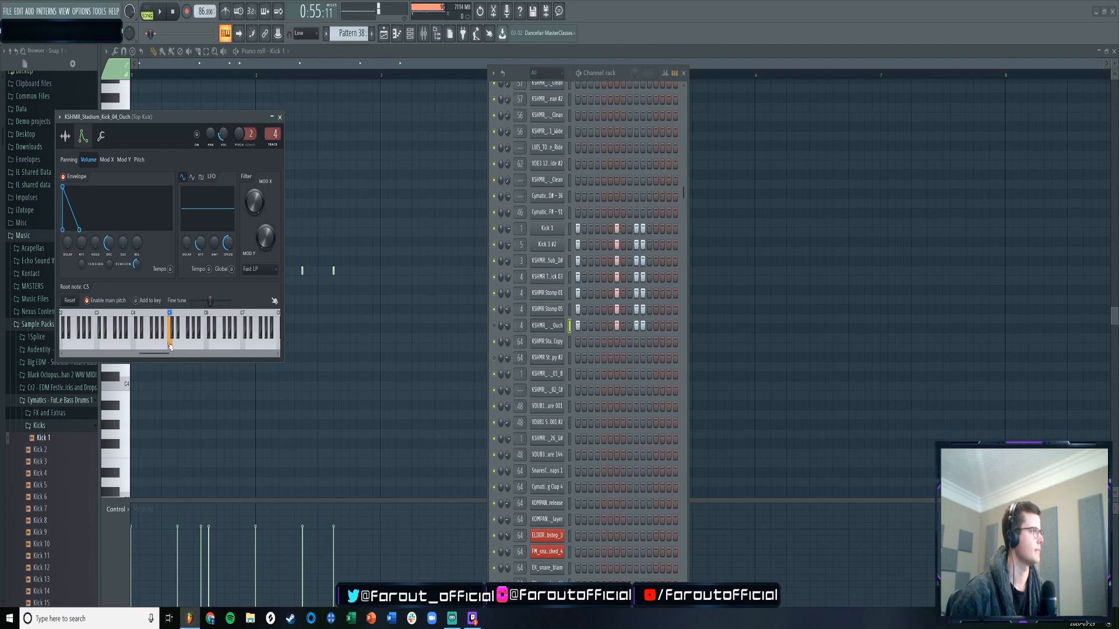
{"action": "left_click", "coordinate": [279, 117]}
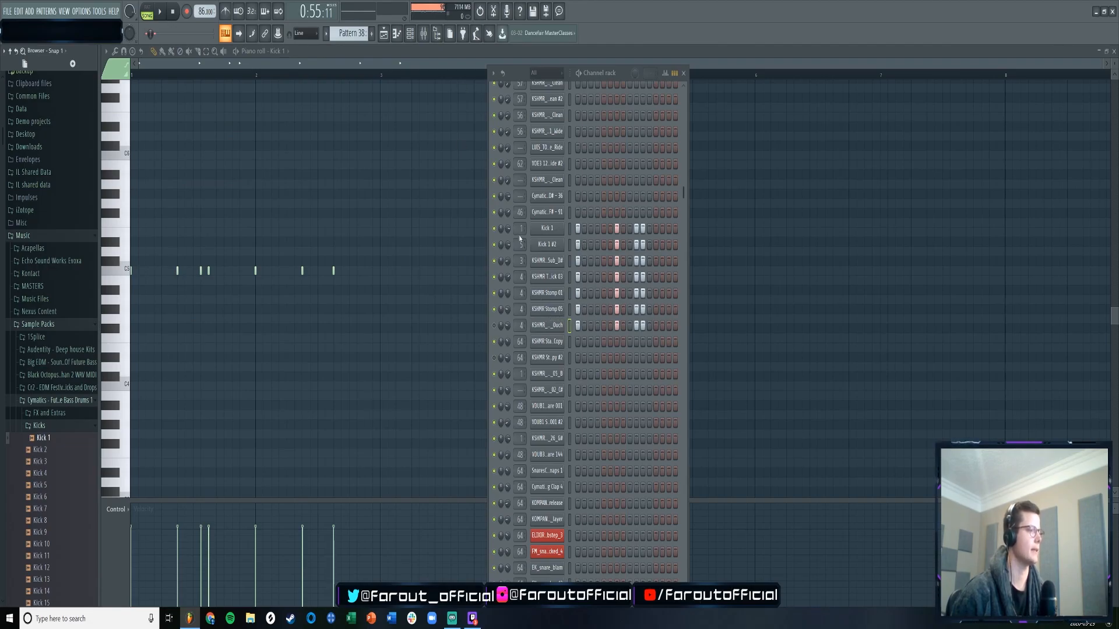
- Examine the Low Kick and Top Kick tracks and their effects in the mixer
{"action": "left_click", "coordinate": [424, 35]}
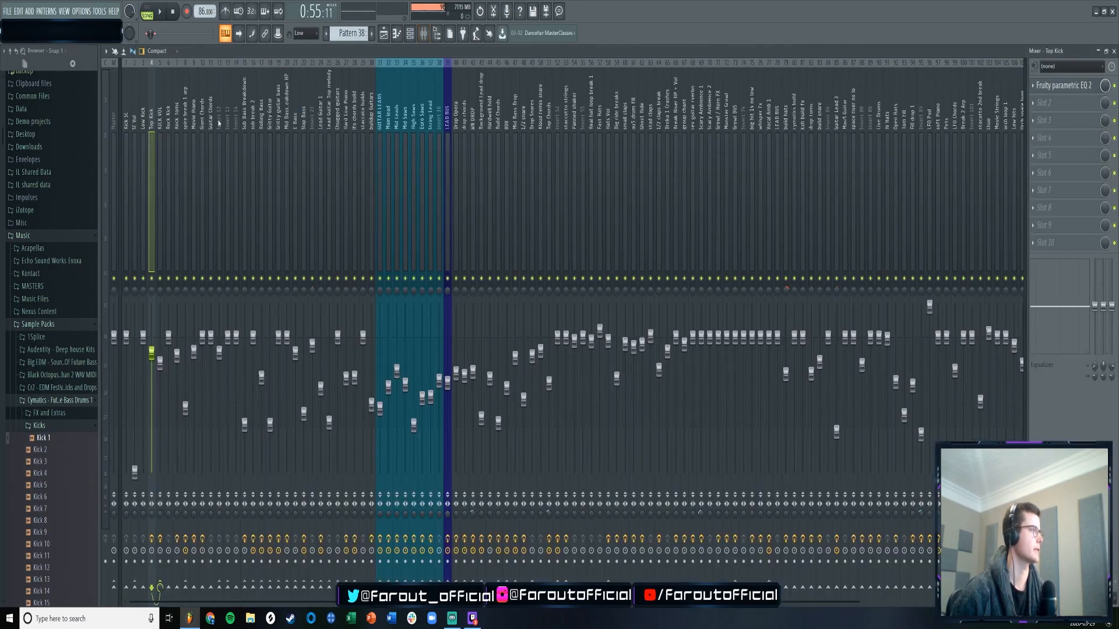
{"action": "left_click", "coordinate": [143, 120]}
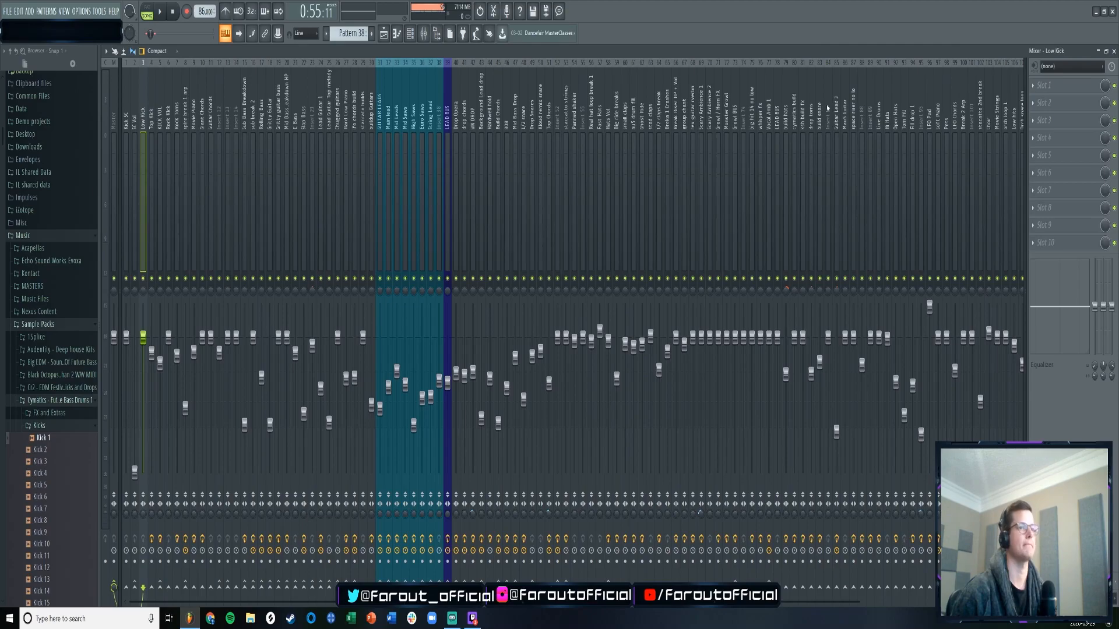
{"action": "left_click", "coordinate": [152, 127]}
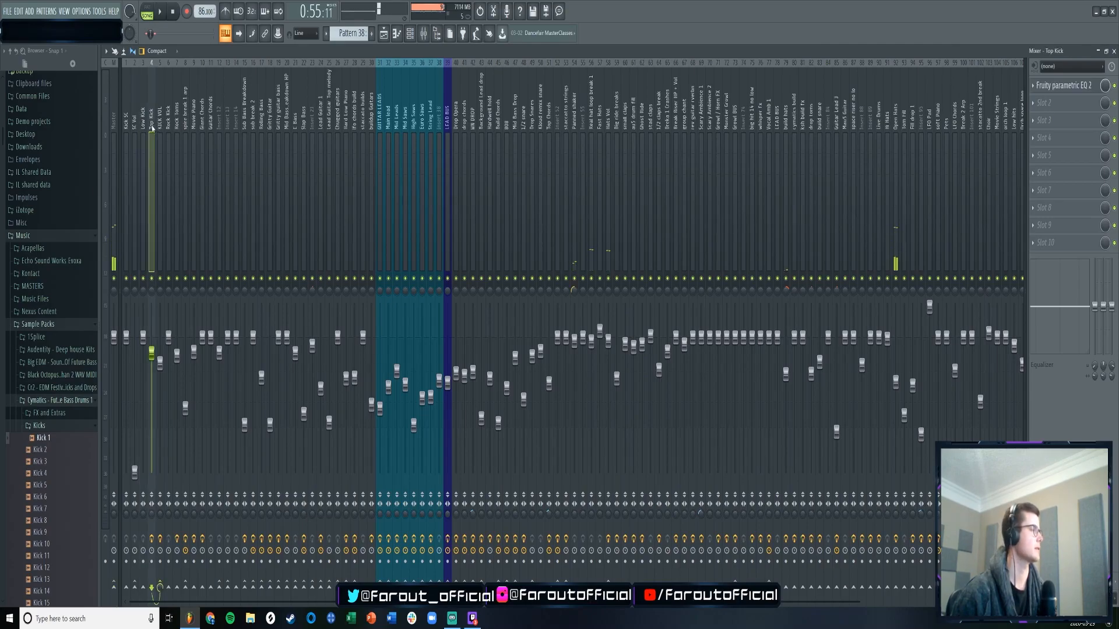
- Solo only the Kick and Kick Vol playlist tracks and play them while checking the kick levels in the mixer
{"action": "left_click", "coordinate": [383, 34]}
{"action": "right_click", "coordinate": [206, 349]}
{"action": "left_click", "coordinate": [206, 372]}
{"action": "key", "text": "space"}
{"action": "left_click", "coordinate": [424, 34]}
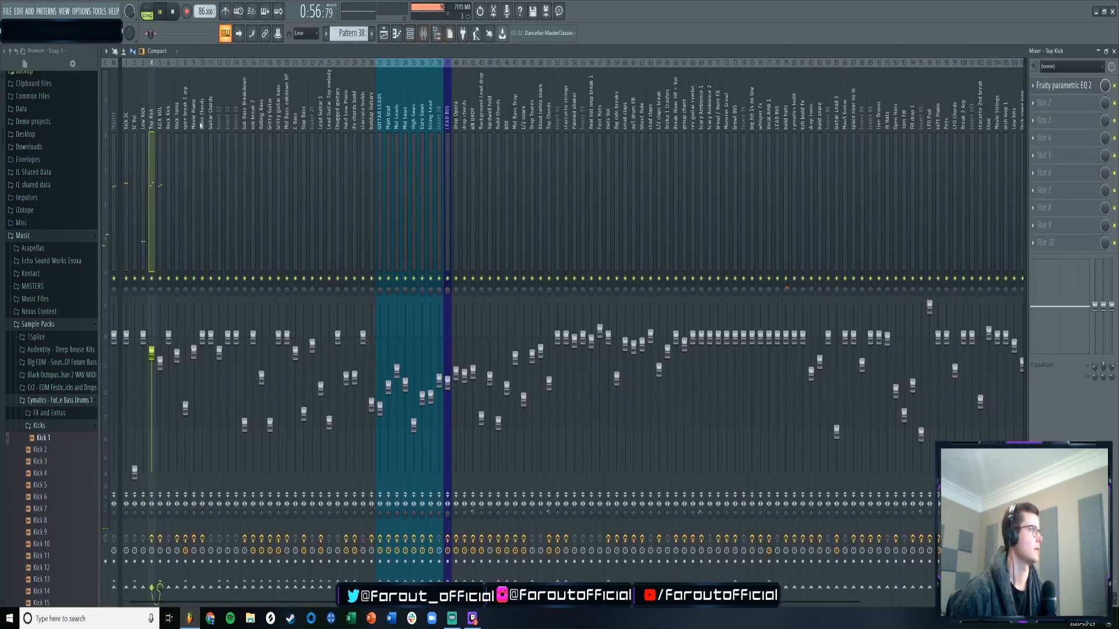
{"action": "key", "text": "space"}
{"action": "key", "text": "space"}
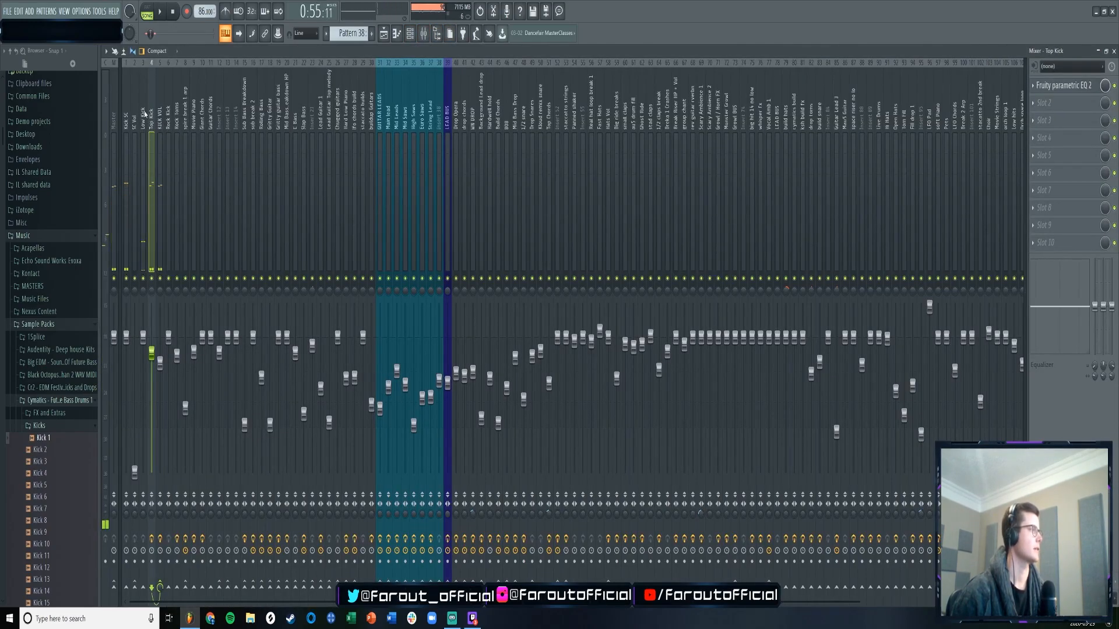
- Check the Fruity Parametric EQ 2 on the Top Kick mixer track, then return to the playlist
{"action": "left_click", "coordinate": [1047, 87]}
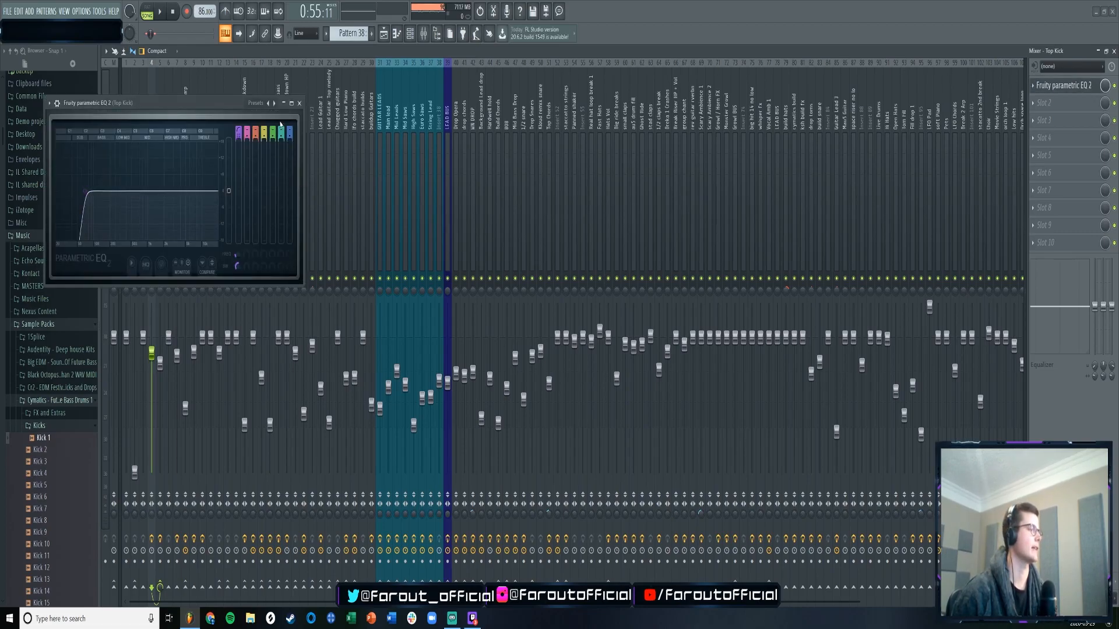
{"action": "left_click", "coordinate": [299, 104]}
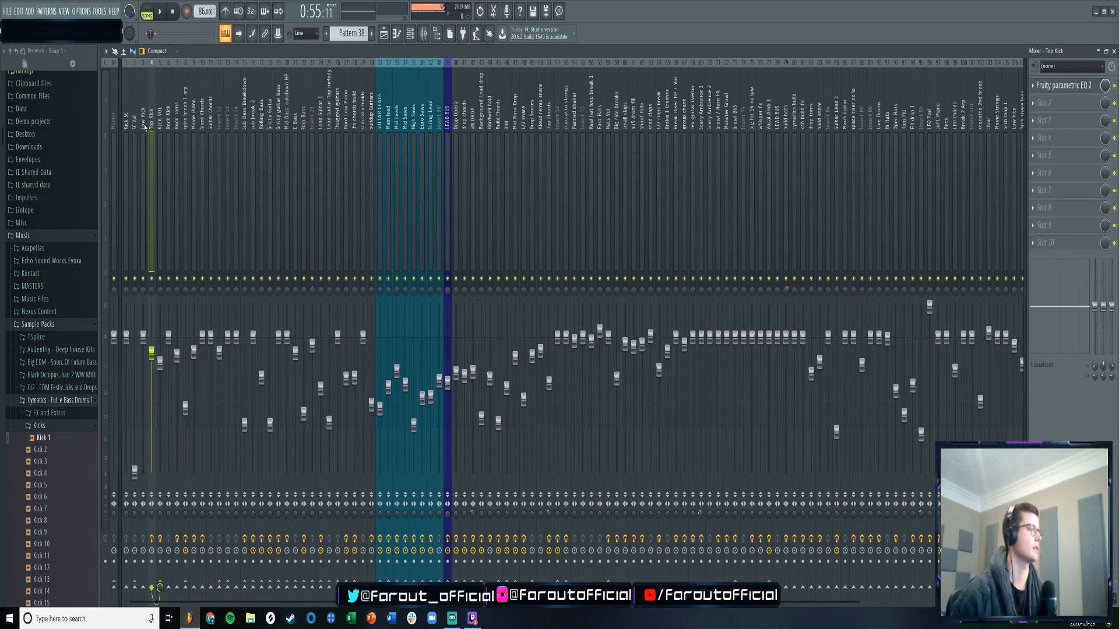
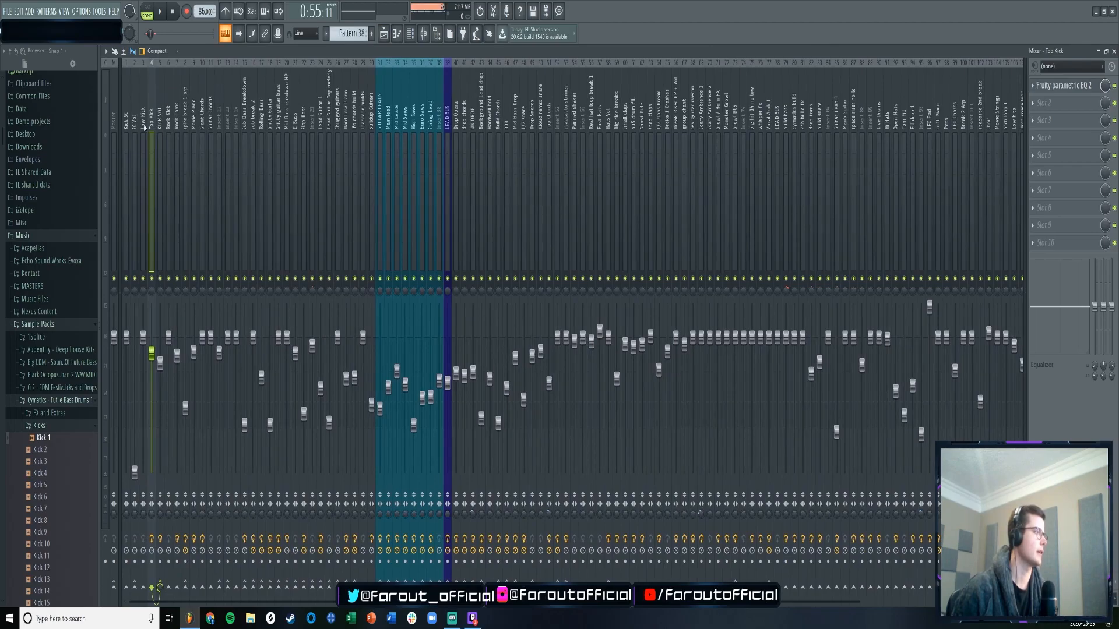
{"action": "left_click", "coordinate": [383, 33]}
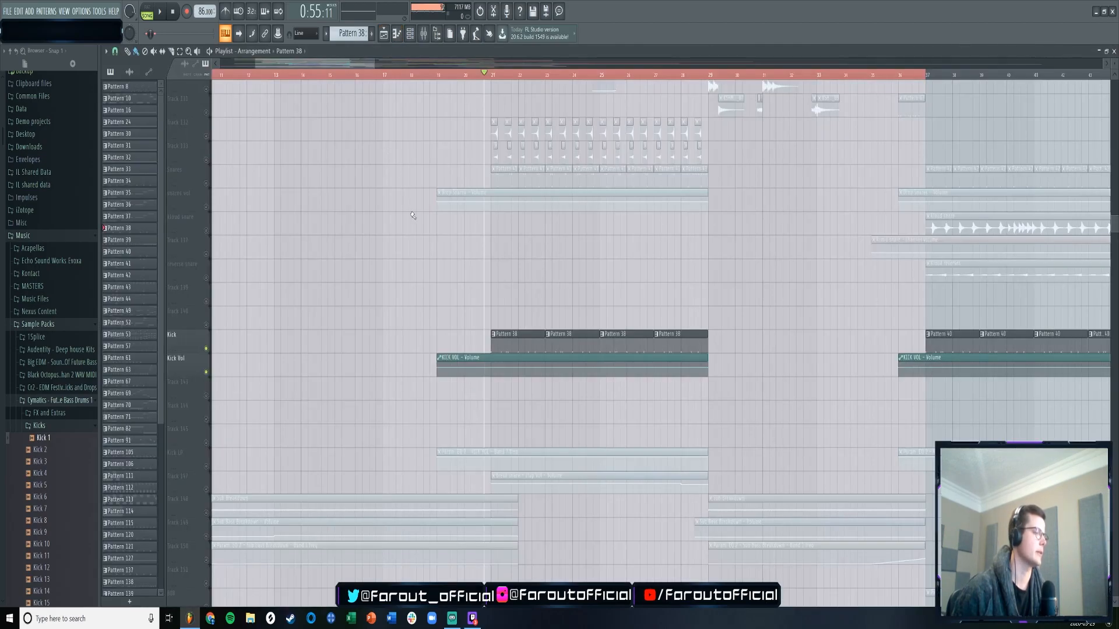
- Solo the Electric Guitar, Guitar LP, Guitar HP and Track 31 playlist tracks together and play them briefly
{"action": "scroll", "coordinate": [455, 176], "scroll_direction": "up", "scroll_amount": 11}
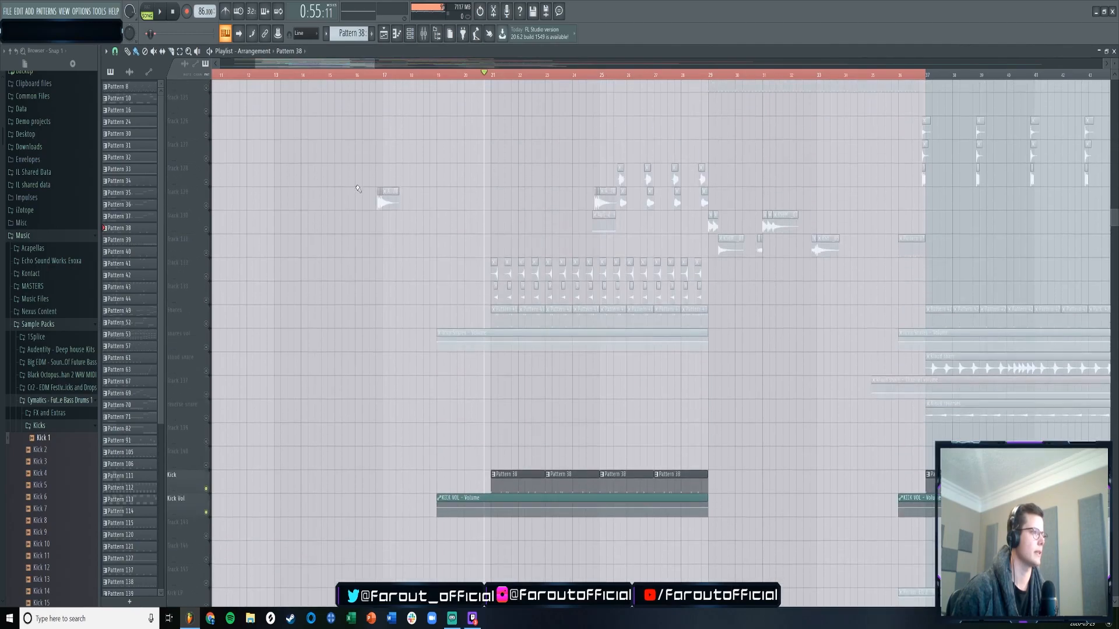
{"action": "scroll", "coordinate": [355, 174], "scroll_direction": "up", "scroll_amount": 6}
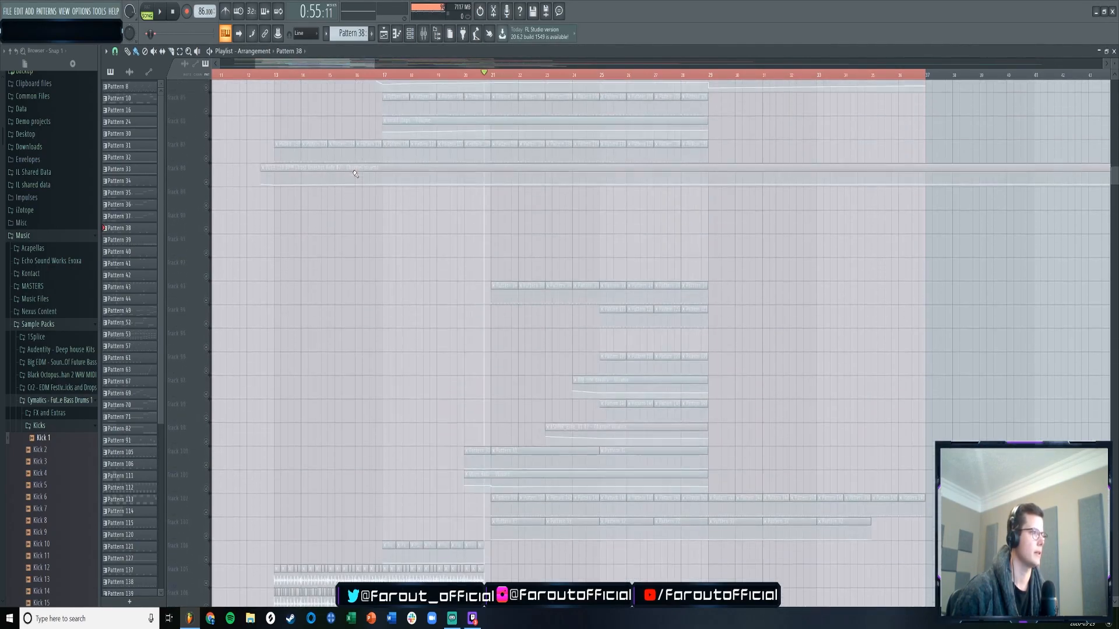
{"action": "scroll", "coordinate": [211, 256], "scroll_direction": "up", "scroll_amount": 6}
{"action": "scroll", "coordinate": [277, 245], "scroll_direction": "up", "scroll_amount": 11}
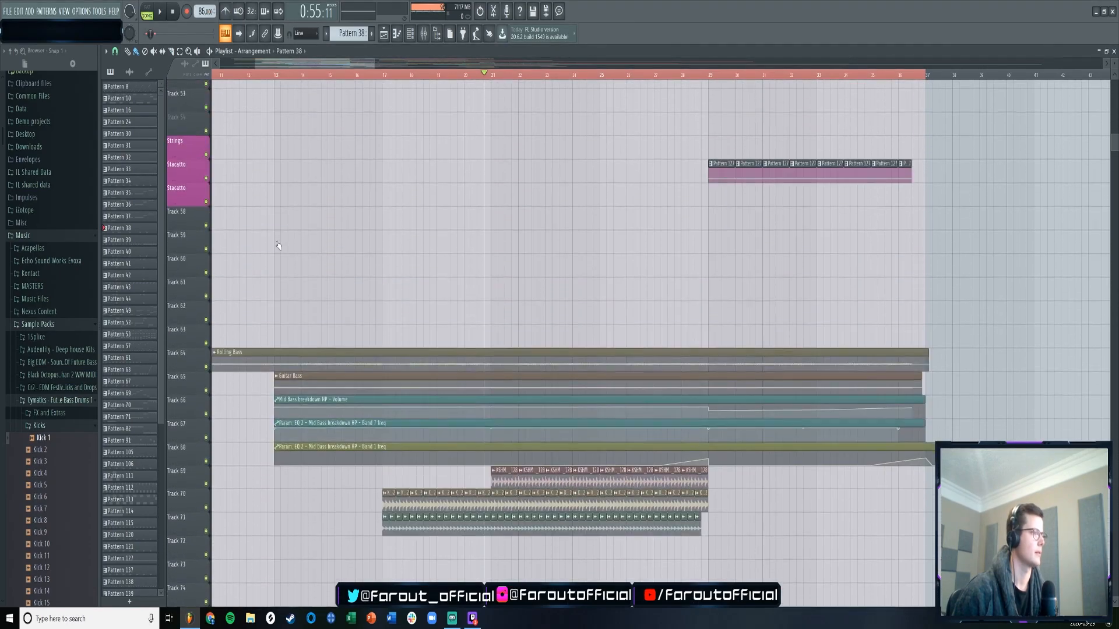
{"action": "scroll", "coordinate": [279, 237], "scroll_direction": "up", "scroll_amount": 2}
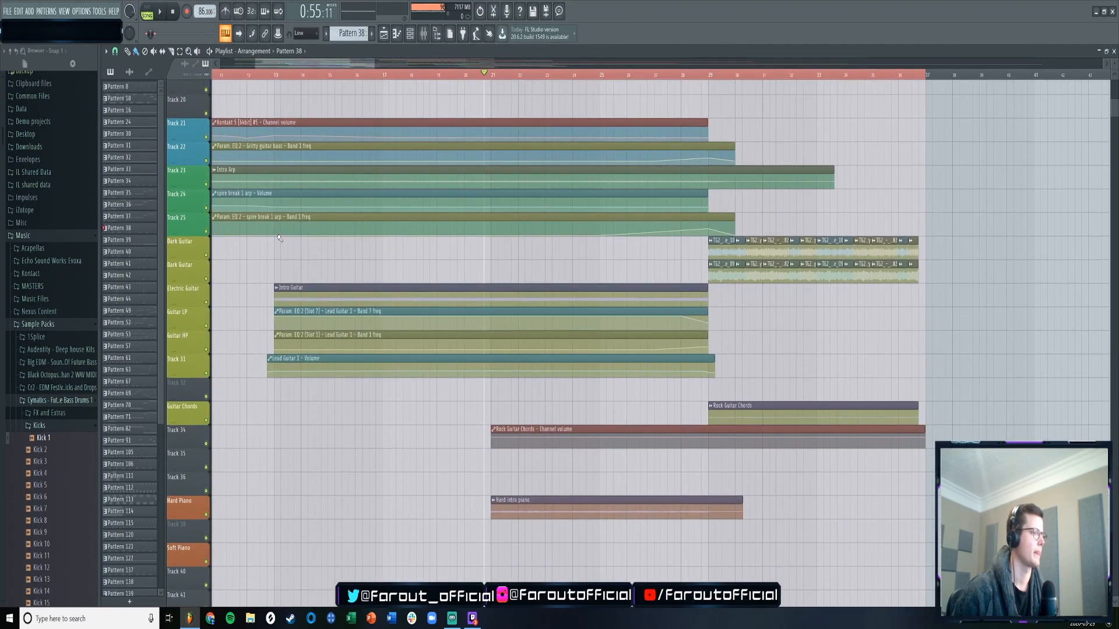
{"action": "right_click", "coordinate": [206, 302]}
{"action": "key", "text": "space"}
{"action": "left_click", "coordinate": [206, 326]}
{"action": "left_click", "coordinate": [206, 349]}
{"action": "left_click", "coordinate": [206, 373]}
{"action": "scroll", "coordinate": [255, 323], "scroll_direction": "down", "scroll_amount": 2}
{"action": "scroll", "coordinate": [256, 325], "scroll_direction": "down", "scroll_amount": 1}
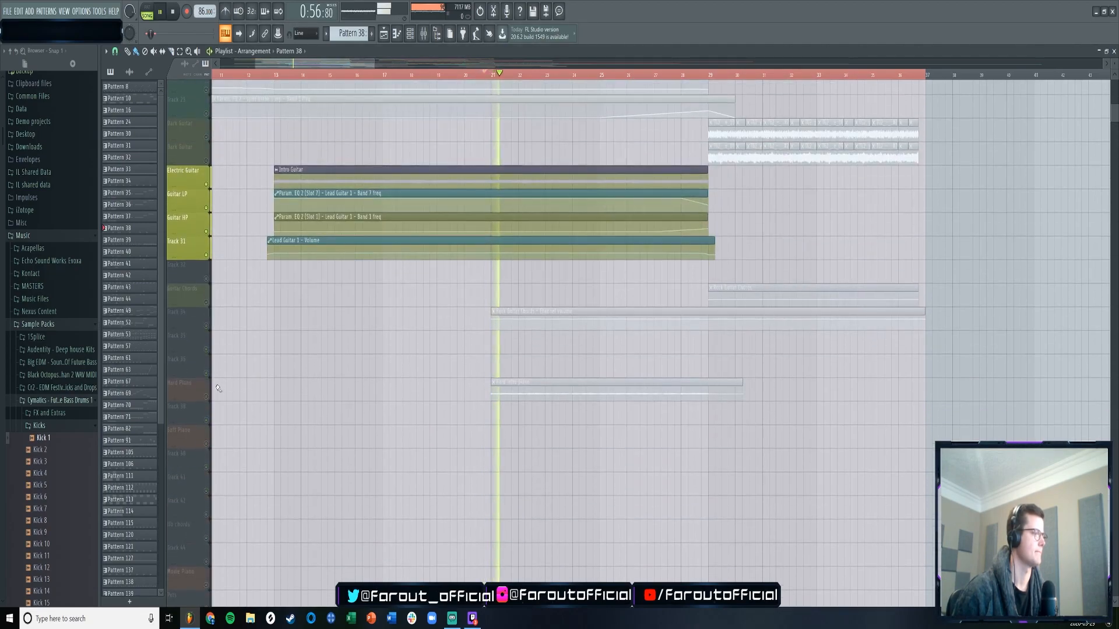
{"action": "key", "text": "space"}
- Play the soloed guitar while examining the Fruity Limiter on the Lead Guitar 1 mixer track
{"action": "scroll", "coordinate": [332, 314], "scroll_direction": "down", "scroll_amount": 15}
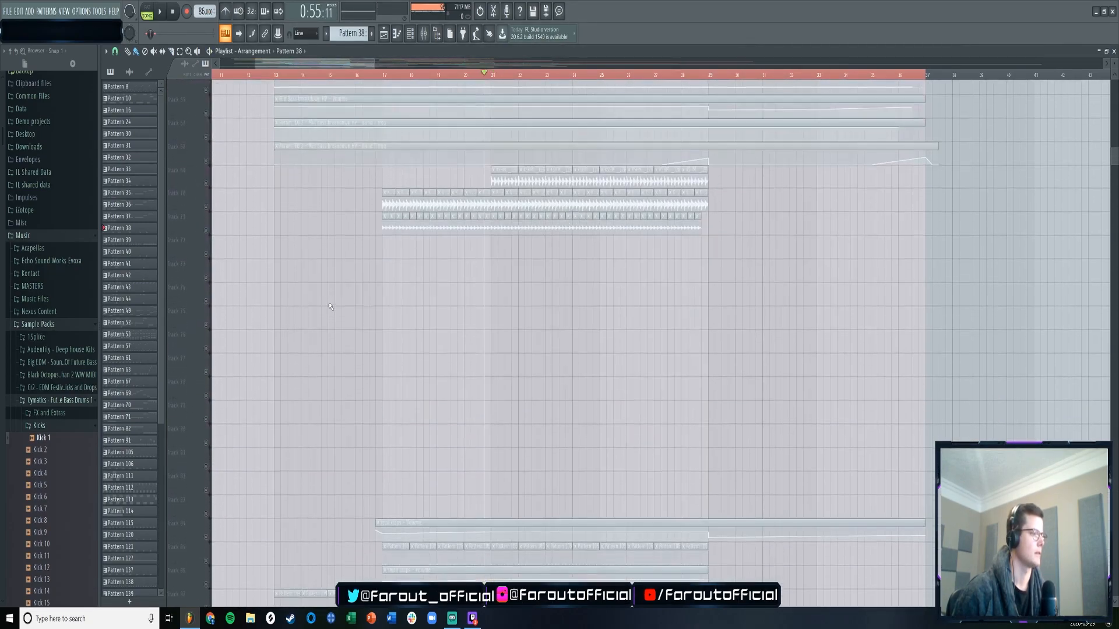
{"action": "scroll", "coordinate": [314, 291], "scroll_direction": "down", "scroll_amount": 10}
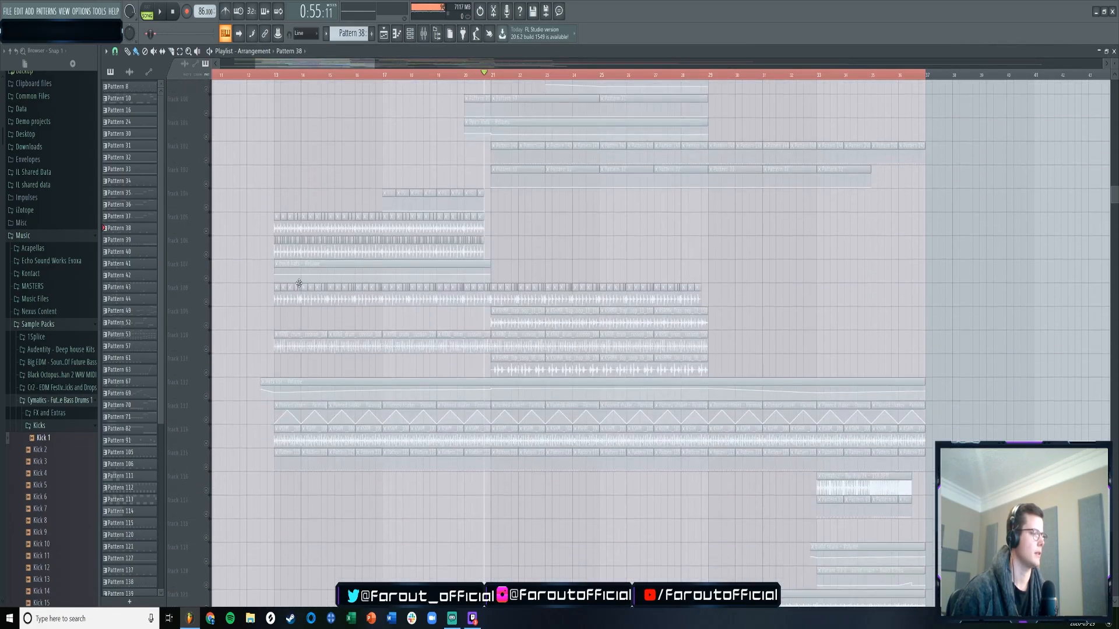
{"action": "scroll", "coordinate": [295, 278], "scroll_direction": "up", "scroll_amount": 5}
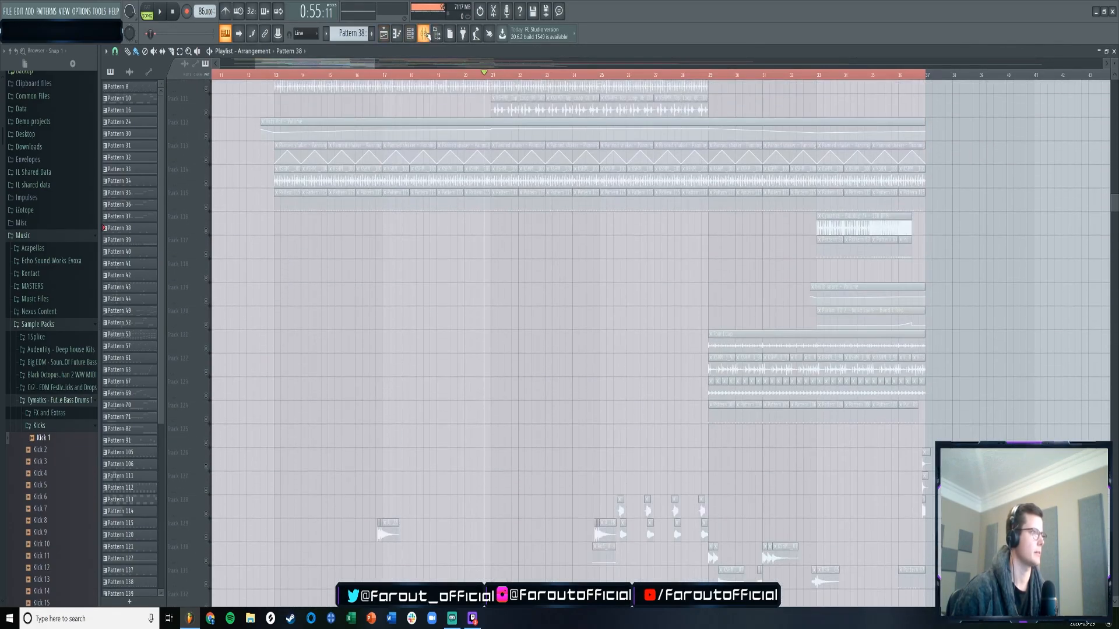
{"action": "key", "text": "F9"}
{"action": "key", "text": "space"}
{"action": "left_click", "coordinate": [322, 112]}
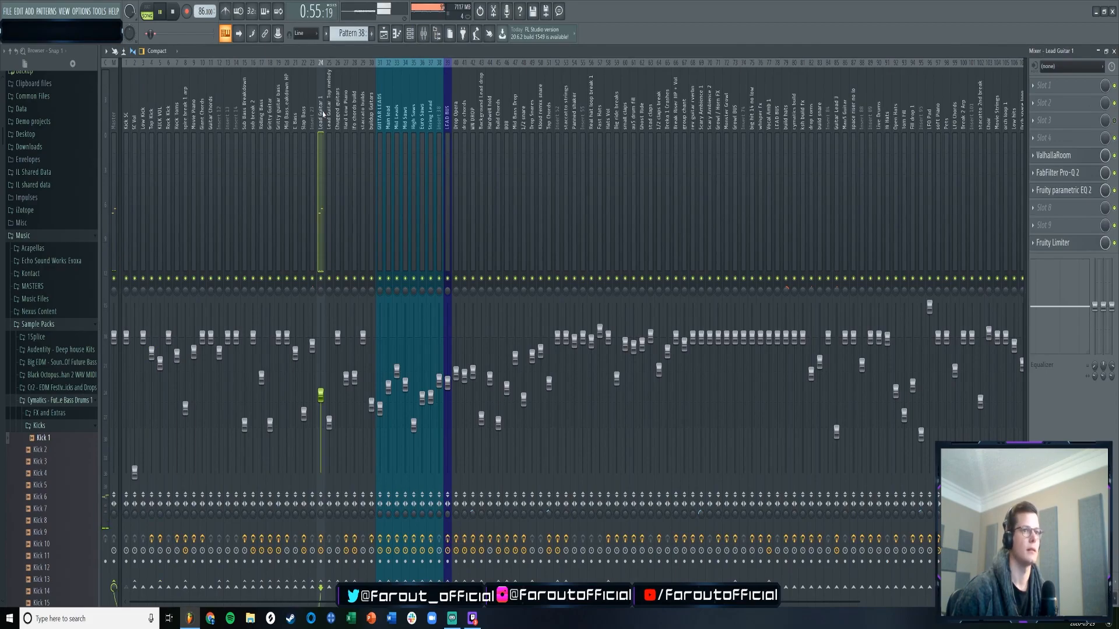
{"action": "left_click", "coordinate": [1052, 242]}
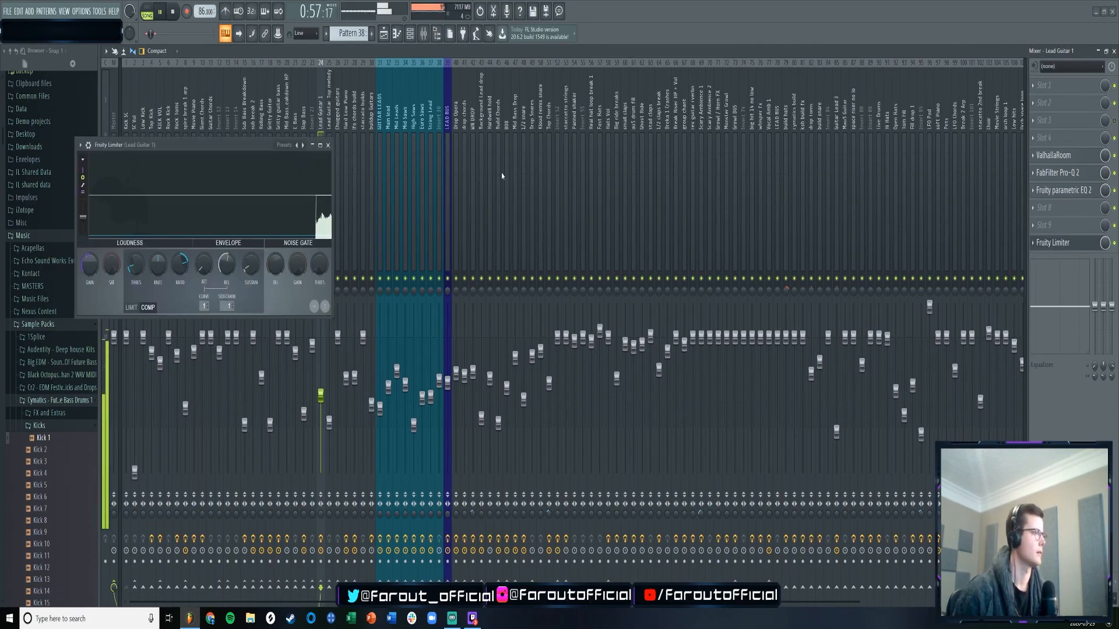
{"action": "key", "text": "space"}
{"action": "left_click", "coordinate": [328, 145]}
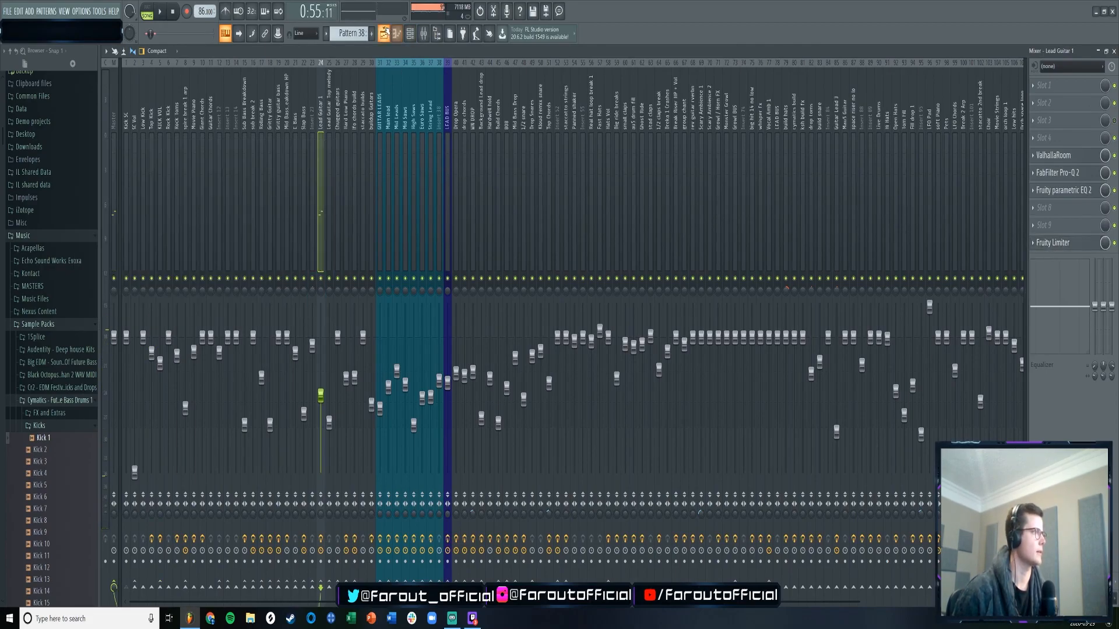
- Unmute the Kick and Kick Vol playlist tracks alongside the soloed guitar and start playback
{"action": "left_click", "coordinate": [383, 33]}
{"action": "scroll", "coordinate": [405, 256], "scroll_direction": "down", "scroll_amount": 10}
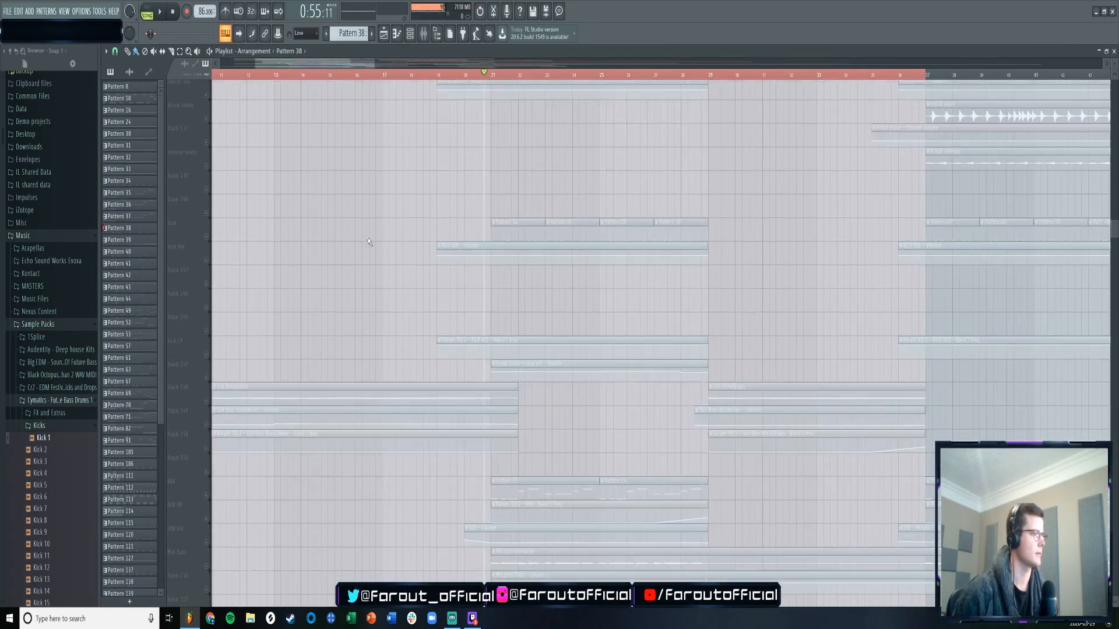
{"action": "left_click", "coordinate": [205, 231]}
{"action": "left_click", "coordinate": [206, 254]}
{"action": "key", "text": "space"}
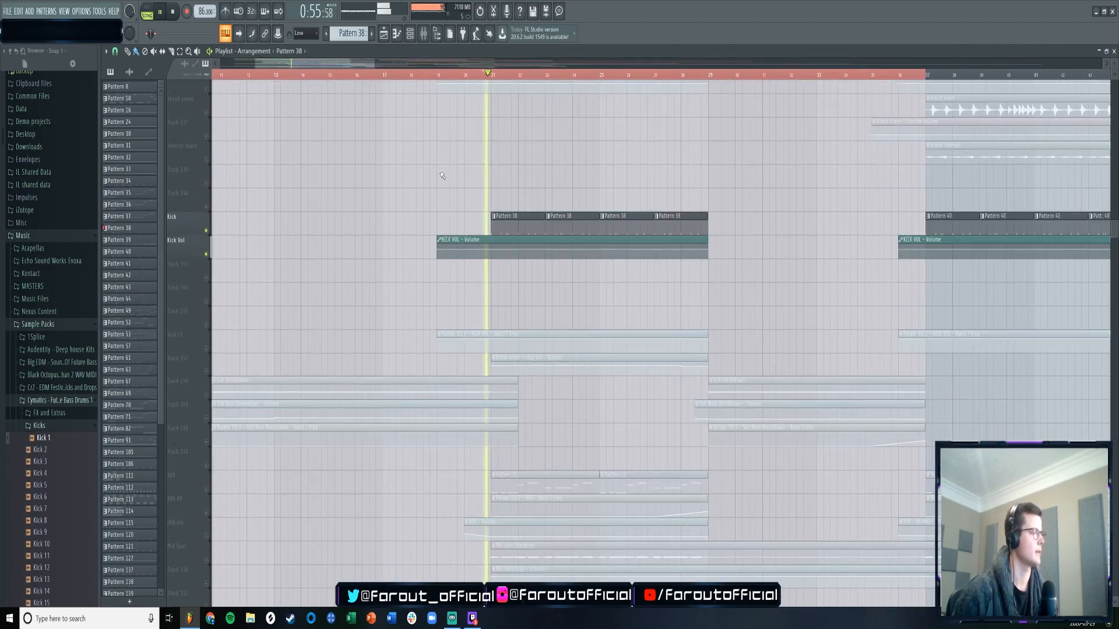
- Watch how the Fruity Limiter on Lead Guitar 1 reacts to the kick during playback, then close it
{"action": "left_click", "coordinate": [424, 33]}
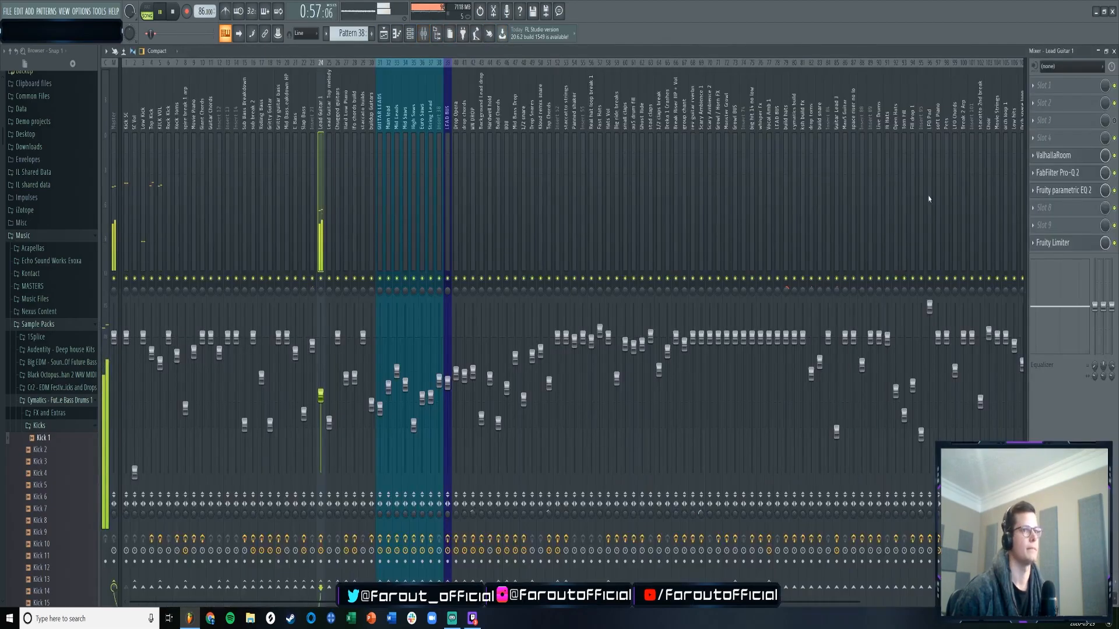
{"action": "left_click", "coordinate": [1053, 244]}
{"action": "key", "text": "space"}
{"action": "key", "text": "space"}
{"action": "left_click_drag", "start_coordinate": [252, 147], "coordinate": [298, 144]}
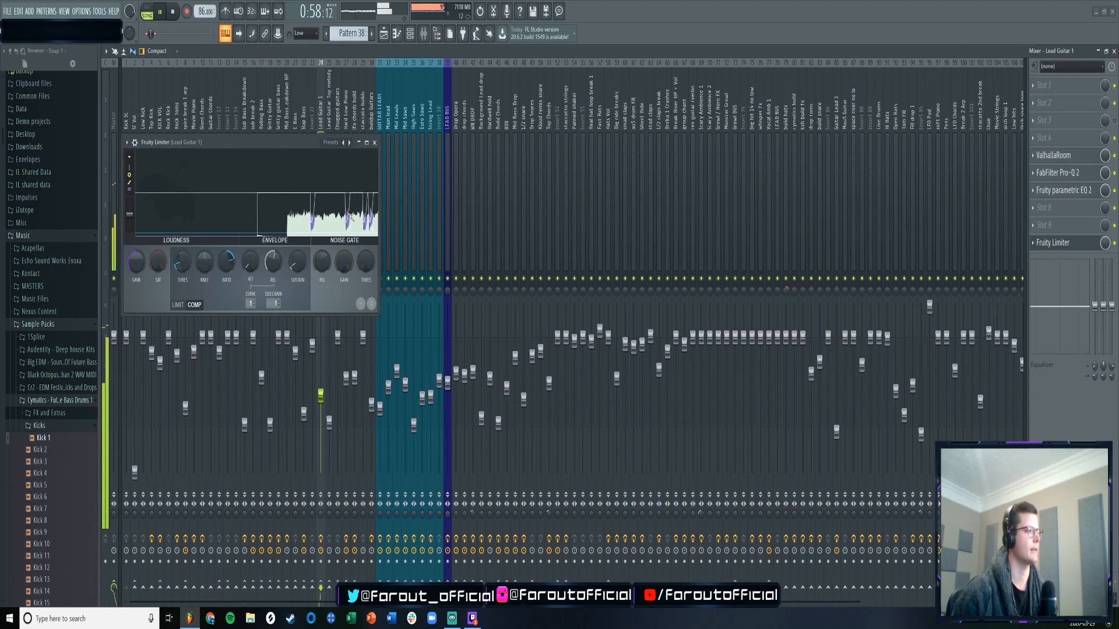
{"action": "key", "text": "space"}
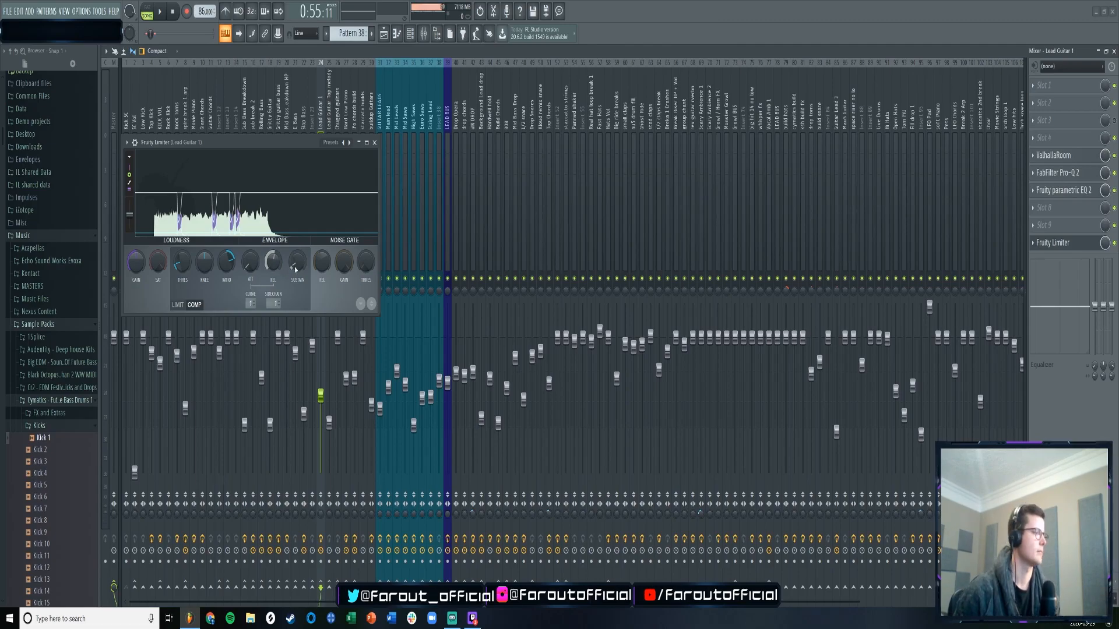
{"action": "left_click", "coordinate": [375, 143]}
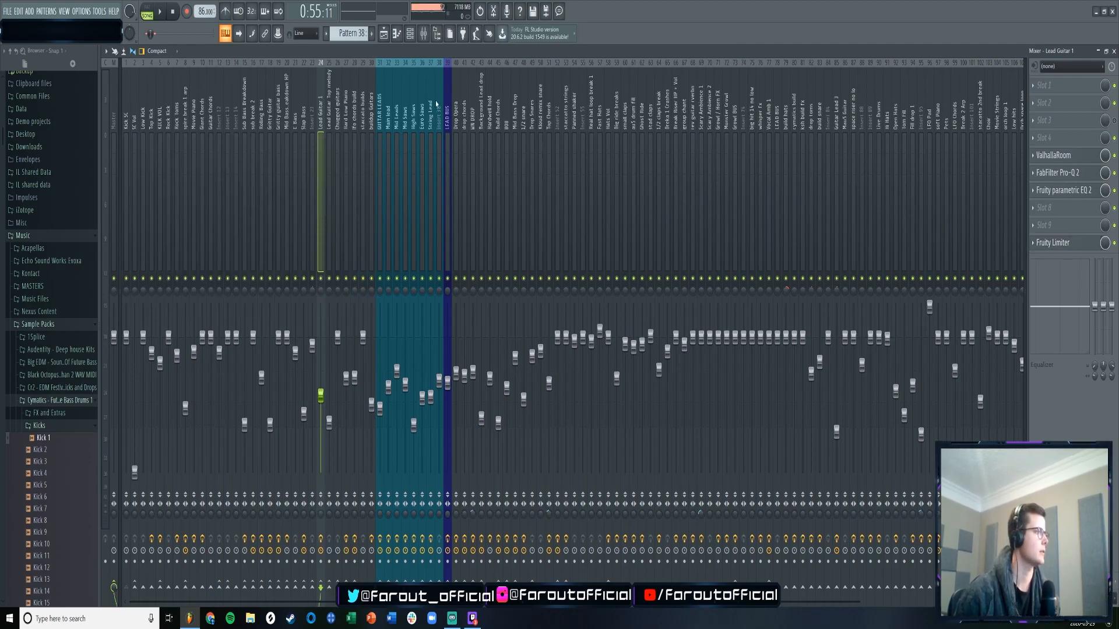
- Isolate the snare group in the playlist by soloing Track 132 and enabling the snare tracks below it through Track 140
{"action": "left_click", "coordinate": [384, 34]}
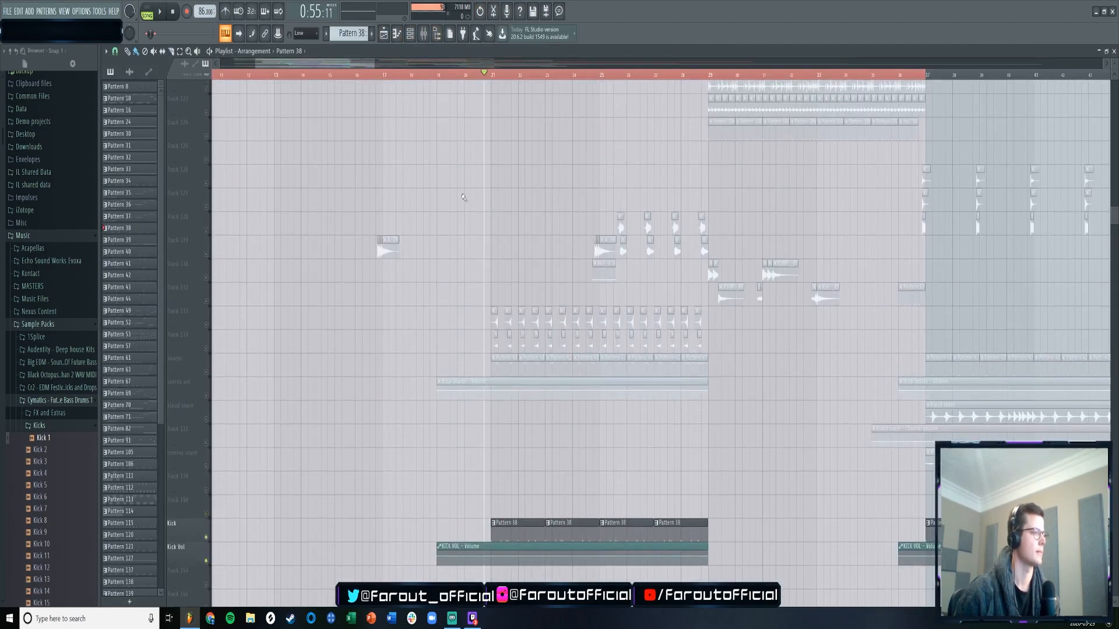
{"action": "key", "text": "space"}
{"action": "key", "text": "space"}
{"action": "right_click", "coordinate": [207, 325]}
{"action": "left_click_drag", "start_coordinate": [205, 352], "coordinate": [206, 353]}
{"action": "scroll", "coordinate": [239, 278], "scroll_direction": "down", "scroll_amount": 3}
{"action": "left_click_drag", "start_coordinate": [206, 270], "coordinate": [212, 332]}
{"action": "scroll", "coordinate": [213, 326], "scroll_direction": "down", "scroll_amount": 4}
{"action": "left_click_drag", "start_coordinate": [207, 277], "coordinate": [207, 343]}
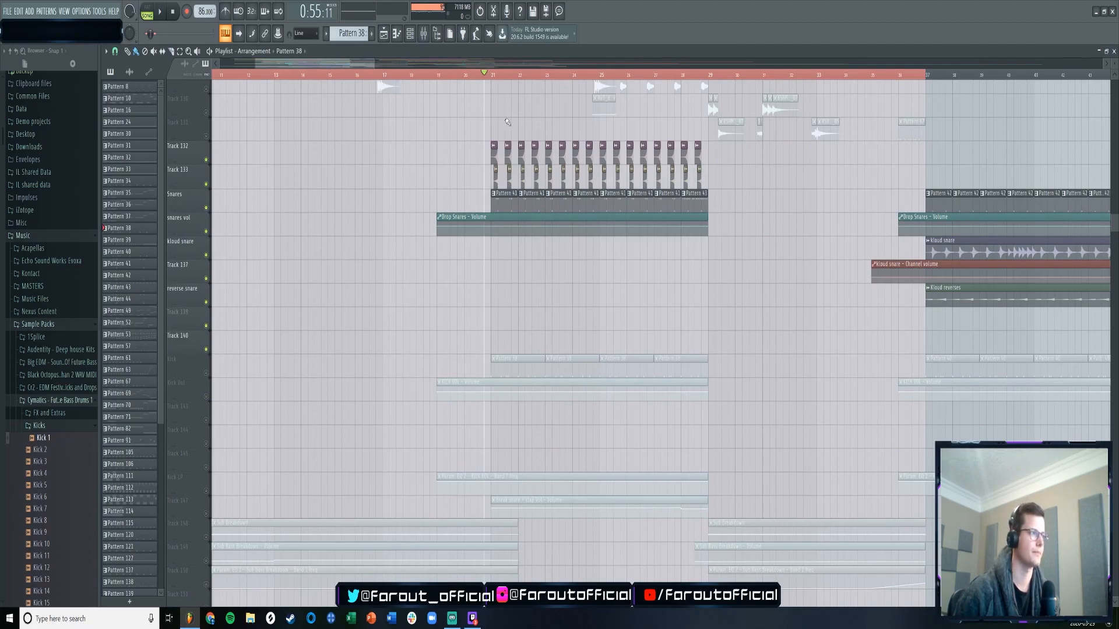
- Adjust the threshold of the Fruity Limiter on the Lead Guitar 1 mixer track, then return to the playlist
{"action": "key", "text": "F9"}
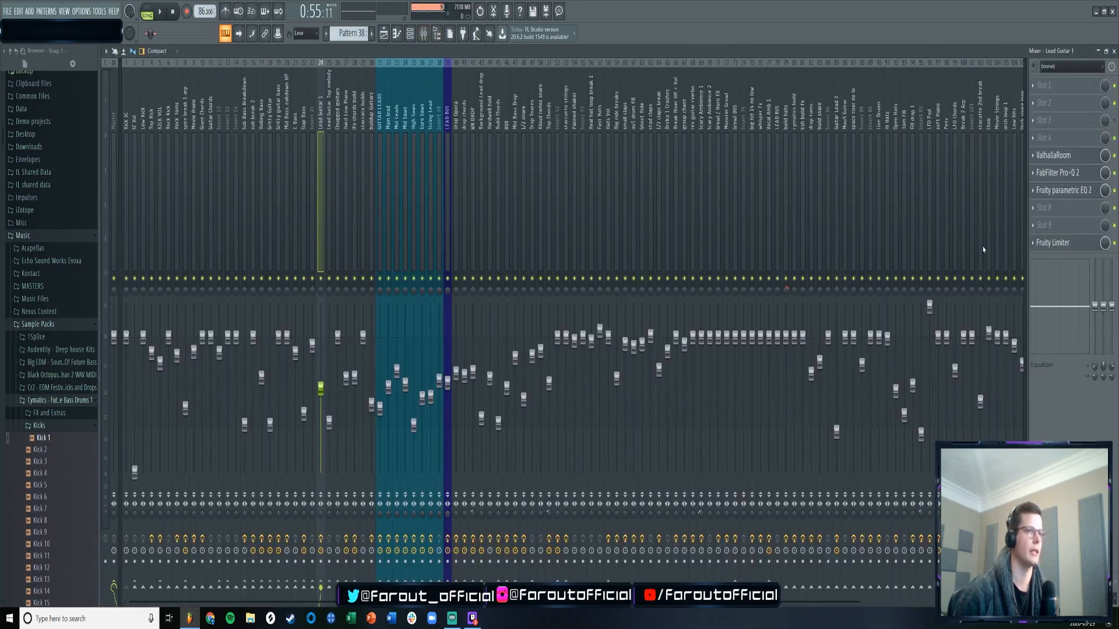
{"action": "left_click", "coordinate": [1052, 242]}
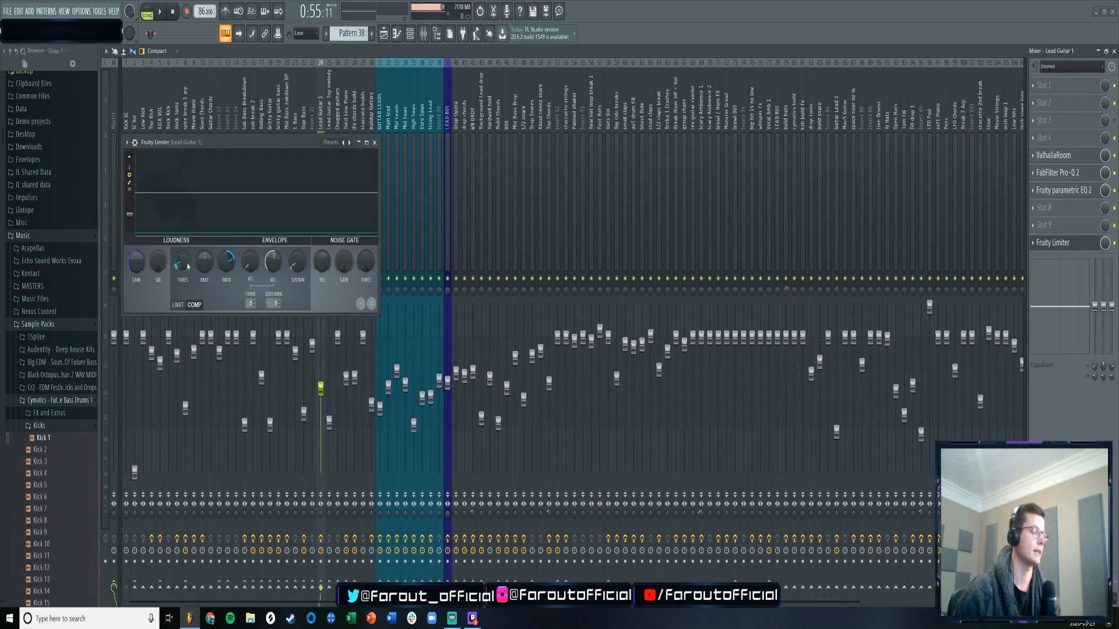
{"action": "left_click_drag", "start_coordinate": [181, 262], "coordinate": [182, 247]}
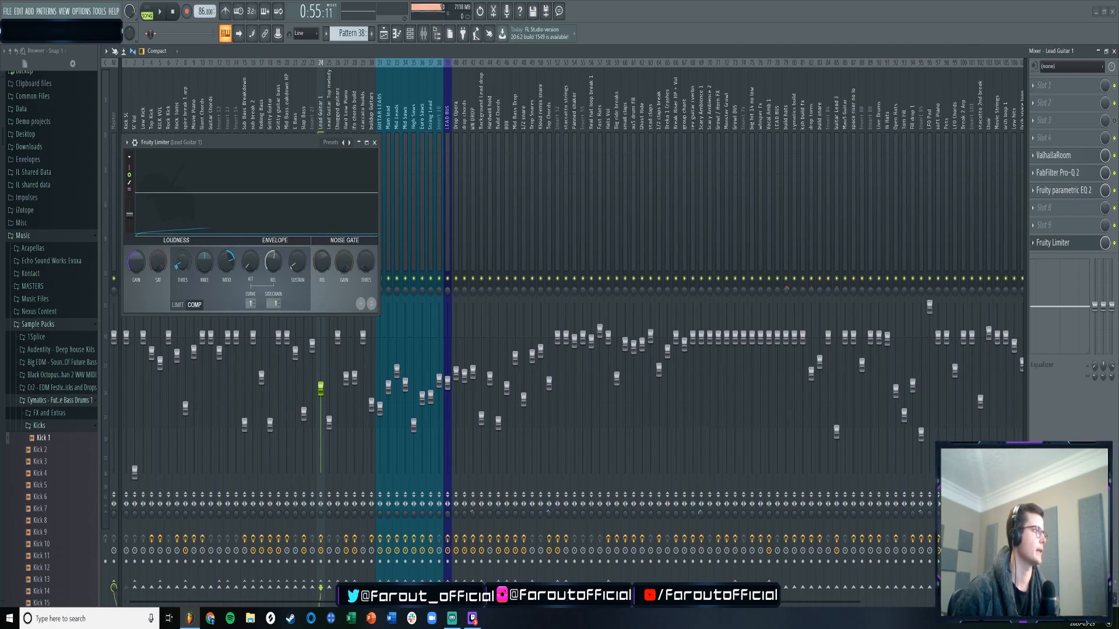
{"action": "left_click", "coordinate": [375, 142]}
{"action": "left_click", "coordinate": [383, 33]}
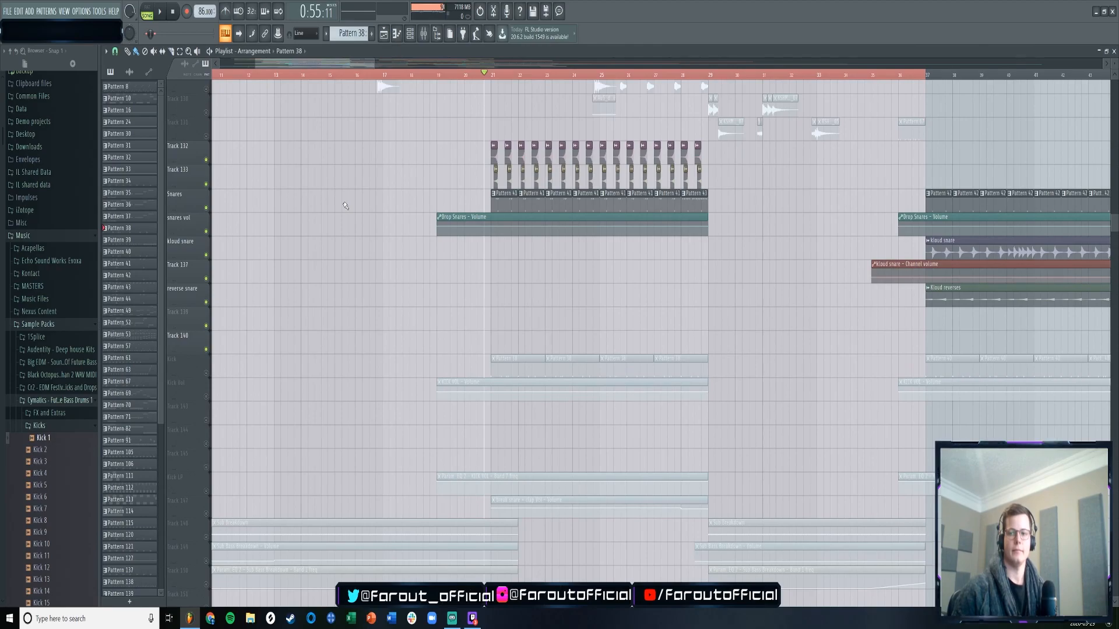
{"action": "scroll", "coordinate": [345, 206], "scroll_direction": "up", "scroll_amount": 9}
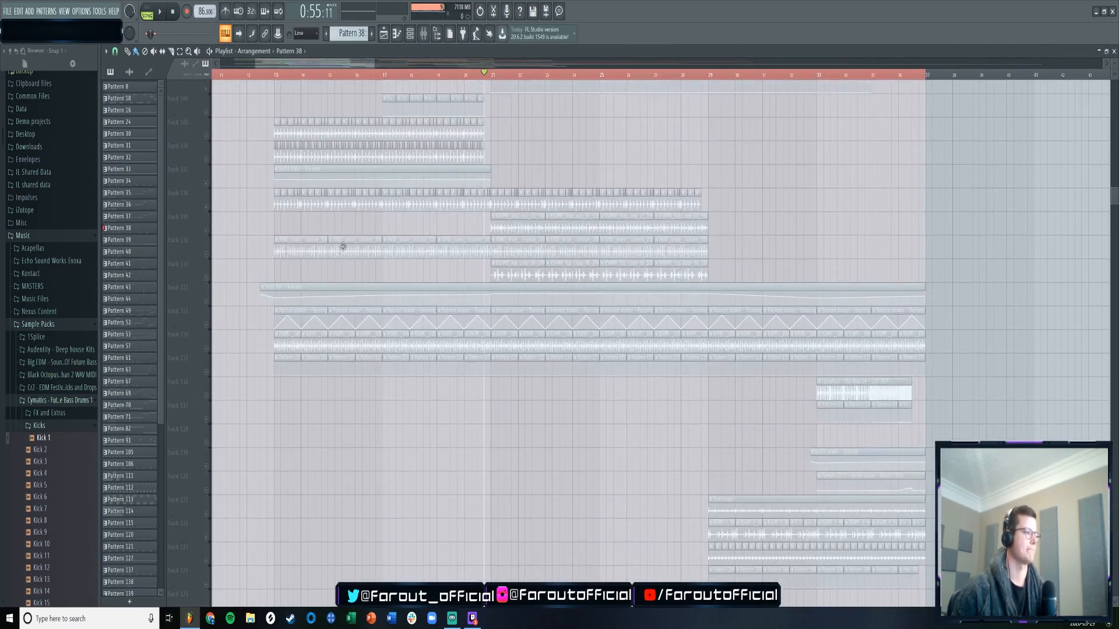
{"action": "scroll", "coordinate": [273, 328], "scroll_direction": "up", "scroll_amount": 4}
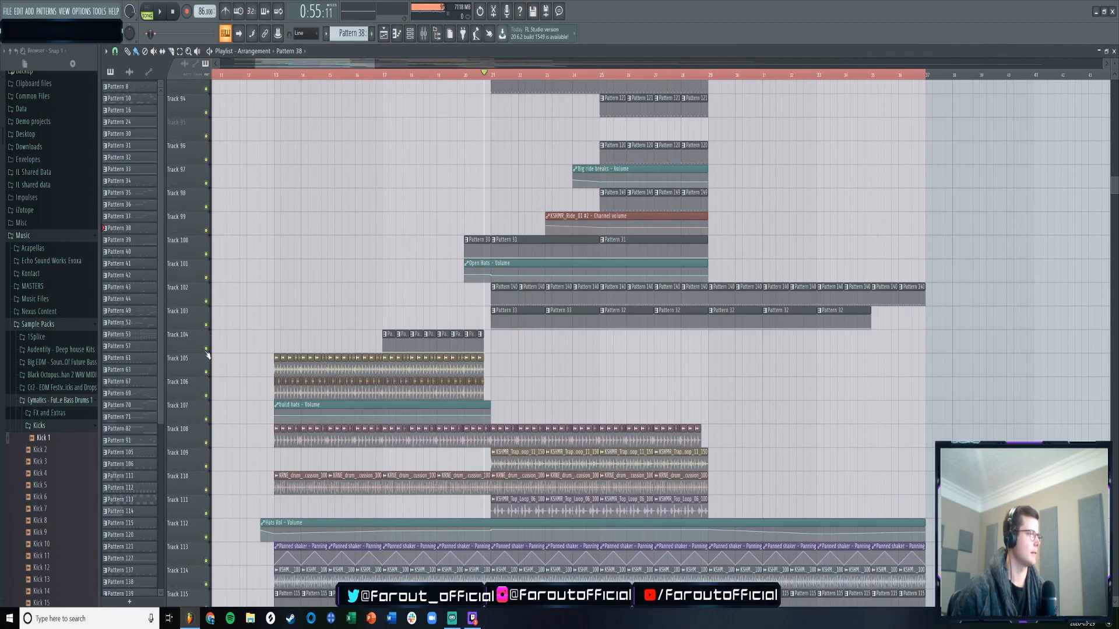
{"action": "right_click", "coordinate": [207, 354]}
{"action": "left_click", "coordinate": [206, 377]}
{"action": "left_click", "coordinate": [207, 397]}
{"action": "right_click", "coordinate": [206, 396]}
{"action": "right_click", "coordinate": [206, 396]}
- Solo the hat and percussion playlist Tracks 100 to 103 together and play them
{"action": "scroll", "coordinate": [317, 334], "scroll_direction": "up", "scroll_amount": 1}
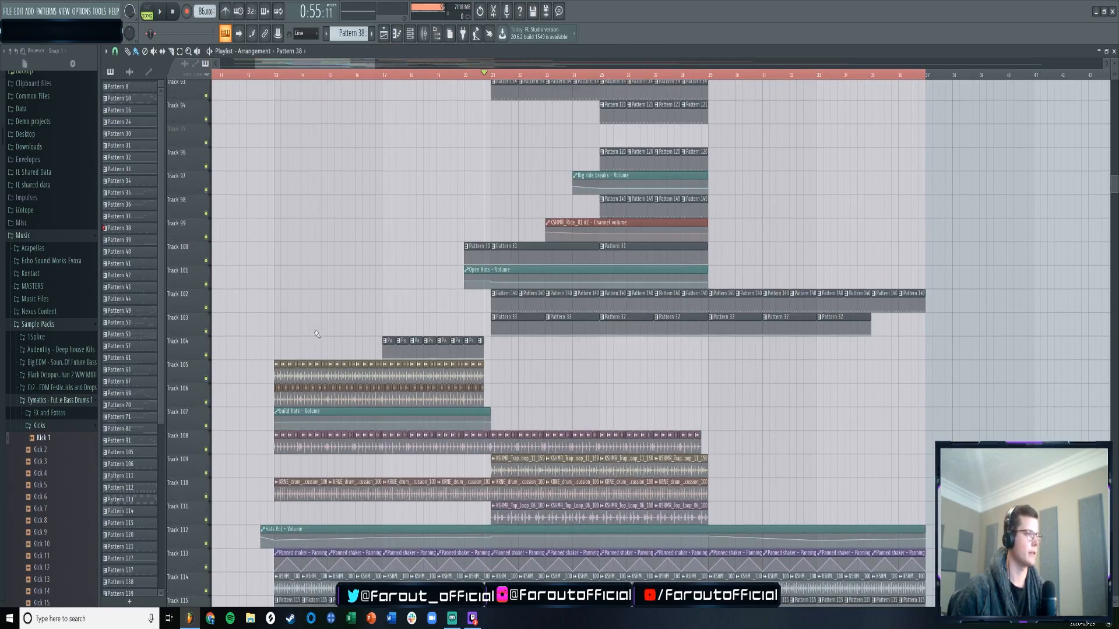
{"action": "scroll", "coordinate": [265, 328], "scroll_direction": "up", "scroll_amount": 2}
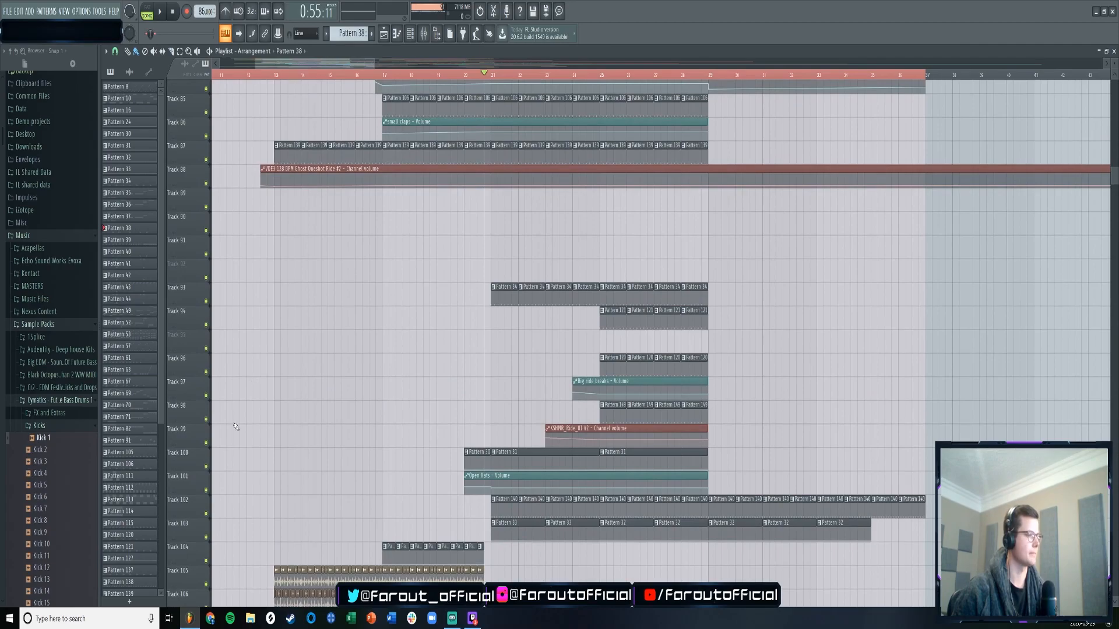
{"action": "right_click", "coordinate": [206, 466]}
{"action": "left_click", "coordinate": [206, 490]}
{"action": "key", "text": "space"}
{"action": "left_click", "coordinate": [206, 514]}
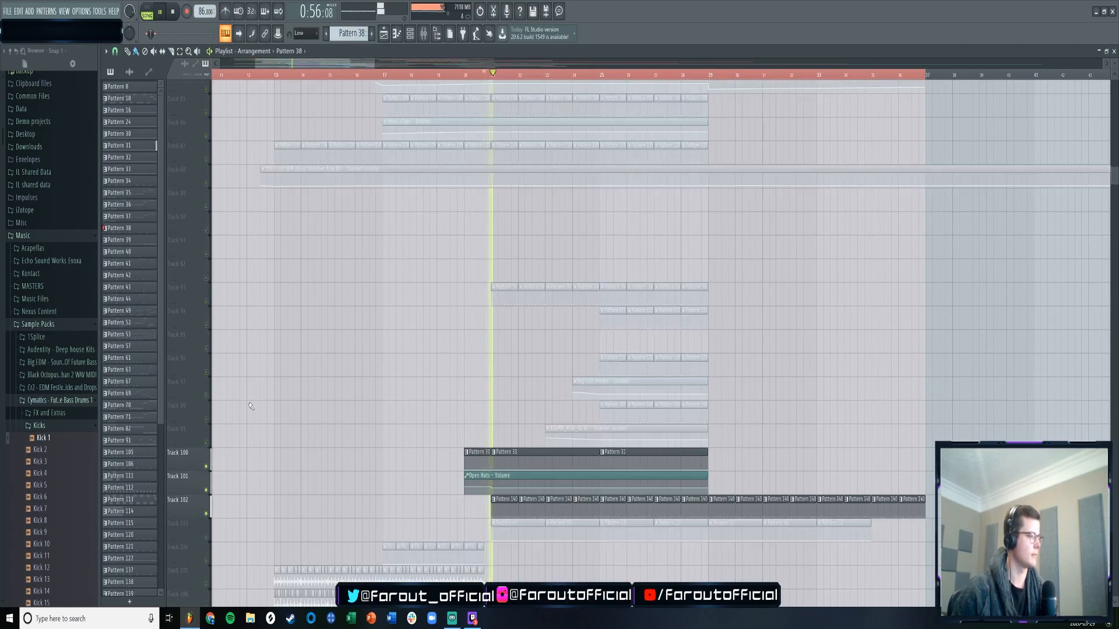
{"action": "scroll", "coordinate": [229, 477], "scroll_direction": "down", "scroll_amount": 1}
{"action": "left_click", "coordinate": [206, 490]}
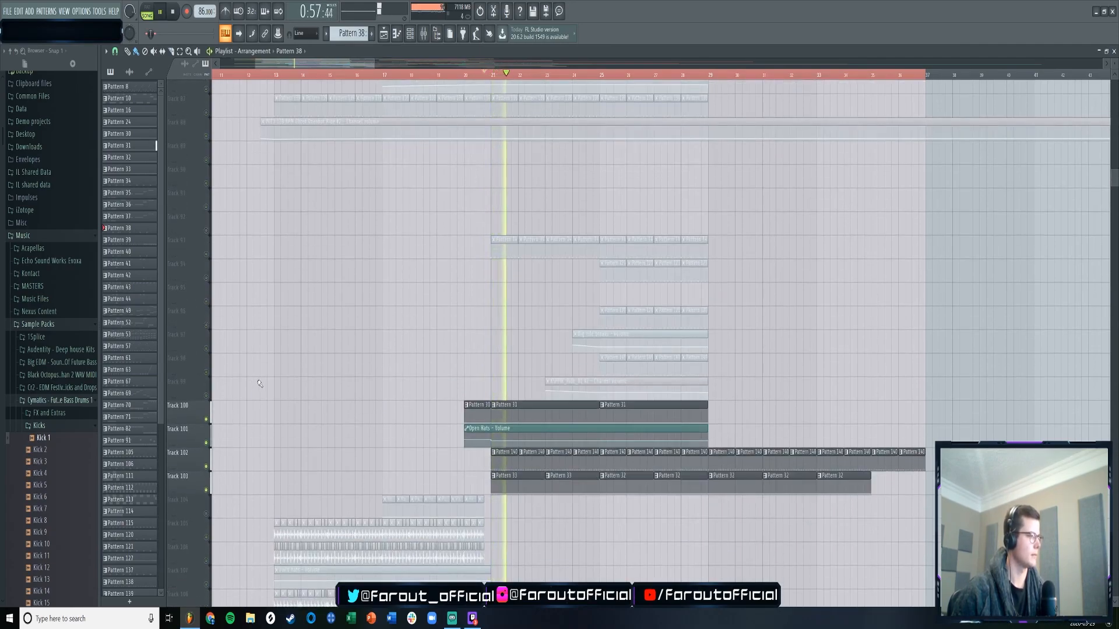
- Unmute Tracks 96 to 99 and Tracks 93 and 94 to add the rides to the playing percussion group
{"action": "left_click", "coordinate": [206, 395]}
{"action": "left_click", "coordinate": [206, 372]}
{"action": "left_click", "coordinate": [206, 348]}
{"action": "left_click", "coordinate": [206, 325]}
{"action": "scroll", "coordinate": [207, 303], "scroll_direction": "down", "scroll_amount": 1}
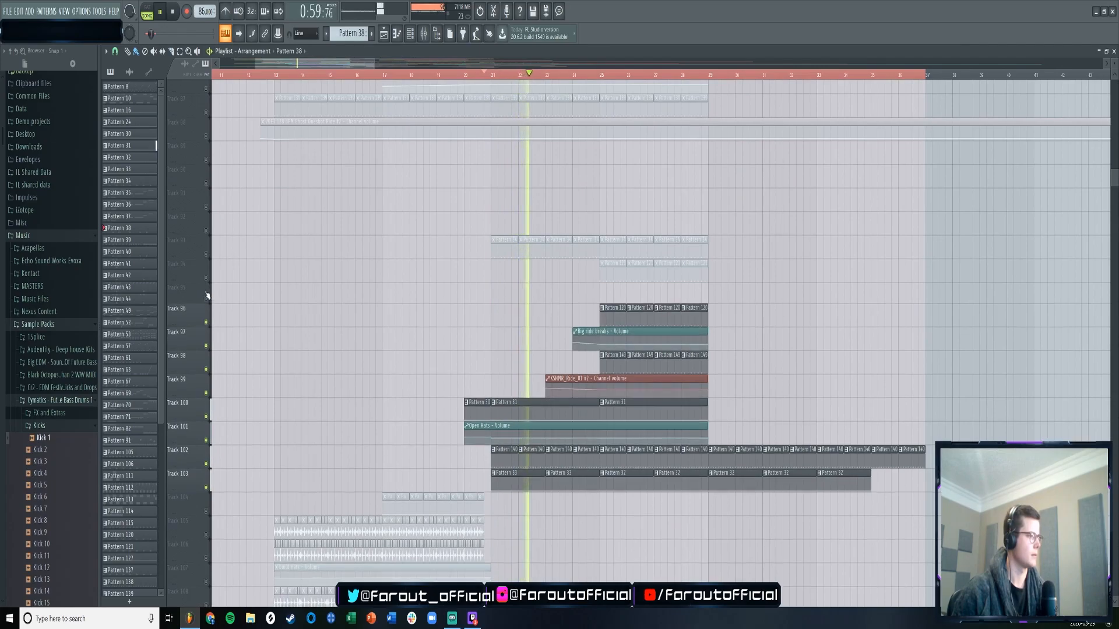
{"action": "left_click", "coordinate": [206, 278]}
{"action": "left_click", "coordinate": [205, 254]}
{"action": "scroll", "coordinate": [208, 349], "scroll_direction": "down", "scroll_amount": 3}
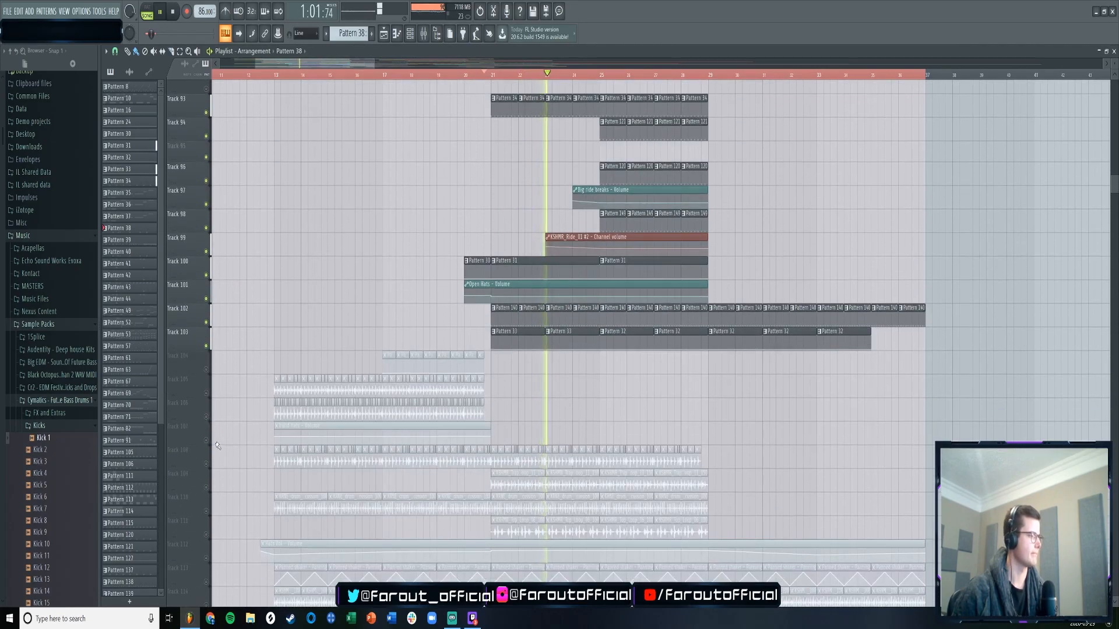
- Unmute playlist Tracks 104 to 109 to add the build hats and percussion loops to the playing group
{"action": "left_click", "coordinate": [206, 369]}
{"action": "left_click", "coordinate": [206, 393]}
{"action": "left_click", "coordinate": [206, 417]}
{"action": "left_click", "coordinate": [205, 441]}
{"action": "left_click", "coordinate": [205, 463]}
{"action": "left_click", "coordinate": [205, 487]}
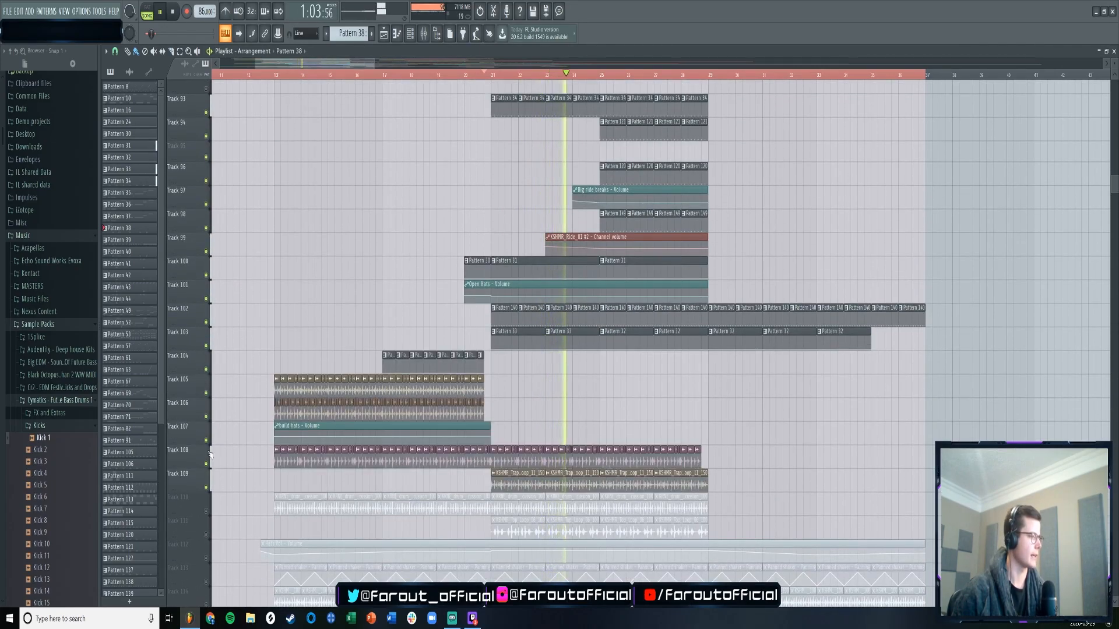
- Unmute Tracks 110 to 115 to complete the hat, shaker and percussion group, and stop playback
{"action": "scroll", "coordinate": [210, 408], "scroll_direction": "down", "scroll_amount": 3}
{"action": "left_click", "coordinate": [206, 394]}
{"action": "left_click", "coordinate": [206, 416]}
{"action": "left_click", "coordinate": [206, 441]}
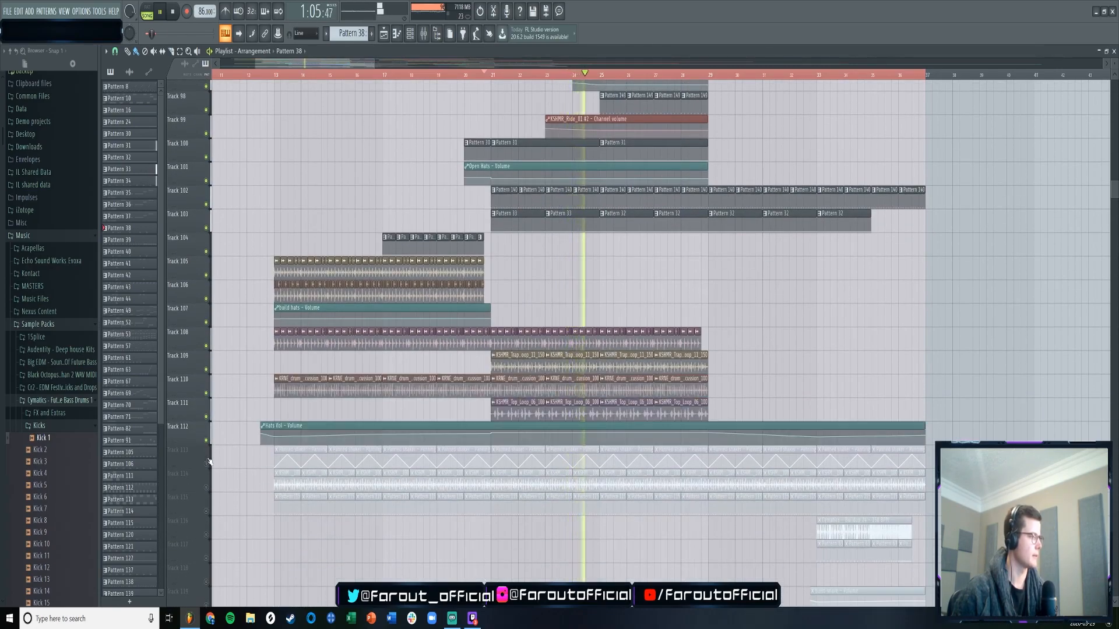
{"action": "left_click", "coordinate": [205, 464]}
{"action": "left_click", "coordinate": [206, 487]}
{"action": "left_click", "coordinate": [206, 510]}
{"action": "scroll", "coordinate": [215, 466], "scroll_direction": "down", "scroll_amount": 7}
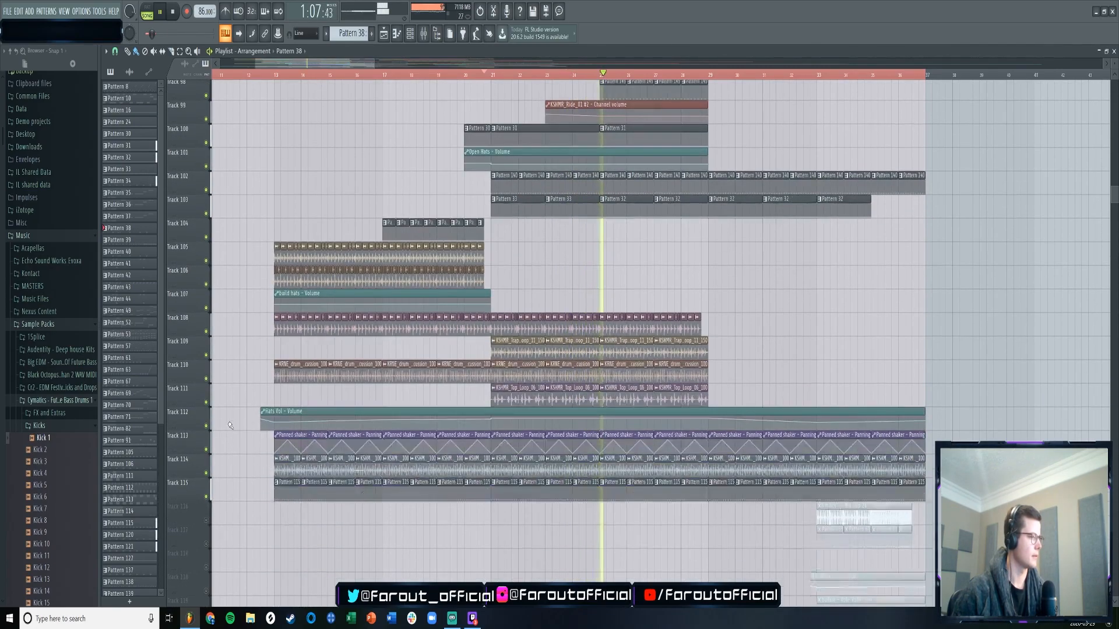
{"action": "key", "text": "space"}
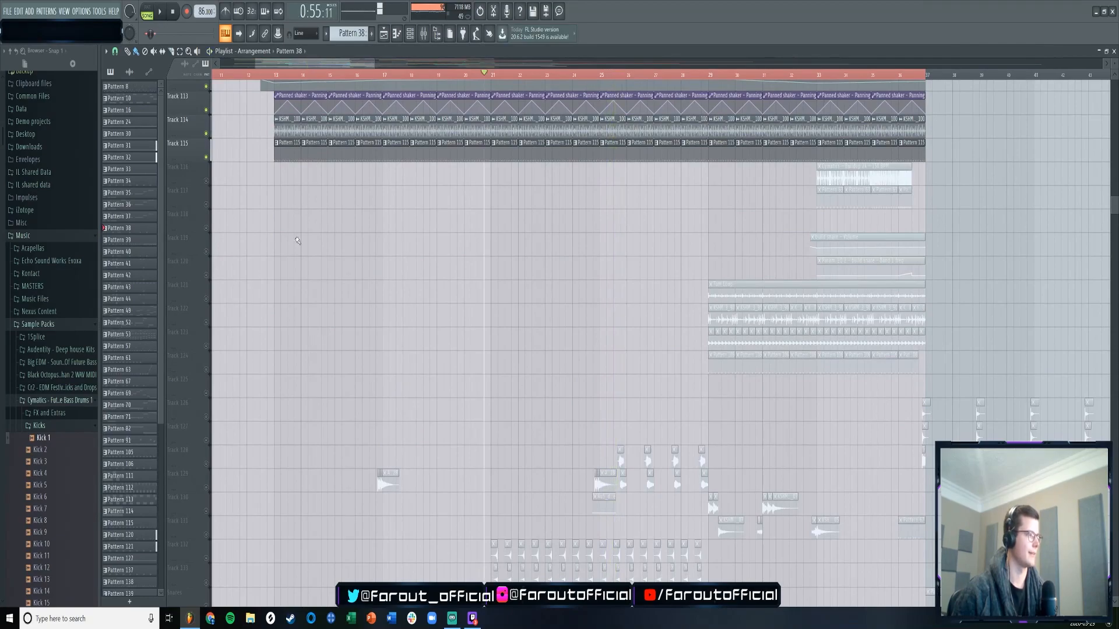
- Unmute Tracks 132 and 133, Snares and snares vol to add the snare group, and start playback
{"action": "scroll", "coordinate": [273, 357], "scroll_direction": "down", "scroll_amount": 2}
{"action": "left_click", "coordinate": [206, 441]}
{"action": "left_click", "coordinate": [206, 464]}
{"action": "left_click", "coordinate": [205, 487]}
{"action": "left_click", "coordinate": [206, 511]}
{"action": "scroll", "coordinate": [211, 517], "scroll_direction": "down", "scroll_amount": 3}
{"action": "key", "text": "space"}
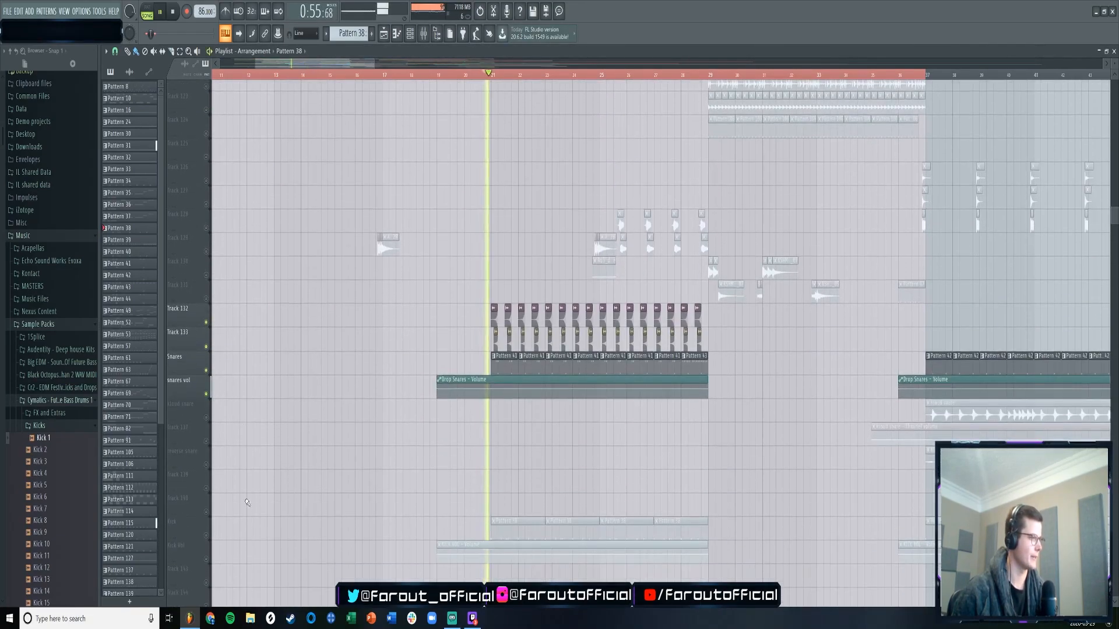
- Add the kick group to the playing drums by unmuting the Kick, Kick Vol, Kick LP and Track 147 tracks
{"action": "left_click", "coordinate": [206, 535]}
{"action": "left_click", "coordinate": [206, 560]}
{"action": "scroll", "coordinate": [260, 449], "scroll_direction": "down", "scroll_amount": 5}
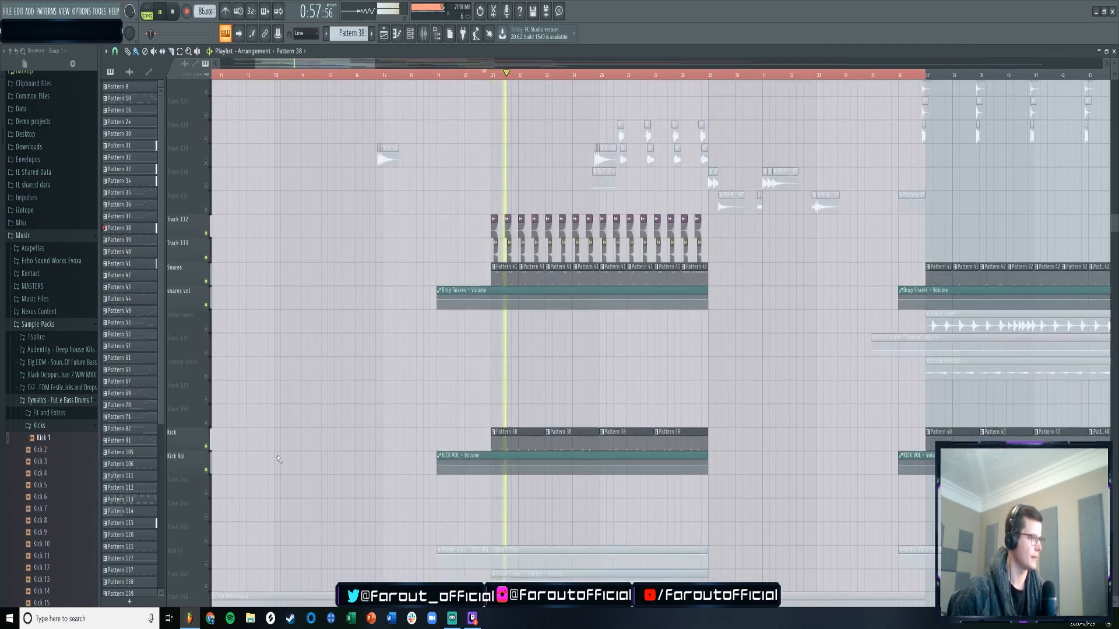
{"action": "left_click", "coordinate": [205, 422]}
{"action": "left_click", "coordinate": [206, 446]}
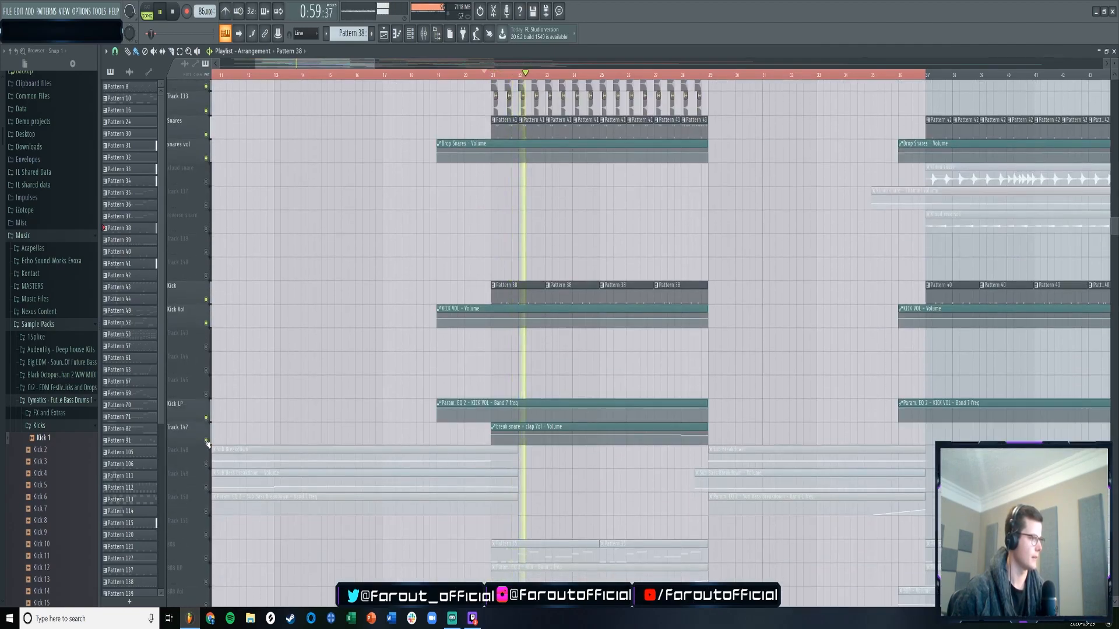
- Unmute the 808 and 808 HP tracks to hear them with the drums, and stop playback
{"action": "scroll", "coordinate": [211, 443], "scroll_direction": "down", "scroll_amount": 2}
{"action": "left_click", "coordinate": [206, 465]}
{"action": "left_click", "coordinate": [205, 488]}
{"action": "scroll", "coordinate": [263, 369], "scroll_direction": "down", "scroll_amount": 2}
{"action": "key", "text": "space"}
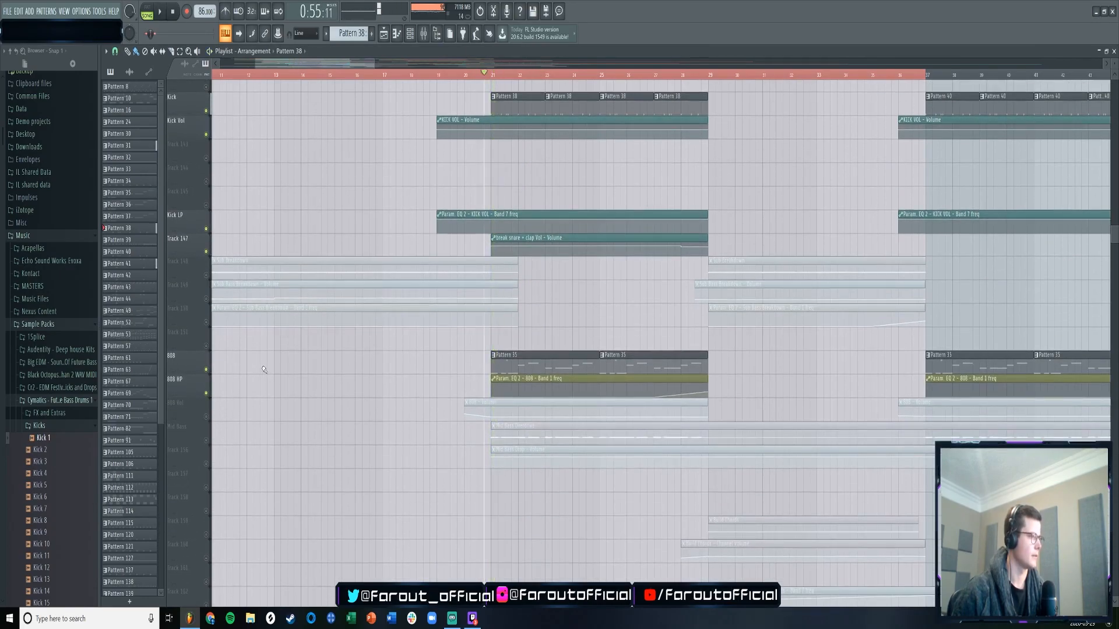
- Isolate the 808 and 808 HP tracks together with Kick and Kick Vol, and play the combination
{"action": "right_click", "coordinate": [206, 370]}
{"action": "left_click", "coordinate": [206, 393]}
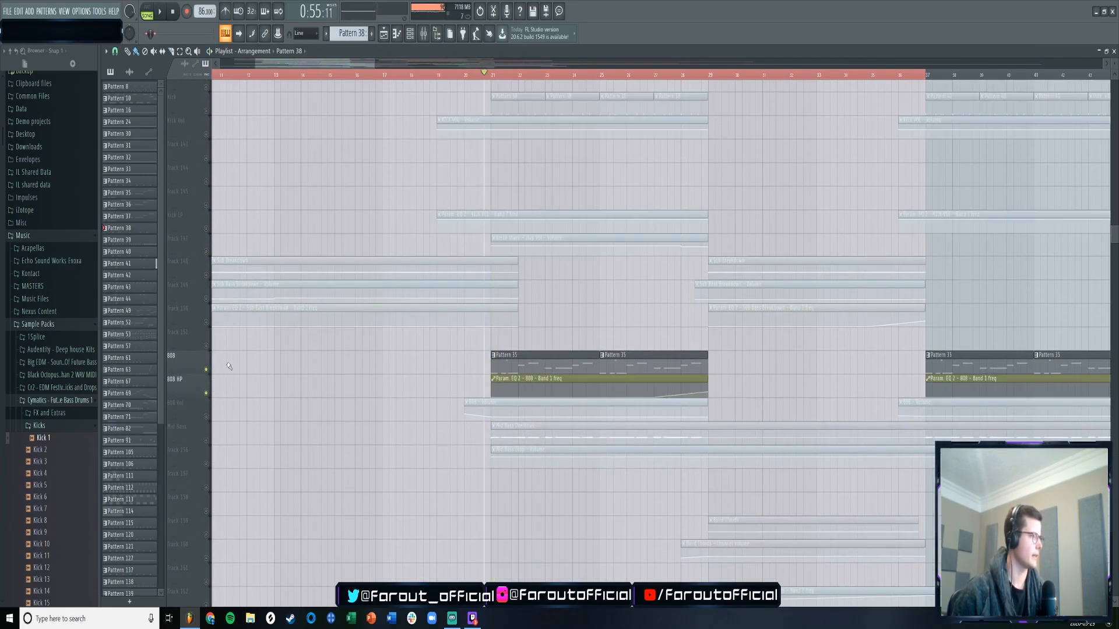
{"action": "scroll", "coordinate": [204, 198], "scroll_direction": "up", "scroll_amount": 2}
{"action": "left_click", "coordinate": [206, 181]}
{"action": "left_click", "coordinate": [205, 205]}
{"action": "key", "text": "space"}
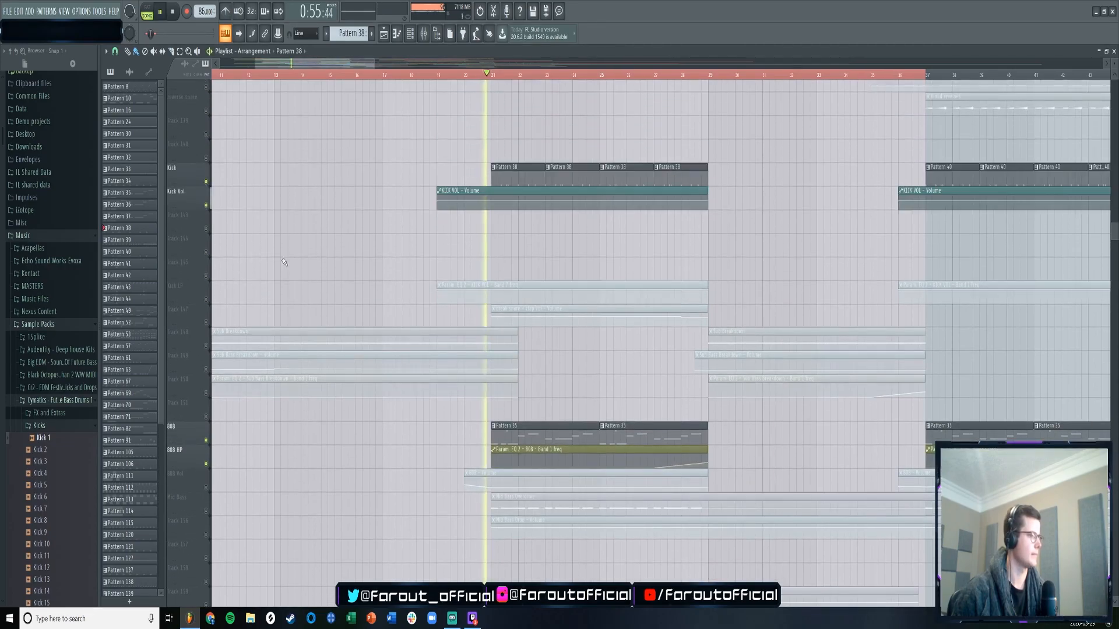
{"action": "scroll", "coordinate": [518, 234], "scroll_direction": "down", "scroll_amount": 2}
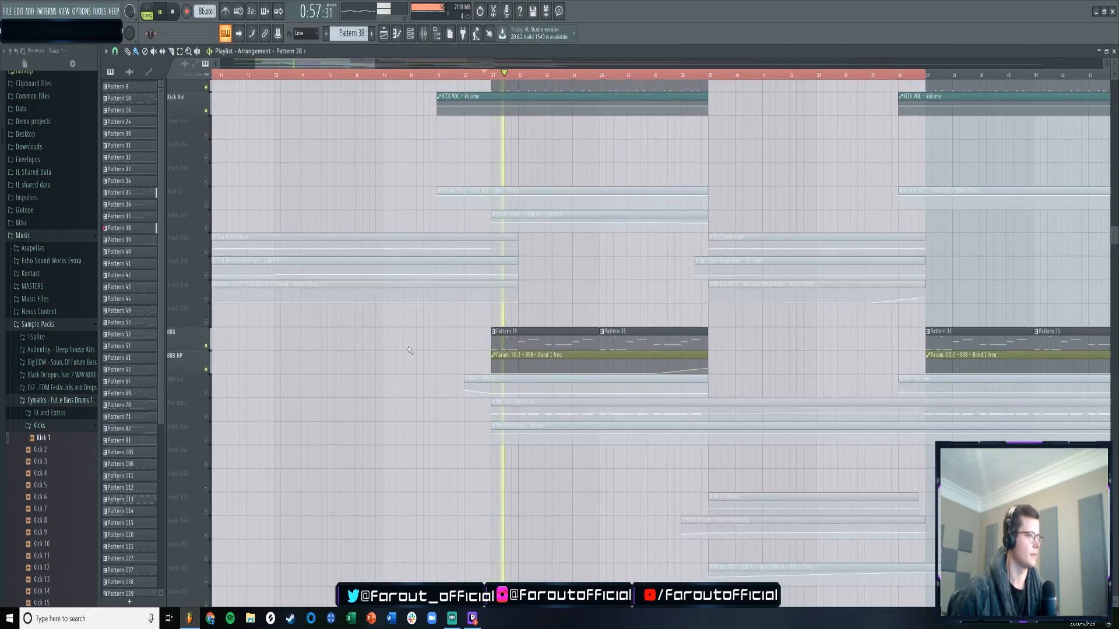
{"action": "key", "text": "space"}
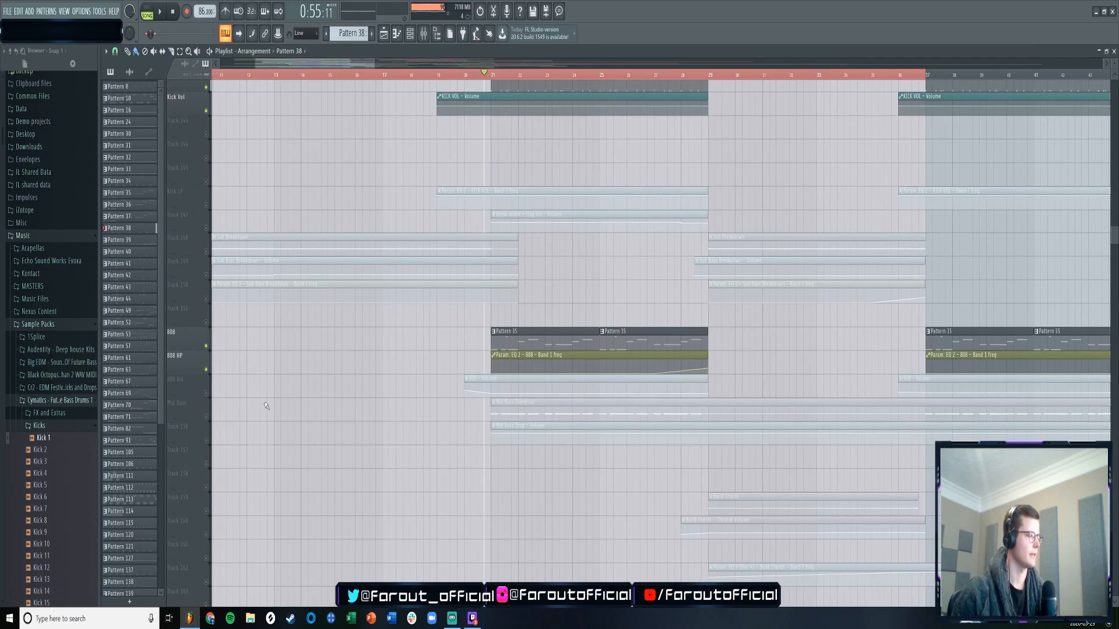
- Add the Mid Bass track and its volume automation on Track 156 to the kick and 808, and play them together
{"action": "left_click", "coordinate": [206, 417]}
{"action": "left_click", "coordinate": [206, 440]}
{"action": "key", "text": "space"}
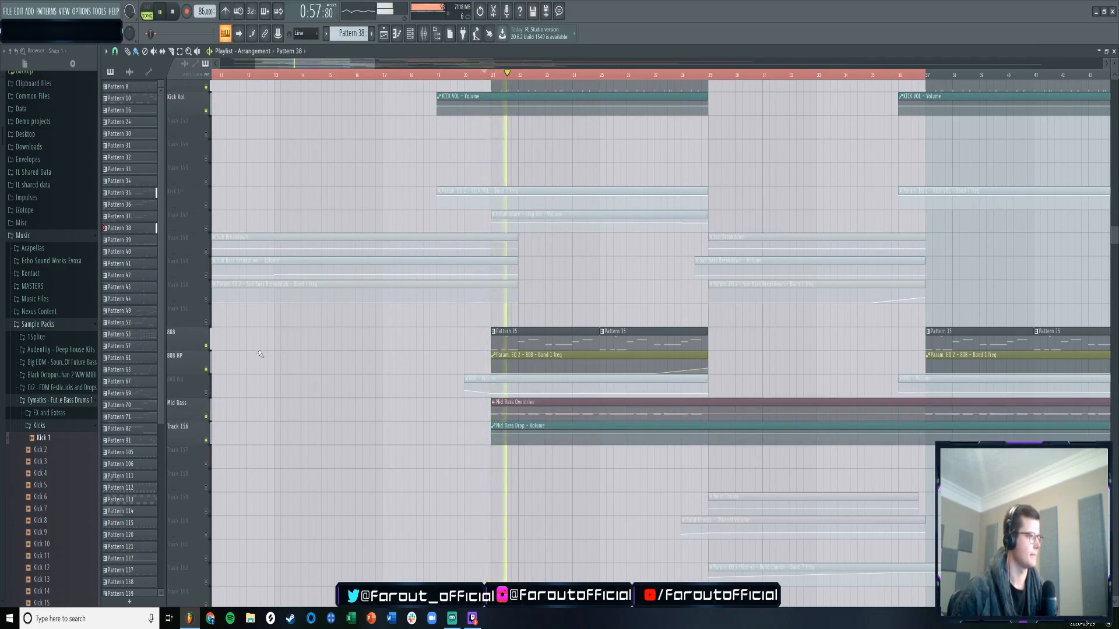
{"action": "key", "text": "space"}
- Isolate just the 808 and 808 HP tracks by muting the mid bass and kick tracks, and play them
{"action": "left_click", "coordinate": [206, 417]}
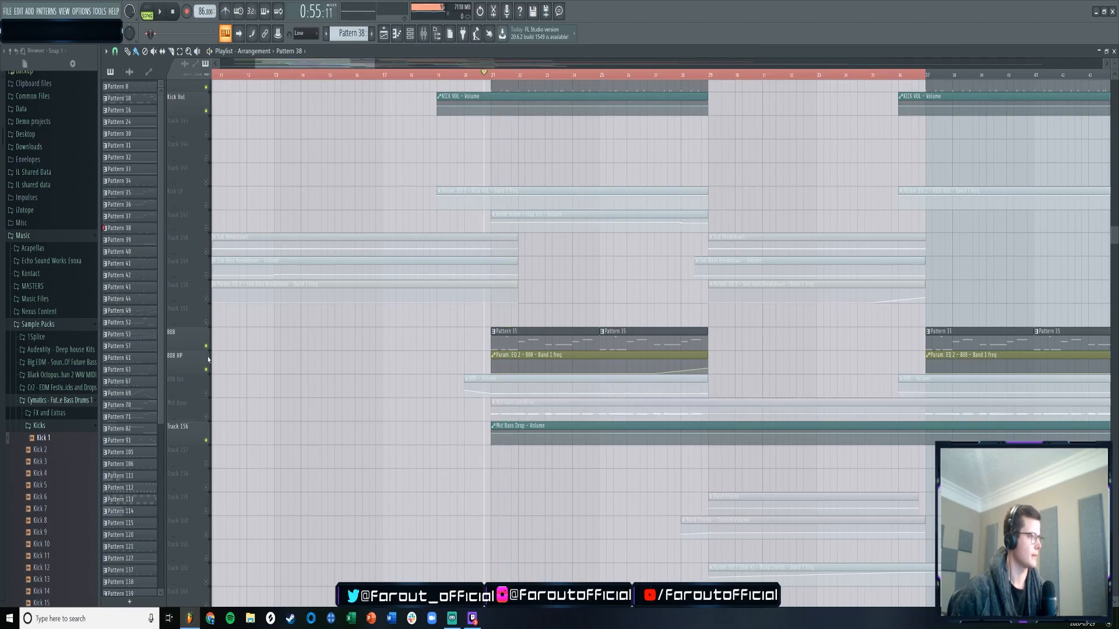
{"action": "left_click", "coordinate": [206, 347], "text": "ctrl"}
{"action": "key", "text": "space"}
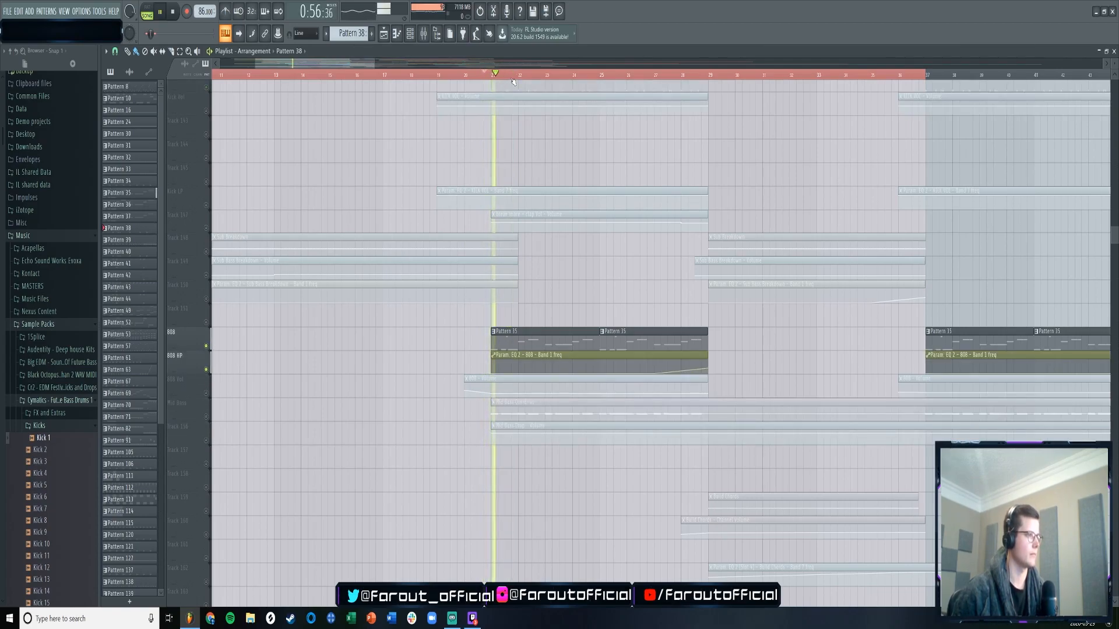
{"action": "key", "text": "space"}
- Isolate the Mid Bass track and Track 156 with the 808 tracks muted, and play them
{"action": "left_click", "coordinate": [206, 417]}
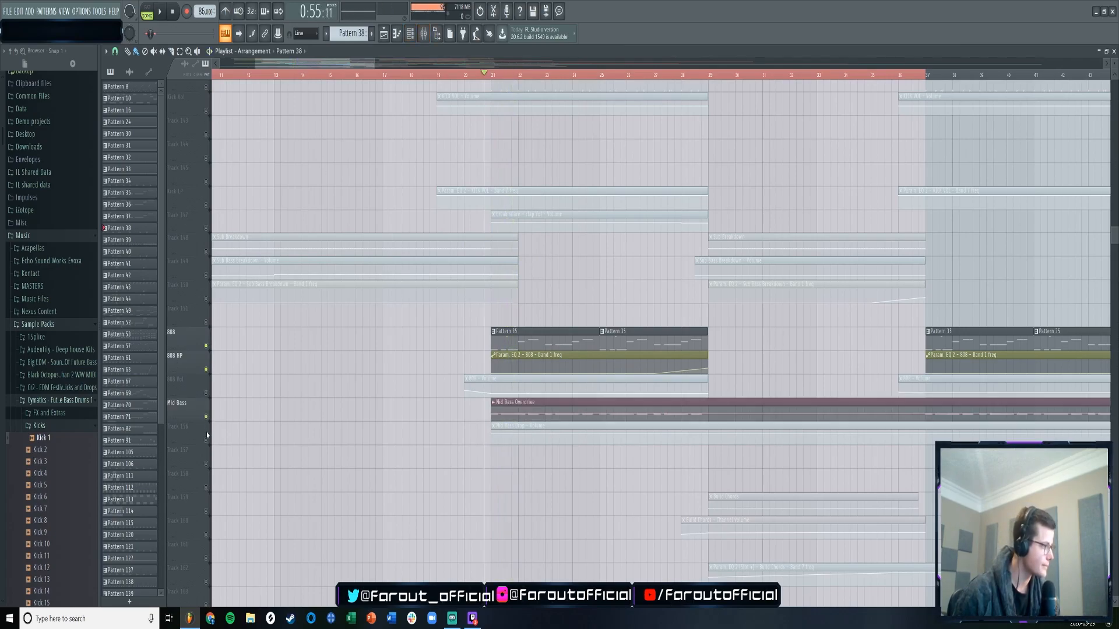
{"action": "left_click", "coordinate": [207, 370]}
{"action": "left_click", "coordinate": [206, 346]}
{"action": "left_click", "coordinate": [206, 440]}
{"action": "key", "text": "space"}
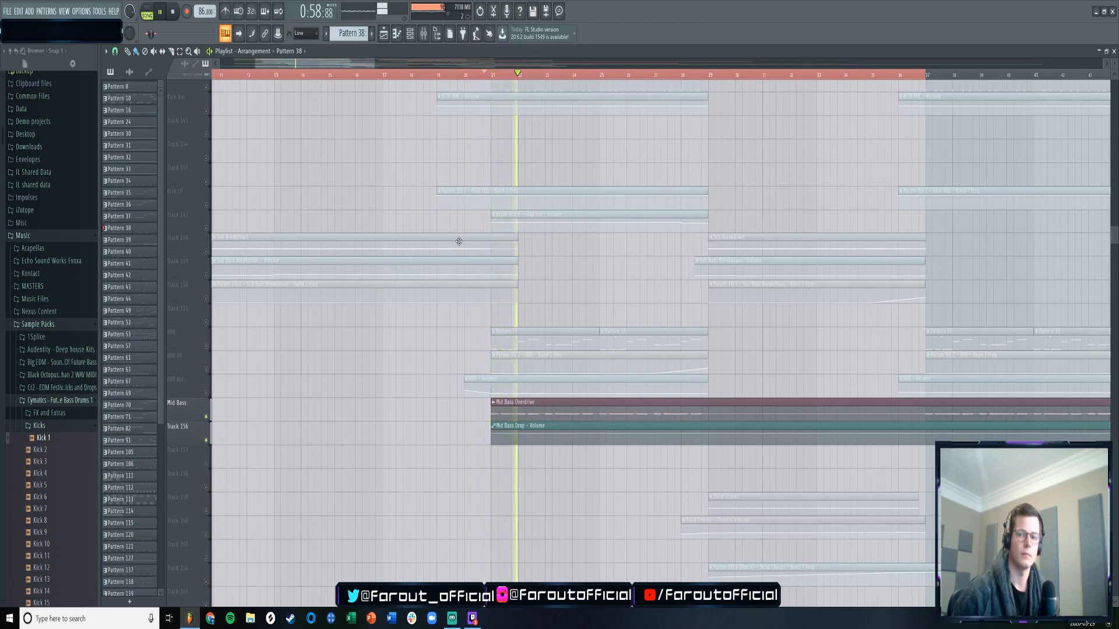
{"action": "key", "text": "space"}
- Open the 808 notes of Pattern 35 and the 808 channel's sampler, audition its sample, and look through the browser's 808 samples
{"action": "double_click", "coordinate": [512, 338]}
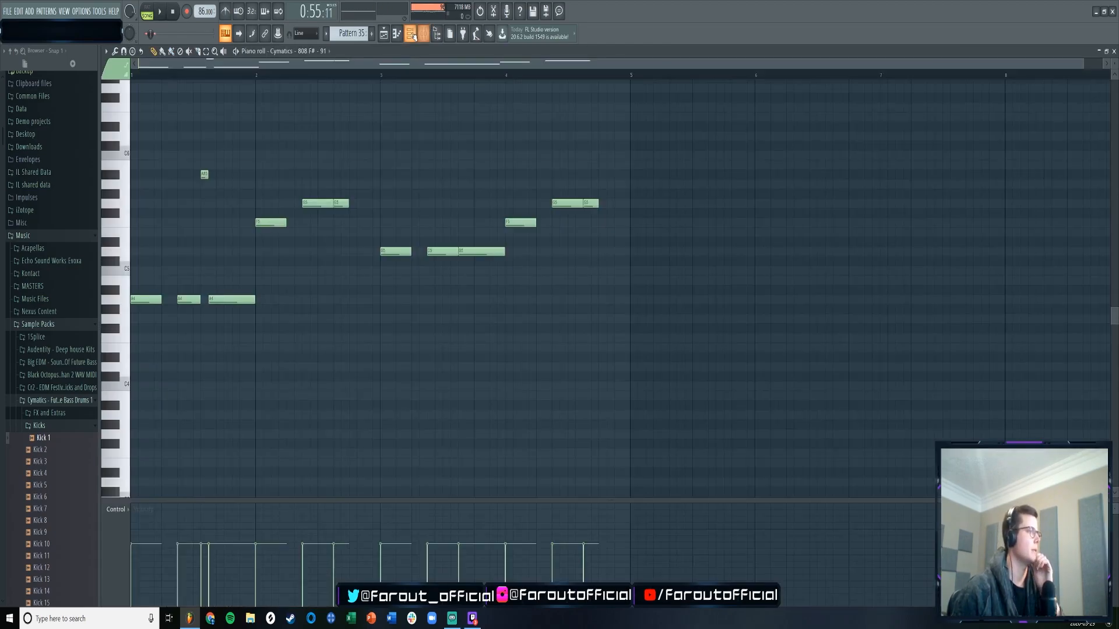
{"action": "left_click", "coordinate": [309, 305]}
{"action": "left_click", "coordinate": [309, 304]}
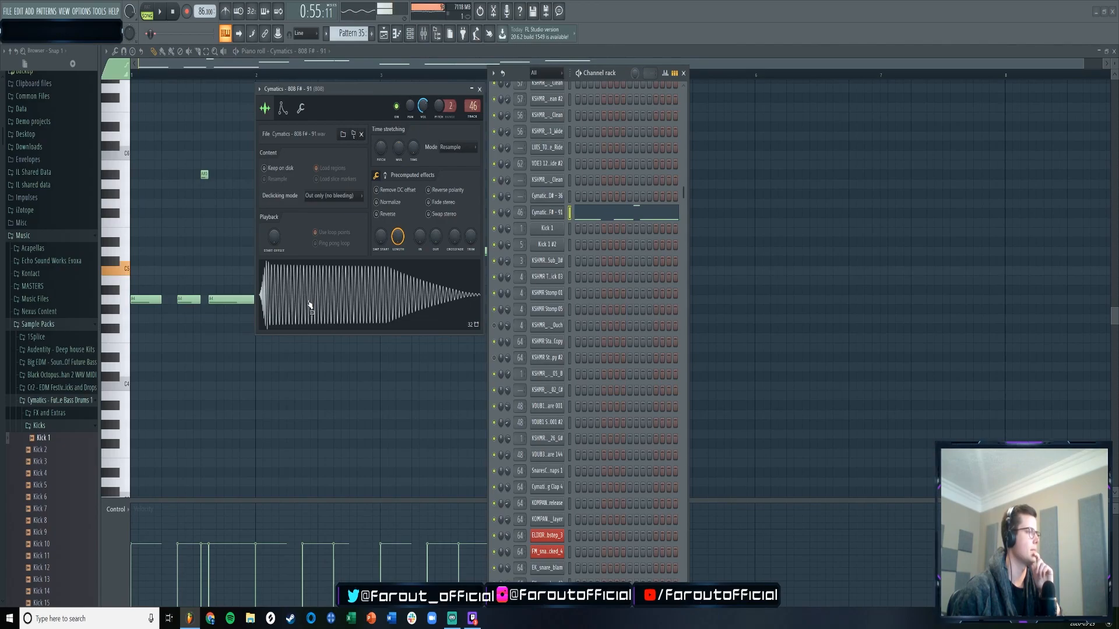
{"action": "left_click", "coordinate": [309, 305]}
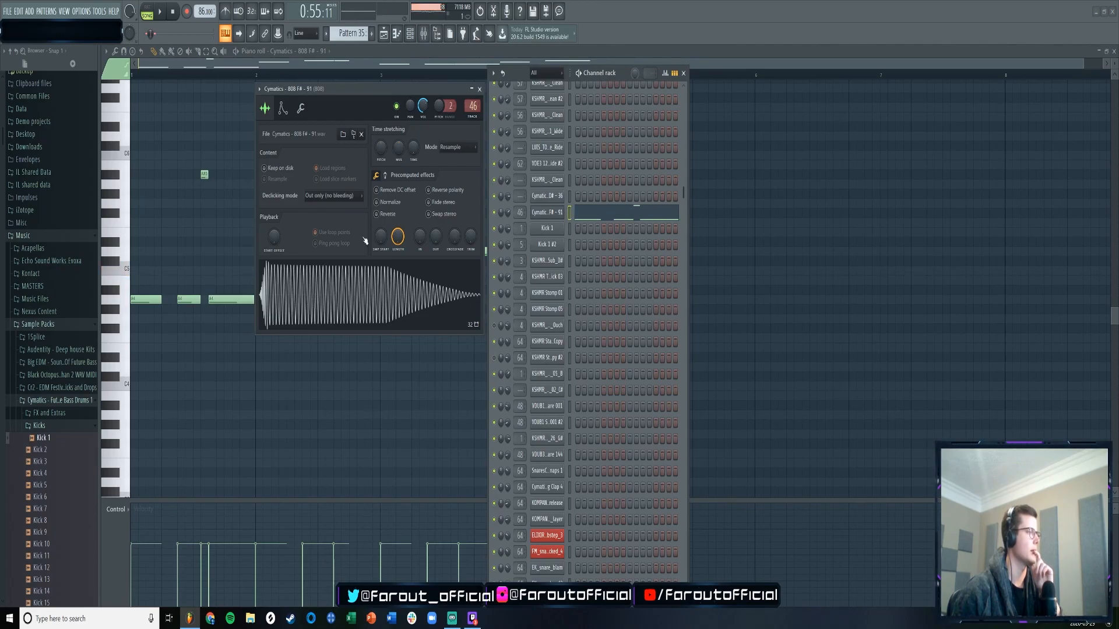
{"action": "scroll", "coordinate": [40, 297], "scroll_direction": "down", "scroll_amount": 12}
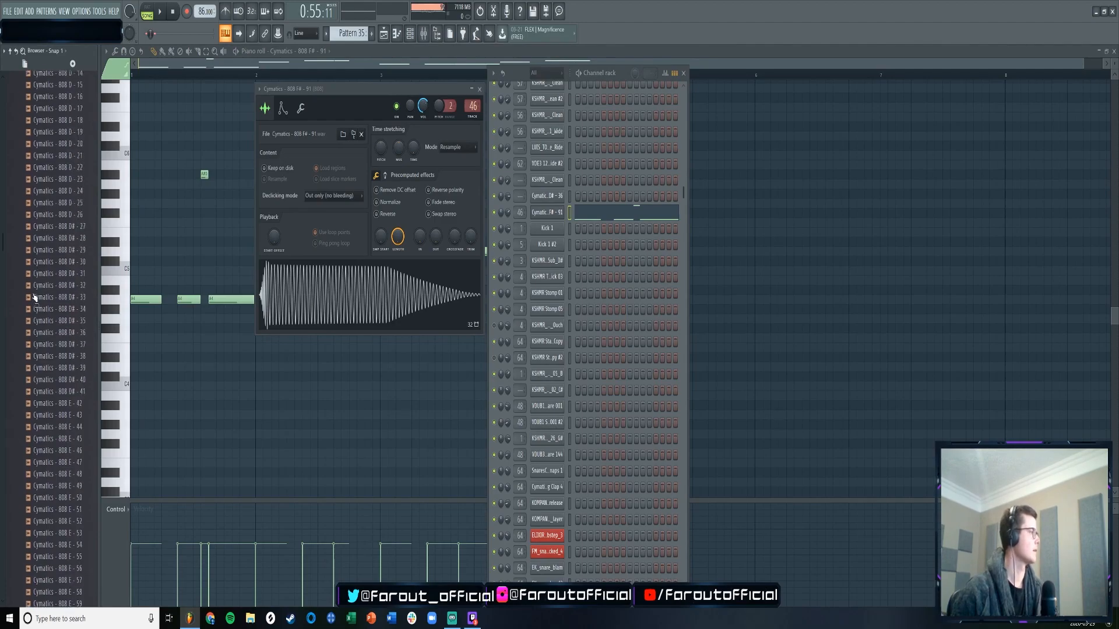
{"action": "scroll", "coordinate": [40, 297], "scroll_direction": "down", "scroll_amount": 2}
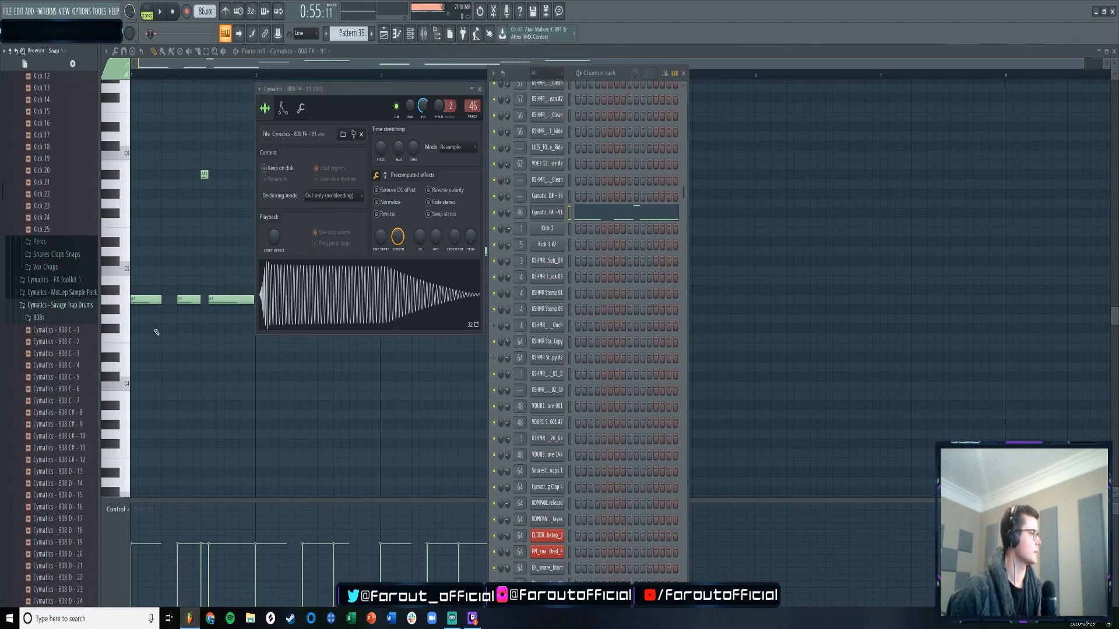
- Examine the 808 channel's volume envelope and sample waveform, and close the sampler
{"action": "left_click", "coordinate": [282, 108]}
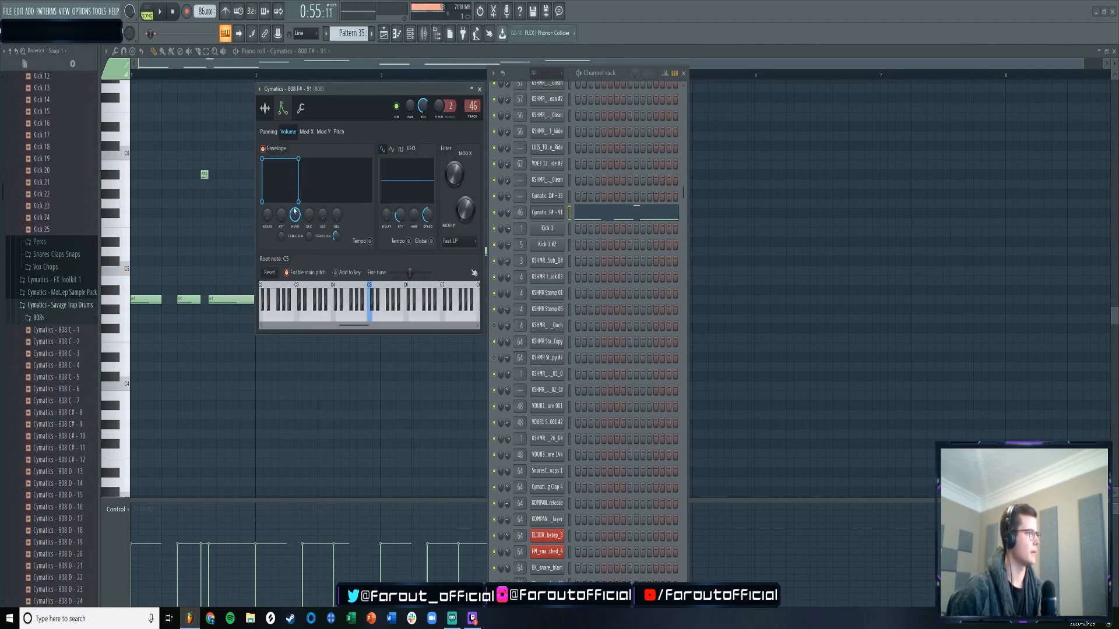
{"action": "left_click", "coordinate": [267, 108]}
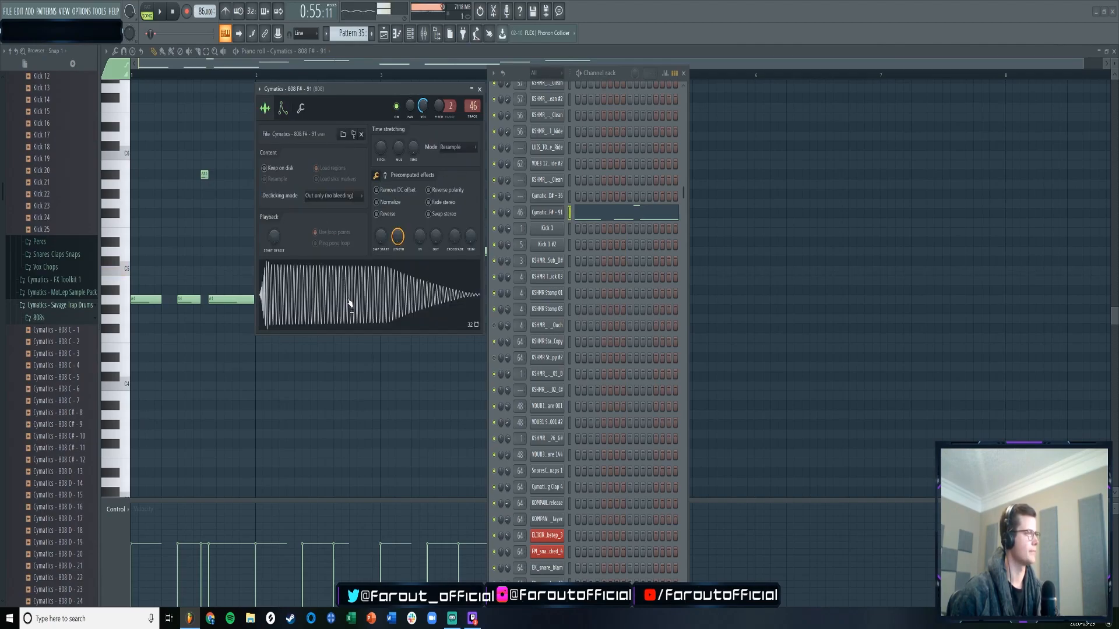
{"action": "left_click", "coordinate": [283, 108]}
{"action": "left_click", "coordinate": [266, 108]}
{"action": "left_click", "coordinate": [480, 89]}
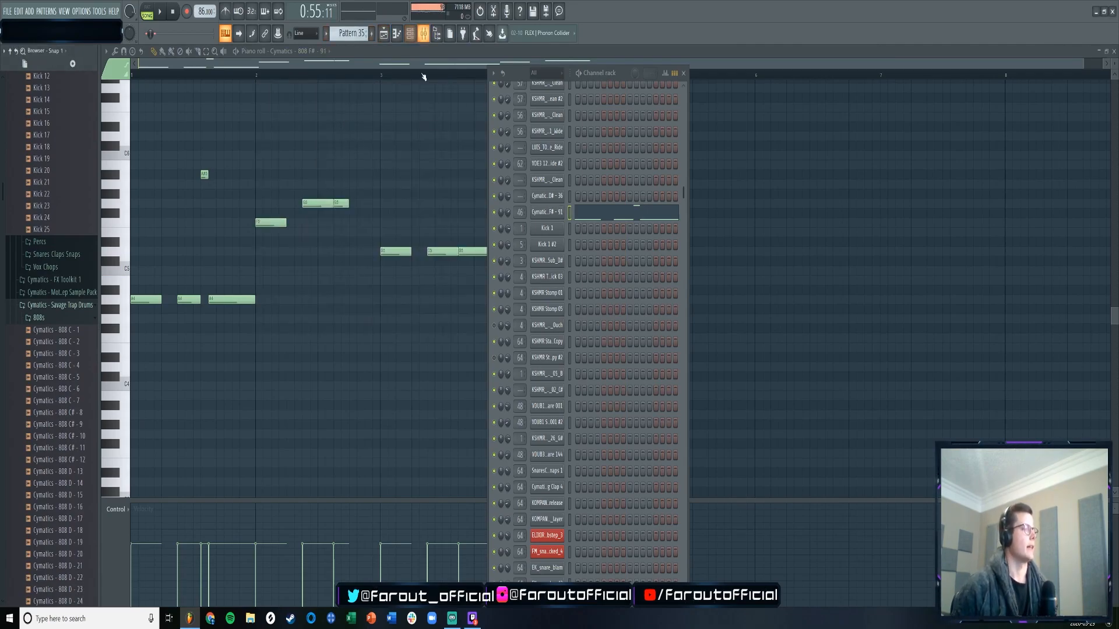
- Inspect the Fruity Limiter on the 808 mixer track, close it and return to the playlist
{"action": "left_click", "coordinate": [423, 33]}
{"action": "left_click", "coordinate": [1085, 194]}
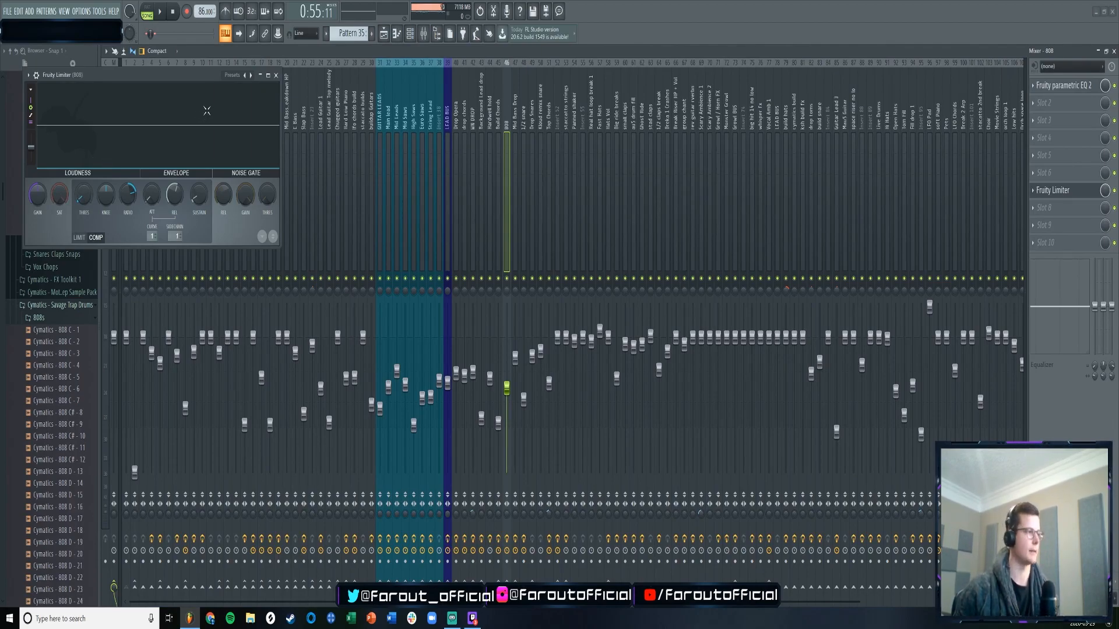
{"action": "left_click", "coordinate": [276, 75]}
{"action": "left_click", "coordinate": [383, 34]}
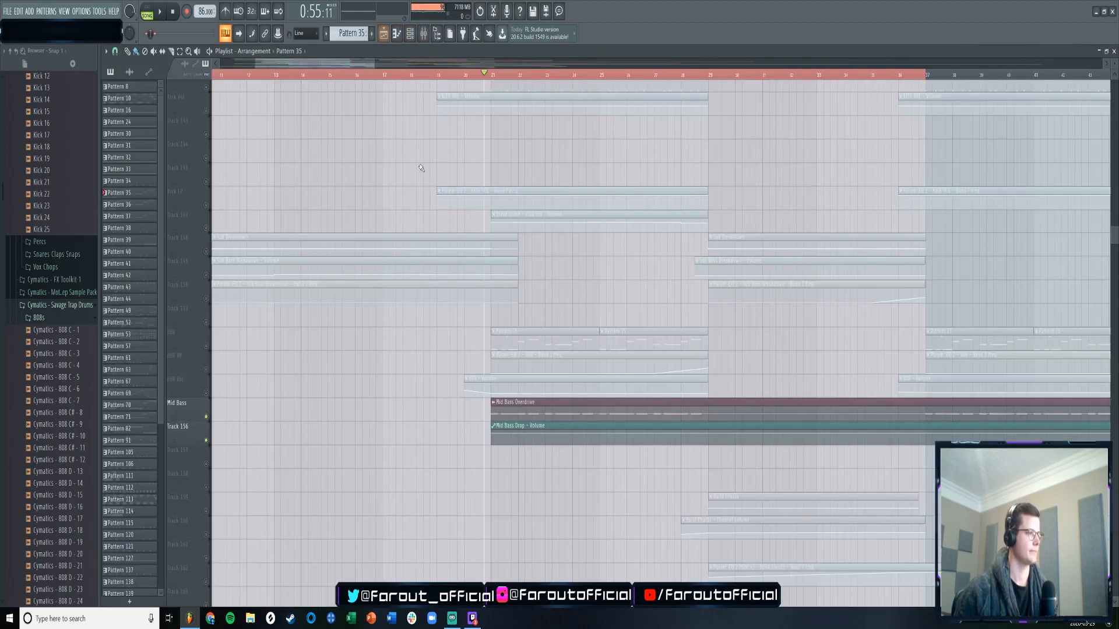
- Unsolo the playlist so all tracks are active, and look over the arrangement up to the intro ambience and guitar tracks
{"action": "right_click", "coordinate": [208, 394]}
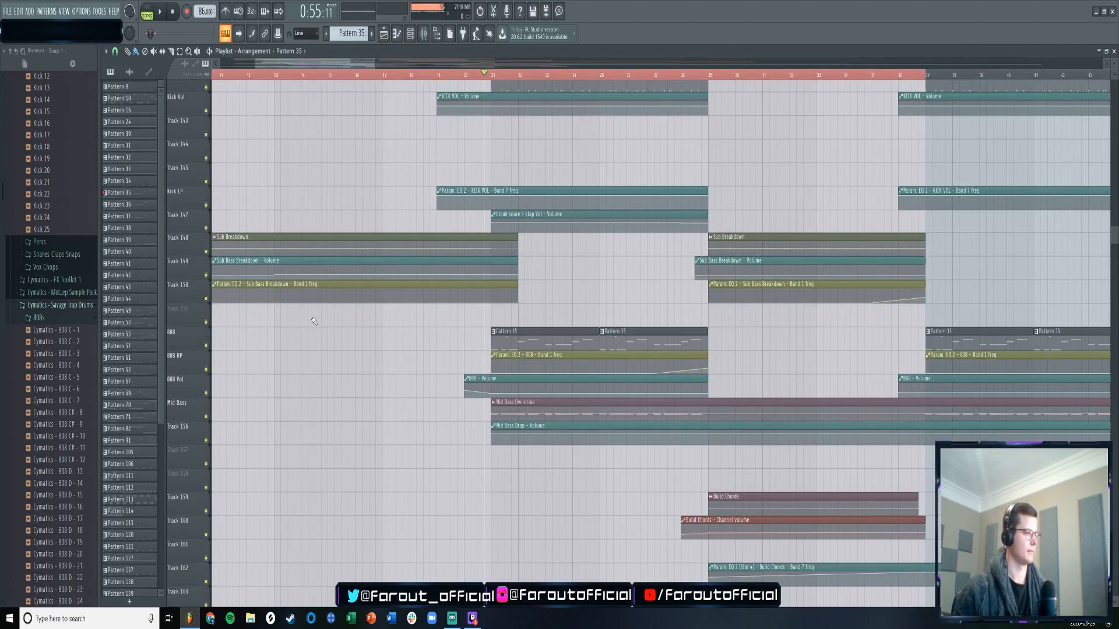
{"action": "scroll", "coordinate": [353, 337], "scroll_direction": "up", "scroll_amount": 6}
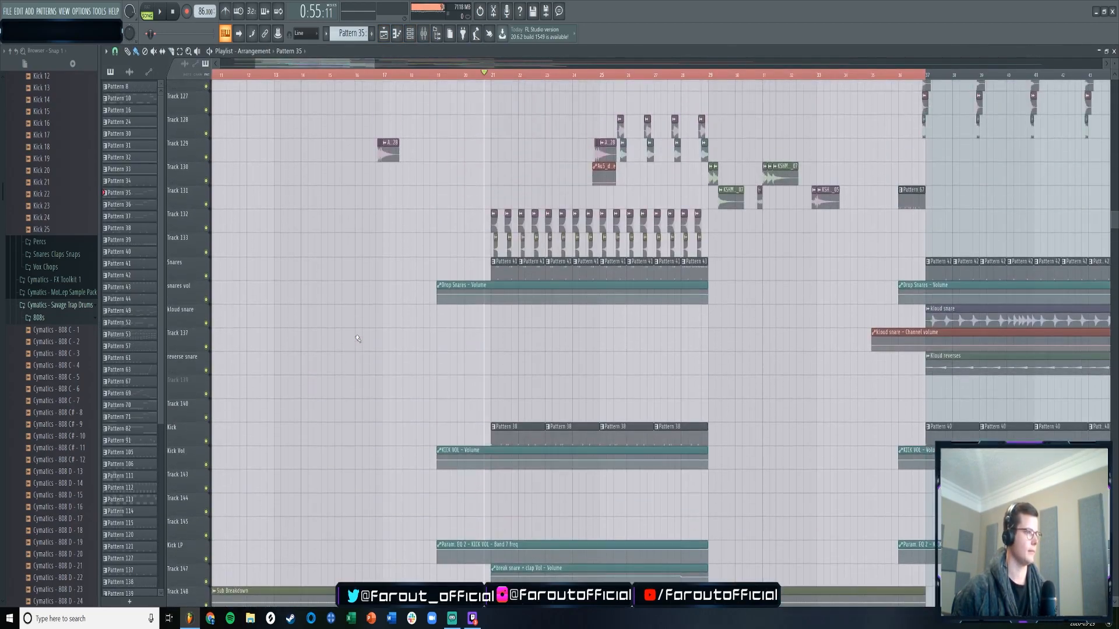
{"action": "scroll", "coordinate": [358, 339], "scroll_direction": "up", "scroll_amount": 12}
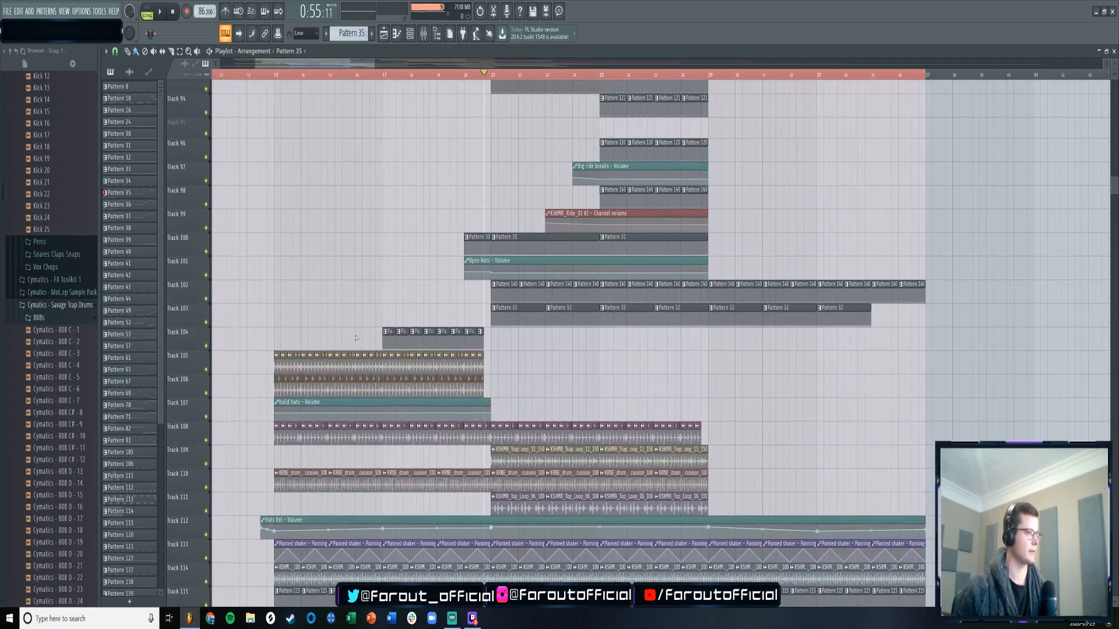
{"action": "scroll", "coordinate": [356, 337], "scroll_direction": "up", "scroll_amount": 12}
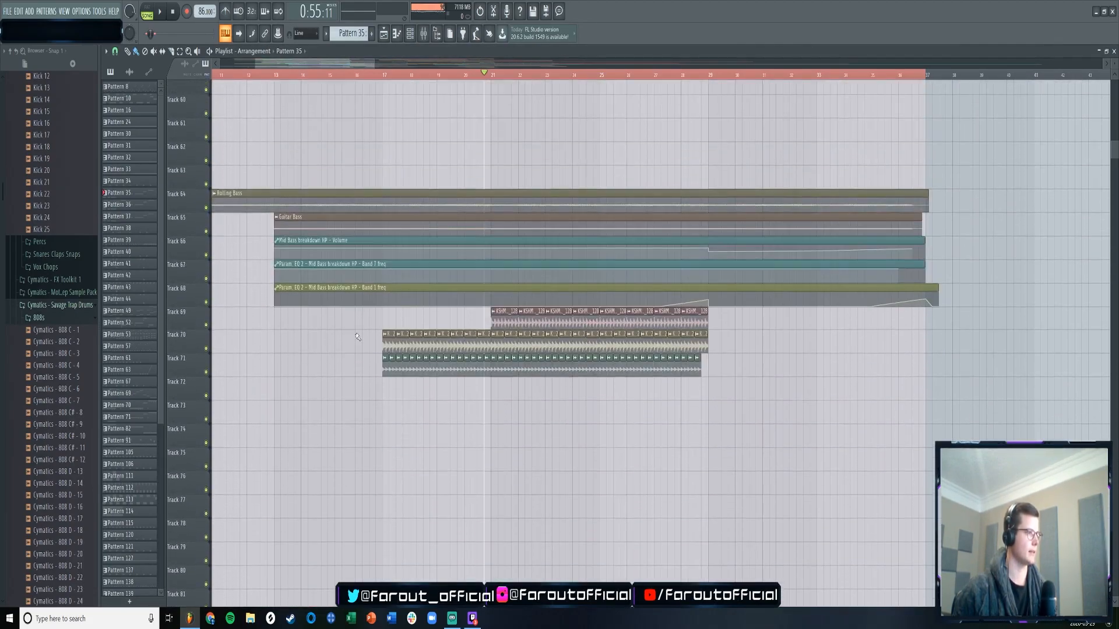
{"action": "scroll", "coordinate": [357, 335], "scroll_direction": "up", "scroll_amount": 12}
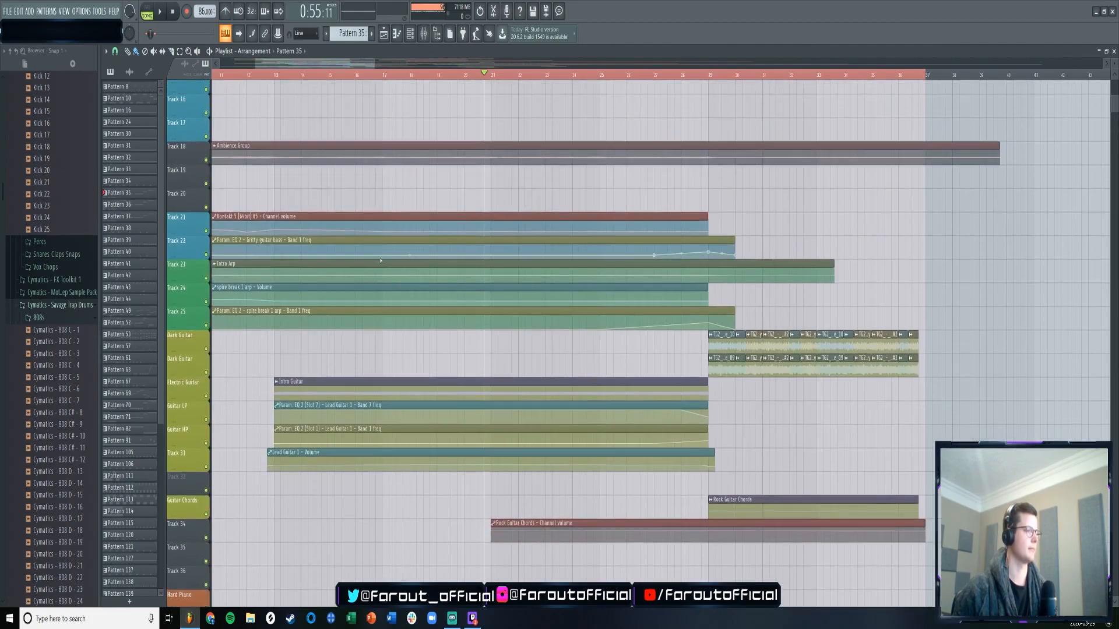
{"action": "scroll", "coordinate": [457, 82], "scroll_direction": "down", "scroll_amount": 6}
{"action": "scroll", "coordinate": [319, 83], "scroll_direction": "up", "scroll_amount": 4}
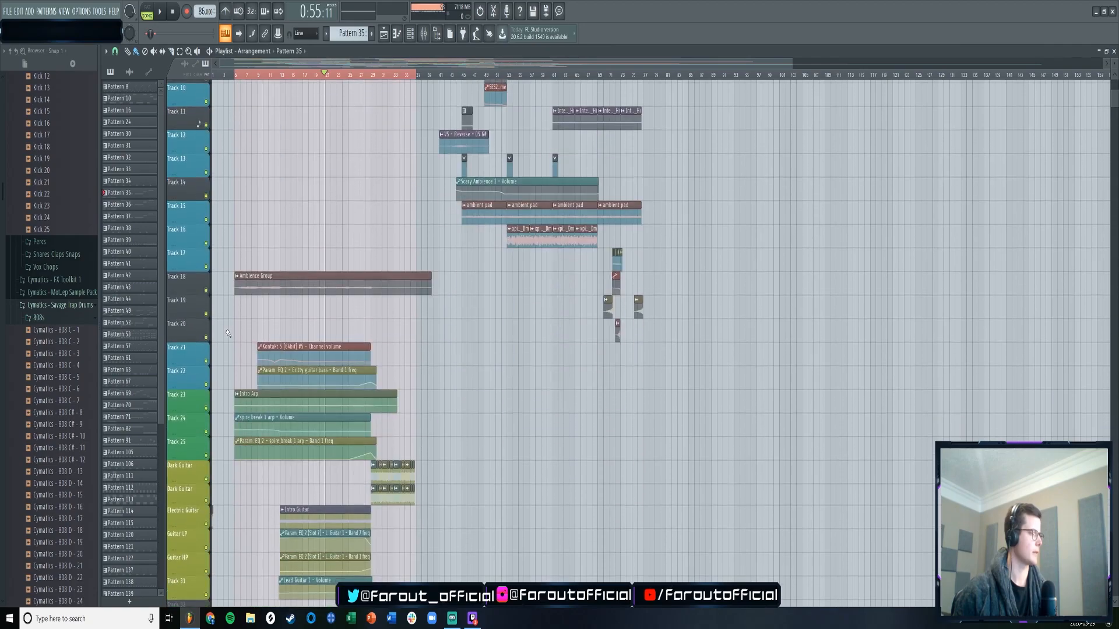
- Look through the full arrangement from the bass and drum tracks down to the lead tracks, playing it briefly
{"action": "scroll", "coordinate": [228, 333], "scroll_direction": "down", "scroll_amount": 15}
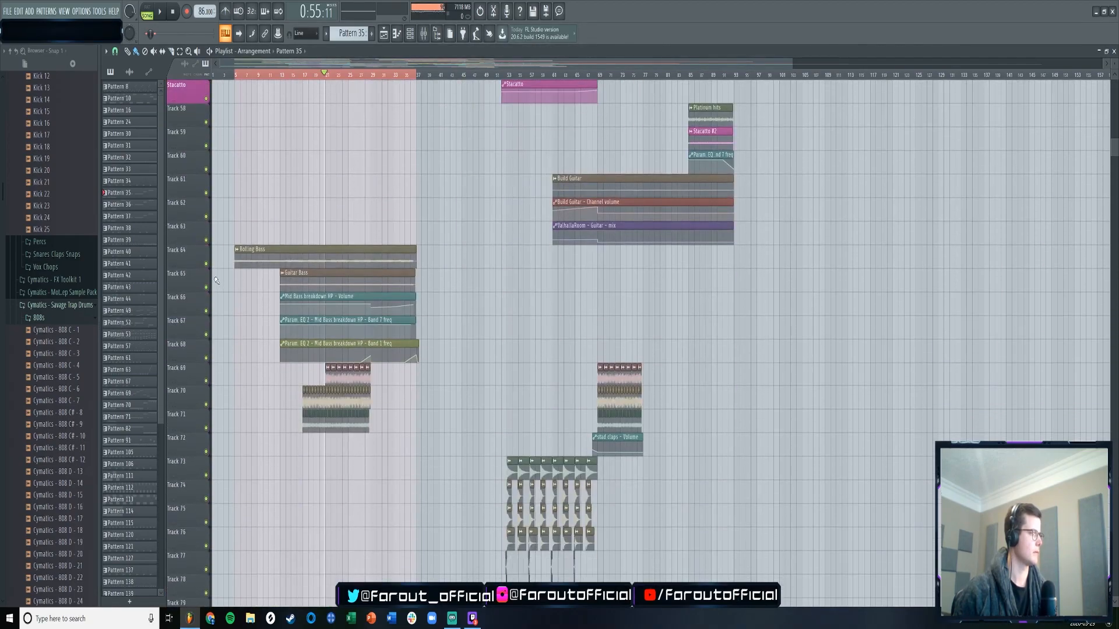
{"action": "scroll", "coordinate": [217, 281], "scroll_direction": "down", "scroll_amount": 12}
{"action": "key", "text": "space"}
{"action": "scroll", "coordinate": [229, 300], "scroll_direction": "down", "scroll_amount": 15}
{"action": "key", "text": "space"}
{"action": "scroll", "coordinate": [233, 315], "scroll_direction": "down", "scroll_amount": 7}
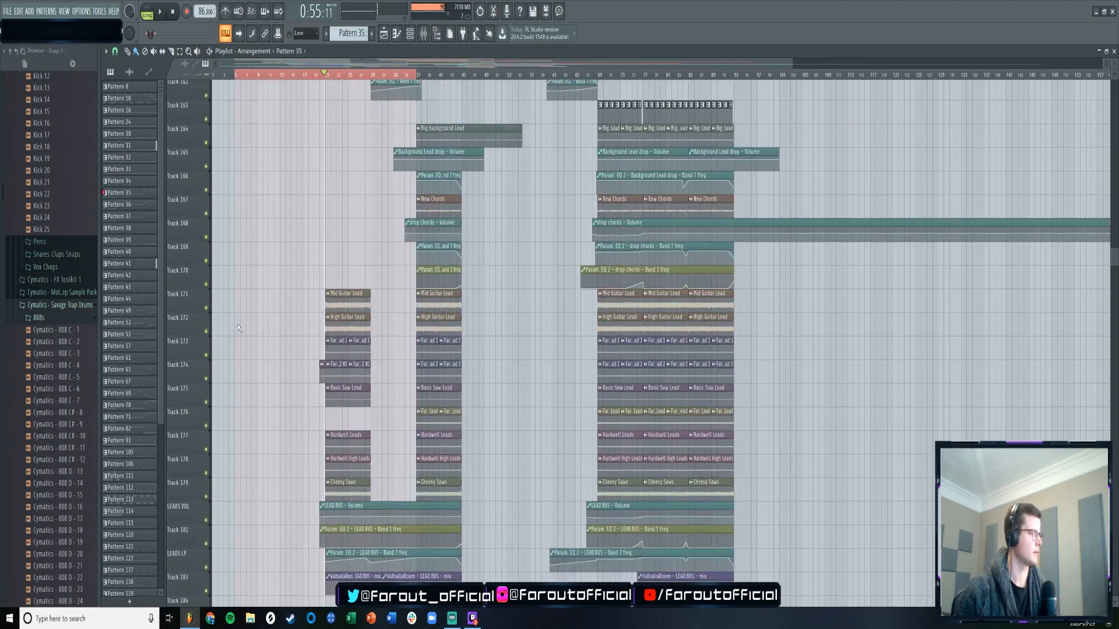
- Solo the Mid Guitar Lead track among the lead tracks and audition it from the start of its clip
{"action": "scroll", "coordinate": [239, 330], "scroll_direction": "down", "scroll_amount": 1}
{"action": "scroll", "coordinate": [330, 75], "scroll_direction": "up", "scroll_amount": 5}
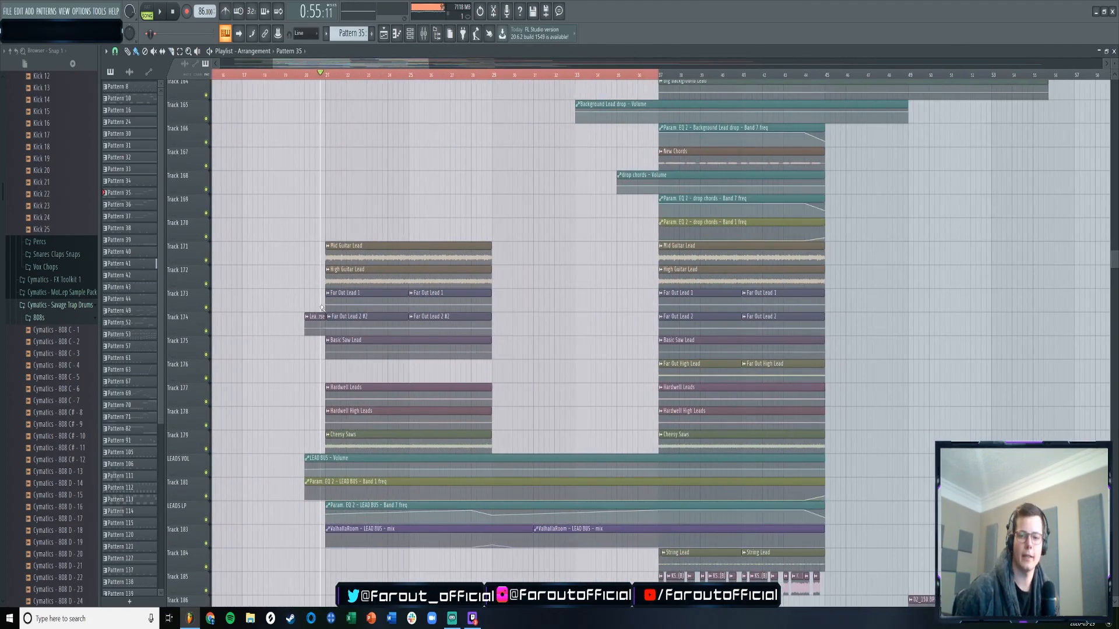
{"action": "right_click", "coordinate": [206, 260]}
{"action": "key", "text": "space"}
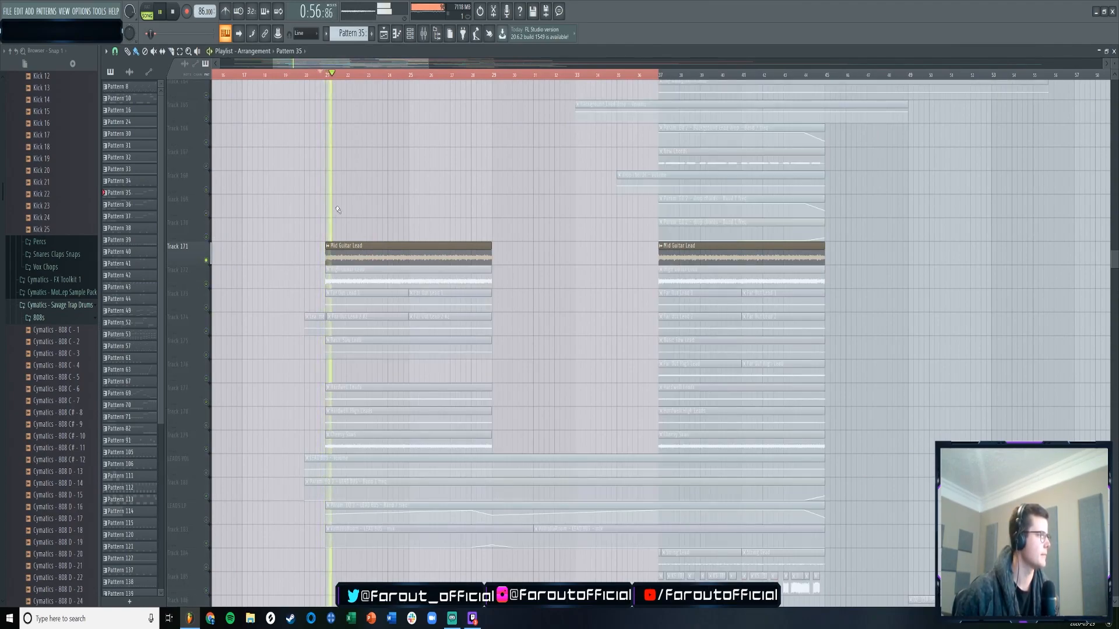
- Audition the GUITAR LEADS mixer track with FabFilter Saturn and CamelCrusher bypassed
{"action": "key", "text": "F9"}
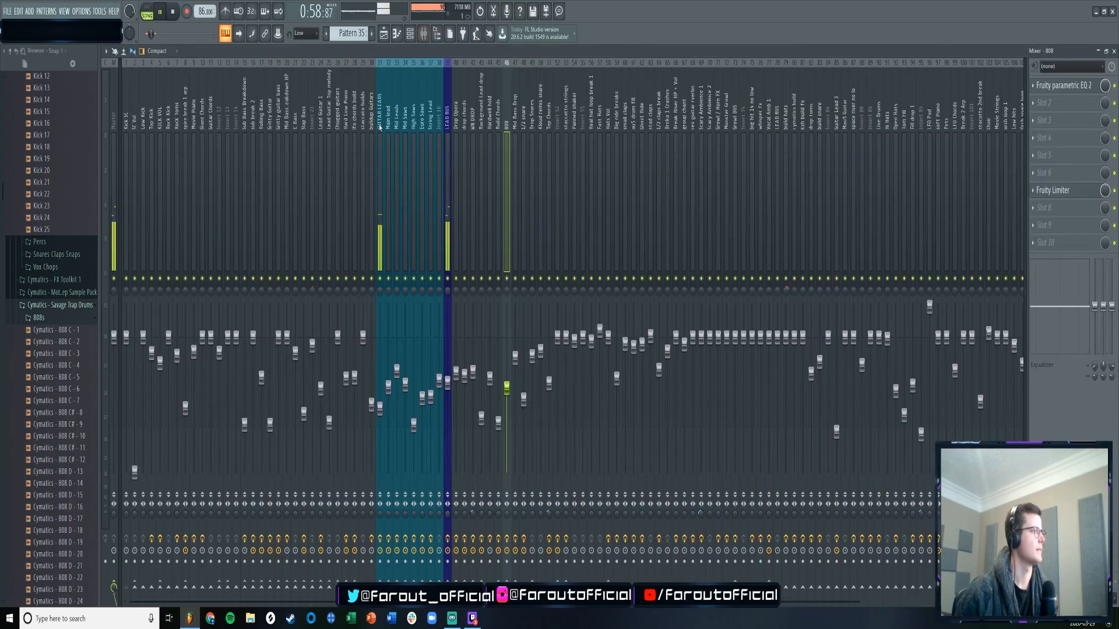
{"action": "left_click", "coordinate": [381, 115]}
{"action": "left_click", "coordinate": [1115, 120]}
{"action": "left_click", "coordinate": [1115, 156]}
{"action": "key", "text": "space"}
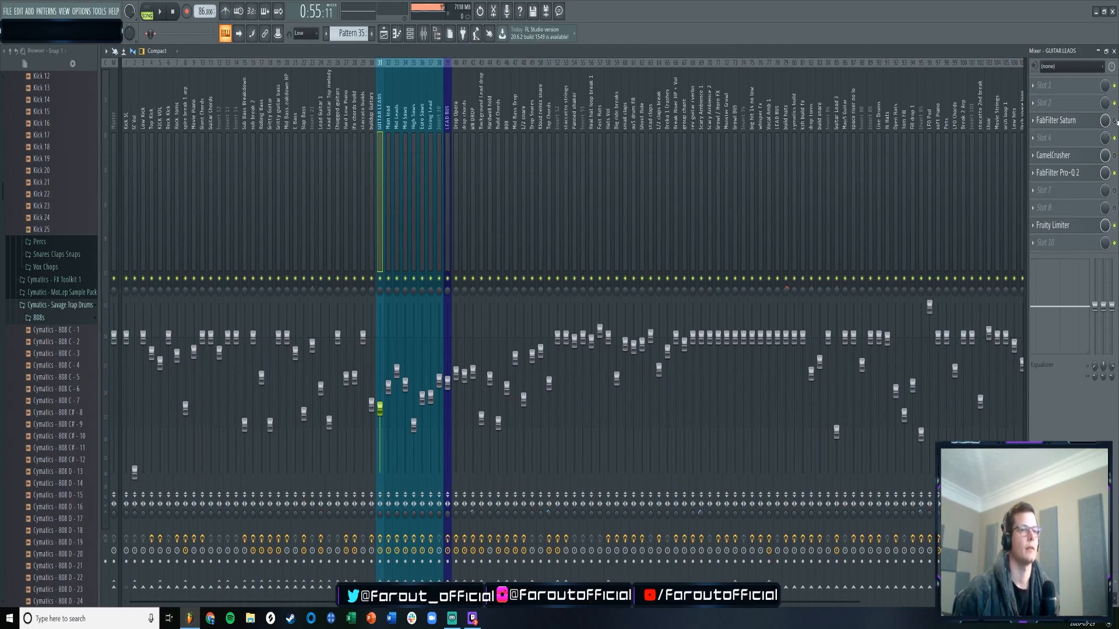
{"action": "key", "text": "space"}
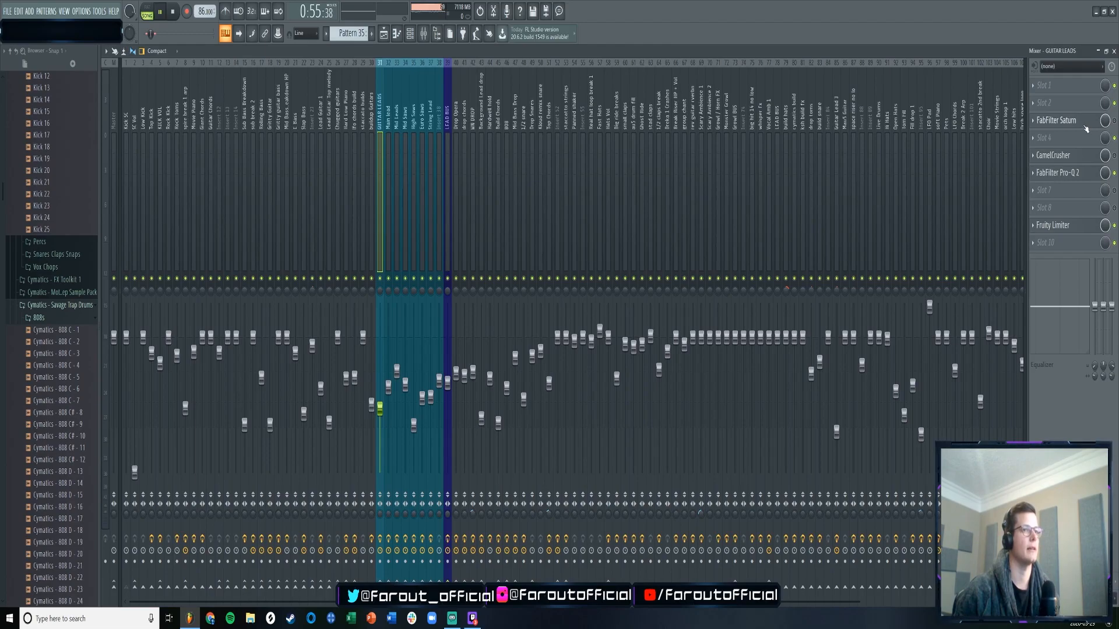
- Inspect the FabFilter Saturn and CamelCrusher plugins on the GUITAR LEADS mixer track while auditioning it, closing each plugin window
{"action": "left_click", "coordinate": [1114, 125]}
{"action": "key", "text": "space"}
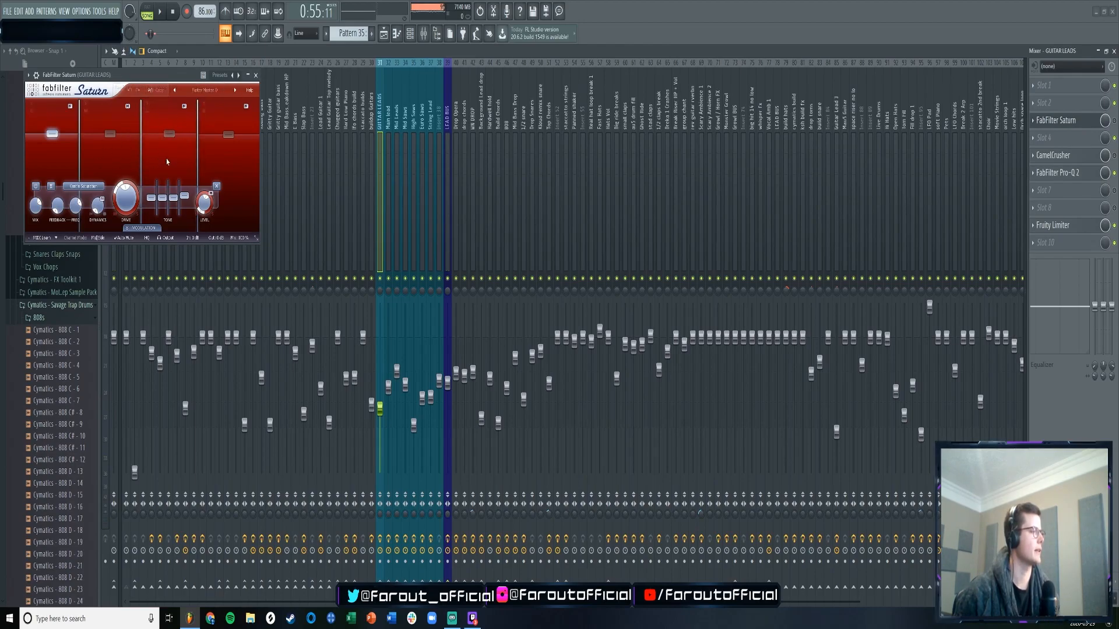
{"action": "left_click", "coordinate": [255, 76]}
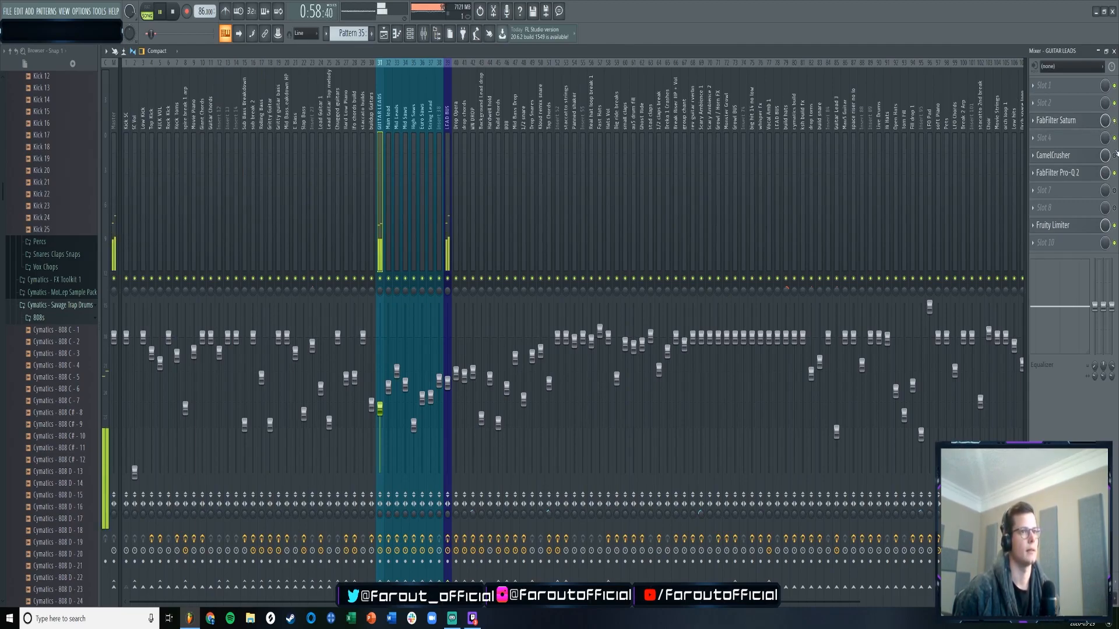
{"action": "left_click", "coordinate": [1078, 160]}
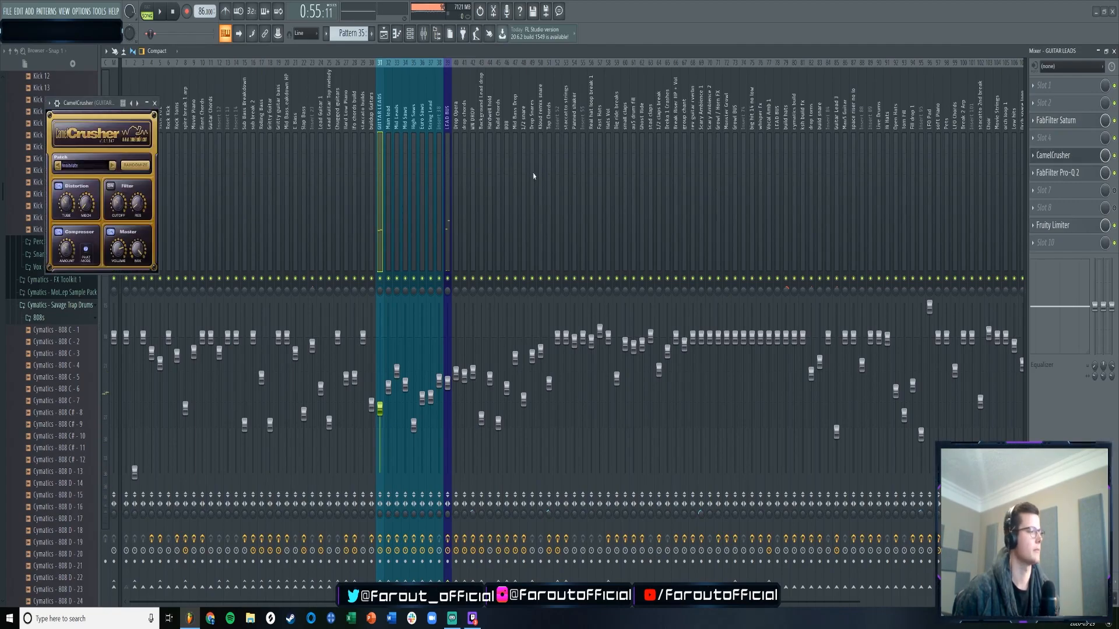
{"action": "left_click", "coordinate": [155, 103]}
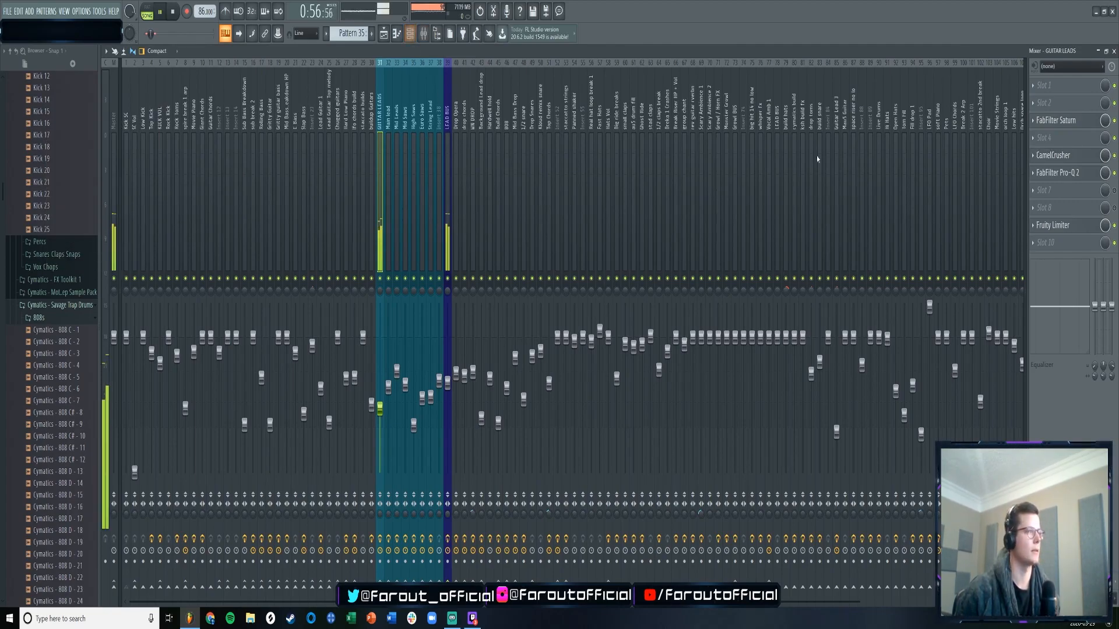
{"action": "key", "text": "space"}
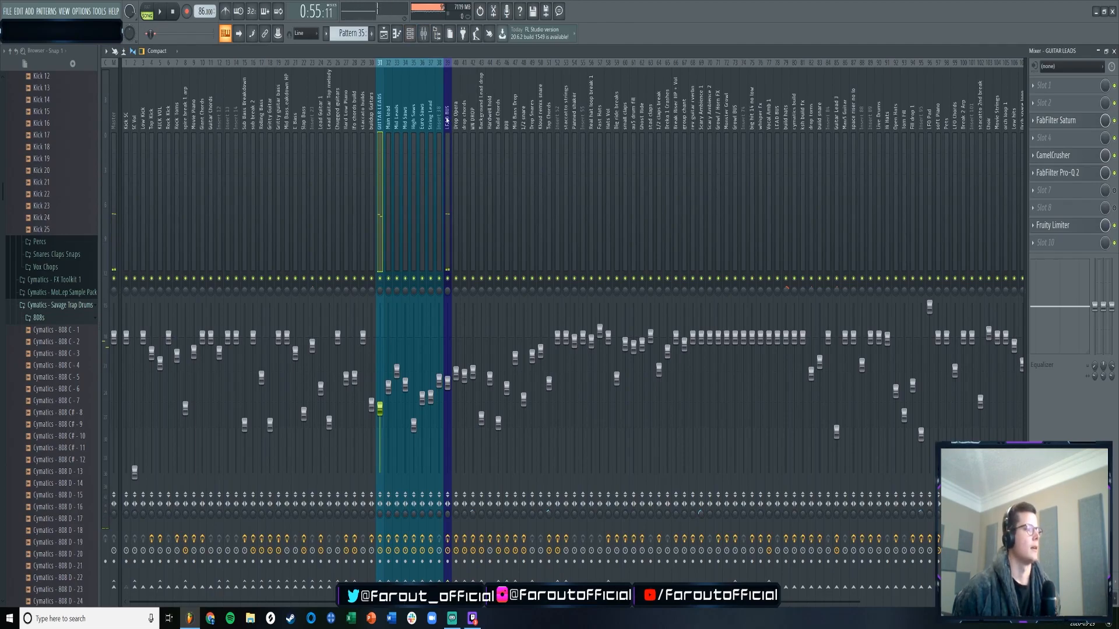
- Return to the playlist and audition the High Guitar Lead alone and together with the Mid Guitar Lead
{"action": "left_click", "coordinate": [383, 34]}
{"action": "left_click", "coordinate": [207, 284]}
{"action": "left_click", "coordinate": [206, 260]}
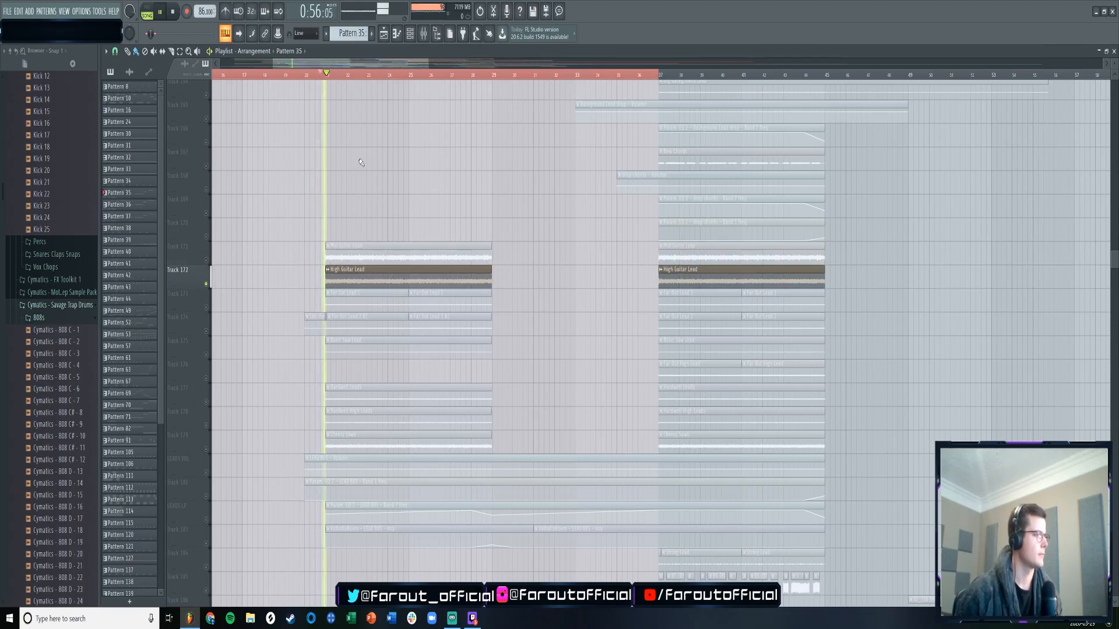
{"action": "scroll", "coordinate": [364, 161], "scroll_direction": "down", "scroll_amount": 2}
{"action": "left_click", "coordinate": [206, 260]}
{"action": "key", "text": "space"}
{"action": "key", "text": "space"}
{"action": "left_click", "coordinate": [206, 261]}
{"action": "key", "text": "space"}
{"action": "left_click", "coordinate": [206, 213]}
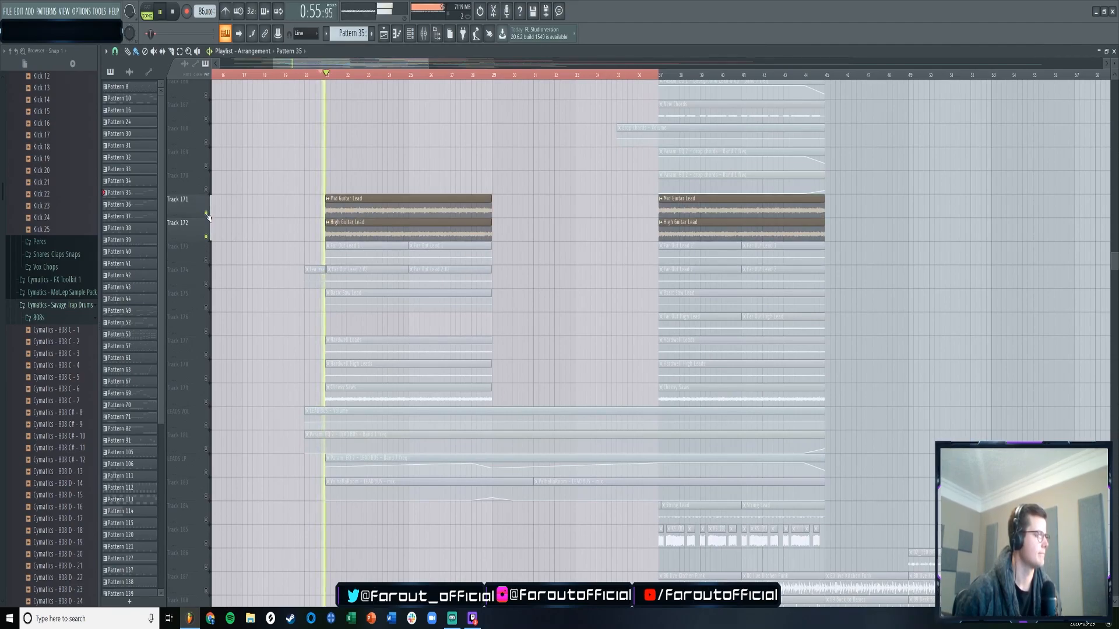
{"action": "key", "text": "space"}
- Mute both guitar lead tracks and audition the Far Out Lead 1 track on its own
{"action": "left_click", "coordinate": [206, 260]}
{"action": "left_click", "coordinate": [206, 237]}
{"action": "left_click", "coordinate": [206, 213]}
{"action": "scroll", "coordinate": [315, 186], "scroll_direction": "down", "scroll_amount": 2}
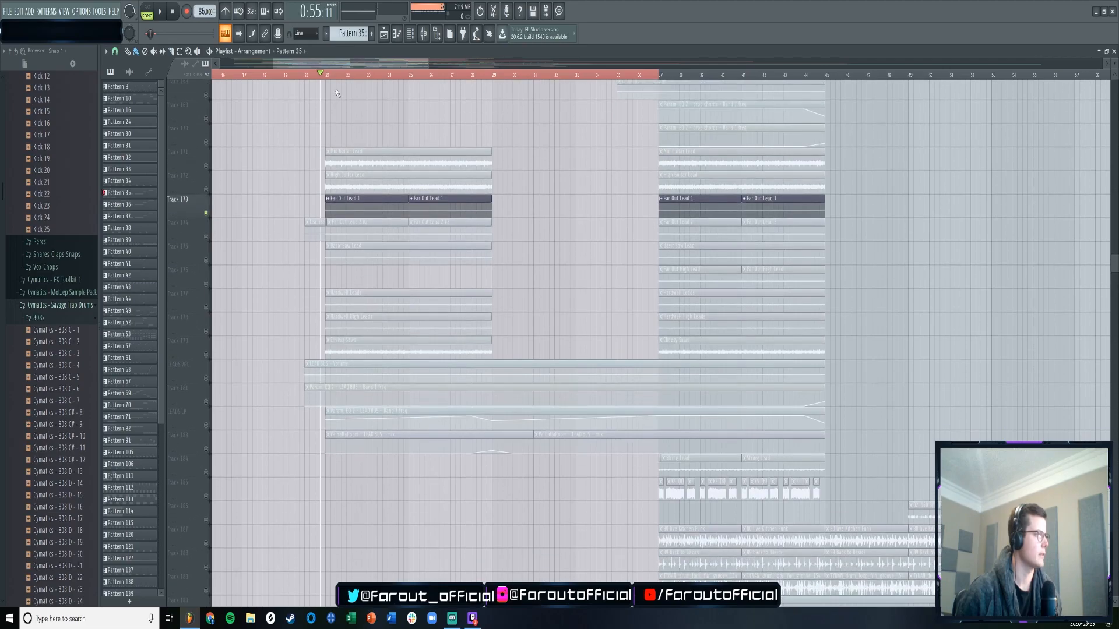
{"action": "key", "text": "space"}
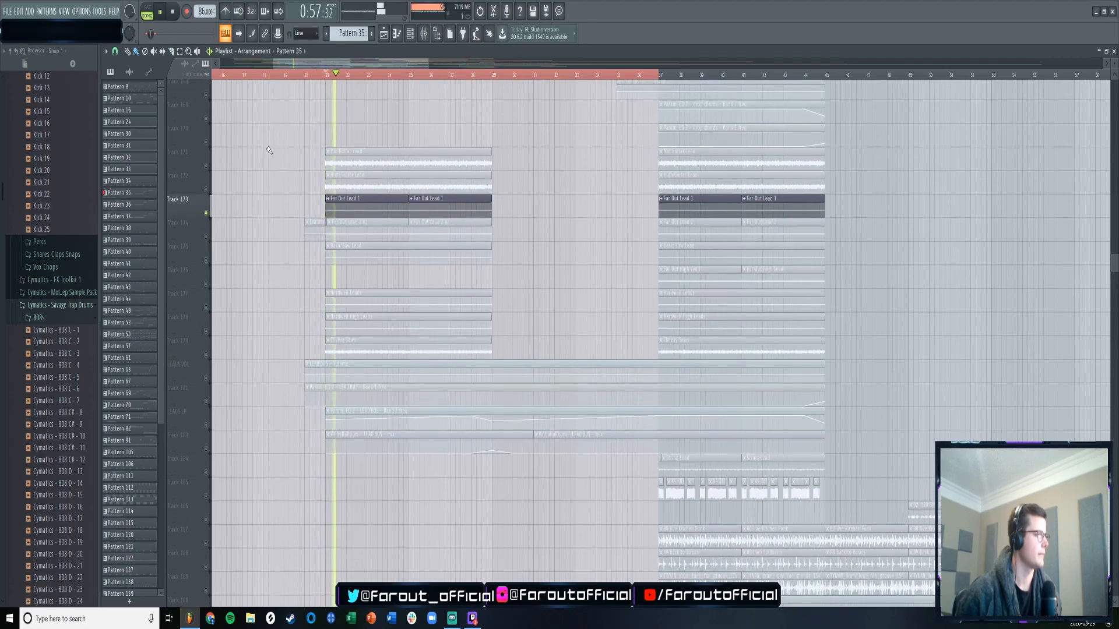
{"action": "key", "text": "space"}
- Switch from Far Out Lead 1 to the Far Out Lead 2 track and audition it on its own
{"action": "left_click", "coordinate": [206, 237]}
{"action": "left_click", "coordinate": [206, 213]}
{"action": "key", "text": "space"}
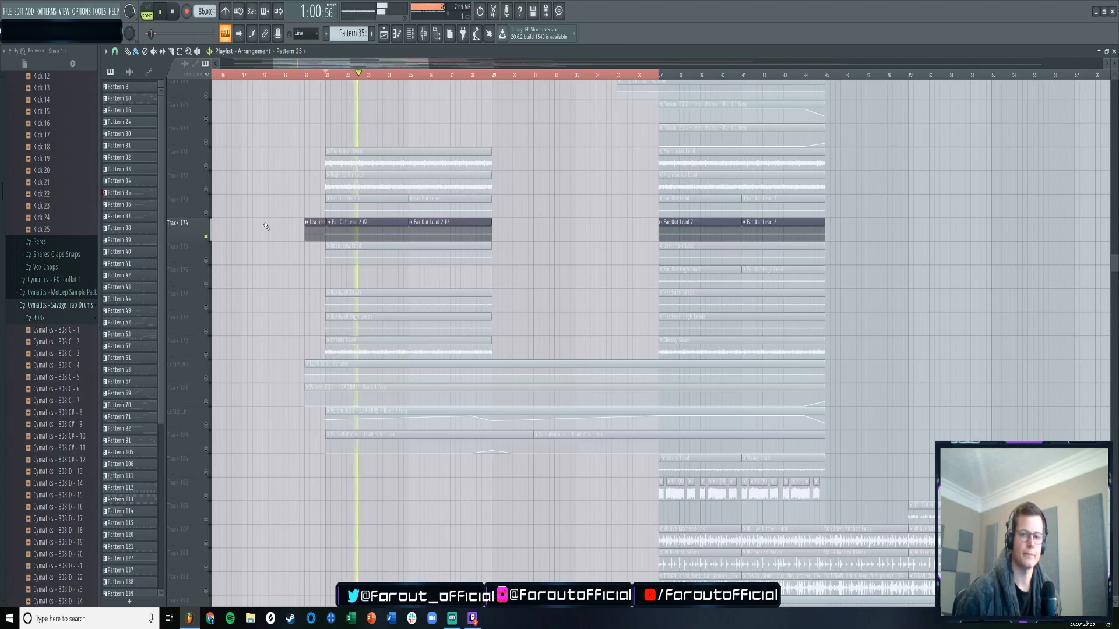
{"action": "key", "text": "space"}
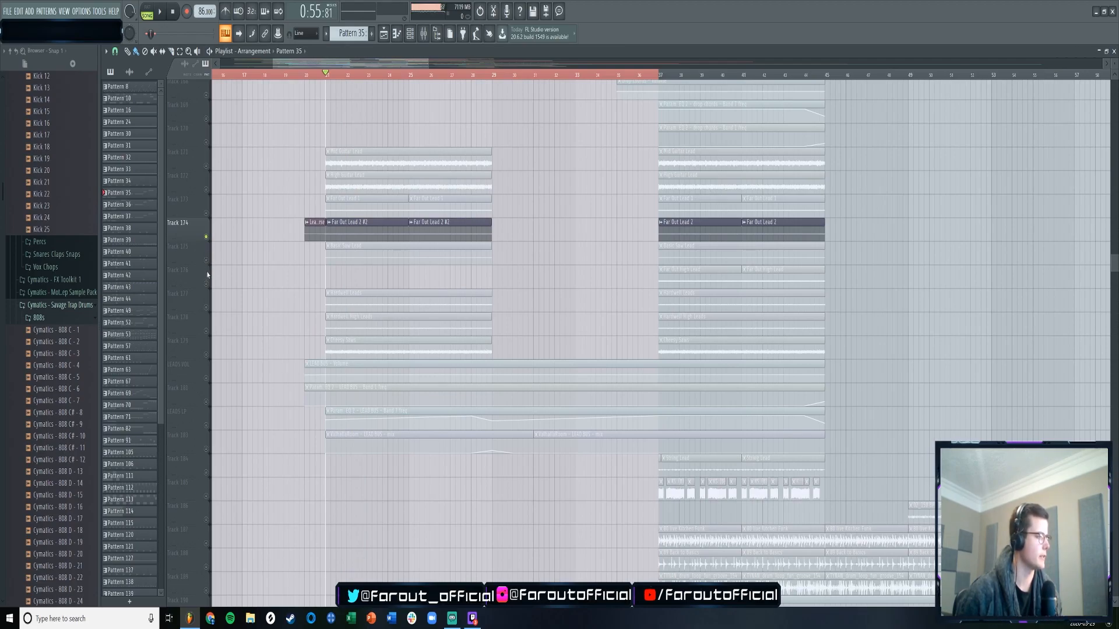
- Audition the Hardwell Leads, Hardwell High Leads and Cheesy Saws tracks one at a time
{"action": "left_click", "coordinate": [209, 307]}
{"action": "key", "text": "space"}
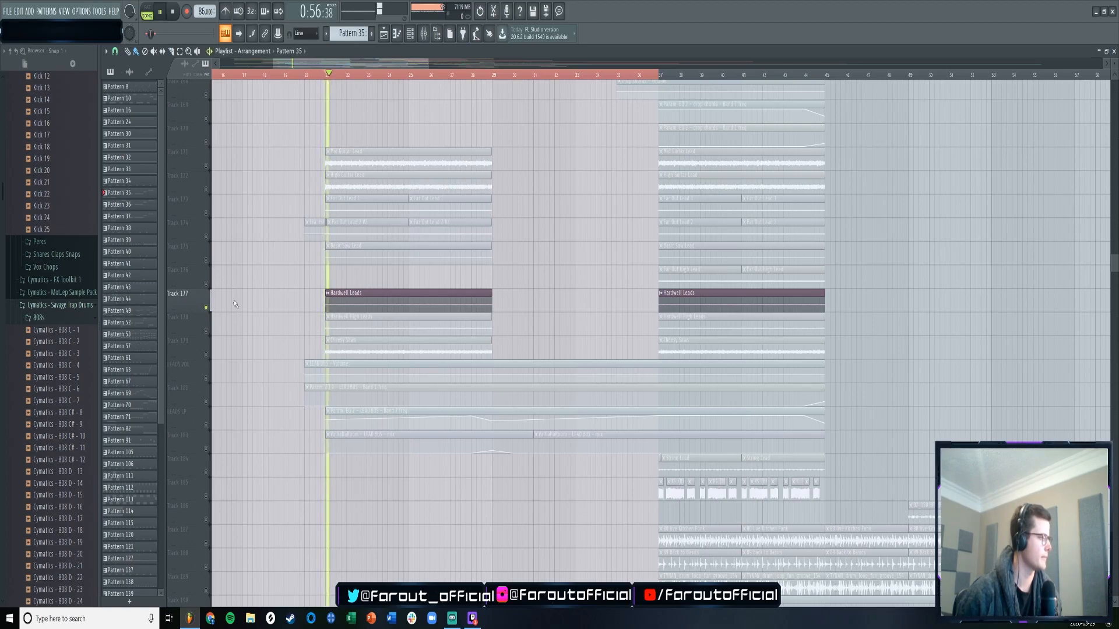
{"action": "left_click", "coordinate": [207, 331]}
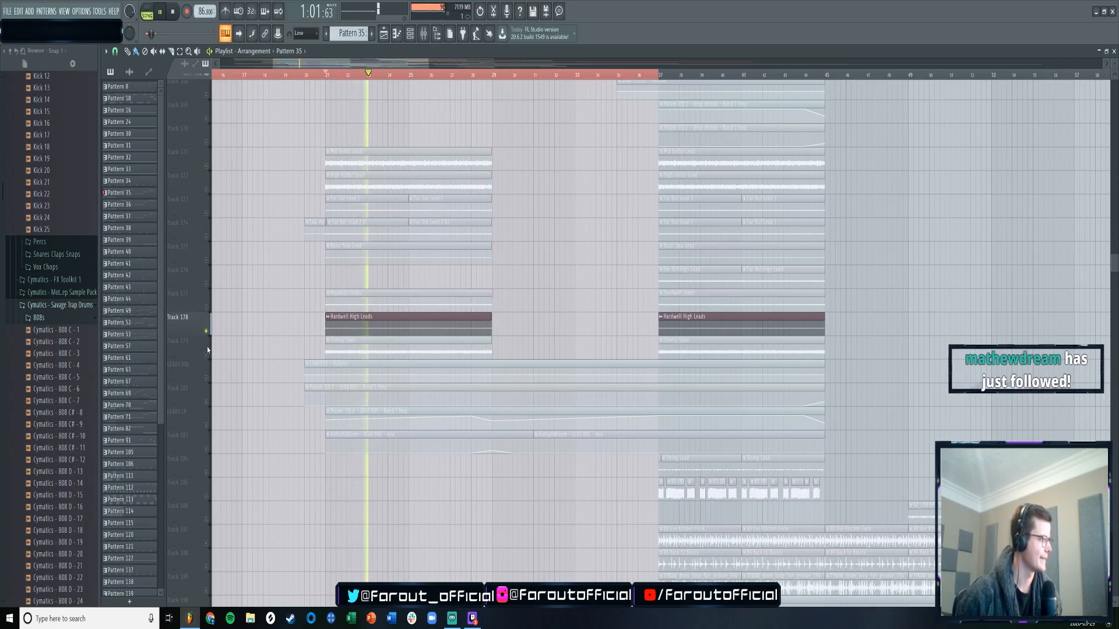
{"action": "left_click", "coordinate": [206, 354]}
{"action": "left_click", "coordinate": [207, 331]}
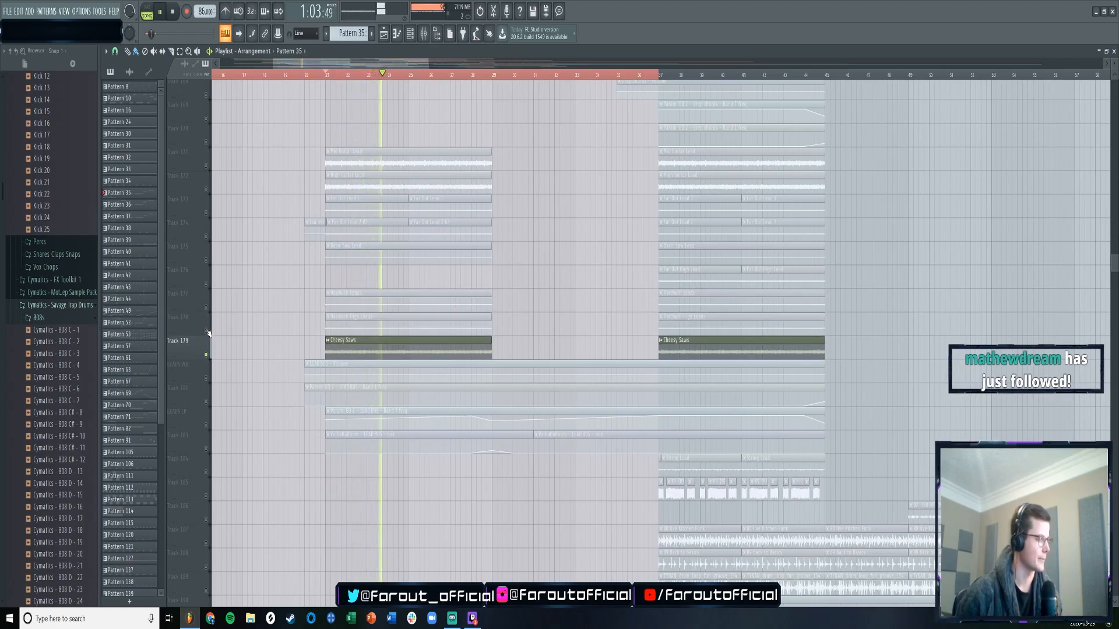
{"action": "key", "text": "space"}
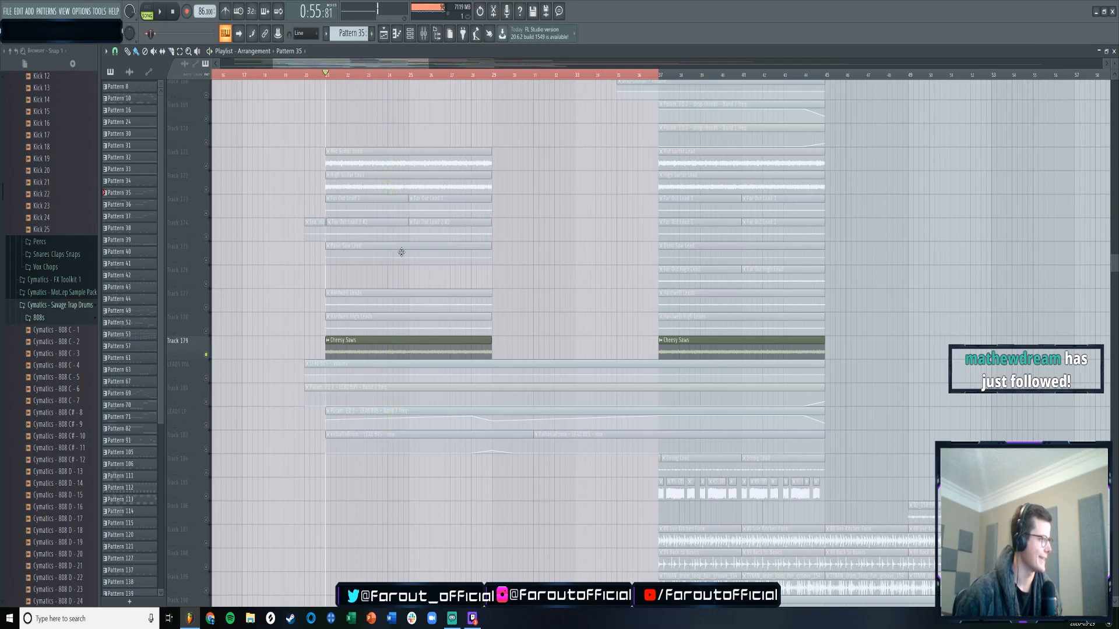
- Inspect the FabFilter Pro-Q 2 on the Euro Saws mixer track, close it and return to the playlist
{"action": "left_click", "coordinate": [423, 34]}
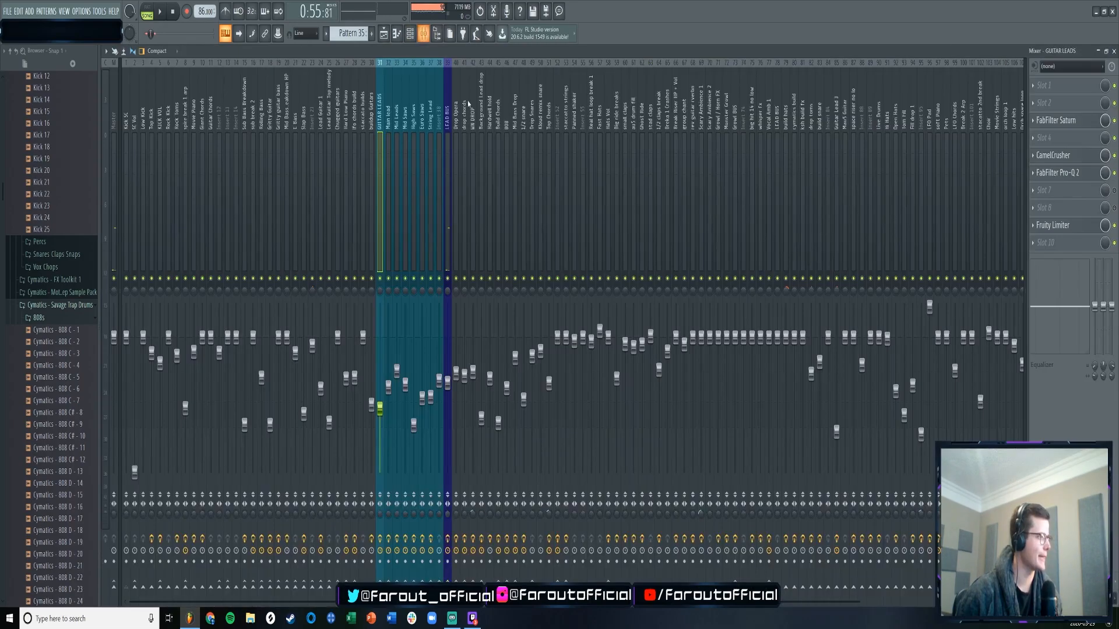
{"action": "left_click", "coordinate": [423, 125]}
{"action": "key", "text": "space"}
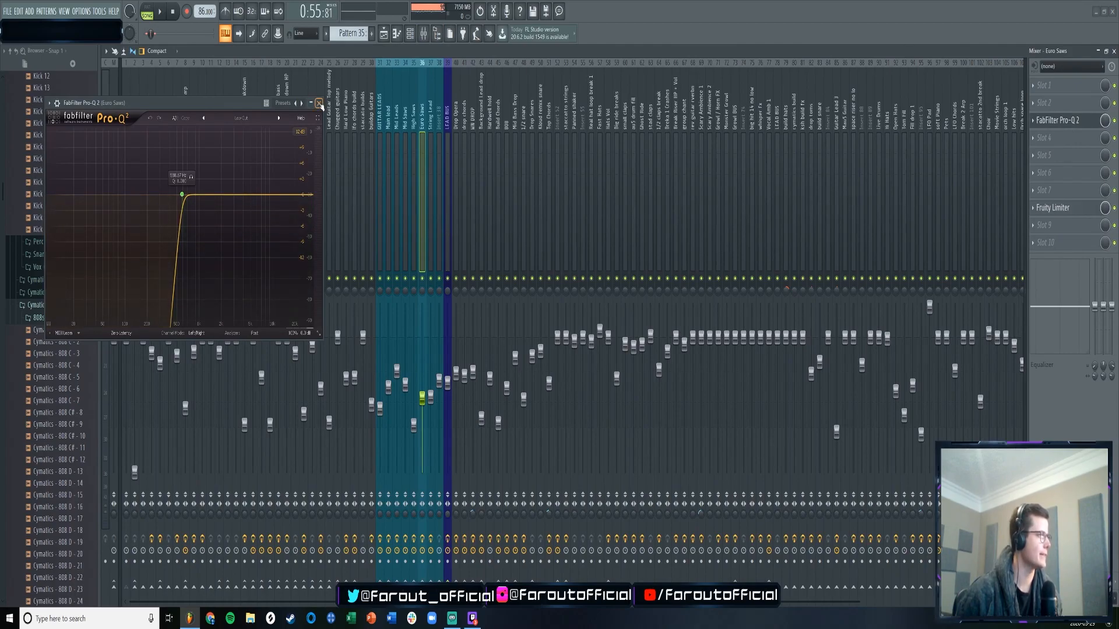
{"action": "left_click", "coordinate": [319, 103]}
{"action": "left_click", "coordinate": [384, 34]}
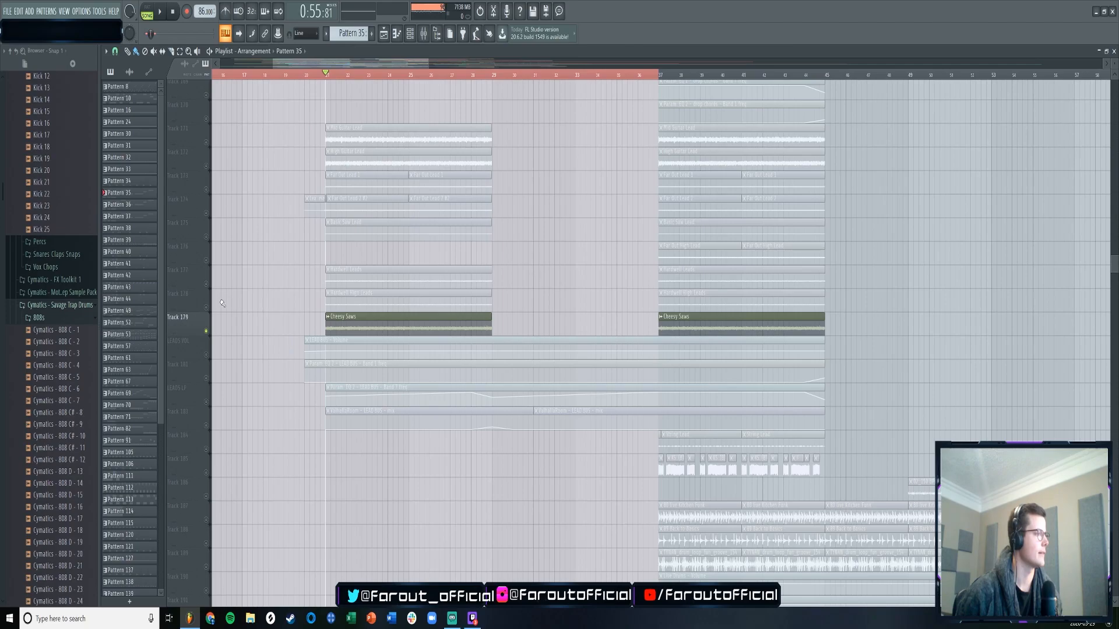
- Unmute the Hardwell, guitar, Far Out and Basic Saw lead tracks alongside Cheesy Saws and play the layered leads together
{"action": "left_click", "coordinate": [205, 307]}
{"action": "left_click", "coordinate": [206, 284]}
{"action": "scroll", "coordinate": [209, 233], "scroll_direction": "up", "scroll_amount": 1}
{"action": "left_click_drag", "start_coordinate": [207, 166], "coordinate": [205, 250]}
{"action": "key", "text": "space"}
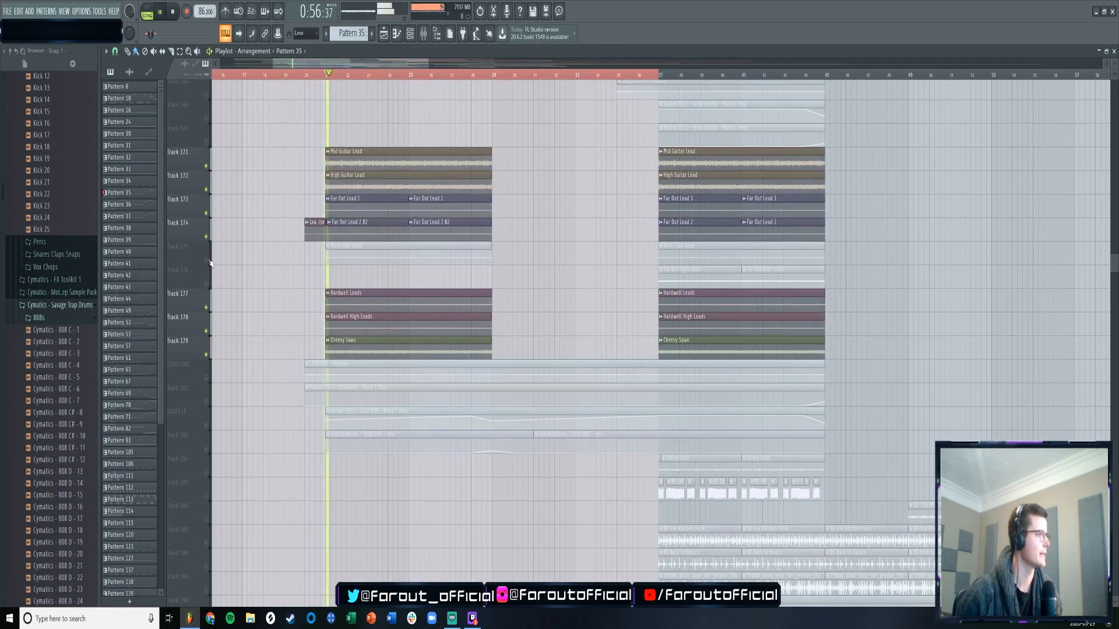
{"action": "left_click", "coordinate": [208, 260]}
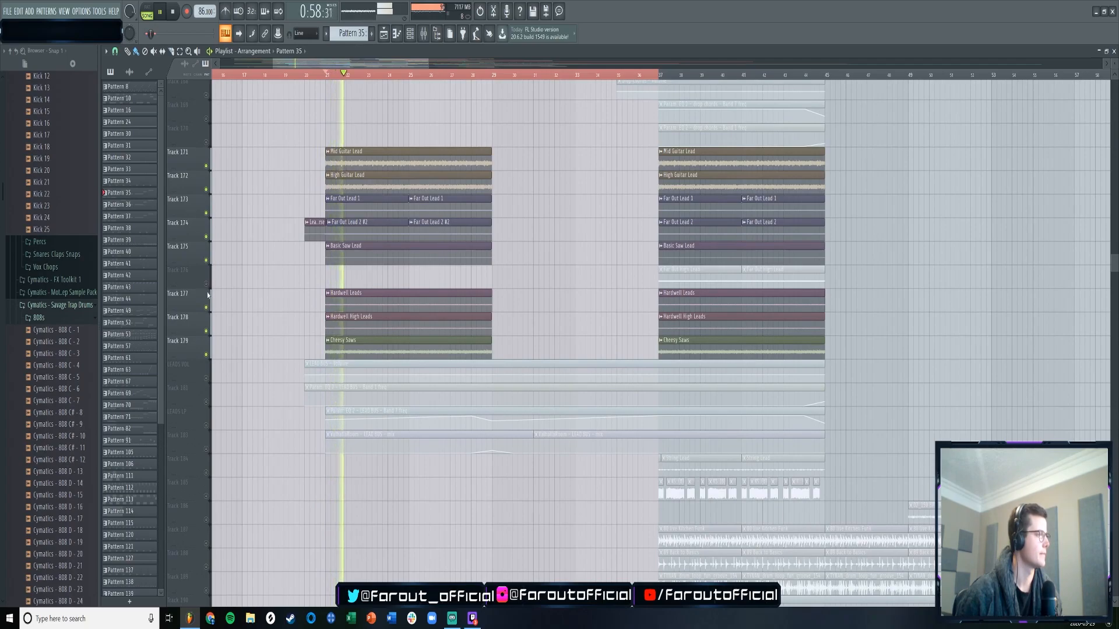
- Mute tracks 173 to 179, play the two guitar leads, and unmute the Far Out, Basic Saw, Hardwell and Cheesy Saws layers one at a time
{"action": "left_click_drag", "start_coordinate": [206, 354], "coordinate": [208, 216]}
{"action": "key", "text": "space"}
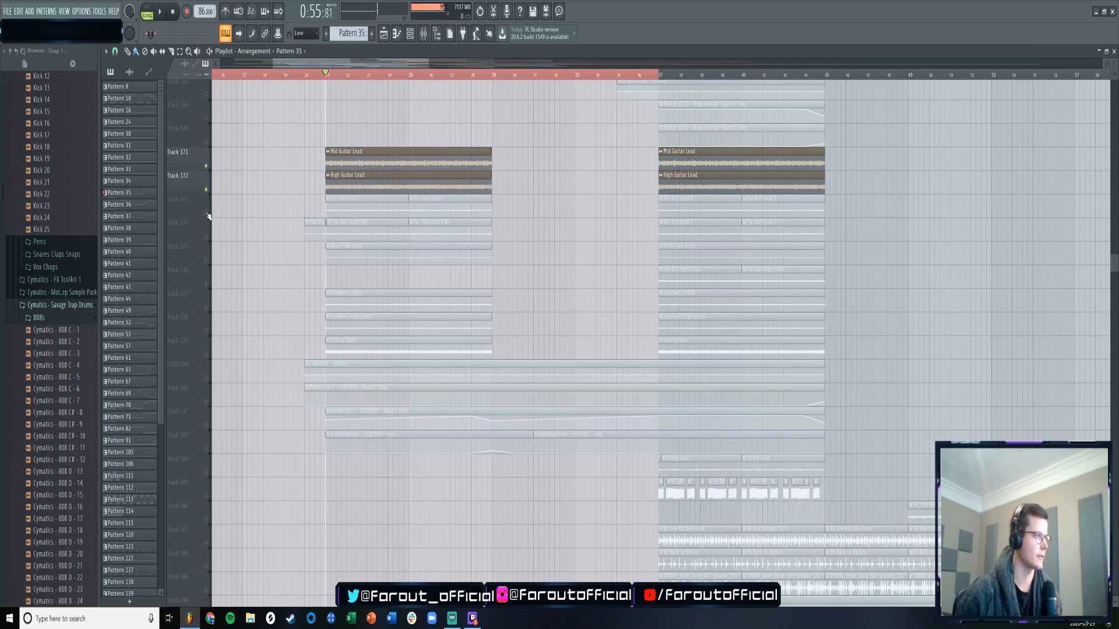
{"action": "key", "text": "space"}
{"action": "left_click", "coordinate": [206, 214]}
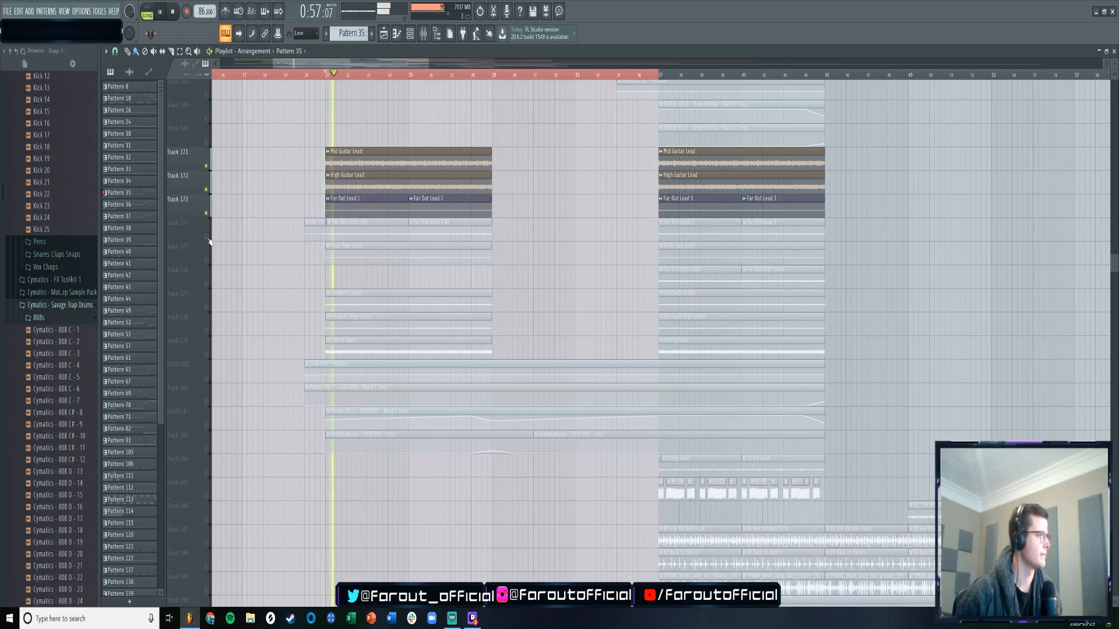
{"action": "left_click", "coordinate": [206, 237]}
{"action": "left_click", "coordinate": [206, 260]}
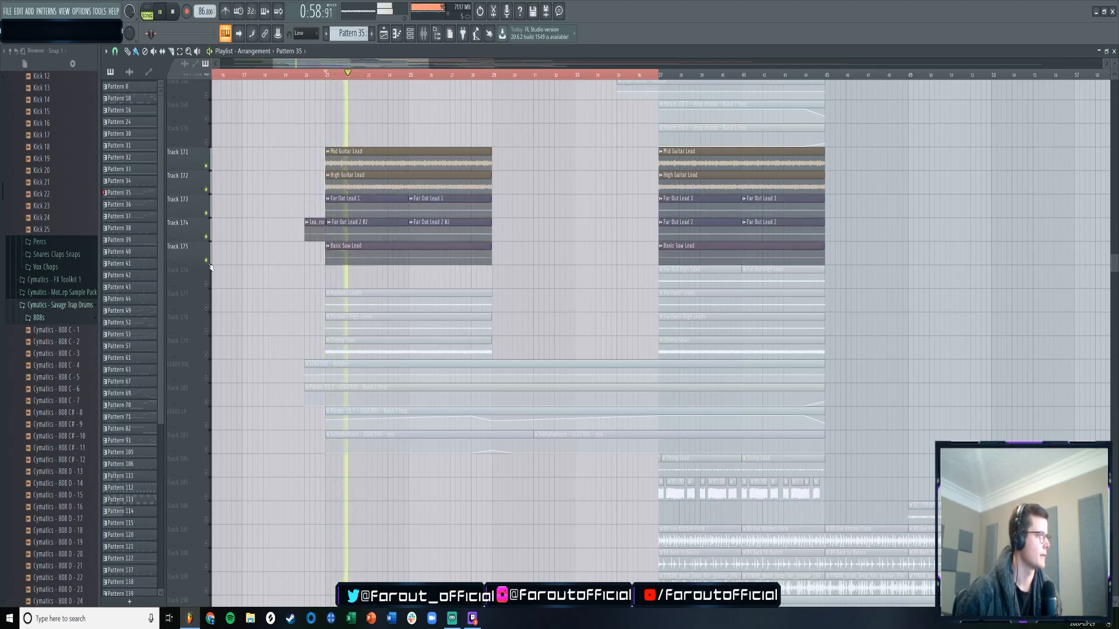
{"action": "left_click", "coordinate": [207, 307]}
{"action": "left_click", "coordinate": [206, 331]}
{"action": "left_click", "coordinate": [207, 354]}
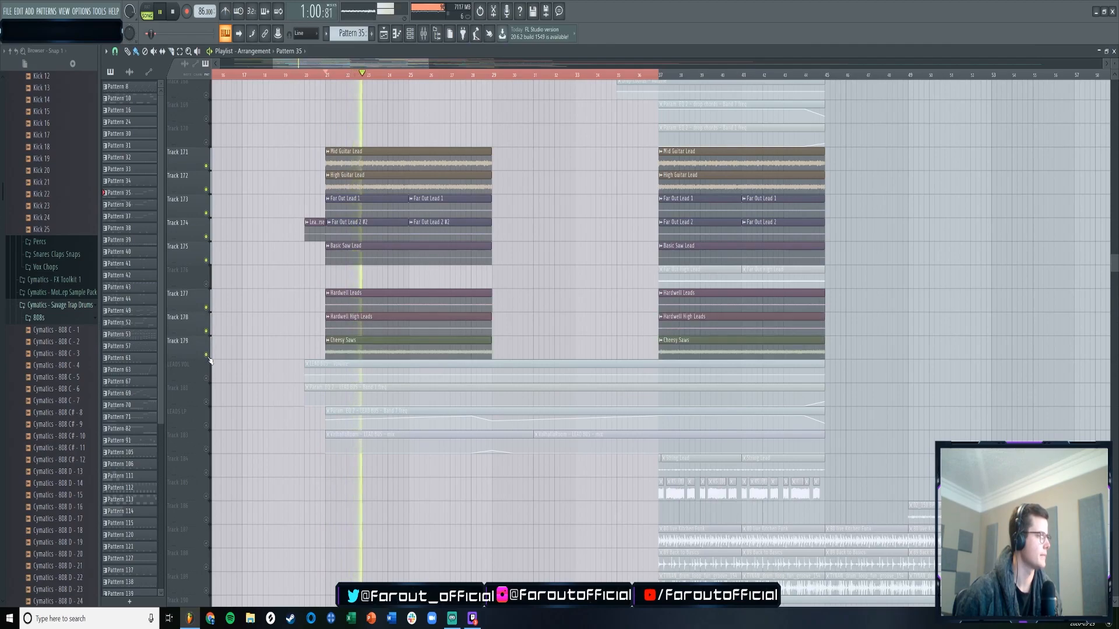
{"action": "key", "text": "space"}
- Mute the guitar, Far Out, Basic Saw and Hardwell lead tracks and play Cheesy Saws on its own
{"action": "left_click", "coordinate": [206, 166]}
{"action": "left_click", "coordinate": [206, 190]}
{"action": "left_click", "coordinate": [206, 213]}
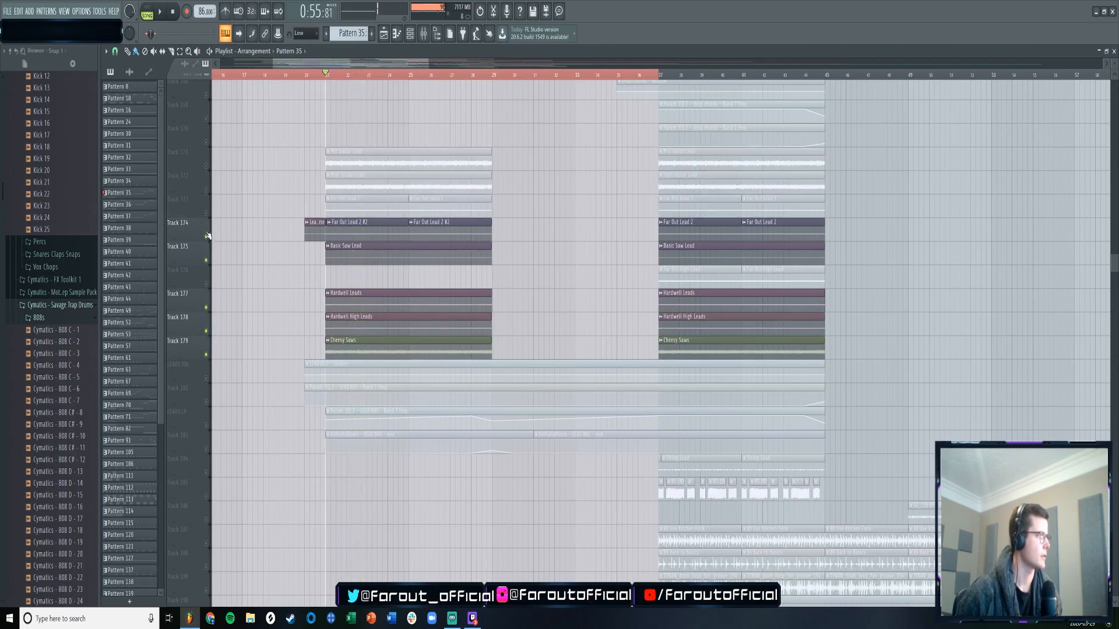
{"action": "left_click", "coordinate": [206, 236]}
{"action": "left_click", "coordinate": [206, 261]}
{"action": "left_click", "coordinate": [206, 307]}
{"action": "left_click", "coordinate": [206, 331]}
{"action": "key", "text": "space"}
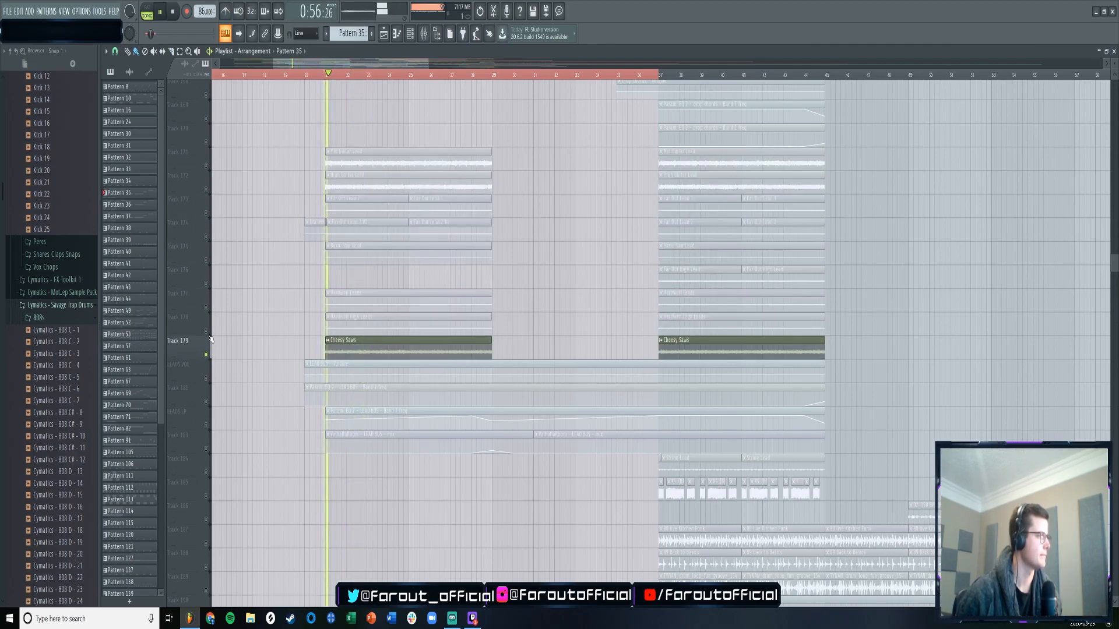
- Unmute both Hardwell leads, Far Out Lead 2, Basic Saw Lead and Far Out Lead 1 one by one during playback
{"action": "left_click", "coordinate": [206, 331]}
{"action": "left_click", "coordinate": [206, 307]}
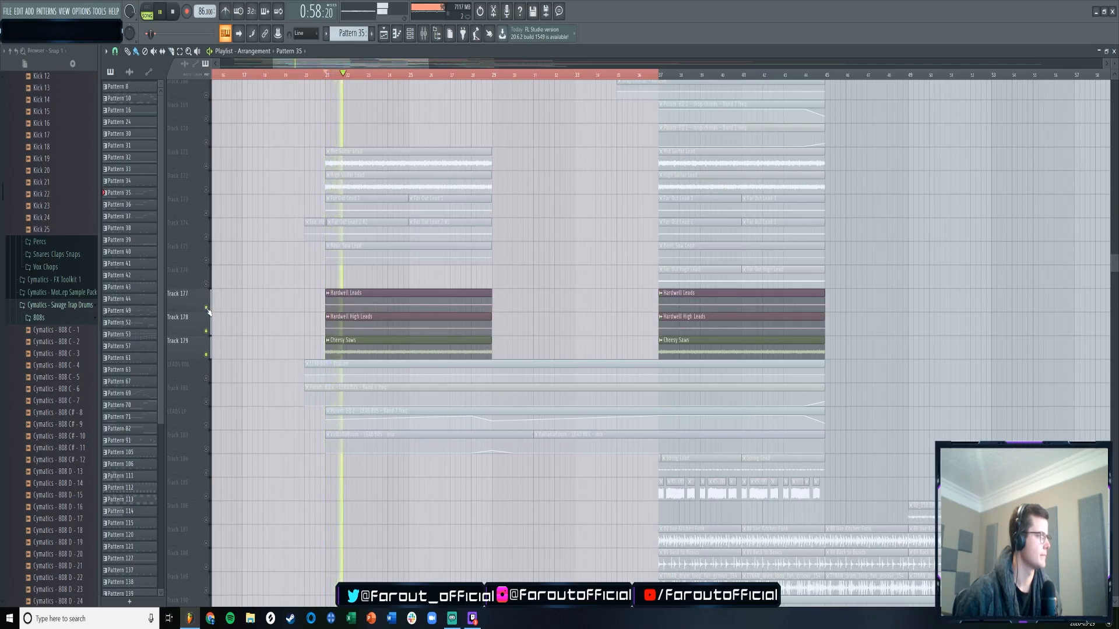
{"action": "left_click", "coordinate": [207, 237]}
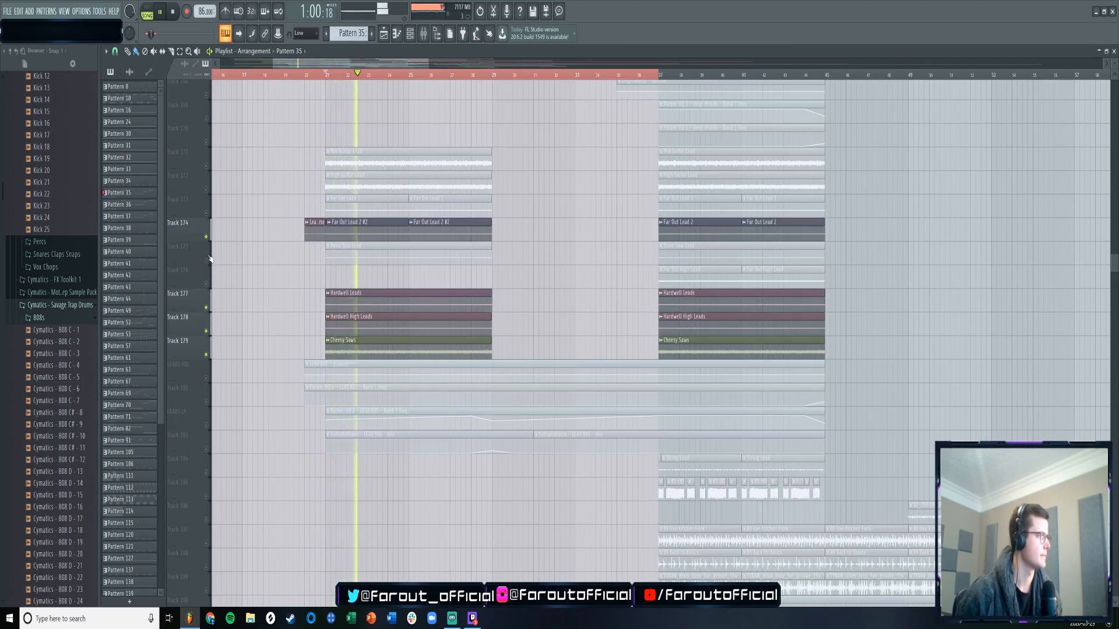
{"action": "left_click", "coordinate": [206, 261]}
{"action": "left_click", "coordinate": [206, 213]}
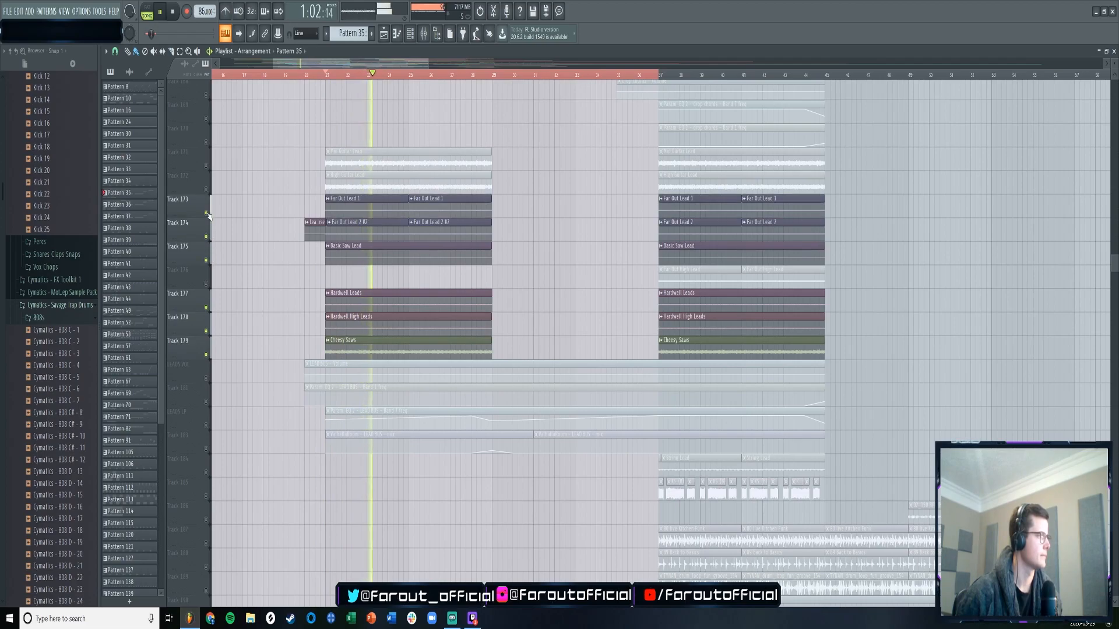
{"action": "key", "text": "space"}
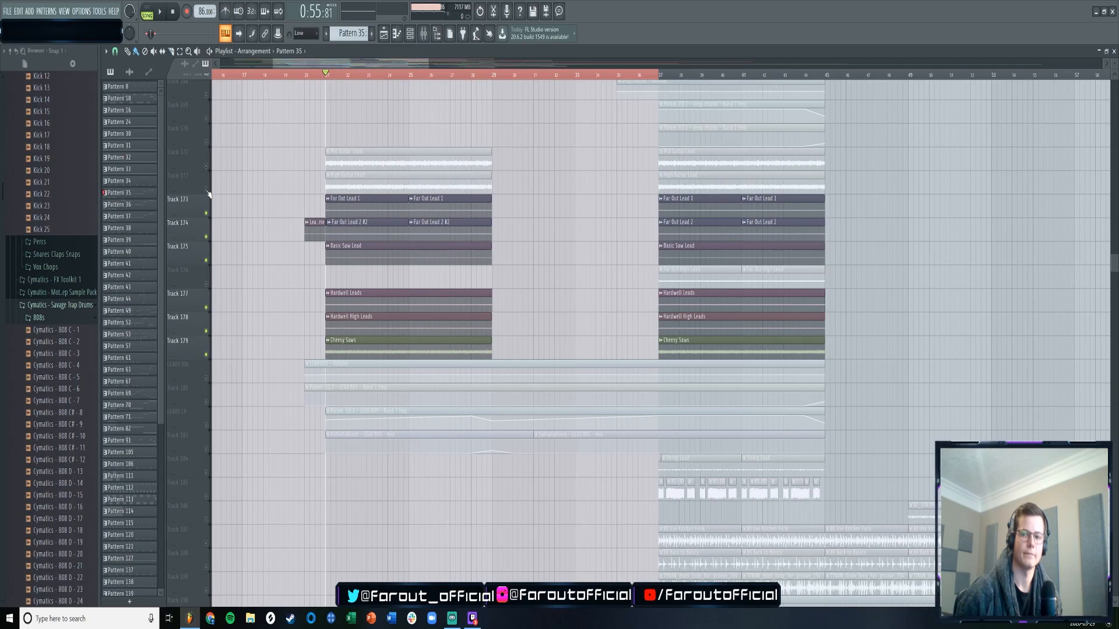
- Unmute the High and Mid Guitar Lead tracks and play them with the other lead layers
{"action": "left_click", "coordinate": [206, 190]}
{"action": "key", "text": "space"}
{"action": "left_click", "coordinate": [206, 166]}
{"action": "key", "text": "space"}
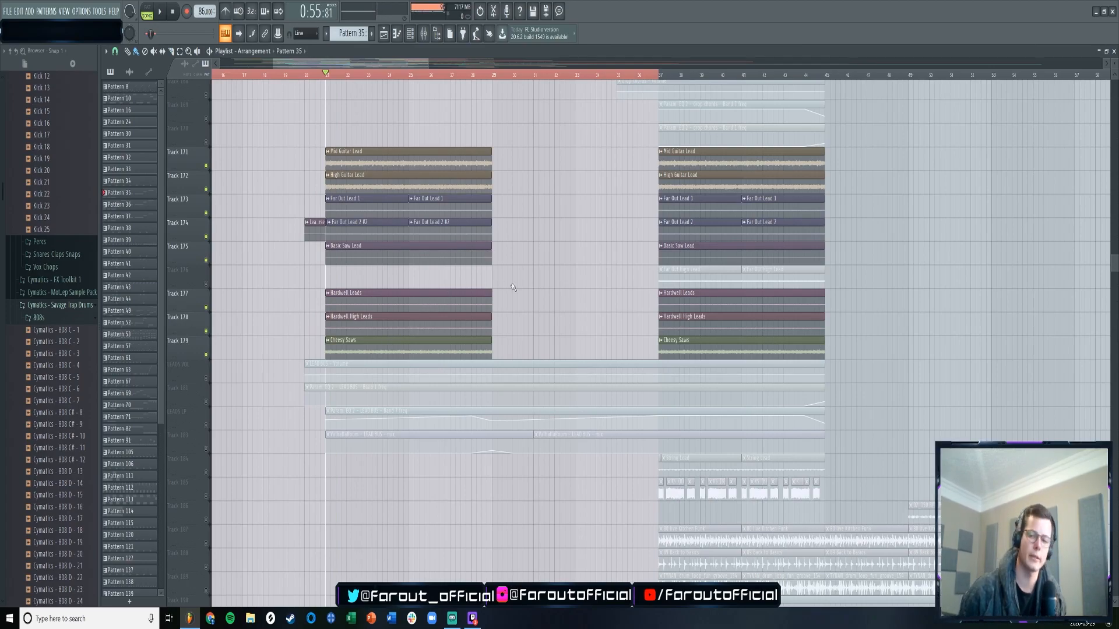
{"action": "key", "text": "space"}
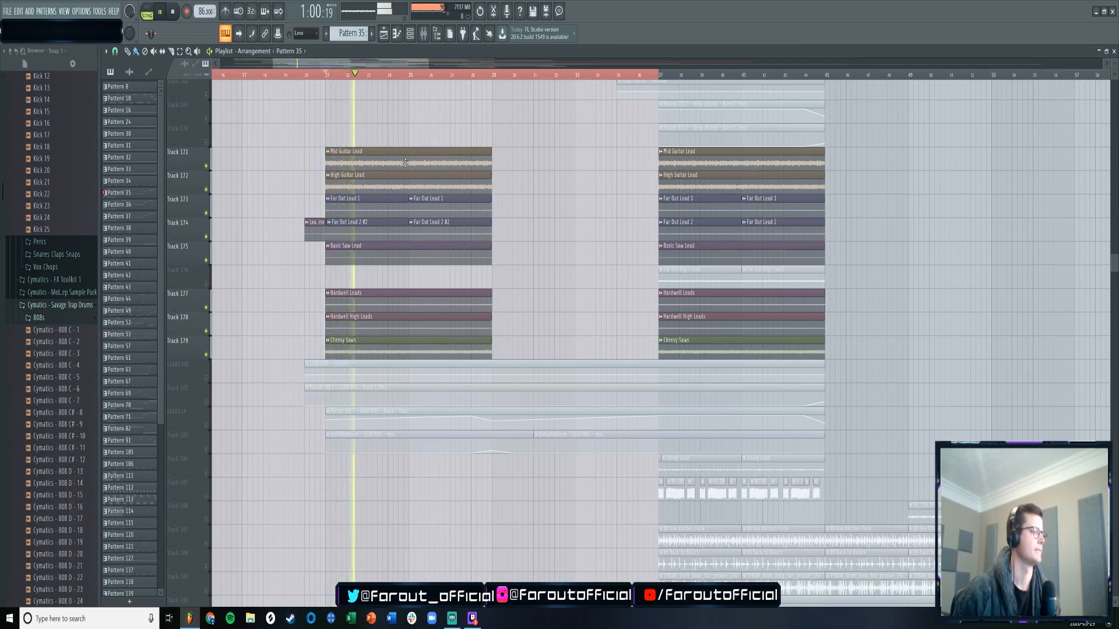
{"action": "key", "text": "space"}
- Restore all playlist tracks to audible and play the full arrangement from bar 29
{"action": "right_click", "coordinate": [208, 191]}
{"action": "right_click", "coordinate": [207, 191]}
{"action": "key", "text": "space"}
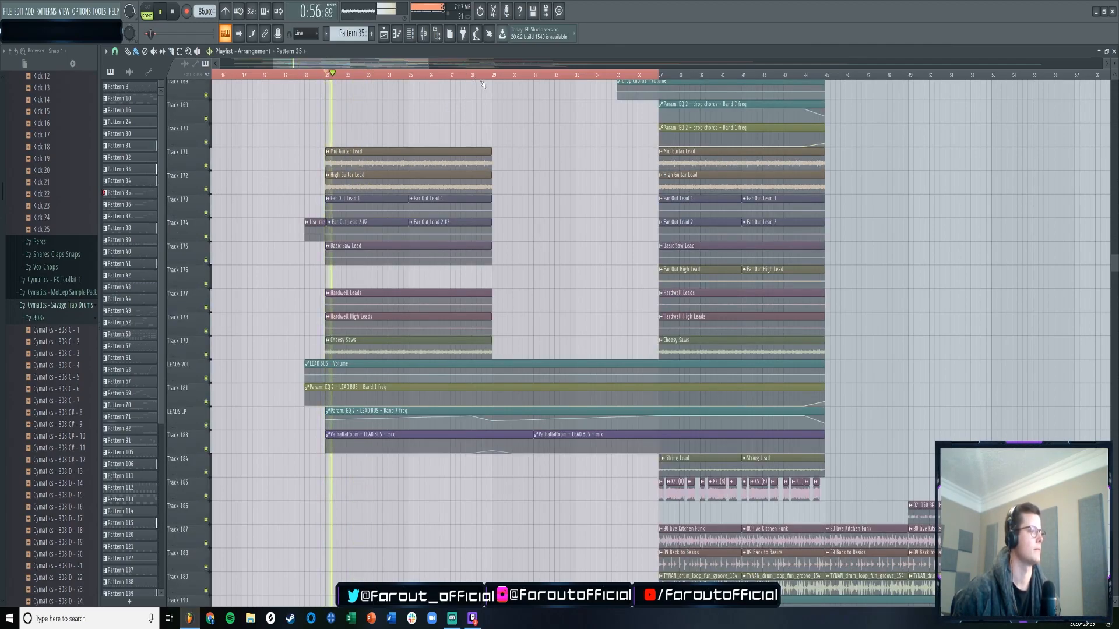
{"action": "key", "text": "space"}
{"action": "left_click", "coordinate": [493, 74]}
{"action": "key", "text": "space"}
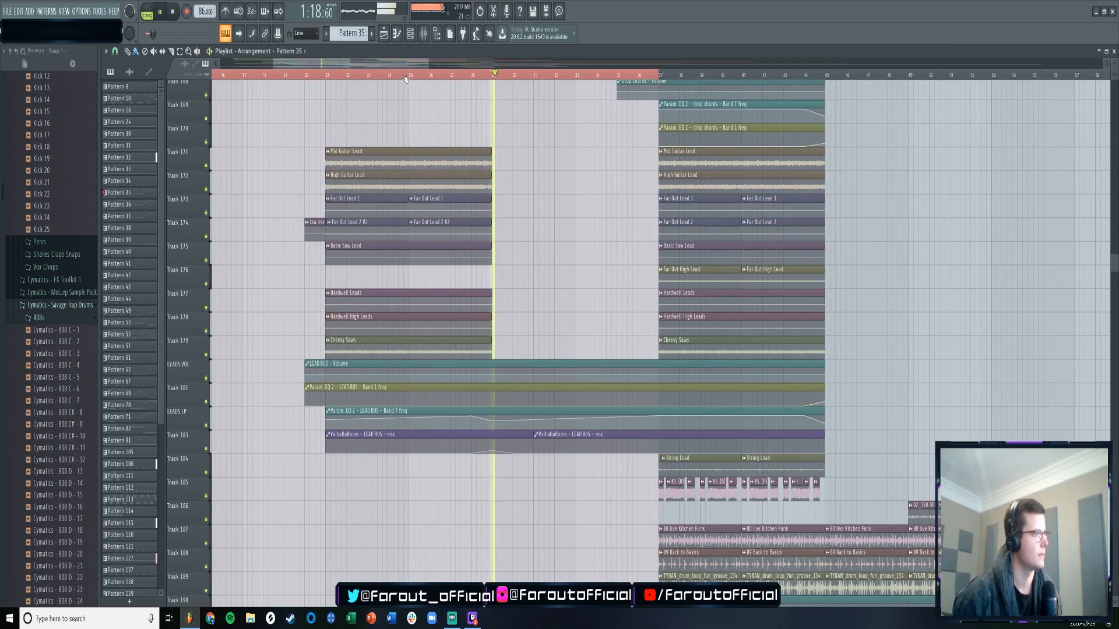
{"action": "scroll", "coordinate": [419, 139], "scroll_direction": "right", "scroll_amount": 4}
{"action": "scroll", "coordinate": [340, 204], "scroll_direction": "up", "scroll_amount": 5}
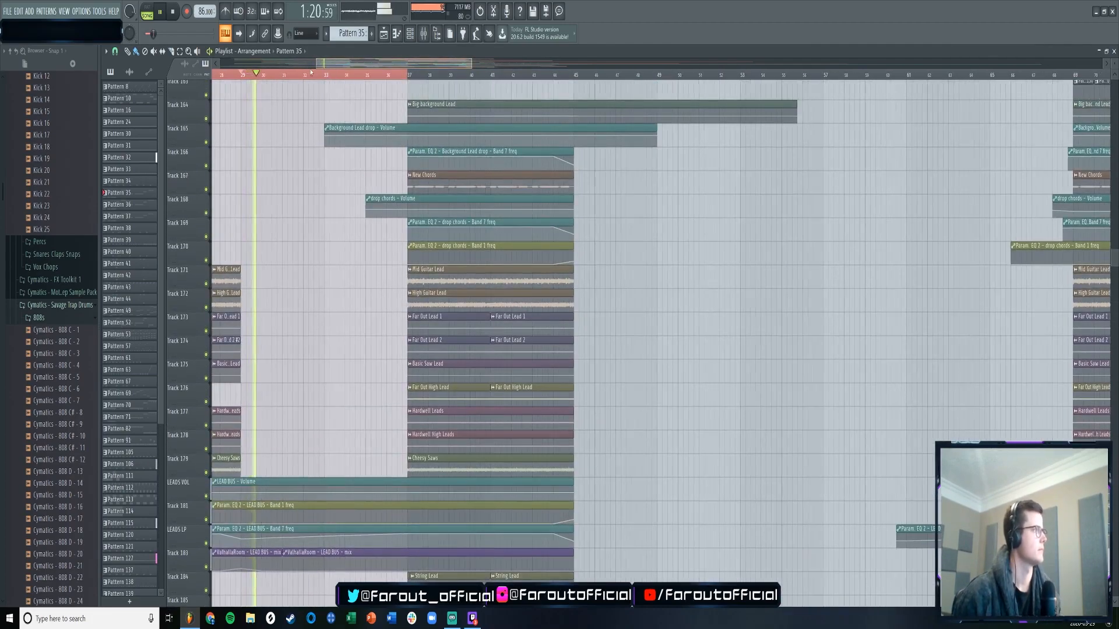
{"action": "key", "text": "space"}
- Solo Build Chords on Track 159, add its channel volume and EQ automation tracks, and listen from bar 29
{"action": "scroll", "coordinate": [419, 224], "scroll_direction": "up", "scroll_amount": 12}
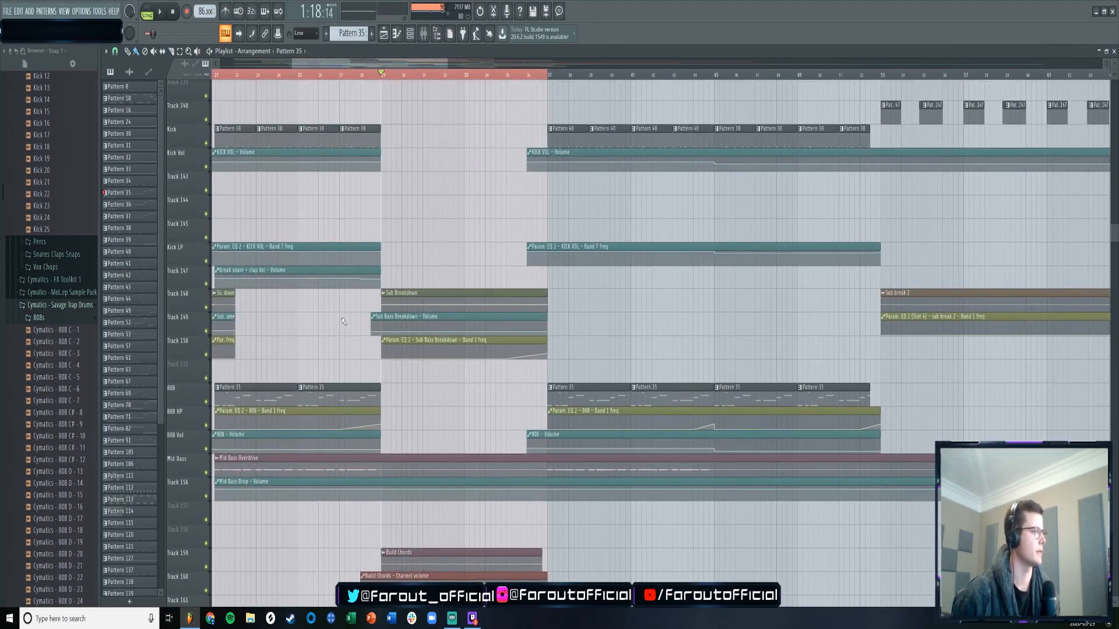
{"action": "scroll", "coordinate": [319, 340], "scroll_direction": "down", "scroll_amount": 5}
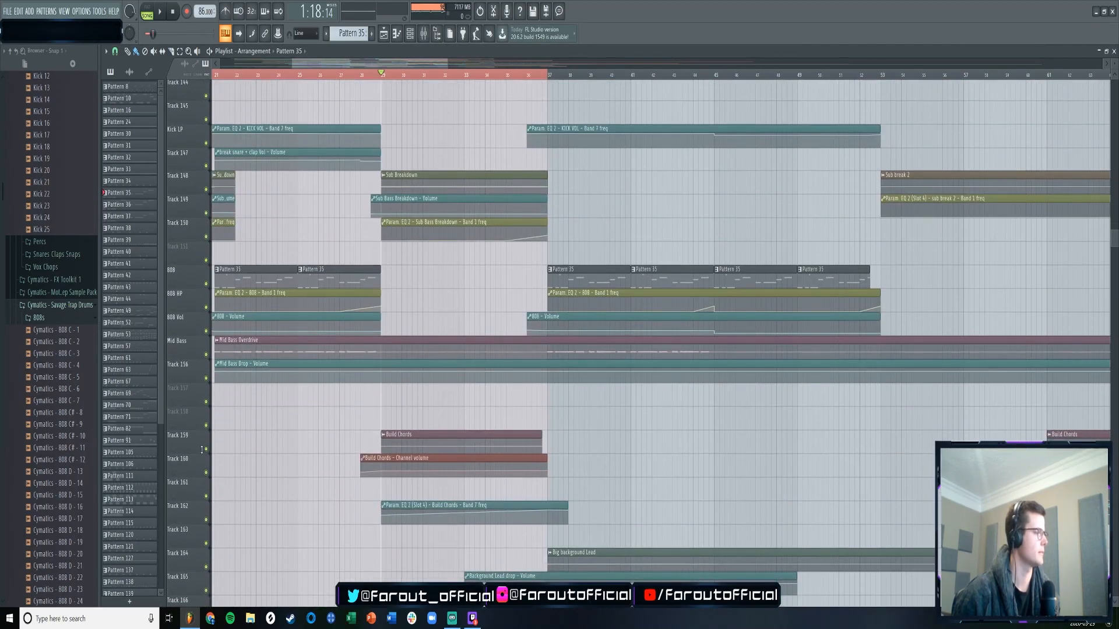
{"action": "right_click", "coordinate": [207, 449]}
{"action": "key", "text": "space"}
{"action": "left_click", "coordinate": [206, 472]}
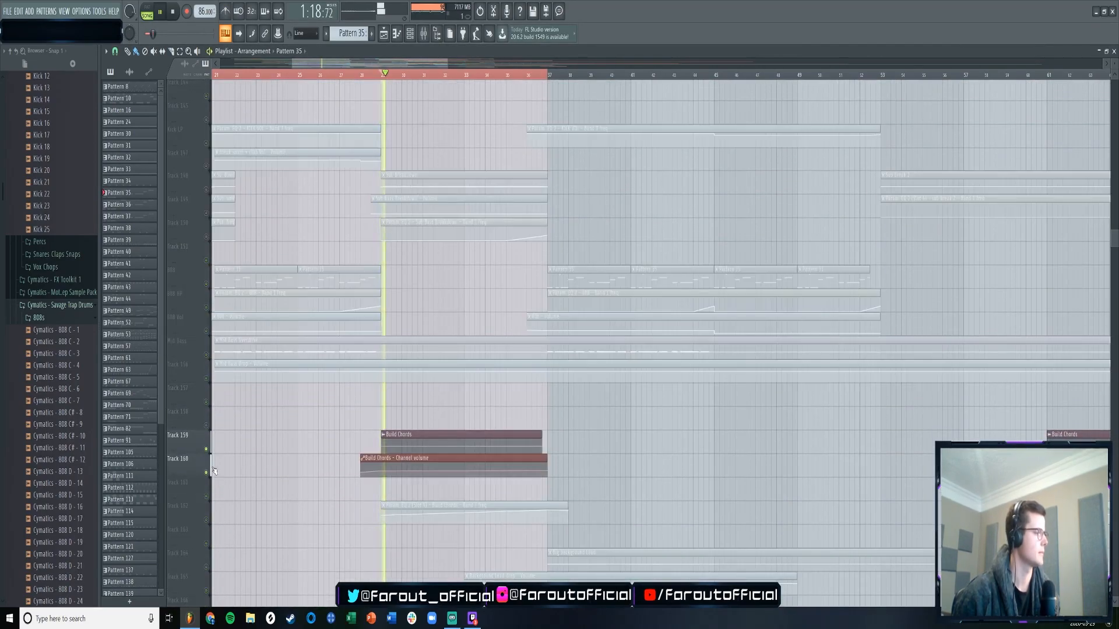
{"action": "scroll", "coordinate": [299, 344], "scroll_direction": "down", "scroll_amount": 6}
{"action": "left_click", "coordinate": [206, 378]}
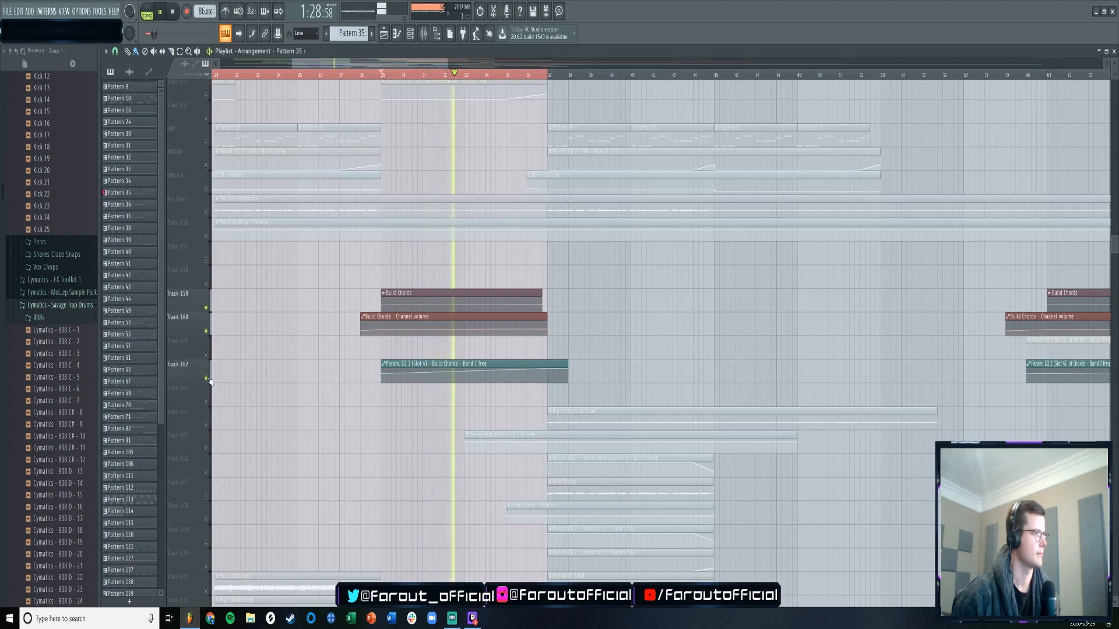
{"action": "key", "text": "space"}
- Solo the sweep FX on tracks 222 and 223, play them, and restore all tracks to audible
{"action": "scroll", "coordinate": [309, 268], "scroll_direction": "down", "scroll_amount": 9}
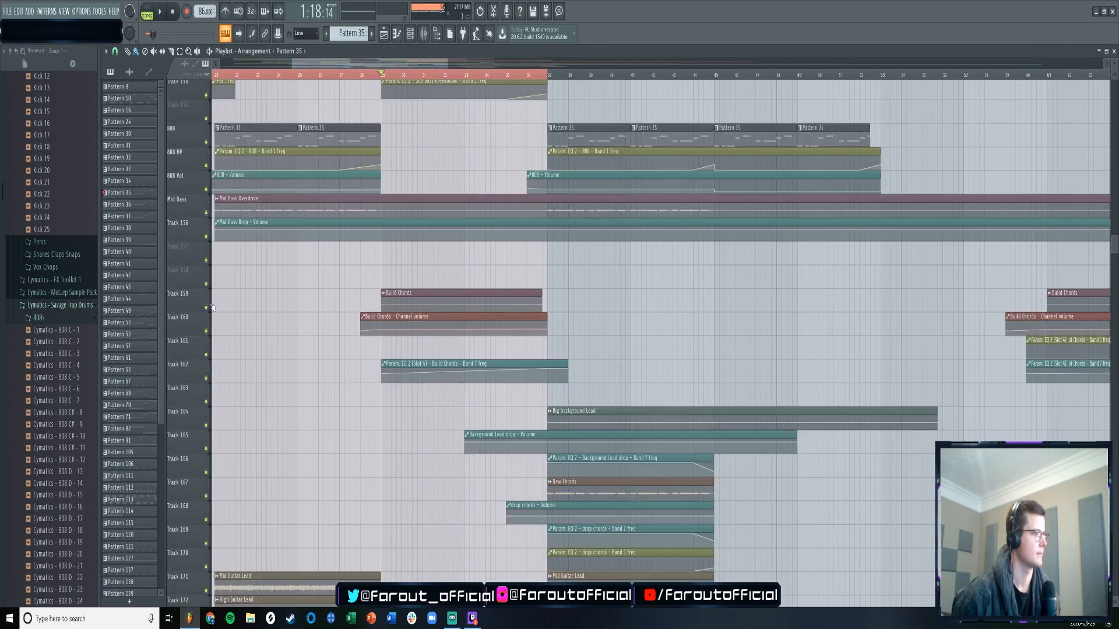
{"action": "scroll", "coordinate": [308, 264], "scroll_direction": "down", "scroll_amount": 12}
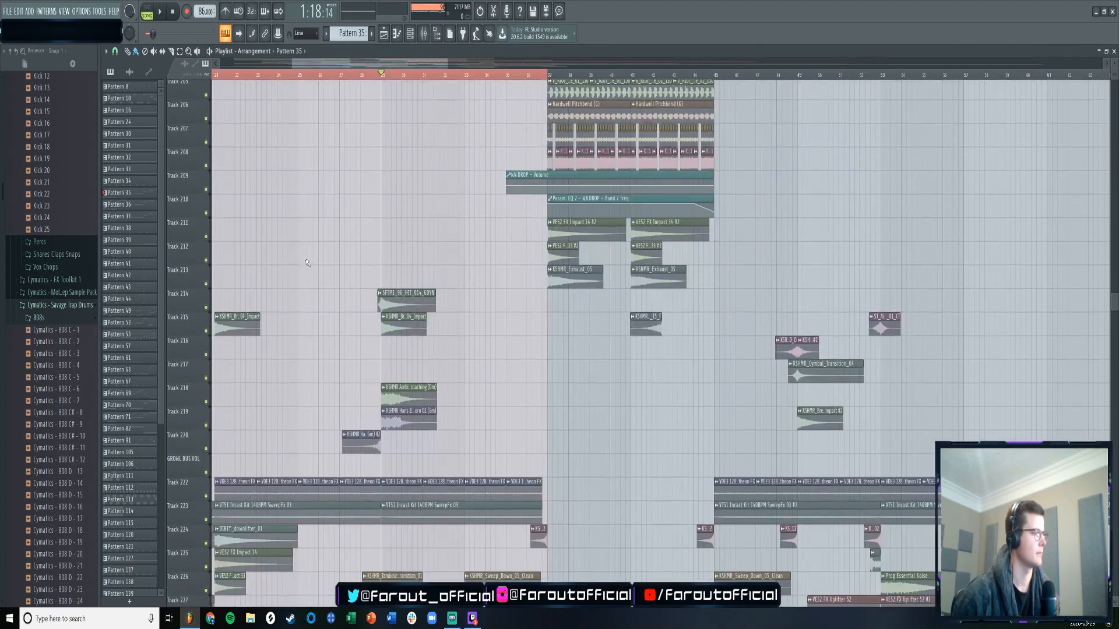
{"action": "scroll", "coordinate": [373, 277], "scroll_direction": "down", "scroll_amount": 1}
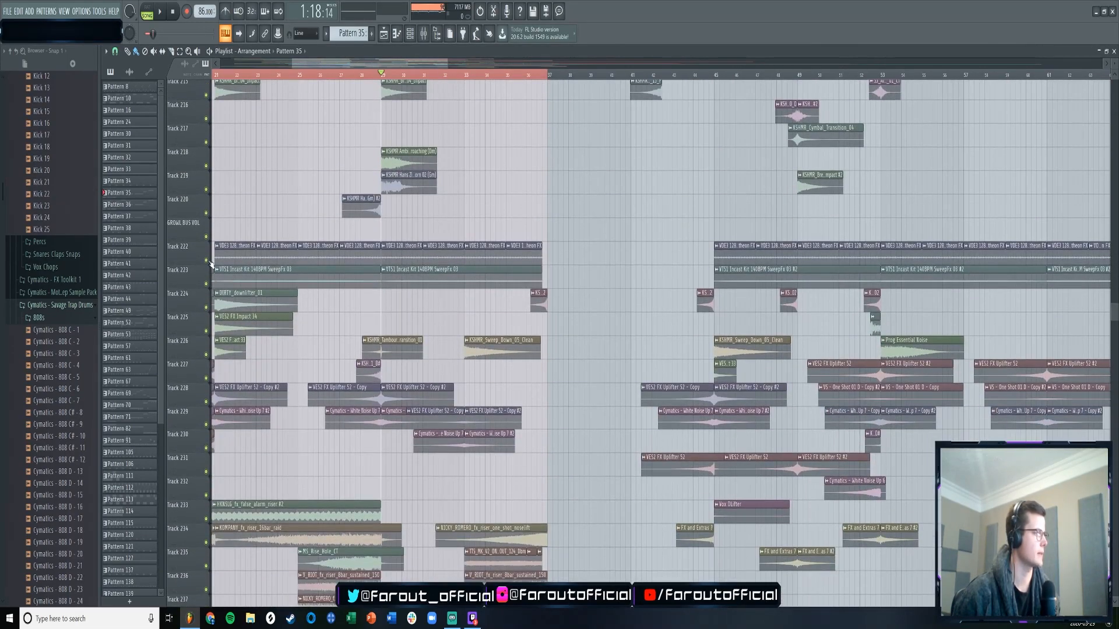
{"action": "right_click", "coordinate": [206, 261]}
{"action": "left_click", "coordinate": [206, 285]}
{"action": "key", "text": "space"}
{"action": "scroll", "coordinate": [282, 256], "scroll_direction": "down", "scroll_amount": 2}
{"action": "key", "text": "space"}
{"action": "right_click", "coordinate": [207, 260]}
{"action": "right_click", "coordinate": [206, 260]}
- Solo the false alarm riser on Stad Clap 1 and unmute tracks 247, 241 and 239 alongside it during playback
{"action": "scroll", "coordinate": [228, 257], "scroll_direction": "down", "scroll_amount": 1}
{"action": "scroll", "coordinate": [229, 257], "scroll_direction": "down", "scroll_amount": 4}
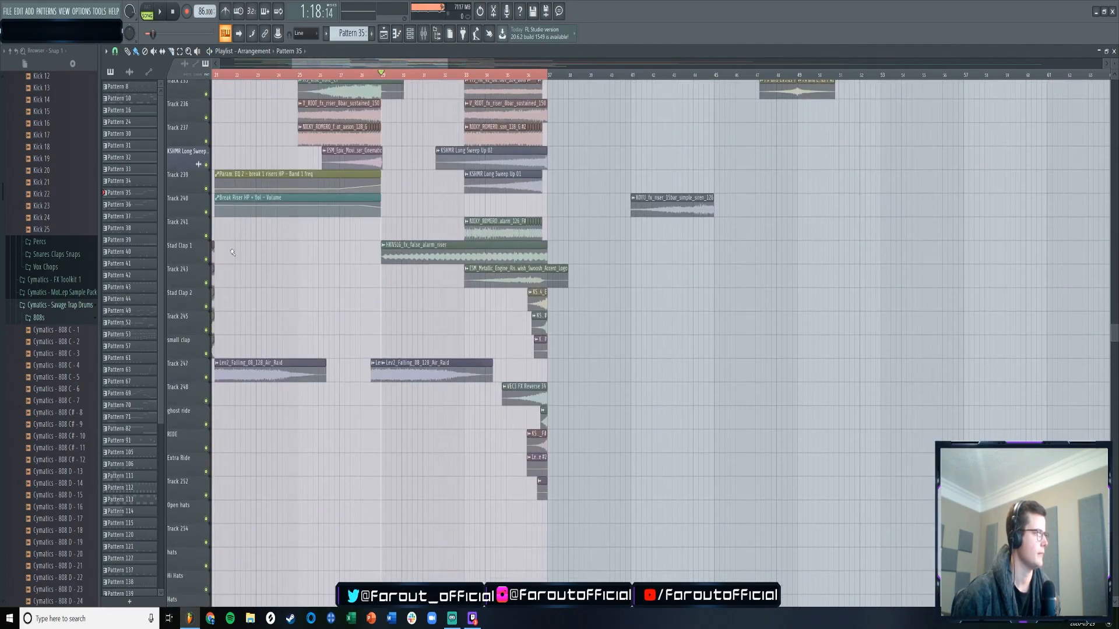
{"action": "right_click", "coordinate": [206, 259]}
{"action": "key", "text": "space"}
{"action": "left_click", "coordinate": [206, 377]}
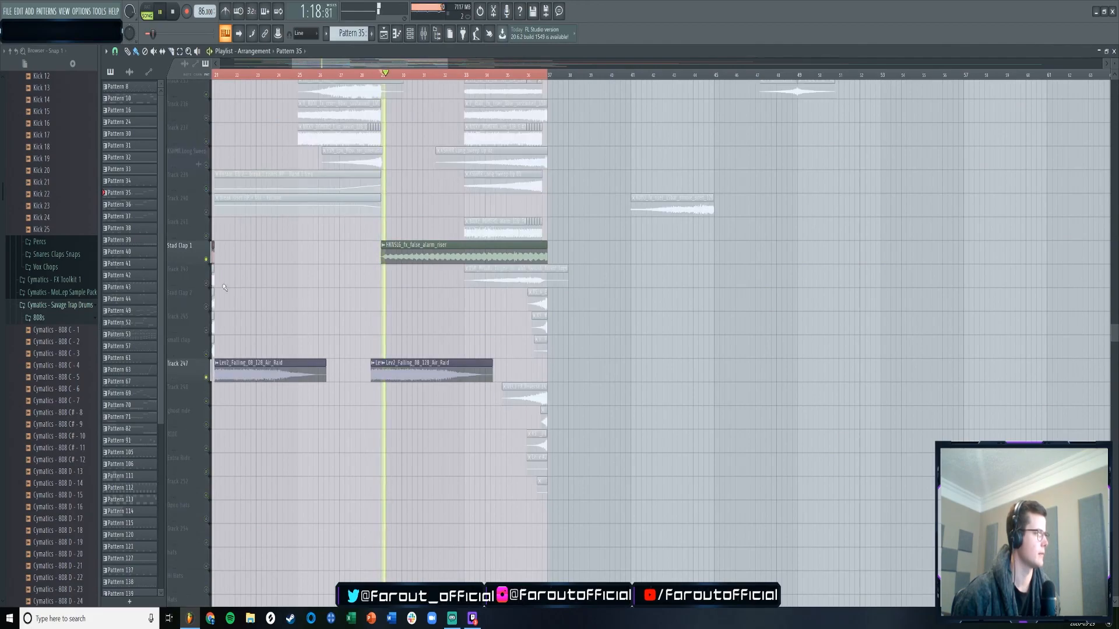
{"action": "left_click", "coordinate": [206, 235]}
{"action": "scroll", "coordinate": [210, 240], "scroll_direction": "up", "scroll_amount": 1}
{"action": "left_click", "coordinate": [206, 235]}
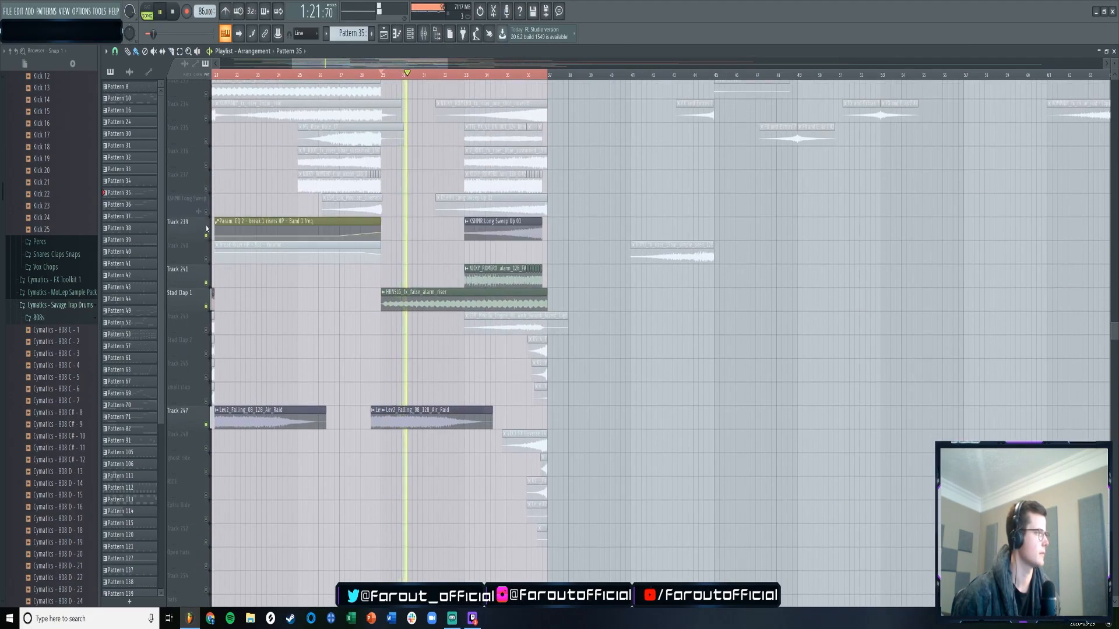
- Unmute the riser and sweep layers on tracks 233 to 237 and KSHMR Long Sweep Up 02 during playback
{"action": "left_click", "coordinate": [205, 212]}
{"action": "left_click", "coordinate": [205, 188]}
{"action": "left_click", "coordinate": [205, 141]}
{"action": "left_click", "coordinate": [205, 118]}
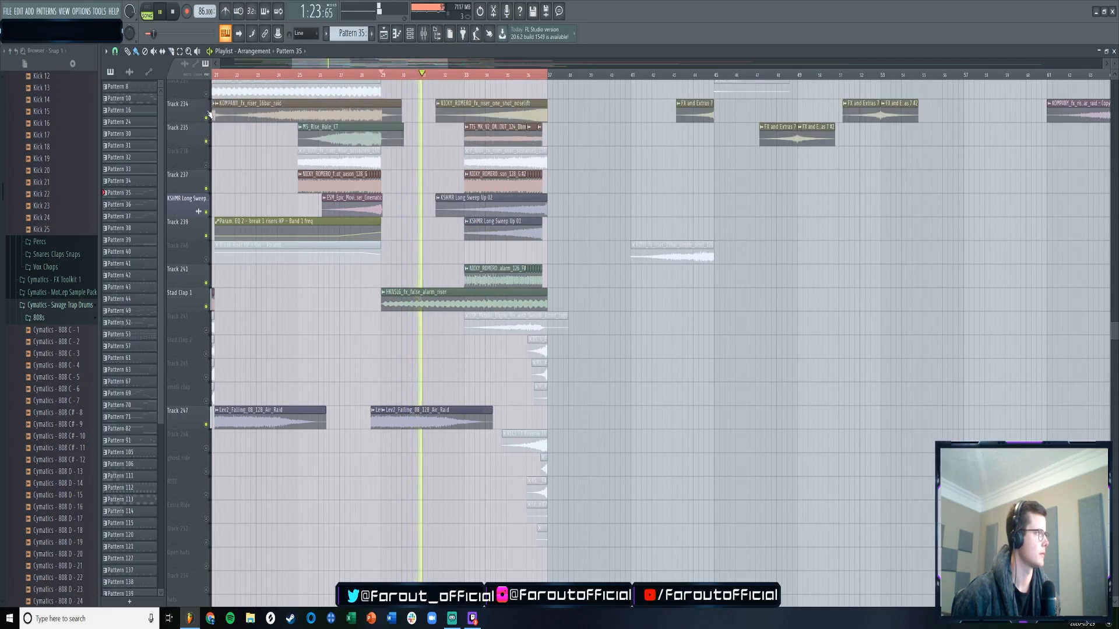
{"action": "left_click", "coordinate": [206, 94]}
{"action": "left_click", "coordinate": [205, 165]}
{"action": "scroll", "coordinate": [476, 85], "scroll_direction": "up", "scroll_amount": 2}
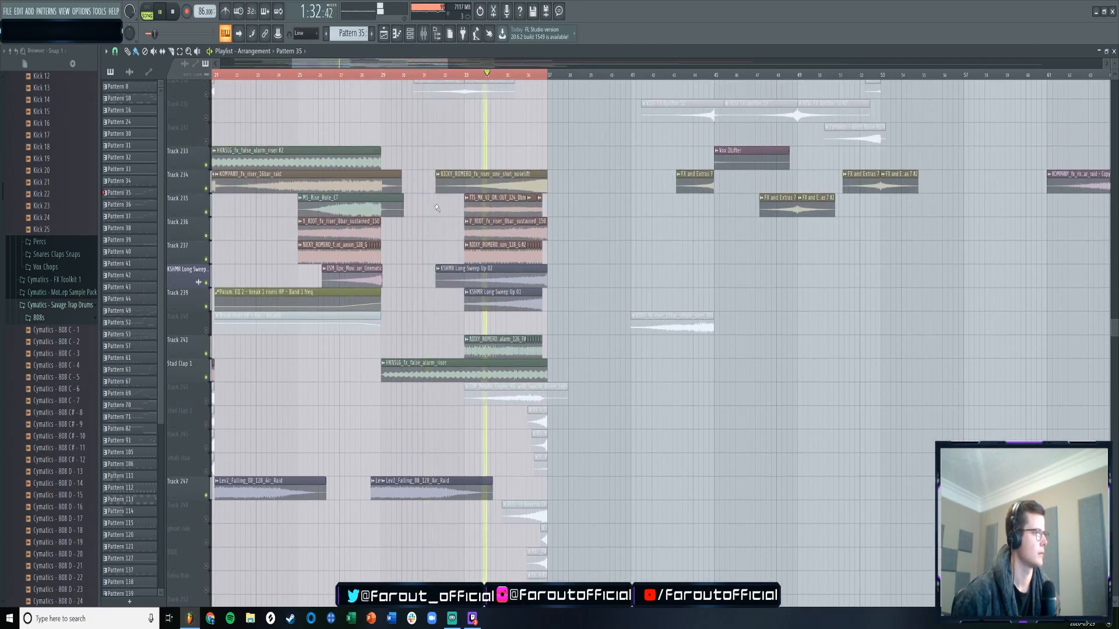
- Unmute the remaining pre-drop FX from Track 243 to small clap and from Track 248 to Track 252 during playback
{"action": "scroll", "coordinate": [197, 187], "scroll_direction": "down", "scroll_amount": 6}
{"action": "left_click", "coordinate": [206, 188]}
{"action": "left_click", "coordinate": [206, 212]}
{"action": "left_click", "coordinate": [206, 235]}
{"action": "left_click", "coordinate": [206, 260]}
{"action": "left_click", "coordinate": [206, 306]}
{"action": "left_click", "coordinate": [205, 330]}
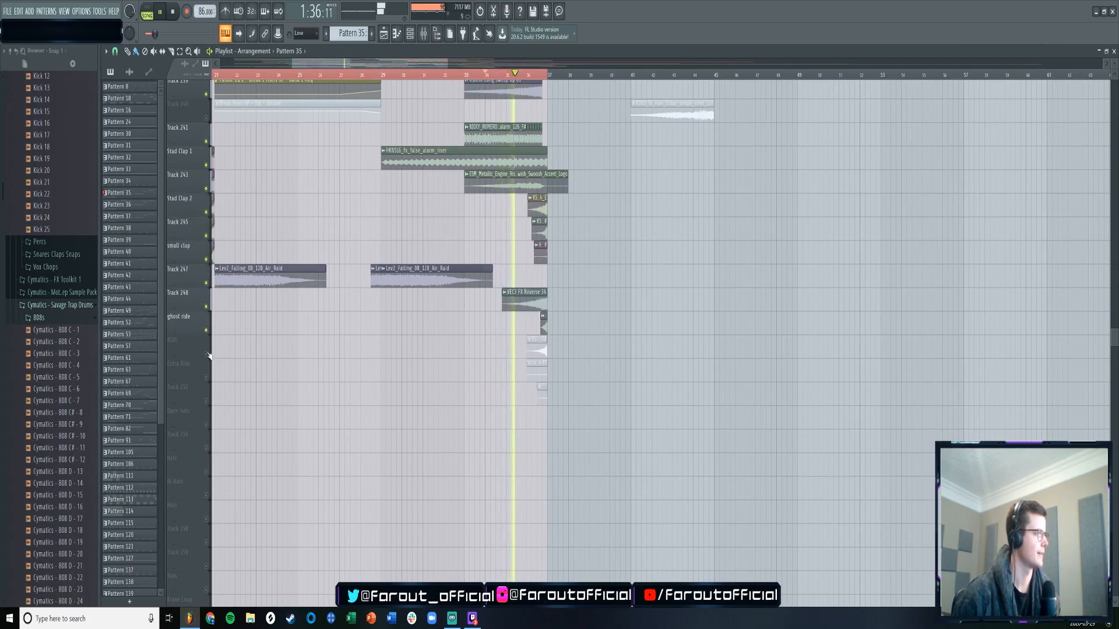
{"action": "left_click", "coordinate": [206, 354]}
{"action": "left_click", "coordinate": [205, 377]}
{"action": "left_click", "coordinate": [206, 401]}
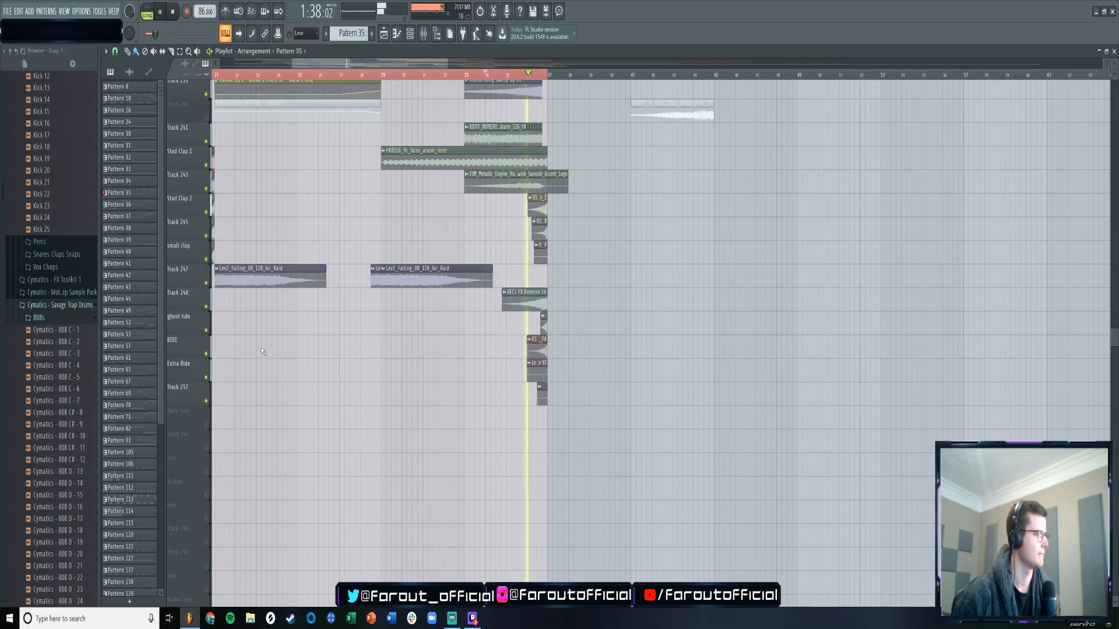
- Open the KSHMR_Medium_Sweep_02 #2 clip on Track 224 just before bar 37 to check its sample
{"action": "scroll", "coordinate": [245, 335], "scroll_direction": "up", "scroll_amount": 2}
{"action": "scroll", "coordinate": [244, 335], "scroll_direction": "up", "scroll_amount": 3}
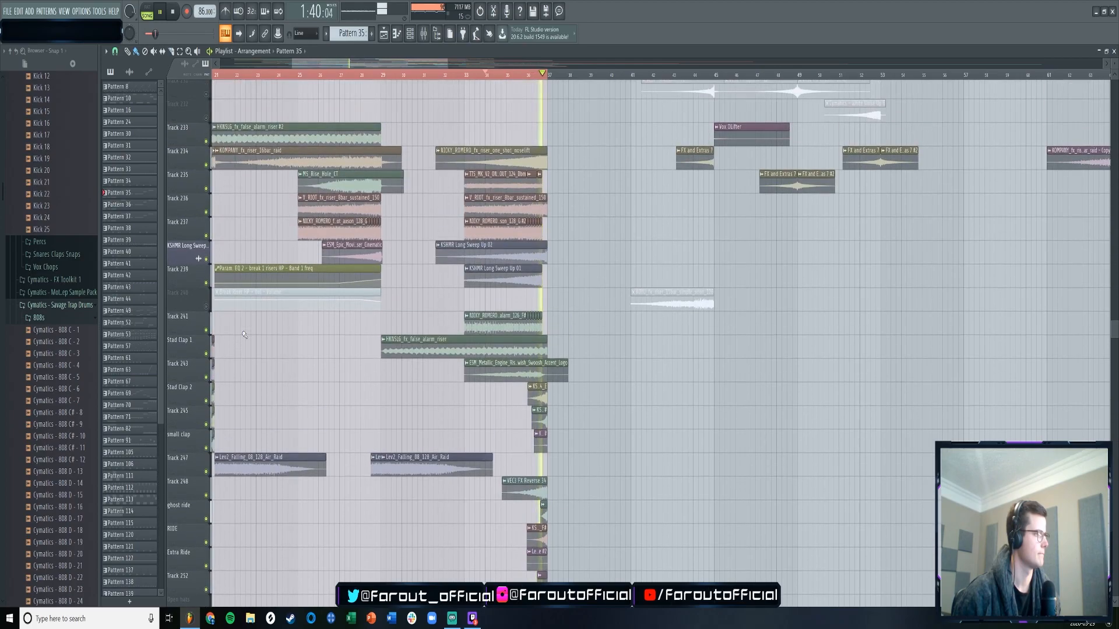
{"action": "scroll", "coordinate": [457, 301], "scroll_direction": "up", "scroll_amount": 9}
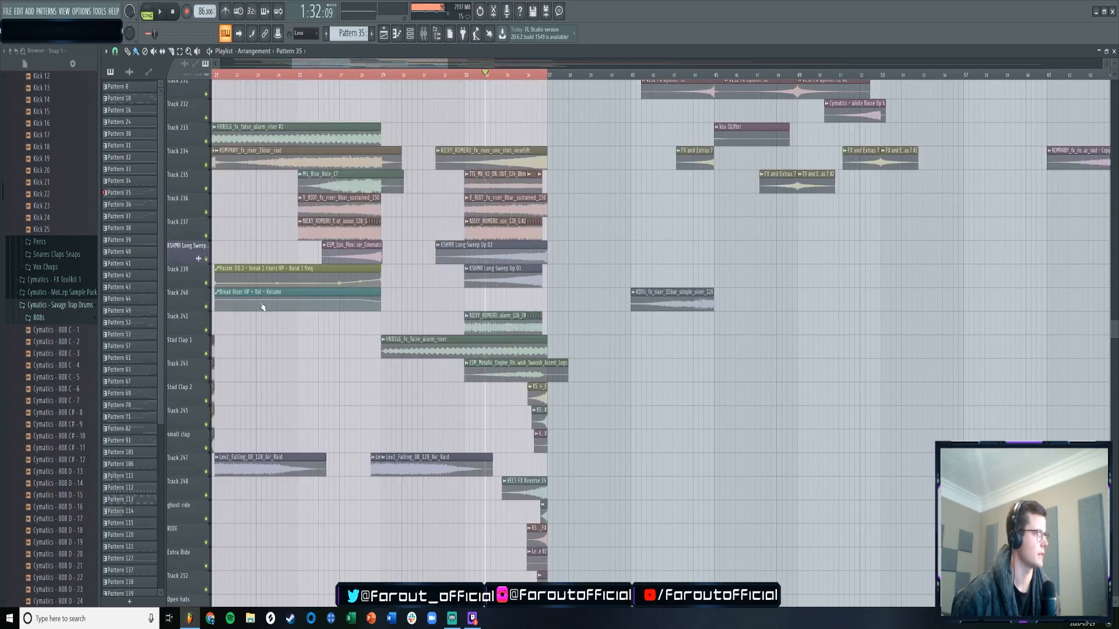
{"action": "double_click", "coordinate": [540, 282]}
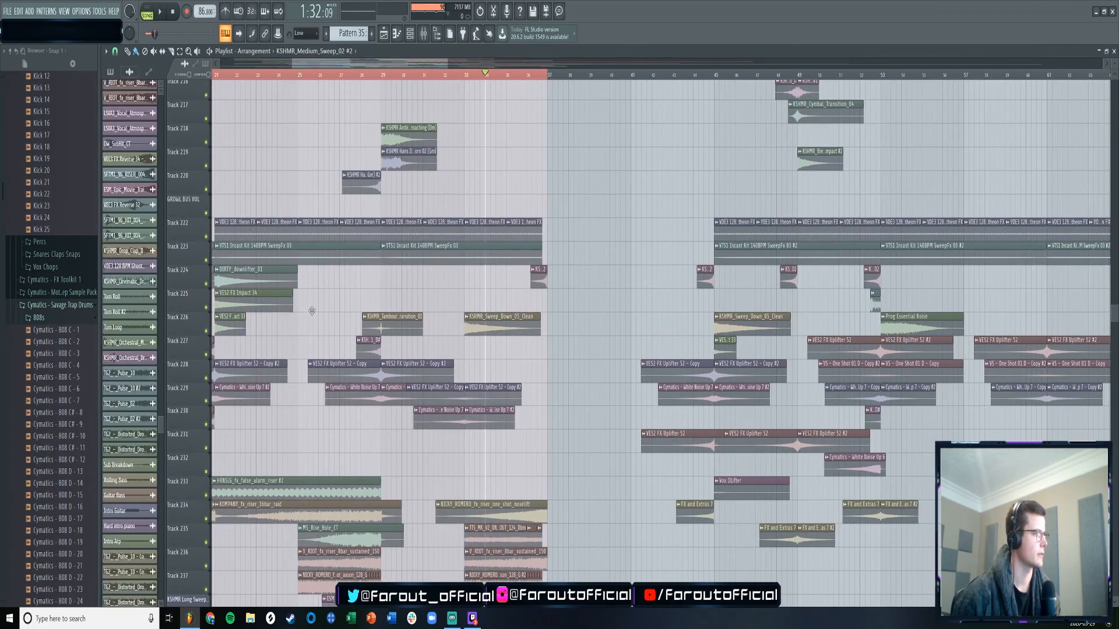
{"action": "left_click", "coordinate": [291, 131]}
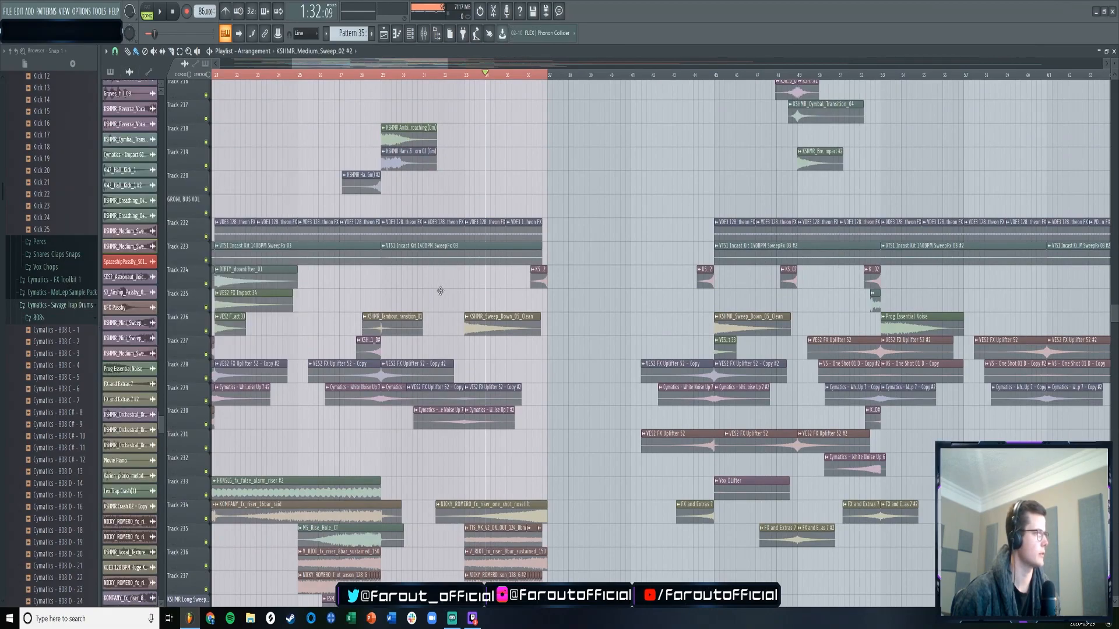
- Solo Track 124 and unmute Tracks 120 to 123, including the Tom Loop, alongside it during playback
{"action": "scroll", "coordinate": [445, 289], "scroll_direction": "up", "scroll_amount": 15}
{"action": "scroll", "coordinate": [445, 291], "scroll_direction": "up", "scroll_amount": 20}
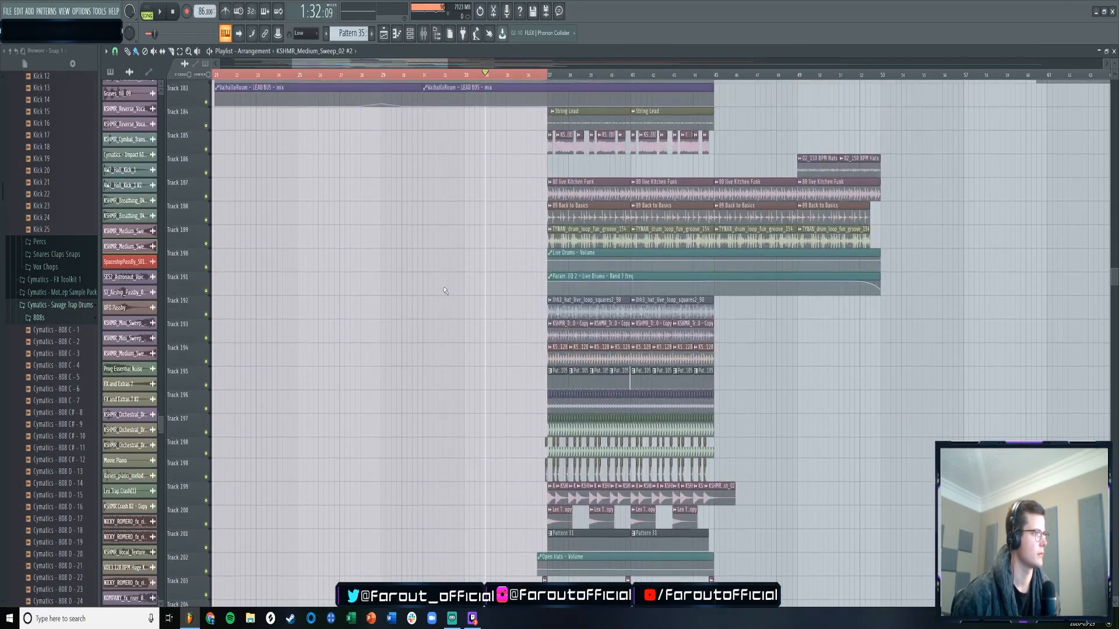
{"action": "scroll", "coordinate": [445, 290], "scroll_direction": "up", "scroll_amount": 15}
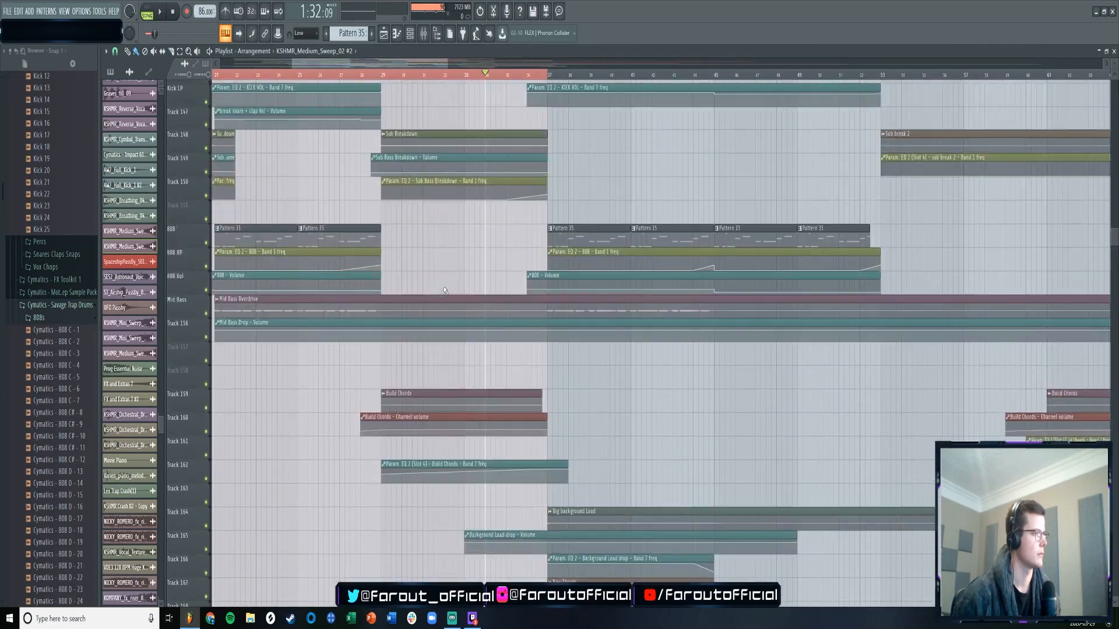
{"action": "scroll", "coordinate": [473, 279], "scroll_direction": "down", "scroll_amount": 3}
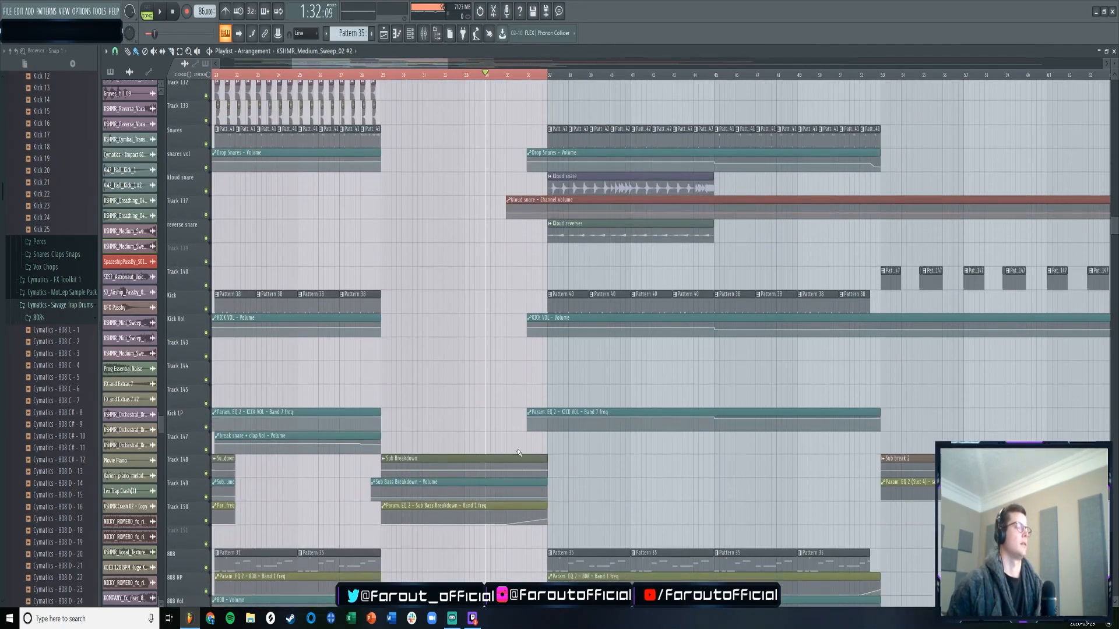
{"action": "scroll", "coordinate": [494, 471], "scroll_direction": "up", "scroll_amount": 15}
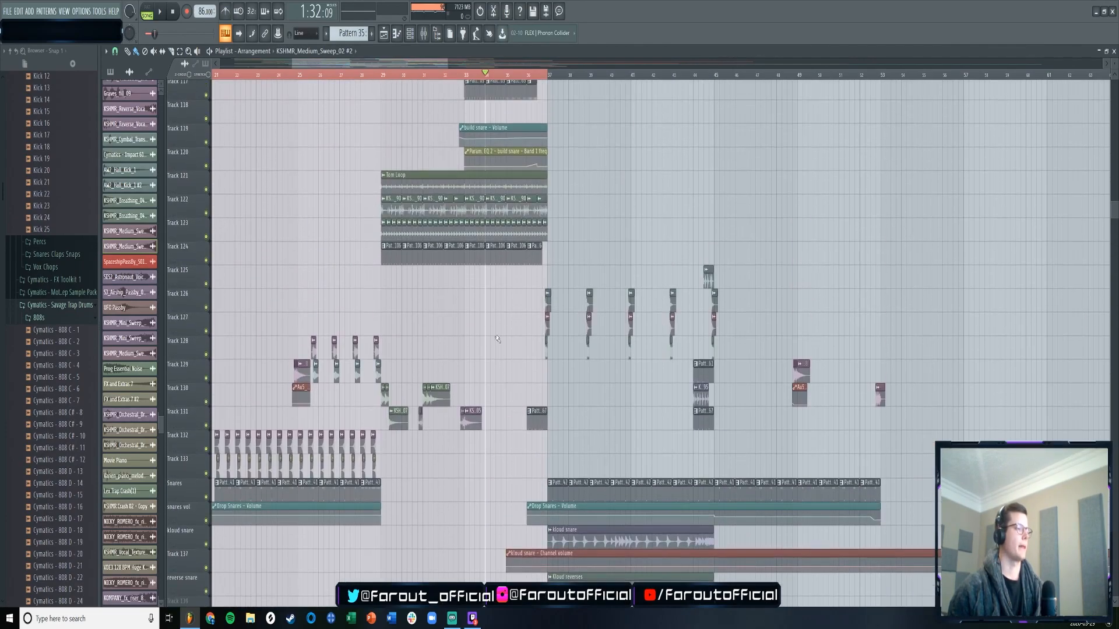
{"action": "scroll", "coordinate": [418, 100], "scroll_direction": "up", "scroll_amount": 5}
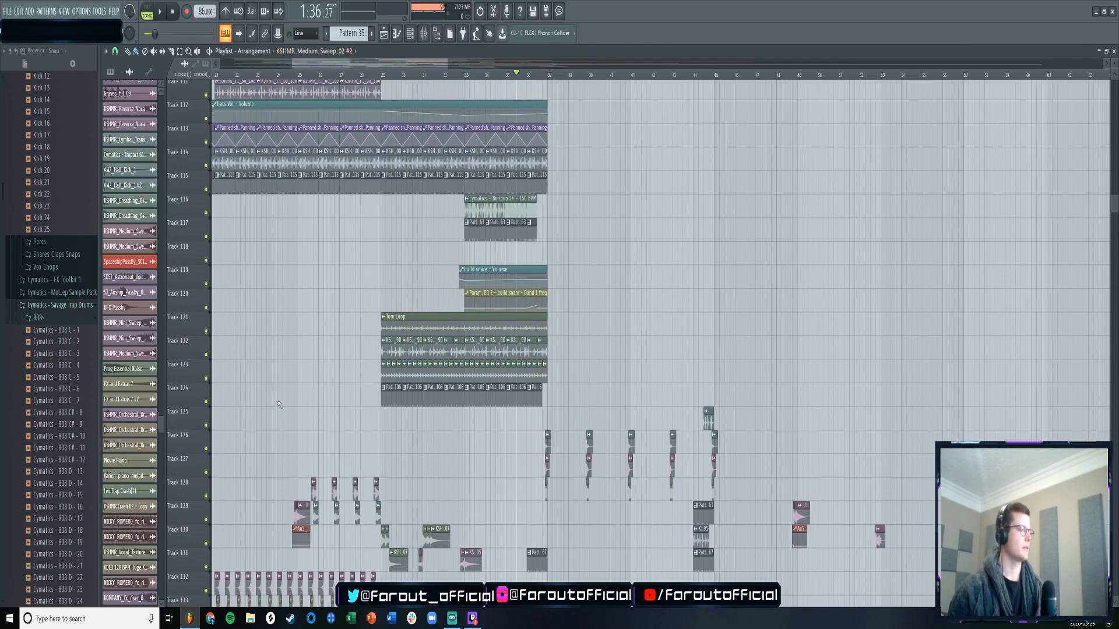
{"action": "right_click", "coordinate": [206, 401]}
{"action": "left_click", "coordinate": [206, 378]}
{"action": "key", "text": "space"}
{"action": "left_click", "coordinate": [206, 354]}
{"action": "left_click", "coordinate": [206, 331]}
{"action": "left_click", "coordinate": [206, 308]}
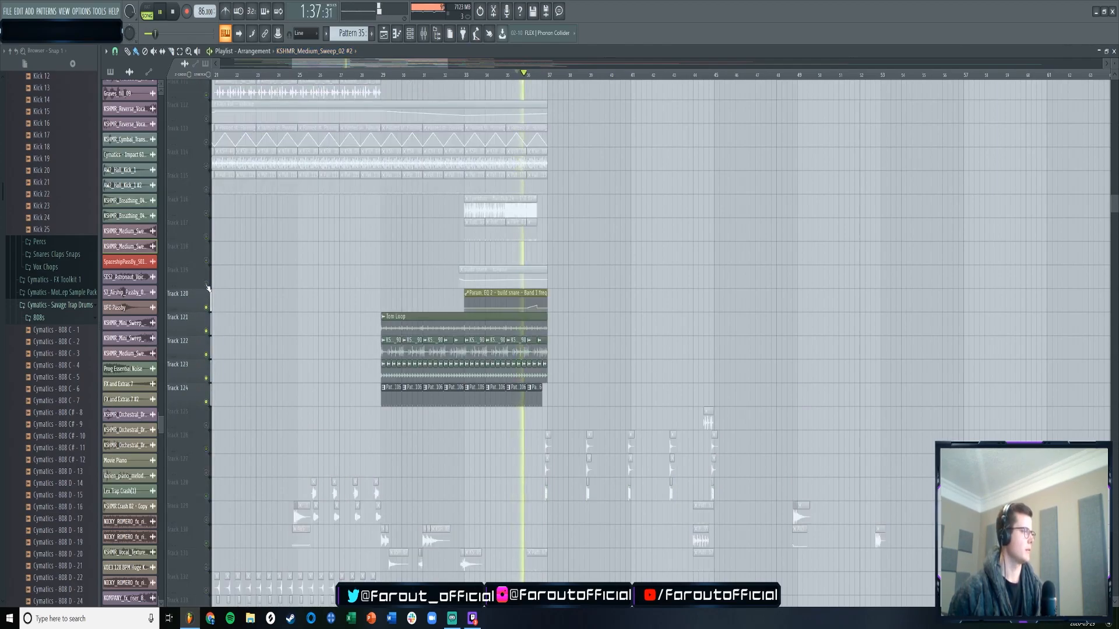
- Unmute Tracks 116 to 119 and play the full layer of build drums
{"action": "left_click", "coordinate": [206, 284]}
{"action": "left_click", "coordinate": [206, 261]}
{"action": "left_click", "coordinate": [206, 236]}
{"action": "left_click", "coordinate": [206, 213]}
{"action": "scroll", "coordinate": [207, 214], "scroll_direction": "up", "scroll_amount": 3}
{"action": "key", "text": "space"}
{"action": "scroll", "coordinate": [472, 306], "scroll_direction": "up", "scroll_amount": 5, "text": "ctrl"}
{"action": "key", "text": "space"}
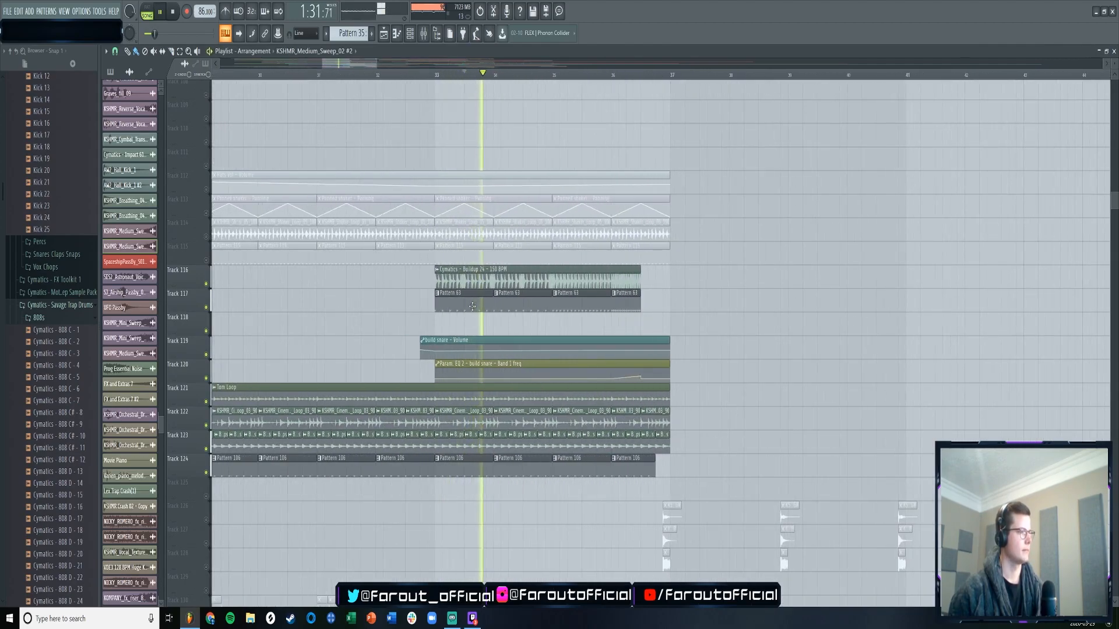
{"action": "key", "text": "space"}
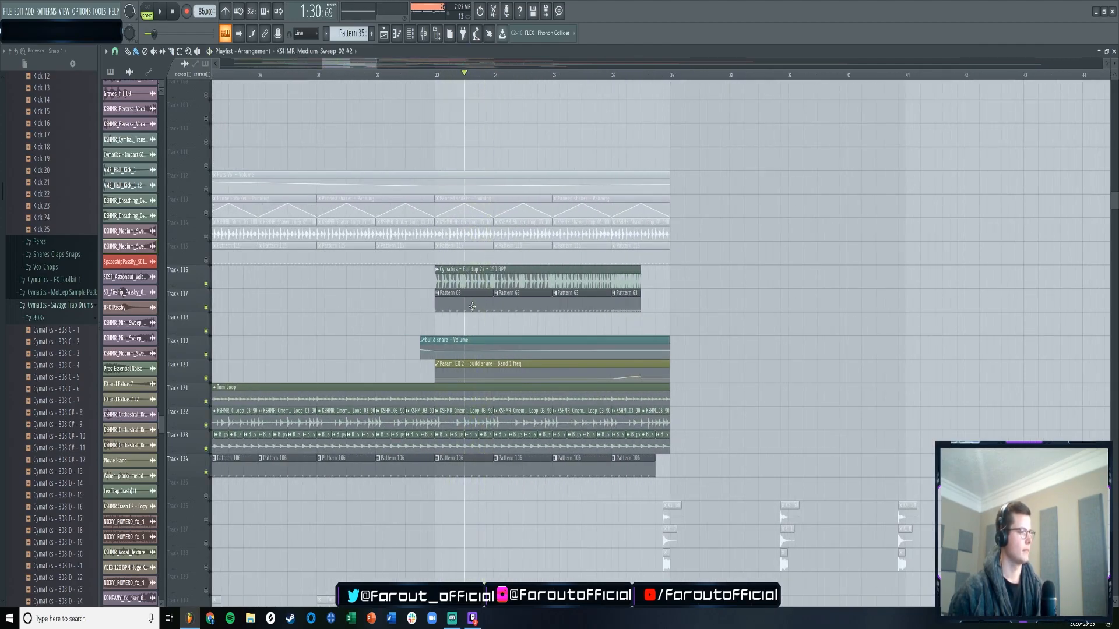
- Open the Tom Loop clip on Track 121 to check its sample settings, then replay the build drums
{"action": "scroll", "coordinate": [411, 77], "scroll_direction": "down", "scroll_amount": 2}
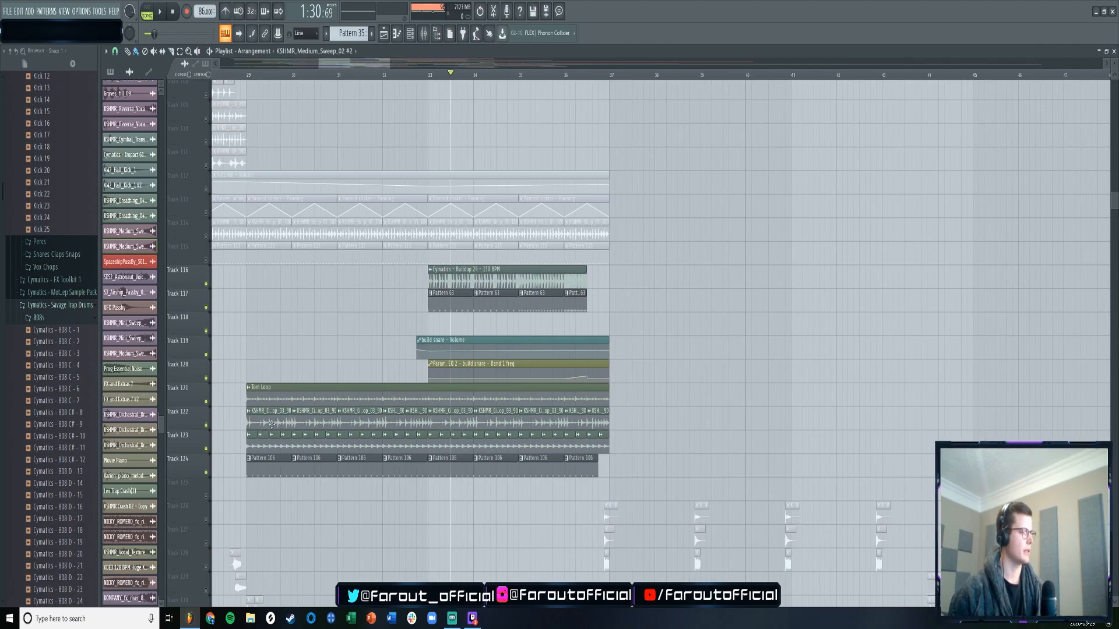
{"action": "left_click", "coordinate": [279, 394]}
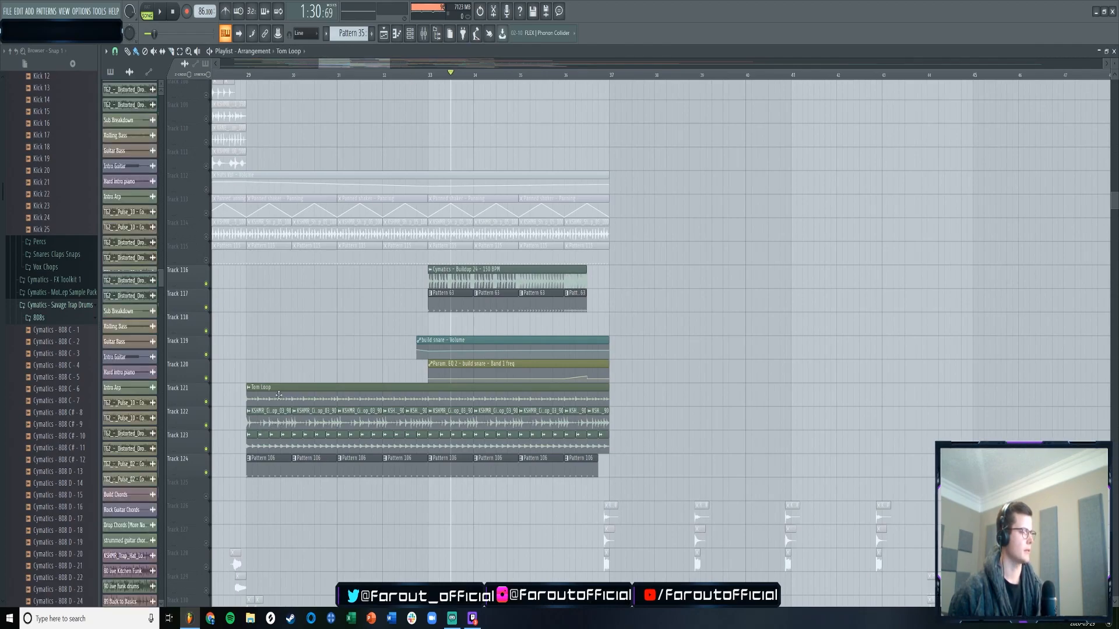
{"action": "double_click", "coordinate": [264, 388]}
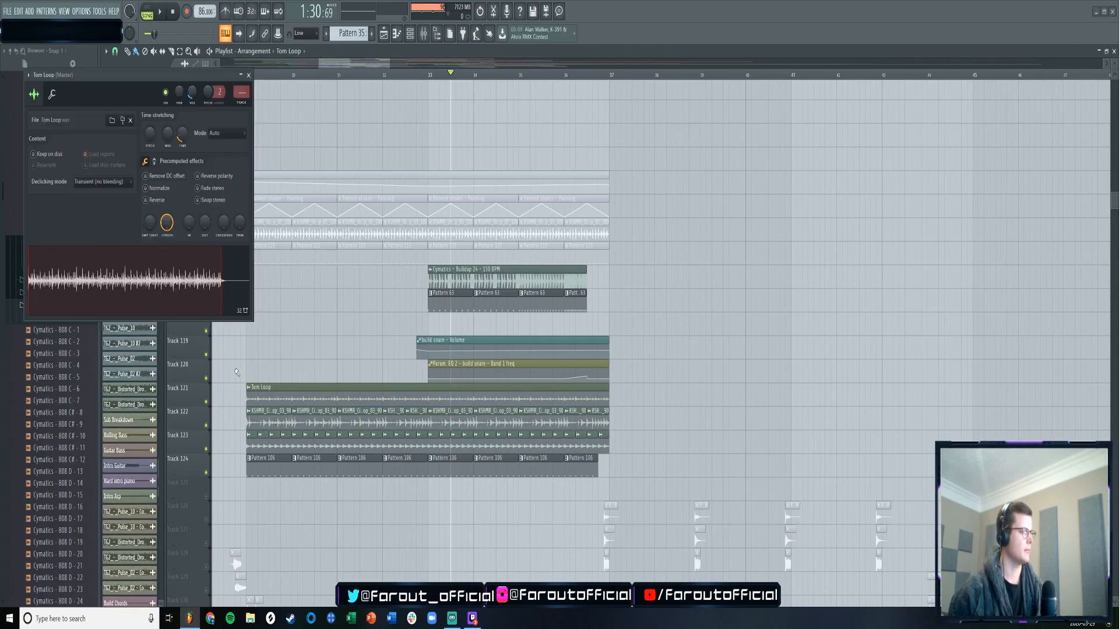
{"action": "left_click", "coordinate": [249, 75]}
{"action": "key", "text": "space"}
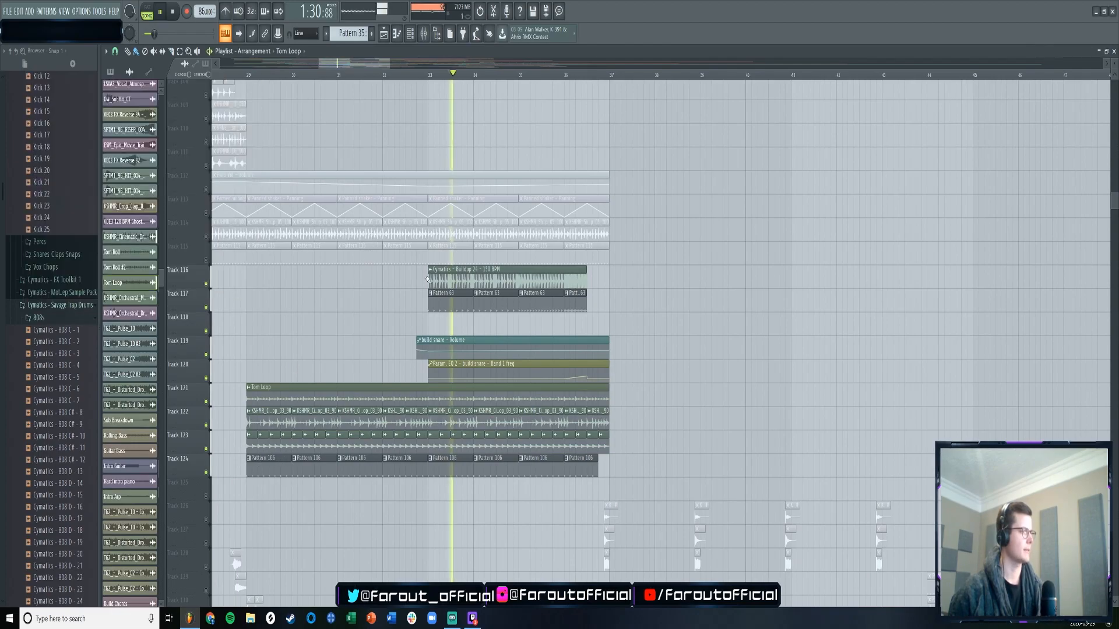
{"action": "key", "text": "space"}
- Select Pattern 63 on Track 117, play its snare roll in the piano roll and check its channels in the channel rack
{"action": "left_click", "coordinate": [463, 293]}
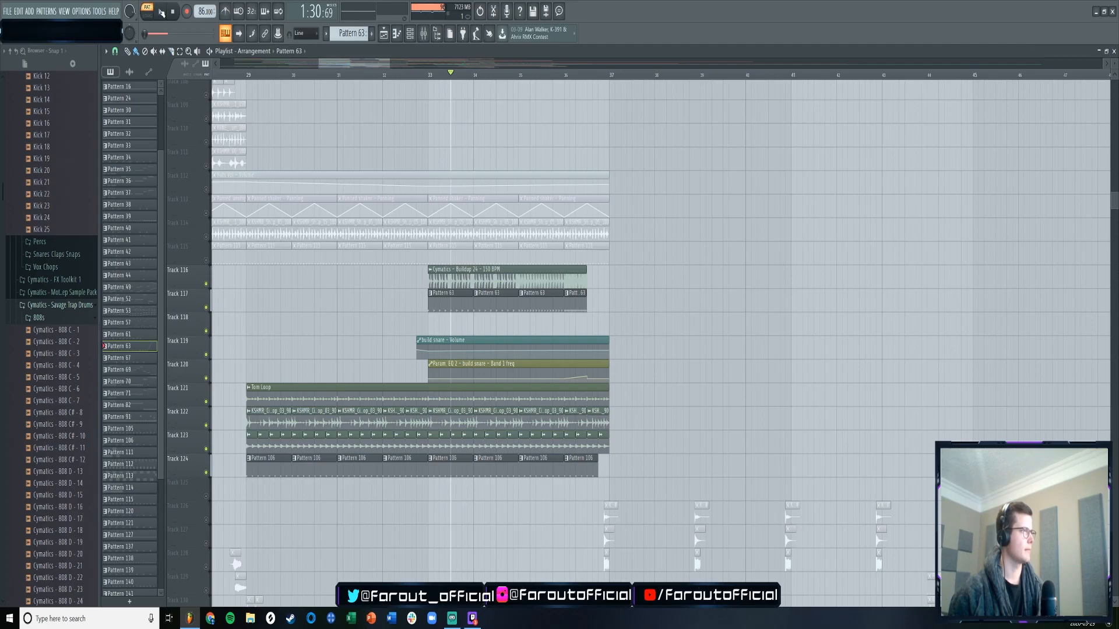
{"action": "left_click", "coordinate": [410, 33]}
{"action": "key", "text": "space"}
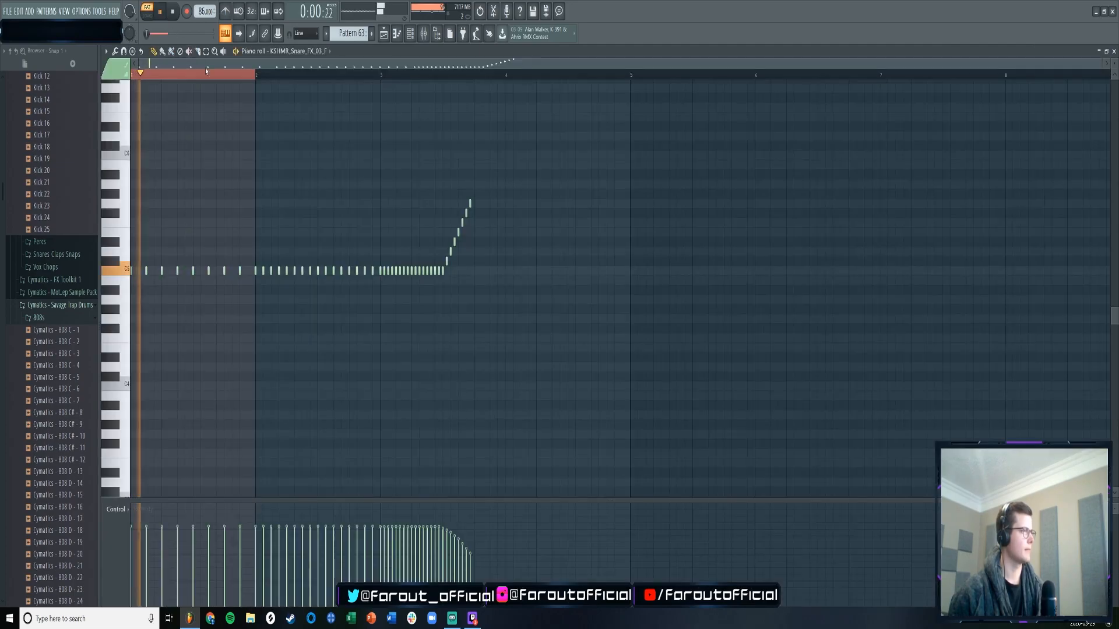
{"action": "left_click", "coordinate": [411, 33]}
{"action": "key", "text": "space"}
{"action": "scroll", "coordinate": [597, 282], "scroll_direction": "down", "scroll_amount": 5}
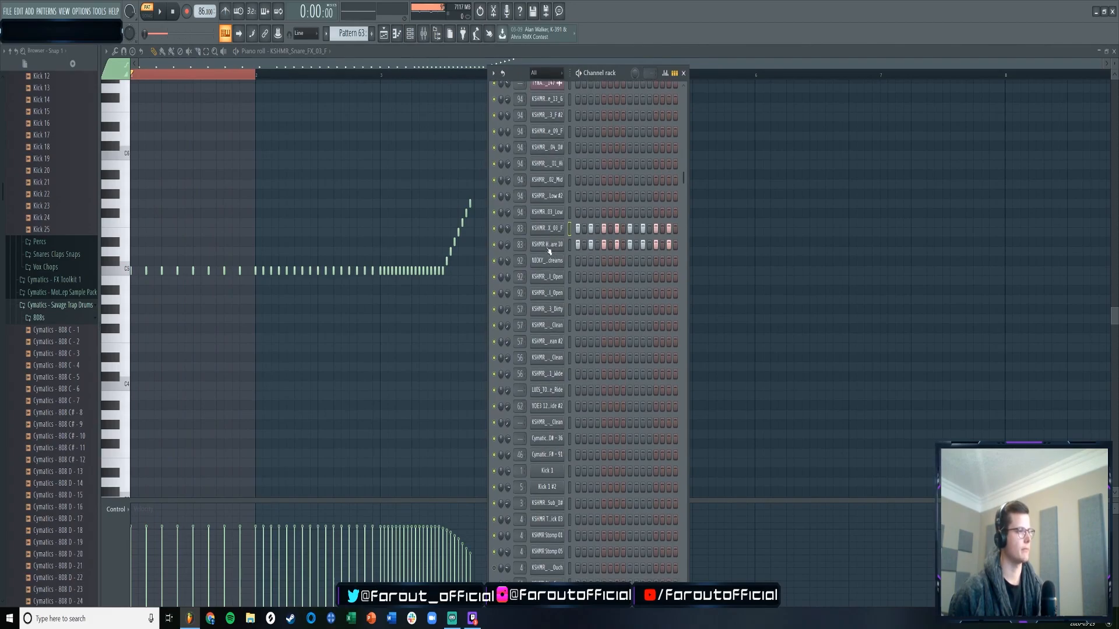
{"action": "left_click", "coordinate": [383, 35]}
- Unsolo the build drums to restore all tracks and play the full mix of the build leading into bar 37
{"action": "right_click", "coordinate": [208, 285]}
{"action": "right_click", "coordinate": [207, 285]}
{"action": "scroll", "coordinate": [212, 285], "scroll_direction": "up", "scroll_amount": 3}
{"action": "left_click", "coordinate": [434, 75]}
{"action": "key", "text": "space"}
{"action": "left_click", "coordinate": [602, 74]}
{"action": "key", "text": "space"}
- Select the drop from bar 37 to bar 53 on the timeline and play it with all tracks
{"action": "left_click_drag", "start_coordinate": [380, 62], "coordinate": [542, 64]}
{"action": "scroll", "coordinate": [563, 187], "scroll_direction": "up", "scroll_amount": 5}
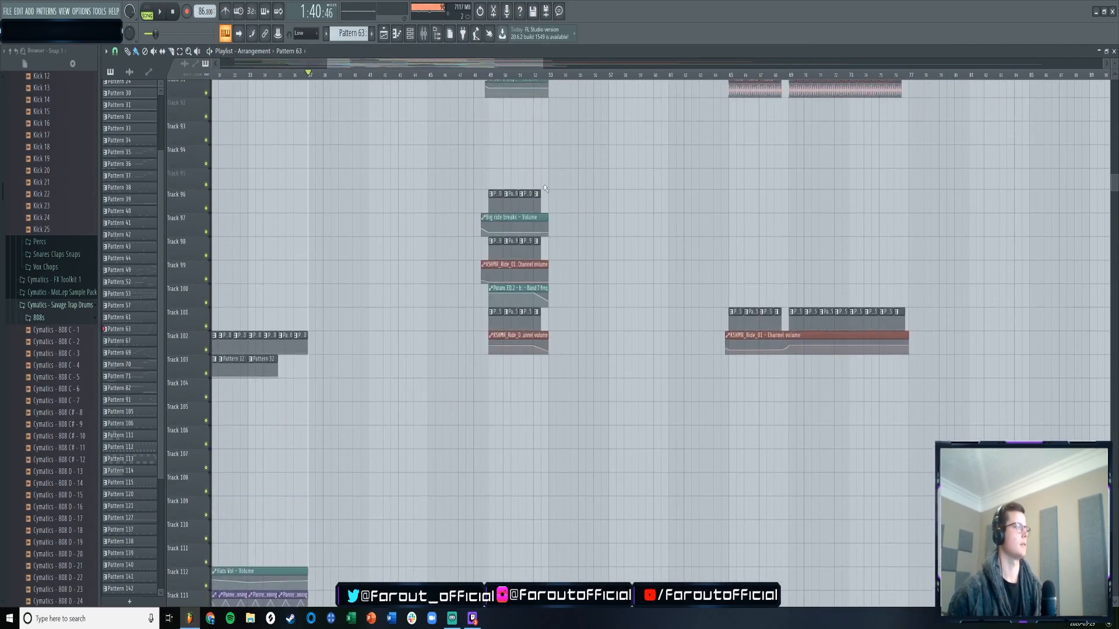
{"action": "scroll", "coordinate": [563, 186], "scroll_direction": "up", "scroll_amount": 2}
{"action": "left_click_drag", "start_coordinate": [313, 78], "coordinate": [548, 75]}
{"action": "key", "text": "space"}
{"action": "scroll", "coordinate": [342, 198], "scroll_direction": "up", "scroll_amount": 1}
{"action": "scroll", "coordinate": [342, 199], "scroll_direction": "down", "scroll_amount": 18}
{"action": "key", "text": "space"}
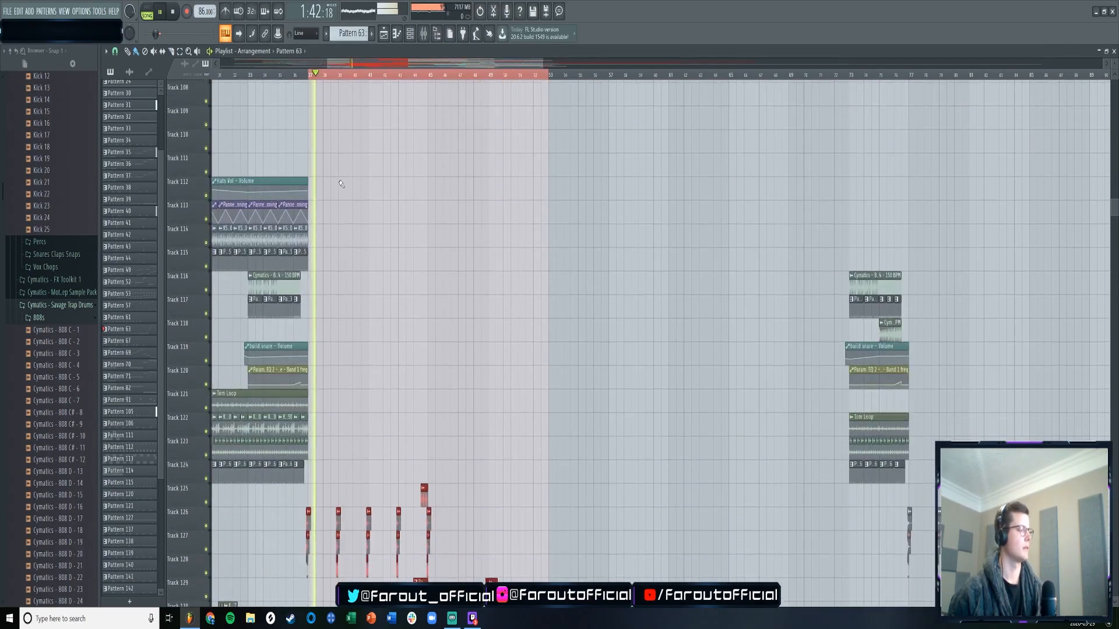
- Solo the Snares track and unmute snares vol, kloud snare, Track 137 and reverse snare during playback
{"action": "scroll", "coordinate": [357, 171], "scroll_direction": "down", "scroll_amount": 3}
{"action": "left_click", "coordinate": [360, 175]}
{"action": "right_click", "coordinate": [207, 238]}
{"action": "left_click", "coordinate": [207, 261]}
{"action": "key", "text": "space"}
{"action": "left_click", "coordinate": [207, 285]}
{"action": "left_click", "coordinate": [207, 308]}
{"action": "left_click", "coordinate": [207, 332]}
{"action": "scroll", "coordinate": [239, 268], "scroll_direction": "down", "scroll_amount": 2}
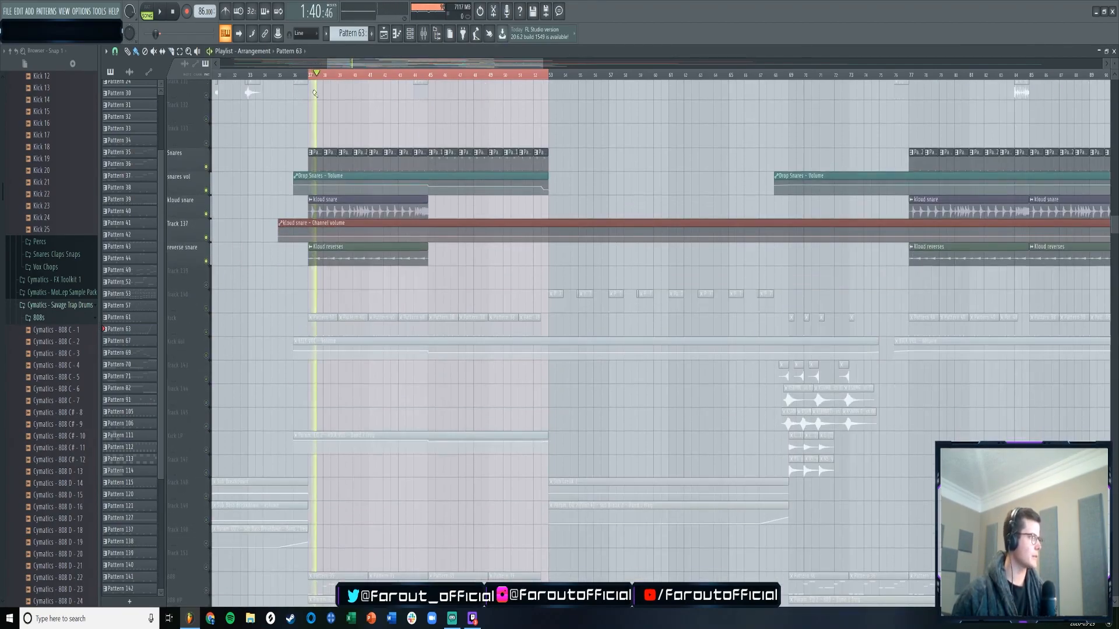
{"action": "key", "text": "space"}
{"action": "scroll", "coordinate": [326, 80], "scroll_direction": "up", "scroll_amount": 4}
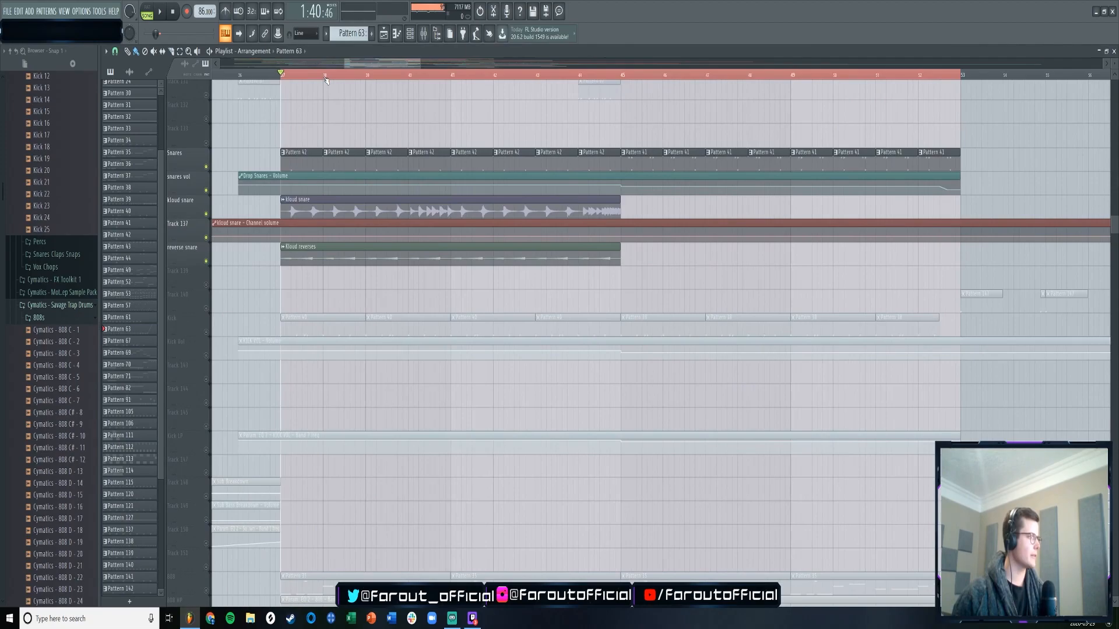
- Unmute Kick and Kick Vol and play them together with the drop snares
{"action": "left_click", "coordinate": [206, 331]}
{"action": "left_click", "coordinate": [206, 355]}
{"action": "key", "text": "space"}
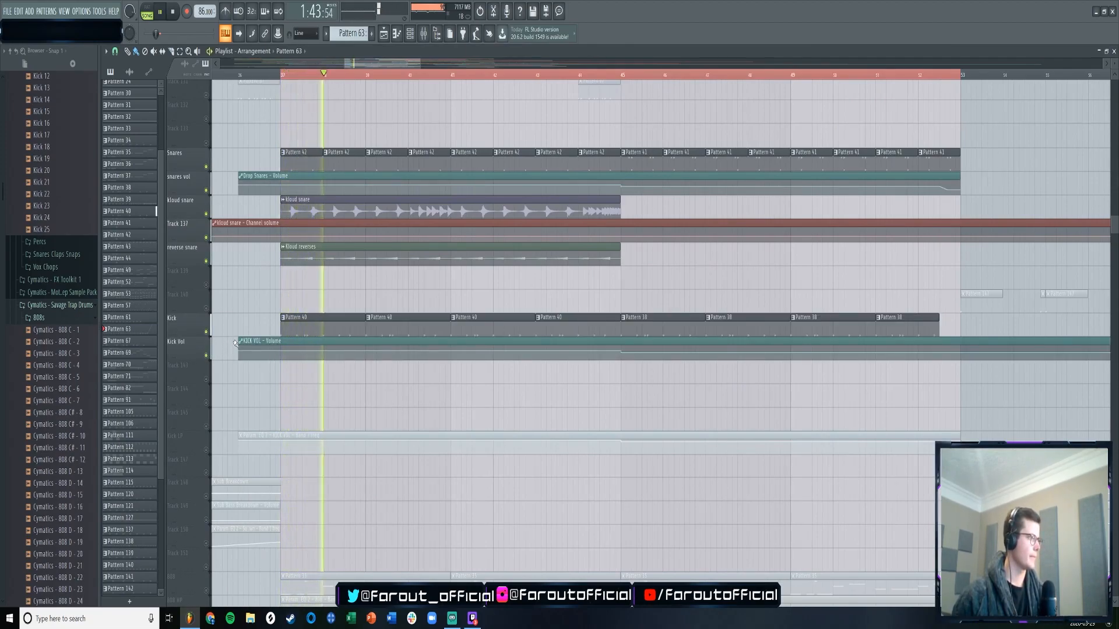
{"action": "key", "text": "space"}
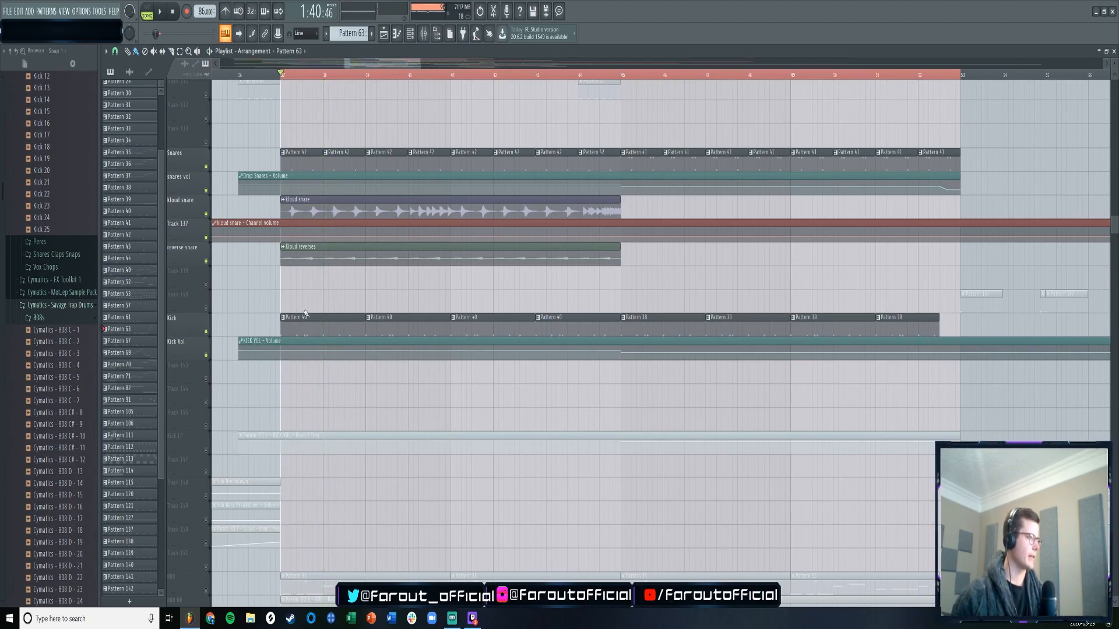
{"action": "scroll", "coordinate": [310, 79], "scroll_direction": "up", "scroll_amount": 3}
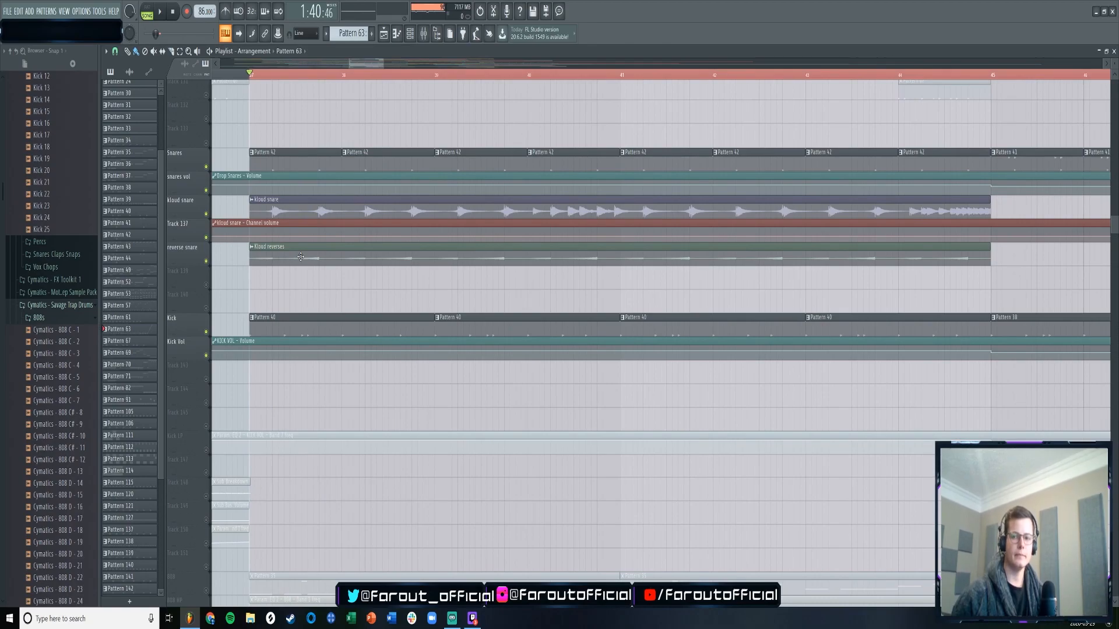
{"action": "key", "text": "space"}
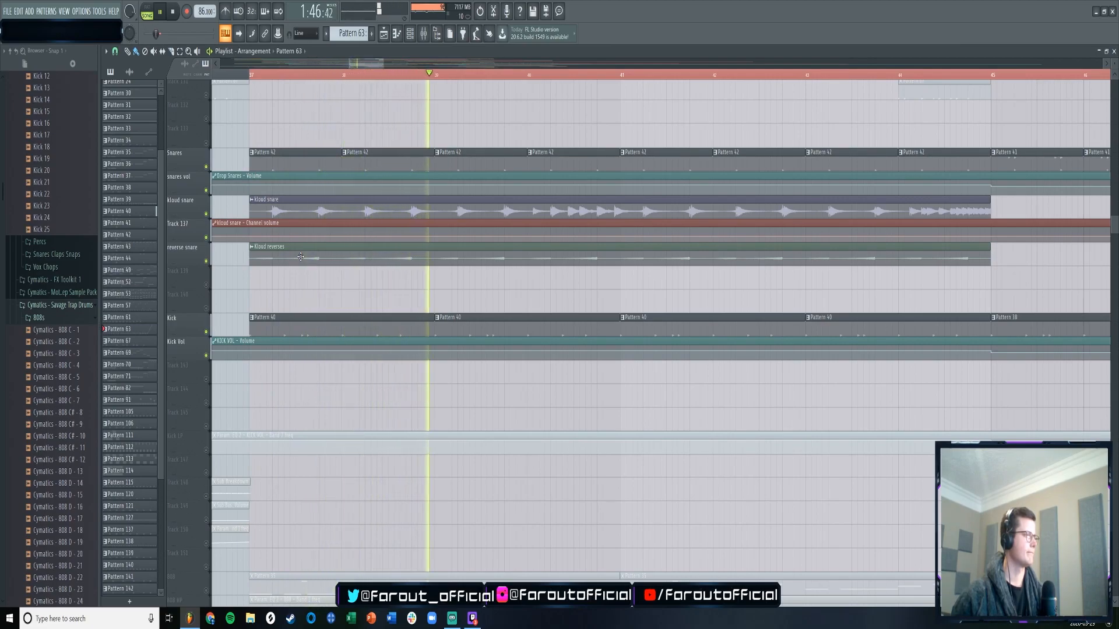
{"action": "key", "text": "space"}
- Solo the 808 track, unmute 808 HP, 808 Vol, Mid Bass and Track 156, and play the drop's bass
{"action": "scroll", "coordinate": [268, 366], "scroll_direction": "up", "scroll_amount": 5}
{"action": "scroll", "coordinate": [267, 366], "scroll_direction": "up", "scroll_amount": 10}
{"action": "scroll", "coordinate": [243, 300], "scroll_direction": "up", "scroll_amount": 15}
{"action": "scroll", "coordinate": [249, 314], "scroll_direction": "up", "scroll_amount": 20}
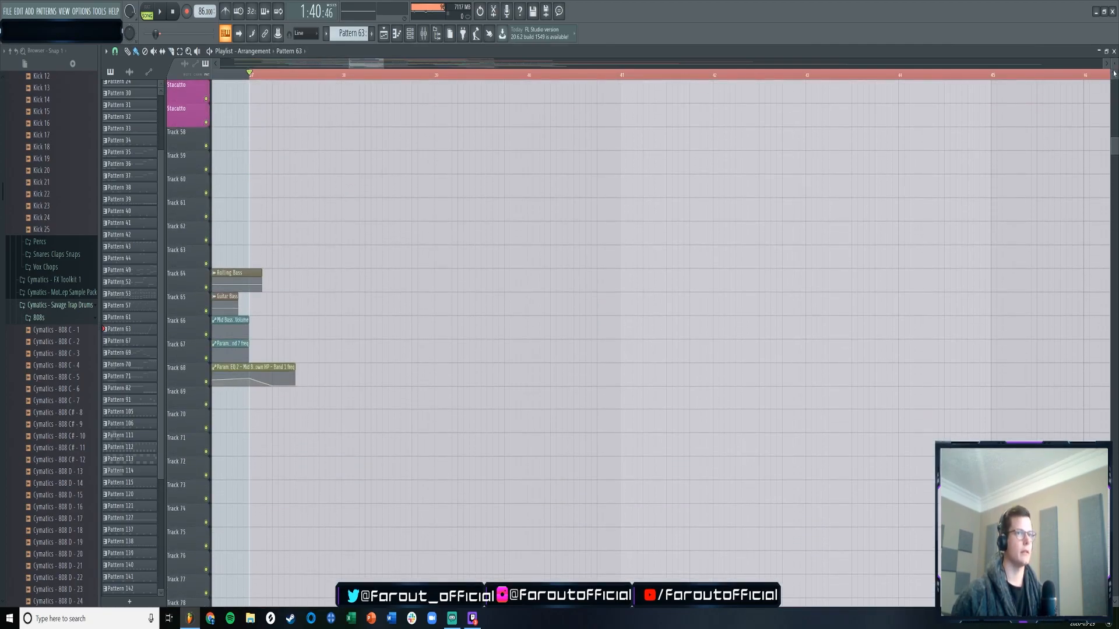
{"action": "scroll", "coordinate": [749, 169], "scroll_direction": "down", "scroll_amount": 5}
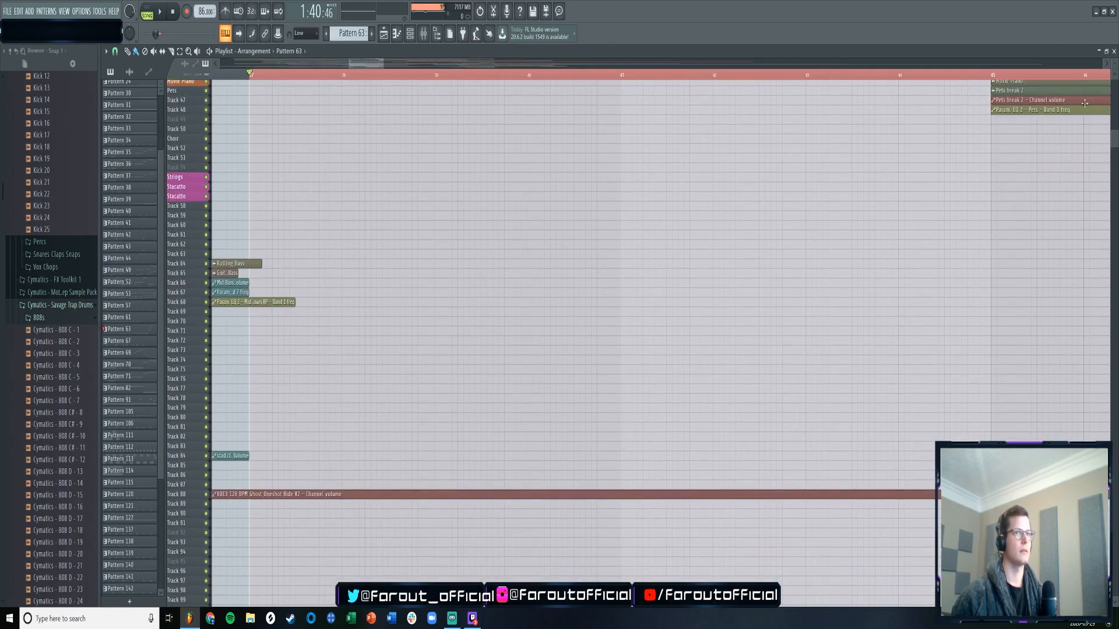
{"action": "scroll", "coordinate": [423, 273], "scroll_direction": "up", "scroll_amount": 5}
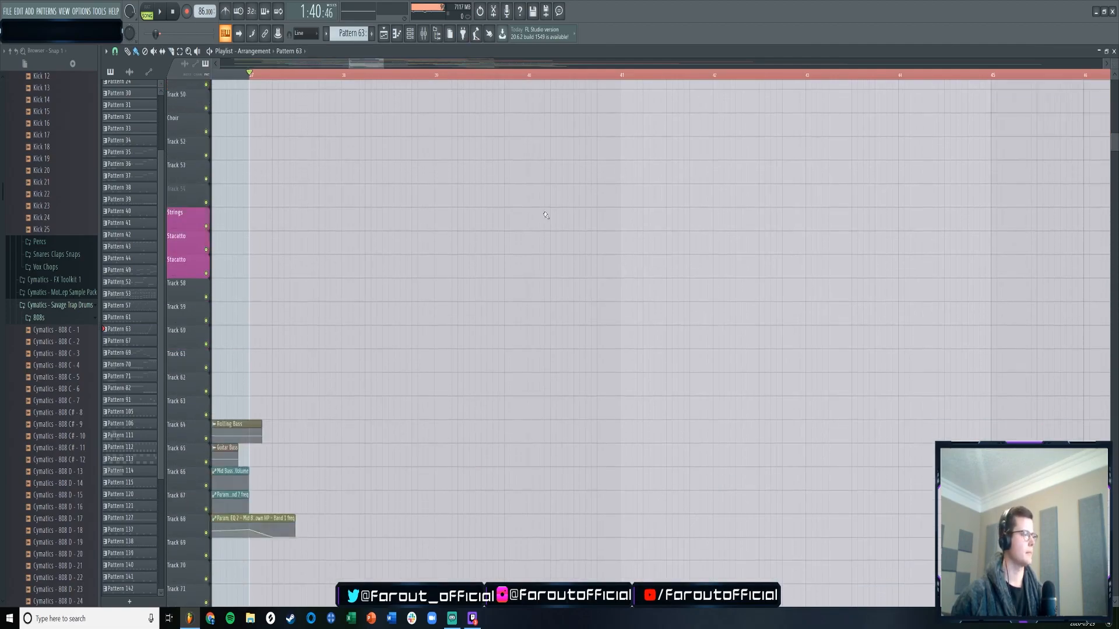
{"action": "scroll", "coordinate": [424, 274], "scroll_direction": "down", "scroll_amount": 12}
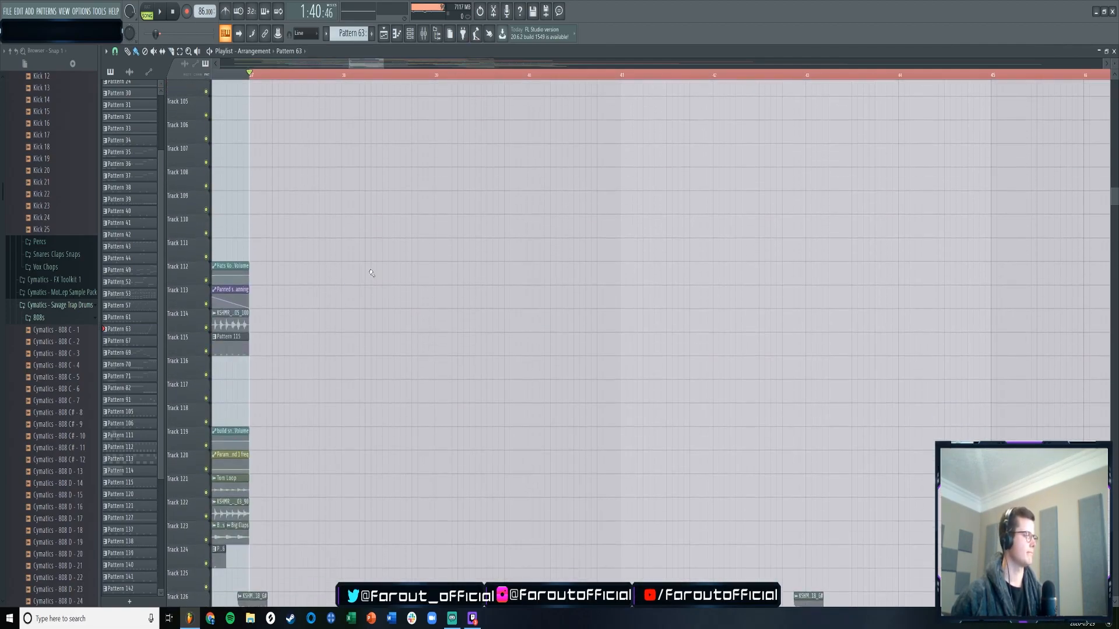
{"action": "scroll", "coordinate": [297, 260], "scroll_direction": "down", "scroll_amount": 6}
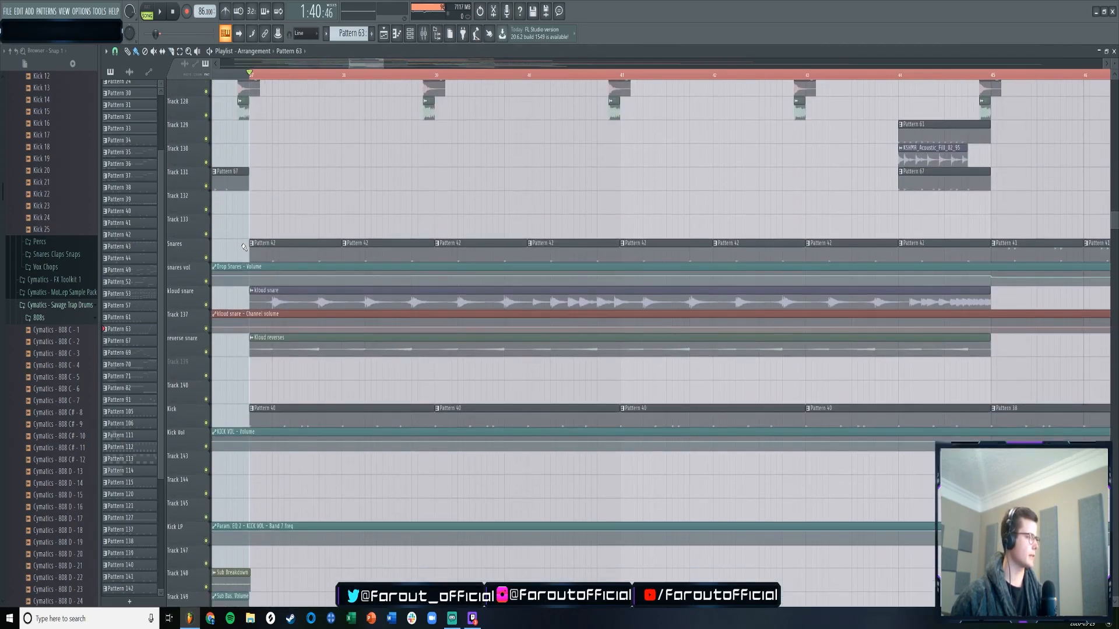
{"action": "scroll", "coordinate": [243, 242], "scroll_direction": "down", "scroll_amount": 3}
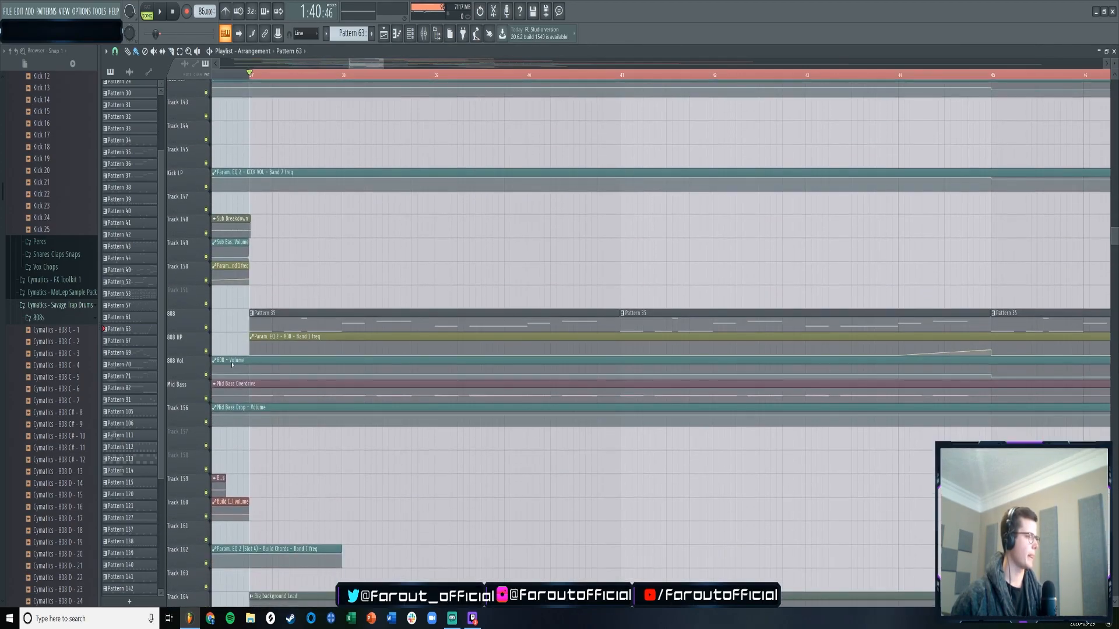
{"action": "right_click", "coordinate": [205, 327]}
{"action": "left_click_drag", "start_coordinate": [206, 351], "coordinate": [204, 385]}
{"action": "left_click", "coordinate": [206, 399]}
{"action": "left_click", "coordinate": [206, 422]}
{"action": "key", "text": "space"}
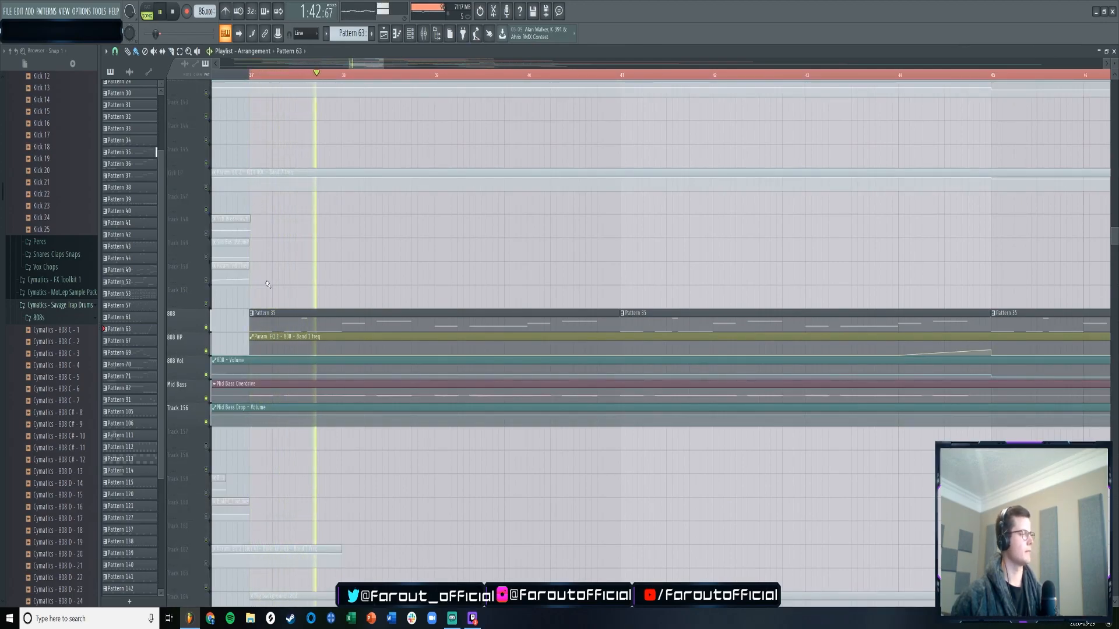
{"action": "key", "text": "space"}
- Mute 808 HP, 808 Vol, Mid Bass and Track 156 and play the 808 pattern on its own
{"action": "left_click_drag", "start_coordinate": [206, 374], "coordinate": [206, 422]}
{"action": "left_click", "coordinate": [206, 352]}
{"action": "key", "text": "space"}
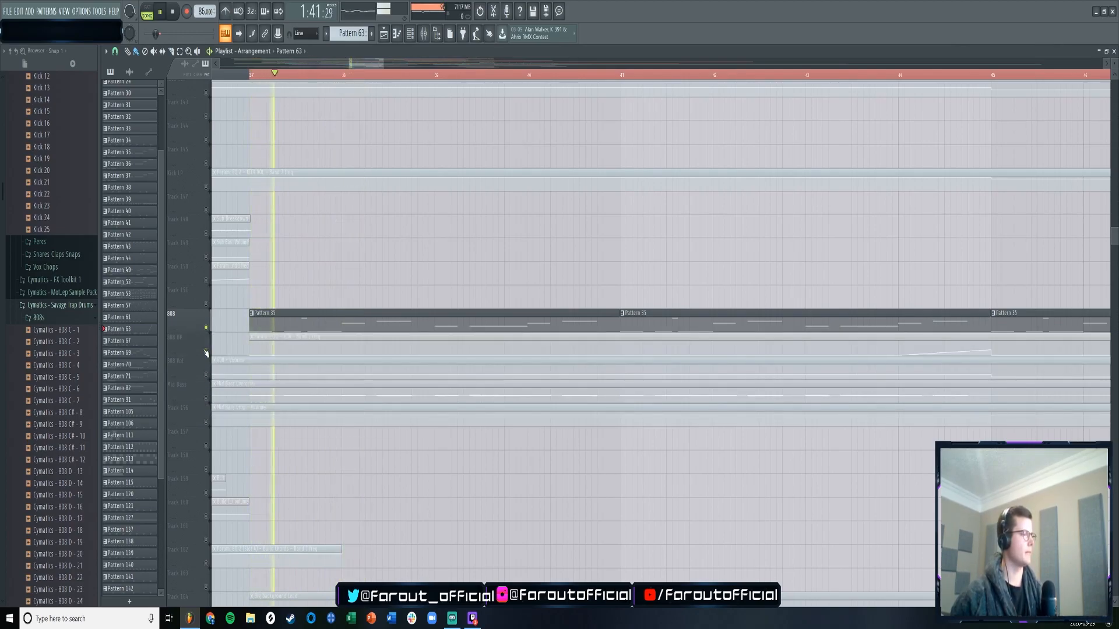
{"action": "key", "text": "space"}
{"action": "scroll", "coordinate": [313, 512], "scroll_direction": "up", "scroll_amount": 4}
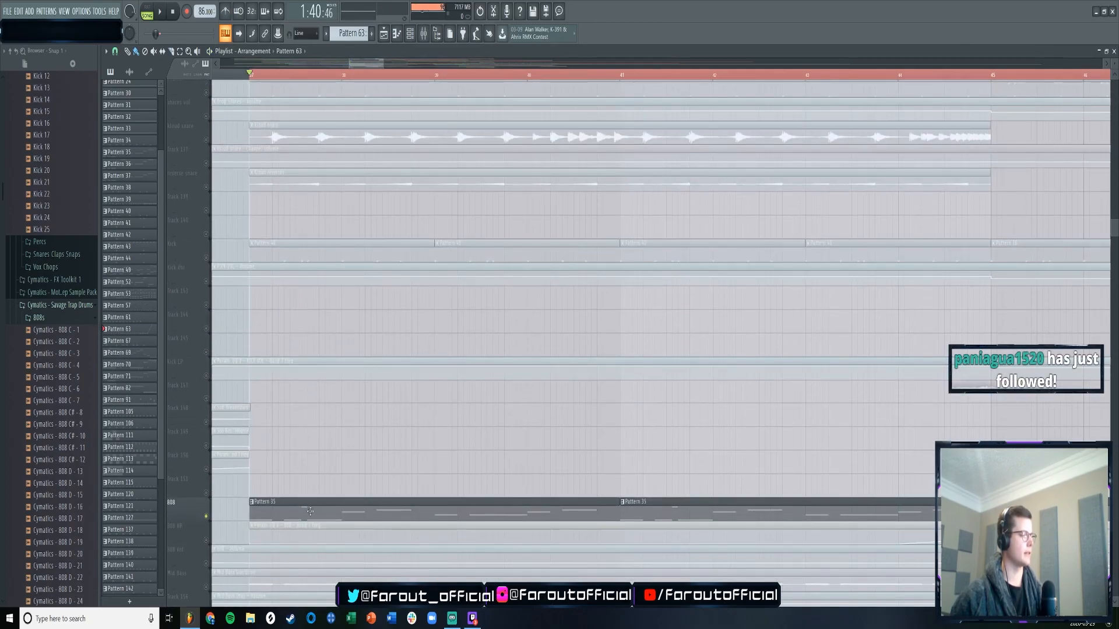
{"action": "key", "text": "space"}
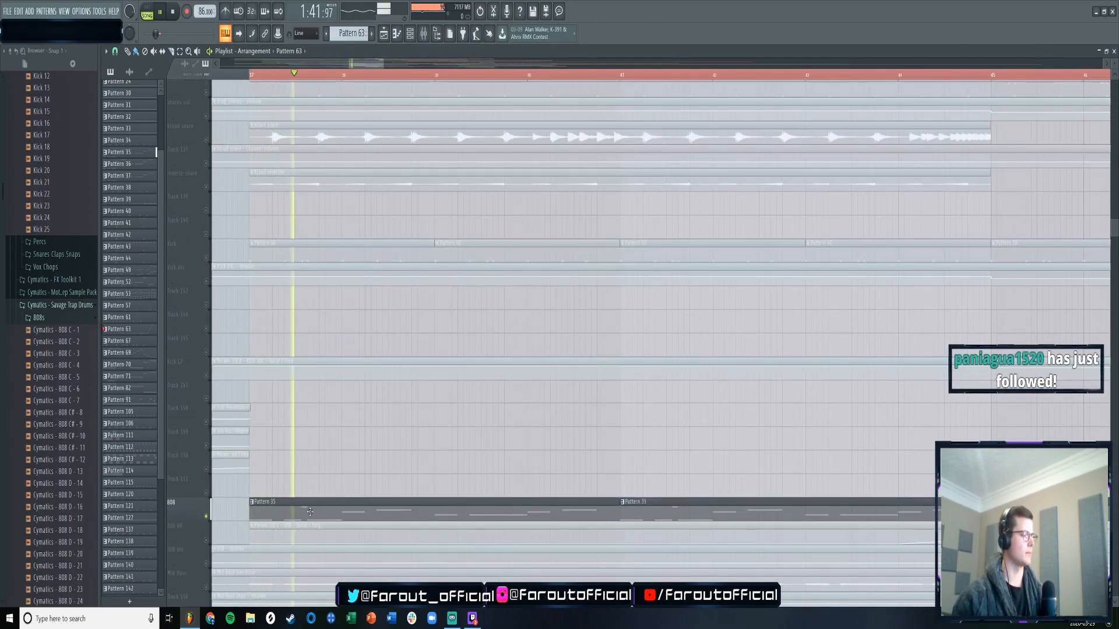
{"action": "key", "text": "space"}
- Unmute Kick and Kick Vol, play them with the 808, and unmute the Mid Bass track
{"action": "scroll", "coordinate": [235, 328], "scroll_direction": "up", "scroll_amount": 5}
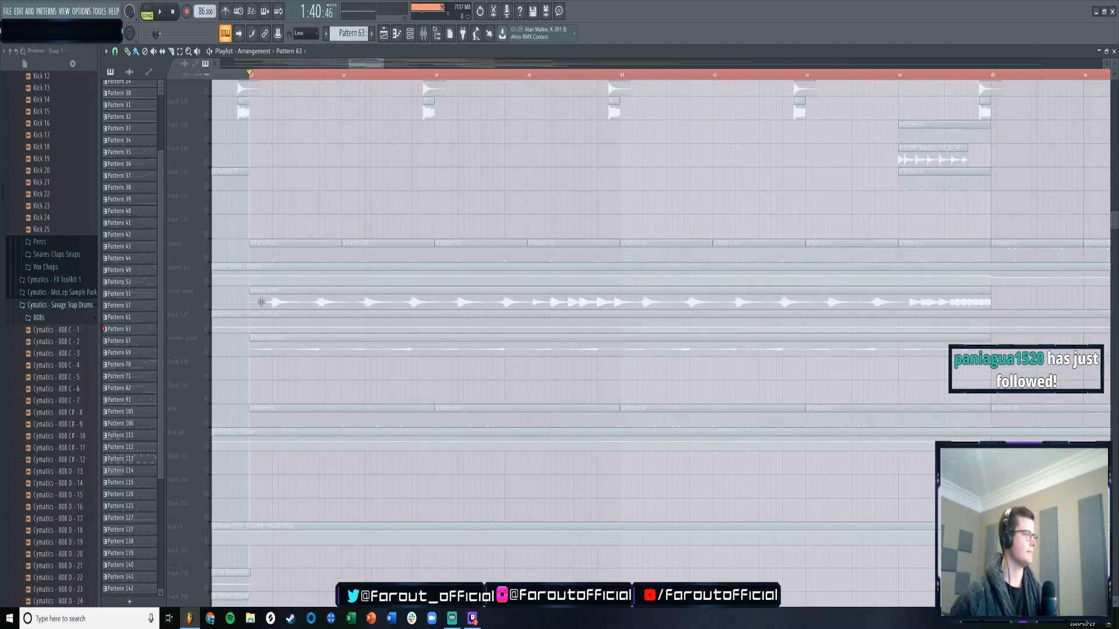
{"action": "mouse_move", "coordinate": [205, 304]}
{"action": "left_mouse_down"}
{"action": "mouse_move", "coordinate": [212, 398]}
{"action": "mouse_move", "coordinate": [208, 303]}
{"action": "left_mouse_up"}
{"action": "scroll", "coordinate": [208, 315], "scroll_direction": "up", "scroll_amount": 4}
{"action": "scroll", "coordinate": [209, 372], "scroll_direction": "down", "scroll_amount": 5}
{"action": "left_click_drag", "start_coordinate": [206, 448], "coordinate": [207, 471]}
{"action": "key", "text": "space"}
{"action": "scroll", "coordinate": [238, 424], "scroll_direction": "down", "scroll_amount": 4}
{"action": "key", "text": "space"}
{"action": "left_click", "coordinate": [206, 493]}
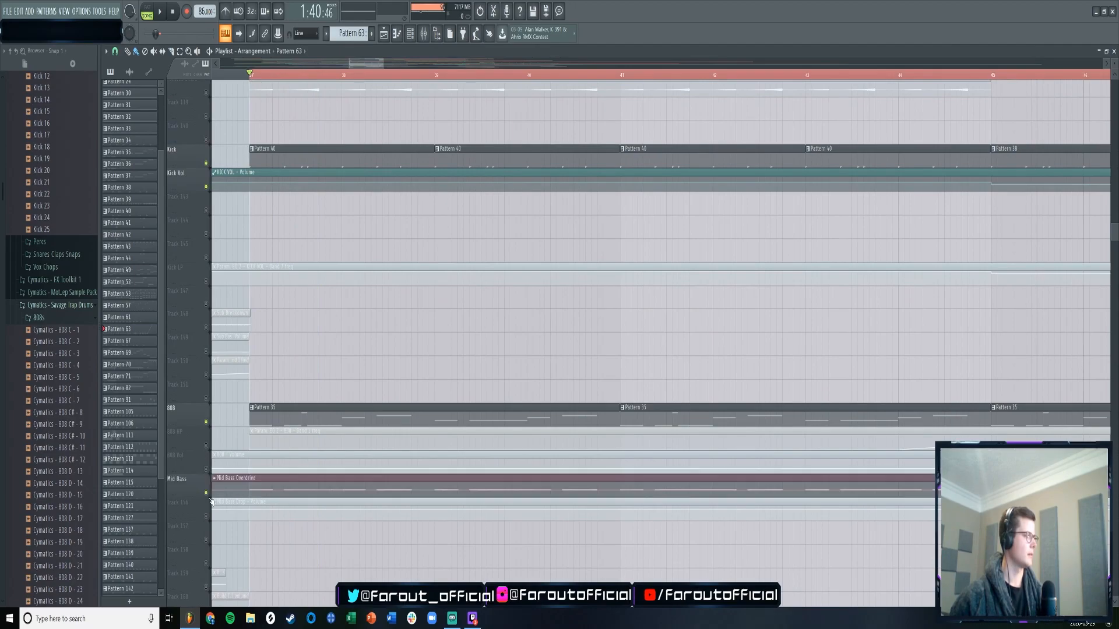
- Play the kick and bass group, unmuting Track 156, 808 HP and 808 Vol
{"action": "key", "text": "space"}
{"action": "left_click", "coordinate": [205, 516]}
{"action": "left_click_drag", "start_coordinate": [206, 446], "coordinate": [207, 469]}
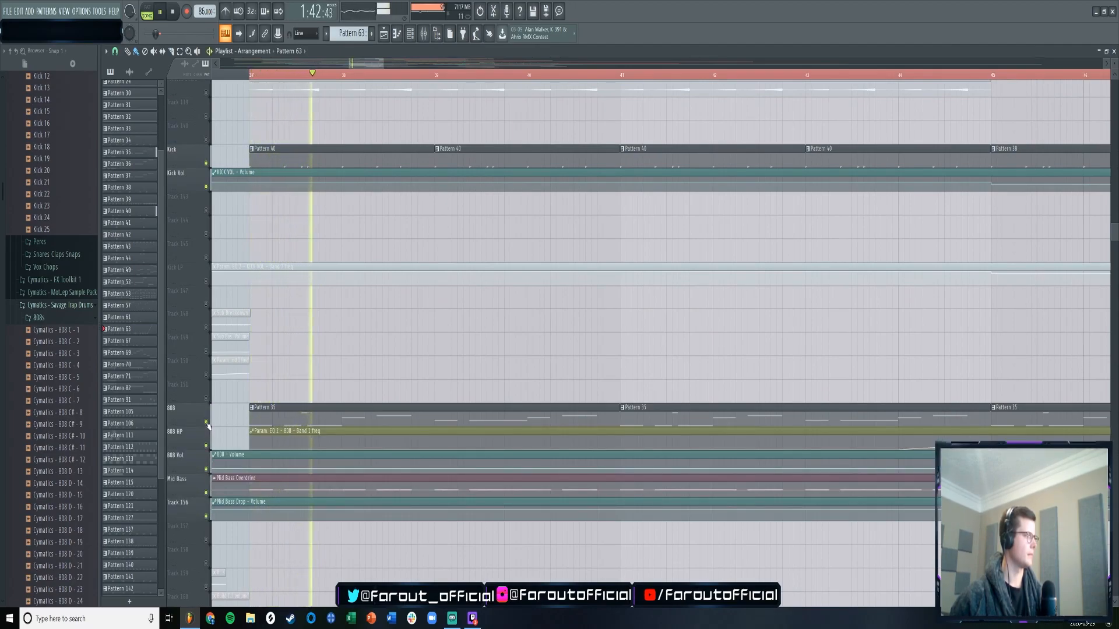
- Solo the Mid Bass track and stop playback
{"action": "left_click", "coordinate": [205, 493], "text": "ctrl"}
{"action": "key", "text": "space"}
{"action": "scroll", "coordinate": [258, 412], "scroll_direction": "down", "scroll_amount": 3}
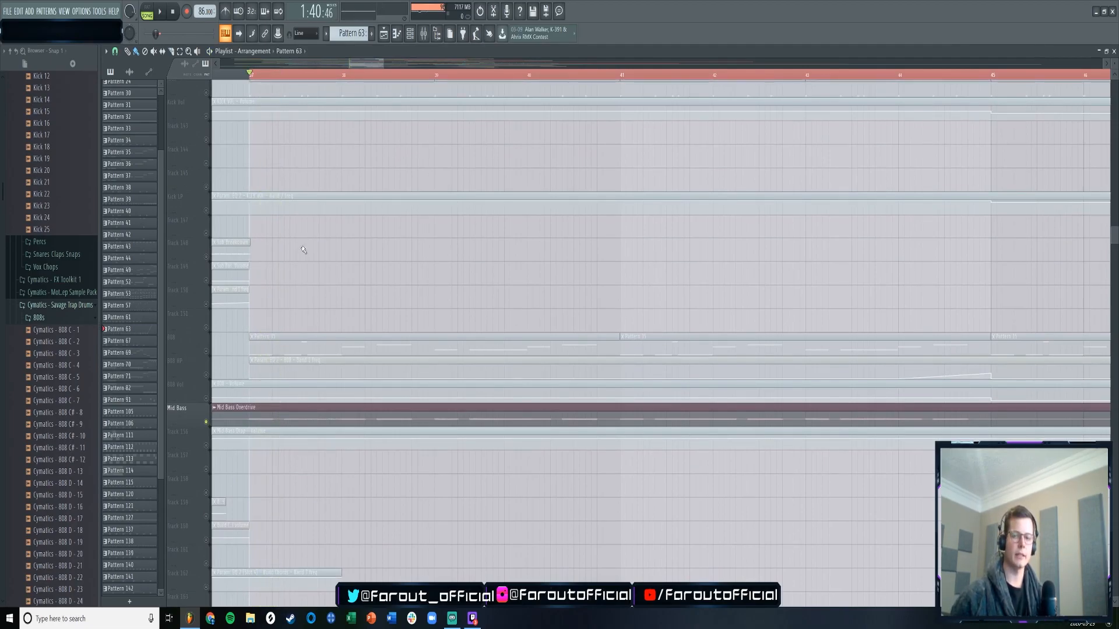
- Restore all muted tracks in the playlist
{"action": "scroll", "coordinate": [294, 246], "scroll_direction": "up", "scroll_amount": 7}
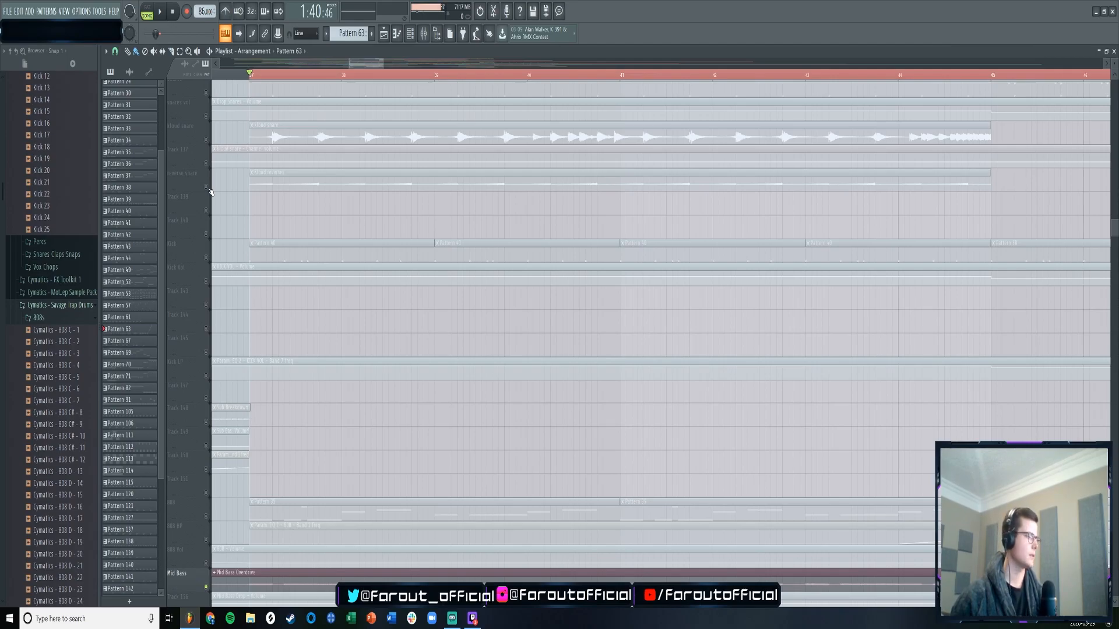
{"action": "right_click", "coordinate": [208, 189]}
{"action": "right_click", "coordinate": [209, 189]}
- Solo the New Chords track in the drop, unmute Tracks 166, 168, 169 and 170, and play the chords
{"action": "scroll", "coordinate": [209, 188], "scroll_direction": "down", "scroll_amount": 1}
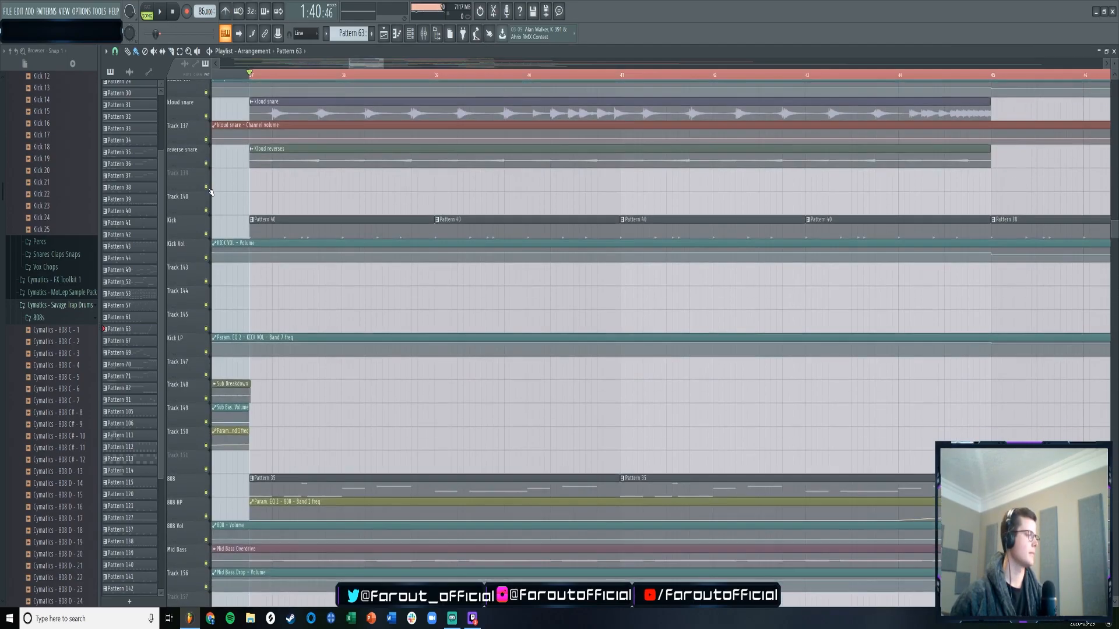
{"action": "scroll", "coordinate": [208, 189], "scroll_direction": "up", "scroll_amount": 3}
{"action": "scroll", "coordinate": [211, 192], "scroll_direction": "down", "scroll_amount": 7}
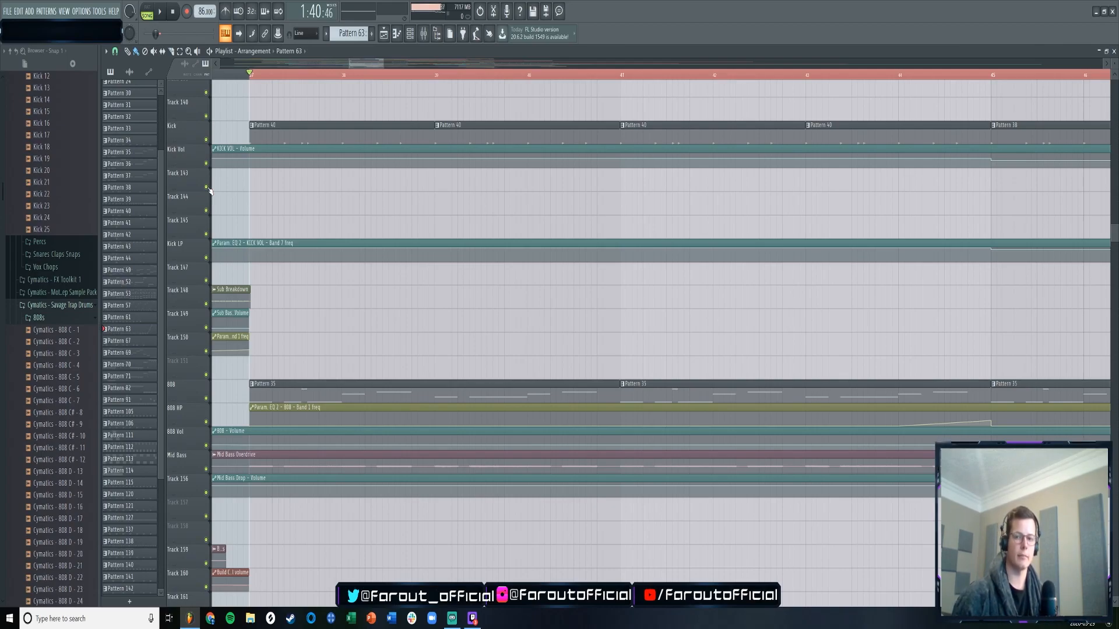
{"action": "scroll", "coordinate": [212, 210], "scroll_direction": "down", "scroll_amount": 5}
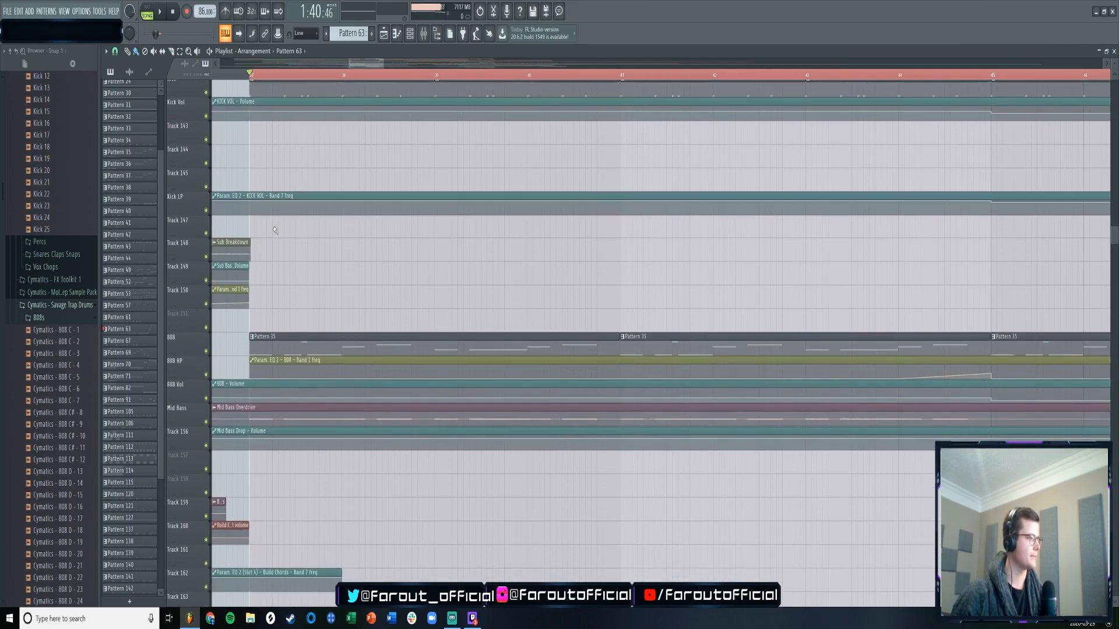
{"action": "scroll", "coordinate": [283, 216], "scroll_direction": "down", "scroll_amount": 11}
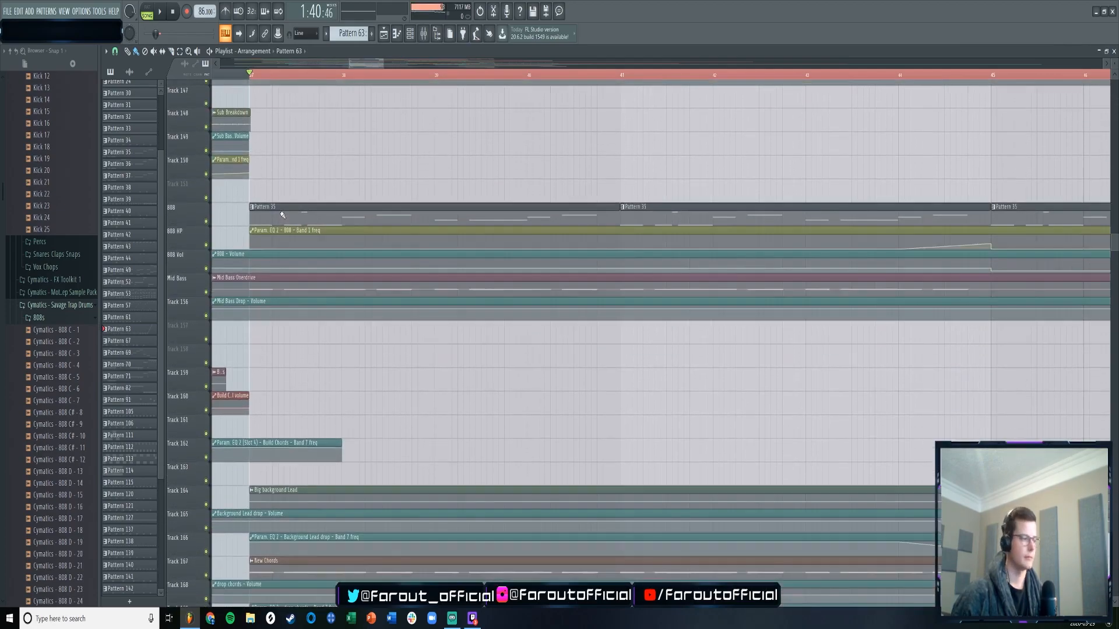
{"action": "scroll", "coordinate": [239, 280], "scroll_direction": "down", "scroll_amount": 1}
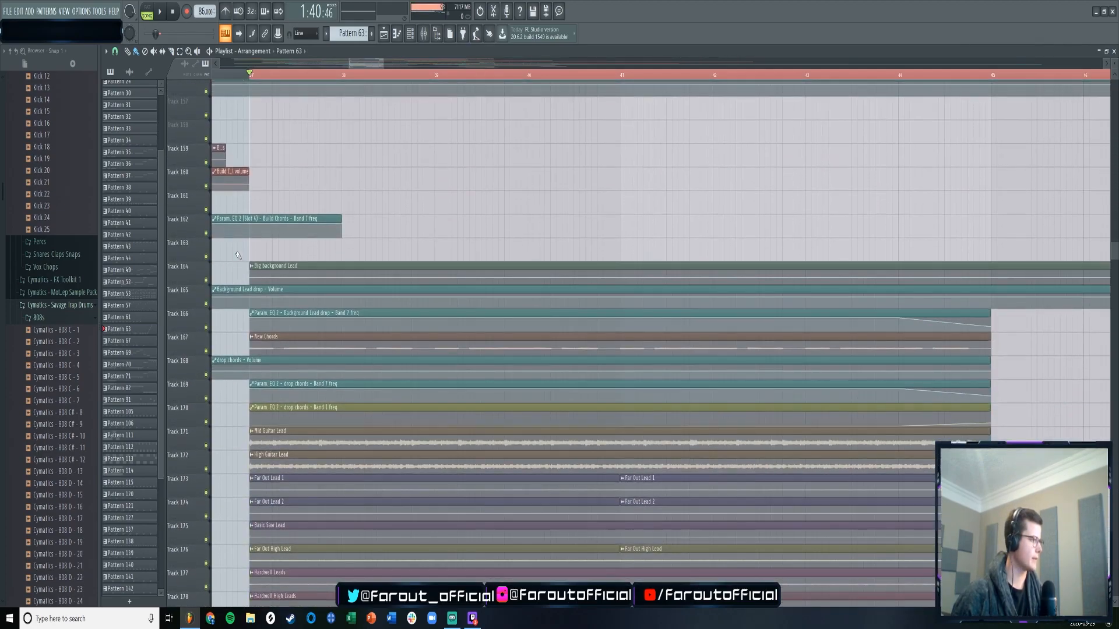
{"action": "scroll", "coordinate": [239, 255], "scroll_direction": "down", "scroll_amount": 3}
{"action": "right_click", "coordinate": [206, 280]}
{"action": "left_click", "coordinate": [205, 304]}
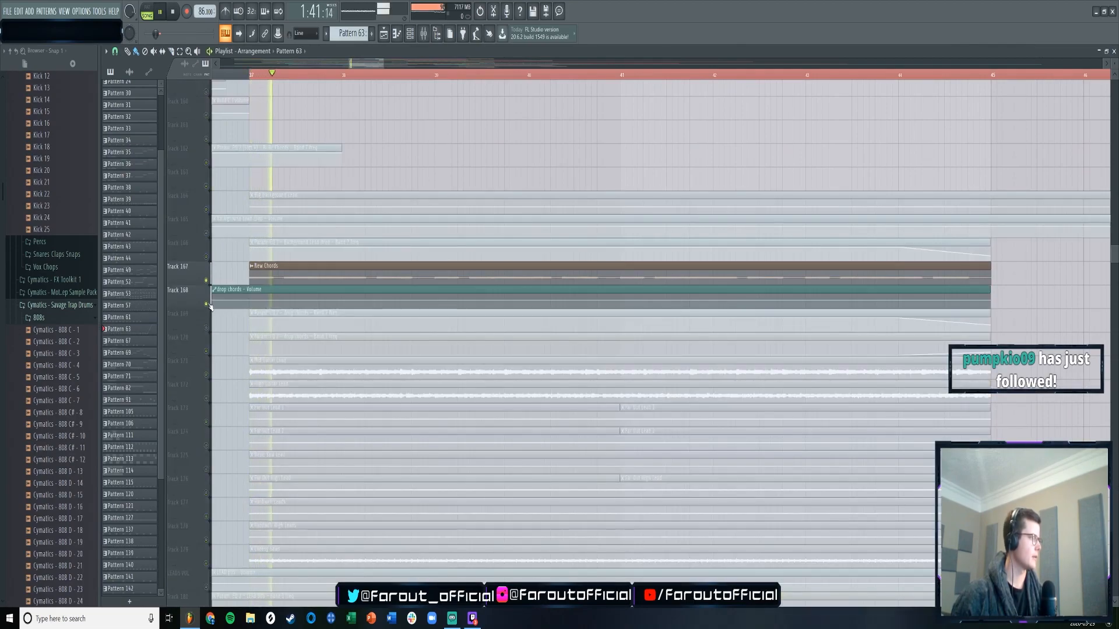
{"action": "left_click", "coordinate": [206, 257]}
{"action": "key", "text": "space"}
{"action": "left_click", "coordinate": [206, 328]}
{"action": "left_click", "coordinate": [206, 351]}
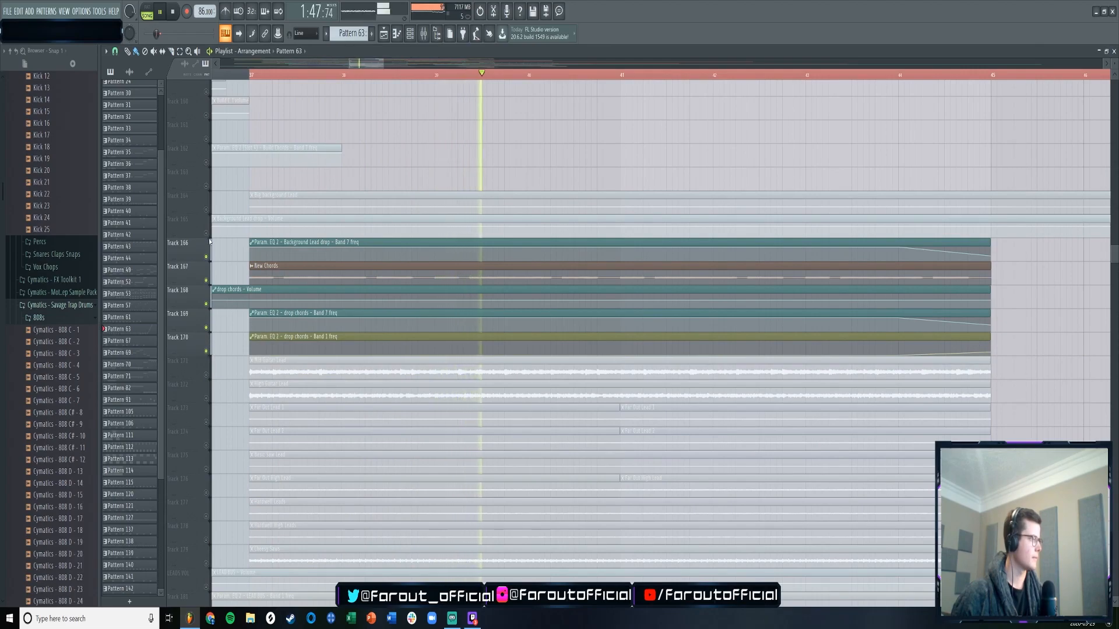
- Unmute Tracks 164 and 165 to play the Big background Lead along with the drop chords
{"action": "left_click", "coordinate": [206, 210]}
{"action": "left_click", "coordinate": [207, 233]}
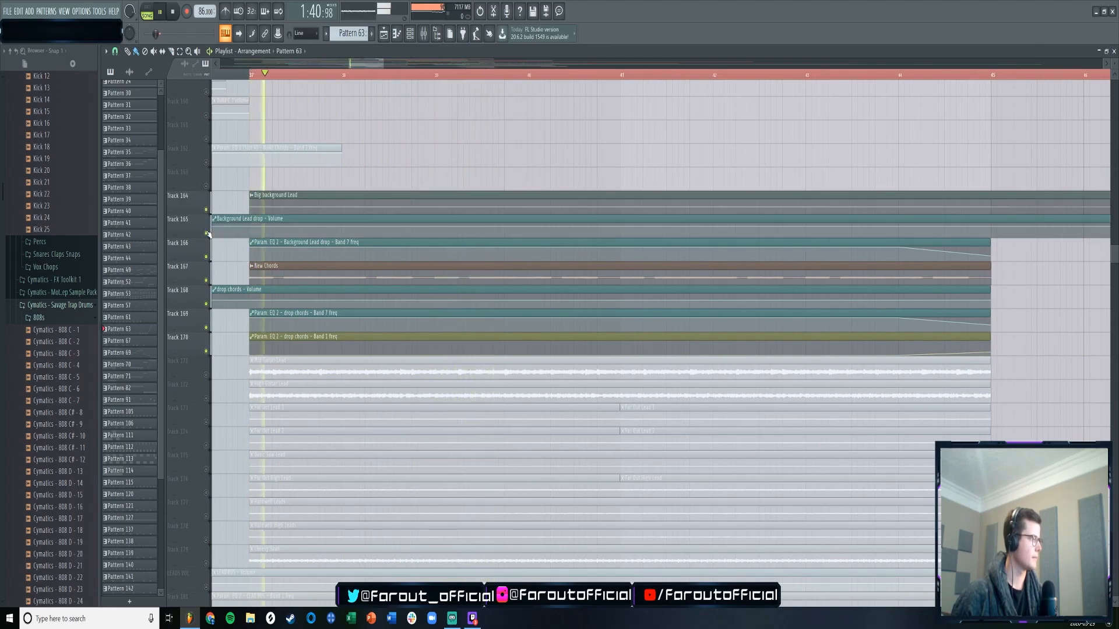
{"action": "key", "text": "space"}
- Mute Tracks 166 to 170 and play the Big background Lead alone with its volume automation on Track 165
{"action": "left_click_drag", "start_coordinate": [206, 281], "coordinate": [211, 339]}
{"action": "key", "text": "space"}
{"action": "left_click_drag", "start_coordinate": [206, 257], "coordinate": [207, 233]}
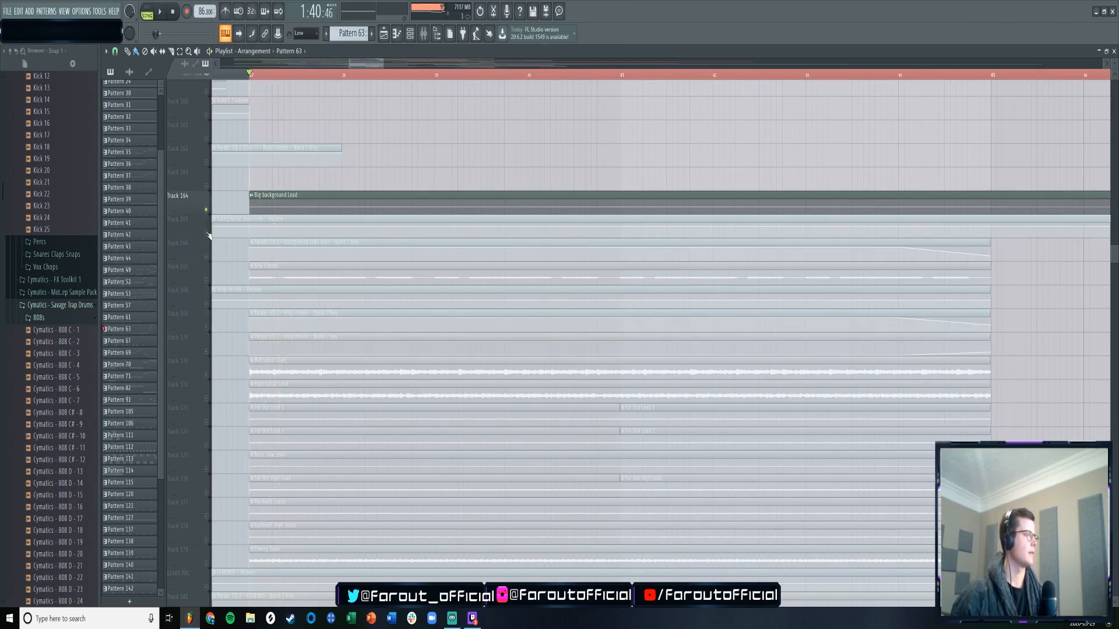
{"action": "left_click", "coordinate": [207, 233]}
{"action": "key", "text": "space"}
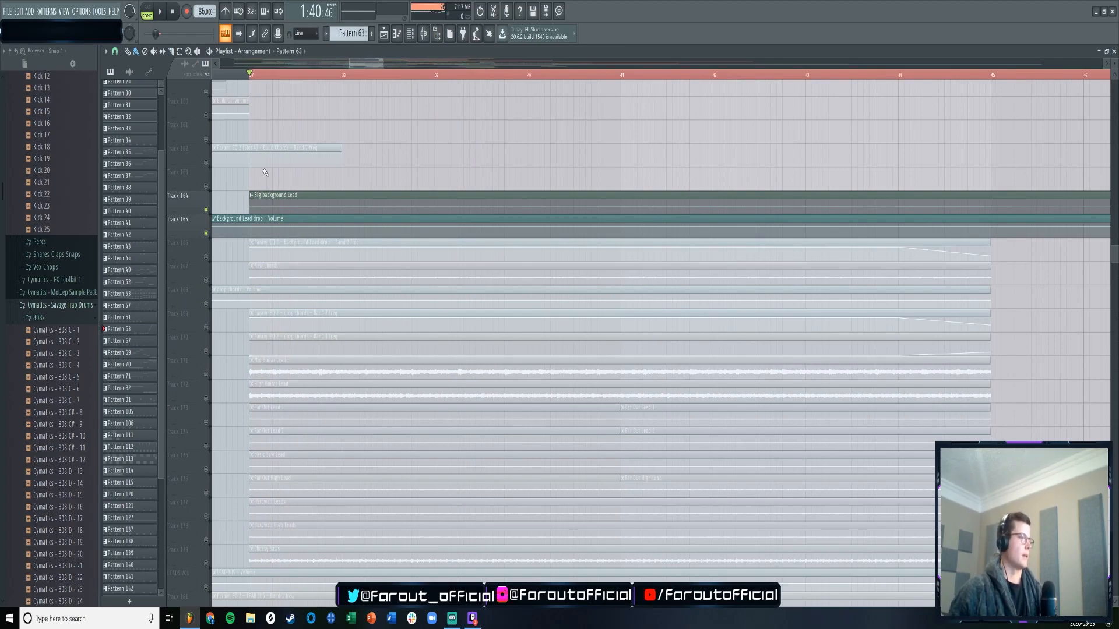
- Mute Tracks 164 and 165, unmute Tracks 167 to 170, and play the New Chords with their automation
{"action": "left_click", "coordinate": [206, 233]}
{"action": "left_click", "coordinate": [206, 209]}
{"action": "left_click", "coordinate": [206, 280]}
{"action": "left_click", "coordinate": [206, 304]}
{"action": "left_click", "coordinate": [206, 328]}
{"action": "key", "text": "space"}
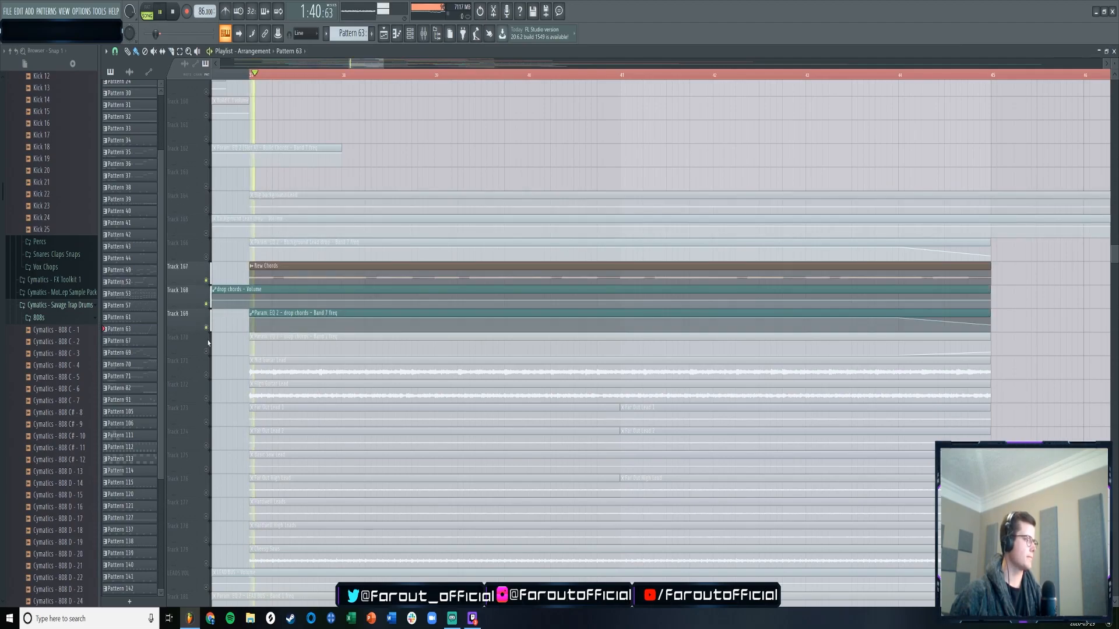
{"action": "key", "text": "space"}
{"action": "left_click", "coordinate": [206, 352]}
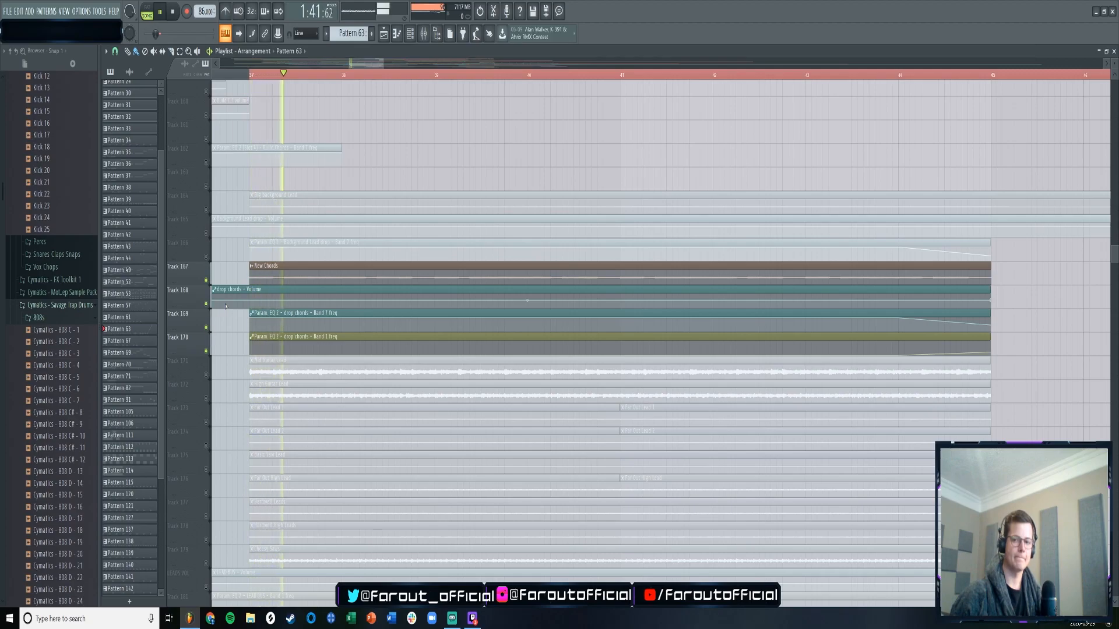
{"action": "key", "text": "space"}
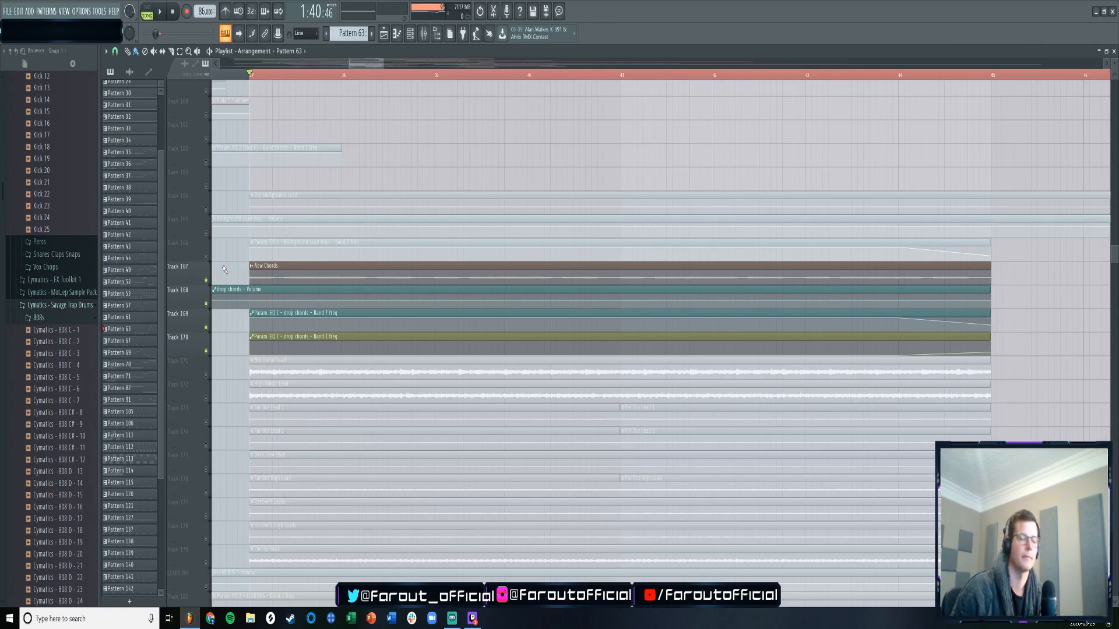
- Unmute the Mid Guitar Lead and High Guitar Lead and play them with the drop chords
{"action": "scroll", "coordinate": [224, 270], "scroll_direction": "down", "scroll_amount": 2}
{"action": "key", "text": "space"}
{"action": "key", "text": "space"}
{"action": "left_click", "coordinate": [205, 327]}
{"action": "key", "text": "space"}
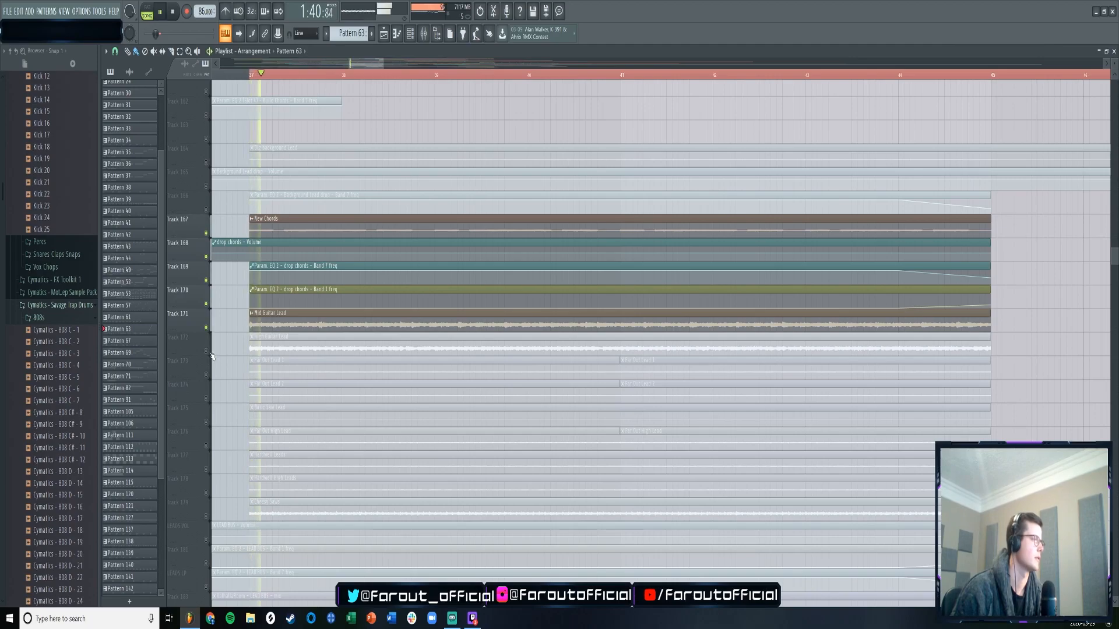
{"action": "left_click", "coordinate": [206, 352]}
{"action": "key", "text": "space"}
- Mute chord Tracks 167 to 170 and play the two guitar leads on their own
{"action": "left_click", "coordinate": [206, 233]}
{"action": "left_click", "coordinate": [205, 256]}
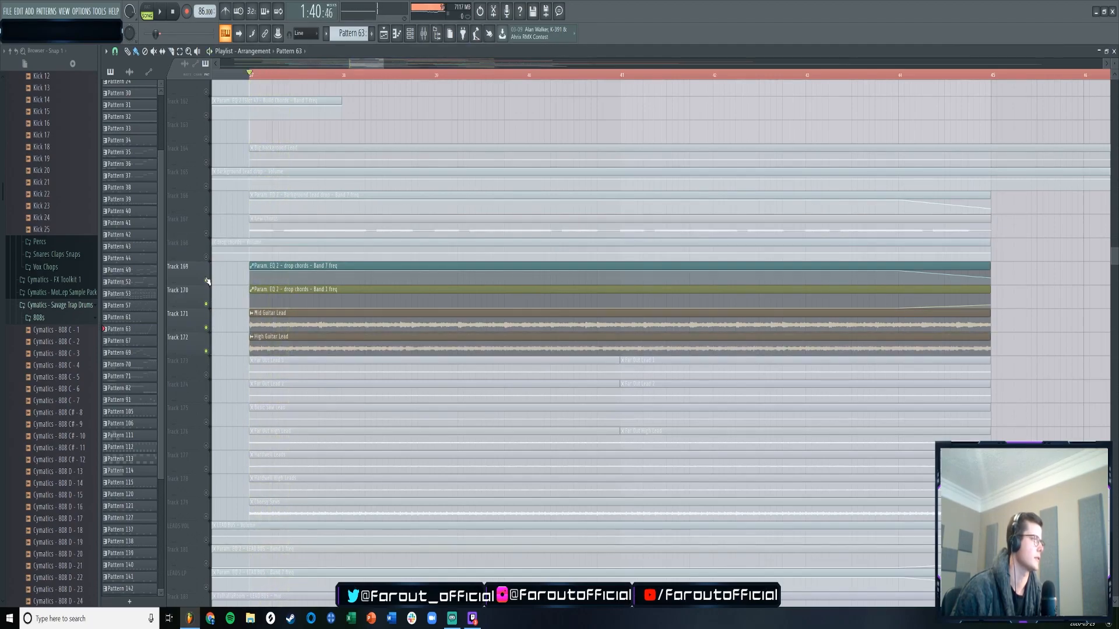
{"action": "left_click", "coordinate": [206, 280]}
{"action": "left_click", "coordinate": [206, 304]}
{"action": "key", "text": "space"}
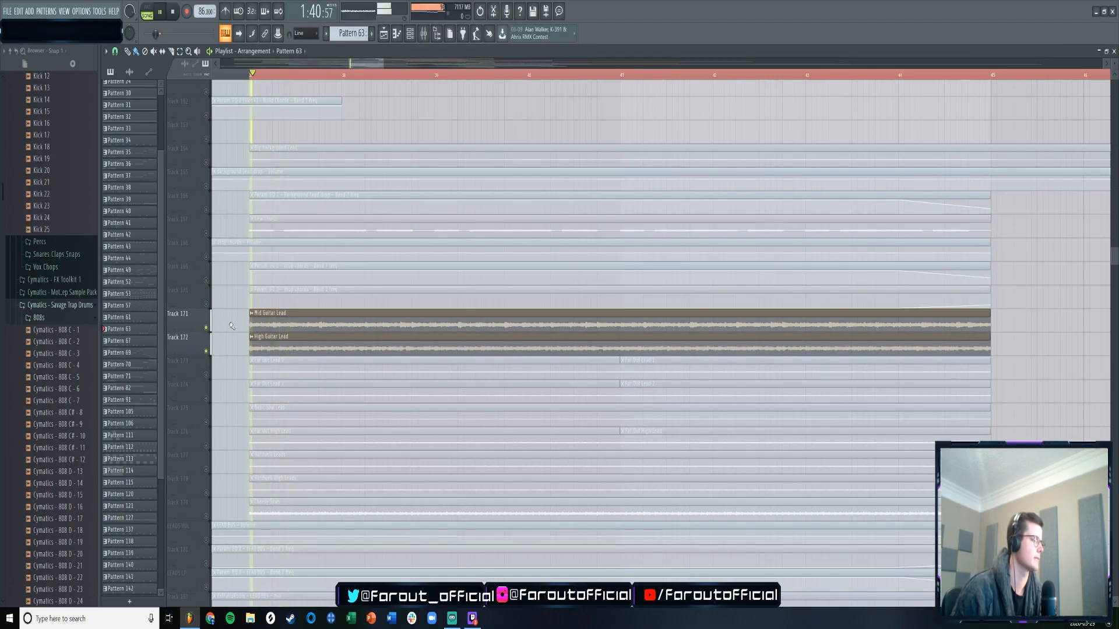
- Mute both guitar leads, unmute Far Out Lead 1 on Track 173, and play it alone
{"action": "left_click", "coordinate": [206, 375]}
{"action": "left_click", "coordinate": [206, 351]}
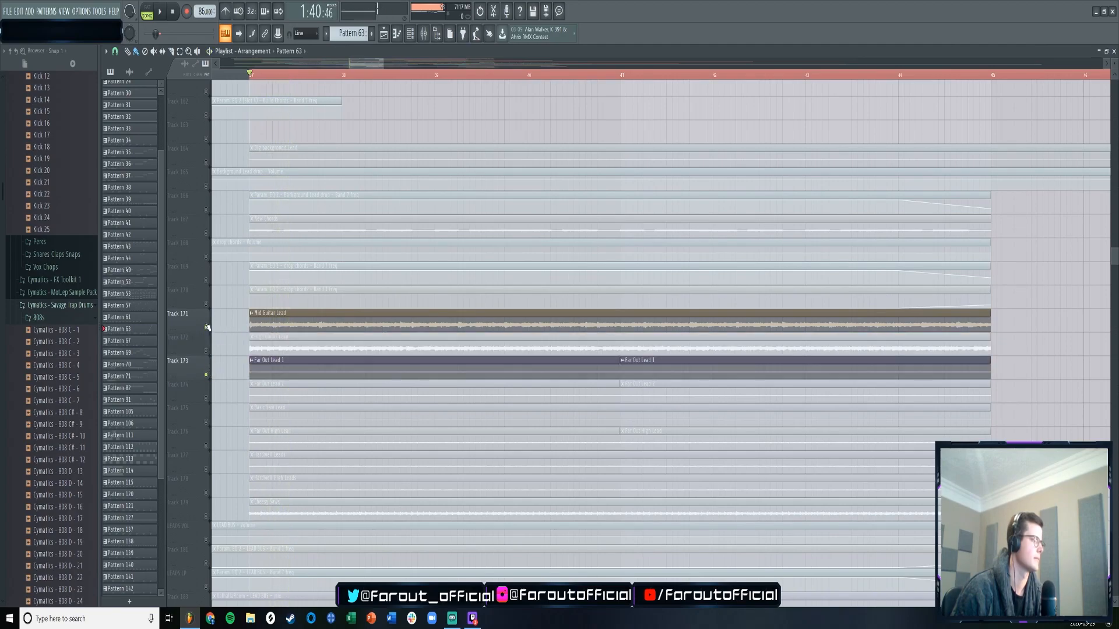
{"action": "left_click", "coordinate": [206, 327]}
{"action": "key", "text": "space"}
{"action": "key", "text": "space"}
- Isolate Far Out Lead 2 and Basic Saw Lead one after the other, muting the preceding lead each time
{"action": "left_click", "coordinate": [206, 375]}
{"action": "left_click", "coordinate": [206, 398]}
{"action": "scroll", "coordinate": [207, 392], "scroll_direction": "down", "scroll_amount": 3}
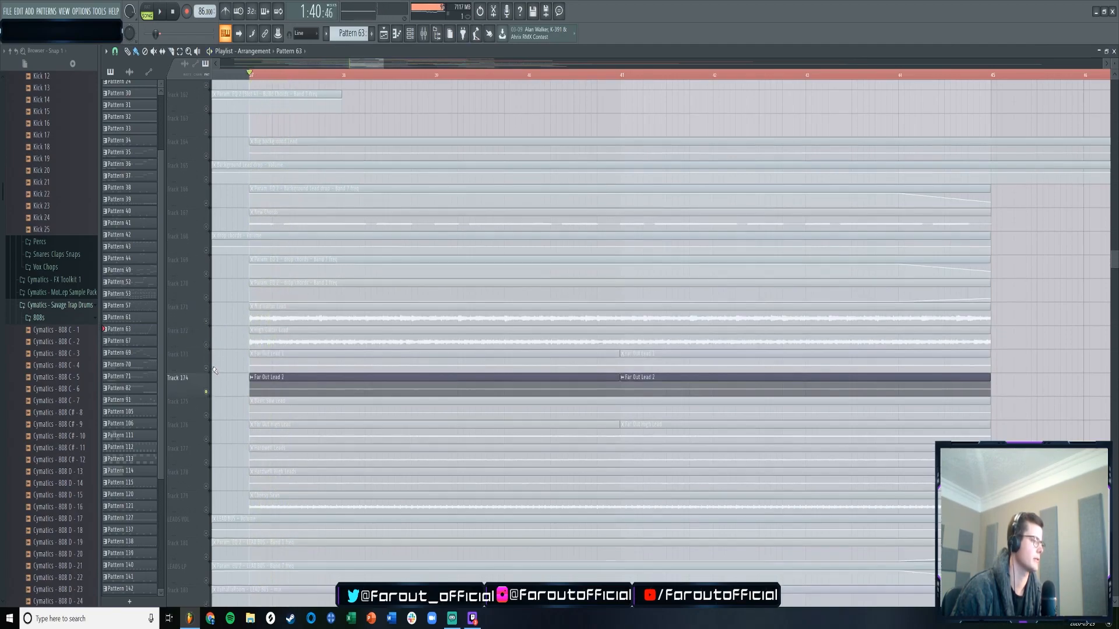
{"action": "left_click", "coordinate": [207, 351]}
{"action": "left_click", "coordinate": [206, 328]}
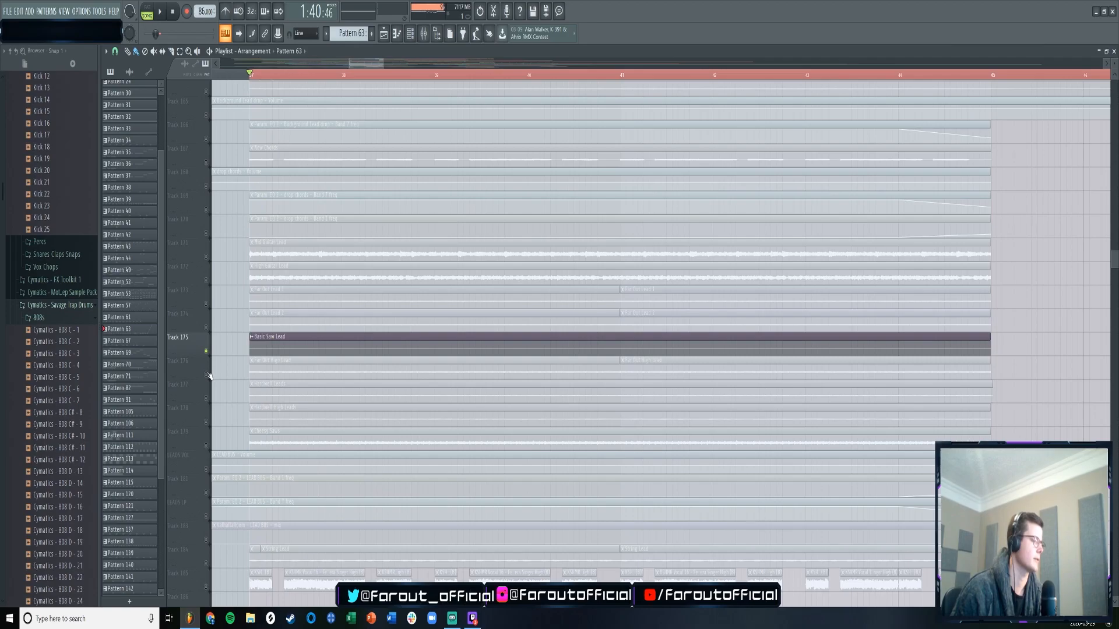
{"action": "key", "text": "space"}
- Play Far Out High Lead and Hardwell Leads one at a time, muting the preceding lead each time
{"action": "left_click", "coordinate": [206, 352]}
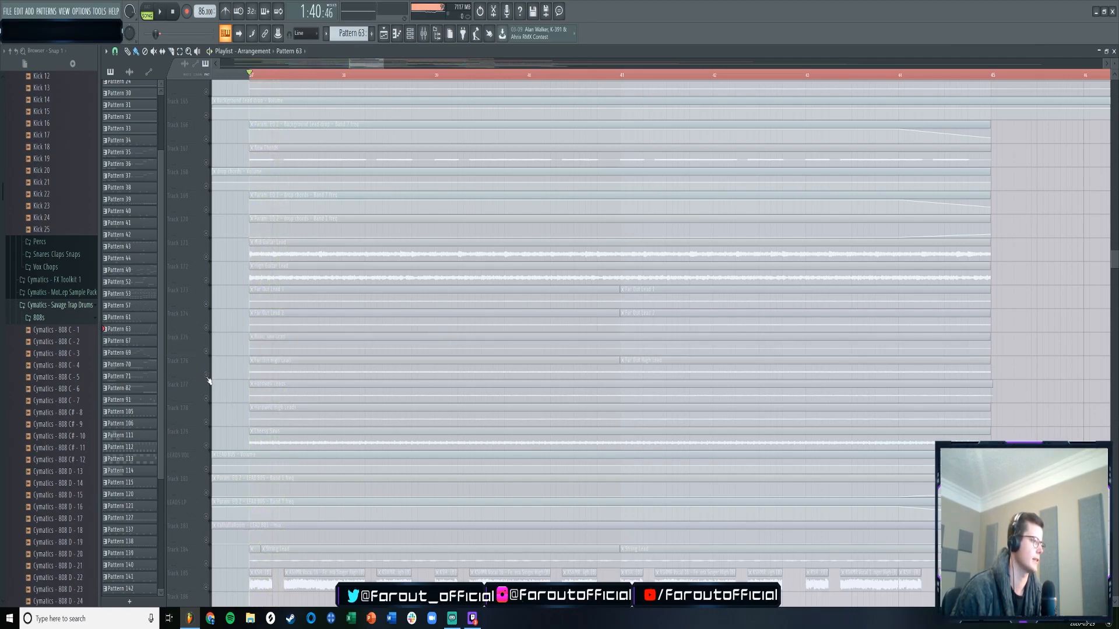
{"action": "left_click", "coordinate": [207, 375]}
{"action": "key", "text": "space"}
{"action": "key", "text": "space"}
{"action": "left_click", "coordinate": [206, 376]}
{"action": "left_click", "coordinate": [206, 400]}
{"action": "key", "text": "space"}
- Mute Hardwell Leads, unmute Hardwell High Leads, add the saws on Track 179, and play them
{"action": "scroll", "coordinate": [208, 401], "scroll_direction": "down", "scroll_amount": 3}
{"action": "left_click", "coordinate": [207, 351]}
{"action": "left_click", "coordinate": [206, 328]}
{"action": "key", "text": "space"}
{"action": "left_click", "coordinate": [206, 375]}
{"action": "key", "text": "space"}
{"action": "key", "text": "space"}
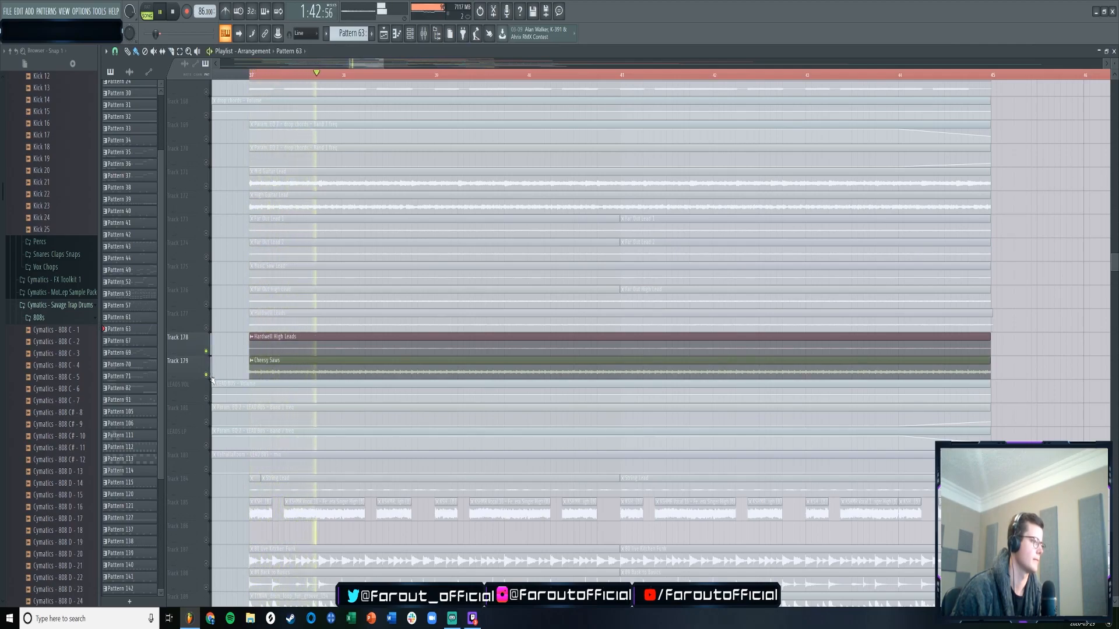
{"action": "key", "text": "space"}
- Unmute Tracks 171 to 177 and play all the drop leads together
{"action": "left_click_drag", "start_coordinate": [208, 326], "coordinate": [211, 190]}
{"action": "key", "text": "space"}
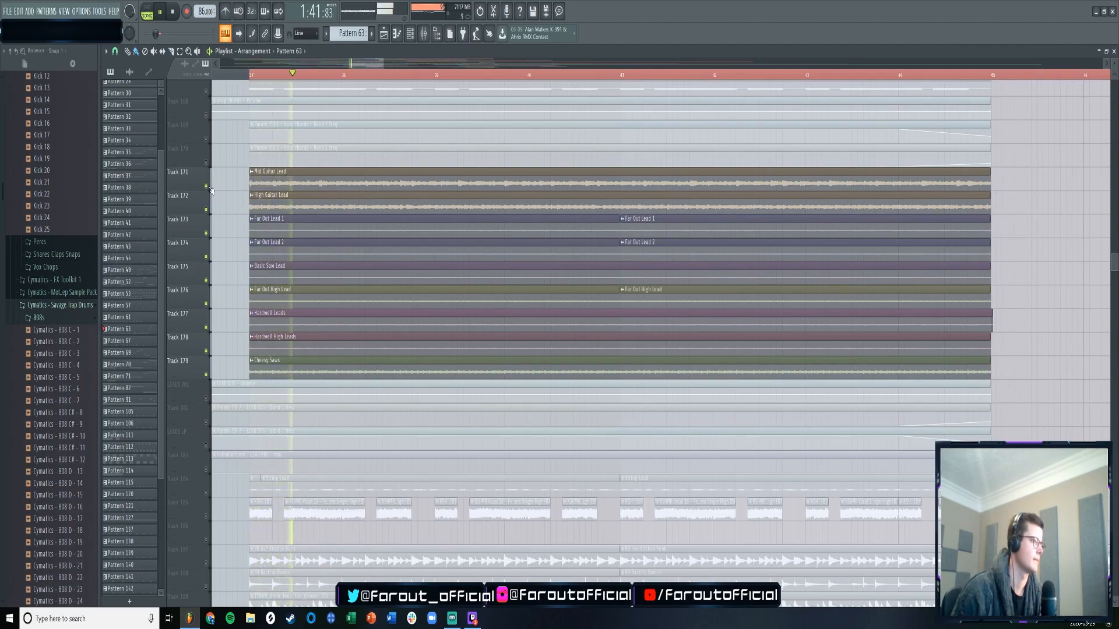
{"action": "key", "text": "space"}
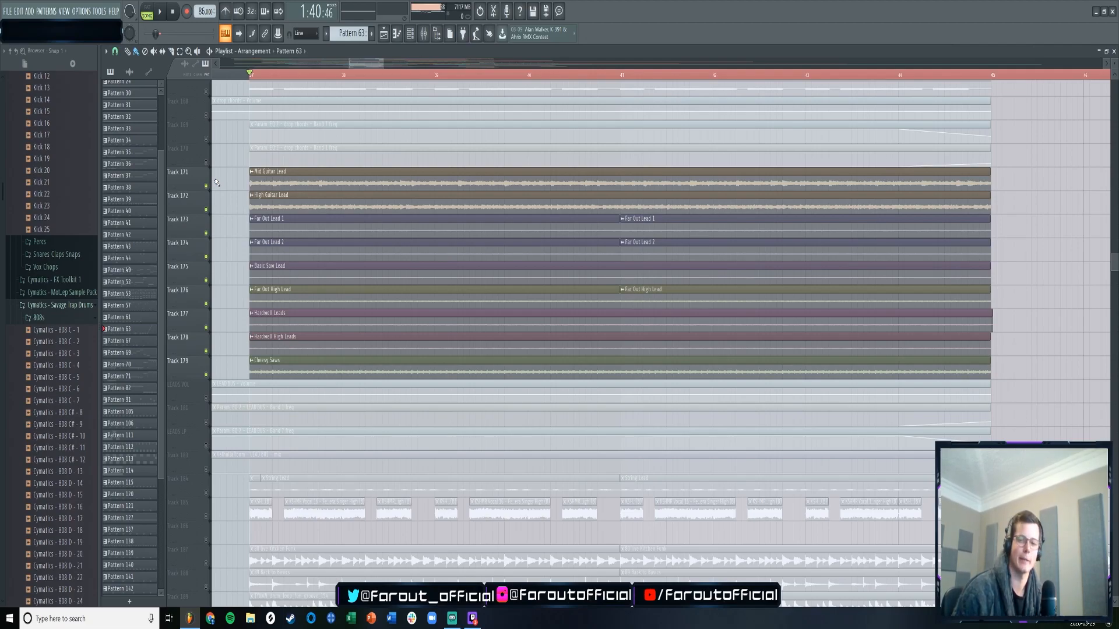
- Mute Tracks 173 to 179, keeping only the Mid and High Guitar Leads active
{"action": "left_click", "coordinate": [206, 233]}
{"action": "left_click", "coordinate": [206, 257]}
{"action": "left_click", "coordinate": [206, 280]}
{"action": "left_click", "coordinate": [206, 304]}
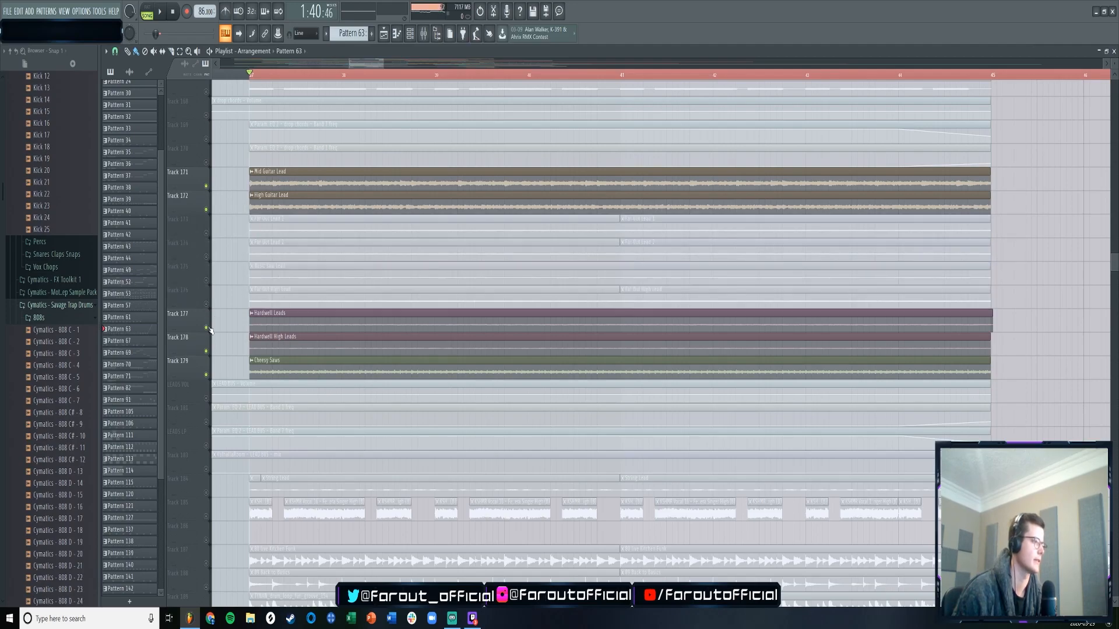
{"action": "left_click", "coordinate": [206, 327]}
{"action": "left_click", "coordinate": [206, 351]}
{"action": "left_click", "coordinate": [206, 375]}
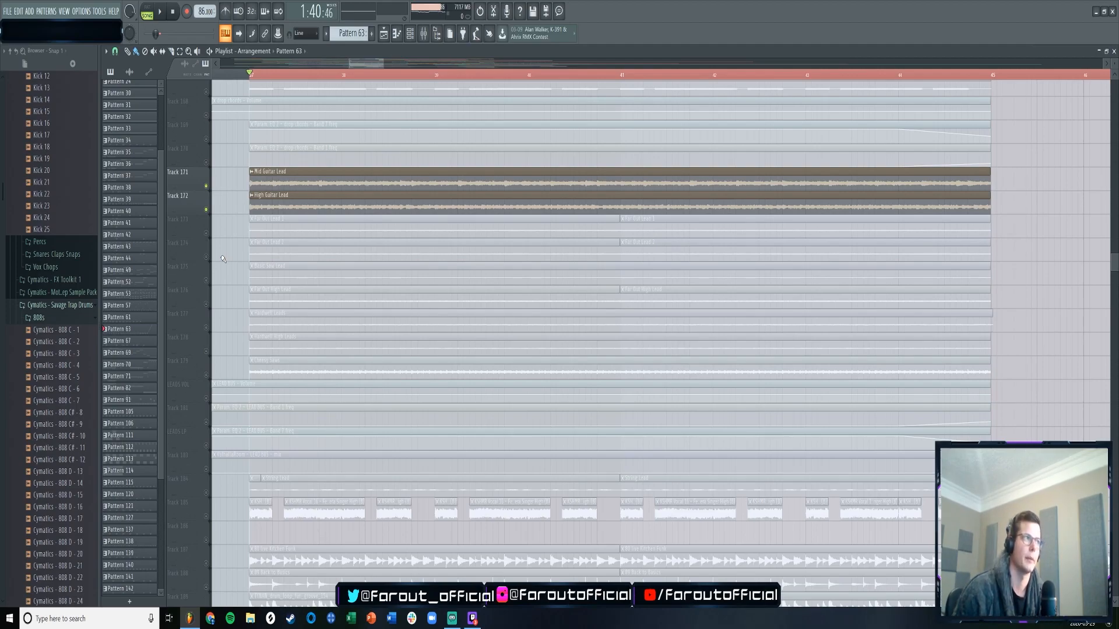
- Play the guitar leads with the mixer open and examine the effect chain on the GUITAR LEADS channel
{"action": "left_click", "coordinate": [423, 34]}
{"action": "key", "text": "space"}
{"action": "left_click", "coordinate": [379, 109]}
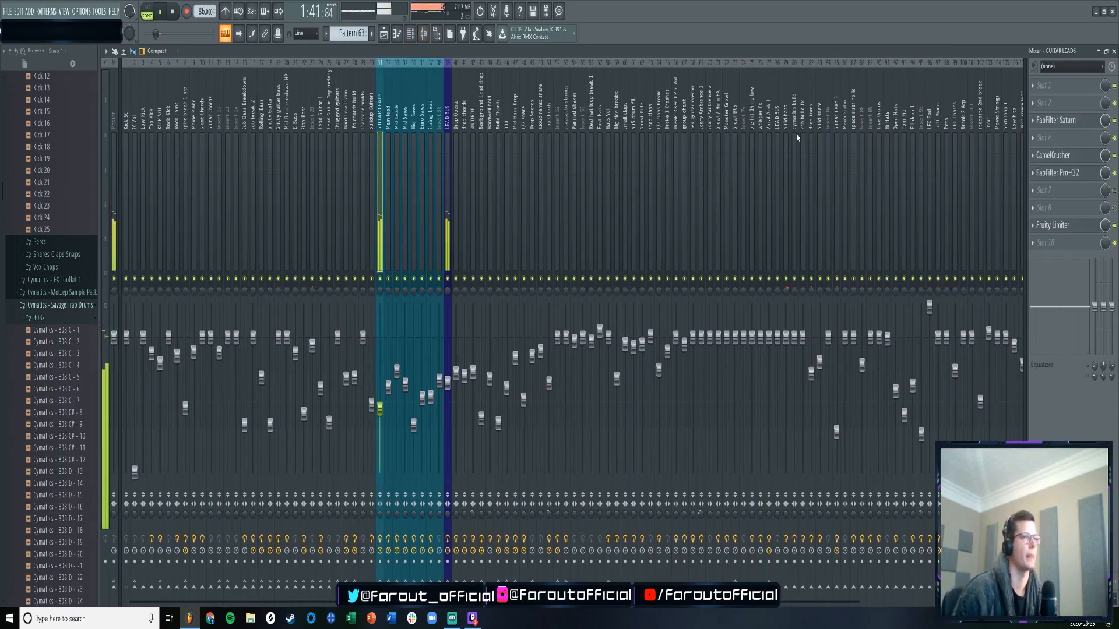
{"action": "key", "text": "space"}
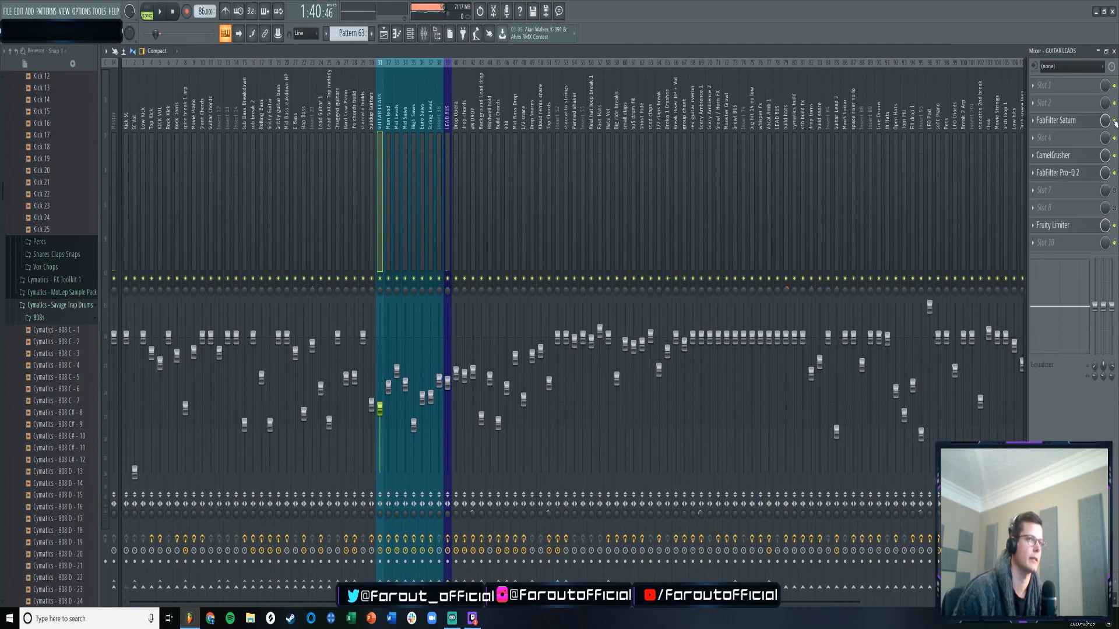
- Return to the playlist and play the guitar leads while unmuting Tracks 173 to 179 one by one
{"action": "left_click", "coordinate": [384, 35]}
{"action": "key", "text": "space"}
{"action": "left_click", "coordinate": [207, 233]}
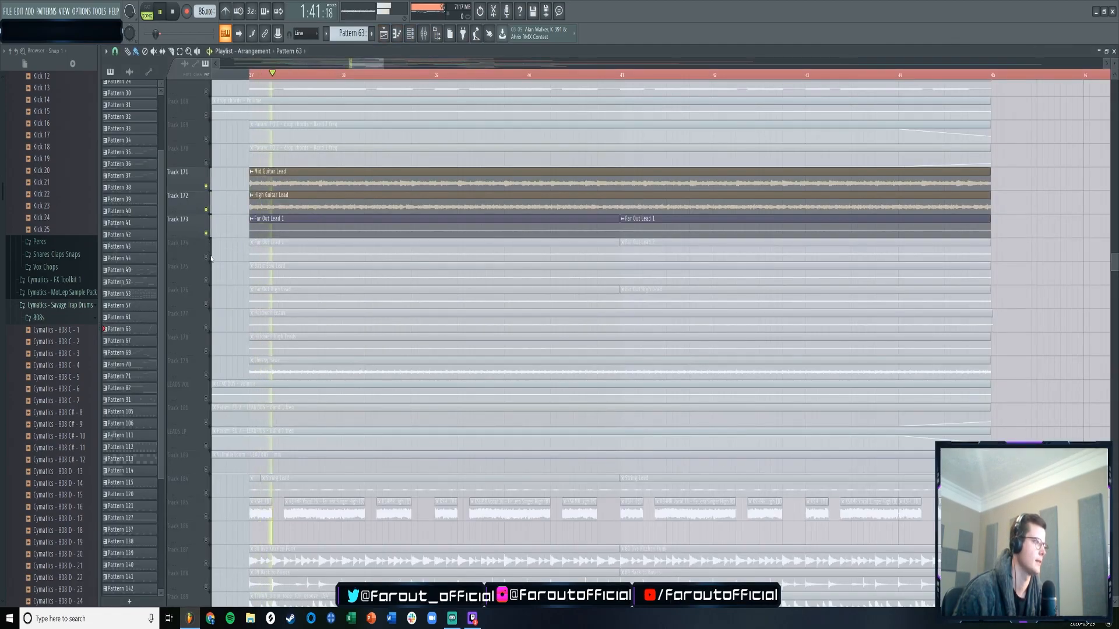
{"action": "left_click", "coordinate": [207, 257]}
{"action": "left_click", "coordinate": [207, 280]}
{"action": "left_click", "coordinate": [207, 304]}
{"action": "left_click", "coordinate": [207, 328]}
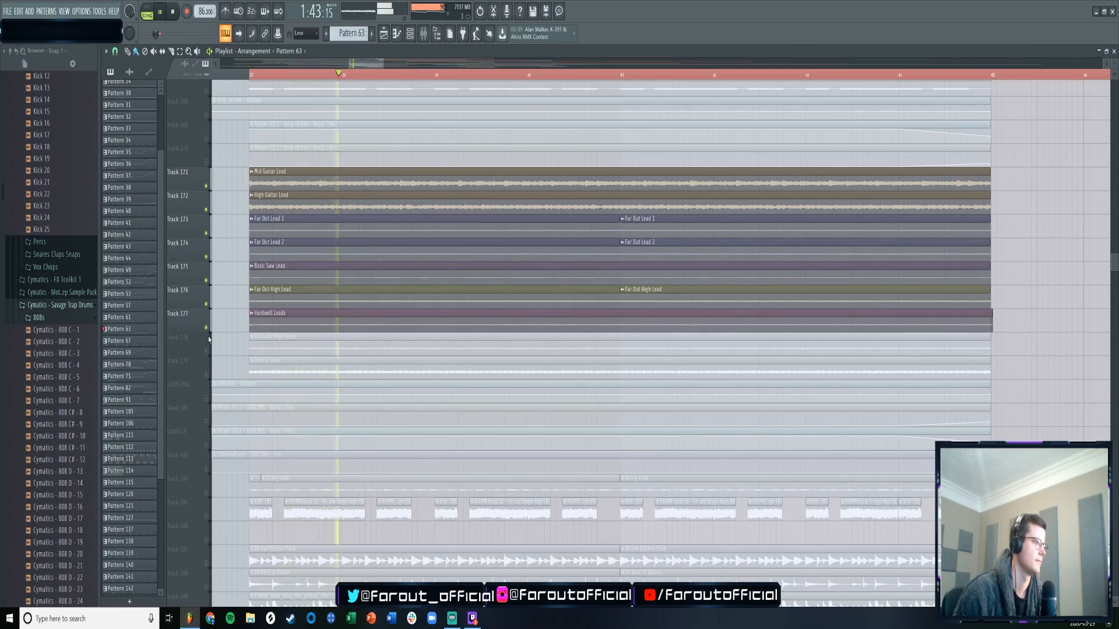
{"action": "left_click", "coordinate": [206, 351]}
{"action": "left_click", "coordinate": [206, 374]}
{"action": "scroll", "coordinate": [233, 350], "scroll_direction": "down", "scroll_amount": 4}
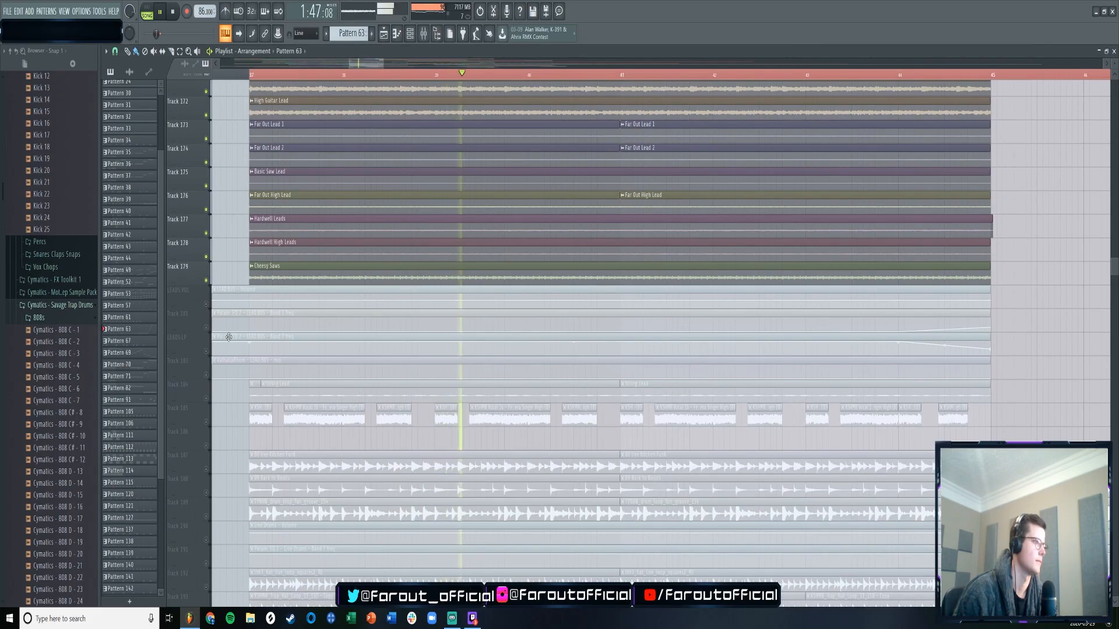
{"action": "key", "text": "space"}
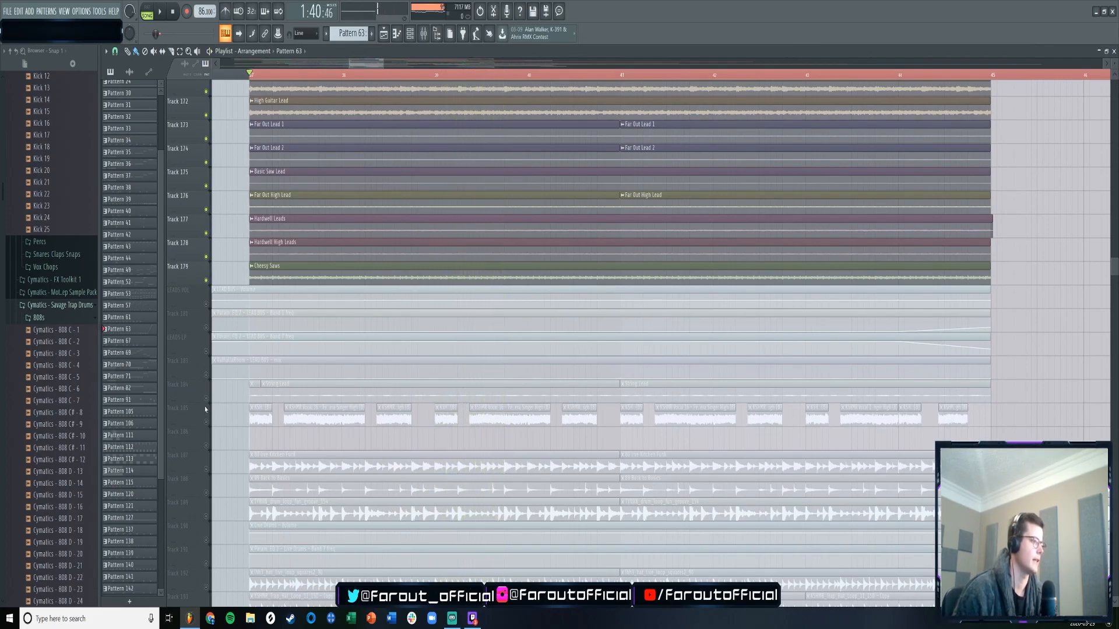
- Add the String Lead on Track 184 to the drop leads, then solo it and play it alone
{"action": "left_click", "coordinate": [206, 399]}
{"action": "key", "text": "space"}
{"action": "key", "text": "space"}
{"action": "right_click", "coordinate": [206, 398]}
{"action": "key", "text": "space"}
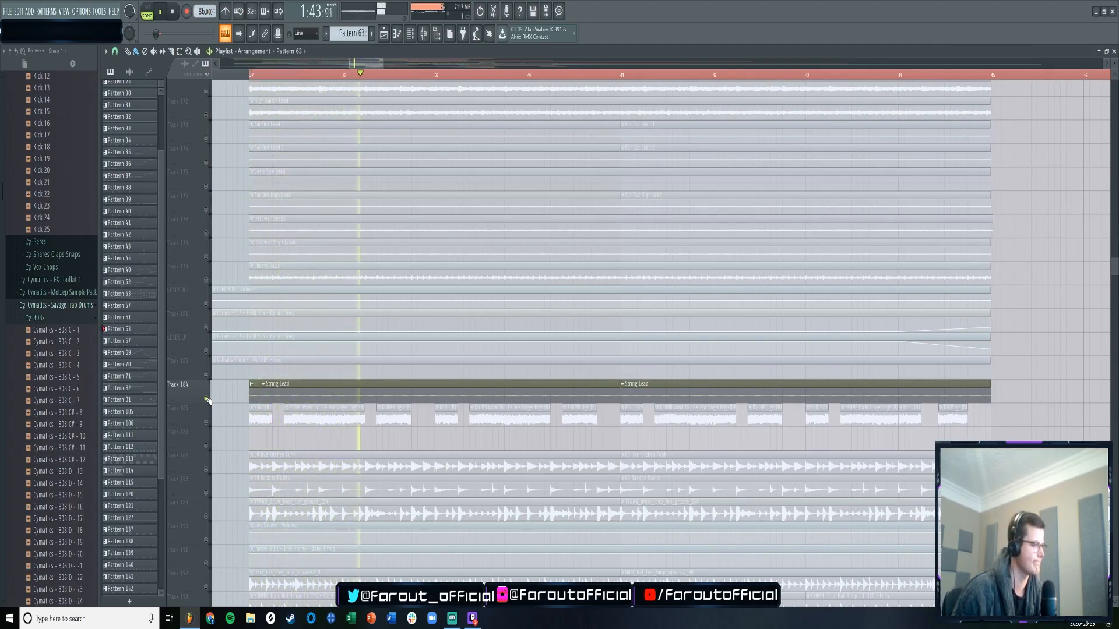
- Solo the vocal chops on Track 185 and play them alone
{"action": "right_click", "coordinate": [206, 422]}
{"action": "key", "text": "space"}
{"action": "key", "text": "space"}
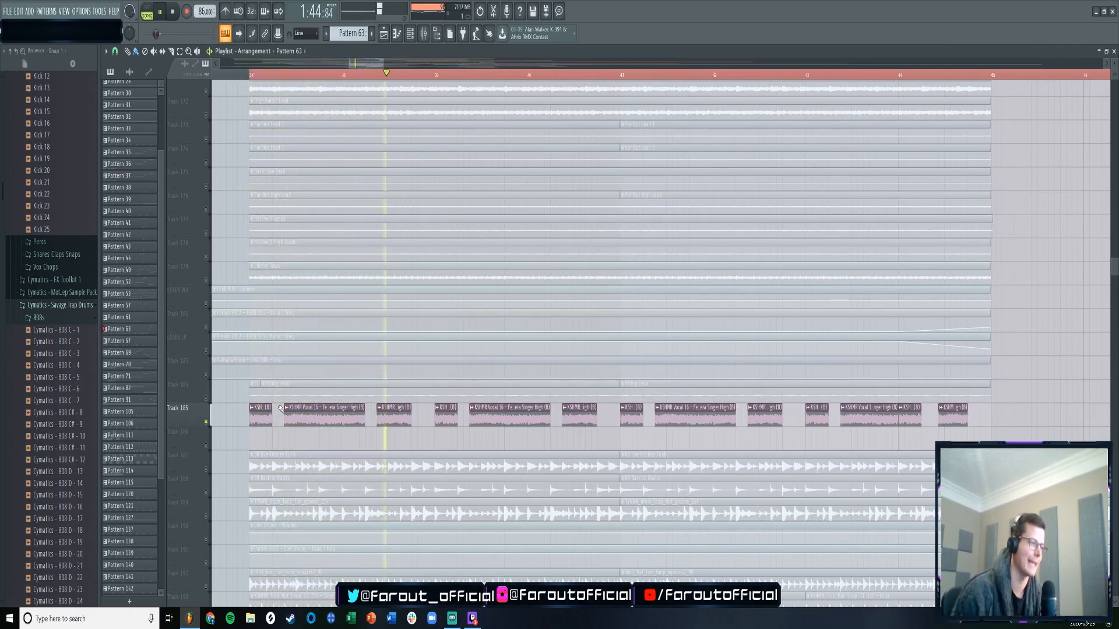
{"action": "key", "text": "space"}
- Add the String Lead on Track 184 to the vocal chops, and unmute Tracks 179 to 183 during playback
{"action": "left_click", "coordinate": [206, 399]}
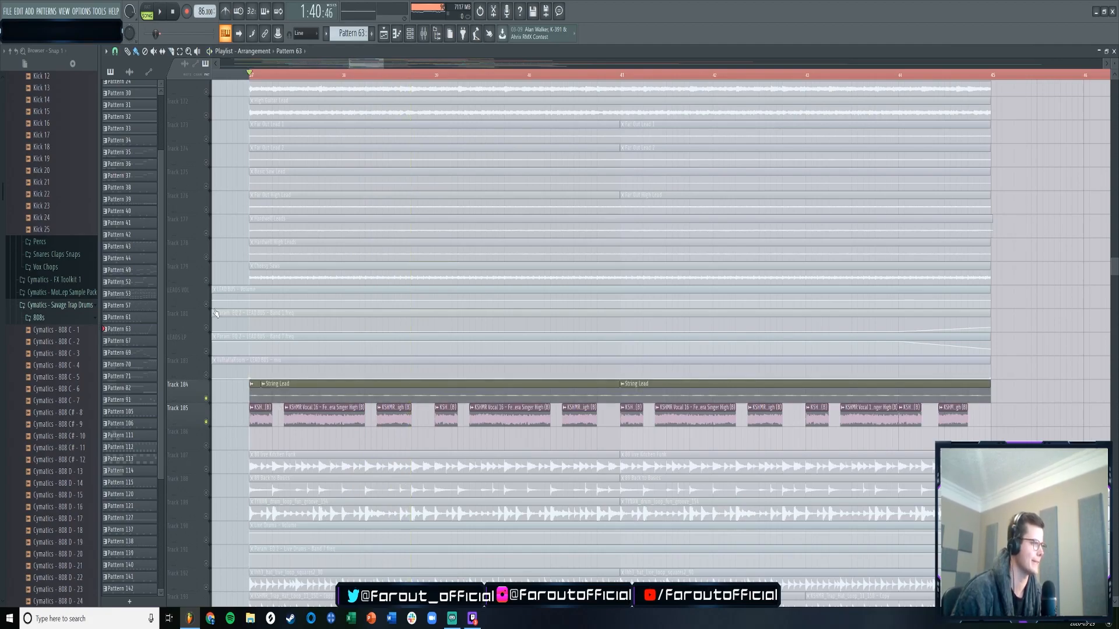
{"action": "key", "text": "space"}
{"action": "left_click", "coordinate": [206, 280]}
{"action": "left_click", "coordinate": [206, 304]}
{"action": "left_click", "coordinate": [206, 328]}
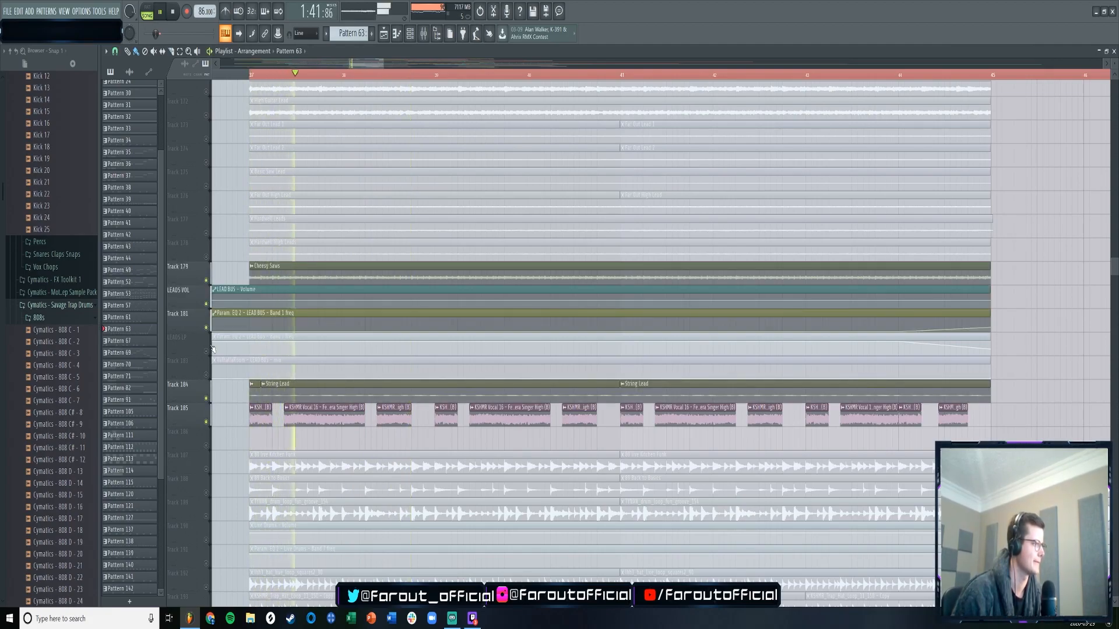
{"action": "left_click", "coordinate": [206, 351]}
{"action": "left_click", "coordinate": [206, 374]}
{"action": "key", "text": "space"}
- Unmute Tracks 170 to 178, including the Mid and High Guitar Leads, and play all the leads together with the vocal chops
{"action": "left_click", "coordinate": [206, 233]}
{"action": "left_click", "coordinate": [207, 209]}
{"action": "left_click", "coordinate": [207, 186]}
{"action": "left_click", "coordinate": [207, 256]}
{"action": "scroll", "coordinate": [208, 238], "scroll_direction": "up", "scroll_amount": 3}
{"action": "left_click", "coordinate": [206, 233]}
{"action": "left_click", "coordinate": [206, 209]}
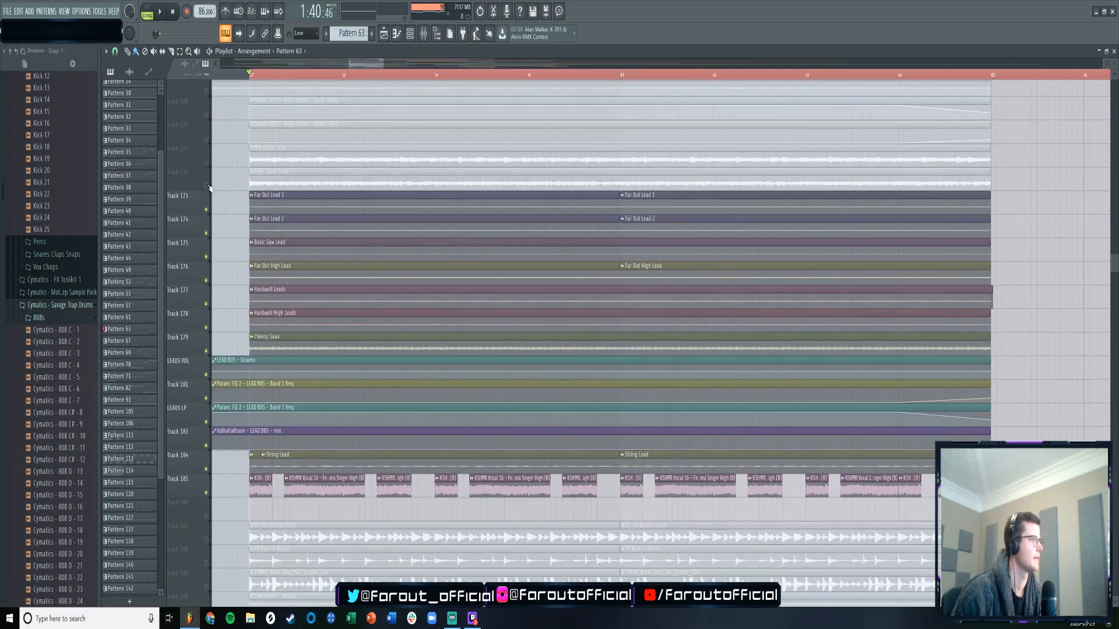
{"action": "left_click", "coordinate": [207, 186]}
{"action": "left_click", "coordinate": [206, 162]}
{"action": "left_click", "coordinate": [206, 139]}
{"action": "key", "text": "space"}
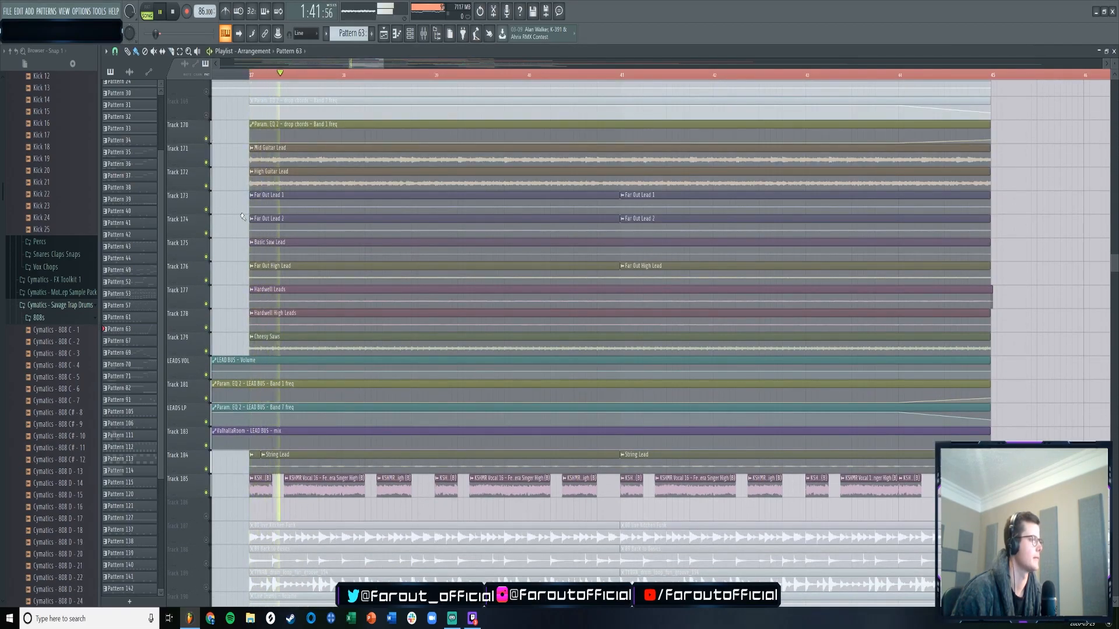
{"action": "scroll", "coordinate": [239, 285], "scroll_direction": "down", "scroll_amount": 7}
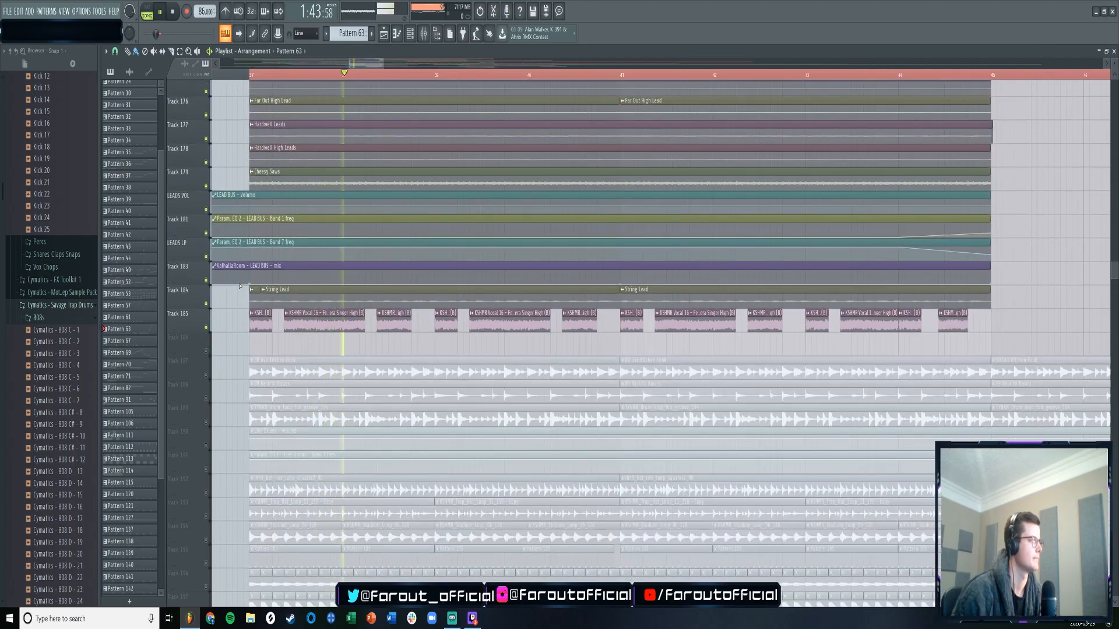
{"action": "scroll", "coordinate": [328, 76], "scroll_direction": "down", "scroll_amount": 5}
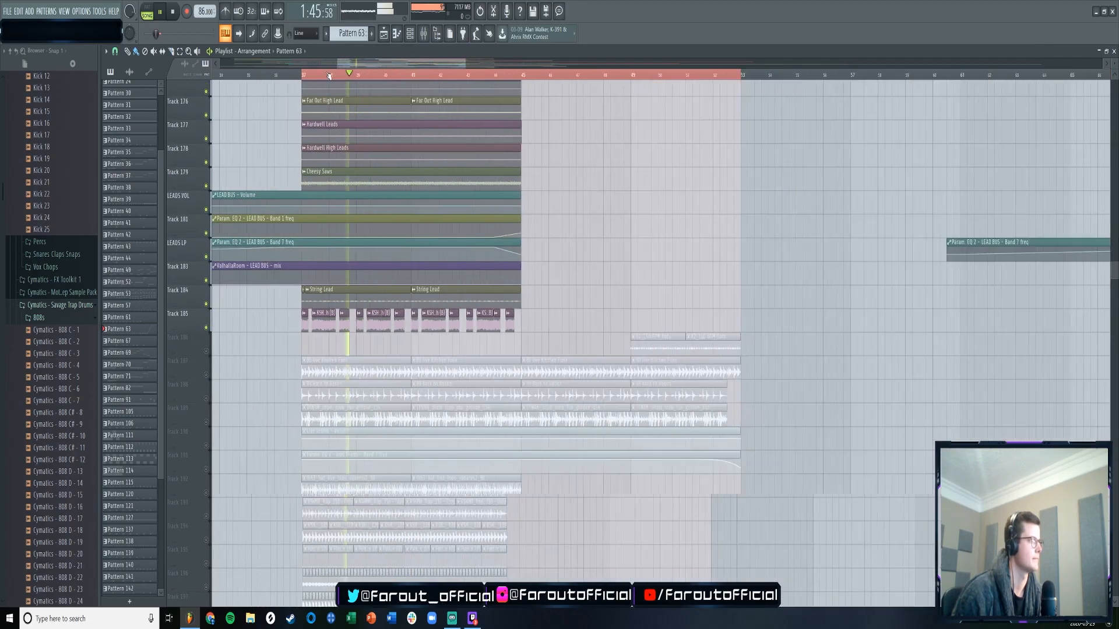
{"action": "key", "text": "space"}
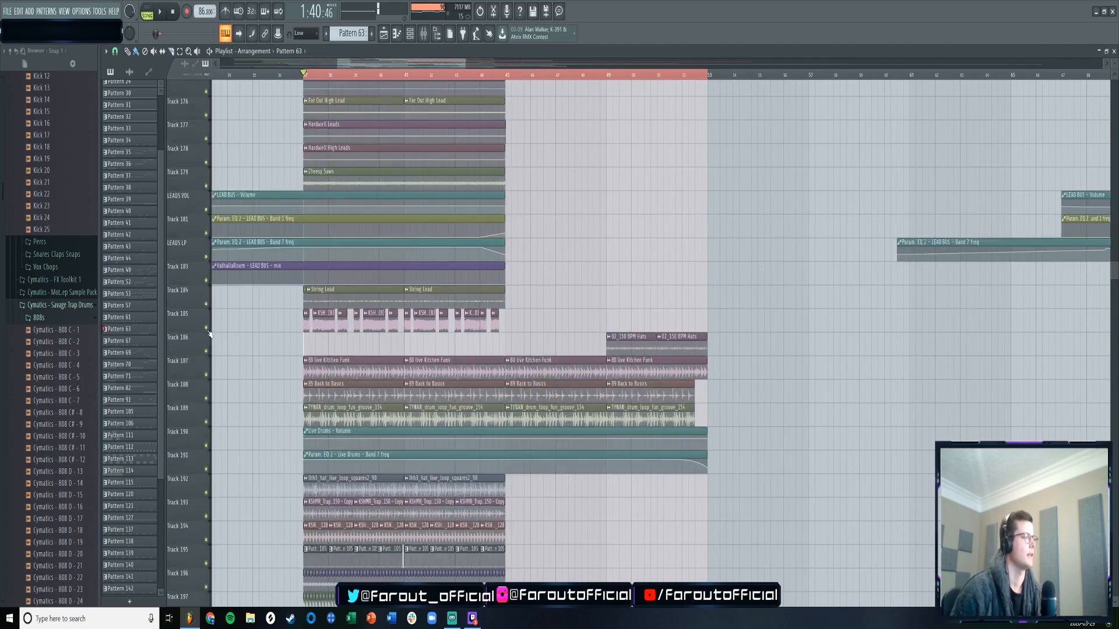
- Isolate the Kick and Kick Vol tracks, add the snare tracks from Snares down to reverse snare, and play them
{"action": "scroll", "coordinate": [254, 371], "scroll_direction": "up", "scroll_amount": 5}
{"action": "scroll", "coordinate": [254, 371], "scroll_direction": "up", "scroll_amount": 20}
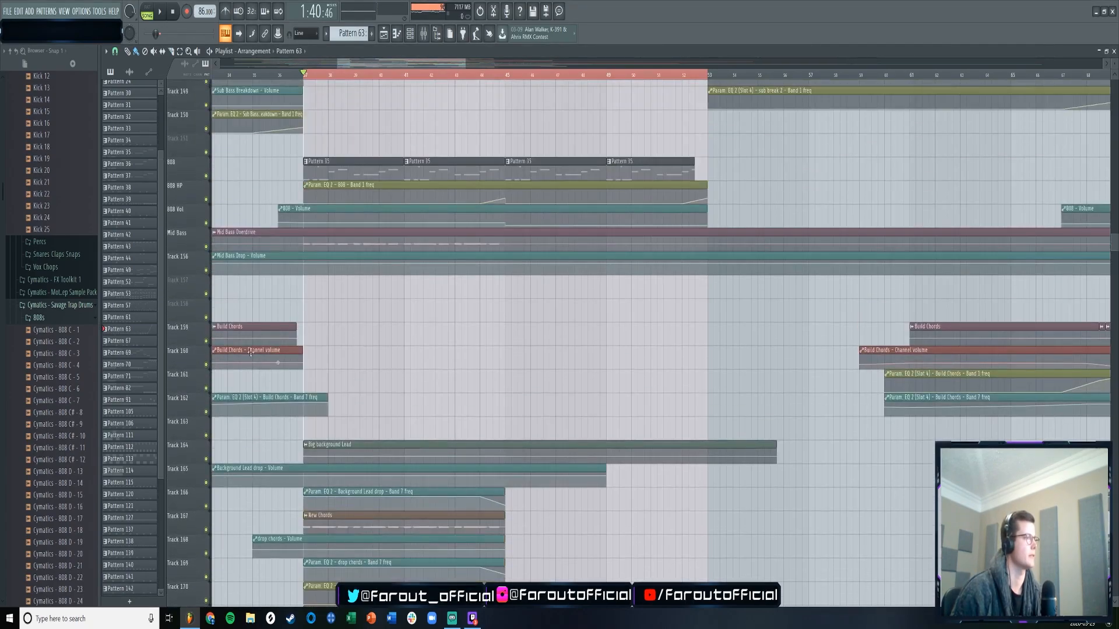
{"action": "scroll", "coordinate": [222, 274], "scroll_direction": "up", "scroll_amount": 7}
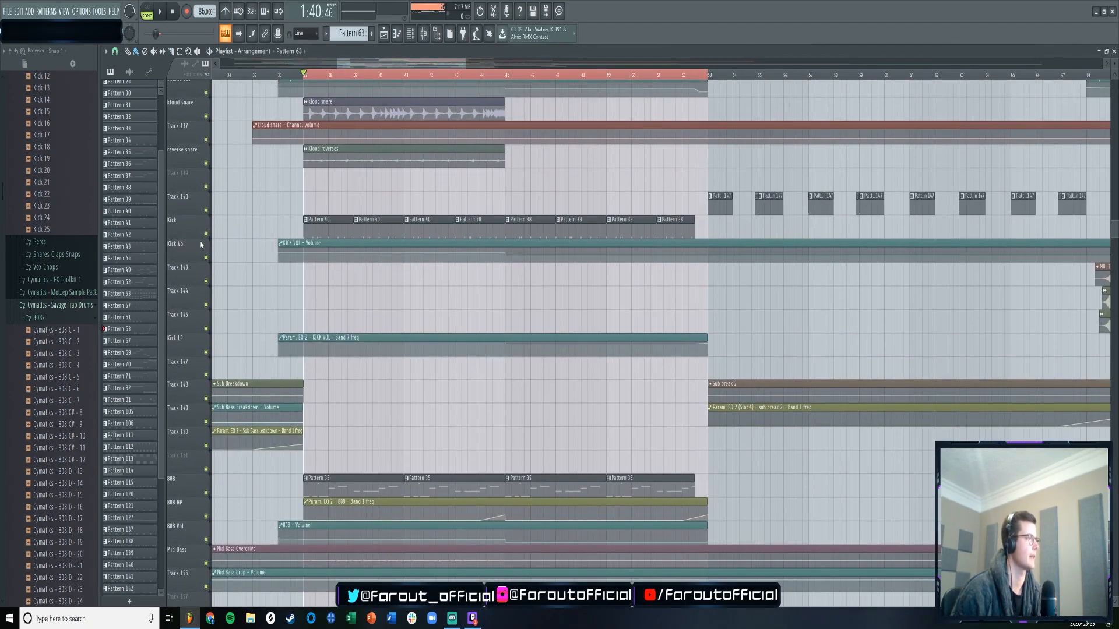
{"action": "left_click", "coordinate": [211, 260]}
{"action": "scroll", "coordinate": [210, 222], "scroll_direction": "up", "scroll_amount": 4}
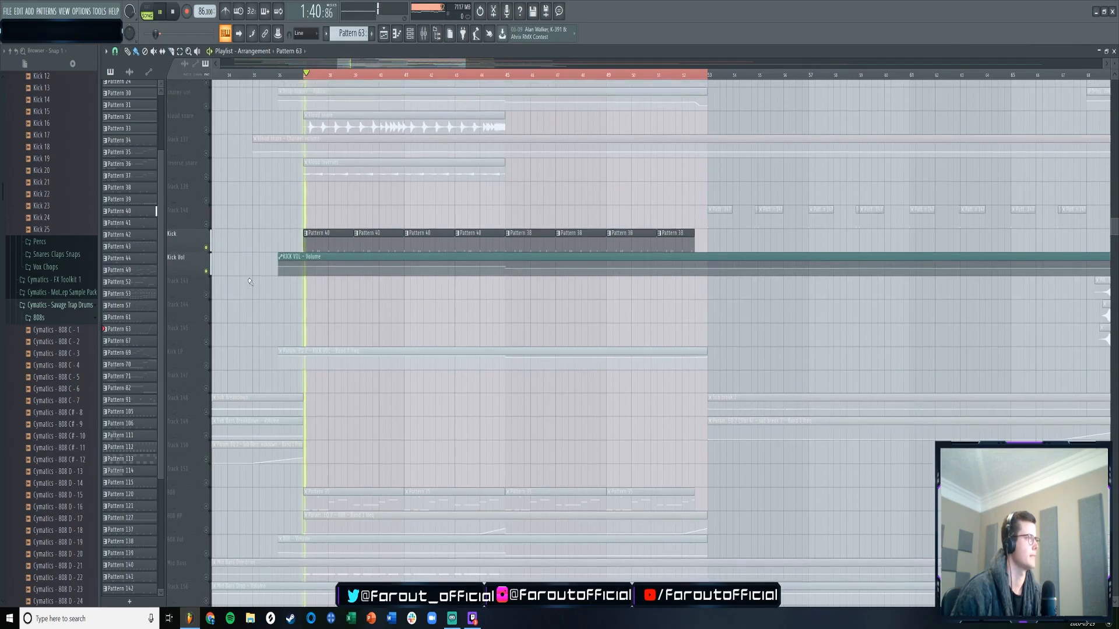
{"action": "left_click_drag", "start_coordinate": [209, 185], "coordinate": [207, 257]}
{"action": "key", "text": "space"}
{"action": "key", "text": "space"}
- Open the kloud snare clip's sample settings to examine its waveform, close them and play the kick and snares
{"action": "left_click", "coordinate": [320, 208]}
{"action": "double_click", "coordinate": [320, 209]}
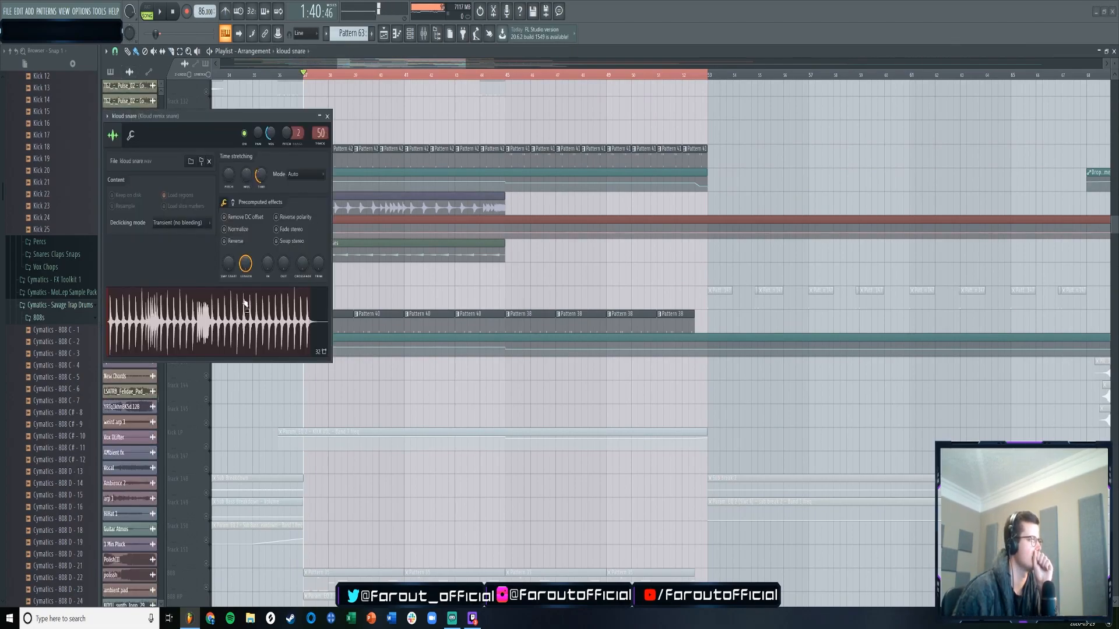
{"action": "left_click", "coordinate": [327, 116]}
{"action": "key", "text": "space"}
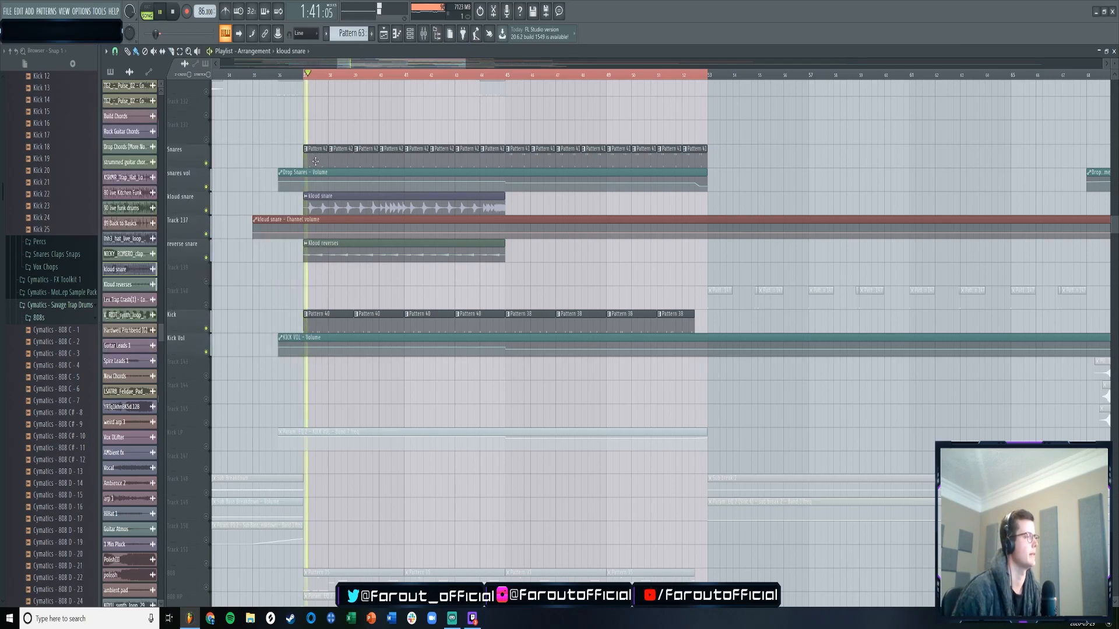
{"action": "scroll", "coordinate": [312, 192], "scroll_direction": "down", "scroll_amount": 6}
{"action": "key", "text": "space"}
- Play the drums with kloud snare and reverse snare muted, restore both tracks, and select the Pattern 42 clip on the Snares track
{"action": "scroll", "coordinate": [305, 233], "scroll_direction": "up", "scroll_amount": 6}
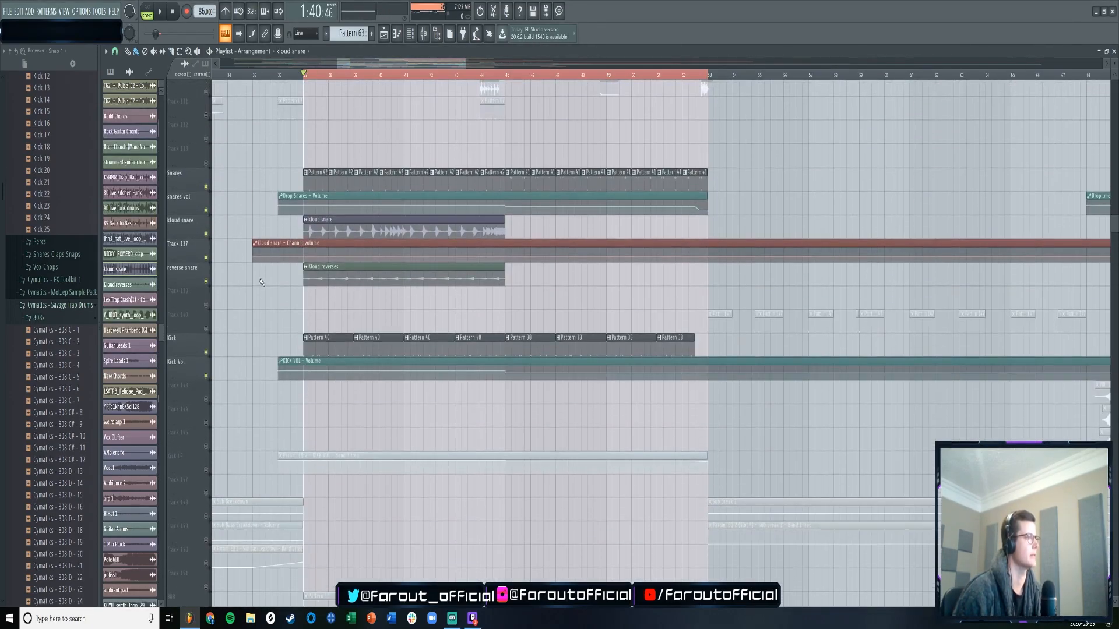
{"action": "left_click", "coordinate": [205, 234]}
{"action": "left_click", "coordinate": [206, 282]}
{"action": "key", "text": "space"}
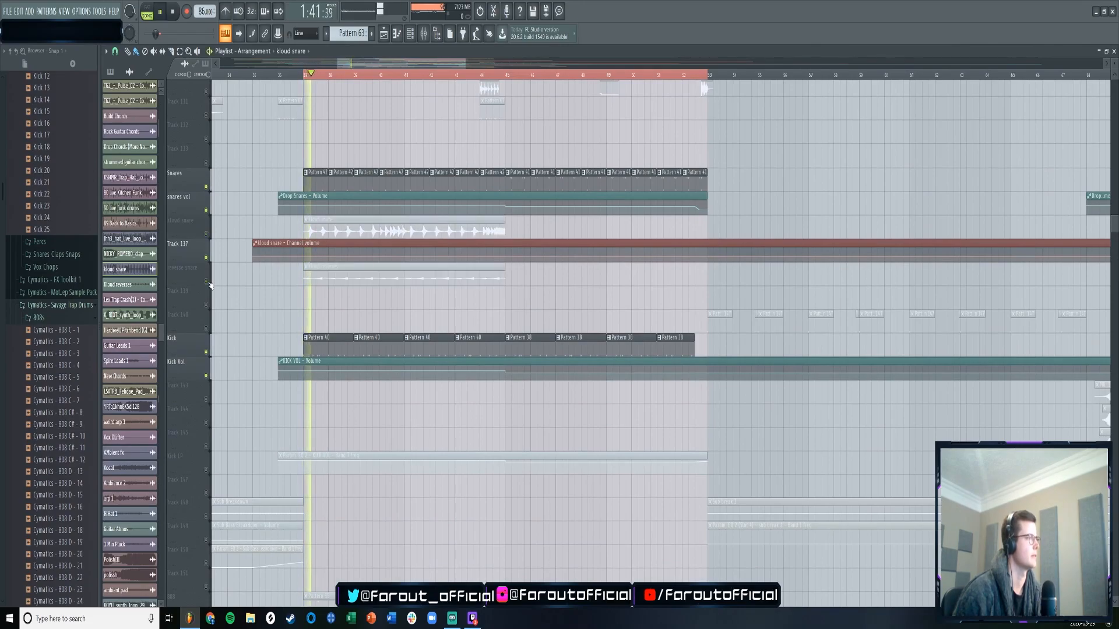
{"action": "key", "text": "space"}
{"action": "left_click", "coordinate": [206, 281]}
{"action": "left_click", "coordinate": [207, 235]}
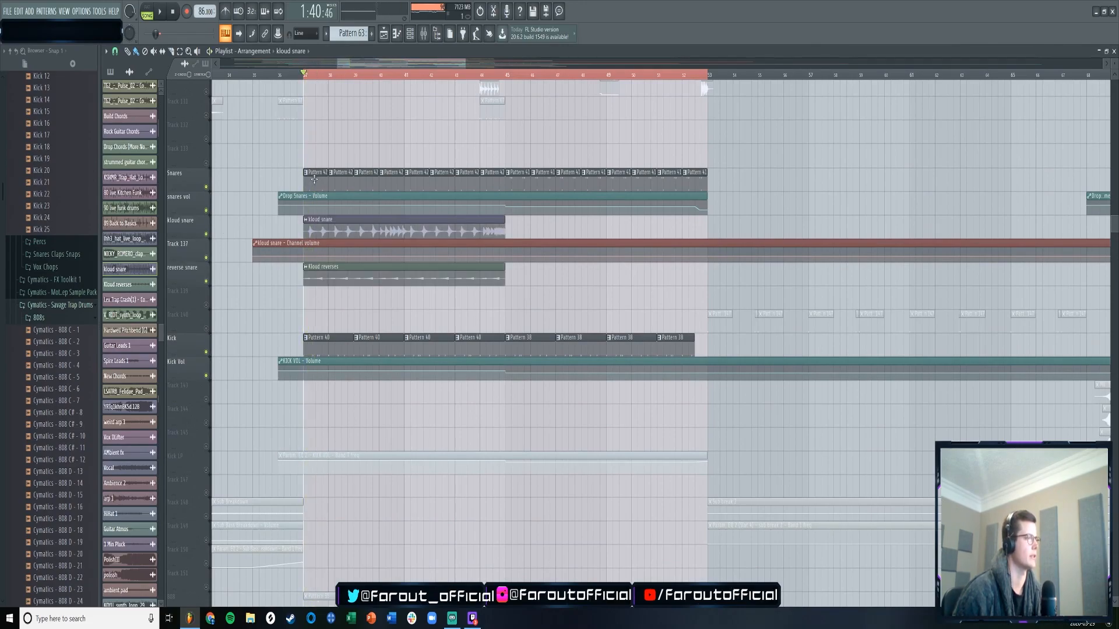
{"action": "left_click", "coordinate": [315, 179]}
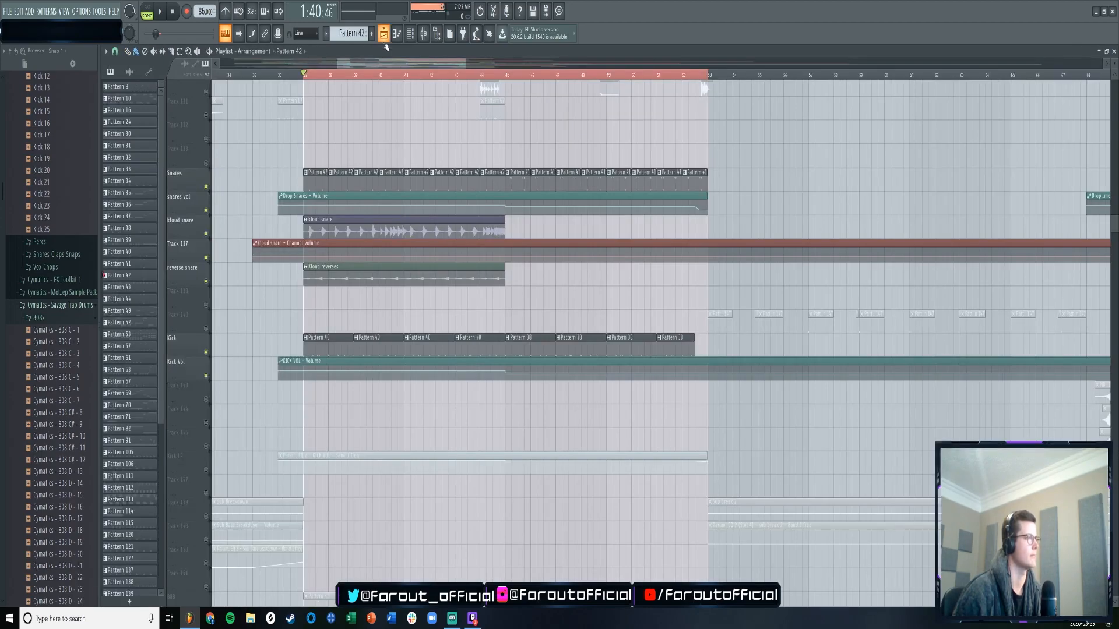
- Solo and play the 80 live Kitchen Funk loop on Track 187, and examine its sample settings
{"action": "scroll", "coordinate": [319, 243], "scroll_direction": "down", "scroll_amount": 4}
{"action": "scroll", "coordinate": [226, 315], "scroll_direction": "down", "scroll_amount": 5}
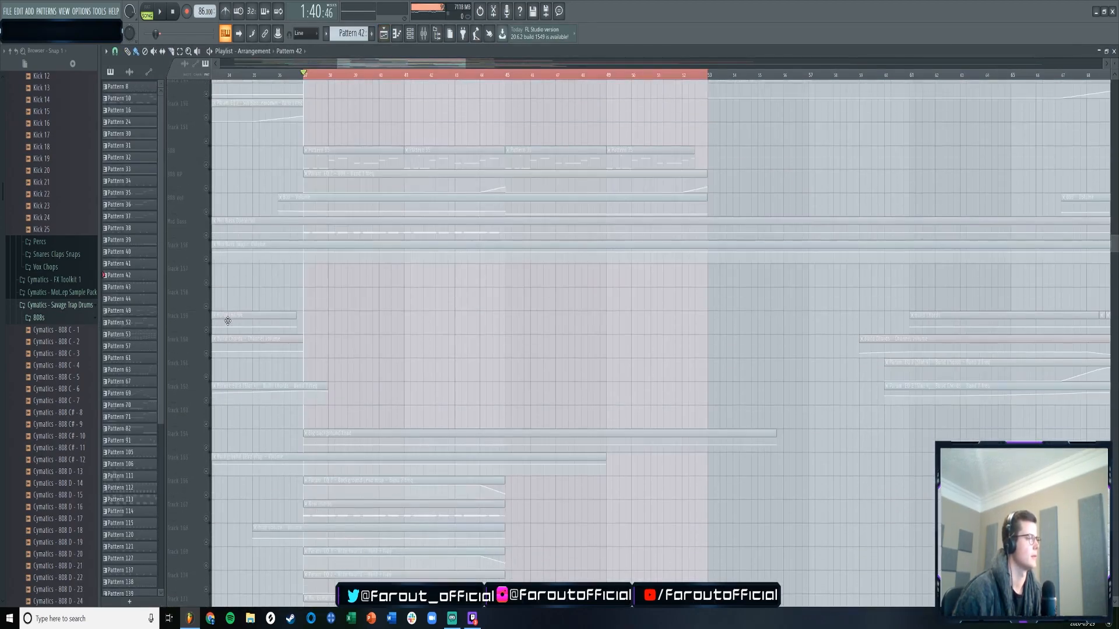
{"action": "scroll", "coordinate": [230, 307], "scroll_direction": "down", "scroll_amount": 7}
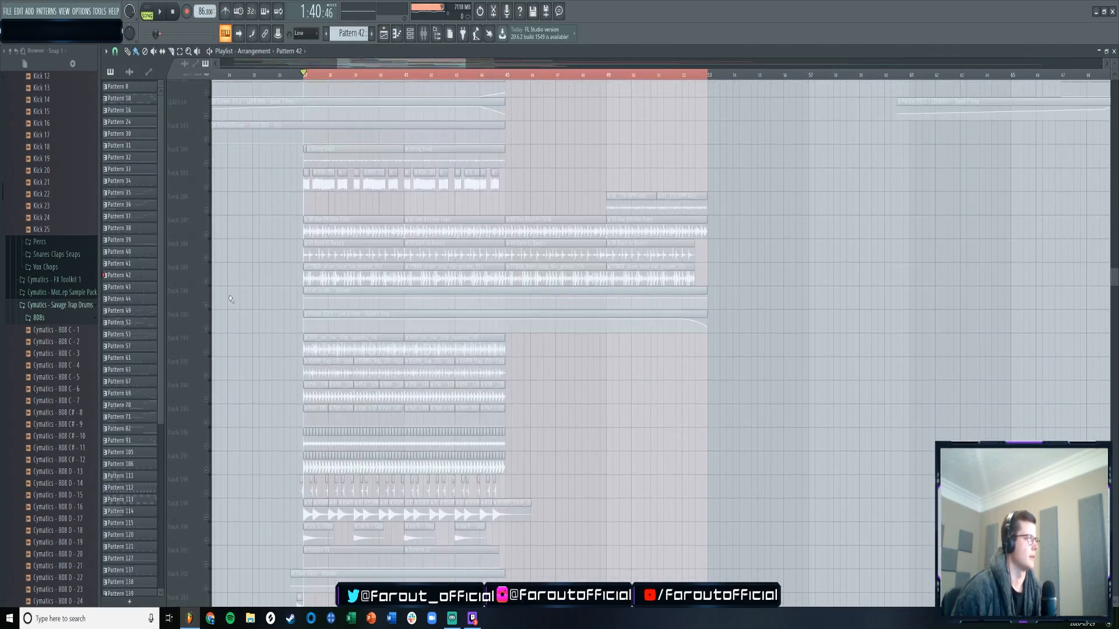
{"action": "left_click", "coordinate": [207, 235]}
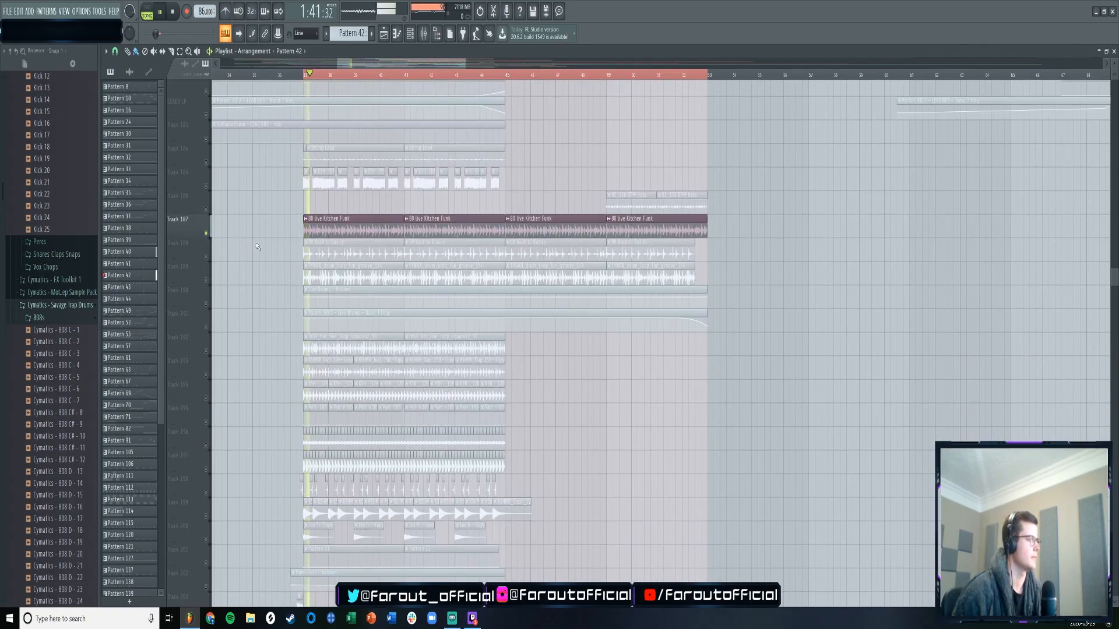
{"action": "double_click", "coordinate": [315, 229]}
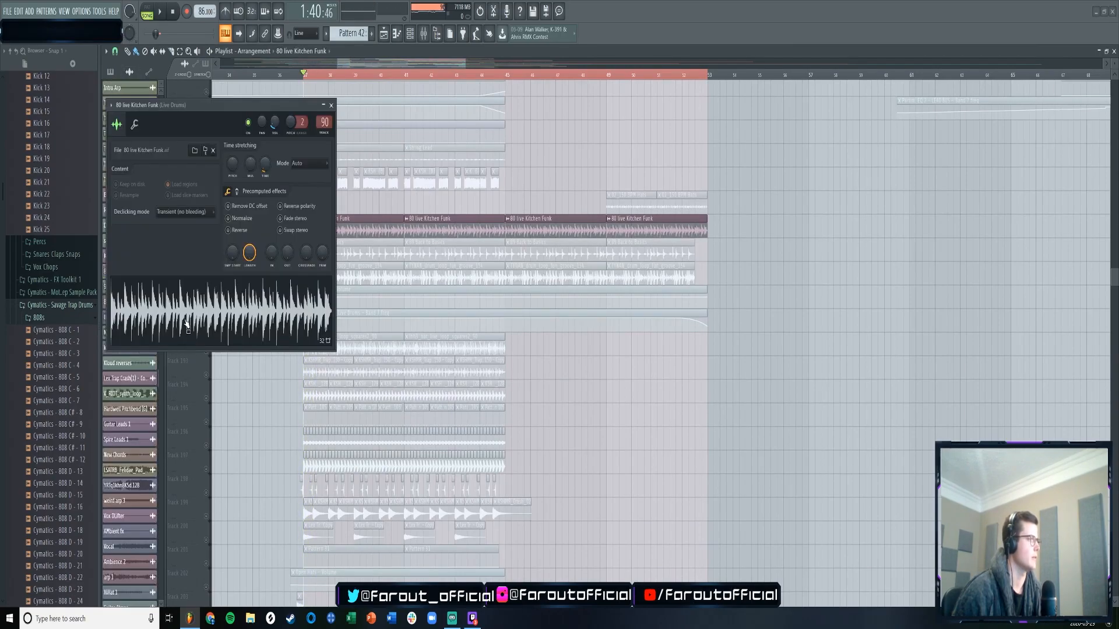
{"action": "left_click", "coordinate": [330, 106]}
- Switch from Track 187 to the 89 Back to Basics loop on Track 188 and examine its sample settings
{"action": "left_click", "coordinate": [207, 257]}
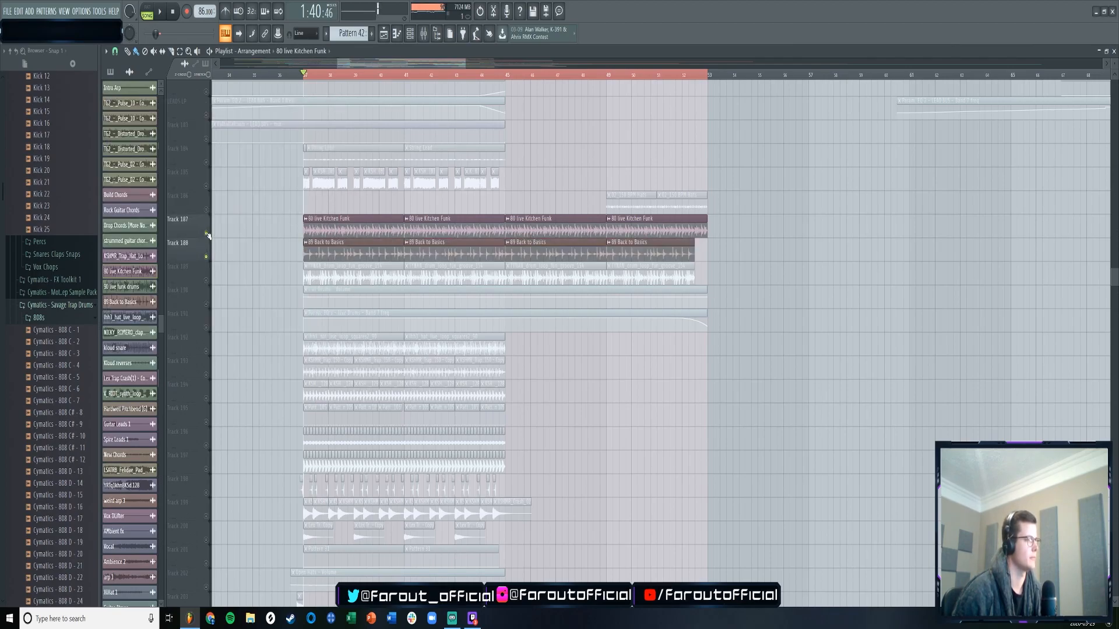
{"action": "left_click", "coordinate": [207, 234]}
{"action": "double_click", "coordinate": [308, 258]}
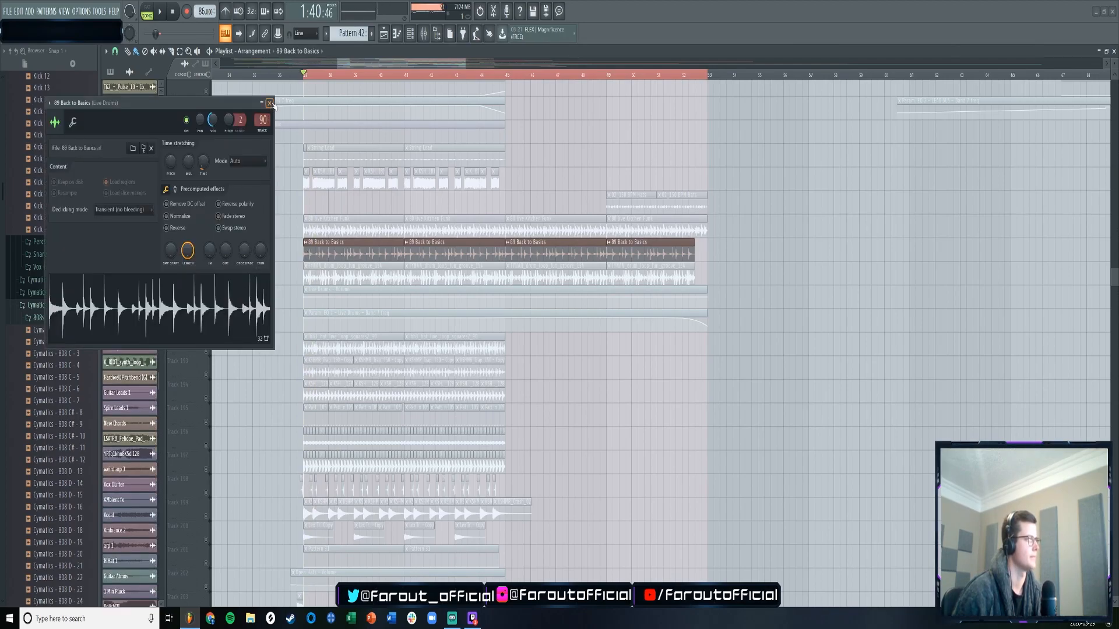
{"action": "left_click", "coordinate": [270, 103]}
- Bring back Track 187 alongside Track 188, and add Tracks 189, 190 and 191 to the live drums during playback
{"action": "left_click", "coordinate": [205, 233]}
{"action": "key", "text": "space"}
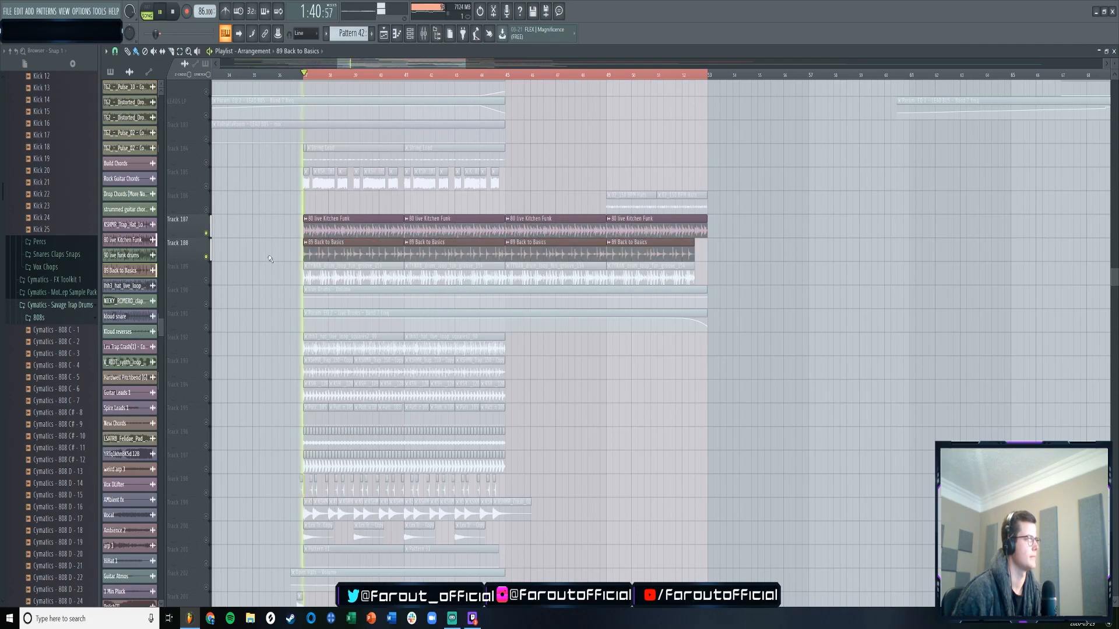
{"action": "left_click", "coordinate": [206, 281]}
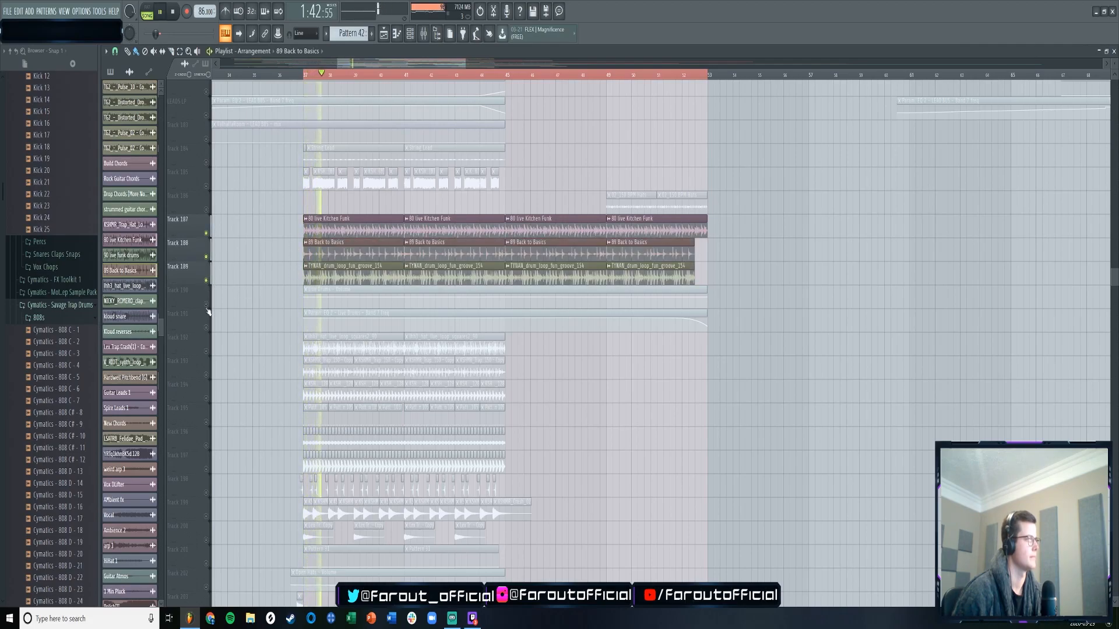
{"action": "left_click", "coordinate": [206, 304]}
{"action": "left_click", "coordinate": [206, 327]}
{"action": "key", "text": "space"}
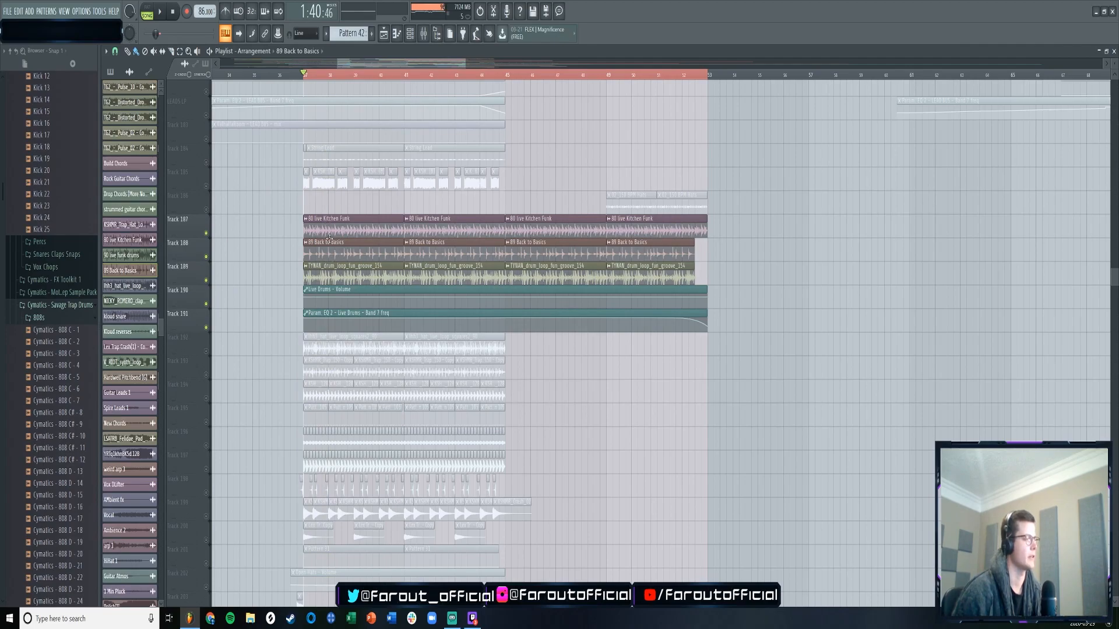
- Play the live drums while unmuting the hat and percussion layers on Tracks 192 to 197 one by one
{"action": "scroll", "coordinate": [248, 295], "scroll_direction": "down", "scroll_amount": 1}
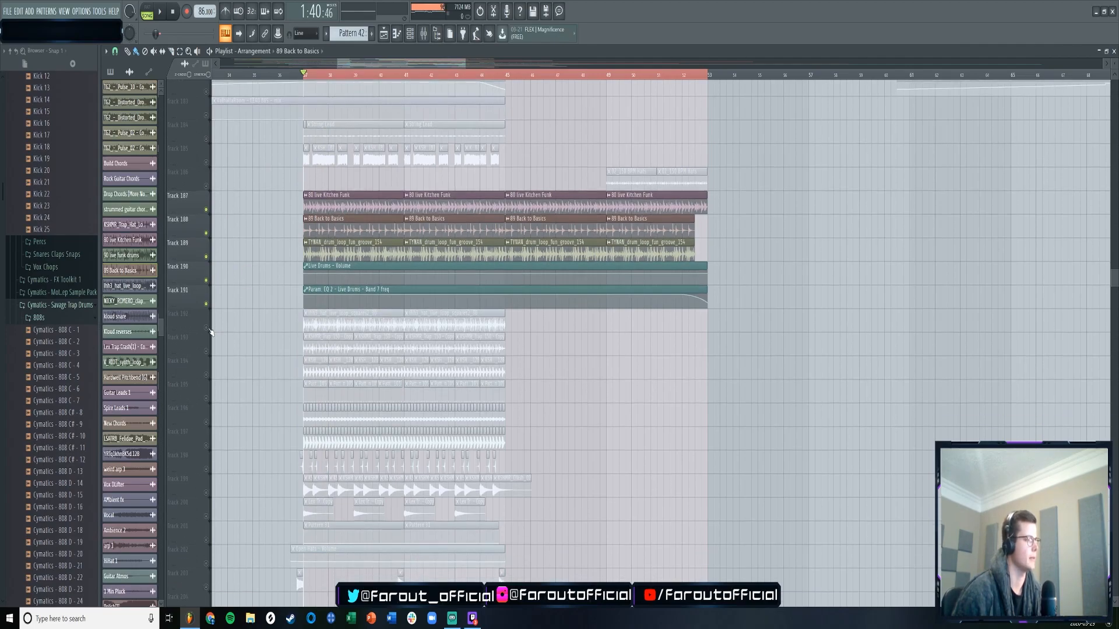
{"action": "left_click", "coordinate": [208, 328]}
{"action": "key", "text": "space"}
{"action": "left_click", "coordinate": [205, 351]}
{"action": "left_click", "coordinate": [205, 375]}
{"action": "scroll", "coordinate": [219, 356], "scroll_direction": "down", "scroll_amount": 2}
{"action": "left_click", "coordinate": [205, 352]}
{"action": "left_click", "coordinate": [206, 376]}
{"action": "scroll", "coordinate": [218, 338], "scroll_direction": "down", "scroll_amount": 2}
{"action": "scroll", "coordinate": [218, 334], "scroll_direction": "down", "scroll_amount": 1}
{"action": "left_click", "coordinate": [205, 351]}
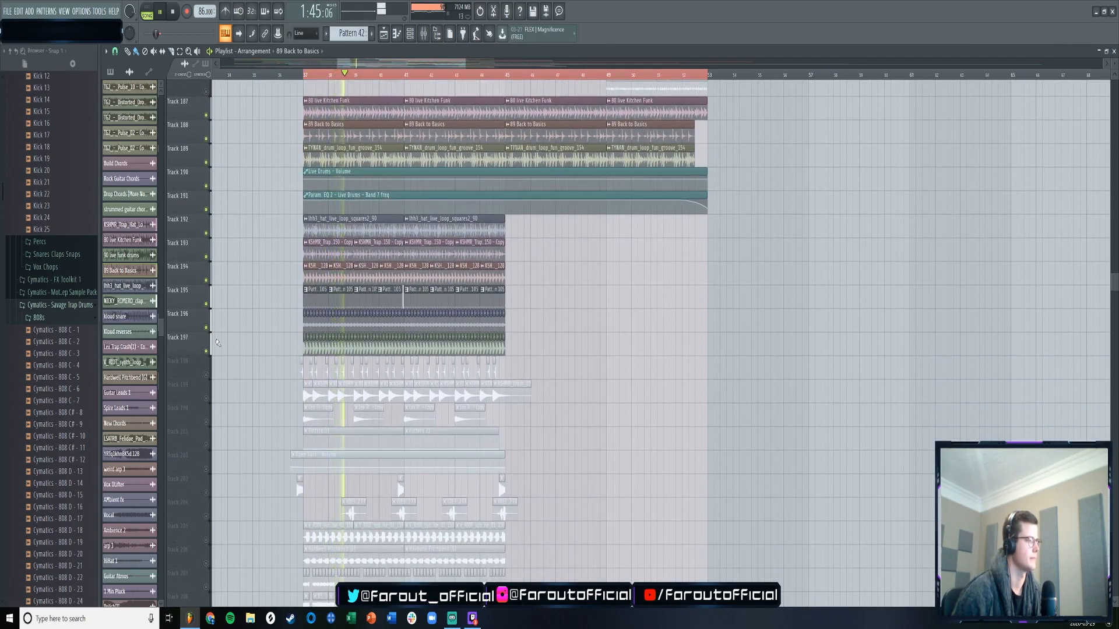
{"action": "key", "text": "space"}
- Examine the Cymbals - Copy sample settings, then solo its Track 196 and play it alone
{"action": "left_click", "coordinate": [308, 337]}
{"action": "double_click", "coordinate": [308, 314]}
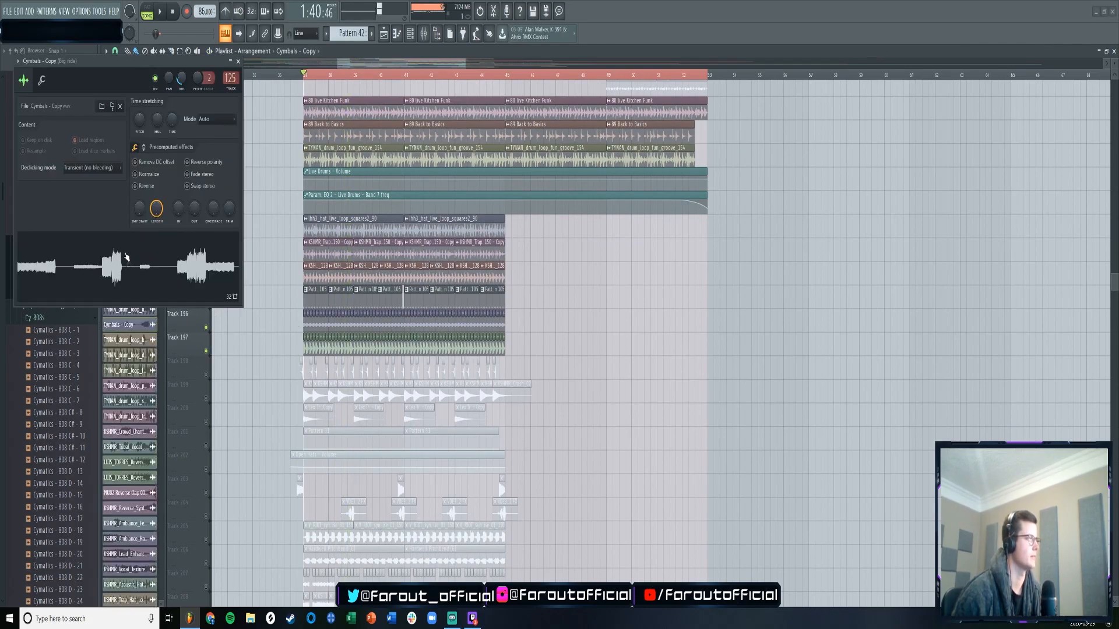
{"action": "left_click", "coordinate": [239, 61]}
{"action": "left_click", "coordinate": [206, 327], "text": "ctrl"}
{"action": "key", "text": "space"}
{"action": "key", "text": "space"}
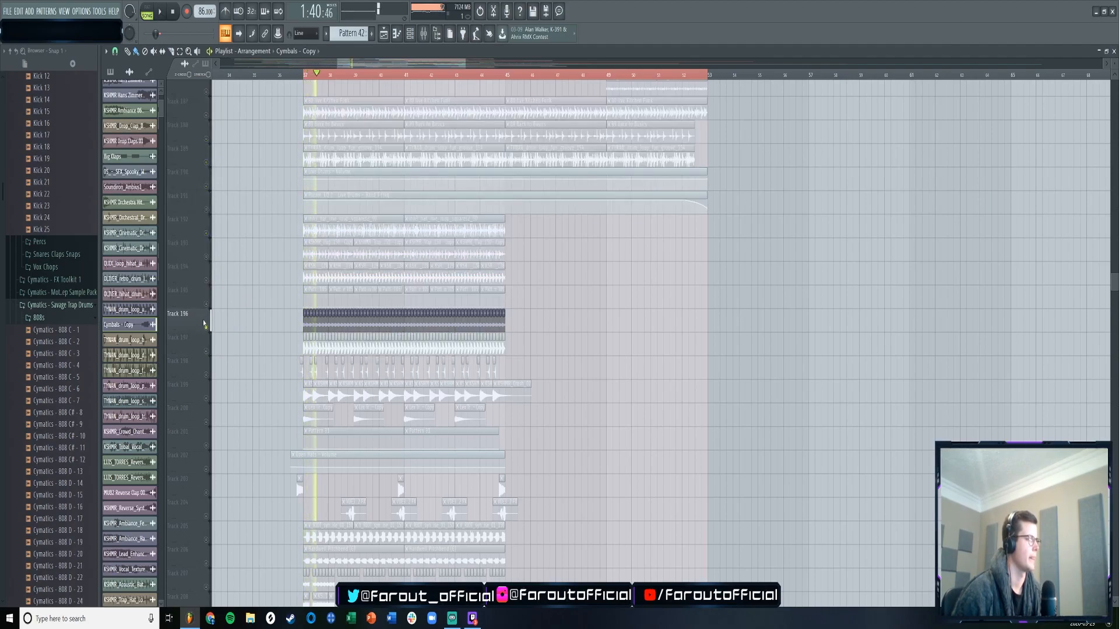
- Layer Tracks 197 to 202 onto the soloed cymbals one by one and play them together
{"action": "left_click", "coordinate": [206, 351]}
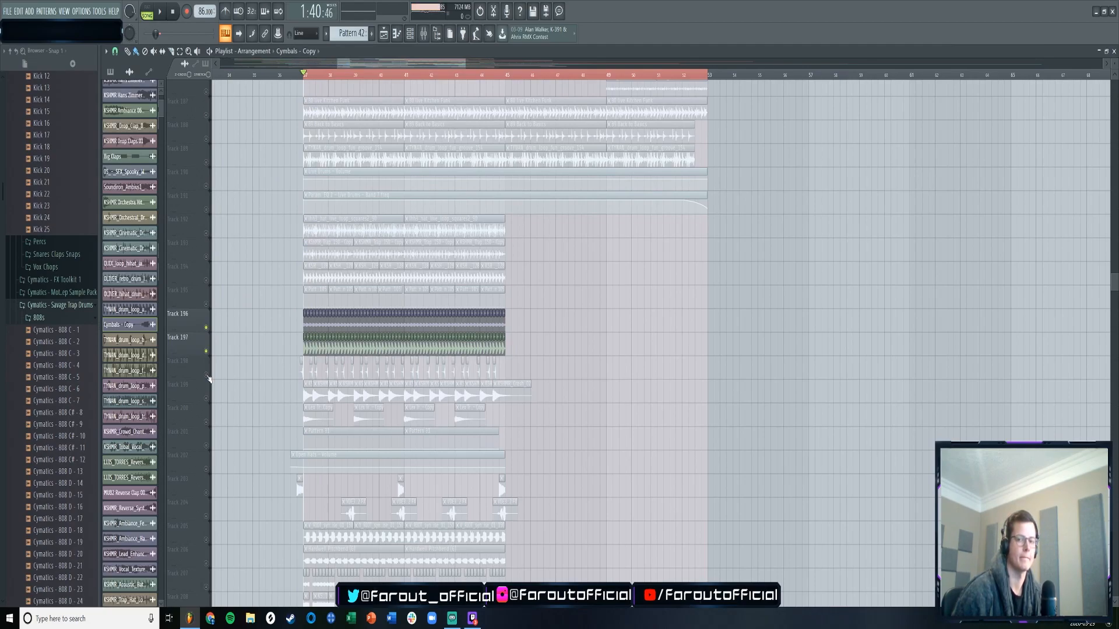
{"action": "key", "text": "space"}
{"action": "left_click", "coordinate": [206, 374]}
{"action": "left_click", "coordinate": [206, 398]}
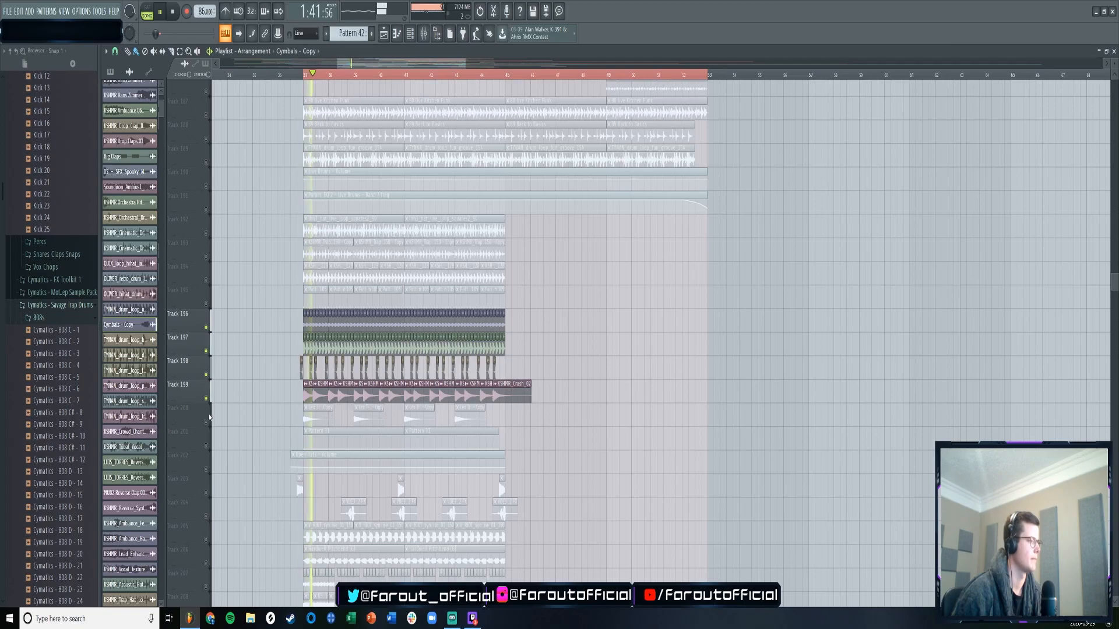
{"action": "left_click", "coordinate": [206, 421]}
{"action": "left_click", "coordinate": [206, 445]}
{"action": "left_click", "coordinate": [206, 469]}
{"action": "key", "text": "space"}
- Solo the short clips on Track 198 and play them alone
{"action": "right_click", "coordinate": [207, 375]}
{"action": "key", "text": "space"}
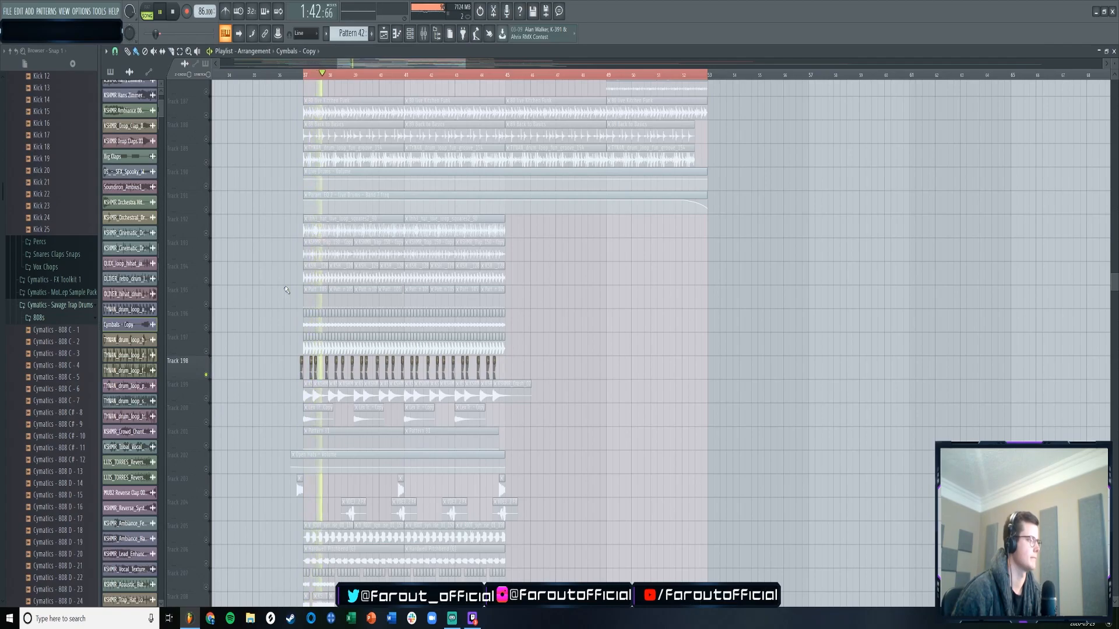
{"action": "key", "text": "space"}
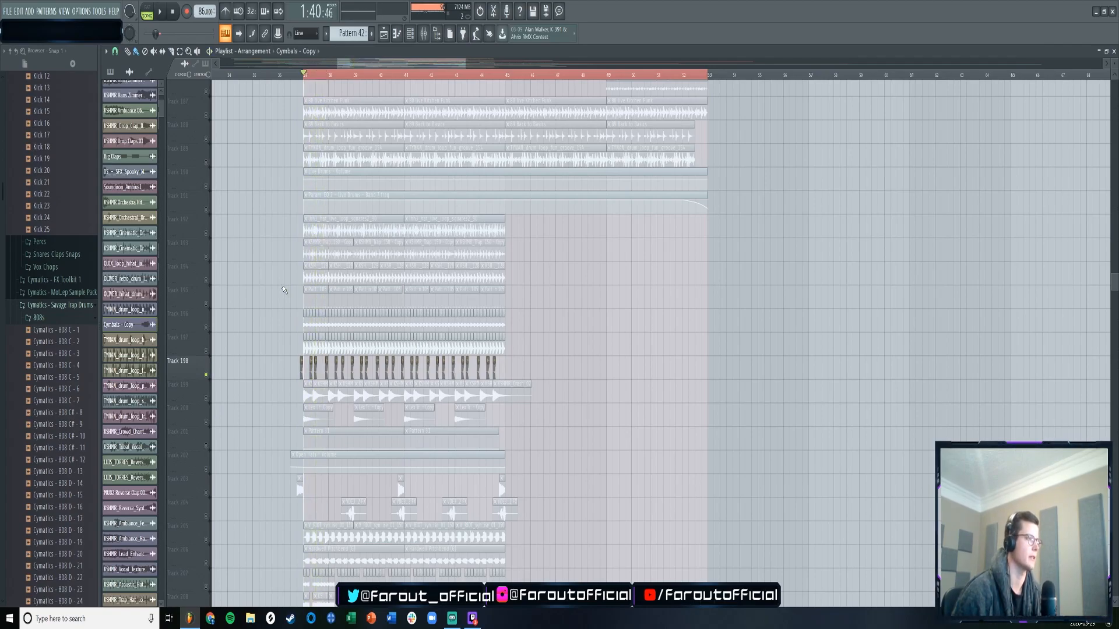
{"action": "scroll", "coordinate": [317, 110], "scroll_direction": "up", "scroll_amount": 4}
{"action": "scroll", "coordinate": [328, 81], "scroll_direction": "up", "scroll_amount": 2}
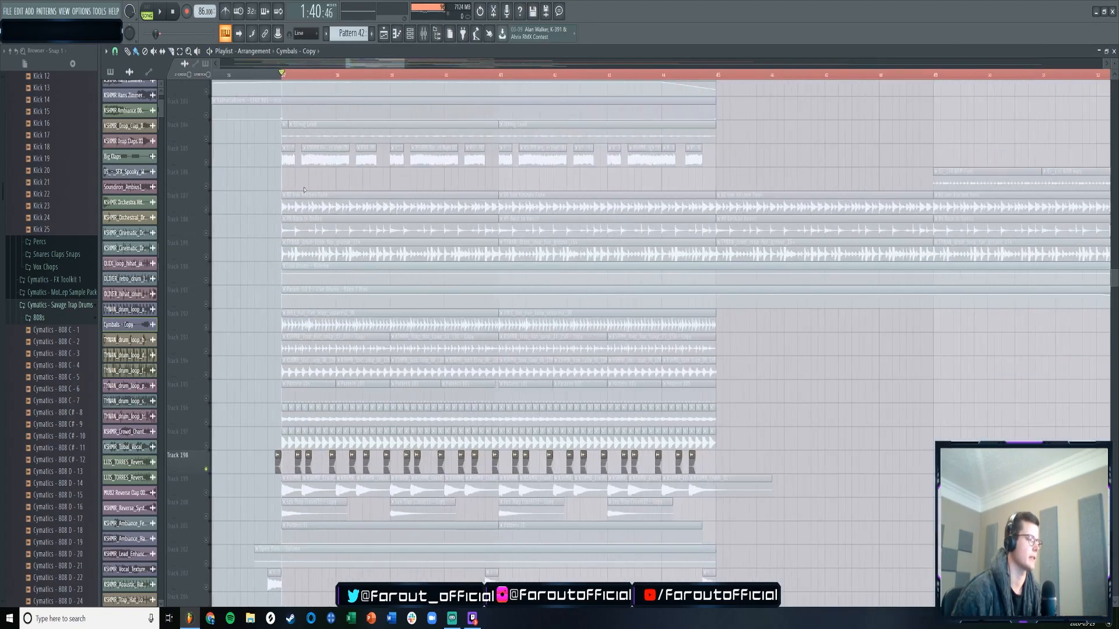
{"action": "scroll", "coordinate": [301, 195], "scroll_direction": "down", "scroll_amount": 5}
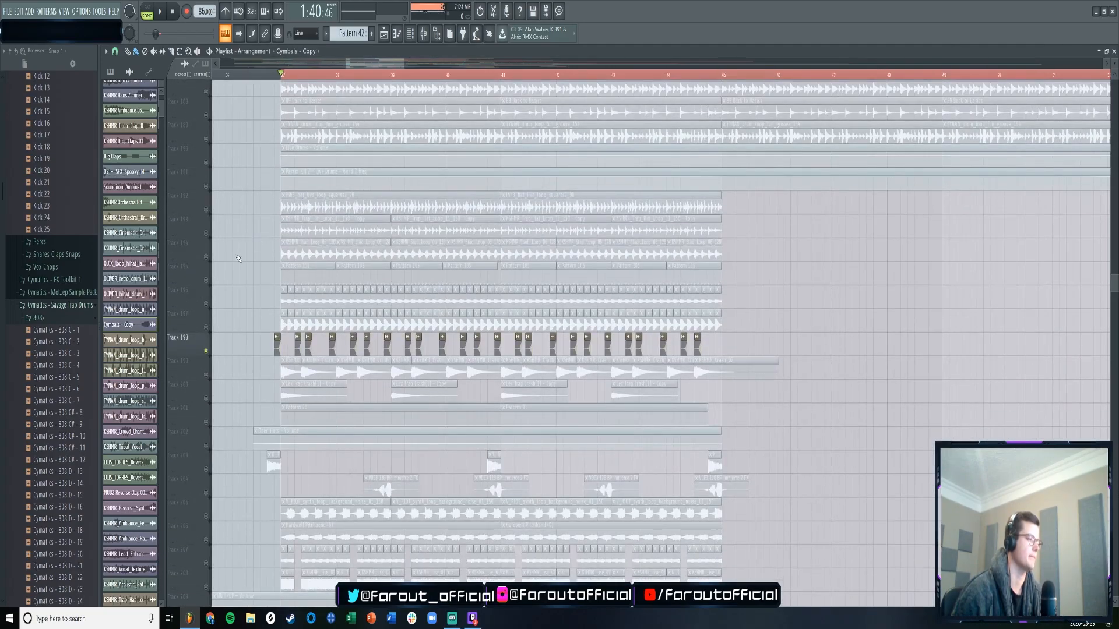
{"action": "scroll", "coordinate": [243, 255], "scroll_direction": "down", "scroll_amount": 3}
{"action": "right_click", "coordinate": [206, 305]}
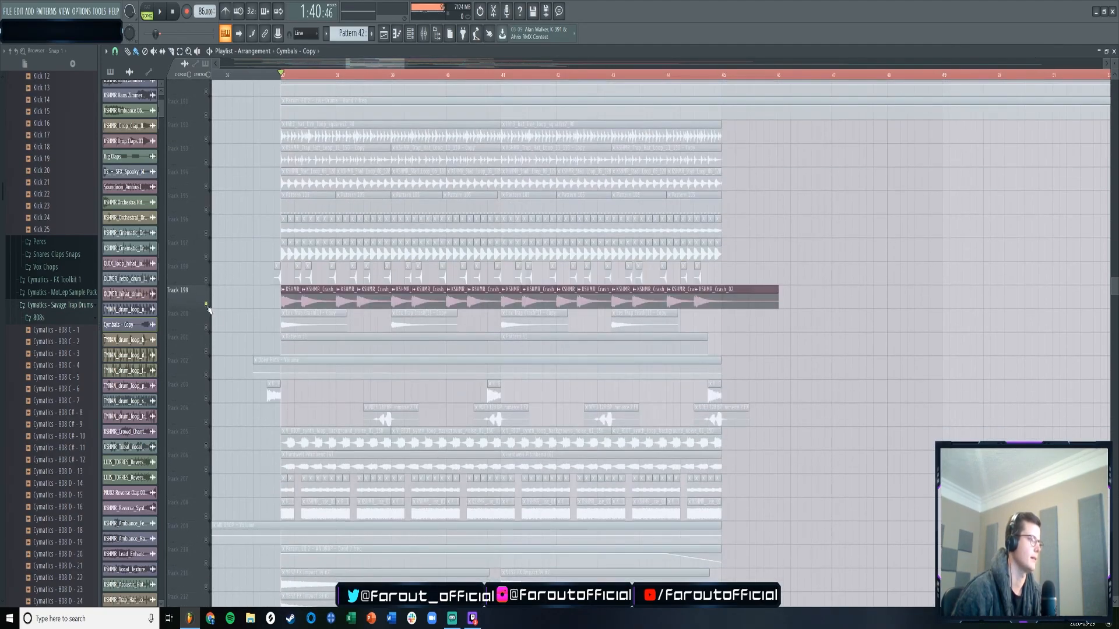
{"action": "right_click", "coordinate": [206, 305]}
- Solo the background noise loop on Track 205, play it, and layer the Hardwell Pitchbend clips on Track 206 onto it
{"action": "scroll", "coordinate": [214, 338], "scroll_direction": "down", "scroll_amount": 3}
{"action": "right_click", "coordinate": [206, 375]}
{"action": "key", "text": "space"}
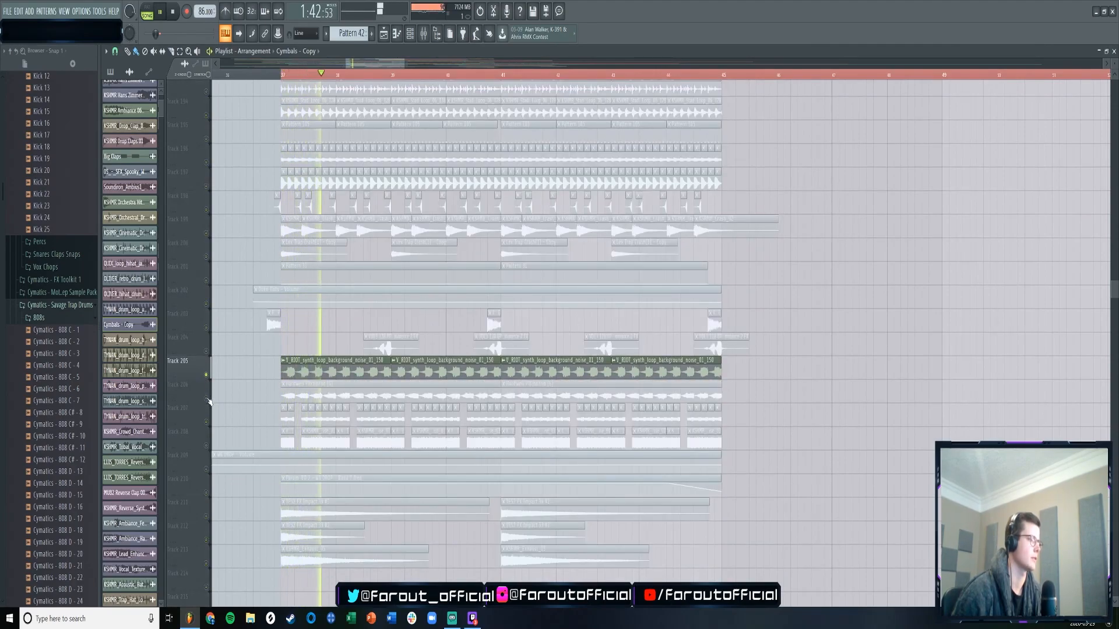
{"action": "left_click", "coordinate": [207, 399]}
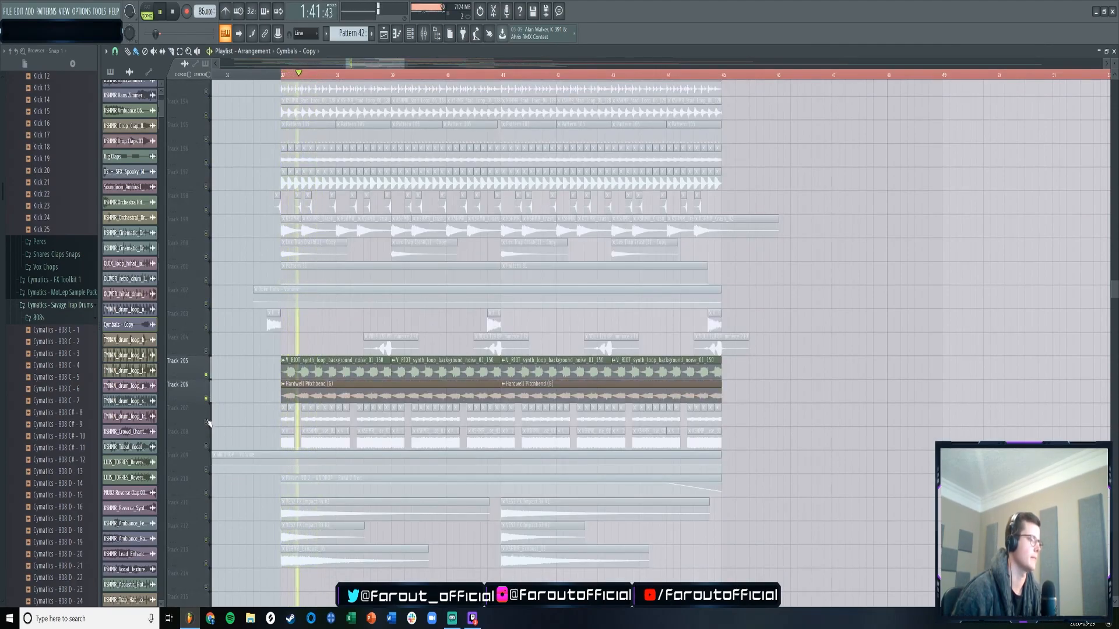
{"action": "scroll", "coordinate": [235, 330], "scroll_direction": "down", "scroll_amount": 2}
{"action": "key", "text": "space"}
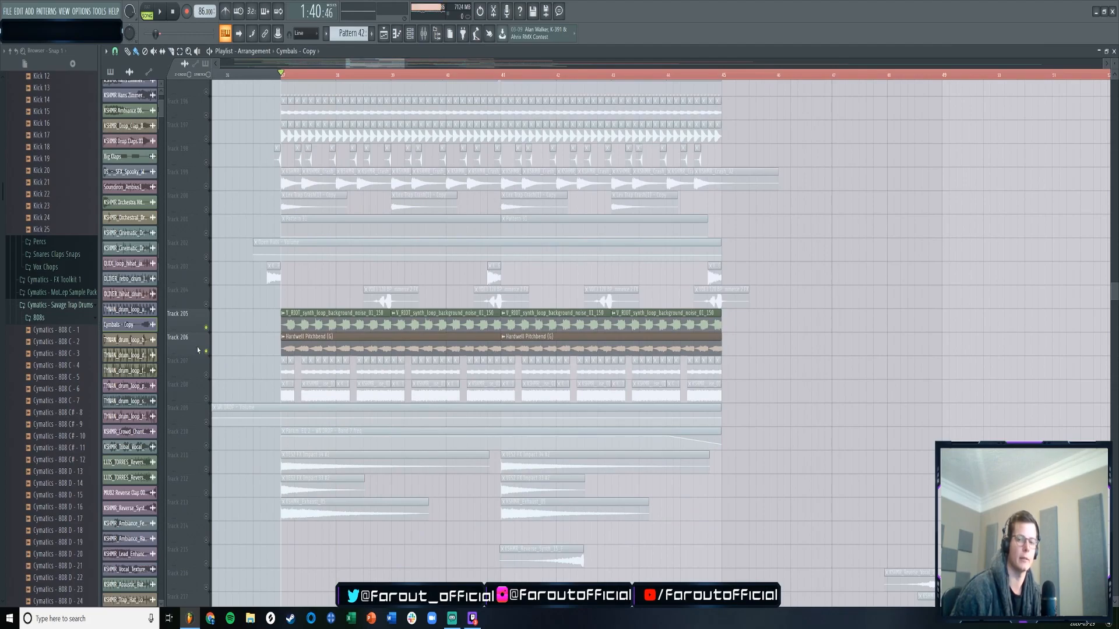
- Play the soloed layers while unmuting Tracks 207 to 213 one by one, adding the automation and impact clips
{"action": "key", "text": "space"}
{"action": "left_click", "coordinate": [205, 374]}
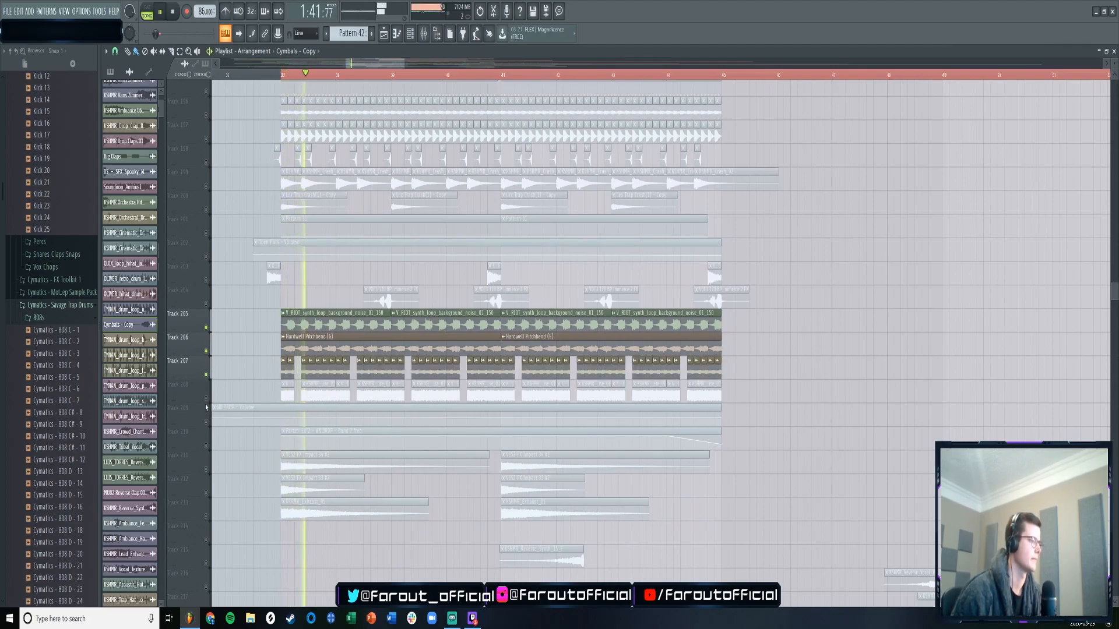
{"action": "left_click", "coordinate": [206, 398]}
{"action": "left_click", "coordinate": [205, 422]}
{"action": "left_click", "coordinate": [206, 445]}
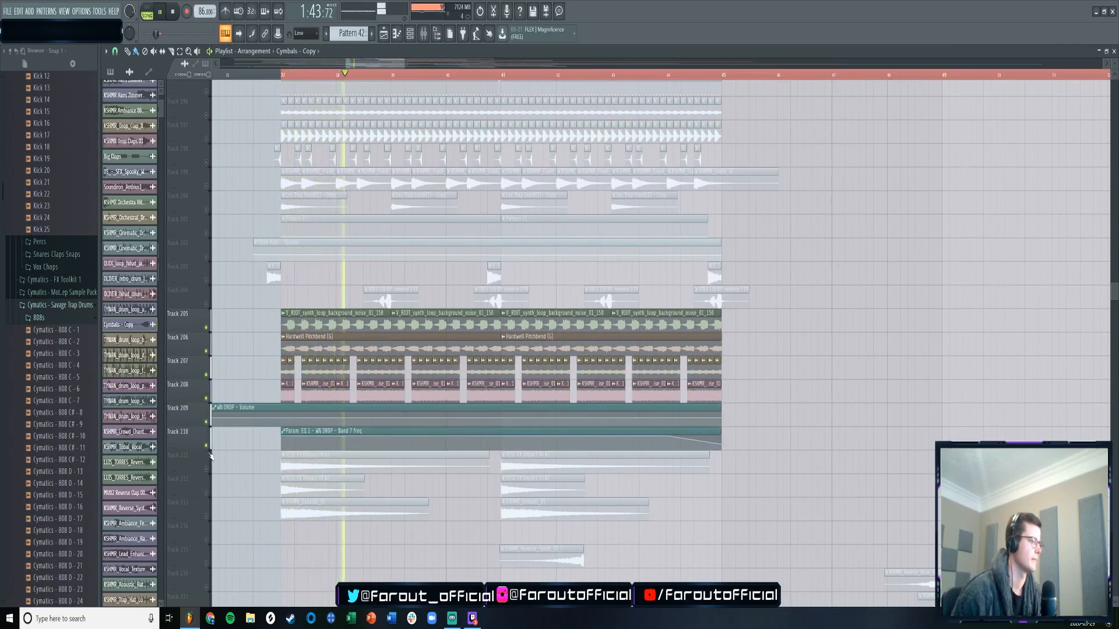
{"action": "left_click", "coordinate": [205, 469]}
{"action": "left_click", "coordinate": [206, 492]}
{"action": "left_click", "coordinate": [206, 516]}
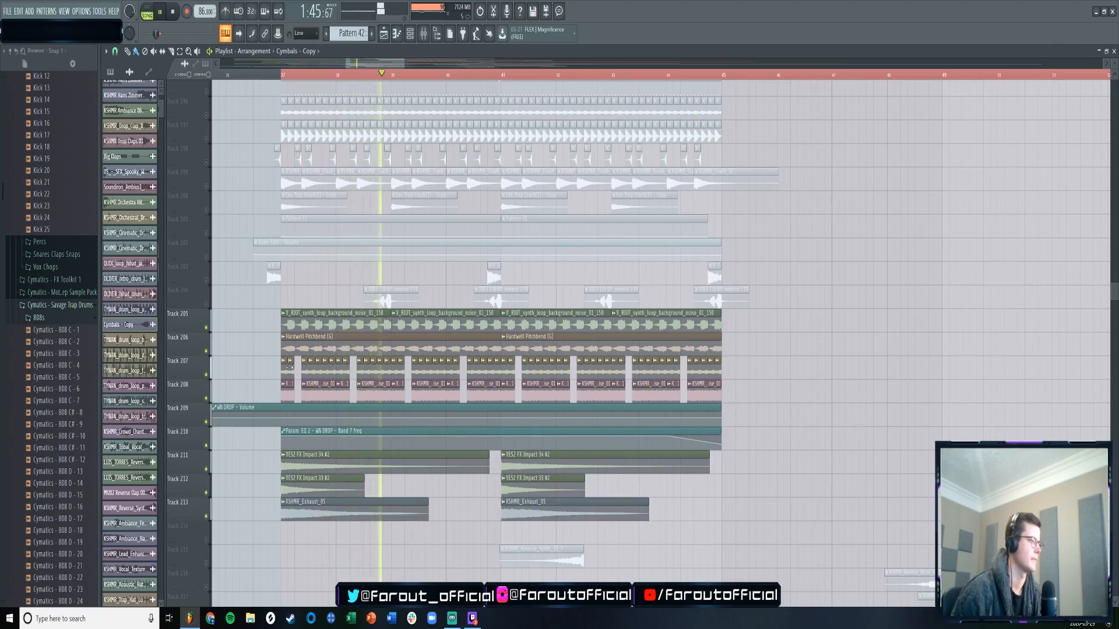
- Layer Tracks 204 and 203 onto the playing group, then stop playback and unmute all tracks
{"action": "left_click", "coordinate": [206, 303]}
{"action": "left_click", "coordinate": [206, 280]}
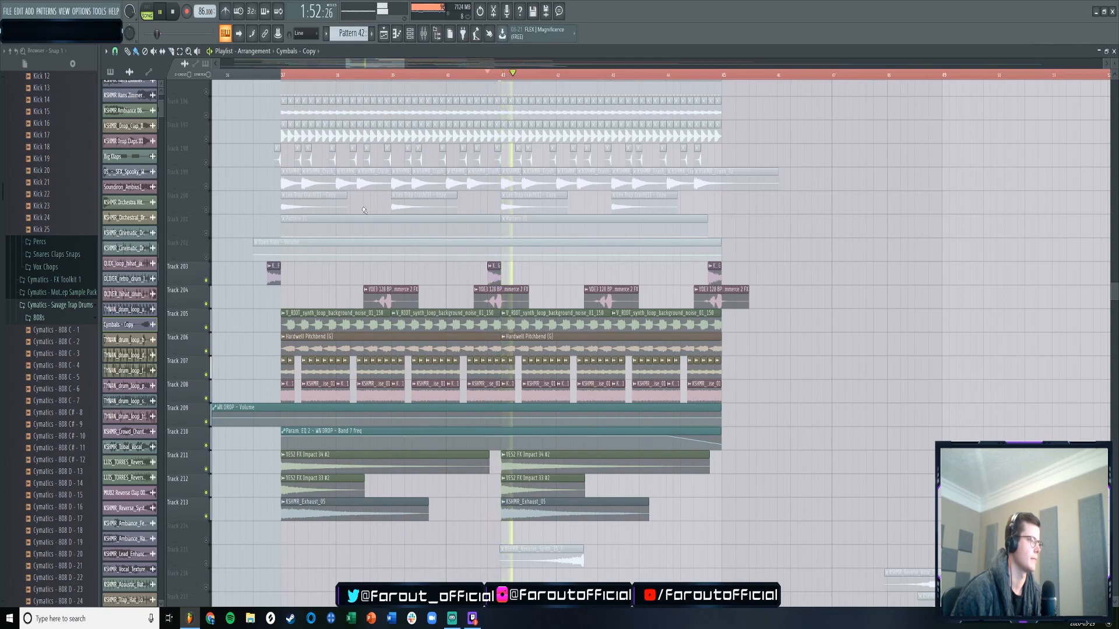
{"action": "left_click", "coordinate": [206, 257], "text": "ctrl"}
{"action": "key", "text": "space"}
{"action": "left_click", "coordinate": [206, 256], "text": "ctrl"}
- Play the drop from its beginning with every track active, then stop
{"action": "scroll", "coordinate": [756, 321], "scroll_direction": "down", "scroll_amount": 5}
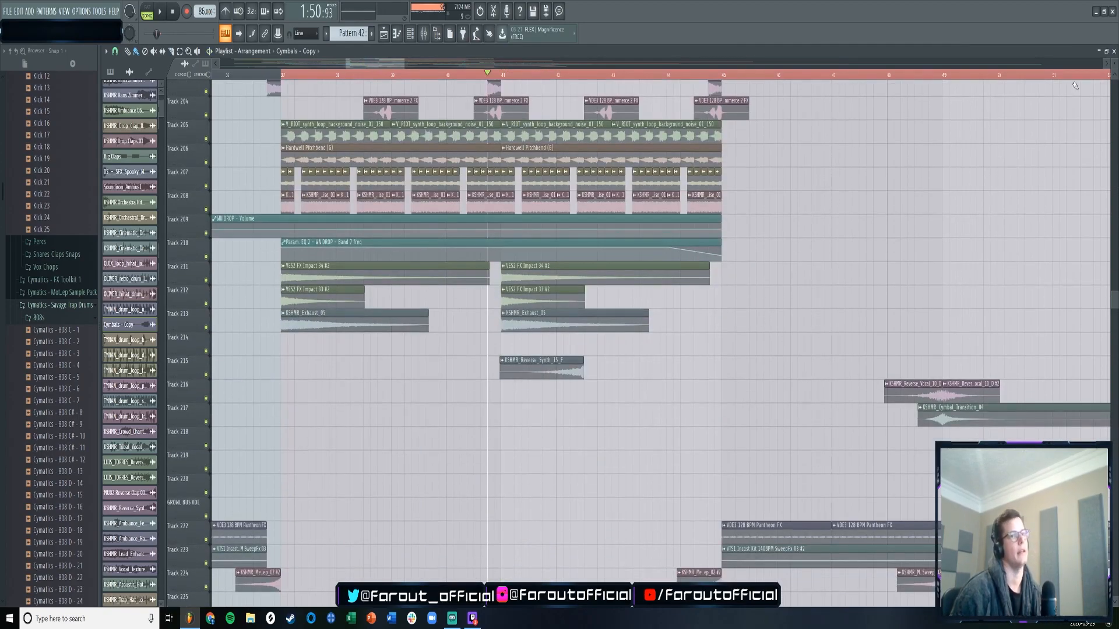
{"action": "left_click_drag", "start_coordinate": [1114, 68], "coordinate": [1113, 68]}
{"action": "scroll", "coordinate": [860, 124], "scroll_direction": "up", "scroll_amount": 2}
{"action": "left_click", "coordinate": [283, 76]}
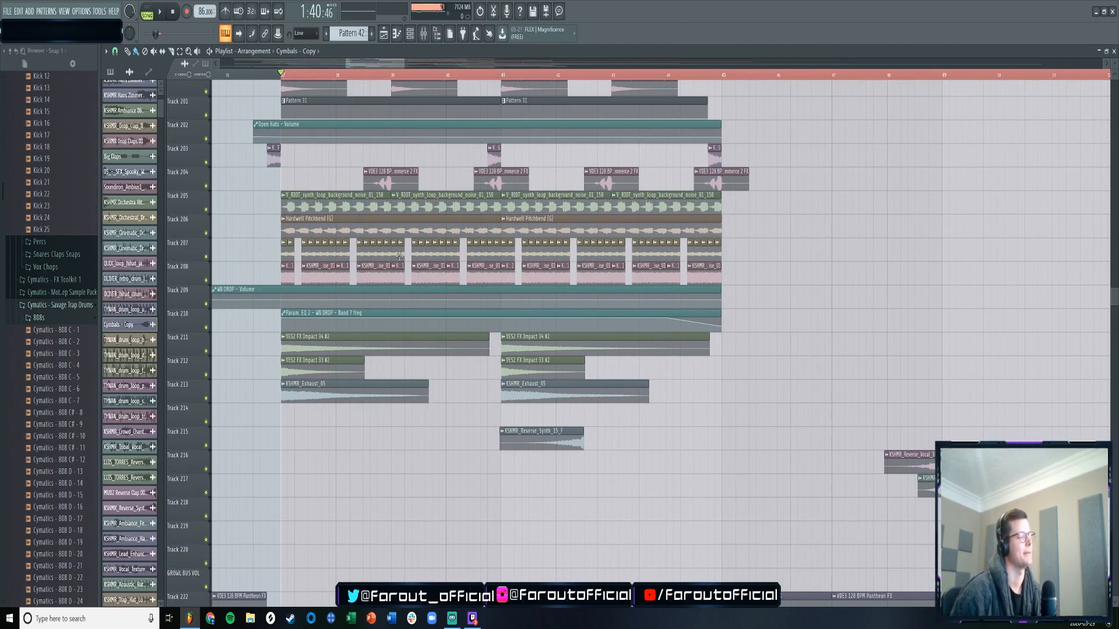
{"action": "key", "text": "space"}
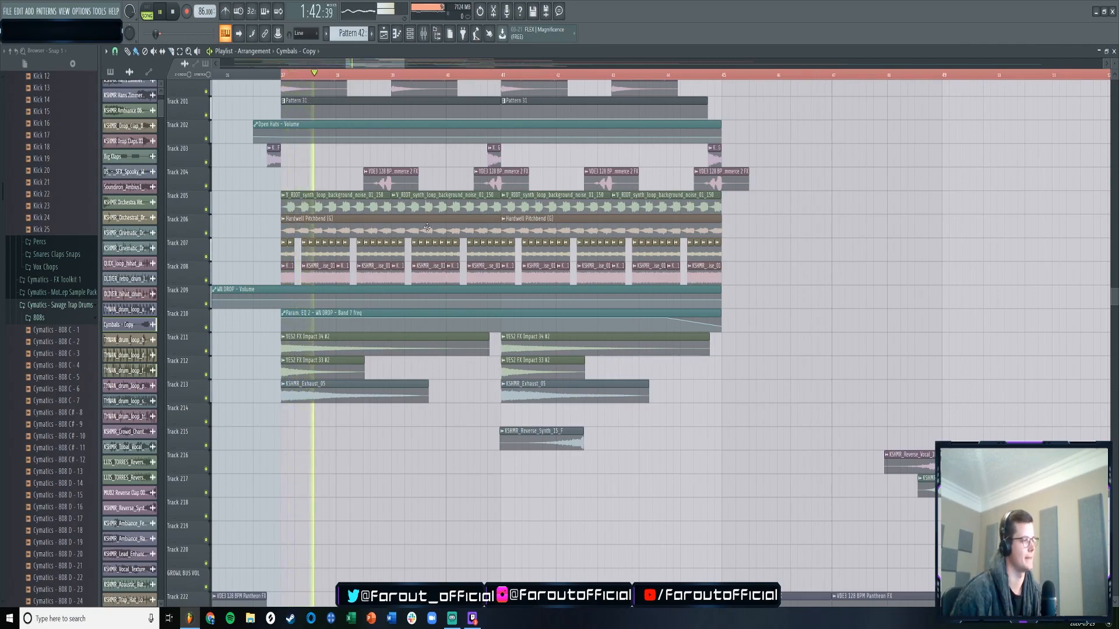
{"action": "key", "text": "space"}
- Move to the section after the live drums end and play a short part of it from its start
{"action": "scroll", "coordinate": [396, 127], "scroll_direction": "up", "scroll_amount": 6}
{"action": "scroll", "coordinate": [396, 127], "scroll_direction": "up", "scroll_amount": 2}
{"action": "scroll", "coordinate": [546, 74], "scroll_direction": "right", "scroll_amount": 5}
{"action": "scroll", "coordinate": [490, 75], "scroll_direction": "down", "scroll_amount": 4}
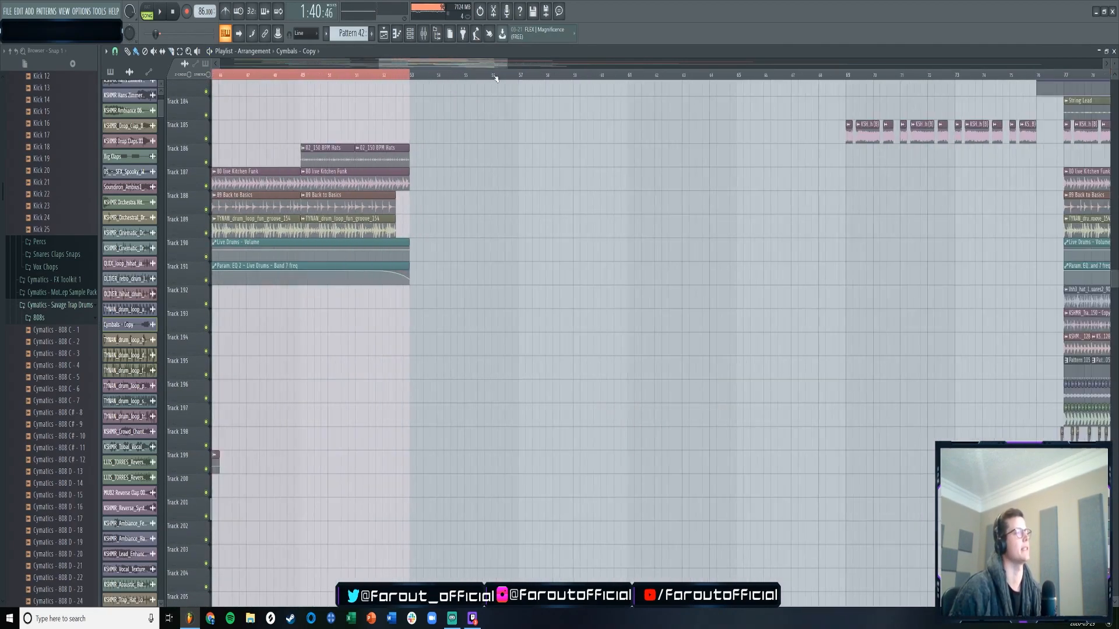
{"action": "left_click", "coordinate": [422, 75]}
{"action": "key", "text": "space"}
{"action": "scroll", "coordinate": [867, 232], "scroll_direction": "up", "scroll_amount": 1}
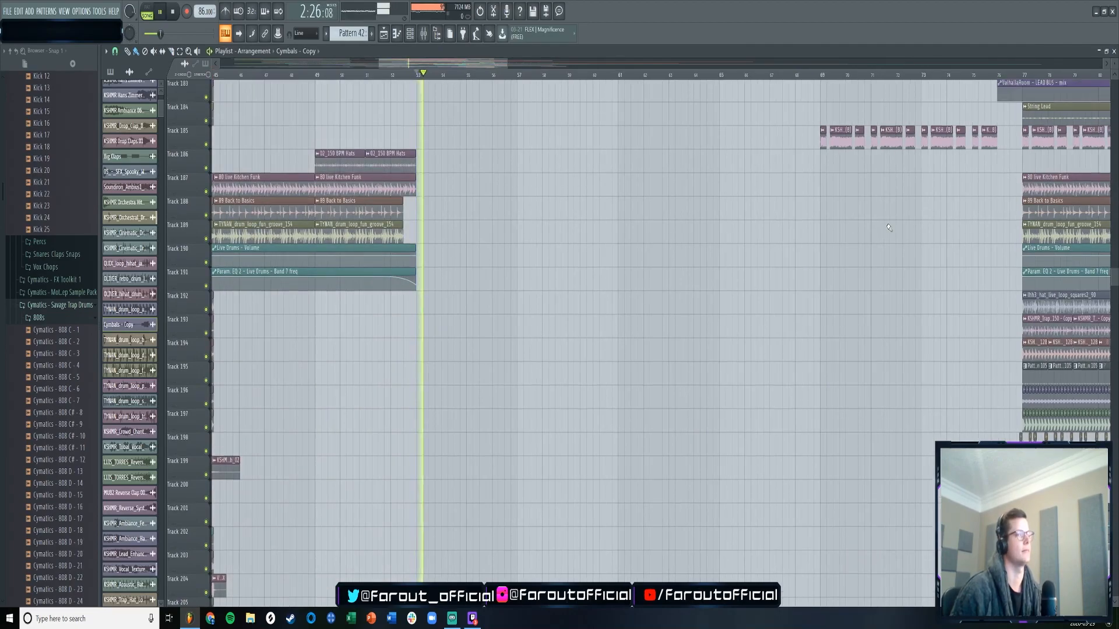
{"action": "scroll", "coordinate": [867, 231], "scroll_direction": "up", "scroll_amount": 1}
{"action": "key", "text": "space"}
- Survey this section's tracks, including the uplifters, sweeps and risers on Tracks 222 to 254, ending at the guitar chords and piano tracks
{"action": "scroll", "coordinate": [658, 343], "scroll_direction": "down", "scroll_amount": 4}
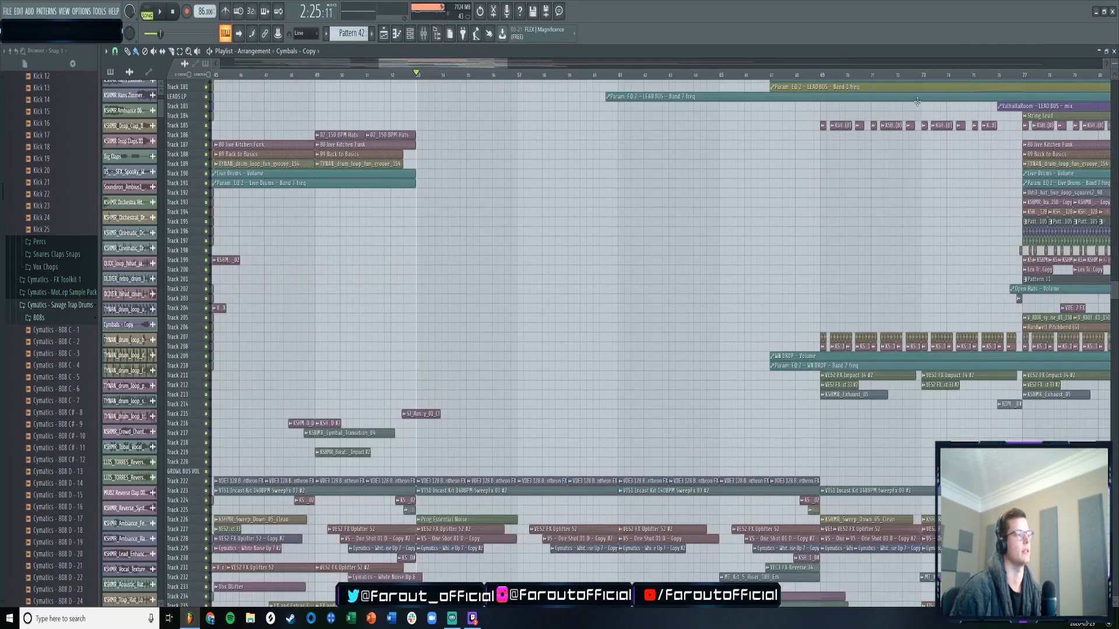
{"action": "left_click_drag", "start_coordinate": [1117, 60], "coordinate": [1117, 66]}
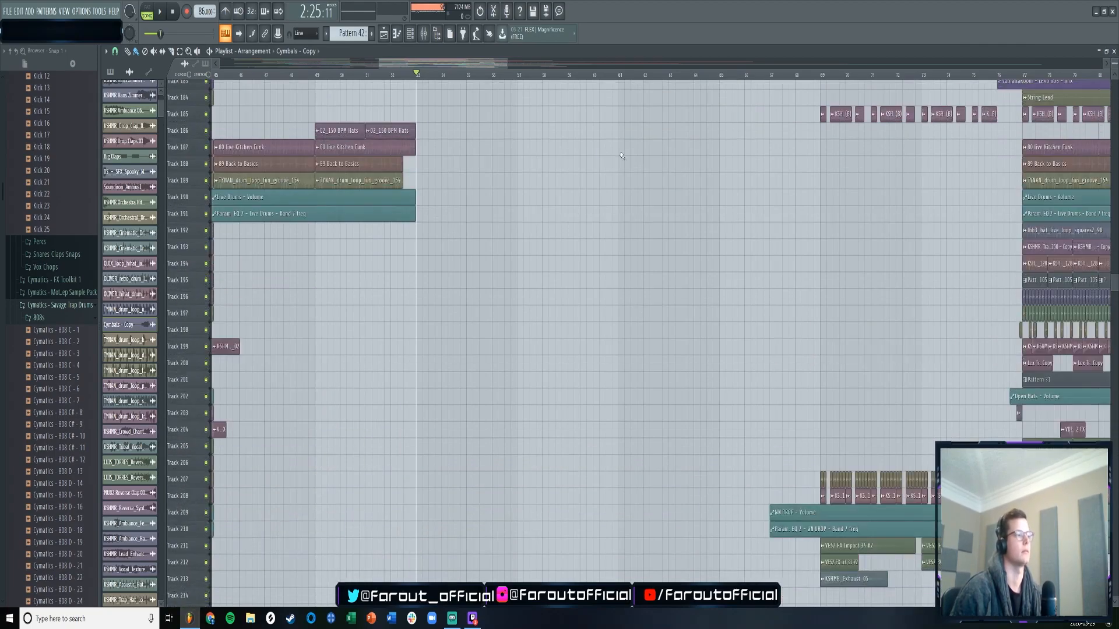
{"action": "scroll", "coordinate": [440, 219], "scroll_direction": "down", "scroll_amount": 11}
{"action": "scroll", "coordinate": [997, 105], "scroll_direction": "down", "scroll_amount": 3}
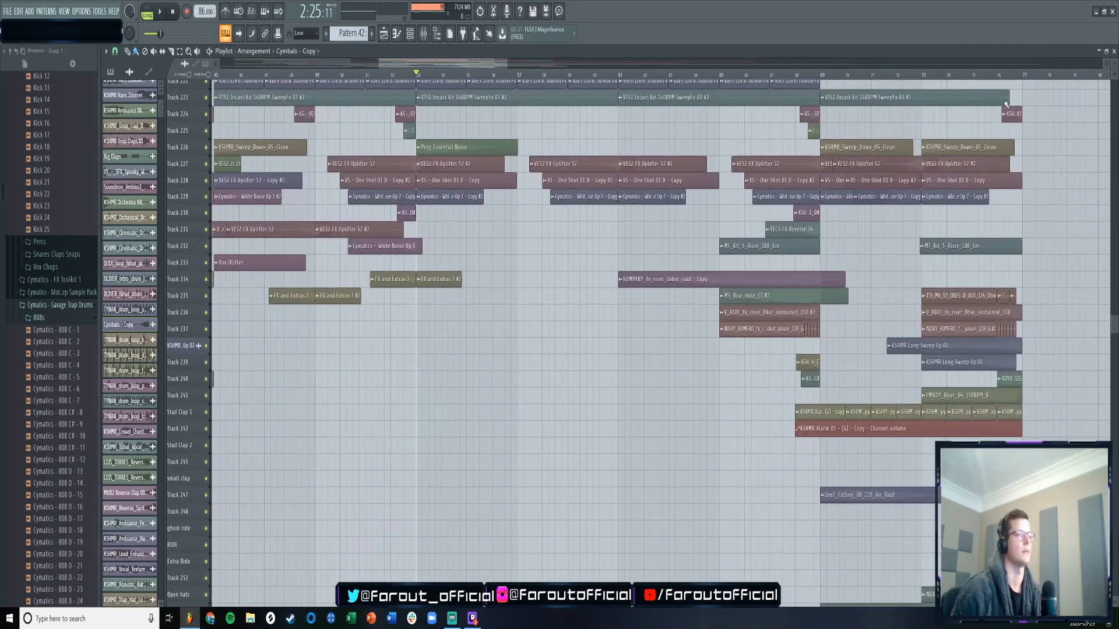
{"action": "left_click_drag", "start_coordinate": [1114, 61], "coordinate": [1115, 64]}
{"action": "scroll", "coordinate": [449, 224], "scroll_direction": "down", "scroll_amount": 20}
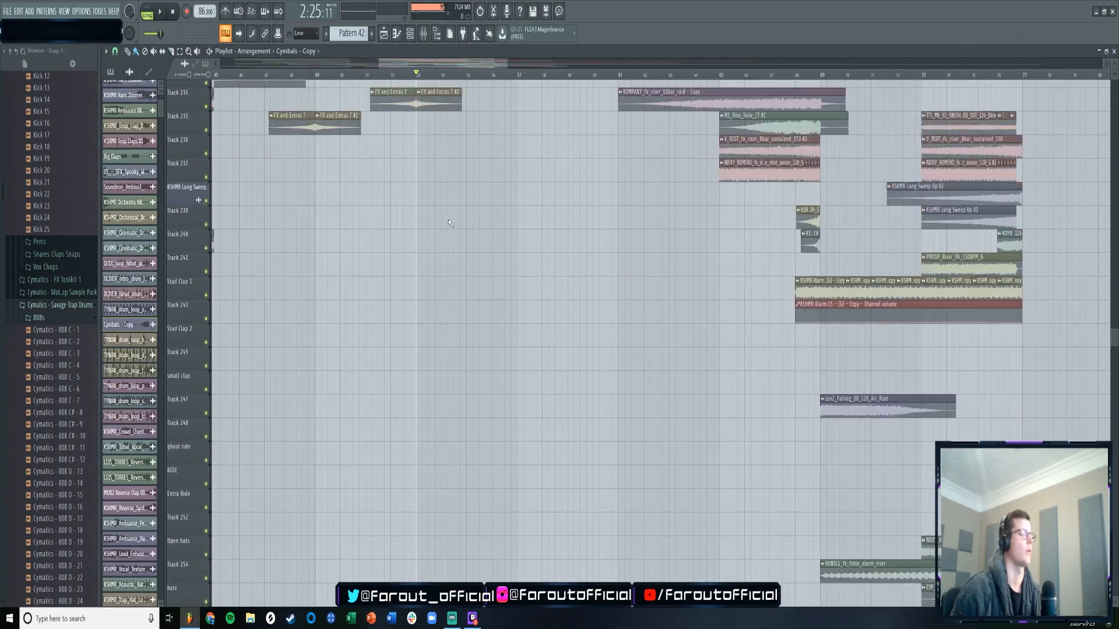
{"action": "left_click_drag", "start_coordinate": [1113, 361], "coordinate": [1112, 133]}
{"action": "scroll", "coordinate": [395, 251], "scroll_direction": "up", "scroll_amount": 2}
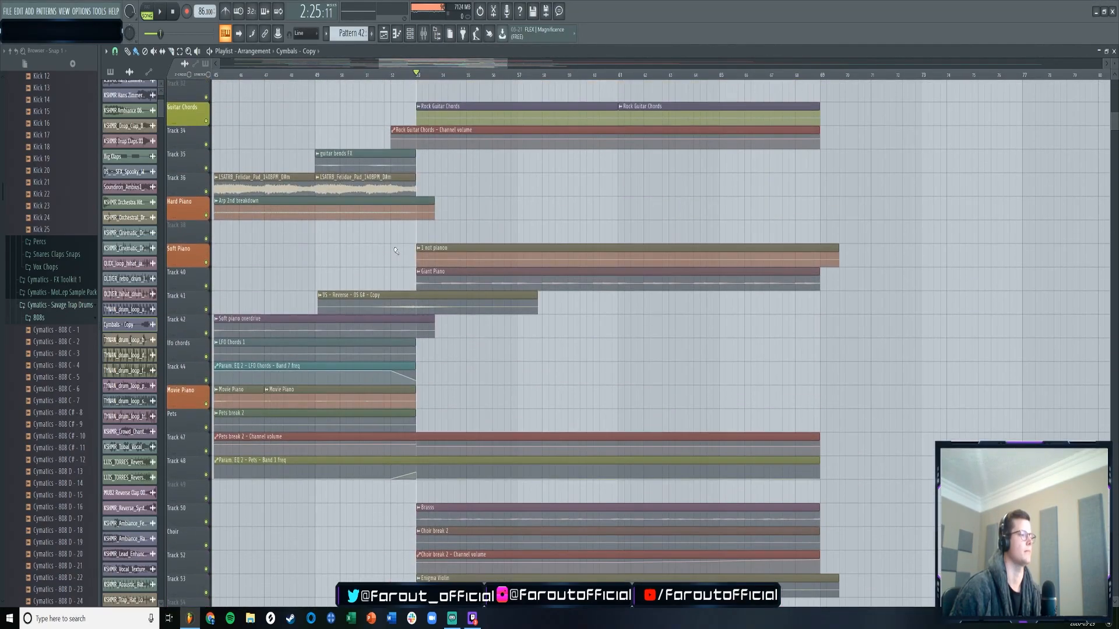
- Solo the Giant Piano on Track 40, play it, and inspect the effects on its Giant Chords mixer channel
{"action": "right_click", "coordinate": [206, 286]}
{"action": "key", "text": "space"}
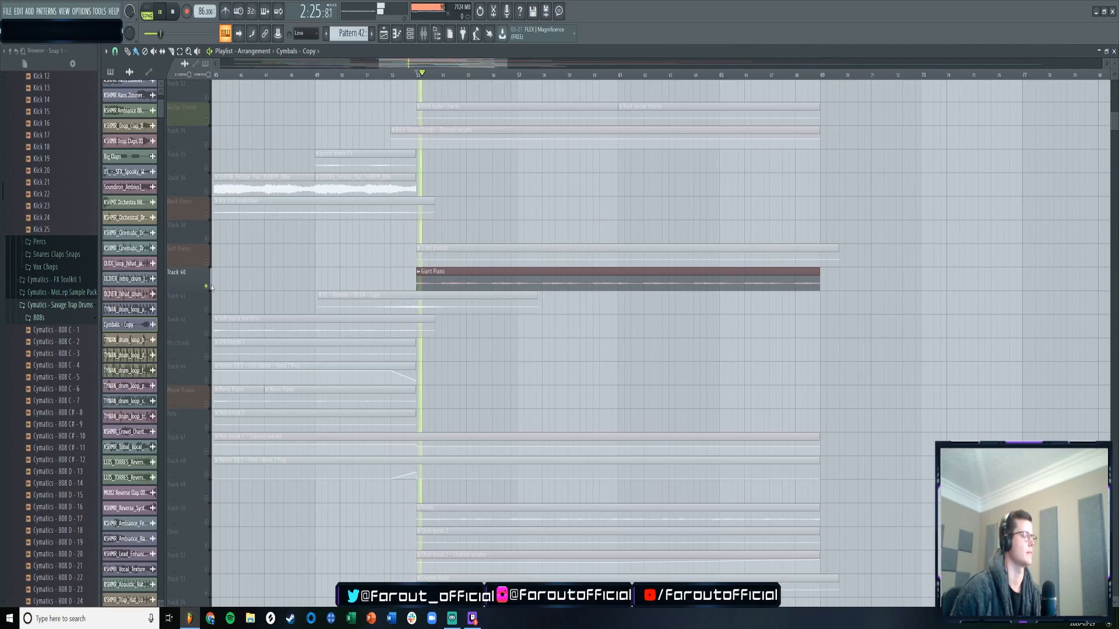
{"action": "left_click", "coordinate": [424, 33]}
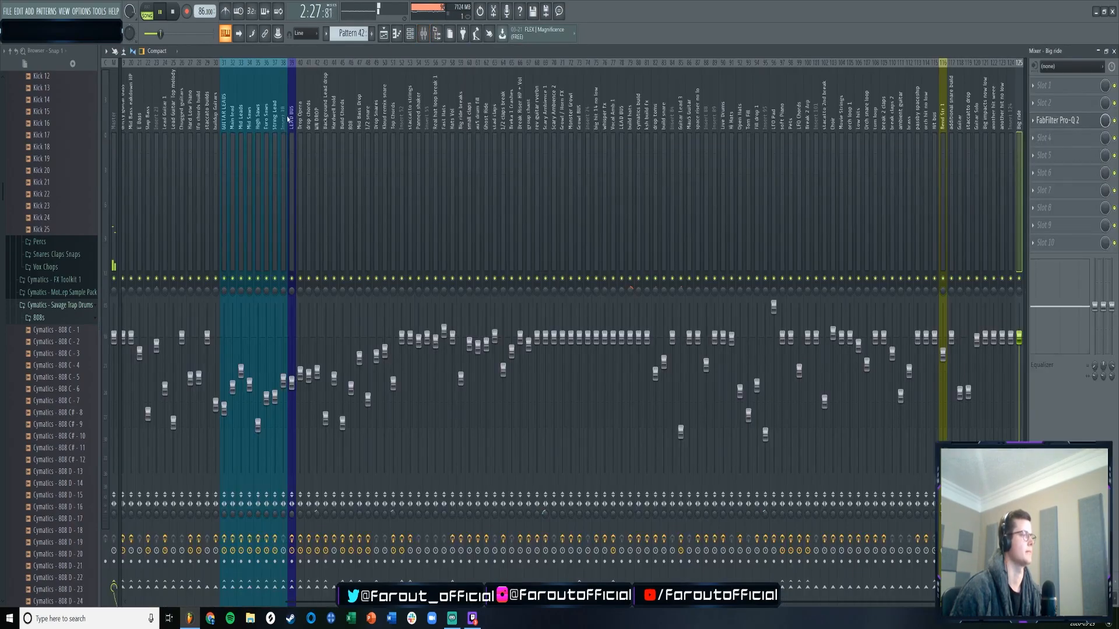
{"action": "scroll", "coordinate": [288, 118], "scroll_direction": "up", "scroll_amount": 5}
{"action": "left_click", "coordinate": [202, 123]}
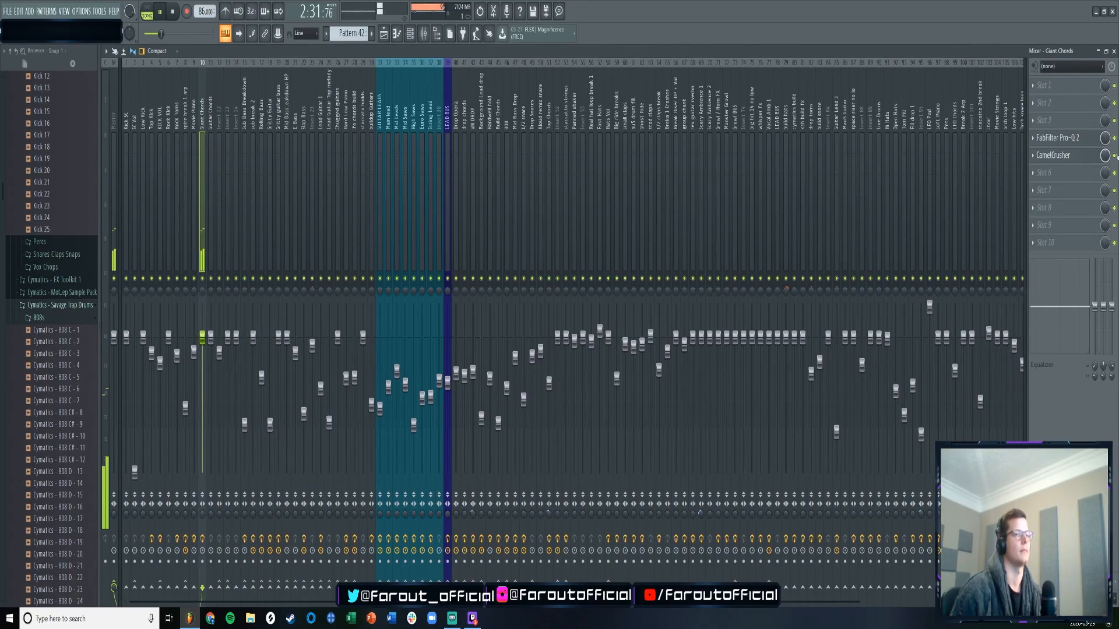
{"action": "left_click", "coordinate": [386, 34]}
{"action": "key", "text": "space"}
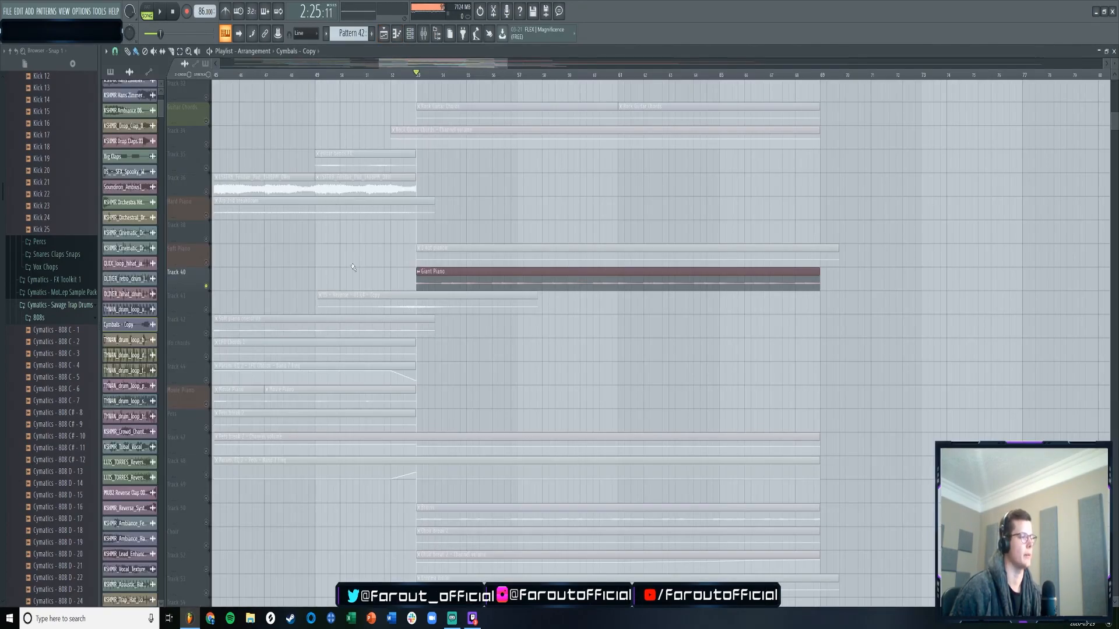
- Layer the Soft Piano track onto the Giant Piano during playback, then mute the Giant Piano to hear the soft one alone
{"action": "left_click", "coordinate": [207, 263]}
{"action": "key", "text": "space"}
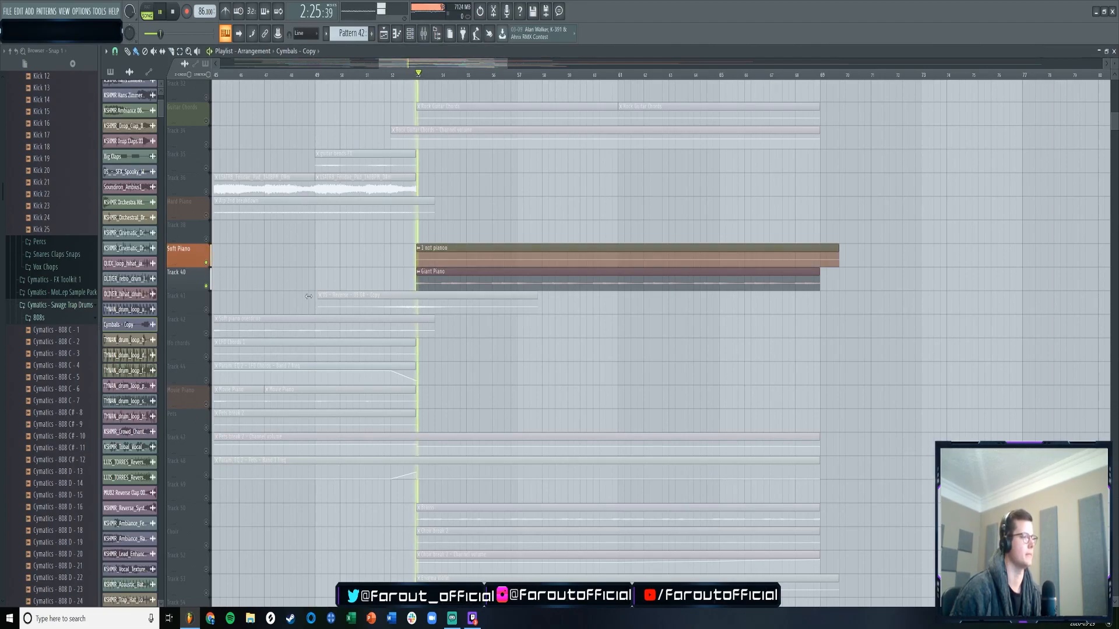
{"action": "left_click", "coordinate": [206, 286]}
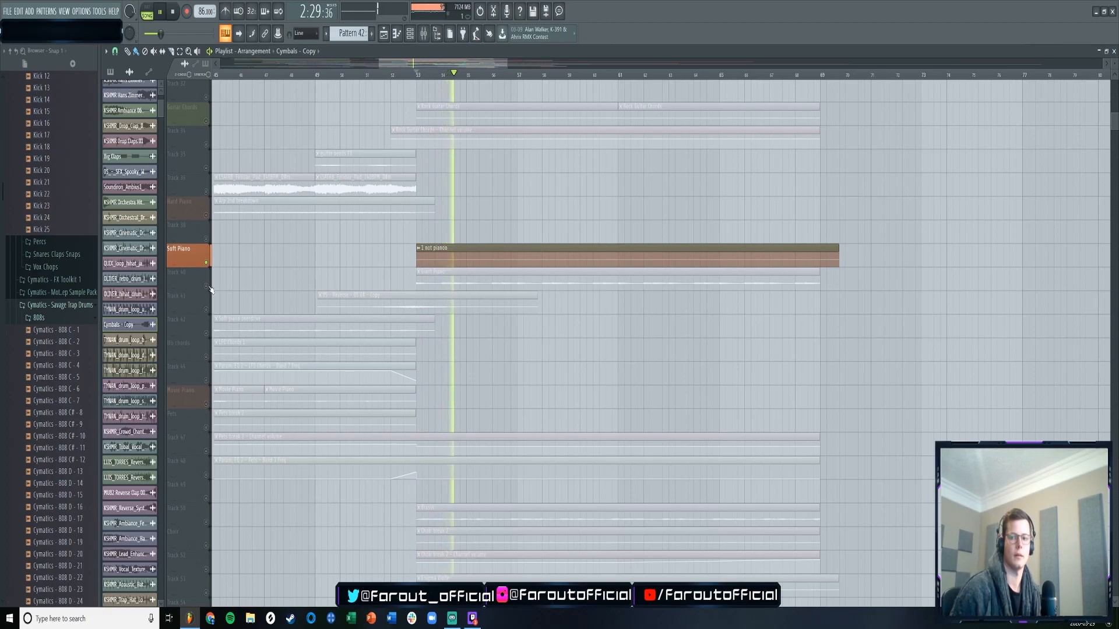
{"action": "key", "text": "space"}
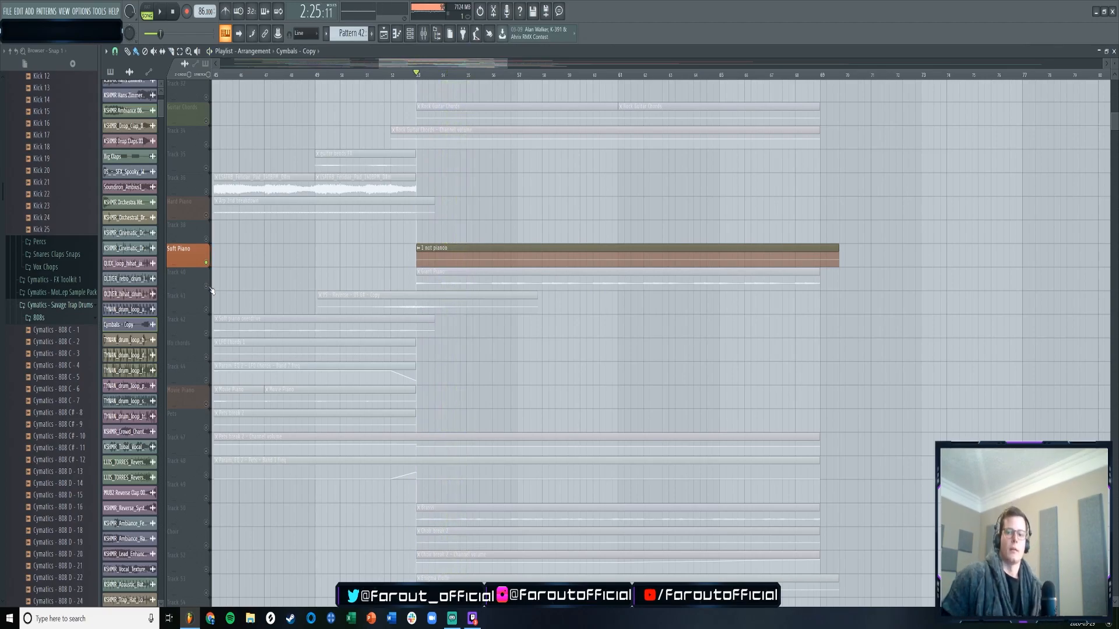
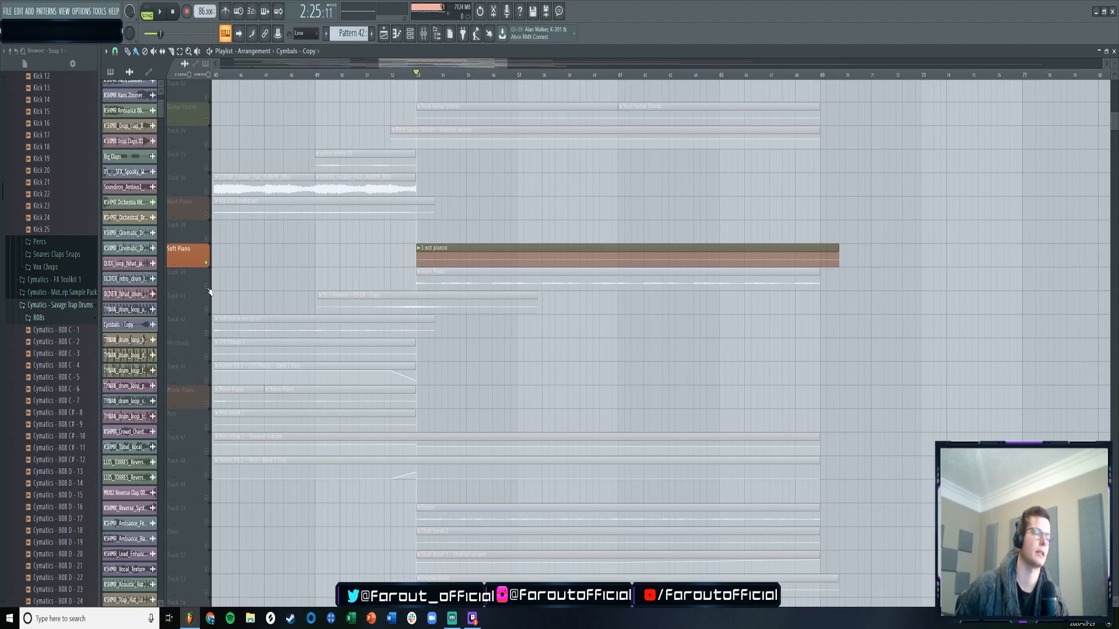
- Unmute the Giant Piano and the brass on Track 50, play them, and mute both pianos to leave the brass alone
{"action": "left_click", "coordinate": [206, 286]}
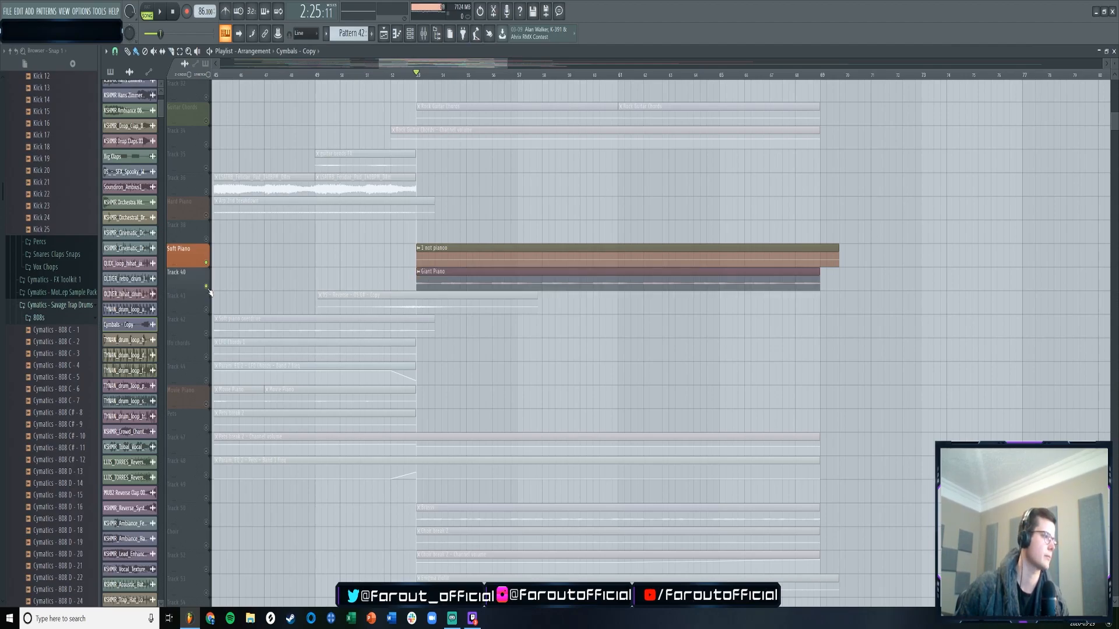
{"action": "scroll", "coordinate": [229, 397], "scroll_direction": "down", "scroll_amount": 5}
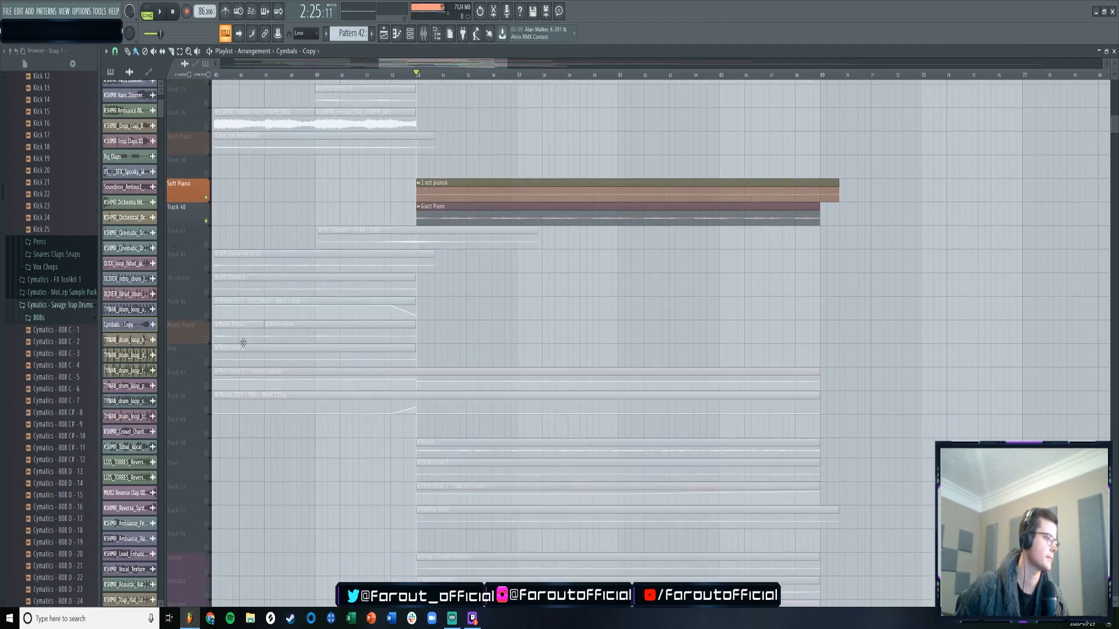
{"action": "left_click", "coordinate": [207, 406]}
{"action": "key", "text": "space"}
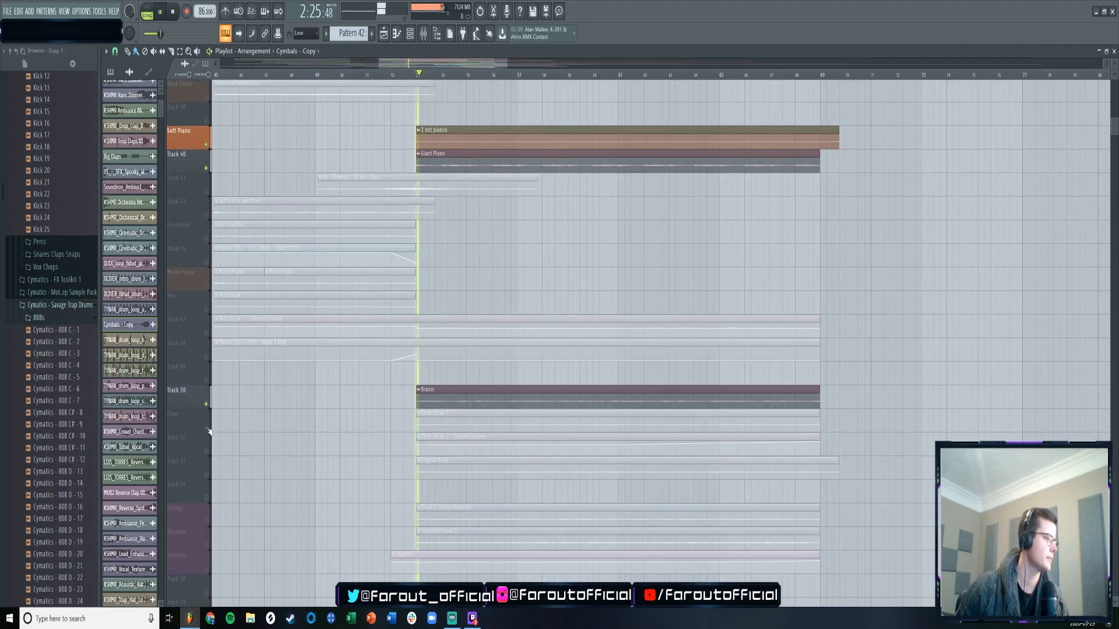
{"action": "left_click", "coordinate": [206, 169]}
{"action": "left_click", "coordinate": [206, 144]}
- Switch from the brass to the Choir track's Choir break 2 clip and play it alone
{"action": "scroll", "coordinate": [264, 234], "scroll_direction": "down", "scroll_amount": 4}
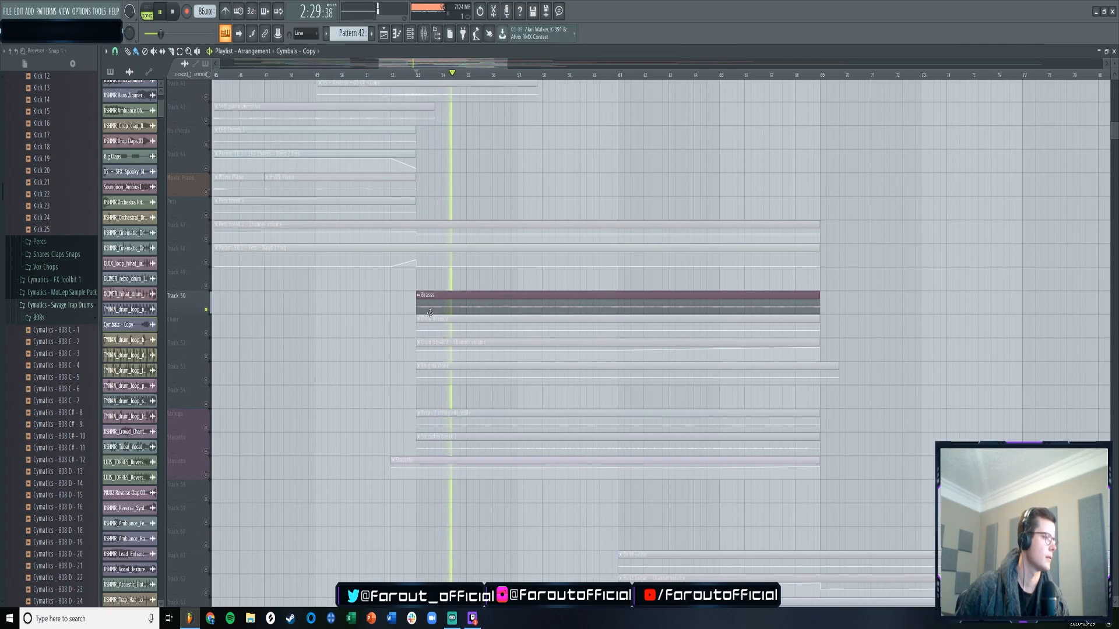
{"action": "left_click", "coordinate": [206, 333]}
{"action": "left_click", "coordinate": [207, 310]}
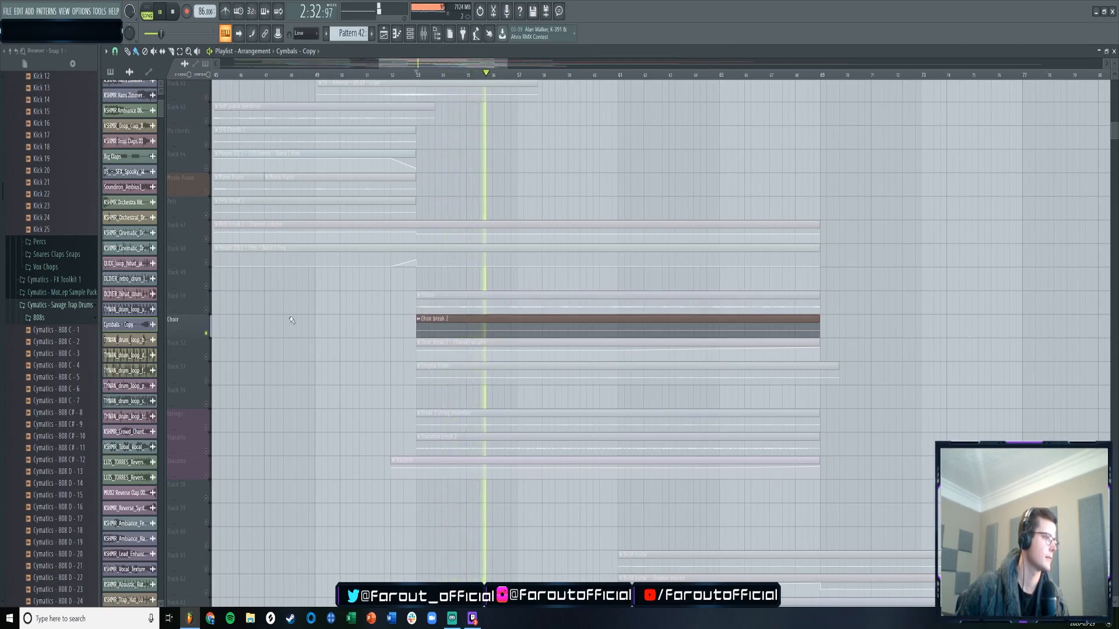
{"action": "key", "text": "space"}
{"action": "key", "text": "space"}
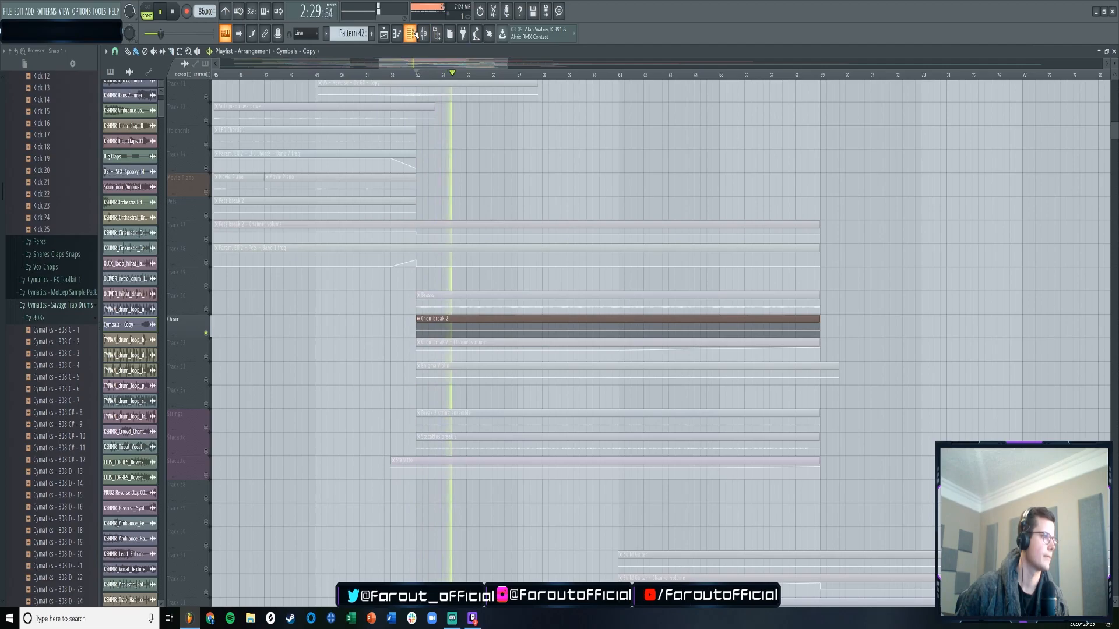
- Add the choir's channel volume automation on Track 52 and play the choir with it
{"action": "scroll", "coordinate": [209, 284], "scroll_direction": "down", "scroll_amount": 3}
{"action": "key", "text": "space"}
{"action": "left_click", "coordinate": [206, 286]}
{"action": "key", "text": "space"}
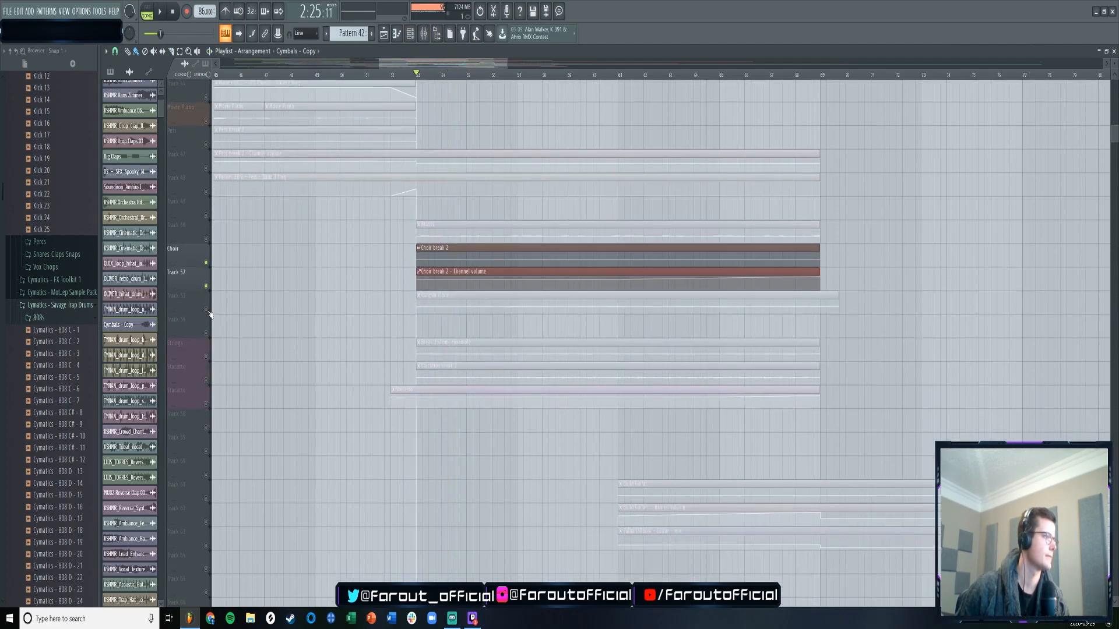
- Unmute the Enigma Violin on Track 53 and mute the choir and its volume automation to hear the violin alone
{"action": "left_click", "coordinate": [205, 309]}
{"action": "left_click", "coordinate": [205, 263]}
{"action": "left_click", "coordinate": [205, 286]}
{"action": "key", "text": "space"}
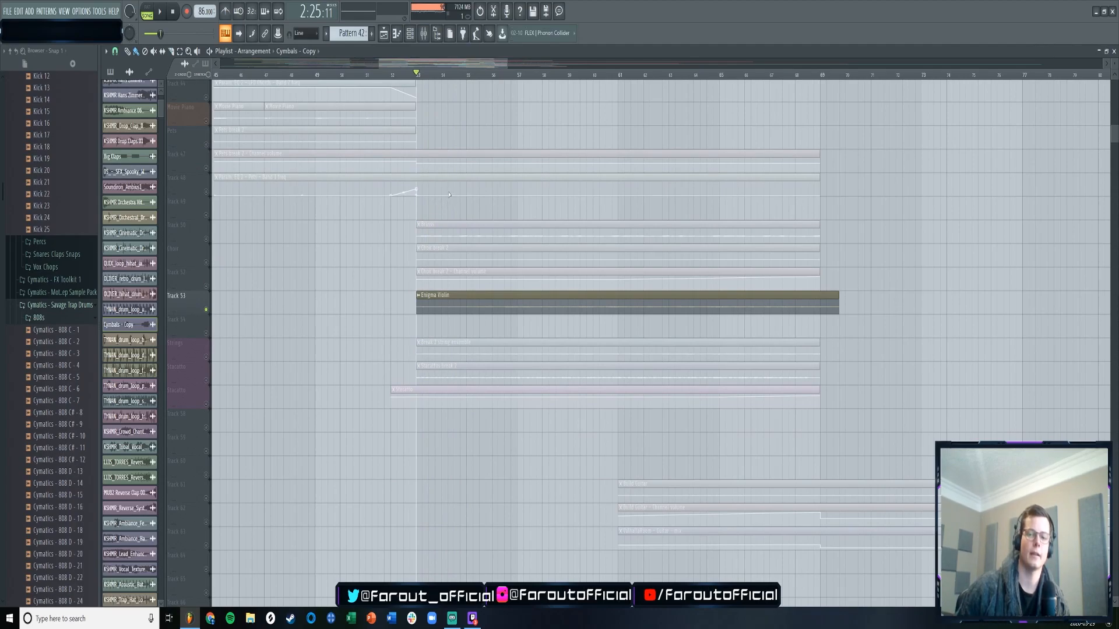
- Play the violin briefly and check the project's settings and info page for its working time and statistics
{"action": "key", "text": "space"}
{"action": "key", "text": "space"}
{"action": "left_click", "coordinate": [86, 12]}
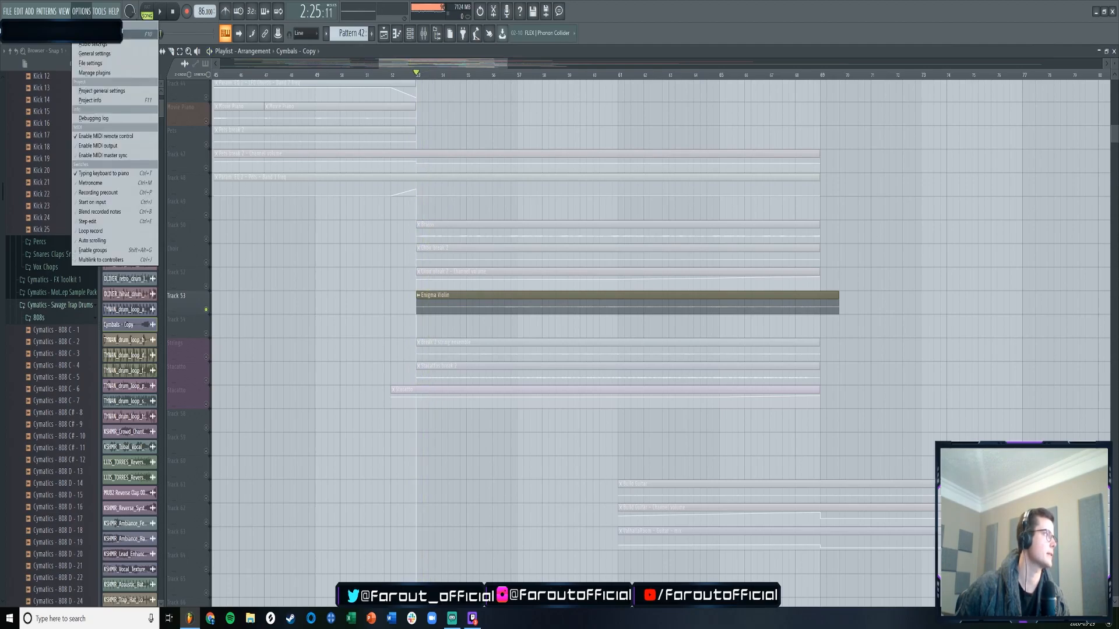
{"action": "left_click", "coordinate": [94, 53]}
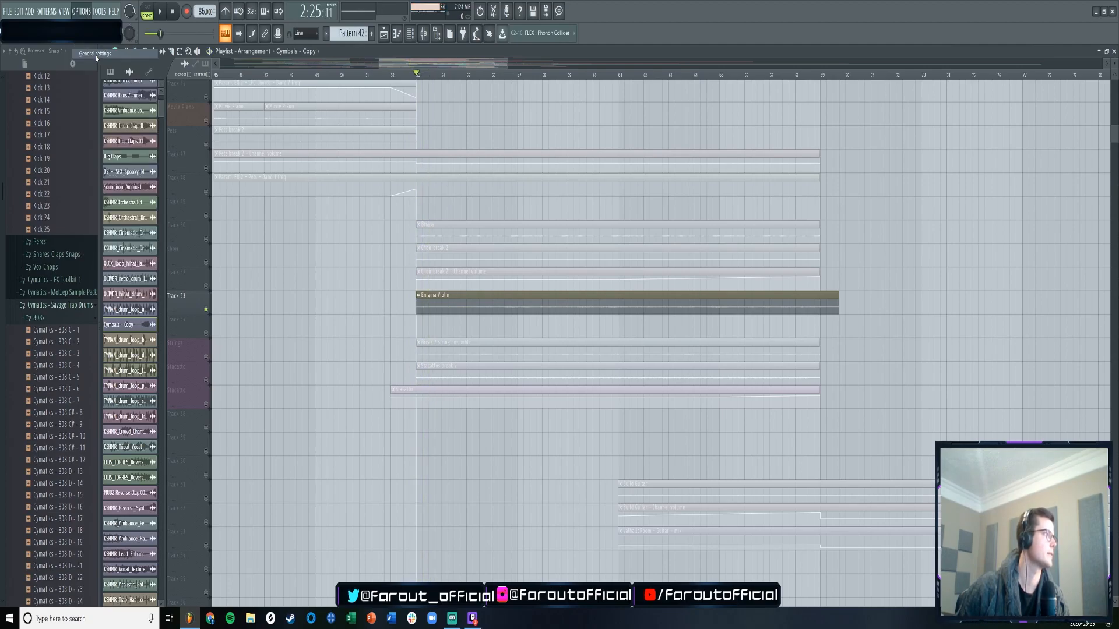
{"action": "left_click", "coordinate": [572, 139]}
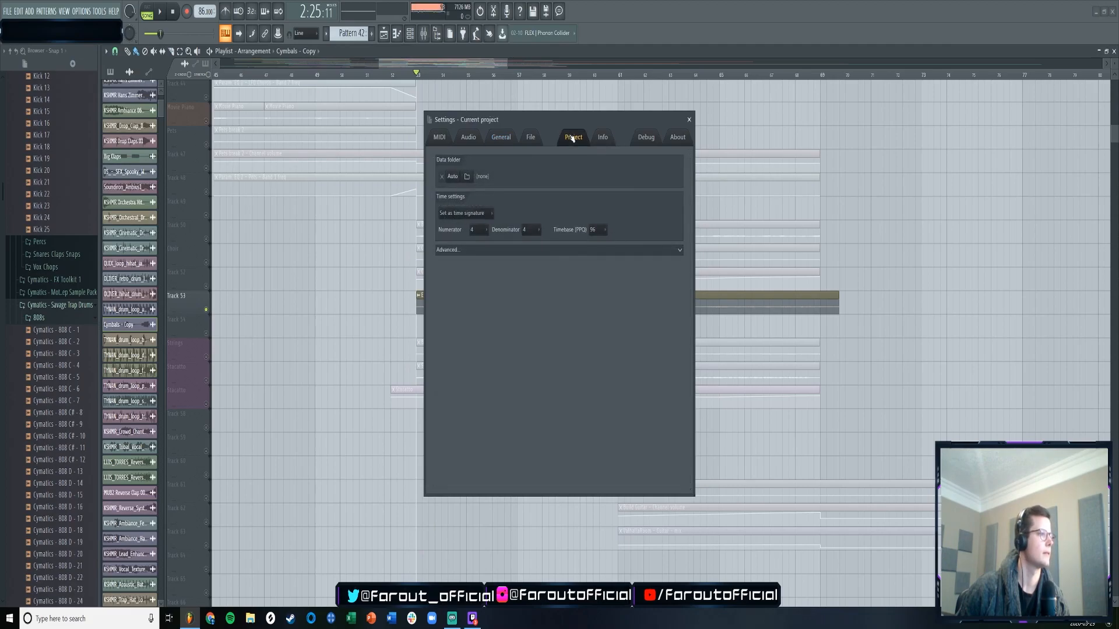
{"action": "left_click", "coordinate": [603, 140]}
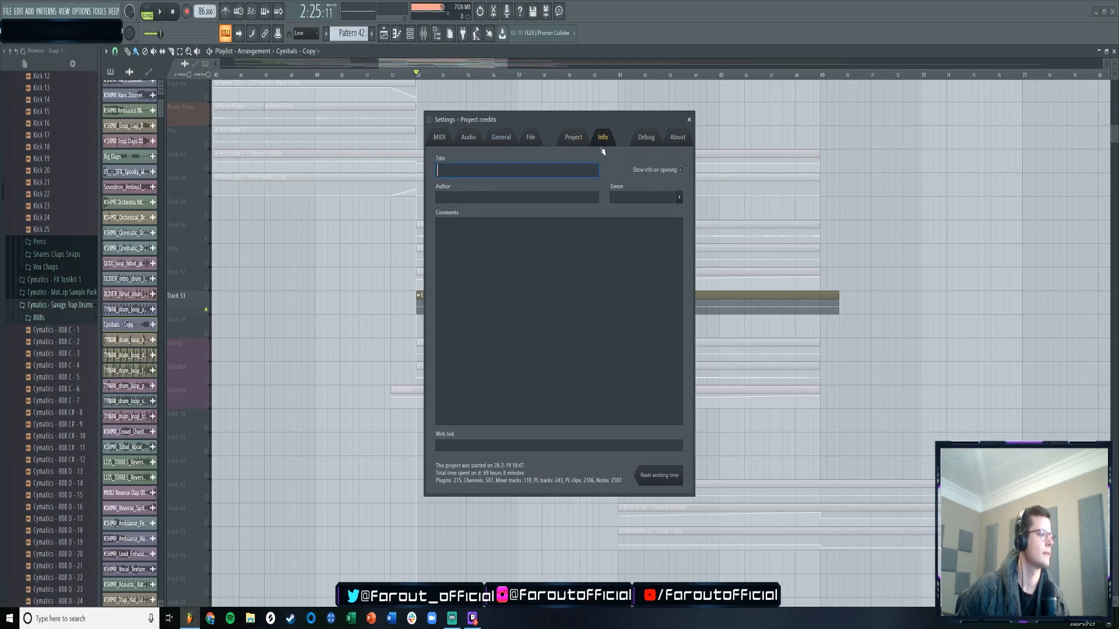
{"action": "left_click", "coordinate": [689, 121]}
- Unmute the Strings and both Stacatto tracks, mute the Enigma Violin on Track 53, and play the strings
{"action": "scroll", "coordinate": [406, 233], "scroll_direction": "down", "scroll_amount": 2}
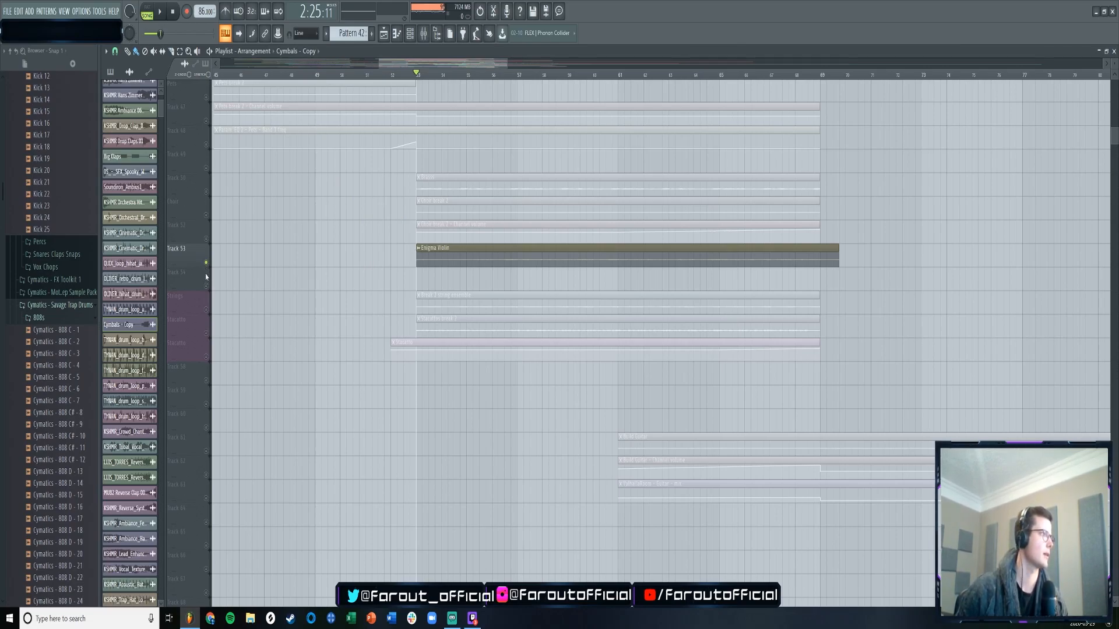
{"action": "key", "text": "space"}
{"action": "left_click", "coordinate": [206, 309]}
{"action": "left_click", "coordinate": [206, 332]}
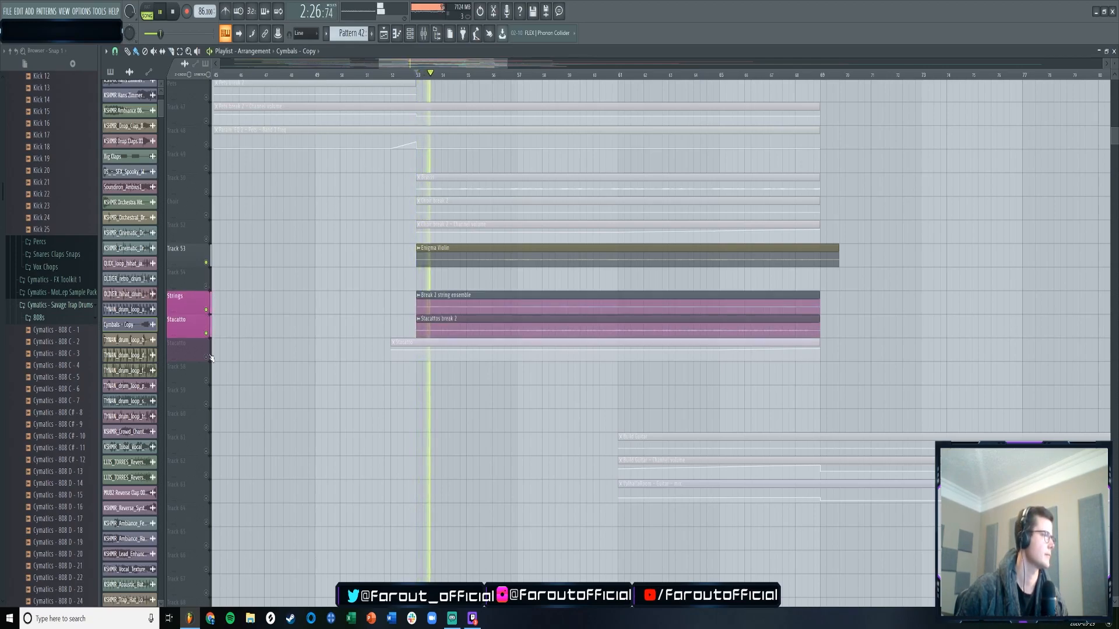
{"action": "left_click", "coordinate": [206, 356]}
{"action": "left_click", "coordinate": [206, 263]}
{"action": "key", "text": "space"}
{"action": "key", "text": "space"}
- Mute both Stacatto tracks and play the Break 2 string ensemble alone
{"action": "left_click", "coordinate": [206, 333]}
{"action": "left_click", "coordinate": [207, 357]}
{"action": "key", "text": "space"}
{"action": "key", "text": "space"}
- Layer the choir with its channel volume automation, the Enigma Violin and the brass over the string ensemble
{"action": "left_click", "coordinate": [205, 238]}
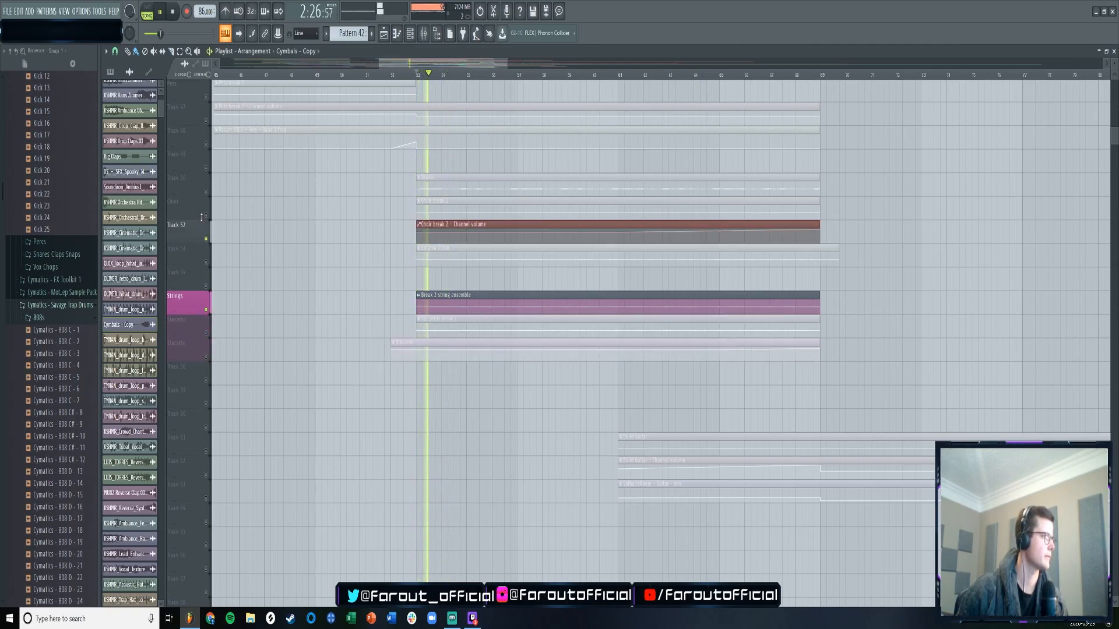
{"action": "left_click", "coordinate": [206, 215]}
{"action": "left_click", "coordinate": [206, 263]}
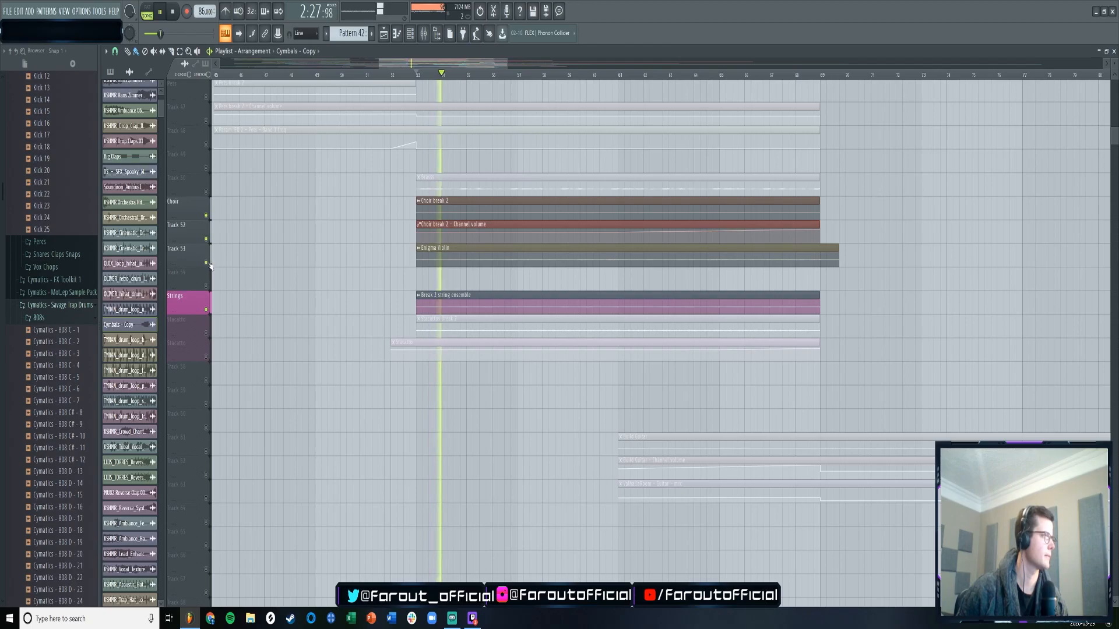
{"action": "left_click", "coordinate": [206, 192]}
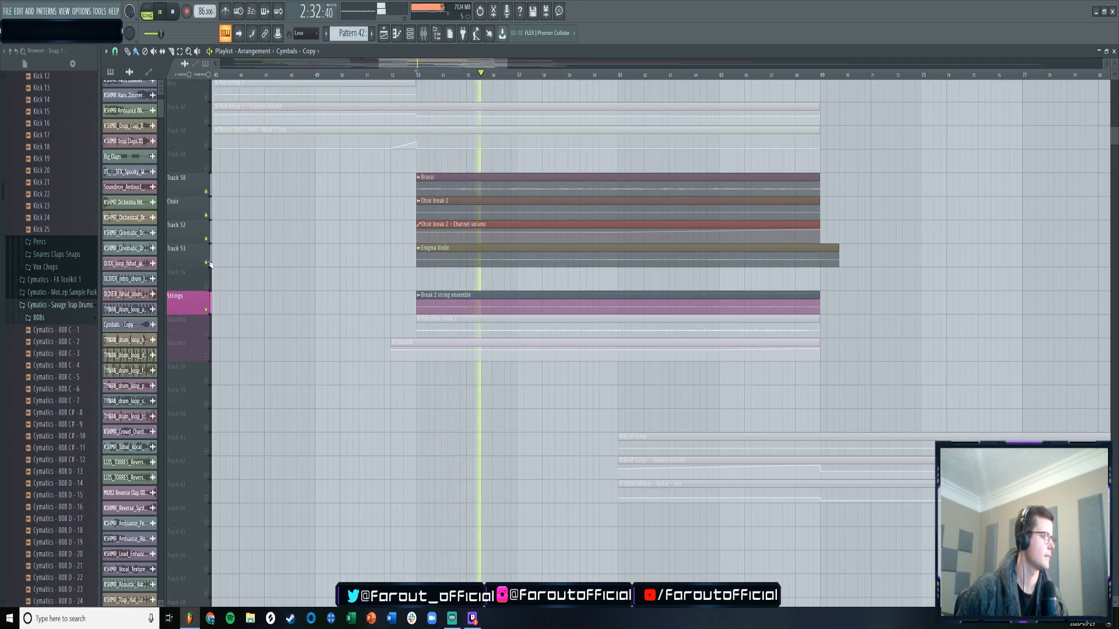
- Unmute both Stacatto tracks to hear all the Break 2 orchestral layers together, and stop playback
{"action": "scroll", "coordinate": [286, 225], "scroll_direction": "down", "scroll_amount": 1}
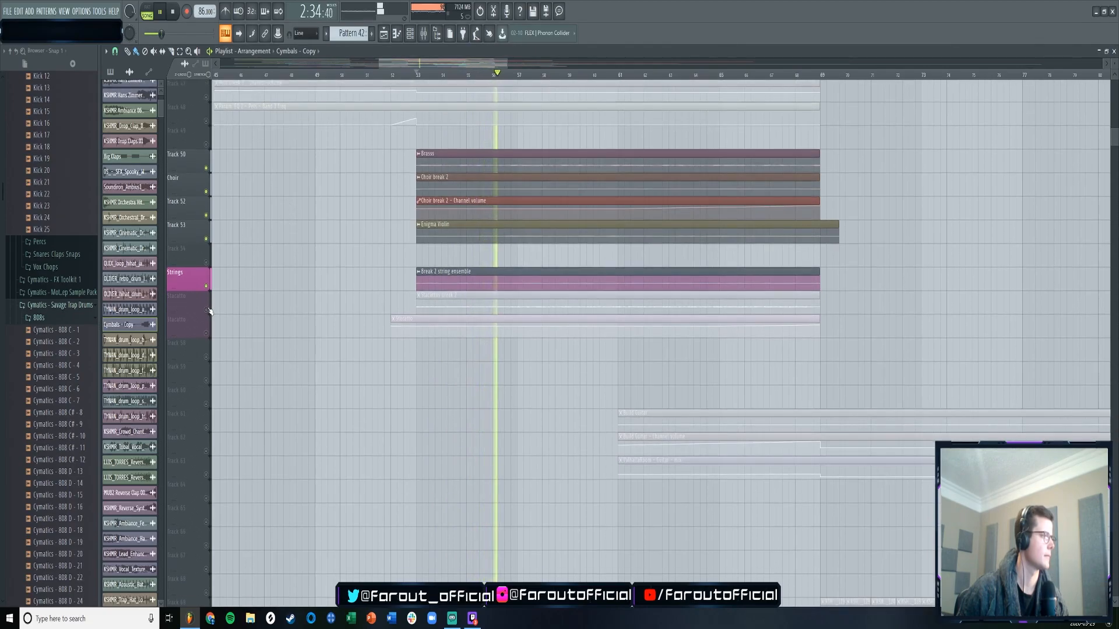
{"action": "scroll", "coordinate": [390, 175], "scroll_direction": "down", "scroll_amount": 1}
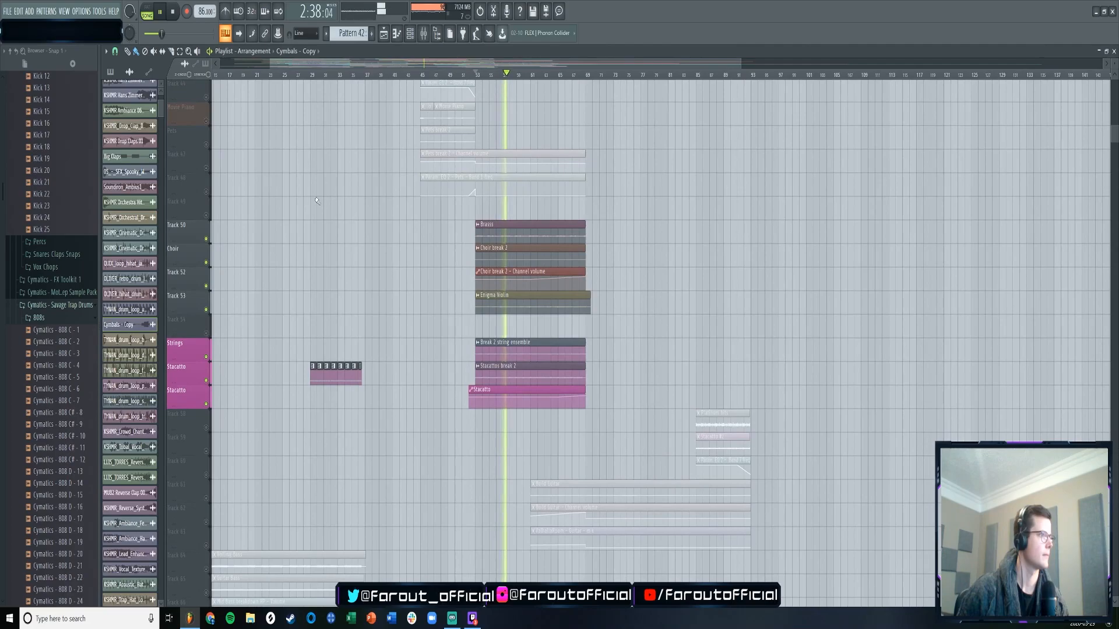
{"action": "scroll", "coordinate": [291, 169], "scroll_direction": "up", "scroll_amount": 6}
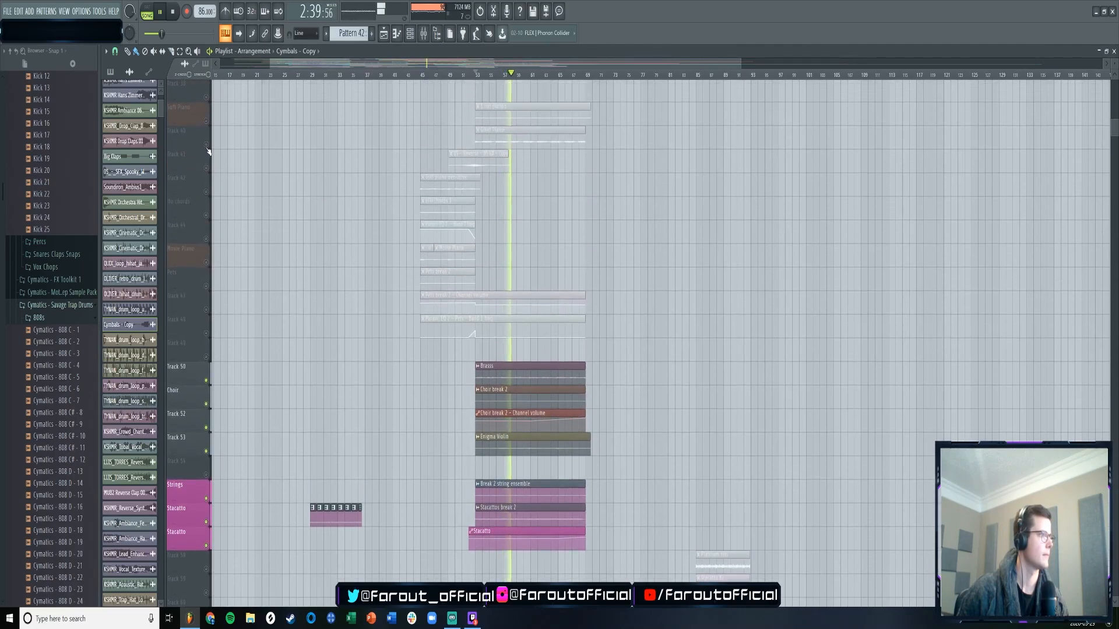
{"action": "key", "text": "space"}
- Unmute every track and play the full arrangement from the start of the Build Guitar clip
{"action": "scroll", "coordinate": [413, 197], "scroll_direction": "down", "scroll_amount": 12}
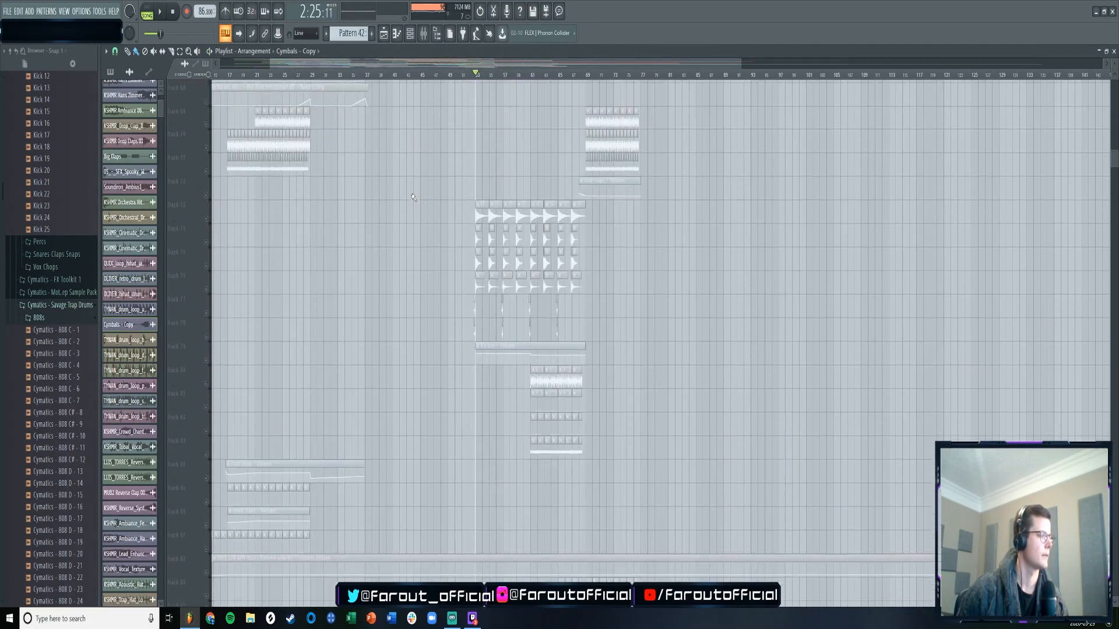
{"action": "scroll", "coordinate": [375, 197], "scroll_direction": "down", "scroll_amount": 10}
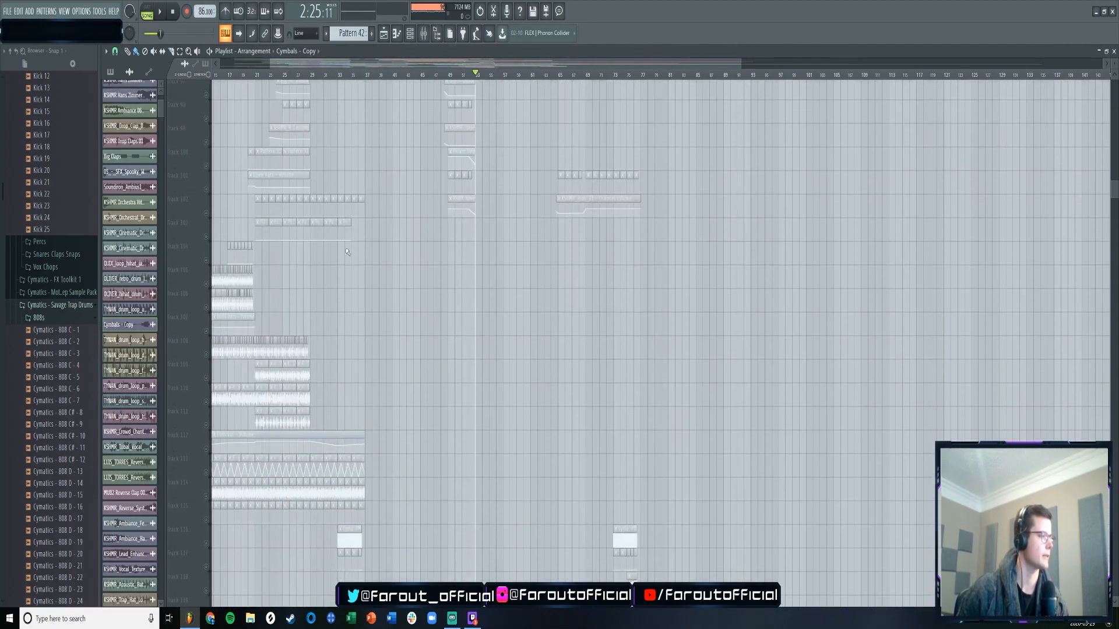
{"action": "scroll", "coordinate": [417, 240], "scroll_direction": "down", "scroll_amount": 9}
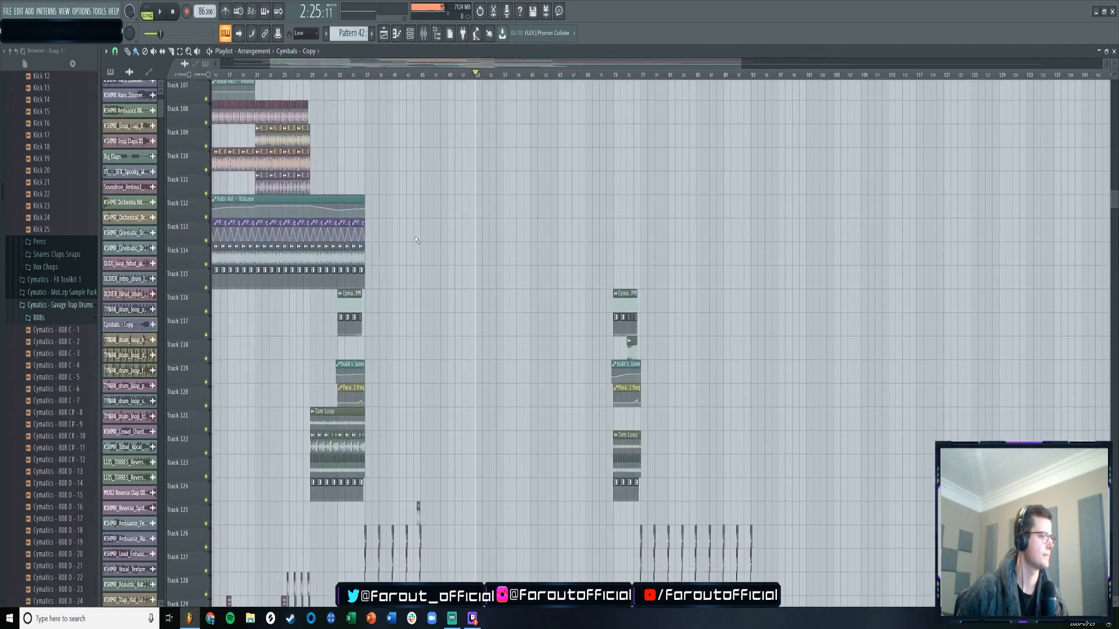
{"action": "scroll", "coordinate": [412, 238], "scroll_direction": "down", "scroll_amount": 20}
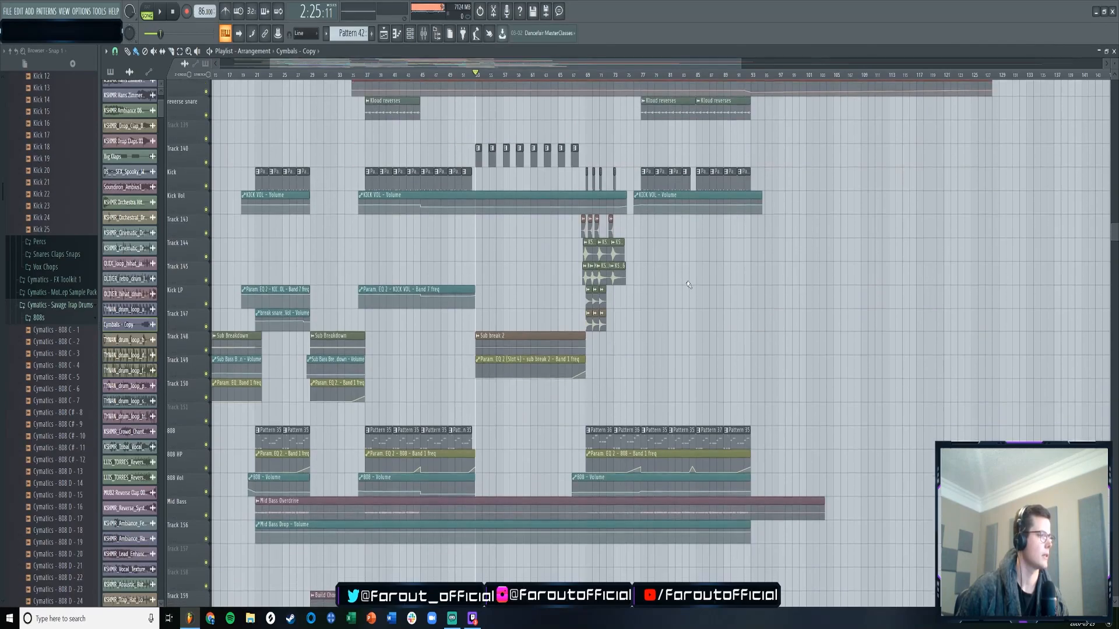
{"action": "scroll", "coordinate": [676, 267], "scroll_direction": "down", "scroll_amount": 20}
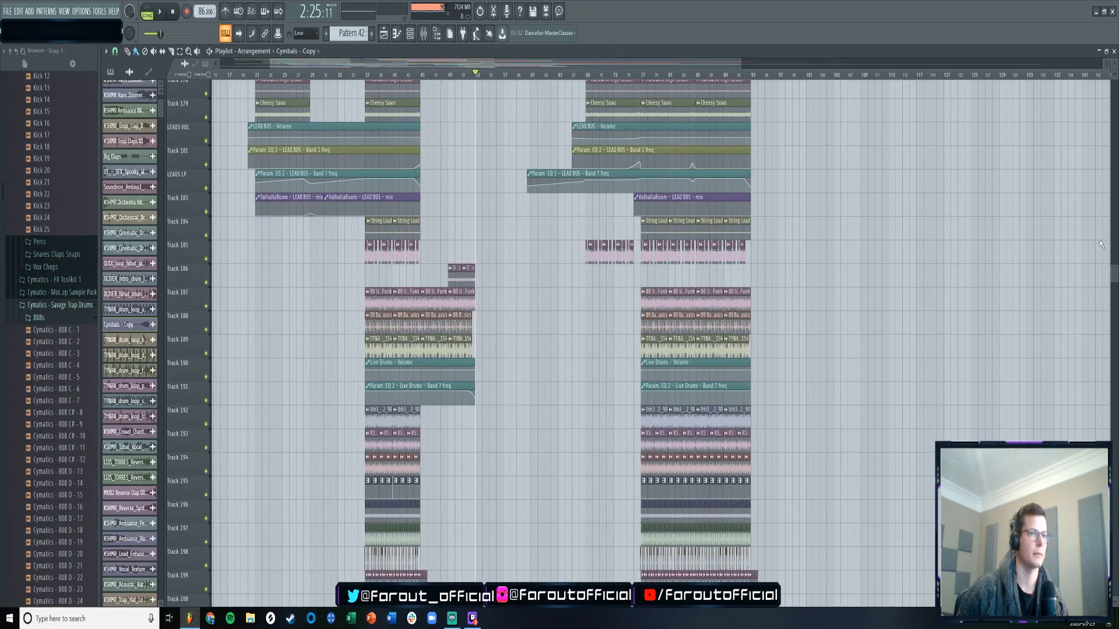
{"action": "left_click_drag", "start_coordinate": [1113, 276], "coordinate": [1115, 123]}
{"action": "key", "text": "space"}
{"action": "scroll", "coordinate": [924, 176], "scroll_direction": "down", "scroll_amount": 5}
{"action": "left_click_drag", "start_coordinate": [525, 75], "coordinate": [533, 73]}
{"action": "scroll", "coordinate": [314, 306], "scroll_direction": "down", "scroll_amount": 10}
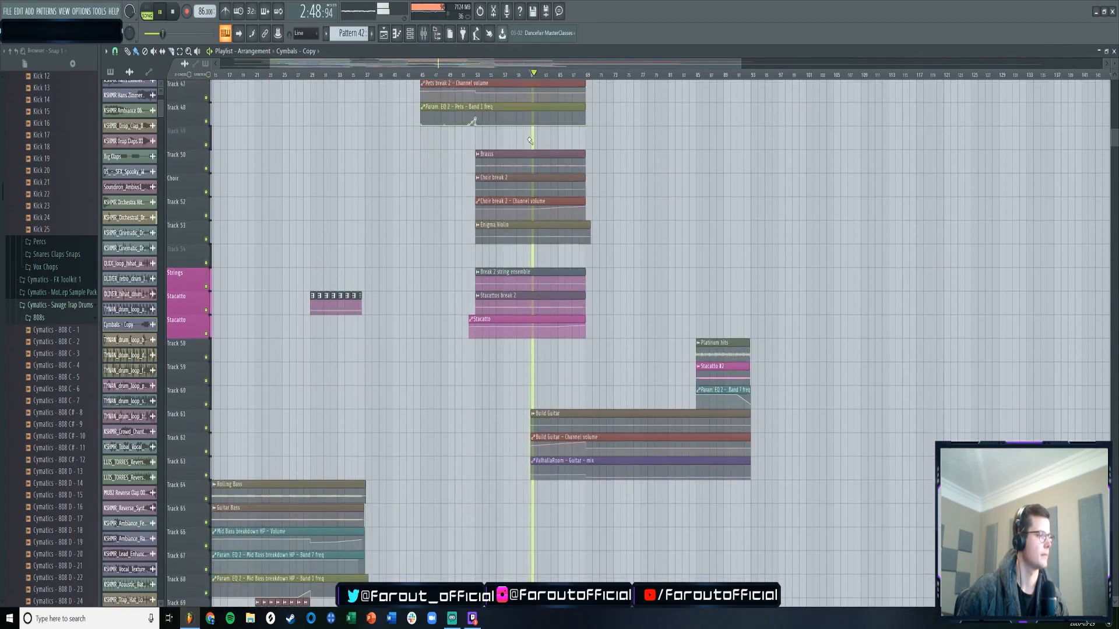
- Solo the Build Guitar on Track 61 with its volume and ValhallaRoom mix automation, and listen up to the end of the build
{"action": "left_click", "coordinate": [205, 361], "text": "ctrl"}
{"action": "left_click", "coordinate": [206, 385]}
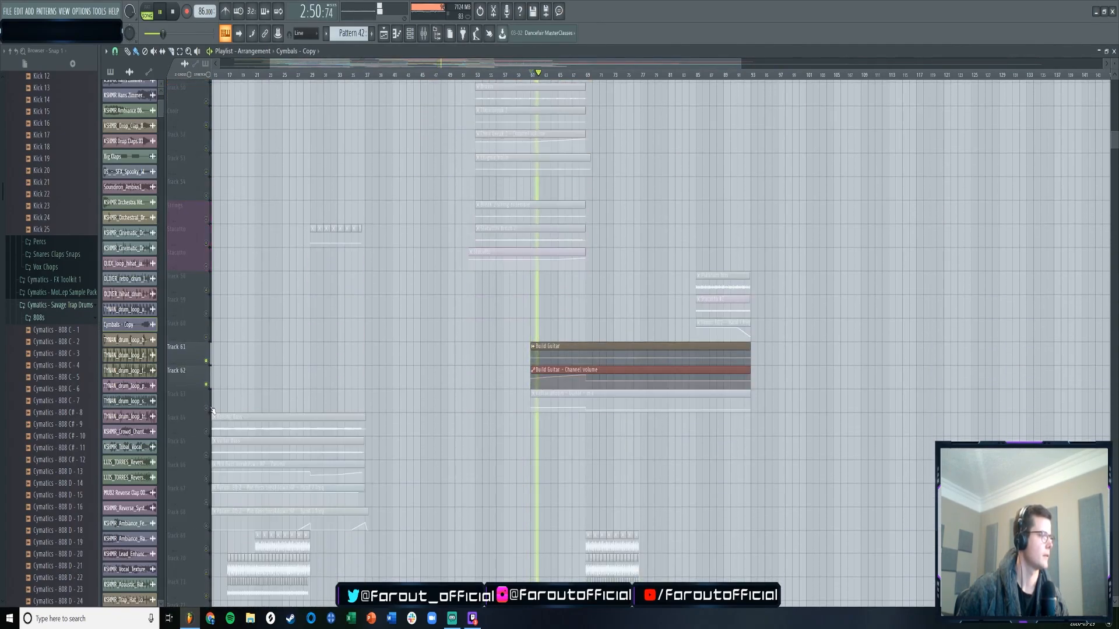
{"action": "left_click", "coordinate": [205, 408]}
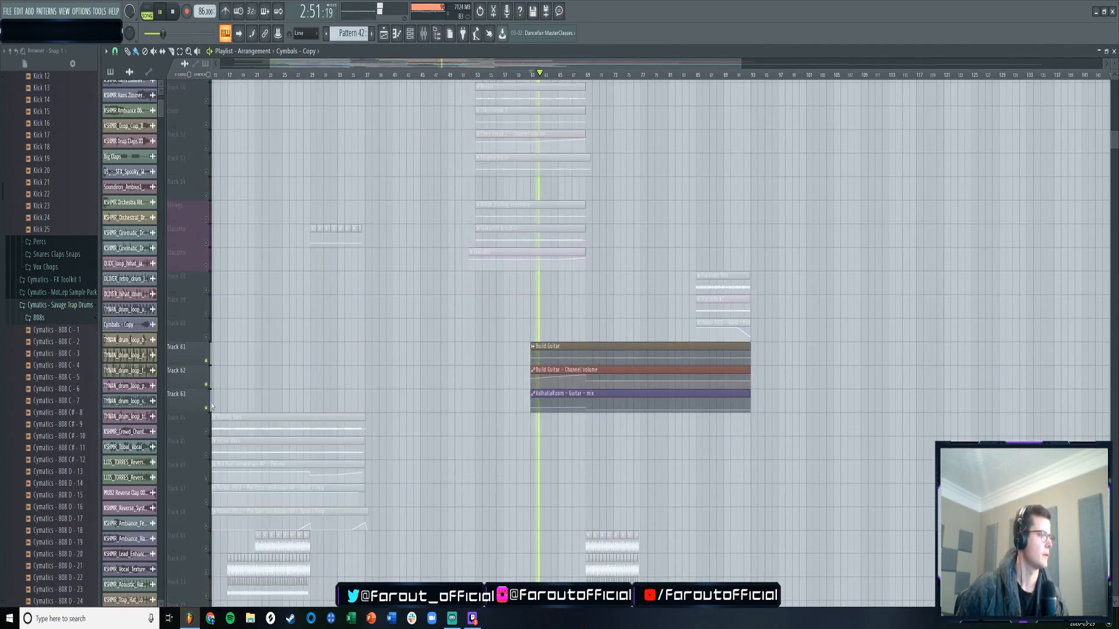
{"action": "left_click", "coordinate": [574, 77]}
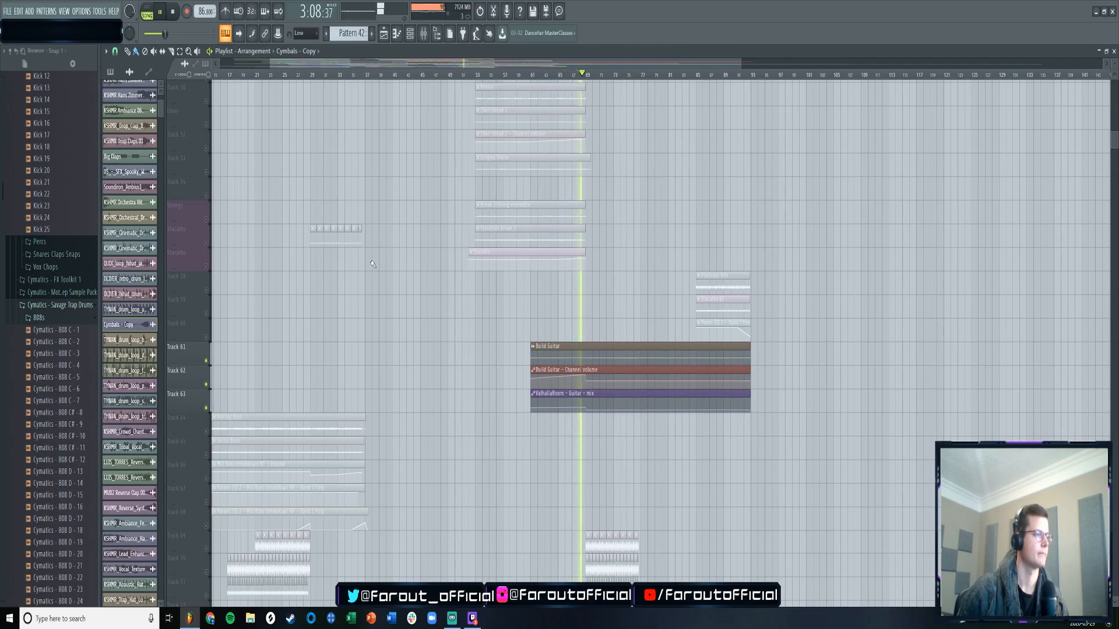
{"action": "key", "text": "space"}
- Unmute all tracks and play the full mix briefly at the end of the build
{"action": "right_click", "coordinate": [206, 384]}
{"action": "key", "text": "space"}
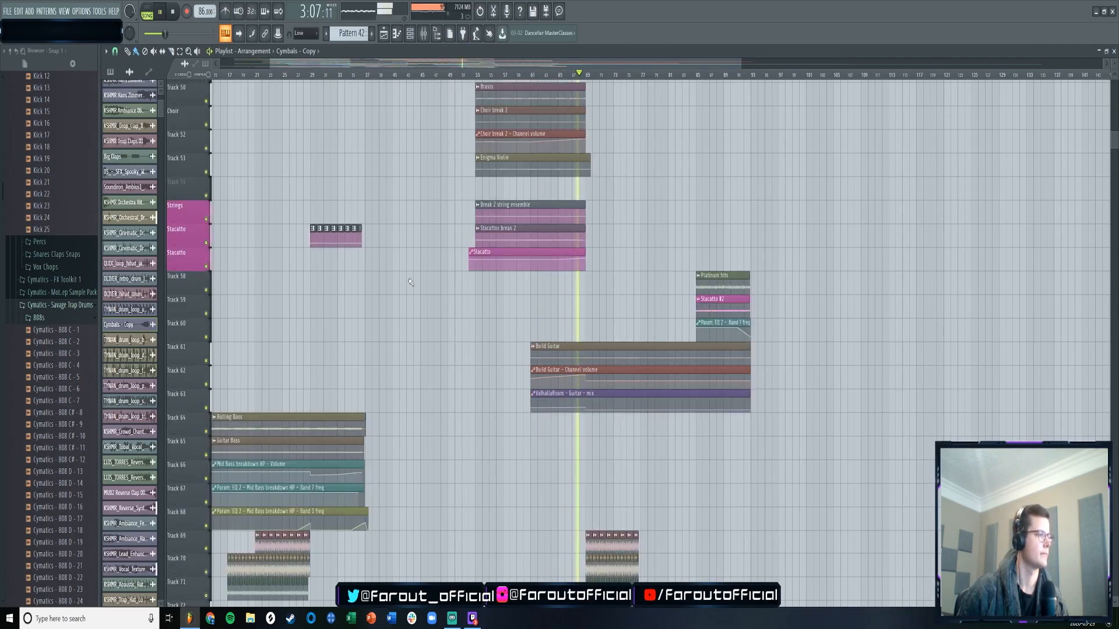
{"action": "key", "text": "space"}
- Solo the Build Chords on Track 159 with its volume and EQ automation on Tracks 160 to 162, playing from the second clip's start
{"action": "scroll", "coordinate": [631, 255], "scroll_direction": "down", "scroll_amount": 9}
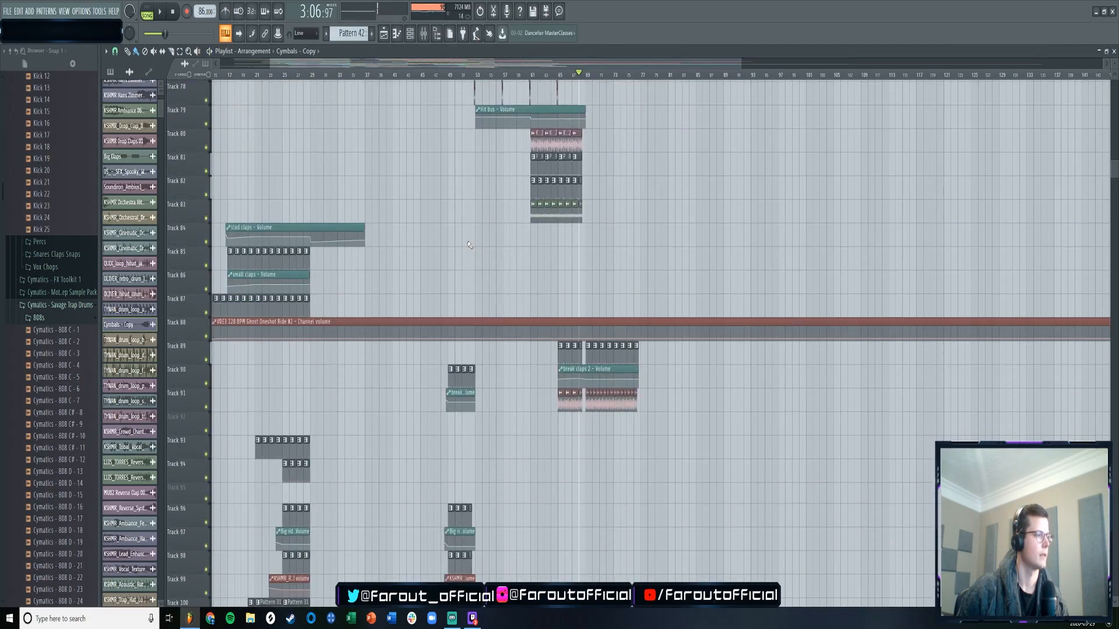
{"action": "scroll", "coordinate": [497, 247], "scroll_direction": "down", "scroll_amount": 17}
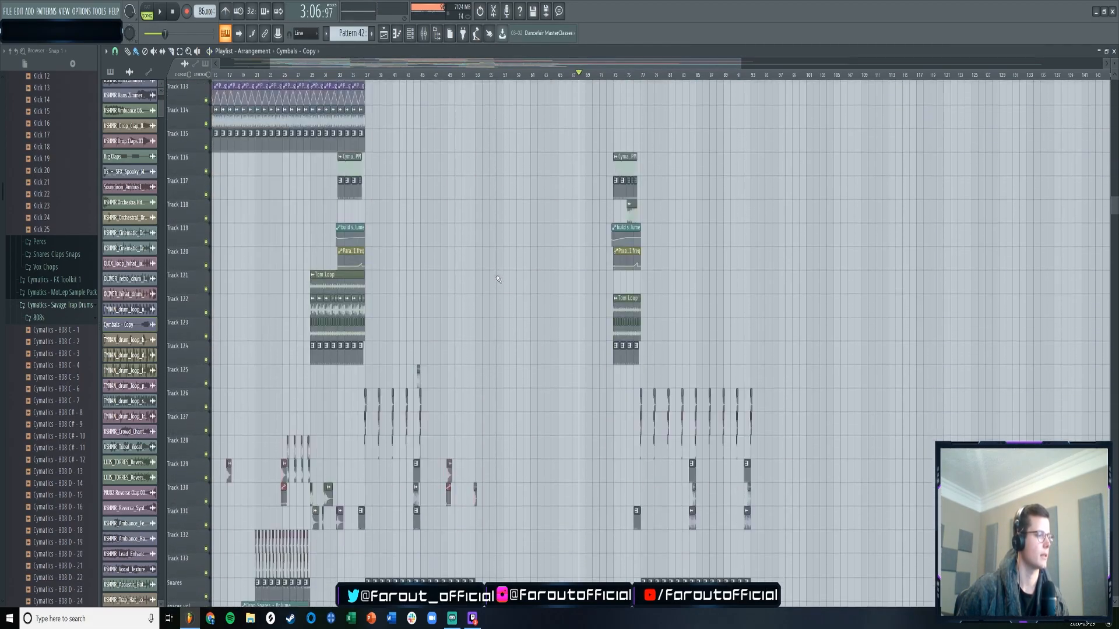
{"action": "scroll", "coordinate": [526, 289], "scroll_direction": "down", "scroll_amount": 7}
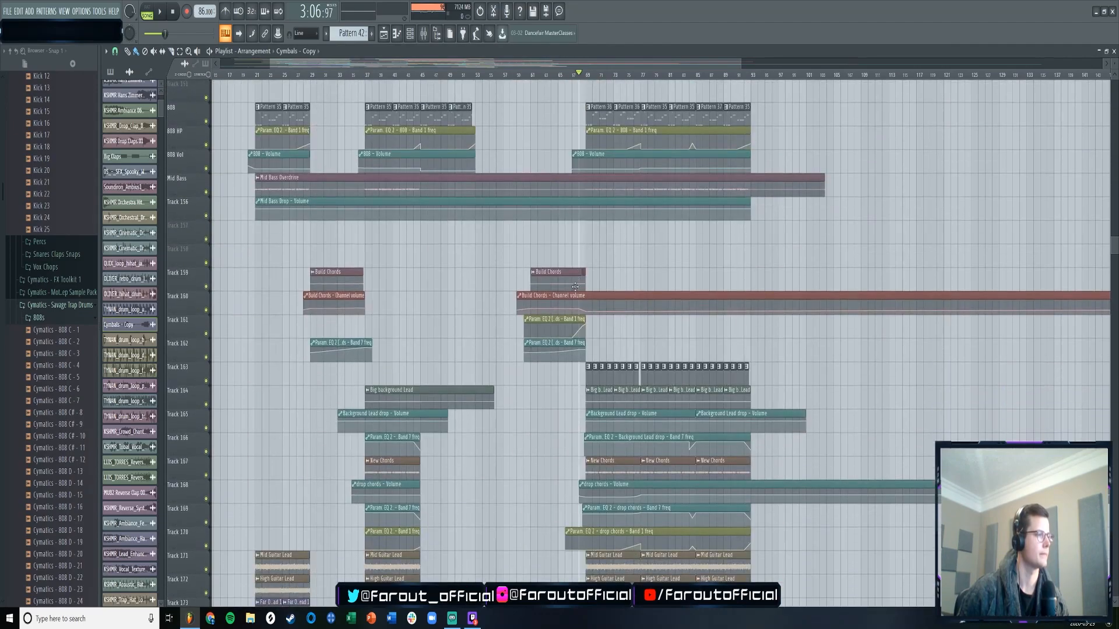
{"action": "left_click", "coordinate": [530, 74]}
{"action": "right_click", "coordinate": [206, 287]}
{"action": "left_click", "coordinate": [206, 310]}
{"action": "key", "text": "space"}
{"action": "left_click", "coordinate": [206, 333]}
{"action": "left_click", "coordinate": [206, 357]}
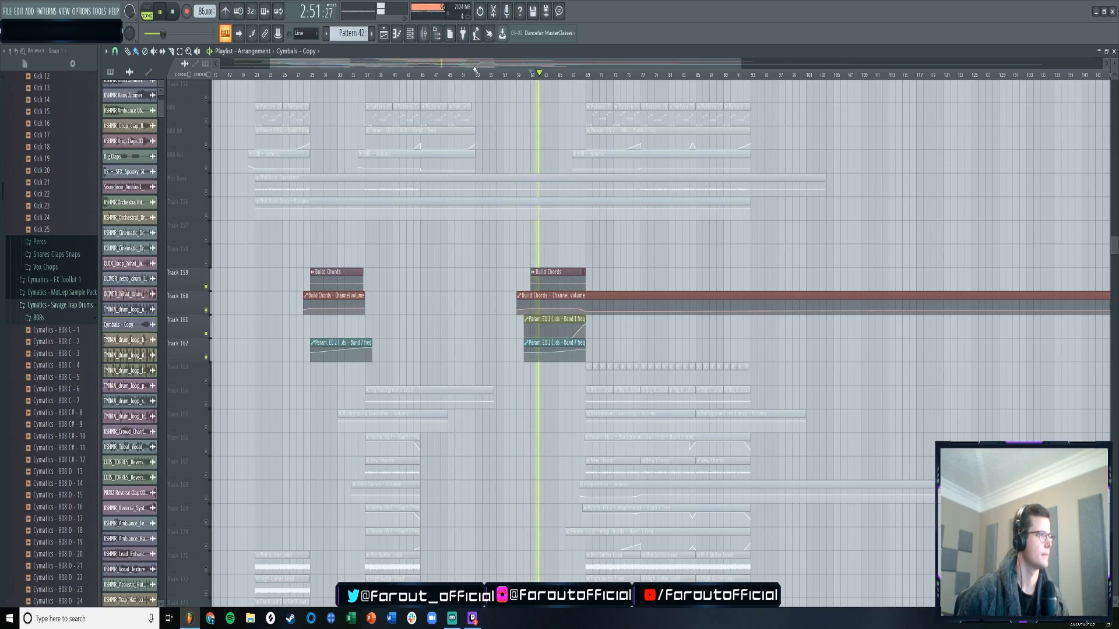
- Examine the mixer effects chains of Build Chords and drop chords, including the second FabFilter Pro-Q 2 on drop chords
{"action": "key", "text": "F9"}
{"action": "left_click", "coordinate": [499, 174]}
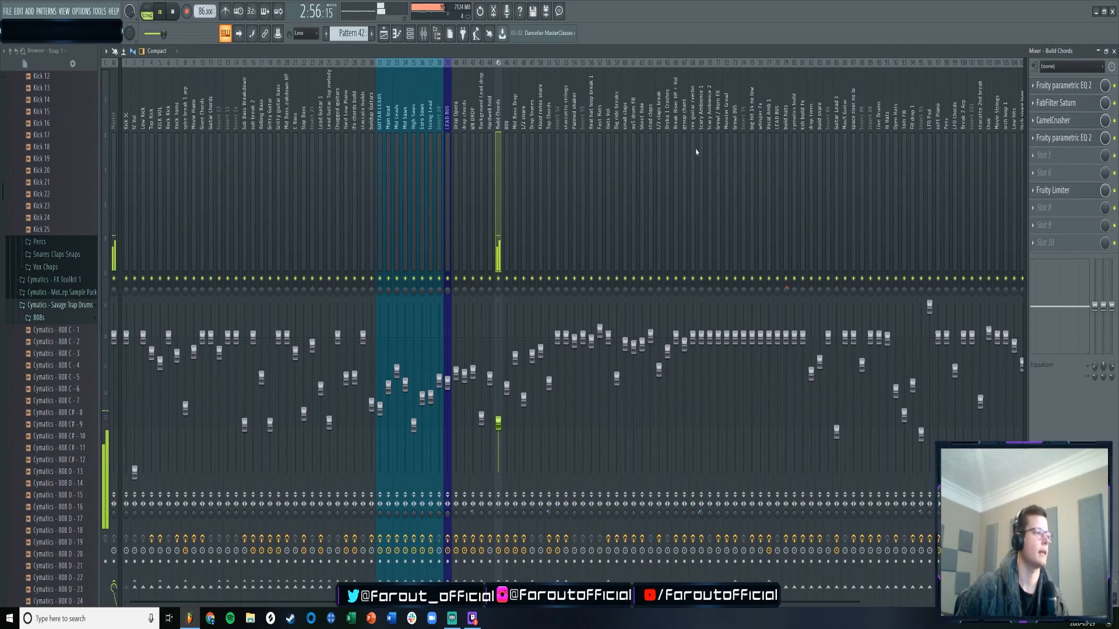
{"action": "key", "text": "space"}
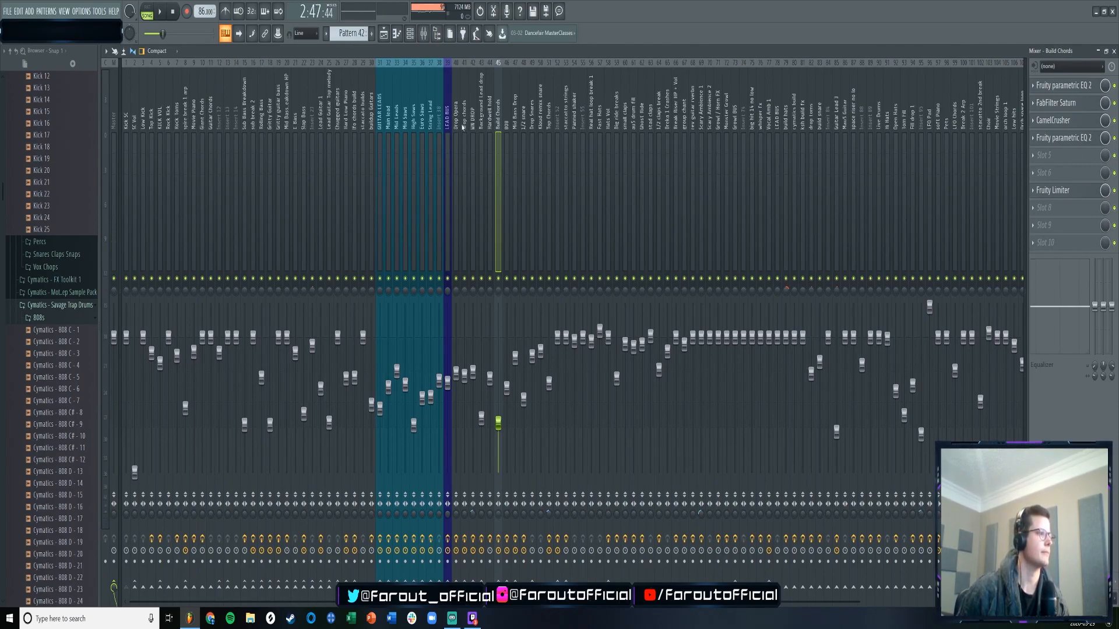
{"action": "left_click", "coordinate": [465, 127]}
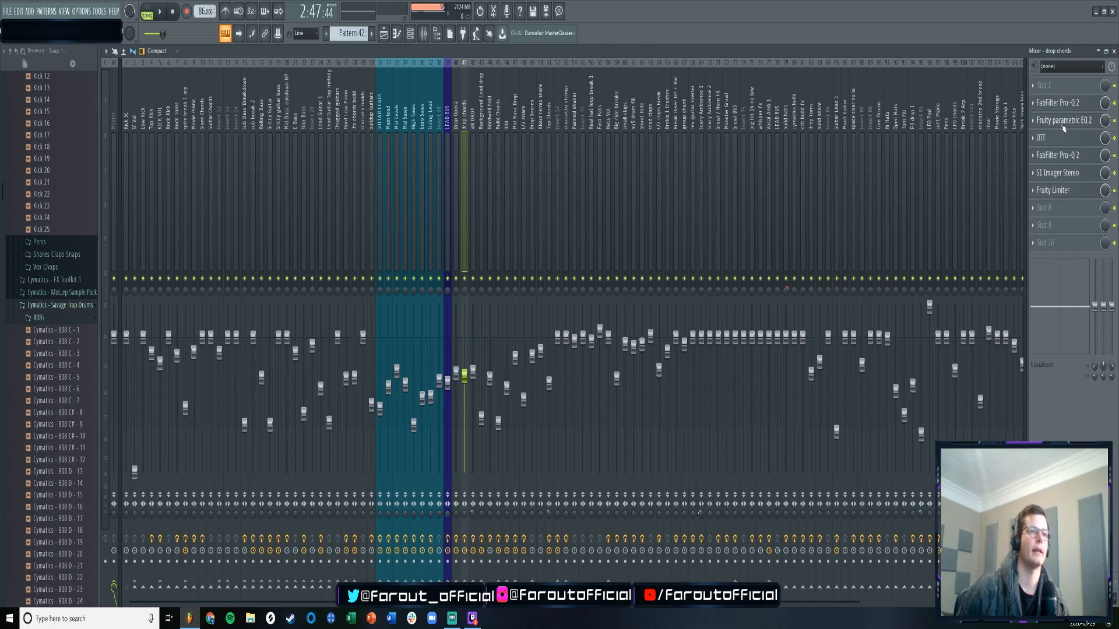
{"action": "left_click", "coordinate": [1057, 155]}
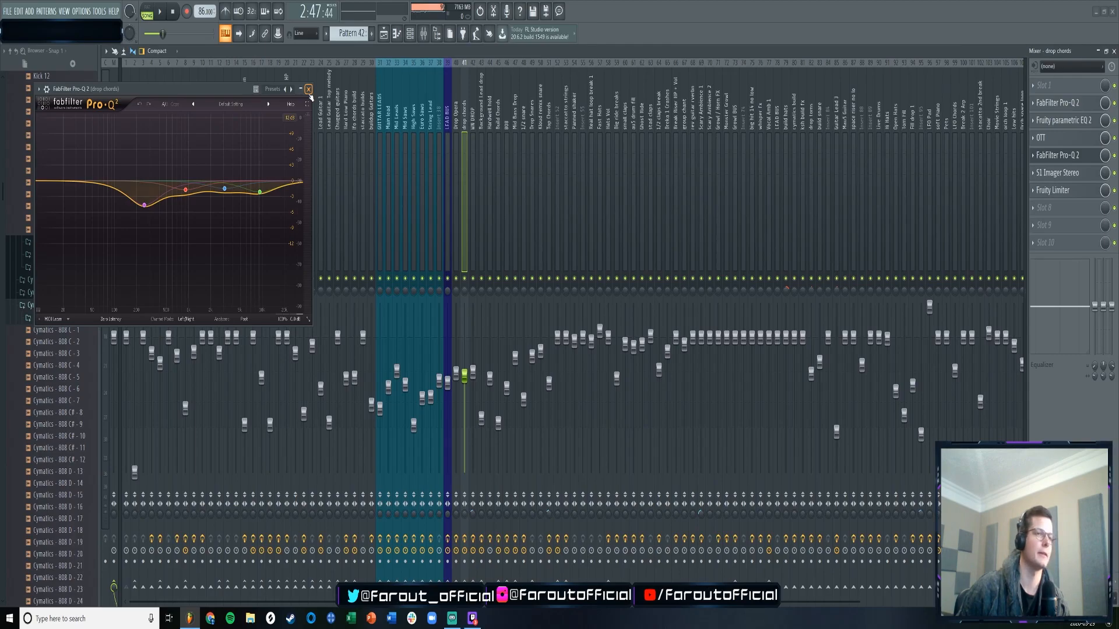
{"action": "left_click", "coordinate": [309, 90]}
- Return to the playlist, play the soloed Build Chords through the later part of the build, and unmute all tracks
{"action": "key", "text": "F5"}
{"action": "key", "text": "space"}
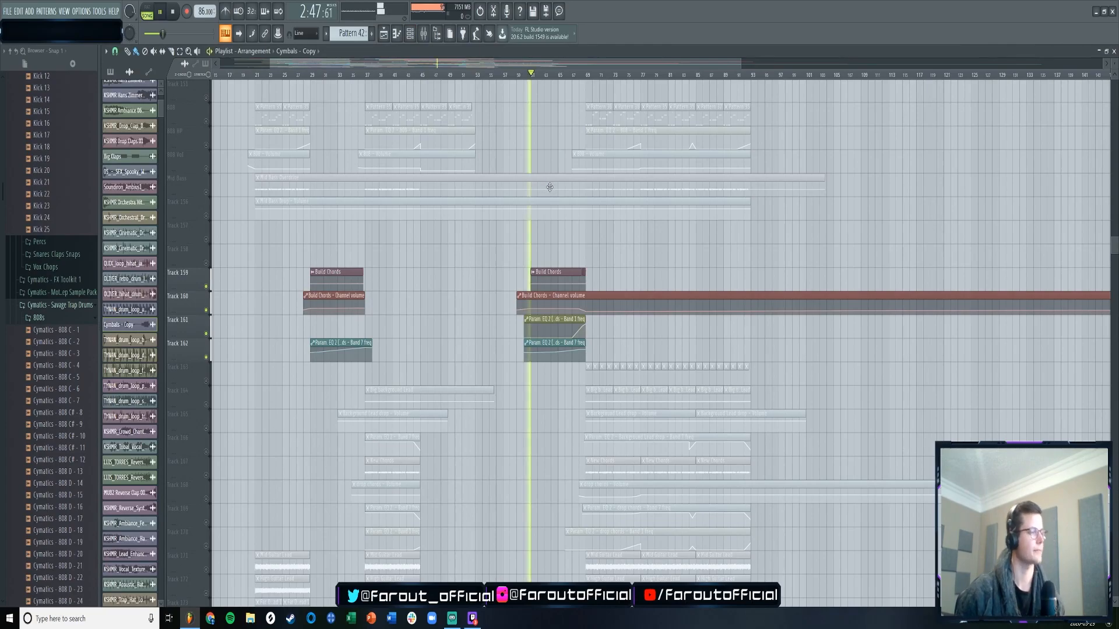
{"action": "left_click", "coordinate": [559, 74]}
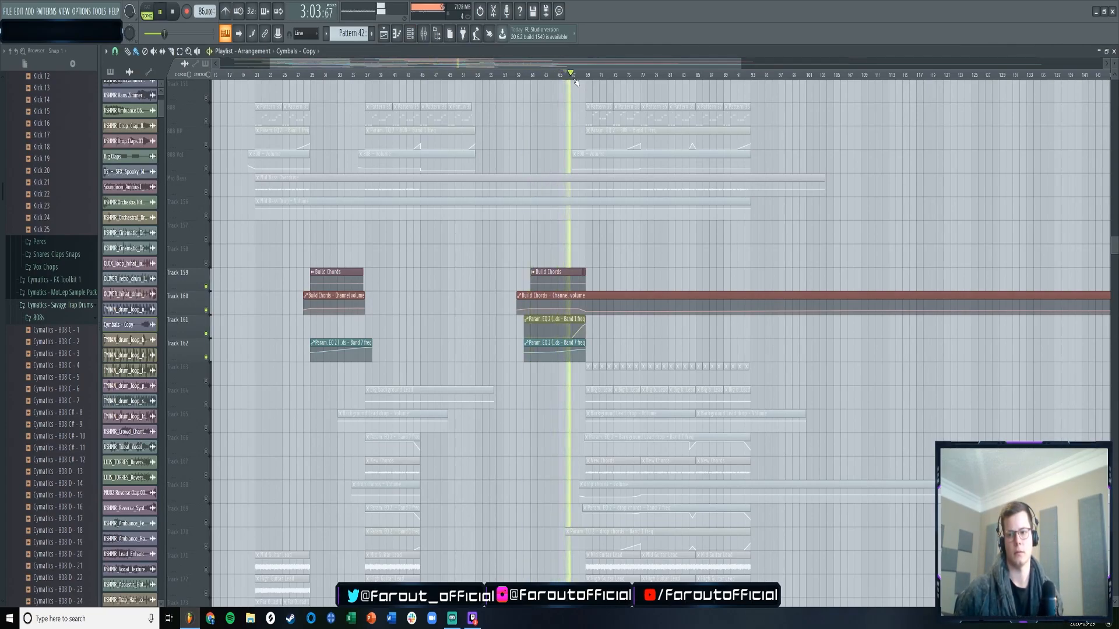
{"action": "key", "text": "space"}
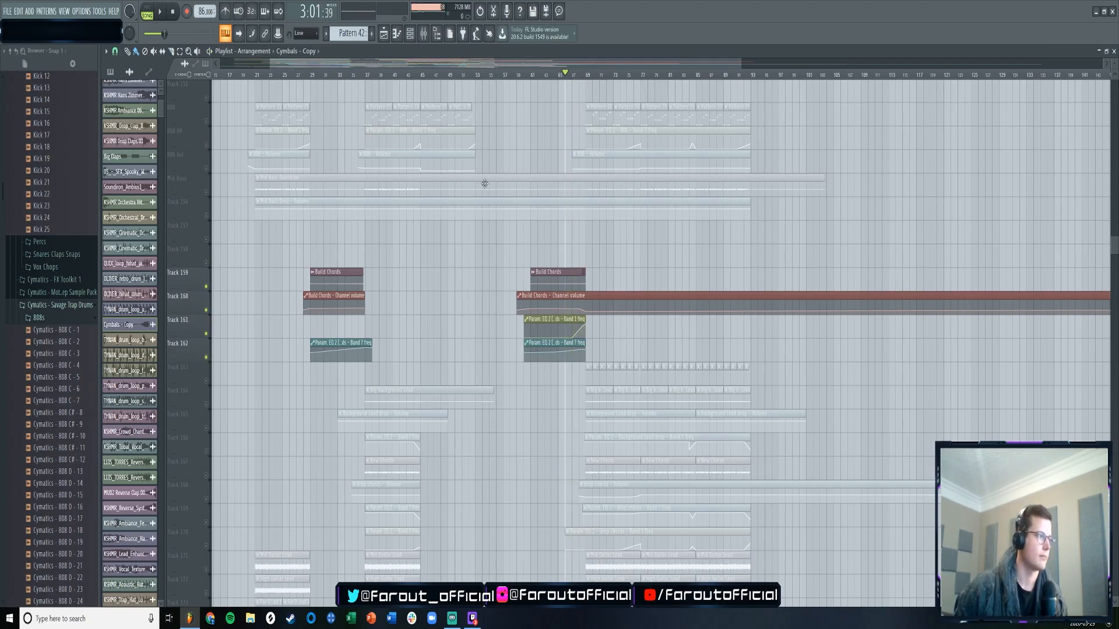
{"action": "right_click", "coordinate": [206, 287]}
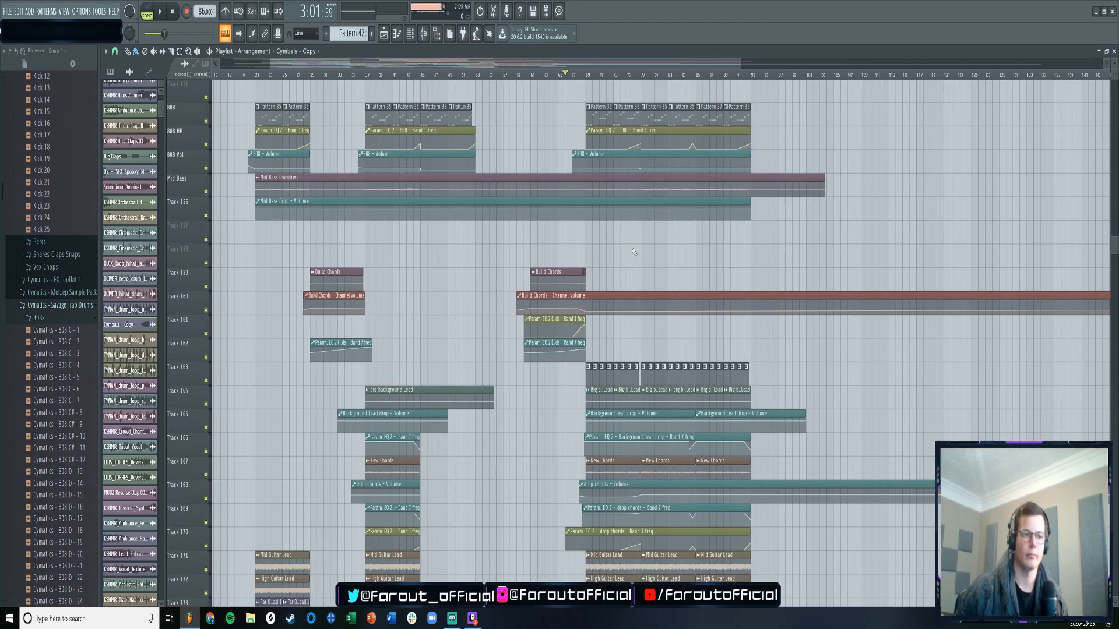
{"action": "scroll", "coordinate": [634, 252], "scroll_direction": "down", "scroll_amount": 5}
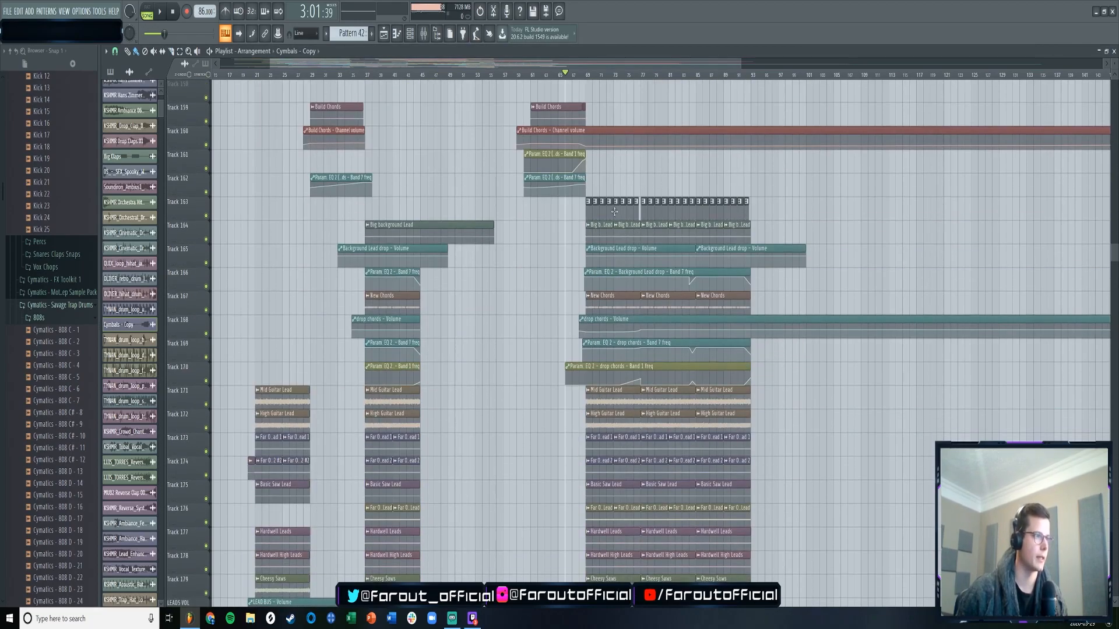
- Play the full mix from just before the drop after the second Build Chords clip, viewing its lead, chord and drum tracks
{"action": "left_click", "coordinate": [580, 74]}
{"action": "left_click_drag", "start_coordinate": [531, 63], "coordinate": [563, 64]}
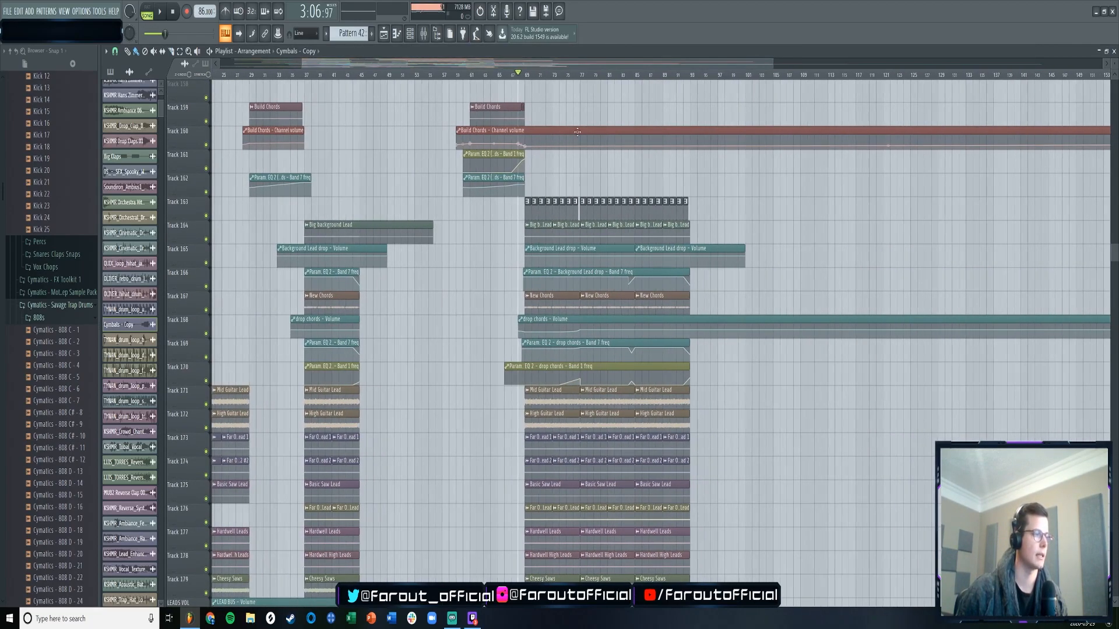
{"action": "scroll", "coordinate": [577, 135], "scroll_direction": "down", "scroll_amount": 1}
{"action": "scroll", "coordinate": [557, 187], "scroll_direction": "down", "scroll_amount": 2}
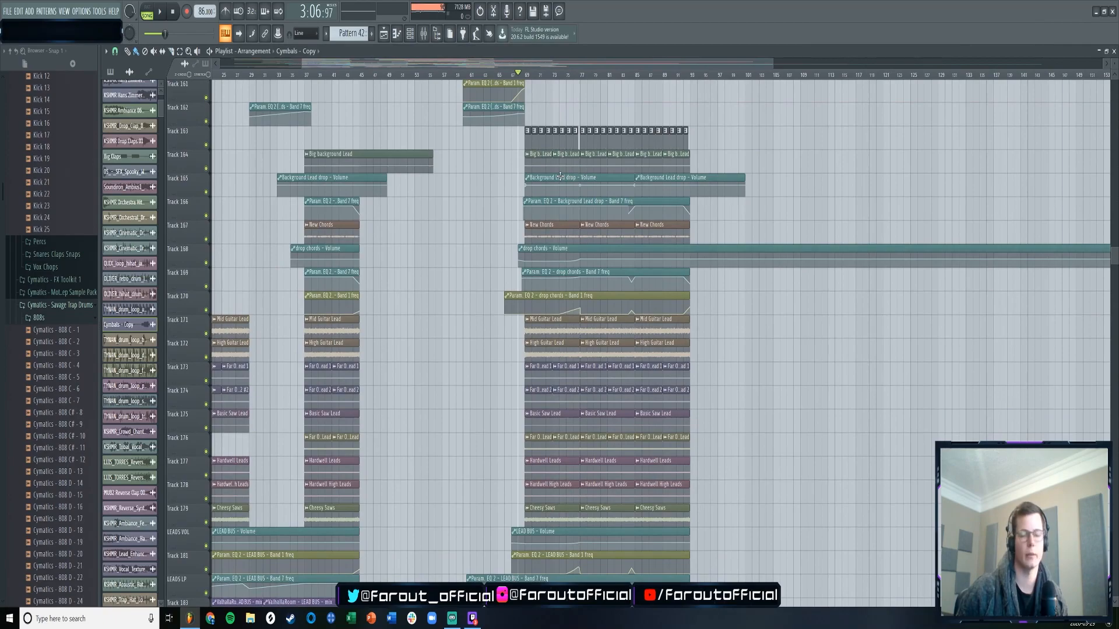
{"action": "scroll", "coordinate": [560, 176], "scroll_direction": "down", "scroll_amount": 4}
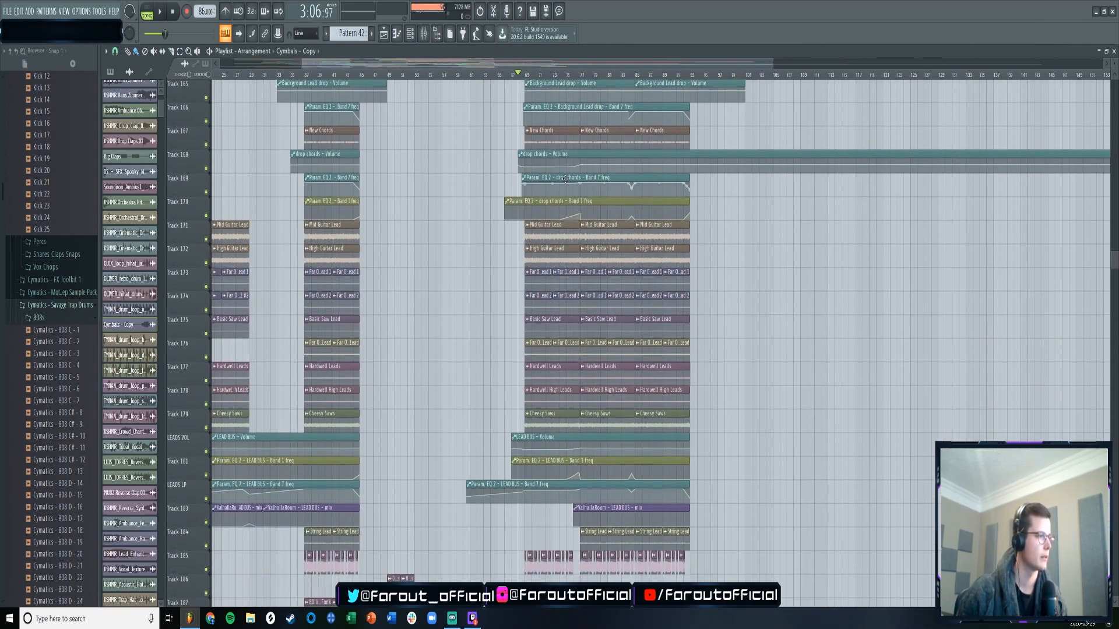
{"action": "scroll", "coordinate": [565, 179], "scroll_direction": "down", "scroll_amount": 20}
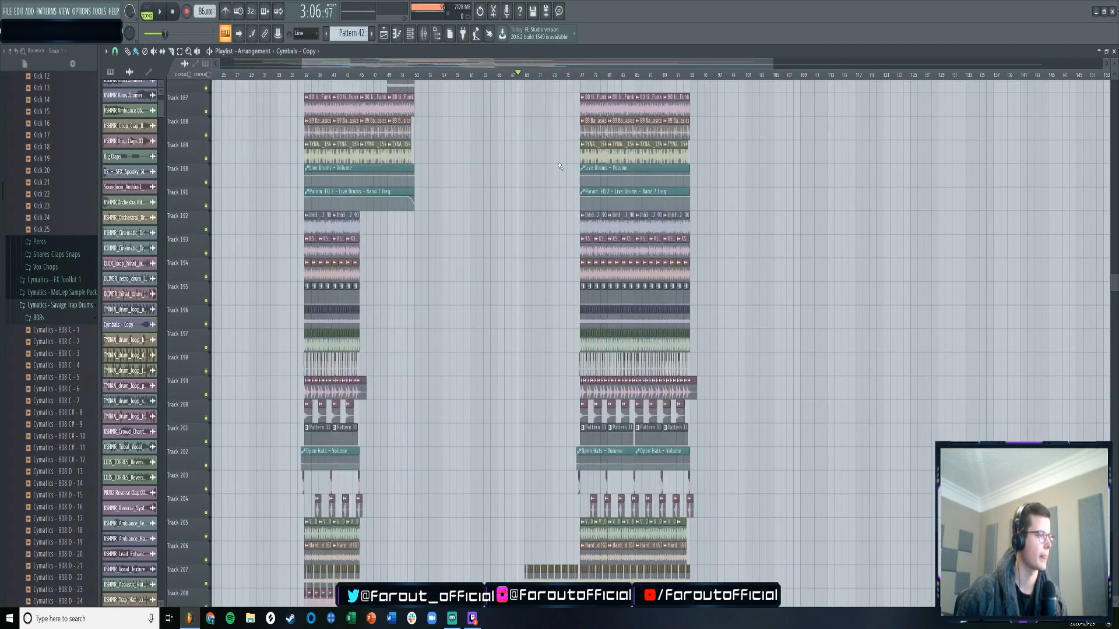
{"action": "scroll", "coordinate": [560, 166], "scroll_direction": "up", "scroll_amount": 16}
{"action": "key", "text": "space"}
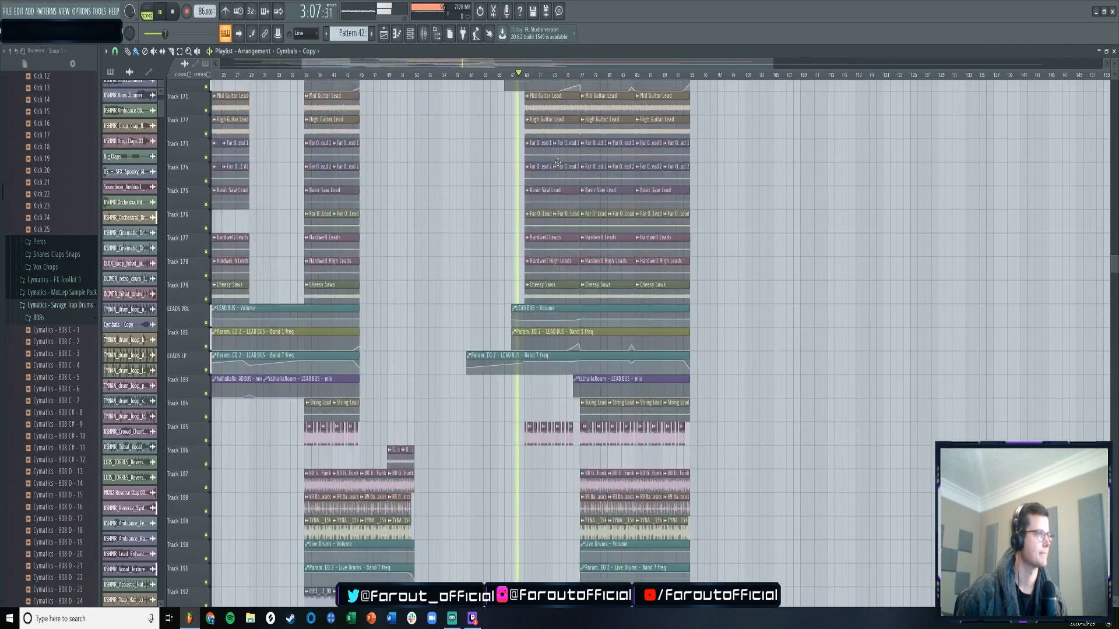
{"action": "scroll", "coordinate": [558, 162], "scroll_direction": "up", "scroll_amount": 3}
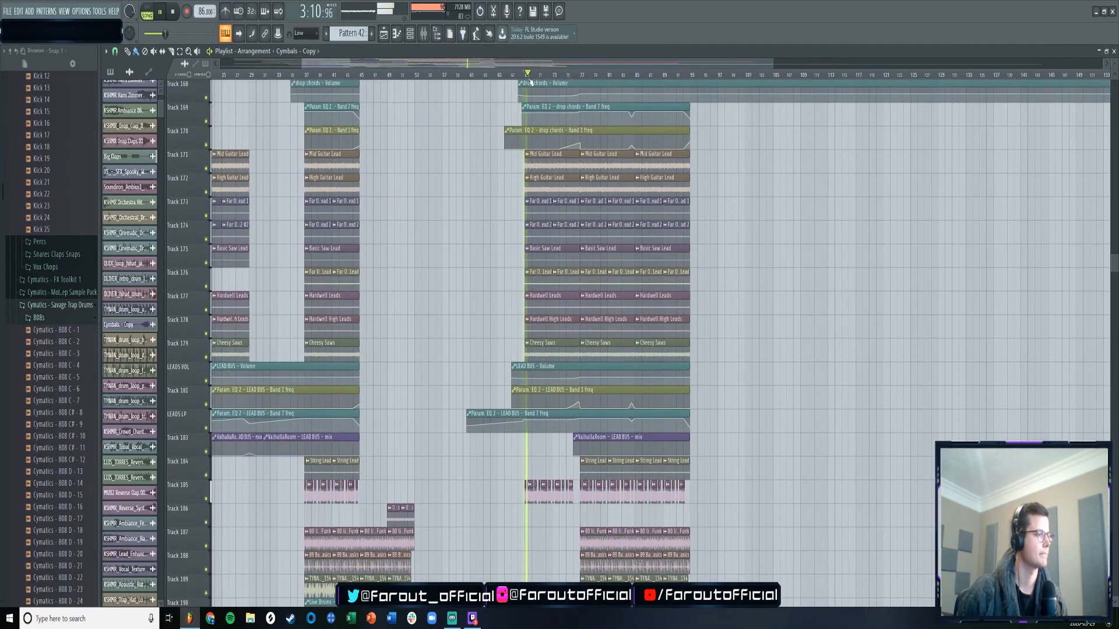
{"action": "scroll", "coordinate": [547, 99], "scroll_direction": "up", "scroll_amount": 4}
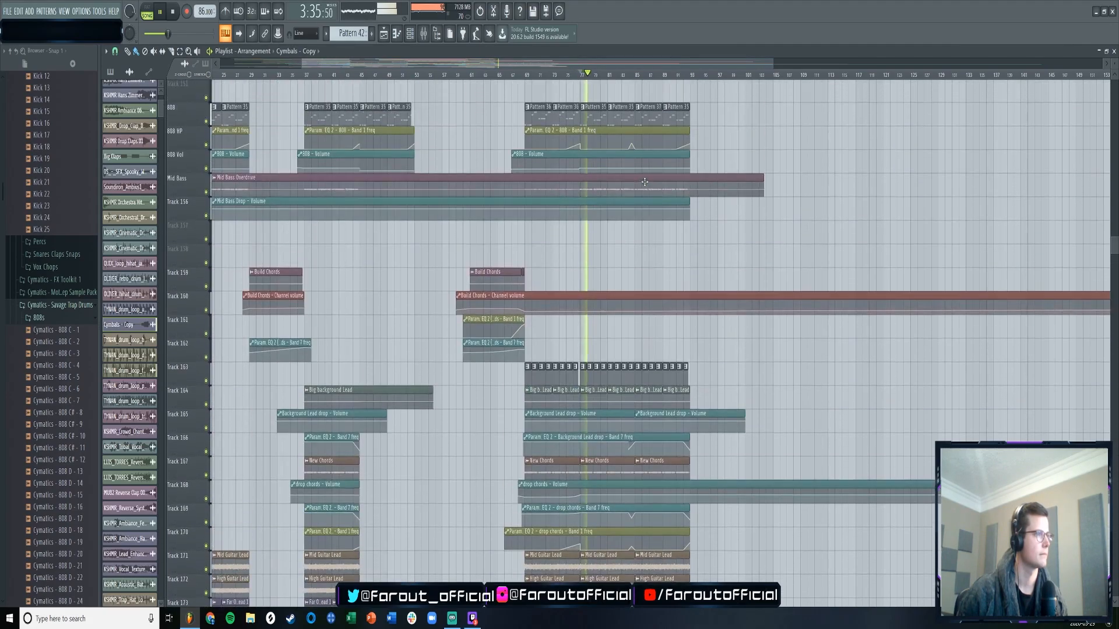
{"action": "key", "text": "space"}
- Look through the drop's drum and effects tracks and briefly play the mix from just before the Platinum hits clip on Track 58
{"action": "scroll", "coordinate": [644, 181], "scroll_direction": "up", "scroll_amount": 18}
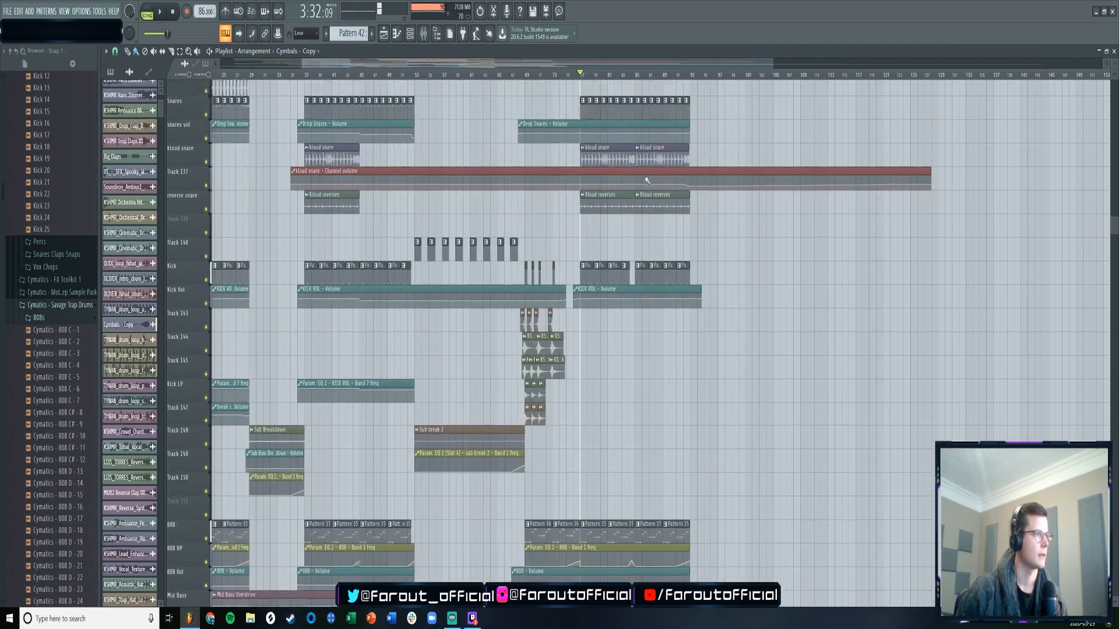
{"action": "scroll", "coordinate": [646, 175], "scroll_direction": "up", "scroll_amount": 20}
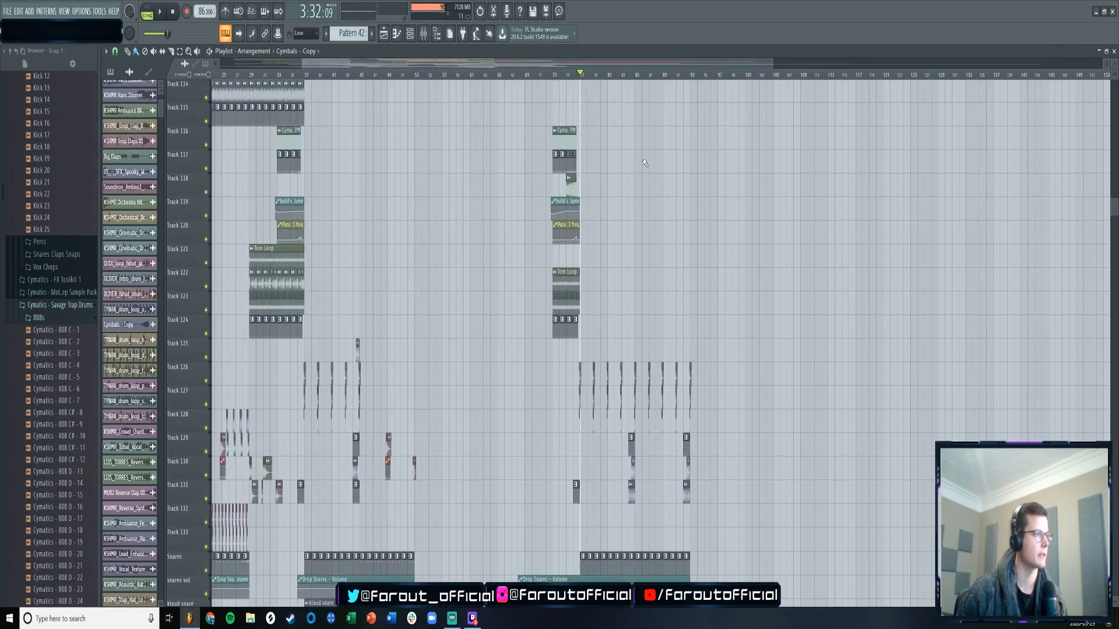
{"action": "scroll", "coordinate": [645, 166], "scroll_direction": "down", "scroll_amount": 14}
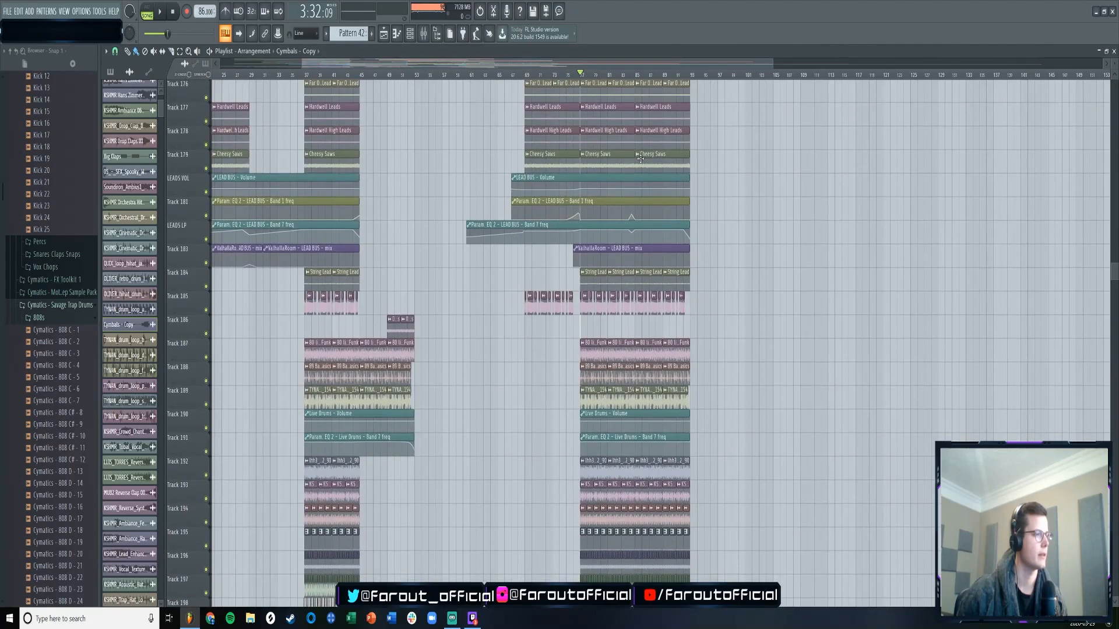
{"action": "scroll", "coordinate": [639, 156], "scroll_direction": "down", "scroll_amount": 10}
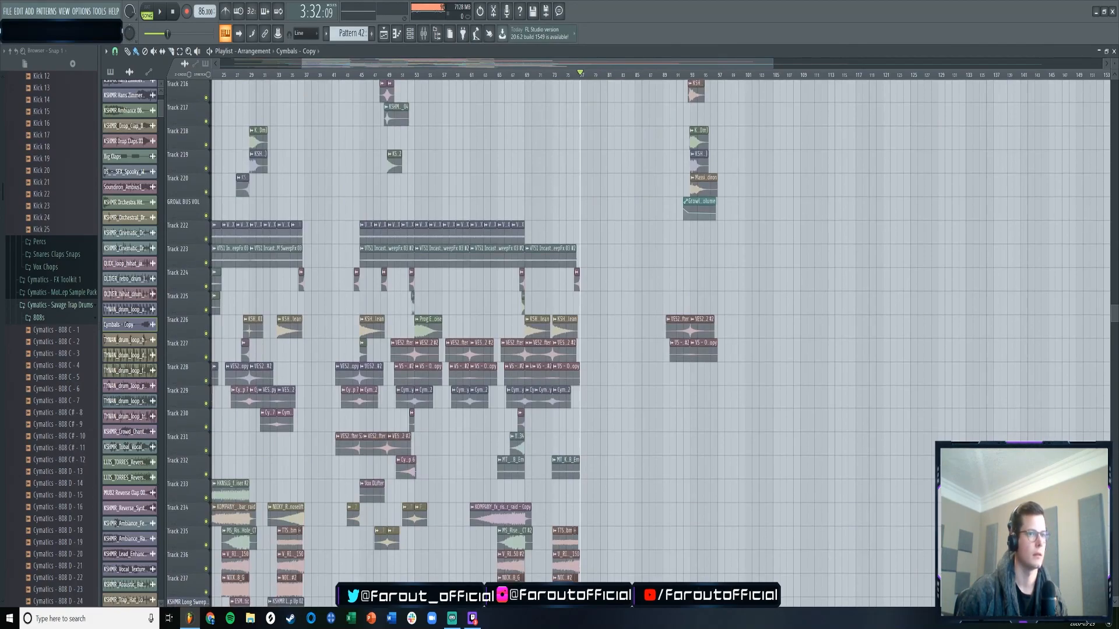
{"action": "left_click_drag", "start_coordinate": [1115, 319], "coordinate": [1117, 343]}
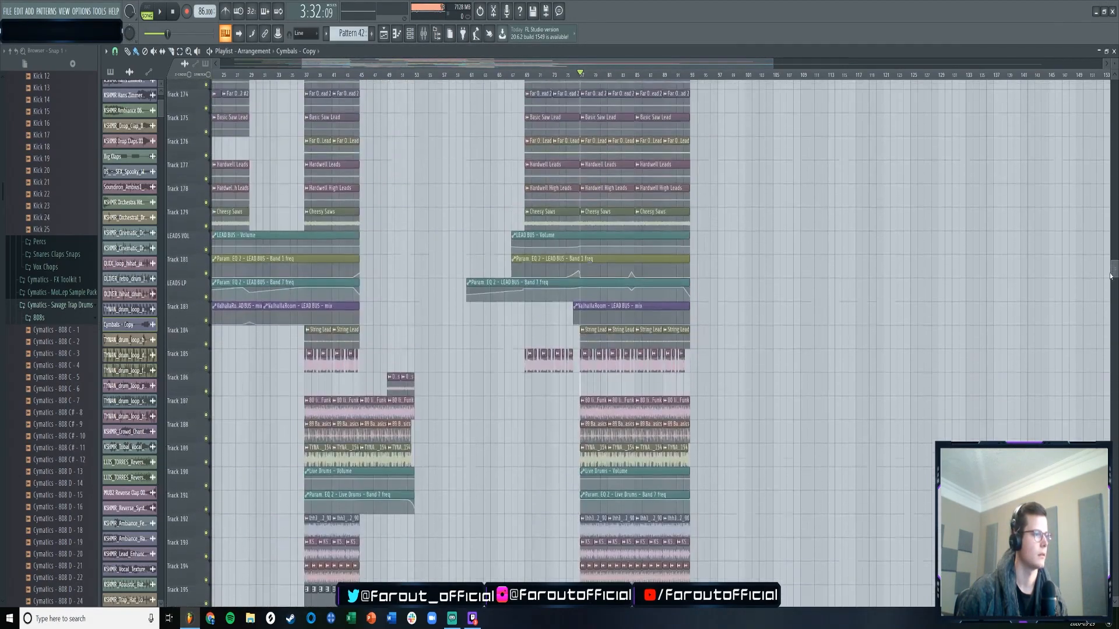
{"action": "left_click_drag", "start_coordinate": [1110, 267], "coordinate": [1113, 143]}
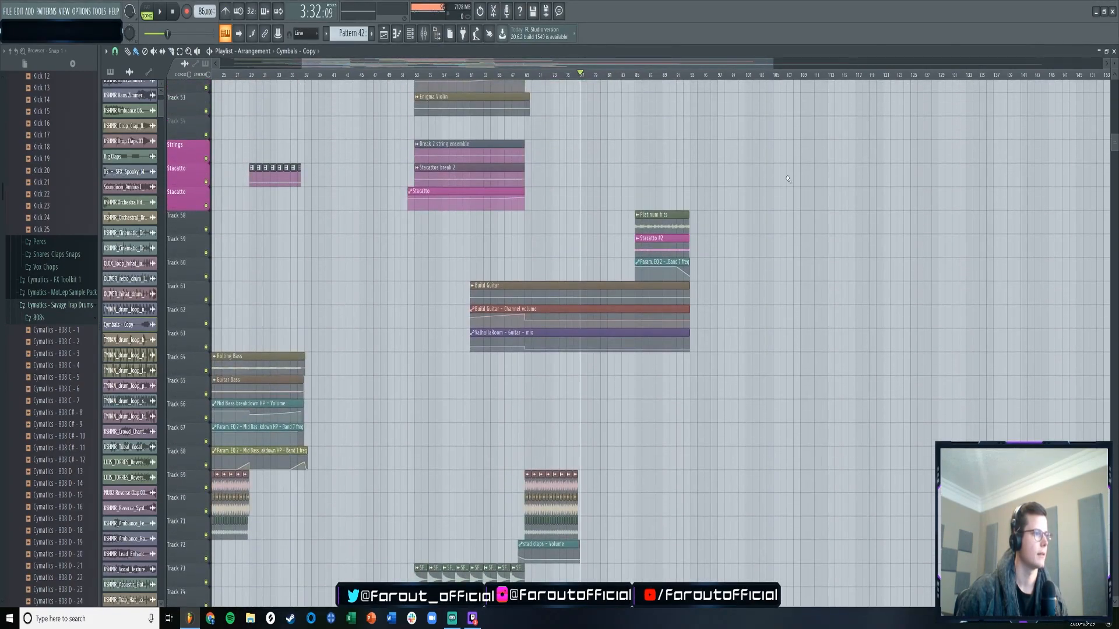
{"action": "left_click", "coordinate": [629, 74]}
{"action": "key", "text": "space"}
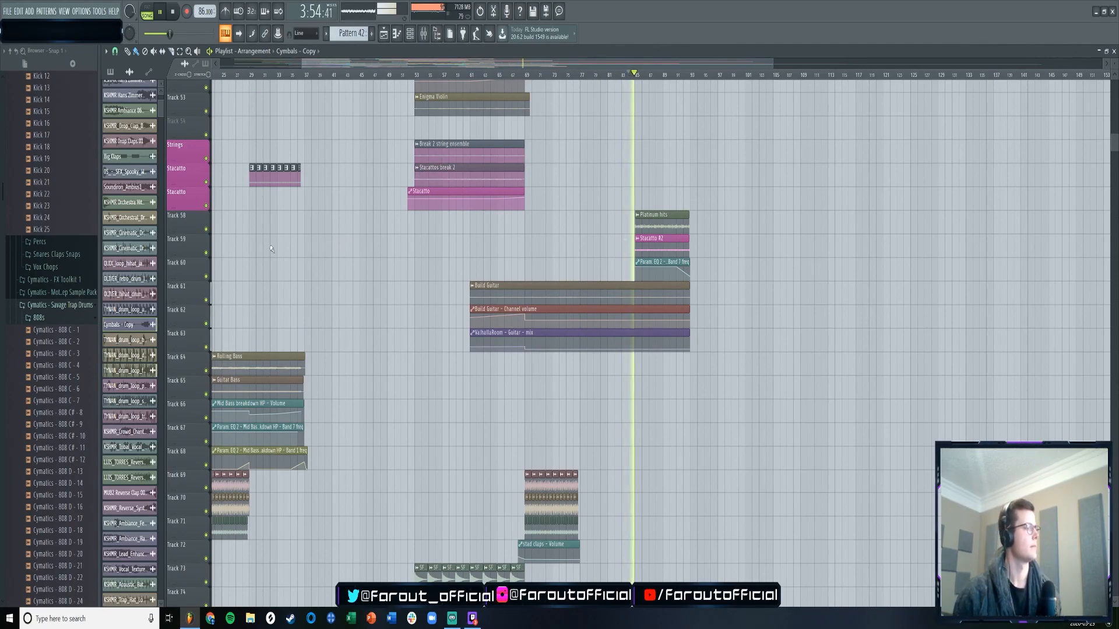
{"action": "key", "text": "space"}
- Solo the Platinum hits, Stacatto #2 and EQ automation on Tracks 58 to 60 and play from the start of their clips
{"action": "right_click", "coordinate": [206, 230]}
{"action": "left_click", "coordinate": [206, 253]}
{"action": "left_click", "coordinate": [206, 277]}
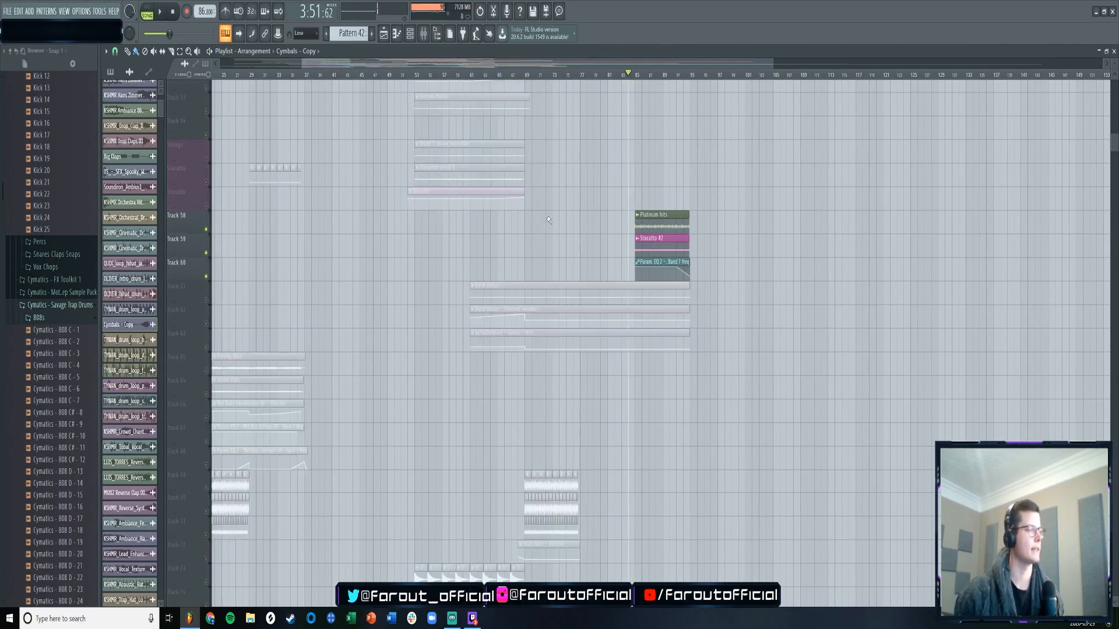
{"action": "key", "text": "space"}
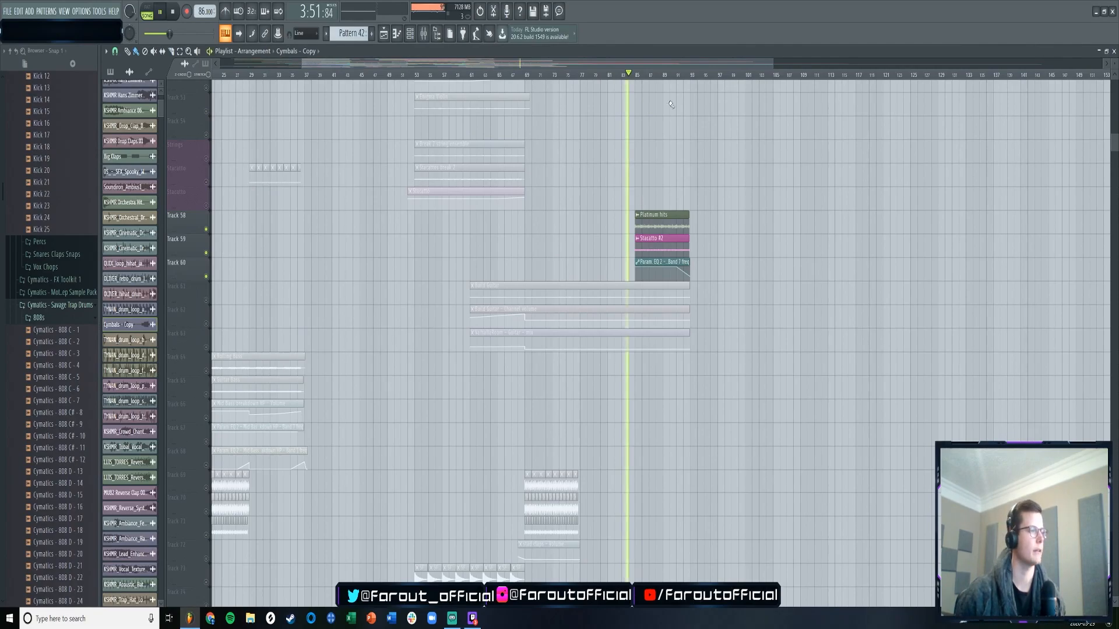
{"action": "left_click", "coordinate": [637, 77]}
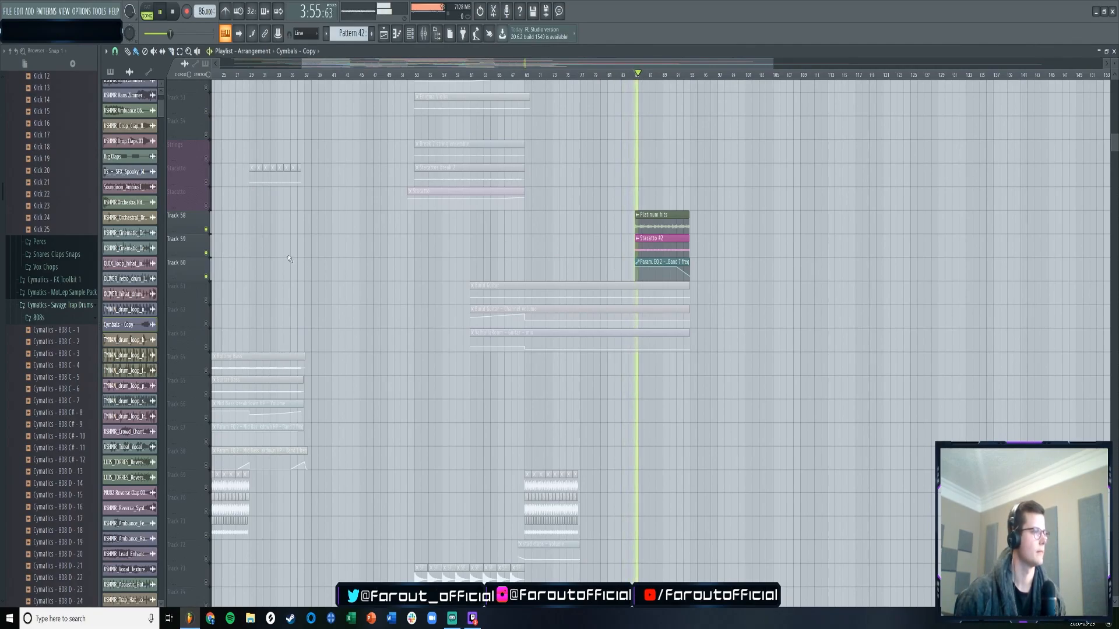
- Mute Tracks 58 and 60 during playback to hear Stacatto #2 alone, and stop
{"action": "left_click", "coordinate": [206, 229]}
{"action": "left_click", "coordinate": [207, 277]}
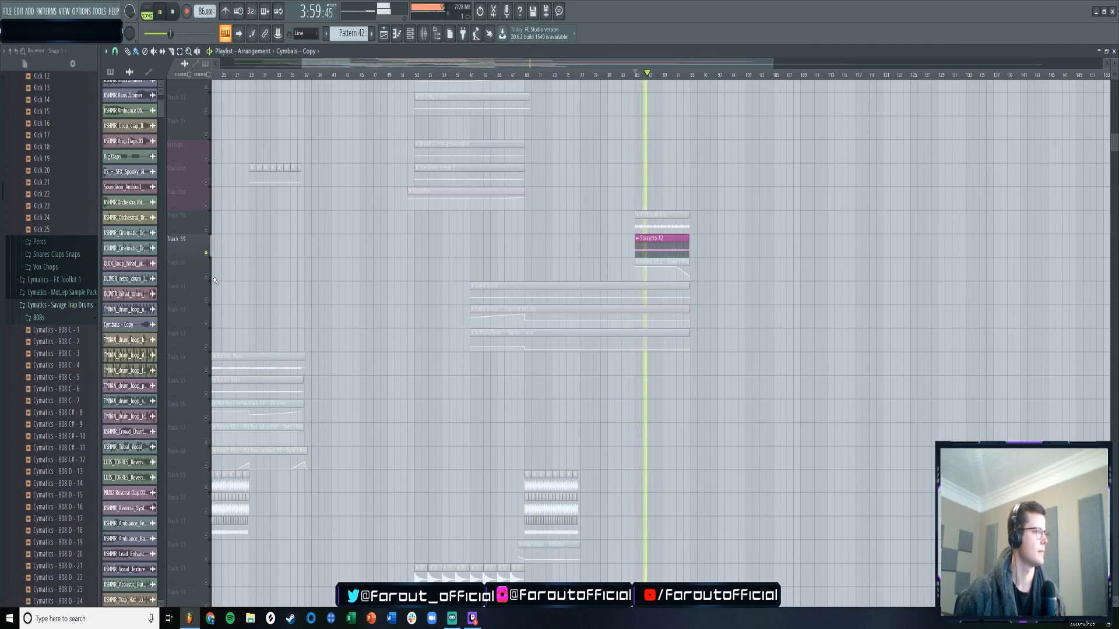
{"action": "key", "text": "space"}
- Enable Platinum hits on Track 58, mute Stacatto #2 on Track 59, and play the hits alone
{"action": "left_click", "coordinate": [207, 231]}
{"action": "left_click", "coordinate": [207, 231]}
{"action": "left_click", "coordinate": [207, 231]}
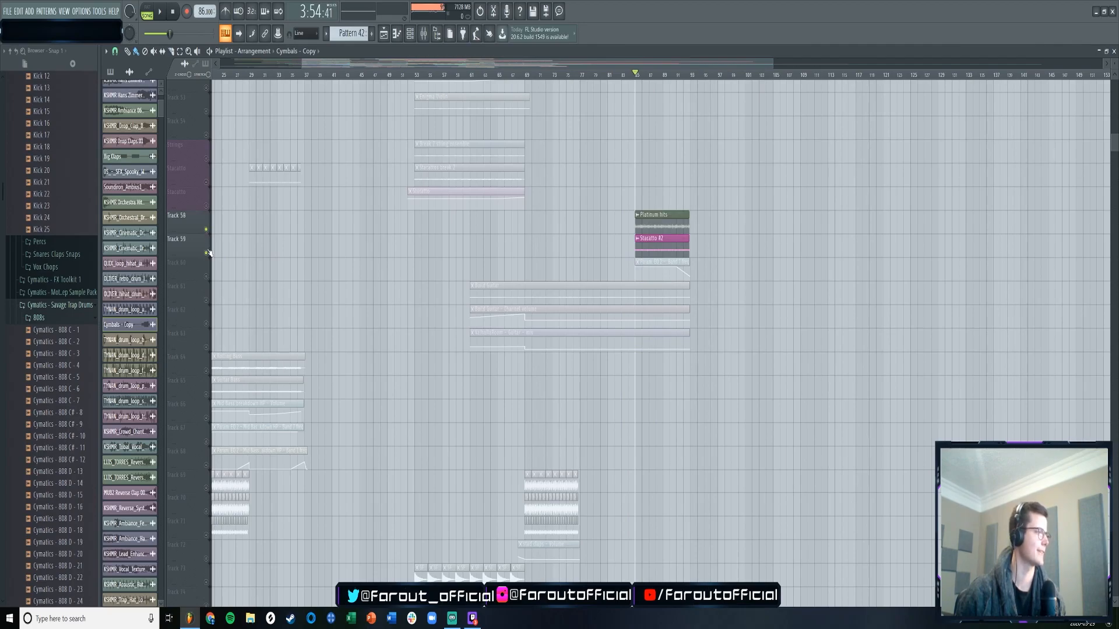
{"action": "left_click", "coordinate": [207, 254]}
{"action": "key", "text": "space"}
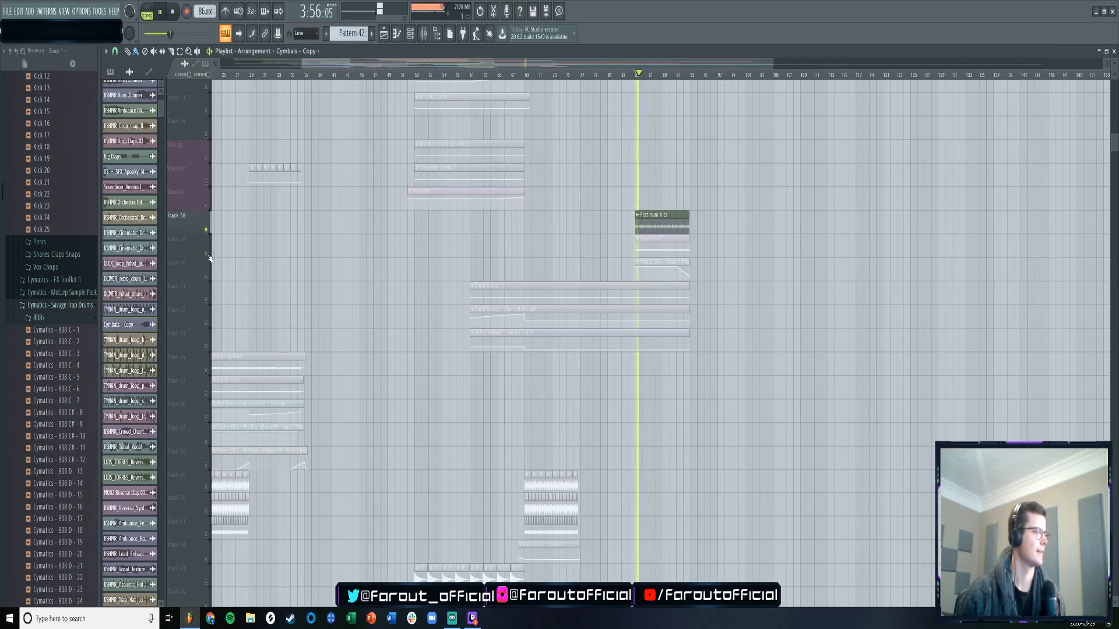
{"action": "key", "text": "space"}
- Unmute all tracks and play the full mix from the Platinum hits entry, then from the end of the drop
{"action": "left_click", "coordinate": [207, 231]}
{"action": "left_click", "coordinate": [207, 230]}
{"action": "right_click", "coordinate": [207, 231]}
{"action": "scroll", "coordinate": [350, 265], "scroll_direction": "up", "scroll_amount": 6}
{"action": "scroll", "coordinate": [364, 270], "scroll_direction": "down", "scroll_amount": 4}
{"action": "scroll", "coordinate": [365, 270], "scroll_direction": "down", "scroll_amount": 1}
{"action": "key", "text": "space"}
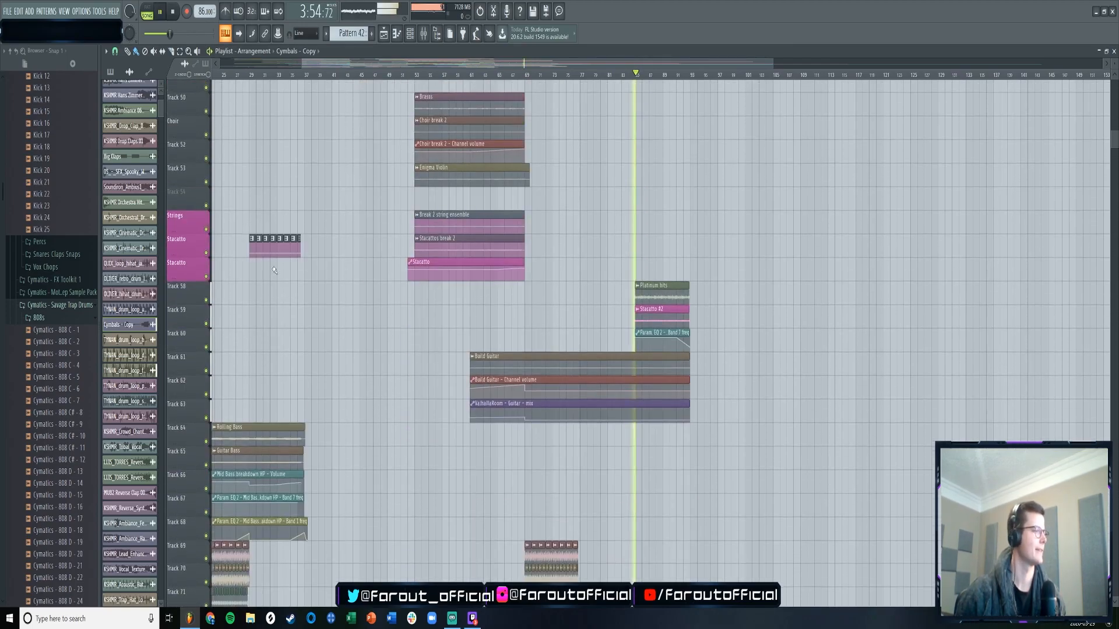
{"action": "scroll", "coordinate": [308, 266], "scroll_direction": "down", "scroll_amount": 5}
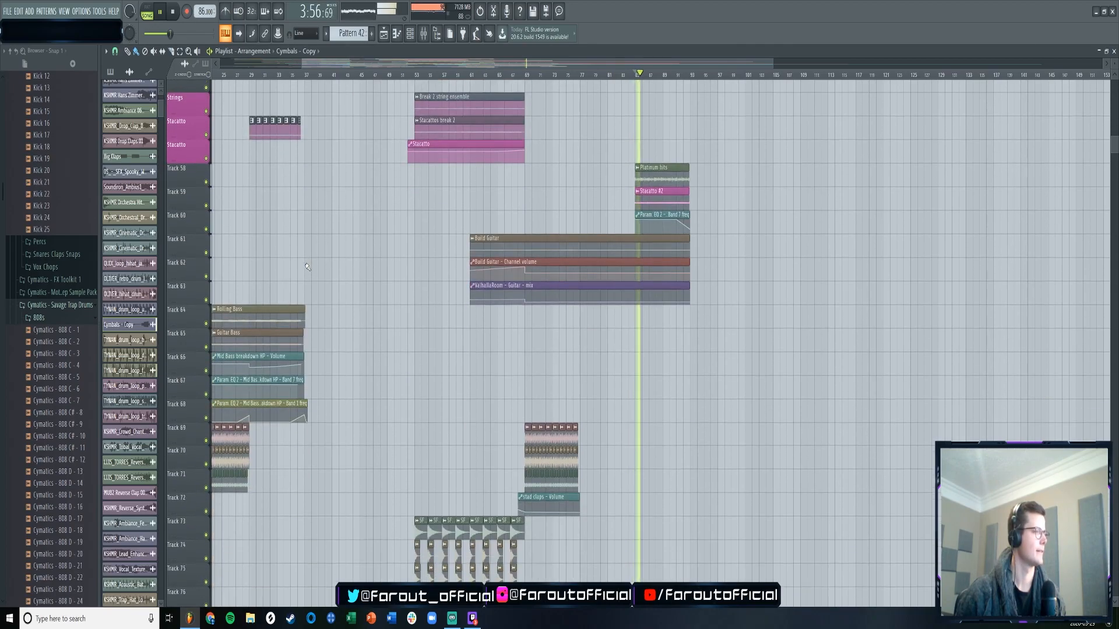
{"action": "scroll", "coordinate": [318, 270], "scroll_direction": "down", "scroll_amount": 6}
{"action": "key", "text": "space"}
{"action": "left_click", "coordinate": [690, 75]}
{"action": "key", "text": "space"}
- Review the whole arrangement's upper tracks, from the vocals and ambience through guitars and pianos to the strings and build guitar
{"action": "left_click_drag", "start_coordinate": [416, 61], "coordinate": [335, 61]}
{"action": "scroll", "coordinate": [353, 268], "scroll_direction": "up", "scroll_amount": 9}
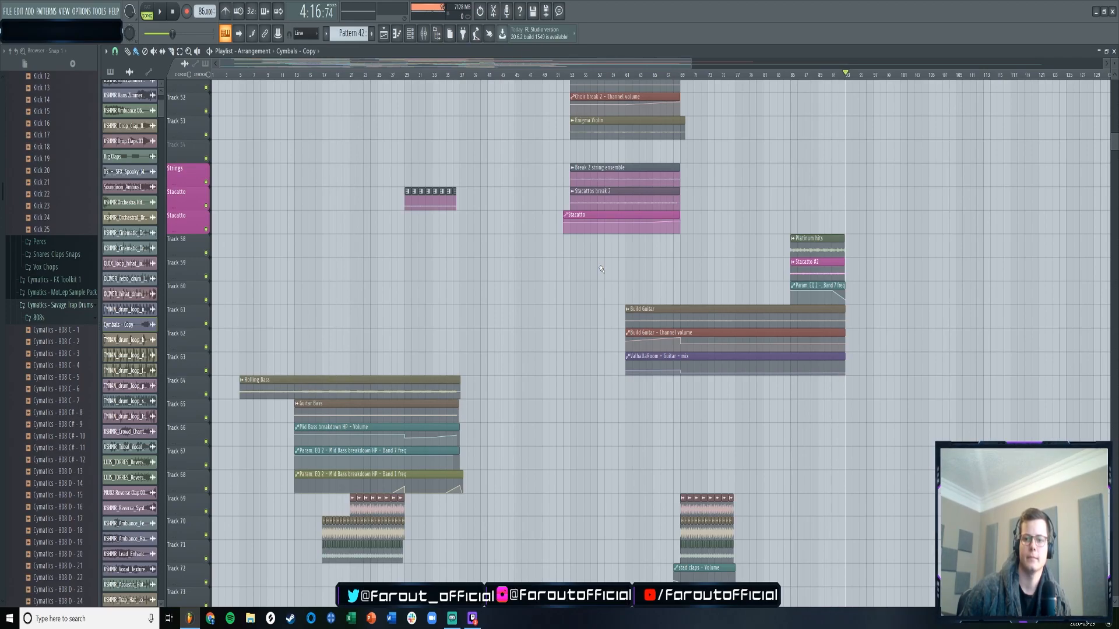
{"action": "scroll", "coordinate": [610, 276], "scroll_direction": "up", "scroll_amount": 6}
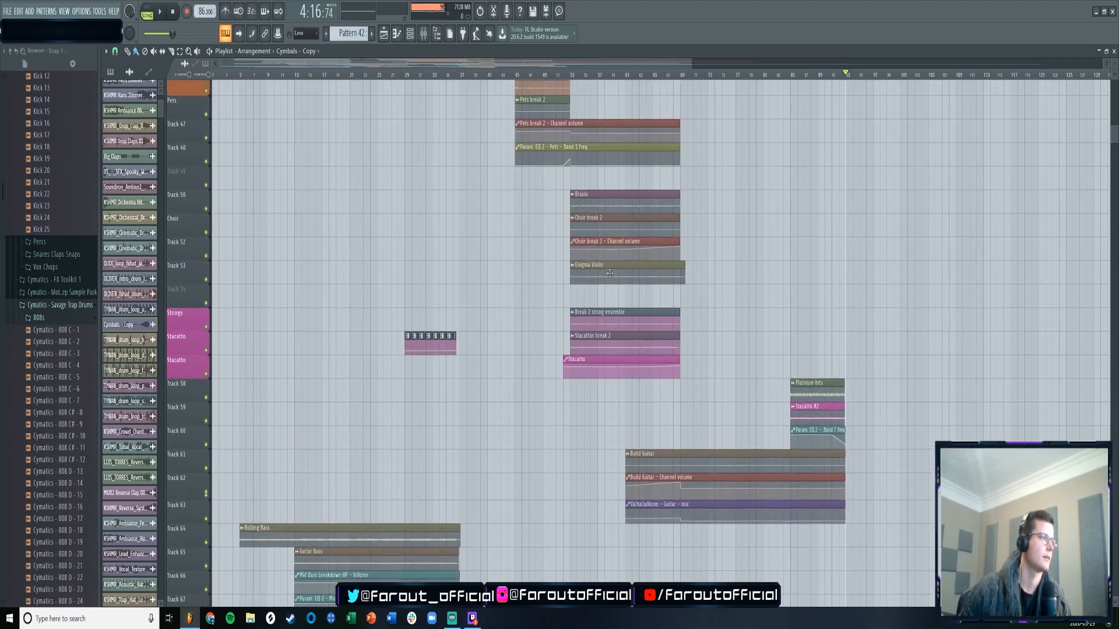
{"action": "left_click_drag", "start_coordinate": [1107, 126], "coordinate": [1115, 85]}
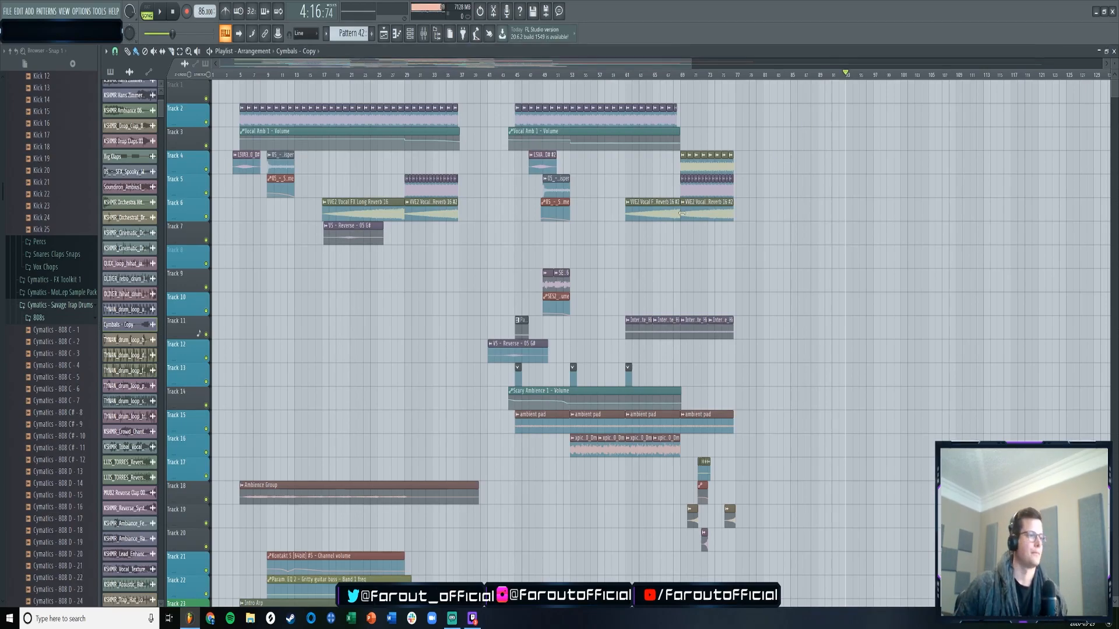
{"action": "scroll", "coordinate": [686, 212], "scroll_direction": "down", "scroll_amount": 8}
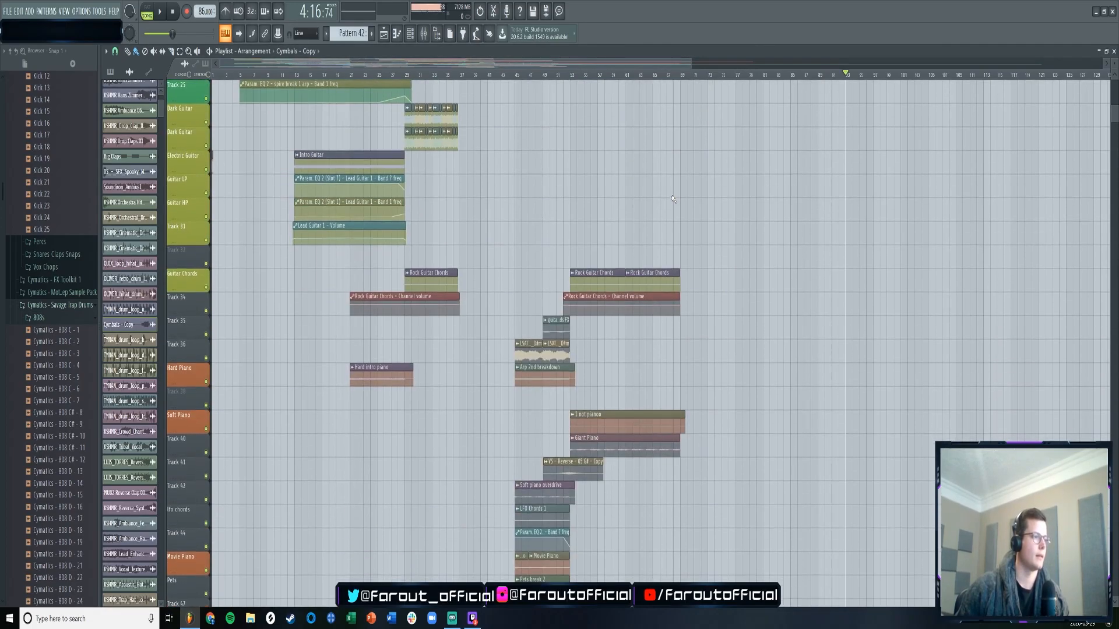
{"action": "scroll", "coordinate": [673, 199], "scroll_direction": "down", "scroll_amount": 4}
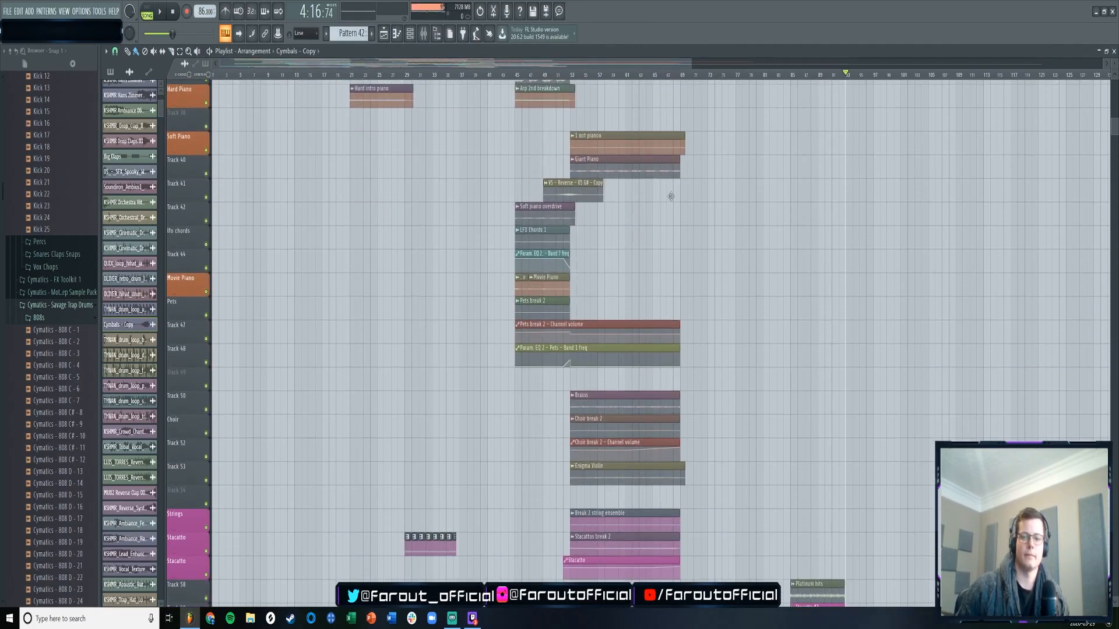
{"action": "scroll", "coordinate": [673, 199], "scroll_direction": "down", "scroll_amount": 3}
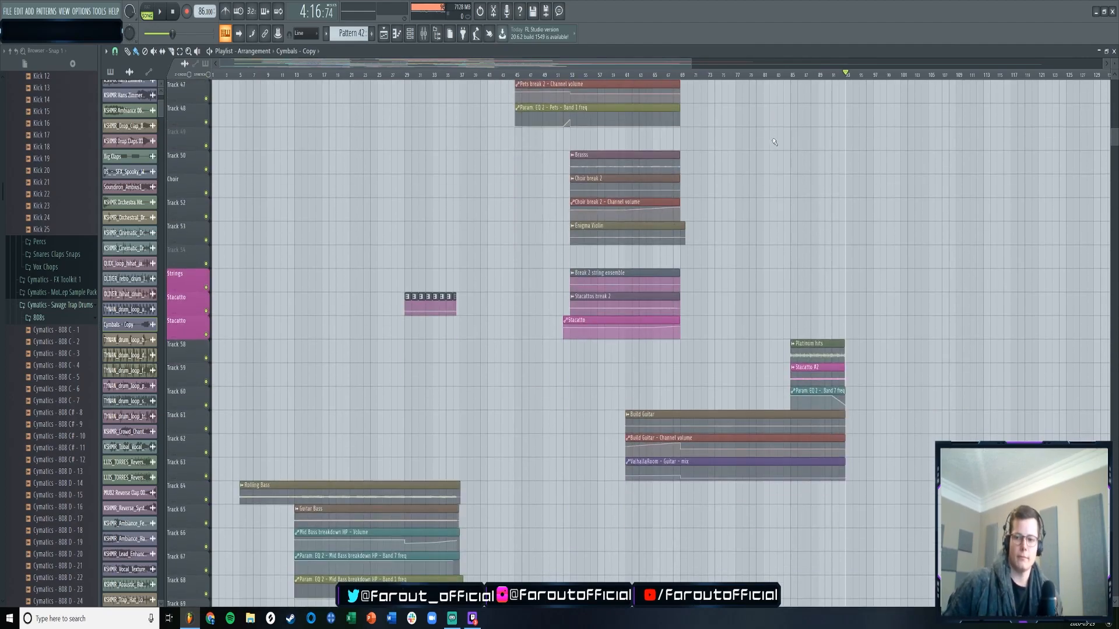
- Close the arrangement project without saving its changes and adjust the tempo of the empty project
{"action": "left_click", "coordinate": [1112, 11]}
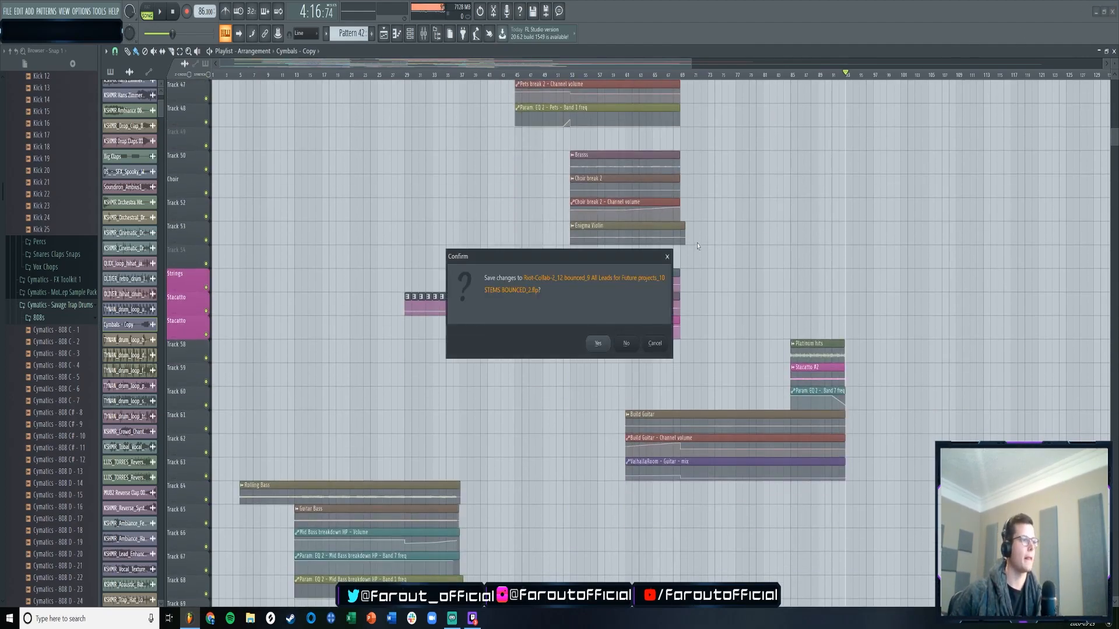
{"action": "left_click", "coordinate": [625, 344]}
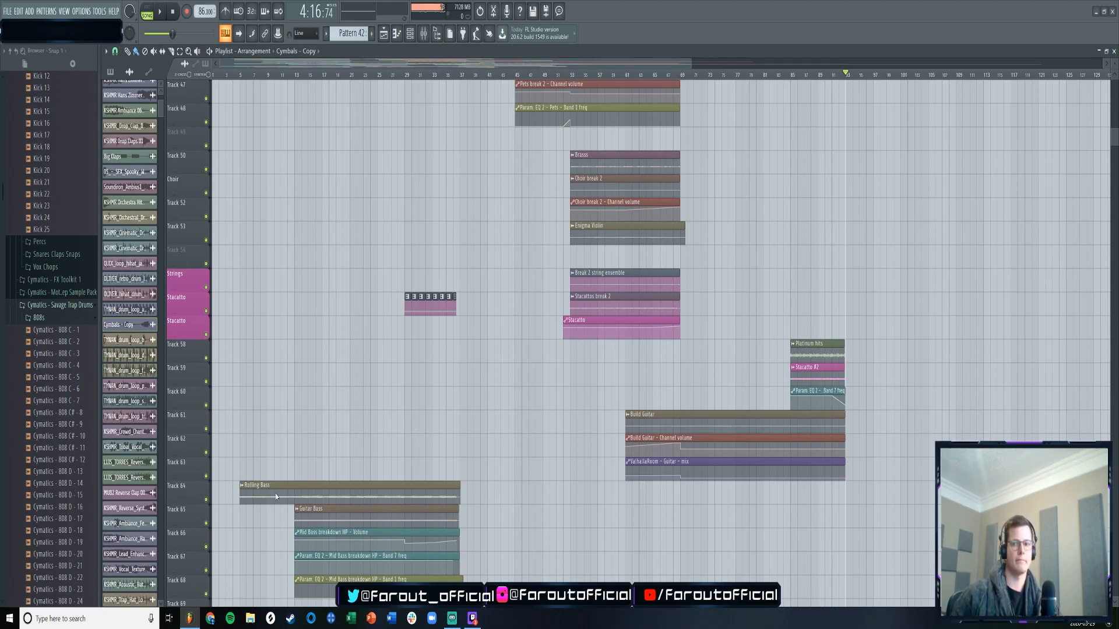
{"action": "key", "text": "alt+Tab"}
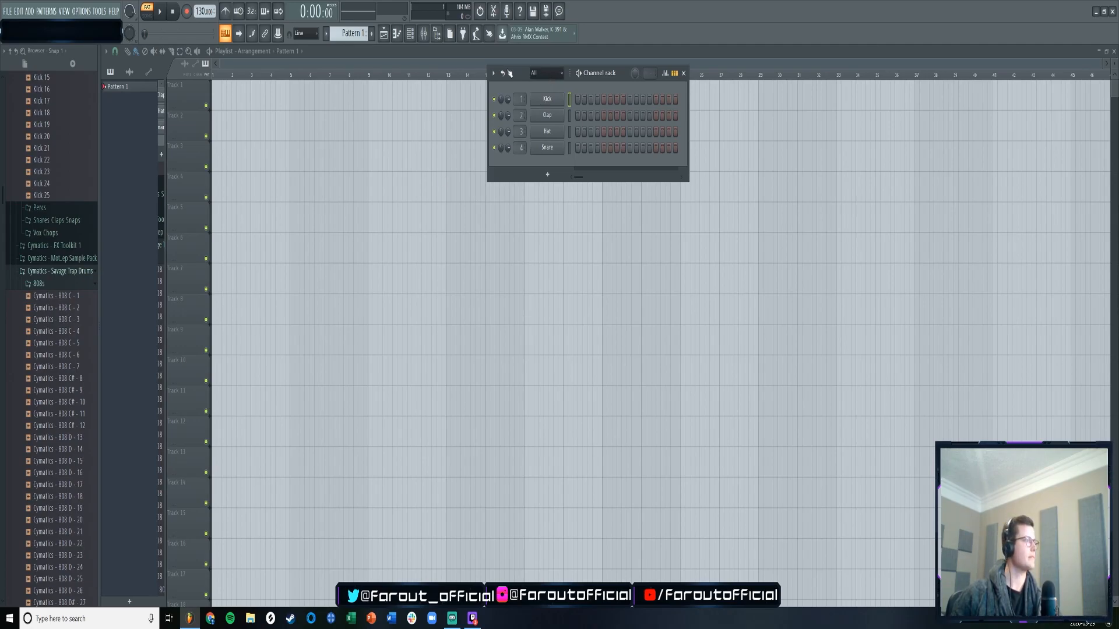
{"action": "left_click_drag", "start_coordinate": [202, 11], "coordinate": [202, 8]}
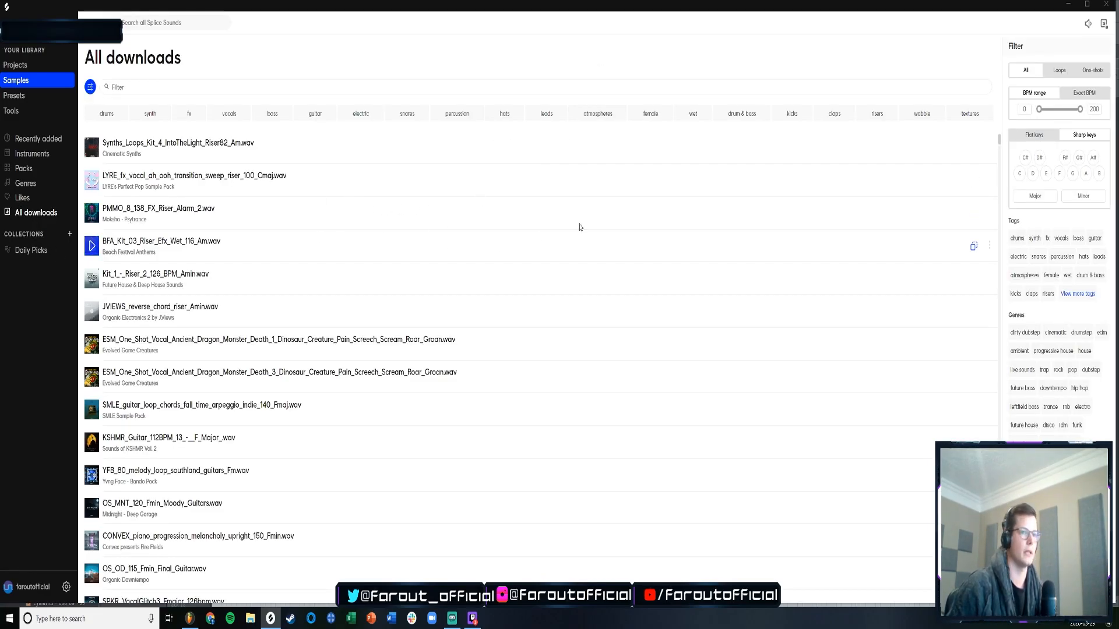
- In Splice, filter the downloaded samples to the key of A major and browse the matching files
{"action": "left_click", "coordinate": [1086, 173]}
{"action": "left_click", "coordinate": [1035, 196]}
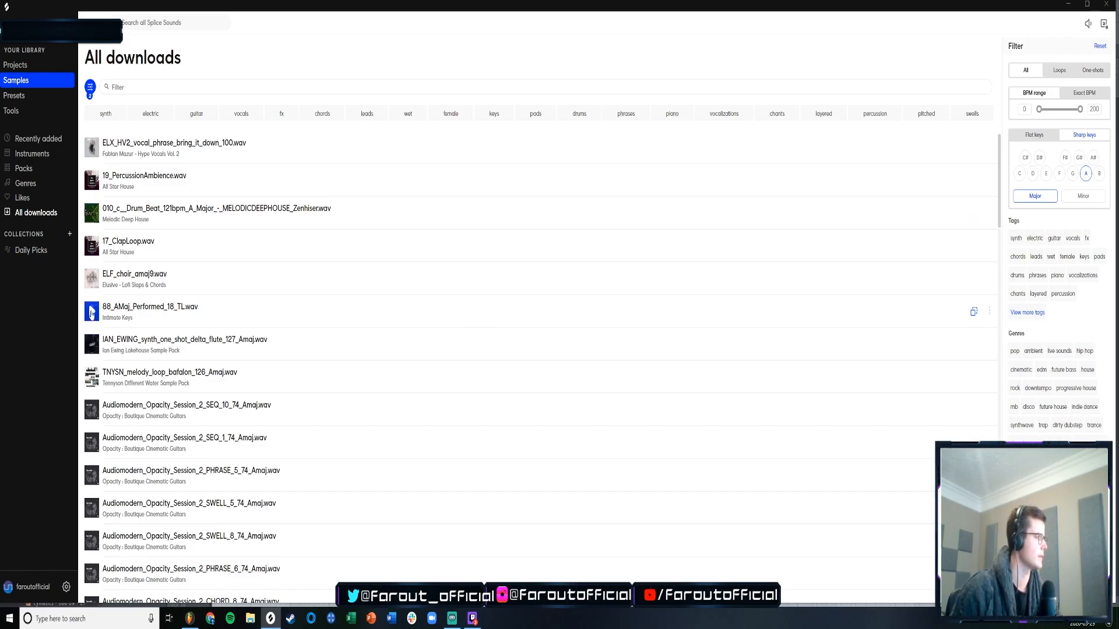
{"action": "scroll", "coordinate": [94, 311], "scroll_direction": "down", "scroll_amount": 4}
{"action": "scroll", "coordinate": [94, 309], "scroll_direction": "up", "scroll_amount": 1}
{"action": "scroll", "coordinate": [98, 305], "scroll_direction": "down", "scroll_amount": 4}
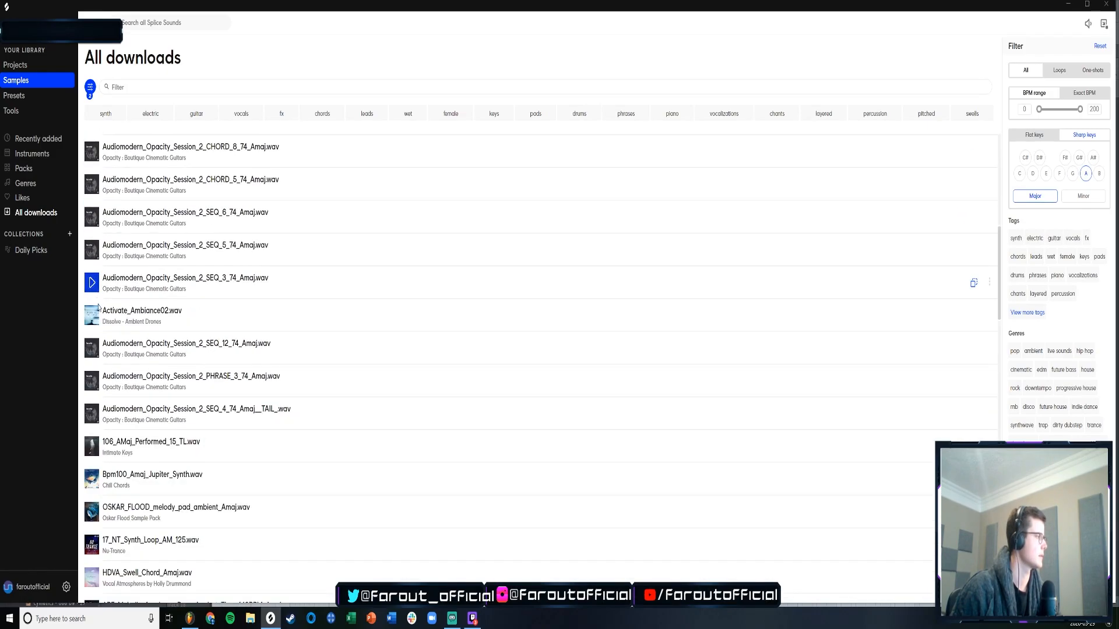
{"action": "scroll", "coordinate": [94, 291], "scroll_direction": "up", "scroll_amount": 5}
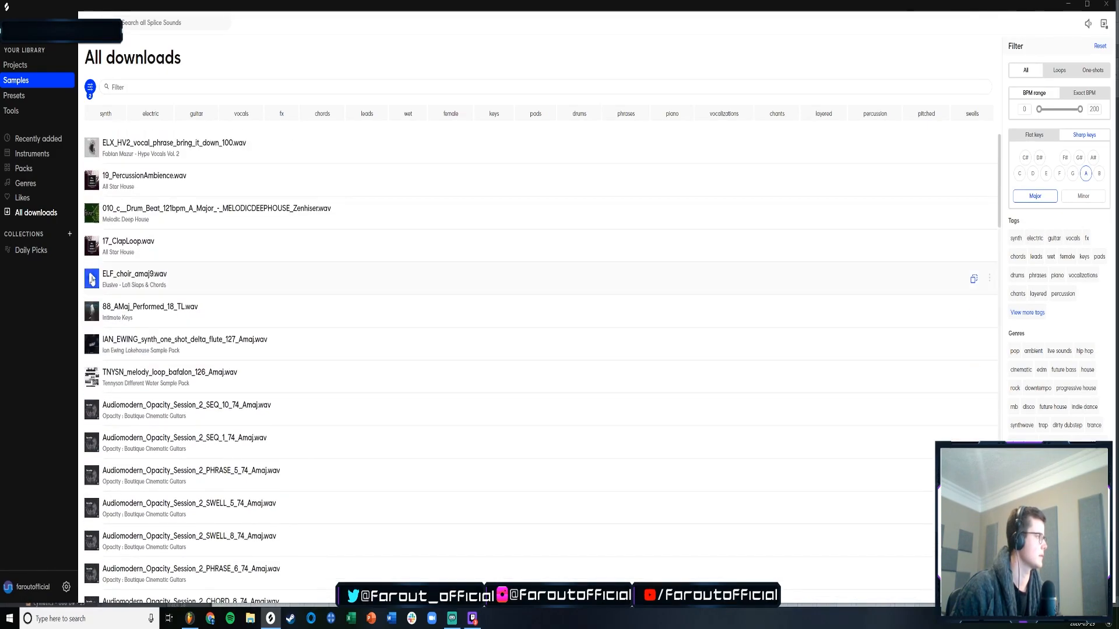
- Audition the downloaded A major keys, synth, pad, atmosphere and texture samples, down to KOYU_texture_03_flutter_Amaj.wav
{"action": "left_click", "coordinate": [92, 311]}
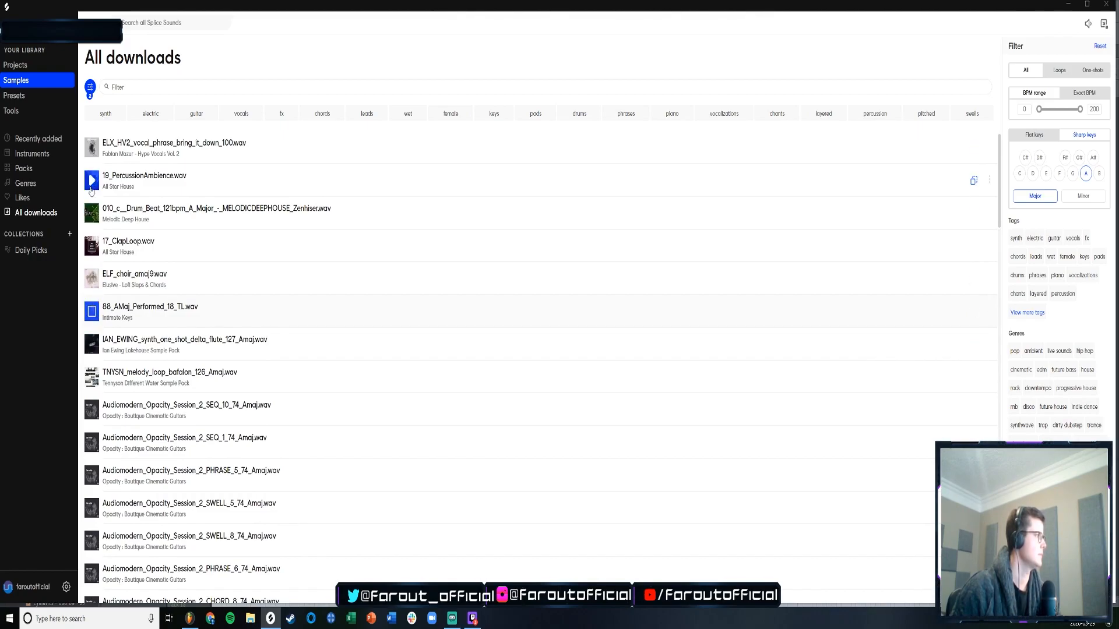
{"action": "scroll", "coordinate": [93, 245], "scroll_direction": "down", "scroll_amount": 5}
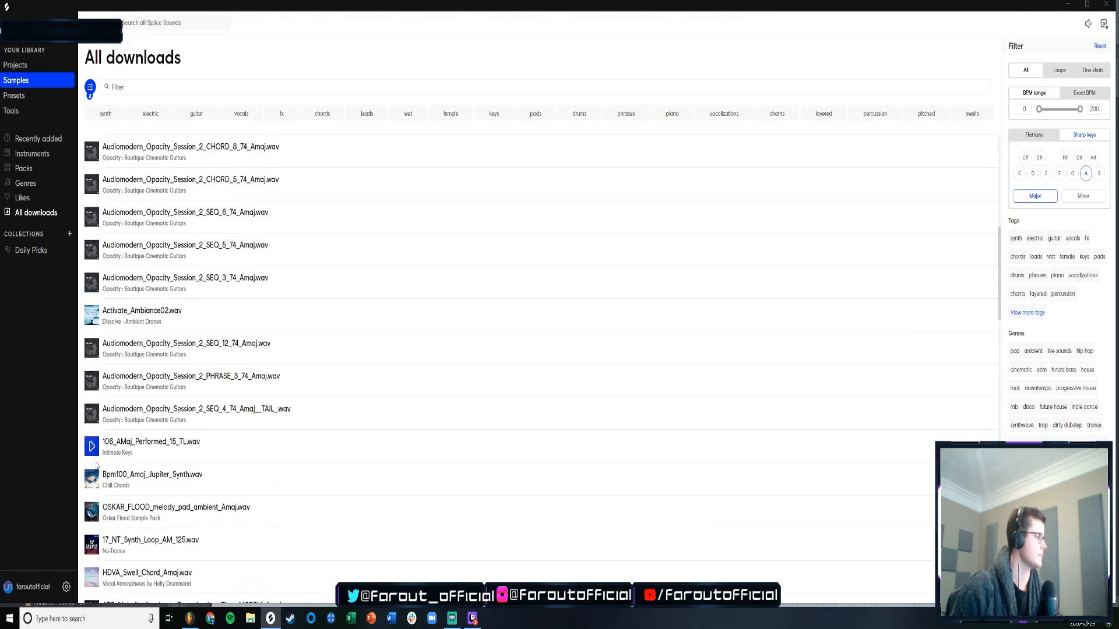
{"action": "left_click", "coordinate": [92, 479]}
{"action": "scroll", "coordinate": [90, 322], "scroll_direction": "down", "scroll_amount": 3}
{"action": "left_click", "coordinate": [92, 326]}
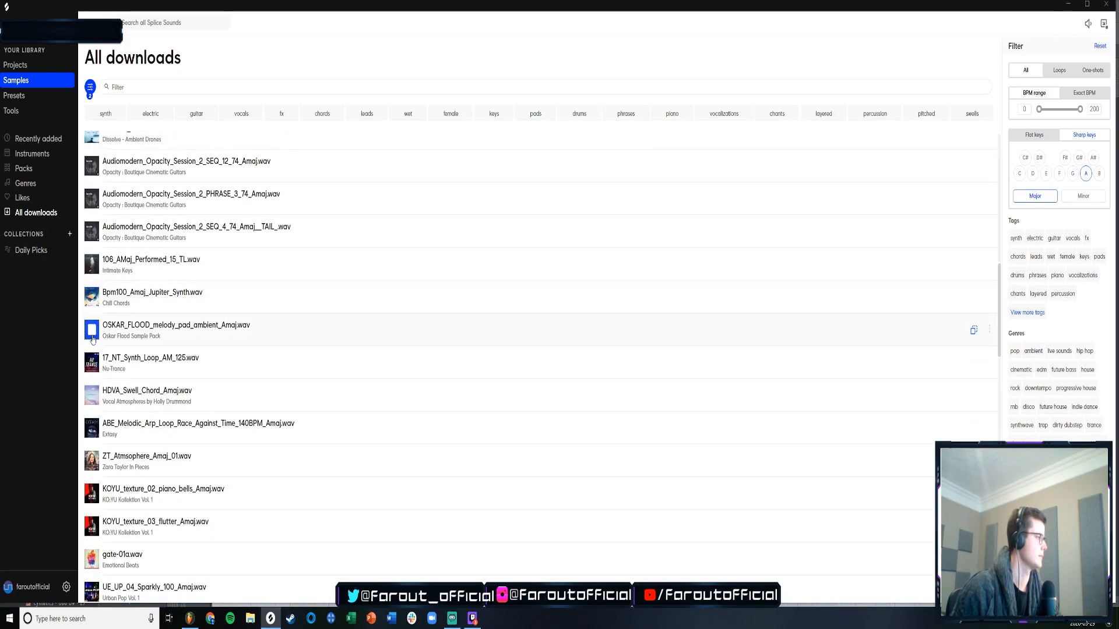
{"action": "left_click", "coordinate": [91, 363]}
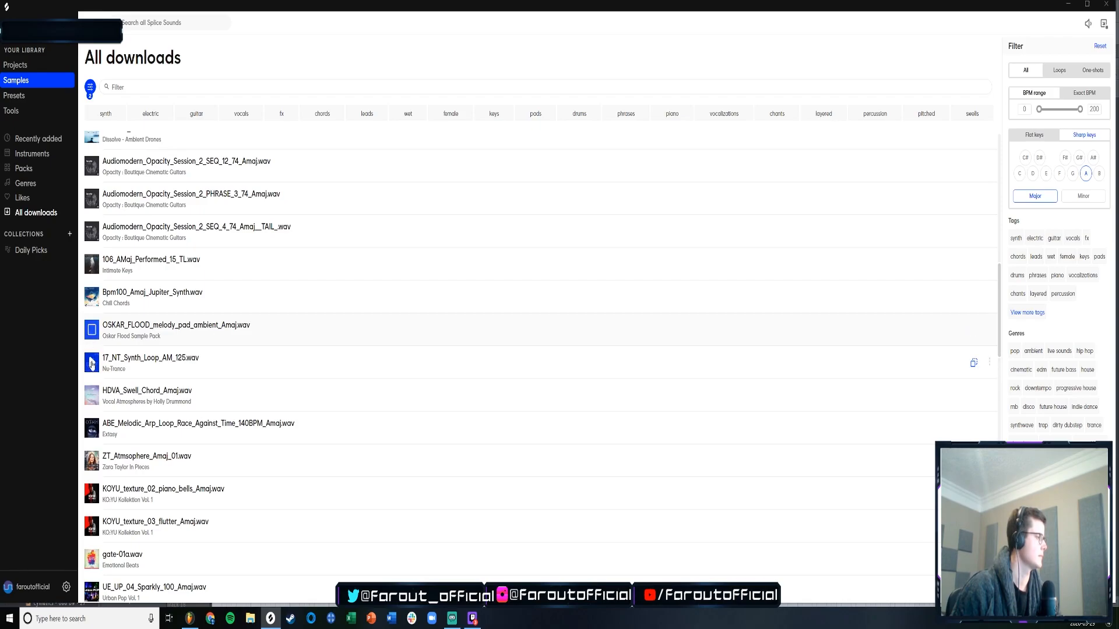
{"action": "left_click", "coordinate": [91, 393]}
{"action": "left_click", "coordinate": [92, 430]}
{"action": "left_click", "coordinate": [91, 448]}
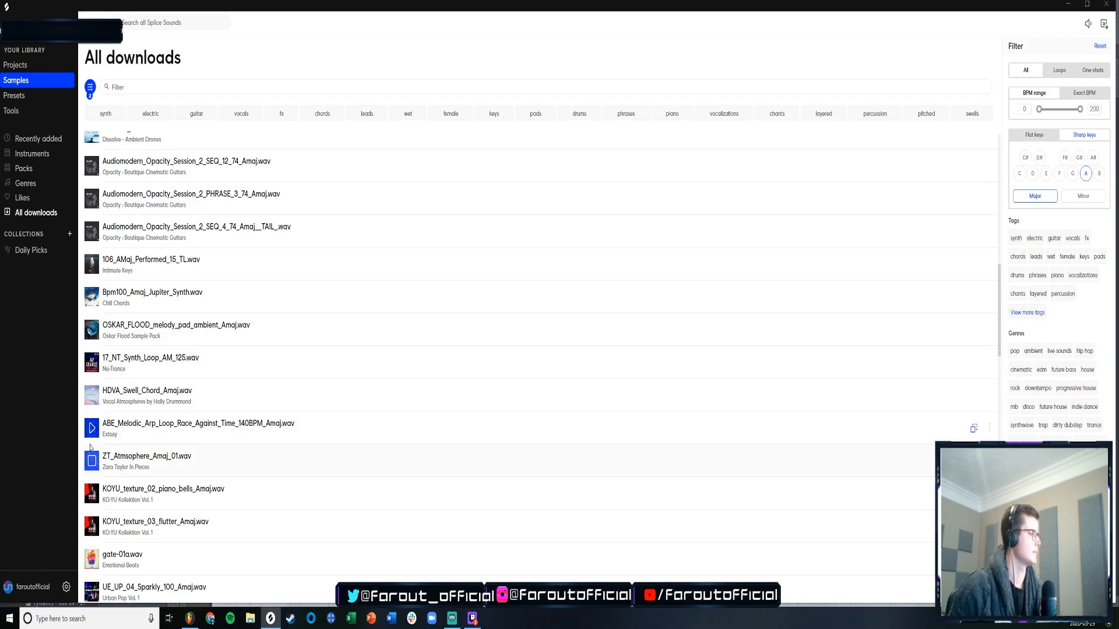
{"action": "left_click", "coordinate": [92, 493]}
{"action": "scroll", "coordinate": [102, 461], "scroll_direction": "down", "scroll_amount": 3}
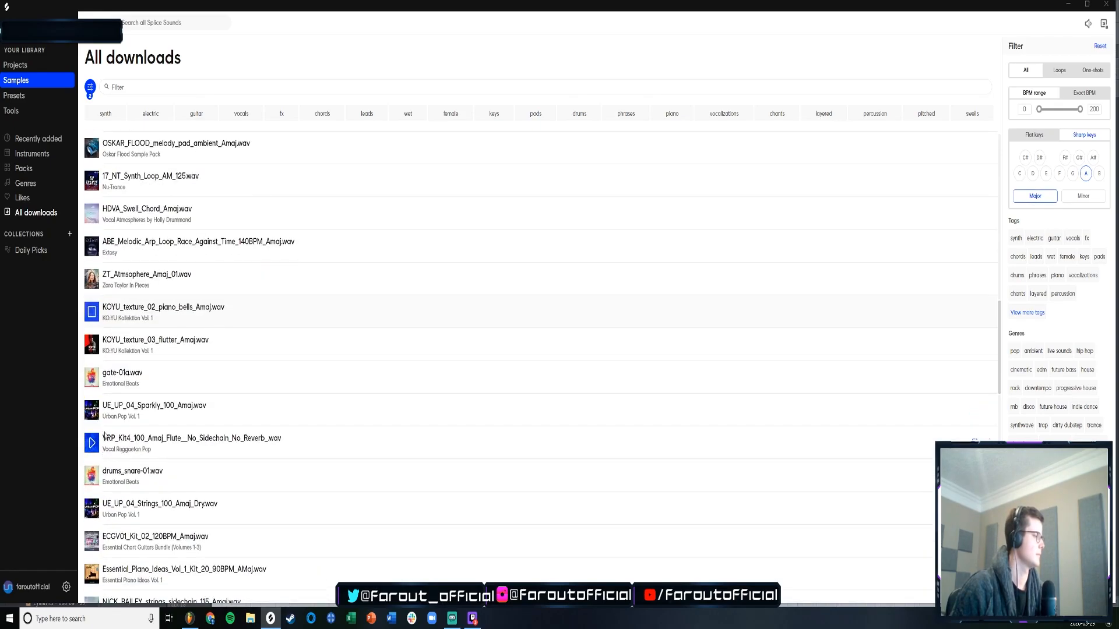
{"action": "left_click", "coordinate": [91, 347]}
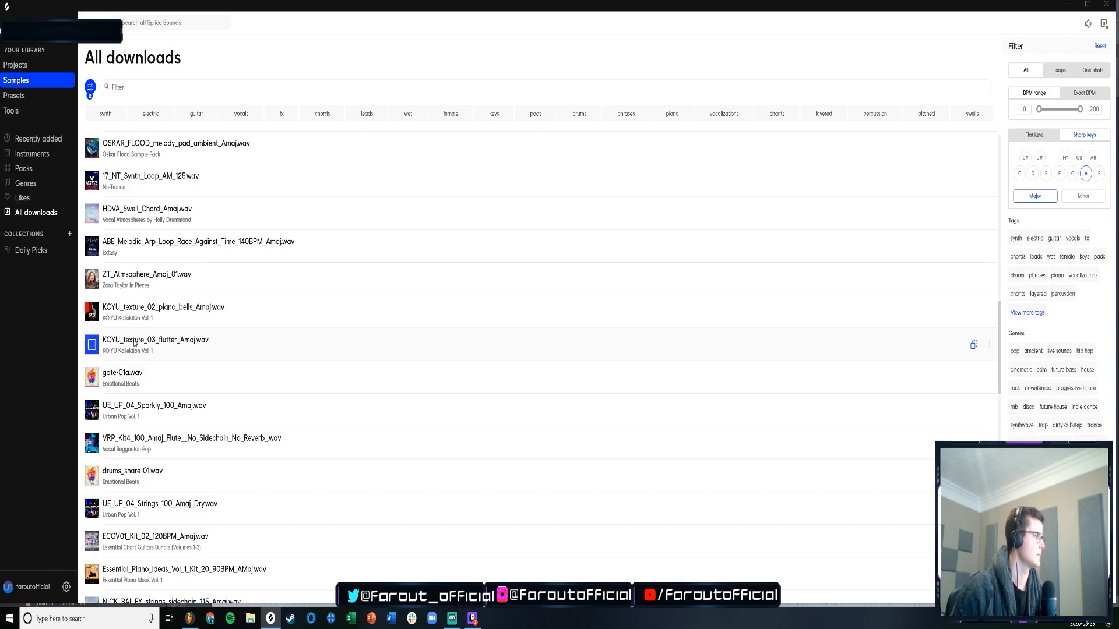
- Add KOYU_texture_03_flutter_Amaj.wav to Track 1 at bar 5 of the FL Studio playlist and check its channel settings
{"action": "left_click_drag", "start_coordinate": [139, 345], "coordinate": [306, 99]}
{"action": "left_click", "coordinate": [270, 618]}
{"action": "left_click", "coordinate": [190, 618]}
{"action": "double_click", "coordinate": [304, 97]}
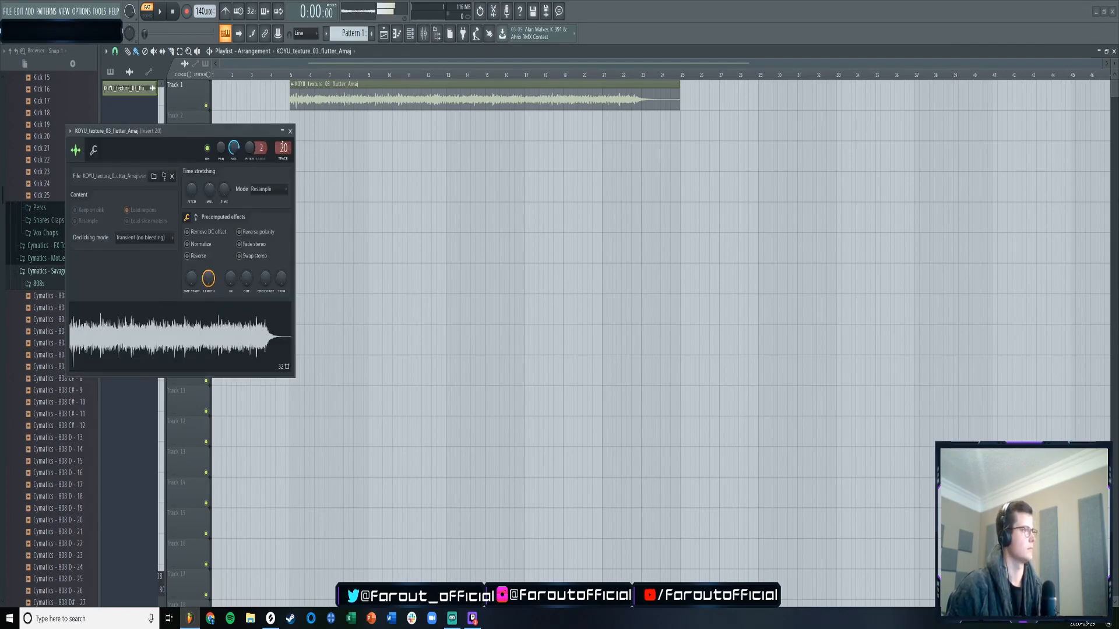
{"action": "left_click", "coordinate": [291, 131]}
- Remove the Fruity Limiter from slot 10 of the master mixer track, leaving the slot empty
{"action": "left_click", "coordinate": [423, 33]}
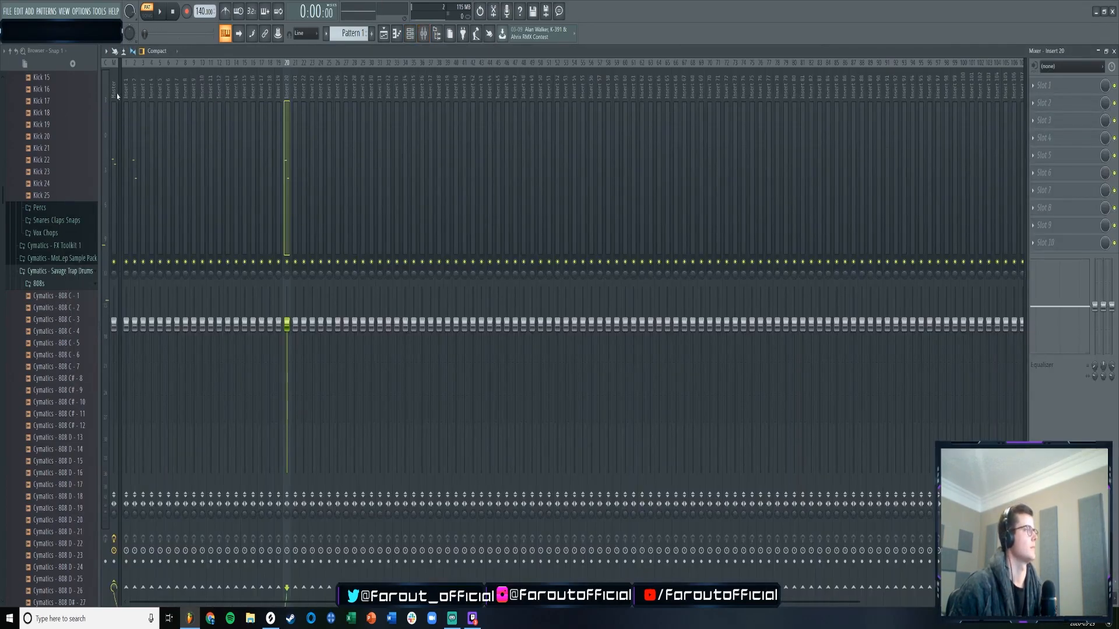
{"action": "left_click", "coordinate": [1034, 243]}
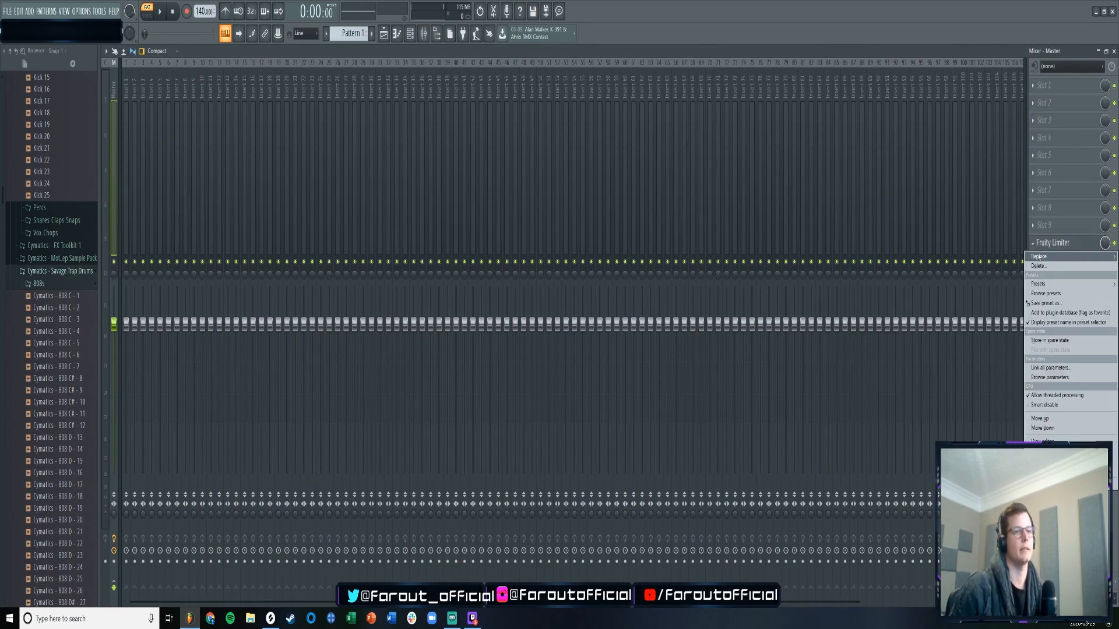
{"action": "mouse_move", "coordinate": [1041, 256]}
{"action": "left_click", "coordinate": [441, 42]}
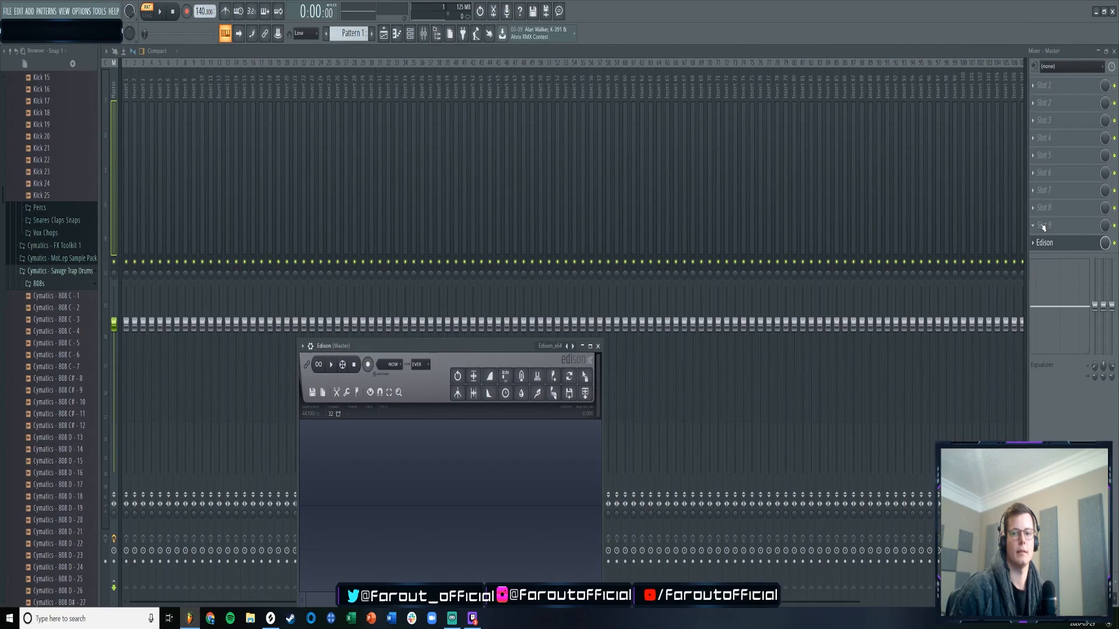
{"action": "left_click", "coordinate": [1034, 243]}
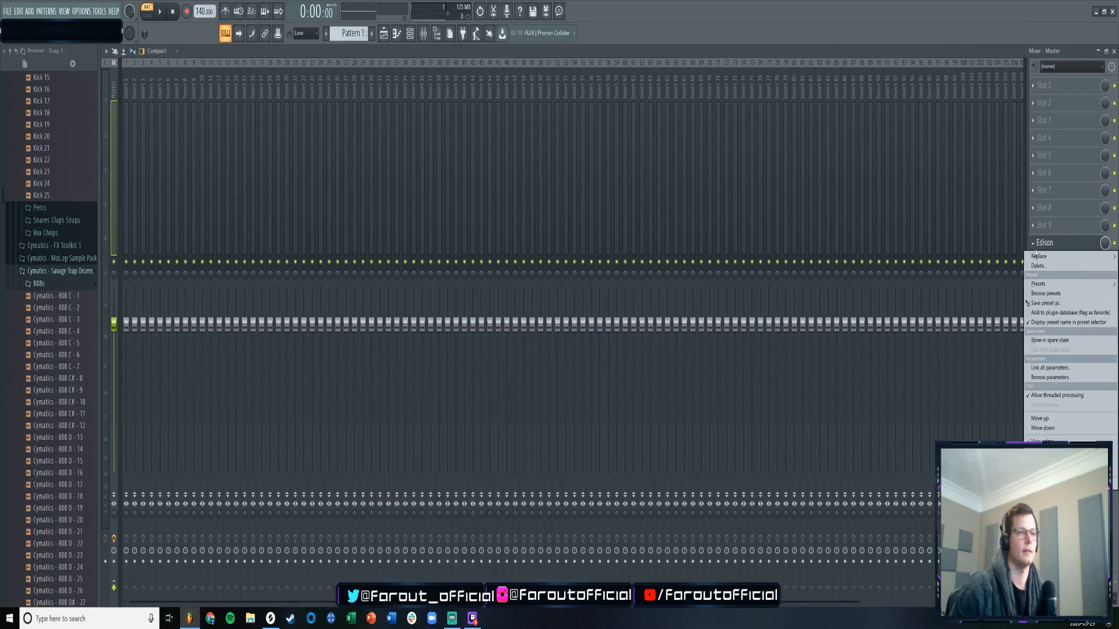
{"action": "mouse_move", "coordinate": [1040, 255]}
{"action": "left_click", "coordinate": [441, 30]}
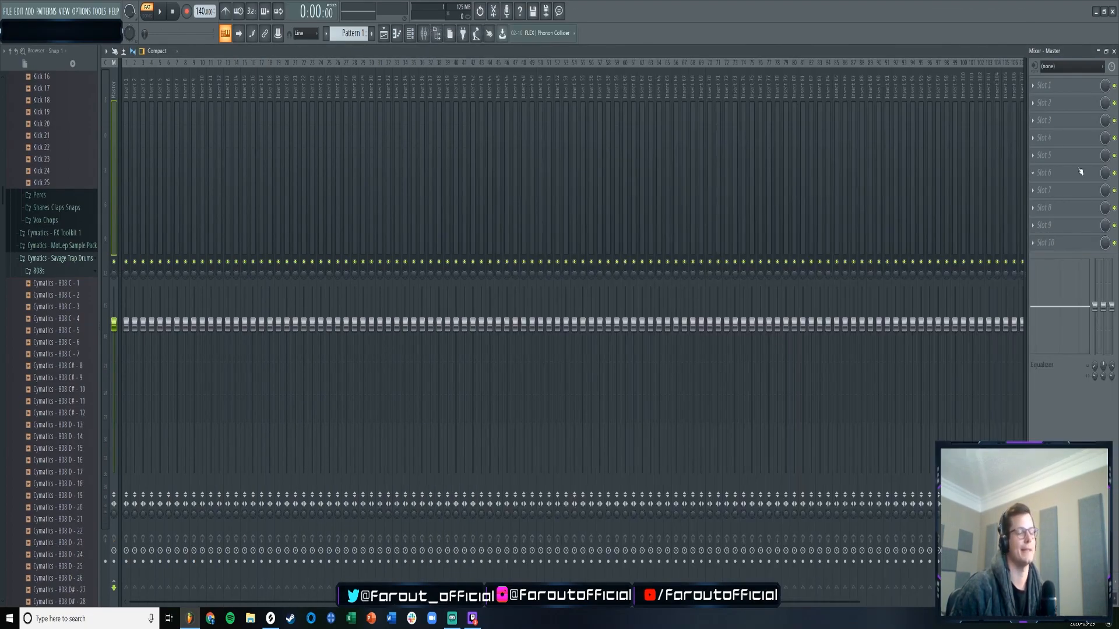
- Load the API-2500 Stereo compressor in slot 3 of the master track and adjust its release
{"action": "left_click", "coordinate": [1040, 121]}
{"action": "mouse_move", "coordinate": [1043, 134]}
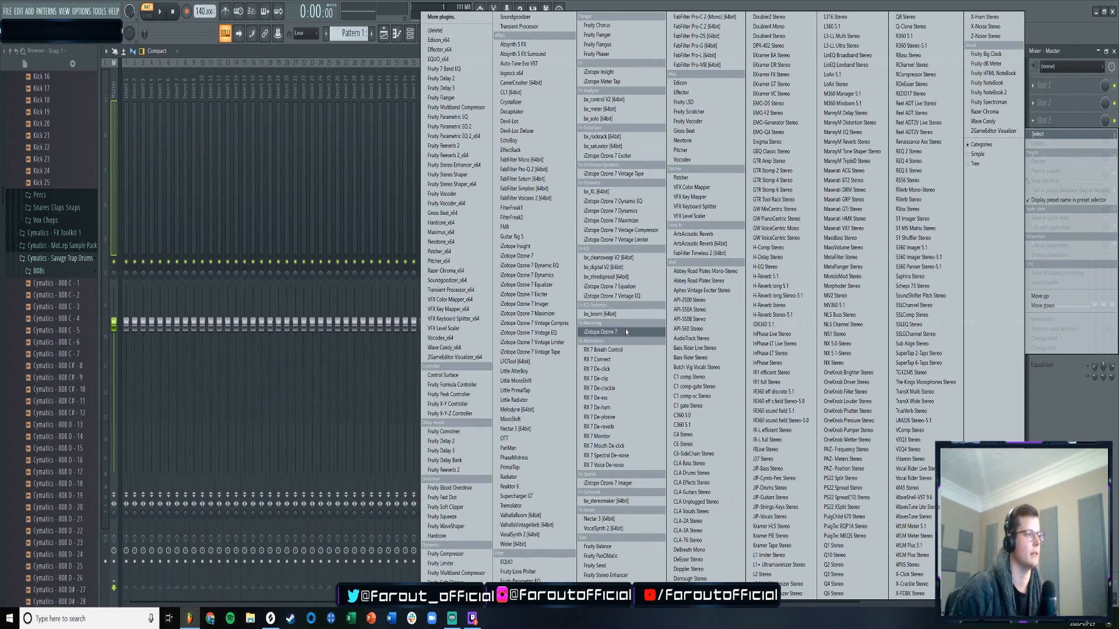
{"action": "left_click", "coordinate": [689, 299]}
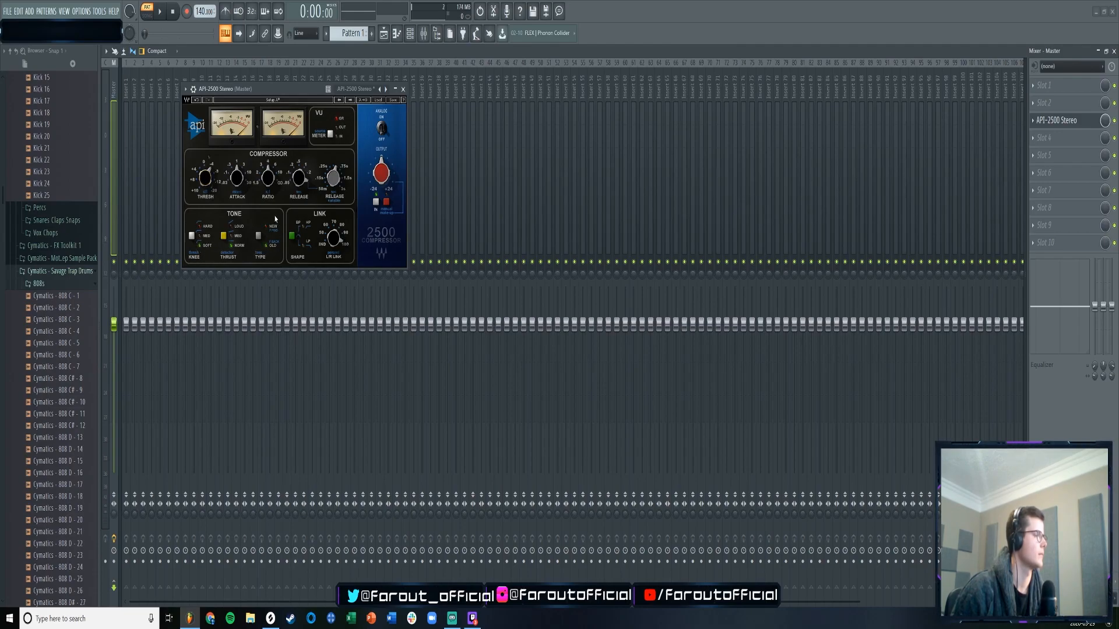
{"action": "left_click_drag", "start_coordinate": [301, 182], "coordinate": [300, 169]}
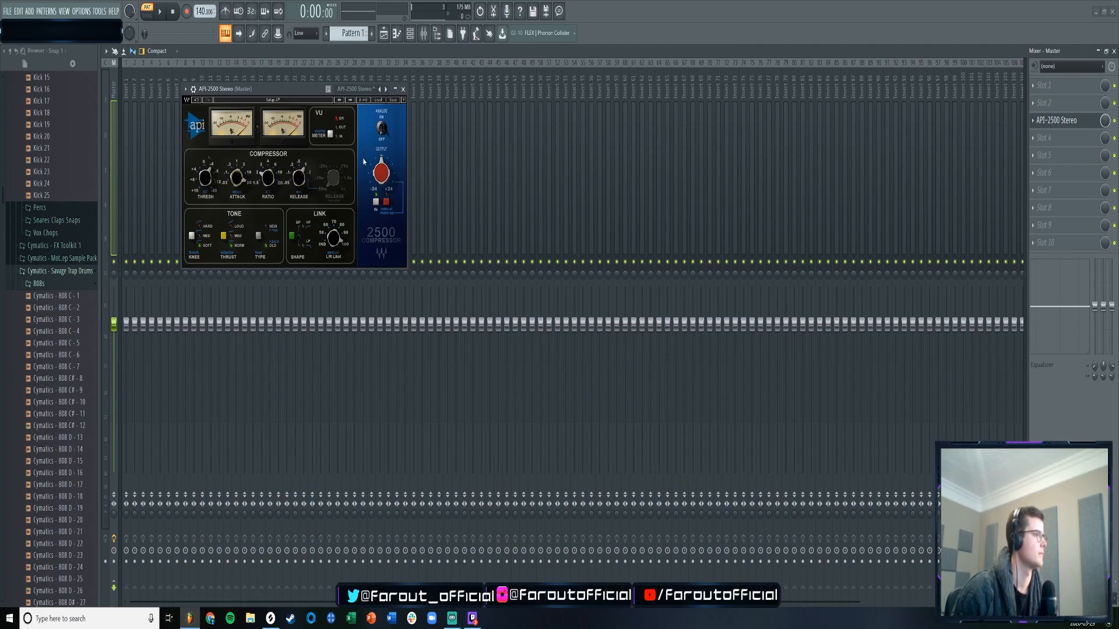
{"action": "left_click", "coordinate": [402, 88]}
- Load the PuigTec EQP1A Stereo equalizer in slot 4 of the master track and adjust its high-frequency boost
{"action": "left_click", "coordinate": [1040, 138]}
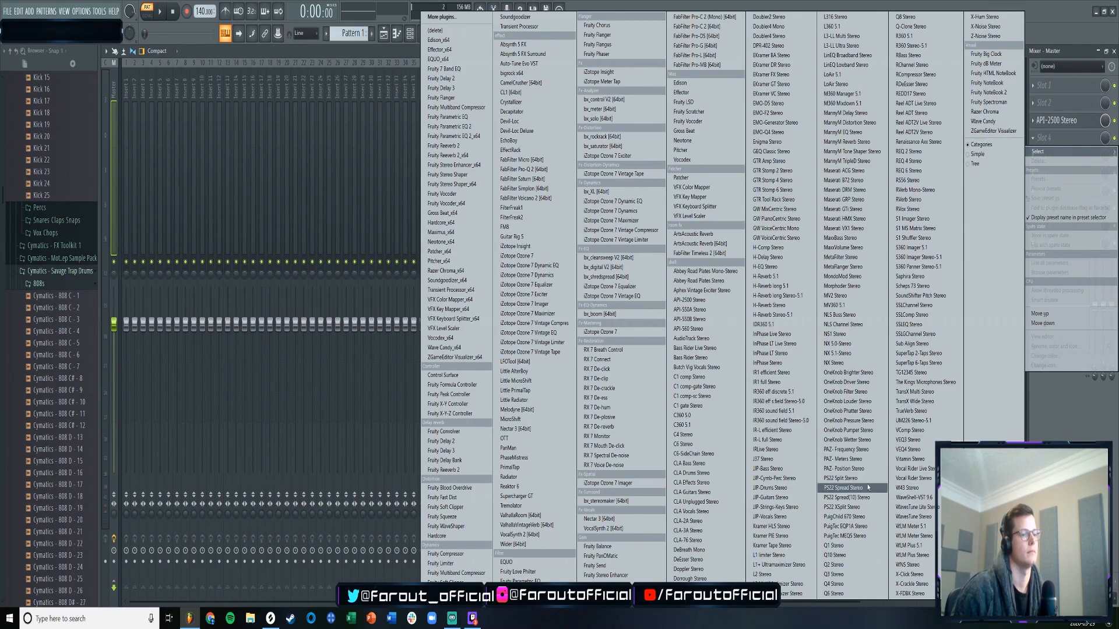
{"action": "left_click", "coordinate": [850, 526]}
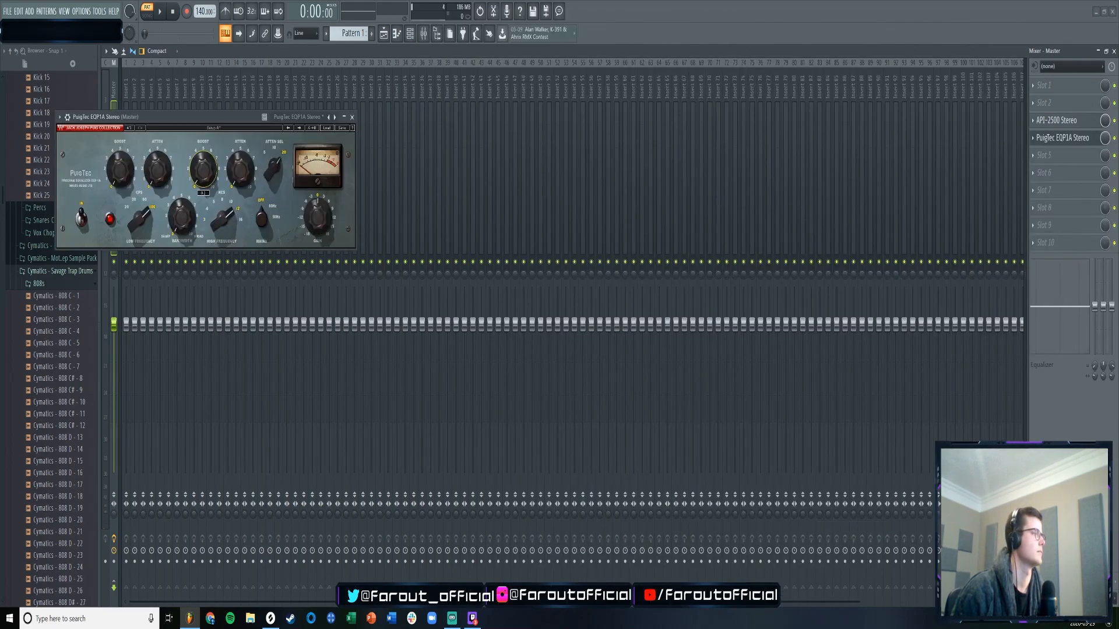
{"action": "left_click", "coordinate": [351, 117]}
- Load bx_control V2 in slot 5 of the master track in place of bx_digital V2 and adjust its Mono-Maker
{"action": "left_click", "coordinate": [1034, 153]}
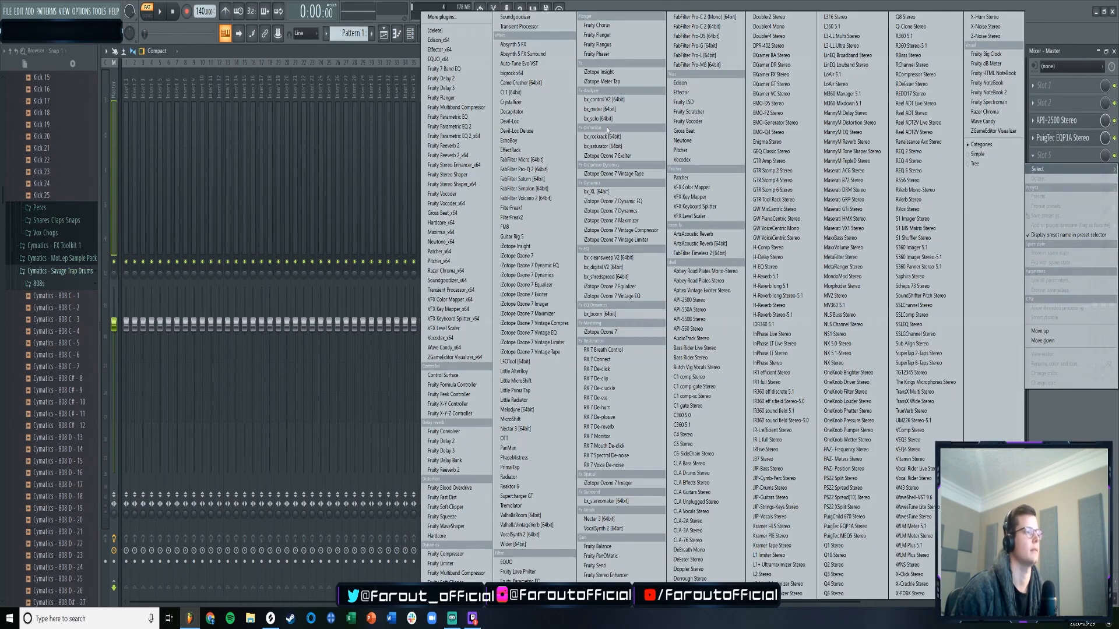
{"action": "left_click", "coordinate": [581, 265]}
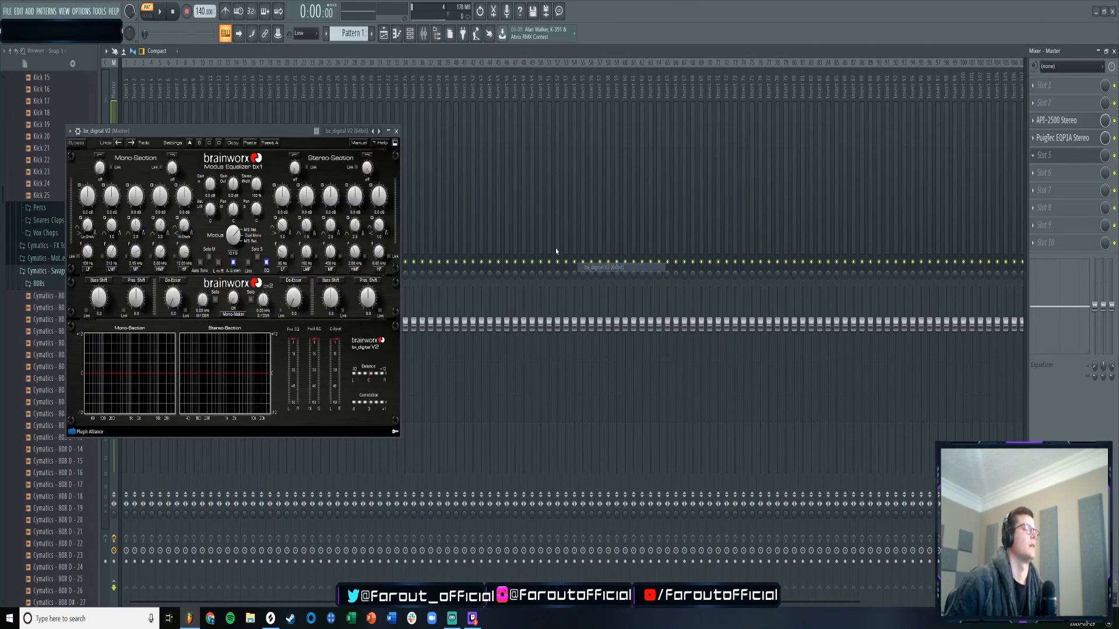
{"action": "left_click", "coordinate": [1036, 155]}
{"action": "mouse_move", "coordinate": [1040, 169]}
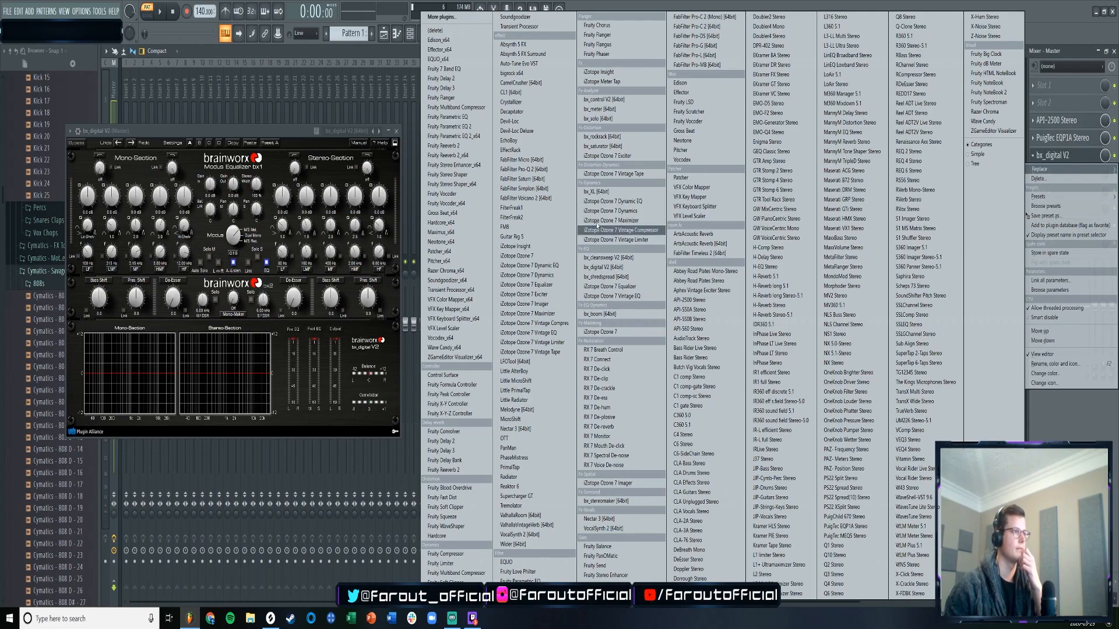
{"action": "left_click", "coordinate": [603, 99]}
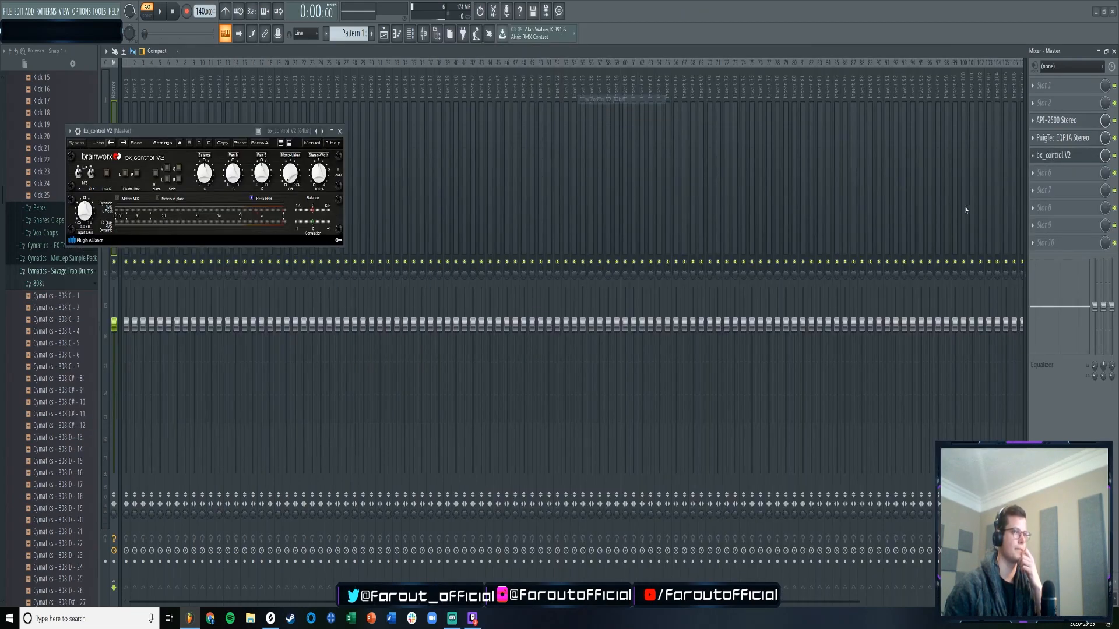
{"action": "left_click", "coordinate": [319, 190]}
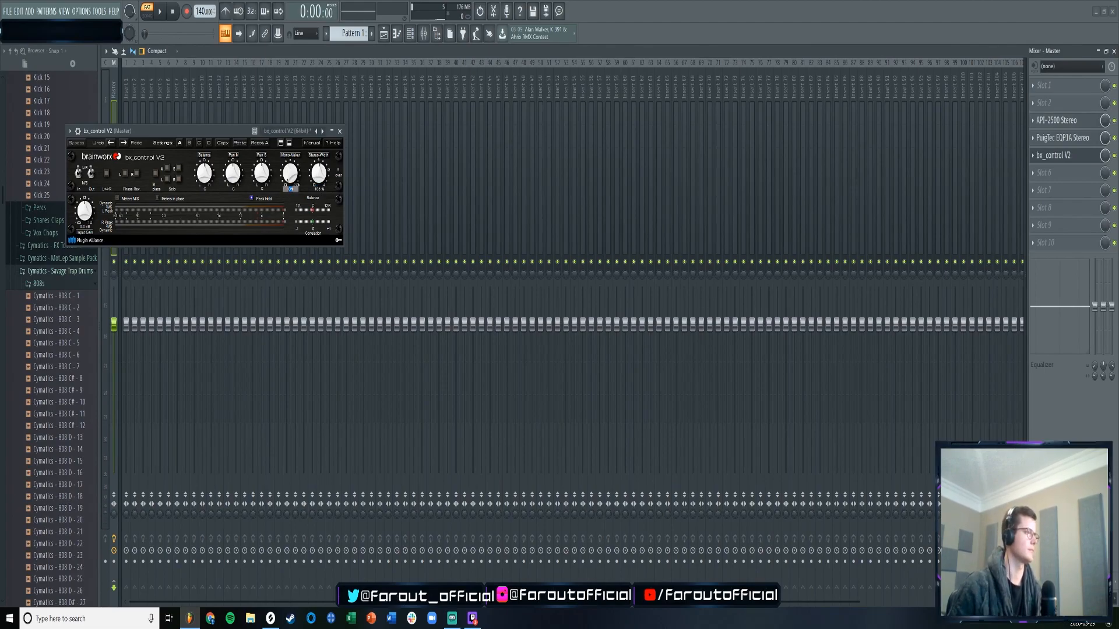
{"action": "left_click", "coordinate": [339, 130]}
- Load iZotope Ozone 7 in slot 6 of the master track and set its Maximizer to IRC IV with a -2.7 dB threshold
{"action": "left_click", "coordinate": [1042, 174]}
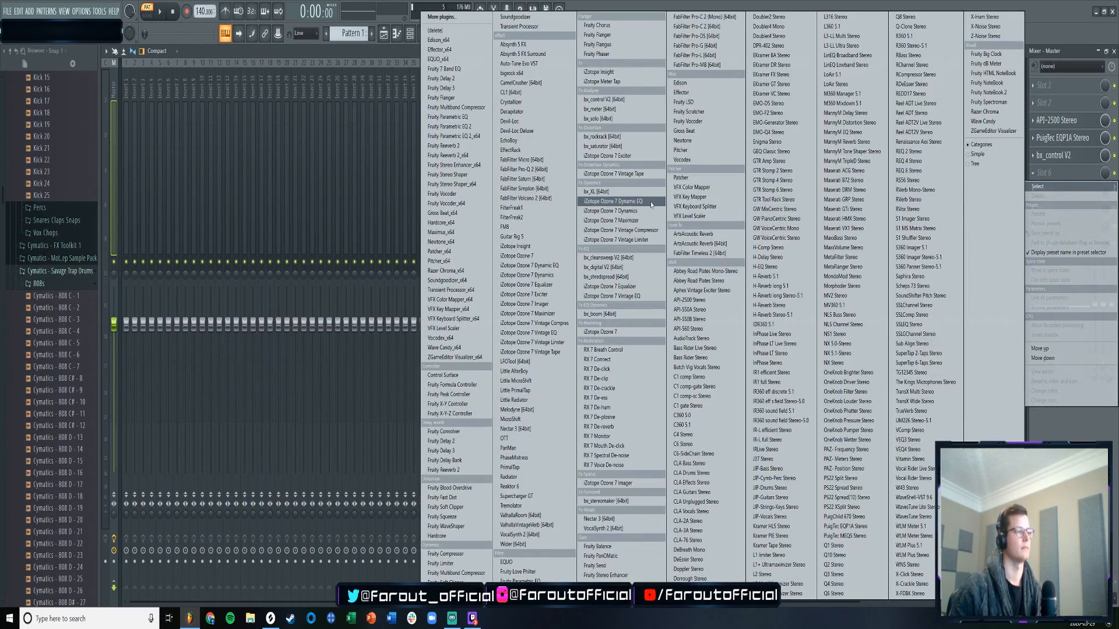
{"action": "left_click", "coordinate": [621, 332]}
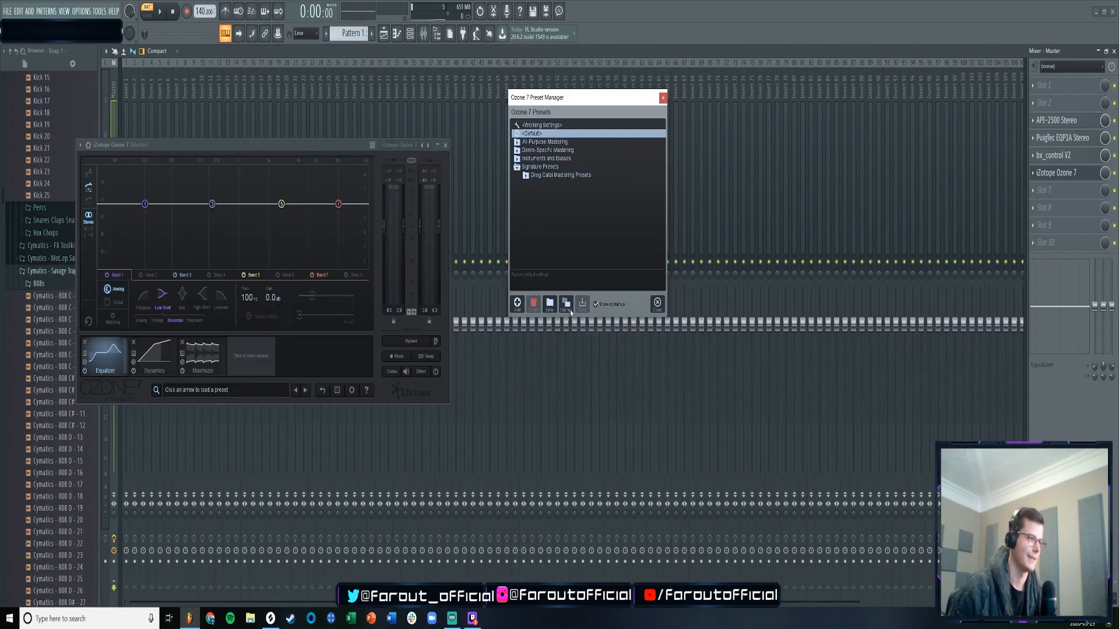
{"action": "left_click", "coordinate": [664, 99]}
{"action": "left_click_drag", "start_coordinate": [338, 146], "coordinate": [434, 106]}
{"action": "left_click", "coordinate": [304, 315]}
{"action": "left_click", "coordinate": [210, 266]}
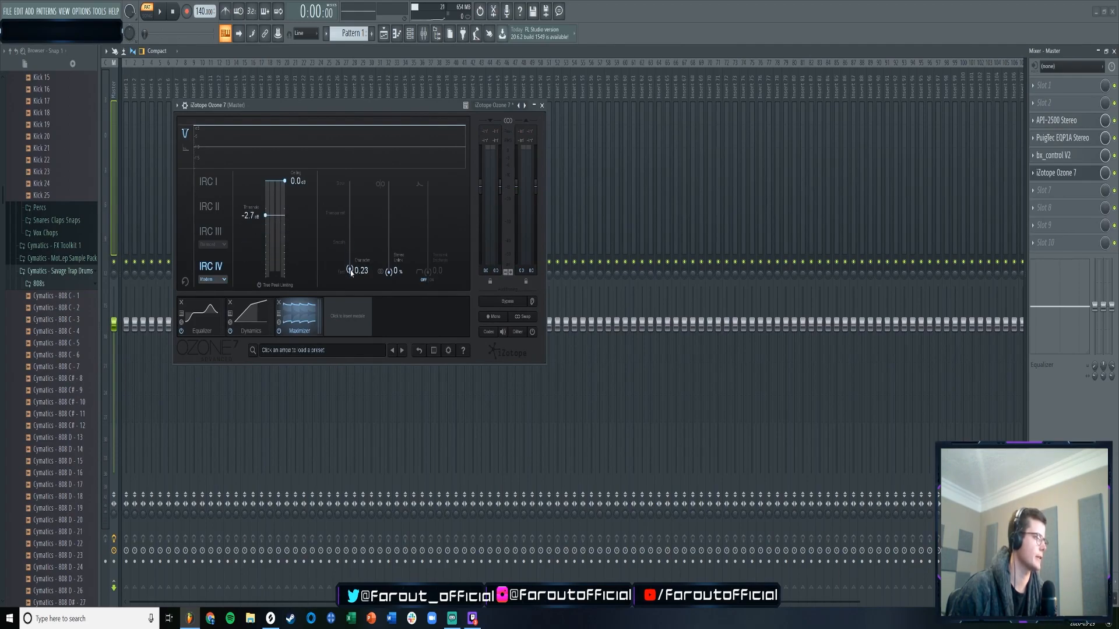
- Apply the Apex preset to Ozone 7's Dynamics module and recheck the Maximizer settings
{"action": "left_click", "coordinate": [250, 317]}
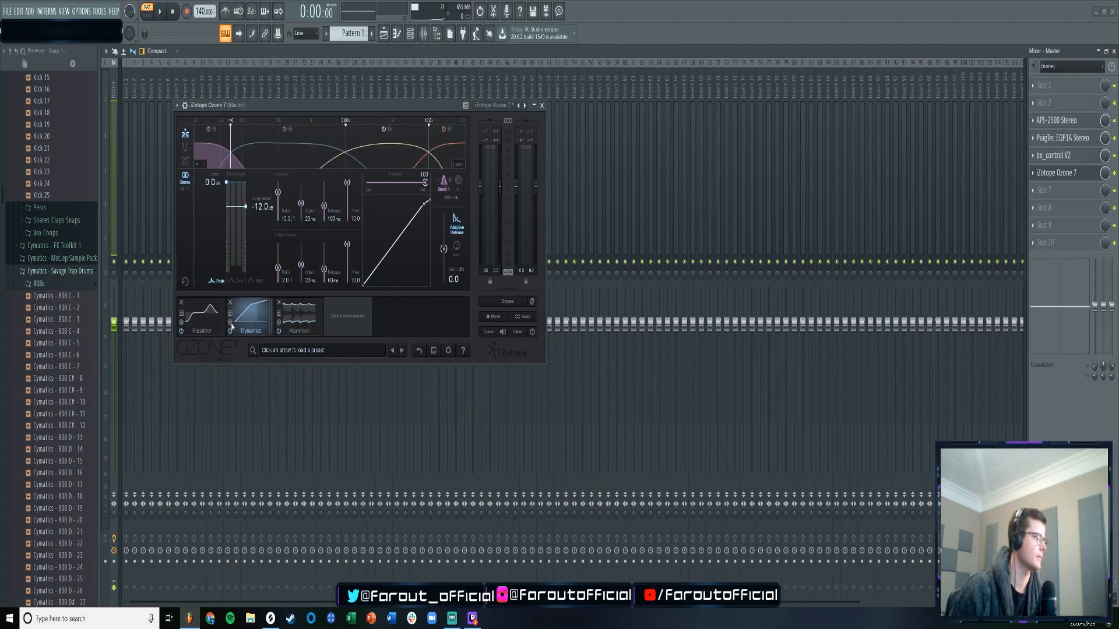
{"action": "left_click", "coordinate": [231, 315]}
{"action": "left_click", "coordinate": [167, 188]}
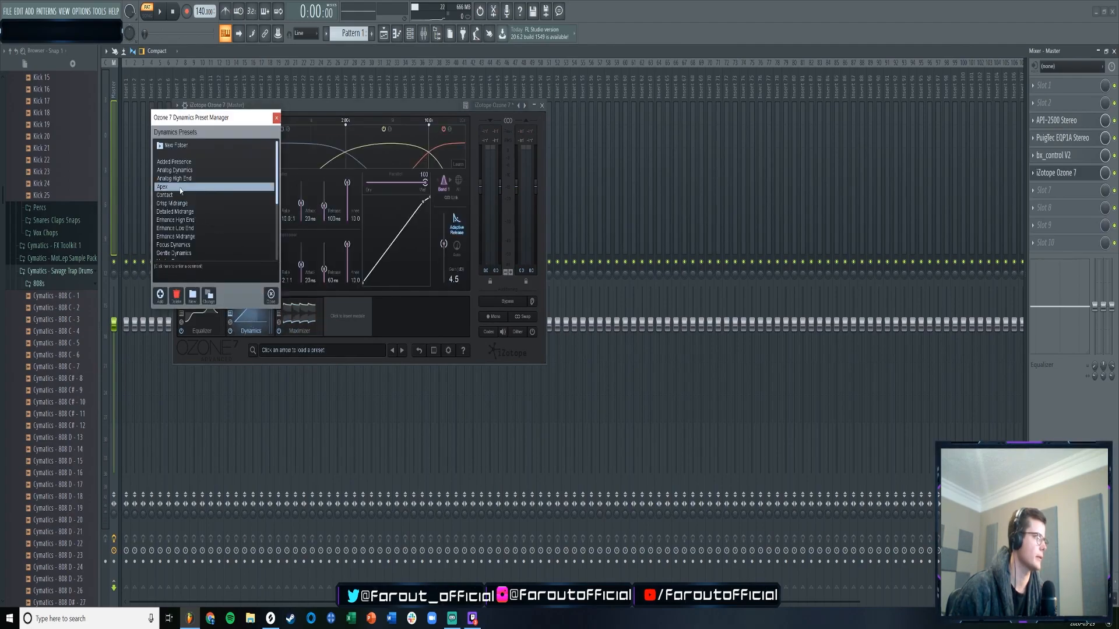
{"action": "left_click", "coordinate": [277, 119]}
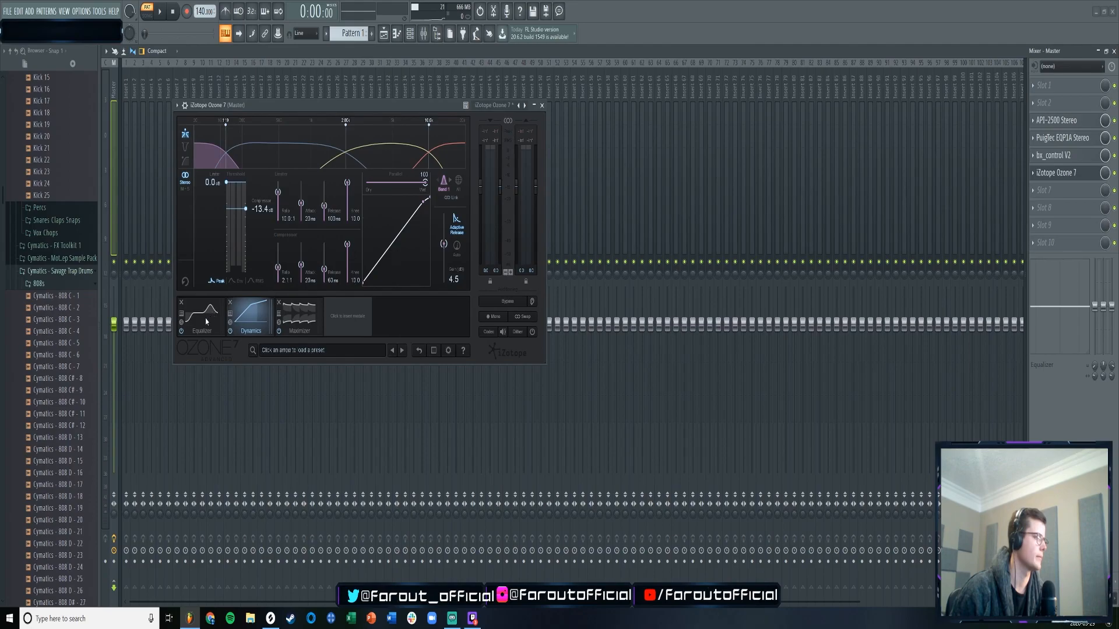
{"action": "left_click", "coordinate": [301, 318]}
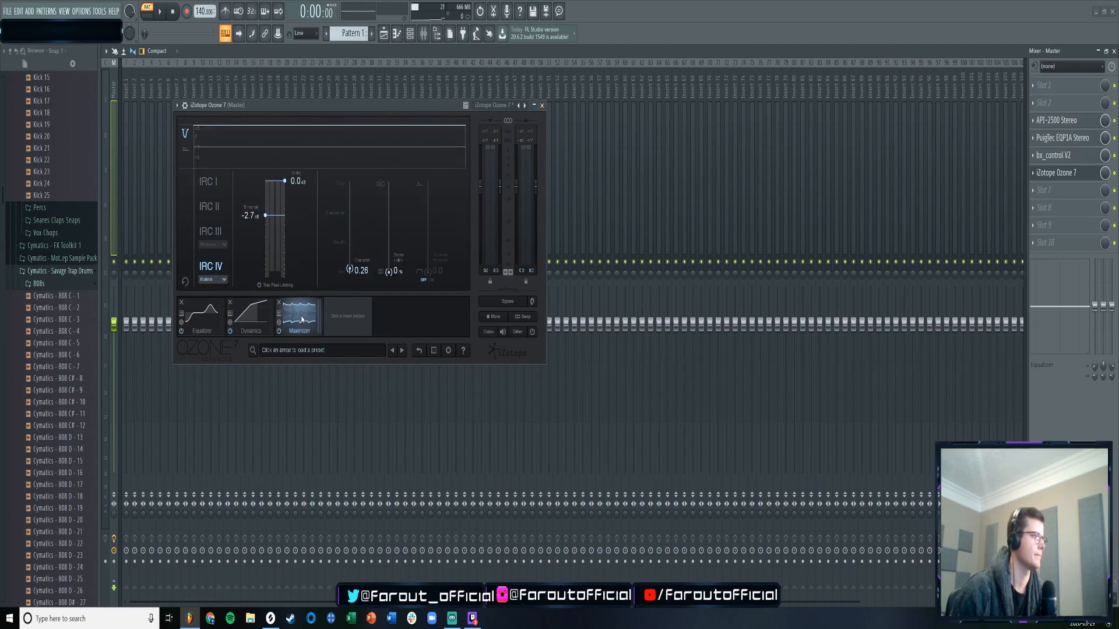
{"action": "left_click", "coordinate": [541, 105]}
- Play the flutter texture clip in the playlist and check its channel settings and mixer insert
{"action": "left_click", "coordinate": [382, 34]}
{"action": "key", "text": "space"}
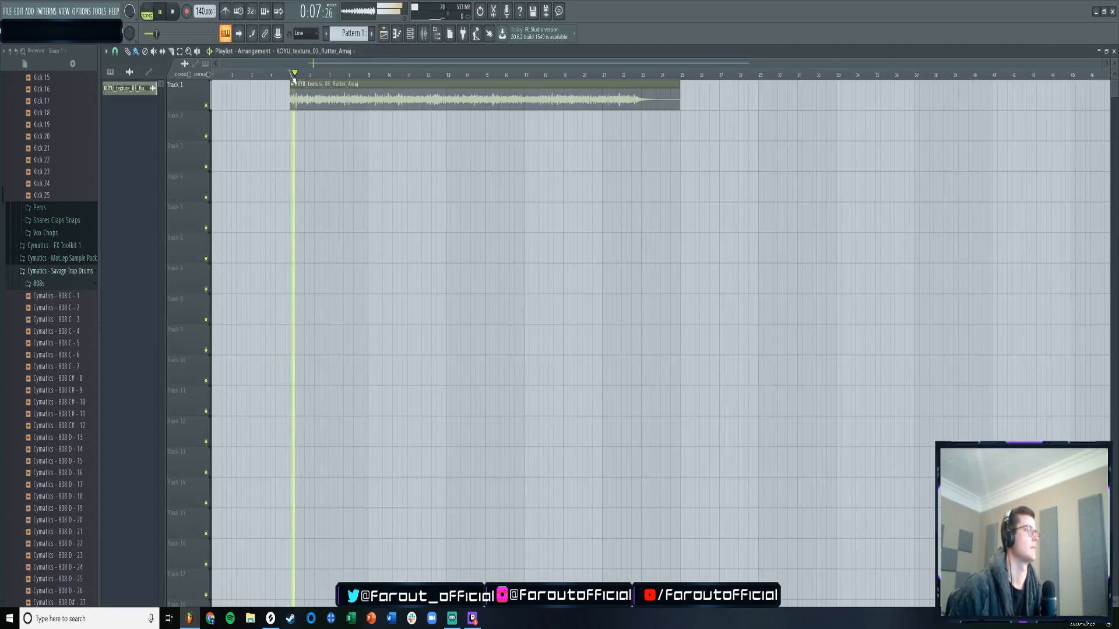
{"action": "double_click", "coordinate": [332, 92]}
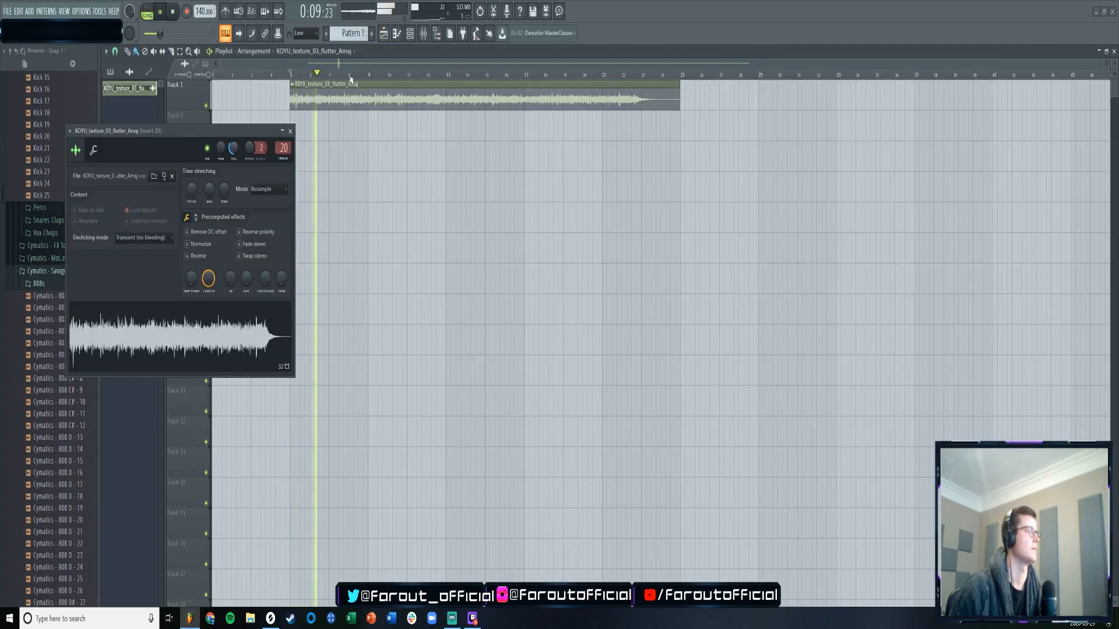
{"action": "left_click", "coordinate": [423, 35]}
- Rename mixer insert 20, which carries the flutter texture, to Ambience and stop playback
{"action": "right_click", "coordinate": [290, 63]}
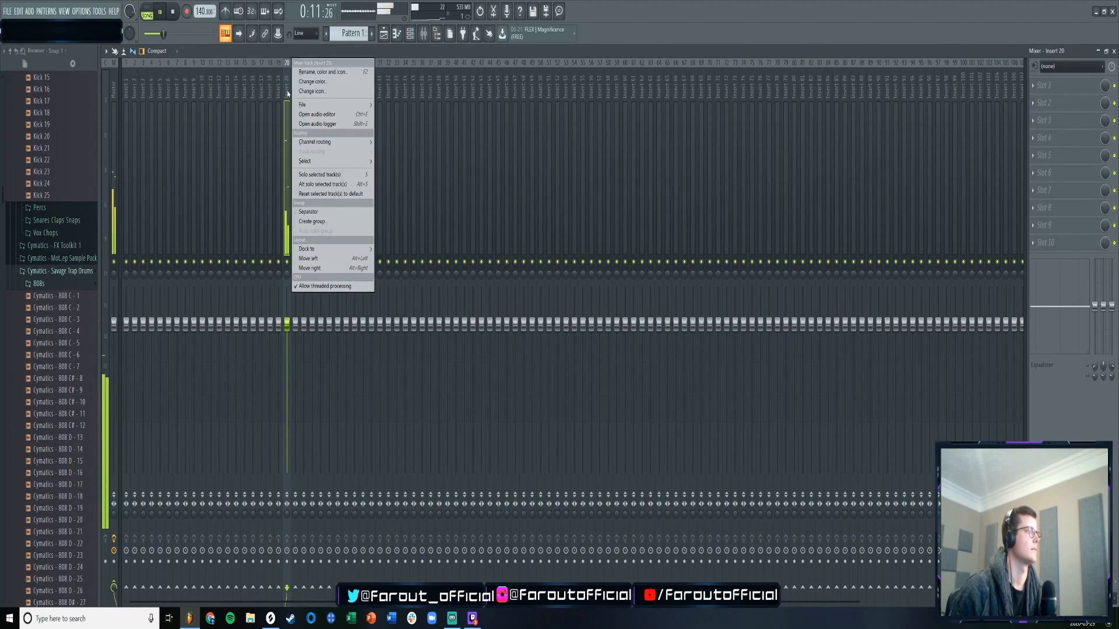
{"action": "left_click", "coordinate": [304, 72]}
{"action": "type", "text": "A,m"}
{"action": "key", "text": "BackSpace"}
{"action": "key", "text": "BackSpace"}
{"action": "type", "text": "mbe"}
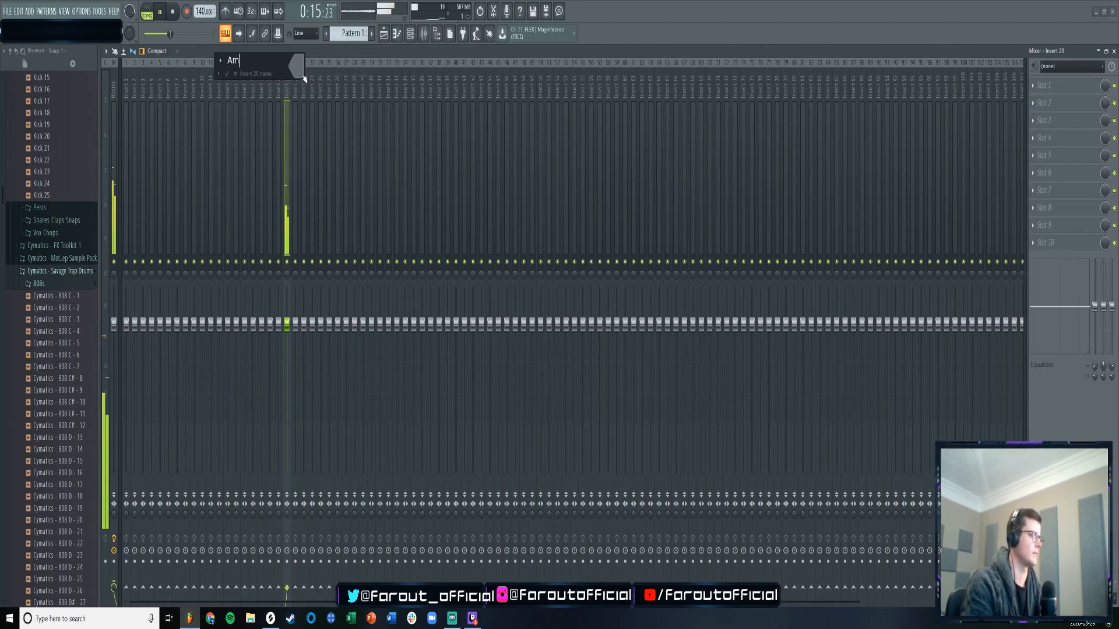
{"action": "type", "text": "i"}
{"action": "type", "text": "nce"}
{"action": "key", "text": "Return"}
{"action": "key", "text": "space"}
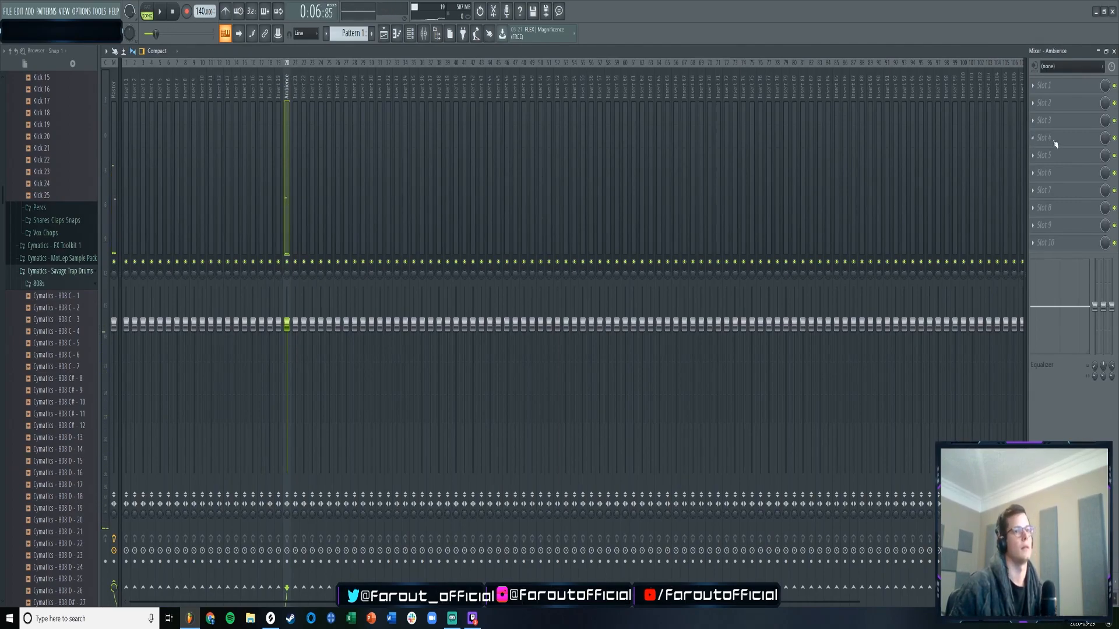
- Load FabFilter Pro-Q 2 in slot 3 of the Ambience insert and apply its High Cut preset
{"action": "left_click", "coordinate": [1040, 122]}
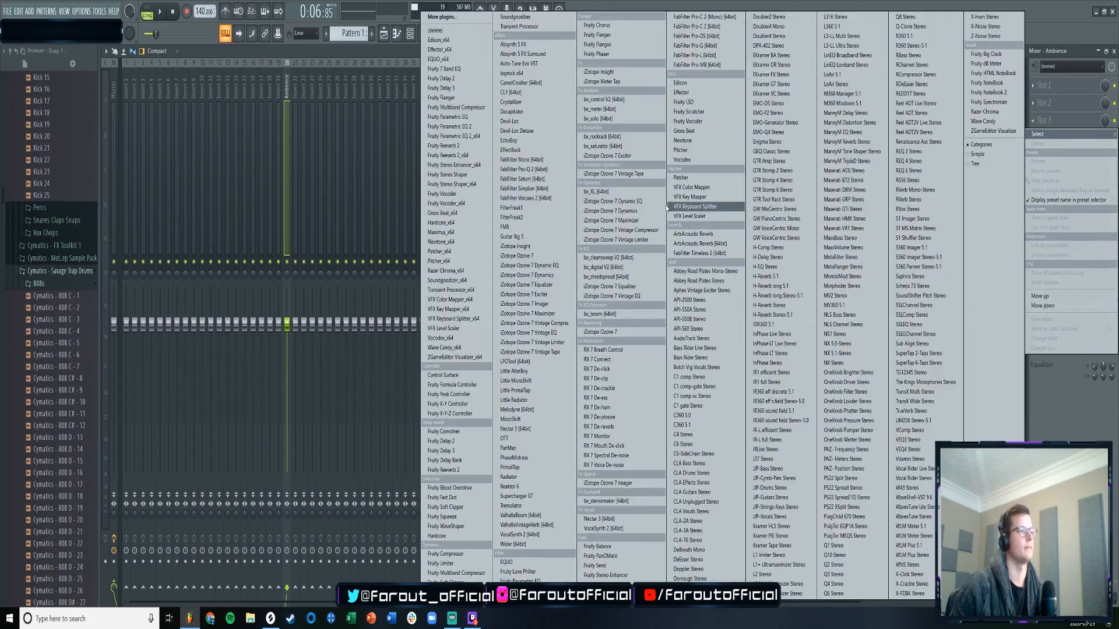
{"action": "left_click", "coordinate": [527, 154]}
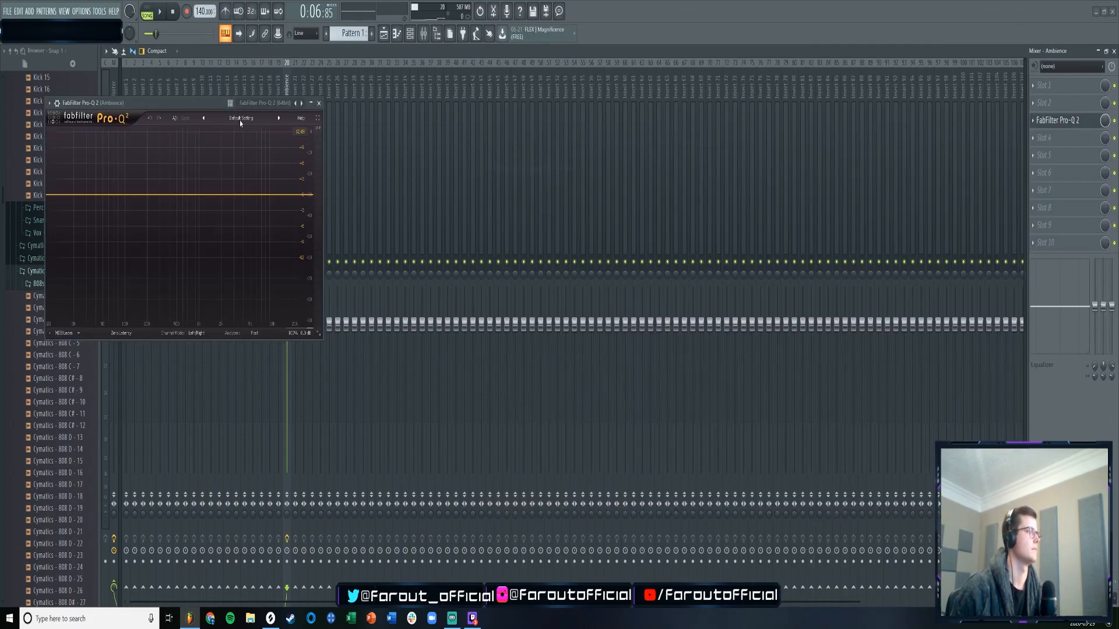
{"action": "left_click", "coordinate": [241, 117]}
{"action": "left_click", "coordinate": [247, 256]}
- Lower the high-cut frequency on the Ambience EQ and add two dips near the cutoff while the texture plays
{"action": "key", "text": "space"}
{"action": "left_click_drag", "start_coordinate": [247, 206], "coordinate": [221, 210]}
{"action": "left_click", "coordinate": [168, 291]}
{"action": "left_click", "coordinate": [174, 345]}
{"action": "left_click", "coordinate": [168, 302]}
{"action": "left_click", "coordinate": [179, 344]}
{"action": "left_click_drag", "start_coordinate": [225, 198], "coordinate": [204, 240]}
{"action": "left_click_drag", "start_coordinate": [221, 191], "coordinate": [189, 199]}
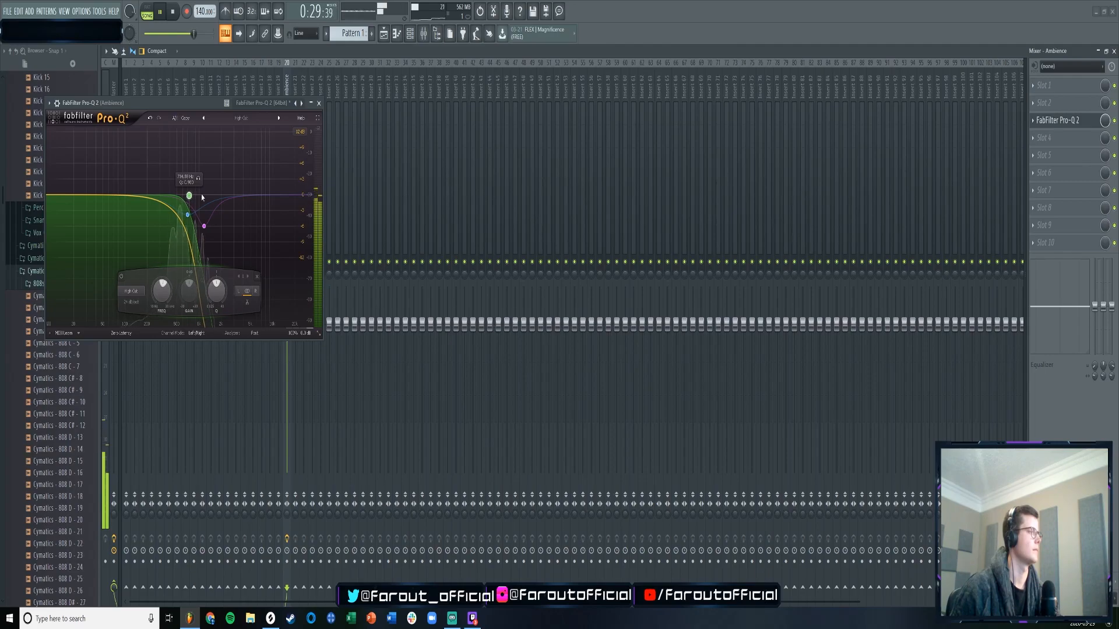
{"action": "left_click", "coordinate": [319, 103]}
{"action": "left_click", "coordinate": [384, 34]}
{"action": "key", "text": "space"}
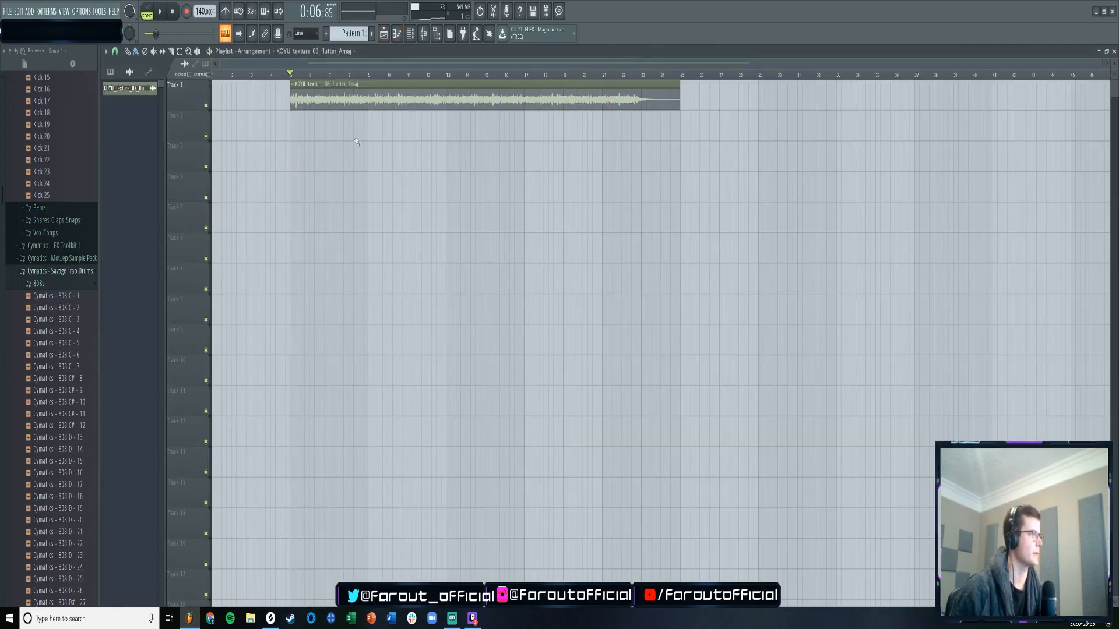
- Show all channels in the channel rack and insert a Kontakt 5 (64bit) instrument channel
{"action": "key", "text": "F6"}
{"action": "left_click", "coordinate": [548, 76]}
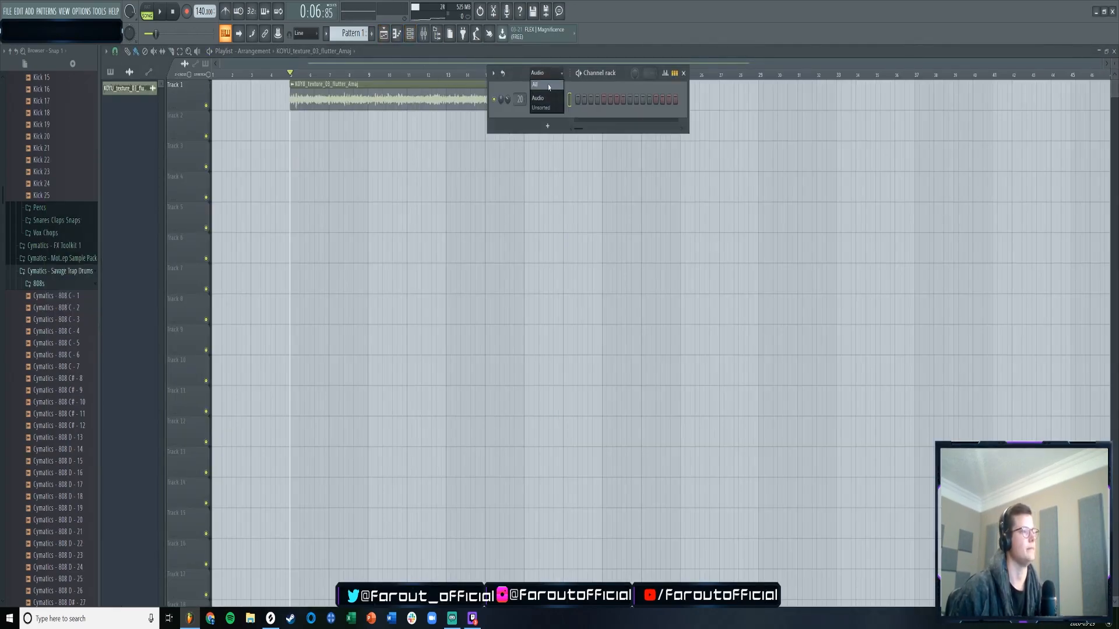
{"action": "left_click", "coordinate": [545, 84]}
{"action": "right_click", "coordinate": [563, 97]}
{"action": "mouse_move", "coordinate": [580, 181]}
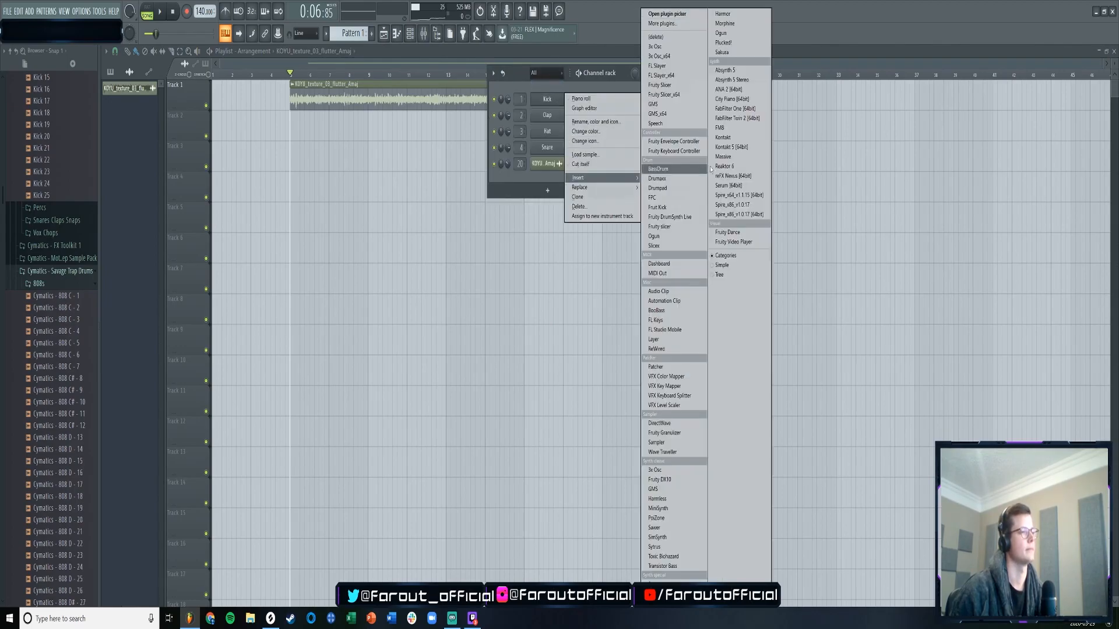
{"action": "left_click", "coordinate": [737, 148]}
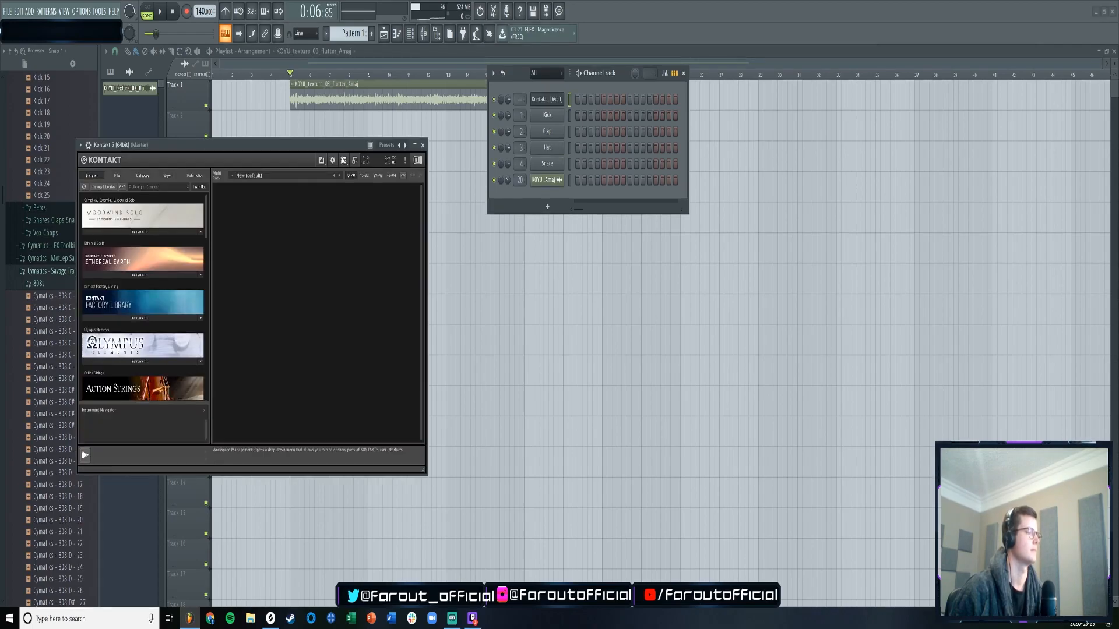
- Start loading a patch file in Kontakt and go to the Kontakt Content folder
{"action": "scroll", "coordinate": [208, 226], "scroll_direction": "down", "scroll_amount": 1}
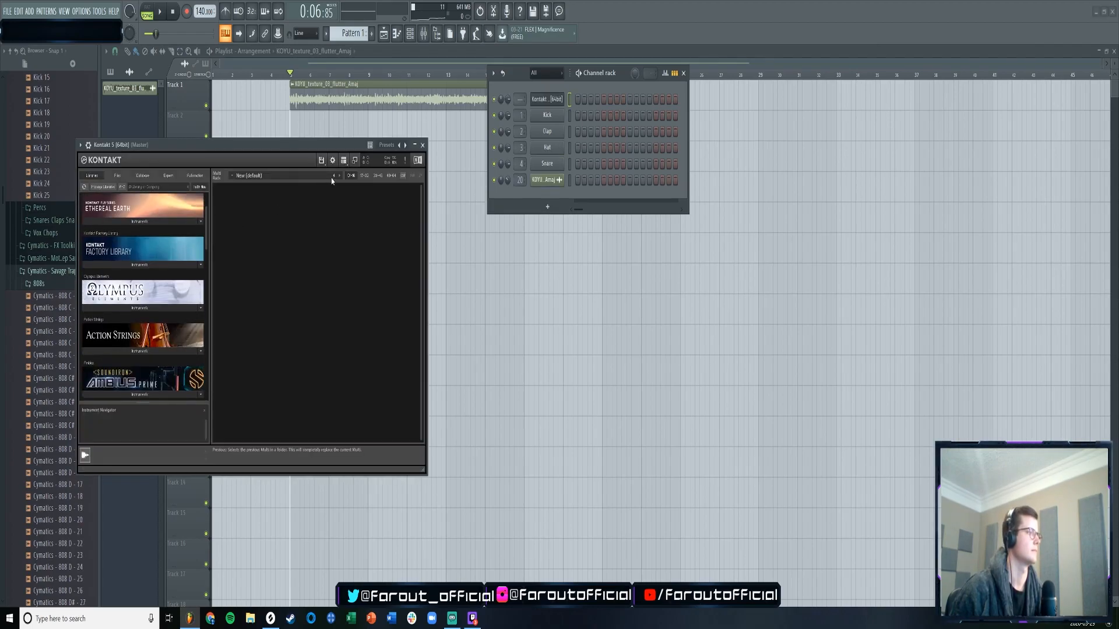
{"action": "left_click", "coordinate": [321, 159]}
{"action": "mouse_move", "coordinate": [330, 198]}
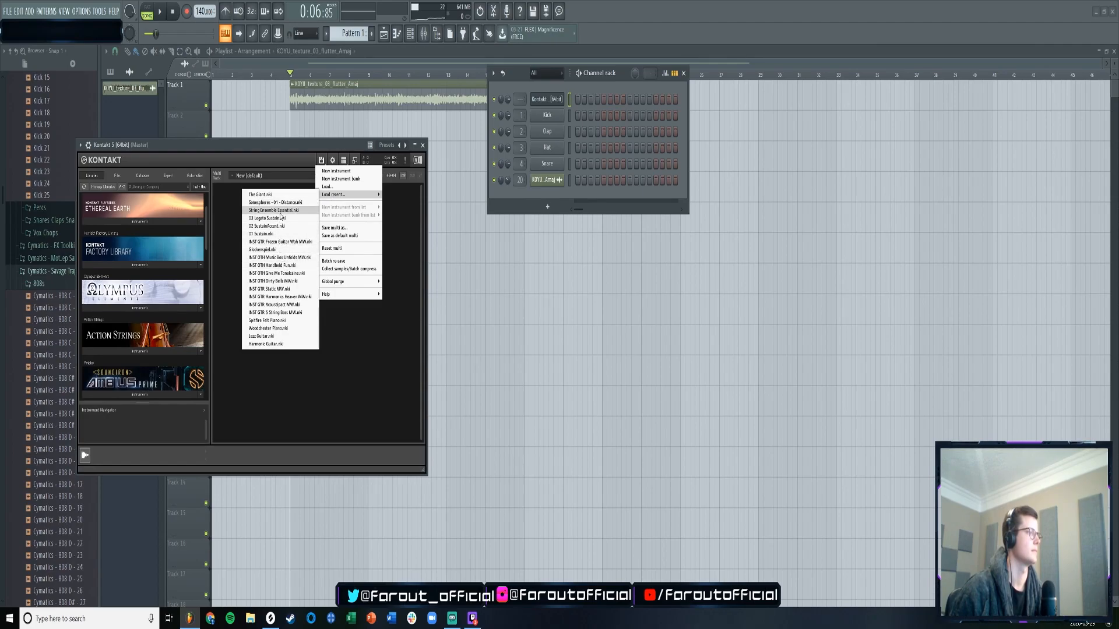
{"action": "left_click", "coordinate": [327, 187]}
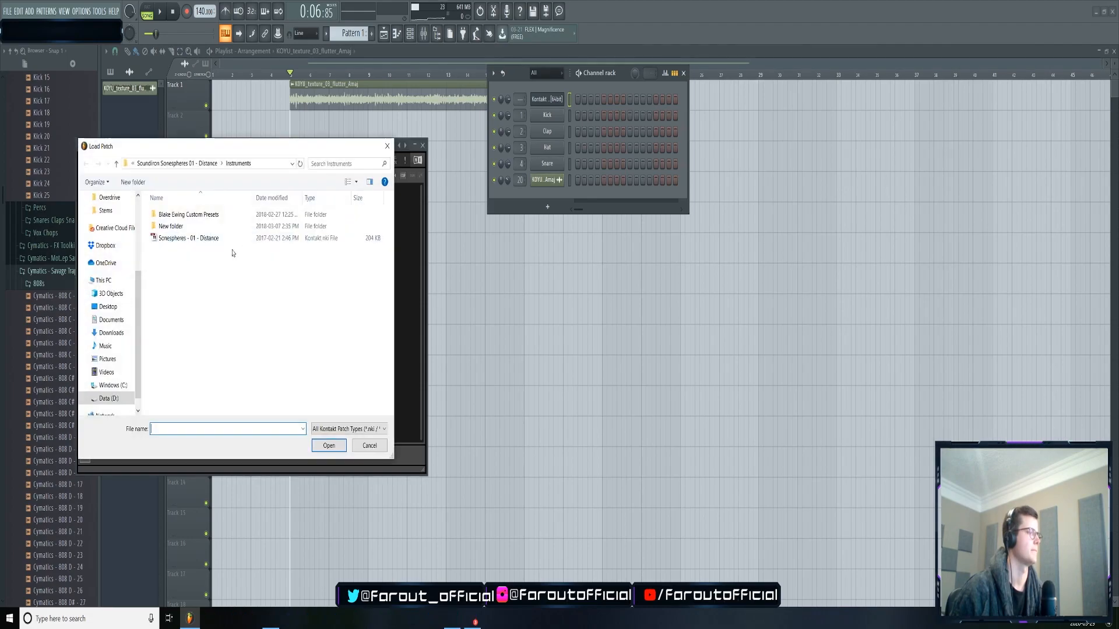
{"action": "left_click", "coordinate": [176, 164]}
{"action": "left_click", "coordinate": [155, 163]}
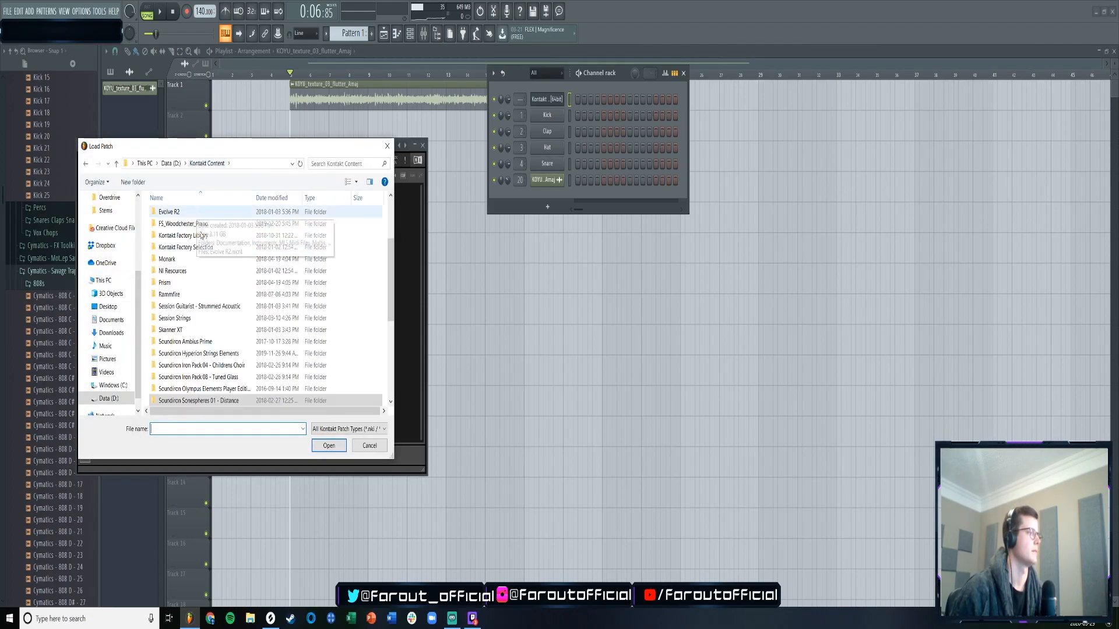
- Load the Woodchester Piano patch from the FS_Woodchester_Piano folder into Kontakt
{"action": "scroll", "coordinate": [204, 318], "scroll_direction": "down", "scroll_amount": 5}
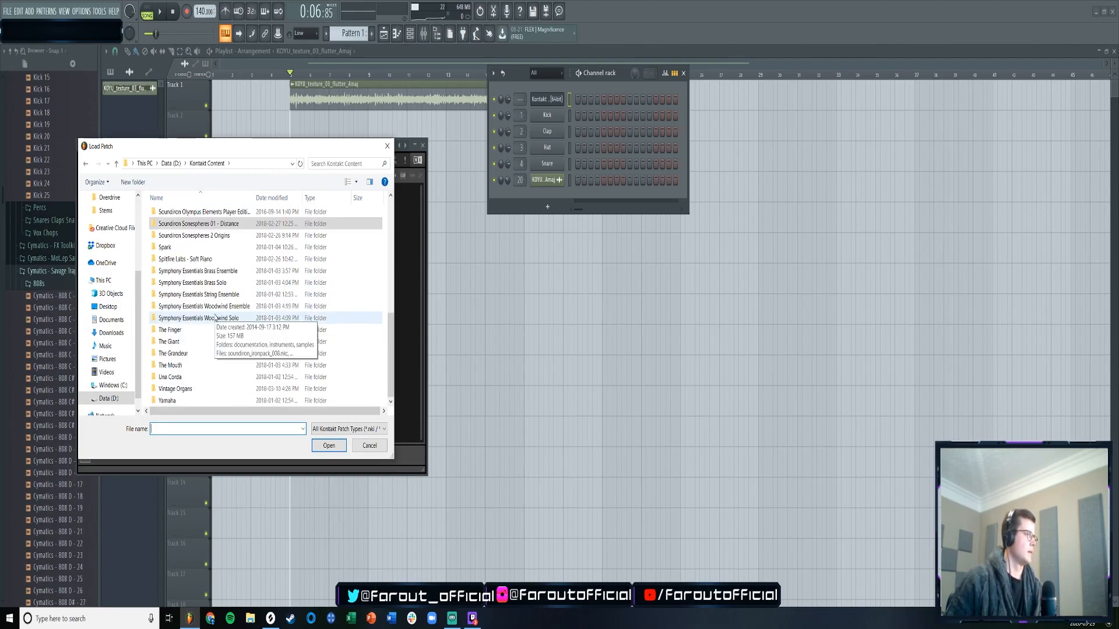
{"action": "scroll", "coordinate": [222, 353], "scroll_direction": "down", "scroll_amount": 2}
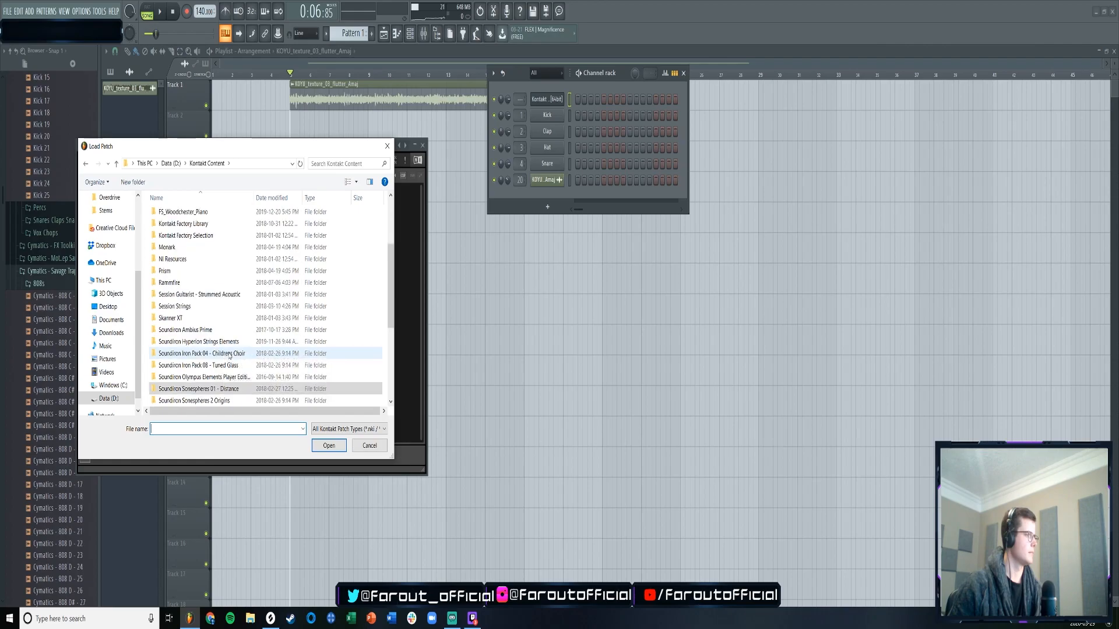
{"action": "scroll", "coordinate": [228, 326], "scroll_direction": "down", "scroll_amount": 5}
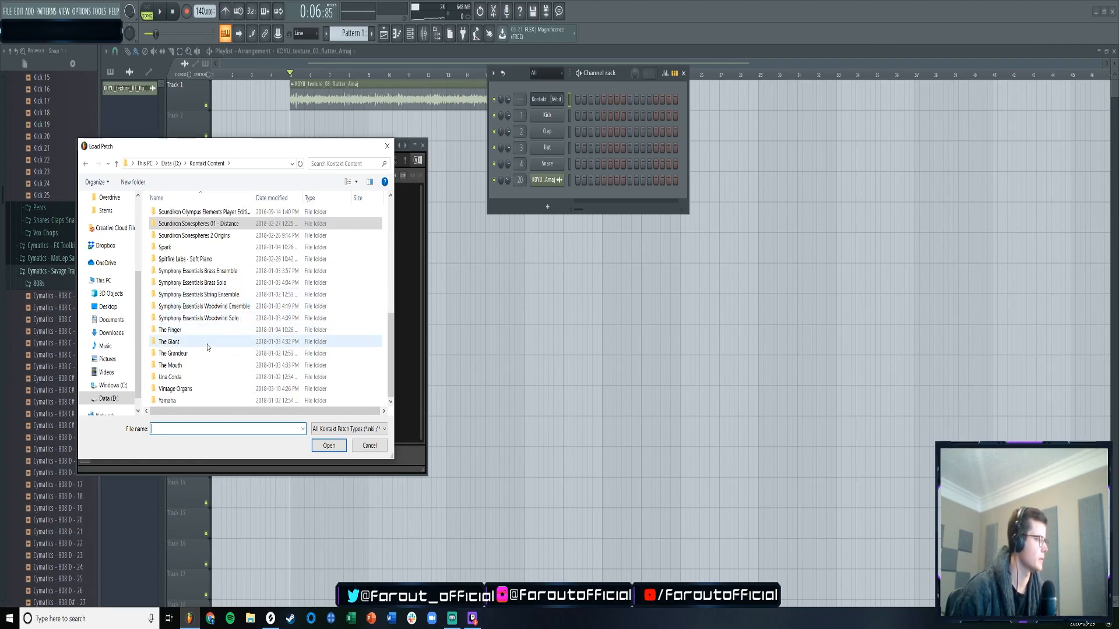
{"action": "scroll", "coordinate": [206, 348], "scroll_direction": "up", "scroll_amount": 2}
{"action": "scroll", "coordinate": [206, 348], "scroll_direction": "up", "scroll_amount": 6}
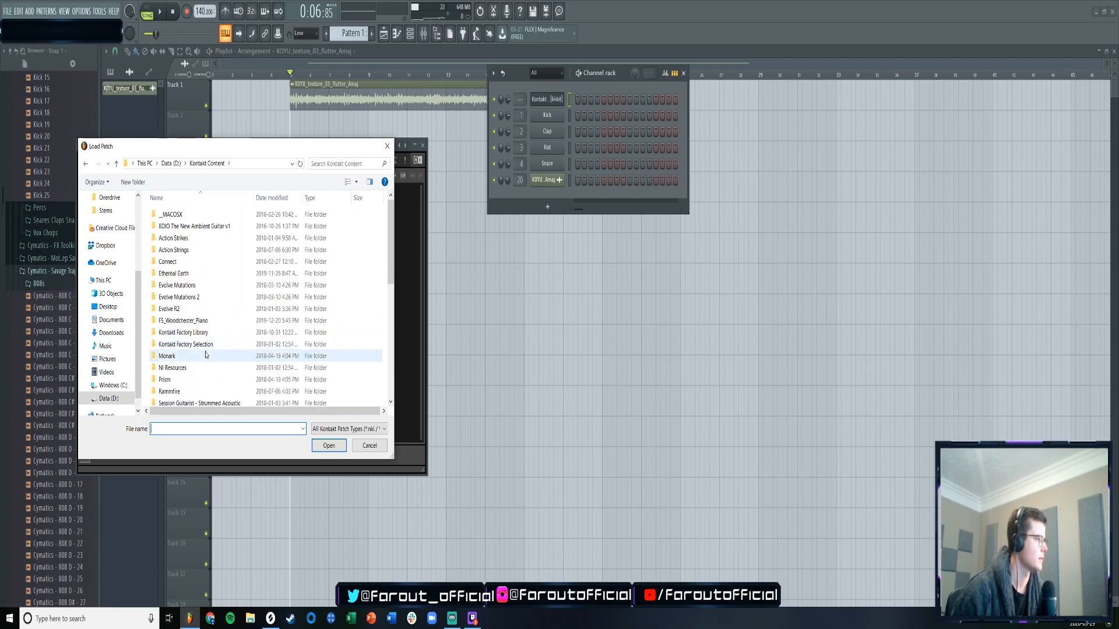
{"action": "scroll", "coordinate": [205, 352], "scroll_direction": "down", "scroll_amount": 1}
{"action": "scroll", "coordinate": [207, 318], "scroll_direction": "up", "scroll_amount": 1}
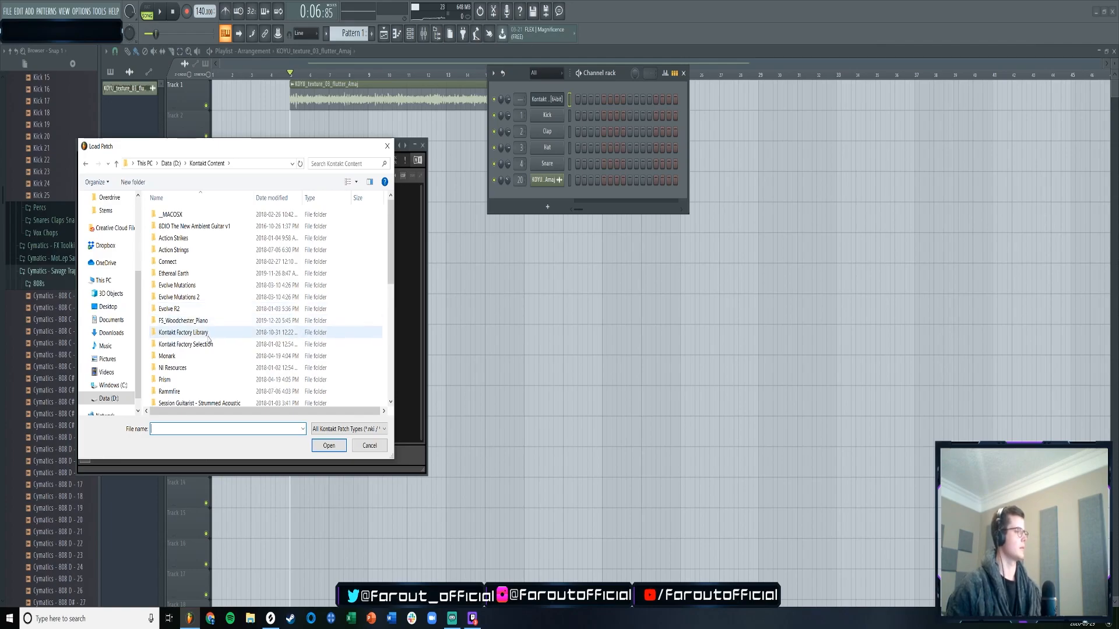
{"action": "double_click", "coordinate": [197, 321]}
{"action": "left_click", "coordinate": [174, 253]}
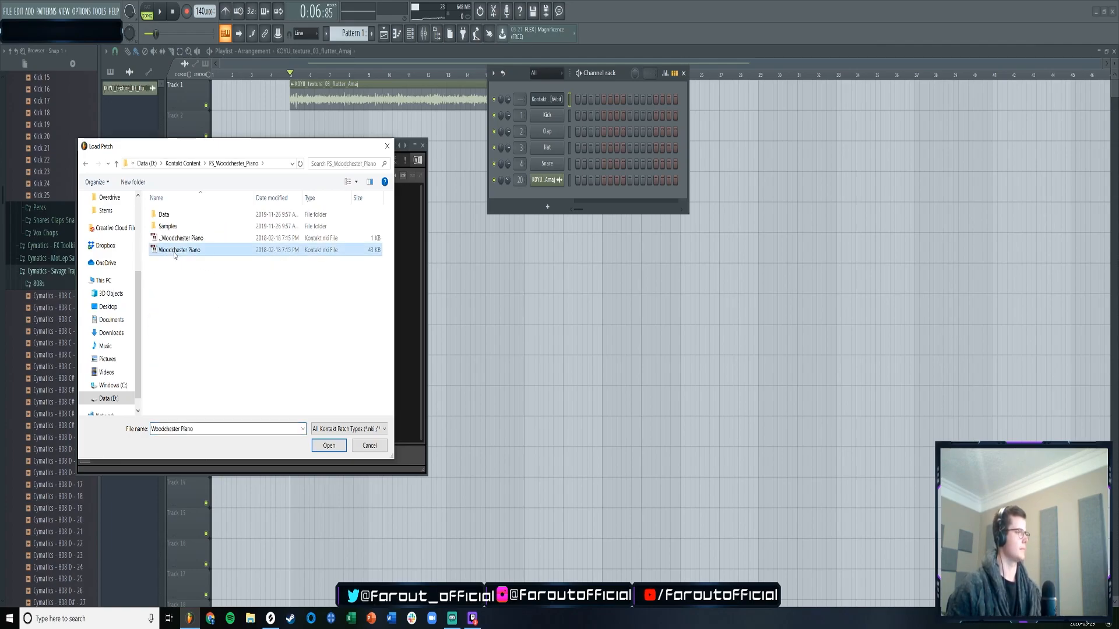
{"action": "left_click", "coordinate": [326, 445]}
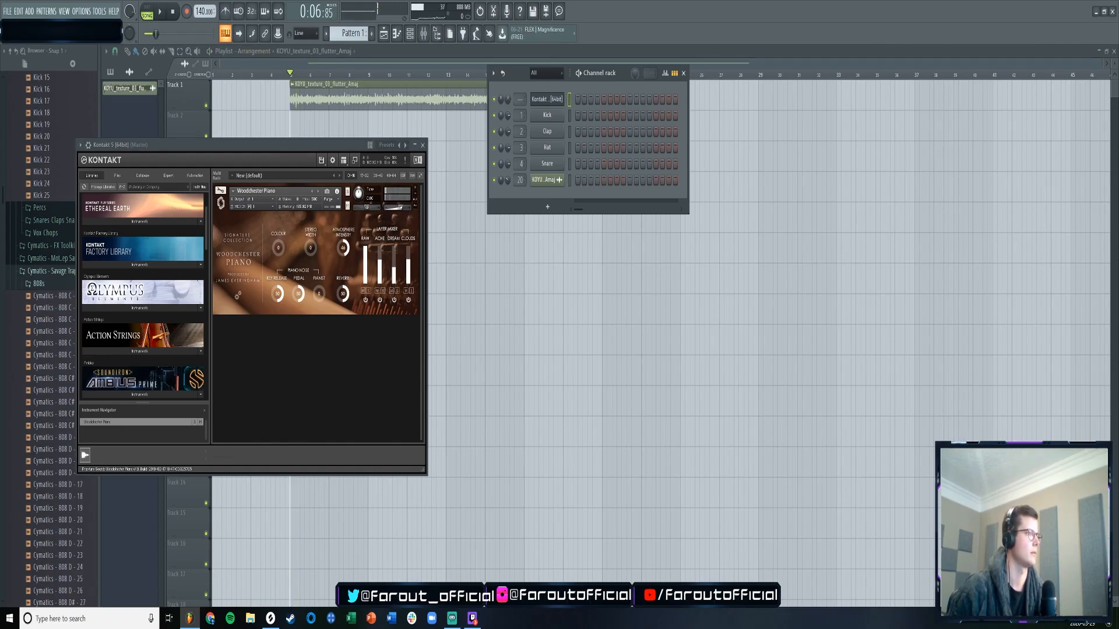
- Open the Kontakt channel's piano roll and place a half-bar A5 note at the start of bar 1
{"action": "right_click", "coordinate": [561, 98]}
{"action": "left_click", "coordinate": [577, 96]}
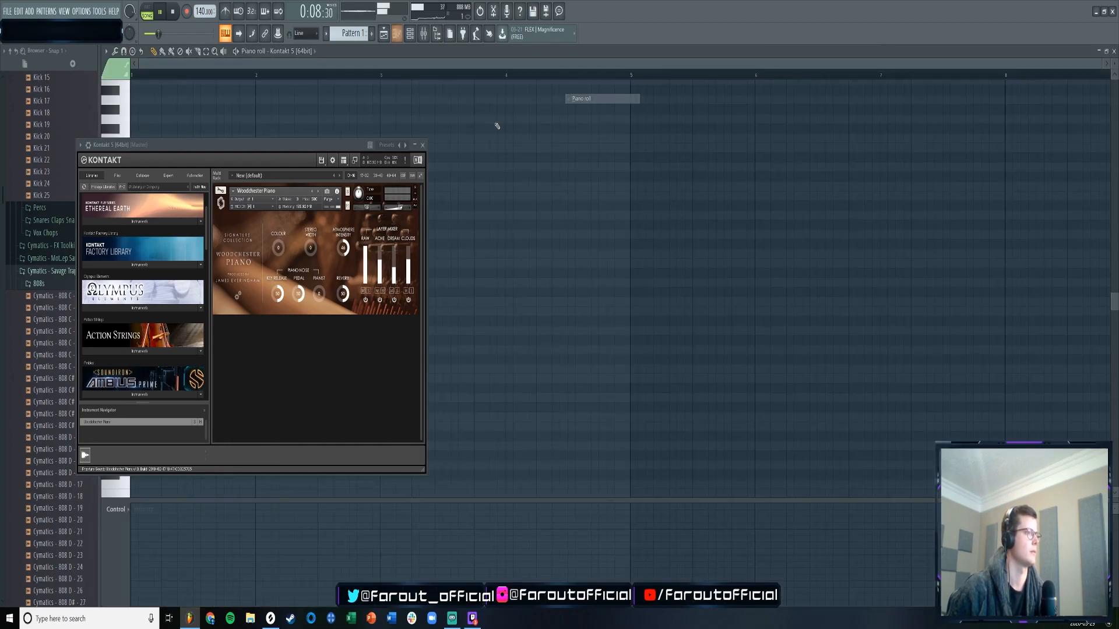
{"action": "left_click", "coordinate": [423, 146]}
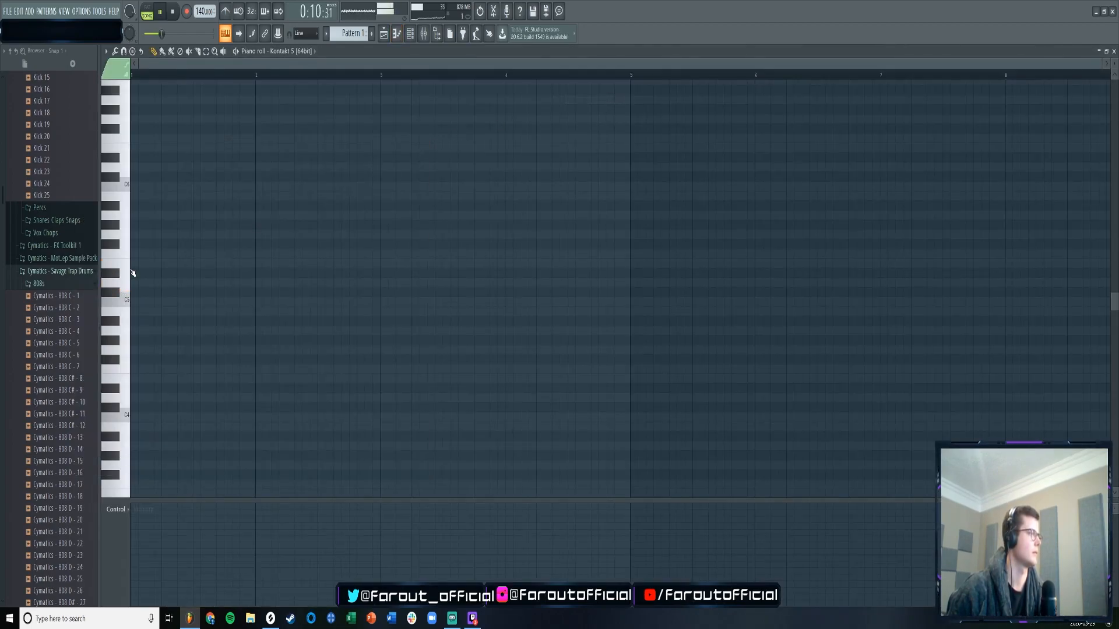
{"action": "left_click_drag", "start_coordinate": [143, 272], "coordinate": [141, 216]}
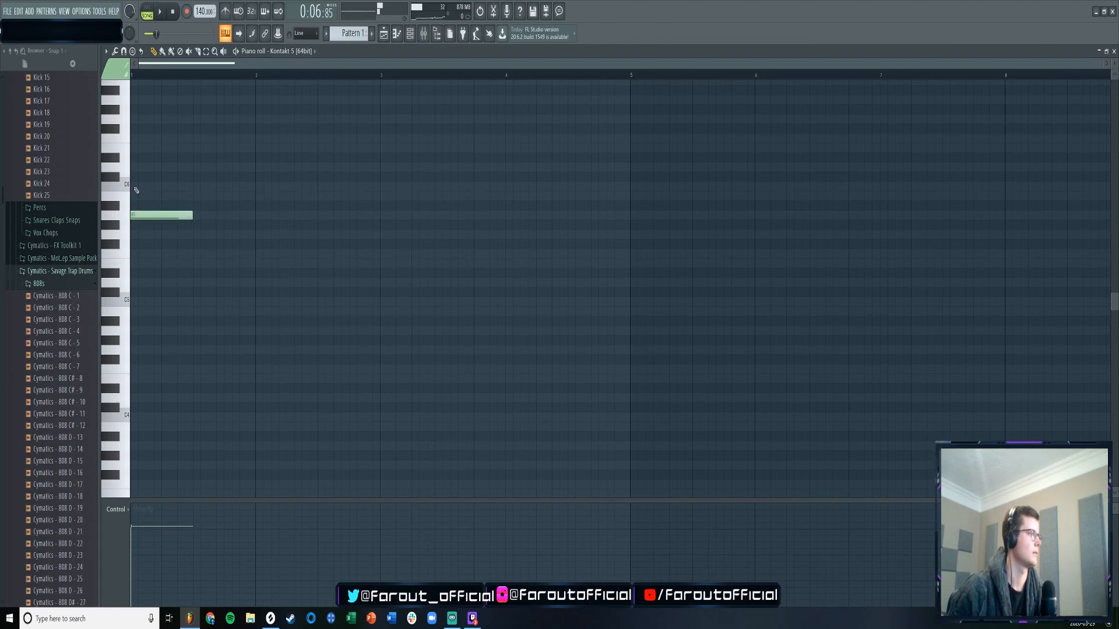
- Place Pattern 1 on track 2 at the start of the flutter texture clip and open its piano roll
{"action": "left_click", "coordinate": [383, 35]}
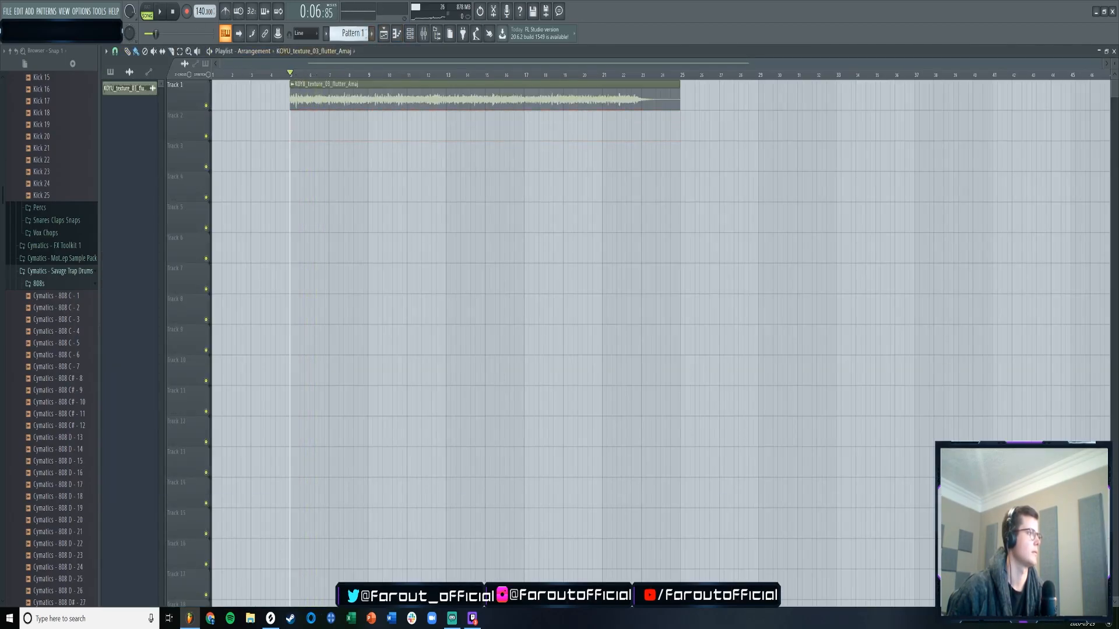
{"action": "left_click", "coordinate": [298, 125]}
{"action": "key", "text": "space"}
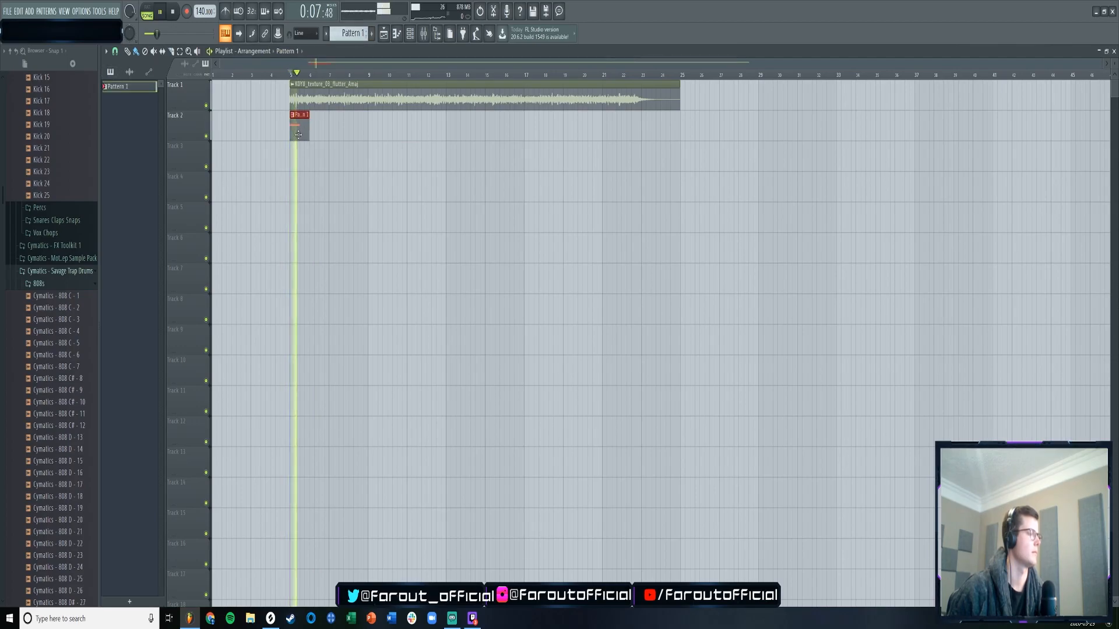
{"action": "double_click", "coordinate": [298, 134]}
{"action": "key", "text": "space"}
- Try a half-bar second note on C6 and on B5 right after the A5 note
{"action": "left_click", "coordinate": [196, 187]}
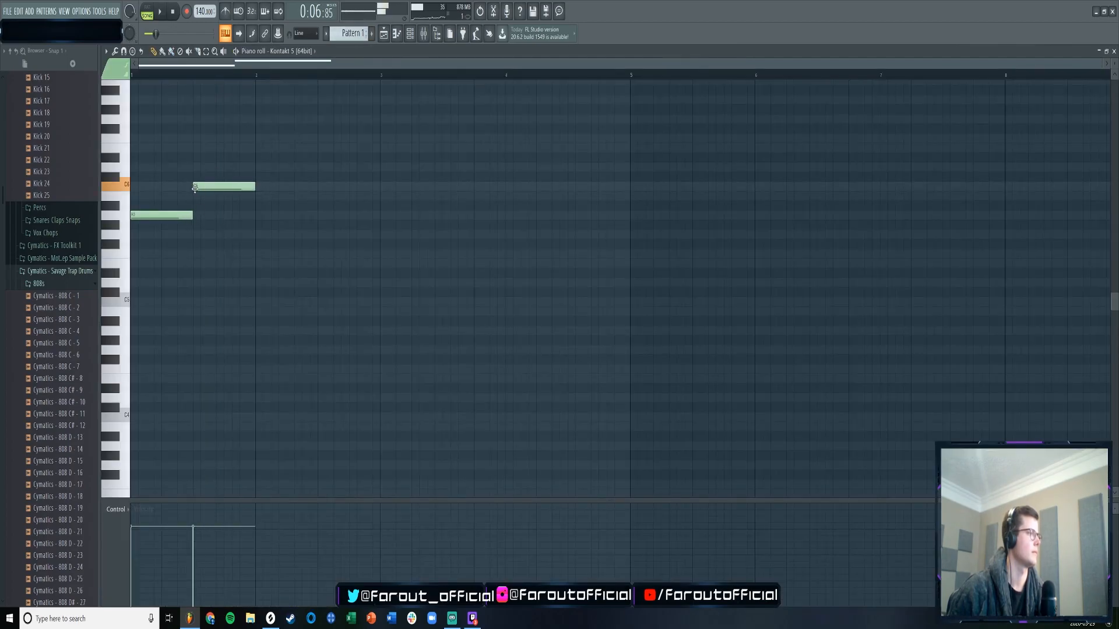
{"action": "right_click", "coordinate": [198, 189]}
{"action": "left_click", "coordinate": [181, 213]}
{"action": "key", "text": "space"}
{"action": "left_click", "coordinate": [196, 196]}
{"action": "key", "text": "space"}
{"action": "right_click", "coordinate": [197, 196]}
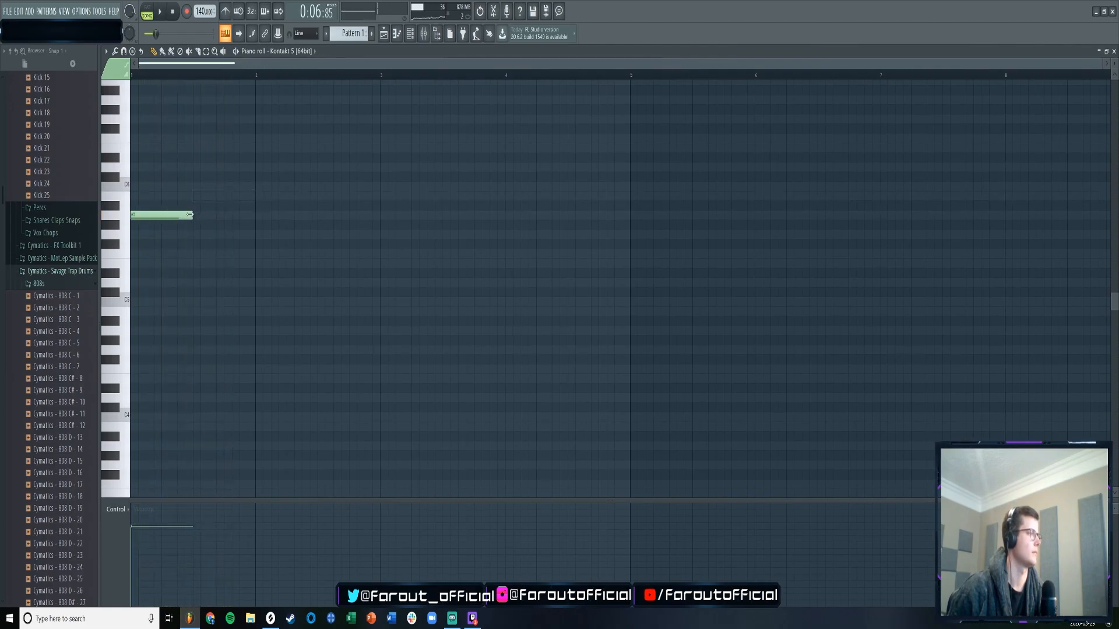
- Lengthen the A5 note to one full bar and add a one-bar B5 note in bar 2
{"action": "left_click", "coordinate": [255, 195]}
{"action": "left_click_drag", "start_coordinate": [248, 216], "coordinate": [267, 177]}
{"action": "key", "text": "space"}
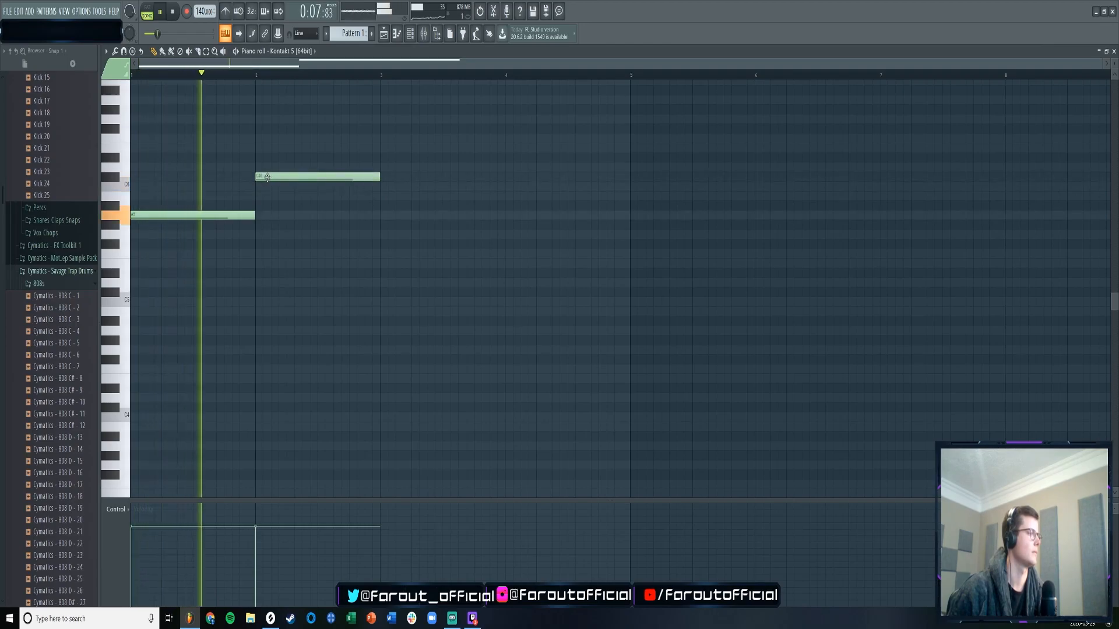
{"action": "scroll", "coordinate": [271, 87], "scroll_direction": "up", "scroll_amount": 1}
{"action": "key", "text": "space"}
{"action": "left_click_drag", "start_coordinate": [309, 176], "coordinate": [309, 194]}
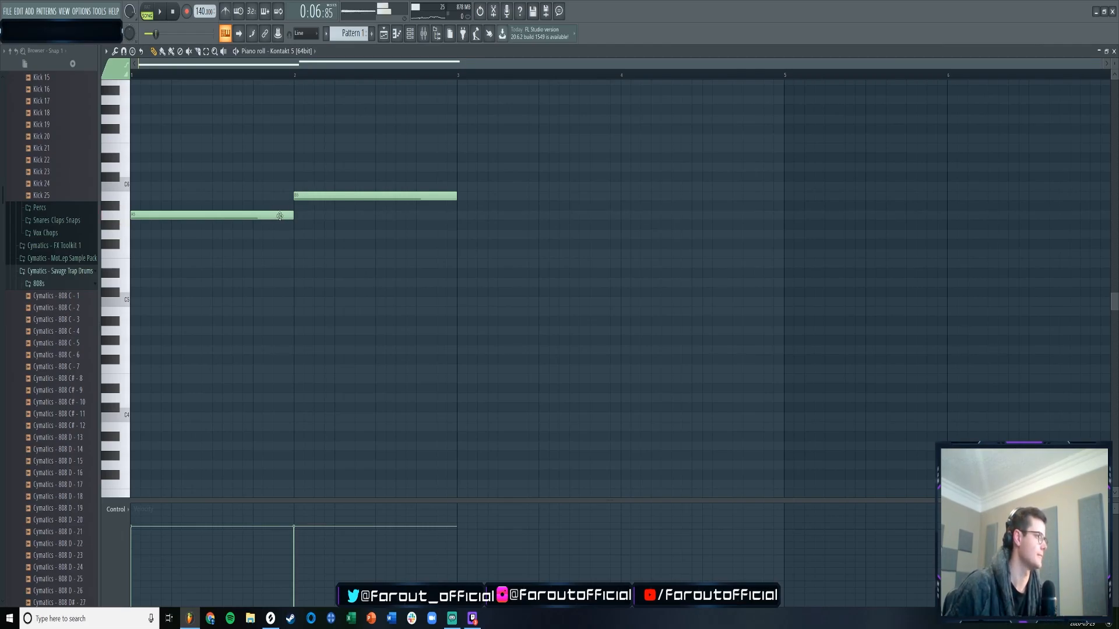
- Add a one-bar C#6 note in bar 3 and play the melody
{"action": "left_click", "coordinate": [449, 166]}
{"action": "left_click_drag", "start_coordinate": [464, 177], "coordinate": [461, 177]}
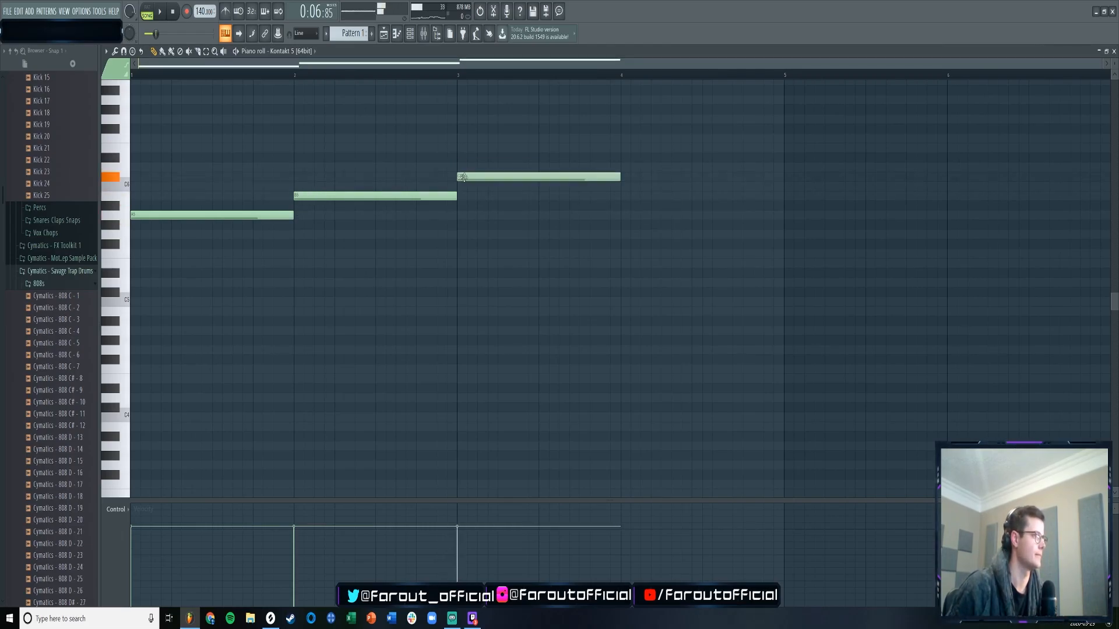
{"action": "key", "text": "space"}
- Set the project tempo to 145 BPM and reopen Pattern 1's piano roll from the playlist
{"action": "key", "text": "F5"}
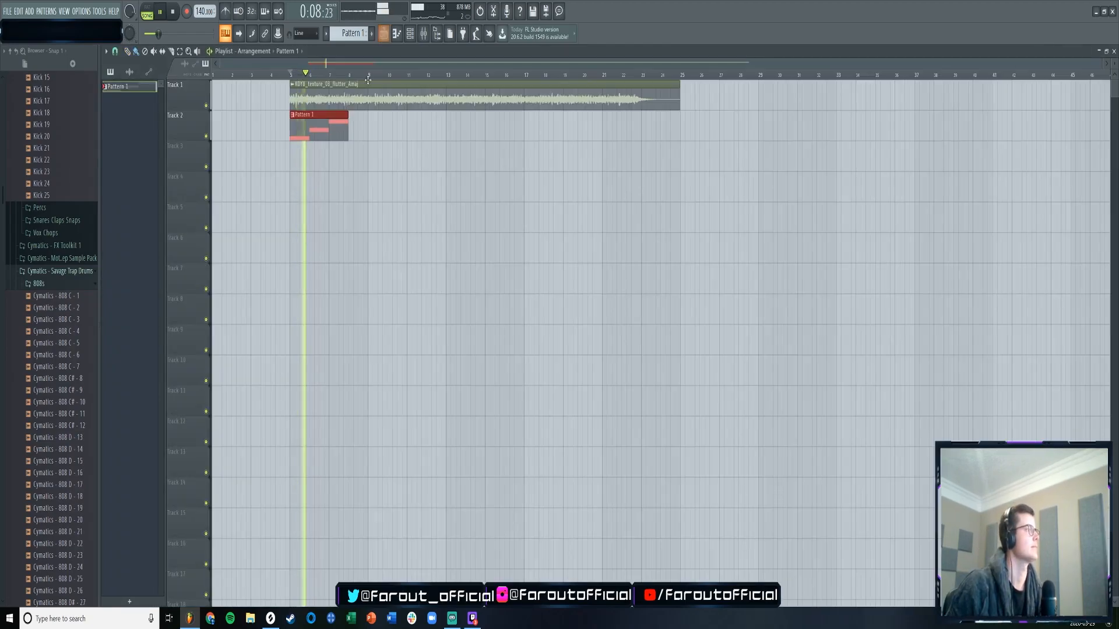
{"action": "left_click_drag", "start_coordinate": [201, 12], "coordinate": [202, 6]}
{"action": "double_click", "coordinate": [319, 133]}
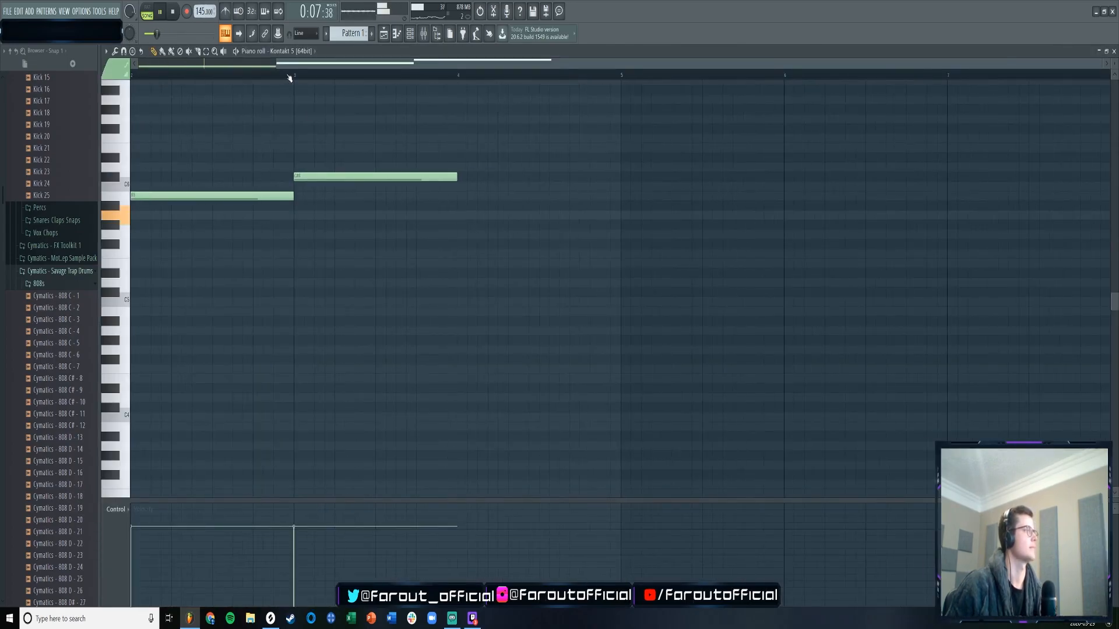
- Stretch the C#6 note across bars 3 and 4 and add a one-bar D6 note in bar 5
{"action": "scroll", "coordinate": [290, 78], "scroll_direction": "down", "scroll_amount": 2}
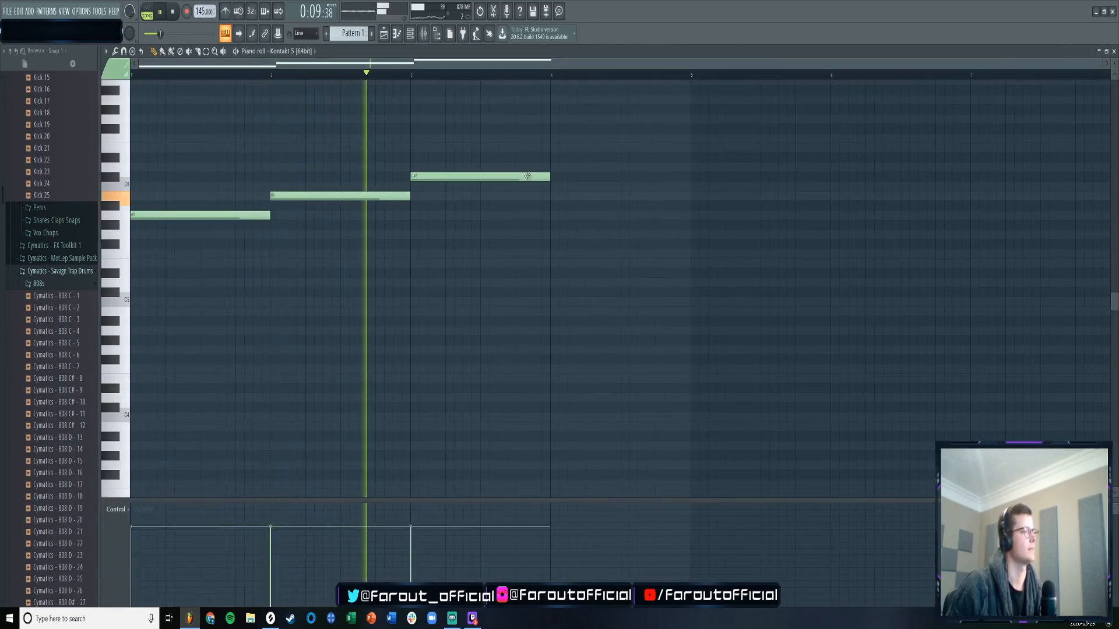
{"action": "left_click_drag", "start_coordinate": [550, 176], "coordinate": [695, 168]}
{"action": "key", "text": "space"}
{"action": "left_click", "coordinate": [693, 150]}
{"action": "left_click", "coordinate": [686, 178]}
{"action": "right_click", "coordinate": [685, 178]}
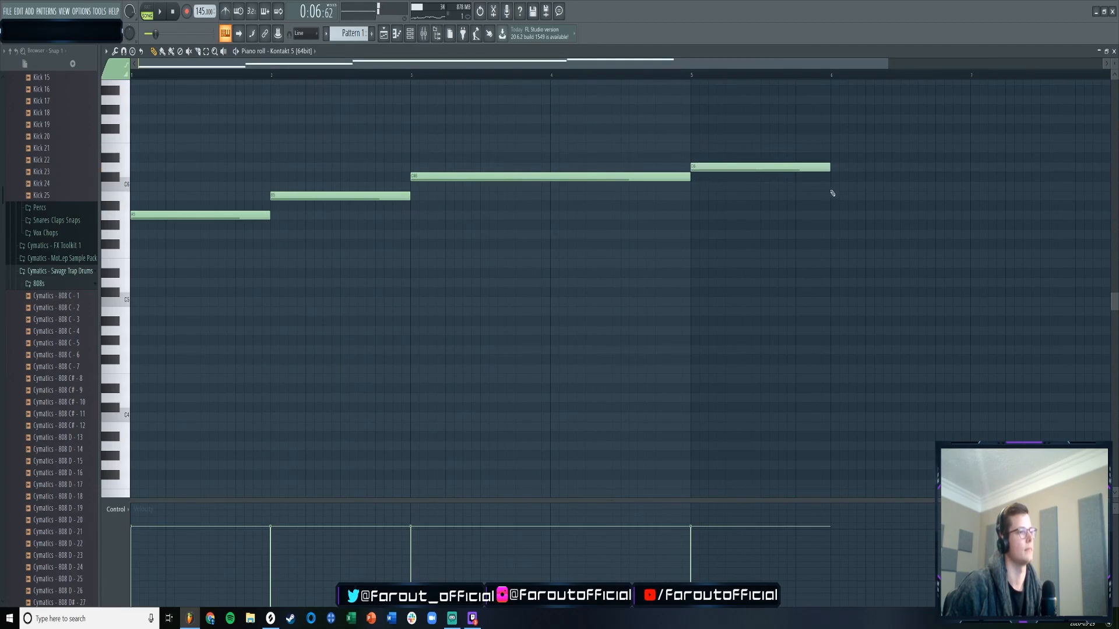
- Continue the melody with a one-bar C#6 note in bar 6 and a one-bar G5 note in bar 7
{"action": "left_click", "coordinate": [833, 176]}
{"action": "scroll", "coordinate": [624, 76], "scroll_direction": "down", "scroll_amount": 2}
{"action": "key", "text": "space"}
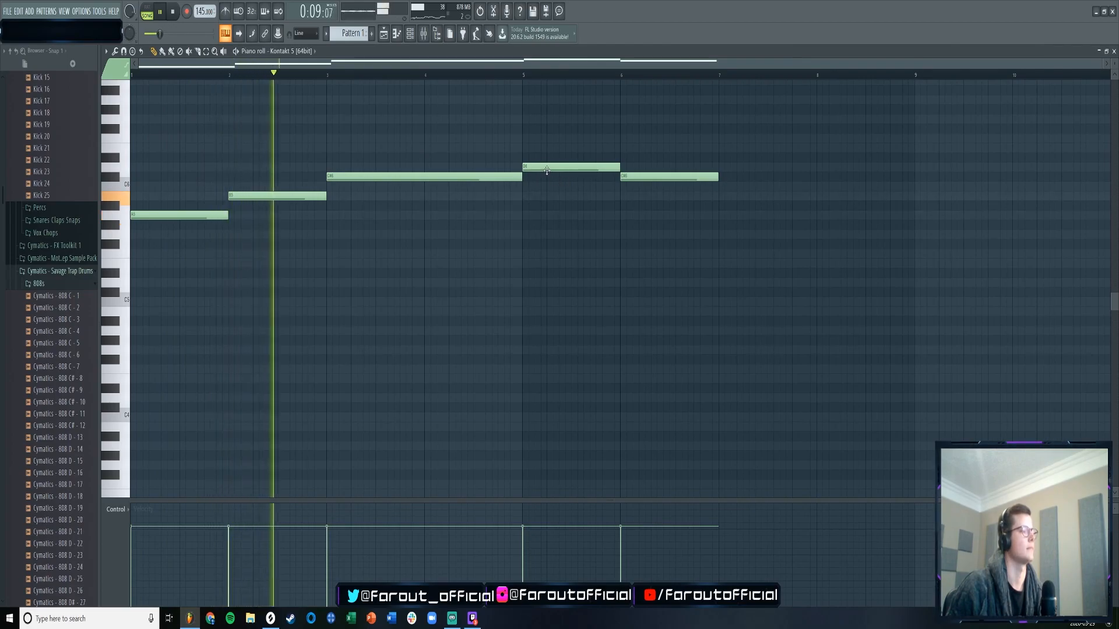
{"action": "key", "text": "space"}
{"action": "left_click", "coordinate": [720, 185]}
{"action": "left_click_drag", "start_coordinate": [720, 196], "coordinate": [749, 237]}
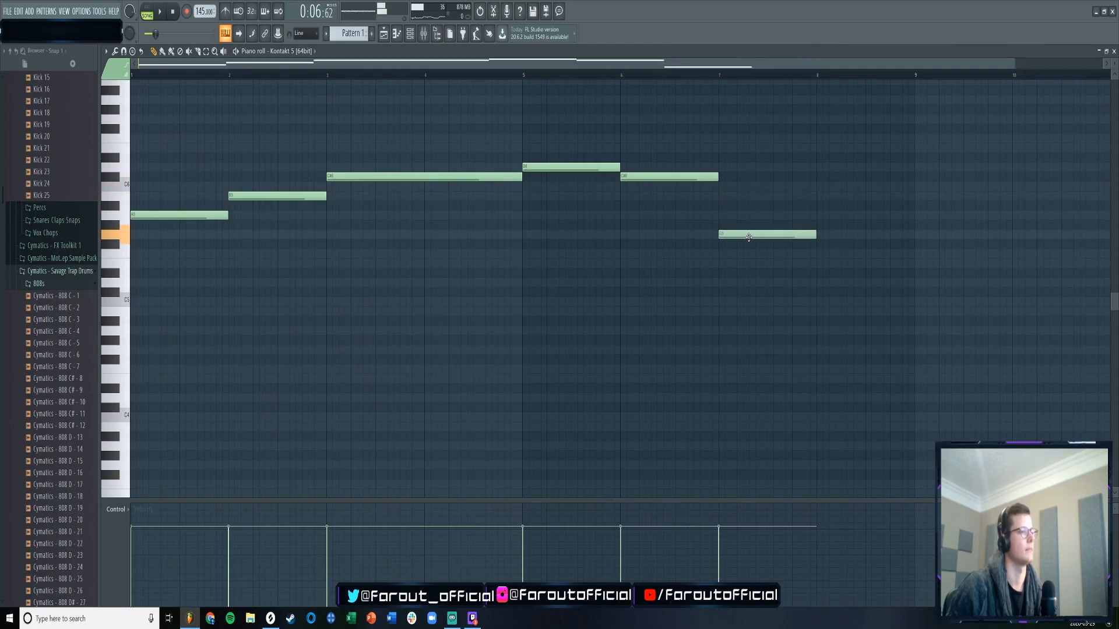
- Add one-bar F#5 and C#5 notes below the first A5 to form a chord and play it
{"action": "left_click", "coordinate": [132, 254]}
{"action": "left_click_drag", "start_coordinate": [129, 252], "coordinate": [126, 298]}
{"action": "key", "text": "space"}
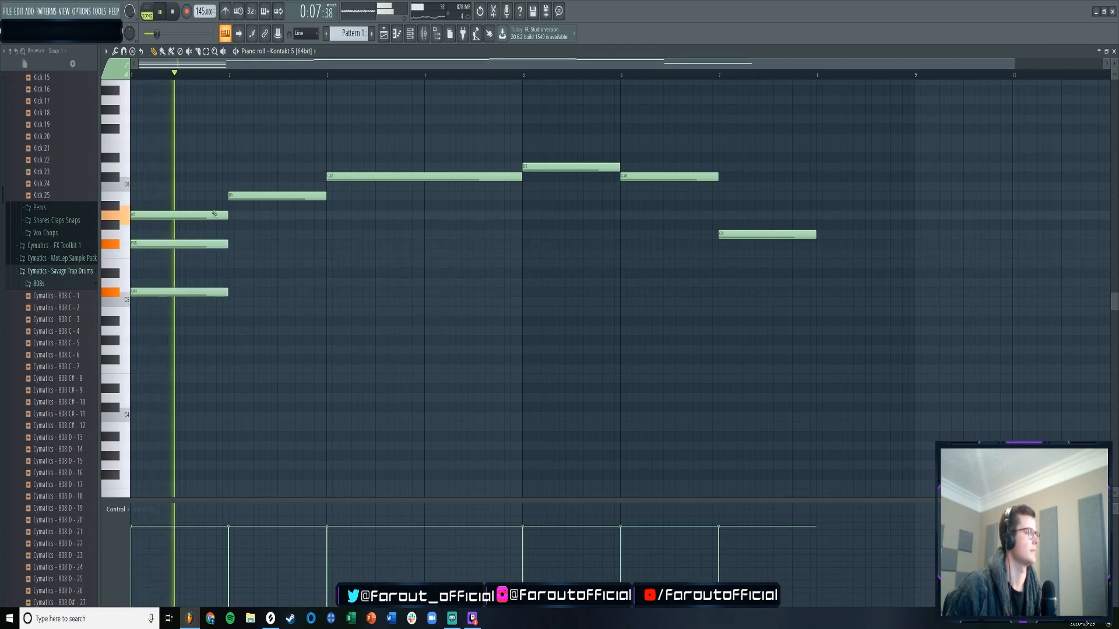
- Add a one-bar F#3 bass note under the bar 1 chord and play it
{"action": "key", "text": "space"}
{"action": "left_click_drag", "start_coordinate": [143, 363], "coordinate": [116, 449]}
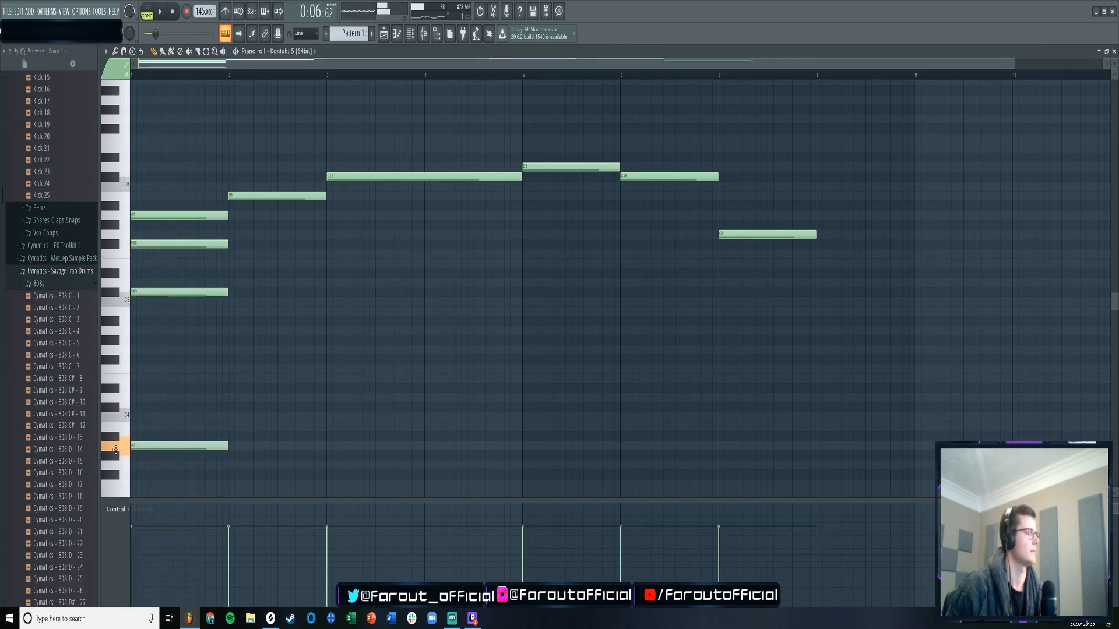
{"action": "key", "text": "space"}
{"action": "scroll", "coordinate": [190, 352], "scroll_direction": "down", "scroll_amount": 2}
{"action": "key", "text": "space"}
{"action": "left_click_drag", "start_coordinate": [154, 389], "coordinate": [112, 456]}
{"action": "scroll", "coordinate": [166, 345], "scroll_direction": "down", "scroll_amount": 1}
{"action": "scroll", "coordinate": [166, 345], "scroll_direction": "down", "scroll_amount": 2}
{"action": "left_click_drag", "start_coordinate": [133, 370], "coordinate": [119, 333]}
{"action": "left_click", "coordinate": [143, 303]}
{"action": "right_click", "coordinate": [140, 303]}
{"action": "key", "text": "space"}
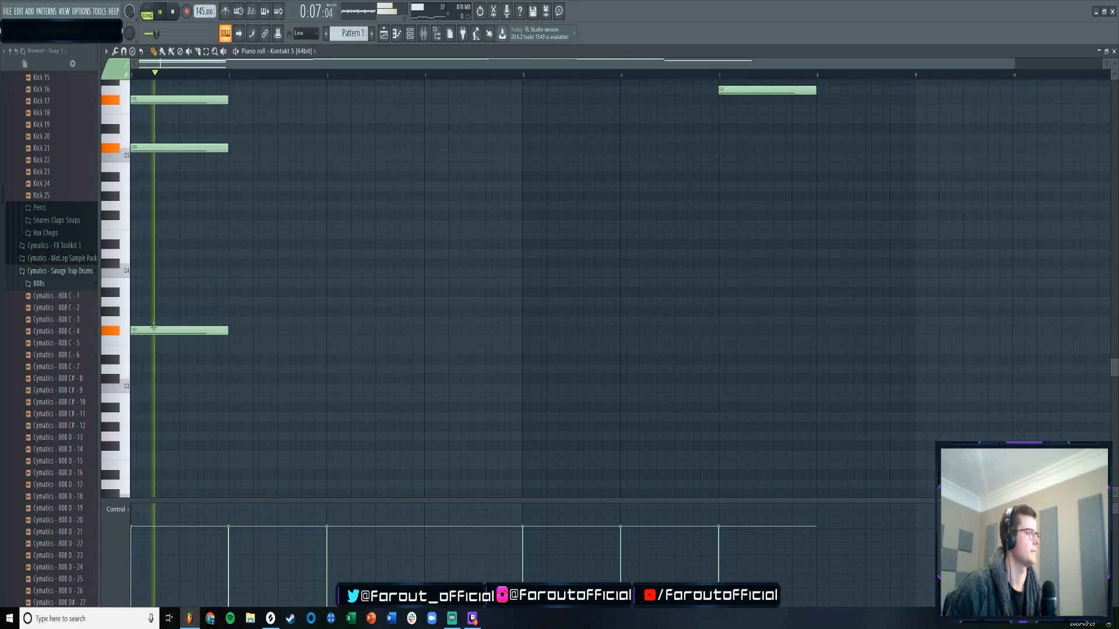
{"action": "key", "text": "space"}
- Build the bar 2 chord with one-bar E3, G#5 and E5 notes under the B5, and play it
{"action": "left_click", "coordinate": [233, 349]}
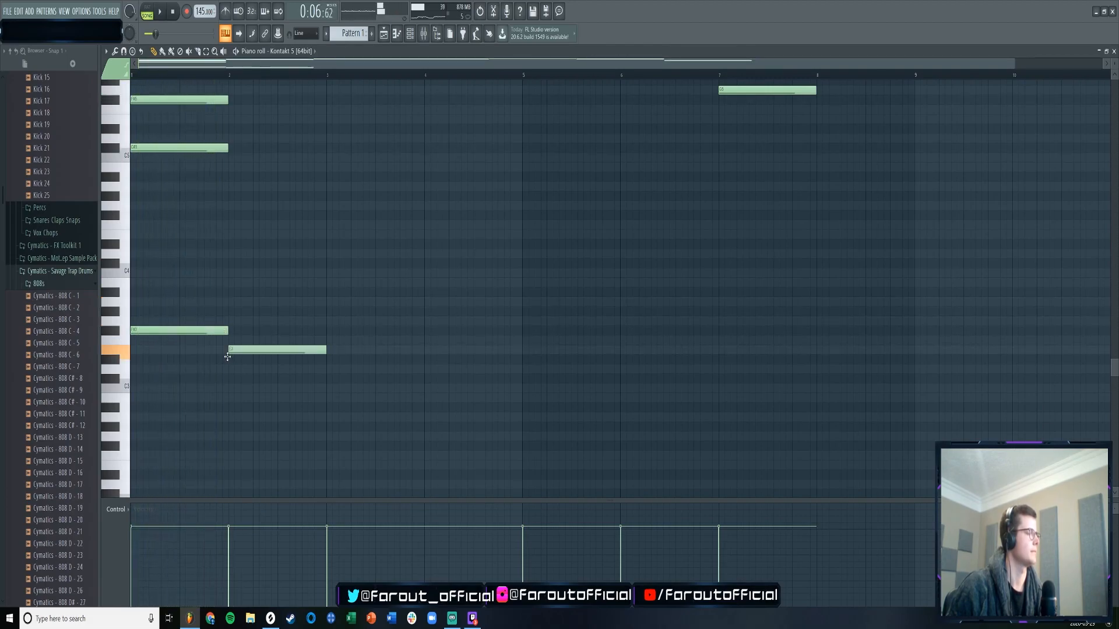
{"action": "key", "text": "space"}
{"action": "scroll", "coordinate": [245, 256], "scroll_direction": "up", "scroll_amount": 5}
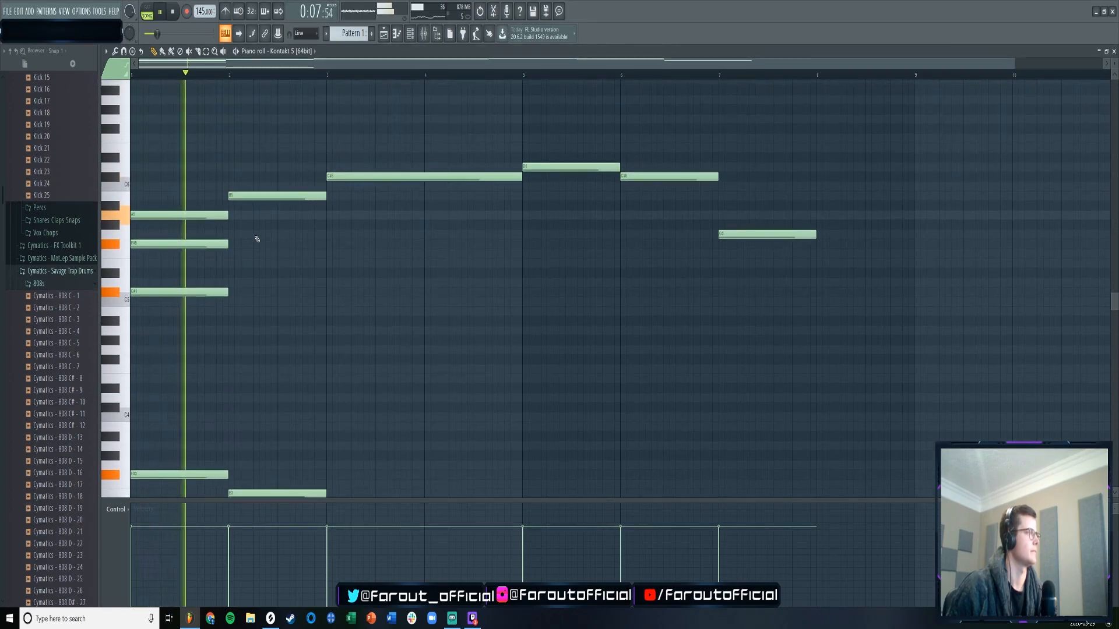
{"action": "scroll", "coordinate": [256, 237], "scroll_direction": "up", "scroll_amount": 2}
{"action": "key", "text": "space"}
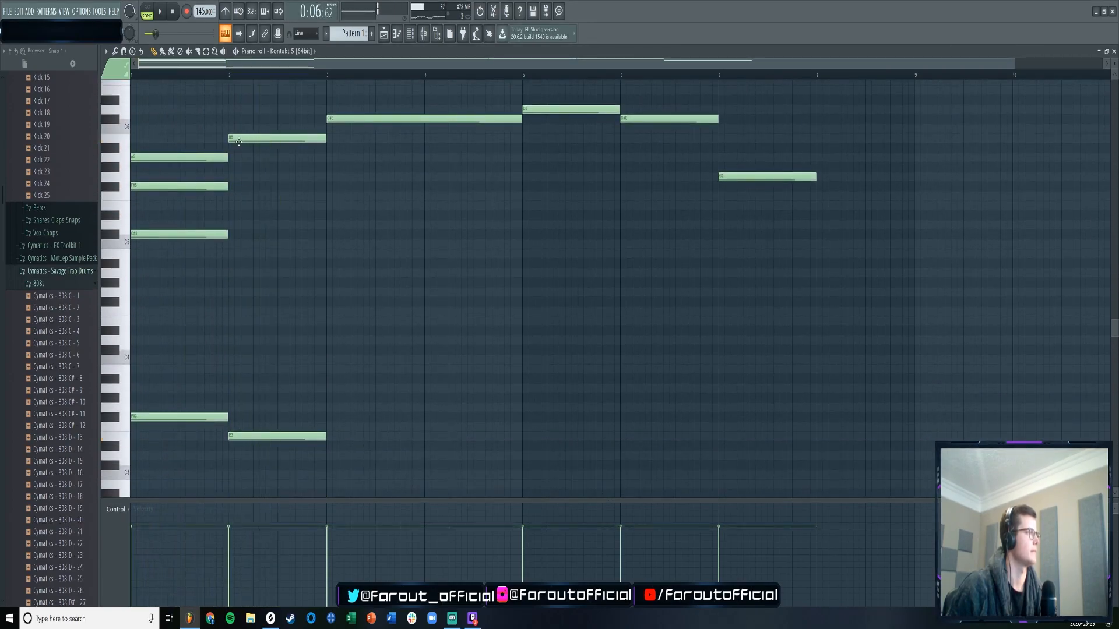
{"action": "left_click", "coordinate": [232, 167]}
{"action": "left_click", "coordinate": [234, 204]}
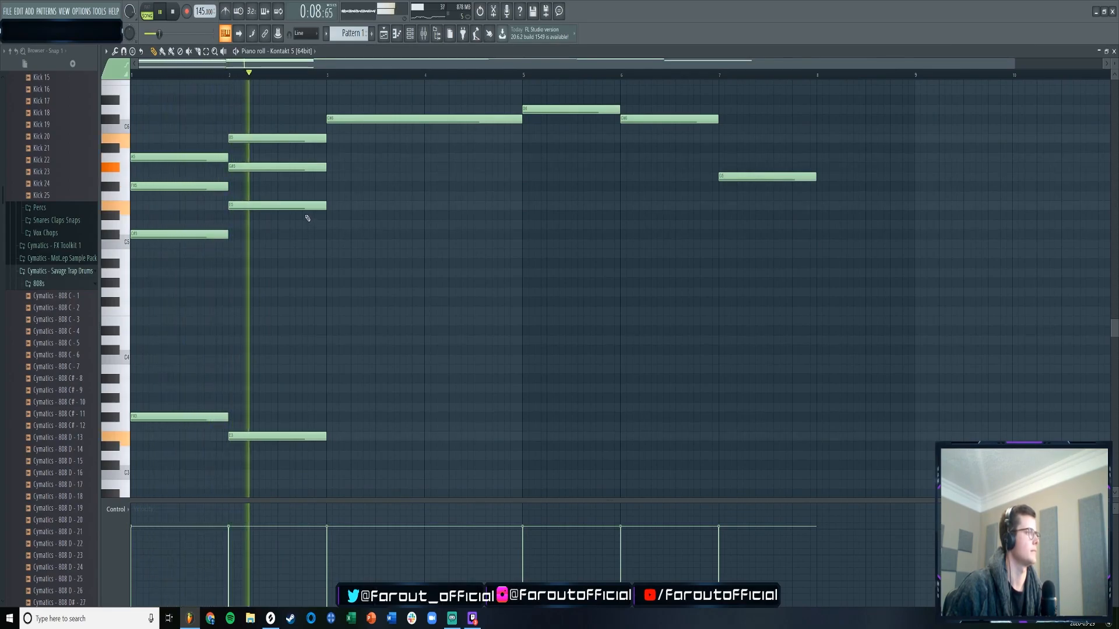
{"action": "key", "text": "space"}
- Add two-bar A5 and E5 notes below the C#6 in bars 3 and 4 and play the progression
{"action": "left_click", "coordinate": [328, 148]}
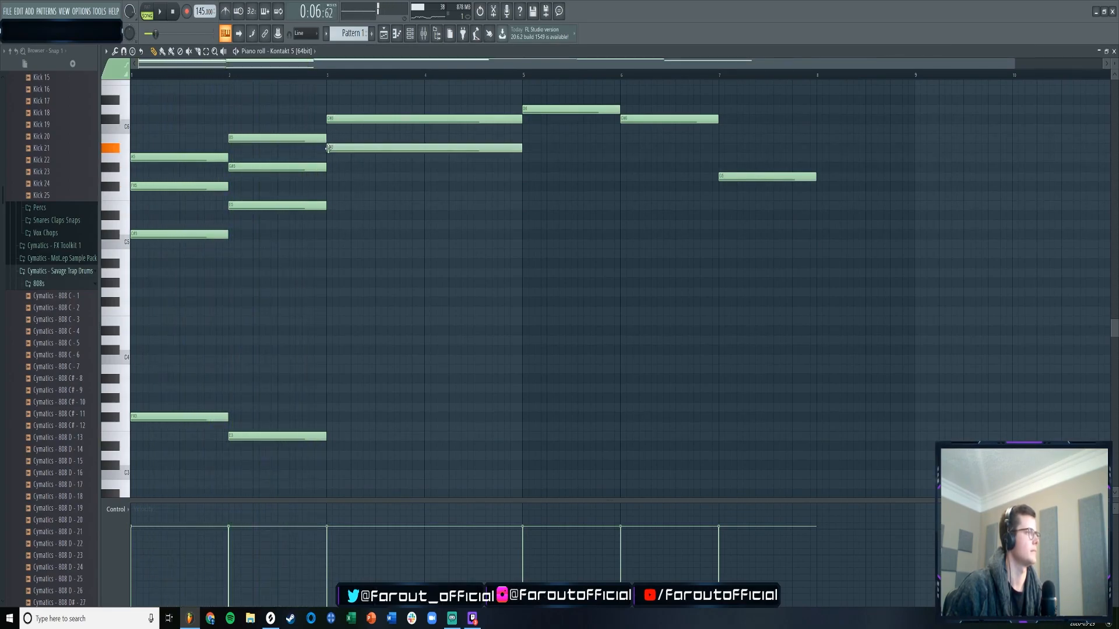
{"action": "left_click_drag", "start_coordinate": [328, 148], "coordinate": [328, 205]}
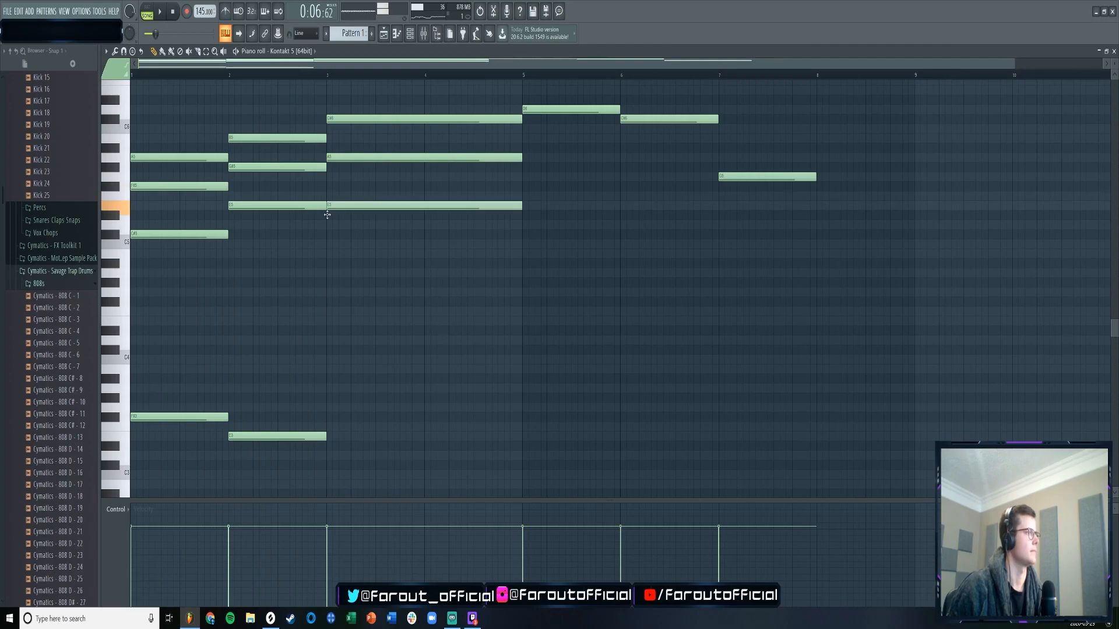
{"action": "key", "text": "space"}
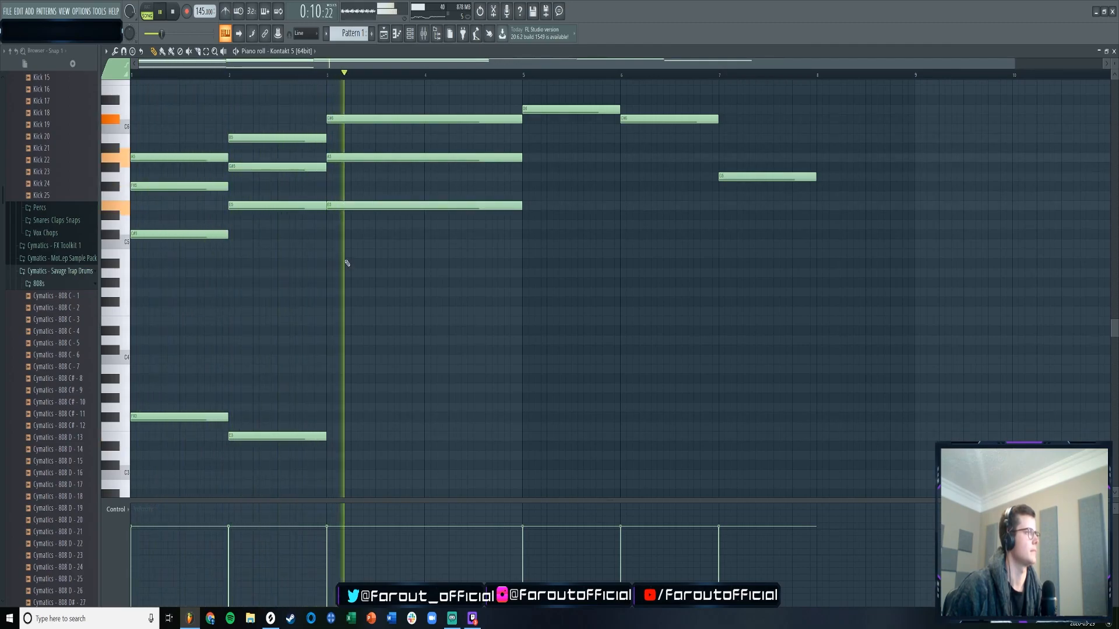
{"action": "key", "text": "space"}
- Add one-bar A5 and E5 notes below the melody notes in both bar 5 and bar 6, and play the pattern
{"action": "left_click", "coordinate": [525, 138]}
{"action": "left_click_drag", "start_coordinate": [524, 138], "coordinate": [523, 205]}
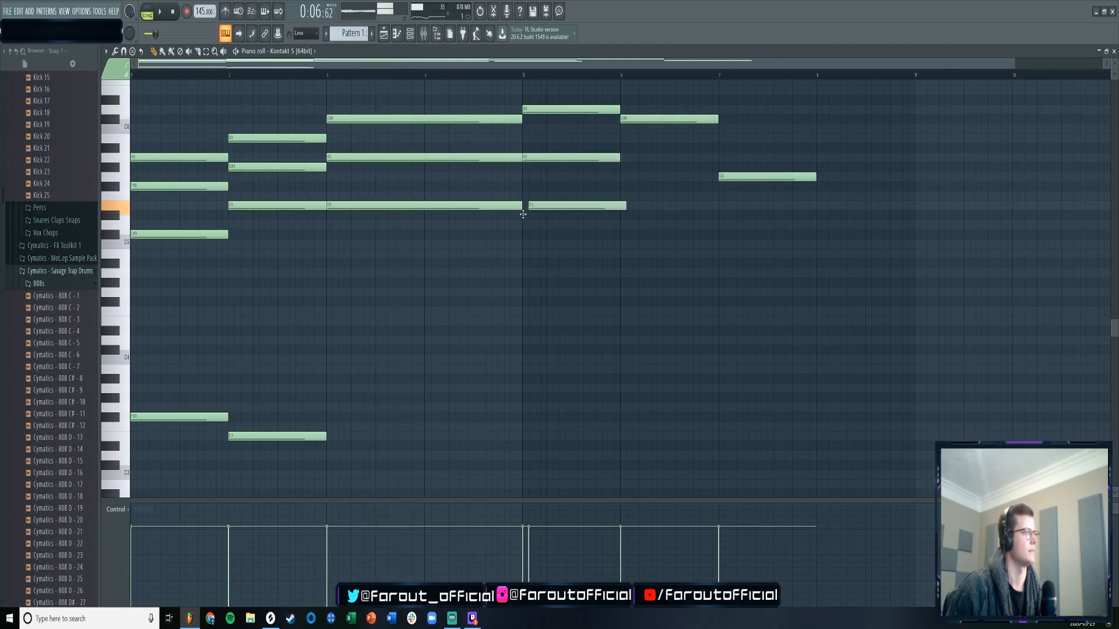
{"action": "left_click", "coordinate": [624, 149]}
{"action": "left_click_drag", "start_coordinate": [623, 149], "coordinate": [621, 210]}
{"action": "key", "text": "space"}
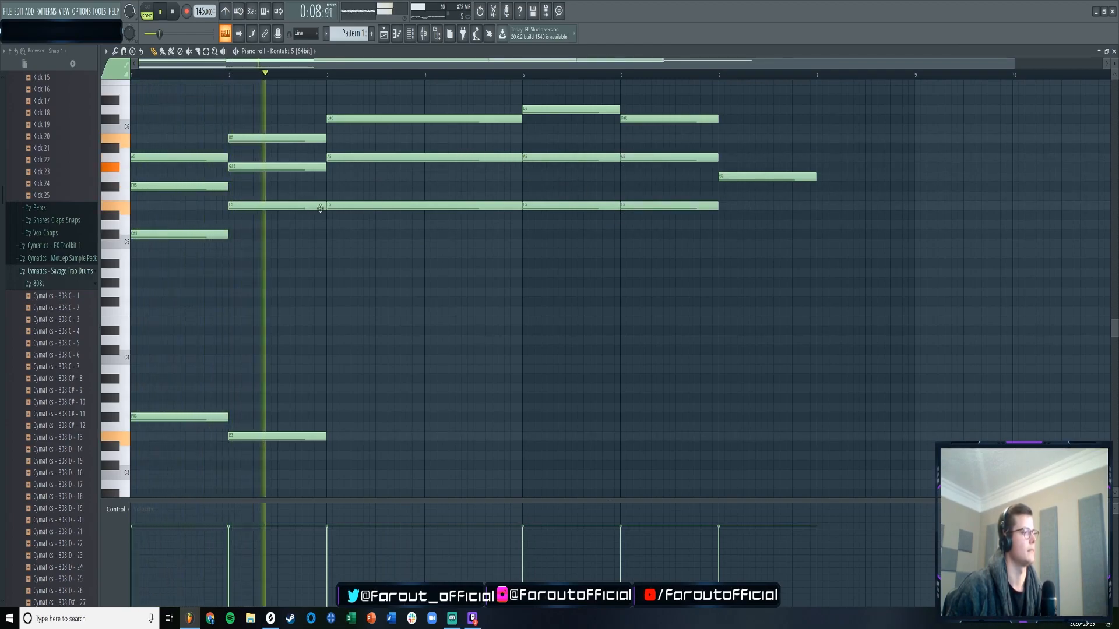
{"action": "scroll", "coordinate": [344, 277], "scroll_direction": "down", "scroll_amount": 3}
{"action": "key", "text": "space"}
- Add an A2 bass note starting at bar 3 and stretch it to nearly the end of bar 4
{"action": "left_click_drag", "start_coordinate": [344, 387], "coordinate": [329, 329]}
{"action": "key", "text": "space"}
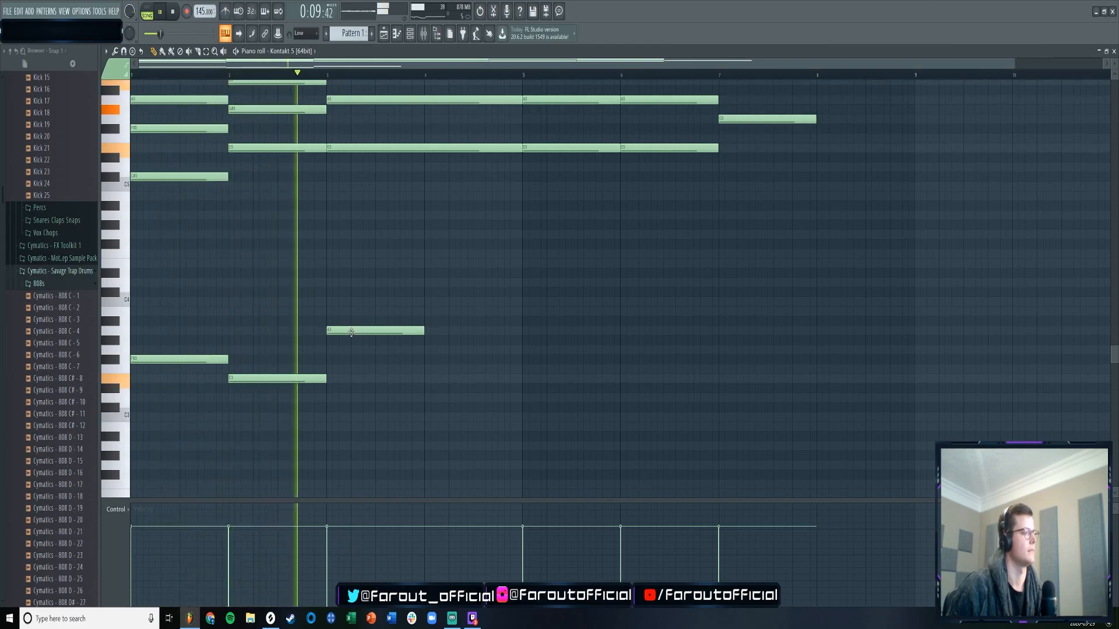
{"action": "key", "text": "space"}
{"action": "left_click_drag", "start_coordinate": [351, 331], "coordinate": [349, 451]}
{"action": "key", "text": "space"}
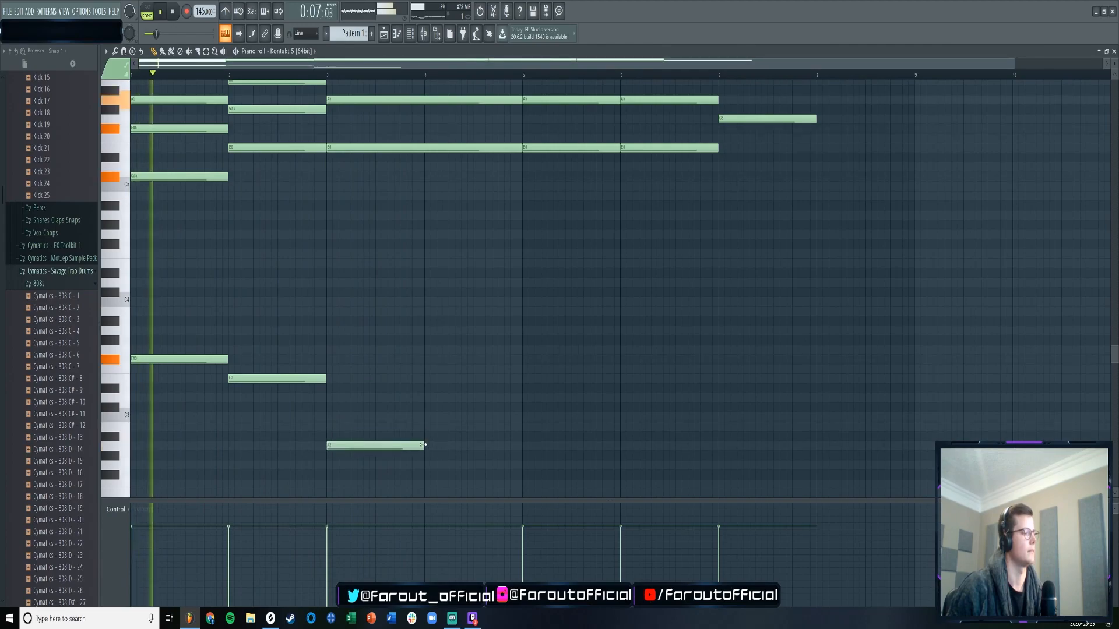
{"action": "left_click_drag", "start_coordinate": [423, 447], "coordinate": [516, 447]}
{"action": "scroll", "coordinate": [348, 249], "scroll_direction": "down", "scroll_amount": 3}
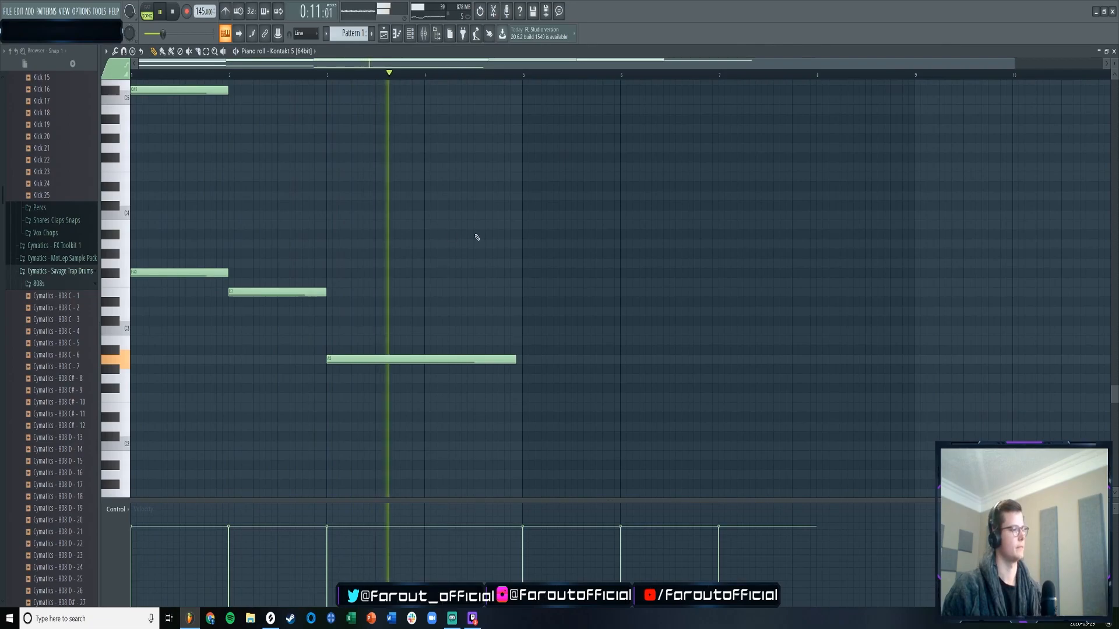
{"action": "scroll", "coordinate": [489, 286], "scroll_direction": "up", "scroll_amount": 2}
{"action": "left_click", "coordinate": [529, 417]}
{"action": "right_click", "coordinate": [528, 418]}
{"action": "key", "text": "space"}
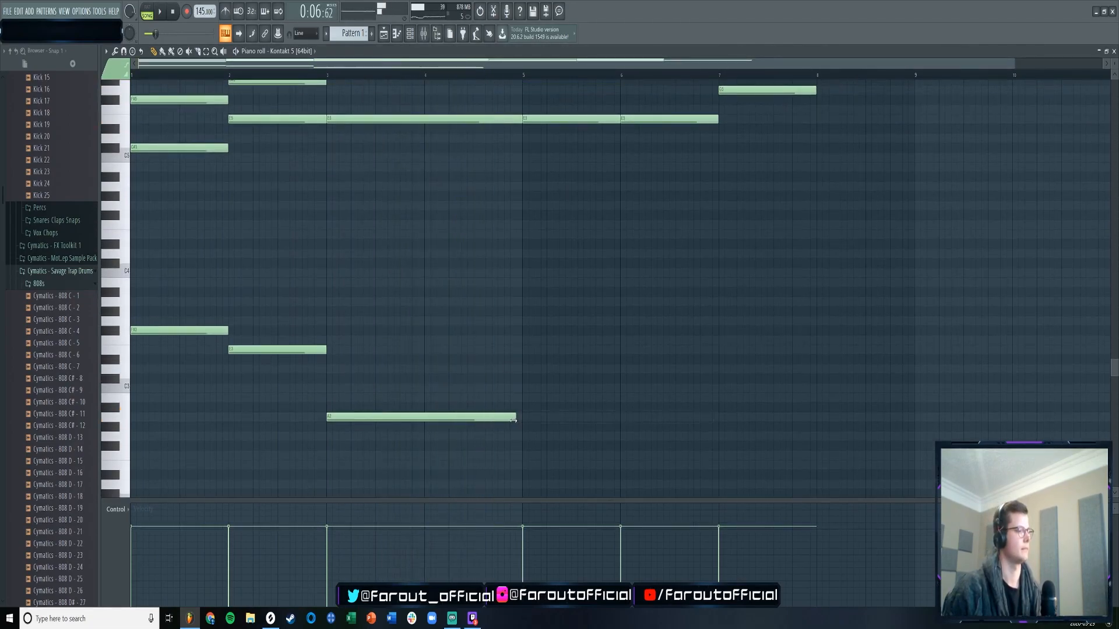
{"action": "left_click", "coordinate": [536, 337]}
{"action": "right_click", "coordinate": [536, 337]}
- Play the pattern from bar 5 and lower the G5 melody note in bar 7 to F#5
{"action": "scroll", "coordinate": [530, 250], "scroll_direction": "up", "scroll_amount": 4}
{"action": "left_click", "coordinate": [526, 75]}
{"action": "key", "text": "space"}
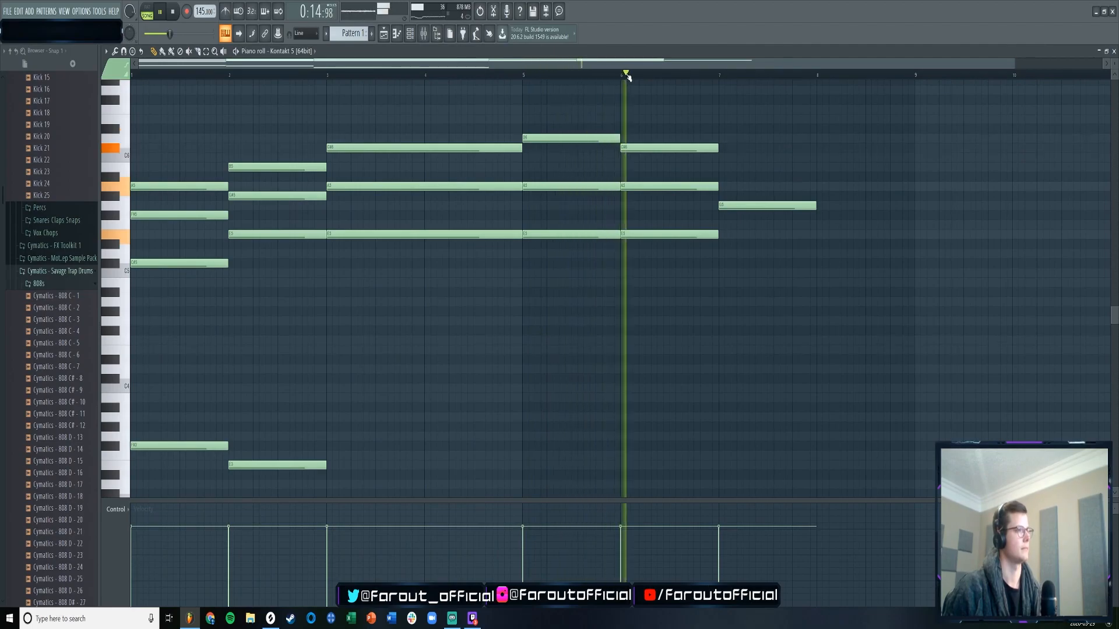
{"action": "key", "text": "space"}
{"action": "left_click_drag", "start_coordinate": [730, 208], "coordinate": [729, 224]}
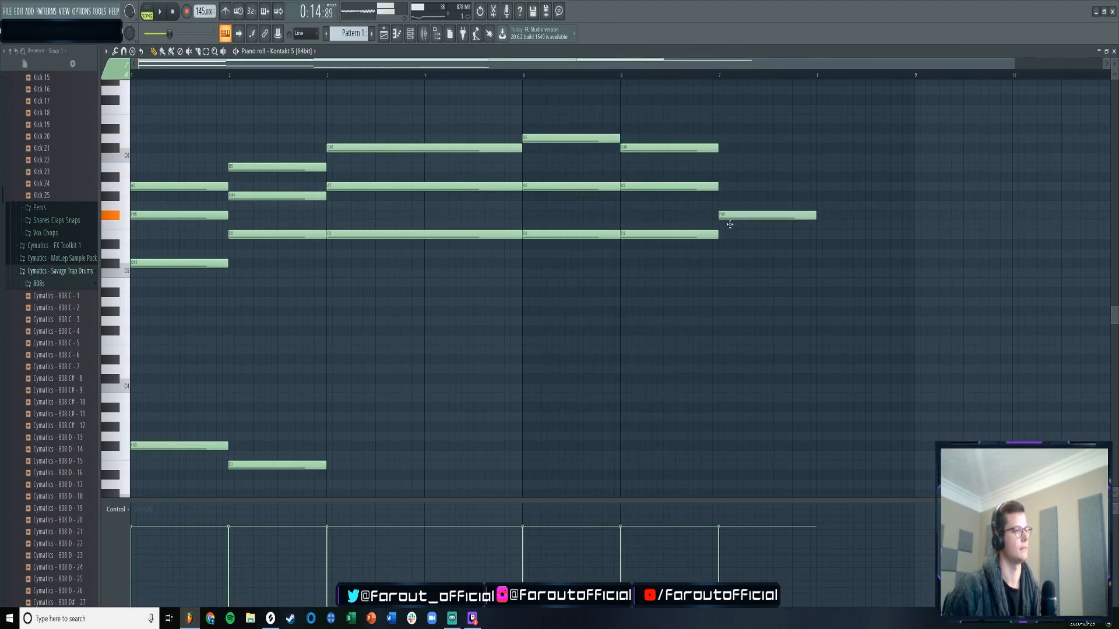
{"action": "key", "text": "space"}
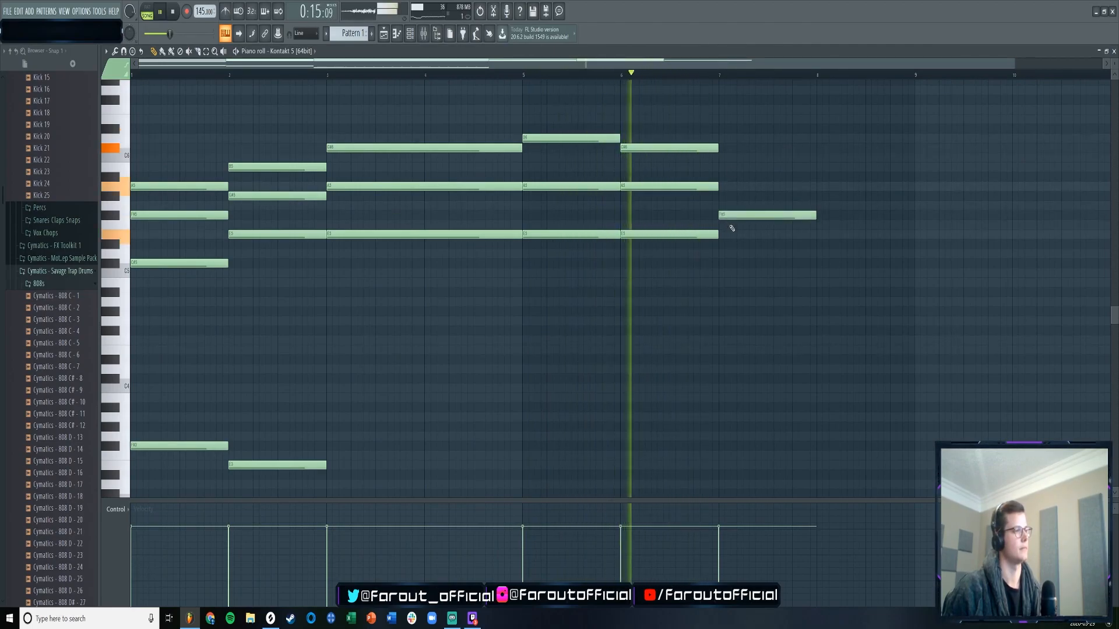
{"action": "key", "text": "space"}
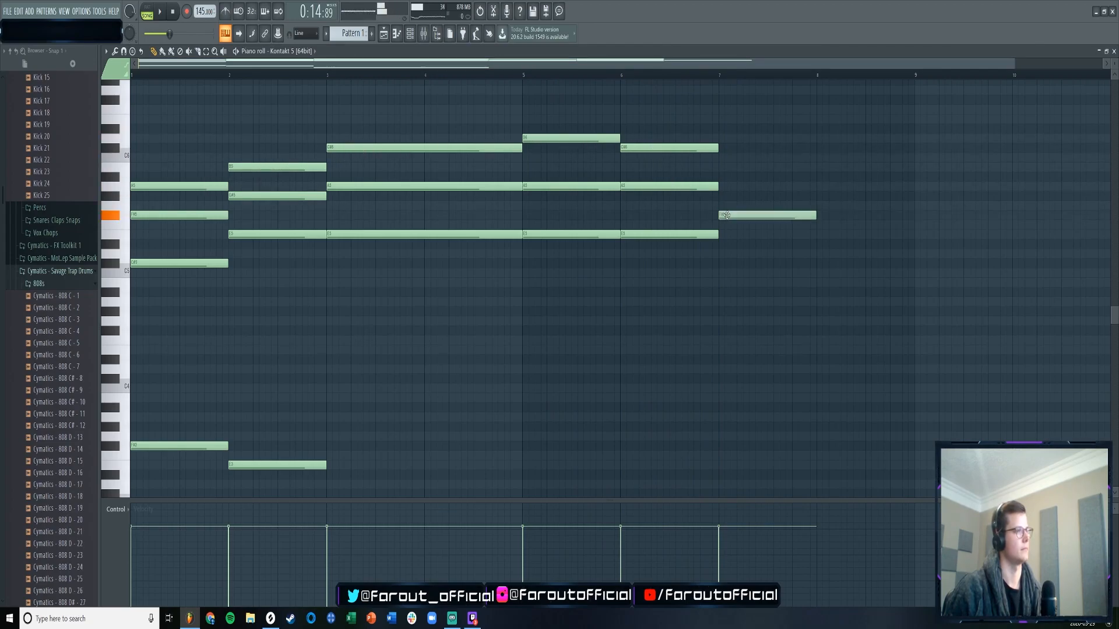
- Lower the bar 7 note to E5, add one-bar C#5 and A4 notes beneath it, and play the chord
{"action": "left_click_drag", "start_coordinate": [726, 215], "coordinate": [727, 226]}
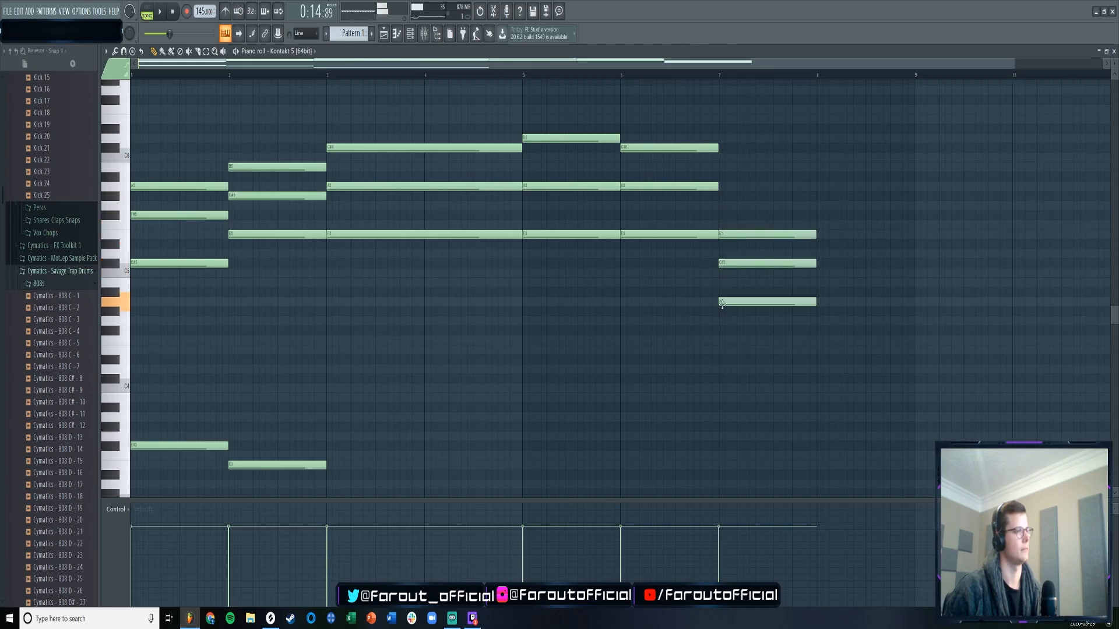
{"action": "key", "text": "space"}
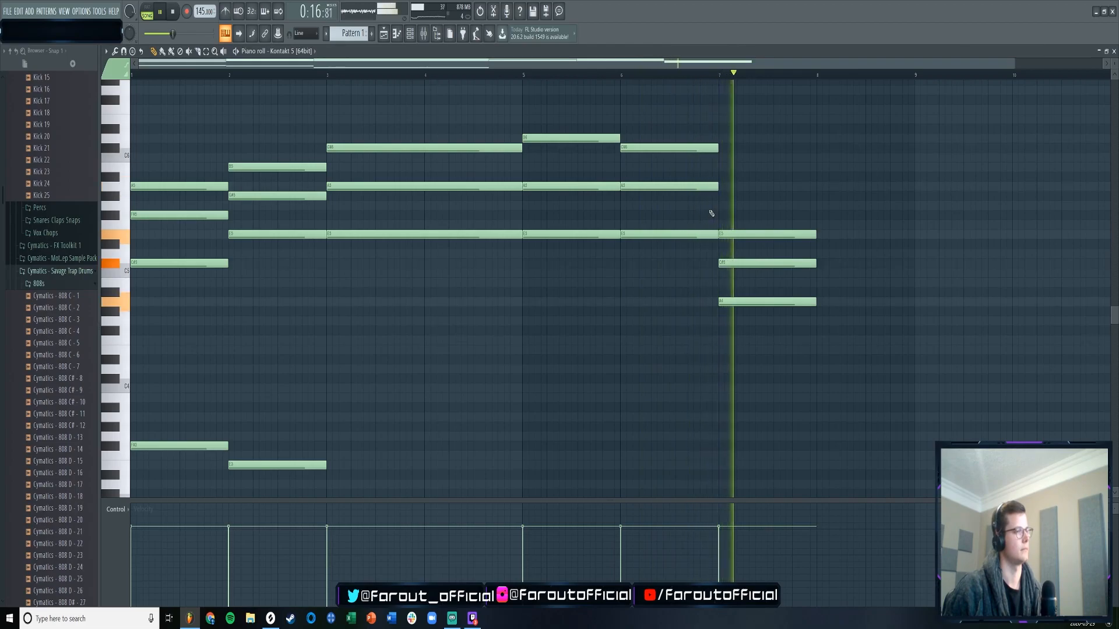
{"action": "key", "text": "space"}
- Delete all three chord notes in bar 7
{"action": "right_click", "coordinate": [748, 234]}
{"action": "right_click", "coordinate": [748, 264]}
{"action": "right_click", "coordinate": [746, 302]}
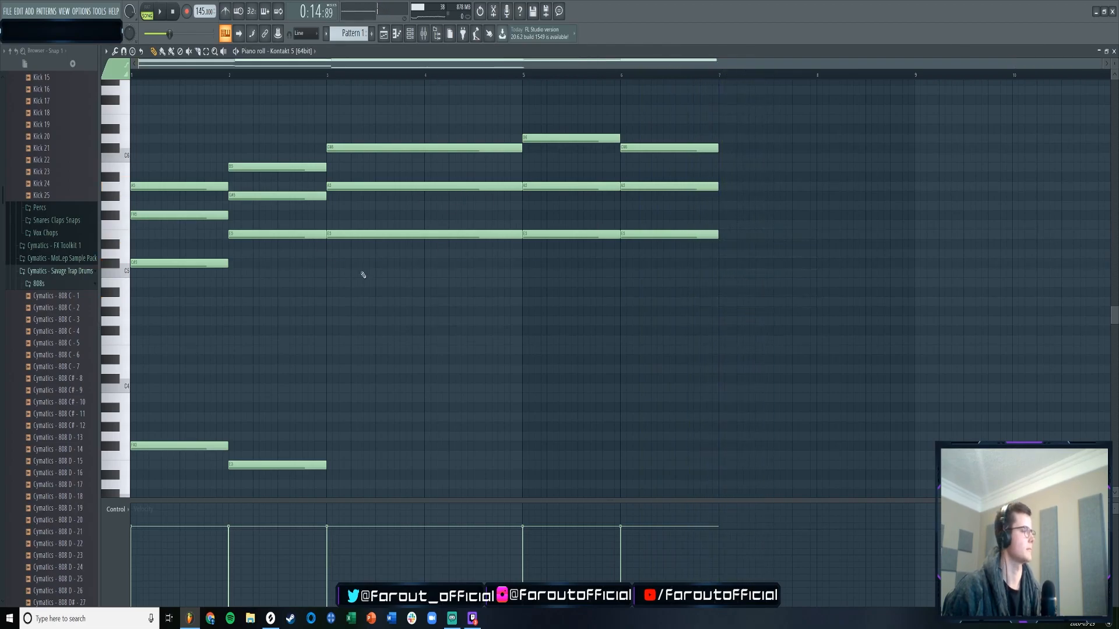
- Try a one-bar bass note at bar 5 on G3 and A3, playing the pattern to judge it
{"action": "scroll", "coordinate": [363, 272], "scroll_direction": "down", "scroll_amount": 4}
{"action": "key", "text": "space"}
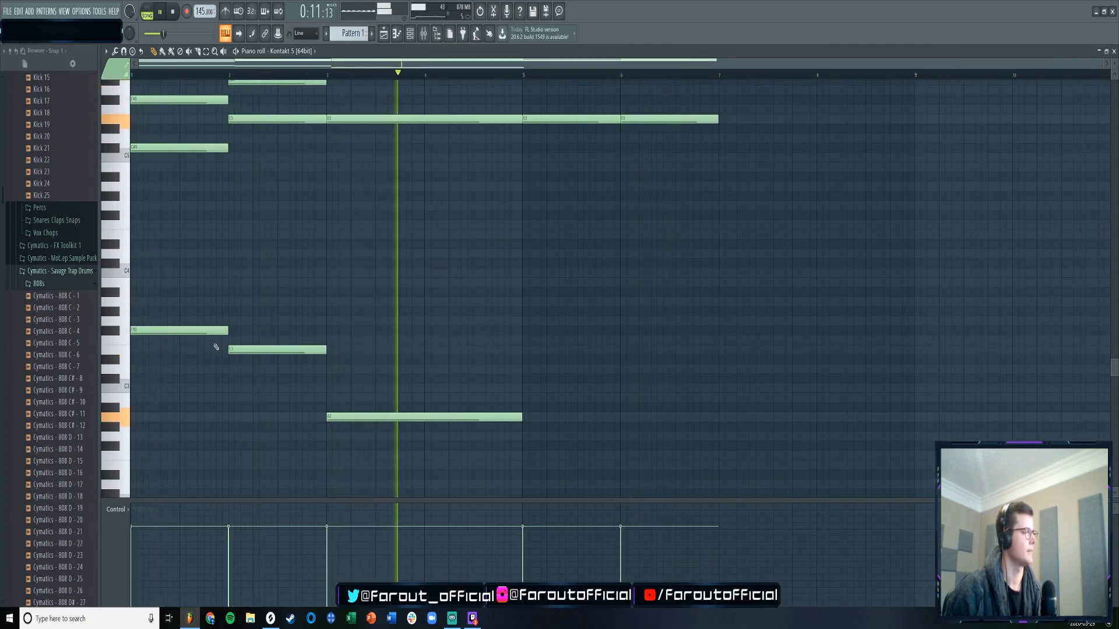
{"action": "key", "text": "space"}
{"action": "left_click", "coordinate": [525, 322]}
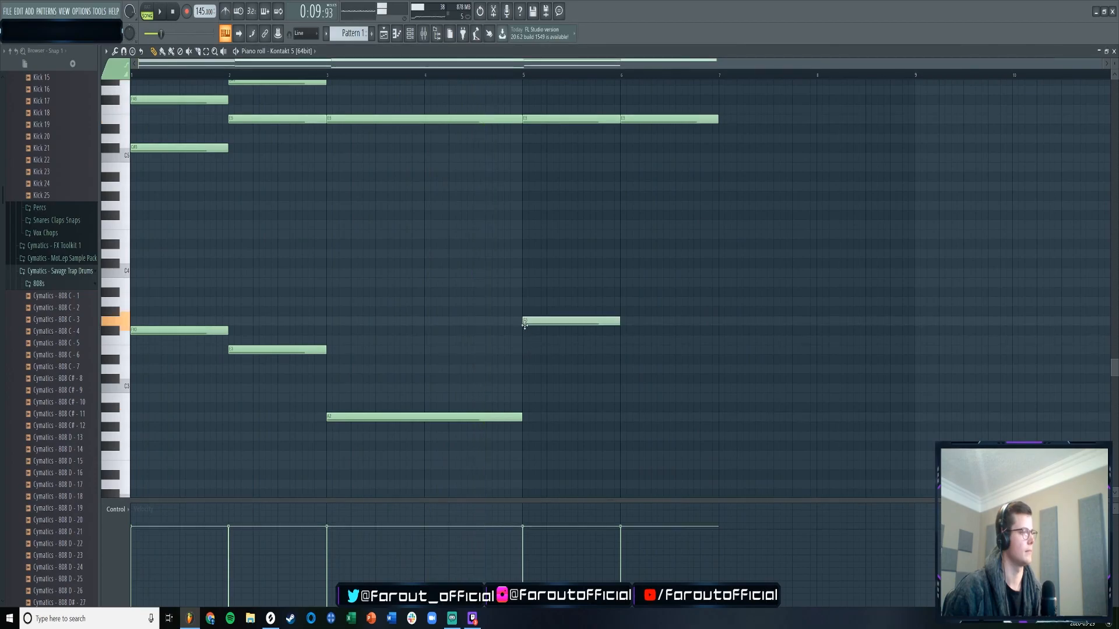
{"action": "mouse_move", "coordinate": [525, 340]}
{"action": "left_mouse_down"}
{"action": "mouse_move", "coordinate": [525, 349]}
{"action": "mouse_move", "coordinate": [531, 320]}
{"action": "left_mouse_up"}
{"action": "key", "text": "space"}
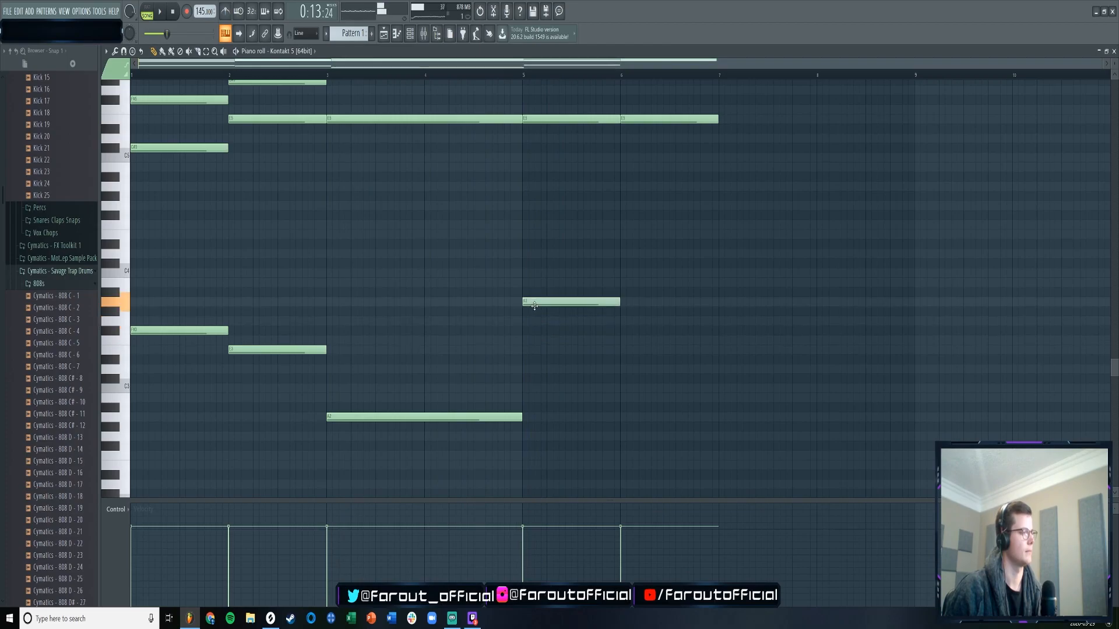
{"action": "key", "text": "space"}
- Play the progression from the start and examine the upper chord notes against the bass notes
{"action": "key", "text": "space"}
{"action": "key", "text": "space"}
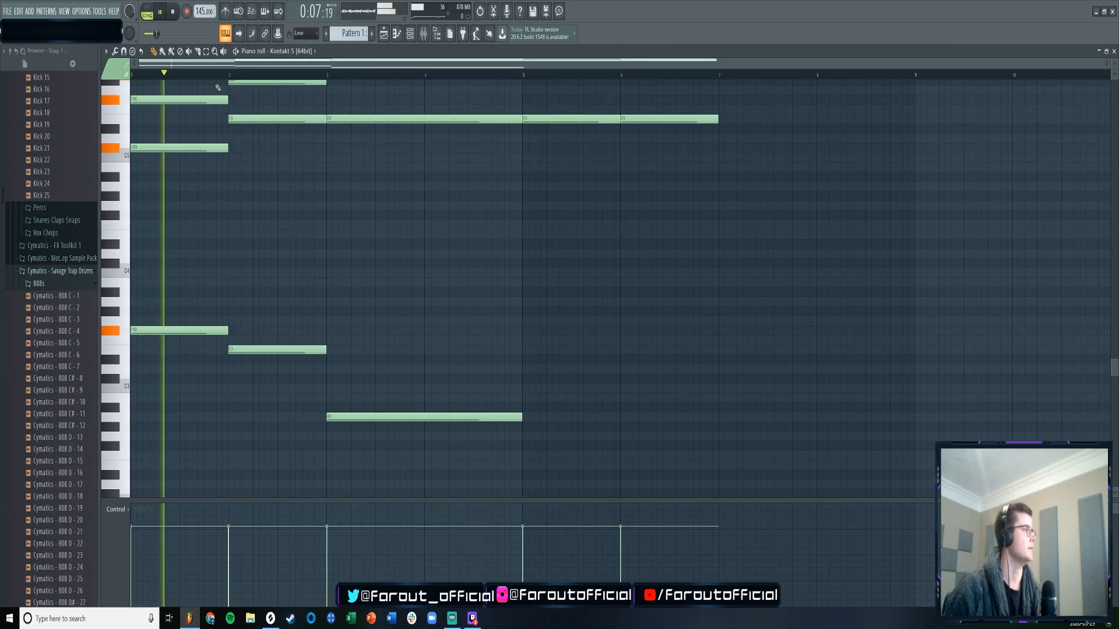
{"action": "scroll", "coordinate": [327, 269], "scroll_direction": "up", "scroll_amount": 1}
{"action": "scroll", "coordinate": [327, 269], "scroll_direction": "up", "scroll_amount": 6}
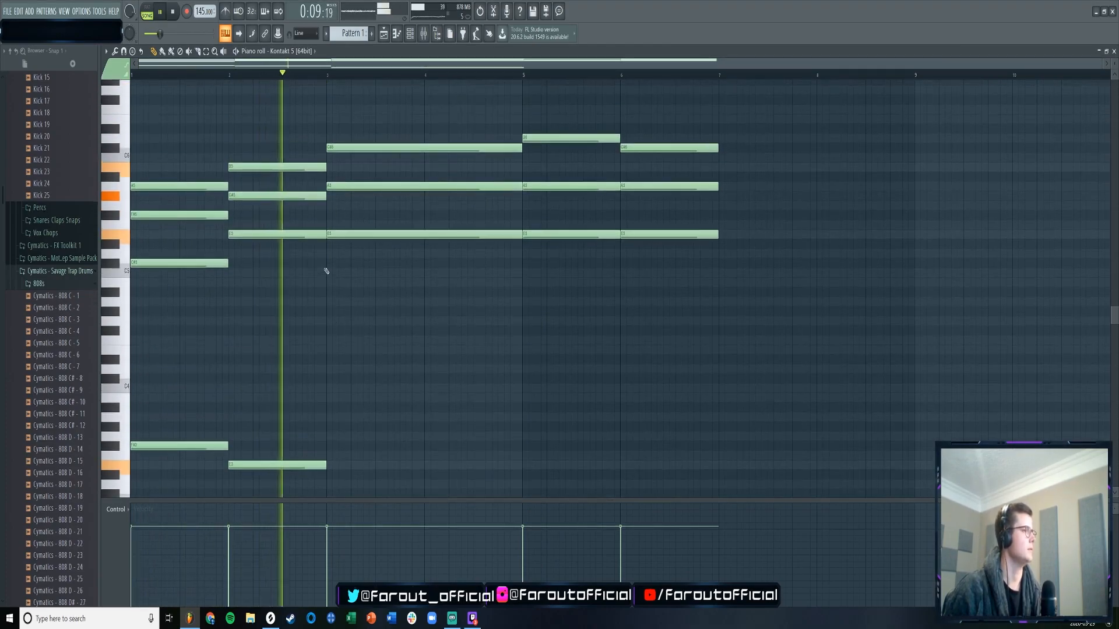
{"action": "scroll", "coordinate": [408, 262], "scroll_direction": "down", "scroll_amount": 5}
{"action": "scroll", "coordinate": [443, 265], "scroll_direction": "up", "scroll_amount": 7}
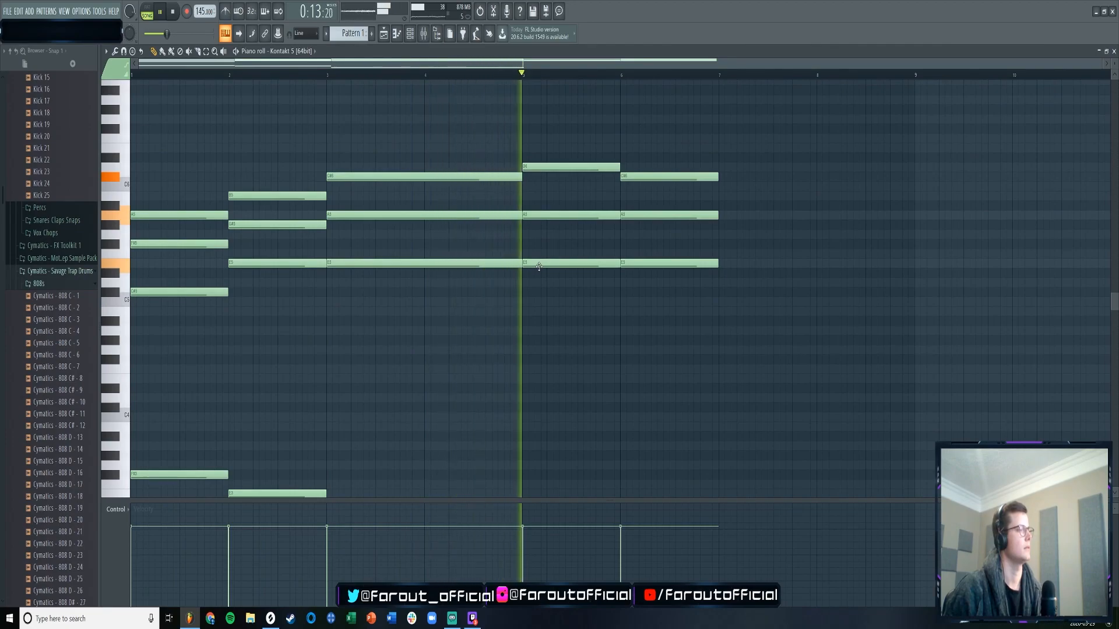
{"action": "key", "text": "space"}
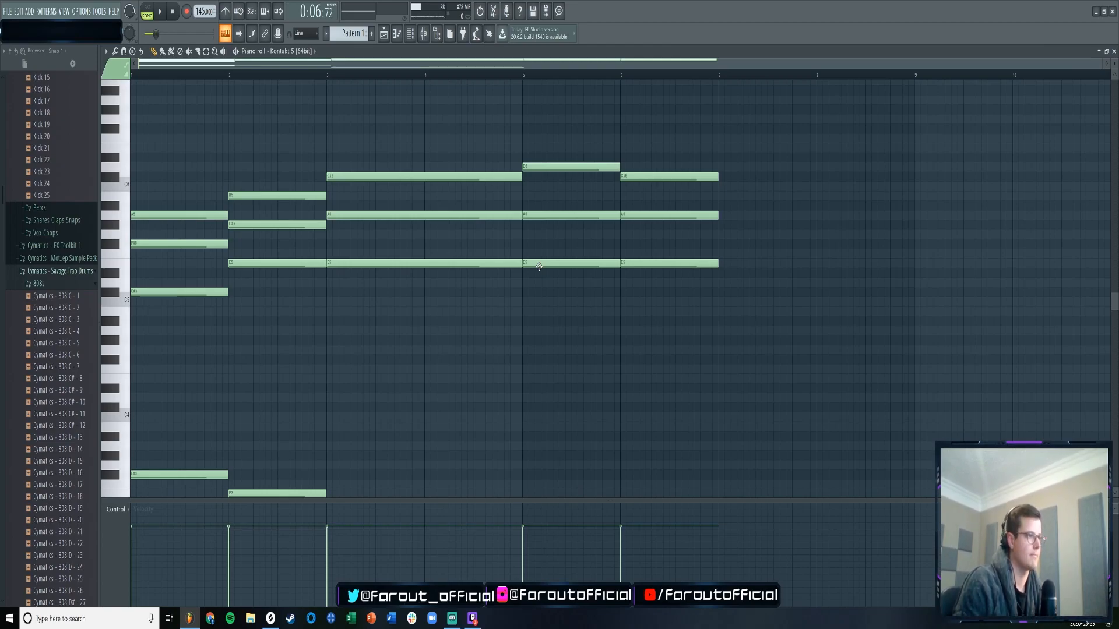
- Build a one-bar chord at bar 7 from the notes F#5, C#5 and G#4, and play into it from bar 6
{"action": "left_click", "coordinate": [723, 244]}
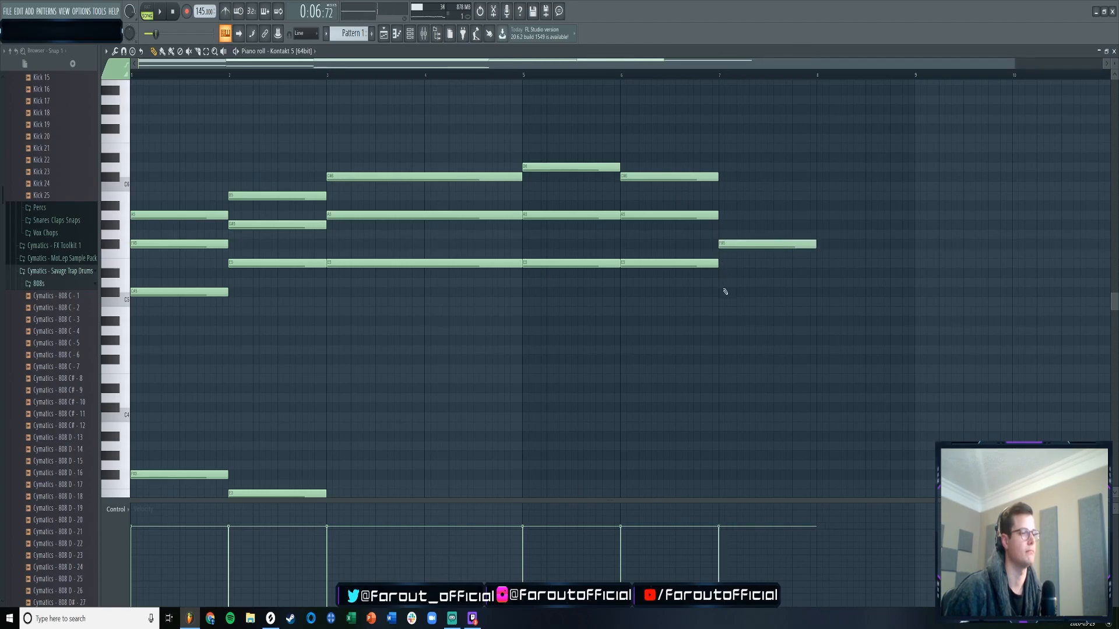
{"action": "scroll", "coordinate": [720, 285], "scroll_direction": "down", "scroll_amount": 3}
{"action": "key", "text": "space"}
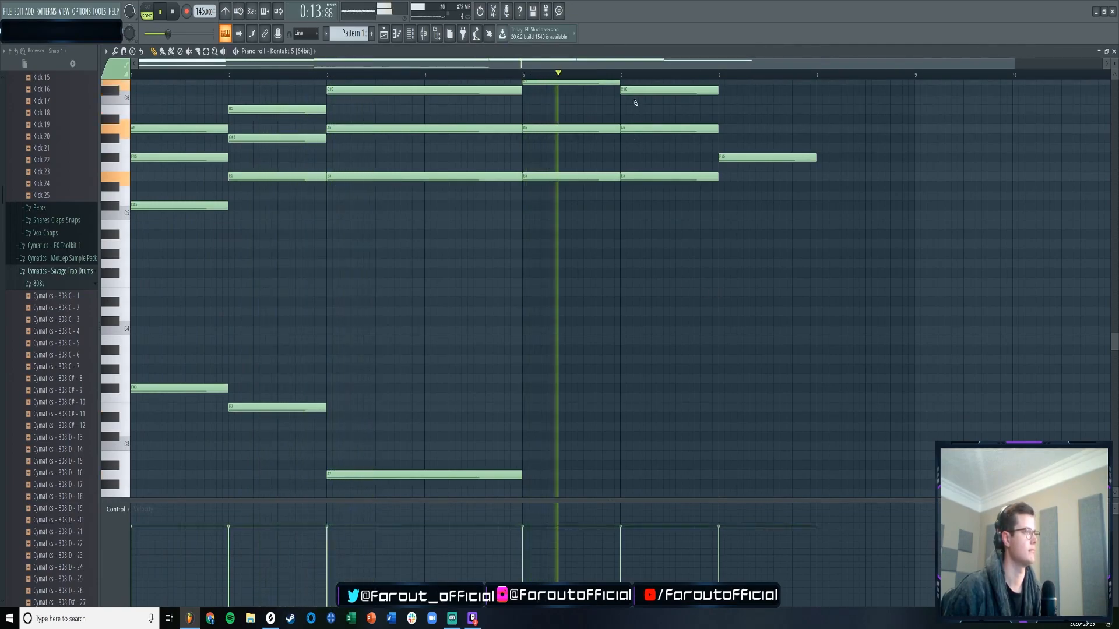
{"action": "left_click", "coordinate": [624, 75]}
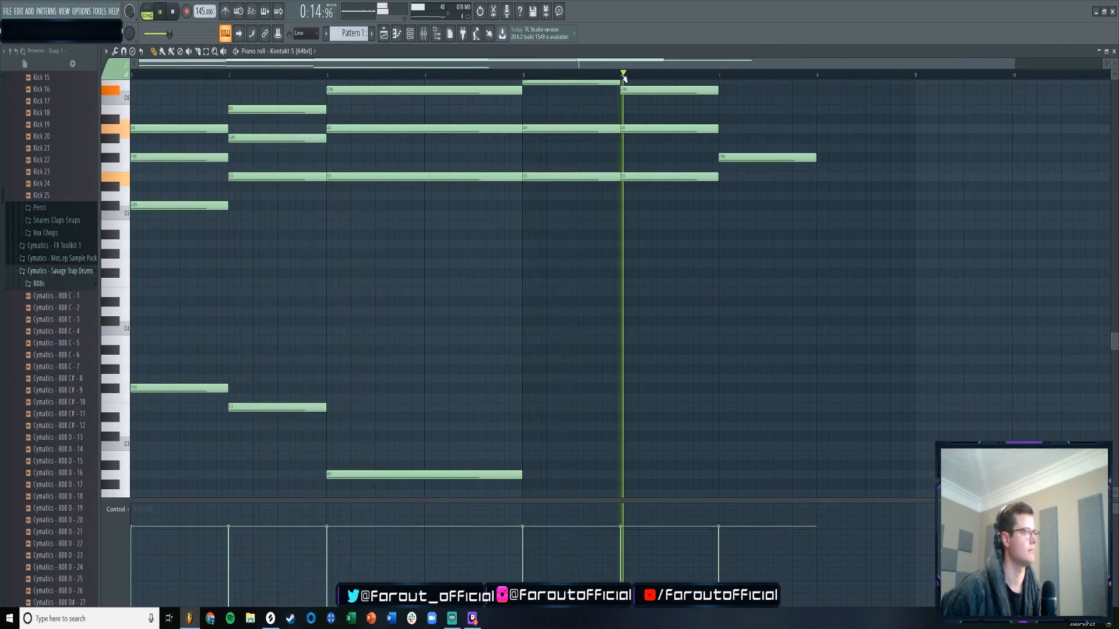
{"action": "key", "text": "space"}
{"action": "left_click", "coordinate": [732, 159]}
{"action": "left_click_drag", "start_coordinate": [724, 188], "coordinate": [720, 207]}
{"action": "mouse_move", "coordinate": [723, 255]}
{"action": "left_mouse_down"}
{"action": "mouse_move", "coordinate": [724, 275]}
{"action": "mouse_move", "coordinate": [718, 266]}
{"action": "left_mouse_up"}
{"action": "key", "text": "space"}
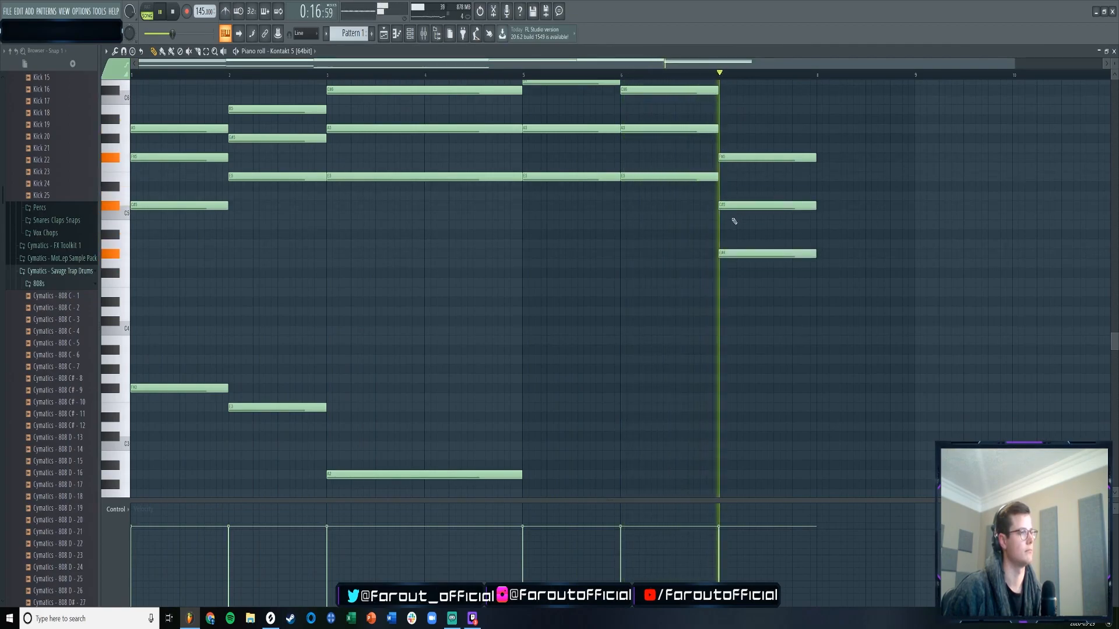
- Lower the bottom note of the bar 7 chord to F#4 and play it back
{"action": "key", "text": "space"}
{"action": "left_click", "coordinate": [733, 244]}
{"action": "left_click_drag", "start_coordinate": [733, 257], "coordinate": [719, 281]}
{"action": "key", "text": "space"}
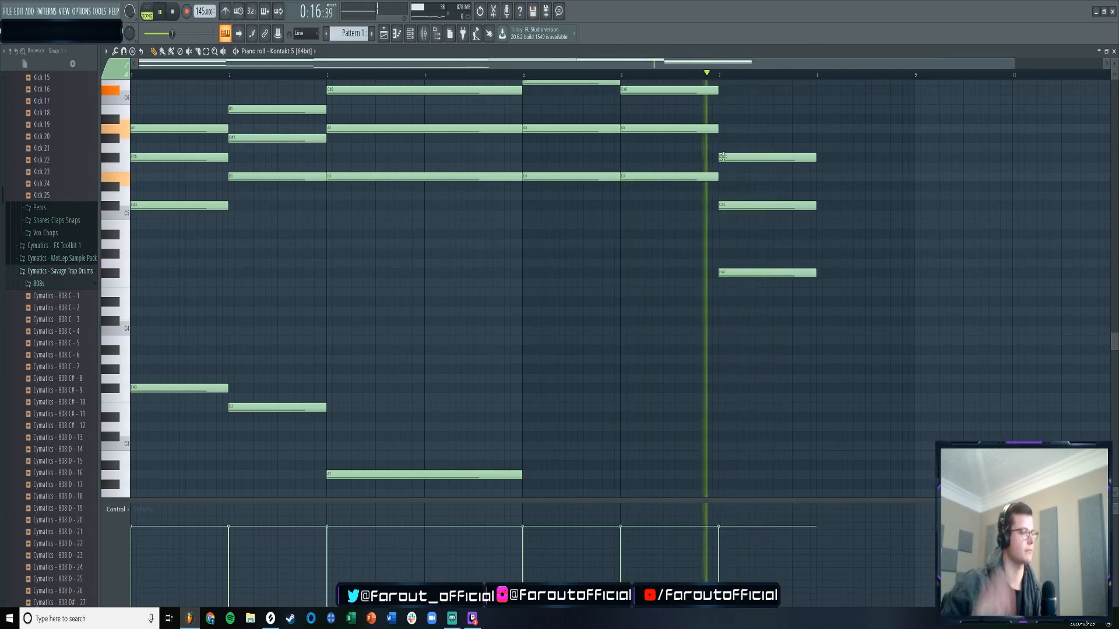
- Add a one-bar E3 bass note at bar 5 and play the progression from bar 3
{"action": "left_click", "coordinate": [335, 73]}
{"action": "scroll", "coordinate": [433, 187], "scroll_direction": "down", "scroll_amount": 3}
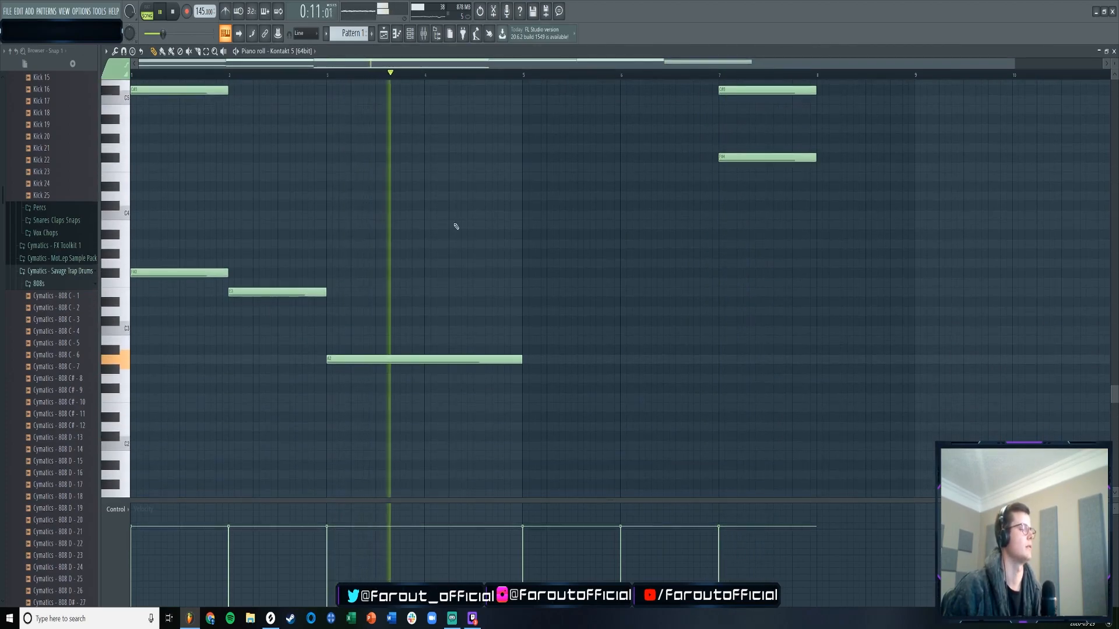
{"action": "key", "text": "space"}
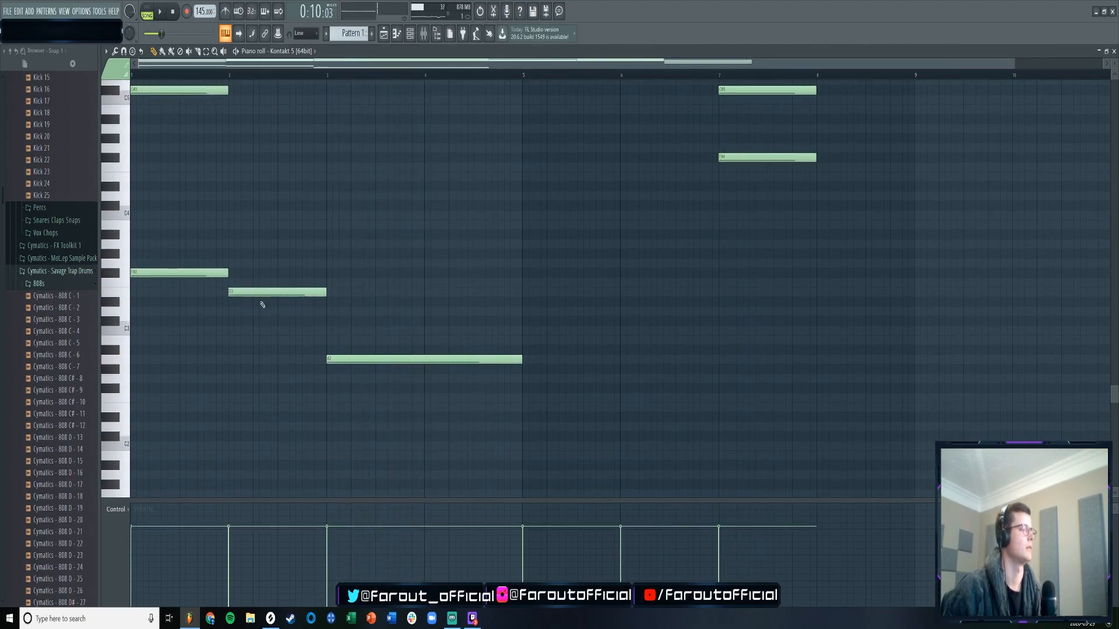
{"action": "left_click", "coordinate": [525, 284]}
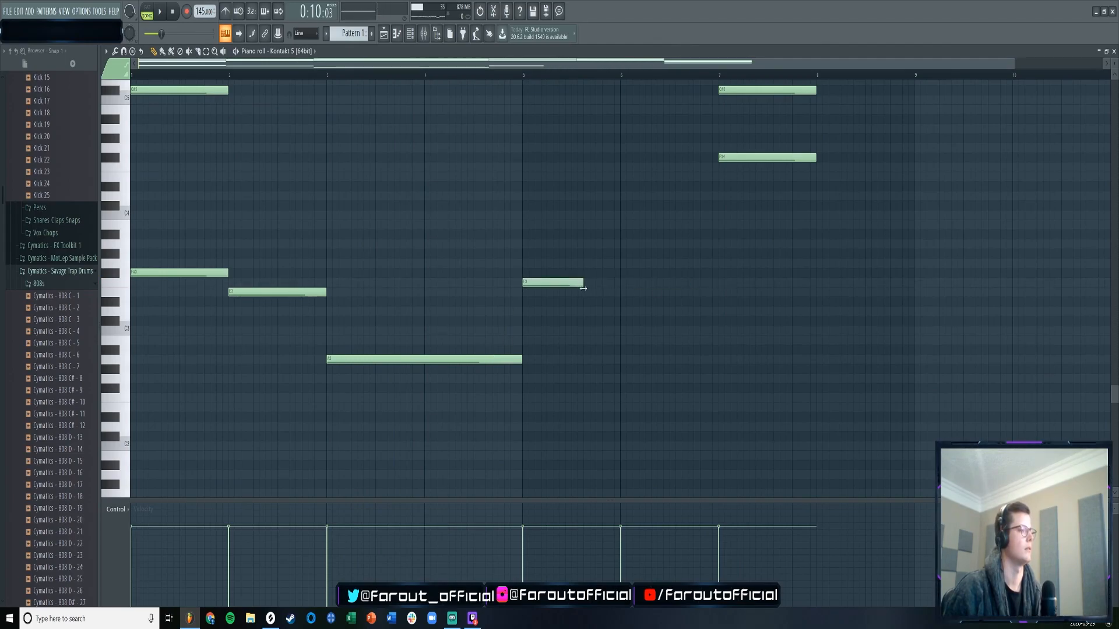
{"action": "mouse_move", "coordinate": [611, 286]}
{"action": "left_mouse_down"}
{"action": "mouse_move", "coordinate": [596, 316]}
{"action": "mouse_move", "coordinate": [596, 292]}
{"action": "left_mouse_up"}
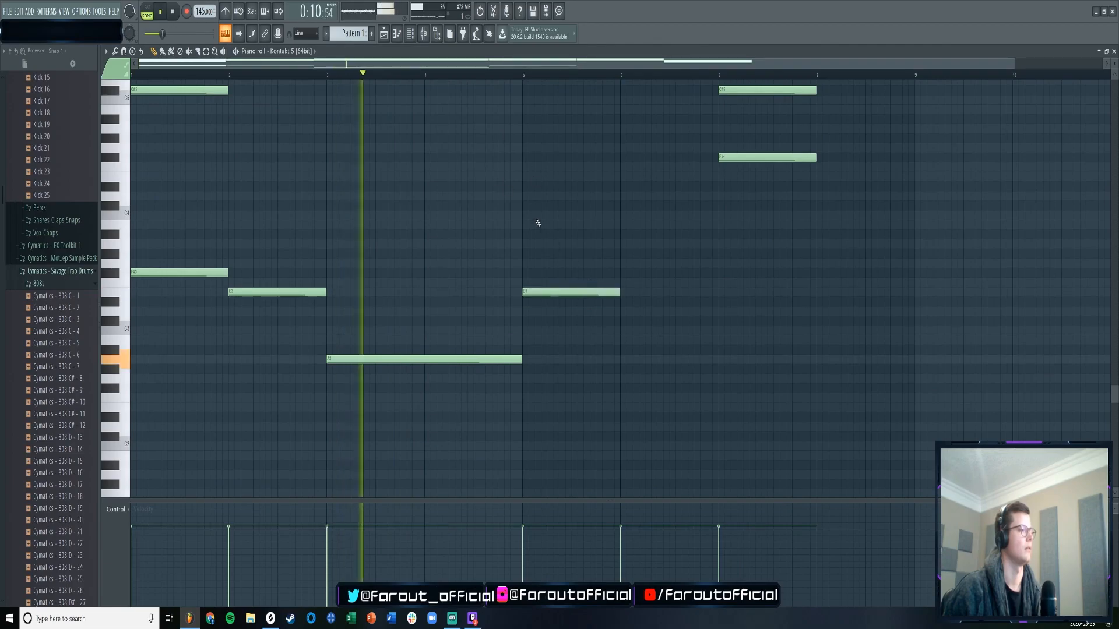
{"action": "scroll", "coordinate": [543, 165], "scroll_direction": "up", "scroll_amount": 5}
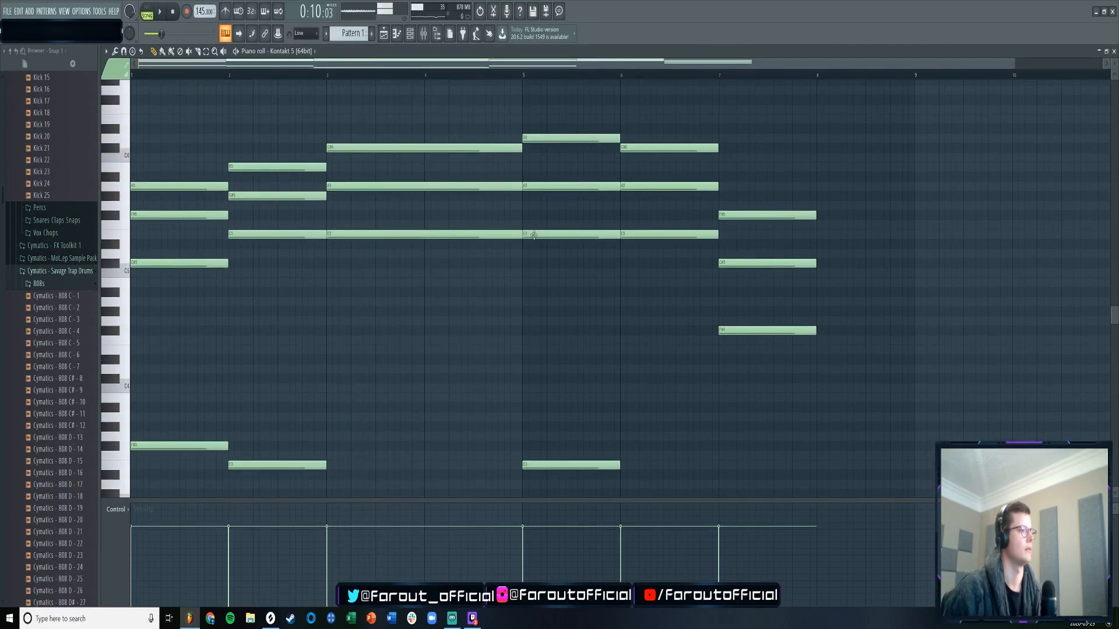
{"action": "scroll", "coordinate": [536, 466], "scroll_direction": "down", "scroll_amount": 3}
{"action": "key", "text": "space"}
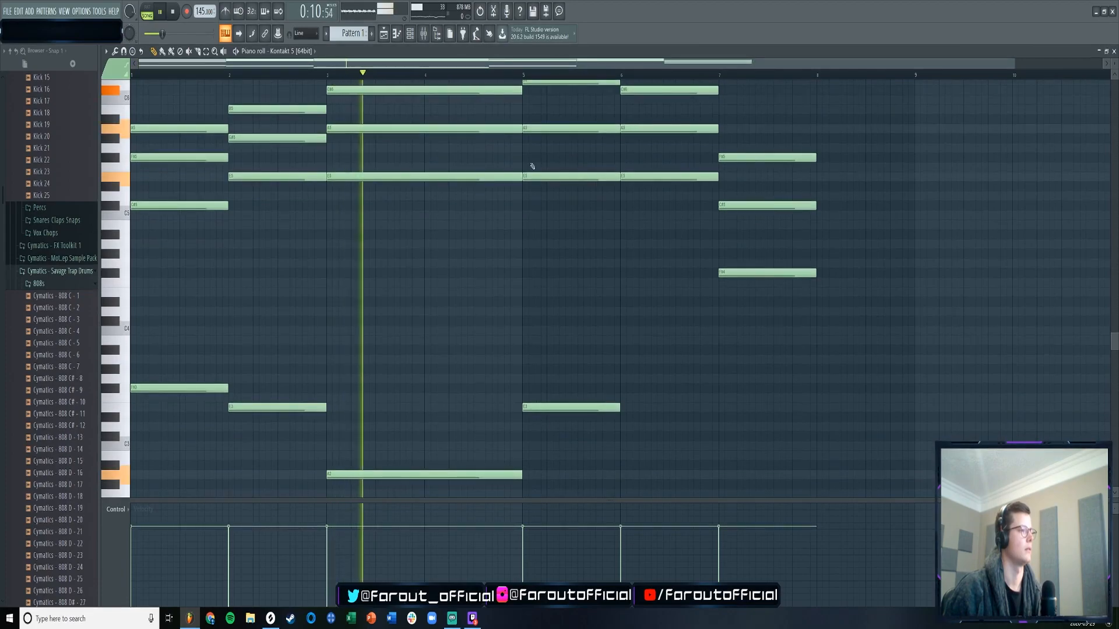
- Lower the bar 5 bass note to D3 and audition it with the chords
{"action": "key", "text": "space"}
{"action": "left_click_drag", "start_coordinate": [539, 410], "coordinate": [542, 431]}
{"action": "key", "text": "space"}
{"action": "key", "text": "space"}
{"action": "key", "text": "space"}
{"action": "key", "text": "space"}
{"action": "key", "text": "space"}
{"action": "key", "text": "space"}
- Add a one-bar A2 bass note at bar 6 and play it with the chords
{"action": "left_click", "coordinate": [623, 400]}
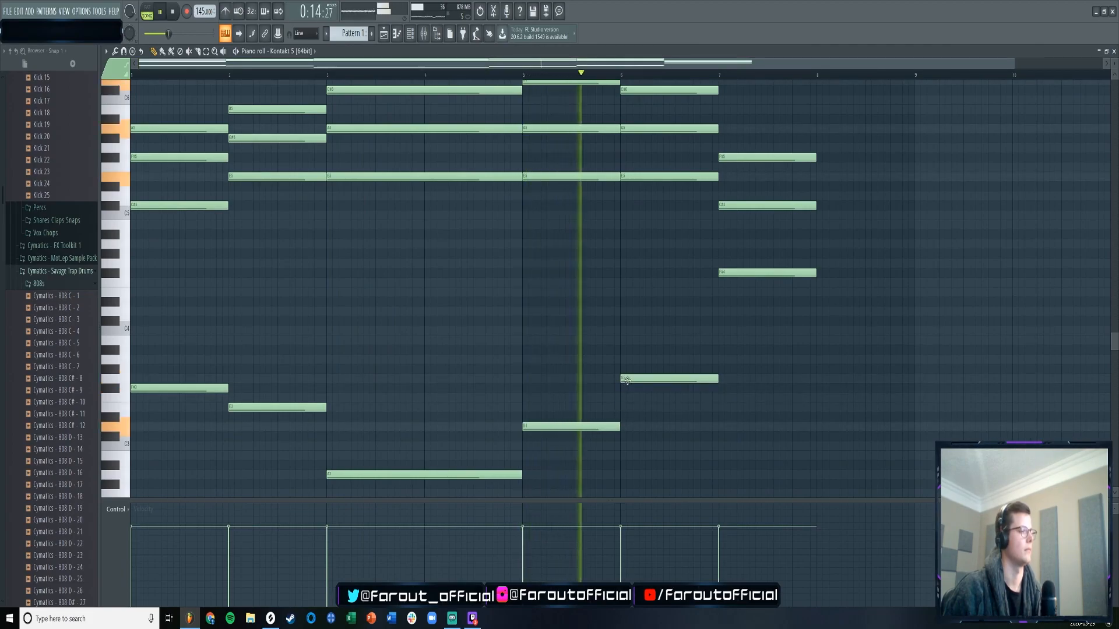
{"action": "key", "text": "space"}
{"action": "left_click_drag", "start_coordinate": [621, 379], "coordinate": [619, 478]}
{"action": "scroll", "coordinate": [641, 373], "scroll_direction": "down", "scroll_amount": 3}
{"action": "key", "text": "space"}
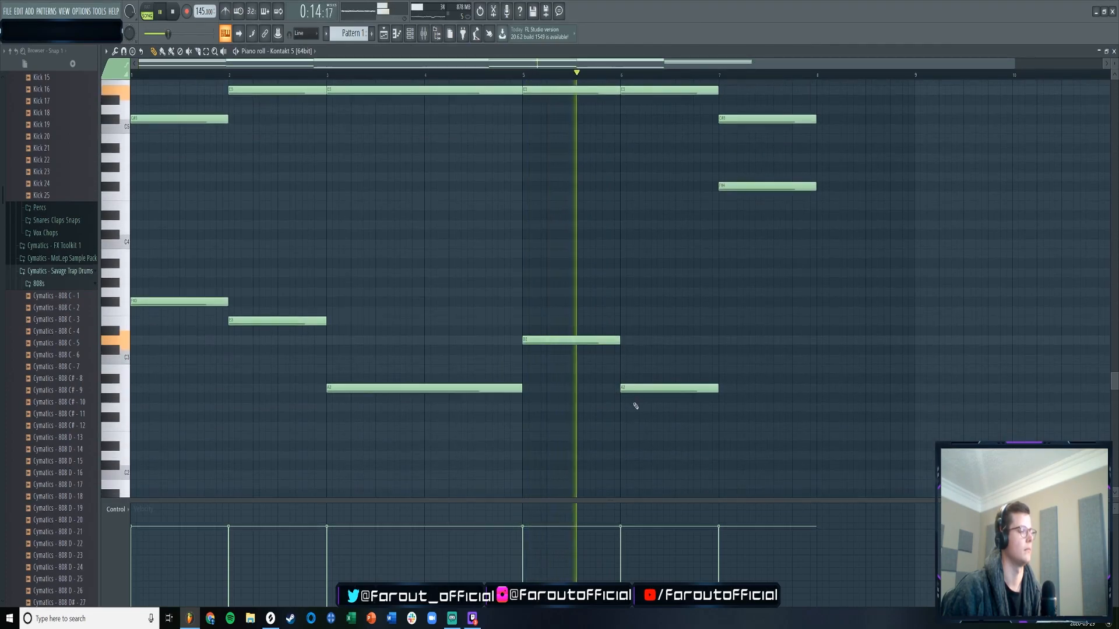
- Try a one-bar bass note at bar 7 on E3 and B2, auditioning each pitch, and delete it
{"action": "key", "text": "space"}
{"action": "left_click_drag", "start_coordinate": [720, 339], "coordinate": [721, 312]}
{"action": "key", "text": "space"}
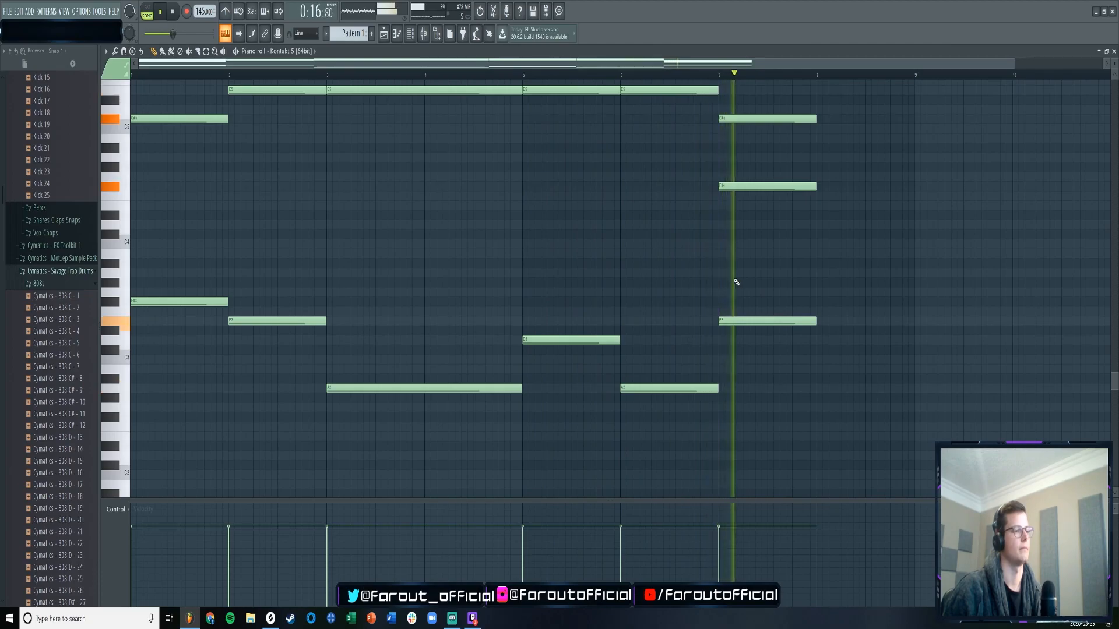
{"action": "key", "text": "space"}
{"action": "left_click_drag", "start_coordinate": [736, 327], "coordinate": [738, 373]}
{"action": "key", "text": "space"}
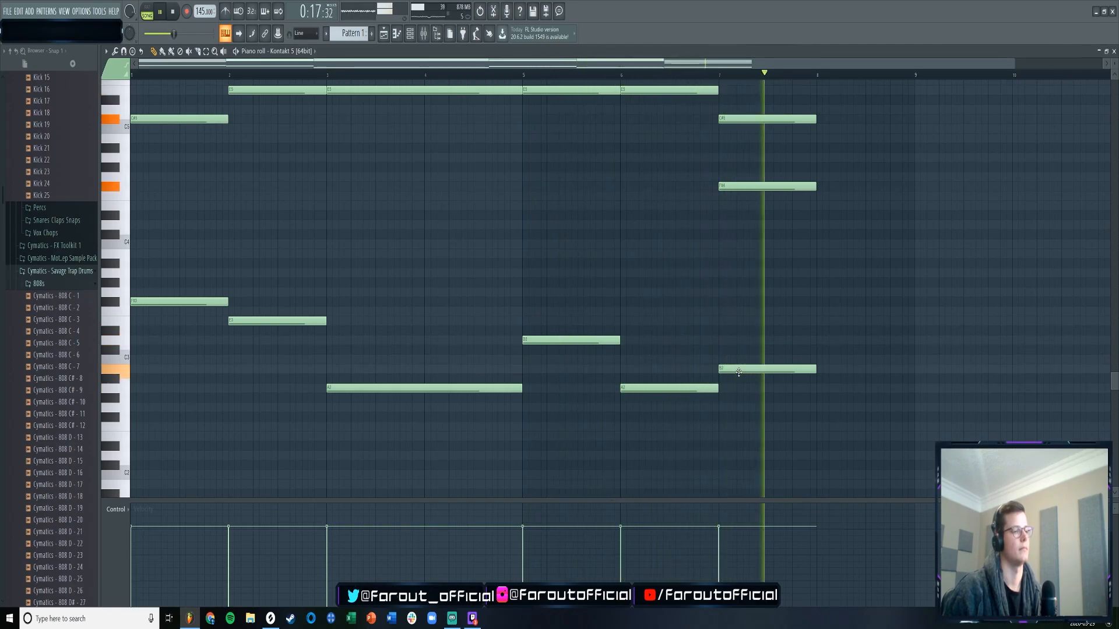
{"action": "key", "text": "space"}
{"action": "right_click", "coordinate": [738, 371]}
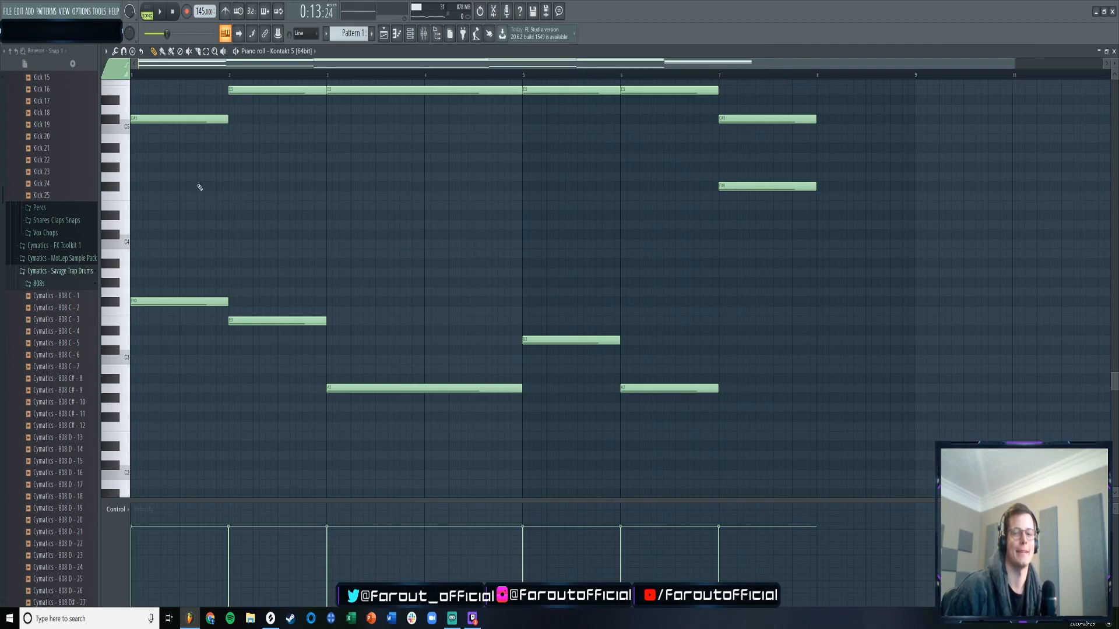
- Play the progression, place a one-bar F#2 bass note at bar 7, and audition the transition into it
{"action": "key", "text": "space"}
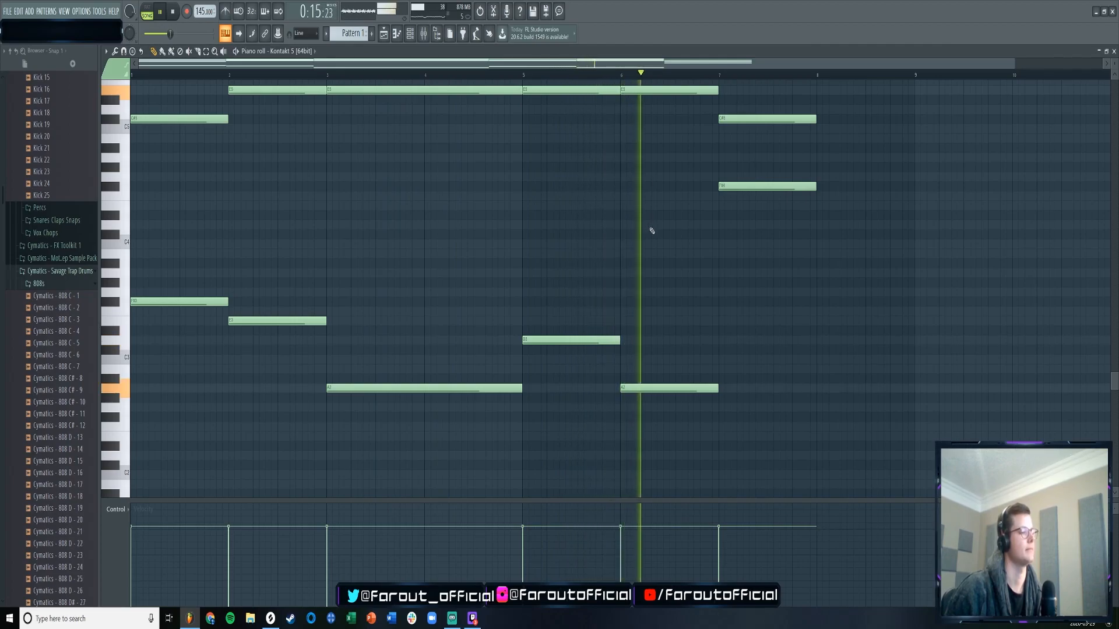
{"action": "scroll", "coordinate": [694, 305], "scroll_direction": "up", "scroll_amount": 4}
{"action": "key", "text": "space"}
{"action": "left_click", "coordinate": [721, 321]}
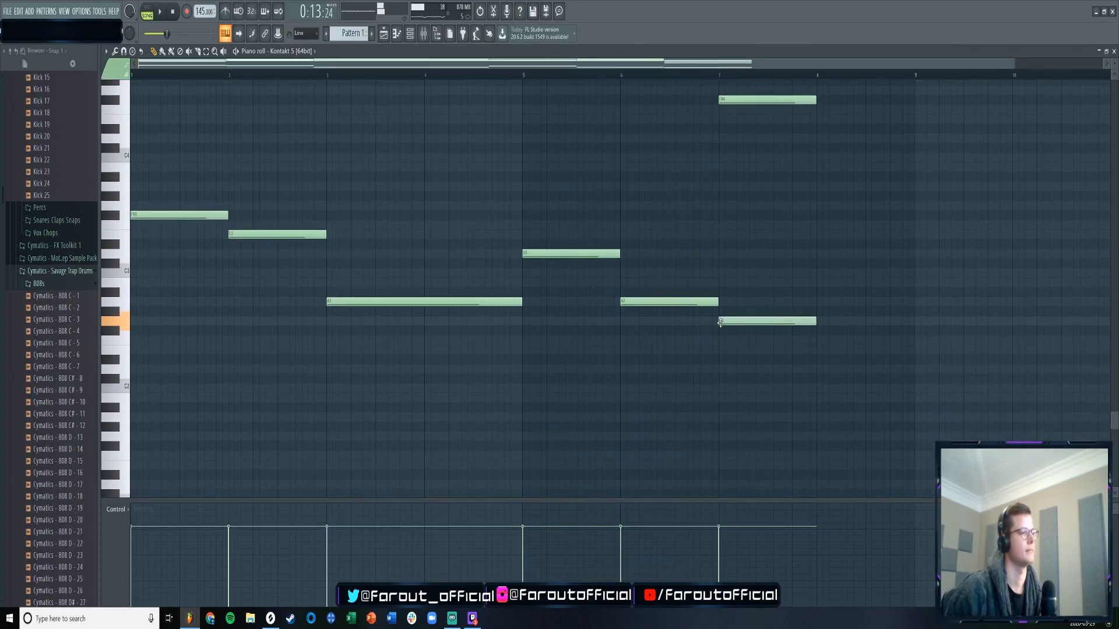
{"action": "left_click_drag", "start_coordinate": [720, 321], "coordinate": [720, 331]}
{"action": "key", "text": "space"}
{"action": "left_click", "coordinate": [721, 76]}
{"action": "left_click", "coordinate": [607, 76]}
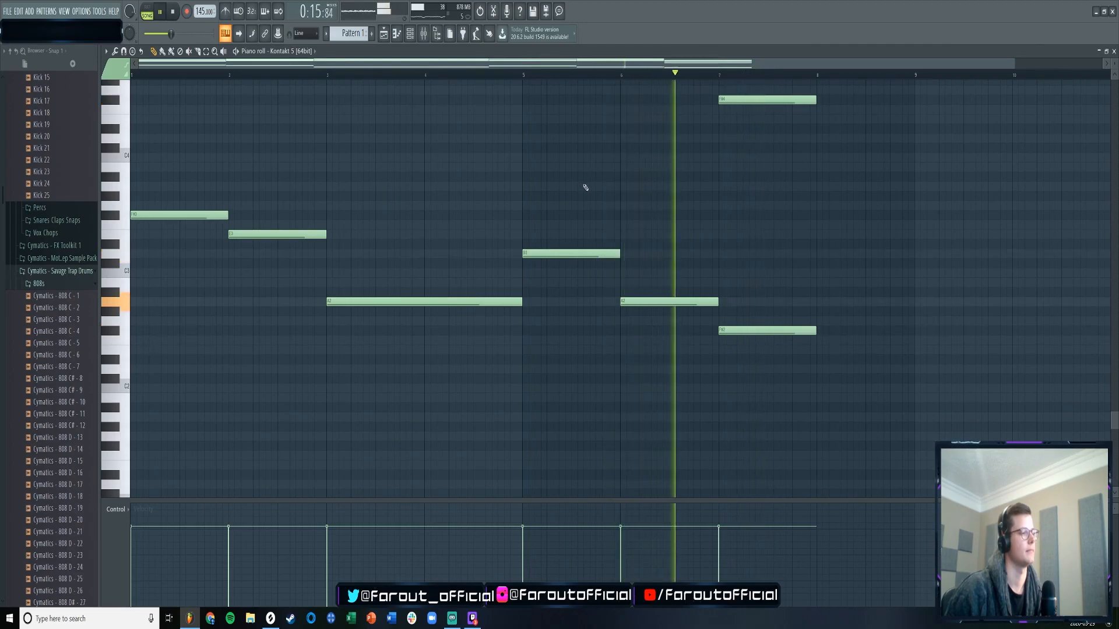
- Lower the bar 7 bass note to E2 and play it against the chord
{"action": "key", "text": "space"}
{"action": "left_click_drag", "start_coordinate": [729, 334], "coordinate": [730, 352]}
{"action": "key", "text": "space"}
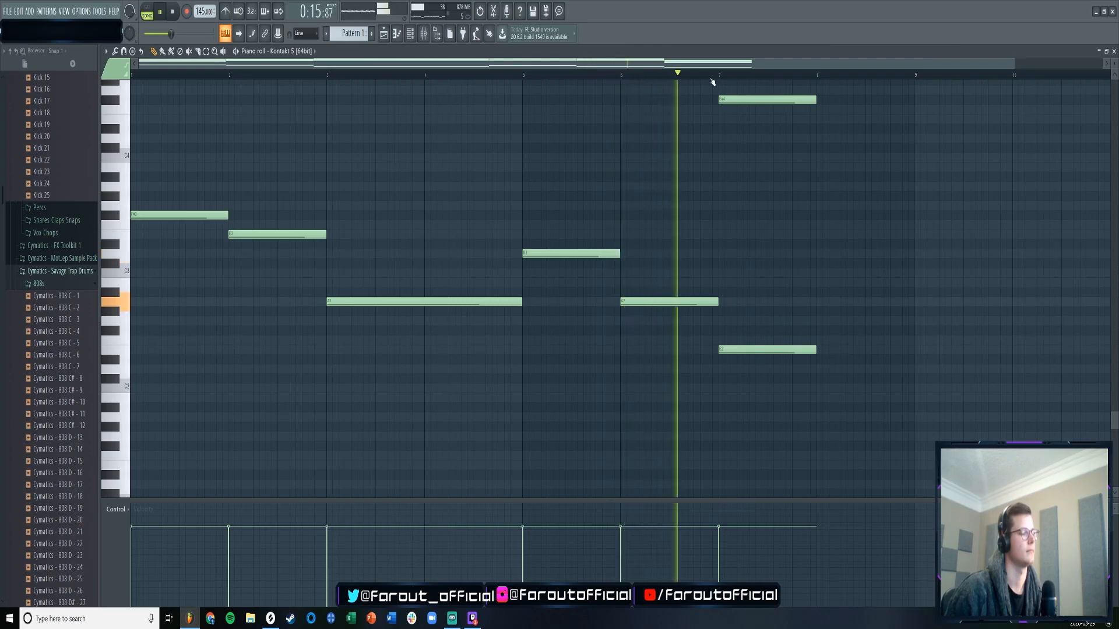
{"action": "key", "text": "space"}
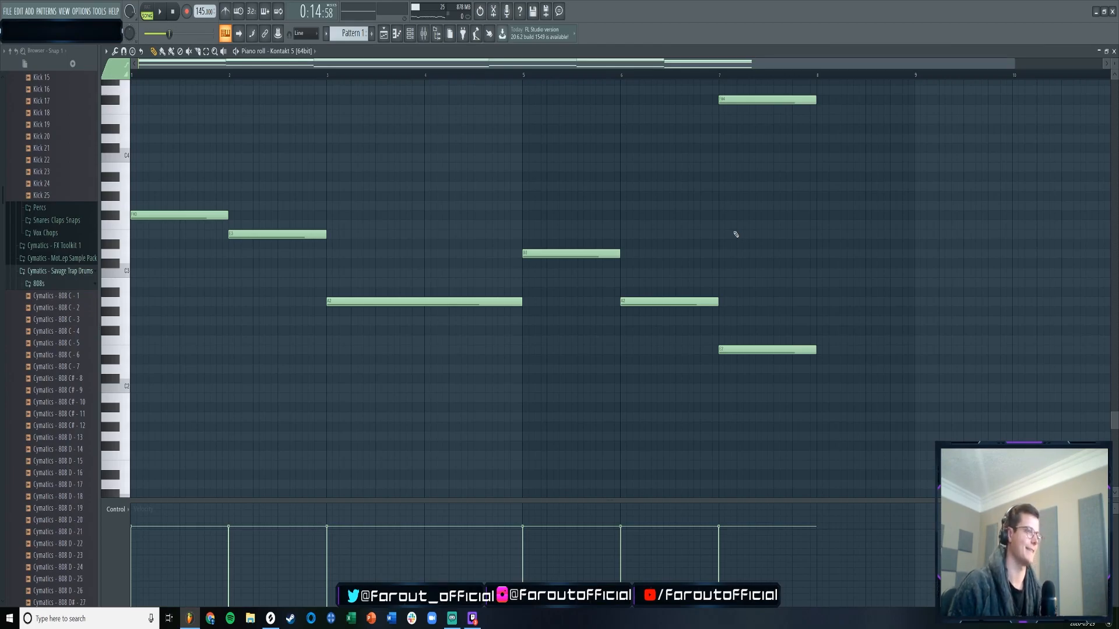
- Audition the bar 7 bass note once more, delete it, and play the progression without it
{"action": "key", "text": "space"}
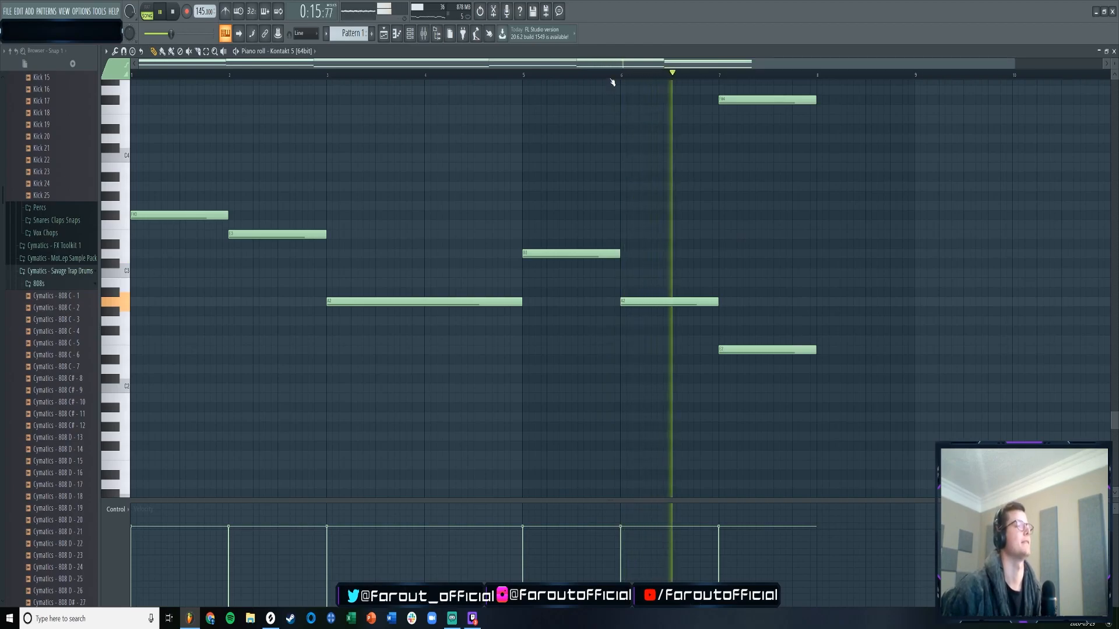
{"action": "scroll", "coordinate": [612, 76], "scroll_direction": "down", "scroll_amount": 1}
{"action": "scroll", "coordinate": [699, 225], "scroll_direction": "down", "scroll_amount": 3}
{"action": "scroll", "coordinate": [701, 280], "scroll_direction": "up", "scroll_amount": 2}
{"action": "key", "text": "space"}
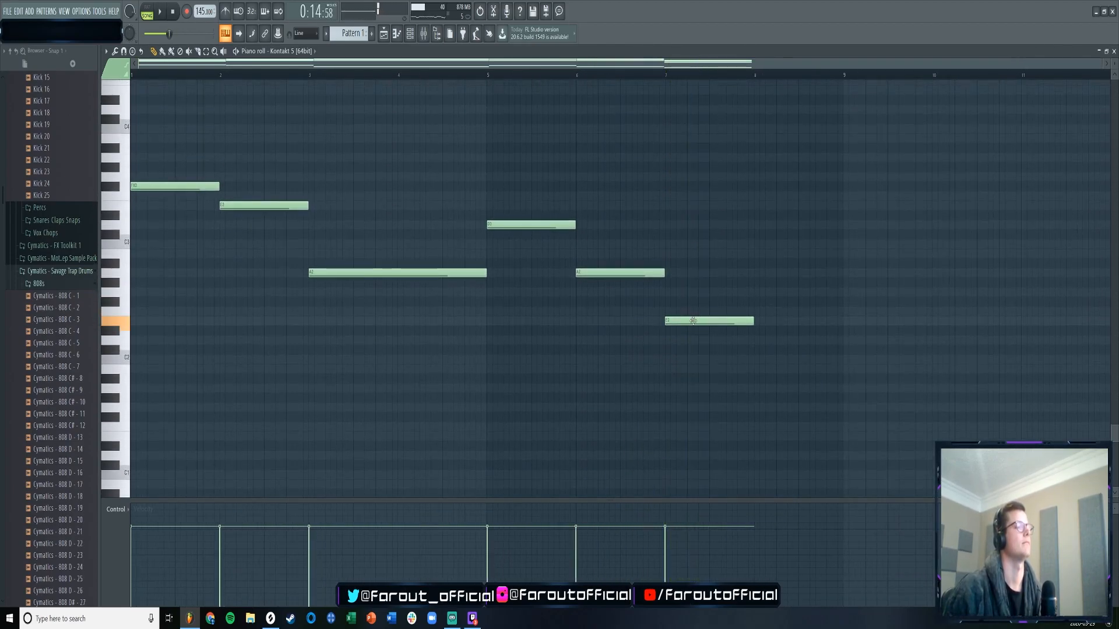
{"action": "left_click_drag", "start_coordinate": [698, 315], "coordinate": [692, 267]}
{"action": "scroll", "coordinate": [618, 225], "scroll_direction": "up", "scroll_amount": 5}
{"action": "key", "text": "space"}
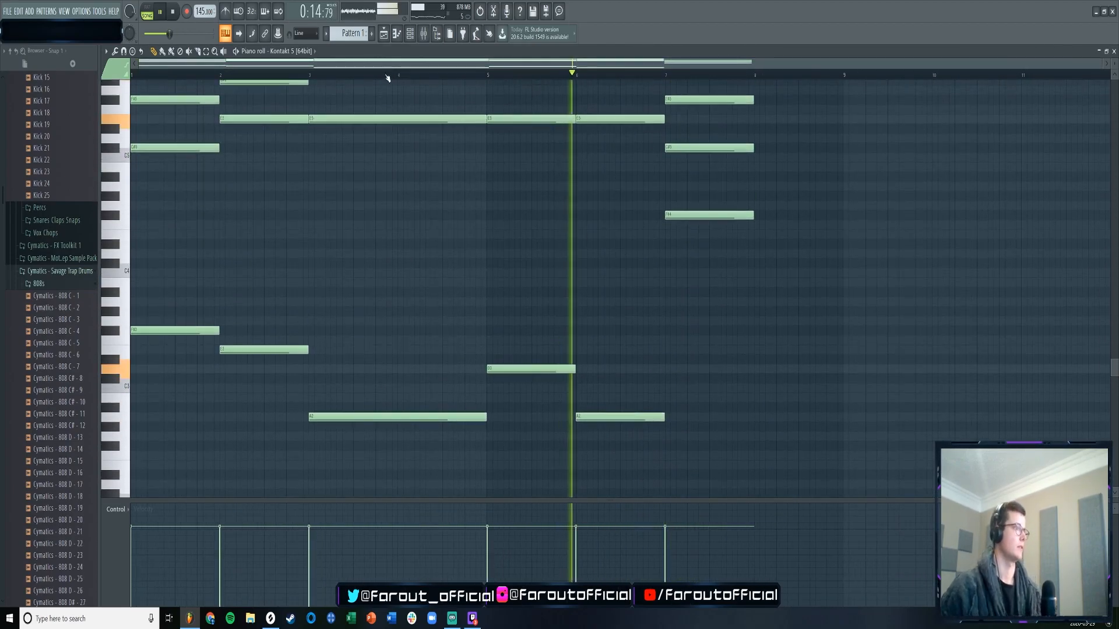
- Lengthen all three notes of the bar 7 chord to two bars, ending at bar 9, and play the progression
{"action": "left_click_drag", "start_coordinate": [1114, 63], "coordinate": [1113, 58]}
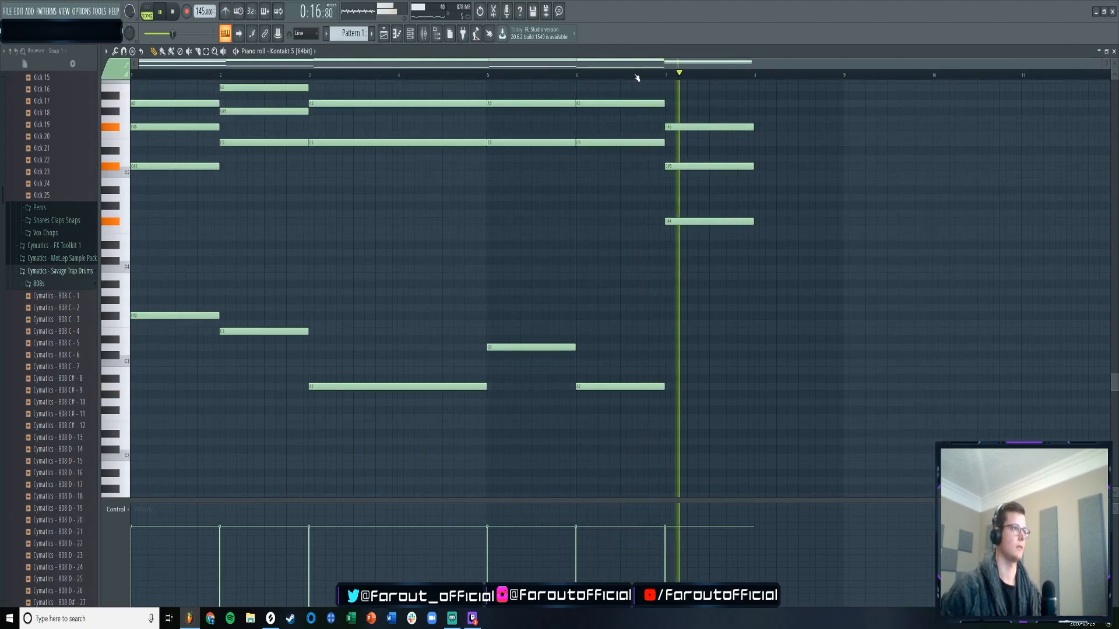
{"action": "scroll", "coordinate": [757, 198], "scroll_direction": "up", "scroll_amount": 1}
{"action": "scroll", "coordinate": [757, 198], "scroll_direction": "up", "scroll_amount": 1}
{"action": "left_click_drag", "start_coordinate": [733, 156], "coordinate": [742, 286]}
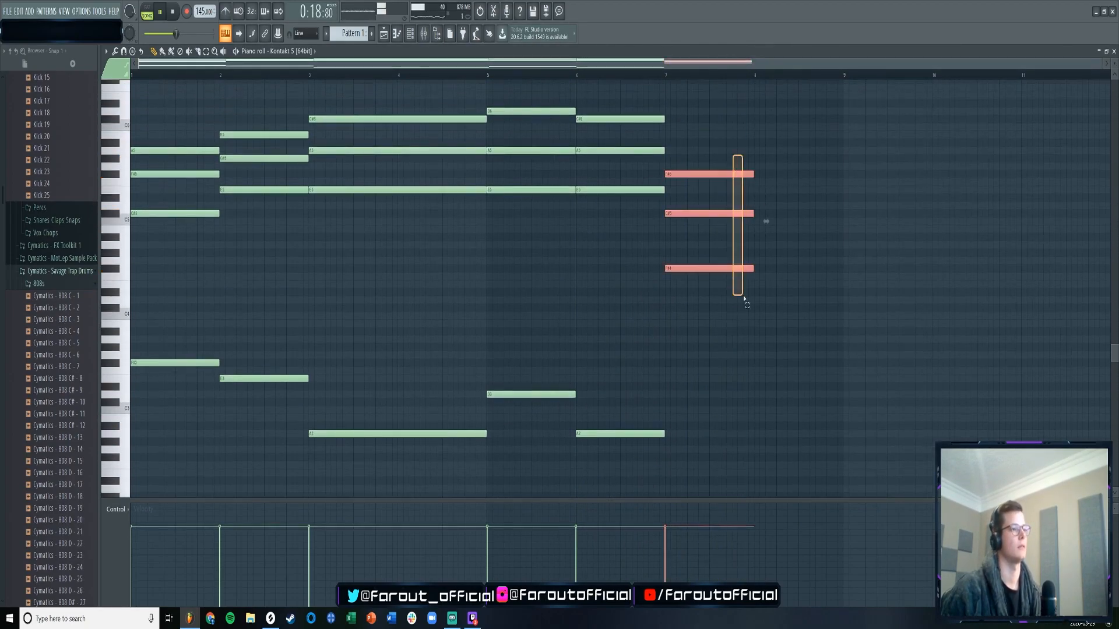
{"action": "left_click_drag", "start_coordinate": [835, 267], "coordinate": [840, 267]}
{"action": "key", "text": "space"}
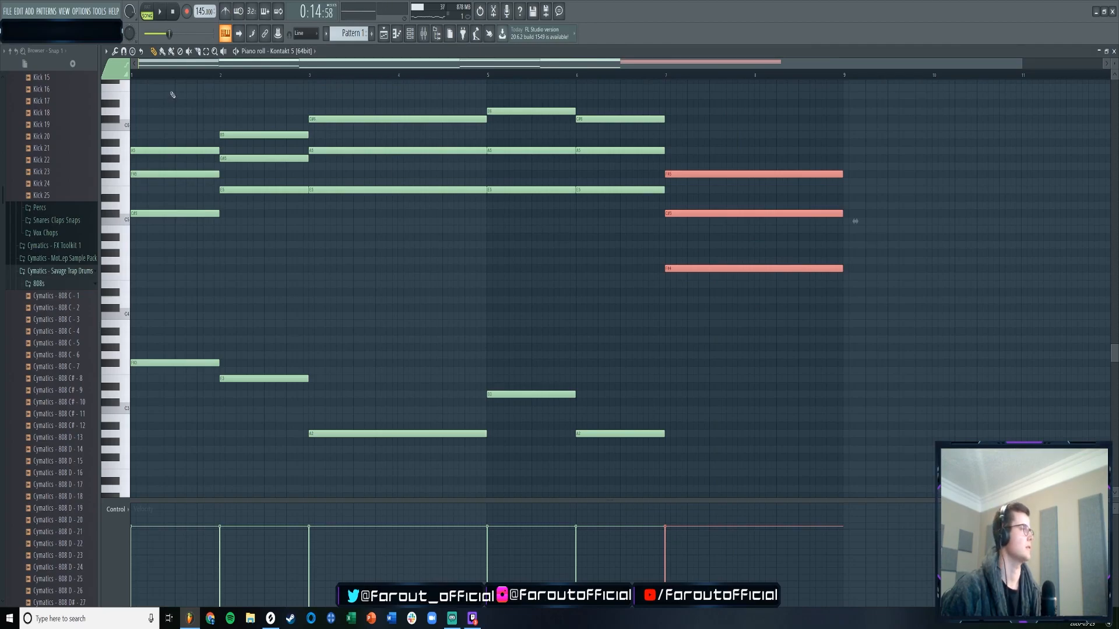
{"action": "key", "text": "space"}
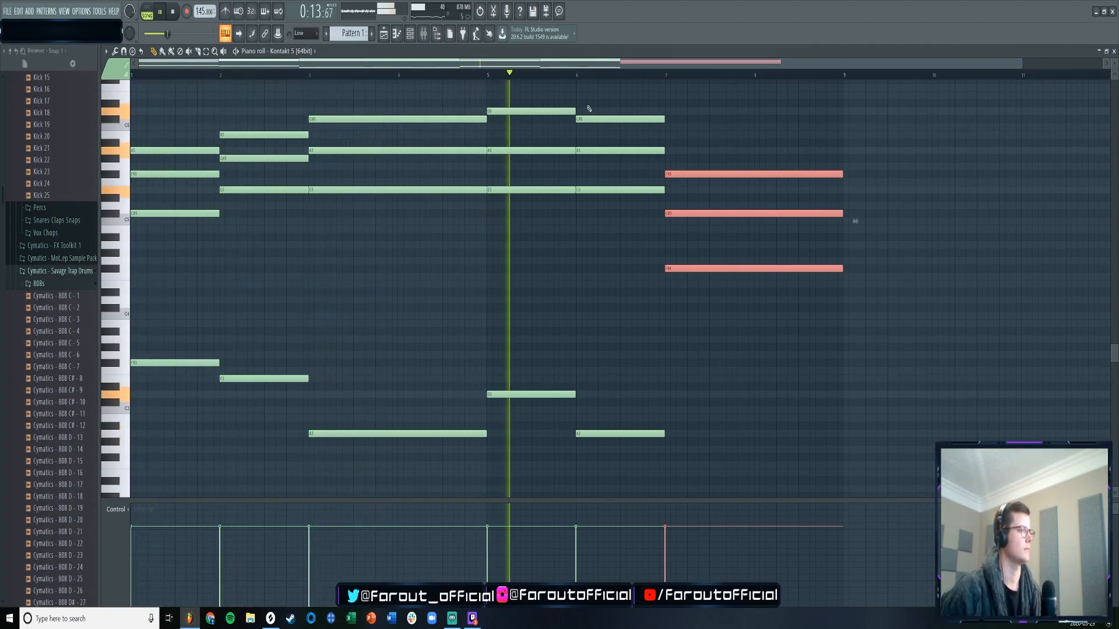
- Play the passage leading into the two-bar chord at bar 7
{"action": "left_click_drag", "start_coordinate": [569, 68], "coordinate": [648, 68]}
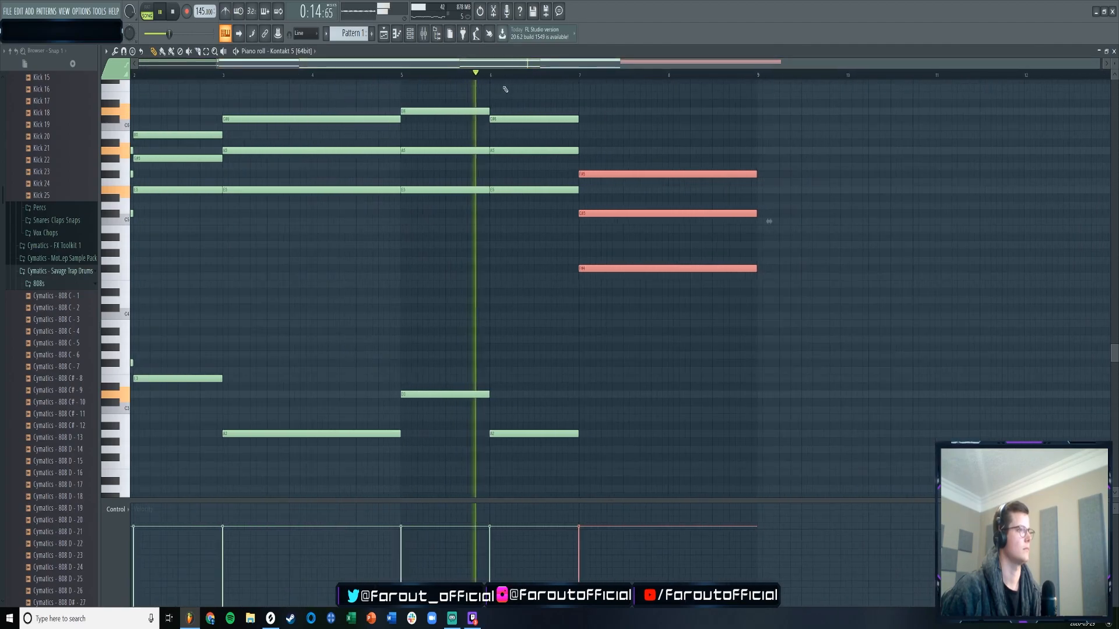
{"action": "left_click", "coordinate": [582, 77]}
{"action": "key", "text": "space"}
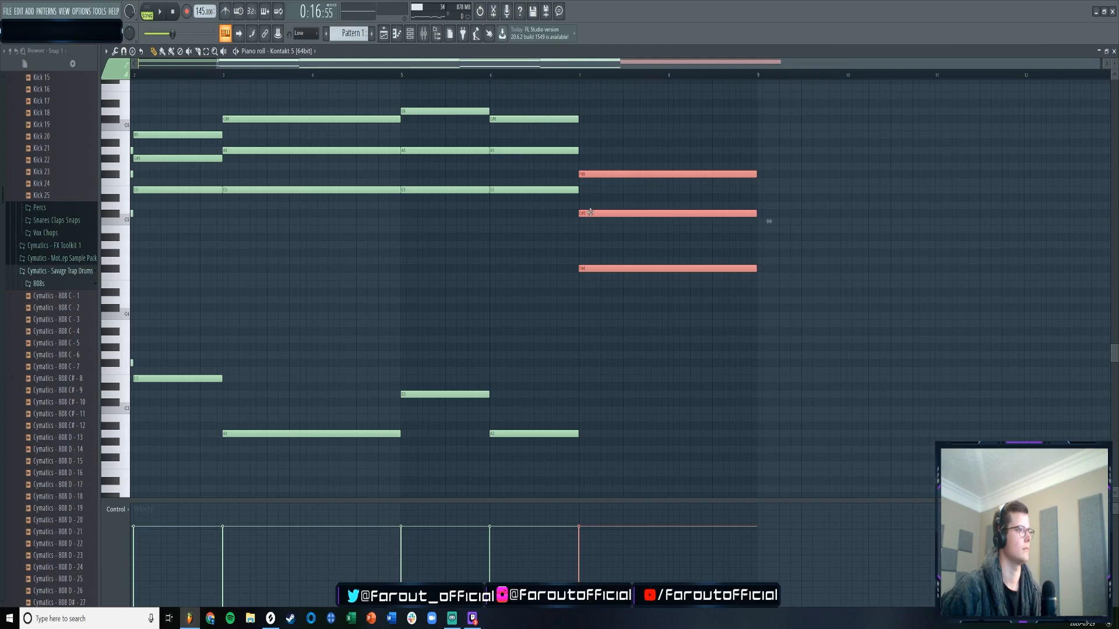
{"action": "key", "text": "space"}
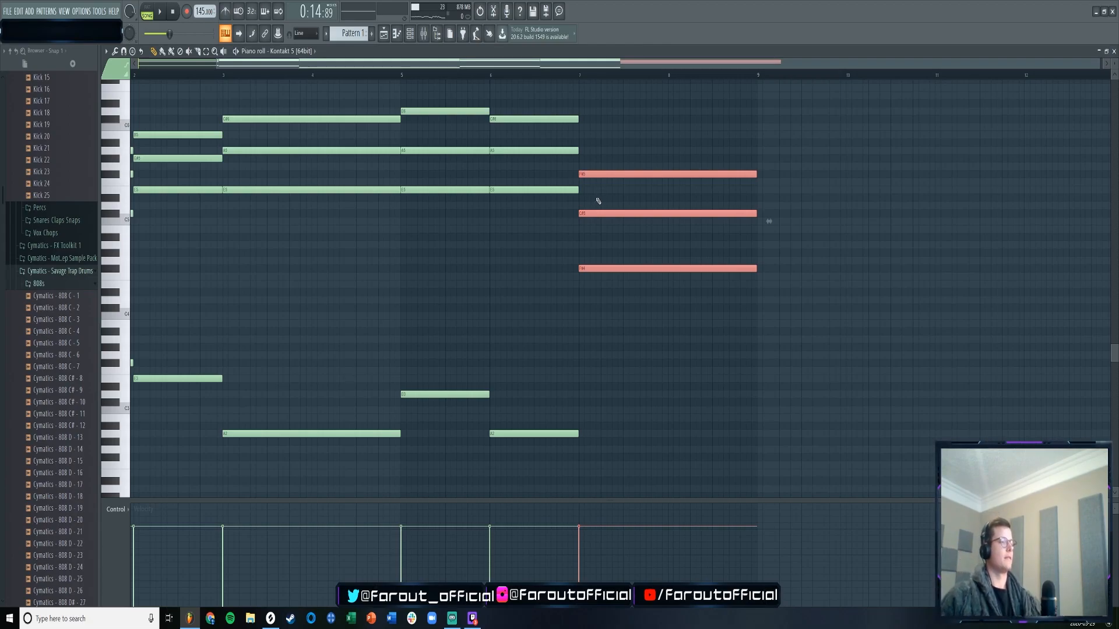
- Shorten the bar 7 chord to one and a half bars, add a half-bar G#5 ending at bar 9, and play it
{"action": "left_click", "coordinate": [206, 142]}
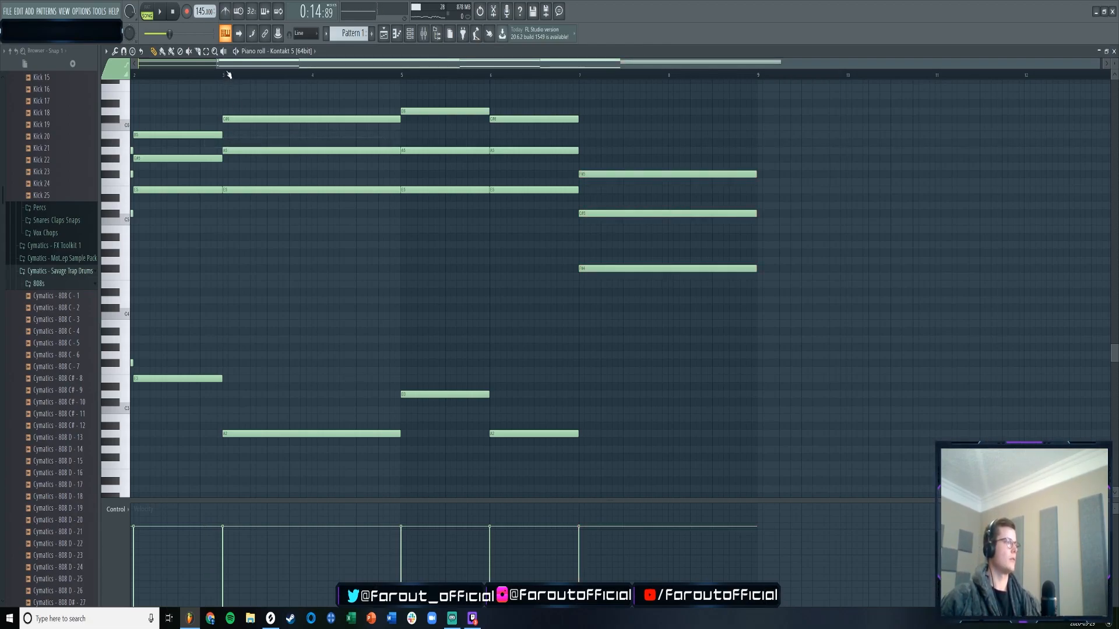
{"action": "left_click_drag", "start_coordinate": [227, 64], "coordinate": [142, 66]}
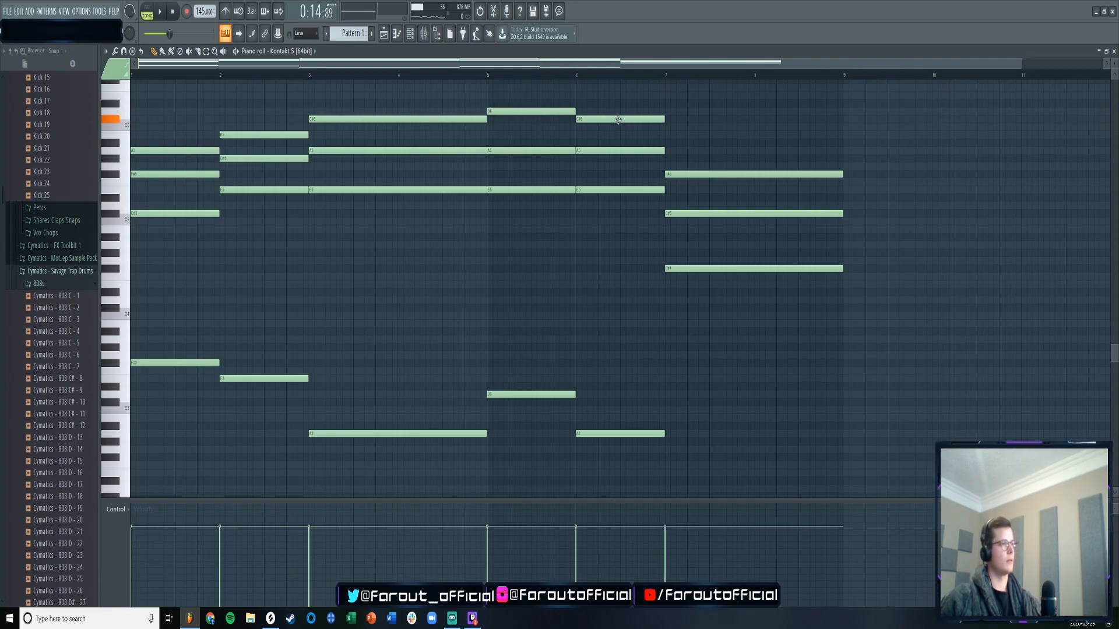
{"action": "mouse_move", "coordinate": [800, 159]}
{"action": "left_mouse_down"}
{"action": "mouse_move", "coordinate": [807, 174]}
{"action": "mouse_move", "coordinate": [796, 174]}
{"action": "left_mouse_up"}
{"action": "left_click_drag", "start_coordinate": [809, 189], "coordinate": [800, 273]}
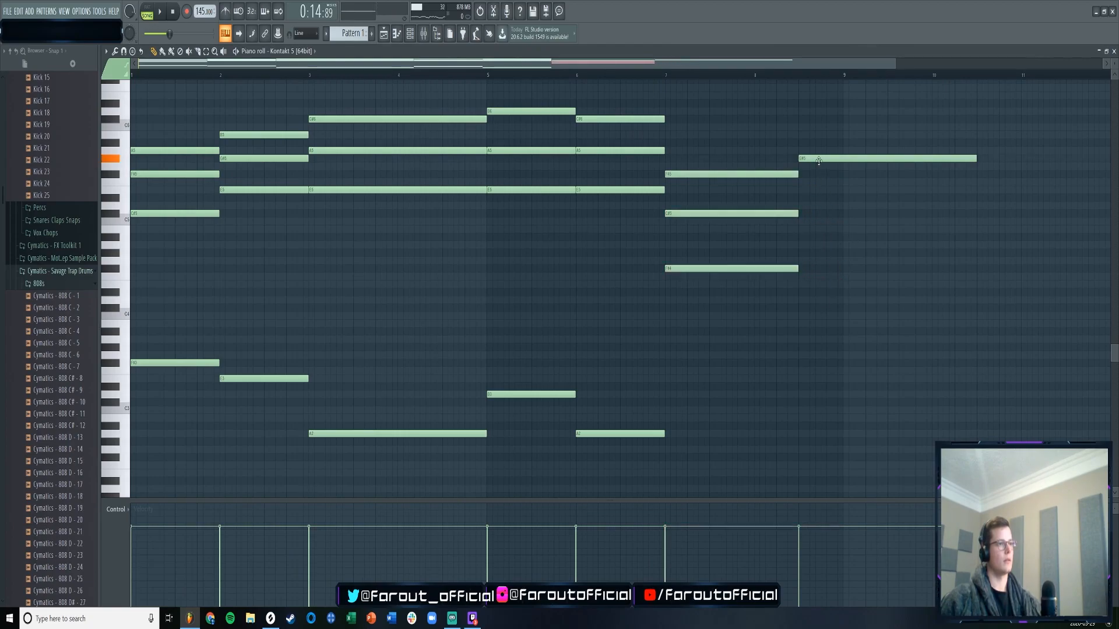
{"action": "left_click_drag", "start_coordinate": [973, 156], "coordinate": [842, 158]}
{"action": "key", "text": "space"}
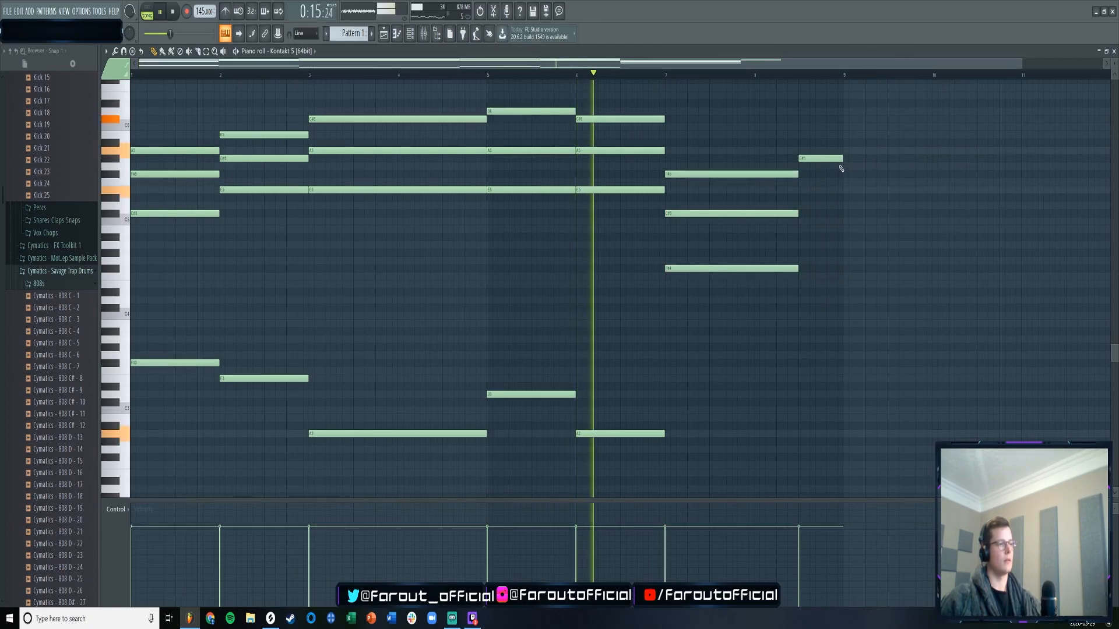
- Delete the C#5 and F#4 notes of the bar 7 chord, keeping F#5, and play from bar 5
{"action": "right_click", "coordinate": [701, 213]}
{"action": "right_click", "coordinate": [690, 269]}
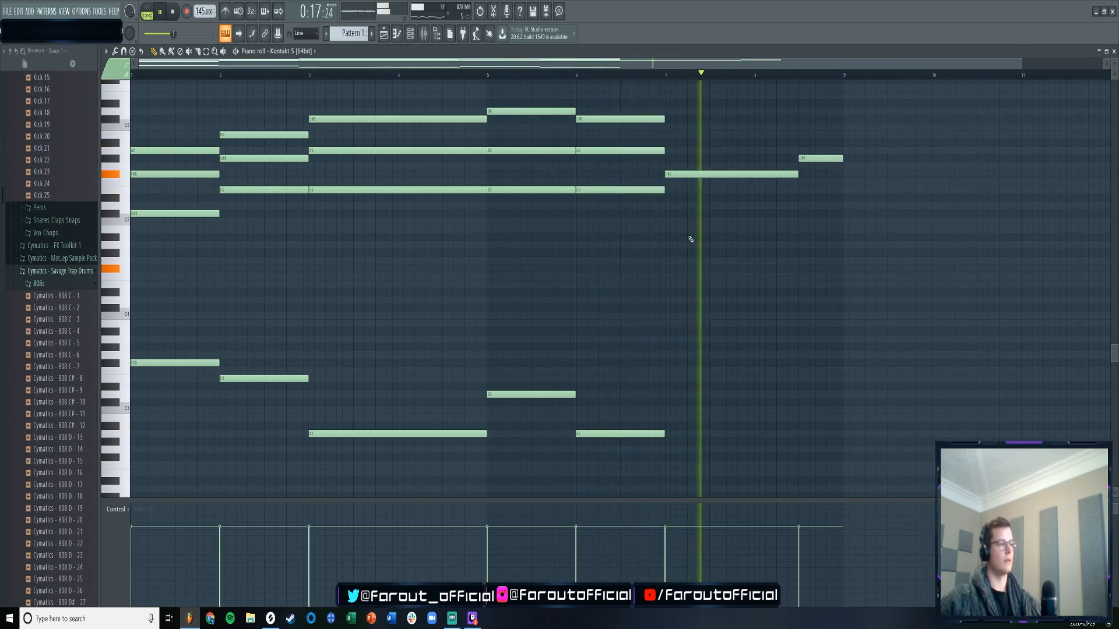
{"action": "left_click", "coordinate": [489, 76]}
{"action": "key", "text": "space"}
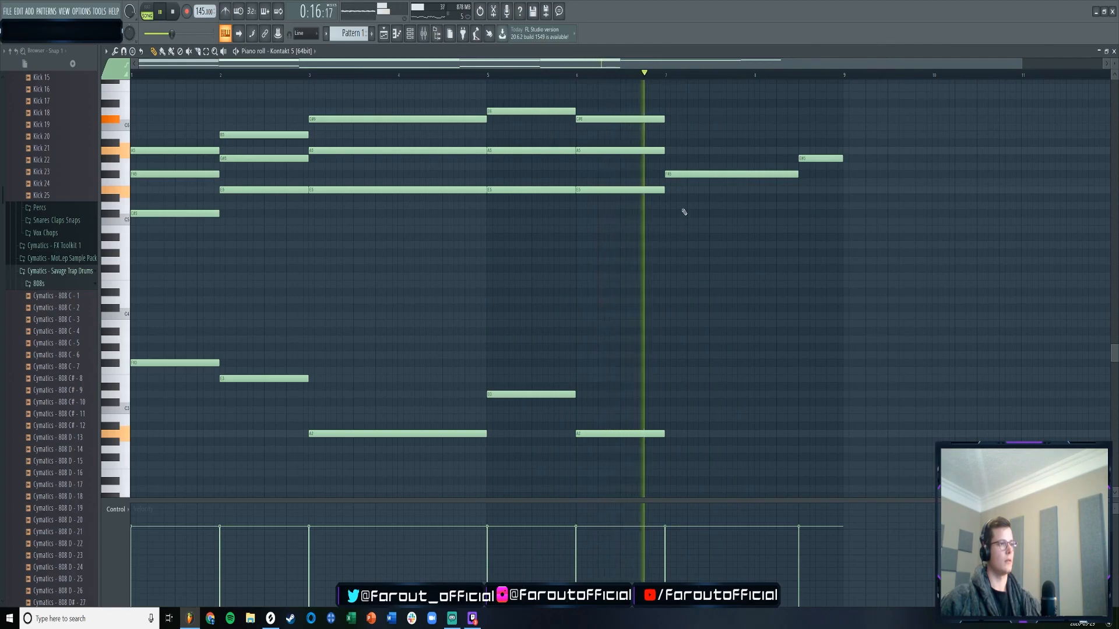
{"action": "key", "text": "space"}
{"action": "key", "text": "space"}
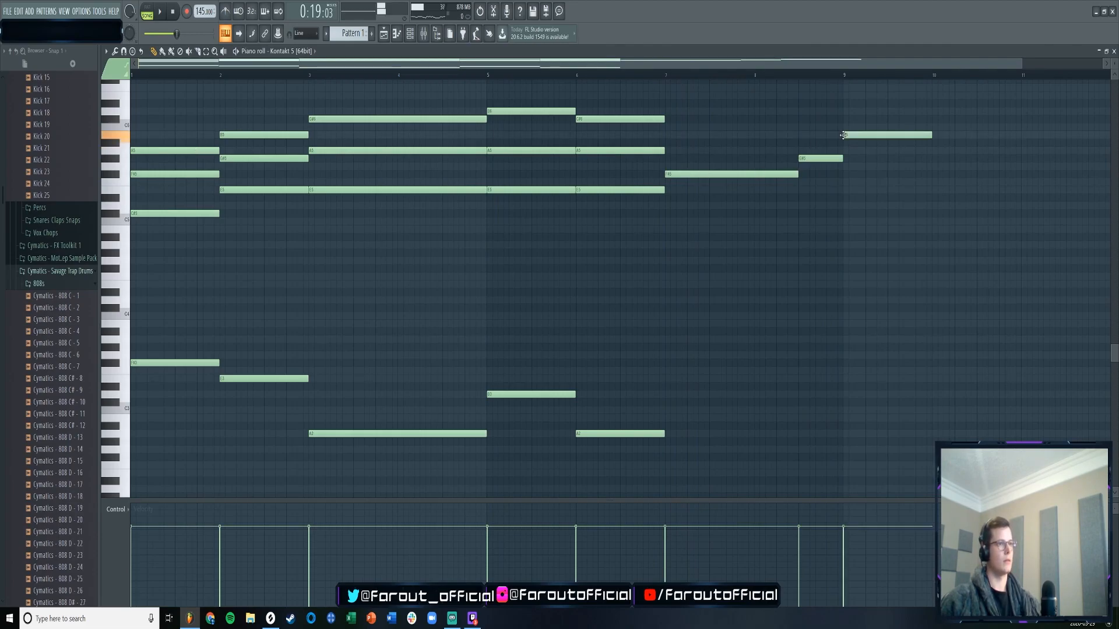
- Continue the melody with one-bar A5 and B5 notes at bars 9 and 10 and a quarter-bar E6 ending at bar 11
{"action": "scroll", "coordinate": [763, 76], "scroll_direction": "down", "scroll_amount": 1}
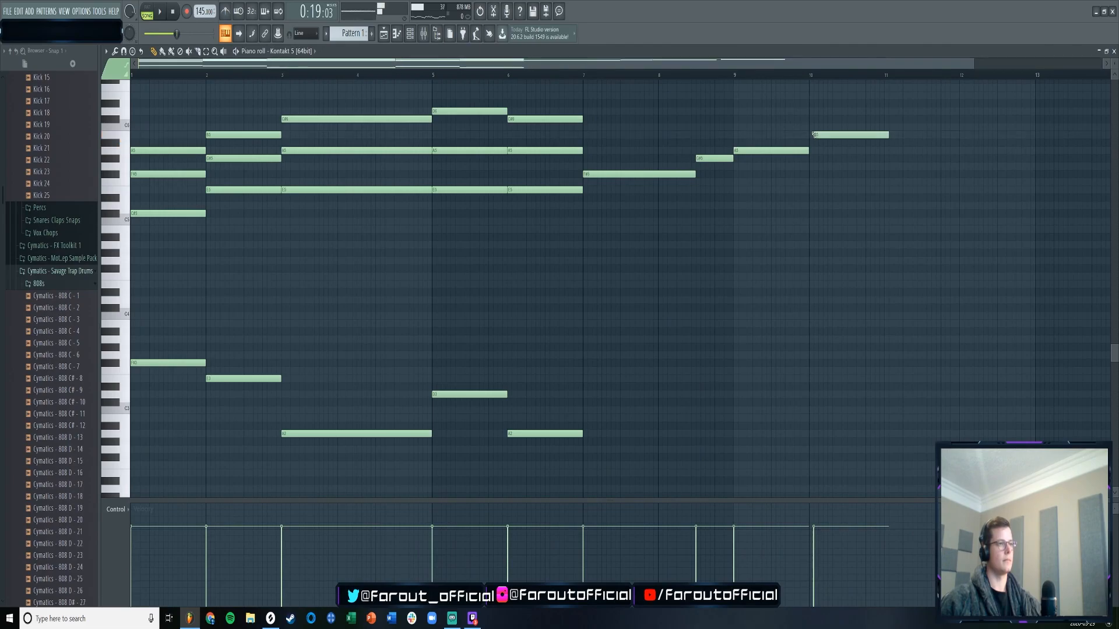
{"action": "left_click", "coordinate": [886, 95]}
{"action": "key", "text": "space"}
{"action": "key", "text": "space"}
{"action": "left_click_drag", "start_coordinate": [921, 95], "coordinate": [895, 96]}
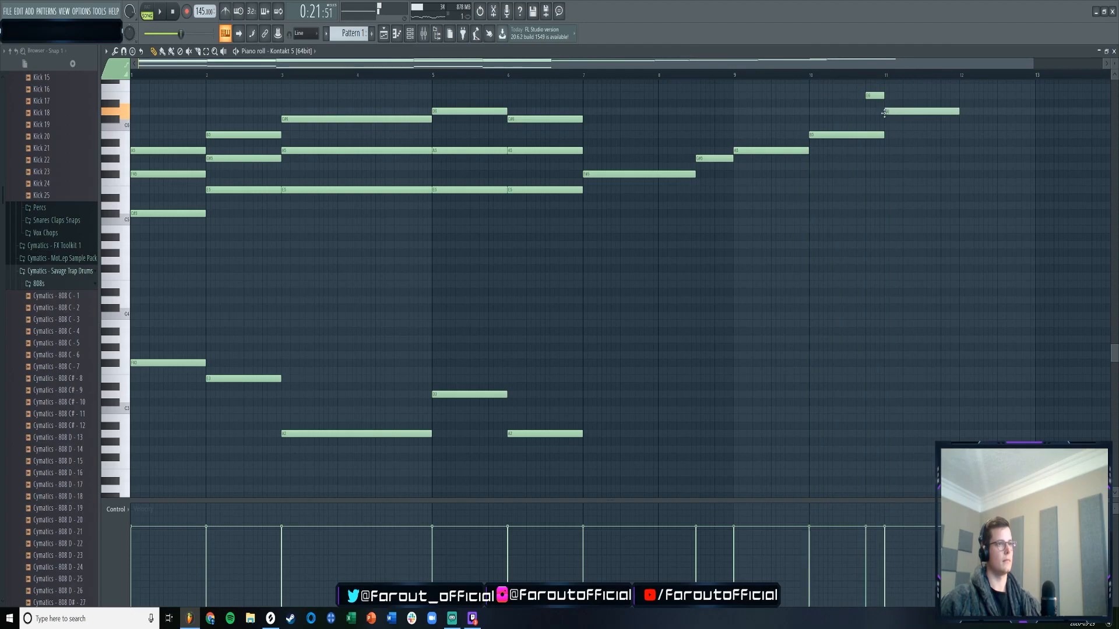
- Place a C#6 note at bar 11, audition the melody, and lengthen the note to about 1.6 bars
{"action": "key", "text": "space"}
{"action": "scroll", "coordinate": [731, 75], "scroll_direction": "down", "scroll_amount": 2}
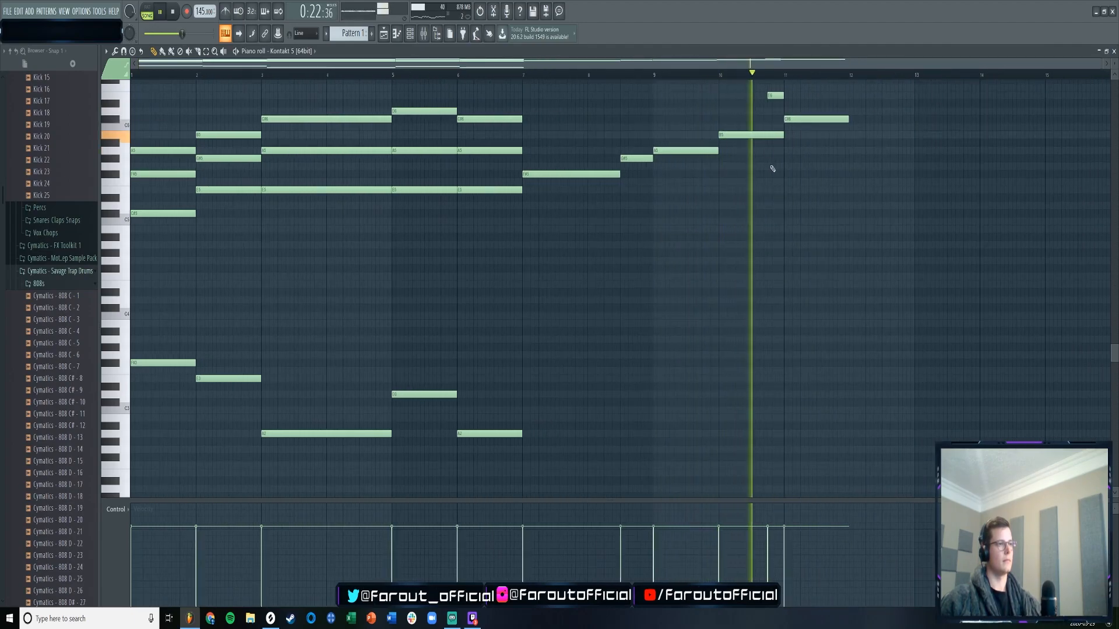
{"action": "scroll", "coordinate": [772, 169], "scroll_direction": "up", "scroll_amount": 2}
{"action": "left_click_drag", "start_coordinate": [849, 166], "coordinate": [908, 167]}
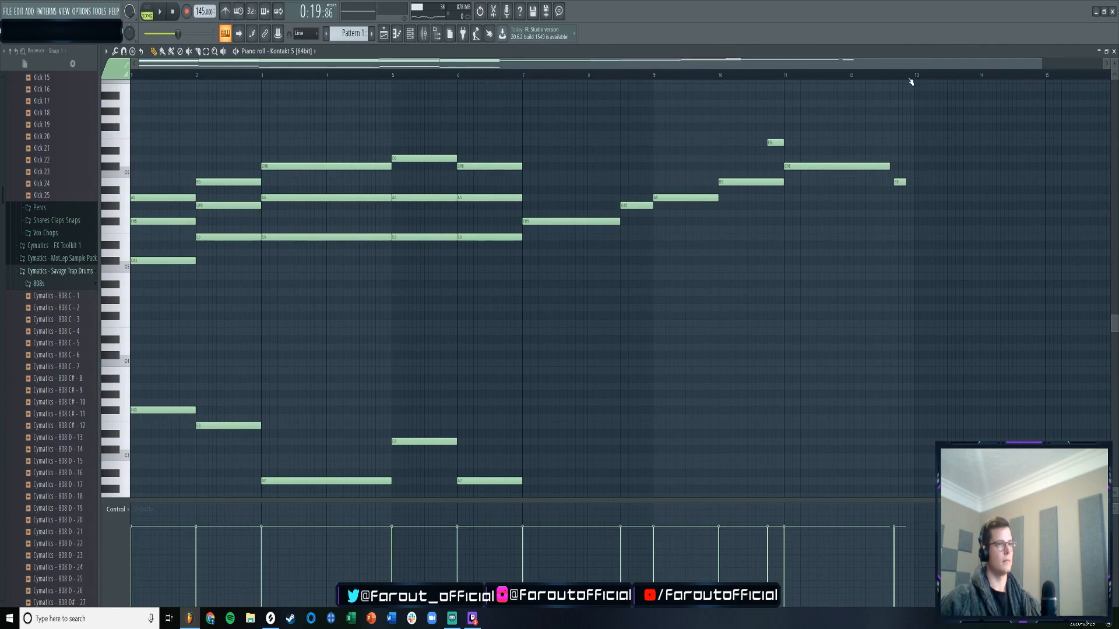
- Shorten the bar 10 B5 to end where E6 begins, and add short B5 and C#6 notes leading into a D6 at bar 13
{"action": "scroll", "coordinate": [908, 79], "scroll_direction": "up", "scroll_amount": 2}
{"action": "left_click_drag", "start_coordinate": [698, 183], "coordinate": [672, 182]}
{"action": "key", "text": "space"}
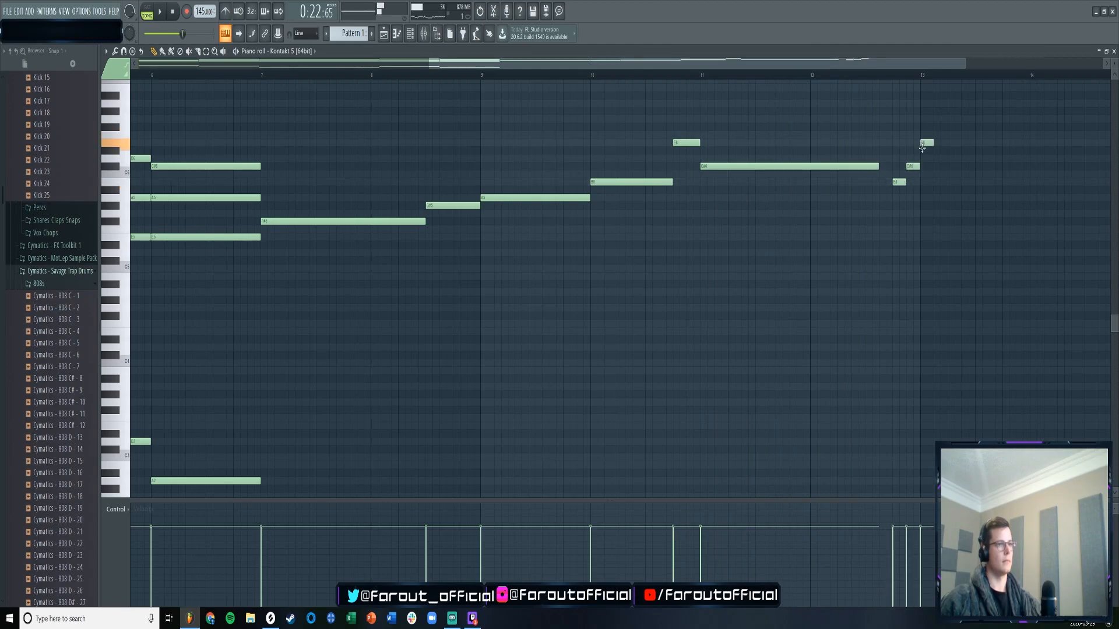
{"action": "scroll", "coordinate": [889, 81], "scroll_direction": "down", "scroll_amount": 3}
{"action": "key", "text": "space"}
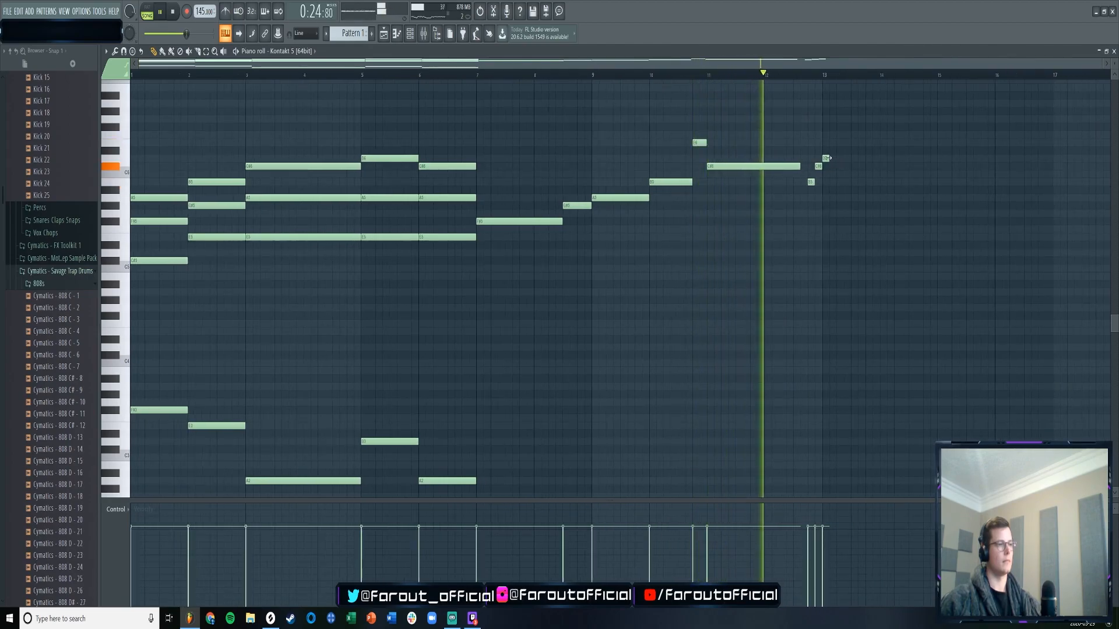
- Extend the bar 11 C#6 to meet the short B5, and complete the melody with one-bar D6, C#6 and F#5 notes at bars 13, 14 and 15
{"action": "left_click_drag", "start_coordinate": [799, 166], "coordinate": [806, 167]}
{"action": "key", "text": "space"}
{"action": "key", "text": "space"}
{"action": "left_click", "coordinate": [882, 167]}
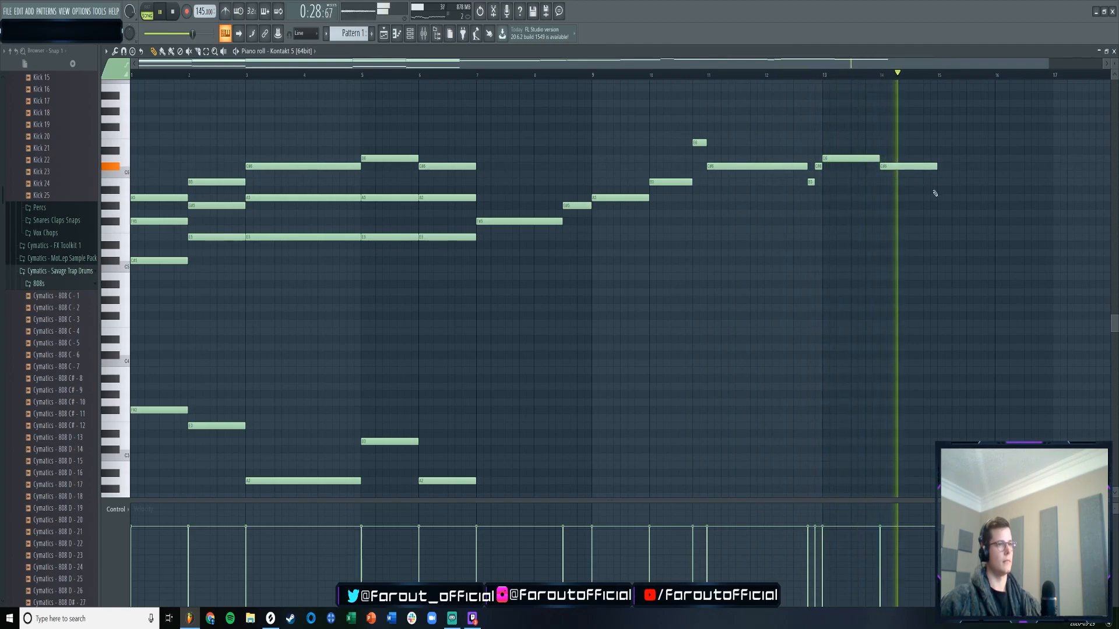
{"action": "key", "text": "space"}
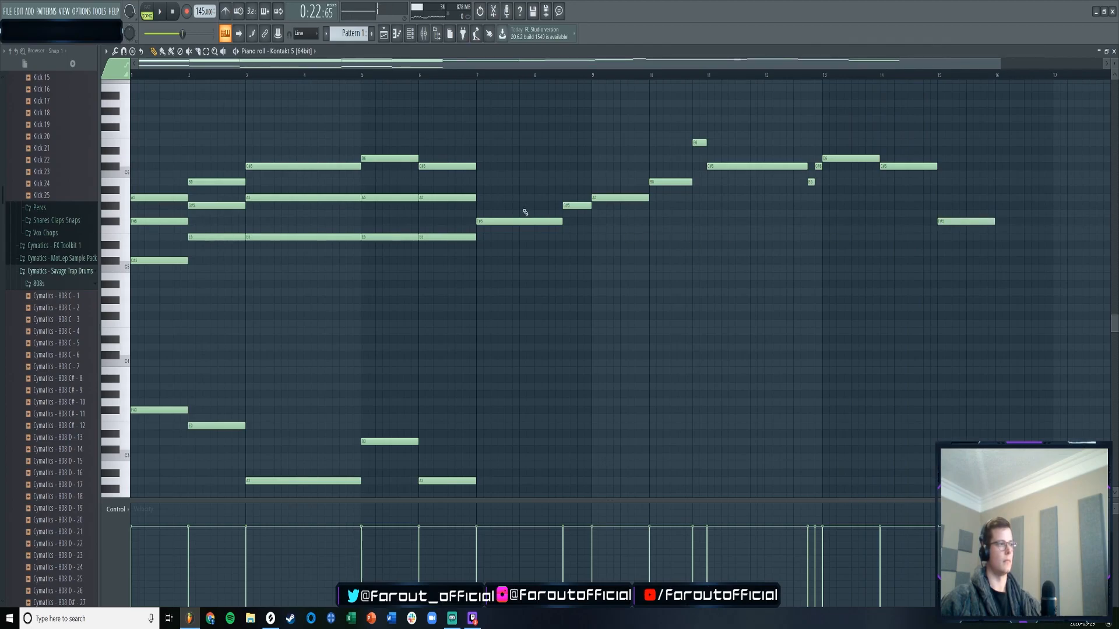
- Try C#5 and F#4 harmony notes beneath the bar 7 F#5, auditioning them from bar 5 onward
{"action": "scroll", "coordinate": [531, 215], "scroll_direction": "down", "scroll_amount": 3}
{"action": "key", "text": "space"}
{"action": "left_click", "coordinate": [357, 74]}
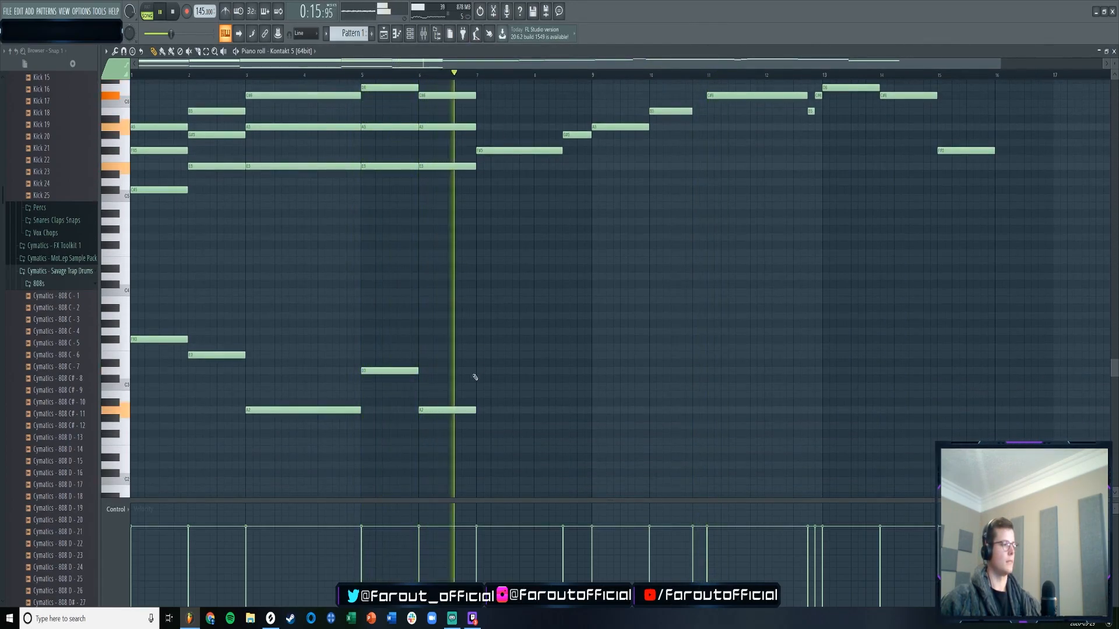
{"action": "key", "text": "space"}
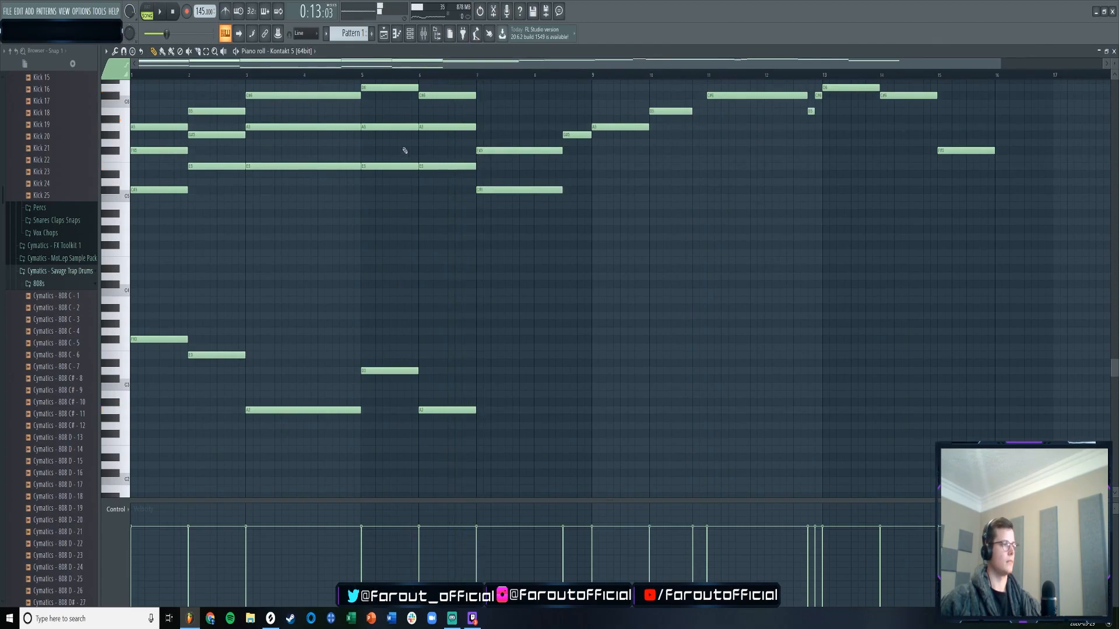
{"action": "key", "text": "space"}
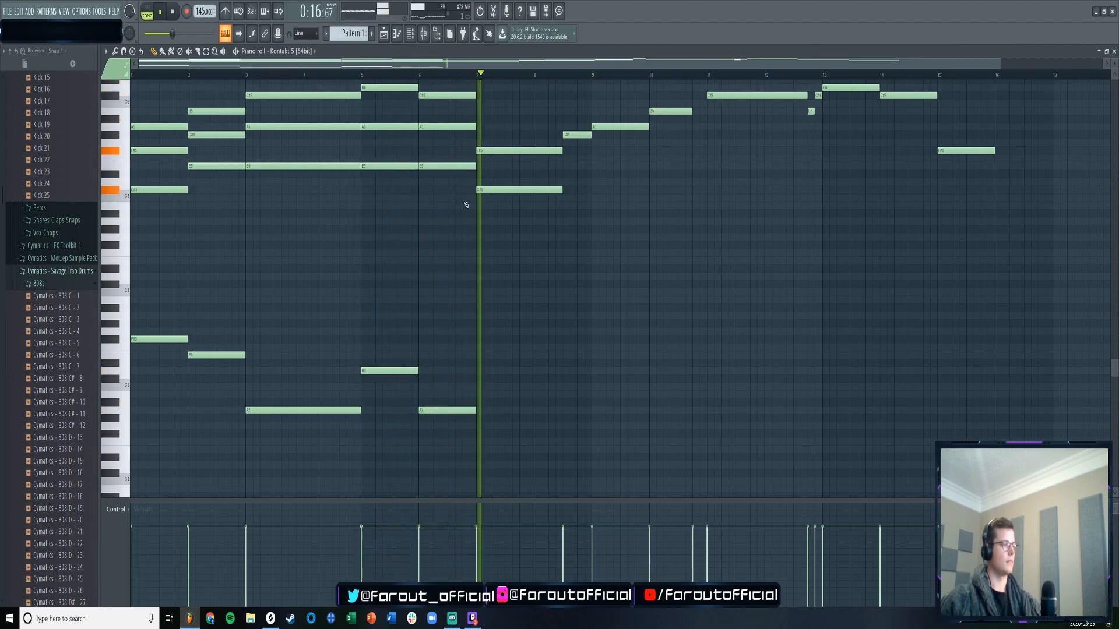
{"action": "key", "text": "space"}
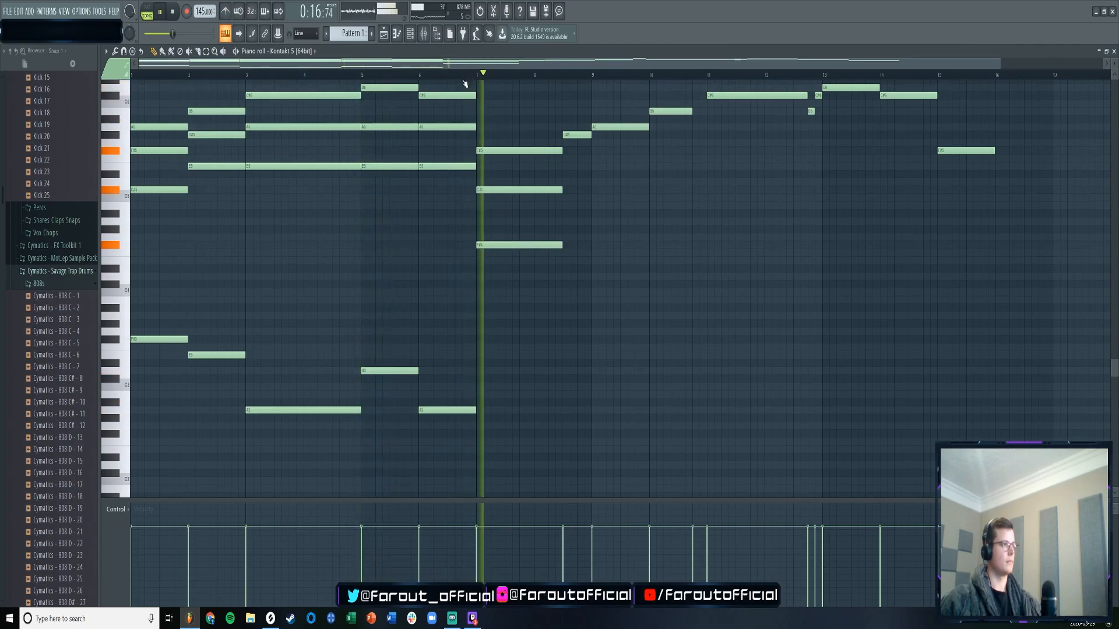
- Place a one-and-a-half-bar bass note at bar 7, audition it on E2, and move it to F2
{"action": "key", "text": "space"}
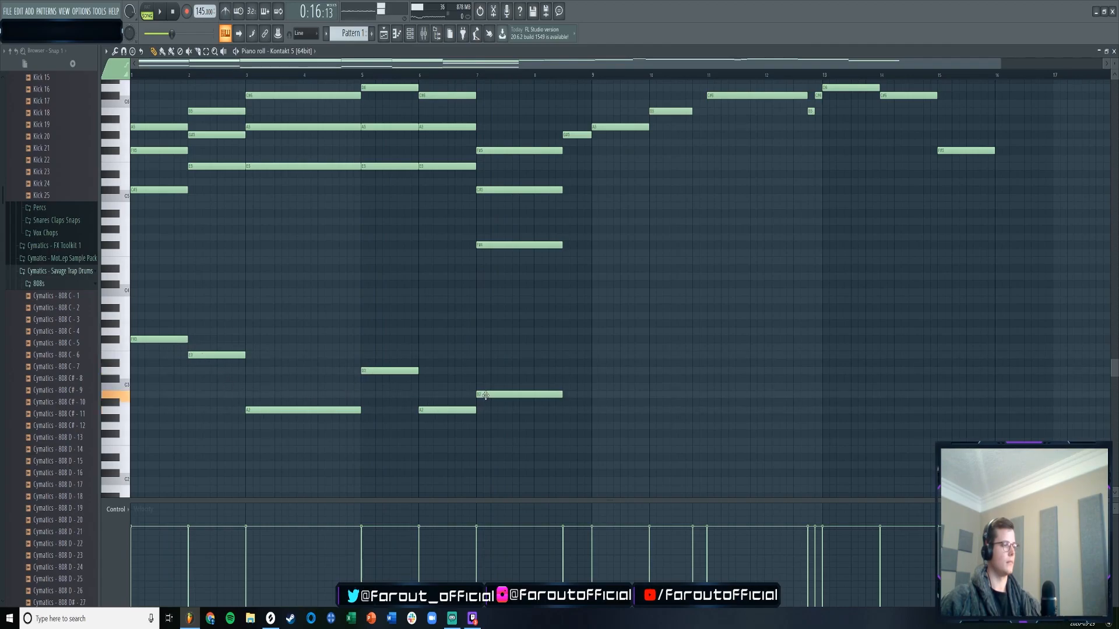
{"action": "left_click_drag", "start_coordinate": [486, 396], "coordinate": [486, 453]}
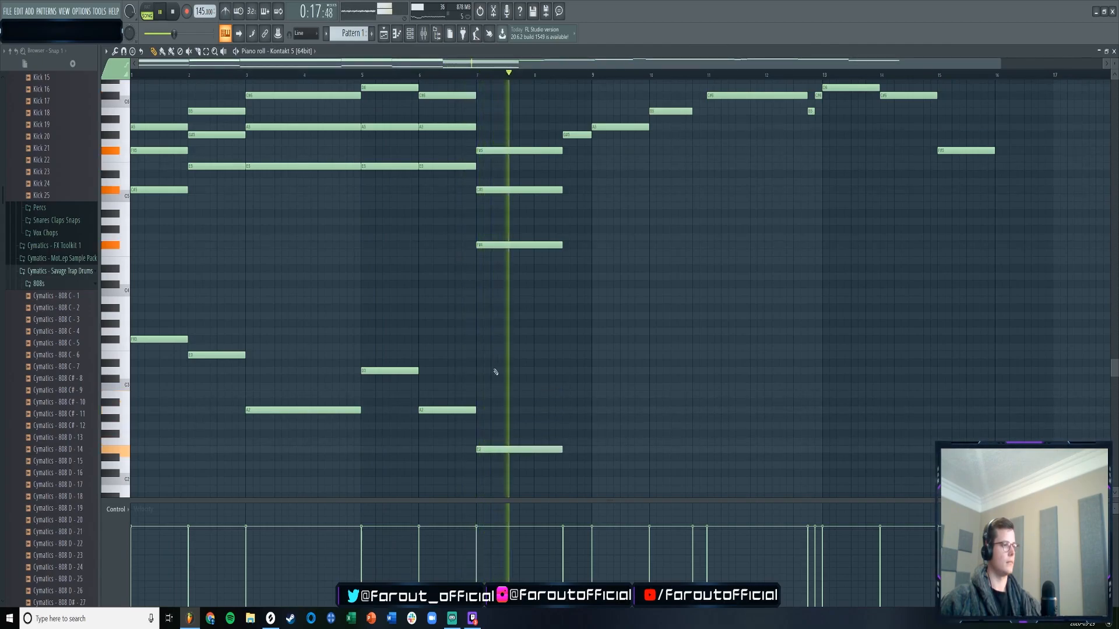
{"action": "left_click", "coordinate": [490, 441]}
{"action": "key", "text": "space"}
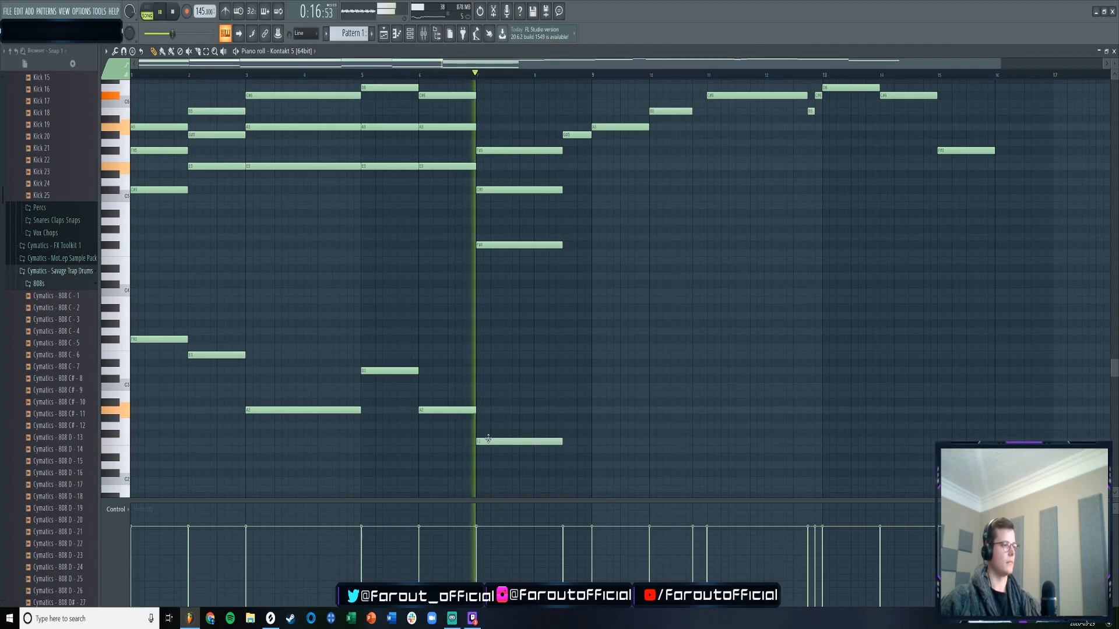
- Delete the bar 7 C#5 and F#4 notes and raise the bass note to F#2 while auditioning it
{"action": "key", "text": "space"}
{"action": "right_click", "coordinate": [495, 246]}
{"action": "right_click", "coordinate": [496, 190]}
{"action": "key", "text": "space"}
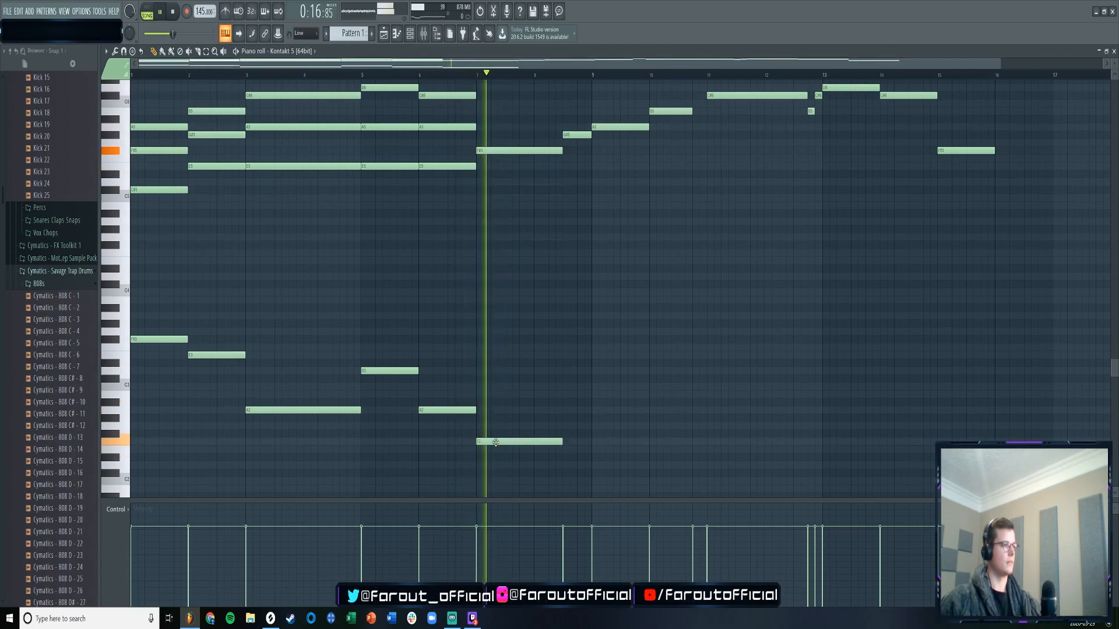
{"action": "left_click_drag", "start_coordinate": [494, 441], "coordinate": [495, 434]}
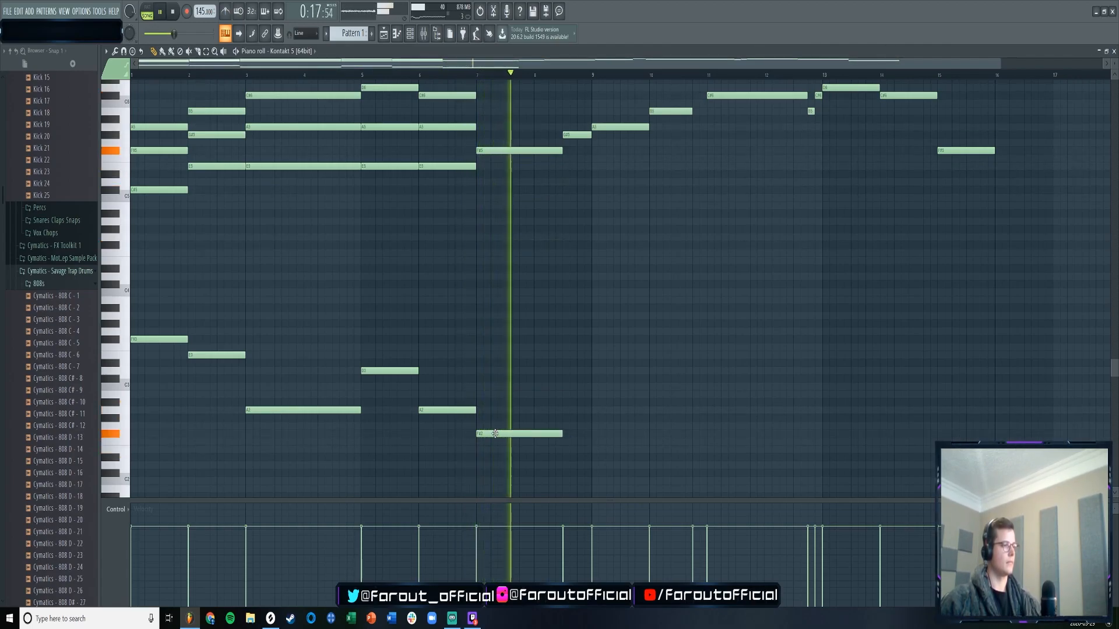
{"action": "key", "text": "space"}
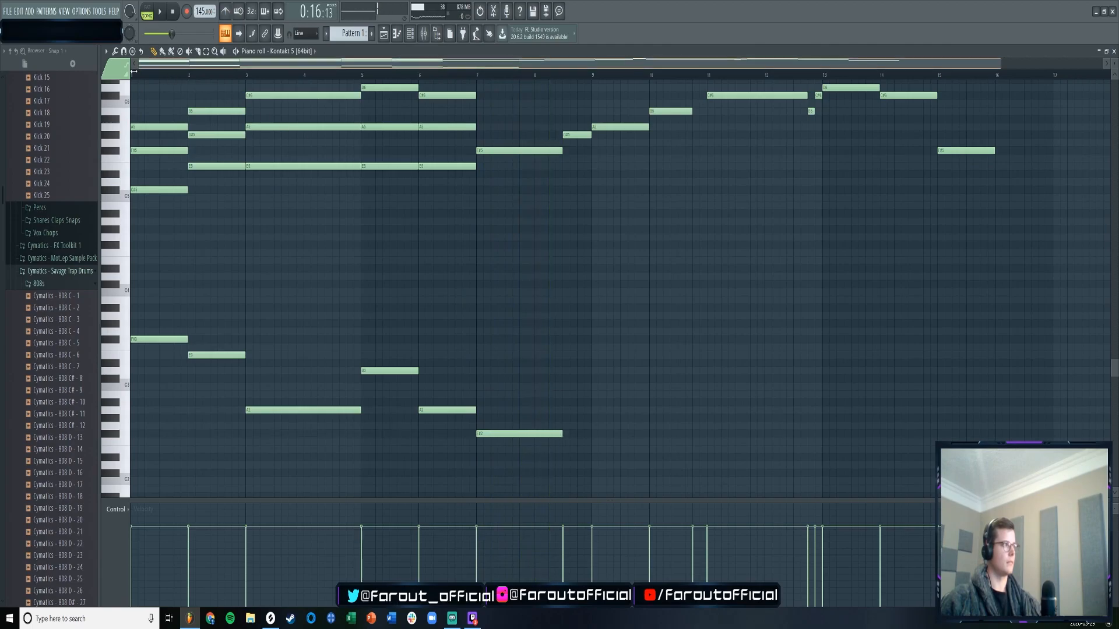
- Play the progression into bar 7 and raise the bar 7 bass note to B2
{"action": "key", "text": "space"}
{"action": "scroll", "coordinate": [205, 81], "scroll_direction": "down", "scroll_amount": 1}
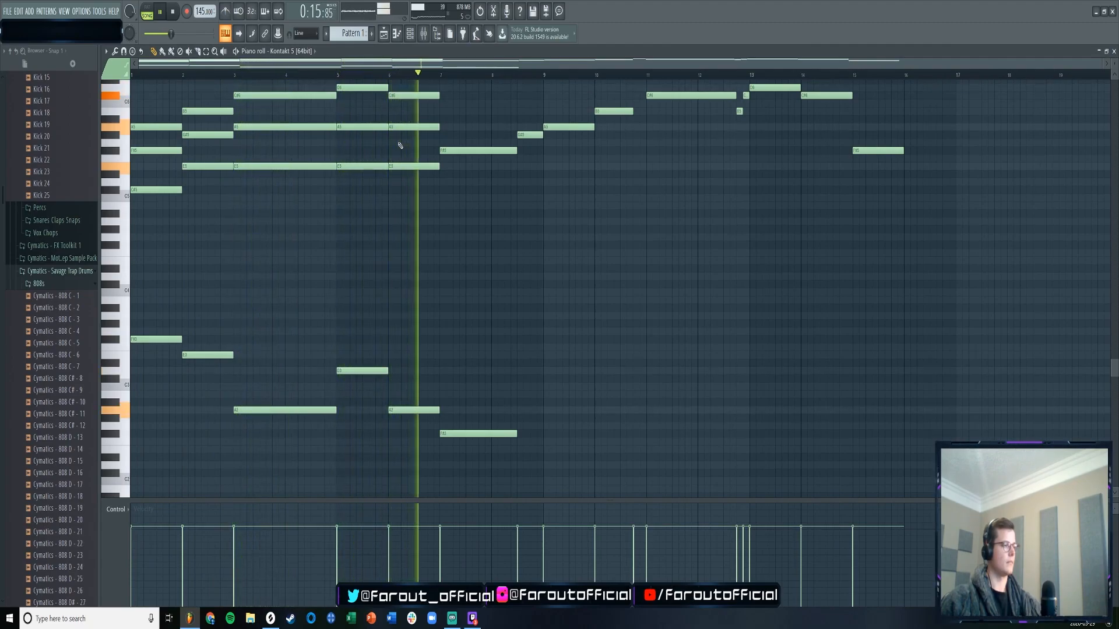
{"action": "key", "text": "space"}
{"action": "left_click_drag", "start_coordinate": [461, 434], "coordinate": [460, 389]}
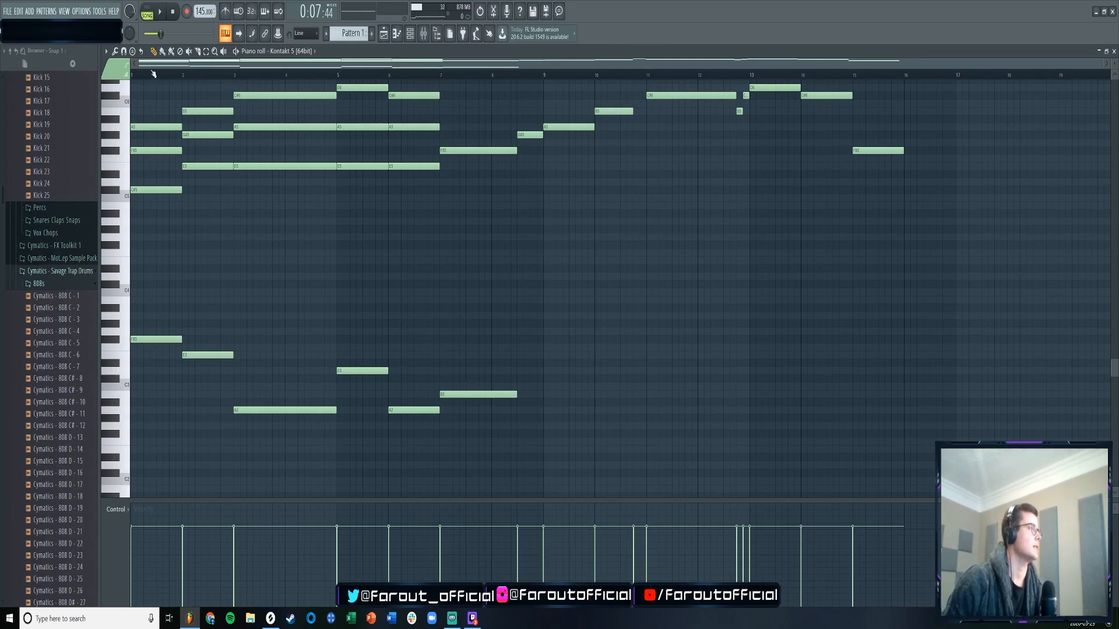
- Audition the B2 bass and add D5 and A4 beneath the bar 7 F#5, matching its length
{"action": "key", "text": "space"}
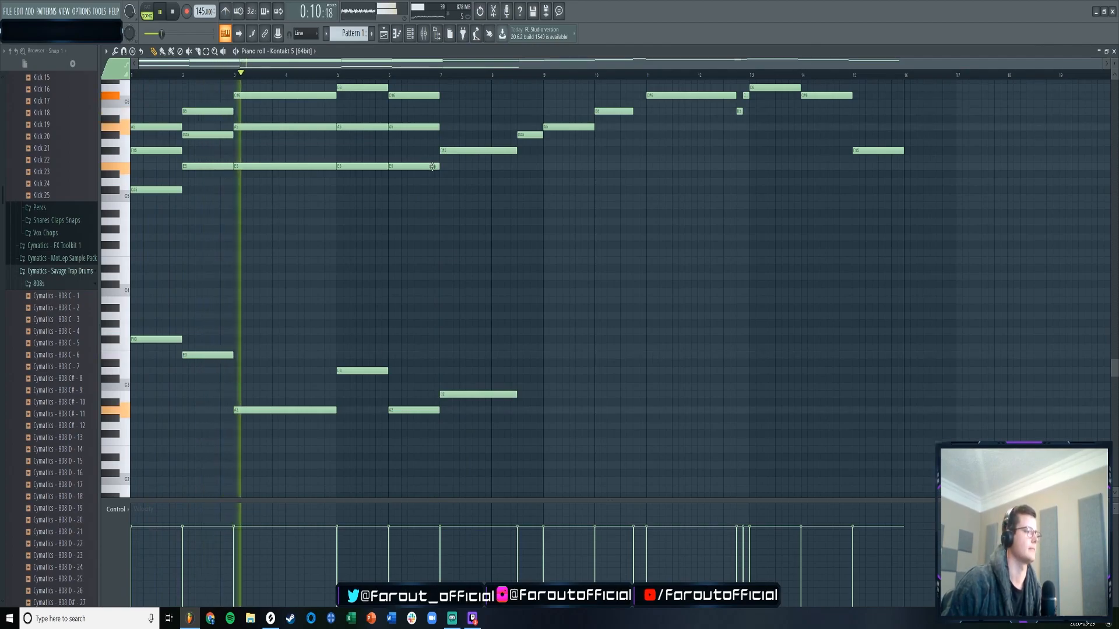
{"action": "left_click", "coordinate": [387, 76]}
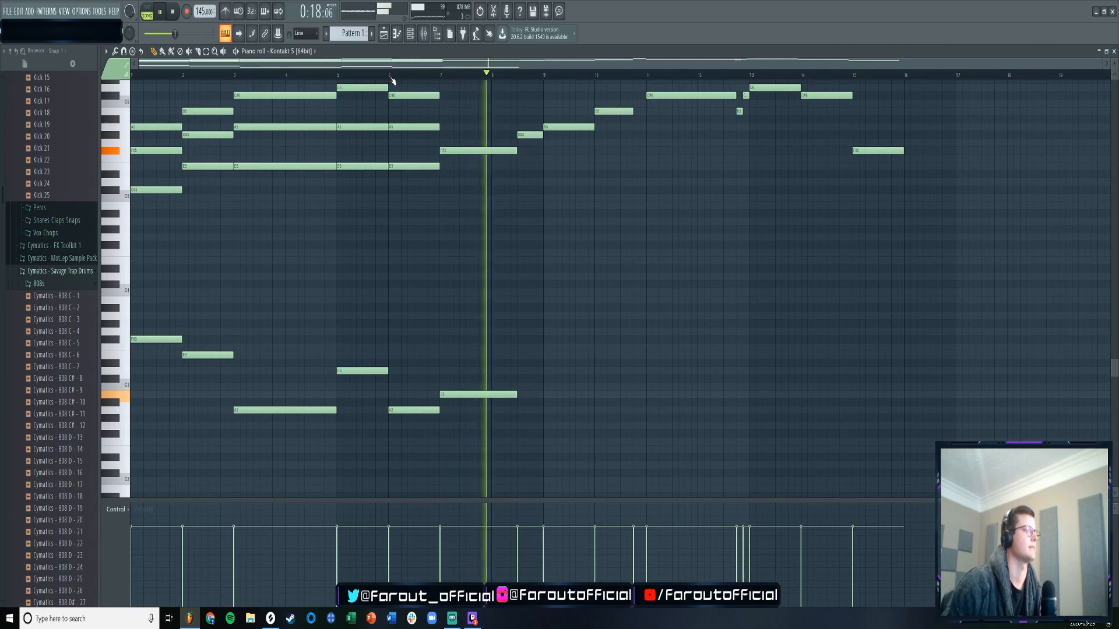
{"action": "left_click", "coordinate": [333, 77]}
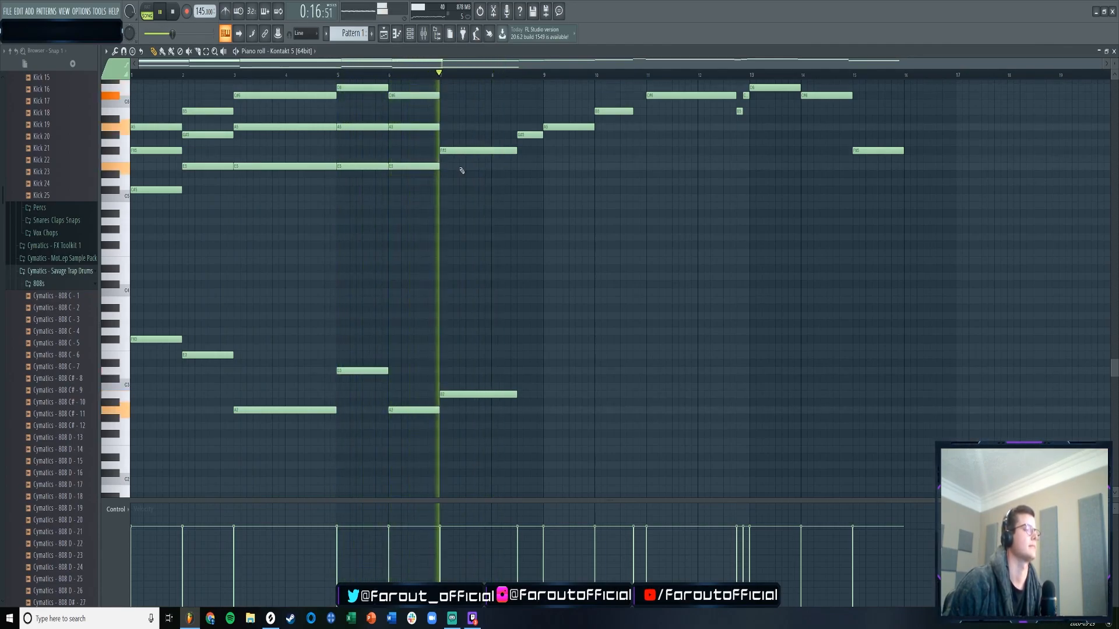
{"action": "key", "text": "space"}
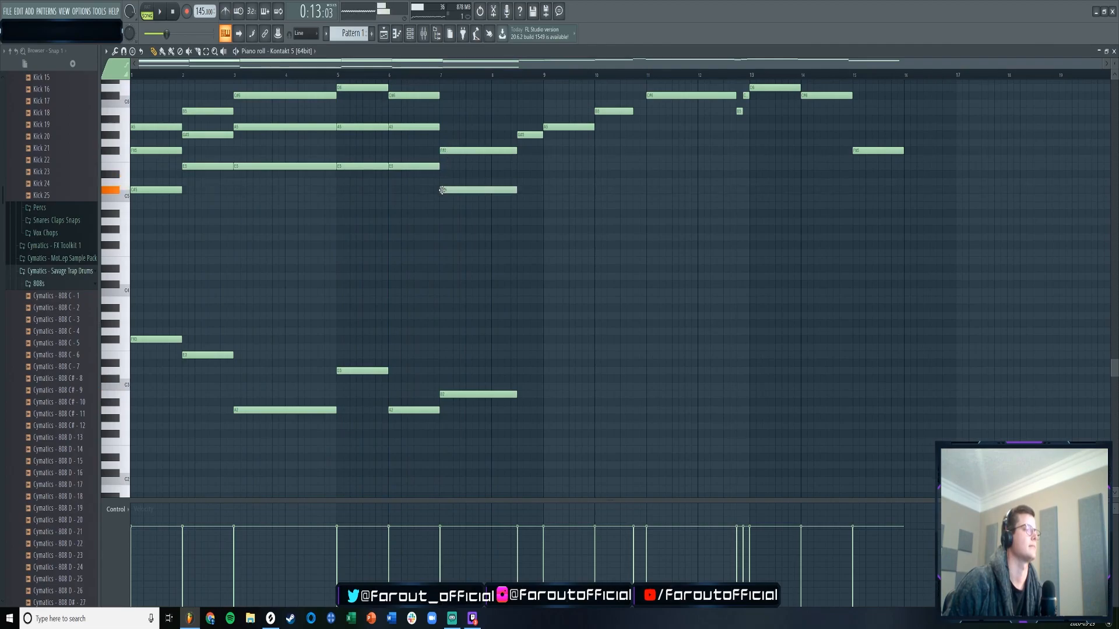
{"action": "key", "text": "space"}
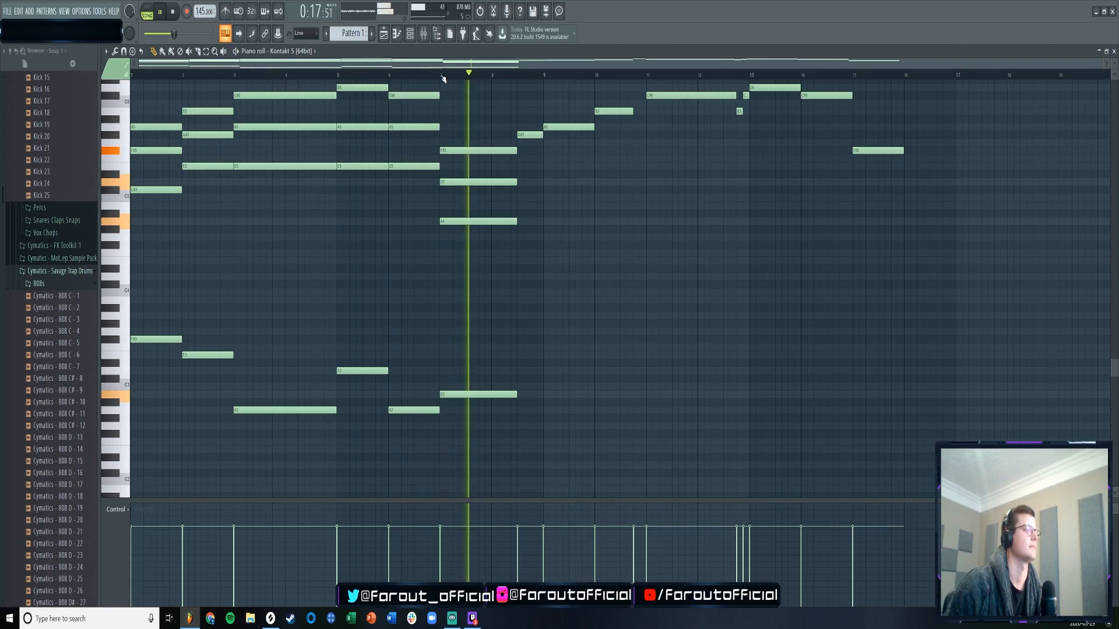
- Copy the bar 1 F#5 and C#5 notes to bar 9 beneath the A5 and play the pattern from the start
{"action": "left_click", "coordinate": [135, 75]}
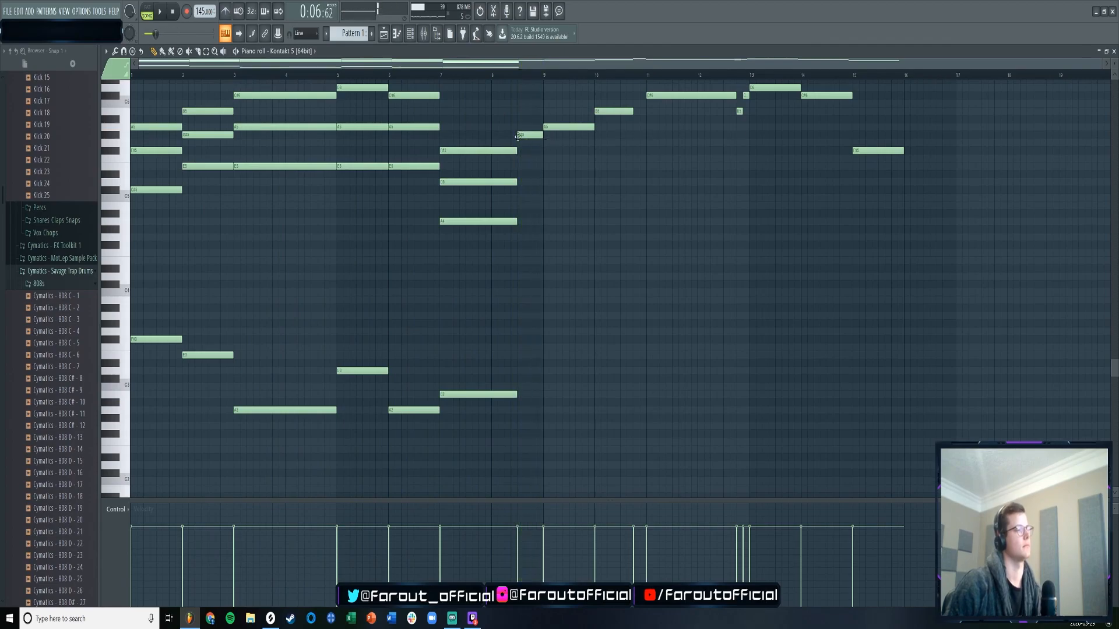
{"action": "scroll", "coordinate": [534, 134], "scroll_direction": "up", "scroll_amount": 1}
{"action": "left_click_drag", "start_coordinate": [143, 123], "coordinate": [223, 224]}
{"action": "left_click_drag", "start_coordinate": [424, 168], "coordinate": [203, 231]}
{"action": "left_click_drag", "start_coordinate": [159, 284], "coordinate": [156, 203]}
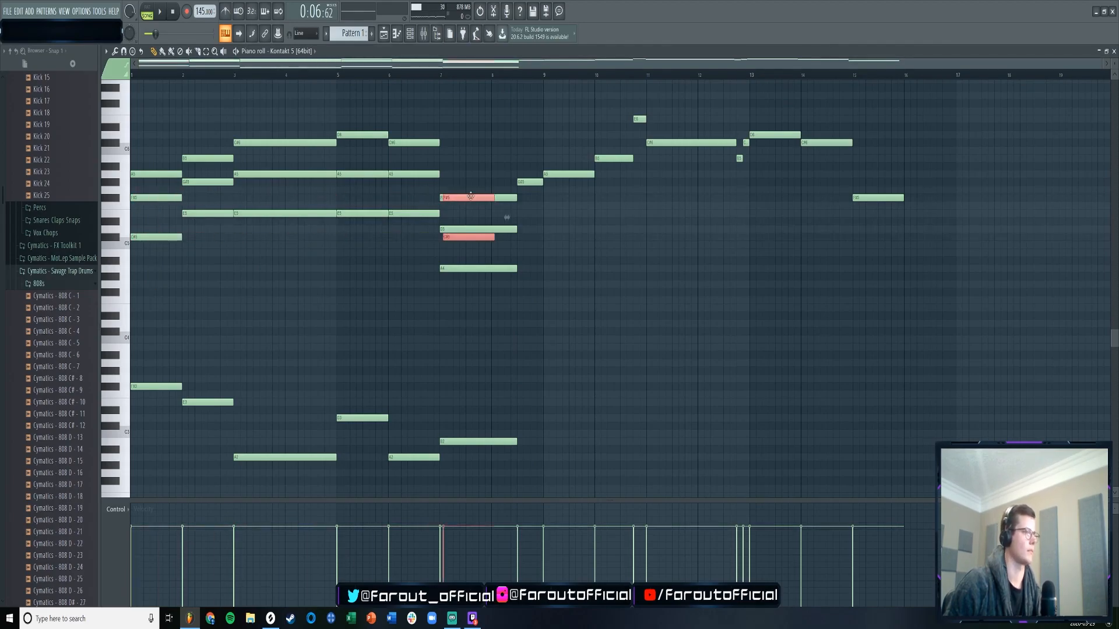
{"action": "scroll", "coordinate": [555, 185], "scroll_direction": "up", "scroll_amount": 4}
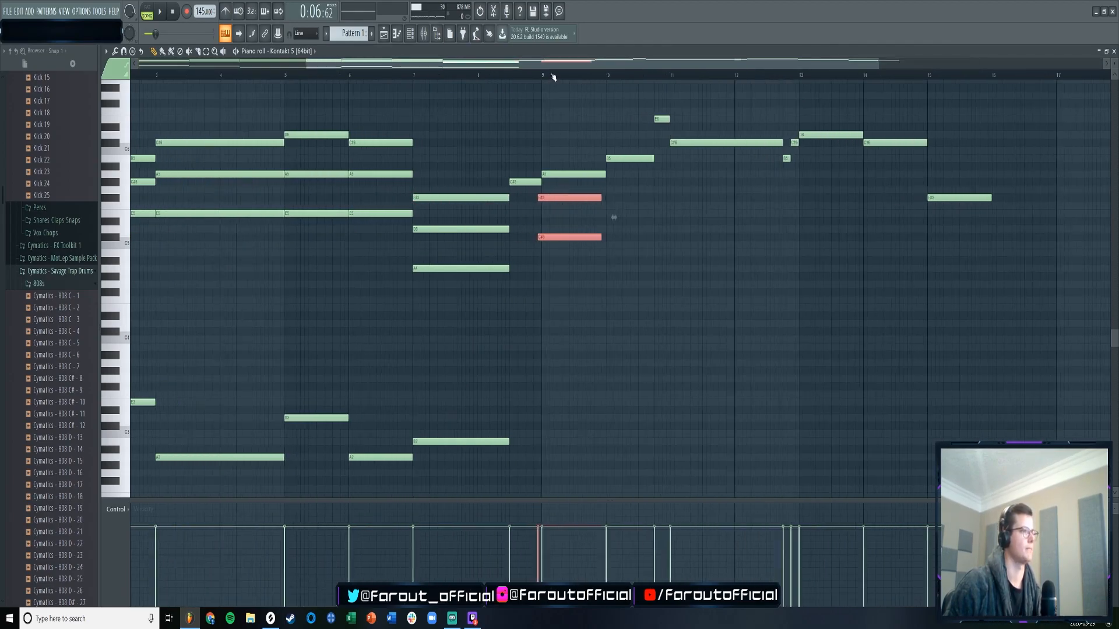
{"action": "scroll", "coordinate": [529, 82], "scroll_direction": "down", "scroll_amount": 5}
{"action": "key", "text": "space"}
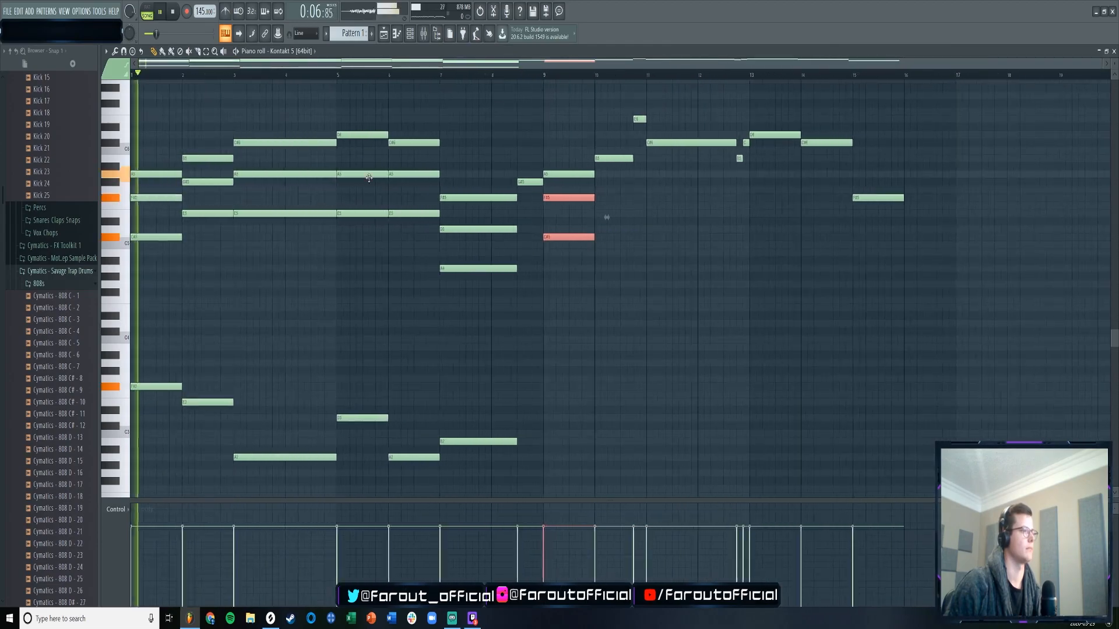
- Copy the inner chord notes G#5, A5 and E5 of bars 2 to 6 to bars 10 to 14
{"action": "left_click_drag", "start_coordinate": [211, 172], "coordinate": [402, 239]}
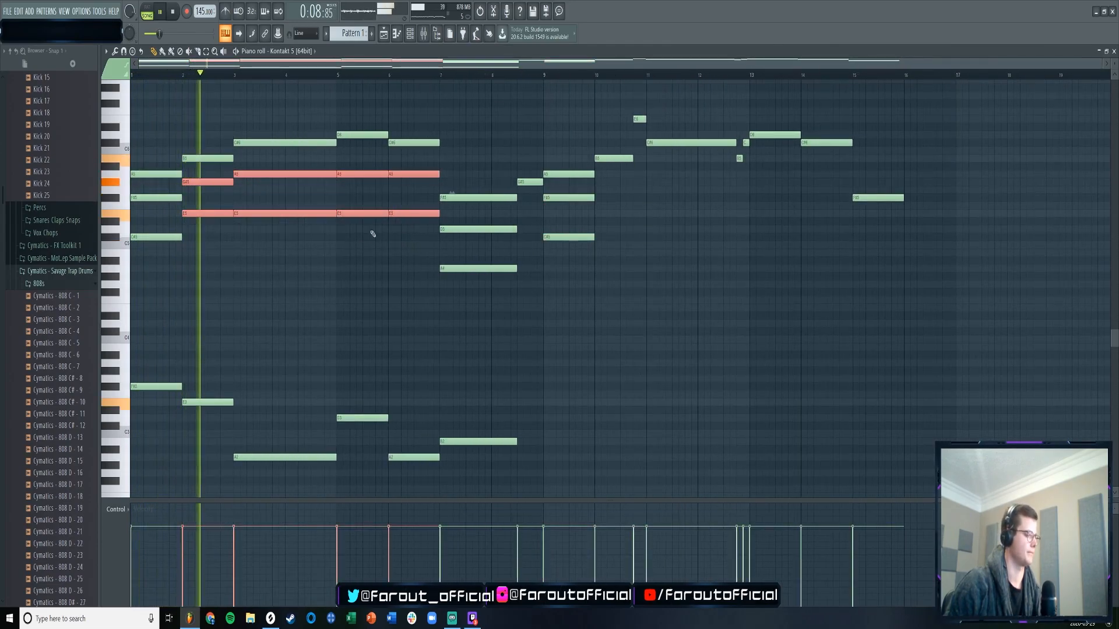
{"action": "left_click_drag", "start_coordinate": [208, 182], "coordinate": [620, 187]}
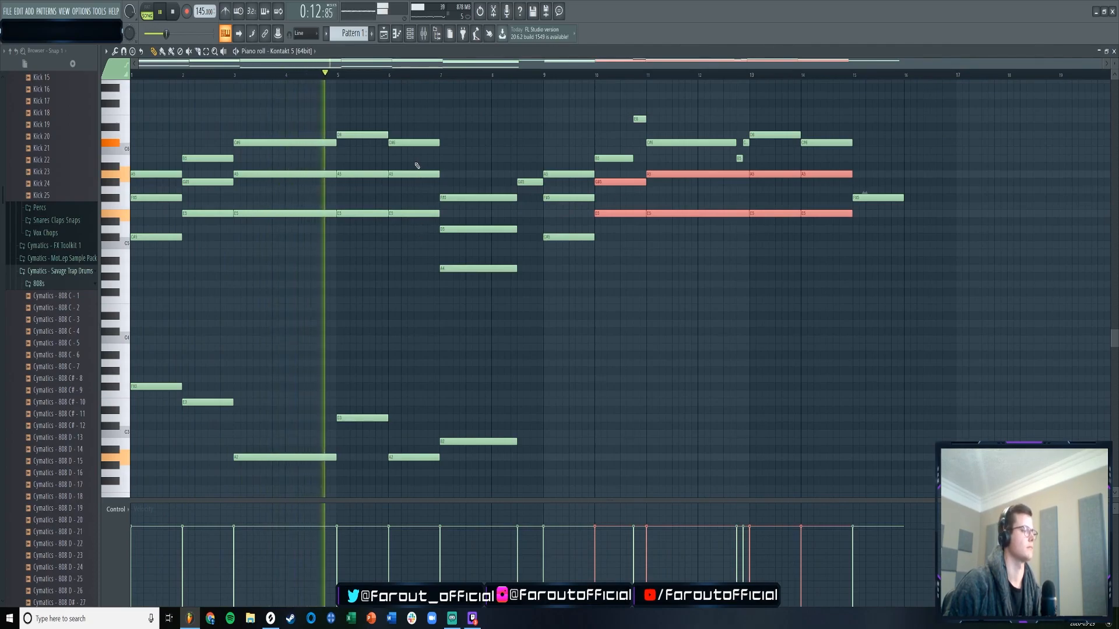
{"action": "scroll", "coordinate": [431, 262], "scroll_direction": "down", "scroll_amount": 3}
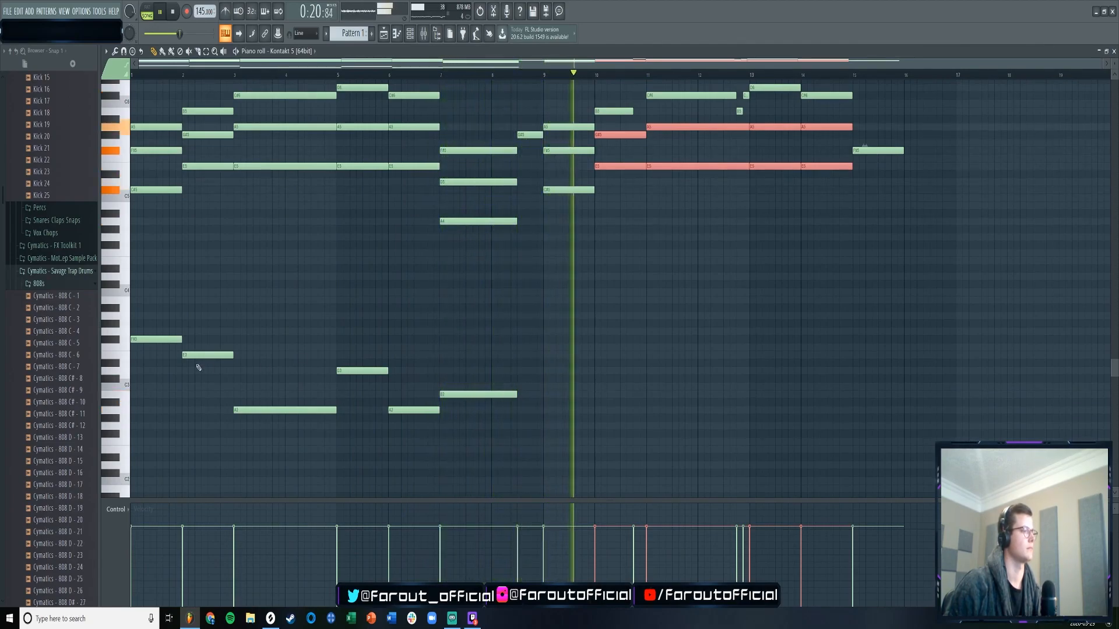
- Copy the first three bass notes, F#3, E3 and A2, to bars 9 to 12 and audition them from bar 9
{"action": "key", "text": "space"}
{"action": "left_click_drag", "start_coordinate": [142, 317], "coordinate": [257, 425]}
{"action": "left_click_drag", "start_coordinate": [169, 339], "coordinate": [560, 335]}
{"action": "scroll", "coordinate": [558, 148], "scroll_direction": "up", "scroll_amount": 4}
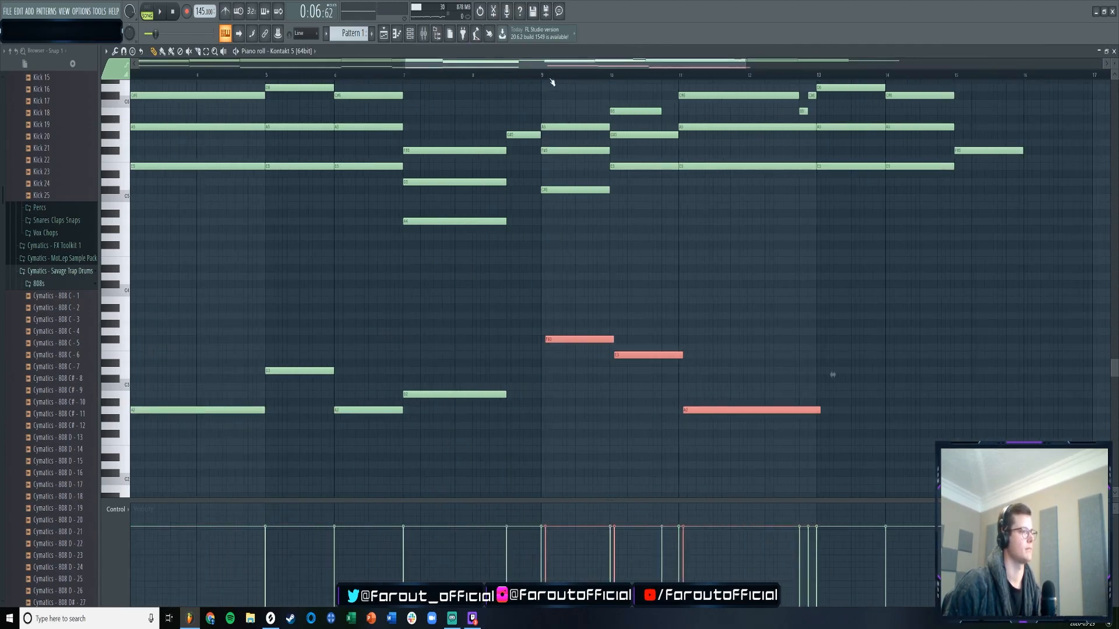
{"action": "left_click", "coordinate": [534, 75]}
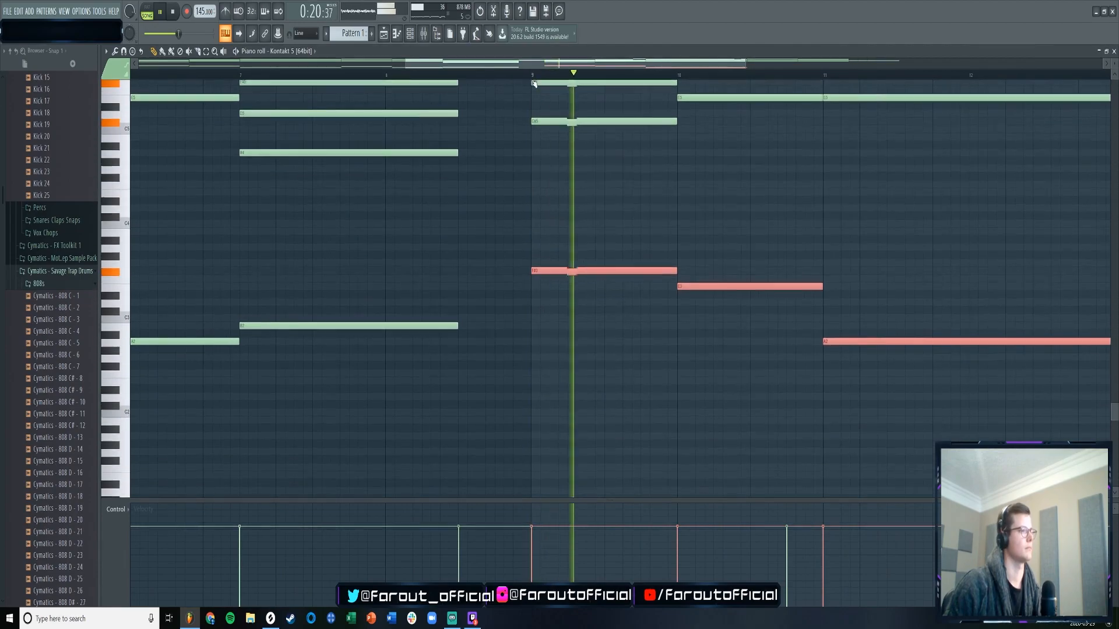
{"action": "scroll", "coordinate": [616, 269], "scroll_direction": "down", "scroll_amount": 4}
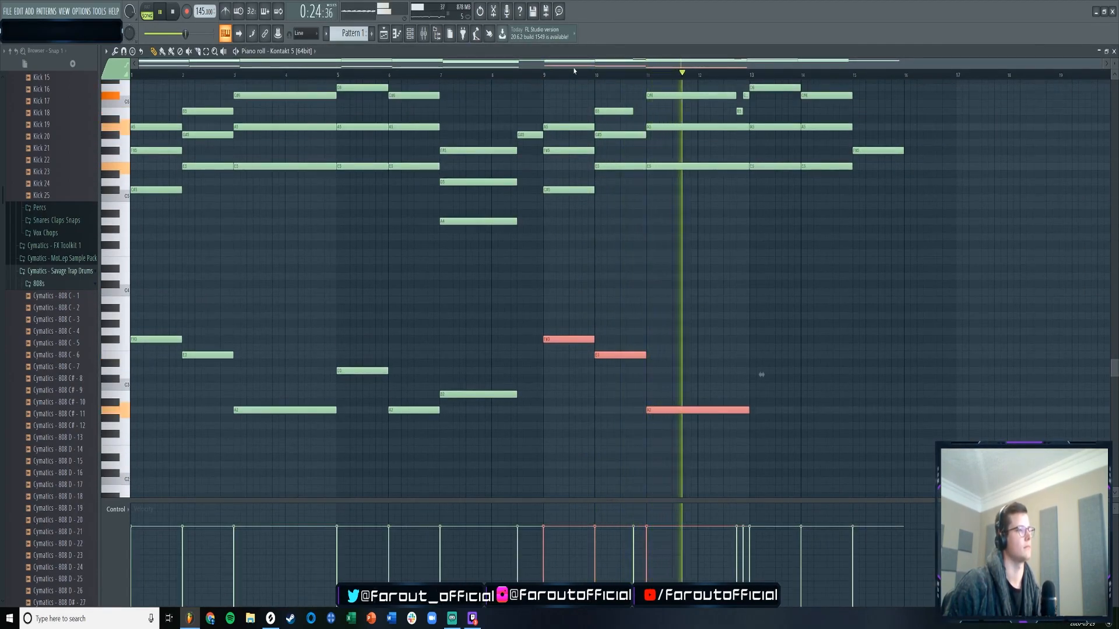
- Copy the bar 5 D3 and bar 6 A2 bass notes to bars 13 and 14 and audition them
{"action": "scroll", "coordinate": [681, 100], "scroll_direction": "right", "scroll_amount": 3}
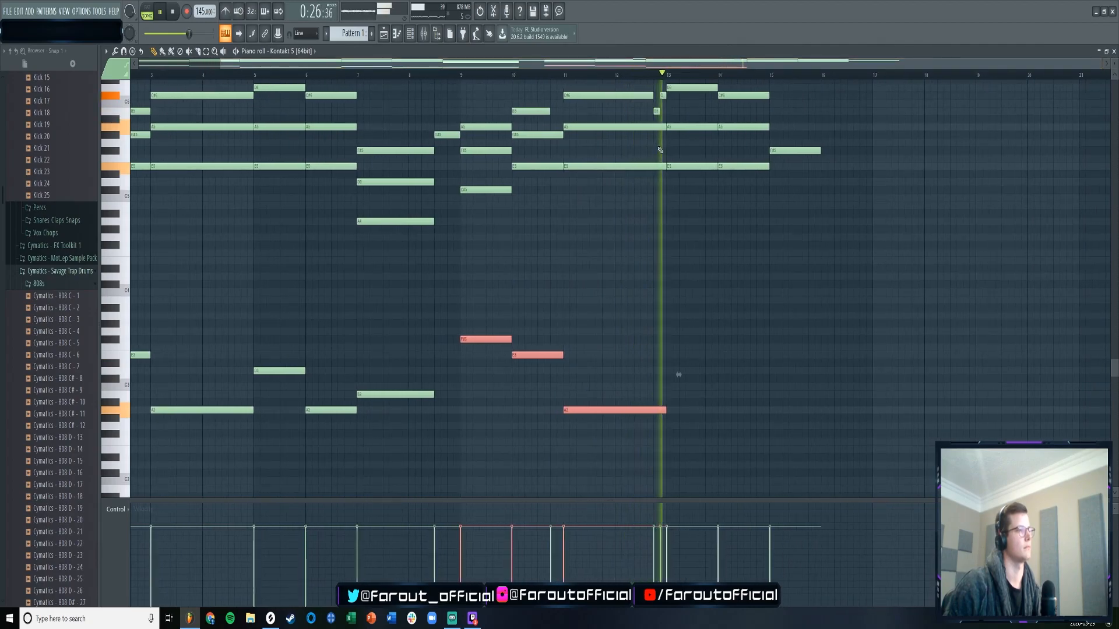
{"action": "key", "text": "space"}
{"action": "left_click_drag", "start_coordinate": [284, 352], "coordinate": [335, 405]}
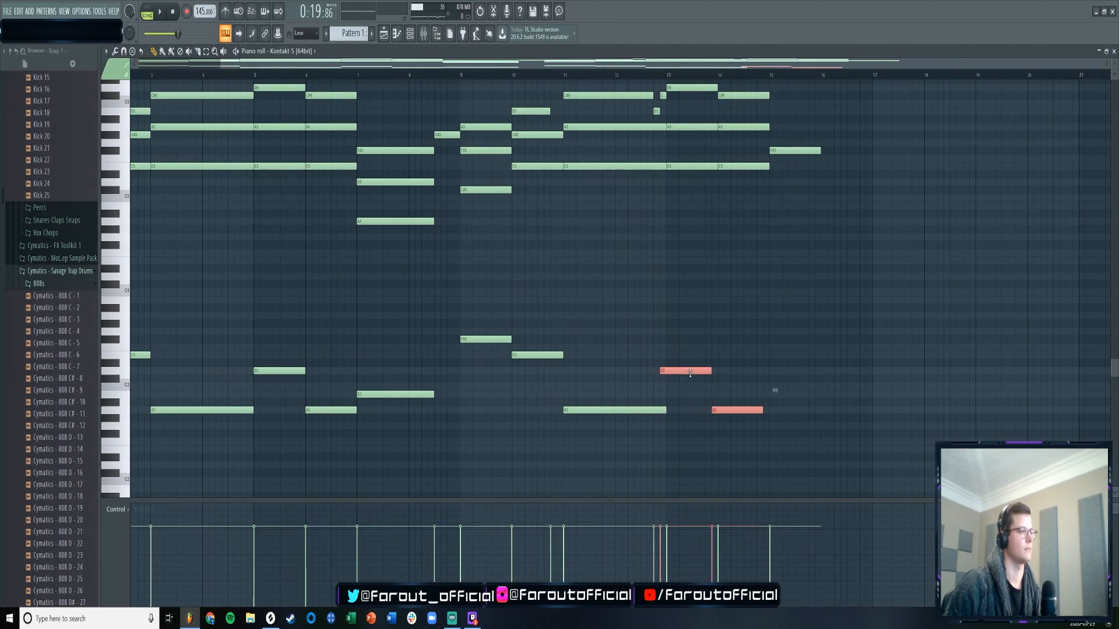
{"action": "left_click", "coordinate": [667, 76]}
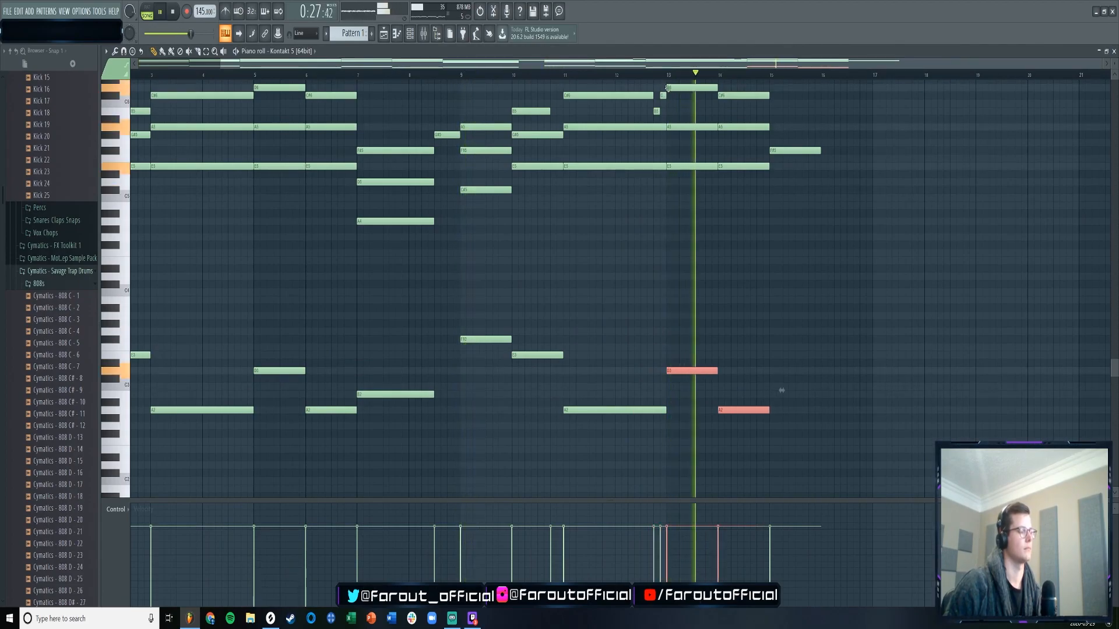
- Play the progression from the start and turn bar 15 into a one-bar chord of E5, G#5 and B5
{"action": "scroll", "coordinate": [667, 95], "scroll_direction": "left", "scroll_amount": 3}
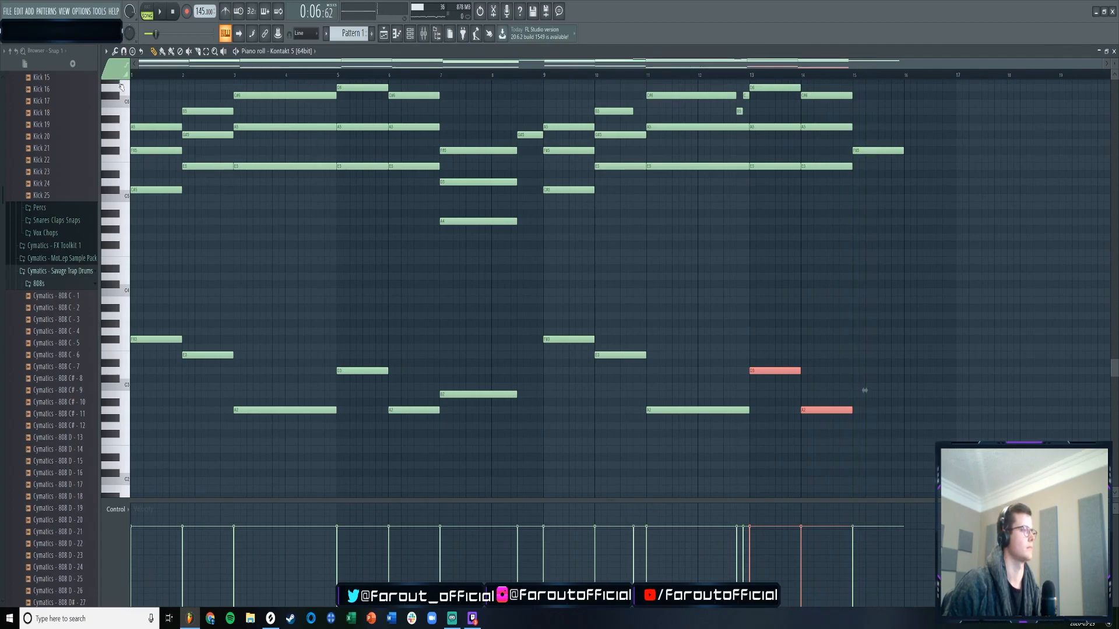
{"action": "key", "text": "space"}
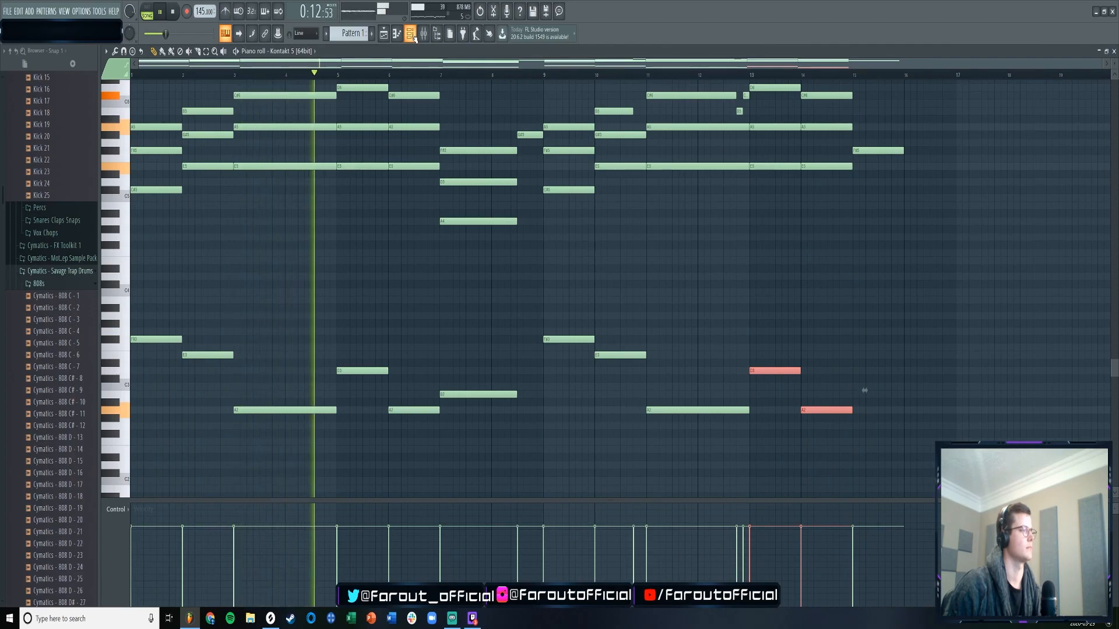
{"action": "left_click", "coordinate": [1114, 64]}
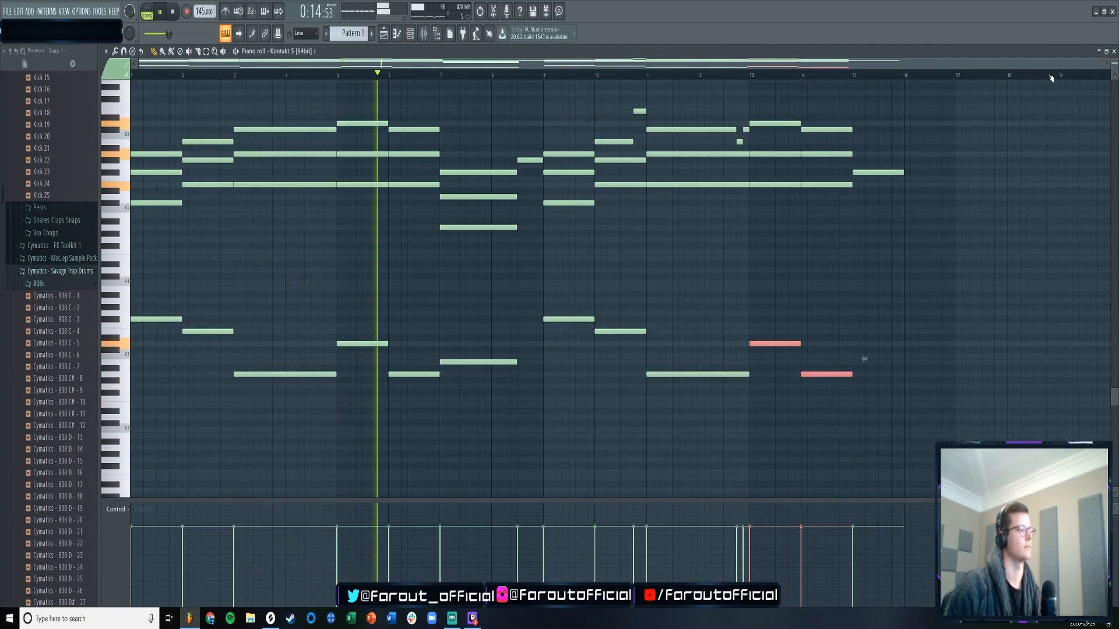
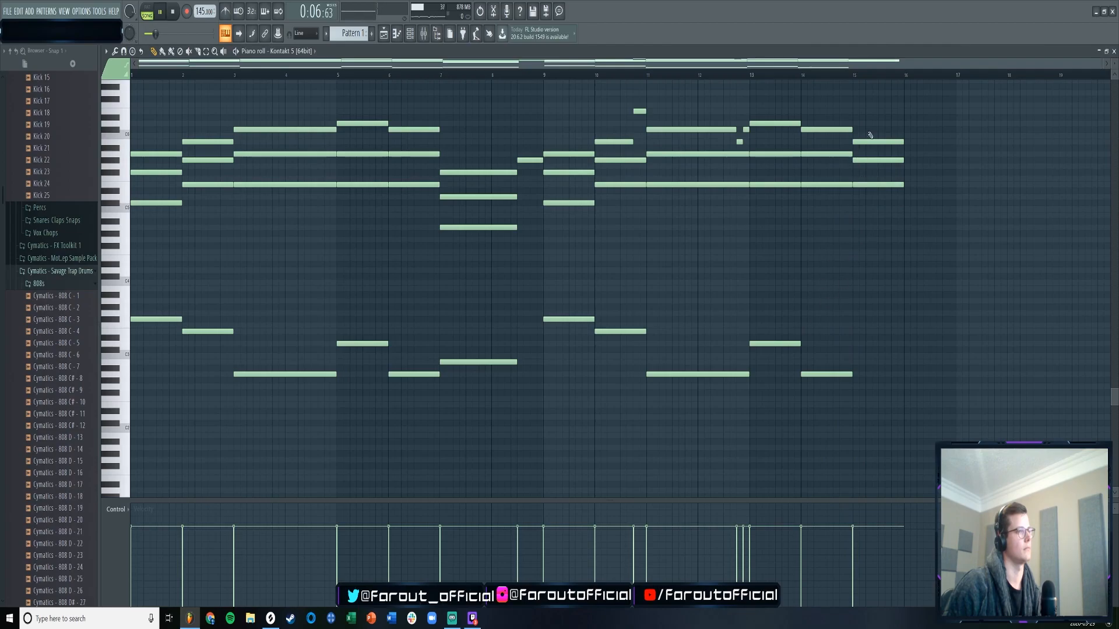
- Add a one-bar bass note under the bar 15 chord, audition it, and lower it to E2
{"action": "left_click", "coordinate": [804, 75]}
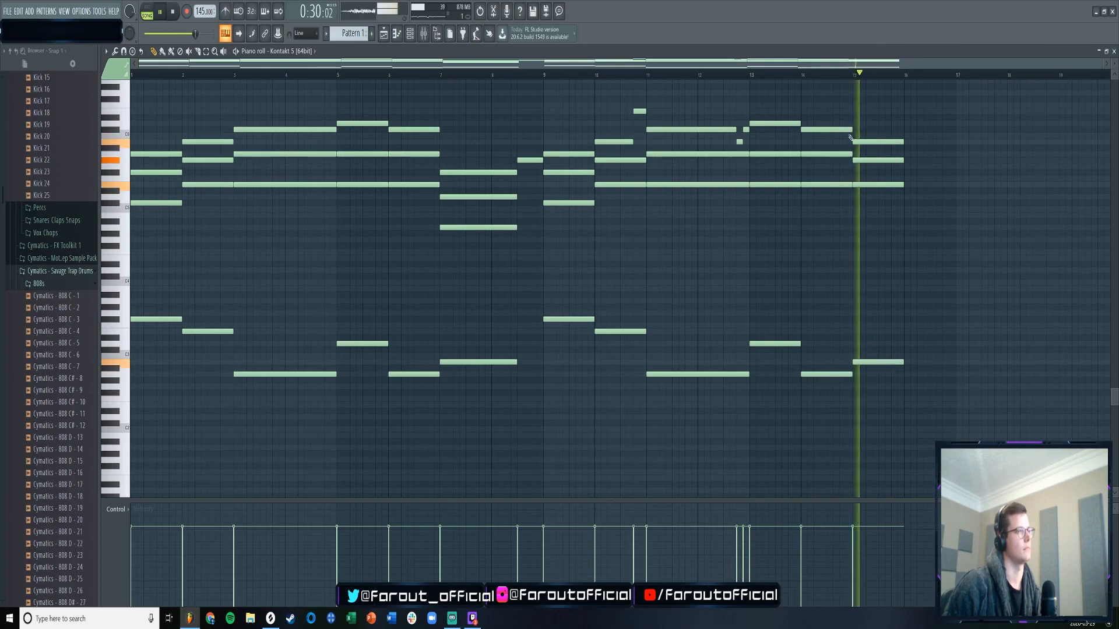
{"action": "key", "text": "space"}
{"action": "left_click_drag", "start_coordinate": [867, 368], "coordinate": [870, 407]}
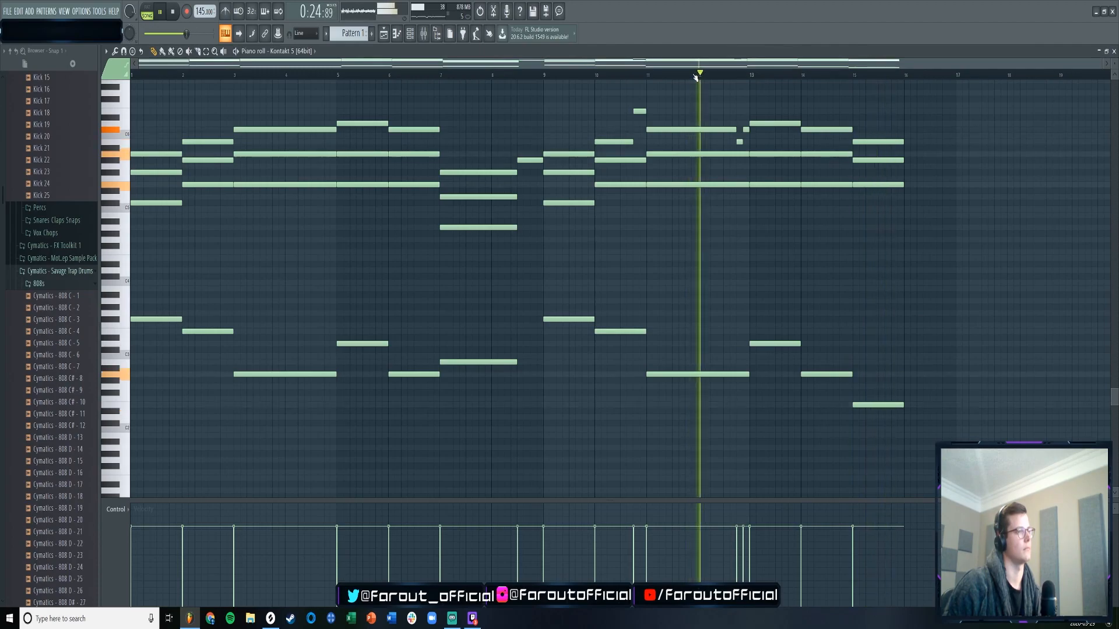
{"action": "scroll", "coordinate": [740, 174], "scroll_direction": "down", "scroll_amount": 3}
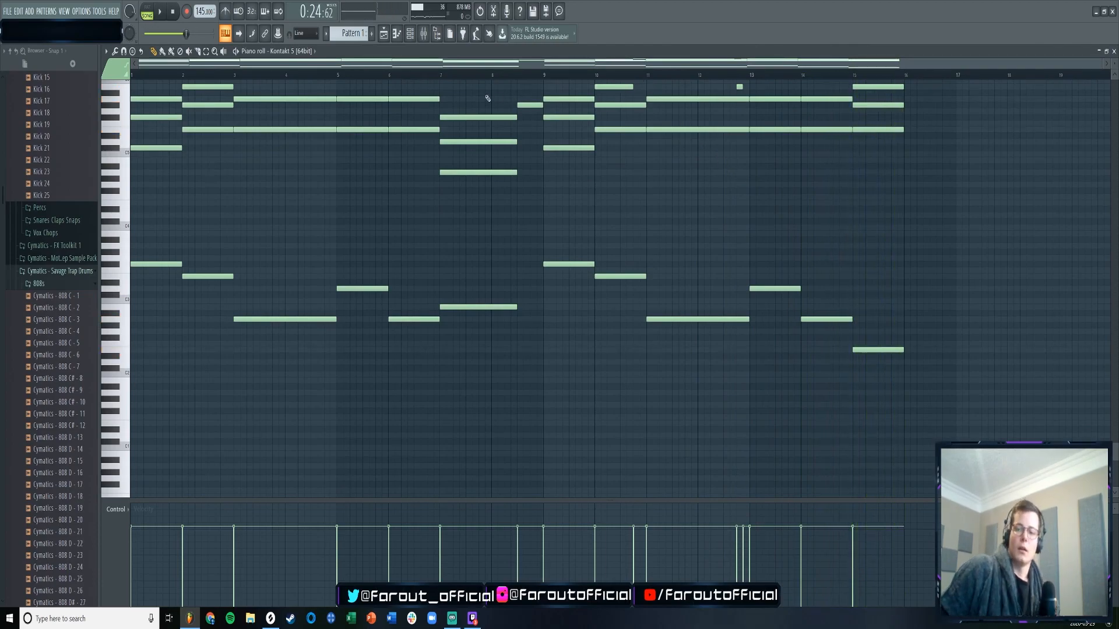
- Play the pattern, check its clip in the playlist, and reopen the Kontakt 5 piano roll
{"action": "key", "text": "space"}
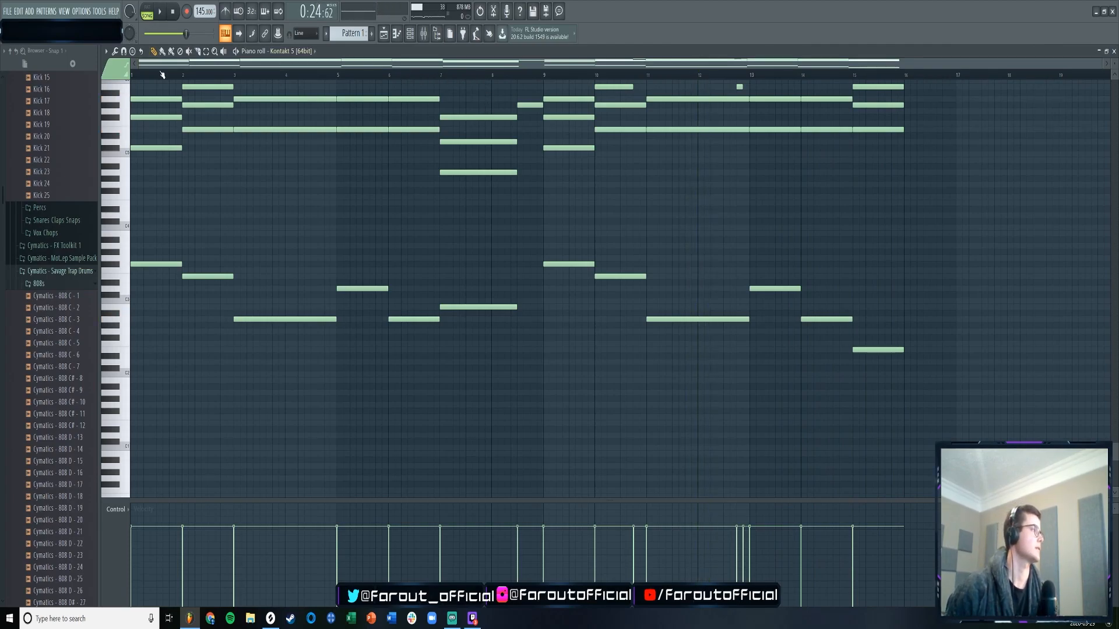
{"action": "scroll", "coordinate": [187, 106], "scroll_direction": "up", "scroll_amount": 3}
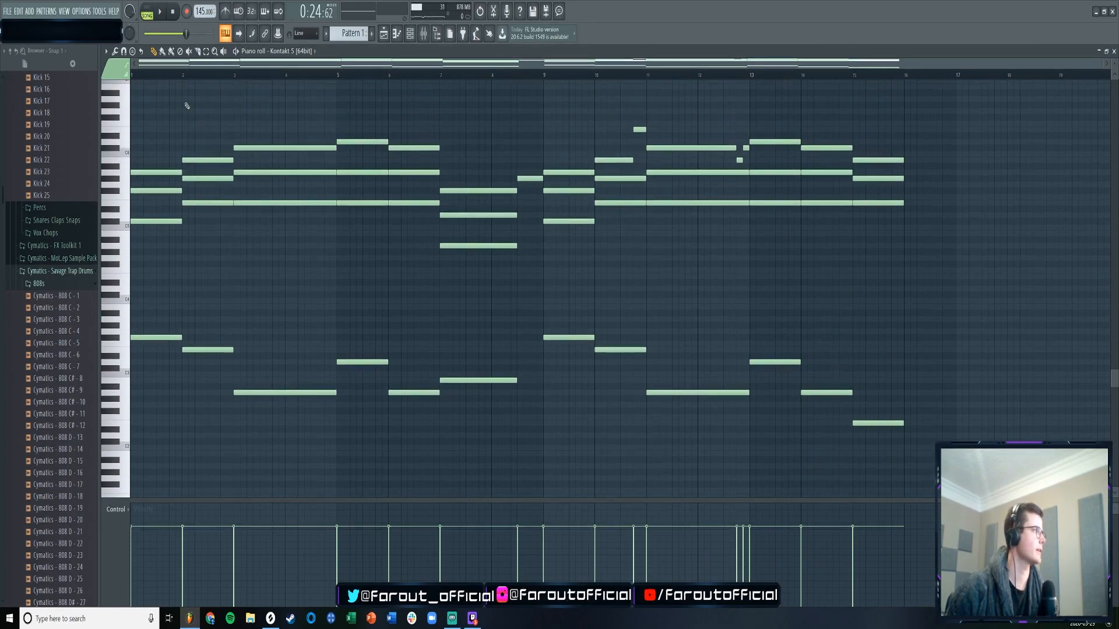
{"action": "key", "text": "space"}
{"action": "key", "text": "F5"}
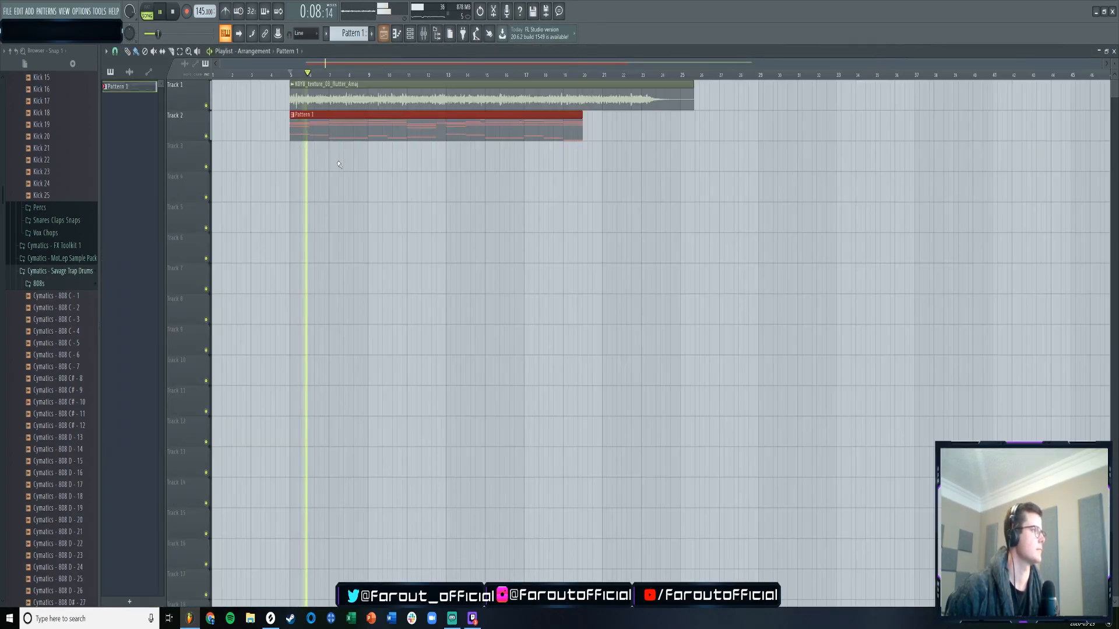
{"action": "left_click", "coordinate": [410, 36]}
{"action": "left_click", "coordinate": [585, 102]}
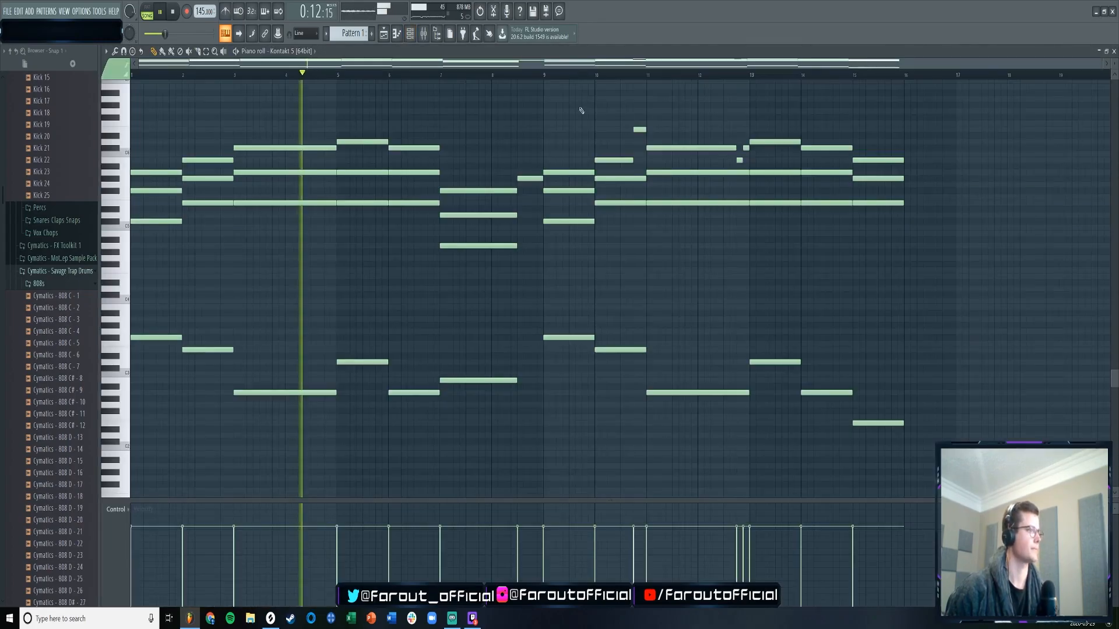
- Select all notes of the progression, enlarge the velocity area, and lower the velocity of every note
{"action": "key", "text": "ctrl+a"}
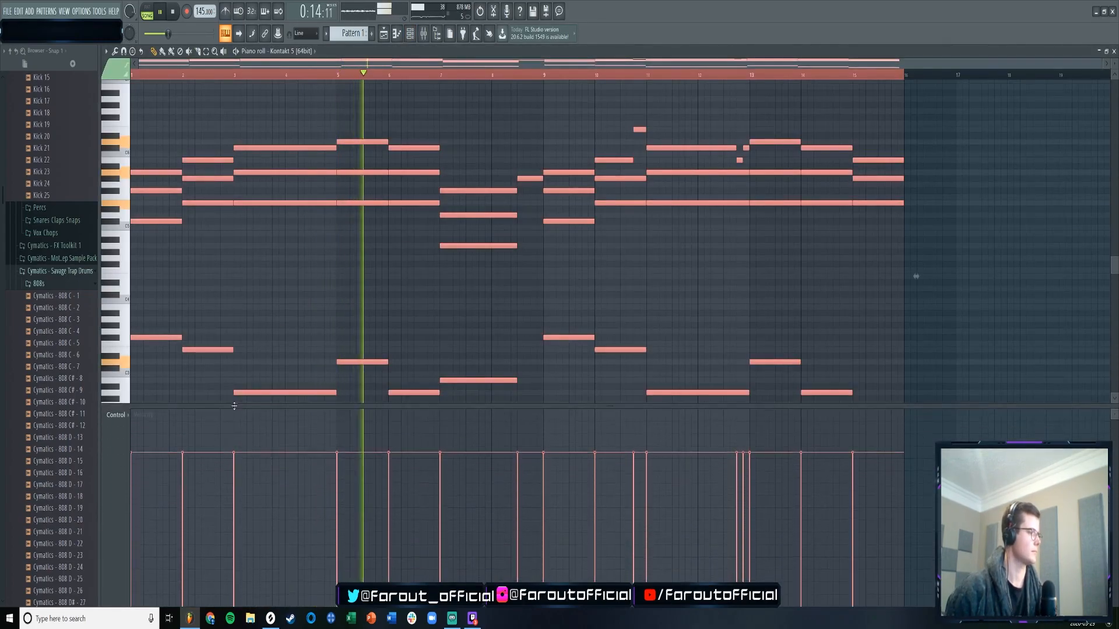
{"action": "left_click_drag", "start_coordinate": [233, 499], "coordinate": [234, 437]}
{"action": "left_click_drag", "start_coordinate": [140, 477], "coordinate": [140, 506]}
{"action": "scroll", "coordinate": [140, 506], "scroll_direction": "right", "scroll_amount": 1}
{"action": "scroll", "coordinate": [142, 509], "scroll_direction": "right", "scroll_amount": 10}
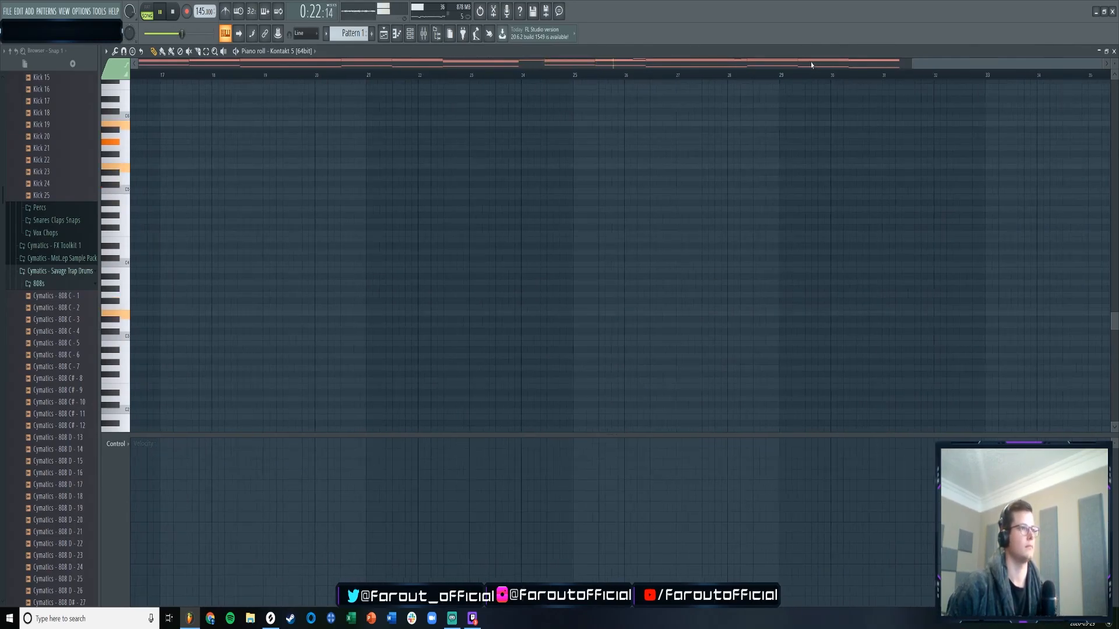
- Clone the Kontakt 5 channel in the channel rack
{"action": "left_click", "coordinate": [410, 33]}
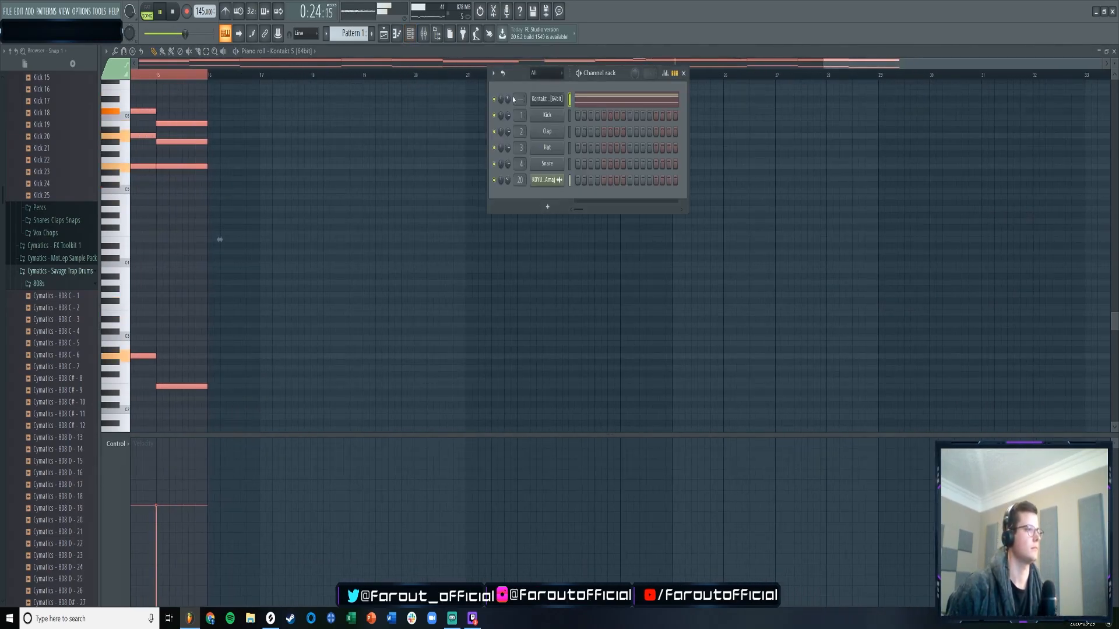
{"action": "right_click", "coordinate": [558, 102]}
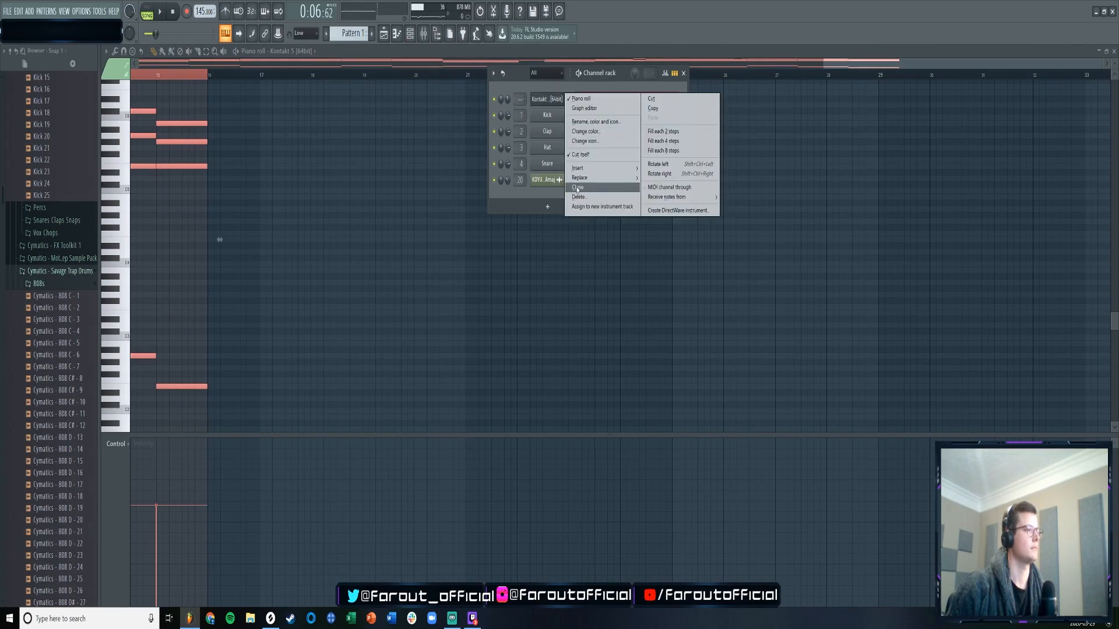
{"action": "left_click", "coordinate": [577, 188]}
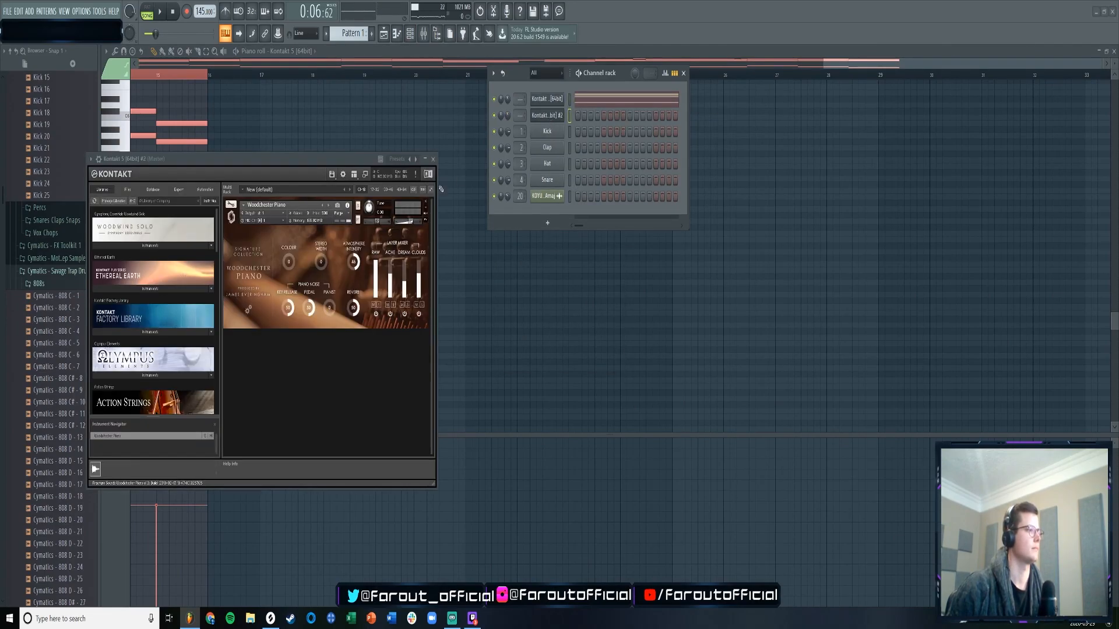
- Replace the Woodchester Piano in the cloned Kontakt with the Sonespheres - 01 - Distance instrument and close the plugin window
{"action": "left_click", "coordinate": [426, 203]}
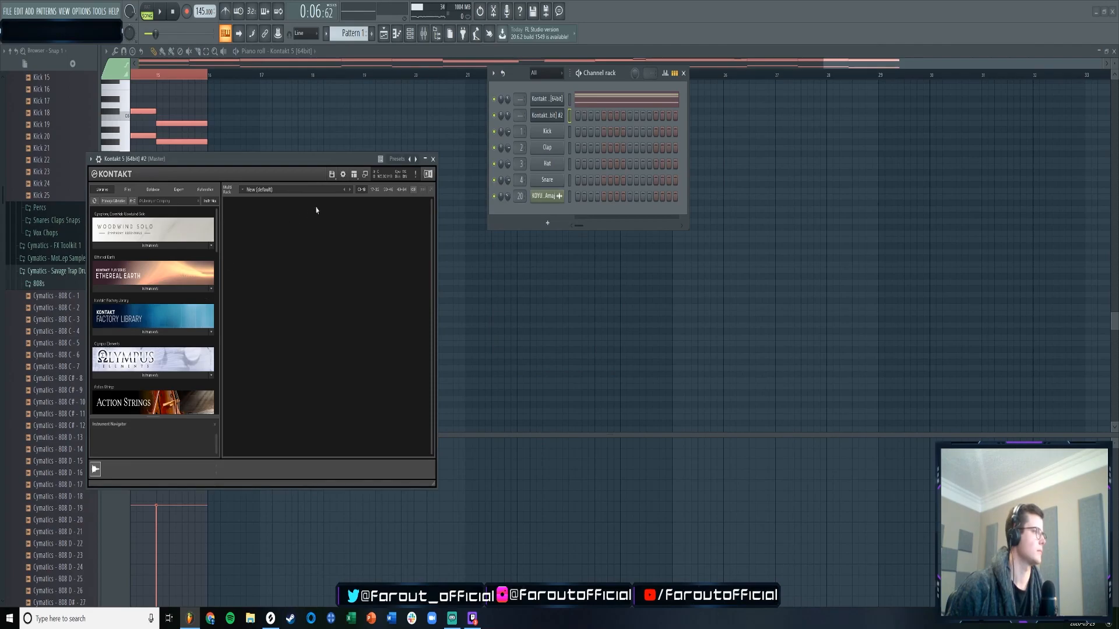
{"action": "left_click", "coordinate": [331, 175]}
{"action": "mouse_move", "coordinate": [341, 210]}
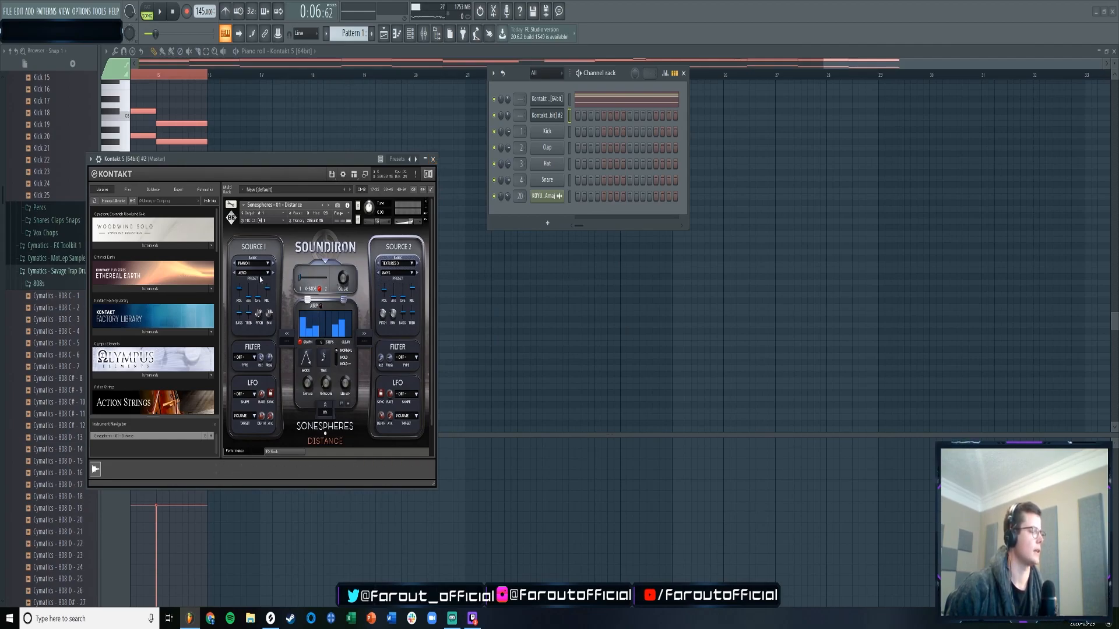
{"action": "left_click", "coordinate": [433, 159]}
- Open the cloned Kontakt 5 channel's piano roll and paste the full progression there from bar 1
{"action": "right_click", "coordinate": [552, 117]}
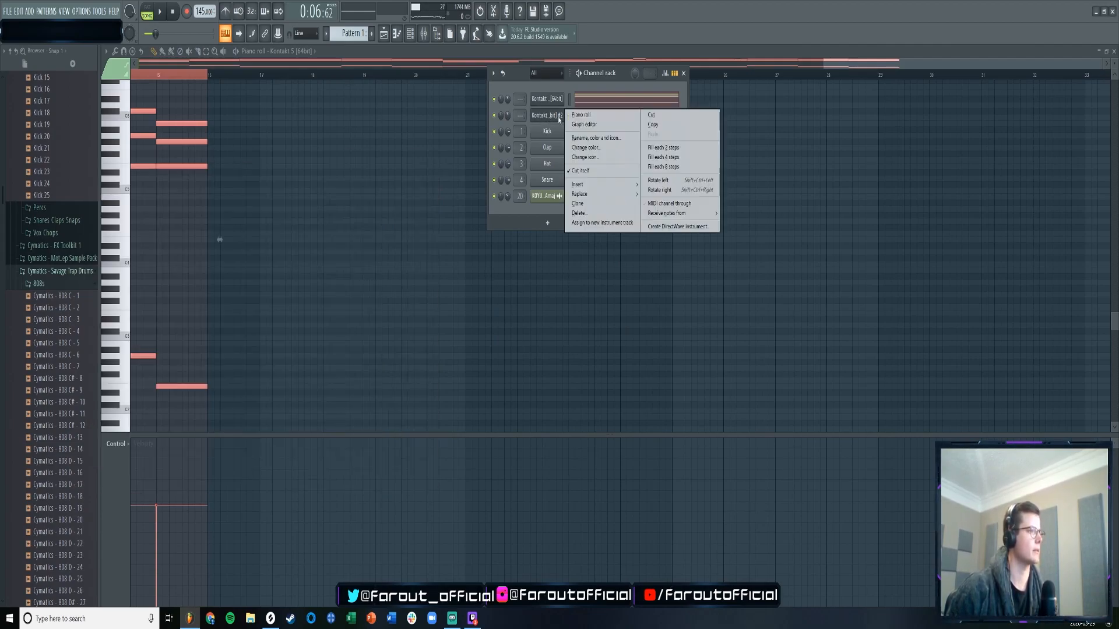
{"action": "left_click", "coordinate": [575, 118]}
{"action": "left_click", "coordinate": [134, 63]}
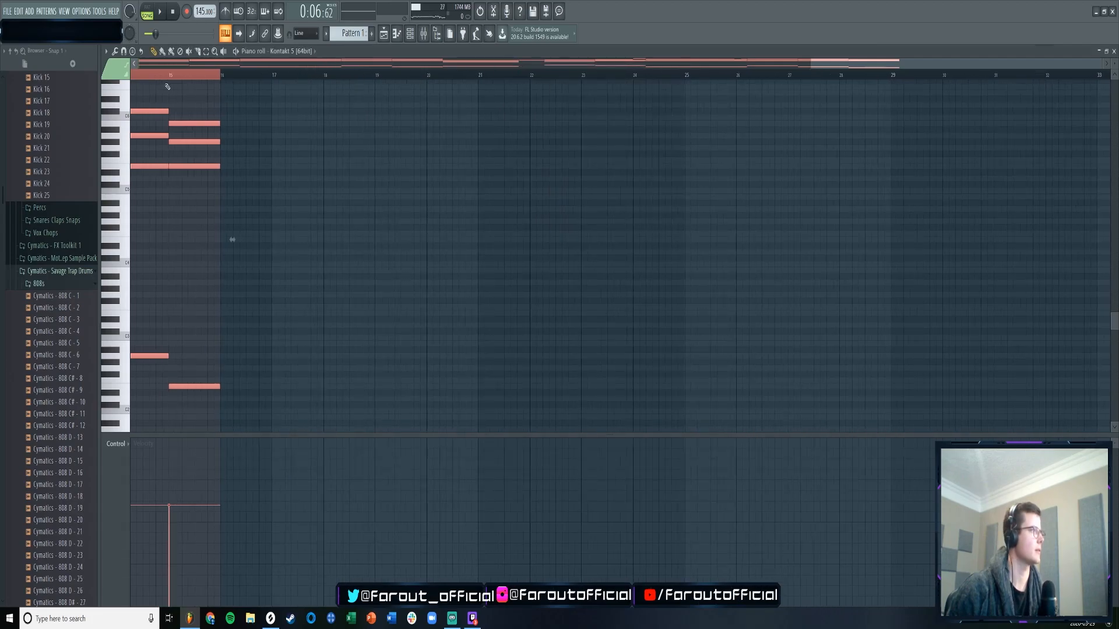
{"action": "left_click", "coordinate": [411, 33]}
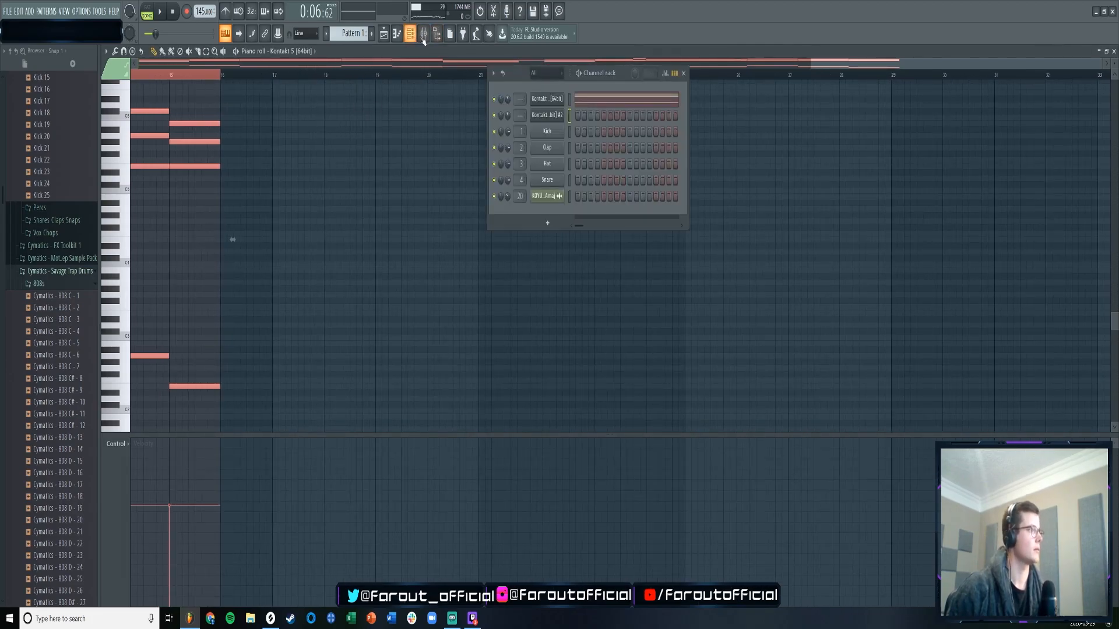
{"action": "right_click", "coordinate": [556, 115]}
{"action": "left_click", "coordinate": [583, 115]}
{"action": "left_click_drag", "start_coordinate": [821, 64], "coordinate": [120, 115]}
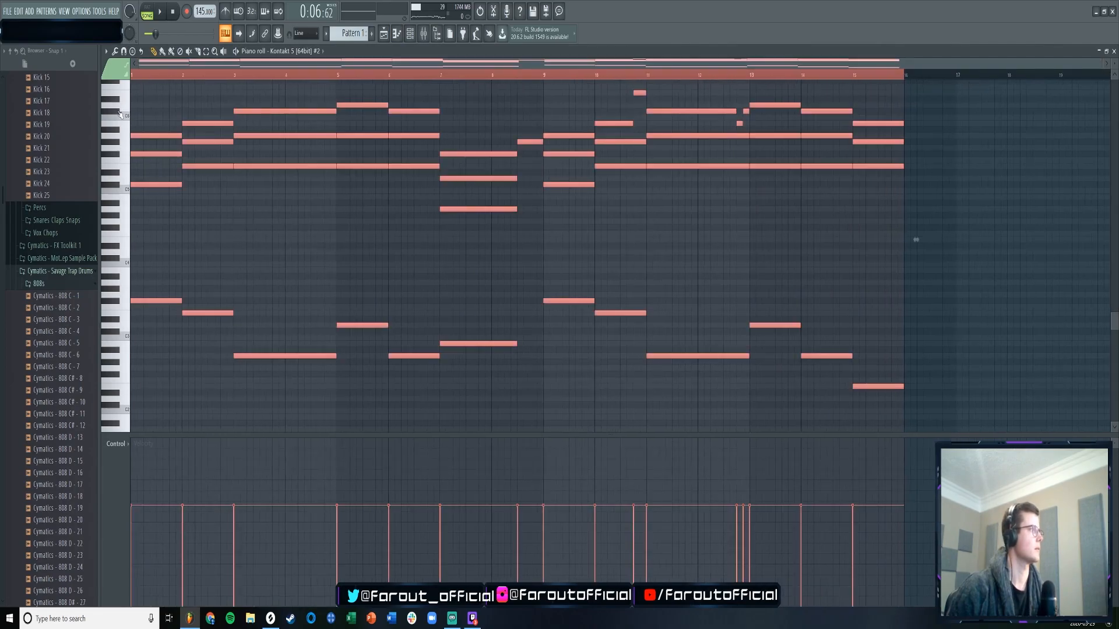
- Mute the original Kontakt 5 channel, play the cloned layer by itself, and deselect its notes
{"action": "left_click", "coordinate": [410, 34]}
{"action": "left_click", "coordinate": [495, 99]}
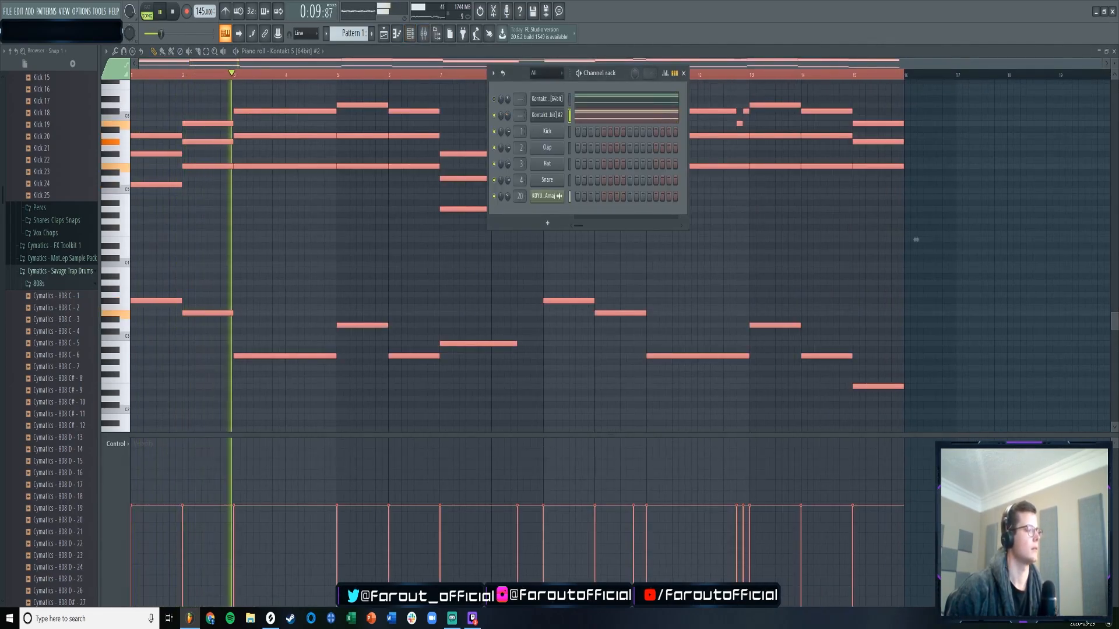
{"action": "left_click", "coordinate": [238, 283]}
{"action": "right_click", "coordinate": [240, 283]}
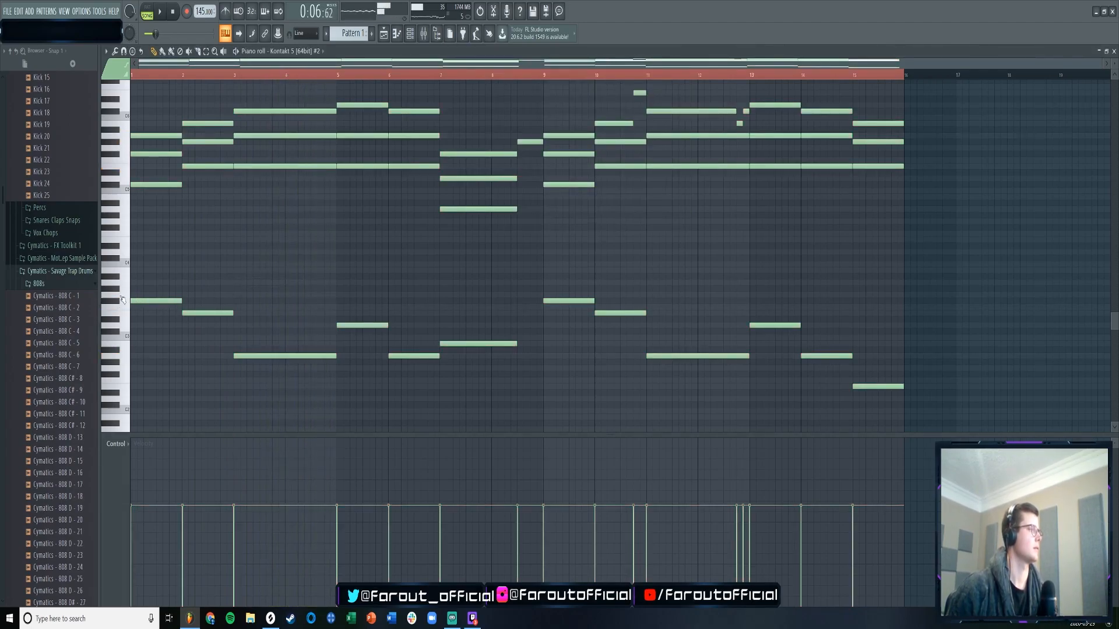
- Route the Kontakt 5 channels to mixer tracks 10 and 11, and name insert 11 "Soundiron Piano"
{"action": "left_click", "coordinate": [411, 34]}
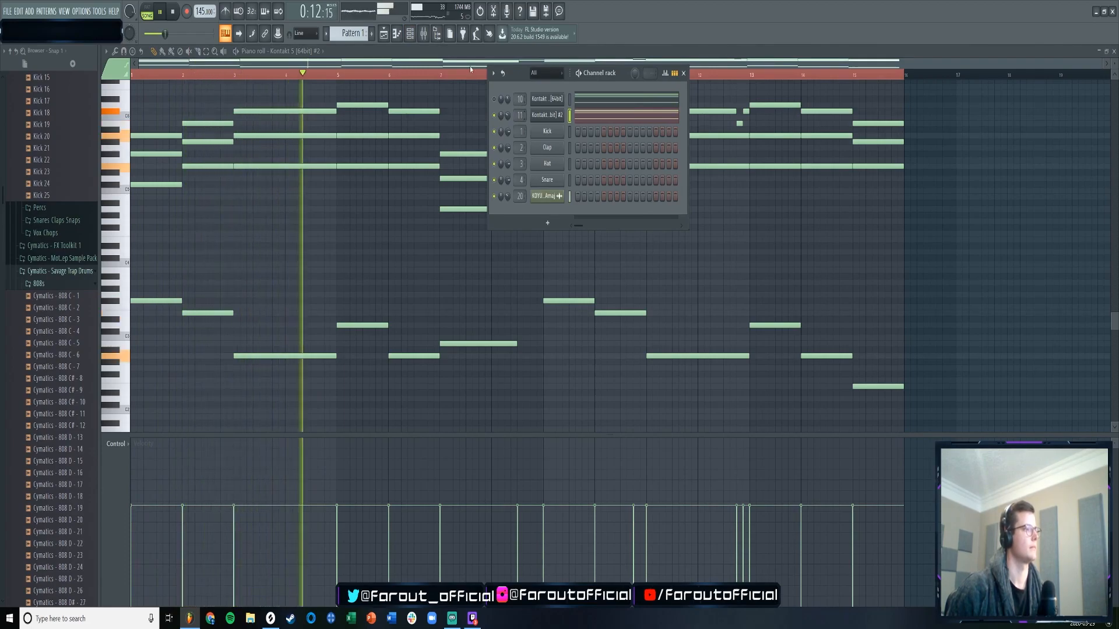
{"action": "left_click", "coordinate": [422, 35]}
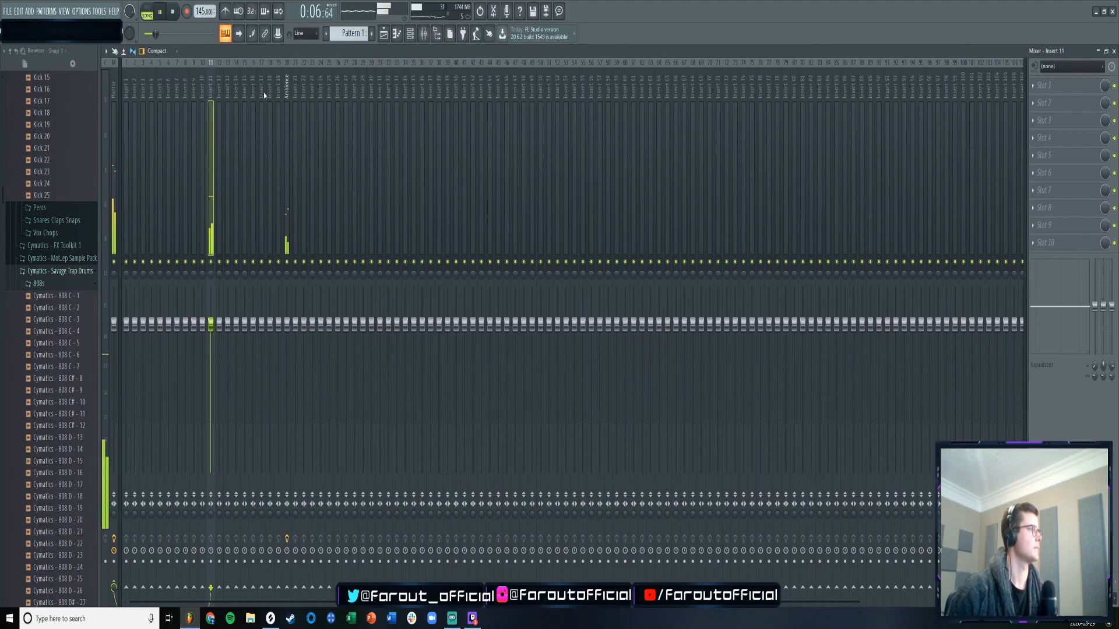
{"action": "right_click", "coordinate": [217, 92]}
{"action": "left_click", "coordinate": [225, 78]}
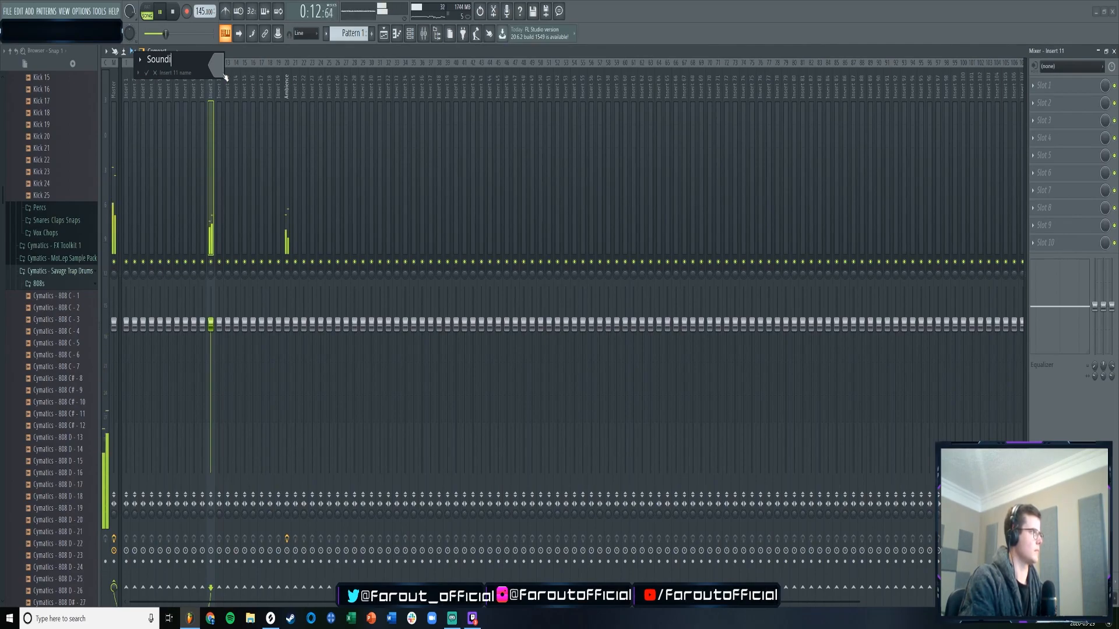
{"action": "type", "text": "Soundiron Piano"}
{"action": "key", "text": "Return"}
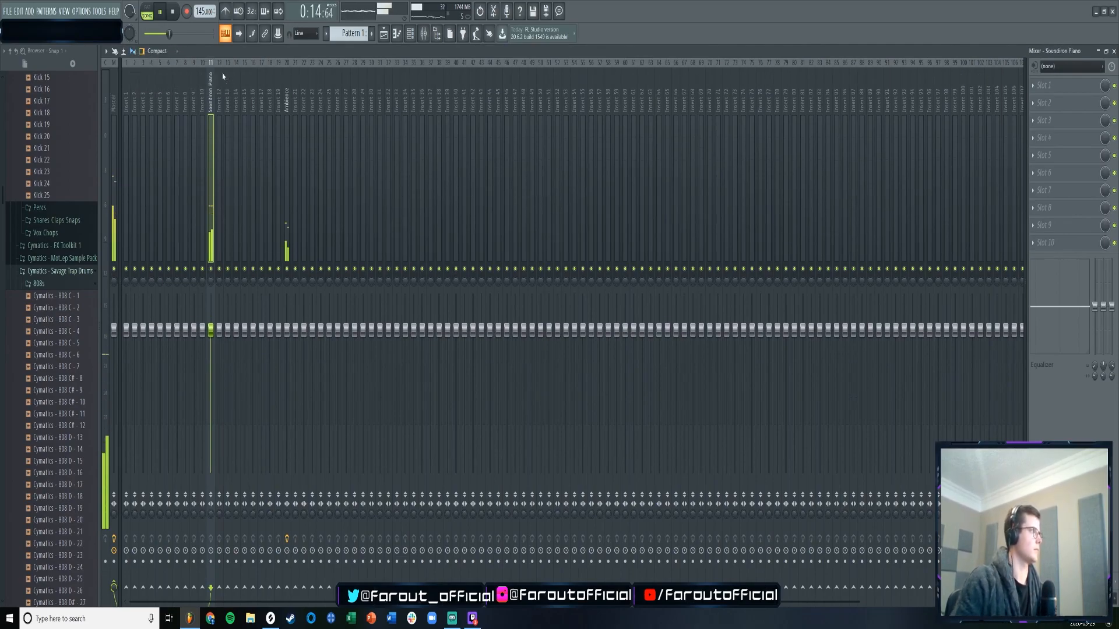
- Add FabFilter Pro-Q 2 to slot 4 of the Soundiron Piano insert, load its Low Cut preset, and raise the cutoff frequency
{"action": "left_click", "coordinate": [1038, 141]}
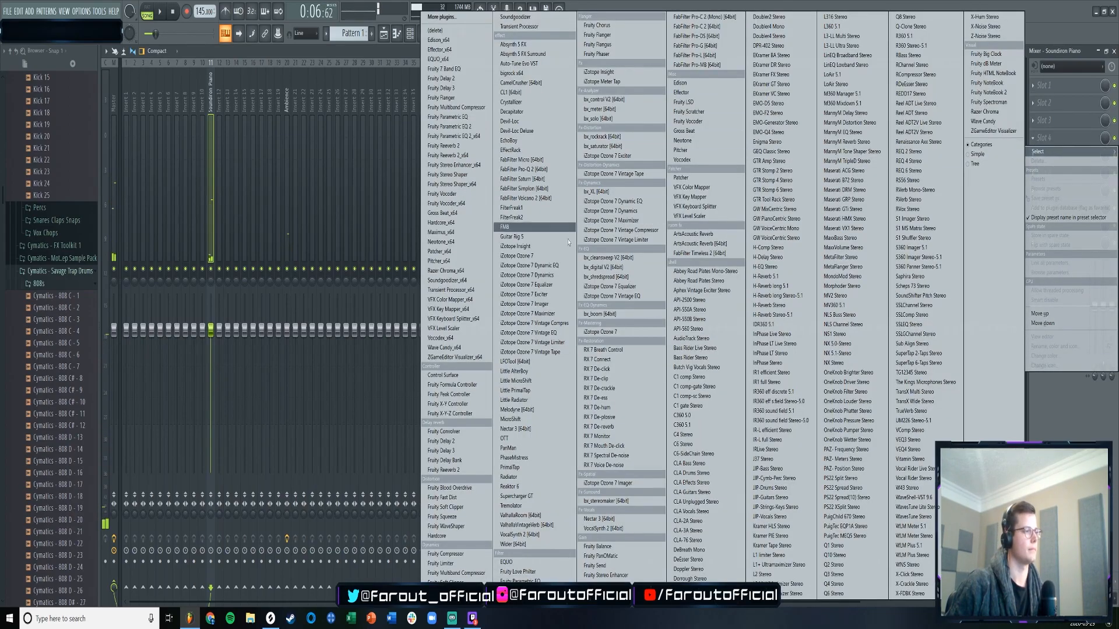
{"action": "left_click", "coordinate": [541, 170]}
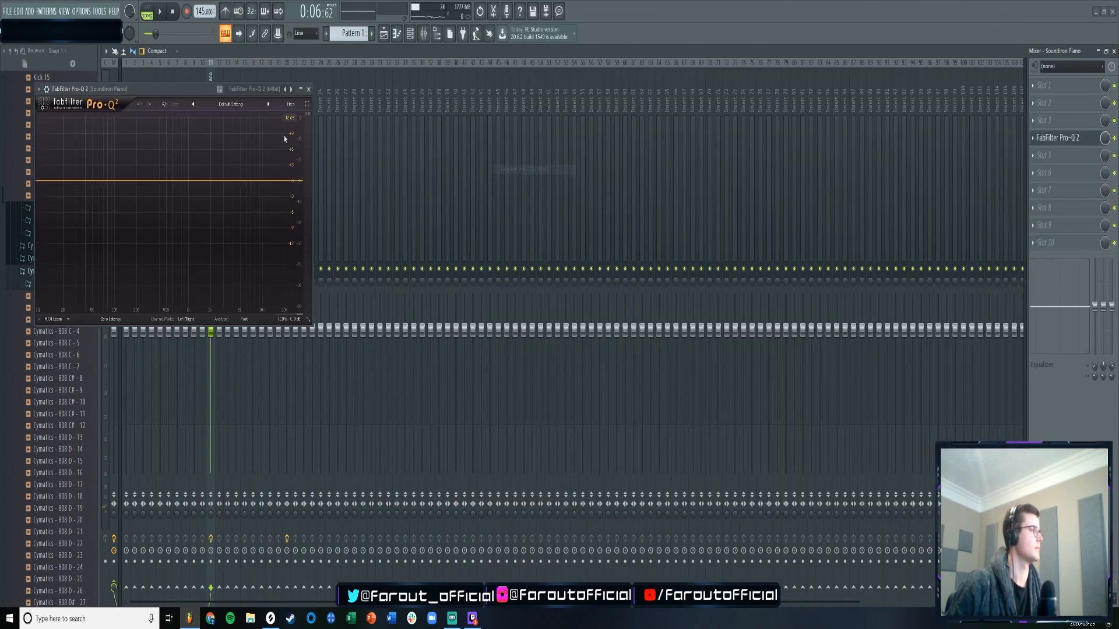
{"action": "left_click", "coordinate": [231, 104]}
{"action": "left_click", "coordinate": [220, 293]}
{"action": "left_click_drag", "start_coordinate": [92, 180], "coordinate": [139, 181]}
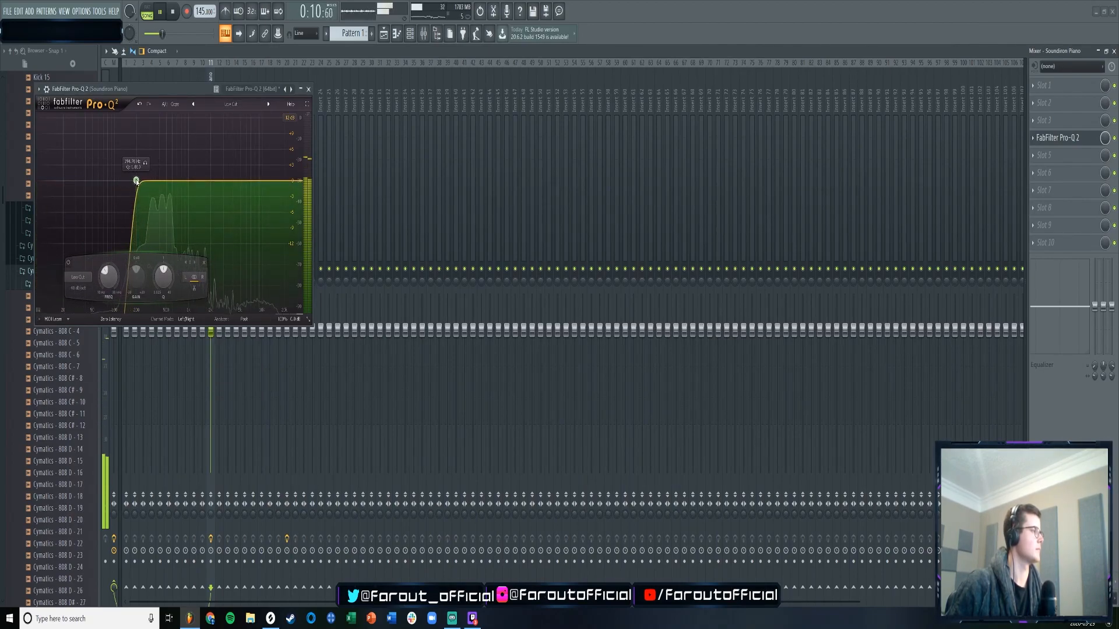
{"action": "left_click", "coordinate": [309, 89]}
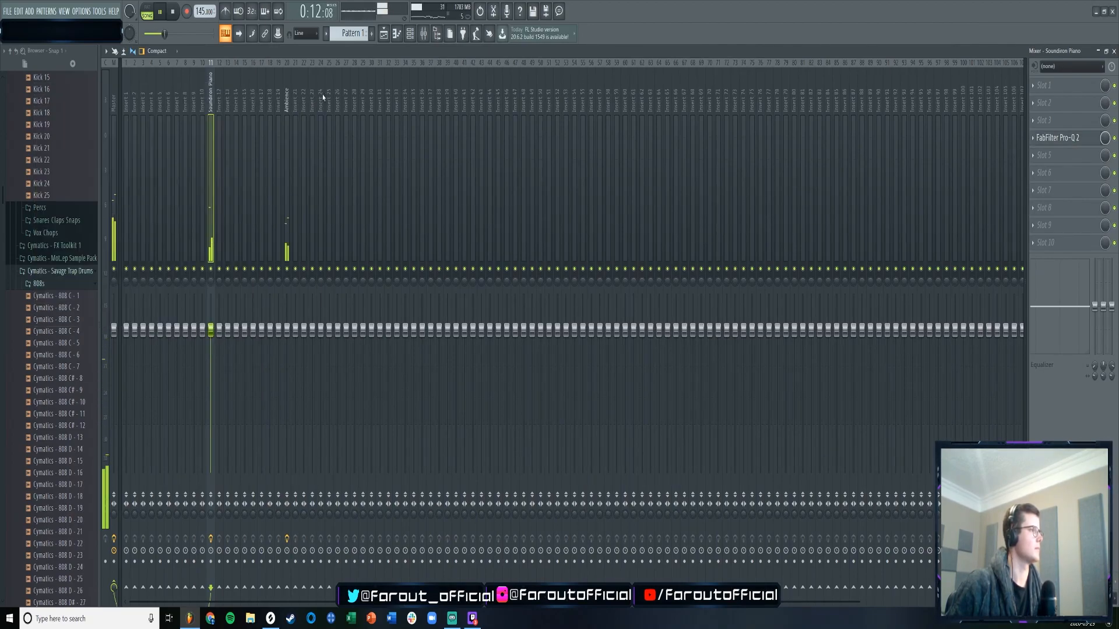
- Show the cloned Kontakt channel's notes in the piano roll and unmute the original Kontakt 5 channel
{"action": "left_click", "coordinate": [412, 34]}
{"action": "left_click", "coordinate": [587, 116]}
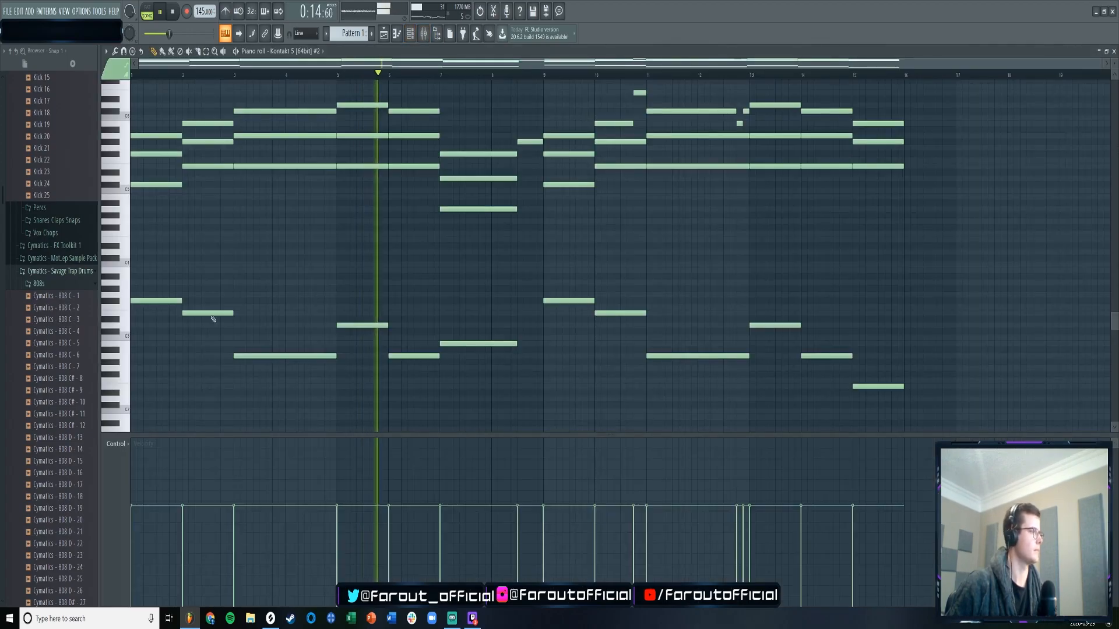
{"action": "left_click", "coordinate": [410, 34]}
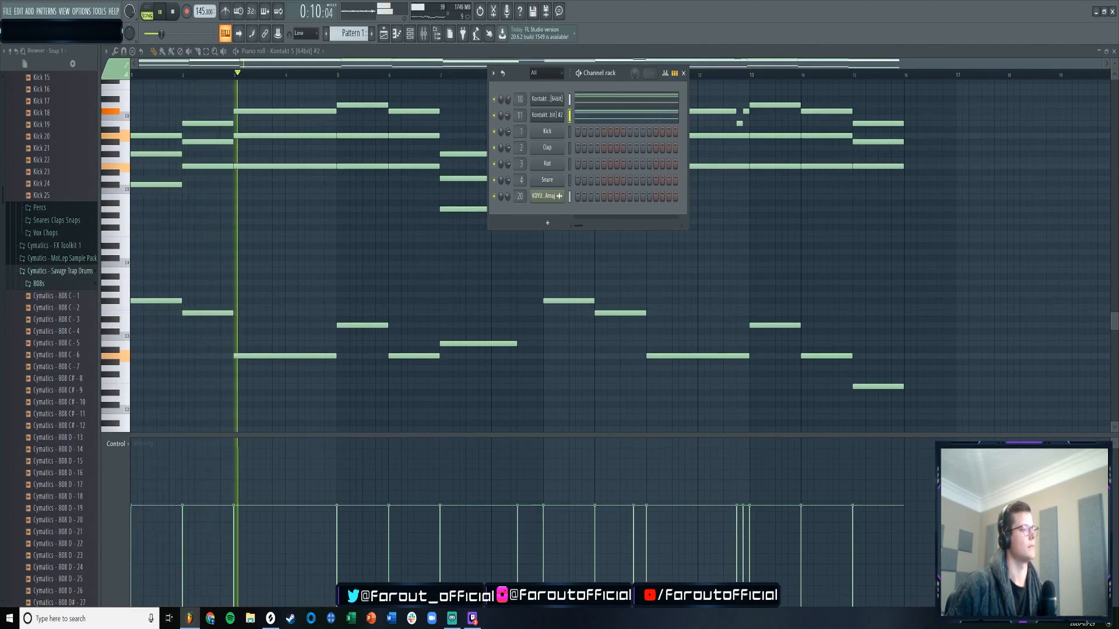
- Replace the Woodchester Piano in the original Kontakt 5 channel with The Giant instrument
{"action": "right_click", "coordinate": [555, 100]}
{"action": "mouse_move", "coordinate": [586, 180]}
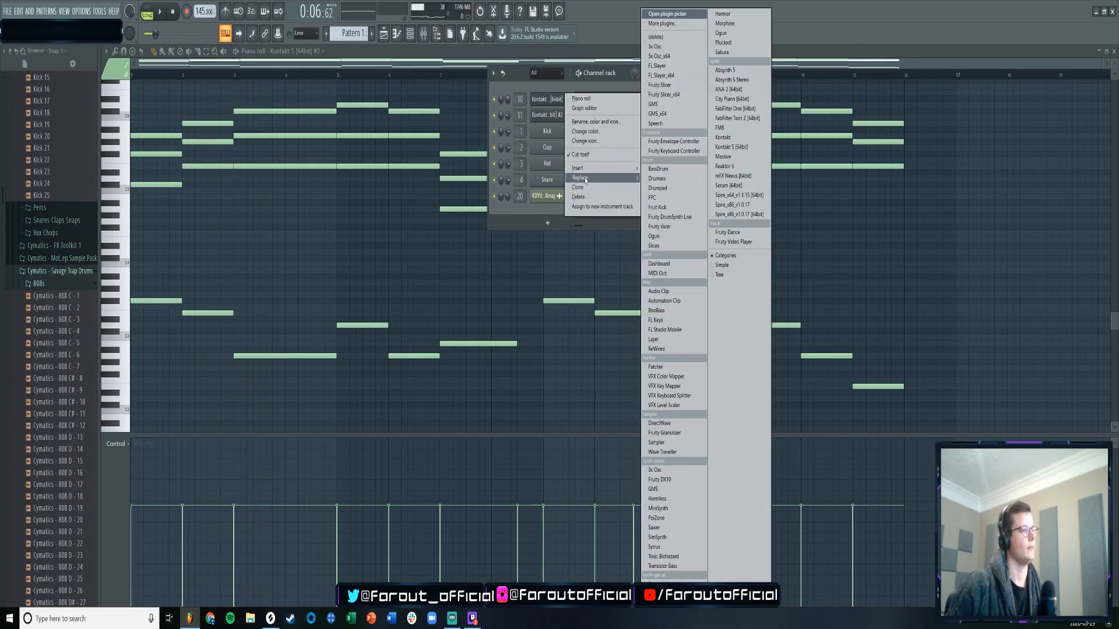
{"action": "left_click", "coordinate": [542, 99]}
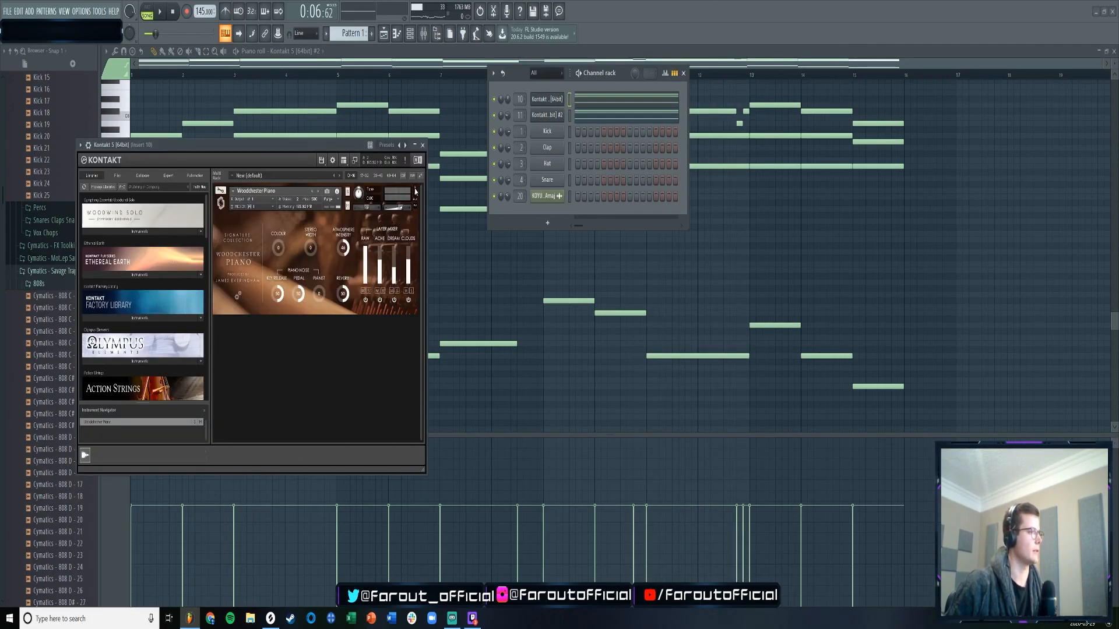
{"action": "left_click", "coordinate": [416, 189]}
{"action": "scroll", "coordinate": [202, 240], "scroll_direction": "down", "scroll_amount": 5}
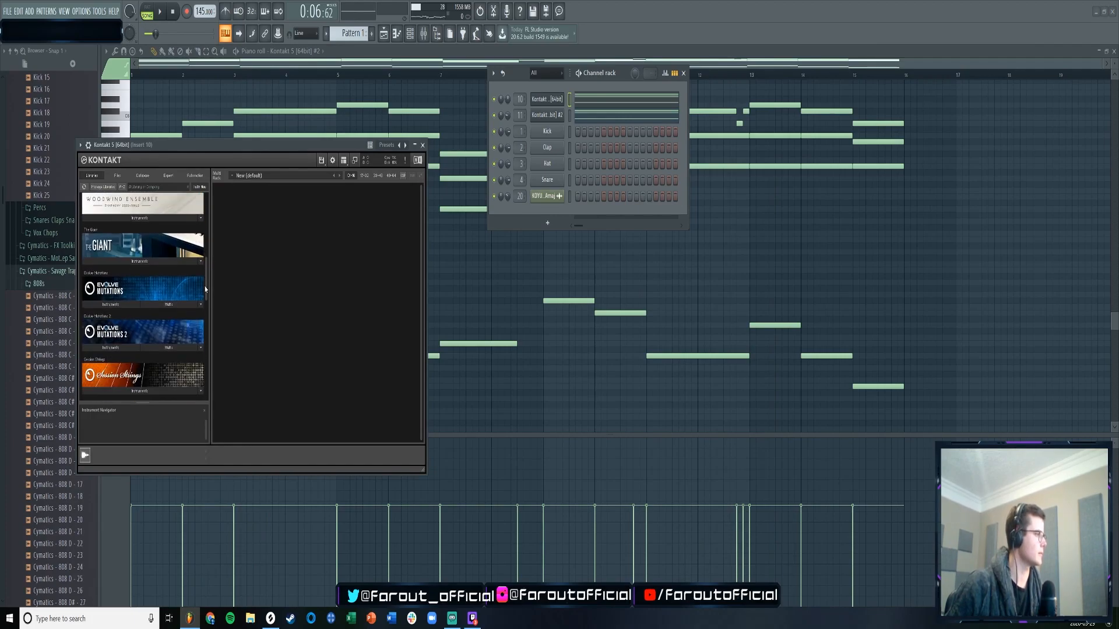
{"action": "left_click", "coordinate": [135, 263]}
{"action": "double_click", "coordinate": [101, 297]}
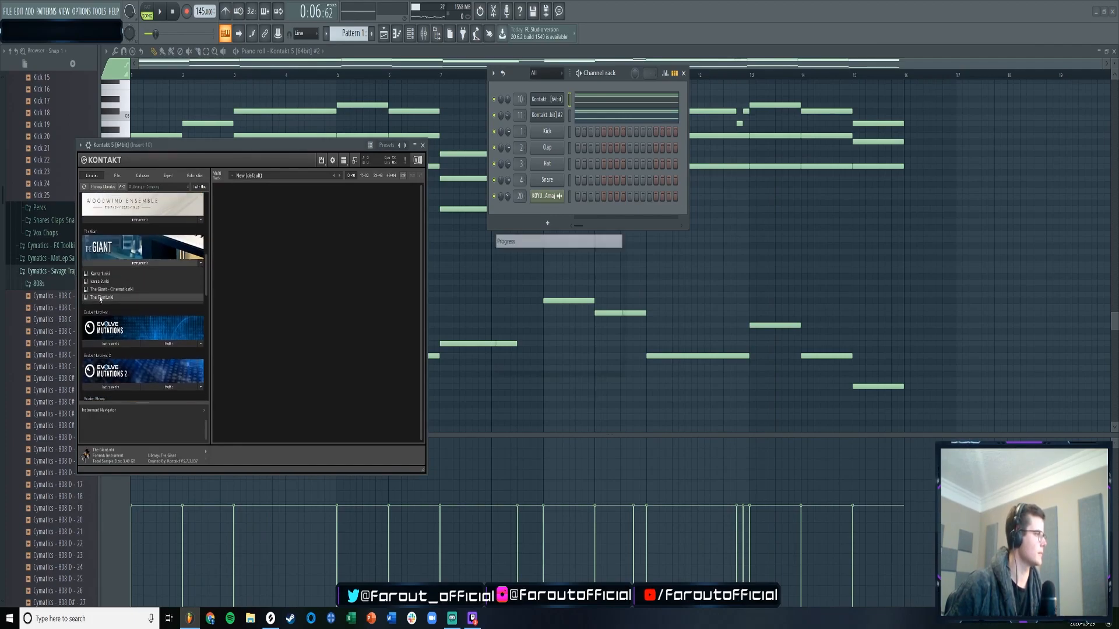
- Load the Emotional preset in The Giant, close the plugin window, and audition the pattern briefly
{"action": "left_click", "coordinate": [399, 232]}
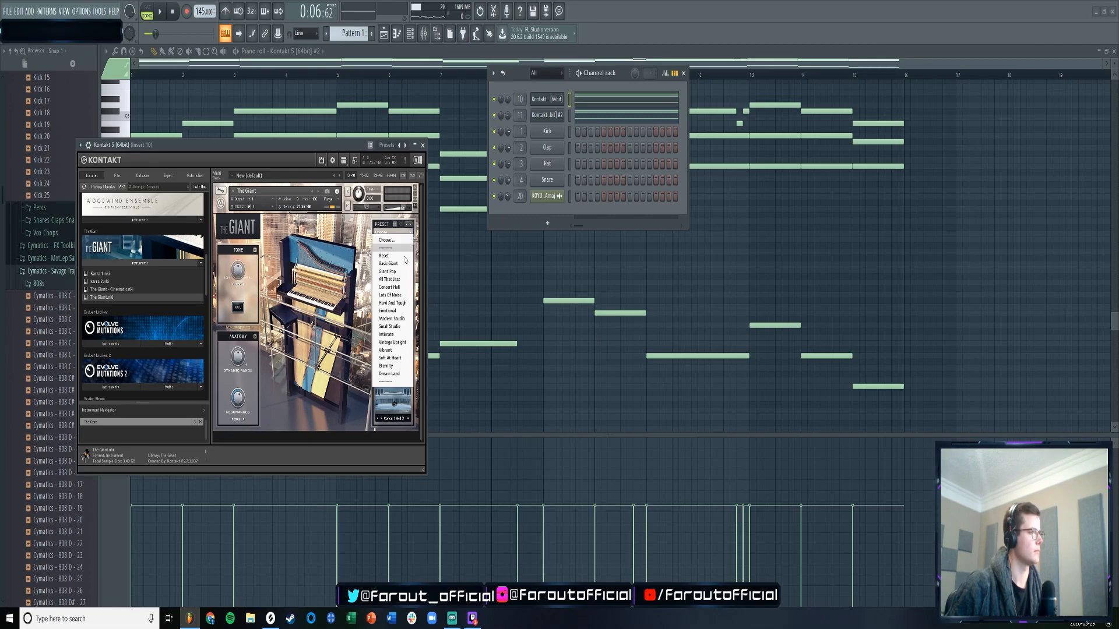
{"action": "left_click", "coordinate": [388, 311]}
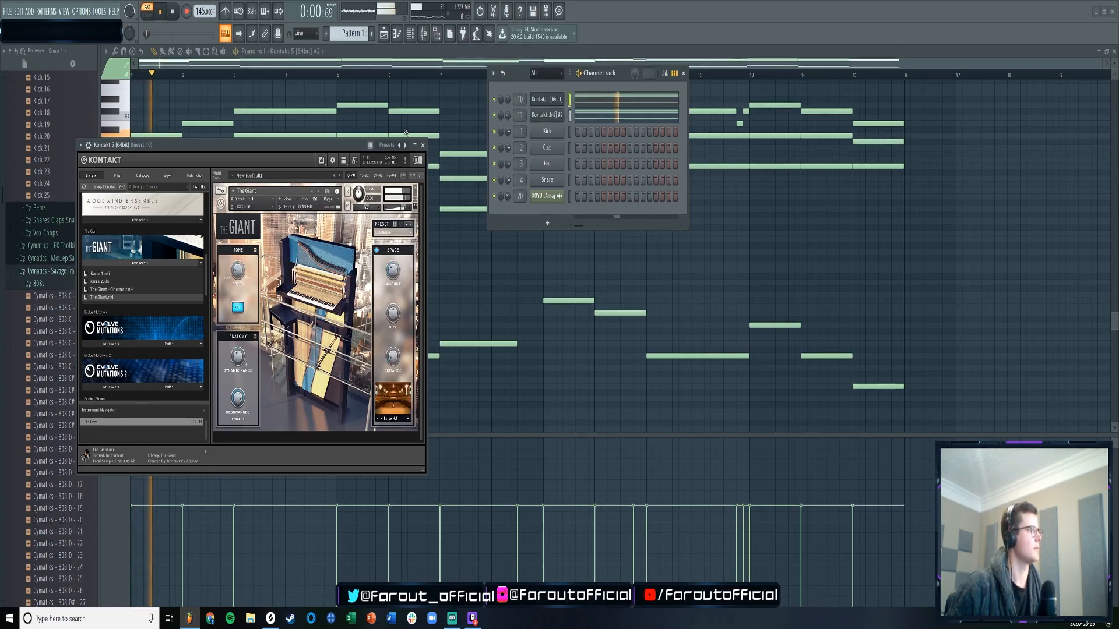
{"action": "left_click", "coordinate": [423, 145]}
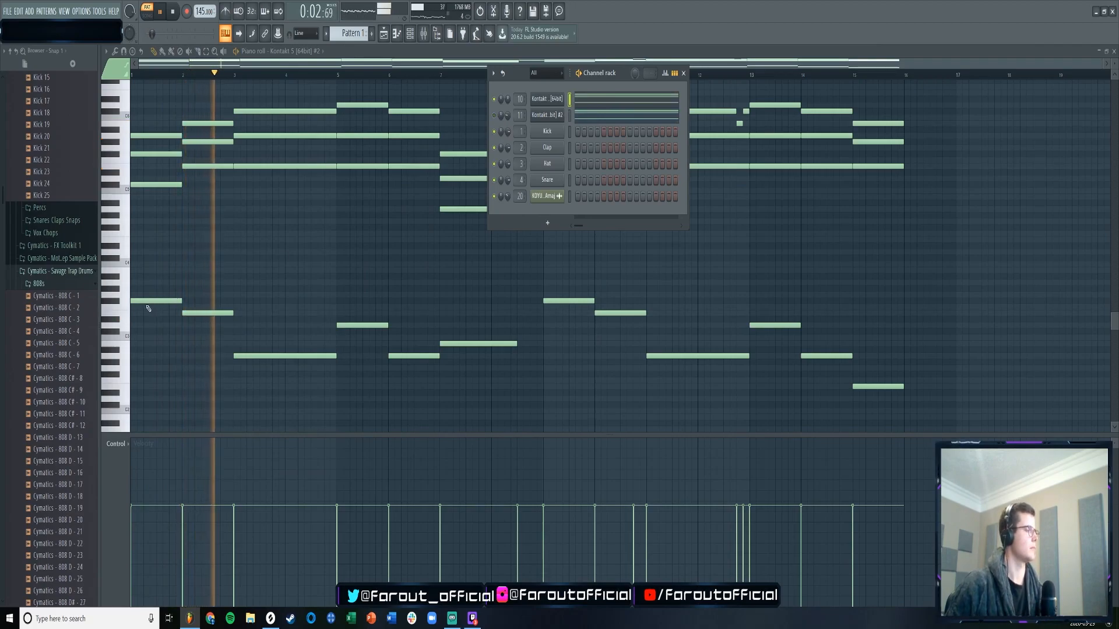
{"action": "key", "text": "space"}
{"action": "key", "text": "F6"}
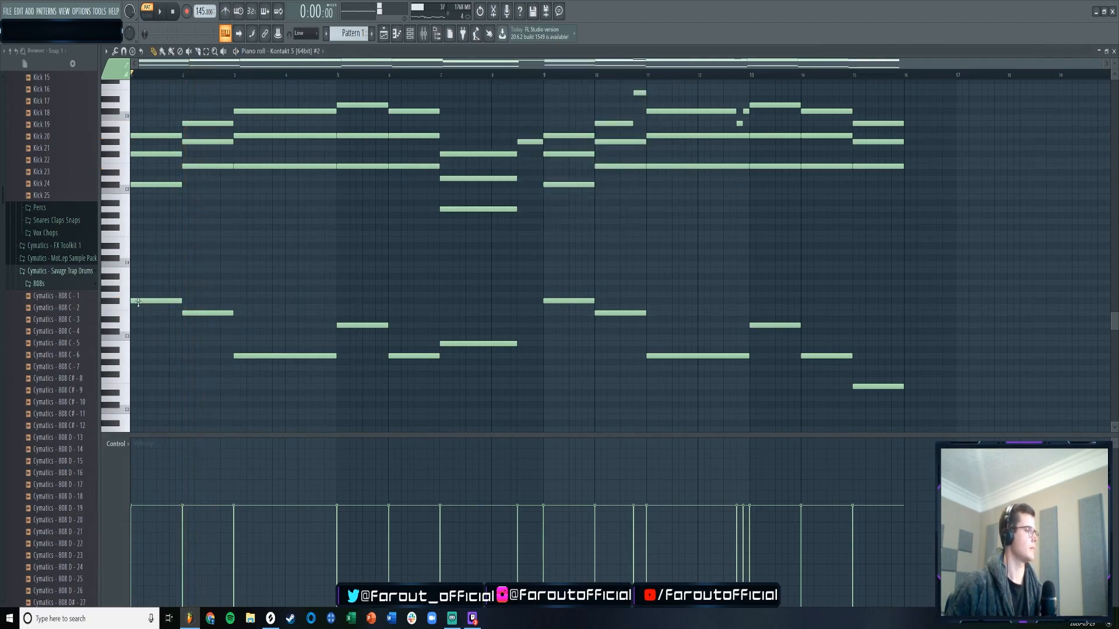
- Duplicate all bass notes in the original Kontakt 5 channel's piano roll exactly one octave lower
{"action": "left_click", "coordinate": [409, 33]}
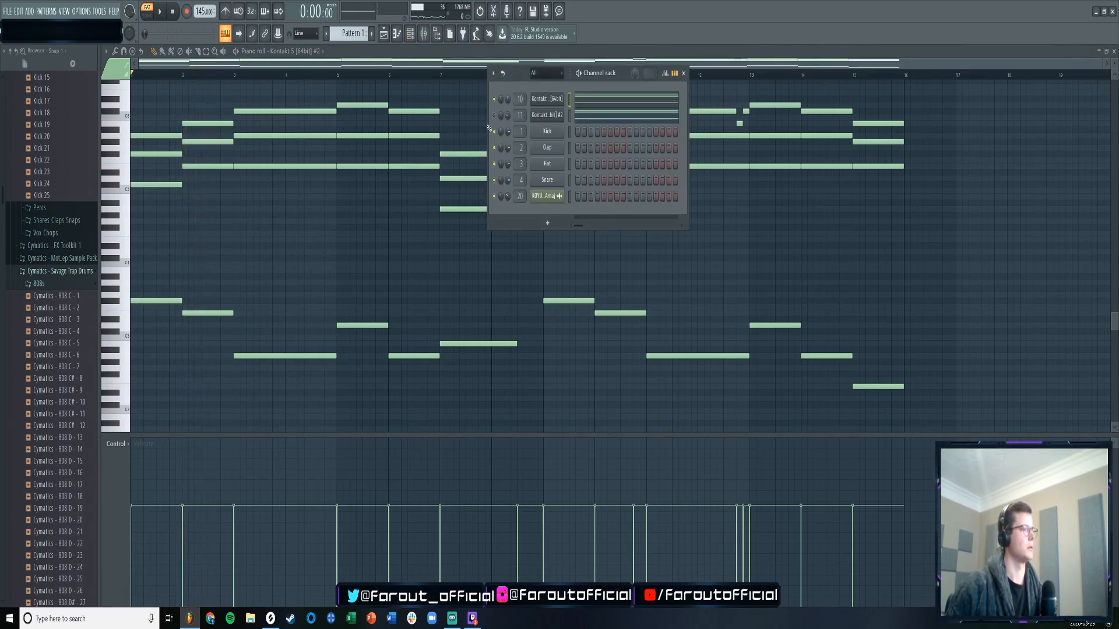
{"action": "left_click", "coordinate": [600, 104]}
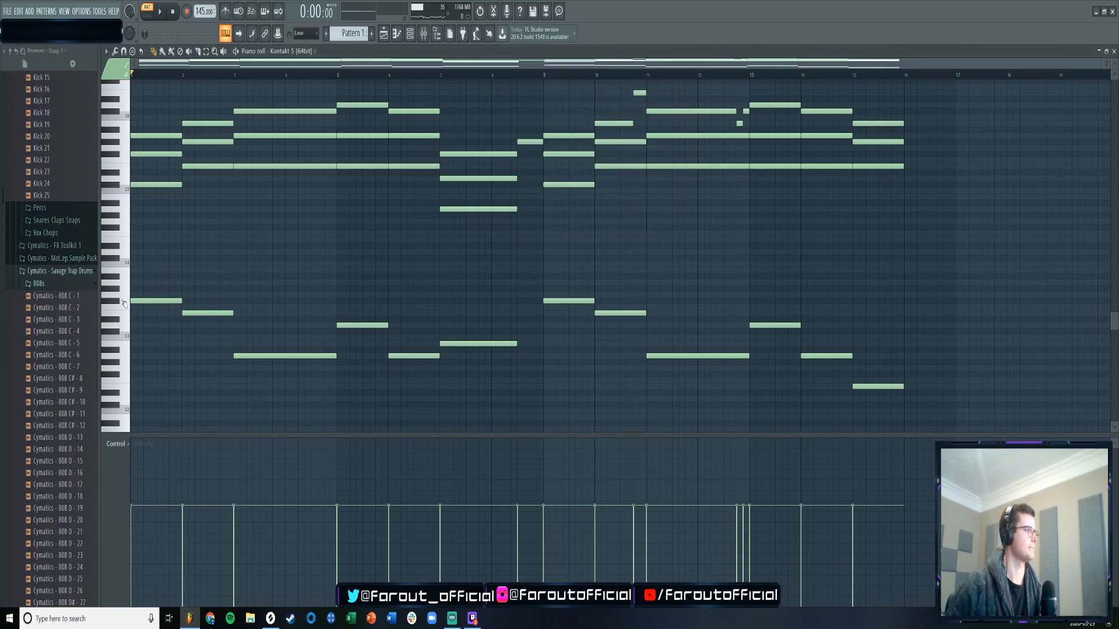
{"action": "left_click_drag", "start_coordinate": [152, 273], "coordinate": [863, 419]}
{"action": "left_click_drag", "start_coordinate": [150, 301], "coordinate": [107, 377]}
{"action": "scroll", "coordinate": [586, 197], "scroll_direction": "down", "scroll_amount": 2}
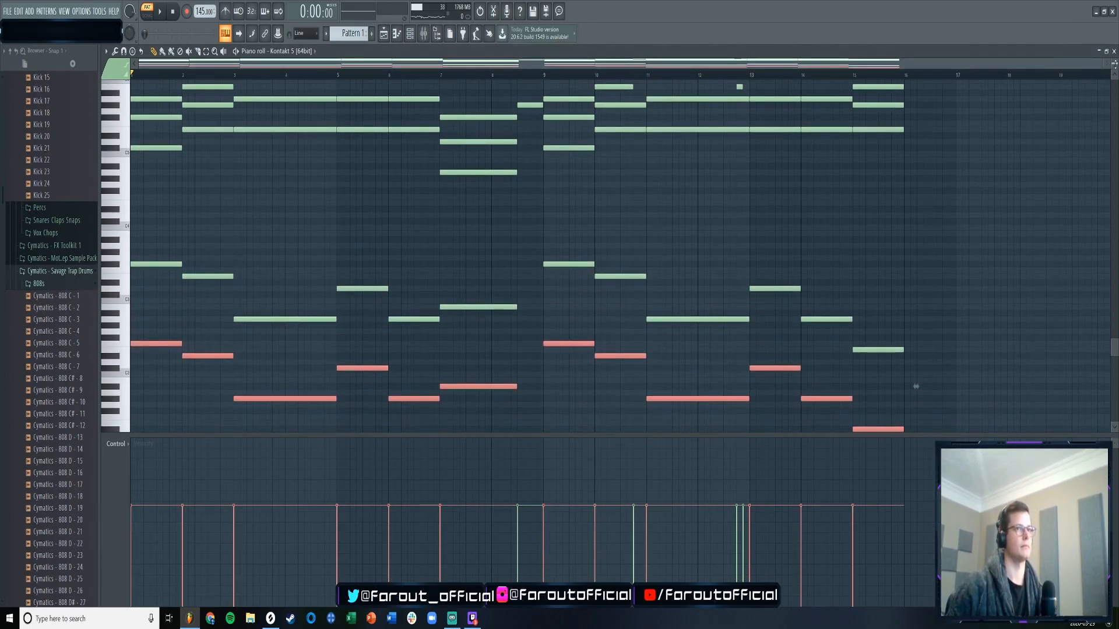
{"action": "left_click_drag", "start_coordinate": [1115, 64], "coordinate": [1115, 57]}
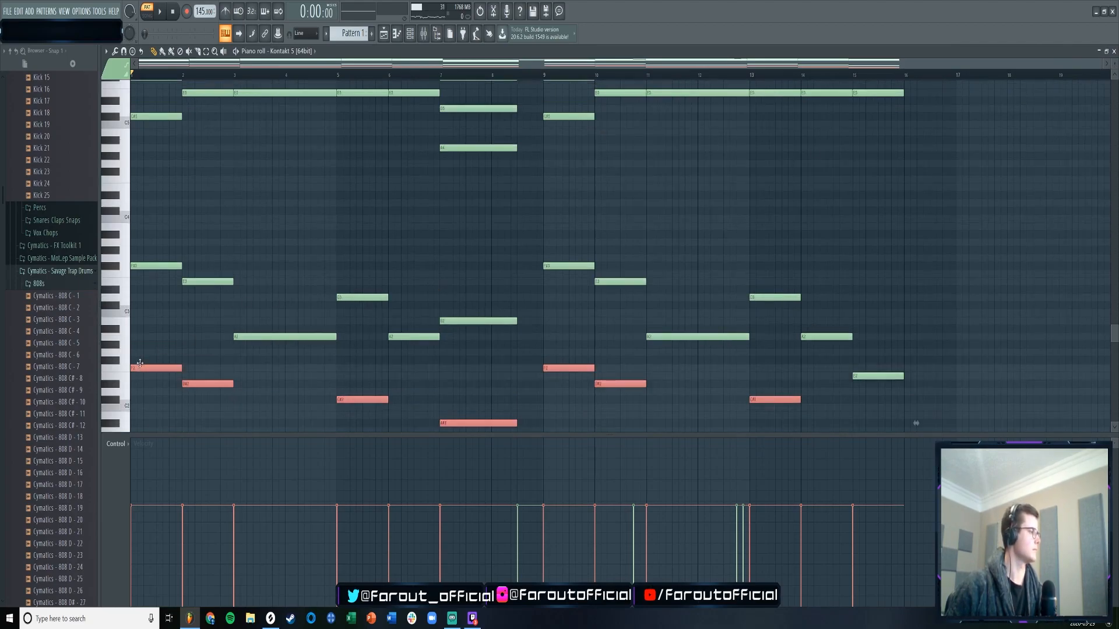
{"action": "left_click_drag", "start_coordinate": [140, 365], "coordinate": [140, 357]}
- Play the whole progression to judge the doubled bass, deselecting the copied notes during playback
{"action": "key", "text": "space"}
{"action": "scroll", "coordinate": [190, 308], "scroll_direction": "down", "scroll_amount": 3}
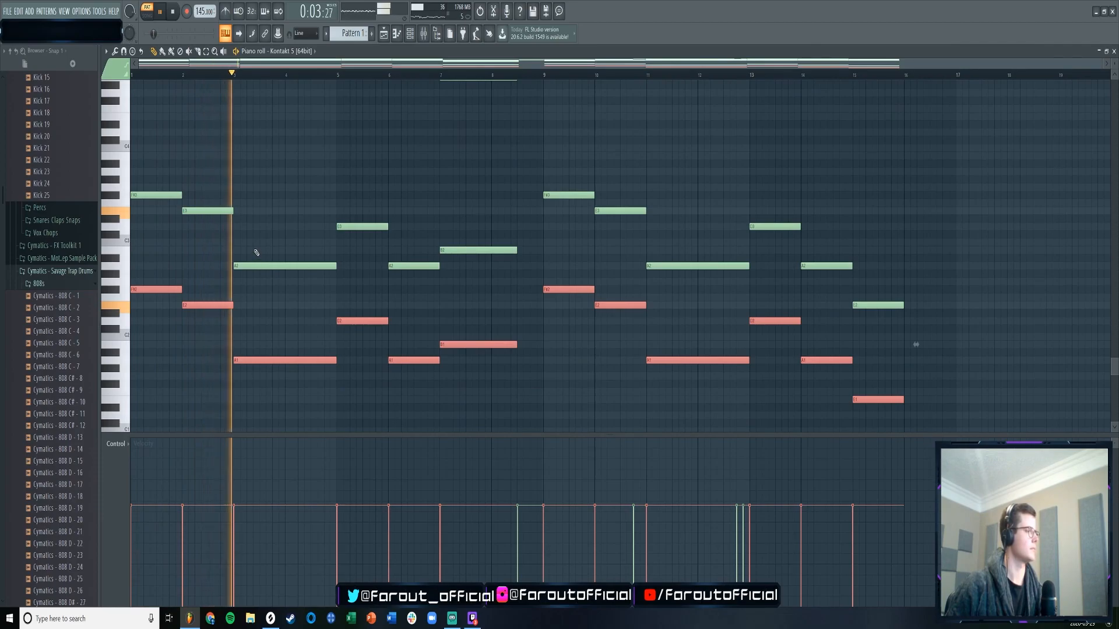
{"action": "left_click", "coordinate": [292, 237]}
{"action": "right_click", "coordinate": [292, 237]}
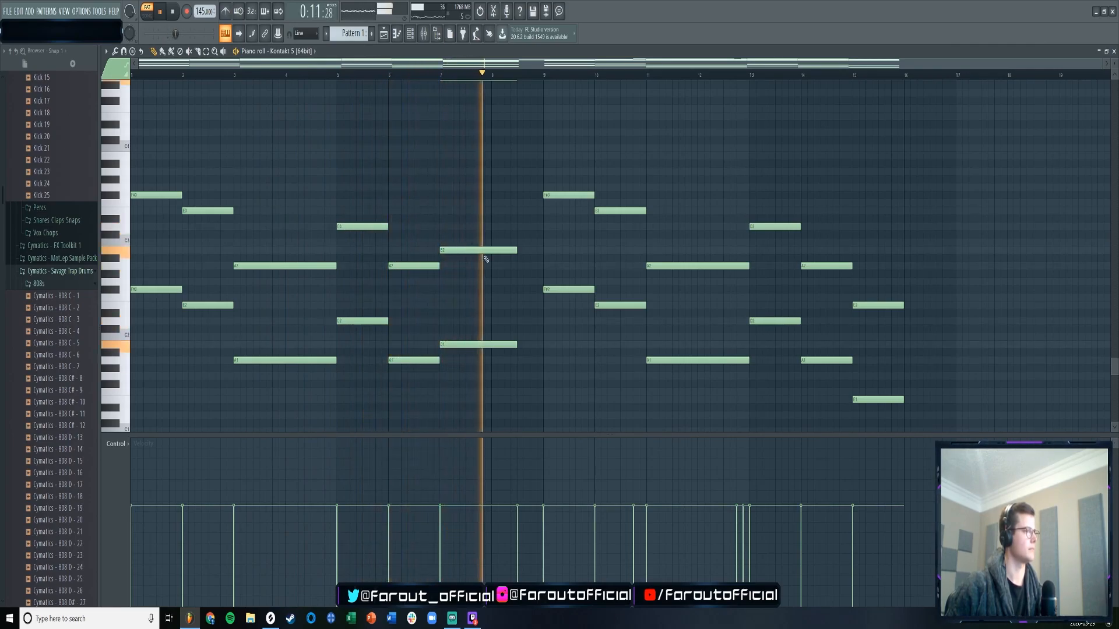
{"action": "scroll", "coordinate": [486, 259], "scroll_direction": "up", "scroll_amount": 3}
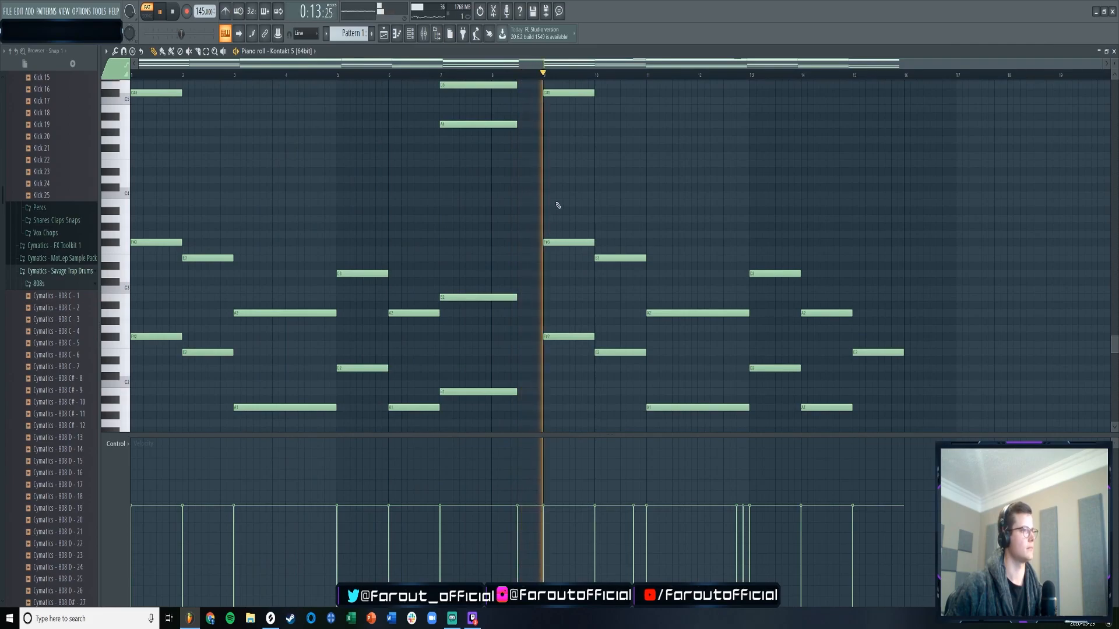
{"action": "scroll", "coordinate": [635, 173], "scroll_direction": "down", "scroll_amount": 1}
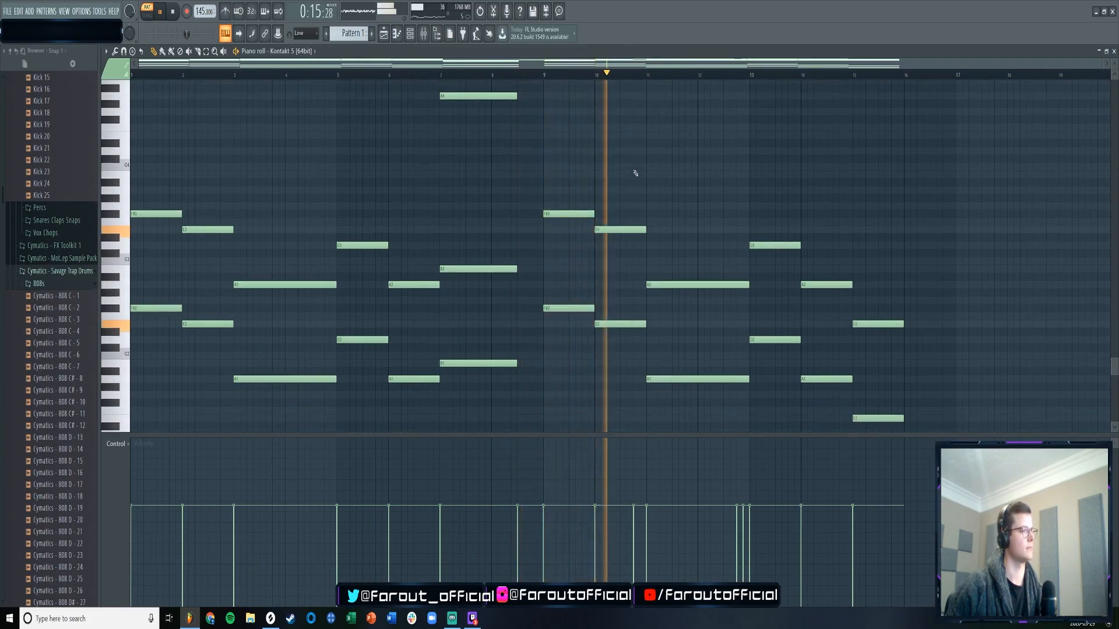
{"action": "scroll", "coordinate": [635, 173], "scroll_direction": "down", "scroll_amount": 2}
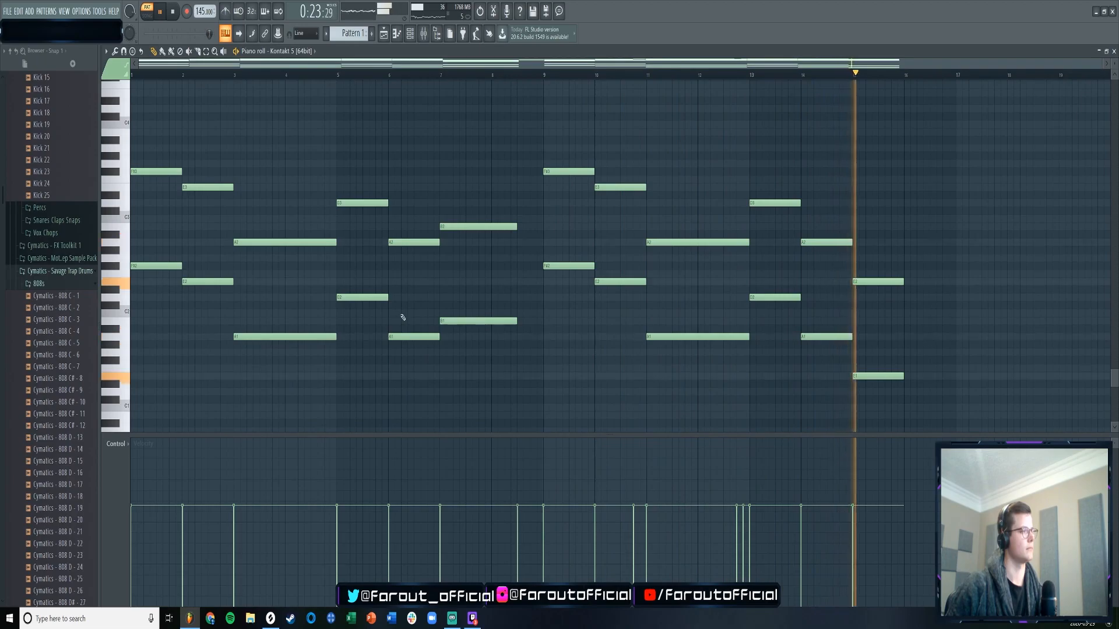
{"action": "key", "text": "space"}
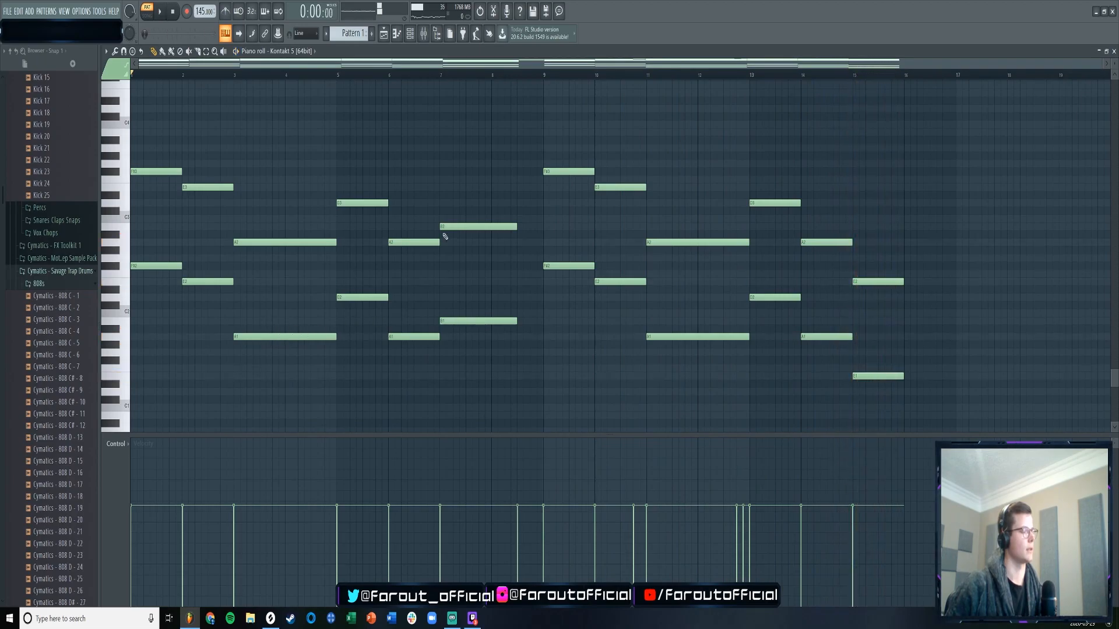
- Delete all of the lower-octave bass duplicates and restart playback of the pattern
{"action": "scroll", "coordinate": [413, 203], "scroll_direction": "up", "scroll_amount": 3}
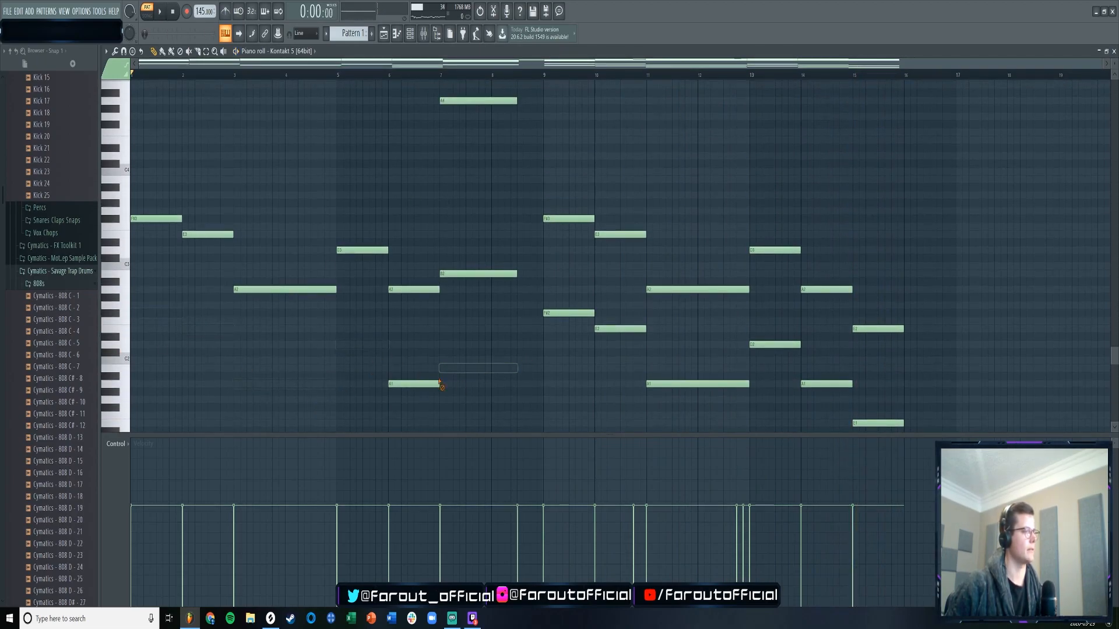
{"action": "right_click", "coordinate": [826, 384]}
{"action": "right_click", "coordinate": [877, 423]}
{"action": "key", "text": "space"}
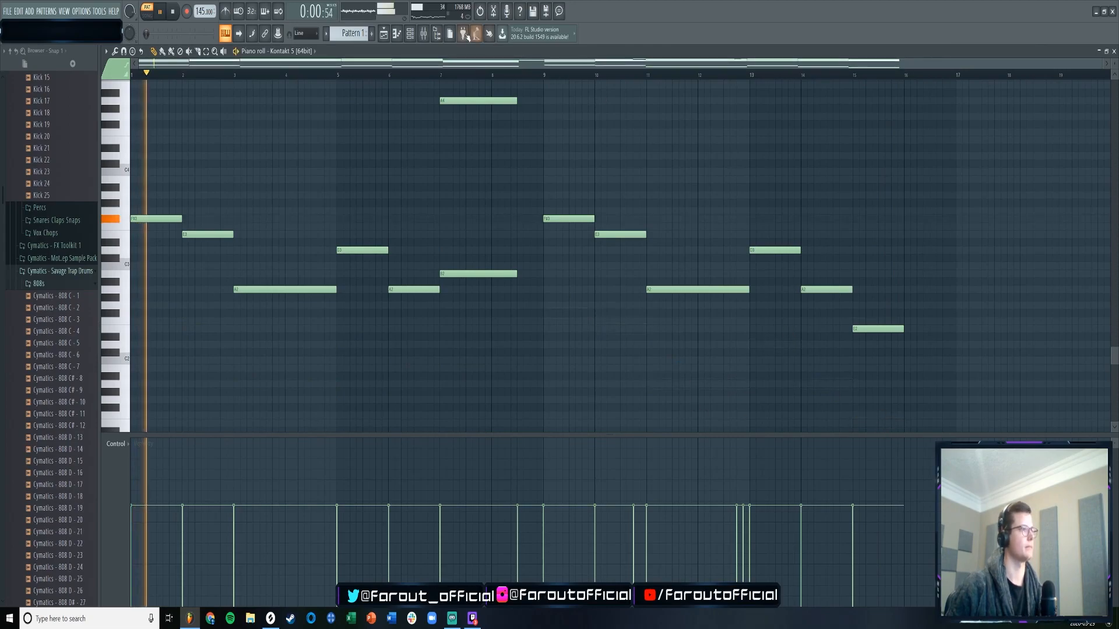
- Open the playlist, deselect the Pattern 1 clip, and play the song from bar 5 in song mode
{"action": "left_click", "coordinate": [410, 34]}
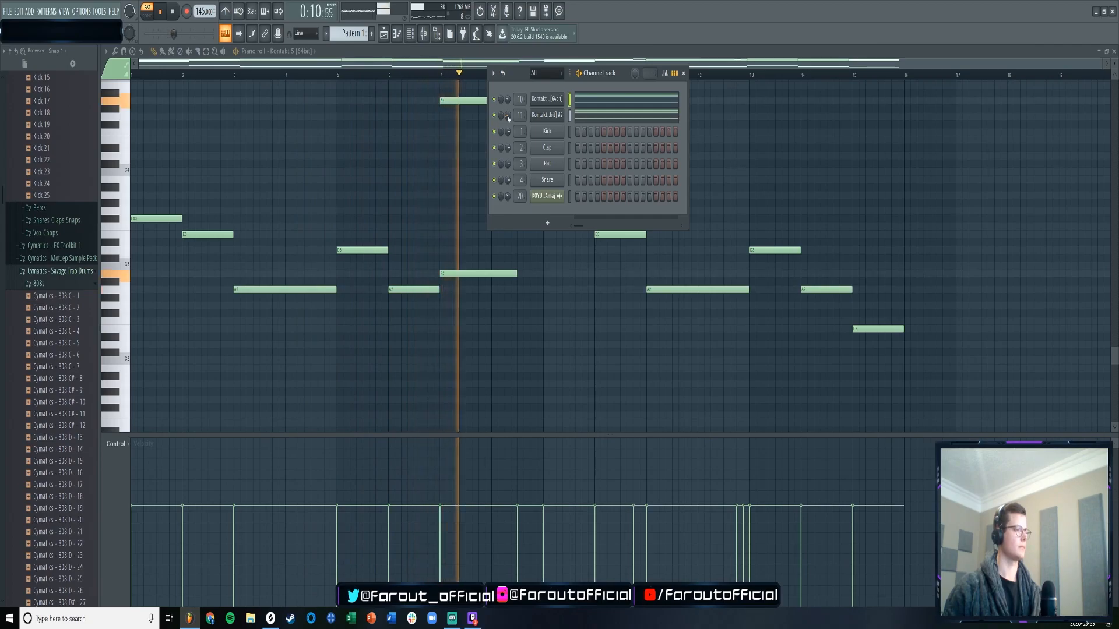
{"action": "left_click", "coordinate": [383, 33]}
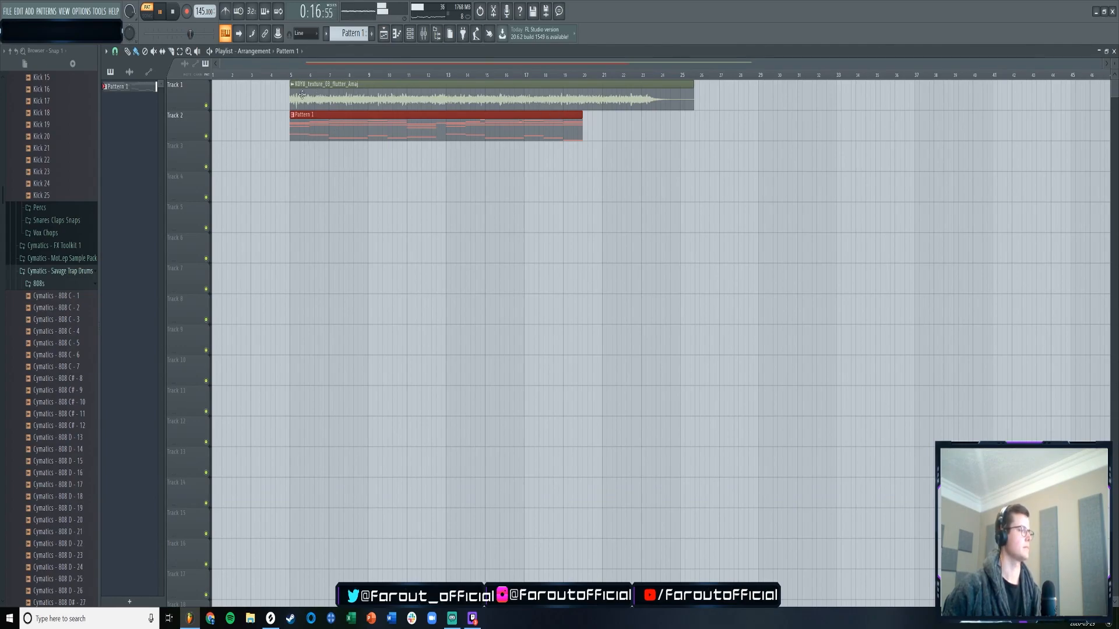
{"action": "left_click", "coordinate": [285, 75]}
{"action": "key", "text": "ctrl+v"}
{"action": "key", "text": "Delete"}
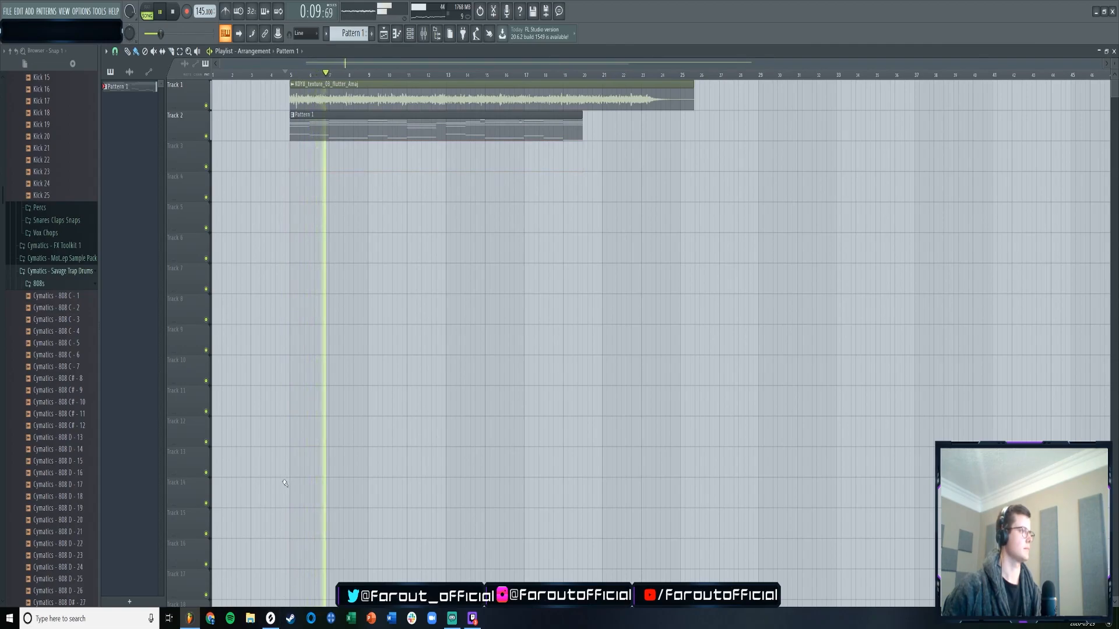
- Collapse the Sample Packs folder in the browser and replay the song from bar 5
{"action": "scroll", "coordinate": [73, 292], "scroll_direction": "up", "scroll_amount": 12}
{"action": "key", "text": "space"}
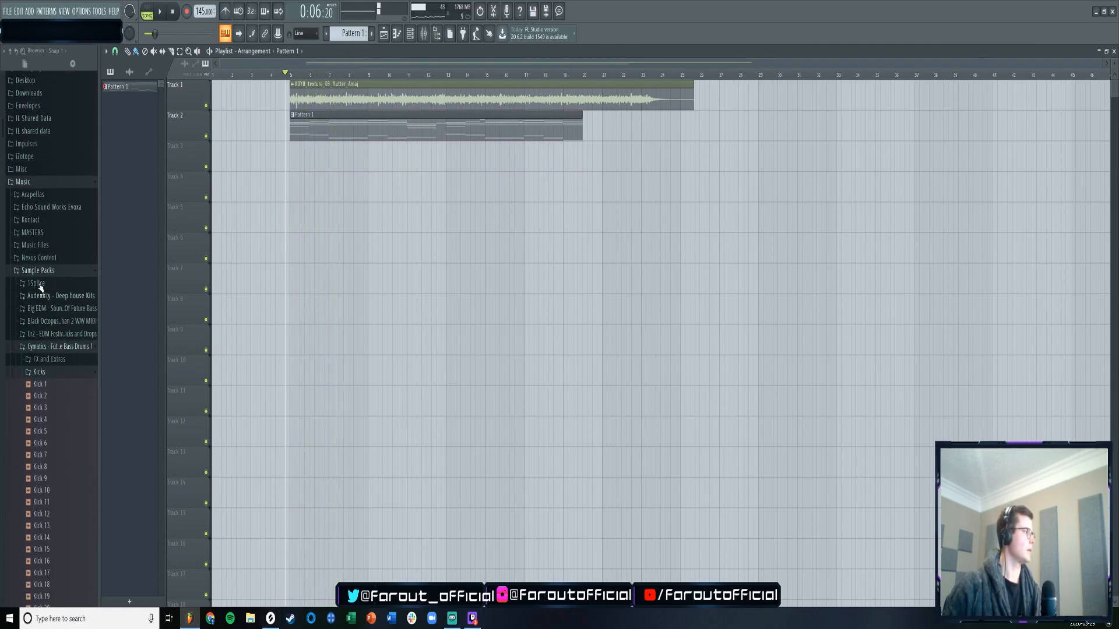
{"action": "left_click", "coordinate": [39, 272]}
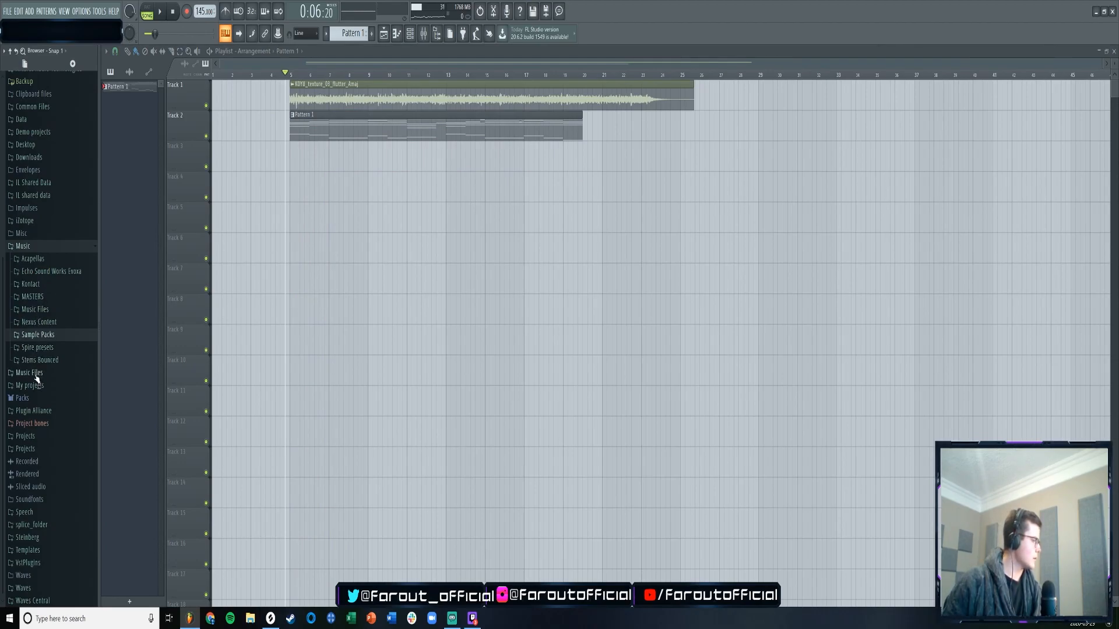
{"action": "key", "text": "space"}
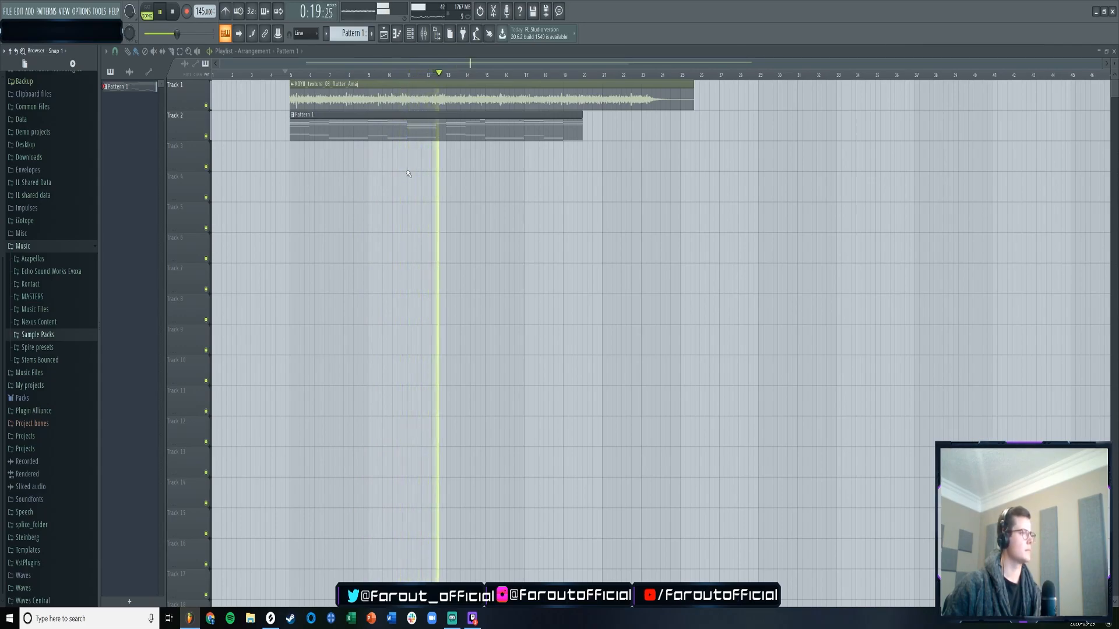
- Lengthen the three chord notes and the bass note starting at bar 7 of Pattern 1 so they end at bar 9
{"action": "double_click", "coordinate": [335, 131]}
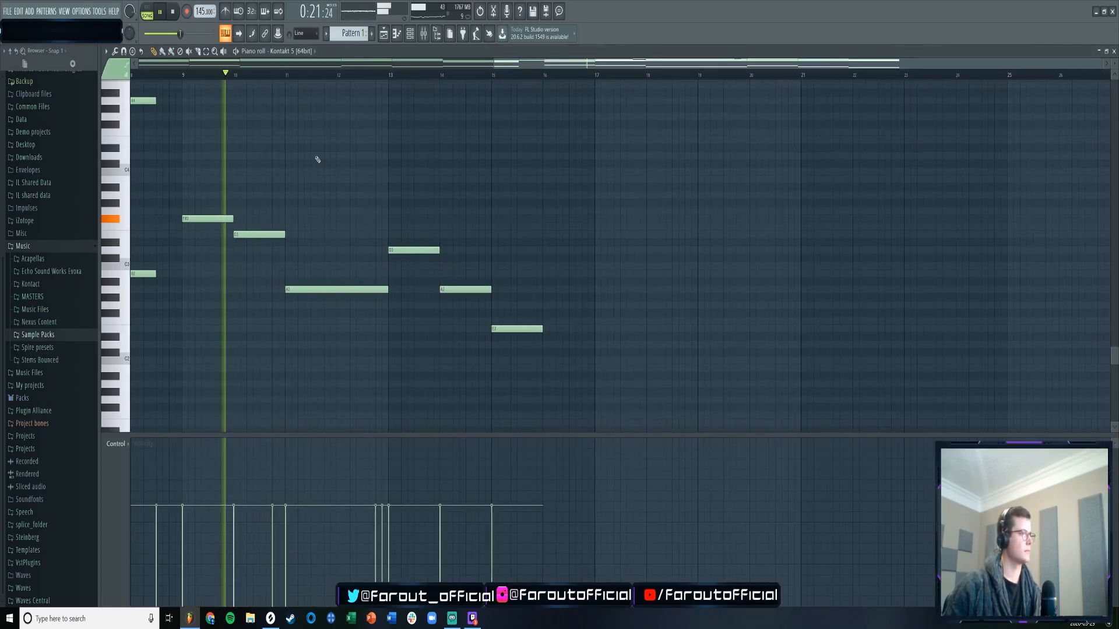
{"action": "left_click_drag", "start_coordinate": [493, 63], "coordinate": [152, 63]}
{"action": "scroll", "coordinate": [350, 233], "scroll_direction": "up", "scroll_amount": 5}
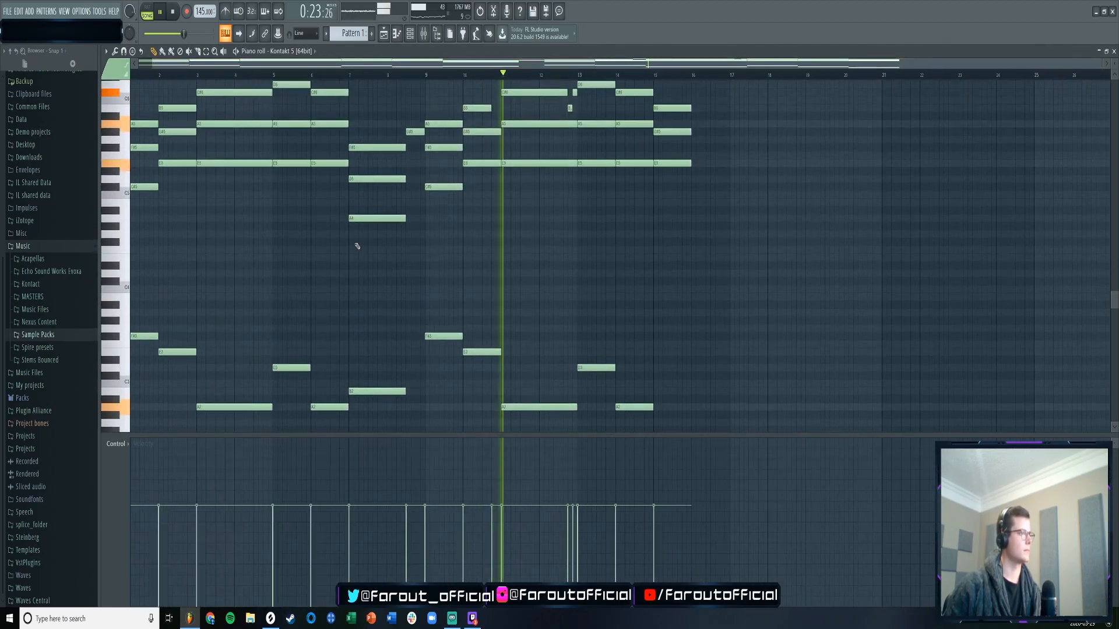
{"action": "left_click_drag", "start_coordinate": [381, 141], "coordinate": [424, 219]}
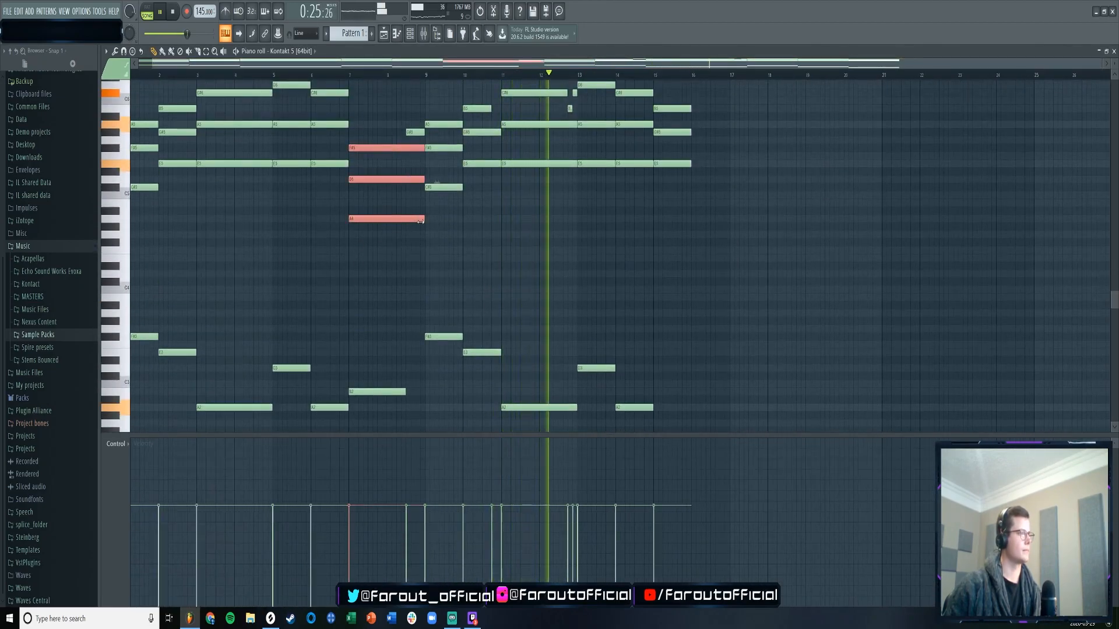
{"action": "scroll", "coordinate": [406, 262], "scroll_direction": "down", "scroll_amount": 4}
{"action": "left_click_drag", "start_coordinate": [406, 299], "coordinate": [424, 298]}
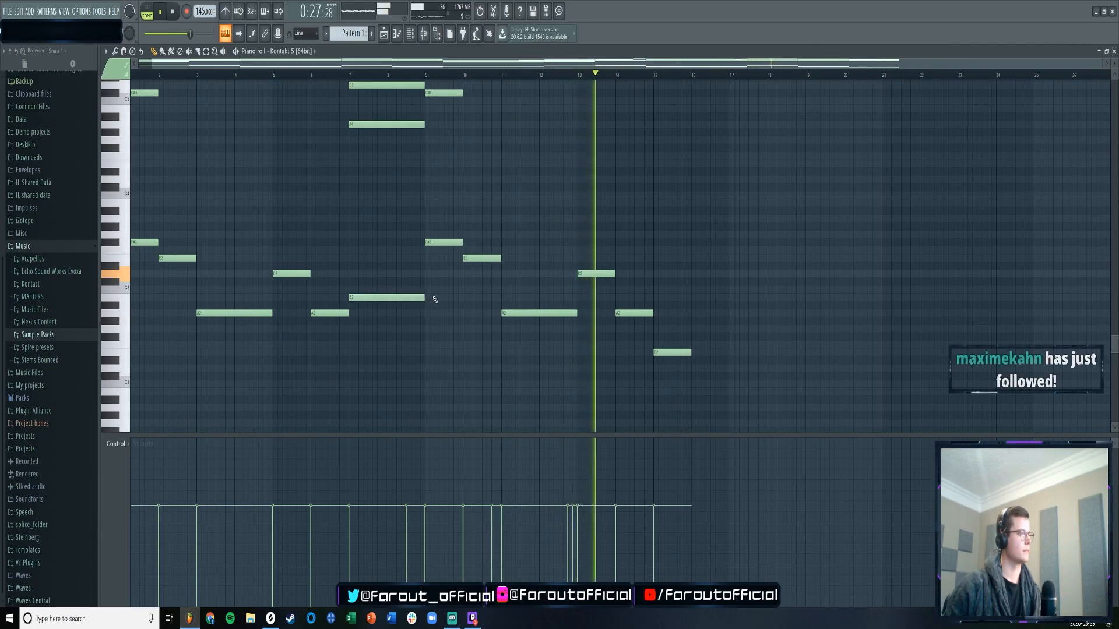
{"action": "scroll", "coordinate": [564, 335], "scroll_direction": "up", "scroll_amount": 4}
{"action": "scroll", "coordinate": [566, 163], "scroll_direction": "up", "scroll_amount": 2}
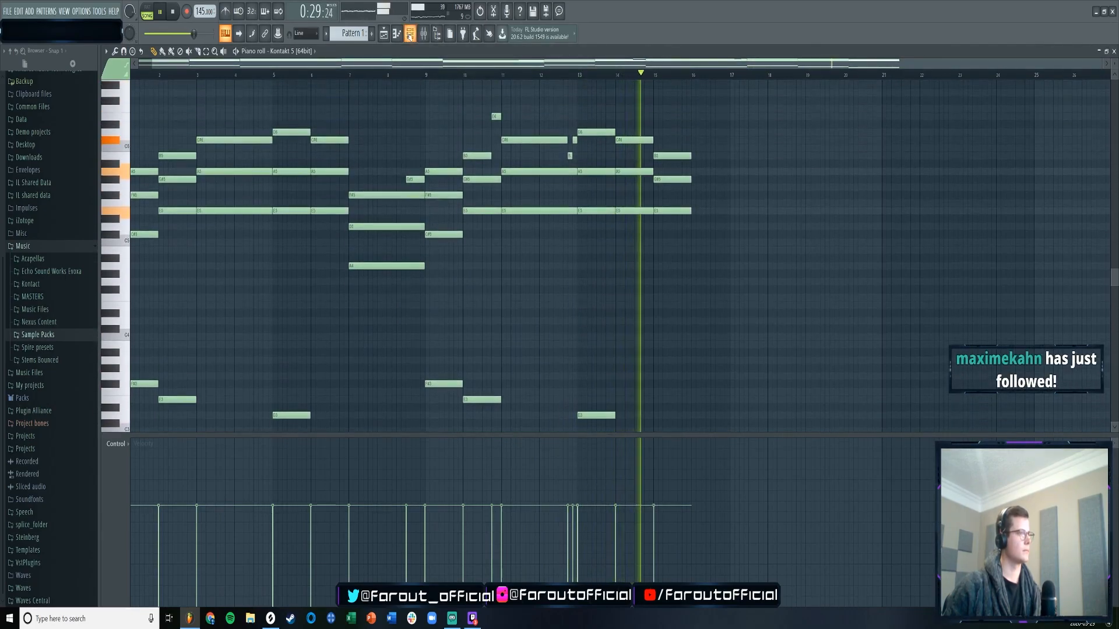
- Lengthen the final chord starting at bar 15 of Pattern 1 to end at bar 17, with playback stopped
{"action": "left_click", "coordinate": [383, 34]}
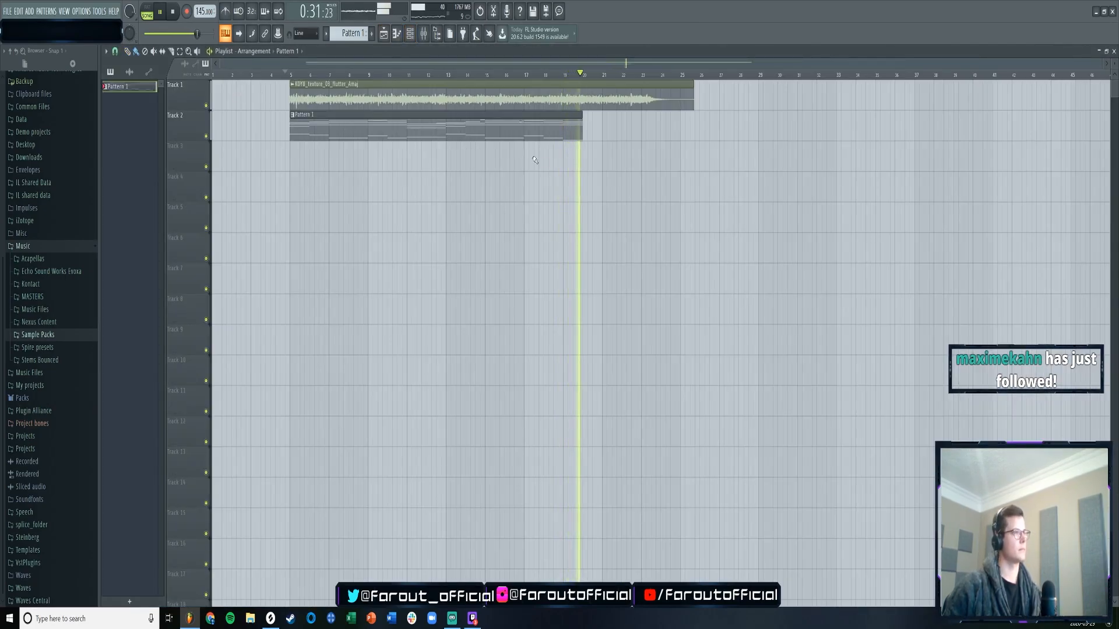
{"action": "left_click", "coordinate": [571, 148]}
{"action": "double_click", "coordinate": [571, 148]}
{"action": "key", "text": "space"}
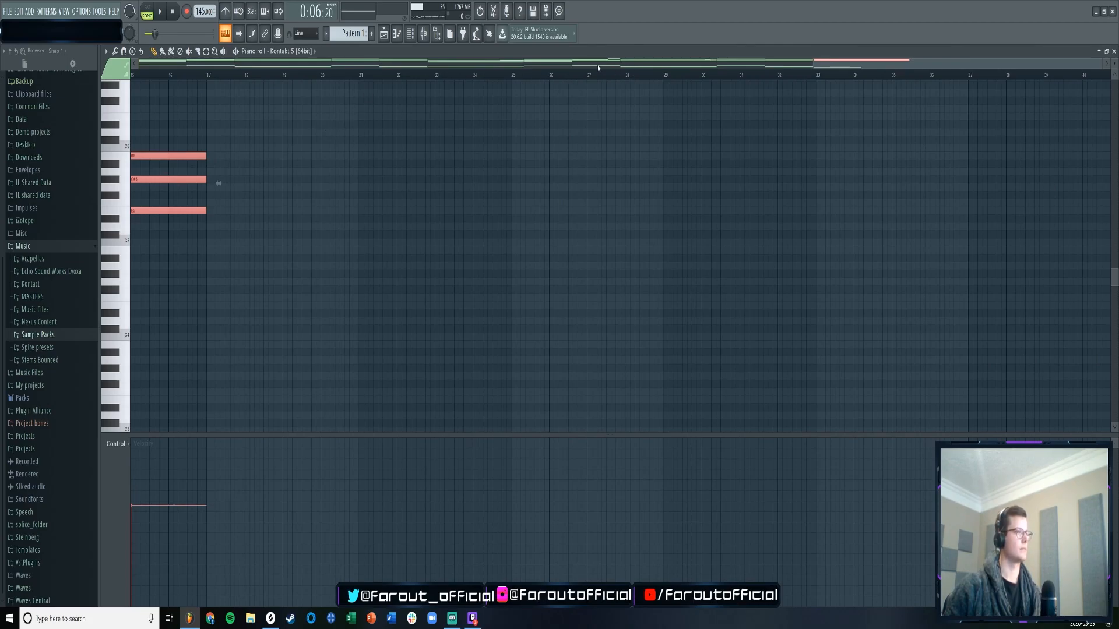
{"action": "scroll", "coordinate": [599, 69], "scroll_direction": "up", "scroll_amount": 2}
{"action": "scroll", "coordinate": [582, 77], "scroll_direction": "down", "scroll_amount": 5}
{"action": "scroll", "coordinate": [722, 233], "scroll_direction": "down", "scroll_amount": 6}
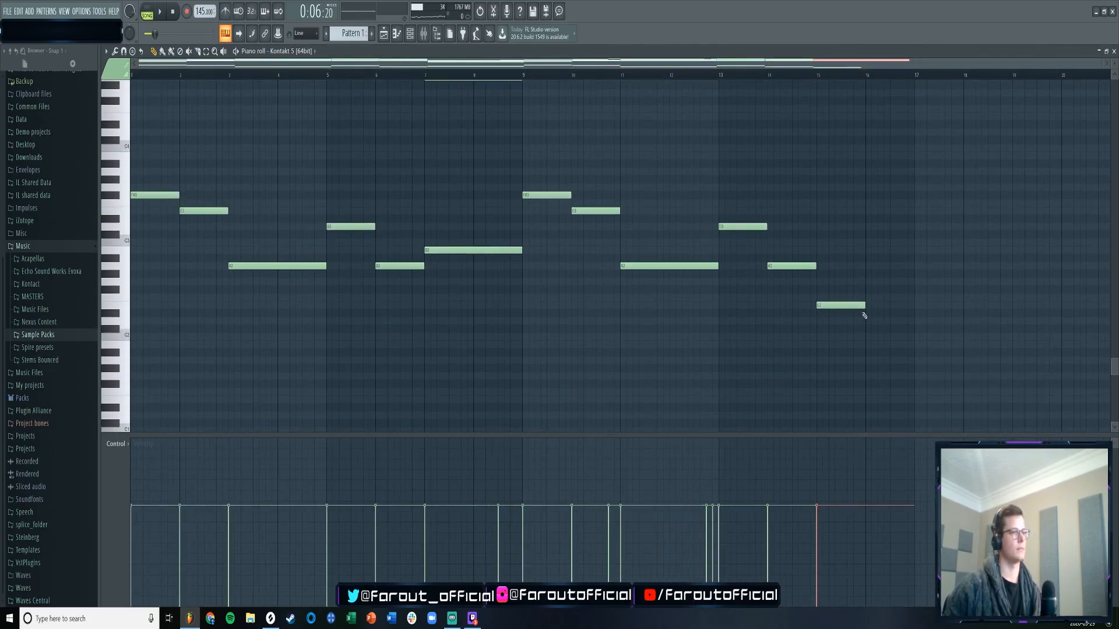
- Return to the playlist, mute the texture on Track 1, and stop playback
{"action": "left_click", "coordinate": [382, 34]}
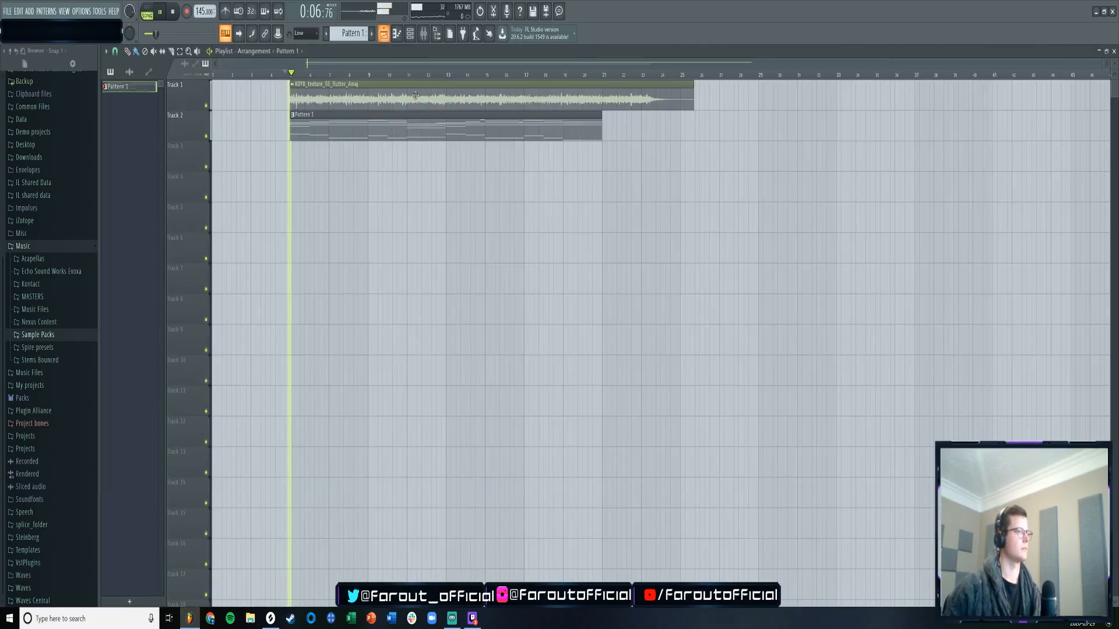
{"action": "left_click", "coordinate": [206, 106]}
{"action": "key", "text": "space"}
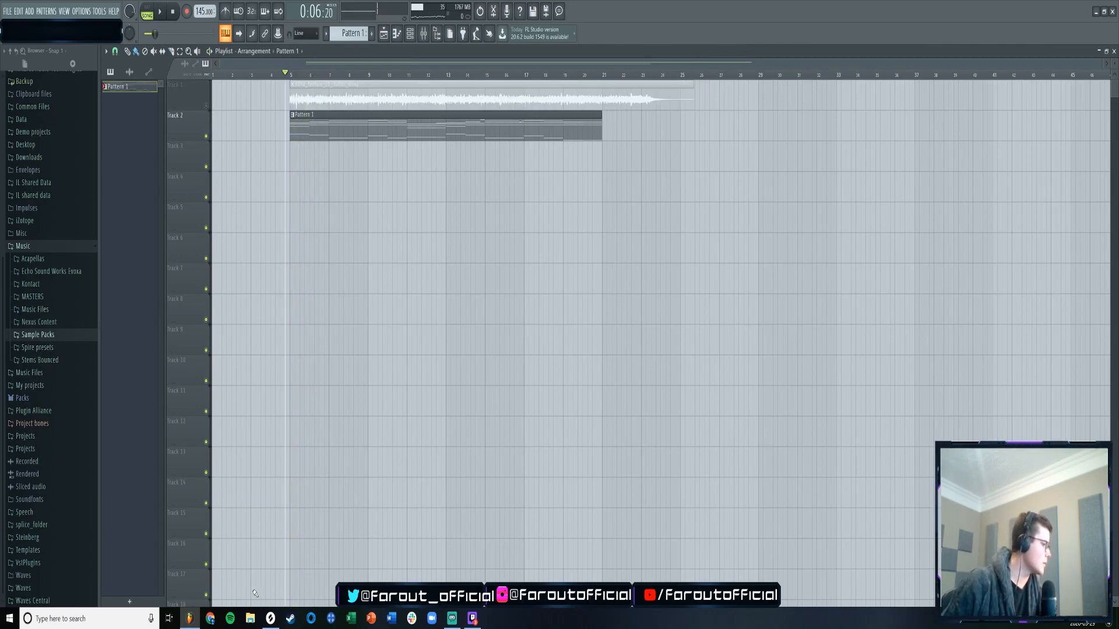
- Import Low Ambience 1 and Ambience 1 from the Haliene ID type project folder onto playlist Tracks 3 and 4
{"action": "key", "text": "super+e"}
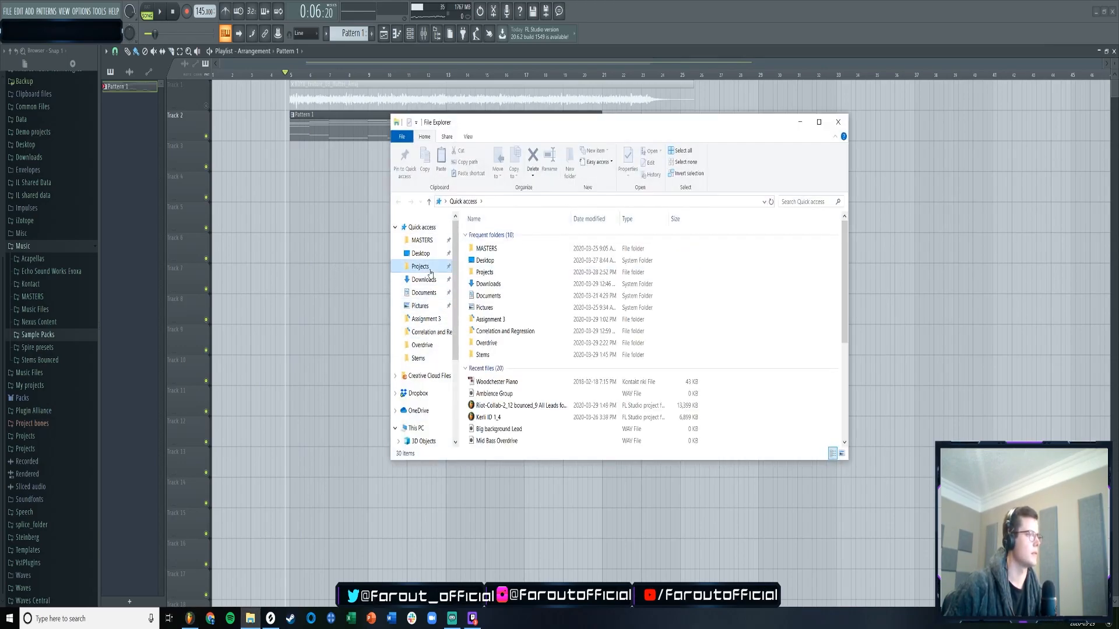
{"action": "left_click", "coordinate": [430, 269]}
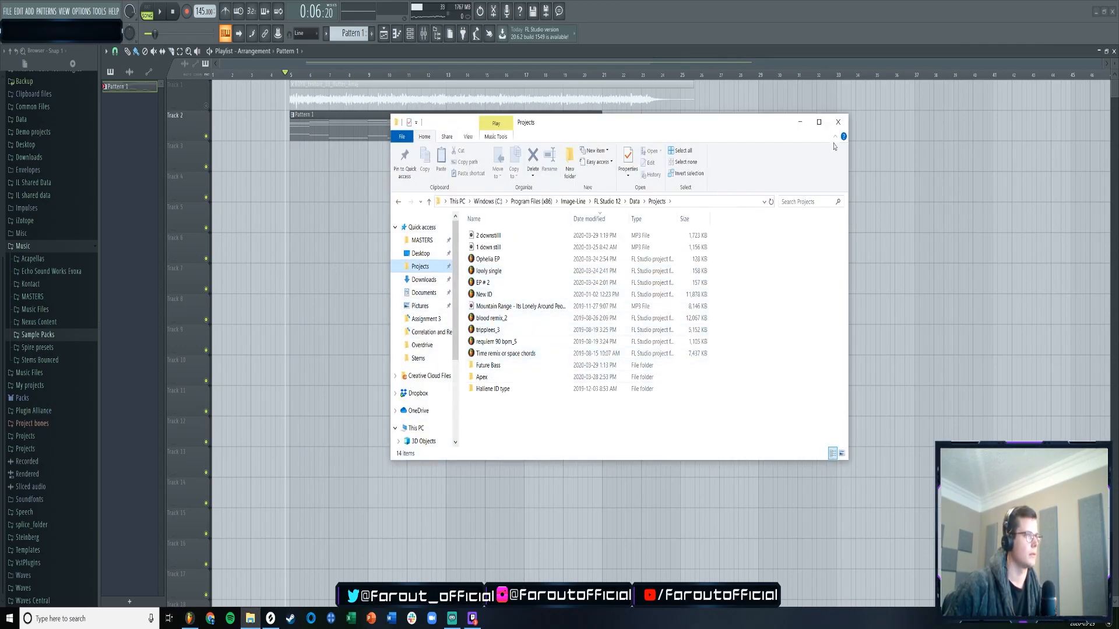
{"action": "left_click", "coordinate": [495, 389]}
{"action": "double_click", "coordinate": [494, 390]}
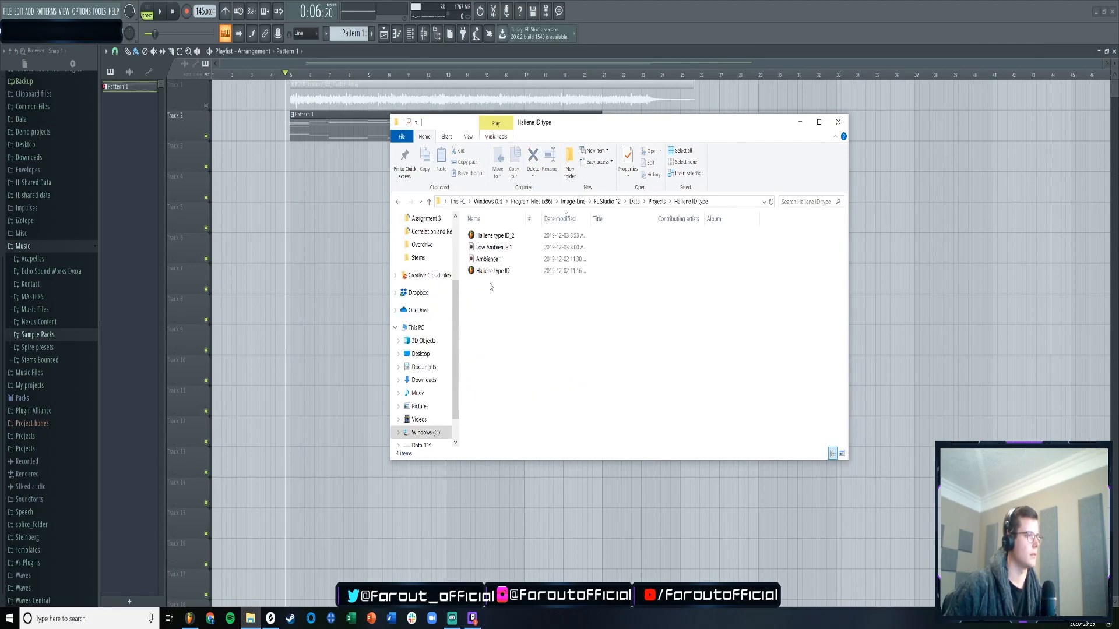
{"action": "left_click_drag", "start_coordinate": [516, 250], "coordinate": [511, 262]}
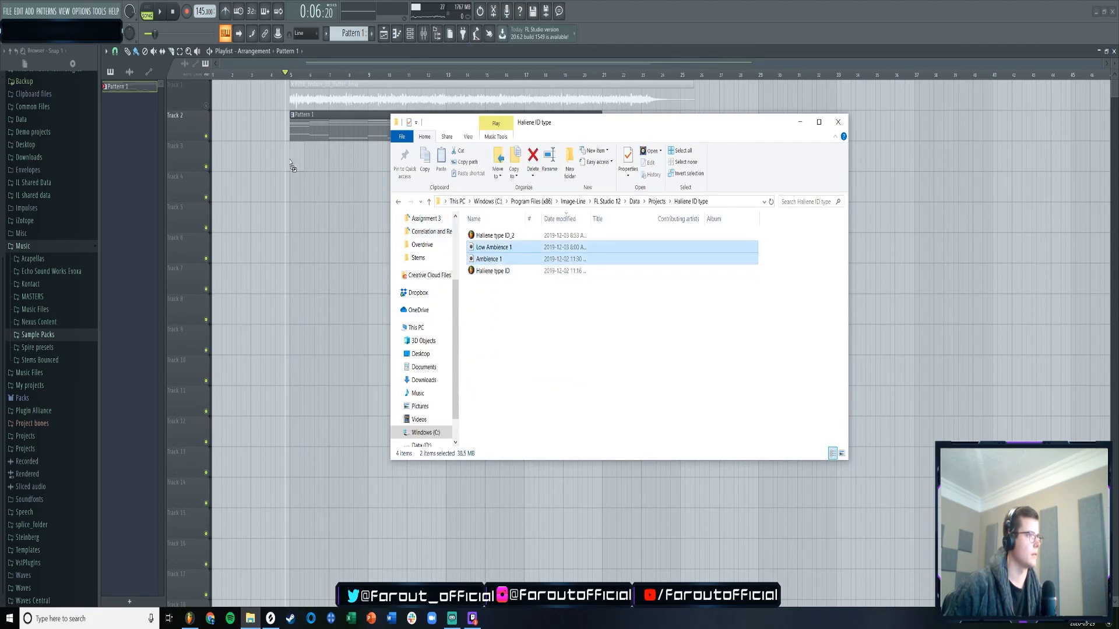
{"action": "left_click_drag", "start_coordinate": [290, 161], "coordinate": [292, 163]}
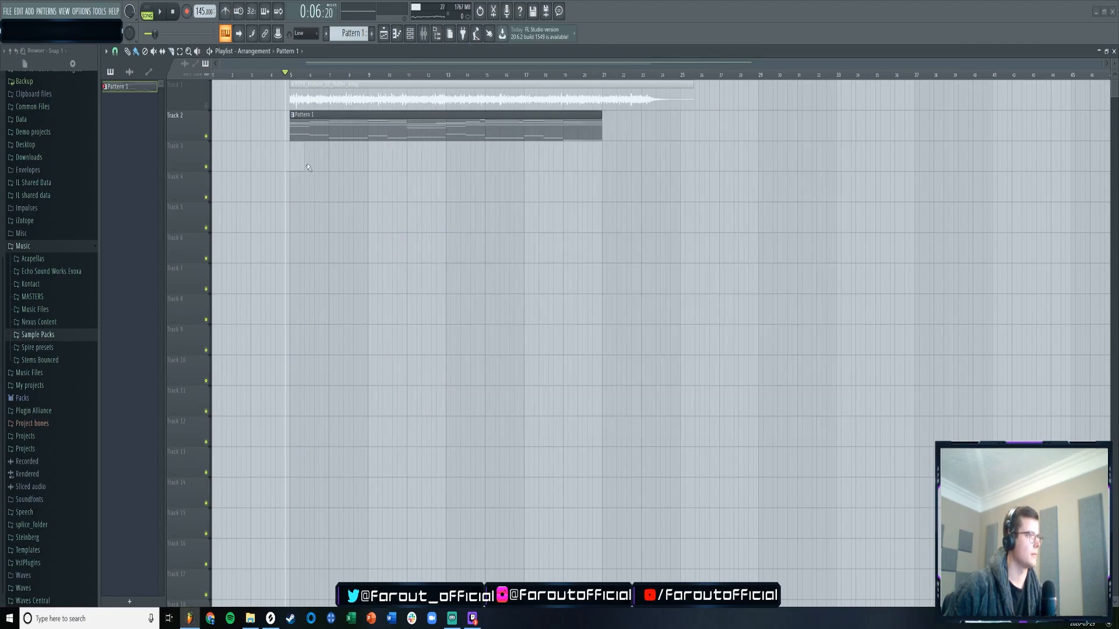
- Delete the Ambience 1 and Low Ambience 1 clips from the playlist and unmute Track 1
{"action": "left_click", "coordinate": [206, 198]}
{"action": "left_click", "coordinate": [206, 168]}
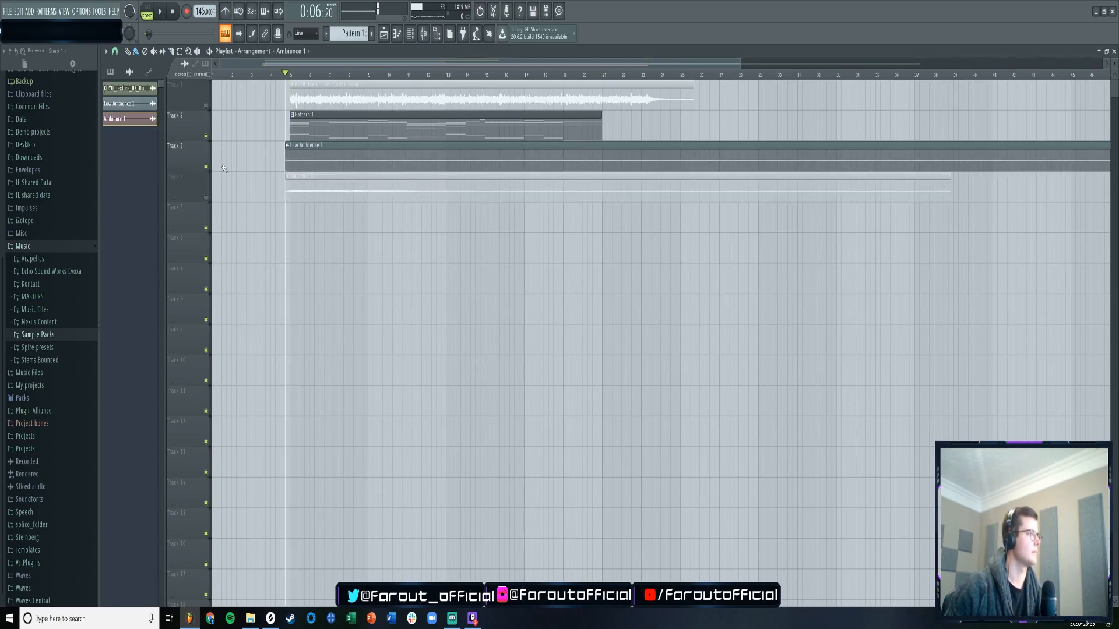
{"action": "right_click", "coordinate": [304, 182]}
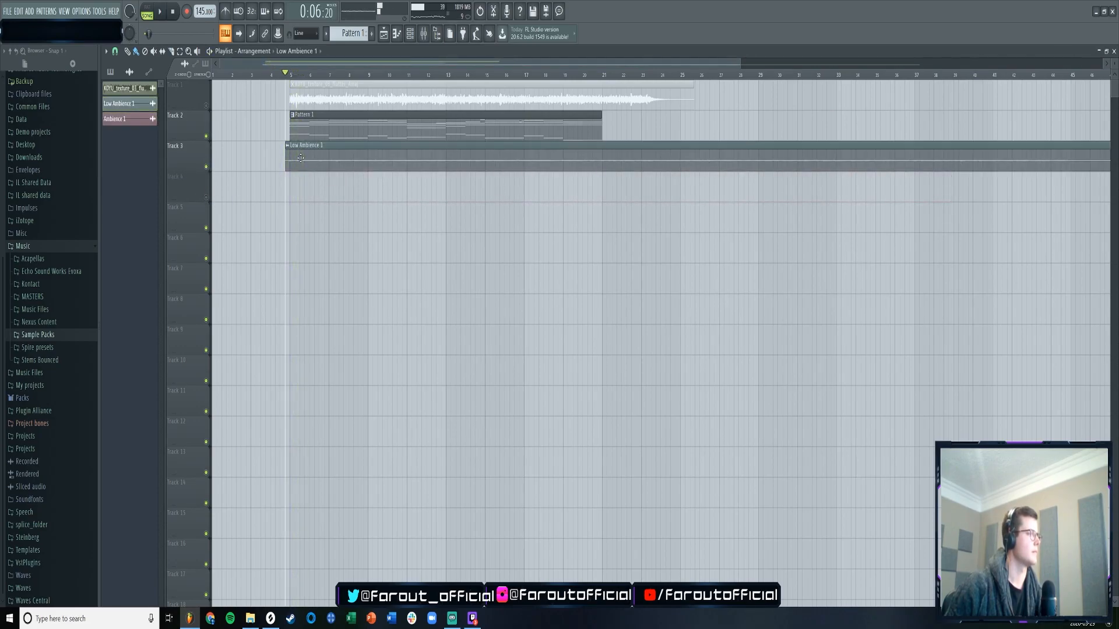
{"action": "right_click", "coordinate": [310, 166]}
{"action": "left_click", "coordinate": [206, 106]}
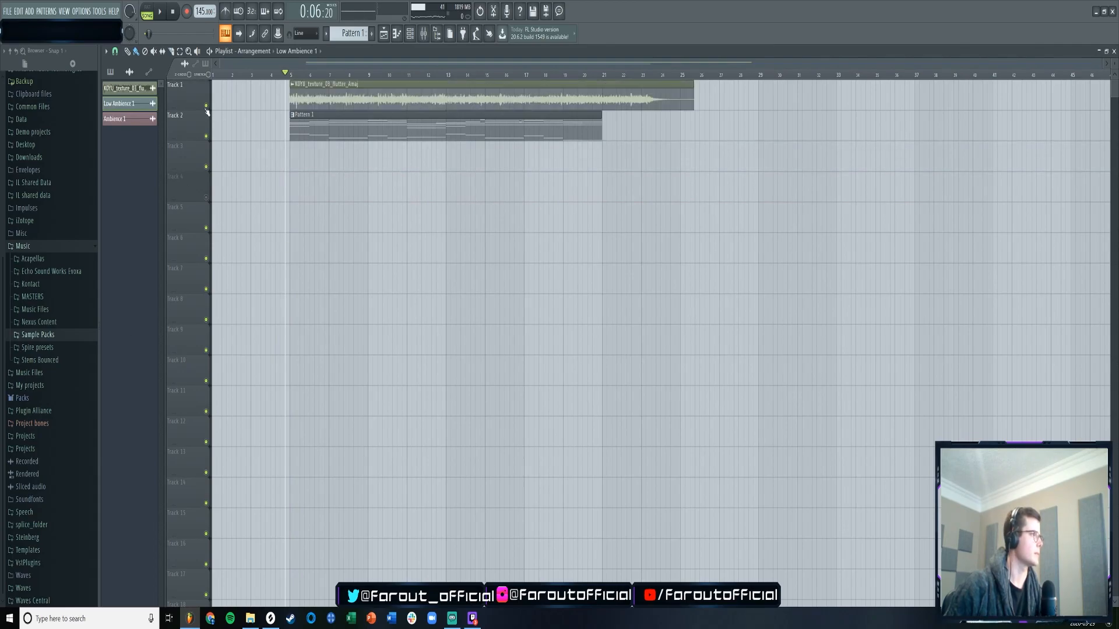
- Place the ambient pad sample from the Music Files folder on Track 3 at bar 5 and play it with Track 1 muted
{"action": "key", "text": "space"}
{"action": "left_click", "coordinate": [39, 309]}
{"action": "scroll", "coordinate": [52, 314], "scroll_direction": "down", "scroll_amount": 10}
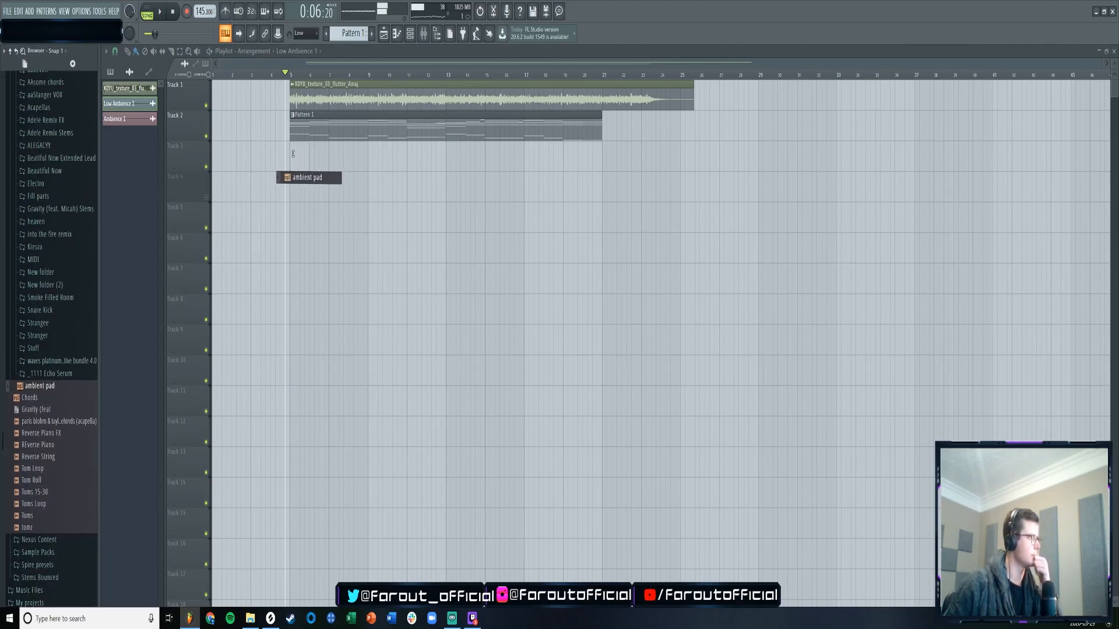
{"action": "left_click_drag", "start_coordinate": [294, 157], "coordinate": [298, 156]}
{"action": "key", "text": "space"}
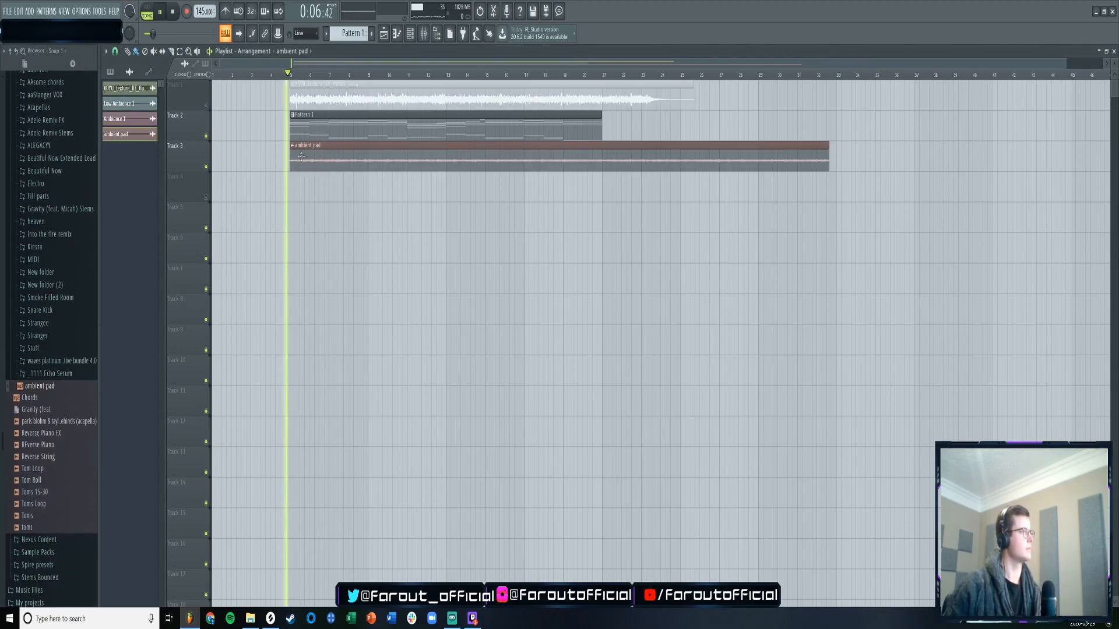
- Set the ambient pad's time-stretching mode to Auto, then close its channel settings during playback
{"action": "double_click", "coordinate": [301, 156]}
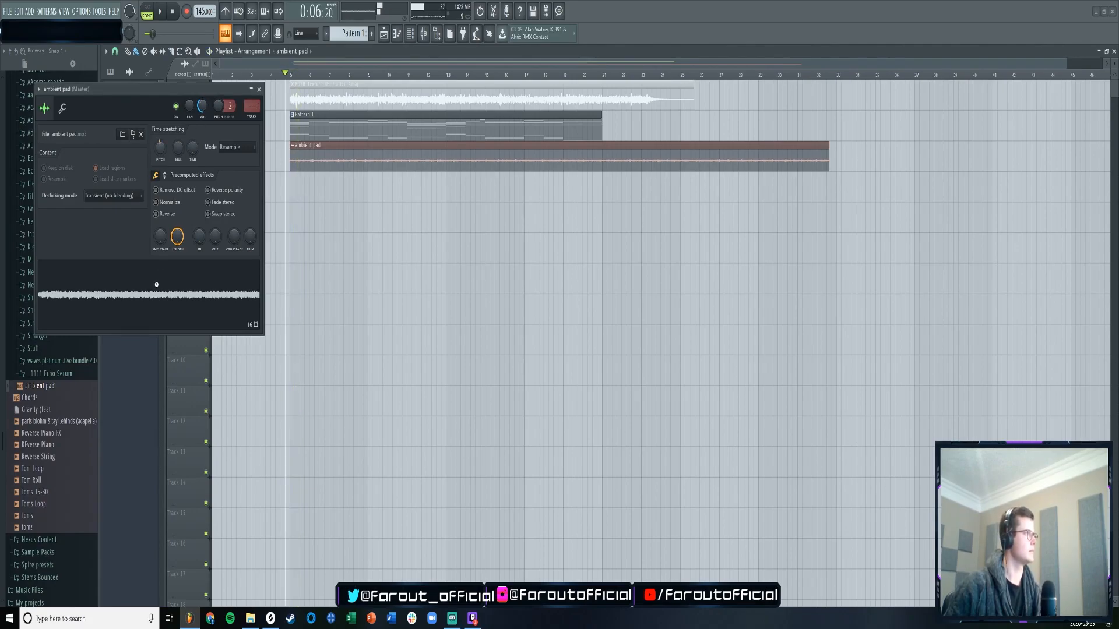
{"action": "key", "text": "space"}
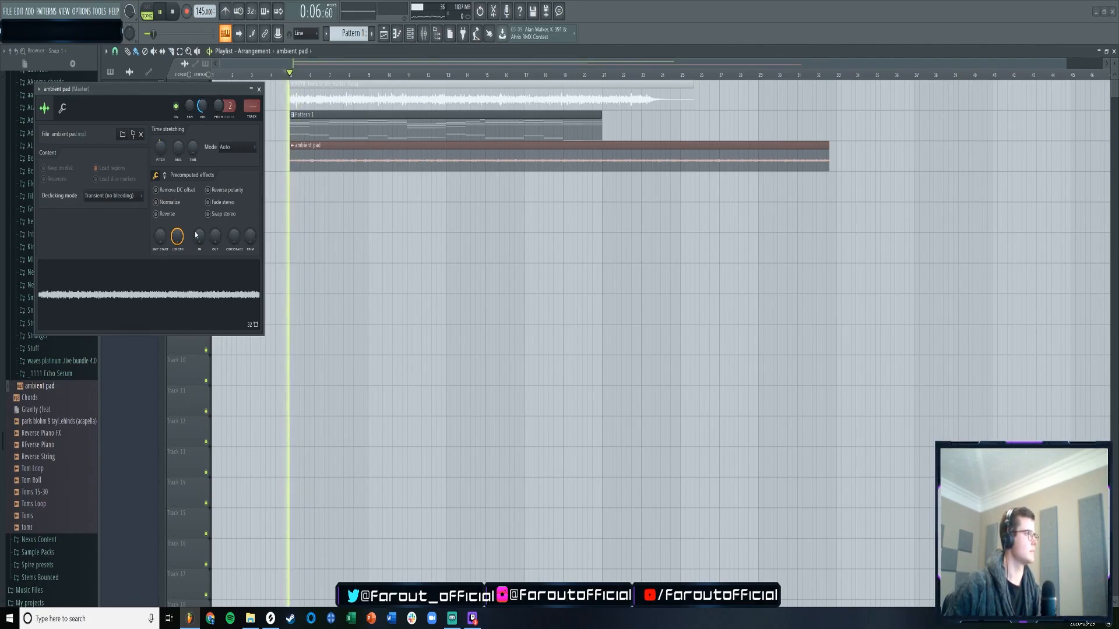
{"action": "left_click", "coordinate": [63, 111]}
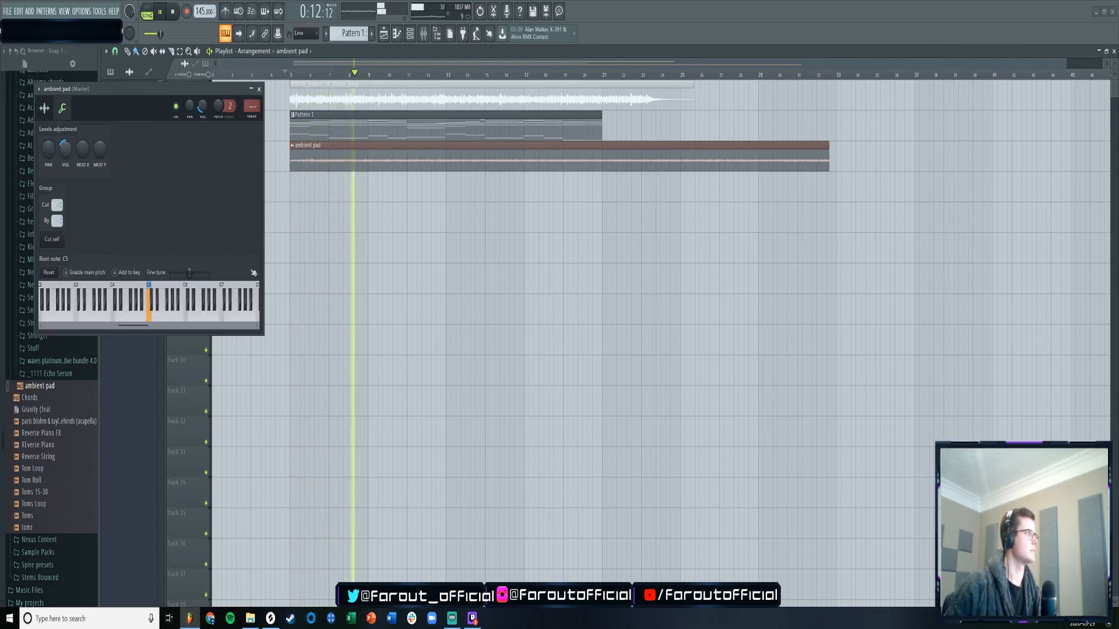
{"action": "left_click", "coordinate": [258, 90]}
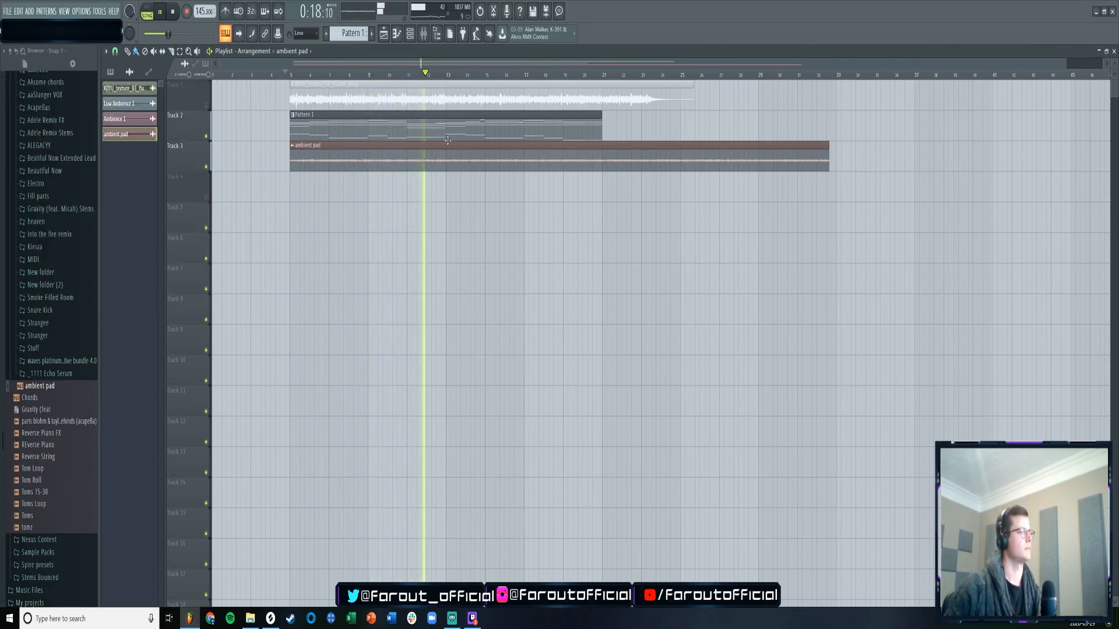
- Trim the ambient pad clip to end with Pattern 1 at bar 21, then stop playback
{"action": "left_click", "coordinate": [606, 148]}
{"action": "left_click", "coordinate": [128, 51]}
{"action": "right_click", "coordinate": [644, 159]}
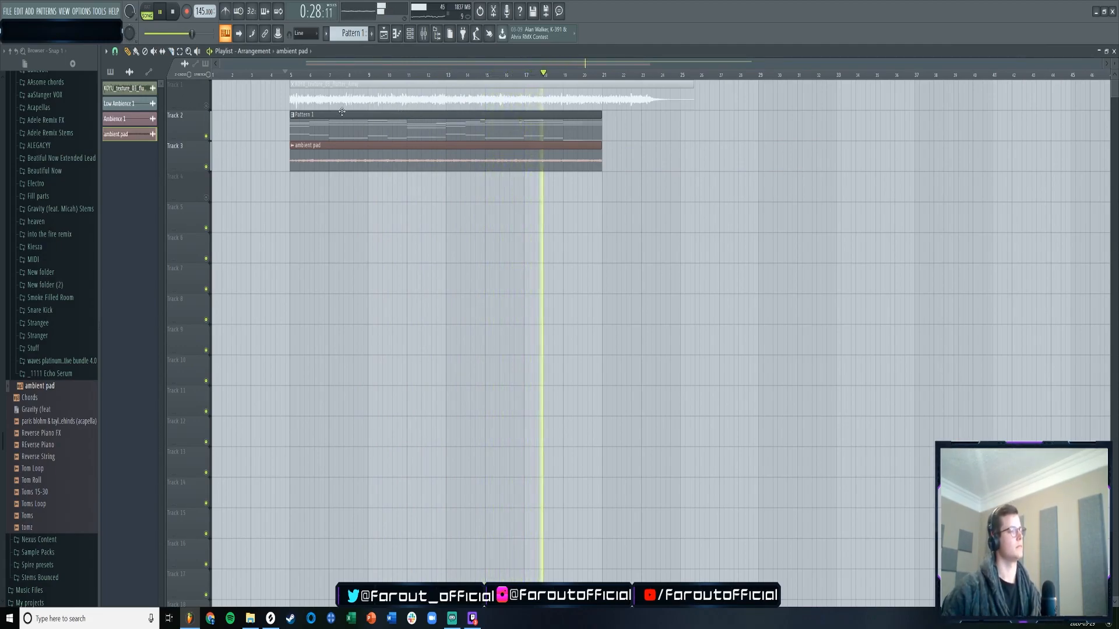
{"action": "key", "text": "space"}
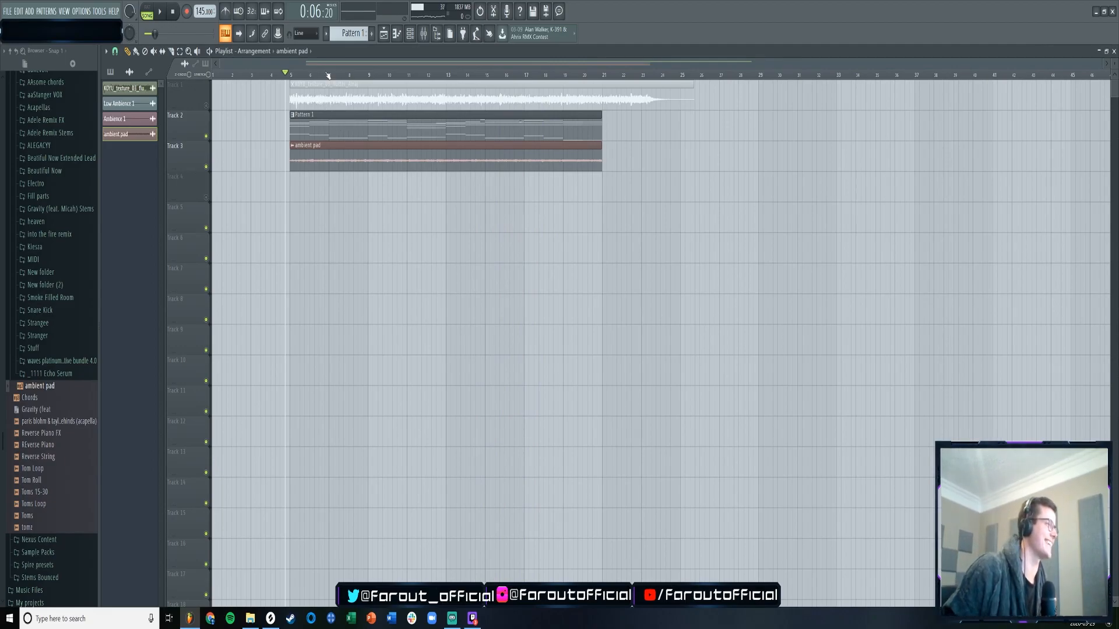
- Lower the mixer faders of the Soundiron Piano and Insert 10 tracks while the song plays from bar 5
{"action": "scroll", "coordinate": [328, 76], "scroll_direction": "up", "scroll_amount": 1}
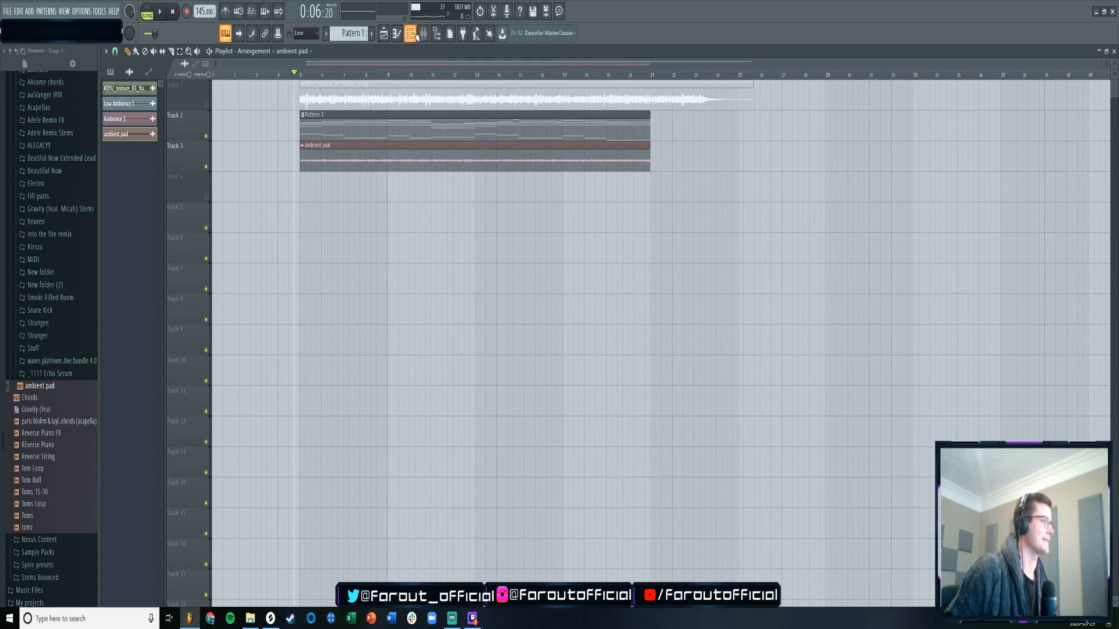
{"action": "key", "text": "space"}
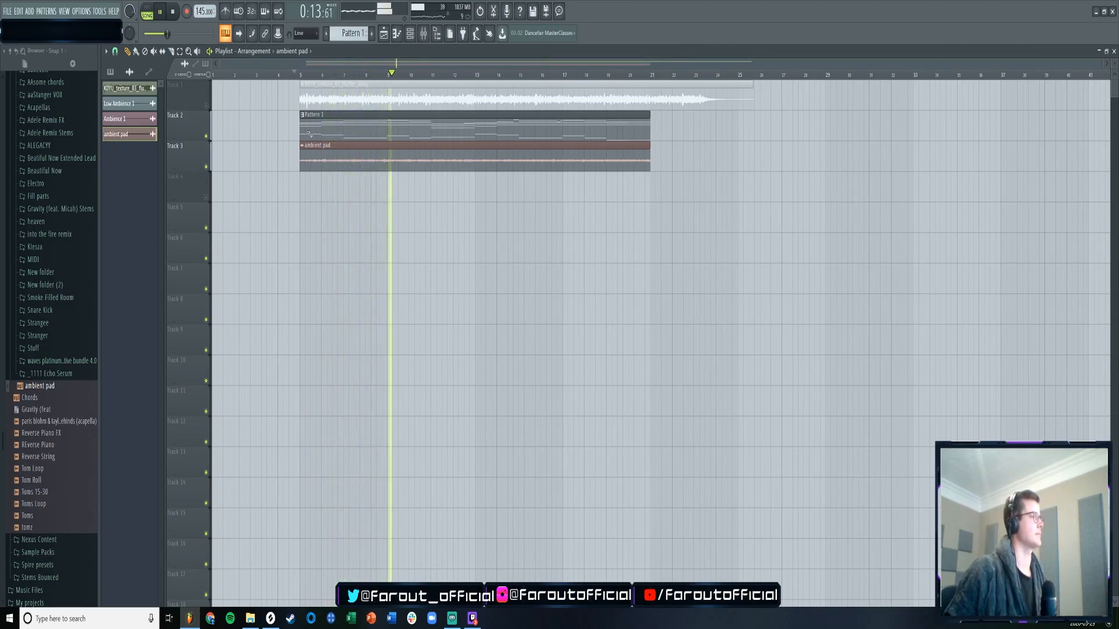
{"action": "left_click", "coordinate": [410, 35]}
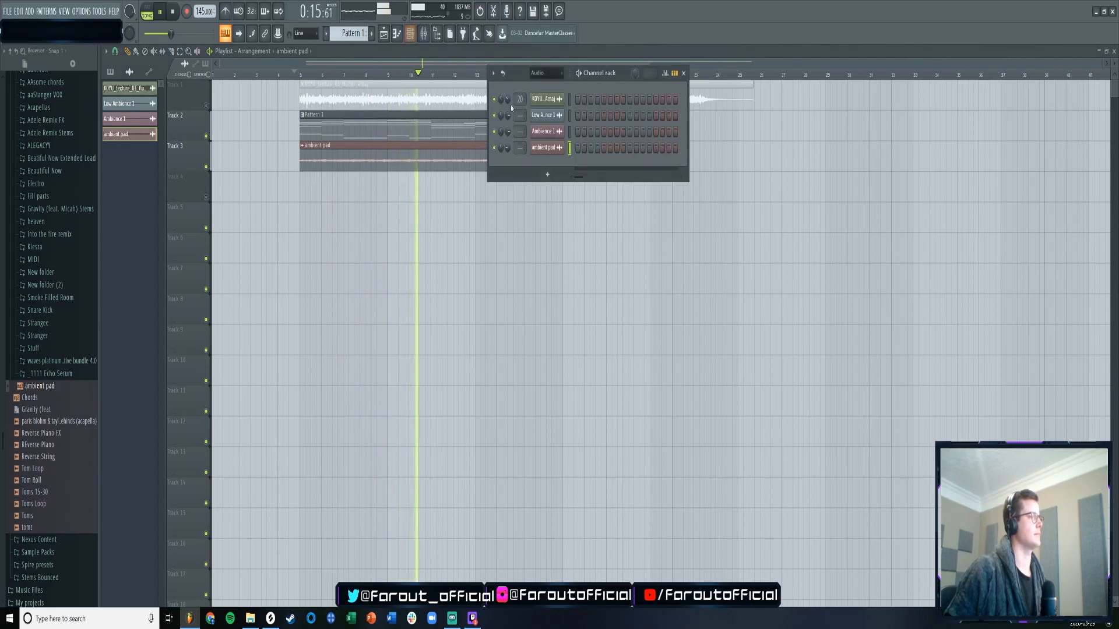
{"action": "left_click", "coordinate": [424, 33]}
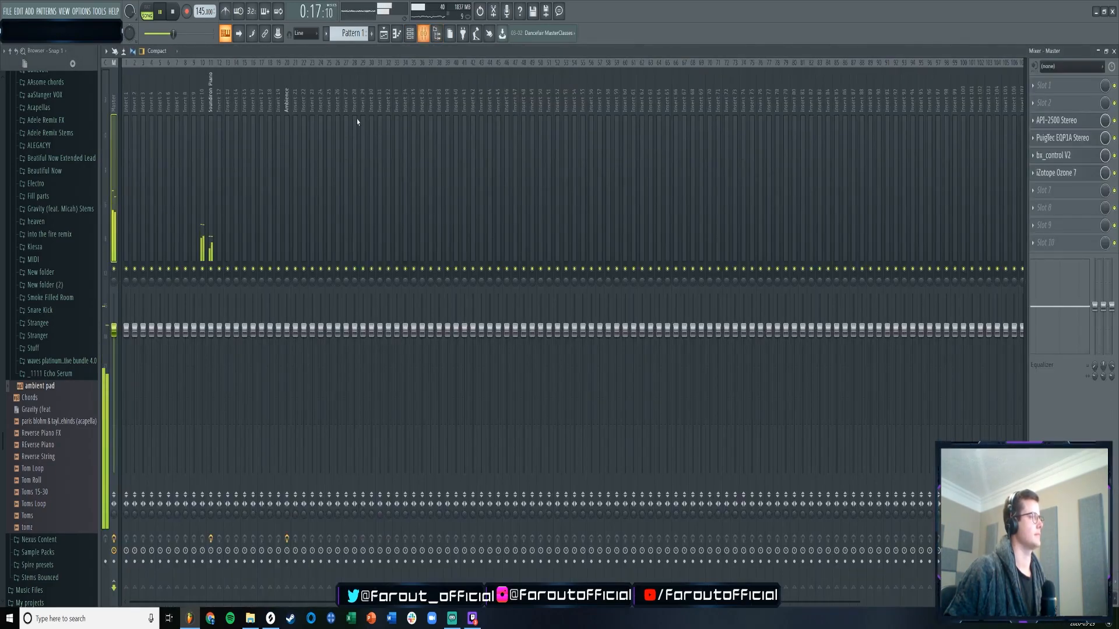
{"action": "left_click", "coordinate": [213, 330]}
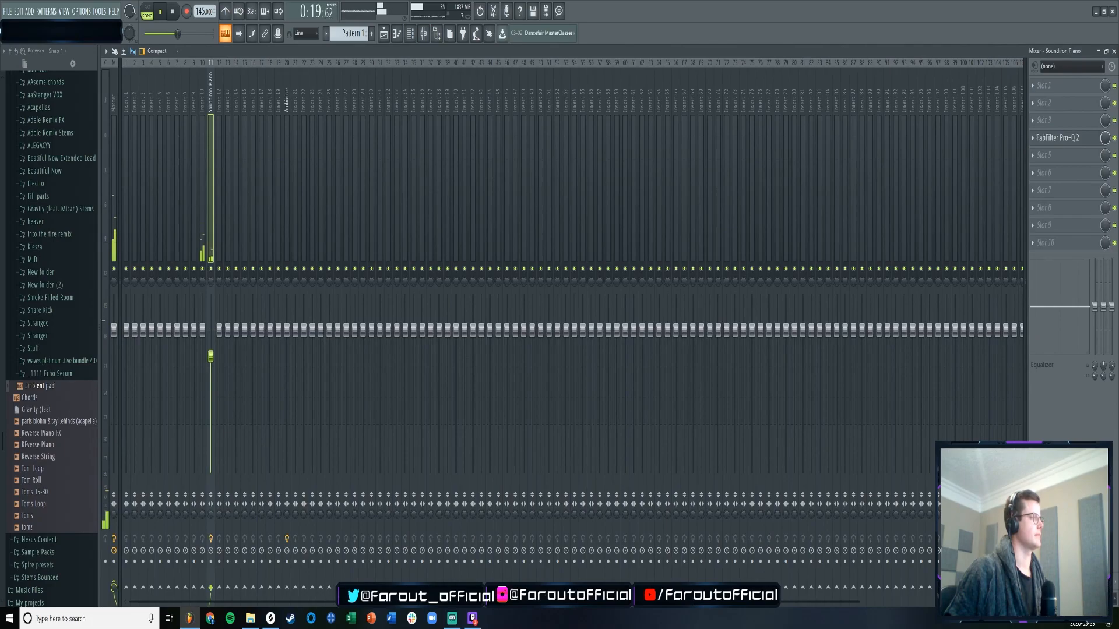
{"action": "left_click_drag", "start_coordinate": [211, 360], "coordinate": [210, 359]}
{"action": "left_click", "coordinate": [202, 330]}
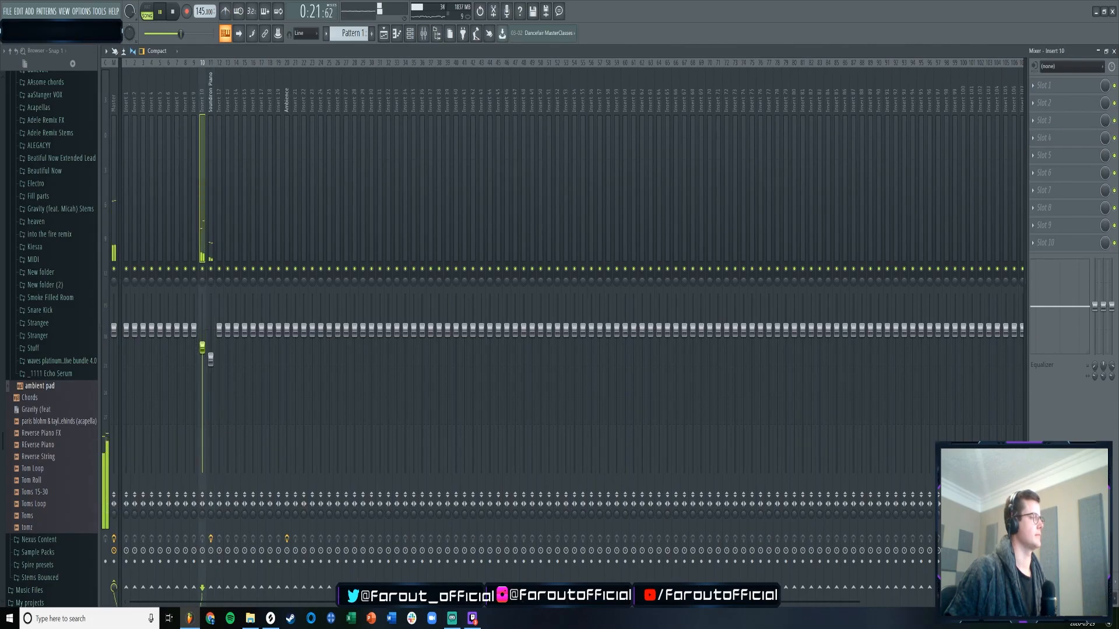
- Repeat the Pattern 1 and ambient pad clips on Tracks 2 and 3 from bar 21 to bar 37
{"action": "left_click", "coordinate": [385, 36]}
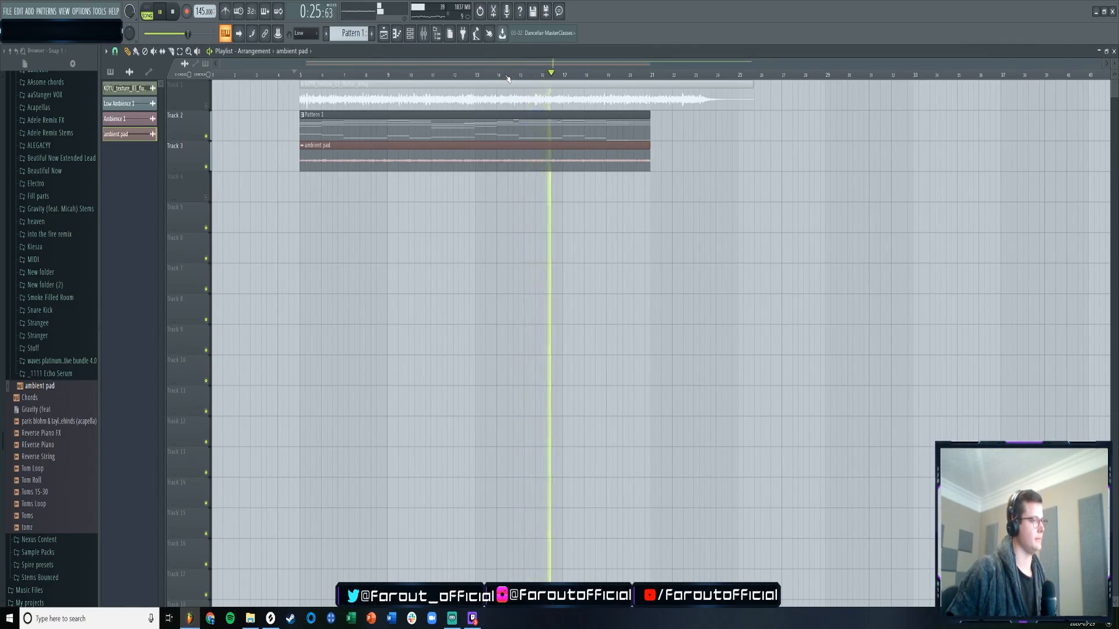
{"action": "left_click", "coordinate": [562, 129]}
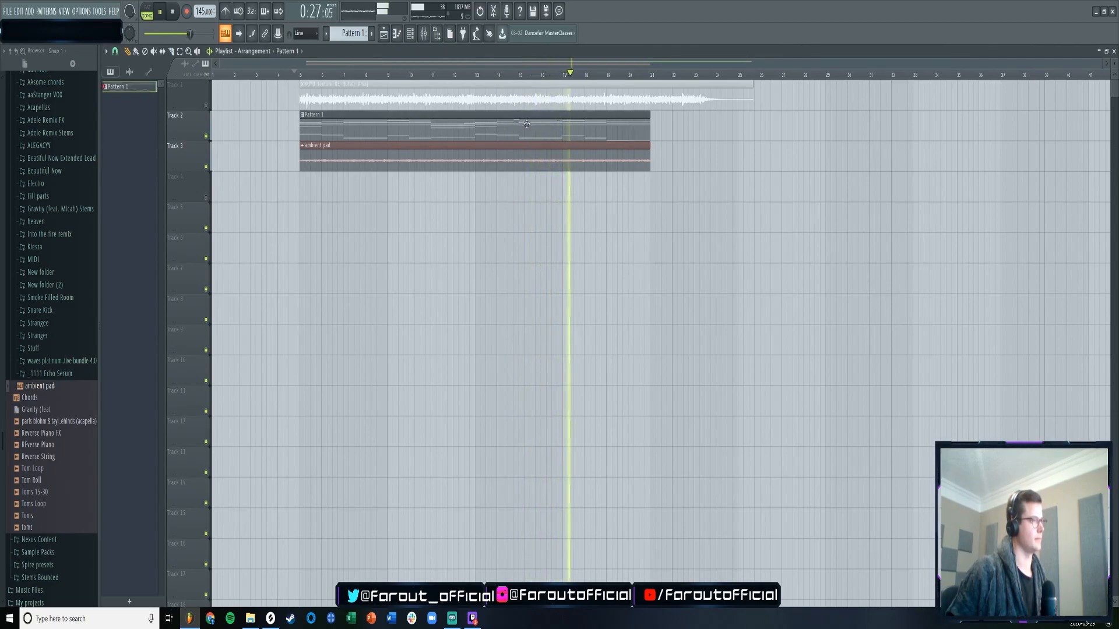
{"action": "left_click", "coordinate": [652, 133]}
{"action": "left_click", "coordinate": [617, 157]}
{"action": "left_click", "coordinate": [655, 159]}
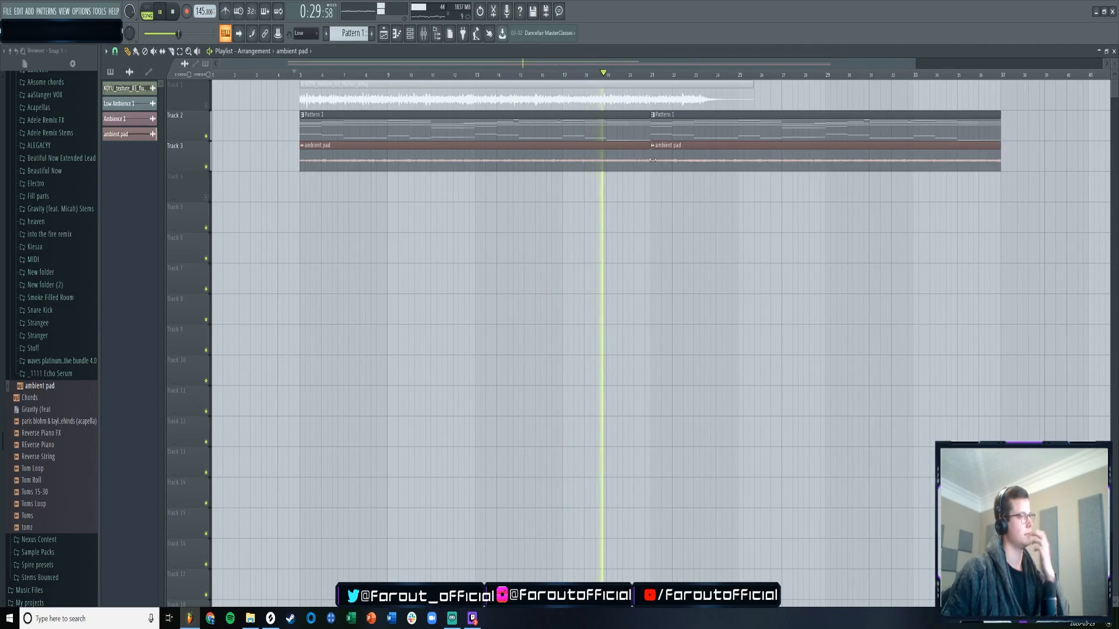
{"action": "scroll", "coordinate": [593, 80], "scroll_direction": "down", "scroll_amount": 2}
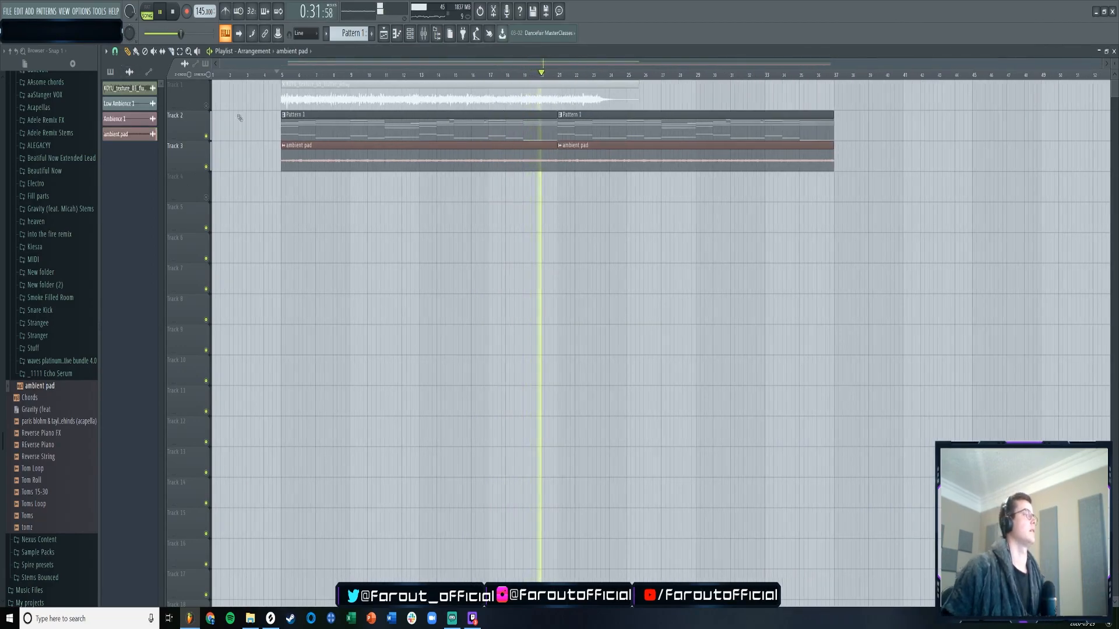
- Stop playback and create a new empty Pattern 2
{"action": "key", "text": "space"}
{"action": "left_click", "coordinate": [410, 34]}
{"action": "left_click", "coordinate": [540, 74]}
{"action": "left_click", "coordinate": [539, 84]}
{"action": "right_click", "coordinate": [554, 132]}
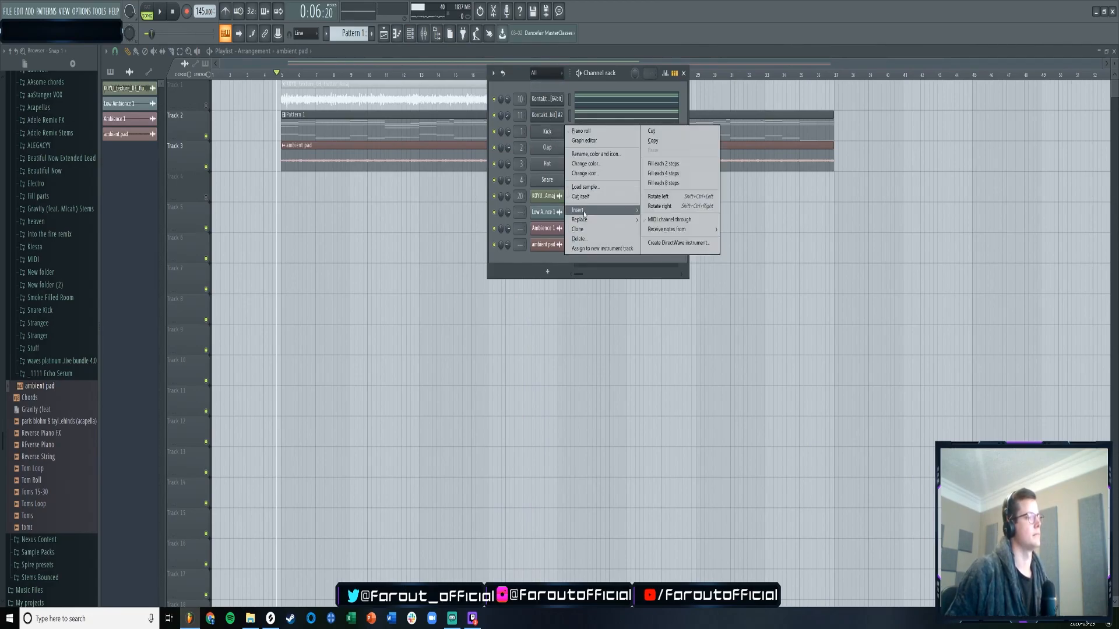
{"action": "left_click", "coordinate": [582, 197]}
{"action": "left_click", "coordinate": [372, 33]}
- Insert a Kontakt 5 [64bit] channel above the Kick in the channel rack
{"action": "left_click", "coordinate": [411, 33]}
{"action": "left_click", "coordinate": [410, 34]}
{"action": "right_click", "coordinate": [563, 128]}
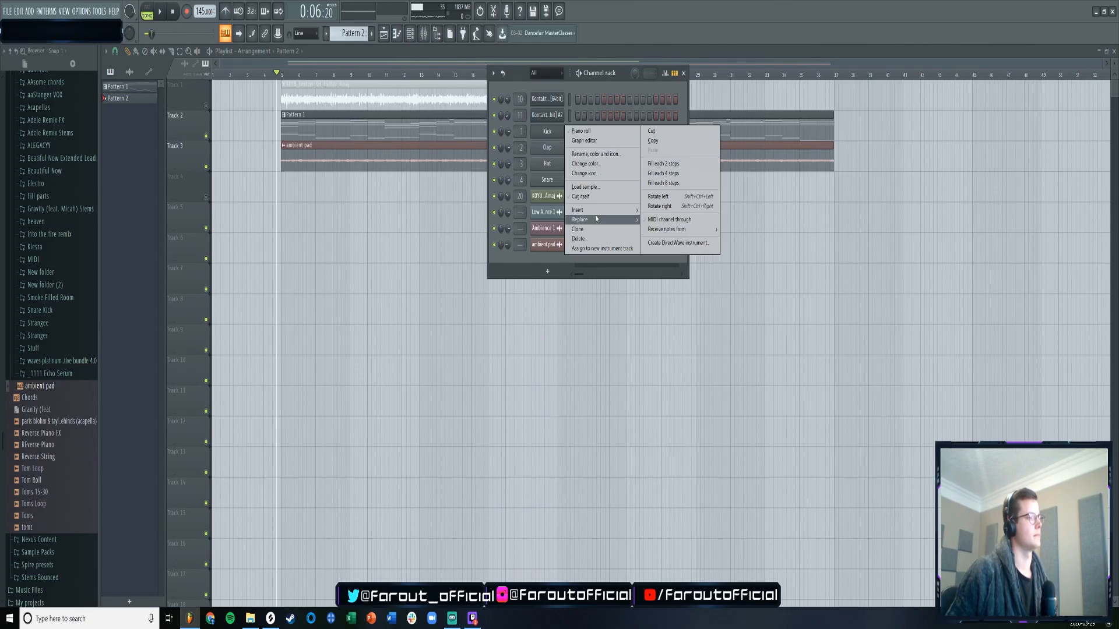
{"action": "mouse_move", "coordinate": [594, 211]}
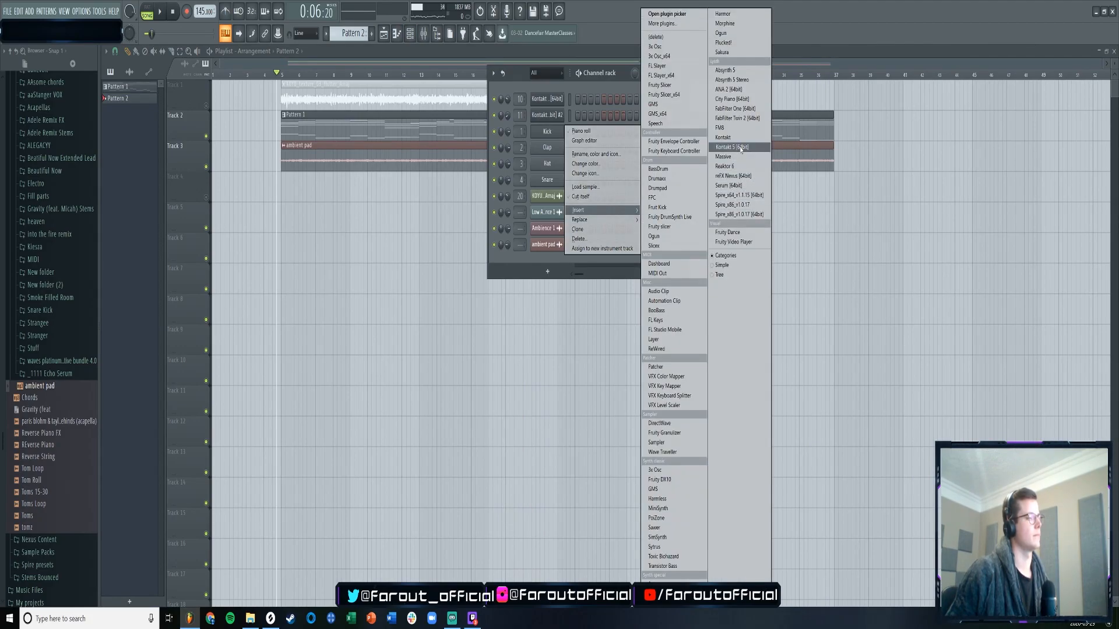
{"action": "left_click", "coordinate": [740, 149]}
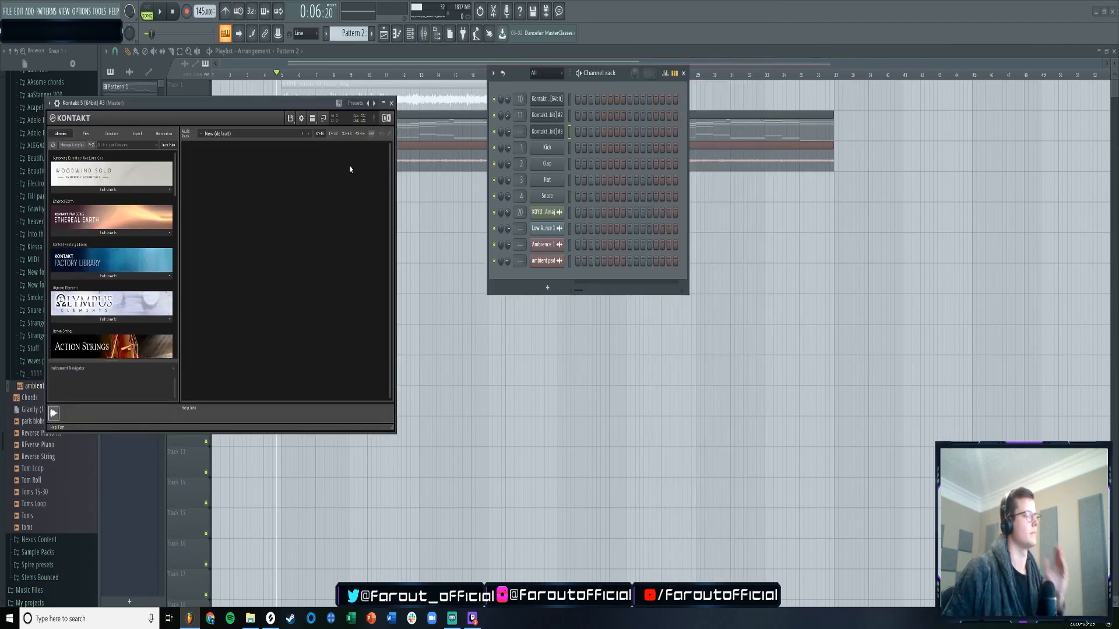
- Load the recently used Sonespheres - 01 - Distance instrument into the new Kontakt
{"action": "left_click", "coordinate": [291, 119]}
{"action": "mouse_move", "coordinate": [315, 152]}
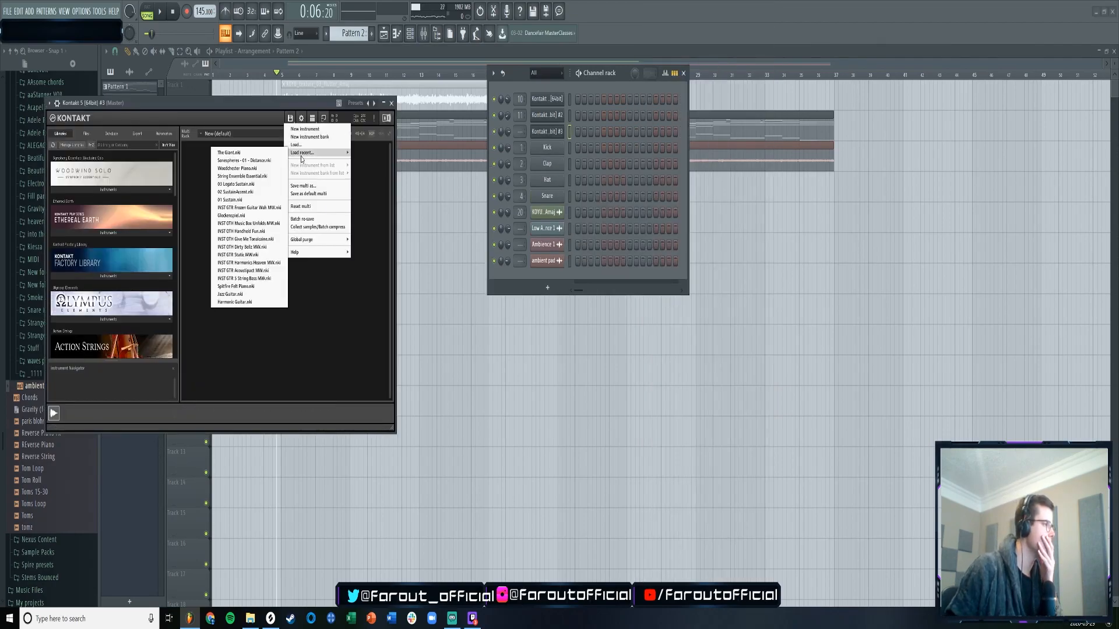
{"action": "left_click", "coordinate": [259, 167]}
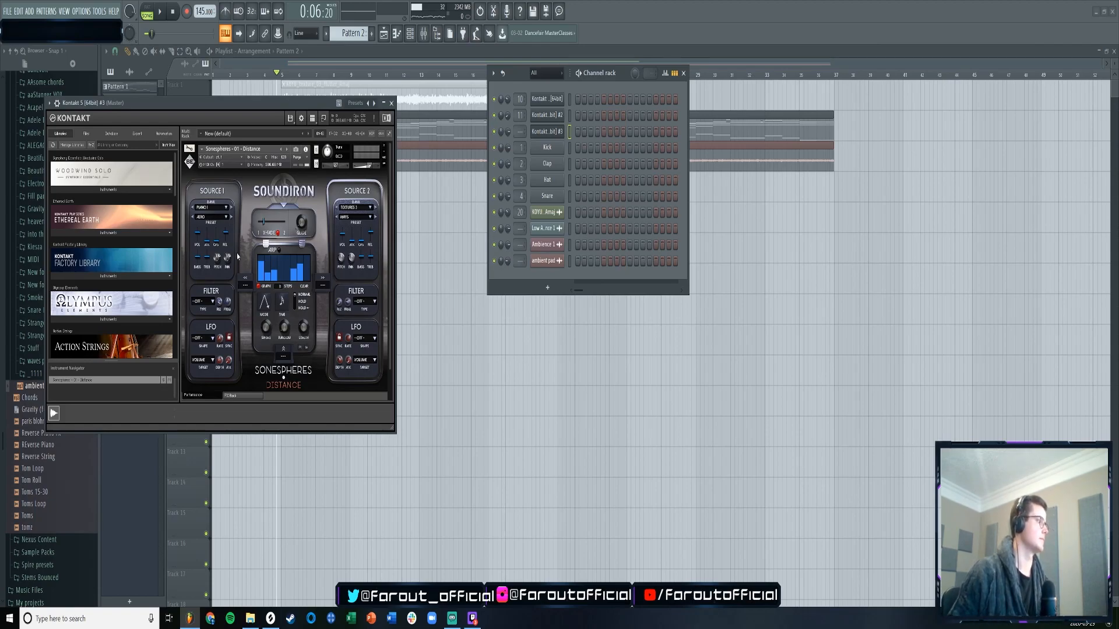
- Try other sound banks on Source 1 of Sonespheres, ending with Vocal Bank 1 and its Architect preset
{"action": "left_click", "coordinate": [226, 207]}
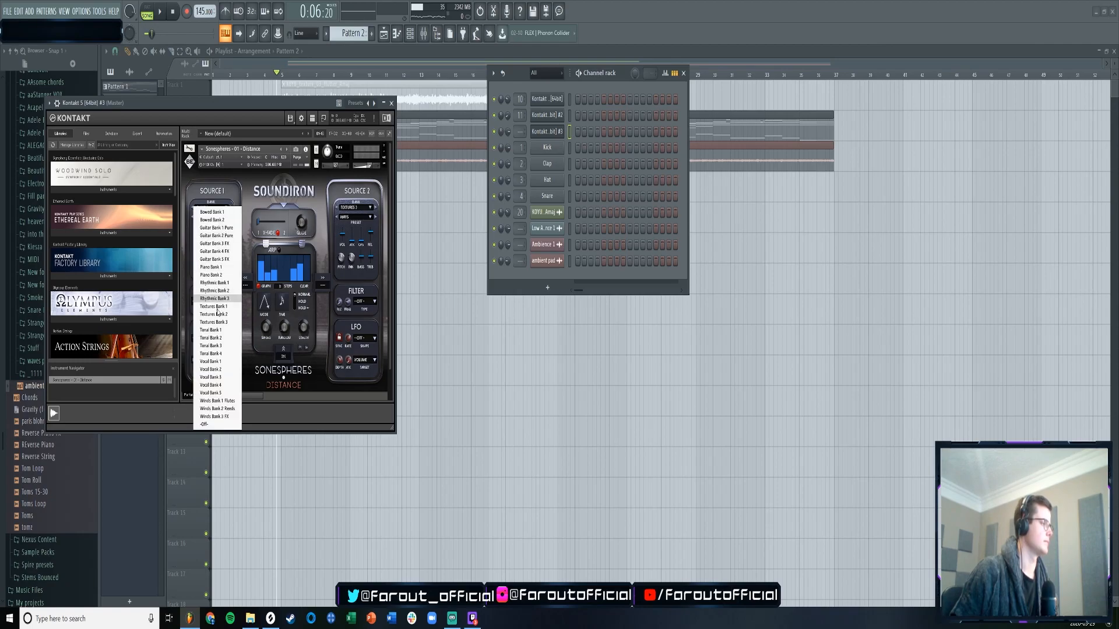
{"action": "left_click", "coordinate": [218, 336]}
{"action": "left_click", "coordinate": [225, 207]}
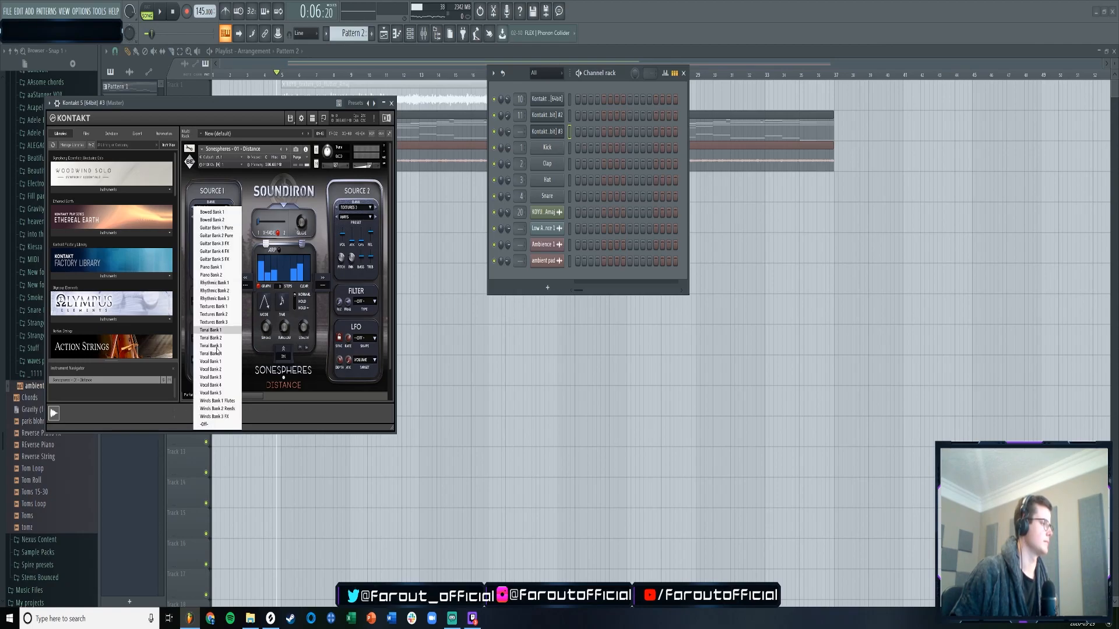
{"action": "left_click", "coordinate": [211, 369]}
{"action": "left_click", "coordinate": [225, 208]}
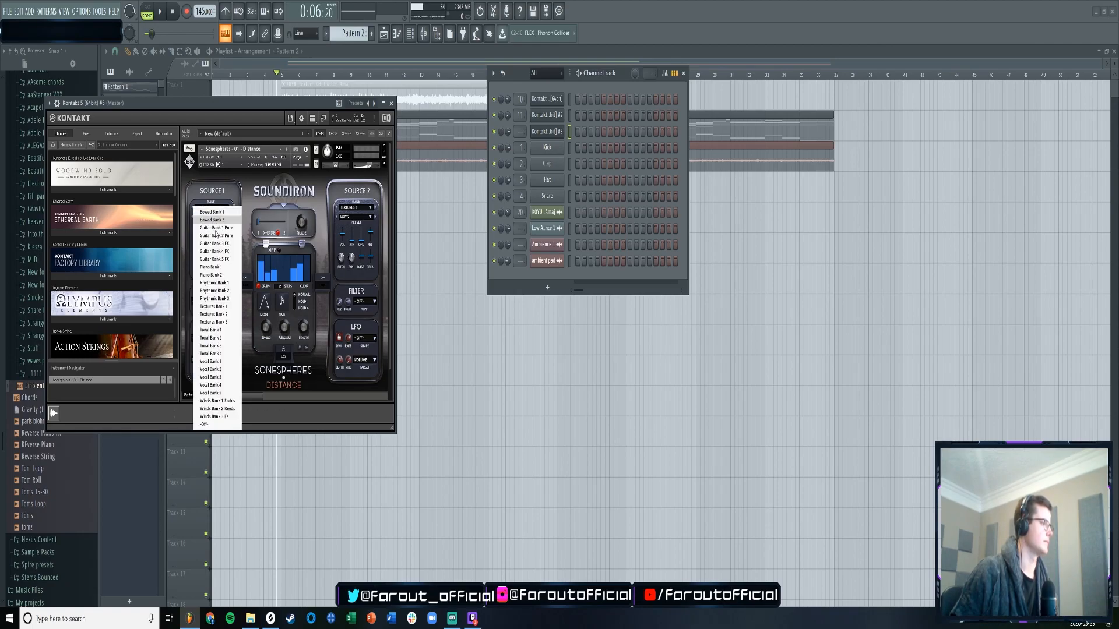
{"action": "left_click", "coordinate": [211, 362]}
{"action": "left_click", "coordinate": [217, 216]}
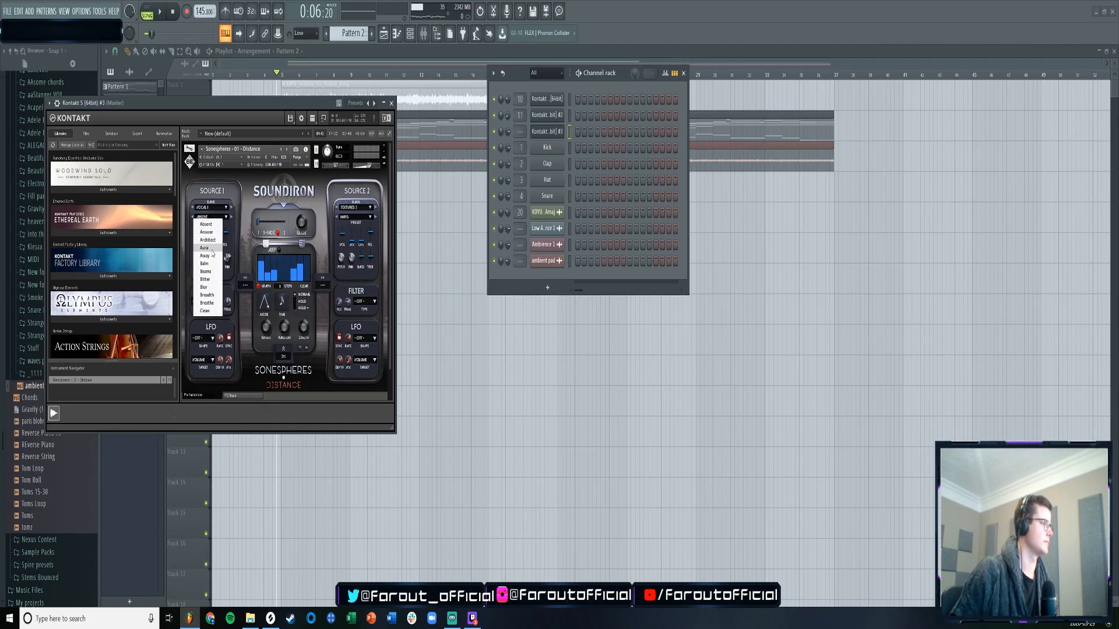
{"action": "left_click", "coordinate": [280, 177]}
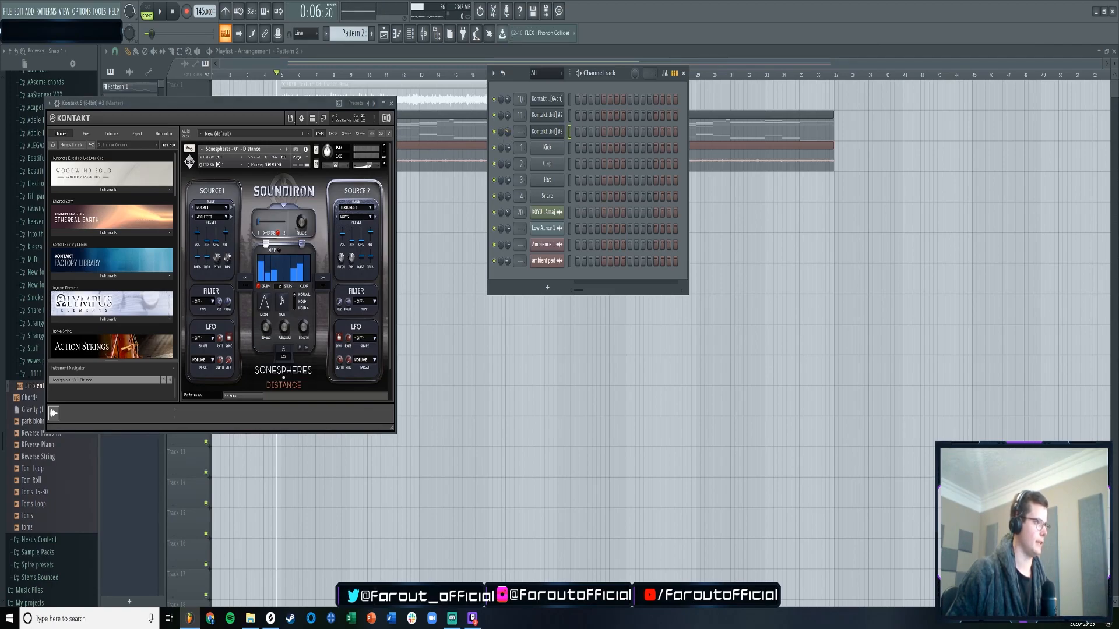
- Audition further vocal presets on Source 1, ending with Expanse, and close the Kontakt window
{"action": "left_click", "coordinate": [231, 218]}
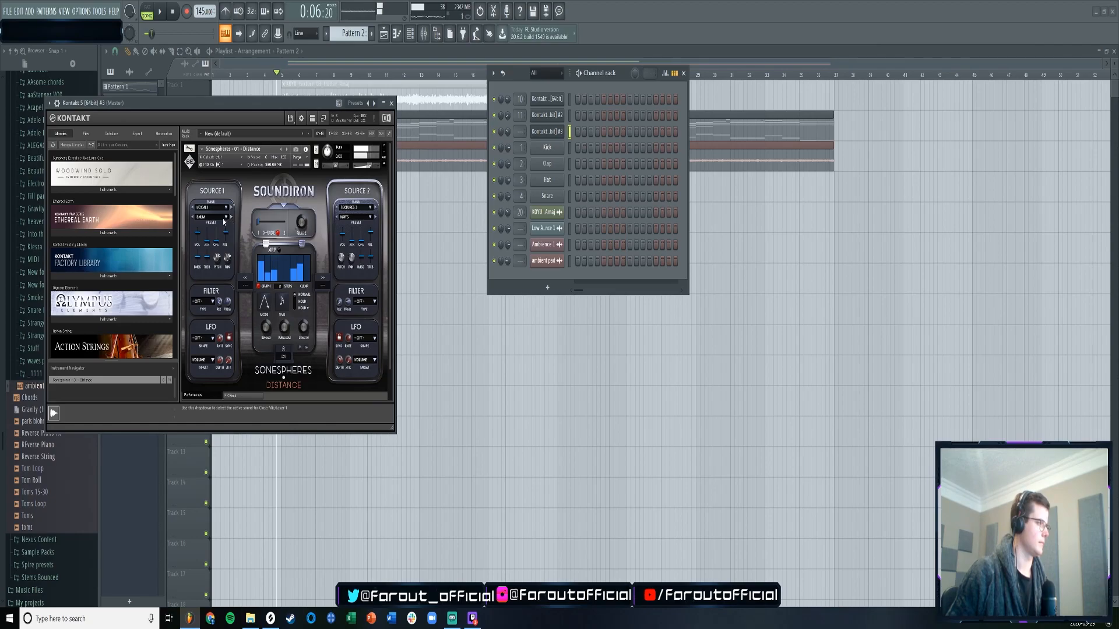
{"action": "left_click", "coordinate": [223, 220]}
{"action": "left_click", "coordinate": [238, 216]}
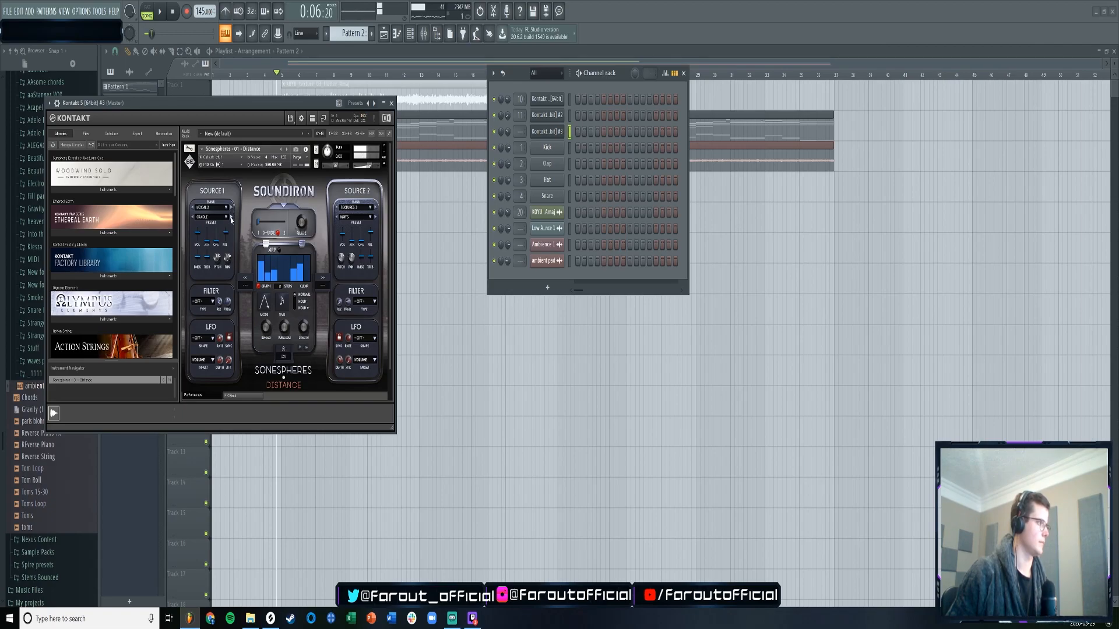
{"action": "left_click", "coordinate": [230, 219]}
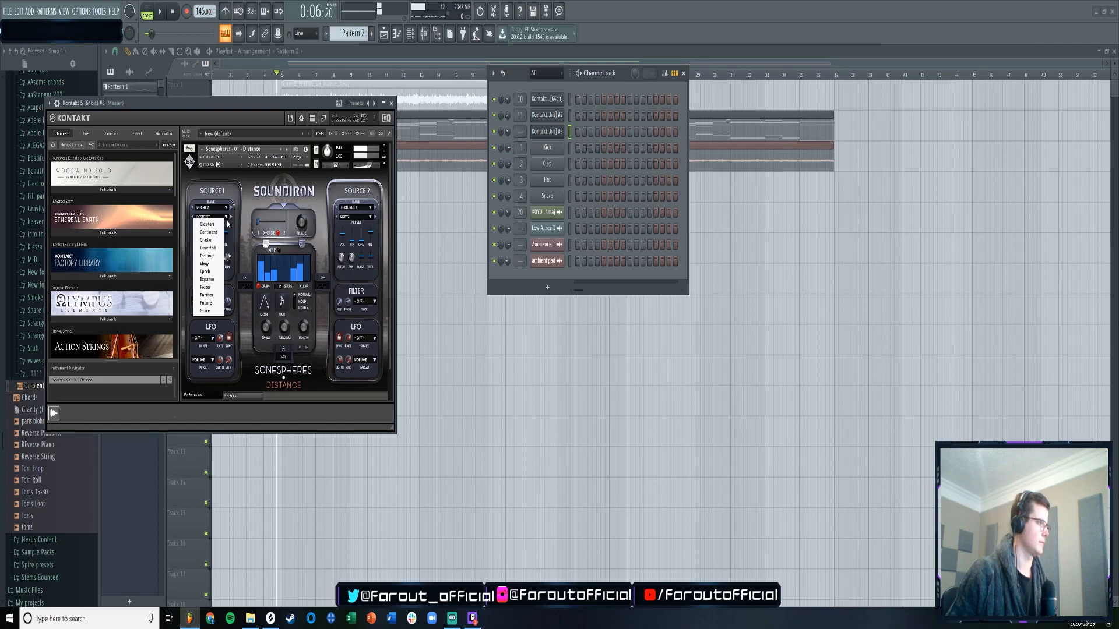
{"action": "left_click", "coordinate": [208, 279]}
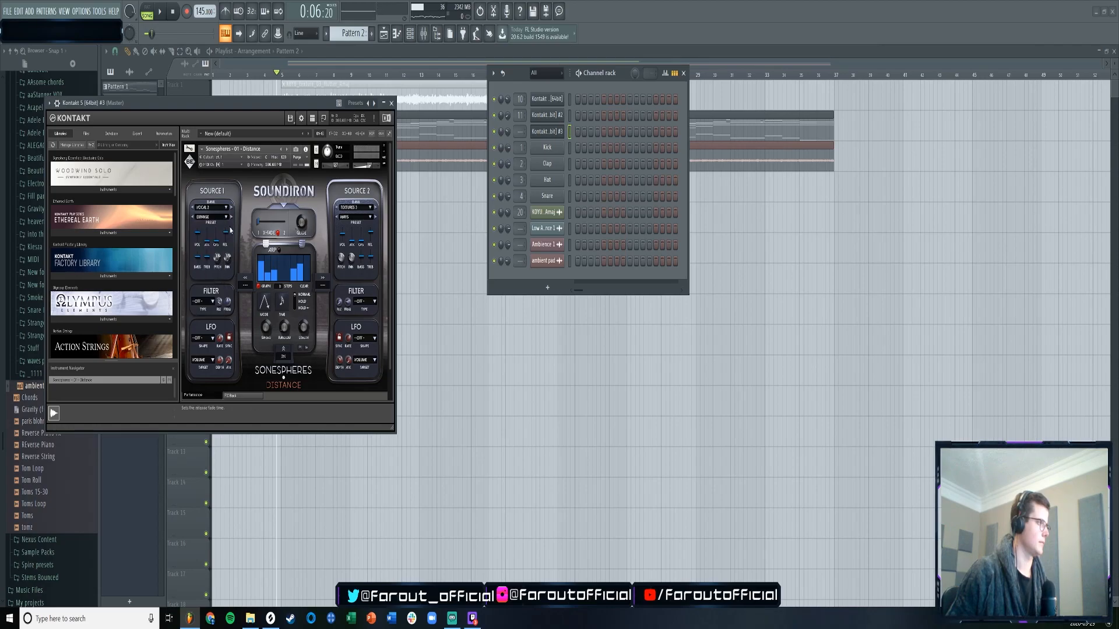
{"action": "left_click", "coordinate": [390, 103]}
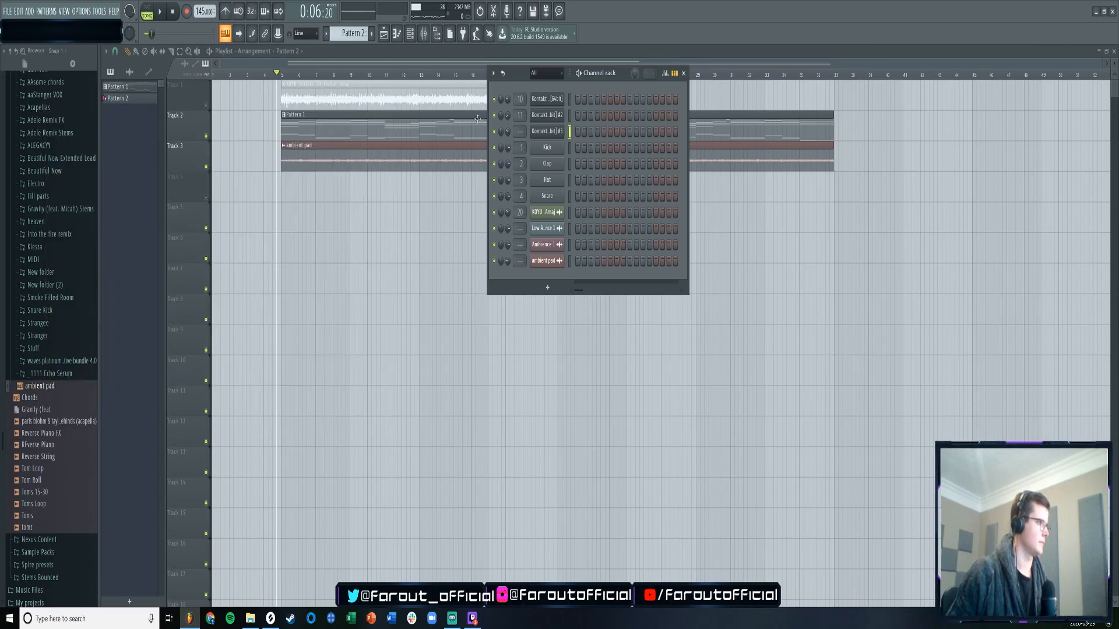
- Reopen the third Kontakt channel, try Vocal Bank 3 on Source 1, and close the window
{"action": "left_click", "coordinate": [552, 132]}
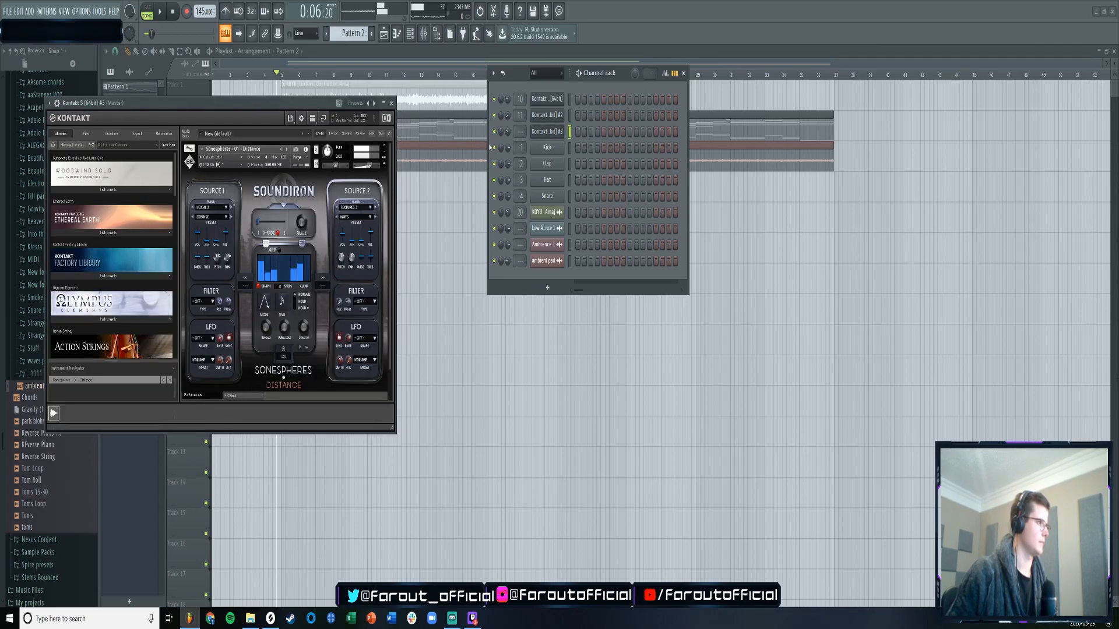
{"action": "left_click", "coordinate": [227, 211]}
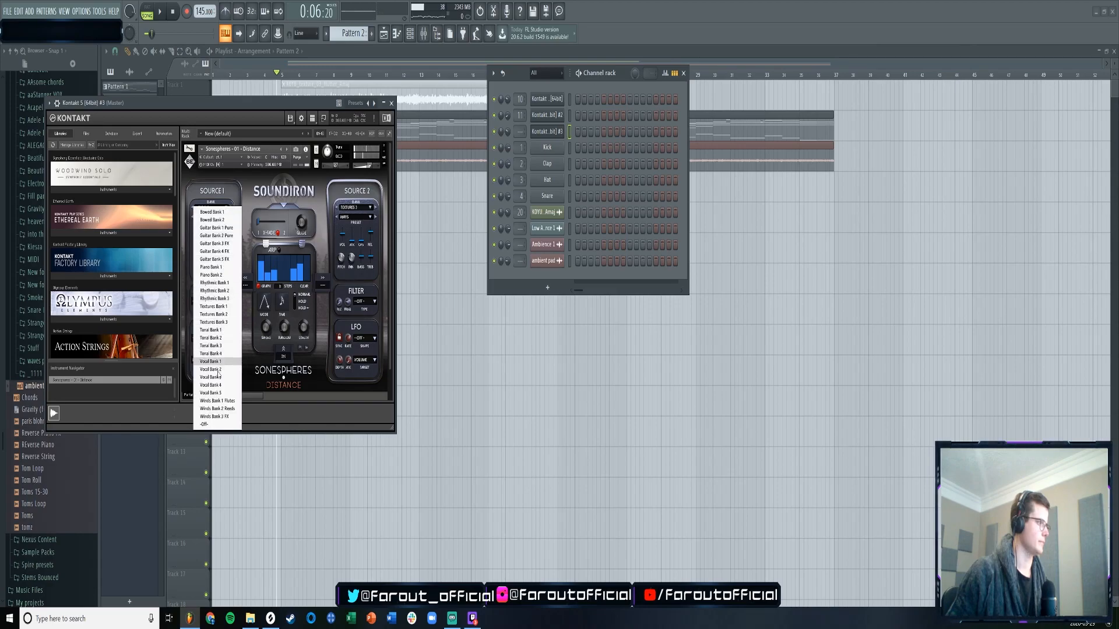
{"action": "left_click", "coordinate": [219, 378]}
{"action": "left_click", "coordinate": [219, 221]}
{"action": "left_click", "coordinate": [238, 210]}
{"action": "left_click", "coordinate": [391, 103]}
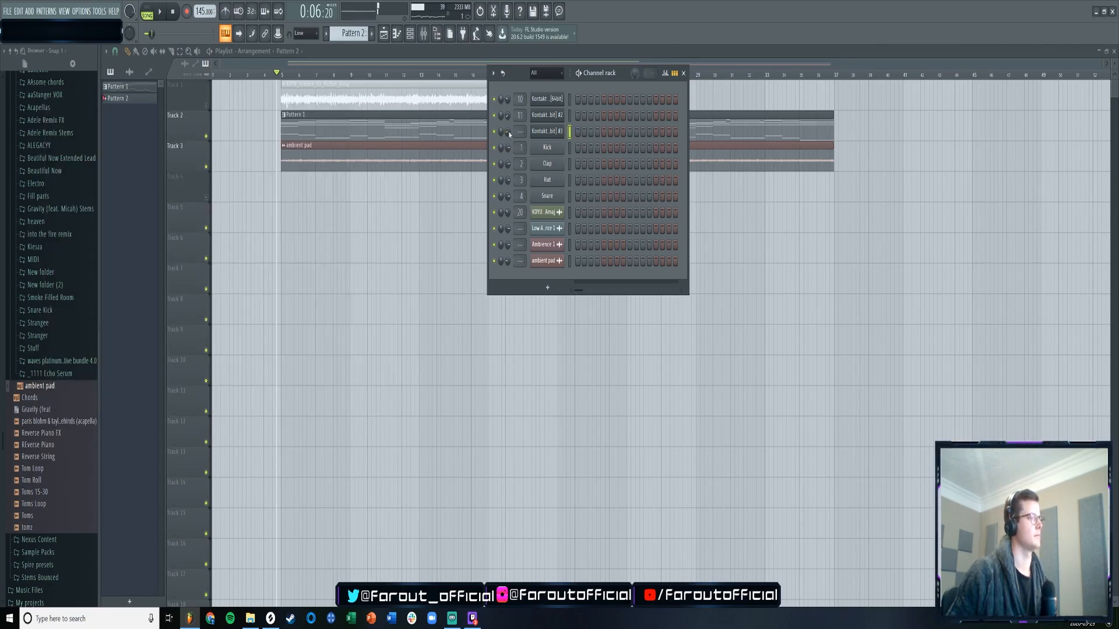
- Set Source 1 of Sonespheres to Tonal Bank 1 with its third preset while the song plays, then close Kontakt
{"action": "key", "text": "space"}
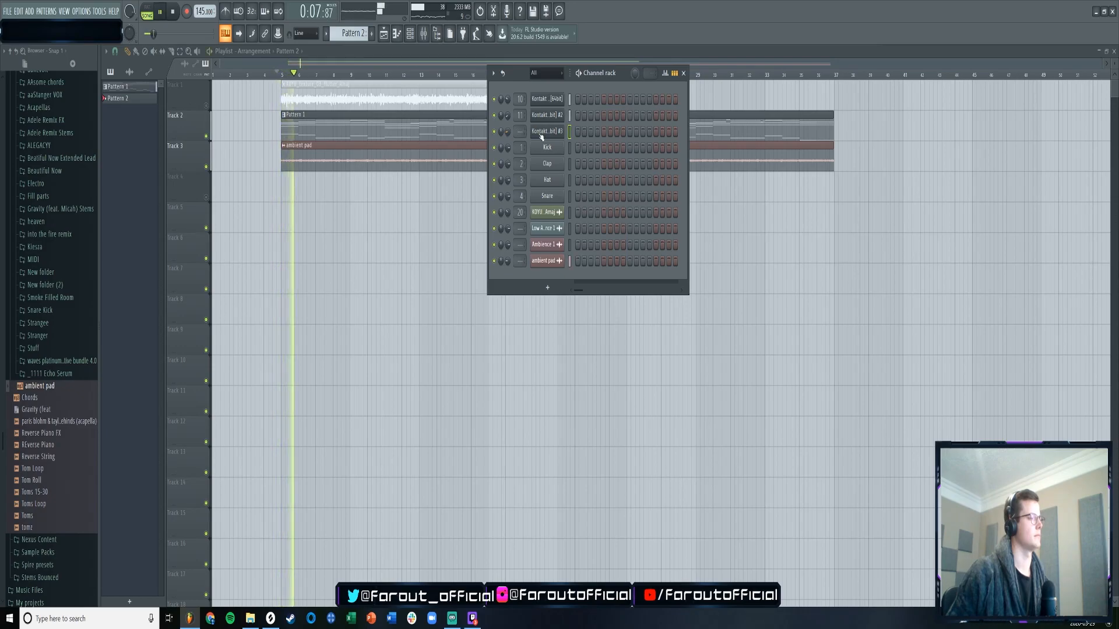
{"action": "left_click", "coordinate": [542, 133]}
{"action": "left_click", "coordinate": [215, 208]}
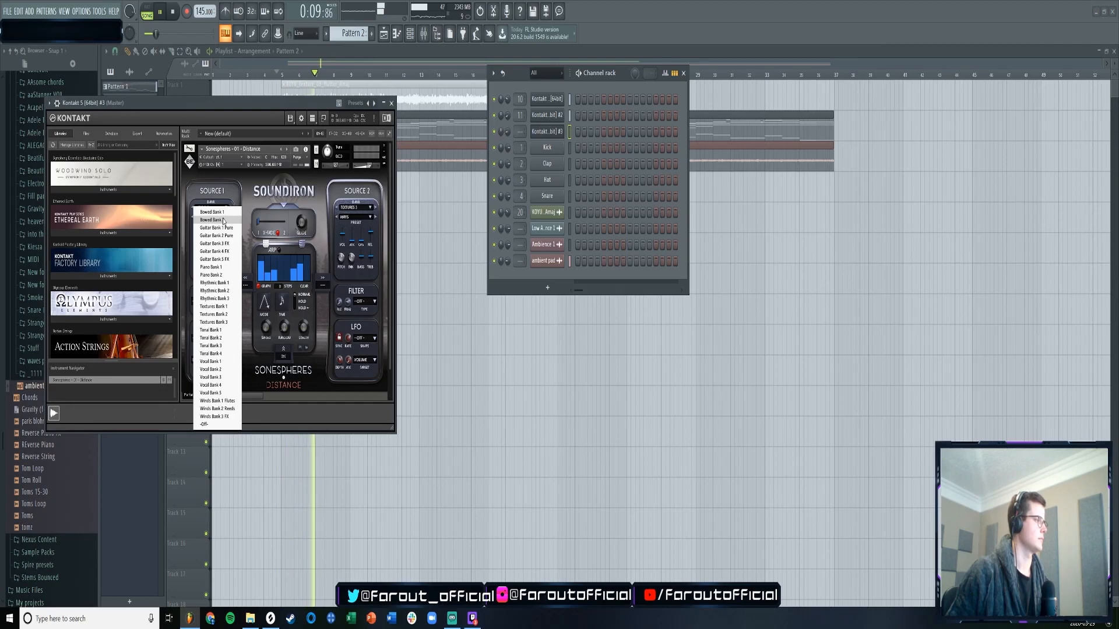
{"action": "left_click", "coordinate": [211, 330]}
{"action": "left_click", "coordinate": [210, 217]}
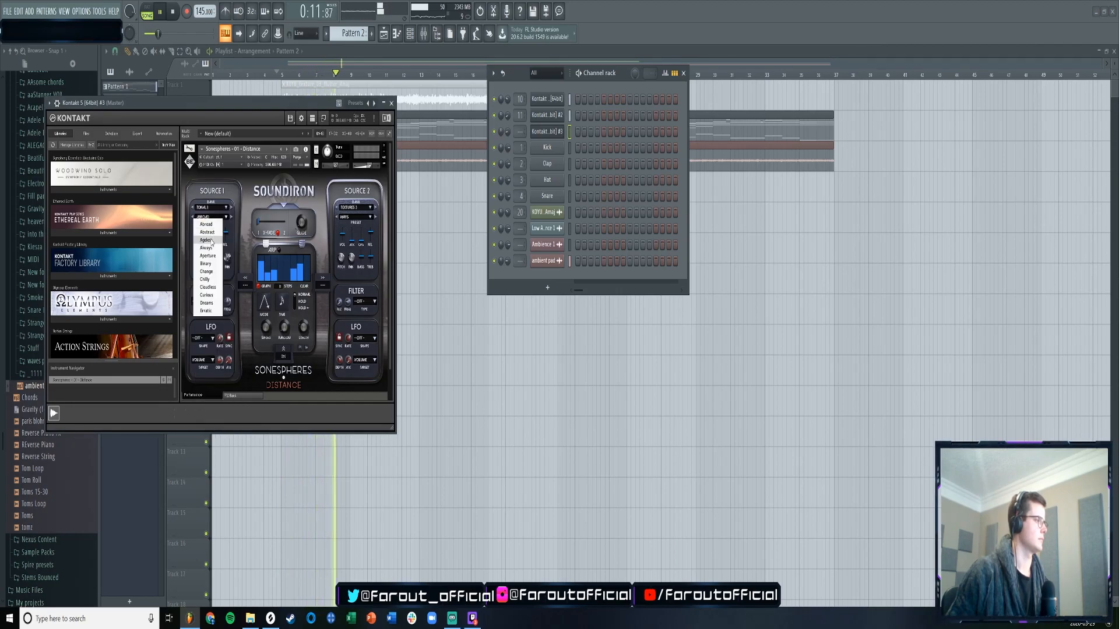
{"action": "left_click", "coordinate": [210, 240]}
{"action": "left_click", "coordinate": [391, 102]}
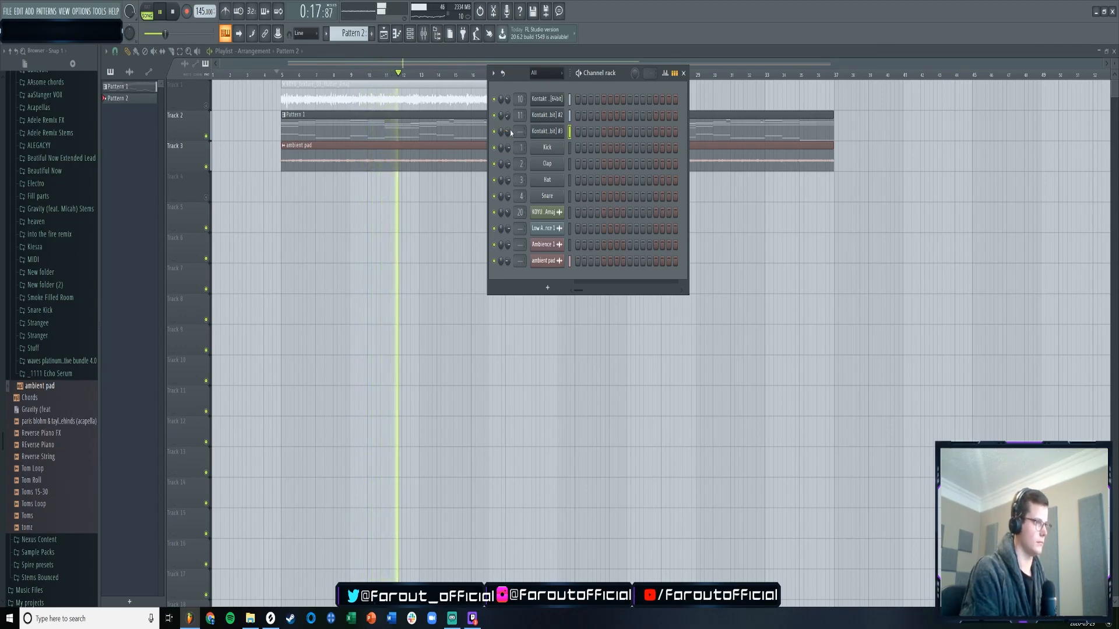
- Draw a two-bar F# note at bar 1 in the third Kontakt channel's piano roll and start playback
{"action": "right_click", "coordinate": [549, 136]}
{"action": "left_click", "coordinate": [577, 135]}
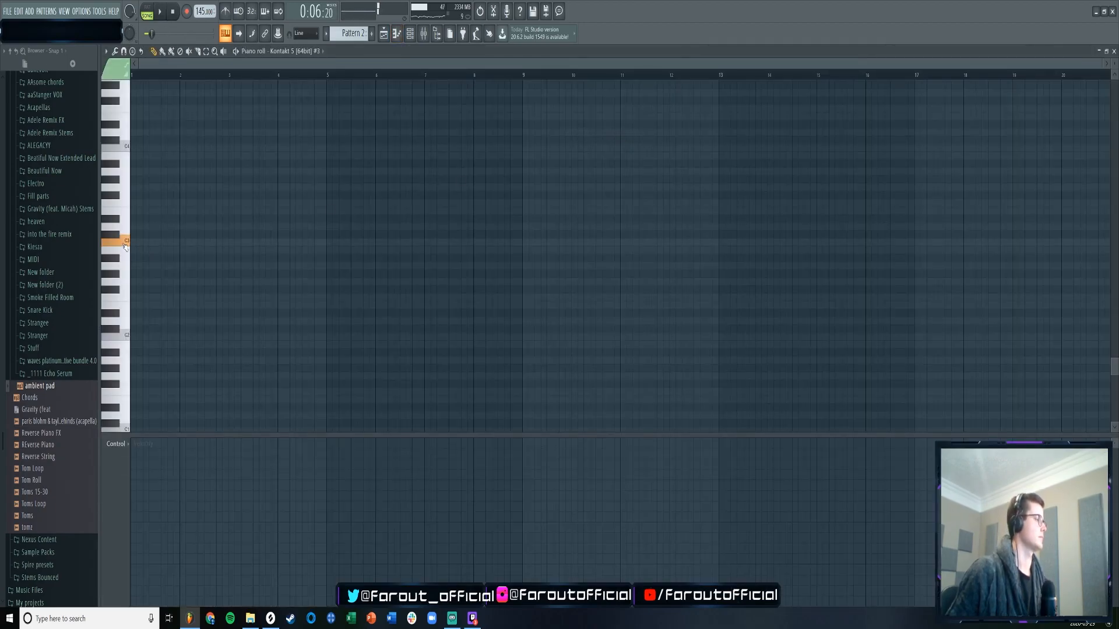
{"action": "scroll", "coordinate": [125, 248], "scroll_direction": "up", "scroll_amount": 4}
{"action": "left_click", "coordinate": [132, 148]}
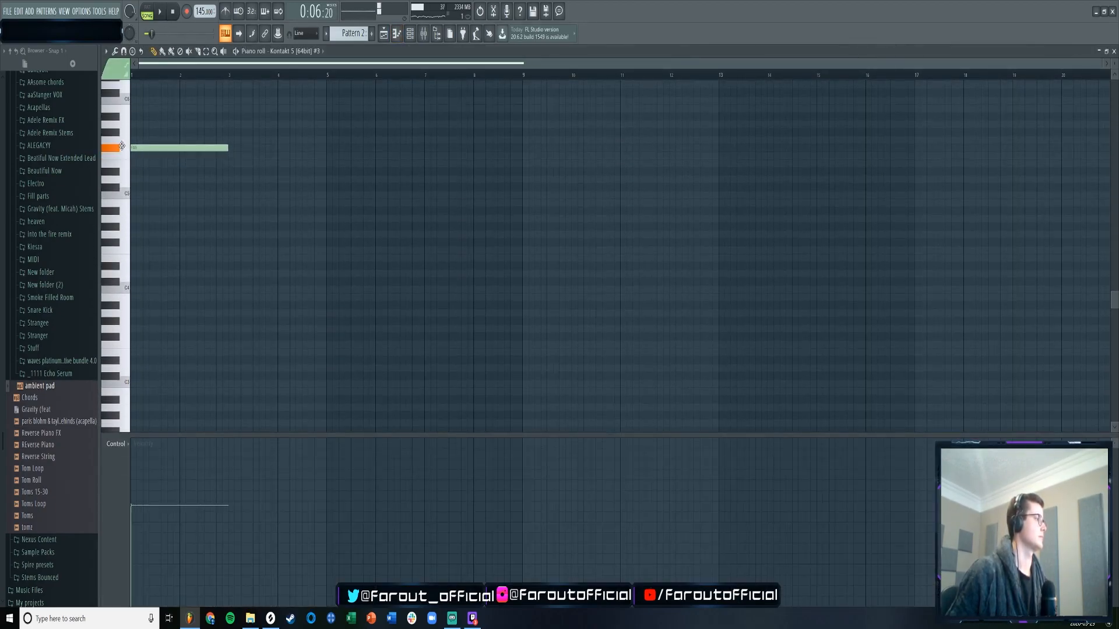
{"action": "scroll", "coordinate": [376, 75], "scroll_direction": "up", "scroll_amount": 5}
{"action": "key", "text": "space"}
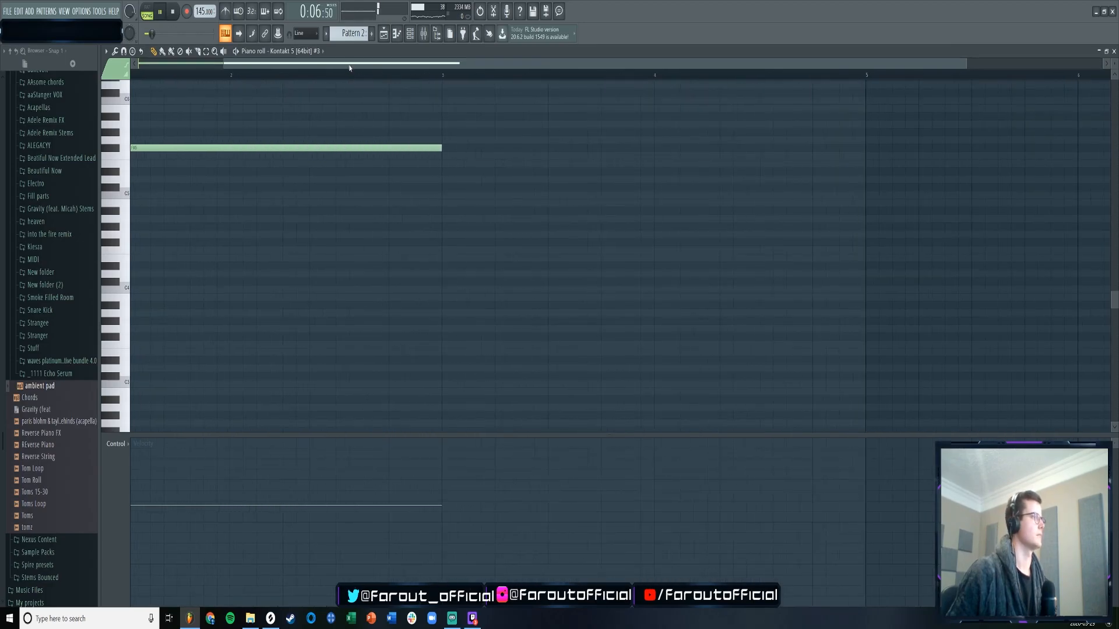
{"action": "scroll", "coordinate": [169, 76], "scroll_direction": "down", "scroll_amount": 1}
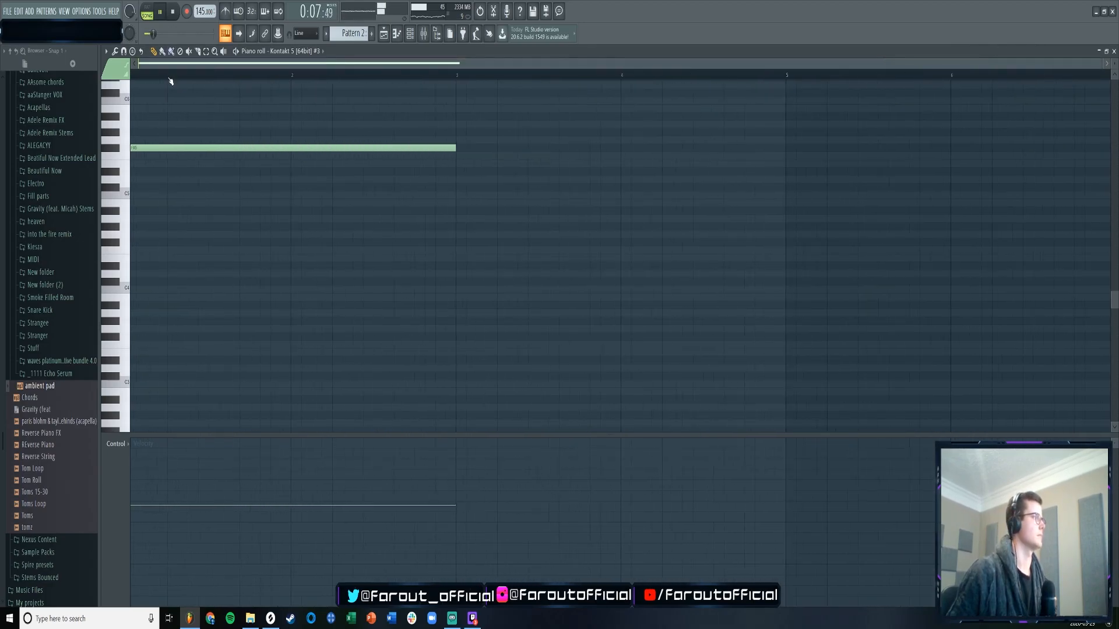
- Place Pattern 2 on Track 4 at bar 5 in the playlist, then check the channel rack and close it
{"action": "left_click", "coordinate": [397, 33]}
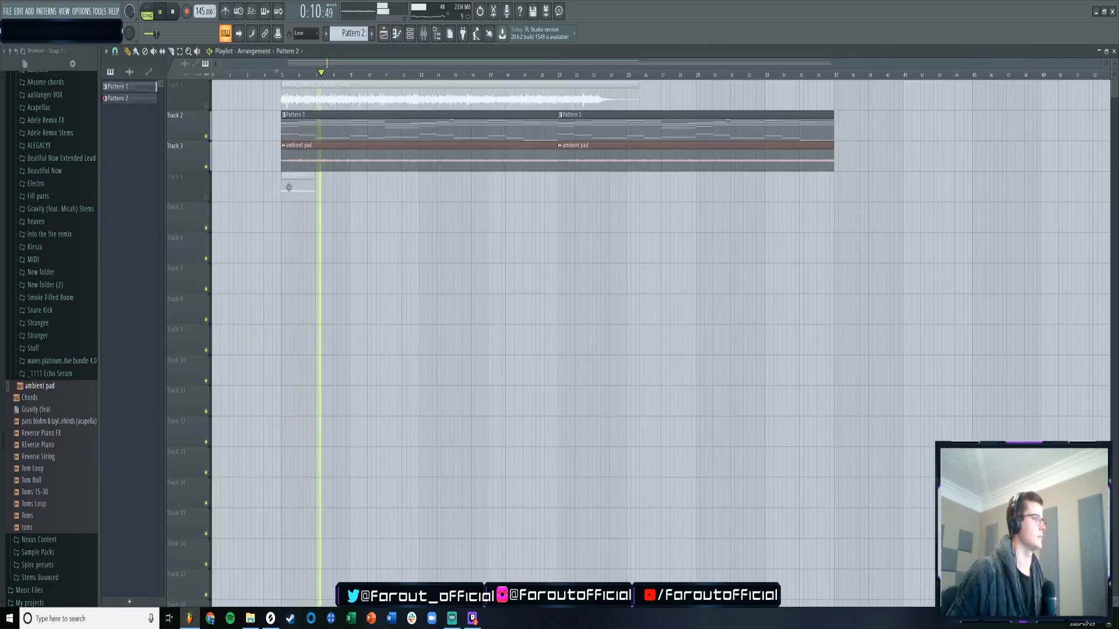
{"action": "left_click", "coordinate": [288, 187]}
{"action": "left_click", "coordinate": [410, 33]}
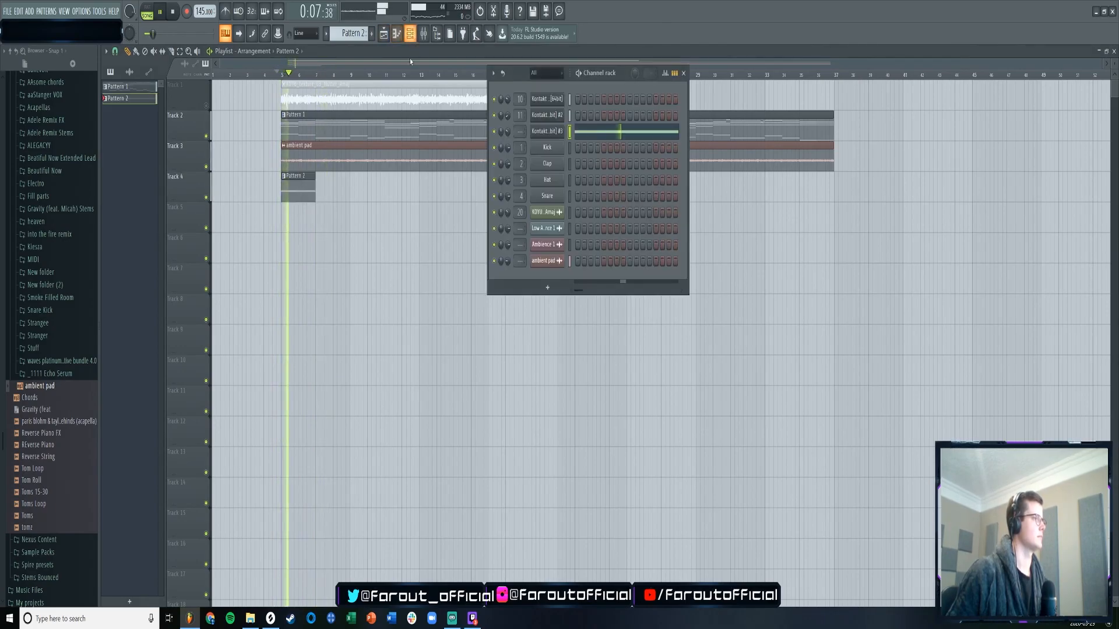
{"action": "key", "text": "F6"}
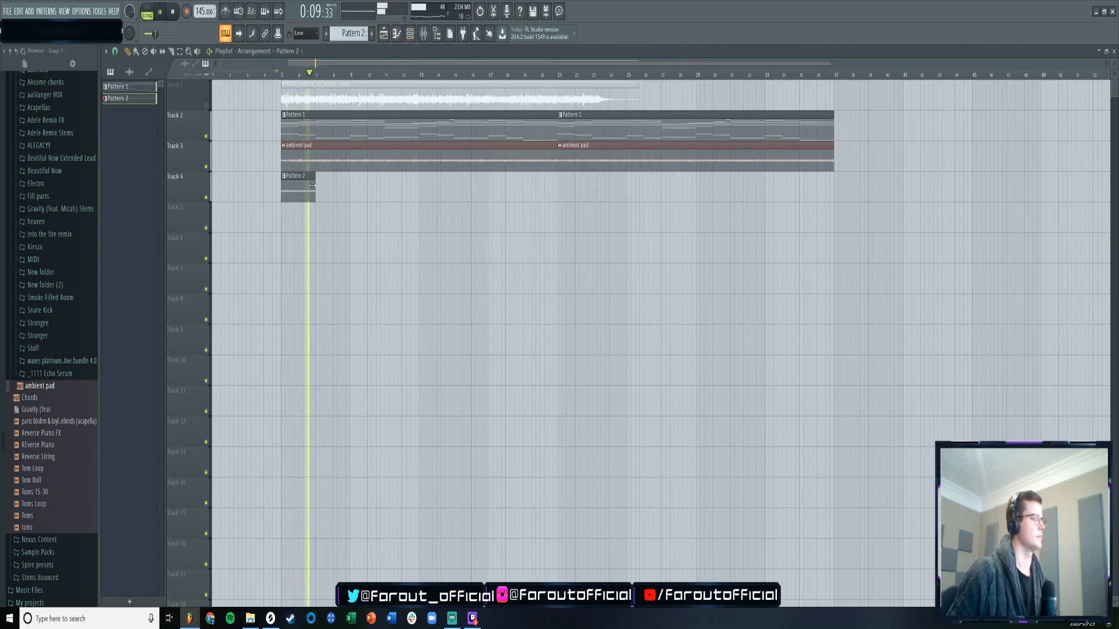
- Add a two-bar C# note above the F# note in Pattern 2's piano roll and play the song
{"action": "key", "text": "F7"}
{"action": "key", "text": "space"}
{"action": "left_click_drag", "start_coordinate": [187, 148], "coordinate": [175, 194]}
{"action": "left_click_drag", "start_coordinate": [137, 148], "coordinate": [113, 140]}
{"action": "key", "text": "space"}
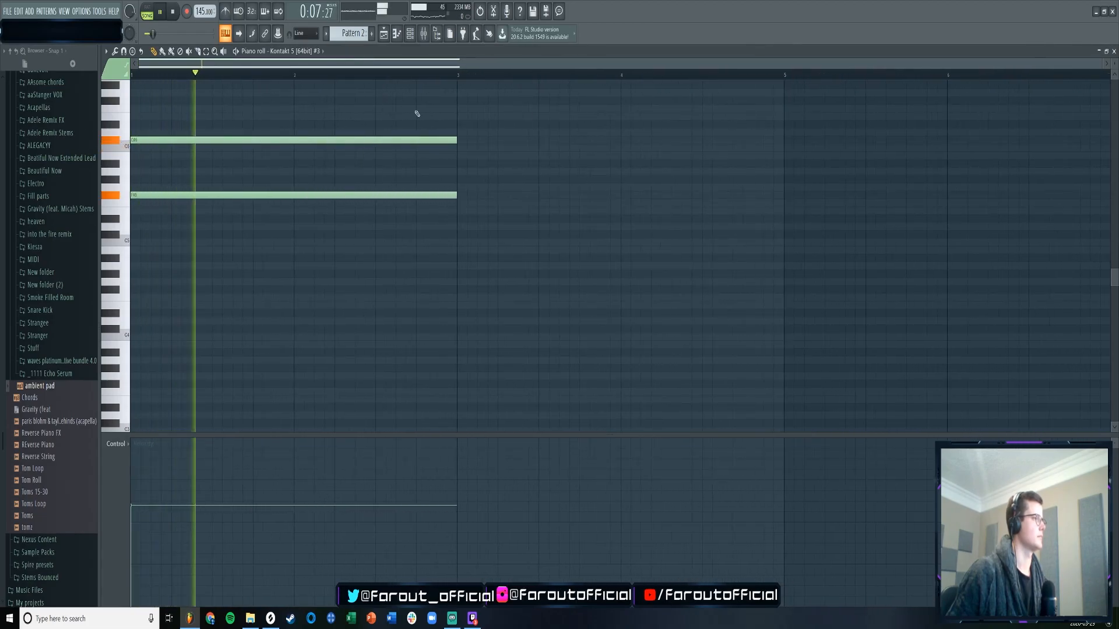
- Extend both the C# and F# notes in Pattern 2 to four bars, ending at bar 5
{"action": "key", "text": "ctrl+a"}
{"action": "left_click_drag", "start_coordinate": [457, 197], "coordinate": [782, 205]}
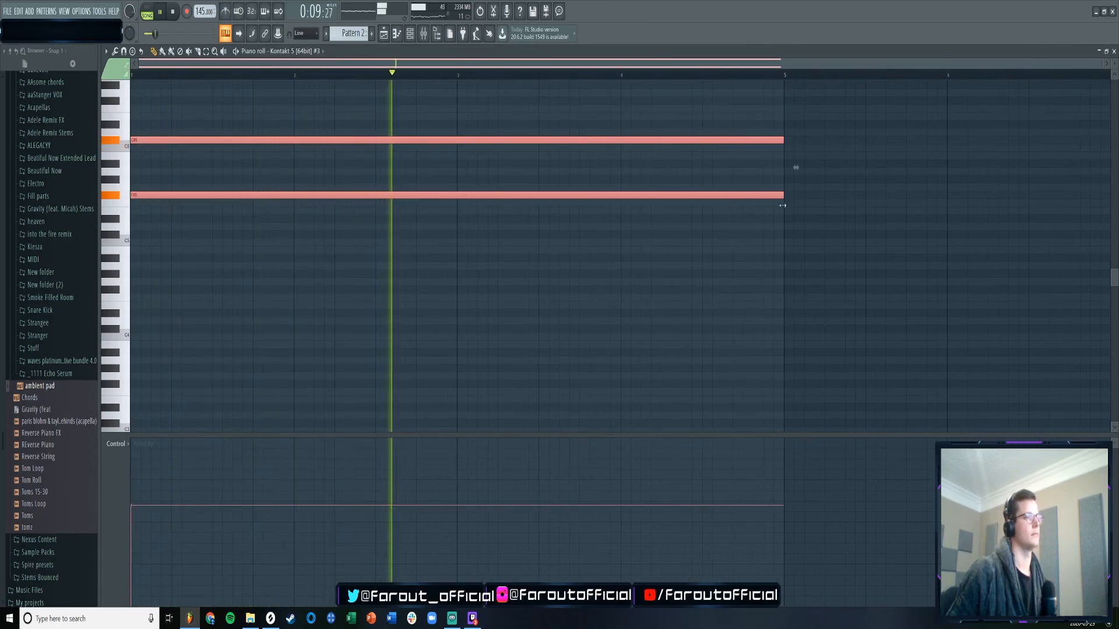
{"action": "scroll", "coordinate": [625, 75], "scroll_direction": "down", "scroll_amount": 2}
{"action": "scroll", "coordinate": [616, 75], "scroll_direction": "up", "scroll_amount": 1}
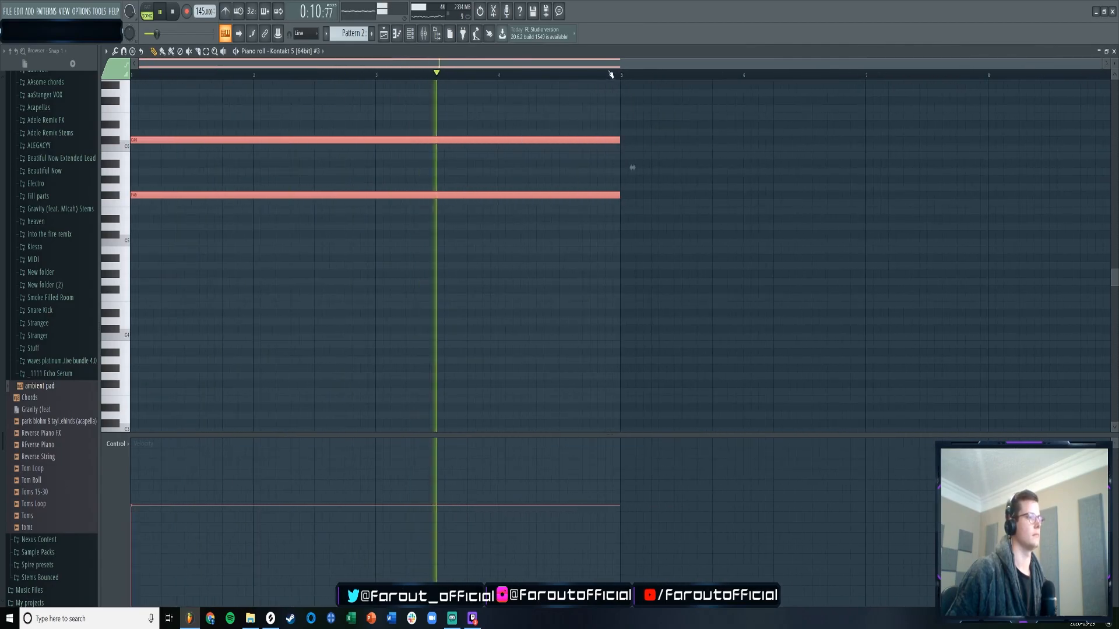
- Add a four-bar E note at bar 5 of Pattern 2, play it, and check the pattern in the playlist and channel rack
{"action": "key", "text": "space"}
{"action": "left_click", "coordinate": [623, 124]}
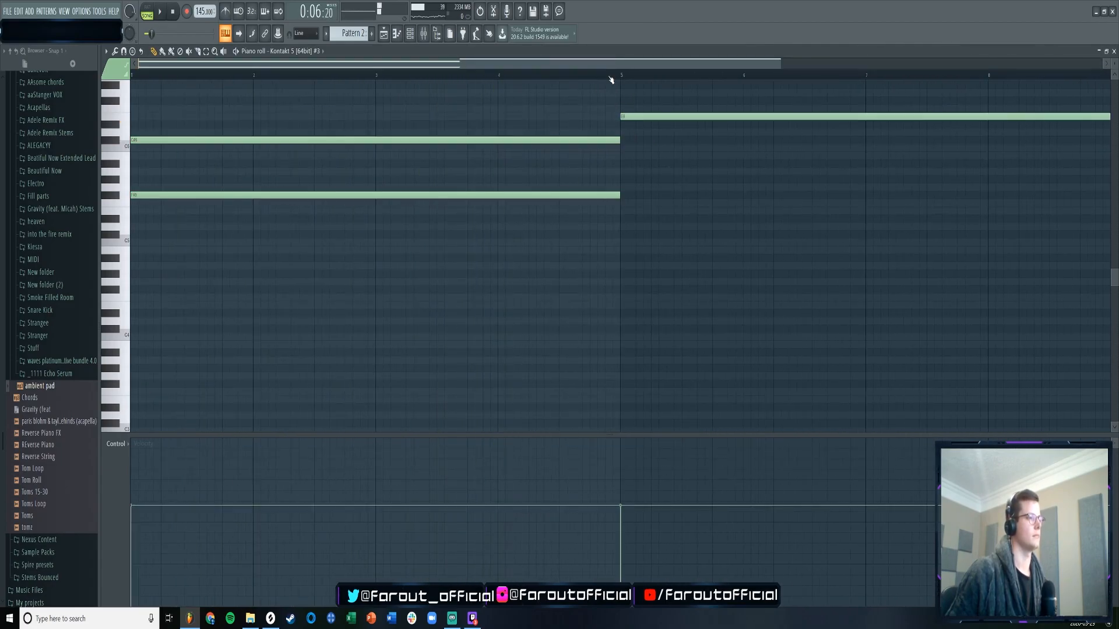
{"action": "scroll", "coordinate": [609, 78], "scroll_direction": "down", "scroll_amount": 1}
{"action": "key", "text": "space"}
{"action": "left_click", "coordinate": [385, 34]}
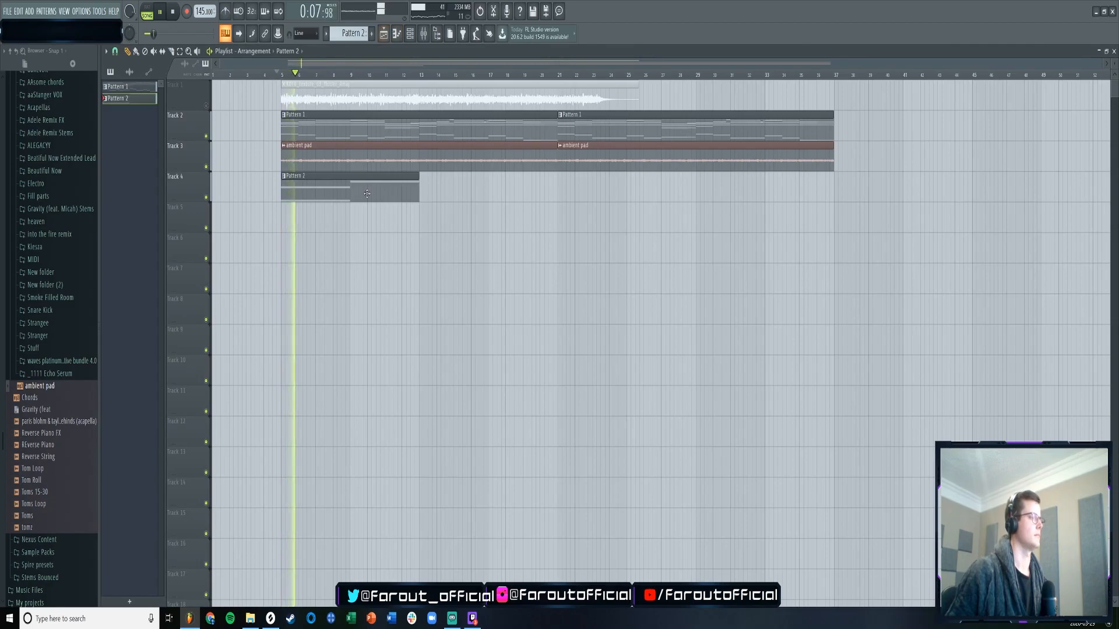
{"action": "left_click", "coordinate": [384, 34]}
{"action": "left_click", "coordinate": [410, 33]}
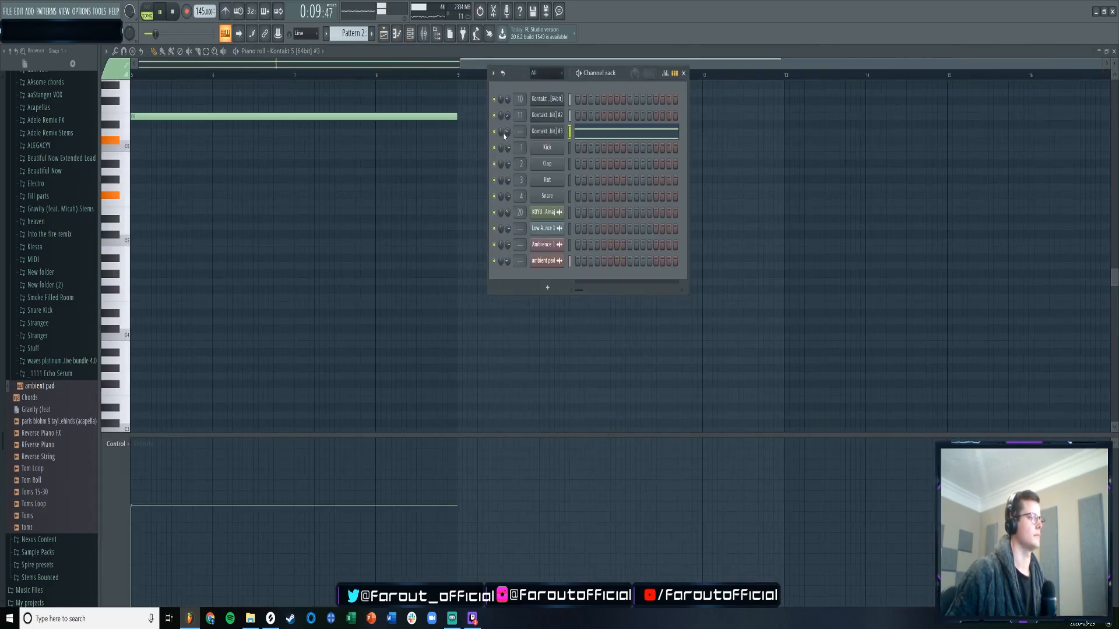
- Shorten the E note at bar 5 to one bar and add a one-bar C# note at bar 6
{"action": "left_click", "coordinate": [471, 151]}
{"action": "right_click", "coordinate": [470, 150]}
{"action": "scroll", "coordinate": [439, 174], "scroll_direction": "up", "scroll_amount": 3}
{"action": "left_click_drag", "start_coordinate": [459, 67], "coordinate": [262, 80]}
{"action": "scroll", "coordinate": [360, 182], "scroll_direction": "up", "scroll_amount": 2}
{"action": "key", "text": "space"}
{"action": "left_click_drag", "start_coordinate": [566, 281], "coordinate": [367, 309]}
{"action": "left_click", "coordinate": [369, 296]}
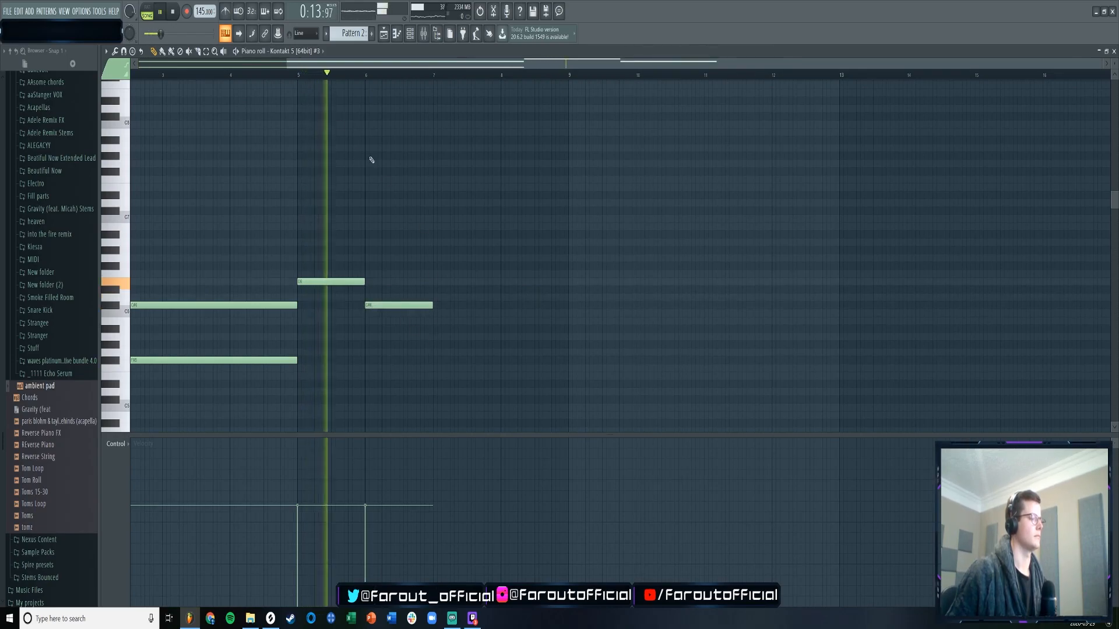
- Lengthen the C# note at bar 6 to three bars, ending at bar 9, and play the song from there
{"action": "scroll", "coordinate": [410, 245], "scroll_direction": "down", "scroll_amount": 2}
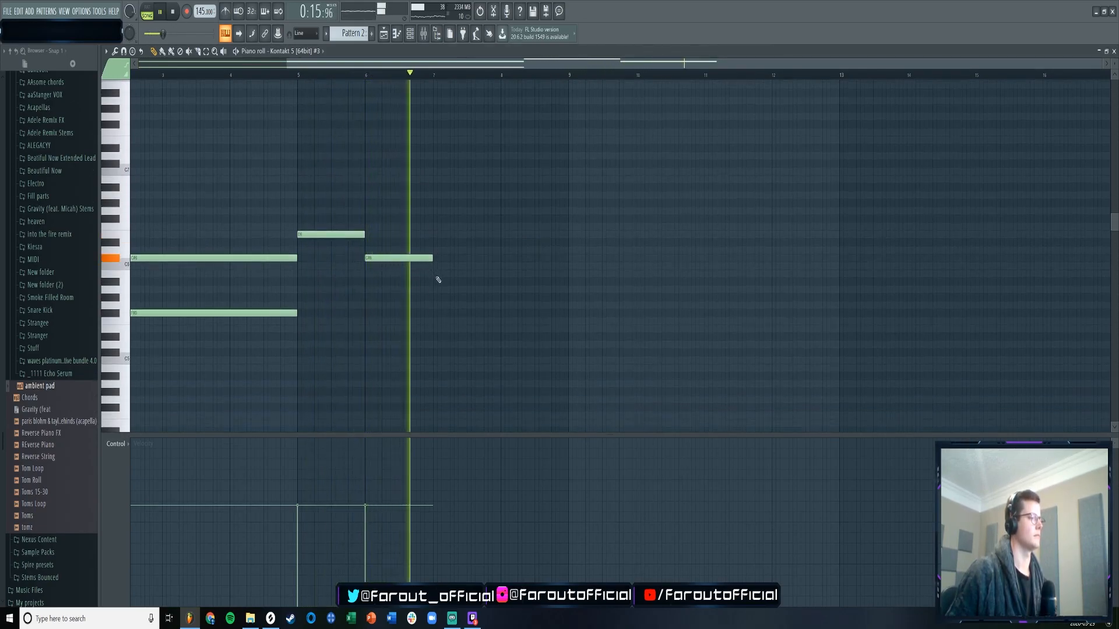
{"action": "left_click_drag", "start_coordinate": [432, 258], "coordinate": [567, 259]}
{"action": "key", "text": "space"}
{"action": "left_click", "coordinate": [367, 75]}
{"action": "key", "text": "space"}
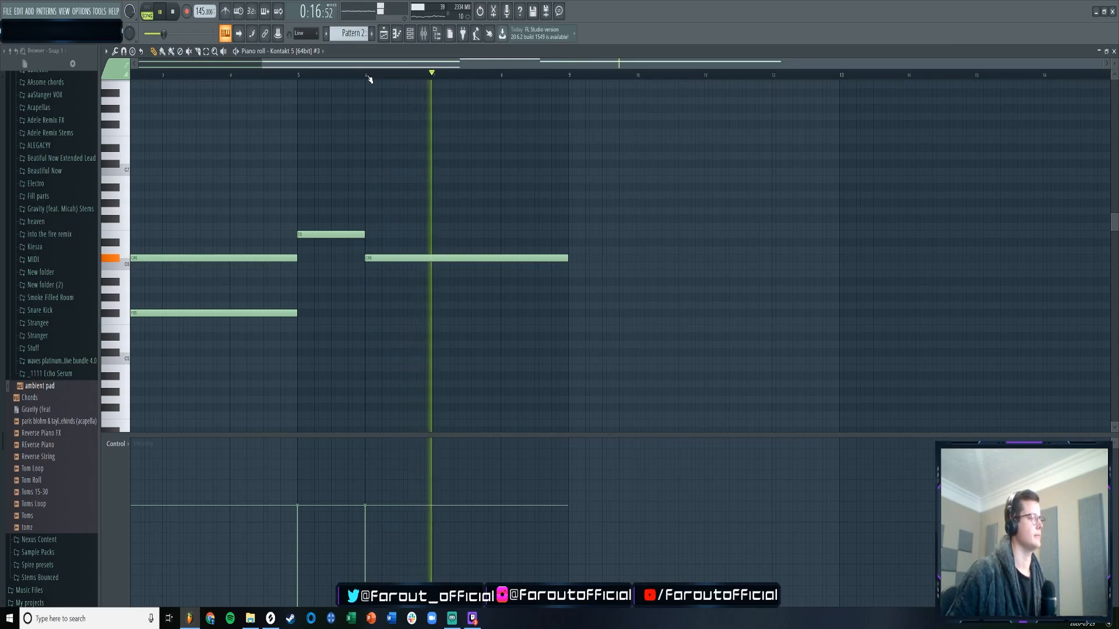
{"action": "key", "text": "space"}
- Open Pattern 1 from the playlist and add a two-bar B note at bar 7 in the first Kontakt channel
{"action": "left_click", "coordinate": [384, 35]}
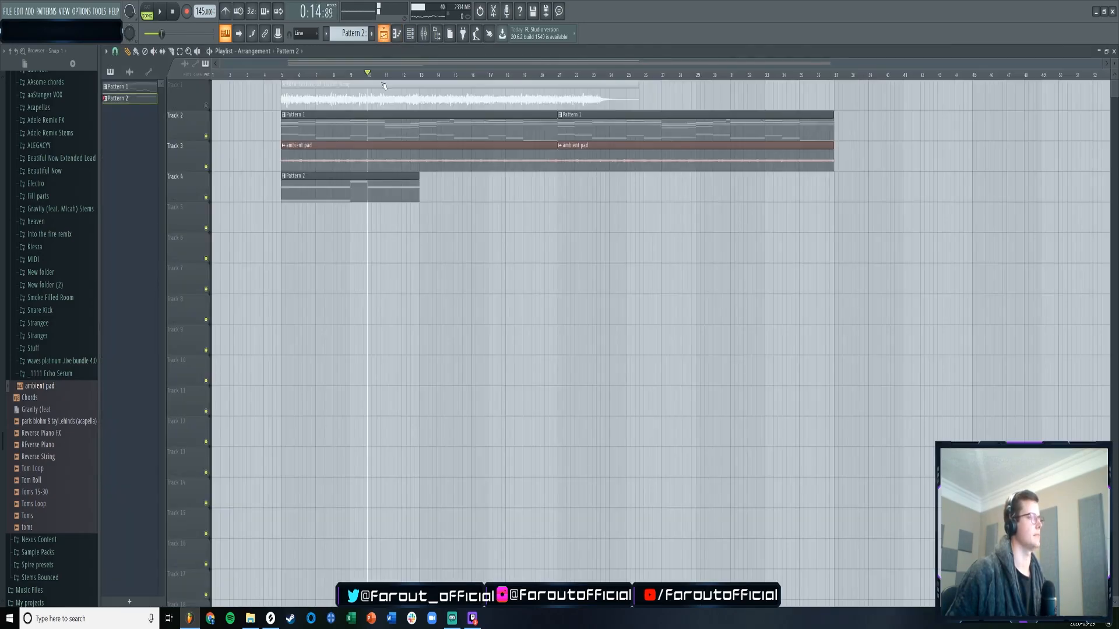
{"action": "double_click", "coordinate": [377, 132]}
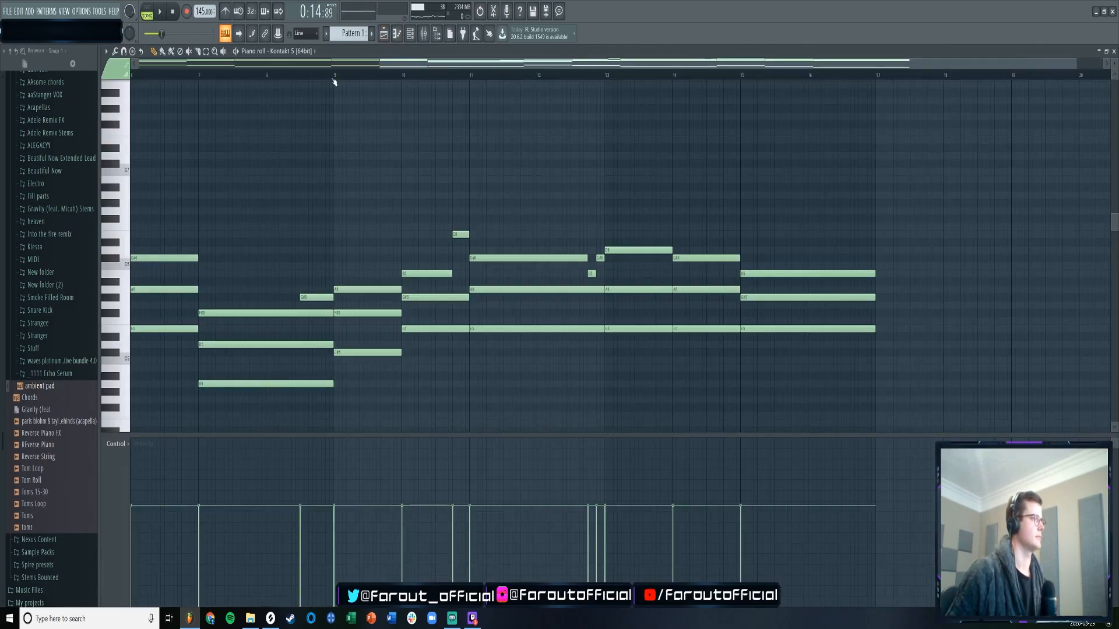
{"action": "left_click", "coordinate": [427, 202]}
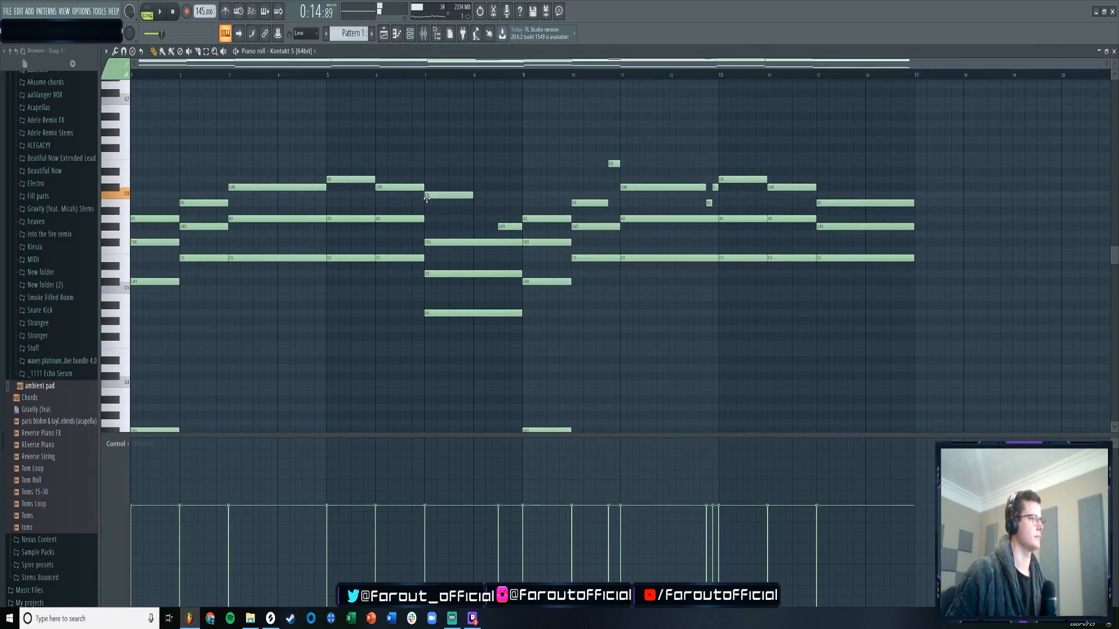
{"action": "left_click_drag", "start_coordinate": [473, 204], "coordinate": [500, 204]}
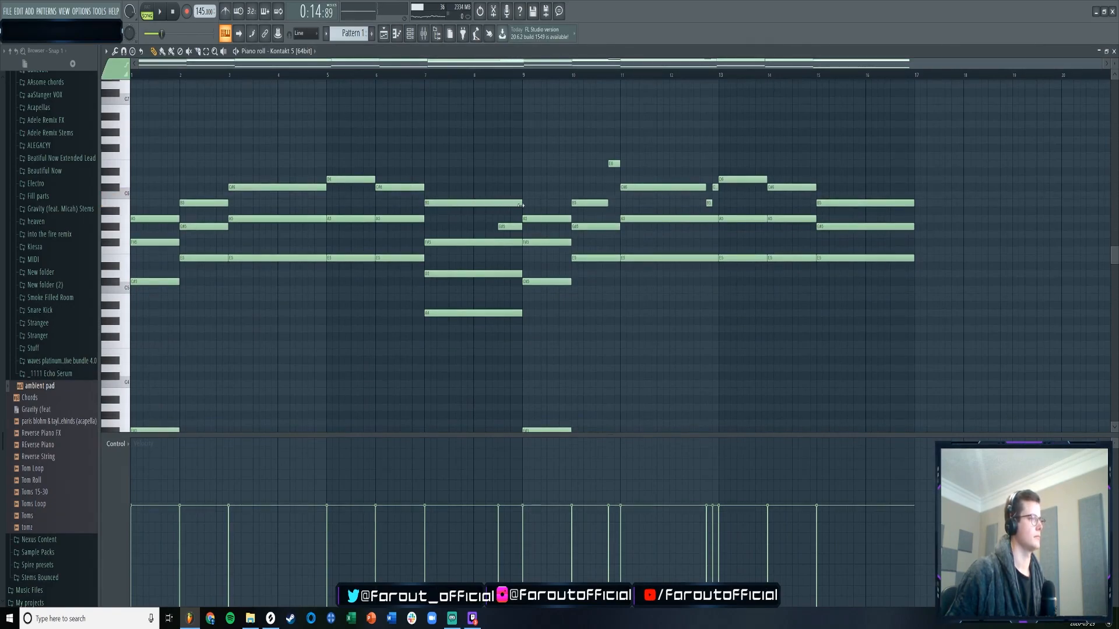
- Rework the bar 7 chord: replace the F# and D notes with G# and E, and lower the A note to G#
{"action": "left_click_drag", "start_coordinate": [440, 244], "coordinate": [443, 225]}
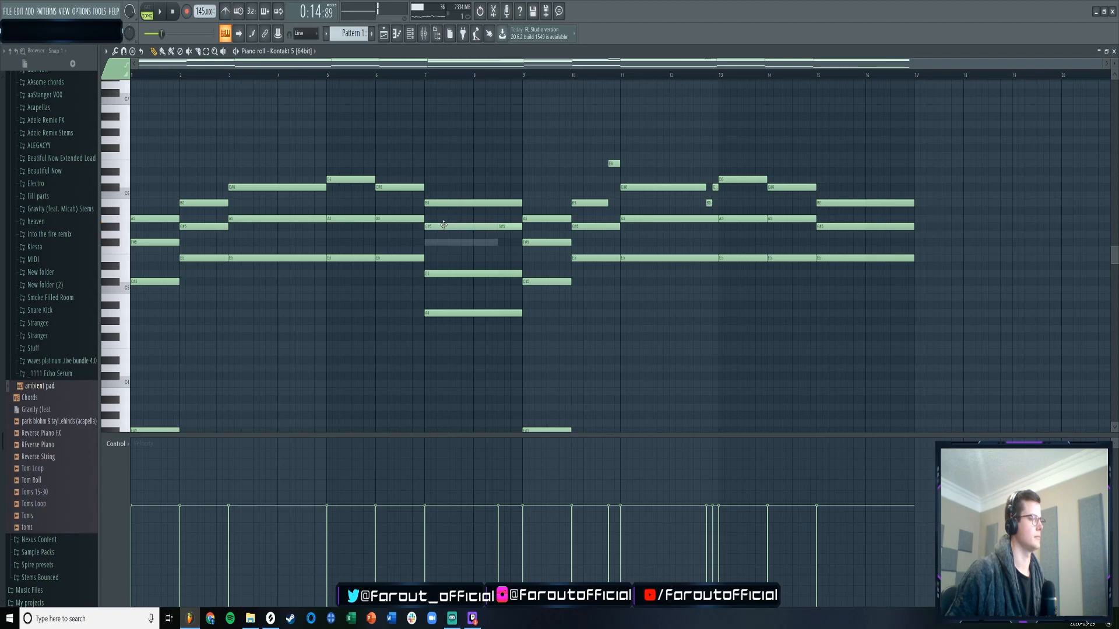
{"action": "right_click", "coordinate": [443, 226]}
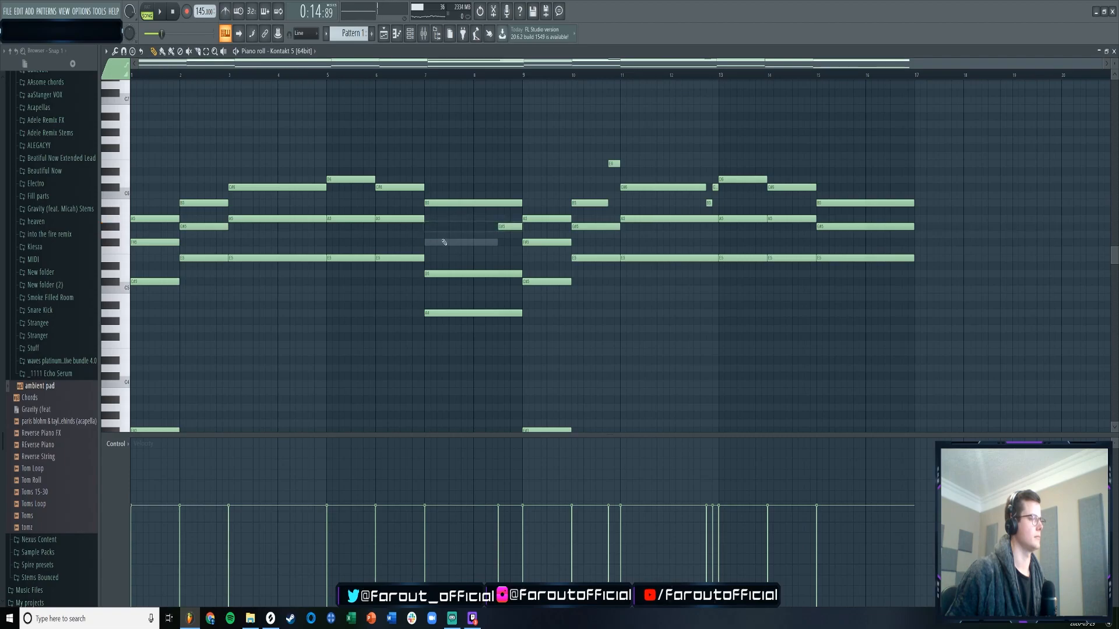
{"action": "left_click_drag", "start_coordinate": [457, 228], "coordinate": [518, 227]}
{"action": "left_click", "coordinate": [432, 210]}
{"action": "right_click", "coordinate": [435, 210]}
{"action": "left_click_drag", "start_coordinate": [432, 267], "coordinate": [430, 259]}
{"action": "right_click", "coordinate": [433, 274]}
{"action": "left_click_drag", "start_coordinate": [432, 313], "coordinate": [432, 321]}
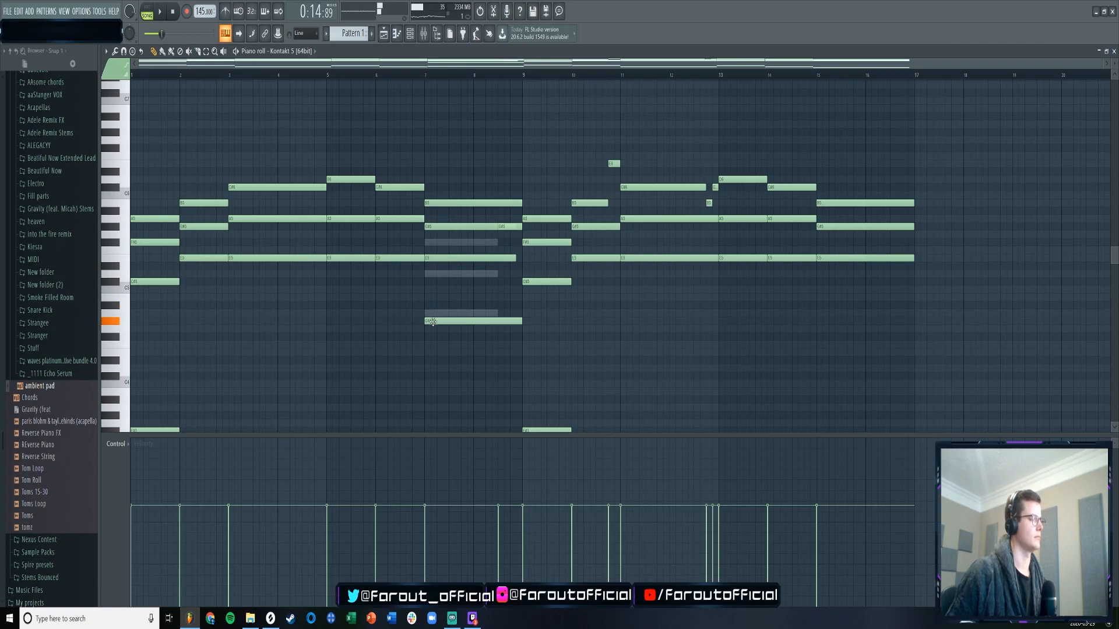
- Replace the bar 7 bass note in the first Kontakt channel with a low E and play the change
{"action": "scroll", "coordinate": [432, 308], "scroll_direction": "down", "scroll_amount": 4}
{"action": "left_click", "coordinate": [431, 400]}
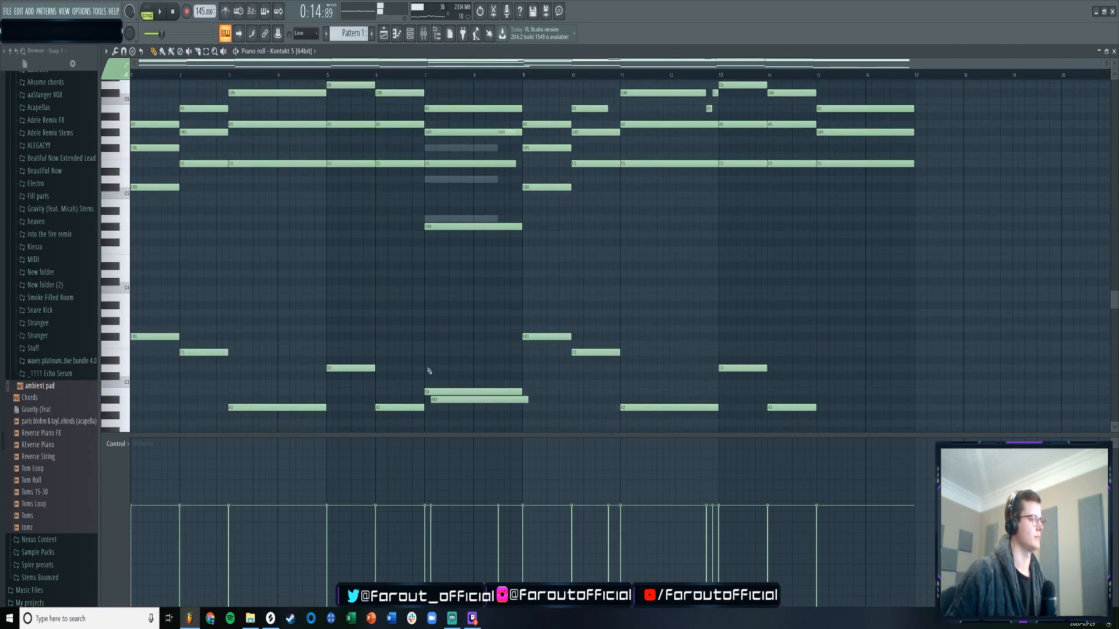
{"action": "scroll", "coordinate": [429, 370], "scroll_direction": "down", "scroll_amount": 3}
{"action": "right_click", "coordinate": [435, 322]}
{"action": "left_click_drag", "start_coordinate": [437, 330], "coordinate": [432, 376]}
{"action": "key", "text": "space"}
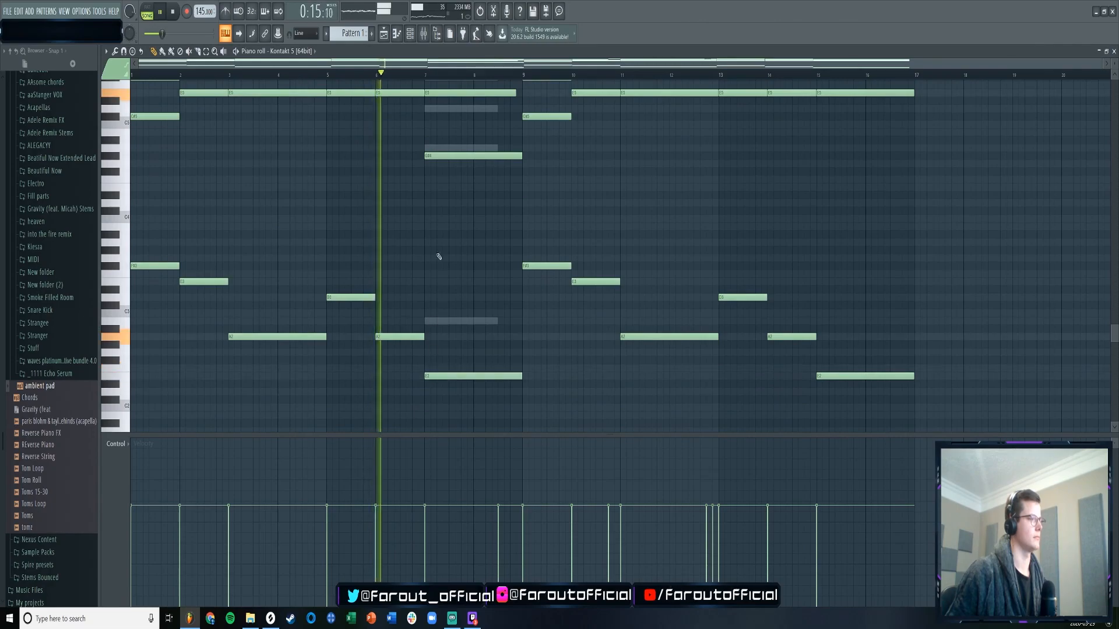
- Switch to the second Kontakt channel's notes and change its bar 7 chord to B, G# and E with a lower G#
{"action": "scroll", "coordinate": [437, 257], "scroll_direction": "up", "scroll_amount": 3}
{"action": "right_click", "coordinate": [441, 219]}
{"action": "right_click", "coordinate": [442, 218]}
{"action": "key", "text": "space"}
{"action": "left_click_drag", "start_coordinate": [438, 148], "coordinate": [431, 108]}
{"action": "left_click_drag", "start_coordinate": [435, 179], "coordinate": [436, 132]}
{"action": "left_click_drag", "start_coordinate": [440, 171], "coordinate": [425, 159]}
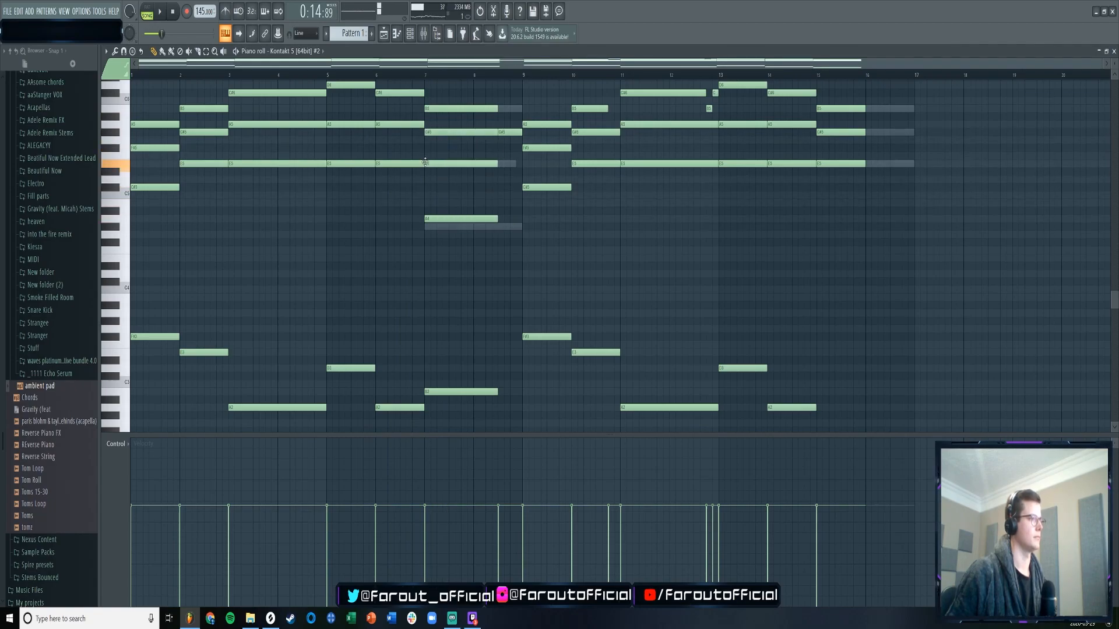
{"action": "left_click_drag", "start_coordinate": [440, 218], "coordinate": [442, 232]}
- Lower the second Kontakt channel's bar 7 bass note to E and play the song
{"action": "scroll", "coordinate": [444, 236], "scroll_direction": "down", "scroll_amount": 3}
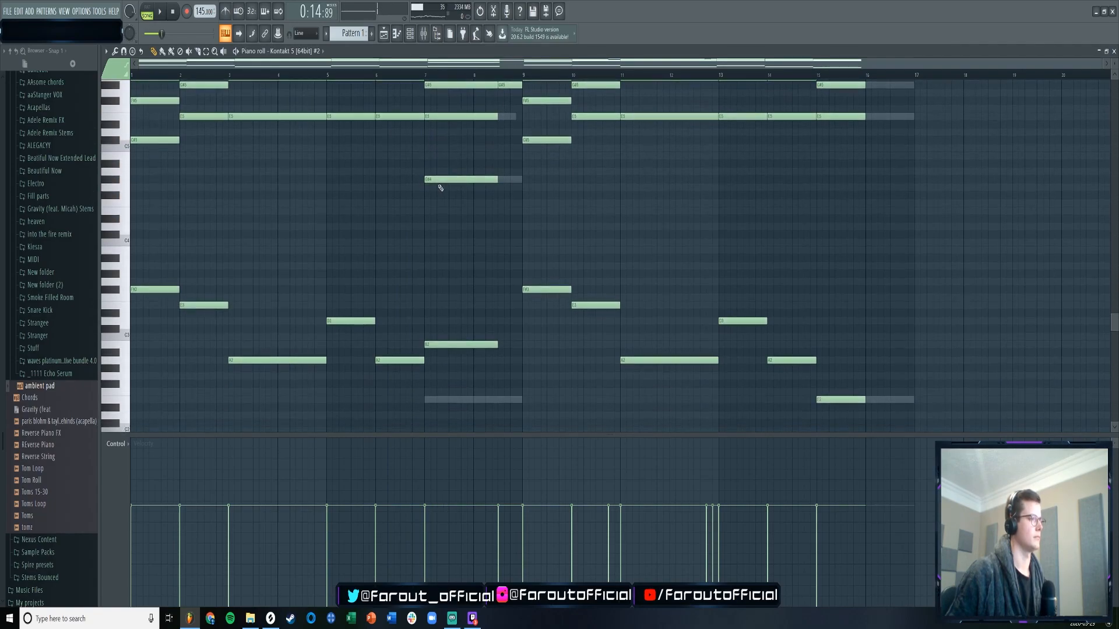
{"action": "left_click_drag", "start_coordinate": [434, 341], "coordinate": [519, 401]}
{"action": "key", "text": "space"}
{"action": "scroll", "coordinate": [507, 242], "scroll_direction": "up", "scroll_amount": 3}
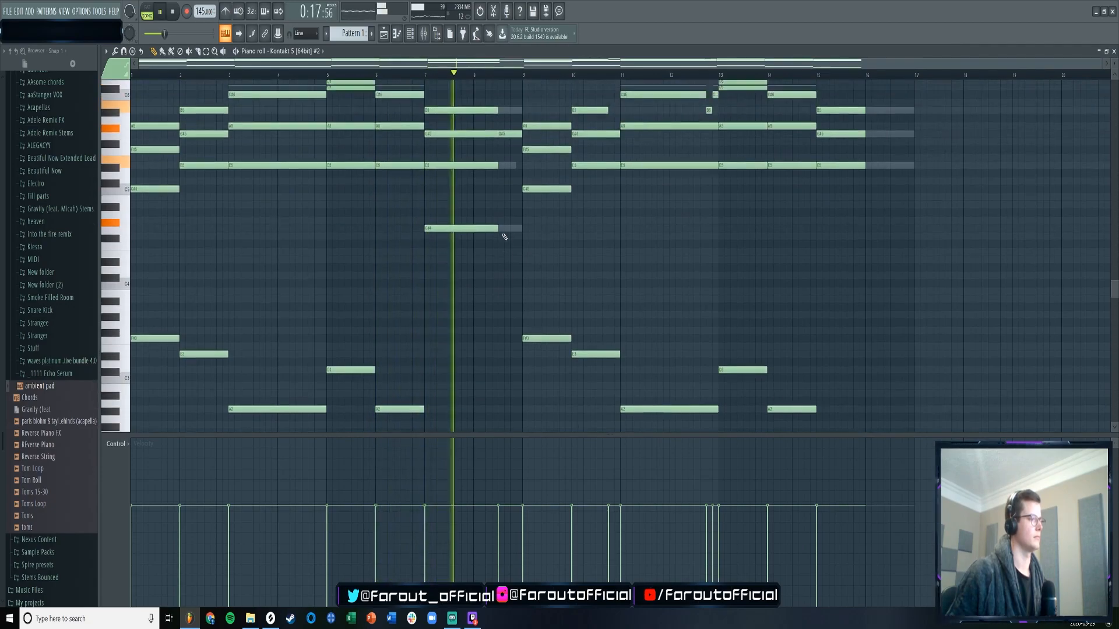
- Lengthen the second Kontakt channel's bar 7 chord notes to two full bars, ending at bar 9
{"action": "left_click_drag", "start_coordinate": [442, 124], "coordinate": [519, 133]}
{"action": "key", "text": "ctrl+z"}
{"action": "left_click", "coordinate": [512, 125]}
{"action": "right_click", "coordinate": [513, 125]}
{"action": "left_click_drag", "start_coordinate": [496, 188], "coordinate": [519, 189]}
{"action": "left_click_drag", "start_coordinate": [496, 251], "coordinate": [520, 251]}
{"action": "scroll", "coordinate": [502, 238], "scroll_direction": "down", "scroll_amount": 3}
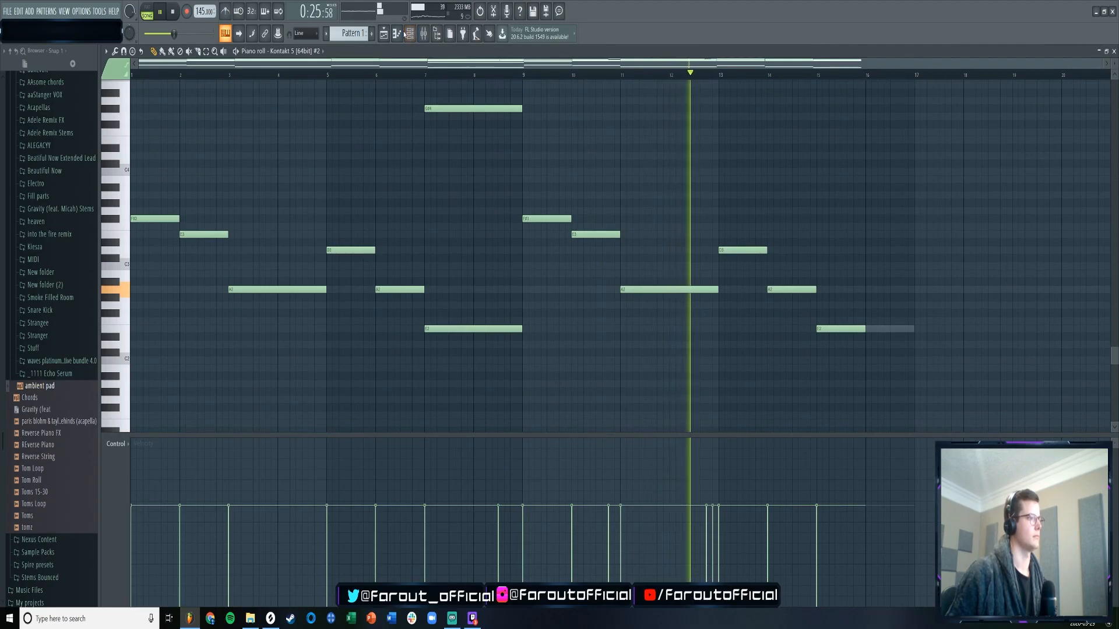
- Reopen Pattern 1's first Kontakt notes and add one-beat E and C# notes on beats 3 and 4 of bar 14
{"action": "left_click", "coordinate": [410, 34]}
{"action": "left_click", "coordinate": [384, 34]}
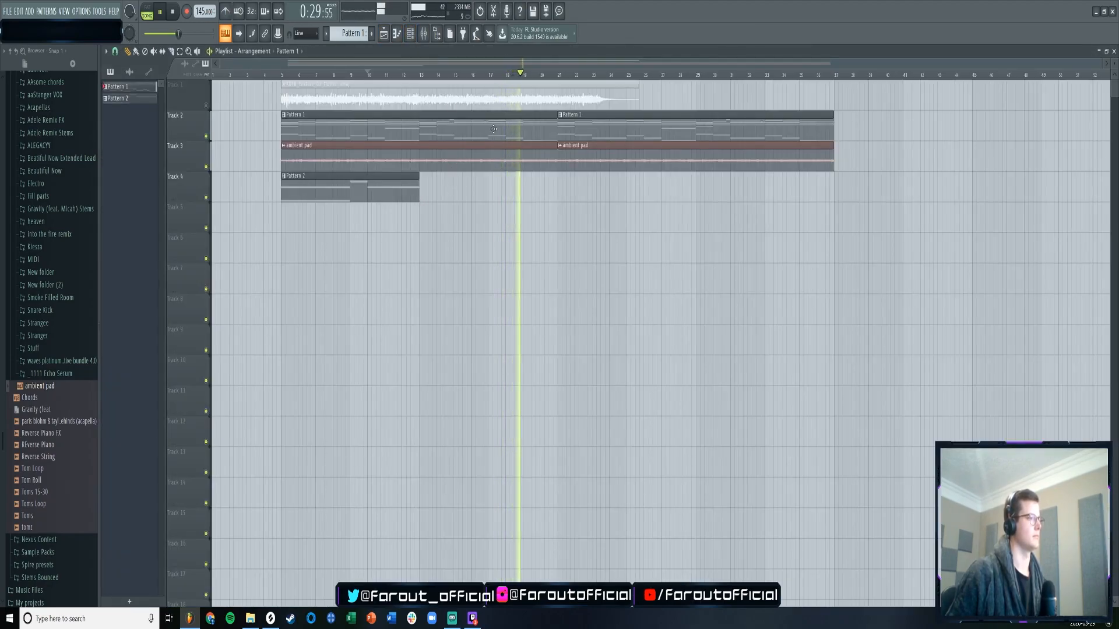
{"action": "double_click", "coordinate": [536, 131]}
{"action": "key", "text": "space"}
{"action": "scroll", "coordinate": [235, 230], "scroll_direction": "up", "scroll_amount": 3}
{"action": "scroll", "coordinate": [219, 160], "scroll_direction": "up", "scroll_amount": 4}
{"action": "left_click", "coordinate": [220, 202]}
{"action": "left_click", "coordinate": [207, 79]}
{"action": "left_click_drag", "start_coordinate": [729, 66], "coordinate": [558, 85]}
{"action": "key", "text": "space"}
{"action": "left_click_drag", "start_coordinate": [472, 214], "coordinate": [389, 212]}
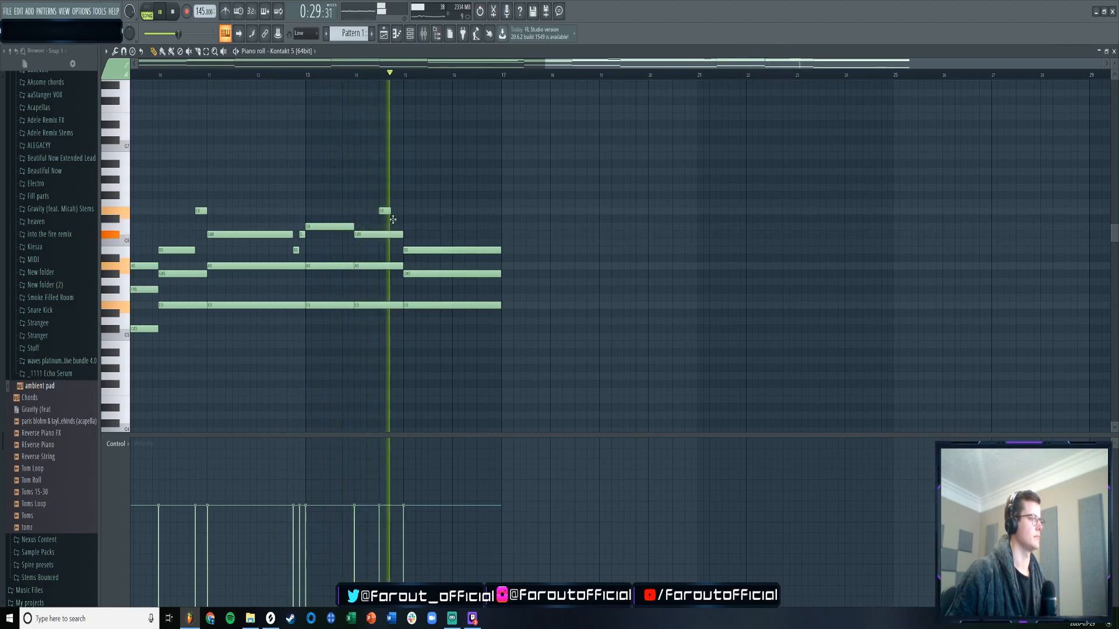
{"action": "left_click", "coordinate": [393, 235]}
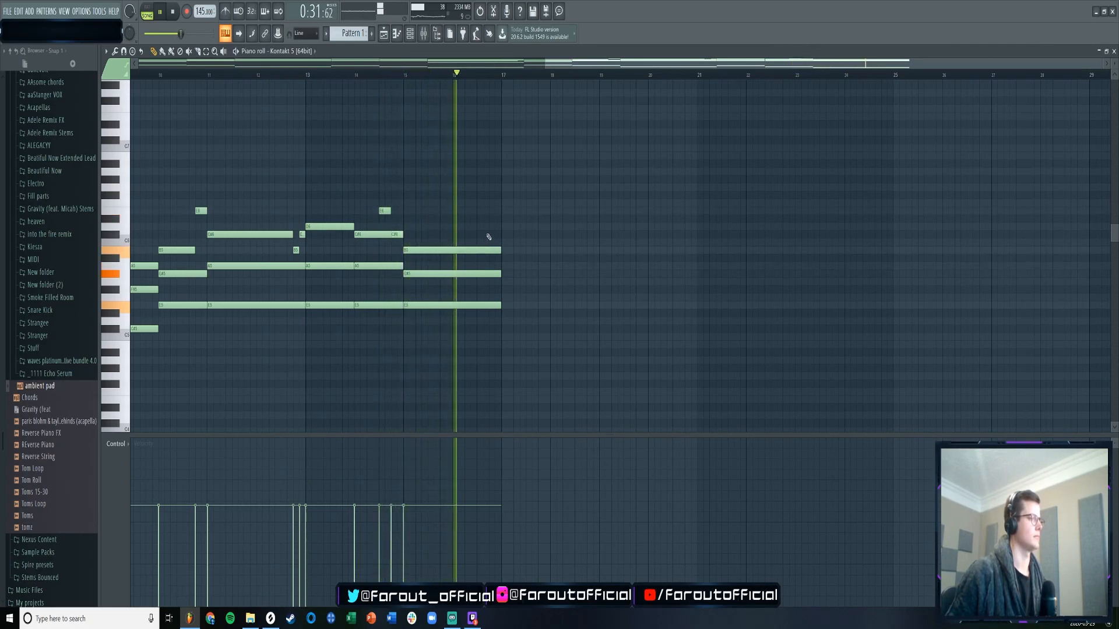
- Play the song from bar 5, then in Pattern 2 shorten the bar 6 C# note to one bar and add a two-bar B note at bar 7
{"action": "key", "text": "F5"}
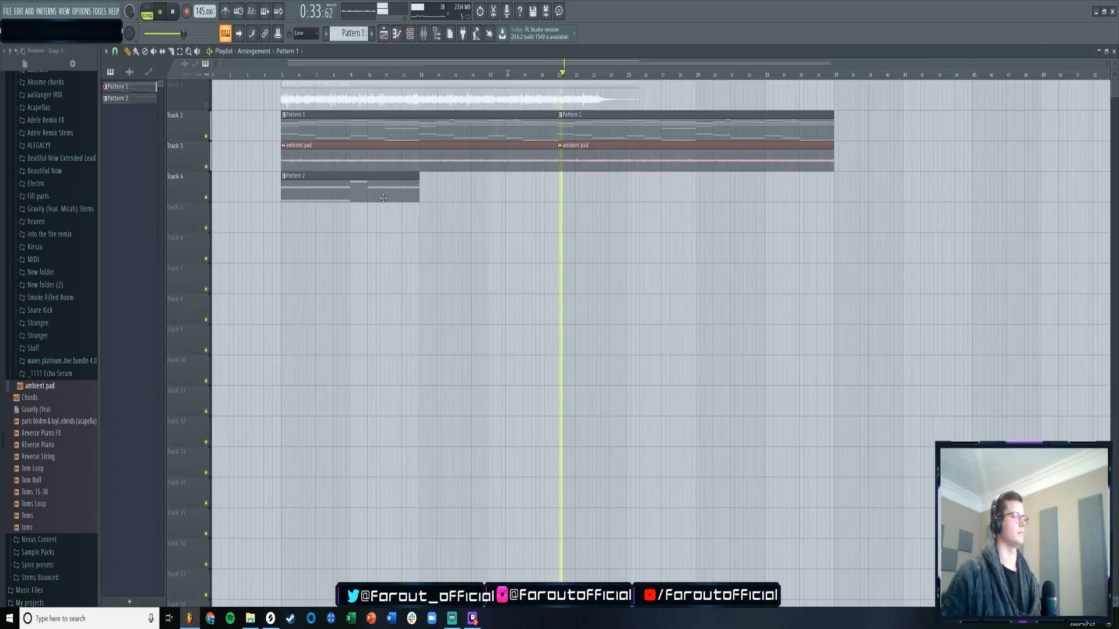
{"action": "left_click", "coordinate": [282, 76]}
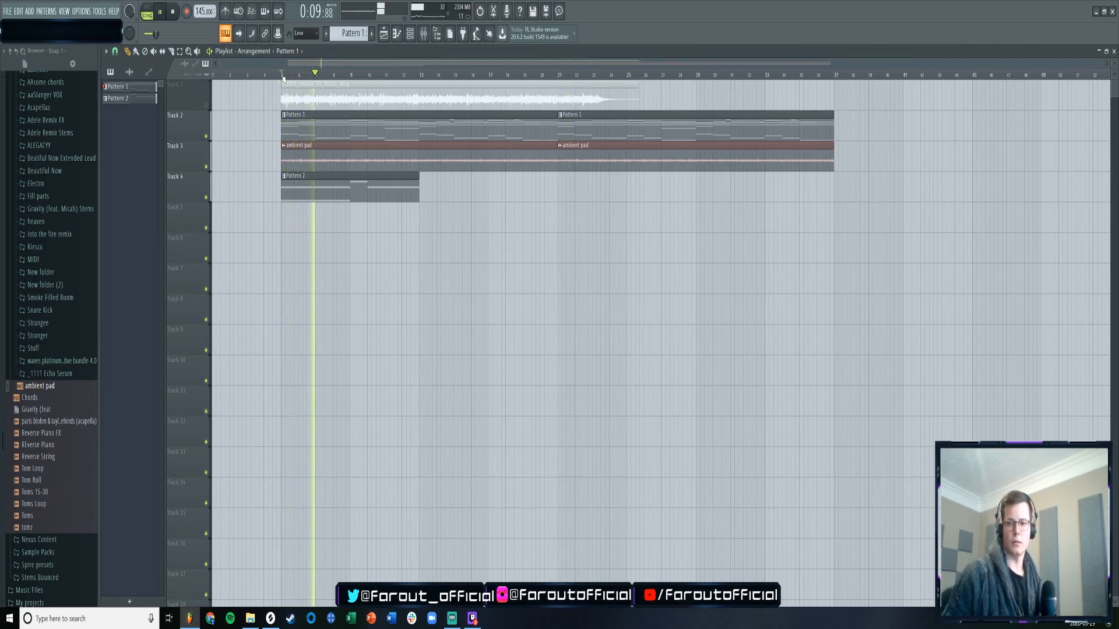
{"action": "double_click", "coordinate": [358, 201]}
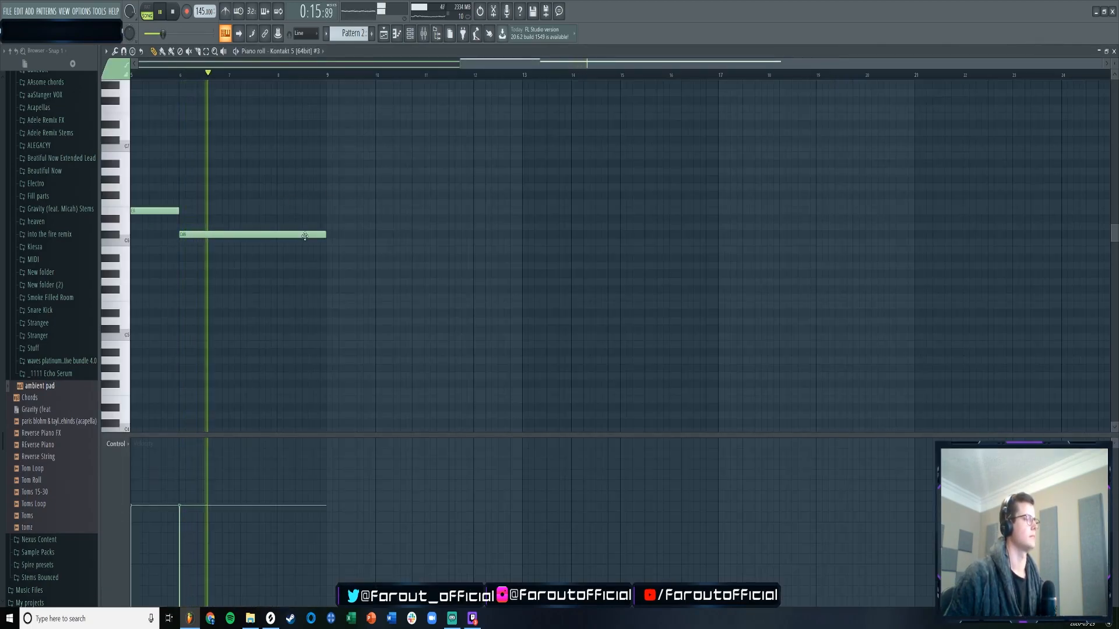
{"action": "left_click_drag", "start_coordinate": [325, 235], "coordinate": [228, 235]}
{"action": "left_click", "coordinate": [231, 243]}
{"action": "key", "text": "space"}
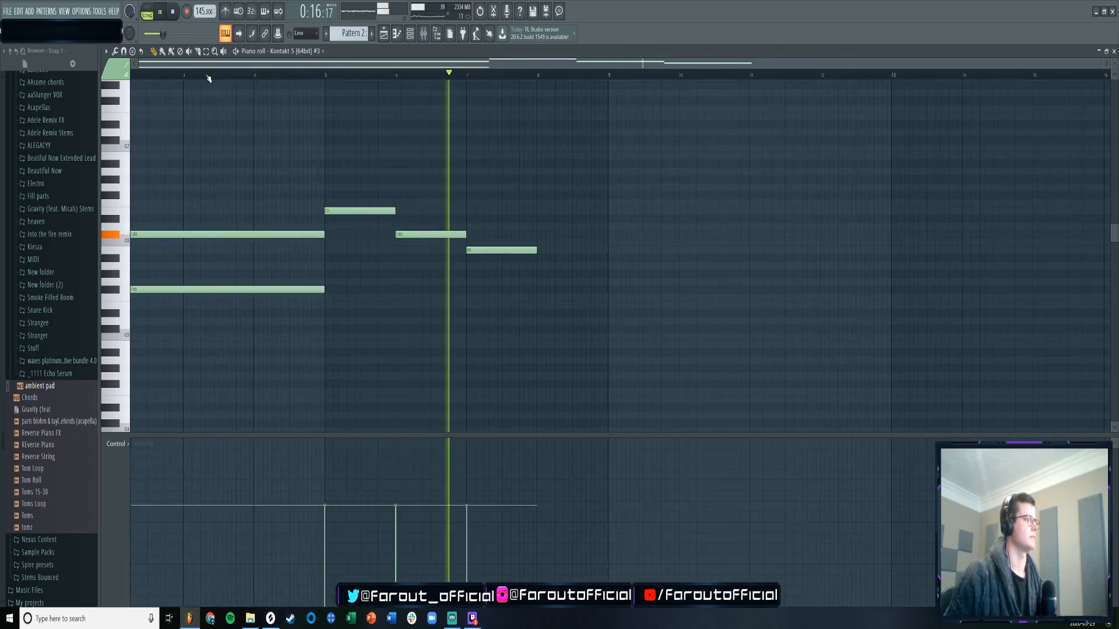
{"action": "left_click_drag", "start_coordinate": [747, 249], "coordinate": [839, 251]}
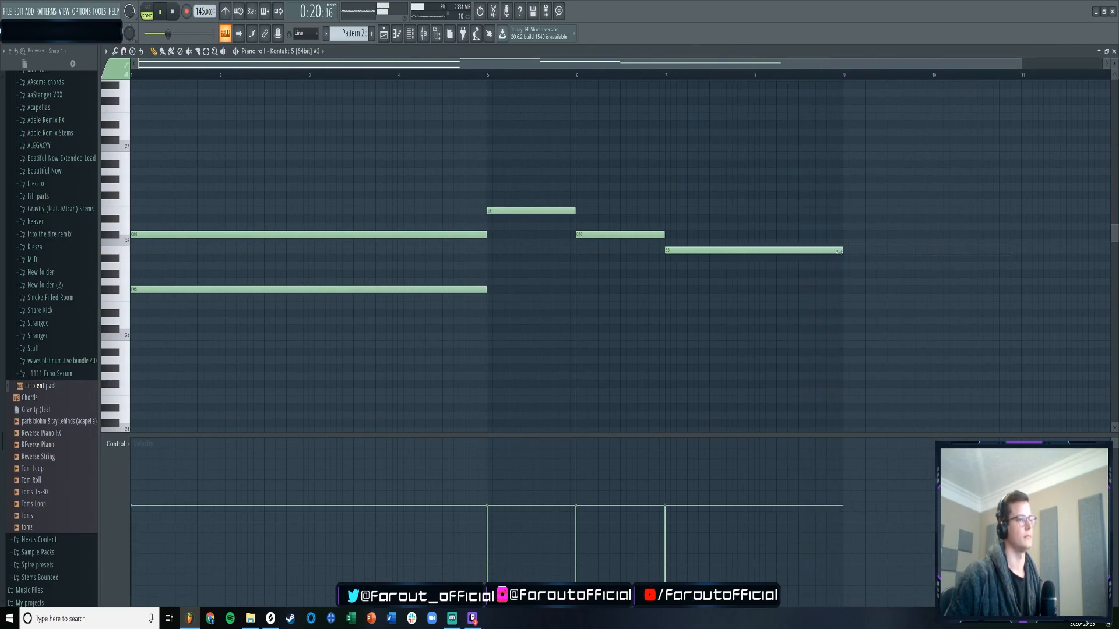
- Place two more copies of Pattern 2 on Track 4 in the playlist, at bars 13 and 21
{"action": "left_click", "coordinate": [384, 34]}
{"action": "left_click", "coordinate": [423, 186]}
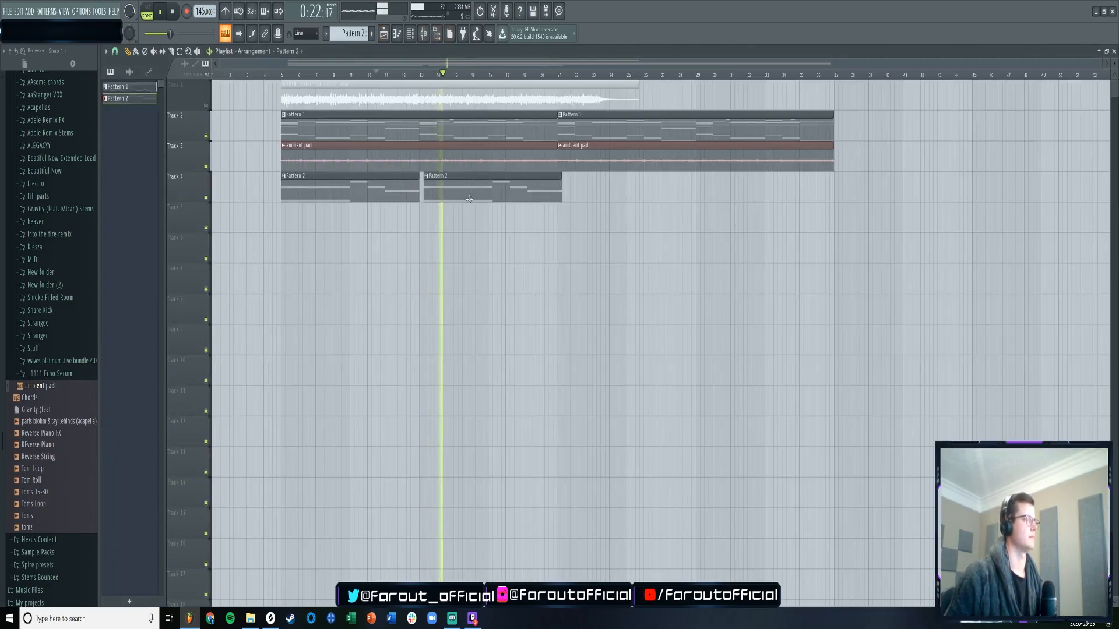
{"action": "left_click", "coordinate": [562, 187]}
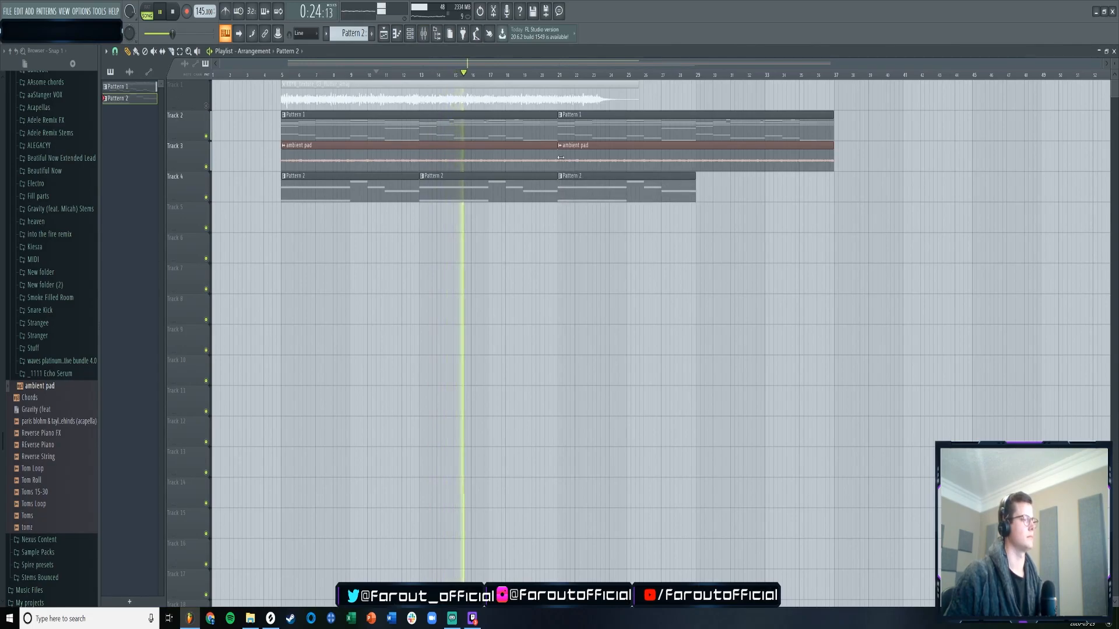
- Unmute Track 1, inspect the KOYU_texture_03_flutter_Amaj clip's sampler settings, and close them
{"action": "left_click", "coordinate": [207, 107]}
{"action": "double_click", "coordinate": [298, 98]}
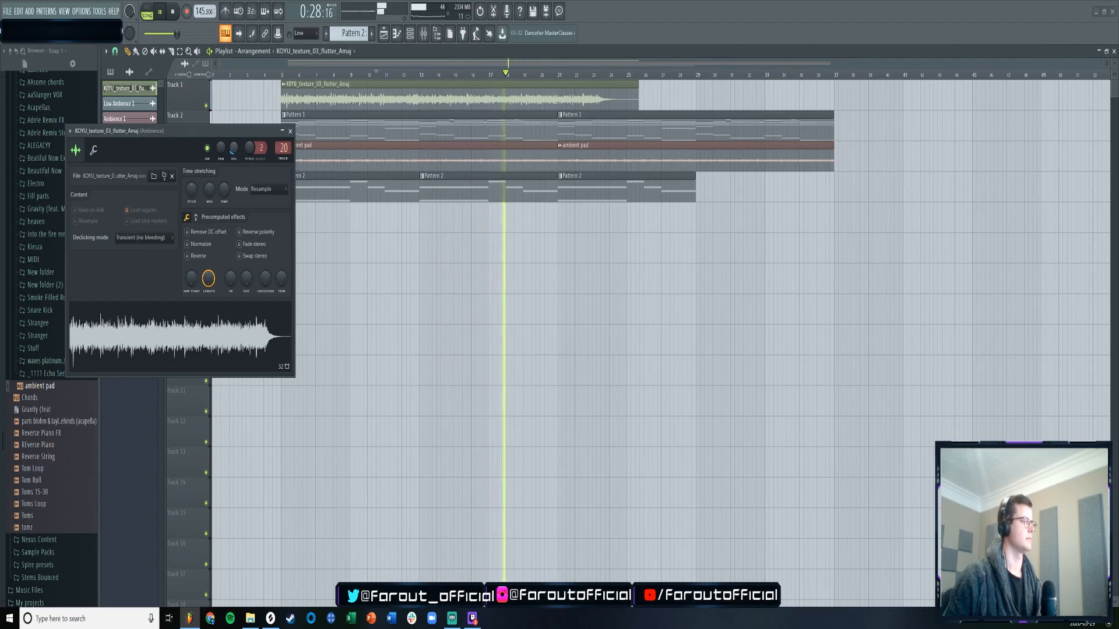
{"action": "left_click", "coordinate": [289, 133]}
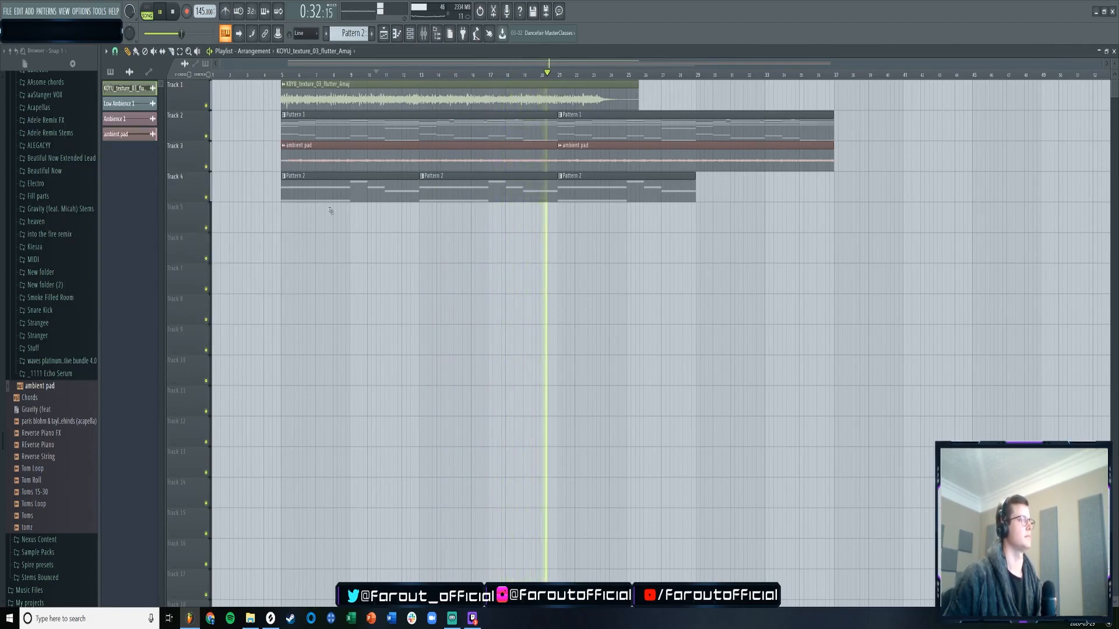
- Copy all of Pattern 1's Kontakt chord notes and create an empty Pattern 3
{"action": "double_click", "coordinate": [344, 134]}
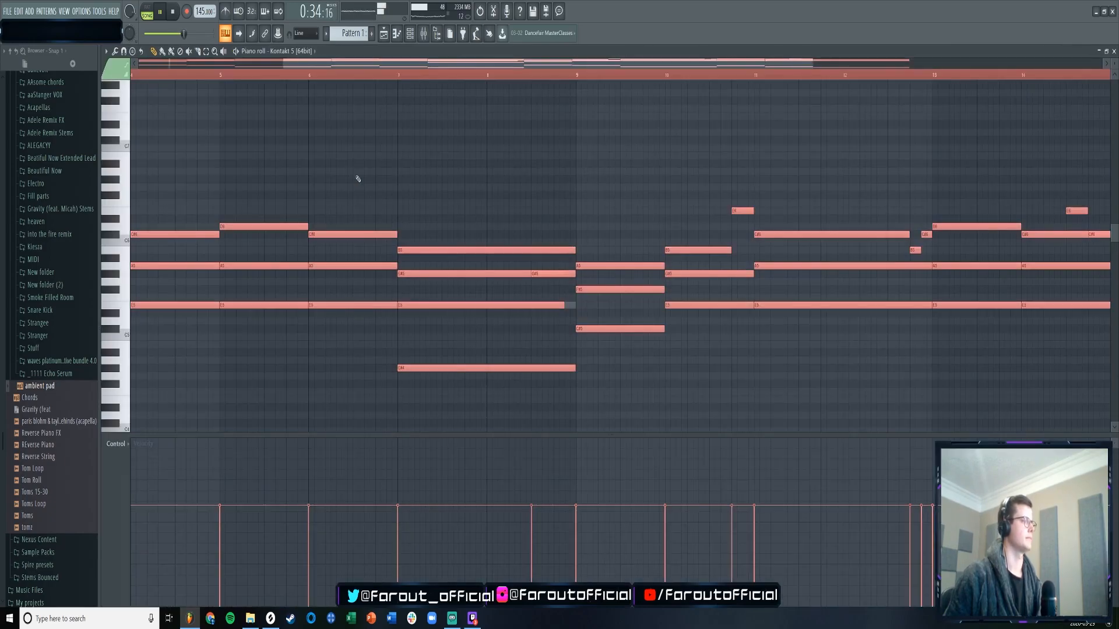
{"action": "key", "text": "F6"}
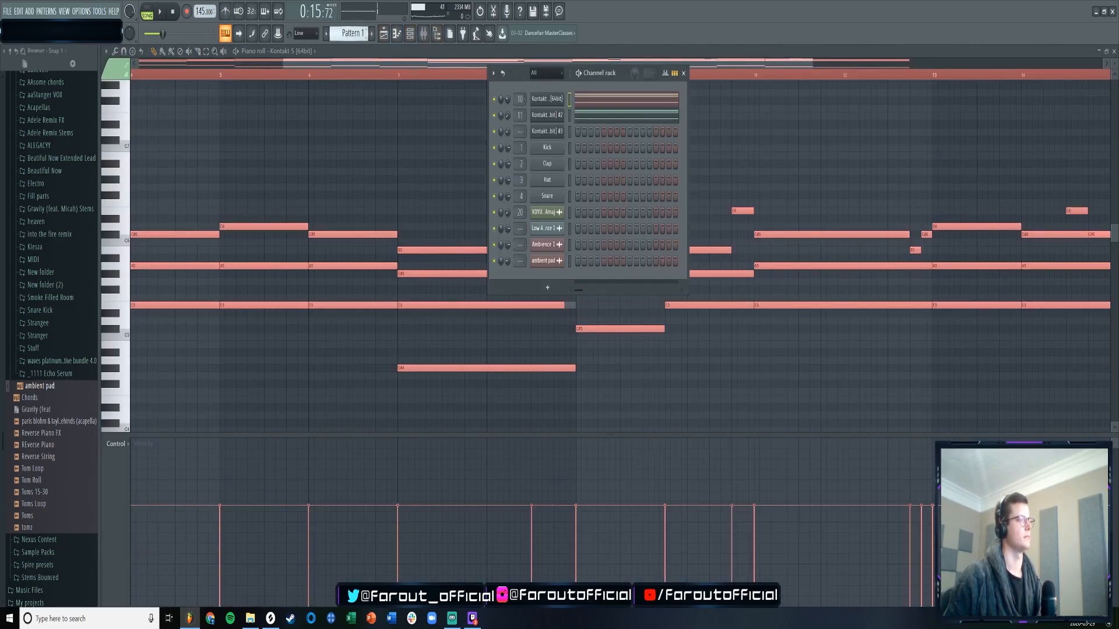
{"action": "key", "text": "F4"}
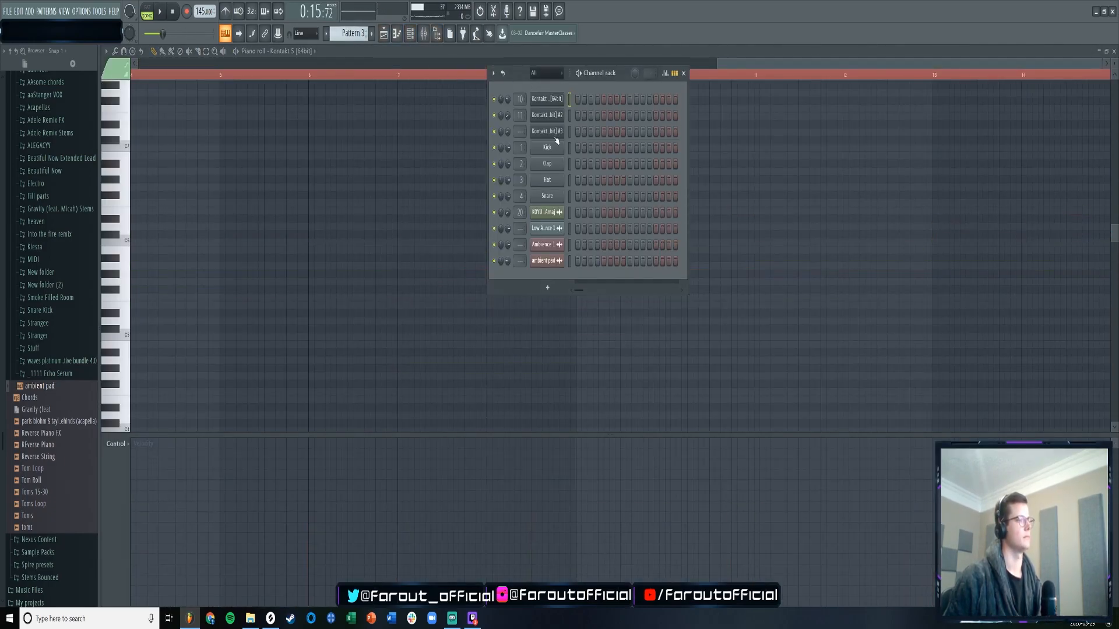
- Insert a new Kontakt 5 [64bit] channel before the Kick and load String Ensemble Essential into it
{"action": "right_click", "coordinate": [552, 151]}
{"action": "mouse_move", "coordinate": [595, 227]}
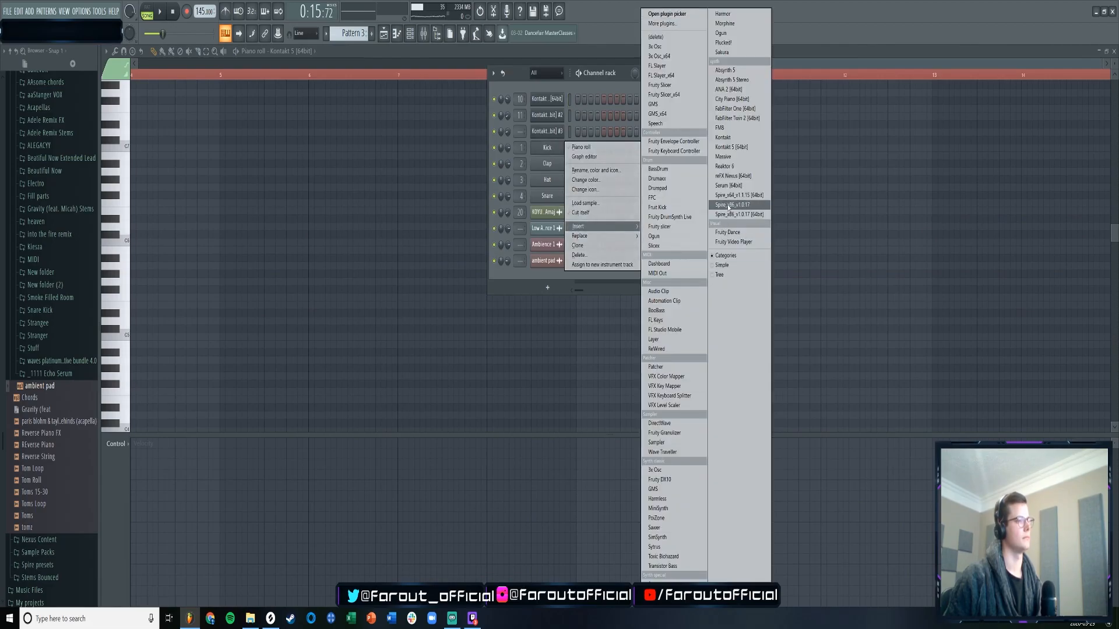
{"action": "left_click", "coordinate": [725, 148]}
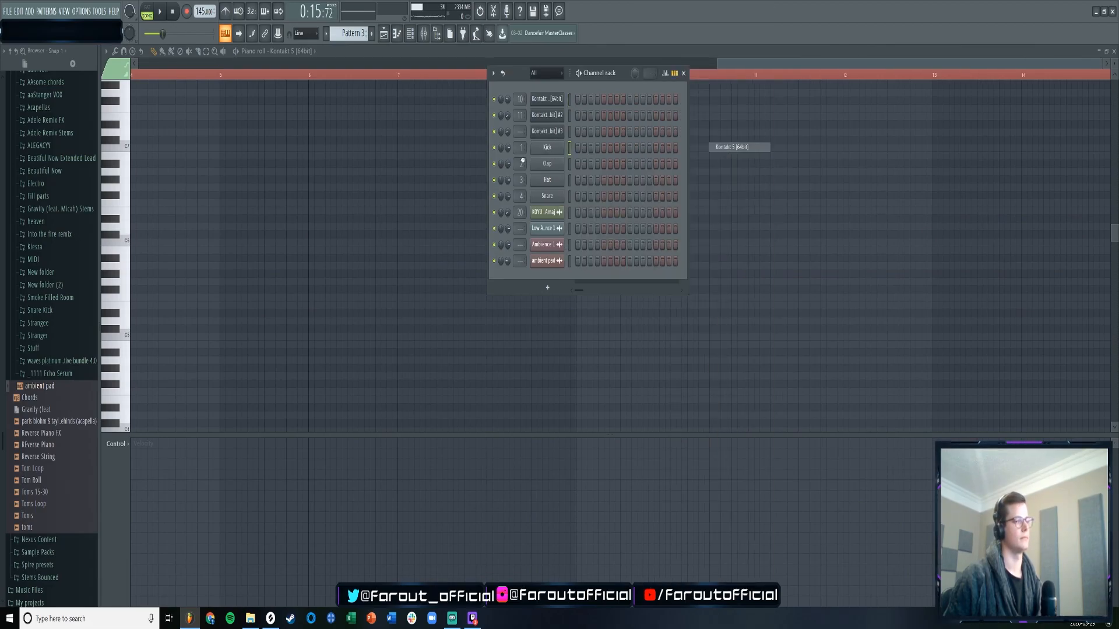
{"action": "scroll", "coordinate": [143, 233], "scroll_direction": "down", "scroll_amount": 1}
{"action": "left_click_drag", "start_coordinate": [188, 194], "coordinate": [189, 325]}
{"action": "left_click", "coordinate": [120, 271]}
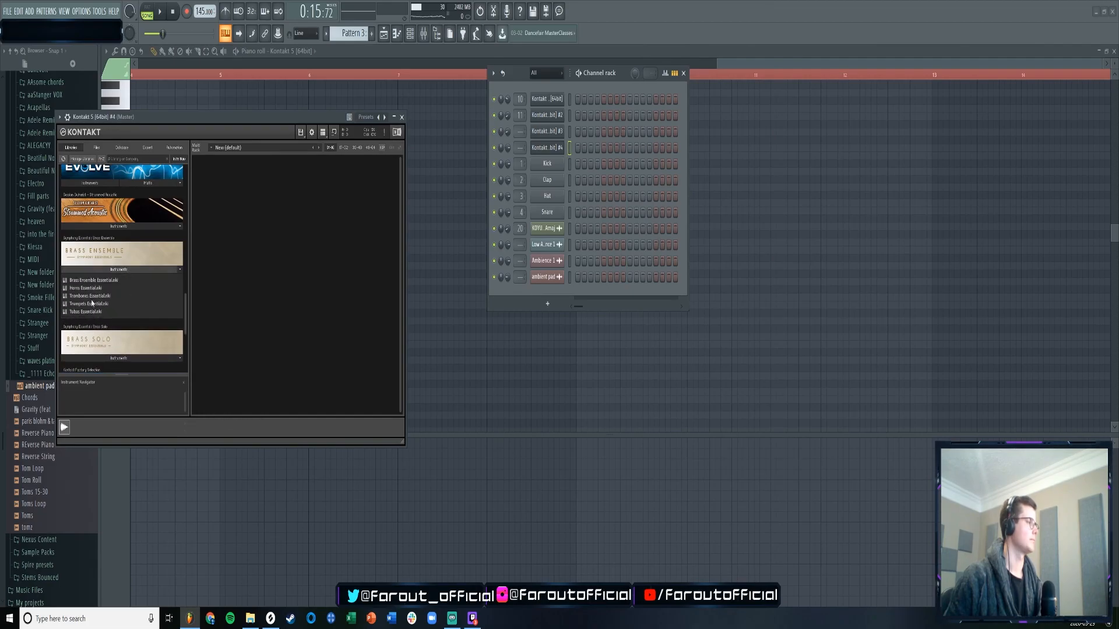
{"action": "left_click", "coordinate": [102, 271]}
{"action": "scroll", "coordinate": [112, 362], "scroll_direction": "down", "scroll_amount": 5}
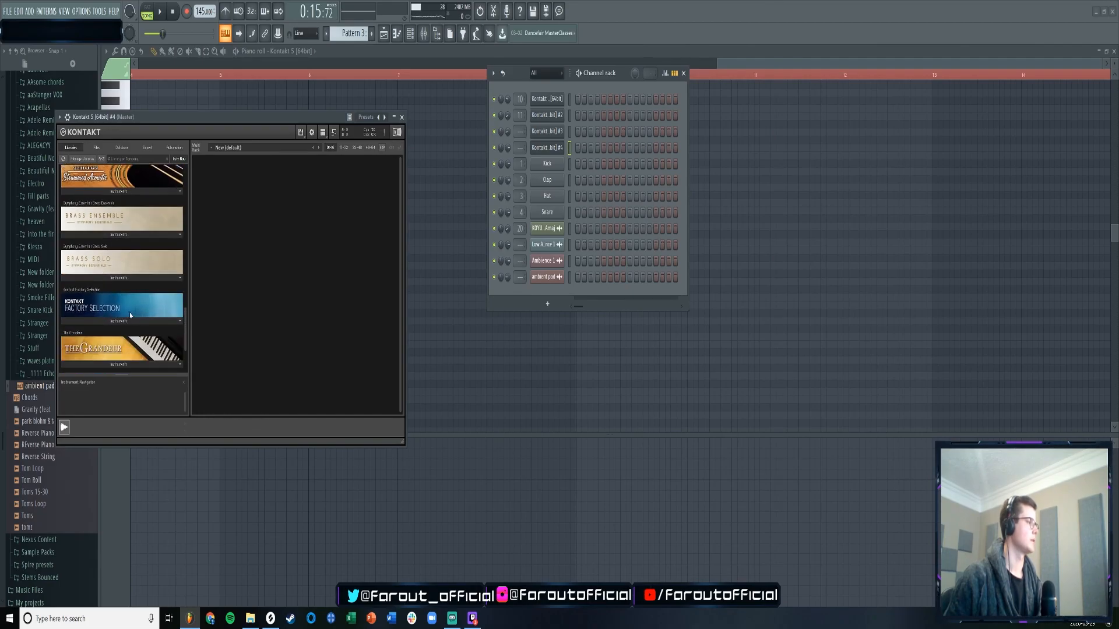
{"action": "left_click", "coordinate": [112, 361]}
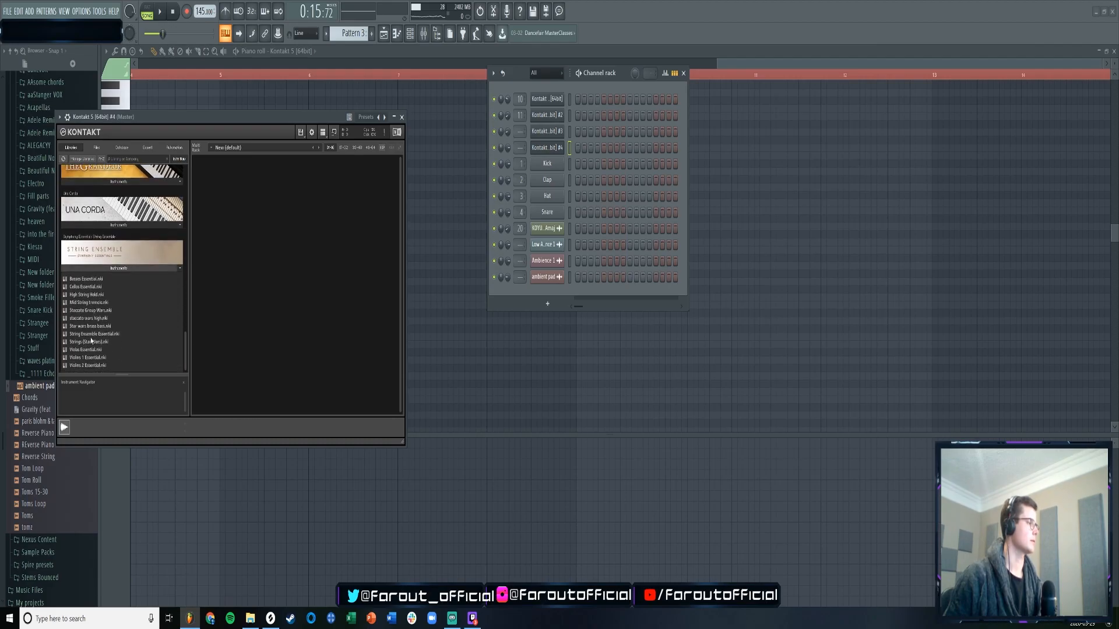
{"action": "double_click", "coordinate": [118, 336]}
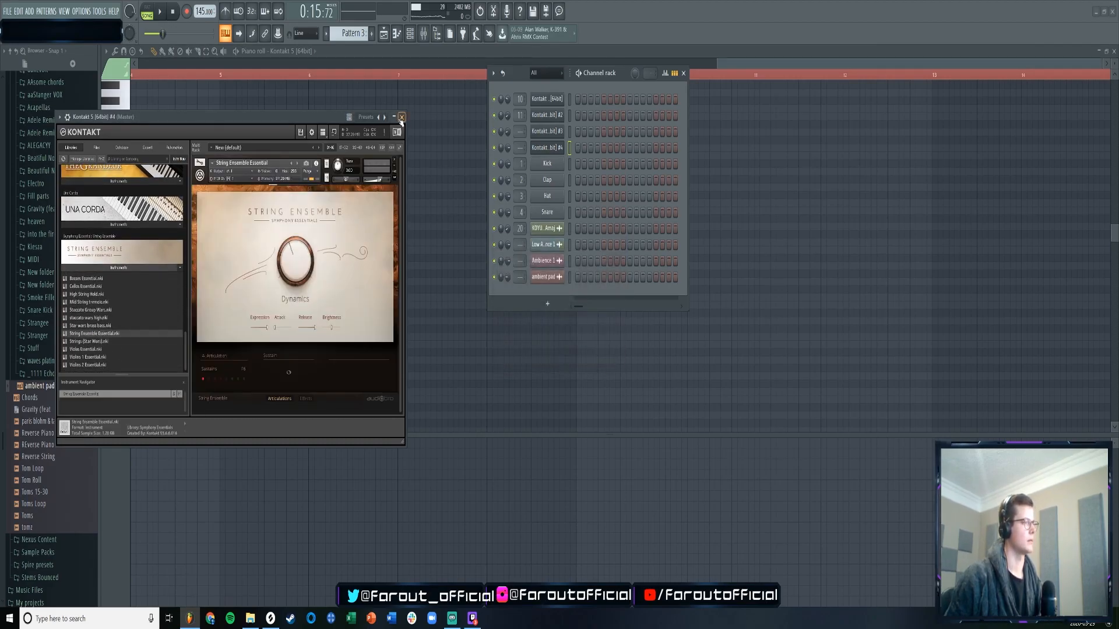
{"action": "left_click", "coordinate": [401, 117]}
- Paste the copied chords into the new string channel's piano roll in Pattern 3 and move them to start at bar 1
{"action": "right_click", "coordinate": [545, 147]}
{"action": "left_click", "coordinate": [582, 146]}
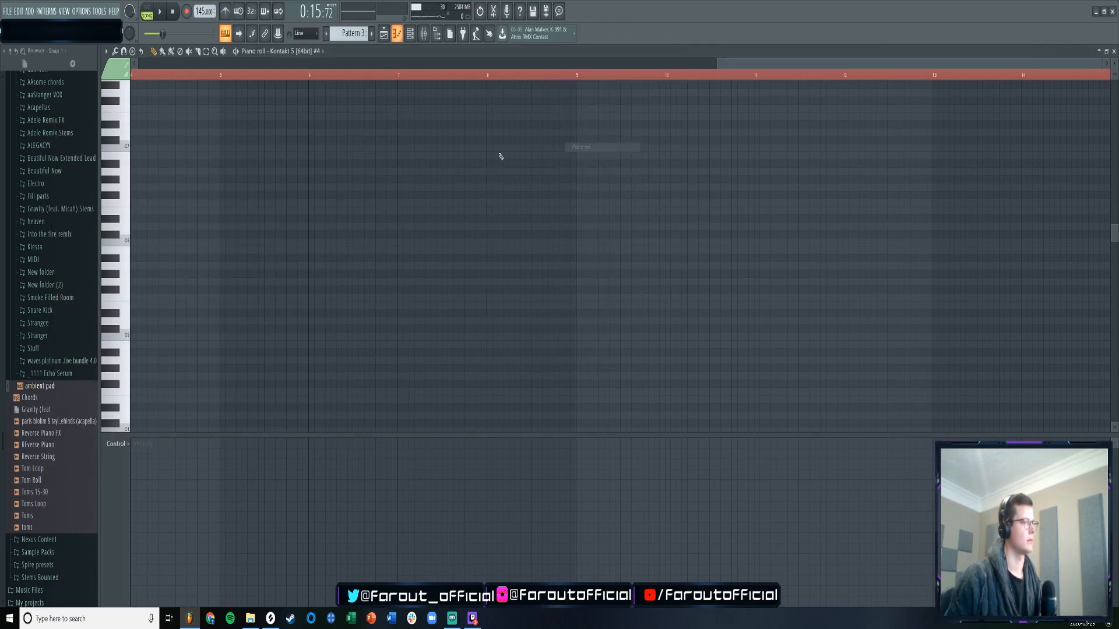
{"action": "key", "text": "ctrl+v"}
{"action": "left_click_drag", "start_coordinate": [322, 65], "coordinate": [215, 134]}
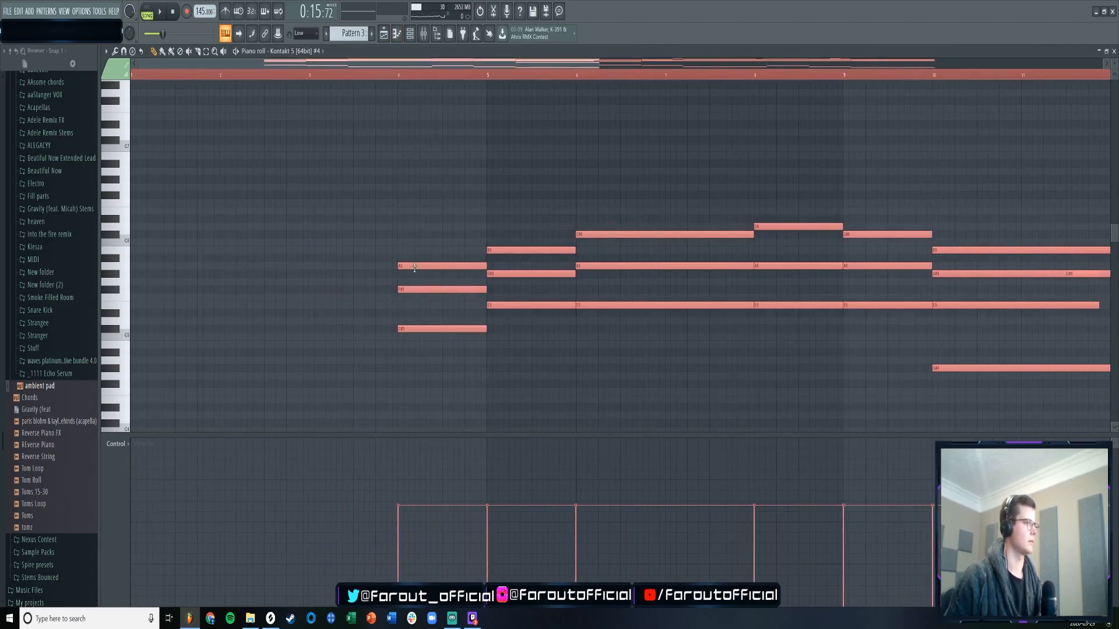
{"action": "left_click_drag", "start_coordinate": [415, 268], "coordinate": [119, 282]}
{"action": "key", "text": "Up"}
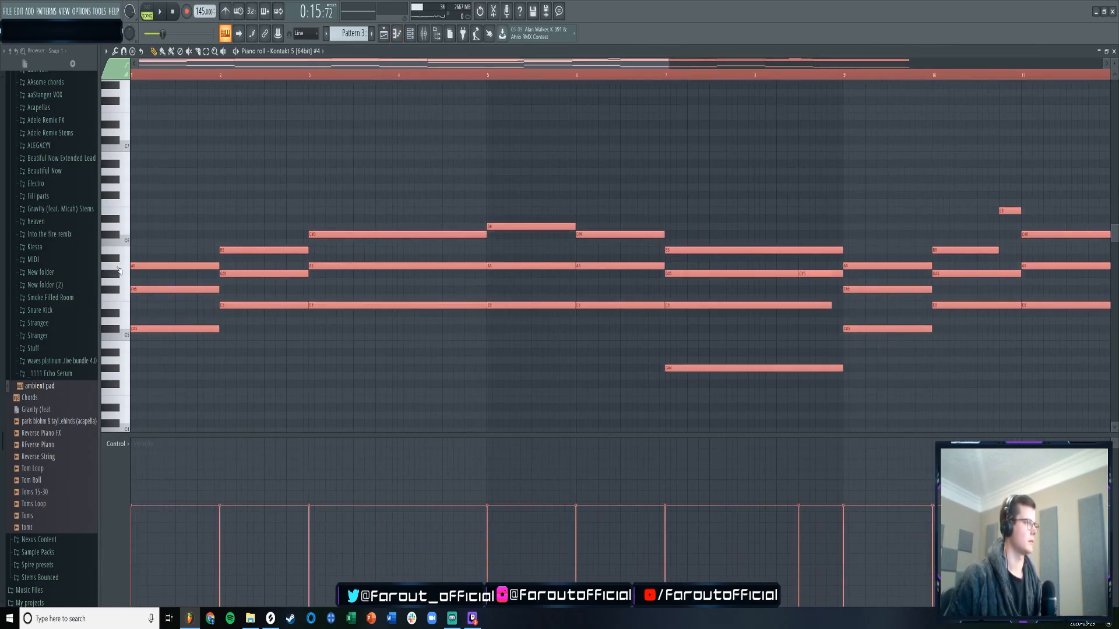
- Play Pattern 3 on its own to audition the string chords and look over their full note range
{"action": "left_click", "coordinate": [410, 33]}
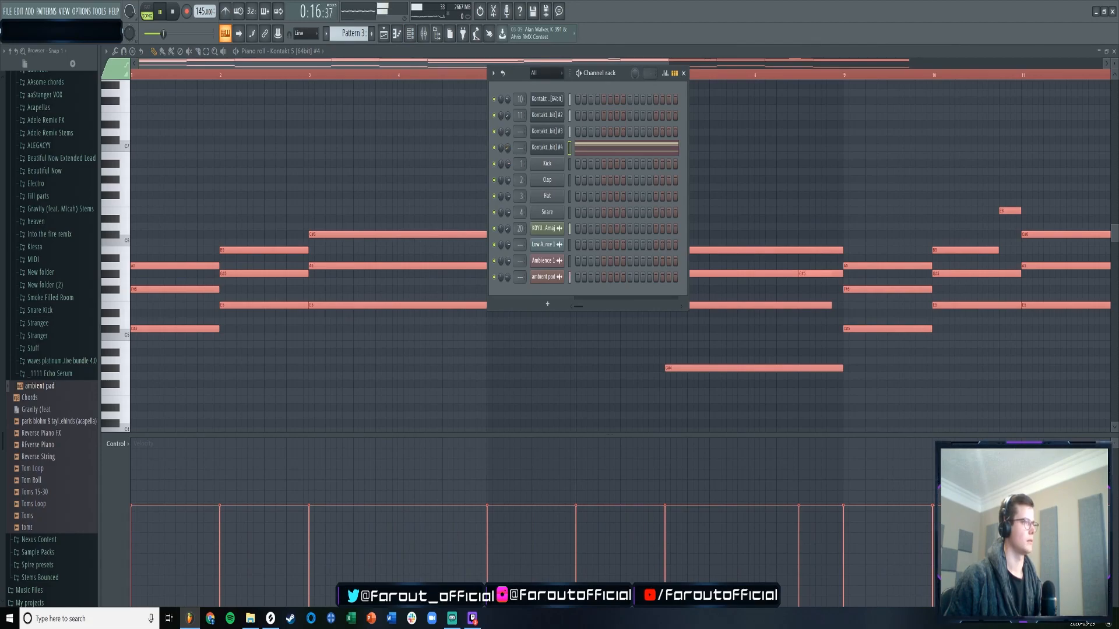
{"action": "key", "text": "l"}
{"action": "scroll", "coordinate": [330, 150], "scroll_direction": "down", "scroll_amount": 4}
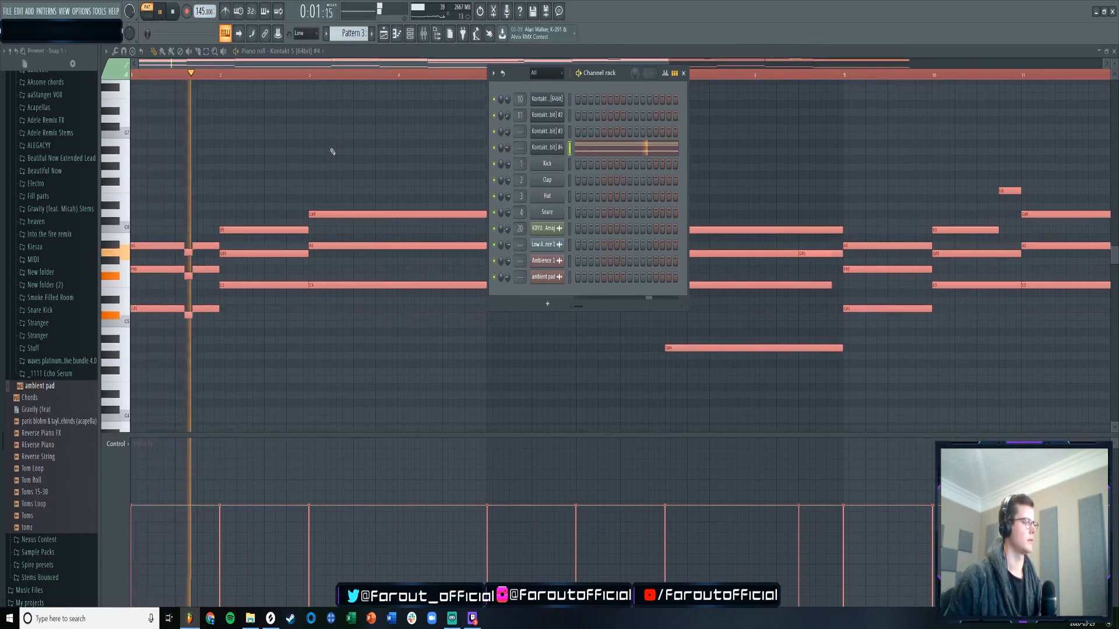
{"action": "scroll", "coordinate": [314, 180], "scroll_direction": "down", "scroll_amount": 3}
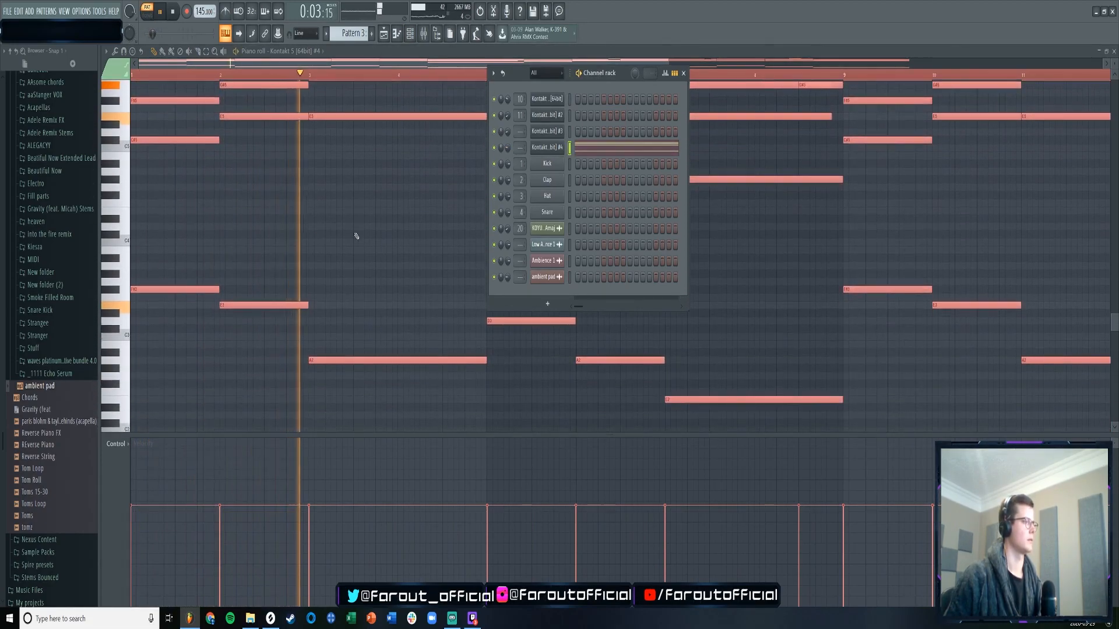
{"action": "left_click", "coordinate": [465, 249]}
{"action": "right_click", "coordinate": [466, 249]}
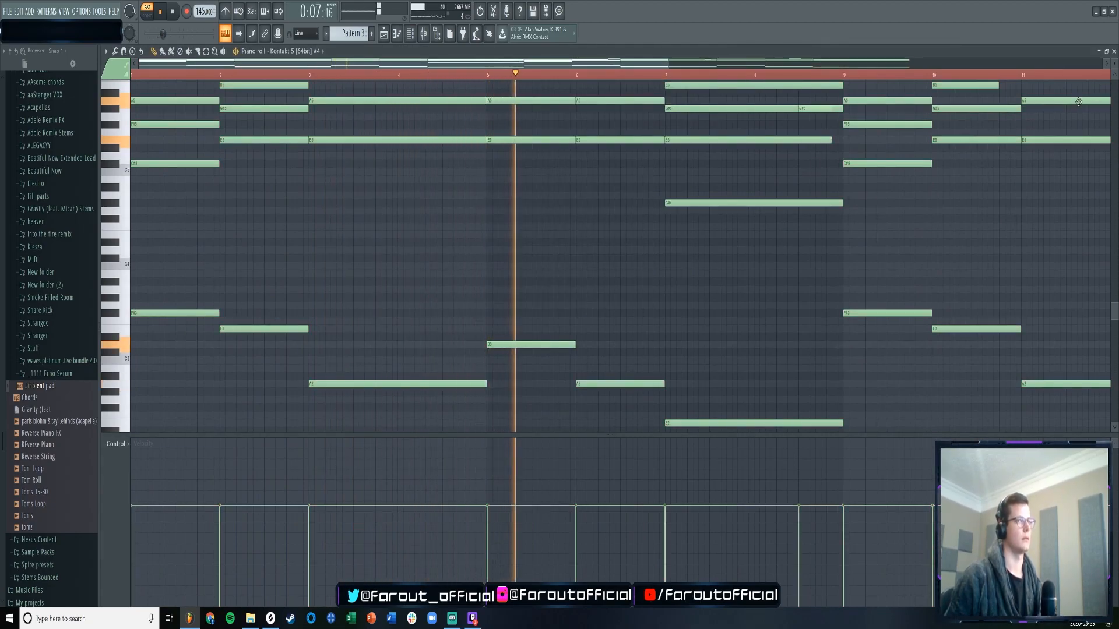
{"action": "left_click_drag", "start_coordinate": [1115, 65], "coordinate": [1115, 61]}
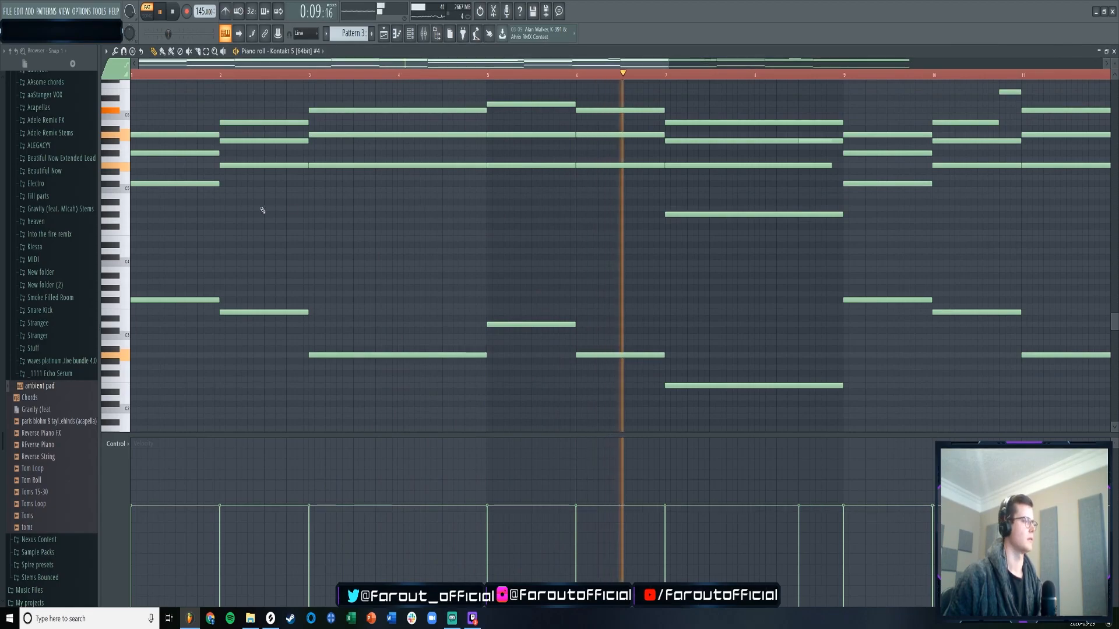
- Place Pattern 3 on Track 5 at bar 21, with its string channel on mixer track 12, and replay the song from there
{"action": "key", "text": "F5"}
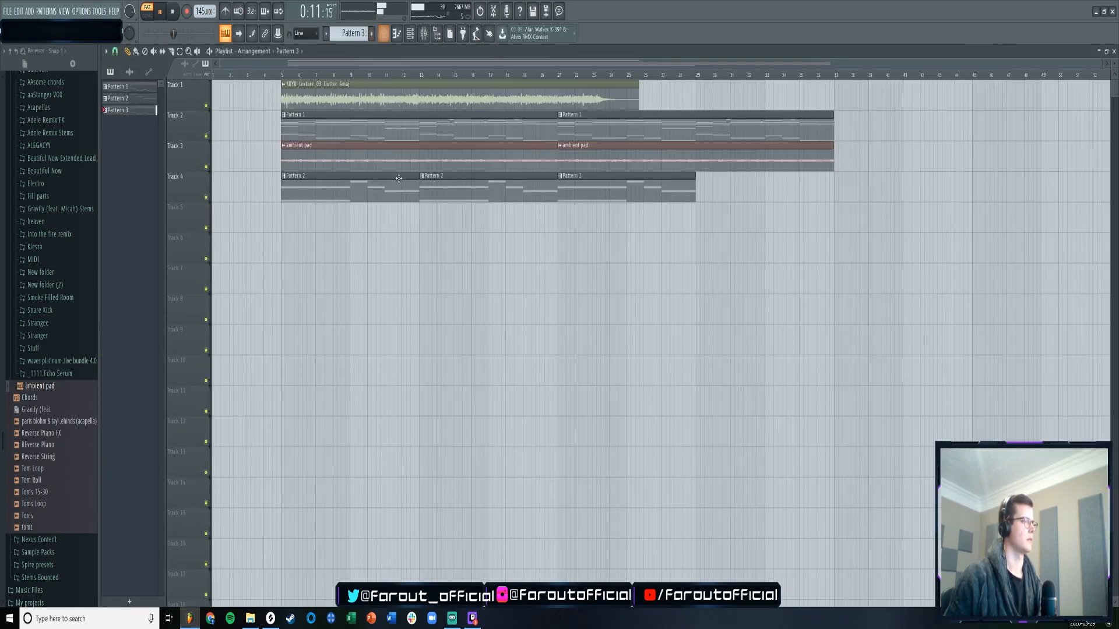
{"action": "left_click", "coordinate": [559, 217]}
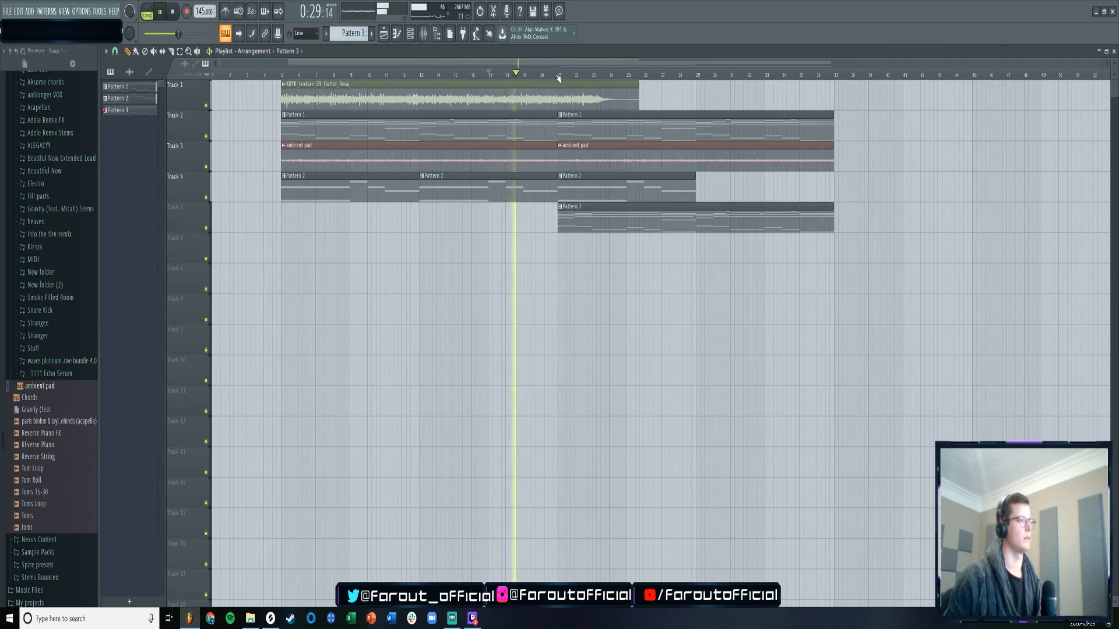
{"action": "key", "text": "F6"}
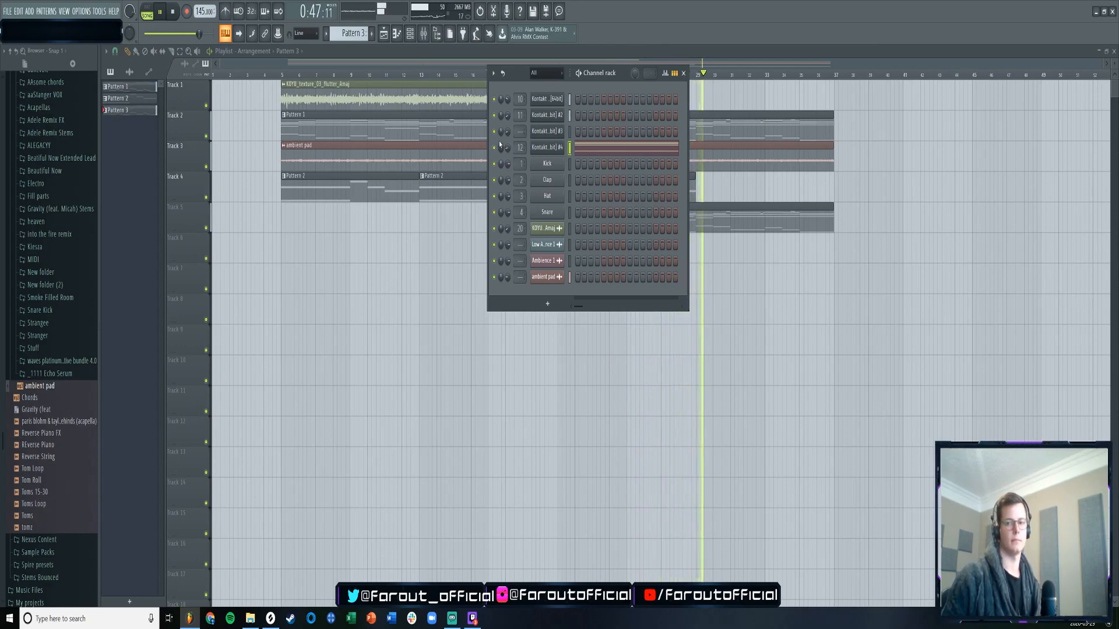
{"action": "key", "text": "space"}
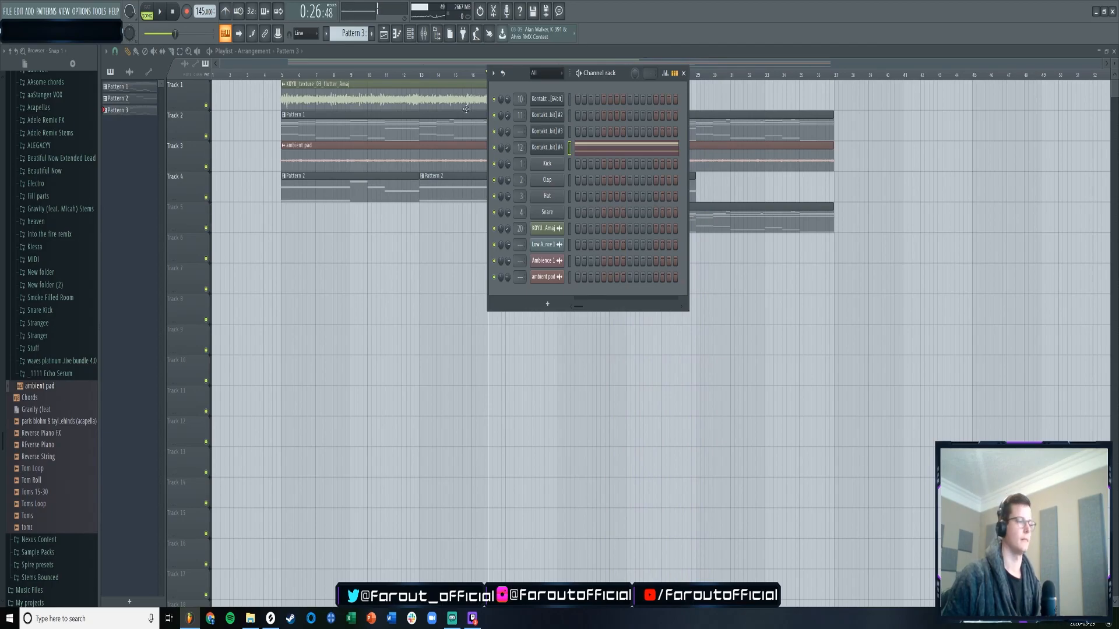
{"action": "left_click", "coordinate": [383, 38]}
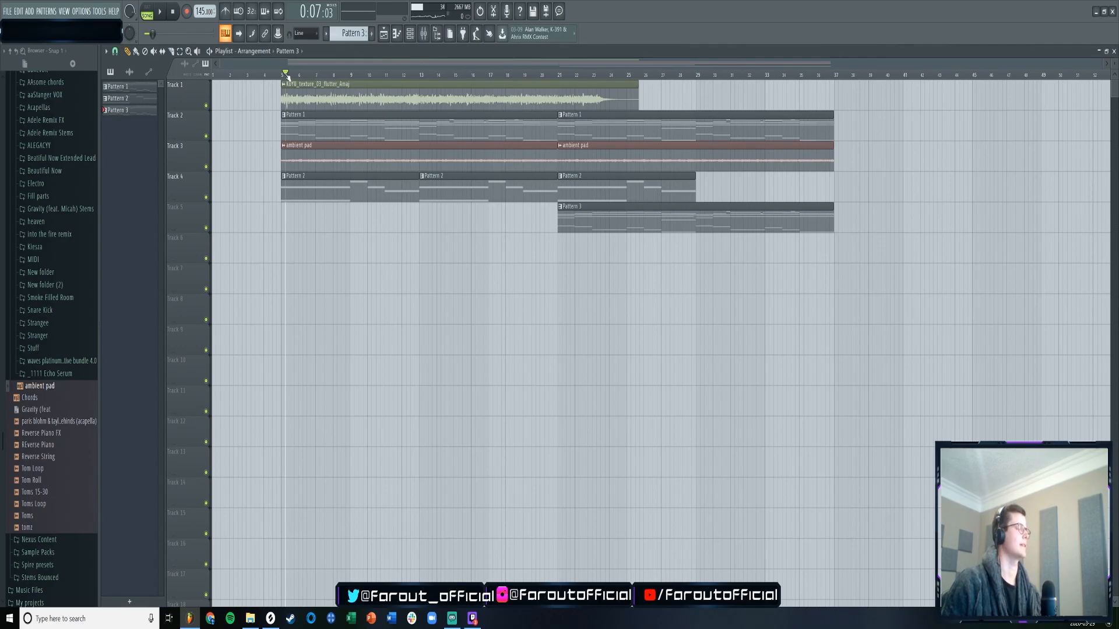
{"action": "left_click", "coordinate": [553, 74]}
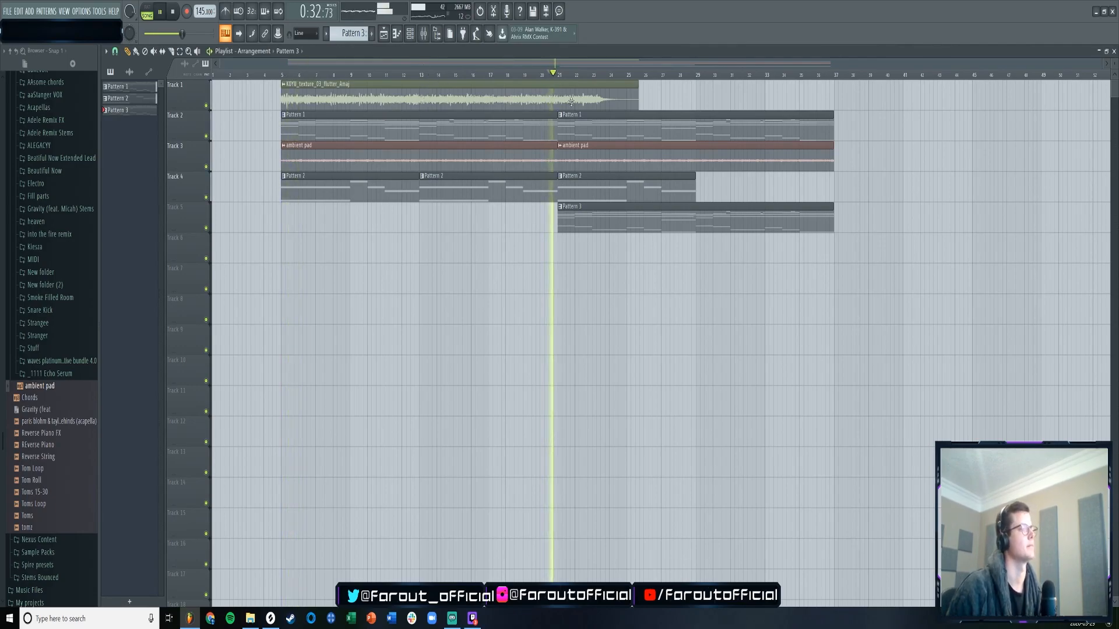
- Reopen Pattern 3's string notes and delete the low two-bar G# chord note at bar 7
{"action": "double_click", "coordinate": [594, 218]}
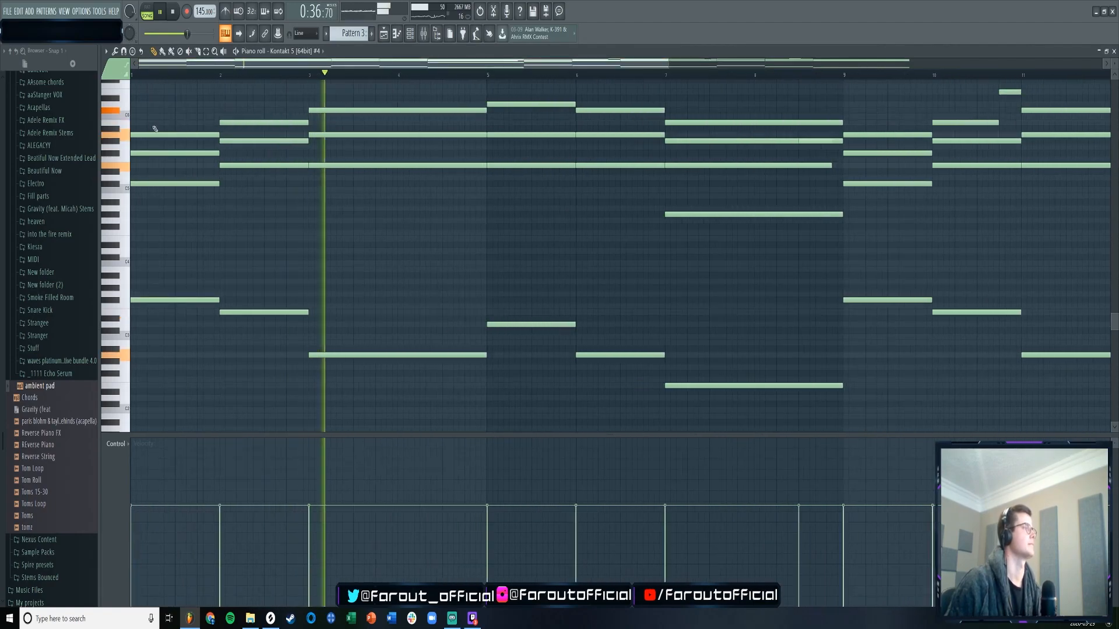
{"action": "key", "text": "space"}
{"action": "left_click_drag", "start_coordinate": [159, 90], "coordinate": [1109, 320]}
{"action": "scroll", "coordinate": [716, 77], "scroll_direction": "down", "scroll_amount": 3}
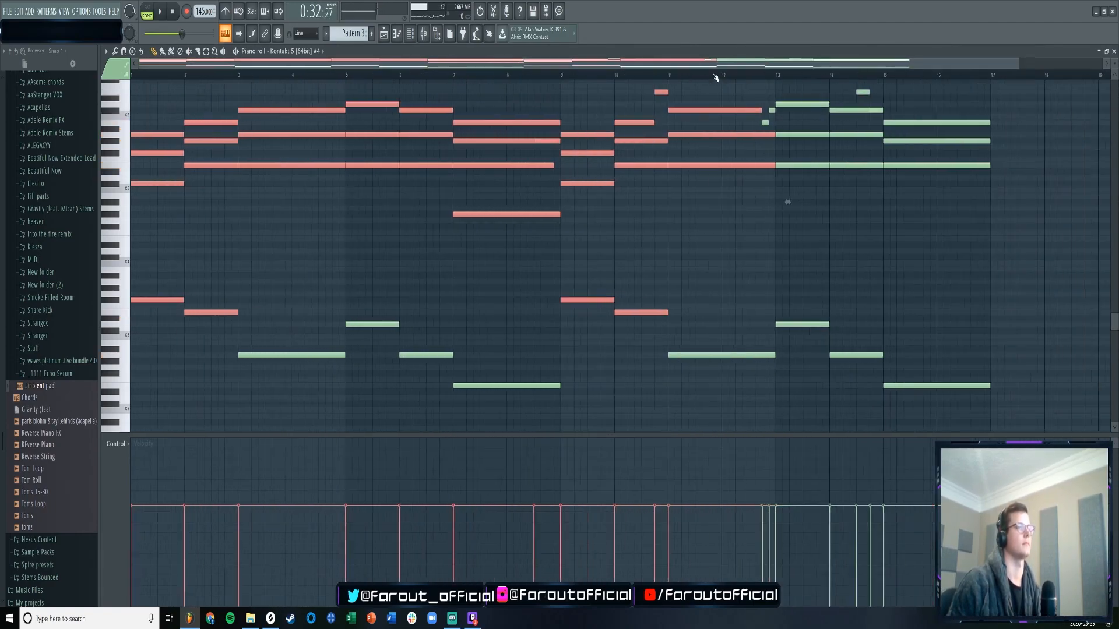
{"action": "left_click_drag", "start_coordinate": [940, 91], "coordinate": [42, 231]}
{"action": "right_click", "coordinate": [422, 220]}
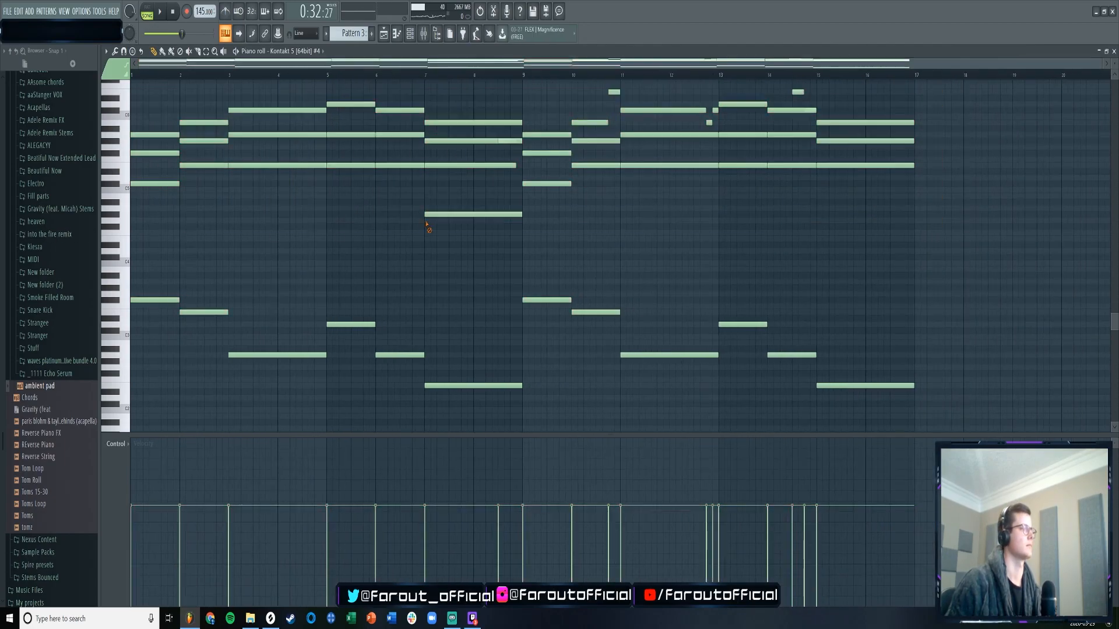
- Select all upper chord notes in Pattern 3, excluding the bass line, and lower them by one octave
{"action": "left_click_drag", "start_coordinate": [979, 88], "coordinate": [93, 195]}
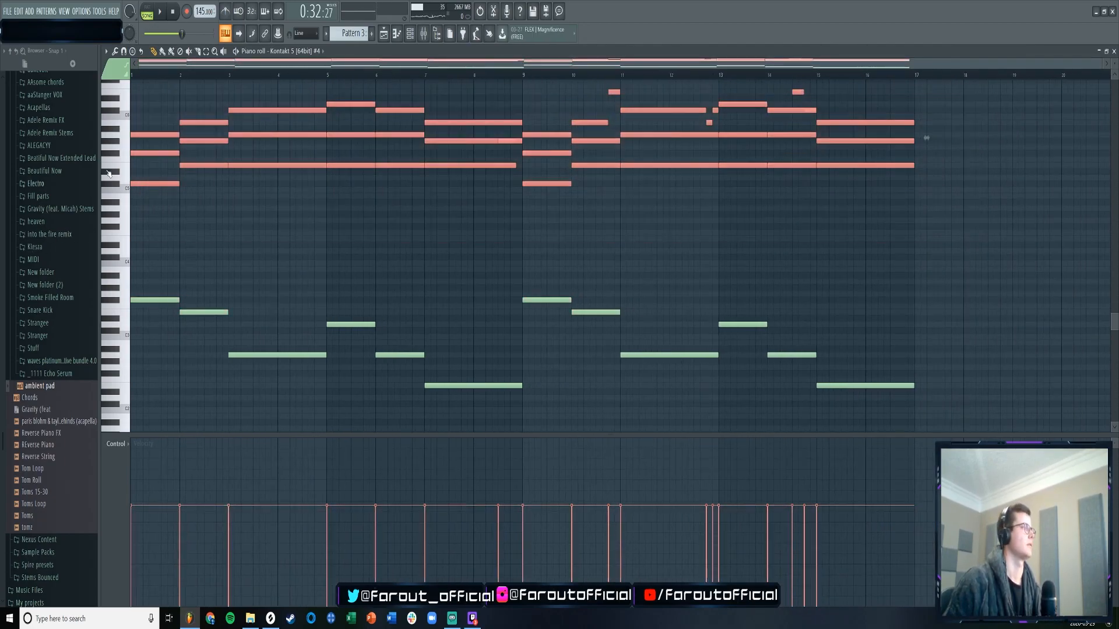
{"action": "scroll", "coordinate": [183, 69], "scroll_direction": "up", "scroll_amount": 3}
{"action": "left_click_drag", "start_coordinate": [182, 67], "coordinate": [157, 71]}
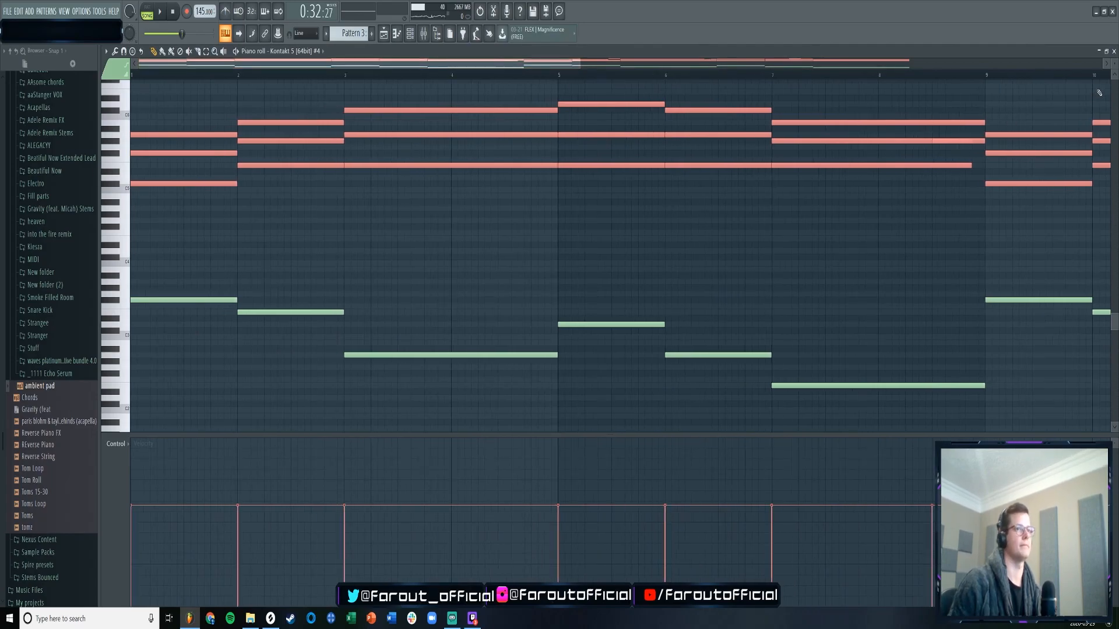
{"action": "scroll", "coordinate": [1114, 63], "scroll_direction": "up", "scroll_amount": 2}
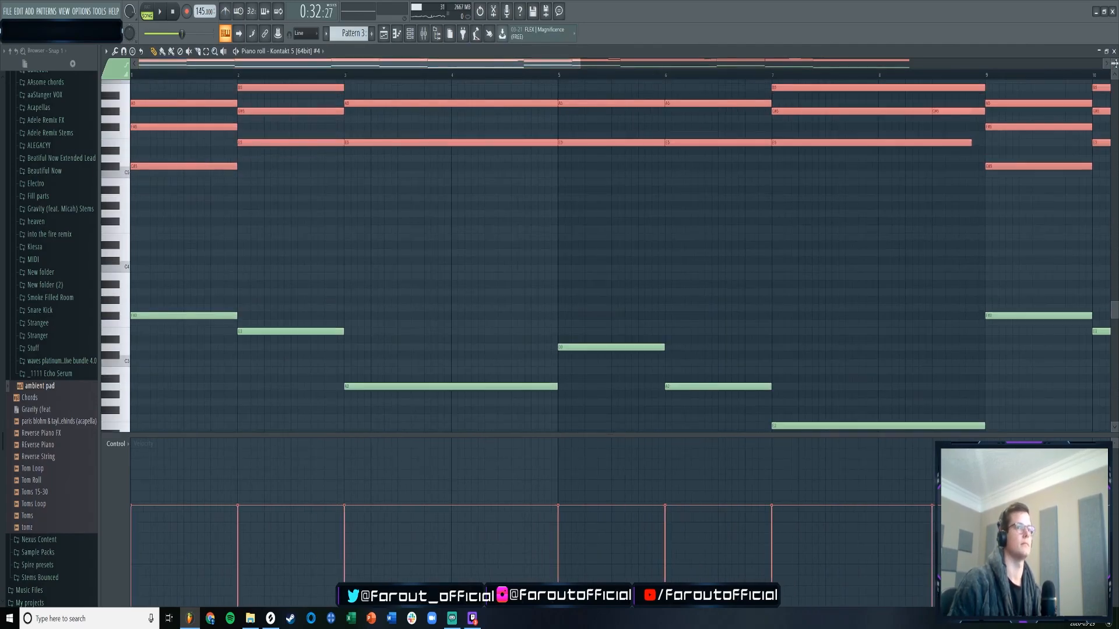
{"action": "left_click_drag", "start_coordinate": [141, 103], "coordinate": [113, 201]}
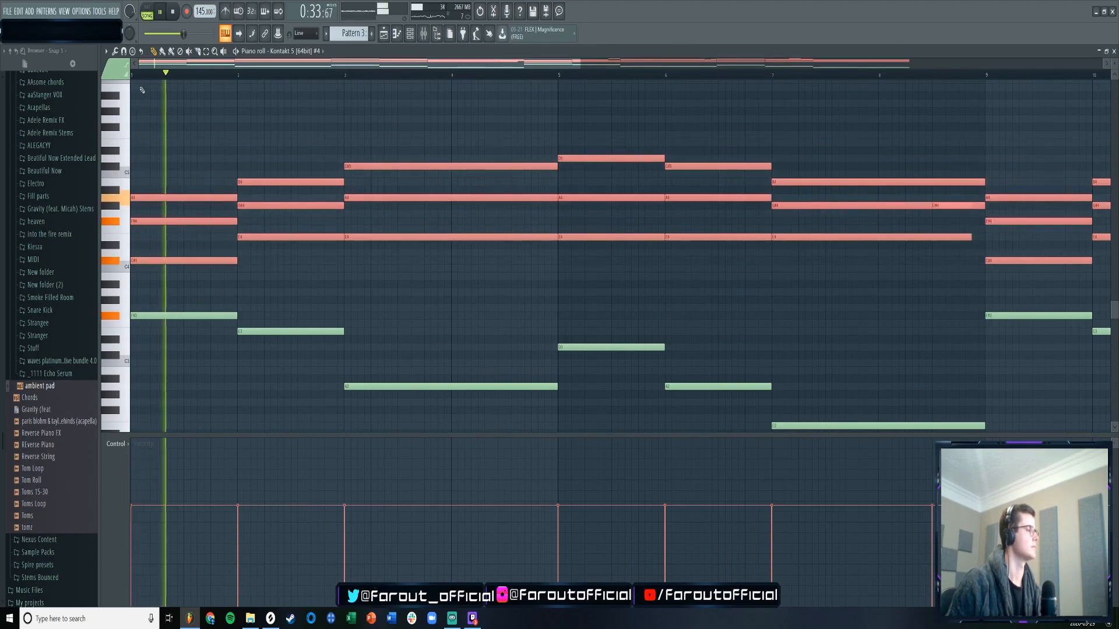
- Listen to the lowered string chords in the song, deselect the notes and return to the playlist
{"action": "key", "text": "F6"}
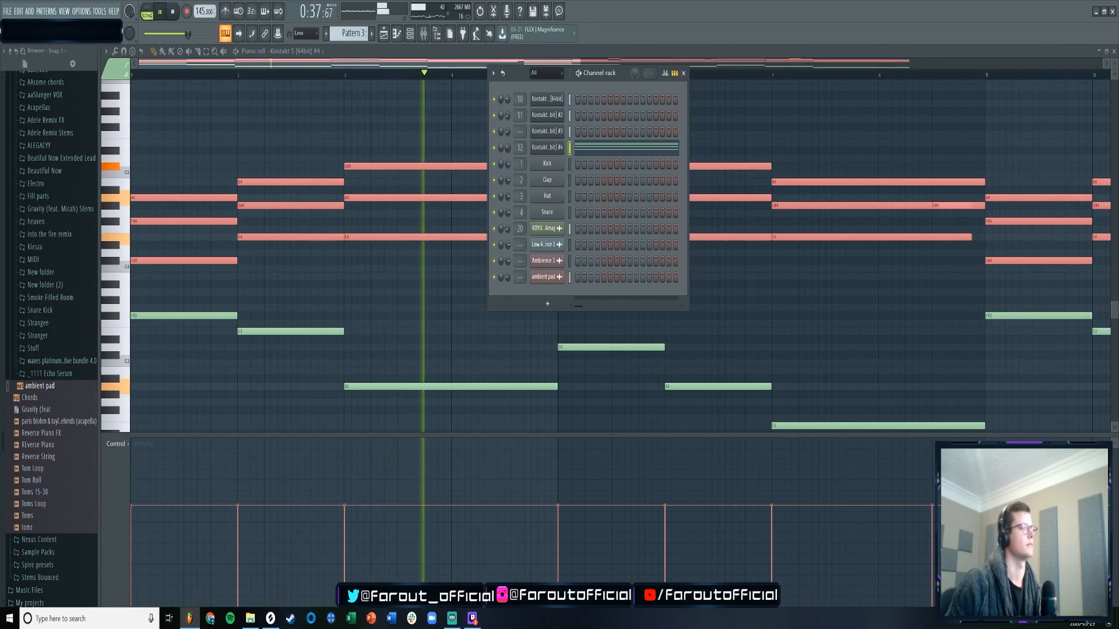
{"action": "left_click", "coordinate": [486, 142]}
{"action": "right_click", "coordinate": [491, 141]}
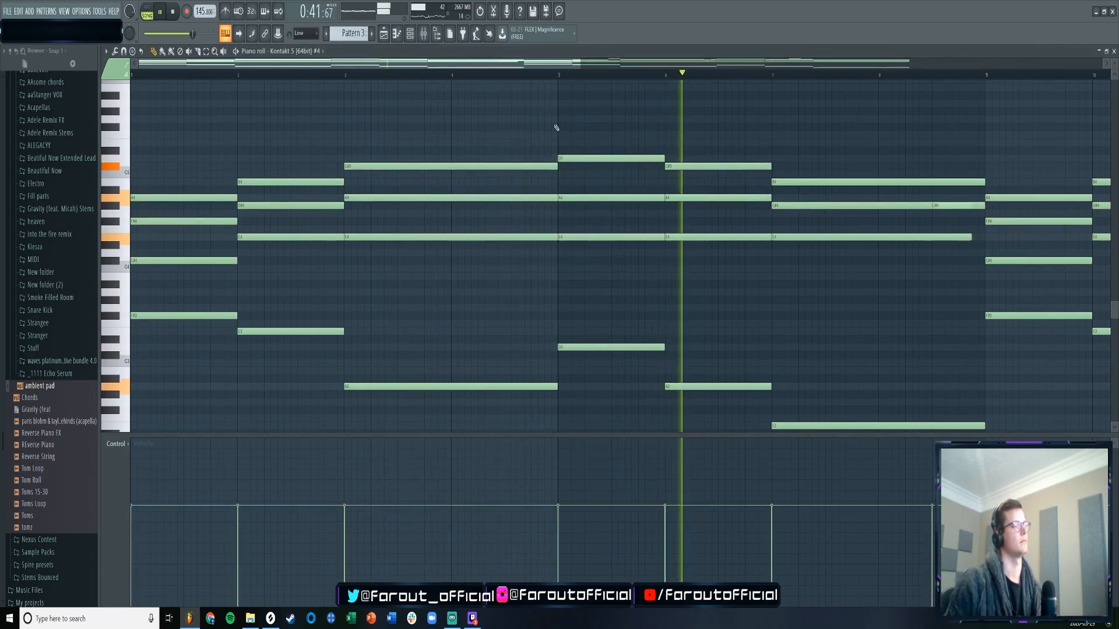
{"action": "left_click", "coordinate": [391, 38]}
{"action": "left_click", "coordinate": [388, 37]}
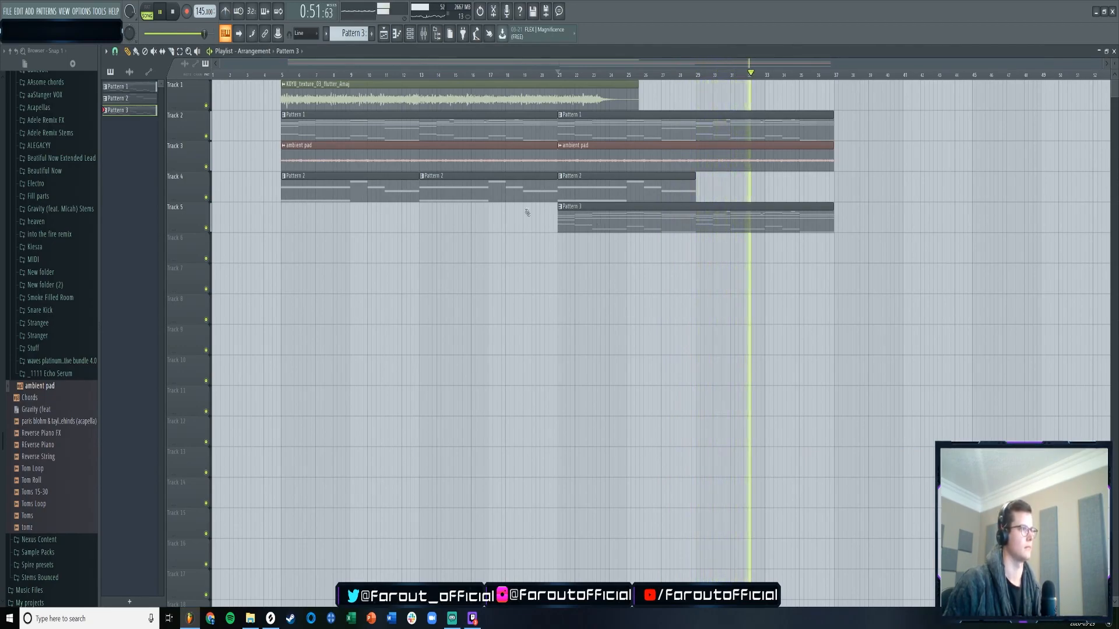
- Solo Track 2 in the playlist, play its piano chords from bar 5, and bring up the channel list
{"action": "left_click", "coordinate": [284, 73]}
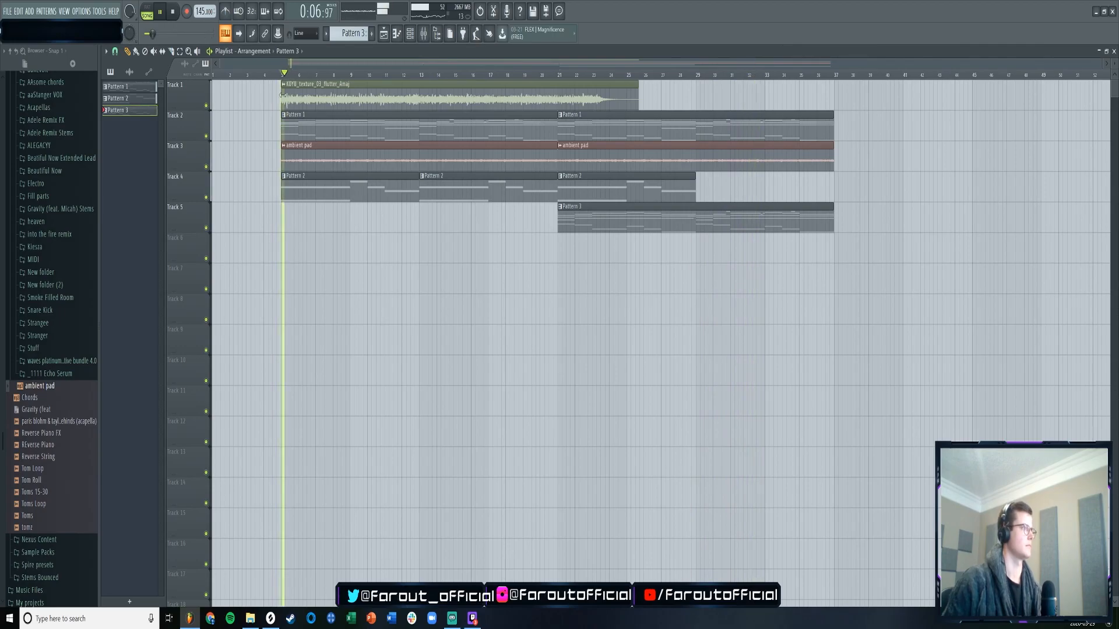
{"action": "right_click", "coordinate": [206, 137]}
{"action": "key", "text": "space"}
{"action": "key", "text": "space"}
{"action": "left_click", "coordinate": [410, 34]}
{"action": "key", "text": "space"}
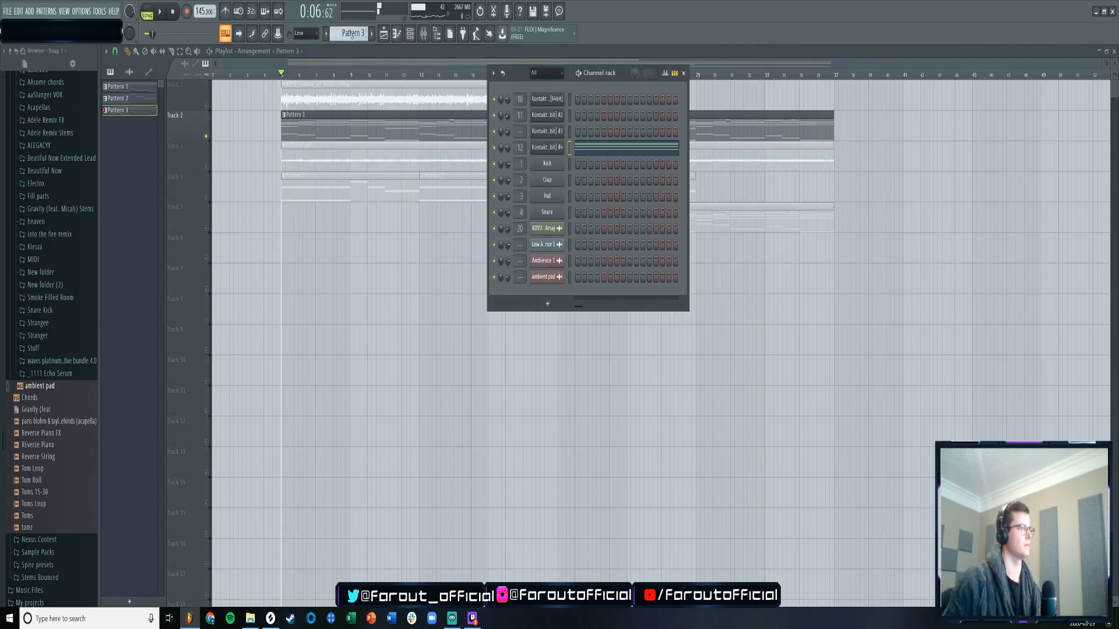
- Add another Kontakt 5 channel for Pattern 4 and load the recent Sonespheres - 01 - Distance instrument into it
{"action": "right_click", "coordinate": [561, 115]}
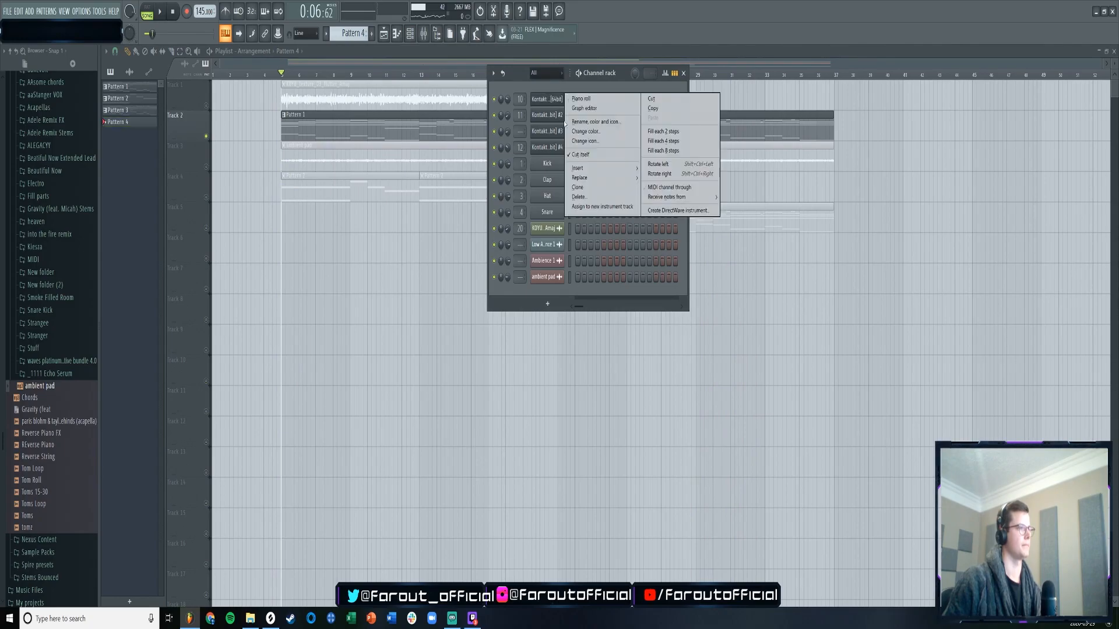
{"action": "mouse_move", "coordinate": [586, 170]}
{"action": "left_click", "coordinate": [733, 148]}
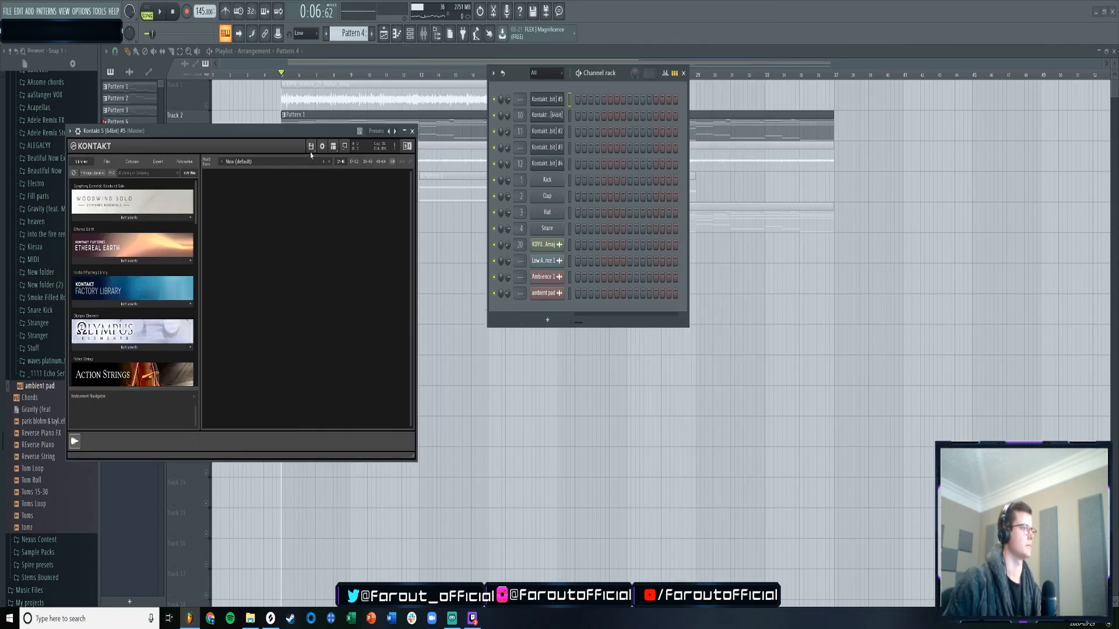
{"action": "left_click", "coordinate": [311, 146]}
{"action": "mouse_move", "coordinate": [313, 182]}
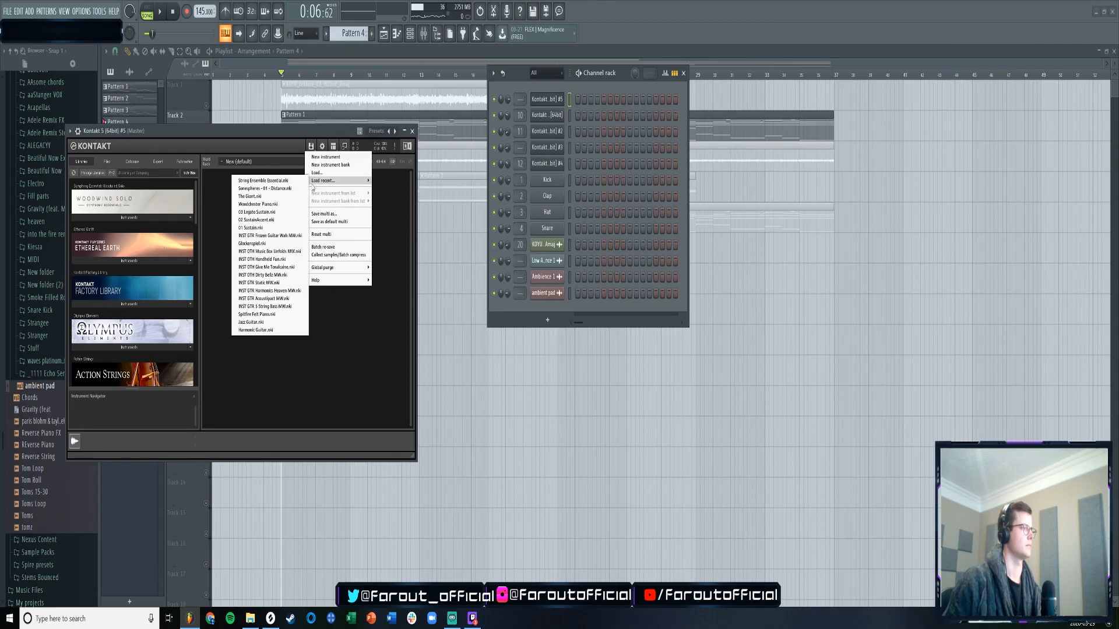
{"action": "left_click", "coordinate": [268, 189]}
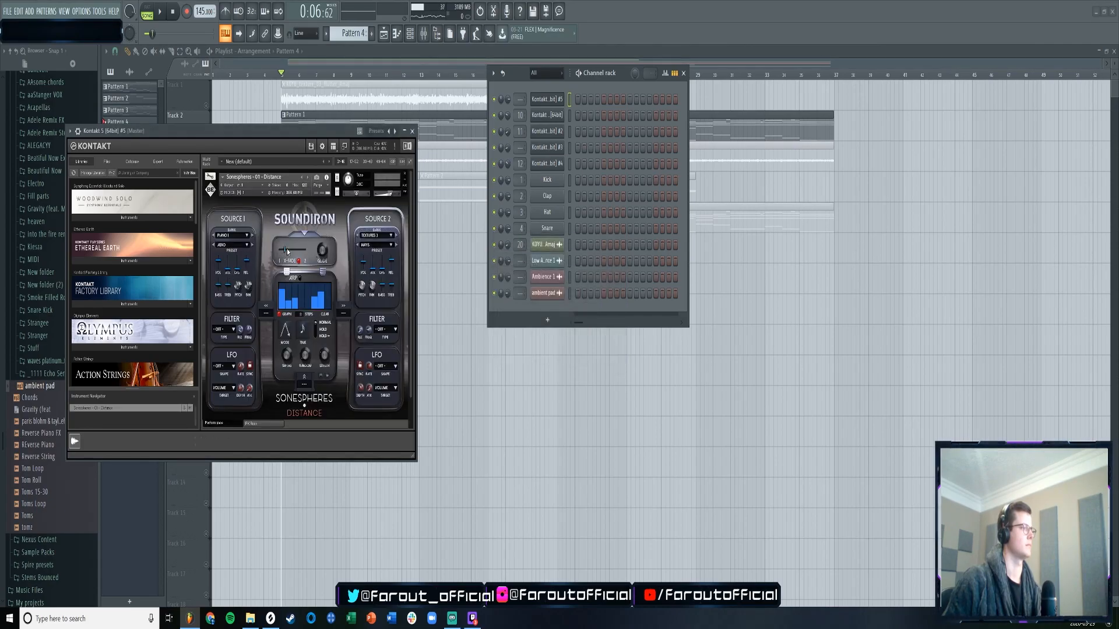
{"action": "left_click", "coordinate": [412, 131]}
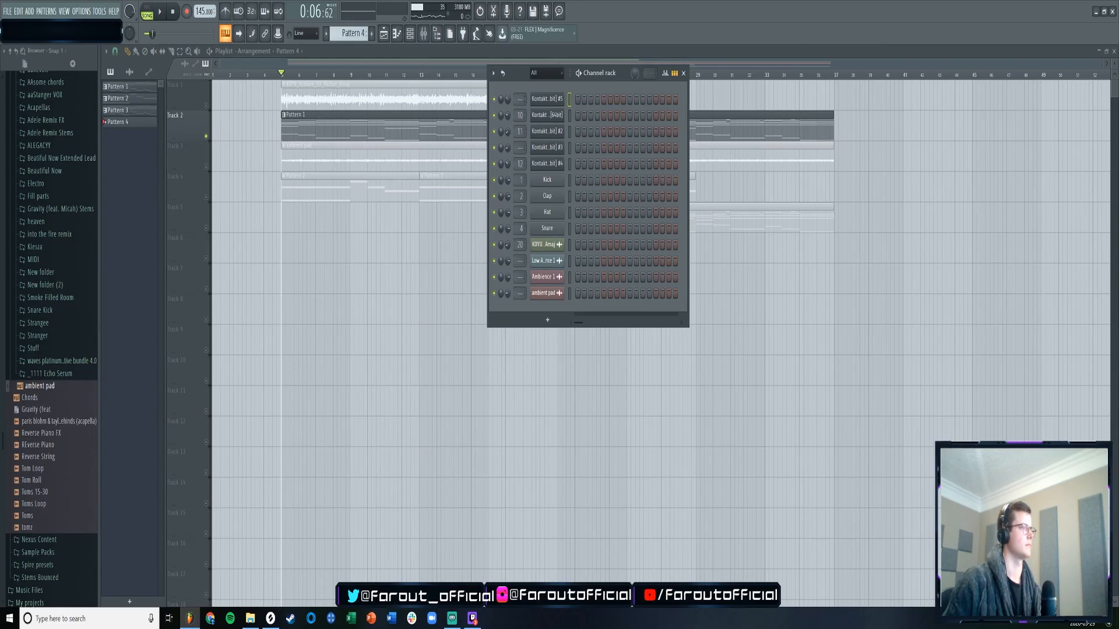
- Sketch a short A note at the start of the new Kontakt channel's piano roll and audition it in pattern mode
{"action": "right_click", "coordinate": [545, 101]}
{"action": "left_click", "coordinate": [572, 99]}
{"action": "left_click_drag", "start_coordinate": [142, 237], "coordinate": [119, 146]}
{"action": "left_click", "coordinate": [424, 35]}
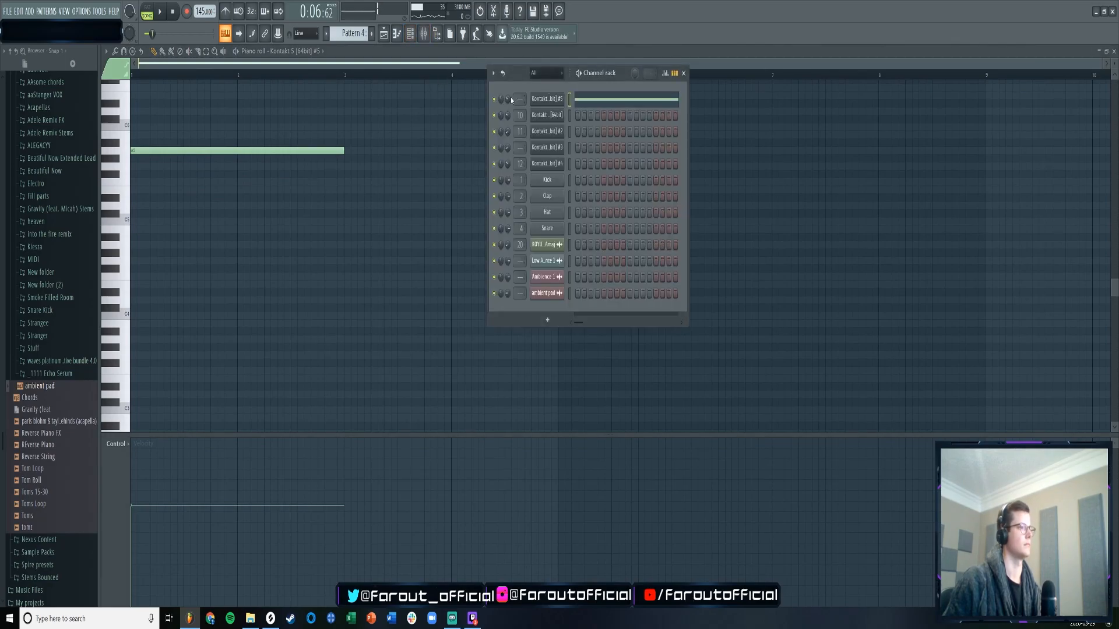
{"action": "key", "text": "space"}
{"action": "left_click_drag", "start_coordinate": [343, 153], "coordinate": [262, 161]}
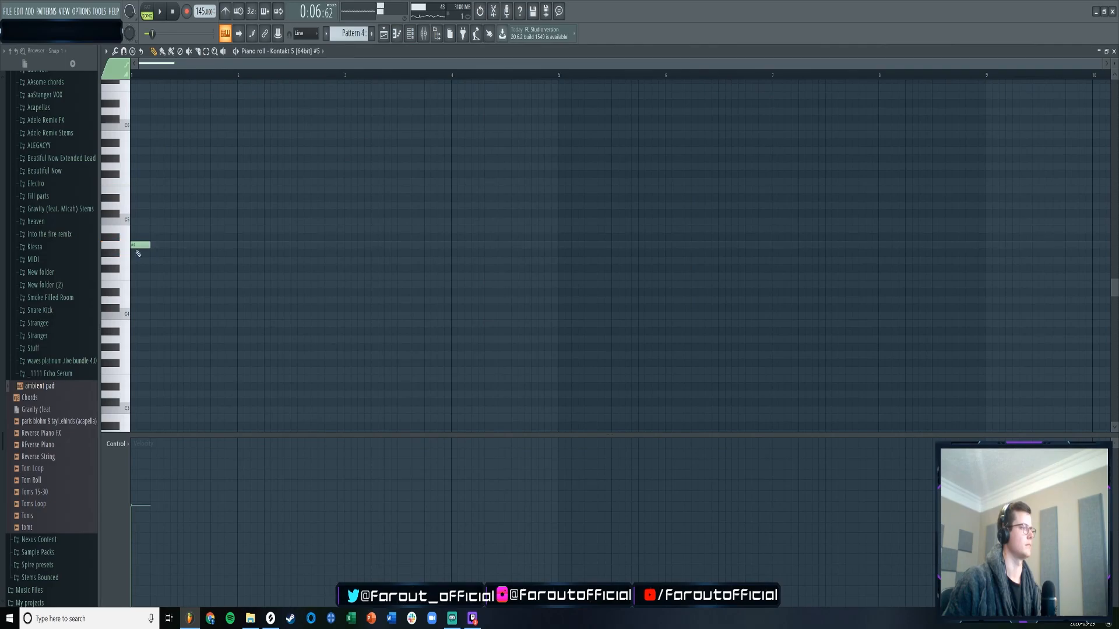
{"action": "scroll", "coordinate": [147, 117], "scroll_direction": "up", "scroll_amount": 3}
{"action": "key", "text": "space"}
{"action": "key", "text": "l"}
{"action": "key", "text": "space"}
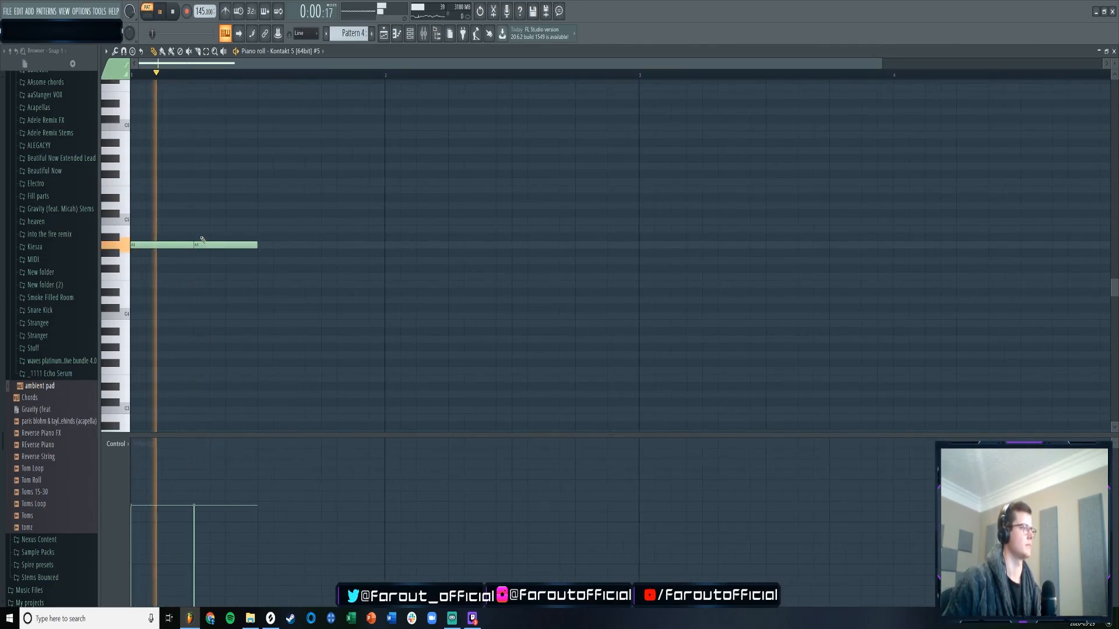
- Lay out four consecutive half-bar A notes across the first two bars of Pattern 4
{"action": "right_click", "coordinate": [209, 249]}
{"action": "key", "text": "space"}
{"action": "left_click", "coordinate": [258, 244]}
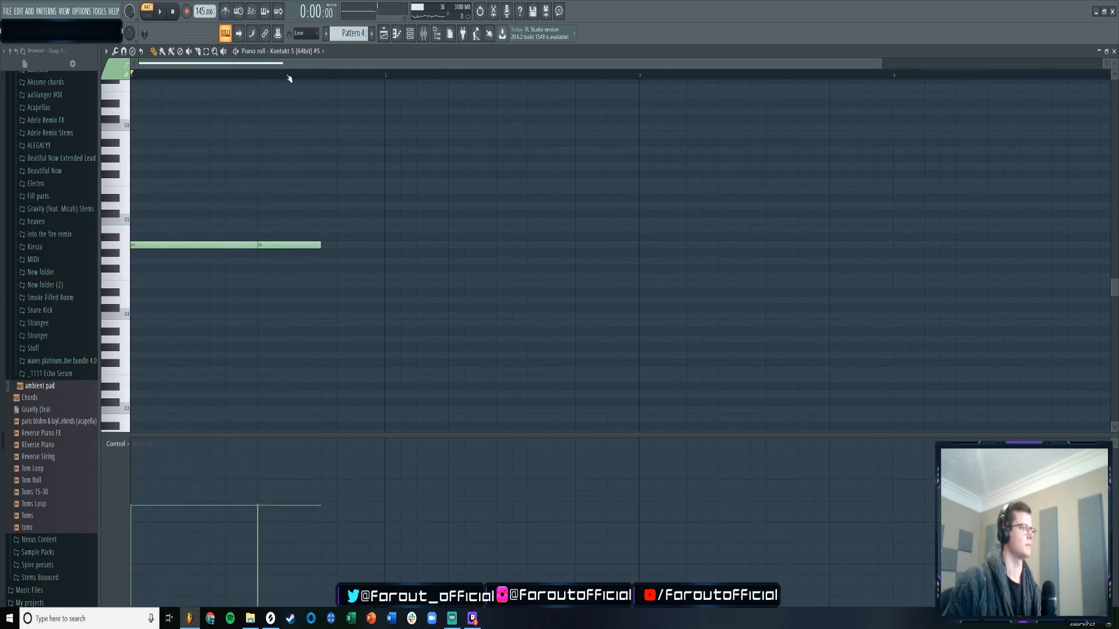
{"action": "scroll", "coordinate": [289, 79], "scroll_direction": "down", "scroll_amount": 1}
{"action": "key", "text": "space"}
{"action": "left_click_drag", "start_coordinate": [276, 245], "coordinate": [325, 246]}
{"action": "left_click", "coordinate": [330, 245]}
{"action": "left_click", "coordinate": [446, 245]}
{"action": "left_click_drag", "start_coordinate": [448, 245], "coordinate": [436, 246]}
{"action": "key", "text": "F6"}
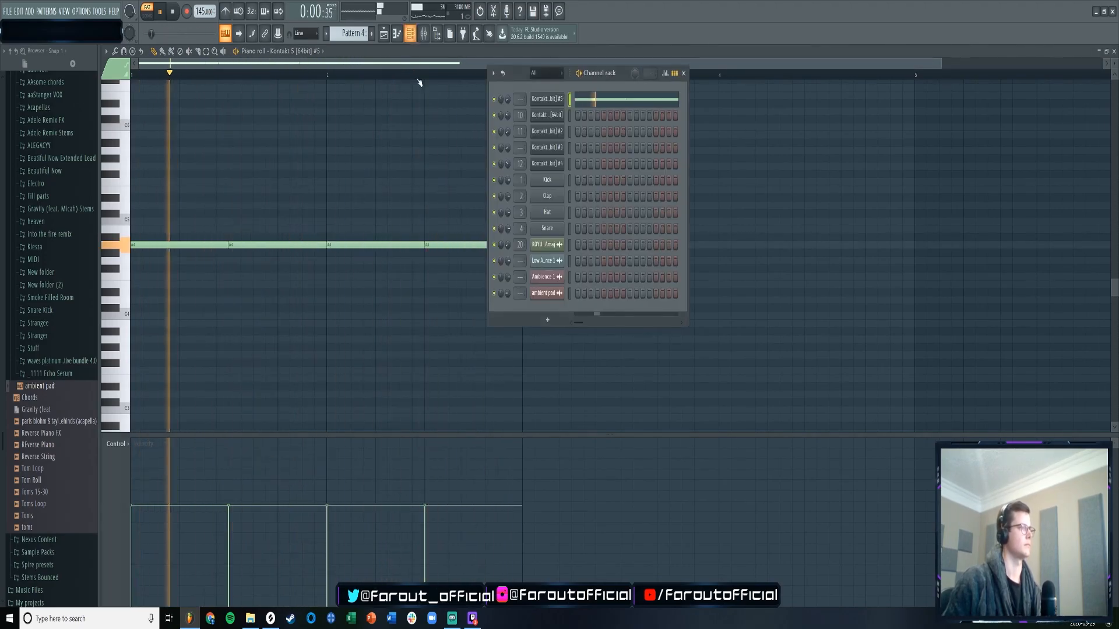
- Lower the velocities of all four notes, making the second and fourth softer than the first and third
{"action": "left_click", "coordinate": [229, 516]}
{"action": "left_click_drag", "start_coordinate": [229, 518], "coordinate": [314, 525]}
{"action": "left_click", "coordinate": [431, 523]}
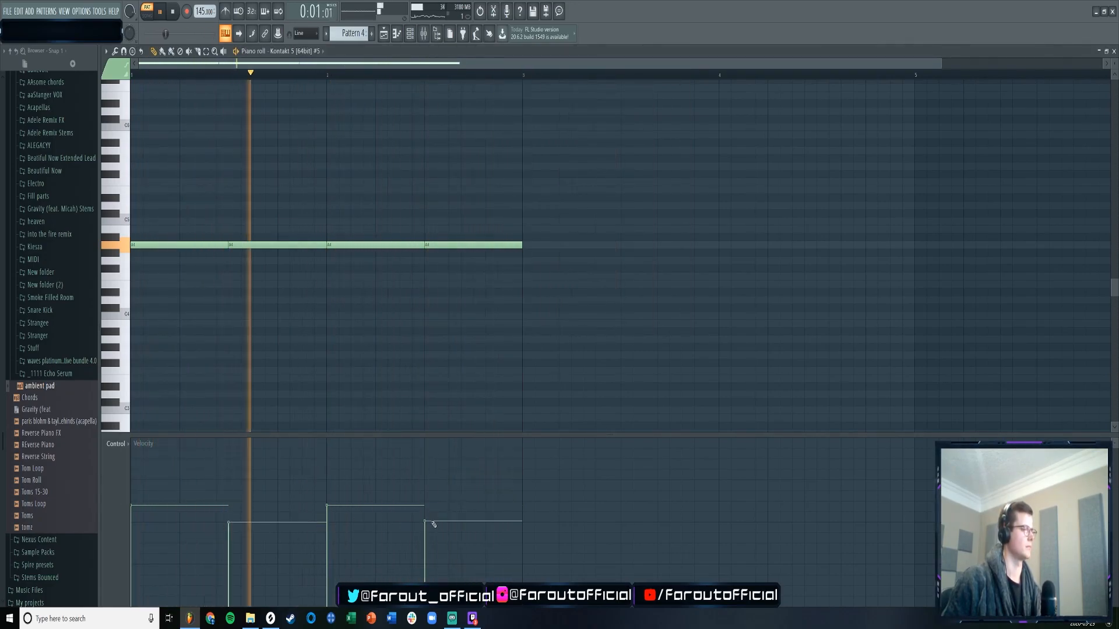
{"action": "left_click_drag", "start_coordinate": [228, 539], "coordinate": [320, 540]}
{"action": "left_click", "coordinate": [430, 540]}
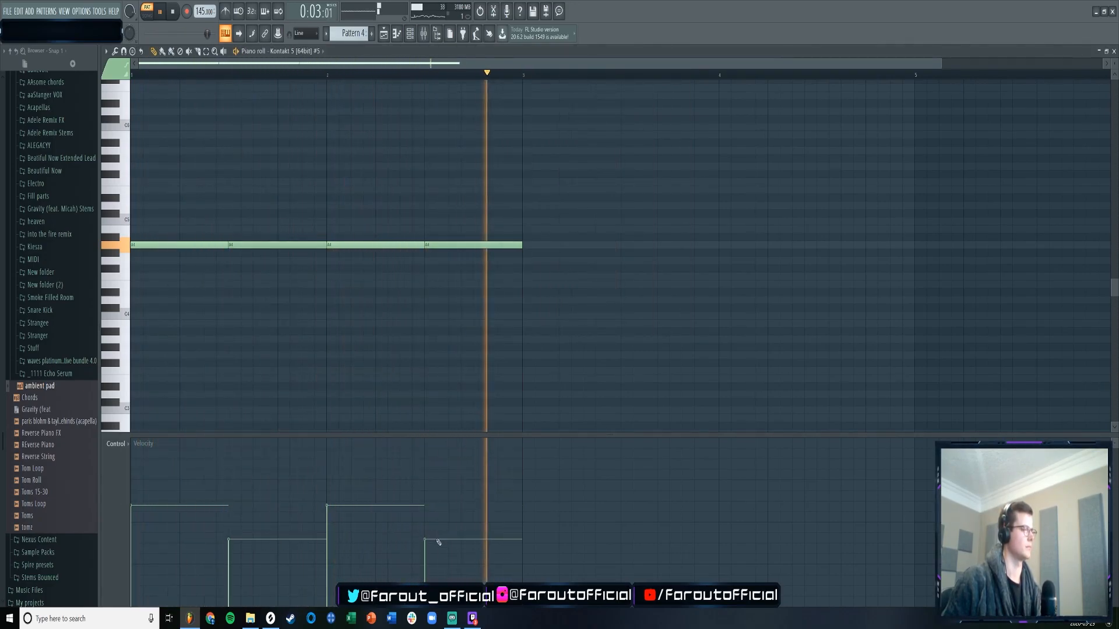
{"action": "left_click", "coordinate": [133, 519]}
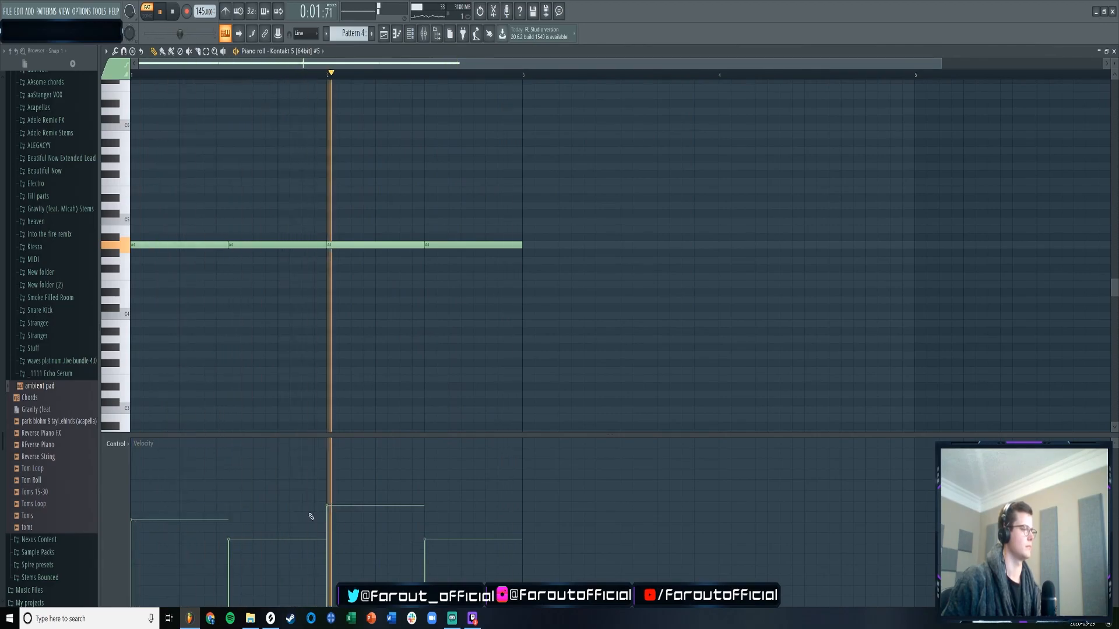
{"action": "left_click", "coordinate": [327, 522]}
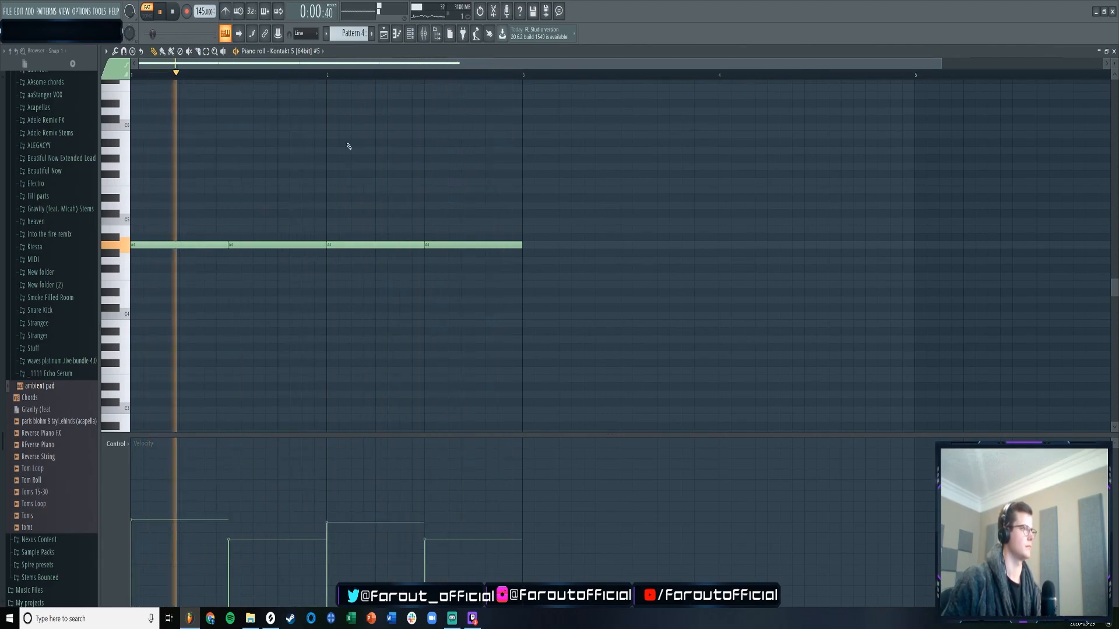
- Insert a playlist track below the piano chords and place two Pattern 4 clips back to back on it from bar 5
{"action": "key", "text": "F5"}
{"action": "right_click", "coordinate": [196, 149]}
{"action": "left_click", "coordinate": [230, 329]}
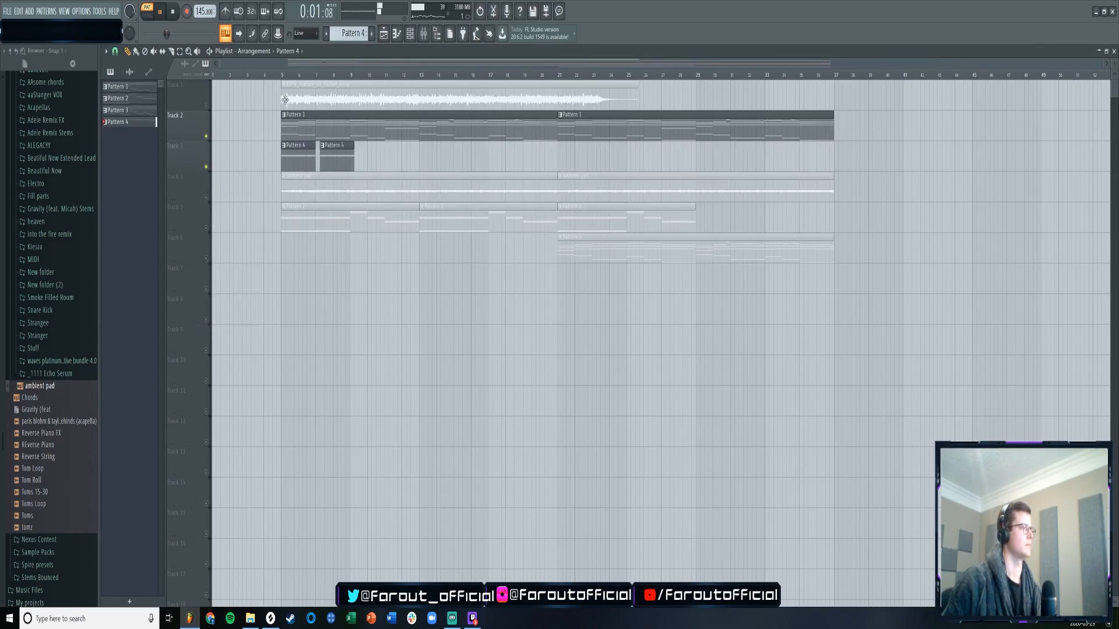
{"action": "left_click_drag", "start_coordinate": [333, 156], "coordinate": [329, 156]}
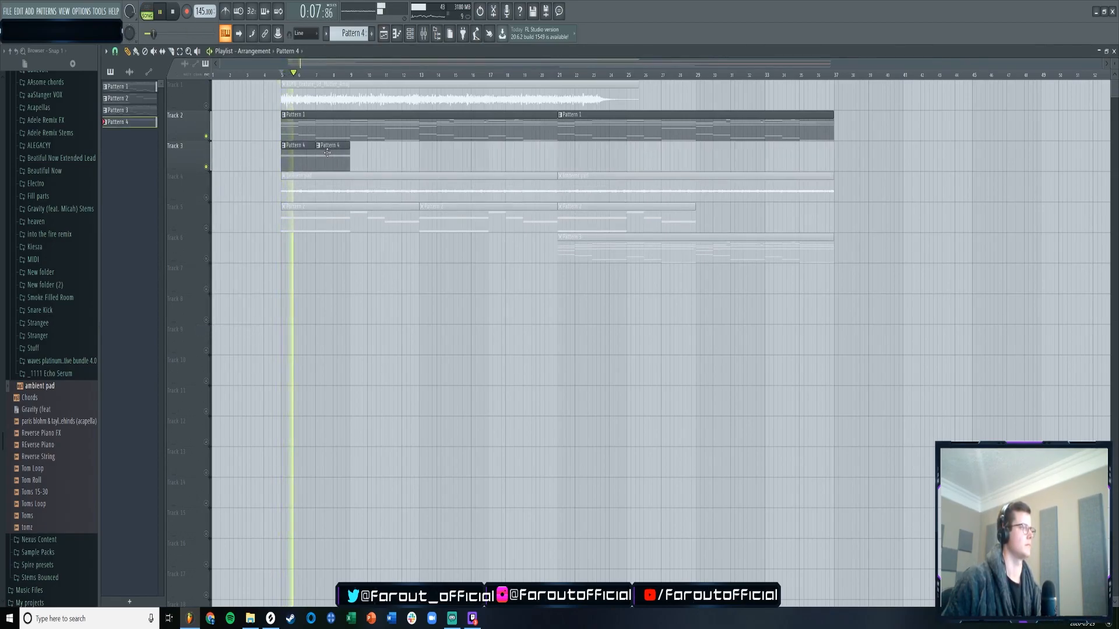
- Add four more consecutive Pattern 4 clips on Track 3 up to bar 17 while the song plays
{"action": "left_click", "coordinate": [352, 157]}
{"action": "left_click", "coordinate": [397, 33]}
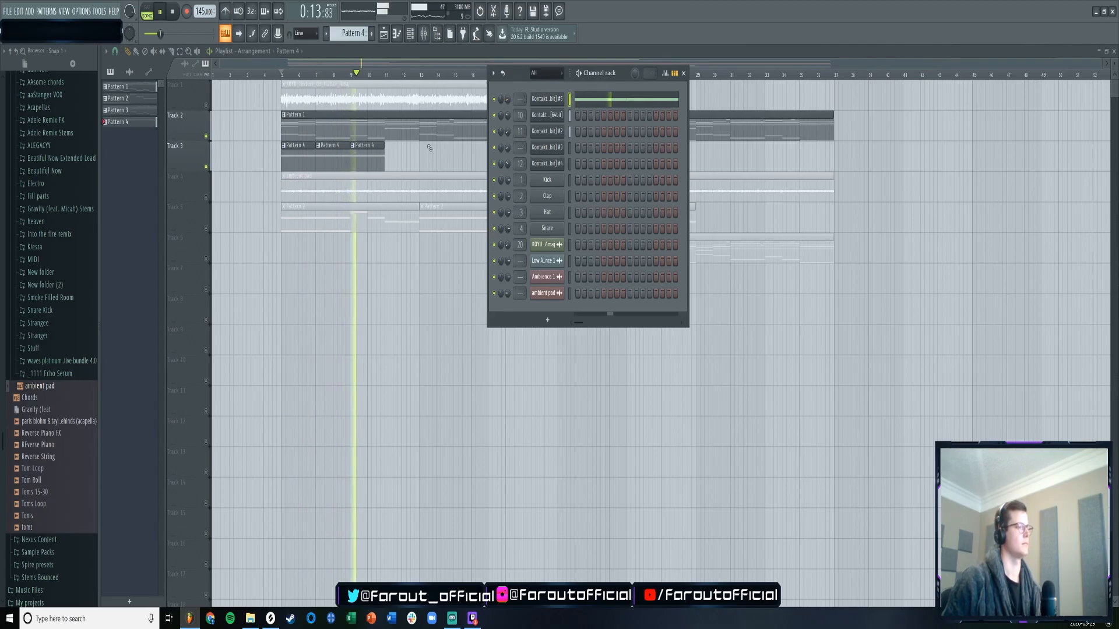
{"action": "left_click", "coordinate": [397, 155]}
{"action": "left_click", "coordinate": [431, 155]}
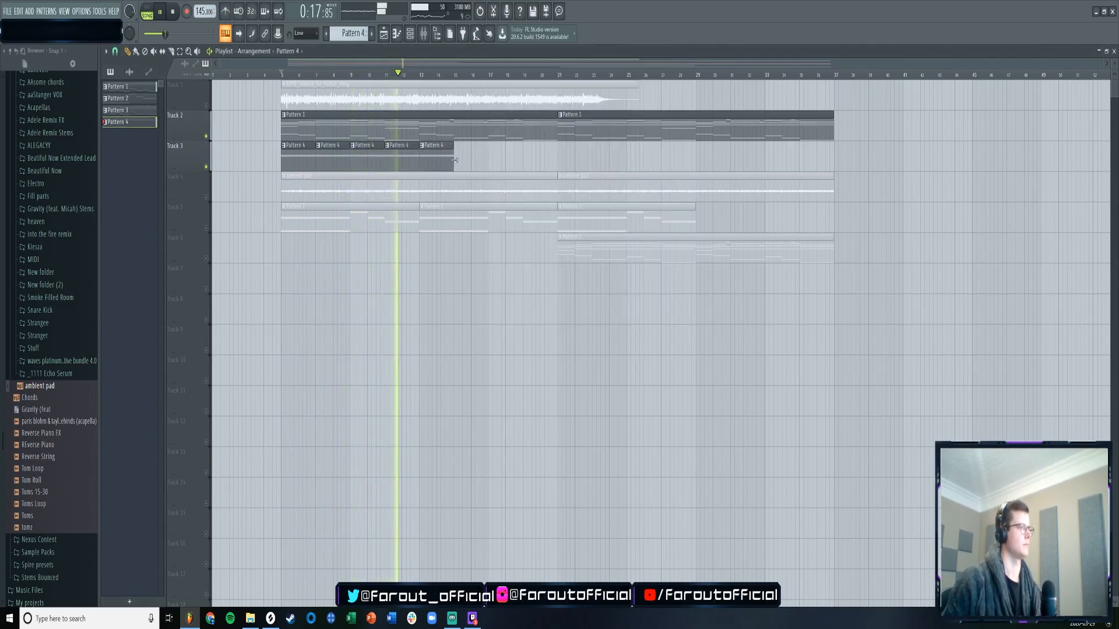
{"action": "left_click", "coordinate": [455, 159]}
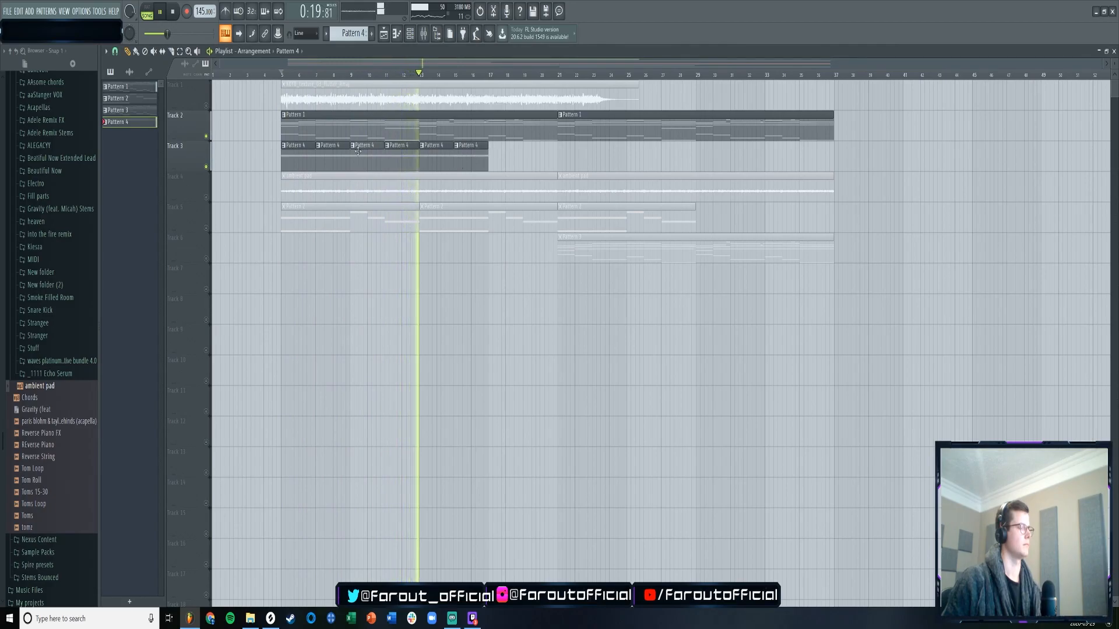
- Route Pattern 4's Kontakt channel to mixer track 12 and remove its Sonespheres instrument
{"action": "double_click", "coordinate": [357, 151]}
{"action": "left_click", "coordinate": [411, 34]}
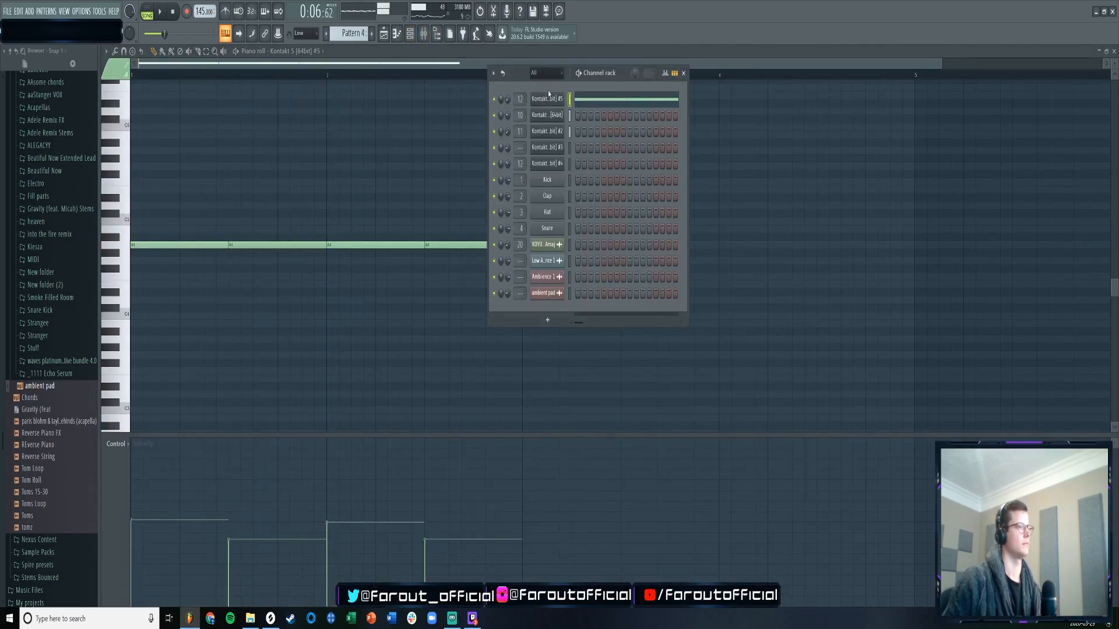
{"action": "left_click", "coordinate": [552, 100]}
{"action": "left_click", "coordinate": [405, 177]}
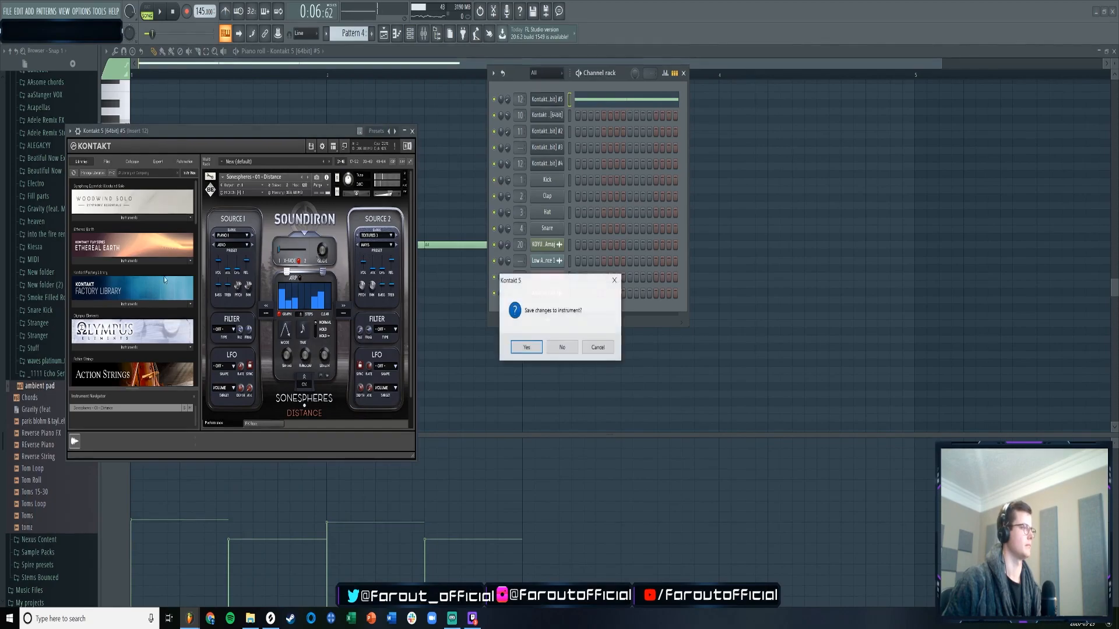
{"action": "left_click", "coordinate": [527, 347]}
- Load The Giant.nki from The Giant library into this Kontakt channel and choose the Emotional preset
{"action": "left_click_drag", "start_coordinate": [197, 207], "coordinate": [190, 273]}
{"action": "left_click", "coordinate": [144, 228]}
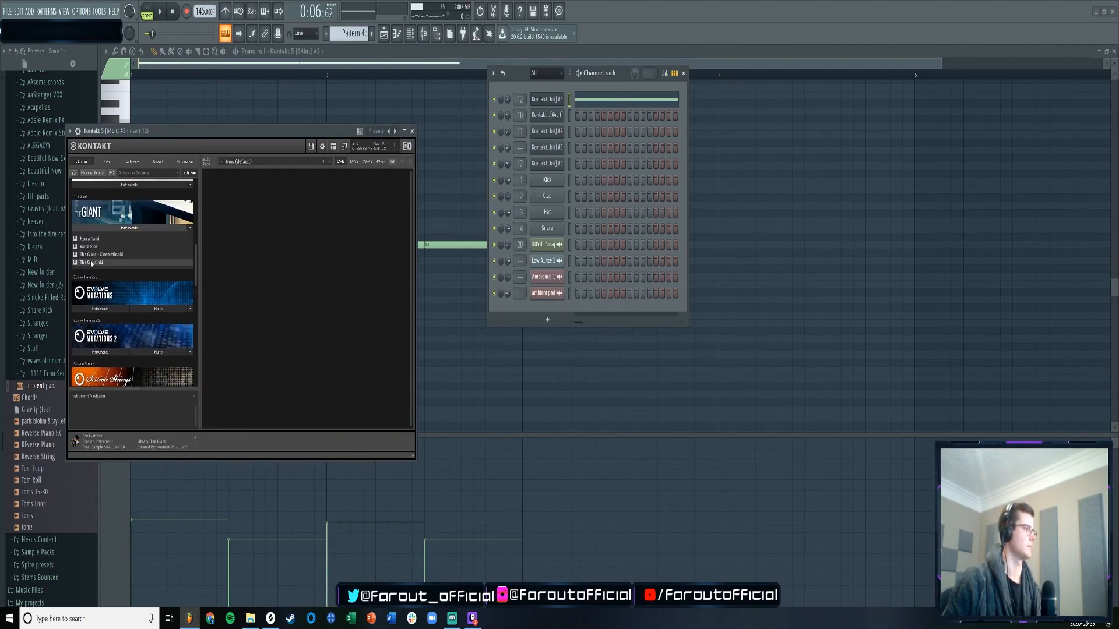
{"action": "double_click", "coordinate": [90, 262]}
{"action": "left_click", "coordinate": [376, 220]}
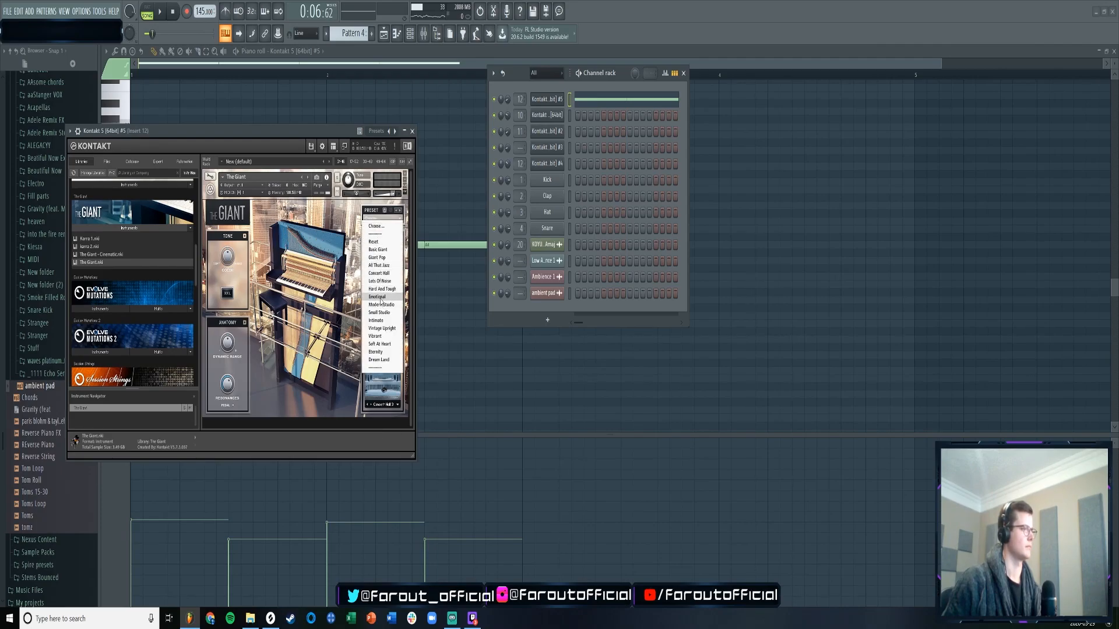
{"action": "left_click", "coordinate": [379, 297]}
{"action": "left_click", "coordinate": [412, 131]}
- Play the repeated notes with the new piano sound in the song and in pattern mode, adjusting the channel's volume
{"action": "key", "text": "space"}
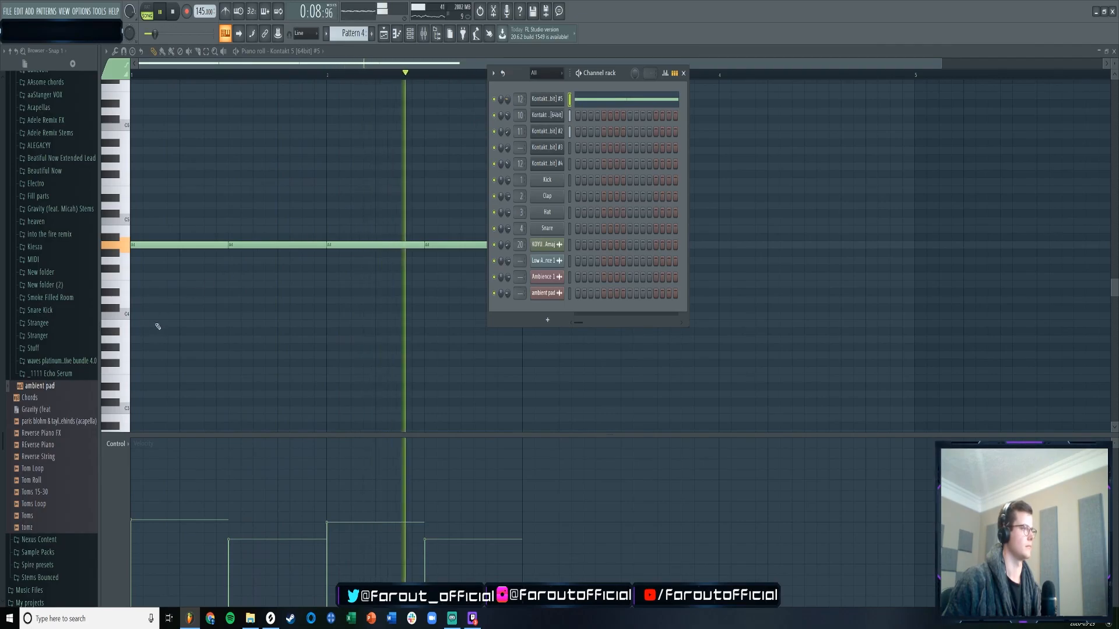
{"action": "scroll", "coordinate": [156, 314], "scroll_direction": "up", "scroll_amount": 2}
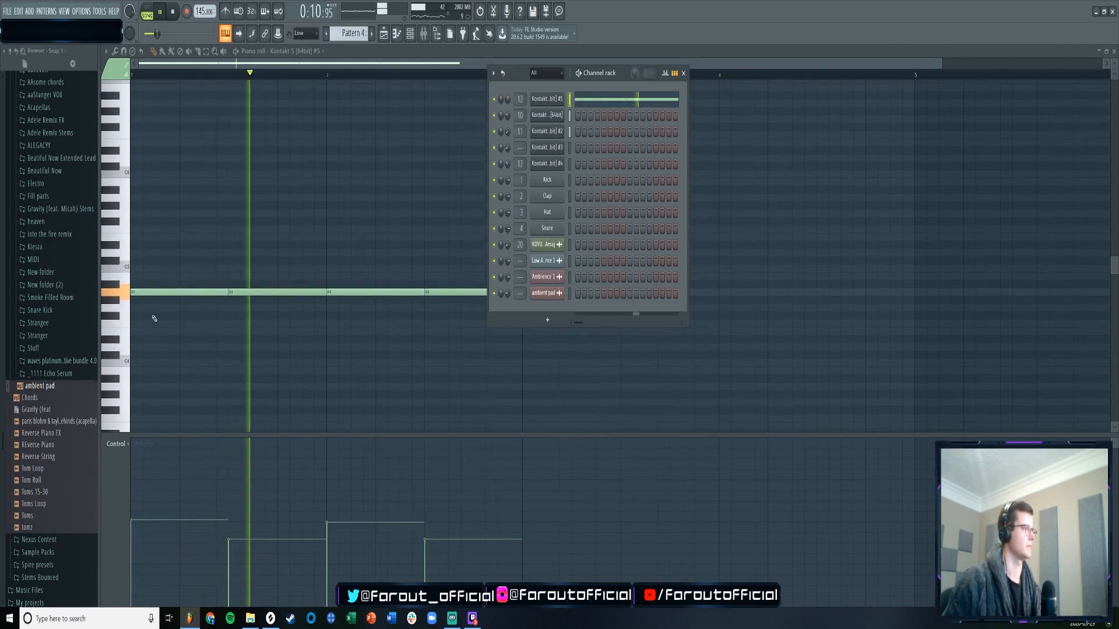
{"action": "left_click_drag", "start_coordinate": [507, 99], "coordinate": [518, 109]}
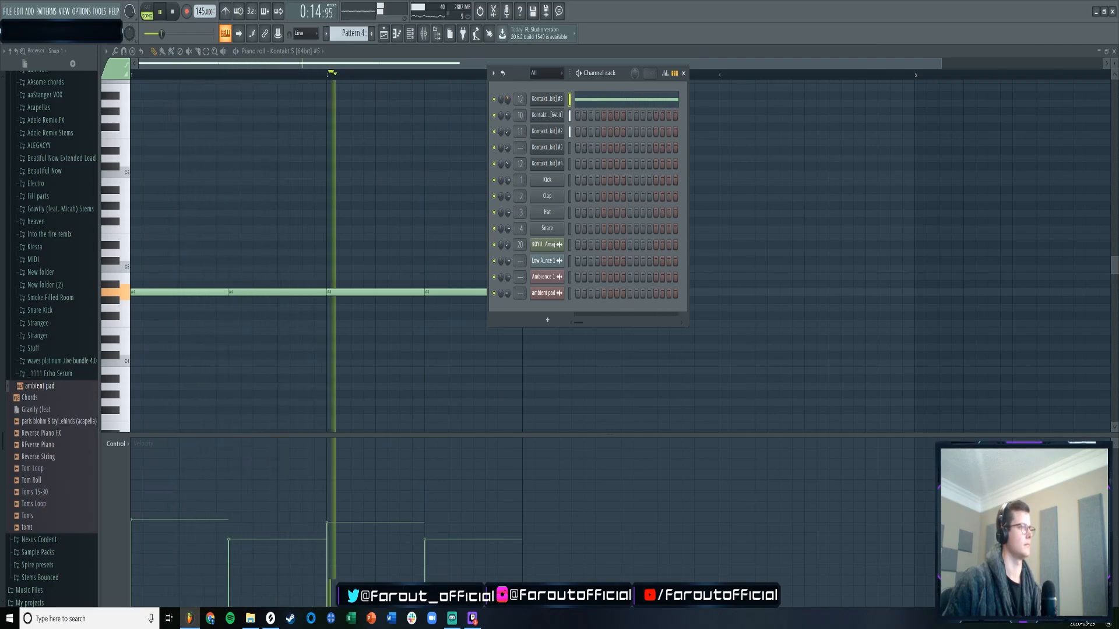
{"action": "key", "text": "l"}
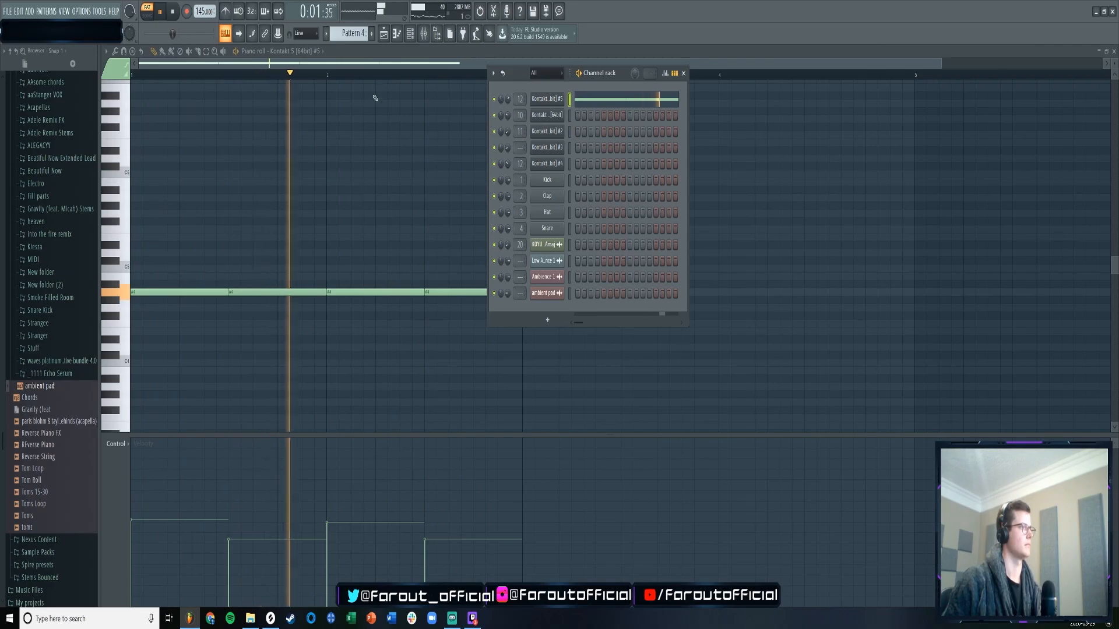
- Clone Pattern 4 as Pattern 5 for the Track 3 clip at bar 11 and open its notes
{"action": "left_click", "coordinate": [384, 34]}
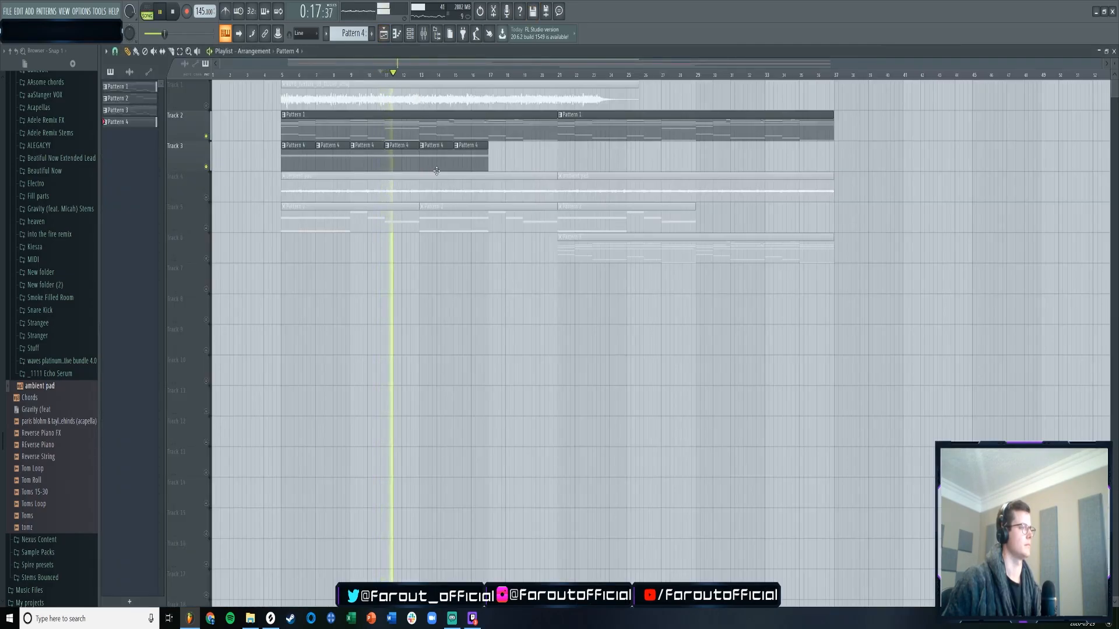
{"action": "right_click", "coordinate": [359, 34]}
{"action": "left_click", "coordinate": [406, 148]}
{"action": "left_click", "coordinate": [397, 33]}
{"action": "left_click", "coordinate": [384, 34]}
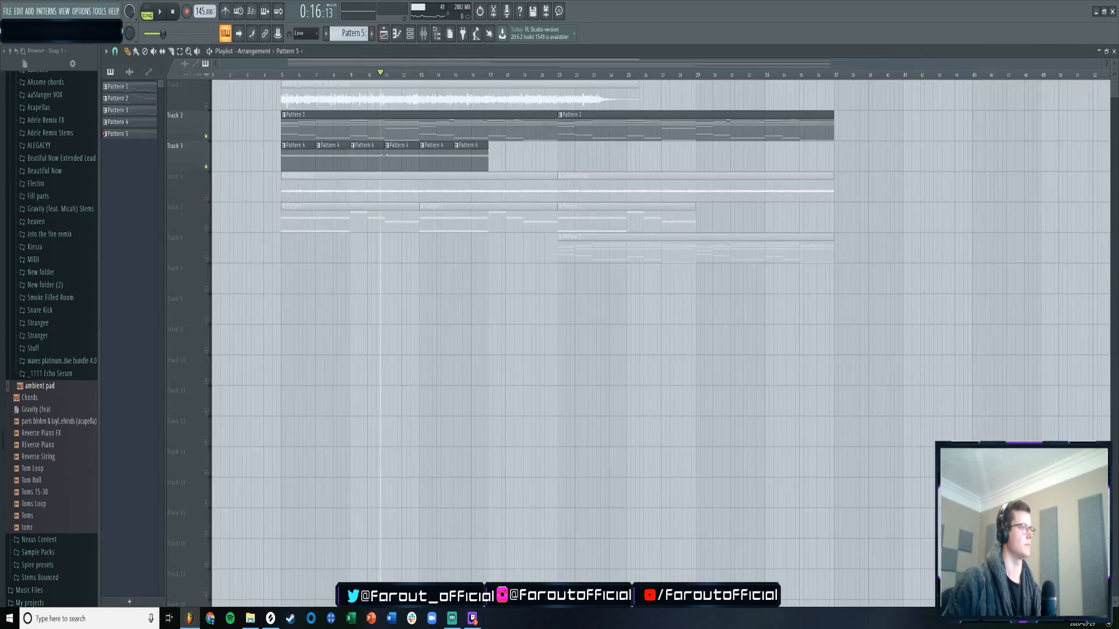
{"action": "double_click", "coordinate": [390, 158]}
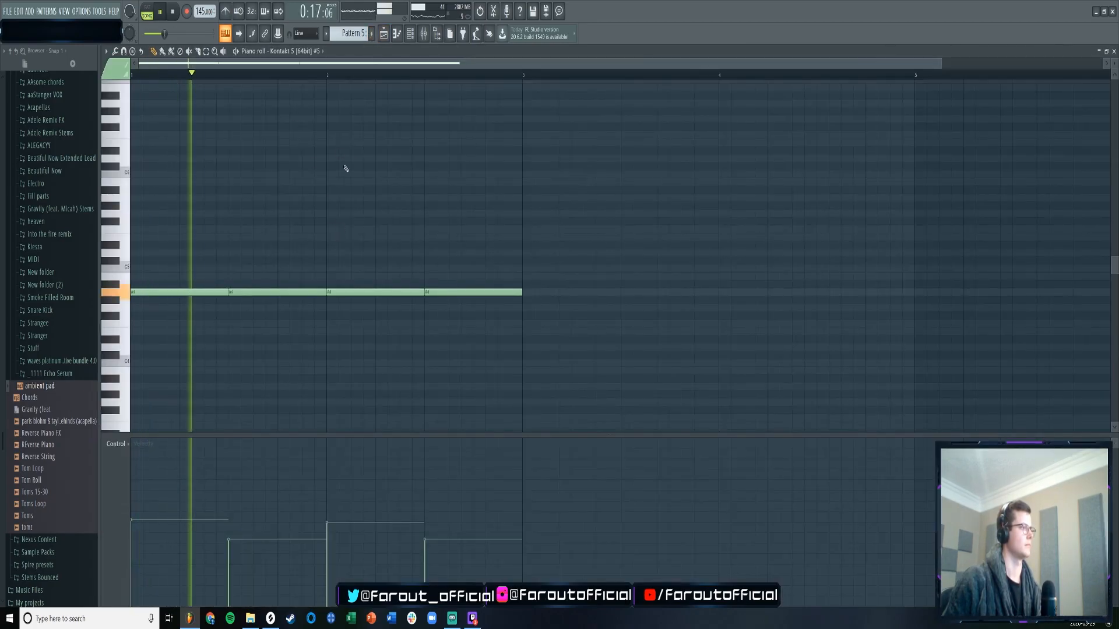
- Lower the last two notes of Pattern 5 by one semitone to G# and play them in the song
{"action": "left_click", "coordinate": [329, 309]}
{"action": "key", "text": "space"}
{"action": "left_click_drag", "start_coordinate": [331, 310], "coordinate": [340, 291]}
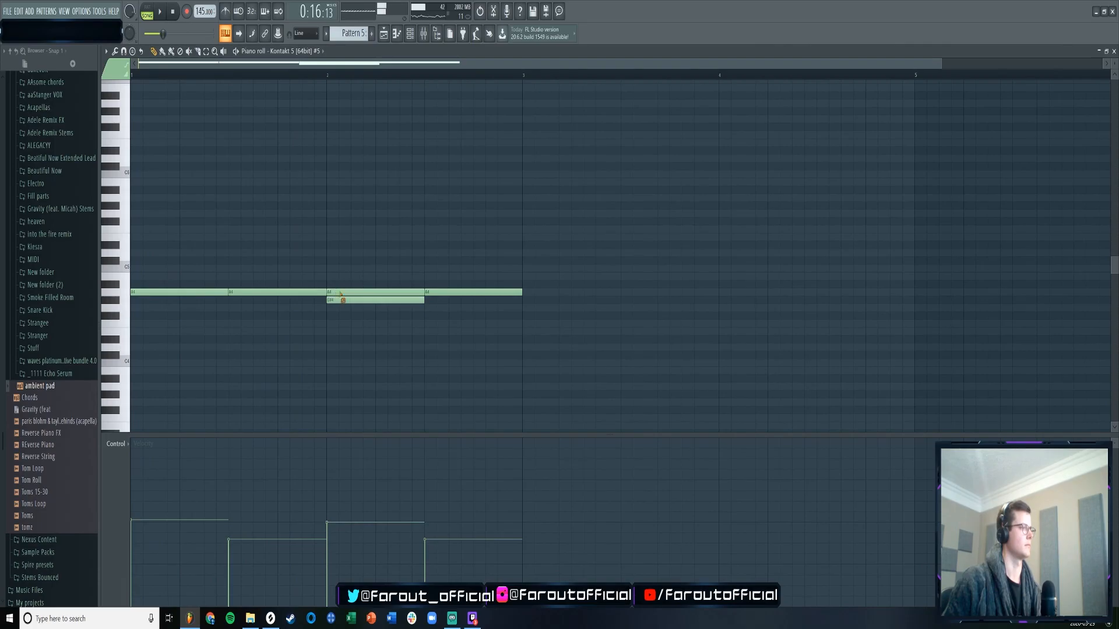
{"action": "left_click_drag", "start_coordinate": [429, 292], "coordinate": [429, 300]}
{"action": "key", "text": "space"}
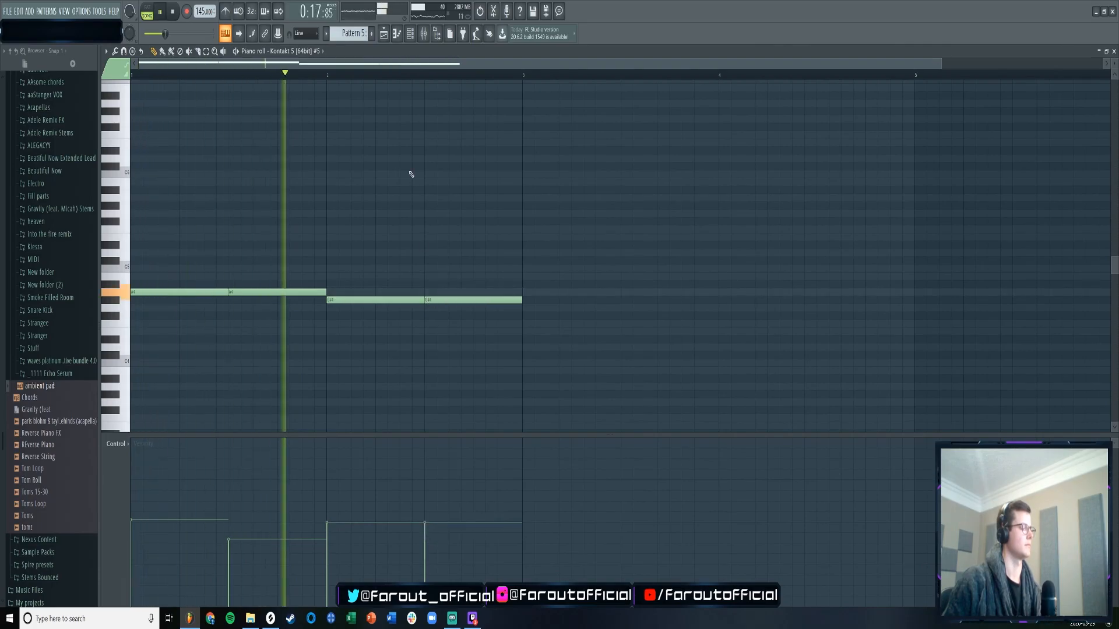
- Extend the run of Pattern 4 clips on Track 3 to bar 21 and make the Track 1 texture audio audible
{"action": "key", "text": "F5"}
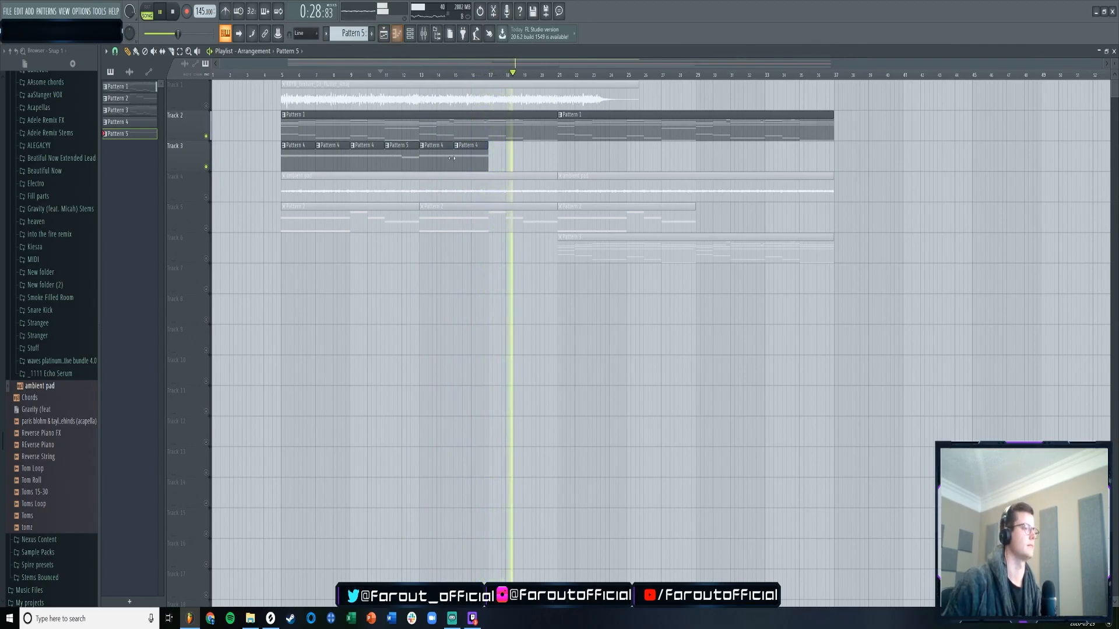
{"action": "key", "text": "space"}
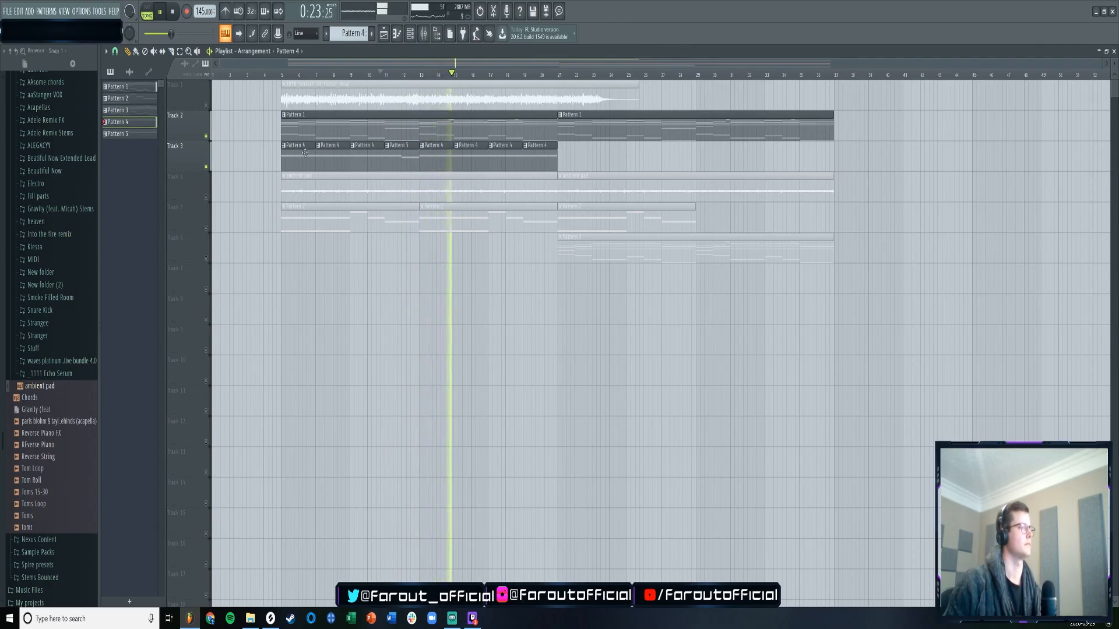
{"action": "left_click", "coordinate": [207, 107]}
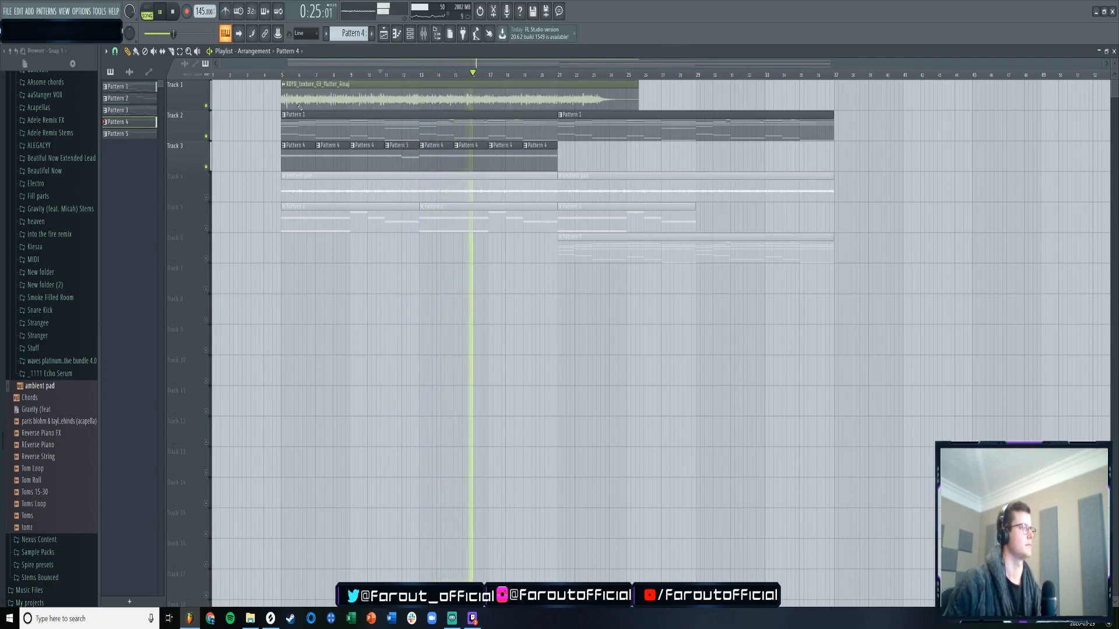
- Trim the Track 1 texture audio clip at bar 21 and place a second copy spanning bars 21 to 37
{"action": "left_click_drag", "start_coordinate": [564, 84], "coordinate": [564, 80]}
{"action": "left_click", "coordinate": [128, 51]}
{"action": "right_click", "coordinate": [574, 99]}
{"action": "left_click", "coordinate": [549, 100]}
{"action": "left_click", "coordinate": [558, 101]}
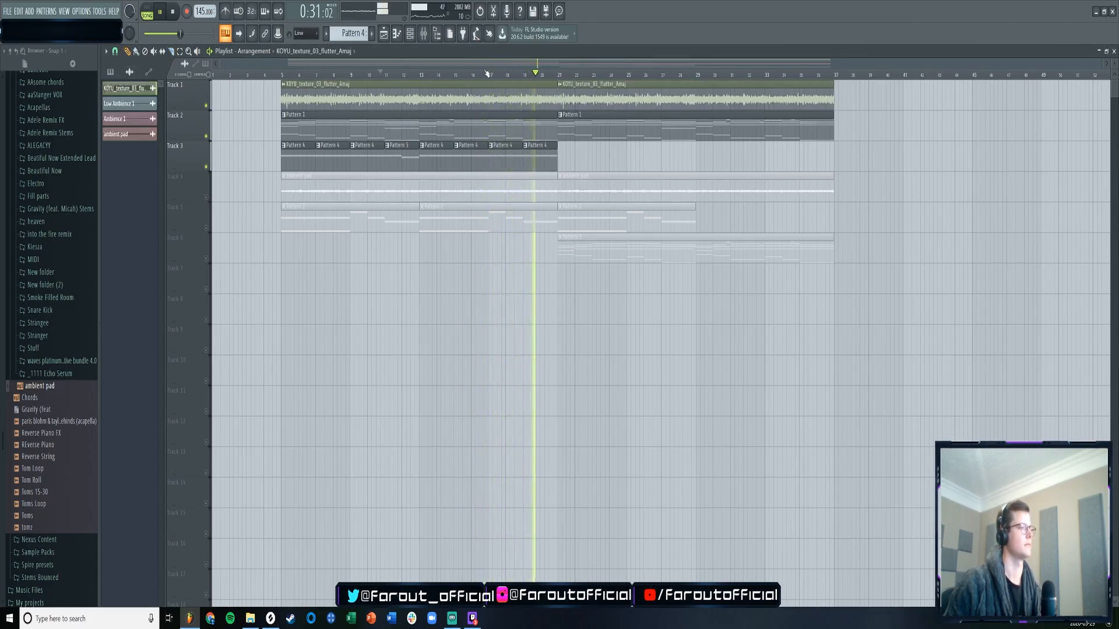
- Save the project in the Projects folder under the file name twitch id
{"action": "key", "text": "ctrl+shift+s"}
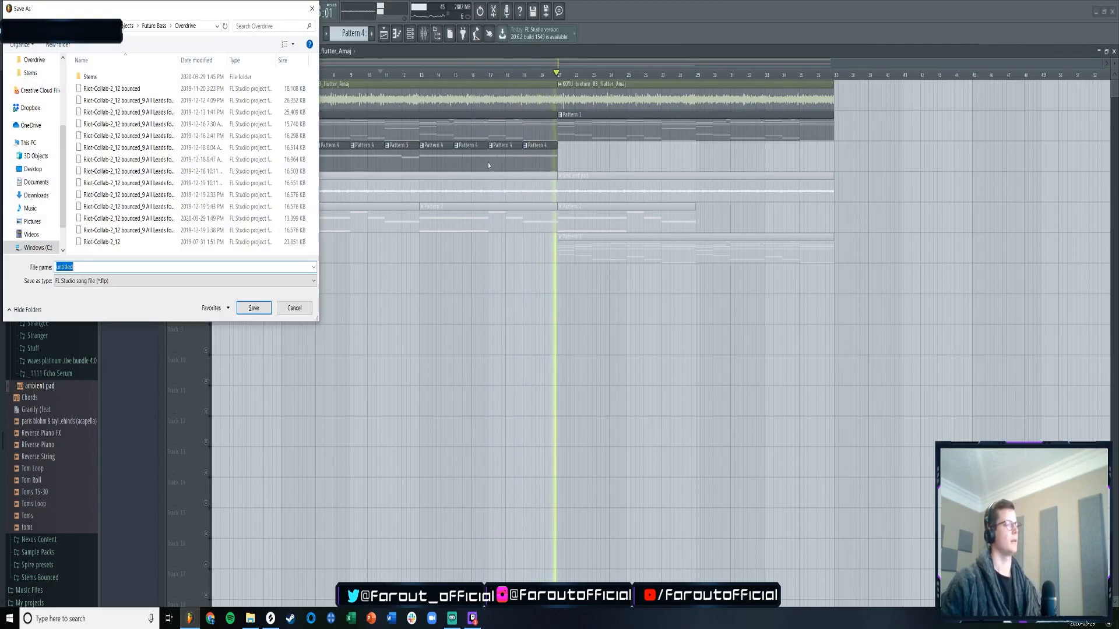
{"action": "left_click", "coordinate": [313, 9]}
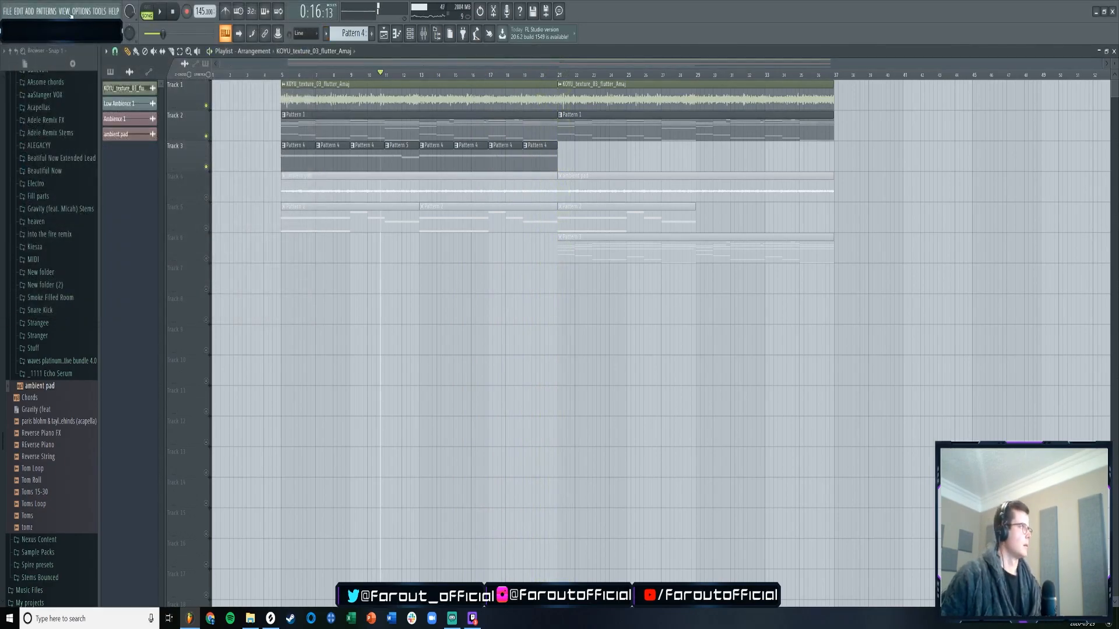
{"action": "left_click", "coordinate": [10, 12]}
{"action": "left_click", "coordinate": [28, 58]}
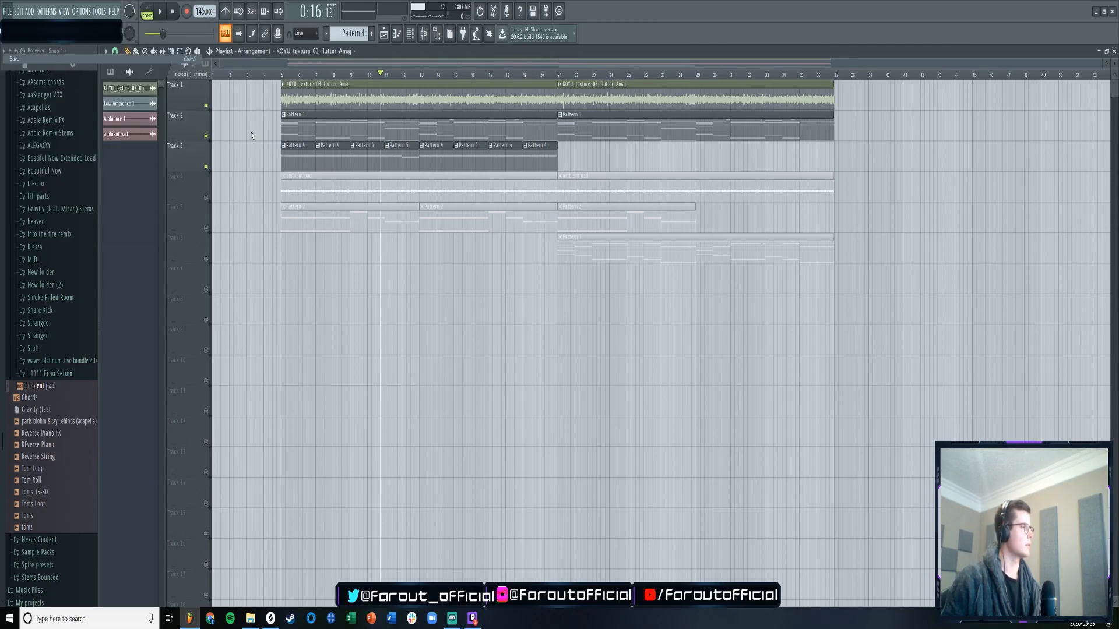
{"action": "scroll", "coordinate": [35, 130], "scroll_direction": "up", "scroll_amount": 4}
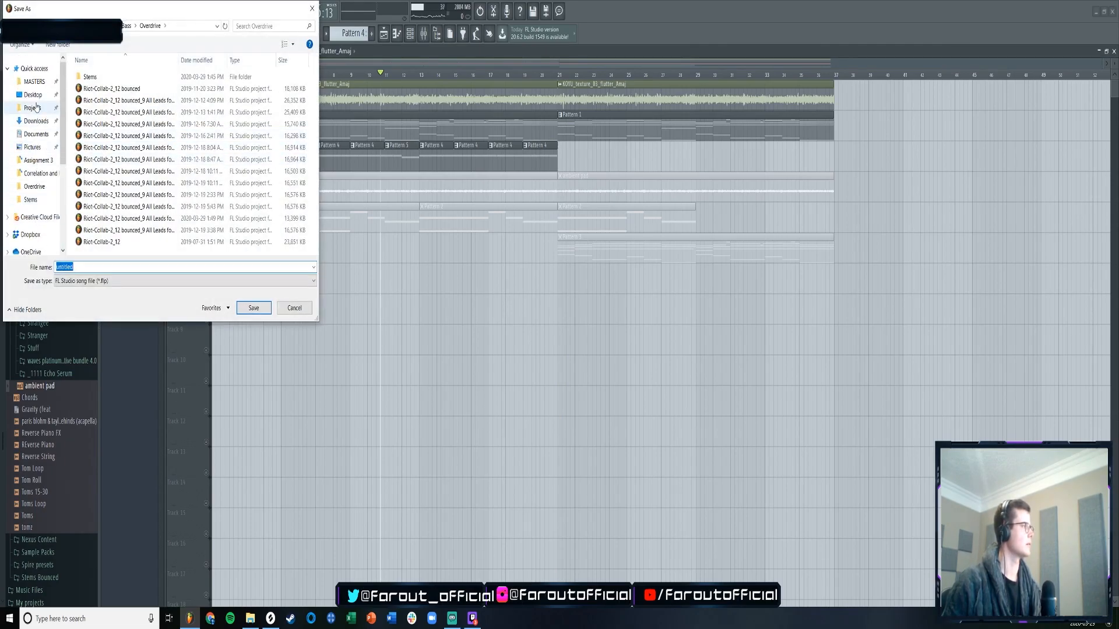
{"action": "left_click", "coordinate": [33, 108]}
{"action": "type", "text": "twitch ID"}
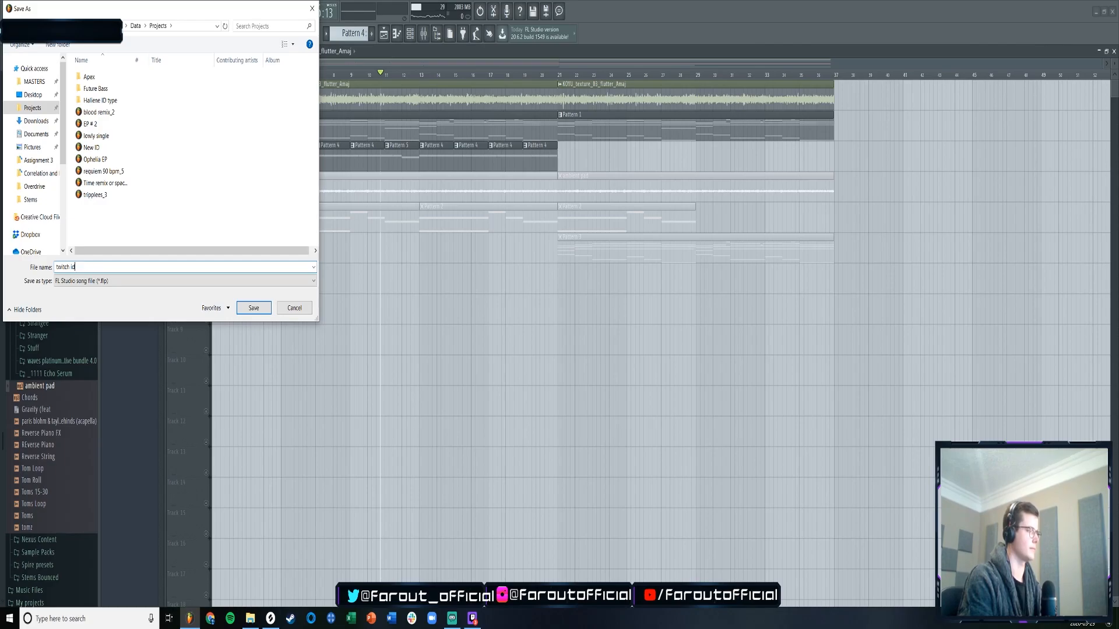
{"action": "key", "text": "Return"}
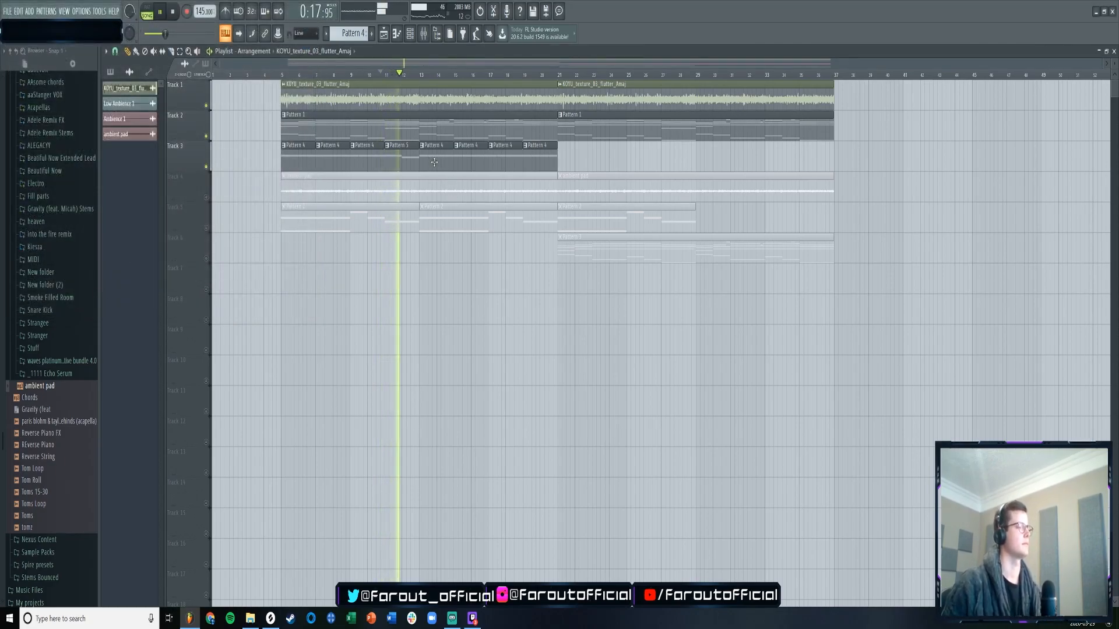
- Move both ambient pad clips onto a new track inserted directly below the texture audio, and collapse the expanded browser folder
{"action": "left_click", "coordinate": [205, 197]}
{"action": "right_click", "coordinate": [201, 111]}
{"action": "left_click", "coordinate": [221, 298]}
{"action": "left_click_drag", "start_coordinate": [343, 220], "coordinate": [345, 130]}
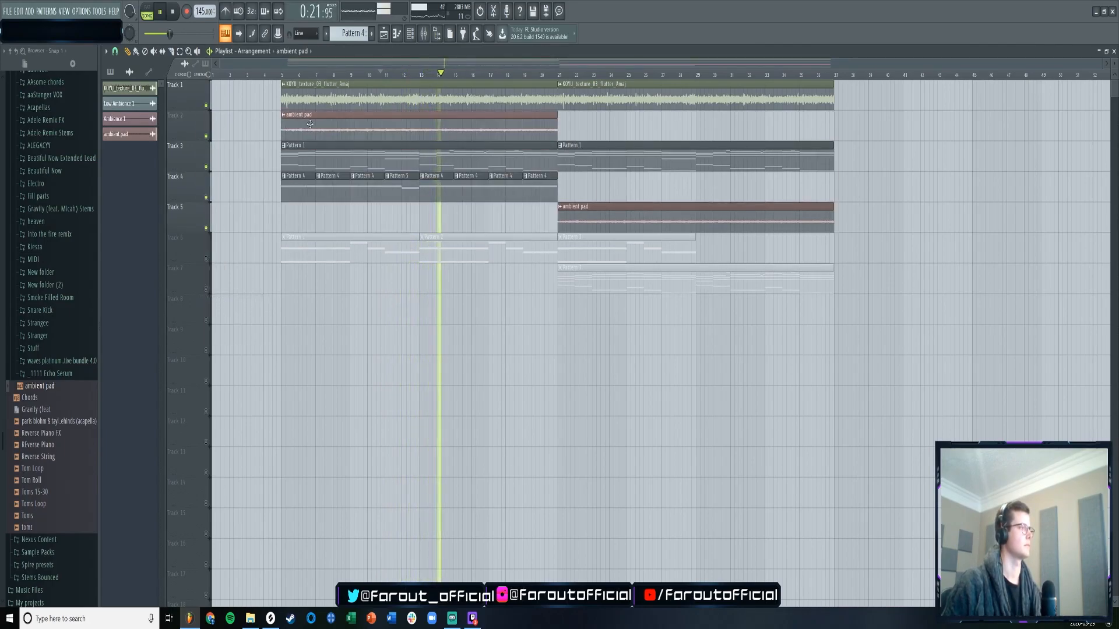
{"action": "left_click_drag", "start_coordinate": [586, 226], "coordinate": [586, 130]}
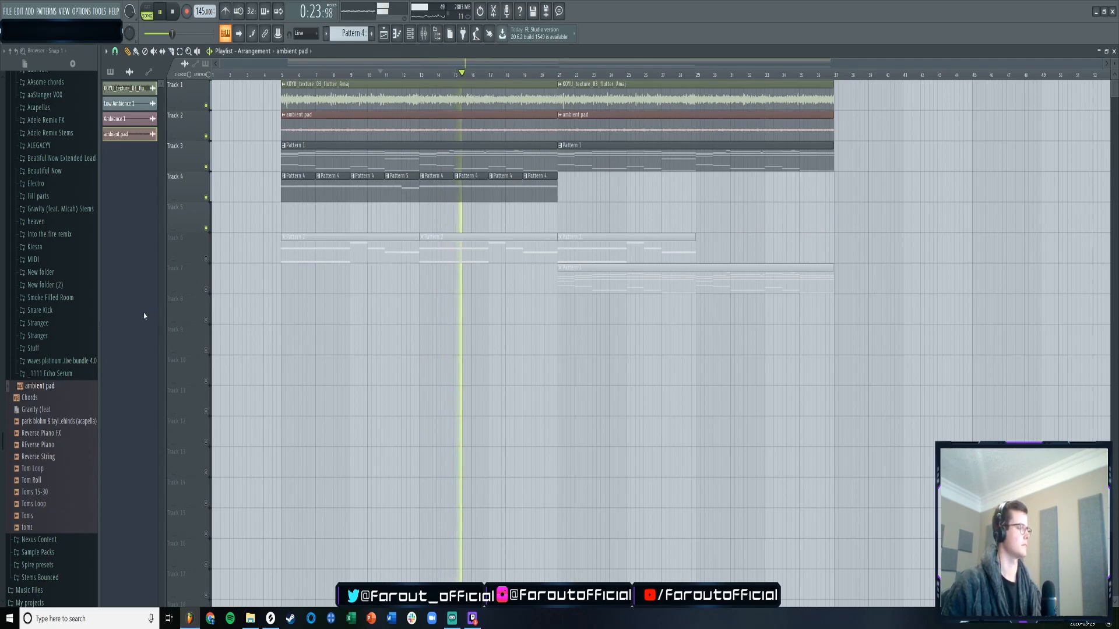
{"action": "scroll", "coordinate": [69, 344], "scroll_direction": "up", "scroll_amount": 6}
{"action": "left_click", "coordinate": [46, 194]}
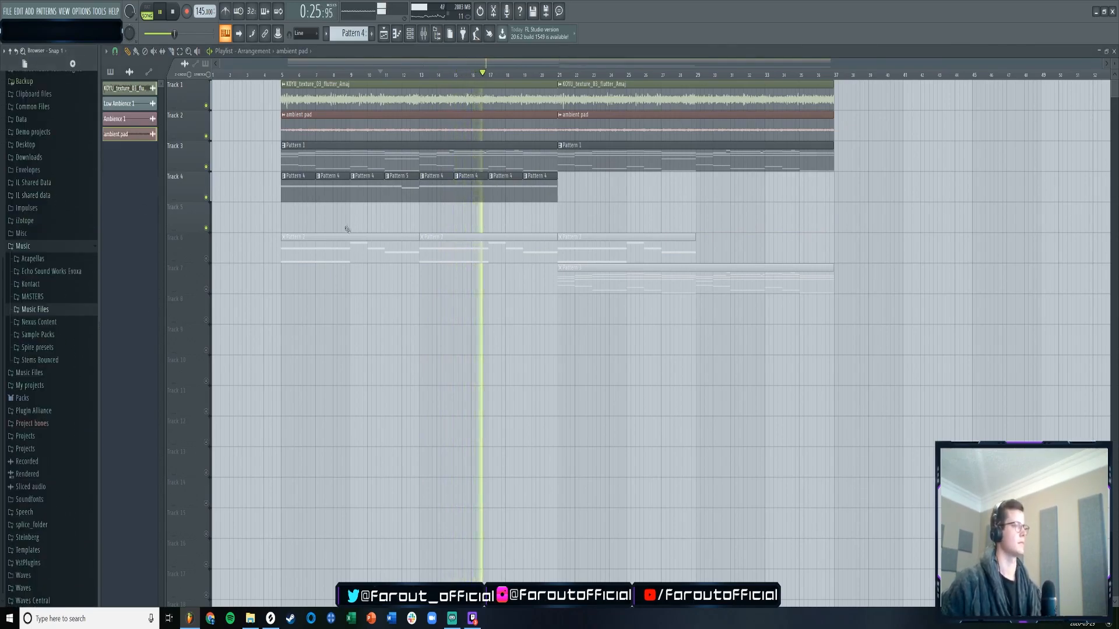
- Replace the Track 4 clip at bar 19 with Pattern 5, and duplicate the whole row of clips from bar 21 to 37
{"action": "left_click", "coordinate": [539, 189]}
{"action": "left_click", "coordinate": [560, 187]}
{"action": "right_click", "coordinate": [561, 187]}
{"action": "right_click", "coordinate": [555, 186]}
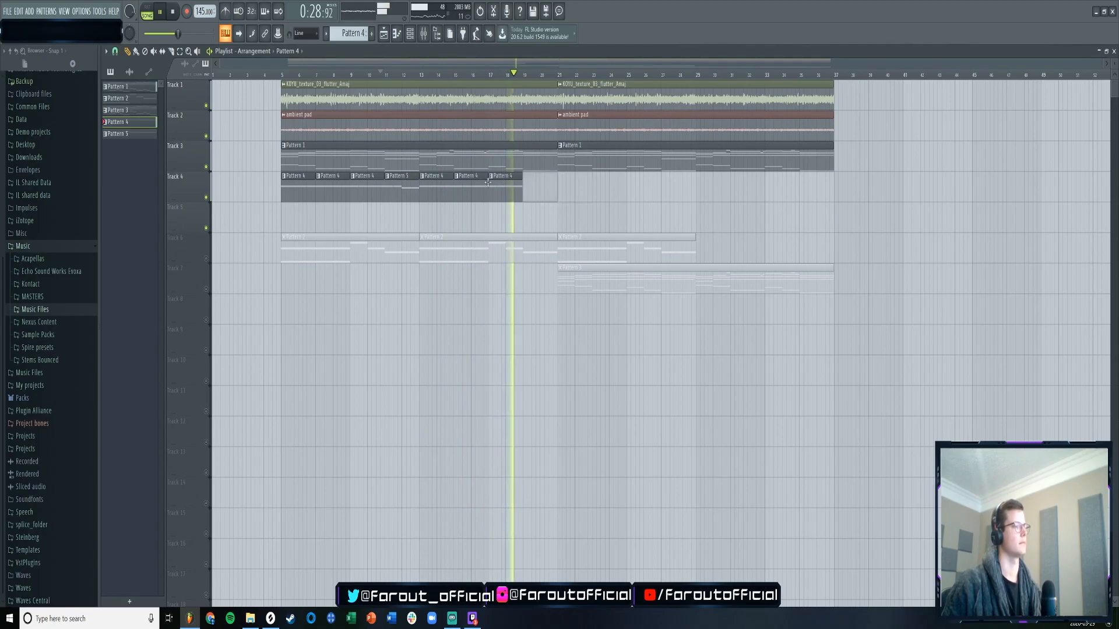
{"action": "left_click", "coordinate": [526, 195]}
{"action": "left_click_drag", "start_coordinate": [568, 185], "coordinate": [591, 196]}
{"action": "key", "text": "space"}
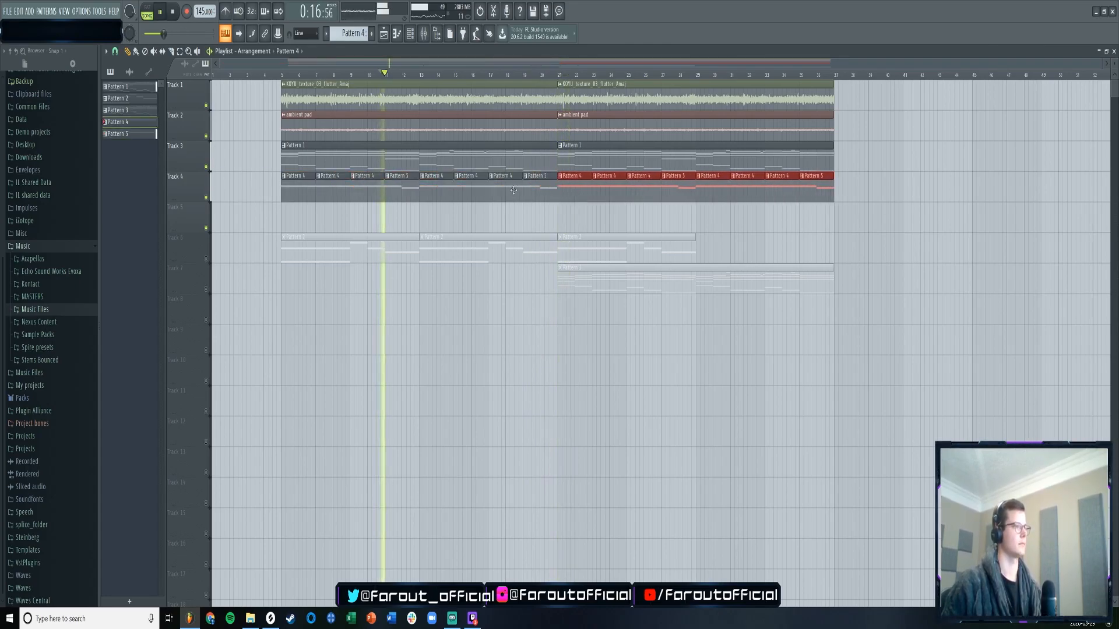
{"action": "left_click", "coordinate": [559, 74]}
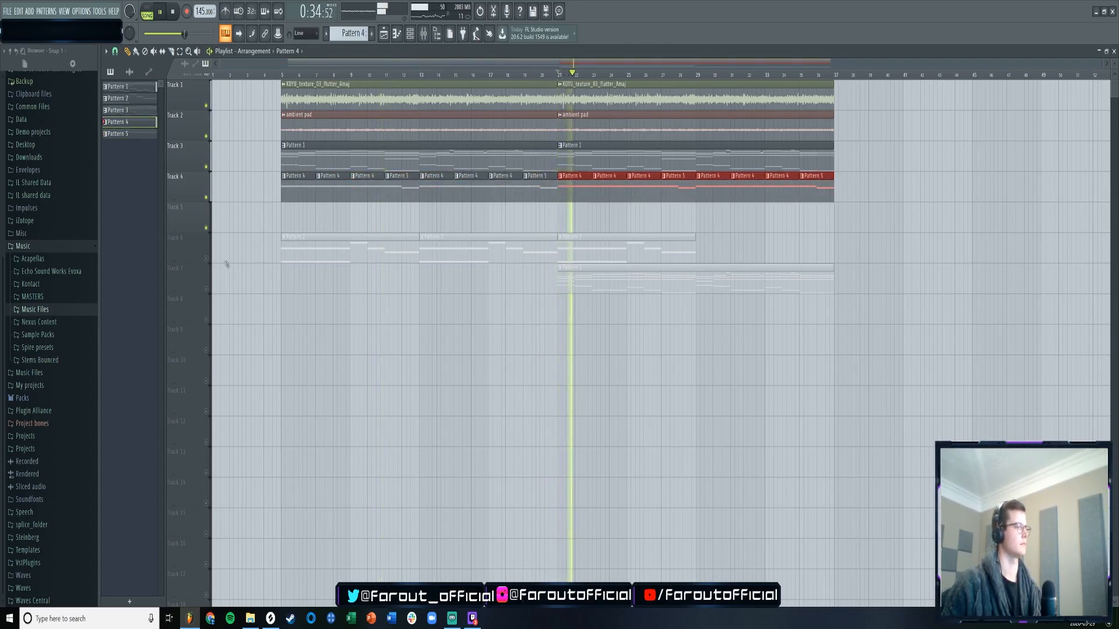
- Solo the three Pattern 2 clips and move them up to Track 5, starting at bar 5
{"action": "left_click", "coordinate": [206, 259]}
{"action": "left_click_drag", "start_coordinate": [273, 257], "coordinate": [618, 254]}
{"action": "left_click_drag", "start_coordinate": [356, 261], "coordinate": [351, 230]}
{"action": "right_click", "coordinate": [206, 228]}
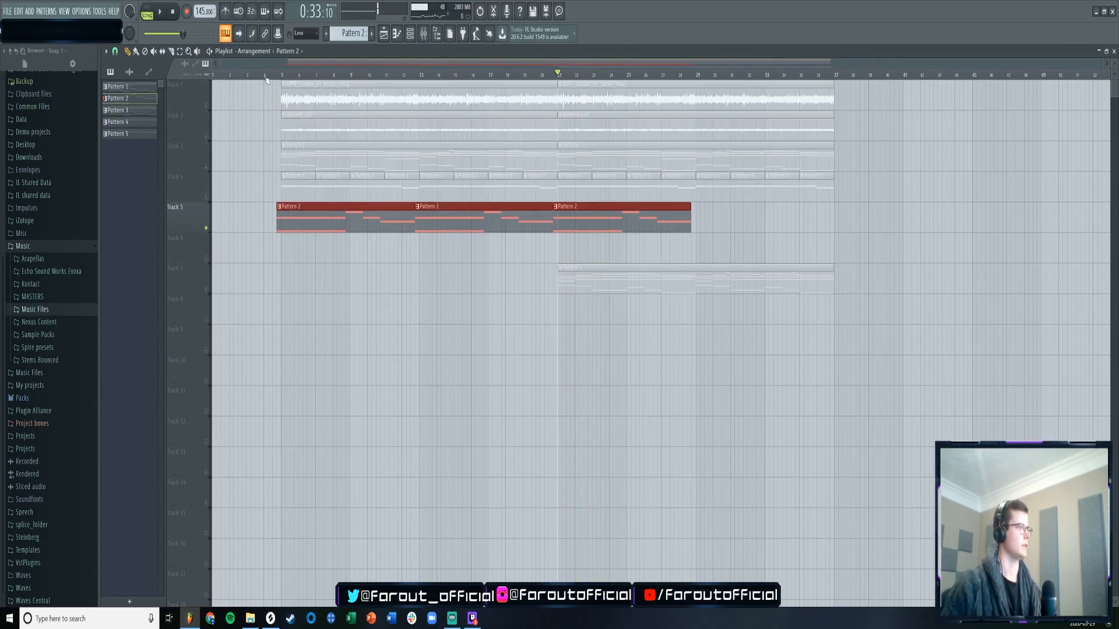
{"action": "left_click_drag", "start_coordinate": [295, 216], "coordinate": [300, 216]}
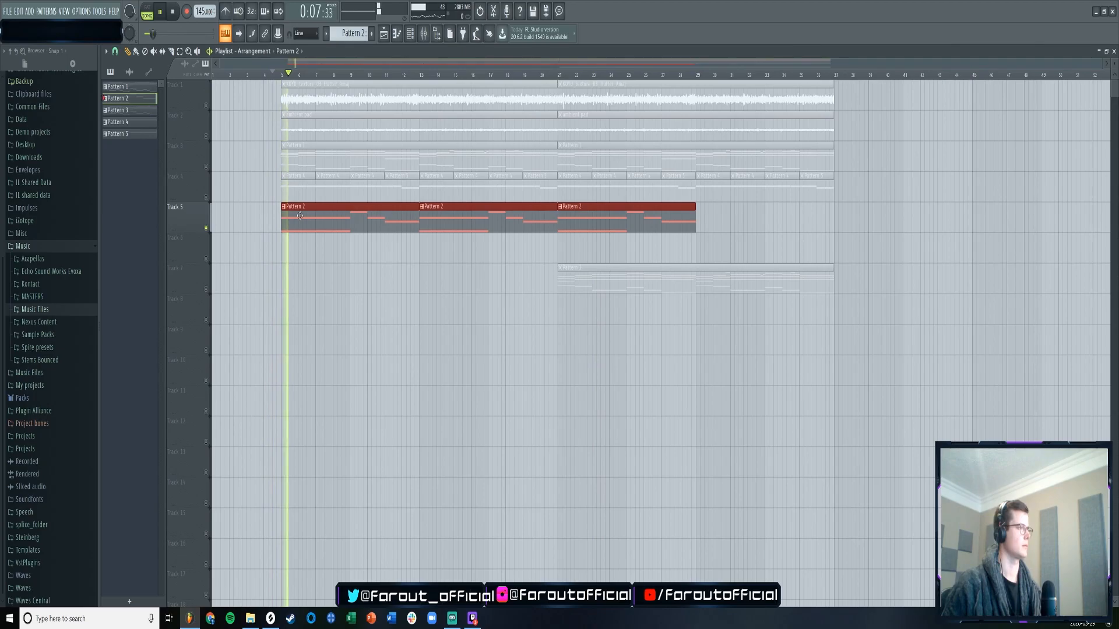
- Insert an empty track above the Pattern 1 chords and move the three Pattern 2 clips onto it
{"action": "right_click", "coordinate": [206, 142]}
{"action": "left_click", "coordinate": [223, 329]}
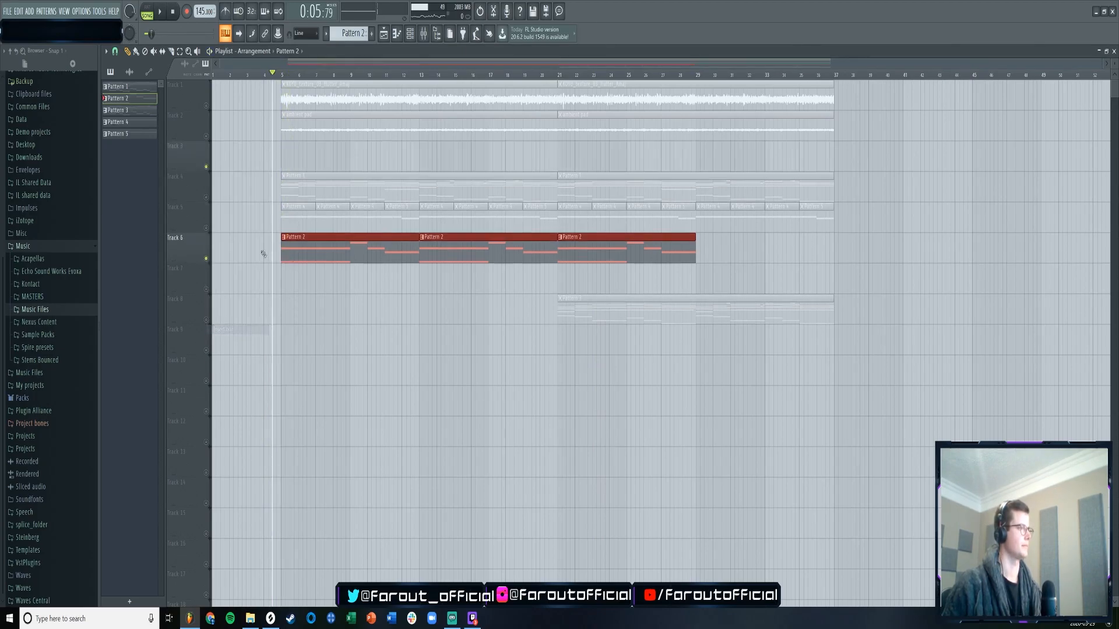
{"action": "left_click_drag", "start_coordinate": [408, 243], "coordinate": [405, 152]}
{"action": "key", "text": "space"}
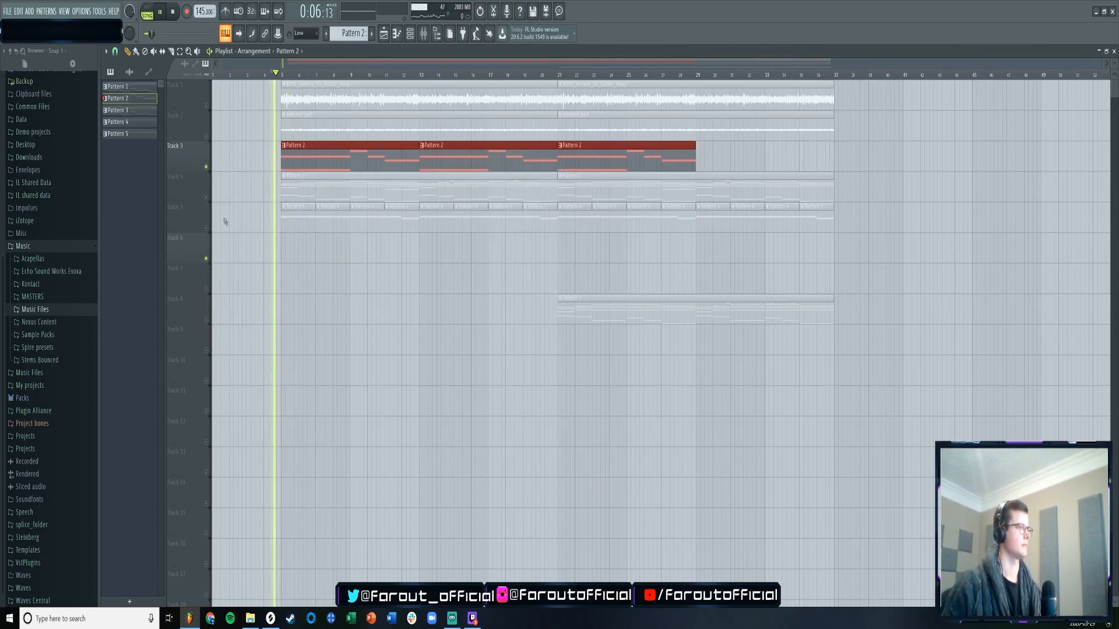
- Make all tracks audible again and insert an empty track directly below the Pattern 2 clips
{"action": "right_click", "coordinate": [206, 168]}
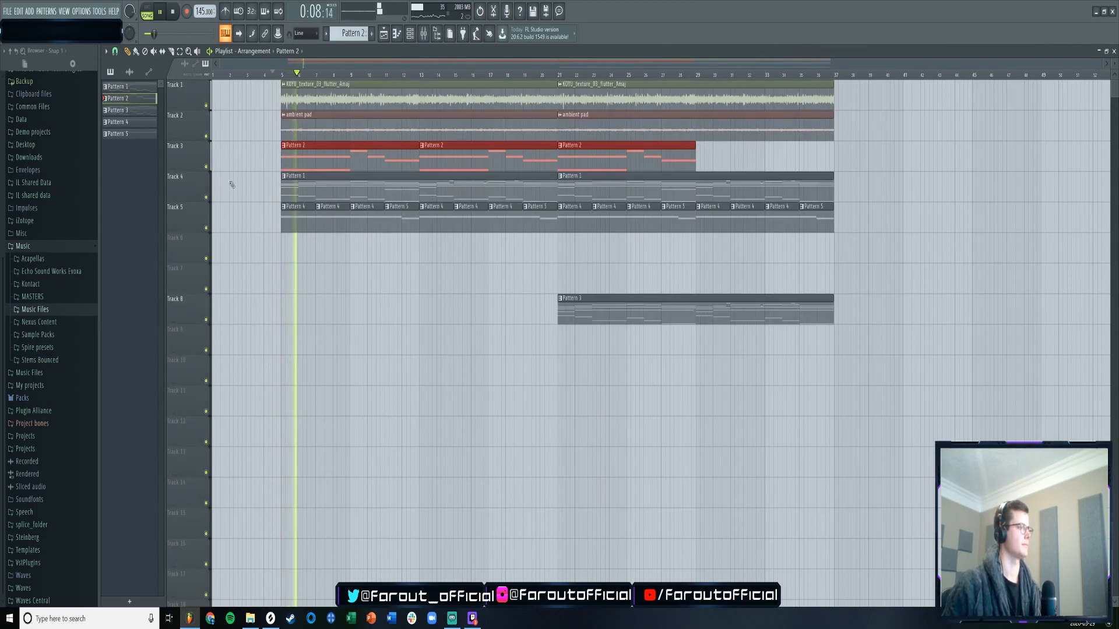
{"action": "right_click", "coordinate": [193, 172]}
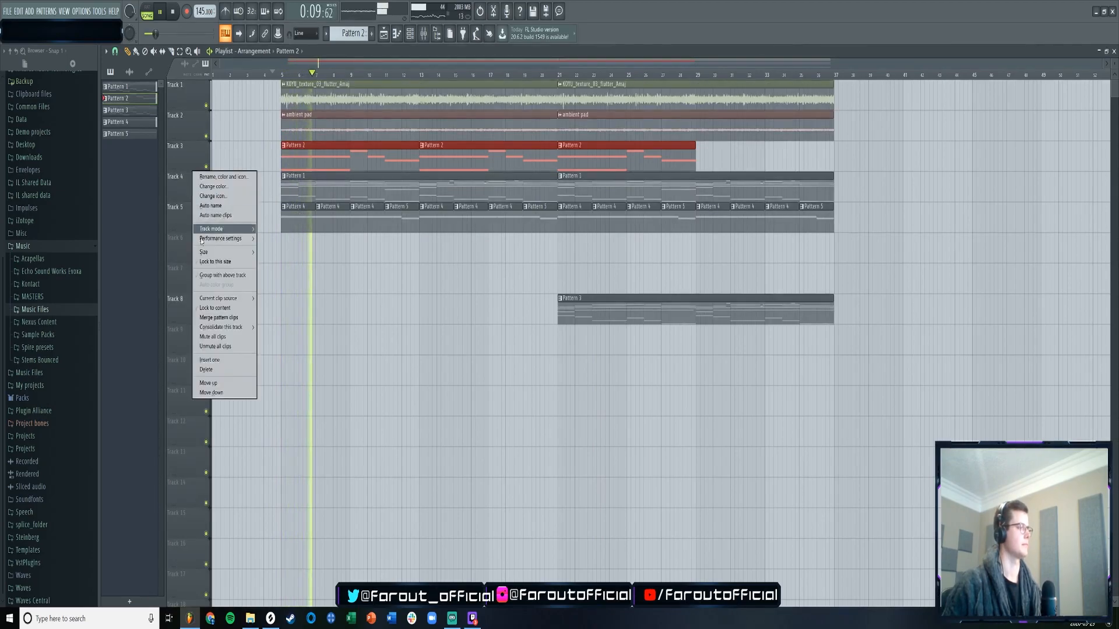
{"action": "left_click", "coordinate": [209, 360]}
- Switch to the empty Pattern 6 and bring up the choice of instruments to insert from the Kick channel
{"action": "left_click", "coordinate": [410, 33]}
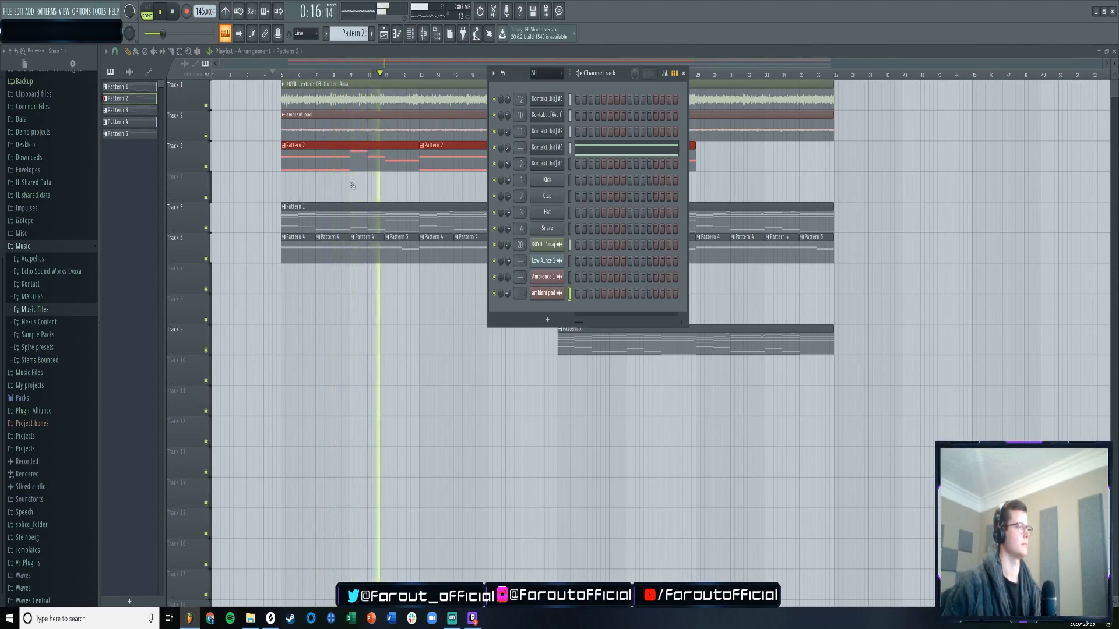
{"action": "scroll", "coordinate": [352, 36], "scroll_direction": "down", "scroll_amount": 3}
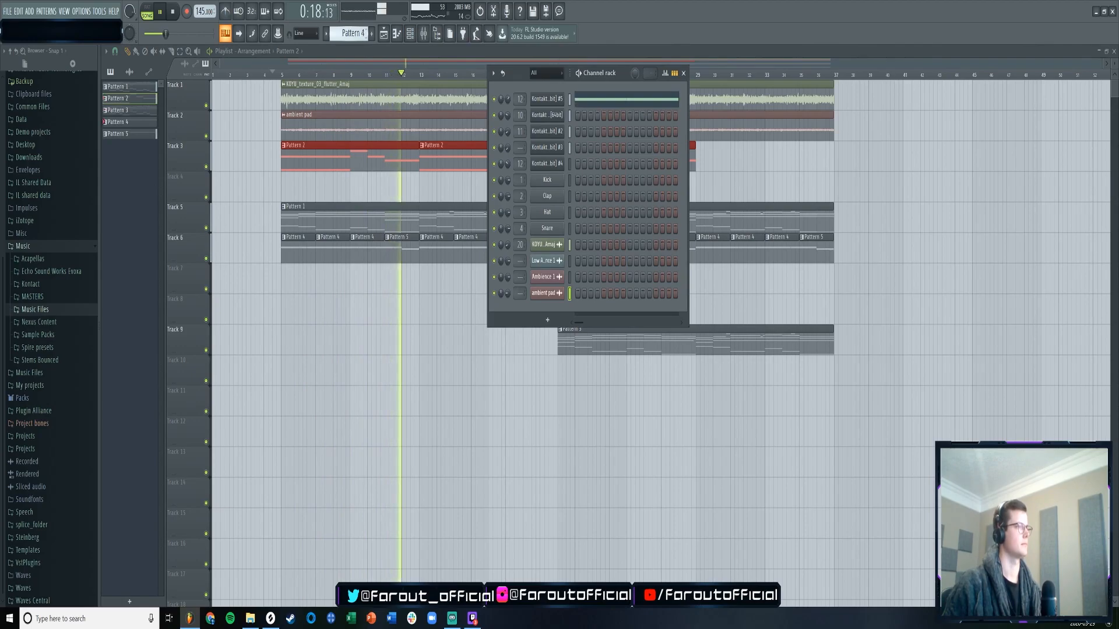
{"action": "scroll", "coordinate": [352, 36], "scroll_direction": "down", "scroll_amount": 1}
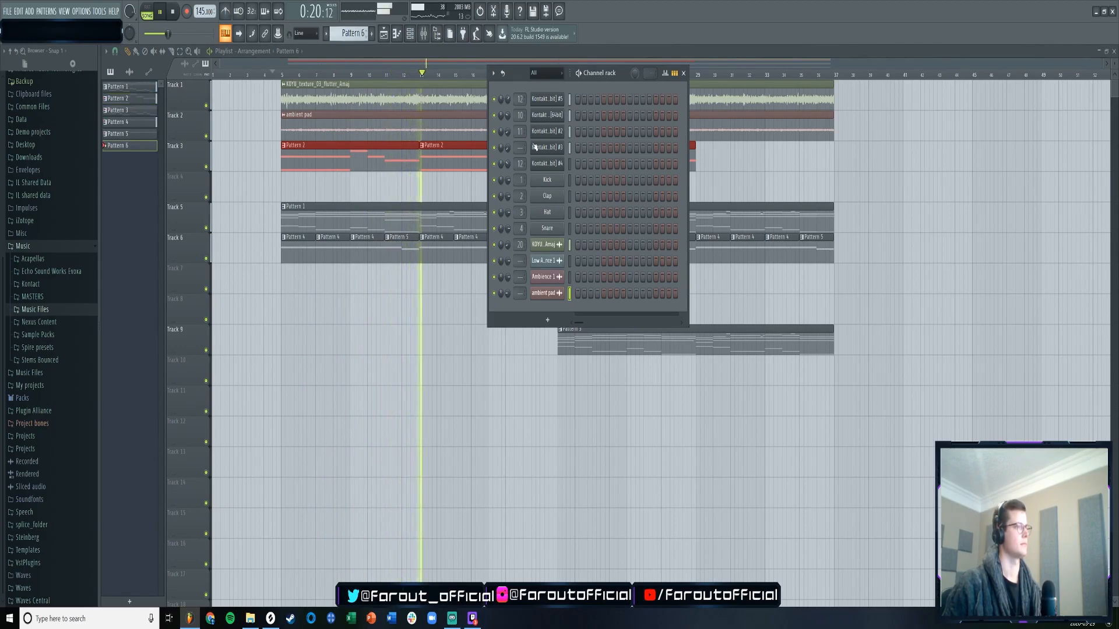
{"action": "key", "text": "space"}
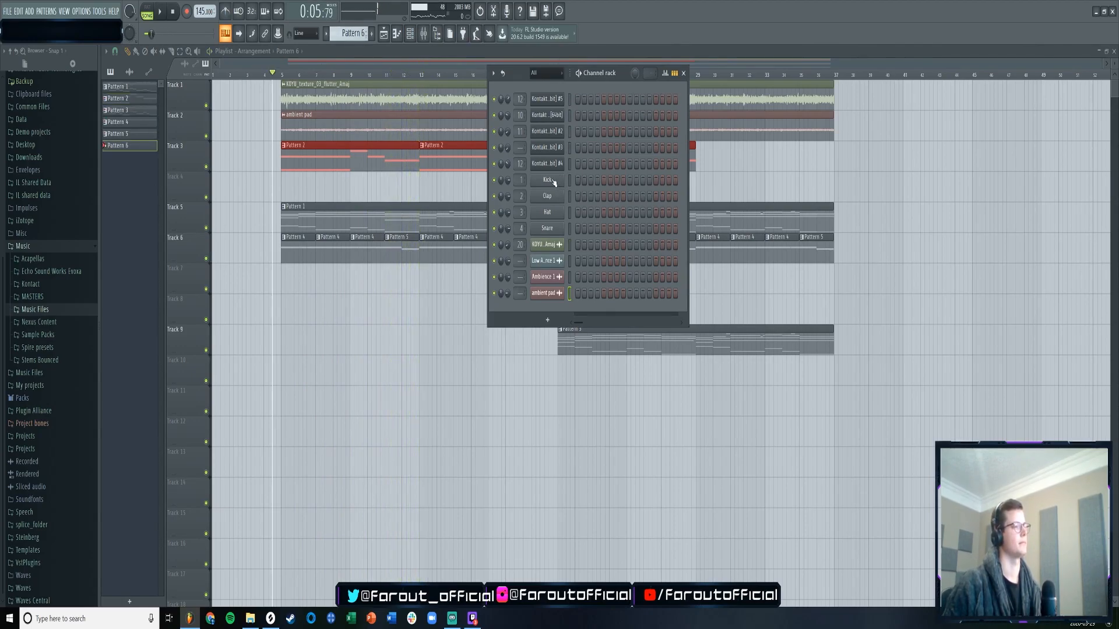
{"action": "right_click", "coordinate": [553, 183]}
{"action": "mouse_move", "coordinate": [584, 258]}
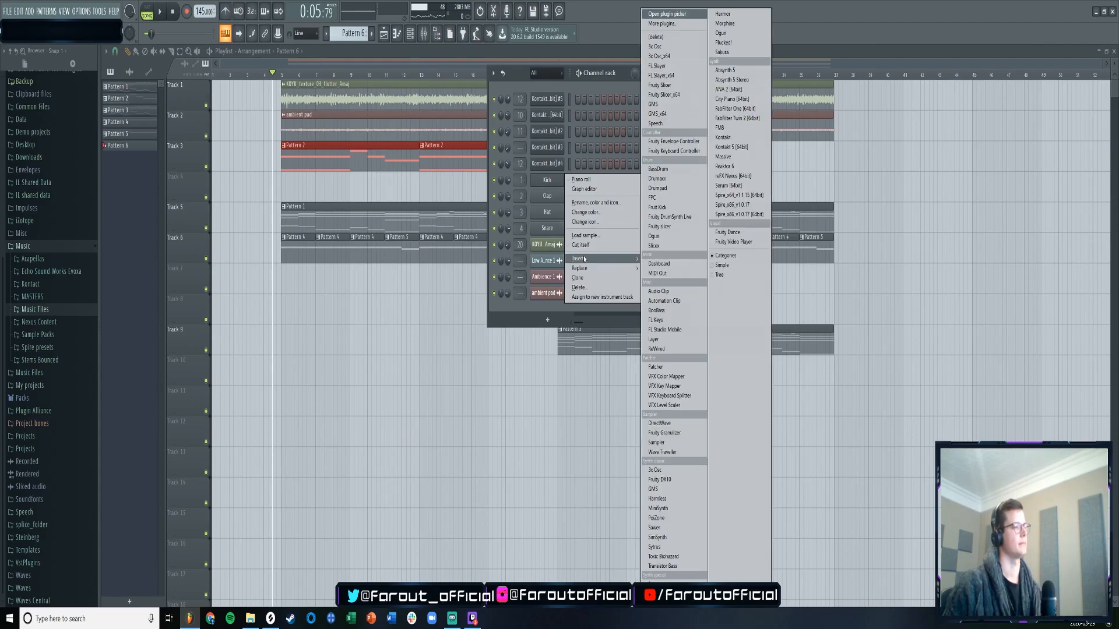
- Insert a new Kontakt 5 channel above the Kick and load String Ensemble Essential from the String Ensemble library
{"action": "left_click", "coordinate": [732, 147]}
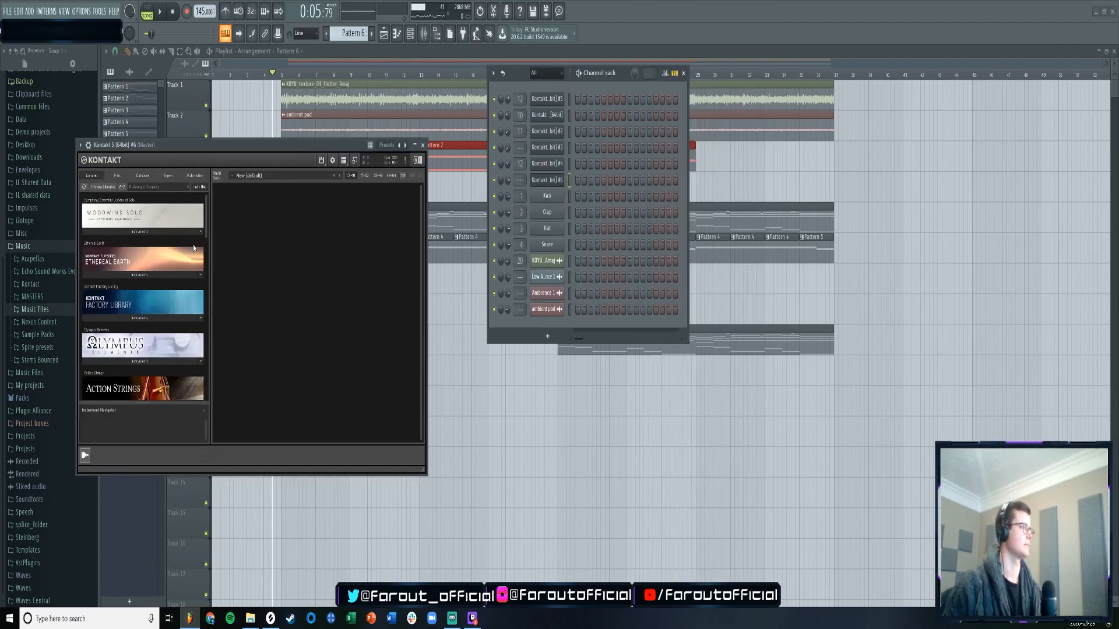
{"action": "left_click_drag", "start_coordinate": [204, 225], "coordinate": [194, 400]}
{"action": "left_click", "coordinate": [175, 399]}
{"action": "scroll", "coordinate": [125, 377], "scroll_direction": "down", "scroll_amount": 3}
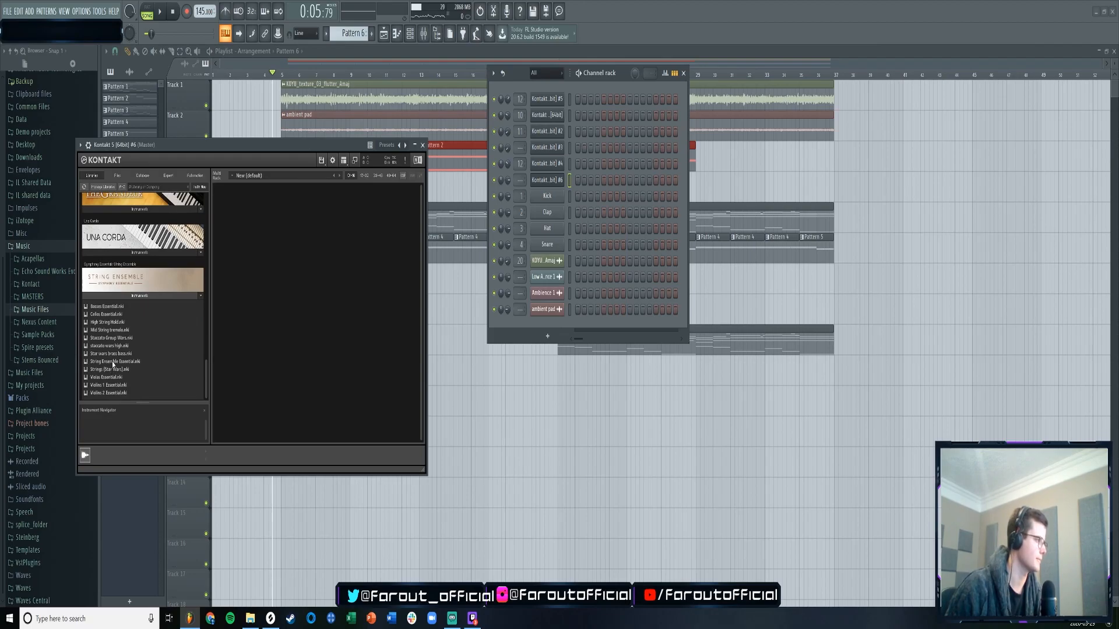
{"action": "double_click", "coordinate": [111, 363]}
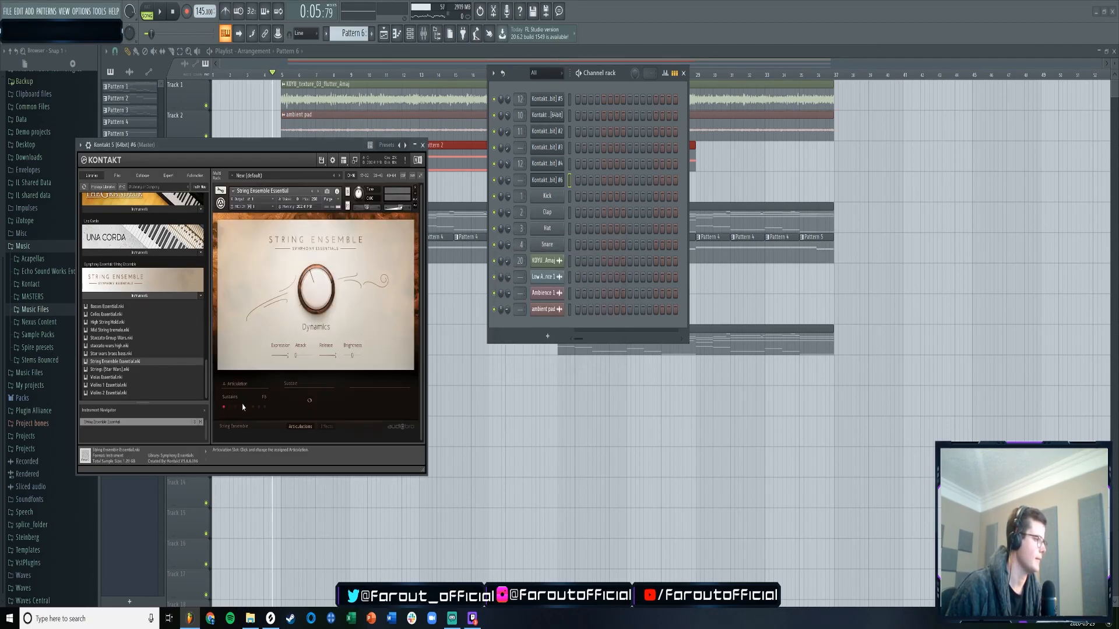
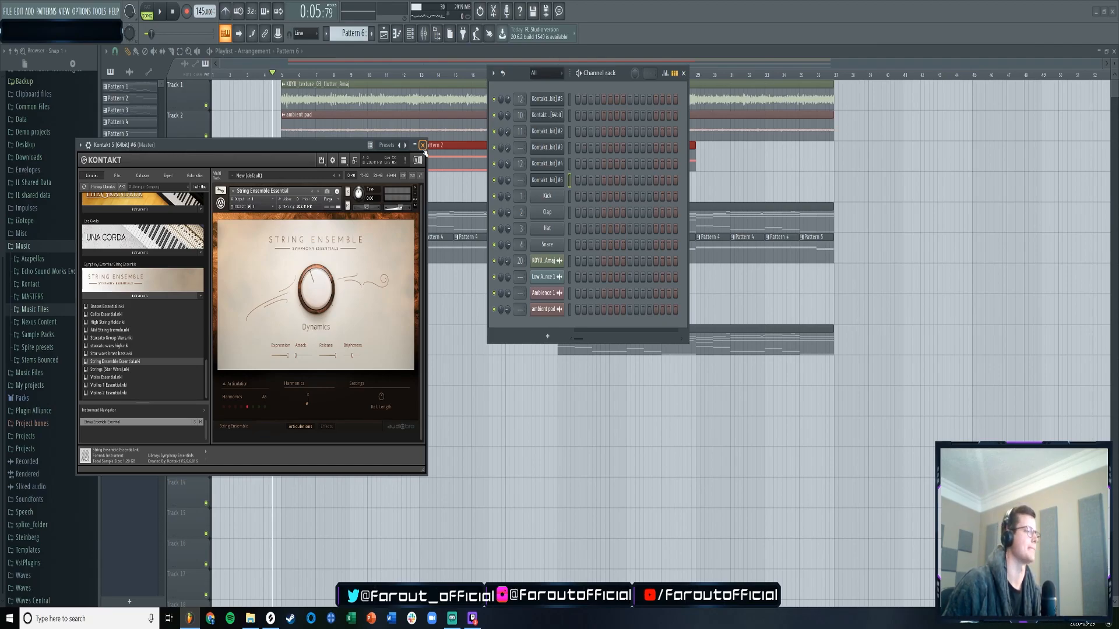
{"action": "left_click", "coordinate": [423, 145]}
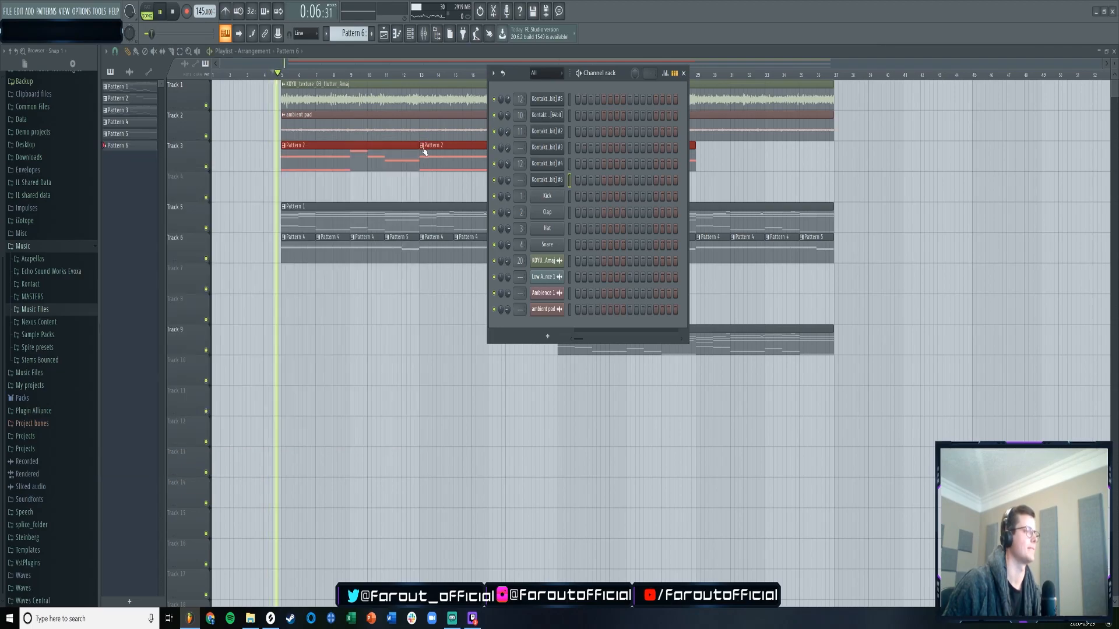
- Copy the Pattern 2 notes from Kontakt 5 #3 into the new Kontakt 5 #6 channel in Pattern 6
{"action": "double_click", "coordinate": [328, 164]}
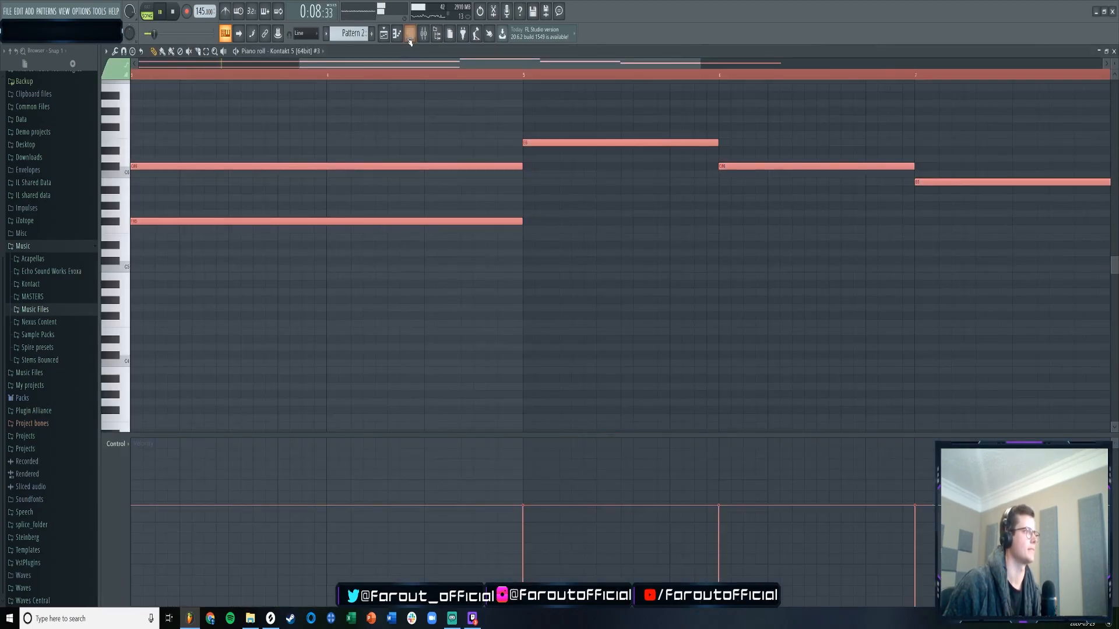
{"action": "left_click", "coordinate": [410, 35]}
{"action": "scroll", "coordinate": [350, 35], "scroll_direction": "down", "scroll_amount": 2}
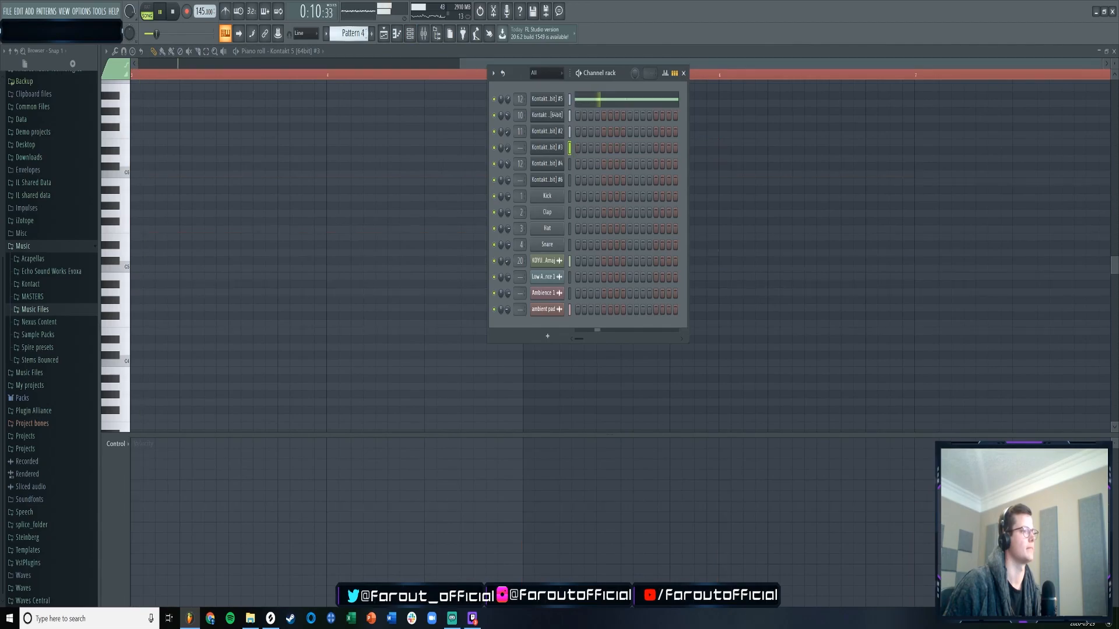
{"action": "scroll", "coordinate": [351, 34], "scroll_direction": "down", "scroll_amount": 1}
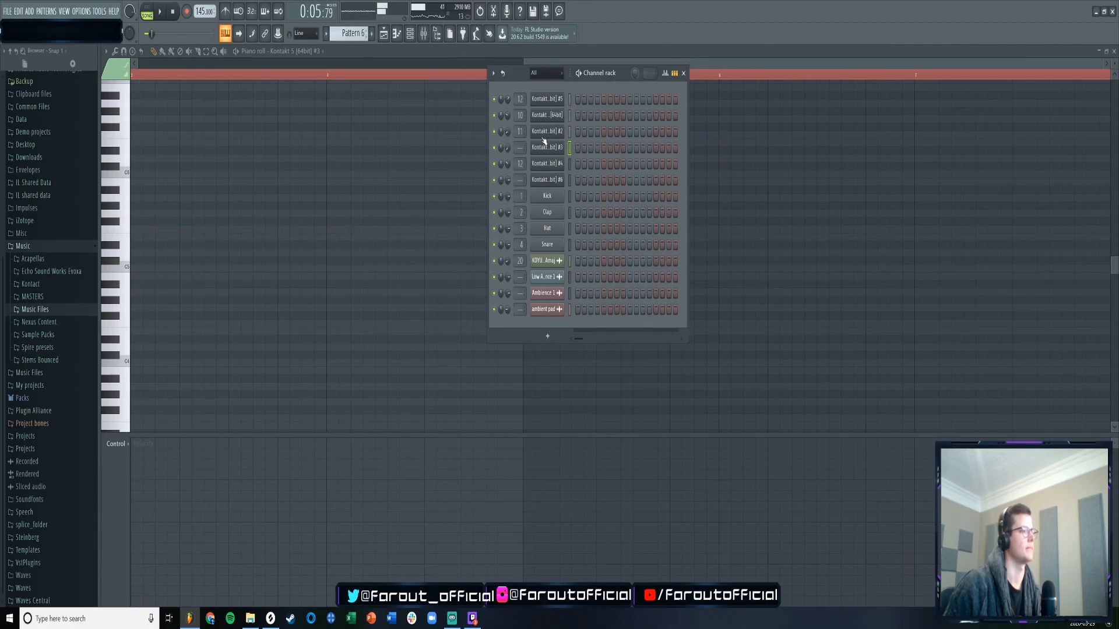
{"action": "right_click", "coordinate": [543, 176]}
{"action": "left_click", "coordinate": [582, 179]}
{"action": "key", "text": "ctrl+v"}
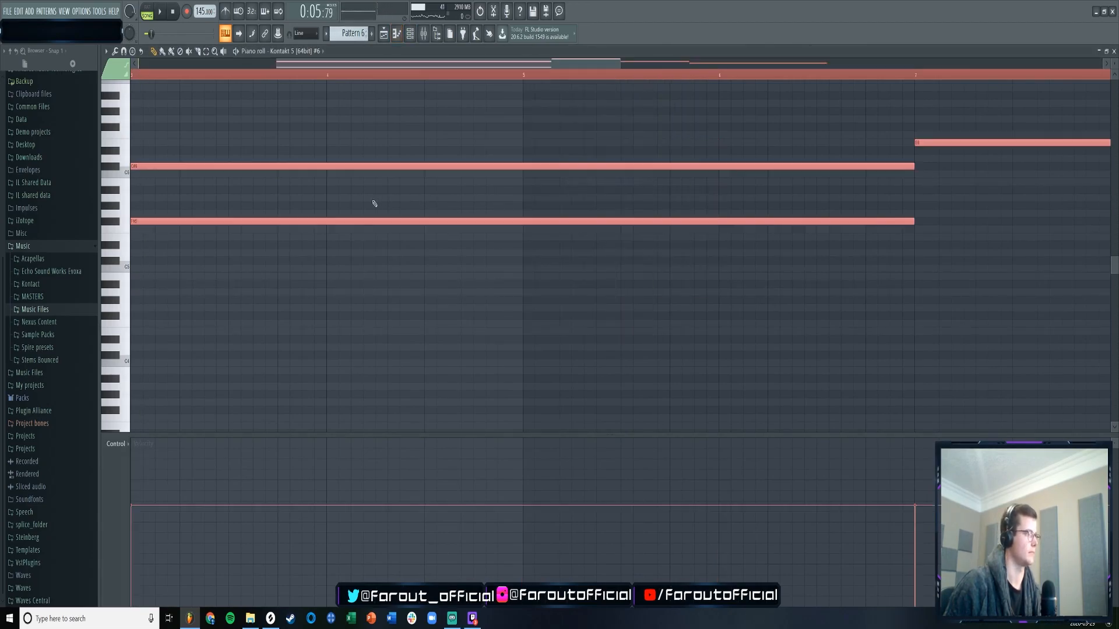
{"action": "left_click", "coordinate": [409, 35]}
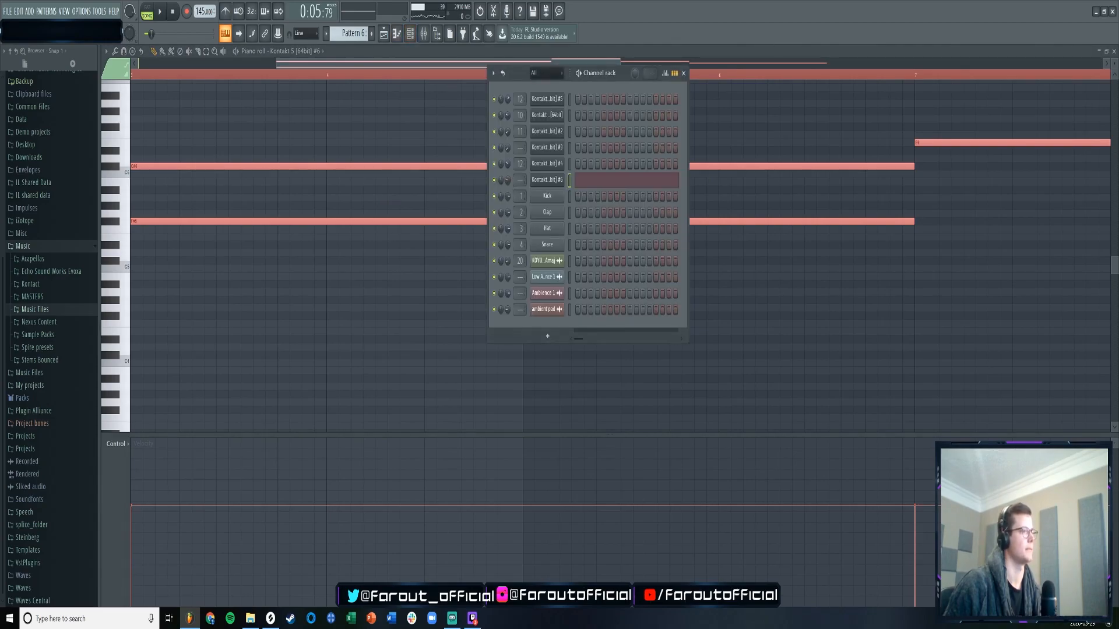
- Transpose all the pasted notes up three semitones and play the pattern
{"action": "left_click_drag", "start_coordinate": [238, 167], "coordinate": [2, 158]}
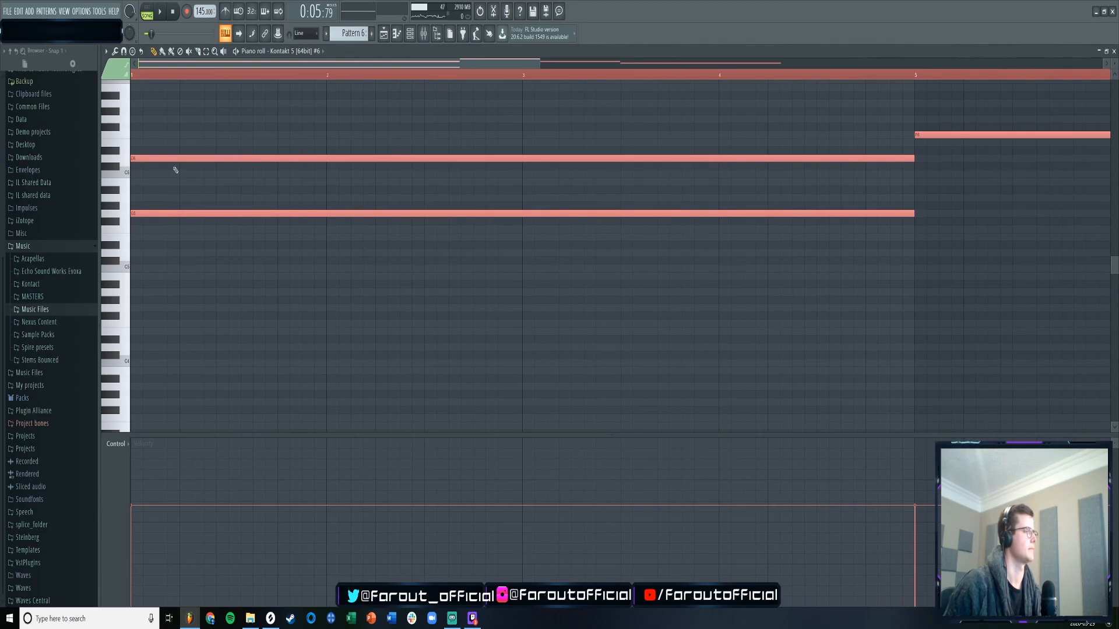
{"action": "left_click_drag", "start_coordinate": [163, 160], "coordinate": [145, 138]}
{"action": "key", "text": "l"}
{"action": "key", "text": "space"}
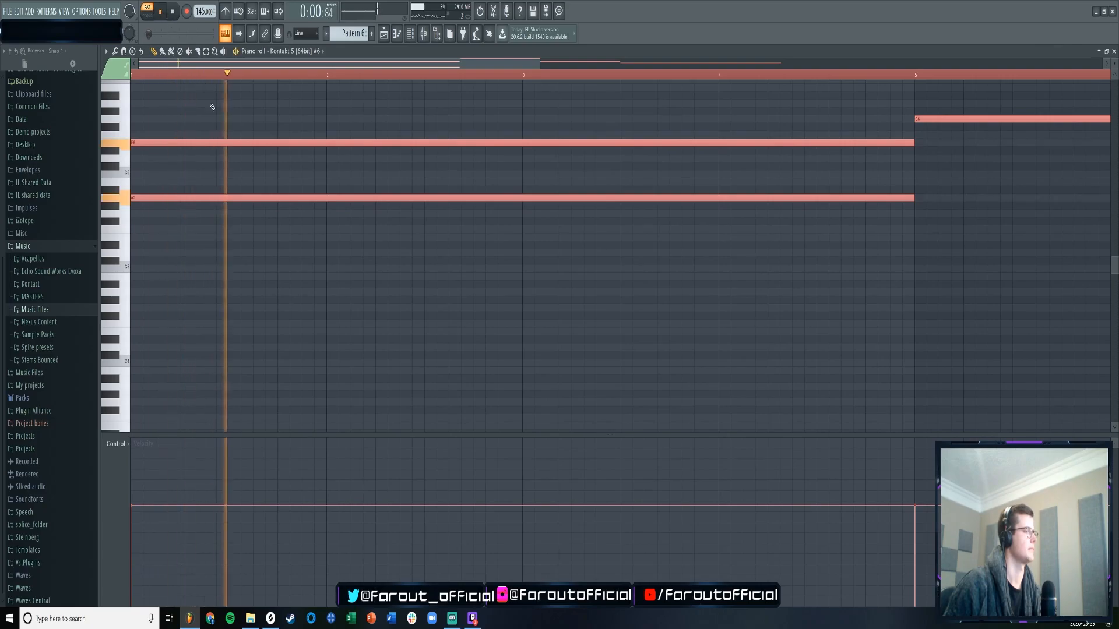
- Place Pattern 6 on Track 4 of the playlist at bar 5 and solo it together with Track 5
{"action": "key", "text": "F5"}
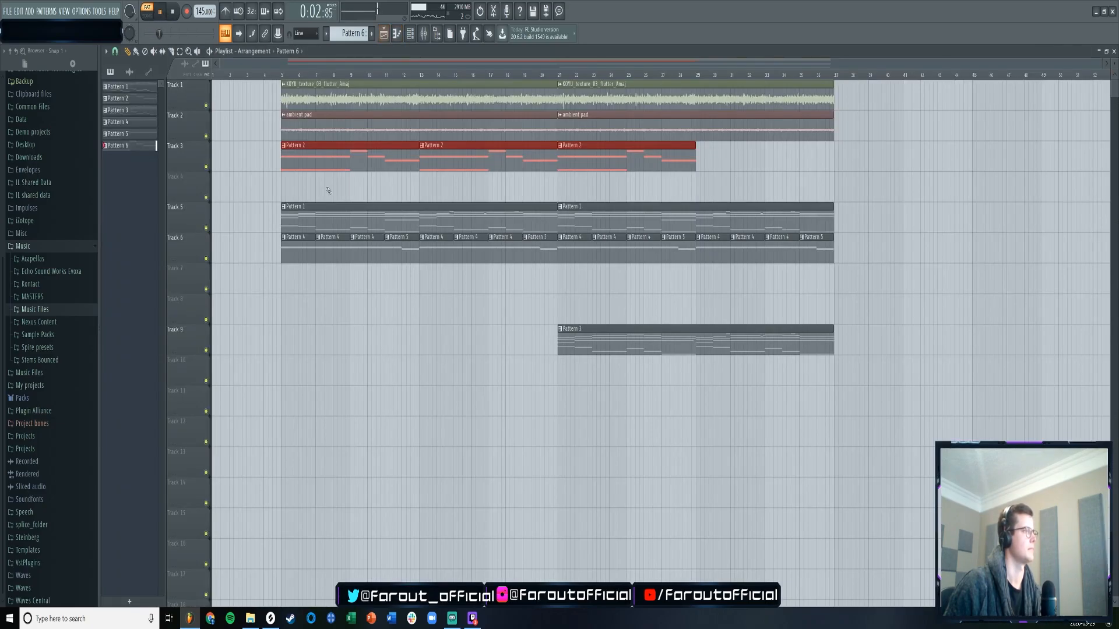
{"action": "left_click", "coordinate": [287, 186]}
{"action": "left_click", "coordinate": [284, 75]}
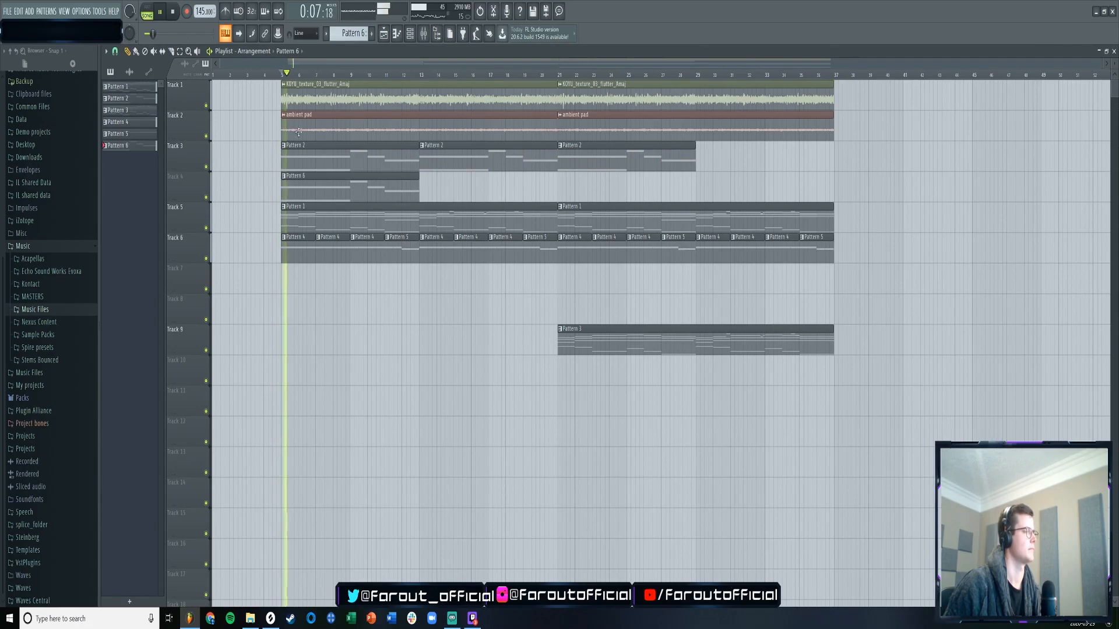
{"action": "left_click", "coordinate": [205, 197], "text": "ctrl"}
{"action": "left_click", "coordinate": [206, 228]}
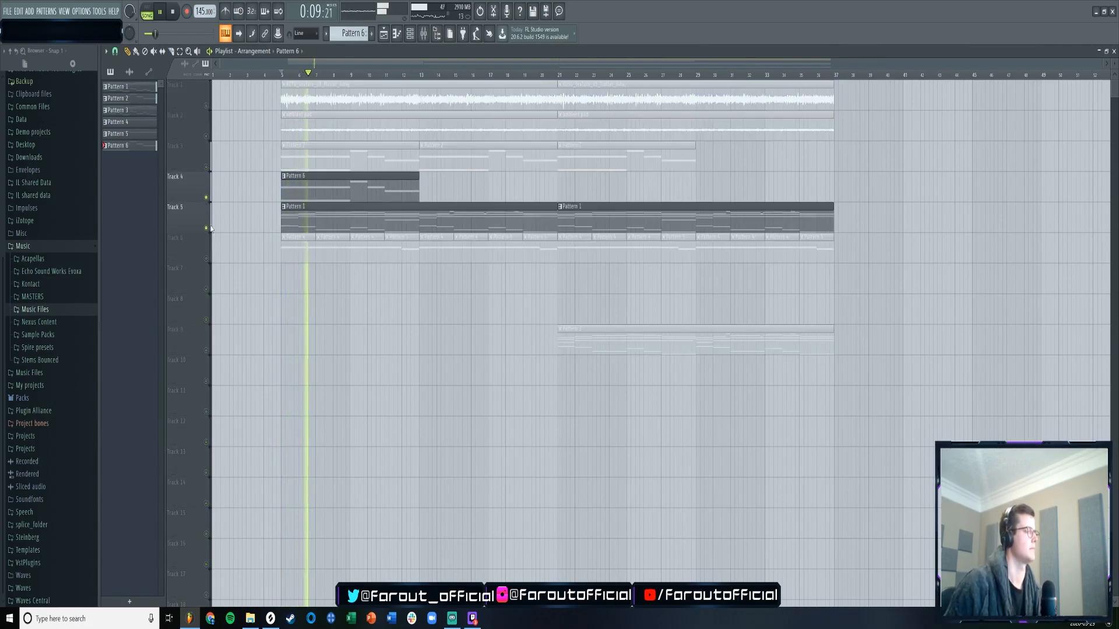
- Delete the three shorter notes that follow the two long opening notes in Pattern 6
{"action": "double_click", "coordinate": [308, 182]}
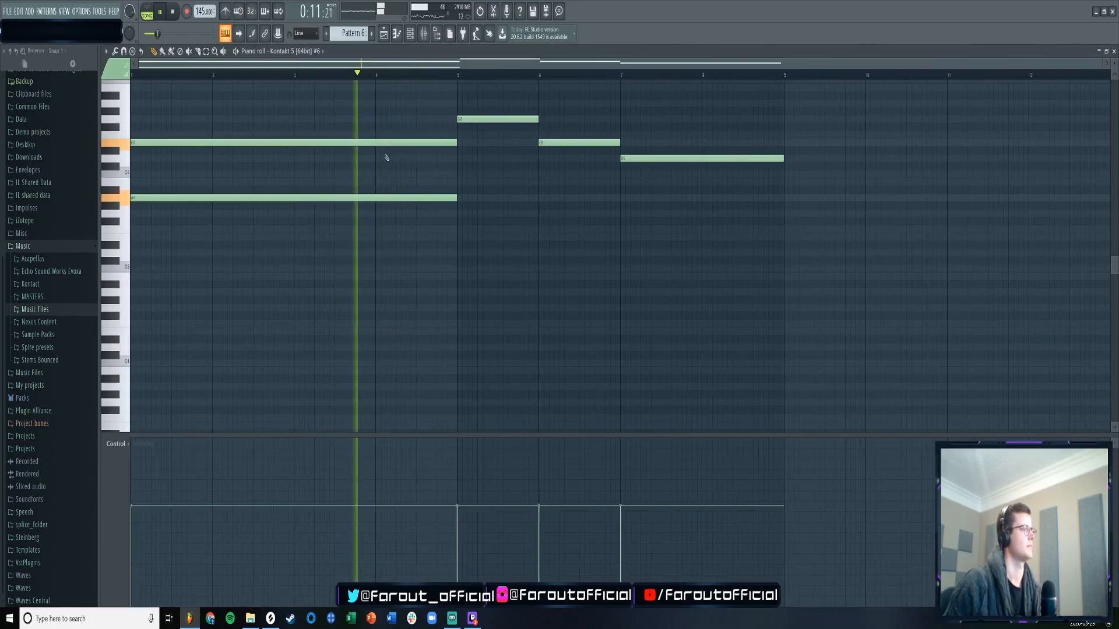
{"action": "scroll", "coordinate": [432, 134], "scroll_direction": "down", "scroll_amount": 1}
{"action": "scroll", "coordinate": [383, 157], "scroll_direction": "up", "scroll_amount": 4}
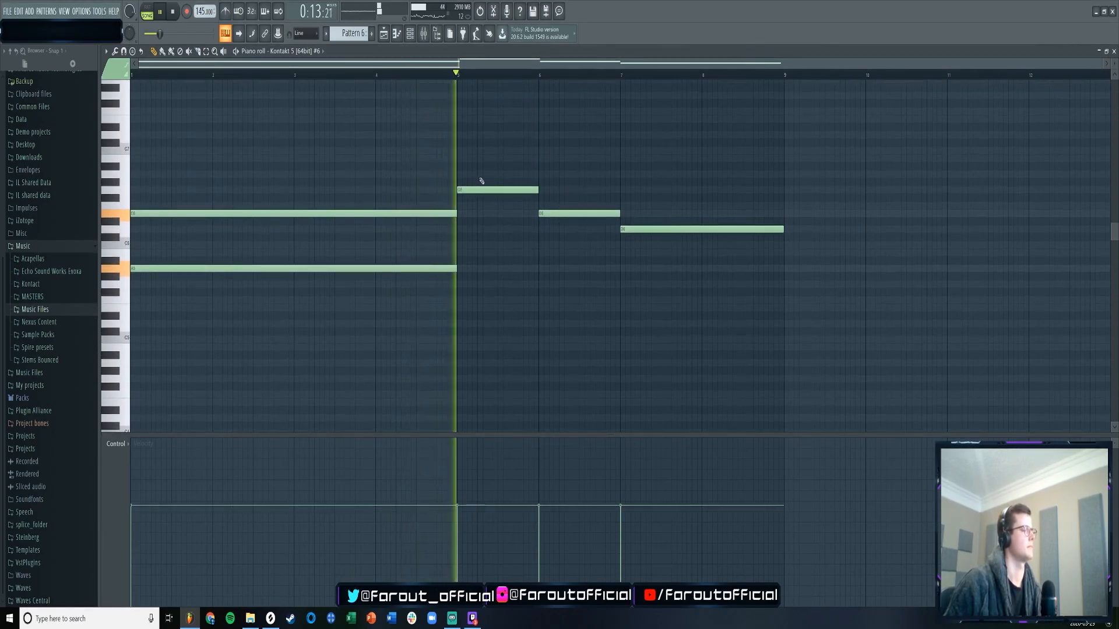
{"action": "right_click", "coordinate": [483, 189]}
{"action": "right_click", "coordinate": [582, 213]}
{"action": "right_click", "coordinate": [636, 229]}
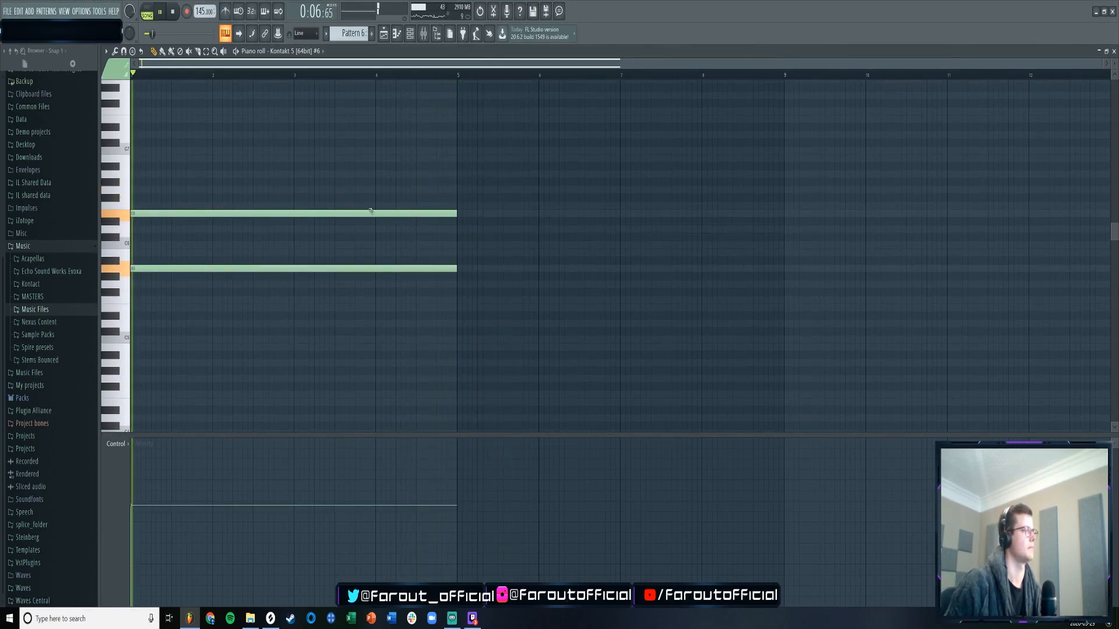
- Shorten the upper E note to end at bar 4 and continue it with a one-bar C# note
{"action": "left_click_drag", "start_coordinate": [455, 214], "coordinate": [377, 235]}
{"action": "key", "text": "space"}
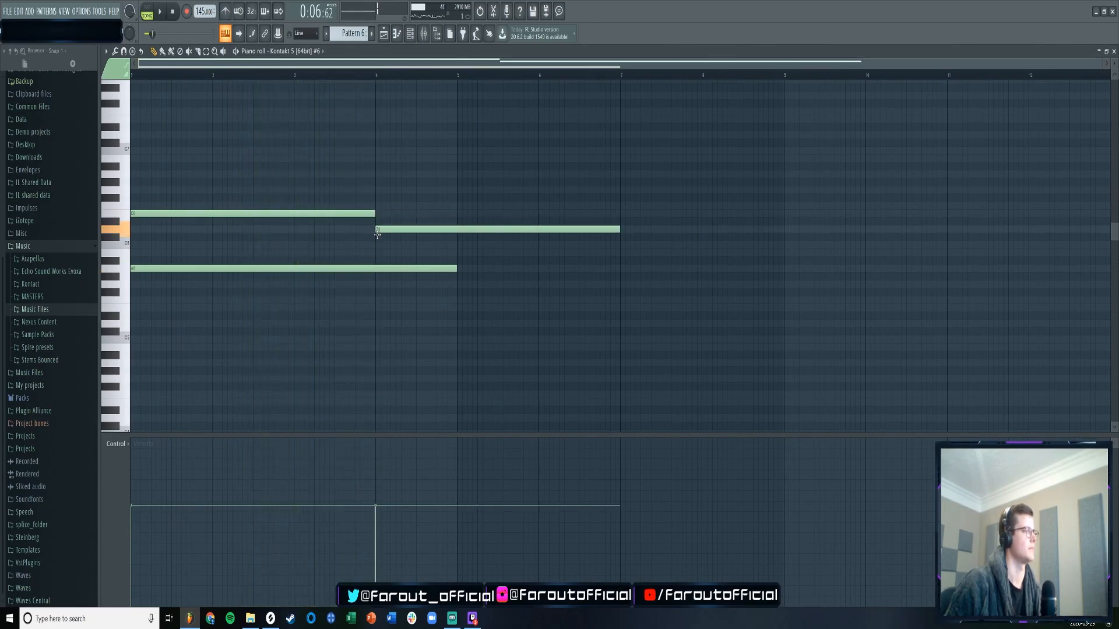
{"action": "key", "text": "space"}
{"action": "left_click_drag", "start_coordinate": [619, 229], "coordinate": [426, 249]}
{"action": "key", "text": "space"}
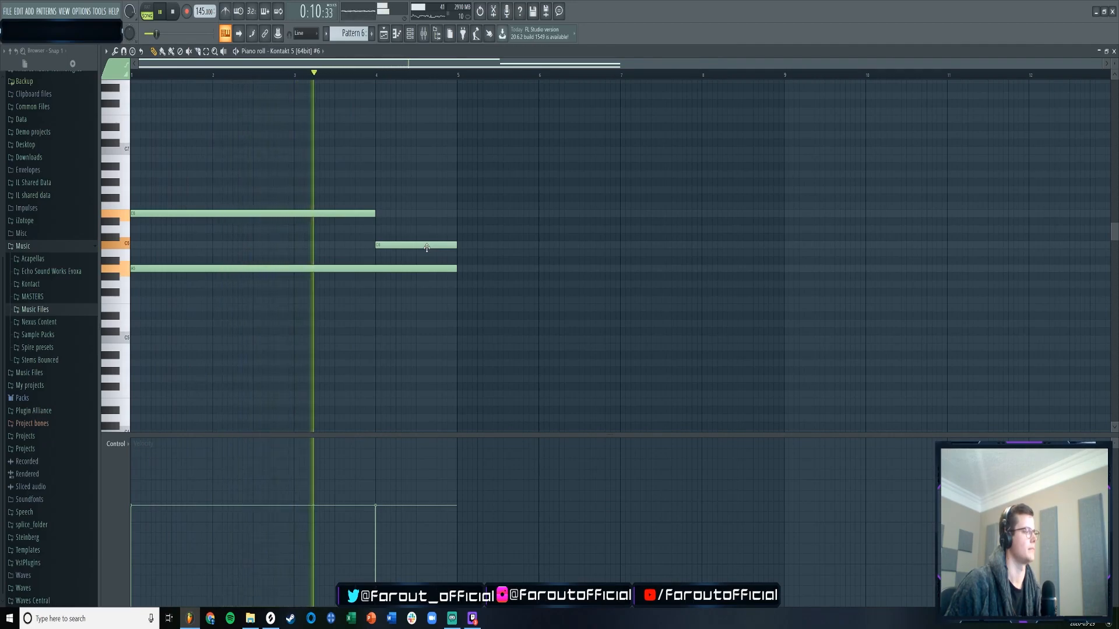
{"action": "key", "text": "space"}
{"action": "left_click_drag", "start_coordinate": [427, 245], "coordinate": [426, 236]}
{"action": "key", "text": "space"}
{"action": "left_click", "coordinate": [380, 74]}
- Extend both the C# note and the low A note to end at bar 8
{"action": "left_click_drag", "start_coordinate": [450, 218], "coordinate": [452, 281]}
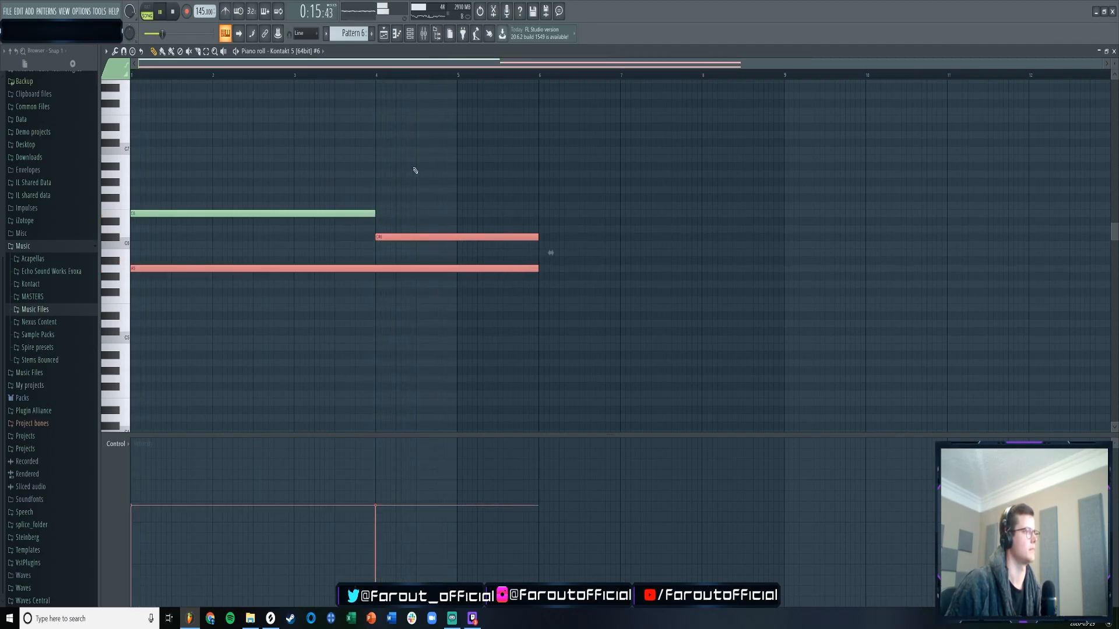
{"action": "left_click", "coordinate": [375, 74]}
{"action": "scroll", "coordinate": [449, 80], "scroll_direction": "up", "scroll_amount": 2}
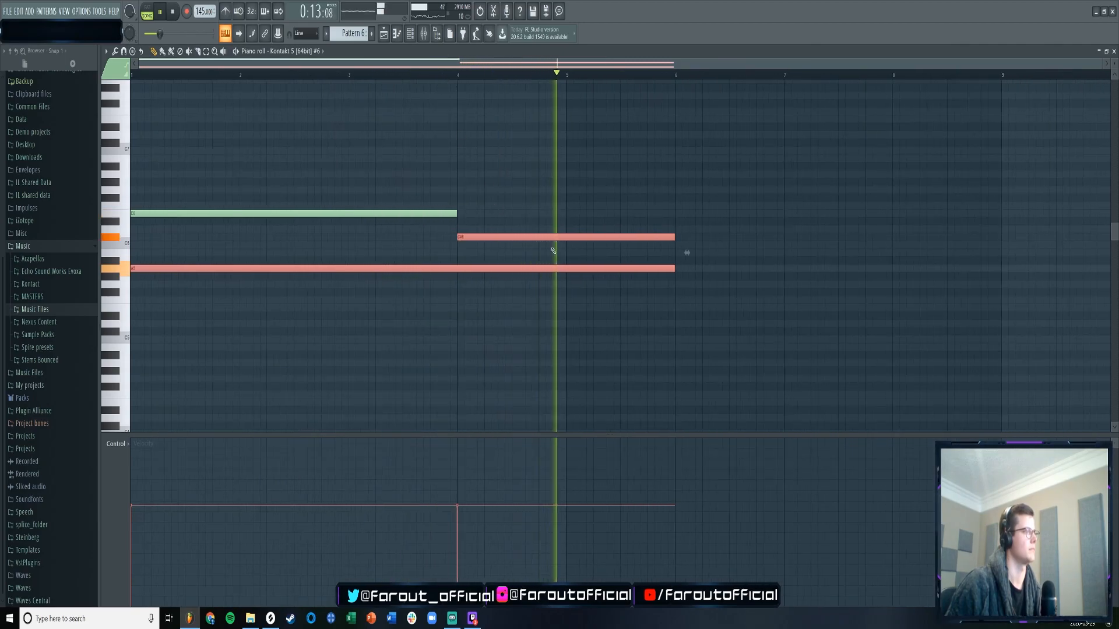
{"action": "left_click", "coordinate": [662, 236], "text": "ctrl"}
{"action": "left_click", "coordinate": [670, 236], "text": "ctrl"}
{"action": "left_click_drag", "start_coordinate": [674, 268], "coordinate": [904, 252]}
{"action": "scroll", "coordinate": [345, 73], "scroll_direction": "down", "scroll_amount": 2}
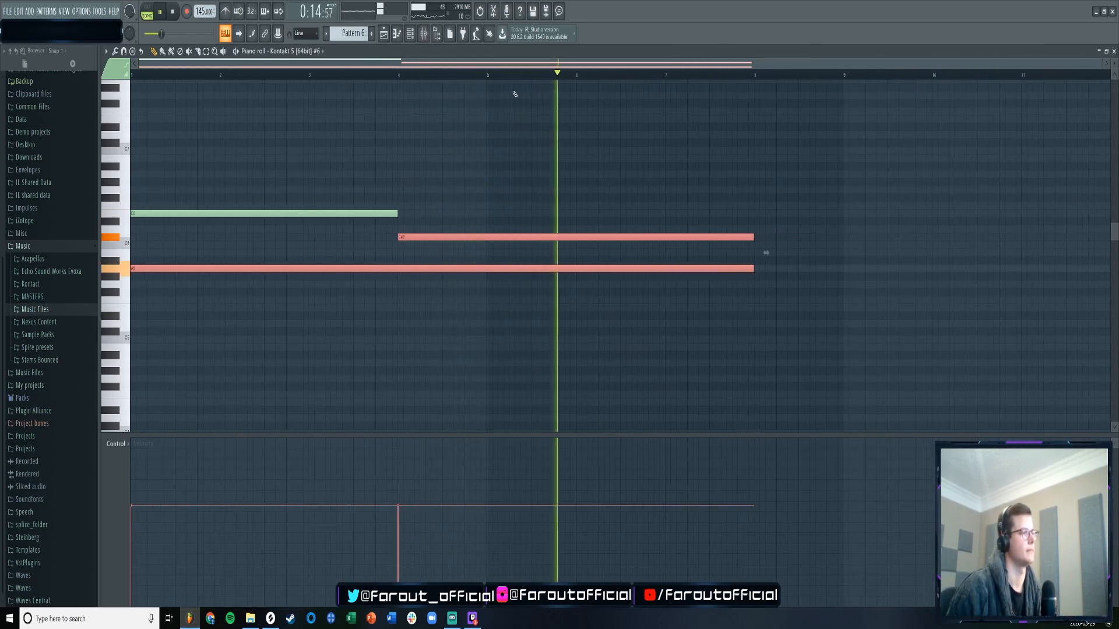
{"action": "left_click_drag", "start_coordinate": [502, 65], "coordinate": [652, 82]}
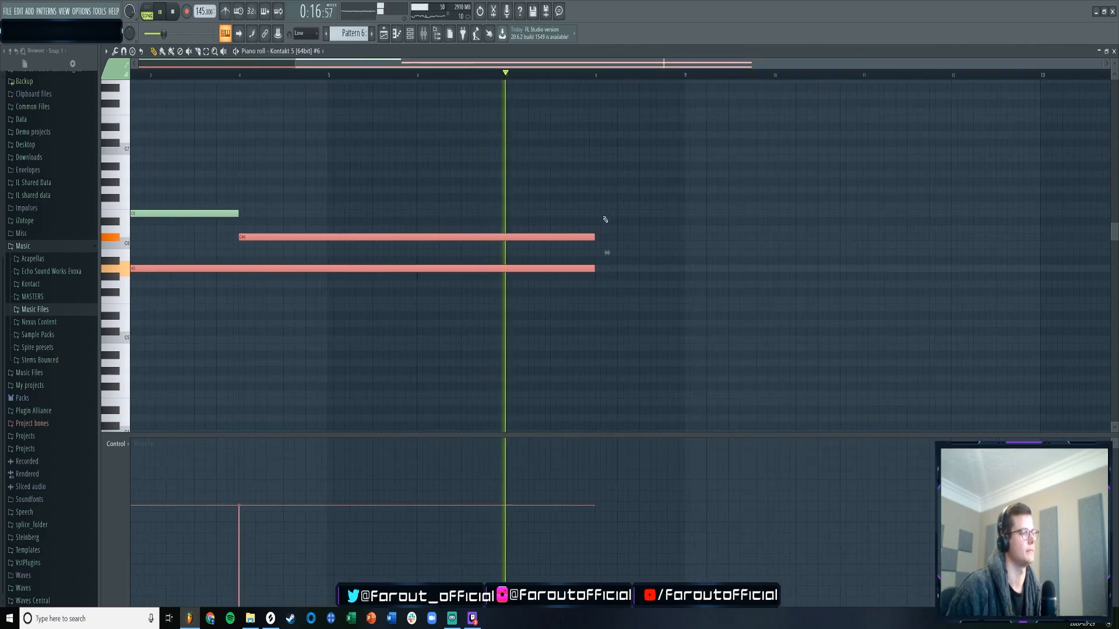
- Try a one-bar B note at bar 8 following the C# note, and play the phrase back
{"action": "key", "text": "space"}
{"action": "left_click_drag", "start_coordinate": [595, 239], "coordinate": [584, 240]}
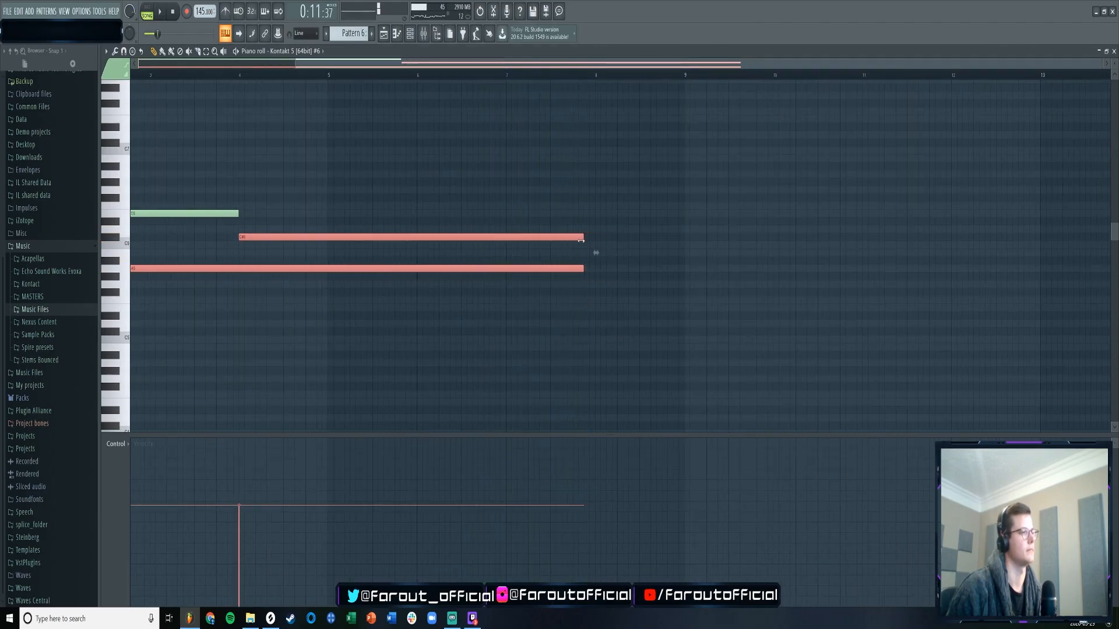
{"action": "left_click", "coordinate": [602, 244]}
{"action": "right_click", "coordinate": [598, 237]}
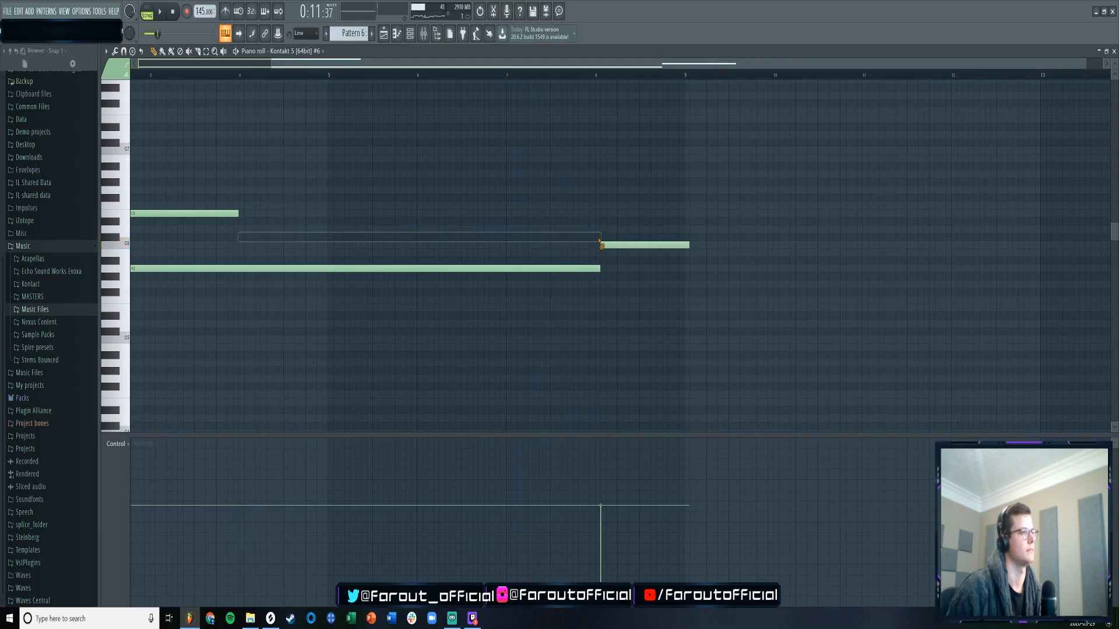
{"action": "key", "text": "ctrl+z"}
{"action": "mouse_move", "coordinate": [602, 268]}
{"action": "left_mouse_down"}
{"action": "mouse_move", "coordinate": [593, 269]}
{"action": "mouse_move", "coordinate": [603, 254]}
{"action": "left_mouse_up"}
{"action": "right_click", "coordinate": [602, 269]}
{"action": "key", "text": "space"}
{"action": "key", "text": "space"}
{"action": "key", "text": "space"}
{"action": "left_click_drag", "start_coordinate": [612, 63], "coordinate": [507, 79]}
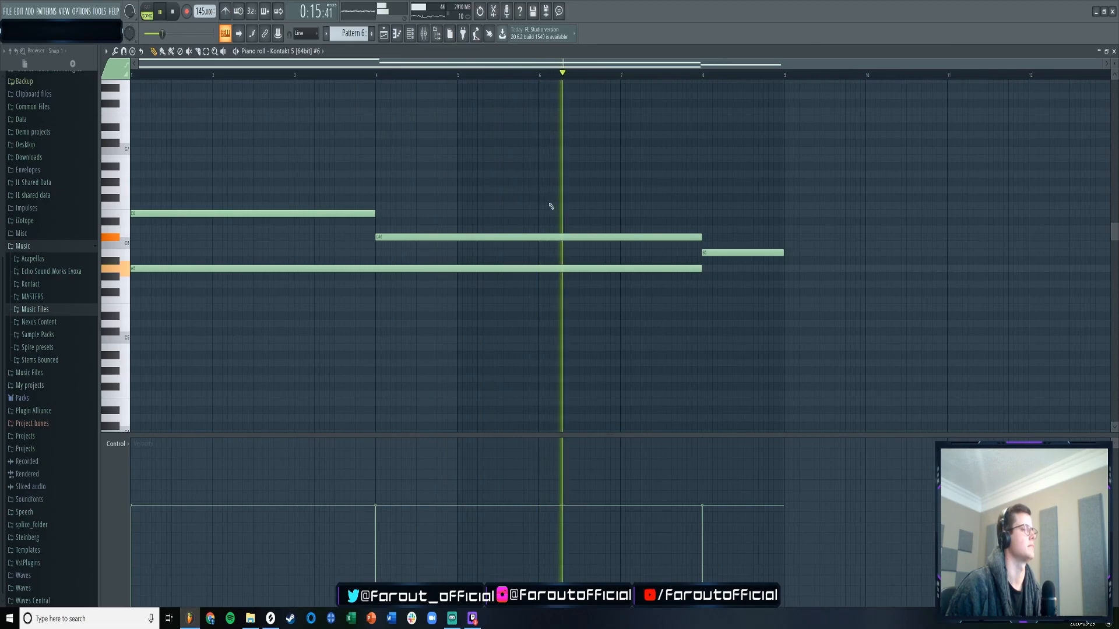
- Shorten the C# note to end at bar 7, replacing the B note at bar 8 with an E note at bar 7
{"action": "mouse_move", "coordinate": [700, 238]}
{"action": "left_mouse_down"}
{"action": "mouse_move", "coordinate": [620, 241]}
{"action": "mouse_move", "coordinate": [621, 214]}
{"action": "left_mouse_up"}
{"action": "key", "text": "space"}
{"action": "key", "text": "space"}
{"action": "right_click", "coordinate": [725, 253]}
{"action": "left_click", "coordinate": [620, 75]}
{"action": "mouse_move", "coordinate": [701, 270]}
{"action": "left_mouse_down"}
{"action": "mouse_move", "coordinate": [807, 271]}
{"action": "mouse_move", "coordinate": [702, 280]}
{"action": "left_mouse_up"}
{"action": "key", "text": "space"}
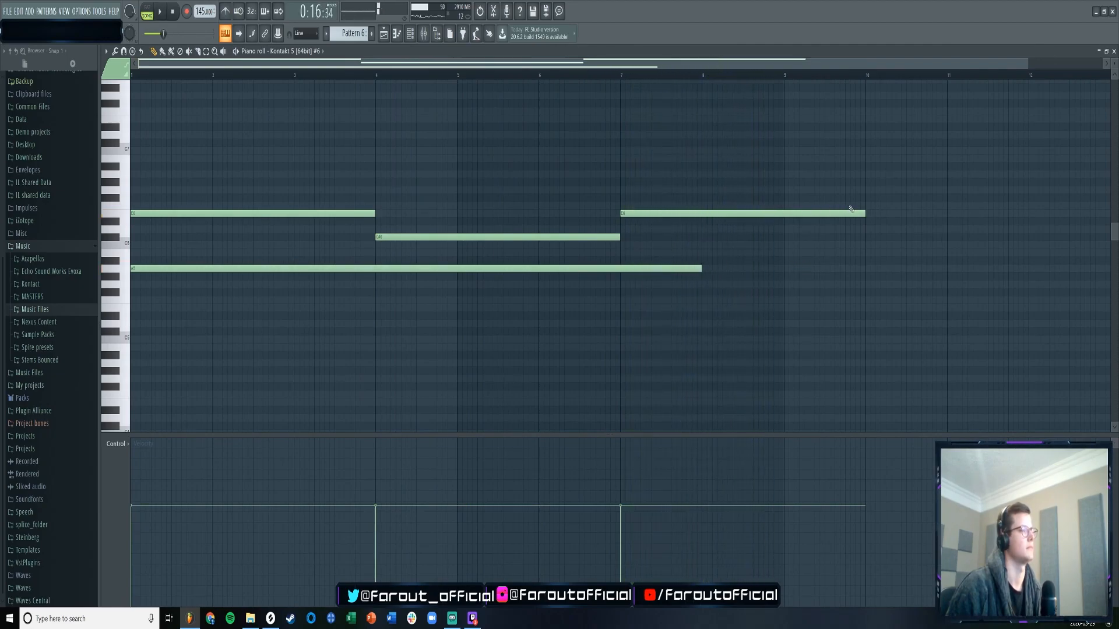
- Shorten the second E note to one bar, add a one-bar C# at bar 8, and extend the low A note to bar 9
{"action": "left_click_drag", "start_coordinate": [697, 231], "coordinate": [702, 239]}
{"action": "key", "text": "space"}
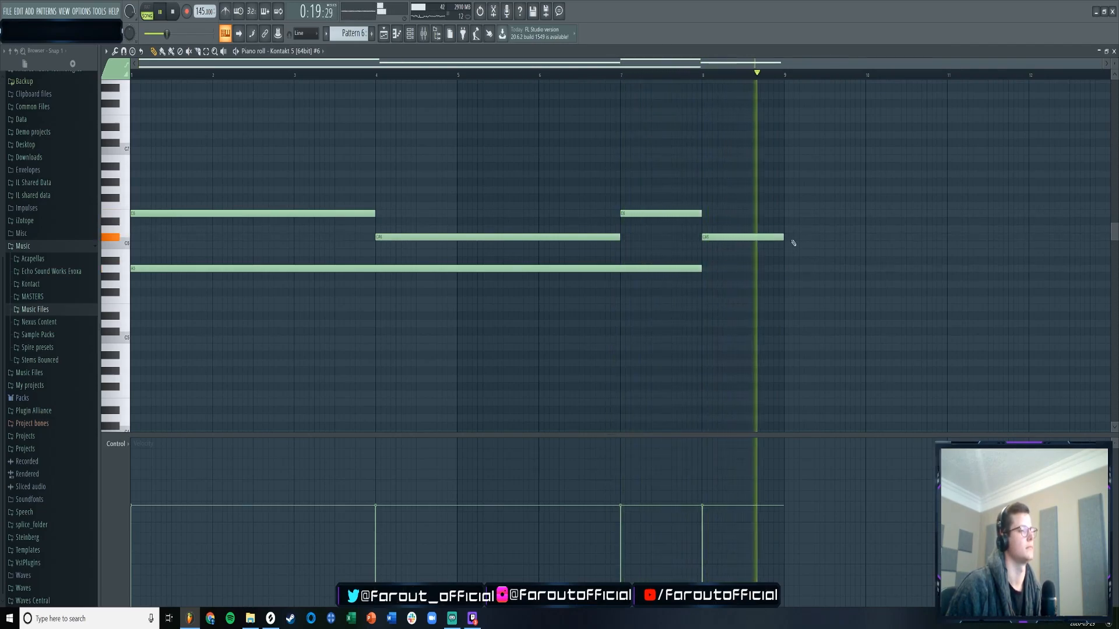
{"action": "left_click_drag", "start_coordinate": [702, 268], "coordinate": [783, 269]}
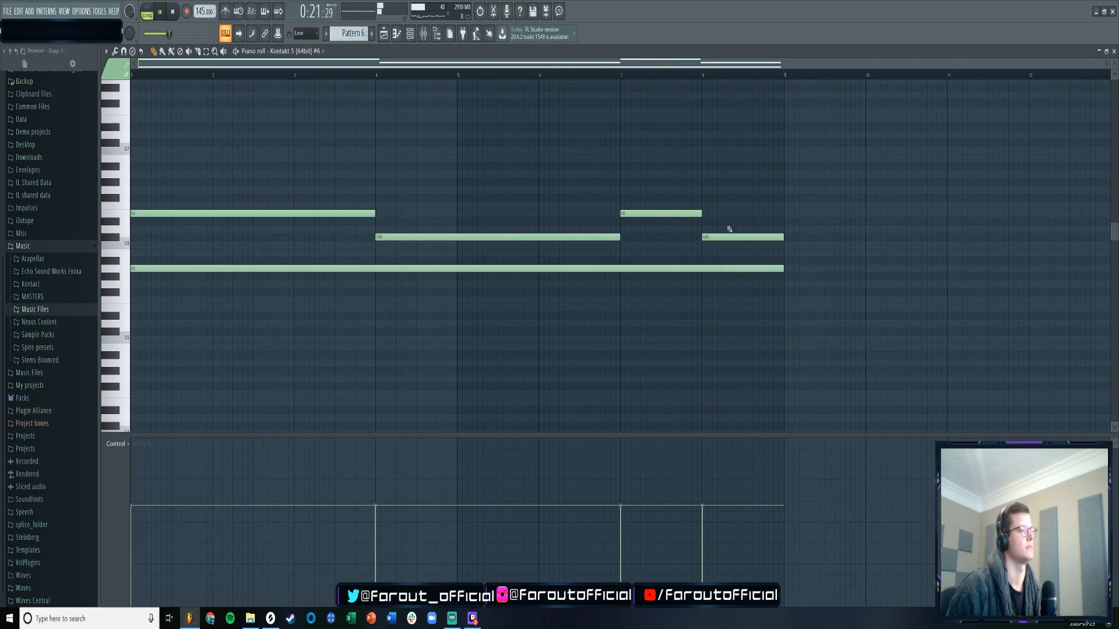
- Repeat Pattern 6 along Track 4 in the playlist with copies at bars 13, 21 and 29
{"action": "left_click", "coordinate": [397, 33]}
{"action": "key", "text": "space"}
{"action": "left_click", "coordinate": [431, 190]}
{"action": "key", "text": "space"}
{"action": "left_click_drag", "start_coordinate": [434, 193], "coordinate": [429, 192]}
{"action": "left_click", "coordinate": [560, 187]}
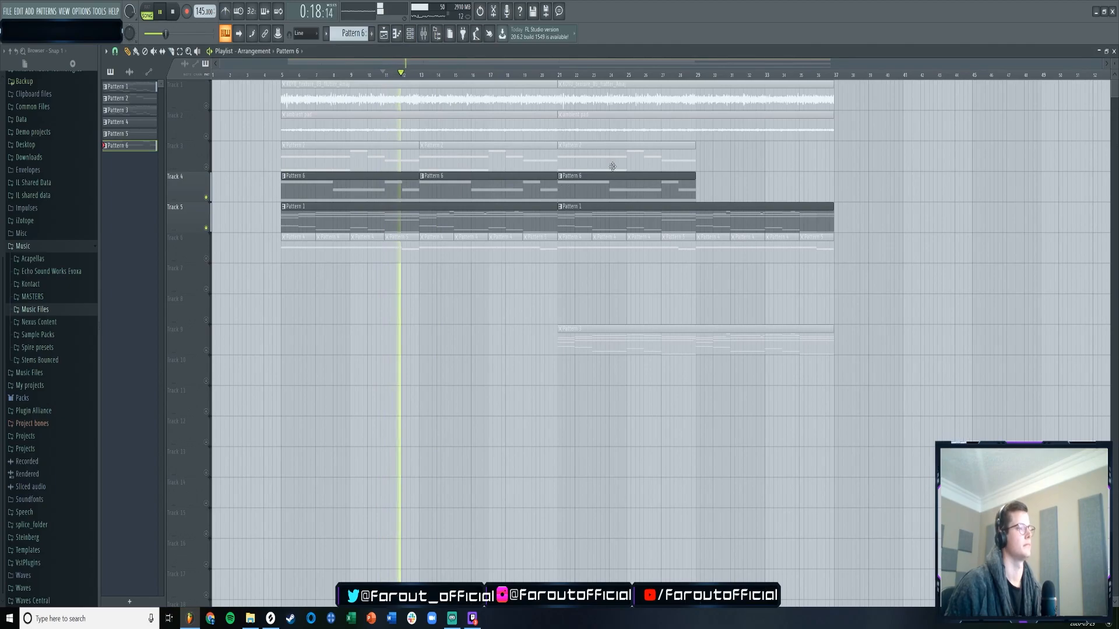
{"action": "left_click", "coordinate": [707, 192]}
{"action": "left_click_drag", "start_coordinate": [708, 192], "coordinate": [704, 193]}
{"action": "key", "text": "space"}
- Switch to Splice and audition the downloaded A major samples from UE_UP_04_Sparkly_100_Amaj down to the LYRE vocal chants
{"action": "left_click", "coordinate": [270, 618]}
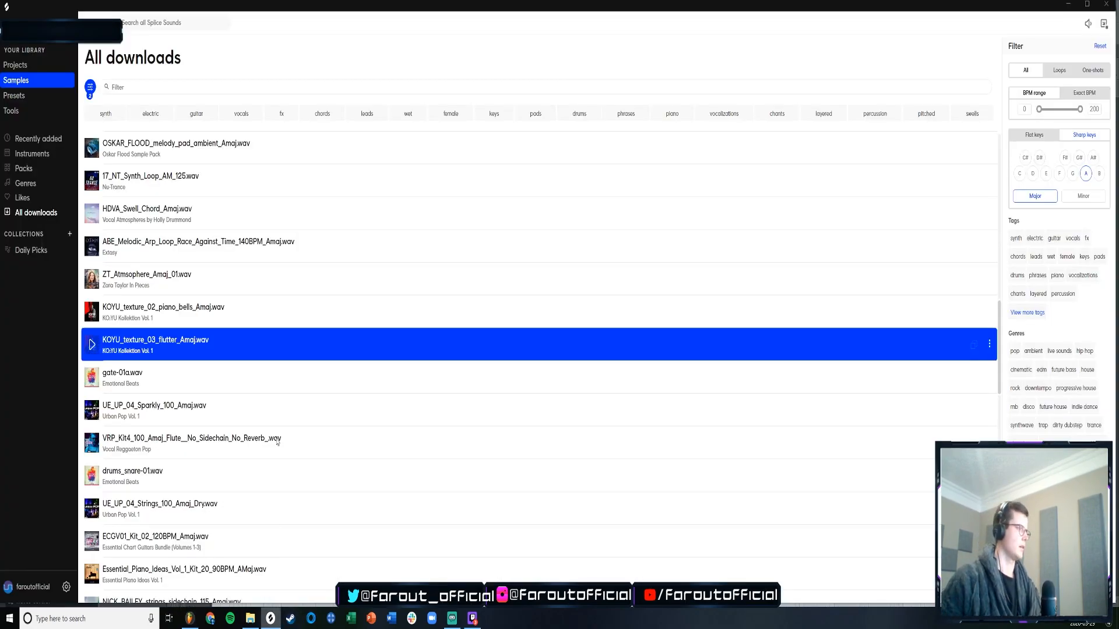
{"action": "left_click", "coordinate": [91, 411]}
{"action": "scroll", "coordinate": [93, 402], "scroll_direction": "down", "scroll_amount": 3}
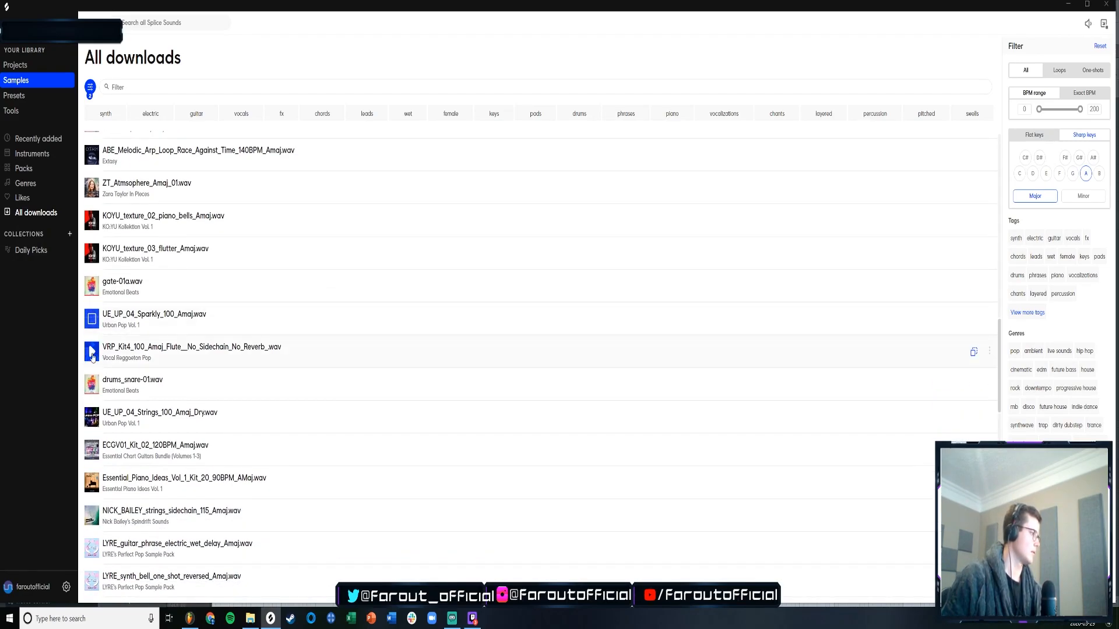
{"action": "scroll", "coordinate": [98, 385], "scroll_direction": "down", "scroll_amount": 3}
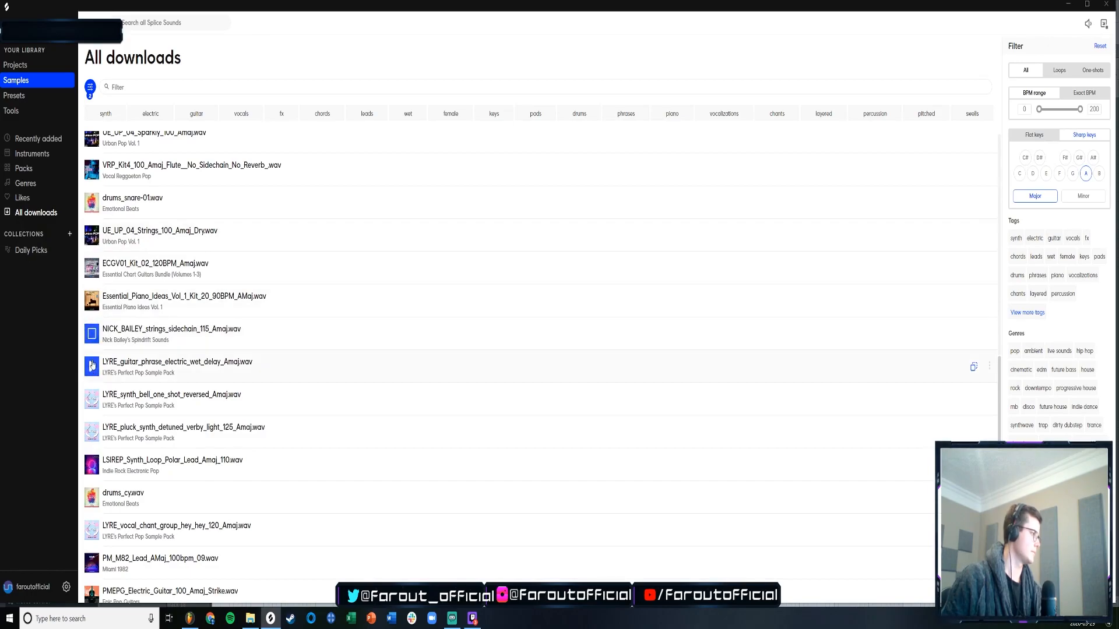
{"action": "scroll", "coordinate": [91, 365], "scroll_direction": "down", "scroll_amount": 2}
{"action": "left_click", "coordinate": [91, 367]}
{"action": "scroll", "coordinate": [92, 362], "scroll_direction": "down", "scroll_amount": 2}
{"action": "left_click", "coordinate": [91, 348]}
{"action": "left_click", "coordinate": [92, 415]}
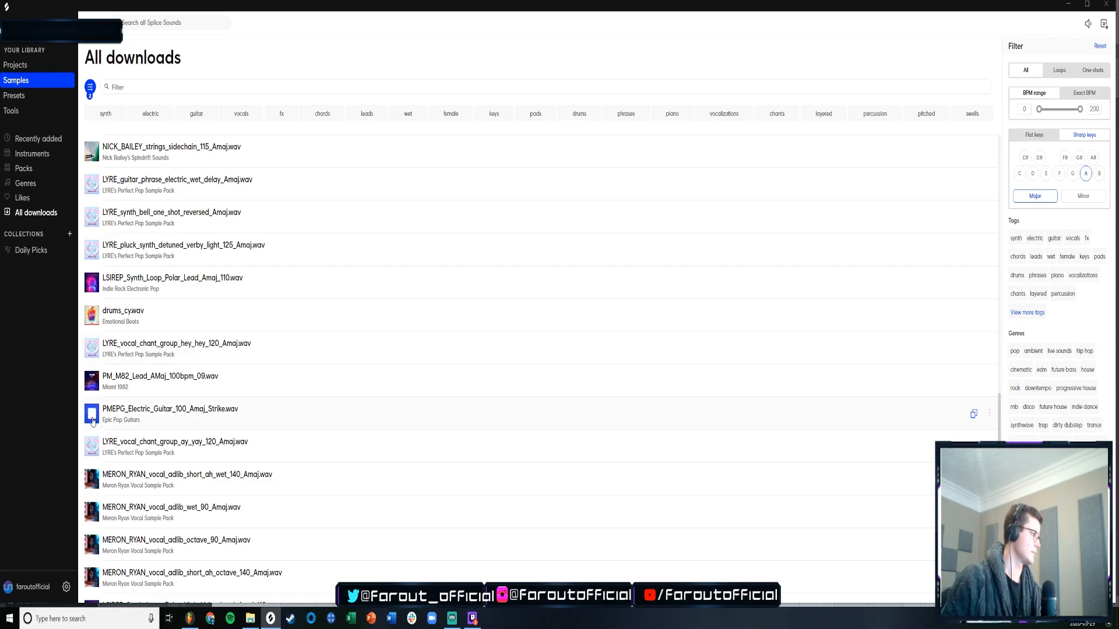
{"action": "left_click", "coordinate": [92, 449]}
- Audition the Audiomodern Opacity Session 2 guitar samples near the start of the A major downloads, including SEQ_10, SEQ_1 and PHRASE_5
{"action": "scroll", "coordinate": [112, 440], "scroll_direction": "up", "scroll_amount": 20}
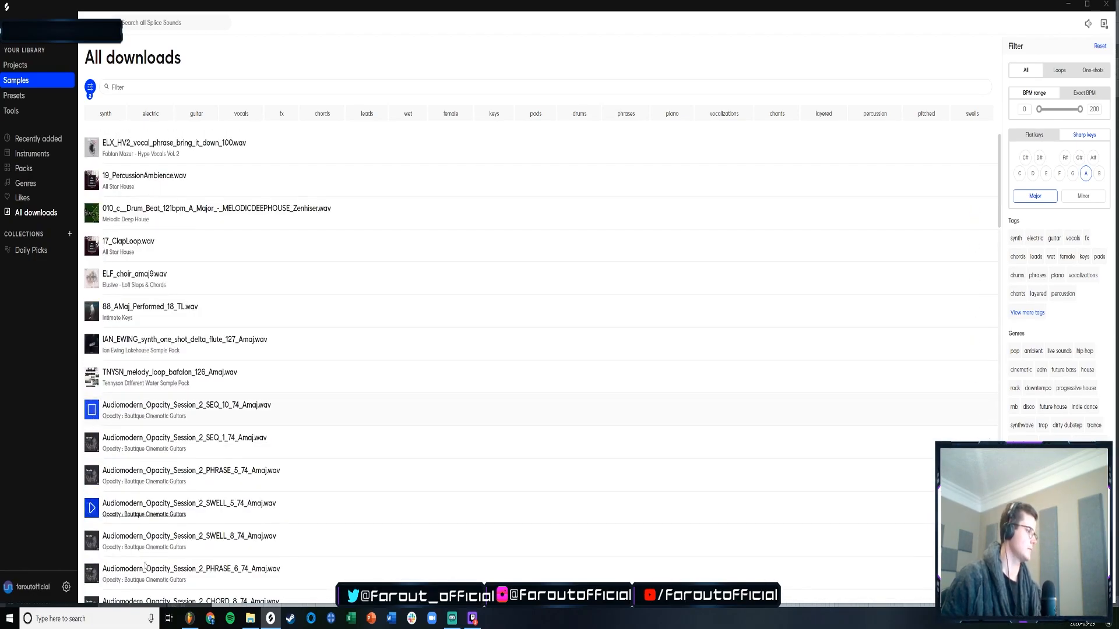
{"action": "left_click", "coordinate": [189, 618]}
{"action": "left_click", "coordinate": [270, 617]}
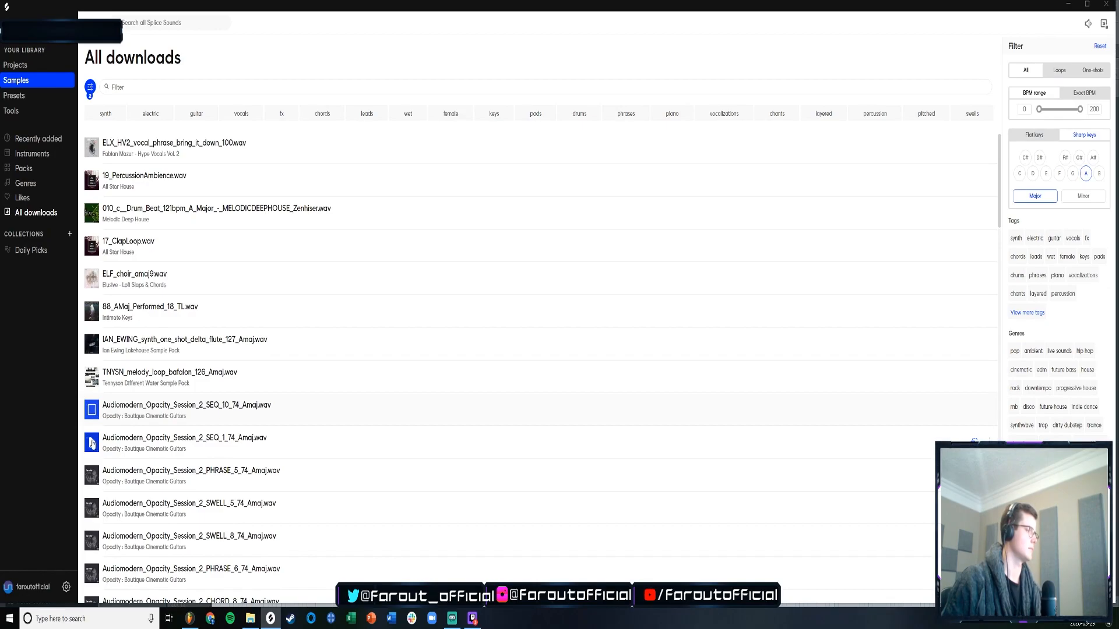
{"action": "scroll", "coordinate": [99, 437], "scroll_direction": "down", "scroll_amount": 3}
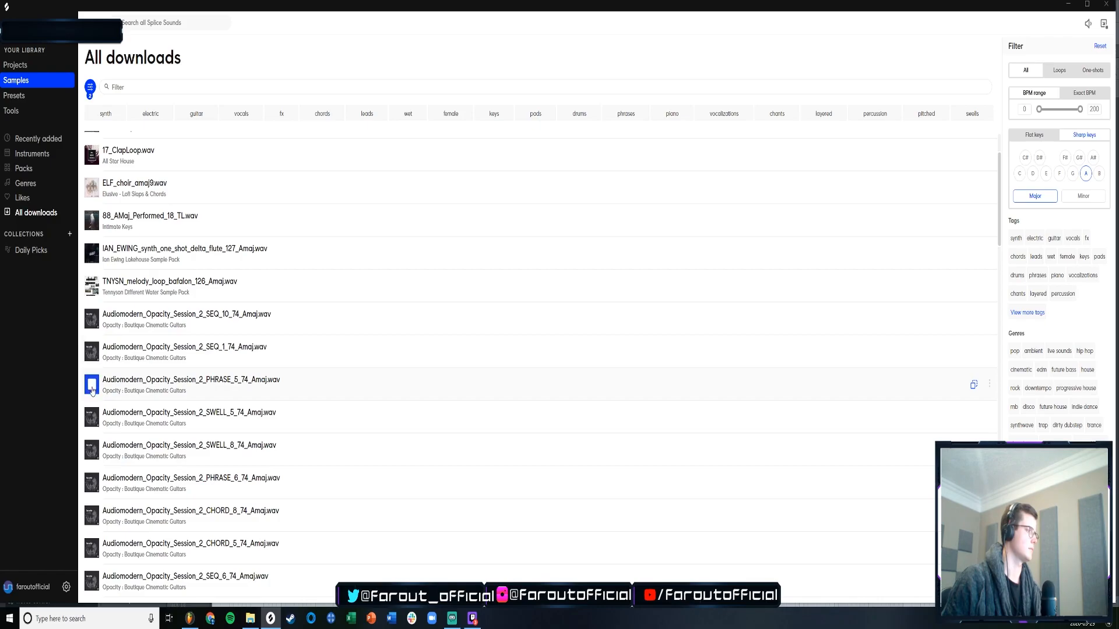
- Return to FL Studio and play Tracks 4 and 5 of the arrangement from bar 21
{"action": "key", "text": "alt+Tab"}
{"action": "key", "text": "space"}
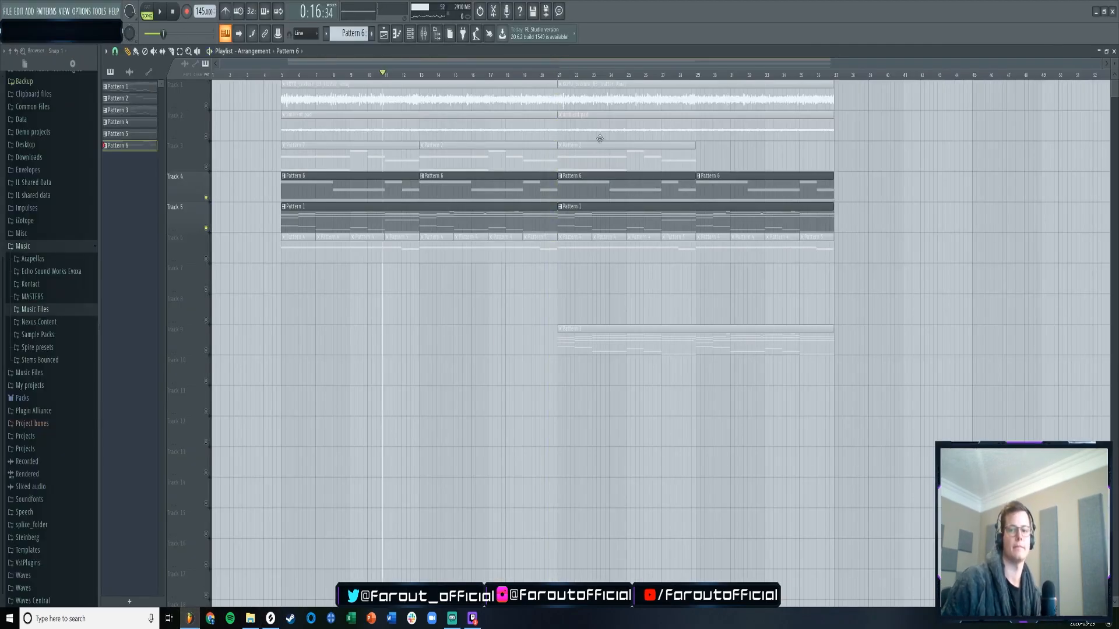
{"action": "key", "text": "space"}
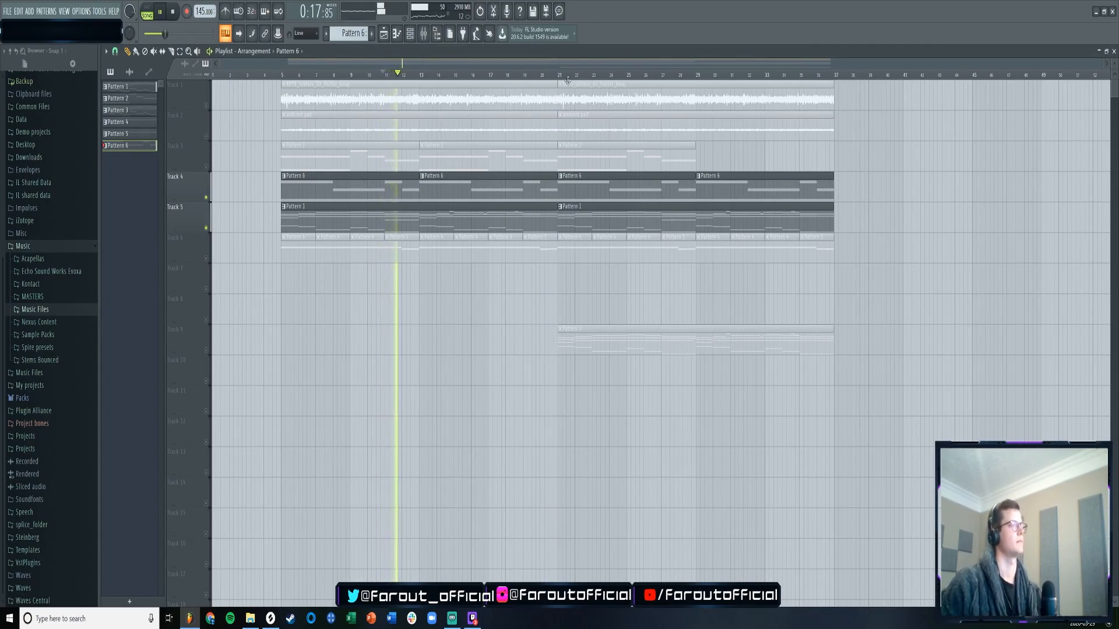
{"action": "left_click", "coordinate": [560, 75]}
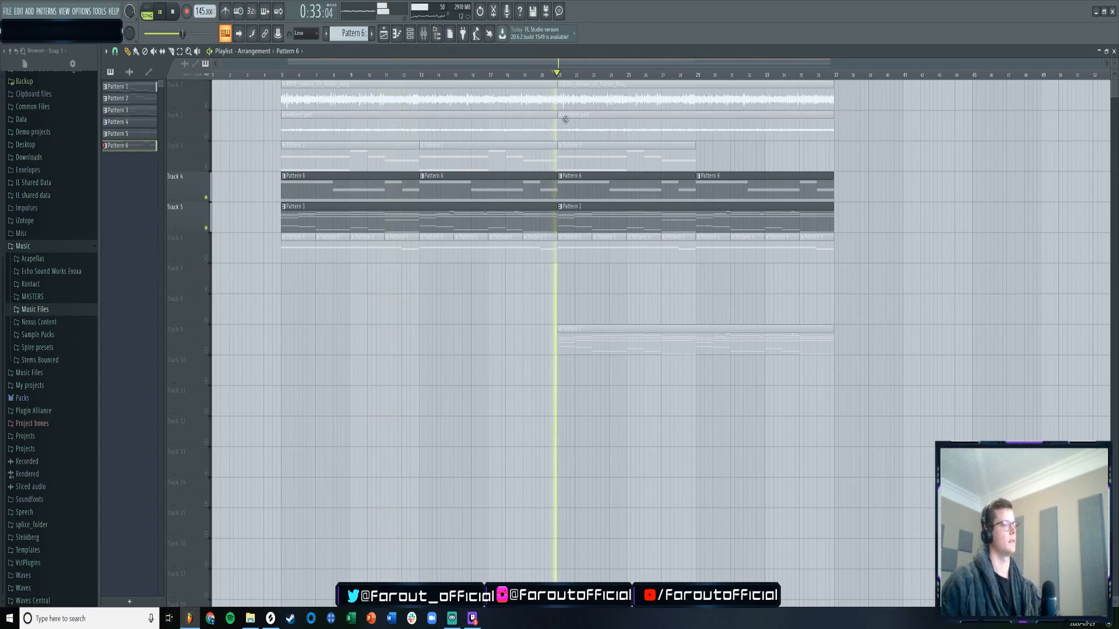
- Unmute Track 9 and examine the notes and Kontakt #4 channel of Pattern 3 during playback
{"action": "left_click", "coordinate": [206, 350]}
{"action": "left_click", "coordinate": [423, 35]}
{"action": "left_click", "coordinate": [423, 35]}
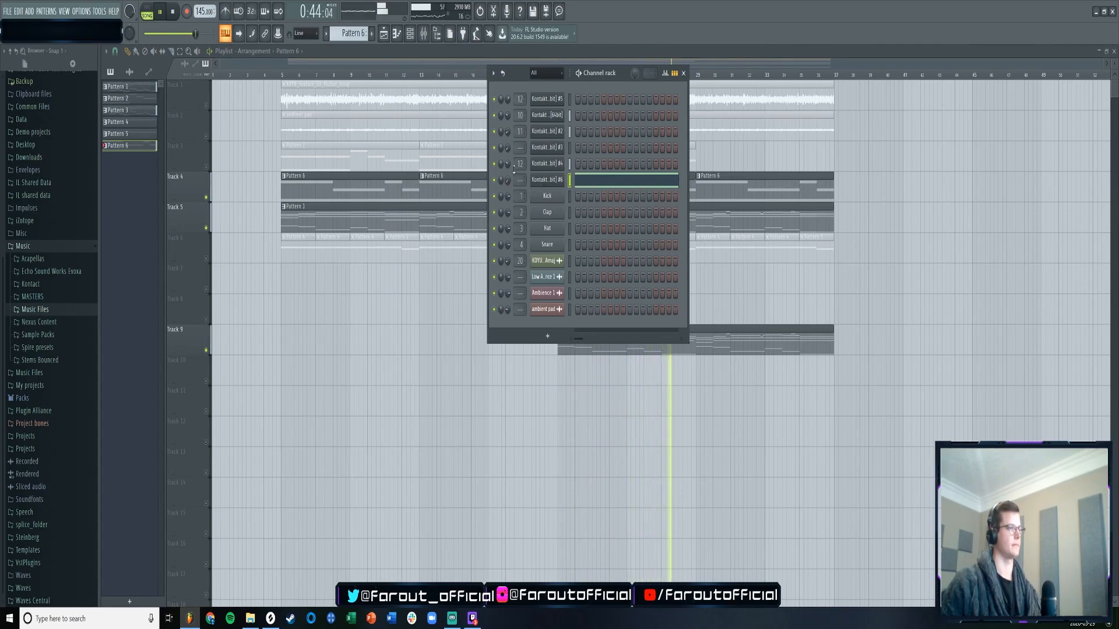
{"action": "key", "text": "F6"}
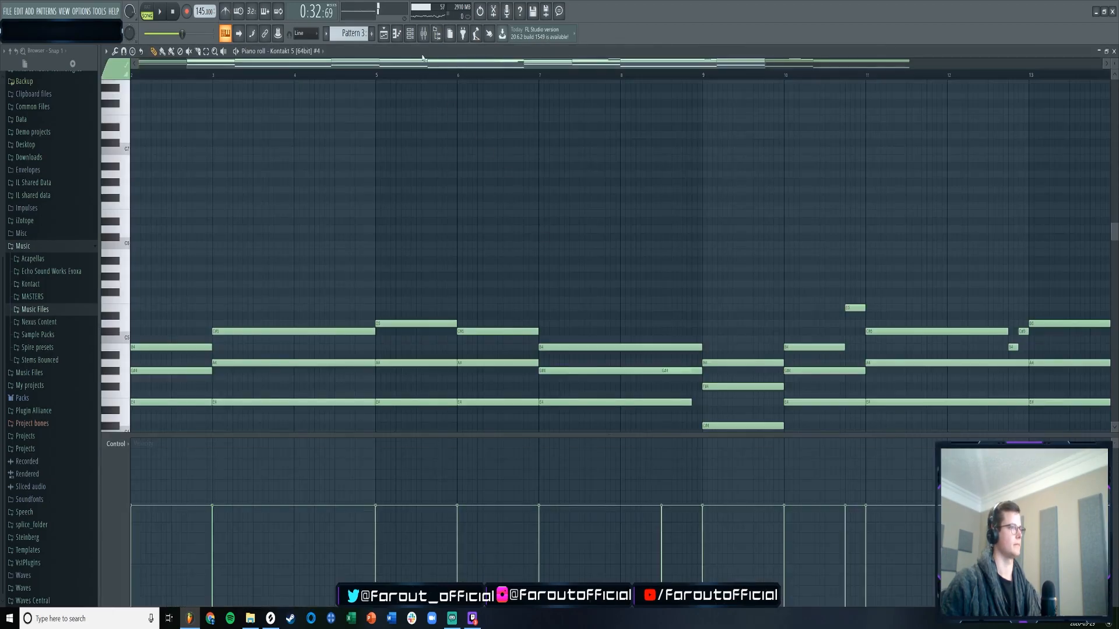
{"action": "key", "text": "F6"}
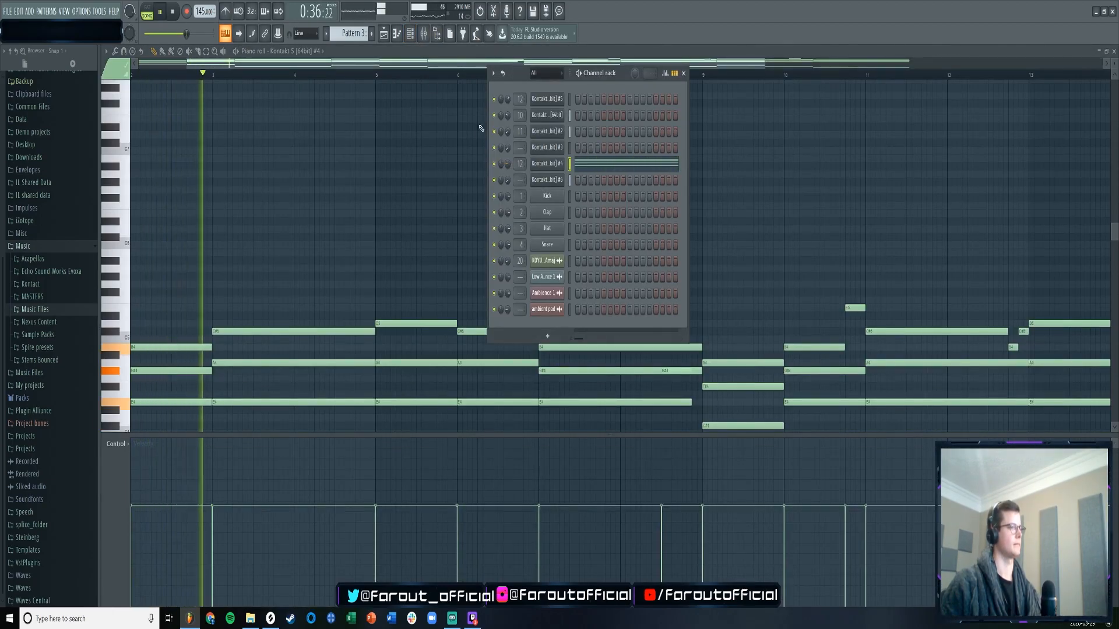
- Mute Tracks 4 and 9 in the playlist to hear Track 5 alone
{"action": "key", "text": "F5"}
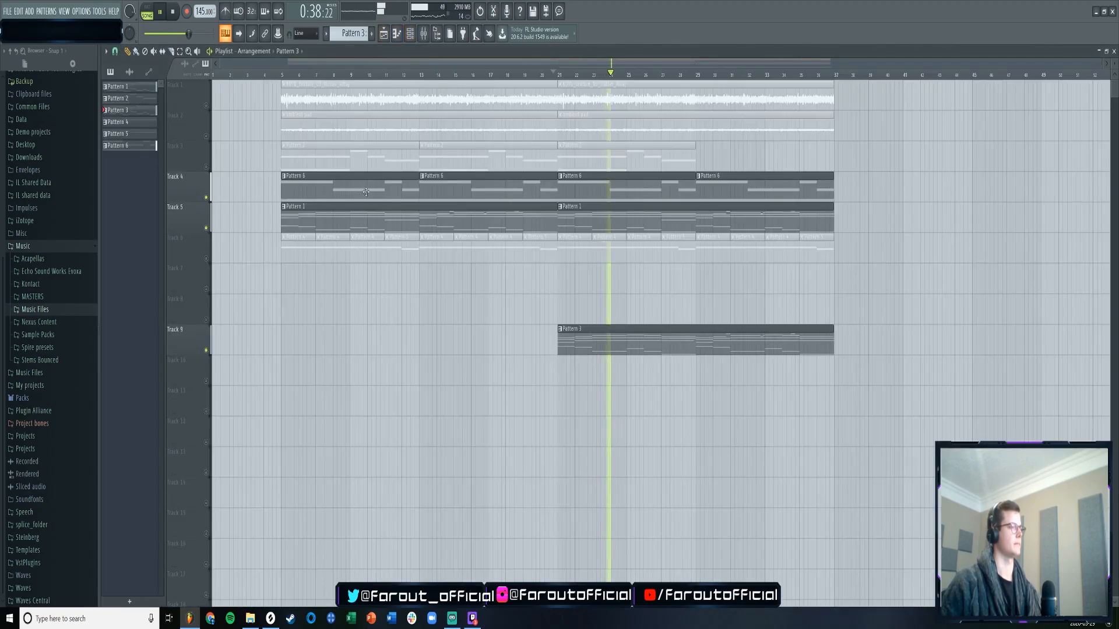
{"action": "left_click", "coordinate": [206, 197]}
{"action": "left_click", "coordinate": [206, 351]}
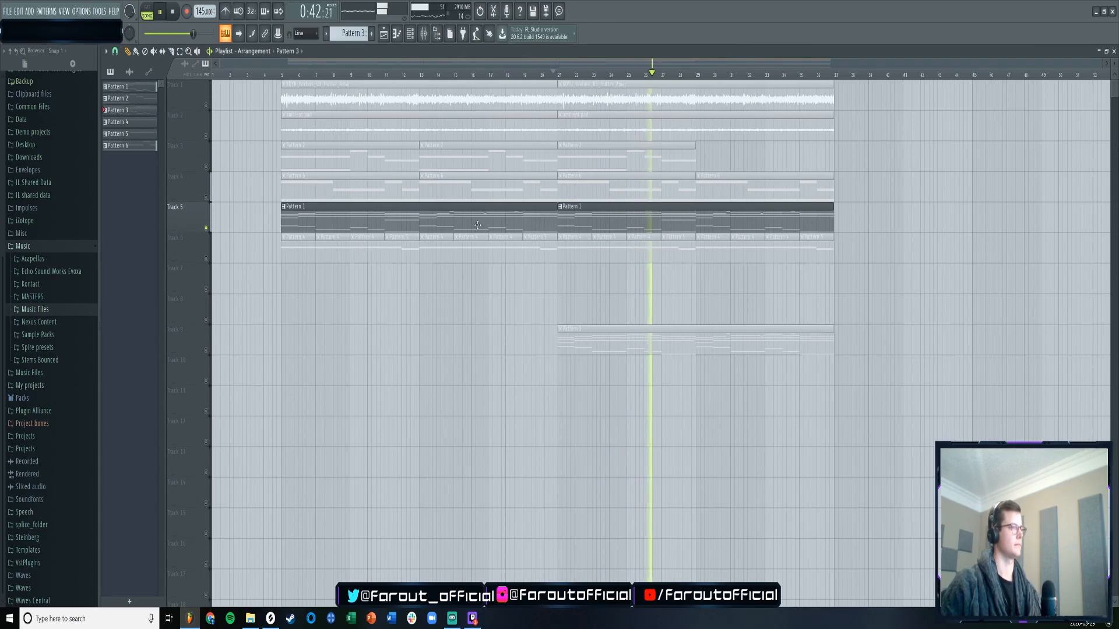
- Open Pattern 1's notes from Track 5 and check which Kontakt channels it uses
{"action": "key", "text": "space"}
{"action": "double_click", "coordinate": [448, 207]}
{"action": "left_click", "coordinate": [420, 35]}
{"action": "key", "text": "space"}
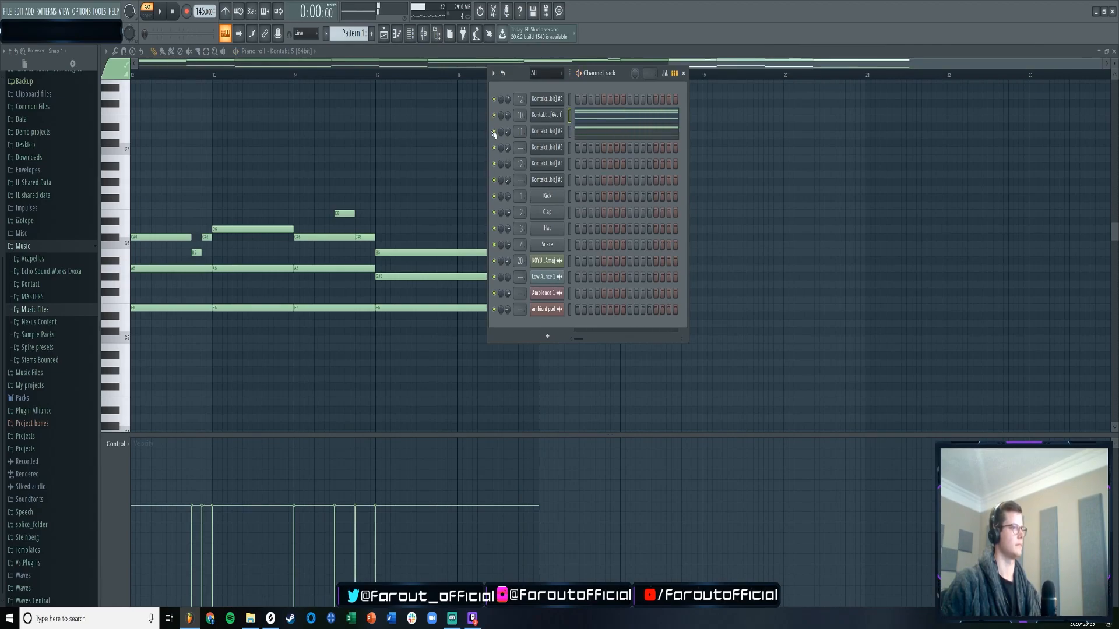
{"action": "left_click", "coordinate": [432, 353]}
{"action": "right_click", "coordinate": [433, 347]}
{"action": "key", "text": "space"}
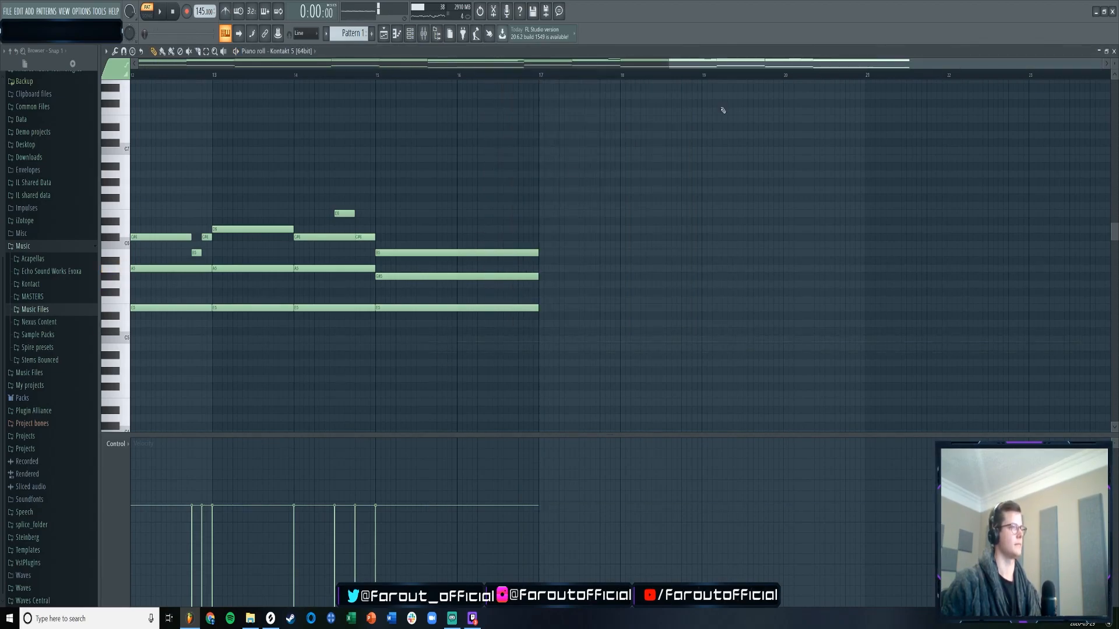
- Select all notes in Pattern 1's first Kontakt part, lower their velocities to one even level, and play the pattern
{"action": "left_click_drag", "start_coordinate": [670, 62], "coordinate": [138, 66]}
{"action": "scroll", "coordinate": [305, 274], "scroll_direction": "down", "scroll_amount": 3}
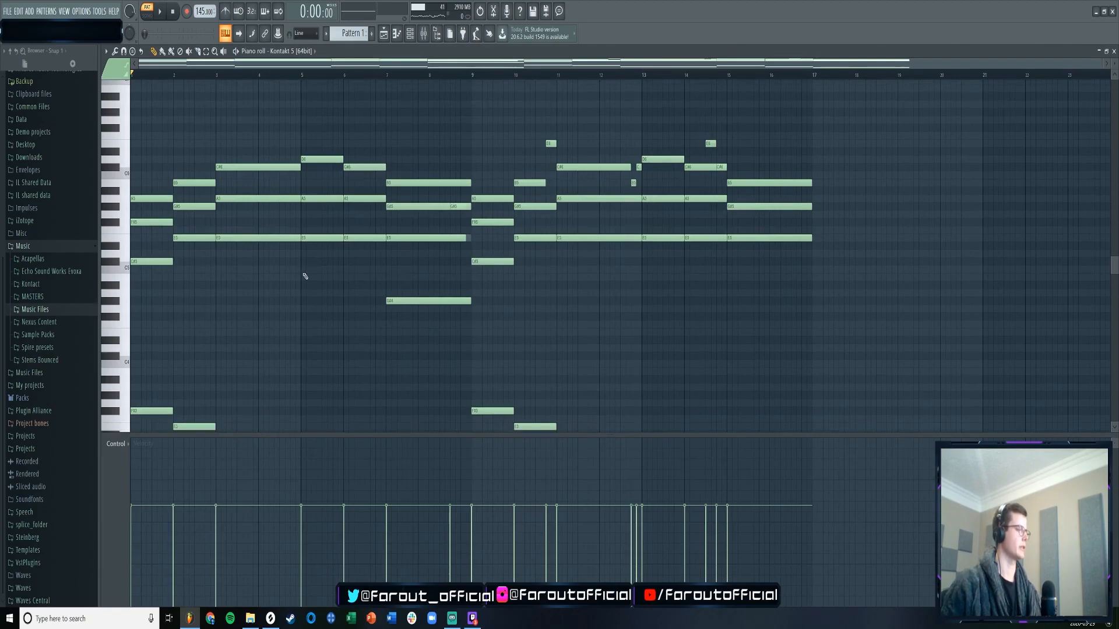
{"action": "key", "text": "ctrl+a"}
{"action": "scroll", "coordinate": [190, 380], "scroll_direction": "down", "scroll_amount": 9}
{"action": "left_click_drag", "start_coordinate": [155, 522], "coordinate": [116, 526]}
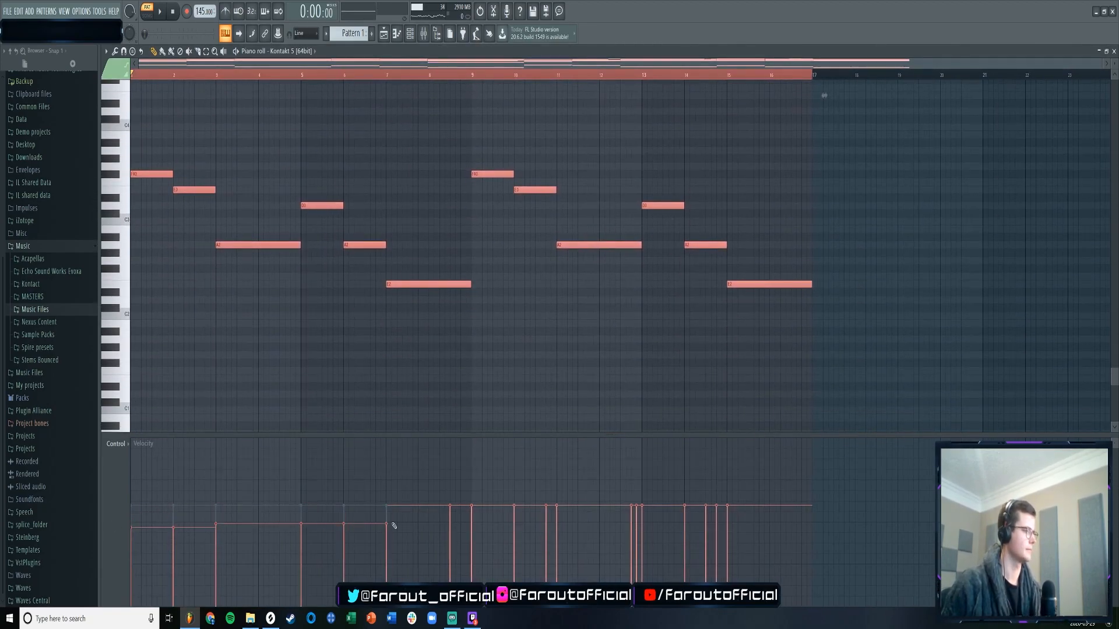
{"action": "scroll", "coordinate": [140, 545], "scroll_direction": "right", "scroll_amount": 5}
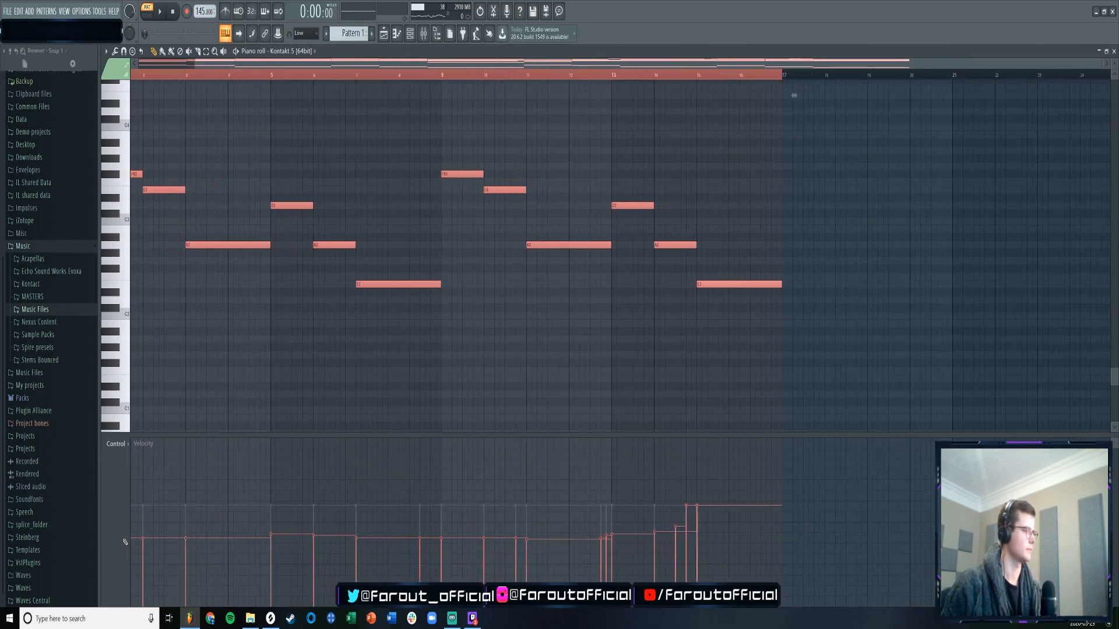
{"action": "scroll", "coordinate": [124, 542], "scroll_direction": "right", "scroll_amount": 9}
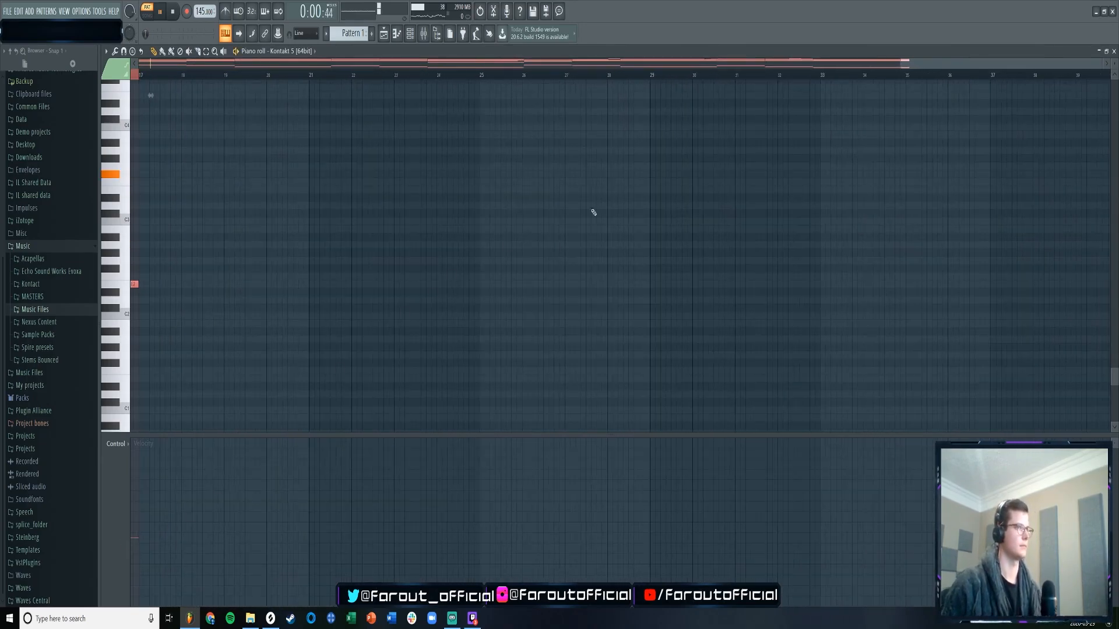
{"action": "key", "text": "space"}
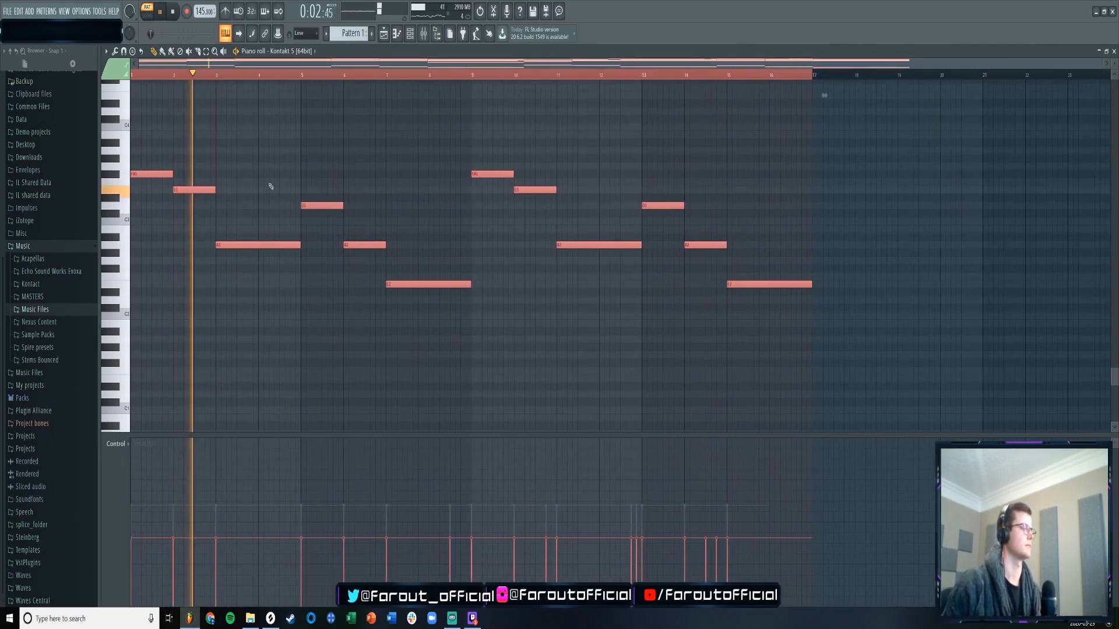
- Solo Track 6 in the playlist, re-enable all tracks, and play the full arrangement from bar 11
{"action": "key", "text": "F6"}
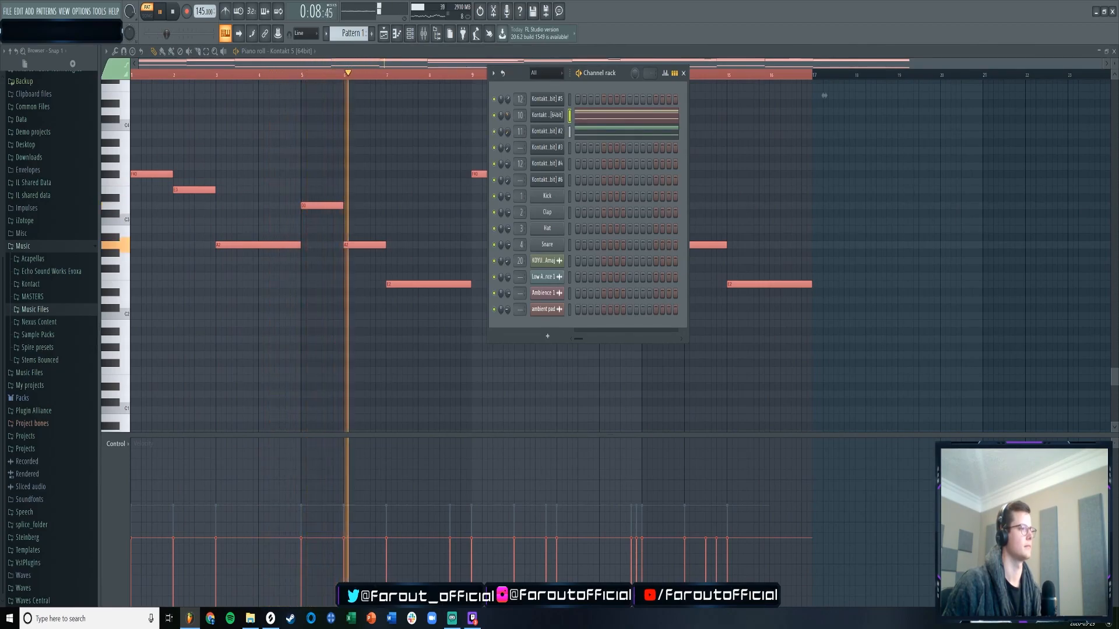
{"action": "left_click", "coordinate": [384, 34]}
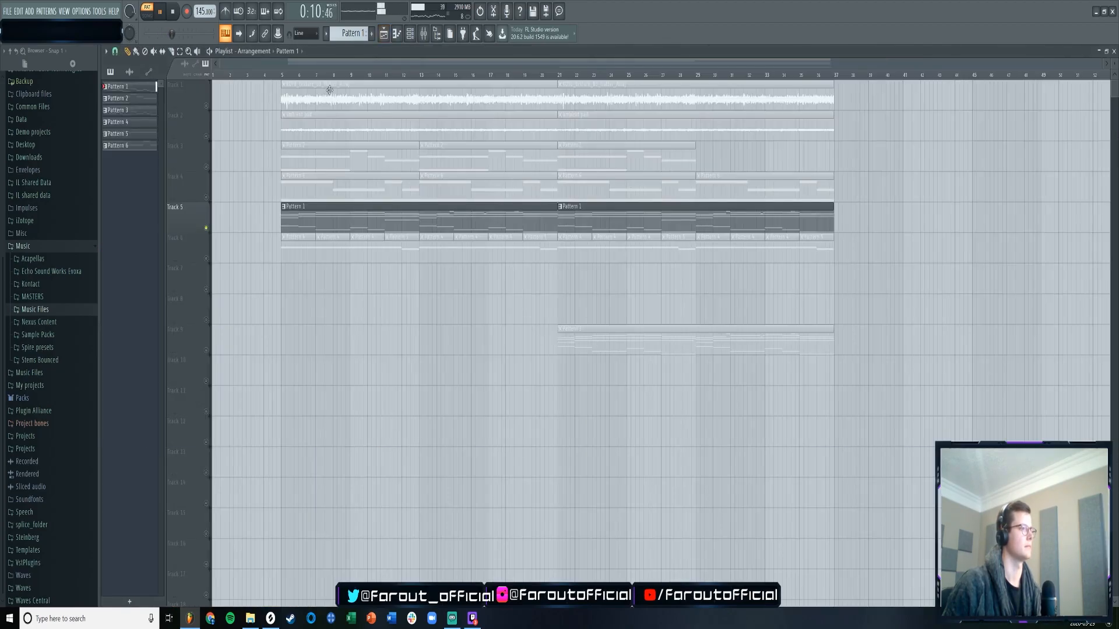
{"action": "right_click", "coordinate": [207, 258]}
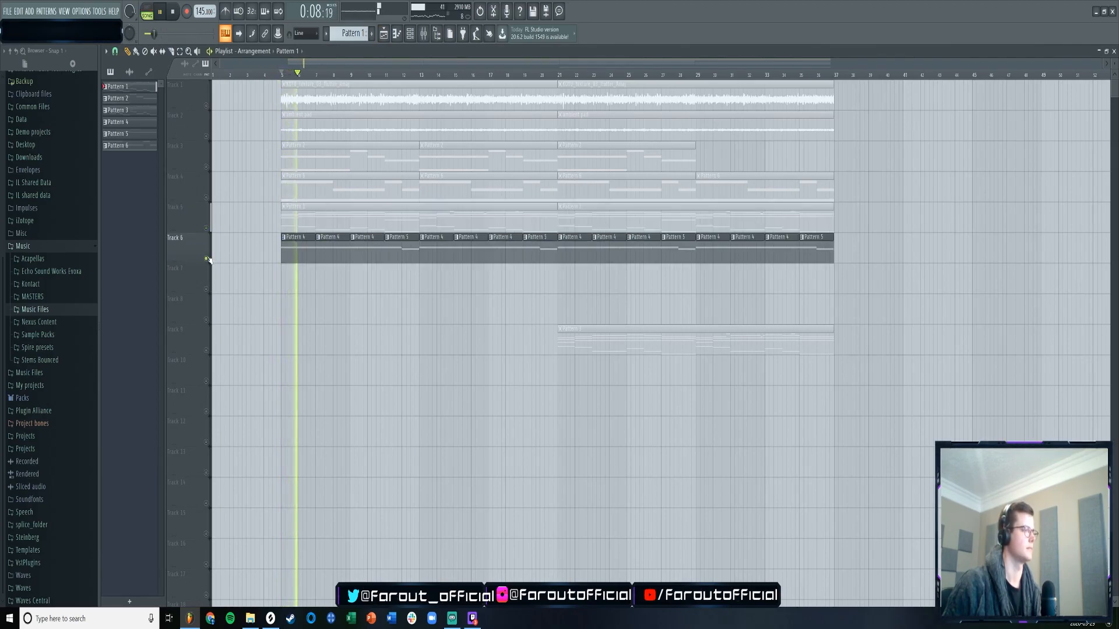
{"action": "right_click", "coordinate": [206, 259]}
{"action": "left_click", "coordinate": [385, 73]}
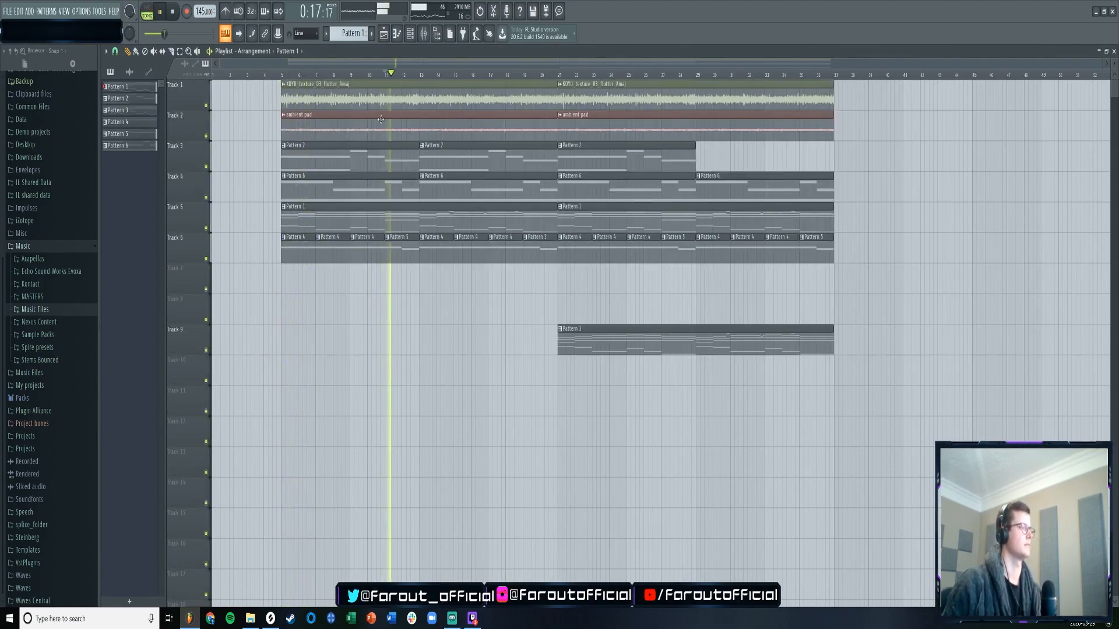
- Open Pattern 4 from Track 6 and check its Kontakt #5 channel while the arrangement plays
{"action": "double_click", "coordinate": [294, 236]}
{"action": "left_click", "coordinate": [410, 35]}
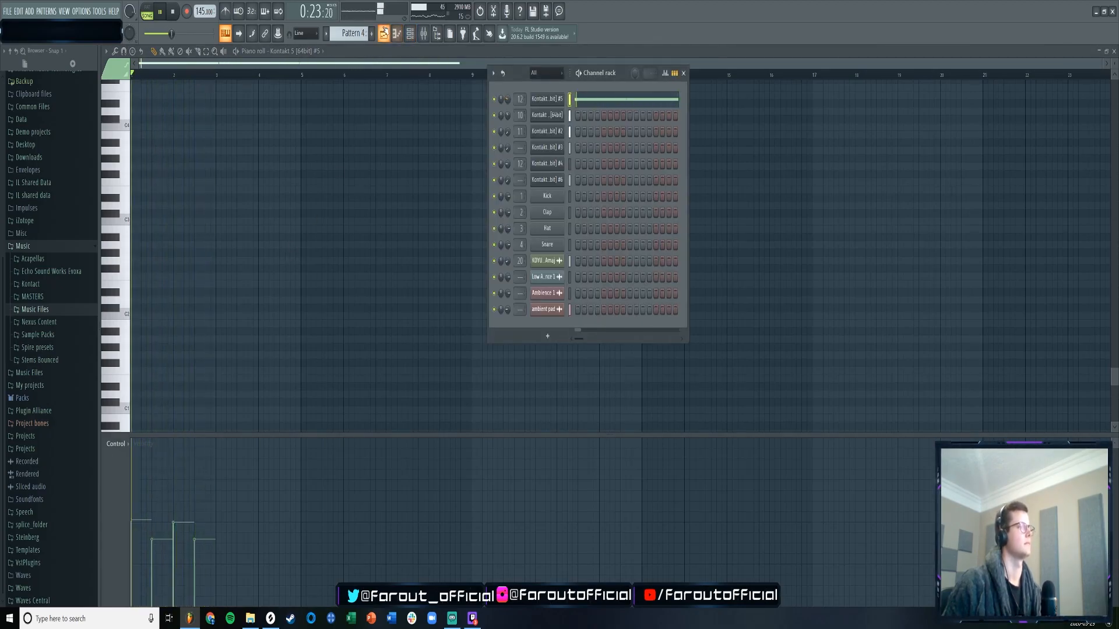
{"action": "key", "text": "F5"}
{"action": "mouse_move", "coordinate": [450, 64]}
{"action": "left_mouse_down"}
{"action": "mouse_move", "coordinate": [534, 67]}
{"action": "mouse_move", "coordinate": [449, 74]}
{"action": "left_mouse_up"}
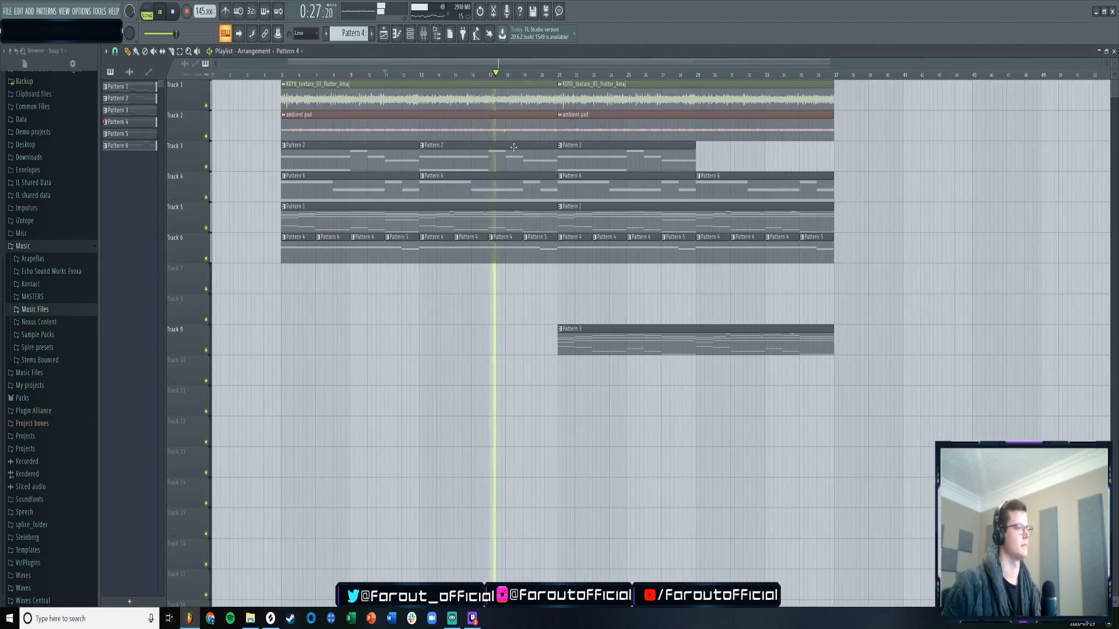
{"action": "left_click", "coordinate": [410, 33]}
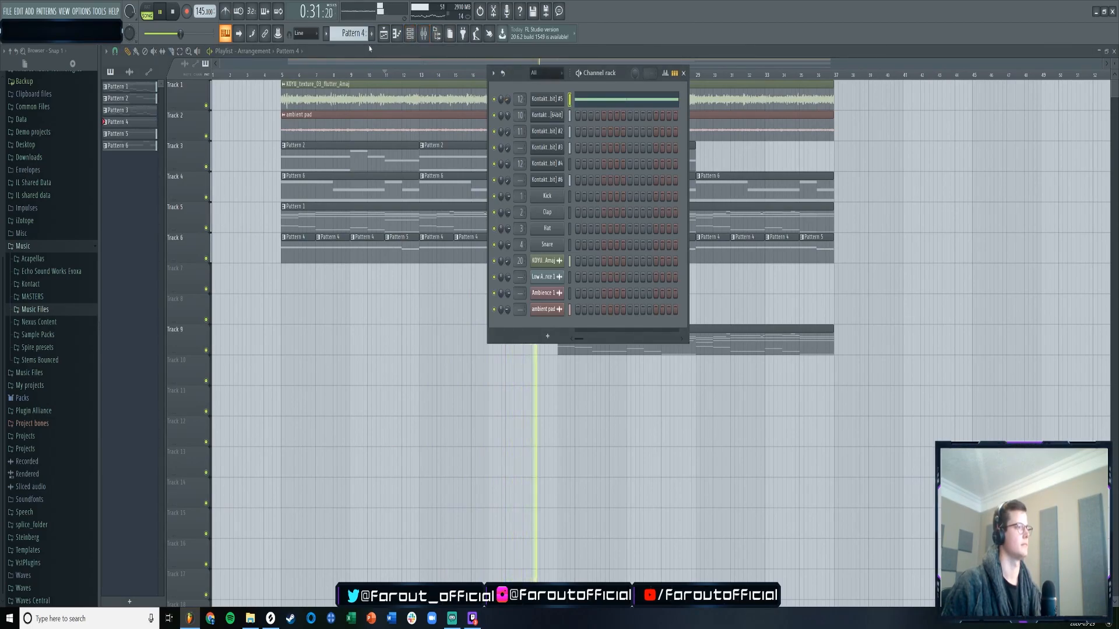
{"action": "left_click", "coordinate": [383, 34]}
- Lower the mixer fader of Insert 12 to about the level of Insert 10
{"action": "scroll", "coordinate": [584, 260], "scroll_direction": "down", "scroll_amount": 2}
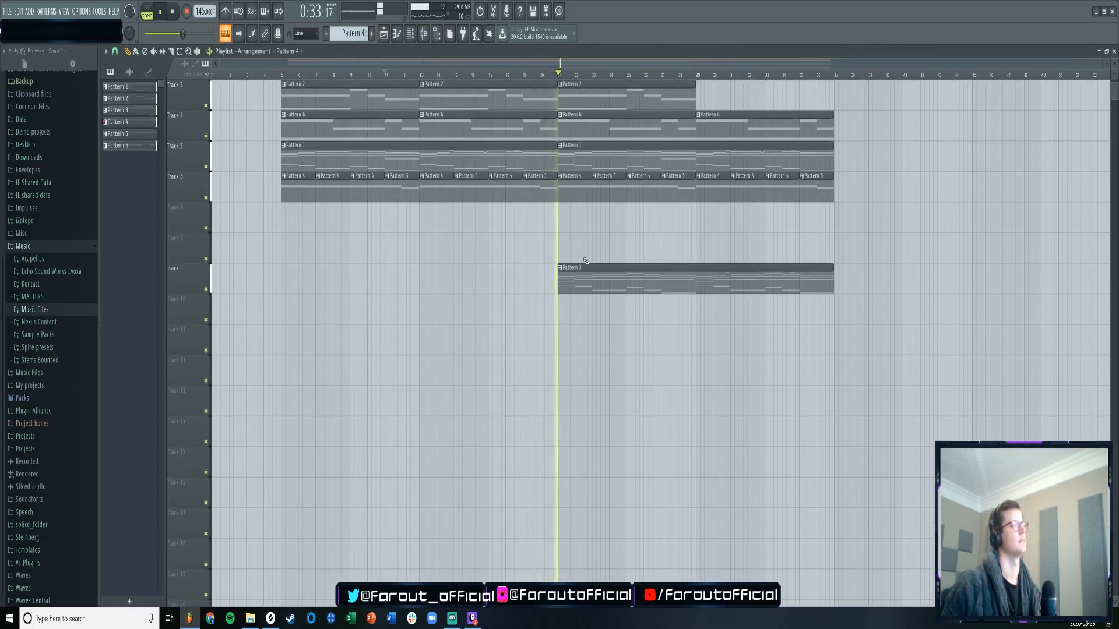
{"action": "scroll", "coordinate": [600, 250], "scroll_direction": "up", "scroll_amount": 2}
{"action": "left_click", "coordinate": [411, 33]}
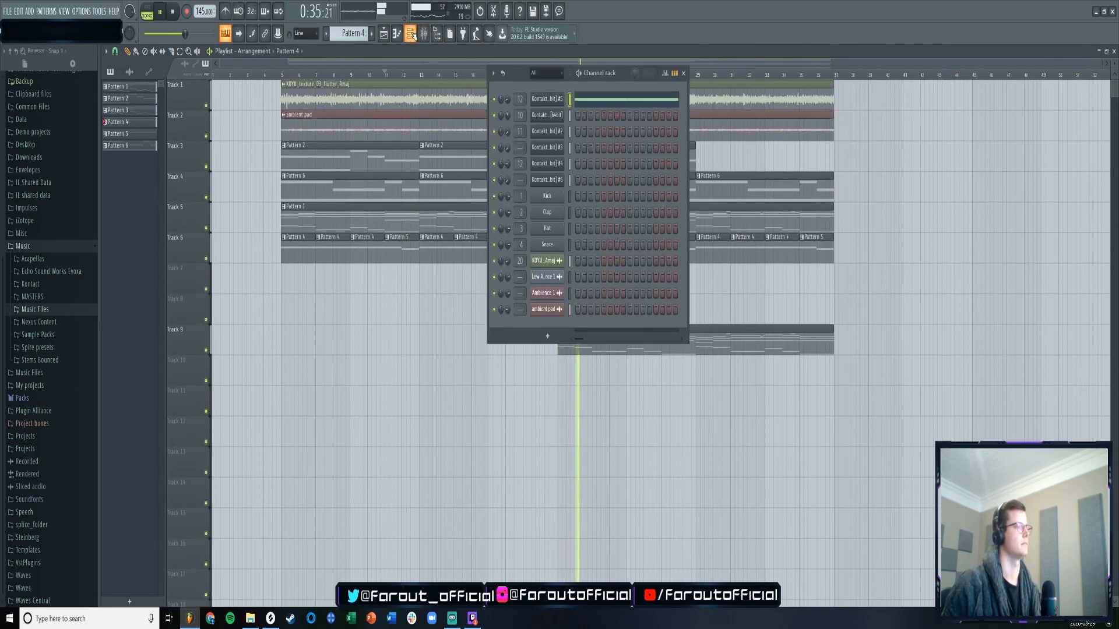
{"action": "left_click", "coordinate": [423, 33]}
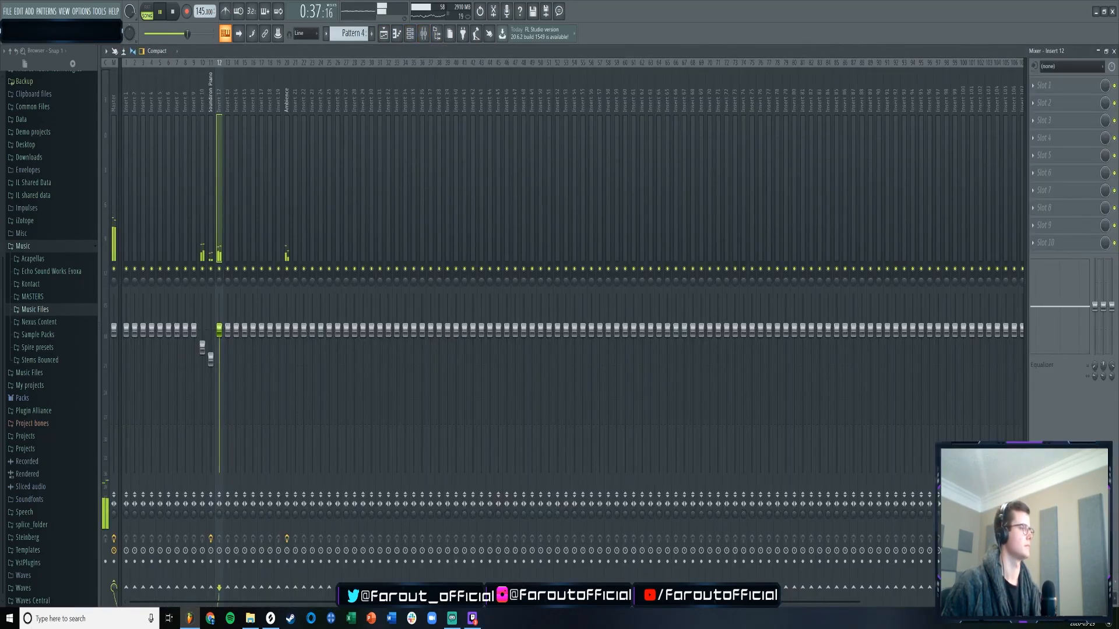
{"action": "right_click", "coordinate": [220, 102]}
{"action": "left_click", "coordinate": [221, 102]}
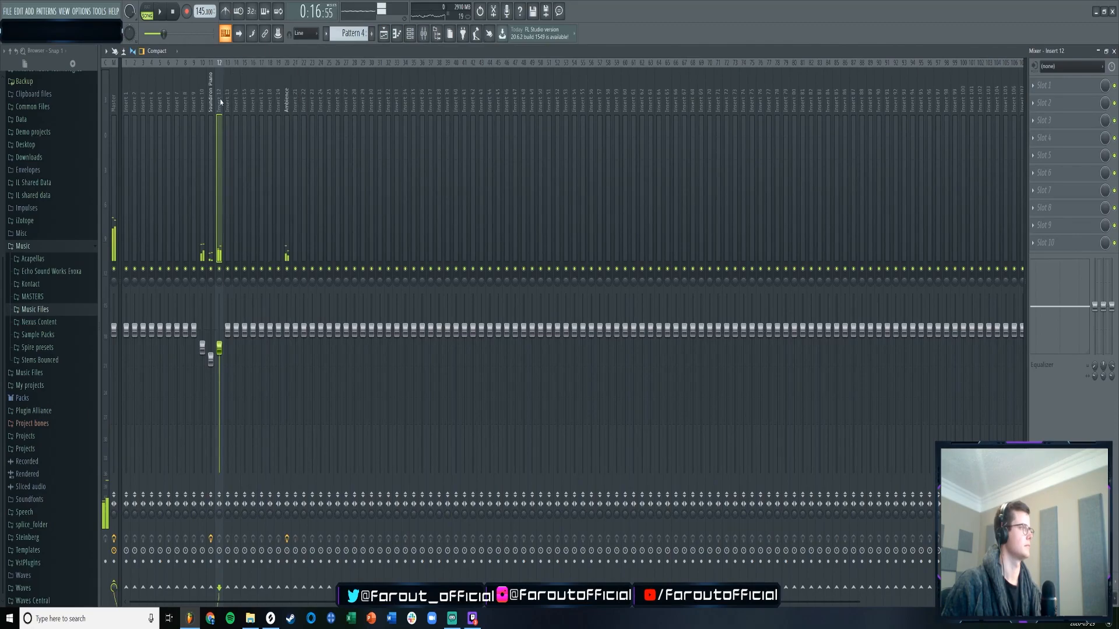
- Return to the playlist and play the full arrangement from bar 8
{"action": "left_click", "coordinate": [384, 34]}
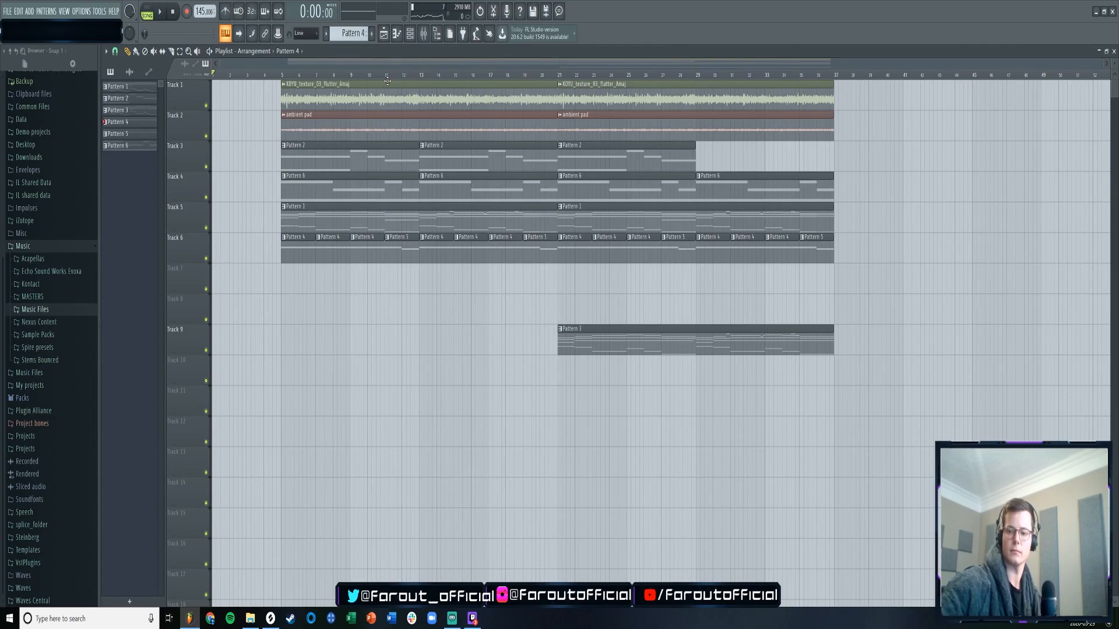
{"action": "left_click", "coordinate": [341, 77]}
{"action": "key", "text": "space"}
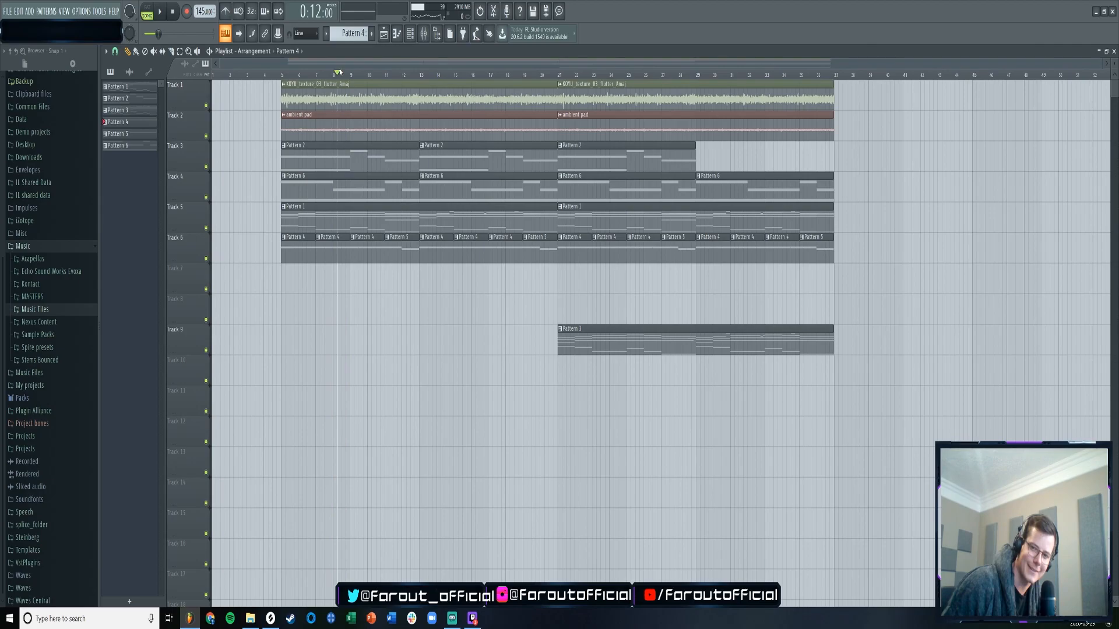
- Play the full arrangement from bar 8 and stop around bar 18
{"action": "key", "text": "space"}
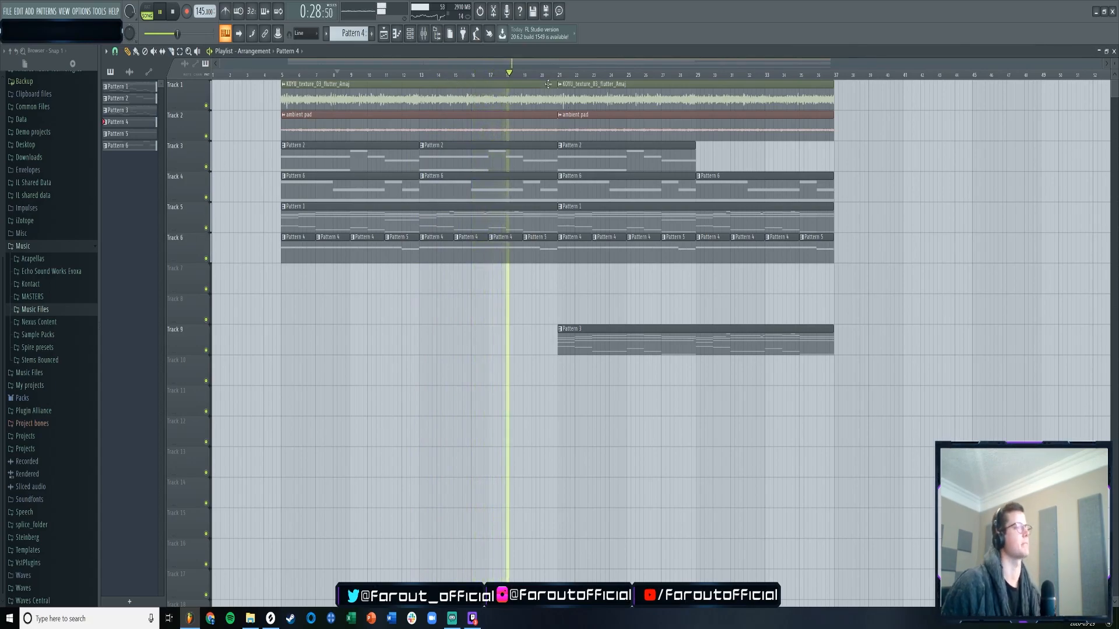
{"action": "scroll", "coordinate": [497, 123], "scroll_direction": "down", "scroll_amount": 1}
{"action": "key", "text": "space"}
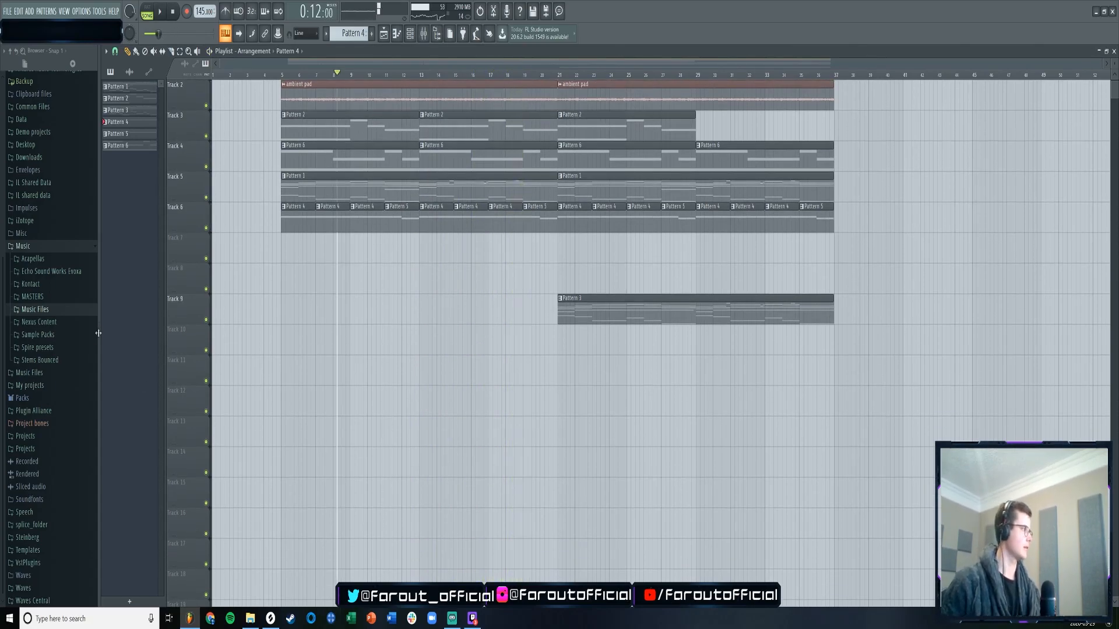
- Look through the Cymatics drum folders in Sample Packs and close the Sample Packs folder again
{"action": "left_click", "coordinate": [41, 338]}
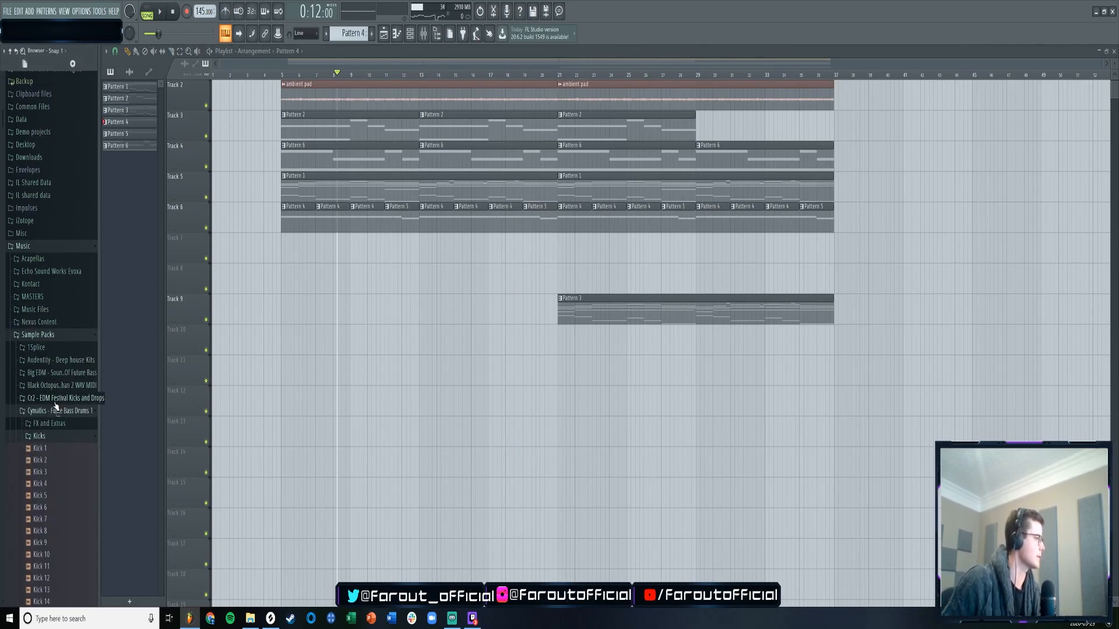
{"action": "scroll", "coordinate": [55, 405], "scroll_direction": "down", "scroll_amount": 6}
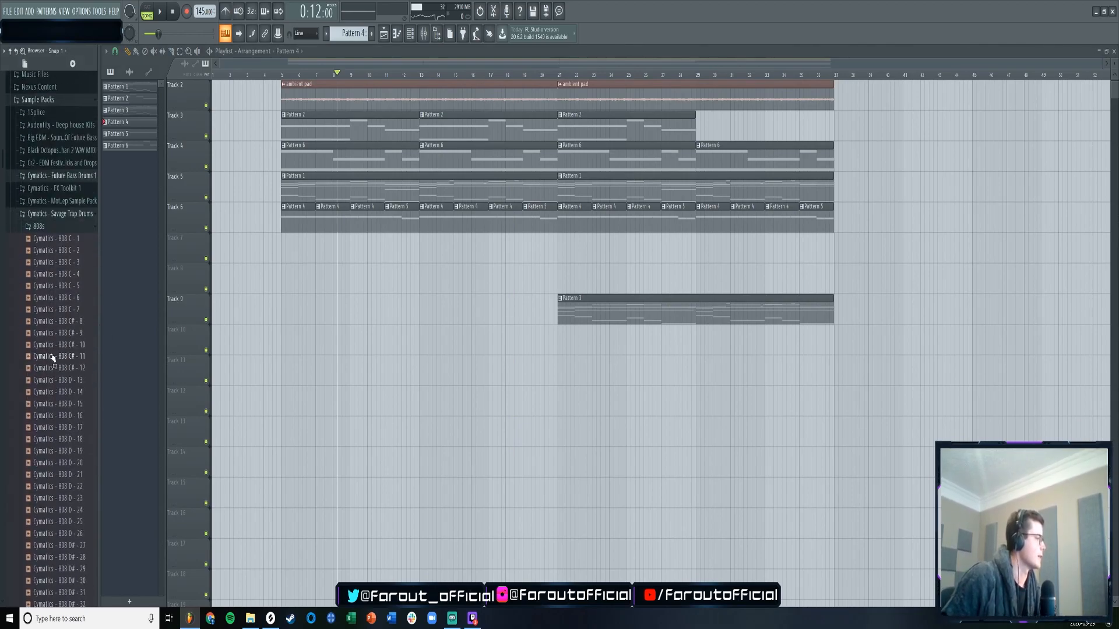
{"action": "left_click", "coordinate": [27, 99]}
{"action": "scroll", "coordinate": [41, 262], "scroll_direction": "up", "scroll_amount": 9}
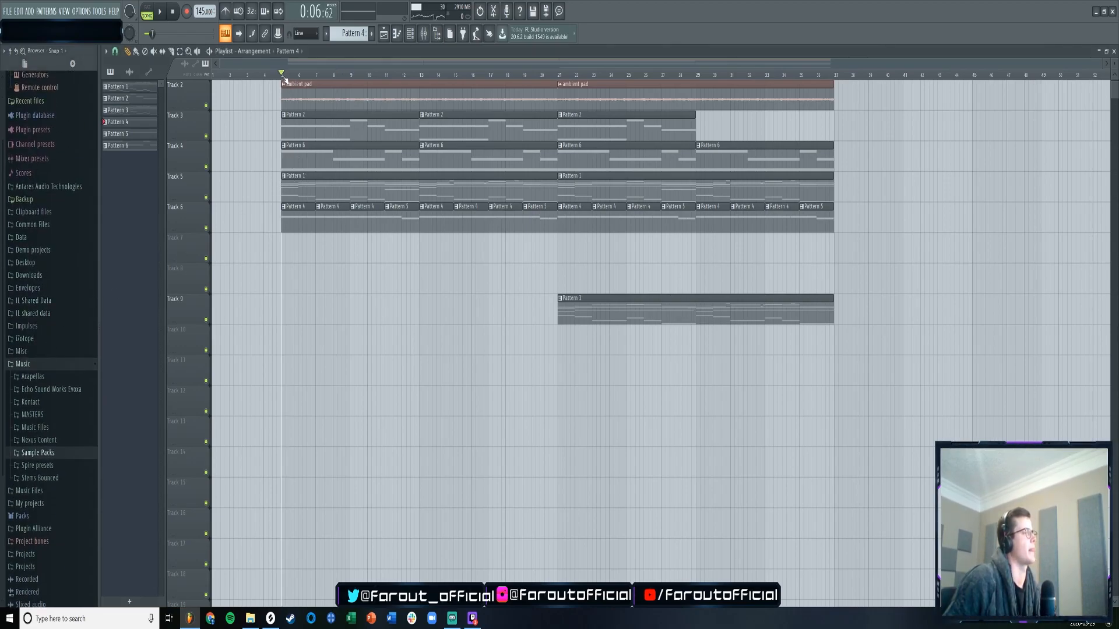
- Move all clips on Tracks 5, 6 and 9 four bars later and play the arrangement from bar 5
{"action": "left_click_drag", "start_coordinate": [272, 173], "coordinate": [778, 325]}
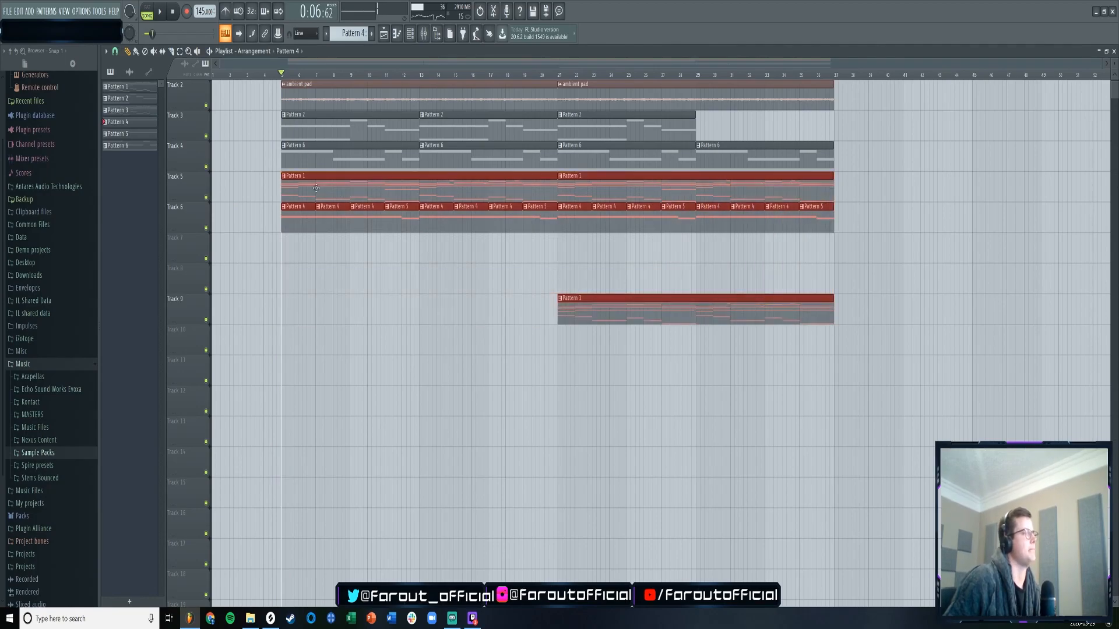
{"action": "left_click_drag", "start_coordinate": [318, 188], "coordinate": [385, 192]}
{"action": "key", "text": "space"}
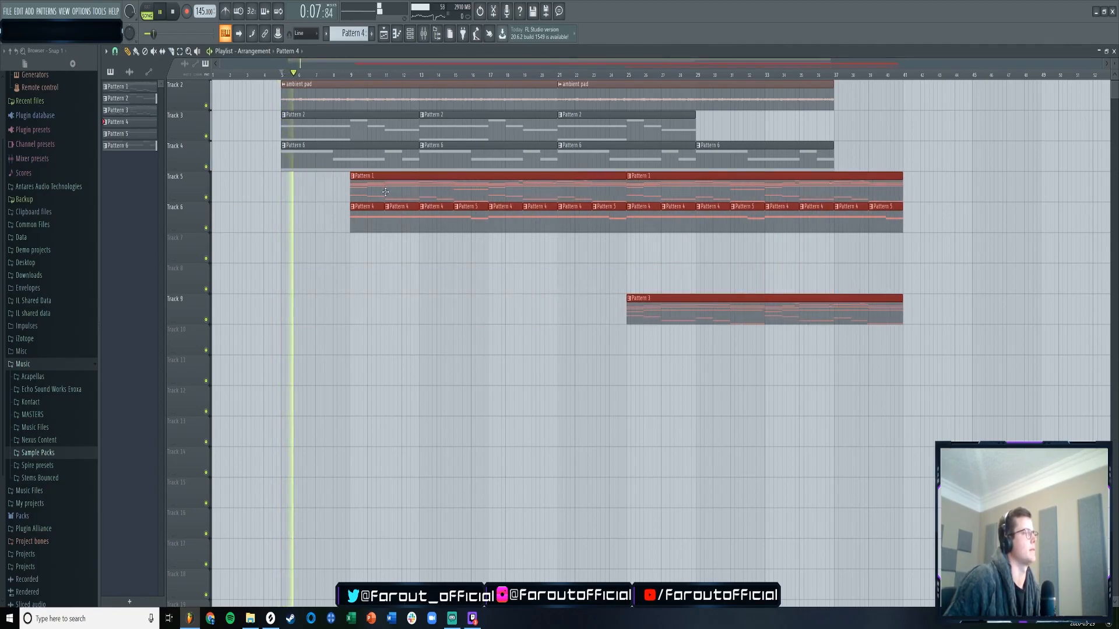
- Make the first KOYU_texture_03_flutter_Amaj clip on Track 1 start at bar 9 and restart playback
{"action": "scroll", "coordinate": [373, 146], "scroll_direction": "up", "scroll_amount": 1}
{"action": "left_click", "coordinate": [363, 99]}
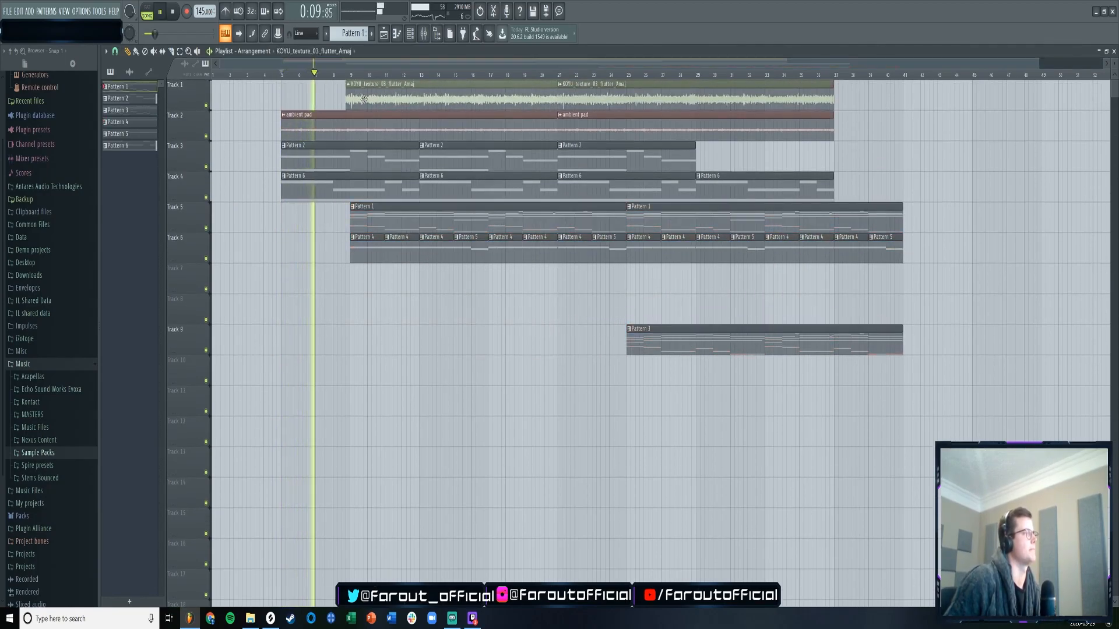
{"action": "left_click_drag", "start_coordinate": [363, 99], "coordinate": [367, 99]}
{"action": "key", "text": "space"}
{"action": "key", "text": "space"}
- Inspect the channel settings of the ambient pad and KOYU_texture_03_flutter_Amaj samples during playback
{"action": "double_click", "coordinate": [300, 125]}
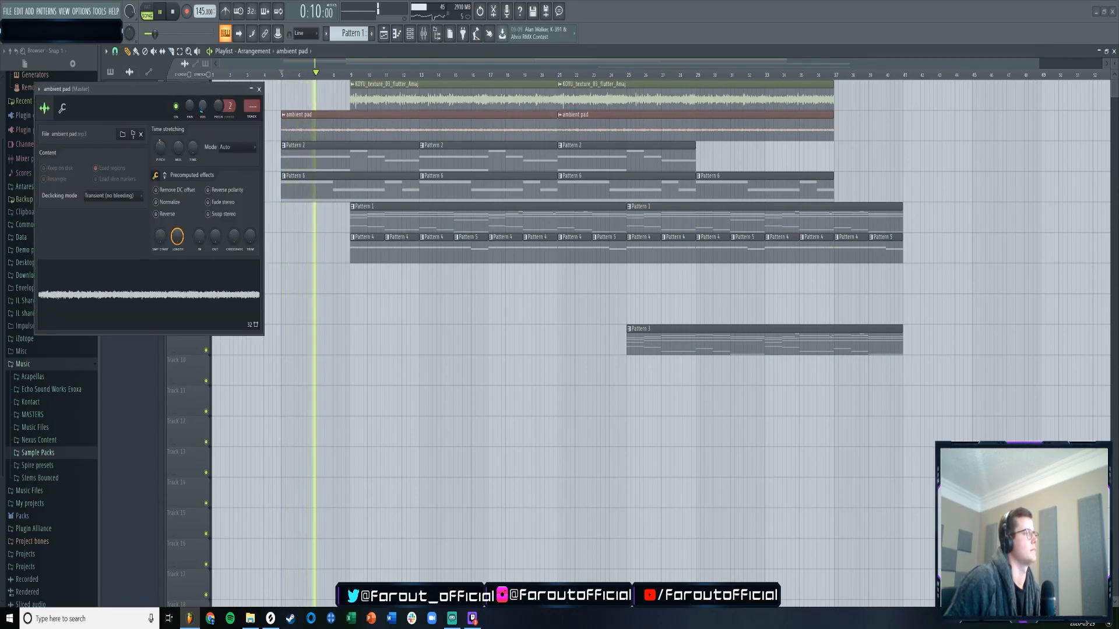
{"action": "key", "text": "Escape"}
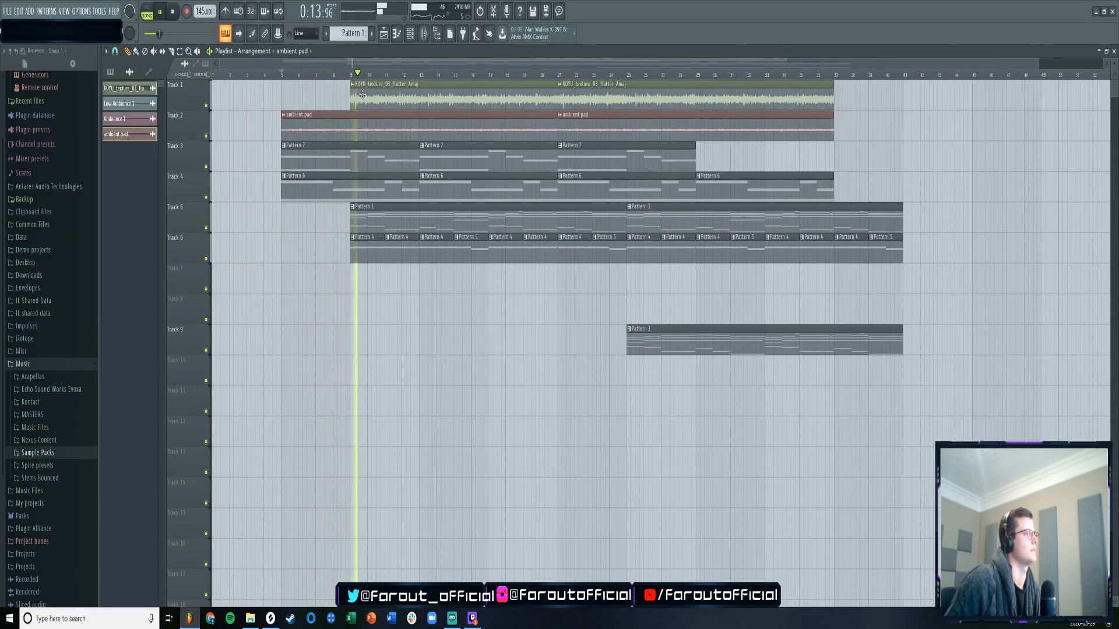
{"action": "double_click", "coordinate": [362, 94]}
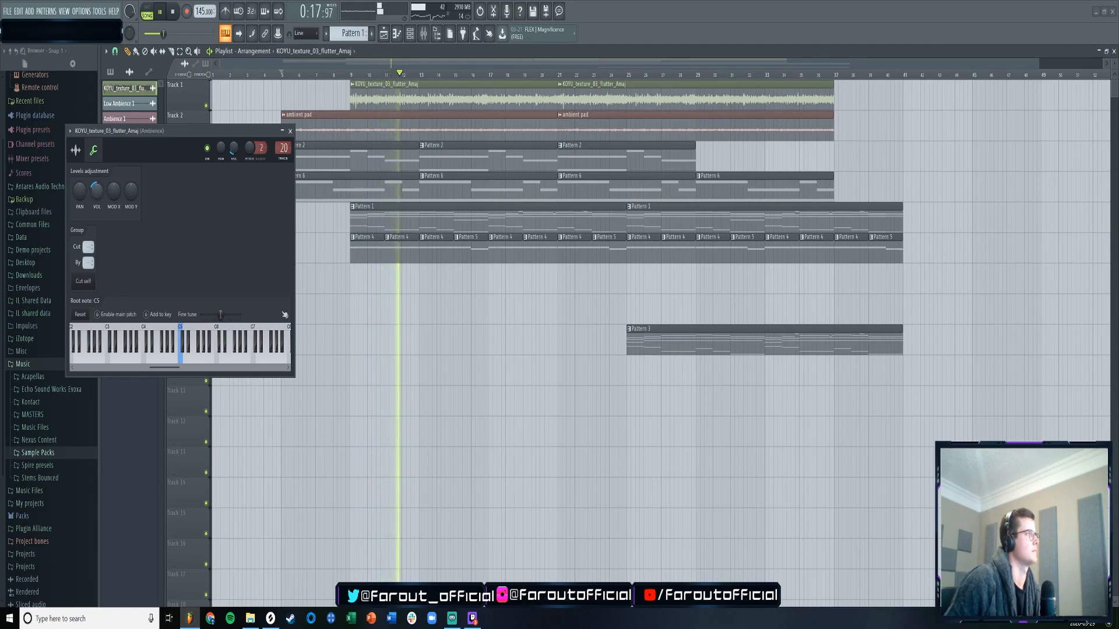
{"action": "left_click", "coordinate": [290, 132]}
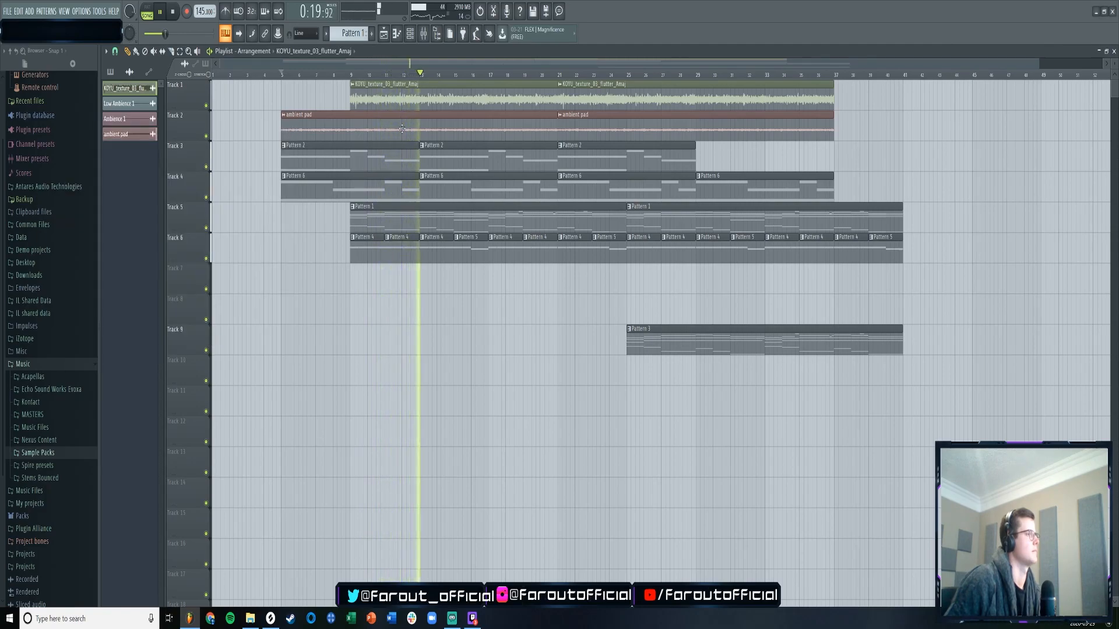
- Check Pattern 4's piano roll and channel rack, and create a new empty pattern
{"action": "double_click", "coordinate": [406, 249]}
{"action": "key", "text": "F6"}
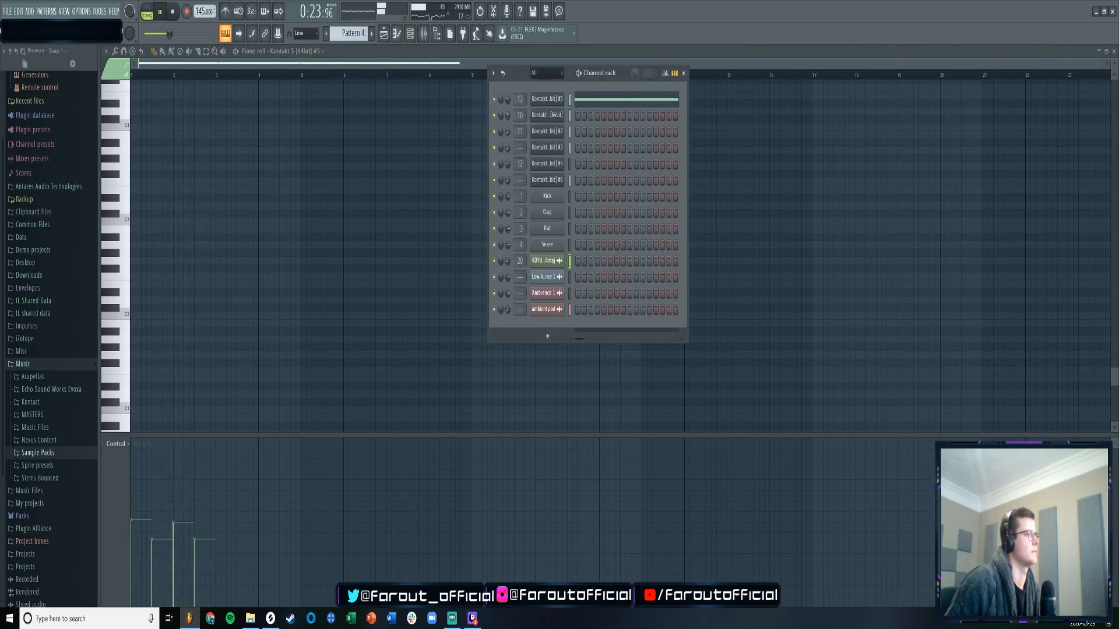
{"action": "left_click", "coordinate": [373, 34]}
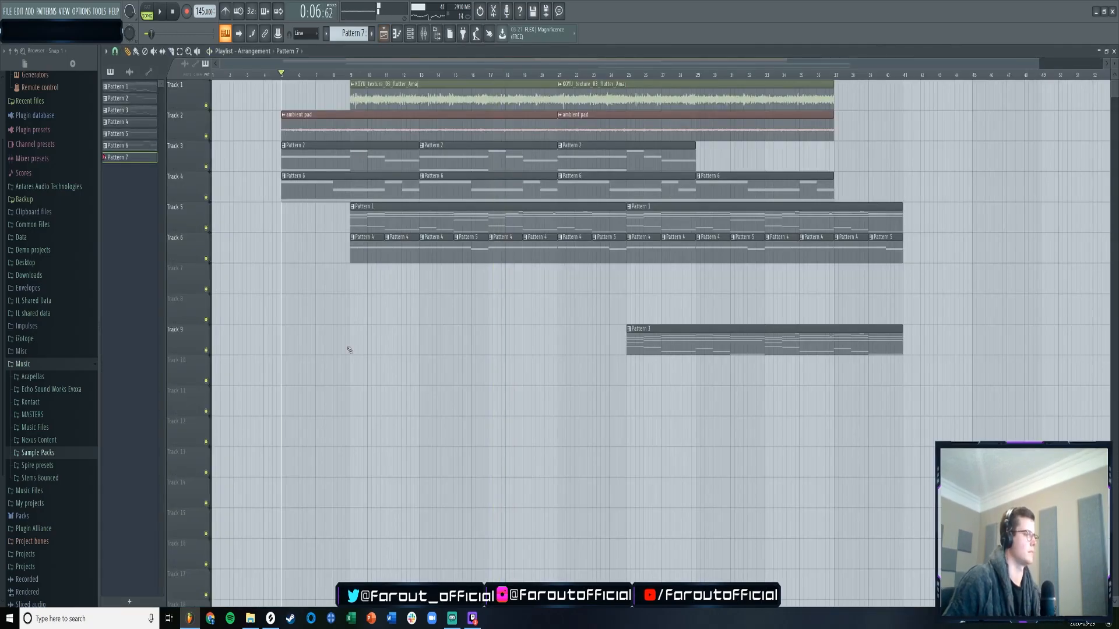
- Switch to Splice, search the downloads for "au5", and place Au5_fx_boom_sub.wav on playlist Track 13 at bar 5
{"action": "left_click", "coordinate": [270, 619]}
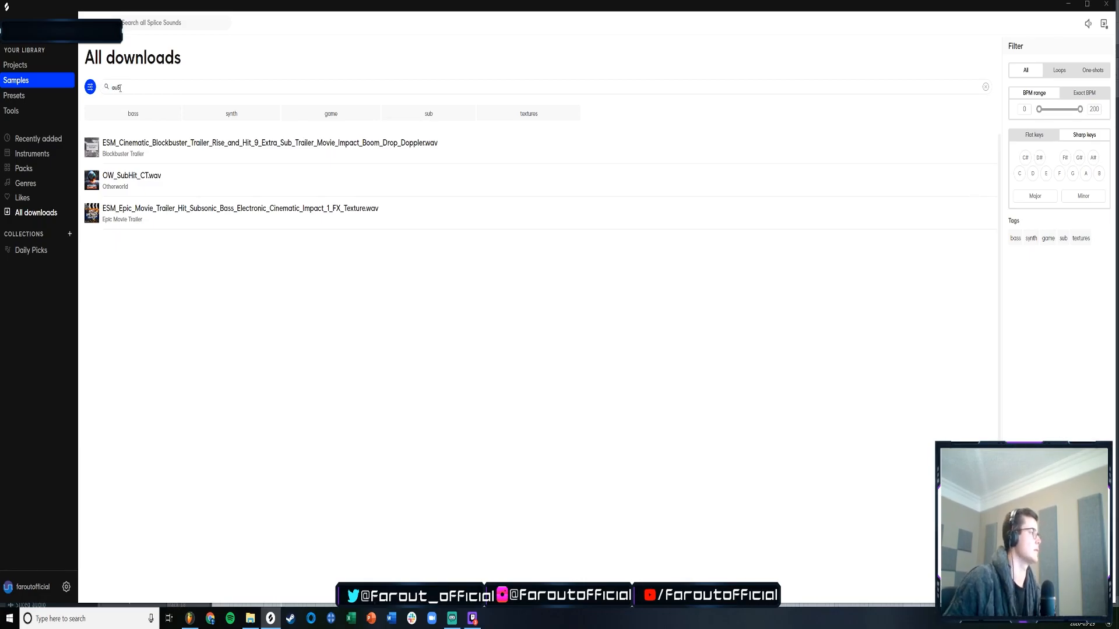
{"action": "type", "text": "5"}
{"action": "scroll", "coordinate": [117, 252], "scroll_direction": "down", "scroll_amount": 15}
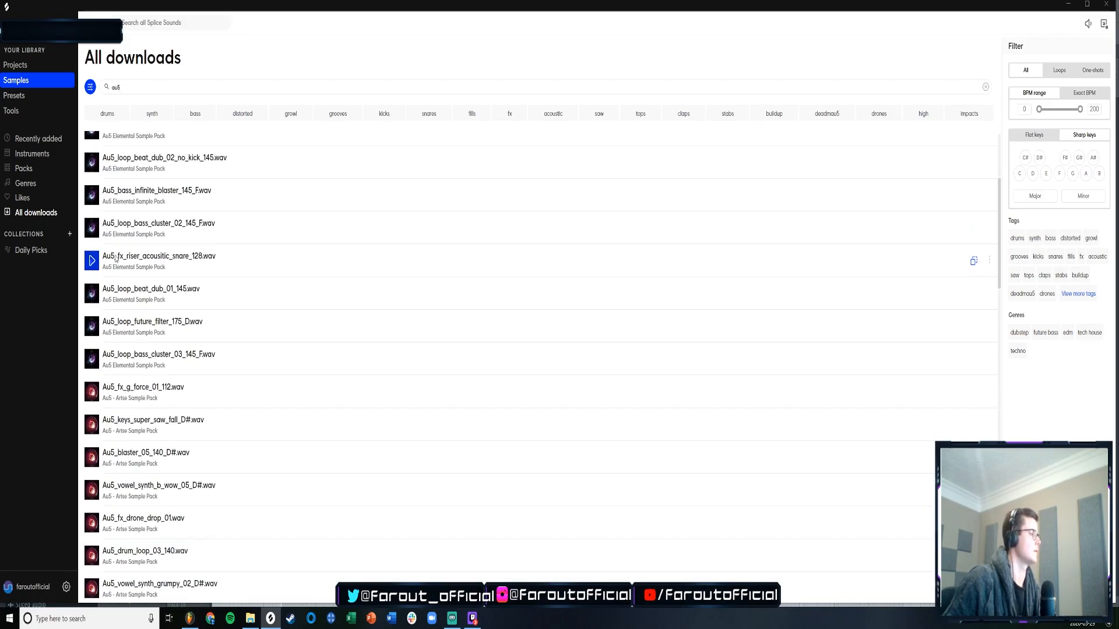
{"action": "scroll", "coordinate": [116, 260], "scroll_direction": "down", "scroll_amount": 7}
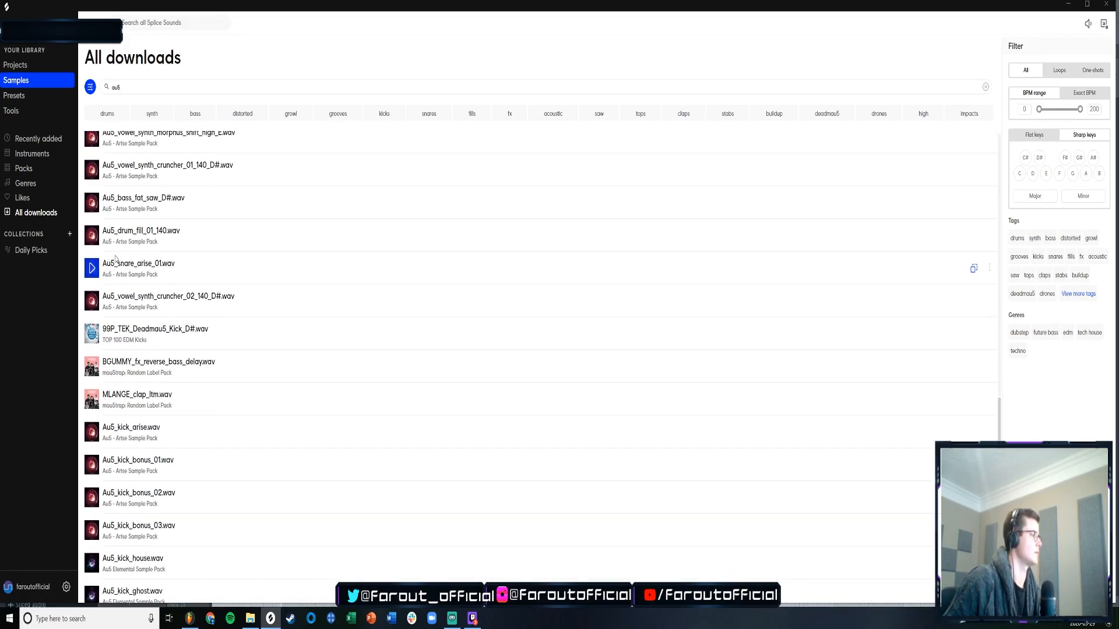
{"action": "scroll", "coordinate": [109, 308], "scroll_direction": "down", "scroll_amount": 1}
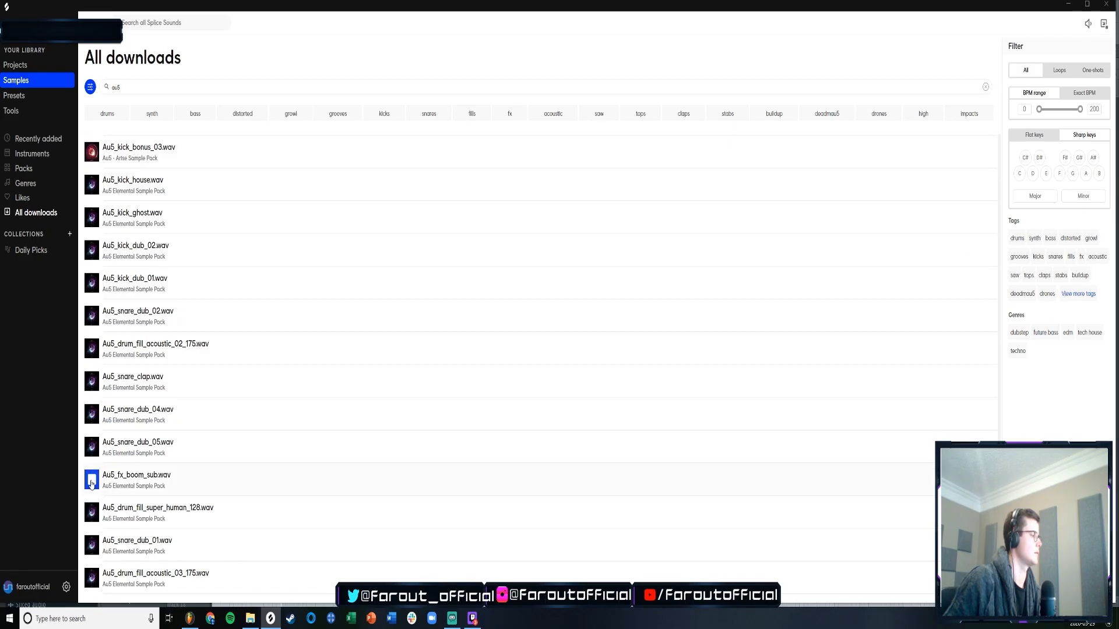
{"action": "left_click_drag", "start_coordinate": [121, 484], "coordinate": [286, 448]}
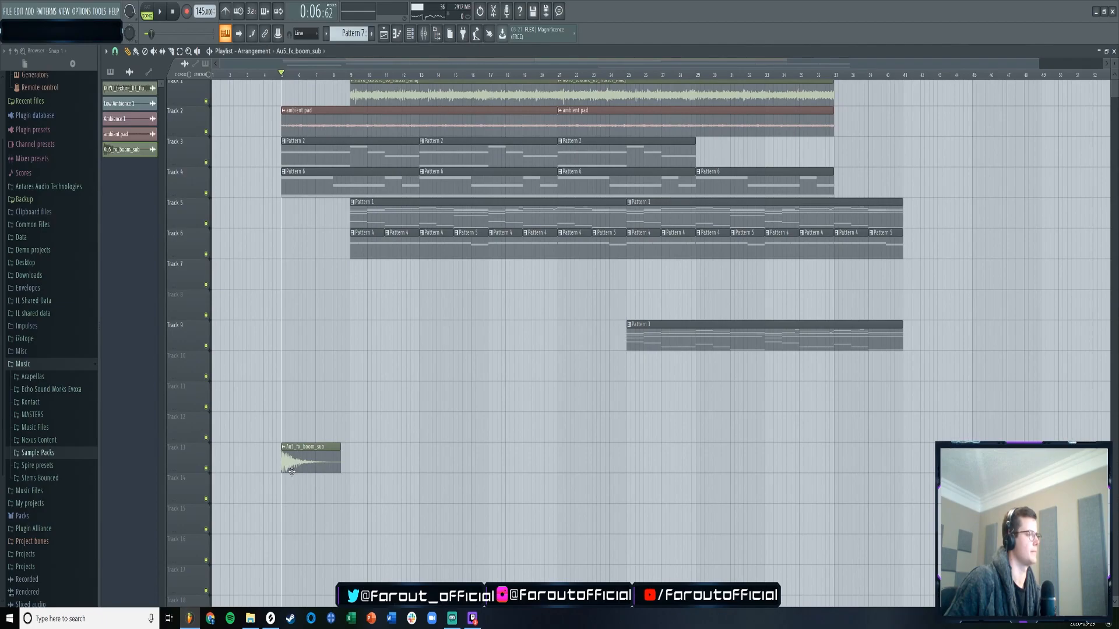
- Lower the Au5_fx_boom_sub sample's volume slightly in its level settings while playing the arrangement from bar 5
{"action": "key", "text": "space"}
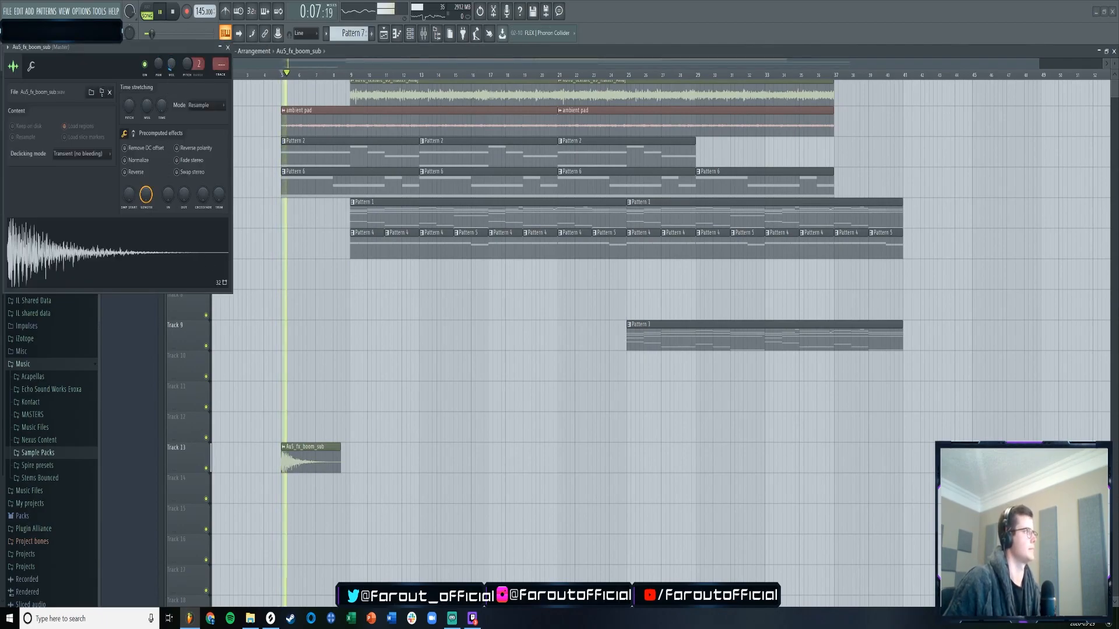
{"action": "key", "text": "space"}
{"action": "left_click", "coordinate": [31, 67]}
{"action": "key", "text": "space"}
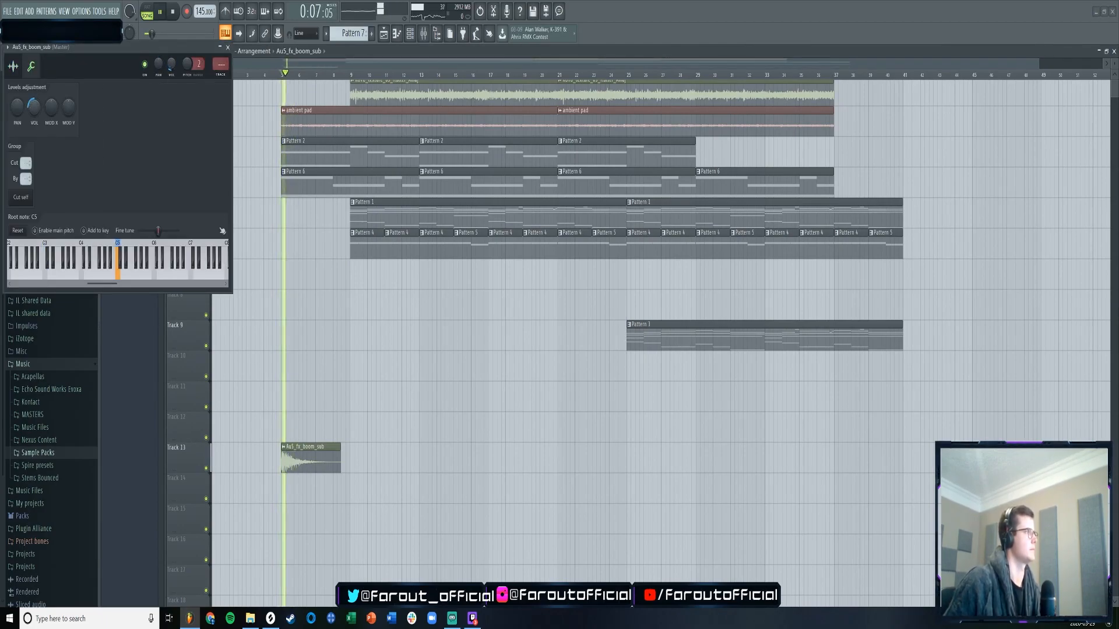
{"action": "left_click_drag", "start_coordinate": [34, 107], "coordinate": [34, 111]}
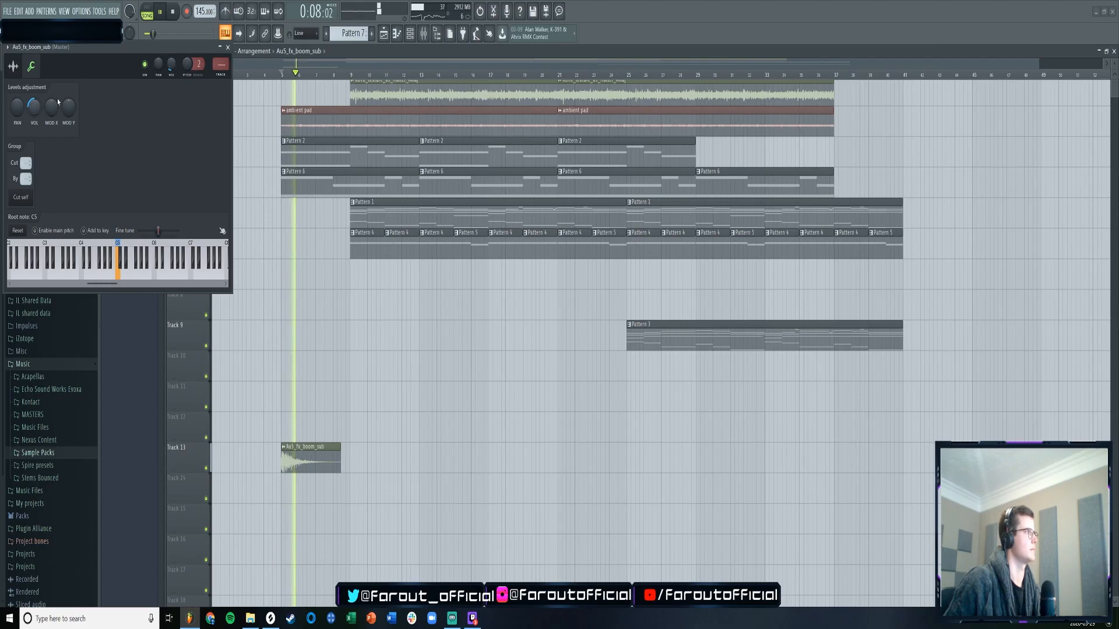
{"action": "left_click", "coordinate": [228, 47]}
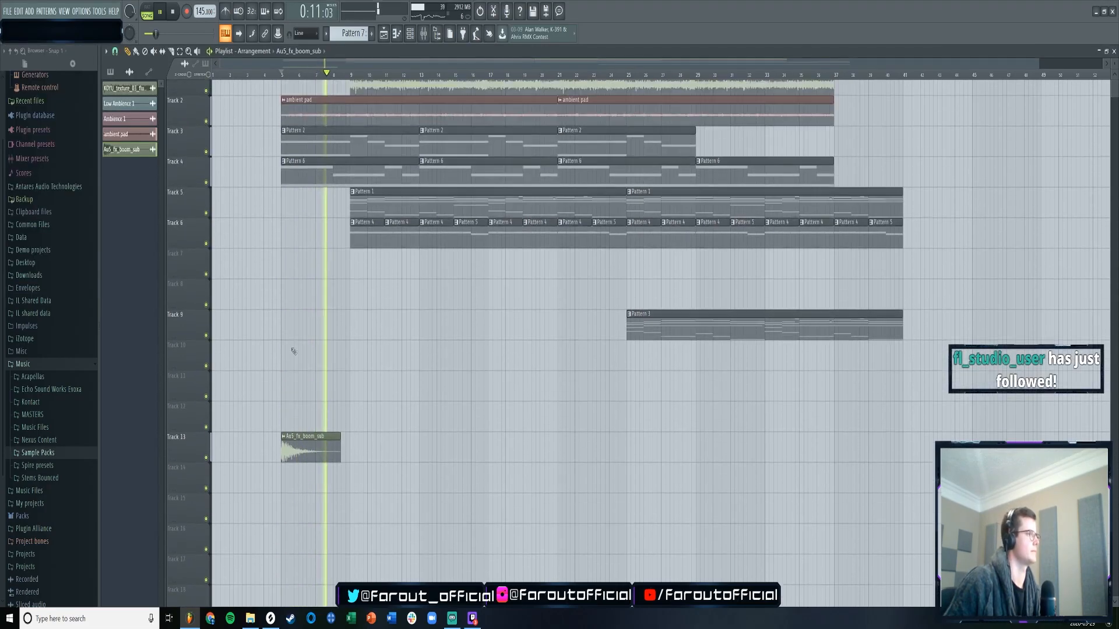
{"action": "key", "text": "space"}
- Reopen the Sample Packs folder and collapse its expanded Cymatics subfolders to reach the remaining packs
{"action": "left_click", "coordinate": [41, 453]}
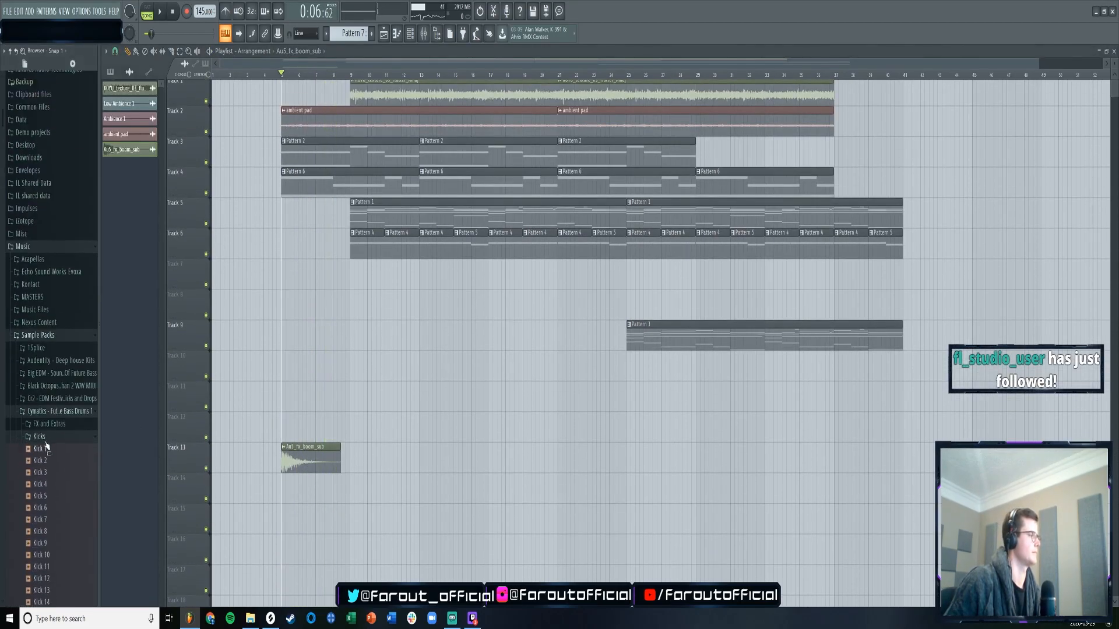
{"action": "left_click", "coordinate": [46, 412]}
{"action": "left_click", "coordinate": [46, 338]}
{"action": "left_click", "coordinate": [46, 339]}
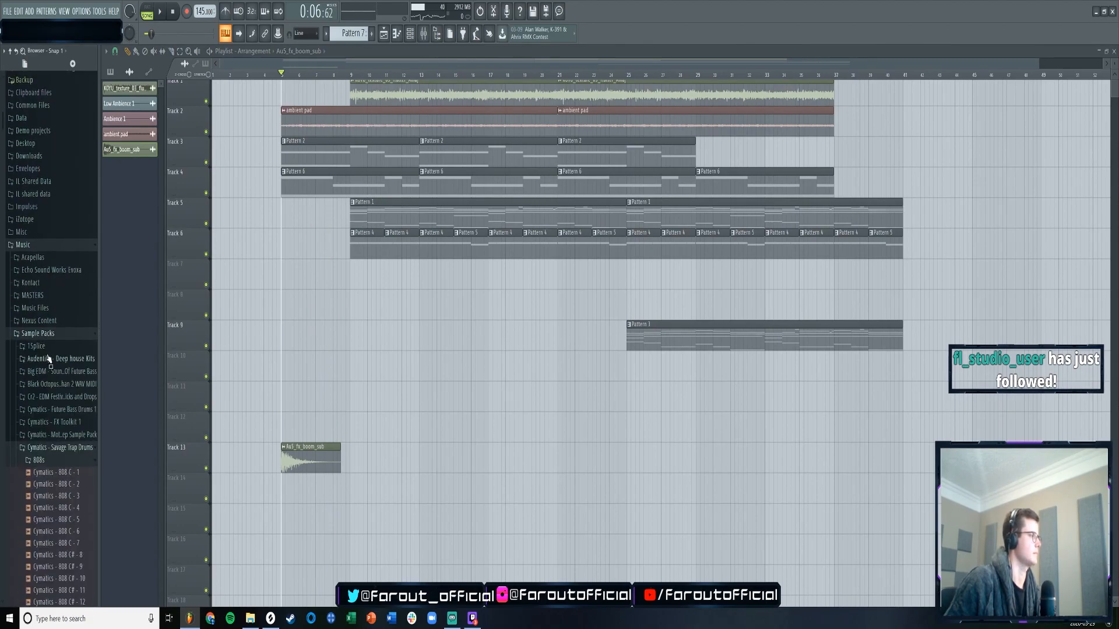
{"action": "left_click", "coordinate": [41, 453]}
{"action": "scroll", "coordinate": [47, 411], "scroll_direction": "down", "scroll_amount": 7}
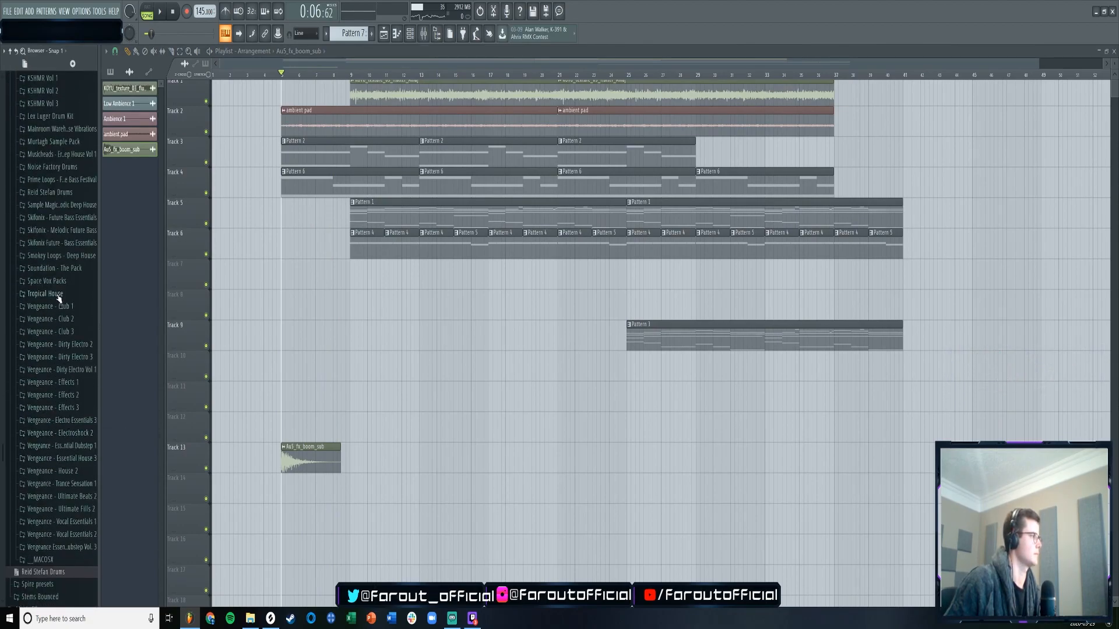
- Place the VS - Reverse - 05 G# - Copy sample from the Space Vox Packs Reverse folder on Track 9 at bar 5
{"action": "left_click", "coordinate": [54, 282]}
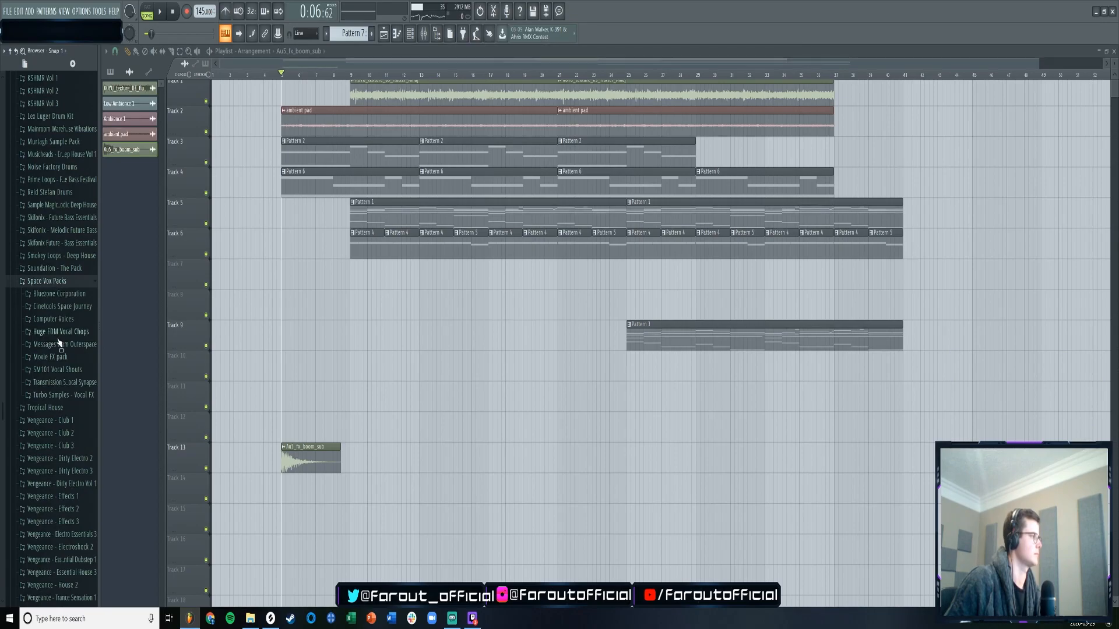
{"action": "left_click", "coordinate": [61, 383]}
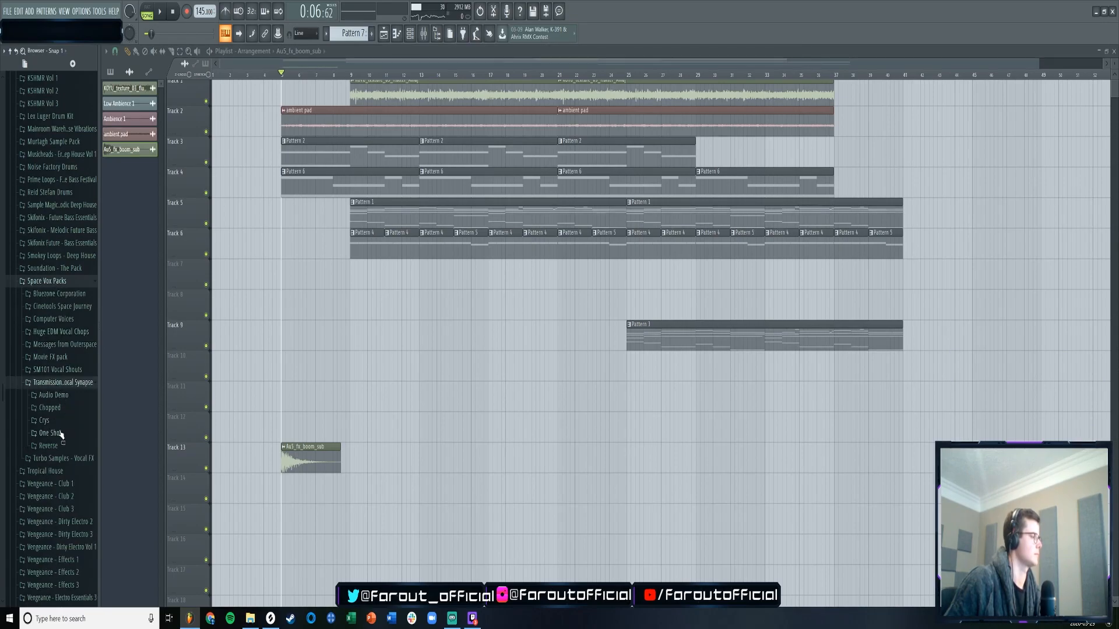
{"action": "left_click", "coordinate": [56, 445]}
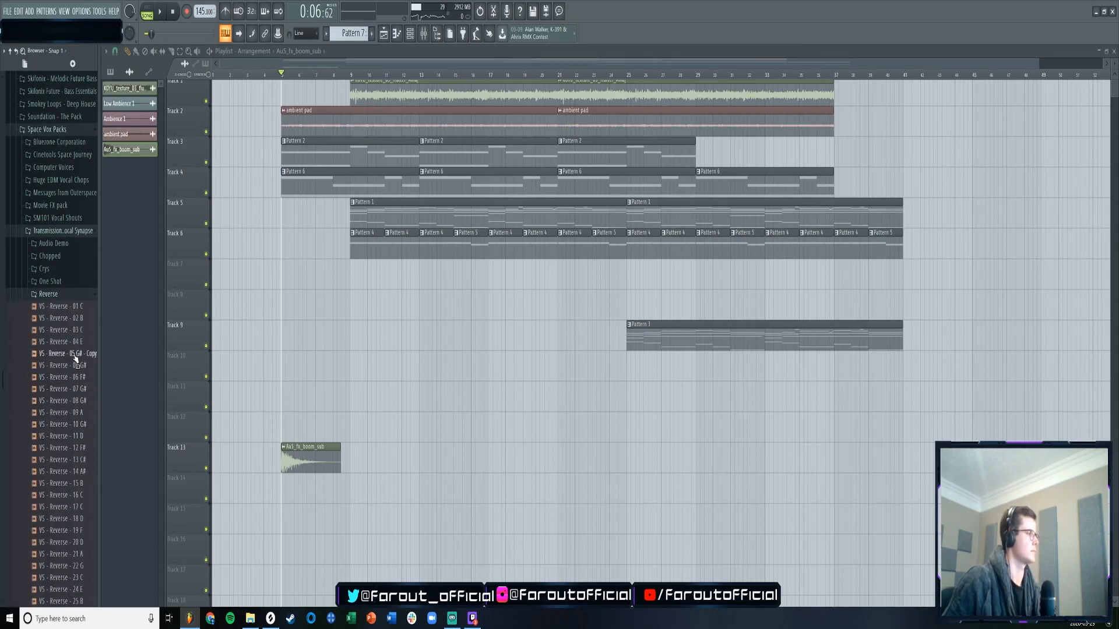
{"action": "left_click_drag", "start_coordinate": [295, 331], "coordinate": [305, 330]}
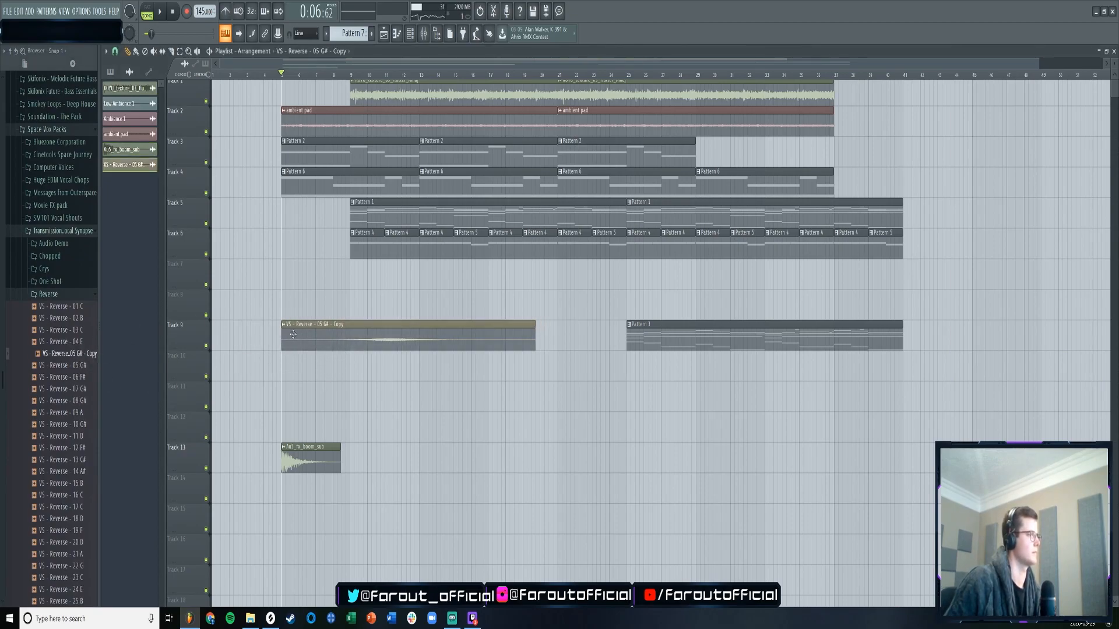
- Check the VS - Reverse sample's channel settings during playback and shift its clip about one bar earlier on Track 9
{"action": "double_click", "coordinate": [293, 334]}
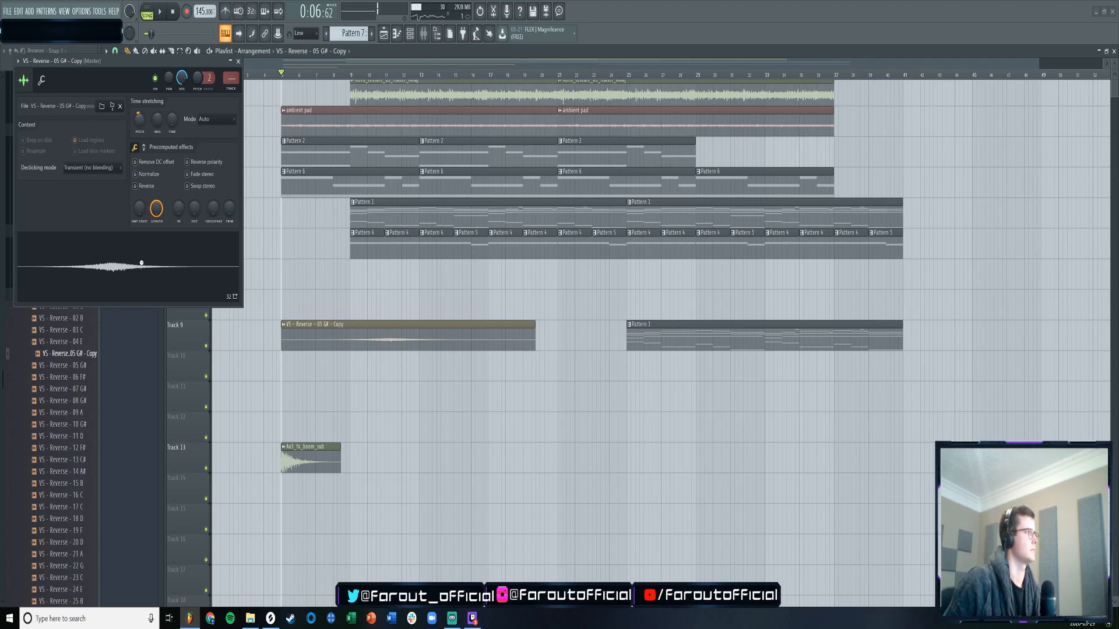
{"action": "key", "text": "space"}
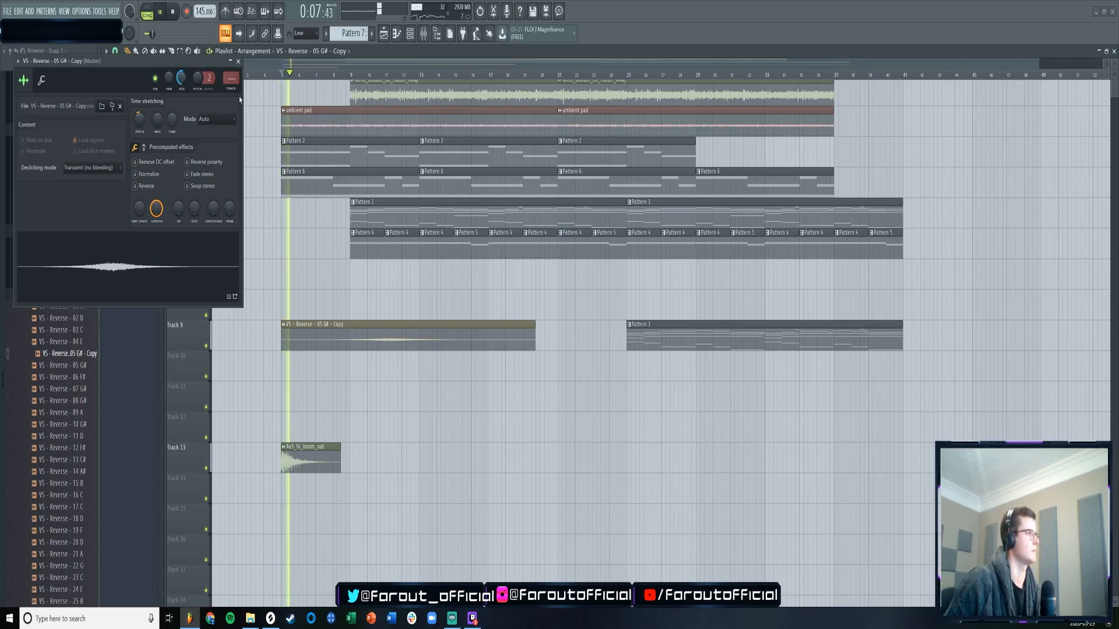
{"action": "scroll", "coordinate": [400, 314], "scroll_direction": "up", "scroll_amount": 3}
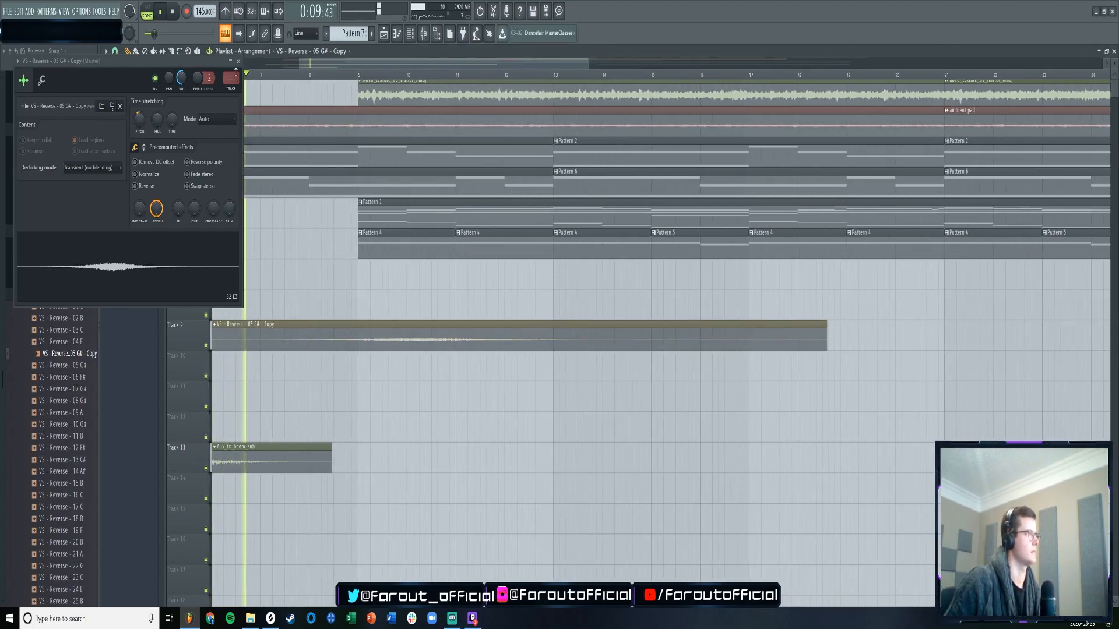
{"action": "left_click", "coordinate": [41, 80]}
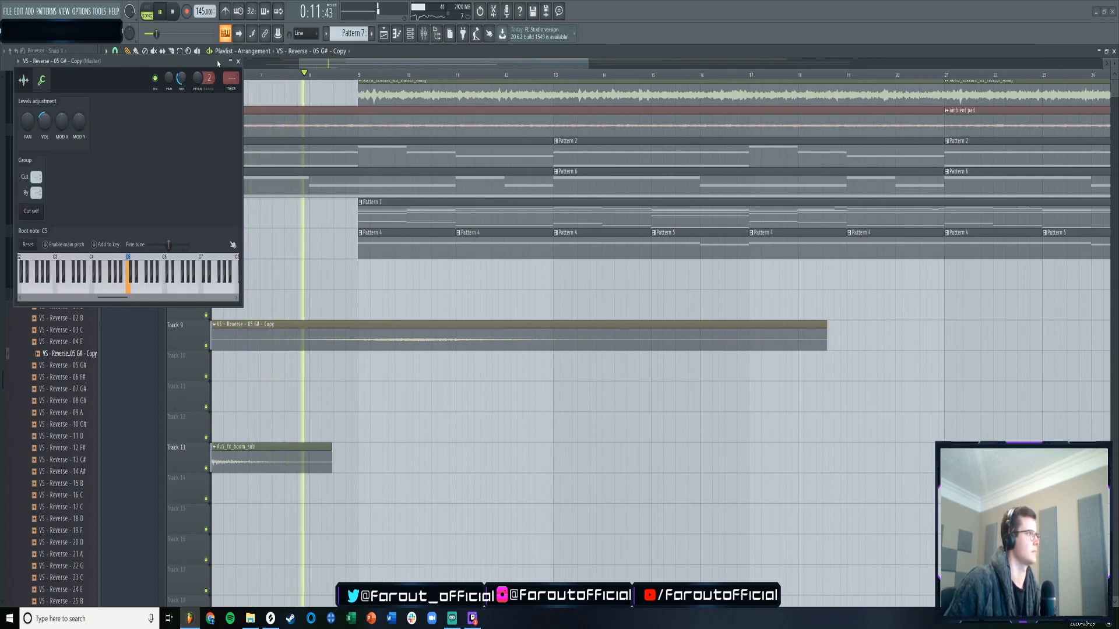
{"action": "left_click", "coordinate": [238, 61]}
{"action": "scroll", "coordinate": [274, 77], "scroll_direction": "down", "scroll_amount": 3}
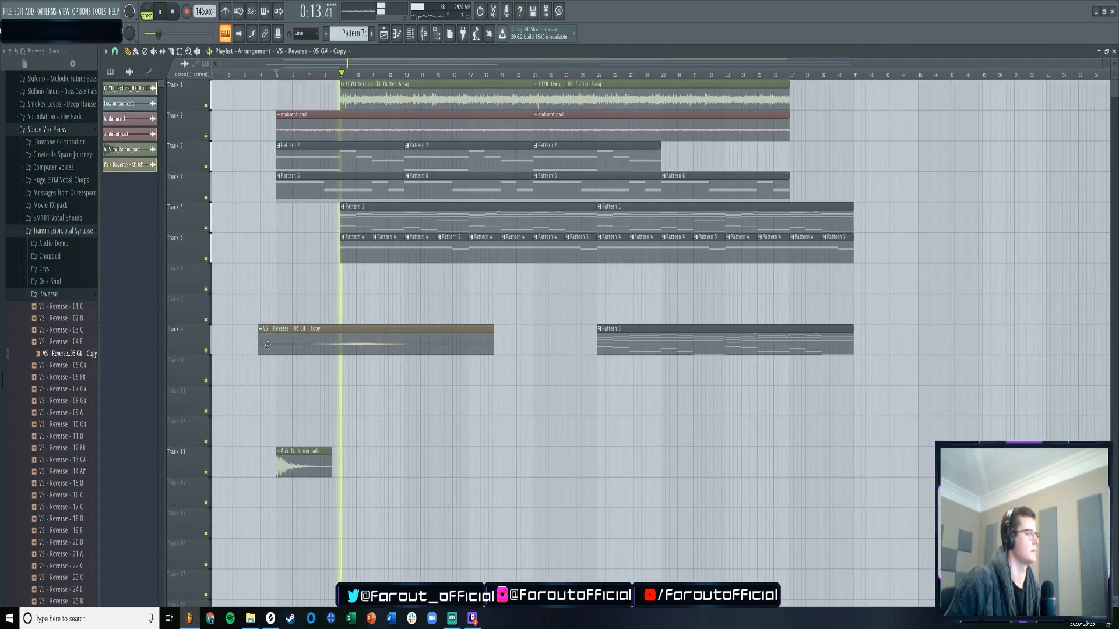
- Shift the VS - Reverse - 05 G# - Copy clip on Track 9 so it starts just before bar 5
{"action": "left_click_drag", "start_coordinate": [257, 349], "coordinate": [343, 346]}
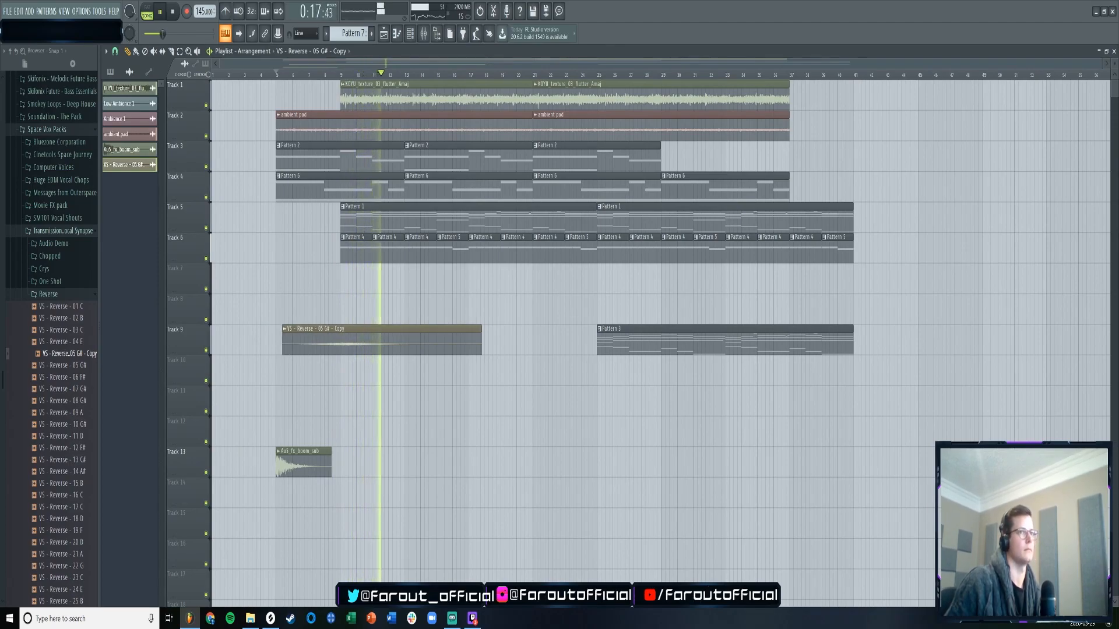
{"action": "scroll", "coordinate": [351, 86], "scroll_direction": "up", "scroll_amount": 1}
{"action": "scroll", "coordinate": [352, 87], "scroll_direction": "down", "scroll_amount": 1}
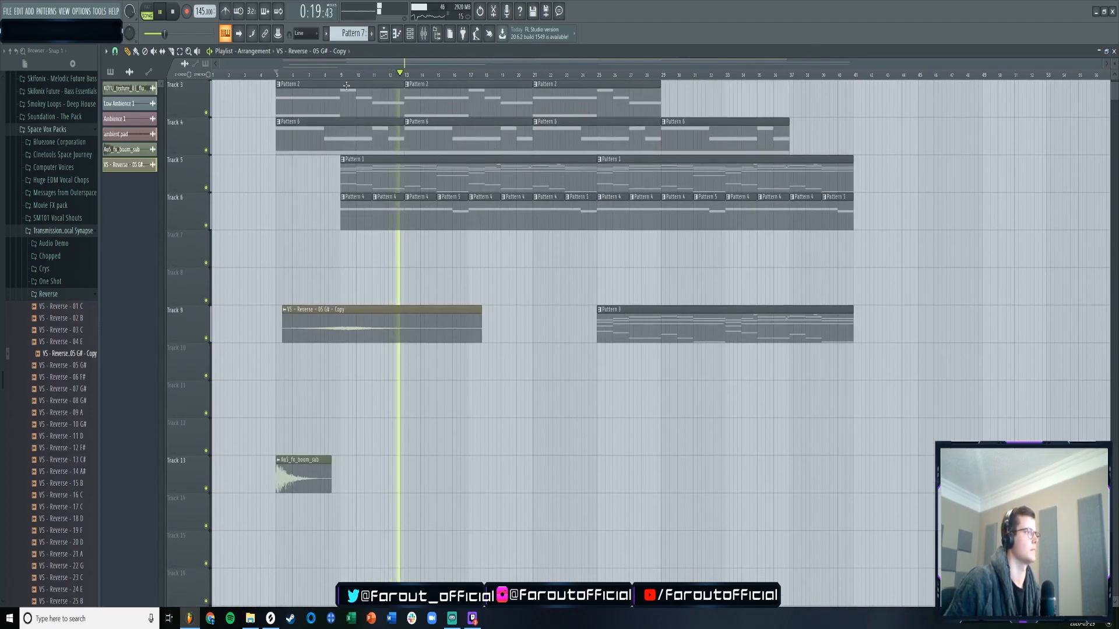
{"action": "scroll", "coordinate": [332, 75], "scroll_direction": "up", "scroll_amount": 2}
{"action": "left_click_drag", "start_coordinate": [382, 322], "coordinate": [368, 321]}
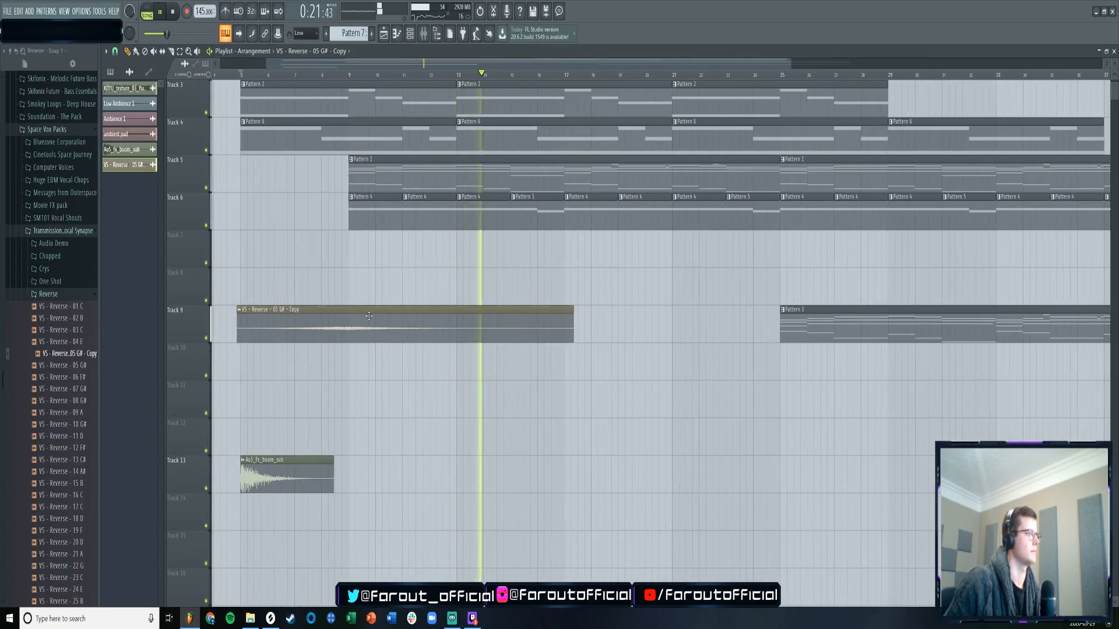
- Replay the intro from bar 5 with Track 9 soloed to check the reverse sample's swell against bar 9
{"action": "key", "text": "space"}
{"action": "left_click_drag", "start_coordinate": [1113, 60], "coordinate": [1113, 55]}
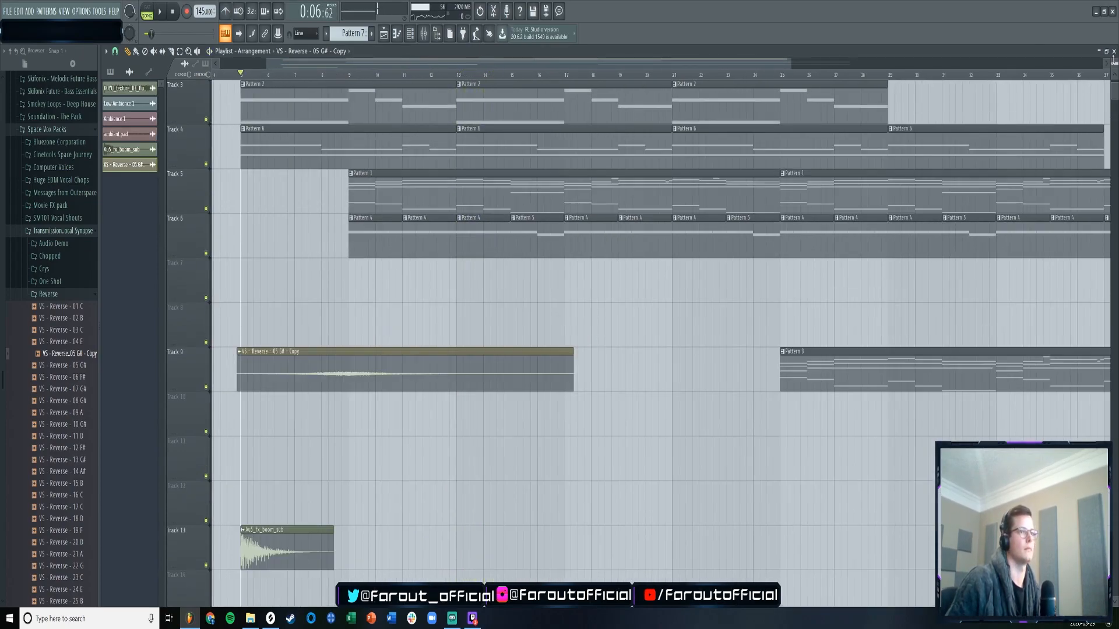
{"action": "key", "text": "space"}
{"action": "right_click", "coordinate": [207, 387]}
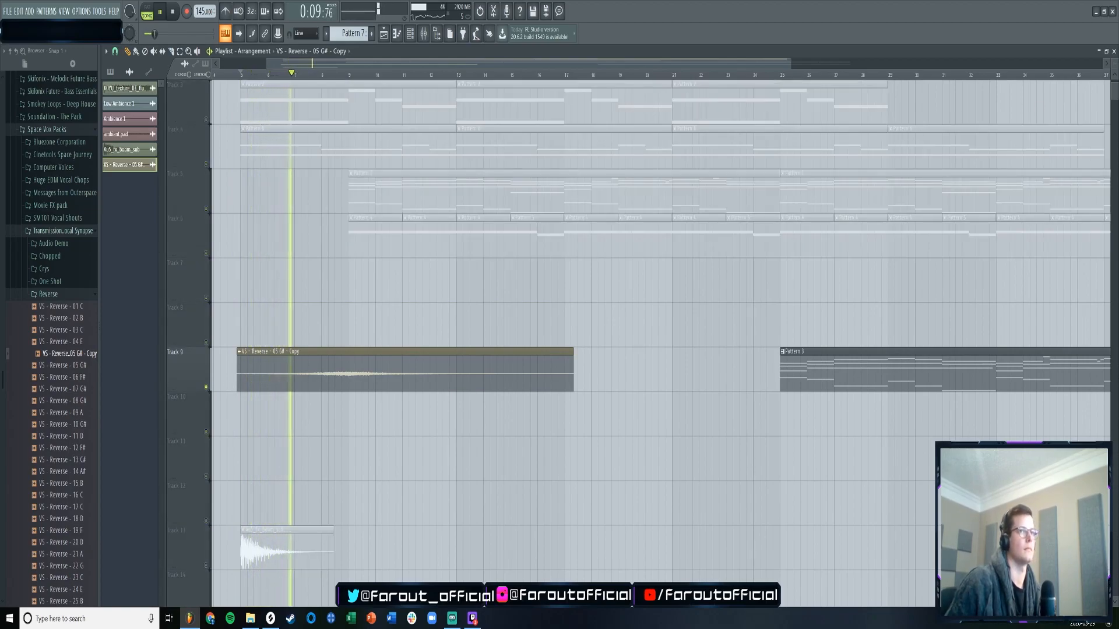
{"action": "scroll", "coordinate": [524, 265], "scroll_direction": "up", "scroll_amount": 1}
{"action": "scroll", "coordinate": [525, 264], "scroll_direction": "down", "scroll_amount": 2}
{"action": "scroll", "coordinate": [352, 80], "scroll_direction": "up", "scroll_amount": 1}
{"action": "scroll", "coordinate": [353, 80], "scroll_direction": "up", "scroll_amount": 1}
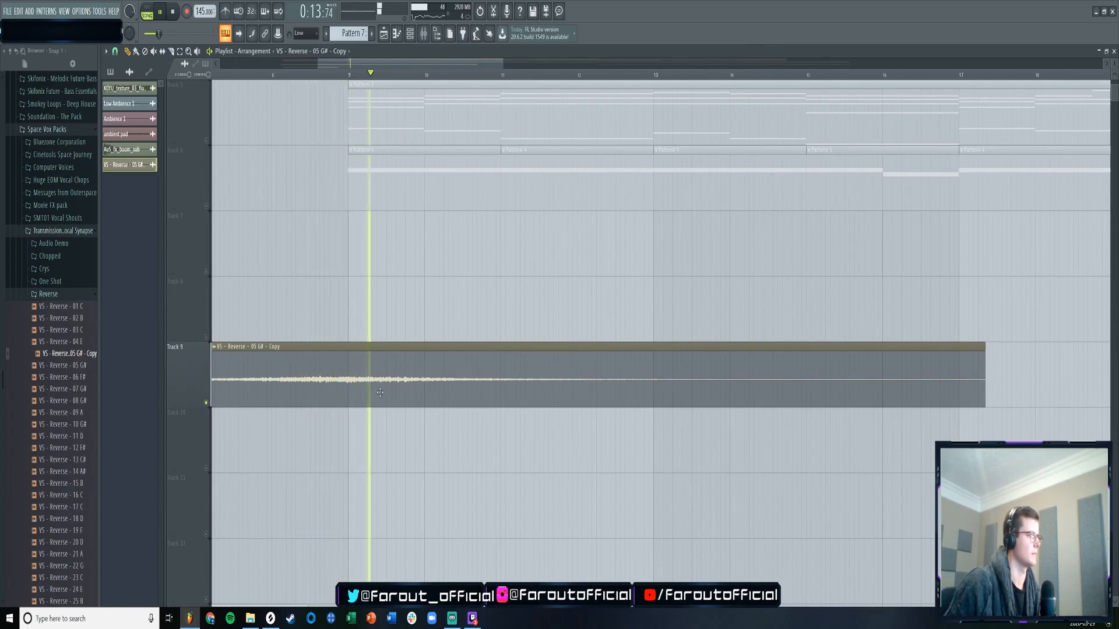
{"action": "scroll", "coordinate": [343, 170], "scroll_direction": "down", "scroll_amount": 4}
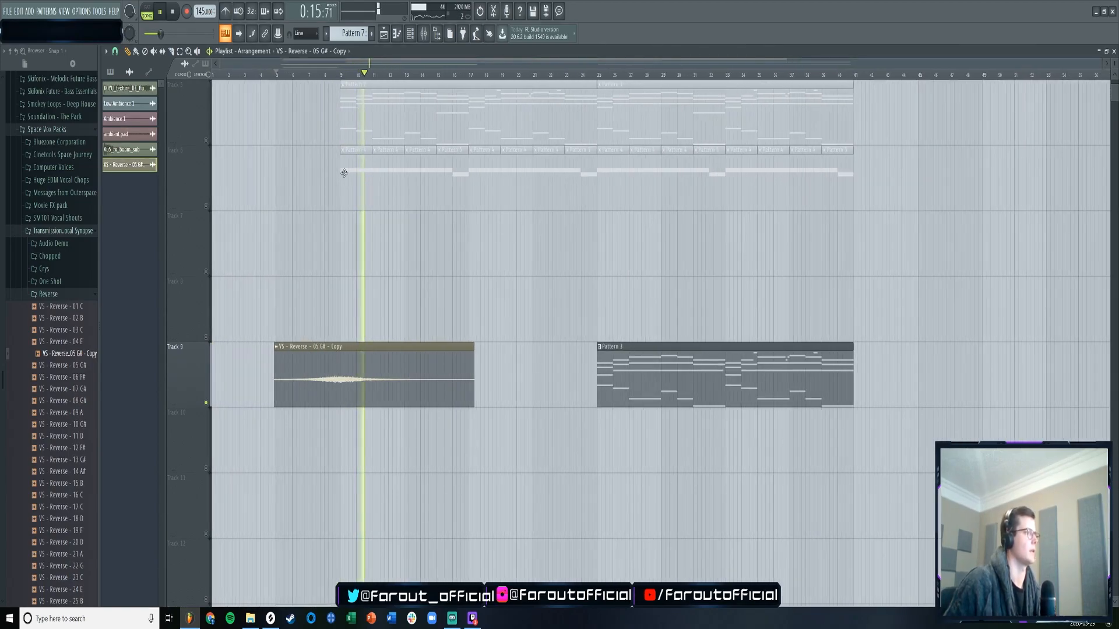
{"action": "scroll", "coordinate": [268, 338], "scroll_direction": "down", "scroll_amount": 8}
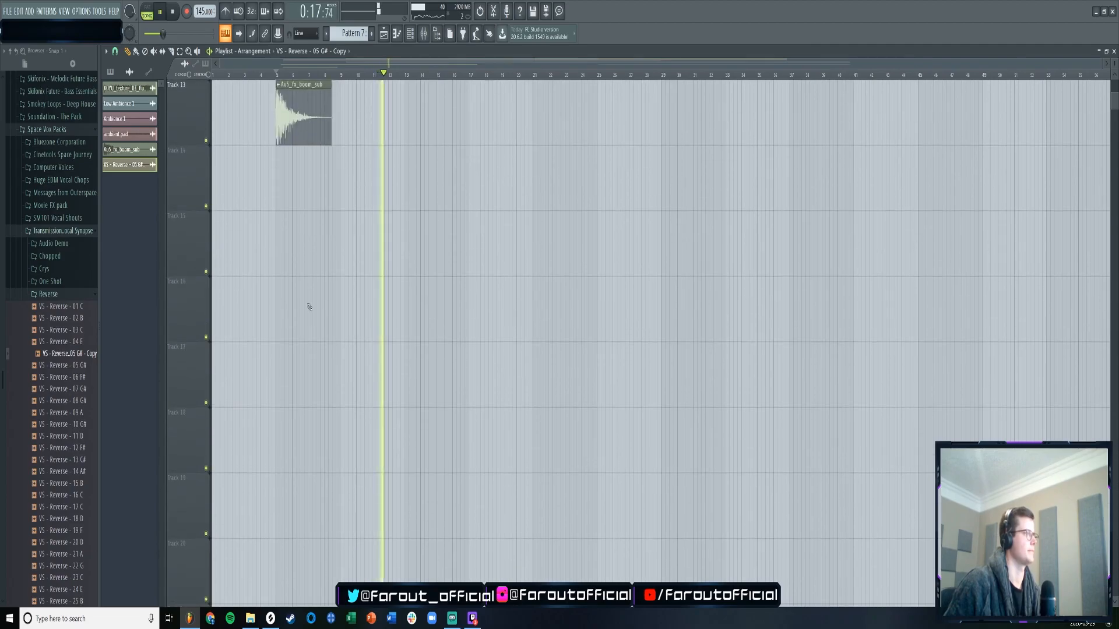
- Move the VS - Reverse clip to Track 12, directly above the Au5_fx_boom_sub clip, and replay from bar 5
{"action": "scroll", "coordinate": [353, 212], "scroll_direction": "up", "scroll_amount": 2}
{"action": "scroll", "coordinate": [353, 212], "scroll_direction": "up", "scroll_amount": 4}
{"action": "scroll", "coordinate": [340, 245], "scroll_direction": "down", "scroll_amount": 3}
{"action": "left_click_drag", "start_coordinate": [339, 246], "coordinate": [340, 245]}
{"action": "scroll", "coordinate": [317, 240], "scroll_direction": "up", "scroll_amount": 3}
{"action": "left_click", "coordinate": [280, 73]}
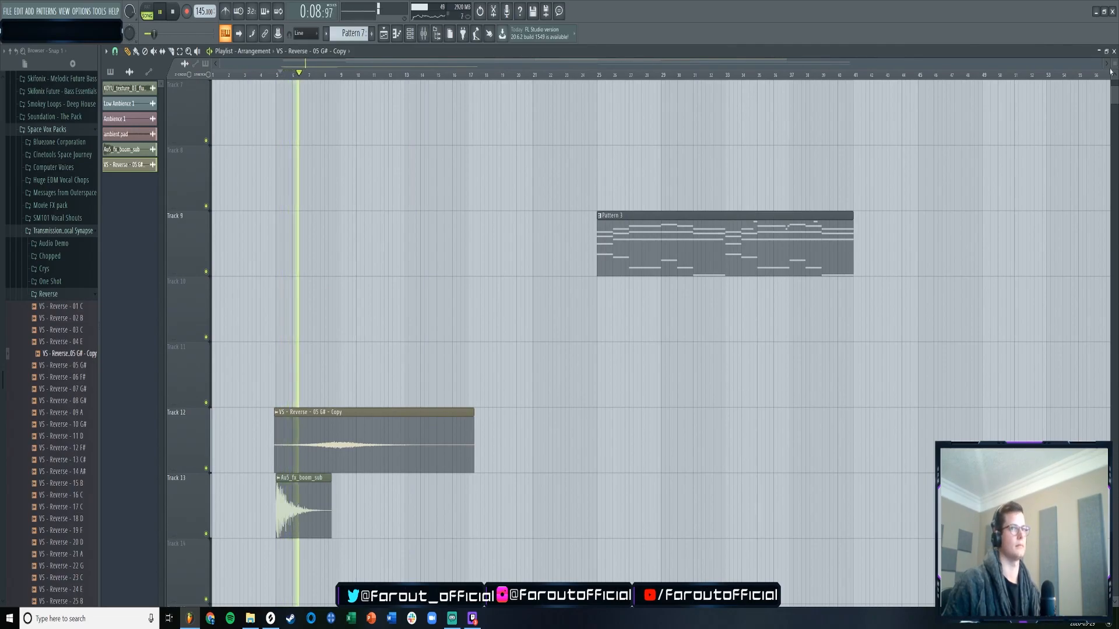
- Move the VS - Reverse and Au5_fx_boom_sub clips together up to Tracks 10 and 11, keeping their timing
{"action": "scroll", "coordinate": [658, 344], "scroll_direction": "down", "scroll_amount": 5}
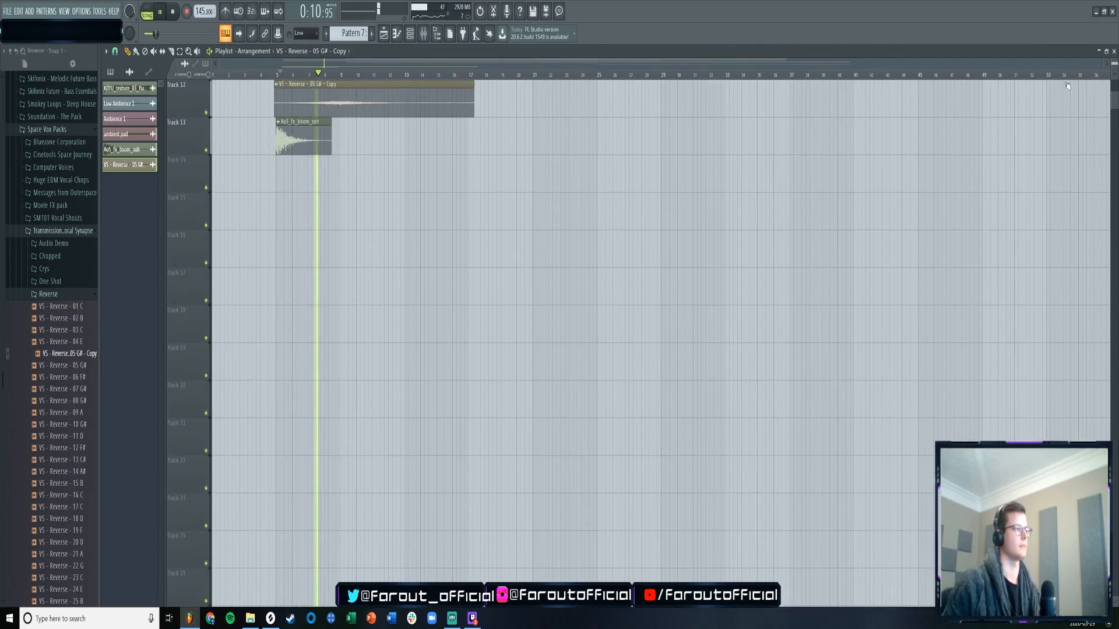
{"action": "scroll", "coordinate": [290, 467], "scroll_direction": "up", "scroll_amount": 10}
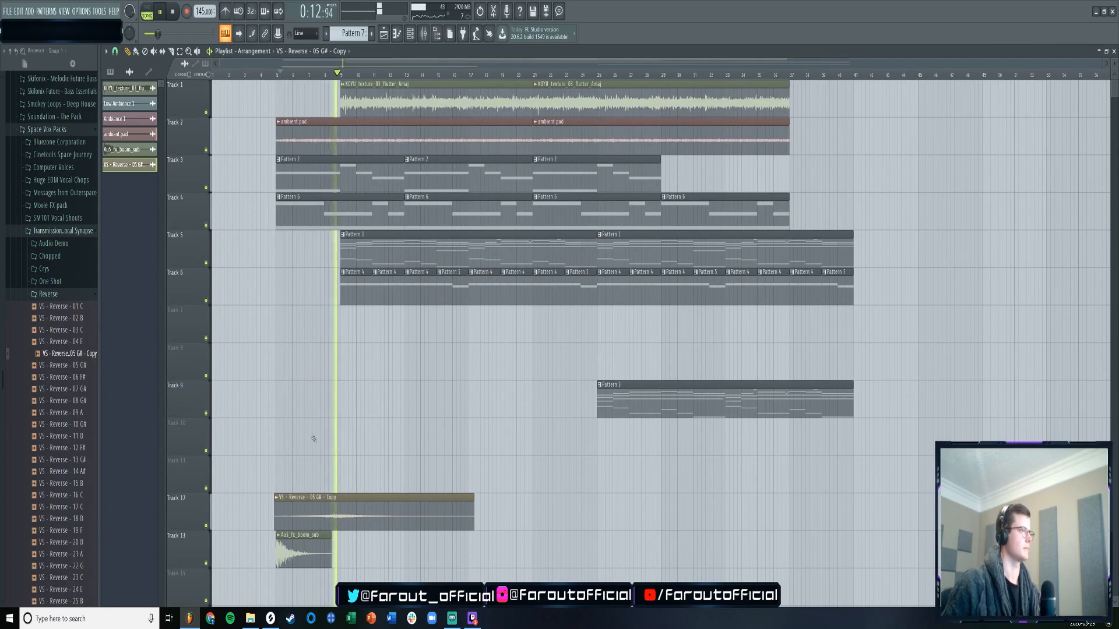
{"action": "left_click_drag", "start_coordinate": [305, 466], "coordinate": [271, 560]}
{"action": "left_click_drag", "start_coordinate": [299, 505], "coordinate": [298, 430]}
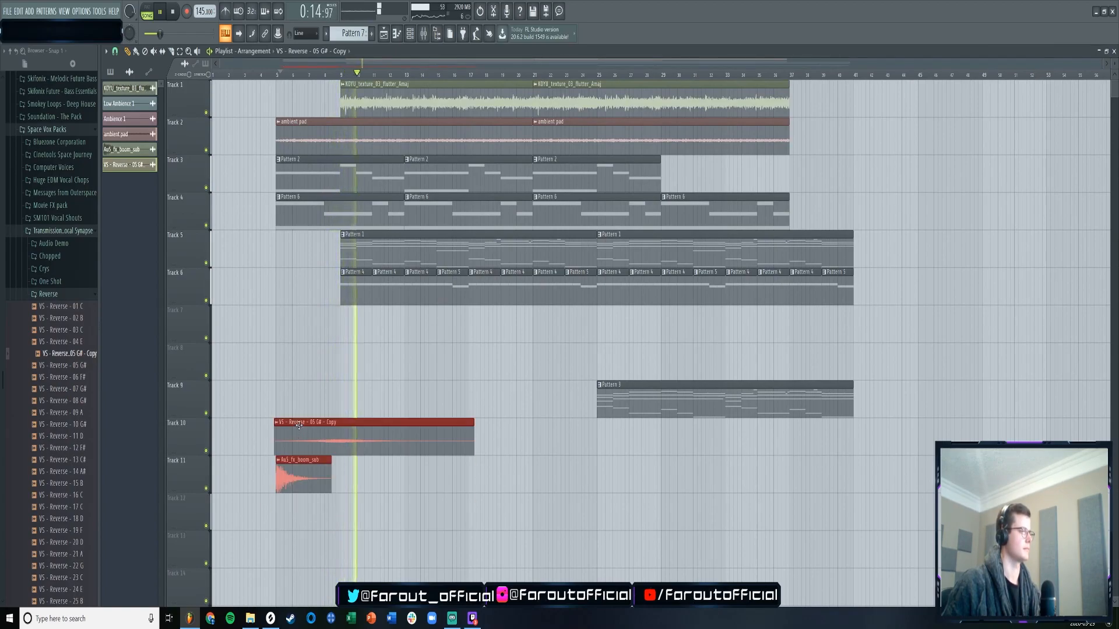
{"action": "scroll", "coordinate": [296, 348], "scroll_direction": "down", "scroll_amount": 2}
{"action": "left_click", "coordinate": [250, 438]}
{"action": "right_click", "coordinate": [251, 438]}
{"action": "key", "text": "space"}
- Place the VS - One Shot 01 D sample from the Transmission Samples Vocal Synapse One Shot folder on Track 12 at bar 5
{"action": "left_click", "coordinate": [51, 298]}
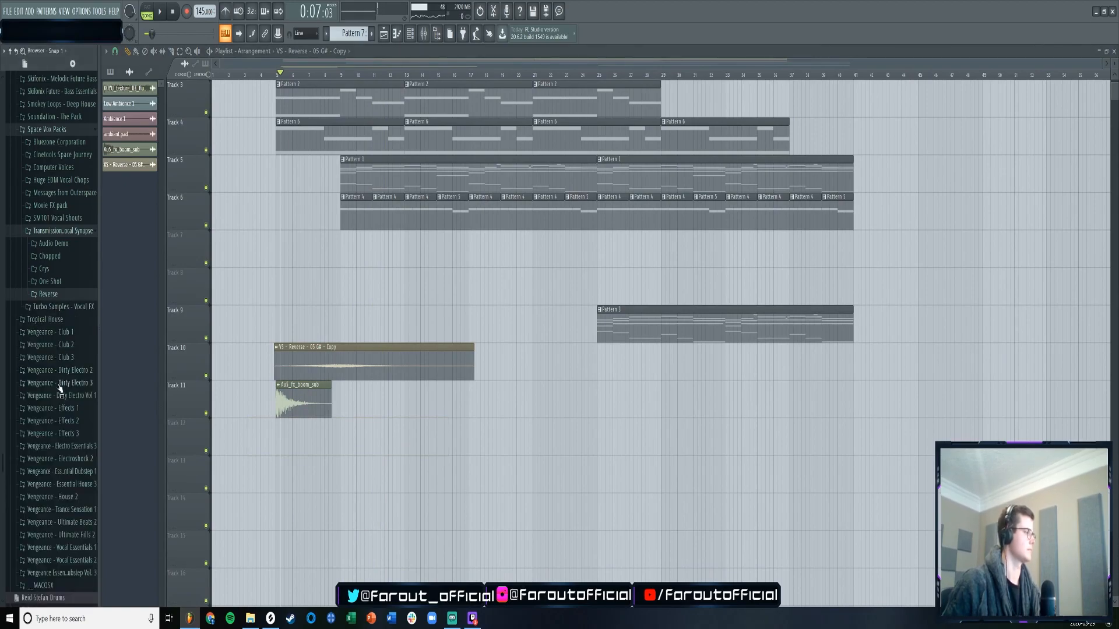
{"action": "left_click", "coordinate": [58, 231]}
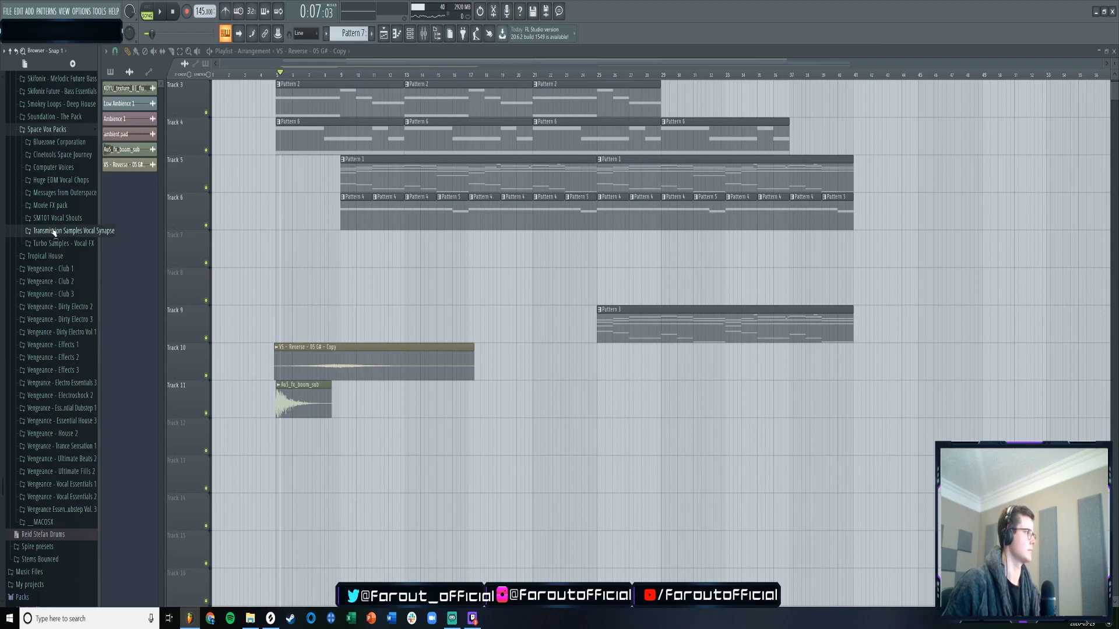
{"action": "left_click", "coordinate": [54, 231]}
{"action": "left_click", "coordinate": [51, 282]}
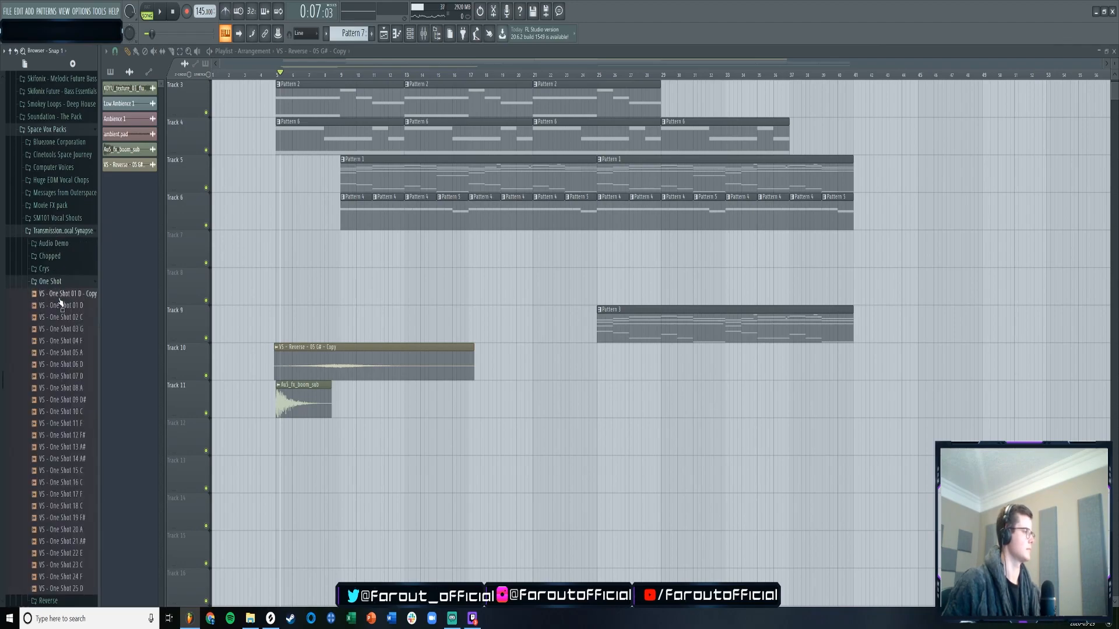
{"action": "left_click_drag", "start_coordinate": [279, 443], "coordinate": [279, 443]}
{"action": "scroll", "coordinate": [271, 79], "scroll_direction": "up", "scroll_amount": 6}
{"action": "scroll", "coordinate": [287, 356], "scroll_direction": "up", "scroll_amount": 2}
{"action": "scroll", "coordinate": [288, 338], "scroll_direction": "down", "scroll_amount": 3}
{"action": "scroll", "coordinate": [298, 80], "scroll_direction": "up", "scroll_amount": 1}
{"action": "scroll", "coordinate": [345, 386], "scroll_direction": "left", "scroll_amount": 2}
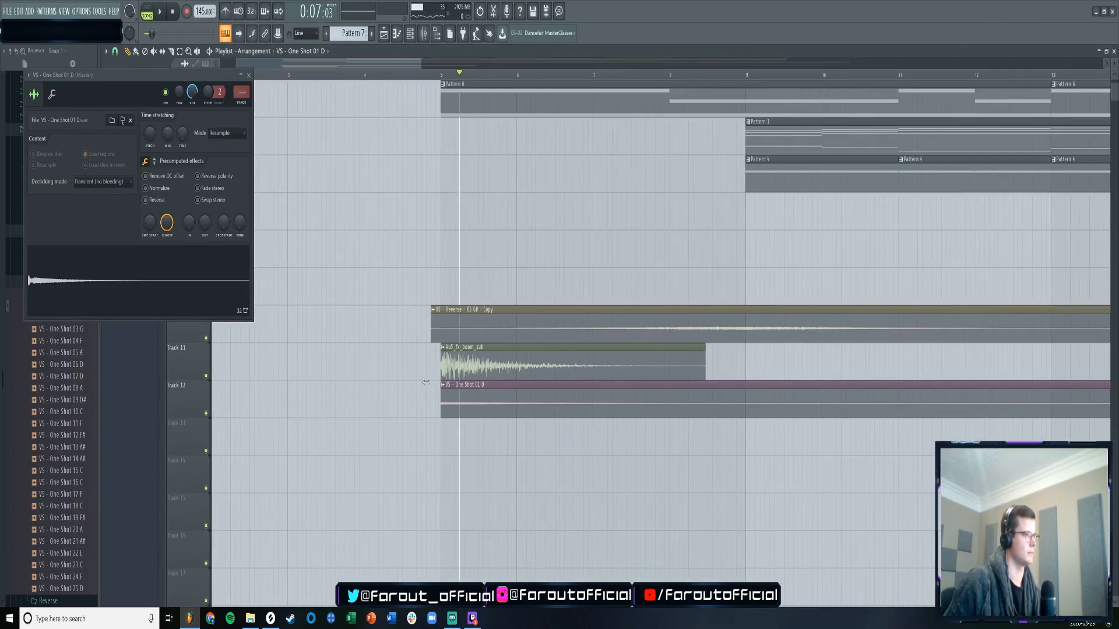
- Lower the VS - One Shot 01 D sample's volume in its level settings while replaying the intro
{"action": "left_click", "coordinate": [52, 94]}
{"action": "key", "text": "space"}
{"action": "key", "text": "space"}
{"action": "key", "text": "space"}
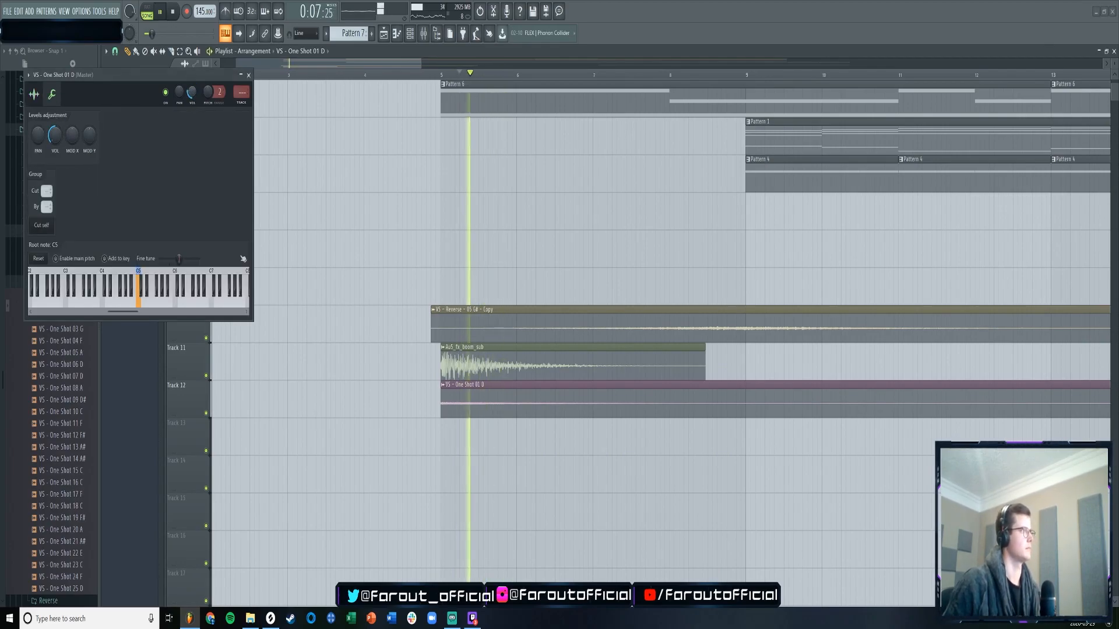
{"action": "left_click", "coordinate": [248, 74]}
{"action": "scroll", "coordinate": [248, 75], "scroll_direction": "down", "scroll_amount": 5}
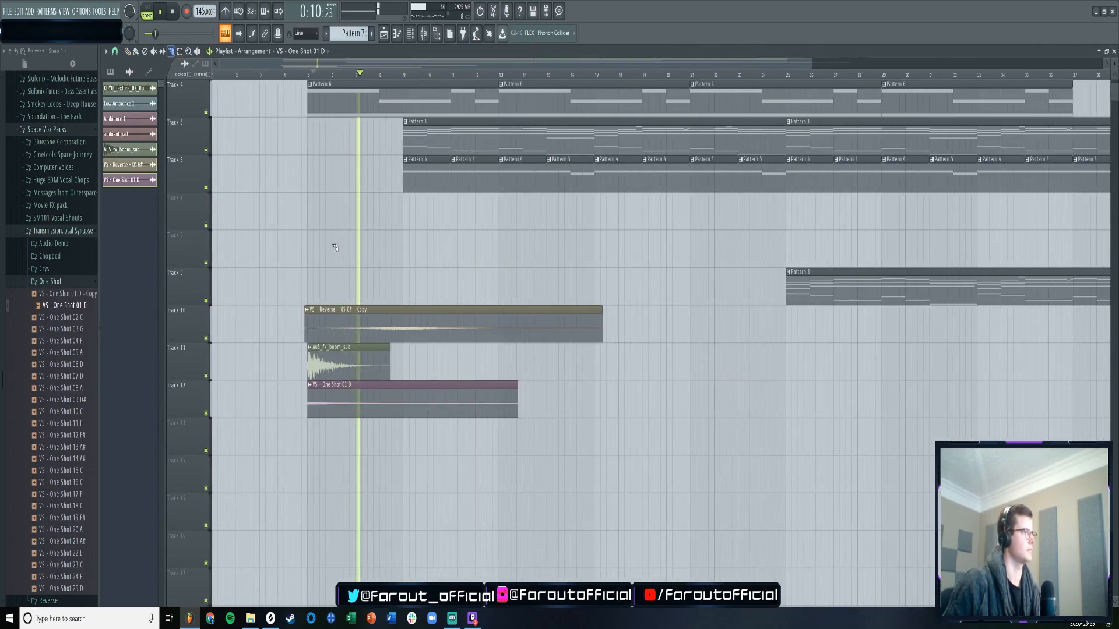
- Cut the VS - One Shot 01 D clip at bar 9, remove its tail and place a copy over bars 9 to 13
{"action": "key", "text": "space"}
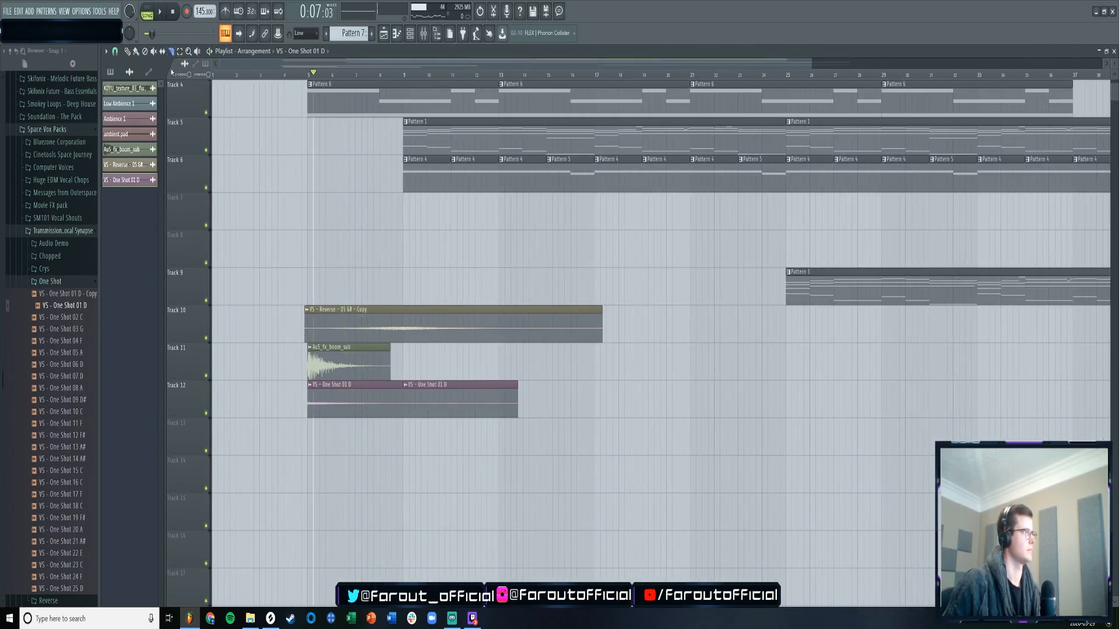
{"action": "right_click", "coordinate": [415, 397]}
{"action": "left_click", "coordinate": [386, 403]}
{"action": "left_click", "coordinate": [409, 409]}
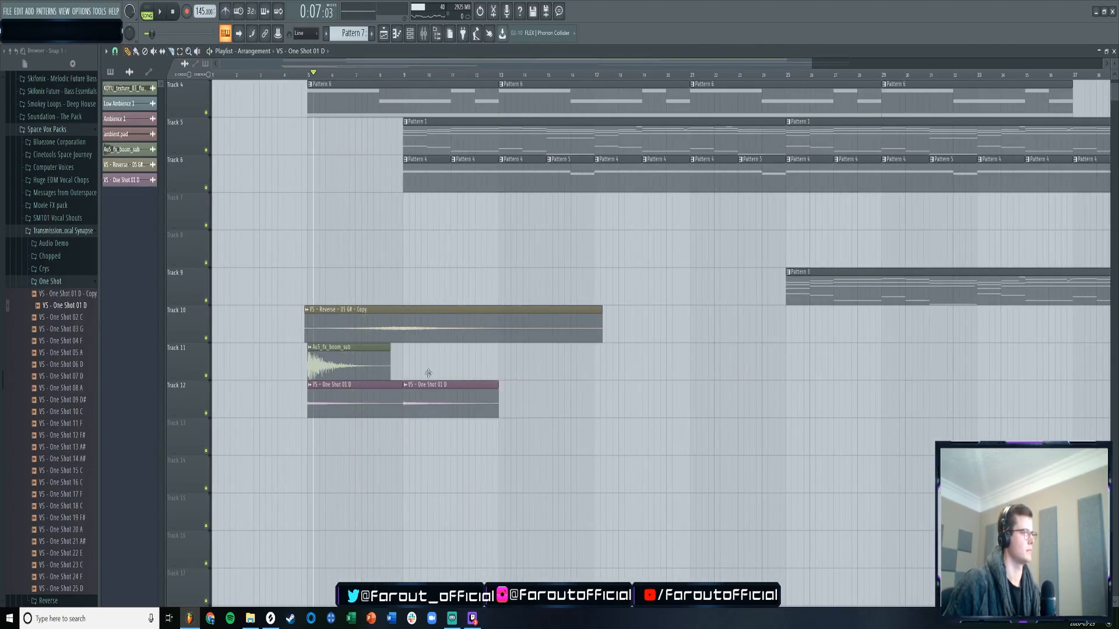
- Clone the VS - One Shot 01 D channel, reverse the clone and place it on Track 13
{"action": "double_click", "coordinate": [421, 395]}
{"action": "left_click", "coordinate": [409, 34]}
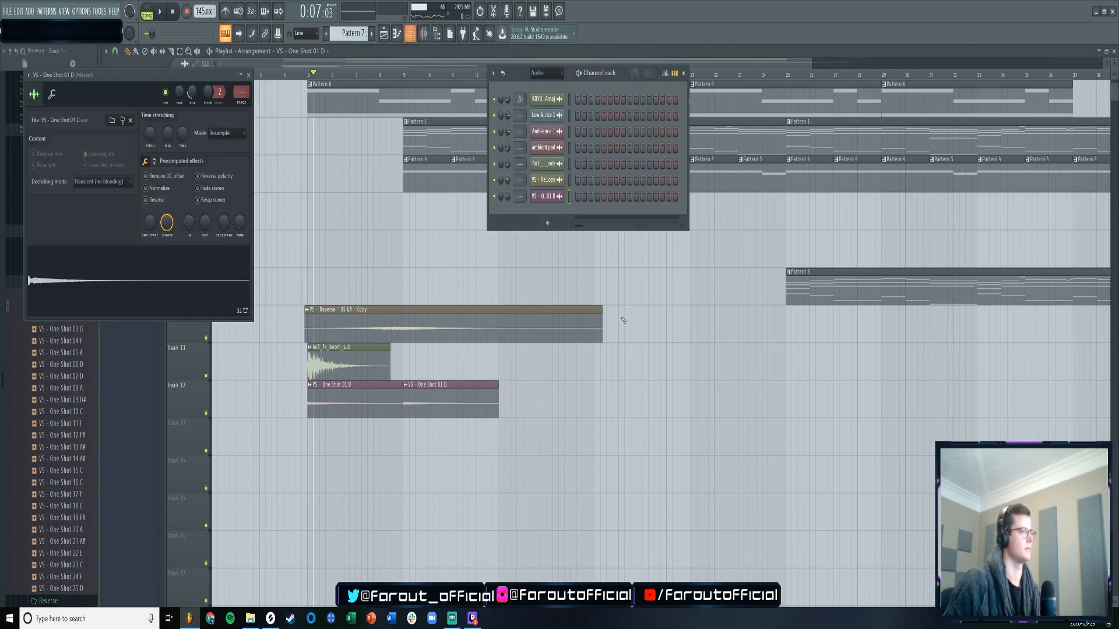
{"action": "right_click", "coordinate": [564, 190]}
{"action": "left_click", "coordinate": [580, 294]}
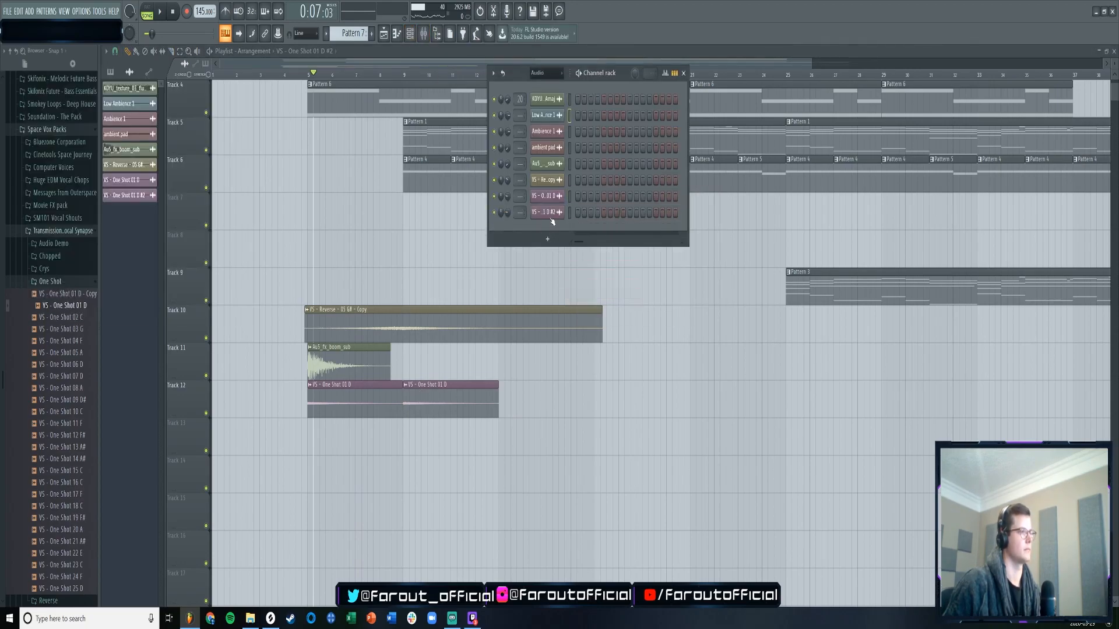
{"action": "left_click_drag", "start_coordinate": [217, 301], "coordinate": [373, 478]}
{"action": "left_click_drag", "start_coordinate": [290, 474], "coordinate": [428, 476]}
{"action": "left_click_drag", "start_coordinate": [481, 475], "coordinate": [374, 438]}
- Trim the start of the reversed one-shot clip on Track 13 and align its end with bar 9
{"action": "scroll", "coordinate": [391, 78], "scroll_direction": "up", "scroll_amount": 5}
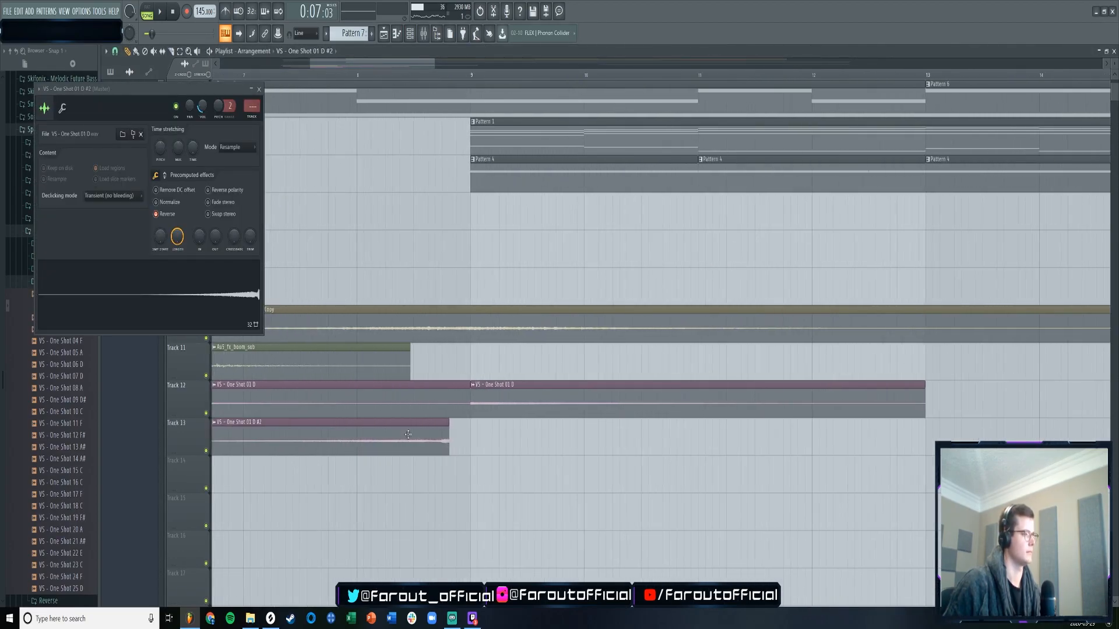
{"action": "scroll", "coordinate": [409, 79], "scroll_direction": "down", "scroll_amount": 2}
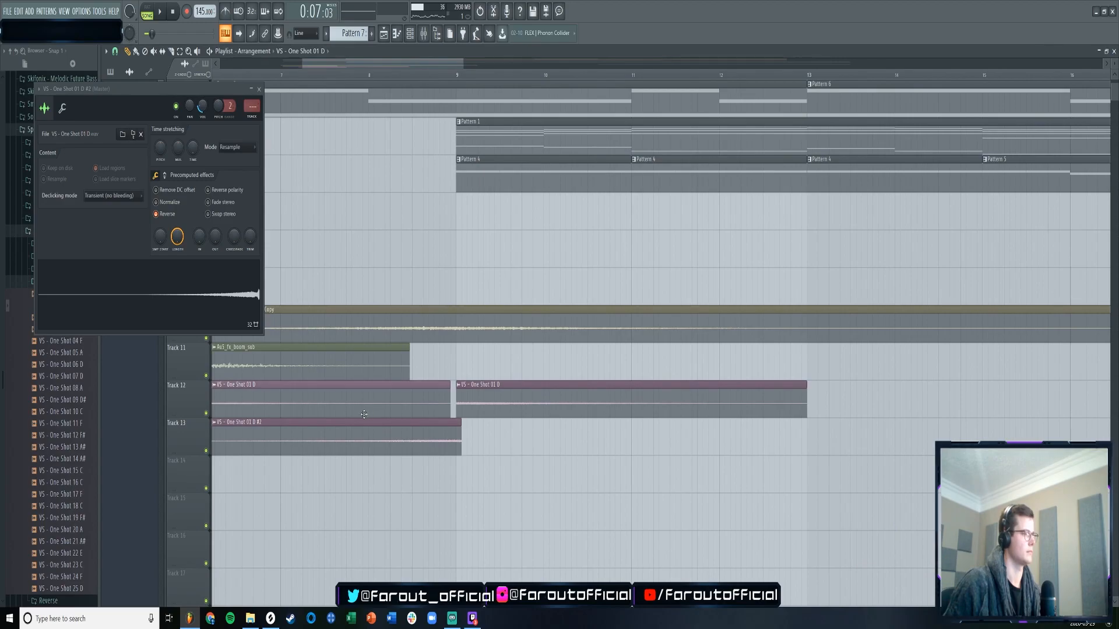
{"action": "left_click", "coordinate": [259, 90]}
{"action": "scroll", "coordinate": [291, 413], "scroll_direction": "down", "scroll_amount": 5}
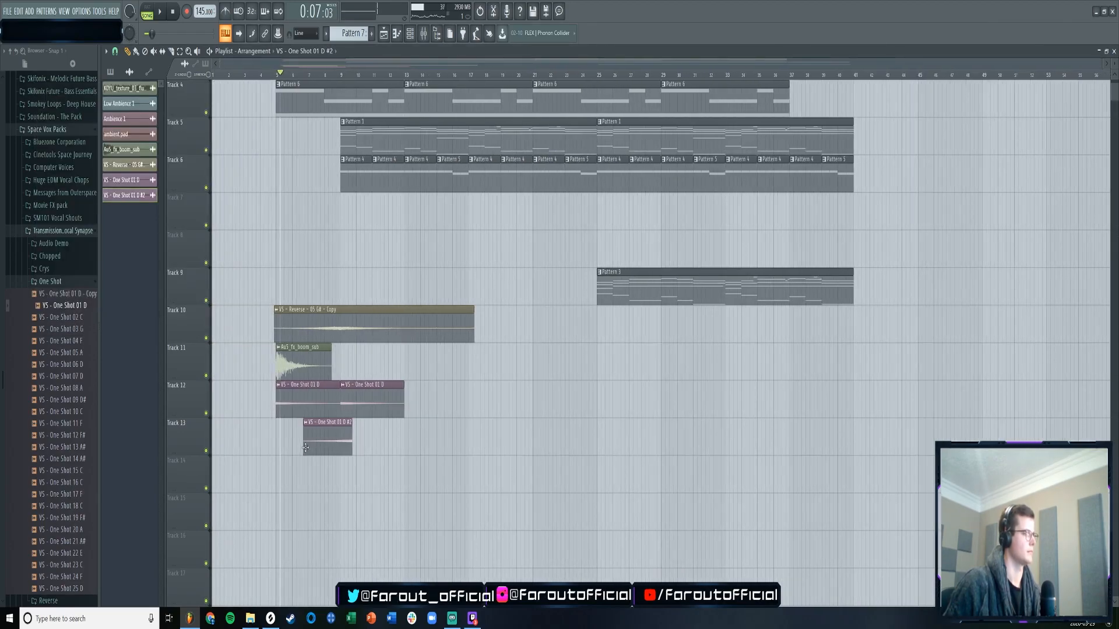
{"action": "key", "text": "space"}
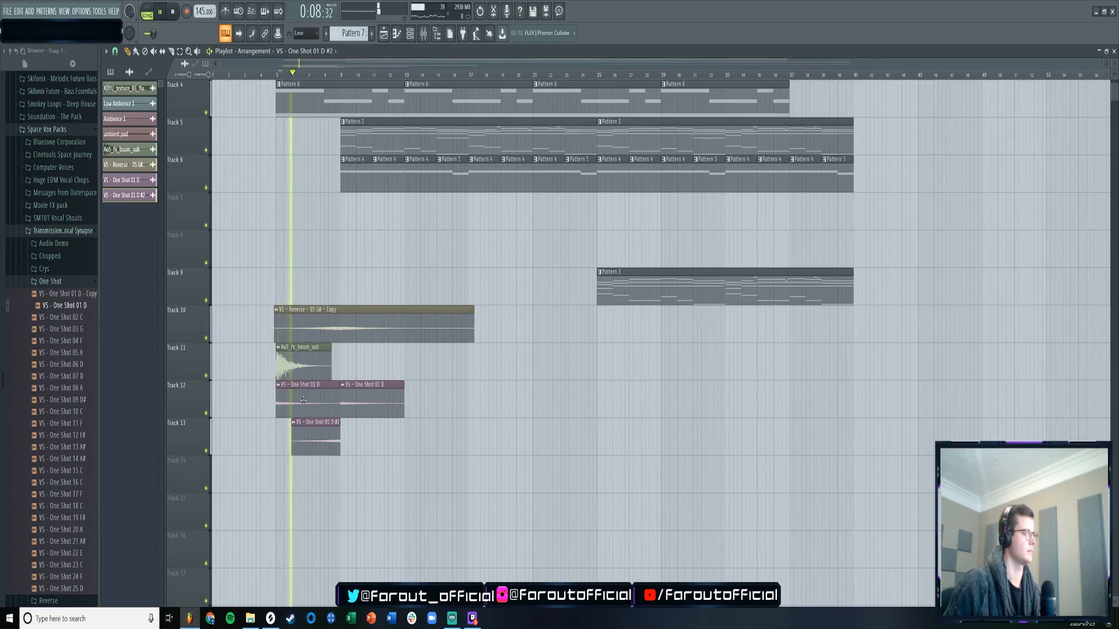
- Move the second VS - One Shot 01 D clip to Track 13, directly after the reversed clip at bar 9
{"action": "double_click", "coordinate": [309, 432]}
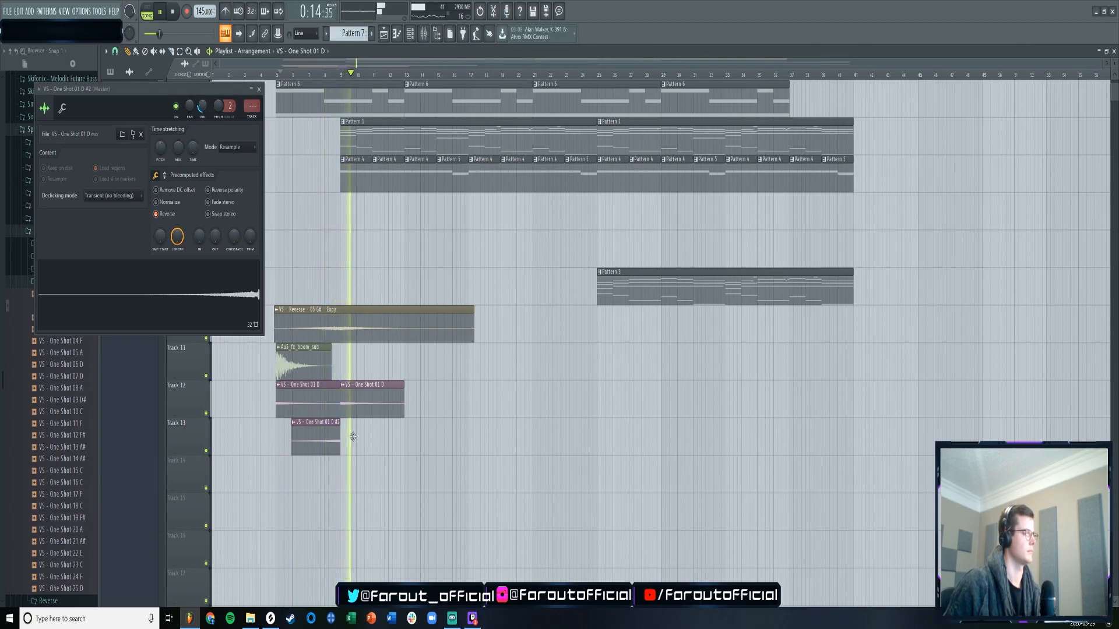
{"action": "left_click_drag", "start_coordinate": [345, 393], "coordinate": [345, 431]}
{"action": "left_click", "coordinate": [259, 89]}
{"action": "scroll", "coordinate": [358, 244], "scroll_direction": "up", "scroll_amount": 2}
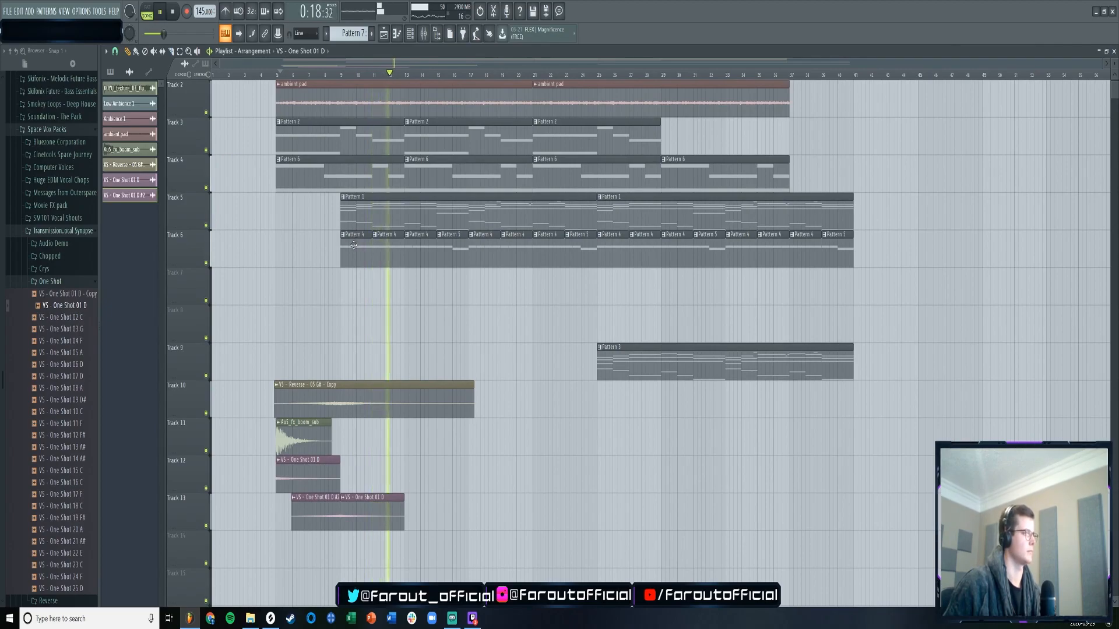
{"action": "scroll", "coordinate": [348, 249], "scroll_direction": "down", "scroll_amount": 4}
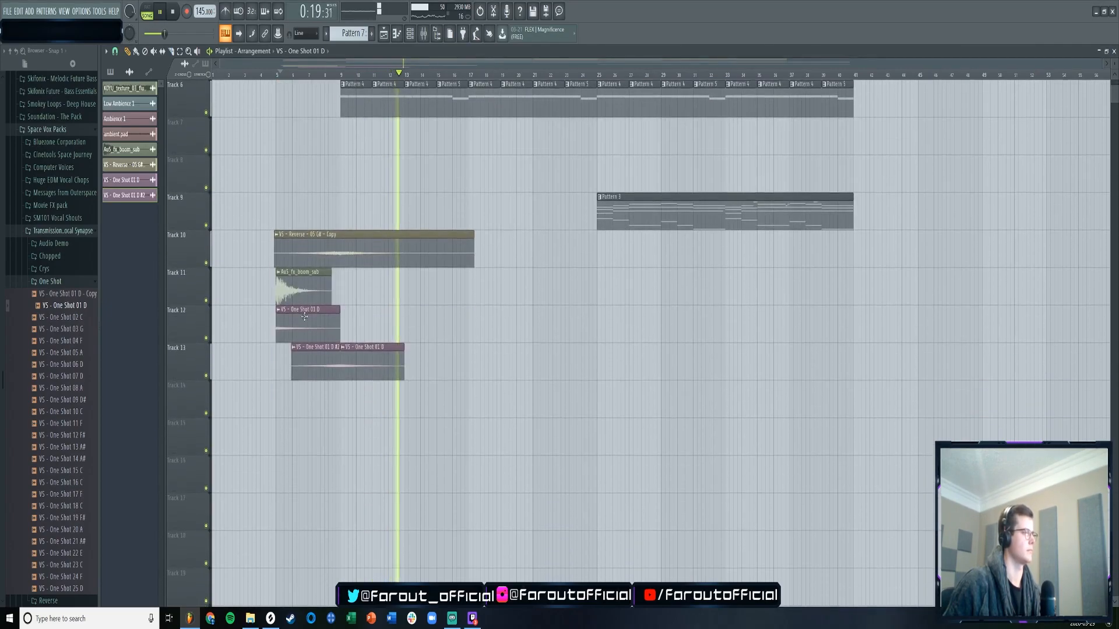
- Collapse the Space Vox Packs folder and open the VES2 FX folder inside Vengeance - Electroshock 2
{"action": "left_click", "coordinate": [63, 231]}
{"action": "scroll", "coordinate": [71, 256], "scroll_direction": "down", "scroll_amount": 5}
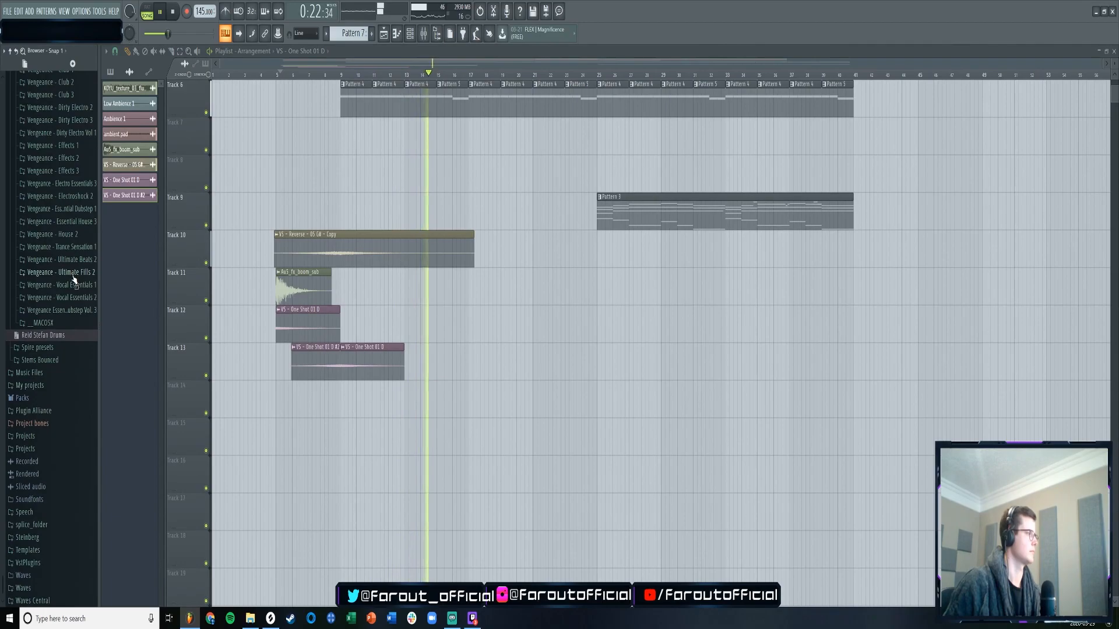
{"action": "scroll", "coordinate": [71, 309], "scroll_direction": "up", "scroll_amount": 6}
{"action": "key", "text": "space"}
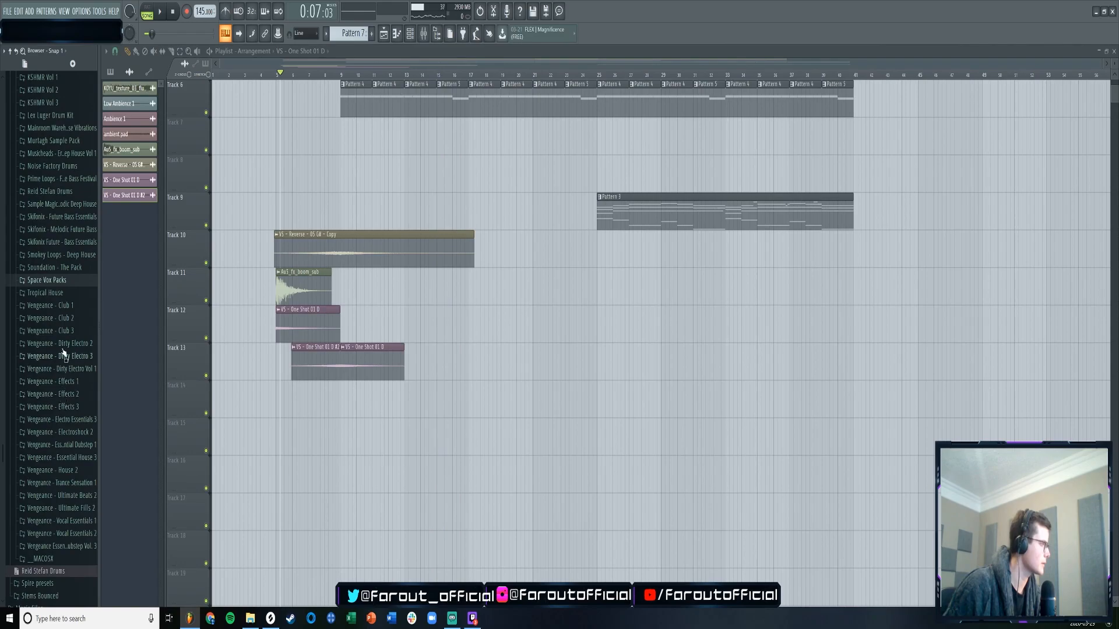
{"action": "left_click", "coordinate": [65, 432]}
{"action": "left_click", "coordinate": [61, 509]}
{"action": "scroll", "coordinate": [69, 466], "scroll_direction": "down", "scroll_amount": 5}
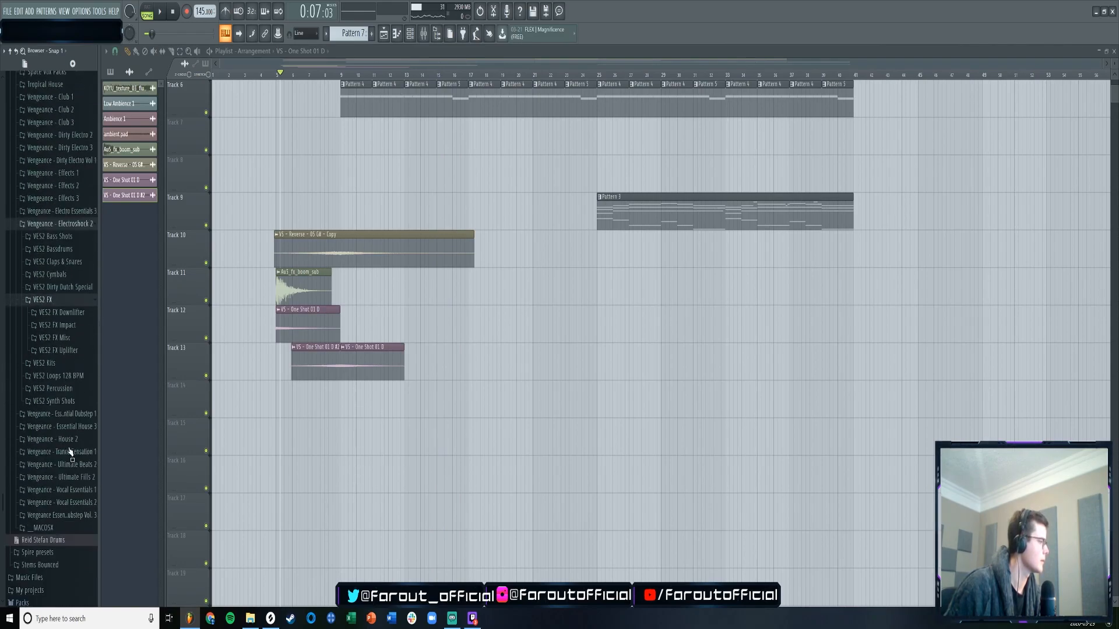
- Place the VES2 FX Uplifter 52 - Copy sample from the VES2 FX Uplifter folder on Track 14, starting between bars 3 and 4
{"action": "left_click", "coordinate": [67, 323]}
{"action": "scroll", "coordinate": [69, 343], "scroll_direction": "down", "scroll_amount": 9}
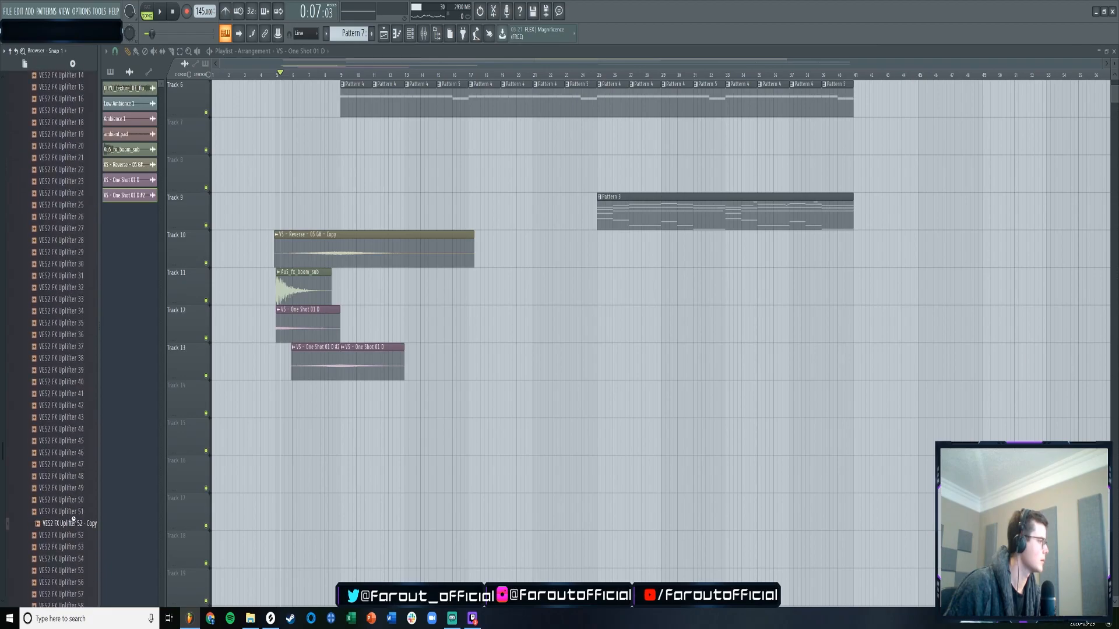
{"action": "left_click_drag", "start_coordinate": [329, 409], "coordinate": [281, 394]}
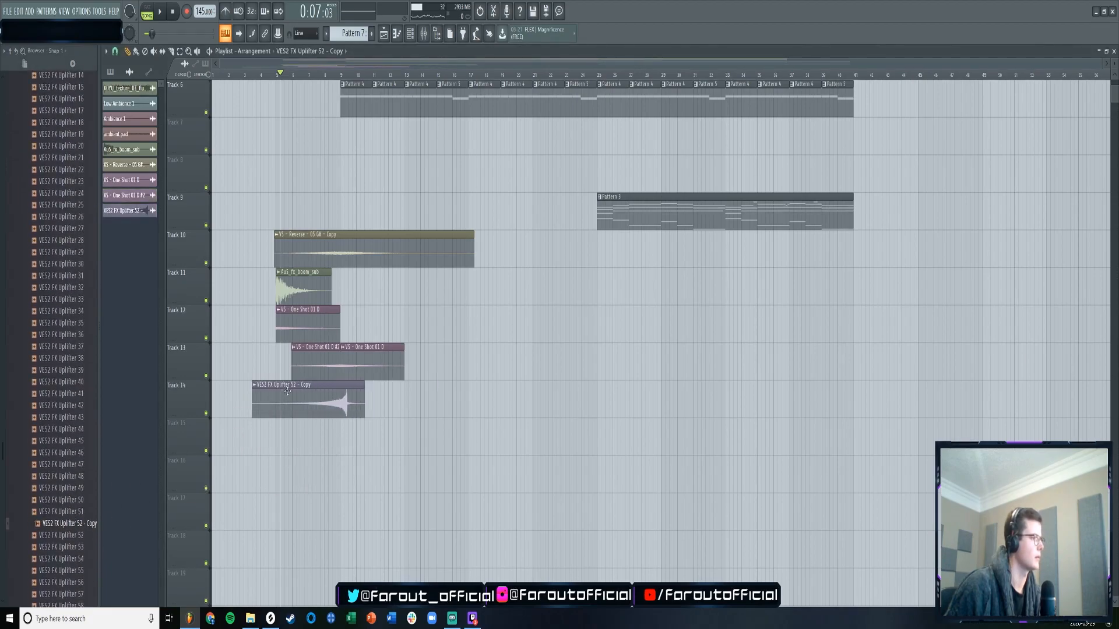
{"action": "scroll", "coordinate": [338, 80], "scroll_direction": "up", "scroll_amount": 5}
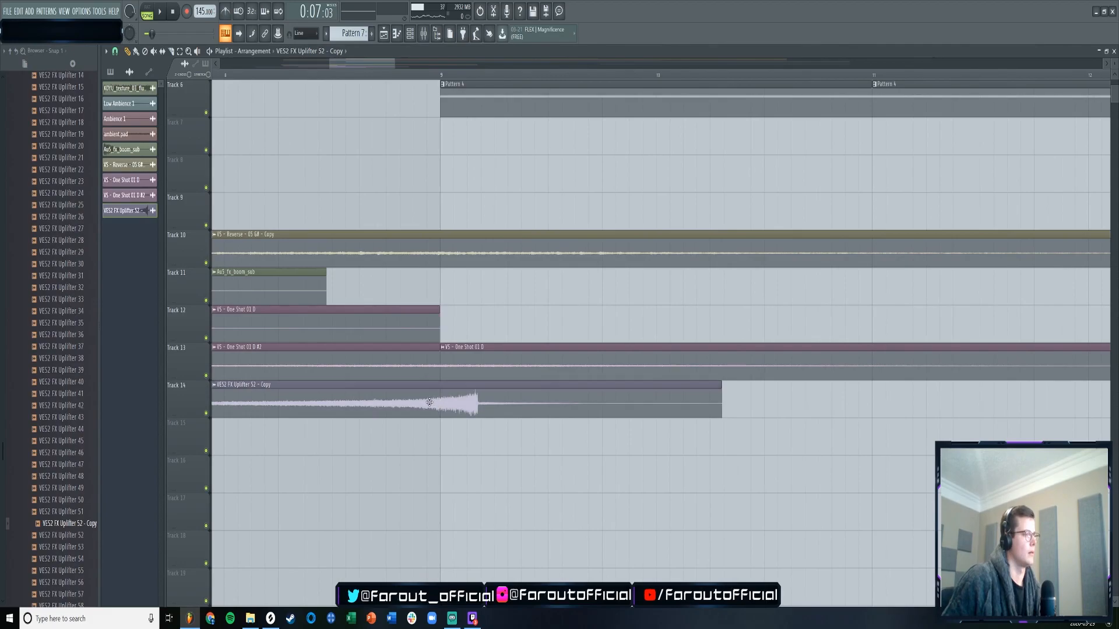
- Align the uplifter clip's peak with bar 9 on Track 14 and trim its start to bar 5
{"action": "scroll", "coordinate": [424, 85], "scroll_direction": "up", "scroll_amount": 3}
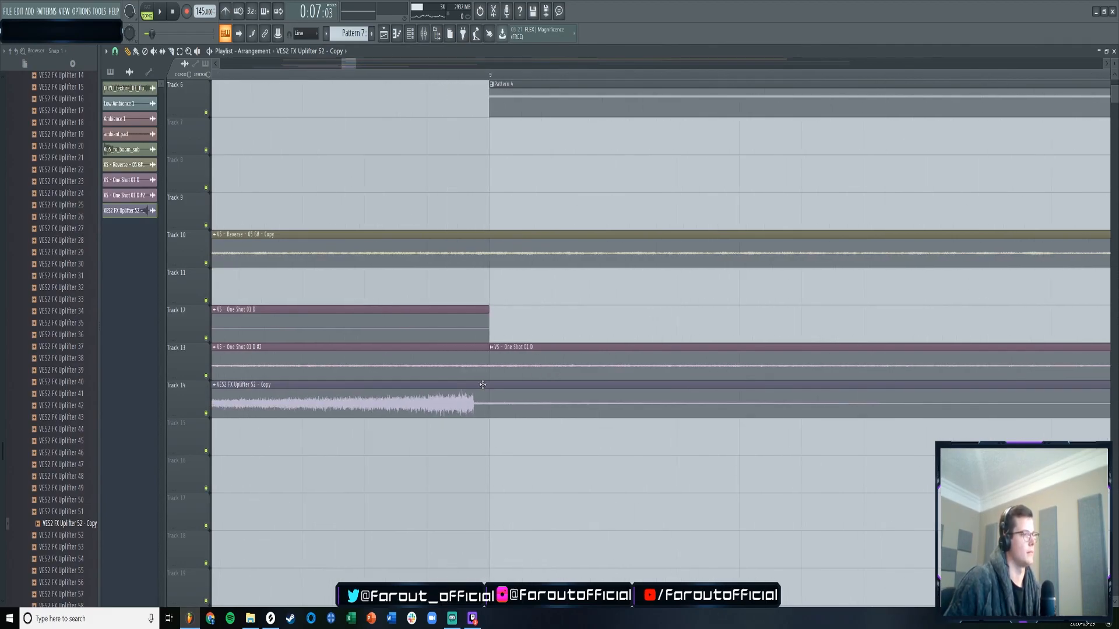
{"action": "scroll", "coordinate": [487, 334], "scroll_direction": "down", "scroll_amount": 8}
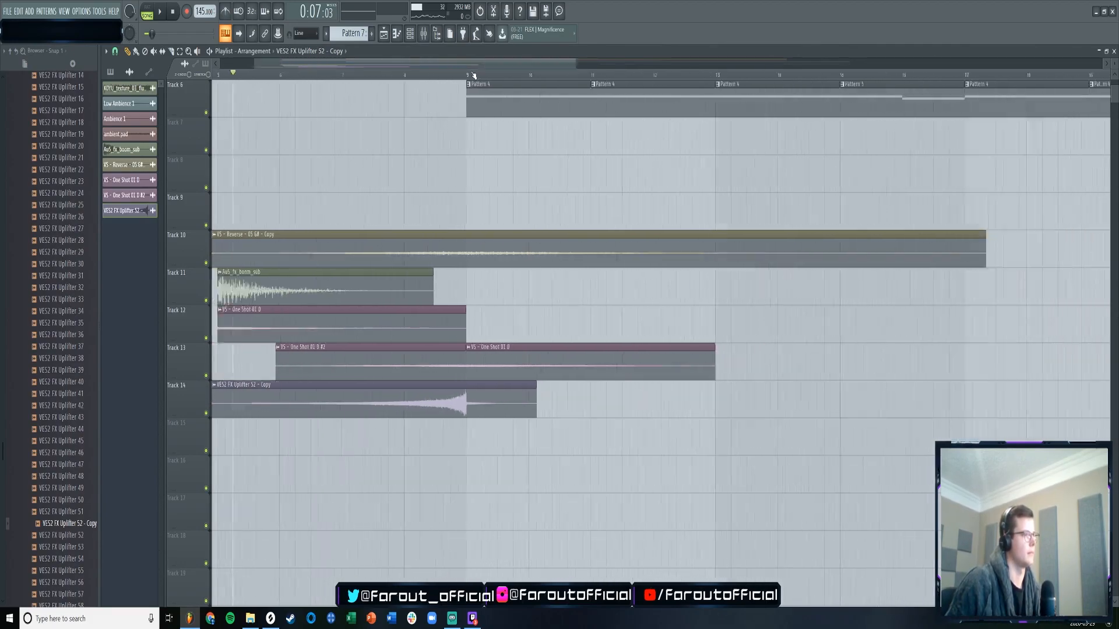
{"action": "left_click_drag", "start_coordinate": [271, 414], "coordinate": [334, 417]}
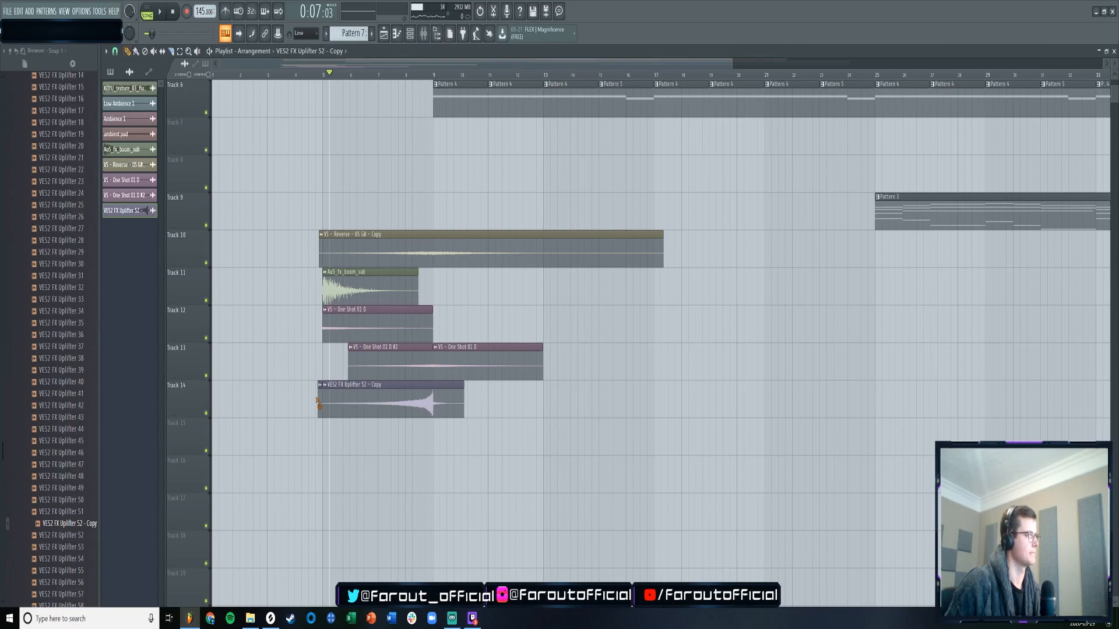
- Play back the intro with the uplifter and check its channel's level and group settings
{"action": "key", "text": "space"}
{"action": "double_click", "coordinate": [338, 401]}
{"action": "left_click", "coordinate": [72, 121]}
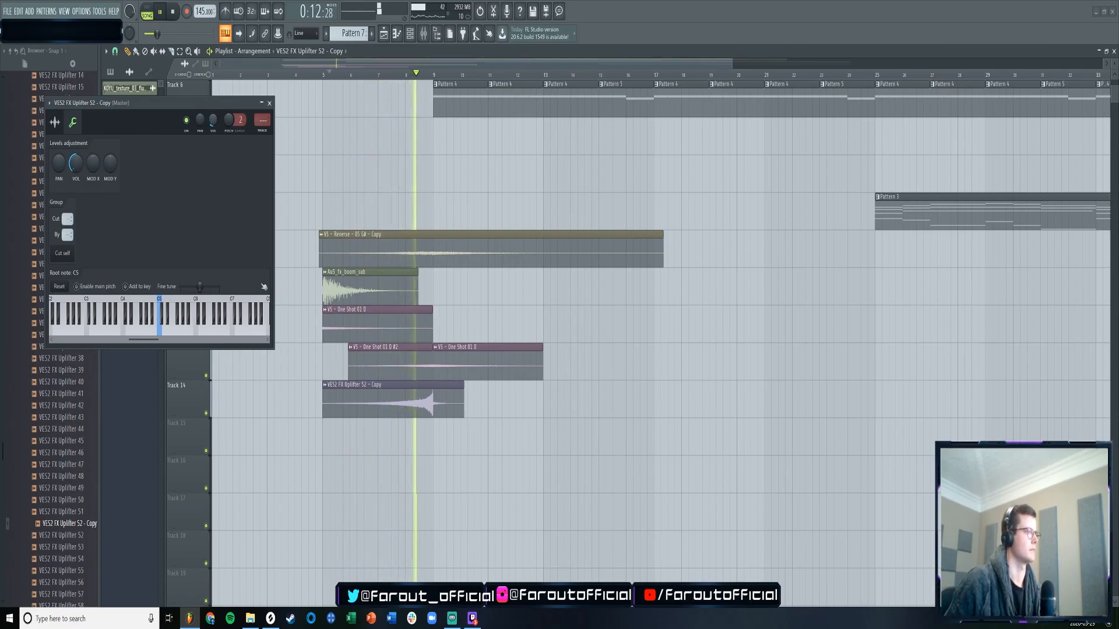
{"action": "left_click", "coordinate": [269, 103]}
{"action": "key", "text": "space"}
- Clone the VES2 FX Uplifter 52 - Copy channel, reverse the clone's sample and place it on Track 15 at bar 9
{"action": "key", "text": "F6"}
{"action": "right_click", "coordinate": [557, 228]}
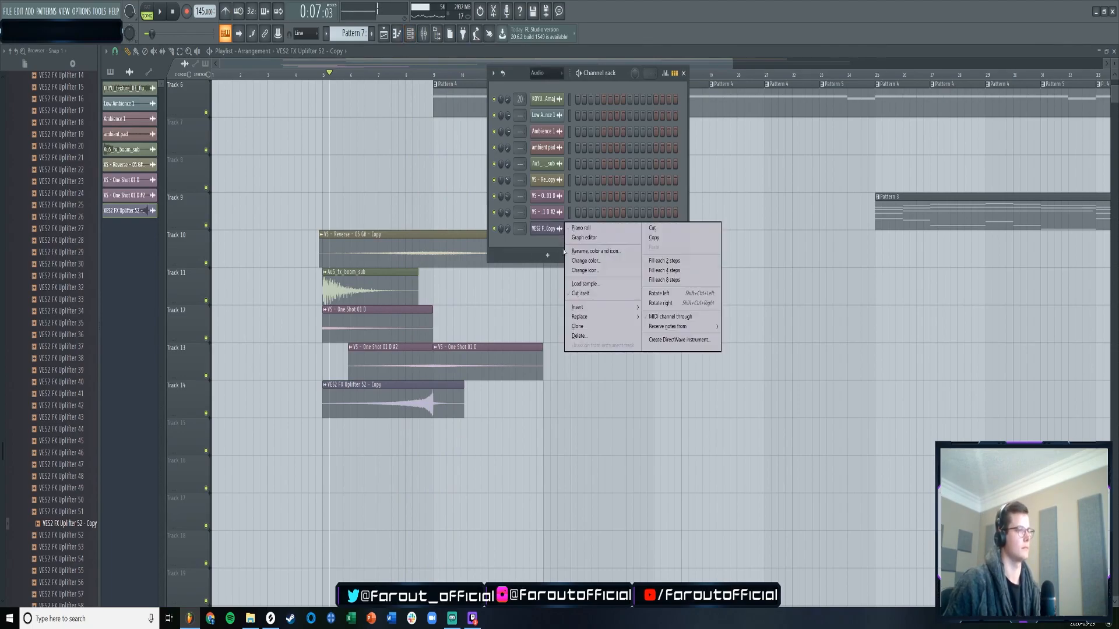
{"action": "left_click", "coordinate": [586, 326]}
{"action": "left_click", "coordinate": [184, 242]}
{"action": "left_click_drag", "start_coordinate": [199, 322], "coordinate": [461, 483]}
{"action": "left_click_drag", "start_coordinate": [441, 441], "coordinate": [442, 441]}
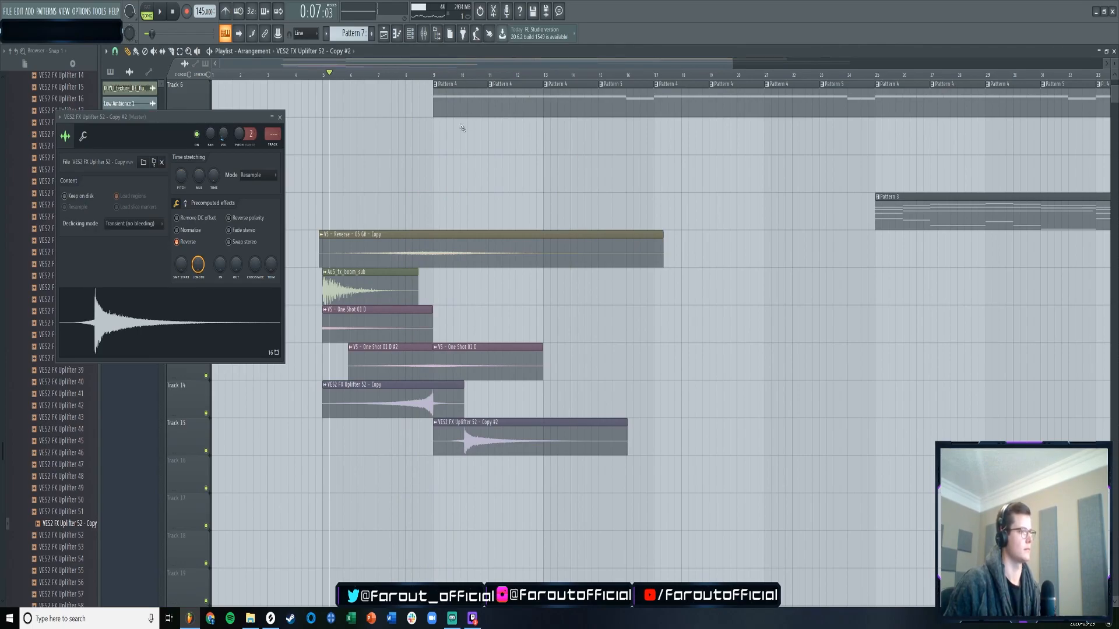
- Trim the reversed uplifter clip's start to its peak and move it to Track 14, starting at bar 9
{"action": "scroll", "coordinate": [458, 74], "scroll_direction": "up", "scroll_amount": 4}
{"action": "left_click_drag", "start_coordinate": [380, 452], "coordinate": [485, 448]}
{"action": "scroll", "coordinate": [491, 150], "scroll_direction": "up", "scroll_amount": 5}
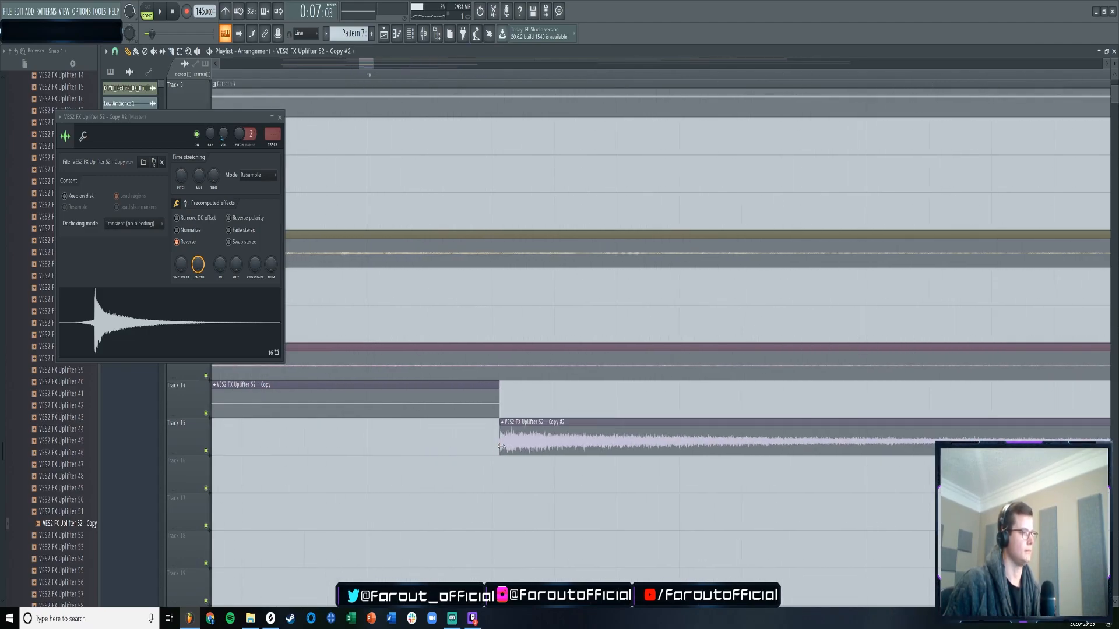
{"action": "left_click", "coordinate": [280, 117]}
{"action": "scroll", "coordinate": [313, 79], "scroll_direction": "down", "scroll_amount": 8}
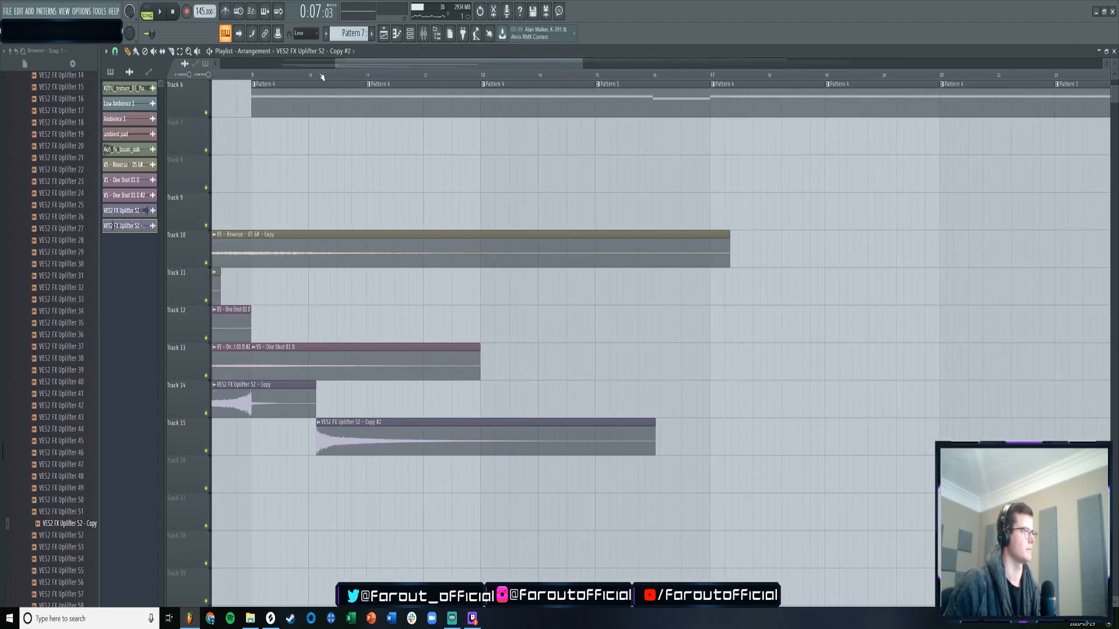
{"action": "key", "text": "space"}
{"action": "left_click_drag", "start_coordinate": [477, 421], "coordinate": [419, 384]}
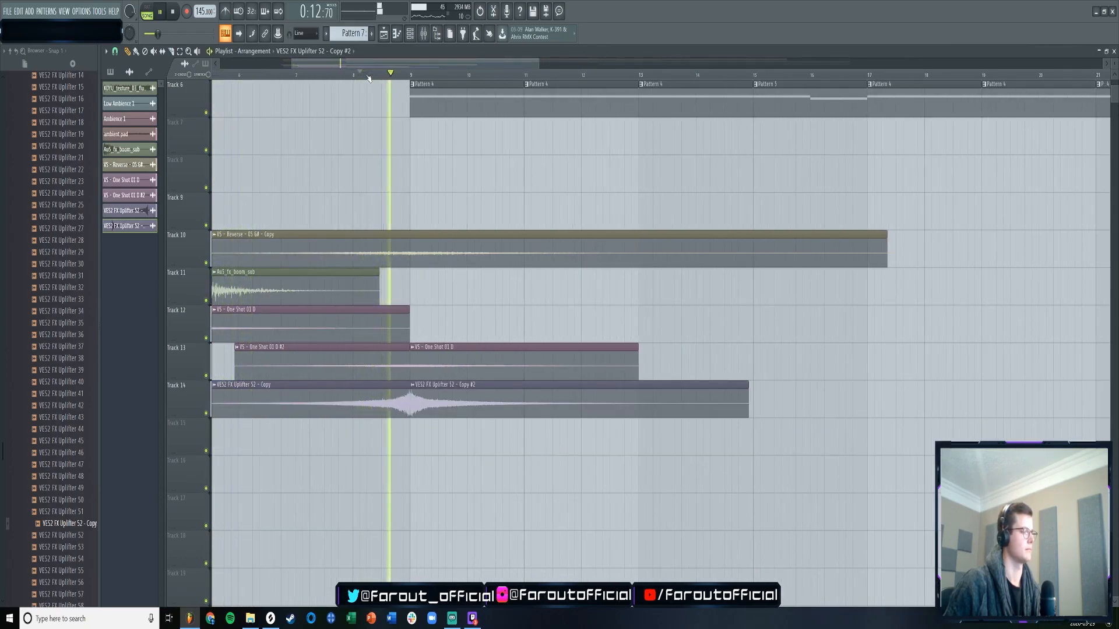
- Set the reversed uplifter's declicking mode to Generic (bleeding) and open the original uplifter's channel settings
{"action": "double_click", "coordinate": [419, 406]}
{"action": "left_click", "coordinate": [357, 74]}
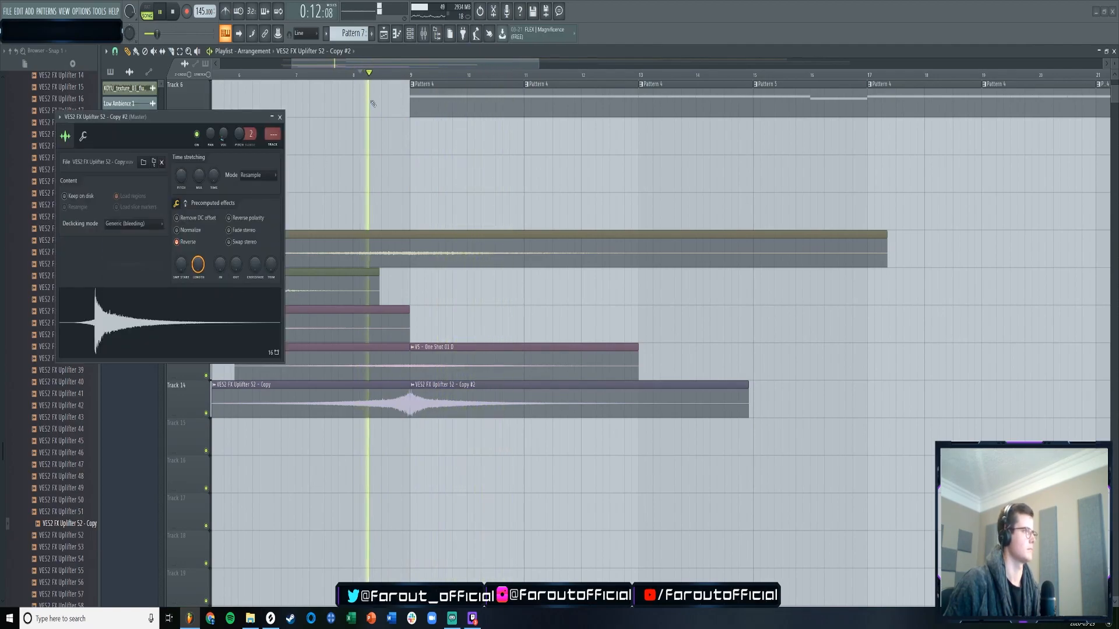
{"action": "key", "text": "space"}
{"action": "double_click", "coordinate": [367, 391]}
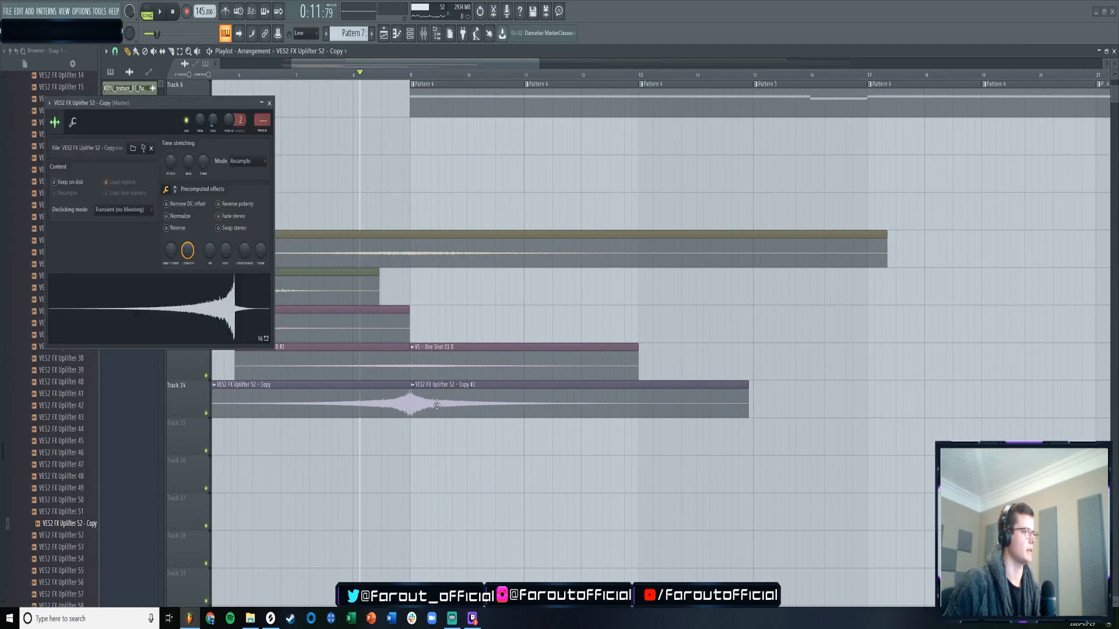
- Move the reversed uplifter clip to Track 15 and align its start precisely with bar 9
{"action": "left_click_drag", "start_coordinate": [437, 403], "coordinate": [433, 455]}
{"action": "scroll", "coordinate": [408, 425], "scroll_direction": "up", "scroll_amount": 5}
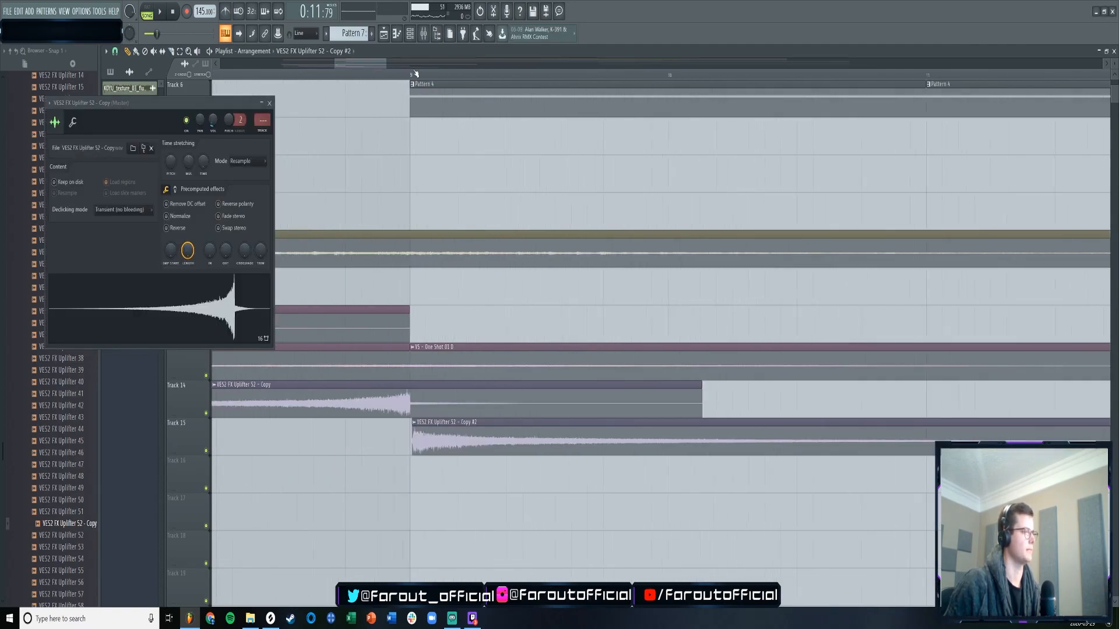
{"action": "scroll", "coordinate": [410, 81], "scroll_direction": "up", "scroll_amount": 2}
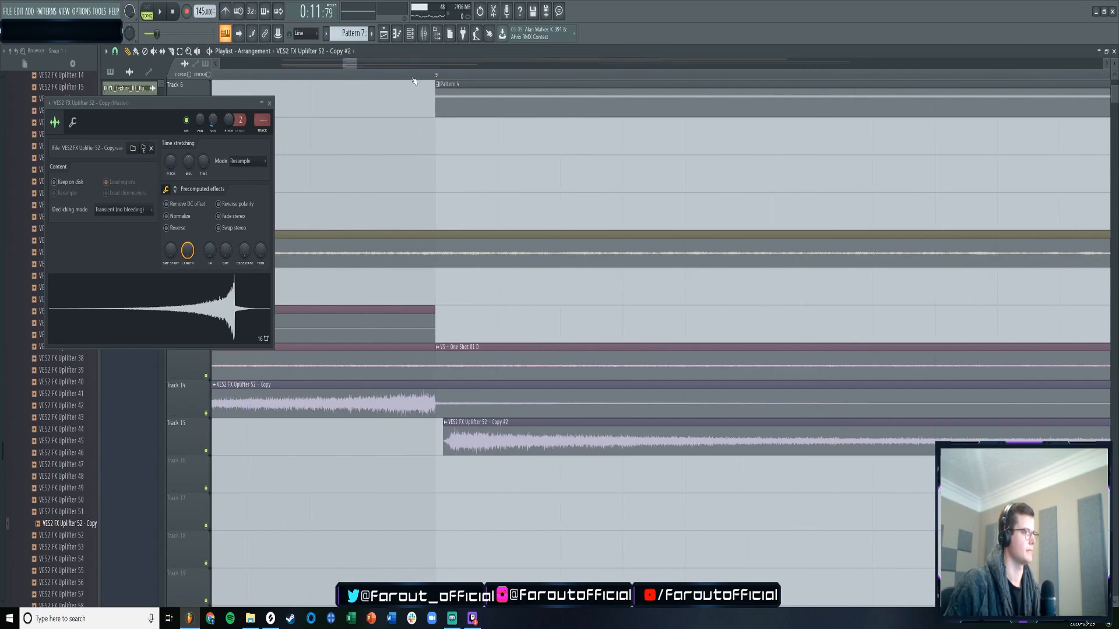
{"action": "left_click_drag", "start_coordinate": [464, 447], "coordinate": [456, 446]}
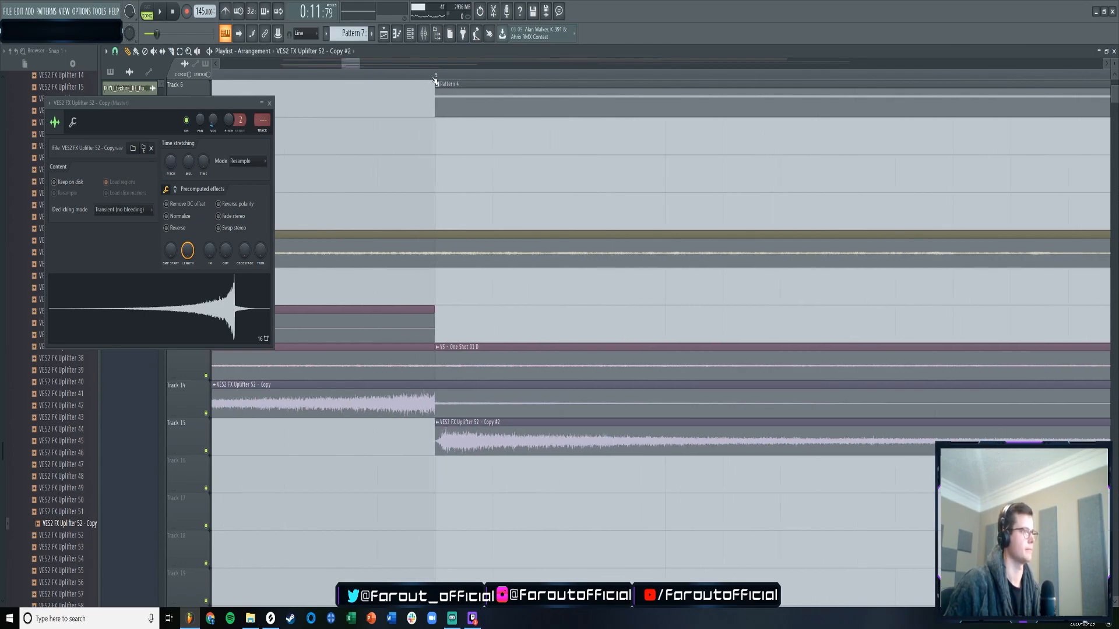
- Set the original uplifter's declicking mode to Out only (no bleeding) and play back the transition into bar 9
{"action": "scroll", "coordinate": [434, 81], "scroll_direction": "down", "scroll_amount": 7}
{"action": "key", "text": "space"}
{"action": "left_click", "coordinate": [127, 215]}
{"action": "left_click", "coordinate": [134, 231]}
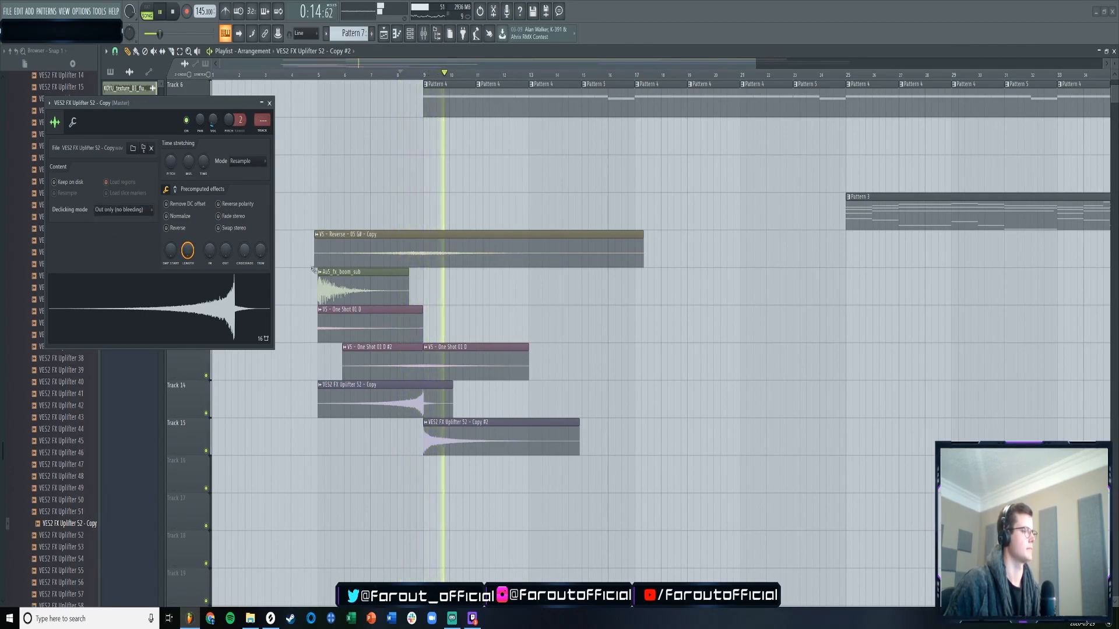
{"action": "key", "text": "space"}
{"action": "key", "text": "space"}
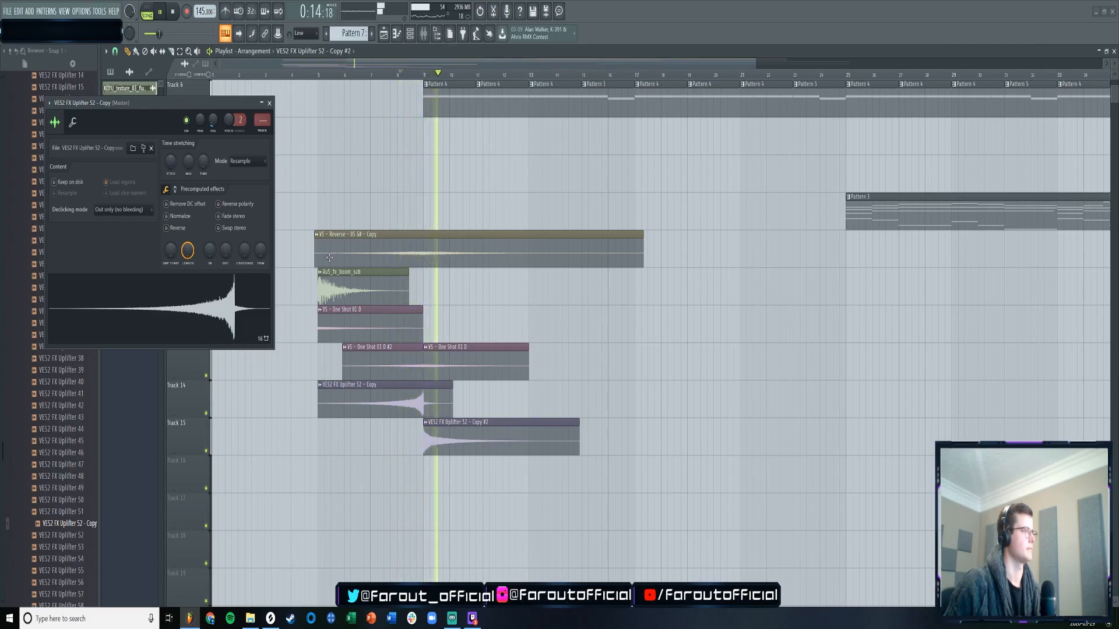
- Show the original uplifter's level settings, mute Track 15 and listen to the transition into bar 9 without the reversed clip
{"action": "left_click", "coordinate": [73, 123]}
{"action": "key", "text": "space"}
{"action": "key", "text": "space"}
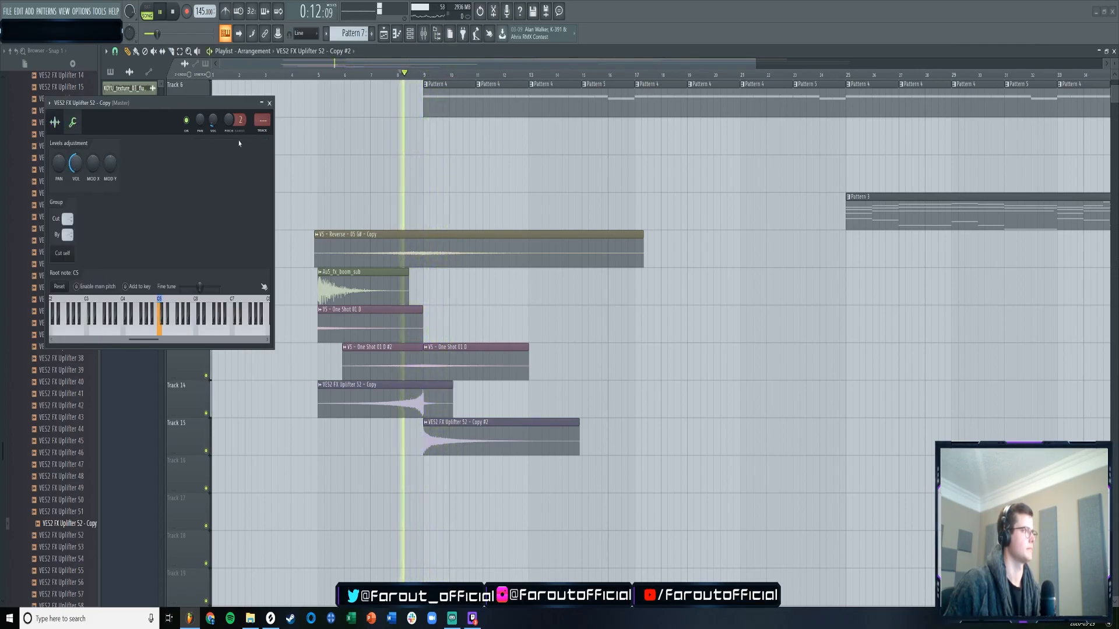
{"action": "left_click", "coordinate": [207, 451]}
{"action": "key", "text": "space"}
{"action": "key", "text": "space"}
{"action": "key", "text": "space"}
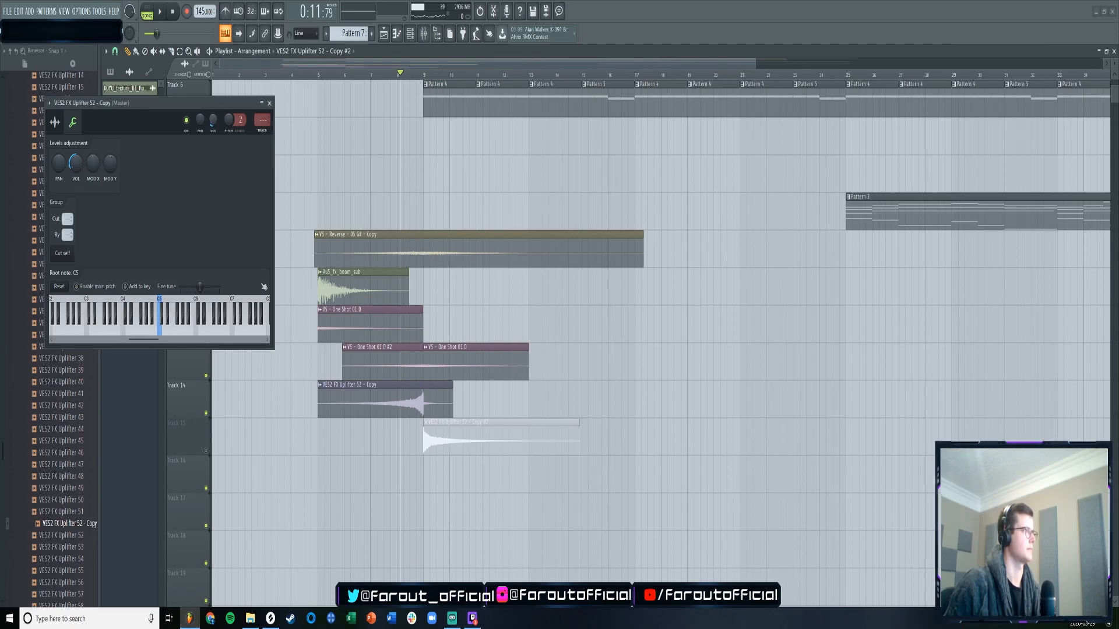
- Show the reversed uplifter channel's level settings, unmute Track 15 and listen to the transition again
{"action": "left_click", "coordinate": [270, 103]}
{"action": "double_click", "coordinate": [442, 449]}
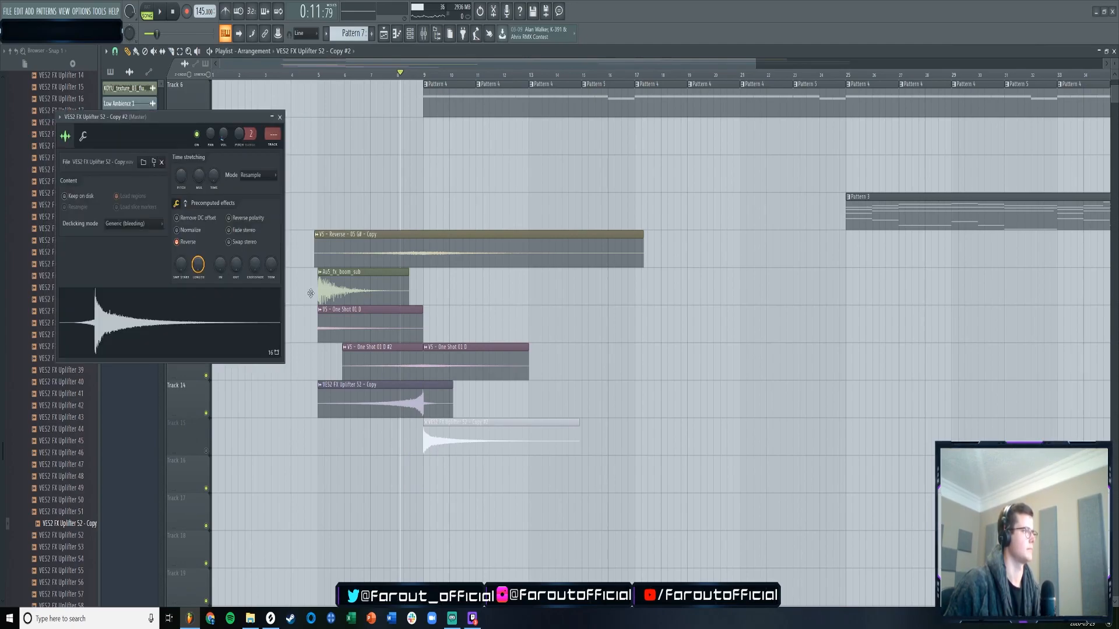
{"action": "left_click", "coordinate": [83, 137]}
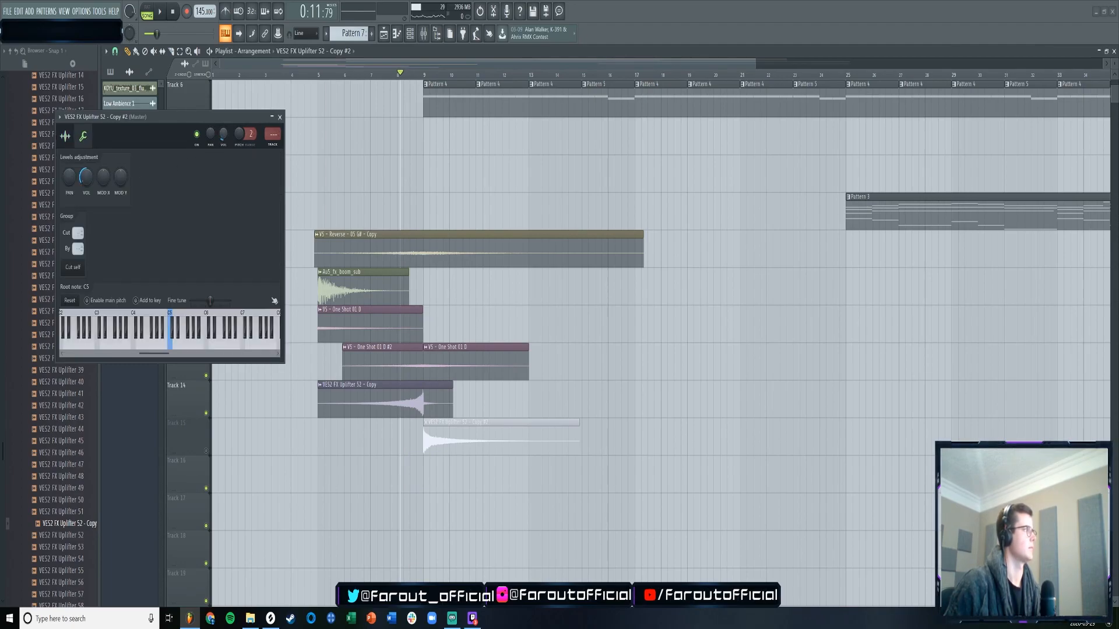
{"action": "left_click", "coordinate": [206, 451]}
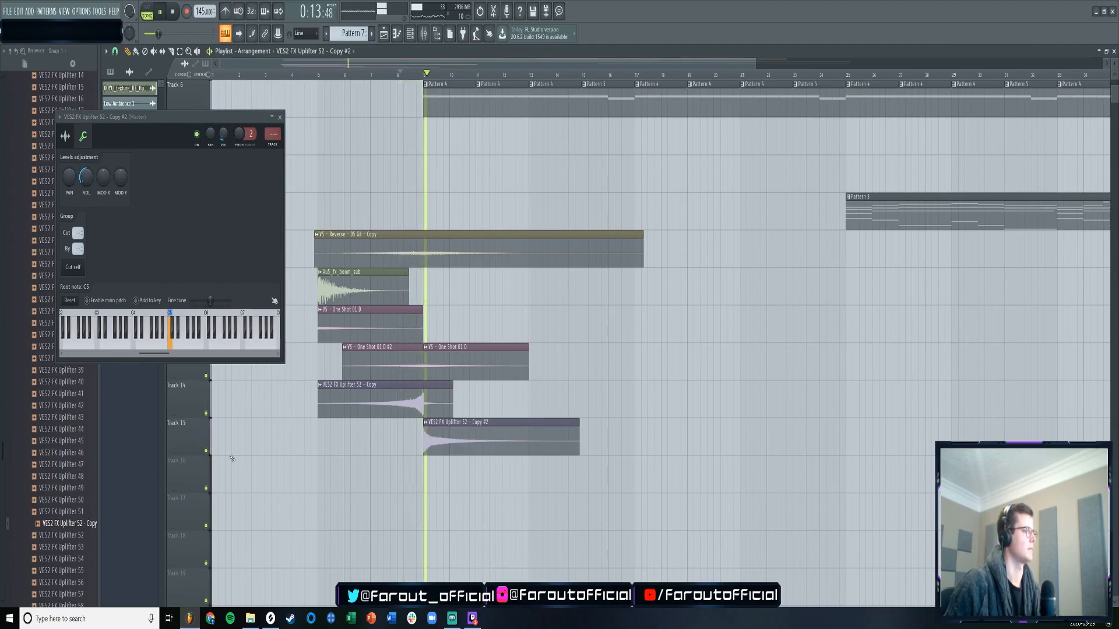
{"action": "key", "text": "space"}
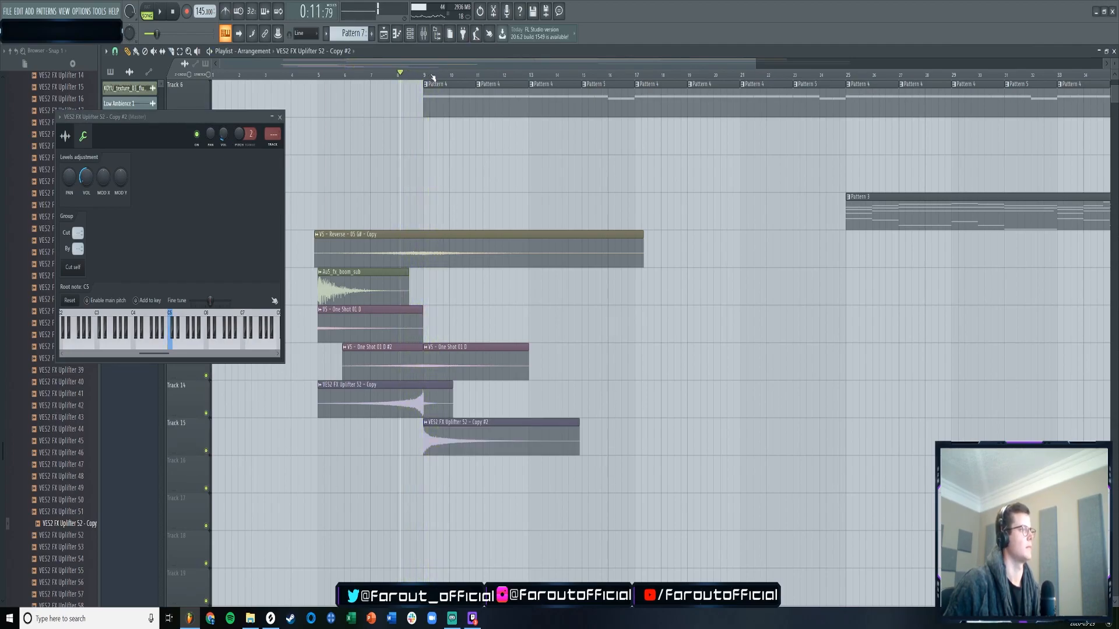
- Extend the reversed uplifter clip's start on Track 15 back to about bar 8 and play back the transition
{"action": "scroll", "coordinate": [433, 78], "scroll_direction": "up", "scroll_amount": 8}
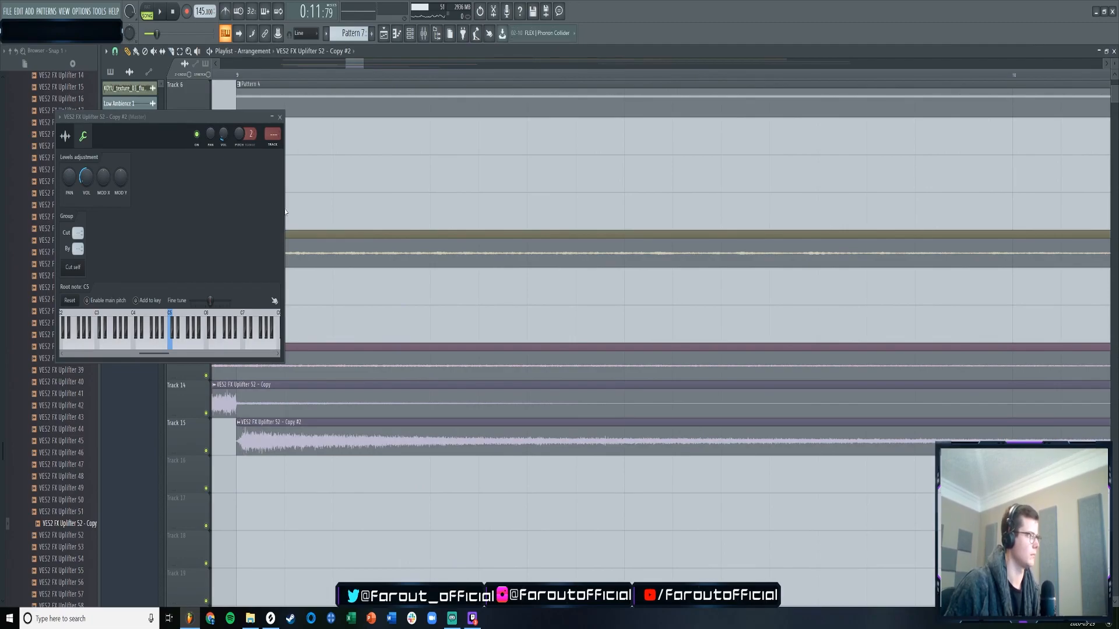
{"action": "scroll", "coordinate": [286, 76], "scroll_direction": "down", "scroll_amount": 6}
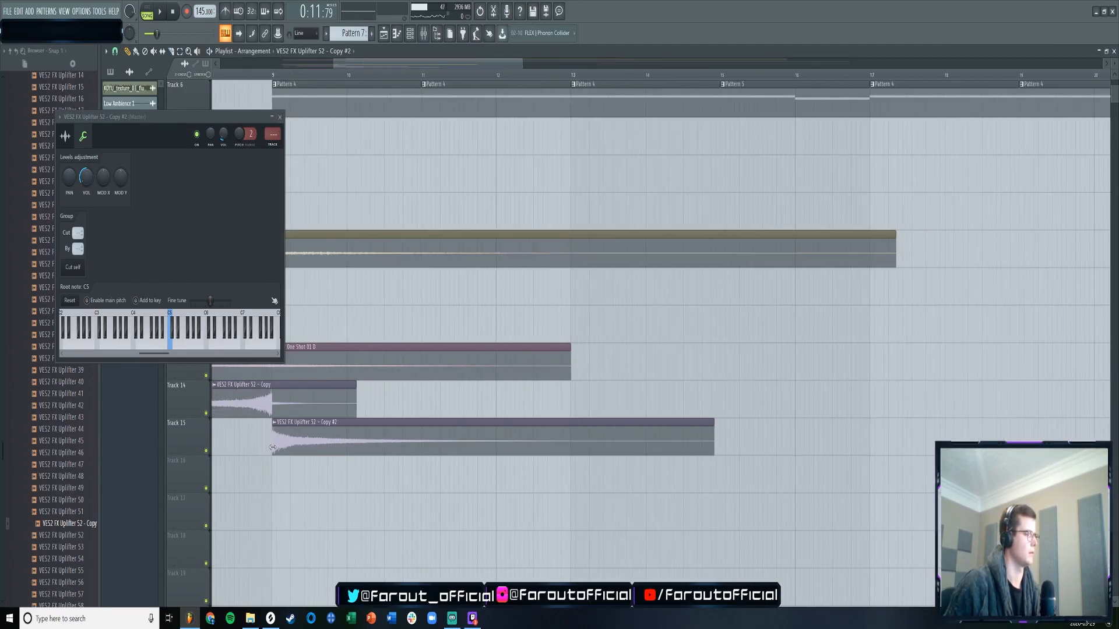
{"action": "left_click_drag", "start_coordinate": [272, 447], "coordinate": [208, 447]}
{"action": "scroll", "coordinate": [358, 65], "scroll_direction": "up", "scroll_amount": 4}
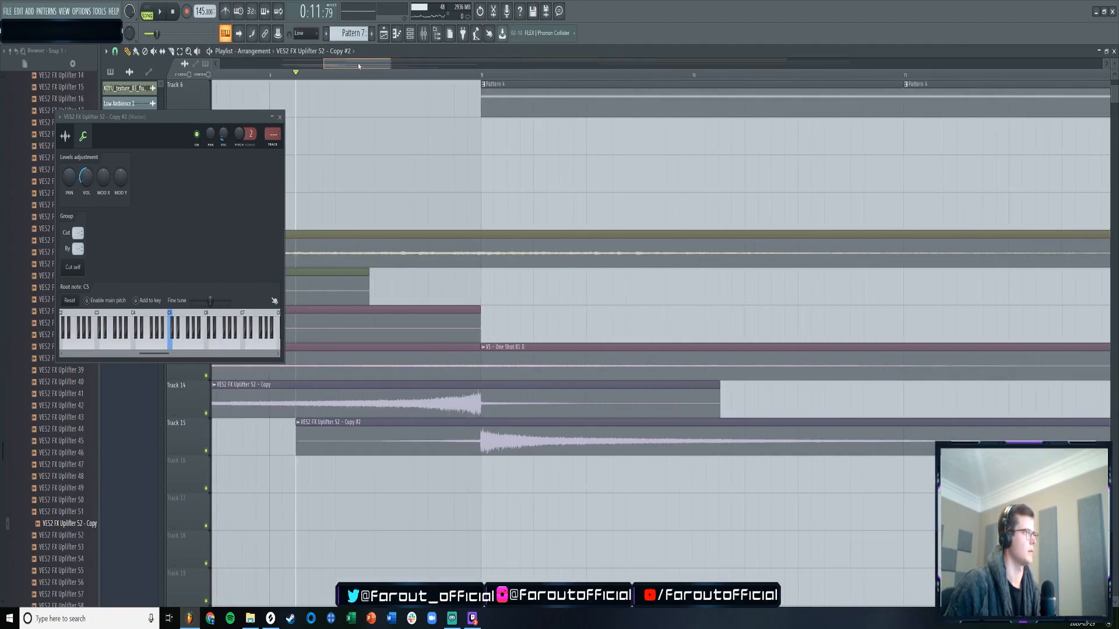
{"action": "scroll", "coordinate": [358, 65], "scroll_direction": "down", "scroll_amount": 2}
{"action": "key", "text": "space"}
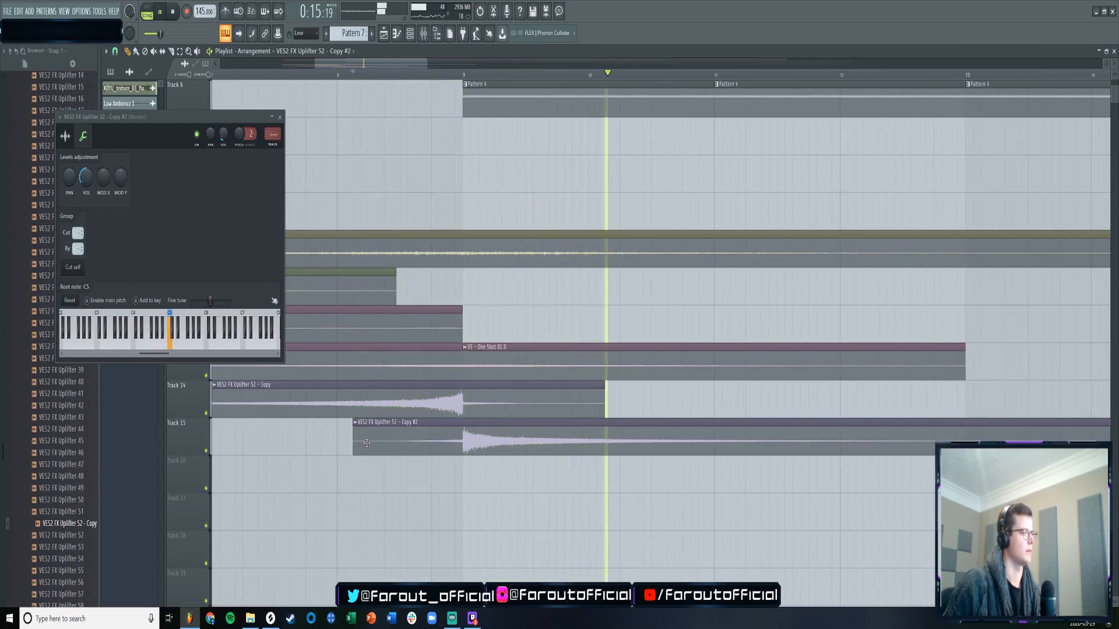
- Trim the reversed uplifter's start to about half a bar before bar 9 and move the clip to Track 14
{"action": "left_click_drag", "start_coordinate": [353, 443], "coordinate": [400, 443]}
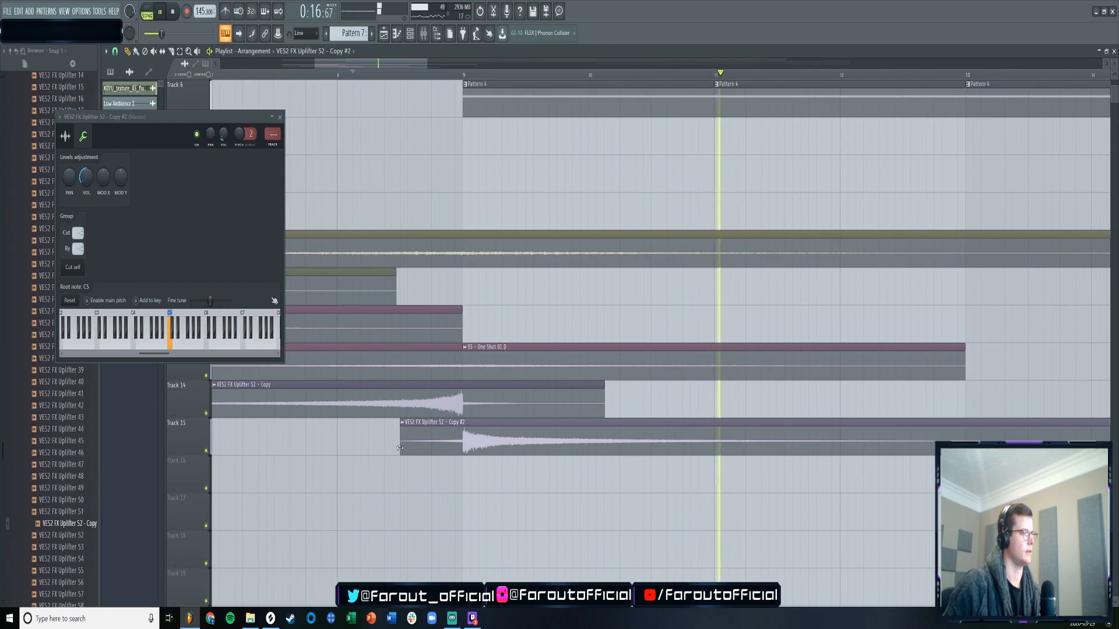
{"action": "left_click", "coordinate": [279, 117]}
{"action": "scroll", "coordinate": [378, 386], "scroll_direction": "down", "scroll_amount": 8}
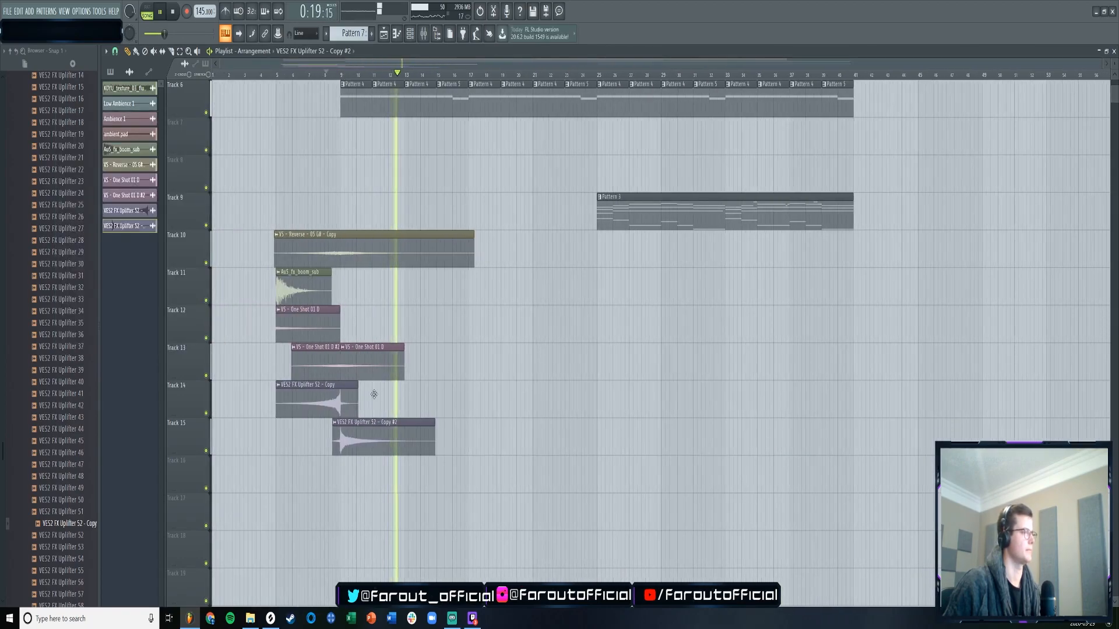
{"action": "left_click_drag", "start_coordinate": [358, 424], "coordinate": [357, 385]}
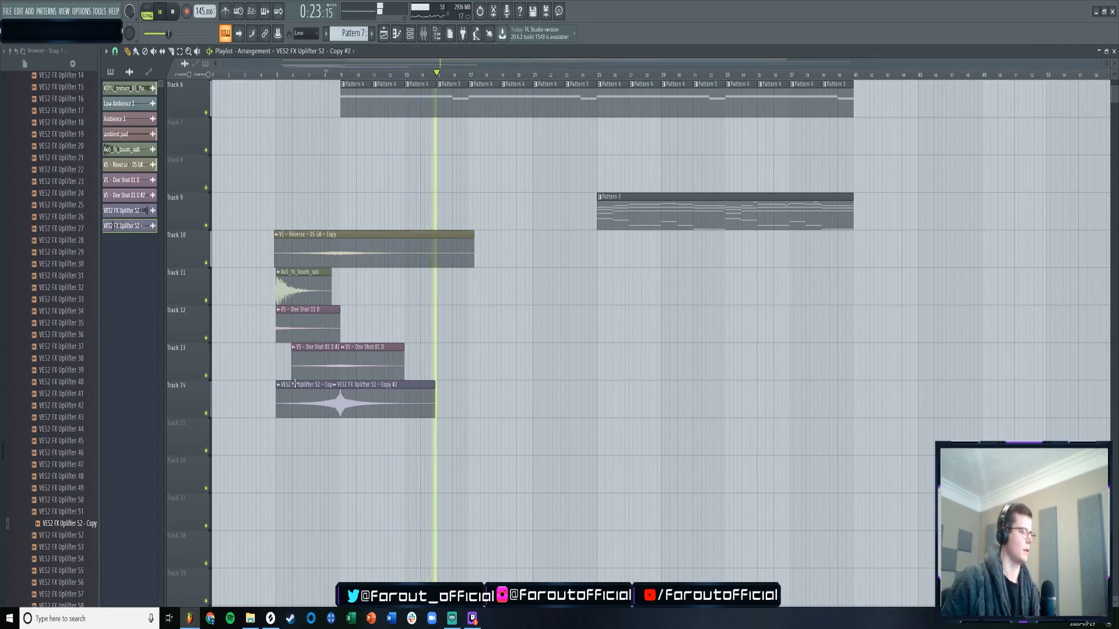
- Collapse the VES2 FX folder inside Vengeance - Electroshock 2
{"action": "scroll", "coordinate": [65, 284], "scroll_direction": "up", "scroll_amount": 8}
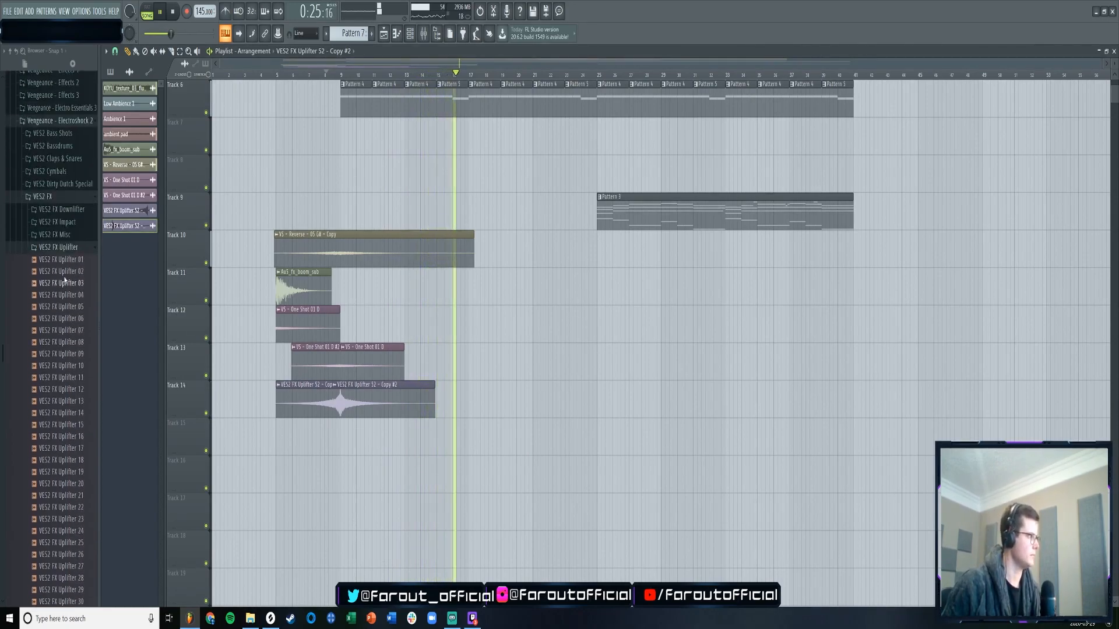
{"action": "left_click", "coordinate": [48, 214]}
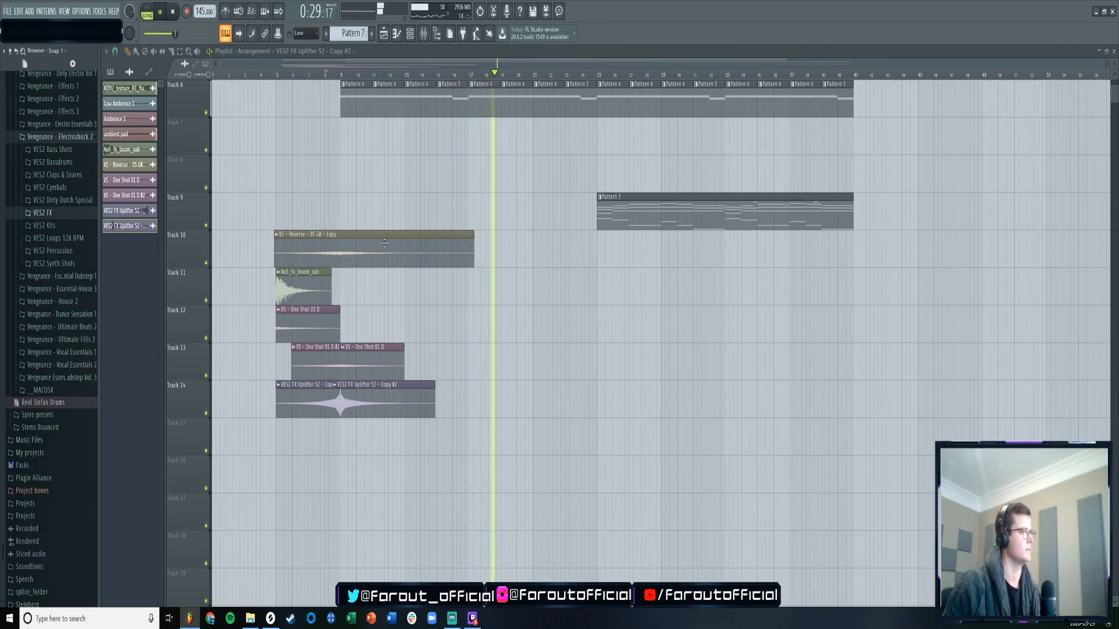
- Add another Pattern 2 clip on Track 3 at bar 29
{"action": "scroll", "coordinate": [615, 199], "scroll_direction": "up", "scroll_amount": 5}
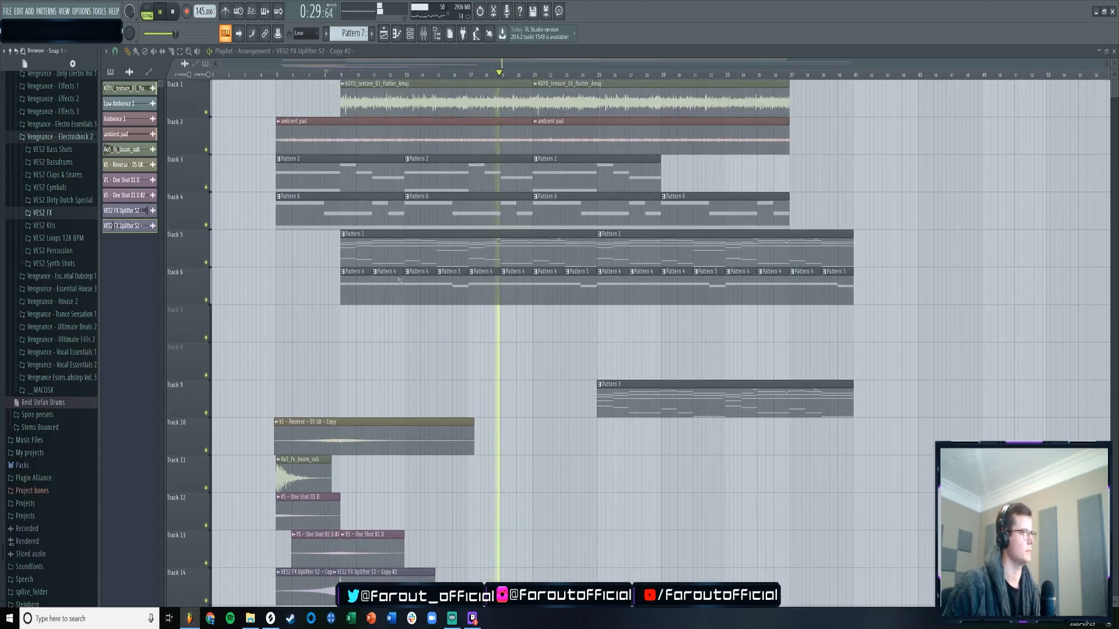
{"action": "left_click", "coordinate": [618, 179]}
{"action": "left_click", "coordinate": [665, 180]}
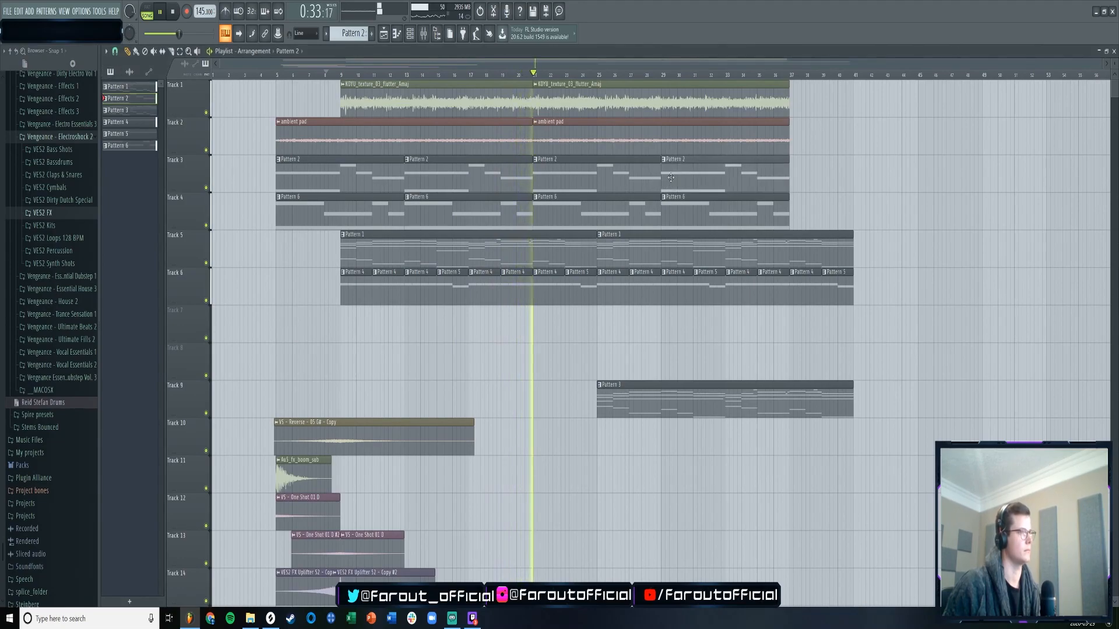
- Duplicate the one-shot and uplifter clips on Tracks 13 and 14 sixteen bars further on, with the uplifter starting at bar 21
{"action": "scroll", "coordinate": [466, 233], "scroll_direction": "down", "scroll_amount": 6}
{"action": "left_click_drag", "start_coordinate": [276, 317], "coordinate": [378, 396]}
{"action": "left_click_drag", "start_coordinate": [319, 328], "coordinate": [575, 328]}
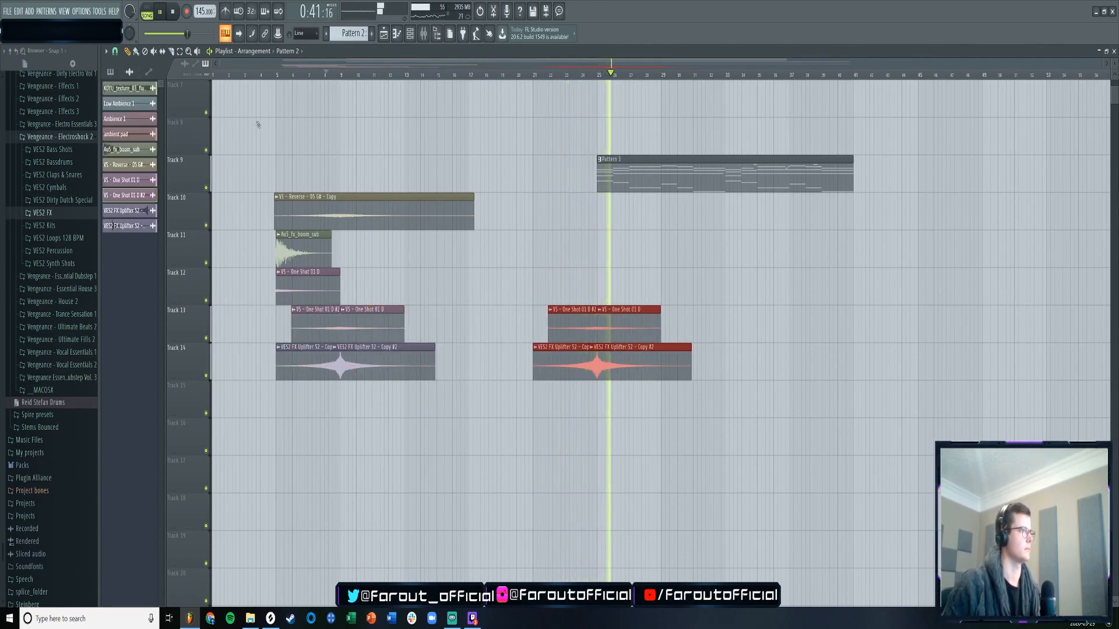
{"action": "left_click", "coordinate": [599, 251]}
{"action": "right_click", "coordinate": [599, 251]}
{"action": "scroll", "coordinate": [536, 287], "scroll_direction": "up", "scroll_amount": 2}
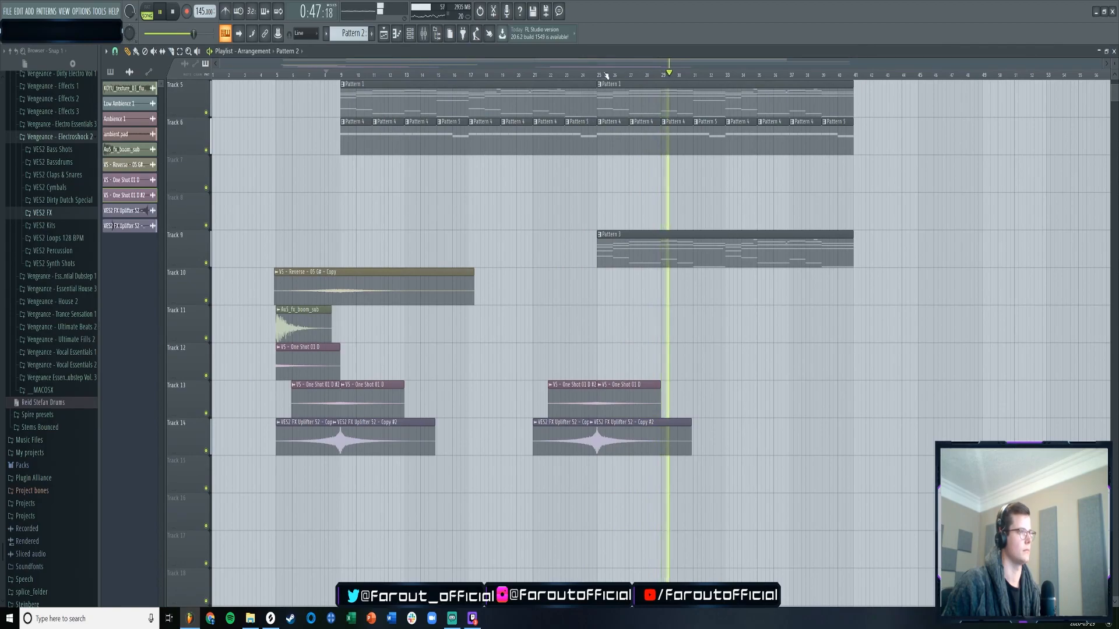
- In Pattern 3, replace the bar 7 G# with a one-bar A resolving to G# at bar 8, and extend the chord's E to bar 9
{"action": "scroll", "coordinate": [604, 197], "scroll_direction": "up", "scroll_amount": 4}
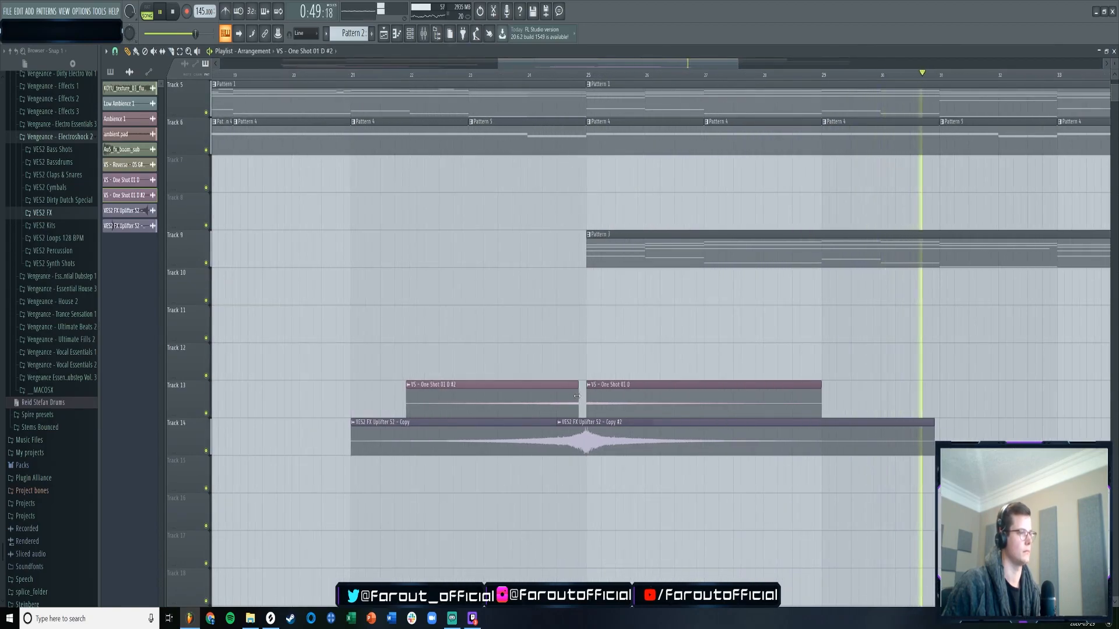
{"action": "scroll", "coordinate": [569, 295], "scroll_direction": "down", "scroll_amount": 3}
{"action": "scroll", "coordinate": [531, 76], "scroll_direction": "down", "scroll_amount": 3}
{"action": "scroll", "coordinate": [530, 77], "scroll_direction": "down", "scroll_amount": 1}
{"action": "scroll", "coordinate": [666, 227], "scroll_direction": "up", "scroll_amount": 2}
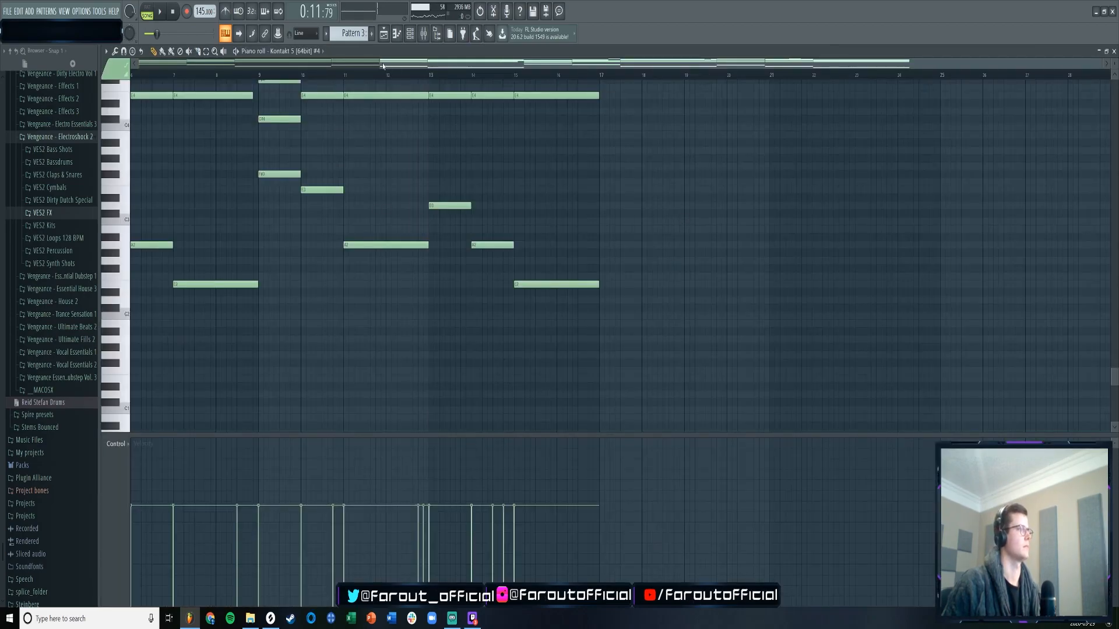
{"action": "left_click_drag", "start_coordinate": [383, 66], "coordinate": [138, 65]}
{"action": "scroll", "coordinate": [344, 206], "scroll_direction": "up", "scroll_amount": 3}
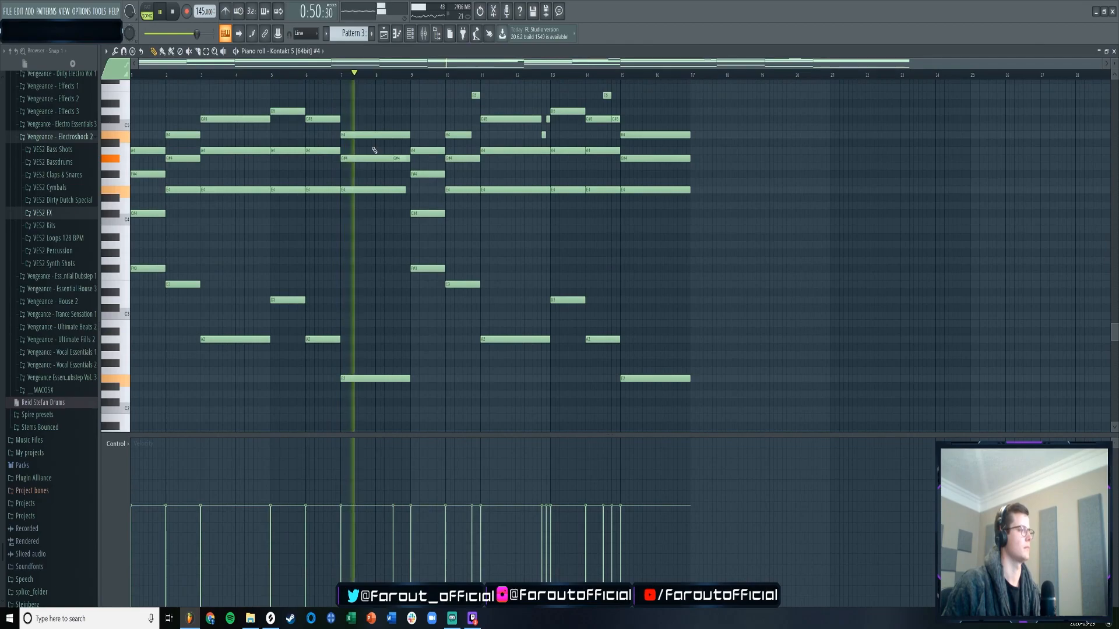
{"action": "key", "text": "space"}
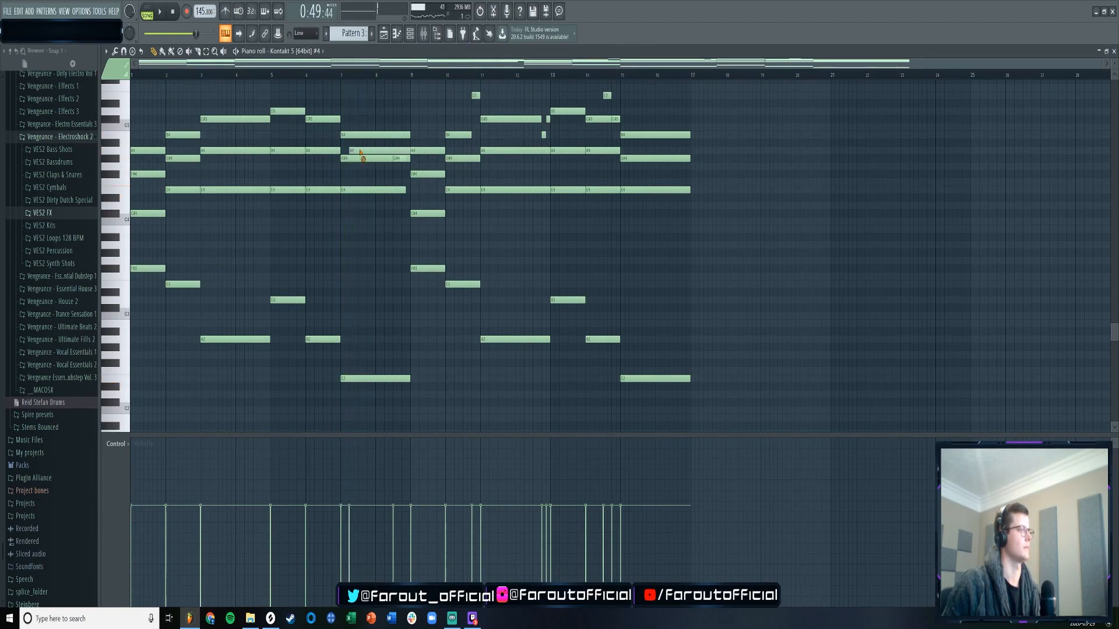
{"action": "right_click", "coordinate": [360, 152]}
{"action": "key", "text": "space"}
{"action": "scroll", "coordinate": [361, 175], "scroll_direction": "up", "scroll_amount": 4}
{"action": "key", "text": "space"}
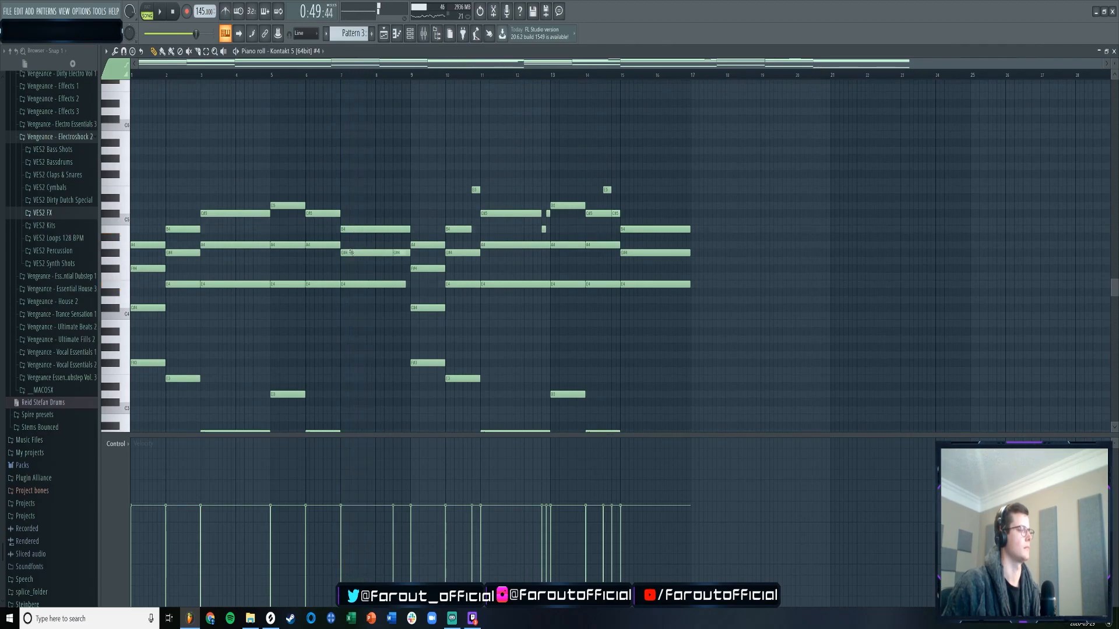
{"action": "key", "text": "space"}
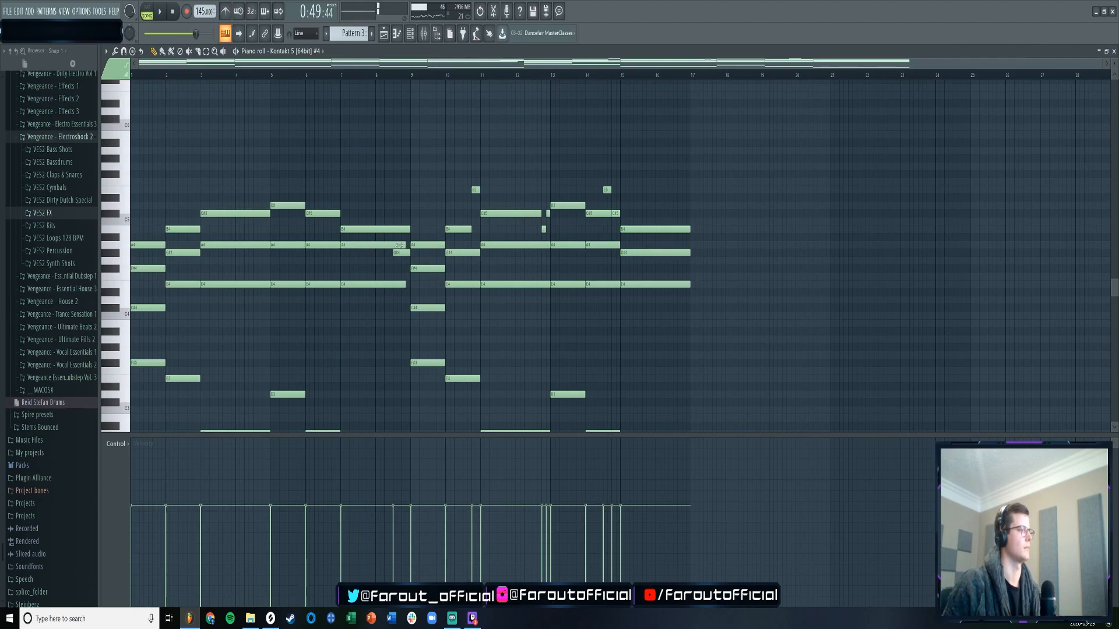
{"action": "key", "text": "space"}
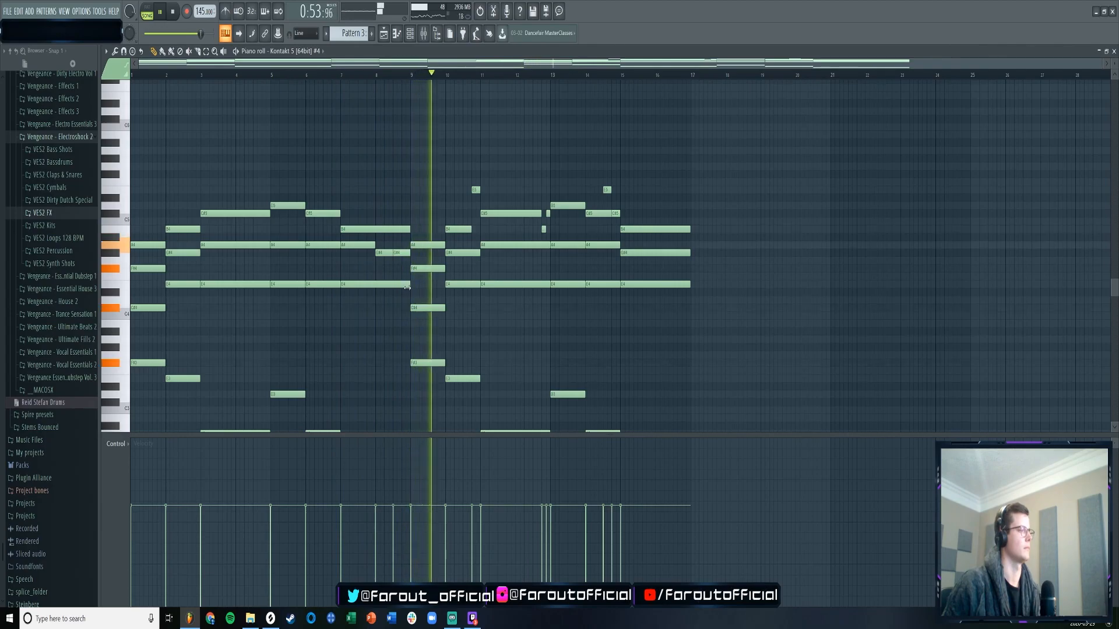
- Return to the playlist arrangement and play back its closing section up to bar 41 and its opening section
{"action": "key", "text": "F5"}
{"action": "left_click_drag", "start_coordinate": [509, 64], "coordinate": [603, 66]}
{"action": "left_click_drag", "start_coordinate": [833, 65], "coordinate": [814, 74]}
{"action": "scroll", "coordinate": [813, 75], "scroll_direction": "up", "scroll_amount": 3}
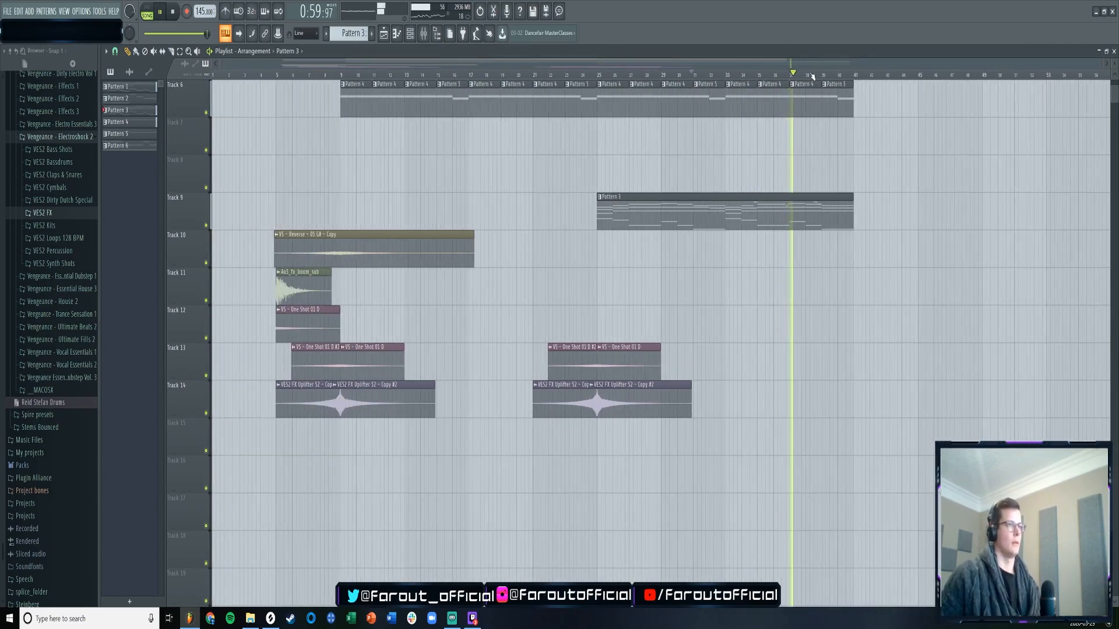
{"action": "scroll", "coordinate": [807, 83], "scroll_direction": "down", "scroll_amount": 2}
{"action": "scroll", "coordinate": [807, 86], "scroll_direction": "up", "scroll_amount": 5}
{"action": "scroll", "coordinate": [763, 82], "scroll_direction": "up", "scroll_amount": 2}
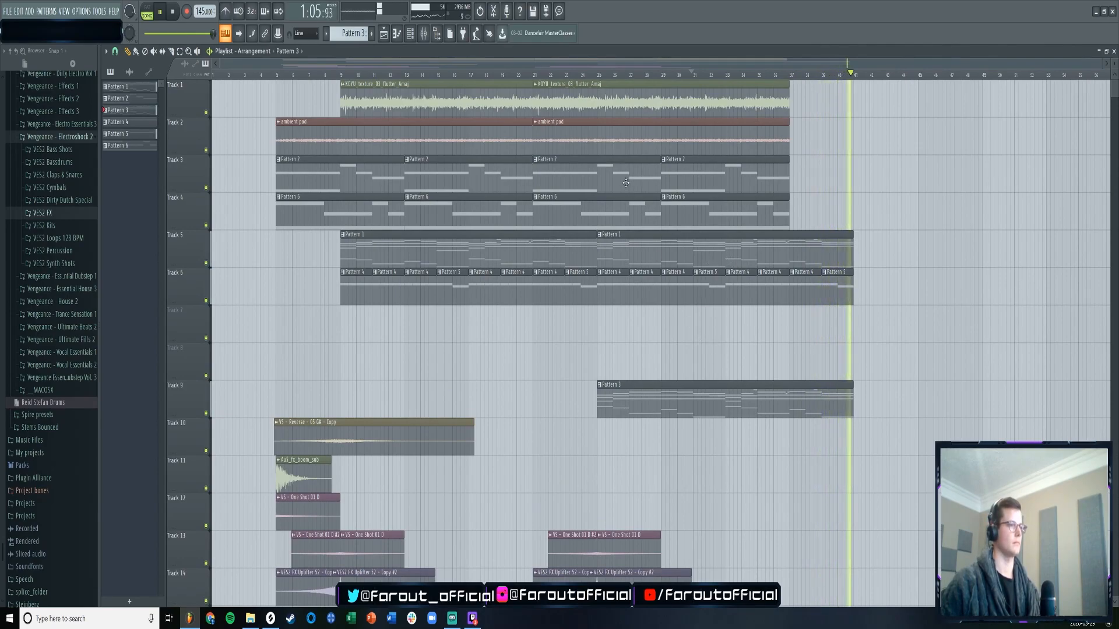
{"action": "key", "text": "space"}
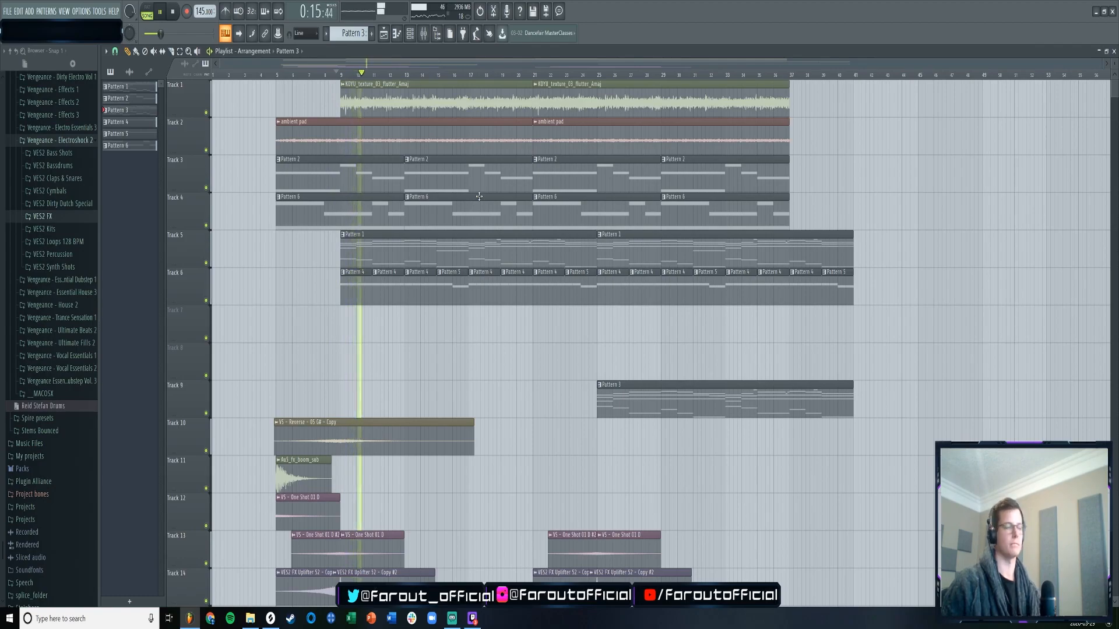
- Switch to Splice and search all downloads for "drums", limited to loops
{"action": "scroll", "coordinate": [481, 215], "scroll_direction": "down", "scroll_amount": 5}
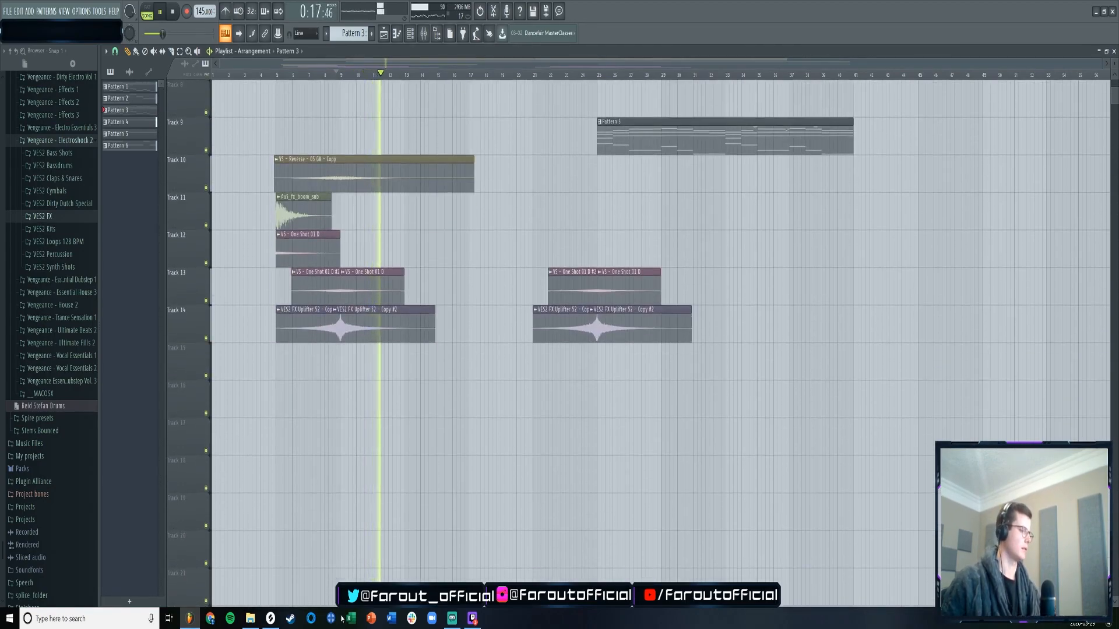
{"action": "left_click", "coordinate": [271, 618]}
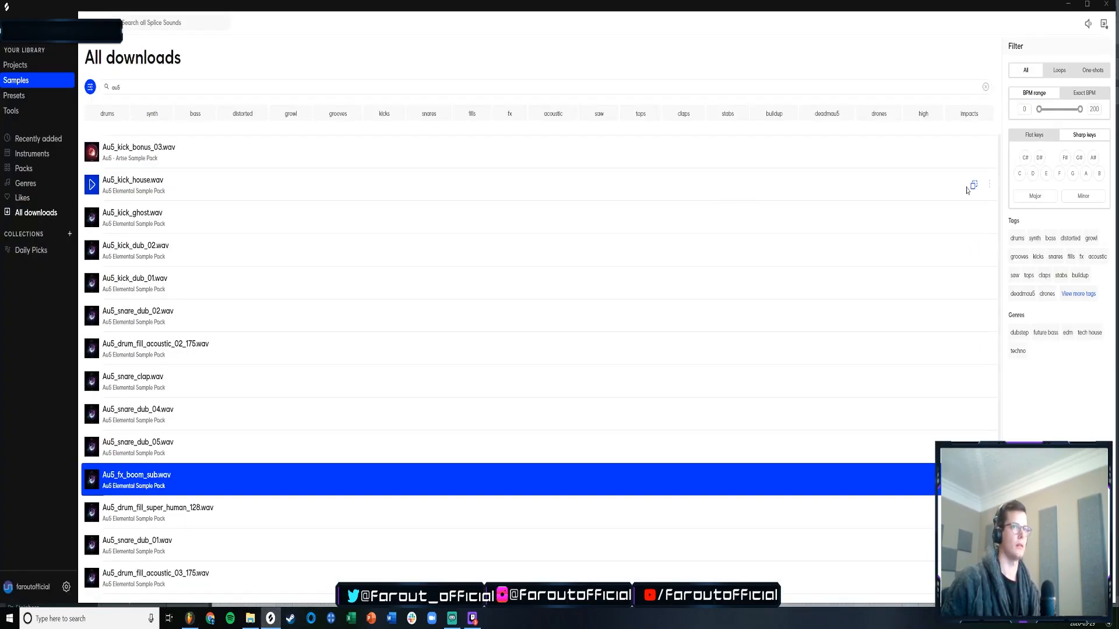
{"action": "left_click", "coordinate": [168, 85]}
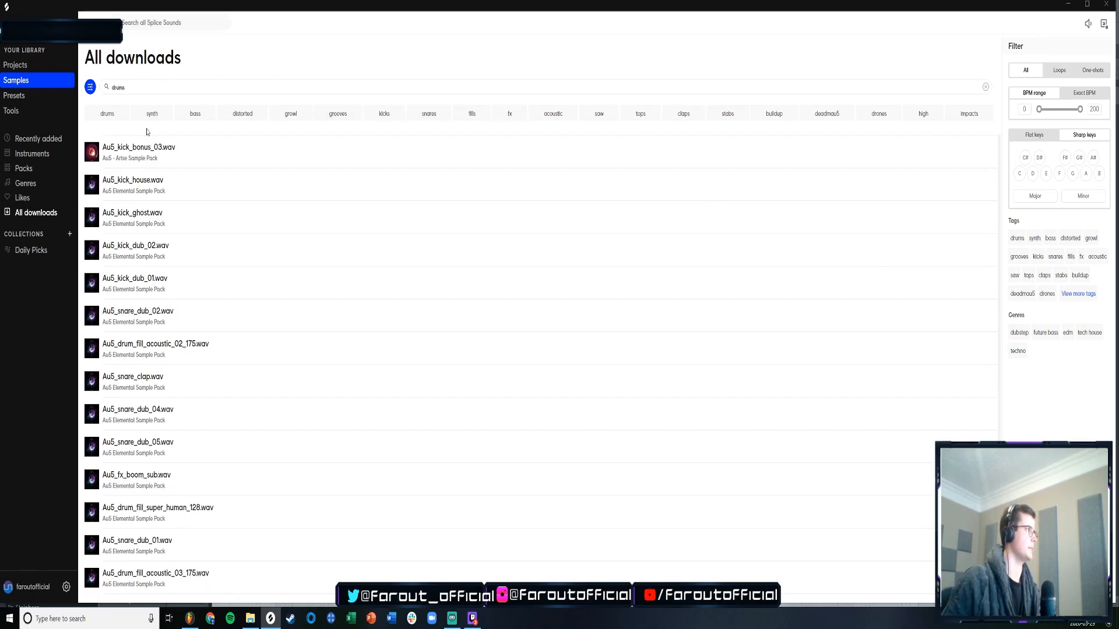
{"action": "left_click", "coordinate": [190, 618]}
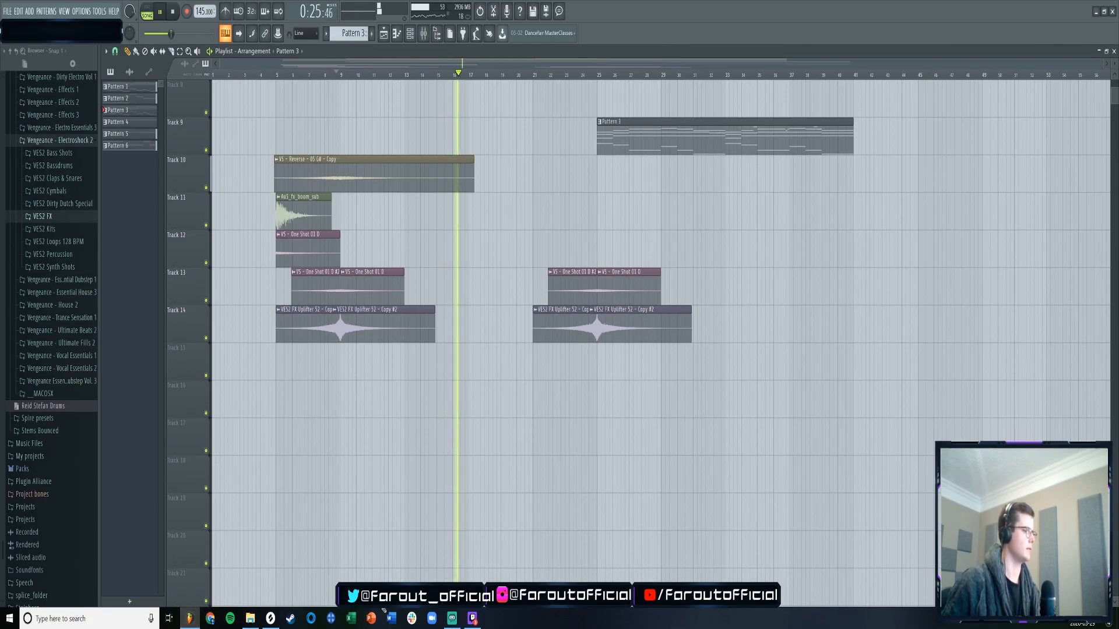
{"action": "left_click", "coordinate": [270, 618]}
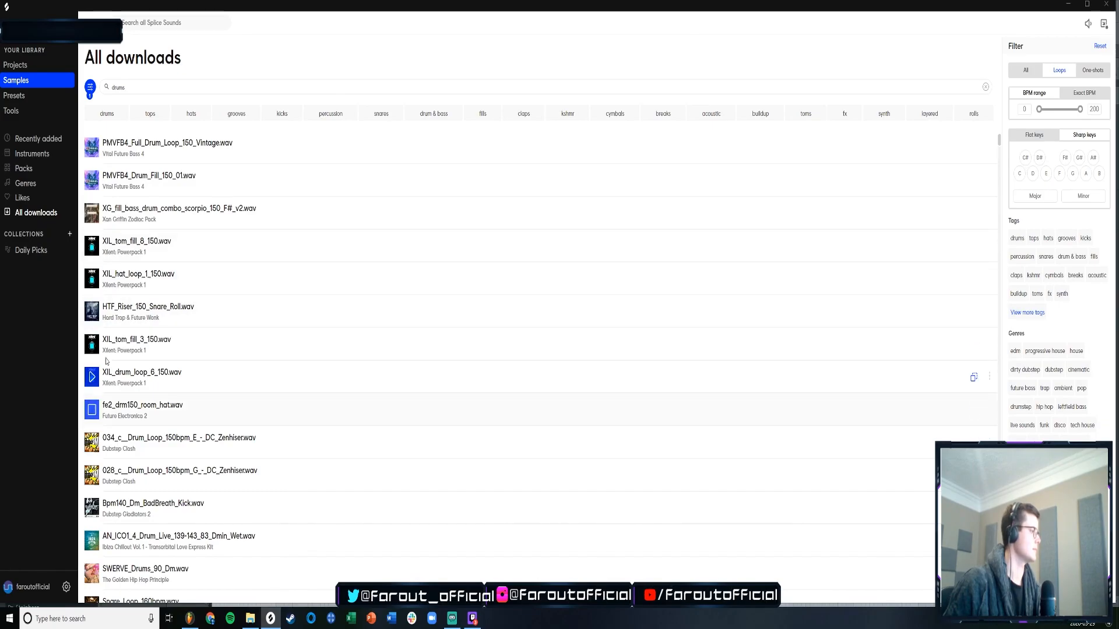
- Audition the drum loops in the list, including BOB_SINCLAR_drum_loop_hihat_closed_make_fat_124.wav
{"action": "scroll", "coordinate": [106, 361], "scroll_direction": "down", "scroll_amount": 3}
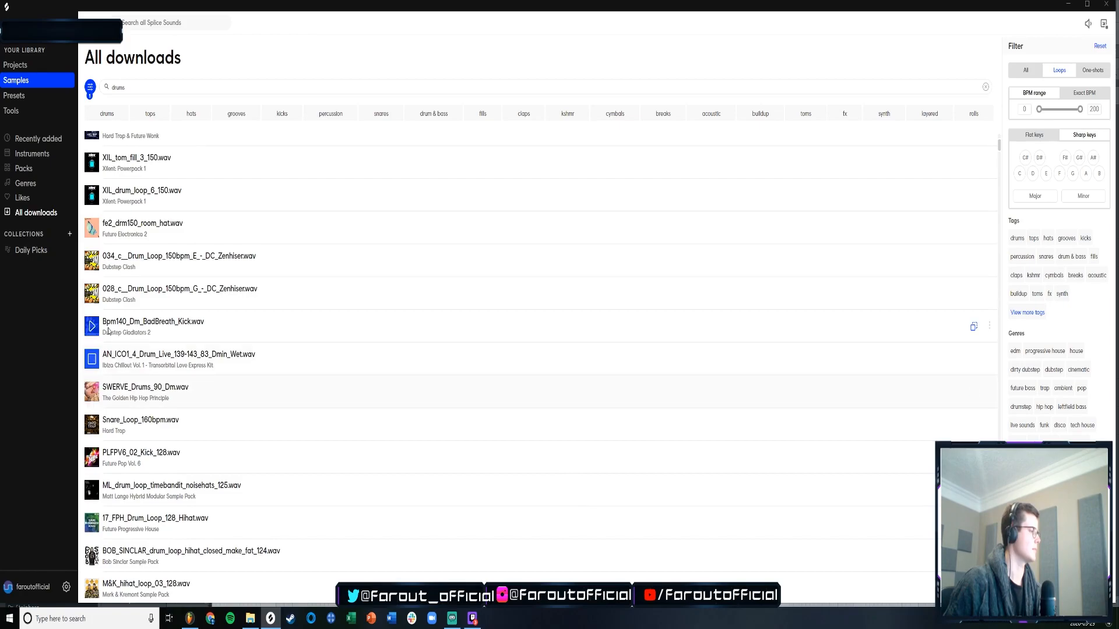
{"action": "scroll", "coordinate": [105, 338], "scroll_direction": "down", "scroll_amount": 2}
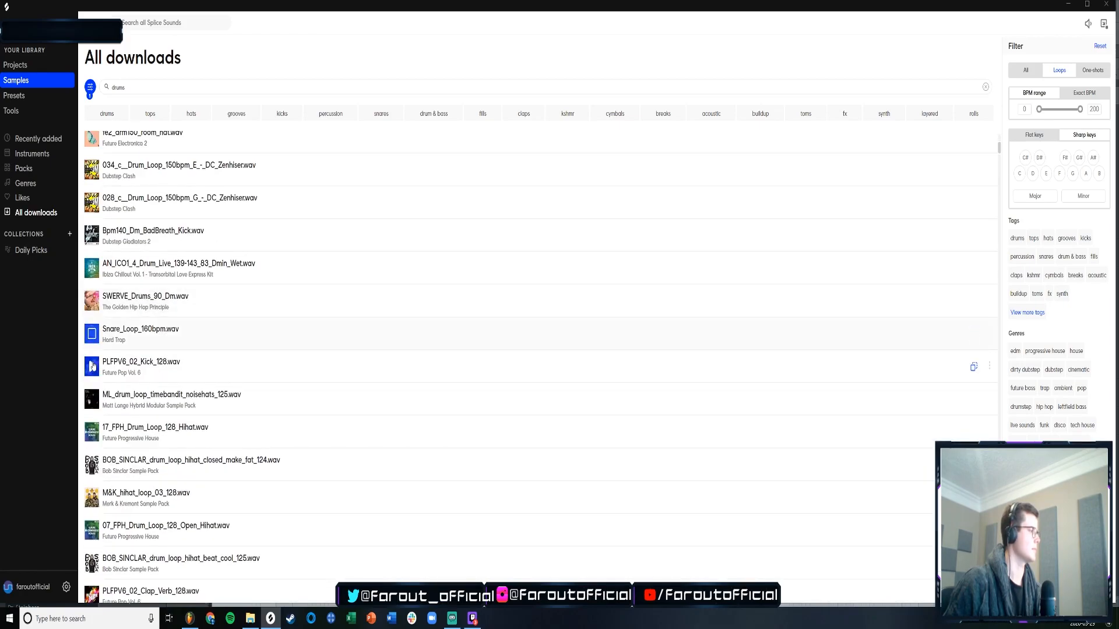
{"action": "scroll", "coordinate": [91, 399], "scroll_direction": "down", "scroll_amount": 2}
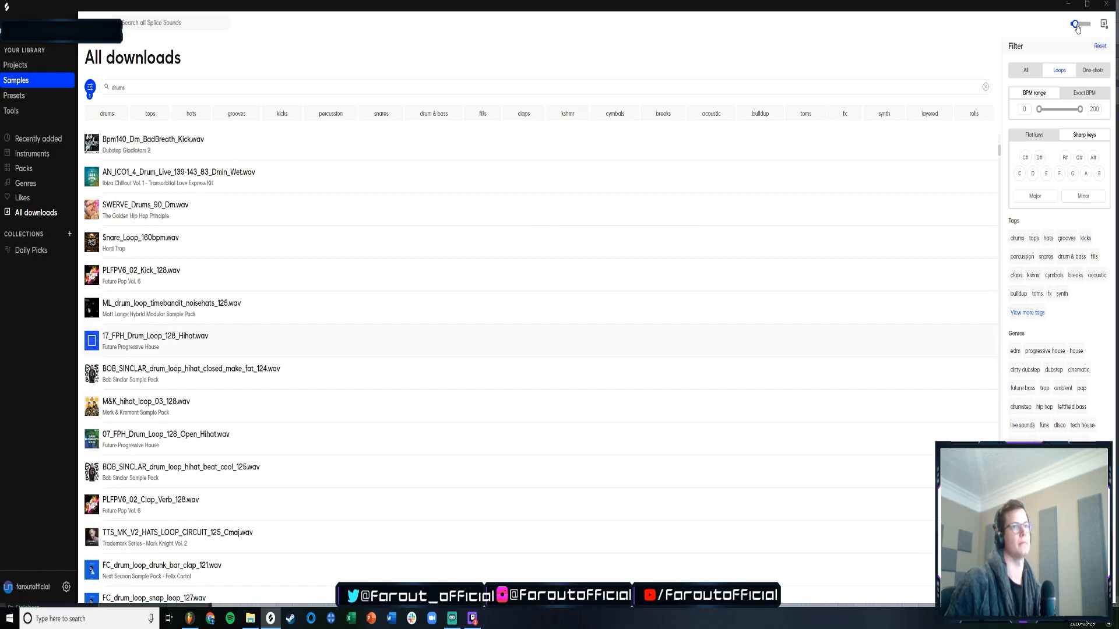
{"action": "left_click", "coordinate": [91, 378]}
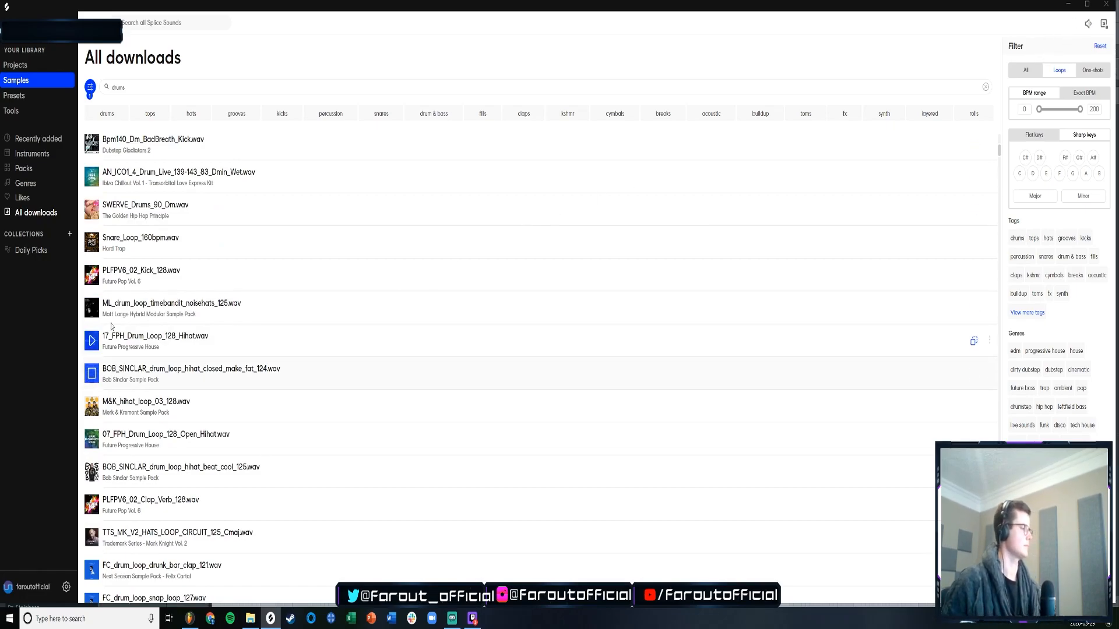
- Search the downloaded loops for "shaker" instead
{"action": "scroll", "coordinate": [115, 321], "scroll_direction": "up", "scroll_amount": 5}
{"action": "left_click_drag", "start_coordinate": [126, 88], "coordinate": [91, 76]}
{"action": "type", "text": "shake"}
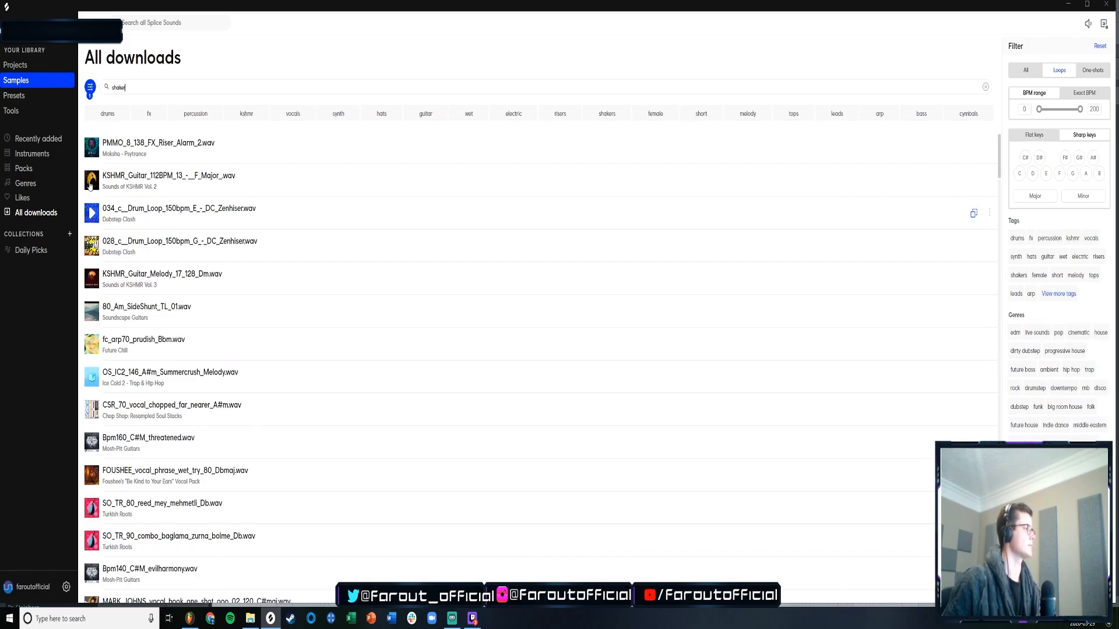
{"action": "type", "text": "r"}
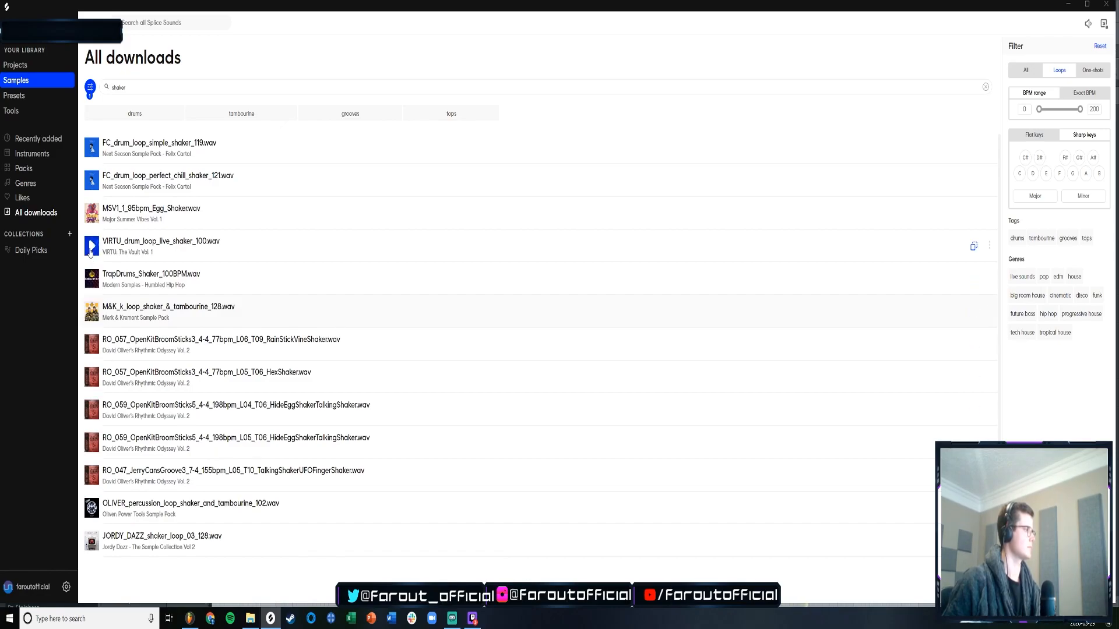
- Try the VIRTU_drum_loop_live_shaker_100 loop on Track 15 just after bar 25 and delete the clip
{"action": "left_click_drag", "start_coordinate": [127, 251], "coordinate": [176, 584]}
{"action": "left_click_drag", "start_coordinate": [186, 626], "coordinate": [602, 366]}
{"action": "left_click", "coordinate": [551, 76]}
{"action": "scroll", "coordinate": [578, 77], "scroll_direction": "up", "scroll_amount": 4}
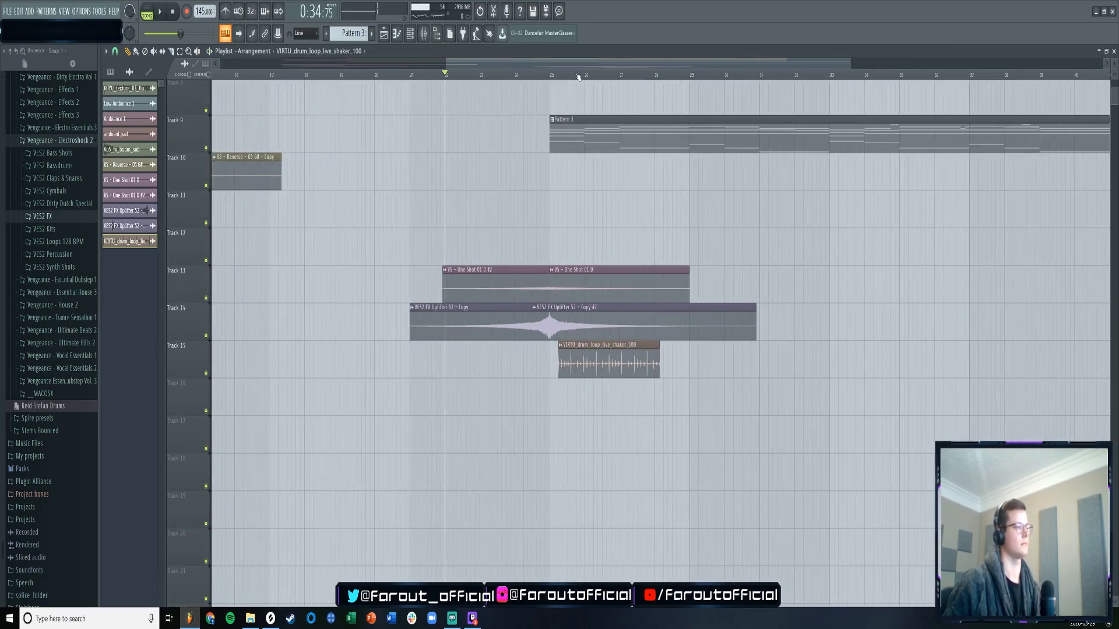
{"action": "right_click", "coordinate": [572, 359]}
- Audition more shaker loops in Splice, place MSV1_1_95bpm_Egg_Shaker on Track 15 at bar 25 in FL Studio, and play it back
{"action": "left_click", "coordinate": [270, 619]}
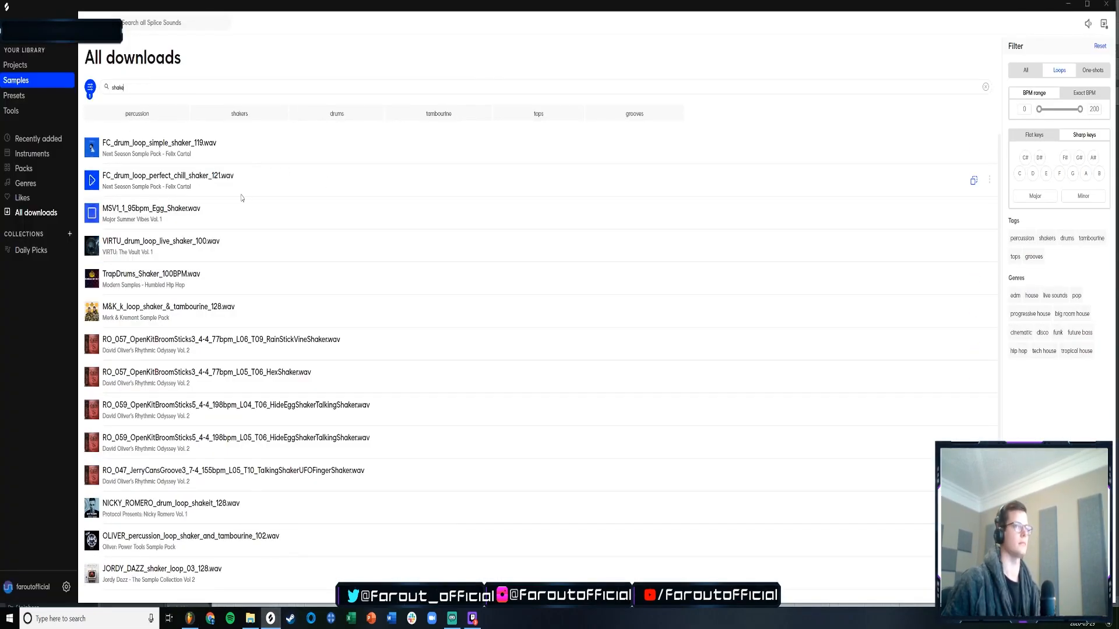
{"action": "left_click", "coordinate": [95, 246]}
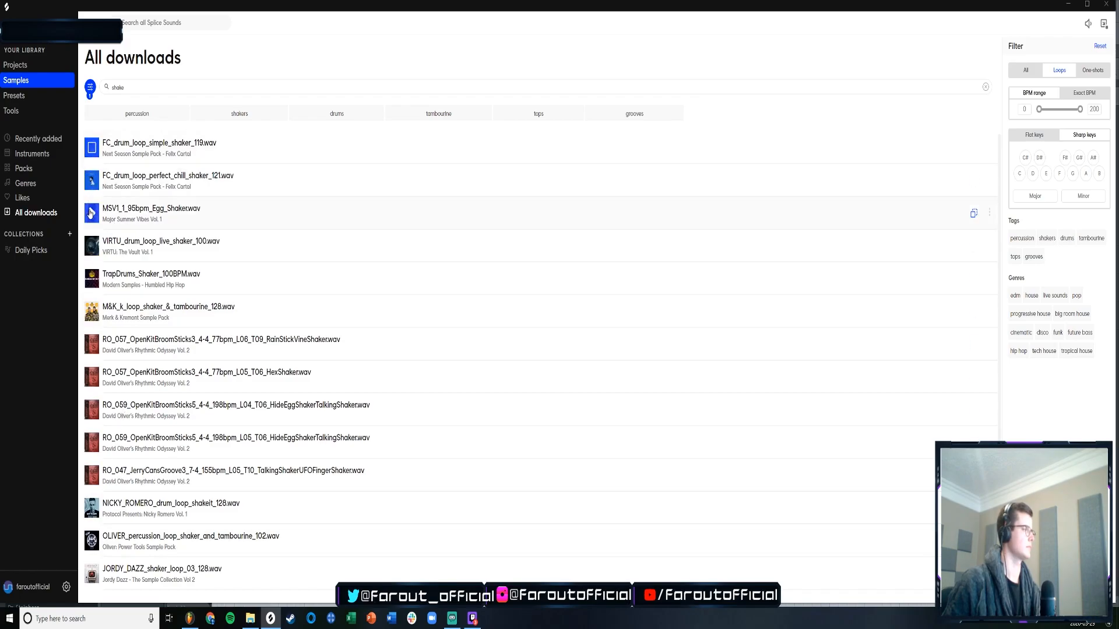
{"action": "left_click_drag", "start_coordinate": [100, 226], "coordinate": [169, 499]}
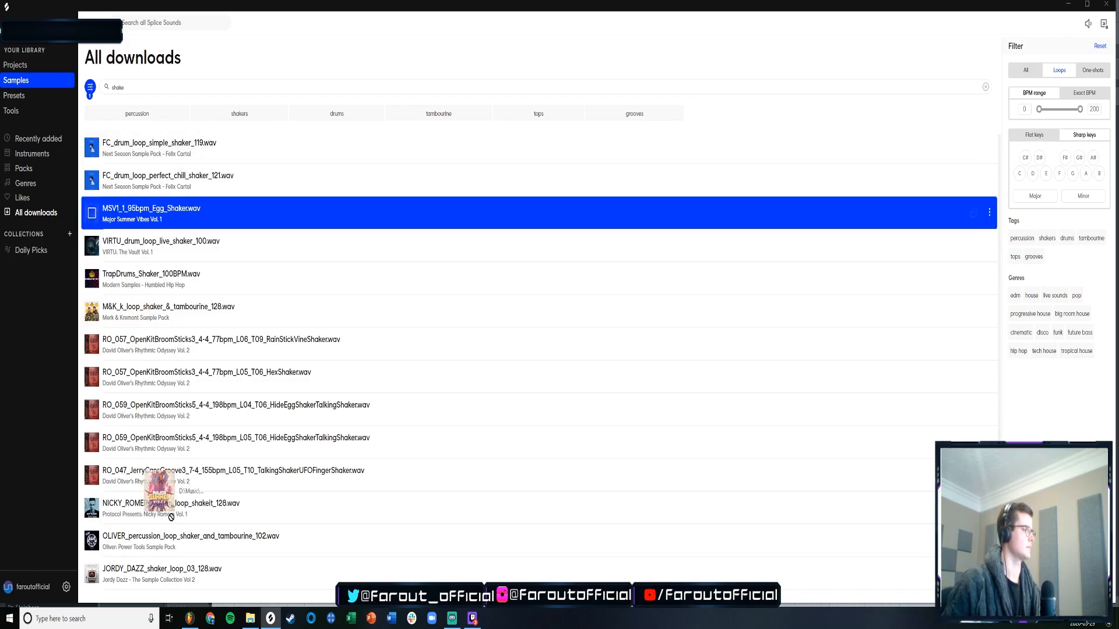
{"action": "left_click_drag", "start_coordinate": [184, 625], "coordinate": [466, 384]}
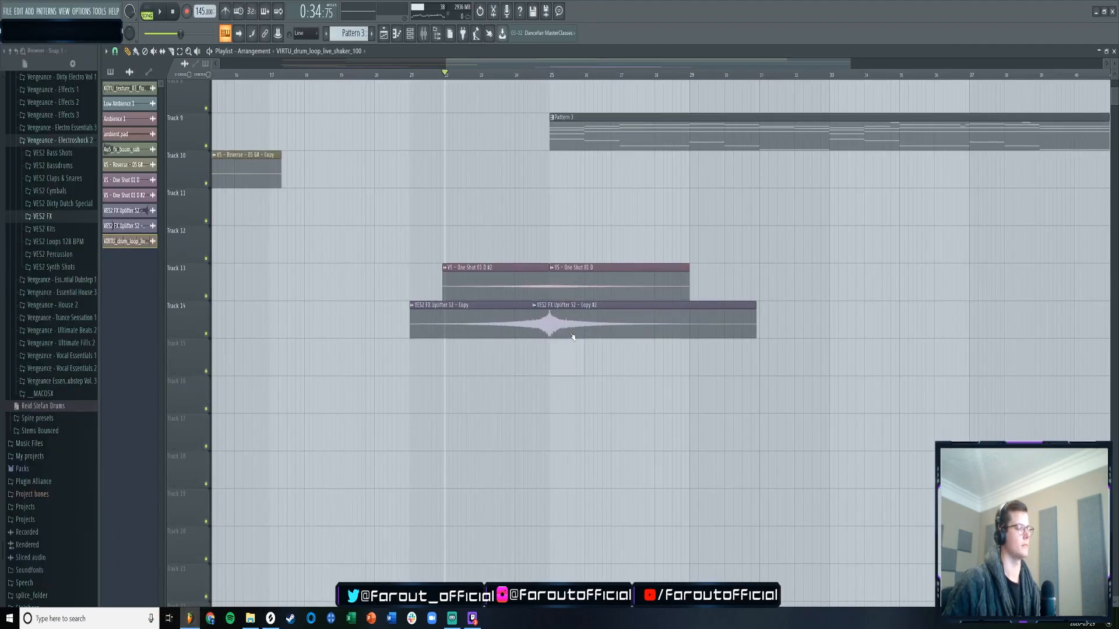
{"action": "left_click_drag", "start_coordinate": [569, 346], "coordinate": [569, 346]}
{"action": "key", "text": "space"}
{"action": "scroll", "coordinate": [686, 296], "scroll_direction": "down", "scroll_amount": 5}
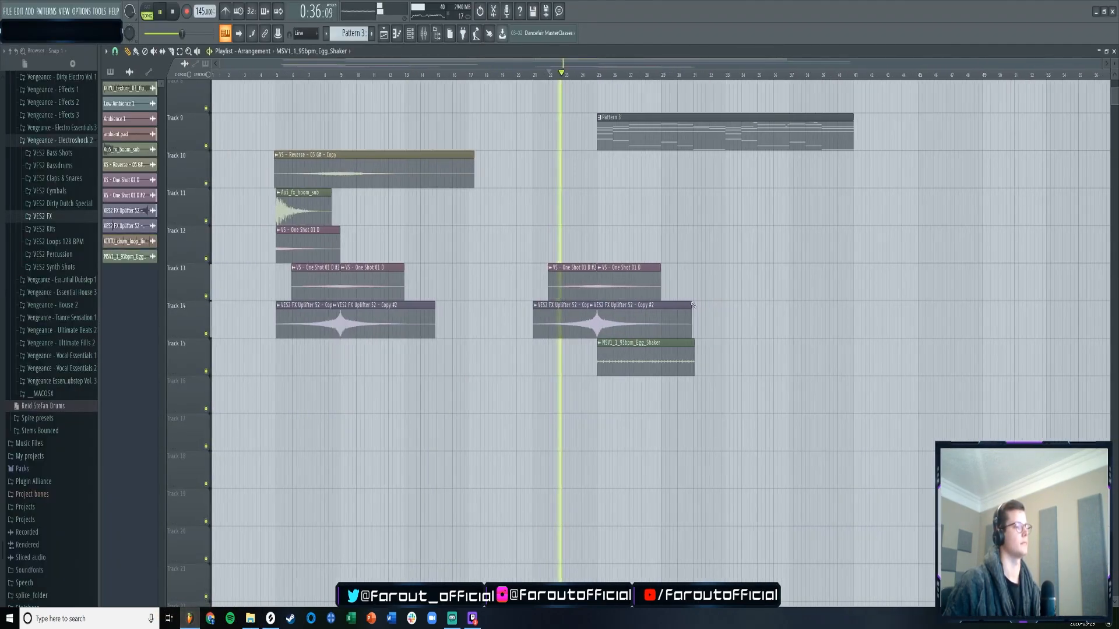
- Set the egg shaker's time-stretching mode to Auto and stretch its clip to eight bars, from bar 25 to bar 33
{"action": "key", "text": "space"}
{"action": "left_click", "coordinate": [270, 619]}
{"action": "left_click", "coordinate": [190, 620]}
{"action": "key", "text": "space"}
{"action": "double_click", "coordinate": [638, 362]}
{"action": "left_click_drag", "start_coordinate": [235, 204], "coordinate": [235, 192]}
{"action": "left_click", "coordinate": [260, 207]}
{"action": "left_click", "coordinate": [271, 217]}
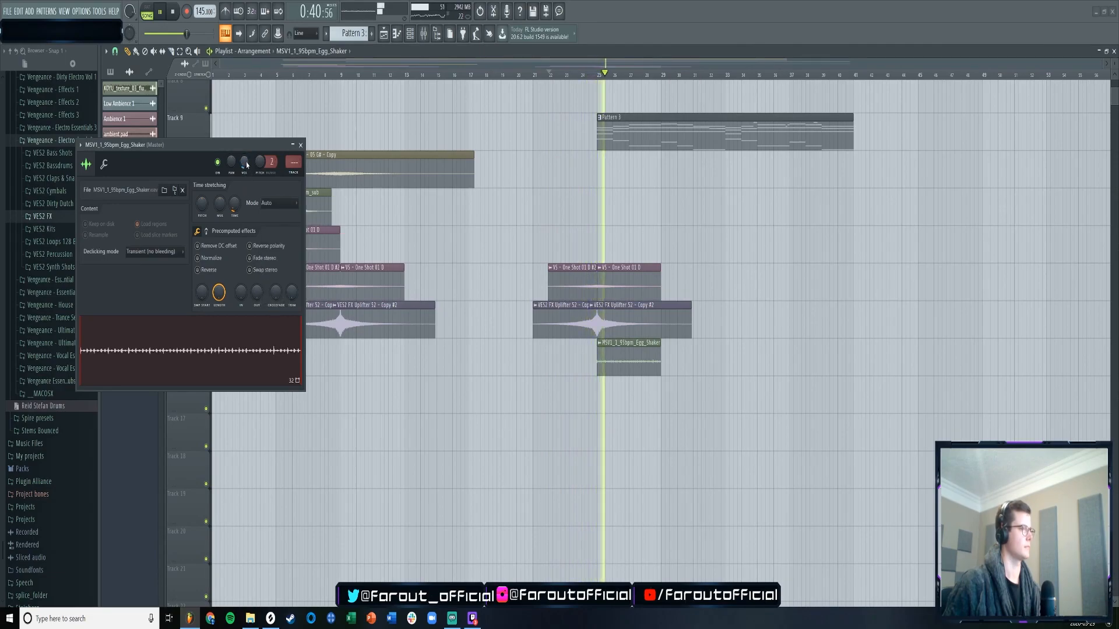
{"action": "key", "text": "space"}
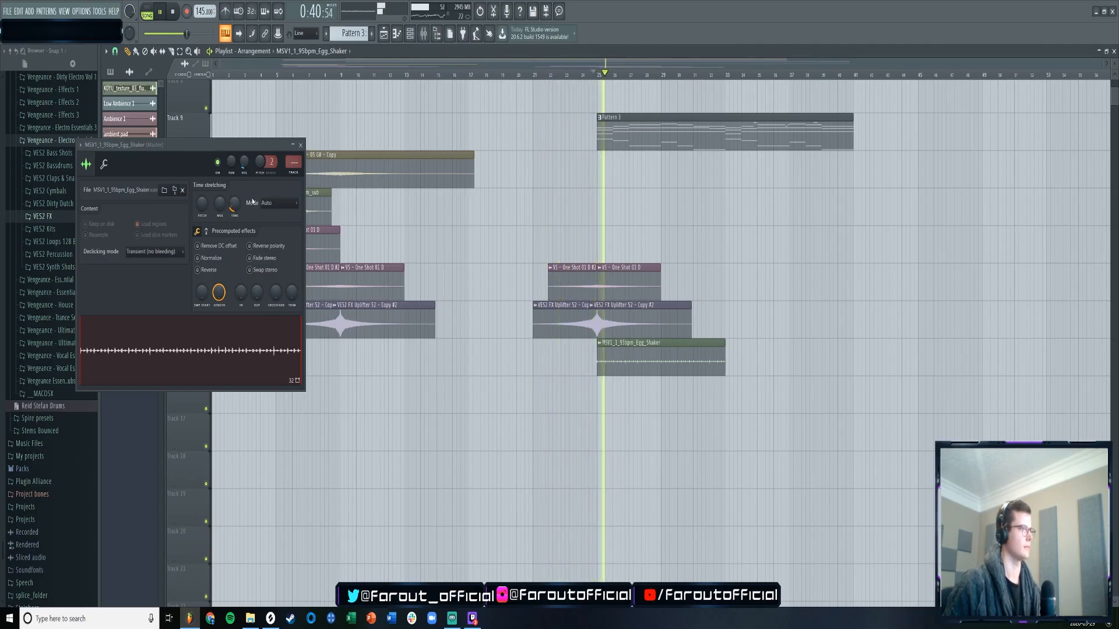
- Try the Resample time-stretching mode on the egg shaker and set the mode back to Auto
{"action": "left_click", "coordinate": [103, 164]}
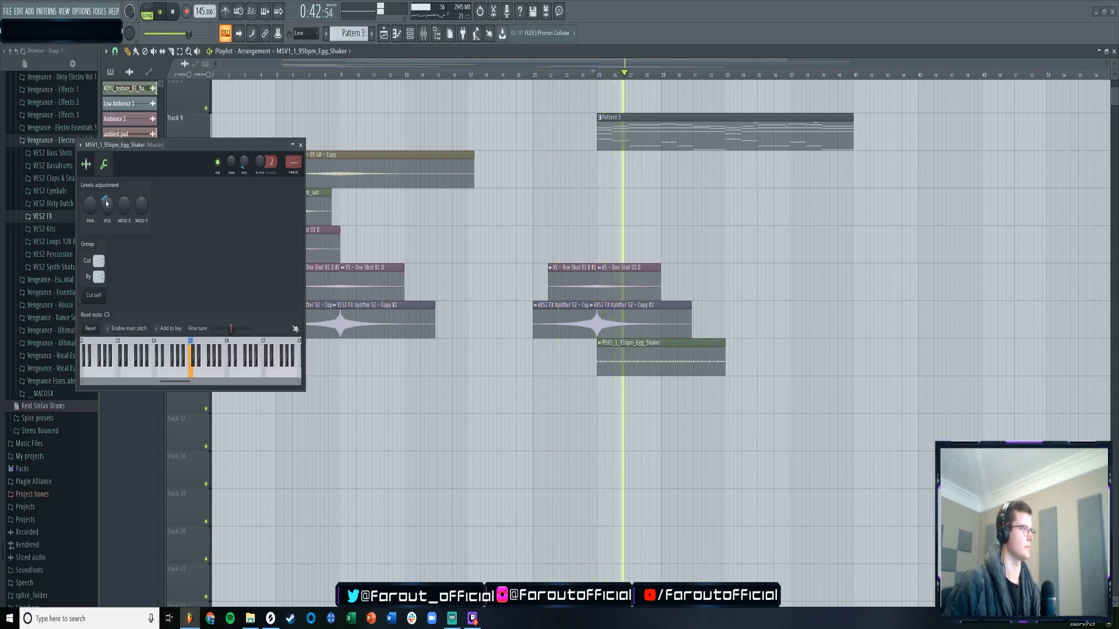
{"action": "left_click", "coordinate": [86, 164]}
{"action": "left_click", "coordinate": [272, 203]}
{"action": "left_click", "coordinate": [282, 220]}
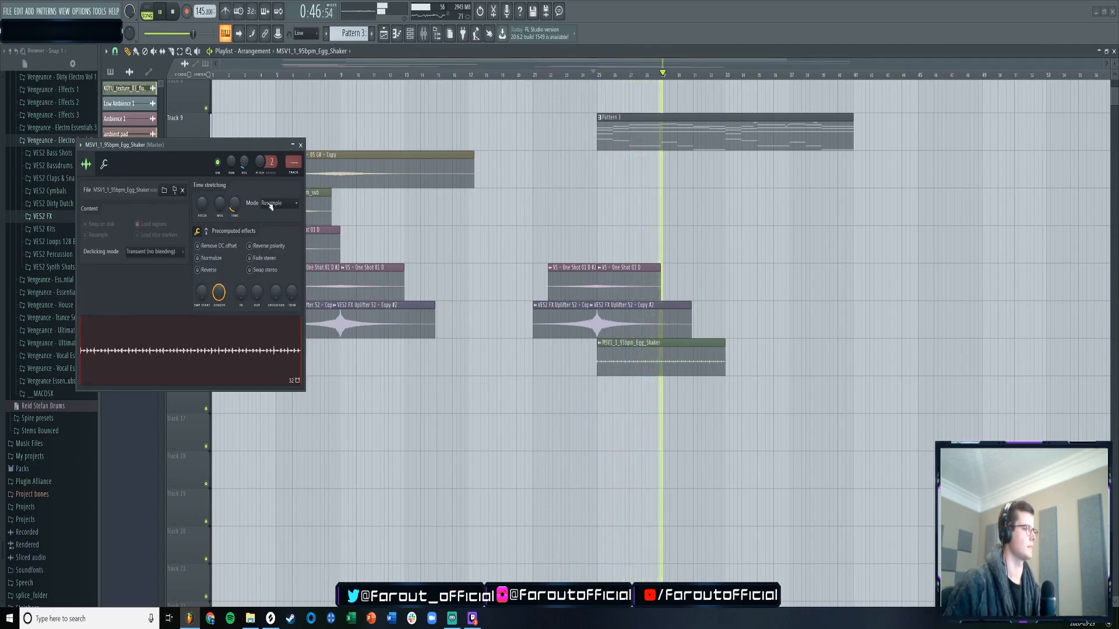
{"action": "left_click", "coordinate": [271, 204]}
{"action": "left_click", "coordinate": [274, 301]}
- Adjust the egg shaker's volume in its levels settings and close its channel window
{"action": "left_click", "coordinate": [104, 164]}
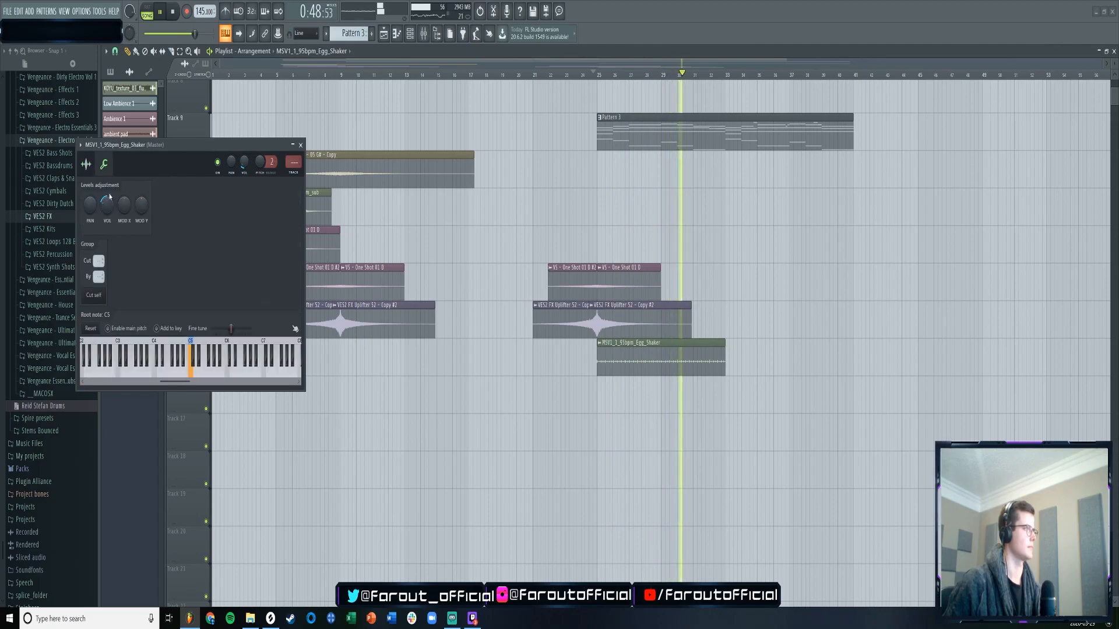
{"action": "left_click_drag", "start_coordinate": [250, 145], "coordinate": [243, 130]}
{"action": "left_click", "coordinate": [293, 129]}
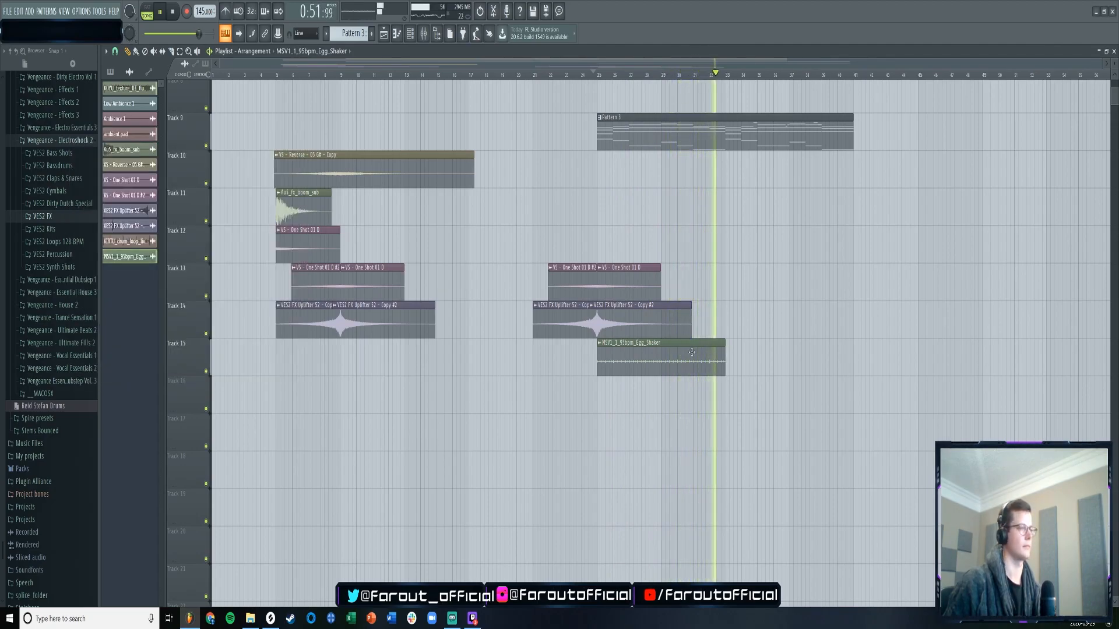
- Add a second egg shaker clip on Track 15 at bar 33 and play the arrangement from just before bar 17
{"action": "left_click", "coordinate": [730, 367]}
{"action": "double_click", "coordinate": [637, 357]}
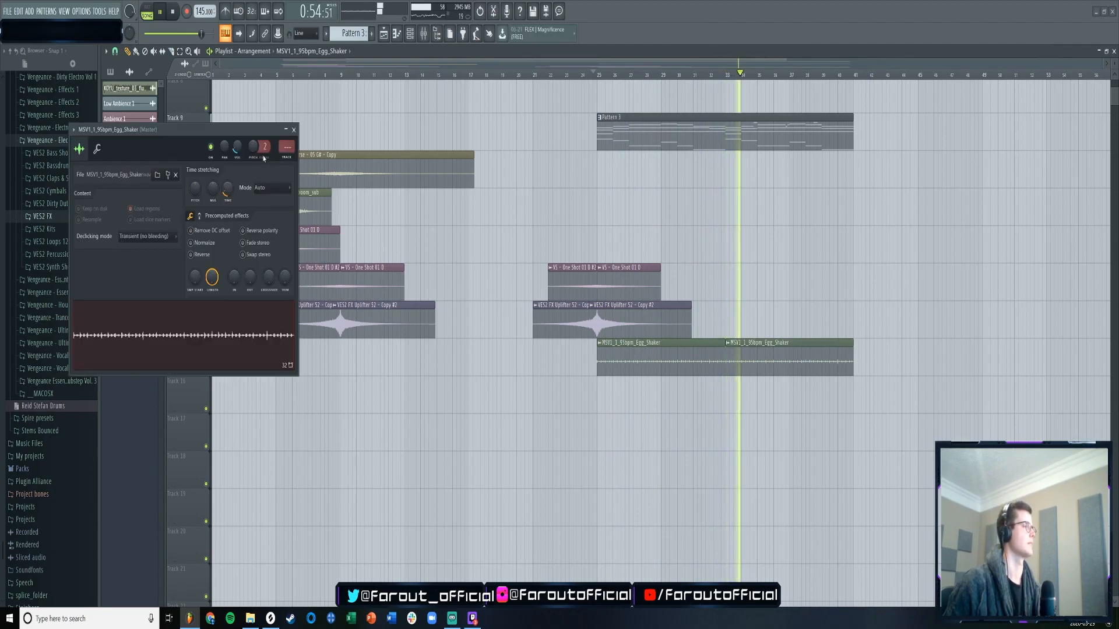
{"action": "left_click", "coordinate": [293, 130]}
{"action": "left_click", "coordinate": [461, 74]}
{"action": "scroll", "coordinate": [519, 167], "scroll_direction": "down", "scroll_amount": 7}
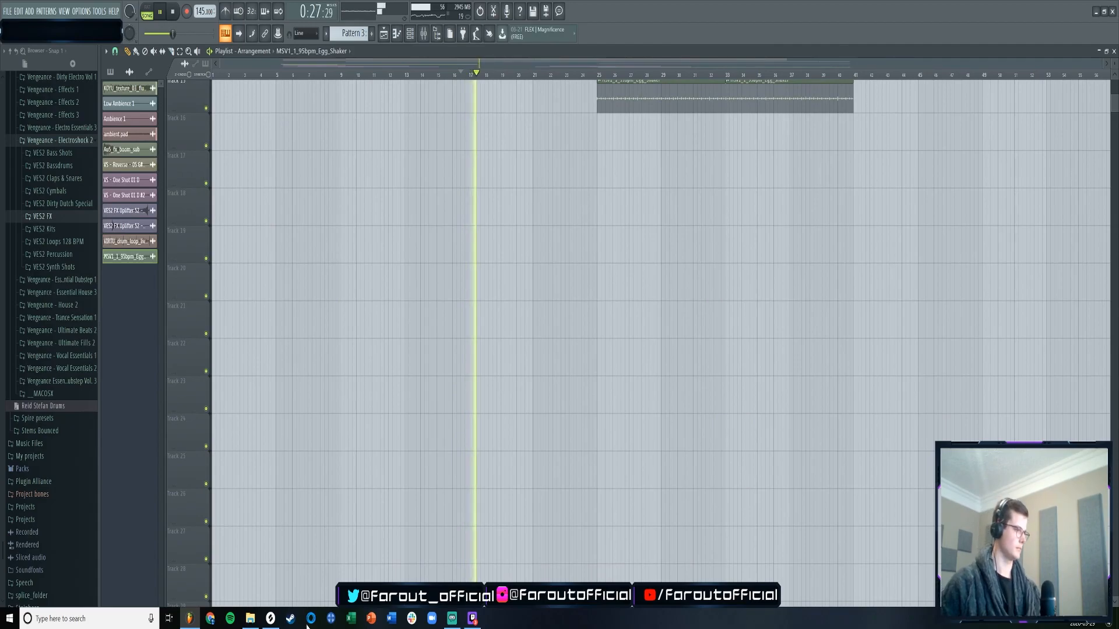
- Switch to Splice, search the downloaded loops for "acoustic" and filter the results by the drums tag
{"action": "left_click", "coordinate": [270, 618]}
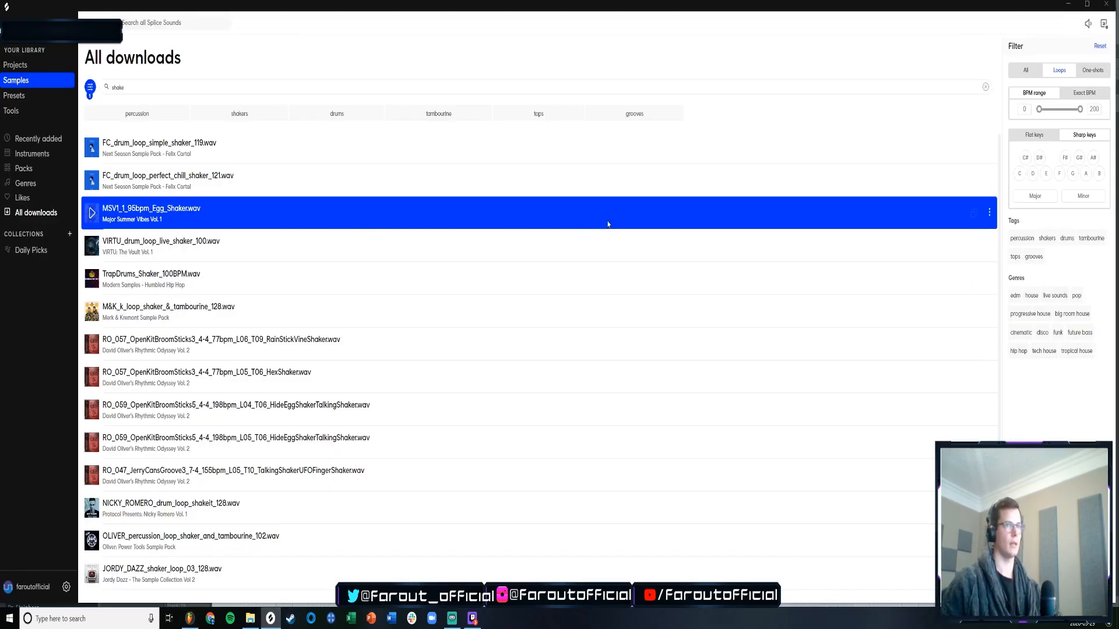
{"action": "left_click", "coordinate": [184, 88]}
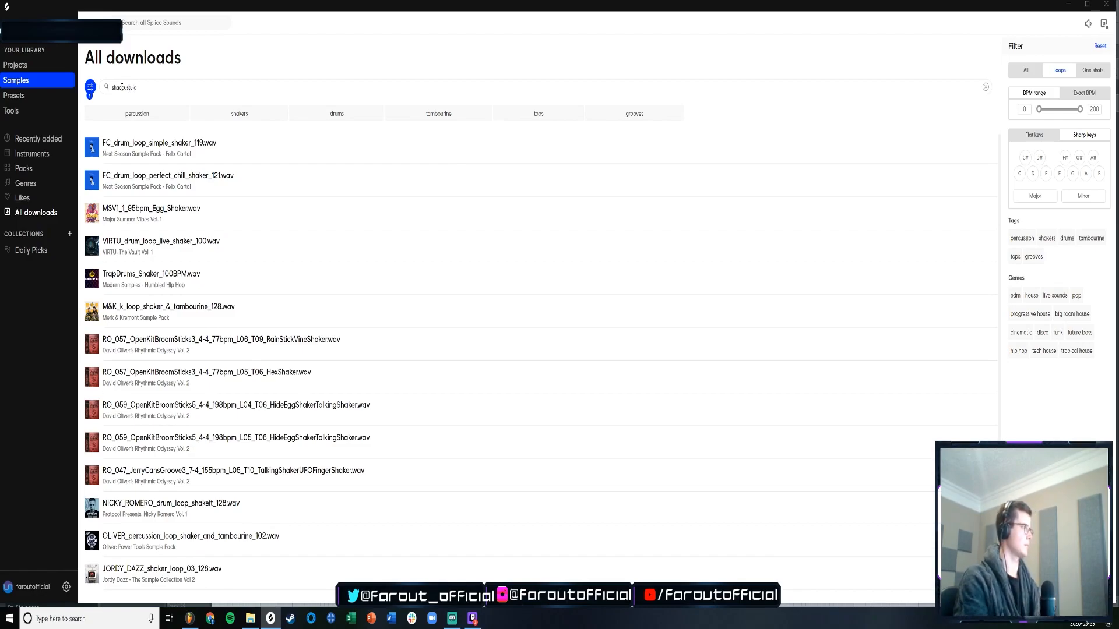
{"action": "key", "text": "BackSpace"}
{"action": "key", "text": "BackSpace"}
{"action": "key", "text": "BackSpace"}
{"action": "key", "text": "BackSpace"}
{"action": "key", "text": "BackSpace"}
{"action": "key", "text": "BackSpace"}
{"action": "key", "text": "BackSpace"}
{"action": "key", "text": "BackSpace"}
{"action": "key", "text": "BackSpace"}
{"action": "type", "text": "acoustic"}
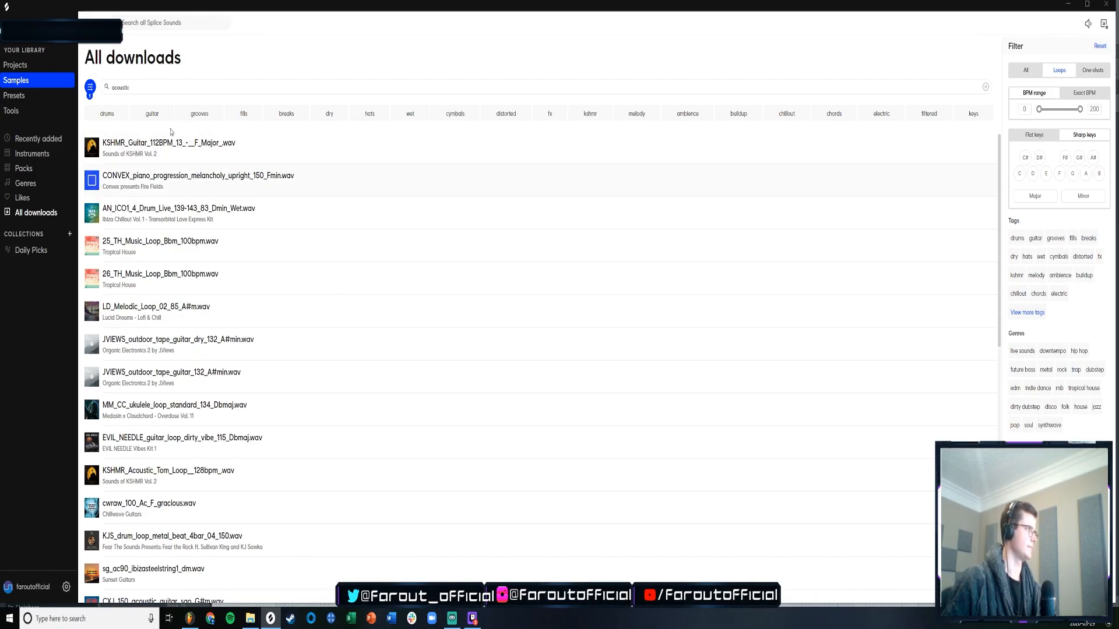
{"action": "left_click", "coordinate": [107, 114]}
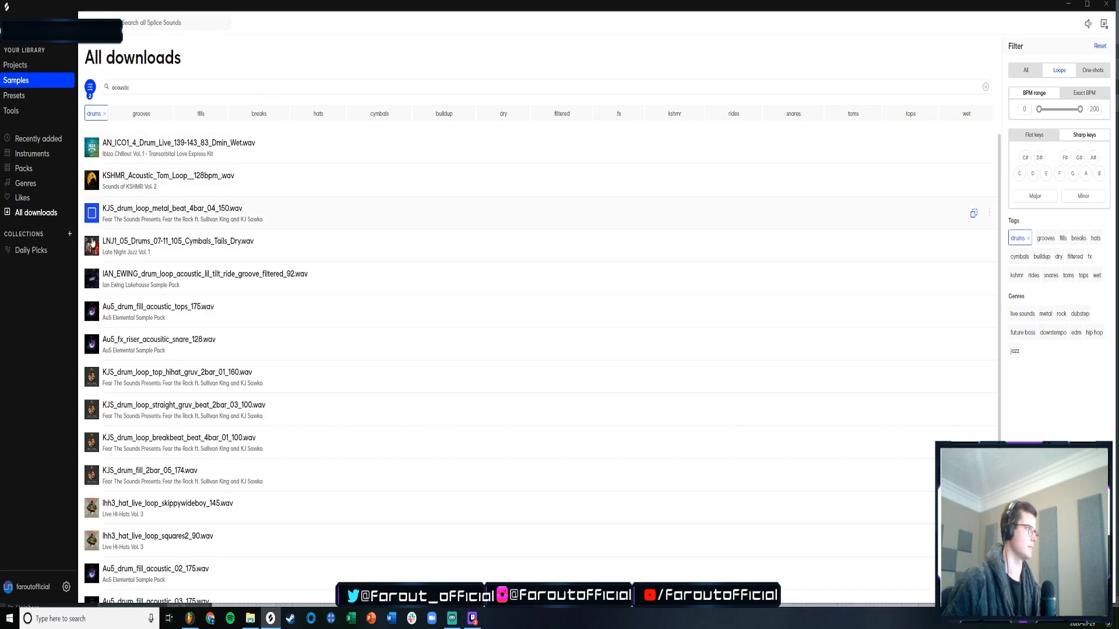
- Audition several acoustic drum loops and place the lil_tilt_ride_groove_filtered_92 loop on Track 16 at bar 25 in FL Studio
{"action": "scroll", "coordinate": [92, 285], "scroll_direction": "down", "scroll_amount": 2}
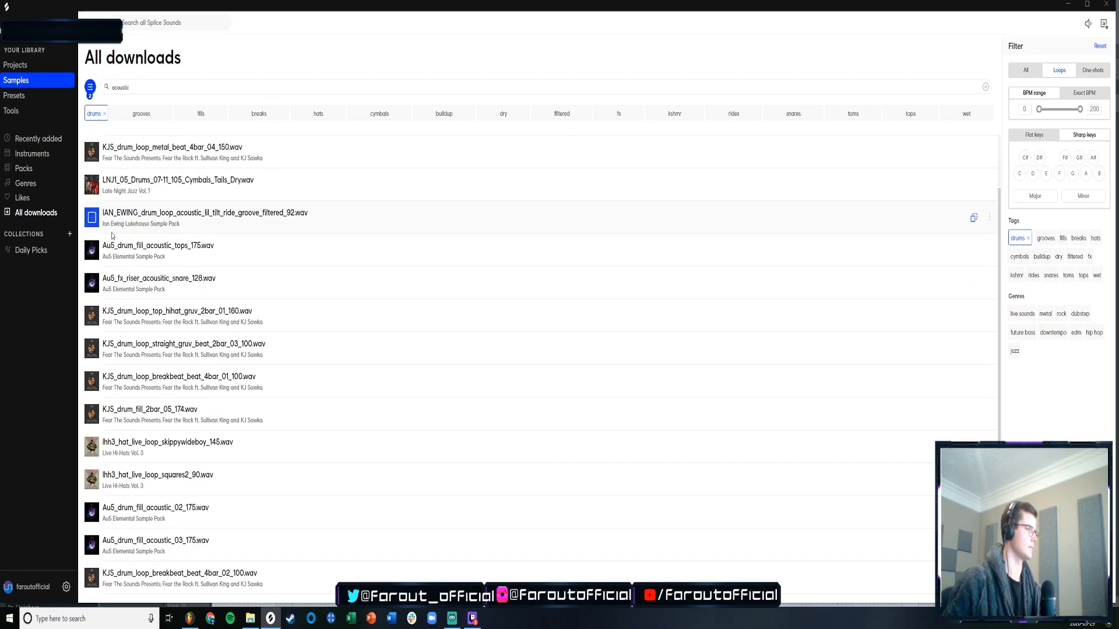
{"action": "left_click", "coordinate": [92, 316]}
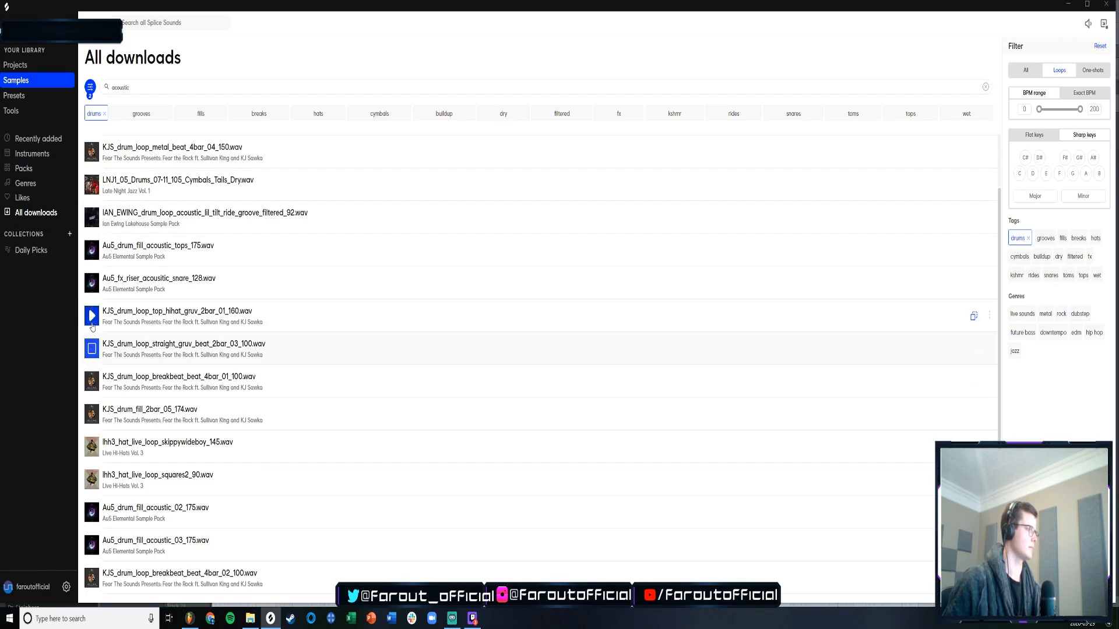
{"action": "left_click", "coordinate": [92, 413]}
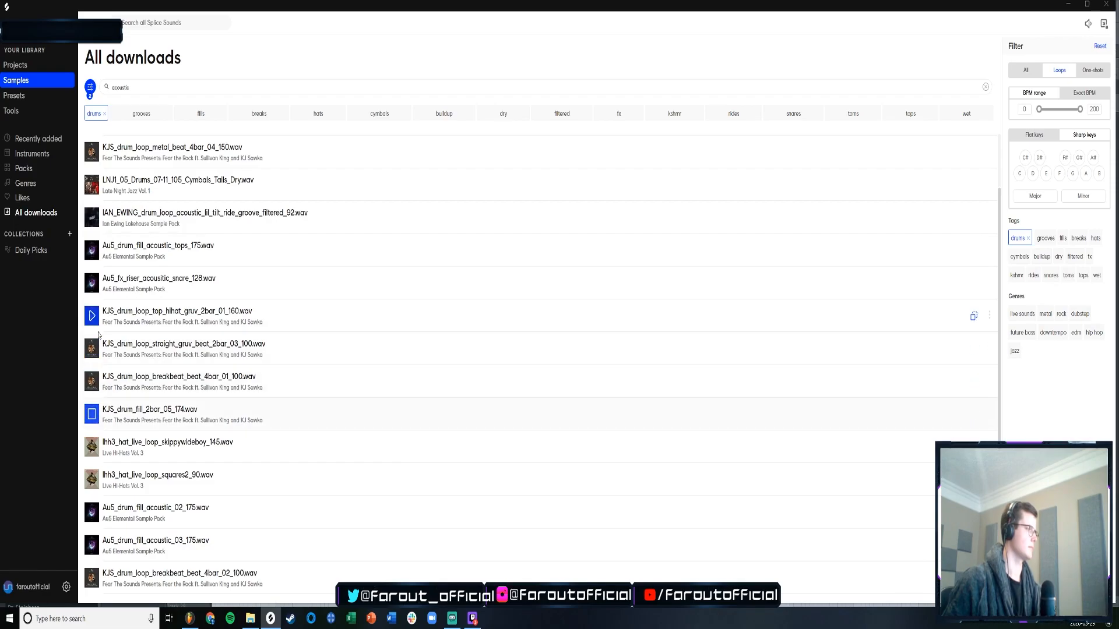
{"action": "left_click", "coordinate": [92, 578]}
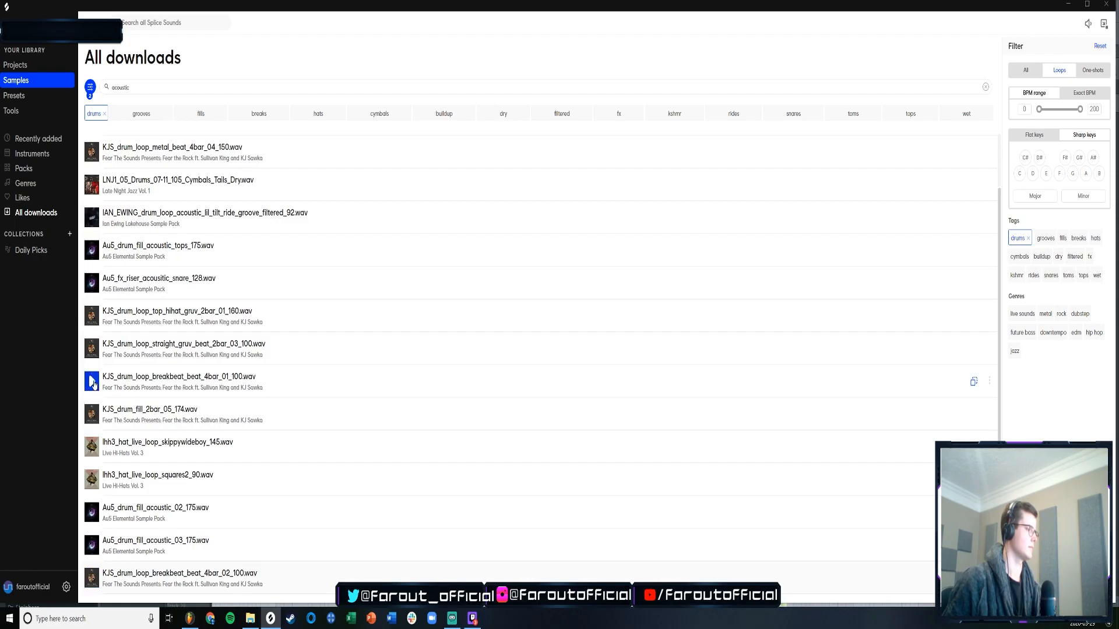
{"action": "scroll", "coordinate": [91, 293], "scroll_direction": "up", "scroll_amount": 1}
{"action": "left_click", "coordinate": [92, 280]}
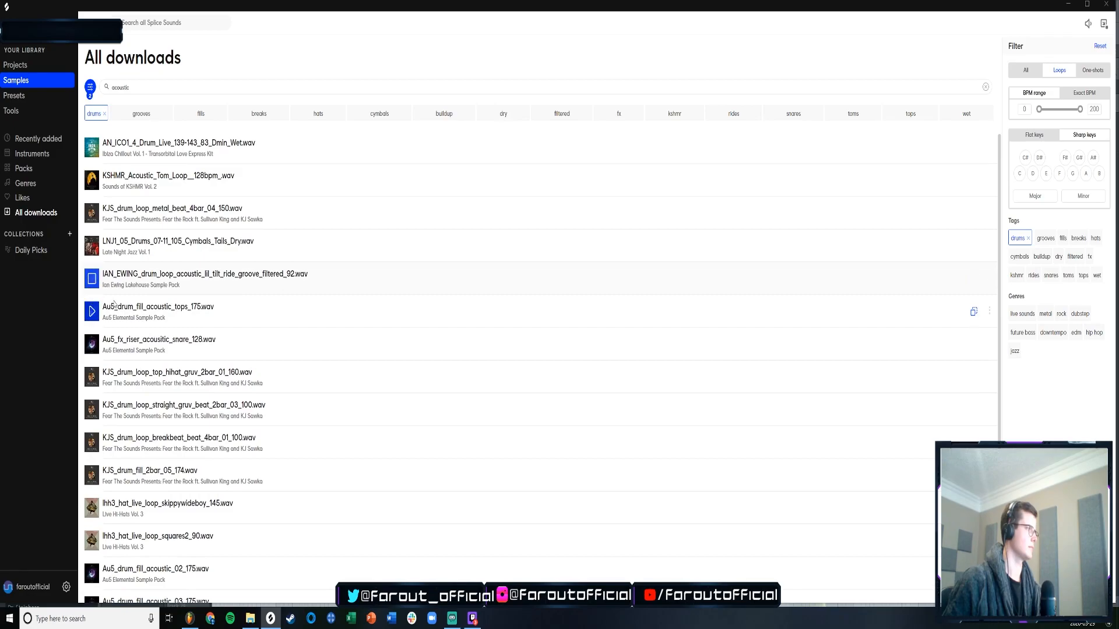
{"action": "left_click_drag", "start_coordinate": [115, 276], "coordinate": [602, 123]}
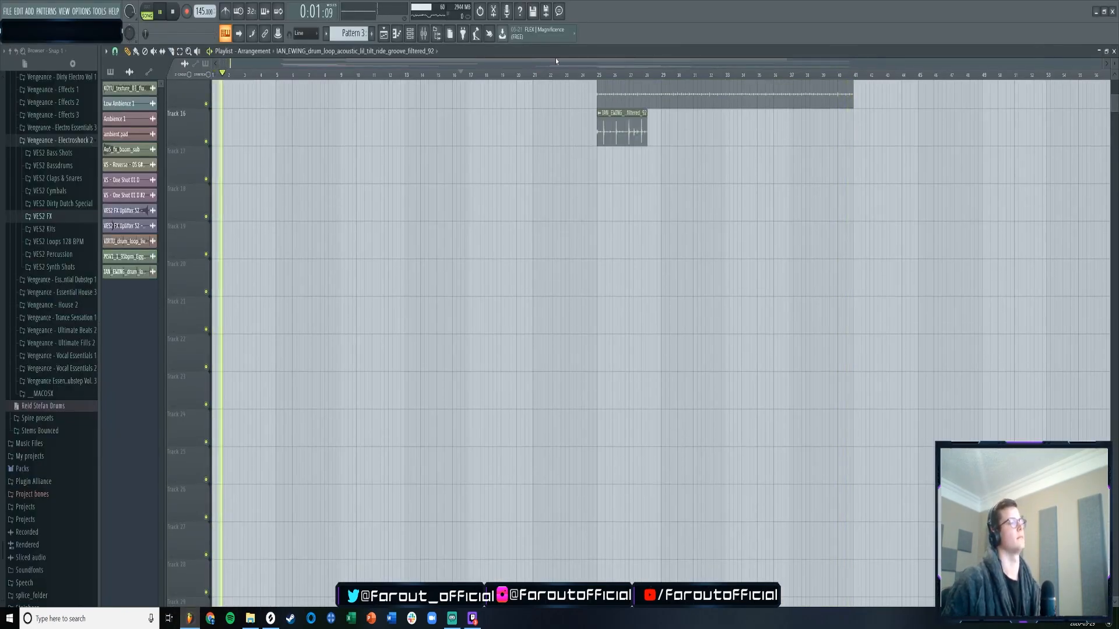
- Stretch the ride groove drum loop to four bars and set its time-stretching mode to Auto
{"action": "scroll", "coordinate": [609, 282], "scroll_direction": "up", "scroll_amount": 5}
{"action": "left_click", "coordinate": [126, 271]}
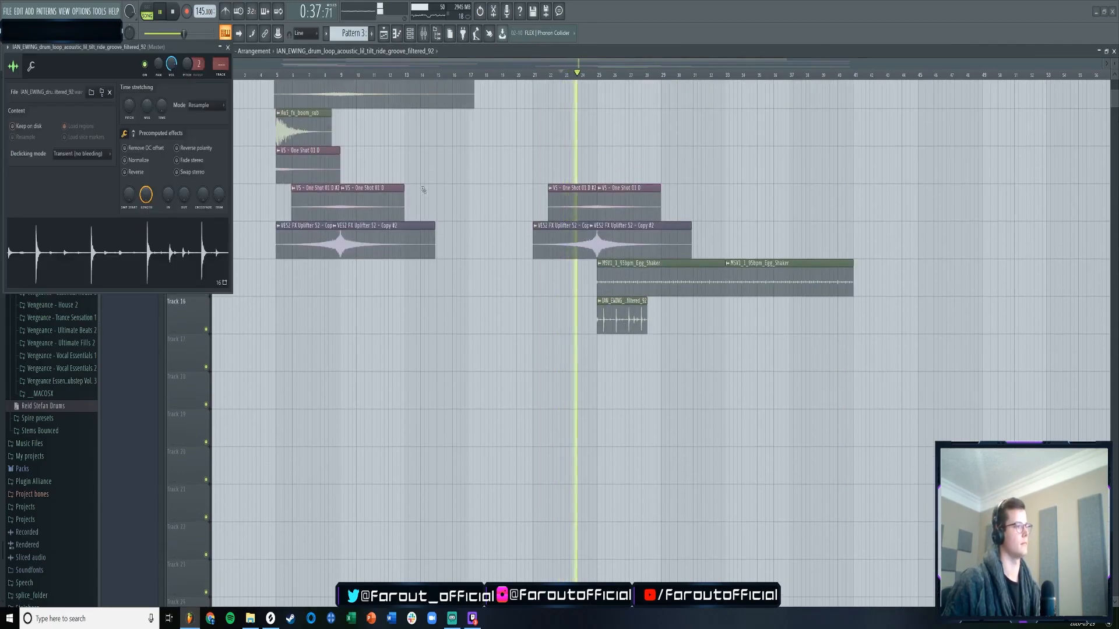
{"action": "left_click_drag", "start_coordinate": [162, 109], "coordinate": [161, 96]}
{"action": "left_click", "coordinate": [31, 66]}
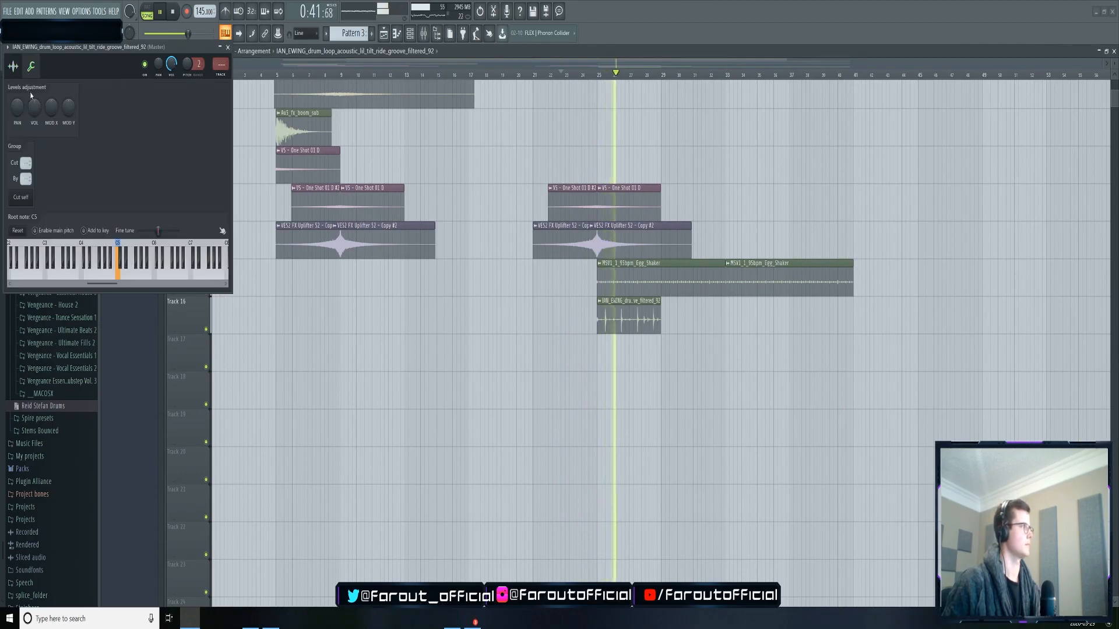
{"action": "left_click", "coordinate": [12, 66]}
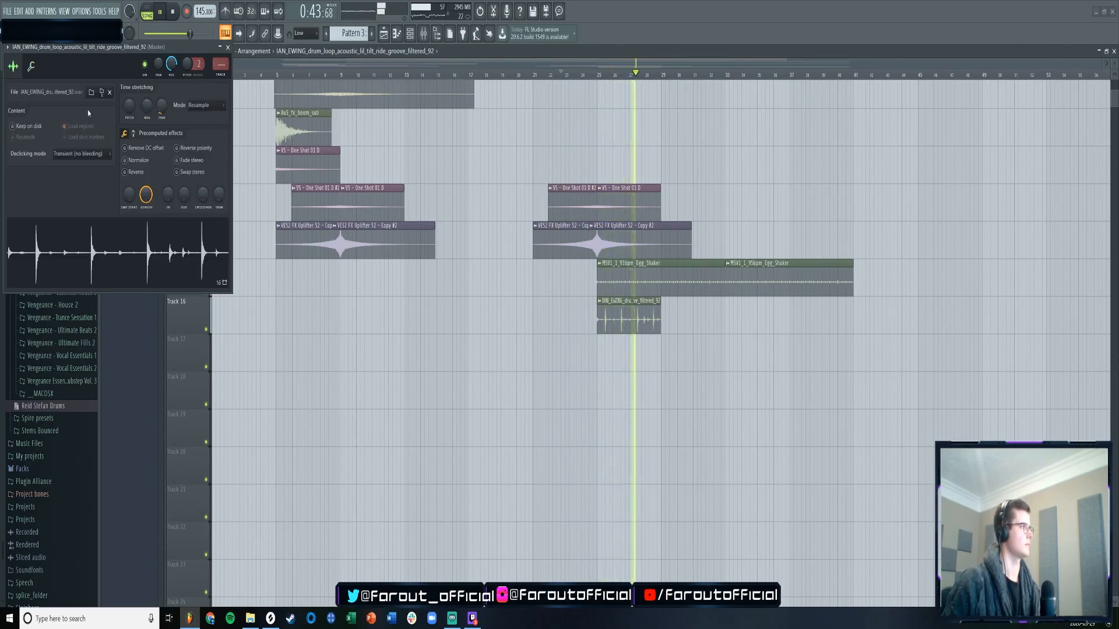
{"action": "left_click", "coordinate": [205, 104]}
{"action": "left_click", "coordinate": [199, 203]}
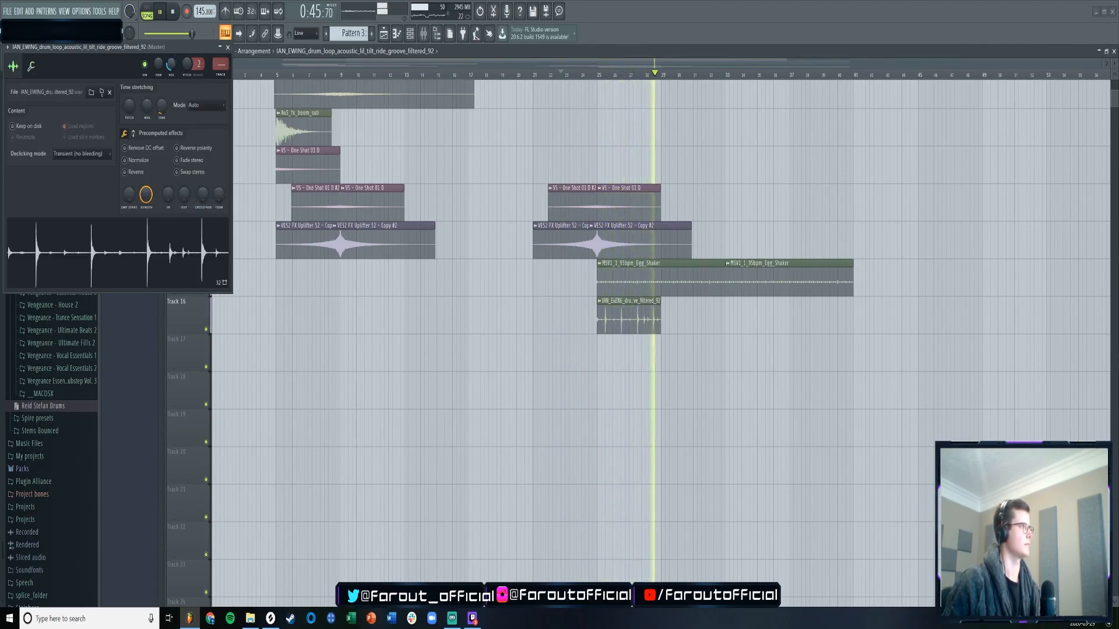
- Repeat the ride groove loop on Track 16 at bars 29, 33 and 37
{"action": "left_click", "coordinate": [669, 323]}
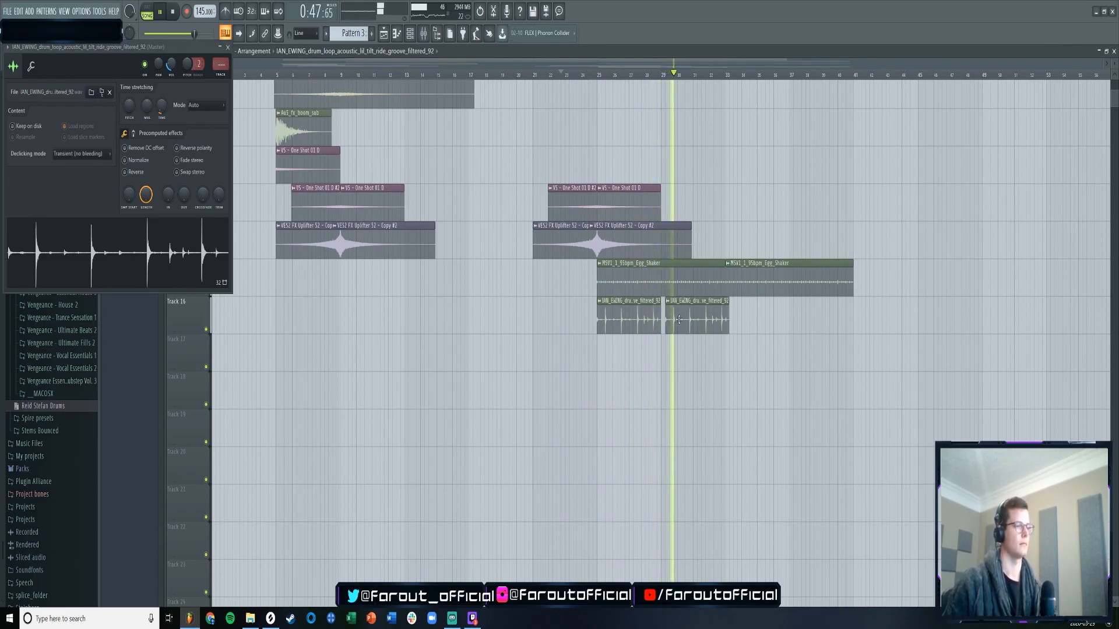
{"action": "left_click", "coordinate": [730, 322]}
{"action": "left_click", "coordinate": [793, 322]}
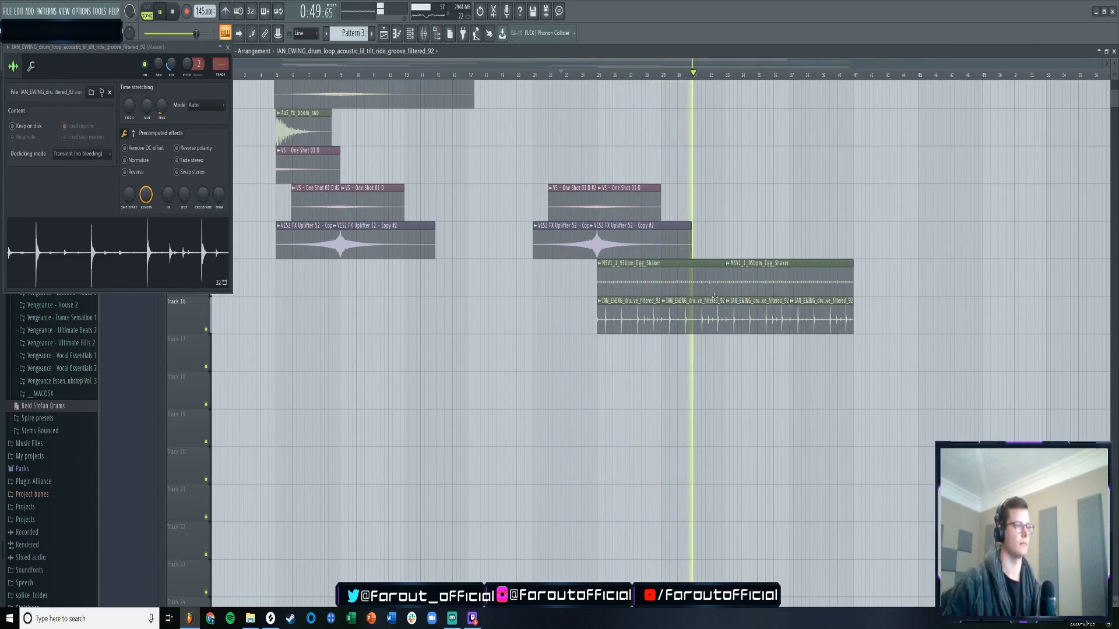
- Lower the ride groove loop's volume in its levels settings, stop playback and close its channel window
{"action": "left_click_drag", "start_coordinate": [169, 62], "coordinate": [408, 87]}
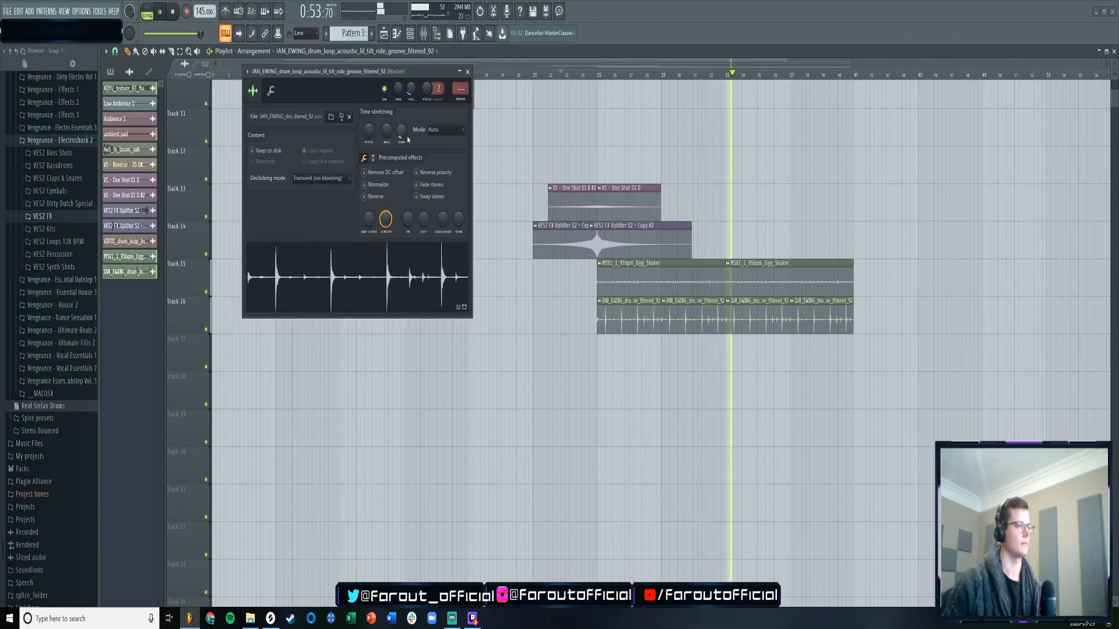
{"action": "left_click", "coordinate": [271, 91]}
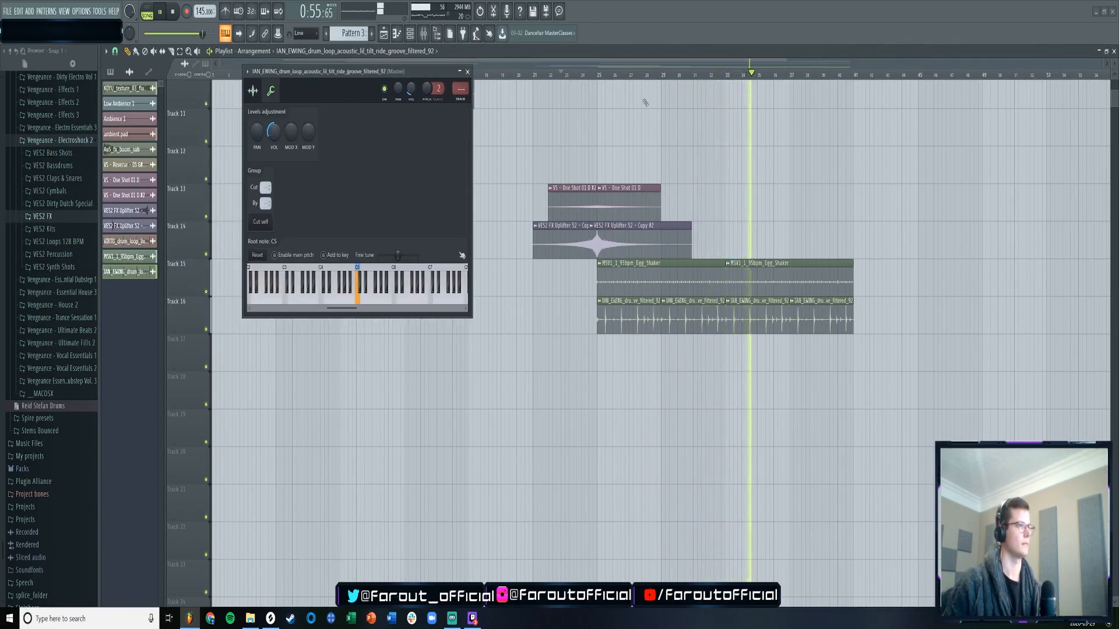
{"action": "scroll", "coordinate": [613, 77], "scroll_direction": "up", "scroll_amount": 3}
{"action": "key", "text": "space"}
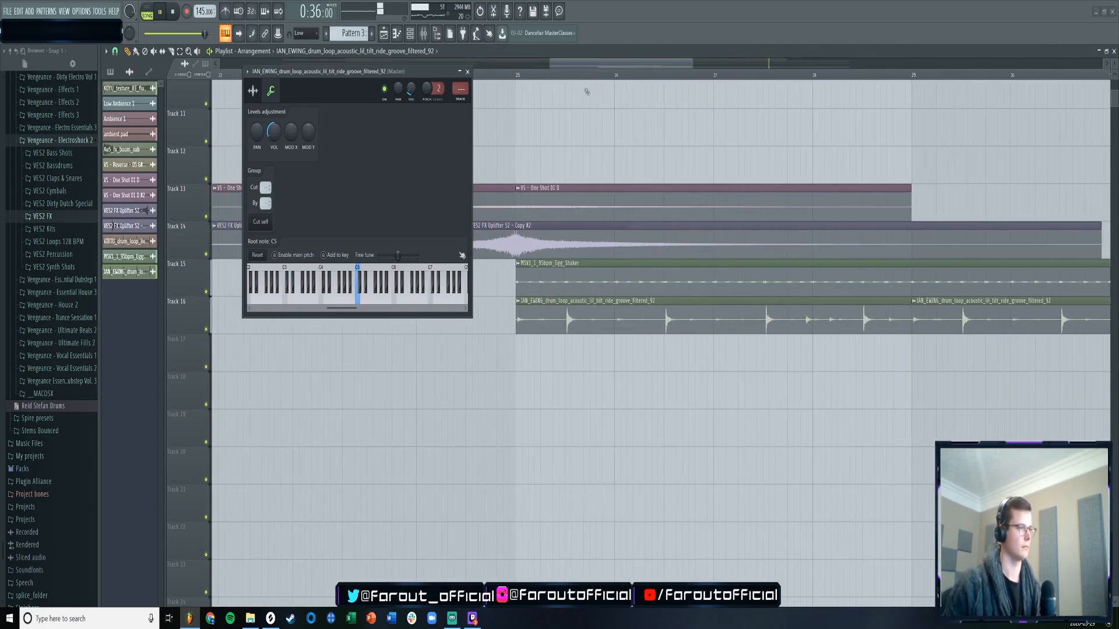
{"action": "scroll", "coordinate": [614, 78], "scroll_direction": "up", "scroll_amount": 2}
{"action": "left_click", "coordinate": [466, 73]}
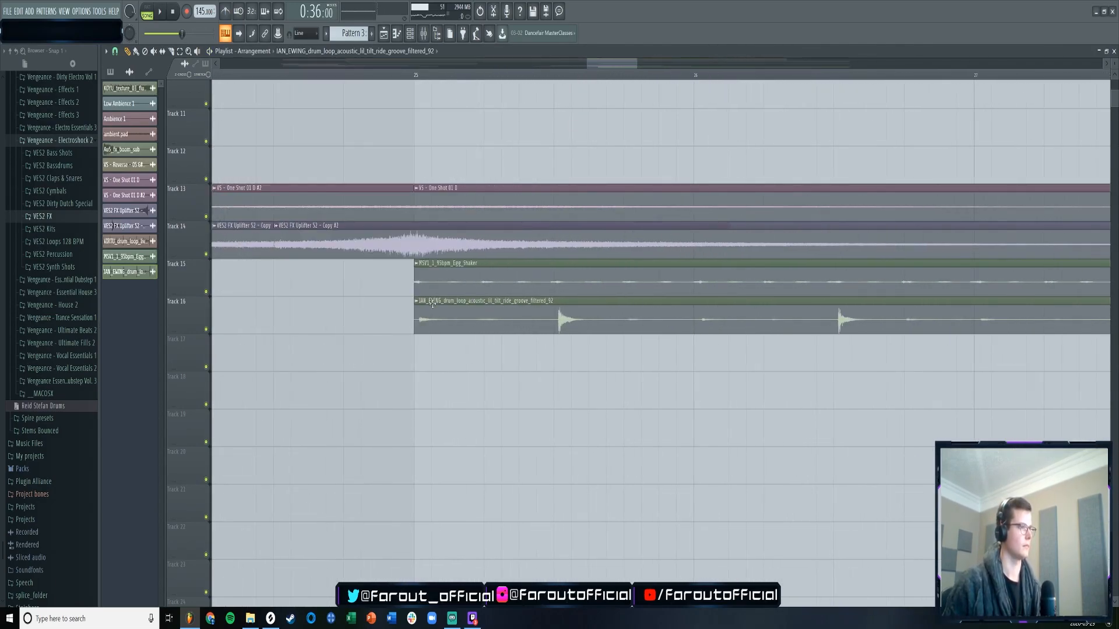
- Change the playlist snap setting, trim the first ride groove clip's start slightly, and shift it back to bar 25 for playback
{"action": "left_click", "coordinate": [115, 52]}
{"action": "left_click", "coordinate": [124, 100]}
{"action": "left_click_drag", "start_coordinate": [414, 330], "coordinate": [418, 330]}
{"action": "left_click_drag", "start_coordinate": [479, 308], "coordinate": [474, 309]}
{"action": "key", "text": "space"}
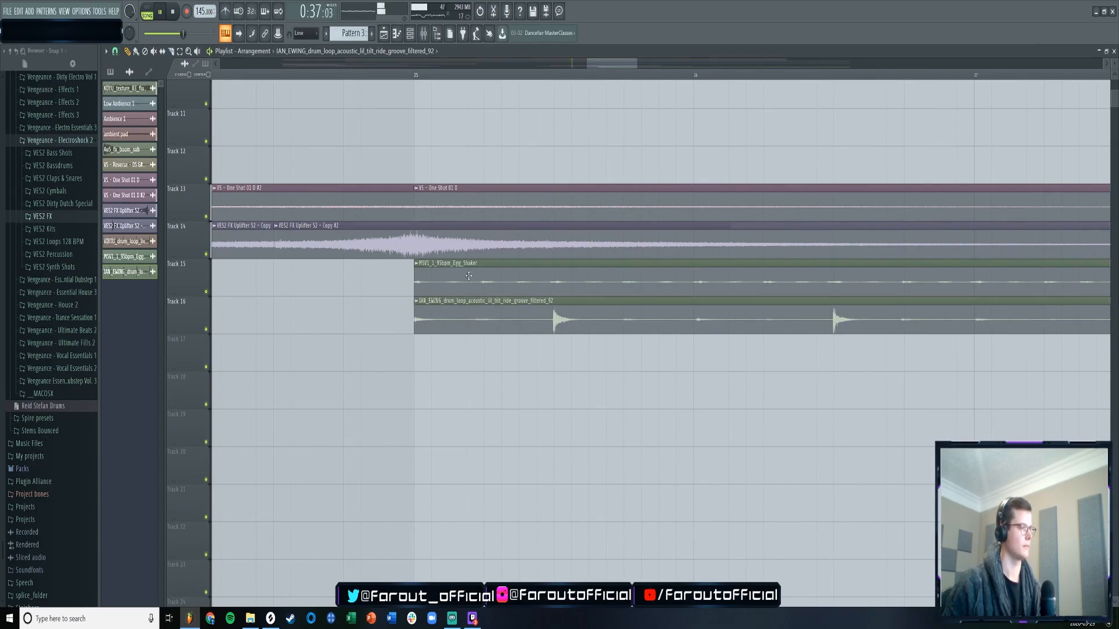
{"action": "scroll", "coordinate": [417, 77], "scroll_direction": "down", "scroll_amount": 5}
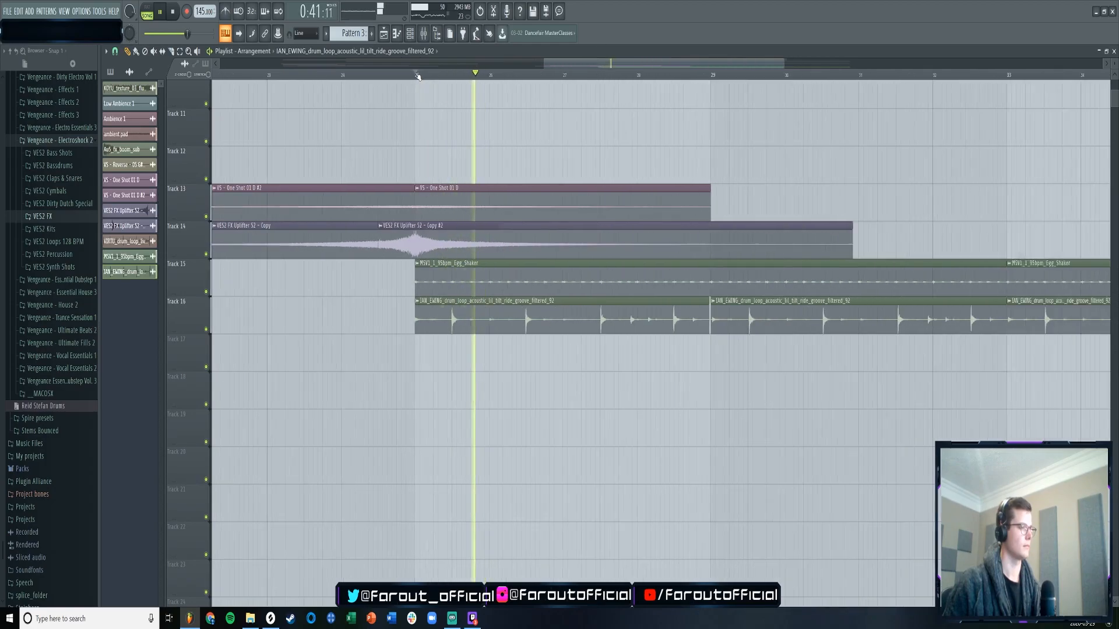
- Review the ride groove loop's channel settings during playback, stop the playback and close the channel window
{"action": "double_click", "coordinate": [467, 301]}
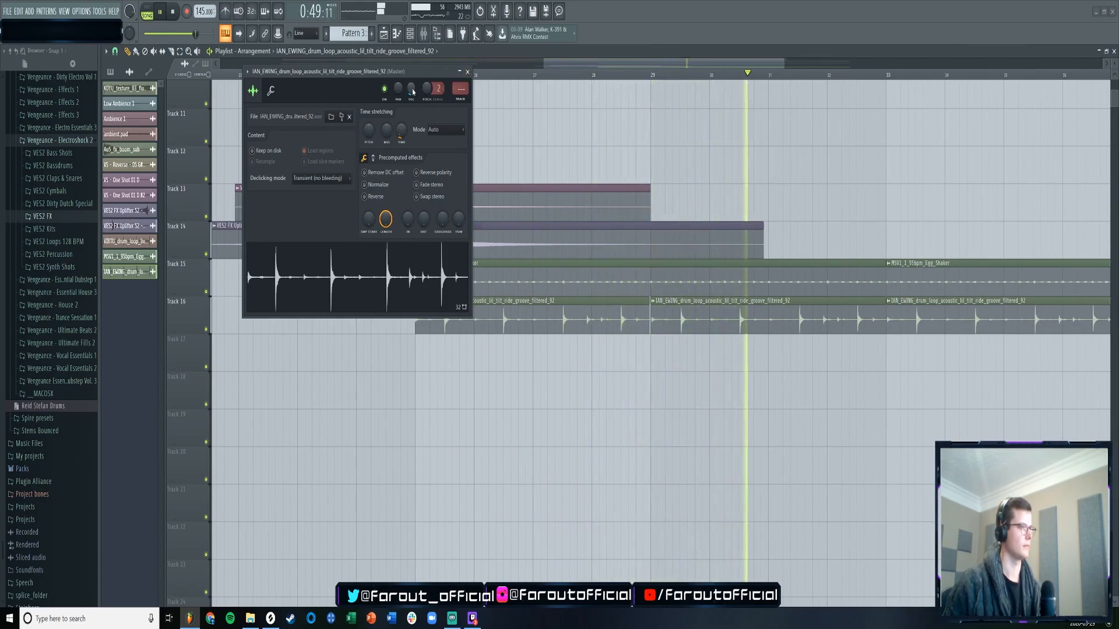
{"action": "key", "text": "space"}
{"action": "left_click", "coordinate": [467, 71]}
{"action": "scroll", "coordinate": [469, 80], "scroll_direction": "up", "scroll_amount": 4}
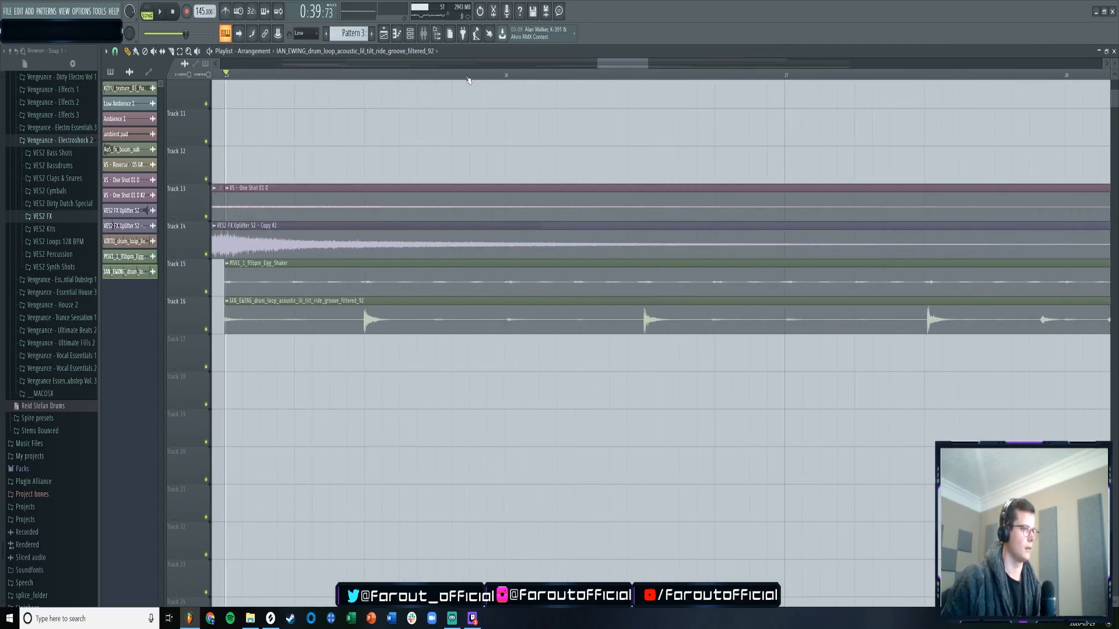
{"action": "scroll", "coordinate": [469, 76], "scroll_direction": "down", "scroll_amount": 4}
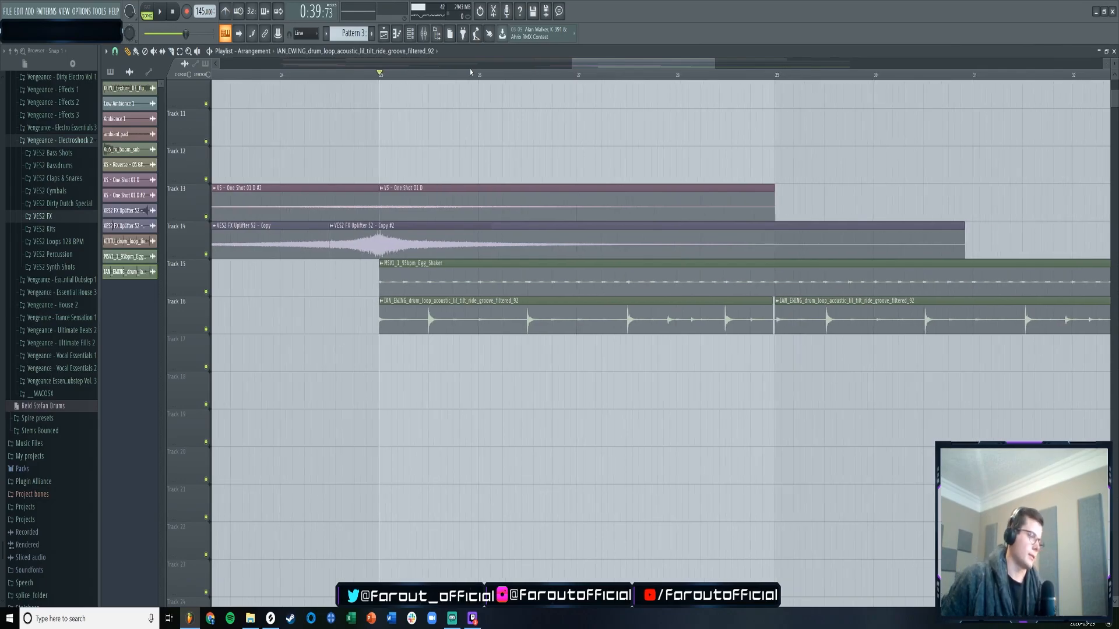
- Switch the playlist snap setting back to a coarser grid and play the arrangement from bar 25
{"action": "left_click", "coordinate": [115, 52]}
{"action": "left_click", "coordinate": [133, 88]}
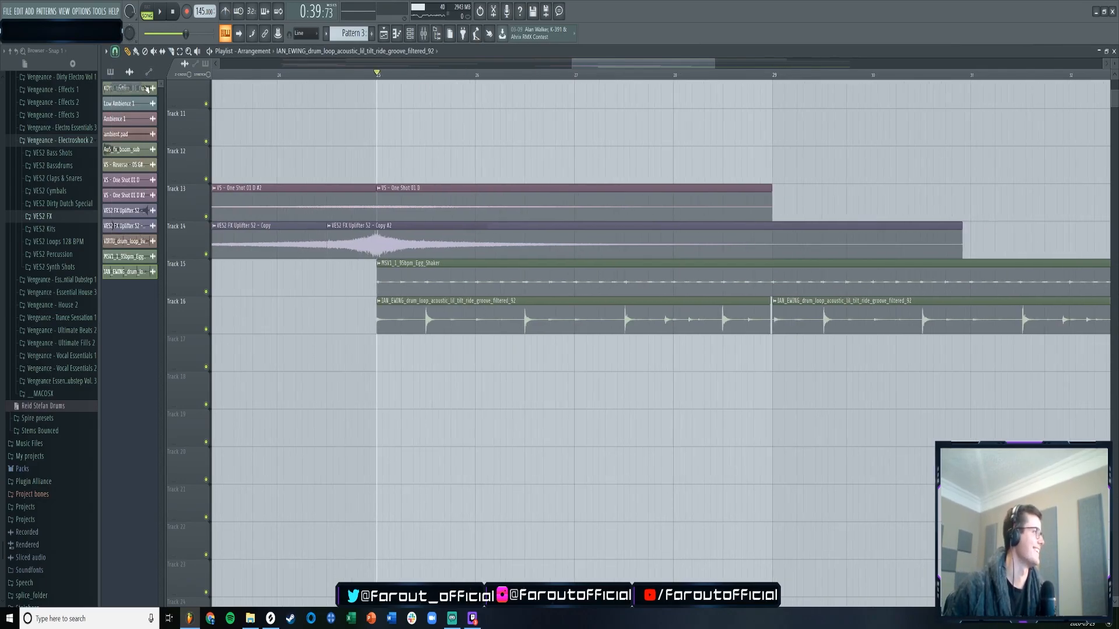
{"action": "scroll", "coordinate": [670, 79], "scroll_direction": "down", "scroll_amount": 5}
{"action": "key", "text": "space"}
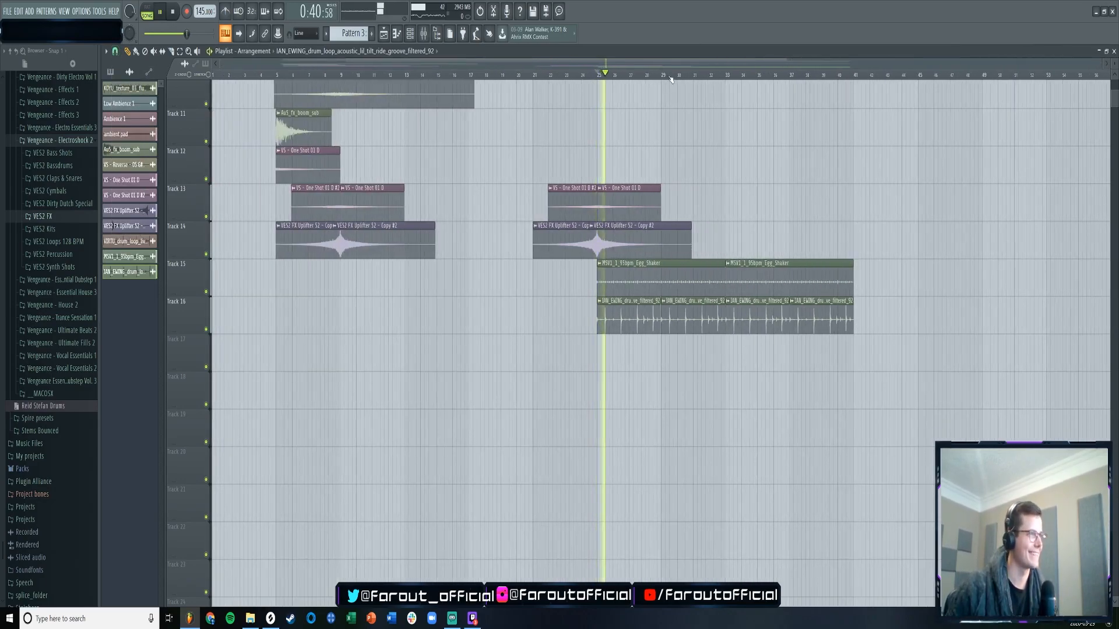
- Play the arrangement from about bar 19 and delete all the ride groove clips from Track 16
{"action": "scroll", "coordinate": [670, 80], "scroll_direction": "up", "scroll_amount": 1}
{"action": "scroll", "coordinate": [654, 73], "scroll_direction": "down", "scroll_amount": 2}
{"action": "left_click", "coordinate": [507, 89]}
{"action": "left_click", "coordinate": [506, 75]}
{"action": "right_click", "coordinate": [508, 91]}
{"action": "right_click", "coordinate": [632, 315]}
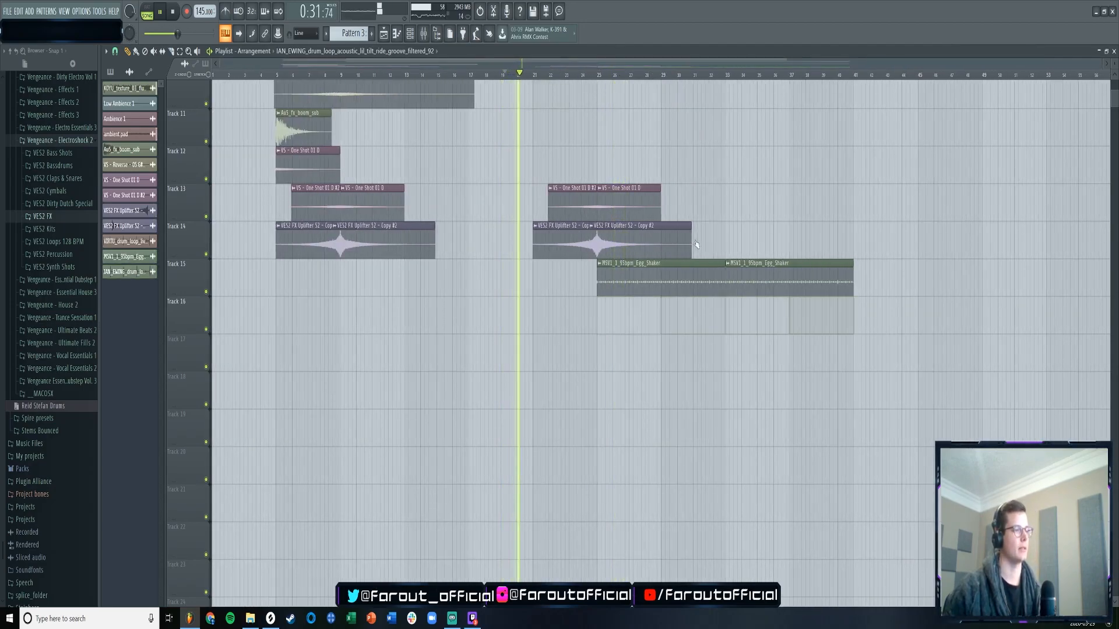
- Open the channel rack and set its channel filter to All
{"action": "scroll", "coordinate": [608, 265], "scroll_direction": "up", "scroll_amount": 5}
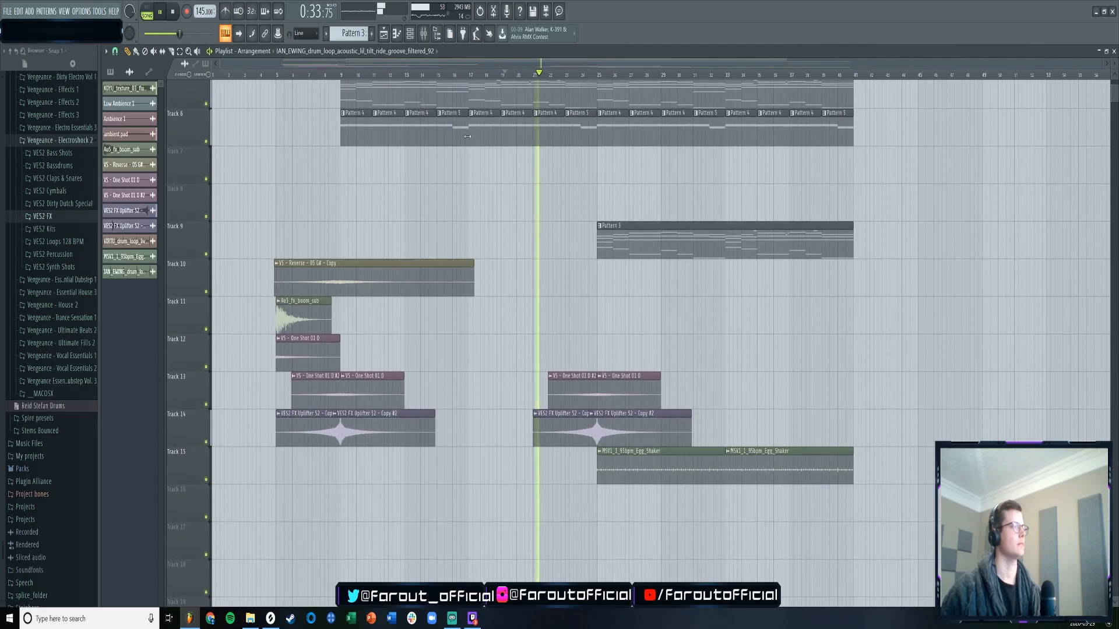
{"action": "key", "text": "F6"}
{"action": "left_click", "coordinate": [547, 72]}
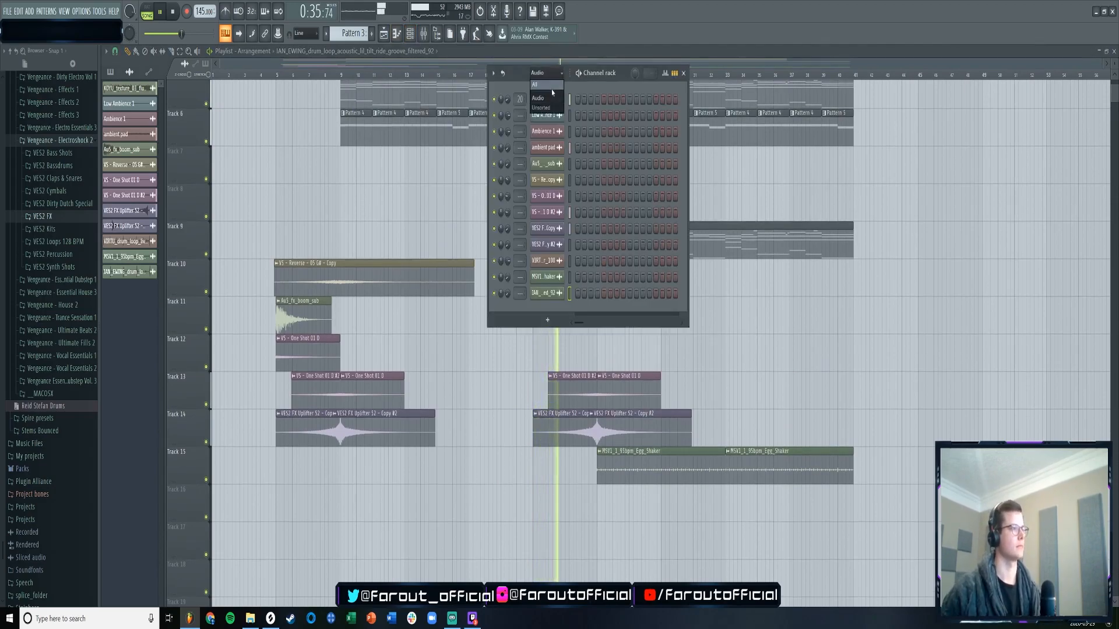
{"action": "left_click", "coordinate": [551, 88]}
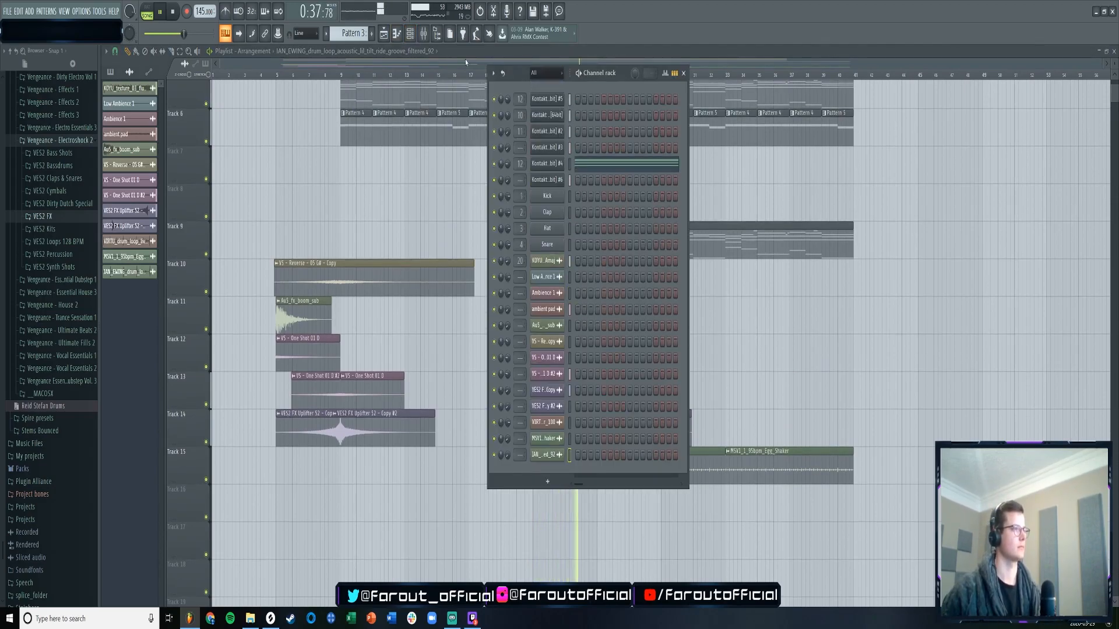
- Switch to a new, empty pattern, Pattern 10
{"action": "scroll", "coordinate": [365, 34], "scroll_direction": "down", "scroll_amount": 2}
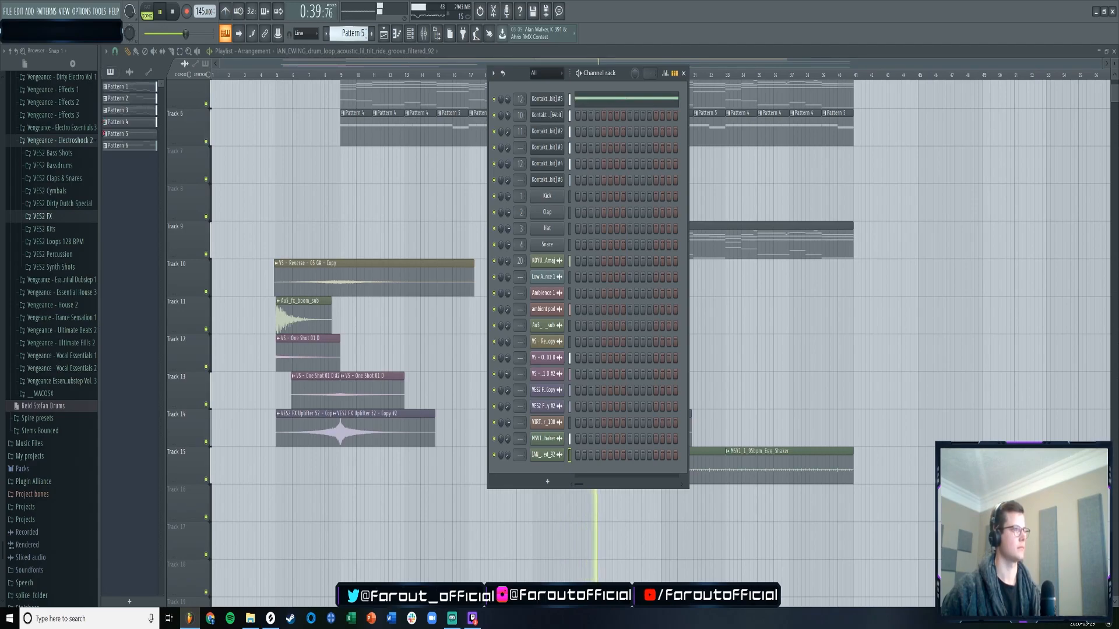
{"action": "scroll", "coordinate": [356, 33], "scroll_direction": "down", "scroll_amount": 1}
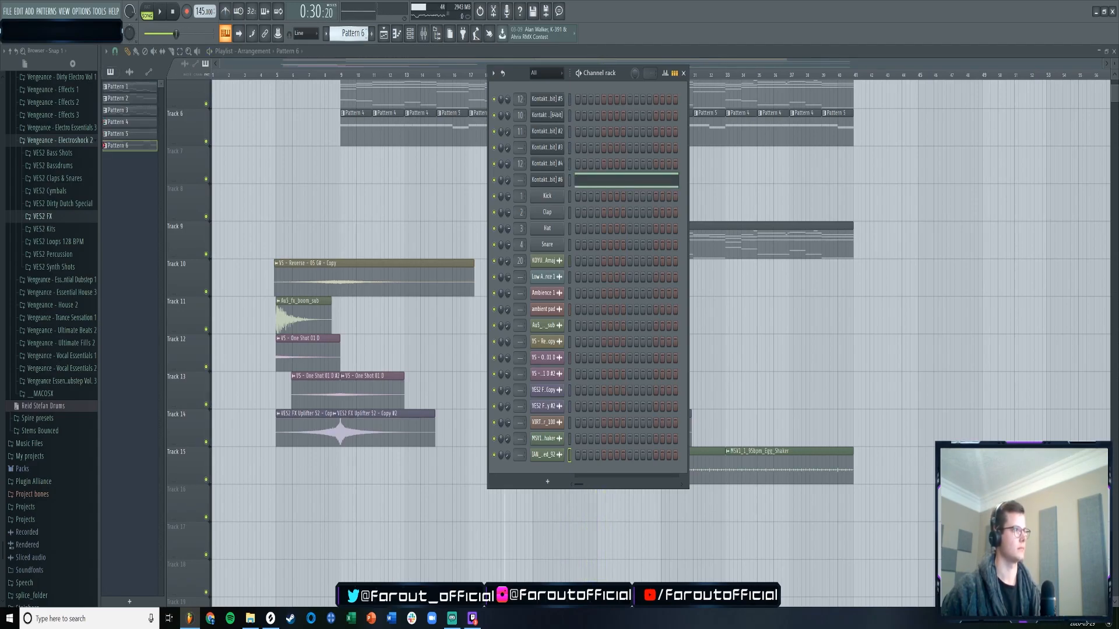
{"action": "scroll", "coordinate": [356, 33], "scroll_direction": "down", "scroll_amount": 1}
{"action": "scroll", "coordinate": [360, 35], "scroll_direction": "down", "scroll_amount": 3}
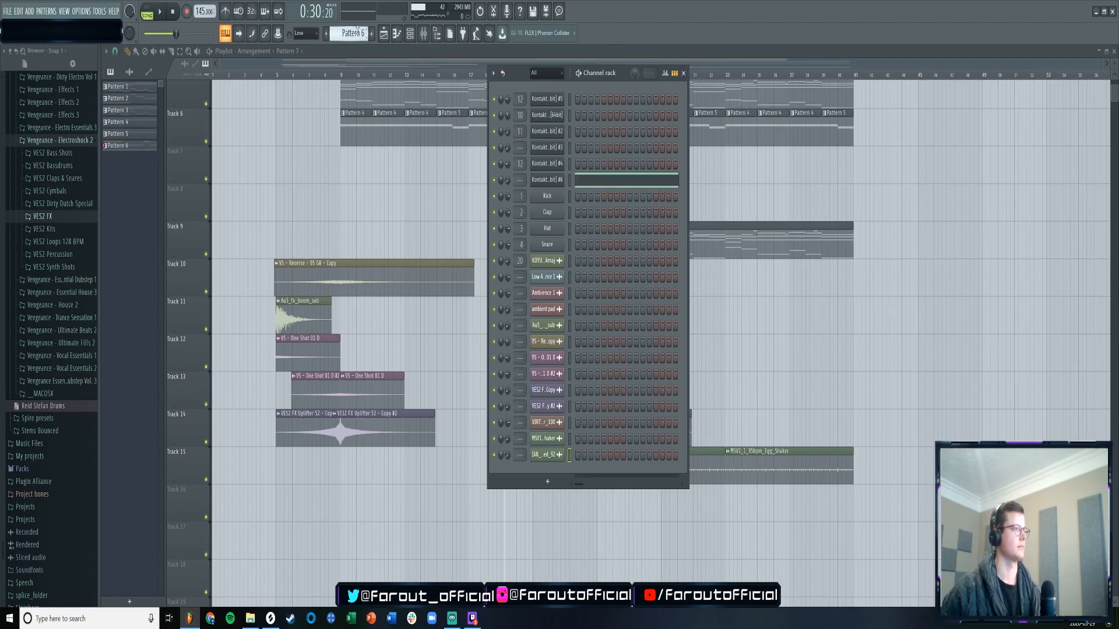
- Load Kick 1 from the kicks of the Cymatics Future Bass Drums 1 pack as a new channel and clone it
{"action": "scroll", "coordinate": [43, 190], "scroll_direction": "up", "scroll_amount": 5}
{"action": "scroll", "coordinate": [43, 191], "scroll_direction": "up", "scroll_amount": 3}
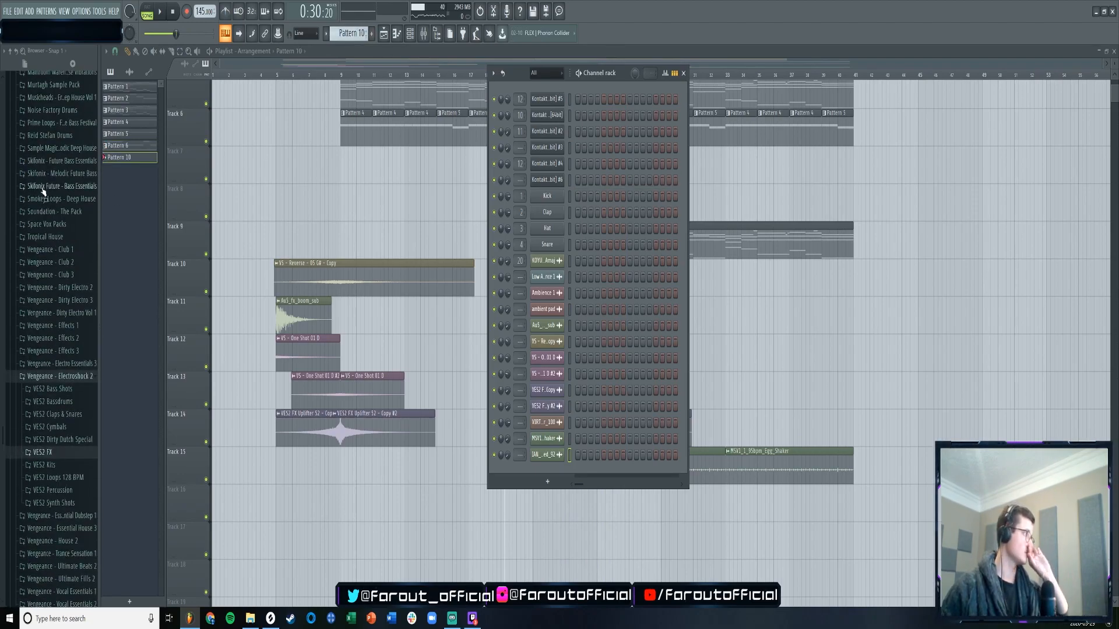
{"action": "scroll", "coordinate": [45, 175], "scroll_direction": "up", "scroll_amount": 3}
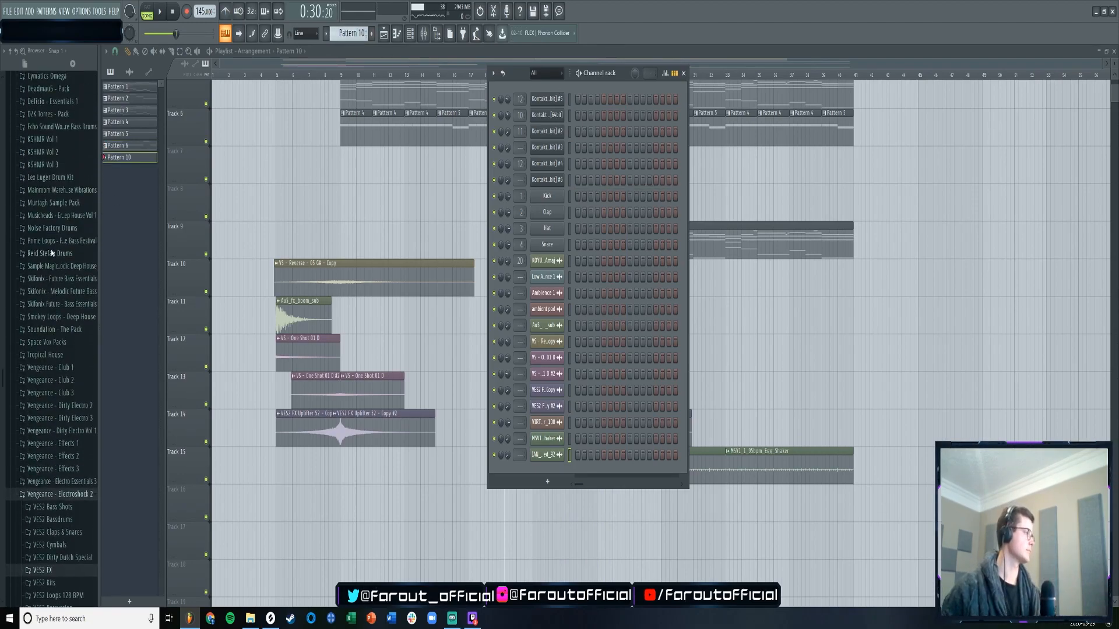
{"action": "left_click", "coordinate": [45, 165]}
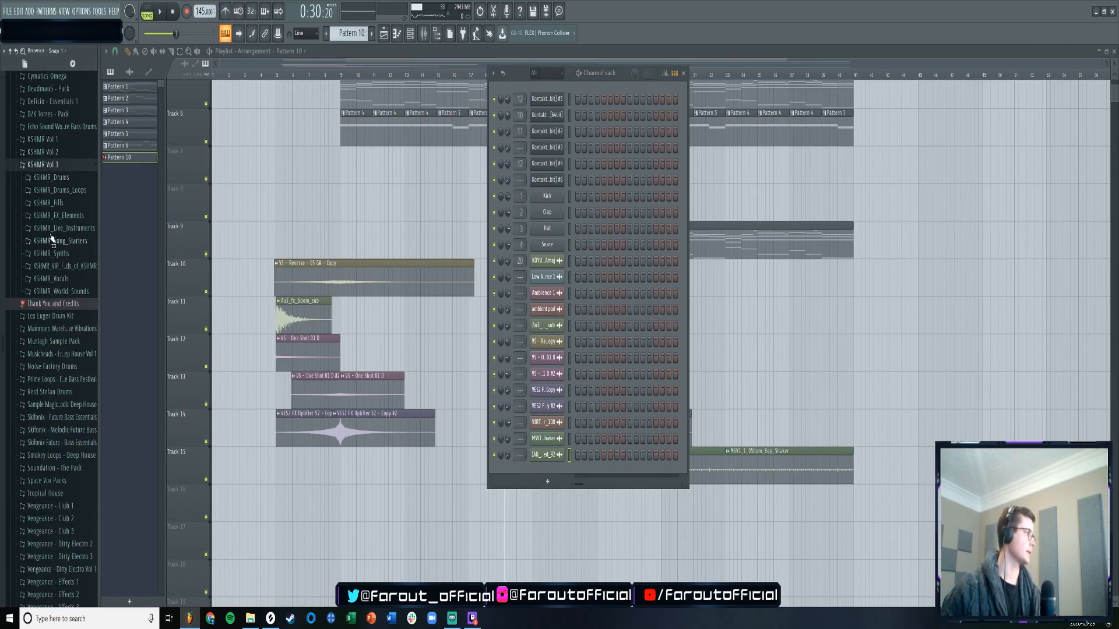
{"action": "scroll", "coordinate": [51, 251], "scroll_direction": "up", "scroll_amount": 10}
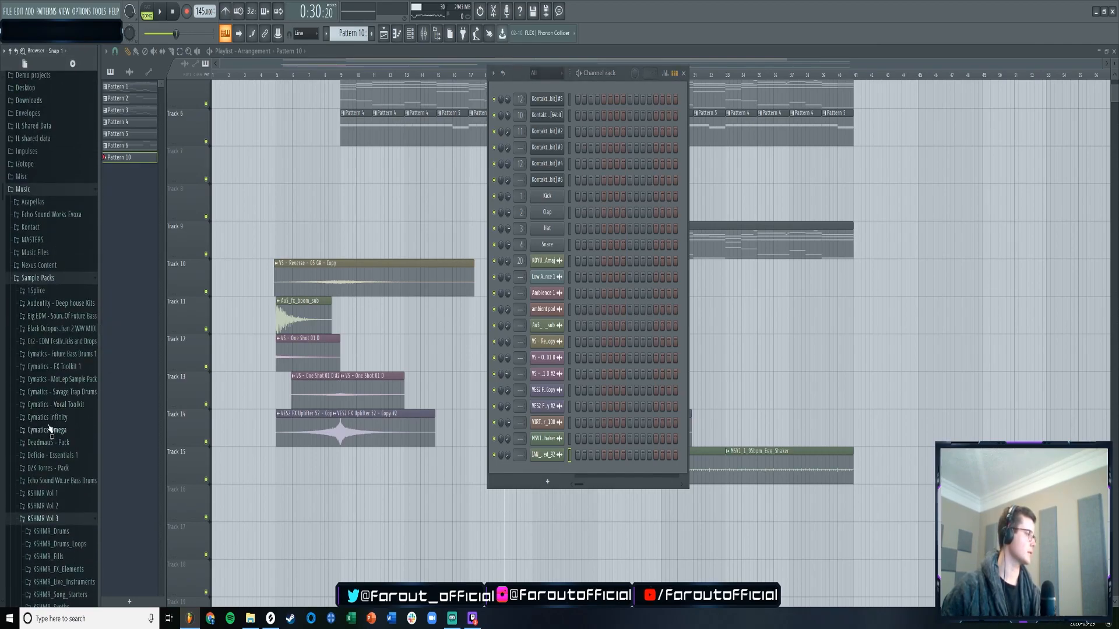
{"action": "left_click", "coordinate": [59, 355]}
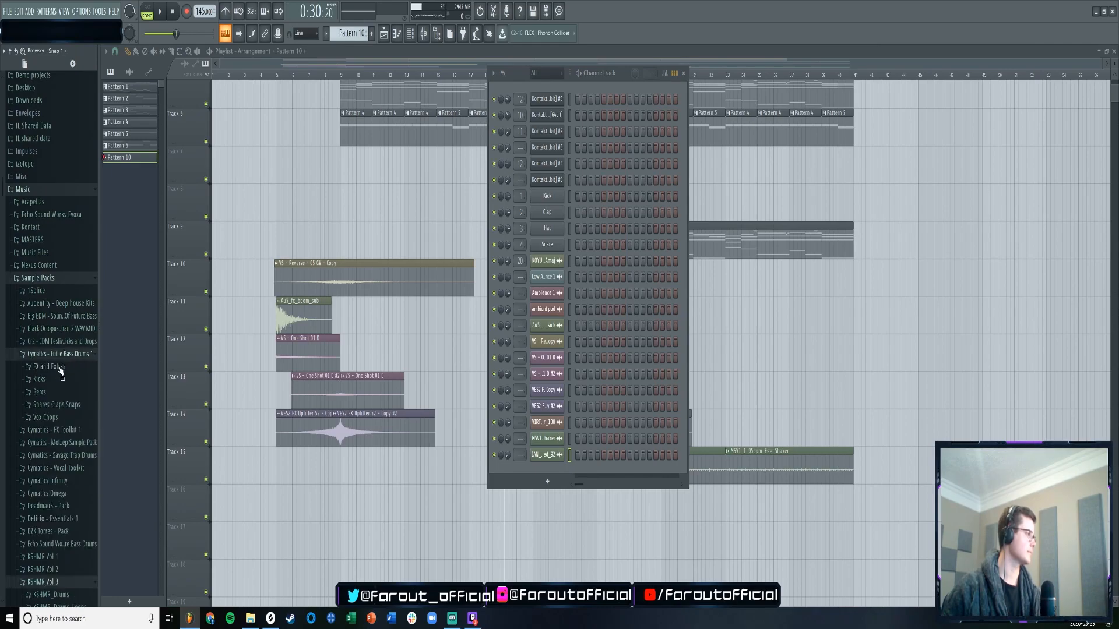
{"action": "left_click", "coordinate": [55, 380]}
{"action": "left_click_drag", "start_coordinate": [41, 318], "coordinate": [561, 91]}
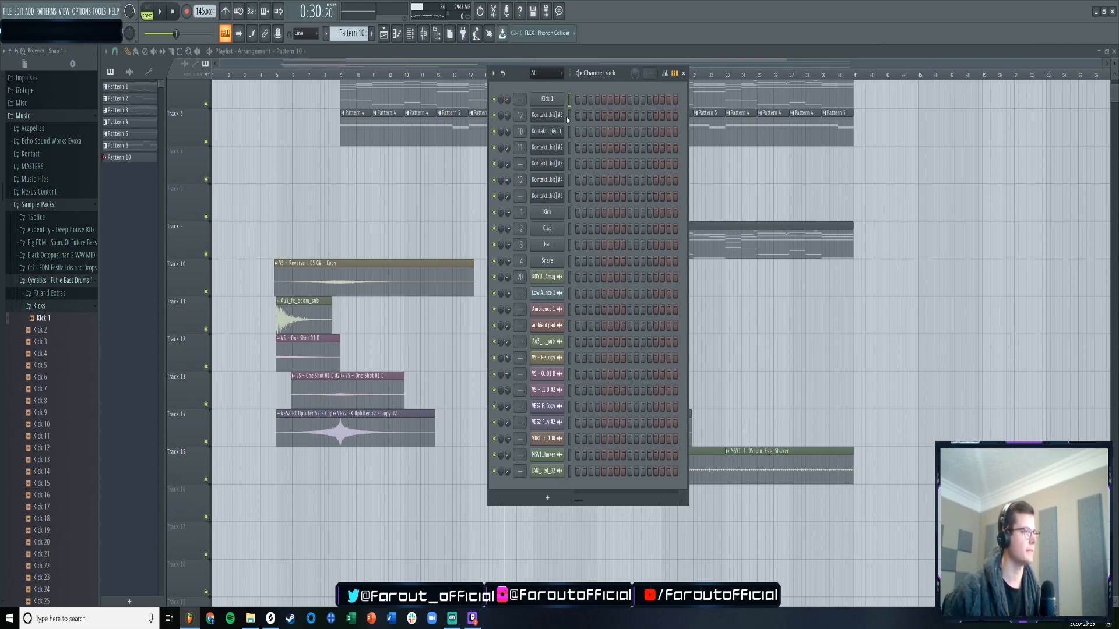
{"action": "right_click", "coordinate": [547, 99]}
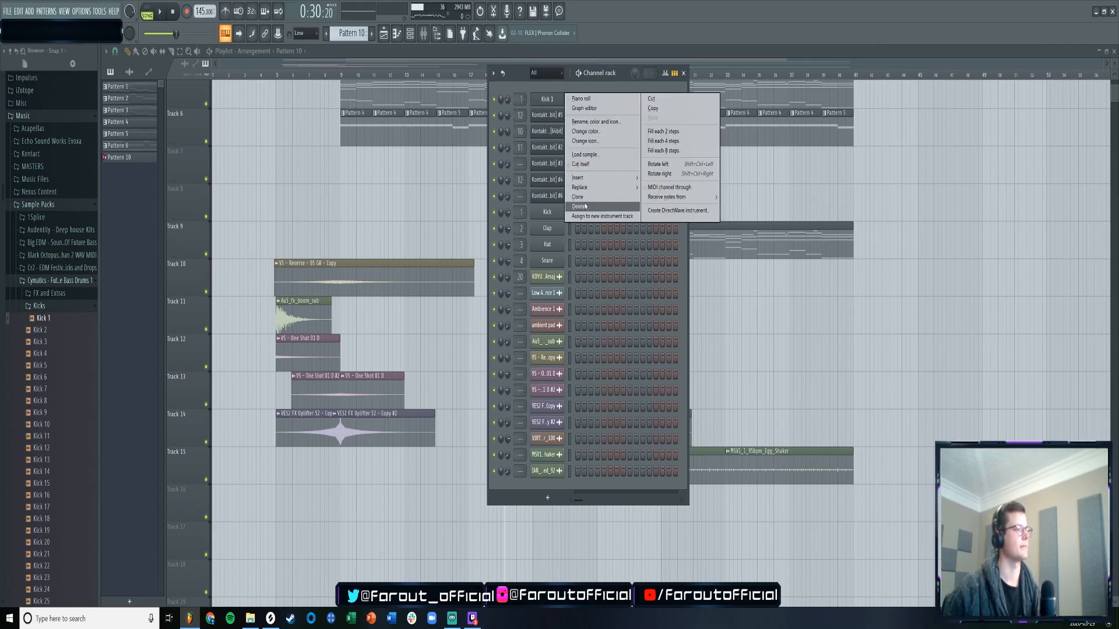
{"action": "left_click", "coordinate": [578, 198]}
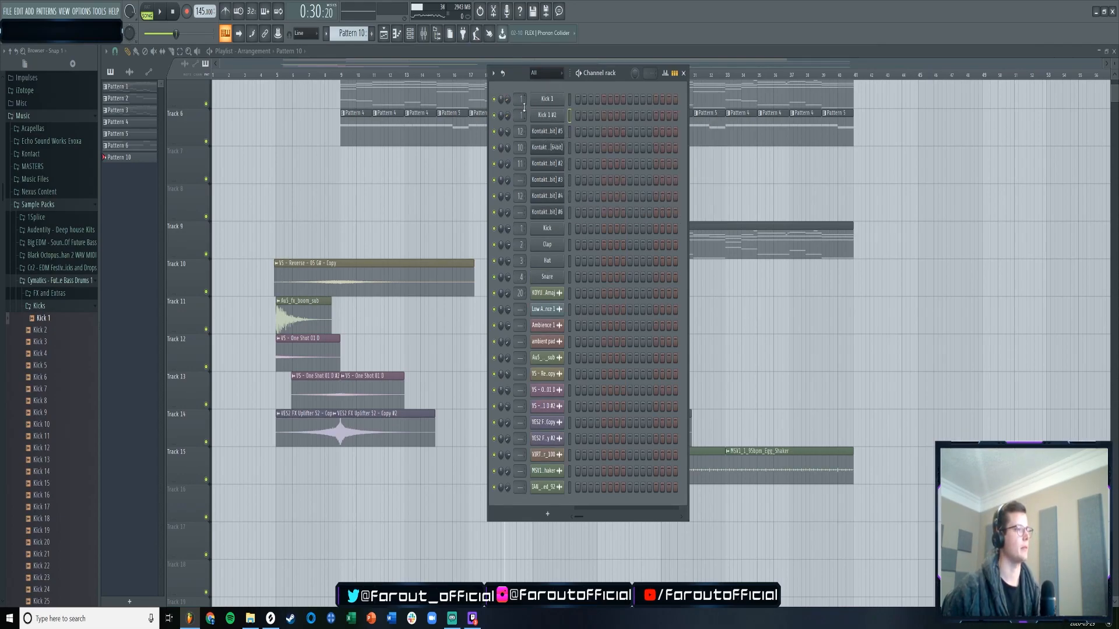
- Rename mixer insert 1 as "SC kick"
{"action": "left_click", "coordinate": [423, 32]}
{"action": "right_click", "coordinate": [128, 63]}
{"action": "left_click", "coordinate": [146, 76]}
{"action": "type", "text": "SC ki"}
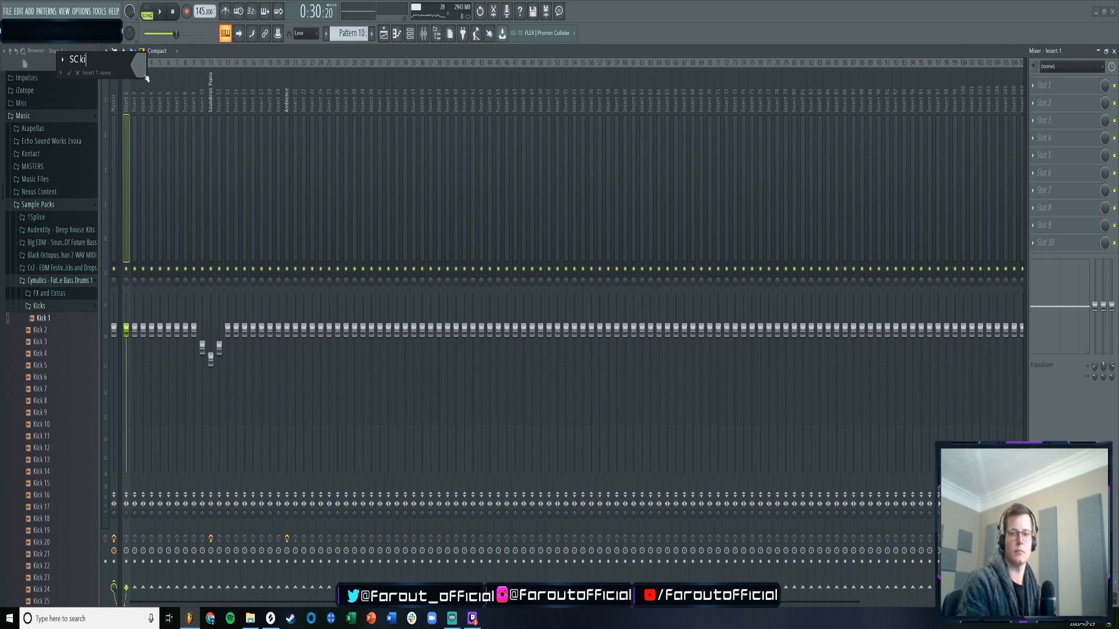
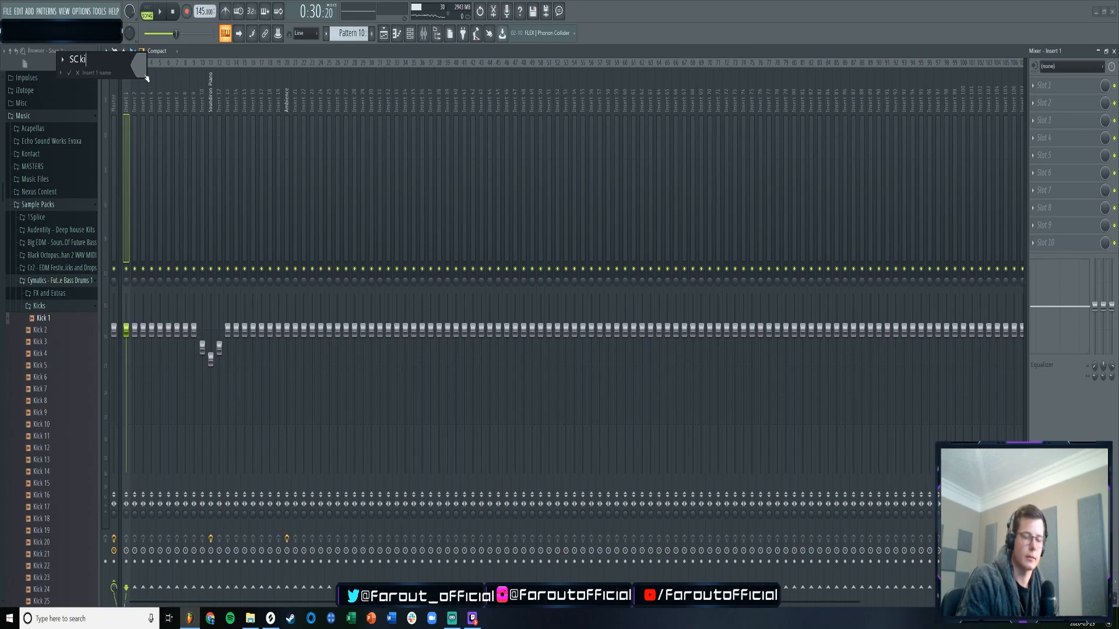
{"action": "key", "text": "BackSpace"}
{"action": "key", "text": "BackSpace"}
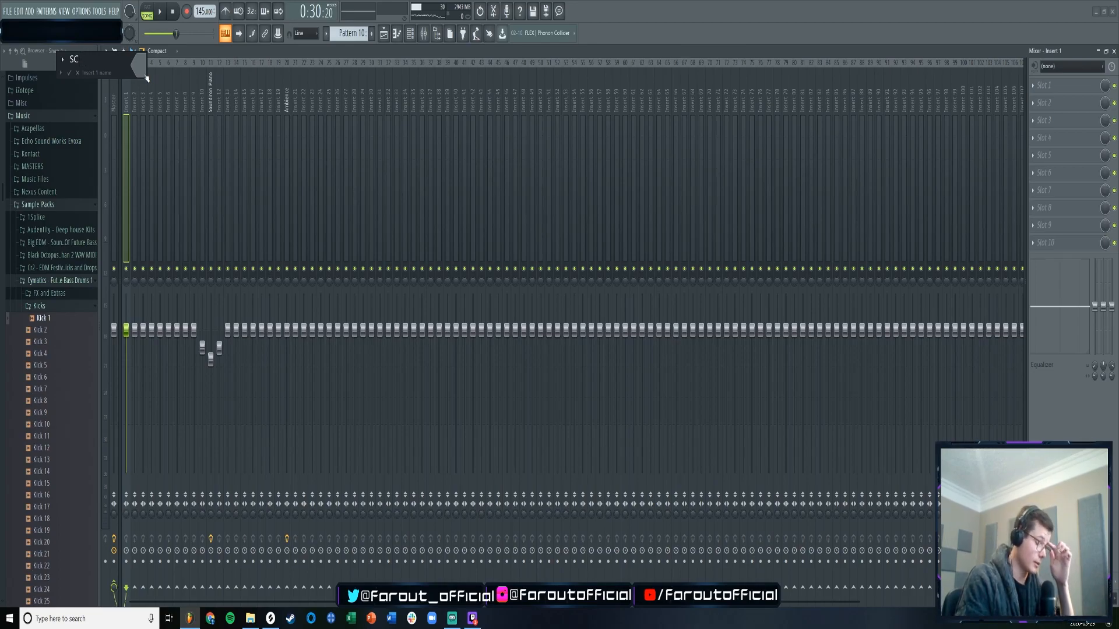
{"action": "type", "text": "kick"}
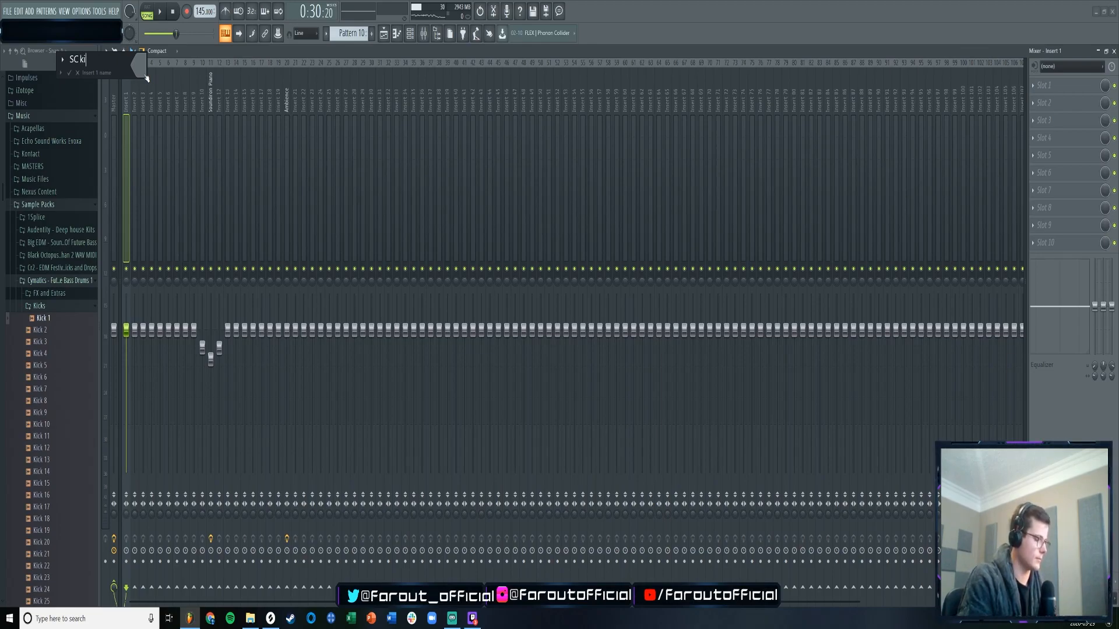
{"action": "key", "text": "Return"}
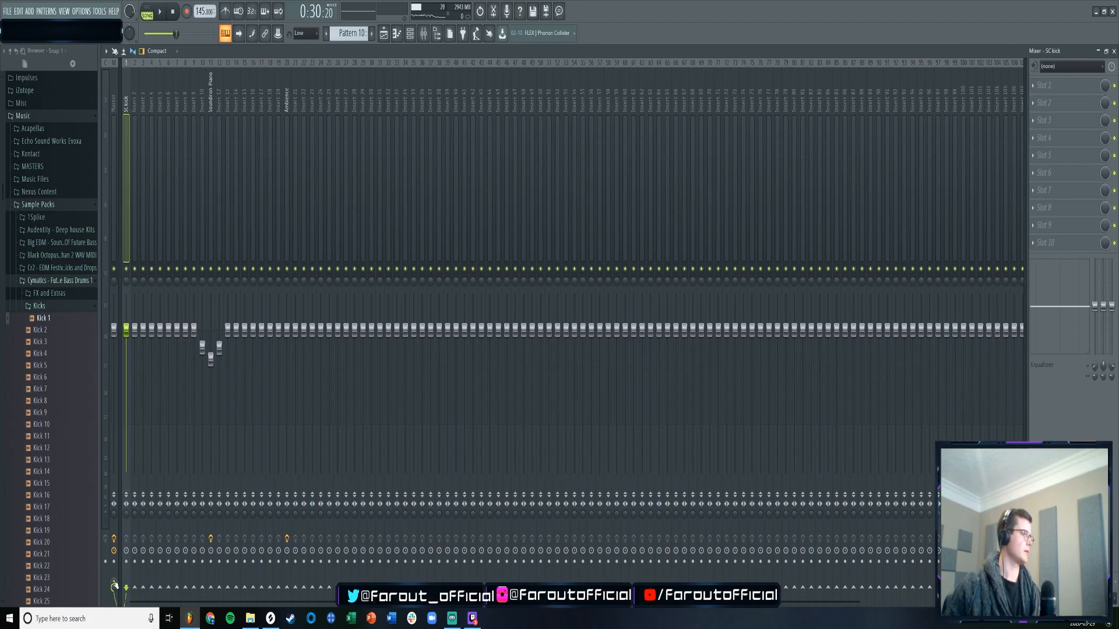
- Rename mixer insert 5 as "Main Kick"
{"action": "left_click", "coordinate": [134, 104]}
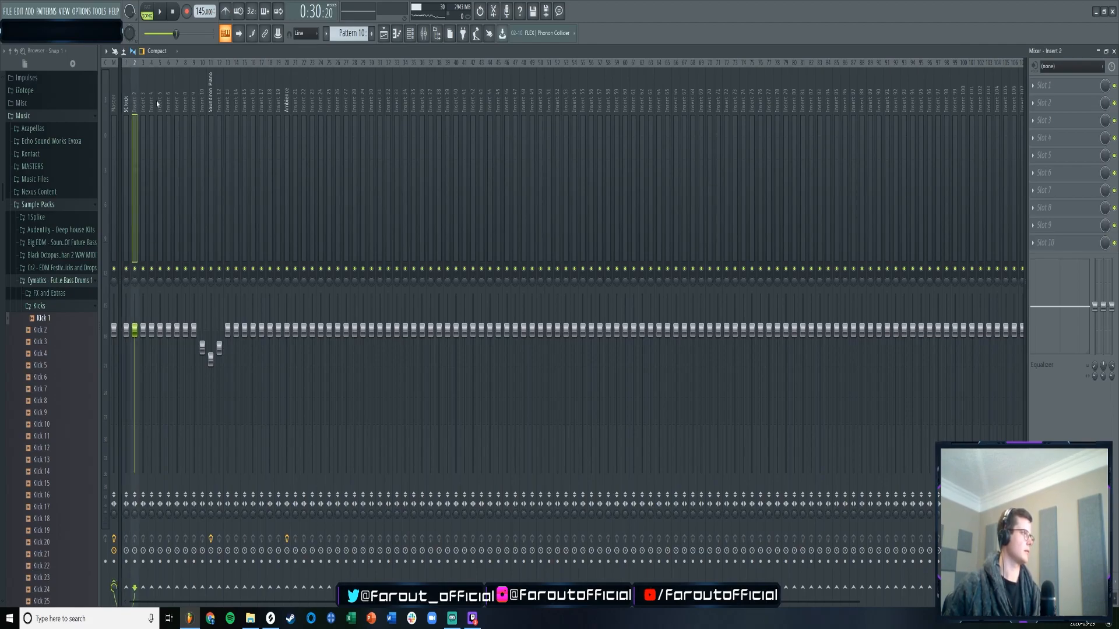
{"action": "right_click", "coordinate": [161, 103]}
{"action": "left_click", "coordinate": [174, 74]}
{"action": "type", "text": "Main Kick"}
{"action": "key", "text": "Return"}
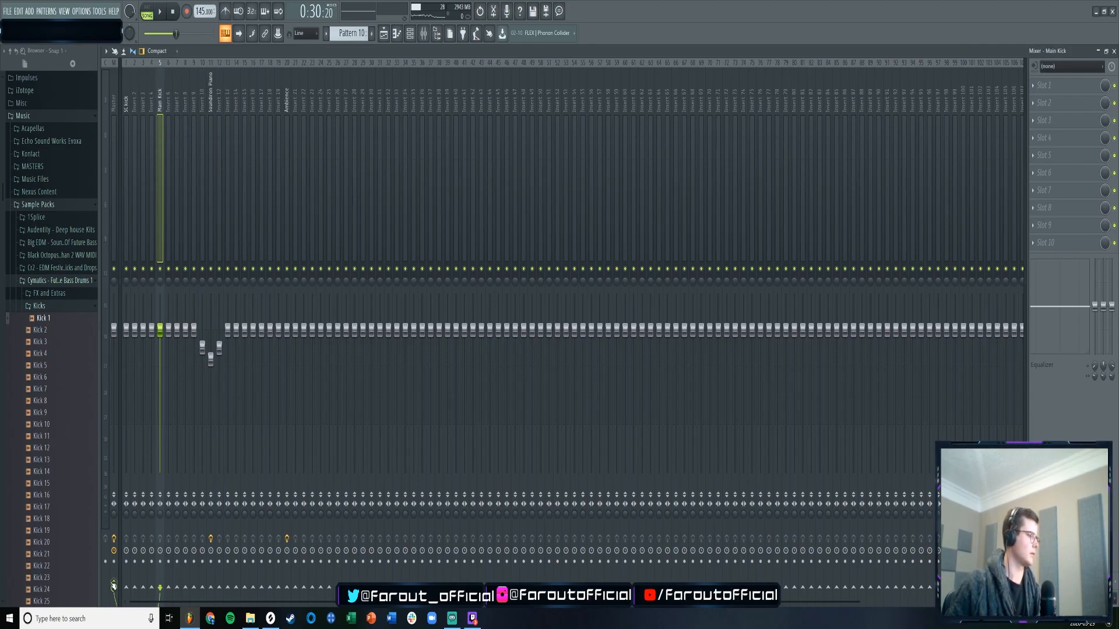
- Add a kick on the first step of the cloned kick channel in Pattern 10 and start playing the arrangement
{"action": "left_click", "coordinate": [127, 101]}
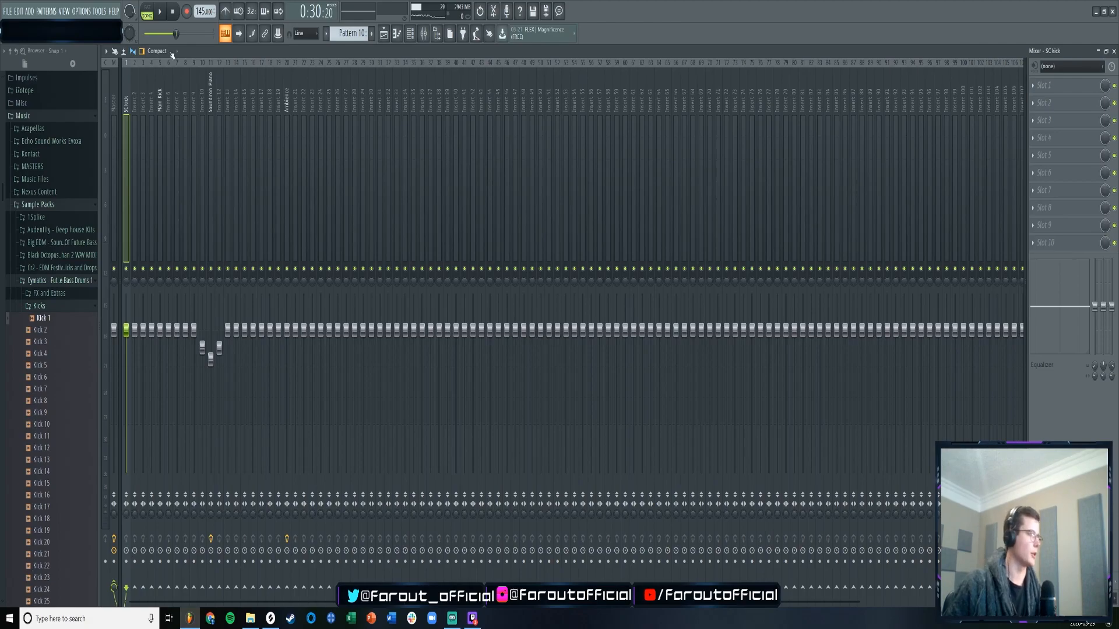
{"action": "left_click", "coordinate": [160, 95]}
{"action": "left_click", "coordinate": [410, 33]}
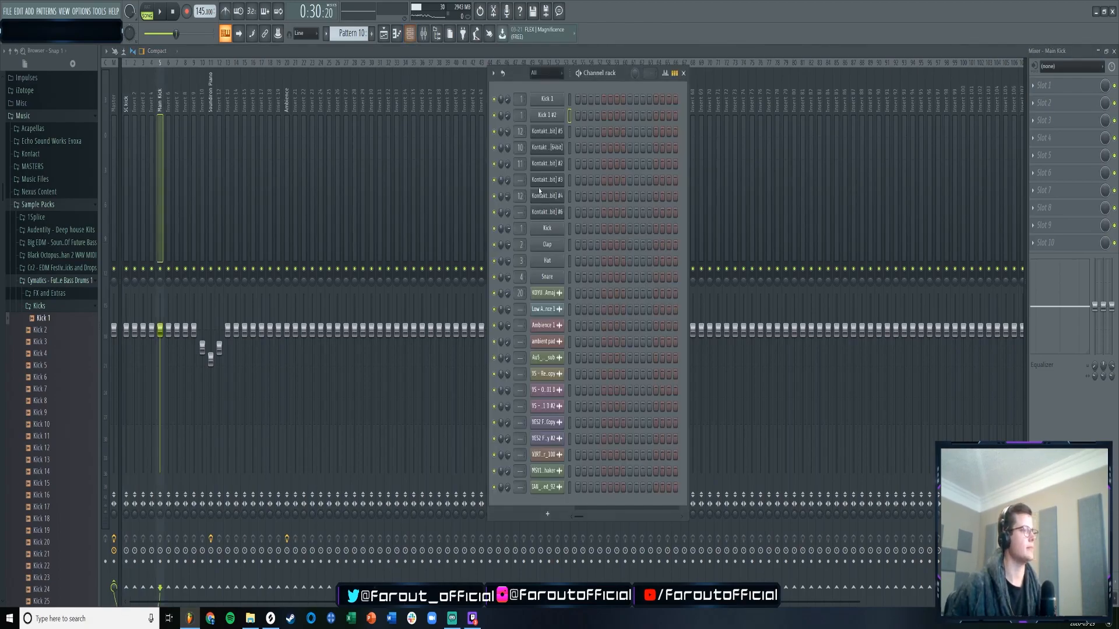
{"action": "left_click", "coordinate": [577, 115]}
{"action": "key", "text": "space"}
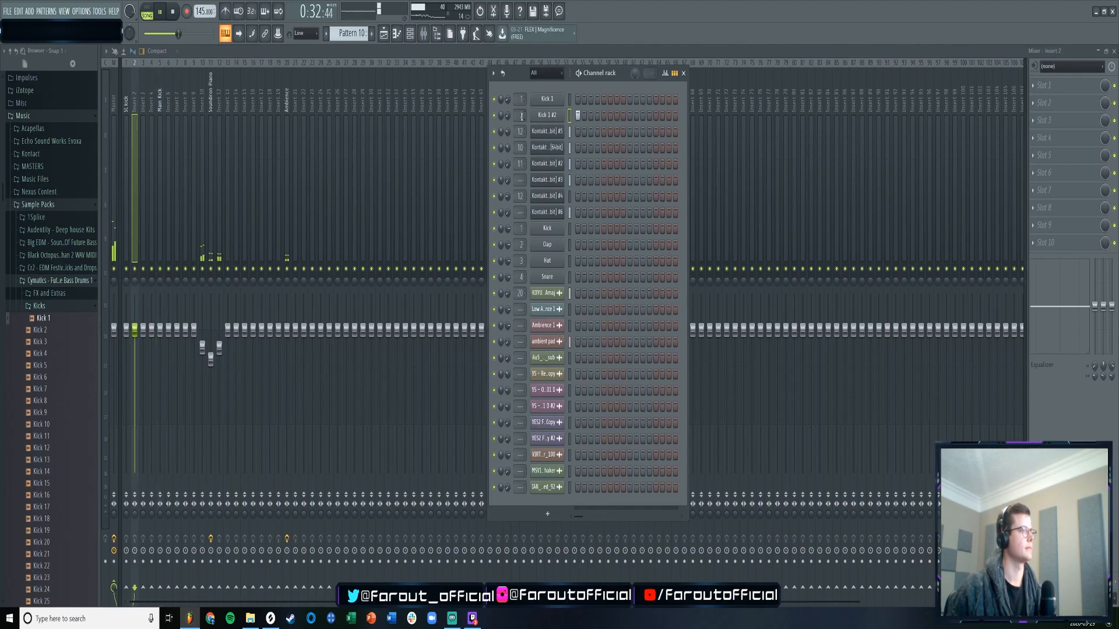
- Place a Pattern 10 clip on Track 16 of the playlist around bar 25 and stop the playback
{"action": "key", "text": "F5"}
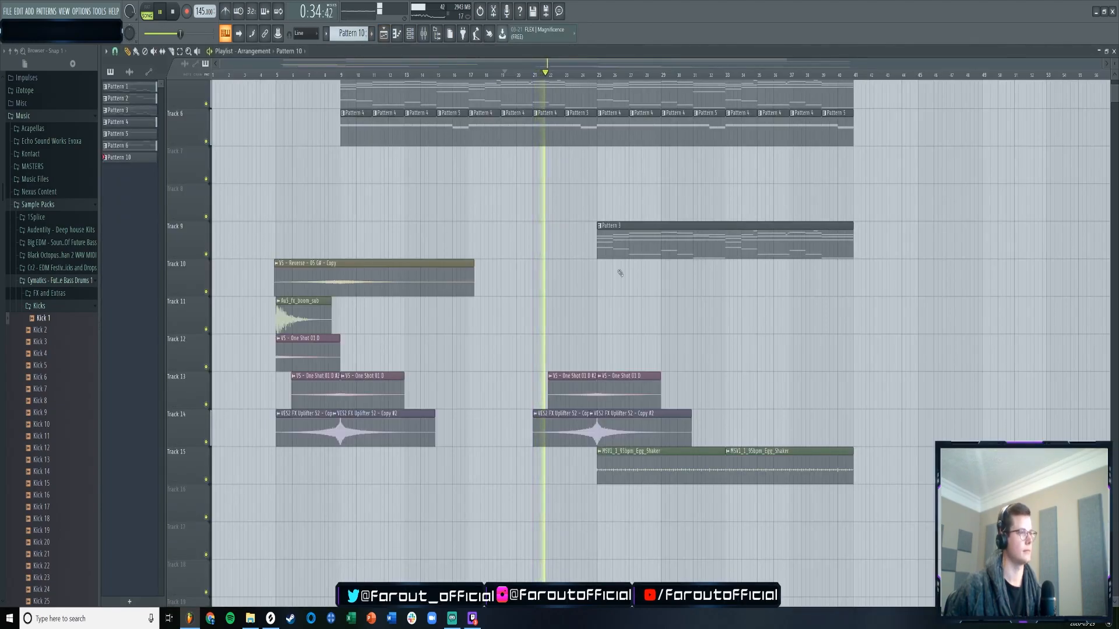
{"action": "scroll", "coordinate": [620, 270], "scroll_direction": "down", "scroll_amount": 2}
{"action": "scroll", "coordinate": [602, 337], "scroll_direction": "down", "scroll_amount": 2}
{"action": "left_click", "coordinate": [596, 382]}
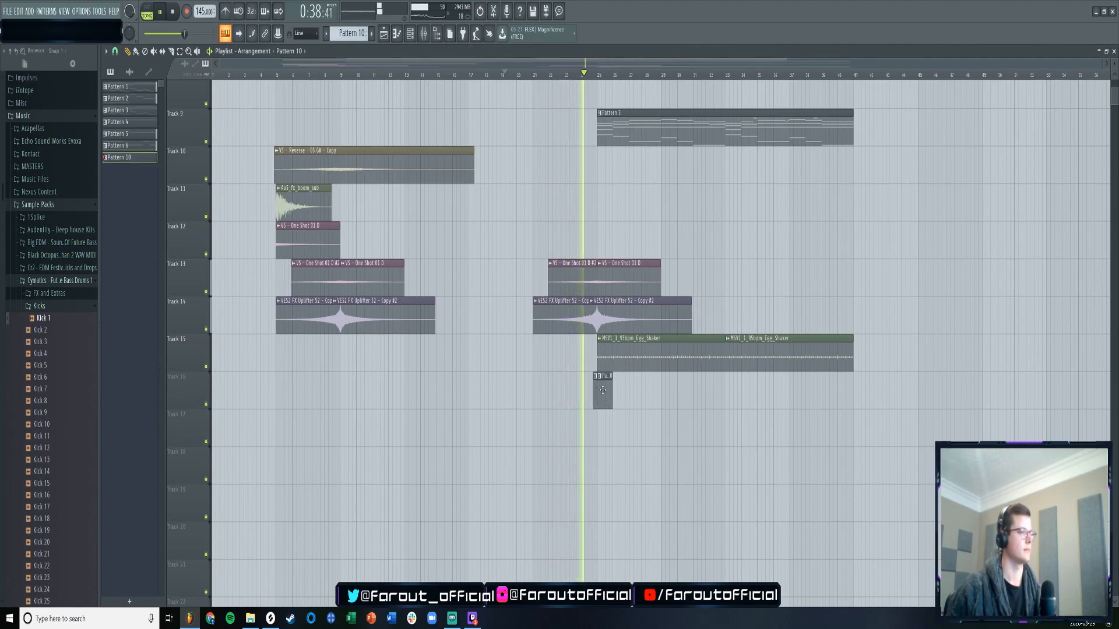
{"action": "left_click_drag", "start_coordinate": [595, 383], "coordinate": [611, 402]}
{"action": "key", "text": "space"}
- Widen the channel rack to show more than 16 steps while the arrangement plays, and stop the playback
{"action": "left_click", "coordinate": [410, 33]}
{"action": "key", "text": "space"}
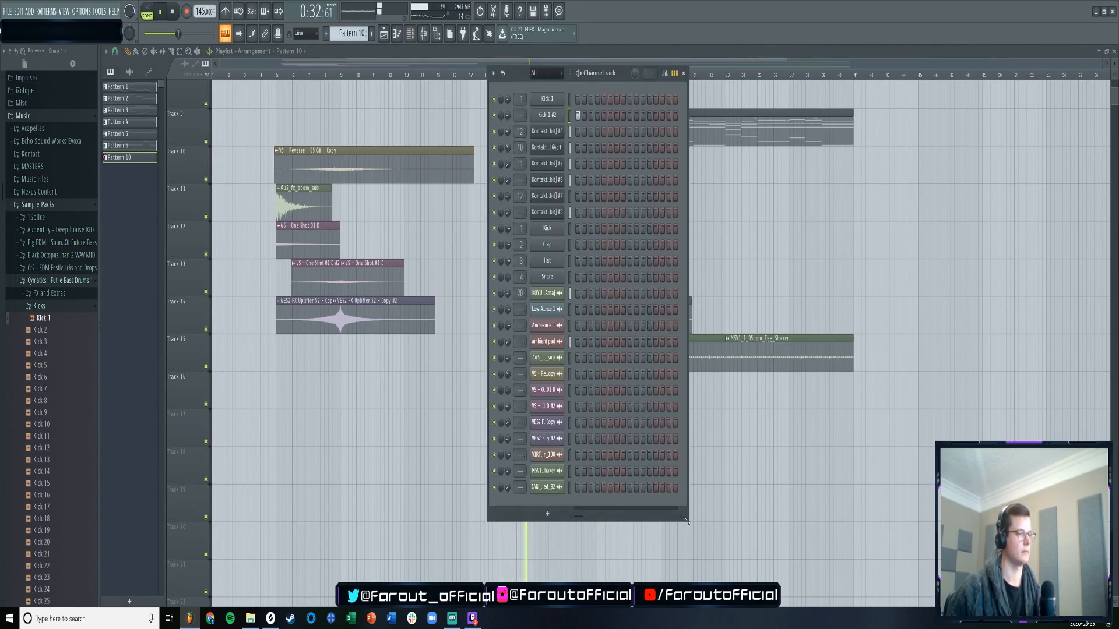
{"action": "left_click_drag", "start_coordinate": [687, 522], "coordinate": [767, 520]}
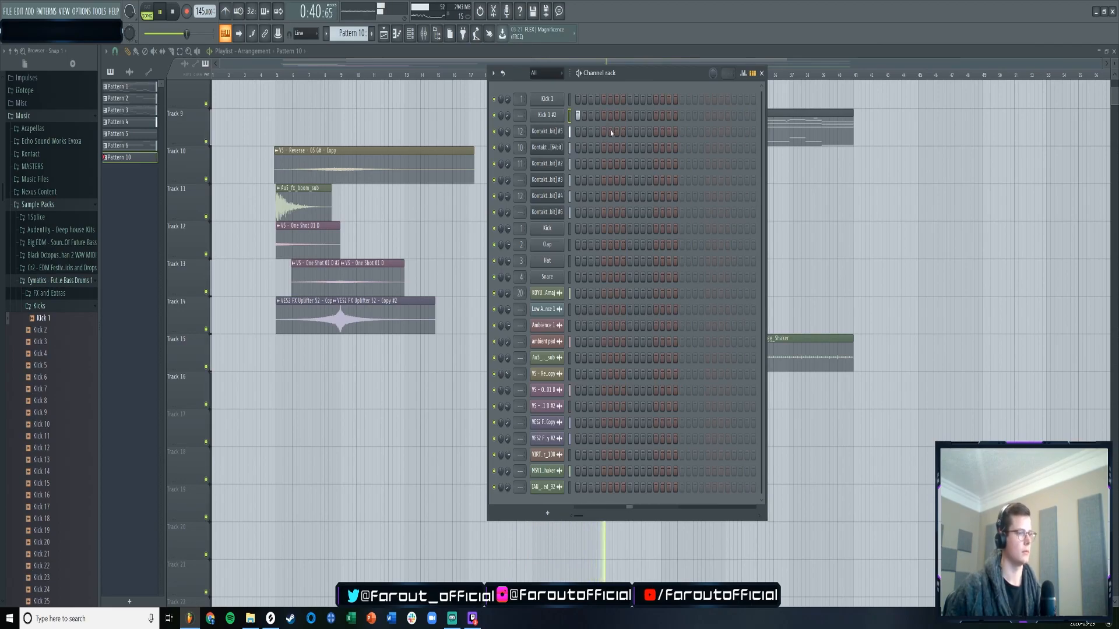
{"action": "key", "text": "space"}
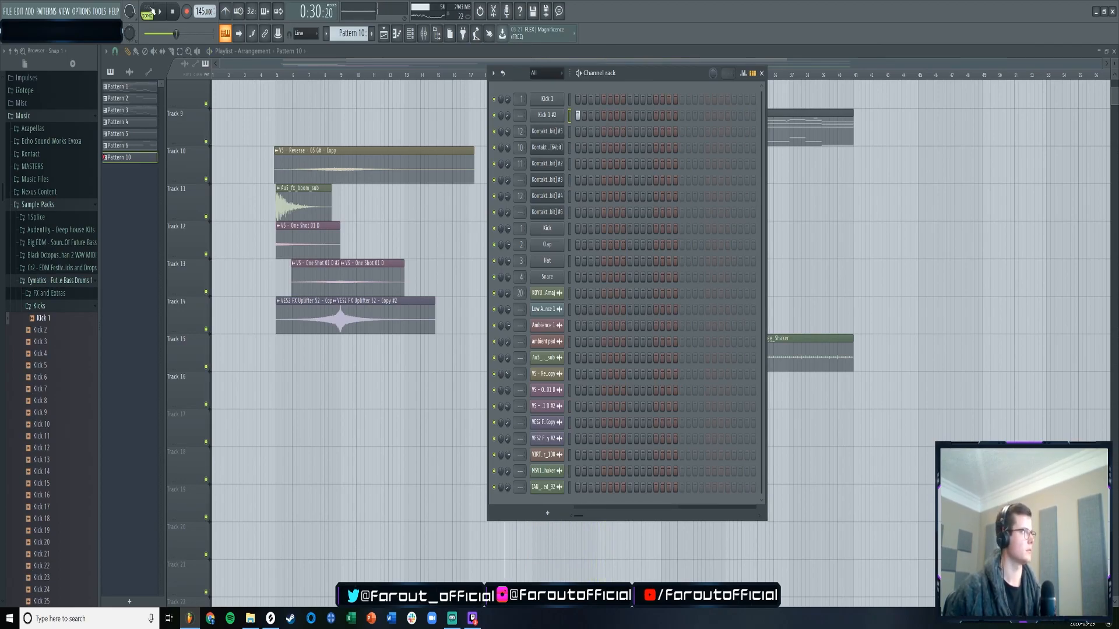
- Program kicks on the 15th and 20th steps of the cloned kick channel, auditioning Pattern 10 along the way
{"action": "left_click", "coordinate": [655, 116]}
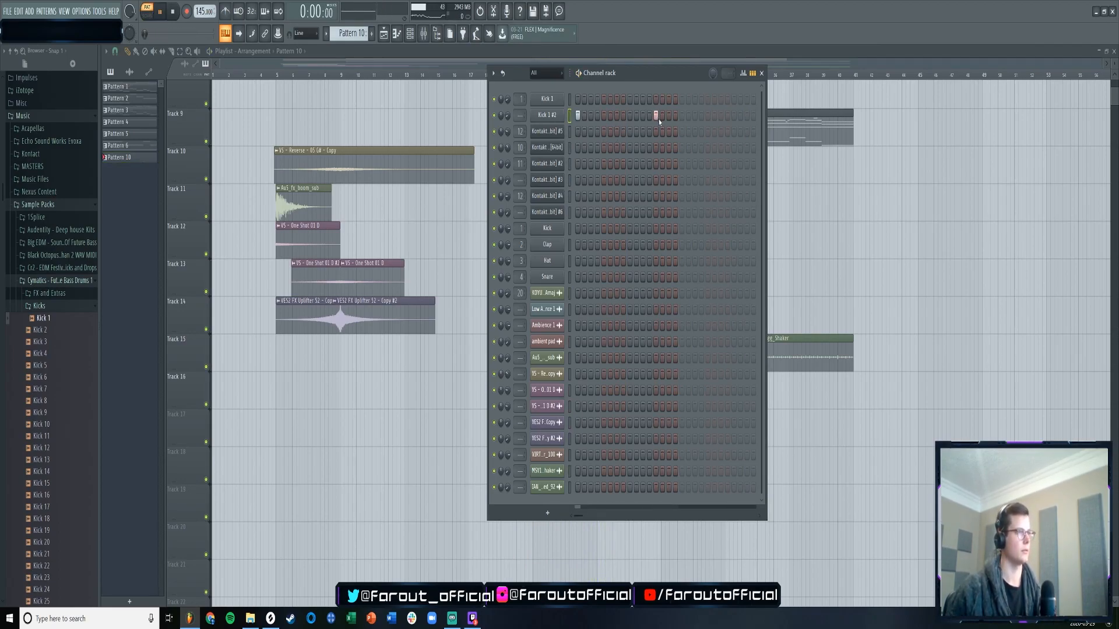
{"action": "key", "text": "space"}
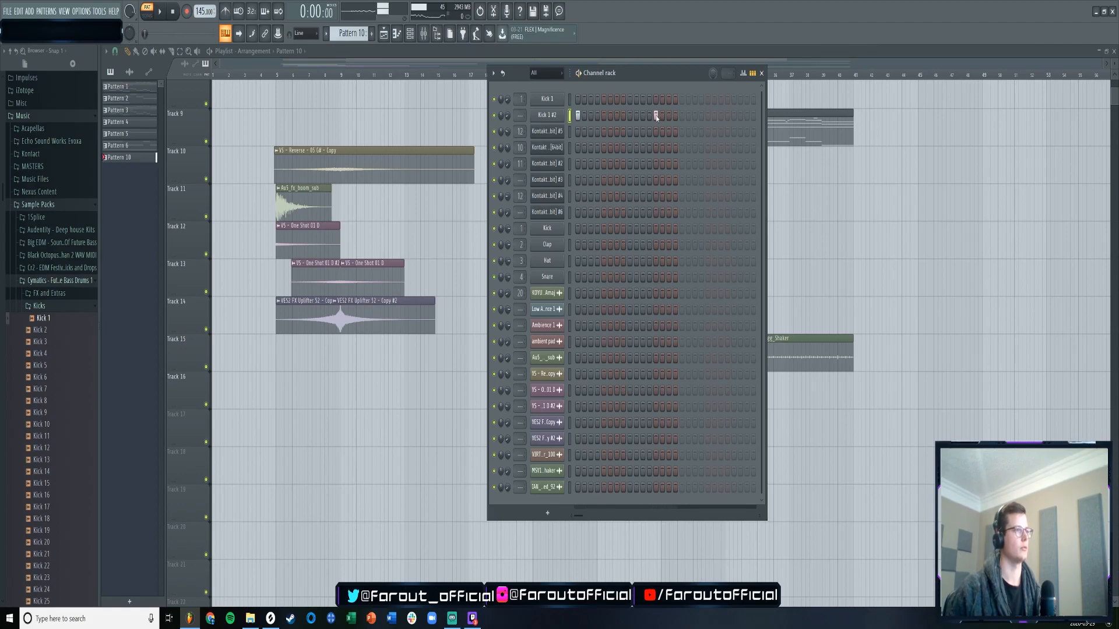
{"action": "key", "text": "space"}
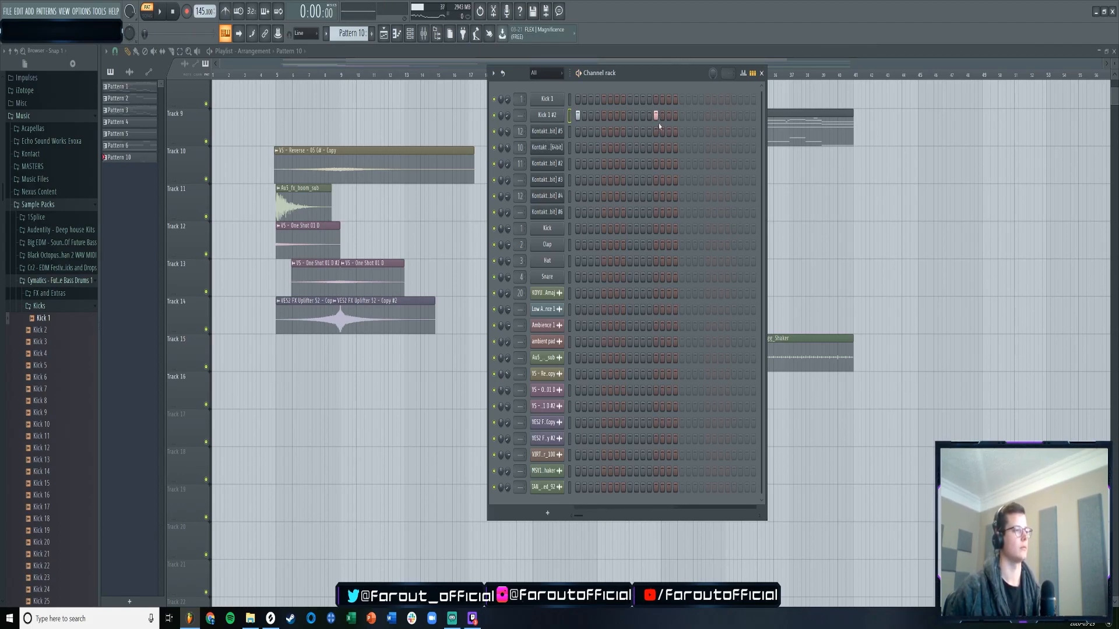
{"action": "key", "text": "space"}
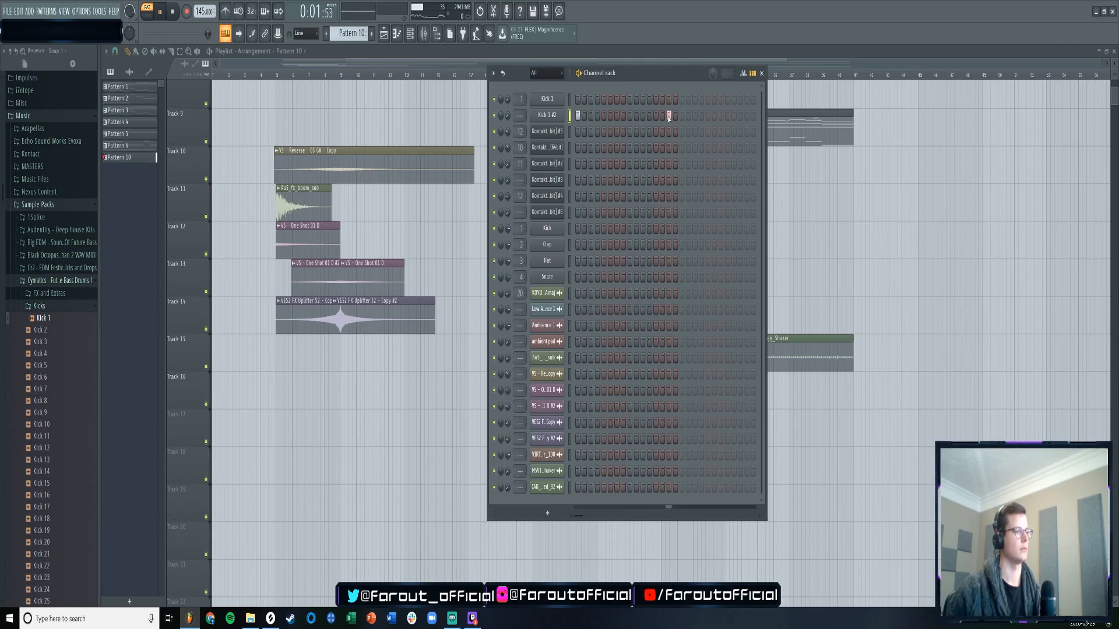
{"action": "left_click", "coordinate": [701, 116]}
{"action": "key", "text": "space"}
- Play the arrangement from bar 25 and show the cloned kick's Pattern 10 notes enlarged in the piano roll
{"action": "left_click", "coordinate": [384, 34]}
{"action": "left_click", "coordinate": [599, 78]}
{"action": "key", "text": "space"}
{"action": "double_click", "coordinate": [610, 385]}
{"action": "key", "text": "space"}
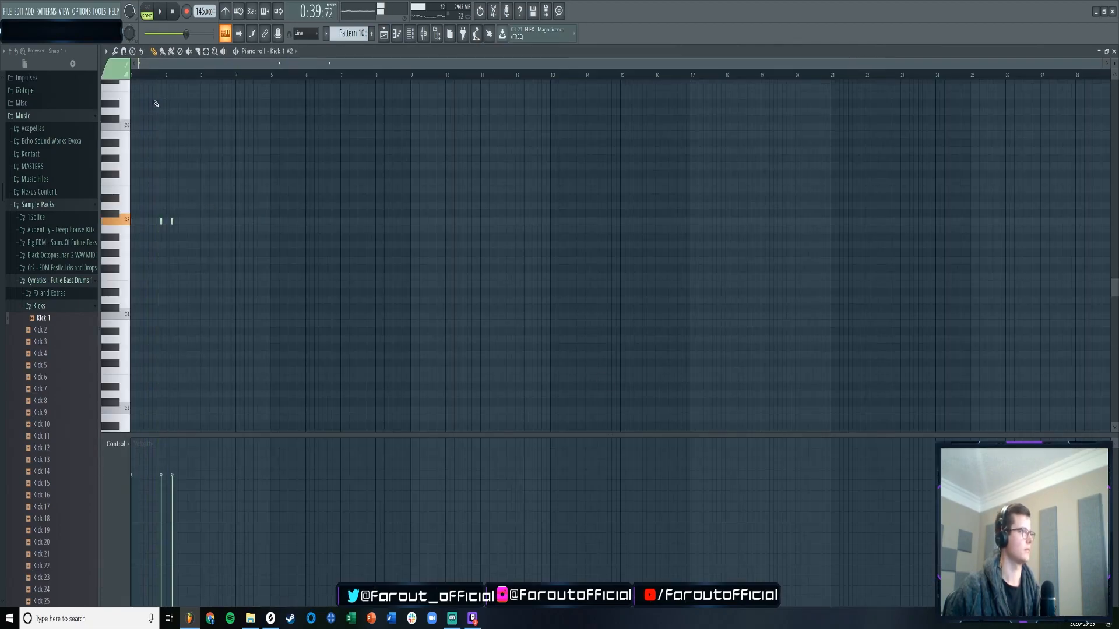
{"action": "scroll", "coordinate": [157, 105], "scroll_direction": "up", "scroll_amount": 5}
{"action": "key", "text": "space"}
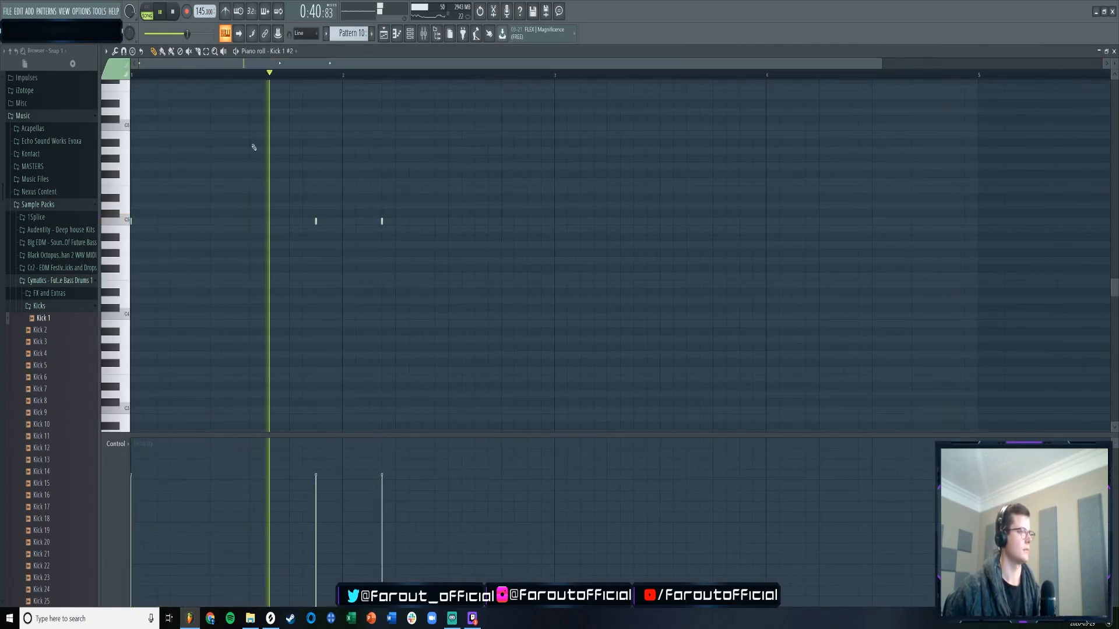
- Shift the last kick note in bar 2 one step later, to the second beat, and play the arrangement
{"action": "key", "text": "space"}
{"action": "left_click", "coordinate": [388, 222]}
{"action": "right_click", "coordinate": [407, 223]}
{"action": "key", "text": "space"}
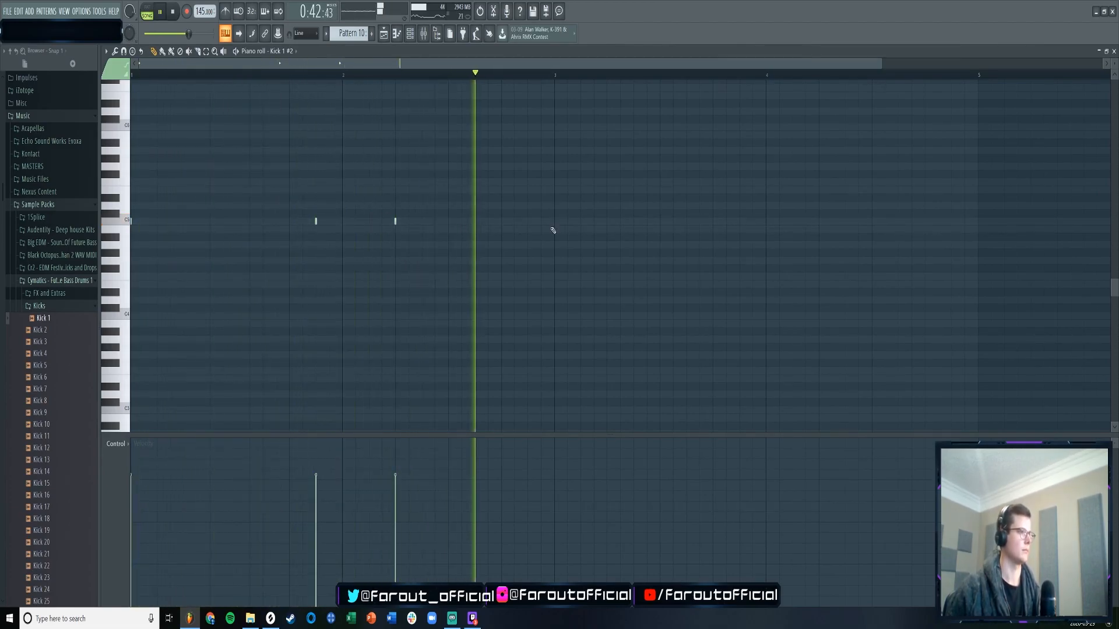
- Duplicate the cloned kick's notes from bars 1–2 into bars 3–4 of Pattern 10 and play the arrangement
{"action": "scroll", "coordinate": [436, 82], "scroll_direction": "down", "scroll_amount": 1}
{"action": "key", "text": "ctrl+a"}
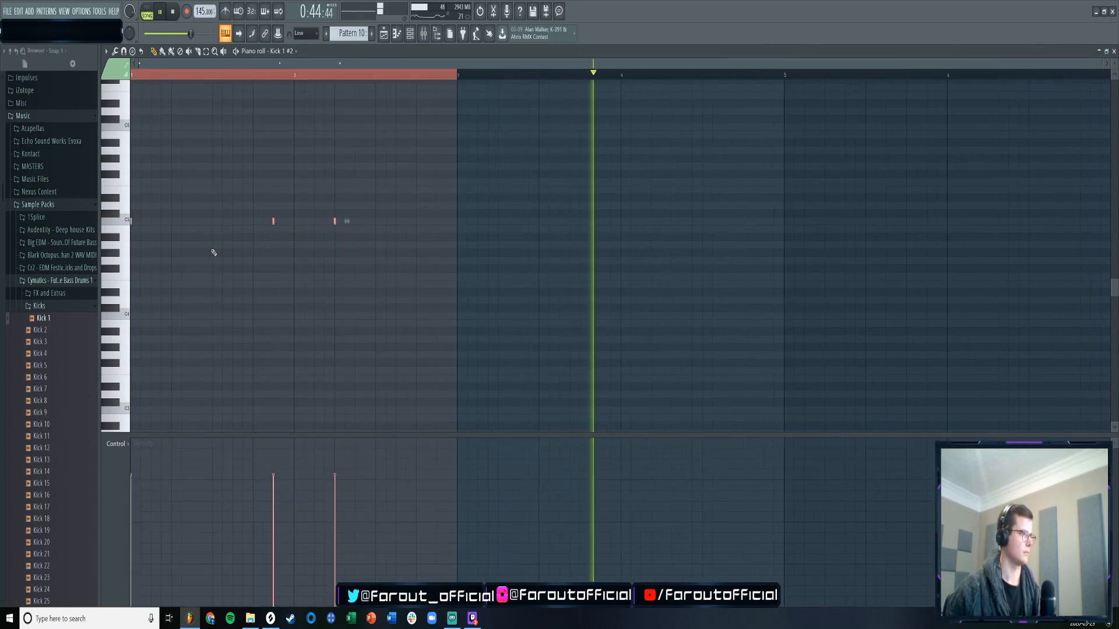
{"action": "key", "text": "space"}
{"action": "left_click_drag", "start_coordinate": [134, 223], "coordinate": [154, 233]}
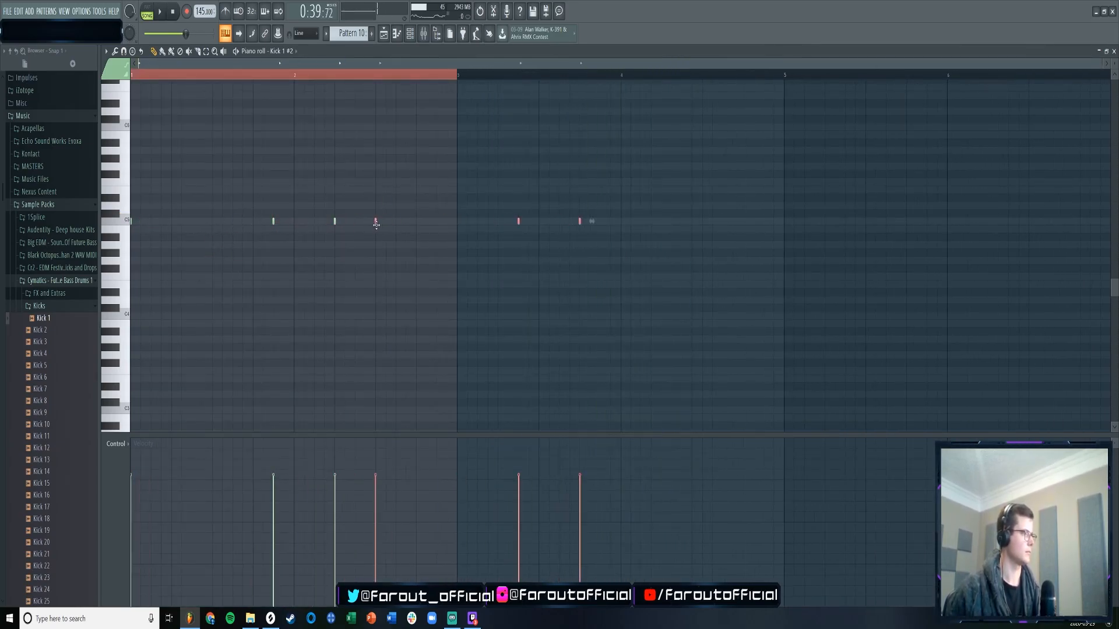
{"action": "left_click_drag", "start_coordinate": [376, 225], "coordinate": [457, 224]}
{"action": "key", "text": "space"}
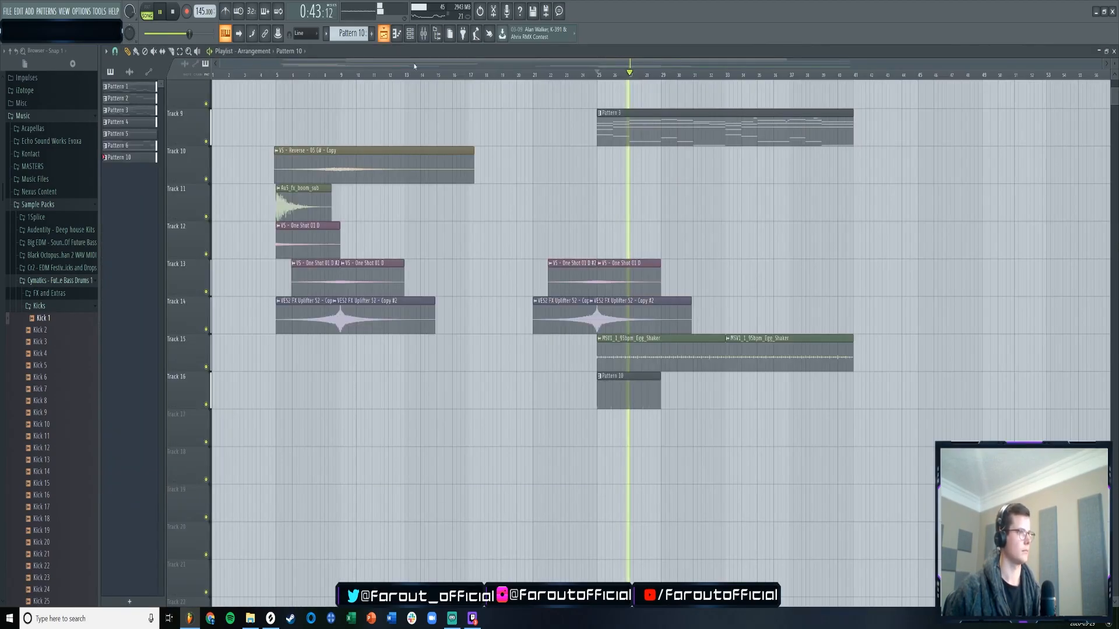
- Place three more Pattern 10 clips on Track 16 of the playlist, at bars 29, 33 and 37
{"action": "key", "text": "F5"}
{"action": "left_click", "coordinate": [674, 390]}
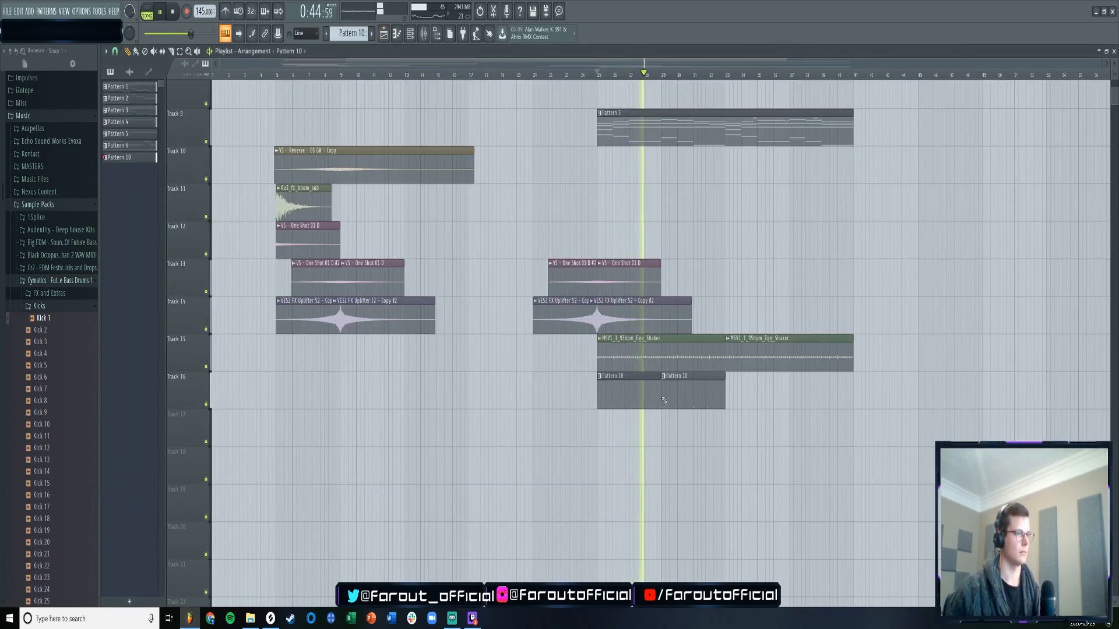
{"action": "left_click", "coordinate": [732, 390]}
{"action": "scroll", "coordinate": [707, 338], "scroll_direction": "right", "scroll_amount": 4}
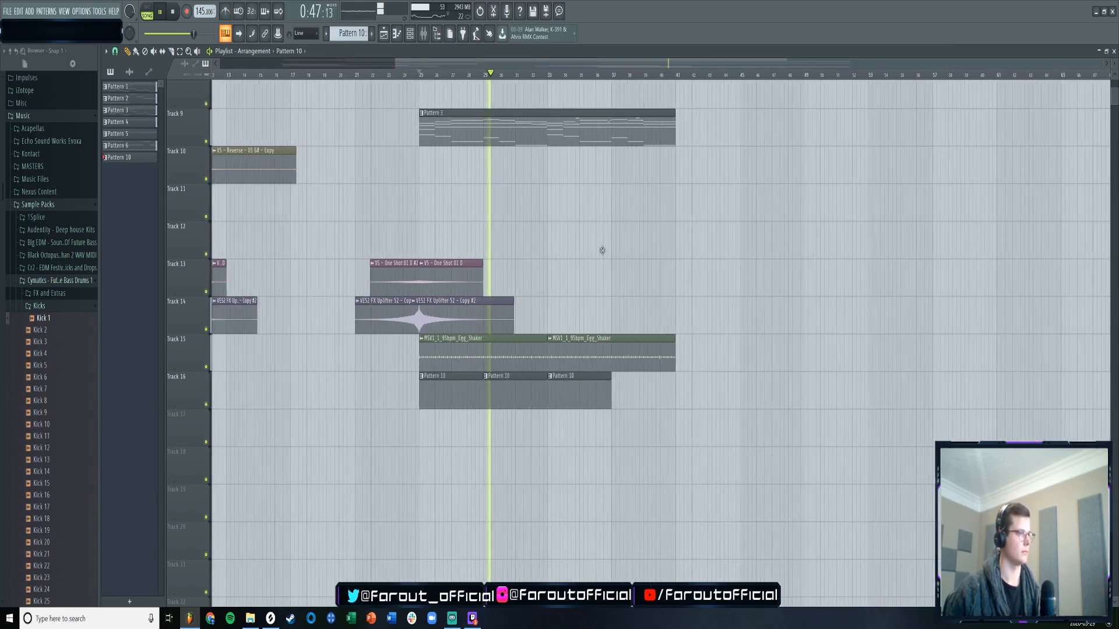
{"action": "left_click", "coordinate": [618, 393]}
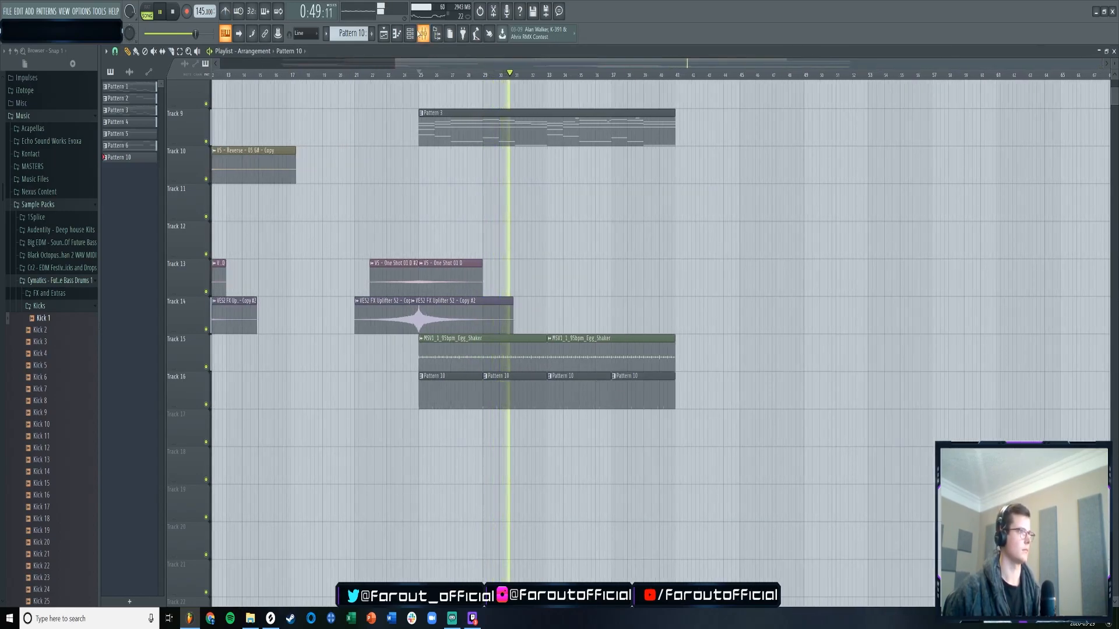
- Load KSHMR Stomp 02 from the KSHMR Vol 1 stomp kicks as a new channel beneath the cloned kick
{"action": "key", "text": "F6"}
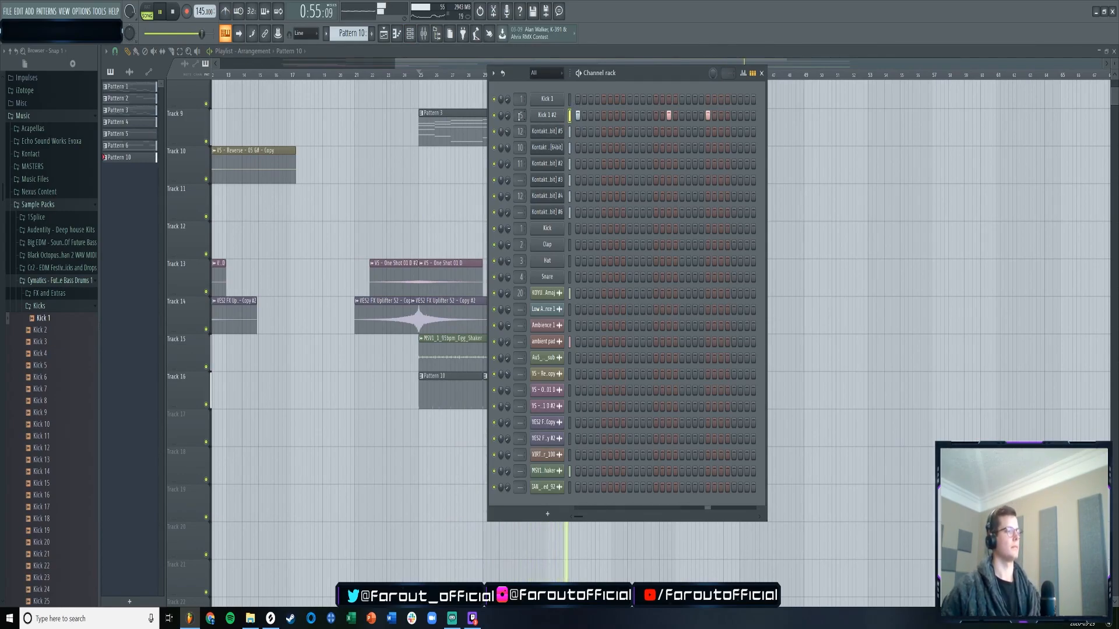
{"action": "left_click", "coordinate": [56, 281]}
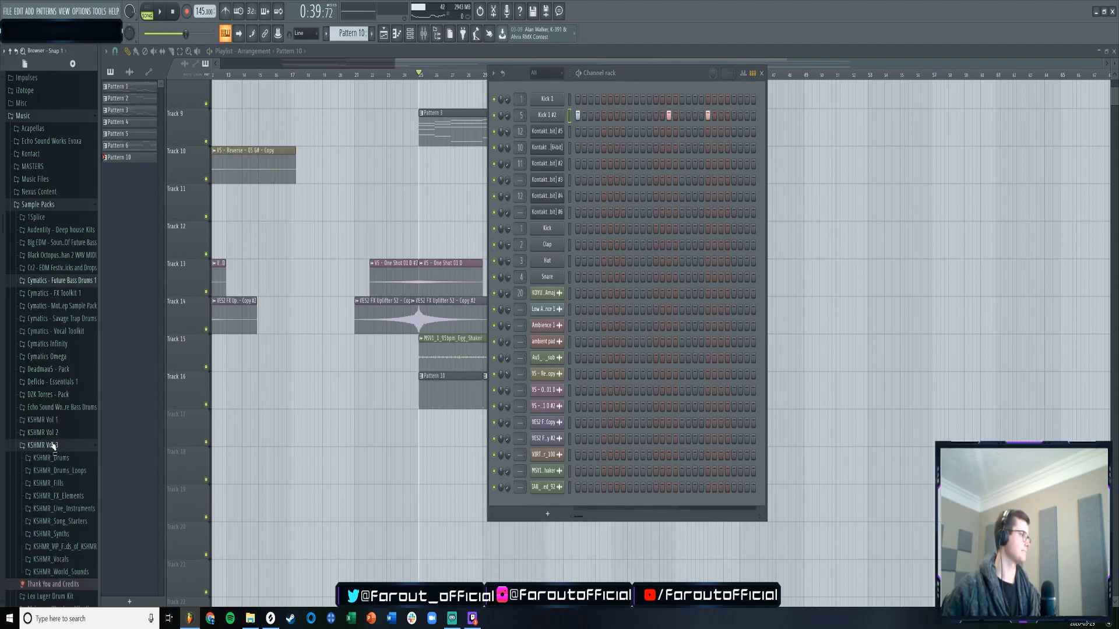
{"action": "left_click", "coordinate": [52, 424]}
{"action": "left_click", "coordinate": [58, 484]}
{"action": "scroll", "coordinate": [65, 408], "scroll_direction": "down", "scroll_amount": 3}
{"action": "left_click", "coordinate": [55, 417]}
{"action": "left_click_drag", "start_coordinate": [63, 440], "coordinate": [548, 132]}
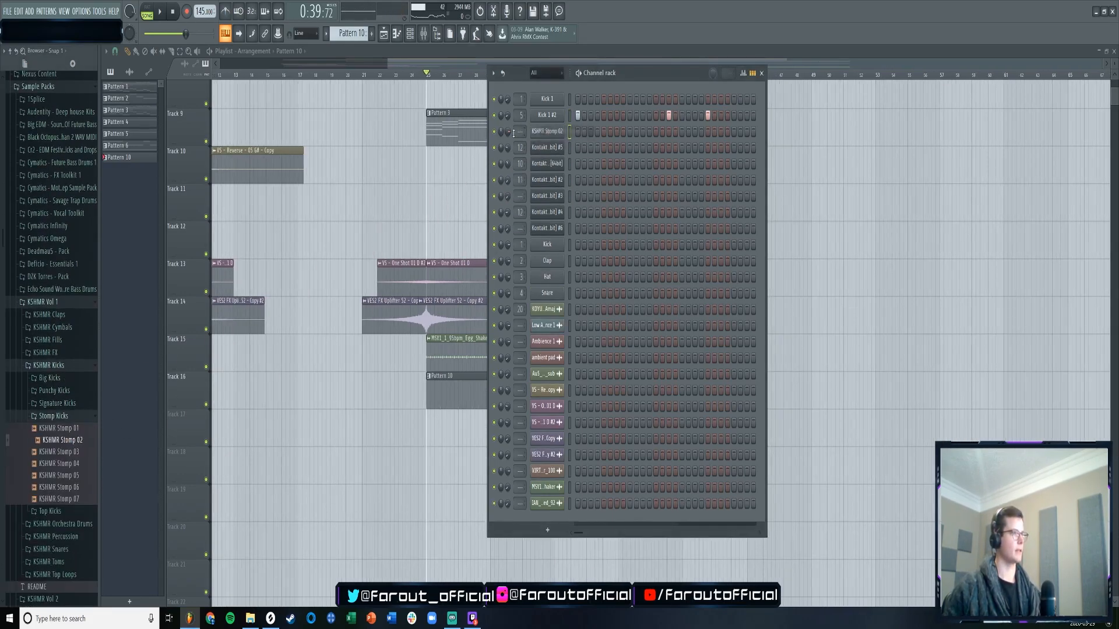
- Route the KSHMR Stomp 02 channel to mixer track 6 and program its 1st, 15th and 21st steps during playback
{"action": "key", "text": "space"}
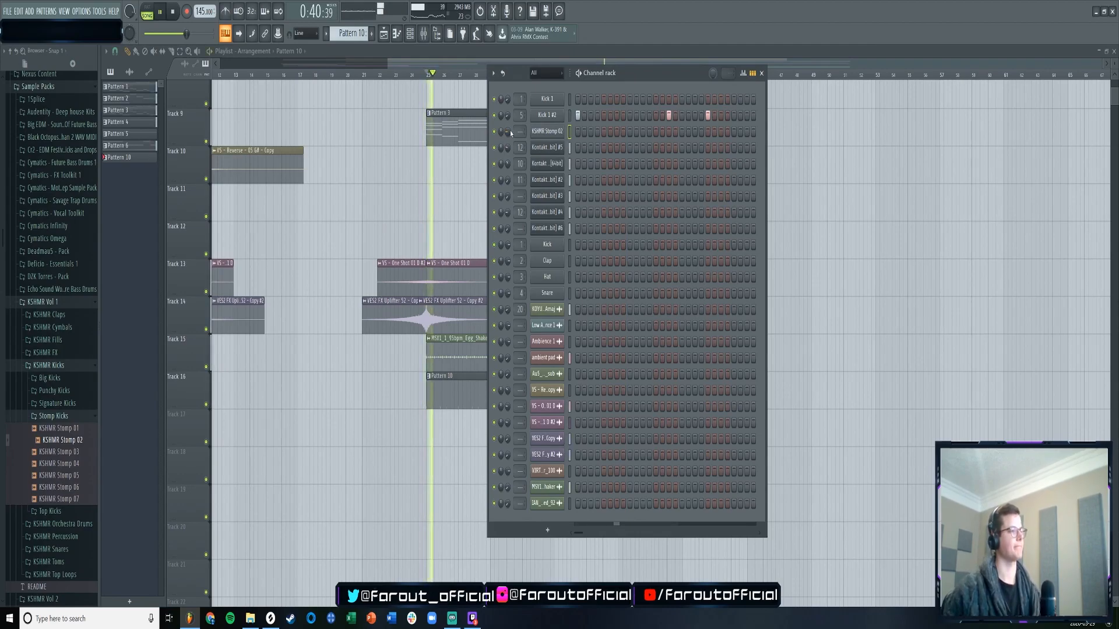
{"action": "left_click_drag", "start_coordinate": [520, 131], "coordinate": [520, 116]}
{"action": "left_click", "coordinate": [577, 131]}
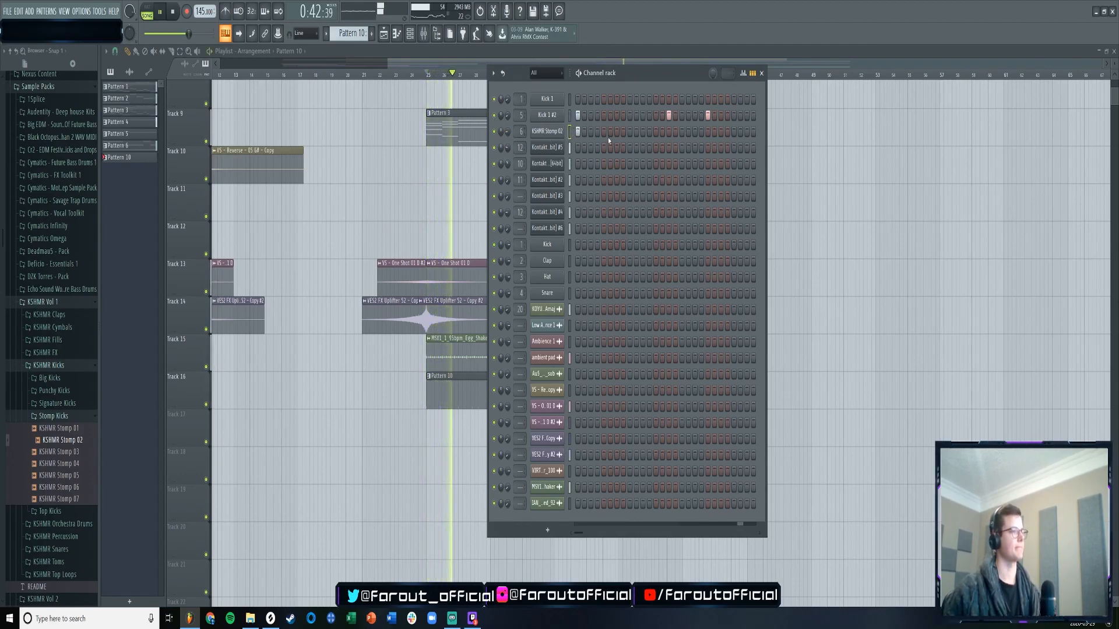
{"action": "left_click", "coordinate": [668, 131]}
{"action": "left_click", "coordinate": [707, 132]}
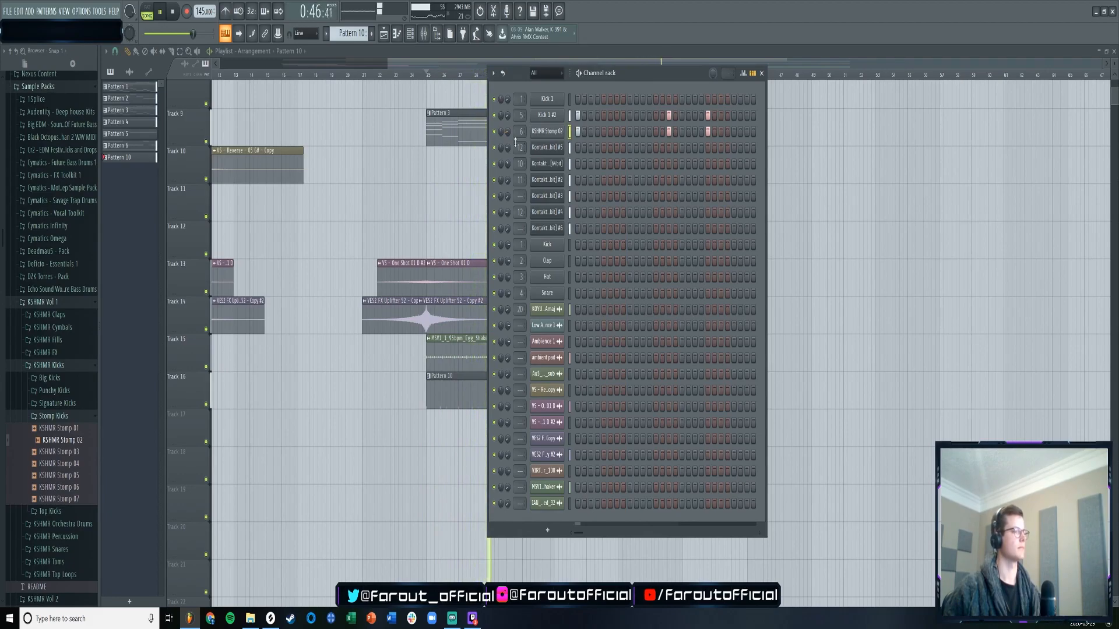
- Shape KSHMR Stomp 02's volume envelope into a short decay, audition it and close the channel settings
{"action": "left_click", "coordinate": [548, 133]}
{"action": "left_click", "coordinate": [63, 109]}
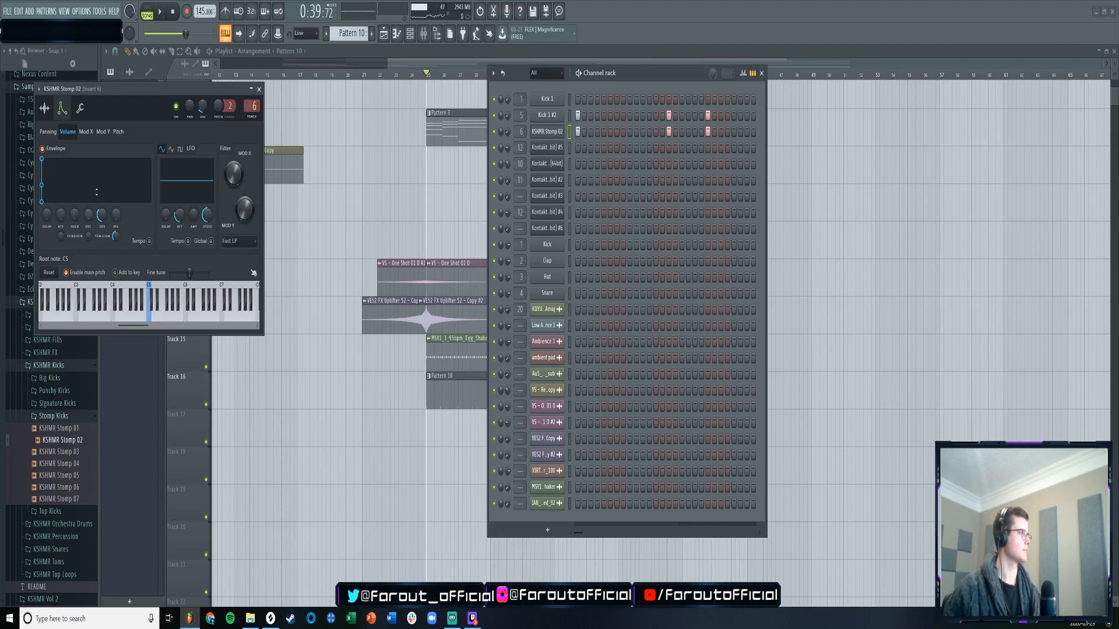
{"action": "left_click_drag", "start_coordinate": [94, 208], "coordinate": [93, 203]}
{"action": "left_click", "coordinate": [143, 316]}
{"action": "left_click", "coordinate": [260, 89]}
- Rename mixer track 6 as Top Kick
{"action": "key", "text": "F9"}
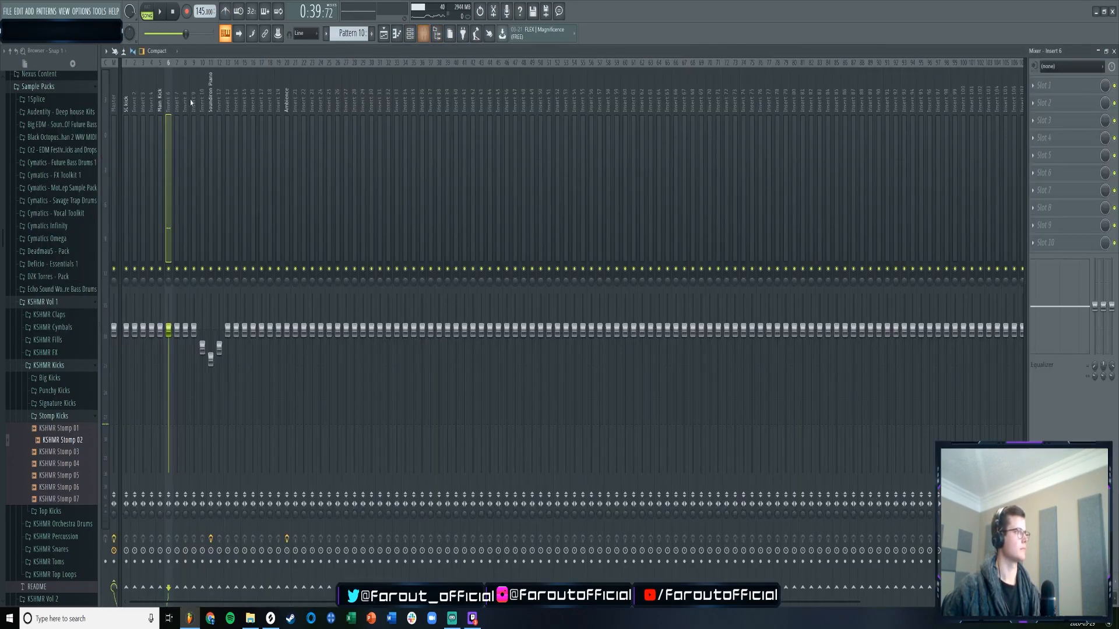
{"action": "right_click", "coordinate": [171, 95]}
{"action": "left_click", "coordinate": [177, 71]}
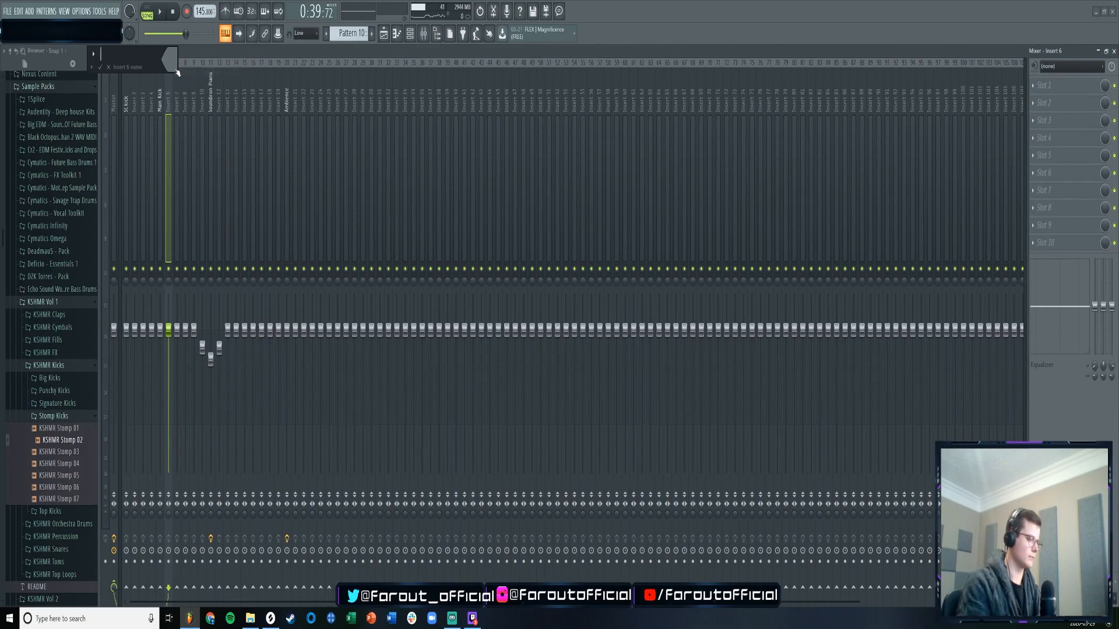
{"action": "type", "text": "Top Kick"}
{"action": "key", "text": "Return"}
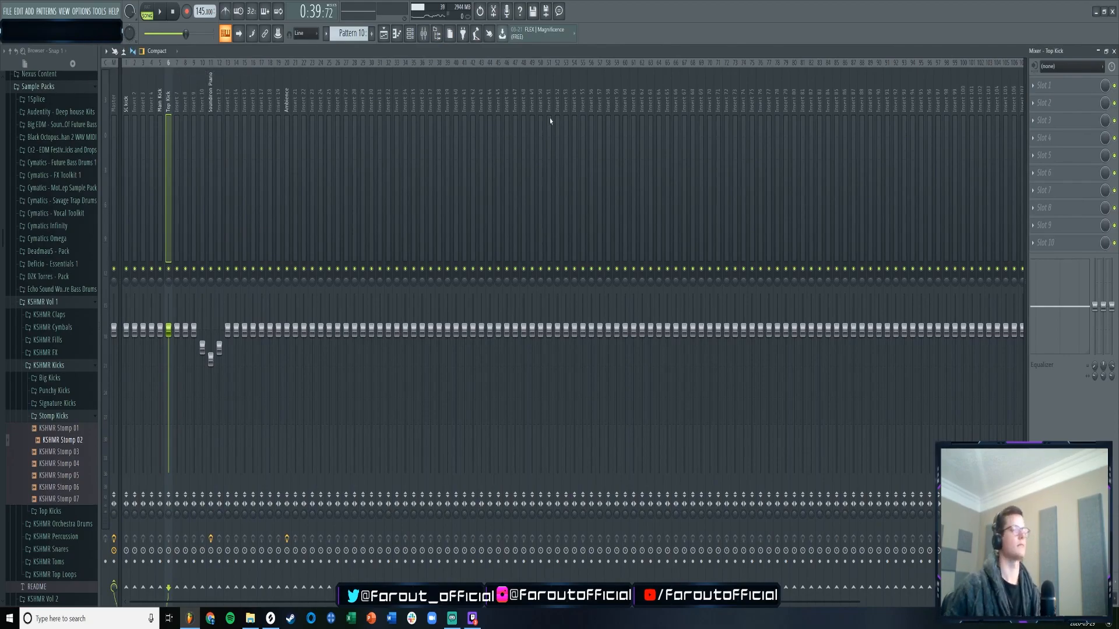
- Add Fruity Parametric EQ 2 with the 20Hz + 18kHz cut preset to slot 3 of the Top Kick track and lower the track's fader
{"action": "left_click", "coordinate": [1043, 120]}
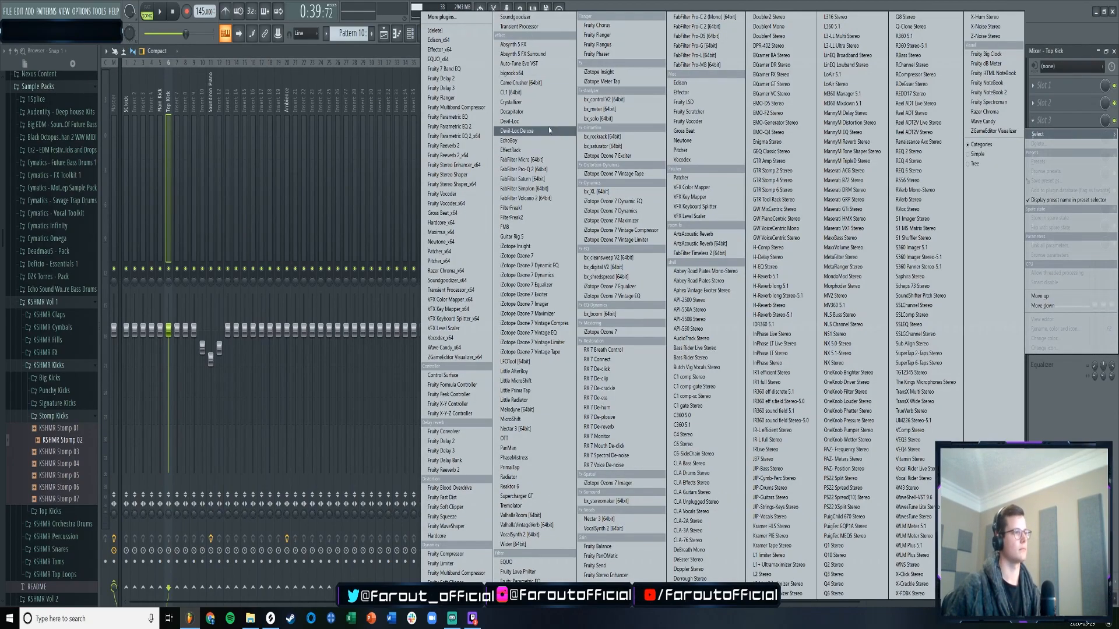
{"action": "left_click", "coordinate": [460, 136]}
{"action": "left_click", "coordinate": [7, 47]}
{"action": "mouse_move", "coordinate": [35, 86]}
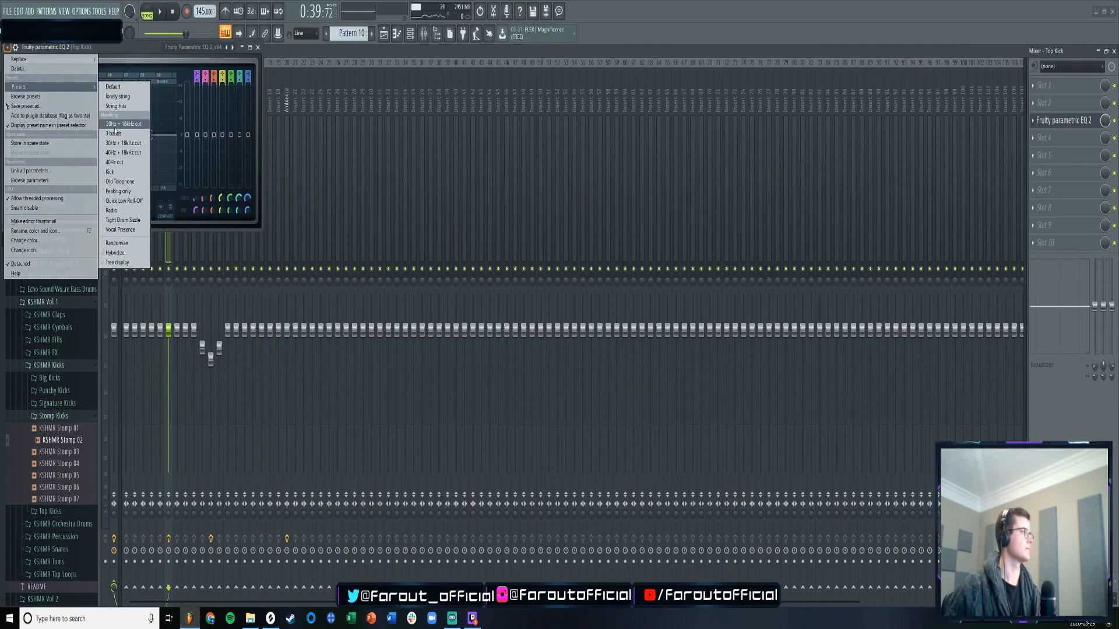
{"action": "left_click", "coordinate": [115, 126]}
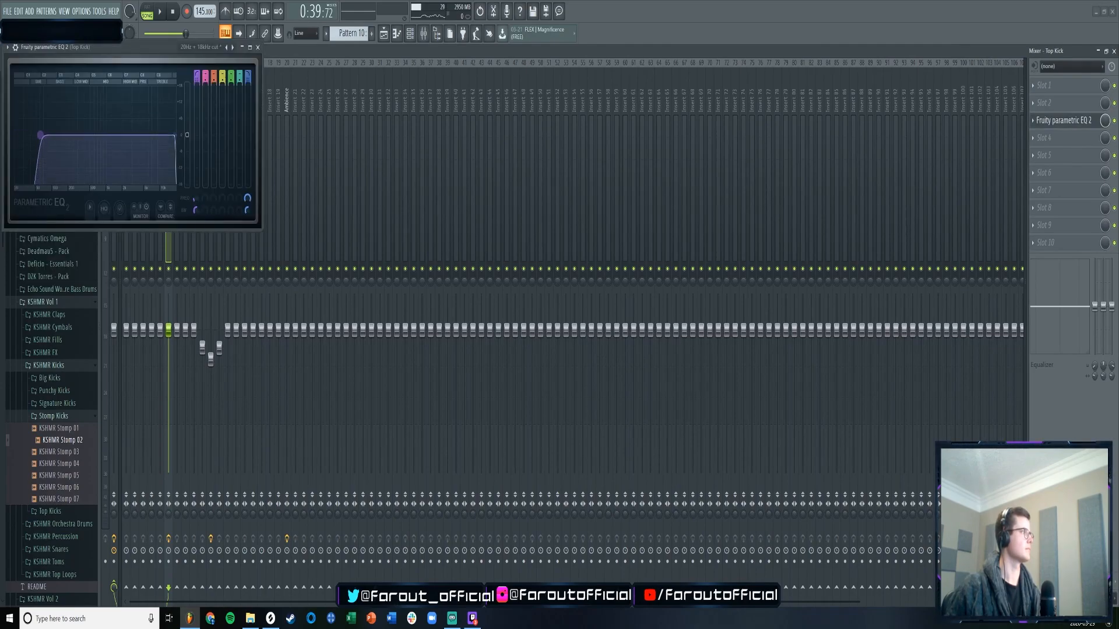
{"action": "left_click", "coordinate": [258, 47]}
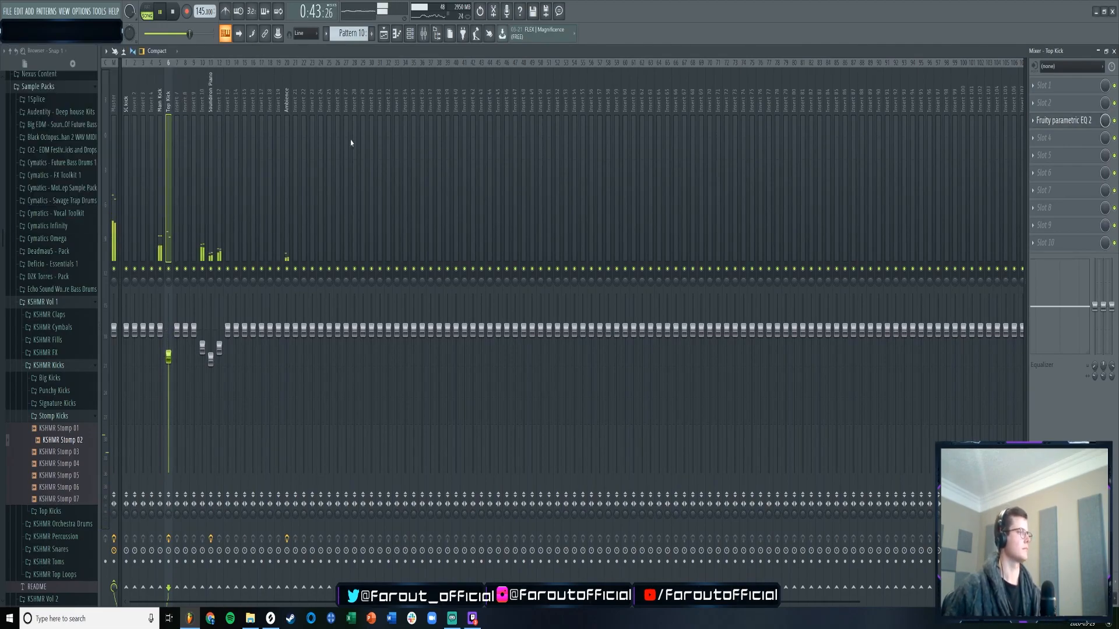
- Copy the cloned kick's four bars of notes into KSHMR Stomp 02's piano roll and play the arrangement
{"action": "left_click", "coordinate": [411, 34]}
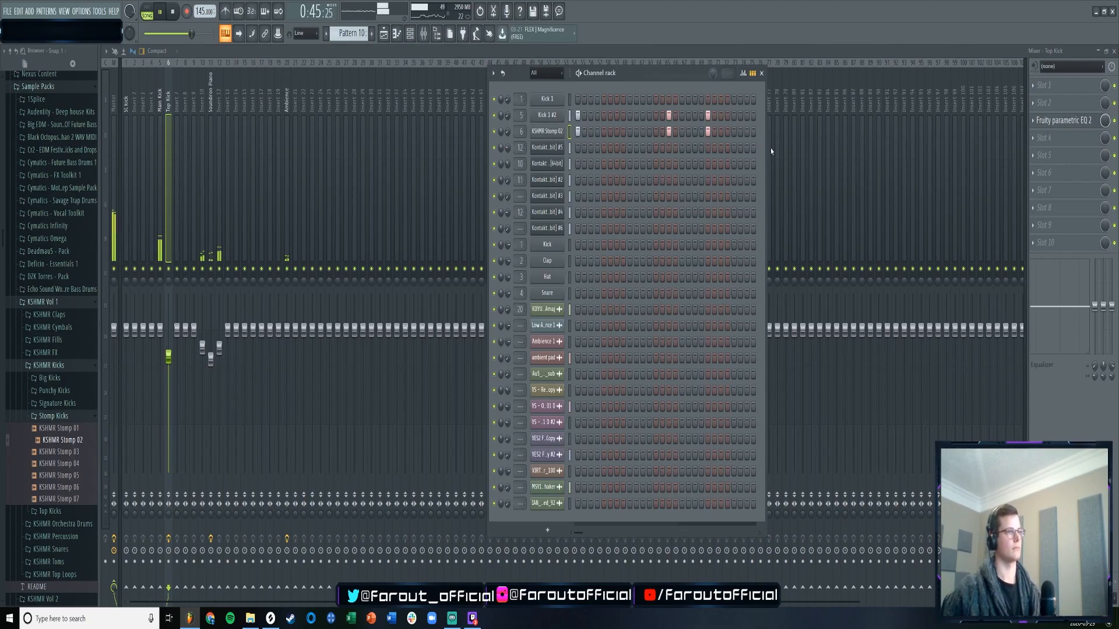
{"action": "right_click", "coordinate": [554, 116]}
{"action": "left_click", "coordinate": [582, 122]}
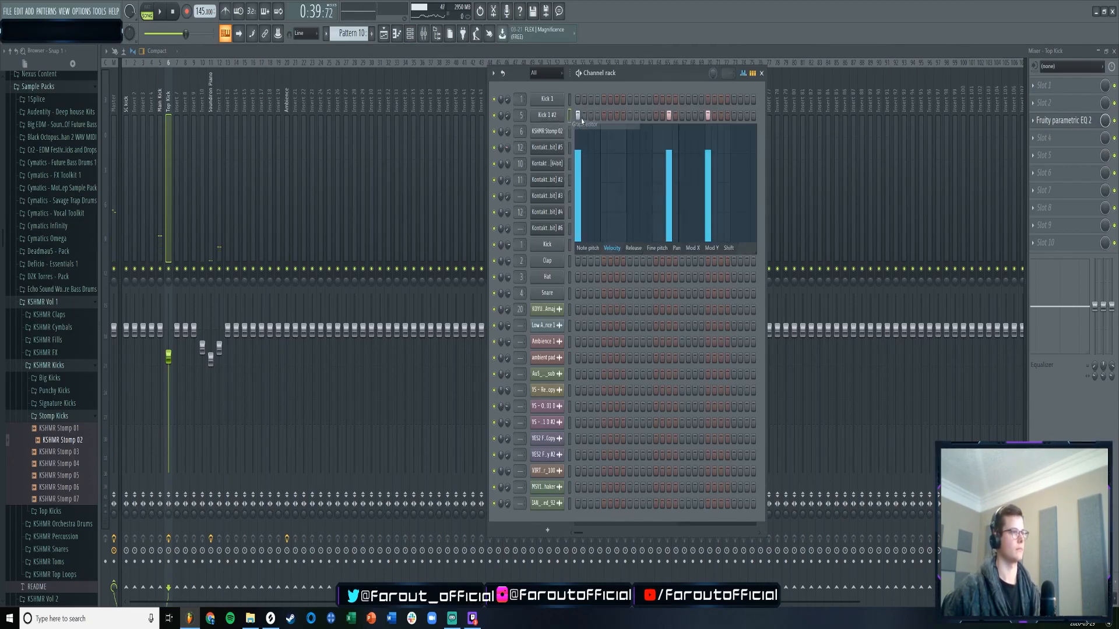
{"action": "right_click", "coordinate": [557, 117]}
{"action": "left_click", "coordinate": [577, 123]}
{"action": "right_click", "coordinate": [562, 117]}
{"action": "left_click", "coordinate": [577, 115]}
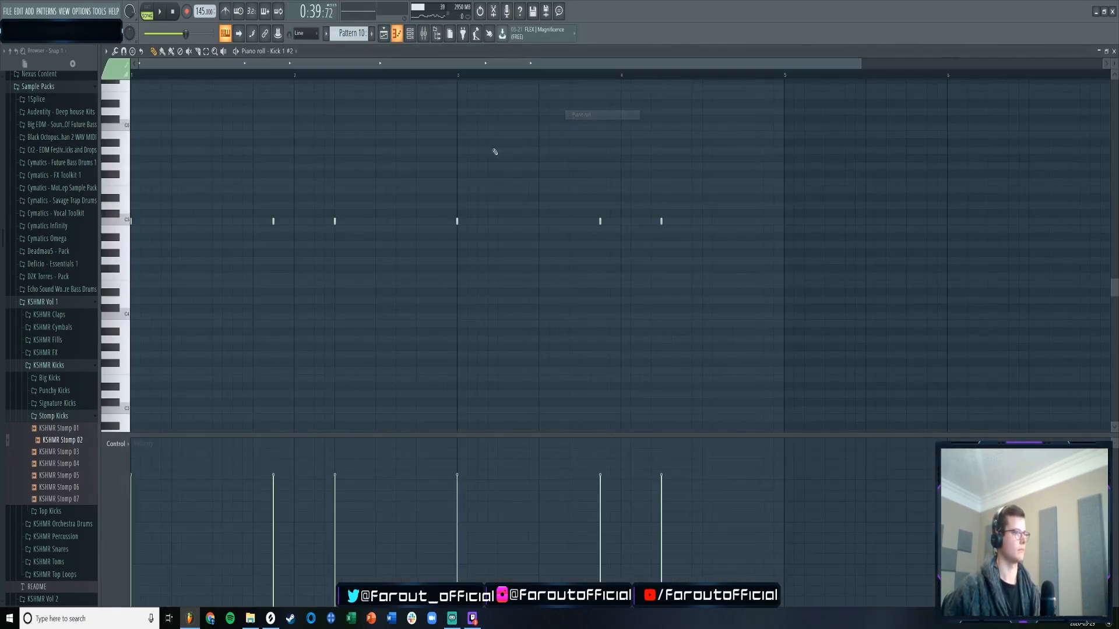
{"action": "left_click", "coordinate": [411, 34]}
{"action": "right_click", "coordinate": [563, 124]}
{"action": "left_click", "coordinate": [580, 129]}
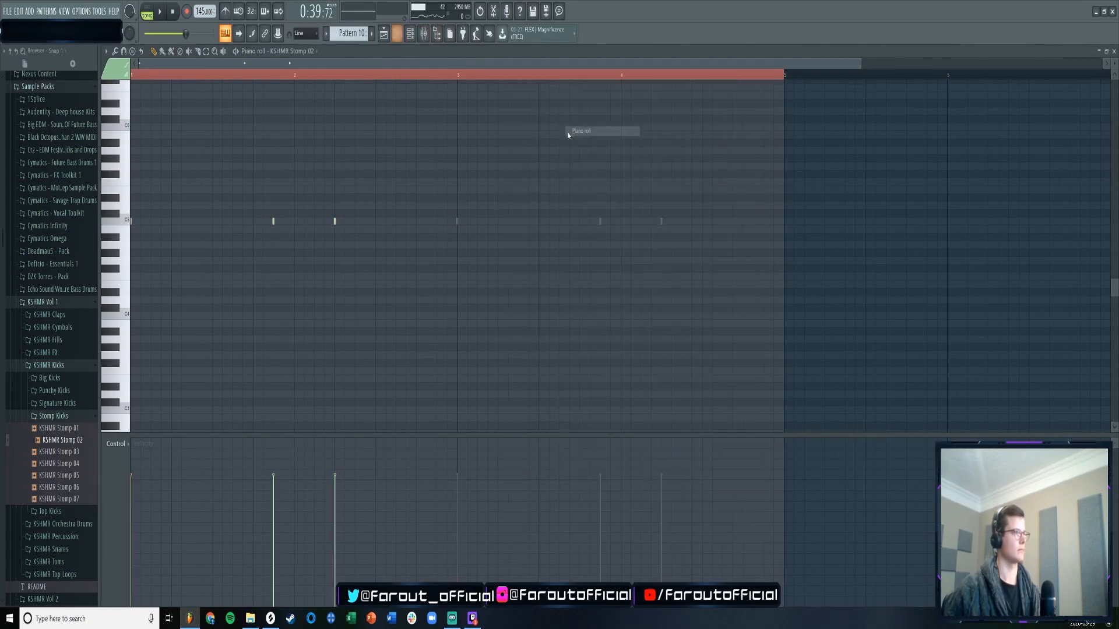
{"action": "key", "text": "space"}
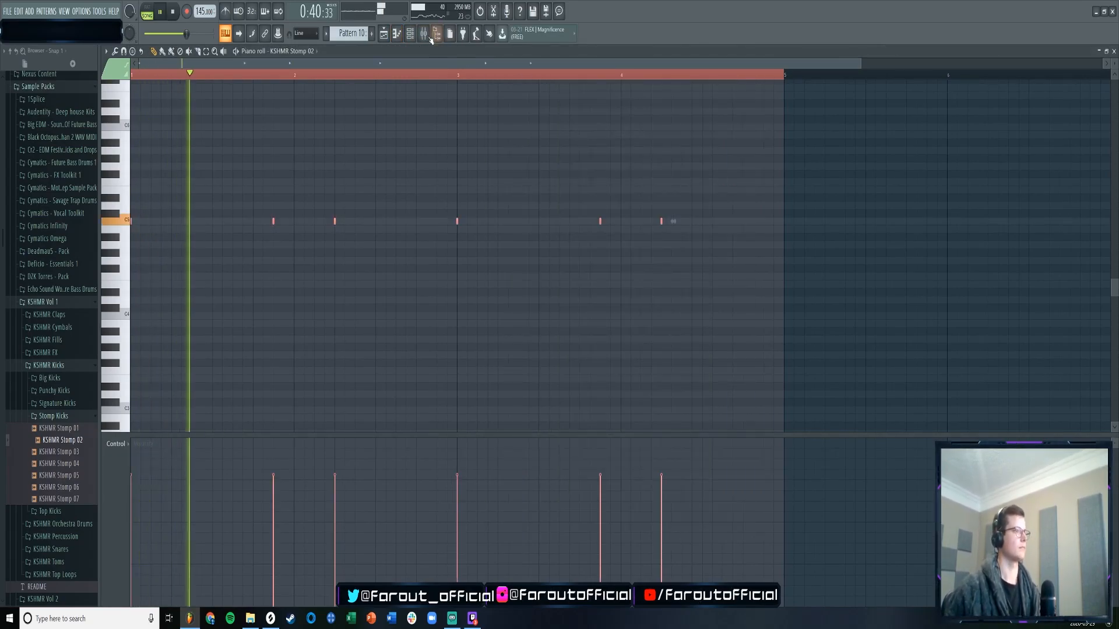
- Examine KSHMR Stomp 02's sample, envelope and miscellaneous settings during playback, then audition Pattern 10 on its own in pattern mode
{"action": "key", "text": "F6"}
{"action": "left_click", "coordinate": [545, 131]}
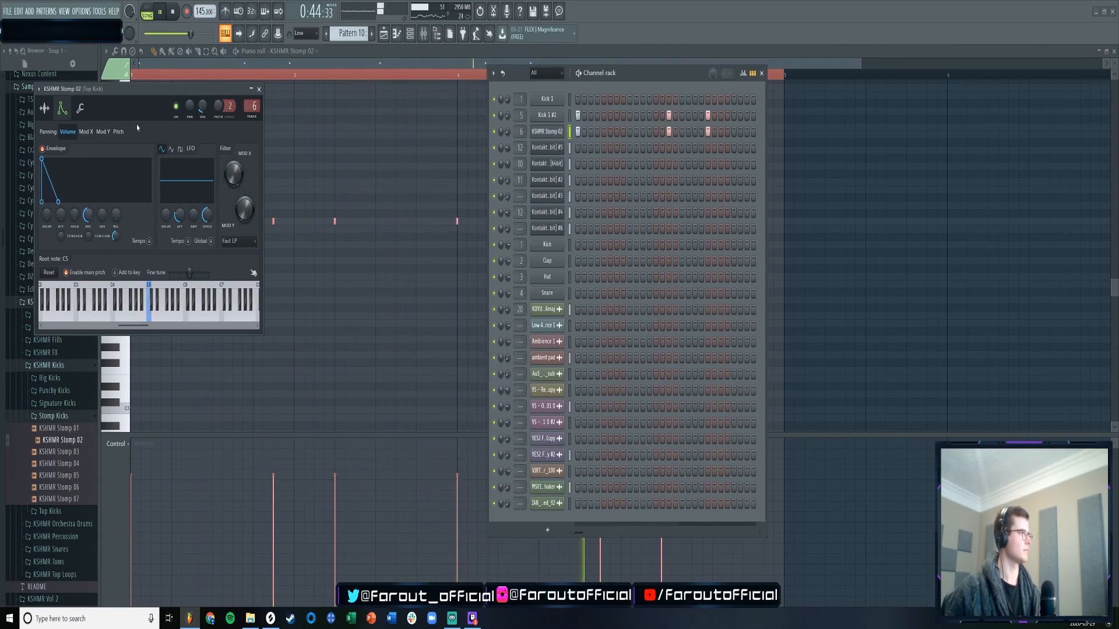
{"action": "left_click", "coordinate": [44, 108]}
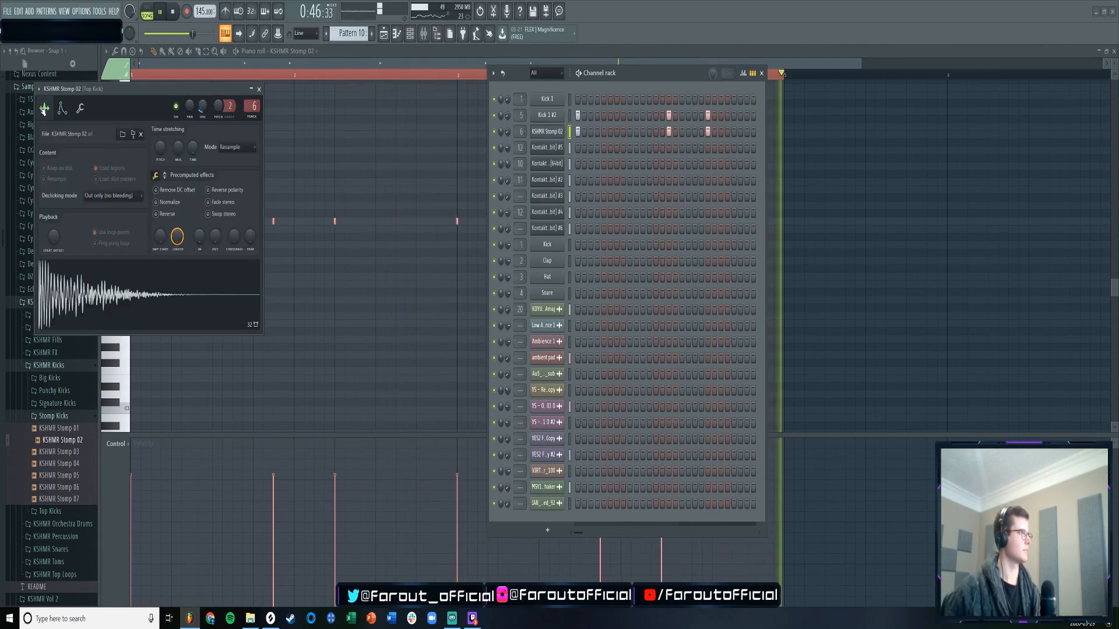
{"action": "left_click", "coordinate": [62, 108]}
{"action": "left_click", "coordinate": [80, 108]}
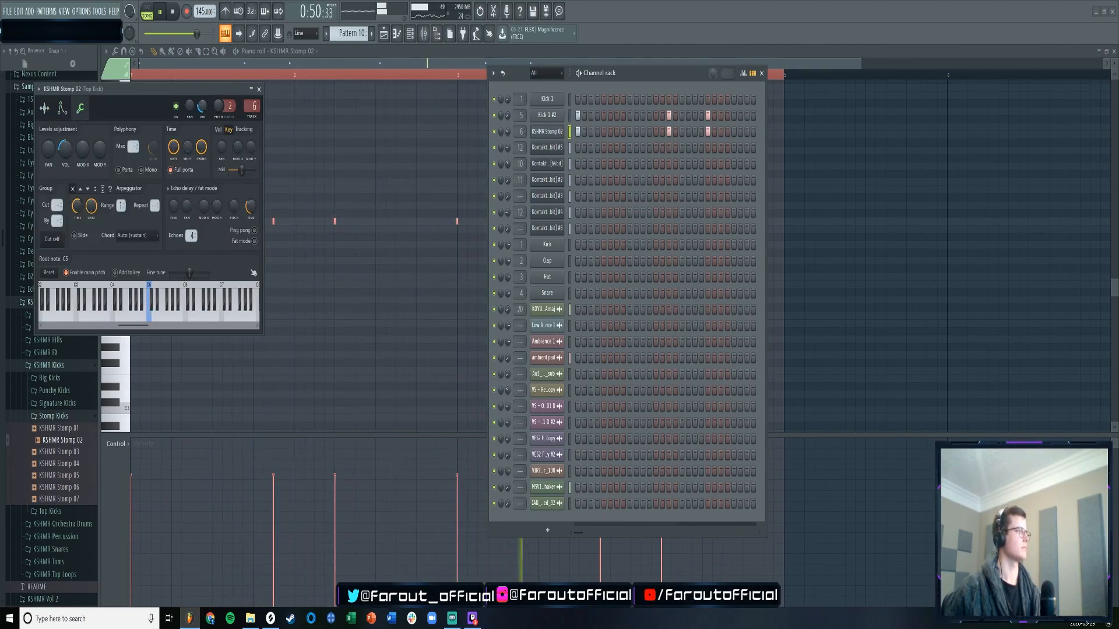
{"action": "left_click", "coordinate": [259, 89]}
{"action": "left_click", "coordinate": [147, 7]}
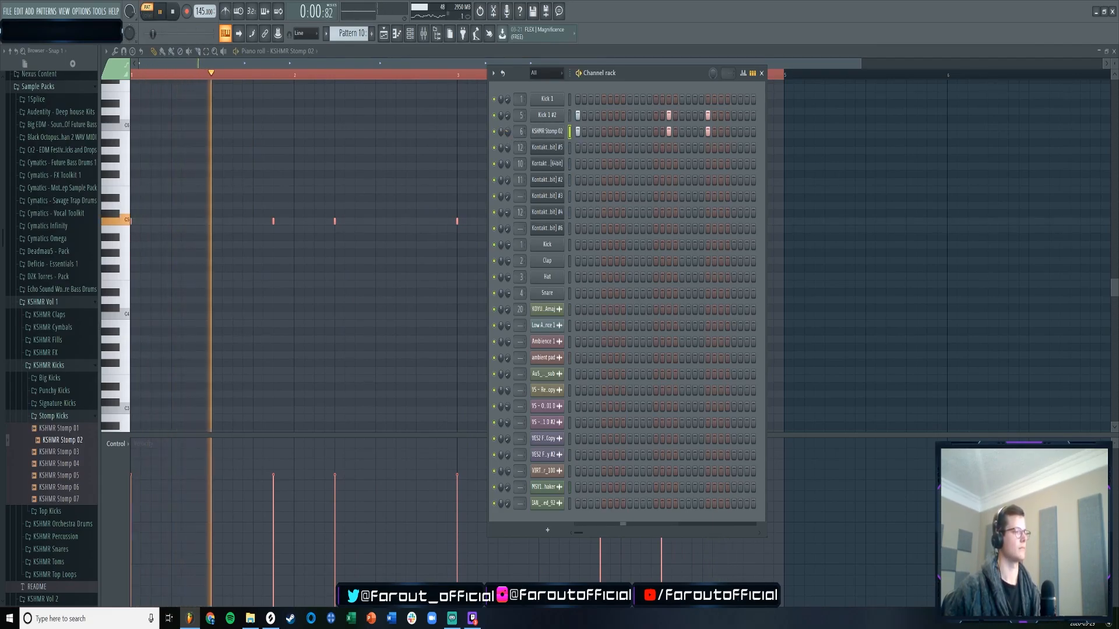
{"action": "key", "text": "space"}
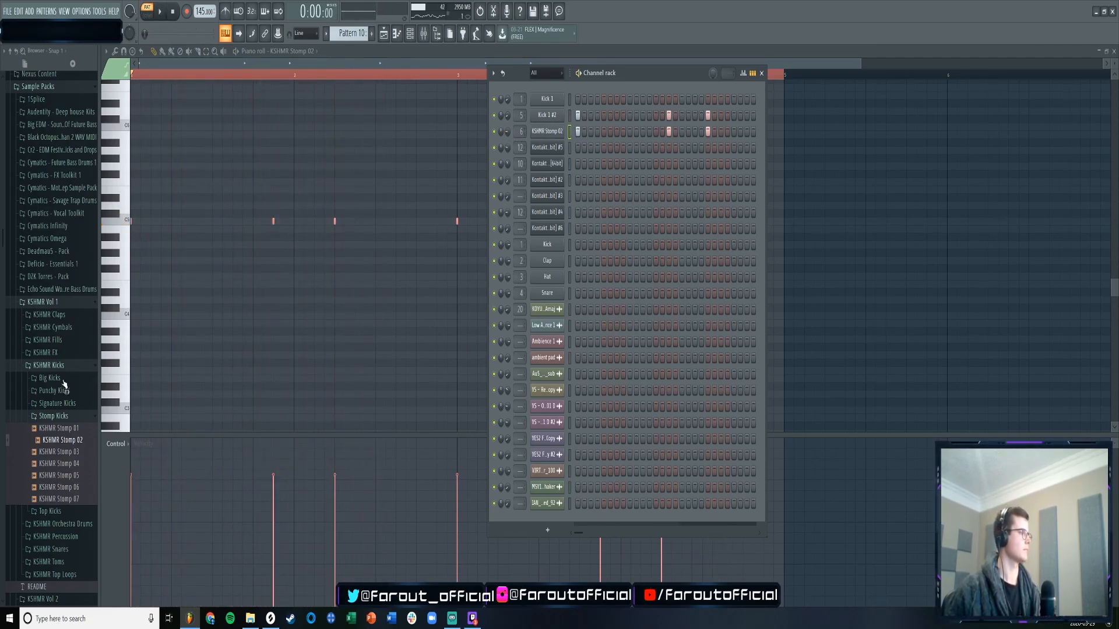
- Load KSHMR Top Kick 03 from the KSHMR Vol 1 top kicks as a new channel beneath the stomp kick
{"action": "left_click", "coordinate": [53, 366]}
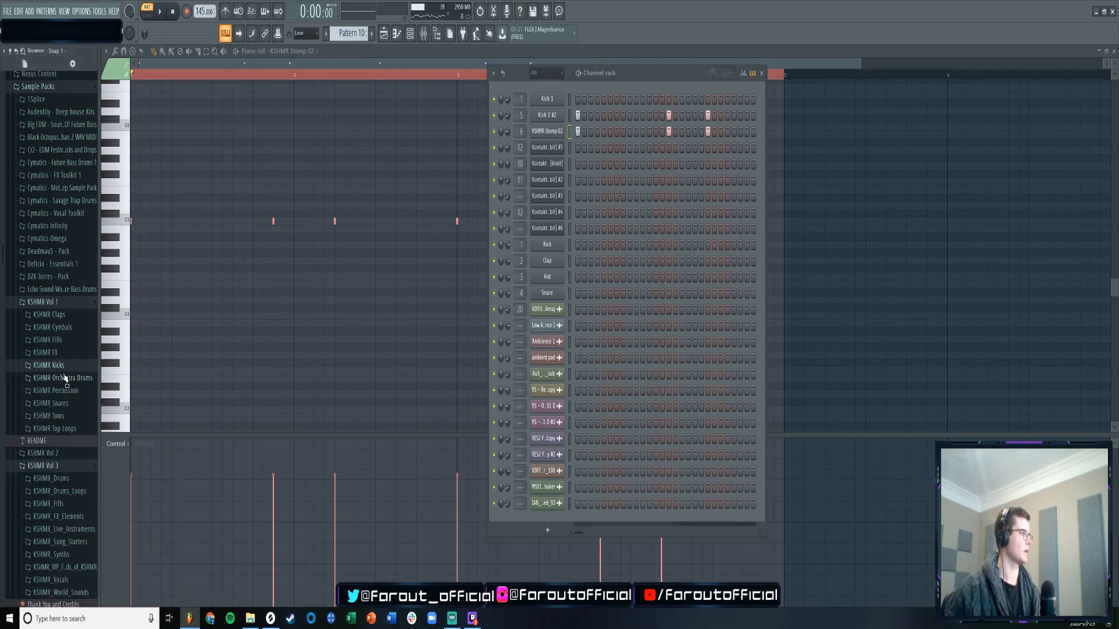
{"action": "left_click", "coordinate": [48, 353]}
{"action": "left_click", "coordinate": [48, 353]}
{"action": "left_click", "coordinate": [52, 365]}
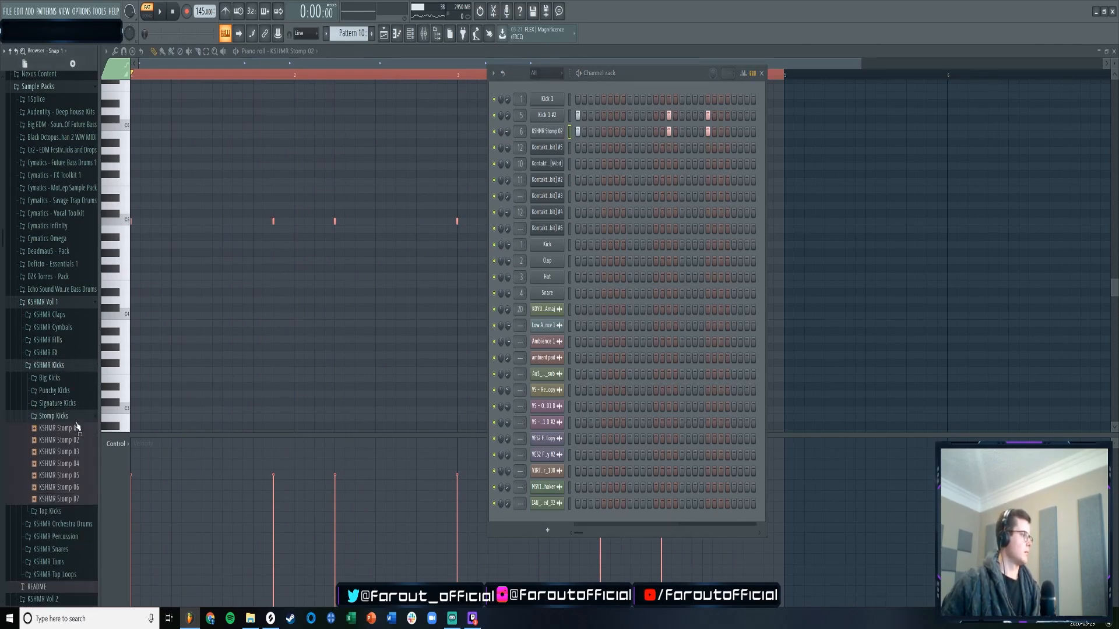
{"action": "left_click", "coordinate": [66, 416]}
{"action": "left_click", "coordinate": [69, 429]}
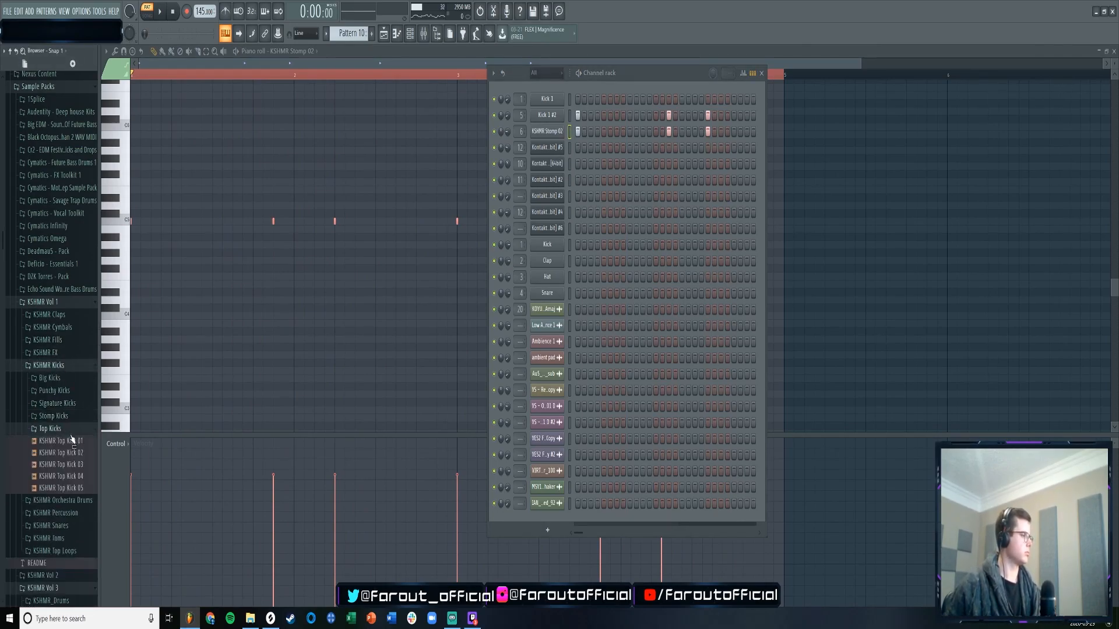
{"action": "left_click_drag", "start_coordinate": [77, 466], "coordinate": [546, 144]}
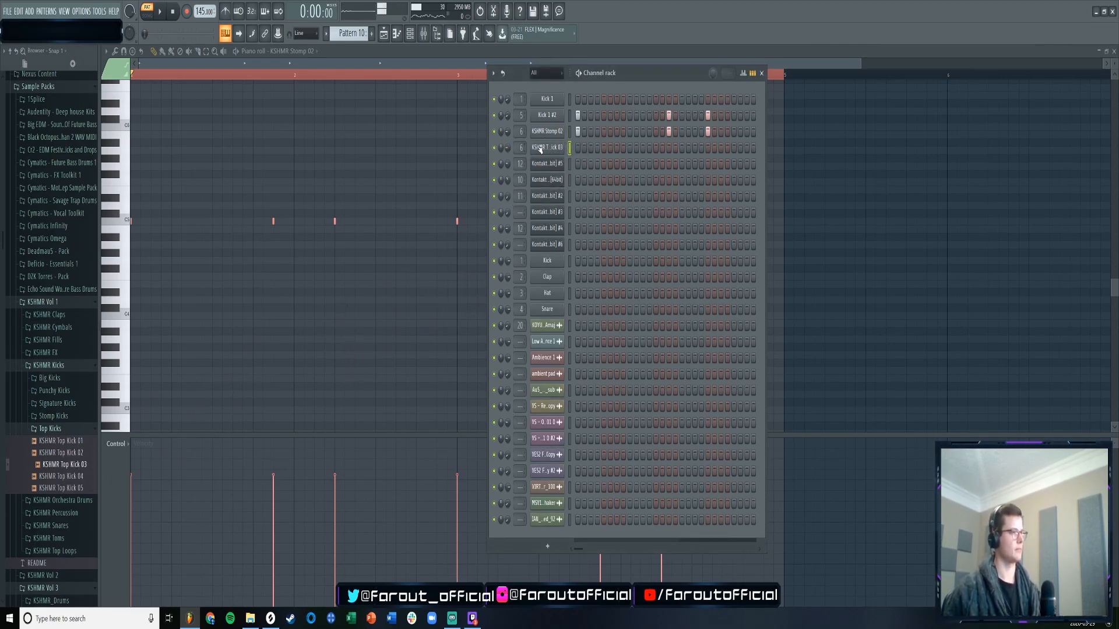
- Paste the four-bar kick notes into KSHMR Top Kick 03's piano roll, play Pattern 10 and show the channel rack
{"action": "right_click", "coordinate": [546, 147]}
{"action": "left_click", "coordinate": [577, 149]}
{"action": "key", "text": "space"}
{"action": "key", "text": "F6"}
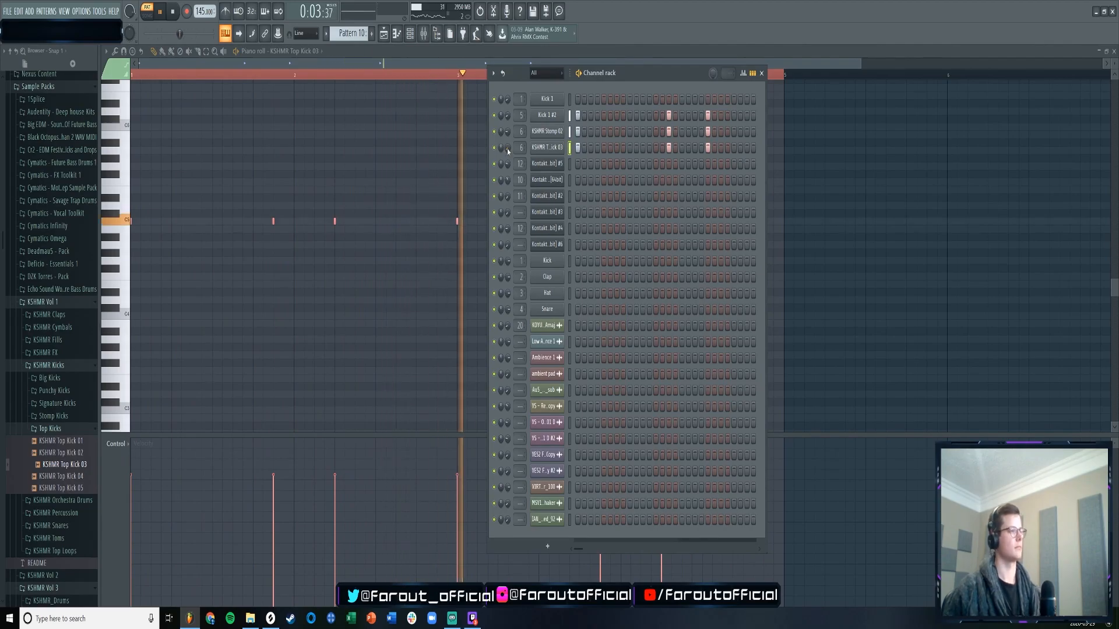
- Examine KSHMR Top Kick 03's envelope, miscellaneous and sample settings while Pattern 10 plays, closing its channel window
{"action": "left_click", "coordinate": [547, 147]}
{"action": "left_click", "coordinate": [72, 122]}
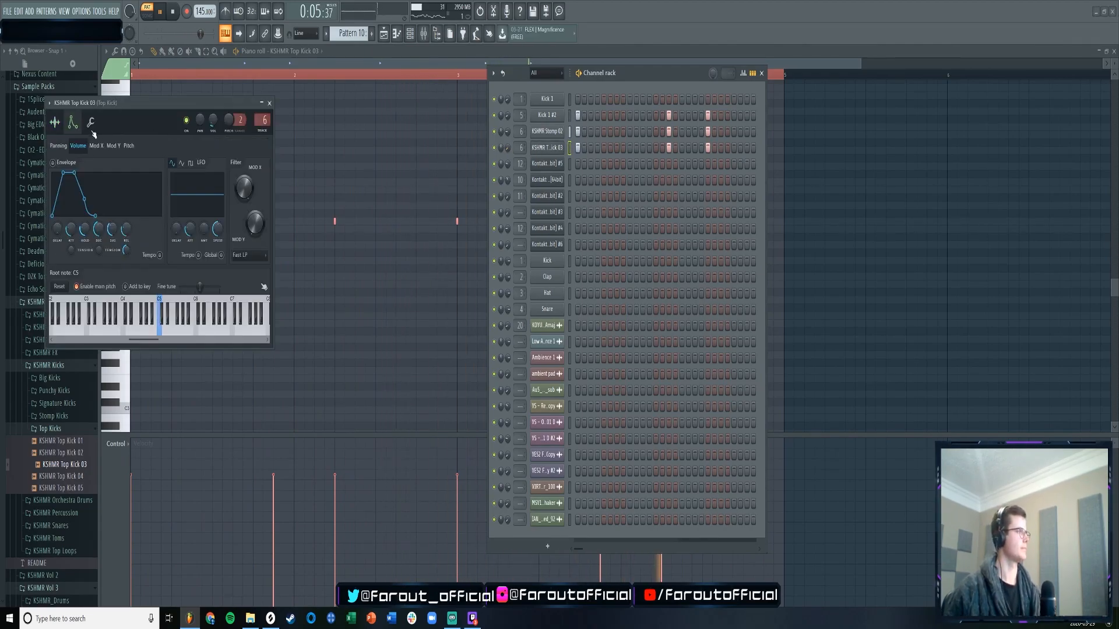
{"action": "left_click", "coordinate": [90, 122]}
{"action": "left_click", "coordinate": [55, 122]}
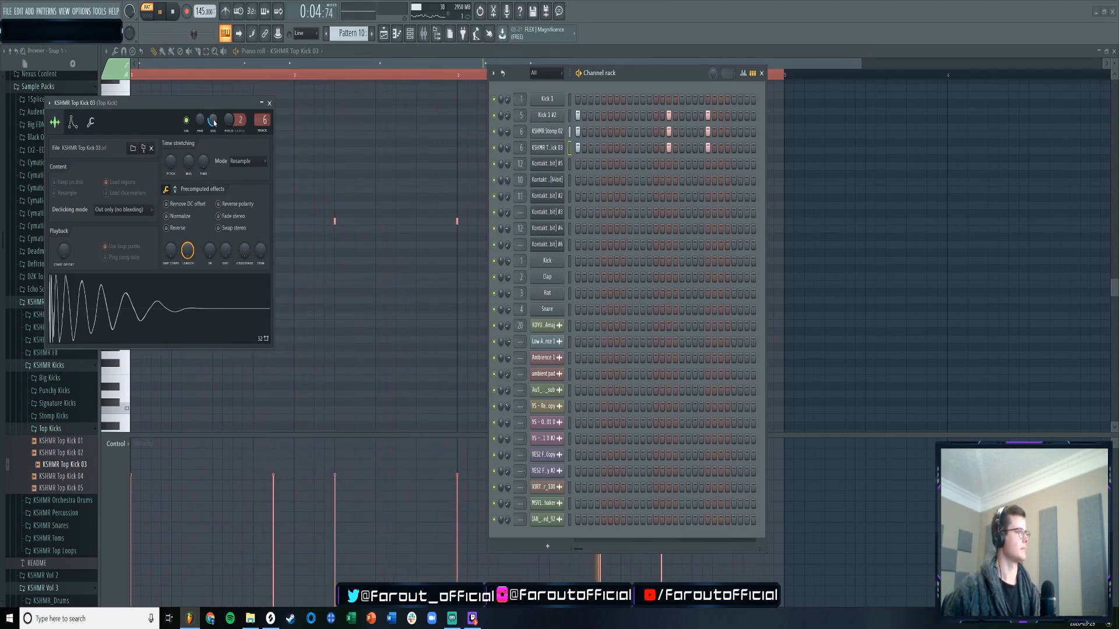
{"action": "left_click", "coordinate": [269, 103]}
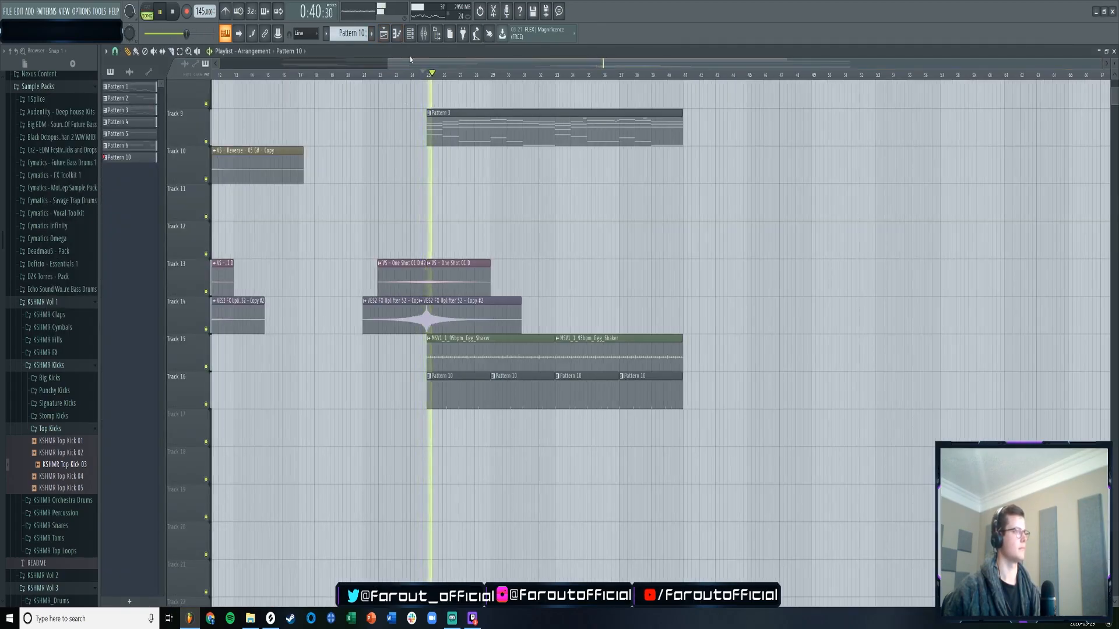
- Check the Top Kick insert's level in the mixer during song playback and return to the playlist
{"action": "left_click", "coordinate": [423, 33]}
{"action": "left_click", "coordinate": [423, 34]}
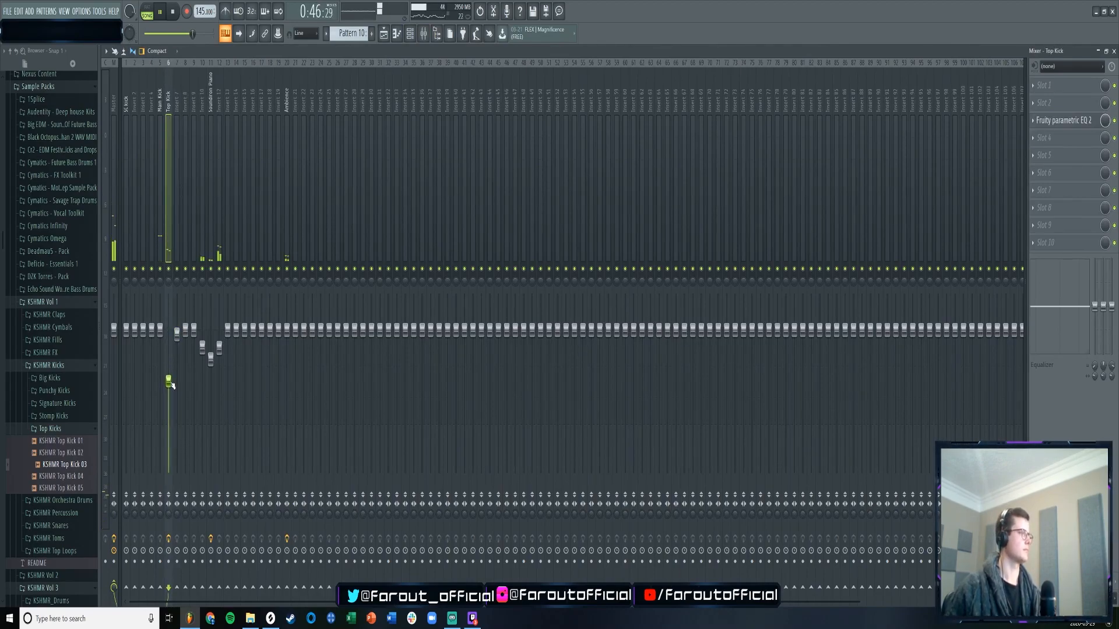
{"action": "left_click", "coordinate": [384, 36]}
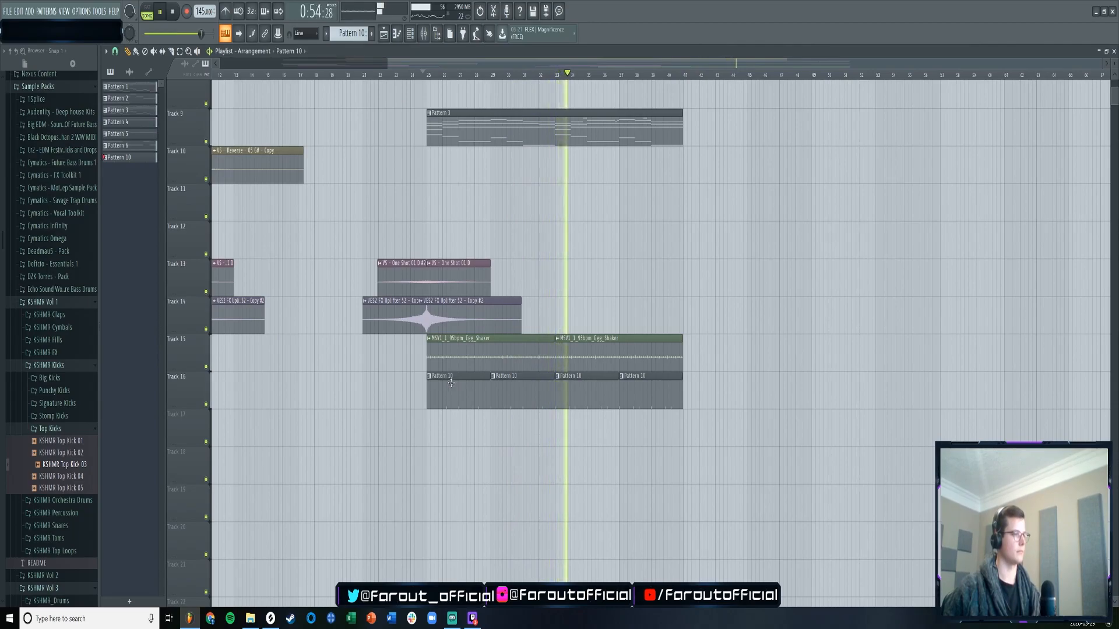
- Play the arrangement around bar 25 and examine how the layers on all the playlist tracks work together
{"action": "left_click_drag", "start_coordinate": [522, 63], "coordinate": [350, 72]}
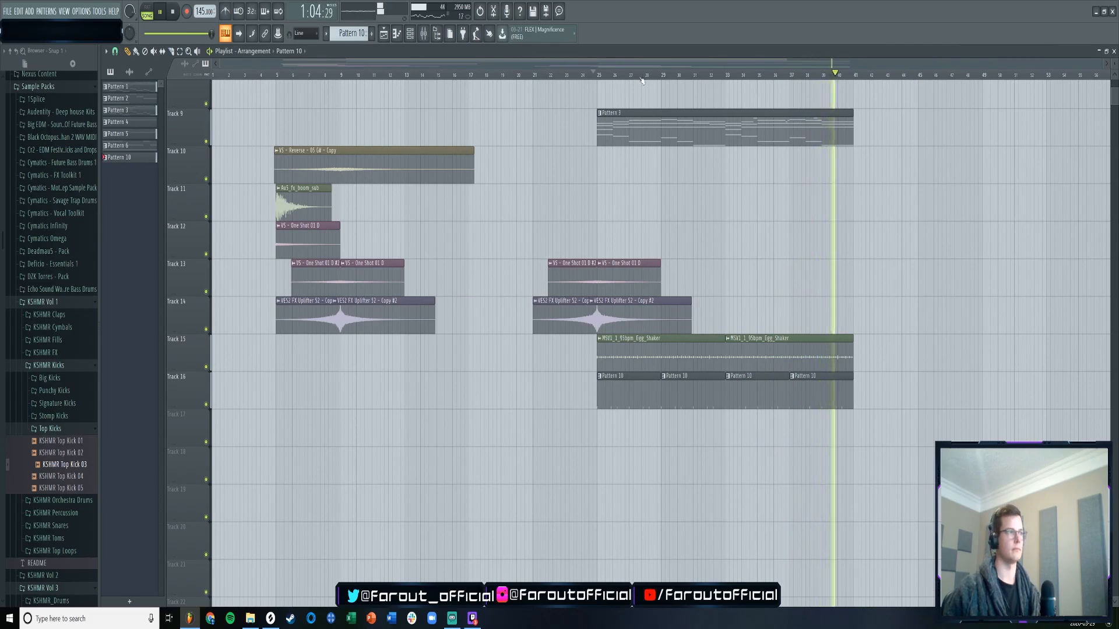
{"action": "left_click_drag", "start_coordinate": [547, 67], "coordinate": [619, 68]}
{"action": "scroll", "coordinate": [697, 202], "scroll_direction": "down", "scroll_amount": 3}
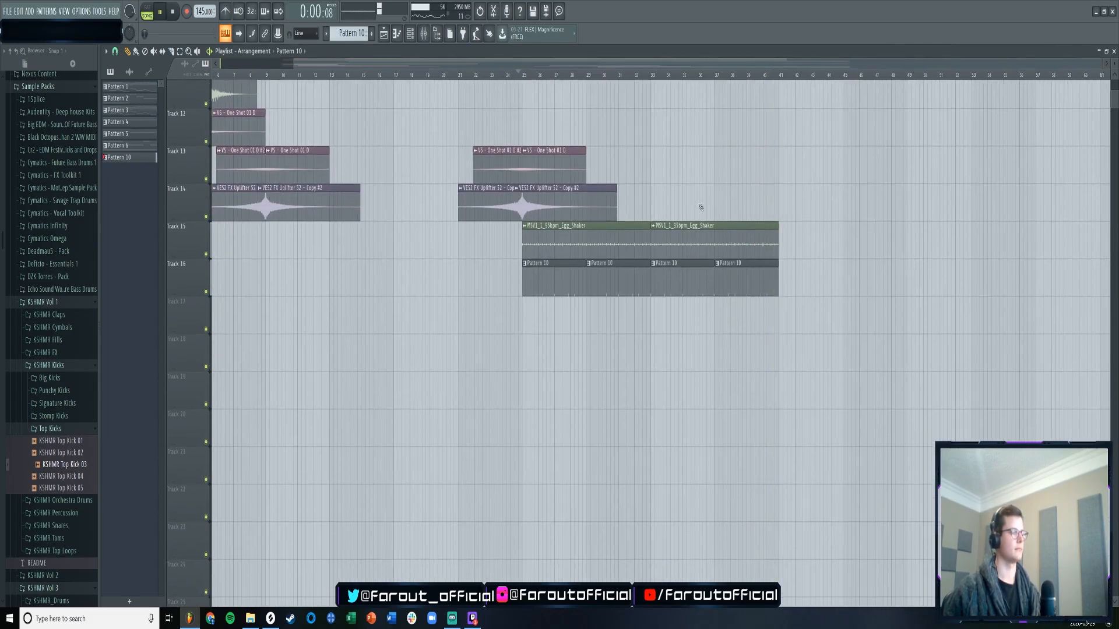
{"action": "scroll", "coordinate": [685, 216], "scroll_direction": "up", "scroll_amount": 6}
{"action": "scroll", "coordinate": [685, 217], "scroll_direction": "up", "scroll_amount": 4}
{"action": "key", "text": "space"}
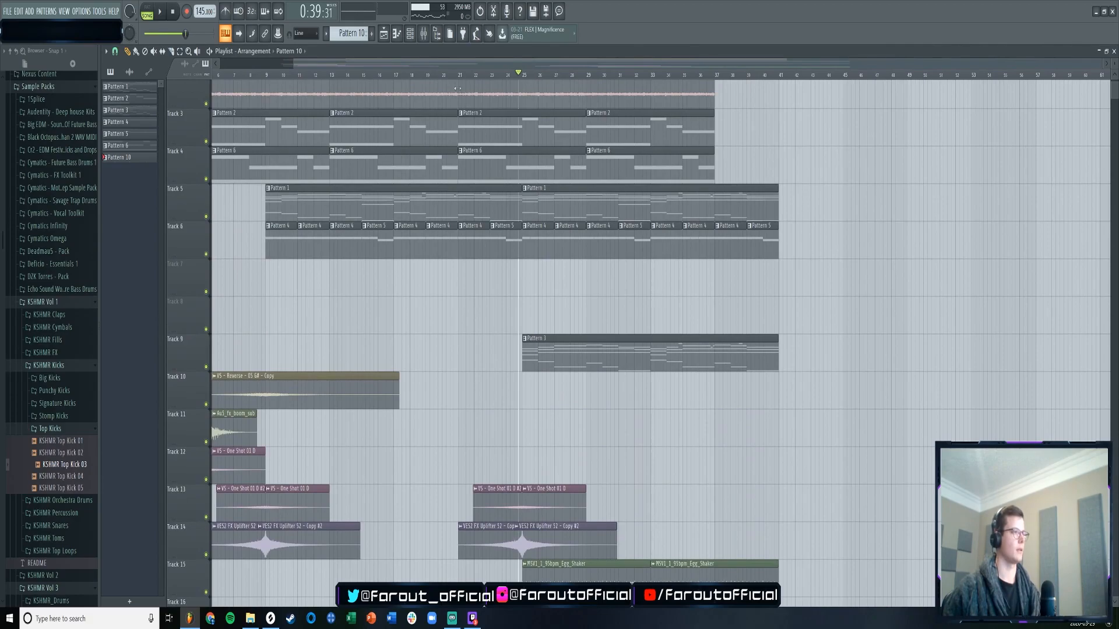
{"action": "scroll", "coordinate": [454, 75], "scroll_direction": "left", "scroll_amount": 3}
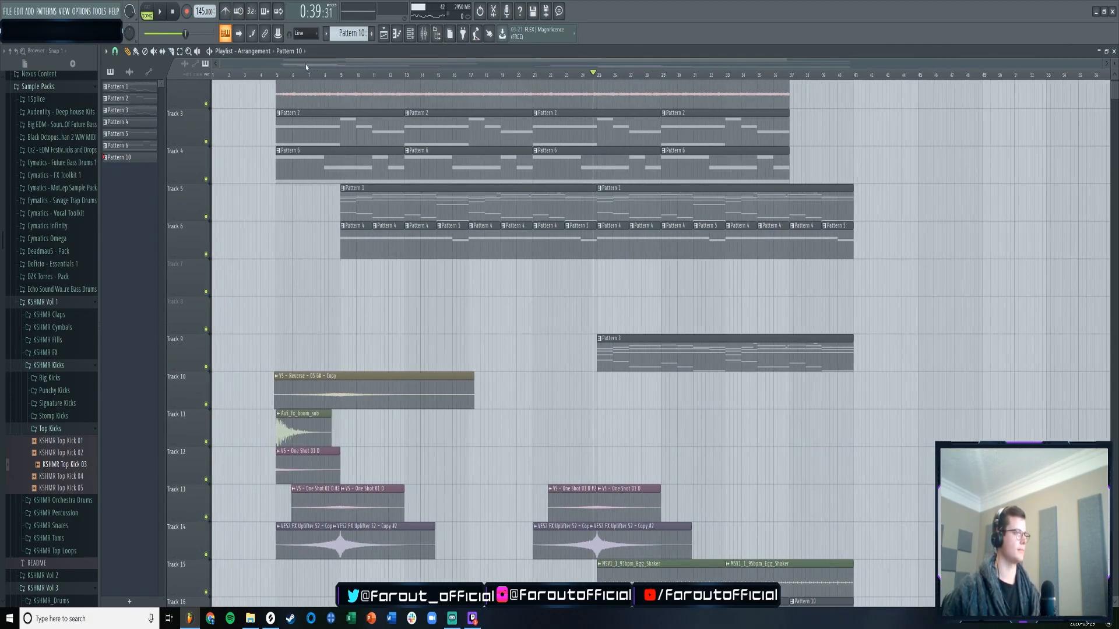
{"action": "key", "text": "space"}
{"action": "left_click", "coordinate": [536, 74]}
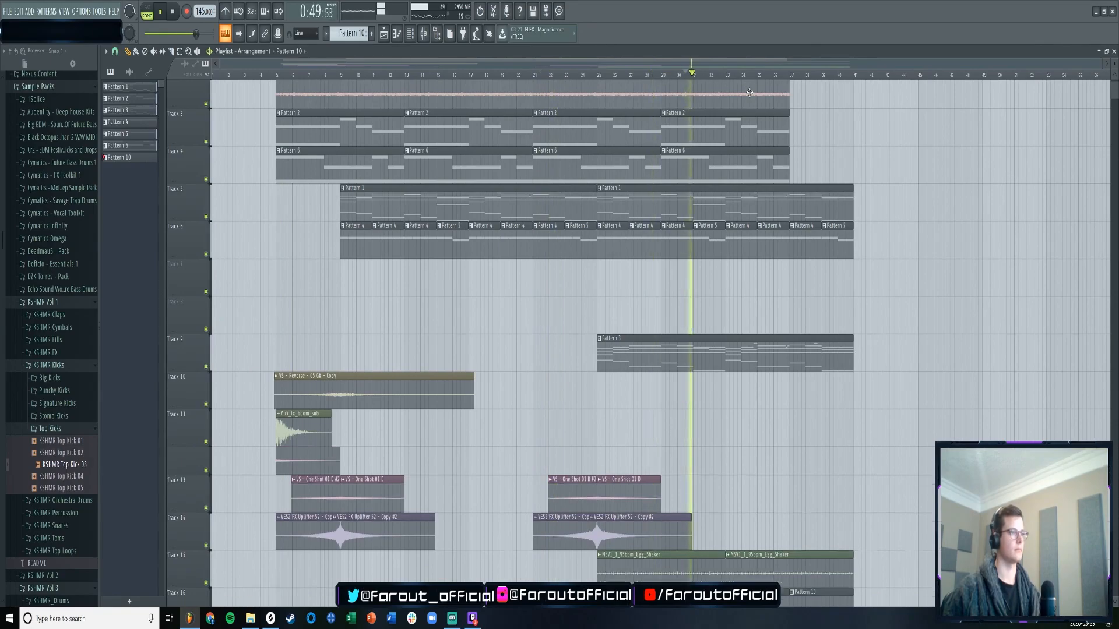
{"action": "scroll", "coordinate": [742, 115], "scroll_direction": "down", "scroll_amount": 4}
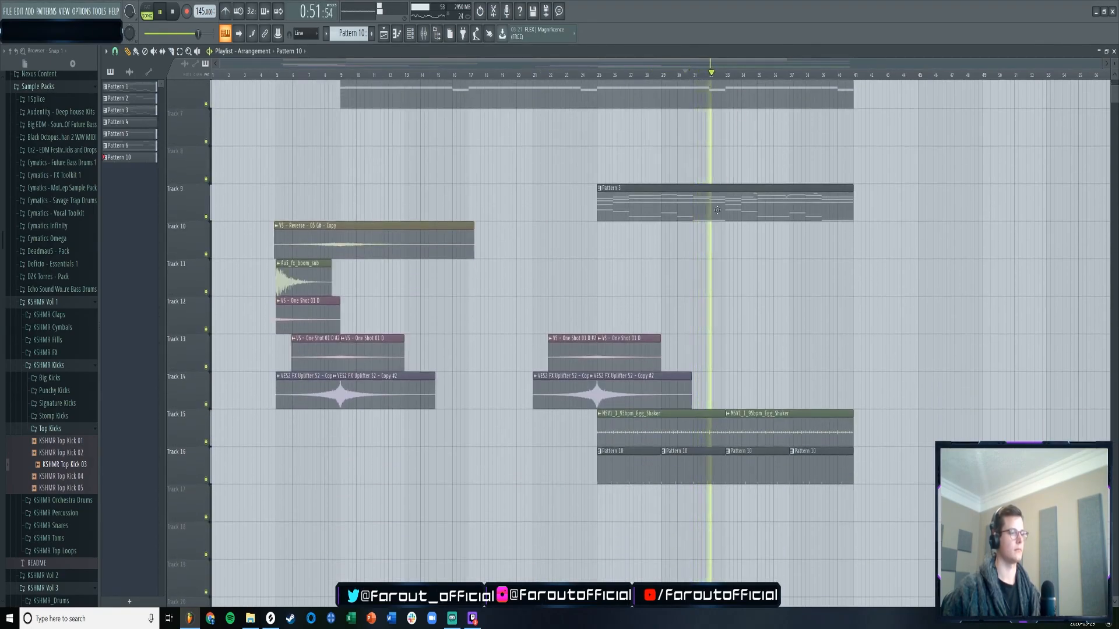
{"action": "scroll", "coordinate": [687, 217], "scroll_direction": "up", "scroll_amount": 4}
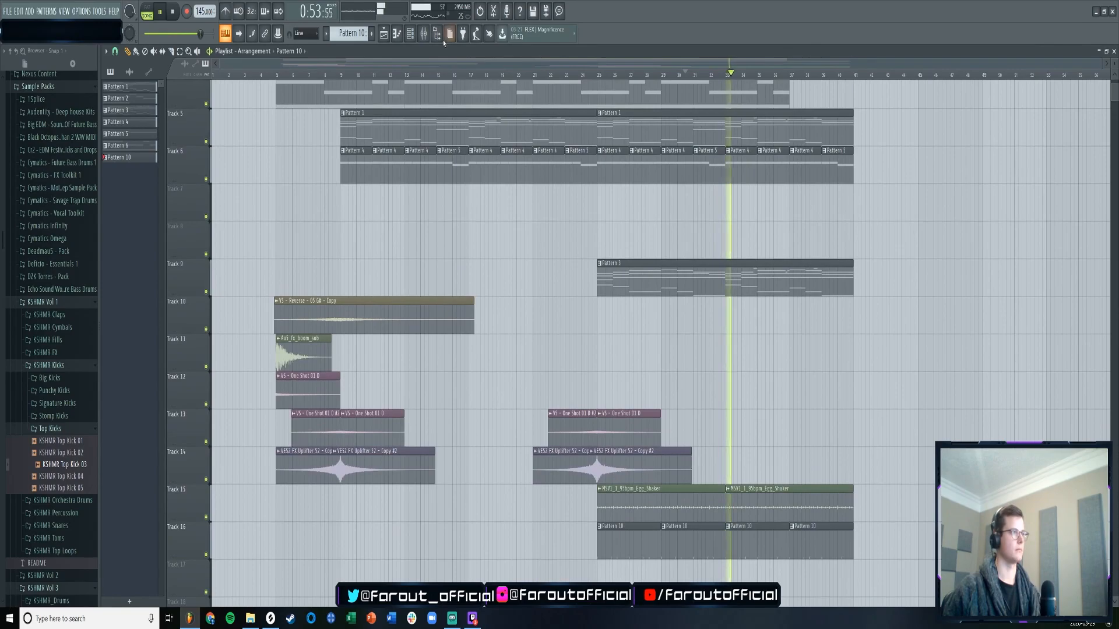
- Raise the Top Kick insert's fader in the mixer during playback and return to the playlist
{"action": "key", "text": "F9"}
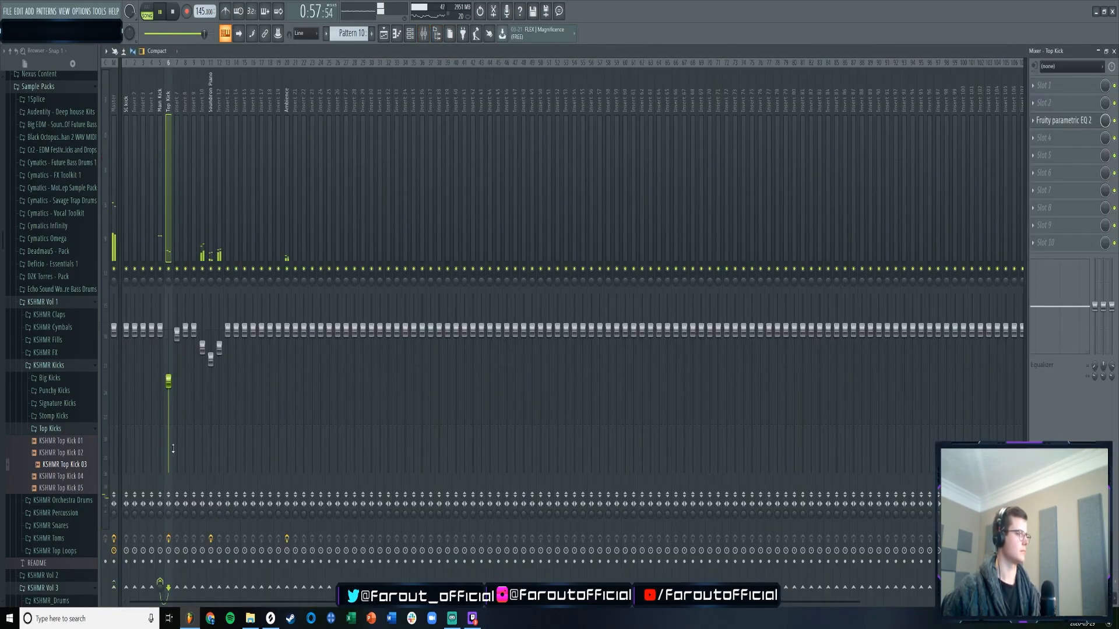
{"action": "left_click", "coordinate": [160, 100]}
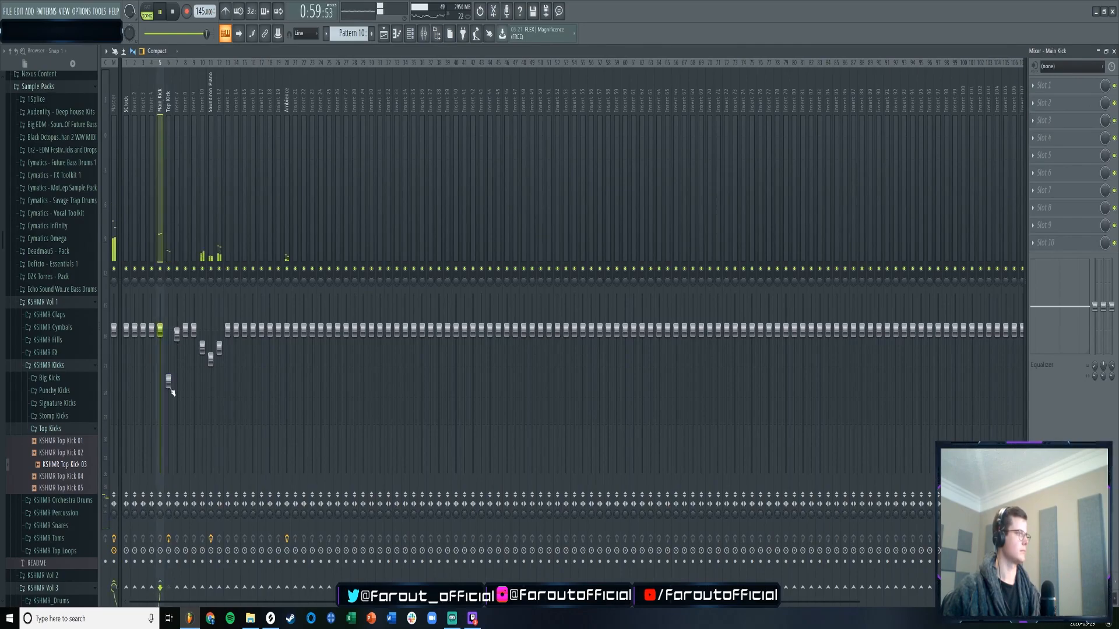
{"action": "left_click_drag", "start_coordinate": [172, 392], "coordinate": [168, 354]}
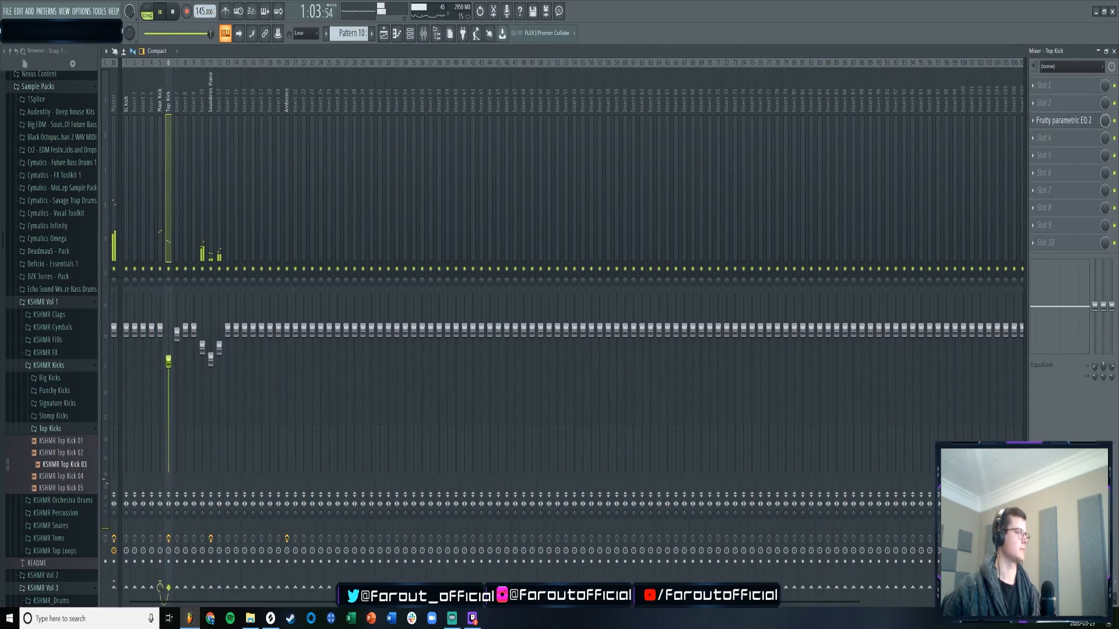
{"action": "left_click", "coordinate": [383, 34]}
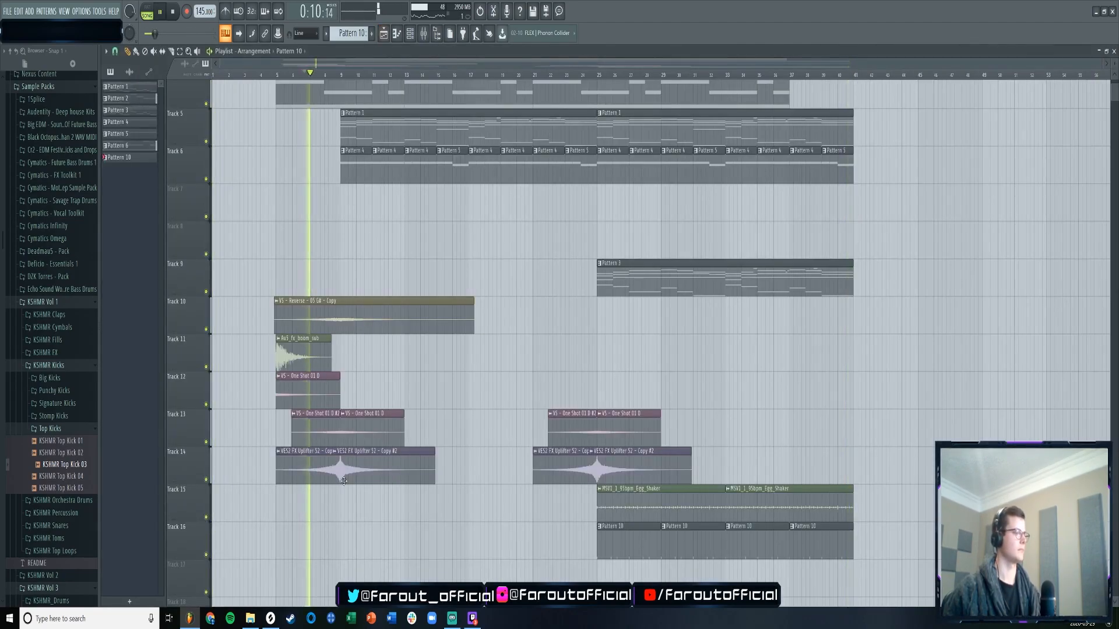
- Switch to Splice, remove the drums tag and the acoustic search text, and filter the downloaded loops to A major
{"action": "left_click", "coordinate": [270, 619]}
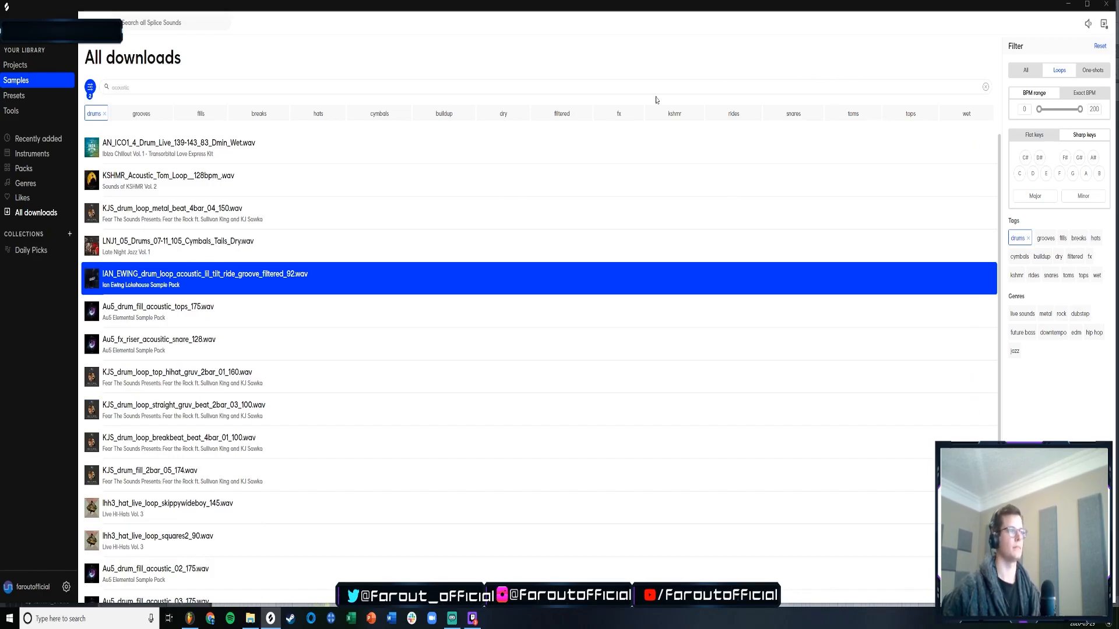
{"action": "left_click", "coordinate": [105, 114]}
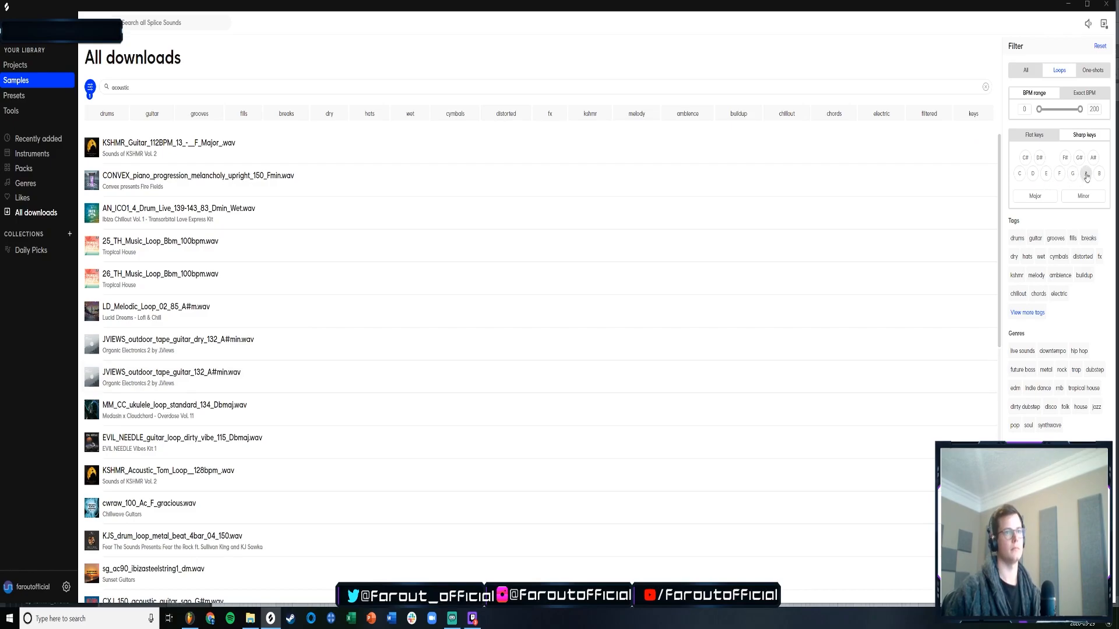
{"action": "left_click", "coordinate": [1046, 198]}
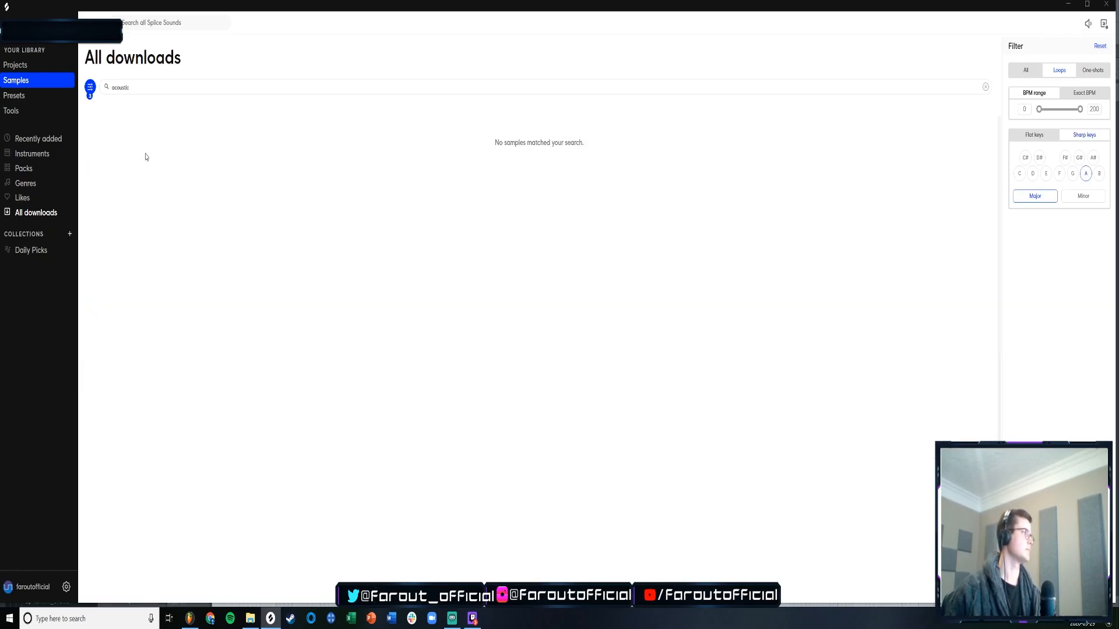
{"action": "key", "text": "ctrl+a"}
{"action": "key", "text": "BackSpace"}
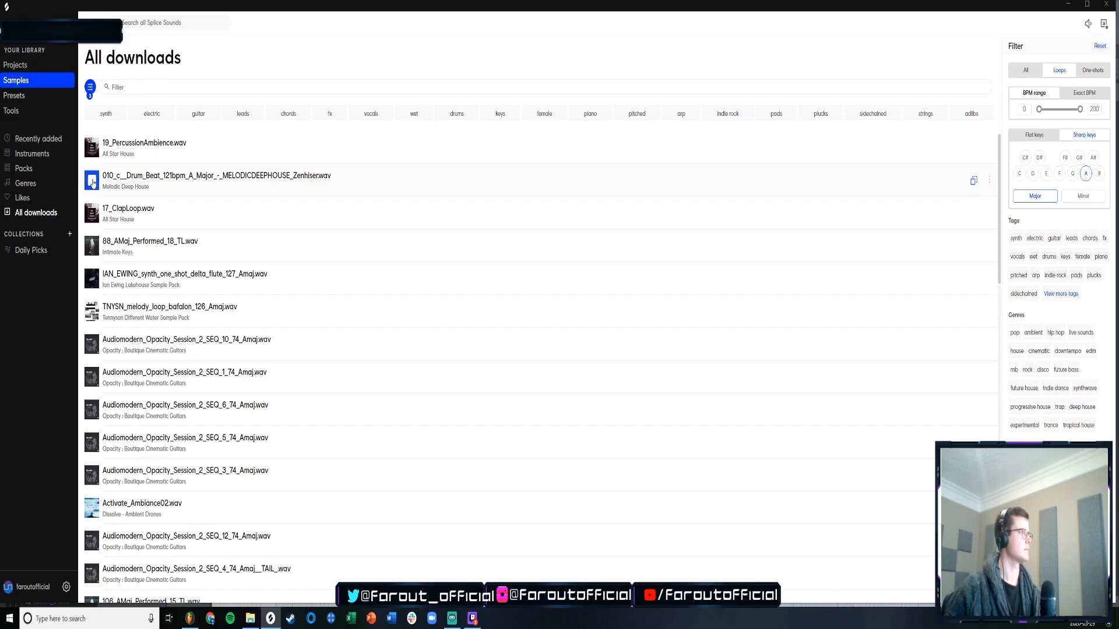
- Browse the A major loops tagged vocals and clear that tag
{"action": "left_click", "coordinate": [371, 113]}
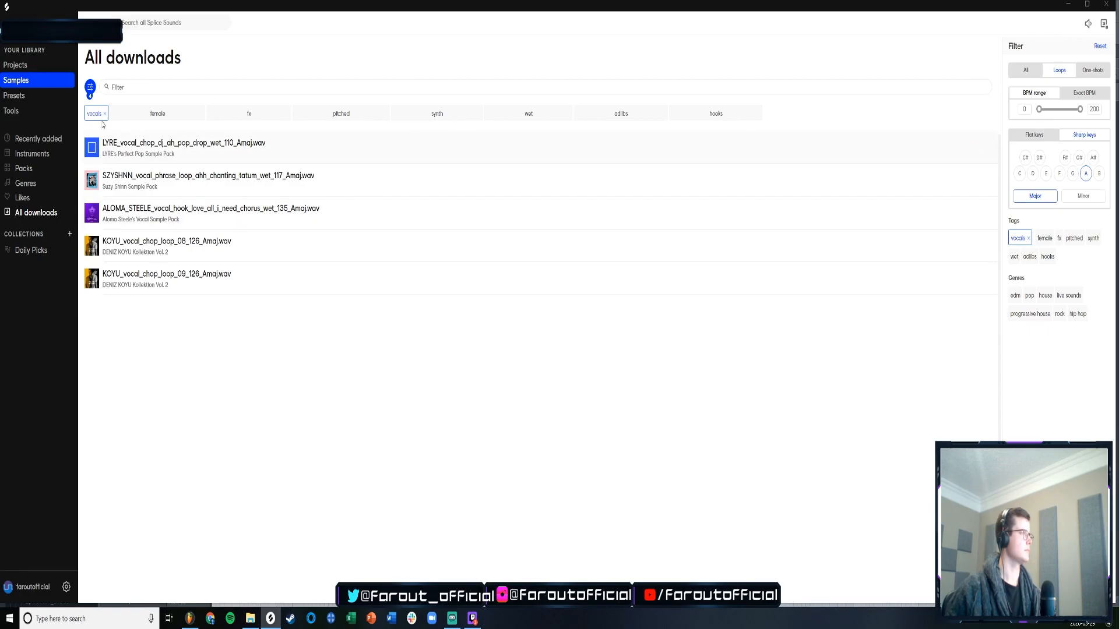
{"action": "left_click", "coordinate": [104, 114]}
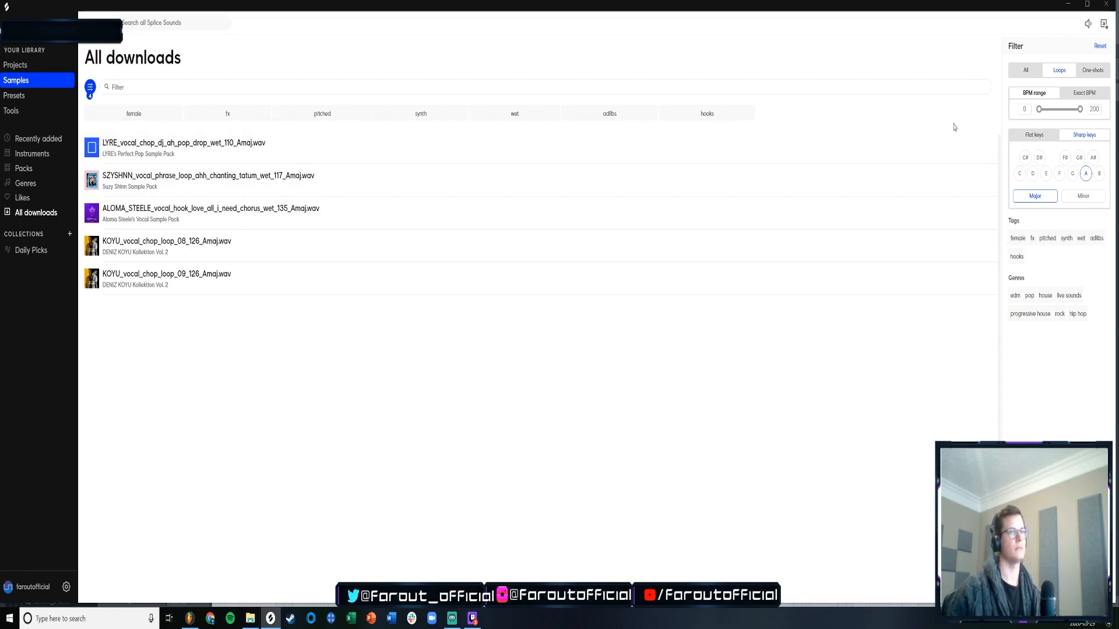
- Filter the downloaded loops to F# minor and select LSCHTD_Textural_Drone_14_F#m.wav
{"action": "left_click", "coordinate": [1060, 175]}
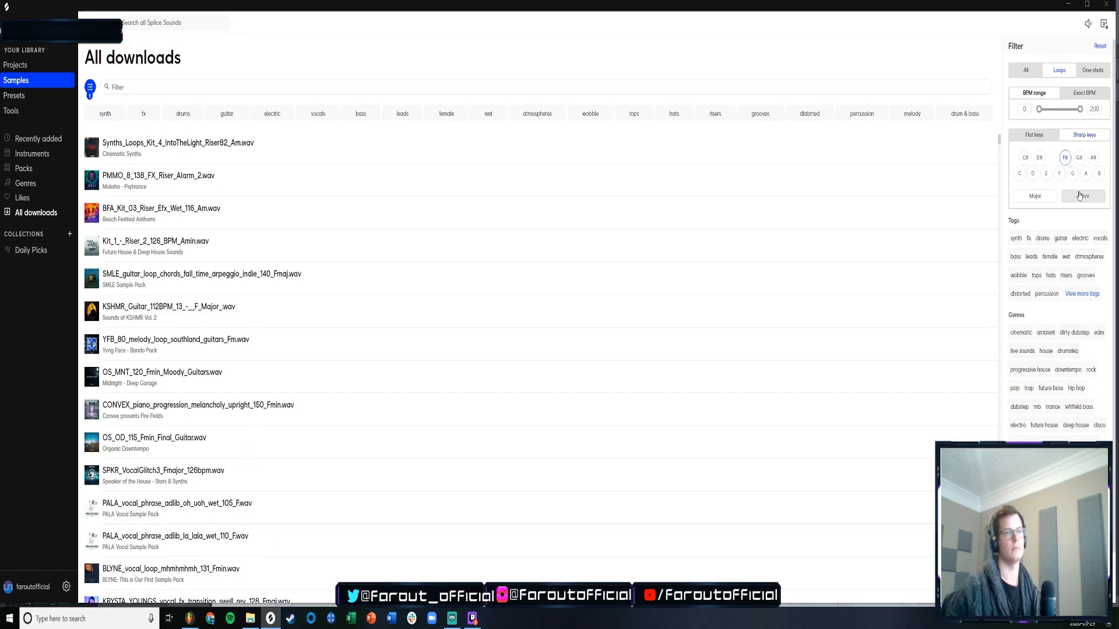
{"action": "left_click", "coordinate": [1079, 196]}
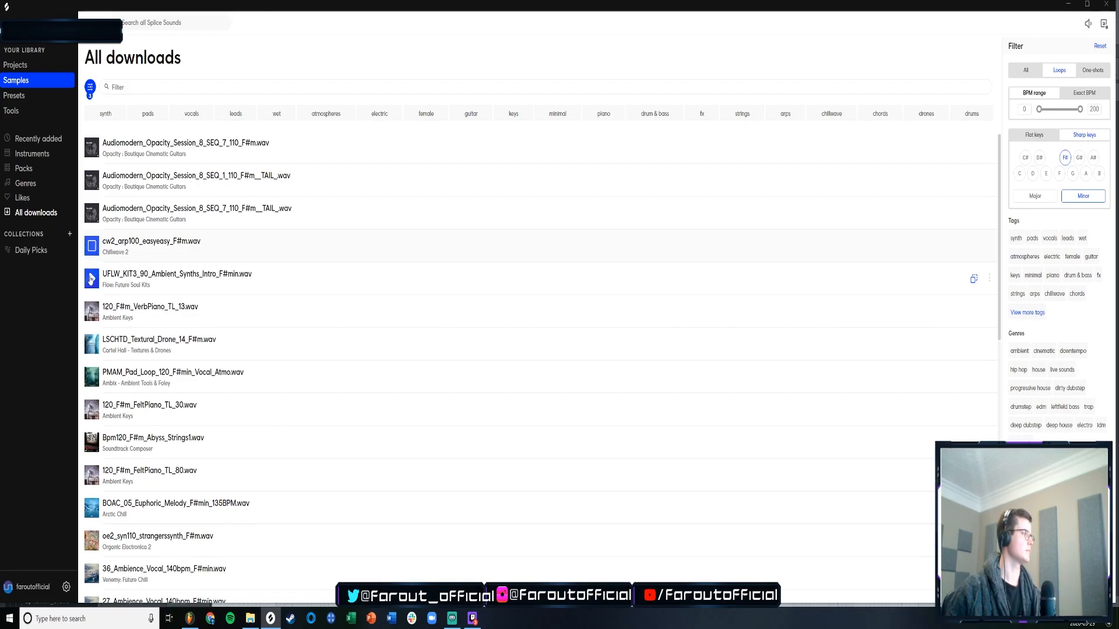
{"action": "scroll", "coordinate": [95, 318], "scroll_direction": "down", "scroll_amount": 2}
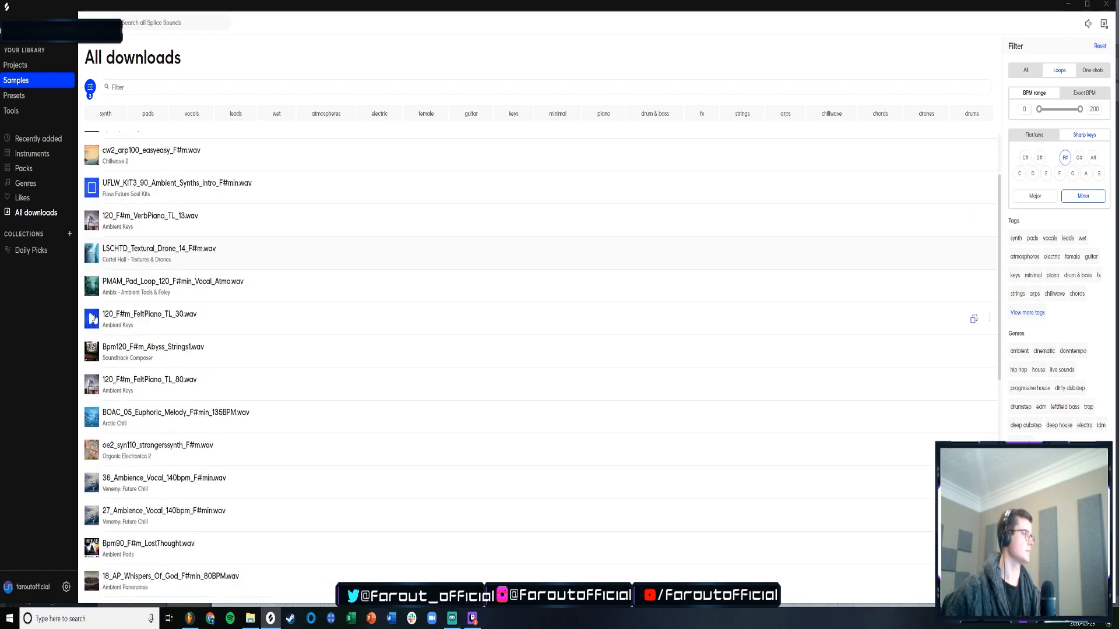
{"action": "left_click", "coordinate": [110, 255]}
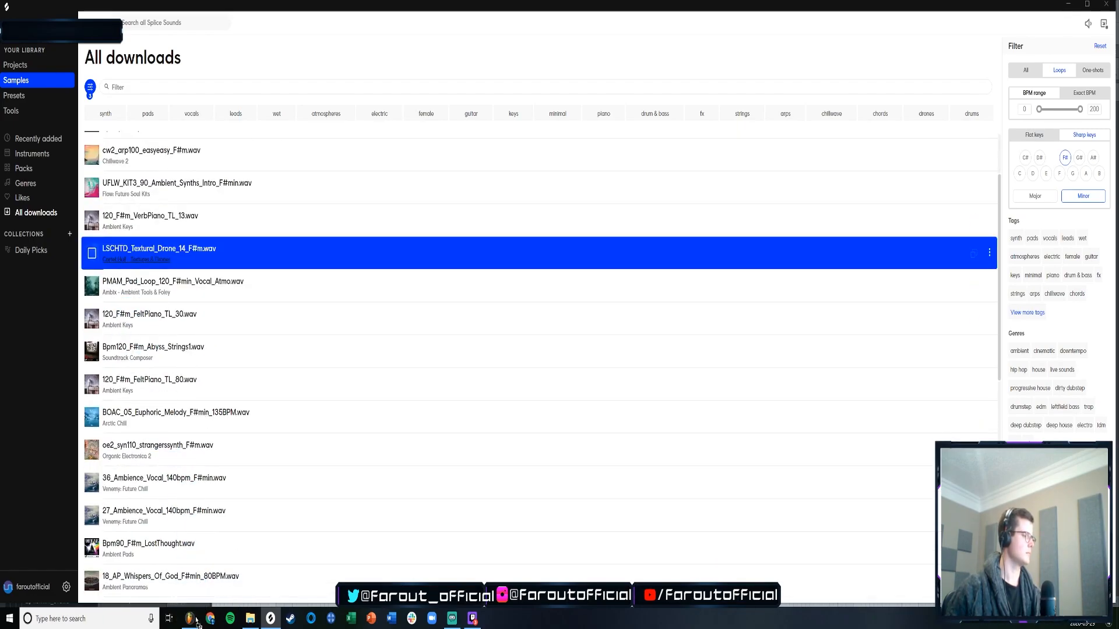
- Switch to FL Studio, place the textural drone sample on Track 7 around bar 30, and open its miscellaneous channel settings
{"action": "left_click", "coordinate": [190, 618]}
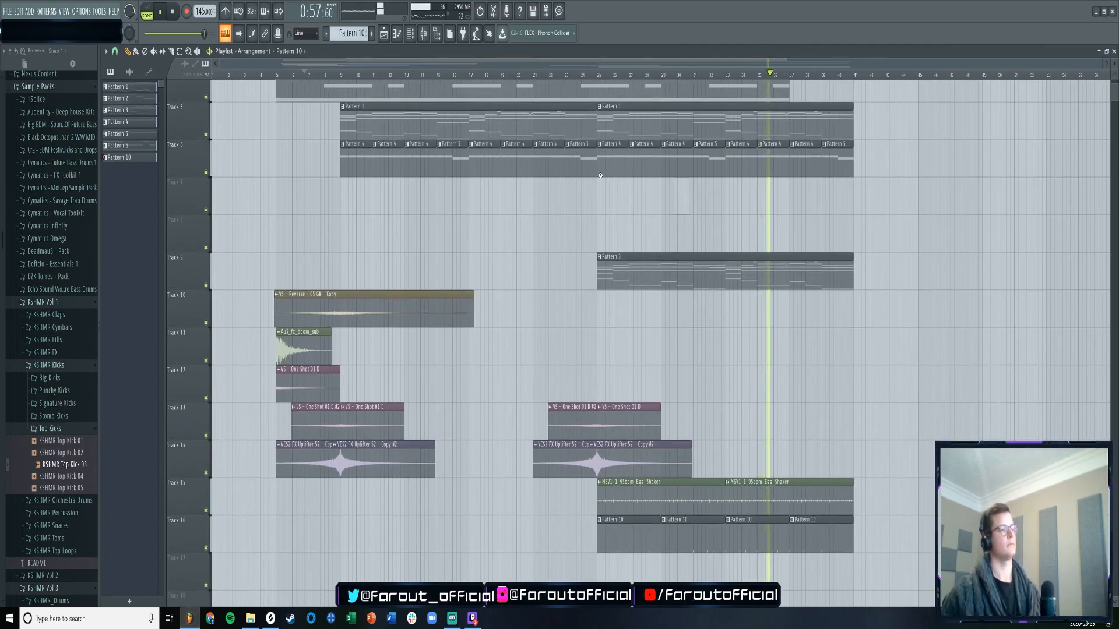
{"action": "key", "text": "space"}
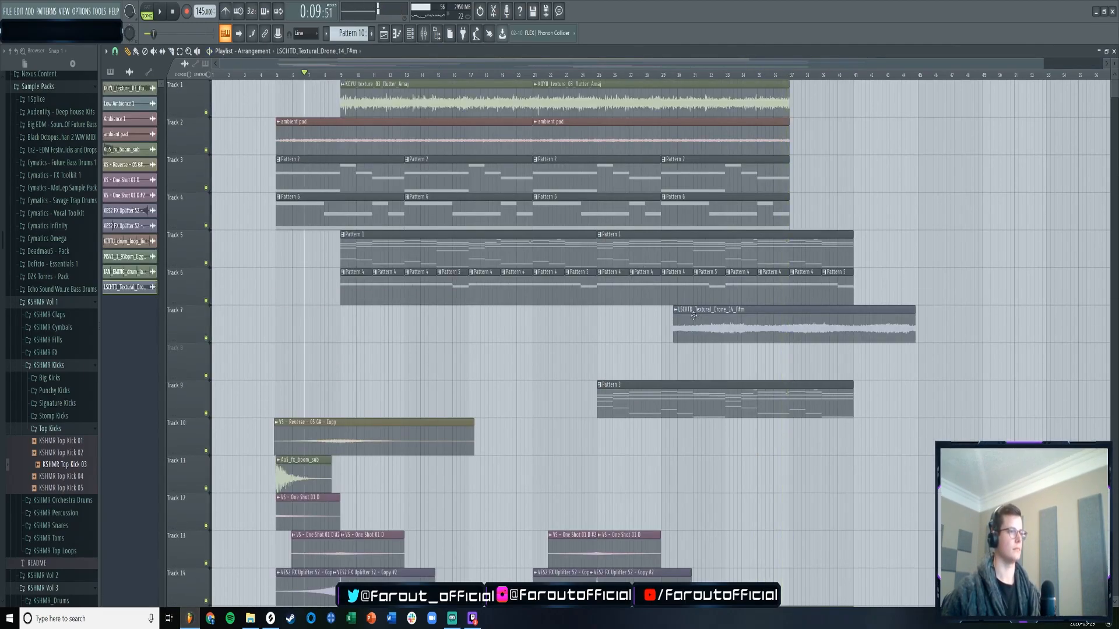
{"action": "double_click", "coordinate": [708, 325]}
{"action": "left_click", "coordinate": [82, 136]}
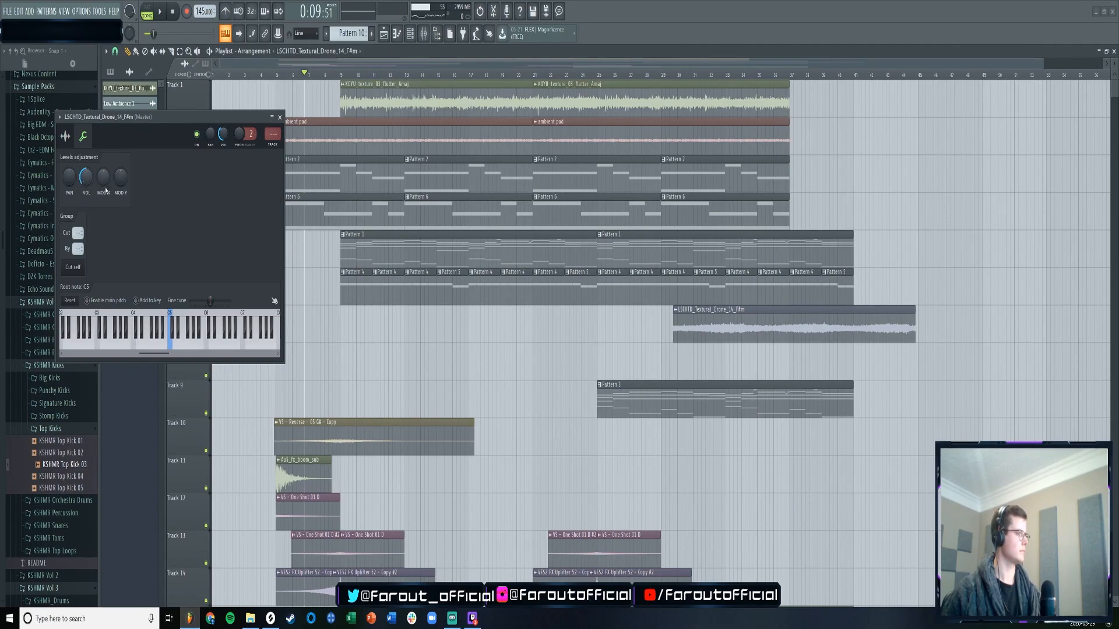
- Play the arrangement from around bar 22 and close the drone's channel settings
{"action": "left_click", "coordinate": [271, 619]}
{"action": "left_click", "coordinate": [190, 618]}
{"action": "key", "text": "space"}
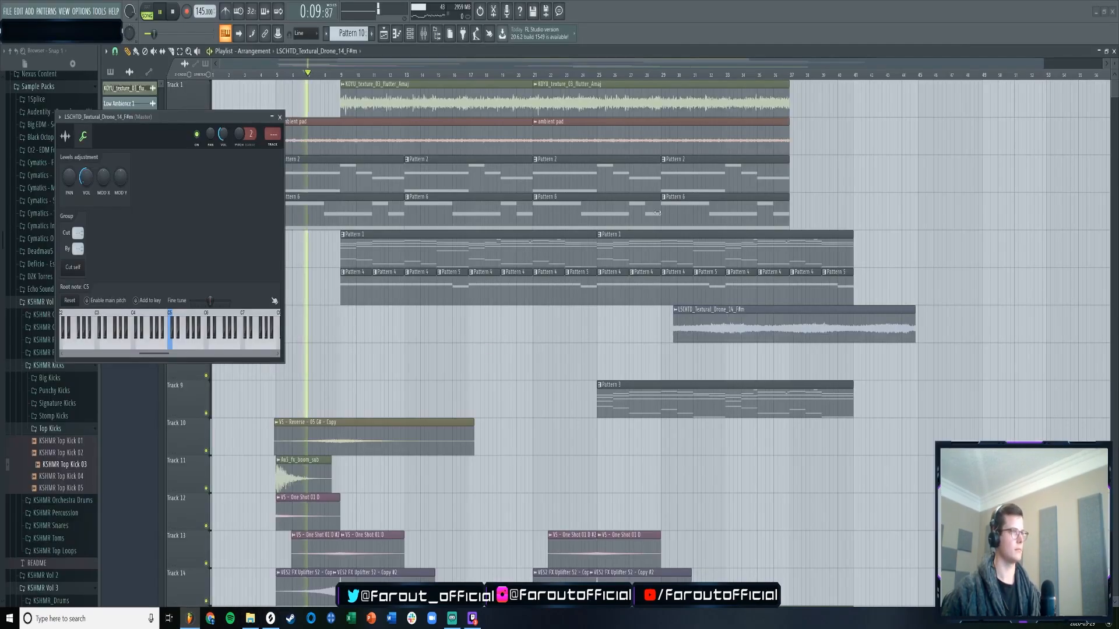
{"action": "left_click", "coordinate": [543, 74]}
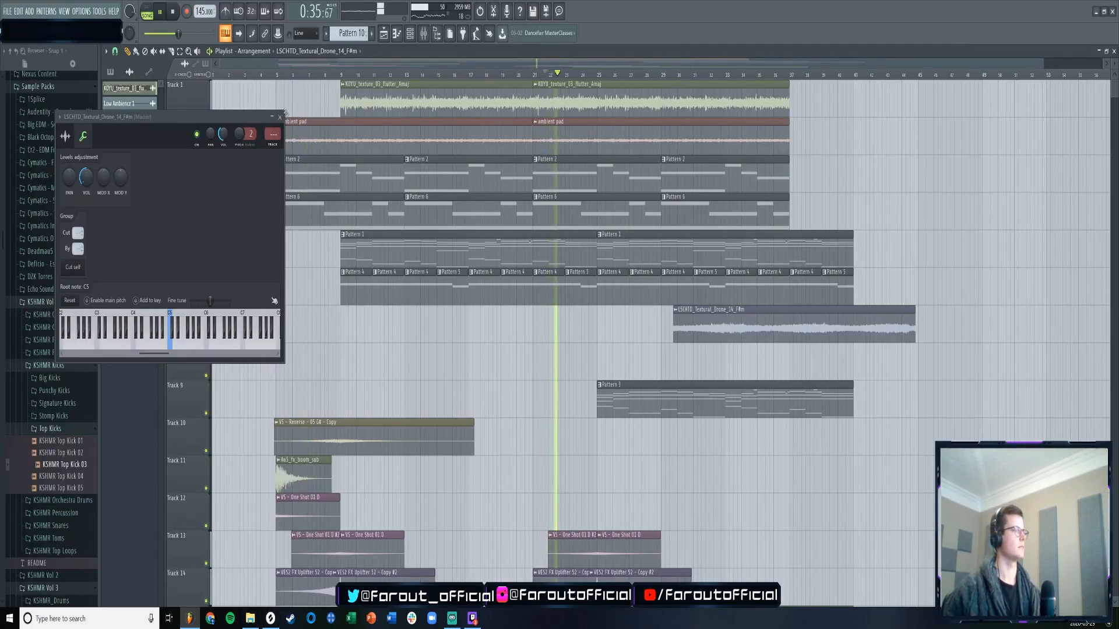
{"action": "left_click", "coordinate": [280, 98]}
{"action": "right_click", "coordinate": [326, 104]}
{"action": "left_click", "coordinate": [279, 117]}
- Insert an empty track at Track 2 and move the textural drone clip onto it, starting at bar 25
{"action": "right_click", "coordinate": [200, 117]}
{"action": "left_click", "coordinate": [217, 305]}
{"action": "left_click_drag", "start_coordinate": [705, 348], "coordinate": [631, 120]}
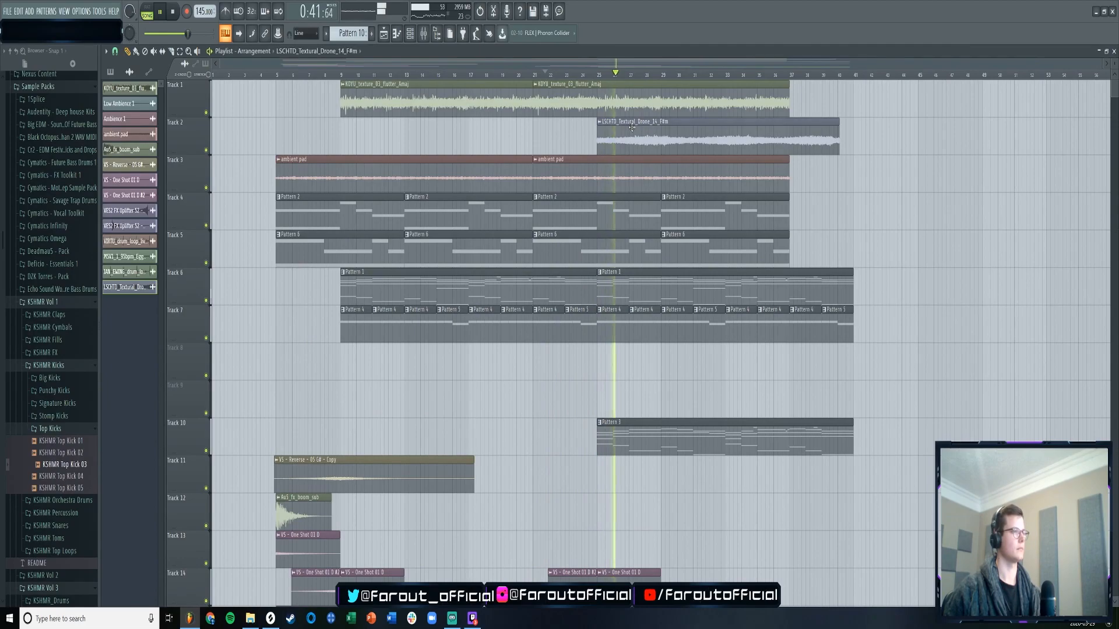
- Open the textural drone clip's sample settings
{"action": "double_click", "coordinate": [646, 122]}
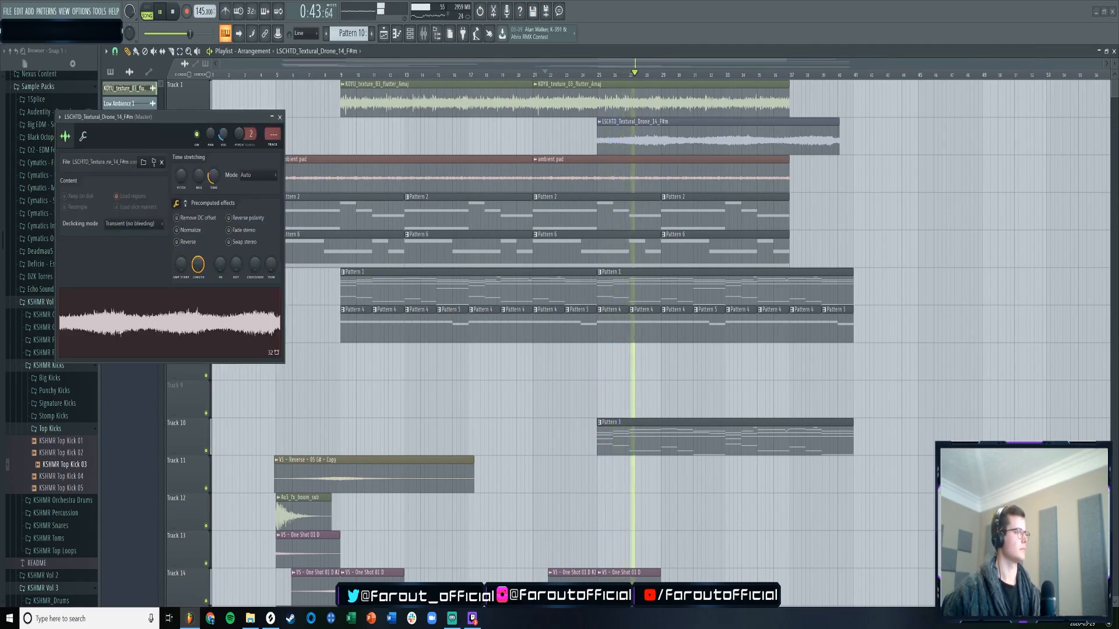
- Check the textural drone's channel settings and the mixer track levels during playback
{"action": "left_click", "coordinate": [280, 117]}
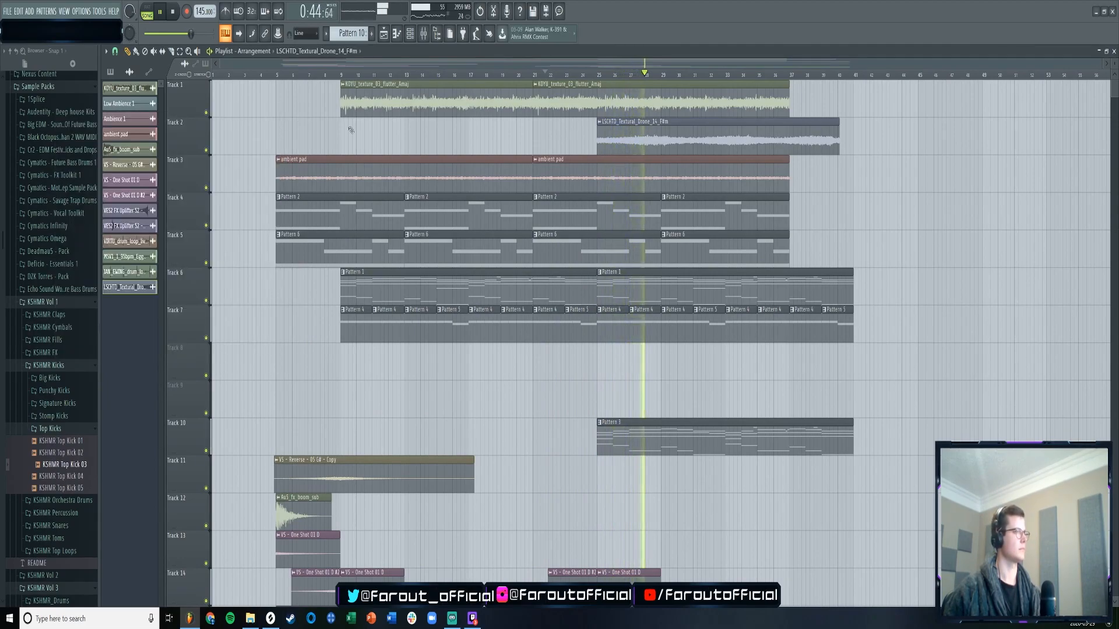
{"action": "double_click", "coordinate": [618, 148]}
{"action": "left_click", "coordinate": [284, 118]}
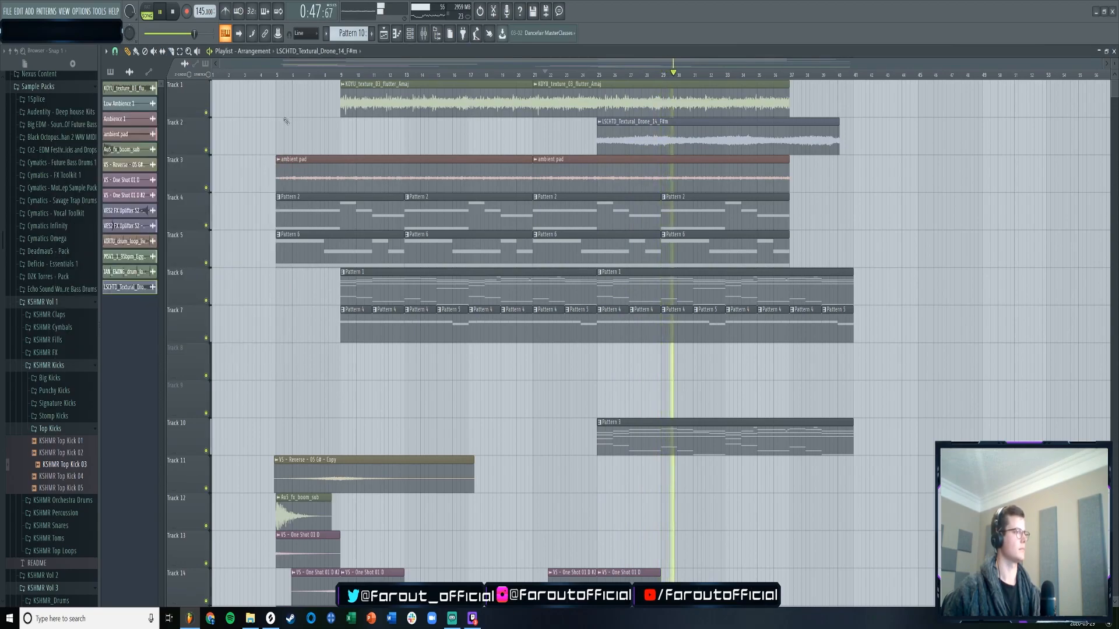
{"action": "key", "text": "F9"}
{"action": "left_click", "coordinate": [161, 102]}
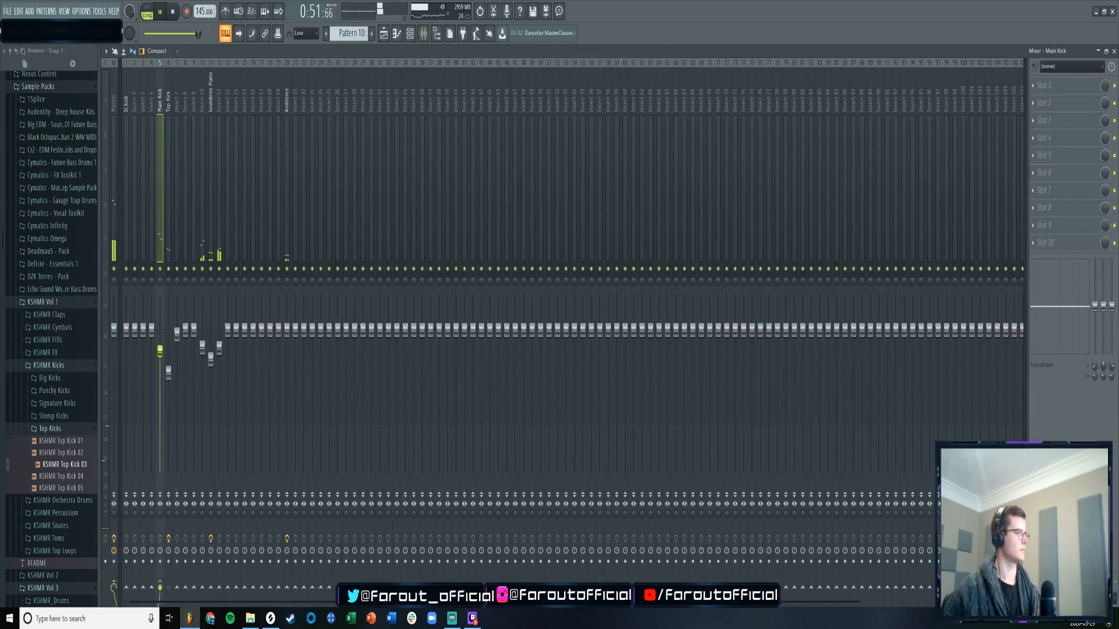
{"action": "left_click", "coordinate": [384, 34]}
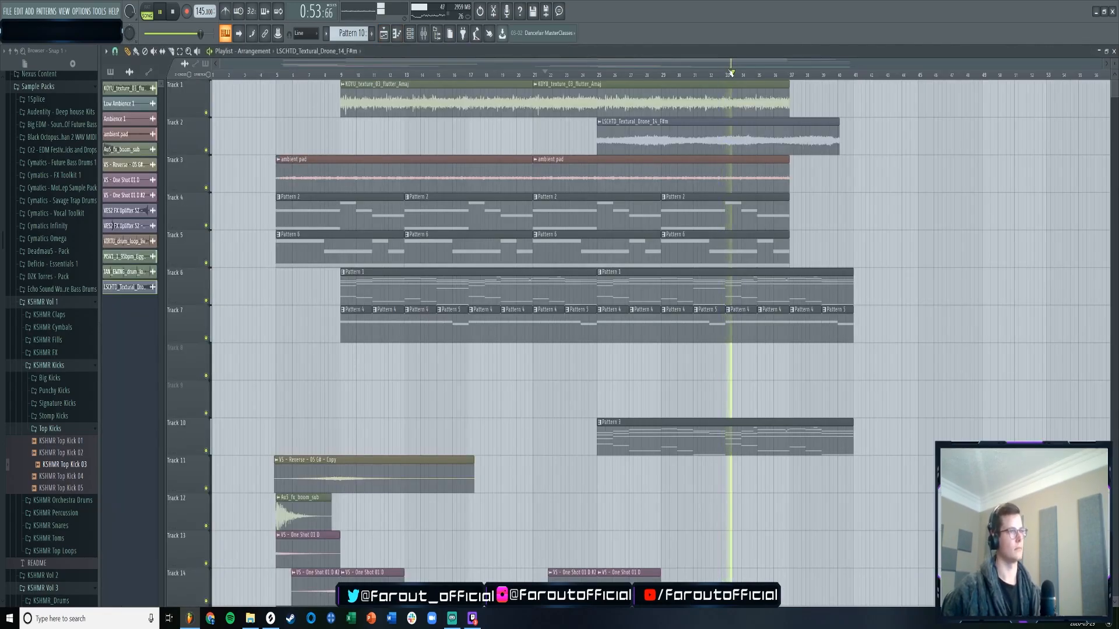
- Add another KOYU_texture_03_flutter_Amaj clip on Track 1 and trim its end to line up with the Track 6 patterns
{"action": "left_click_drag", "start_coordinate": [547, 63], "coordinate": [607, 63]}
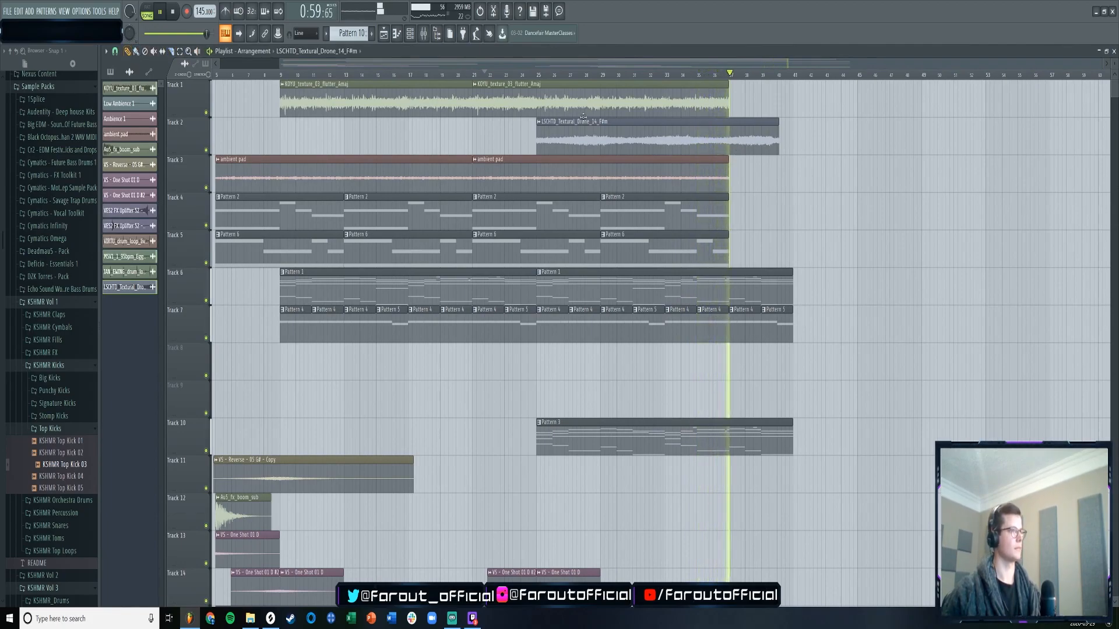
{"action": "left_click", "coordinate": [732, 106]}
{"action": "left_click_drag", "start_coordinate": [983, 110], "coordinate": [793, 124]}
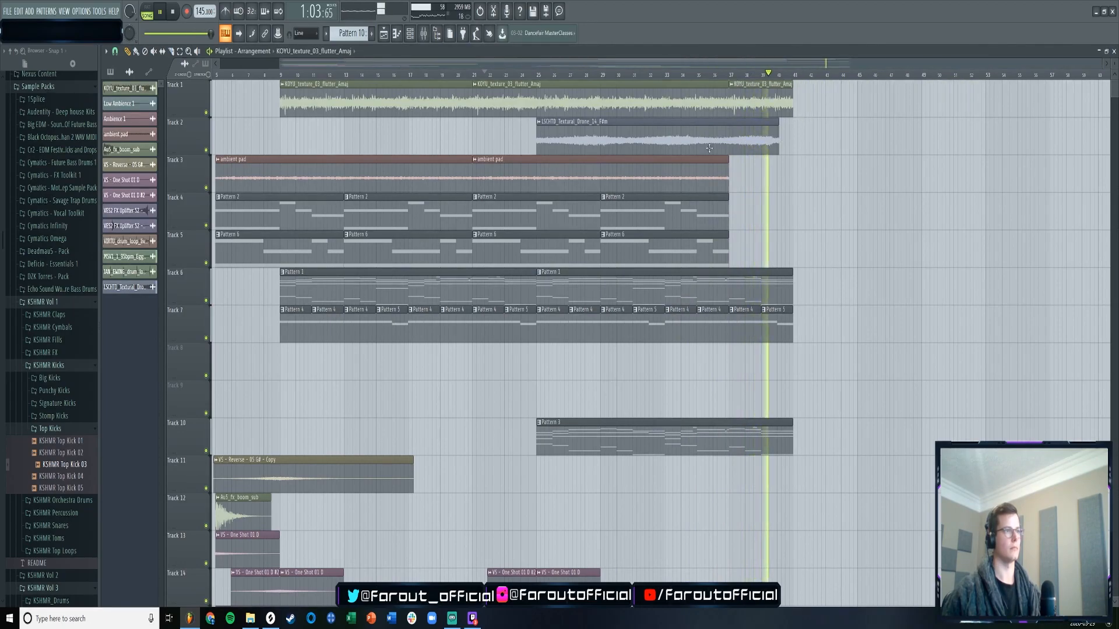
- Extend the textural drone and ambient pad layers on Tracks 2 and 3 to the end of the Track 6 patterns
{"action": "double_click", "coordinate": [595, 134]}
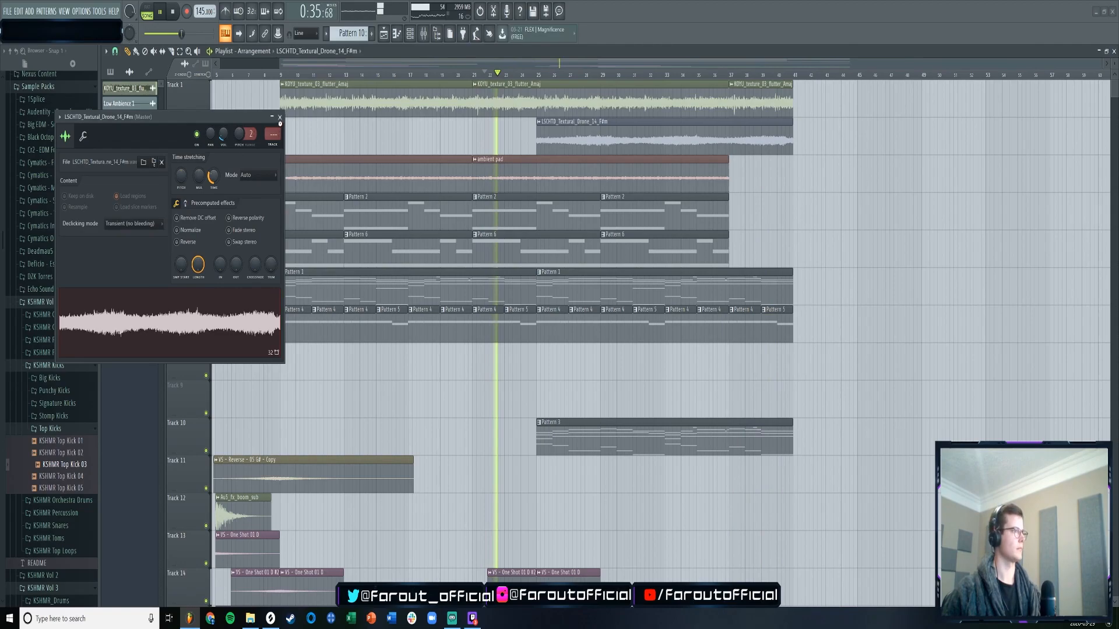
{"action": "left_click", "coordinate": [280, 117]}
{"action": "scroll", "coordinate": [785, 184], "scroll_direction": "left", "scroll_amount": 3}
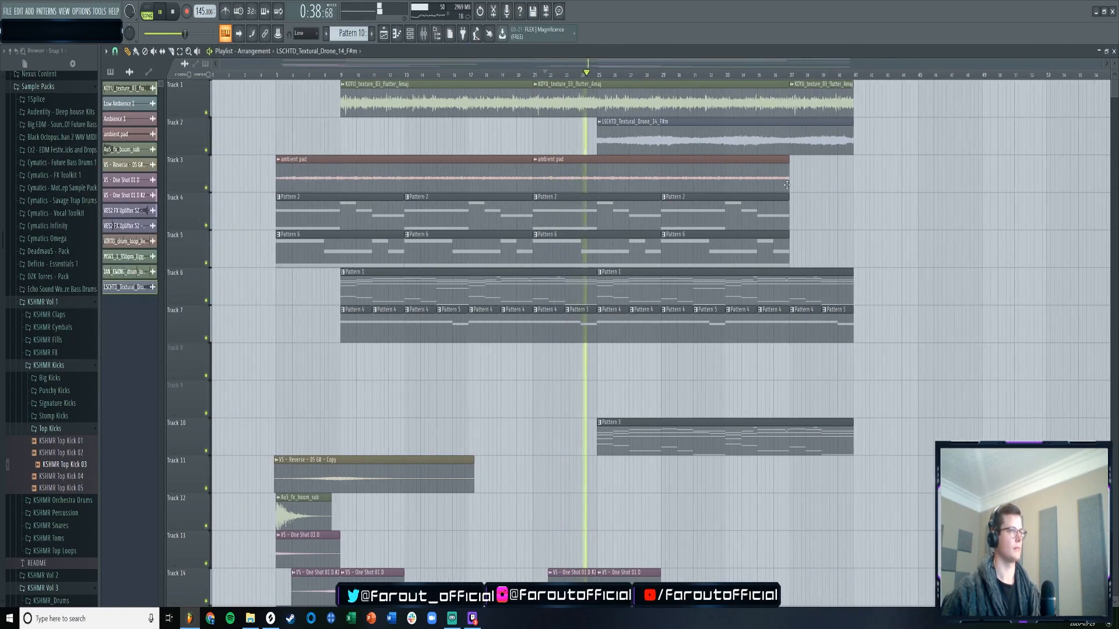
{"action": "left_click_drag", "start_coordinate": [791, 182], "coordinate": [854, 178]}
{"action": "left_click_drag", "start_coordinate": [733, 87], "coordinate": [653, 119]}
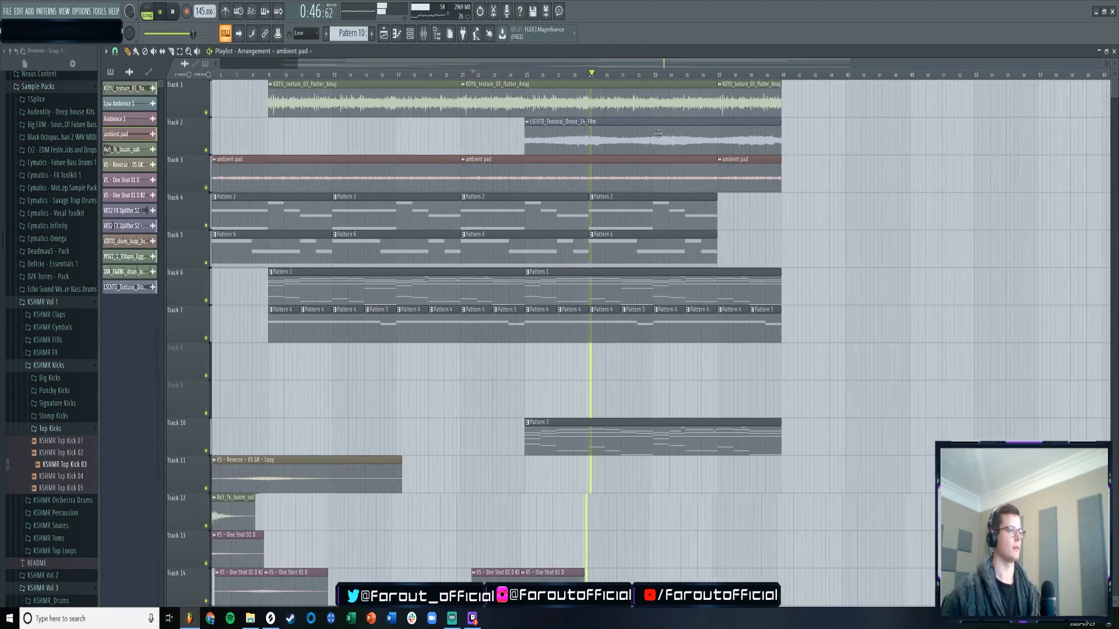
- Switch to Splice and audition the downloaded F# minor loops for an extra layer
{"action": "scroll", "coordinate": [553, 262], "scroll_direction": "down", "scroll_amount": 5}
{"action": "scroll", "coordinate": [430, 411], "scroll_direction": "down", "scroll_amount": 4}
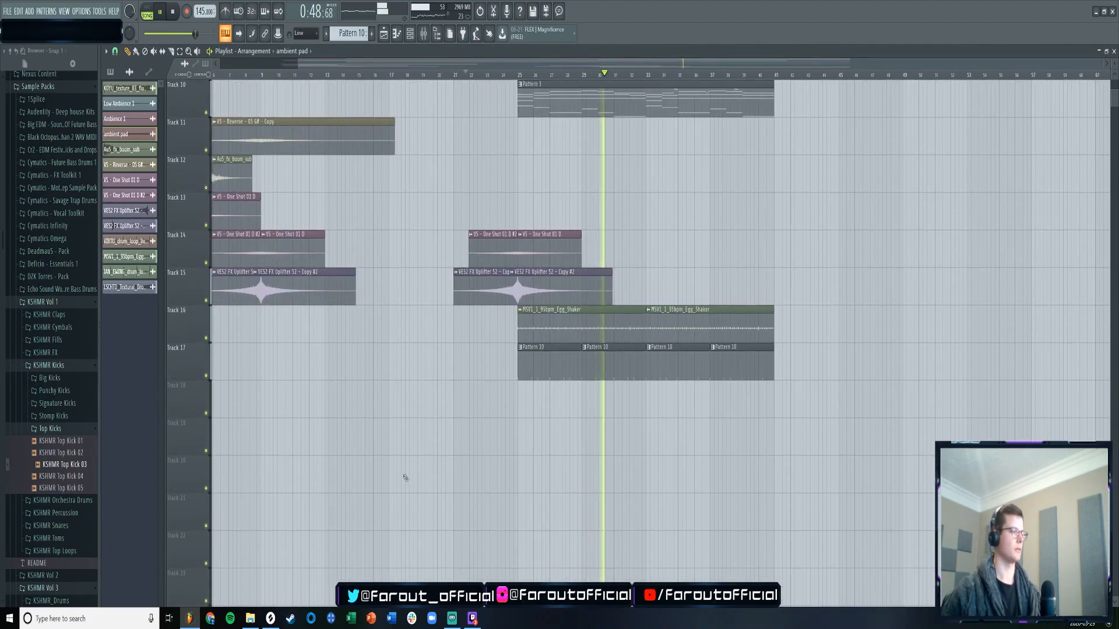
{"action": "scroll", "coordinate": [402, 474], "scroll_direction": "up", "scroll_amount": 2}
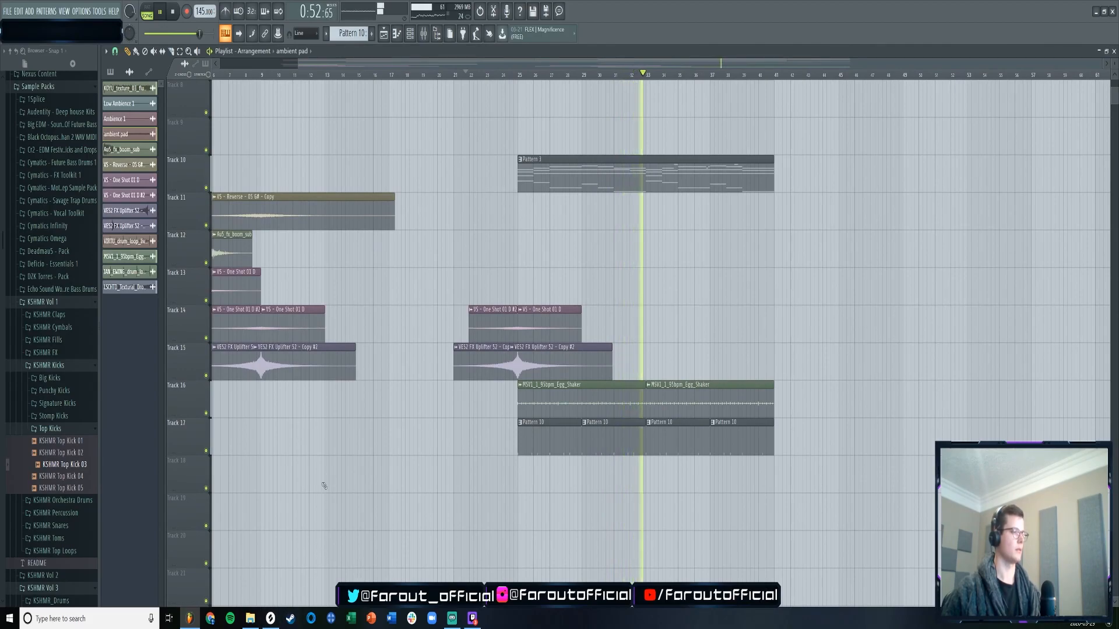
{"action": "left_click", "coordinate": [270, 618]}
{"action": "left_click", "coordinate": [92, 288]}
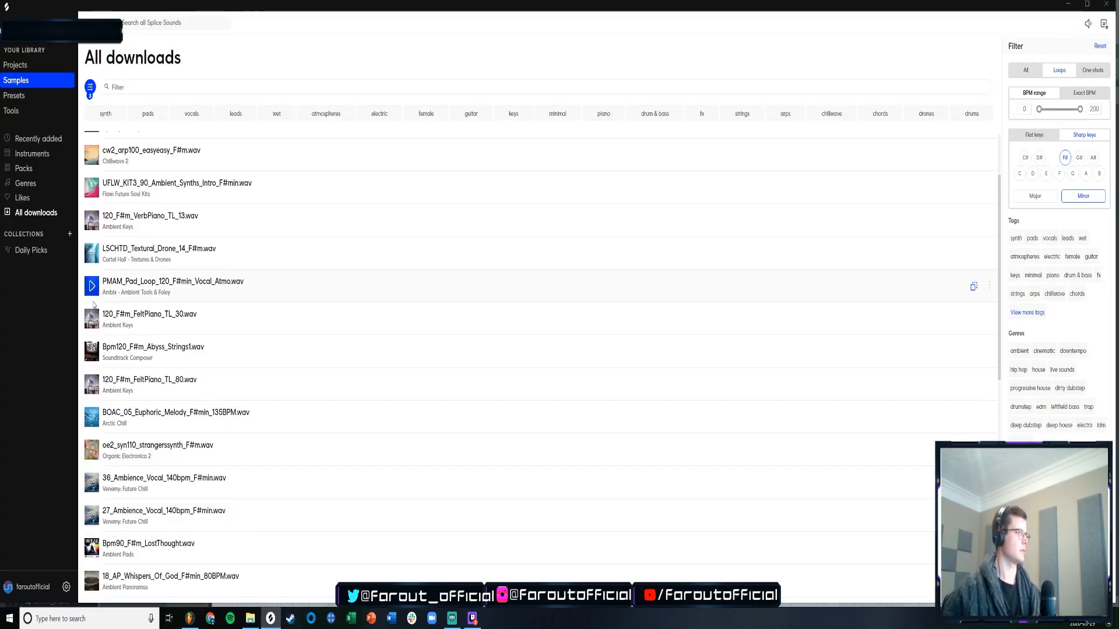
{"action": "left_click", "coordinate": [189, 618]}
{"action": "key", "text": "space"}
{"action": "left_click", "coordinate": [270, 618]}
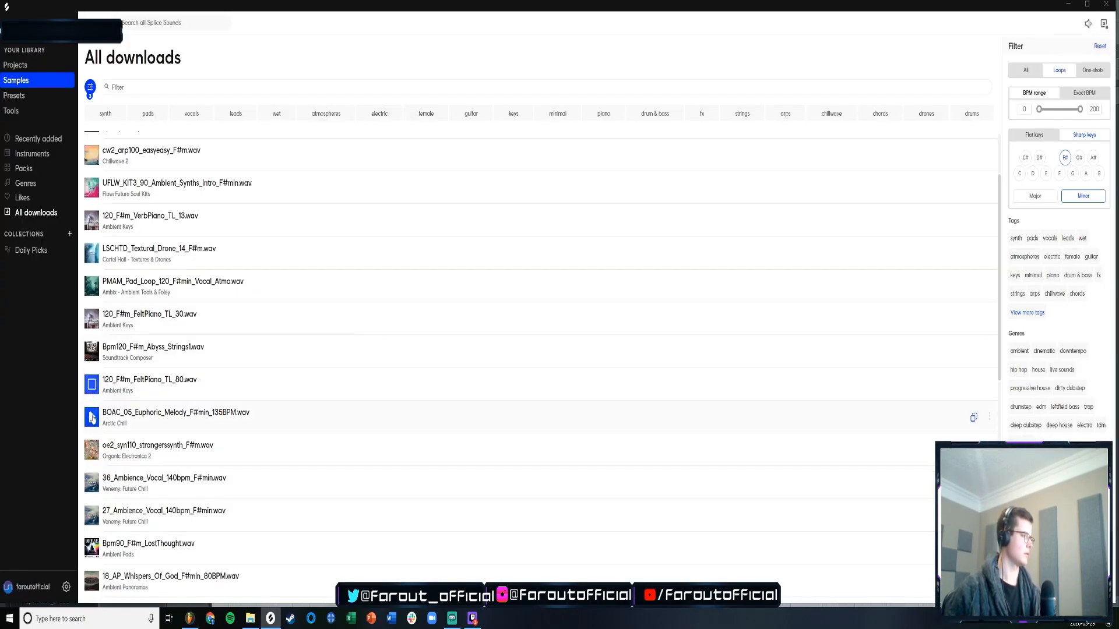
{"action": "scroll", "coordinate": [92, 417], "scroll_direction": "down", "scroll_amount": 3}
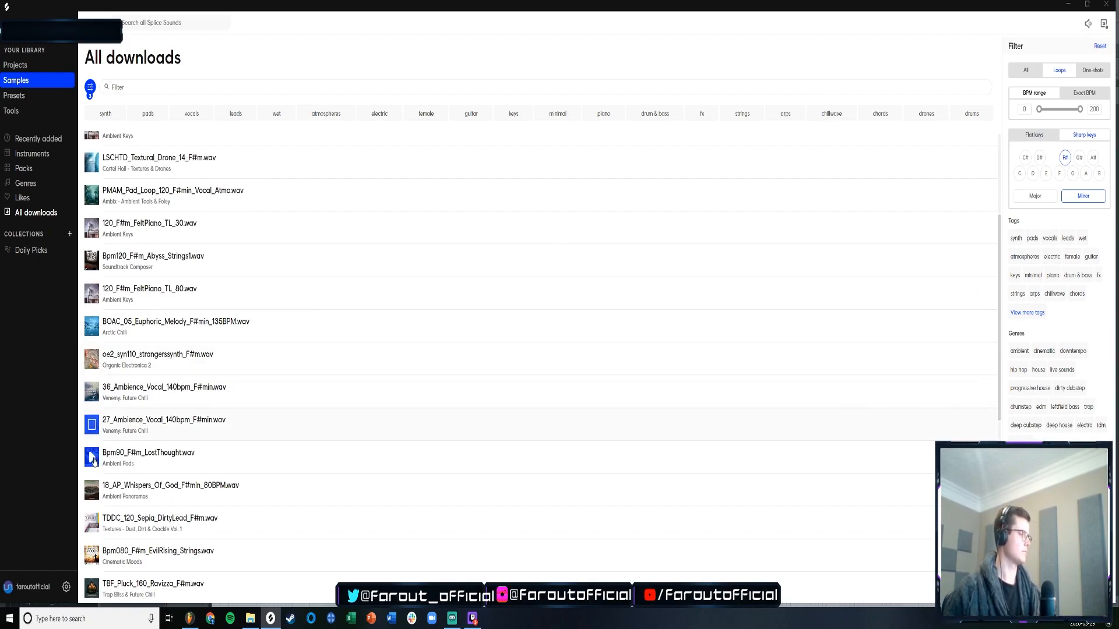
{"action": "scroll", "coordinate": [93, 454], "scroll_direction": "down", "scroll_amount": 3}
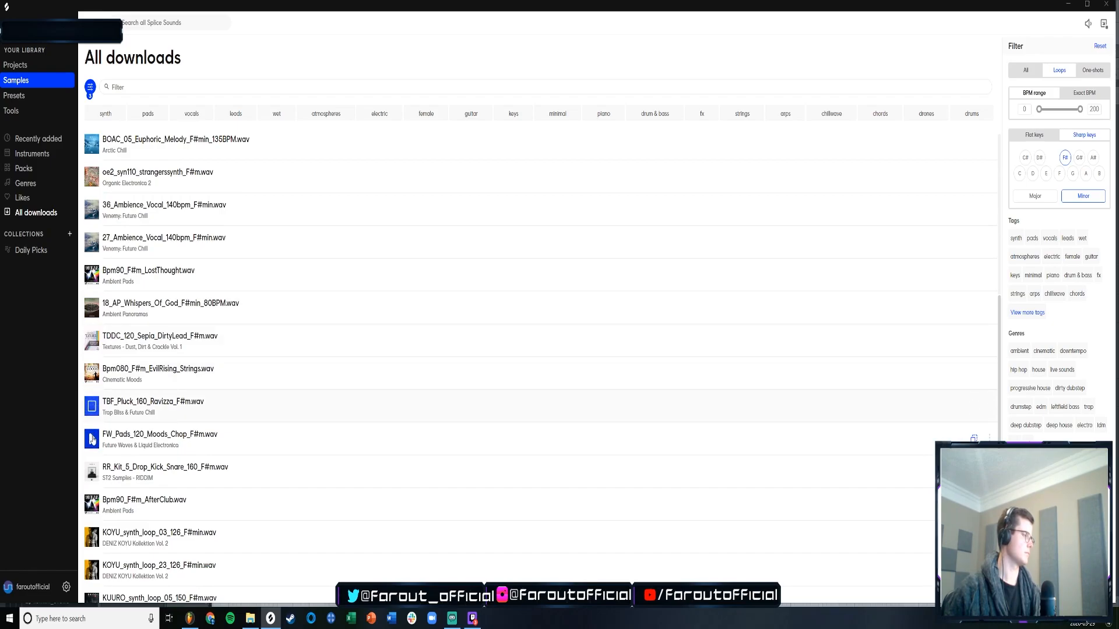
{"action": "scroll", "coordinate": [91, 438], "scroll_direction": "down", "scroll_amount": 2}
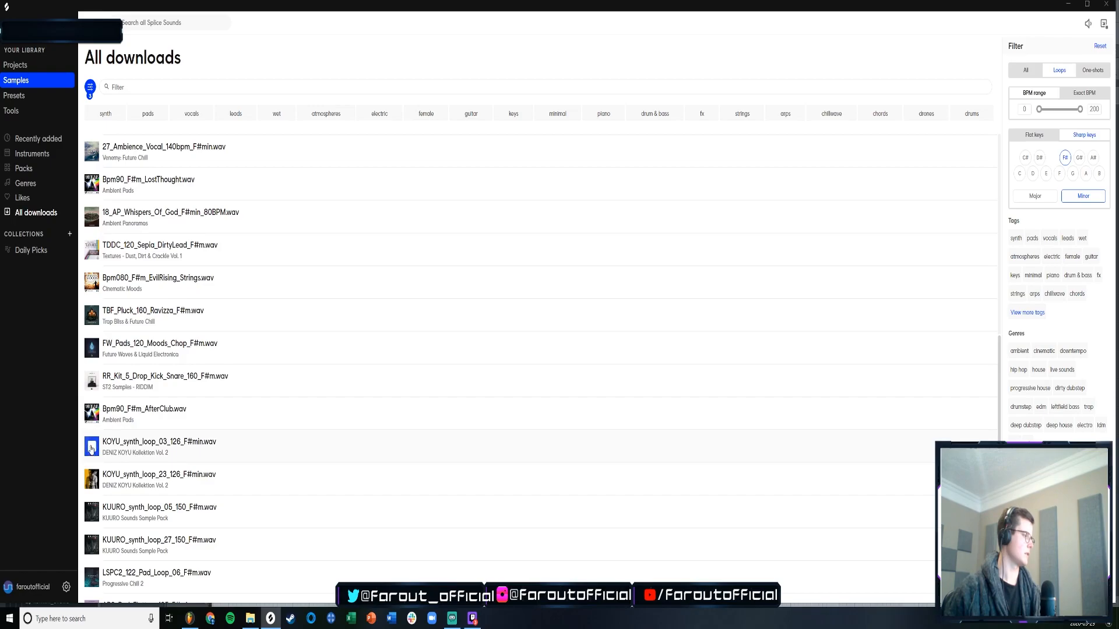
{"action": "scroll", "coordinate": [91, 446], "scroll_direction": "down", "scroll_amount": 2}
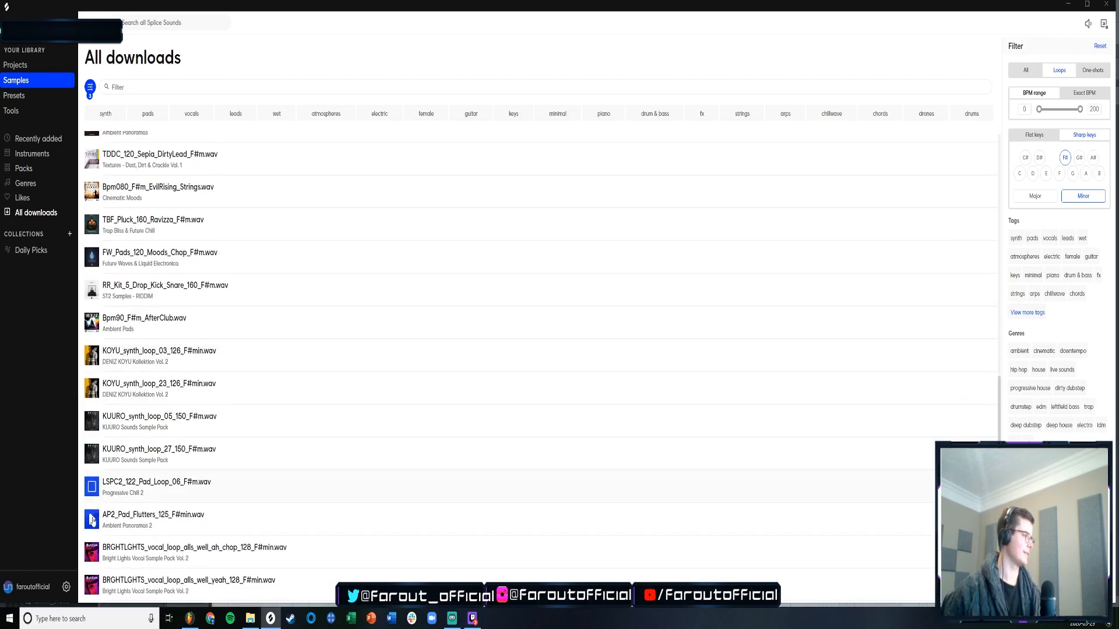
- Bring LSPC2_122_Pad_Loop_06_F#m.wav from Splice into the FL Studio playlist, placing it on Track 5 after the existing section
{"action": "left_click_drag", "start_coordinate": [130, 486], "coordinate": [548, 215]}
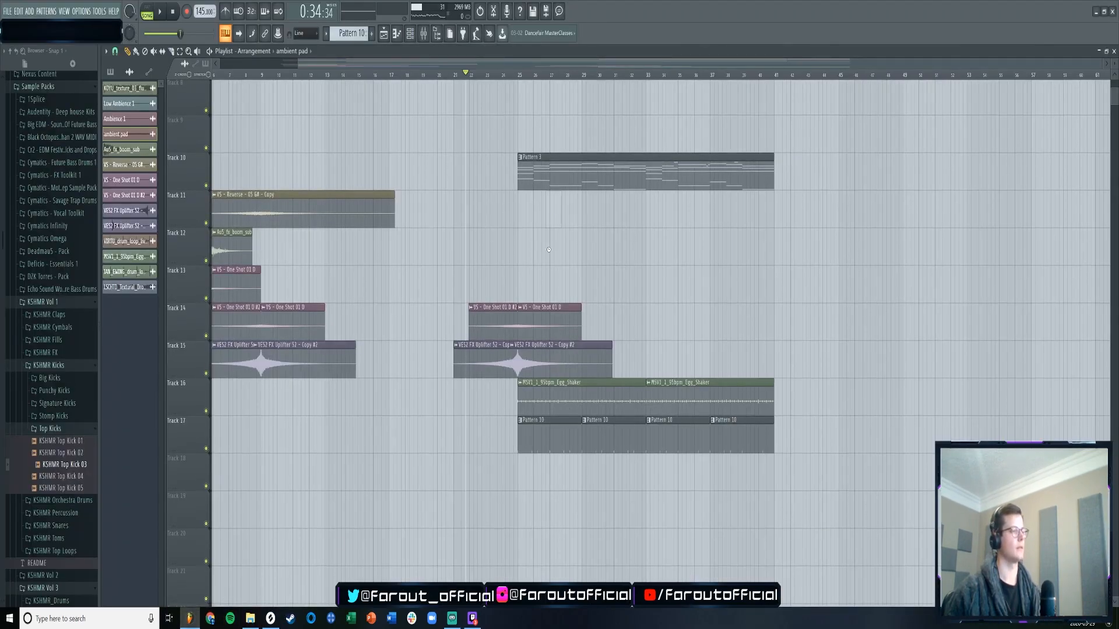
{"action": "scroll", "coordinate": [560, 261], "scroll_direction": "up", "scroll_amount": 3}
{"action": "left_click_drag", "start_coordinate": [603, 434], "coordinate": [832, 176]}
{"action": "scroll", "coordinate": [832, 175], "scroll_direction": "up", "scroll_amount": 1}
- Insert a new track above the textural drone and move the pad loop onto it, aligned with the drone's start
{"action": "right_click", "coordinate": [196, 130]}
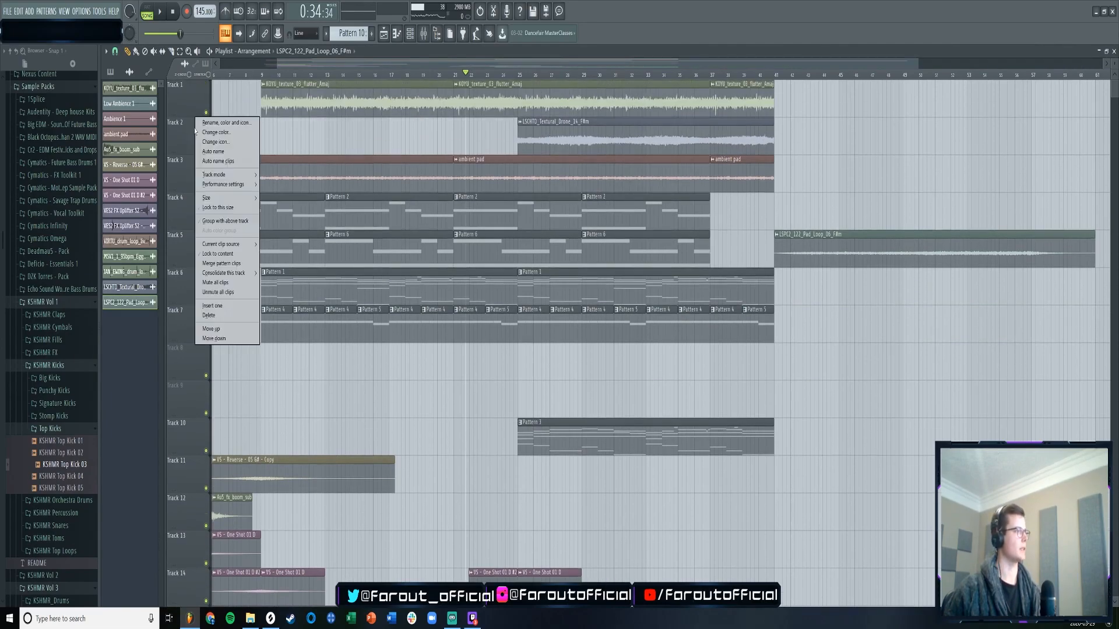
{"action": "left_click", "coordinate": [212, 306]}
{"action": "left_click_drag", "start_coordinate": [798, 281], "coordinate": [541, 130]}
- Check the pad loop's channel settings and its source sample in Splice, and return to the playlist
{"action": "double_click", "coordinate": [541, 130]}
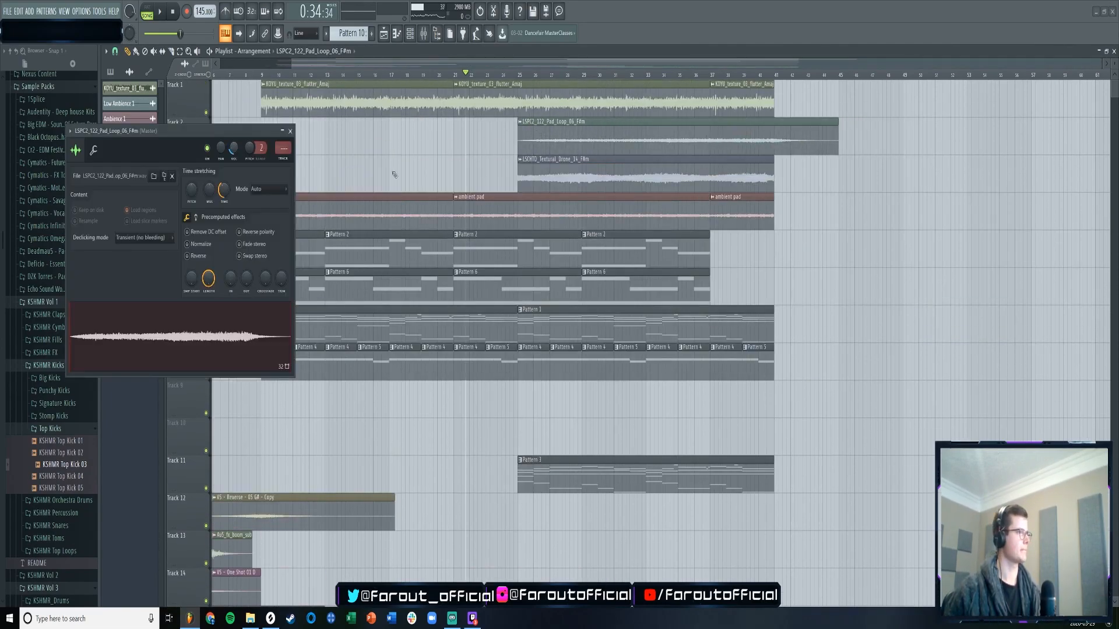
{"action": "left_click", "coordinate": [271, 618]}
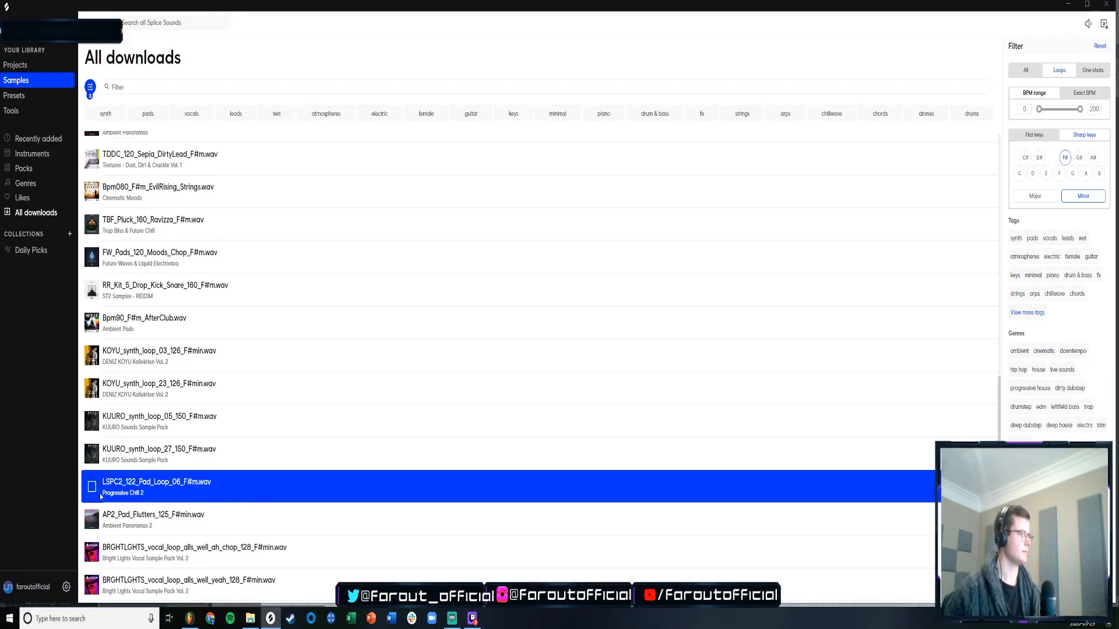
{"action": "left_click", "coordinate": [190, 618]}
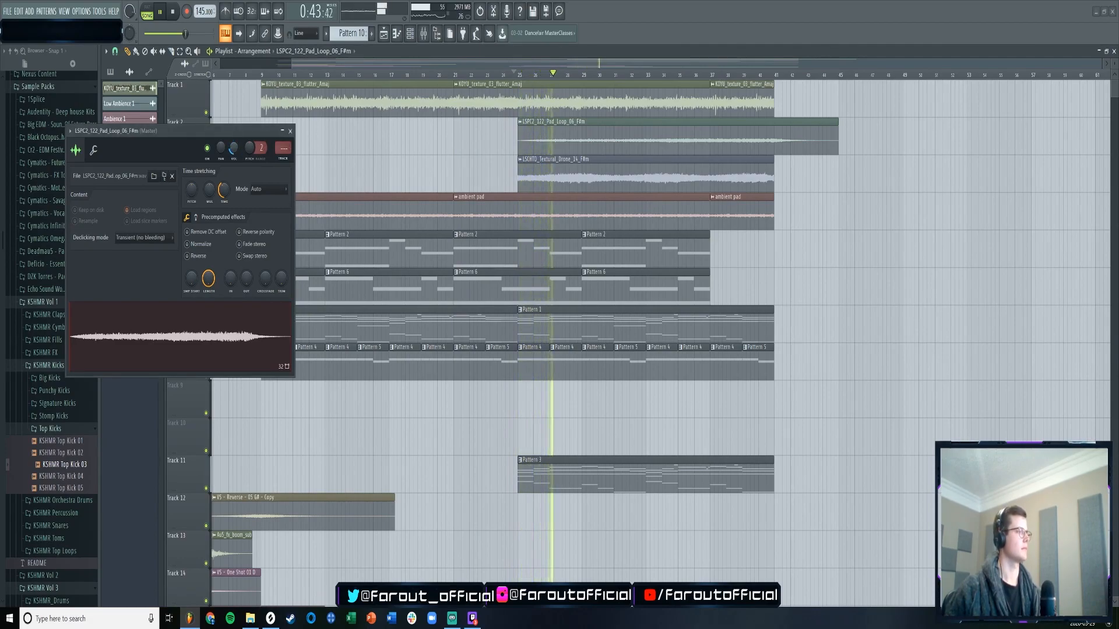
{"action": "left_click", "coordinate": [290, 132]}
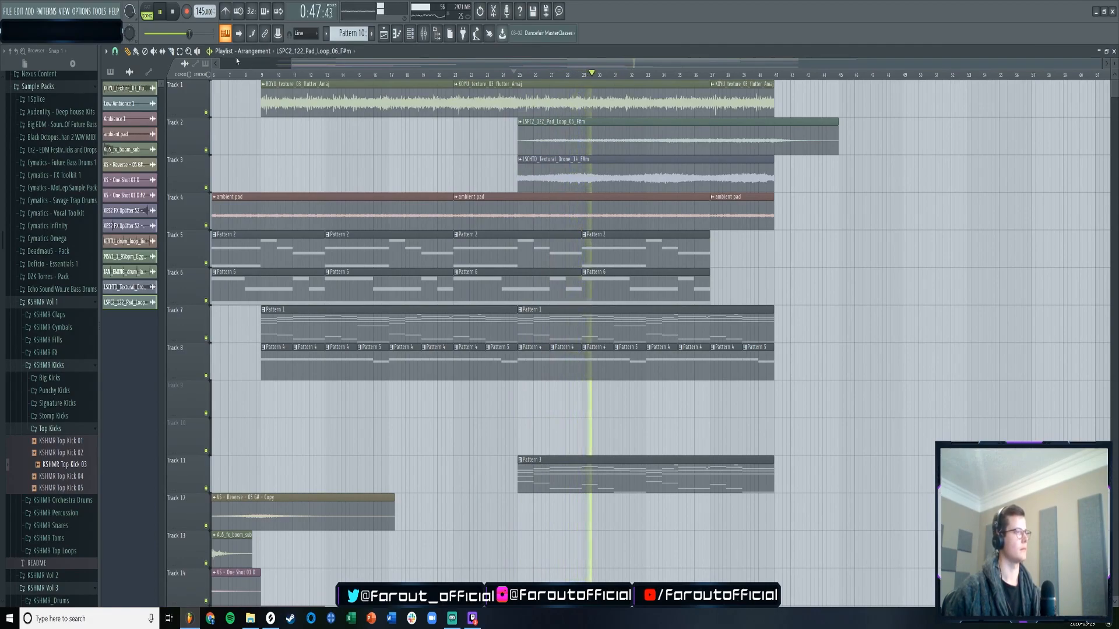
- Slice the pad loop clip on Track 2 at bar 33 and undo the slice
{"action": "left_click_drag", "start_coordinate": [338, 65], "coordinate": [408, 77]}
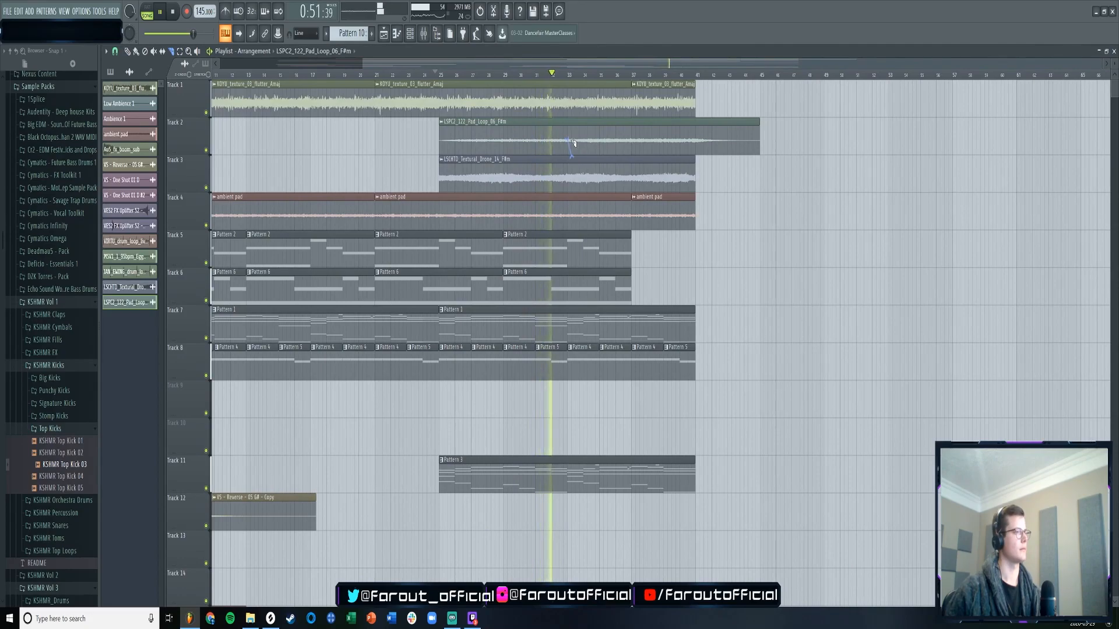
{"action": "left_click_drag", "start_coordinate": [570, 152], "coordinate": [572, 121]}
{"action": "key", "text": "p"}
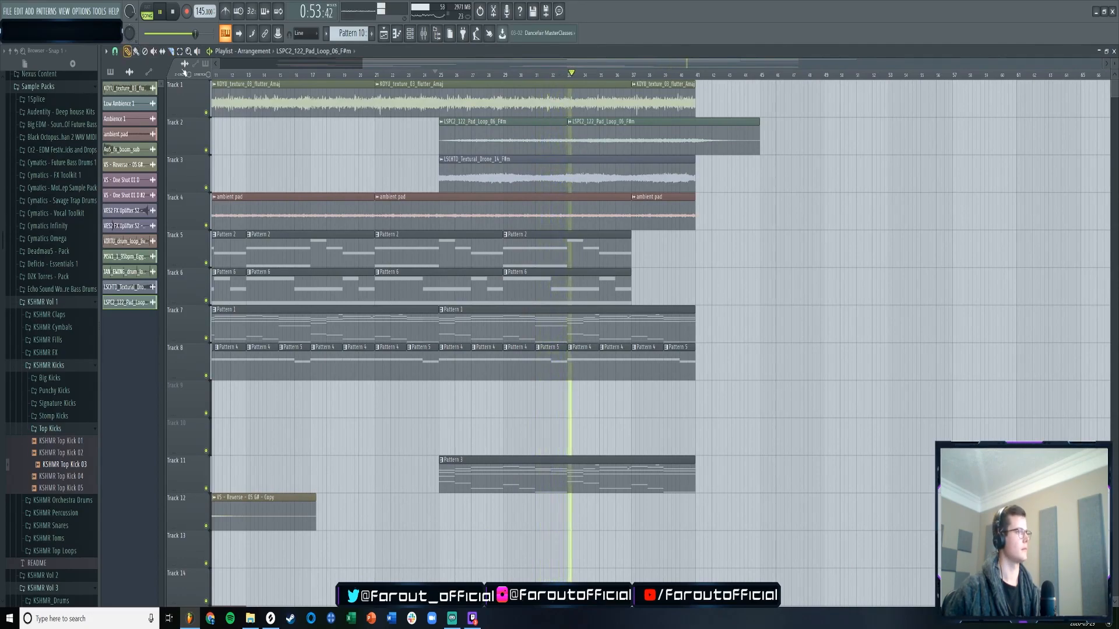
{"action": "key", "text": "ctrl+z"}
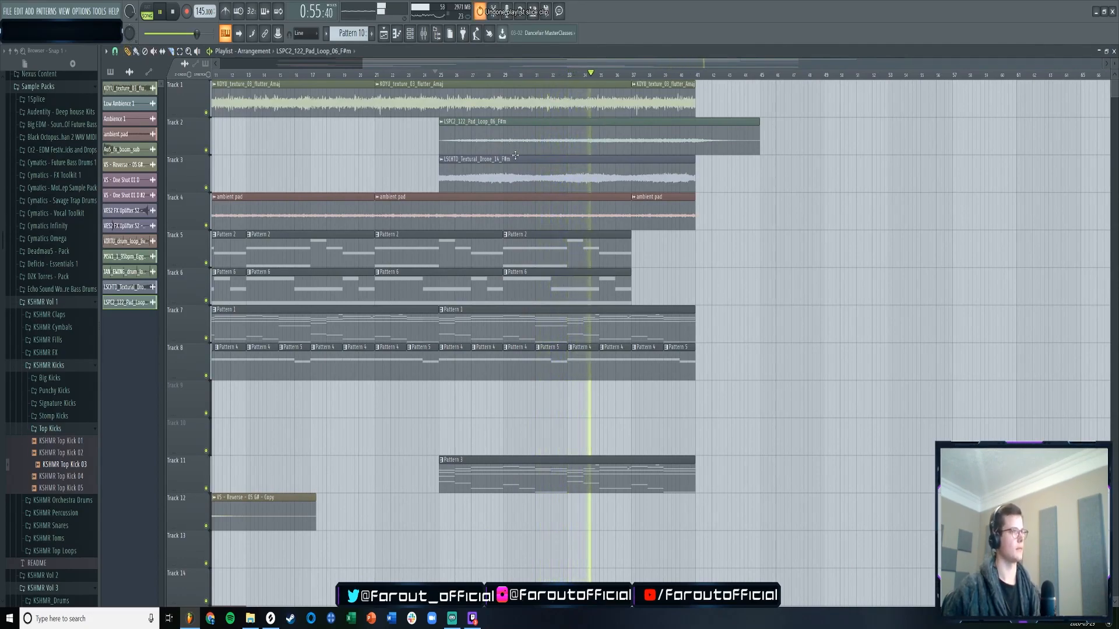
- Inspect the pad loop's channel settings and compare its clip length with the other layers in the arrangement
{"action": "double_click", "coordinate": [474, 135]}
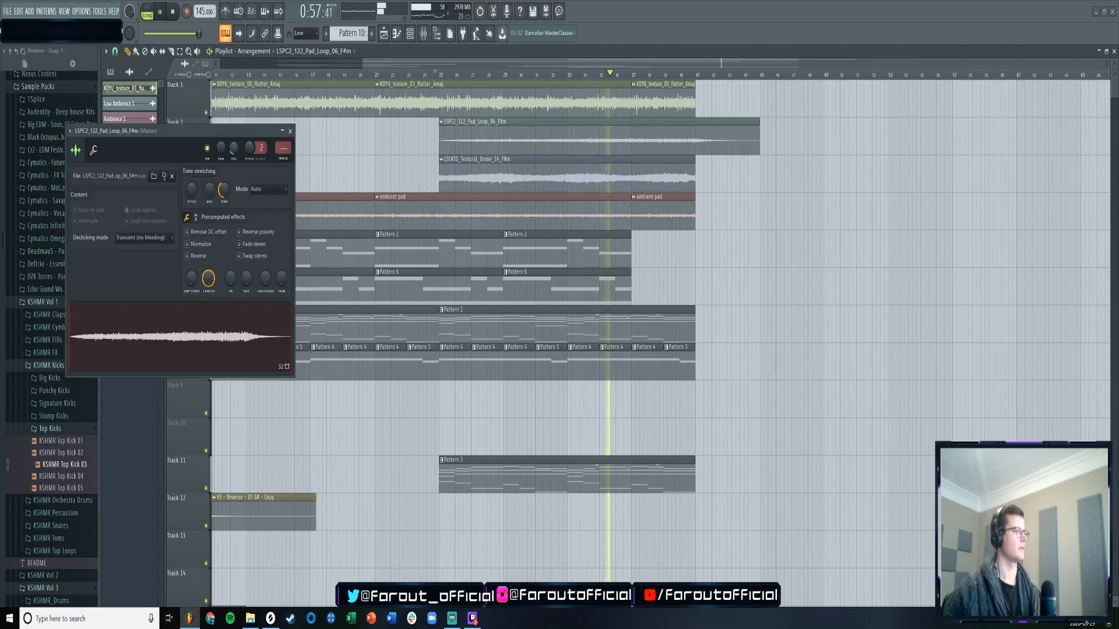
{"action": "left_click", "coordinate": [290, 131]}
{"action": "left_click", "coordinate": [171, 51]}
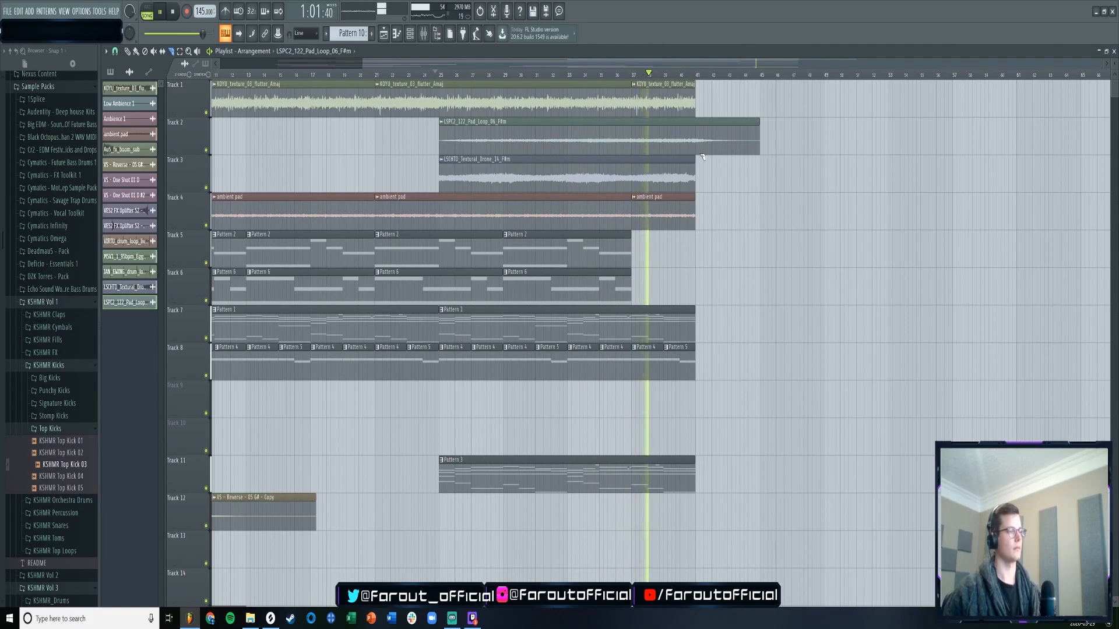
{"action": "scroll", "coordinate": [680, 75], "scroll_direction": "down", "scroll_amount": 3}
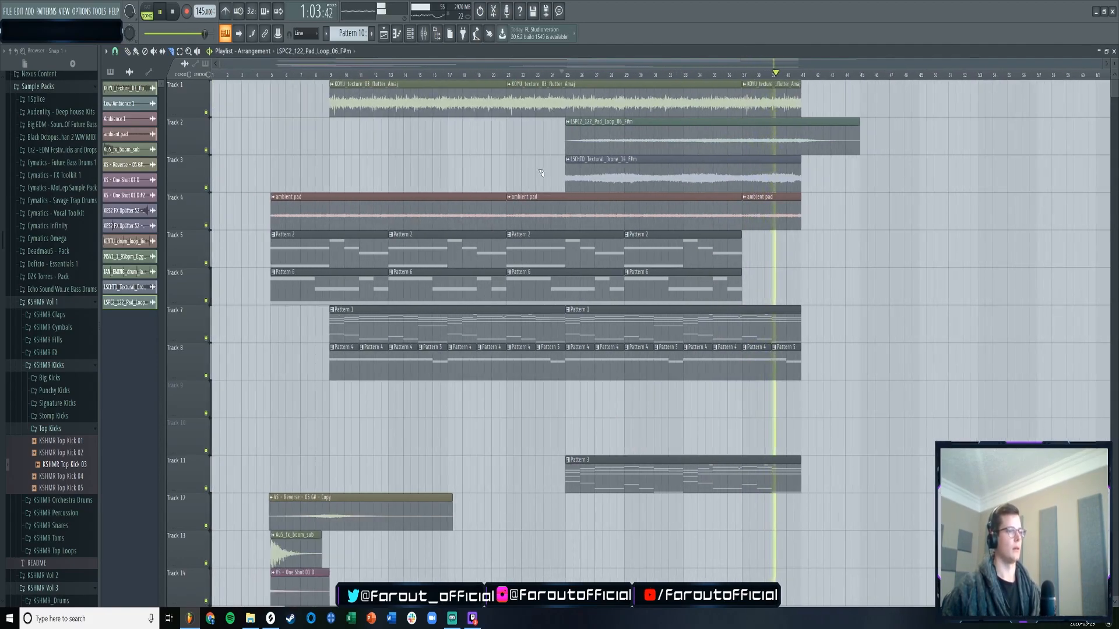
{"action": "left_click_drag", "start_coordinate": [371, 64], "coordinate": [491, 65]}
- Play back the last bars of the section repeatedly to examine how its ending sounds
{"action": "key", "text": "space"}
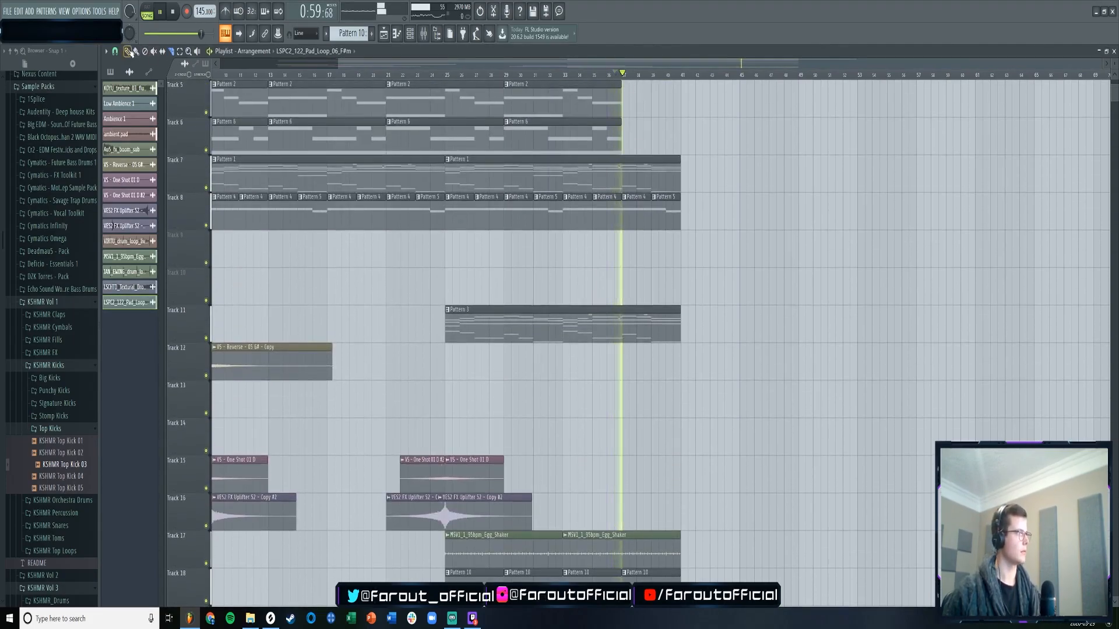
{"action": "left_click_drag", "start_coordinate": [640, 67], "coordinate": [709, 65]}
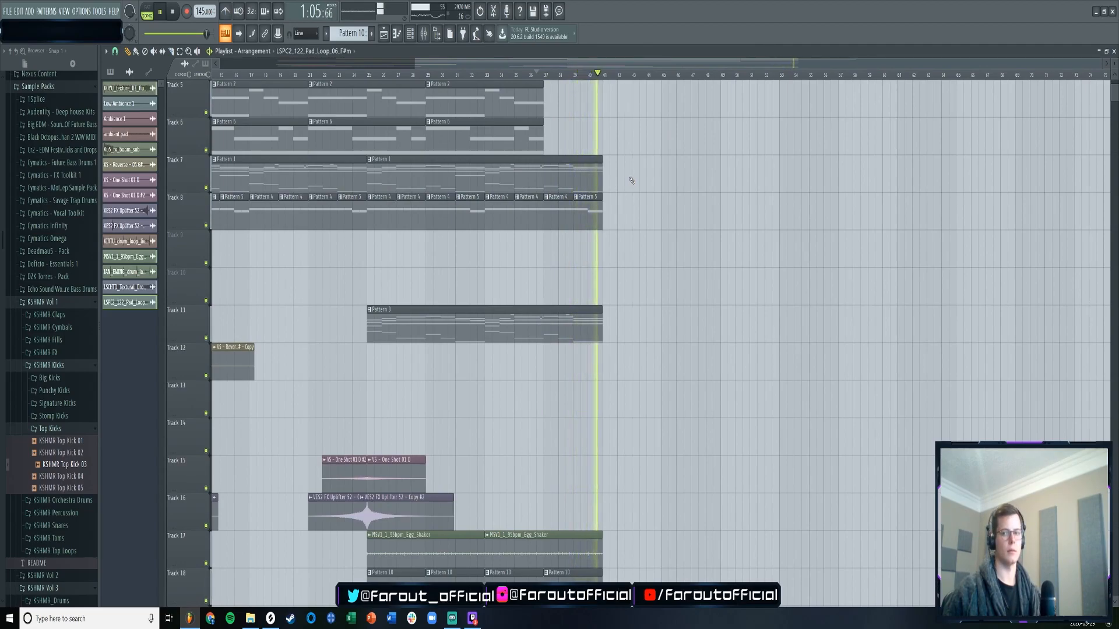
{"action": "key", "text": "space"}
{"action": "scroll", "coordinate": [631, 181], "scroll_direction": "up", "scroll_amount": 4}
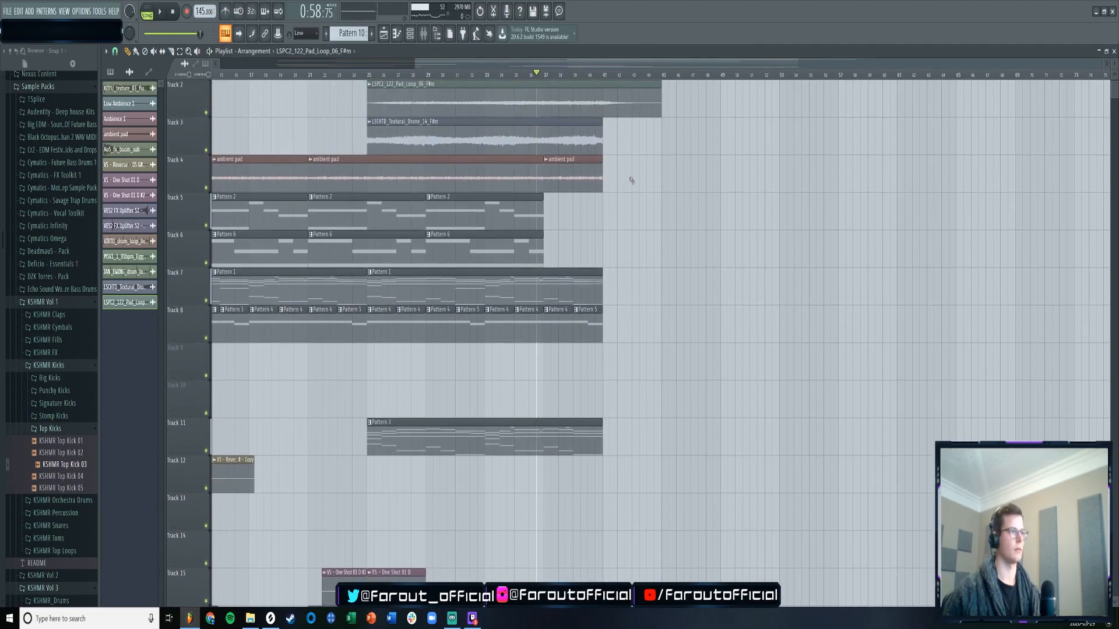
{"action": "left_click", "coordinate": [586, 75]}
{"action": "key", "text": "space"}
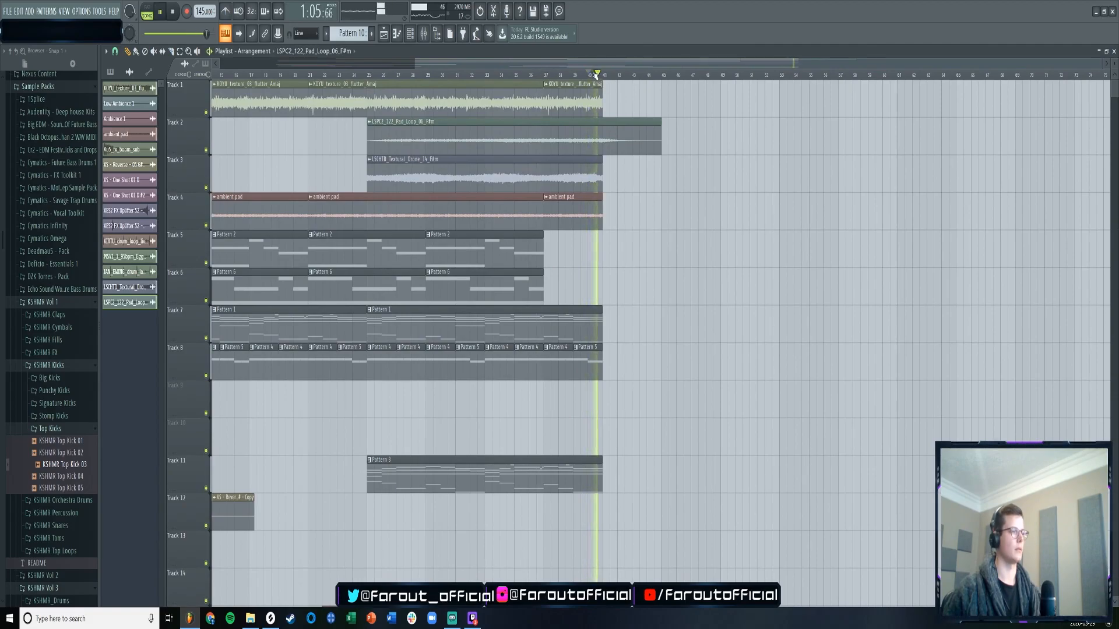
{"action": "key", "text": "space"}
{"action": "key", "text": "space"}
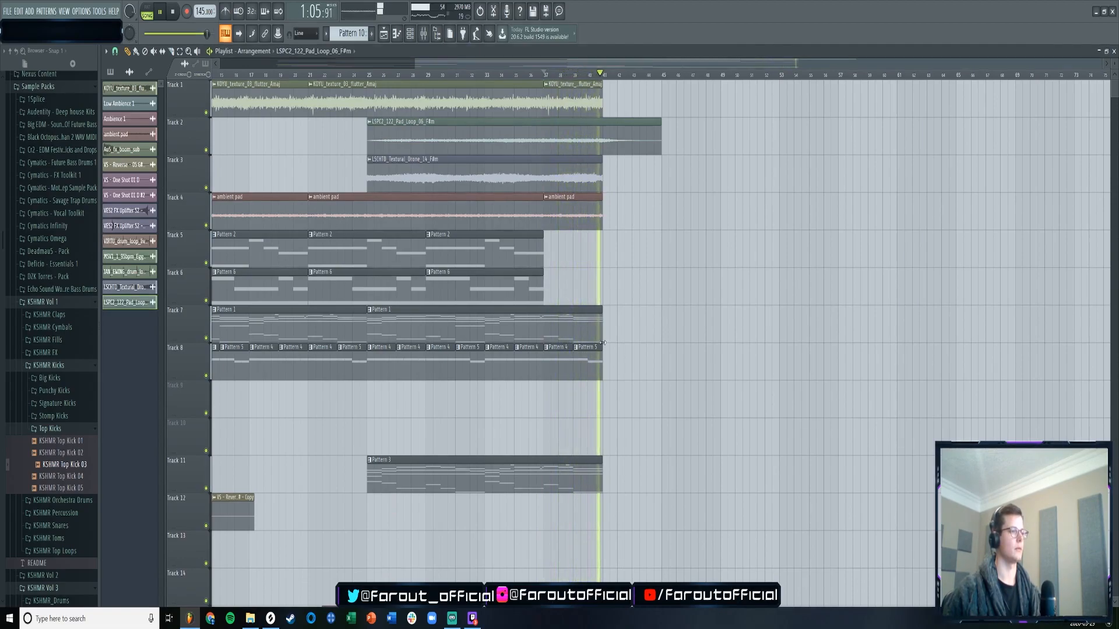
- Stop playback, look over the arrangement's tracks and show all channels in the Channel rack
{"action": "key", "text": "space"}
{"action": "scroll", "coordinate": [597, 475], "scroll_direction": "down", "scroll_amount": 4}
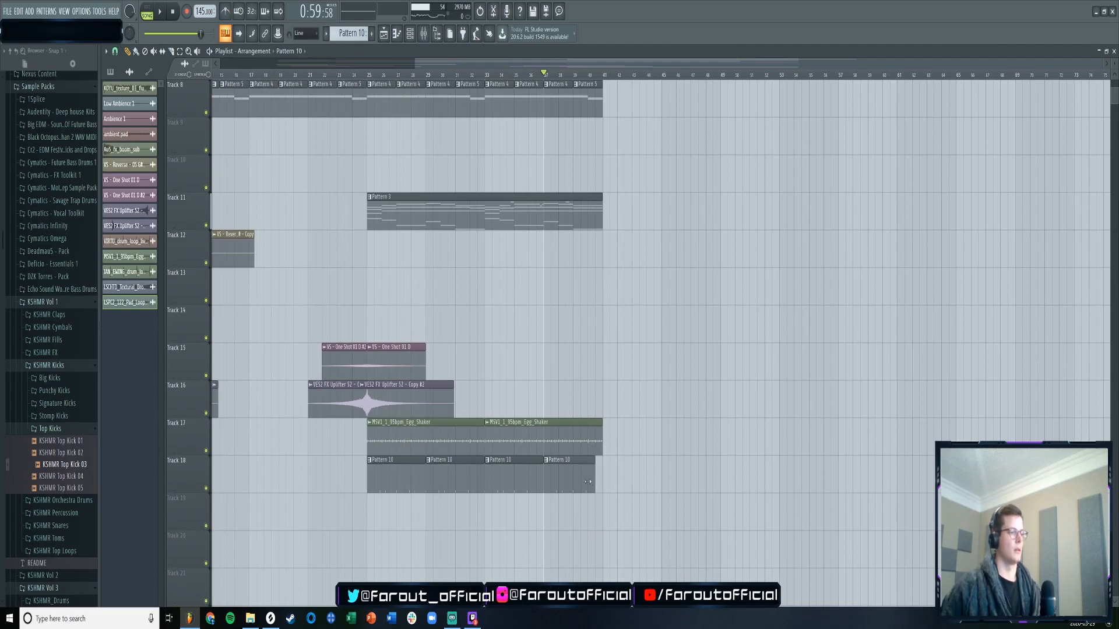
{"action": "scroll", "coordinate": [478, 274], "scroll_direction": "down", "scroll_amount": 3}
{"action": "scroll", "coordinate": [394, 92], "scroll_direction": "up", "scroll_amount": 2}
{"action": "scroll", "coordinate": [394, 92], "scroll_direction": "left", "scroll_amount": 5}
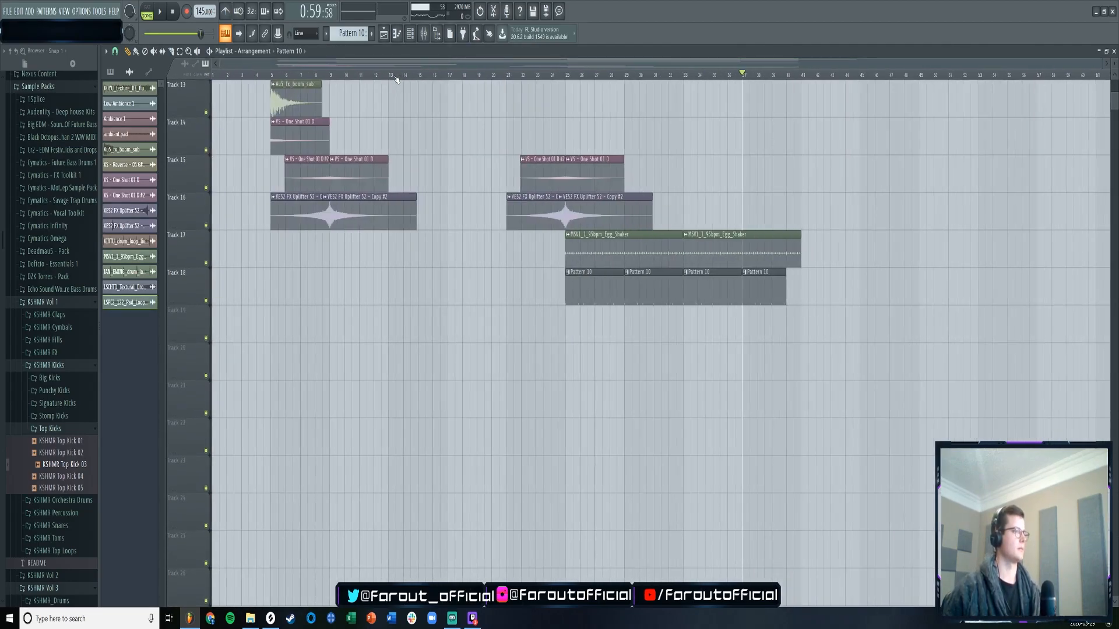
{"action": "key", "text": "F6"}
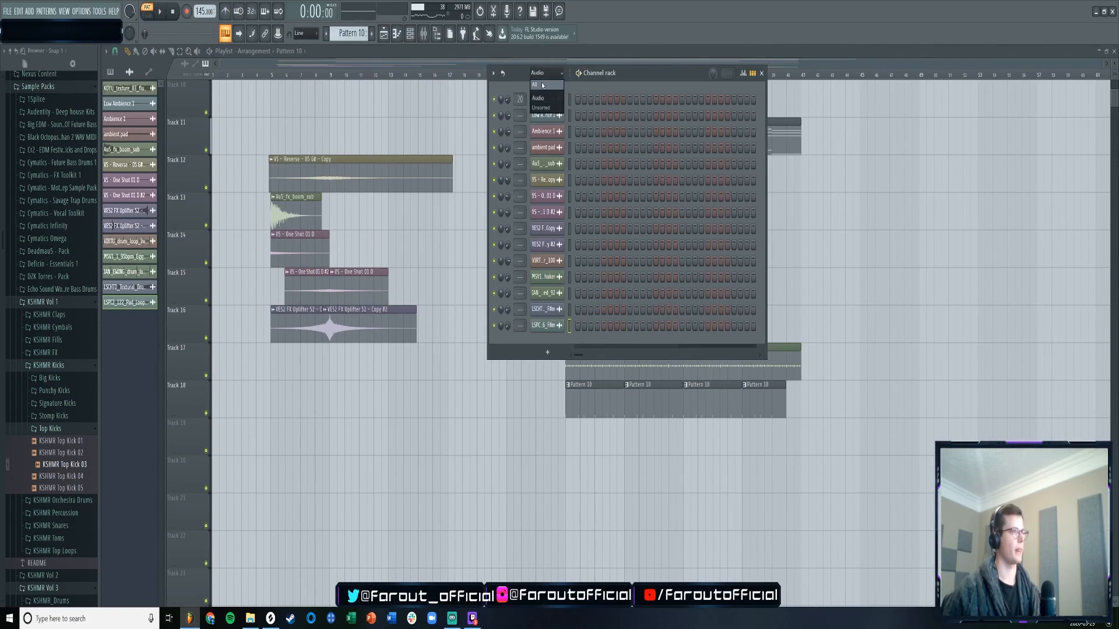
{"action": "left_click", "coordinate": [541, 85]}
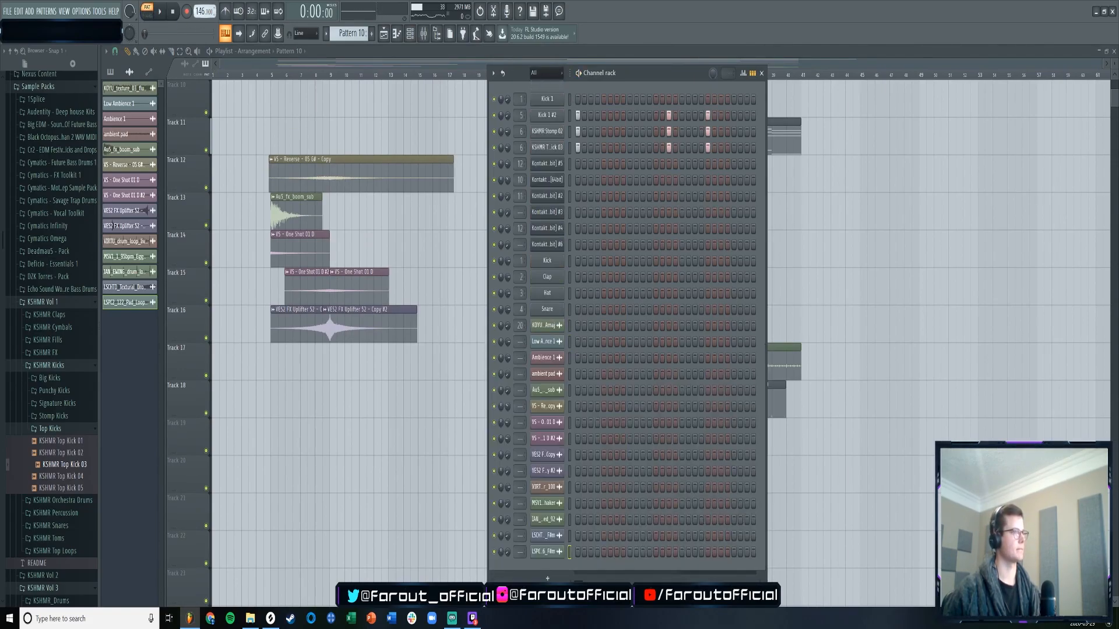
- Switch to the empty Pattern 12 and replace the Kick channel with a Serum instrument
{"action": "left_click", "coordinate": [371, 34]}
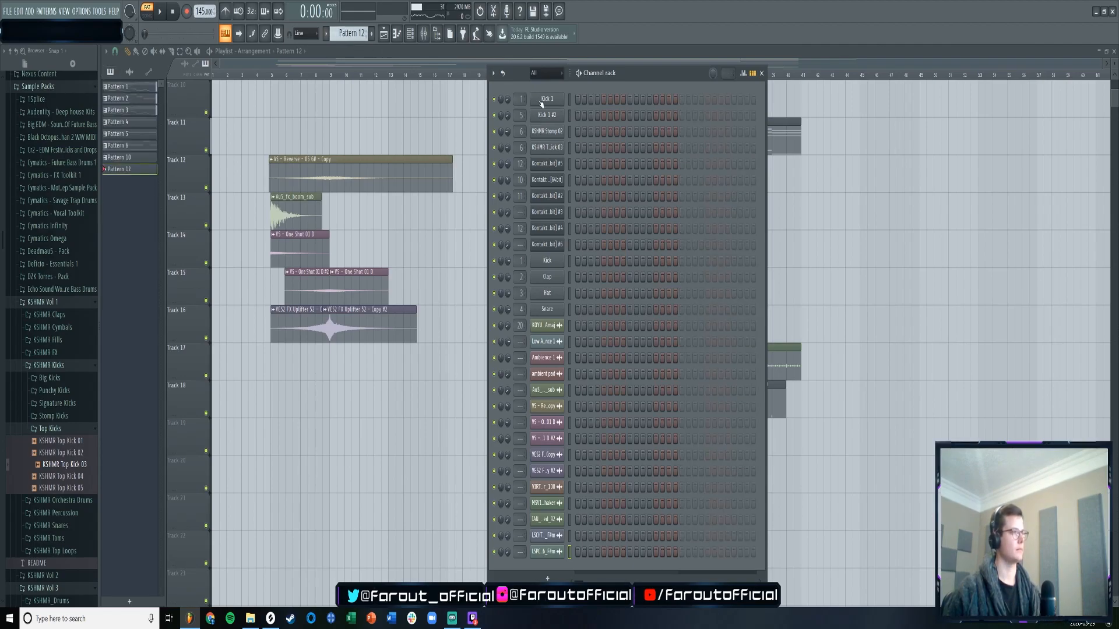
{"action": "right_click", "coordinate": [551, 265]}
{"action": "mouse_move", "coordinate": [587, 348]}
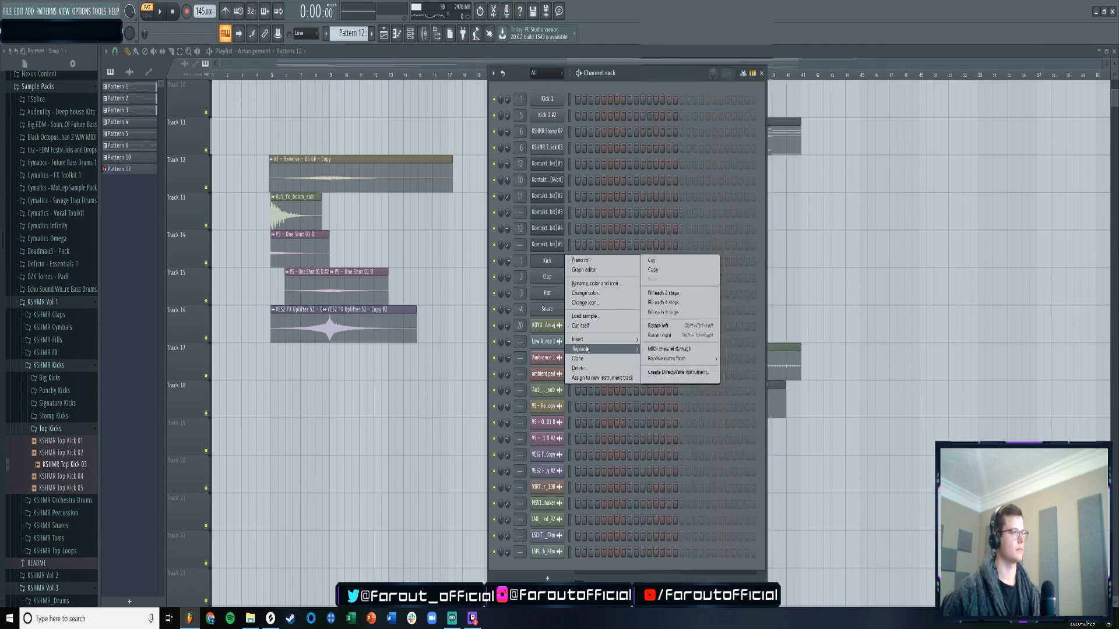
{"action": "left_click", "coordinate": [729, 186]}
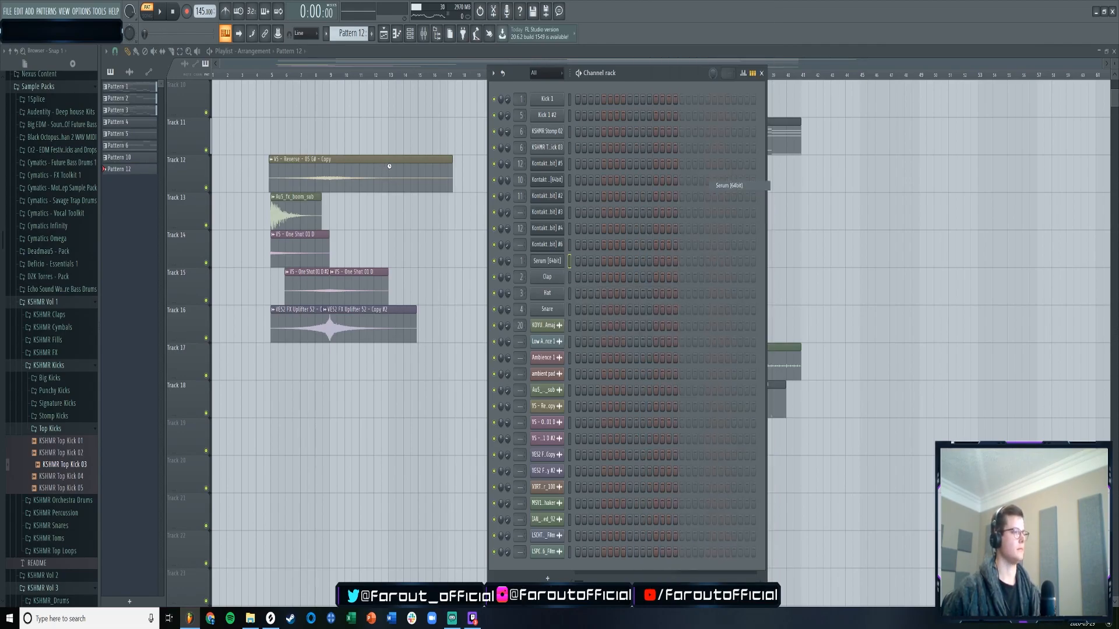
- Load the "POLY - Main Veldt" preset from the Deadmau5 Serum Patches into Serum and close the plugin
{"action": "left_click", "coordinate": [201, 112]}
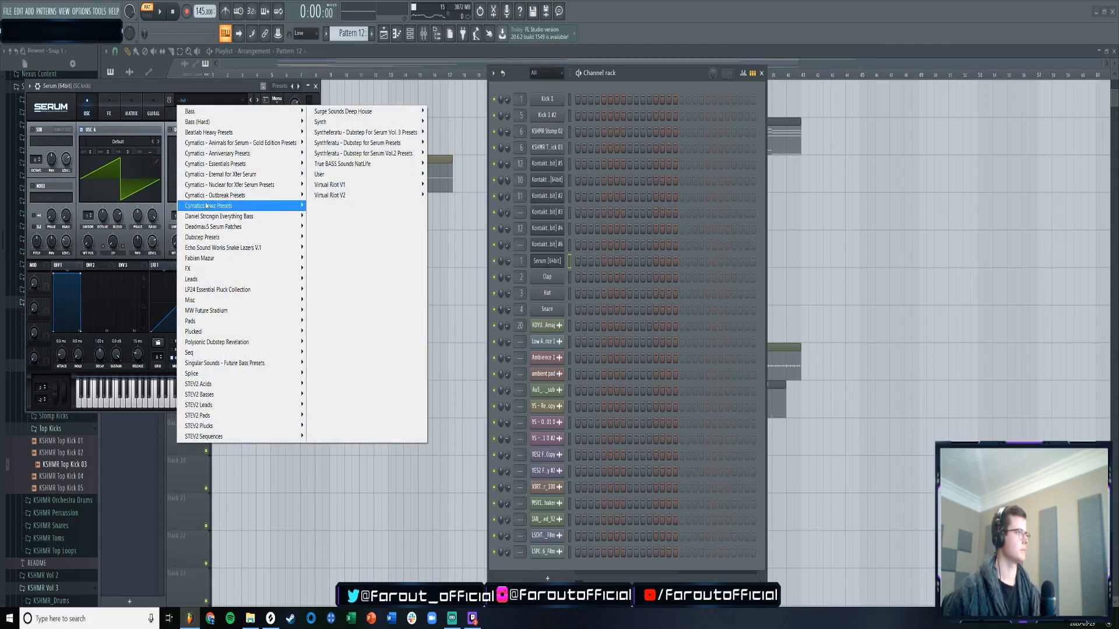
{"action": "mouse_move", "coordinate": [205, 226]}
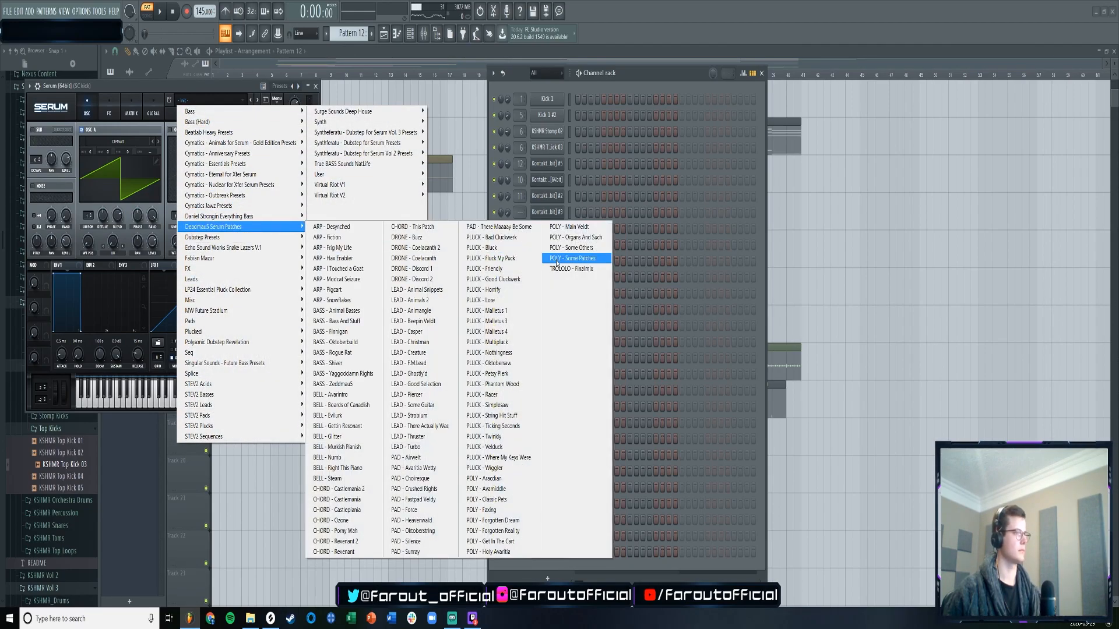
{"action": "left_click", "coordinate": [567, 226]}
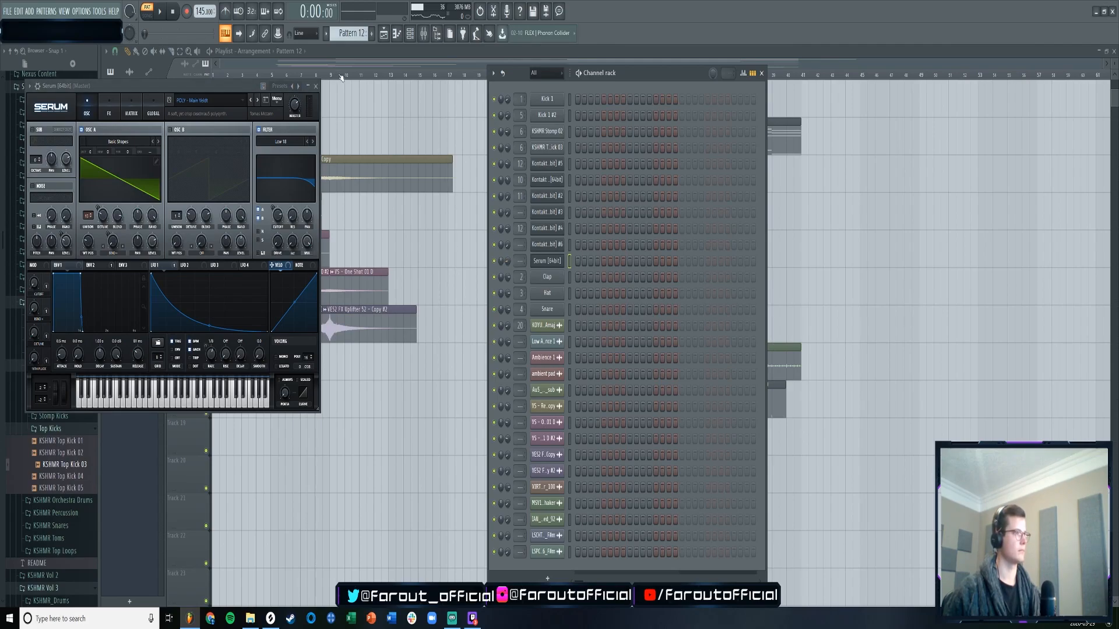
{"action": "left_click", "coordinate": [316, 85]}
- Check the notes of Pattern 1 and copy the chord notes of the Pattern 3 clip on Track 11
{"action": "scroll", "coordinate": [324, 96], "scroll_direction": "up", "scroll_amount": 9}
{"action": "left_click", "coordinate": [380, 145]}
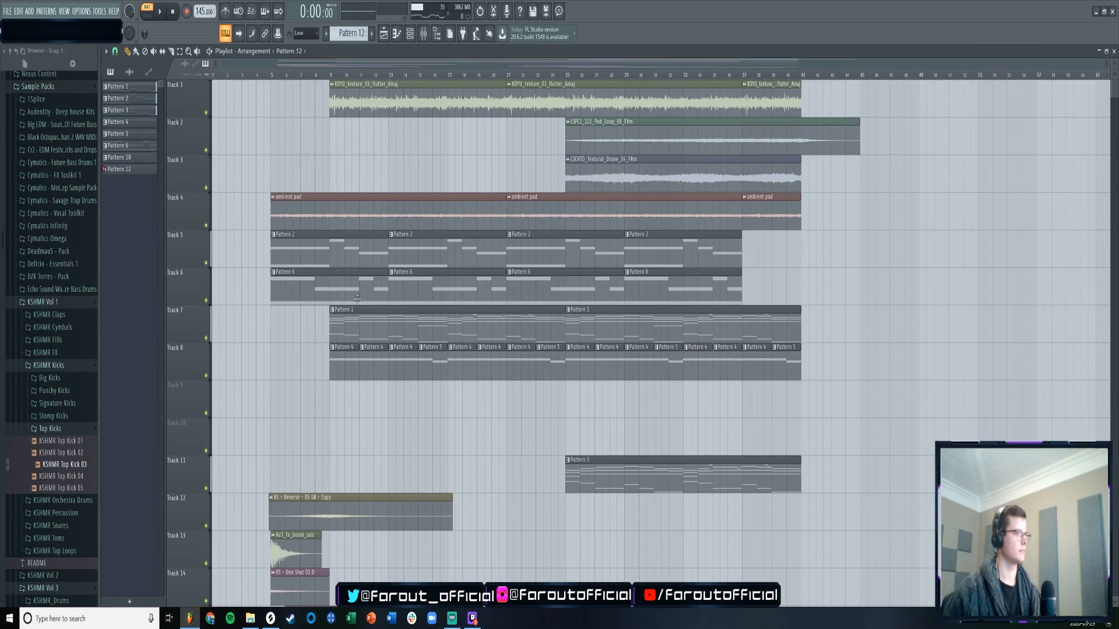
{"action": "double_click", "coordinate": [351, 338]}
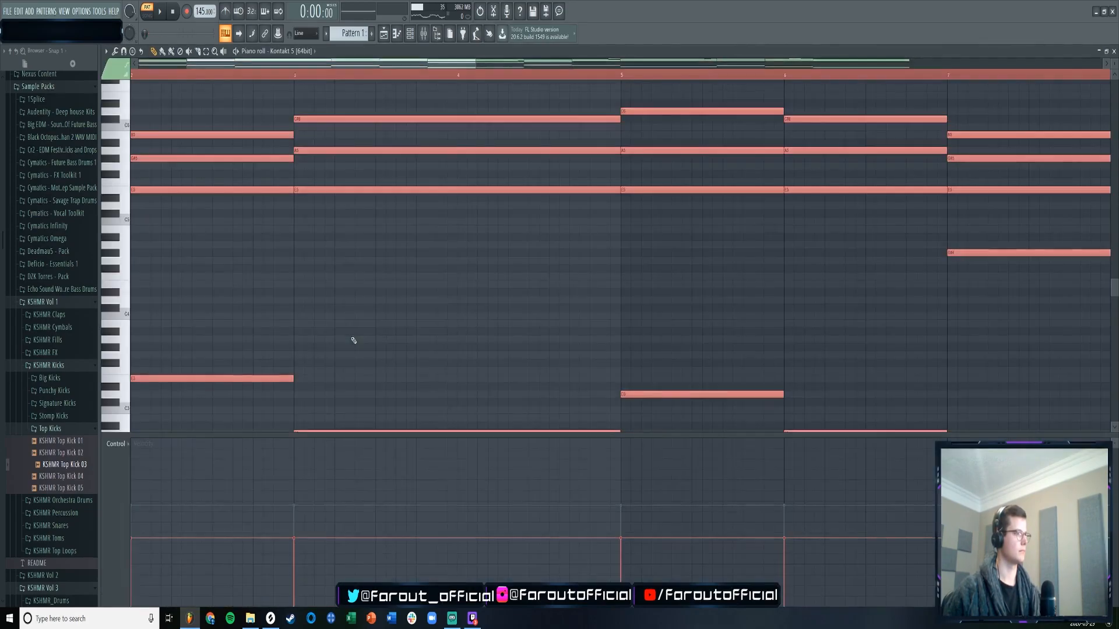
{"action": "left_click", "coordinate": [384, 33]}
{"action": "double_click", "coordinate": [600, 423]}
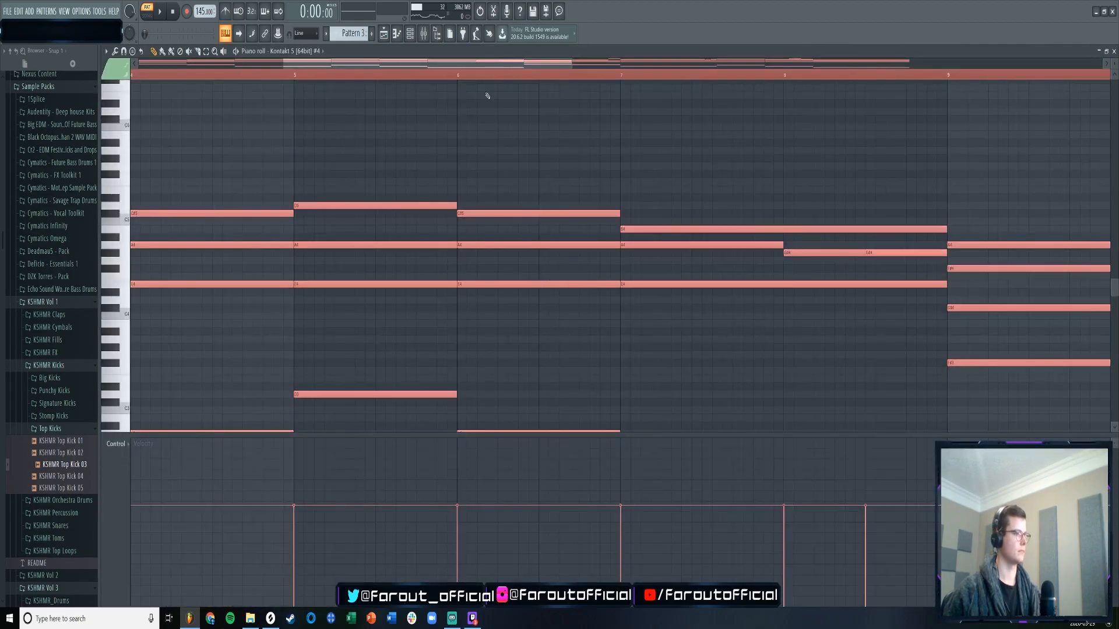
- Paste the copied chords into the Serum channel's piano roll in Pattern 7
{"action": "left_click", "coordinate": [409, 35]}
{"action": "left_click_drag", "start_coordinate": [353, 34], "coordinate": [353, 22]}
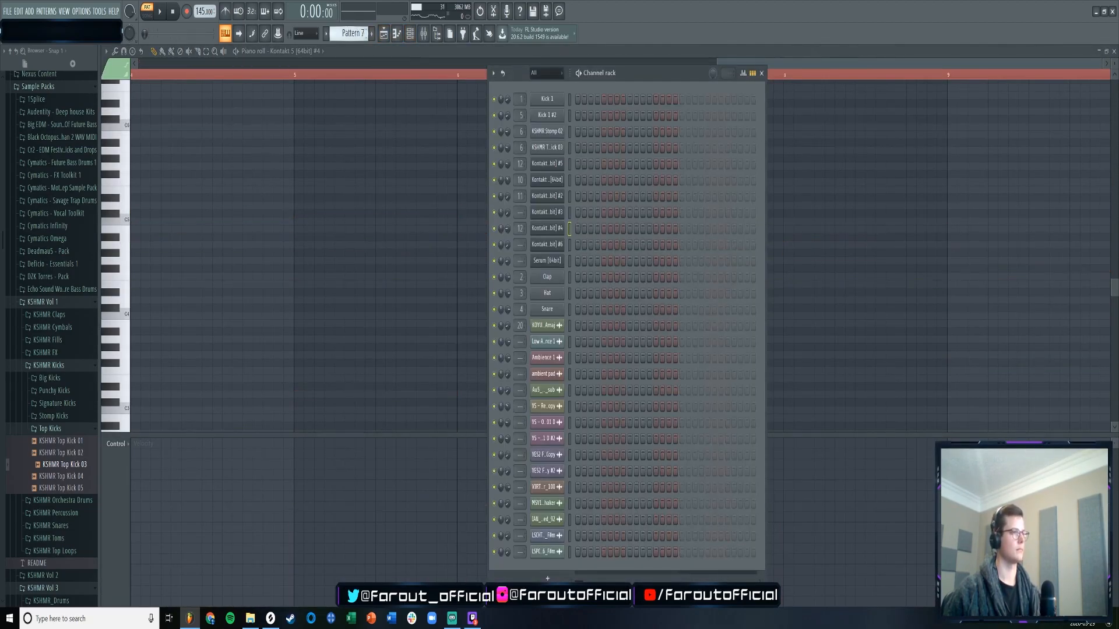
{"action": "right_click", "coordinate": [551, 268]}
{"action": "left_click", "coordinate": [575, 262]}
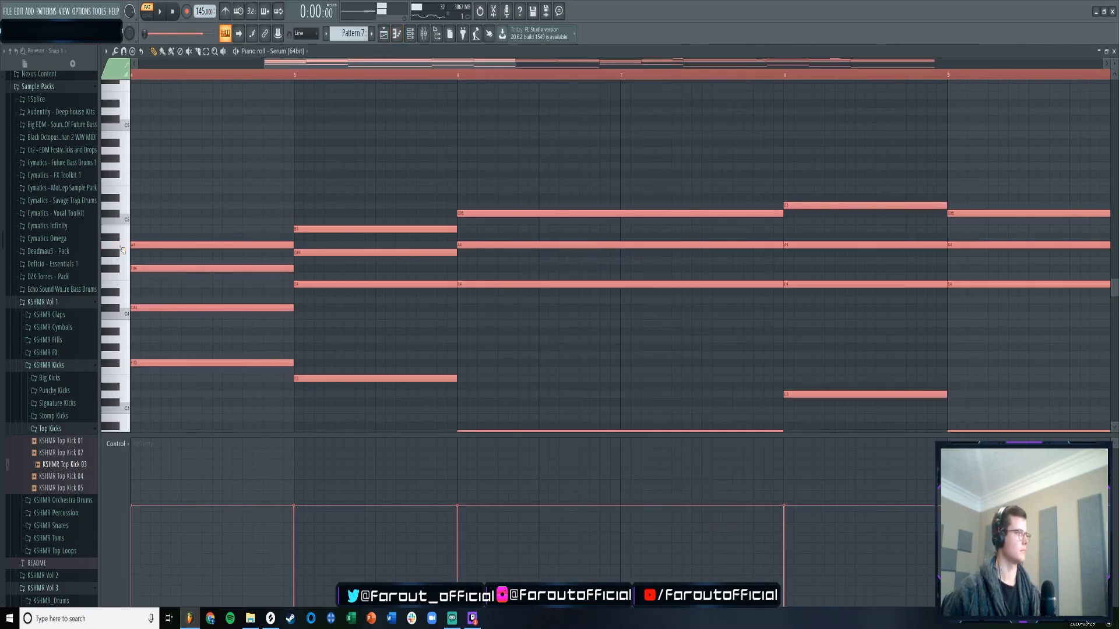
- Play Pattern 7 to examine how the chords sound with the Serum preset
{"action": "key", "text": "F6"}
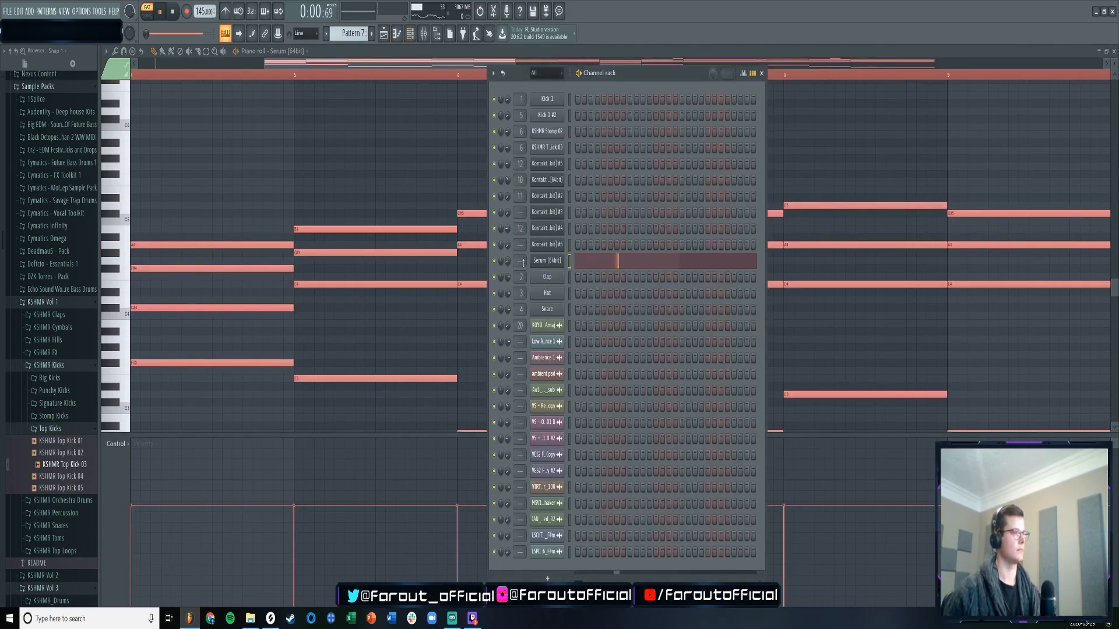
{"action": "key", "text": "F5"}
{"action": "left_click", "coordinate": [590, 266]}
{"action": "key", "text": "space"}
{"action": "key", "text": "space"}
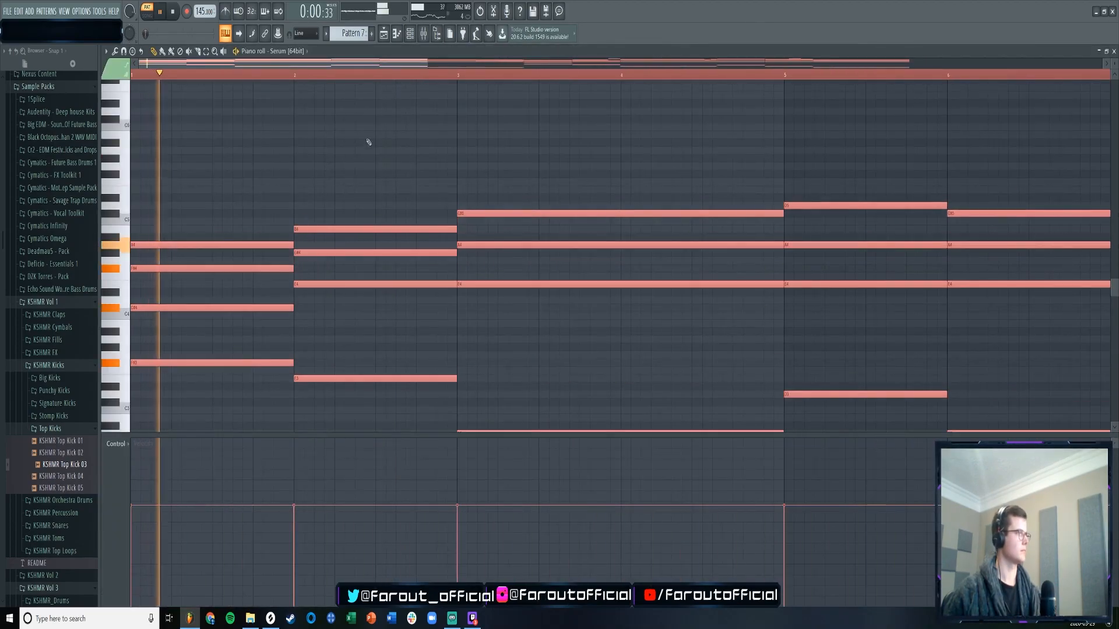
{"action": "key", "text": "F6"}
{"action": "left_click", "coordinate": [547, 260]}
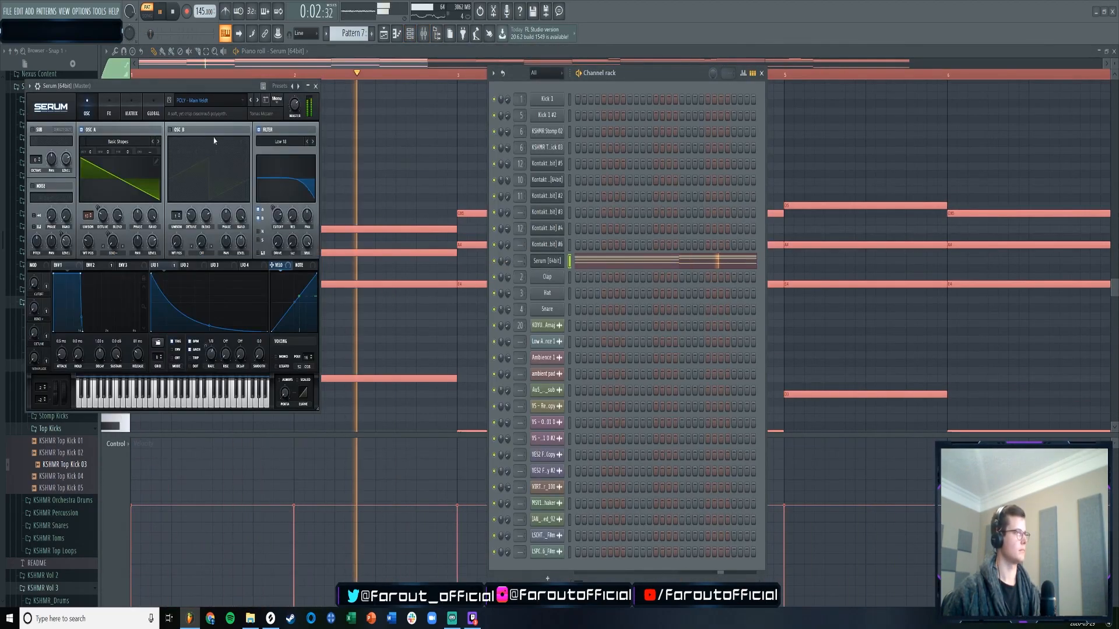
{"action": "key", "text": "space"}
- Inspect Serum's plugin wrapper and miscellaneous channel settings, replay the chords and close the plugin
{"action": "left_click", "coordinate": [70, 105]}
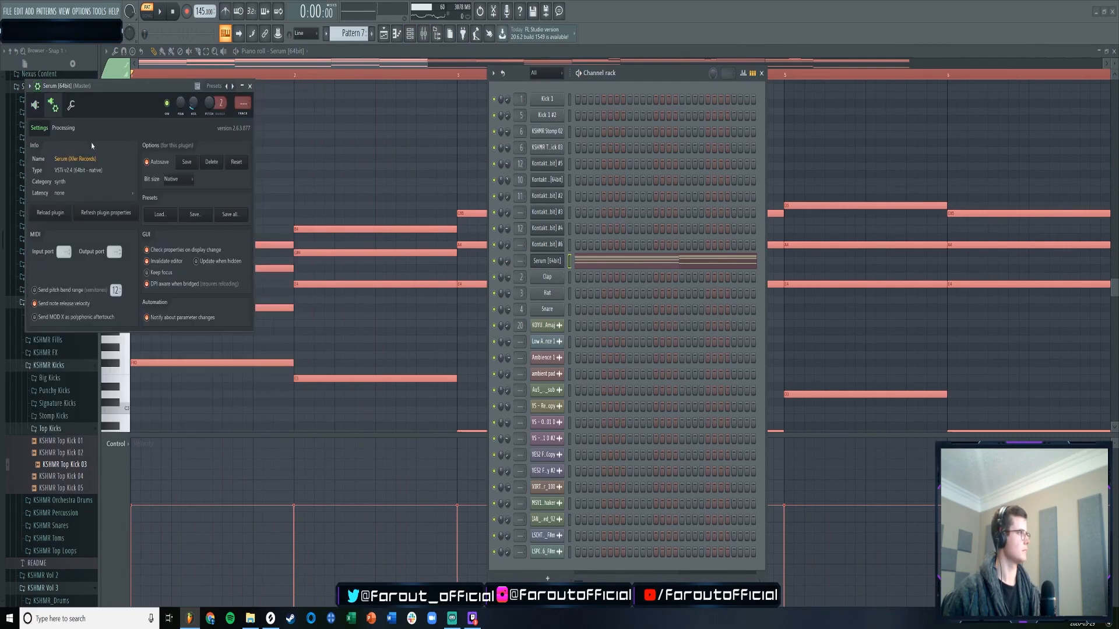
{"action": "left_click", "coordinate": [71, 106]}
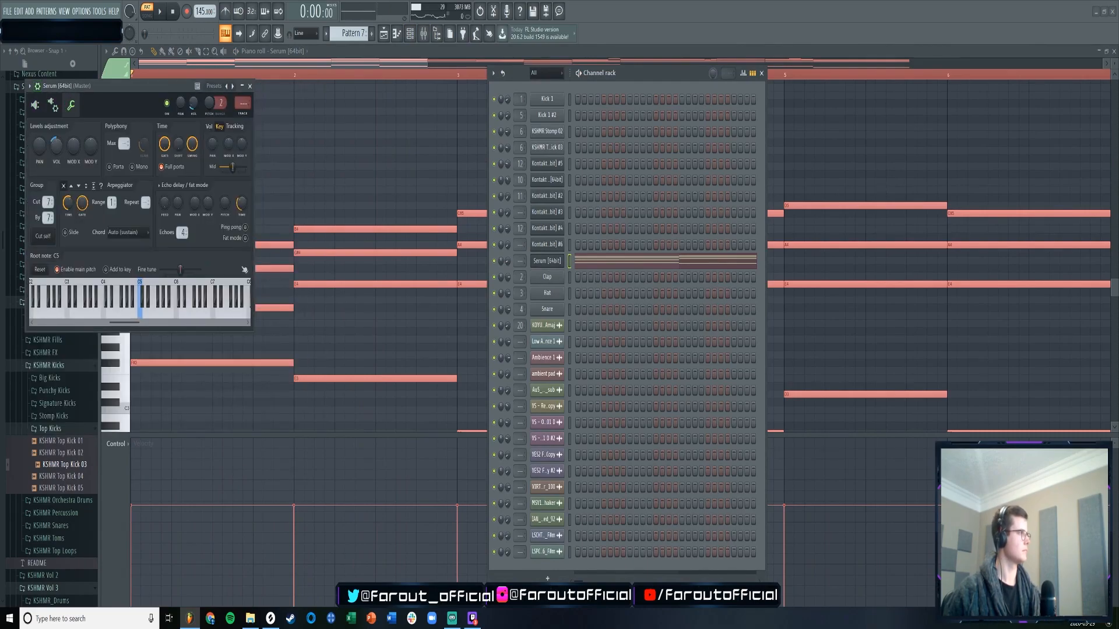
{"action": "left_click", "coordinate": [35, 104]}
{"action": "key", "text": "space"}
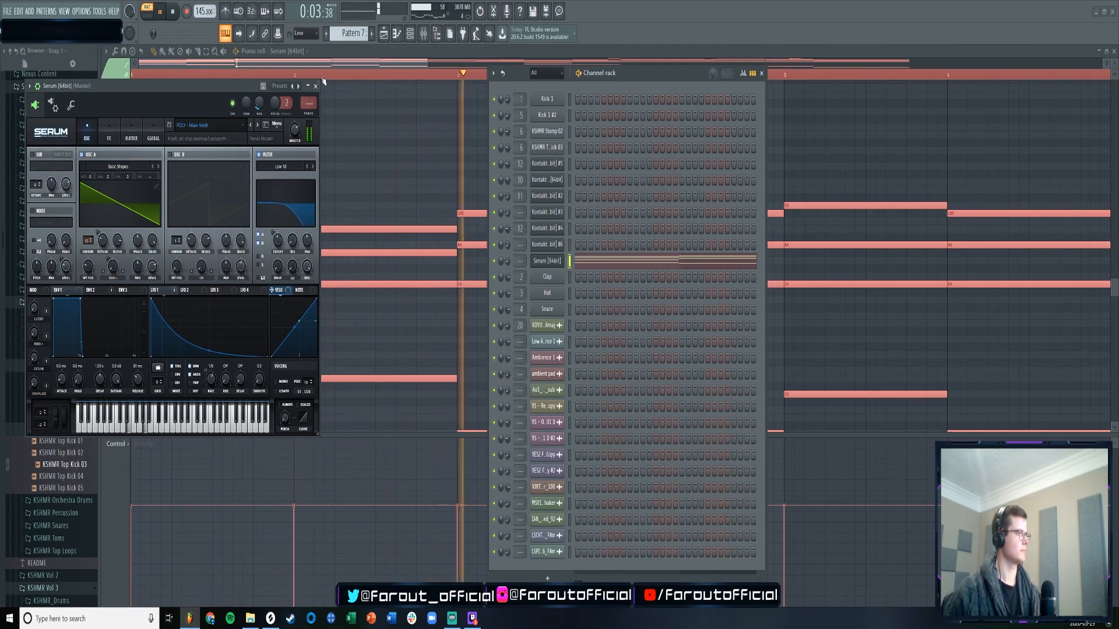
{"action": "left_click", "coordinate": [316, 86]}
- Move the Pattern 3 clip from Track 11 to Track 9 and place another Pattern 3 clip on Track 10 at bar 41
{"action": "left_click", "coordinate": [385, 34]}
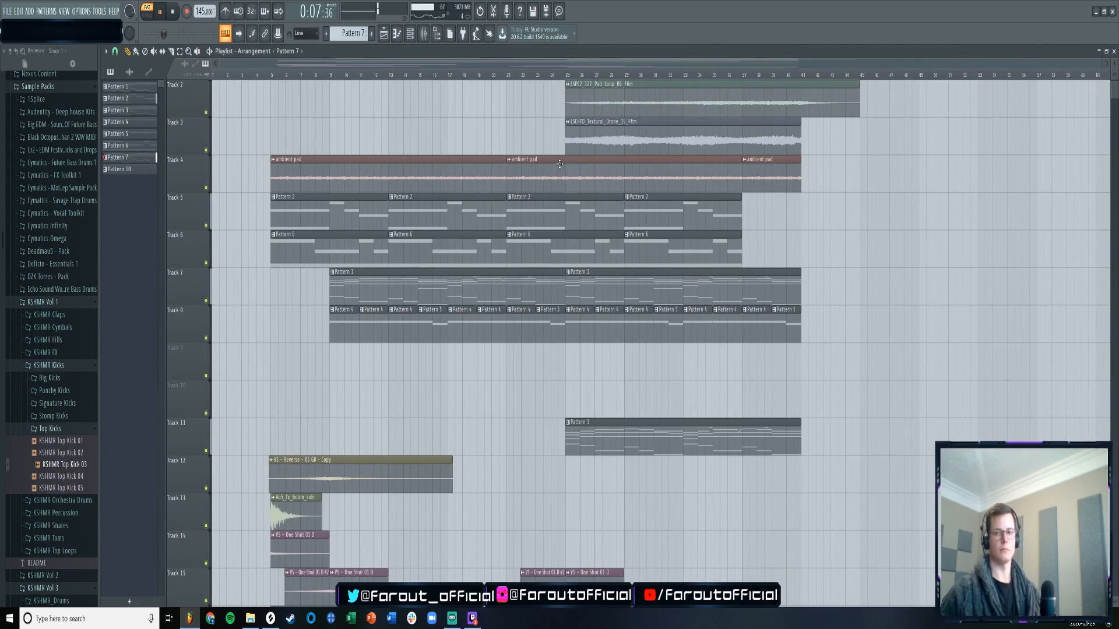
{"action": "left_click_drag", "start_coordinate": [577, 66], "coordinate": [737, 67]}
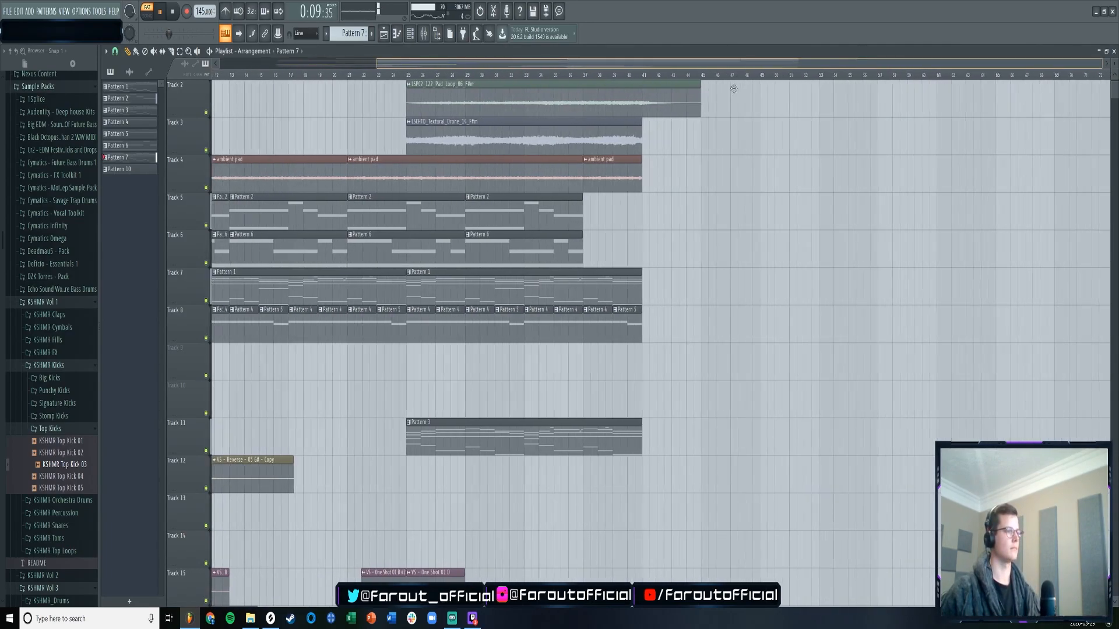
{"action": "scroll", "coordinate": [746, 207], "scroll_direction": "down", "scroll_amount": 3}
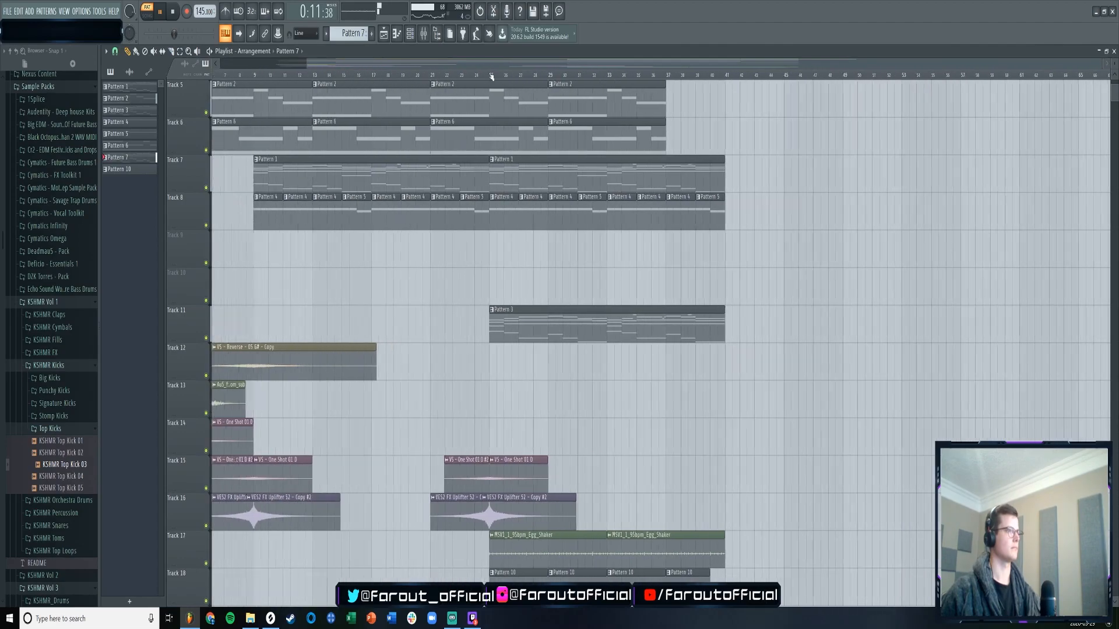
{"action": "left_click_drag", "start_coordinate": [652, 335], "coordinate": [652, 258]}
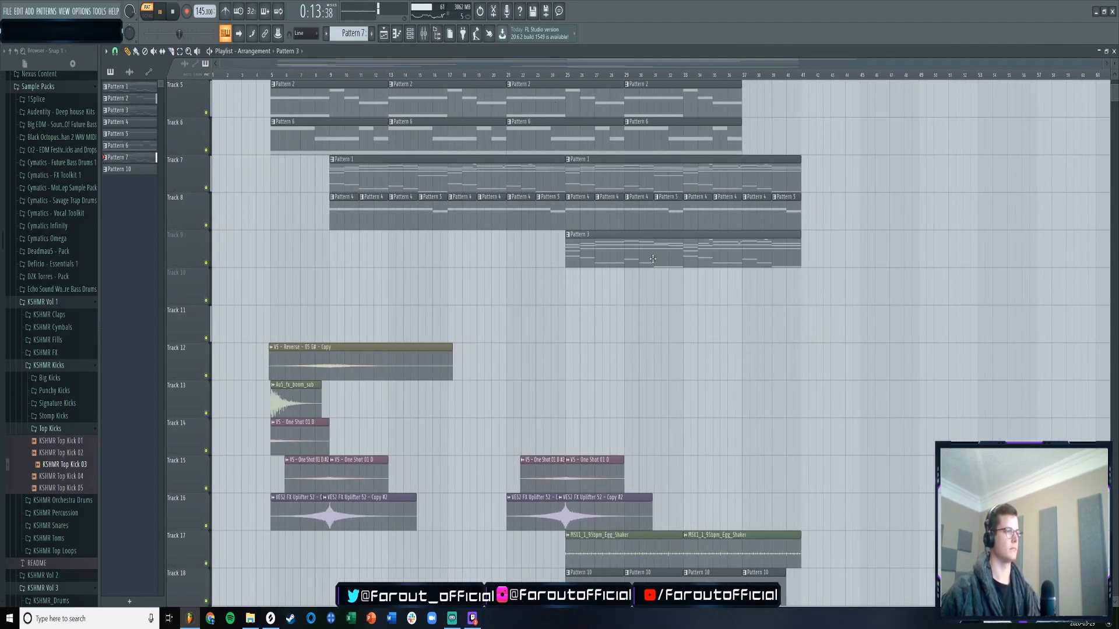
{"action": "left_click", "coordinate": [807, 289]}
{"action": "scroll", "coordinate": [758, 192], "scroll_direction": "down", "scroll_amount": 1}
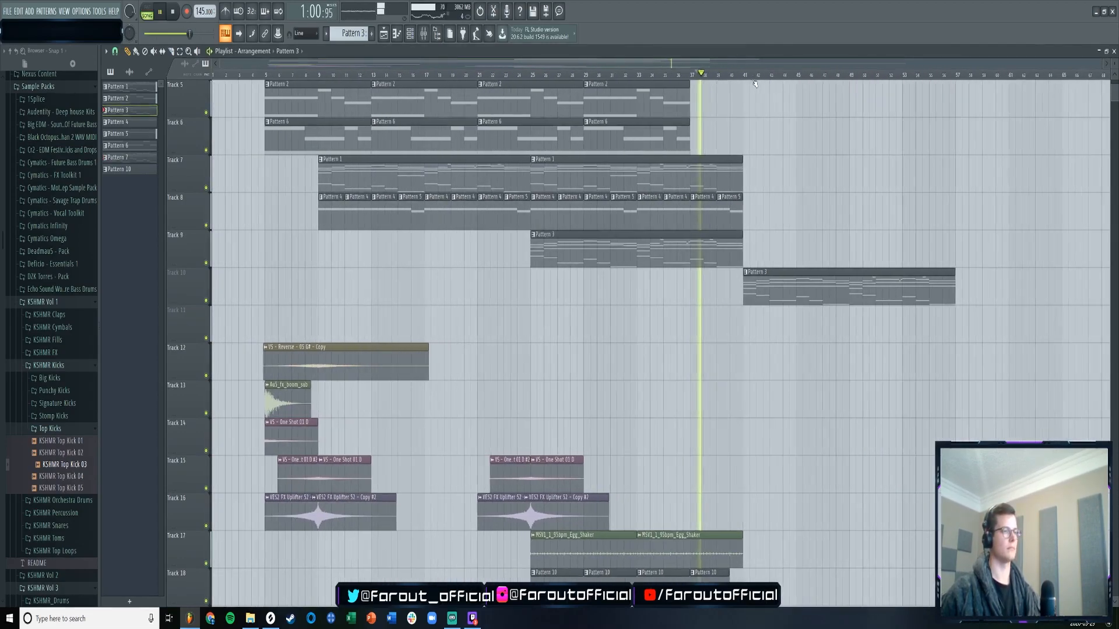
- Add a Pattern 1 clip on Track 7 starting at bar 41
{"action": "scroll", "coordinate": [737, 172], "scroll_direction": "up", "scroll_amount": 3}
{"action": "left_click", "coordinate": [681, 297]}
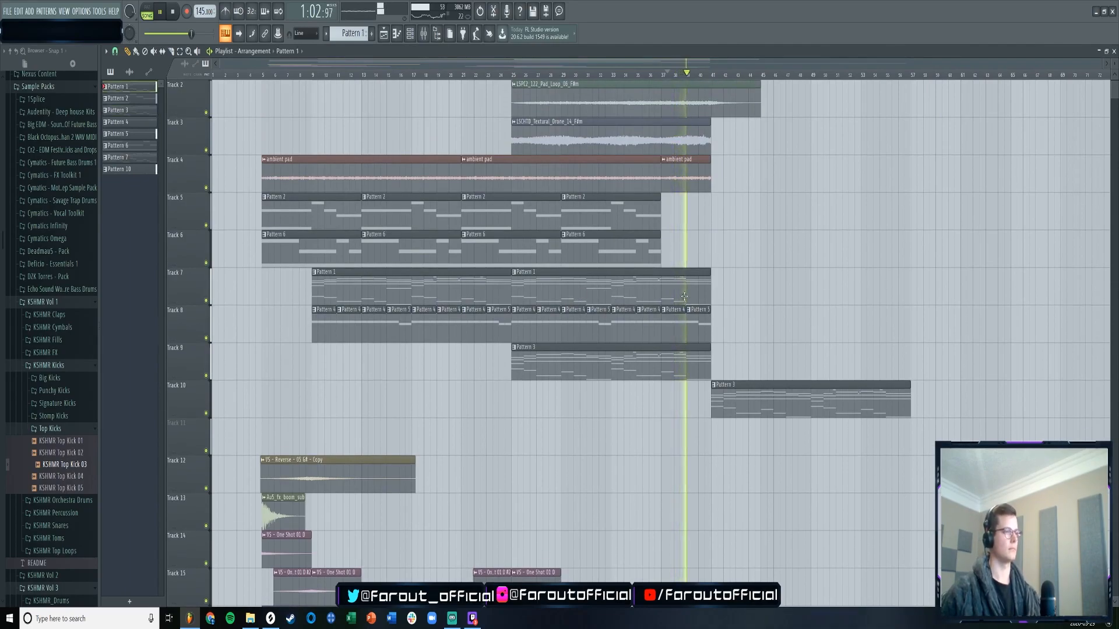
{"action": "left_click", "coordinate": [720, 297]}
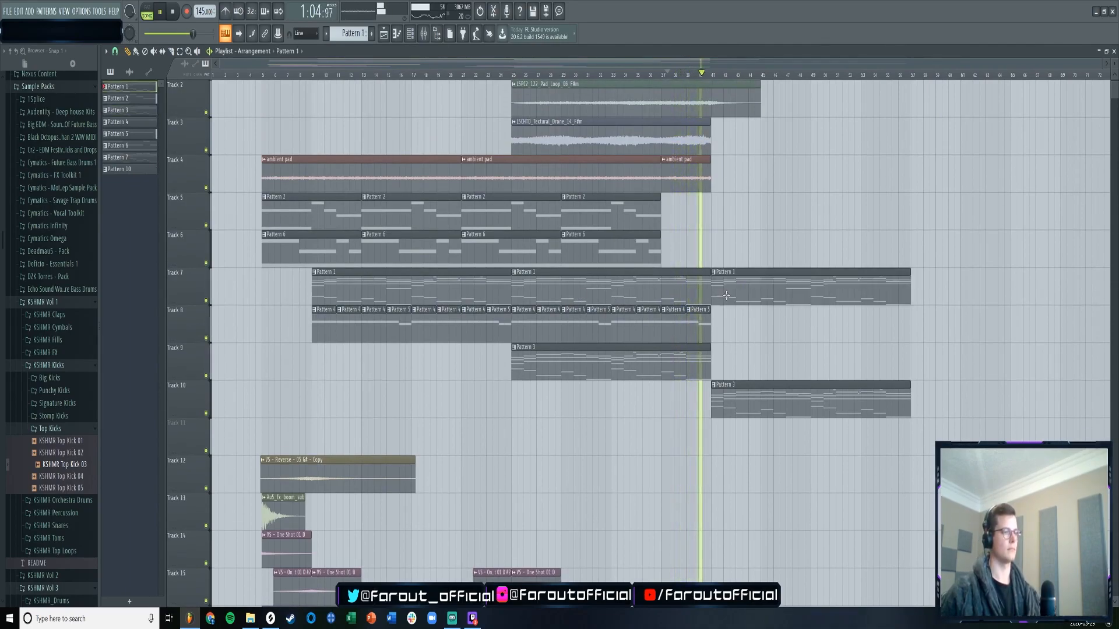
- Inspect the notes and channel used by the Pattern 3 clip on Track 10, and return to the playlist
{"action": "scroll", "coordinate": [725, 296], "scroll_direction": "down", "scroll_amount": 2}
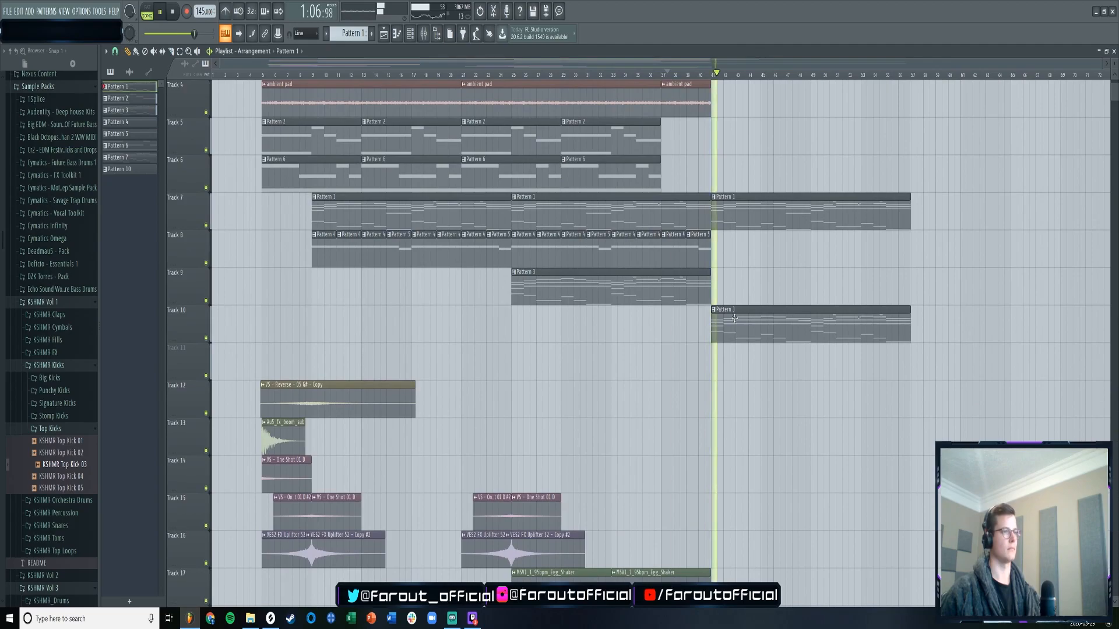
{"action": "double_click", "coordinate": [729, 314]}
{"action": "left_click", "coordinate": [410, 33]}
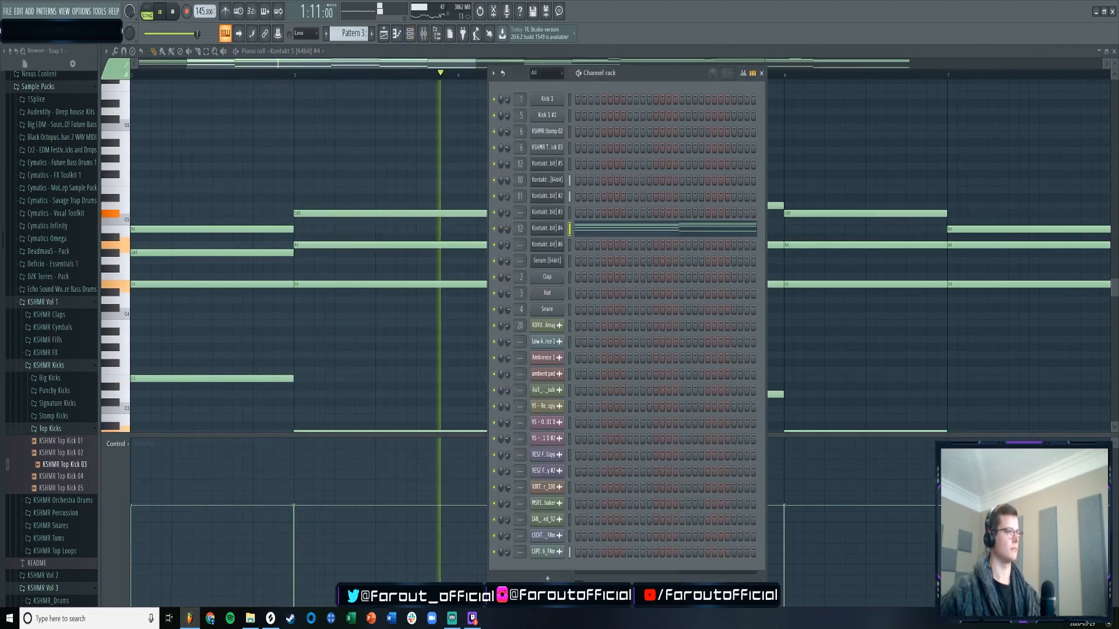
{"action": "left_click", "coordinate": [384, 34]}
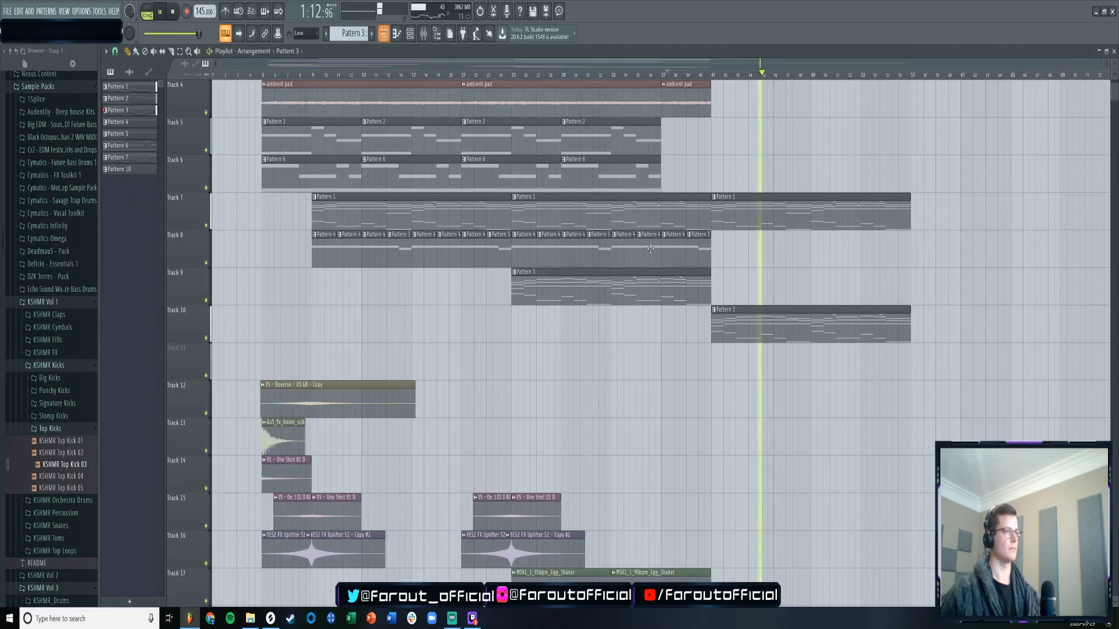
- Replace the Pattern 3 clip on Track 10 with a Pattern 7 clip starting at bar 41
{"action": "key", "text": "space"}
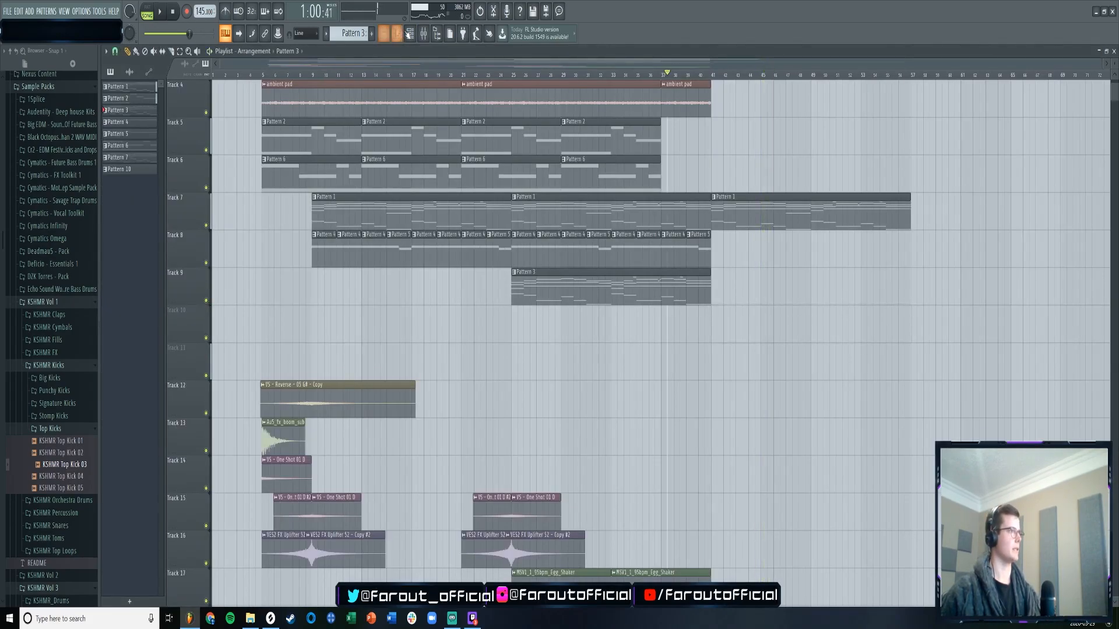
{"action": "left_click", "coordinate": [408, 34]}
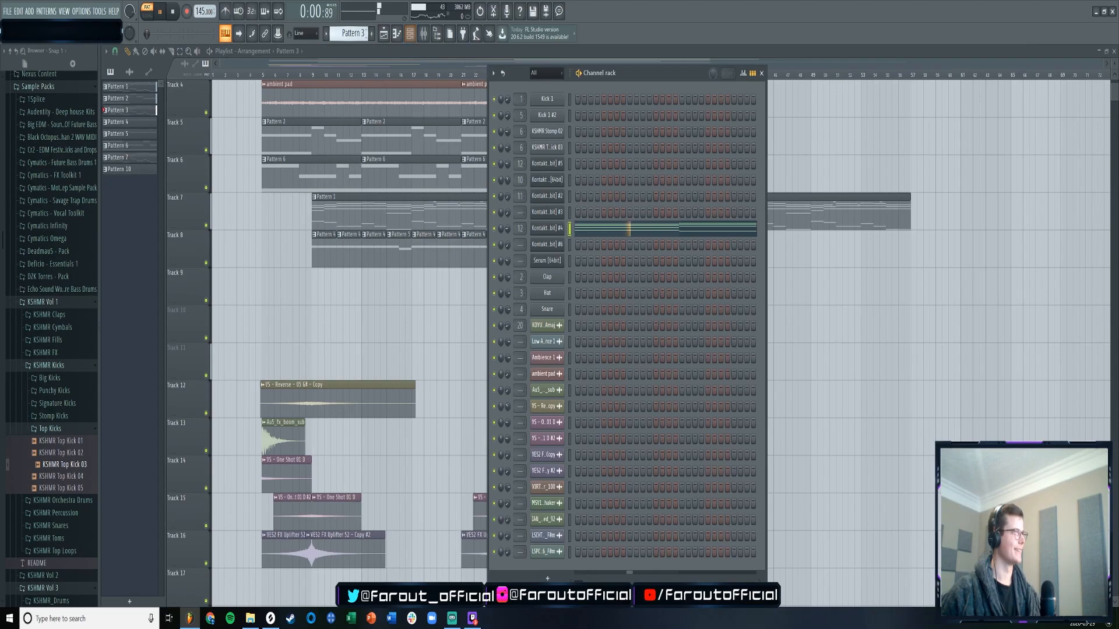
{"action": "key", "text": "KP_Add"}
{"action": "key", "text": "KP_Add"}
{"action": "key", "text": "KP_Add"}
{"action": "key", "text": "KP_Add"}
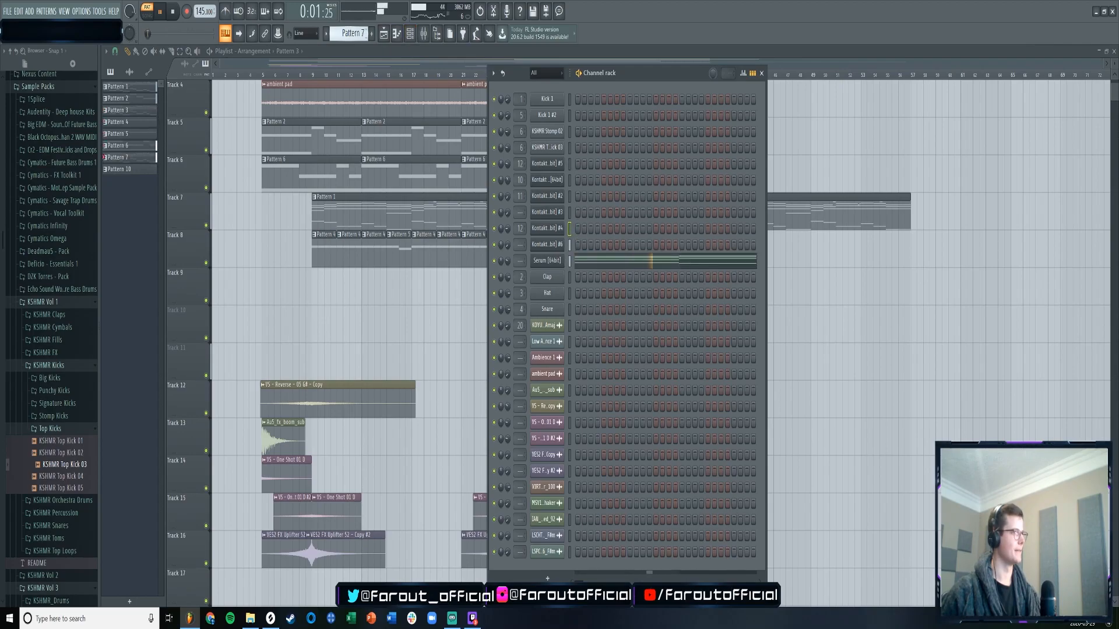
{"action": "left_click_drag", "start_coordinate": [818, 337], "coordinate": [718, 326]}
- Extend the ambient pad on Track 4 so it ends at bar 41, and switch playback to song mode
{"action": "left_click_drag", "start_coordinate": [709, 85], "coordinate": [718, 82]}
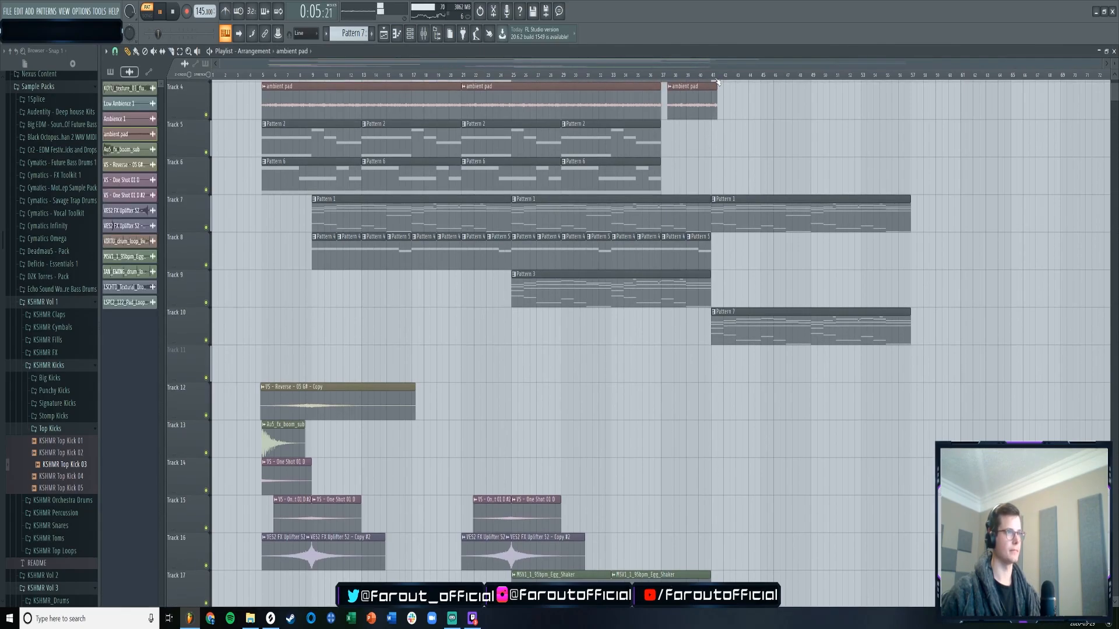
{"action": "key", "text": "l"}
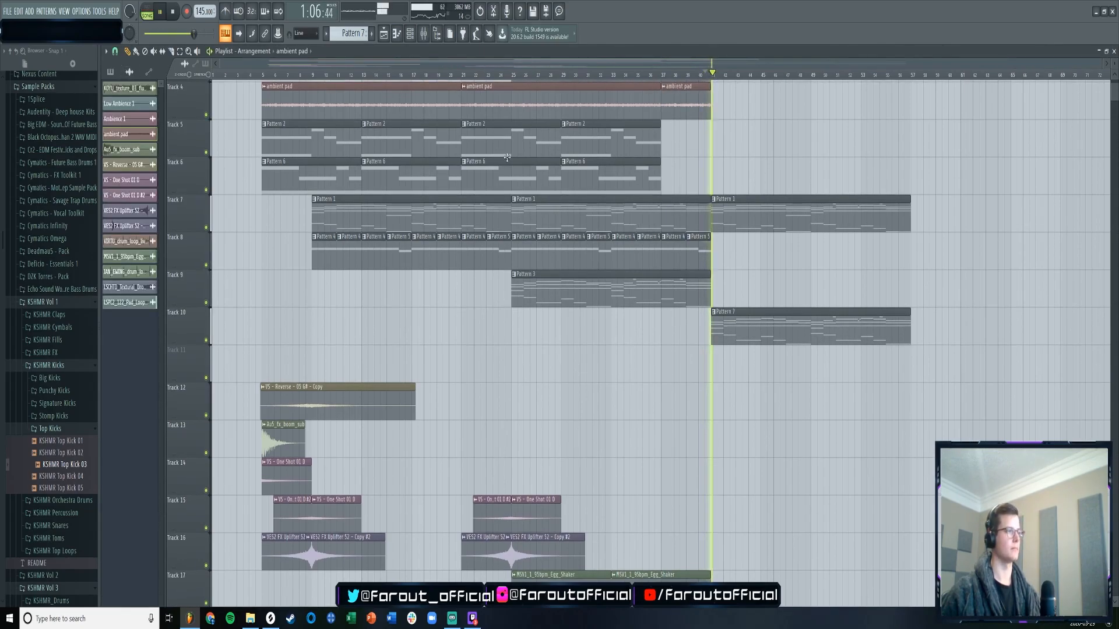
- Open the Serum channel's Pattern 7 notes and show the full chord progression for copying
{"action": "key", "text": "F6"}
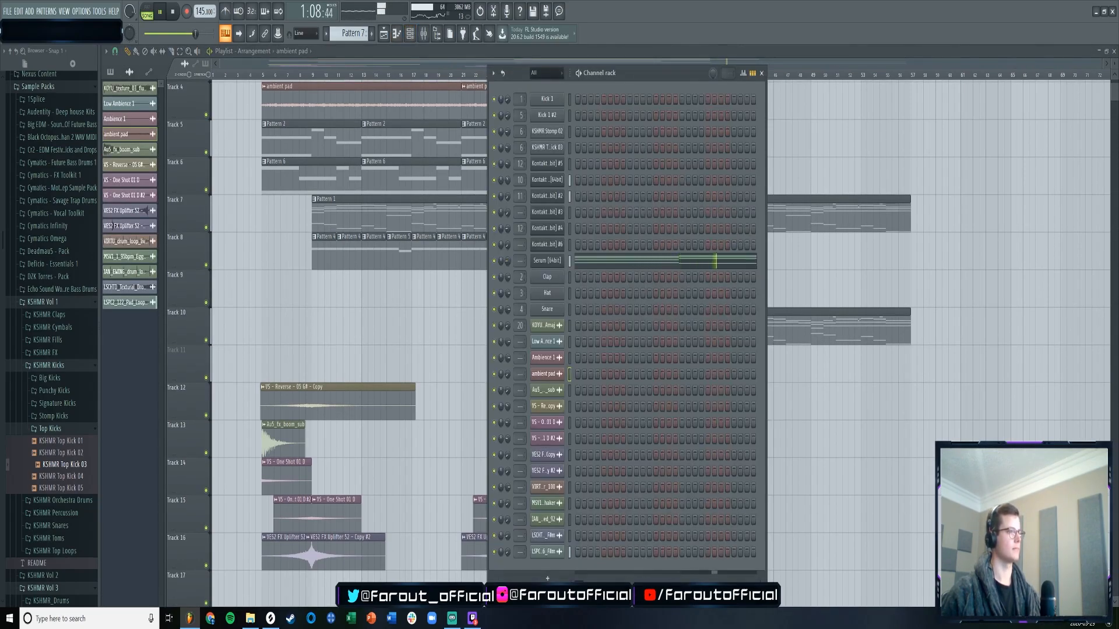
{"action": "left_click", "coordinate": [821, 392]}
{"action": "right_click", "coordinate": [821, 391]}
{"action": "double_click", "coordinate": [749, 331]}
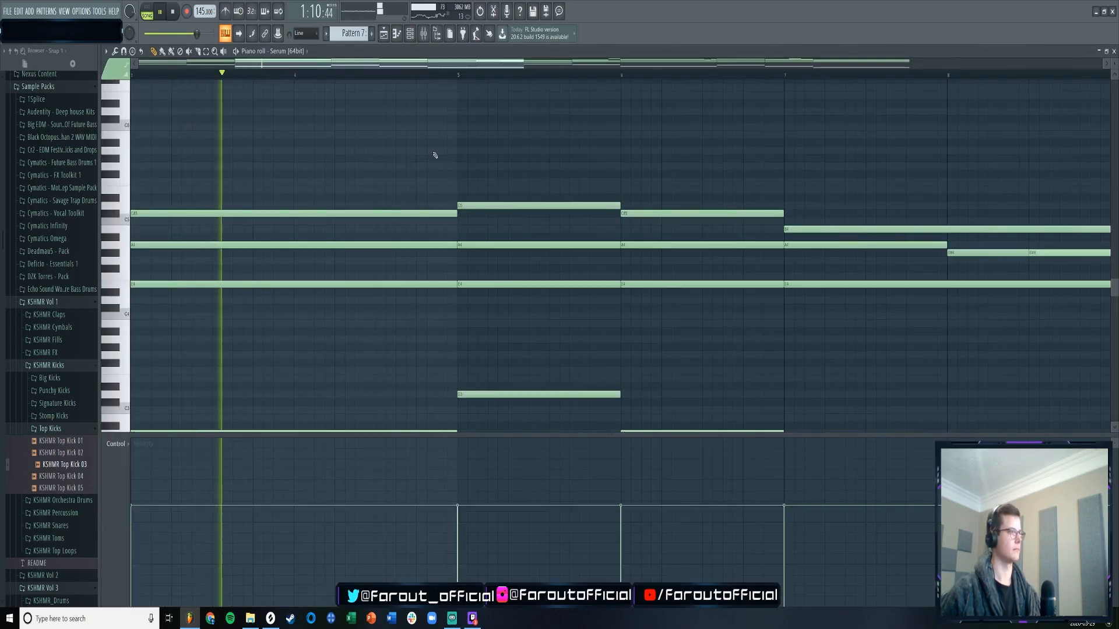
{"action": "scroll", "coordinate": [404, 76], "scroll_direction": "down", "scroll_amount": 4}
{"action": "scroll", "coordinate": [344, 162], "scroll_direction": "down", "scroll_amount": 3}
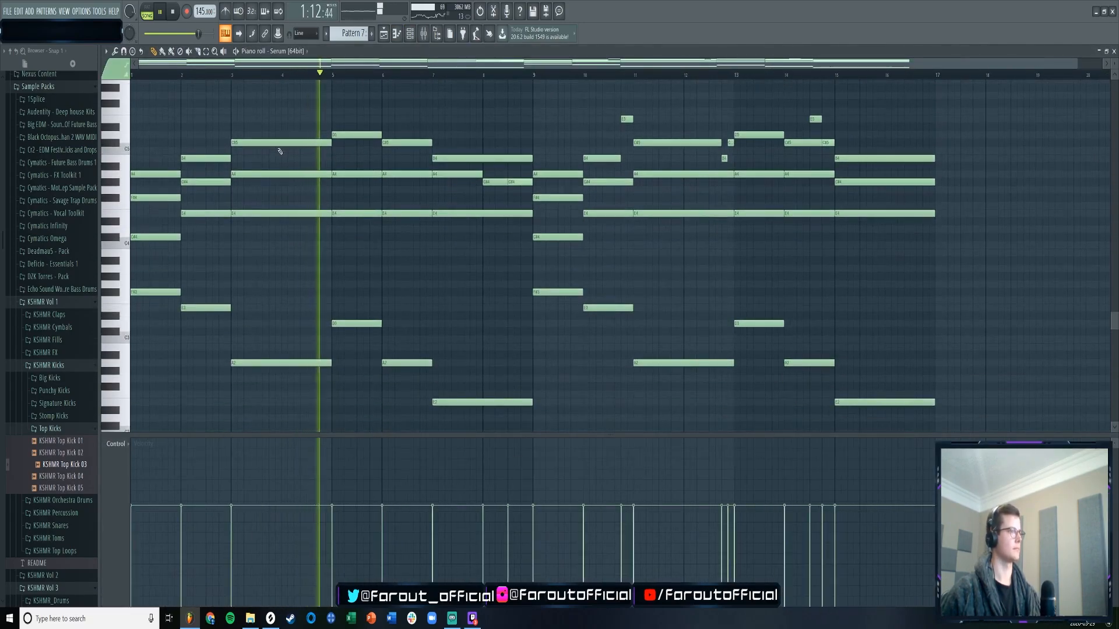
- Insert a Spire synth channel directly below the Serum channel
{"action": "key", "text": "F6"}
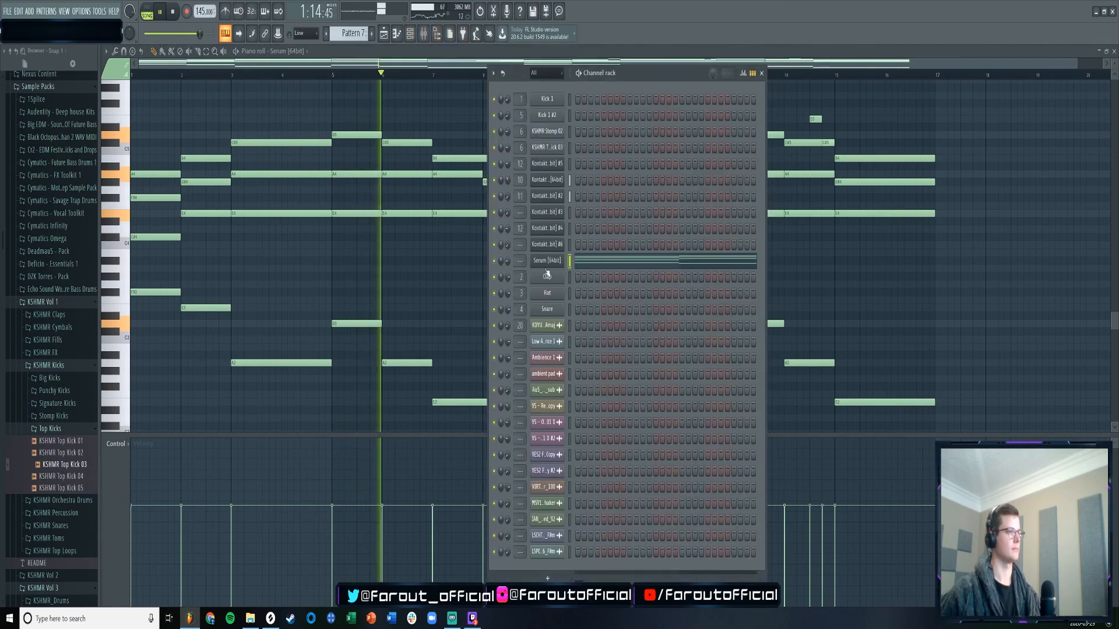
{"action": "right_click", "coordinate": [545, 263]}
{"action": "mouse_move", "coordinate": [578, 356]}
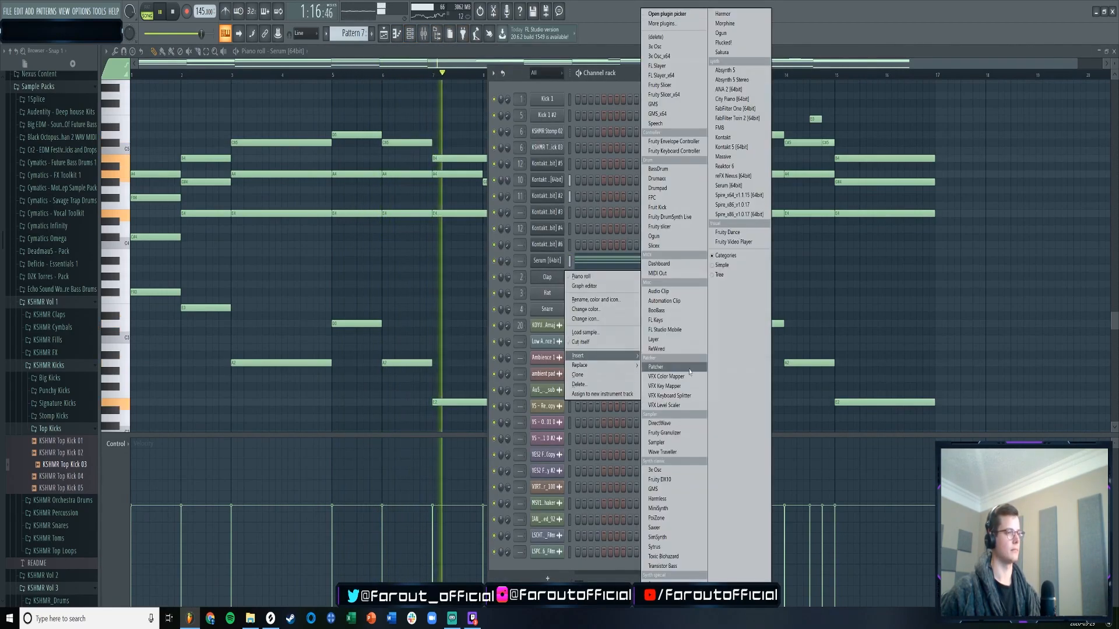
{"action": "left_click", "coordinate": [729, 215]}
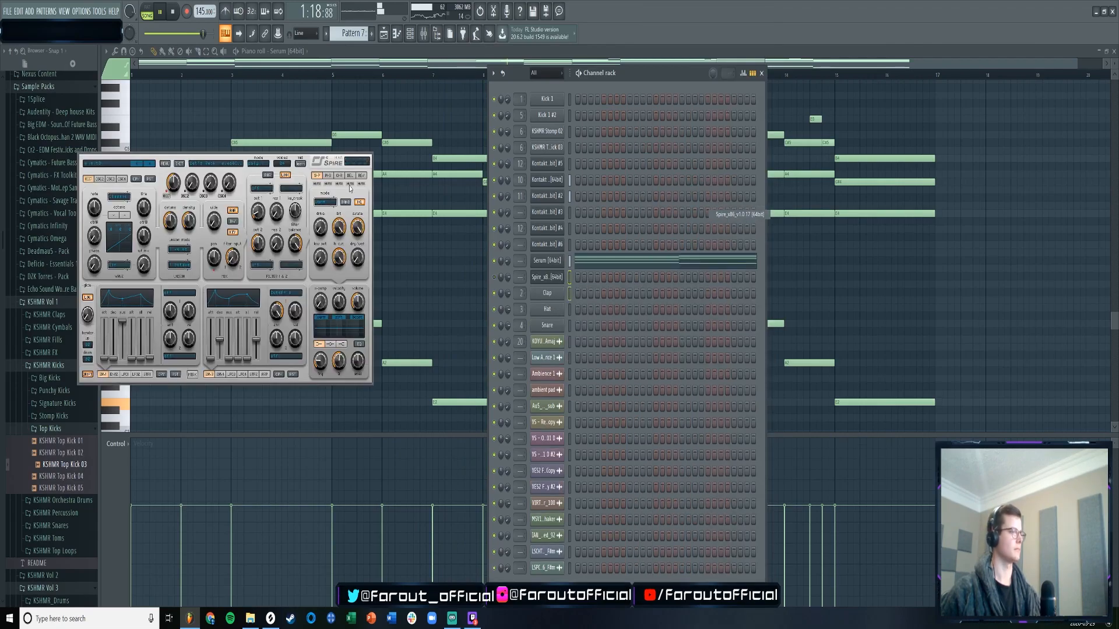
- Load the mau5 preset in the new Spire channel and close its plugin window
{"action": "left_click", "coordinate": [81, 145]}
{"action": "mouse_move", "coordinate": [97, 176]}
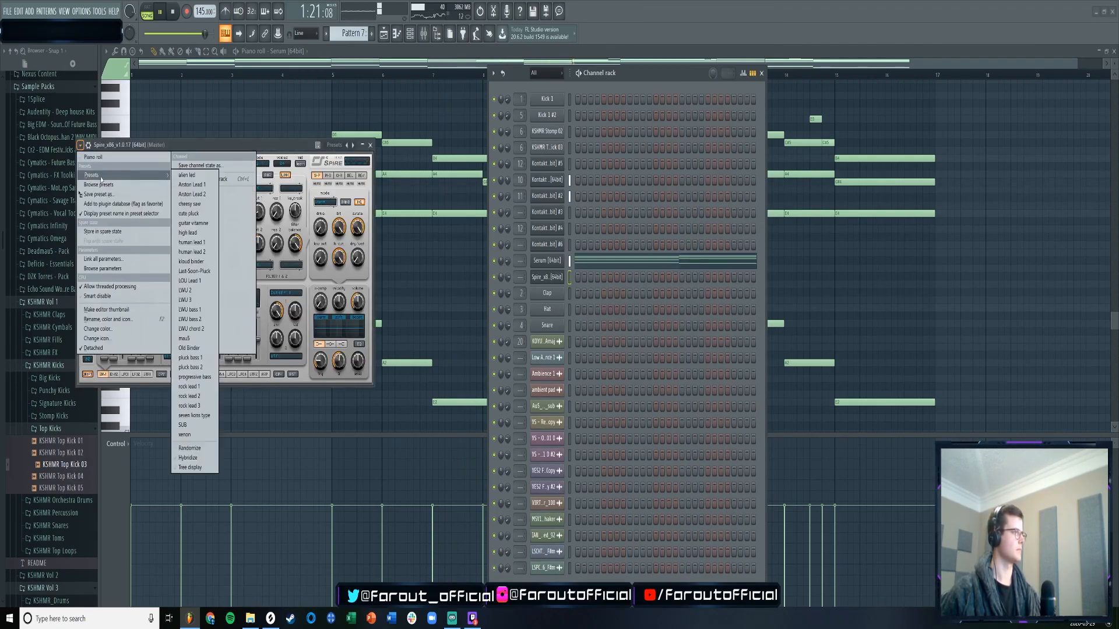
{"action": "left_click", "coordinate": [186, 338]}
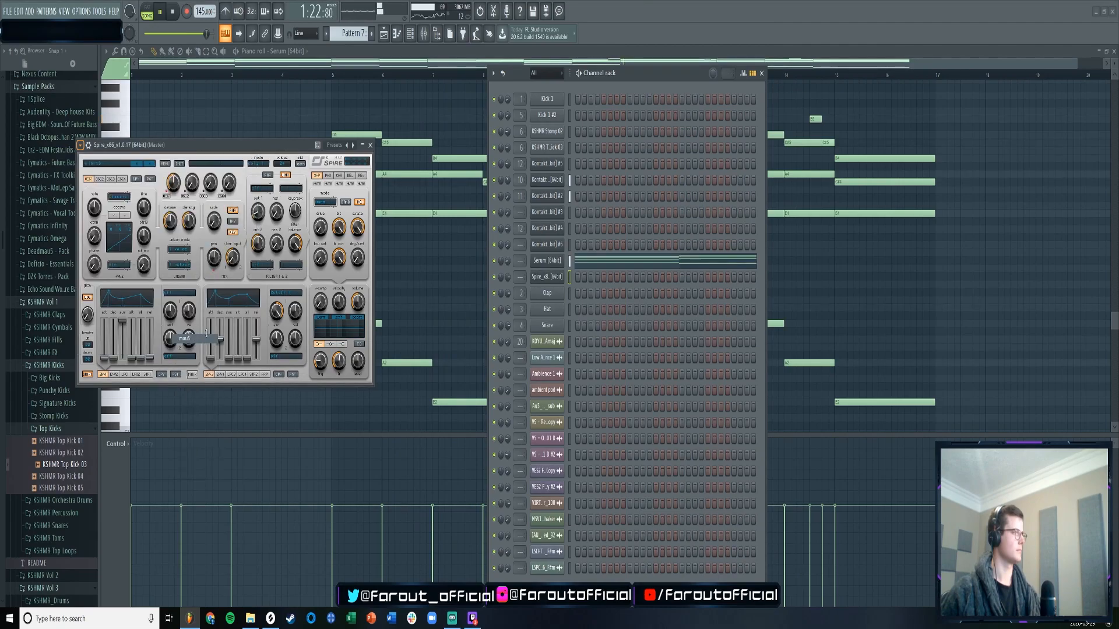
{"action": "left_click", "coordinate": [547, 277]}
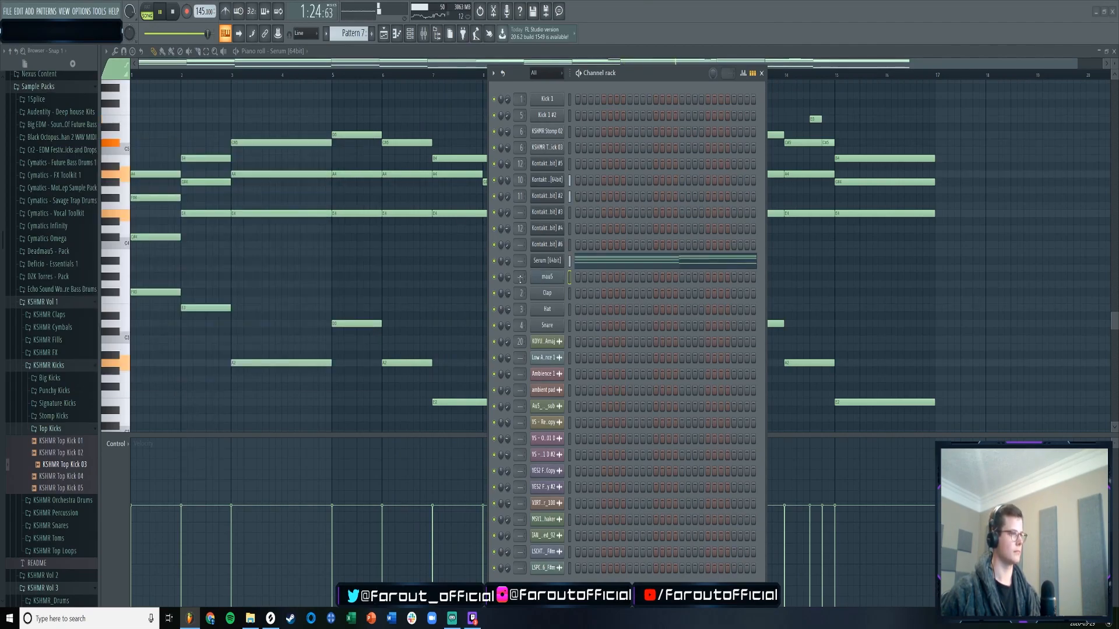
- Show the mau5 channel's detailed settings, check its miscellaneous functions, and return to the synth view
{"action": "left_click", "coordinate": [533, 282]}
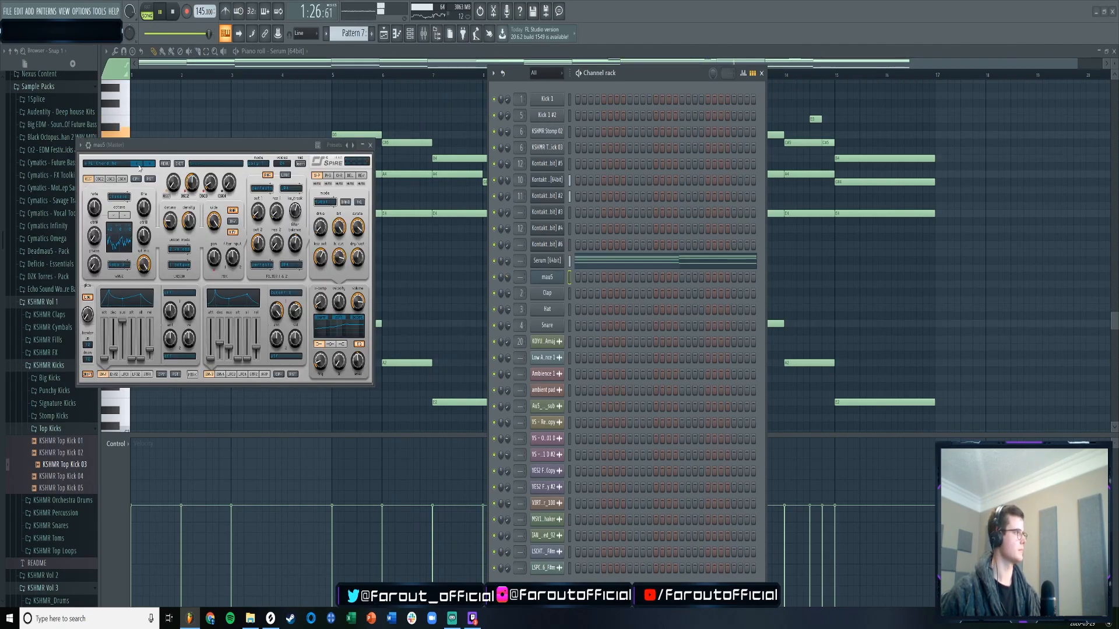
{"action": "left_click", "coordinate": [88, 145]}
{"action": "left_click", "coordinate": [121, 165]}
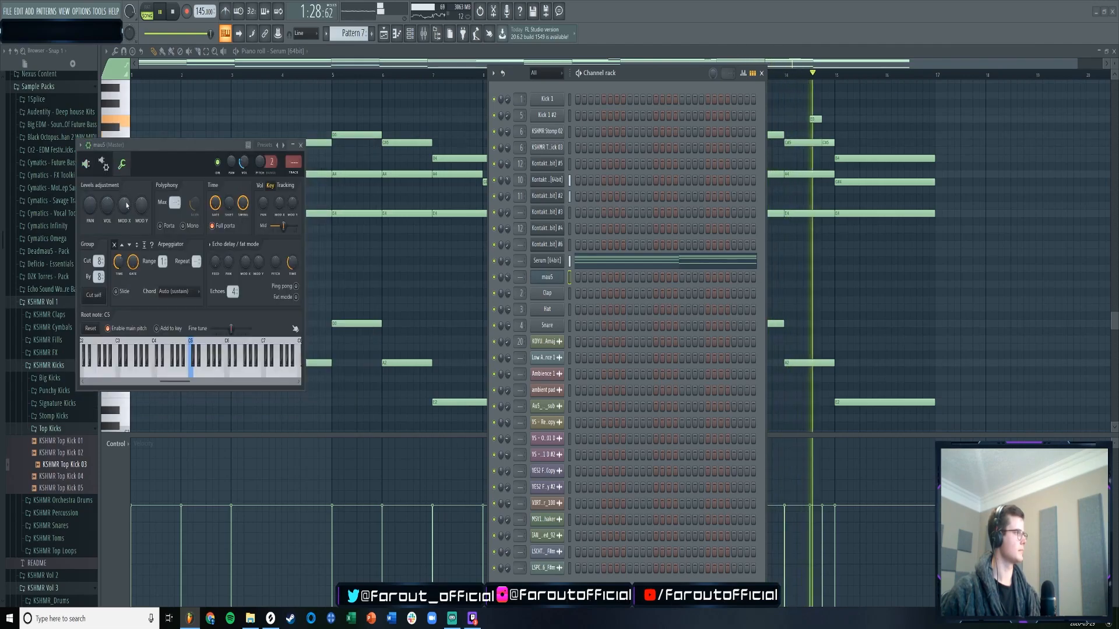
{"action": "left_click", "coordinate": [85, 164]}
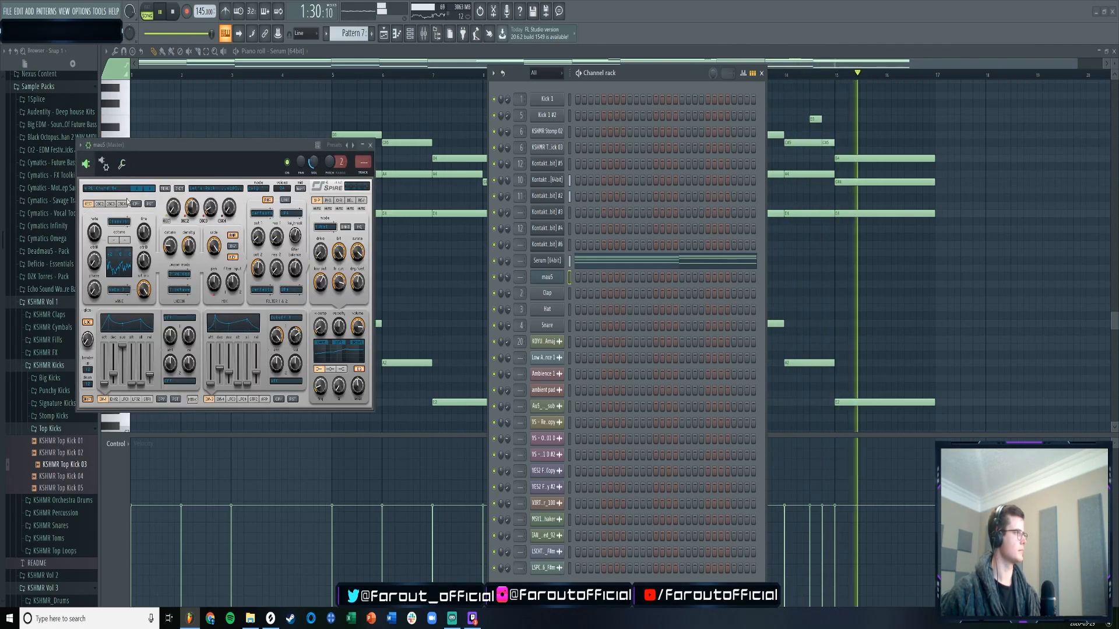
{"action": "left_click", "coordinate": [121, 164]}
{"action": "left_click", "coordinate": [86, 164]}
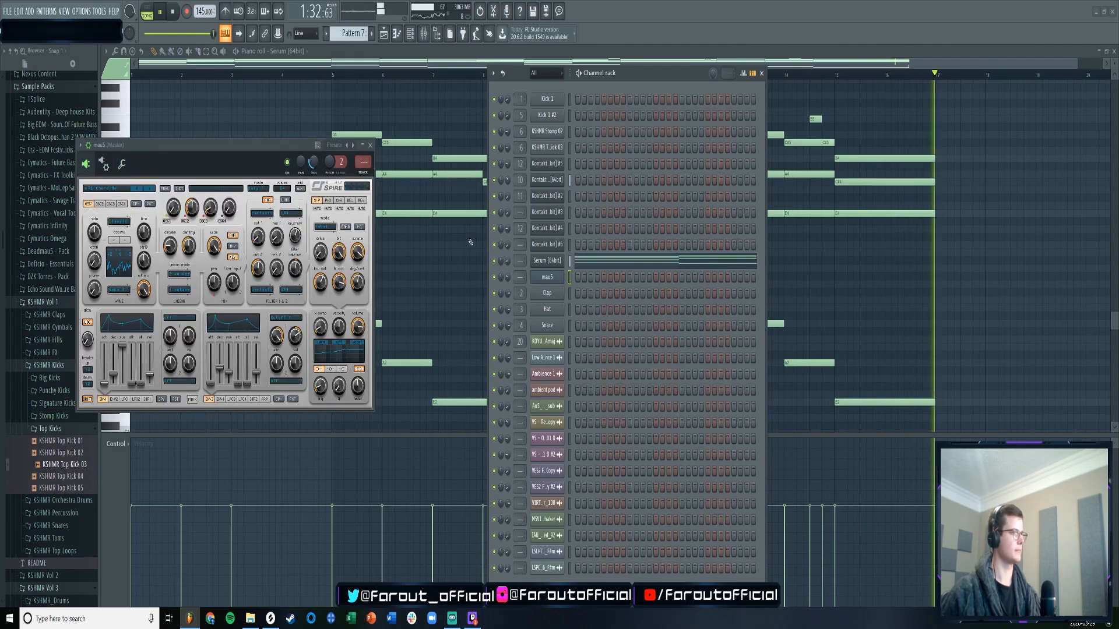
- Paste the Serum chord notes into the mau5 channel of Pattern 7 and close the Spire window
{"action": "right_click", "coordinate": [550, 282]}
{"action": "left_click", "coordinate": [576, 277]}
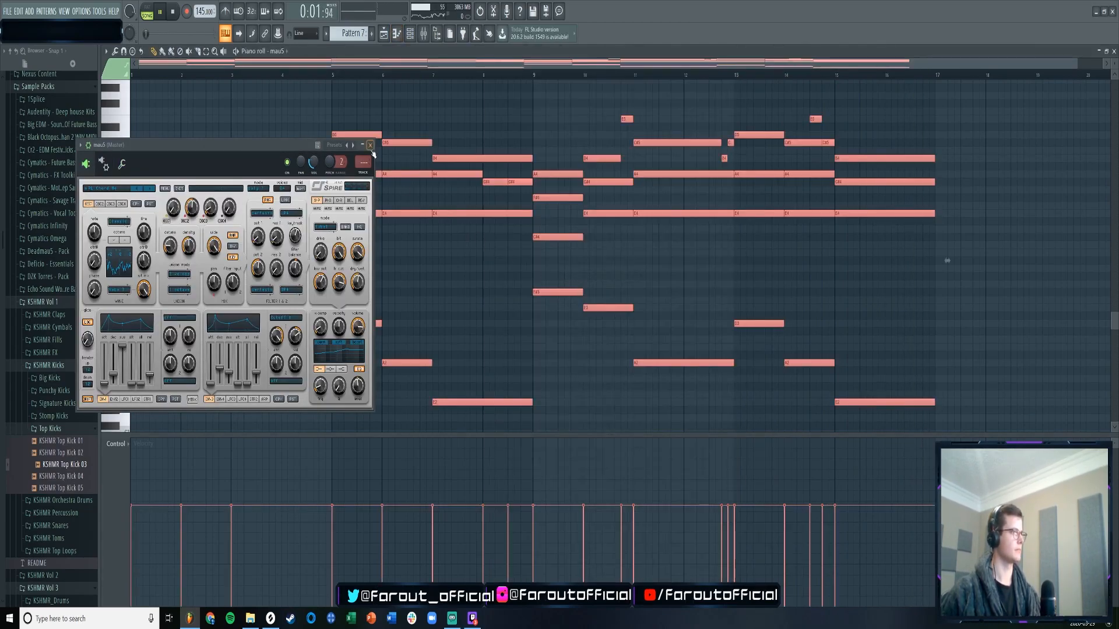
{"action": "left_click", "coordinate": [370, 146]}
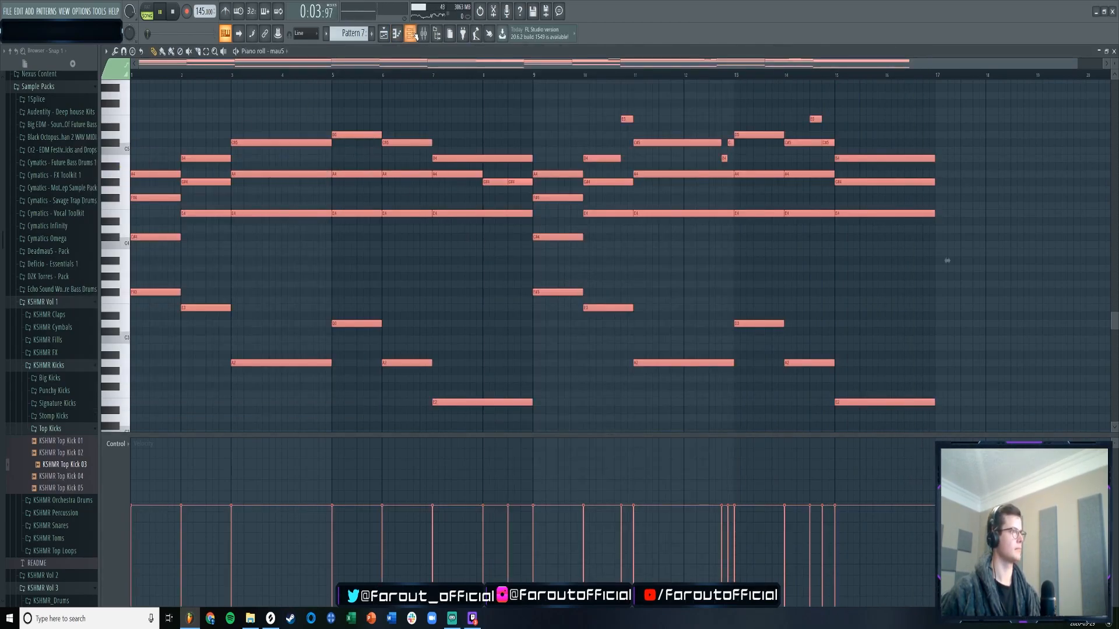
- Try chopping the mau5 notes with the Default chopper pattern
{"action": "left_click", "coordinate": [115, 52]}
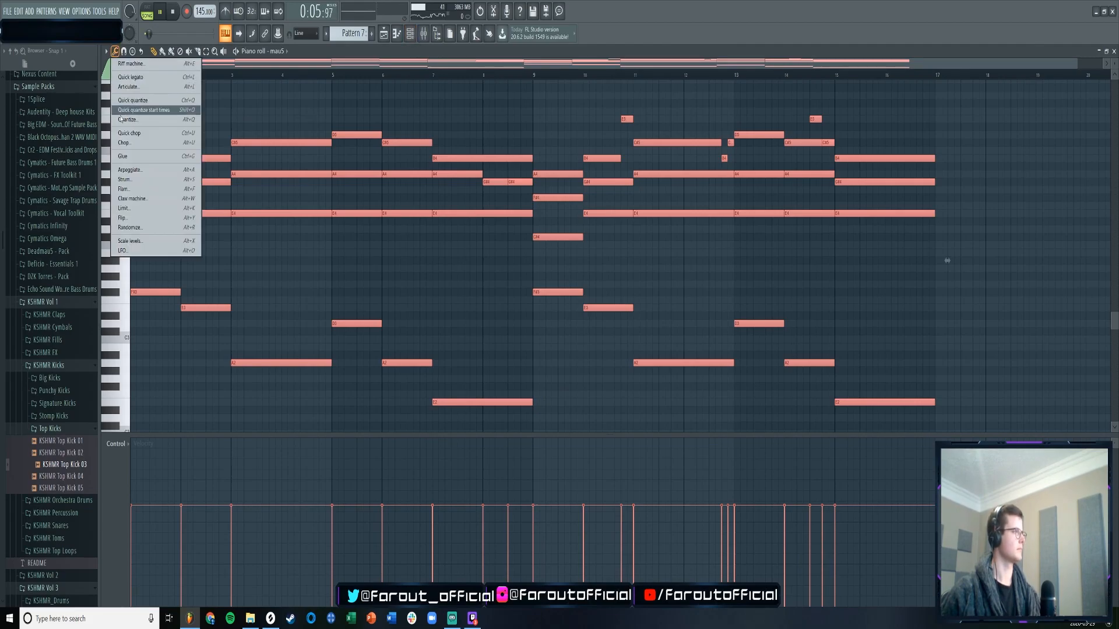
{"action": "left_click", "coordinate": [122, 144]}
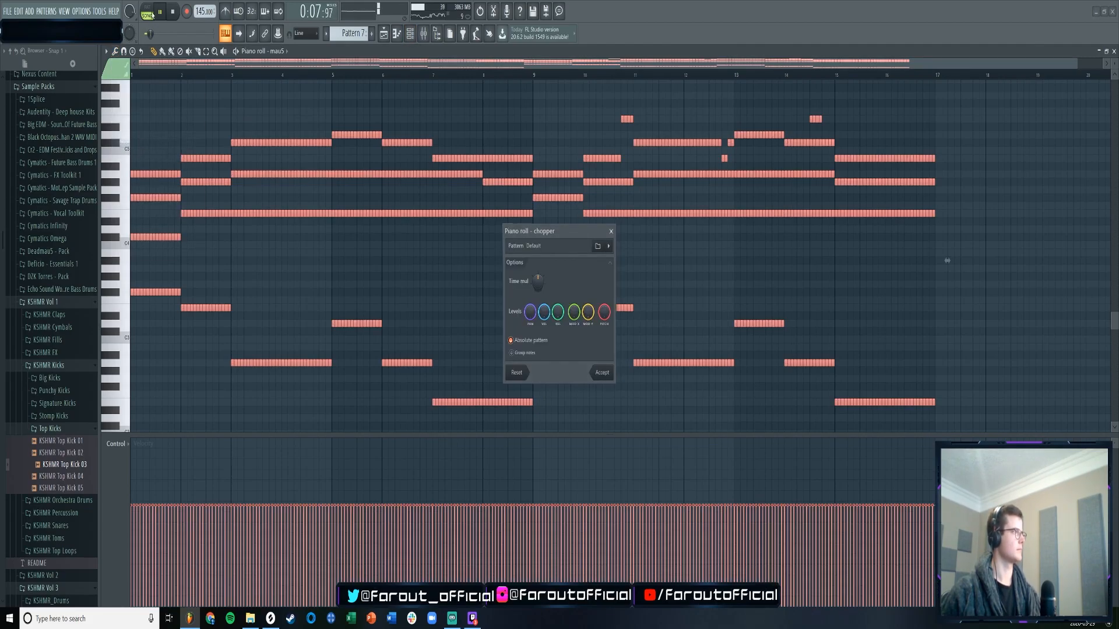
{"action": "left_click", "coordinate": [601, 371]}
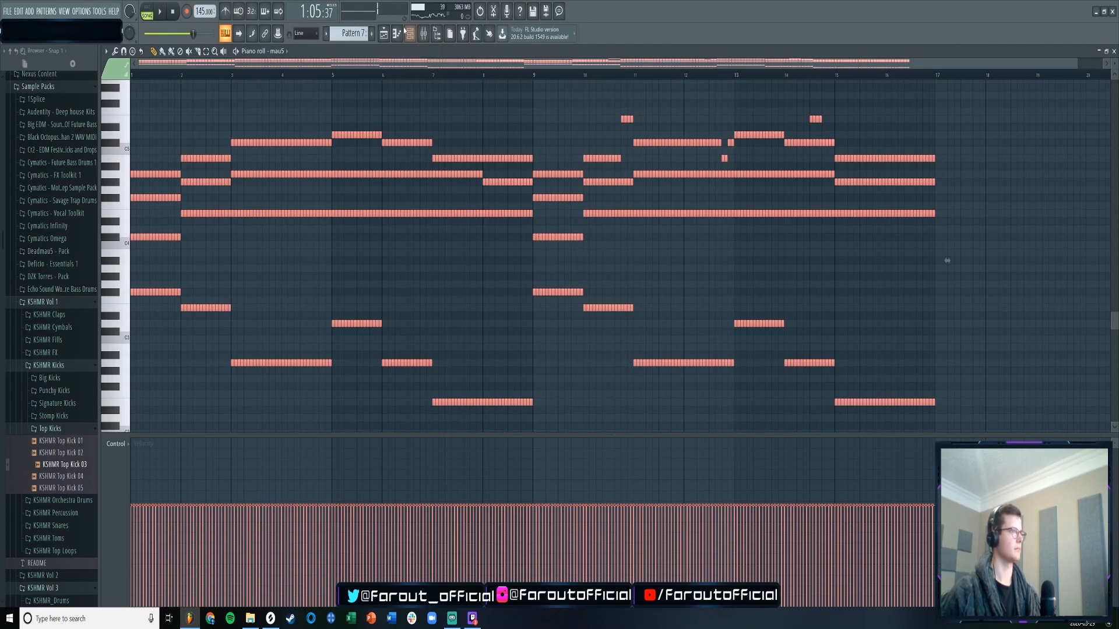
- Play Pattern 7 to hear the chopped mau5 notes, and undo the chop
{"action": "left_click", "coordinate": [398, 33]}
{"action": "left_click", "coordinate": [412, 34]}
{"action": "left_click", "coordinate": [412, 34]}
{"action": "key", "text": "space"}
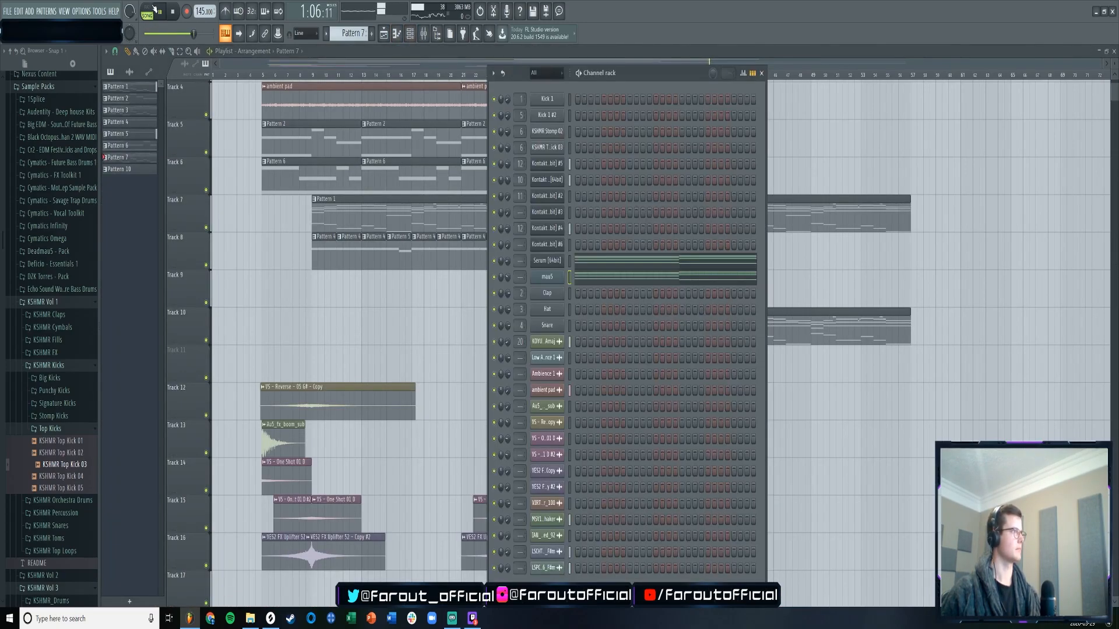
{"action": "left_click", "coordinate": [582, 277]}
{"action": "scroll", "coordinate": [577, 276], "scroll_direction": "down", "scroll_amount": 10}
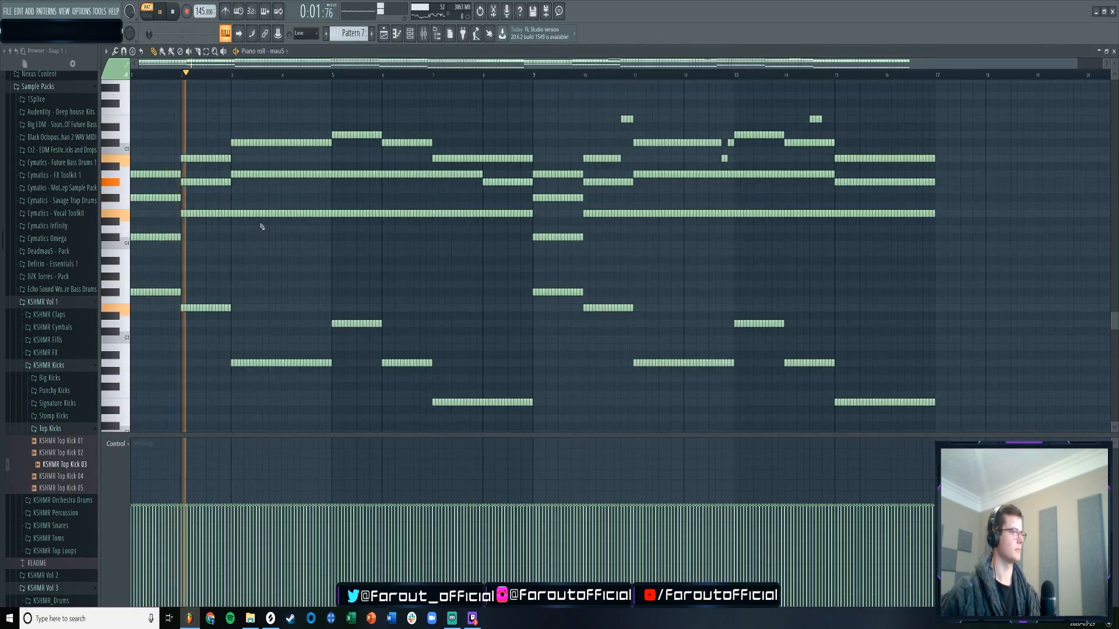
{"action": "key", "text": "ctrl+z"}
{"action": "key", "text": "ctrl+z"}
{"action": "key", "text": "ctrl+z"}
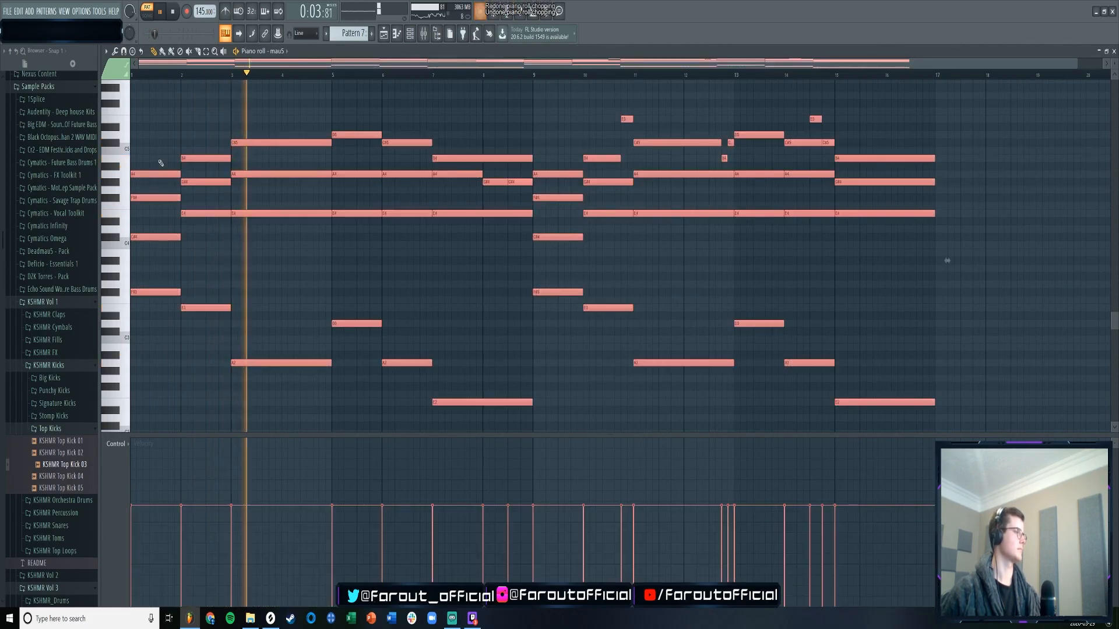
- Chop the mau5 notes with the Default pattern, using a larger time multiplier for longer slices
{"action": "left_click", "coordinate": [115, 52]}
{"action": "left_click", "coordinate": [124, 142]}
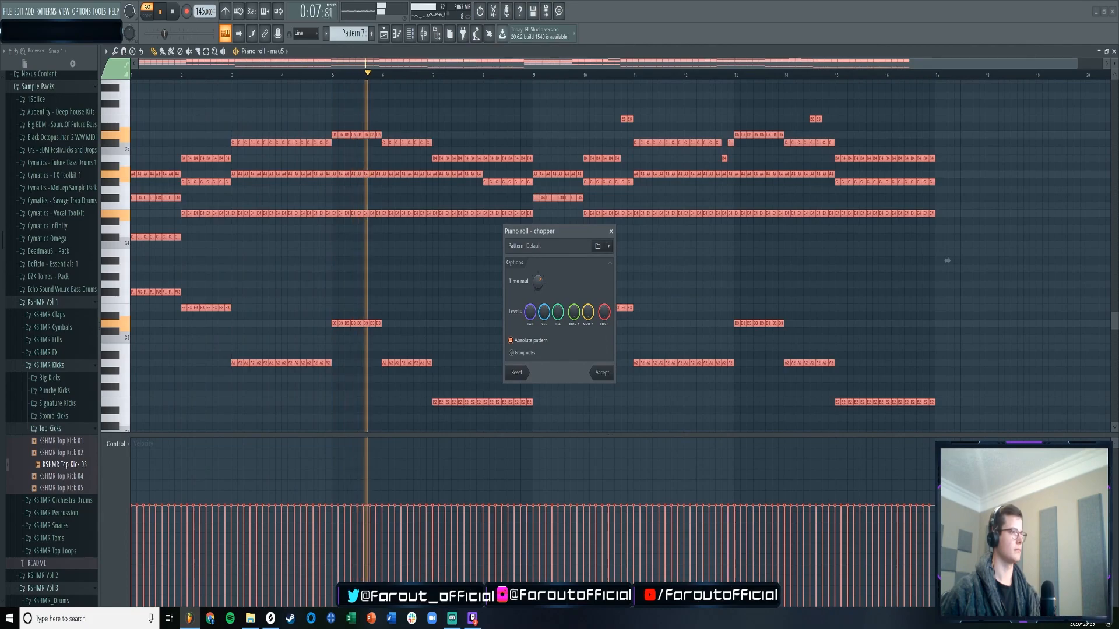
{"action": "left_click", "coordinate": [601, 373]}
- Route the Serum and mau5 channels to mixer track 16, and close the Serum window
{"action": "key", "text": "F6"}
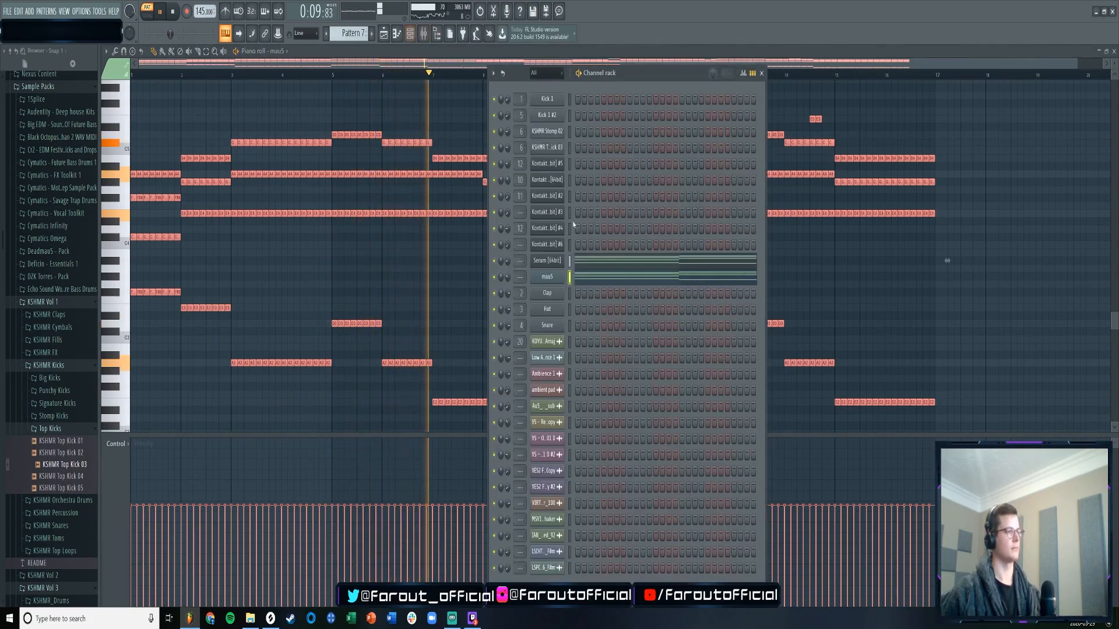
{"action": "left_click", "coordinate": [533, 261]}
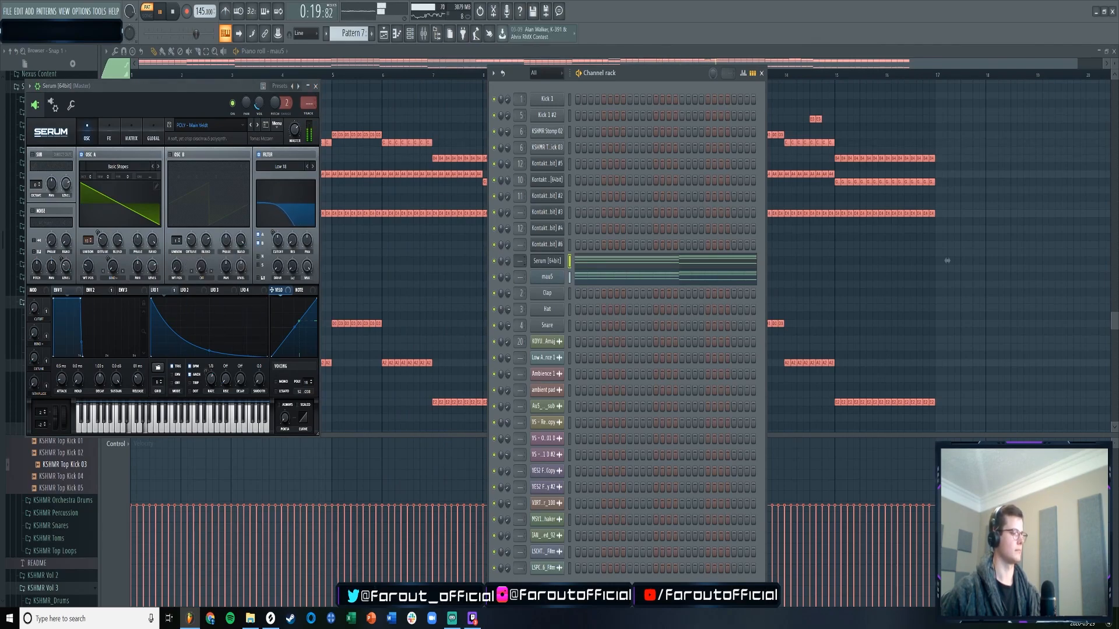
{"action": "left_click_drag", "start_coordinate": [520, 277], "coordinate": [521, 250]}
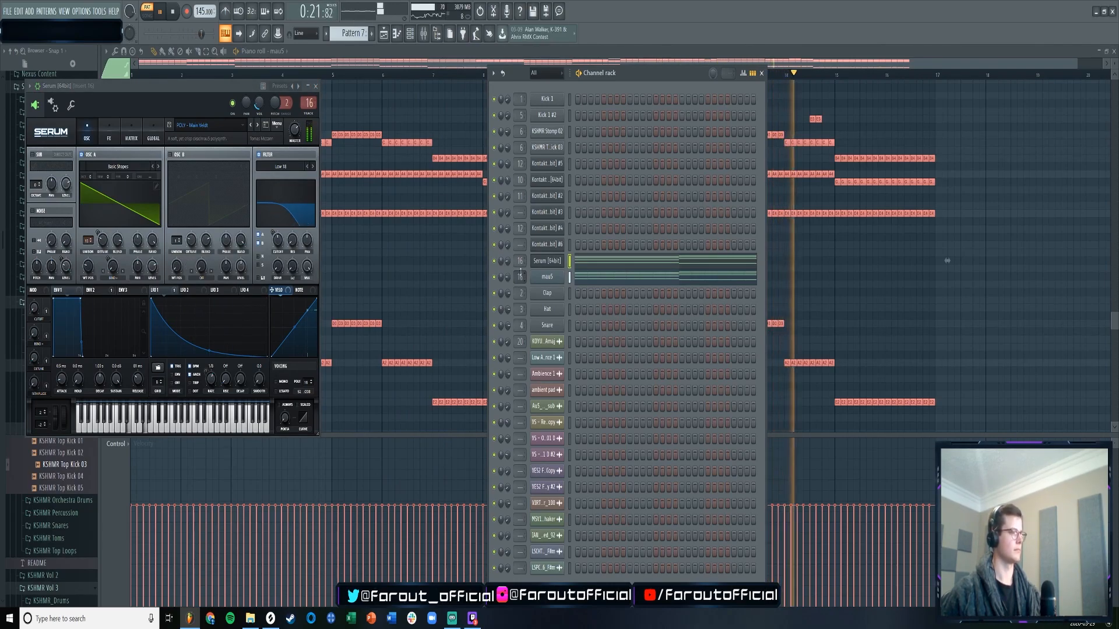
{"action": "left_click_drag", "start_coordinate": [315, 83], "coordinate": [316, 86]}
{"action": "left_click", "coordinate": [318, 88]}
- Add FabFilter Pro-Q 2 to effect slot 4 of mixer track 16 and restart pattern playback
{"action": "key", "text": "F9"}
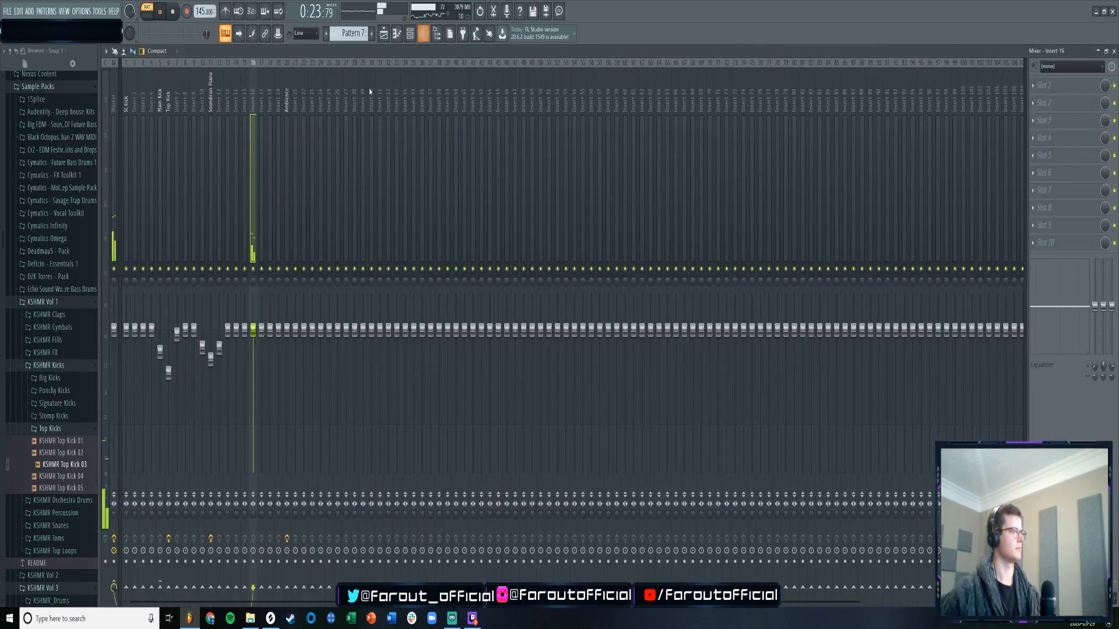
{"action": "key", "text": "space"}
{"action": "left_click", "coordinate": [1036, 128]}
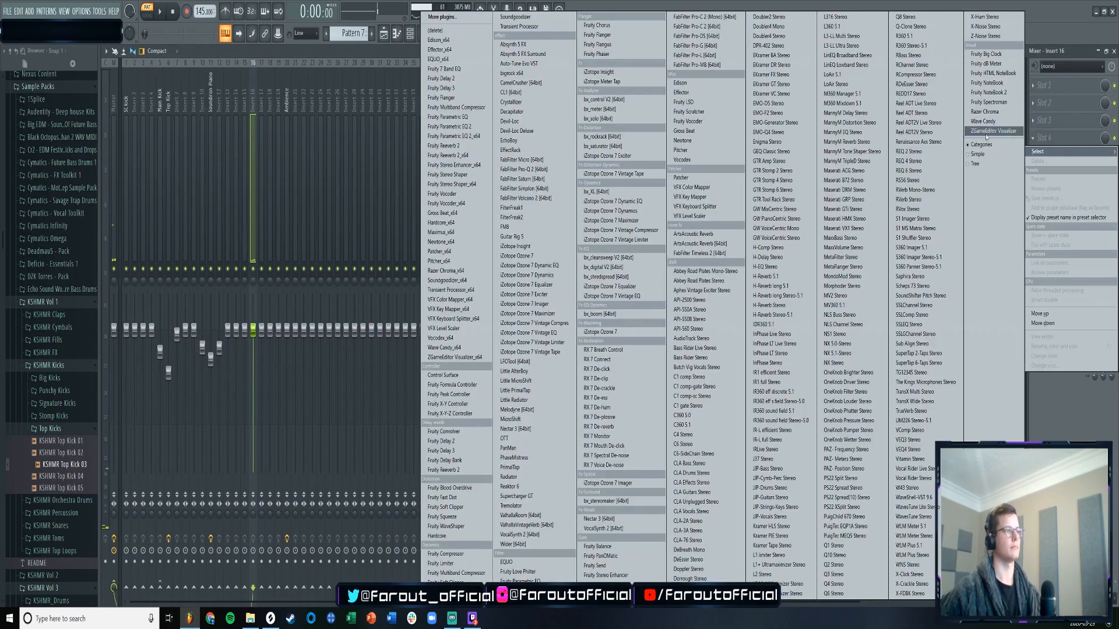
{"action": "left_click", "coordinate": [538, 170]}
{"action": "key", "text": "space"}
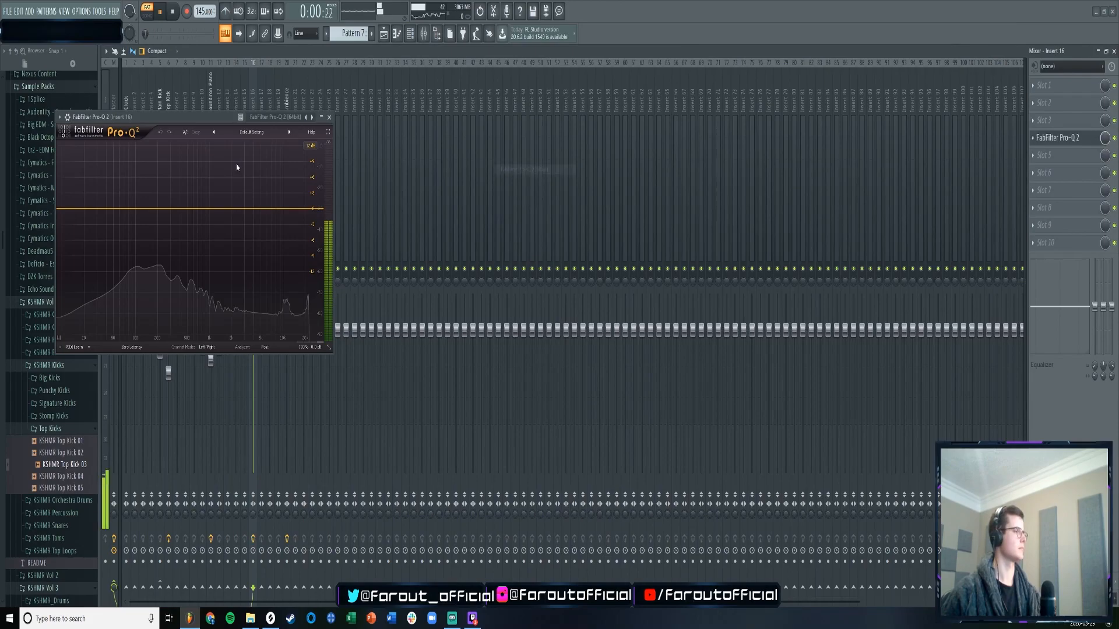
- Load a low-cut preset in Pro-Q 2, raise its cutoff frequency, and close the equalizer
{"action": "left_click", "coordinate": [252, 132]}
{"action": "left_click", "coordinate": [238, 321]}
{"action": "left_click_drag", "start_coordinate": [114, 211], "coordinate": [143, 211]}
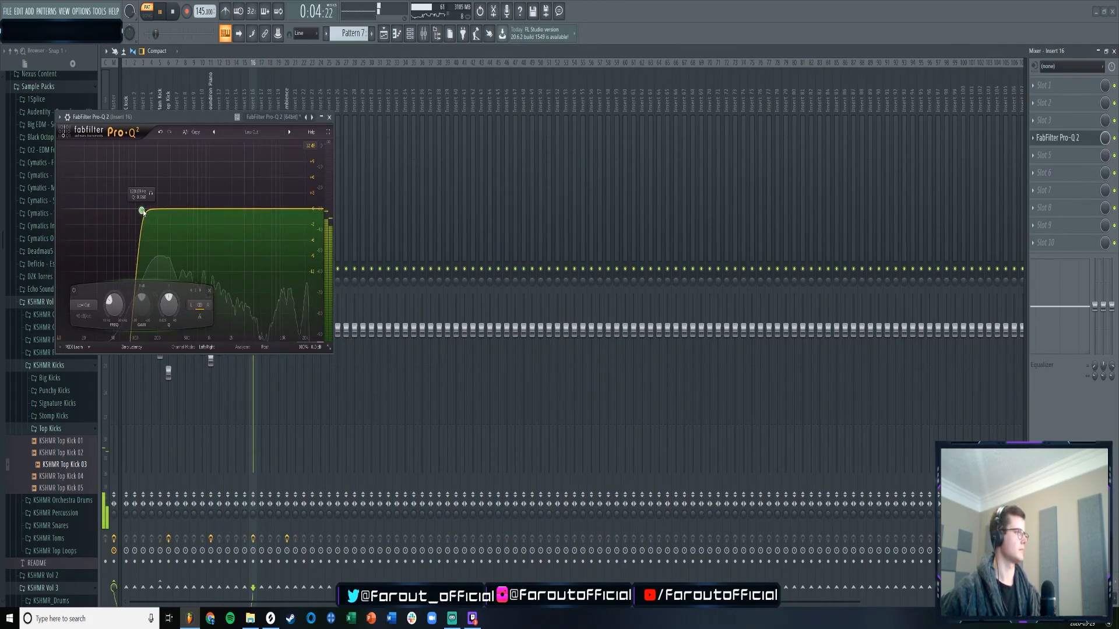
{"action": "left_click", "coordinate": [329, 118]}
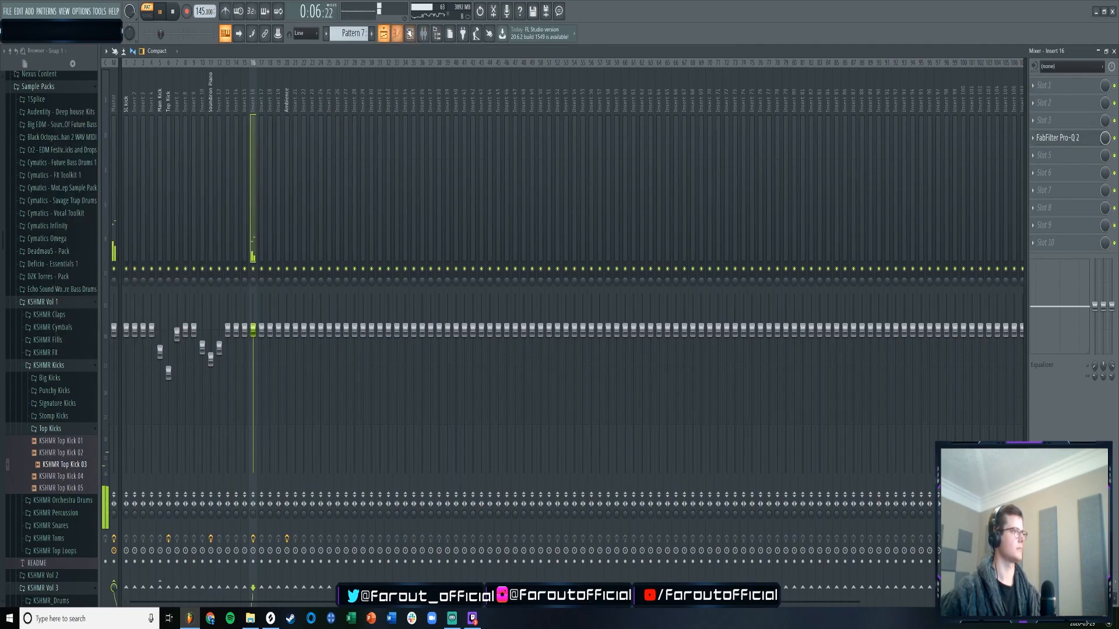
- Rename mixer track 16 as Mau5
{"action": "right_click", "coordinate": [254, 110]}
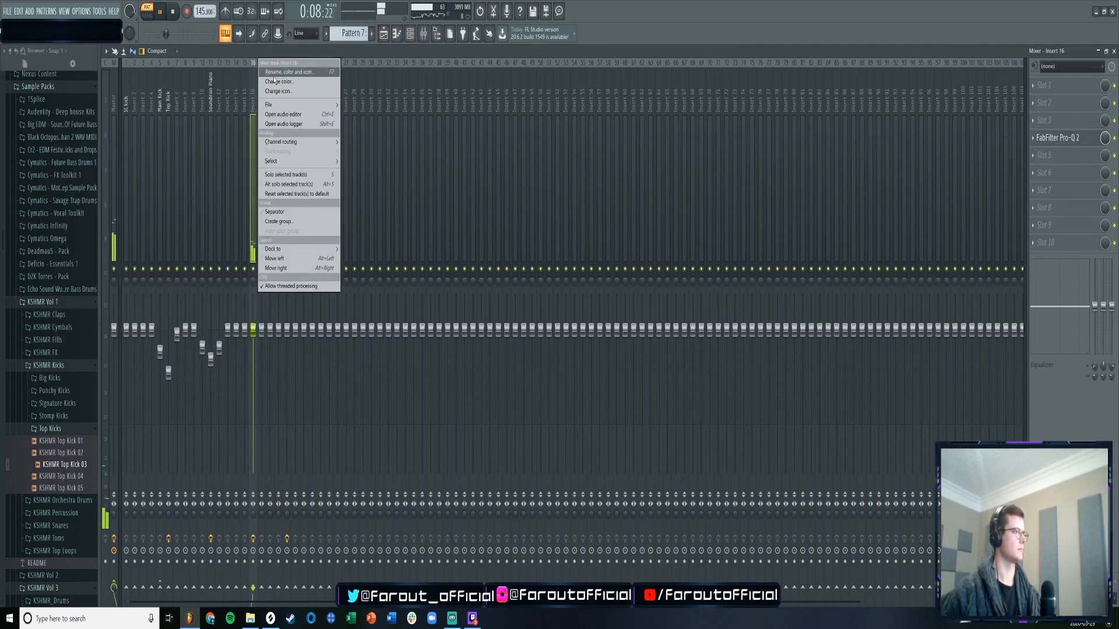
{"action": "left_click", "coordinate": [277, 80]}
{"action": "type", "text": "Main"}
{"action": "key", "text": "Return"}
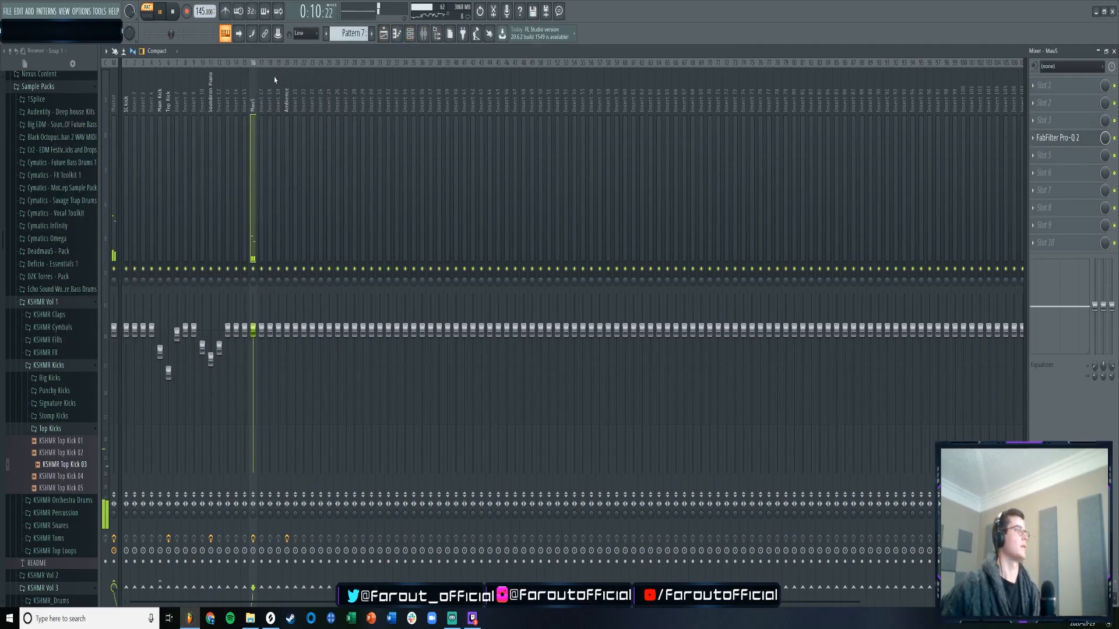
- Play the arrangement in song mode from shortly before bar 41 to hear the transition into the new section
{"action": "left_click", "coordinate": [386, 33]}
{"action": "left_click", "coordinate": [675, 75]}
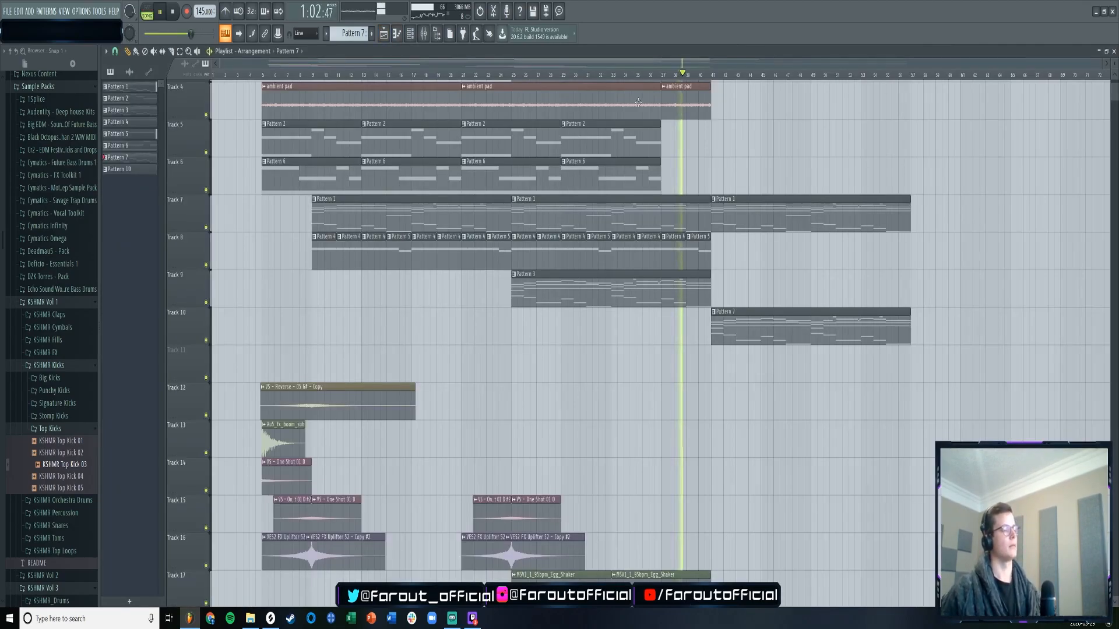
- Duplicate the One Shot and FX Uplifter clips on tracks 15 and 16 so the uplifter peaks at bar 41
{"action": "scroll", "coordinate": [681, 233], "scroll_direction": "down", "scroll_amount": 3}
{"action": "left_click", "coordinate": [44, 302]}
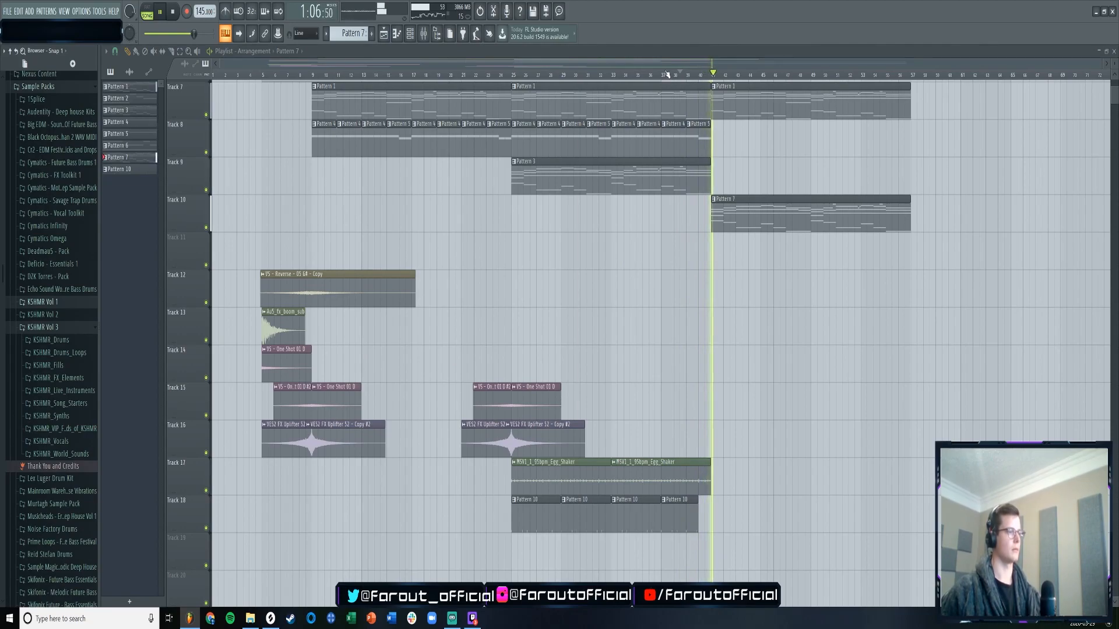
{"action": "left_click_drag", "start_coordinate": [531, 368], "coordinate": [542, 436]}
{"action": "key", "text": "ctrl+c"}
{"action": "key", "text": "ctrl+v"}
{"action": "left_click_drag", "start_coordinate": [297, 395], "coordinate": [746, 395]}
{"action": "left_click_drag", "start_coordinate": [677, 74], "coordinate": [690, 75]}
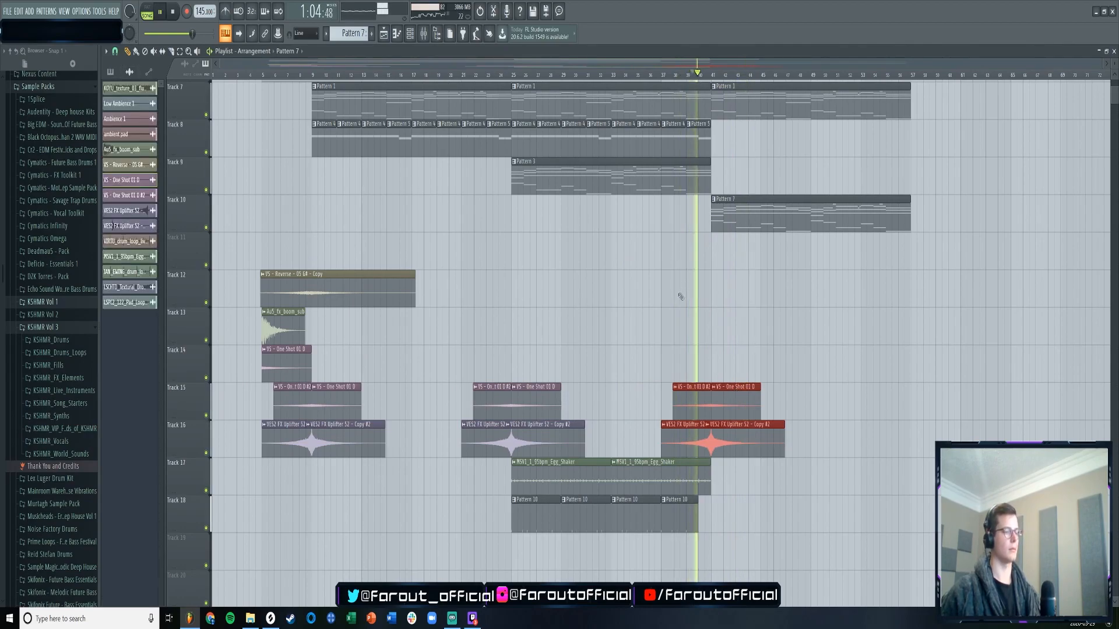
{"action": "left_click", "coordinate": [685, 327]}
{"action": "right_click", "coordinate": [687, 330]}
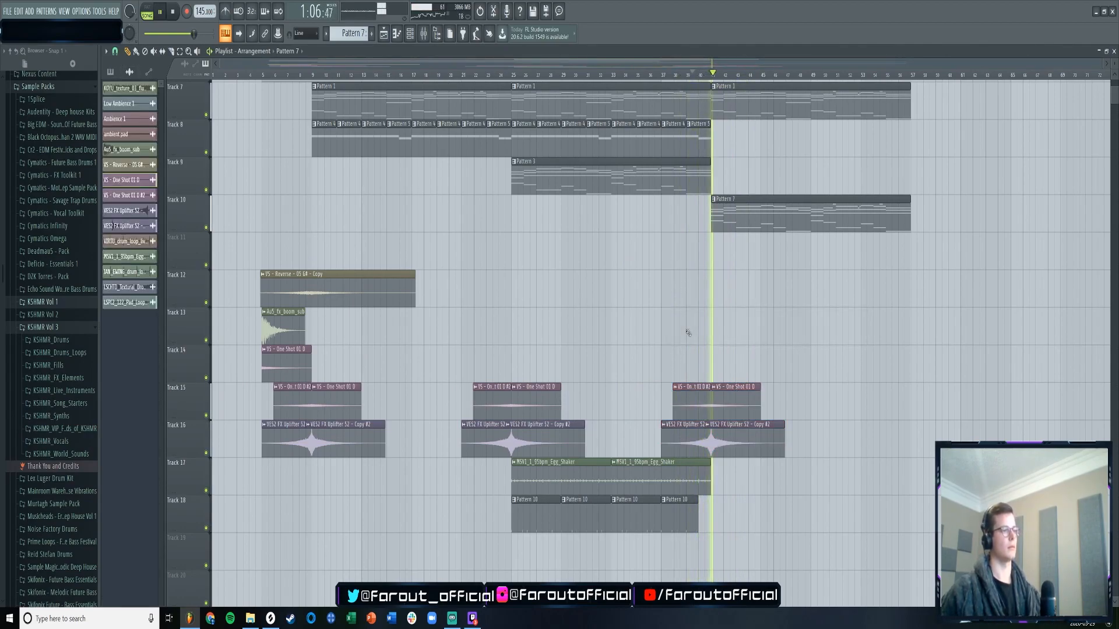
- Delete the track 7 pattern clip that starts at bar 41
{"action": "scroll", "coordinate": [686, 330], "scroll_direction": "up", "scroll_amount": 3}
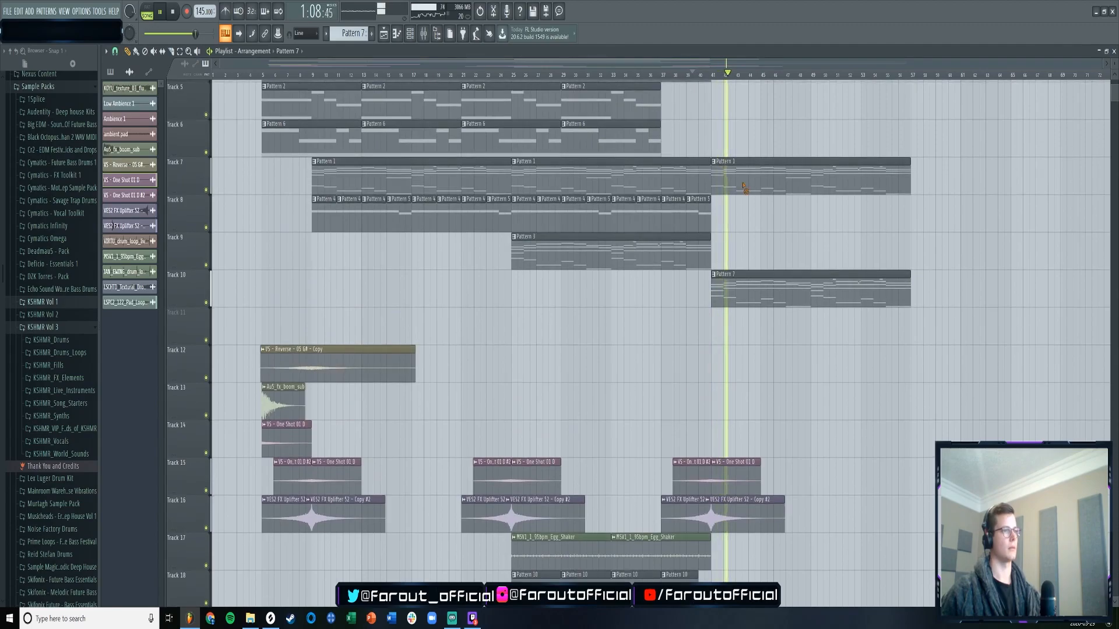
{"action": "right_click", "coordinate": [741, 190]}
{"action": "scroll", "coordinate": [647, 257], "scroll_direction": "up", "scroll_amount": 5}
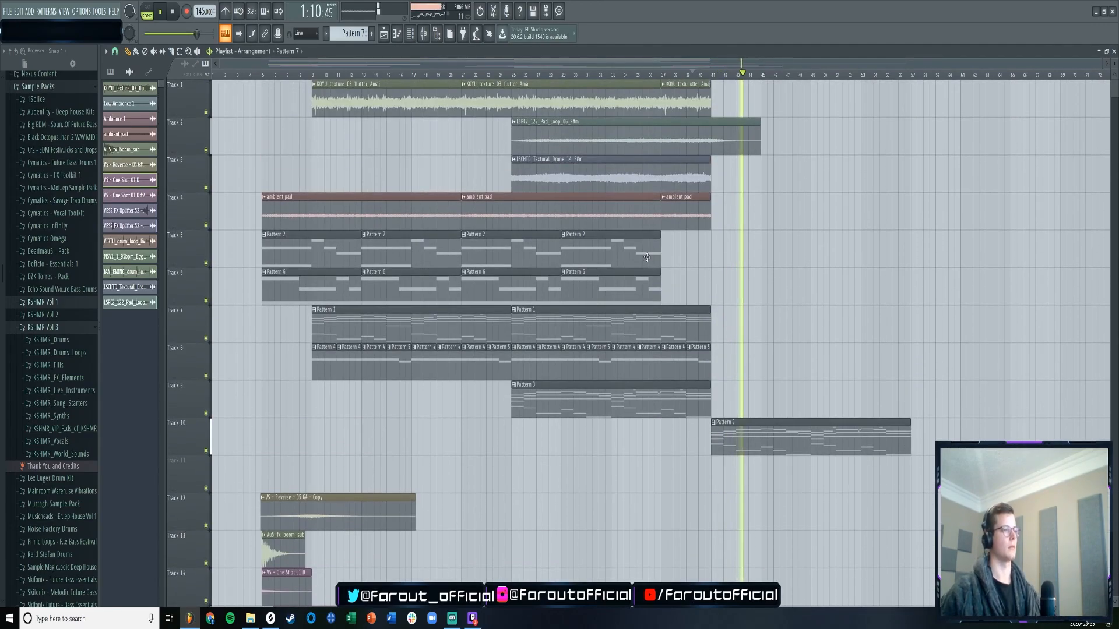
{"action": "left_click", "coordinate": [683, 139]}
{"action": "left_click", "coordinate": [717, 185]}
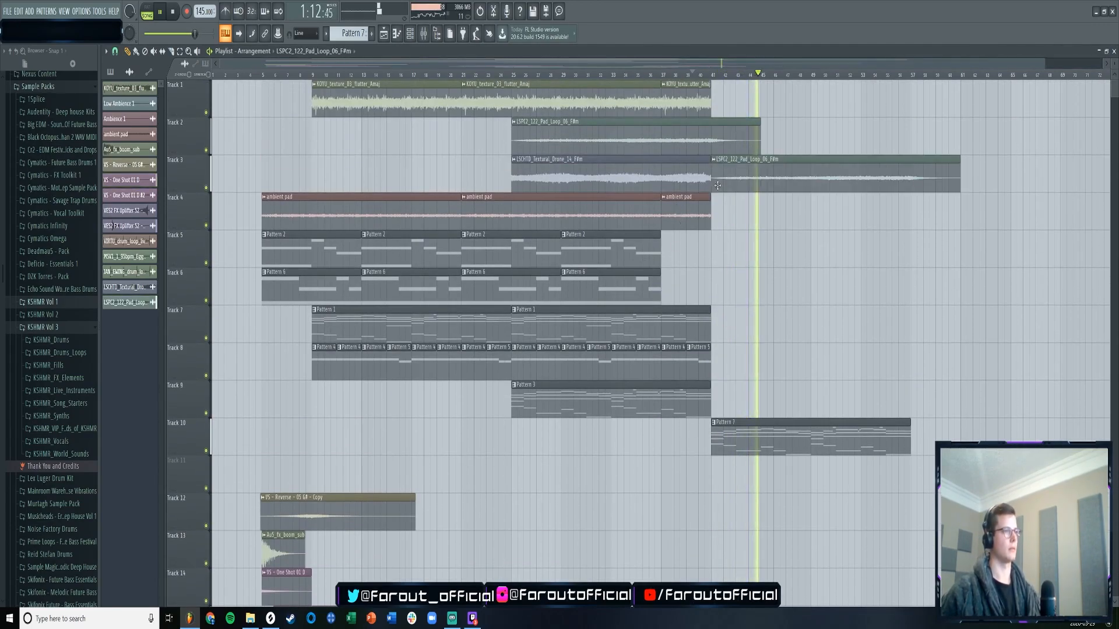
{"action": "left_click_drag", "start_coordinate": [717, 185], "coordinate": [722, 176]}
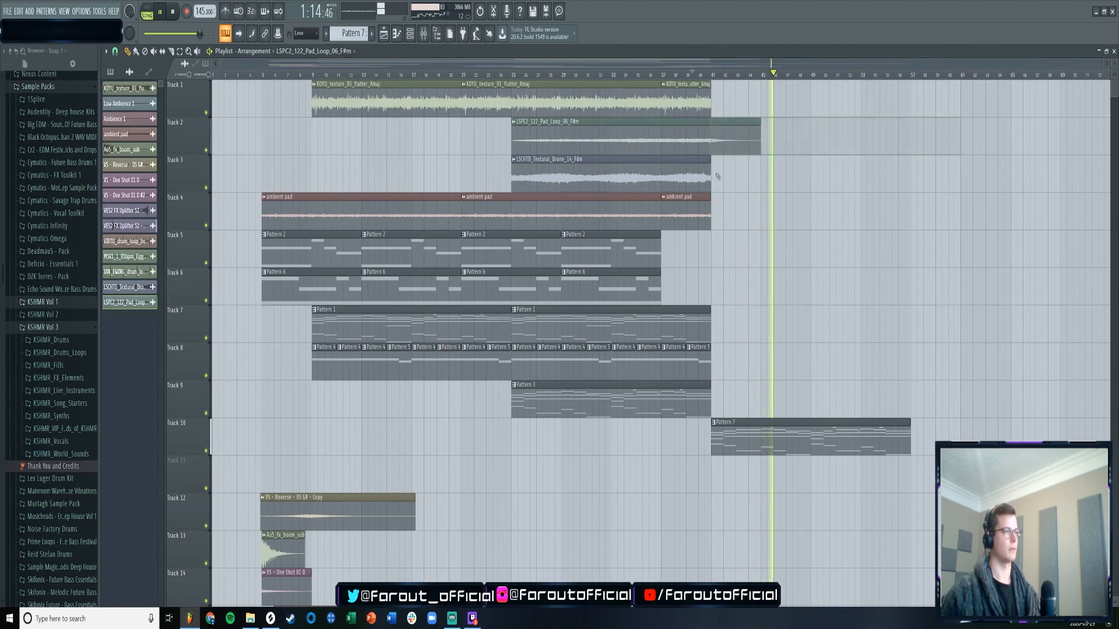
- Add another Textural Drone clip on track 3 and another ambient pad clip on track 4, both starting at bar 41
{"action": "left_click", "coordinate": [701, 177]}
{"action": "left_click", "coordinate": [722, 177]}
{"action": "left_click", "coordinate": [700, 211]}
{"action": "left_click", "coordinate": [722, 211]}
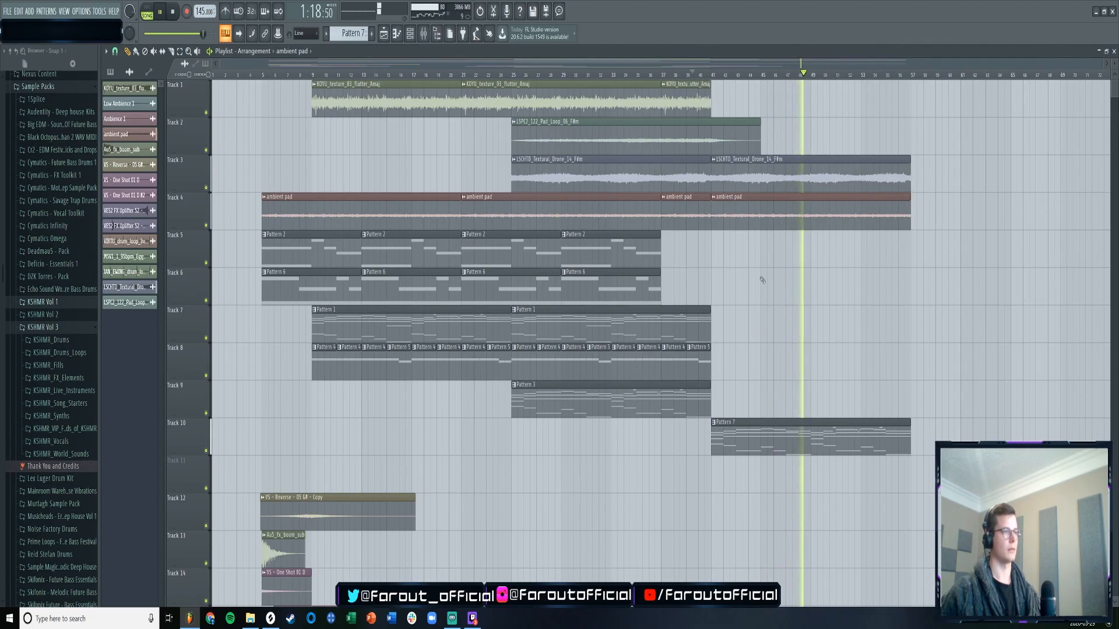
- Review the effects and percussion tracks while playing the arrangement from about bar 20 and from about bar 25
{"action": "scroll", "coordinate": [742, 266], "scroll_direction": "down", "scroll_amount": 5}
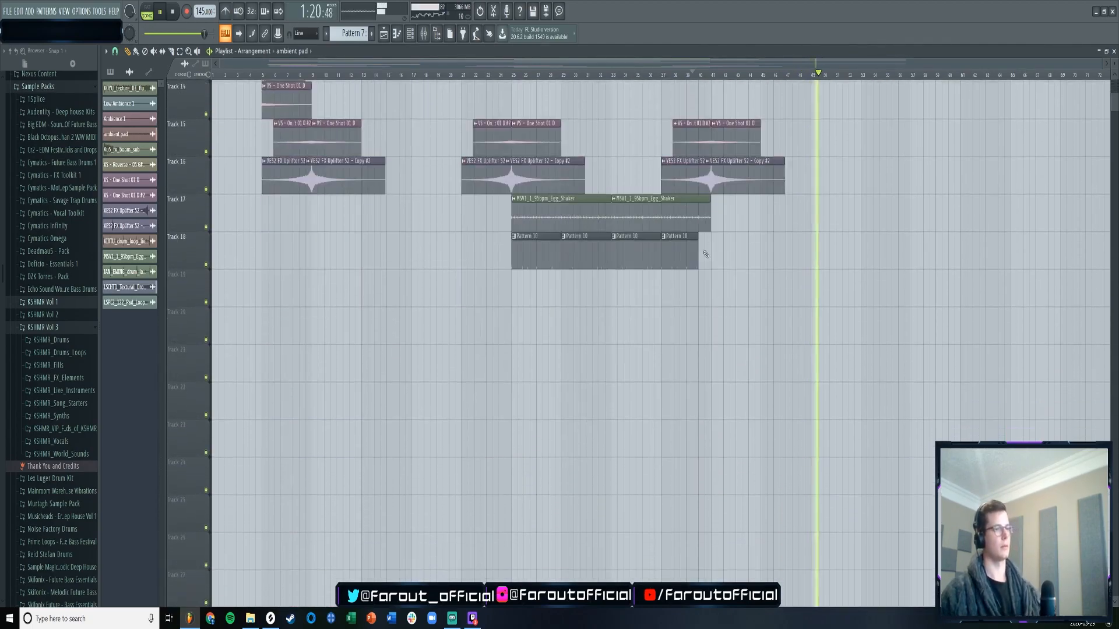
{"action": "scroll", "coordinate": [703, 251], "scroll_direction": "up", "scroll_amount": 3}
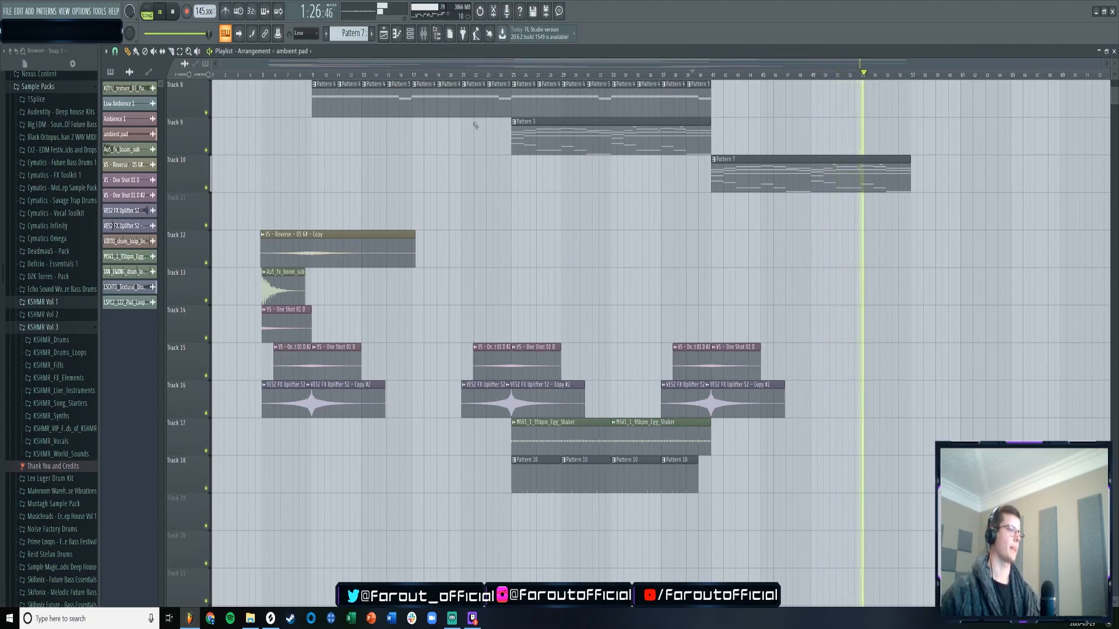
{"action": "scroll", "coordinate": [477, 125], "scroll_direction": "up", "scroll_amount": 1}
{"action": "left_click", "coordinate": [450, 74]}
{"action": "scroll", "coordinate": [490, 129], "scroll_direction": "down", "scroll_amount": 4}
{"action": "scroll", "coordinate": [525, 163], "scroll_direction": "up", "scroll_amount": 4}
{"action": "scroll", "coordinate": [546, 180], "scroll_direction": "up", "scroll_amount": 1}
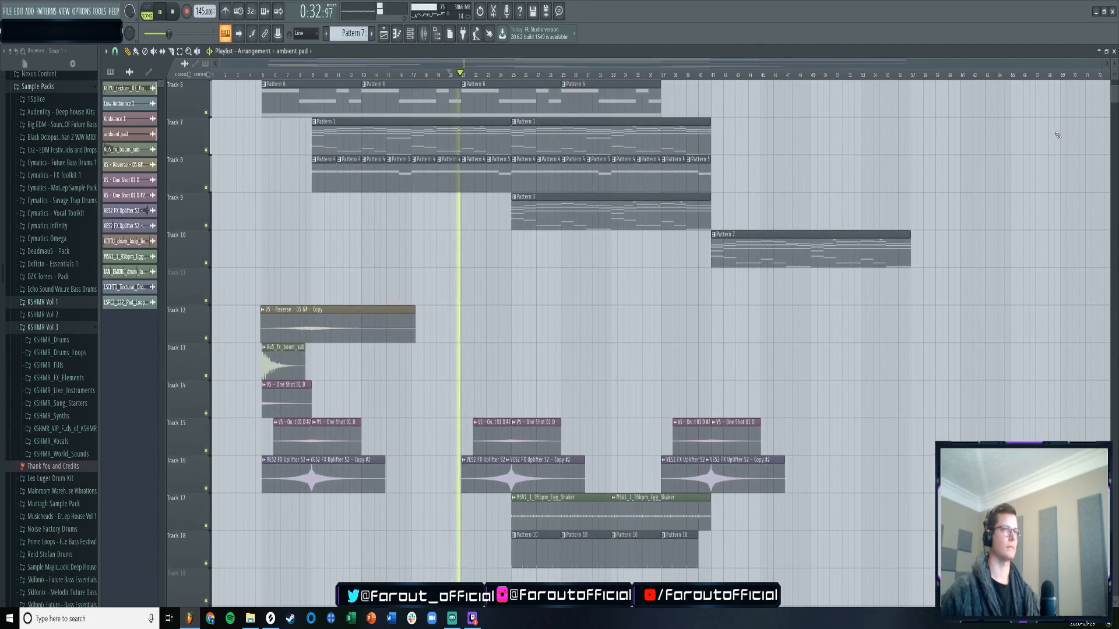
{"action": "scroll", "coordinate": [783, 152], "scroll_direction": "down", "scroll_amount": 1}
{"action": "left_click", "coordinate": [516, 75]}
- Switch to Splice, audition Audiomodern_Opacity_Session_8_SEQ_1_110_F#m__TAIL_.wav, and place it on track 10 at bar 5 in the FL Studio playlist
{"action": "key", "text": "alt+Tab"}
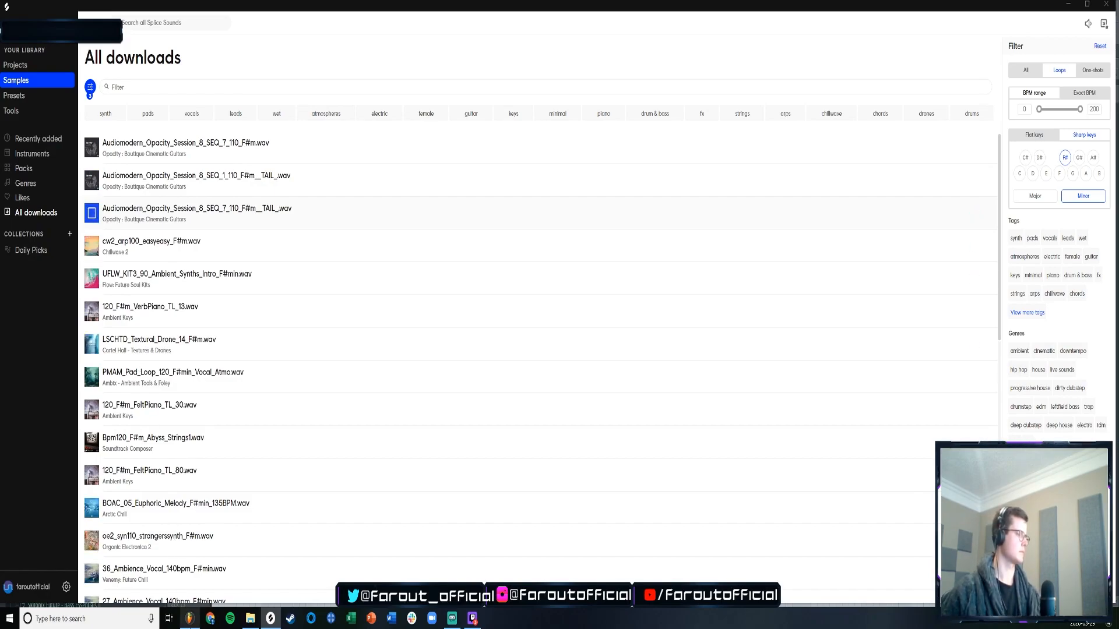
{"action": "key", "text": "alt+Tab"}
{"action": "key", "text": "alt+Tab"}
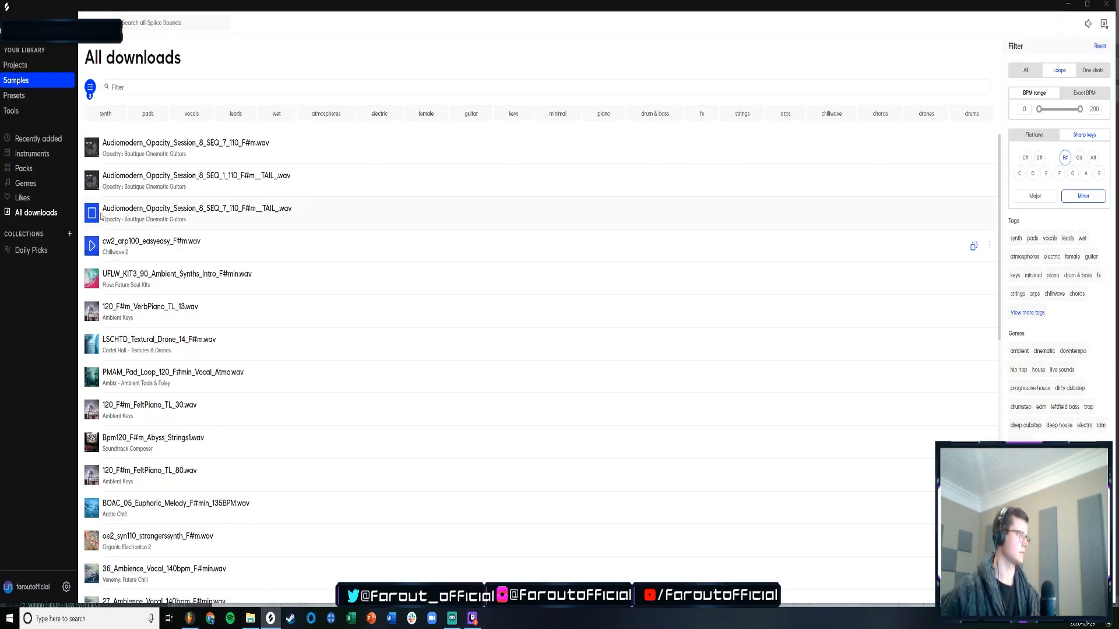
{"action": "left_click", "coordinate": [91, 181]}
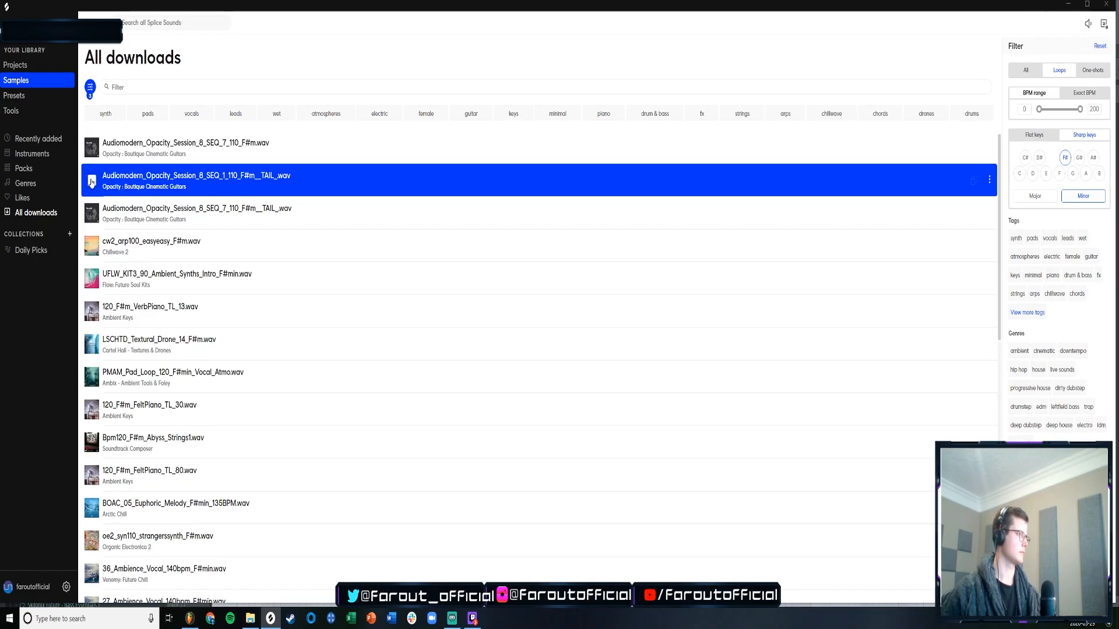
{"action": "left_click_drag", "start_coordinate": [132, 181], "coordinate": [336, 225]}
{"action": "left_click", "coordinate": [271, 620]}
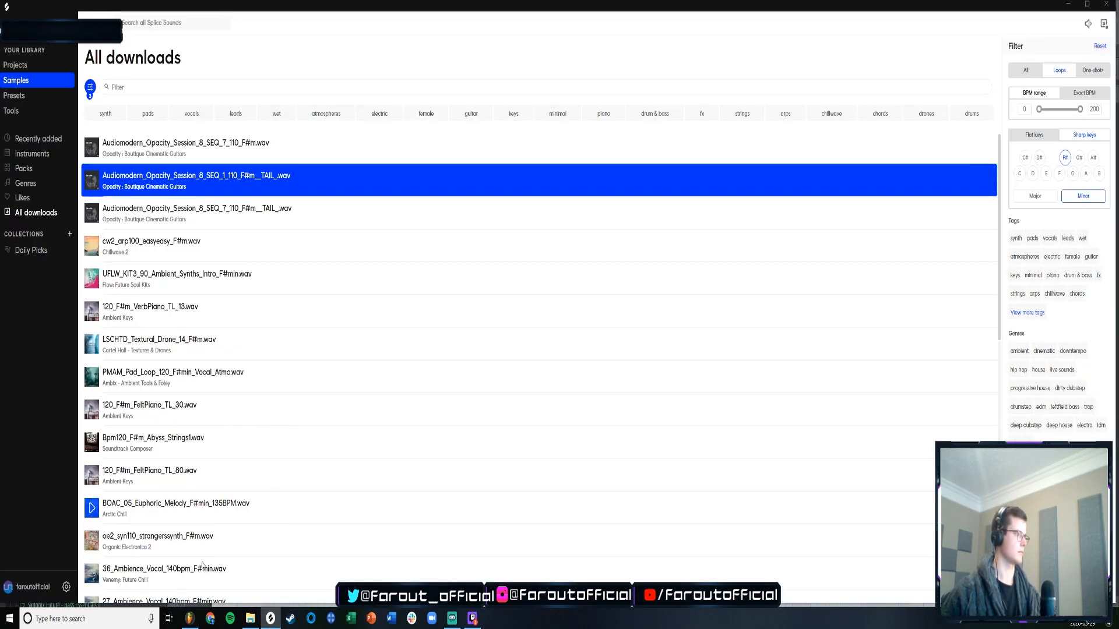
{"action": "left_click", "coordinate": [189, 618]}
{"action": "left_click_drag", "start_coordinate": [320, 221], "coordinate": [270, 221]}
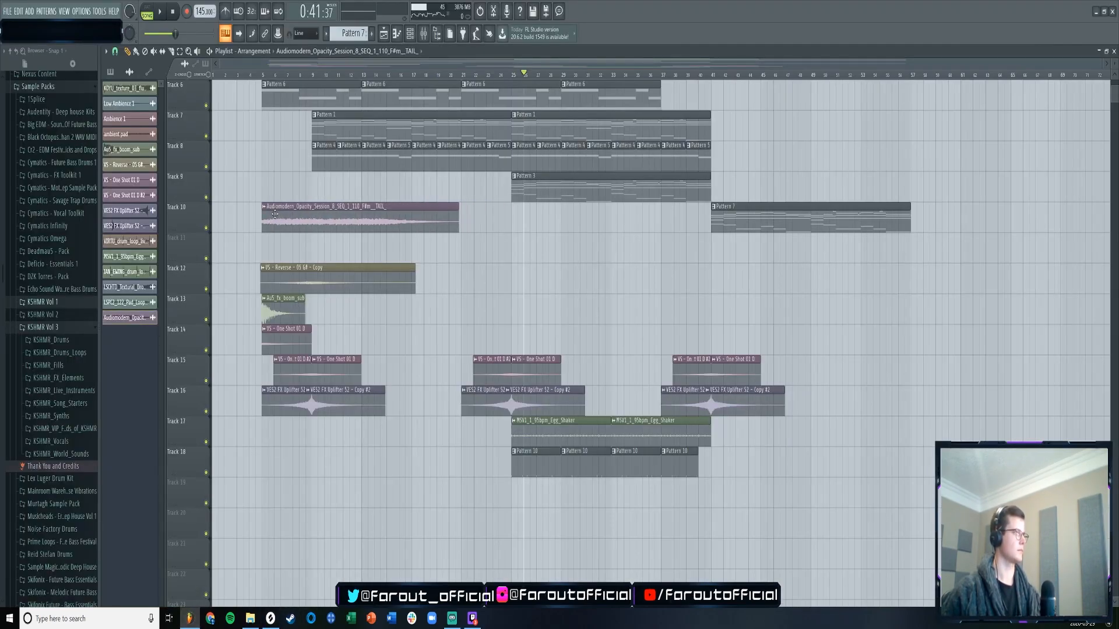
- Lower the Audiomodern sample's channel volume and play the arrangement from bar 5 to check its level
{"action": "double_click", "coordinate": [274, 214]}
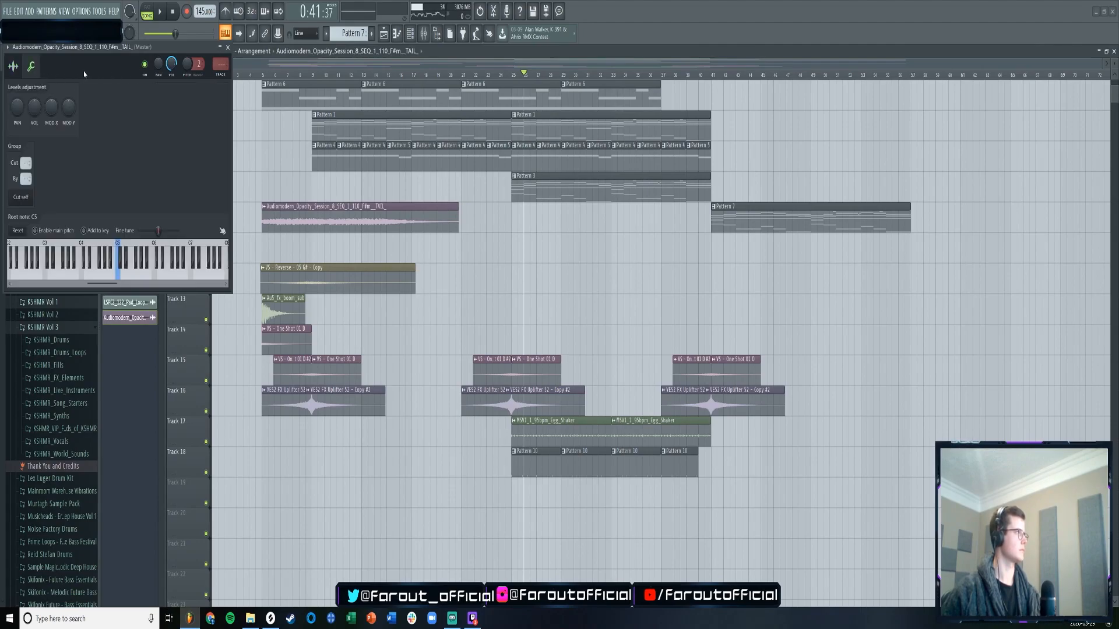
{"action": "left_click_drag", "start_coordinate": [33, 107], "coordinate": [33, 124]}
{"action": "key", "text": "space"}
{"action": "left_click_drag", "start_coordinate": [170, 64], "coordinate": [171, 79]}
{"action": "left_click", "coordinate": [264, 74]}
{"action": "left_click_drag", "start_coordinate": [169, 51], "coordinate": [414, 254]}
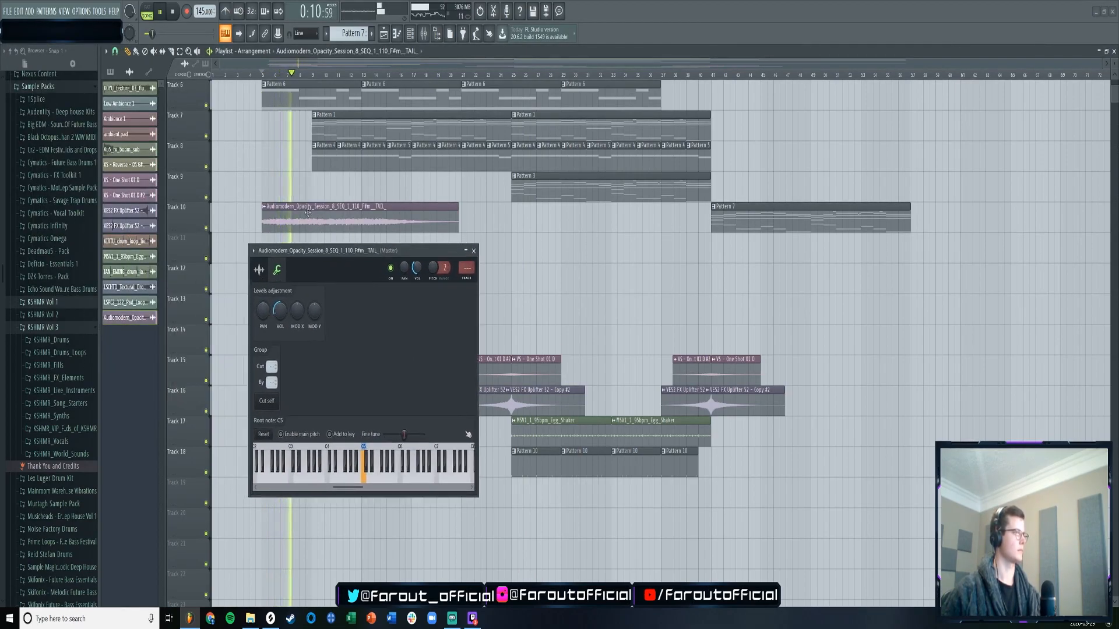
{"action": "left_click_drag", "start_coordinate": [318, 213], "coordinate": [308, 218]}
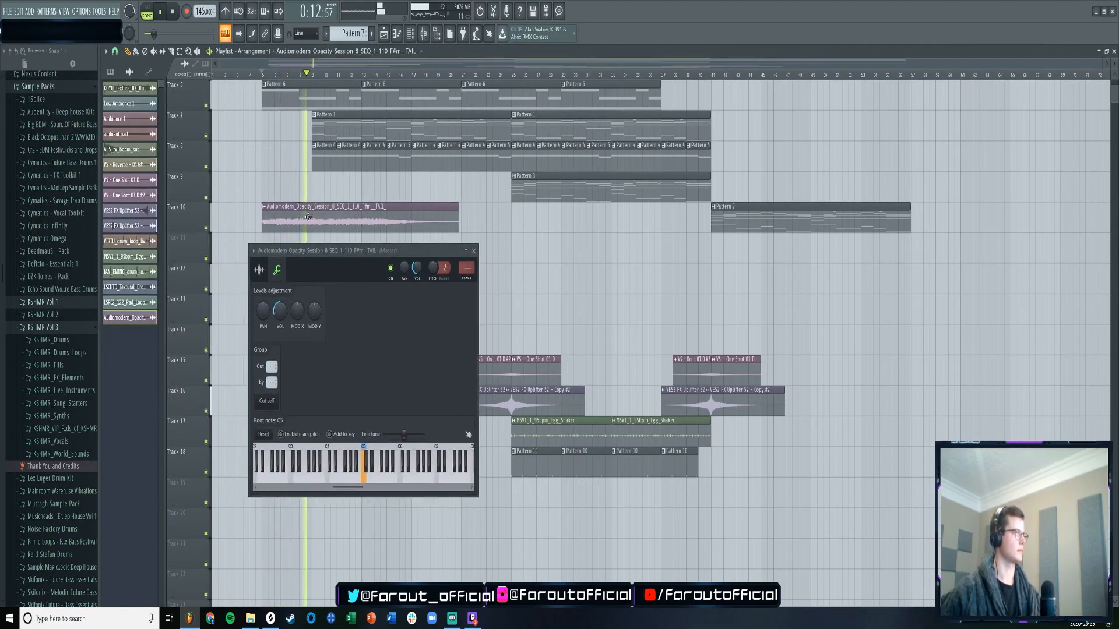
- Move the Audiomodern clip to start at bar 9 and play it with only tracks 7 and 10 audible
{"action": "left_click", "coordinate": [259, 269]}
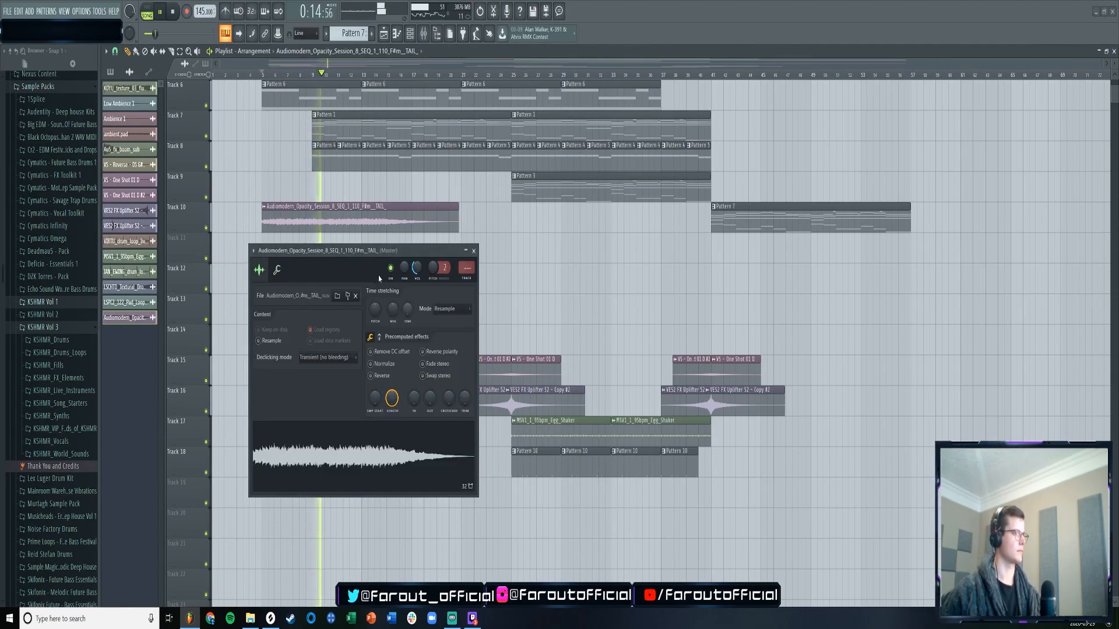
{"action": "left_click_drag", "start_coordinate": [349, 218], "coordinate": [399, 218]}
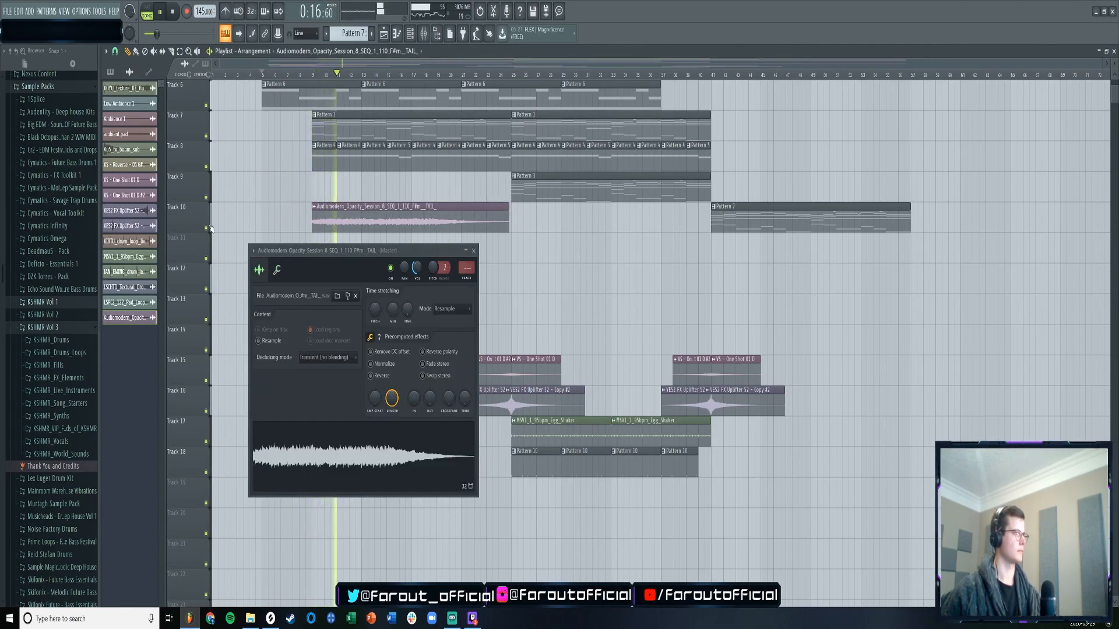
{"action": "right_click", "coordinate": [207, 227]}
{"action": "left_click", "coordinate": [314, 77]}
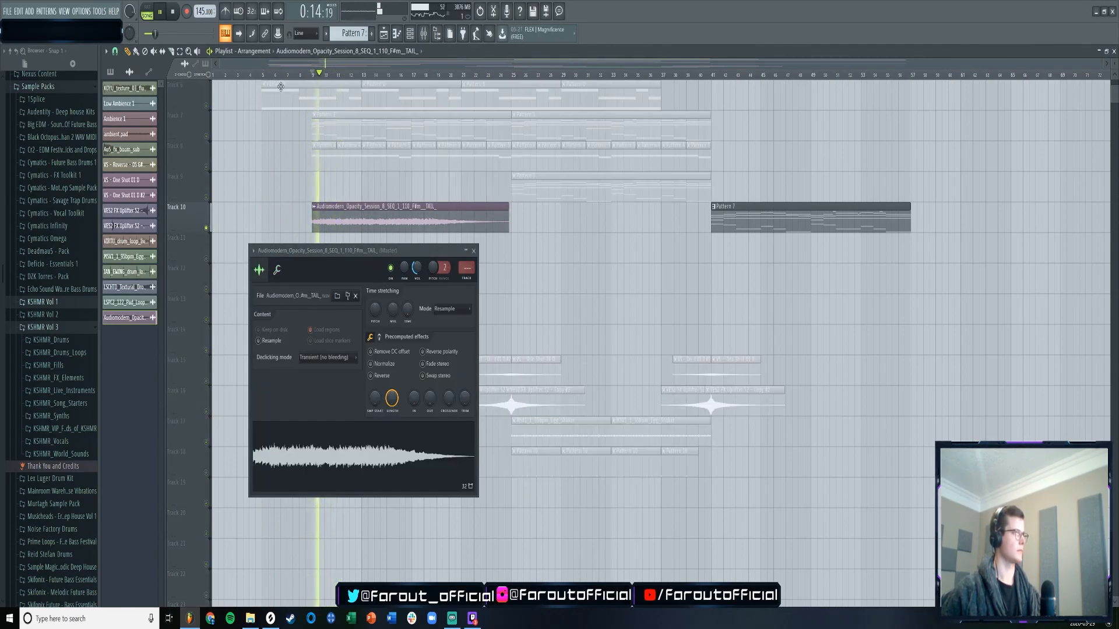
{"action": "key", "text": "space"}
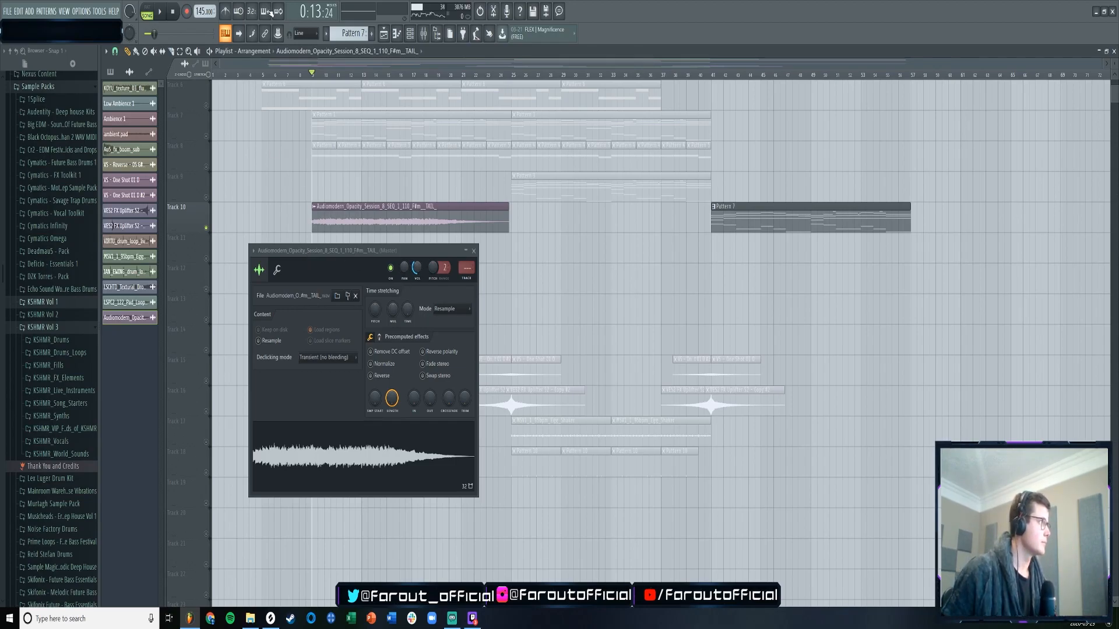
{"action": "key", "text": "space"}
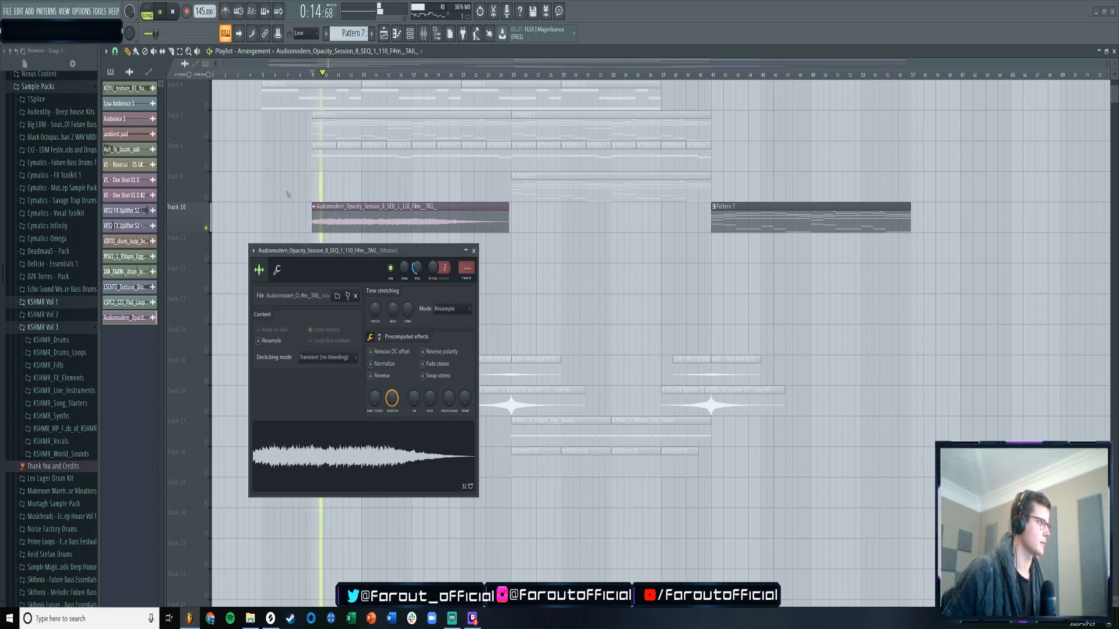
{"action": "left_click", "coordinate": [205, 136]}
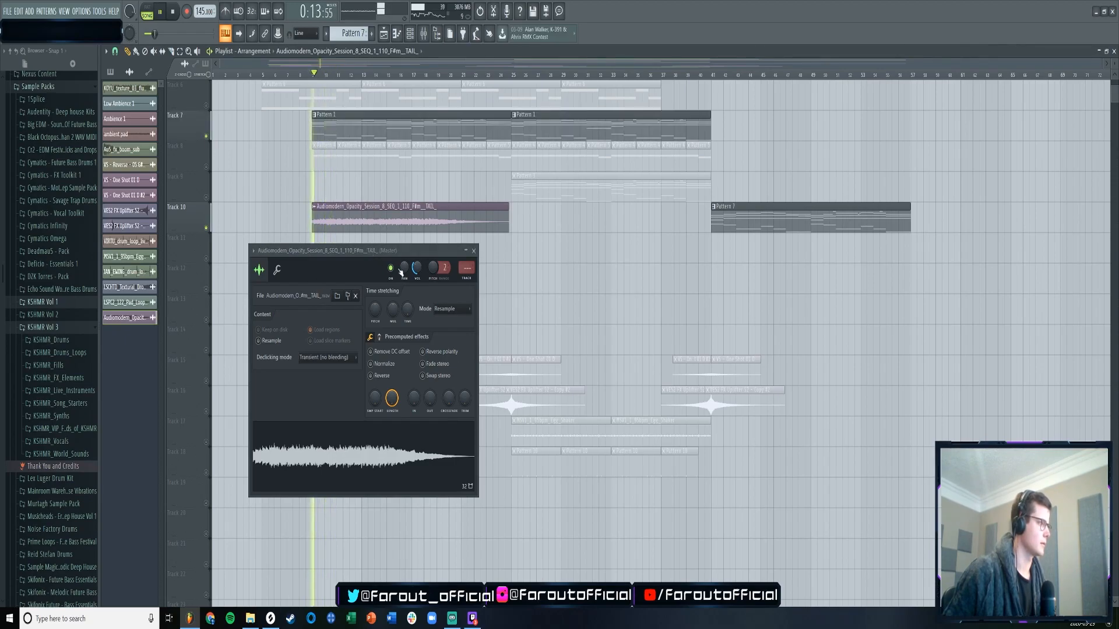
- Try shortening the Audiomodern sample with the time-stretching time control while playing it from around bar 9
{"action": "left_click", "coordinate": [276, 269]}
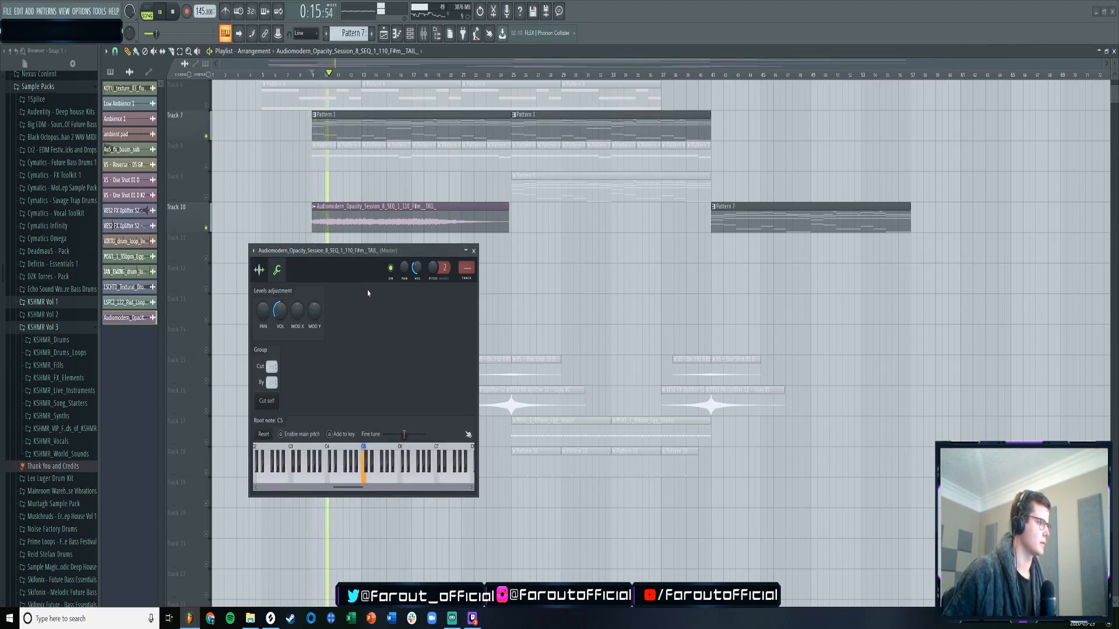
{"action": "left_click", "coordinate": [259, 270]}
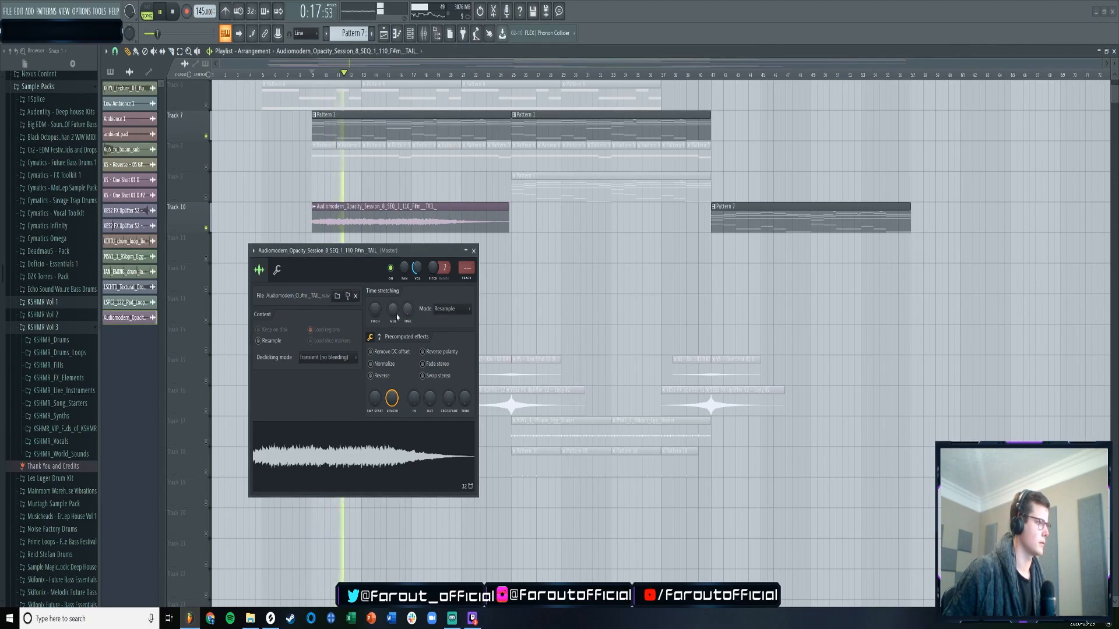
{"action": "left_click_drag", "start_coordinate": [408, 314], "coordinate": [407, 307]}
{"action": "left_click", "coordinate": [318, 74]}
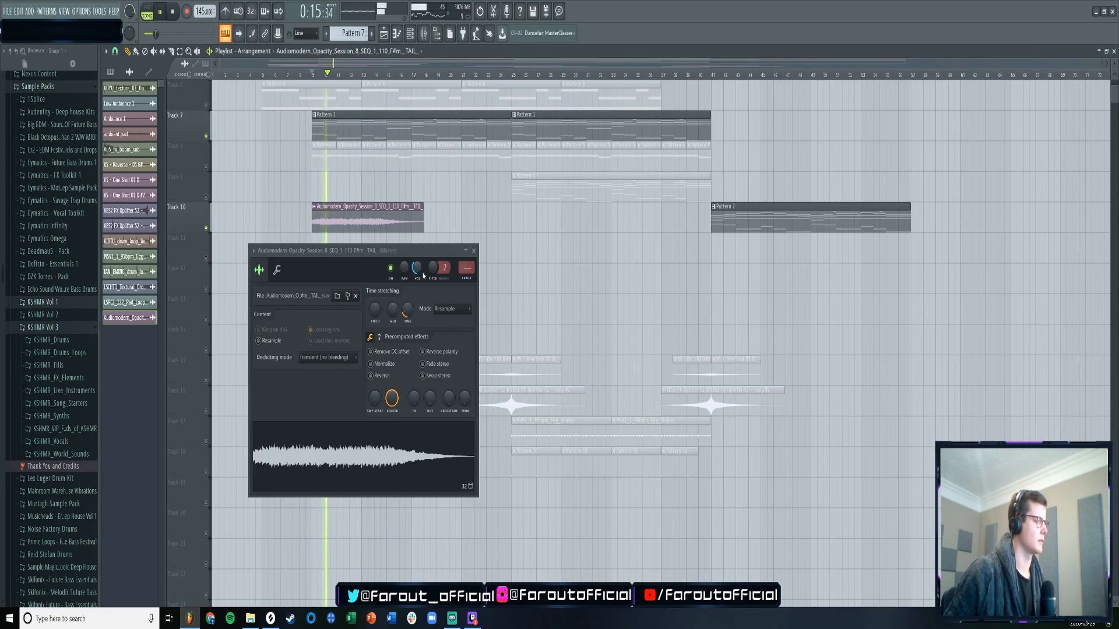
{"action": "left_click_drag", "start_coordinate": [411, 308], "coordinate": [410, 300]}
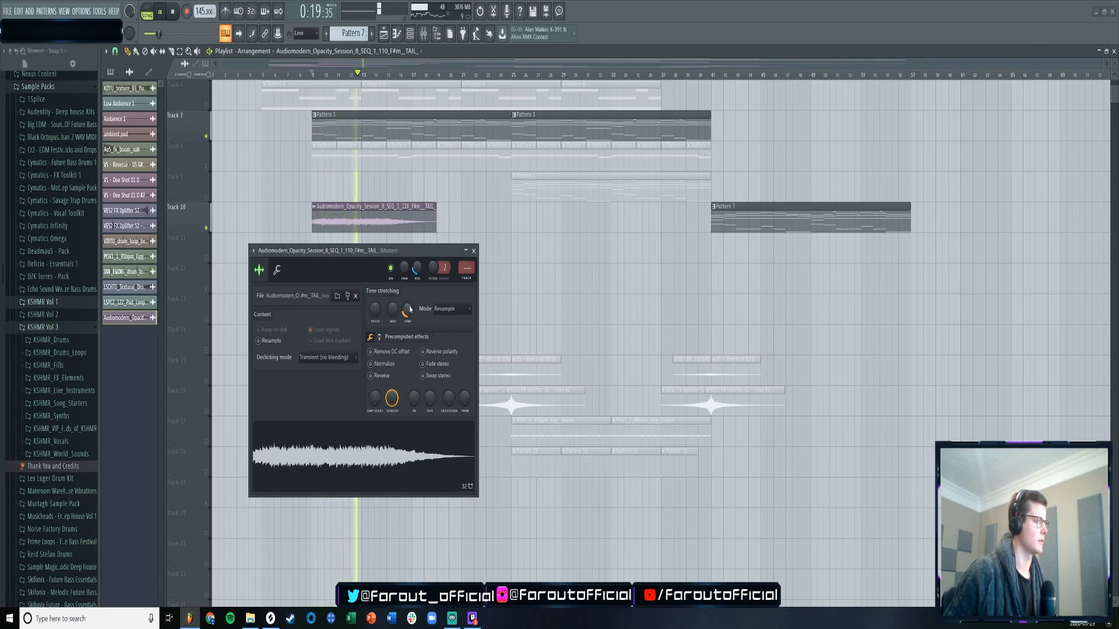
- Set the Audiomodern sample's time-stretching mode to Auto and replay from bar 9
{"action": "left_click", "coordinate": [446, 310]}
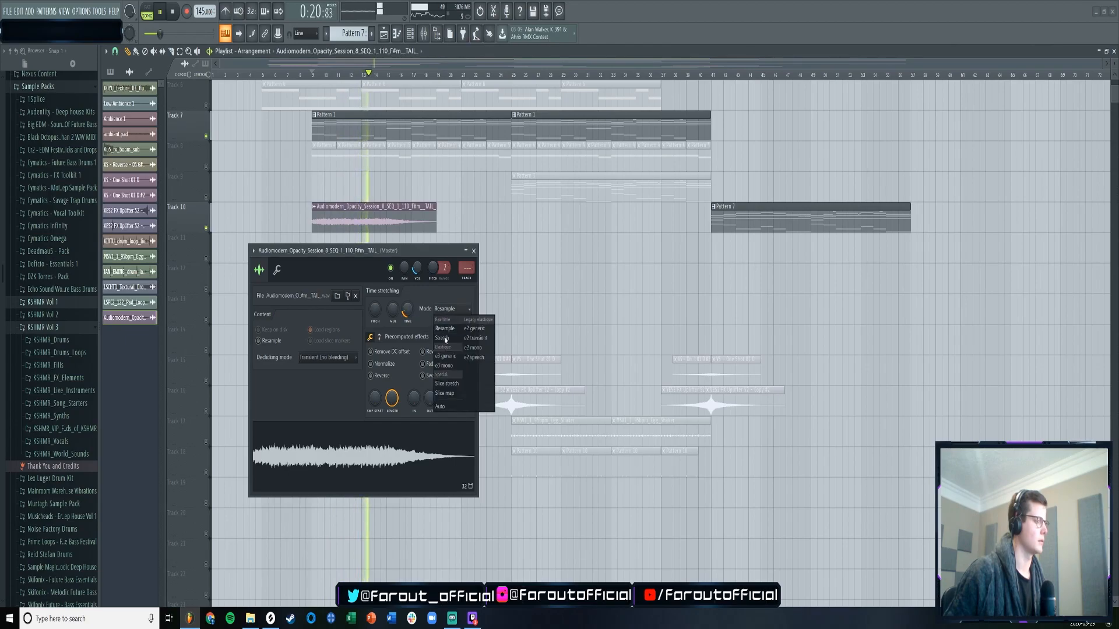
{"action": "left_click", "coordinate": [449, 407]}
{"action": "left_click", "coordinate": [312, 75]}
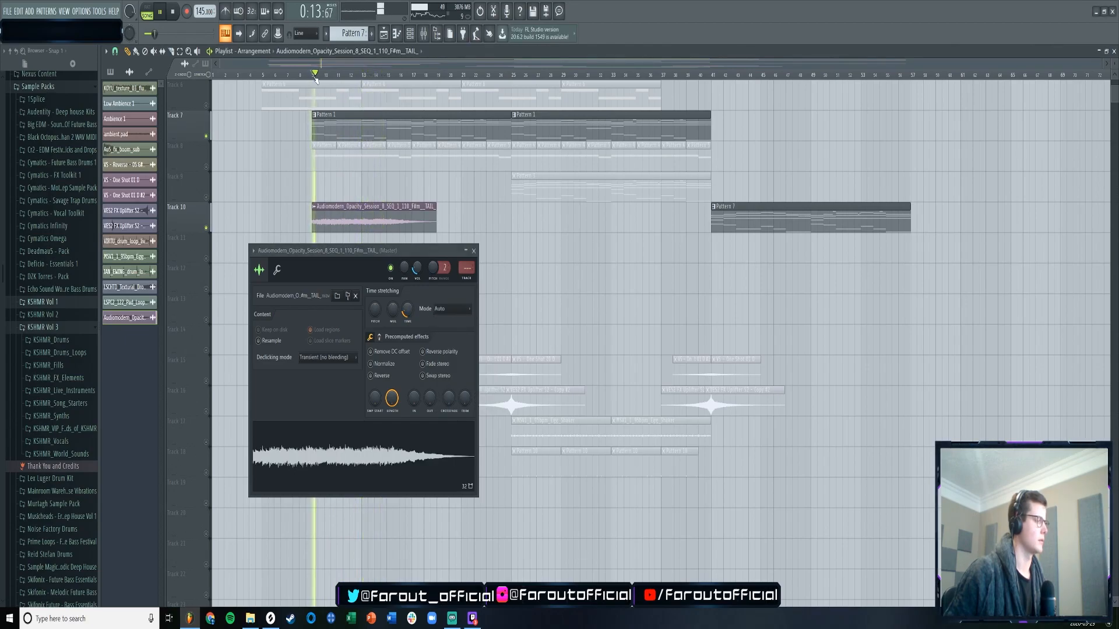
- Adjust the Audiomodern sample's volume, stretch its duration to end at bar 25, and close the channel settings
{"action": "left_click_drag", "start_coordinate": [417, 268], "coordinate": [416, 259]}
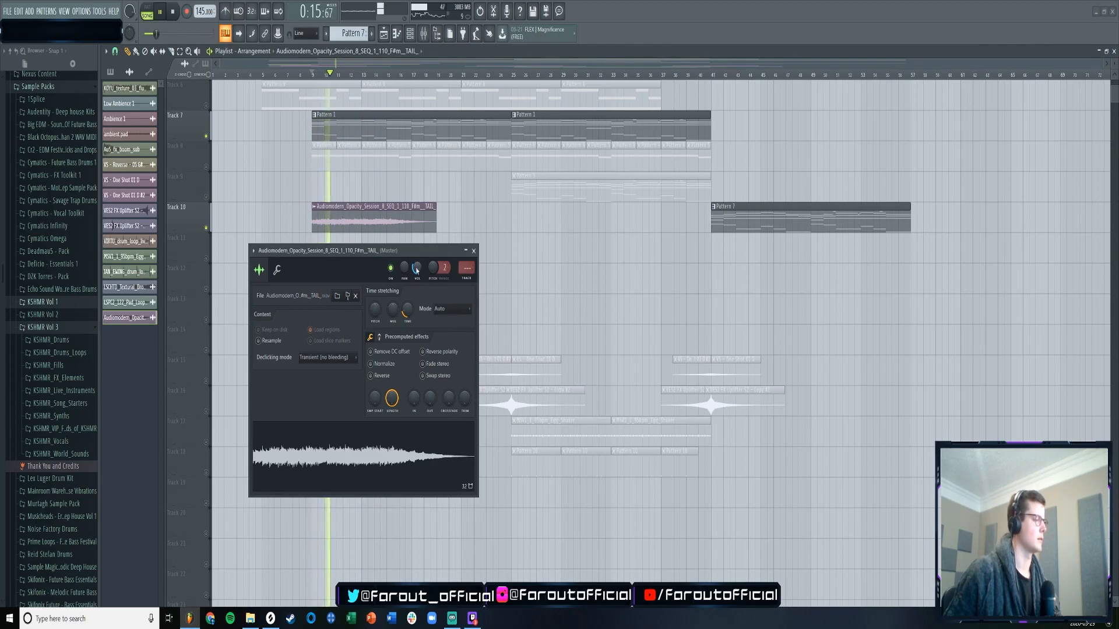
{"action": "left_click_drag", "start_coordinate": [407, 310], "coordinate": [408, 314]}
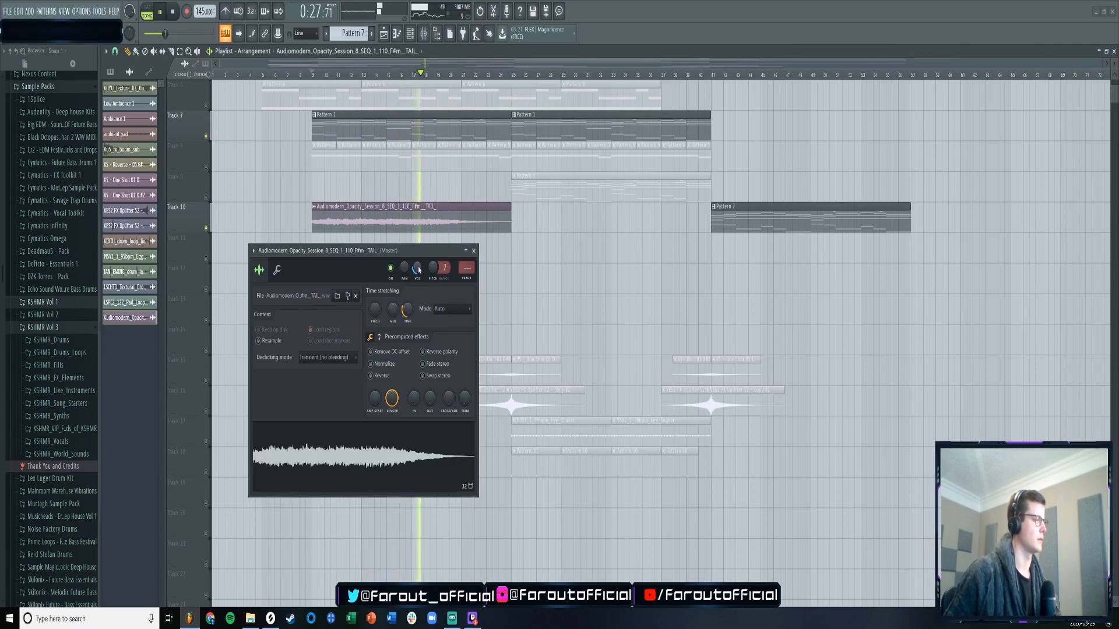
{"action": "left_click", "coordinate": [473, 250]}
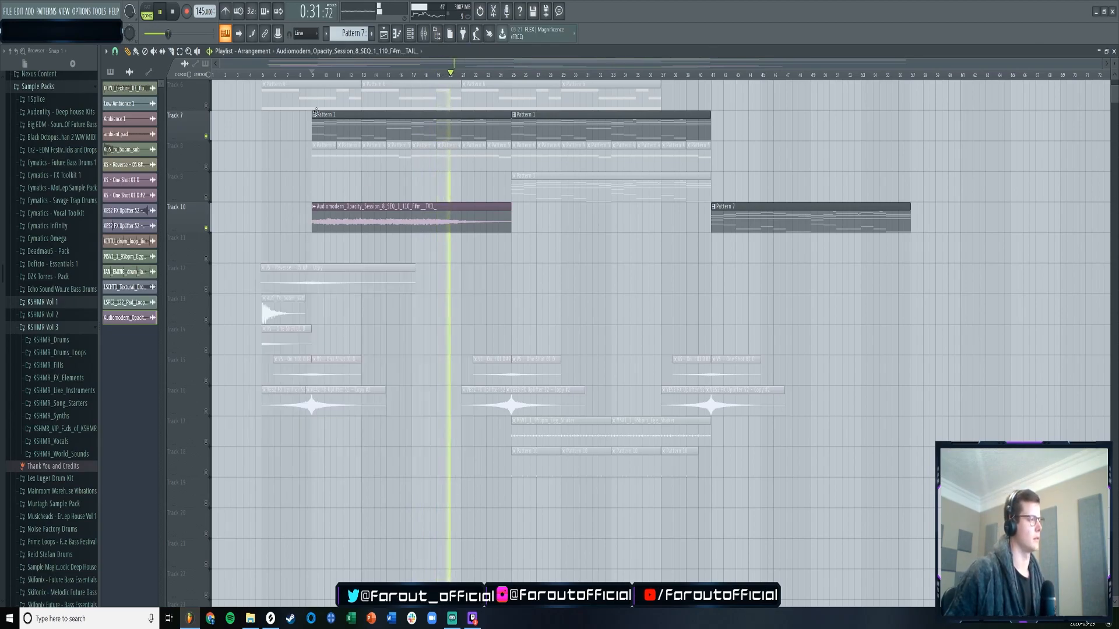
- Place the Splice loop Audiomodern_Opacity_Session_8_SEQ_7_110_F#m on track 11 at bar 41 and delete the Audiomodern clip at bar 9 on track 10
{"action": "mouse_move", "coordinate": [277, 622]}
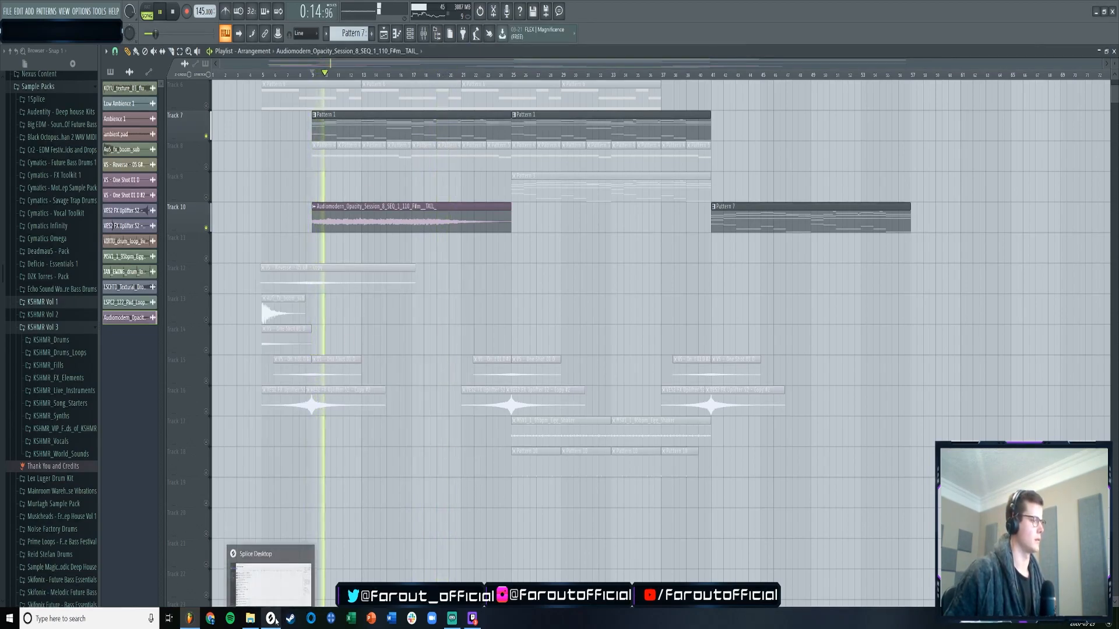
{"action": "key", "text": "space"}
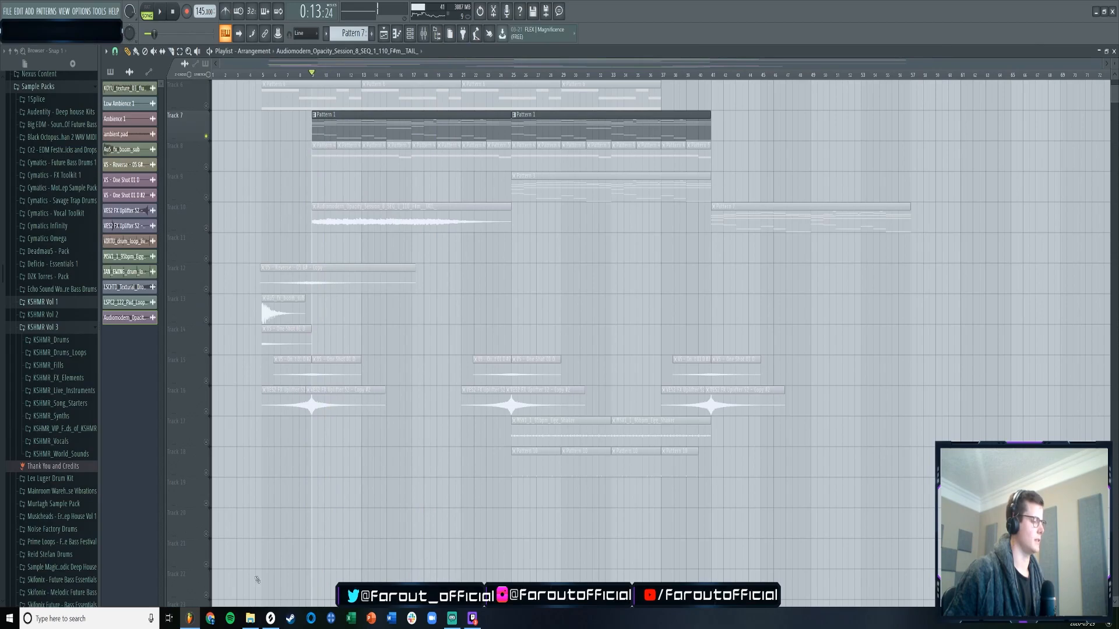
{"action": "left_click", "coordinate": [271, 618]}
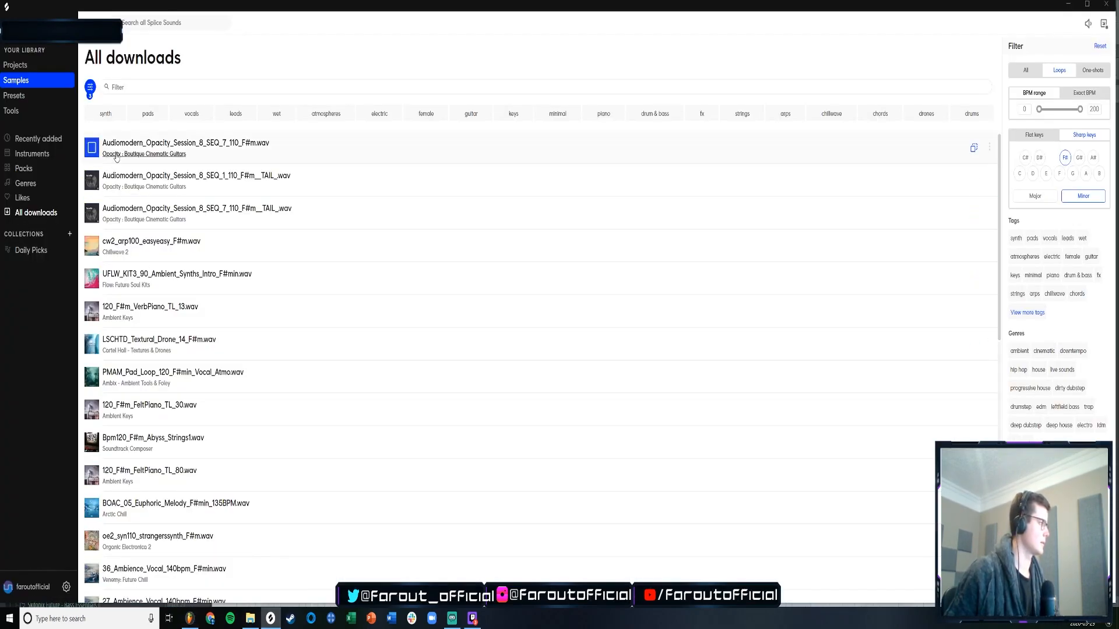
{"action": "left_click_drag", "start_coordinate": [130, 187], "coordinate": [714, 222]}
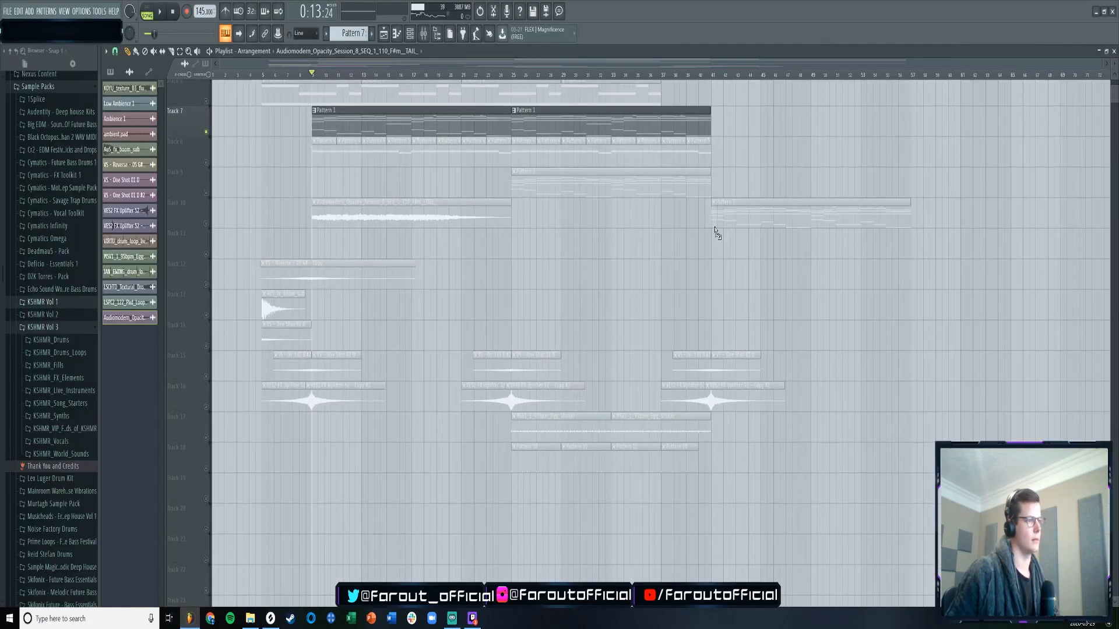
{"action": "right_click", "coordinate": [389, 217]}
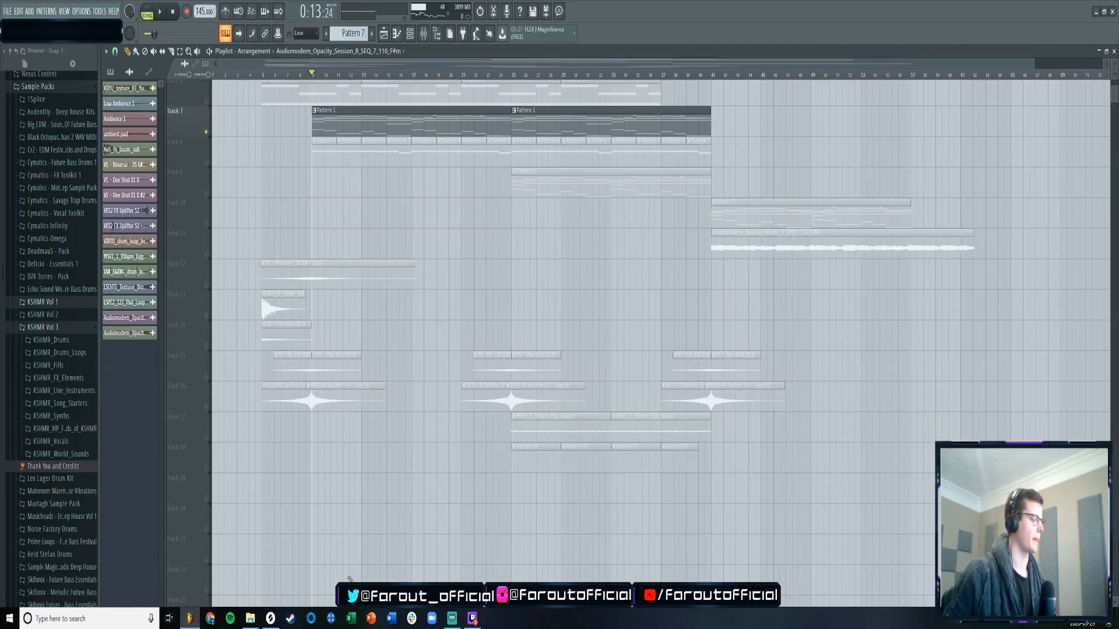
{"action": "left_click", "coordinate": [270, 618]}
{"action": "left_click", "coordinate": [189, 618]}
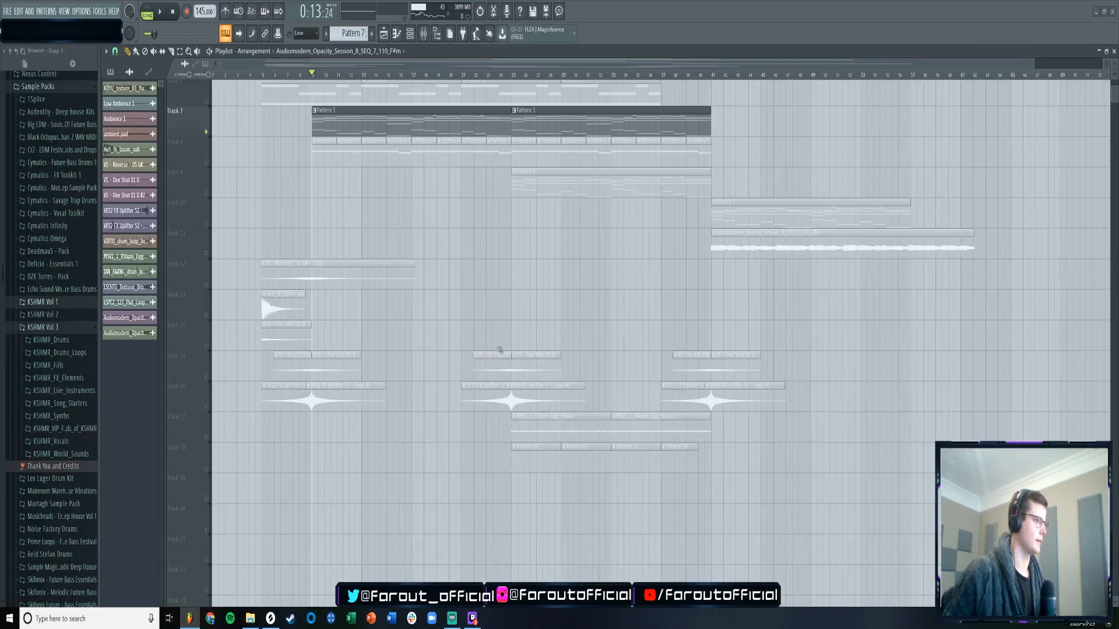
- Play from around bar 41 with tracks 7, 10 and 11 audible, checking the new Audiomodern sample's channel settings
{"action": "key", "text": "space"}
{"action": "left_click_drag", "start_coordinate": [427, 64], "coordinate": [558, 64]}
{"action": "left_click", "coordinate": [558, 74]}
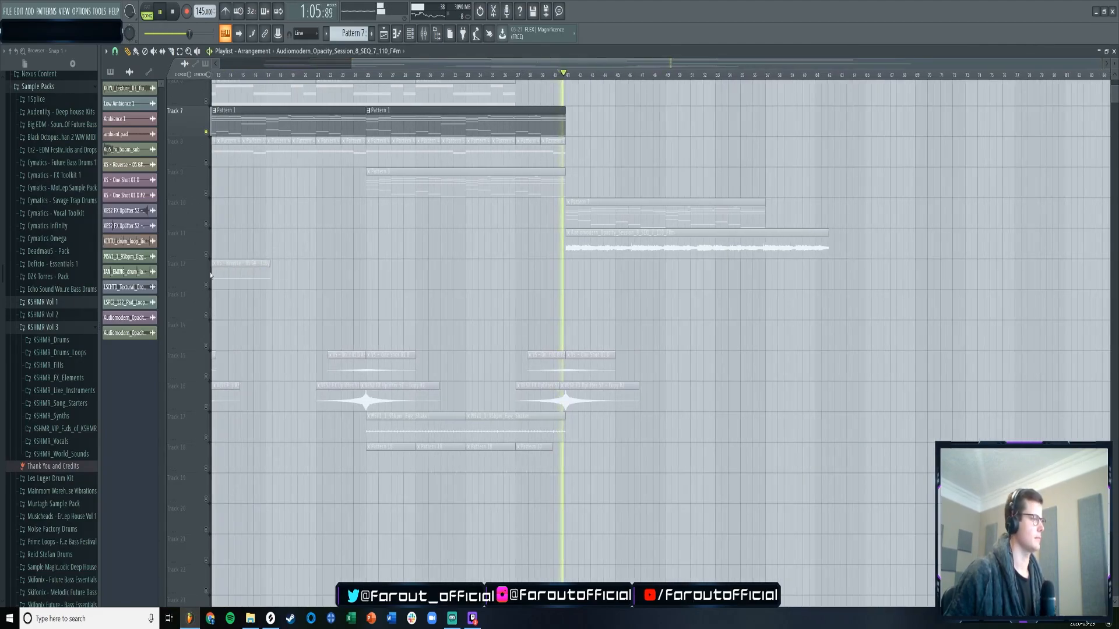
{"action": "left_click", "coordinate": [206, 254]}
{"action": "double_click", "coordinate": [571, 247]}
{"action": "key", "text": "space"}
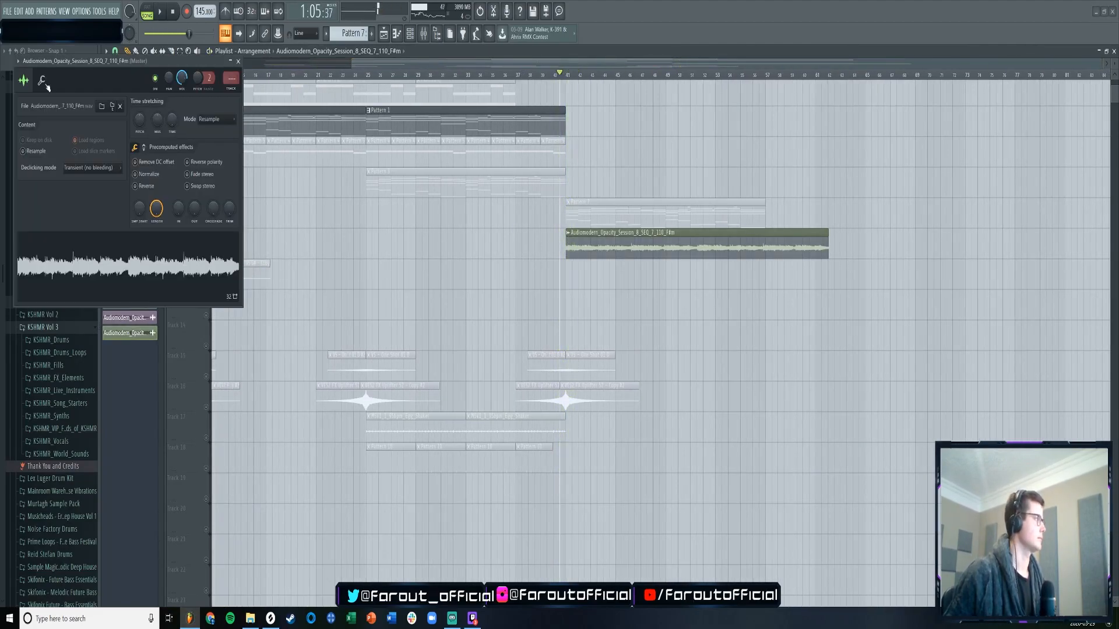
{"action": "left_click", "coordinate": [41, 81]}
{"action": "key", "text": "space"}
{"action": "left_click", "coordinate": [238, 61]}
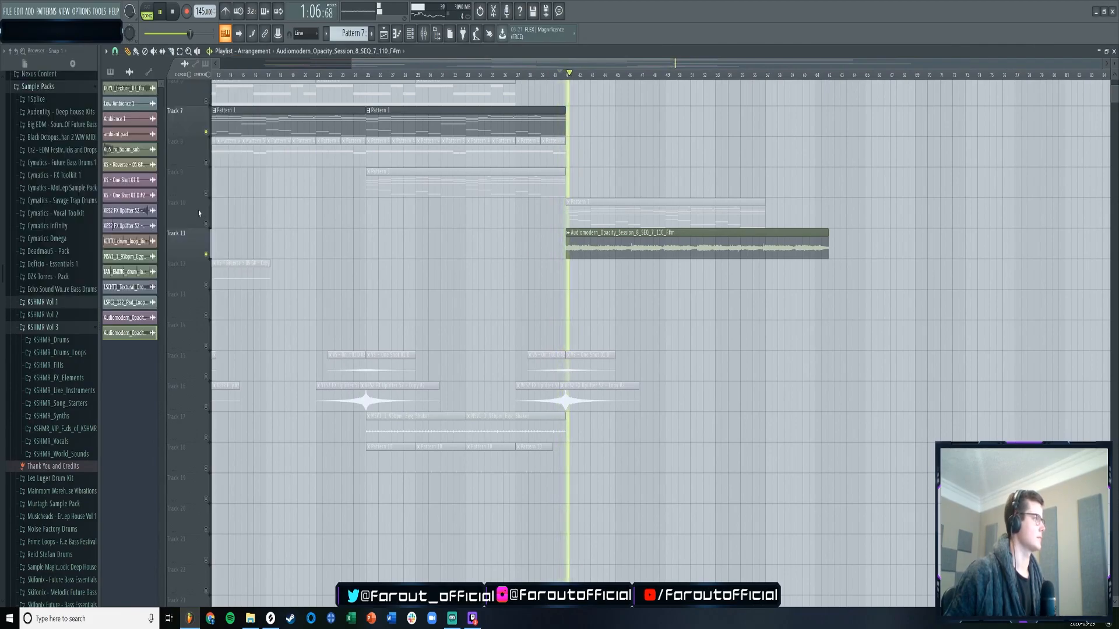
{"action": "left_click", "coordinate": [206, 224]}
- Shorten the Audiomodern SEQ_7 sample with the time-stretching time control so its clip ends together with Pattern 7
{"action": "scroll", "coordinate": [608, 74], "scroll_direction": "up", "scroll_amount": 3}
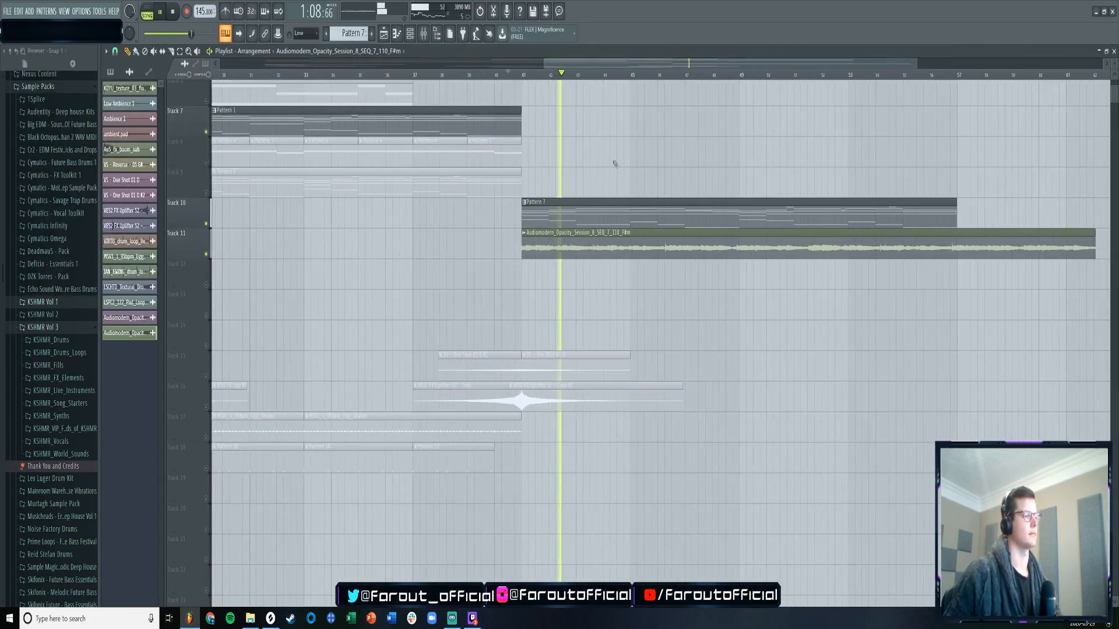
{"action": "scroll", "coordinate": [596, 78], "scroll_direction": "down", "scroll_amount": 3}
{"action": "scroll", "coordinate": [596, 77], "scroll_direction": "down", "scroll_amount": 2}
{"action": "left_click_drag", "start_coordinate": [495, 64], "coordinate": [622, 69]}
{"action": "left_click", "coordinate": [542, 232]}
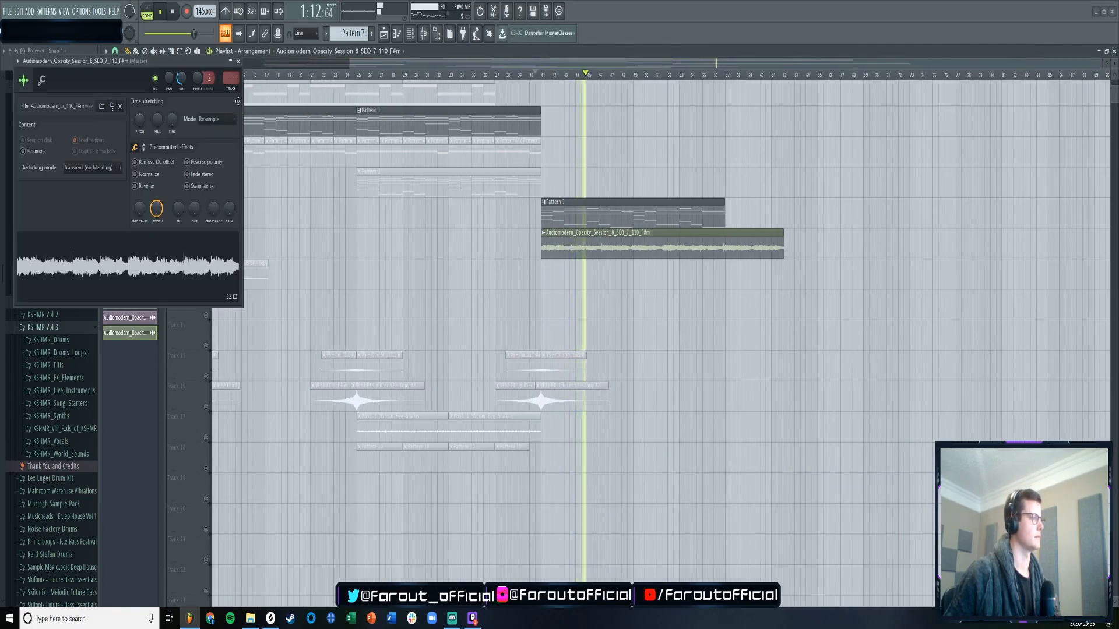
{"action": "left_click_drag", "start_coordinate": [172, 120], "coordinate": [172, 86]}
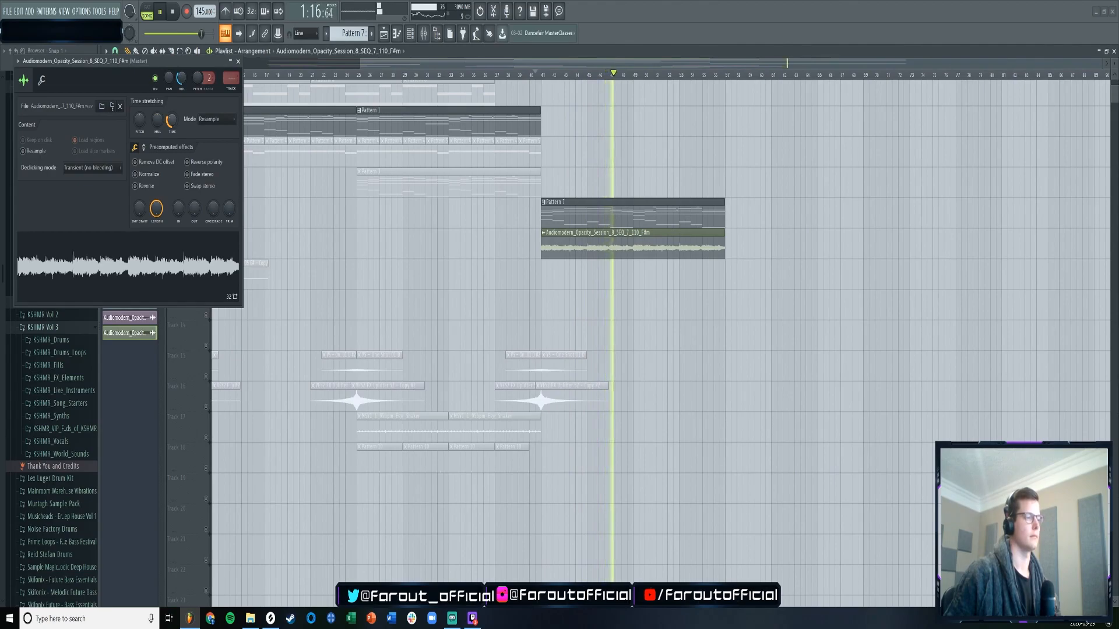
- Set the SEQ_7 sample's time-stretching mode to Auto, adjust its volume during playback, and close its channel settings
{"action": "left_click", "coordinate": [203, 121]}
{"action": "left_click", "coordinate": [206, 217]}
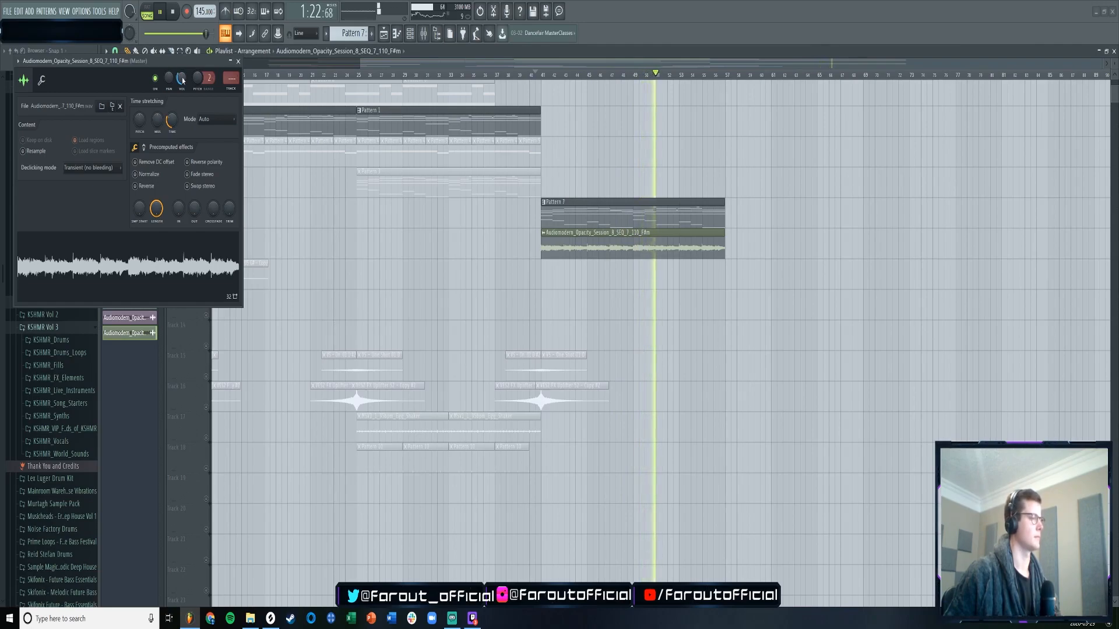
{"action": "left_click", "coordinate": [41, 80]}
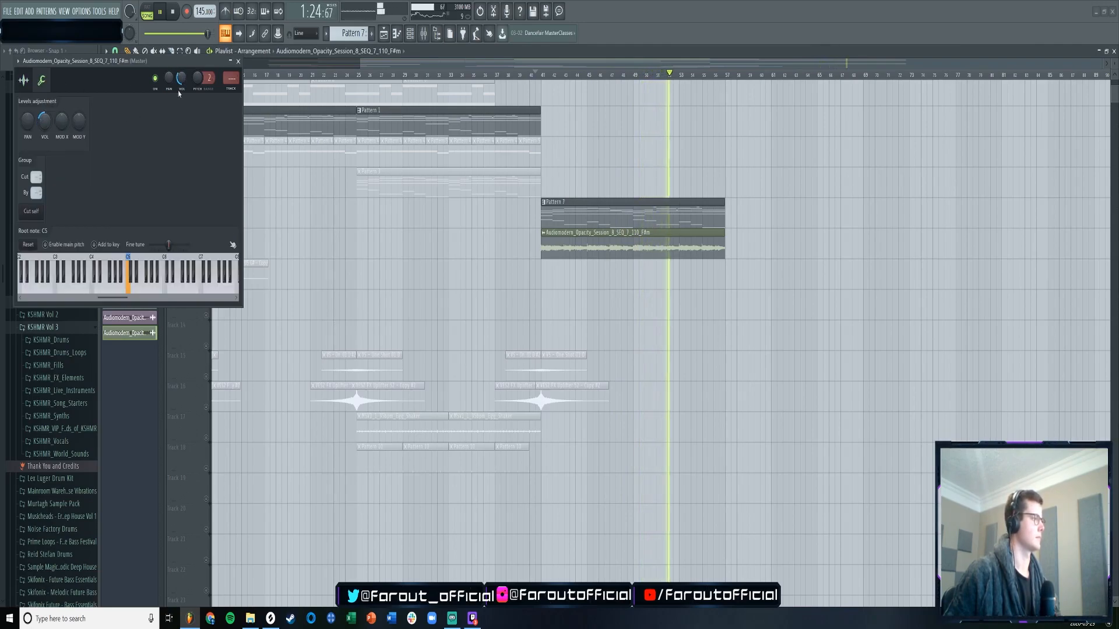
{"action": "left_click", "coordinate": [237, 61]}
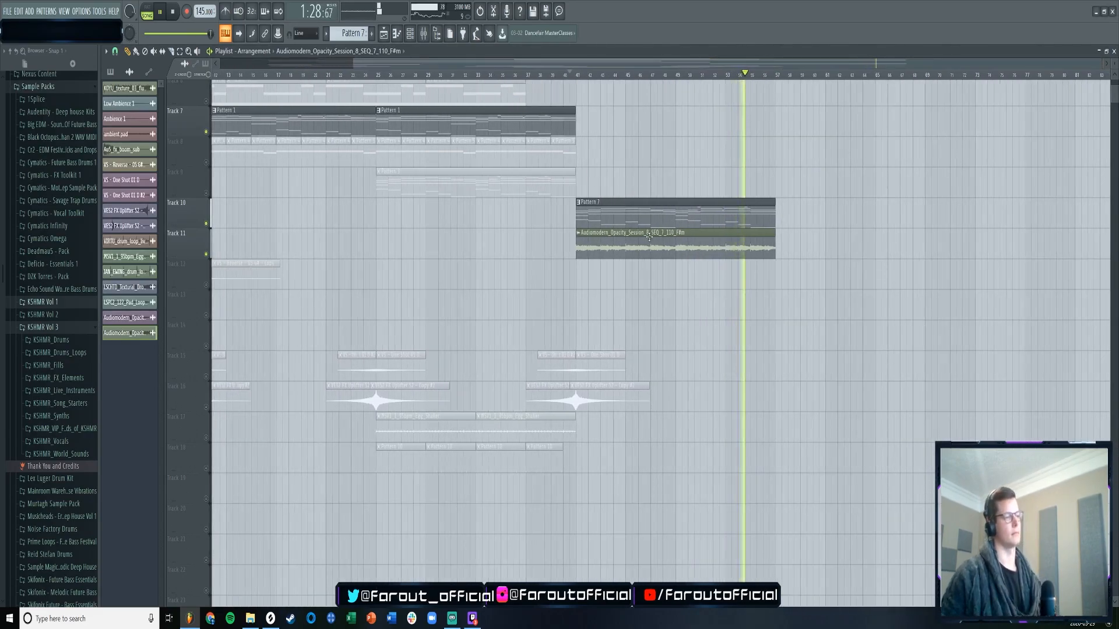
{"action": "double_click", "coordinate": [631, 247]}
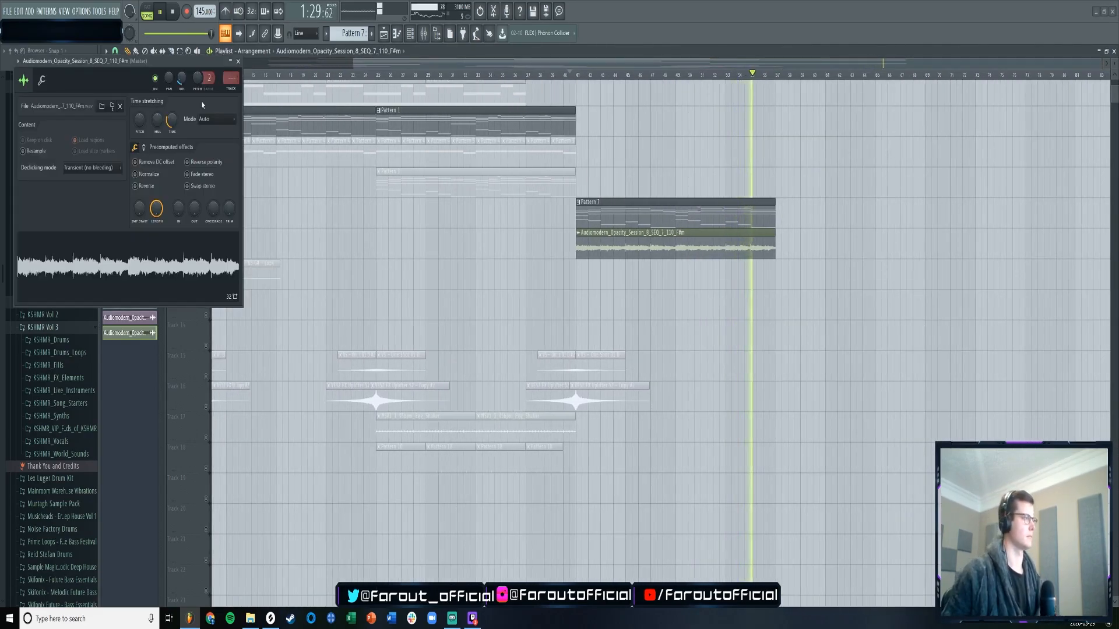
{"action": "left_click", "coordinate": [237, 61]}
{"action": "key", "text": "space"}
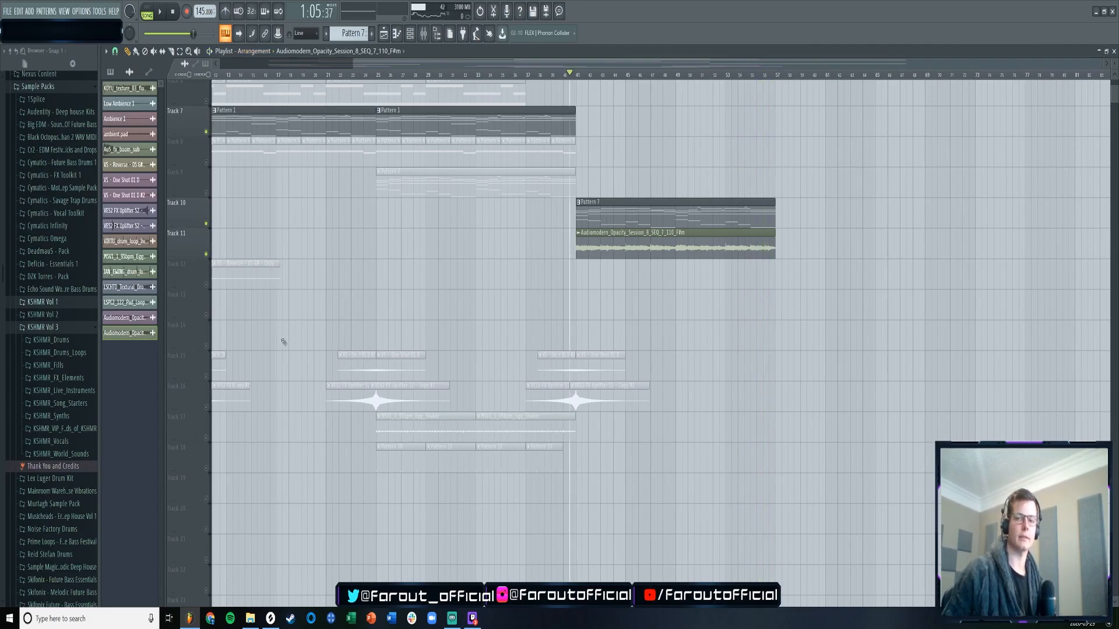
- Switch to Splice and audition the downloaded F# minor loops, including the Audiomodern, ambient synth, drone and felt piano samples
{"action": "left_click", "coordinate": [271, 618]}
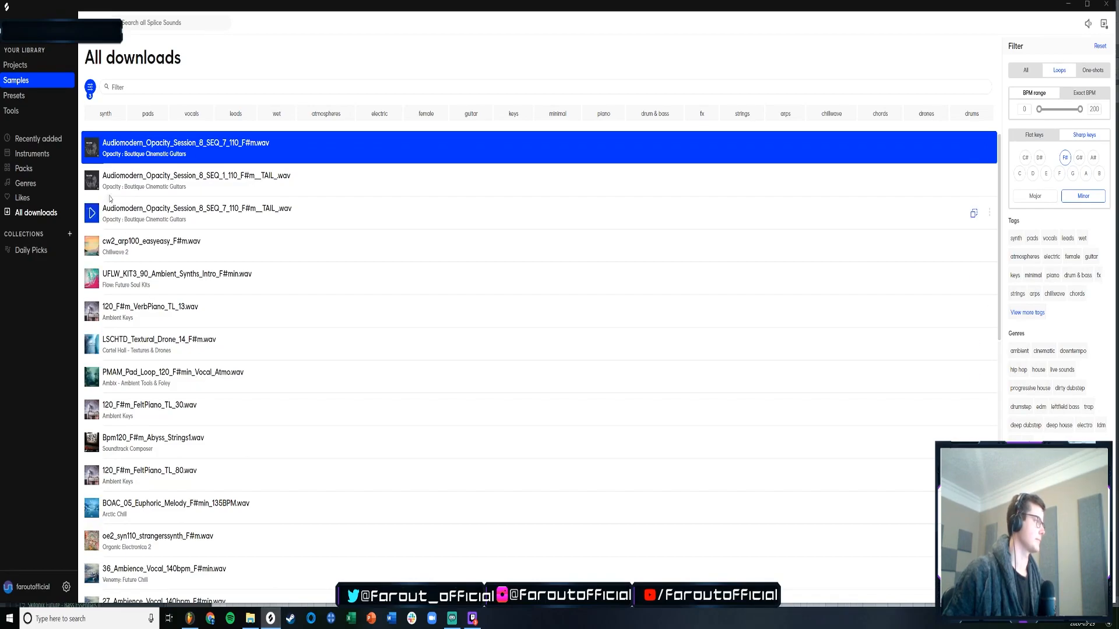
{"action": "left_click", "coordinate": [93, 180]}
{"action": "left_click", "coordinate": [93, 210]}
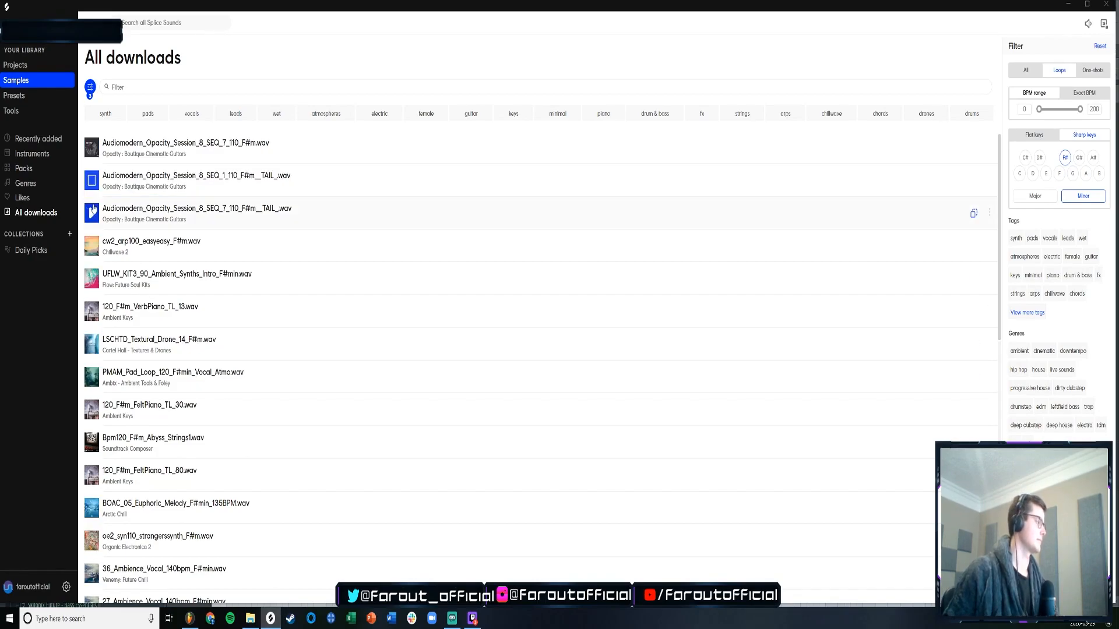
{"action": "left_click", "coordinate": [92, 280]}
{"action": "scroll", "coordinate": [91, 283], "scroll_direction": "down", "scroll_amount": 3}
{"action": "left_click", "coordinate": [91, 252]}
{"action": "left_click", "coordinate": [92, 319]}
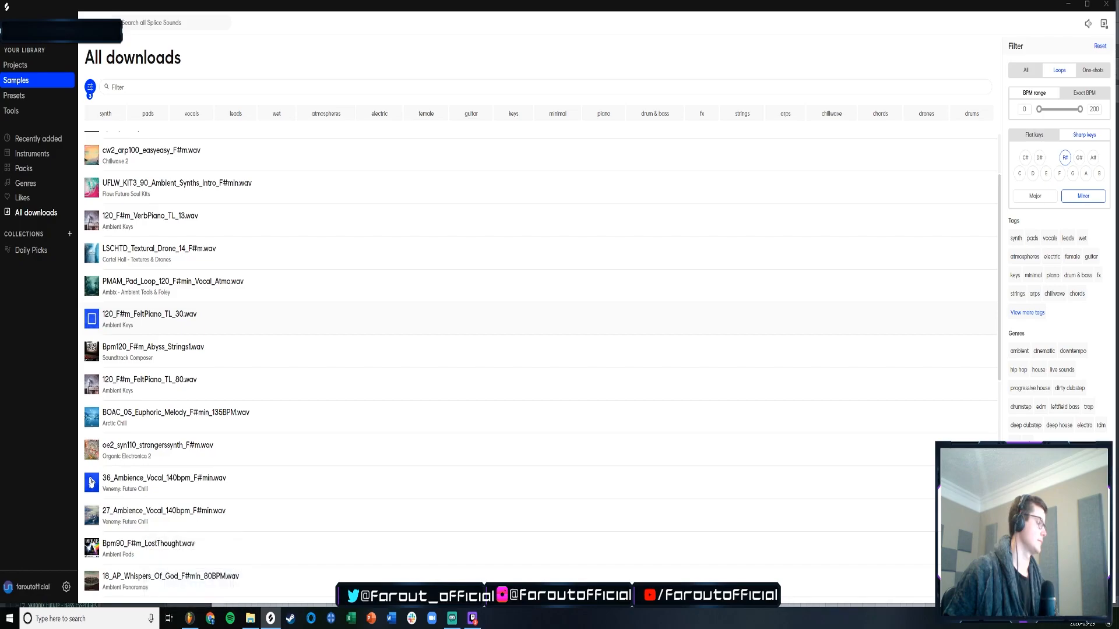
{"action": "scroll", "coordinate": [106, 427], "scroll_direction": "down", "scroll_amount": 2}
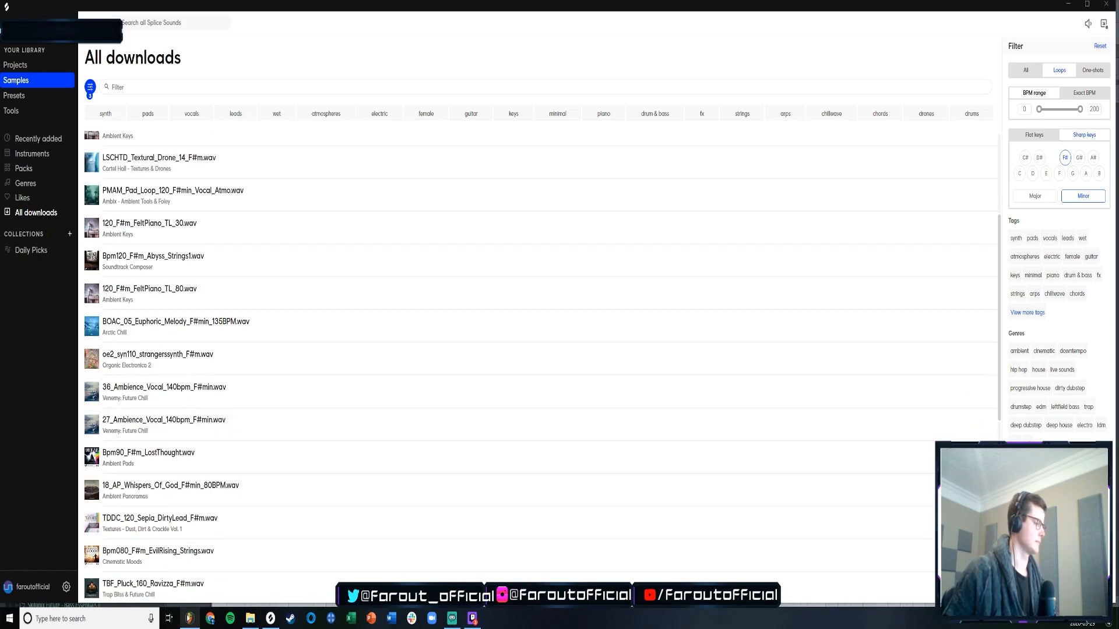
- Return to FL Studio, make all tracks audible again, and review the arrangement while playing it from bar 25
{"action": "left_click", "coordinate": [190, 619]}
{"action": "key", "text": "space"}
{"action": "left_click", "coordinate": [382, 147]}
{"action": "left_click", "coordinate": [377, 75]}
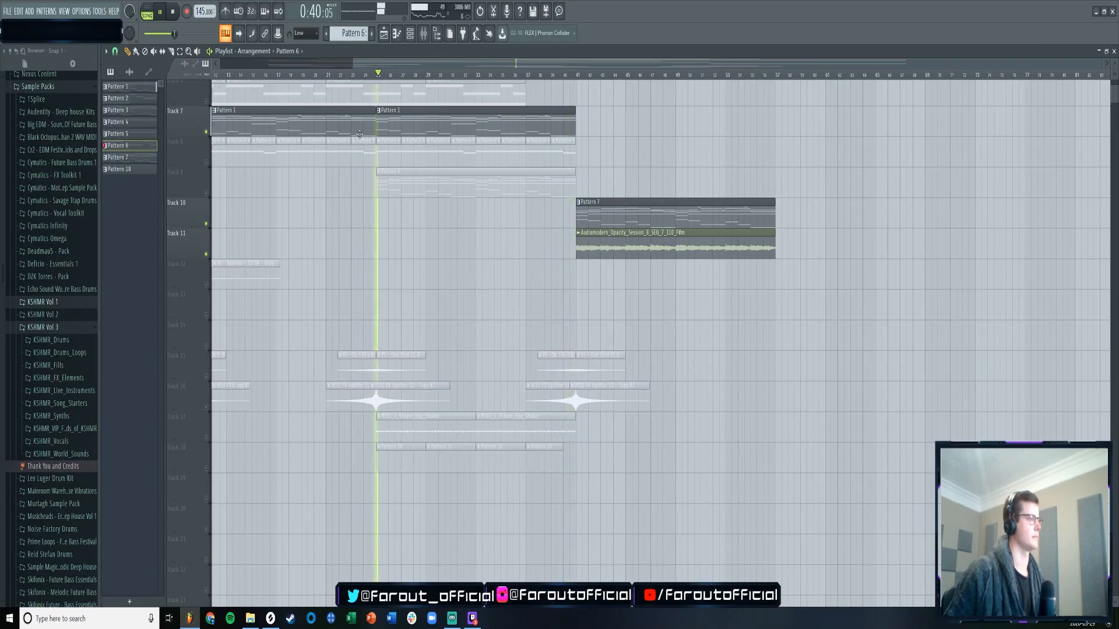
{"action": "right_click", "coordinate": [206, 162]}
{"action": "right_click", "coordinate": [206, 163]}
{"action": "scroll", "coordinate": [259, 196], "scroll_direction": "up", "scroll_amount": 2}
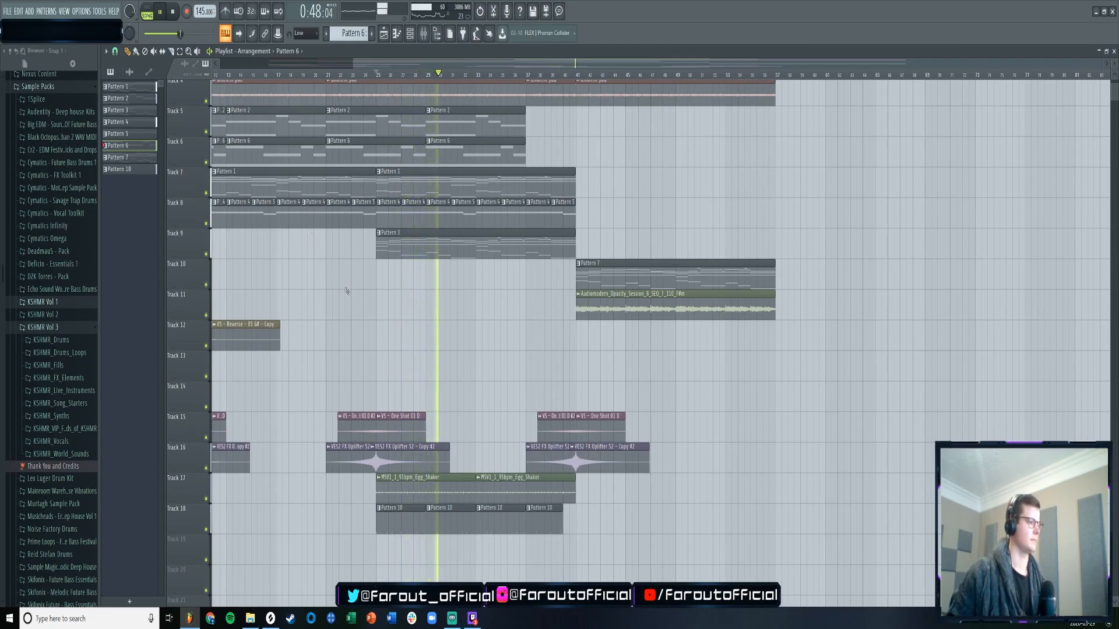
{"action": "scroll", "coordinate": [373, 309], "scroll_direction": "down", "scroll_amount": 1}
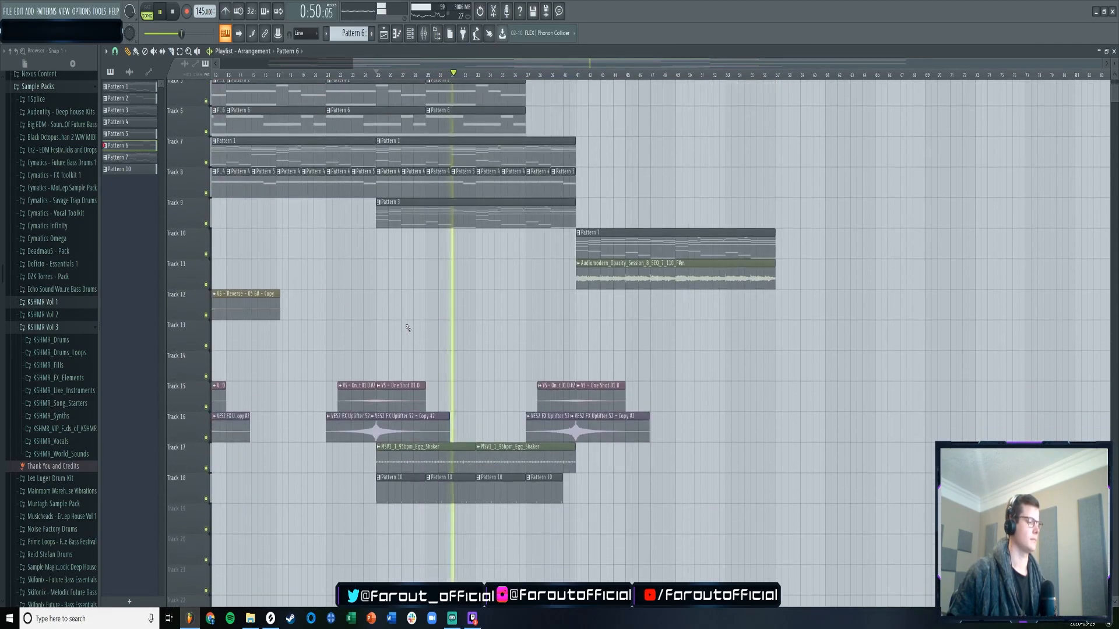
{"action": "scroll", "coordinate": [407, 328], "scroll_direction": "down", "scroll_amount": 3}
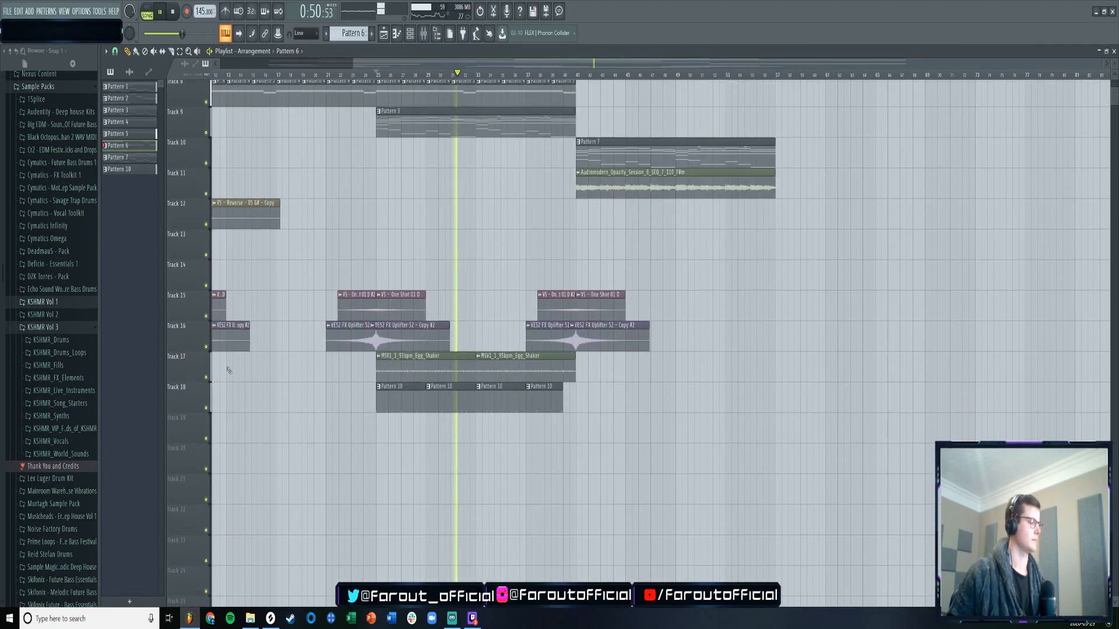
- Stop playback and look through the kick, FX and fill folders of the KSHMR Vol 1 sample pack
{"action": "left_click", "coordinate": [44, 302]}
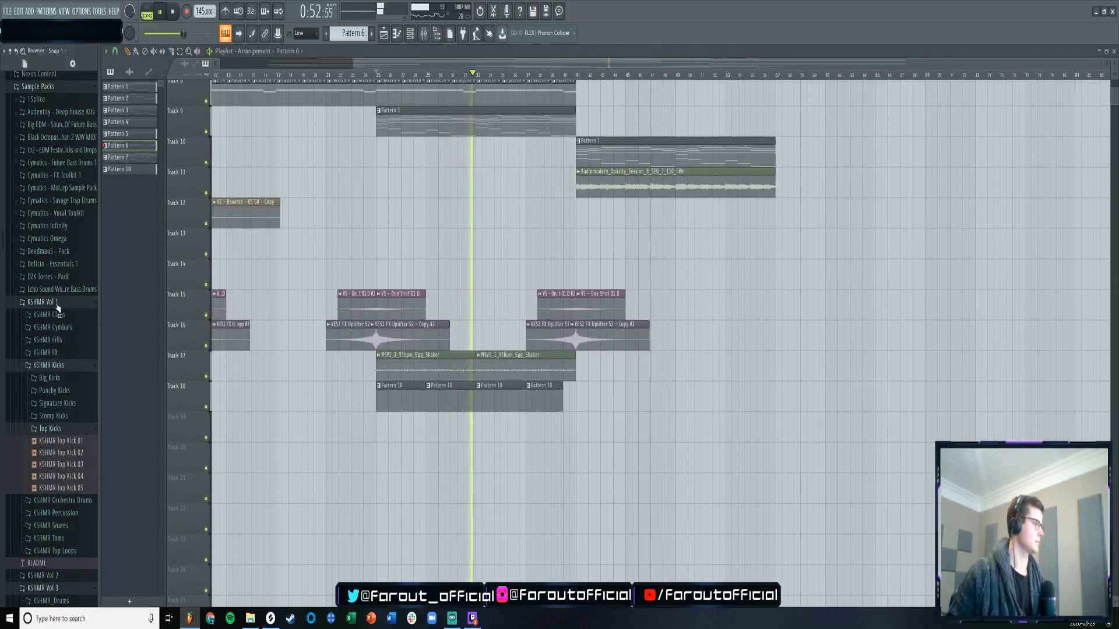
{"action": "left_click", "coordinate": [60, 367]}
{"action": "left_click", "coordinate": [67, 388]}
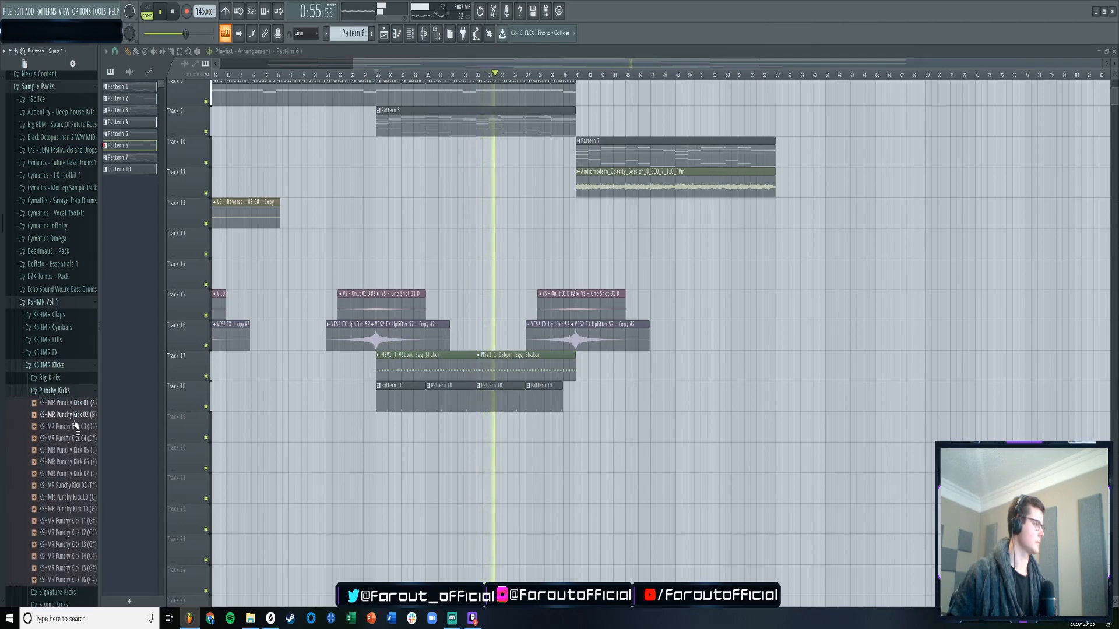
{"action": "left_click", "coordinate": [67, 389]}
{"action": "key", "text": "space"}
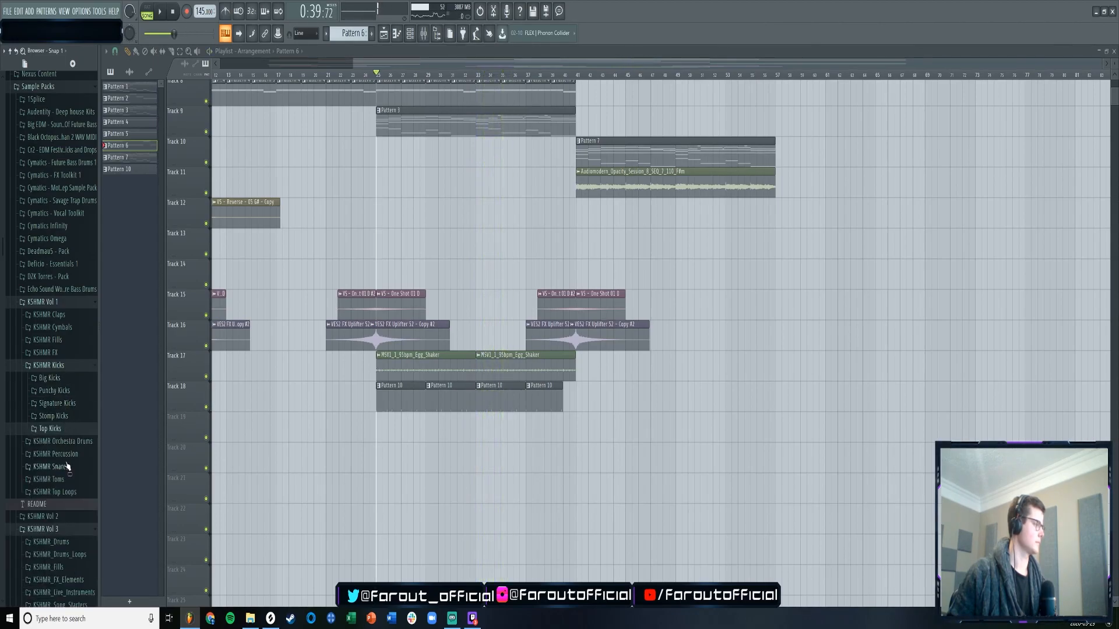
{"action": "left_click", "coordinate": [54, 366]}
{"action": "left_click", "coordinate": [56, 353]}
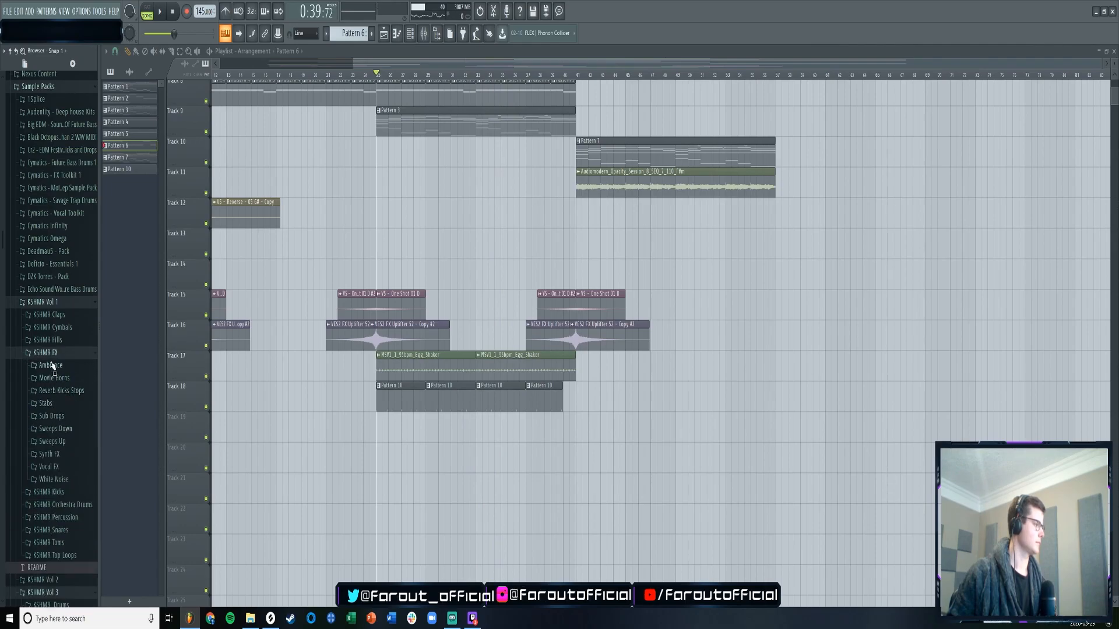
{"action": "left_click", "coordinate": [48, 340]}
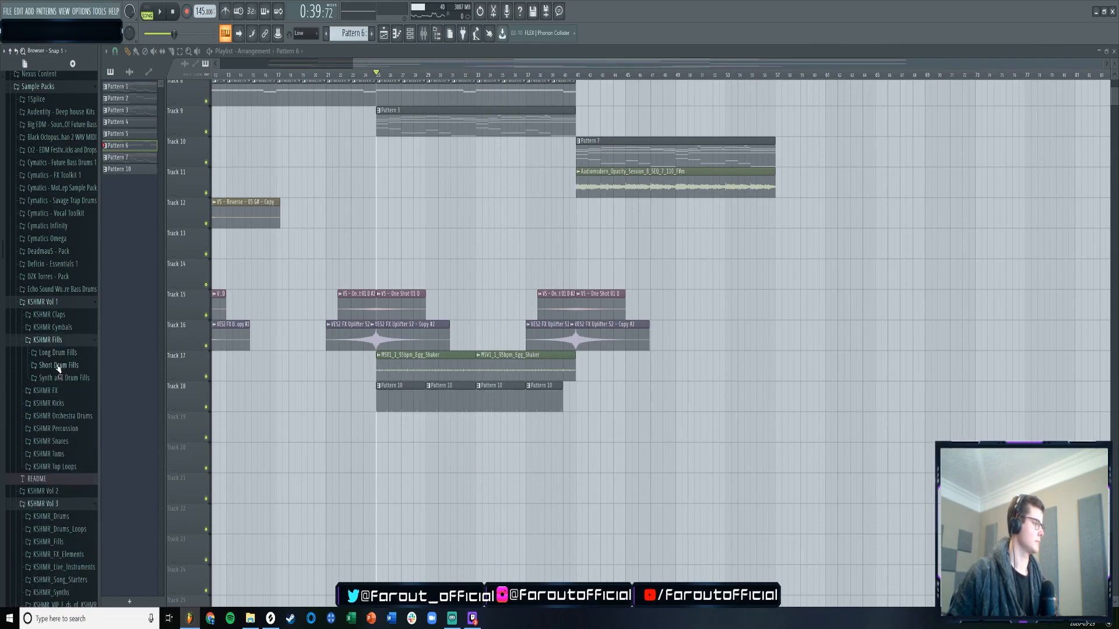
{"action": "left_click", "coordinate": [68, 303]}
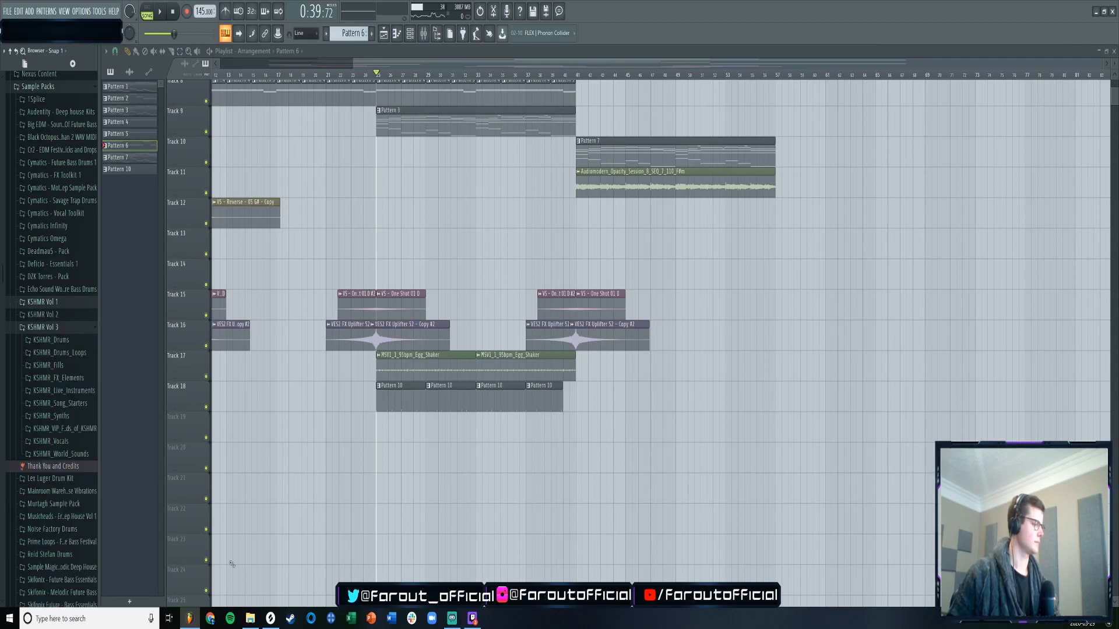
- Switch to Splice and clear the F# and Minor key filters from the downloaded loops
{"action": "left_click", "coordinate": [271, 620]}
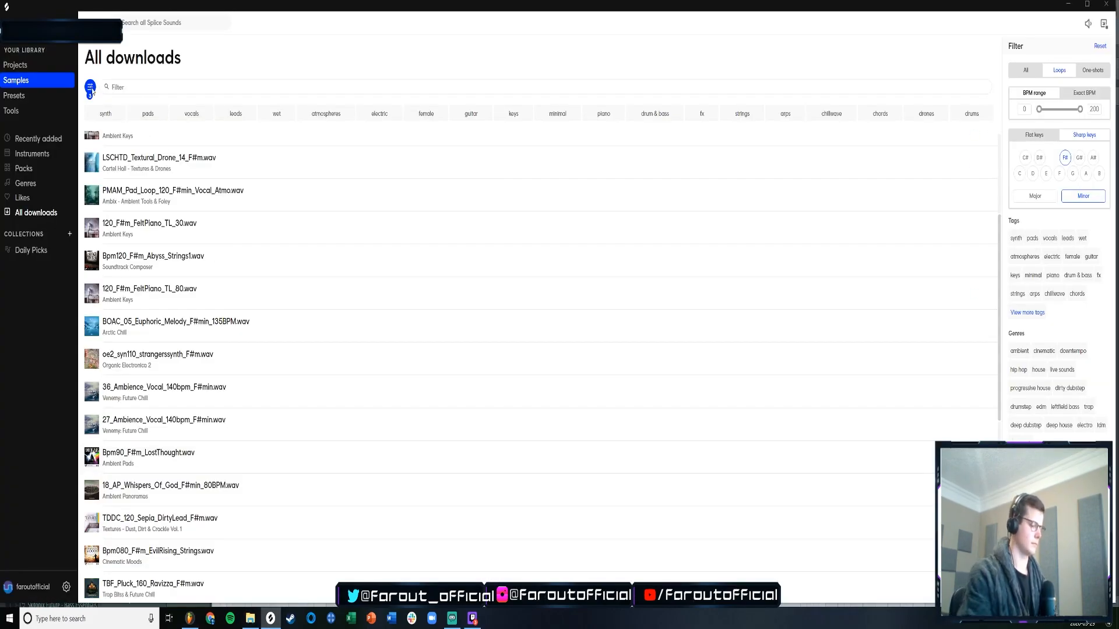
{"action": "left_click", "coordinate": [1065, 160]}
{"action": "left_click", "coordinate": [1069, 198]}
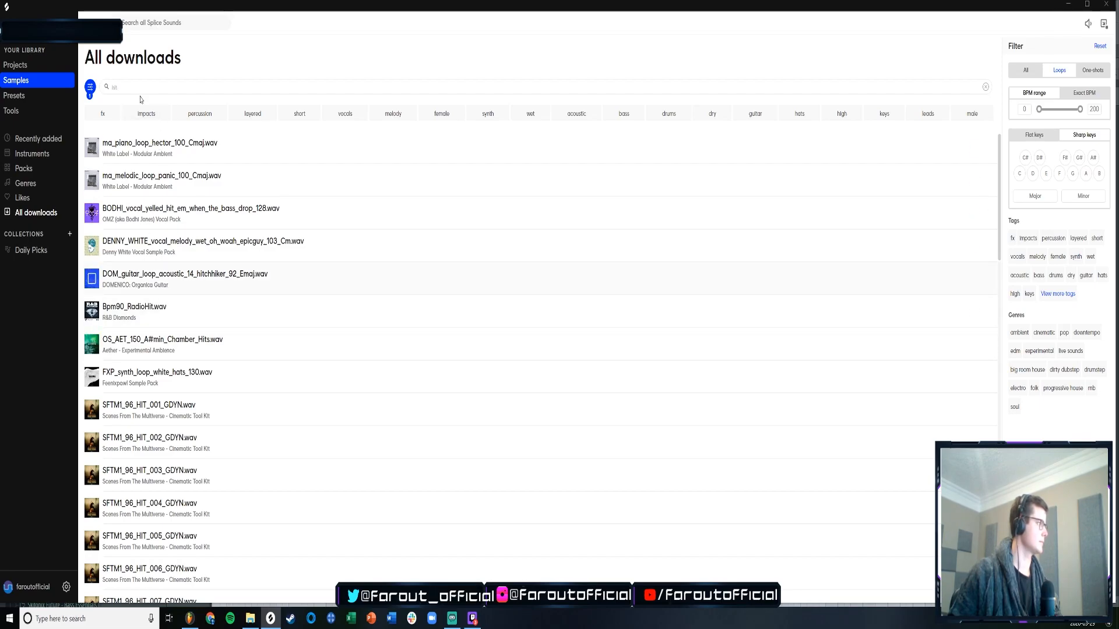
- Search the downloaded loops for "hit", narrow them to the fx tag, and look through the cinematic hits
{"action": "left_click", "coordinate": [107, 104]}
{"action": "left_click", "coordinate": [109, 113]}
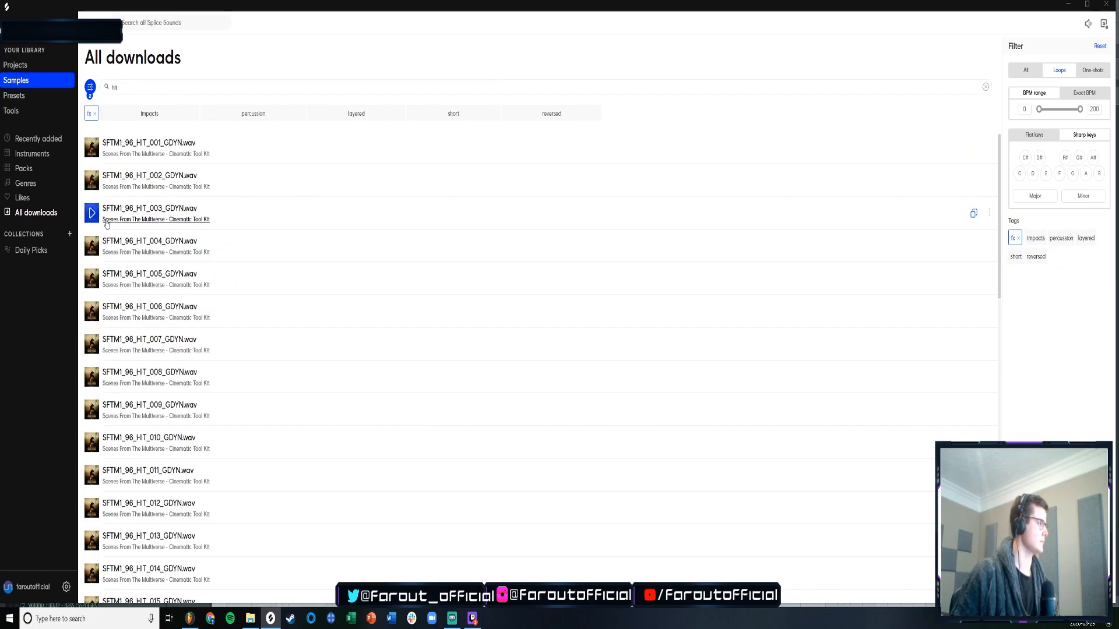
{"action": "scroll", "coordinate": [106, 231], "scroll_direction": "down", "scroll_amount": 14}
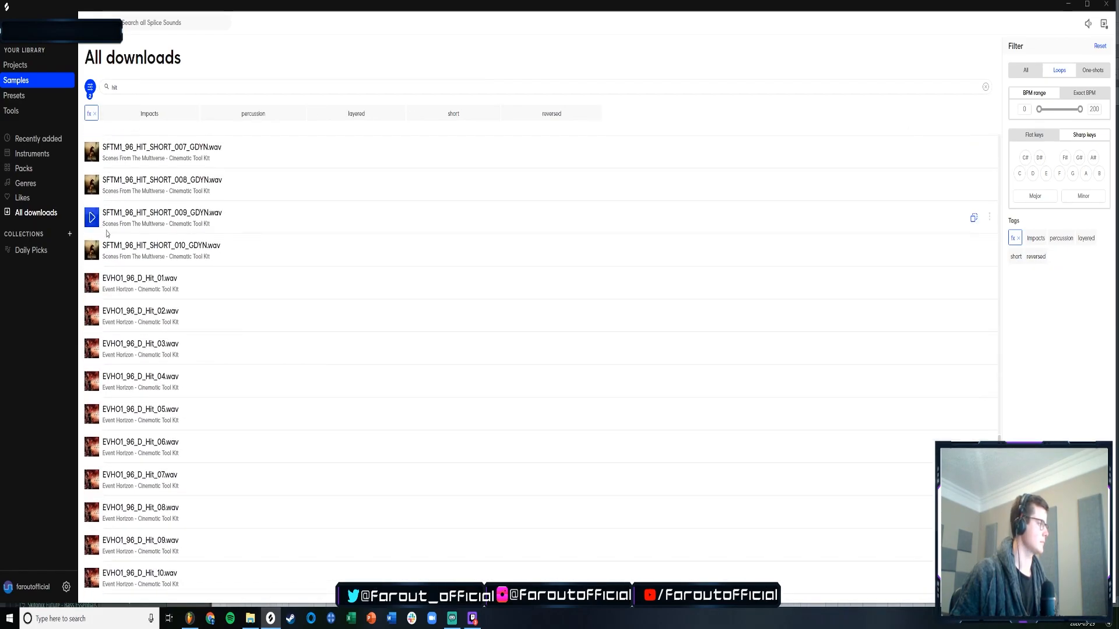
{"action": "scroll", "coordinate": [106, 234], "scroll_direction": "up", "scroll_amount": 14}
- Search the fx-tagged downloads for "fx" and look through the risers, vocal effects and atmosphere loops
{"action": "left_click_drag", "start_coordinate": [119, 88], "coordinate": [106, 89]}
{"action": "type", "text": "fx"}
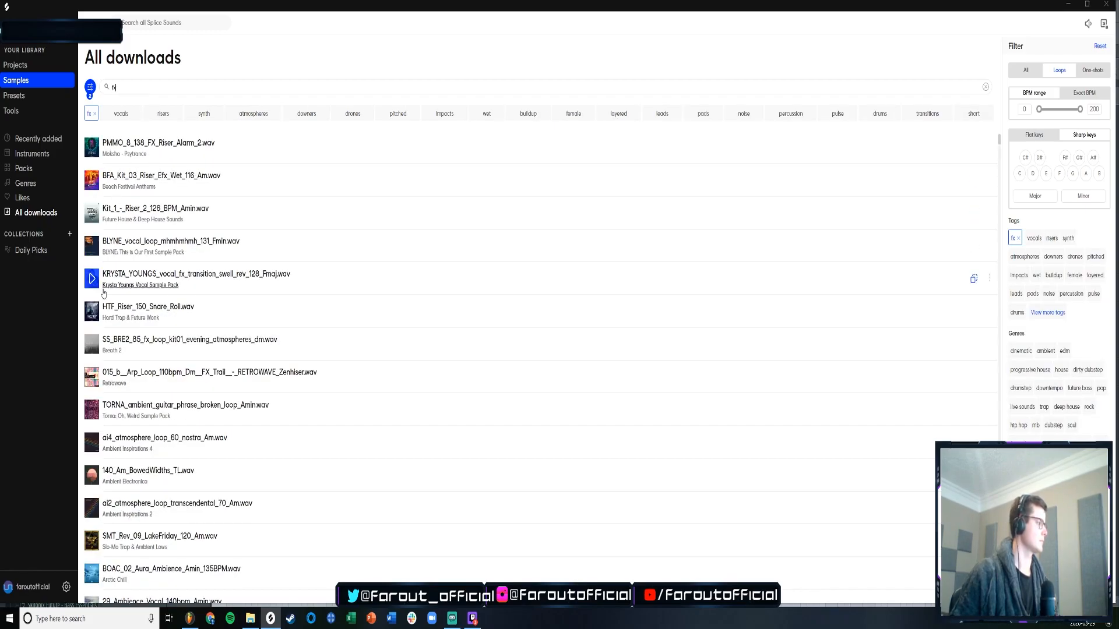
{"action": "scroll", "coordinate": [102, 256], "scroll_direction": "down", "scroll_amount": 6}
{"action": "scroll", "coordinate": [103, 293], "scroll_direction": "down", "scroll_amount": 5}
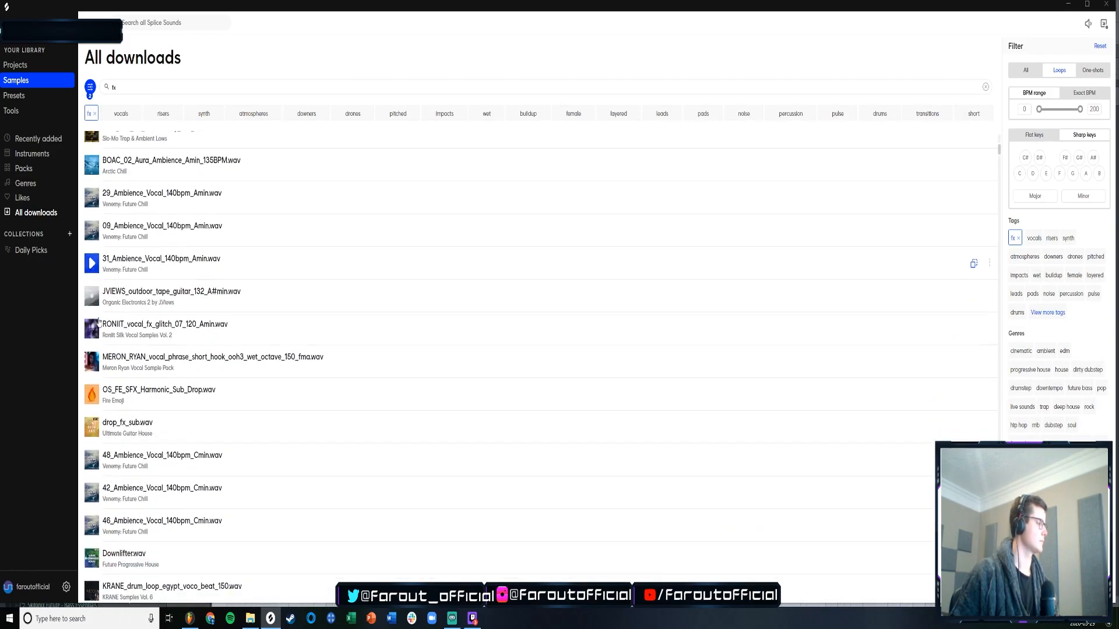
{"action": "scroll", "coordinate": [99, 327], "scroll_direction": "down", "scroll_amount": 9}
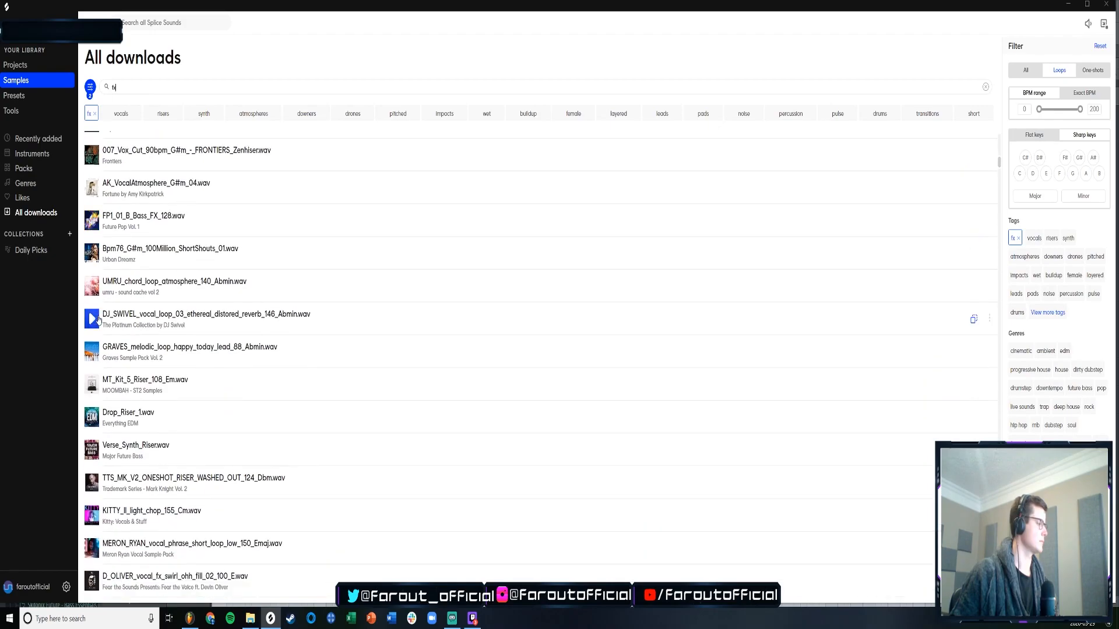
{"action": "scroll", "coordinate": [103, 369], "scroll_direction": "down", "scroll_amount": 7}
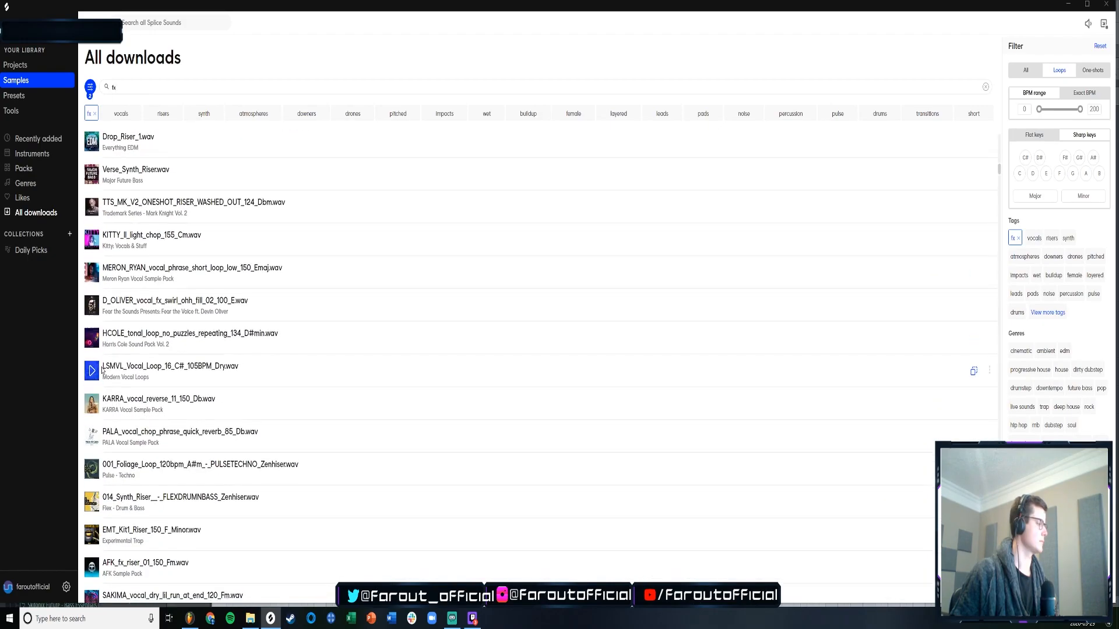
{"action": "scroll", "coordinate": [104, 365], "scroll_direction": "down", "scroll_amount": 12}
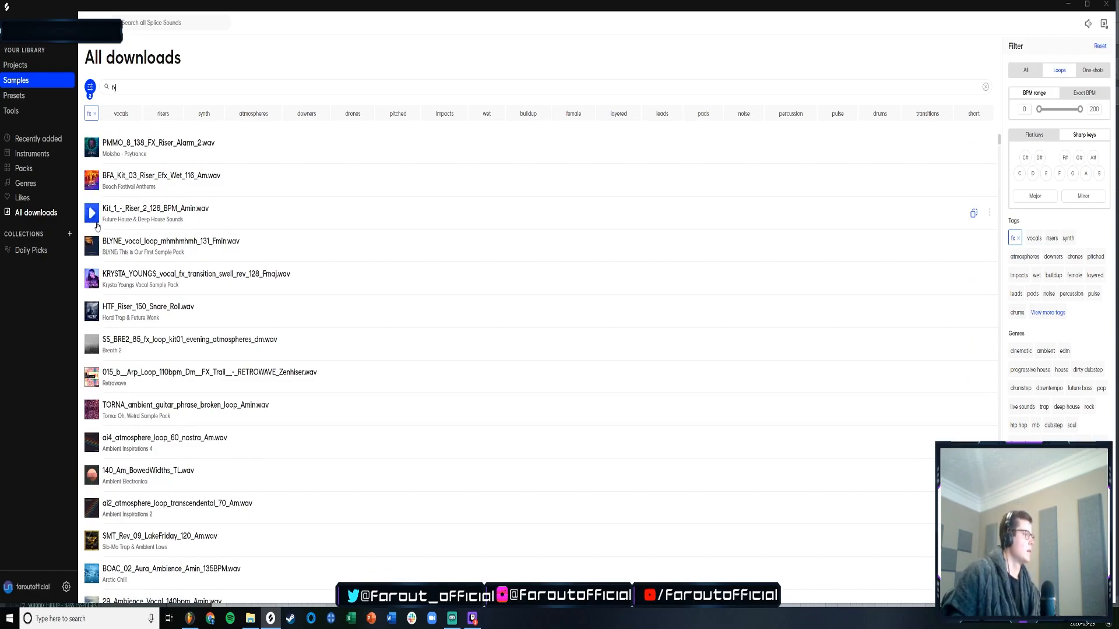
- Search the fx-tagged downloads for "boom" and "hit", and remove the fx tag filter
{"action": "key", "text": "BackSpace"}
{"action": "key", "text": "BackSpace"}
{"action": "type", "text": "boom"}
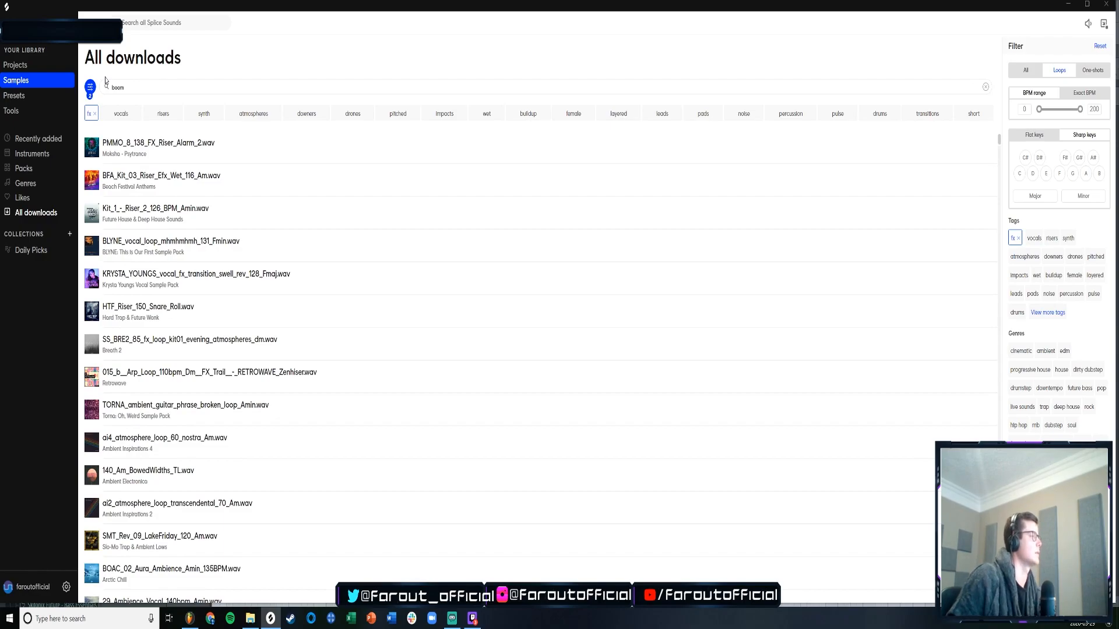
{"action": "type", "text": "hit"}
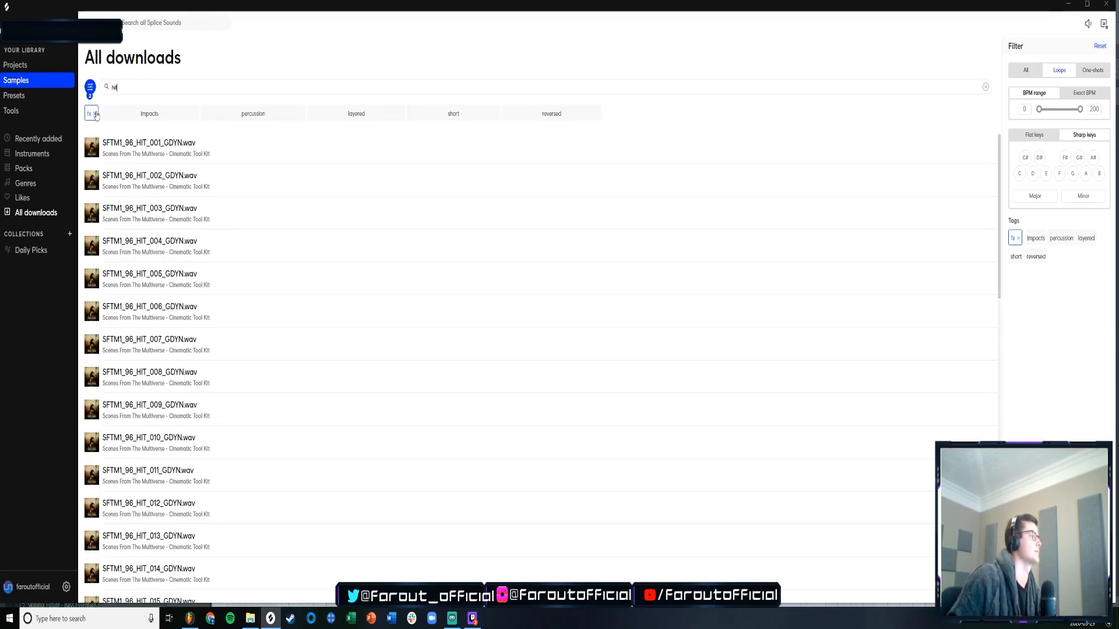
{"action": "left_click", "coordinate": [97, 114]}
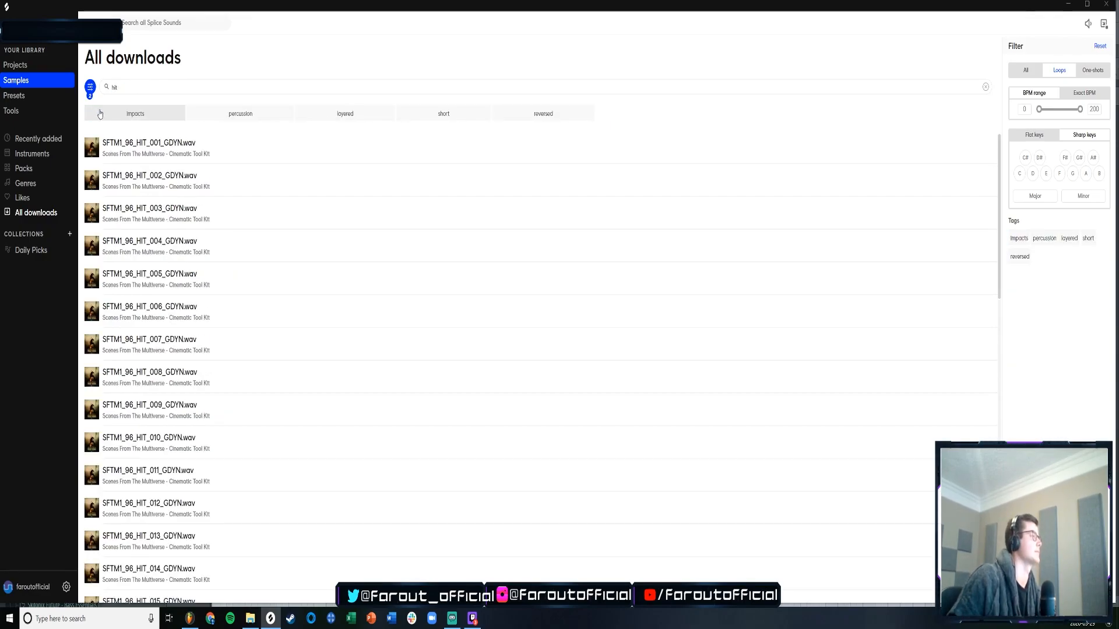
- Search the downloaded loops for "sub" and look through the sub drops, synth loops and trailer guitars
{"action": "left_click", "coordinate": [109, 83]}
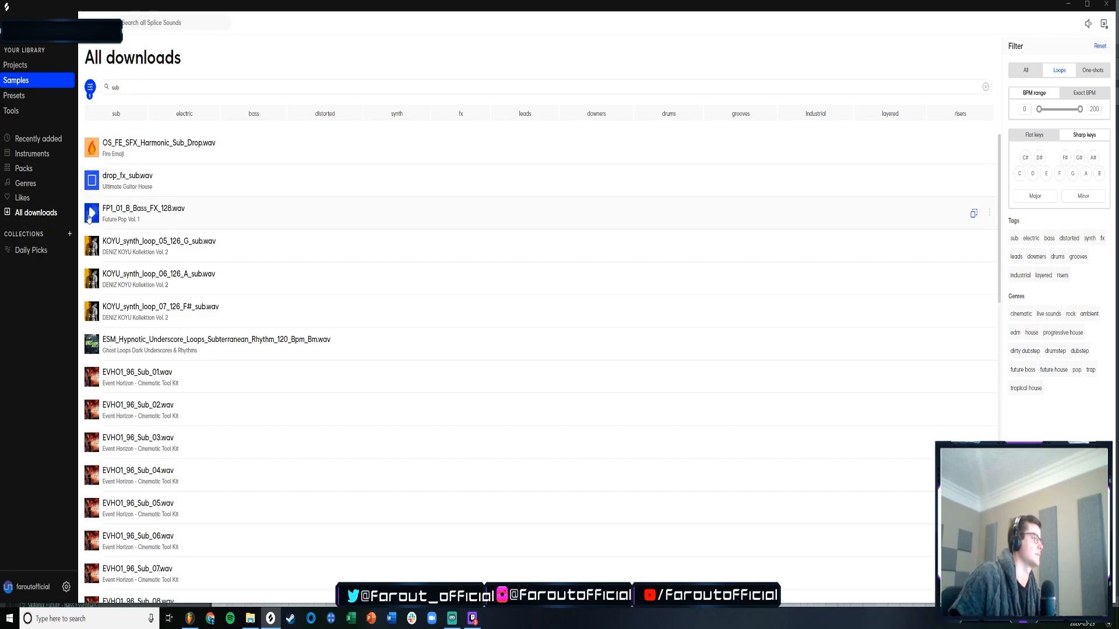
{"action": "scroll", "coordinate": [94, 248], "scroll_direction": "down", "scroll_amount": 14}
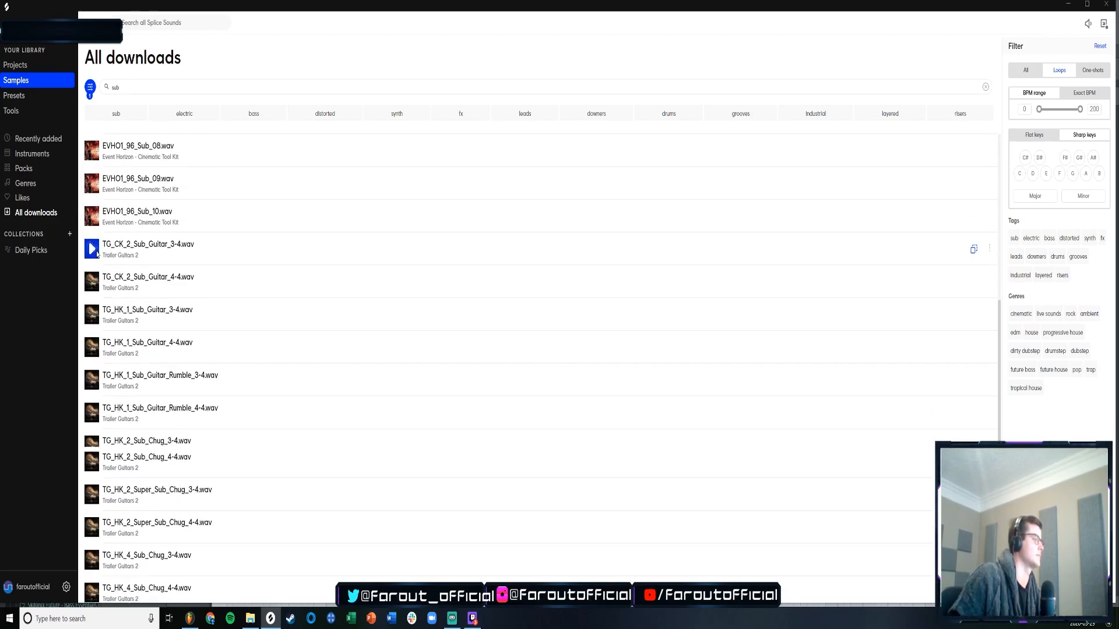
{"action": "scroll", "coordinate": [94, 248], "scroll_direction": "up", "scroll_amount": 14}
- Search the downloaded loops for "hit" without a tag filter and look through the SFTM1 and EVHO1 hits
{"action": "type", "text": "hit"}
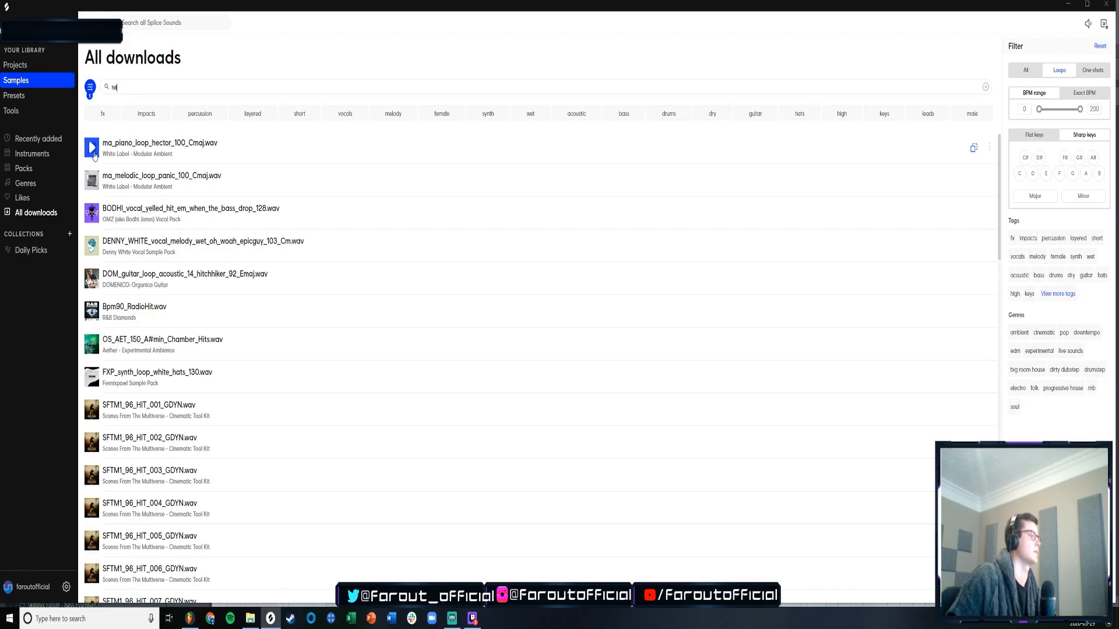
{"action": "scroll", "coordinate": [93, 274], "scroll_direction": "down", "scroll_amount": 3}
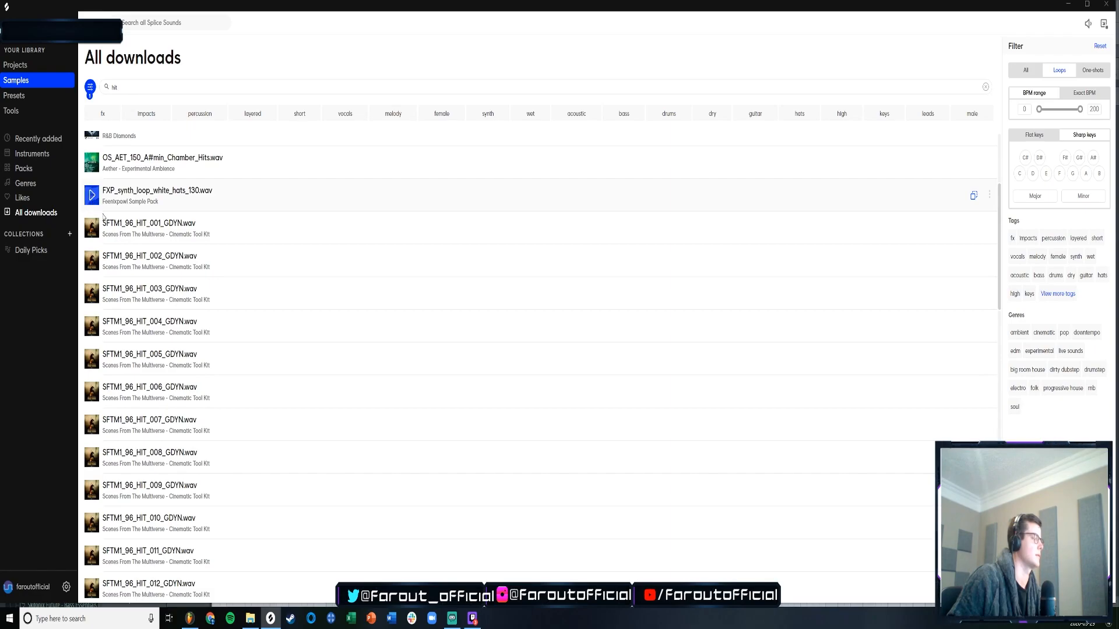
{"action": "scroll", "coordinate": [103, 217], "scroll_direction": "down", "scroll_amount": 10}
{"action": "scroll", "coordinate": [104, 220], "scroll_direction": "up", "scroll_amount": 10}
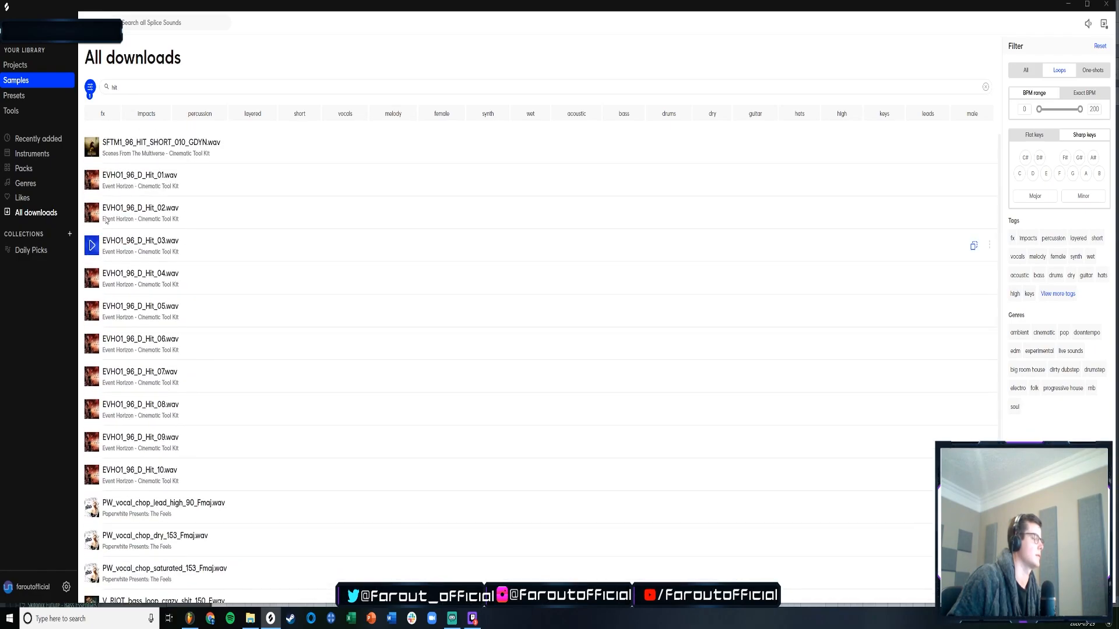
- Clear the search text, filter the downloads by the fx tag, and audition risers, effect loops and trails throughout the list
{"action": "key", "text": "BackSpace"}
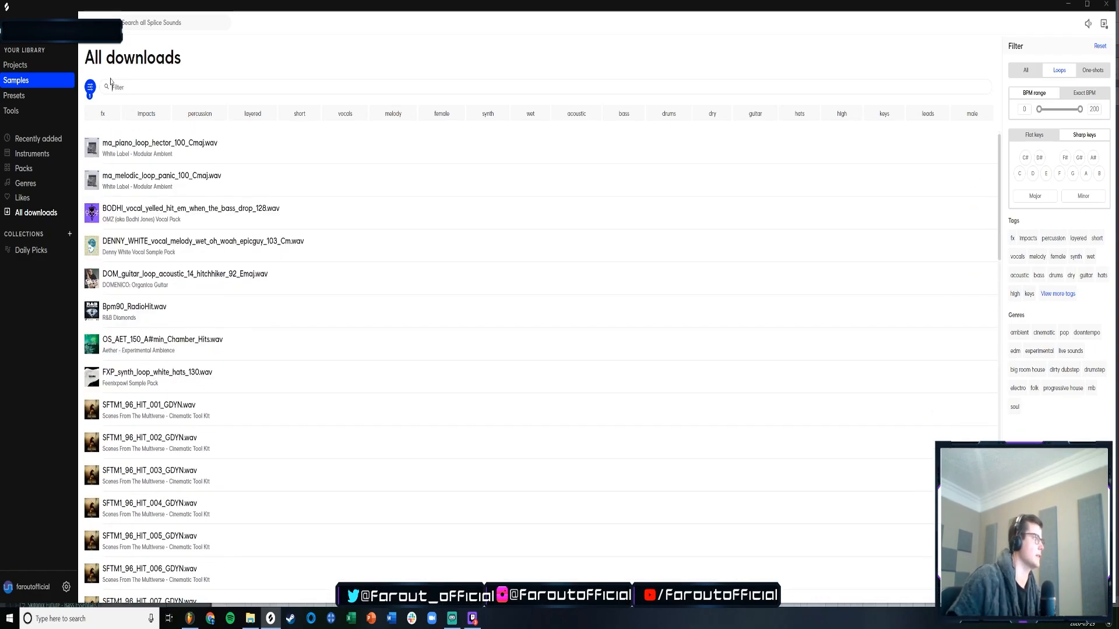
{"action": "left_click", "coordinate": [119, 113]}
{"action": "left_click", "coordinate": [121, 113]}
{"action": "left_click", "coordinate": [94, 113]}
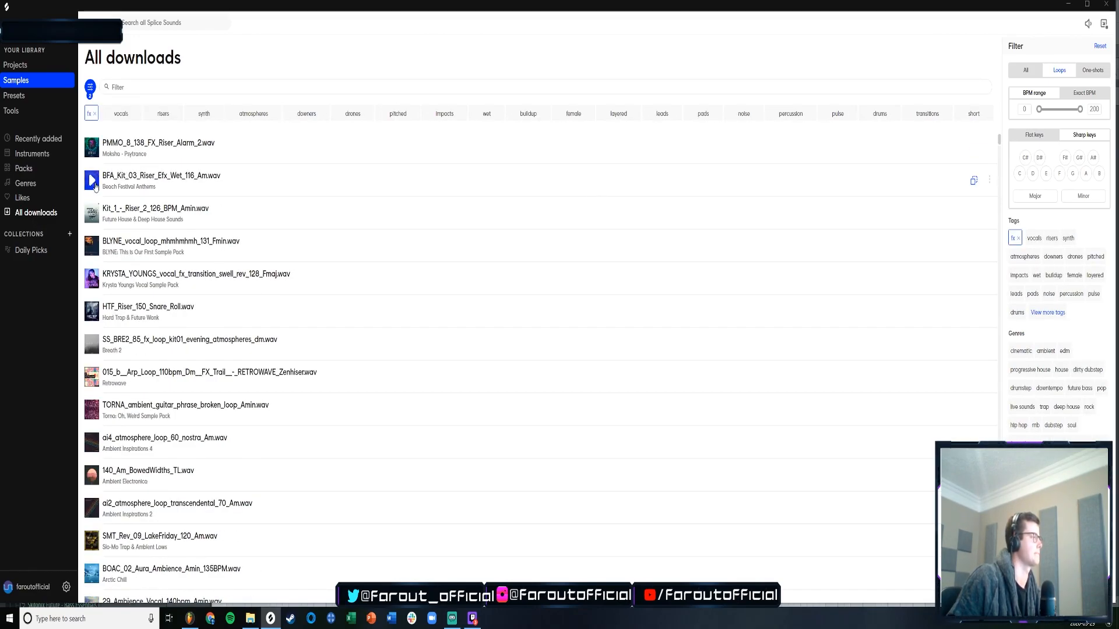
{"action": "scroll", "coordinate": [95, 264], "scroll_direction": "down", "scroll_amount": 8}
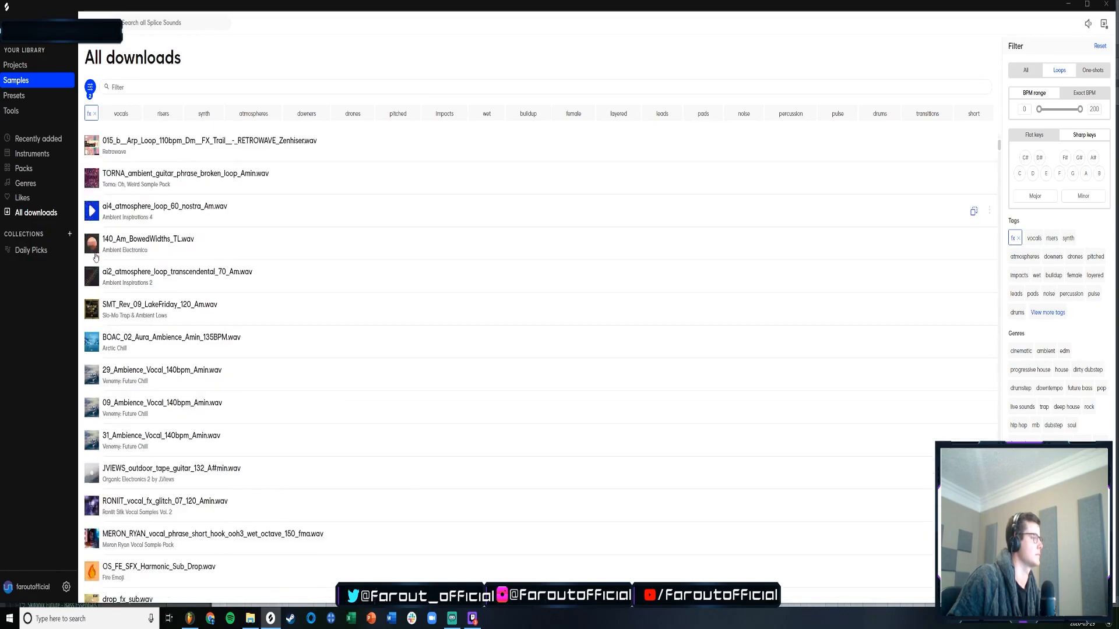
{"action": "scroll", "coordinate": [95, 256], "scroll_direction": "down", "scroll_amount": 7}
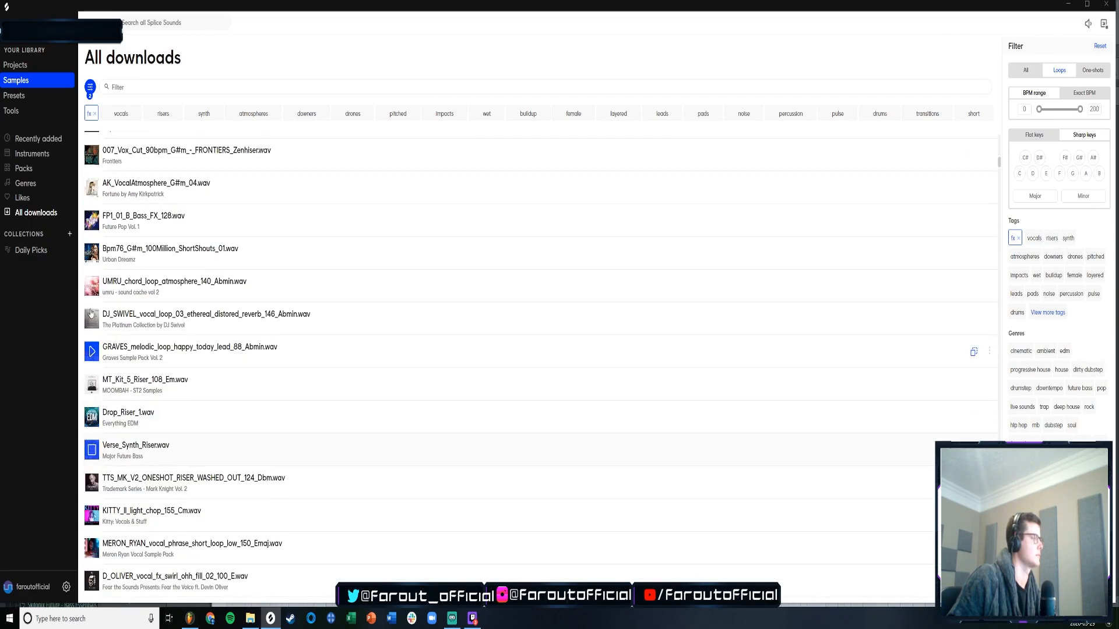
{"action": "scroll", "coordinate": [101, 308], "scroll_direction": "down", "scroll_amount": 5}
{"action": "scroll", "coordinate": [101, 307], "scroll_direction": "down", "scroll_amount": 13}
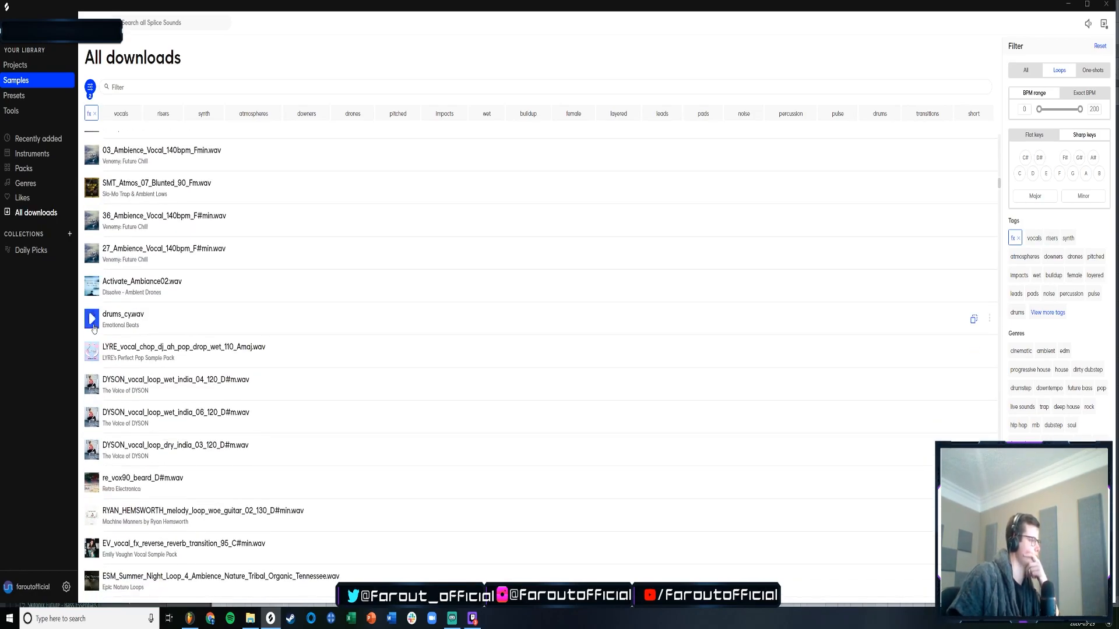
{"action": "scroll", "coordinate": [94, 324], "scroll_direction": "down", "scroll_amount": 7}
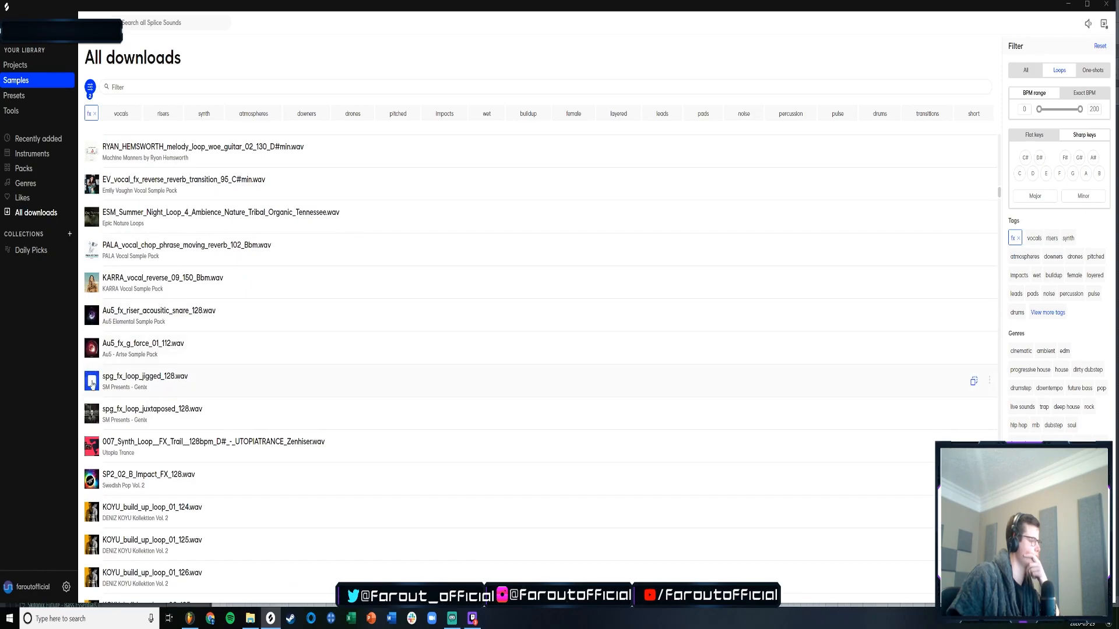
{"action": "scroll", "coordinate": [90, 447], "scroll_direction": "down", "scroll_amount": 12}
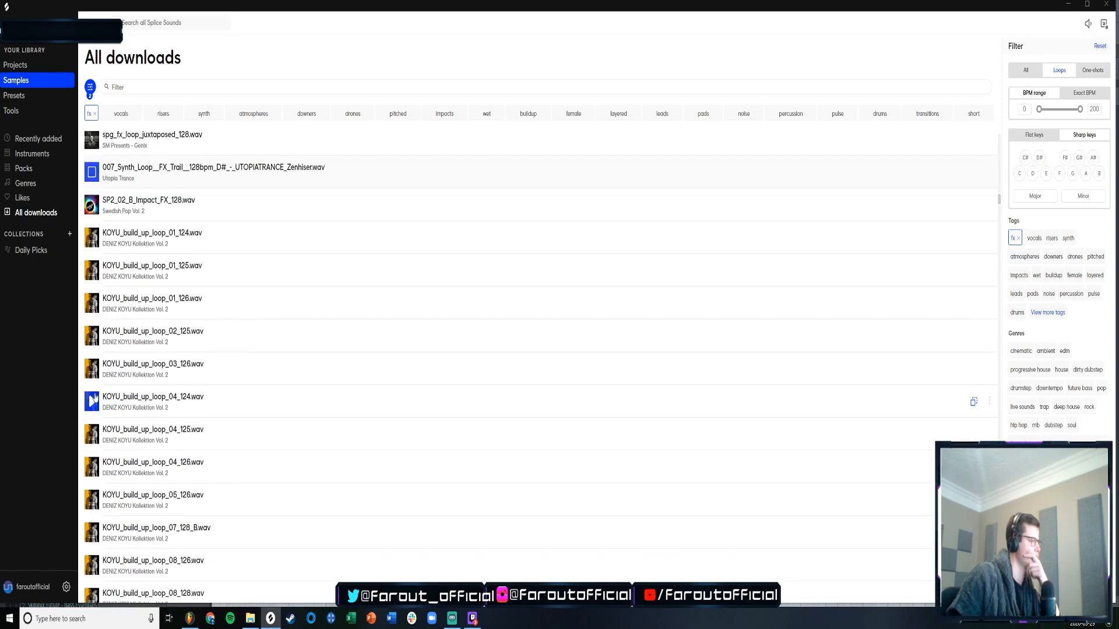
{"action": "scroll", "coordinate": [92, 389], "scroll_direction": "up", "scroll_amount": 20}
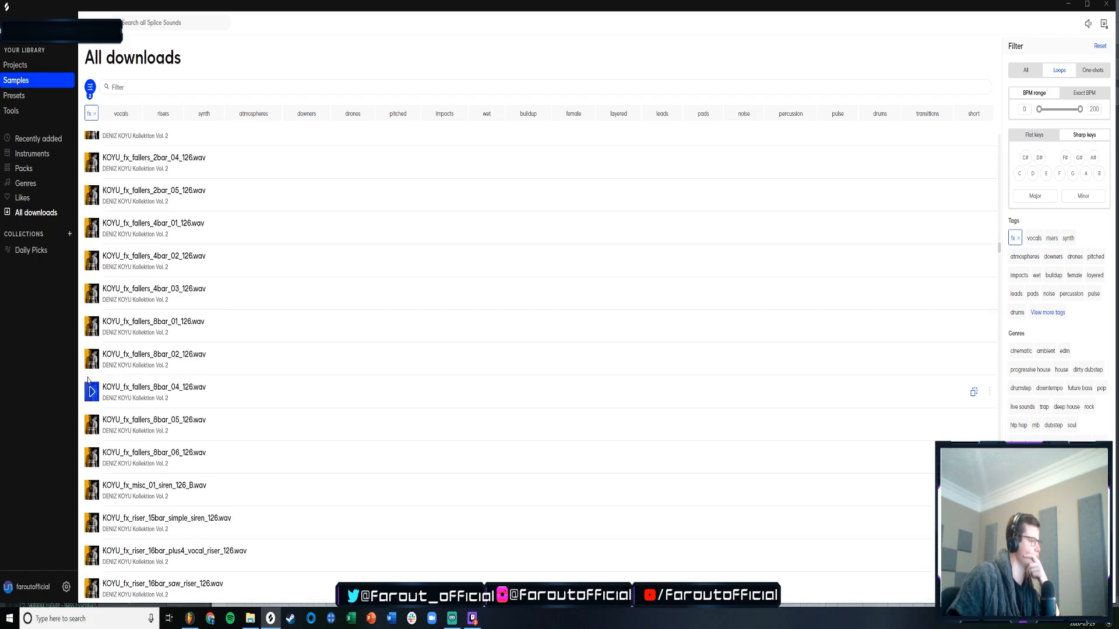
- Remove the fx tag filter, search the downloads for "sub" and "hit", and look through the matching samples
{"action": "left_click", "coordinate": [96, 114]}
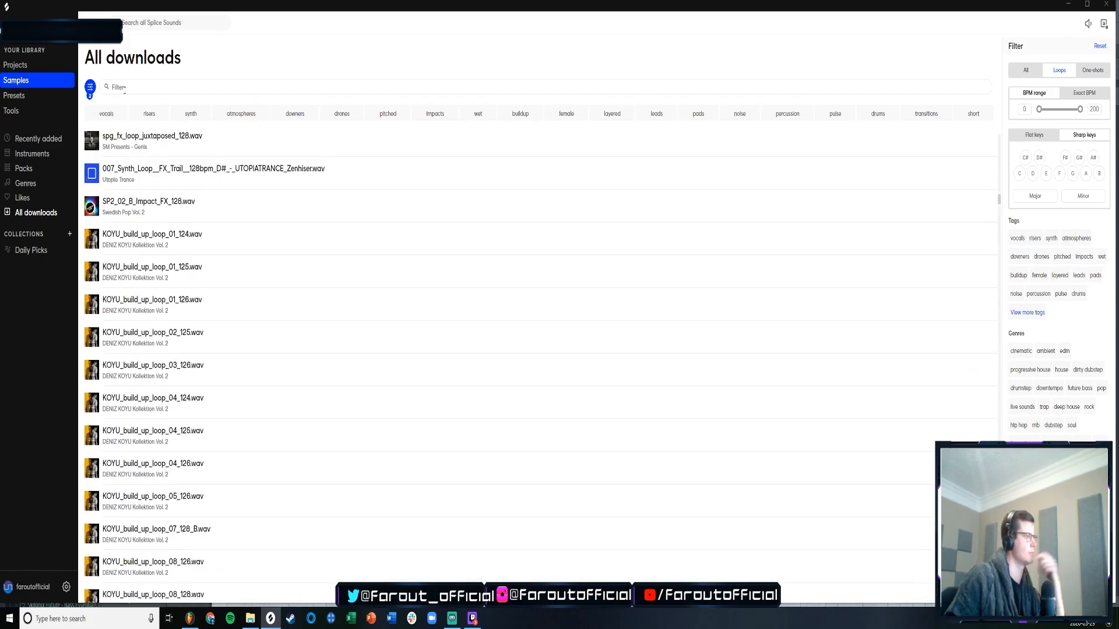
{"action": "type", "text": "sub"}
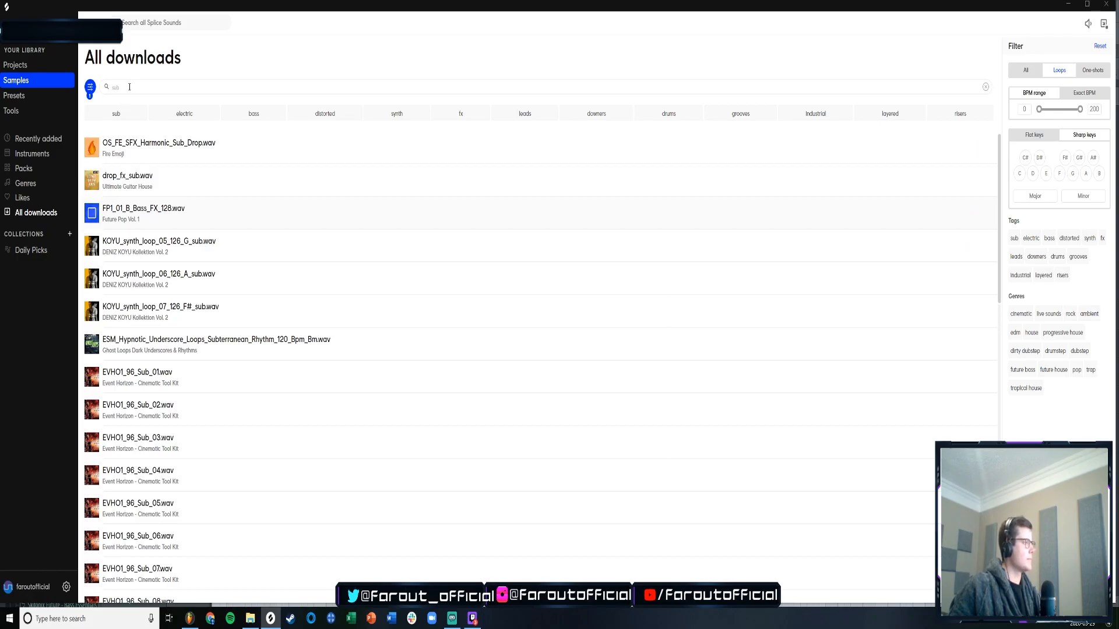
{"action": "type", "text": "hit"}
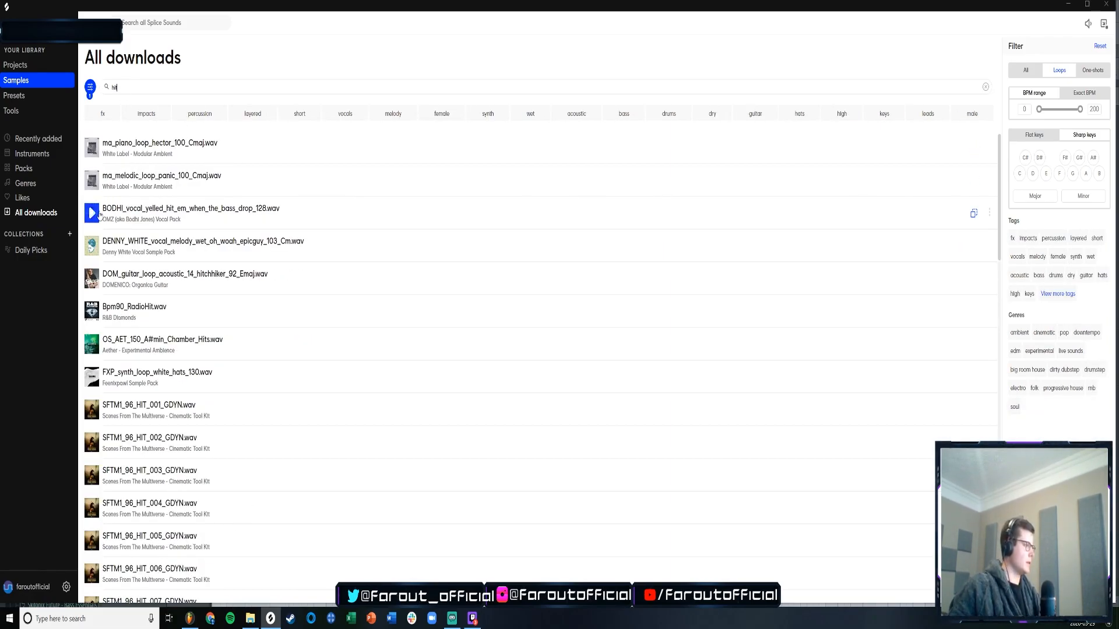
{"action": "scroll", "coordinate": [115, 221], "scroll_direction": "down", "scroll_amount": 3}
{"action": "scroll", "coordinate": [116, 221], "scroll_direction": "down", "scroll_amount": 10}
{"action": "scroll", "coordinate": [115, 222], "scroll_direction": "up", "scroll_amount": 15}
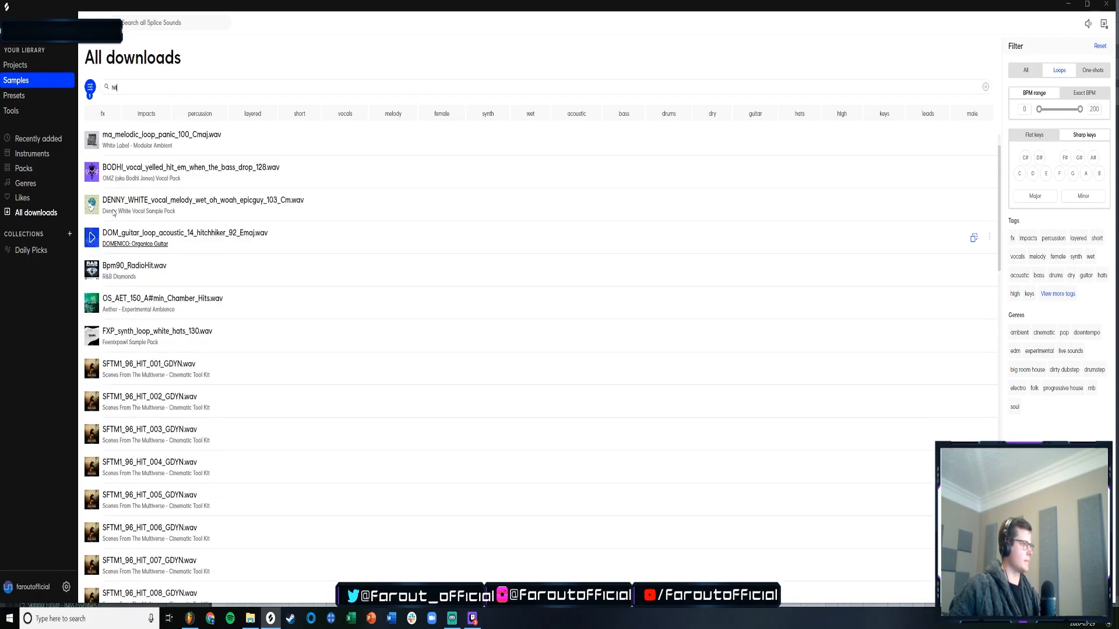
- Filter the downloads by the impacts tag without search text, audition SP2_02_B_Impact_FX_128, and look through the booms and hits
{"action": "left_click", "coordinate": [137, 113]}
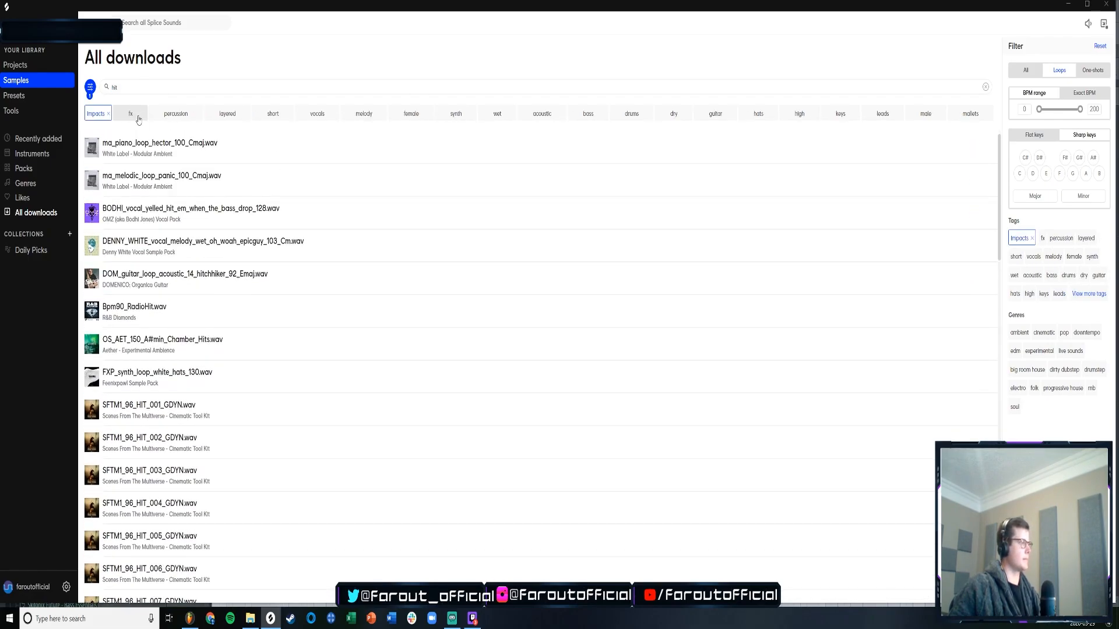
{"action": "left_click", "coordinate": [124, 87]}
{"action": "key", "text": "BackSpace"}
{"action": "key", "text": "BackSpace"}
{"action": "key", "text": "BackSpace"}
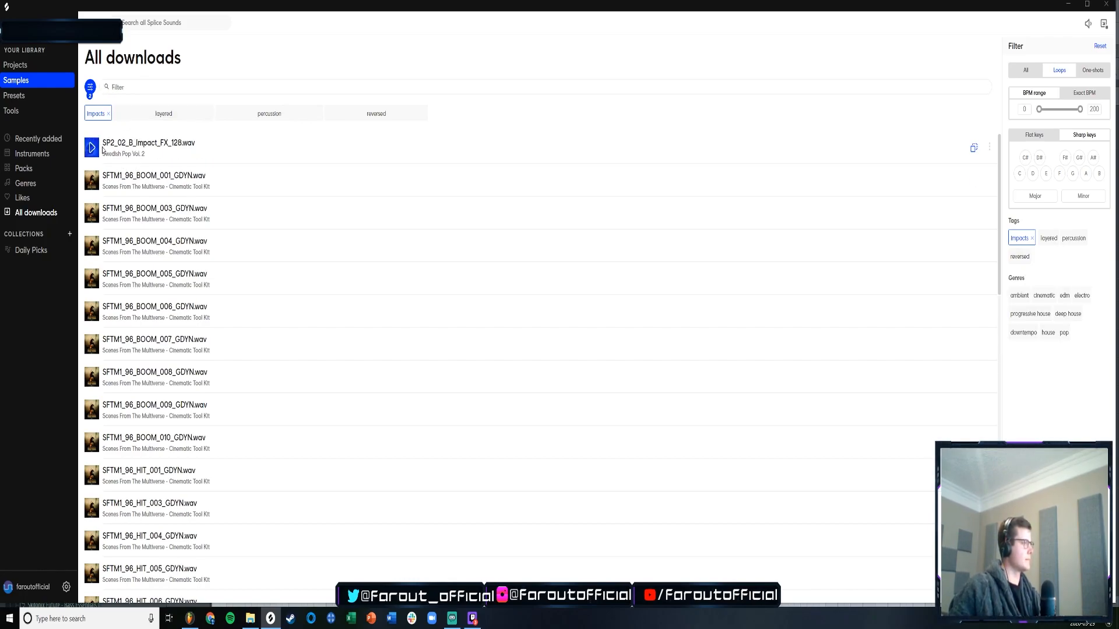
{"action": "left_click", "coordinate": [93, 150]}
{"action": "scroll", "coordinate": [117, 185], "scroll_direction": "down", "scroll_amount": 1}
{"action": "scroll", "coordinate": [117, 185], "scroll_direction": "up", "scroll_amount": 1}
{"action": "scroll", "coordinate": [117, 185], "scroll_direction": "down", "scroll_amount": 10}
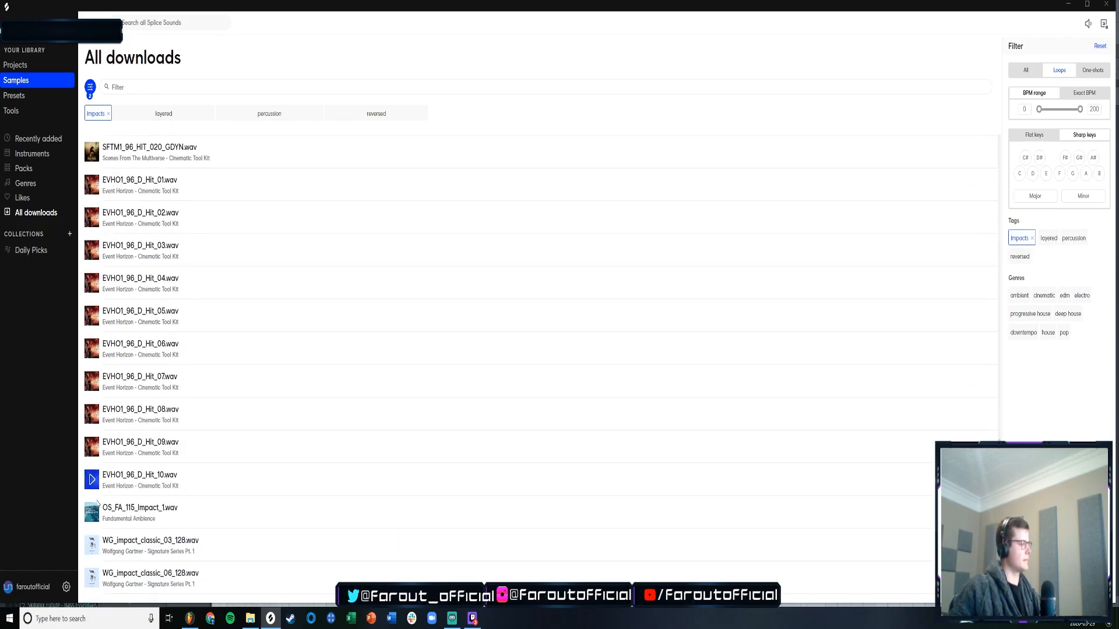
{"action": "scroll", "coordinate": [177, 363], "scroll_direction": "up", "scroll_amount": 10}
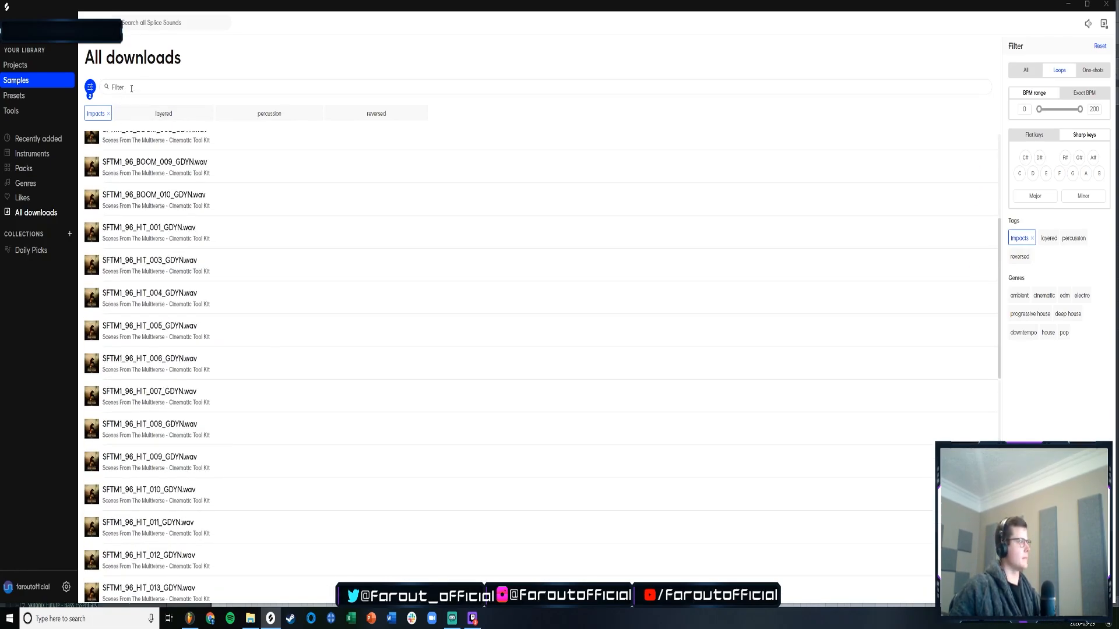
- Remove the impacts tag filter and look through the full list of downloaded loops
{"action": "left_click", "coordinate": [108, 114]}
{"action": "scroll", "coordinate": [134, 326], "scroll_direction": "down", "scroll_amount": 10}
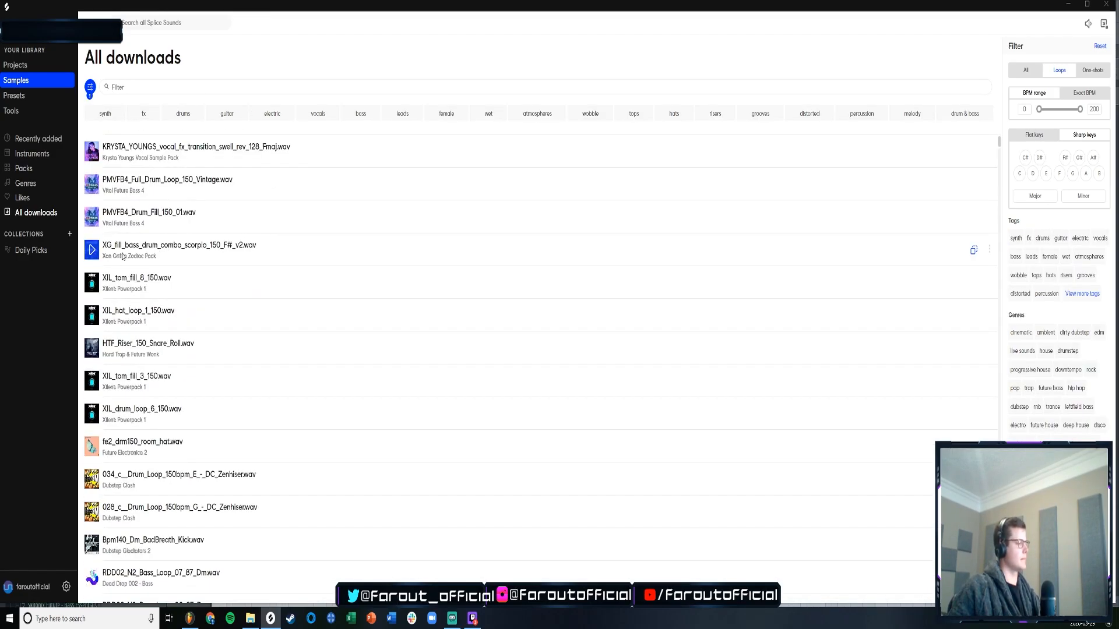
{"action": "scroll", "coordinate": [114, 340], "scroll_direction": "down", "scroll_amount": 15}
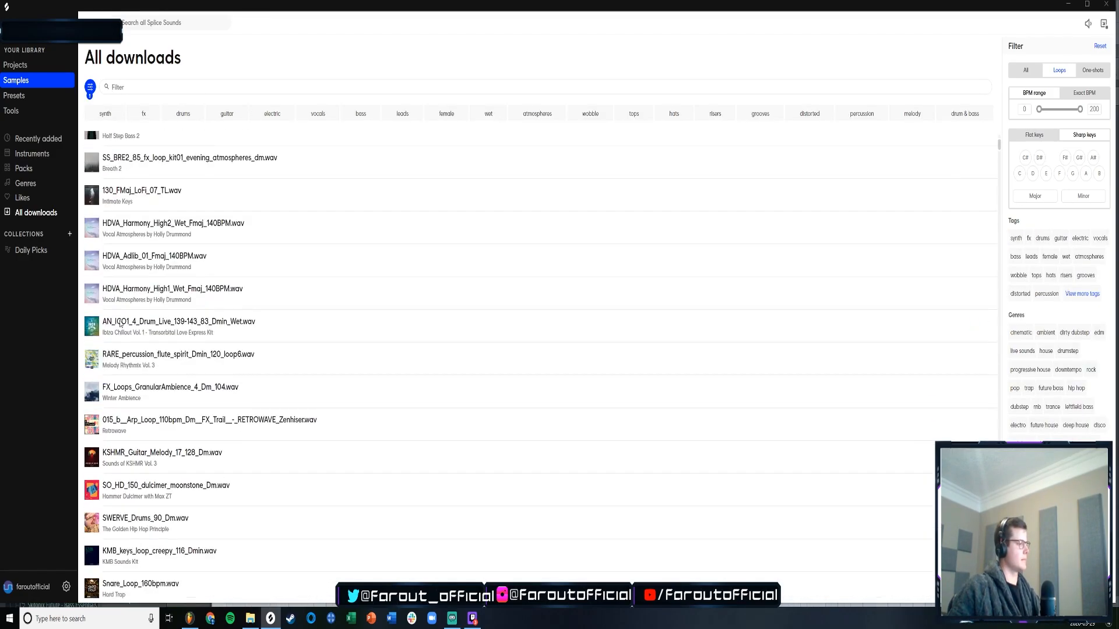
- Look further down the downloaded loops through the drum, guitar, ambient and synth lead samples for a suitable sound
{"action": "scroll", "coordinate": [119, 324], "scroll_direction": "down", "scroll_amount": 5}
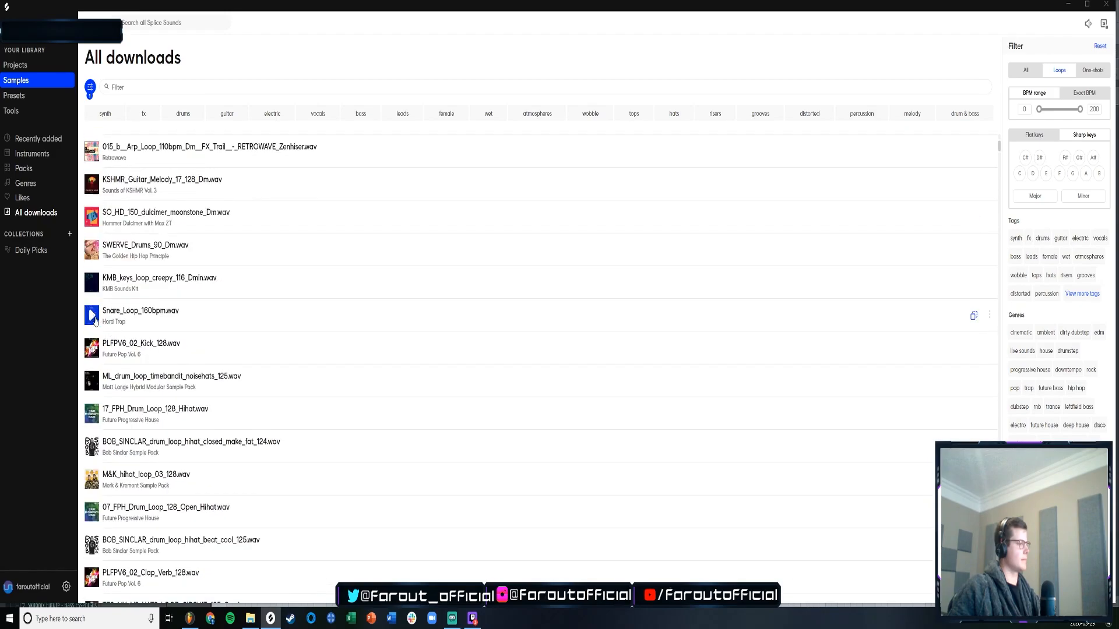
{"action": "scroll", "coordinate": [92, 362], "scroll_direction": "down", "scroll_amount": 8}
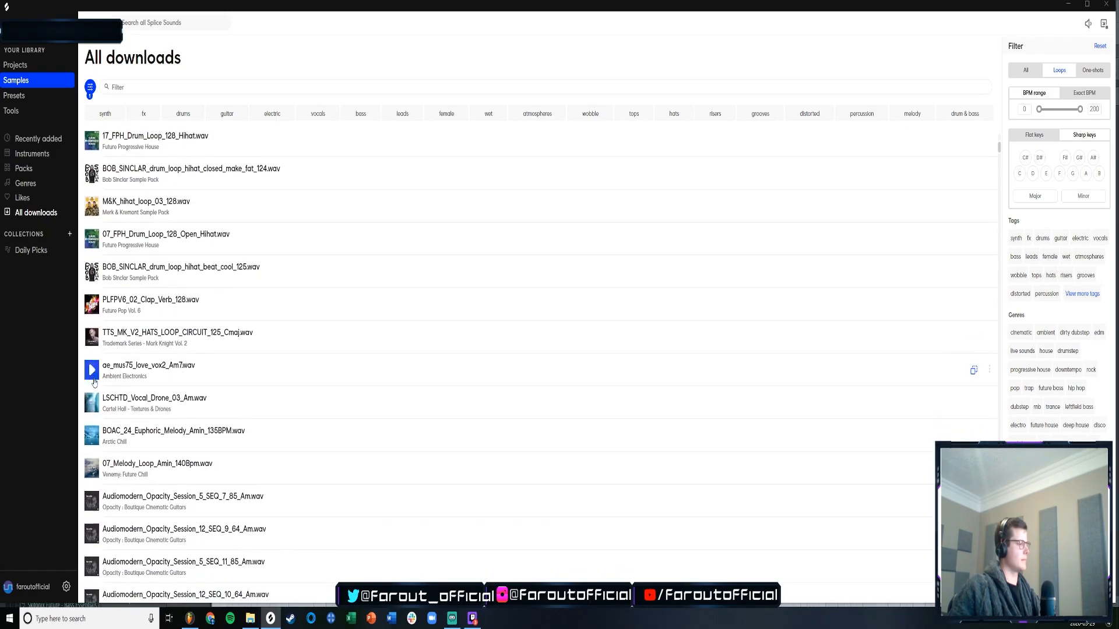
{"action": "scroll", "coordinate": [92, 394], "scroll_direction": "down", "scroll_amount": 20}
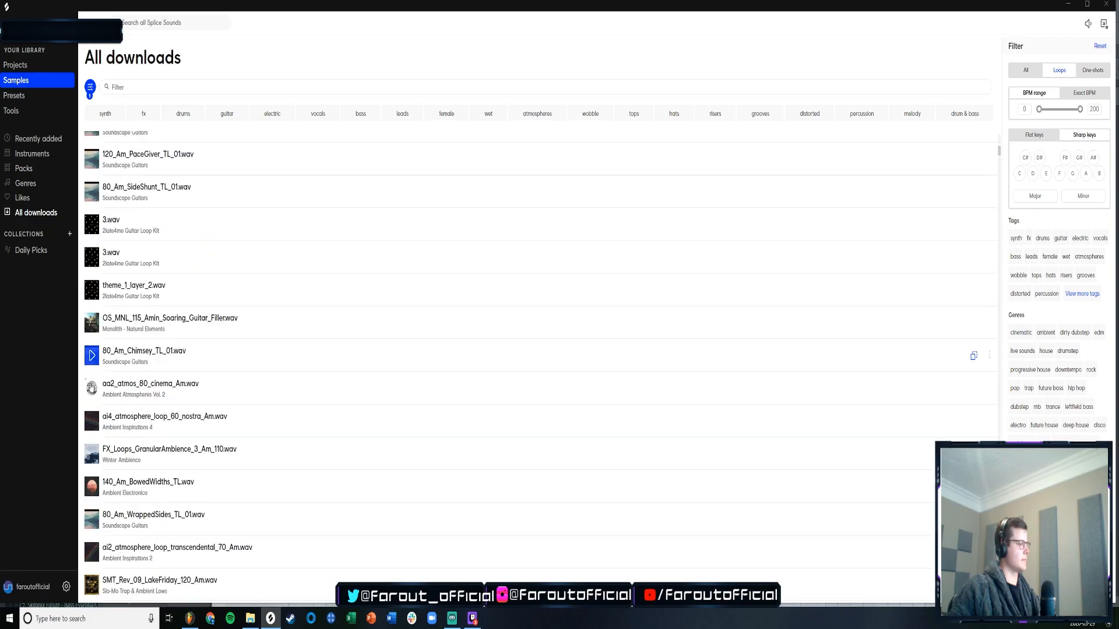
{"action": "scroll", "coordinate": [91, 384], "scroll_direction": "down", "scroll_amount": 20}
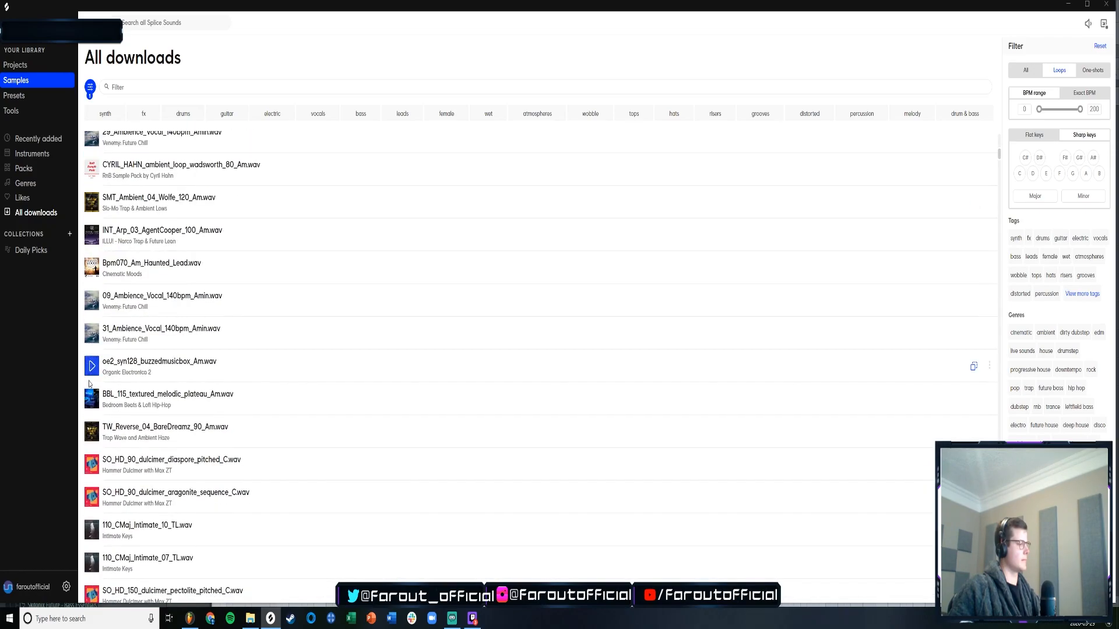
{"action": "scroll", "coordinate": [91, 385], "scroll_direction": "down", "scroll_amount": 20}
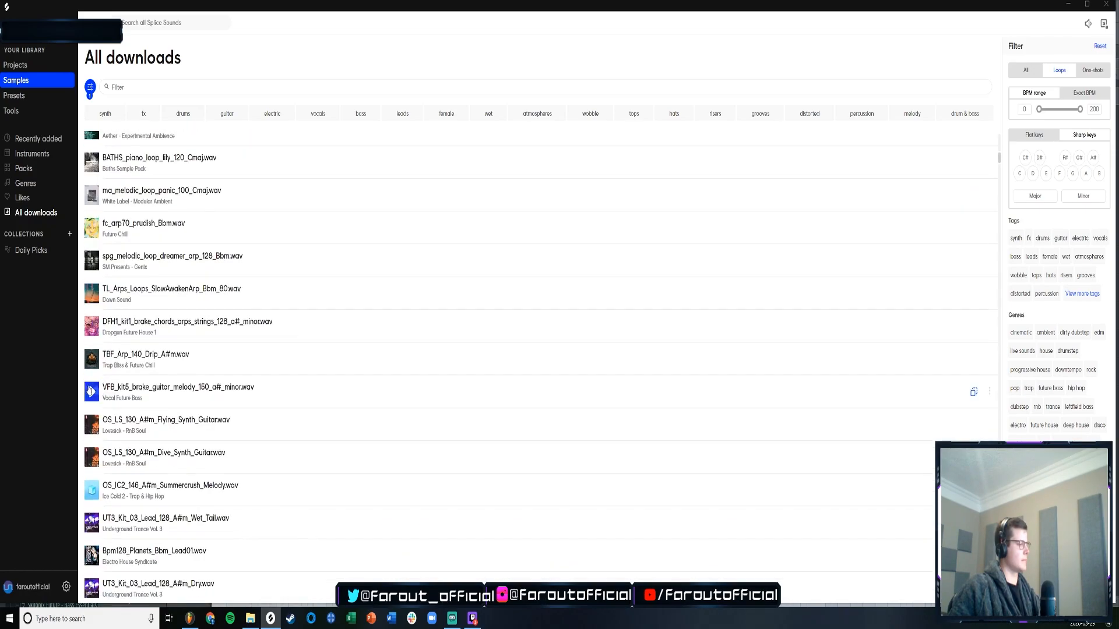
{"action": "scroll", "coordinate": [89, 389], "scroll_direction": "down", "scroll_amount": 10}
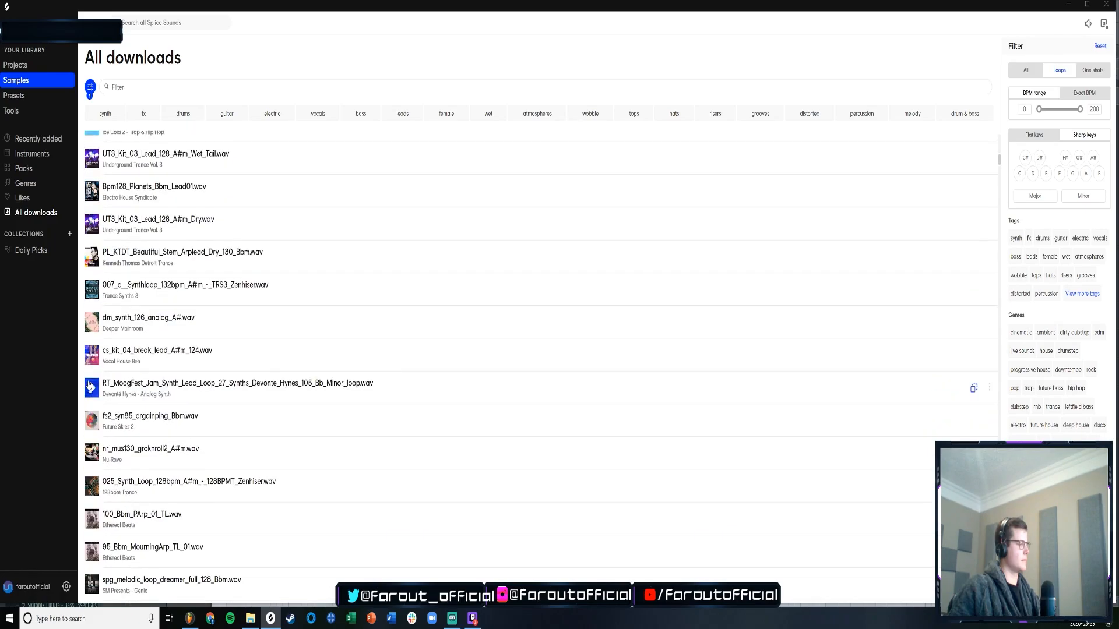
{"action": "scroll", "coordinate": [91, 386], "scroll_direction": "down", "scroll_amount": 20}
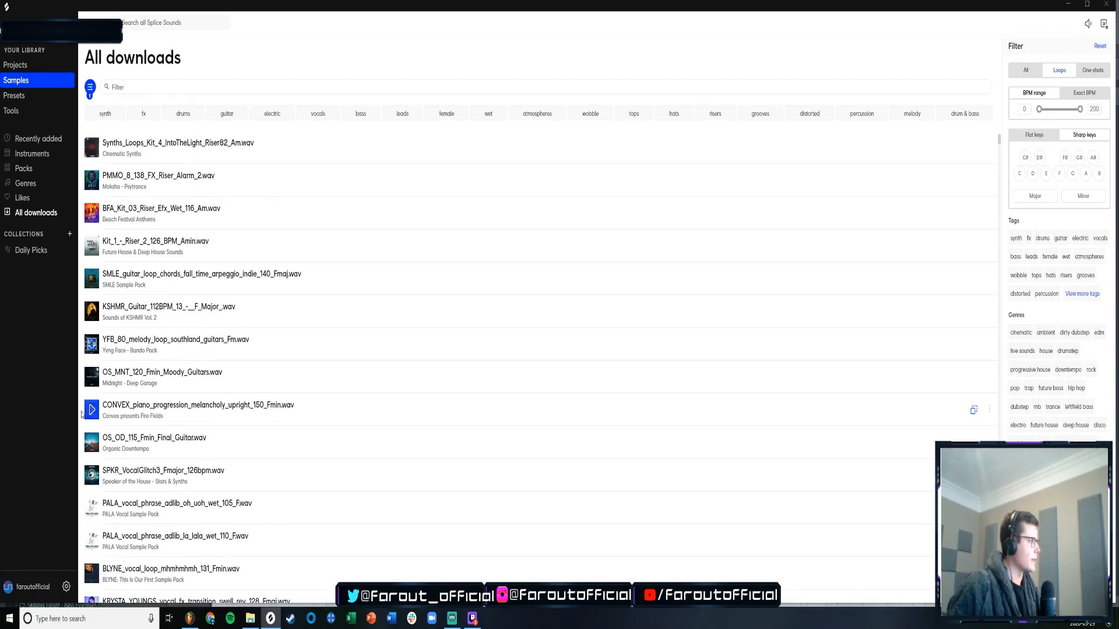
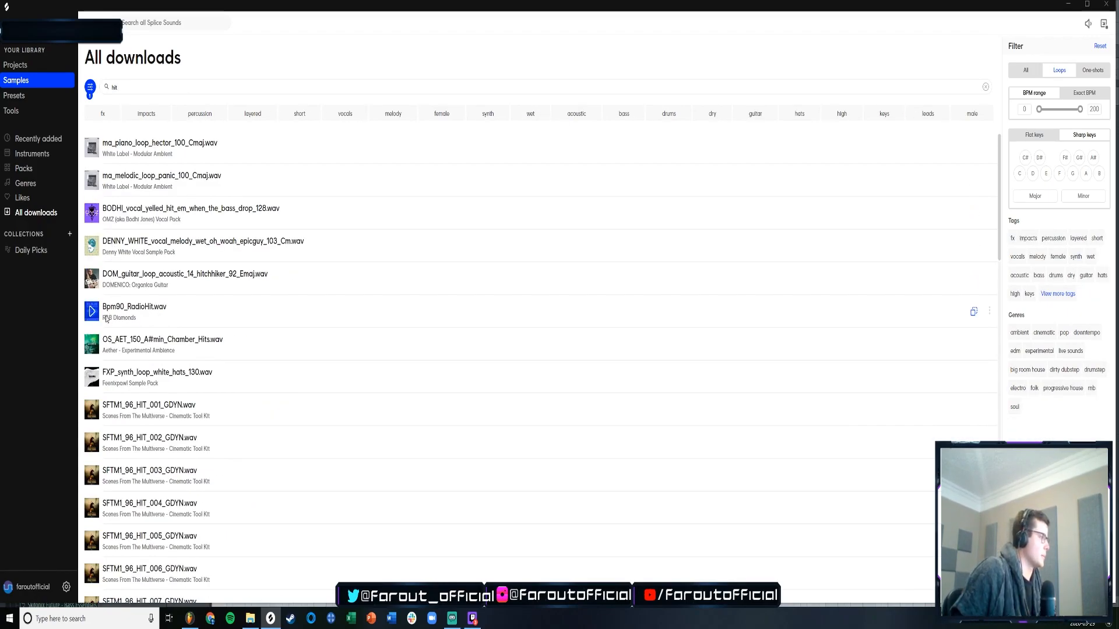
- Search the downloads for "hit" and "impact", and audition matches including SP2_02_B_Impact_FX_128 and OS_FA_115_Impact_1
{"action": "scroll", "coordinate": [95, 309], "scroll_direction": "down", "scroll_amount": 10}
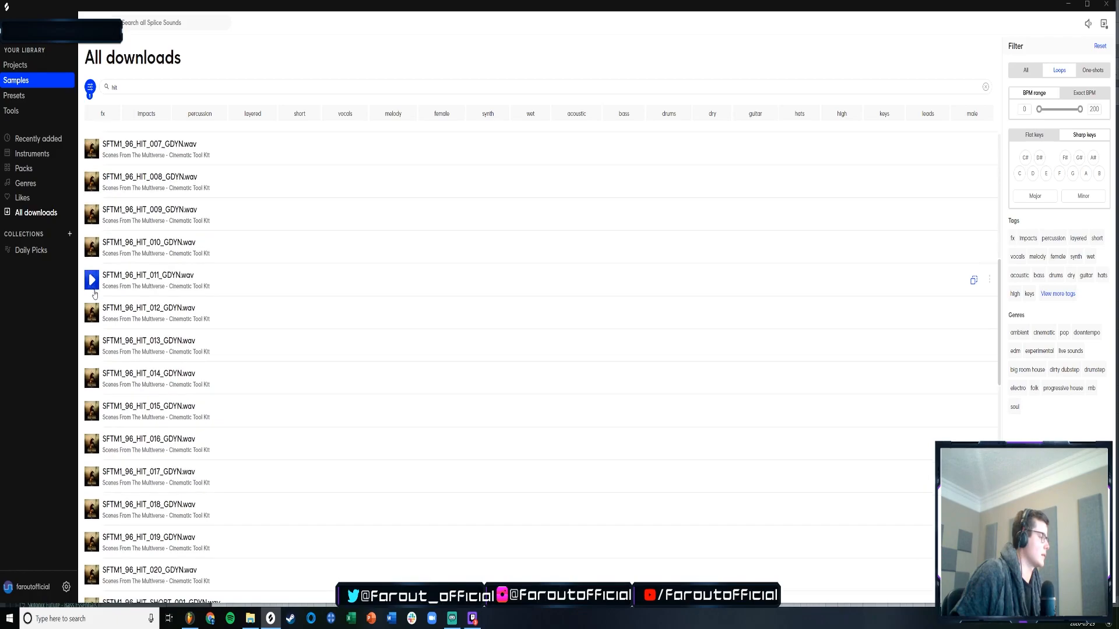
{"action": "scroll", "coordinate": [97, 293], "scroll_direction": "up", "scroll_amount": 10}
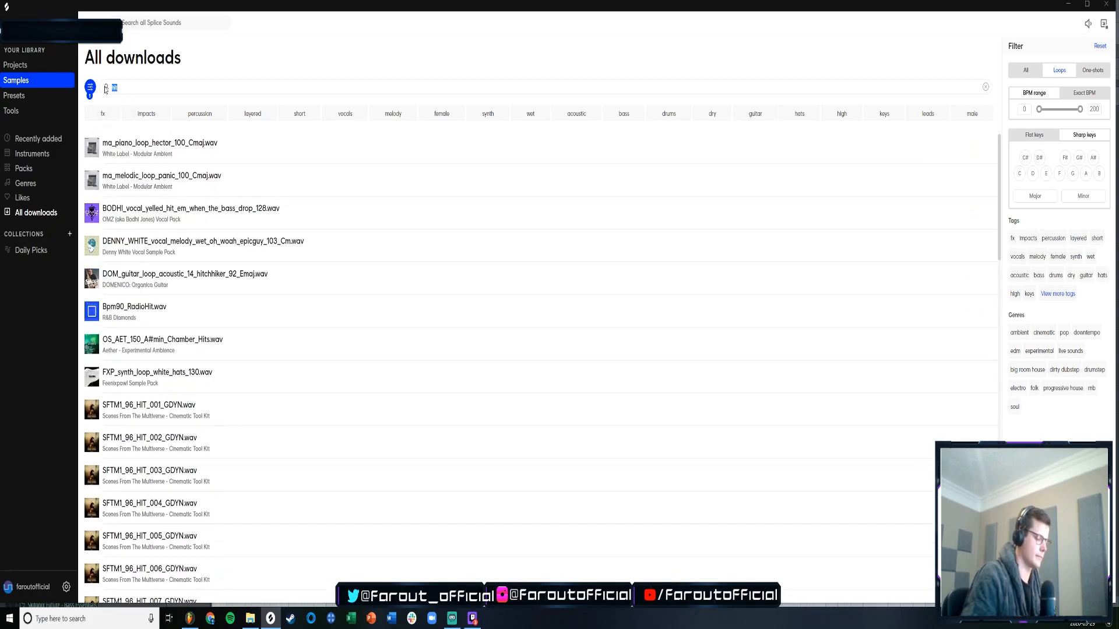
{"action": "left_click", "coordinate": [134, 114]}
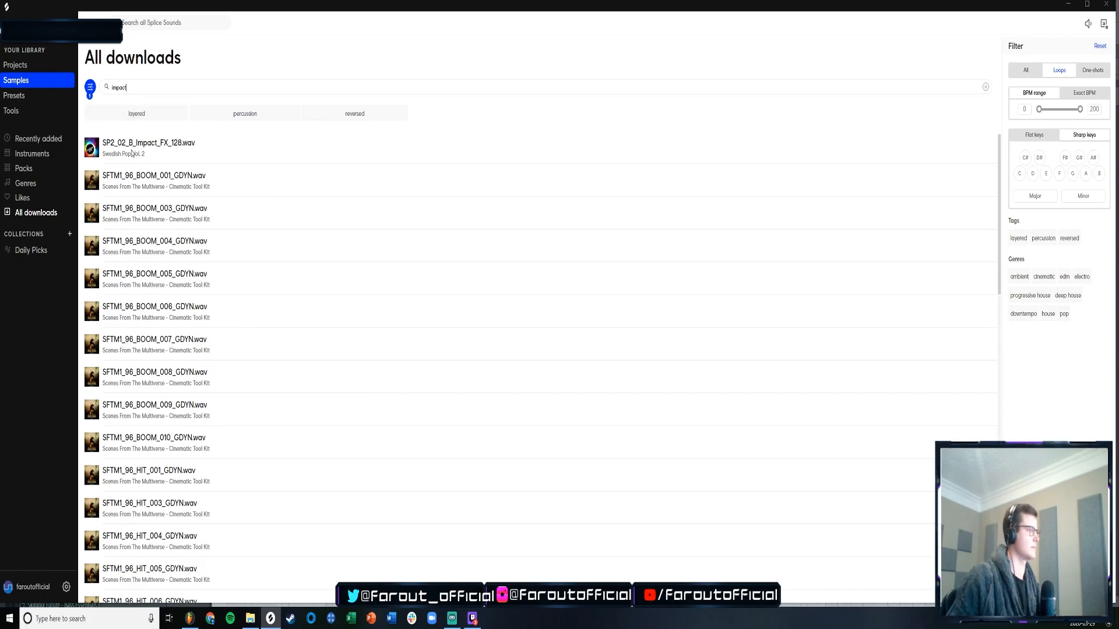
{"action": "left_click", "coordinate": [91, 147]}
{"action": "scroll", "coordinate": [92, 245], "scroll_direction": "down", "scroll_amount": 10}
{"action": "left_click", "coordinate": [92, 304]}
{"action": "scroll", "coordinate": [93, 308], "scroll_direction": "down", "scroll_amount": 3}
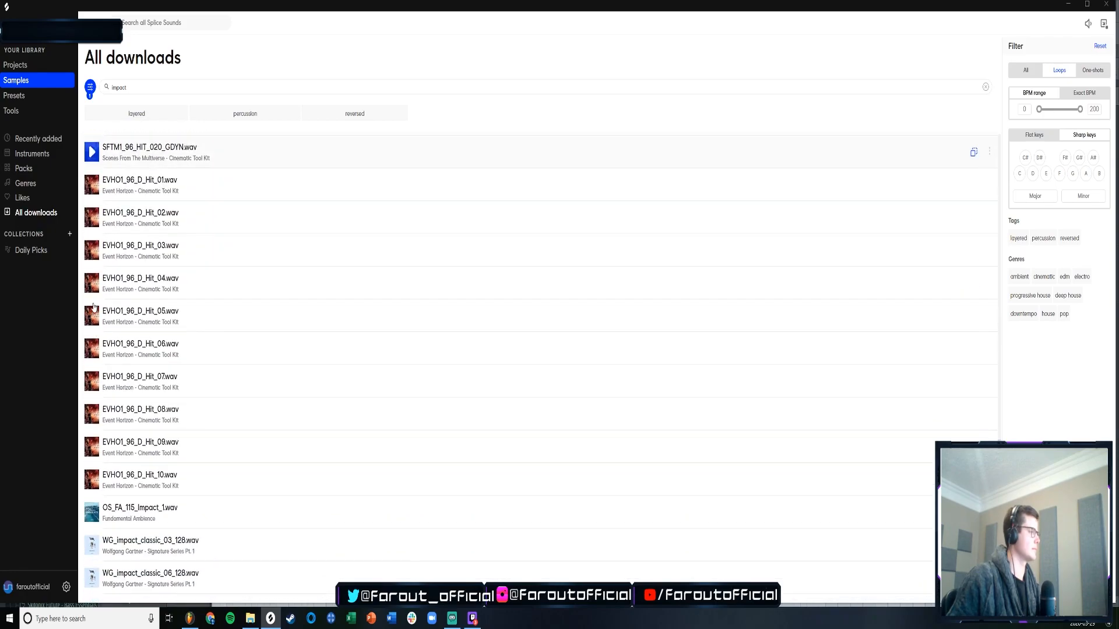
{"action": "left_click", "coordinate": [92, 512]}
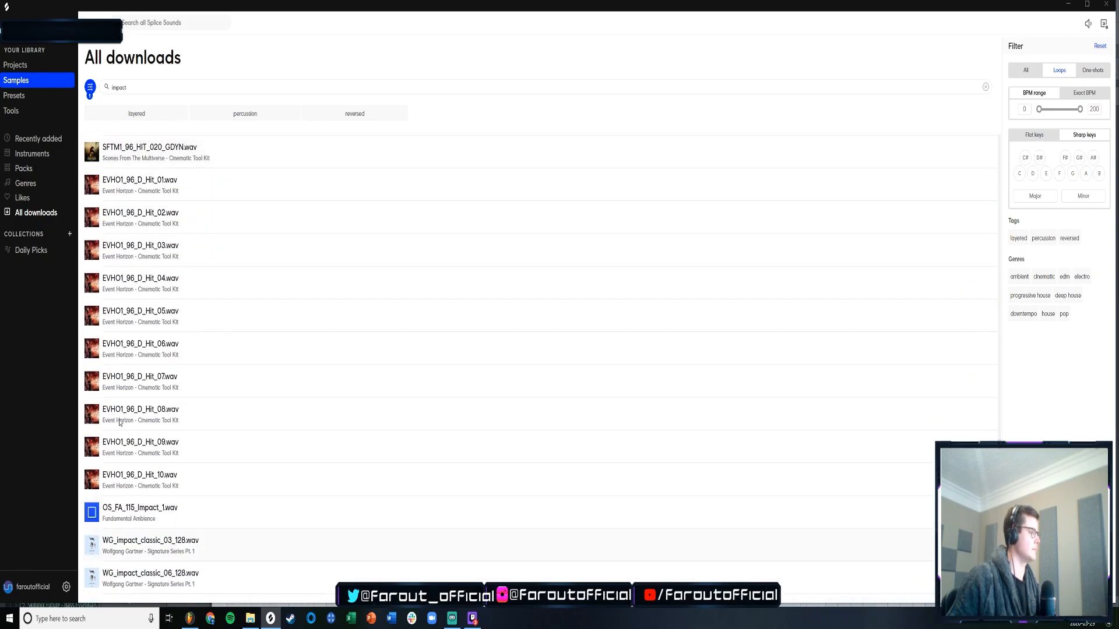
- Search the downloads for "fx" and look through the matching risers, atmospheres and vocal effects
{"action": "left_click_drag", "start_coordinate": [129, 88], "coordinate": [99, 101]}
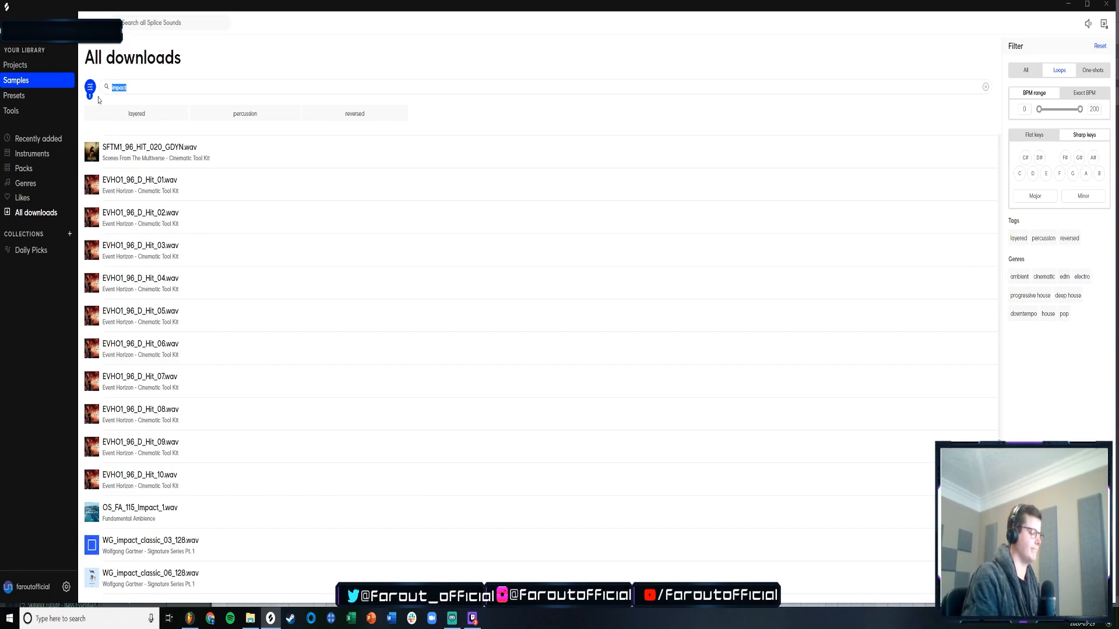
{"action": "type", "text": "fx"}
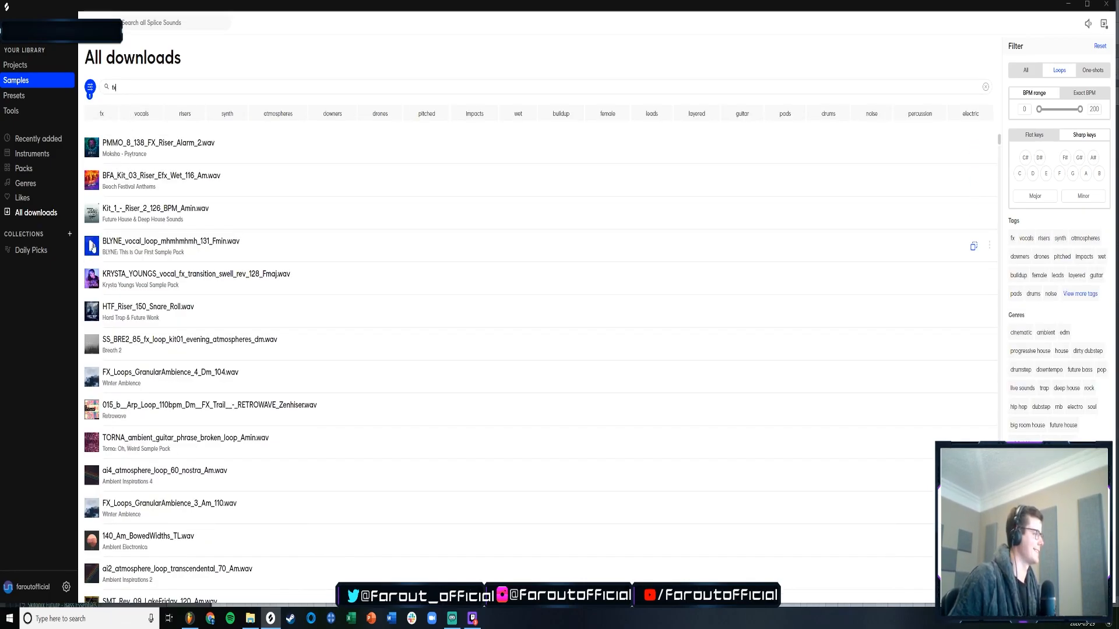
{"action": "scroll", "coordinate": [92, 246], "scroll_direction": "down", "scroll_amount": 2}
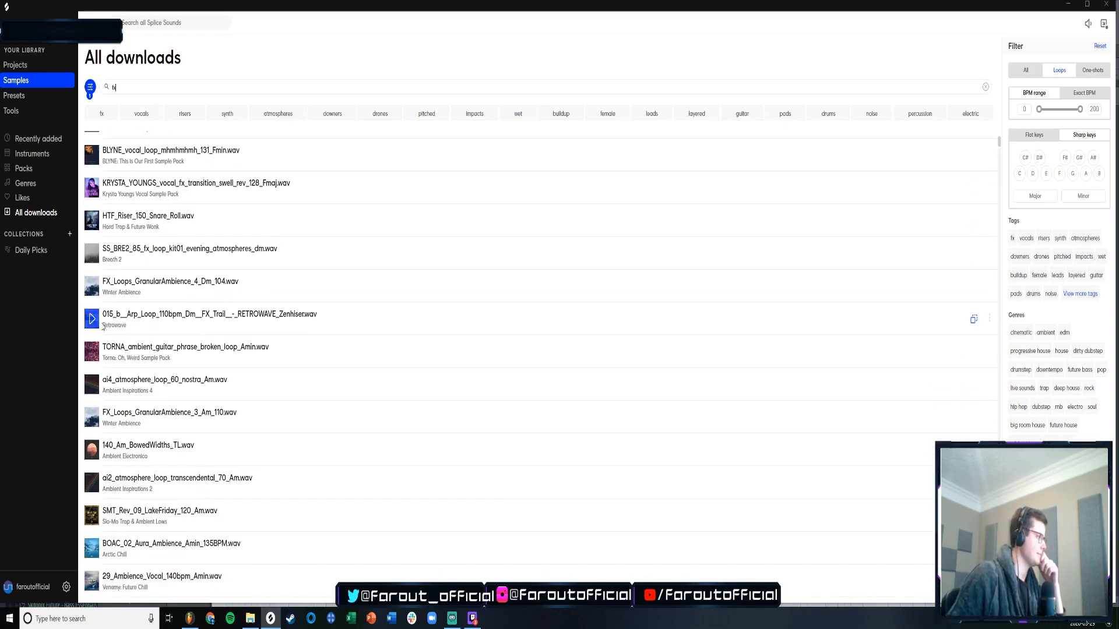
{"action": "scroll", "coordinate": [91, 353], "scroll_direction": "down", "scroll_amount": 5}
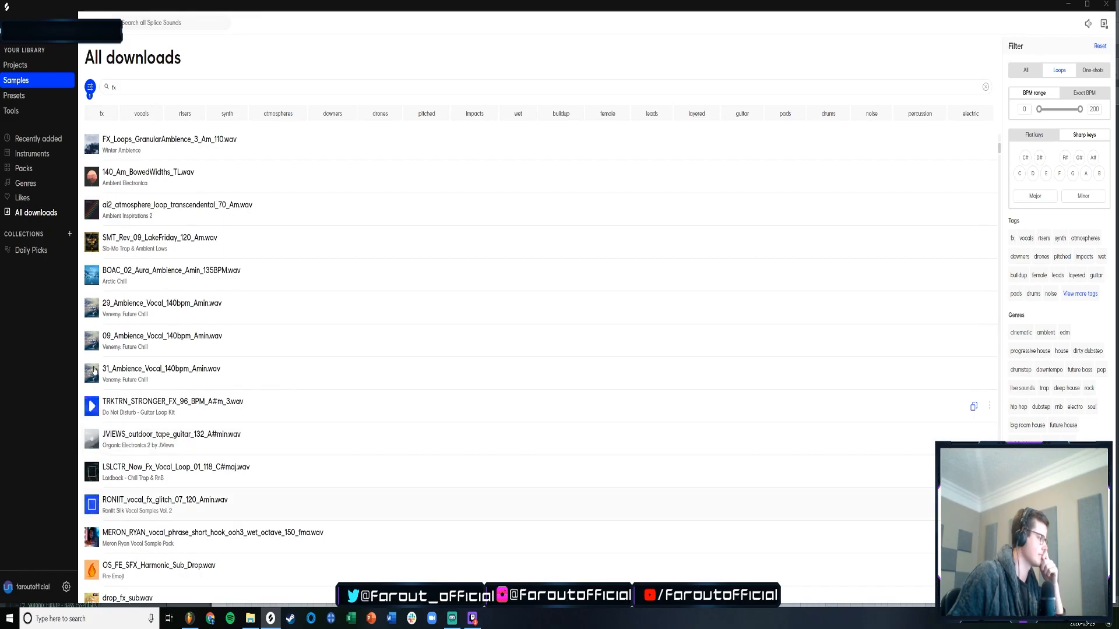
- Clear the "fx" search and the loops filter, and look through all downloads across the riser, drum, guitar, vocal and ambience samples
{"action": "key", "text": "BackSpace"}
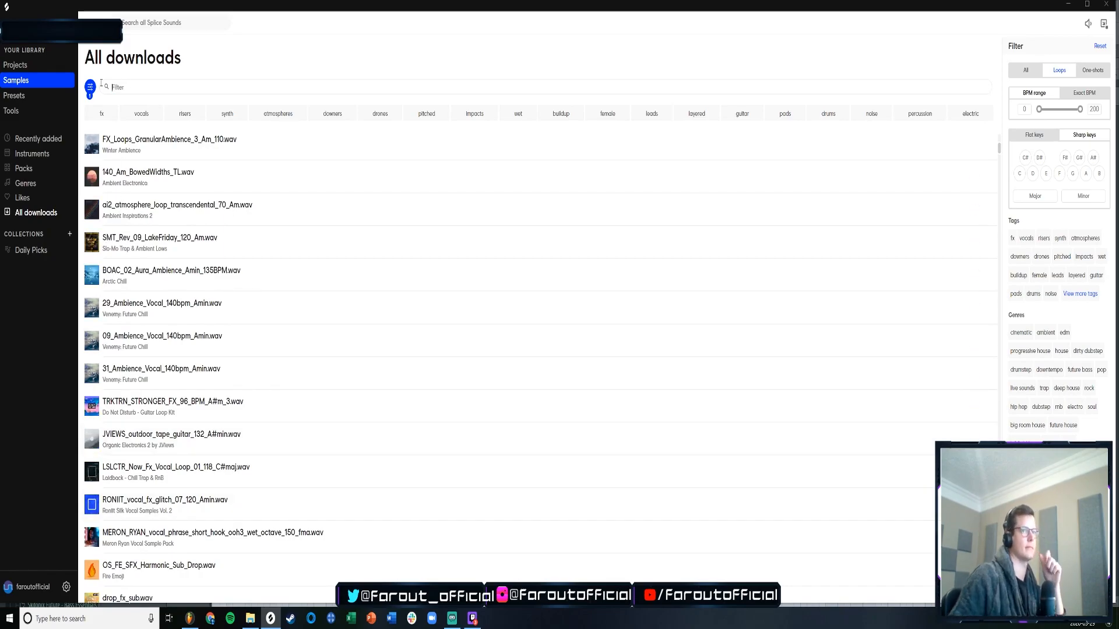
{"action": "left_click", "coordinate": [24, 207]}
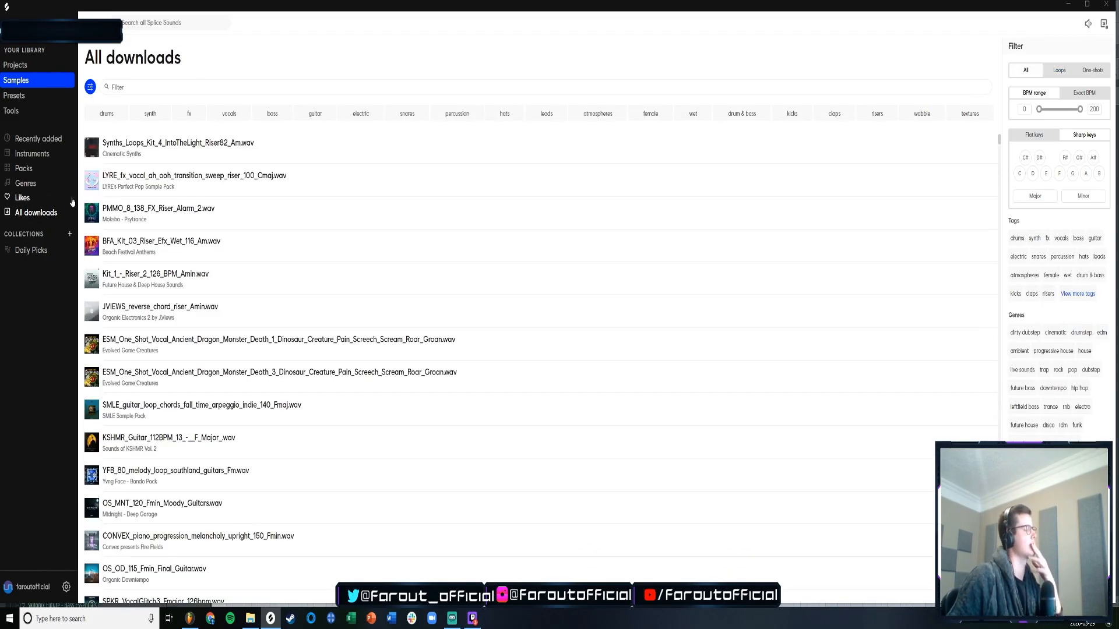
{"action": "scroll", "coordinate": [109, 203], "scroll_direction": "down", "scroll_amount": 5}
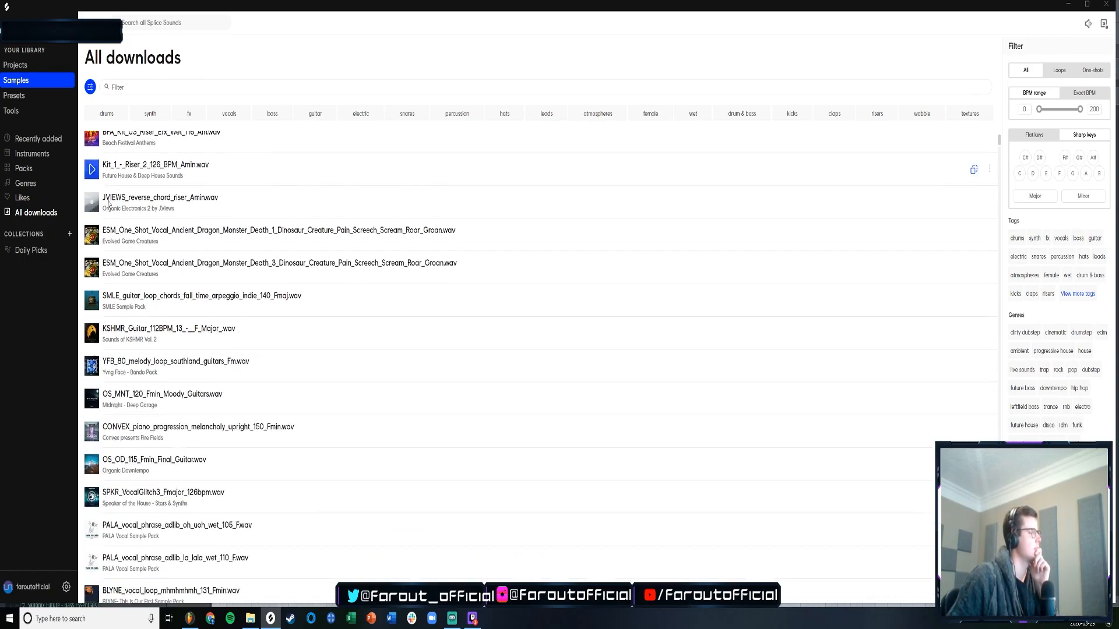
{"action": "scroll", "coordinate": [91, 269], "scroll_direction": "up", "scroll_amount": 5}
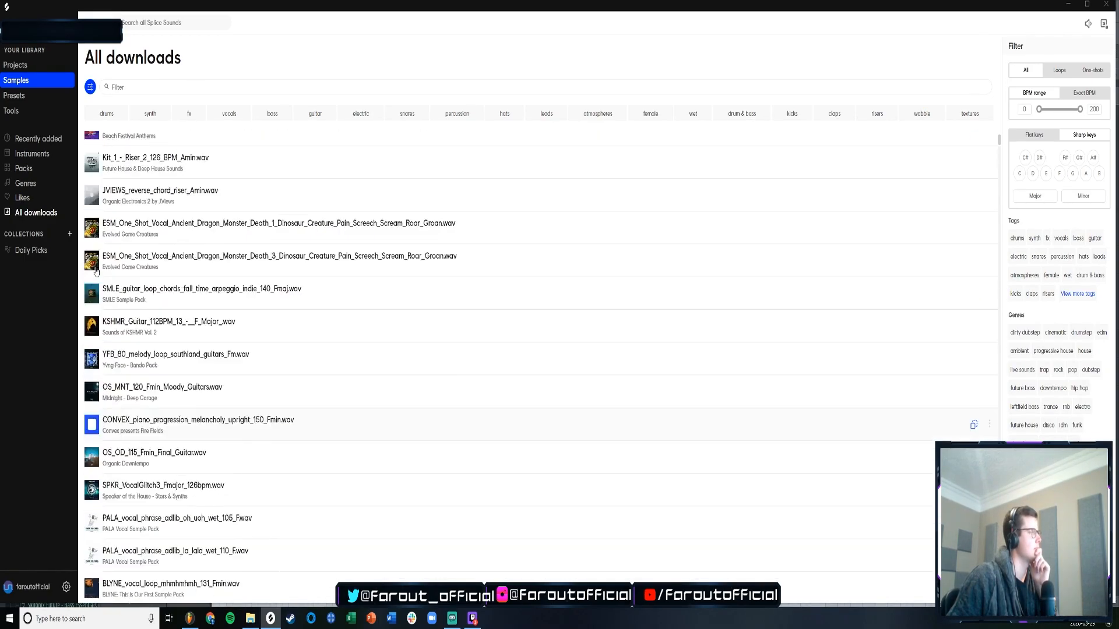
{"action": "scroll", "coordinate": [96, 271], "scroll_direction": "down", "scroll_amount": 8}
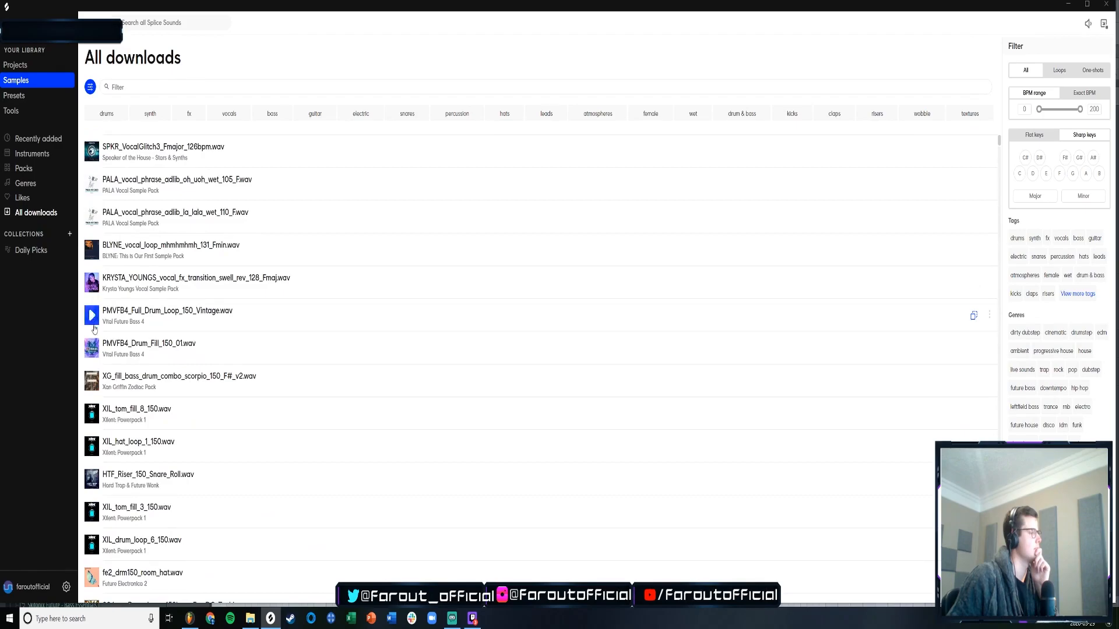
{"action": "scroll", "coordinate": [93, 348], "scroll_direction": "down", "scroll_amount": 15}
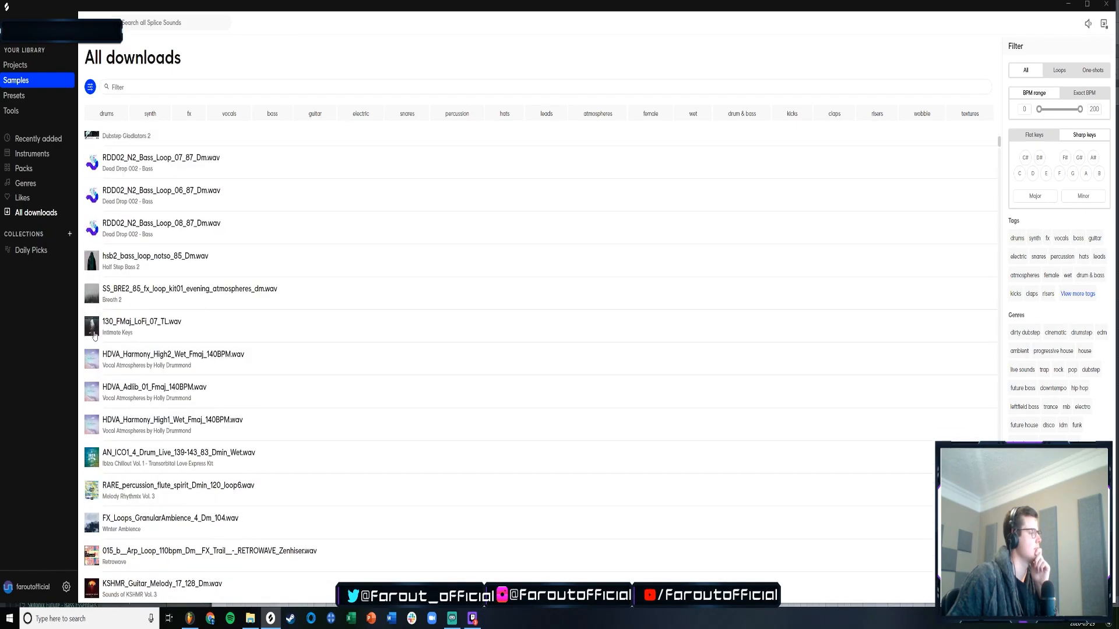
{"action": "scroll", "coordinate": [94, 337], "scroll_direction": "down", "scroll_amount": 10}
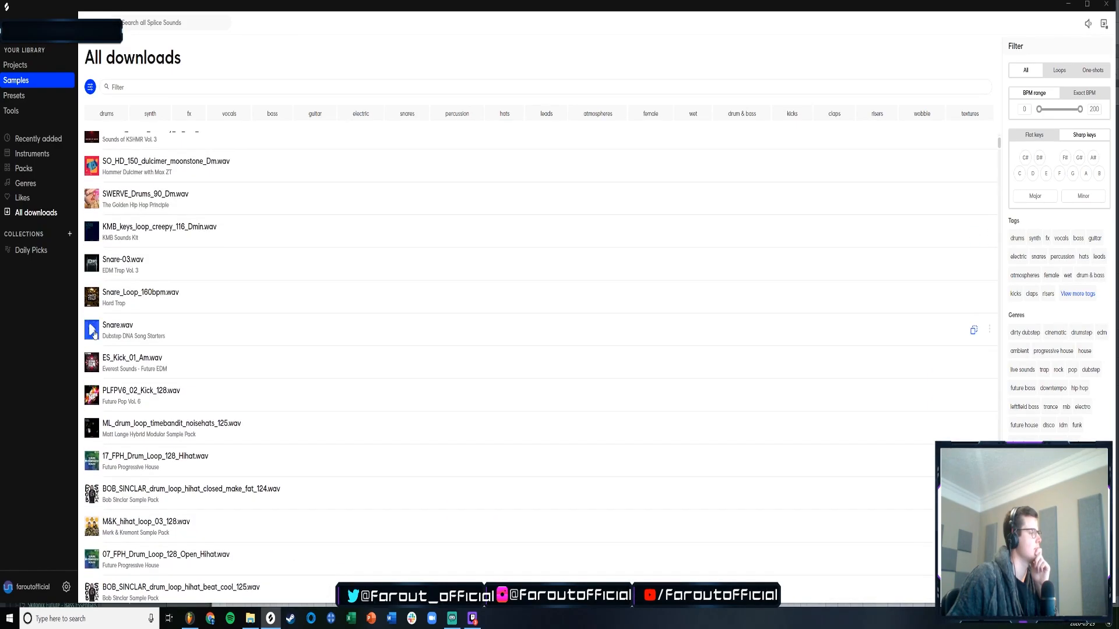
{"action": "scroll", "coordinate": [91, 396], "scroll_direction": "down", "scroll_amount": 8}
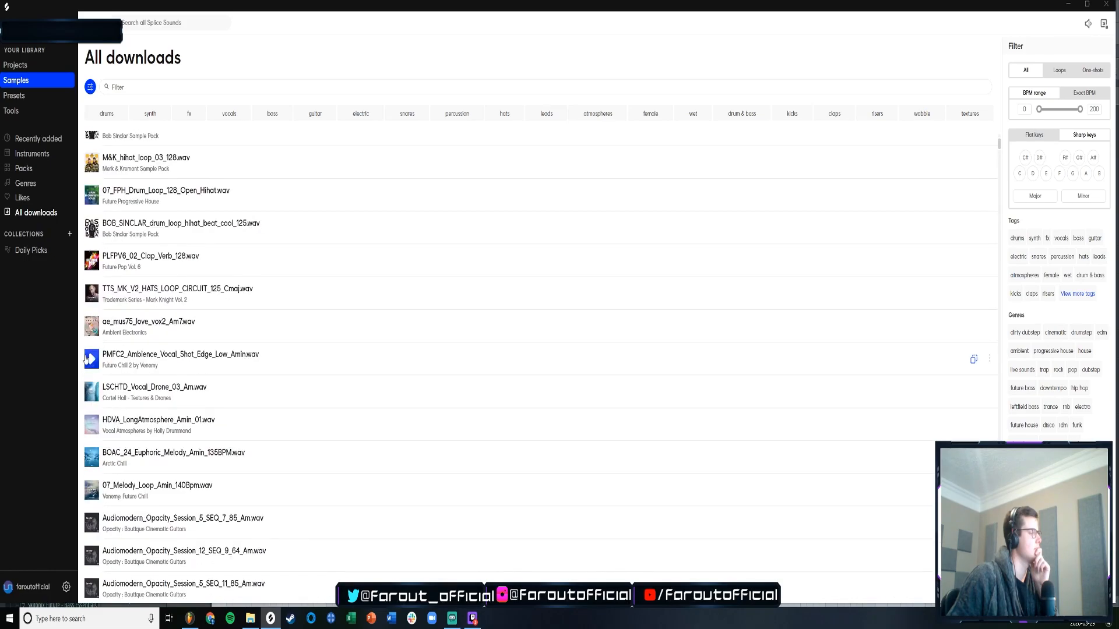
{"action": "scroll", "coordinate": [92, 424], "scroll_direction": "down", "scroll_amount": 15}
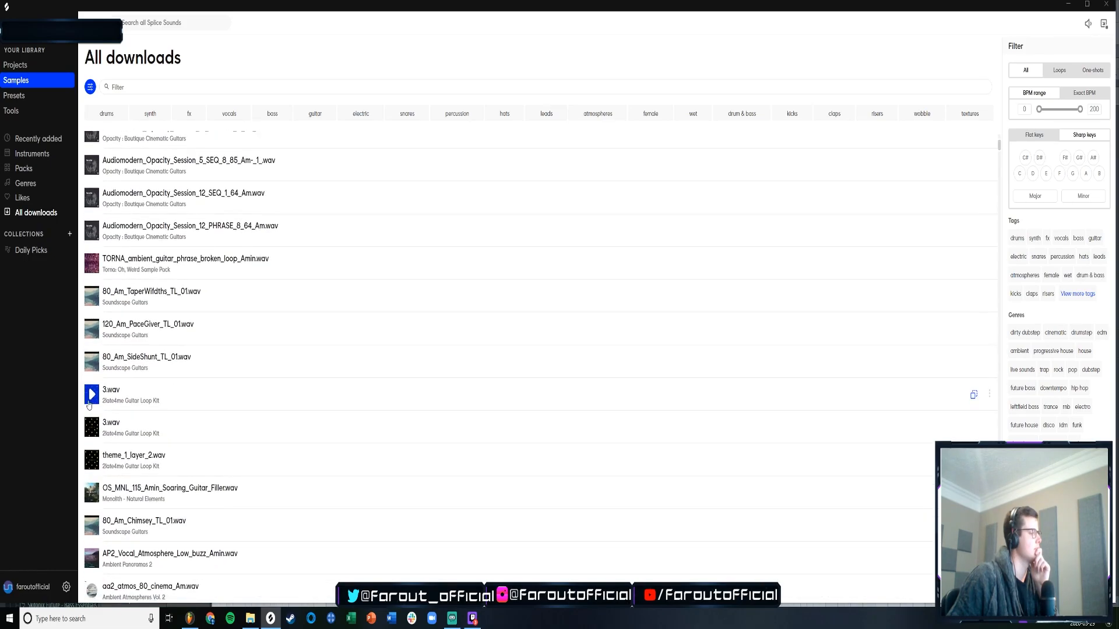
{"action": "scroll", "coordinate": [88, 399], "scroll_direction": "down", "scroll_amount": 20}
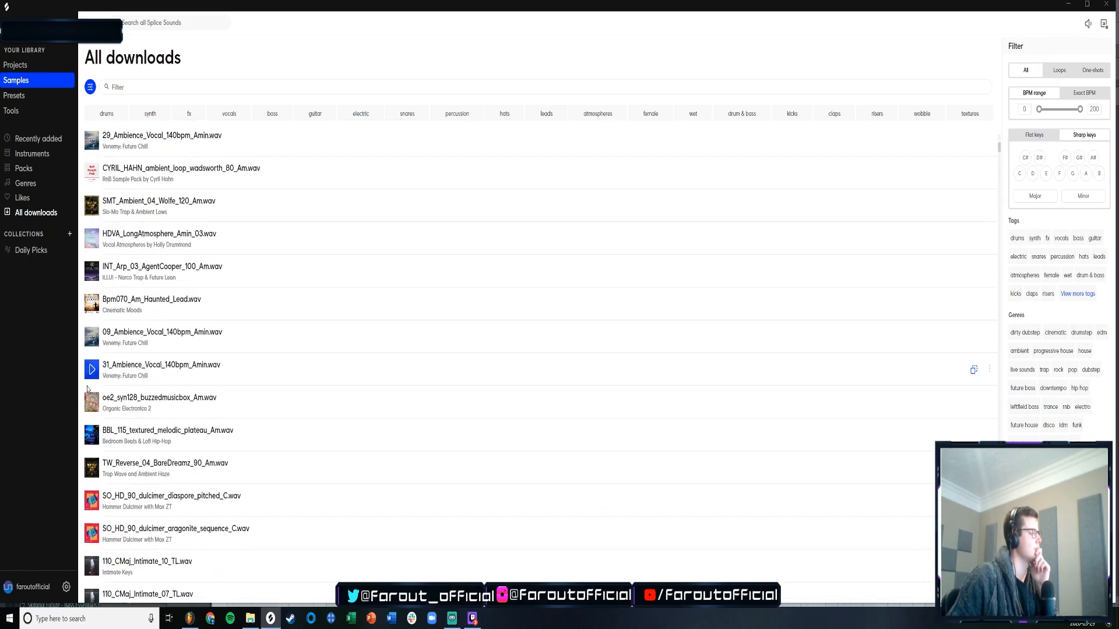
{"action": "scroll", "coordinate": [88, 389], "scroll_direction": "down", "scroll_amount": 20}
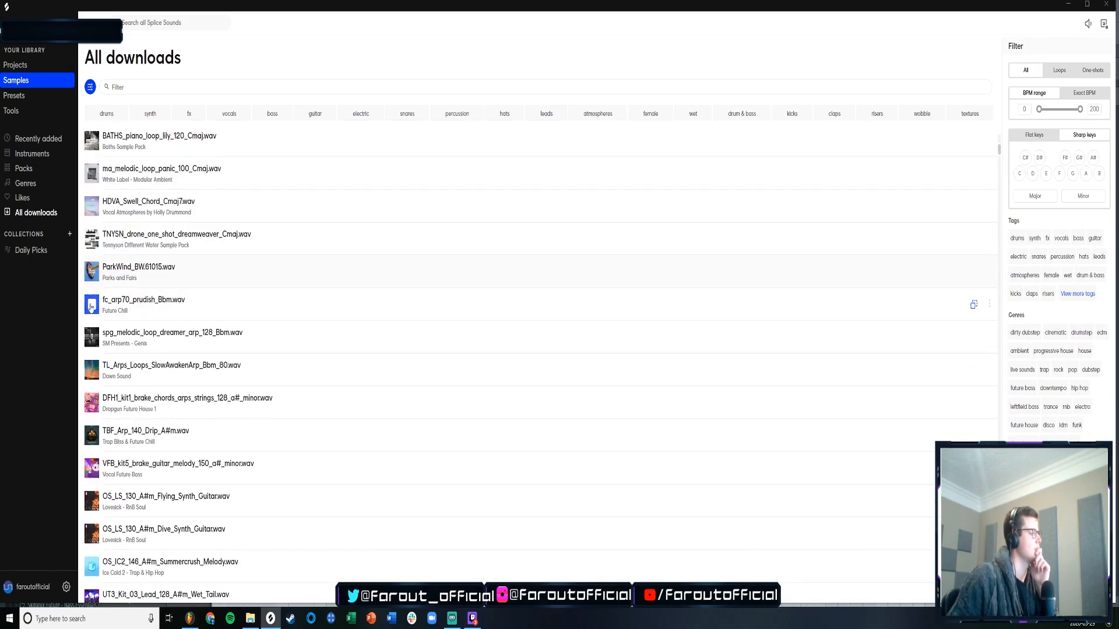
- Look further down all downloads through the A# minor and C# major synth leads, arps, piano and guitar samples
{"action": "scroll", "coordinate": [92, 307], "scroll_direction": "down", "scroll_amount": 3}
{"action": "scroll", "coordinate": [92, 377], "scroll_direction": "down", "scroll_amount": 3}
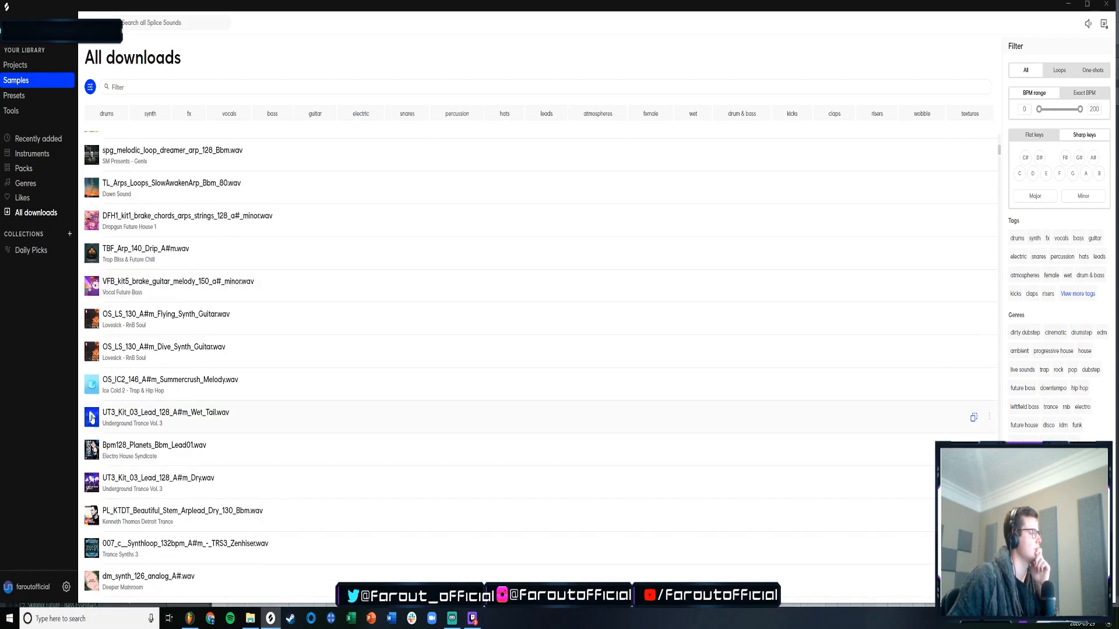
{"action": "scroll", "coordinate": [92, 453], "scroll_direction": "down", "scroll_amount": 11}
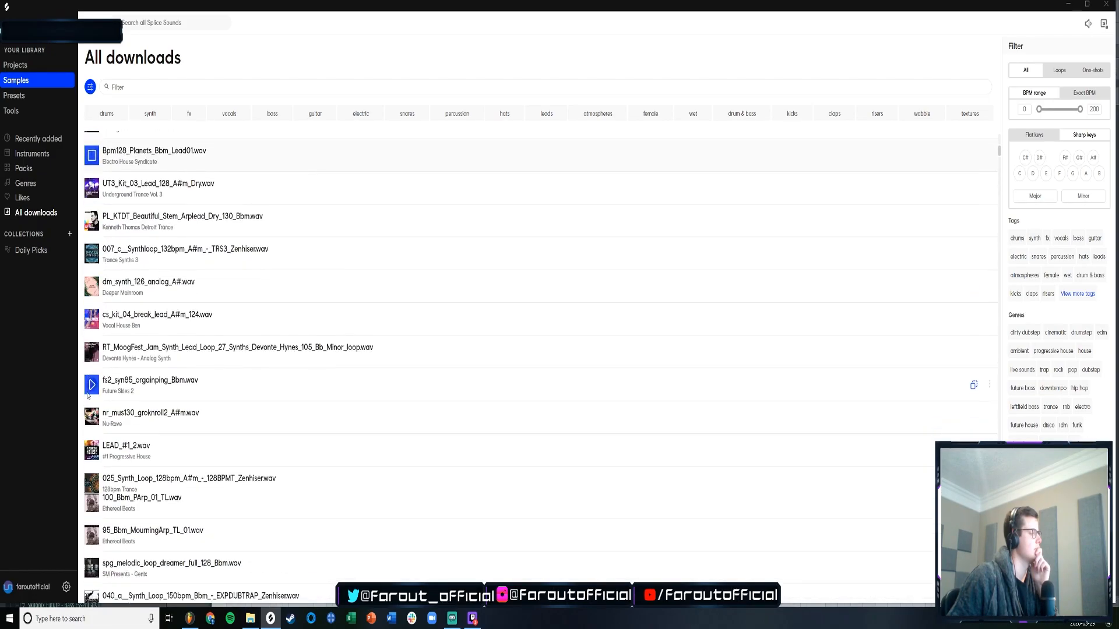
{"action": "scroll", "coordinate": [88, 395], "scroll_direction": "down", "scroll_amount": 8}
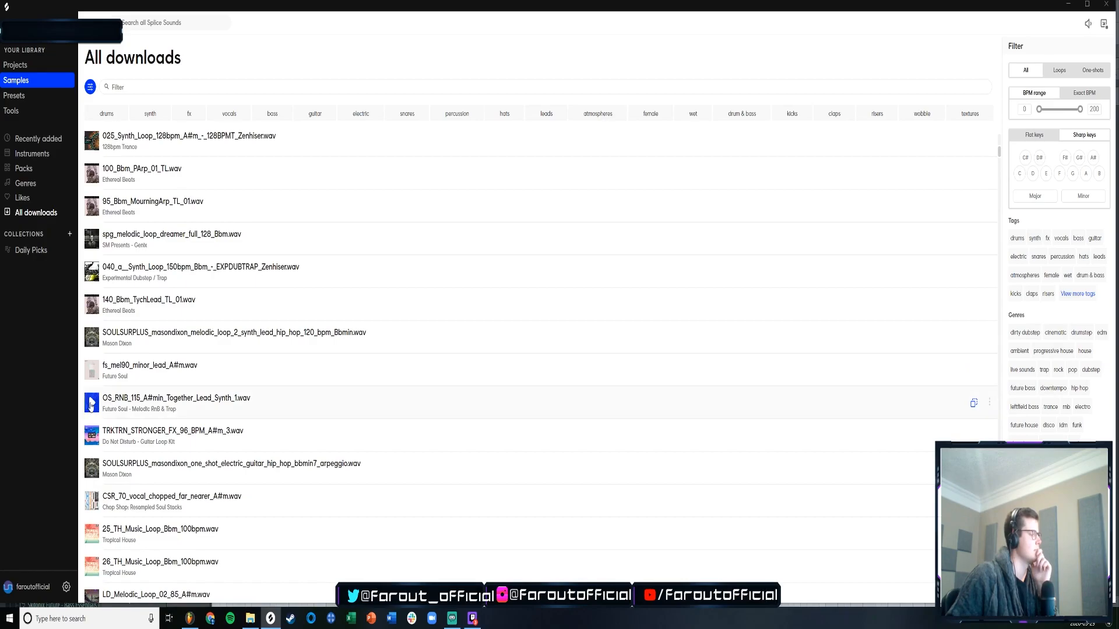
{"action": "scroll", "coordinate": [87, 400], "scroll_direction": "down", "scroll_amount": 6}
{"action": "scroll", "coordinate": [88, 401], "scroll_direction": "down", "scroll_amount": 3}
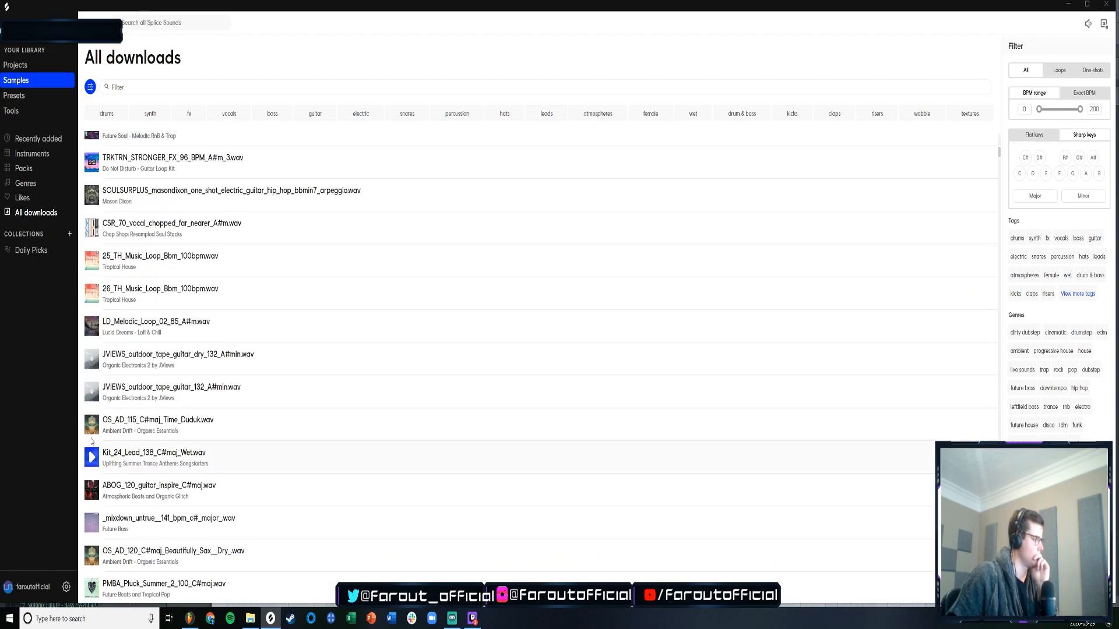
{"action": "scroll", "coordinate": [91, 450], "scroll_direction": "down", "scroll_amount": 6}
{"action": "scroll", "coordinate": [91, 417], "scroll_direction": "down", "scroll_amount": 9}
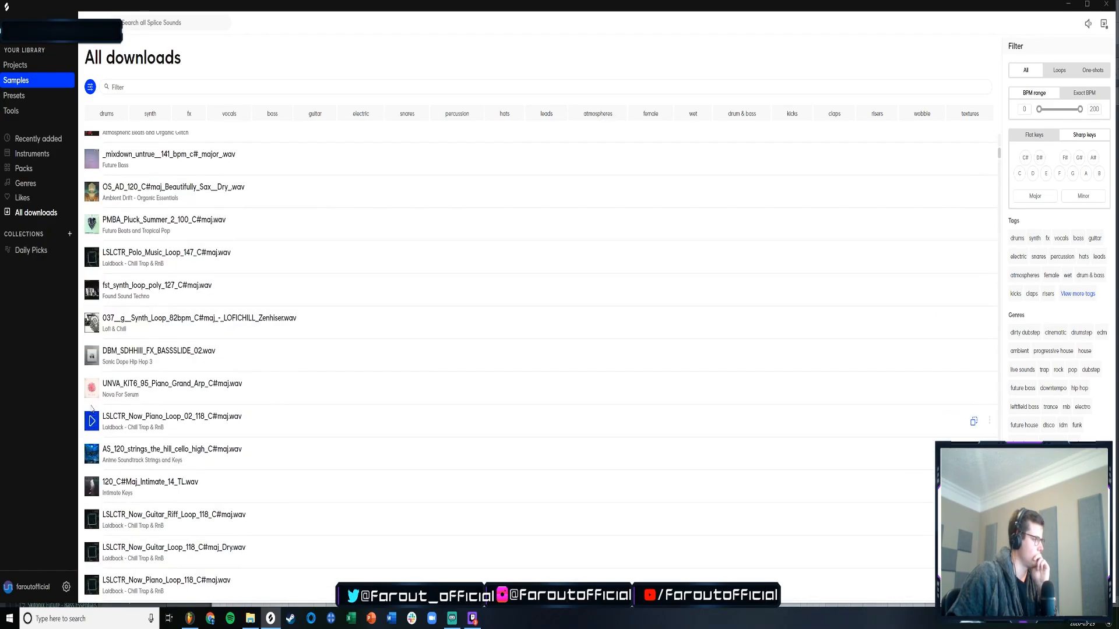
{"action": "scroll", "coordinate": [90, 407], "scroll_direction": "down", "scroll_amount": 12}
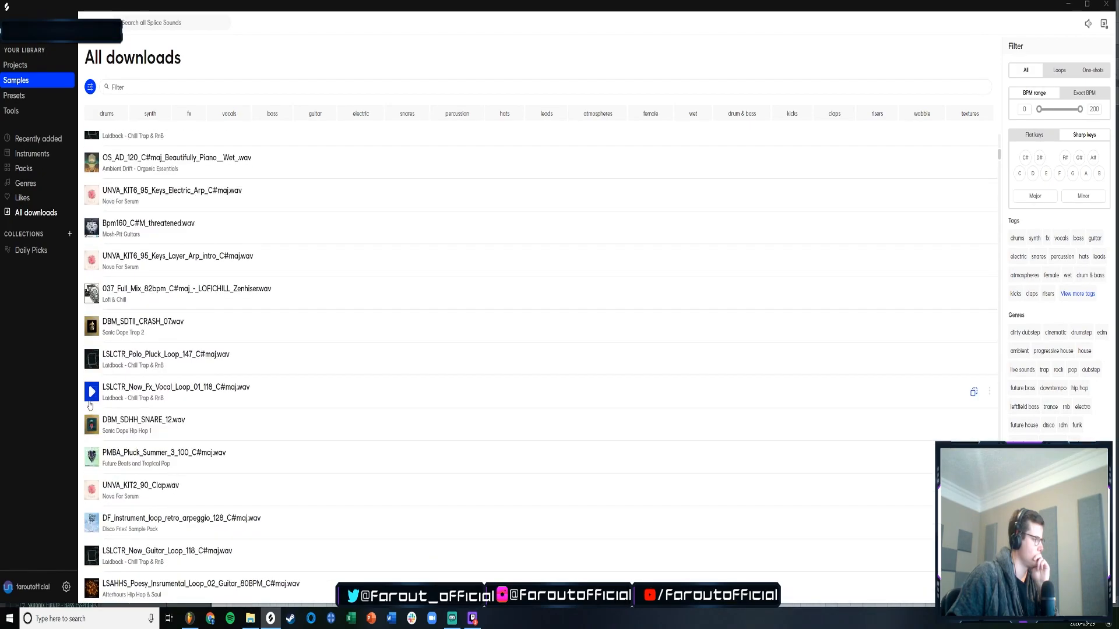
- Look on through the vocal one-shots, snares, snaps, percussion, hat loops and kicks for a suitable hit
{"action": "scroll", "coordinate": [89, 402], "scroll_direction": "down", "scroll_amount": 2}
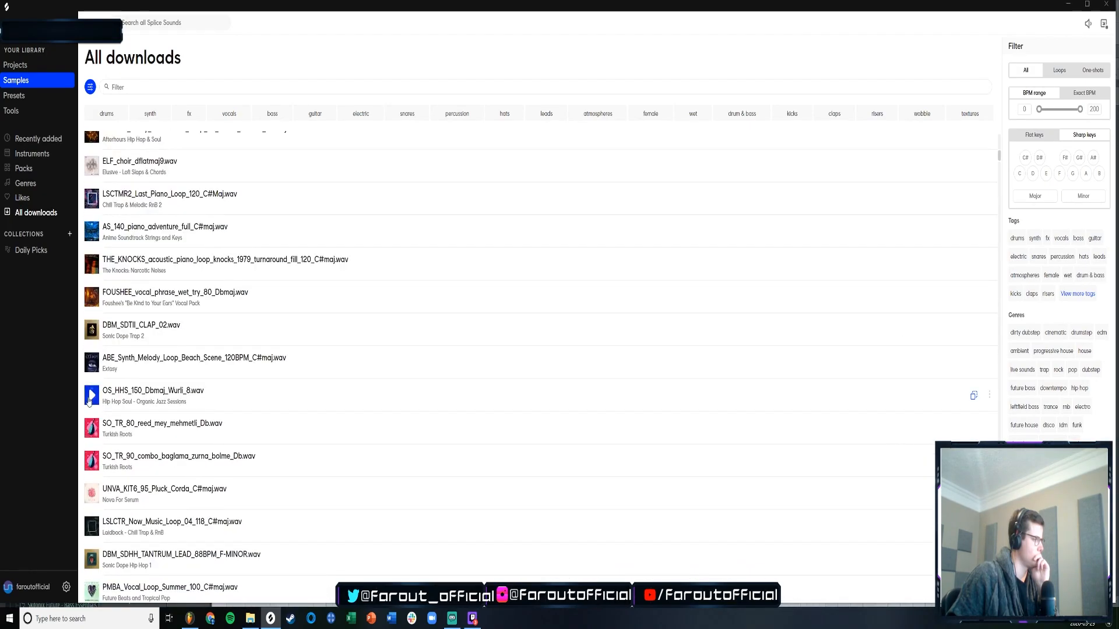
{"action": "scroll", "coordinate": [91, 402], "scroll_direction": "down", "scroll_amount": 8}
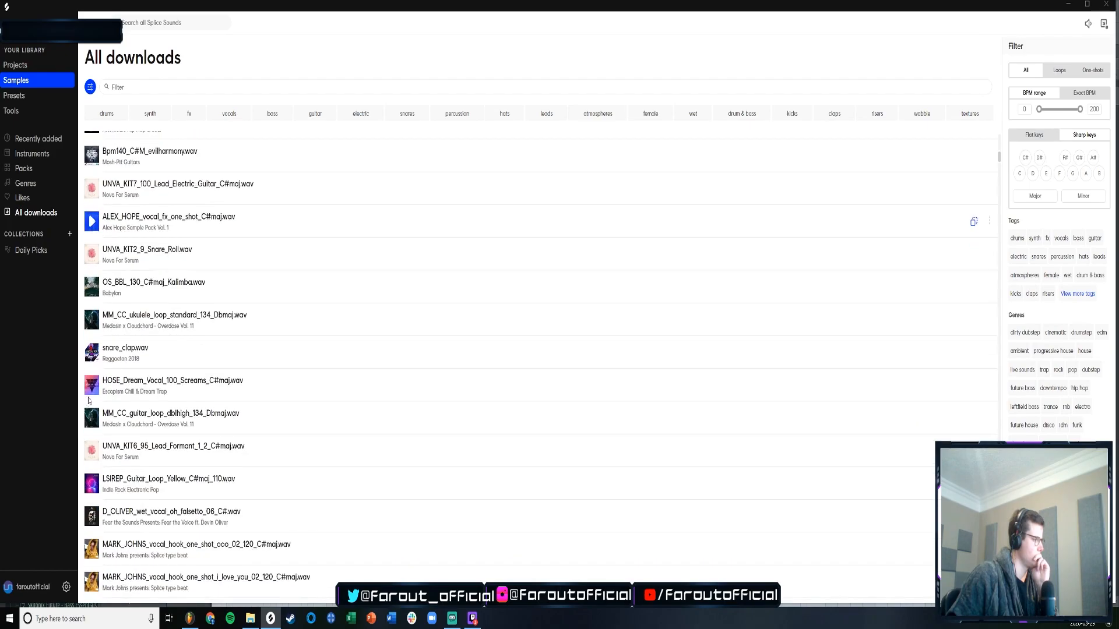
{"action": "scroll", "coordinate": [92, 361], "scroll_direction": "down", "scroll_amount": 3}
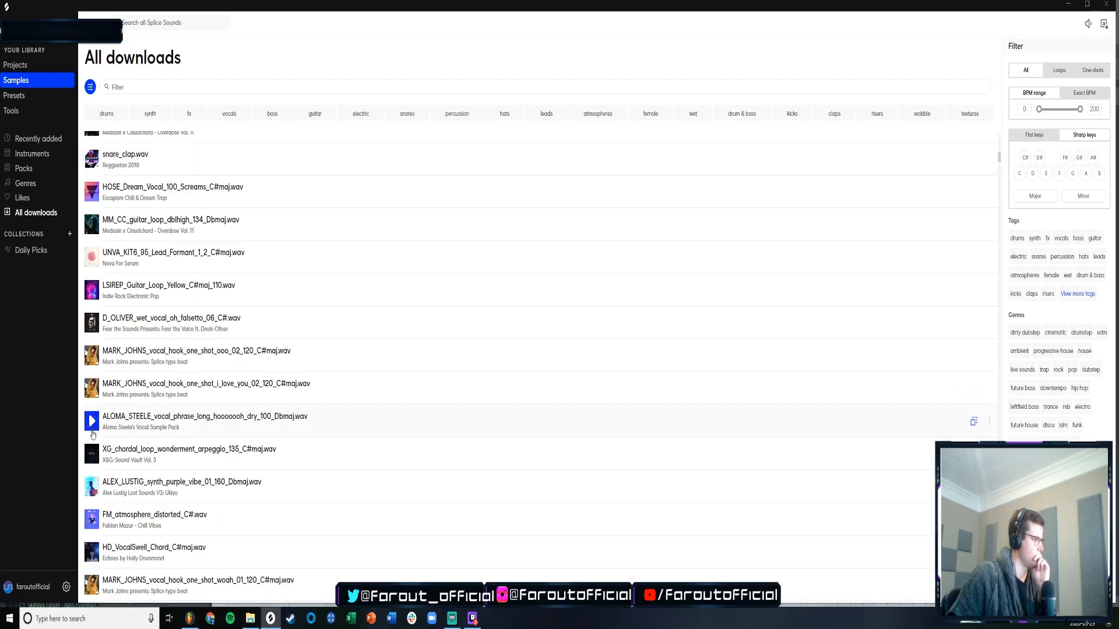
{"action": "scroll", "coordinate": [87, 426], "scroll_direction": "down", "scroll_amount": 3}
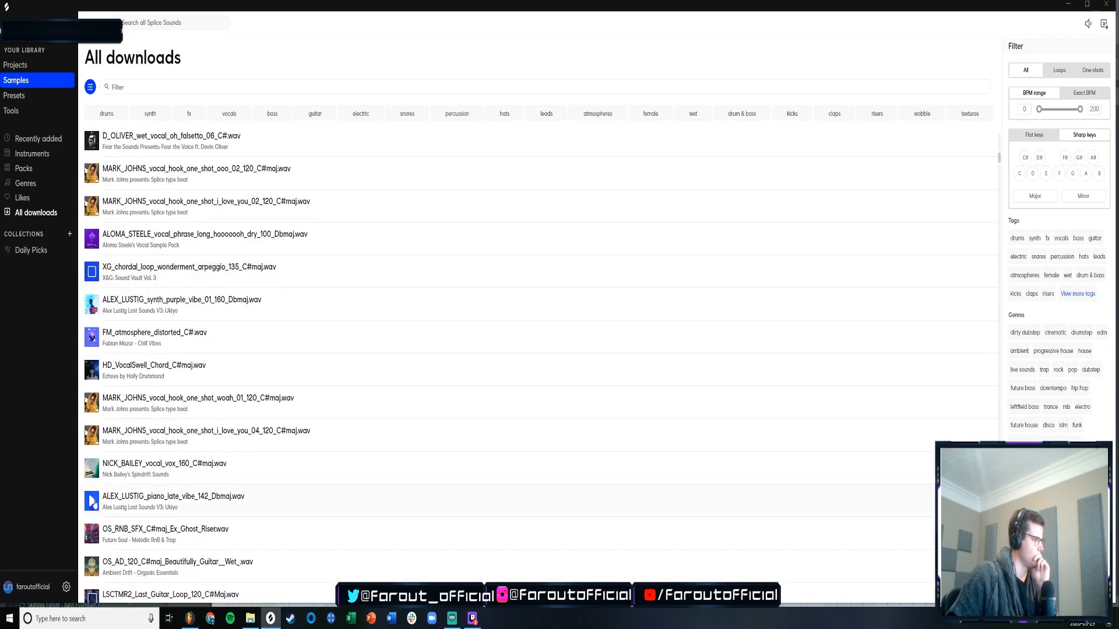
{"action": "scroll", "coordinate": [94, 507], "scroll_direction": "down", "scroll_amount": 6}
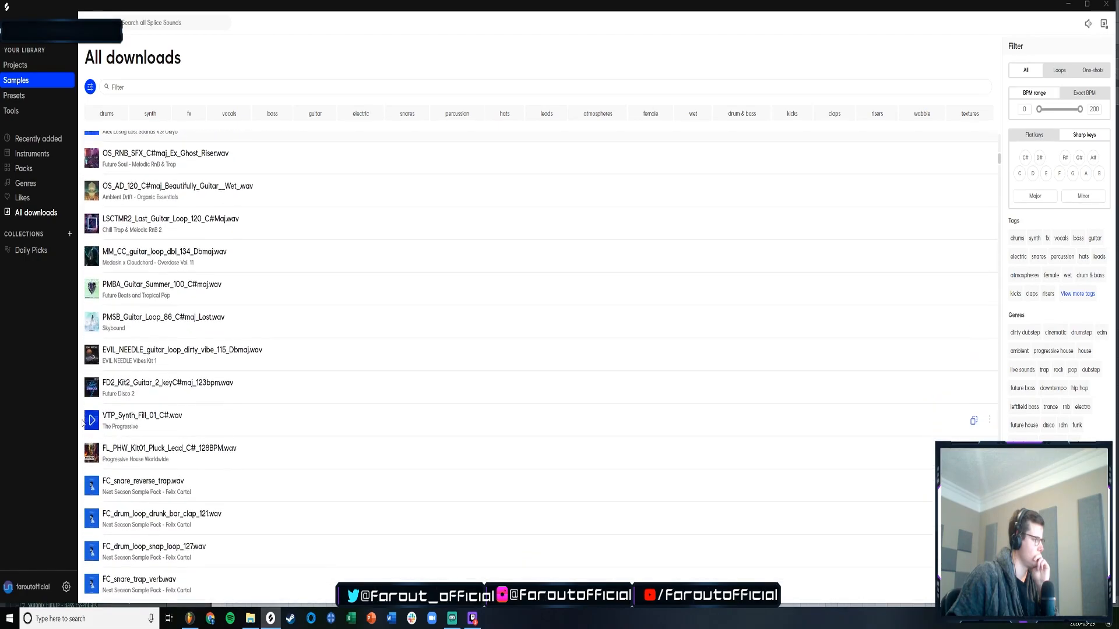
{"action": "scroll", "coordinate": [84, 424], "scroll_direction": "down", "scroll_amount": 1}
{"action": "scroll", "coordinate": [93, 349], "scroll_direction": "down", "scroll_amount": 15}
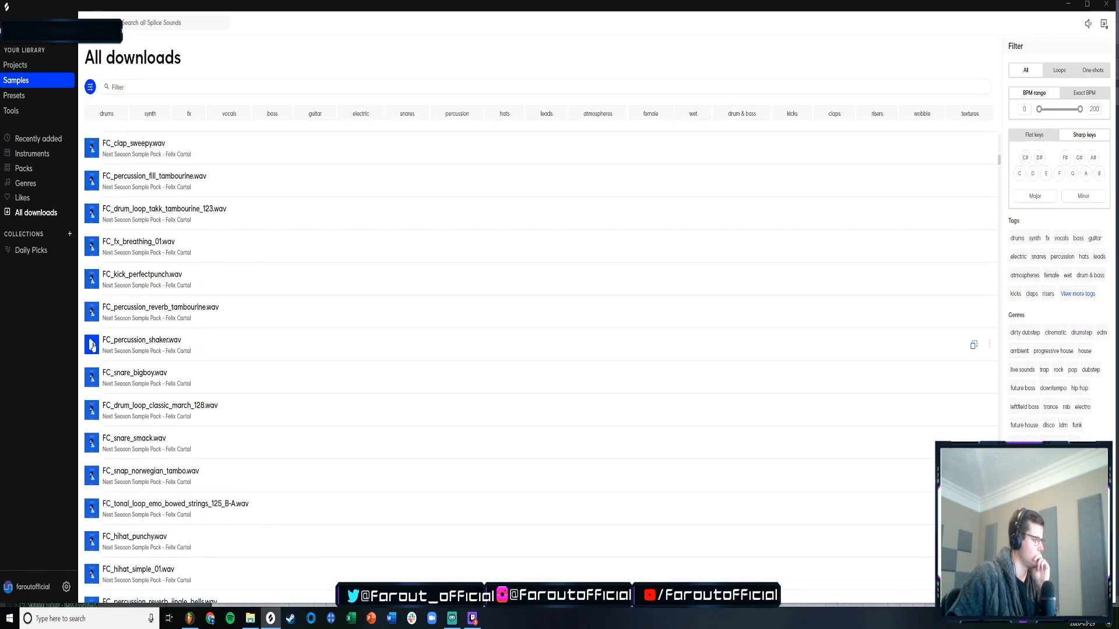
{"action": "scroll", "coordinate": [92, 348], "scroll_direction": "down", "scroll_amount": 1}
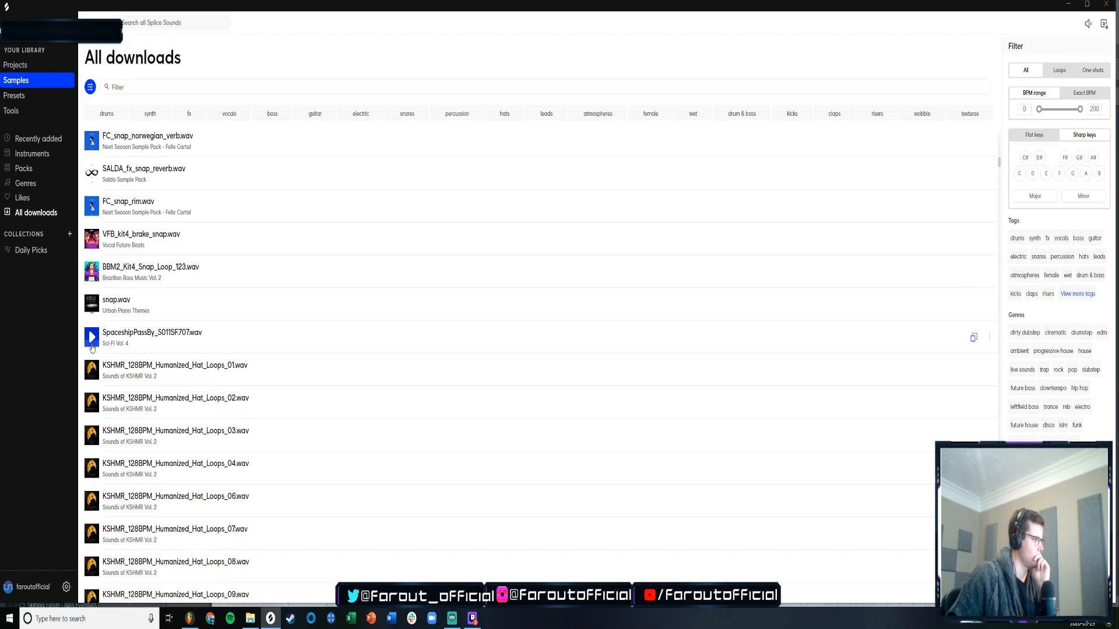
{"action": "scroll", "coordinate": [91, 280], "scroll_direction": "down", "scroll_amount": 10}
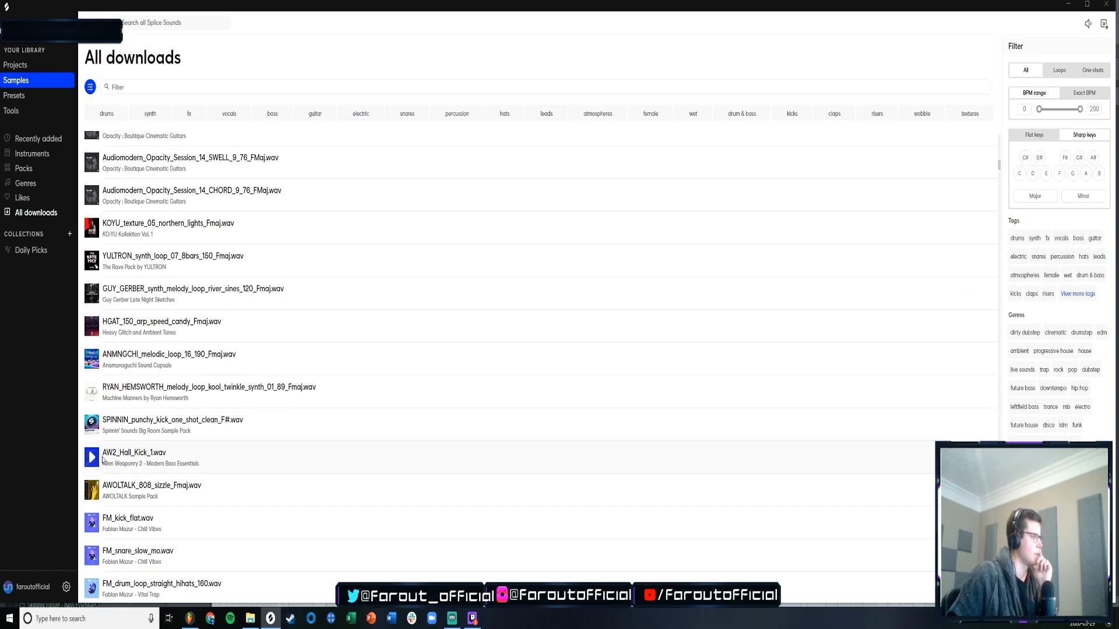
- Add AW2_Hall_Kick_1.wav to the FL Studio playlist on Track 19, starting where the Track 18 pattern clips end, and start playback
{"action": "left_click_drag", "start_coordinate": [122, 462], "coordinate": [399, 421]}
{"action": "left_click_drag", "start_coordinate": [573, 429], "coordinate": [573, 429]}
{"action": "key", "text": "space"}
{"action": "left_click", "coordinate": [122, 348]}
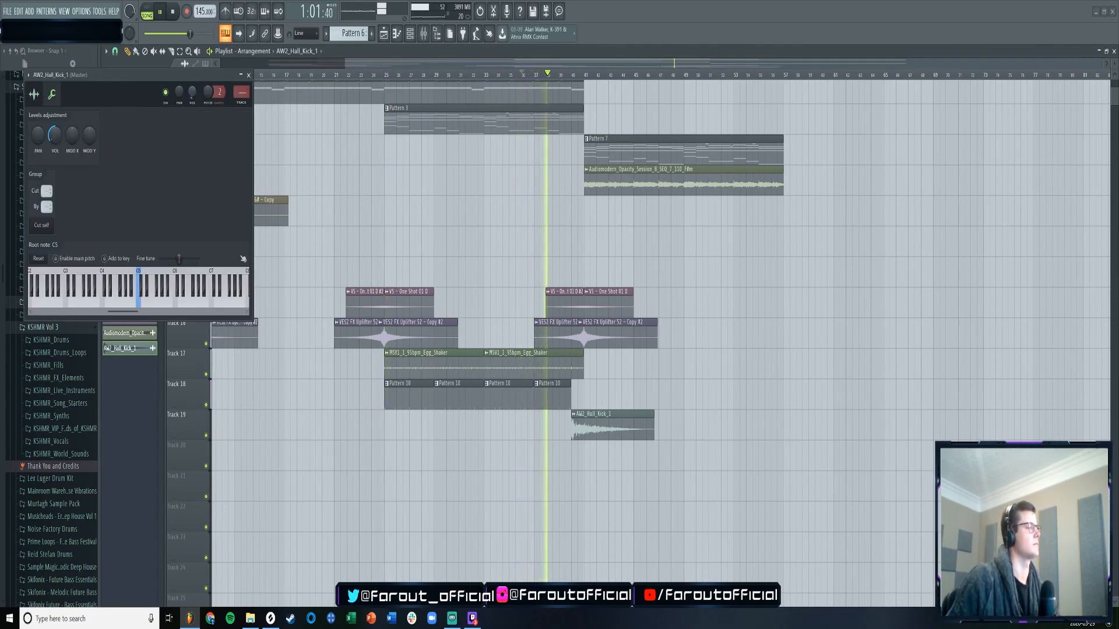
- Listen to the hall kick within the arrangement and check its channel's sample settings
{"action": "scroll", "coordinate": [591, 87], "scroll_direction": "up", "scroll_amount": 4}
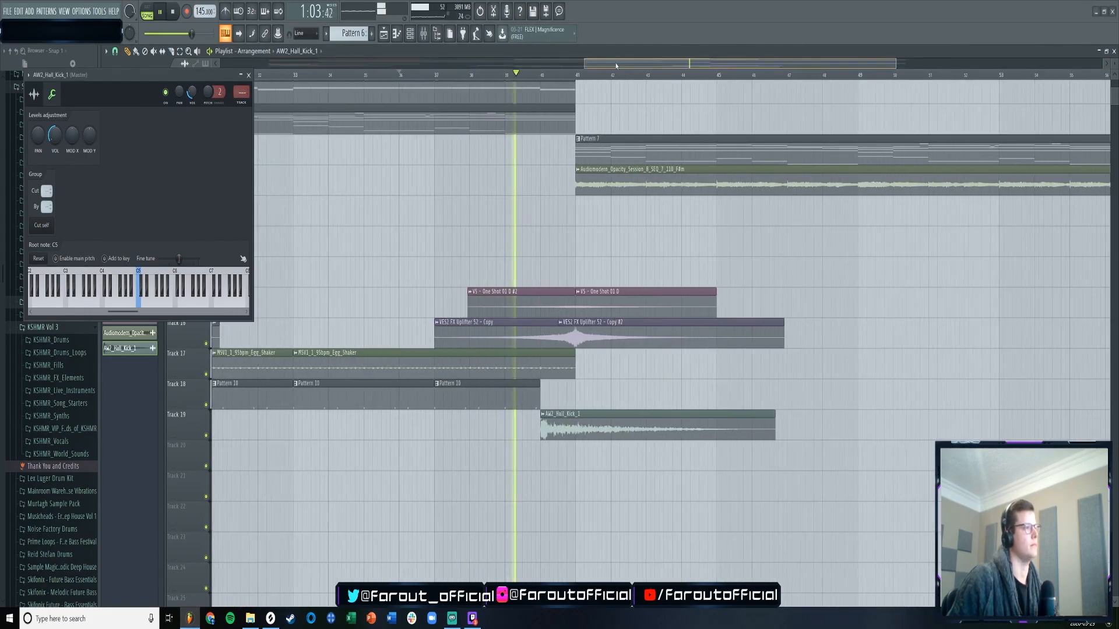
{"action": "scroll", "coordinate": [559, 199], "scroll_direction": "right", "scroll_amount": 2}
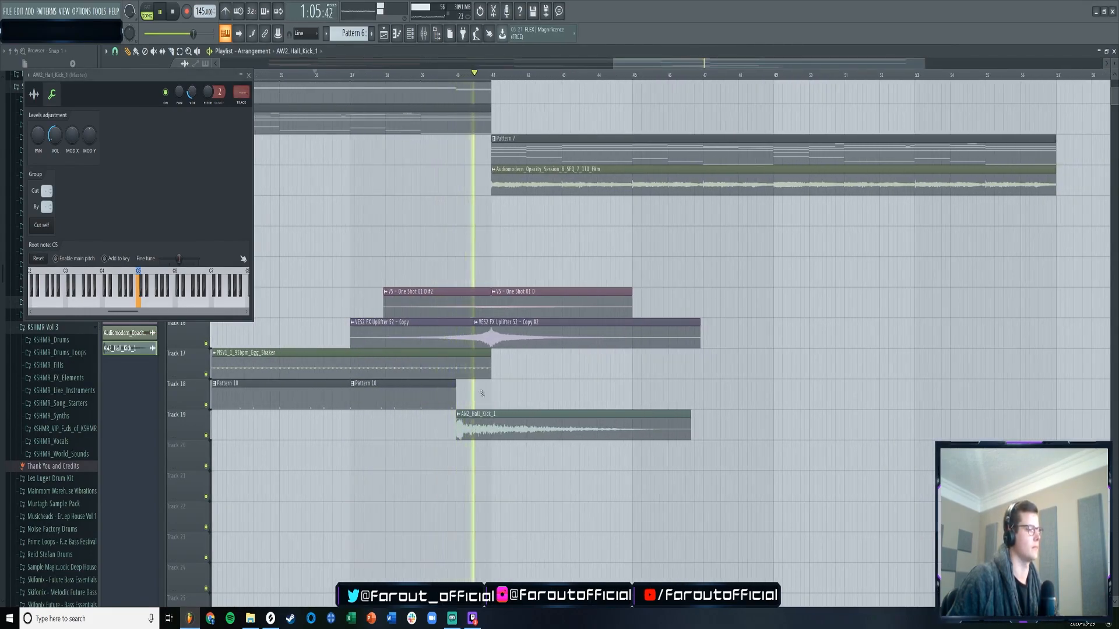
{"action": "scroll", "coordinate": [439, 388], "scroll_direction": "up", "scroll_amount": 4}
{"action": "left_click", "coordinate": [34, 93]}
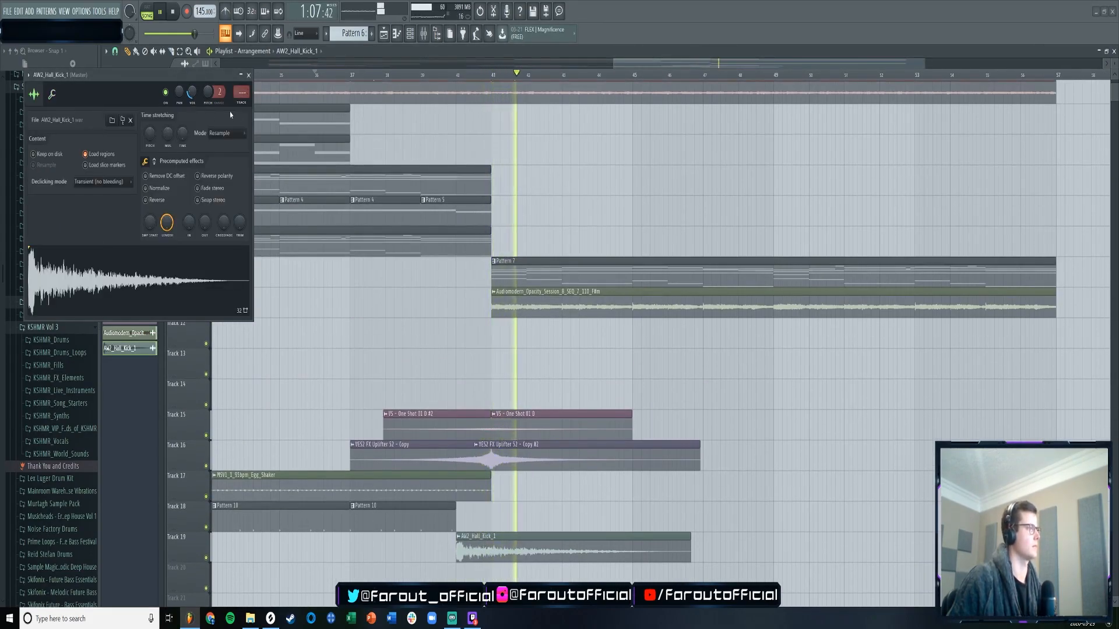
{"action": "left_click", "coordinate": [248, 75]}
- Replay the transition from shortly before the hall kick and recheck that sample's settings
{"action": "scroll", "coordinate": [393, 188], "scroll_direction": "down", "scroll_amount": 3}
{"action": "scroll", "coordinate": [392, 188], "scroll_direction": "down", "scroll_amount": 4}
{"action": "scroll", "coordinate": [392, 189], "scroll_direction": "up", "scroll_amount": 4}
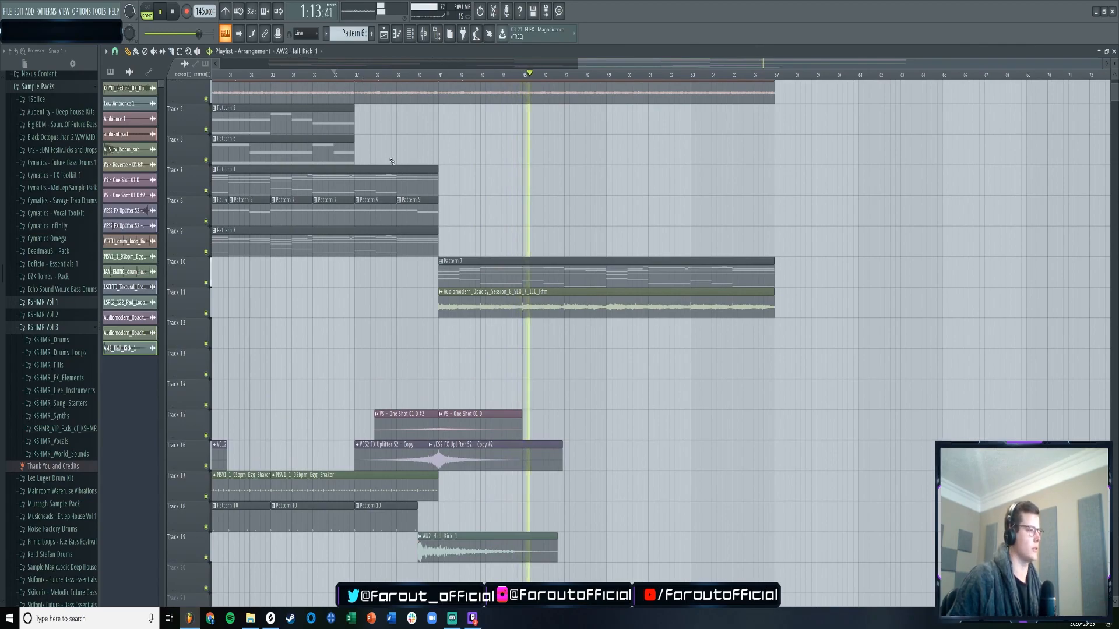
{"action": "left_click", "coordinate": [370, 75]}
{"action": "scroll", "coordinate": [387, 176], "scroll_direction": "down", "scroll_amount": 7}
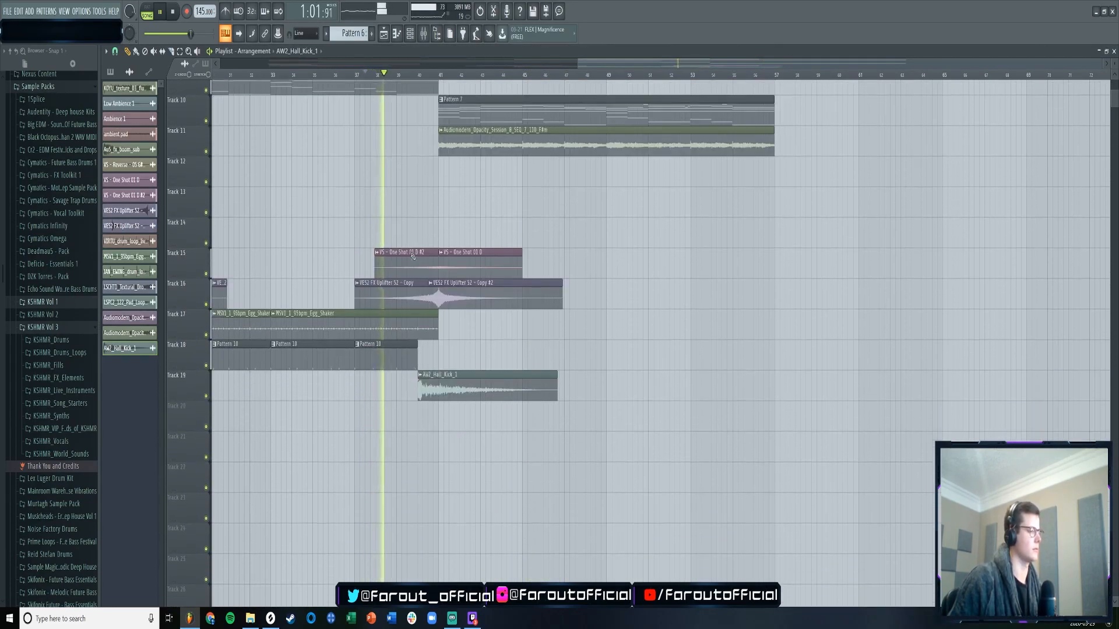
{"action": "double_click", "coordinate": [434, 332]}
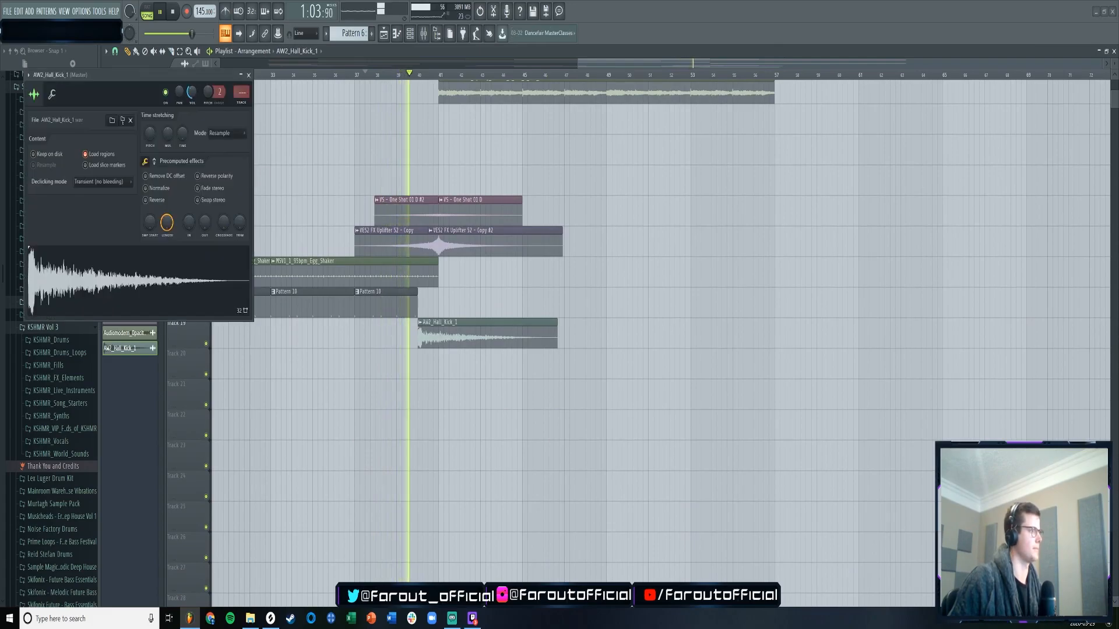
{"action": "left_click", "coordinate": [248, 76]}
- Slice the AW2_Hall_Kick_1 clip on Track 19 where the Egg_Shaker clip ends and delete the portion after the cut
{"action": "scroll", "coordinate": [340, 205], "scroll_direction": "down", "scroll_amount": 2}
{"action": "left_click", "coordinate": [171, 51]}
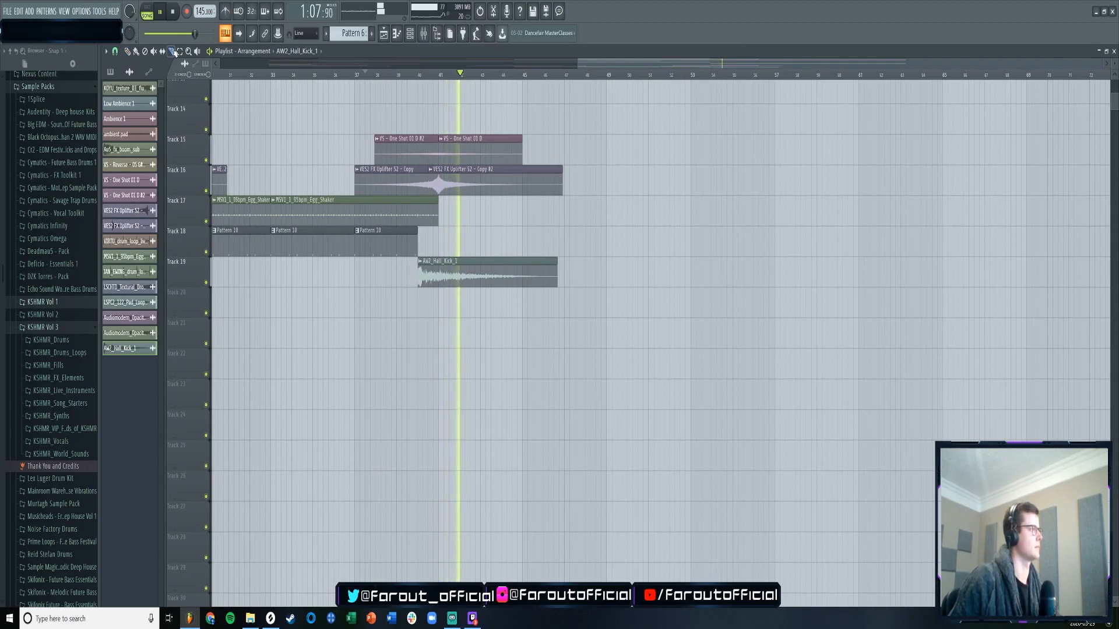
{"action": "left_click_drag", "start_coordinate": [444, 296], "coordinate": [443, 256]}
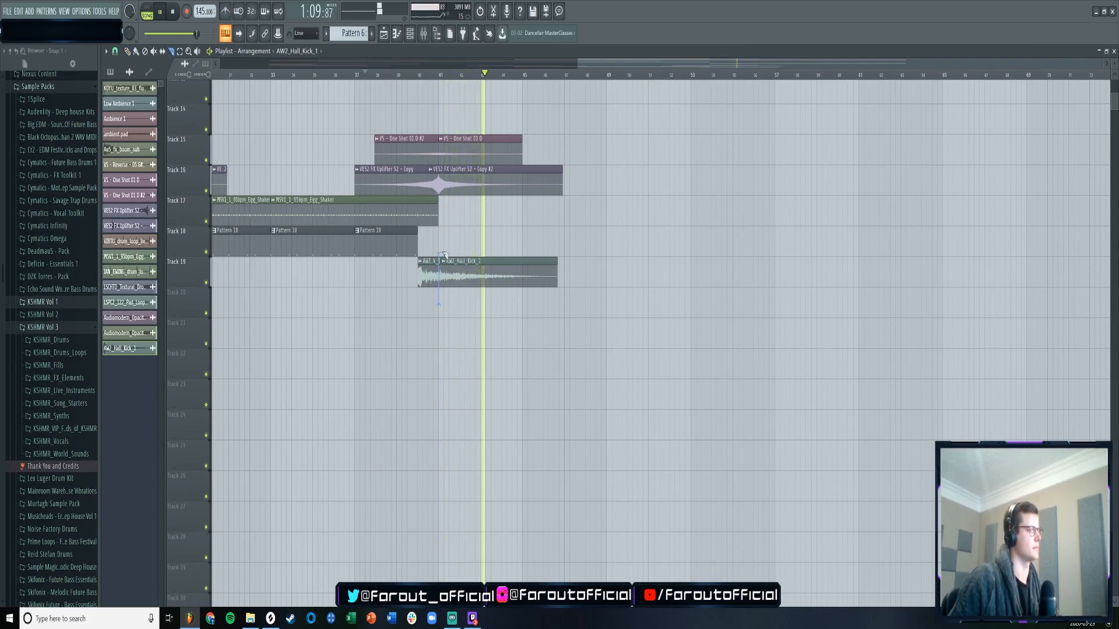
{"action": "left_click", "coordinate": [127, 51]}
{"action": "right_click", "coordinate": [448, 272]}
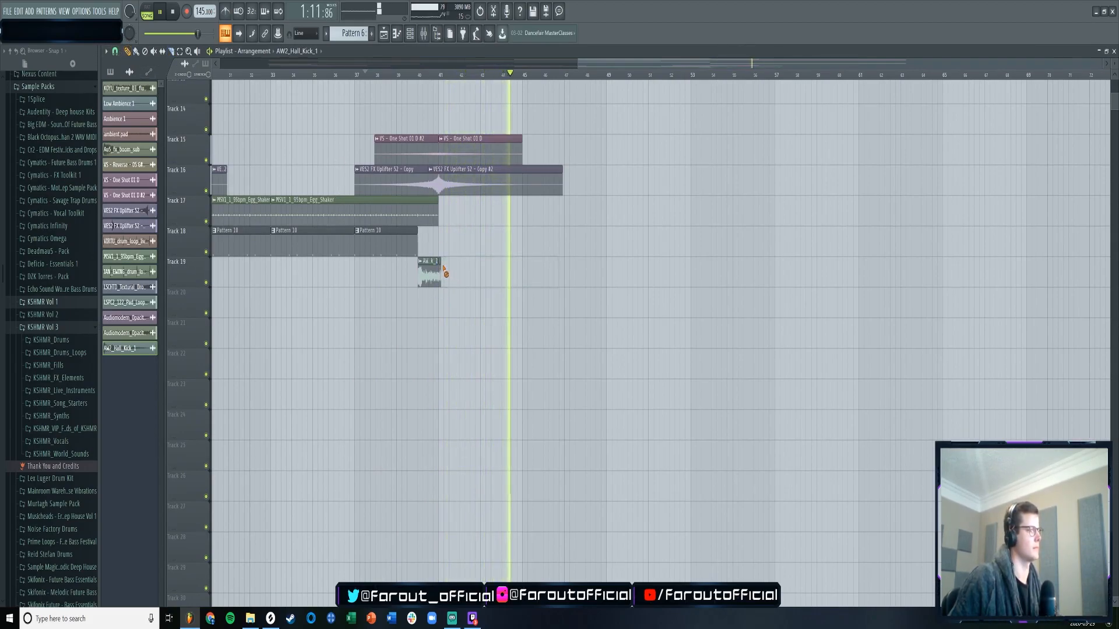
- Check the declicking mode options of the AW2_Hall_Kick_1 sample and look over the clips across the arrangement
{"action": "double_click", "coordinate": [434, 263]}
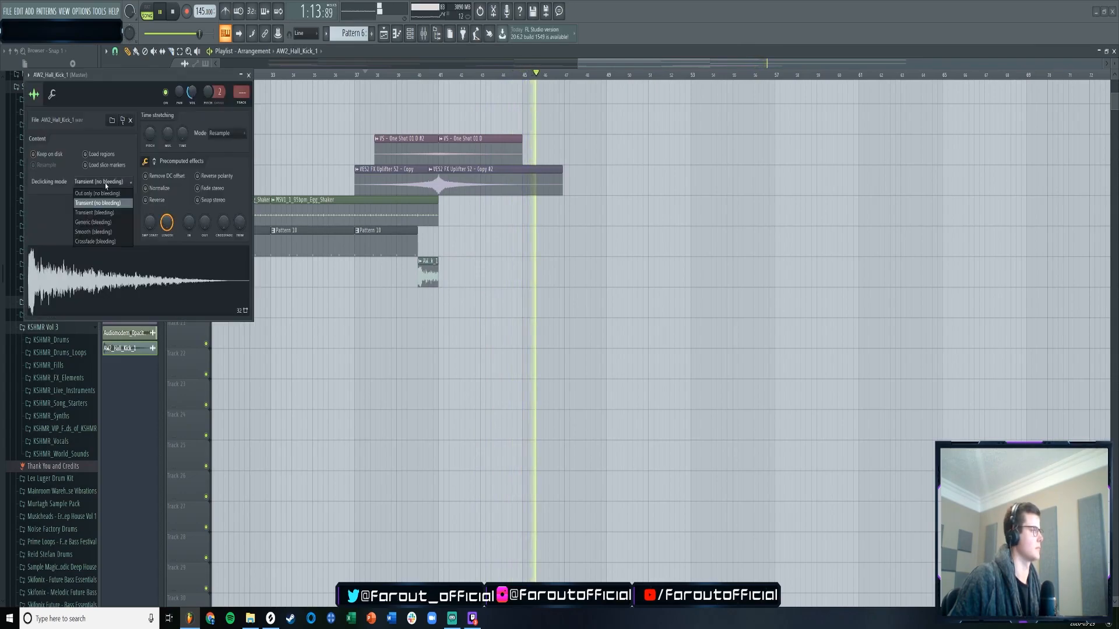
{"action": "left_click", "coordinate": [248, 75]}
{"action": "scroll", "coordinate": [255, 75], "scroll_direction": "down", "scroll_amount": 3}
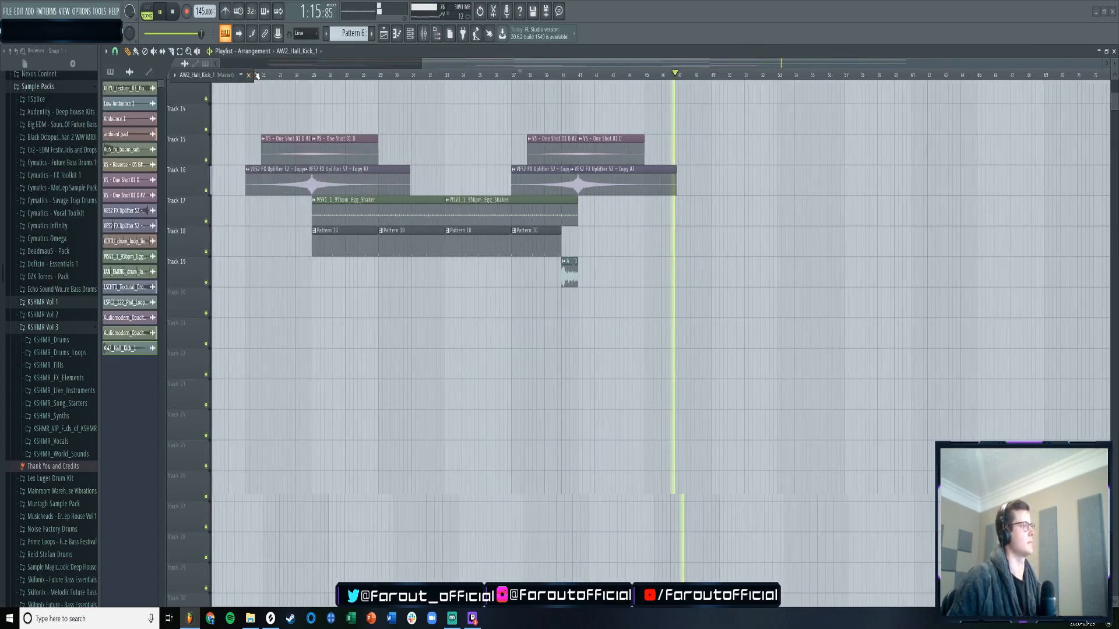
{"action": "scroll", "coordinate": [320, 85], "scroll_direction": "up", "scroll_amount": 5}
{"action": "scroll", "coordinate": [385, 66], "scroll_direction": "down", "scroll_amount": 1}
{"action": "scroll", "coordinate": [422, 76], "scroll_direction": "up", "scroll_amount": 1}
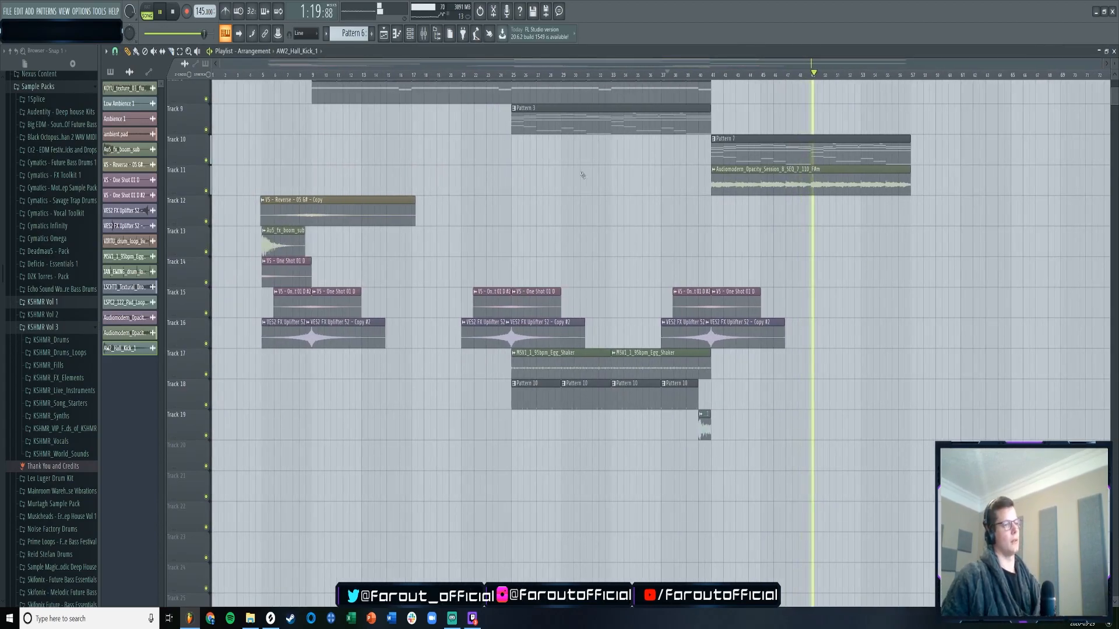
{"action": "scroll", "coordinate": [614, 200], "scroll_direction": "up", "scroll_amount": 7}
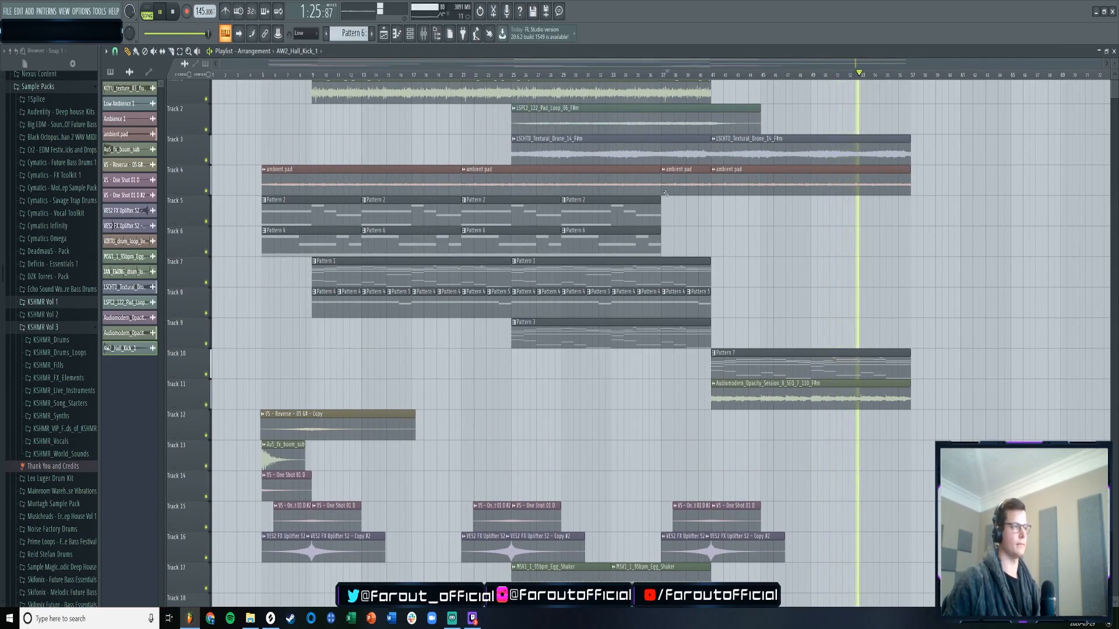
{"action": "scroll", "coordinate": [737, 248], "scroll_direction": "right", "scroll_amount": 3}
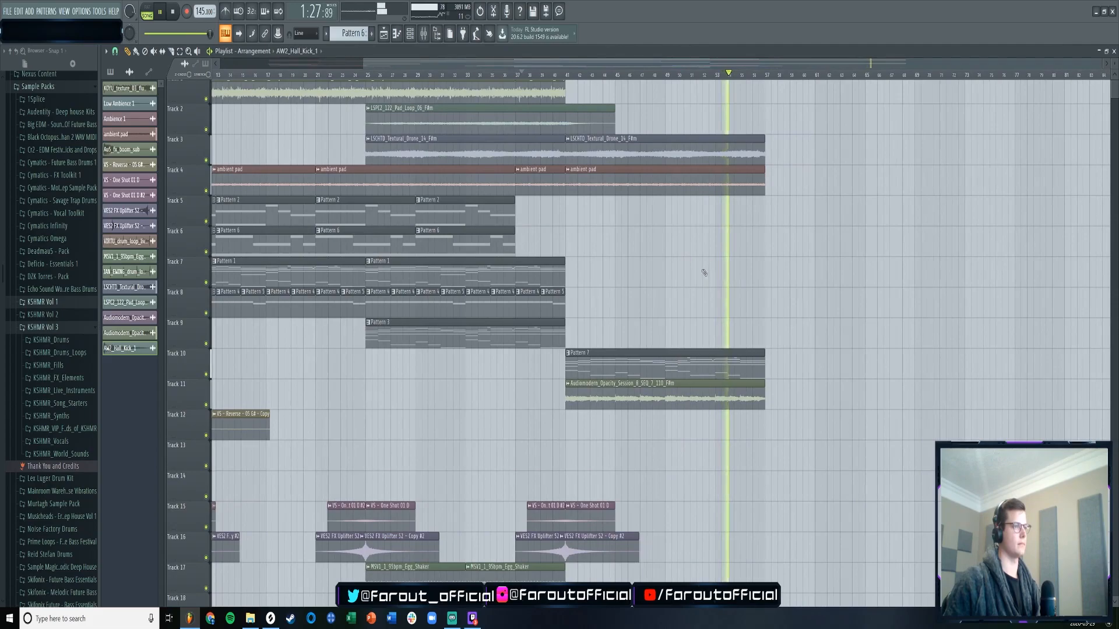
- Repeat the Pattern 7 and Audiomodern_Opacity clips on Tracks 10 and 11 directly after the existing ones
{"action": "left_click", "coordinate": [753, 363]}
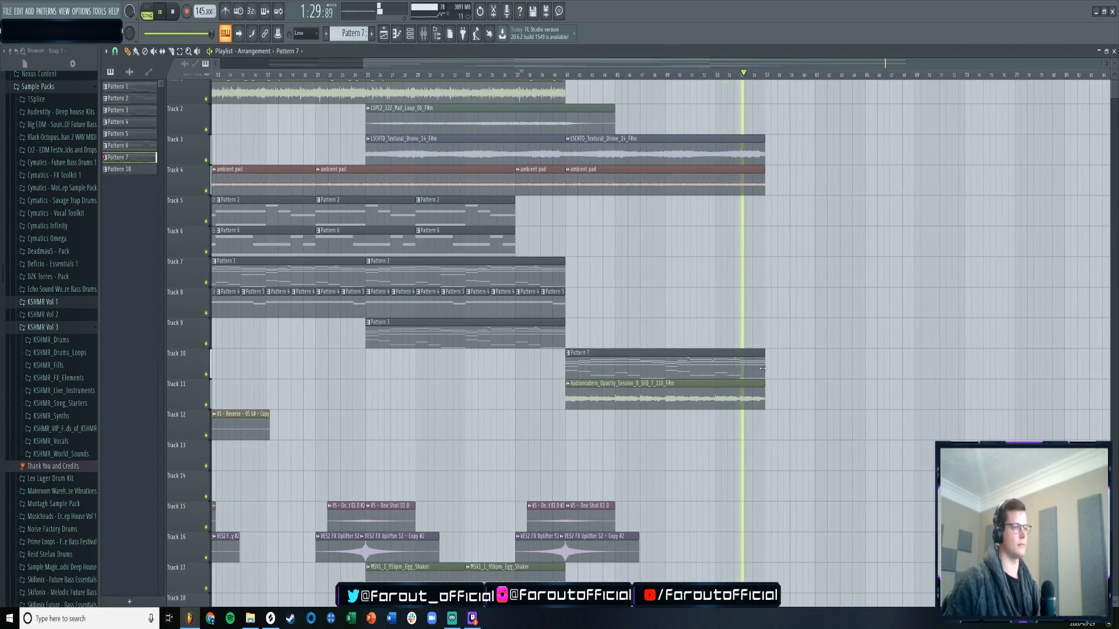
{"action": "left_click", "coordinate": [768, 371]}
{"action": "left_click", "coordinate": [755, 392]}
{"action": "left_click", "coordinate": [769, 394]}
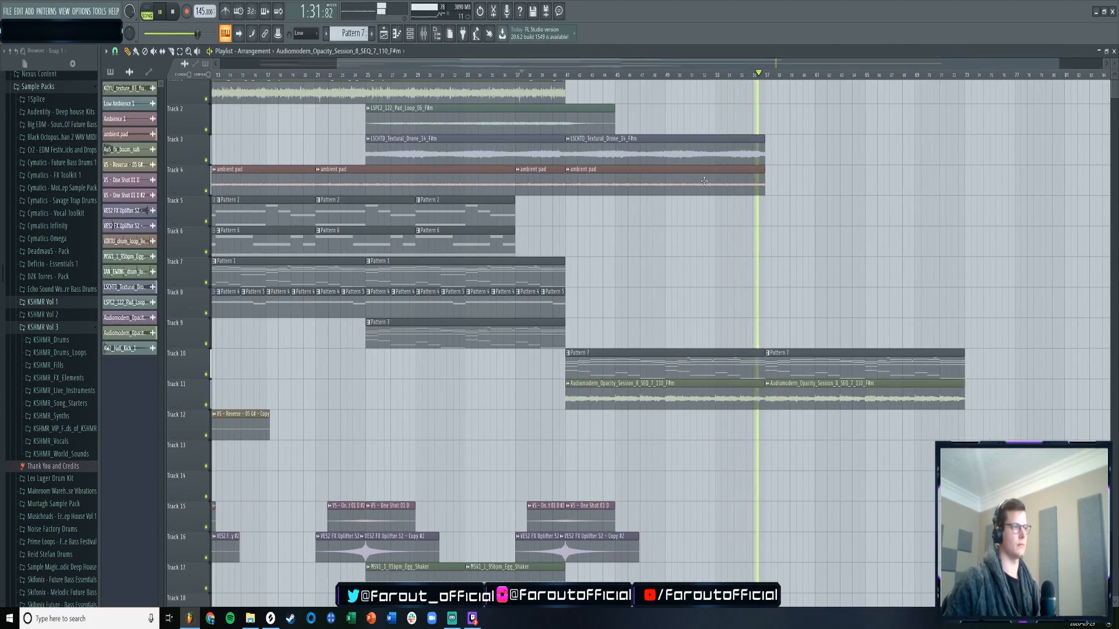
- Stop playback, show all channels in the channel rack and switch to the empty Pattern 20
{"action": "key", "text": "F6"}
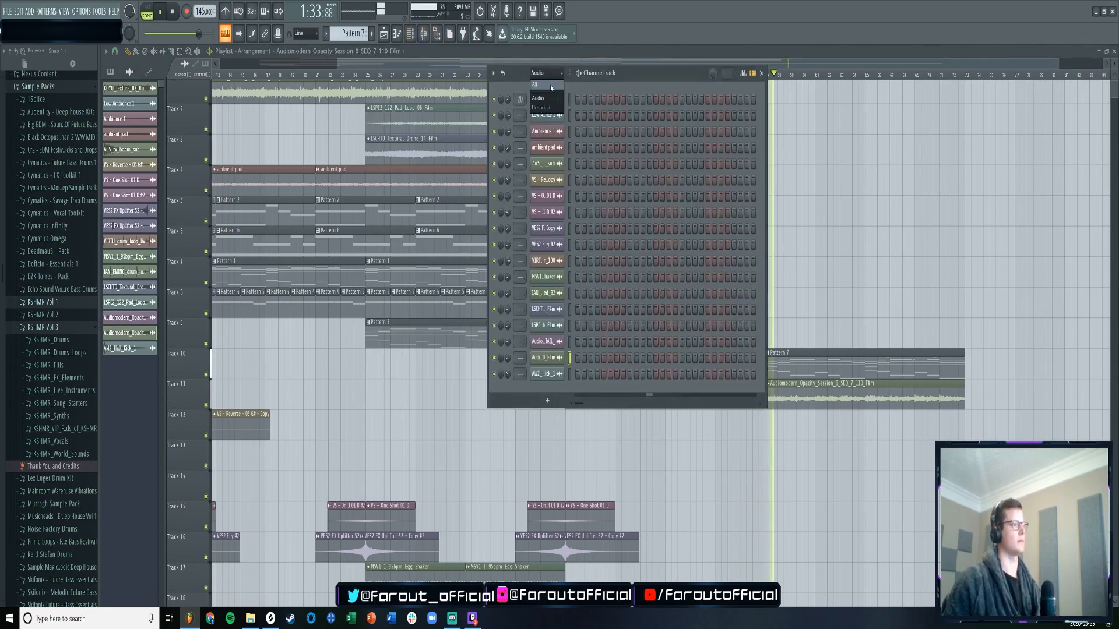
{"action": "key", "text": "space"}
{"action": "left_click_drag", "start_coordinate": [348, 35], "coordinate": [349, 25]}
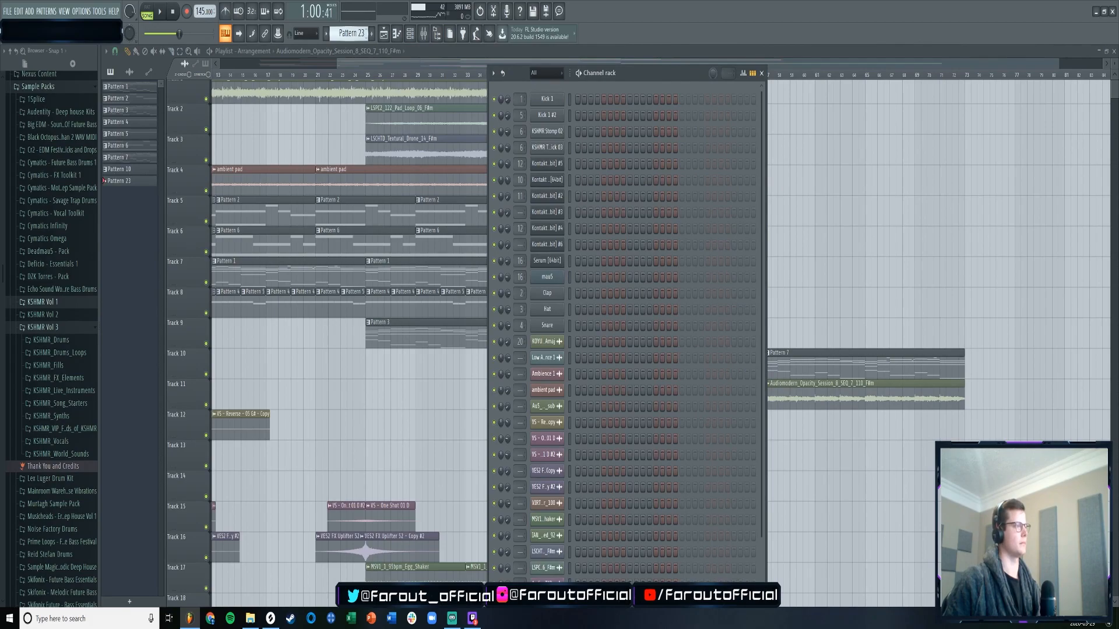
{"action": "left_click_drag", "start_coordinate": [349, 33], "coordinate": [349, 35]}
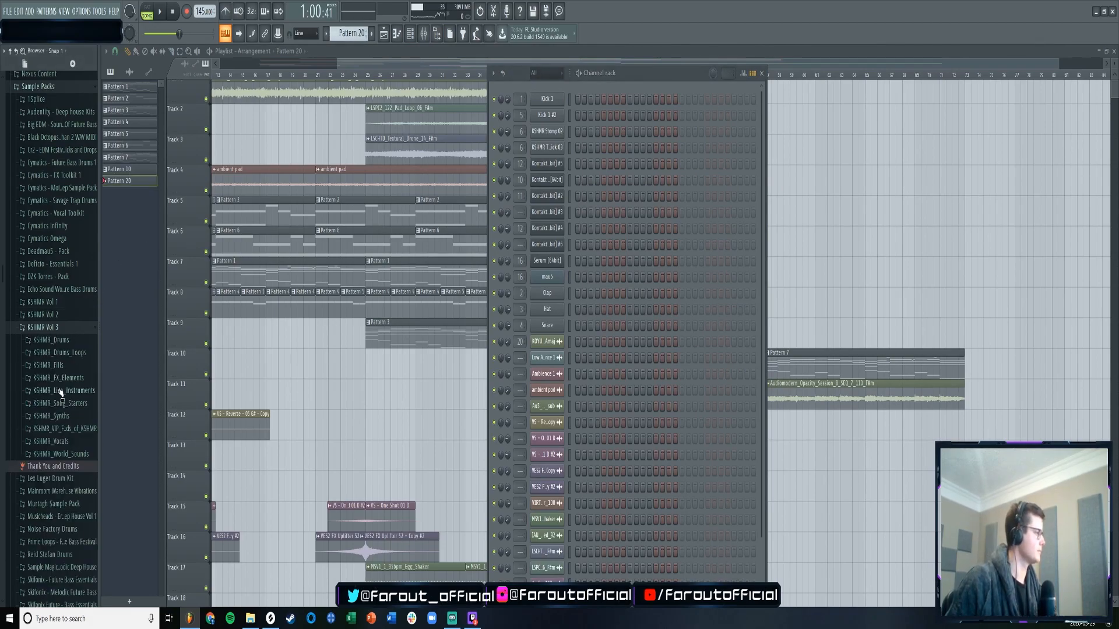
- Browse the KSHMR Vol 3 sample pack to the KSHMR_Snare_FX folder inside KSHMR_Drums and KSHMR_Snares
{"action": "left_click", "coordinate": [61, 341]}
{"action": "left_click", "coordinate": [74, 468]}
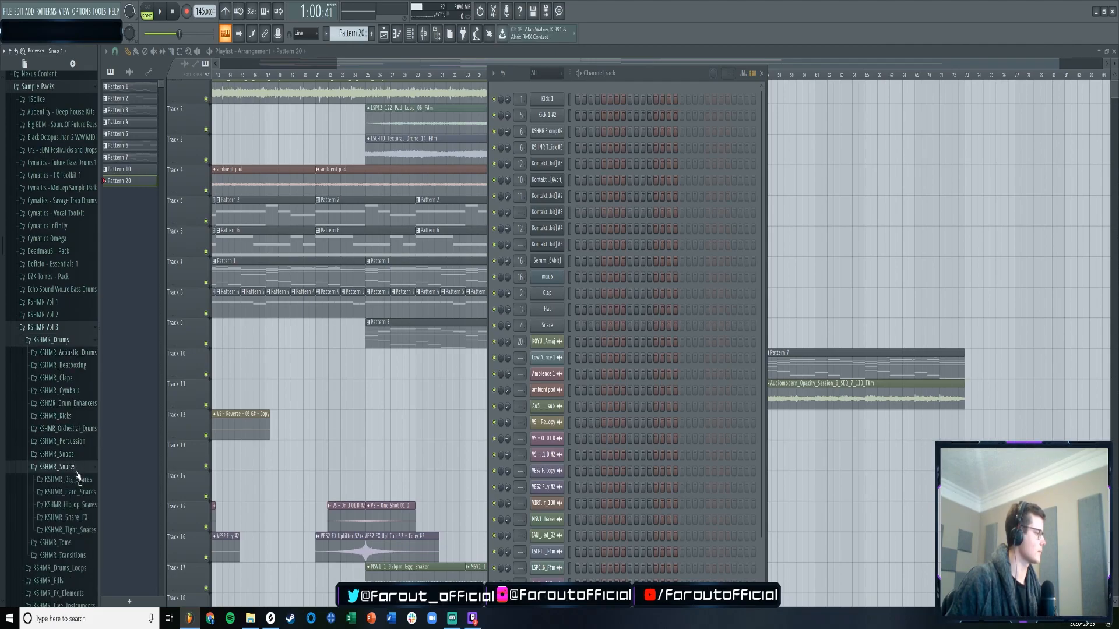
{"action": "left_click", "coordinate": [82, 495]}
{"action": "left_click", "coordinate": [73, 414]}
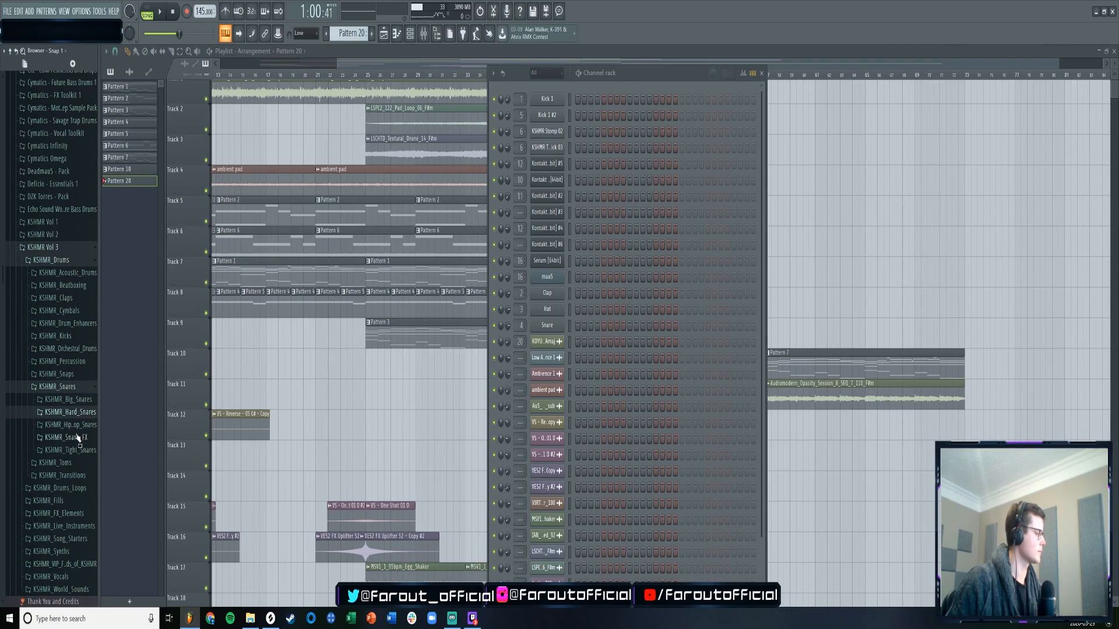
{"action": "left_click", "coordinate": [70, 438]}
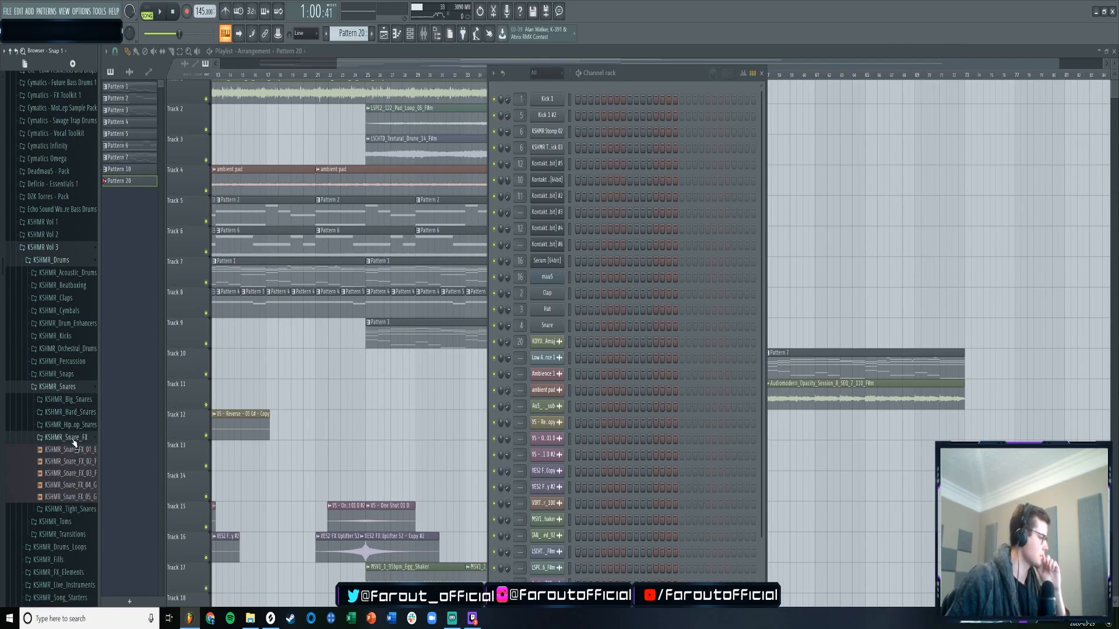
- Load the KSHMR_Snare_FX_02 sample as a new channel in the channel rack and check its waveform
{"action": "left_click_drag", "start_coordinate": [198, 392], "coordinate": [92, 469]}
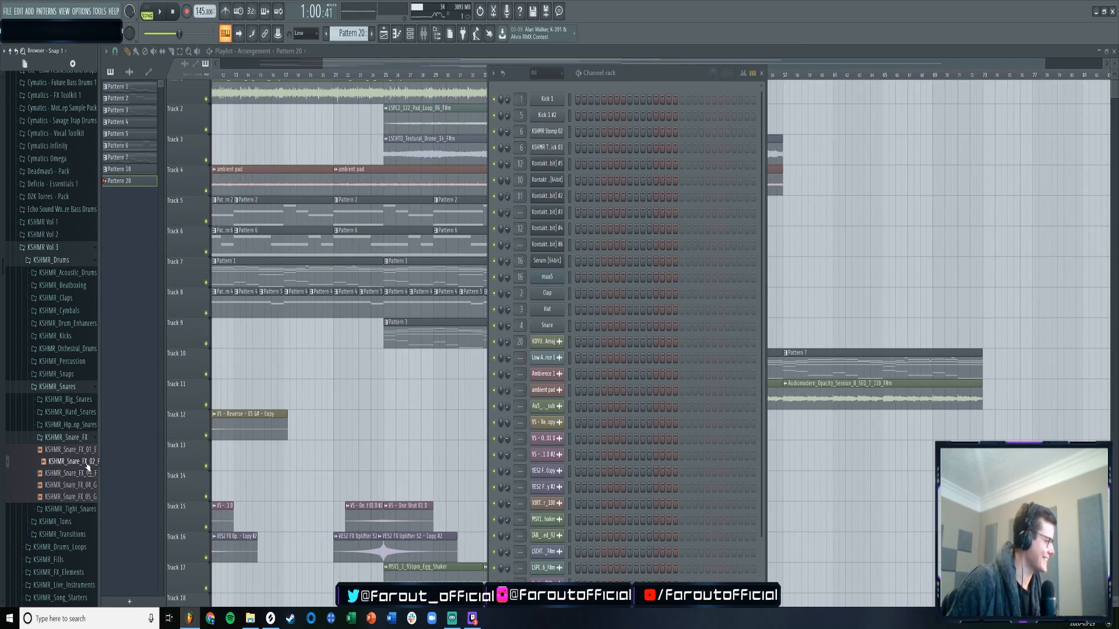
{"action": "left_click_drag", "start_coordinate": [217, 366], "coordinate": [552, 109]}
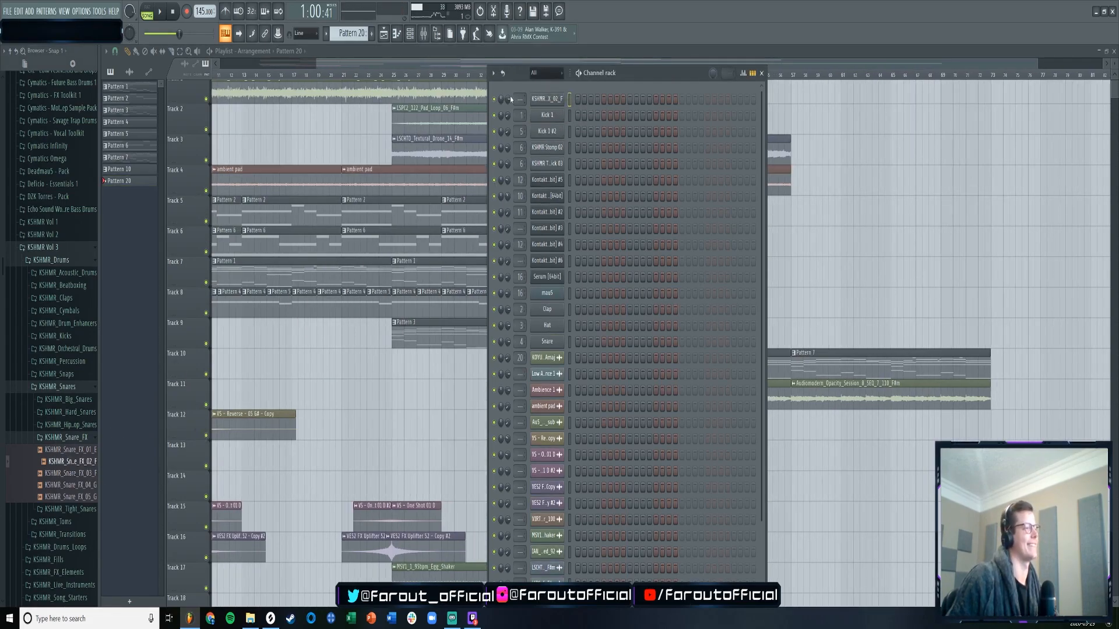
{"action": "left_click", "coordinate": [548, 99]}
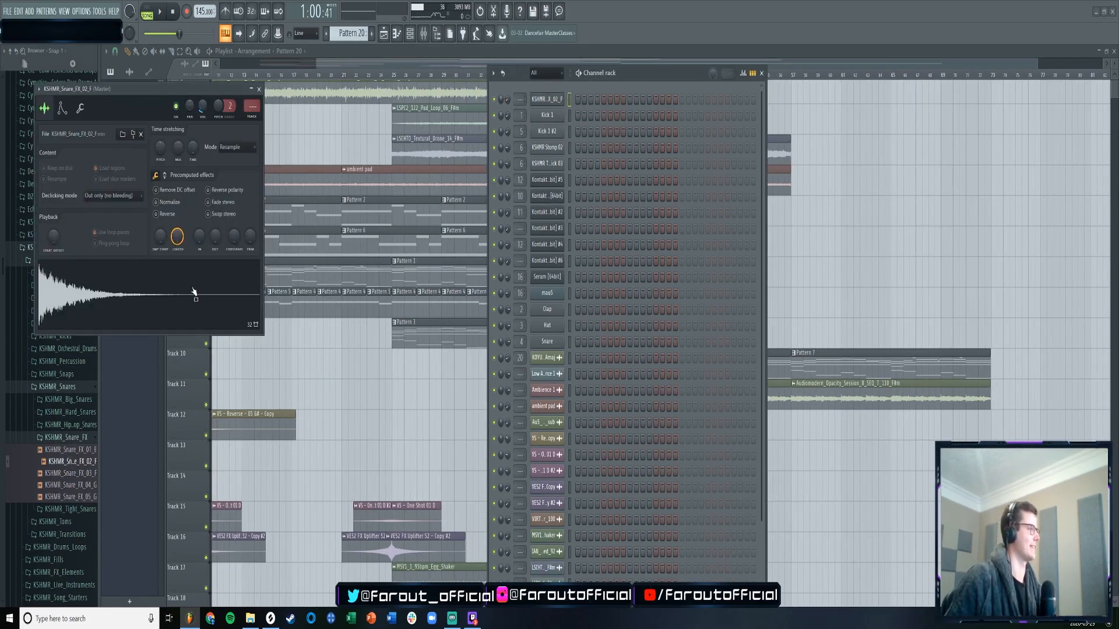
{"action": "left_click", "coordinate": [258, 89]}
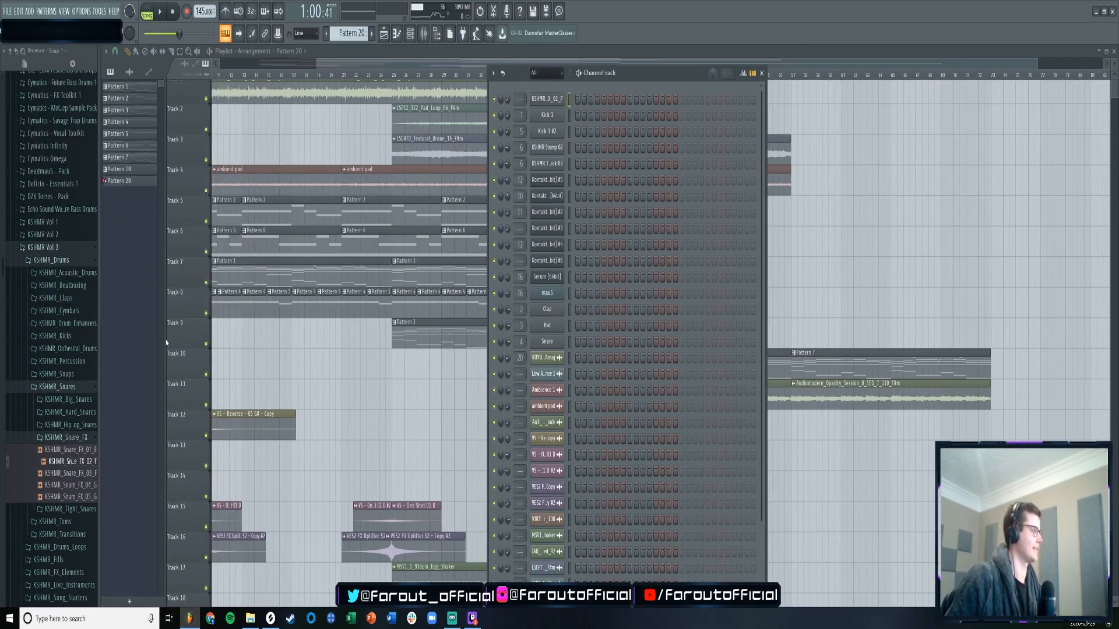
- Load KSHMR_Snare_FX_03 in place of the KSHMR_Snare_FX_02 channel and open its sample settings
{"action": "left_click", "coordinate": [85, 436]}
{"action": "scroll", "coordinate": [84, 407], "scroll_direction": "down", "scroll_amount": 2}
{"action": "left_click", "coordinate": [84, 391]}
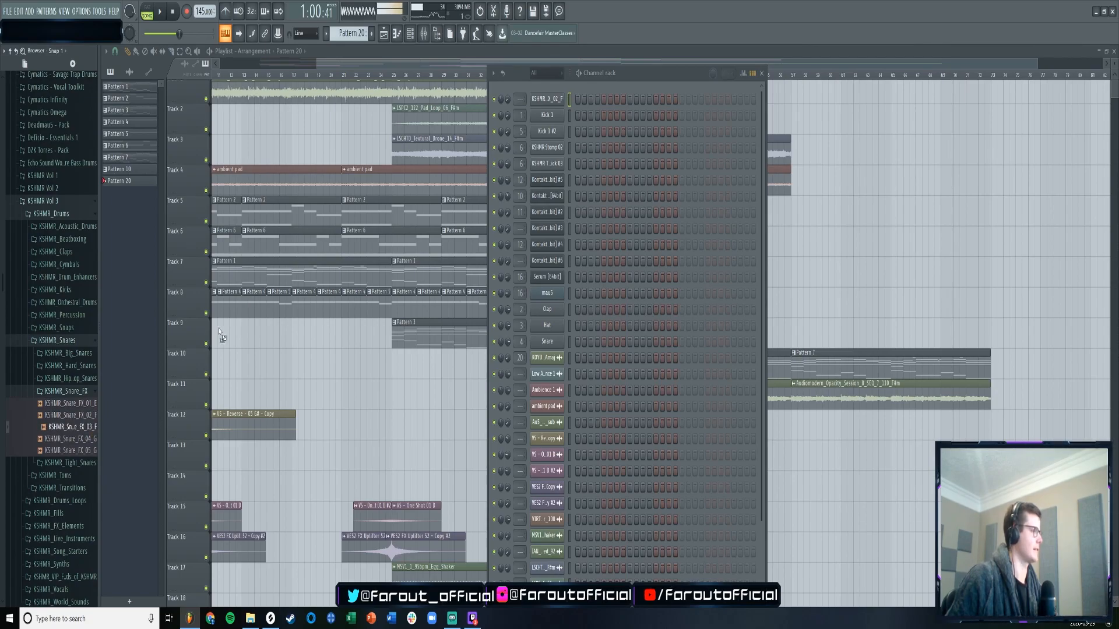
{"action": "left_click_drag", "start_coordinate": [193, 360], "coordinate": [529, 88]}
{"action": "left_click", "coordinate": [553, 101]}
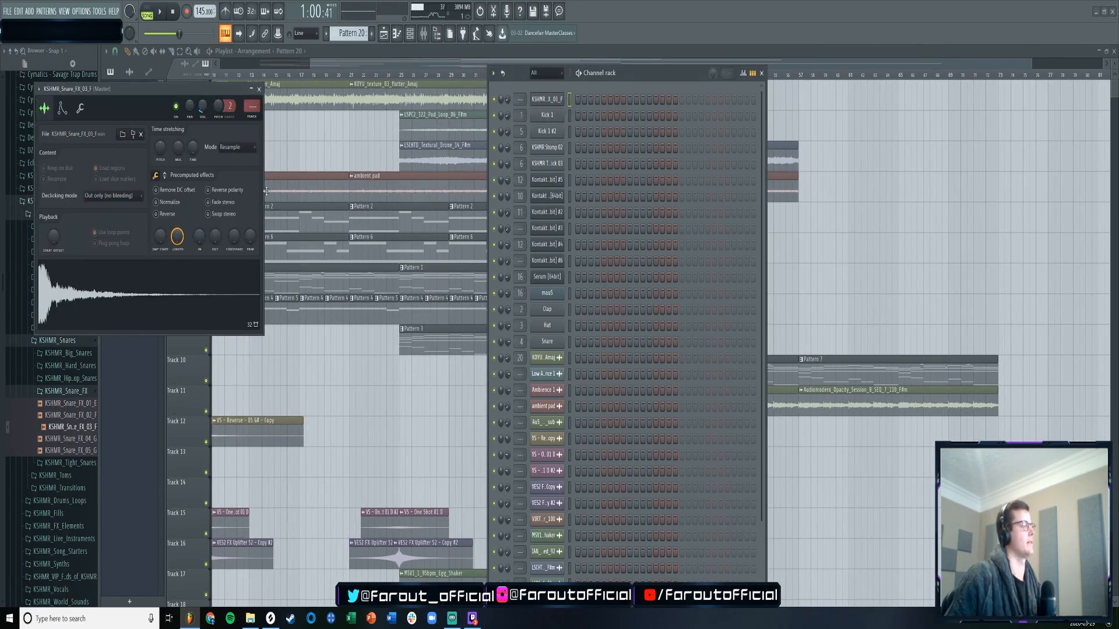
- Enable the snare channel's volume envelope with a short decay and program hits on steps 1, 5, 9, 13 and 17 of Pattern 20
{"action": "left_click", "coordinate": [62, 108]}
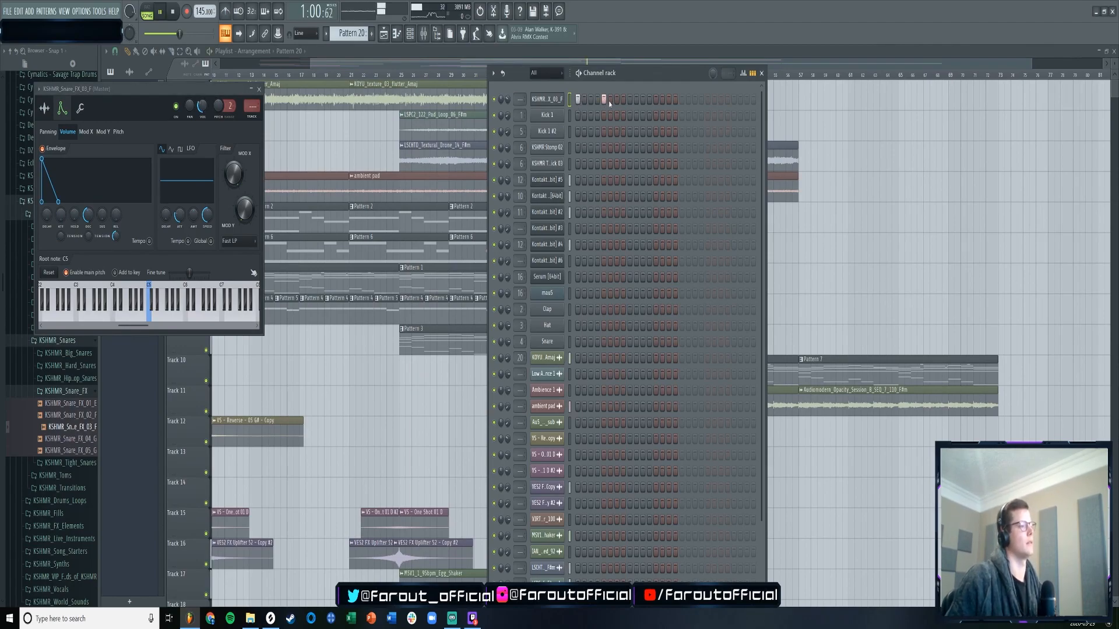
{"action": "left_click", "coordinate": [682, 100]}
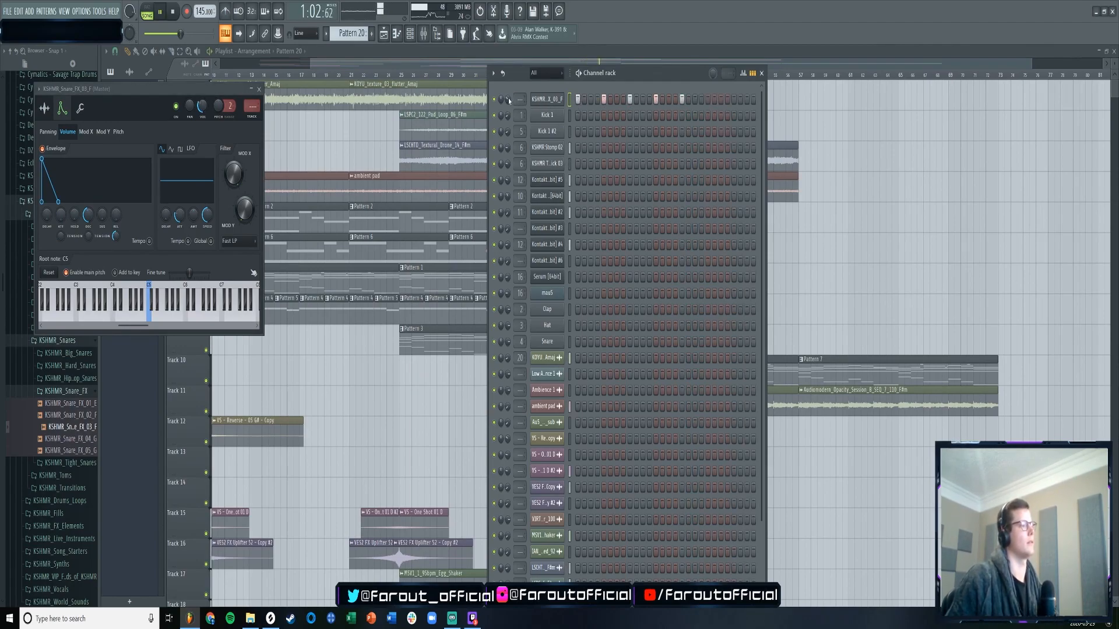
{"action": "key", "text": "F6"}
{"action": "scroll", "coordinate": [617, 324], "scroll_direction": "down", "scroll_amount": 4}
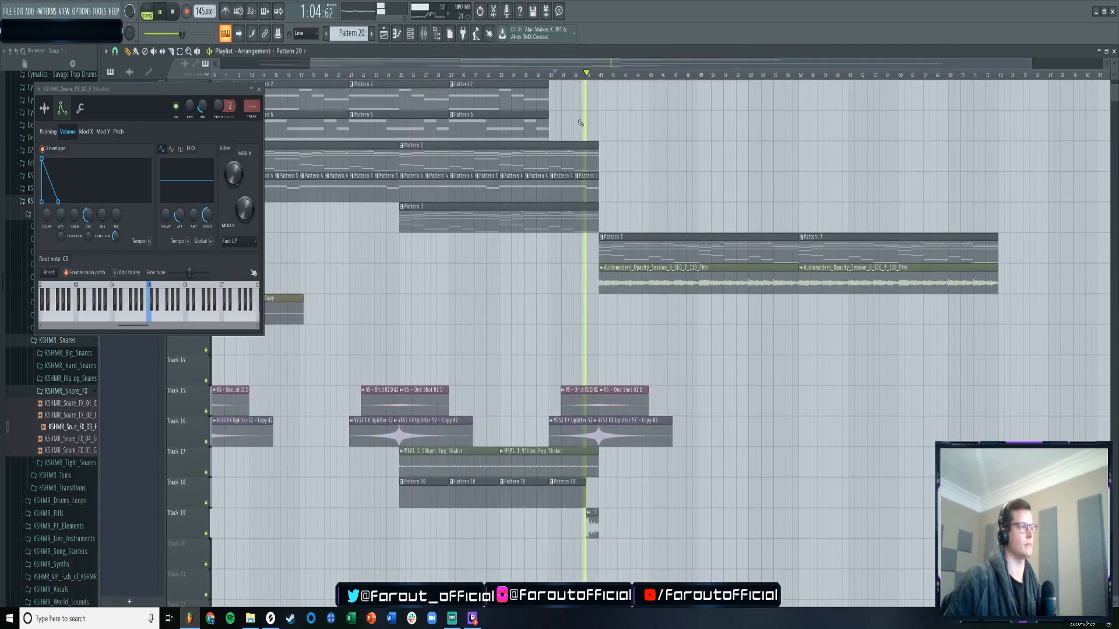
{"action": "scroll", "coordinate": [538, 78], "scroll_direction": "right", "scroll_amount": 1}
{"action": "scroll", "coordinate": [537, 78], "scroll_direction": "left", "scroll_amount": 1}
{"action": "left_click", "coordinate": [259, 89]}
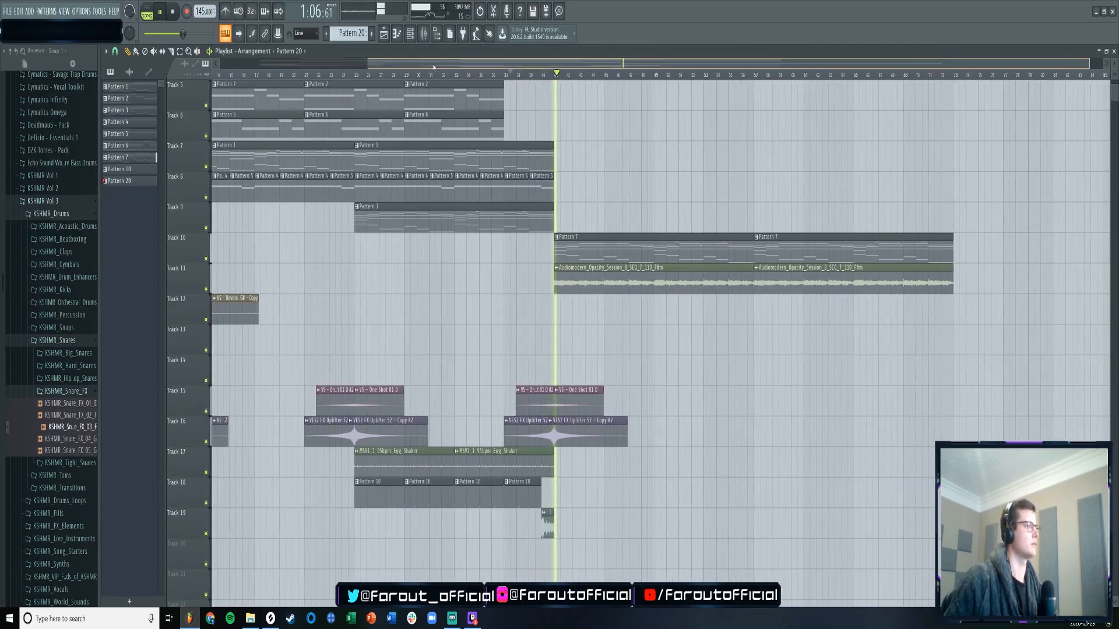
- Copy the One Shot and FX Uplifter transition clips on Tracks 15 and 16 so the uplifter peaks at bar 49
{"action": "left_click_drag", "start_coordinate": [401, 64], "coordinate": [501, 75]}
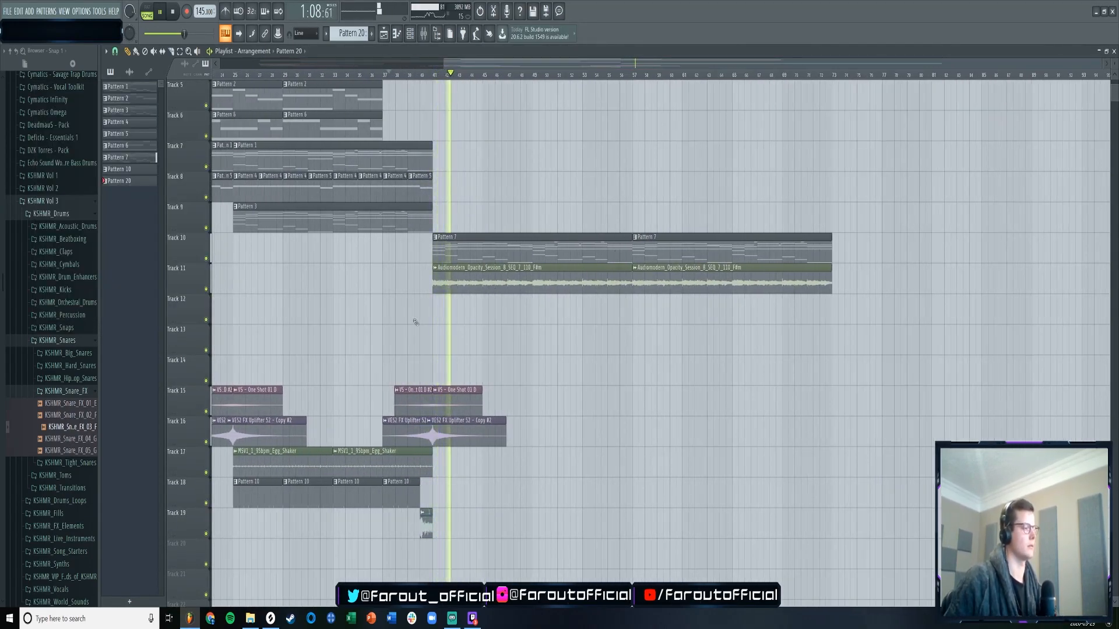
{"action": "scroll", "coordinate": [681, 297], "scroll_direction": "down", "scroll_amount": 2}
{"action": "scroll", "coordinate": [680, 297], "scroll_direction": "down", "scroll_amount": 2}
{"action": "left_click", "coordinate": [484, 318]}
{"action": "left_click_drag", "start_coordinate": [483, 318], "coordinate": [651, 282]}
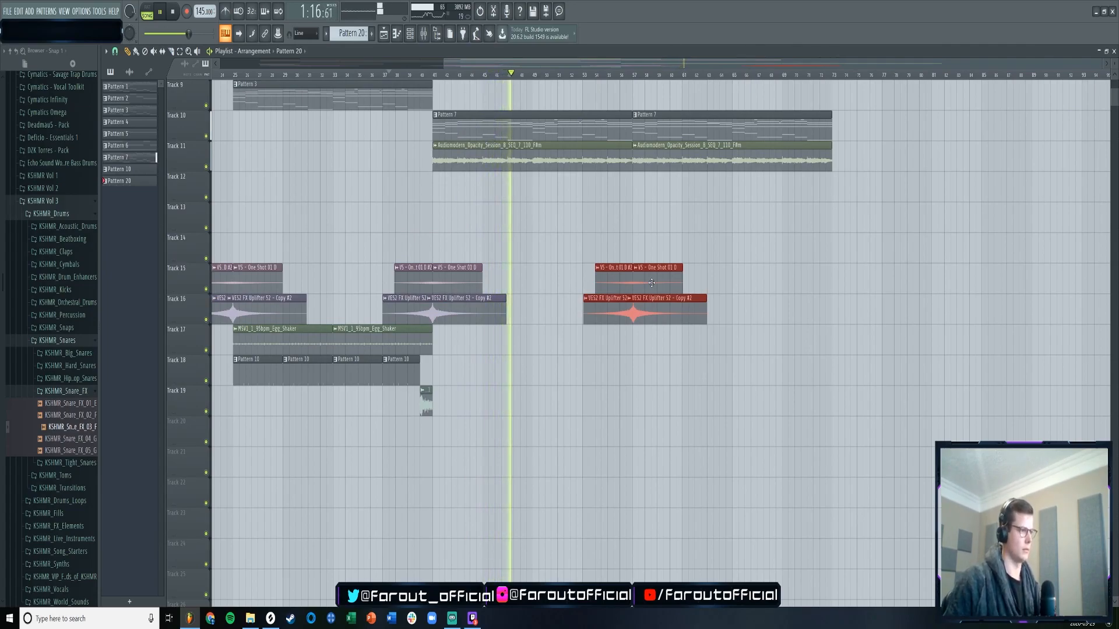
{"action": "left_click_drag", "start_coordinate": [651, 282], "coordinate": [551, 282]}
- Delete the repeated Pattern 7 and Audiomodern_Opacity clips from bar 57 onward and place Pattern 20 on Track 19 near bar 50
{"action": "right_click", "coordinate": [659, 165]}
{"action": "left_click", "coordinate": [545, 406]}
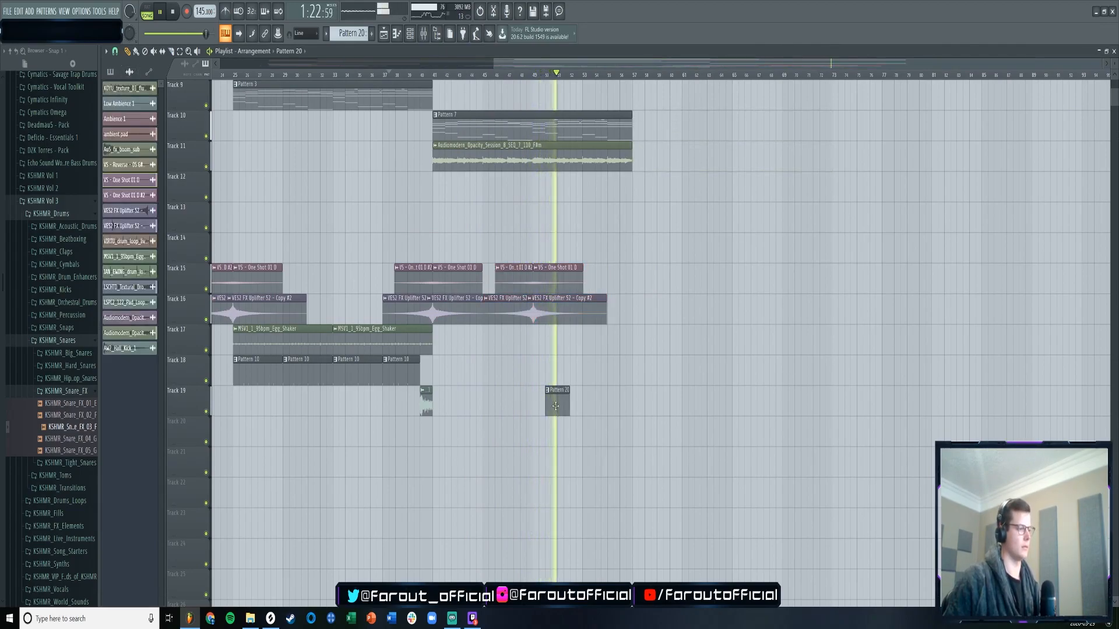
- Adjust the KSHMR_Snare_FX_03 channel's volume level and move the Pattern 20 clip on Track 19 to start at bar 49
{"action": "double_click", "coordinate": [554, 406]}
{"action": "left_click", "coordinate": [412, 34]}
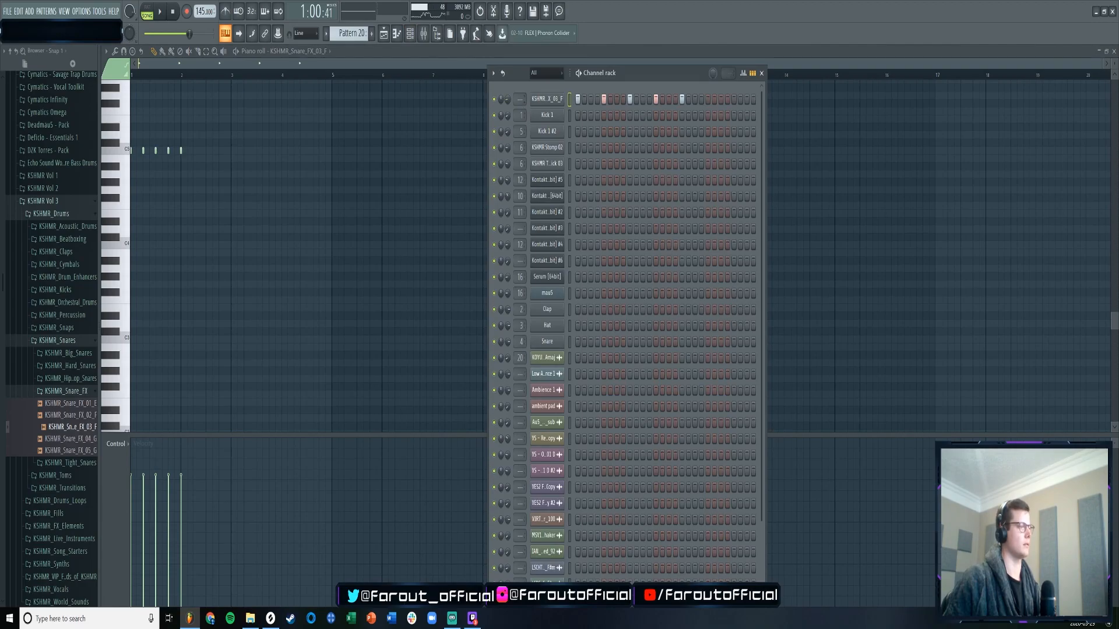
{"action": "left_click", "coordinate": [546, 99]}
{"action": "left_click", "coordinate": [83, 109]}
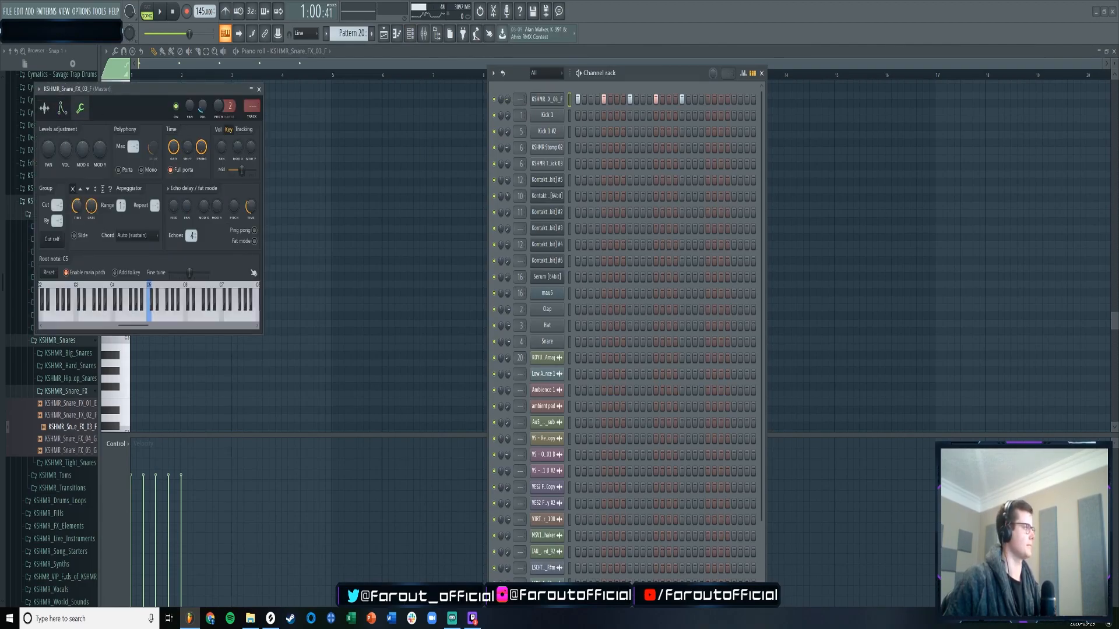
{"action": "left_click", "coordinate": [383, 33]}
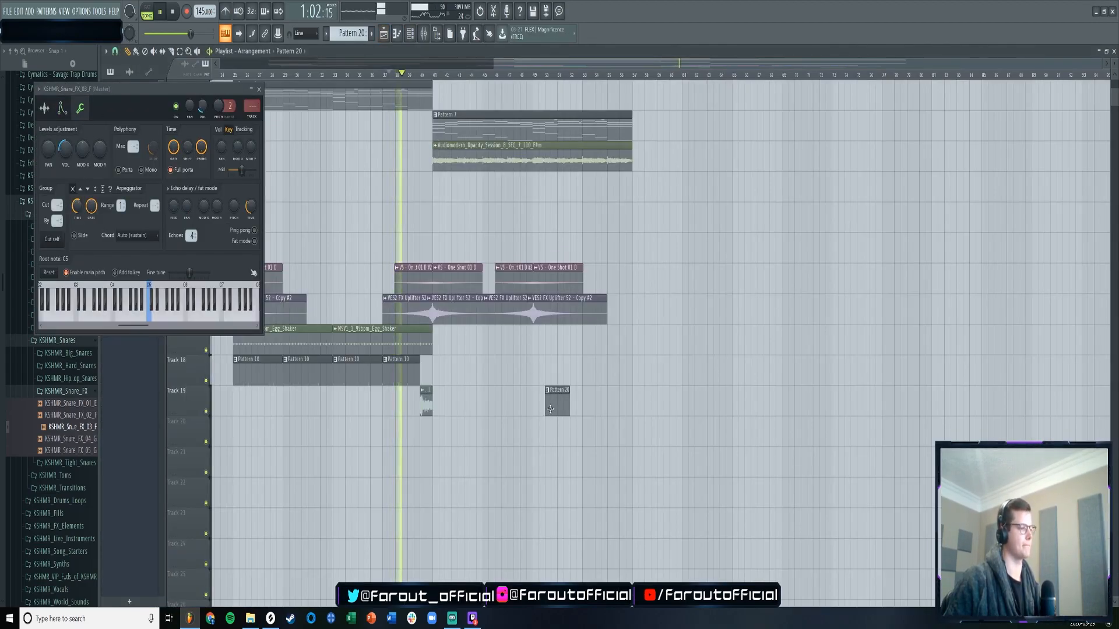
{"action": "scroll", "coordinate": [575, 316], "scroll_direction": "down", "scroll_amount": 3}
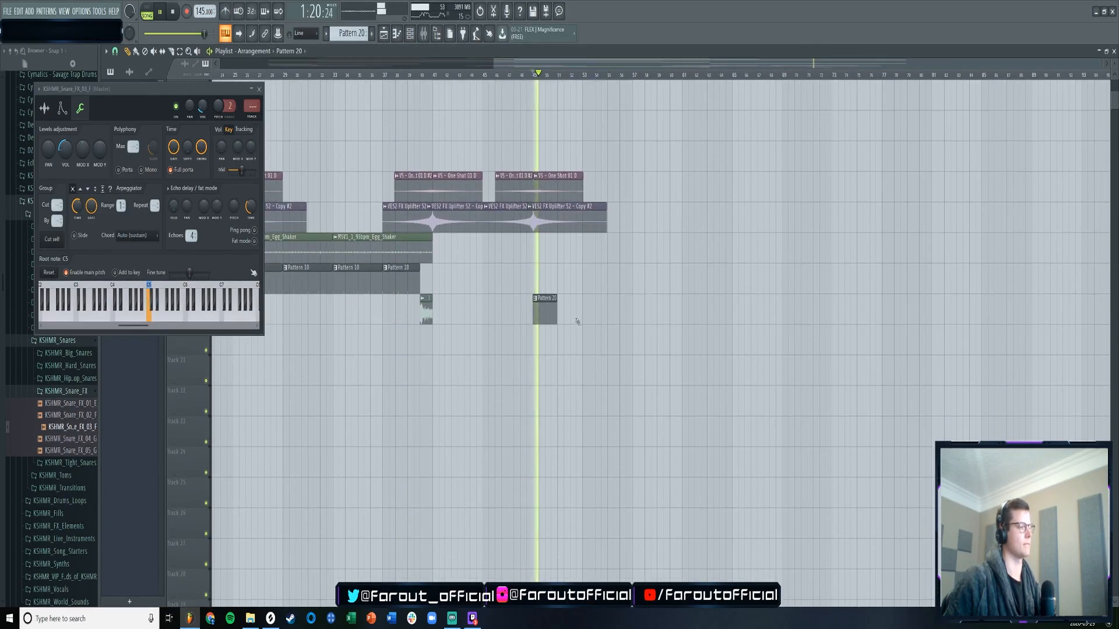
- Copy the four bar 1 snare notes in Pattern 20's piano roll so they repeat from the start of bar 2
{"action": "double_click", "coordinate": [547, 312]}
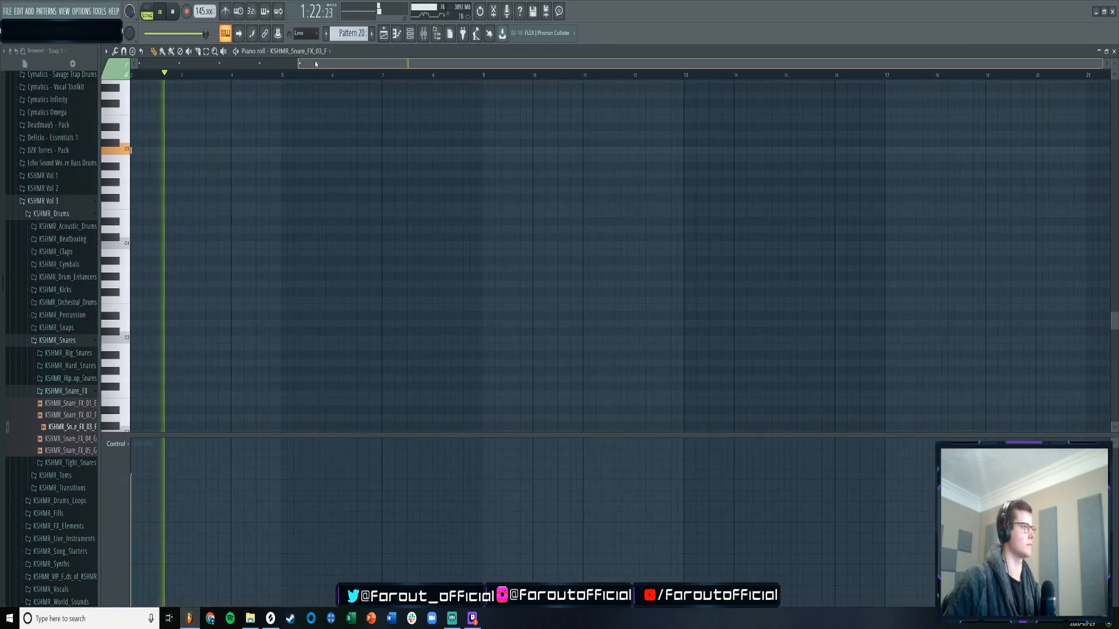
{"action": "key", "text": "ctrl+a"}
{"action": "left_click_drag", "start_coordinate": [147, 64], "coordinate": [138, 64]}
{"action": "key", "text": "ctrl+a"}
{"action": "left_click_drag", "start_coordinate": [155, 151], "coordinate": [196, 152]}
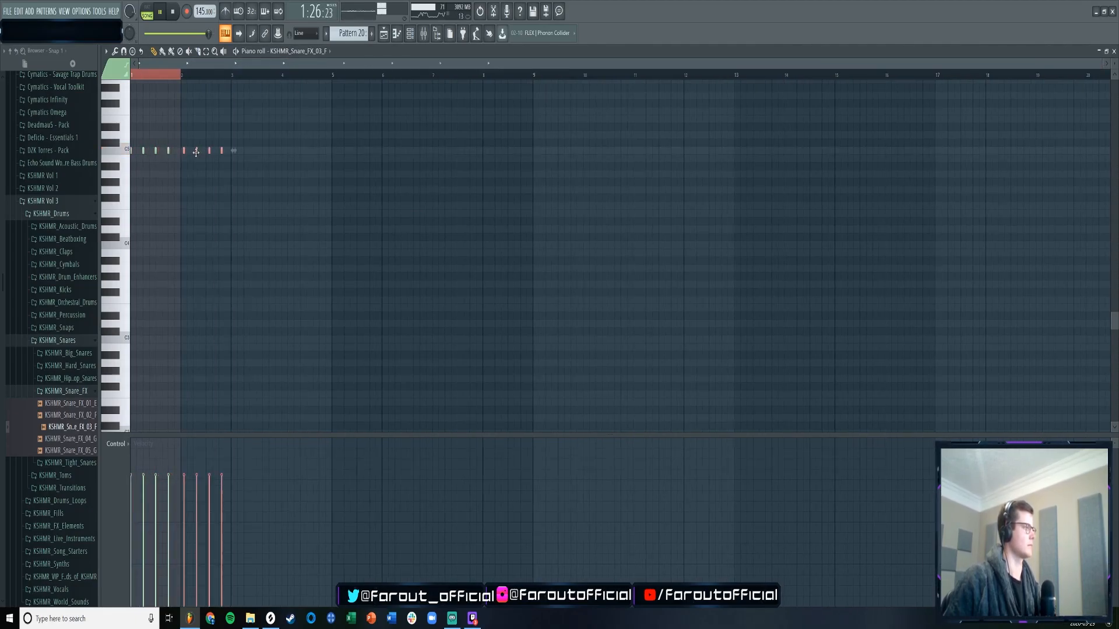
{"action": "scroll", "coordinate": [185, 78], "scroll_direction": "up", "scroll_amount": 5}
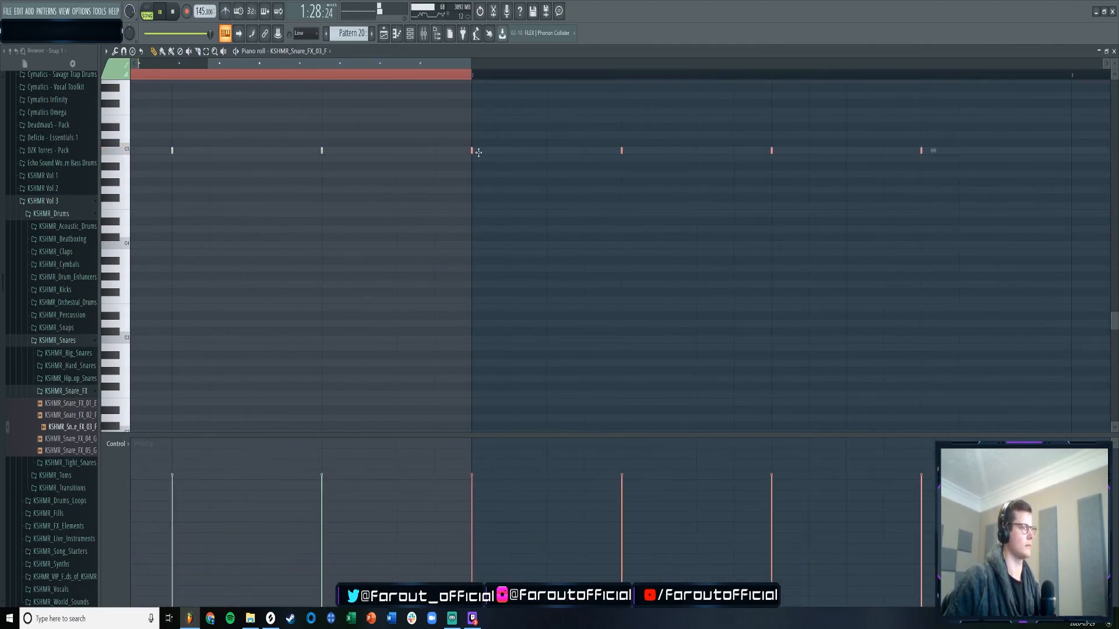
{"action": "scroll", "coordinate": [464, 76], "scroll_direction": "down", "scroll_amount": 3}
- Add a snare note half a beat before bar 2 in Pattern 20 and delete the note just before bar 3
{"action": "left_click", "coordinate": [384, 34]}
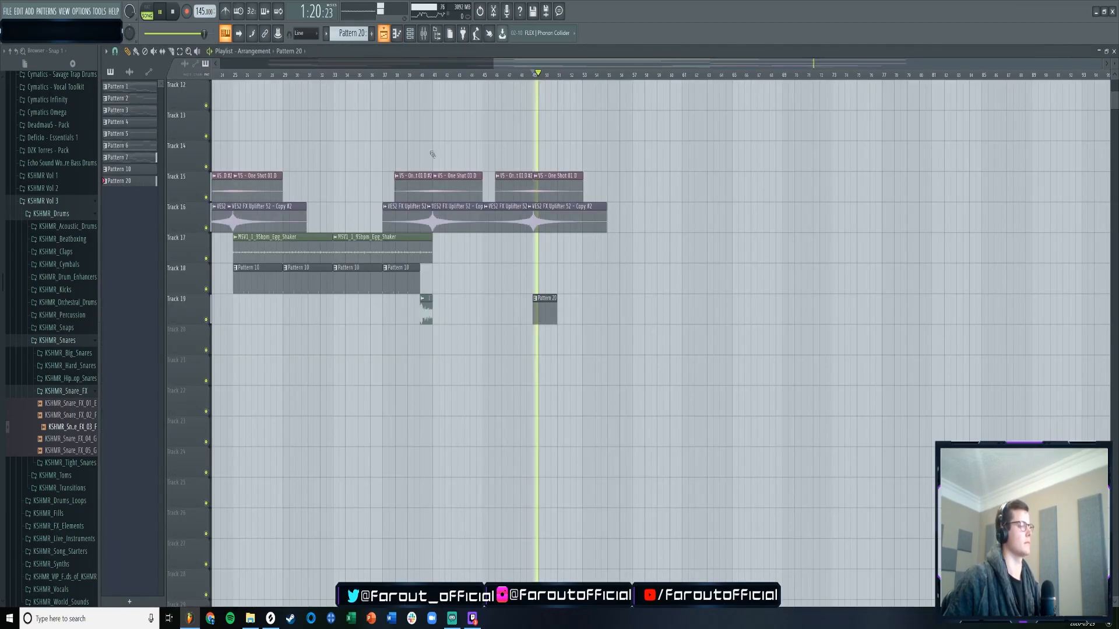
{"action": "double_click", "coordinate": [539, 301]}
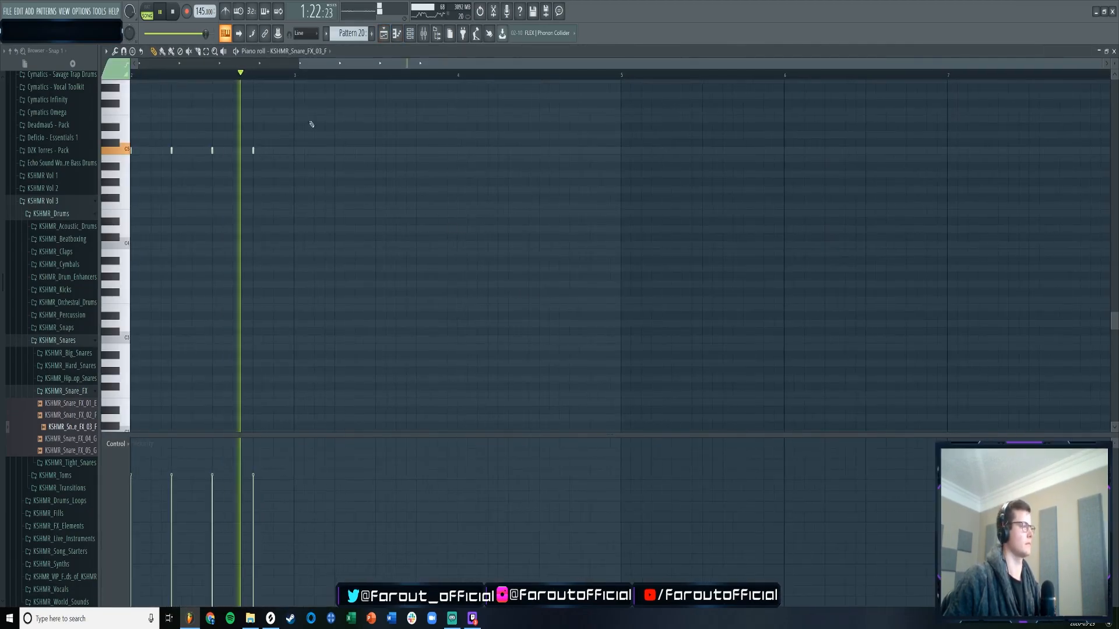
{"action": "key", "text": "space"}
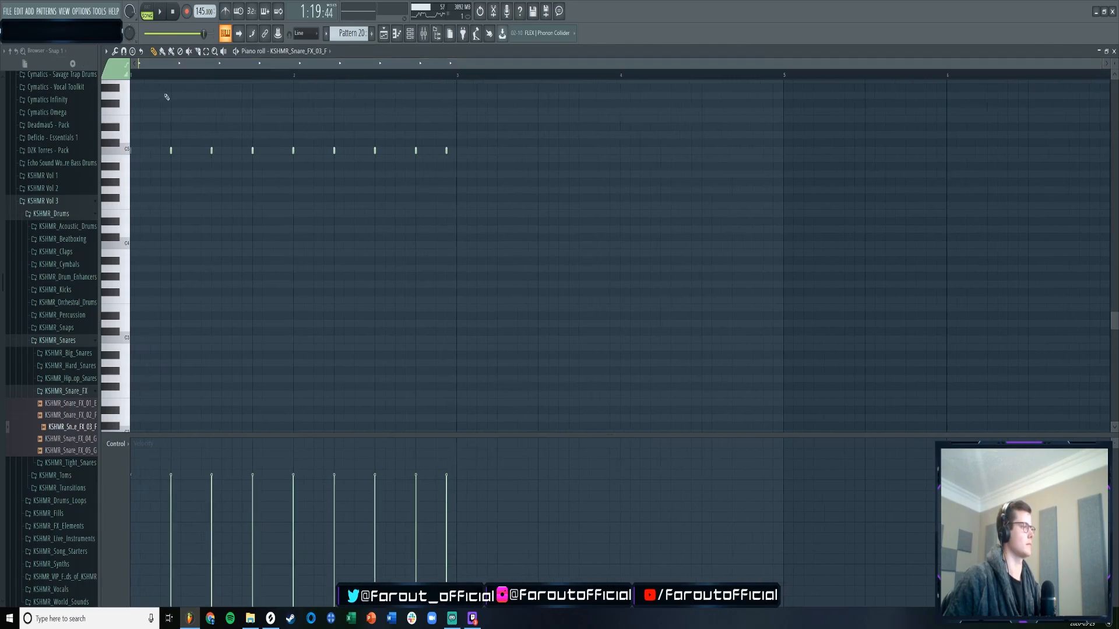
{"action": "left_click", "coordinate": [277, 152]}
{"action": "right_click", "coordinate": [447, 151]}
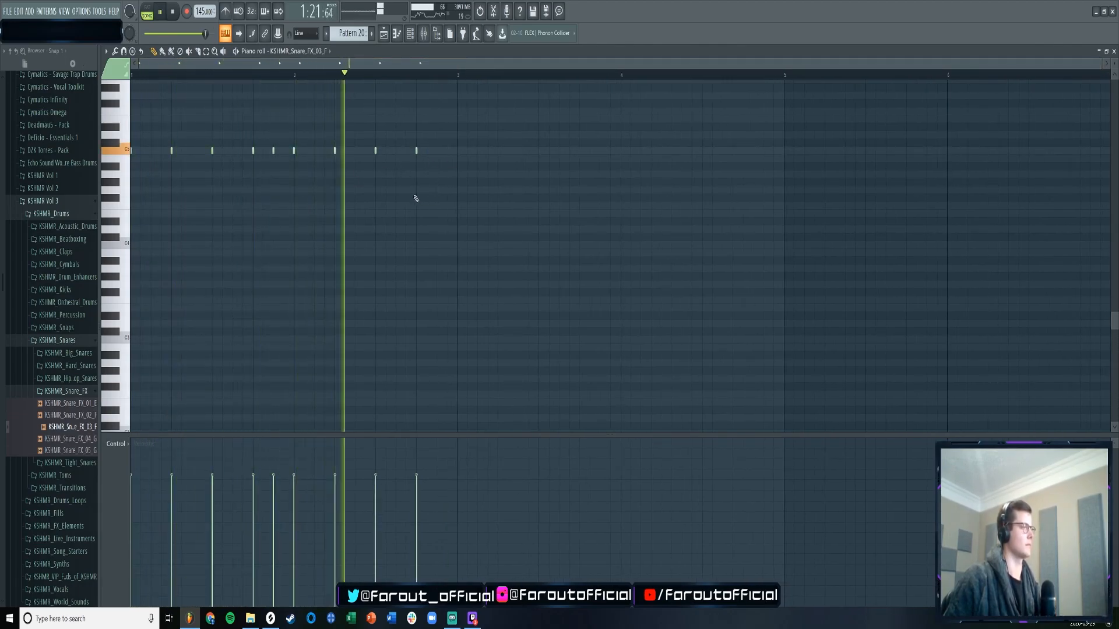
{"action": "left_click", "coordinate": [437, 152]}
{"action": "right_click", "coordinate": [437, 151]}
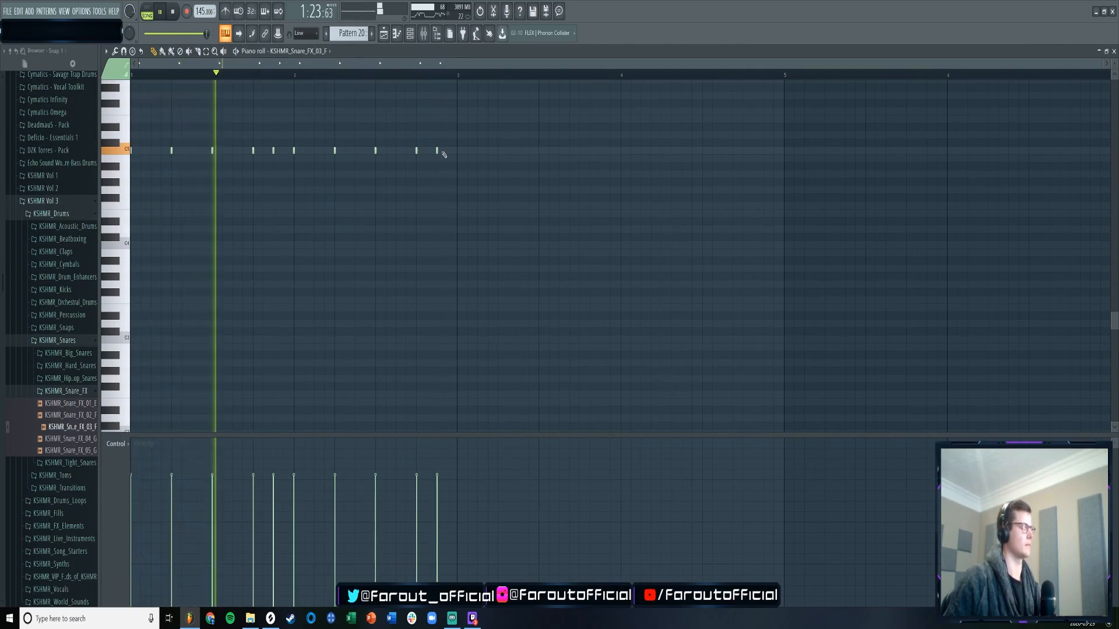
{"action": "left_click", "coordinate": [453, 153]}
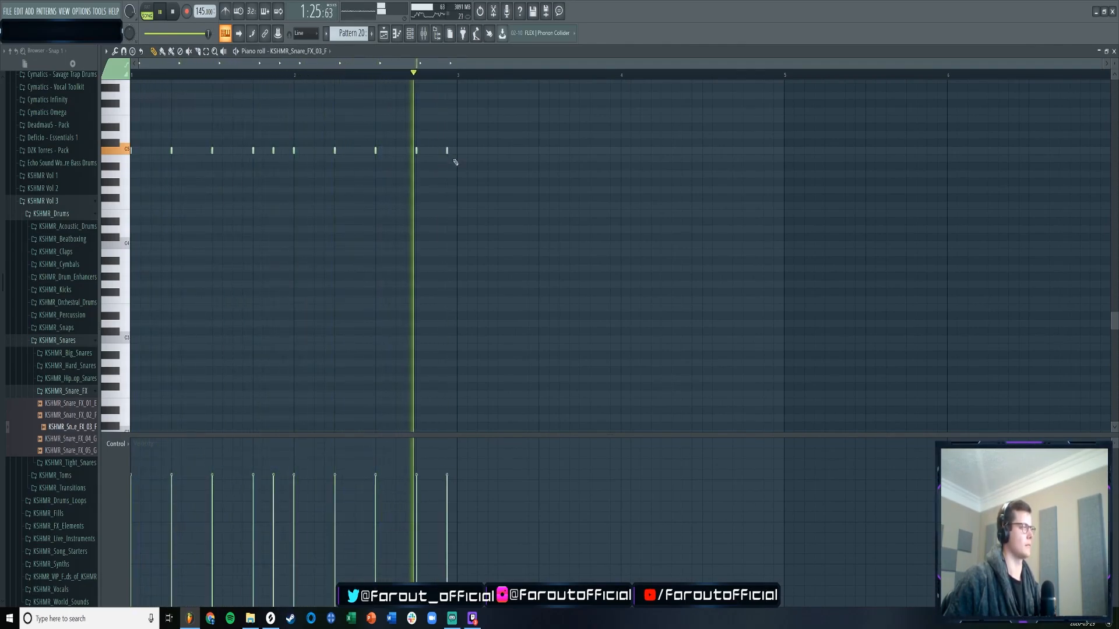
{"action": "key", "text": "space"}
{"action": "key", "text": "space"}
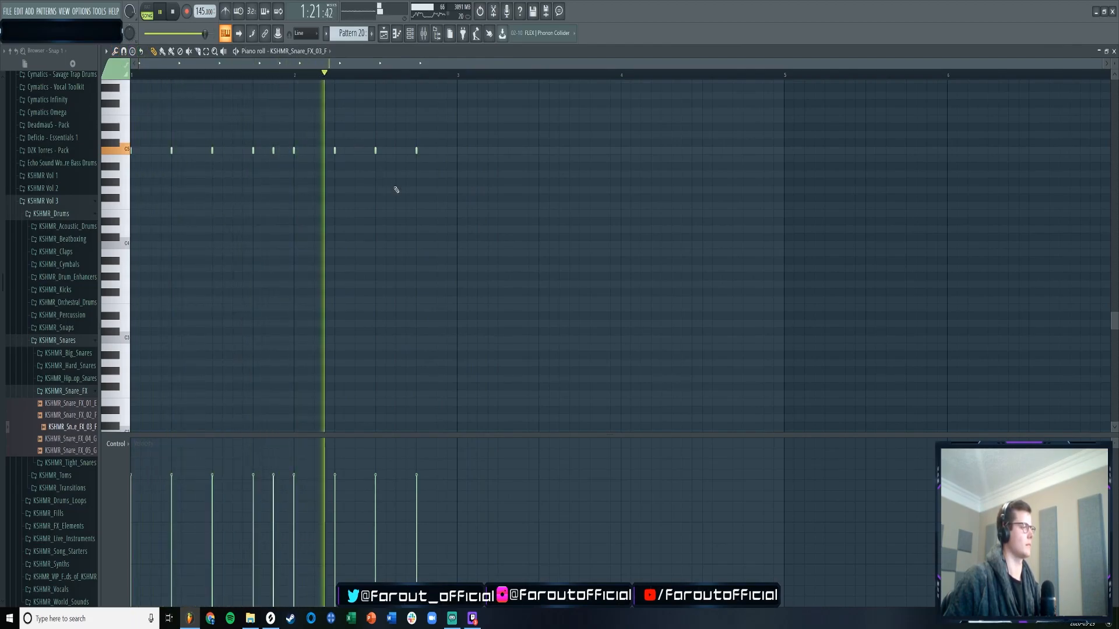
- Place snare notes half a beat and a quarter beat before bar 3 and on its downbeat, lowering the first two notes' velocities
{"action": "key", "text": "space"}
{"action": "left_click", "coordinate": [437, 151]}
{"action": "left_click", "coordinate": [457, 153]}
{"action": "left_click", "coordinate": [447, 152]}
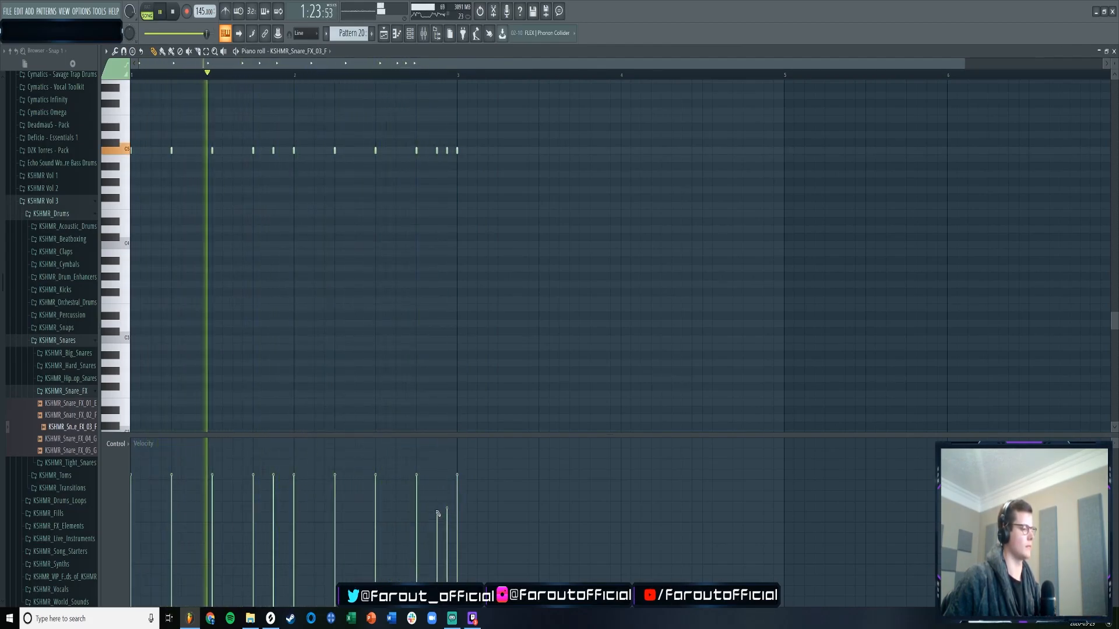
{"action": "scroll", "coordinate": [447, 510], "scroll_direction": "up", "scroll_amount": 2}
{"action": "scroll", "coordinate": [438, 510], "scroll_direction": "up", "scroll_amount": 2}
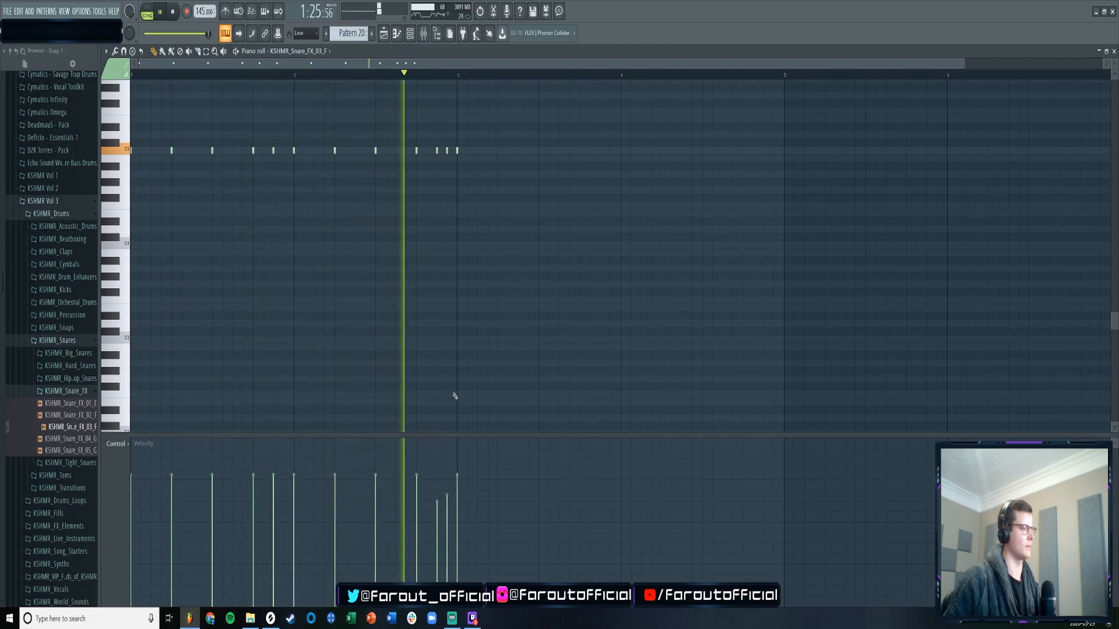
- Try tightening the two lead-in snare notes before bar 3 to closer spacing using a different snap setting
{"action": "right_click", "coordinate": [437, 150]}
{"action": "key", "text": "space"}
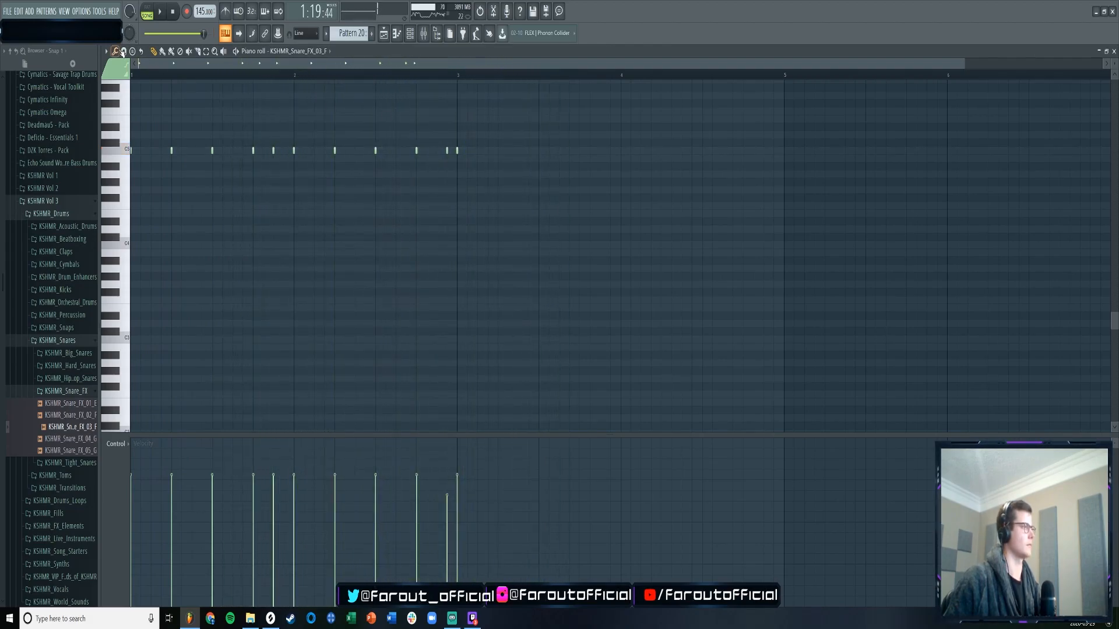
{"action": "left_click", "coordinate": [123, 51]}
{"action": "left_click", "coordinate": [131, 120]}
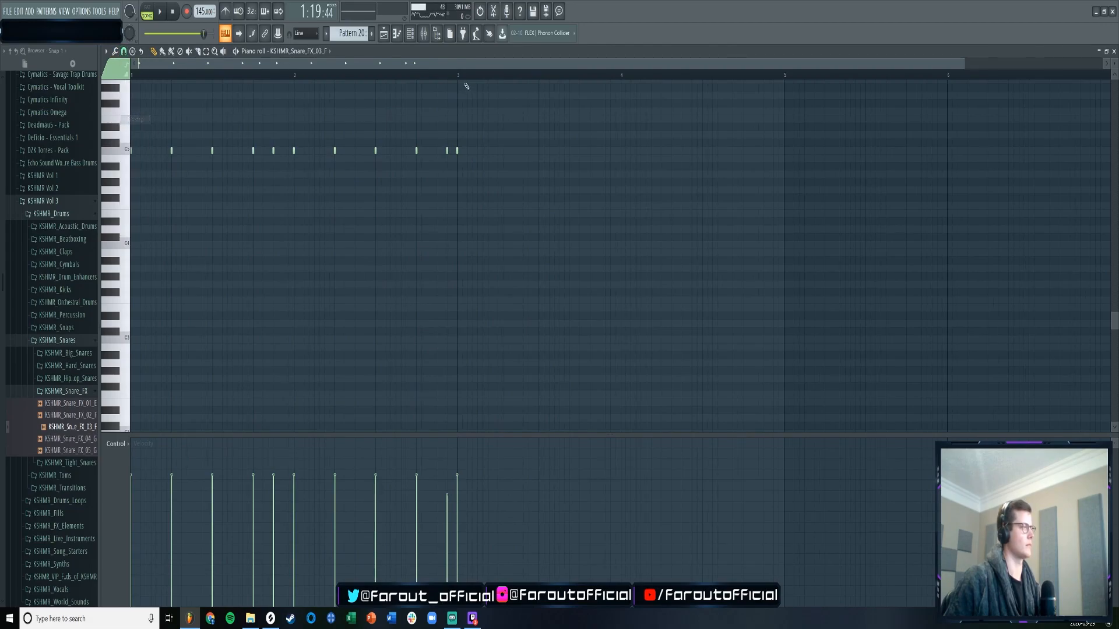
{"action": "scroll", "coordinate": [462, 82], "scroll_direction": "up", "scroll_amount": 4}
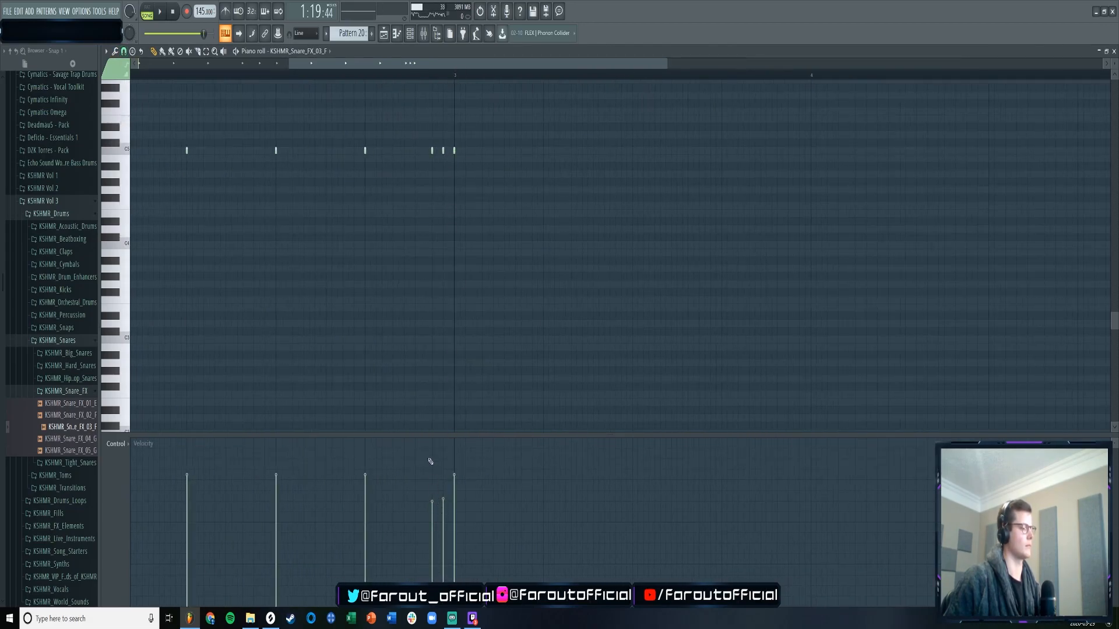
{"action": "left_click", "coordinate": [123, 51]}
{"action": "left_click", "coordinate": [134, 84]}
{"action": "scroll", "coordinate": [357, 75], "scroll_direction": "down", "scroll_amount": 4}
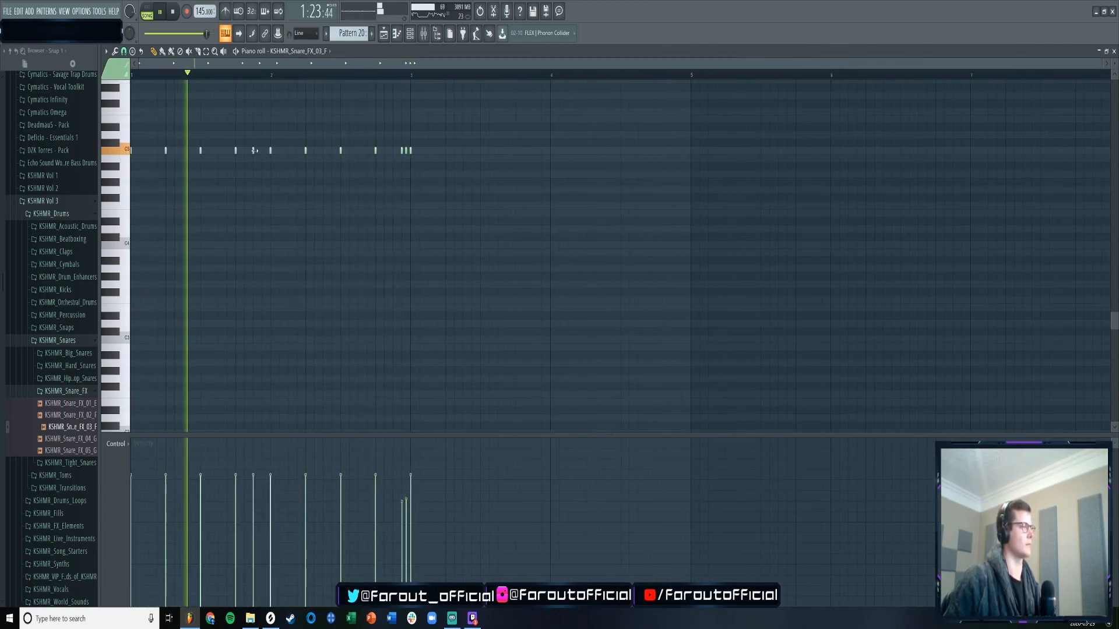
- Space the two lead-in snare notes half a beat and a quarter beat before bar 3 and lower their velocities
{"action": "scroll", "coordinate": [407, 79], "scroll_direction": "up", "scroll_amount": 3}
{"action": "left_click_drag", "start_coordinate": [417, 150], "coordinate": [391, 160]}
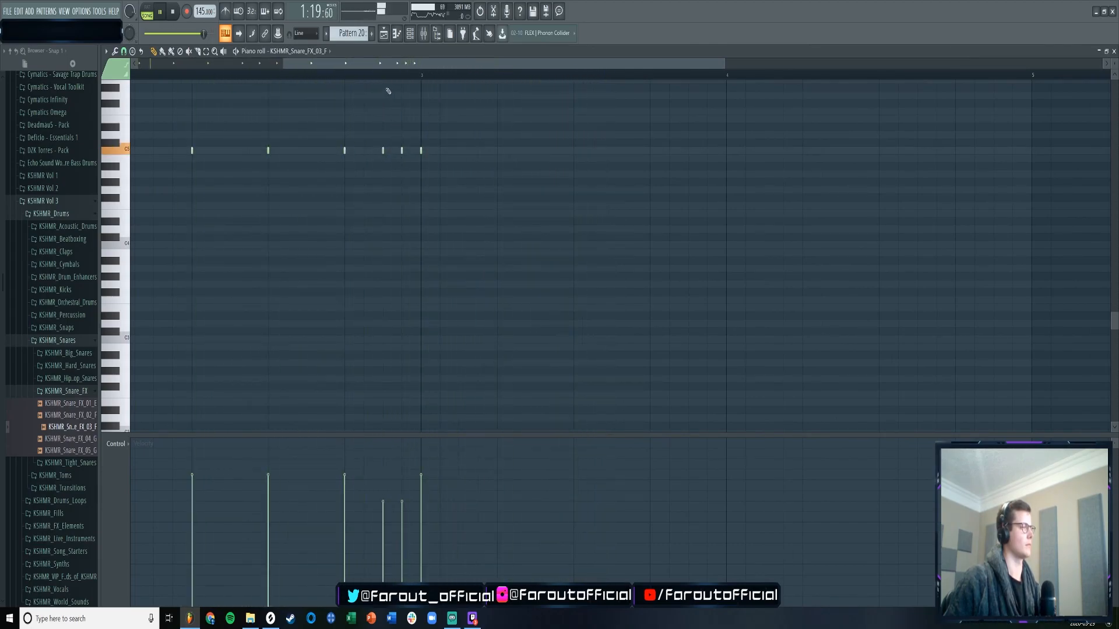
{"action": "scroll", "coordinate": [300, 76], "scroll_direction": "down", "scroll_amount": 3}
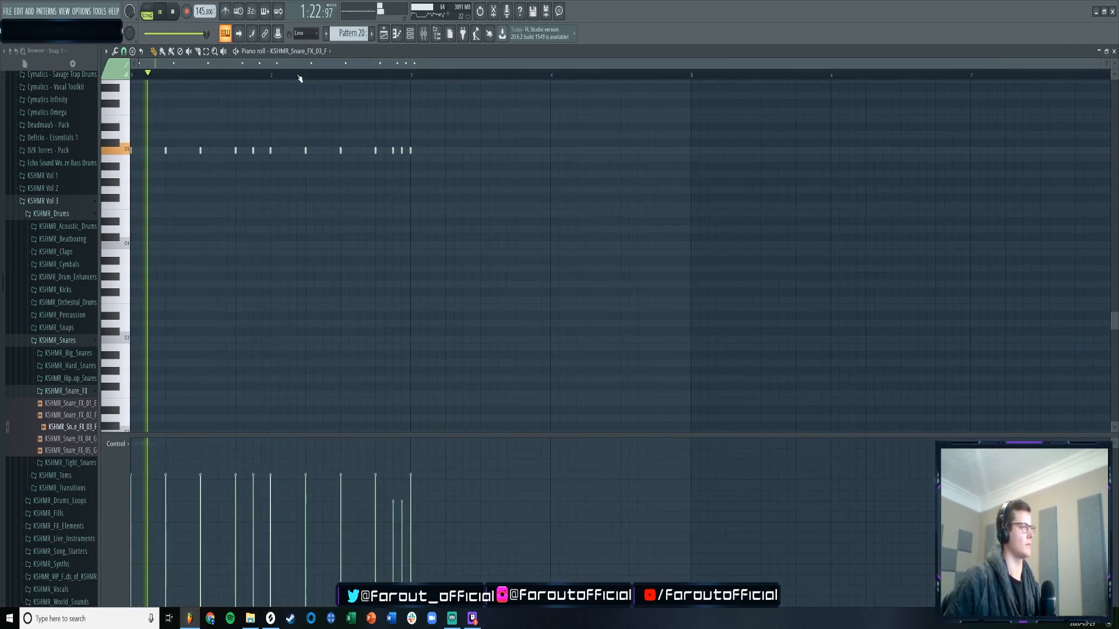
{"action": "left_click_drag", "start_coordinate": [393, 503], "coordinate": [402, 510]}
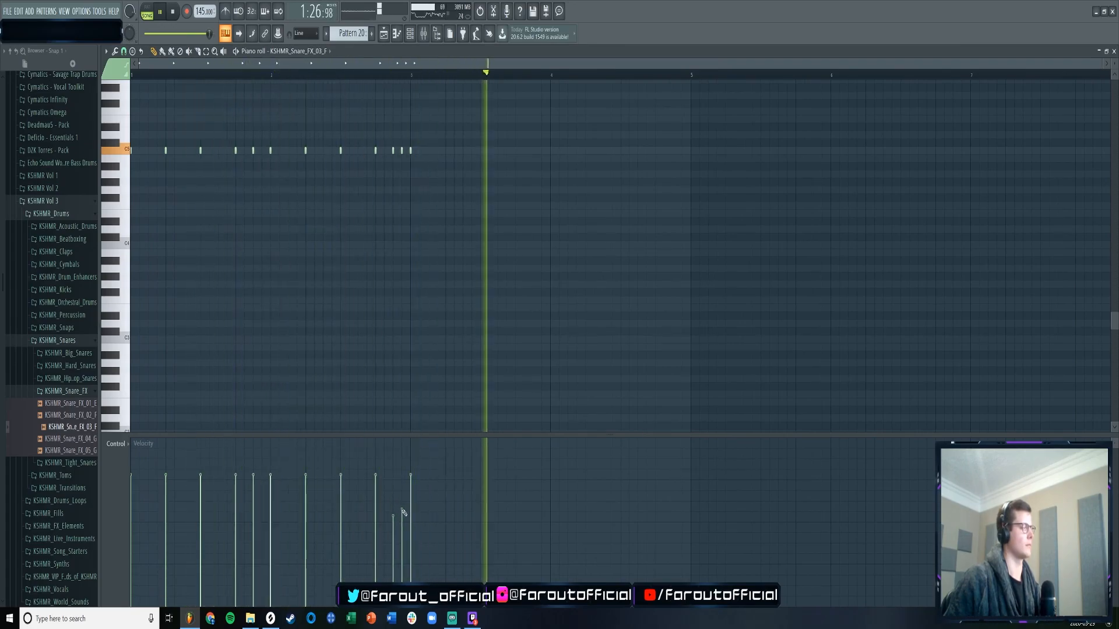
- Review the miscellaneous sampler settings of the KSHMR_Snare_FX_03 channel and close its window
{"action": "key", "text": "F6"}
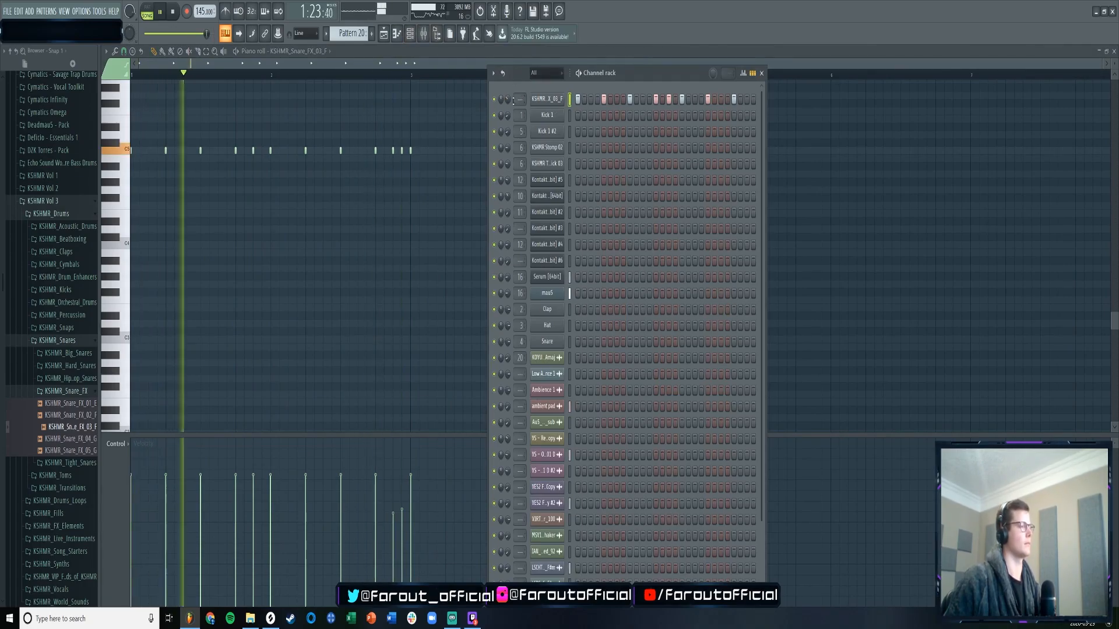
{"action": "left_click", "coordinate": [538, 100]}
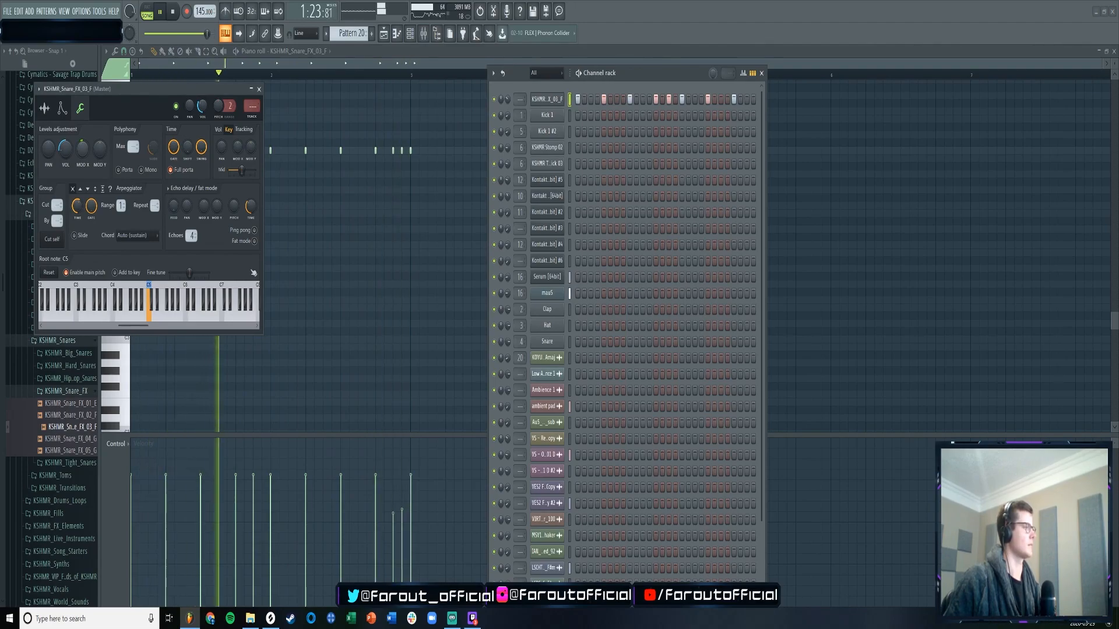
{"action": "left_click", "coordinate": [259, 89]}
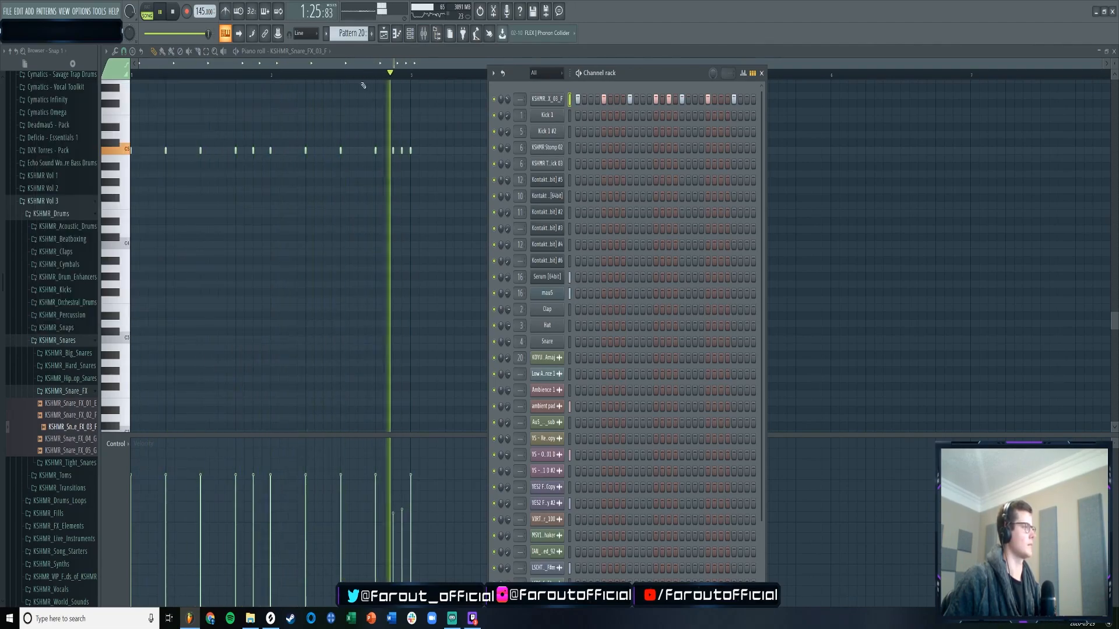
- Reduce Track 19's Pattern 20 clips to a single three-bar clip starting at bar 49 and replay that section
{"action": "left_click", "coordinate": [383, 32]}
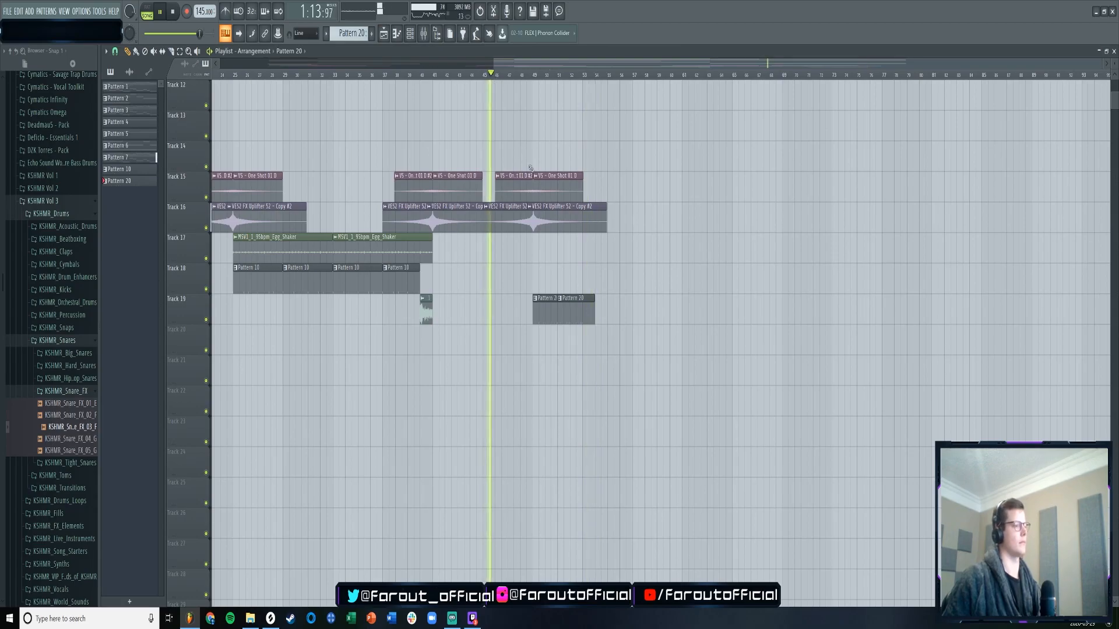
{"action": "left_click_drag", "start_coordinate": [508, 74], "coordinate": [533, 77]}
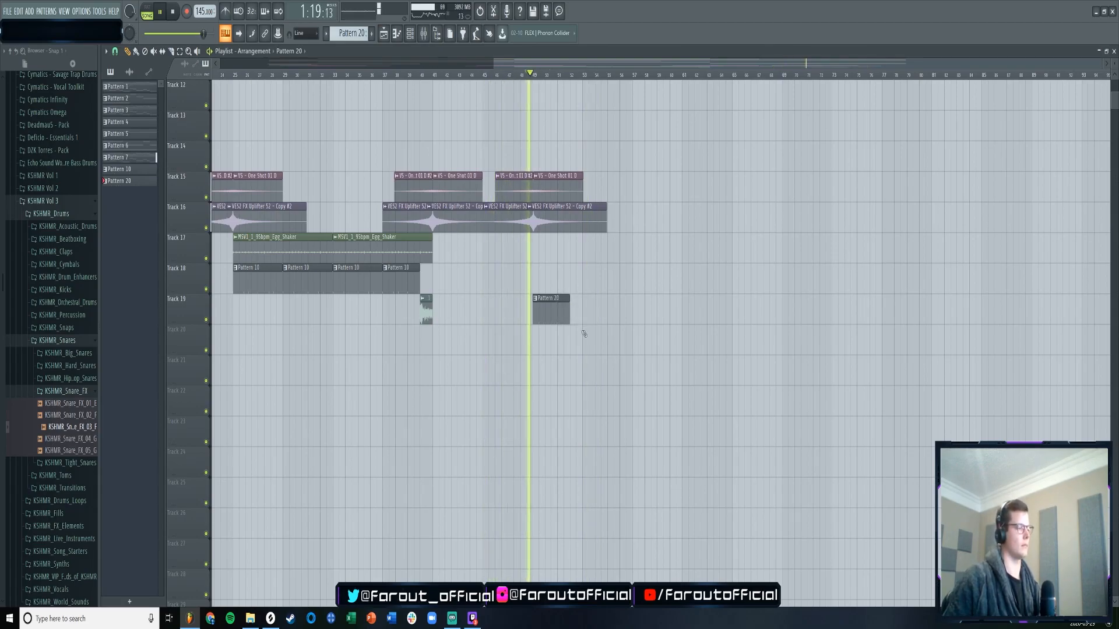
- Duplicate all snare notes in Pattern 20's piano roll so the phrase repeats from the start of bar 3
{"action": "double_click", "coordinate": [559, 311]}
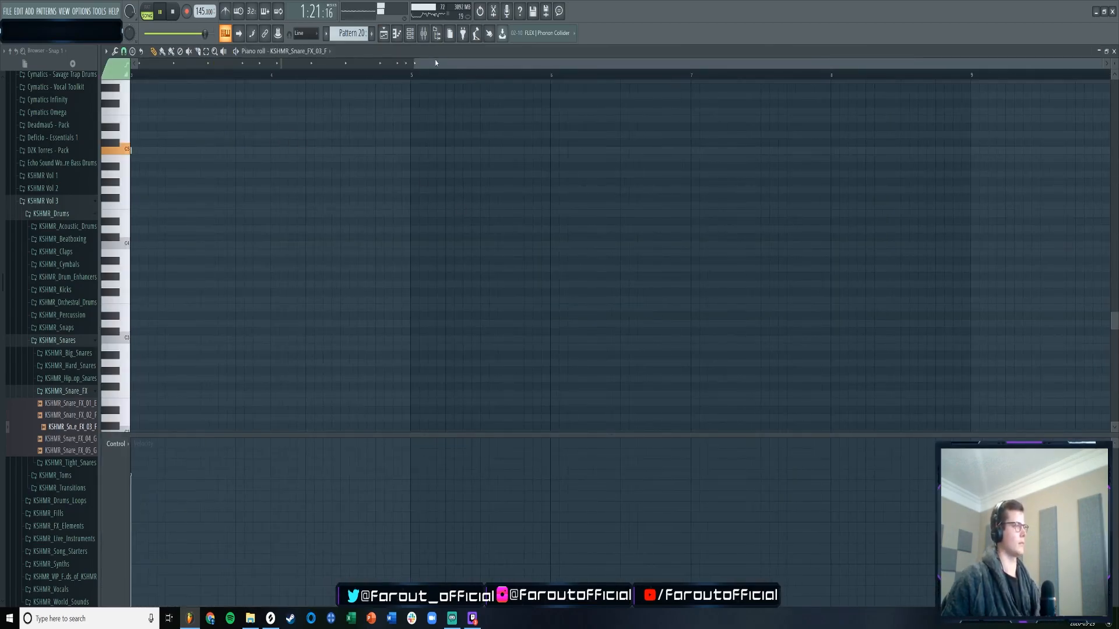
{"action": "key", "text": "ctrl+a"}
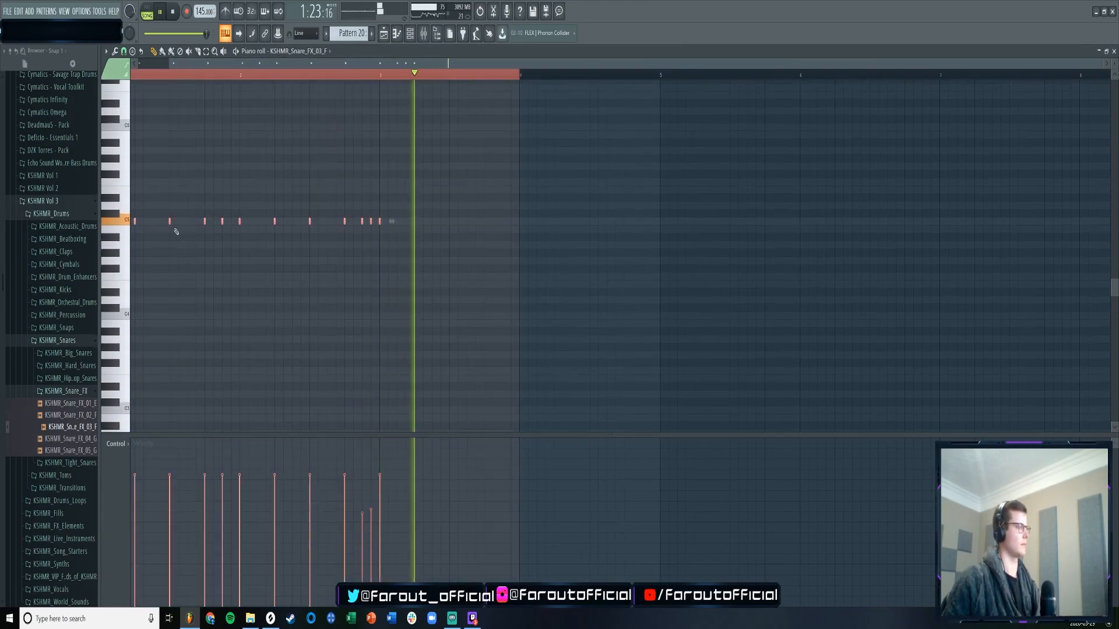
{"action": "key", "text": "space"}
{"action": "key", "text": "ctrl+b"}
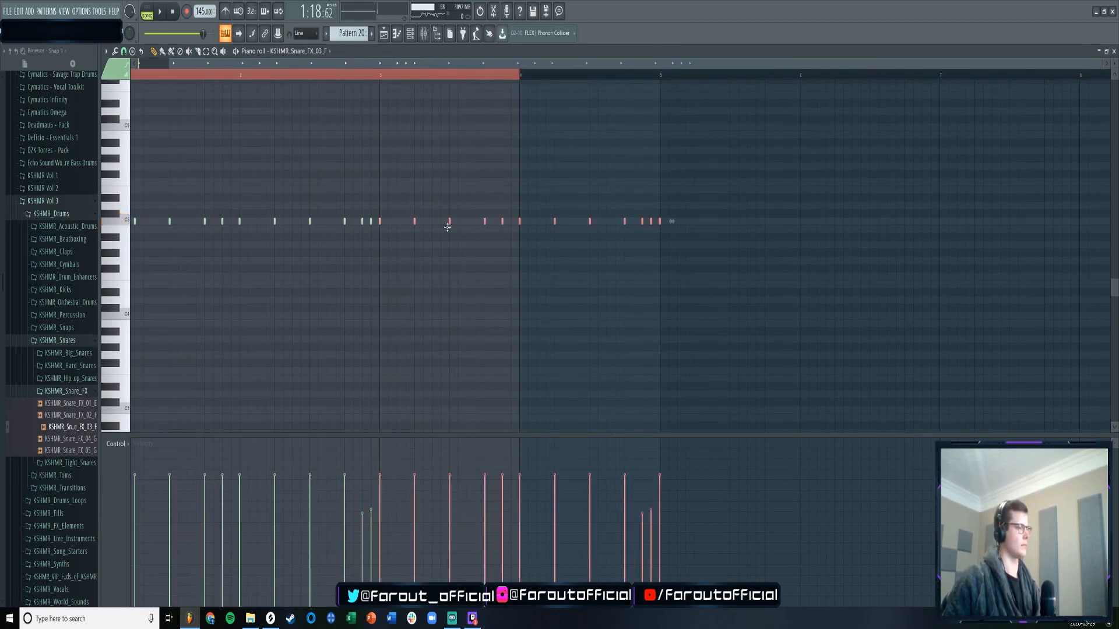
{"action": "left_click_drag", "start_coordinate": [446, 227], "coordinate": [482, 227]}
{"action": "left_click_drag", "start_coordinate": [391, 217], "coordinate": [714, 241]}
{"action": "left_click_drag", "start_coordinate": [447, 222], "coordinate": [411, 218]}
{"action": "key", "text": "space"}
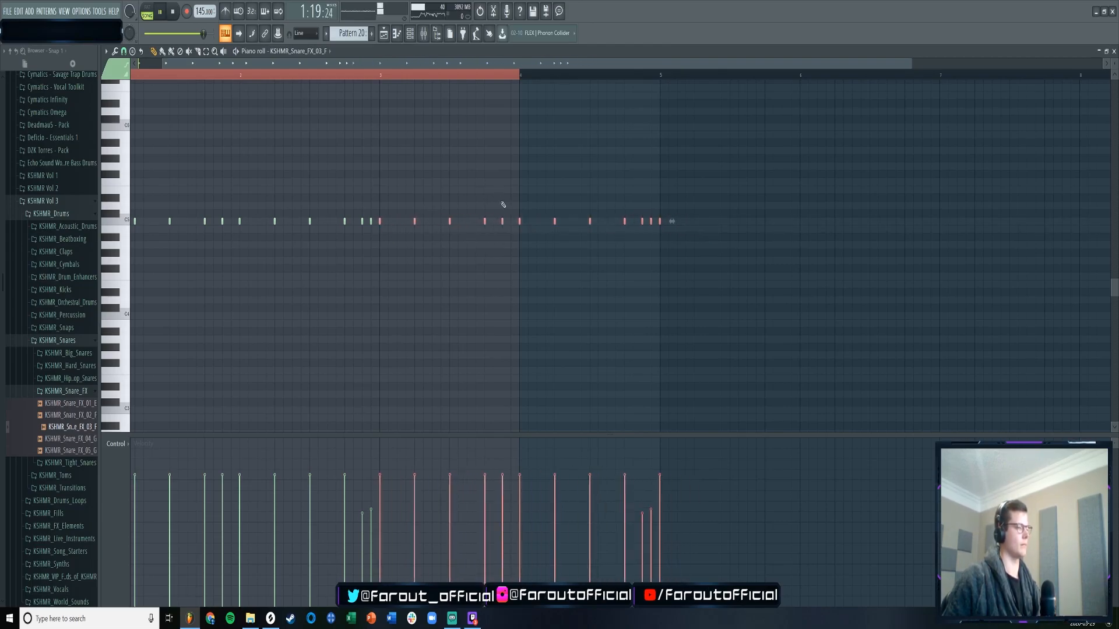
- Raise the velocities of the paired lead-in snare notes before bars 3 and 5 to one even level
{"action": "scroll", "coordinate": [400, 84], "scroll_direction": "down", "scroll_amount": 1}
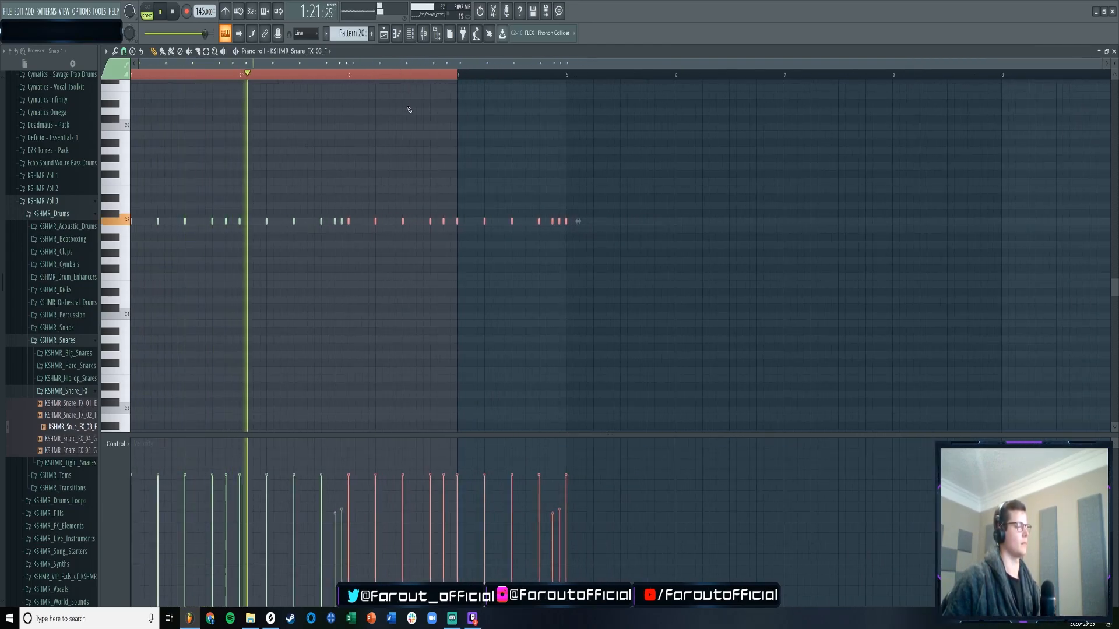
{"action": "key", "text": "ctrl+a"}
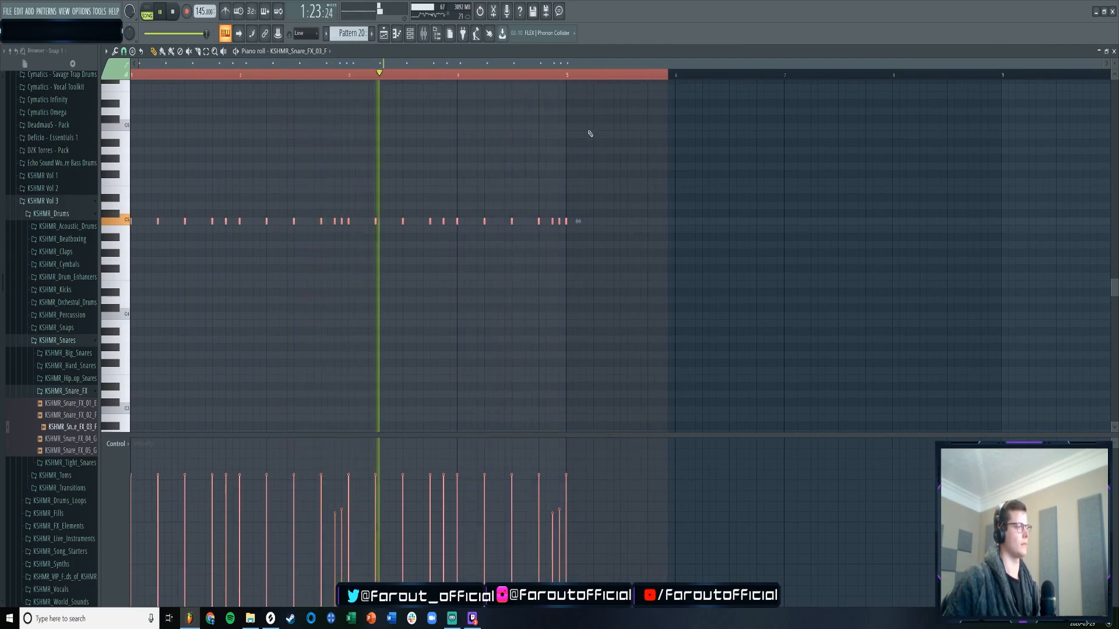
{"action": "left_click", "coordinate": [464, 299]}
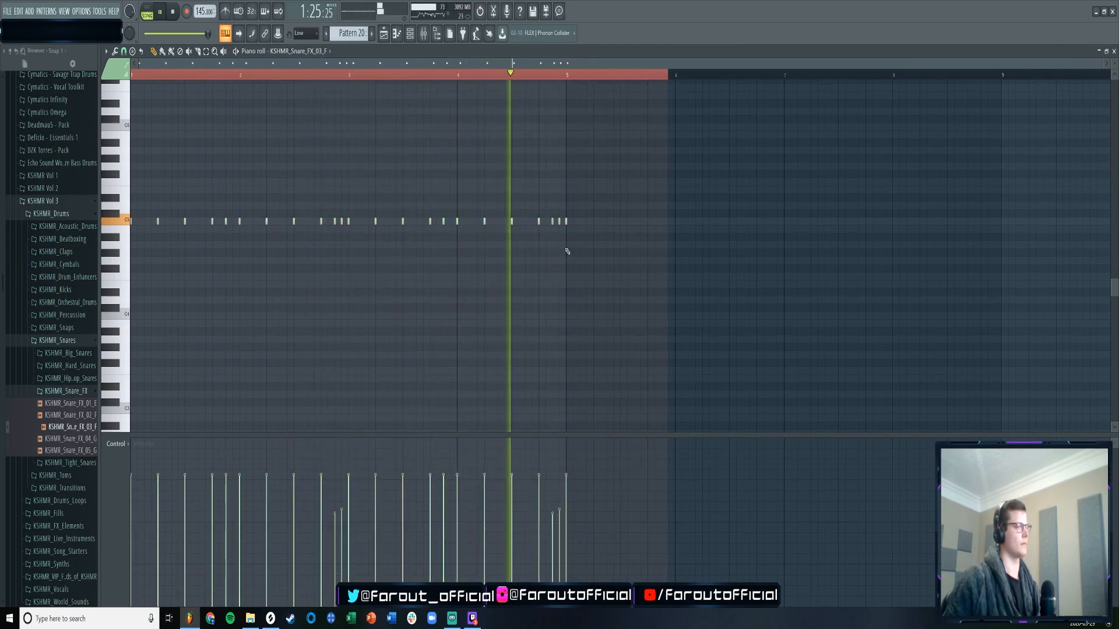
{"action": "key", "text": "space"}
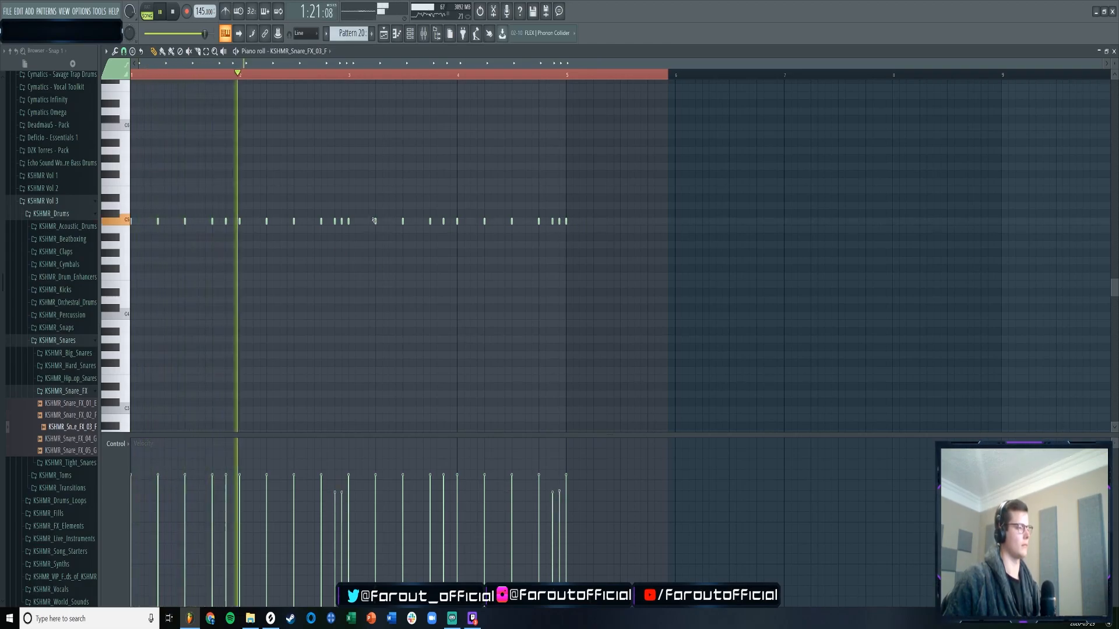
- Set up a short, quickly decaying volume envelope for the KSHMR_Snare_FX_03 channel
{"action": "key", "text": "F6"}
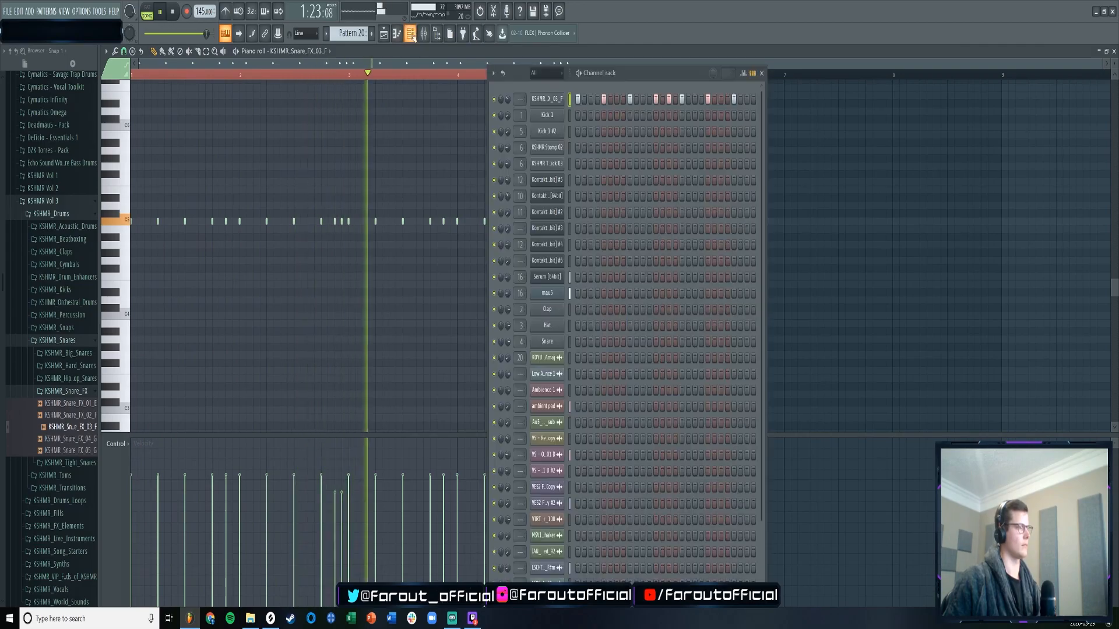
{"action": "left_click", "coordinate": [546, 100]}
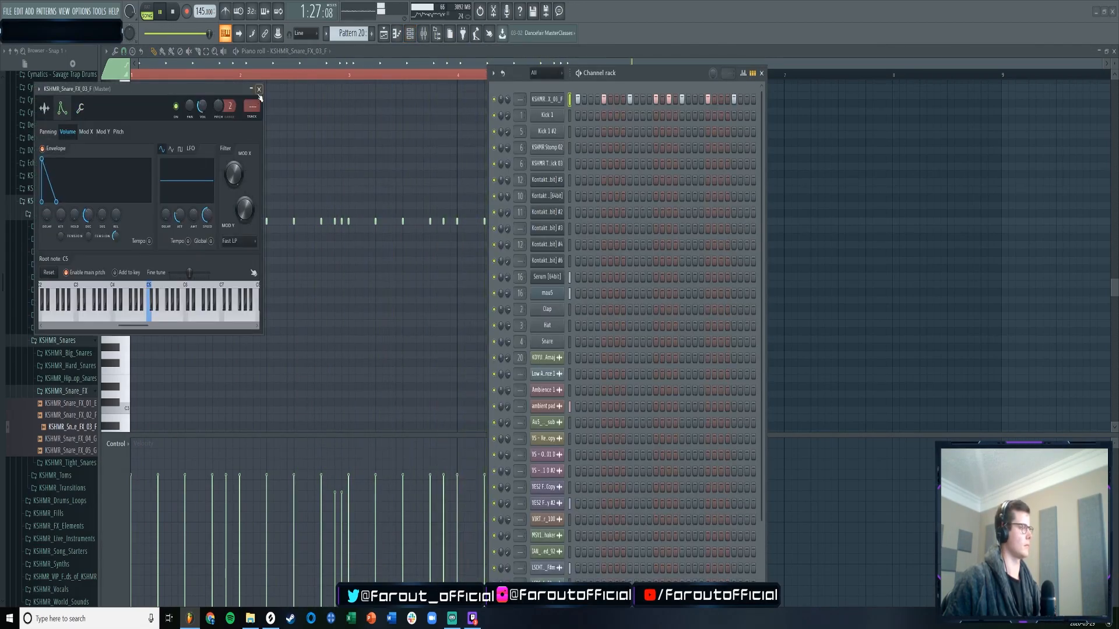
{"action": "left_click", "coordinate": [258, 91]}
{"action": "key", "text": "F6"}
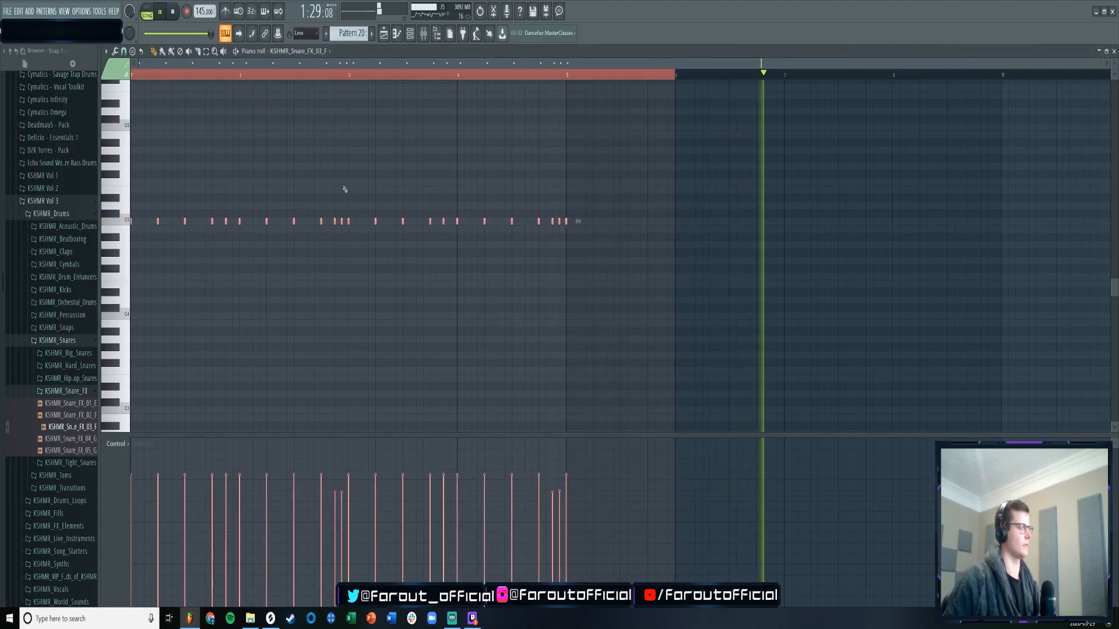
- Fill bar 5 of Pattern 20 with snare notes spaced every half beat
{"action": "left_click_drag", "start_coordinate": [219, 186], "coordinate": [215, 203]}
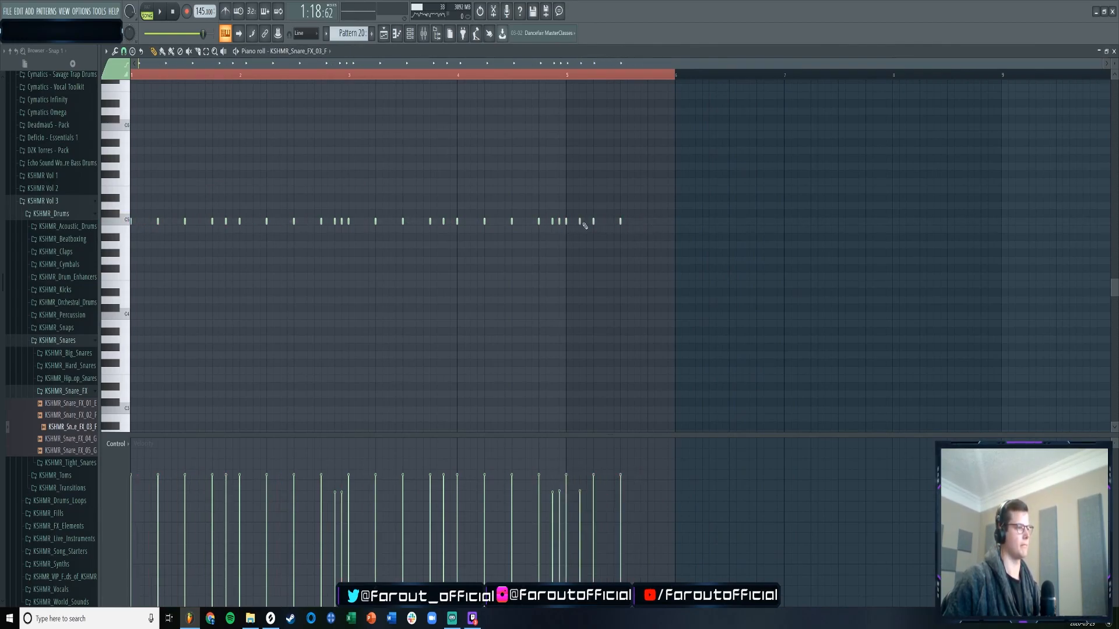
{"action": "left_click", "coordinate": [609, 223]}
{"action": "left_click", "coordinate": [635, 223]}
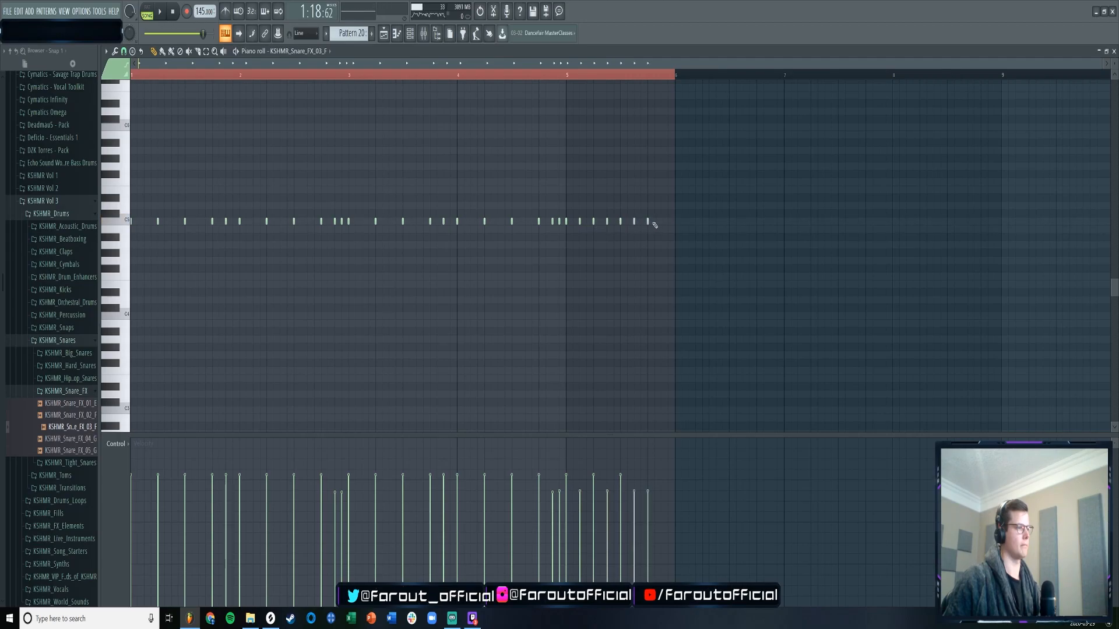
- Duplicate bar 5's half-beat snare notes into bar 6 of Pattern 20, at the same pitch
{"action": "left_click_drag", "start_coordinate": [695, 212], "coordinate": [566, 251]}
{"action": "key", "text": "ctrl+c"}
{"action": "key", "text": "ctrl+v"}
{"action": "left_click_drag", "start_coordinate": [177, 225], "coordinate": [718, 216]}
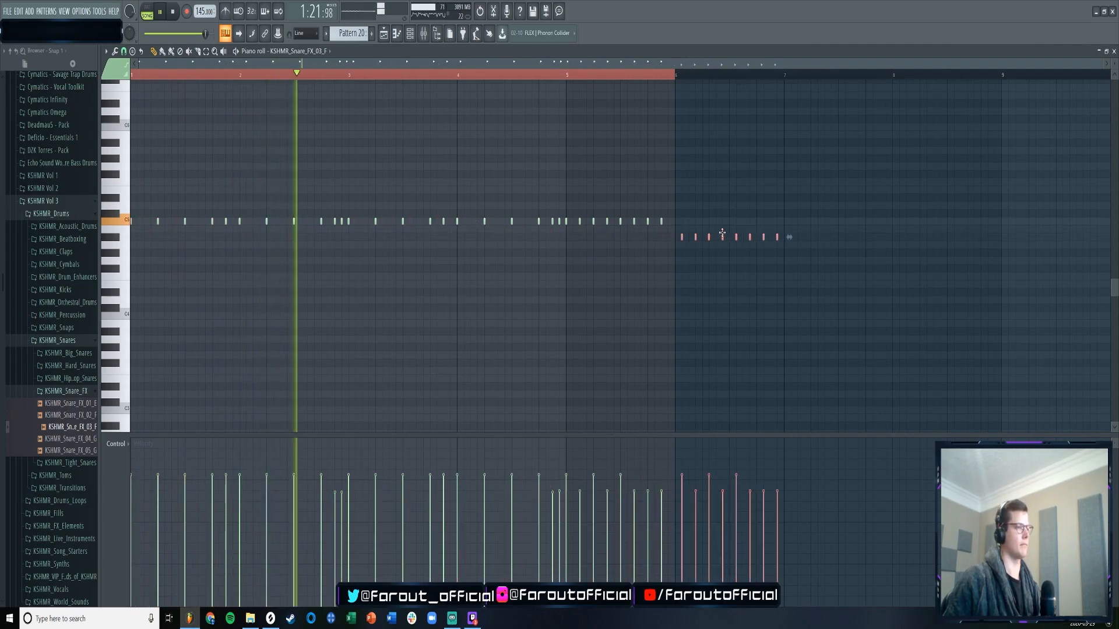
- Copy the snare notes from bars 5 and 6 into bars 7 and 8 of Pattern 20
{"action": "left_click_drag", "start_coordinate": [660, 64], "coordinate": [610, 79]}
{"action": "left_click", "coordinate": [653, 222]}
{"action": "left_click_drag", "start_coordinate": [663, 203], "coordinate": [447, 250]}
{"action": "key", "text": "ctrl+c"}
{"action": "key", "text": "ctrl+v"}
{"action": "left_click_drag", "start_coordinate": [250, 221], "coordinate": [744, 229]}
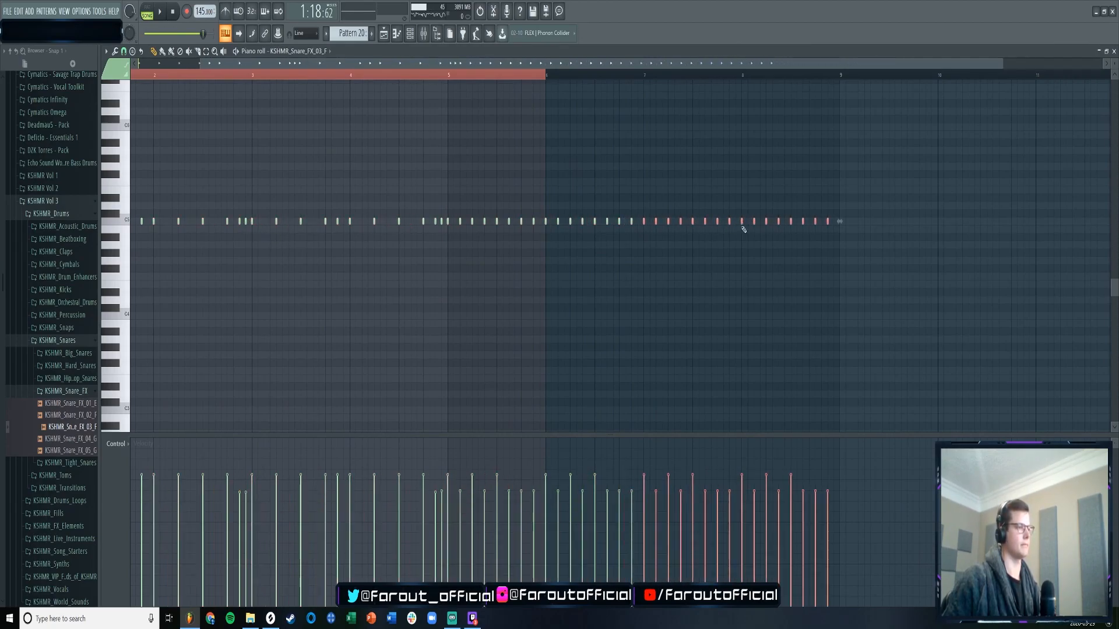
- Double the snare density in bars 7 and 8 with another copy offset by a quarter beat, and view the pattern clip in the playlist
{"action": "key", "text": "ctrl+v"}
{"action": "left_click_drag", "start_coordinate": [265, 221], "coordinate": [761, 224]}
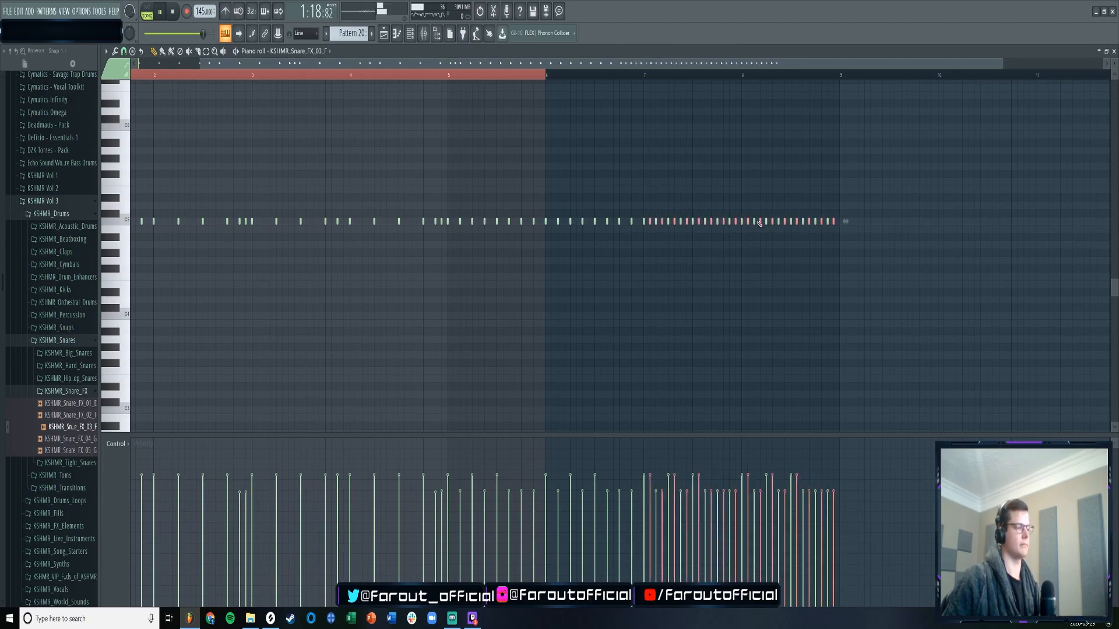
{"action": "left_click", "coordinate": [387, 34]}
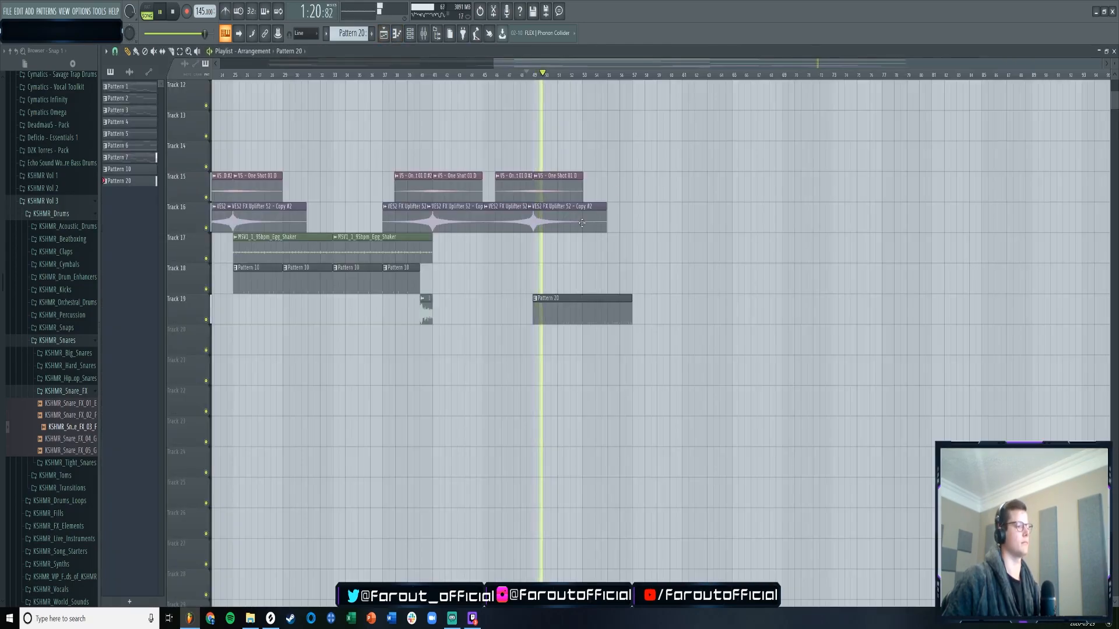
{"action": "scroll", "coordinate": [581, 224], "scroll_direction": "down", "scroll_amount": 2}
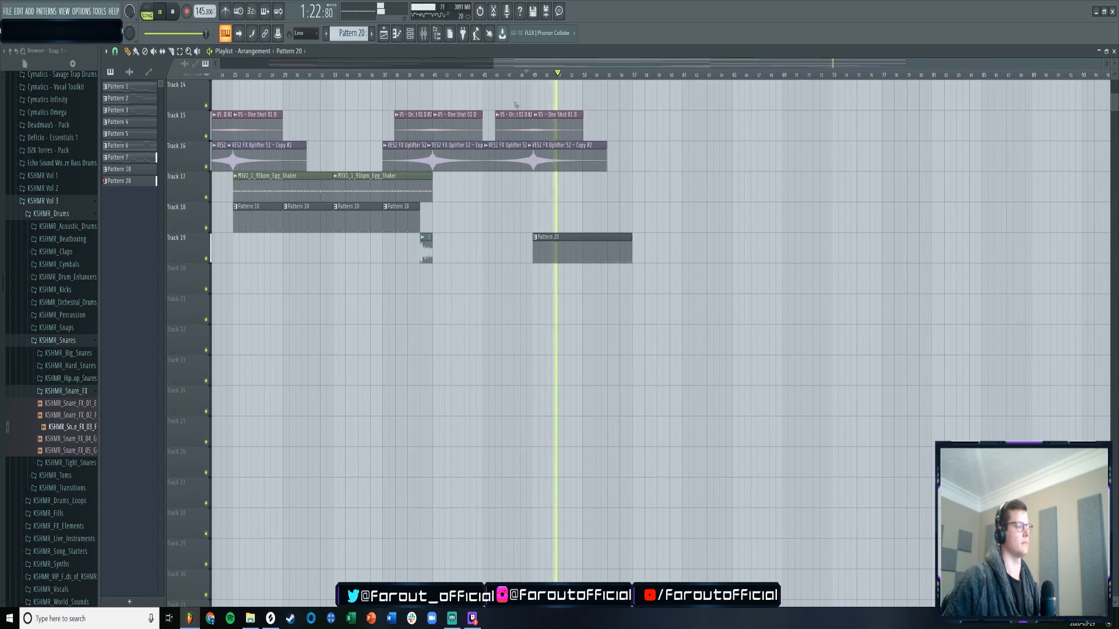
- Route the KSHMR_Snare_FX_03 channel to mixer insert 30 and name that mixer track "snare build"
{"action": "double_click", "coordinate": [556, 261]}
{"action": "key", "text": "F6"}
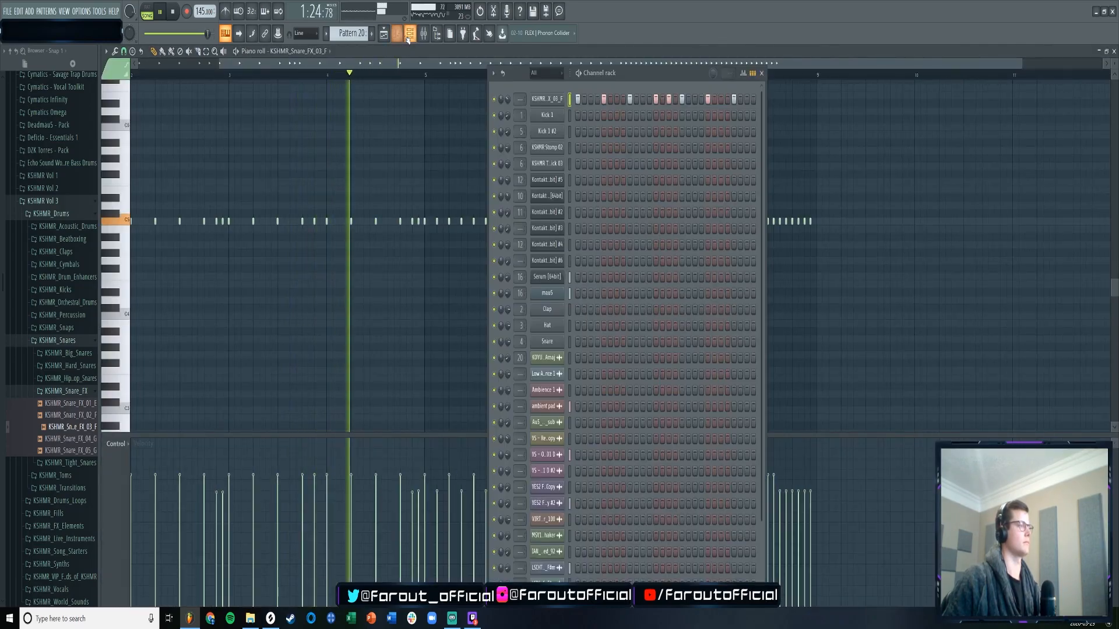
{"action": "left_click_drag", "start_coordinate": [519, 100], "coordinate": [519, 57]}
{"action": "key", "text": "F9"}
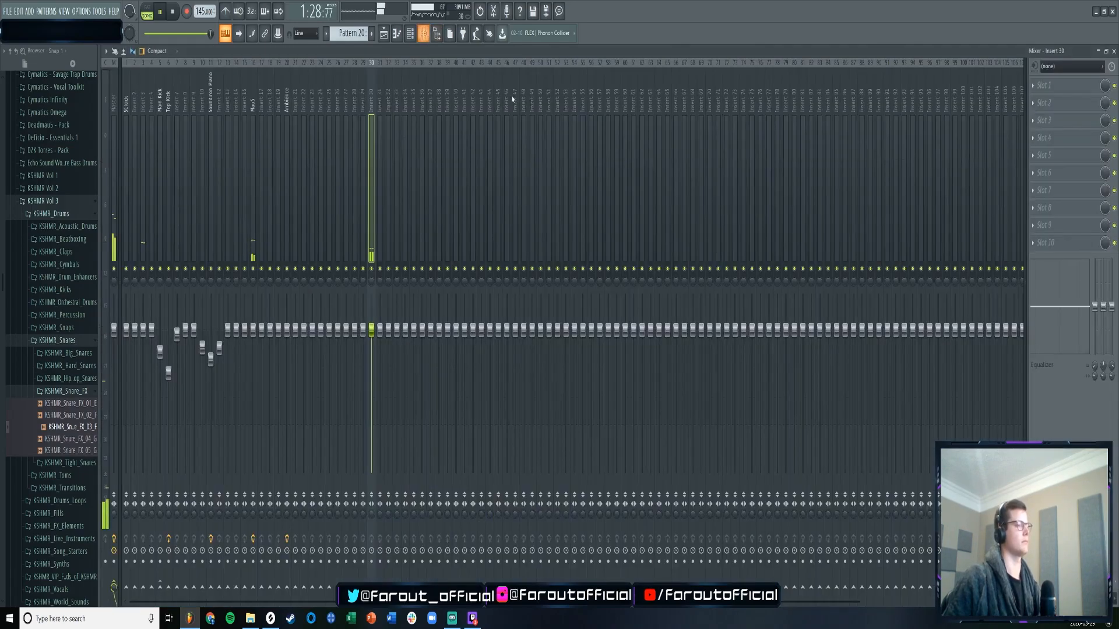
{"action": "right_click", "coordinate": [373, 107]}
{"action": "left_click", "coordinate": [392, 71]}
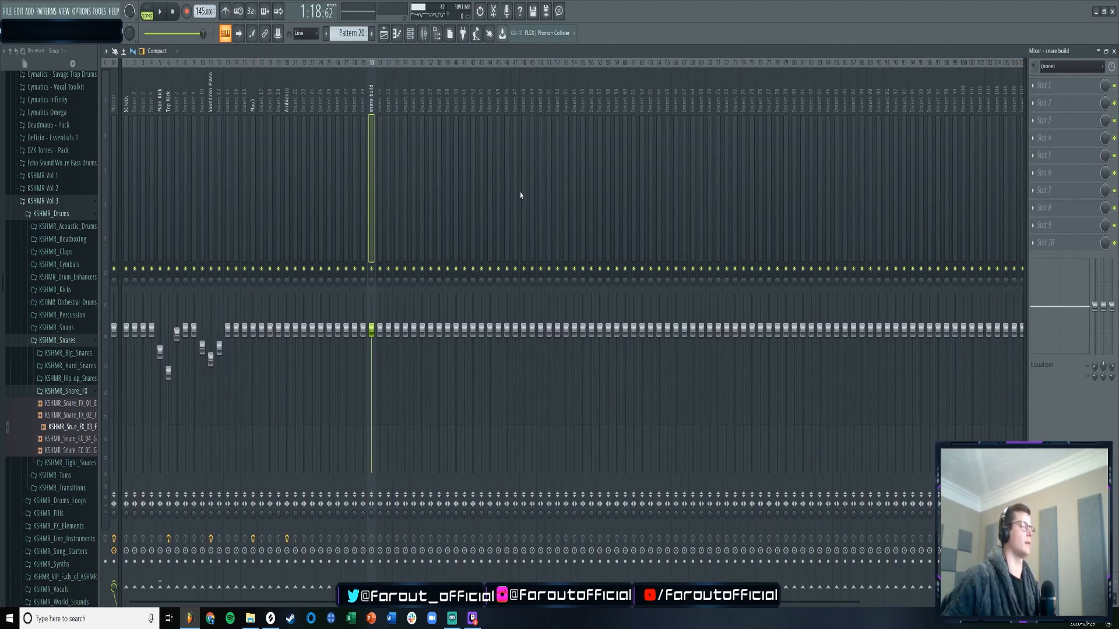
- Load FabFilter Pro-Q 2 in slot 4 of the snare build track and apply its Low Cut preset
{"action": "left_click", "coordinate": [1036, 138]}
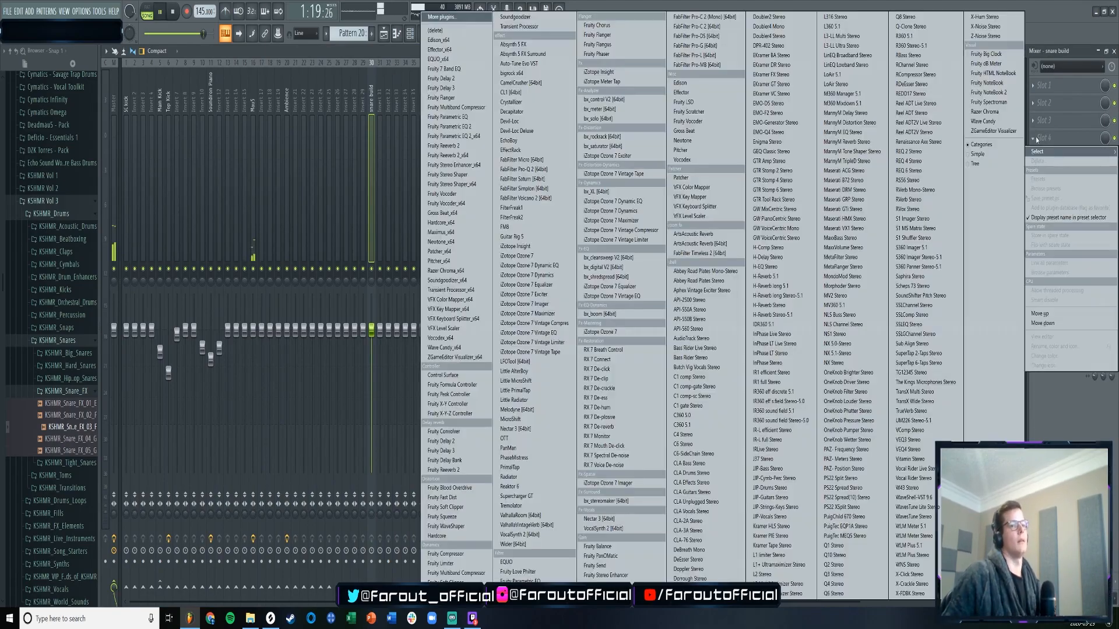
{"action": "left_click", "coordinate": [523, 170]}
{"action": "left_click", "coordinate": [210, 77]}
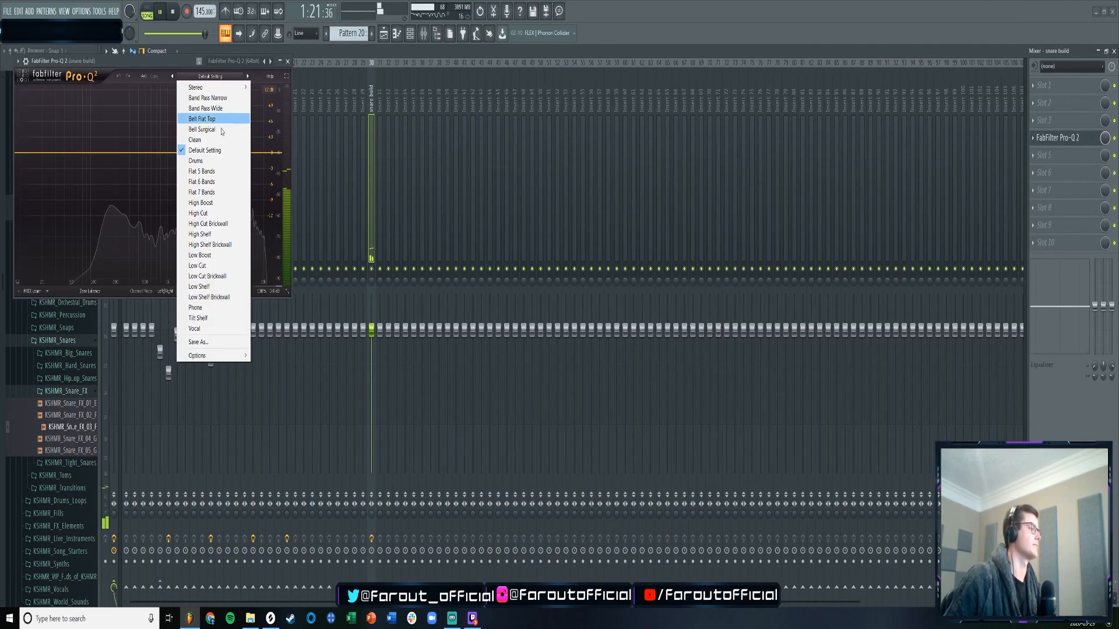
{"action": "left_click", "coordinate": [215, 267]}
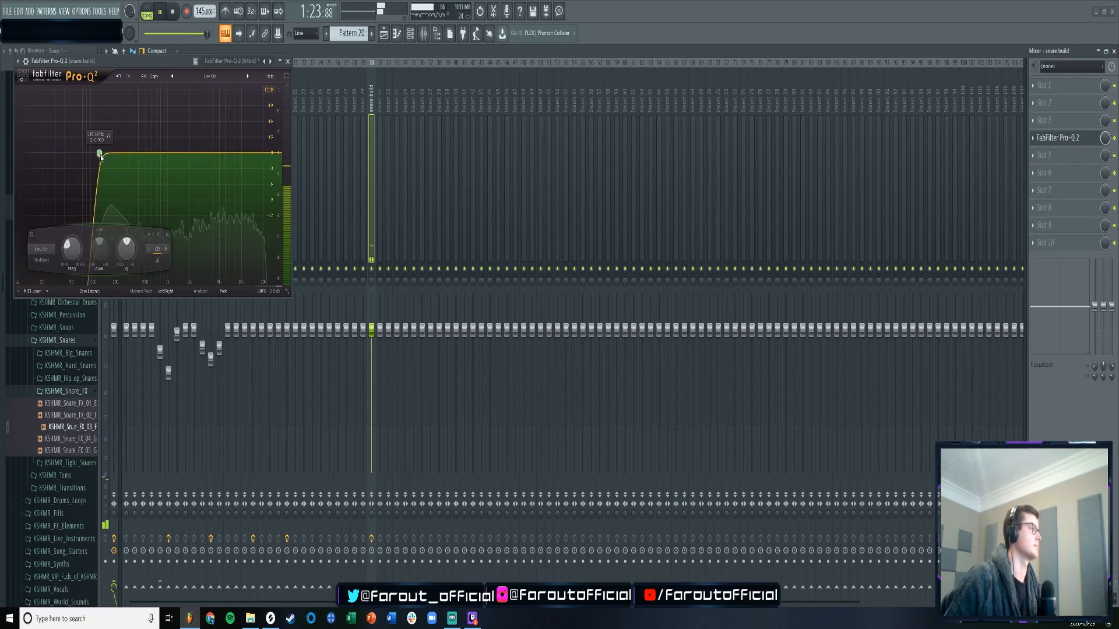
{"action": "left_click", "coordinate": [753, 171]}
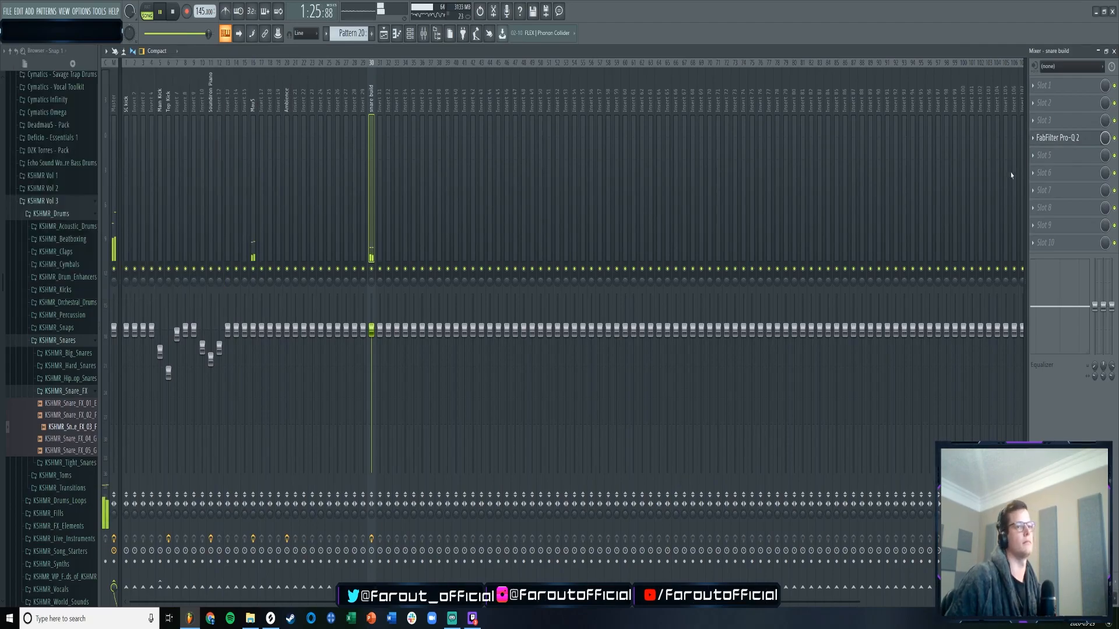
- Load FabFilter Pro-C 2 in slot 6 of the snare build track and open its Drums presets
{"action": "left_click", "coordinate": [1044, 173]}
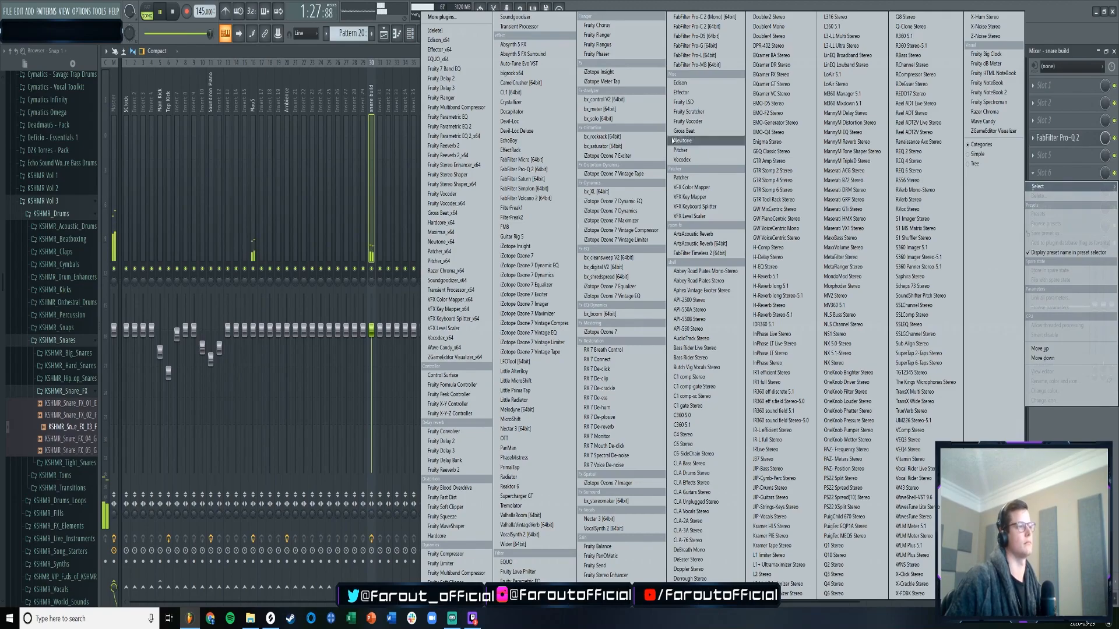
{"action": "left_click", "coordinate": [709, 27]}
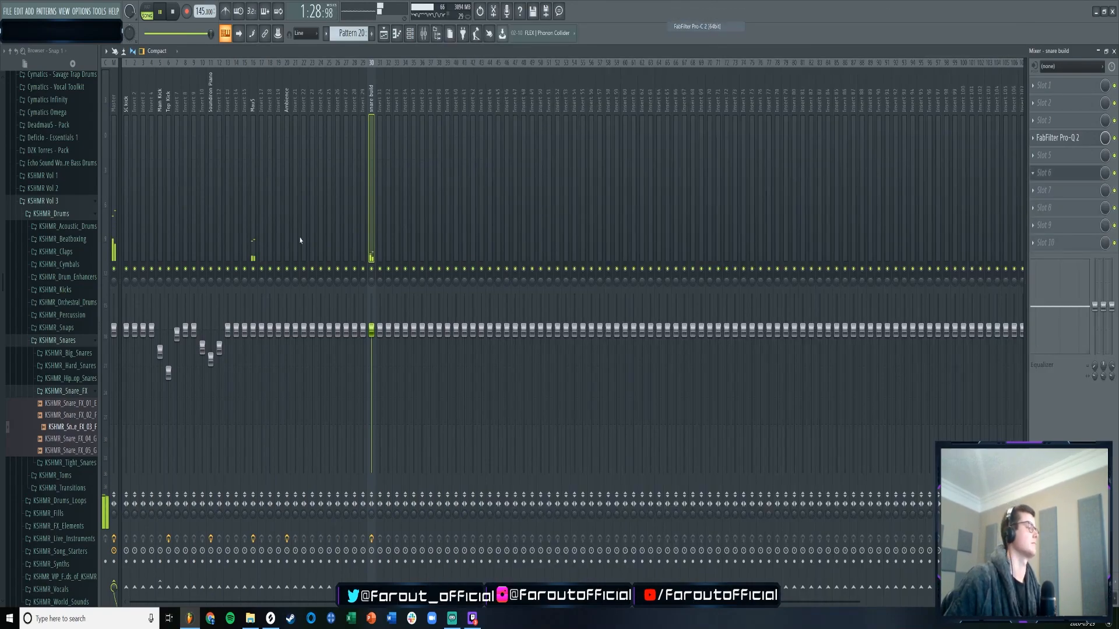
{"action": "left_click", "coordinate": [212, 105]}
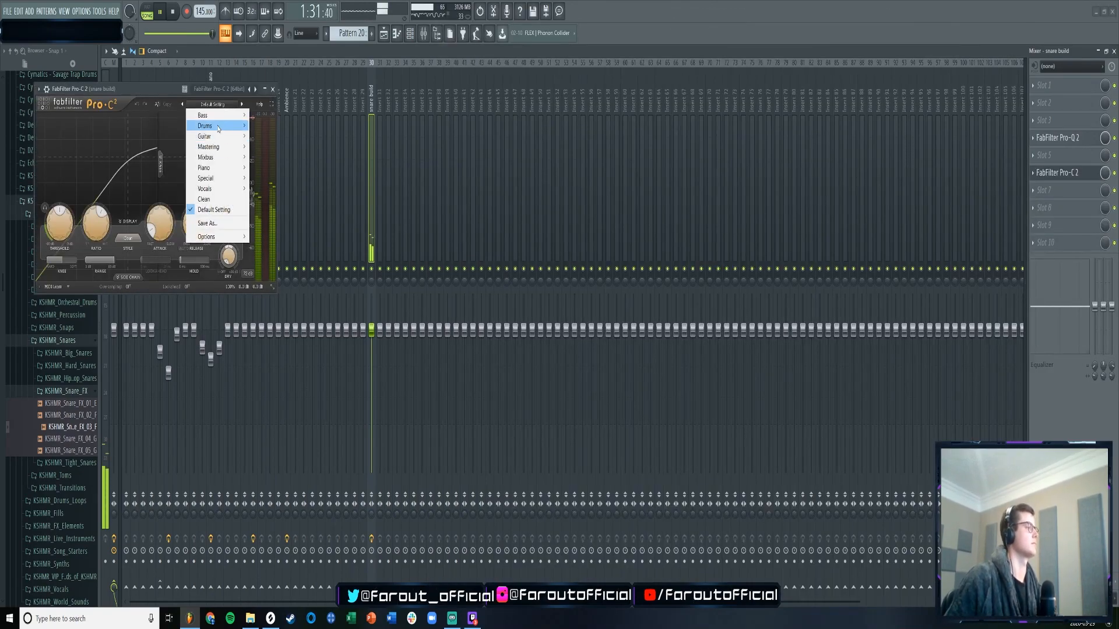
{"action": "mouse_move", "coordinate": [218, 129]}
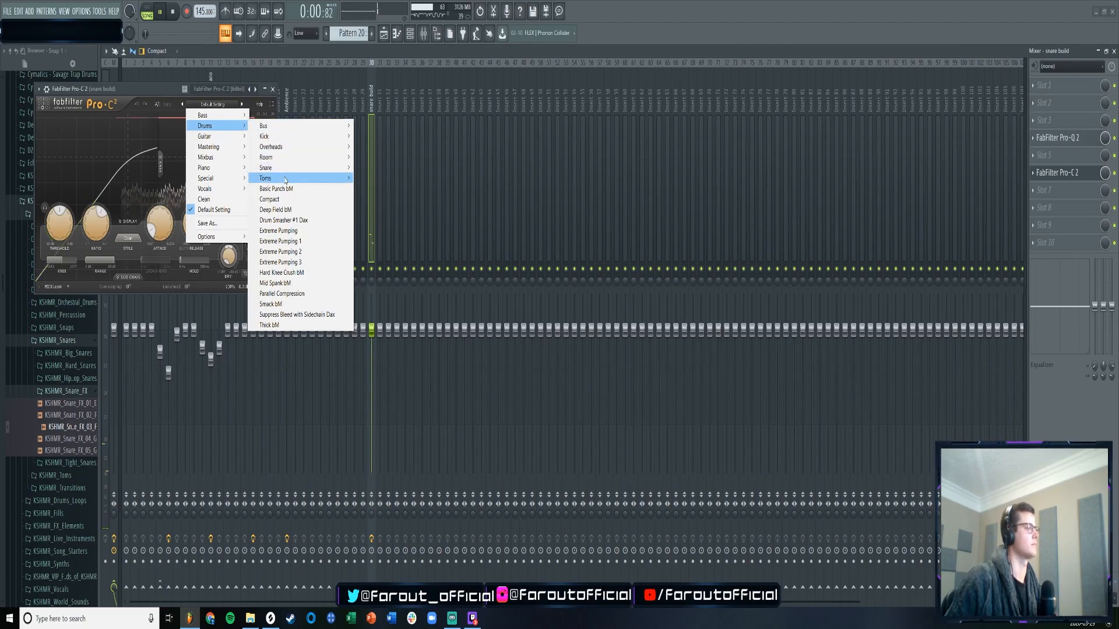
- Load the drum snare preset Nice n Thick bM in the FabFilter Pro-C 2 compressor and close the plugin window
{"action": "mouse_move", "coordinate": [338, 167]}
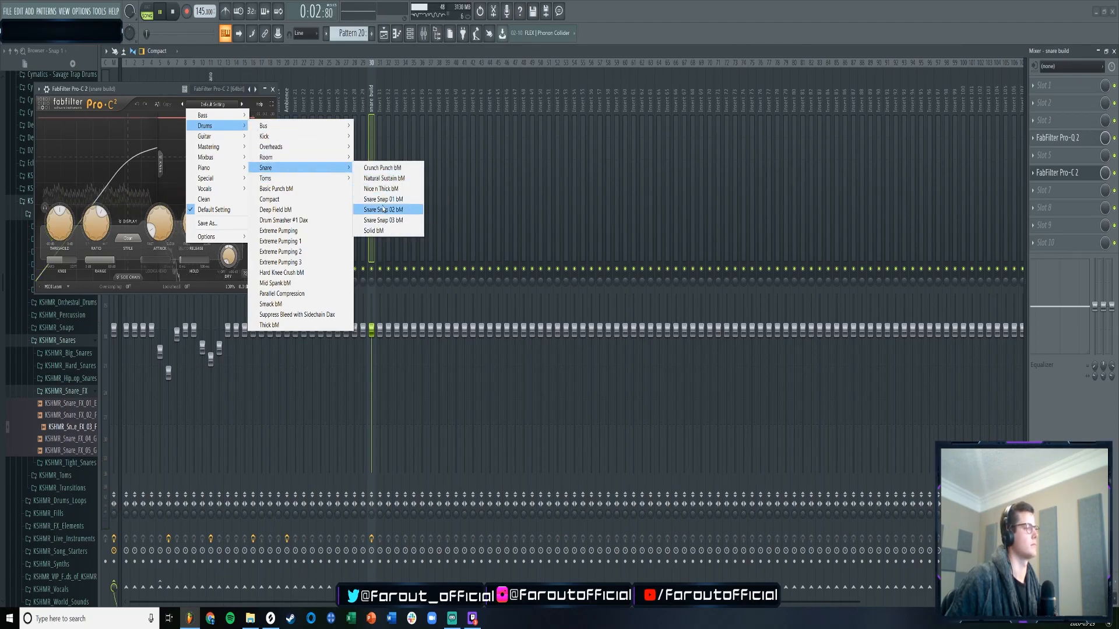
{"action": "left_click", "coordinate": [380, 188]}
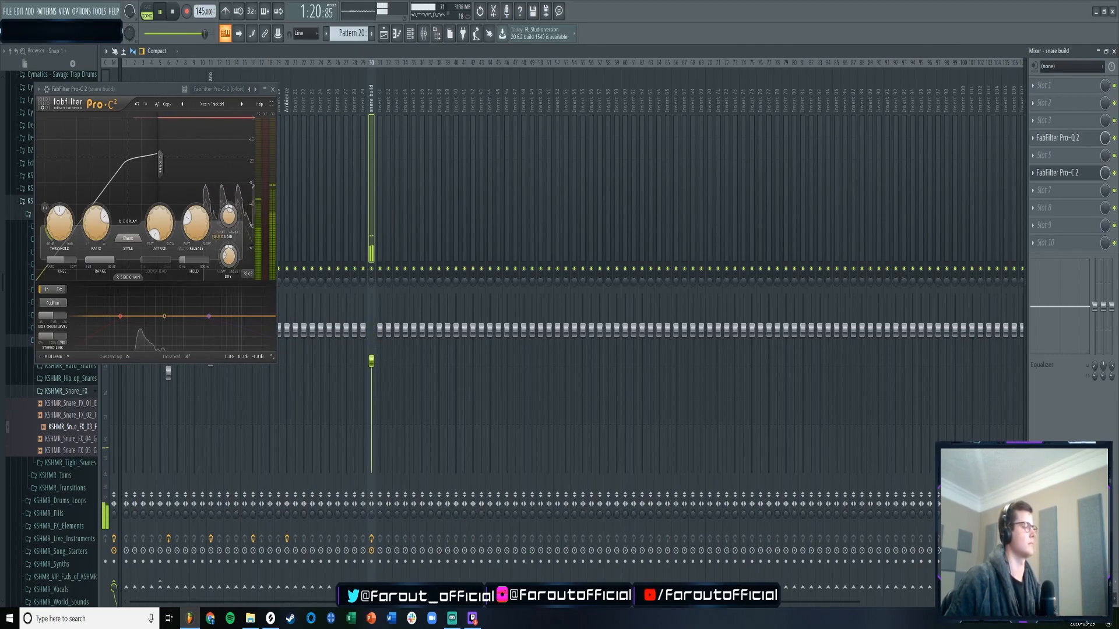
{"action": "left_click", "coordinate": [385, 32]}
{"action": "left_click", "coordinate": [272, 90]}
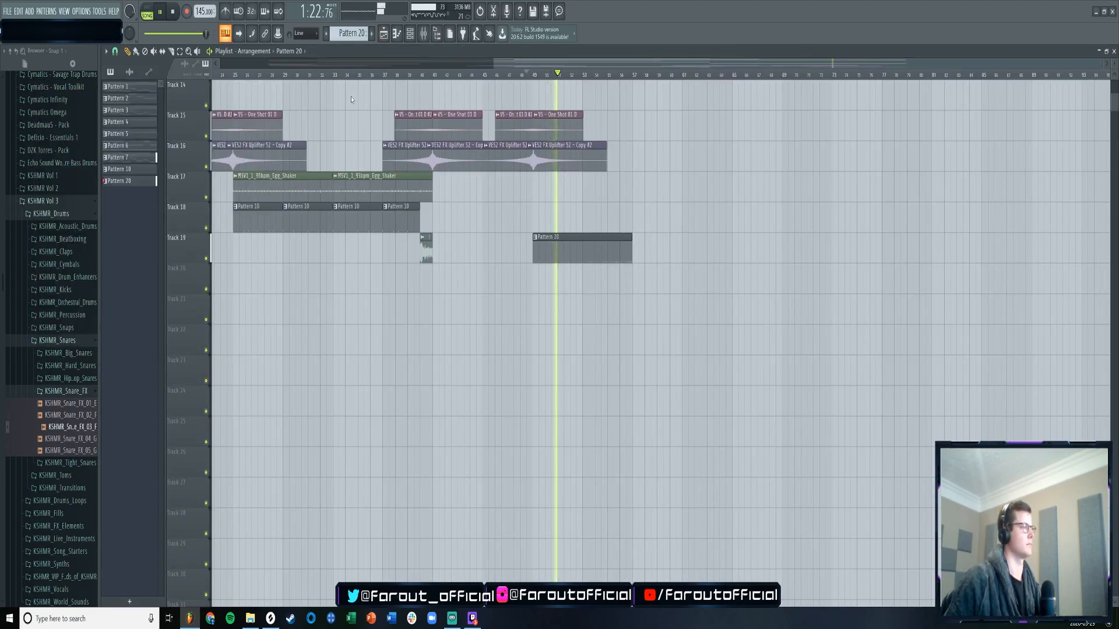
- Play the arrangement in the playlist from bar 37
{"action": "left_click", "coordinate": [423, 33]}
{"action": "left_click", "coordinate": [385, 34]}
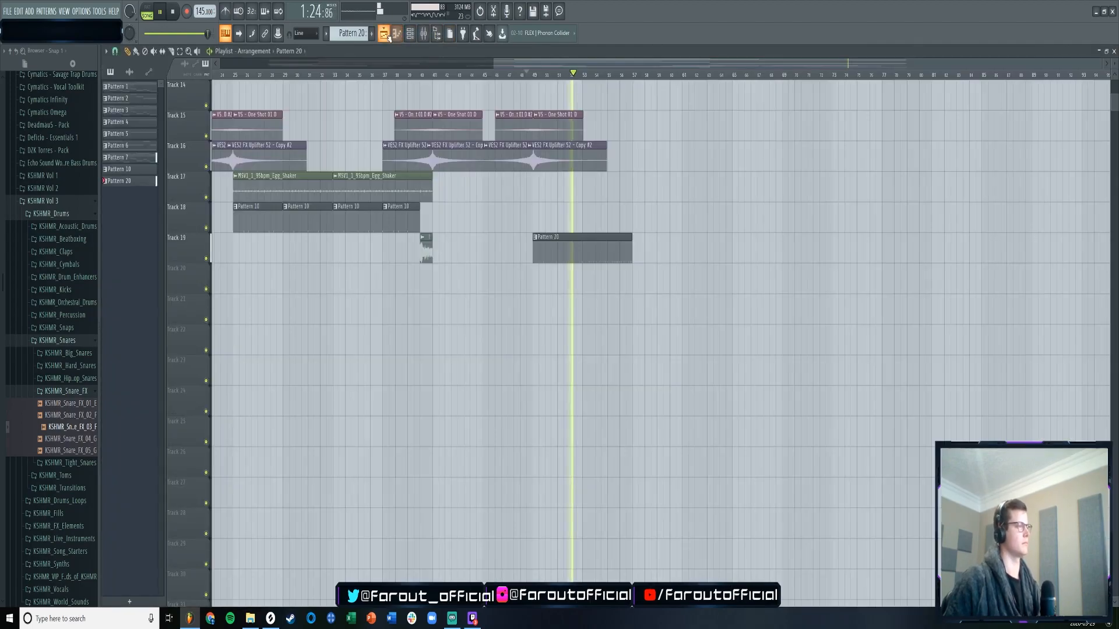
{"action": "left_click", "coordinate": [383, 75]}
{"action": "scroll", "coordinate": [417, 233], "scroll_direction": "down", "scroll_amount": 2}
{"action": "scroll", "coordinate": [420, 242], "scroll_direction": "up", "scroll_amount": 2}
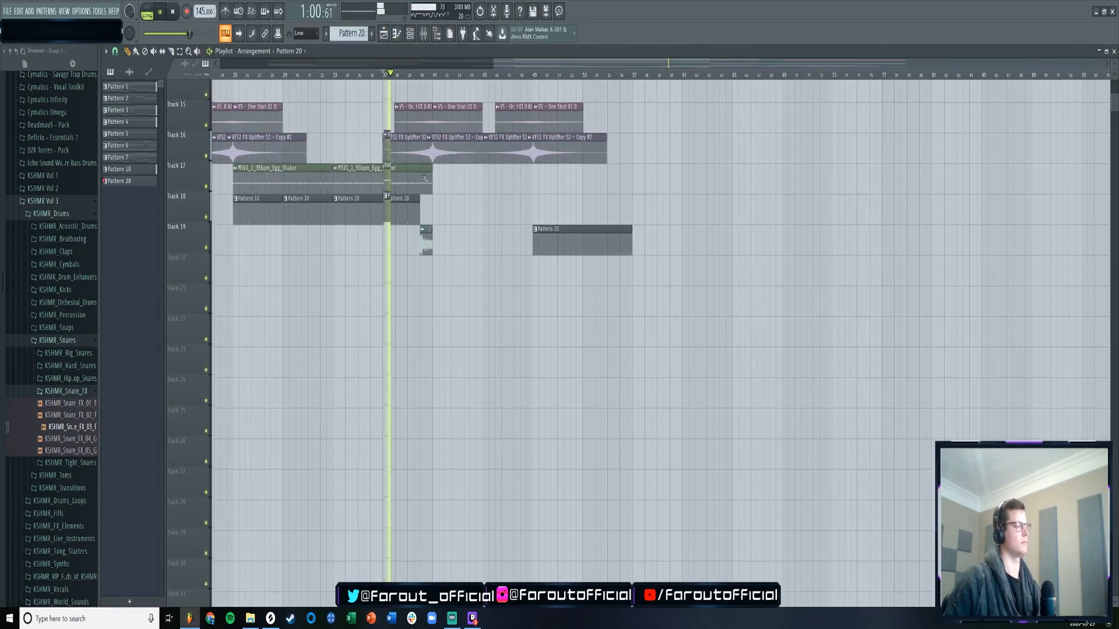
{"action": "scroll", "coordinate": [372, 280], "scroll_direction": "up", "scroll_amount": 1}
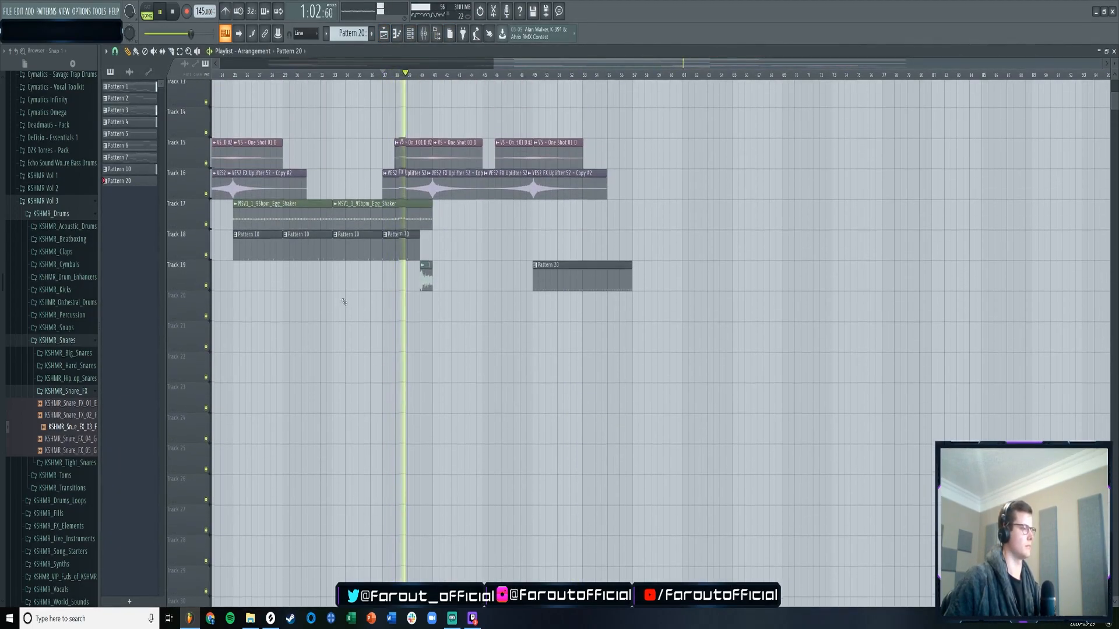
- Collapse the KSHMR_Snares folder in the browser and restart the arrangement's playback from bar 37
{"action": "left_click", "coordinate": [61, 342]}
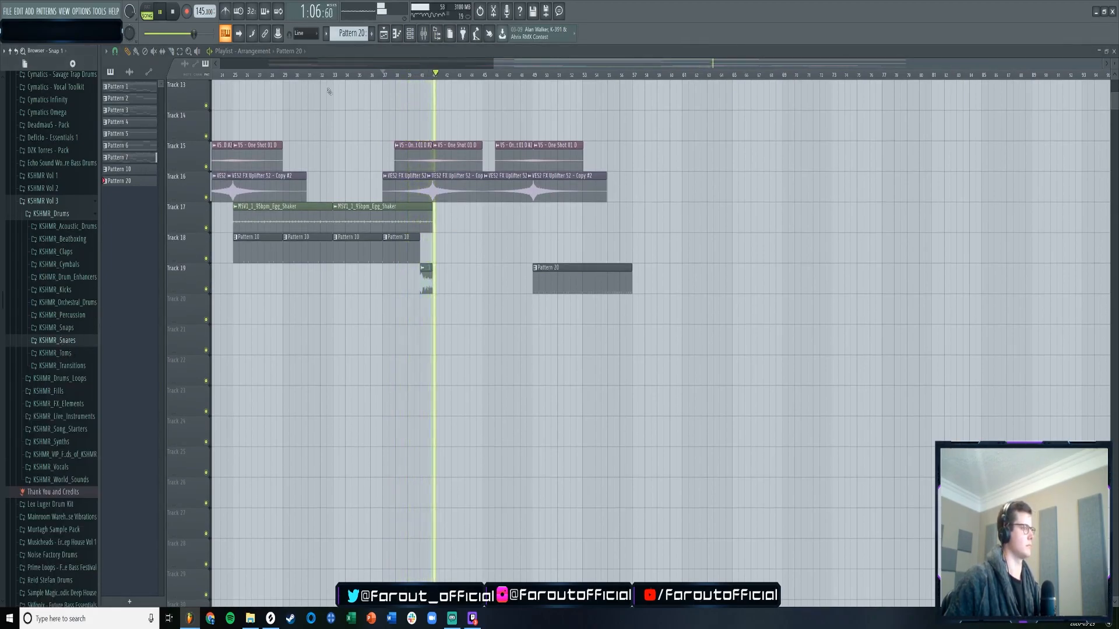
{"action": "scroll", "coordinate": [329, 94], "scroll_direction": "left", "scroll_amount": 5}
{"action": "left_click_drag", "start_coordinate": [338, 61], "coordinate": [576, 102]}
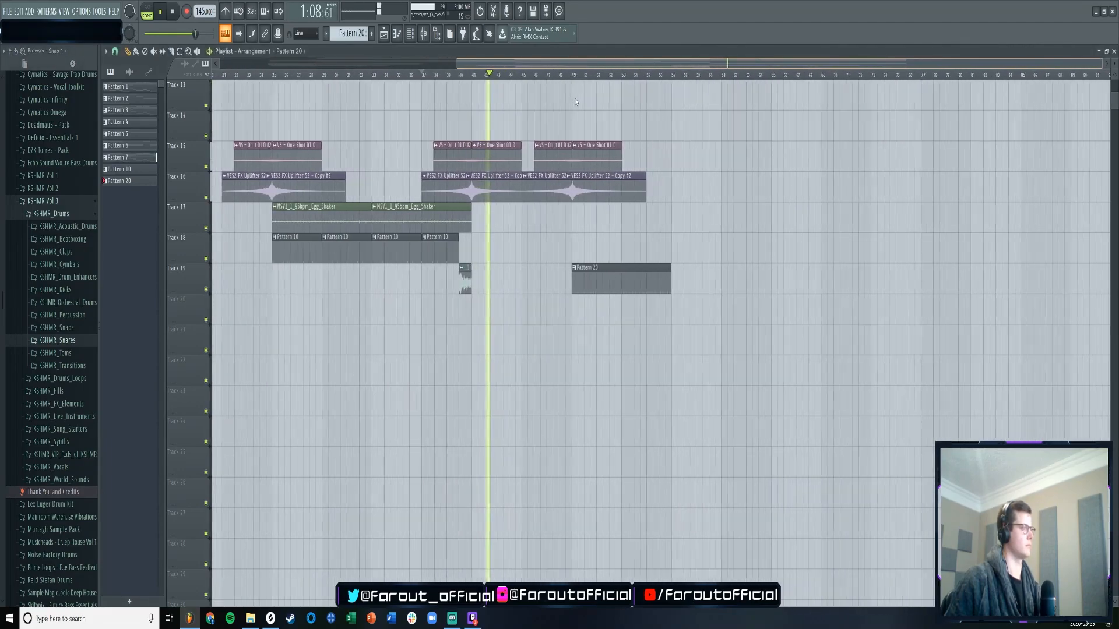
{"action": "scroll", "coordinate": [556, 310], "scroll_direction": "up", "scroll_amount": 2}
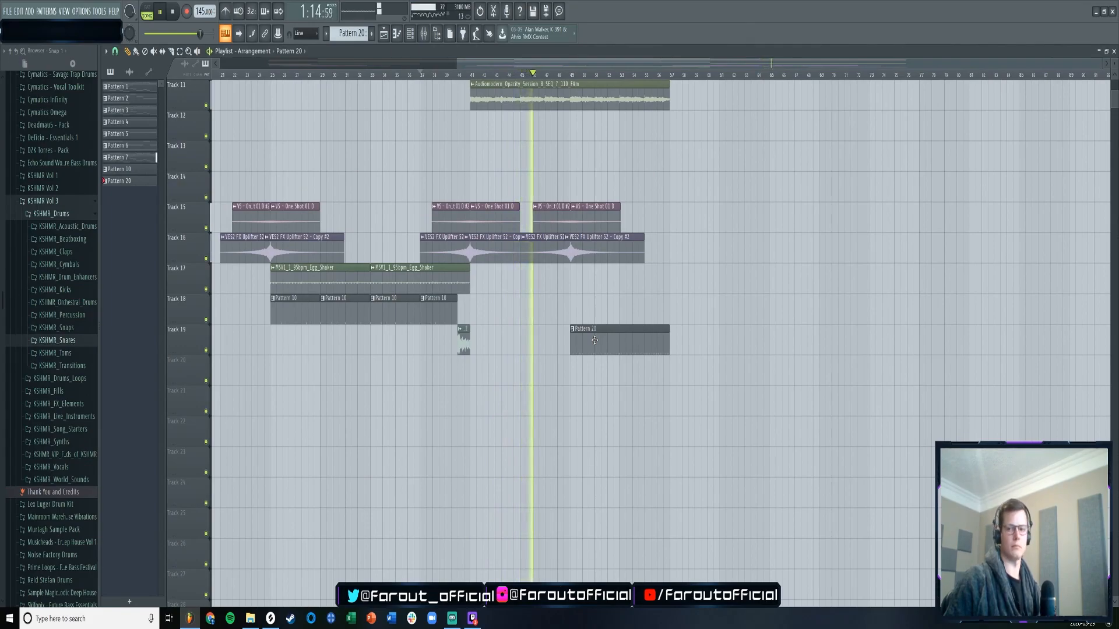
{"action": "key", "text": "space"}
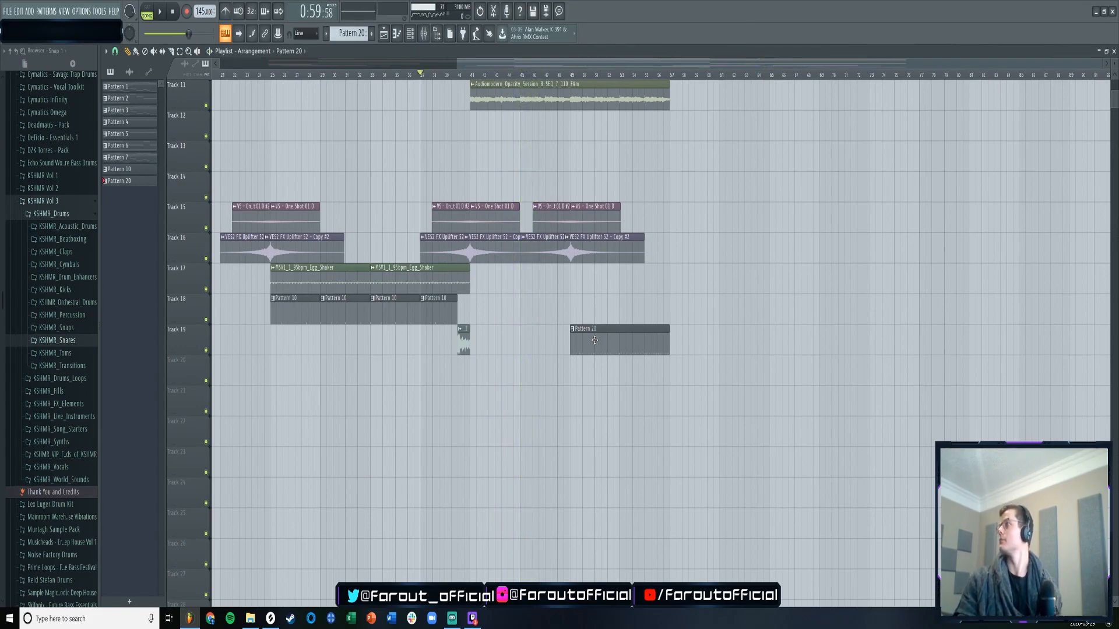
{"action": "key", "text": "space"}
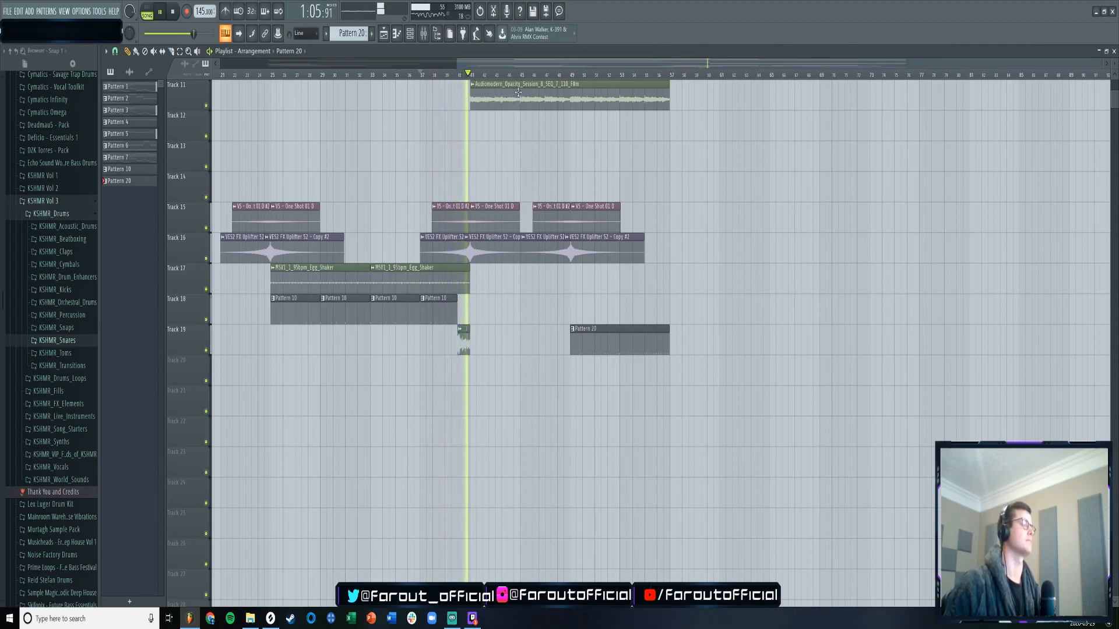
- Move the Pattern 20 clip to bar 41 on Track 20 and open its snare notes in the piano roll
{"action": "left_click_drag", "start_coordinate": [574, 355], "coordinate": [493, 389]}
{"action": "key", "text": "F7"}
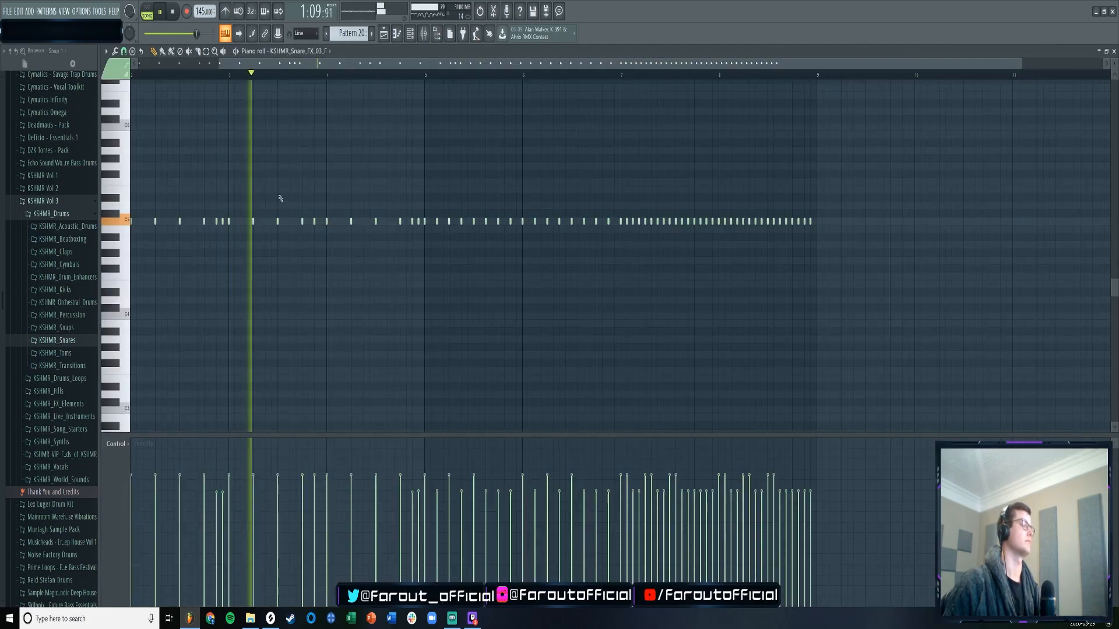
- Shift the snare notes from bar 5 onward to bar 9 and duplicate the first four bars into bars 5–8
{"action": "scroll", "coordinate": [421, 64], "scroll_direction": "down", "scroll_amount": 1}
{"action": "left_click_drag", "start_coordinate": [842, 195], "coordinate": [782, 225]}
{"action": "left_click_drag", "start_coordinate": [639, 171], "coordinate": [130, 271]}
{"action": "left_click_drag", "start_coordinate": [150, 222], "coordinate": [489, 221]}
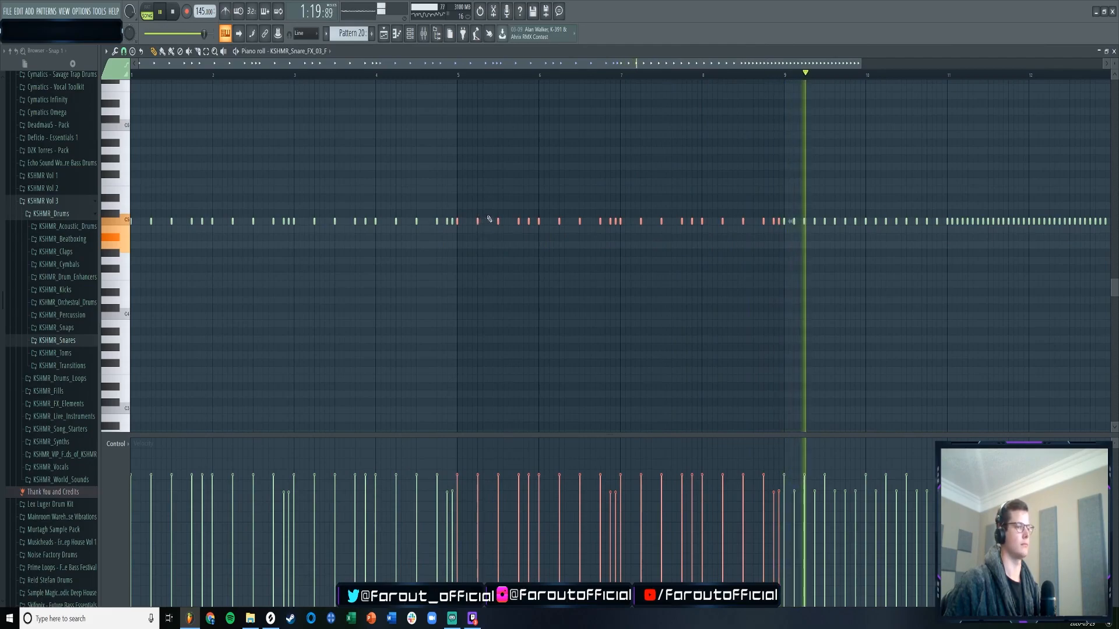
- Move the dense sixteenth-note snare section so that it starts at bar 13
{"action": "scroll", "coordinate": [497, 64], "scroll_direction": "down", "scroll_amount": 2}
{"action": "left_click_drag", "start_coordinate": [497, 64], "coordinate": [713, 65]}
{"action": "left_click_drag", "start_coordinate": [699, 195], "coordinate": [646, 221]}
- Copy the eighth-note snare section of bars 9–10 and place the duplicate in bars 11–12
{"action": "left_click_drag", "start_coordinate": [564, 195], "coordinate": [403, 233]}
{"action": "key", "text": "space"}
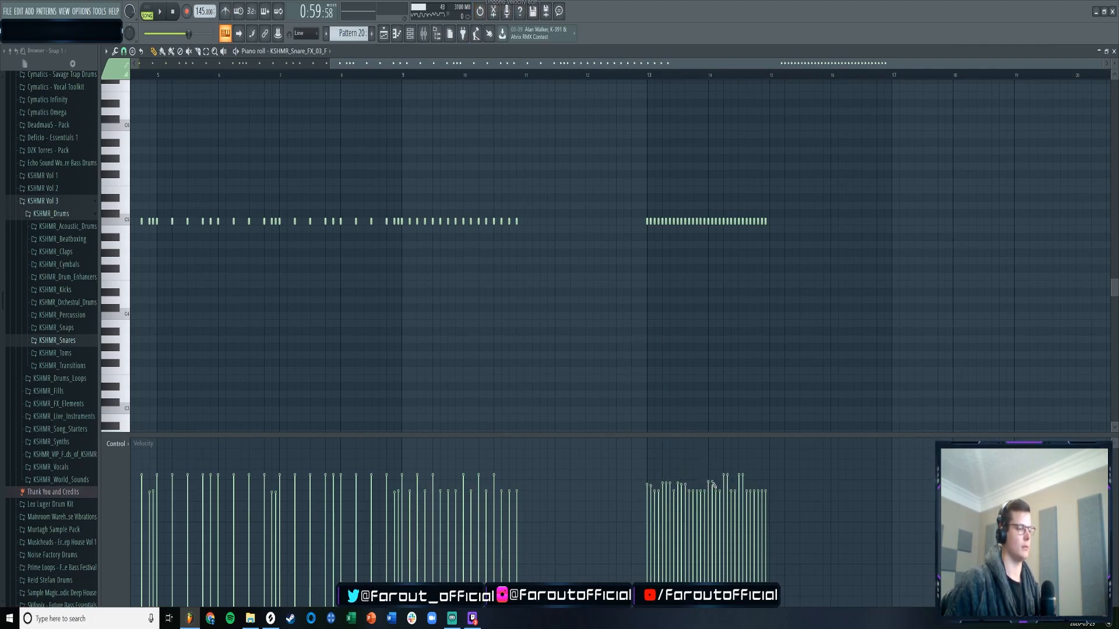
{"action": "left_click_drag", "start_coordinate": [536, 194], "coordinate": [401, 232]}
{"action": "key", "text": "ctrl+c"}
{"action": "key", "text": "ctrl+v"}
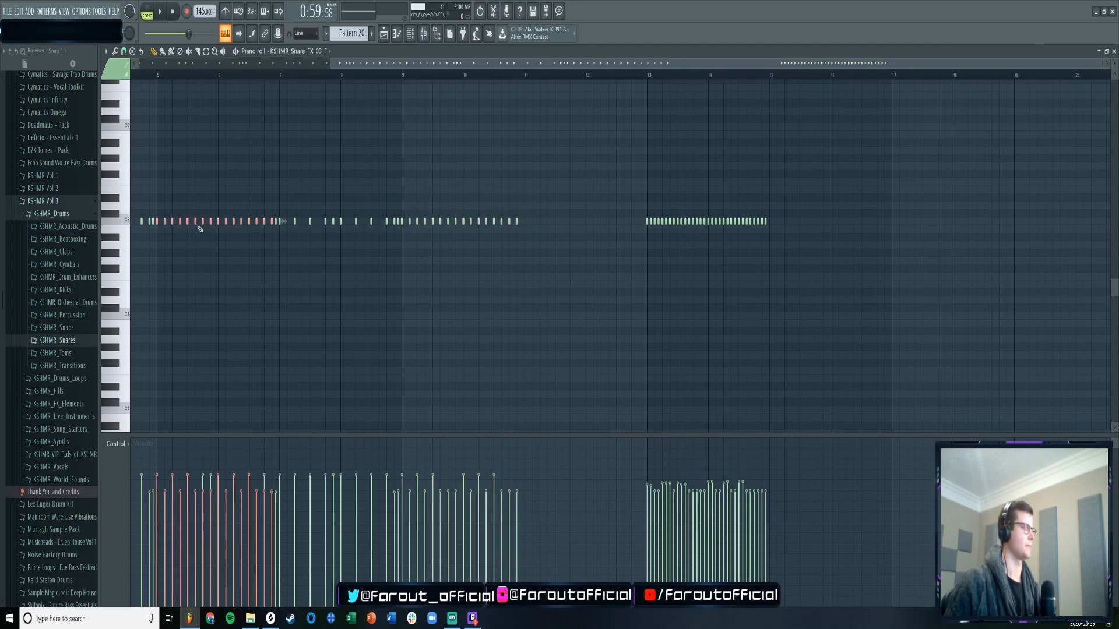
{"action": "left_click_drag", "start_coordinate": [186, 224], "coordinate": [555, 223]}
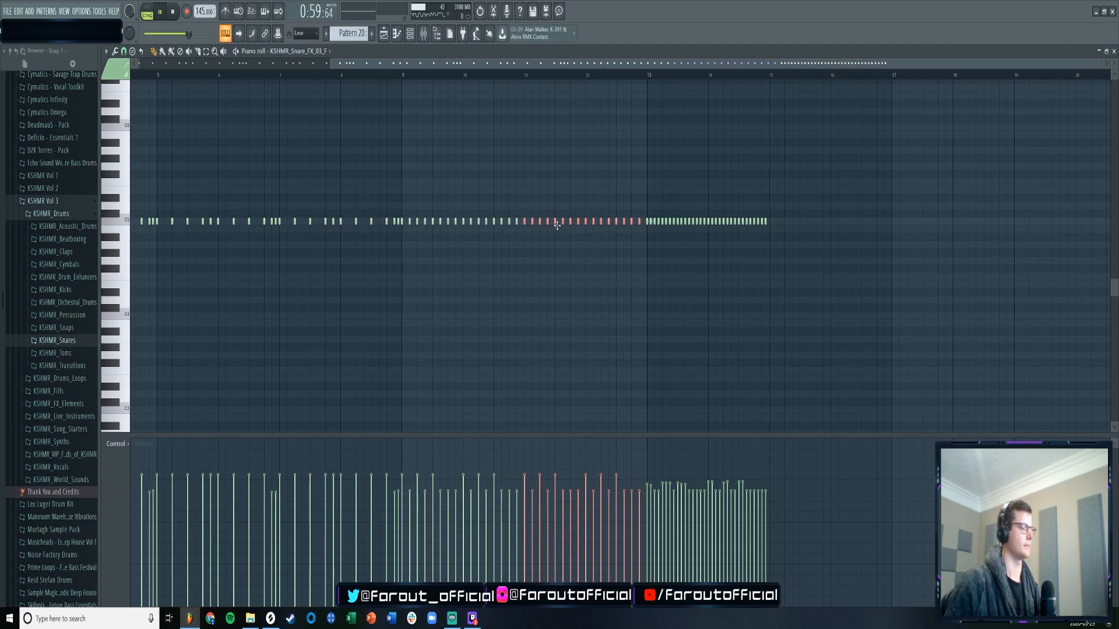
- Play back the extended snare pattern and duplicate the sixteenth-note section of bars 13–14 into bars 15–16
{"action": "left_click_drag", "start_coordinate": [352, 63], "coordinate": [250, 65]}
{"action": "left_click", "coordinate": [328, 75]}
{"action": "scroll", "coordinate": [413, 114], "scroll_direction": "down", "scroll_amount": 1}
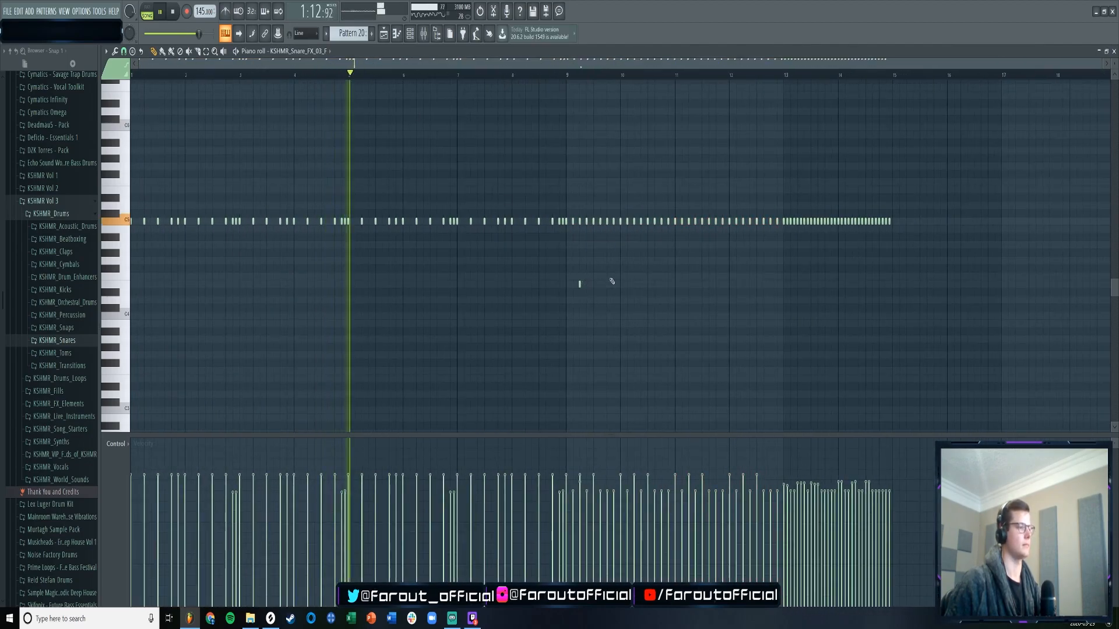
{"action": "left_click", "coordinate": [564, 65]}
{"action": "left_click_drag", "start_coordinate": [564, 64], "coordinate": [595, 67]}
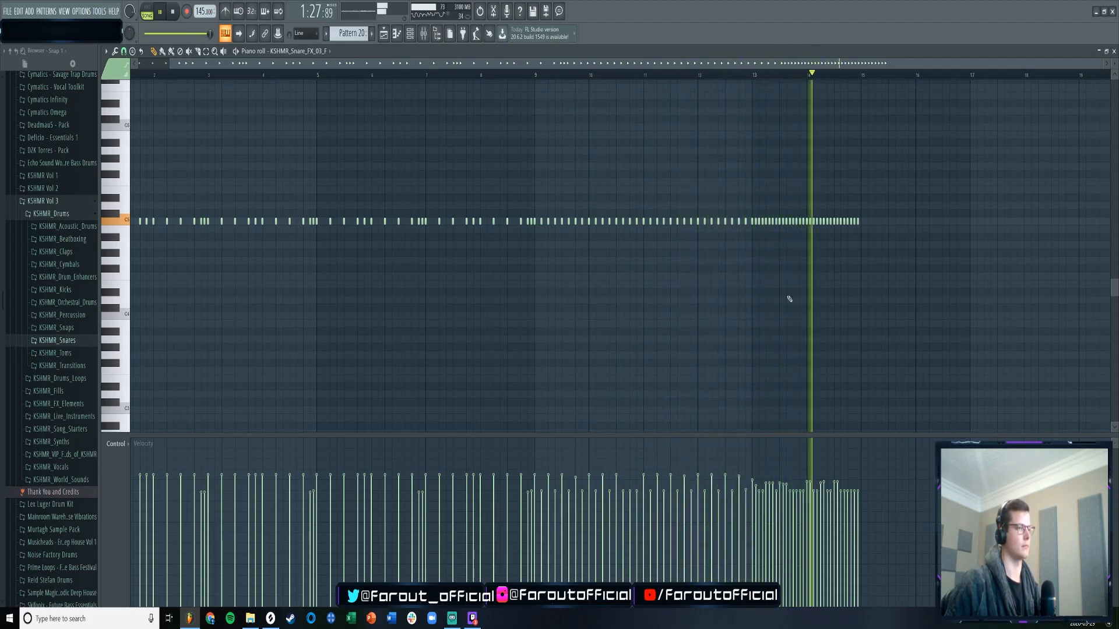
{"action": "left_click_drag", "start_coordinate": [879, 203], "coordinate": [755, 247]}
{"action": "key", "text": "ctrl+c"}
{"action": "key", "text": "ctrl+v"}
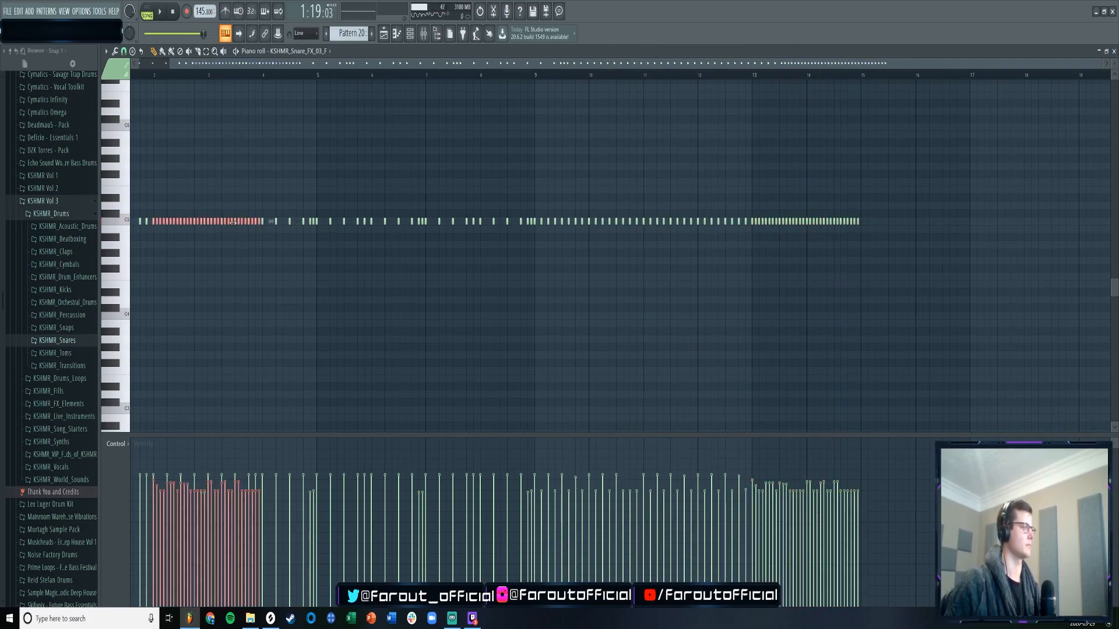
{"action": "left_click_drag", "start_coordinate": [231, 223], "coordinate": [937, 224]}
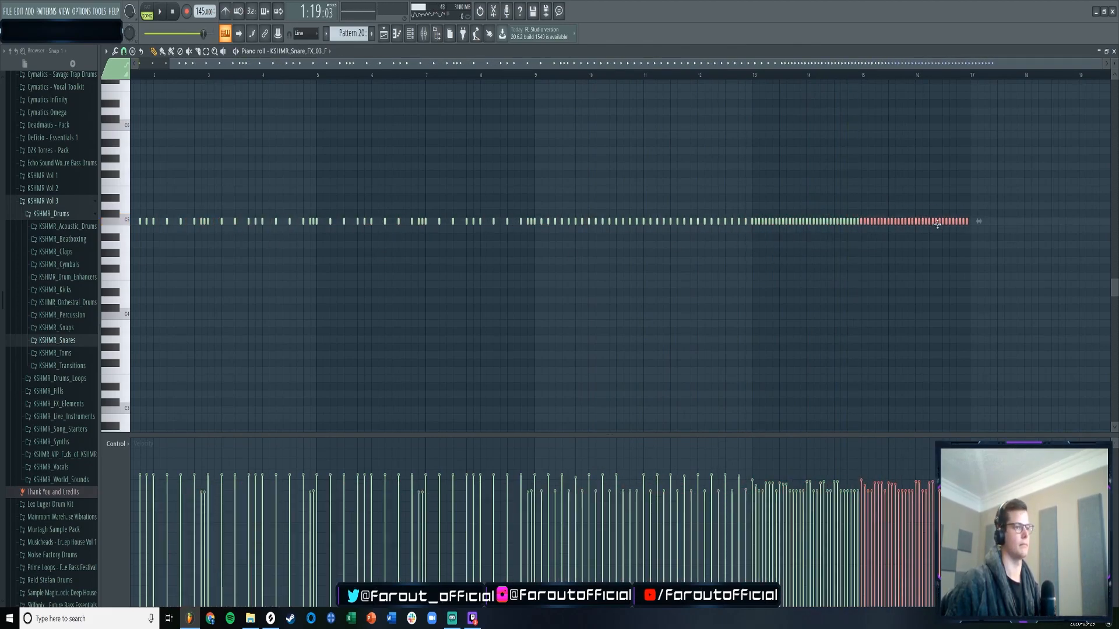
- Return to the playlist and play the arrangement from bar 41 to hear the snare build with the other tracks
{"action": "key", "text": "space"}
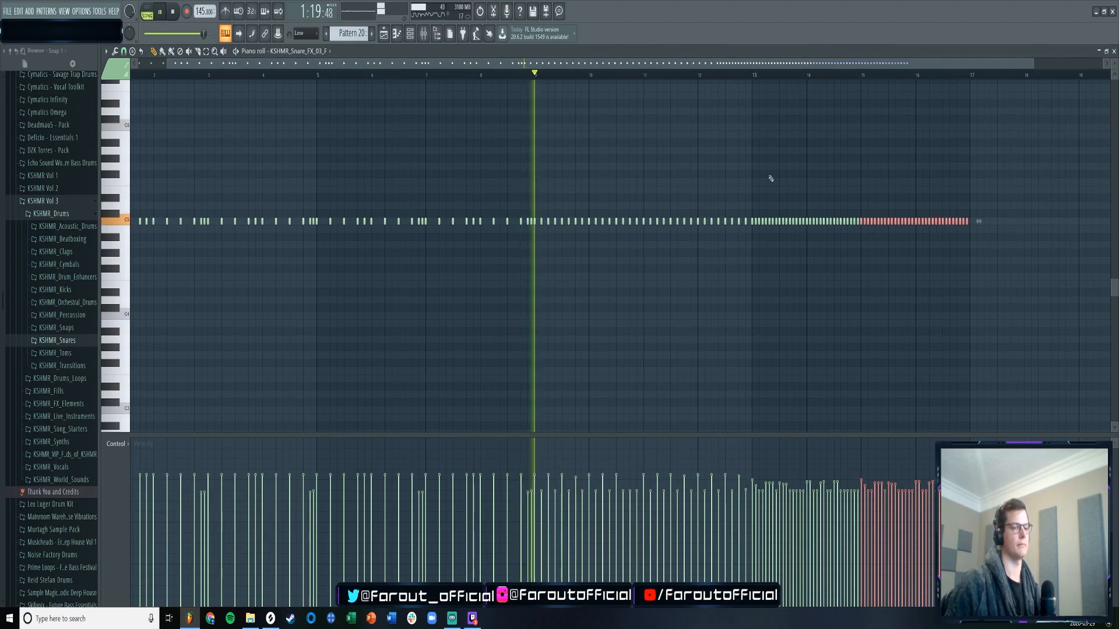
{"action": "left_click", "coordinate": [386, 40]}
{"action": "left_click_drag", "start_coordinate": [694, 64], "coordinate": [569, 67]}
{"action": "left_click", "coordinate": [441, 74]}
{"action": "left_click", "coordinate": [612, 75]}
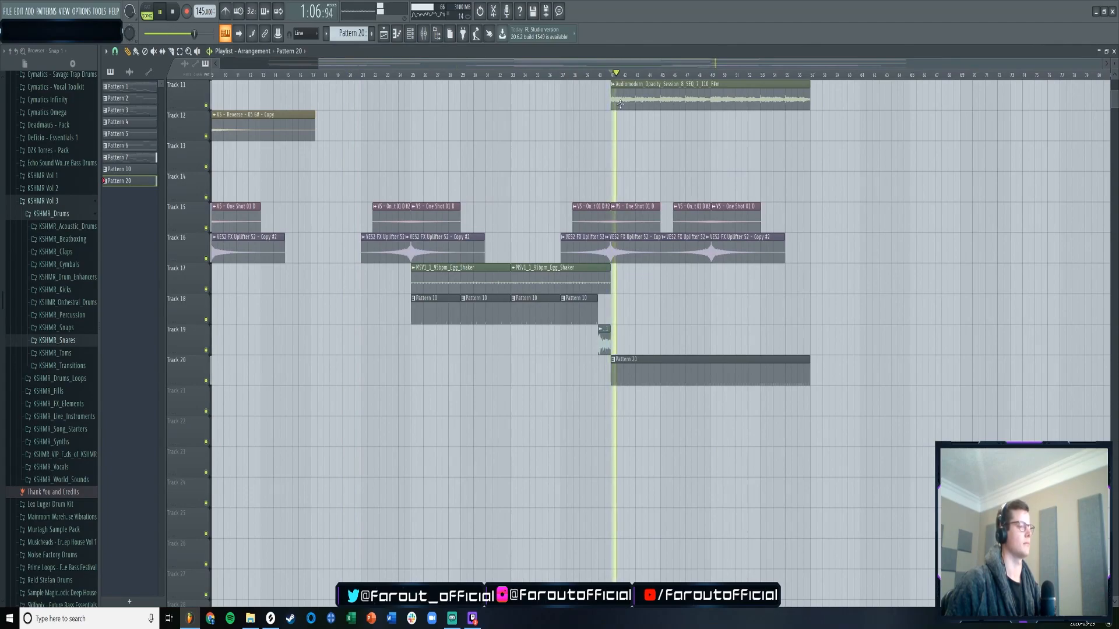
{"action": "scroll", "coordinate": [663, 261], "scroll_direction": "up", "scroll_amount": 1}
{"action": "scroll", "coordinate": [661, 265], "scroll_direction": "up", "scroll_amount": 5}
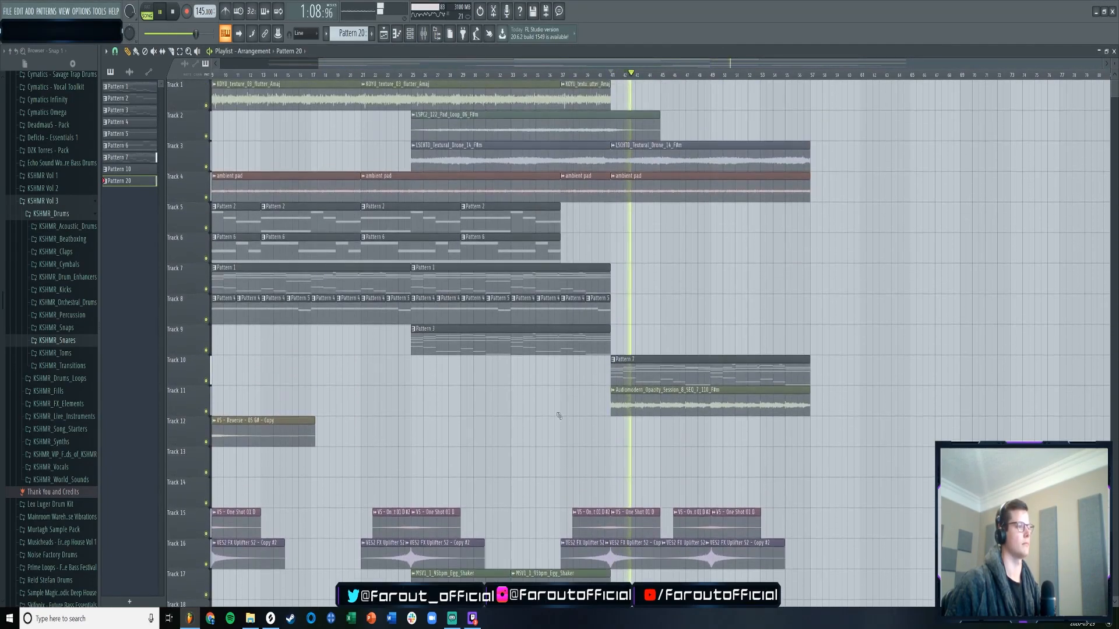
{"action": "scroll", "coordinate": [481, 170], "scroll_direction": "down", "scroll_amount": 2}
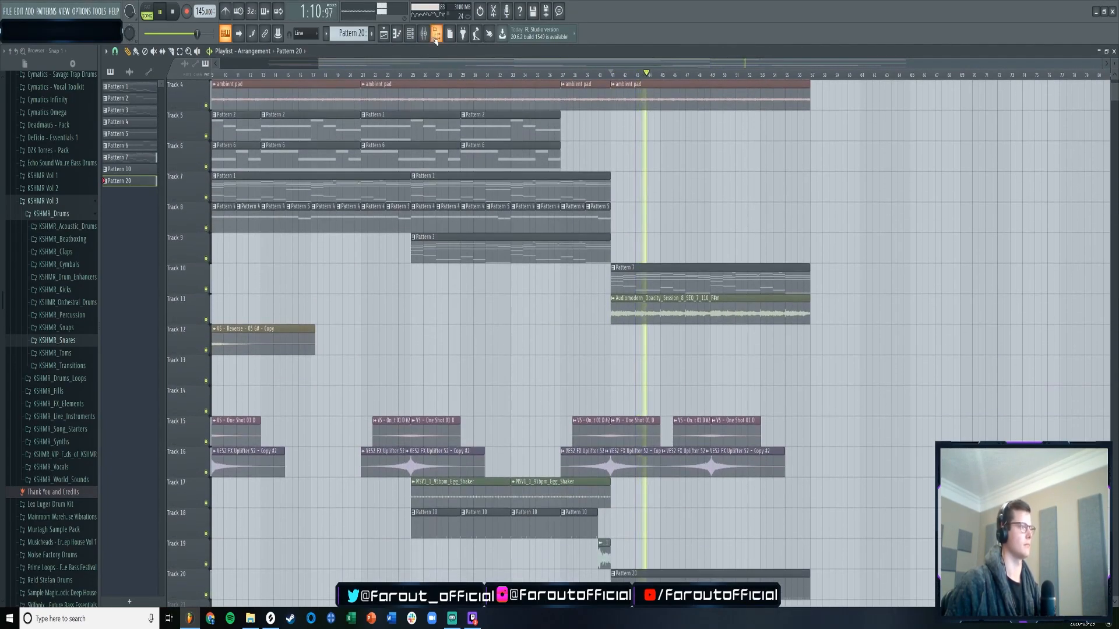
- Lower the volume faders of the Mau5 and snare build tracks in the mixer
{"action": "left_click", "coordinate": [423, 33]}
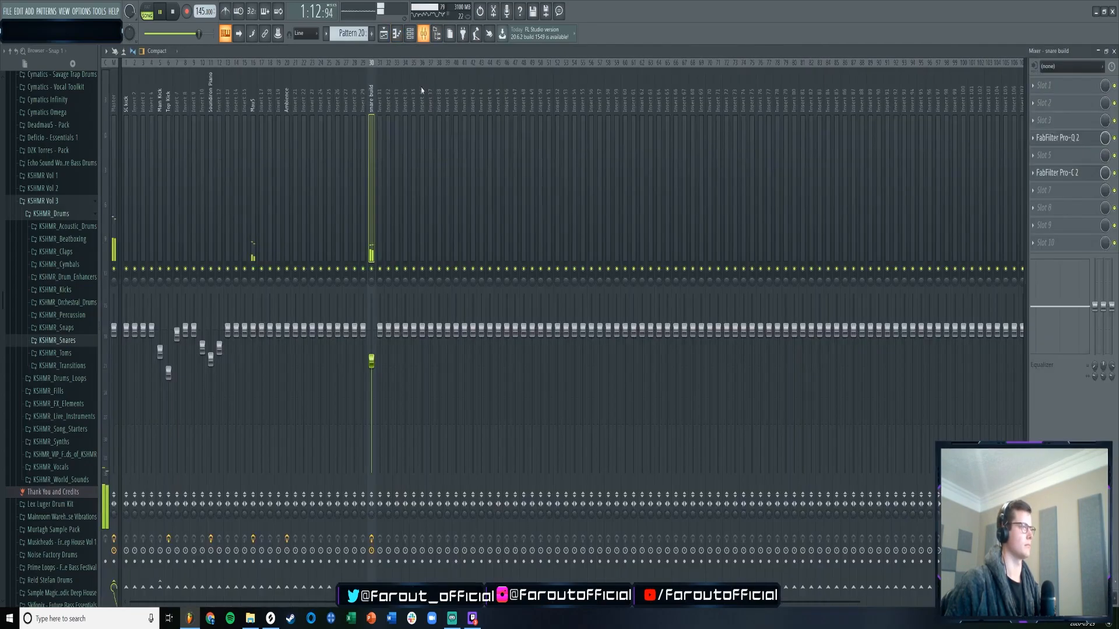
{"action": "left_click", "coordinate": [255, 104]}
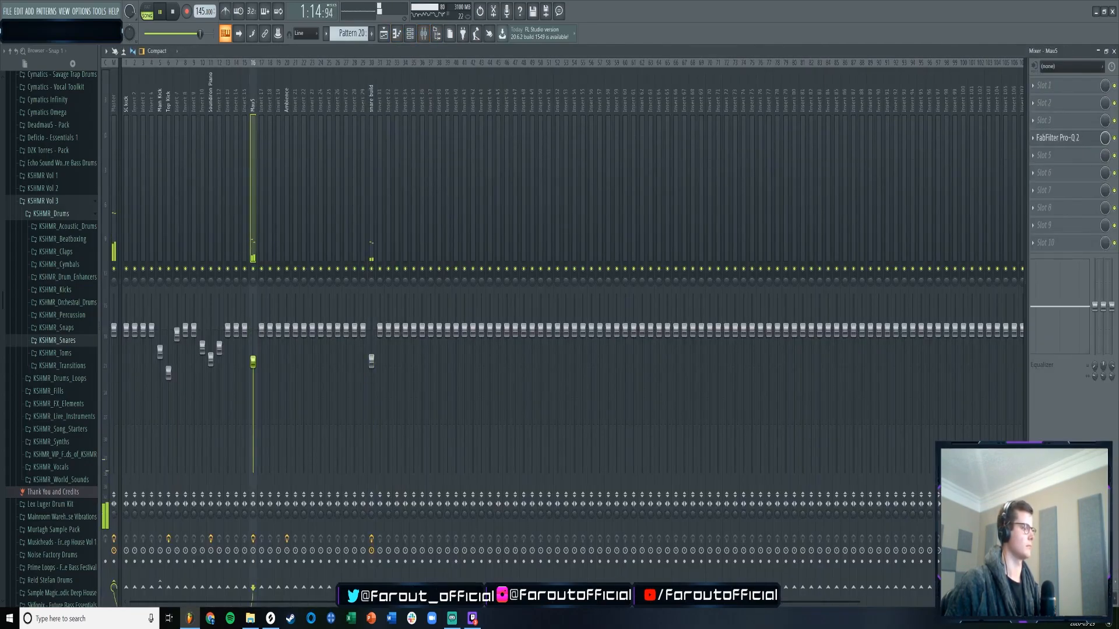
{"action": "left_click_drag", "start_coordinate": [372, 364], "coordinate": [373, 380]}
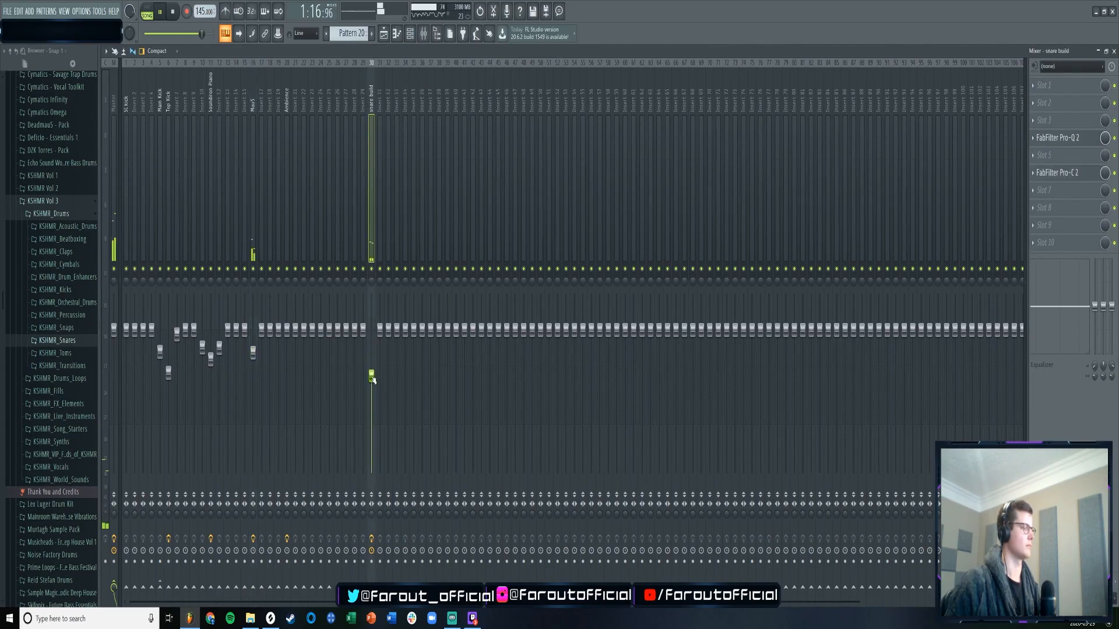
- Return to the playlist and play the arrangement from bar 13 and from about bar 35
{"action": "left_click", "coordinate": [384, 35]}
{"action": "scroll", "coordinate": [532, 245], "scroll_direction": "down", "scroll_amount": 5}
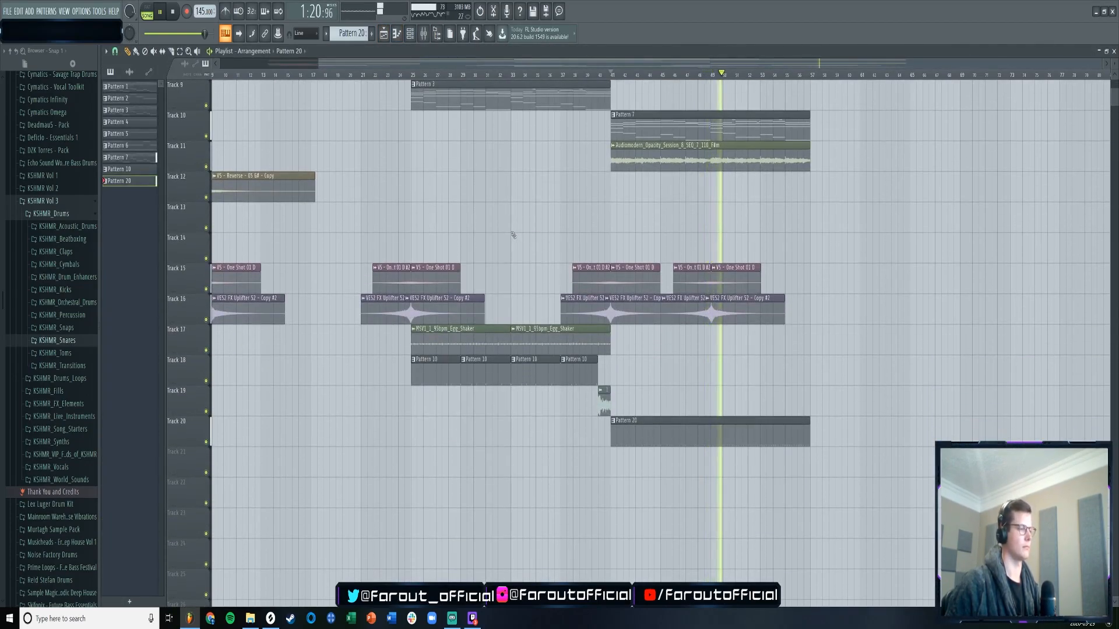
{"action": "scroll", "coordinate": [513, 234], "scroll_direction": "up", "scroll_amount": 3}
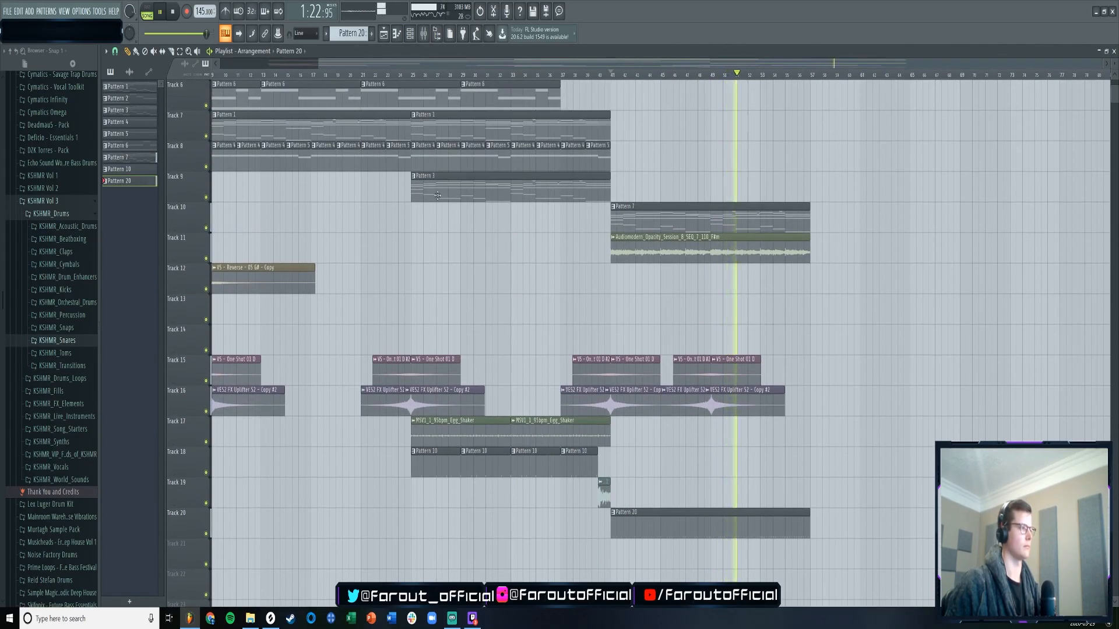
{"action": "scroll", "coordinate": [402, 82], "scroll_direction": "left", "scroll_amount": 4}
{"action": "left_click", "coordinate": [363, 73]}
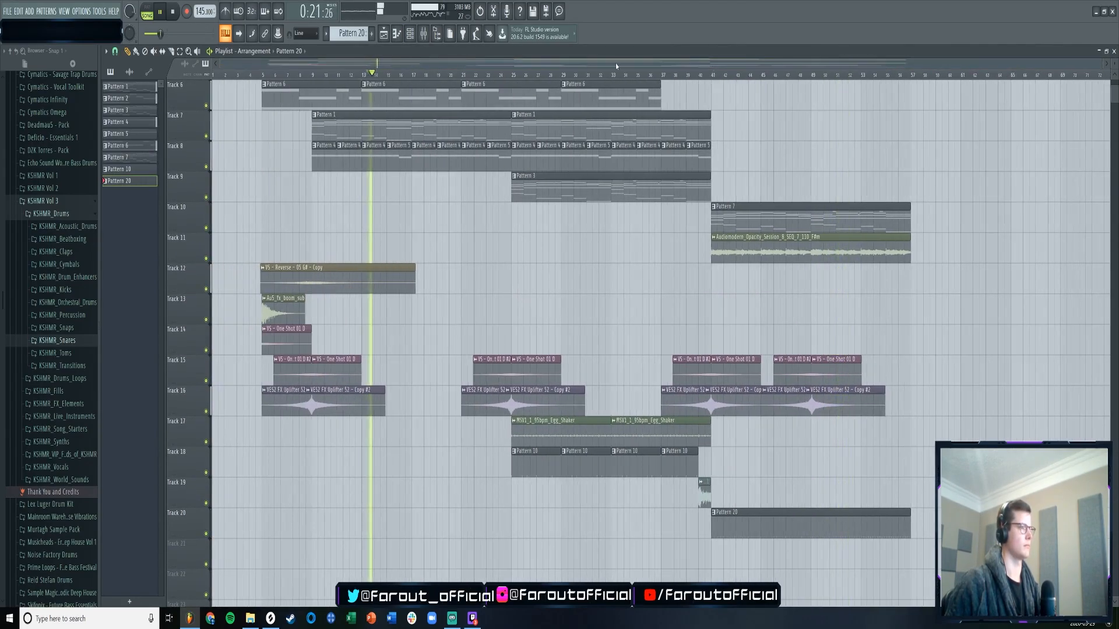
{"action": "left_click", "coordinate": [640, 75]}
{"action": "scroll", "coordinate": [614, 117], "scroll_direction": "up", "scroll_amount": 3}
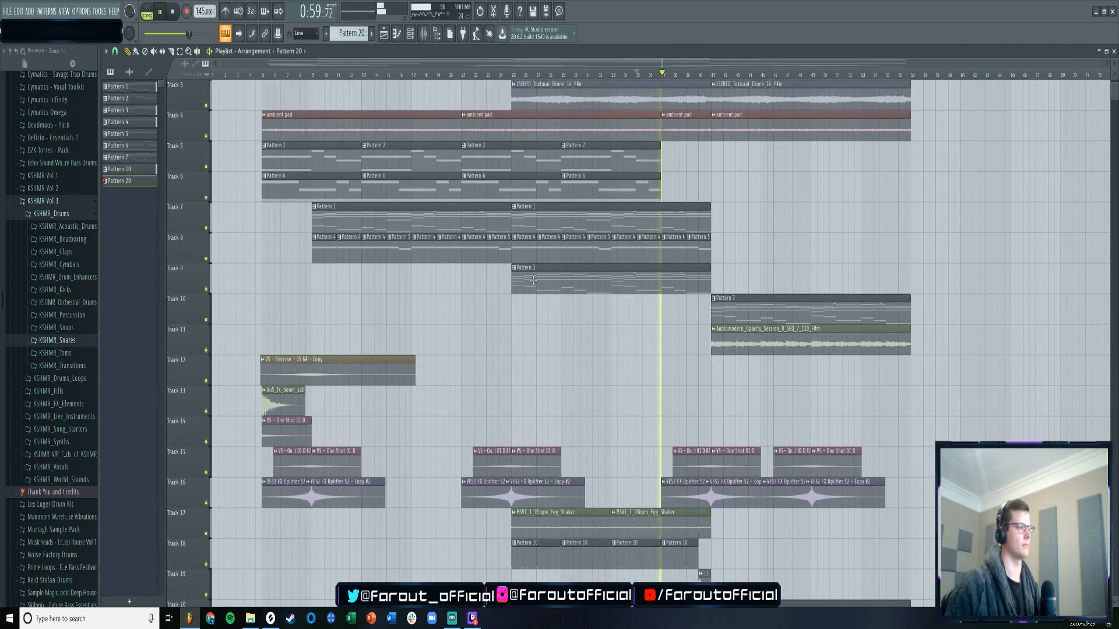
- Open Pattern 3 from Track 9 in the piano roll, stop playback and show the channel rack
{"action": "double_click", "coordinate": [534, 283]}
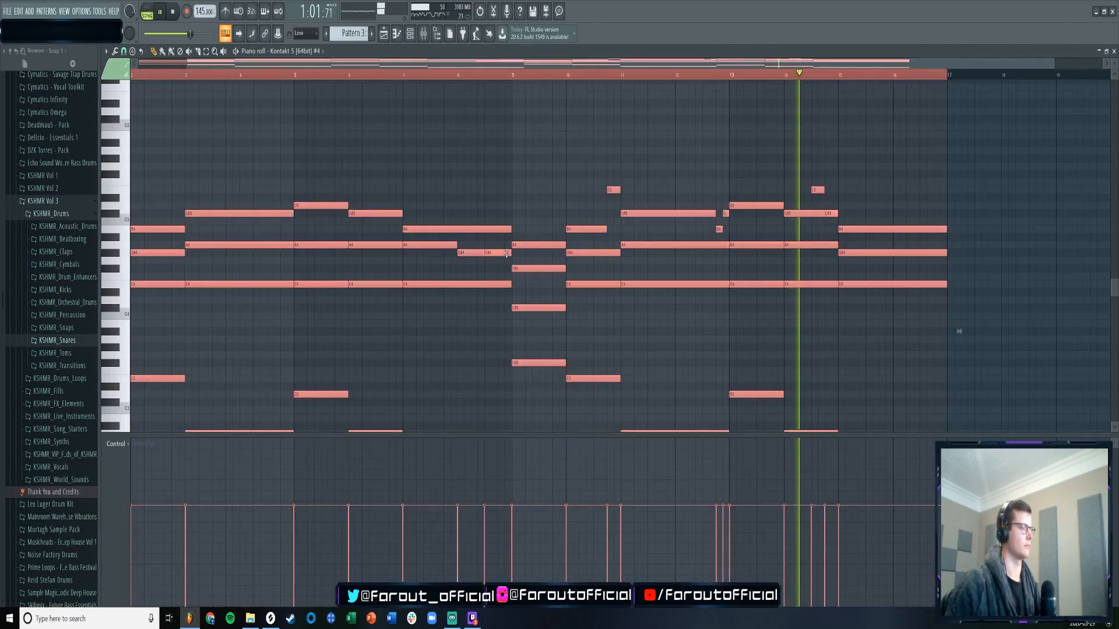
{"action": "key", "text": "space"}
{"action": "key", "text": "F6"}
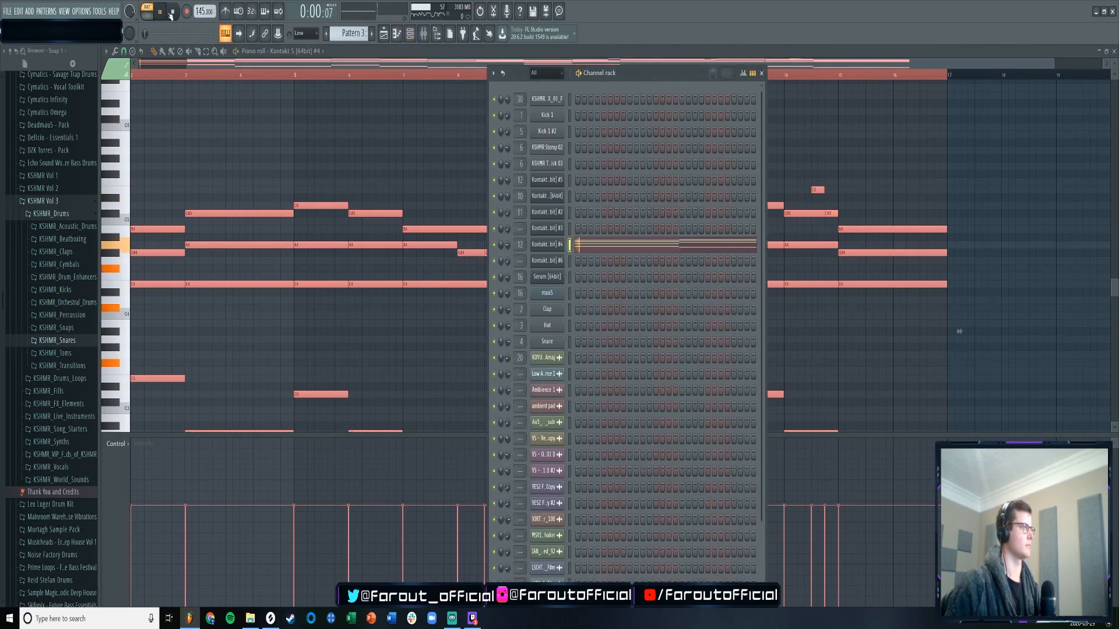
- Switch to the empty Pattern 8 with the channel rack shown
{"action": "scroll", "coordinate": [353, 34], "scroll_direction": "down", "scroll_amount": 2}
{"action": "left_click", "coordinate": [409, 34]}
{"action": "scroll", "coordinate": [353, 34], "scroll_direction": "down", "scroll_amount": 2}
{"action": "scroll", "coordinate": [352, 34], "scroll_direction": "down", "scroll_amount": 1}
{"action": "key", "text": "F6"}
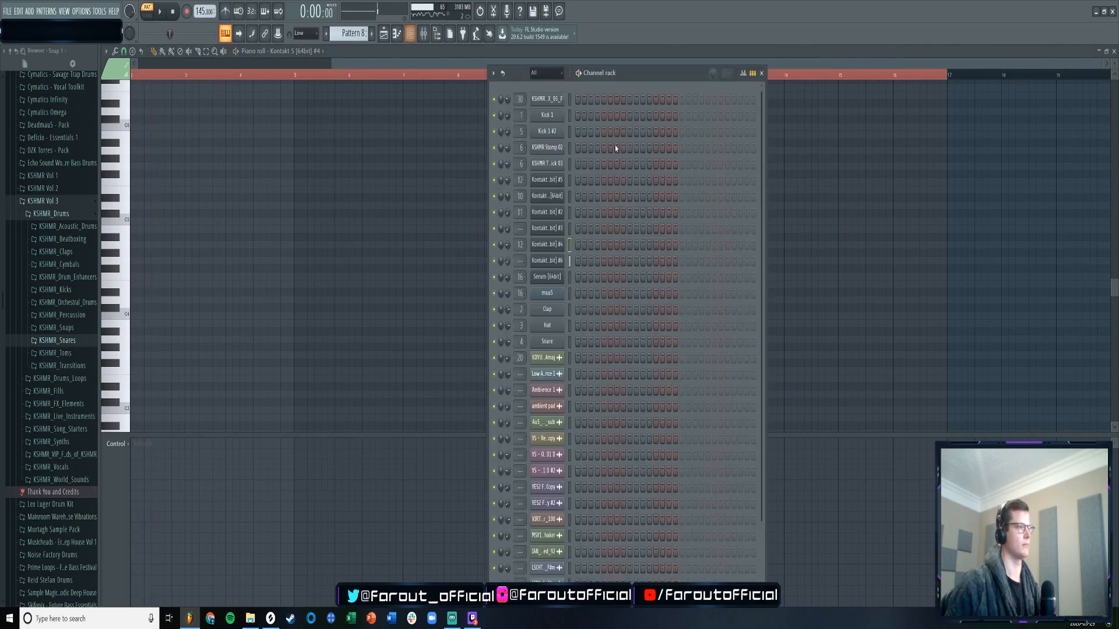
- Replace the Clap channel with the Spire_x64_v1.1.15 synth
{"action": "right_click", "coordinate": [552, 294]}
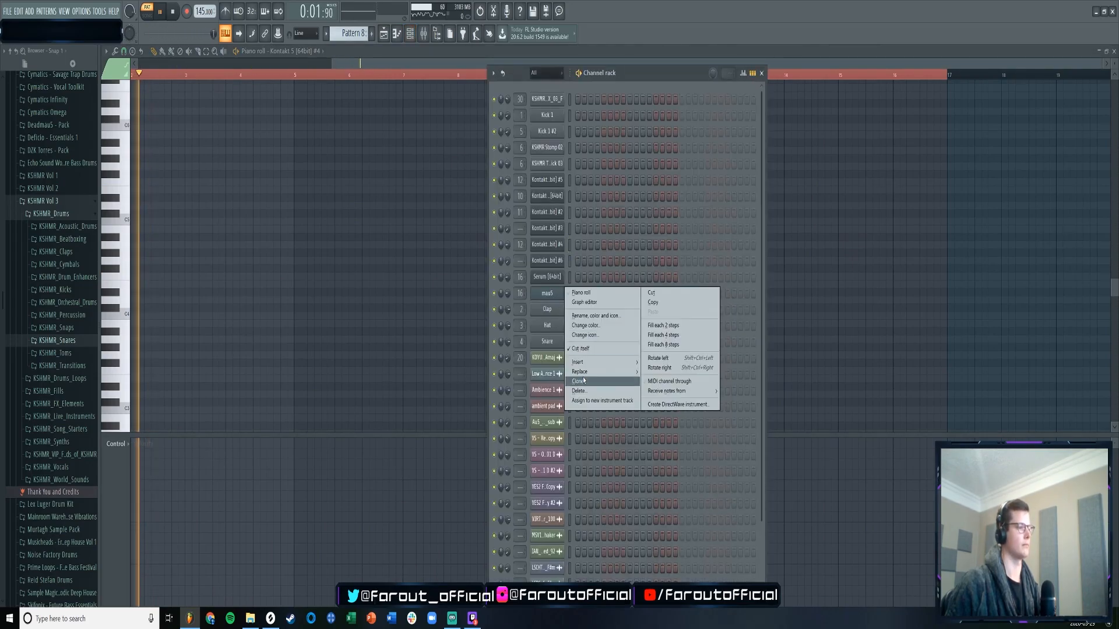
{"action": "right_click", "coordinate": [551, 316]}
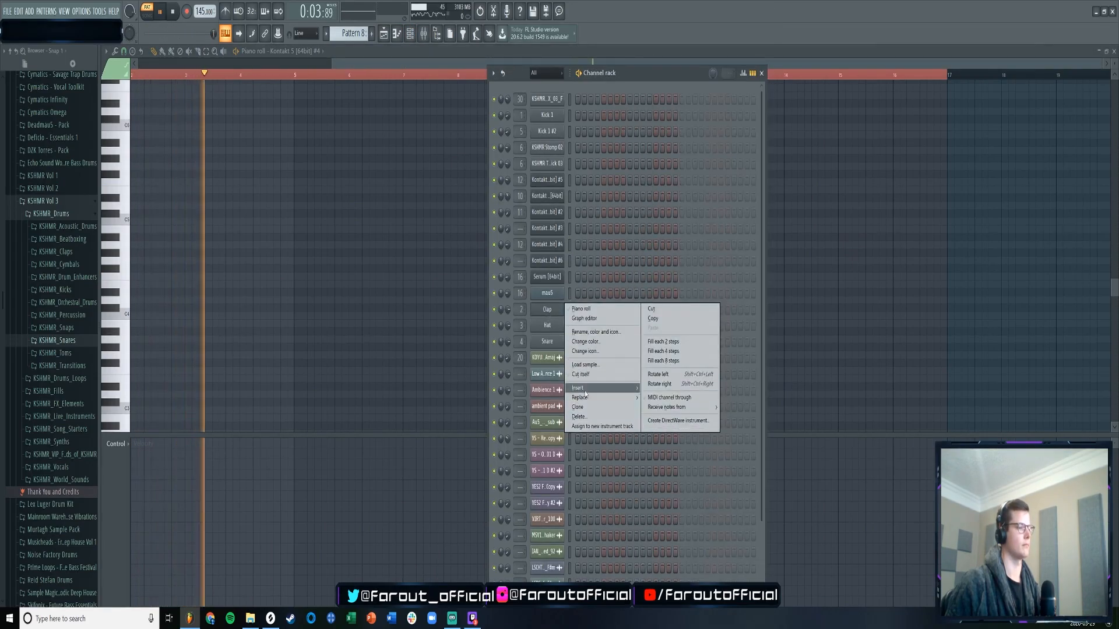
{"action": "mouse_move", "coordinate": [580, 397]}
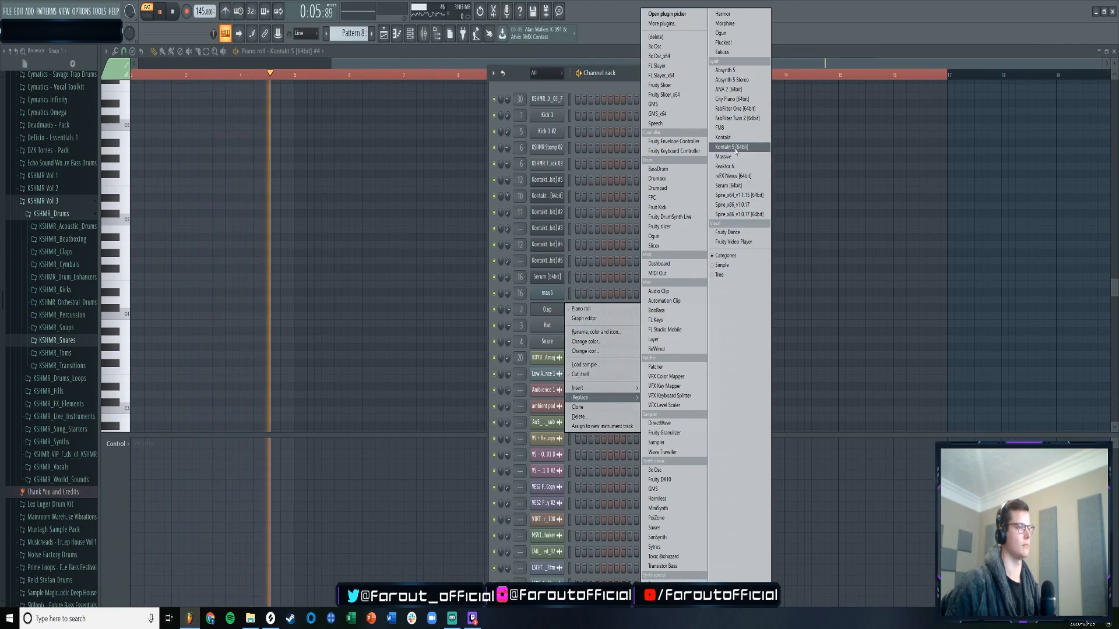
{"action": "left_click", "coordinate": [740, 196]}
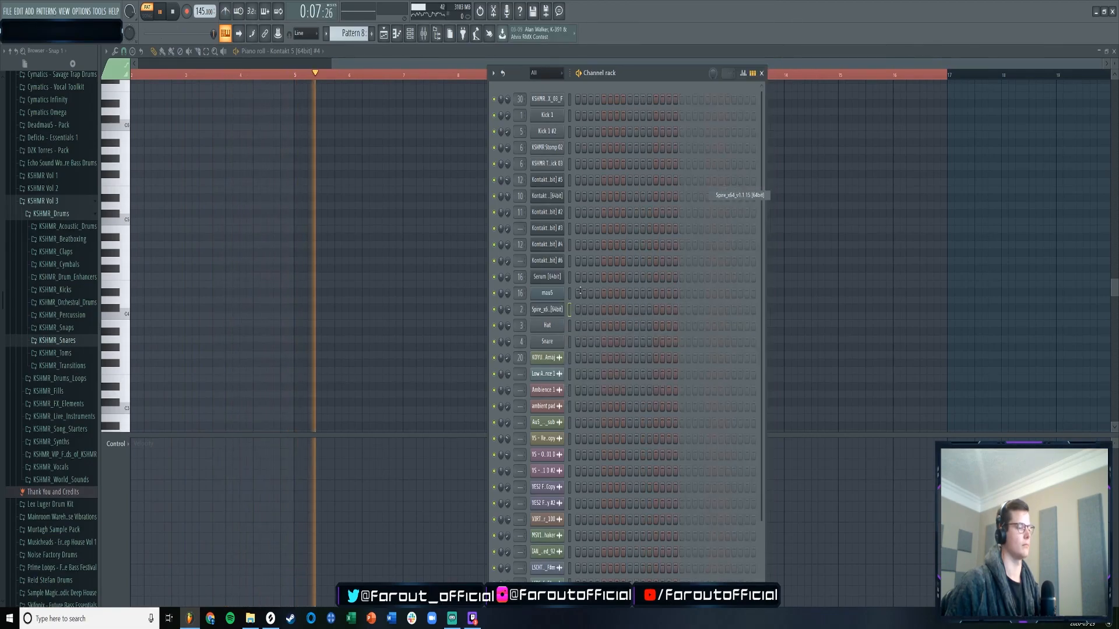
- Replace the Spire channel with Serum and load the preset POLY - Classic Pets from the Deadmau5 Serum Patches
{"action": "right_click", "coordinate": [563, 308]}
{"action": "mouse_move", "coordinate": [583, 388]}
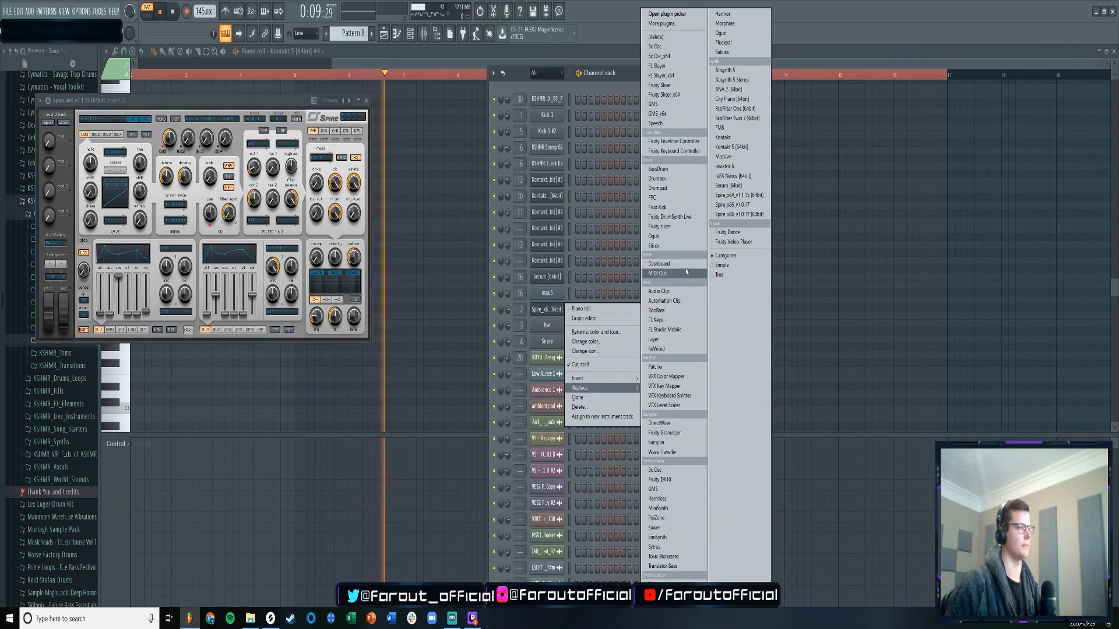
{"action": "left_click", "coordinate": [729, 186]}
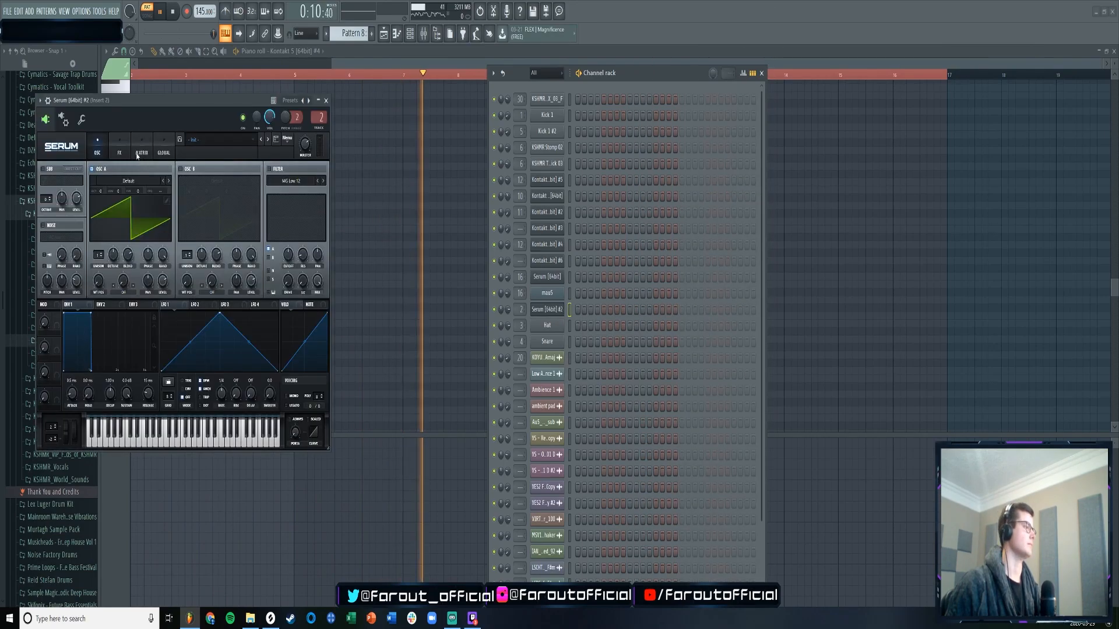
{"action": "left_click", "coordinate": [188, 141]}
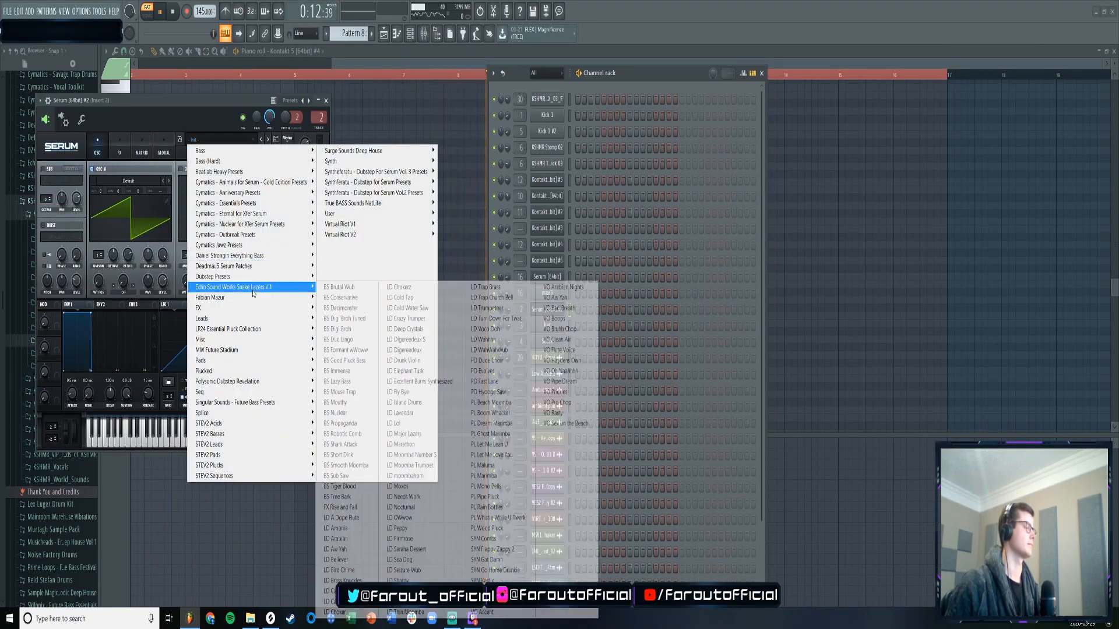
{"action": "mouse_move", "coordinate": [250, 269]}
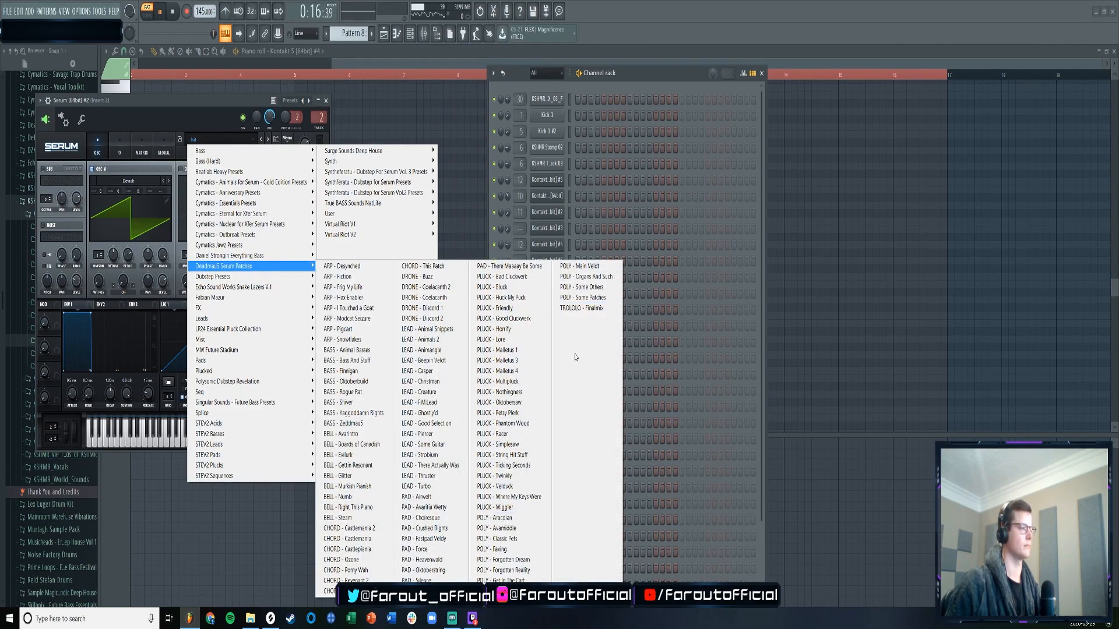
{"action": "left_click", "coordinate": [504, 542]}
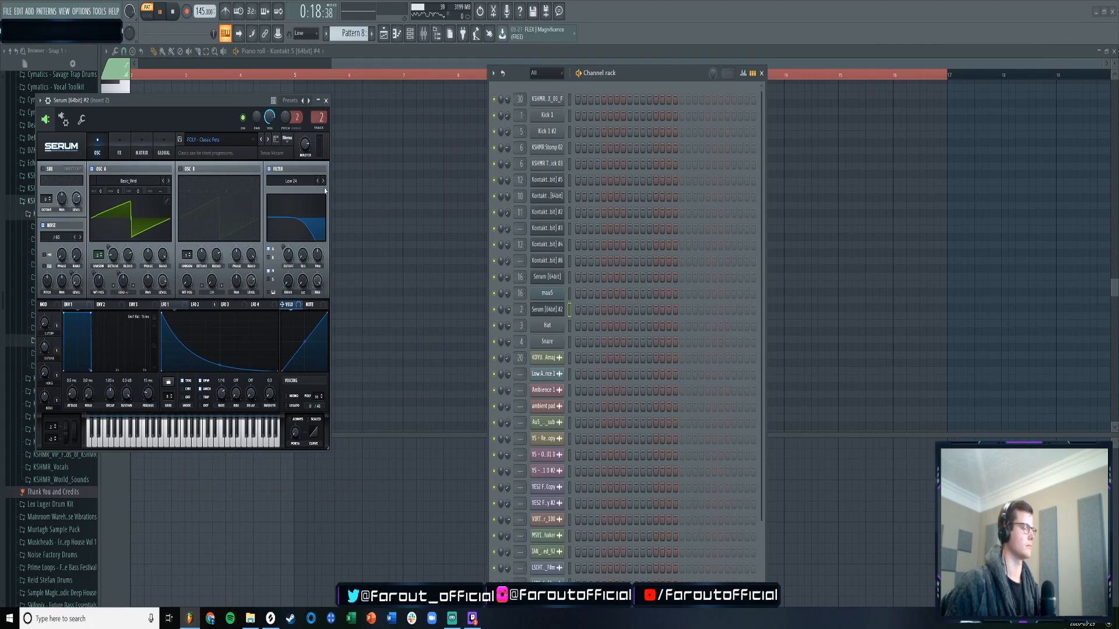
- Check the new Serum channel's miscellaneous settings, close its window and briefly play the pattern
{"action": "left_click", "coordinate": [81, 121]}
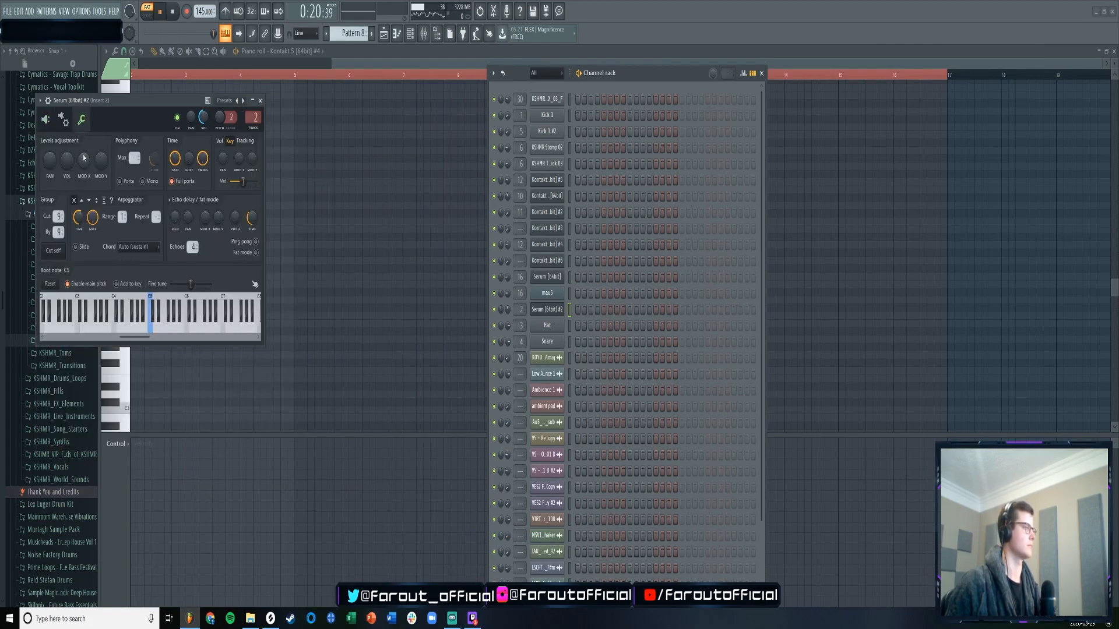
{"action": "left_click", "coordinate": [260, 101]}
{"action": "key", "text": "space"}
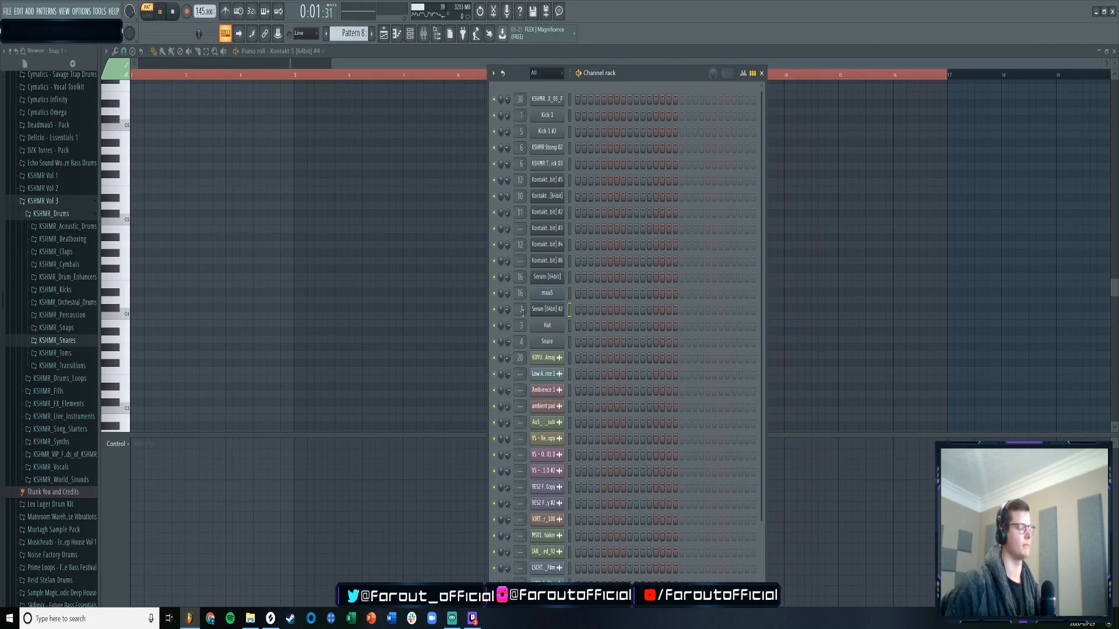
{"action": "key", "text": "space"}
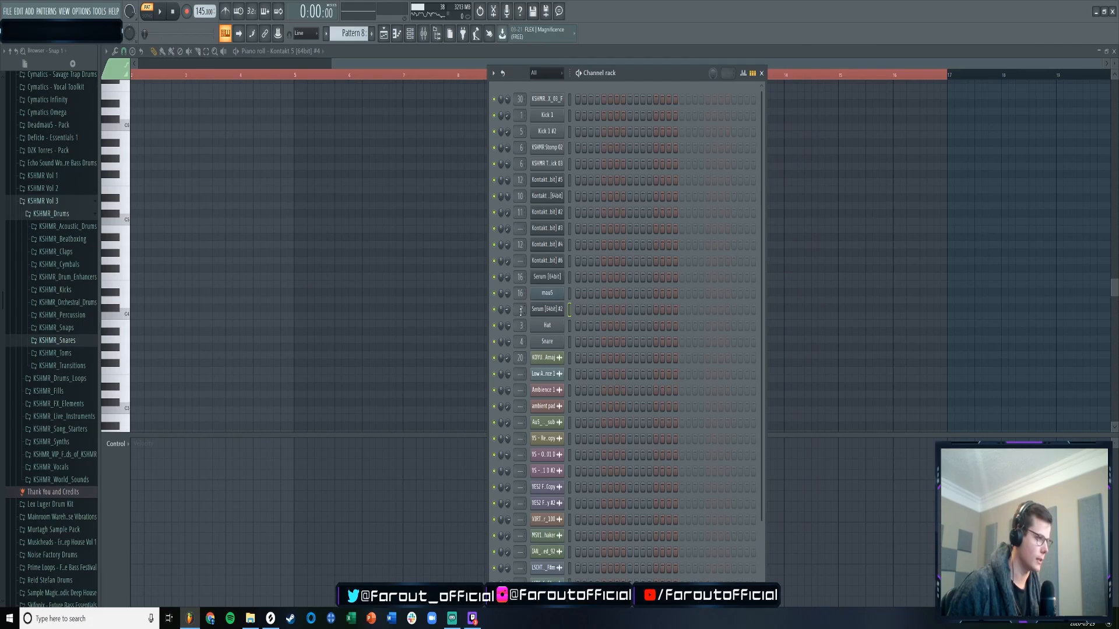
- Put the Pattern 3 chord notes into the new Serum channel's piano roll in Pattern 8, starting at bar 1, and play them
{"action": "right_click", "coordinate": [539, 317]}
{"action": "left_click", "coordinate": [583, 309]}
{"action": "left_click_drag", "start_coordinate": [177, 64], "coordinate": [140, 63]}
{"action": "left_click_drag", "start_coordinate": [209, 243], "coordinate": [155, 243]}
{"action": "key", "text": "space"}
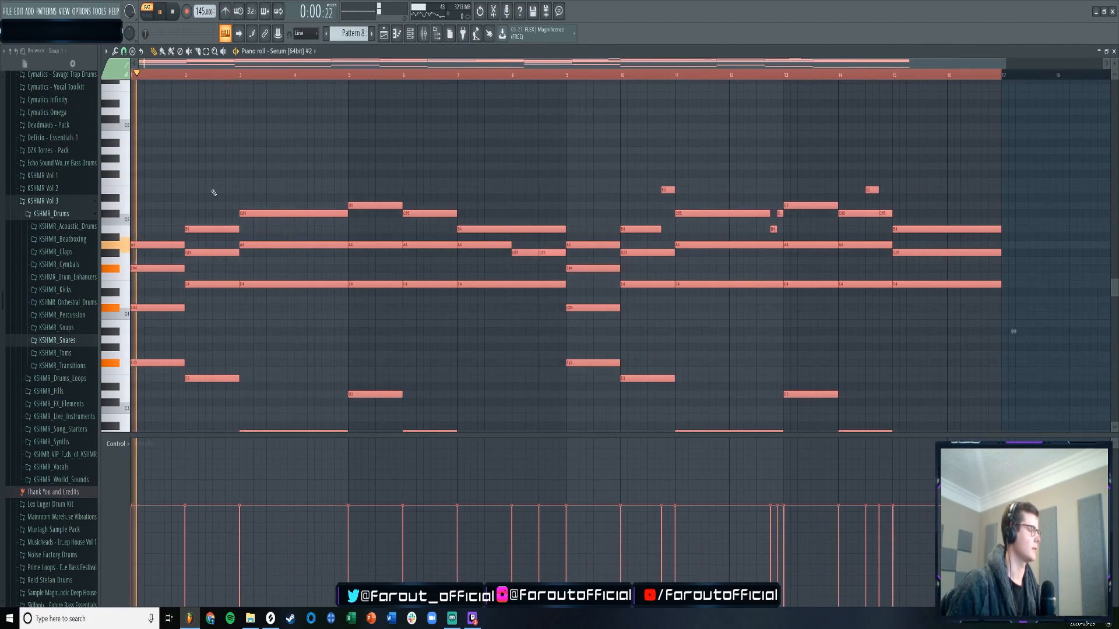
{"action": "scroll", "coordinate": [219, 162], "scroll_direction": "down", "scroll_amount": 3}
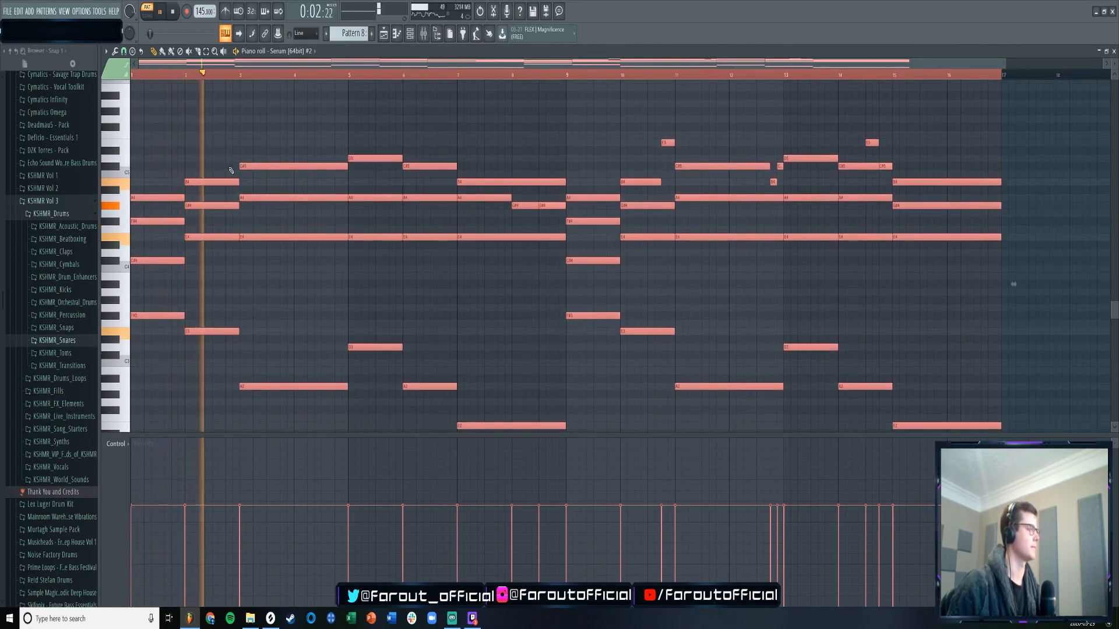
{"action": "scroll", "coordinate": [408, 219], "scroll_direction": "down", "scroll_amount": 3}
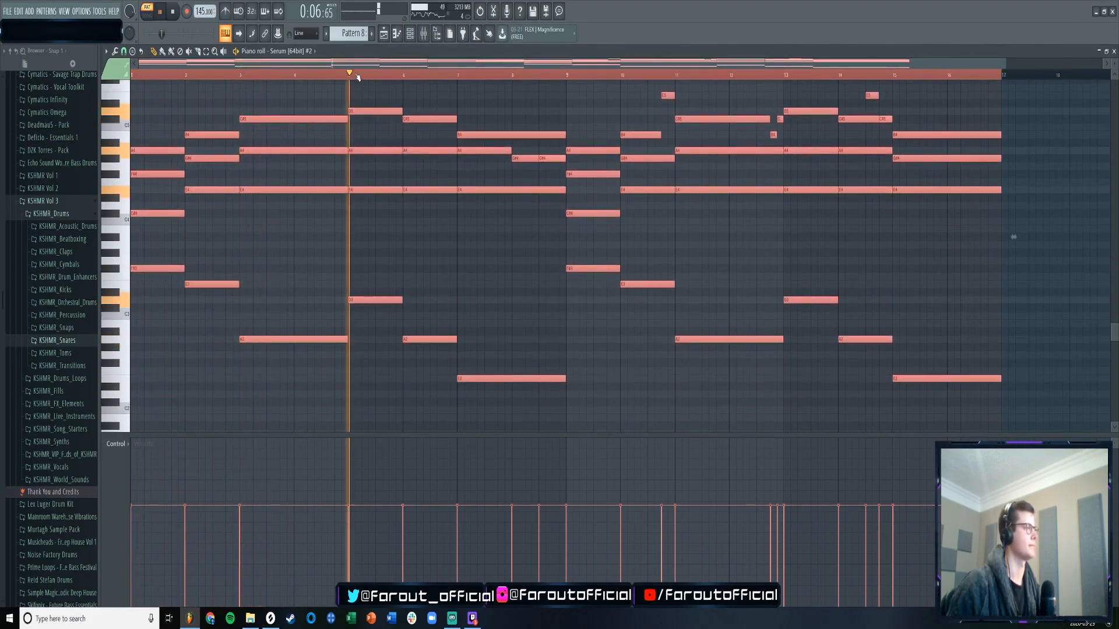
- Insert a playlist track below Track 9, place Pattern 8 on it at bars 25 and 41, and play from bar 41
{"action": "key", "text": "F5"}
{"action": "left_click", "coordinate": [595, 75]}
{"action": "right_click", "coordinate": [197, 295]}
{"action": "left_click", "coordinate": [224, 483]}
{"action": "left_click", "coordinate": [515, 306]}
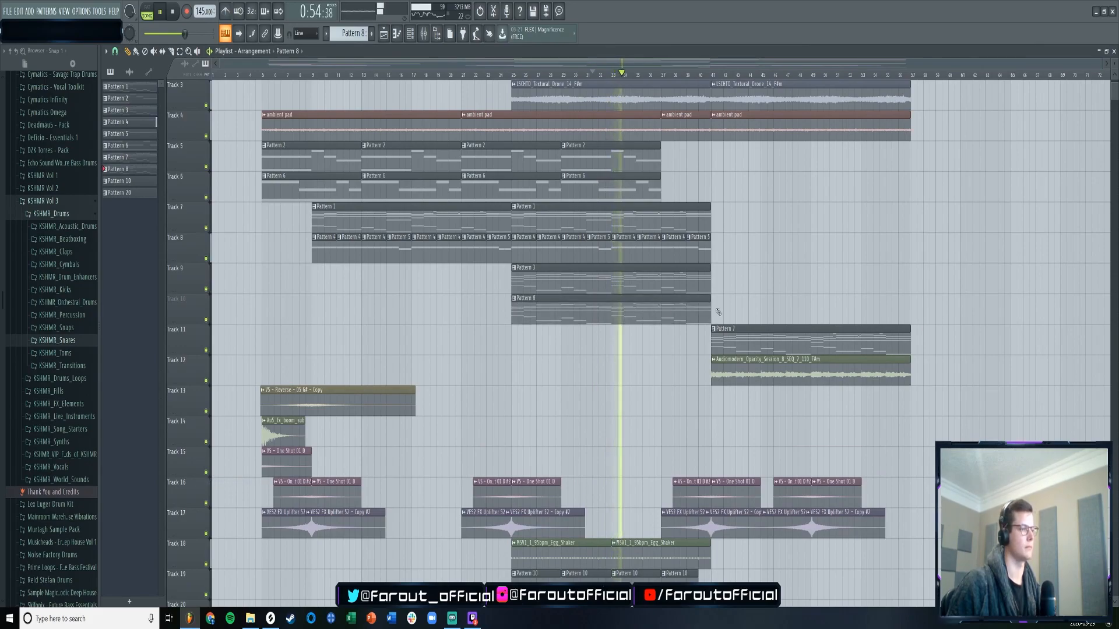
{"action": "left_click", "coordinate": [750, 296]}
{"action": "left_click", "coordinate": [714, 75]}
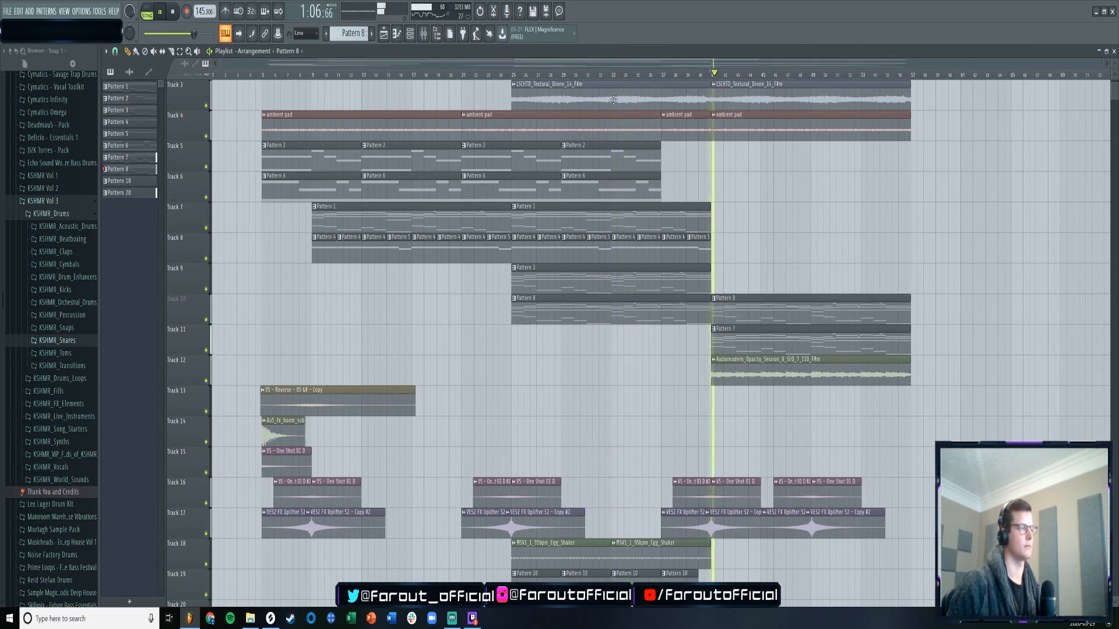
- Change the mixer track assignment of the Serum #2 channel while the arrangement plays
{"action": "left_click", "coordinate": [416, 34]}
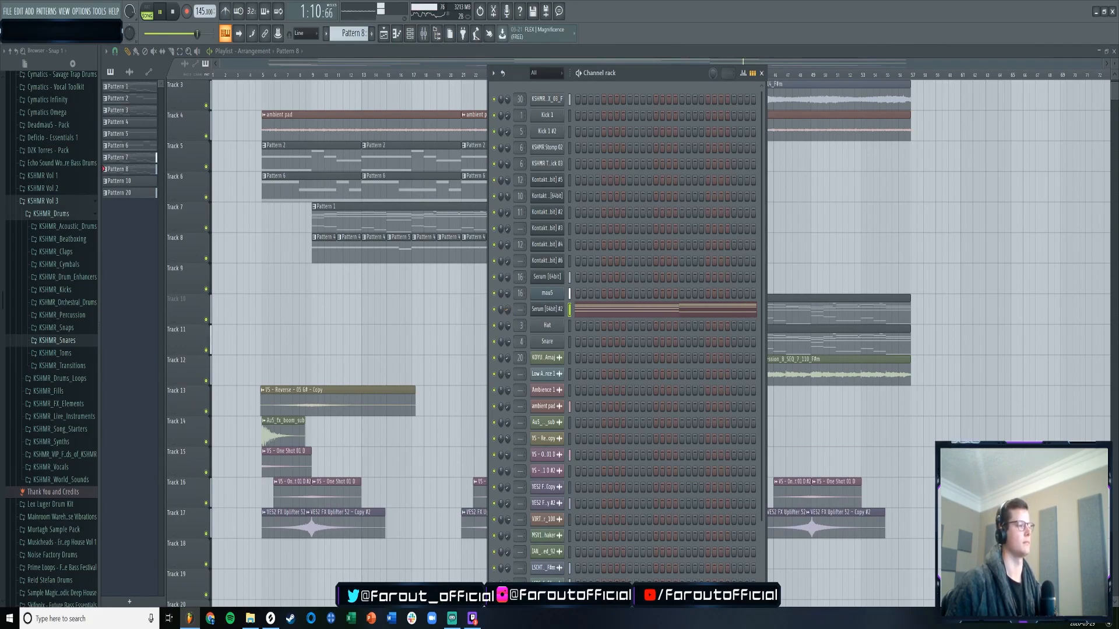
{"action": "left_click", "coordinate": [384, 35]}
{"action": "left_click_drag", "start_coordinate": [416, 63], "coordinate": [663, 276]}
{"action": "double_click", "coordinate": [522, 316]}
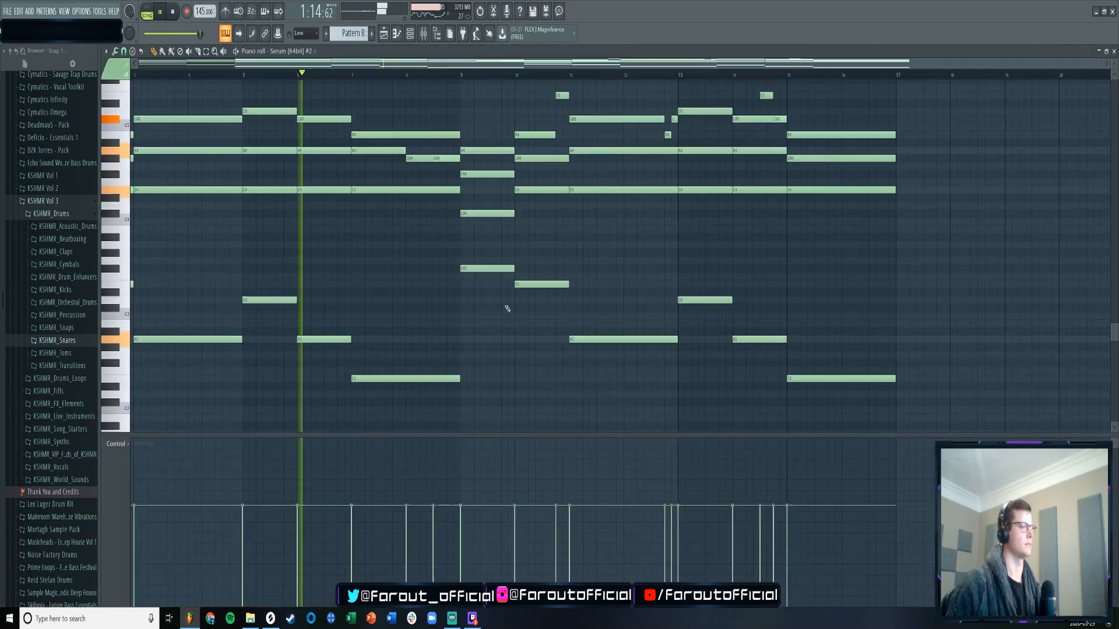
{"action": "key", "text": "F6"}
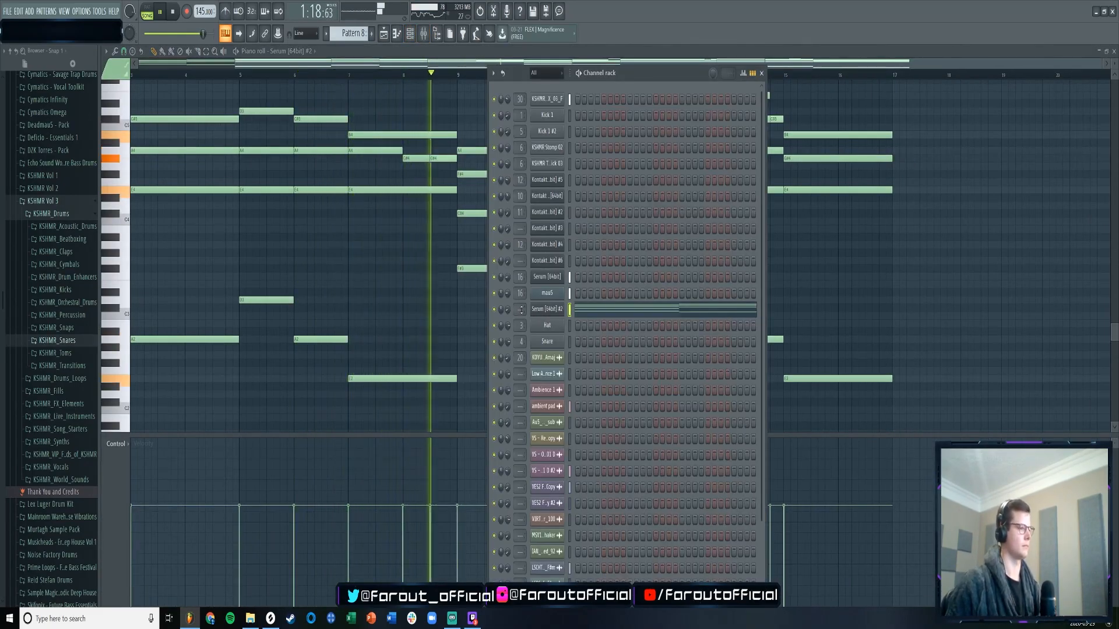
{"action": "left_click_drag", "start_coordinate": [520, 311], "coordinate": [520, 307]}
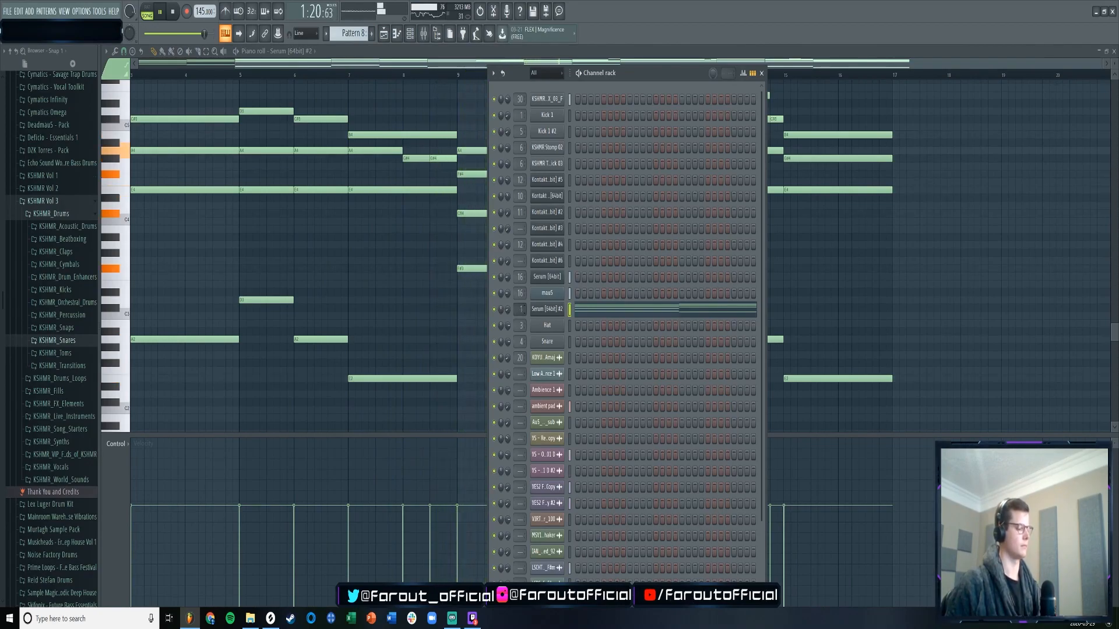
- Return to the playlist, make the Pattern 20 clip on Track 21 the current pattern and stop playback
{"action": "left_click", "coordinate": [388, 35]}
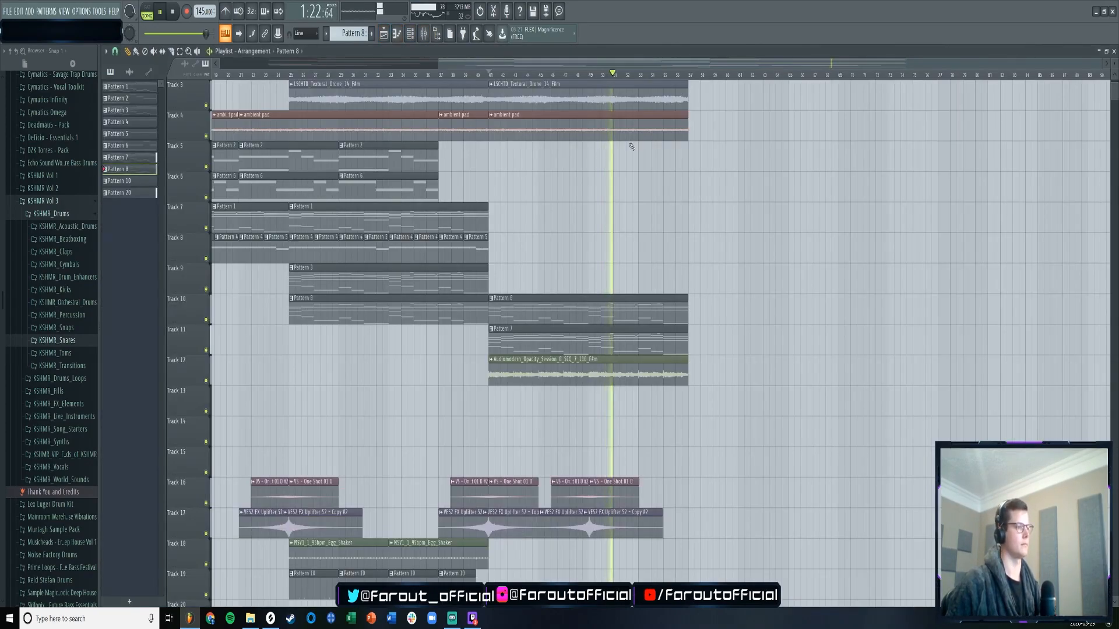
{"action": "left_click_drag", "start_coordinate": [487, 65], "coordinate": [642, 80]}
{"action": "scroll", "coordinate": [569, 151], "scroll_direction": "down", "scroll_amount": 2}
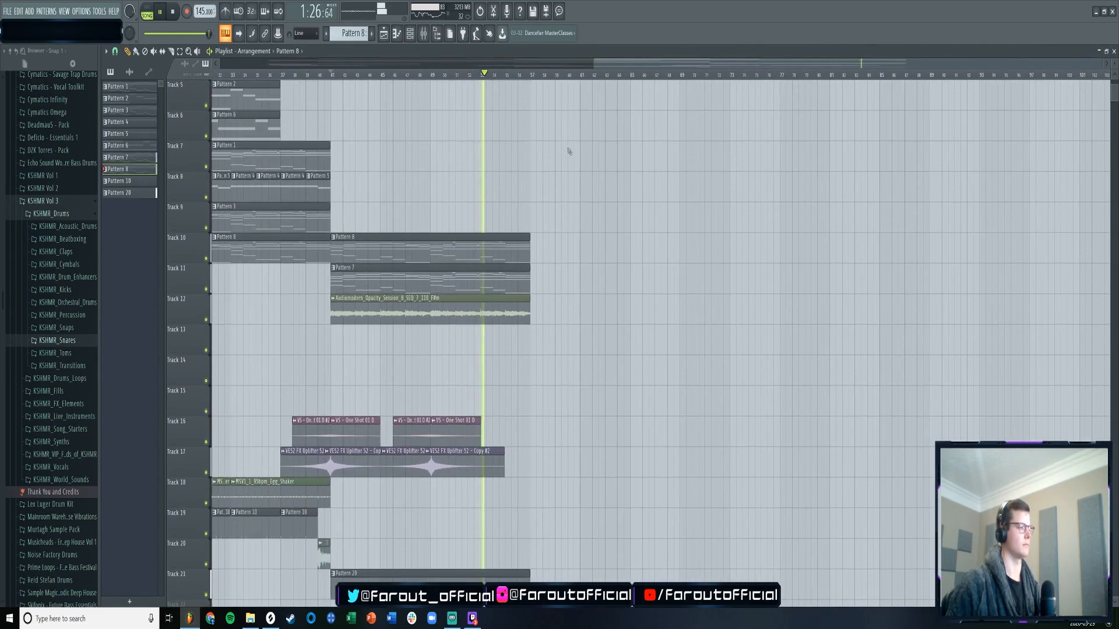
{"action": "scroll", "coordinate": [569, 153], "scroll_direction": "down", "scroll_amount": 2}
{"action": "scroll", "coordinate": [430, 426], "scroll_direction": "down", "scroll_amount": 1}
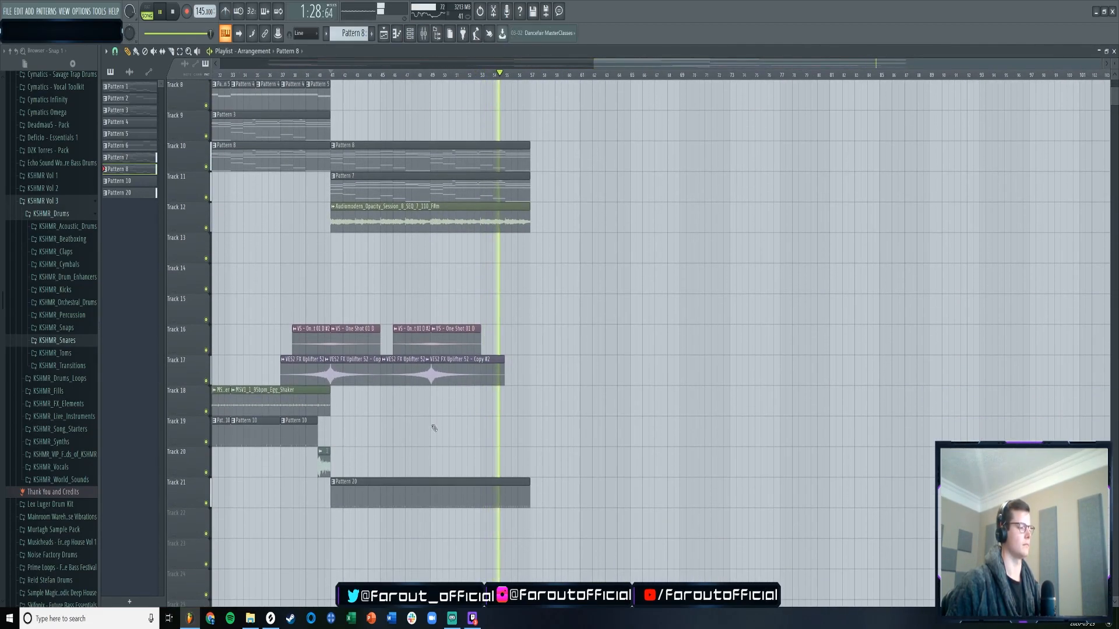
{"action": "left_click", "coordinate": [360, 499]}
{"action": "key", "text": "space"}
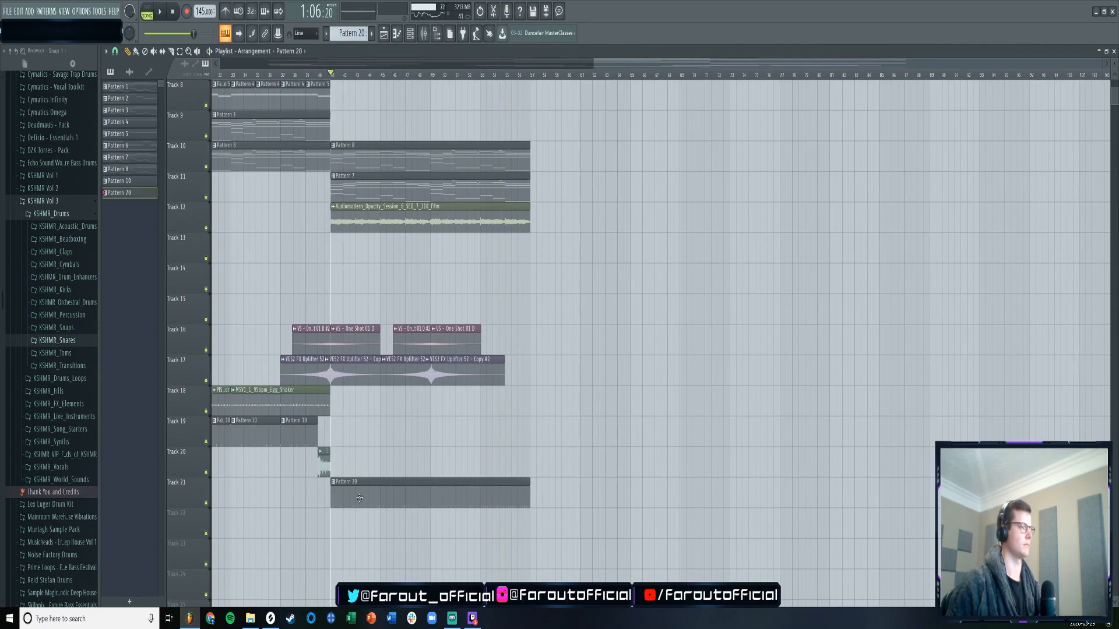
- Add Fruity parametric EQ 2 to slot 3 of the snare build mixer track and load its 20Hz - 18kHz cut preset
{"action": "left_click", "coordinate": [428, 34]}
{"action": "left_click", "coordinate": [371, 107]}
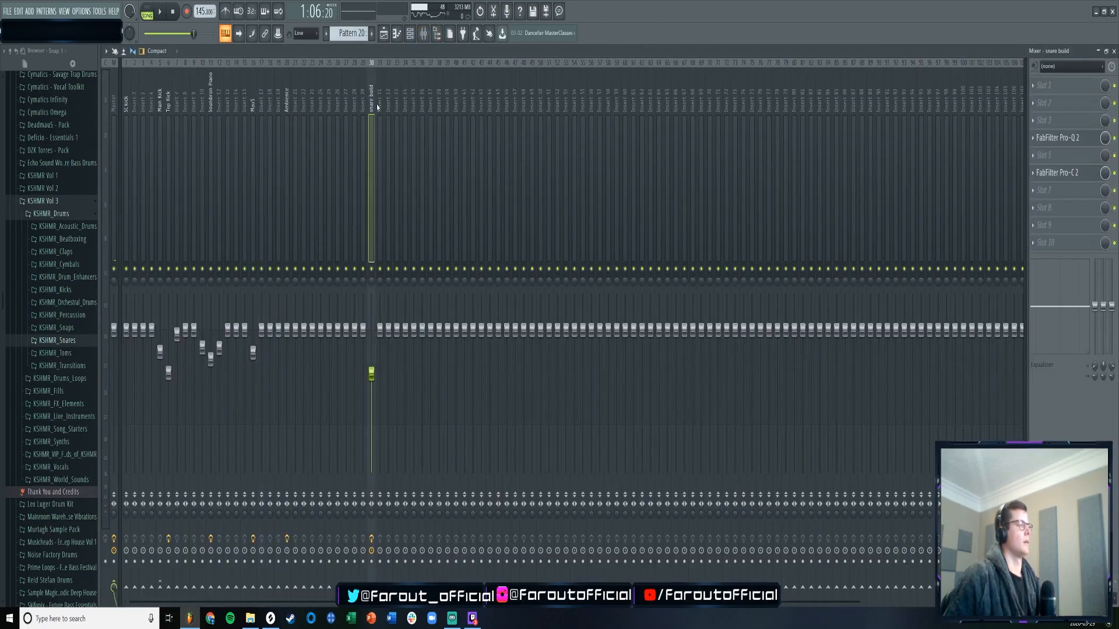
{"action": "left_click", "coordinate": [1041, 121]}
{"action": "left_click", "coordinate": [452, 137]}
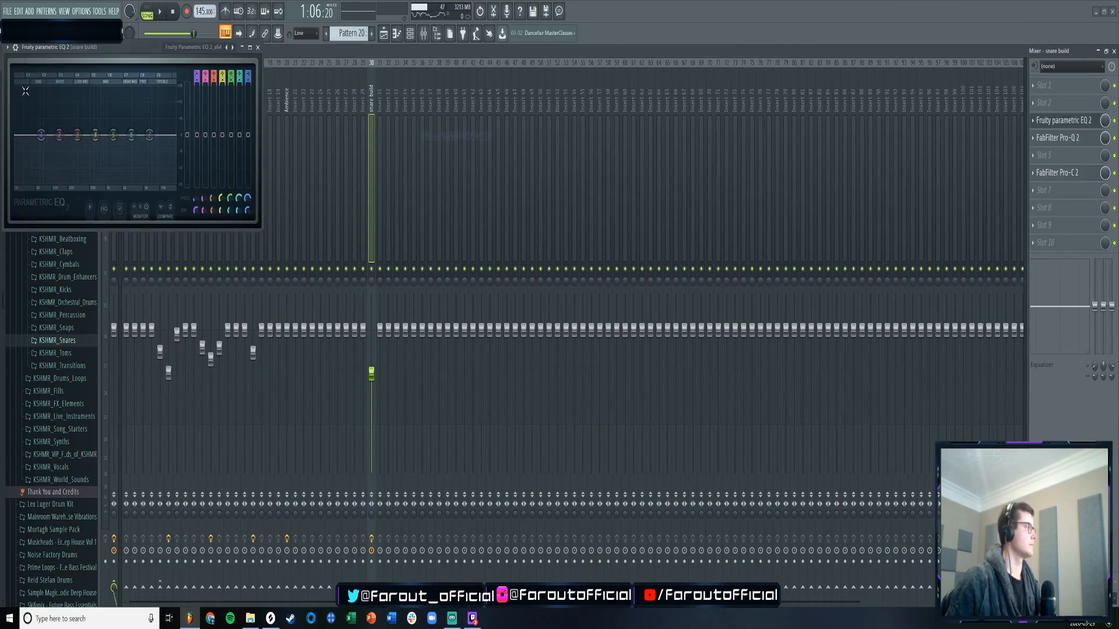
{"action": "left_click", "coordinate": [8, 47]}
{"action": "mouse_move", "coordinate": [20, 87]}
{"action": "left_click", "coordinate": [124, 124]}
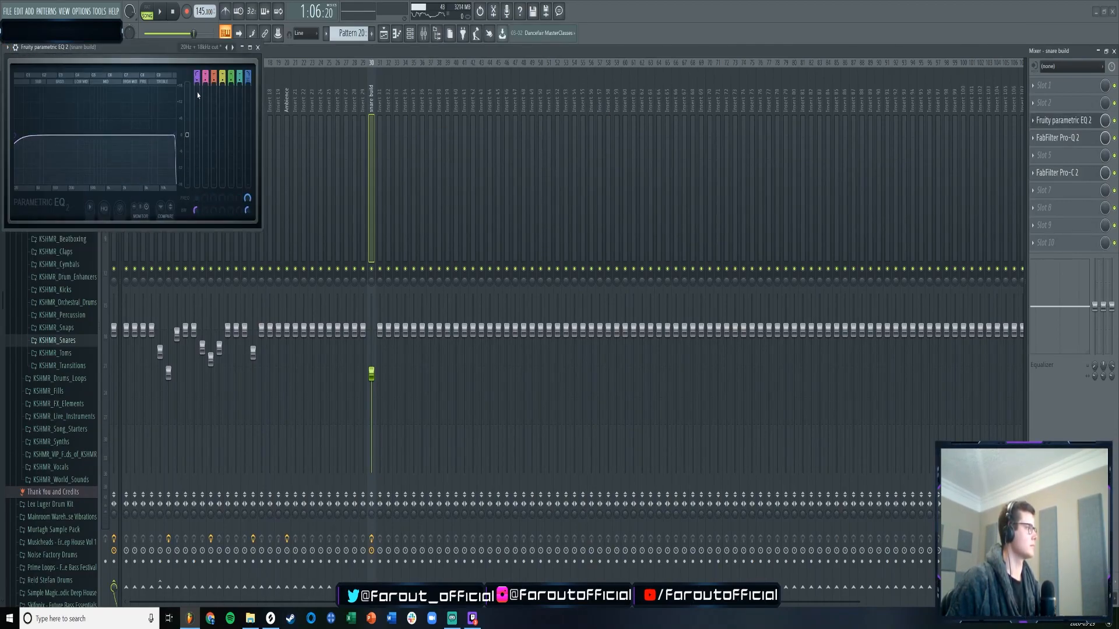
- Create an automation clip for the band 1 frequency of the snare build's Fruity parametric EQ 2 and close the EQ
{"action": "right_click", "coordinate": [198, 205]}
{"action": "left_click", "coordinate": [209, 262]}
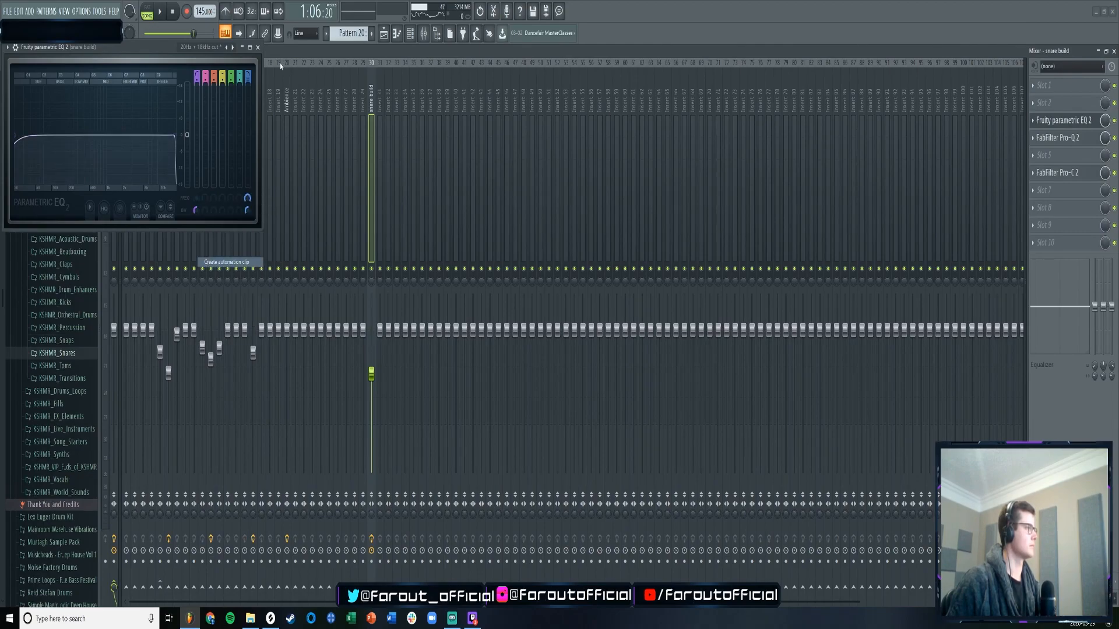
{"action": "left_click", "coordinate": [257, 47]}
- Move the EQ automation clip on Track 22 to start at bar 41, beneath Pattern 20, and play the arrangement
{"action": "left_click", "coordinate": [383, 33]}
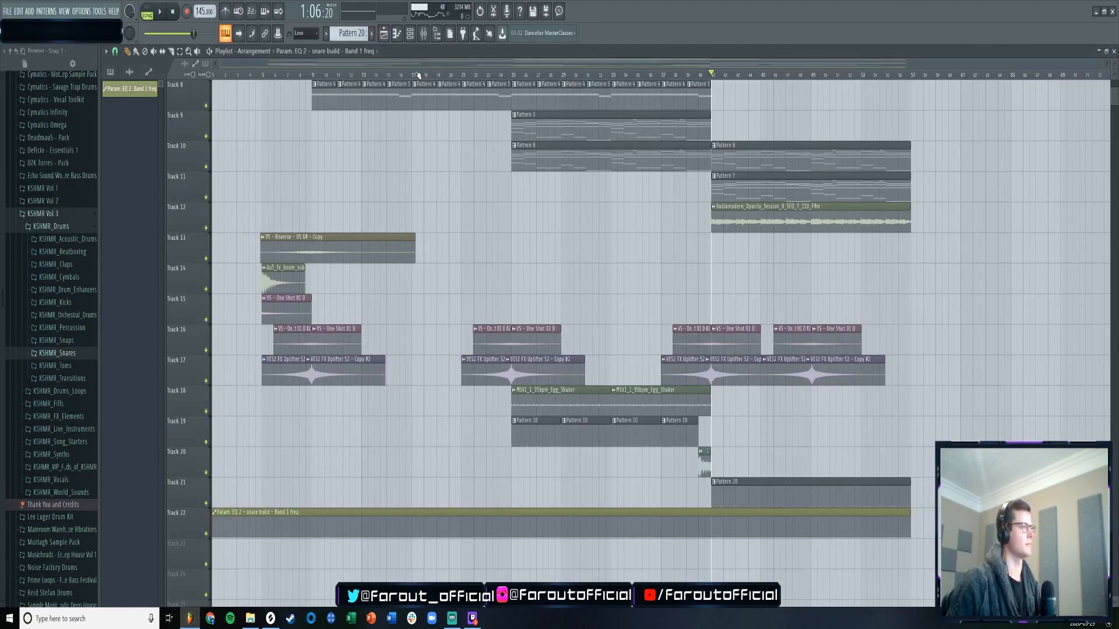
{"action": "left_click_drag", "start_coordinate": [449, 508], "coordinate": [949, 510]}
{"action": "left_click_drag", "start_coordinate": [516, 62], "coordinate": [709, 63]}
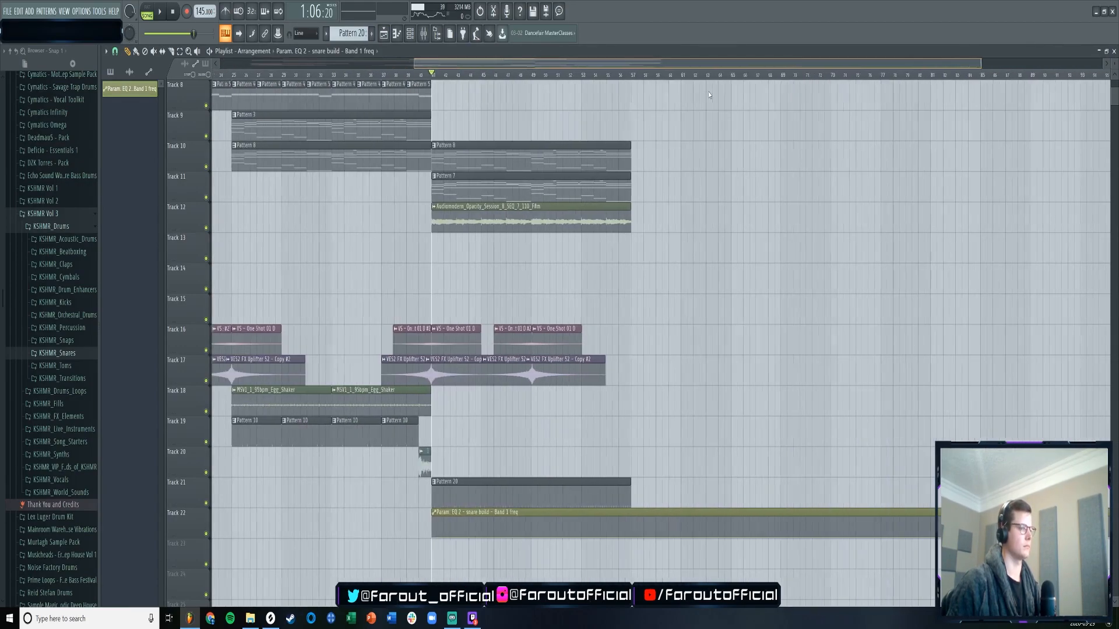
{"action": "scroll", "coordinate": [629, 330], "scroll_direction": "down", "scroll_amount": 3}
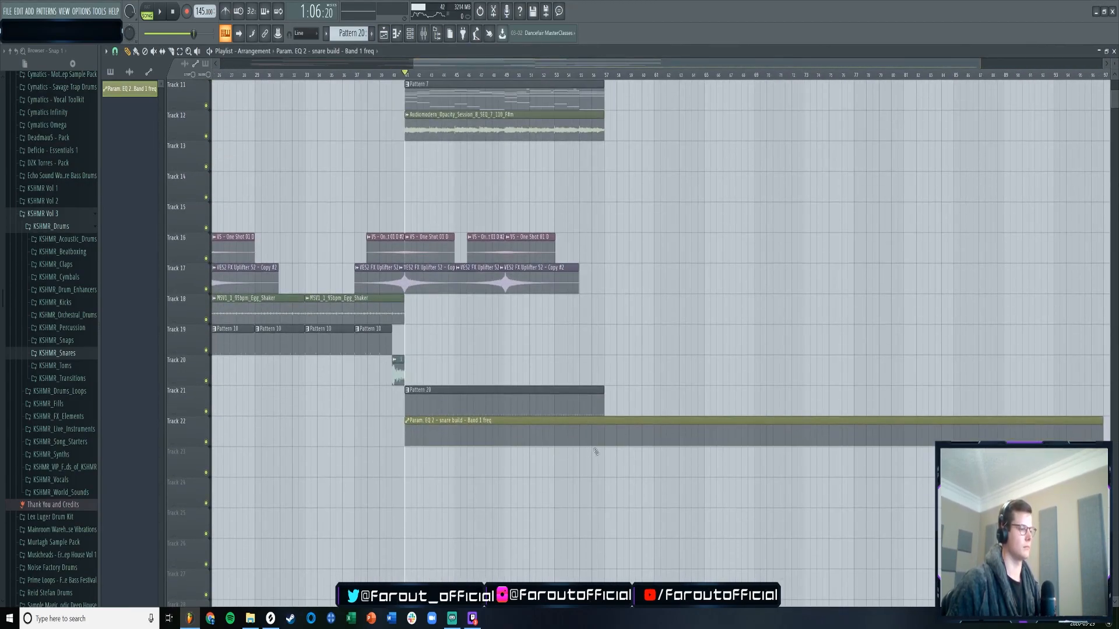
{"action": "key", "text": "space"}
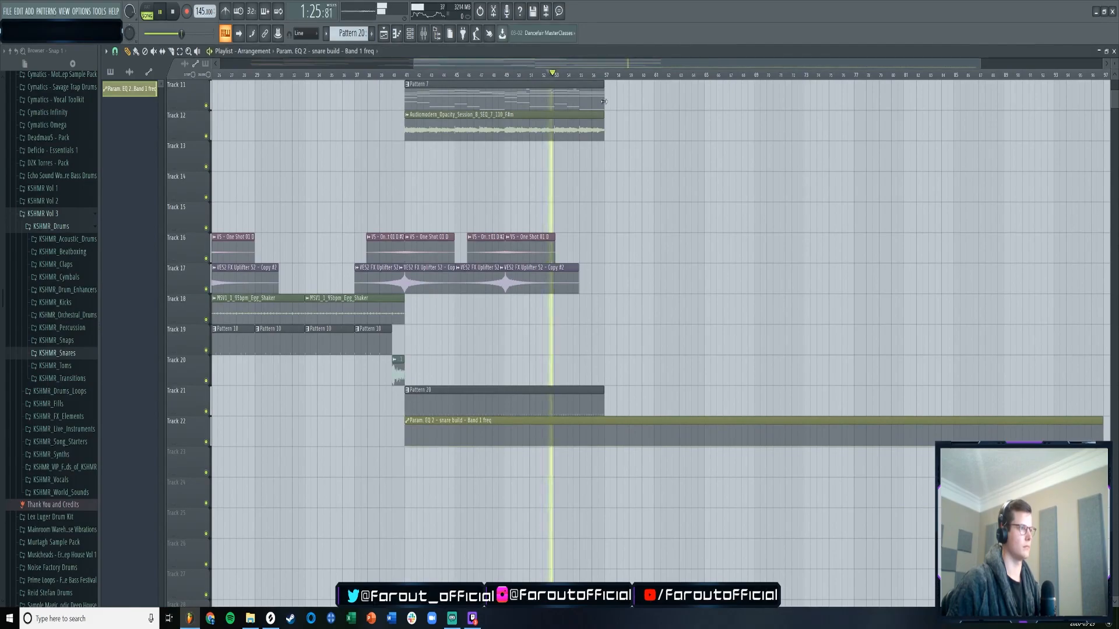
{"action": "scroll", "coordinate": [604, 101], "scroll_direction": "up", "scroll_amount": 3}
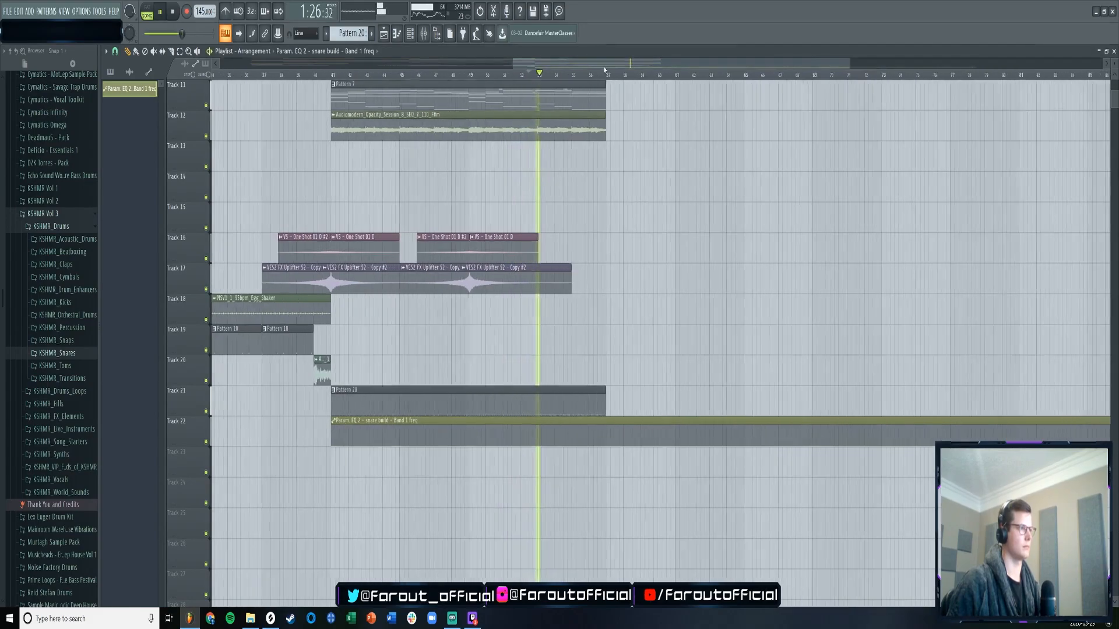
- Raise the snare build EQ automation on Track 22 with a new point at bar 57, then slice the clip there and delete the remainder
{"action": "right_click", "coordinate": [660, 446]}
{"action": "left_click_drag", "start_coordinate": [660, 446], "coordinate": [660, 435]}
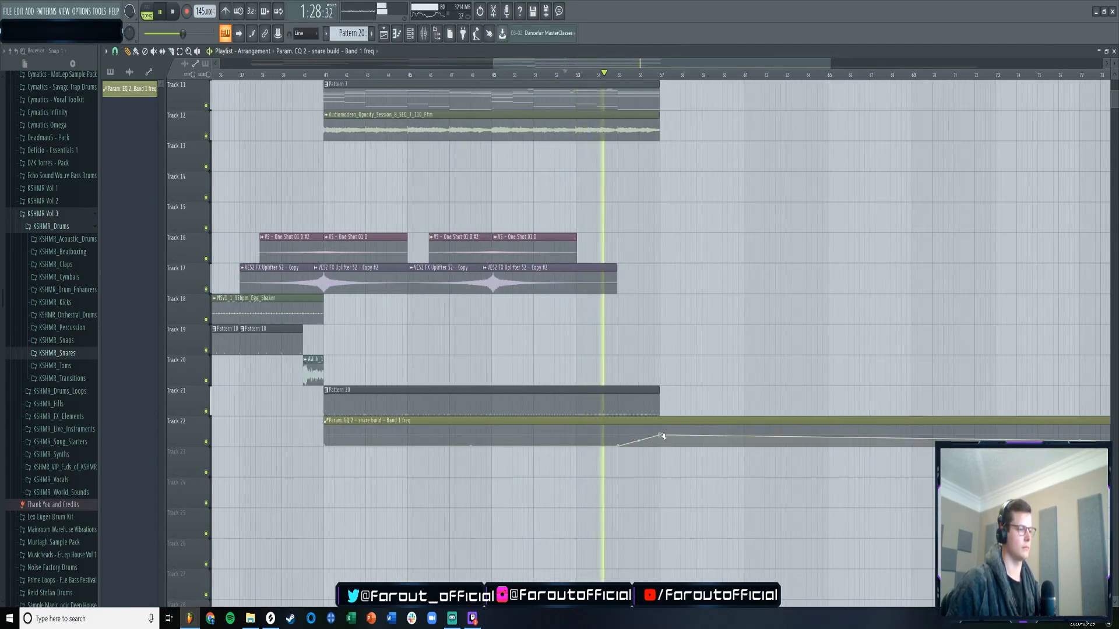
{"action": "left_click", "coordinate": [171, 52]}
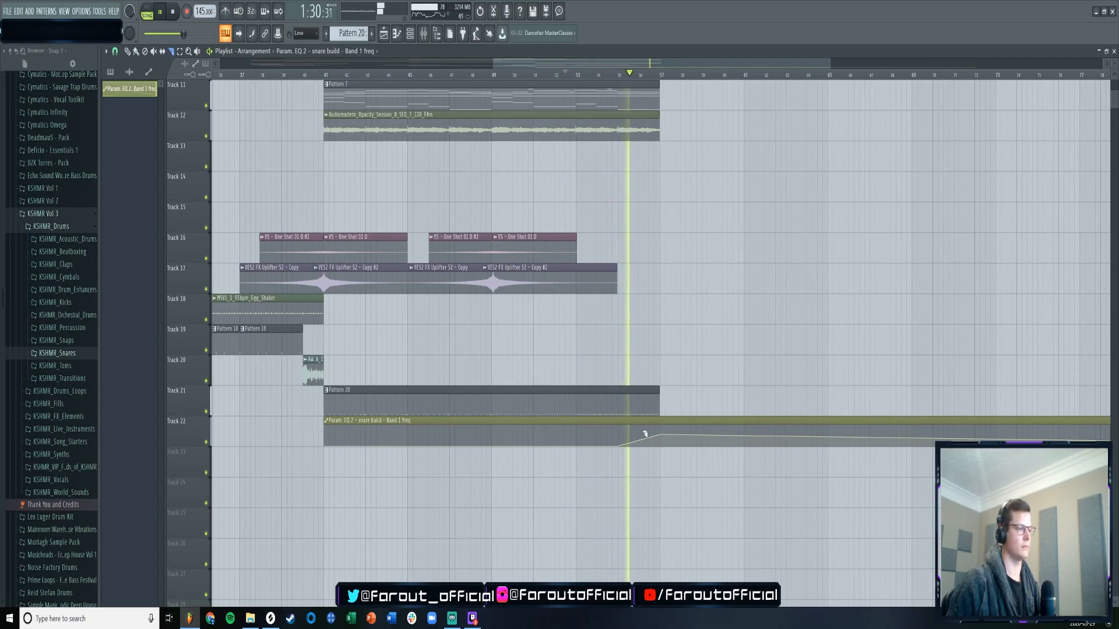
{"action": "left_click_drag", "start_coordinate": [663, 455], "coordinate": [662, 405]}
{"action": "left_click", "coordinate": [510, 74]}
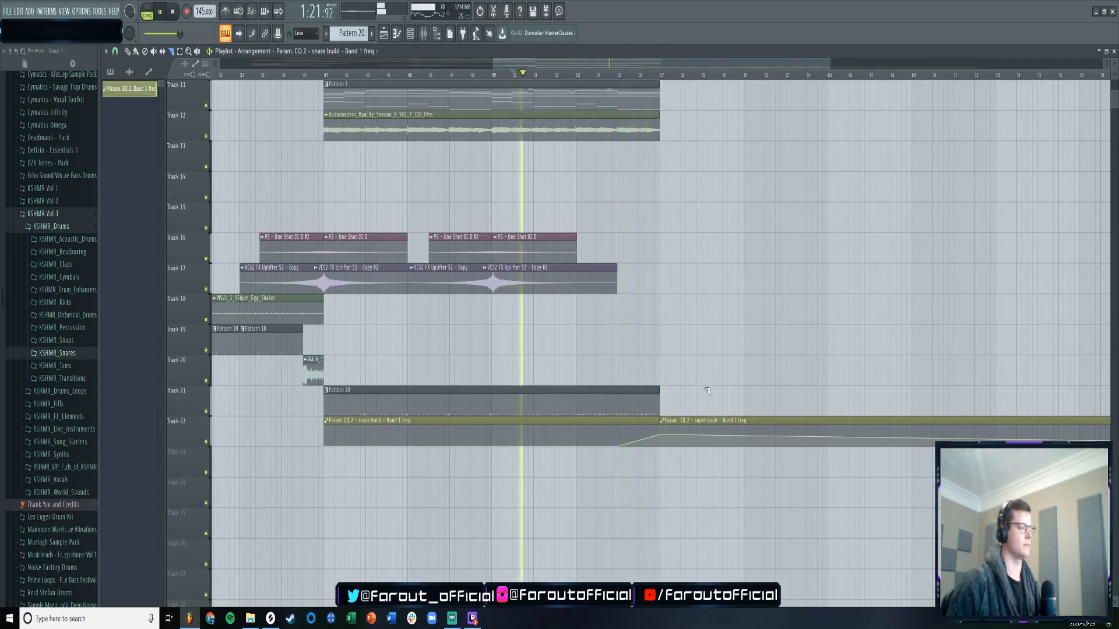
{"action": "left_click", "coordinate": [136, 52]}
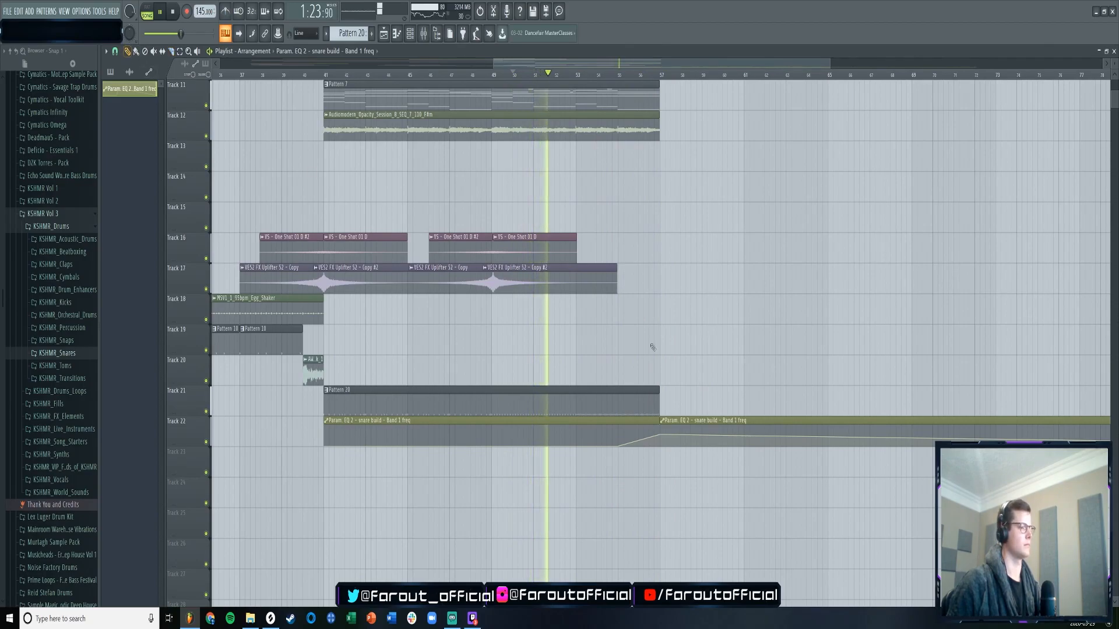
{"action": "right_click", "coordinate": [683, 441]}
- Open Pattern 20 in the piano roll, stop playback and fill bar 9 with evenly spaced full-velocity snare notes
{"action": "double_click", "coordinate": [574, 404]}
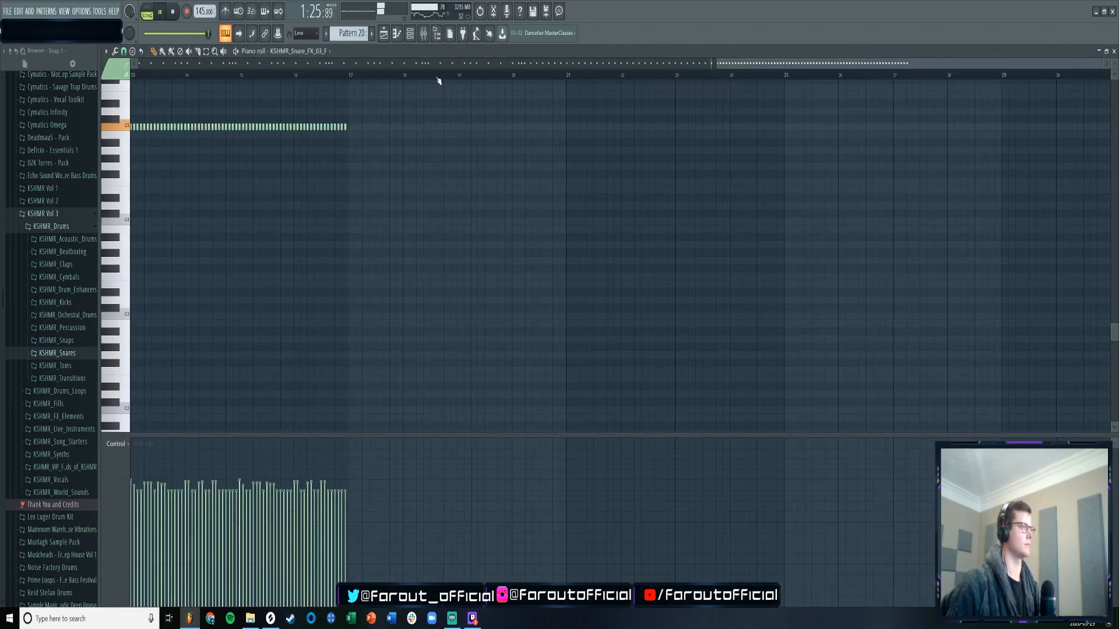
{"action": "key", "text": "space"}
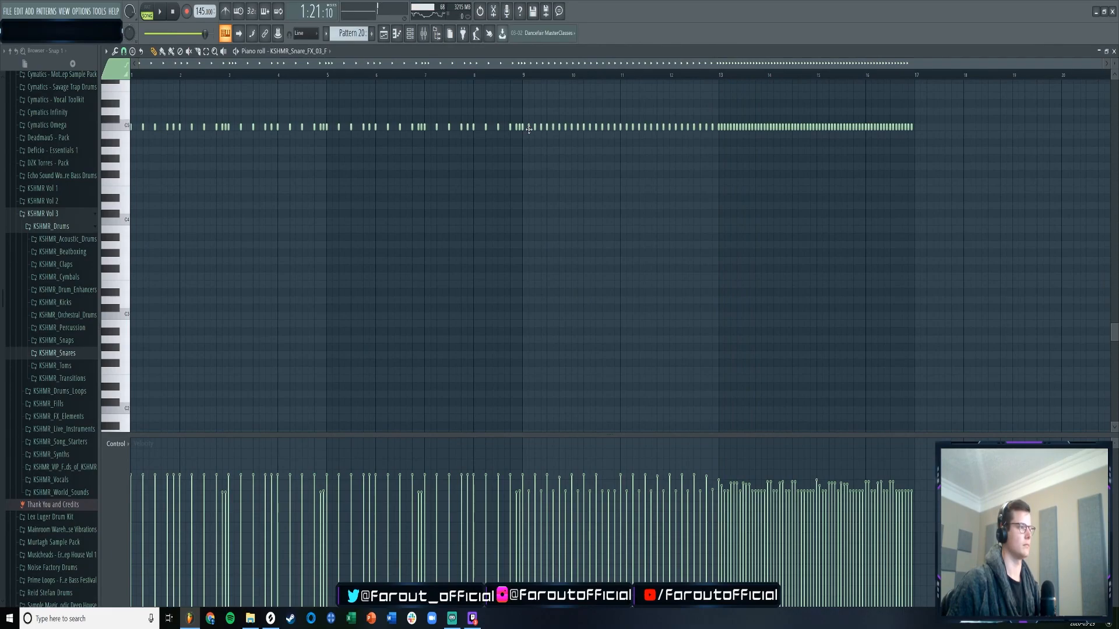
{"action": "scroll", "coordinate": [532, 151], "scroll_direction": "up", "scroll_amount": 3}
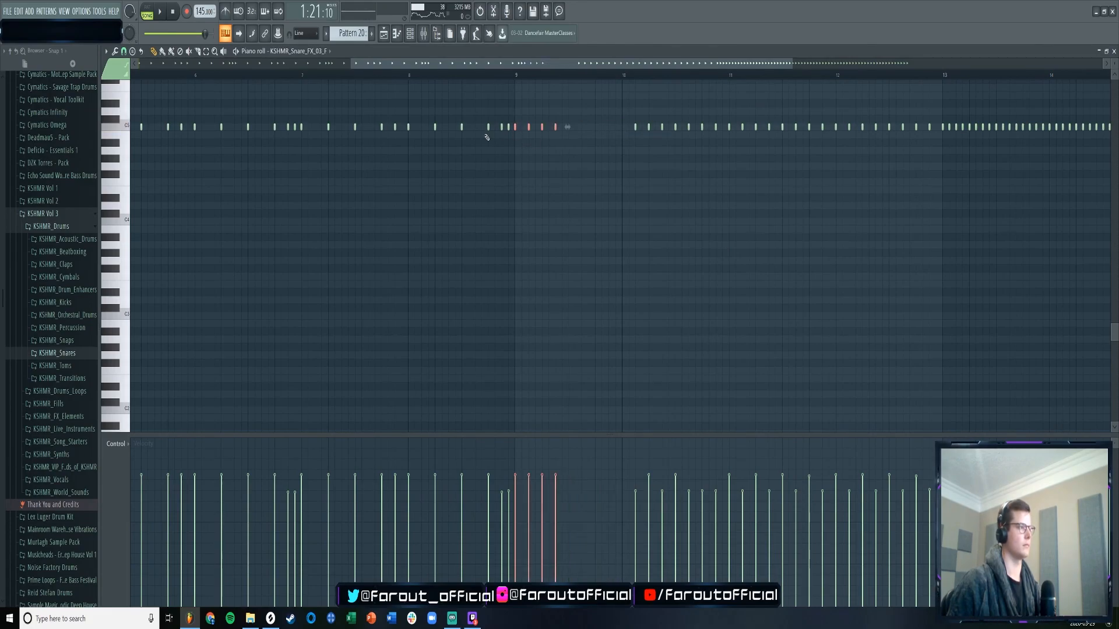
{"action": "left_click_drag", "start_coordinate": [372, 64], "coordinate": [240, 70]}
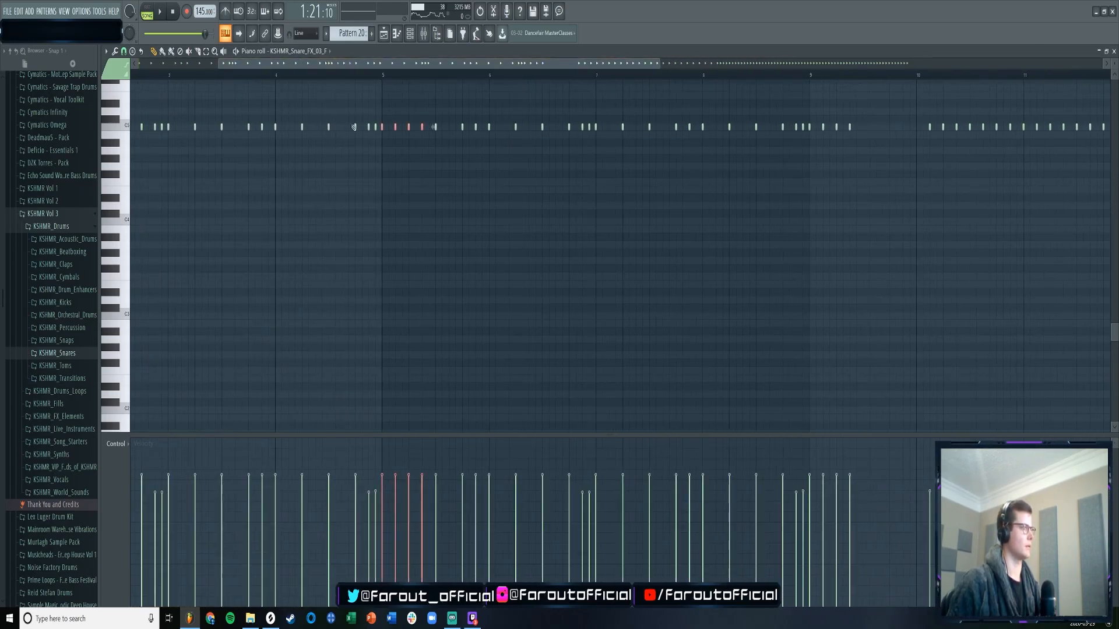
{"action": "left_click_drag", "start_coordinate": [382, 128], "coordinate": [603, 141]}
{"action": "left_click_drag", "start_coordinate": [868, 129], "coordinate": [865, 126]}
{"action": "left_click_drag", "start_coordinate": [569, 66], "coordinate": [877, 82]}
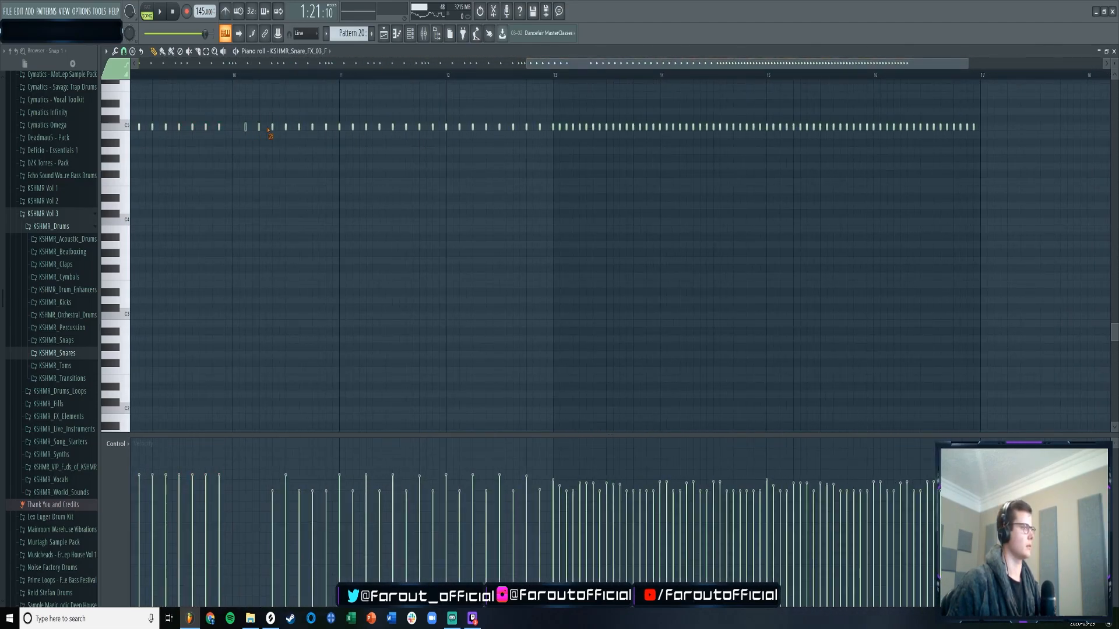
- Duplicate the snare notes of bar 9 into bar 10 and start playback
{"action": "left_click_drag", "start_coordinate": [534, 67], "coordinate": [493, 68]}
{"action": "left_click_drag", "start_coordinate": [344, 113], "coordinate": [220, 143]}
{"action": "left_click_drag", "start_coordinate": [502, 67], "coordinate": [540, 66]}
{"action": "key", "text": "ctrl+b"}
{"action": "key", "text": "space"}
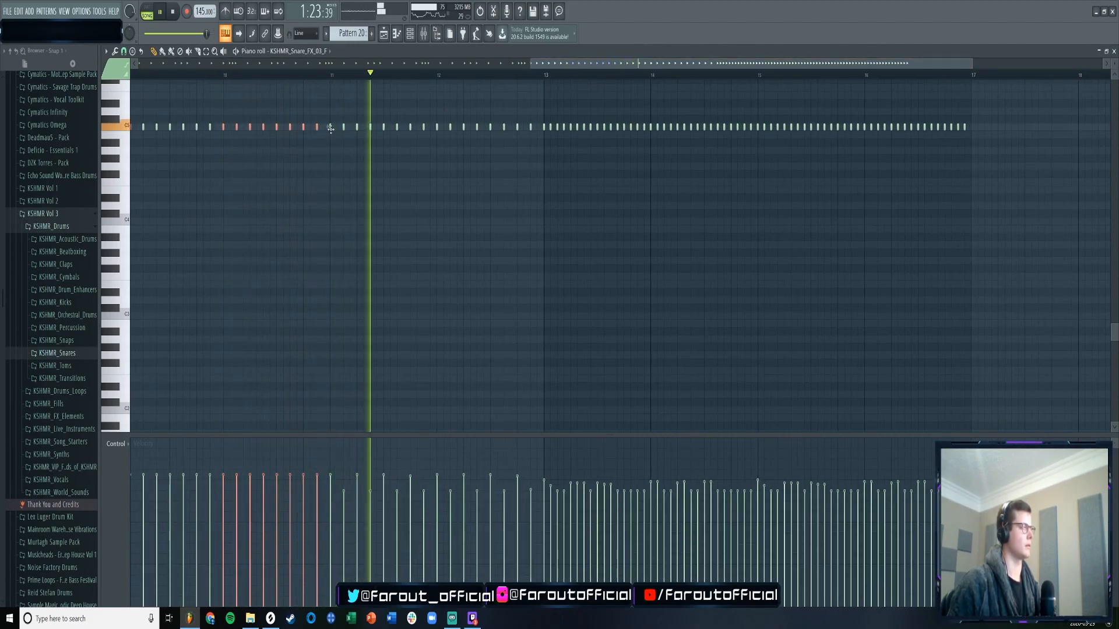
- Replace the softer snare notes in bars 11 and 12 with copies of the evenly spaced full-velocity notes
{"action": "left_click_drag", "start_coordinate": [330, 131], "coordinate": [531, 131]}
{"action": "left_click_drag", "start_coordinate": [548, 66], "coordinate": [635, 69]}
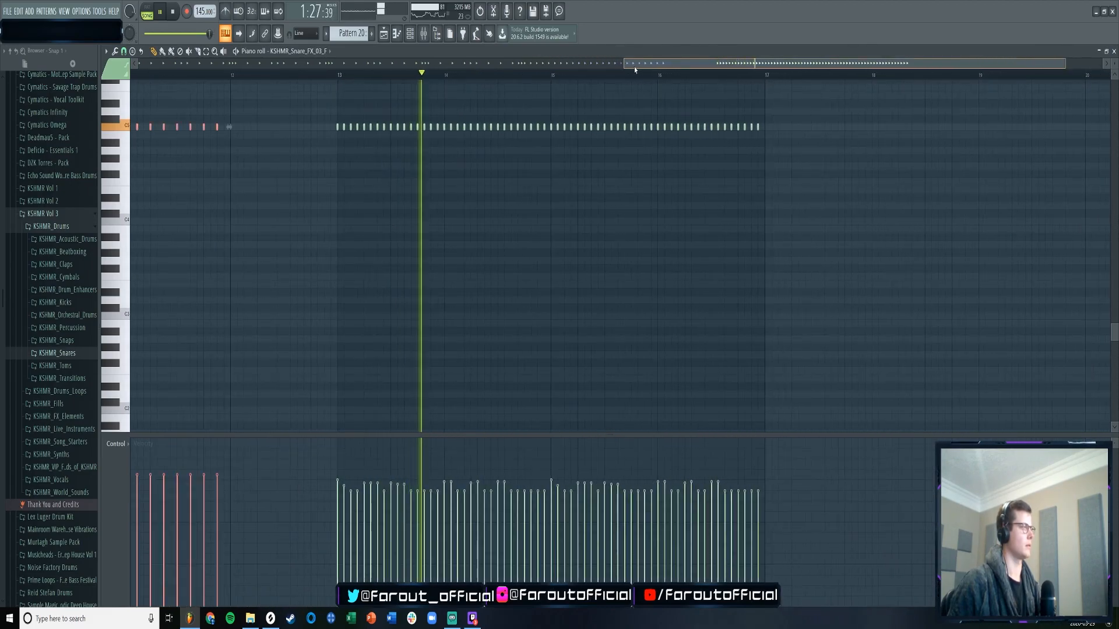
{"action": "left_click_drag", "start_coordinate": [218, 126], "coordinate": [343, 120], "text": "shift"}
{"action": "scroll", "coordinate": [382, 78], "scroll_direction": "down", "scroll_amount": 4}
- Lower the volume fader of the snare build track in the mixer
{"action": "key", "text": "F6"}
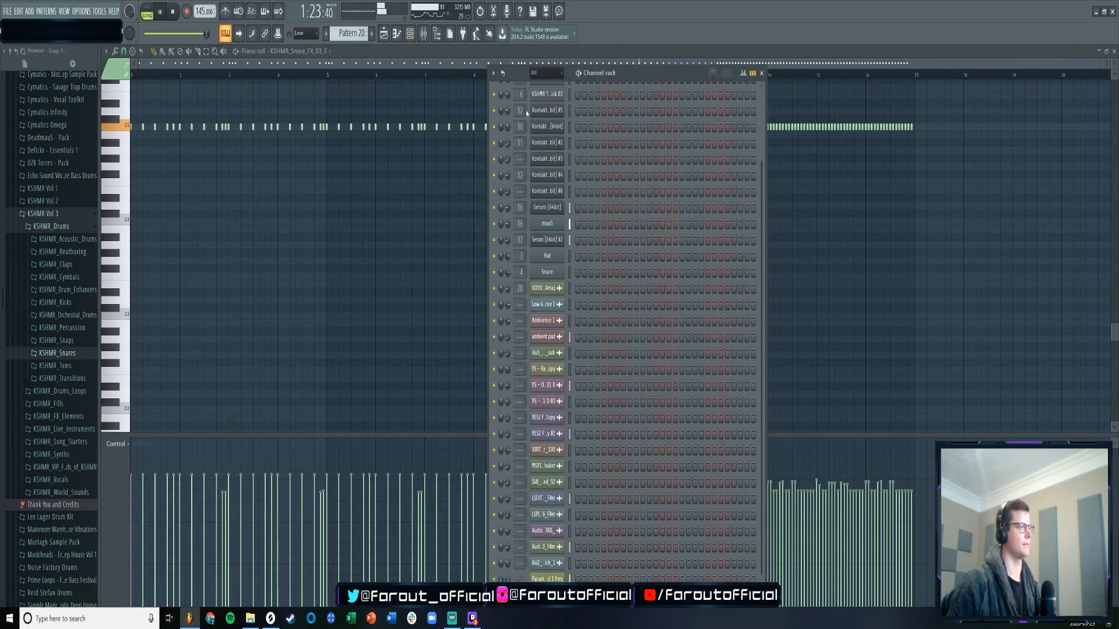
{"action": "key", "text": "F9"}
{"action": "left_click", "coordinate": [376, 403]}
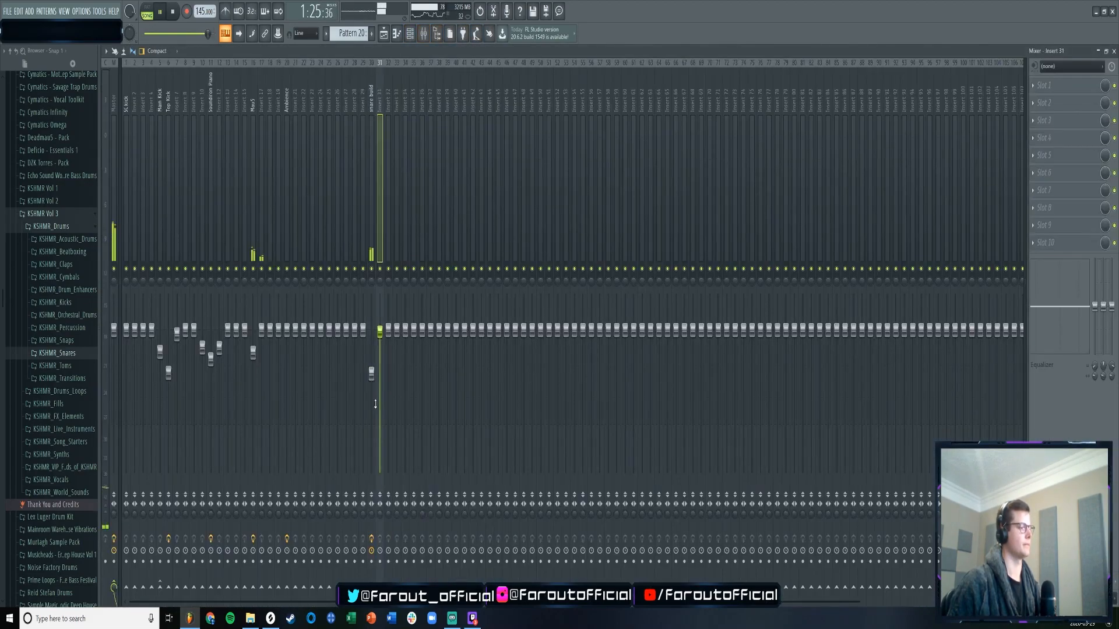
{"action": "left_click_drag", "start_coordinate": [373, 378], "coordinate": [373, 389]}
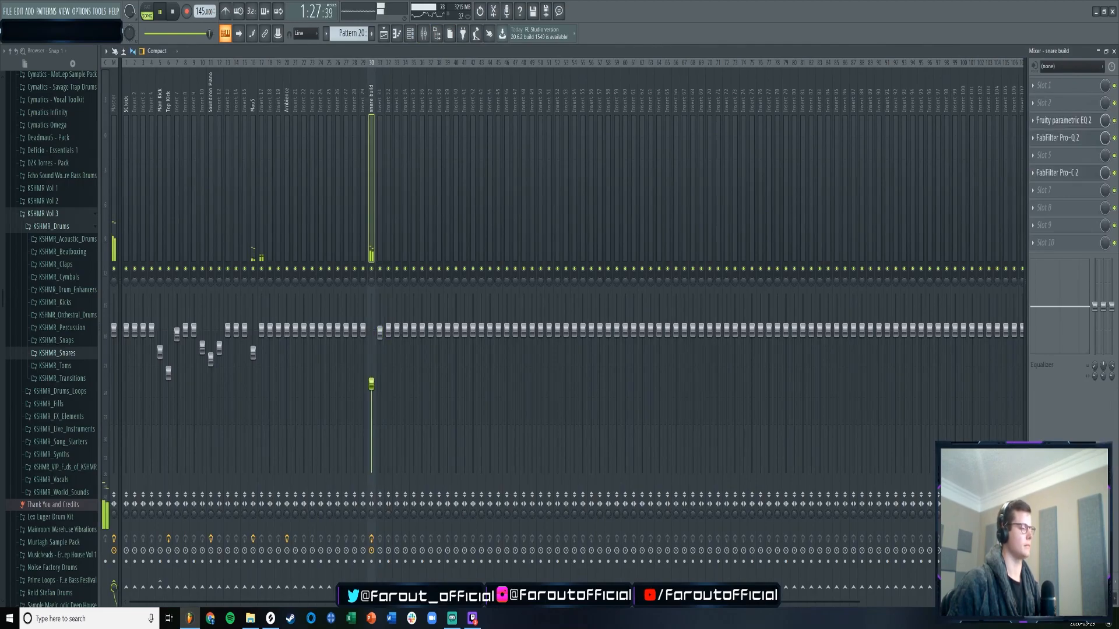
- Find the Toms Loop sample in the Music Files folder and place it on Track 23 at bar 41
{"action": "left_click", "coordinate": [49, 213]}
{"action": "scroll", "coordinate": [50, 210], "scroll_direction": "up", "scroll_amount": 5}
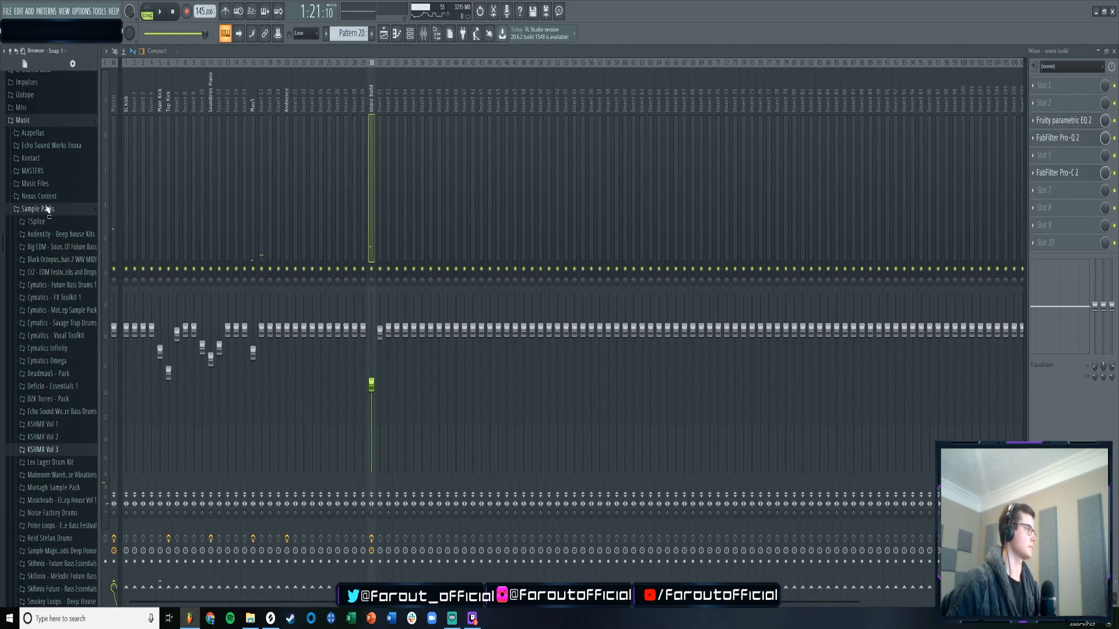
{"action": "left_click", "coordinate": [42, 211]}
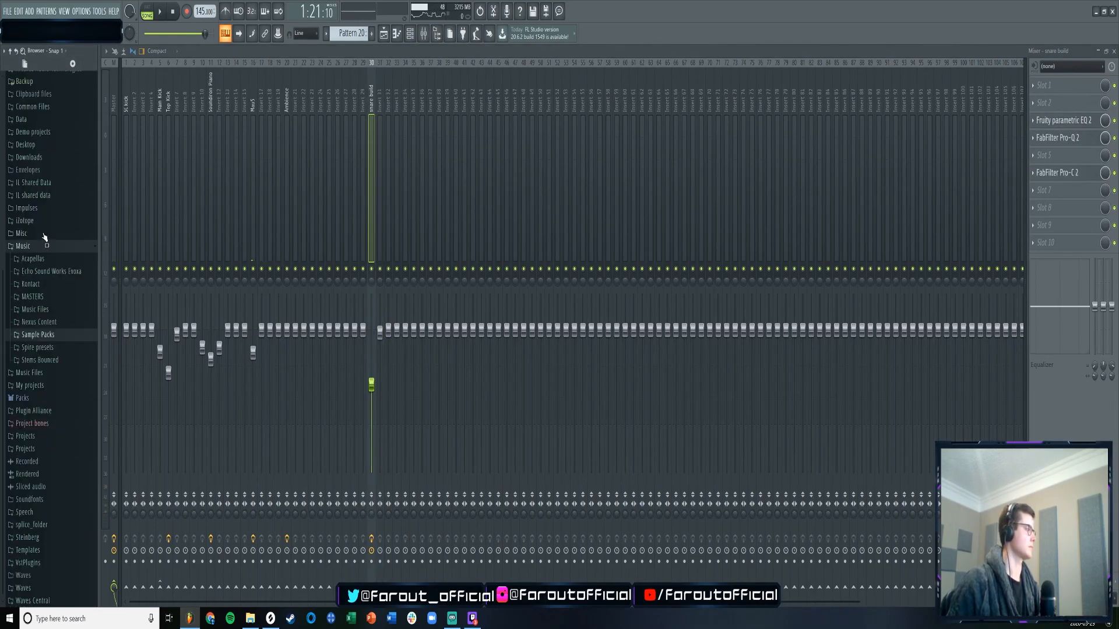
{"action": "left_click", "coordinate": [37, 331]}
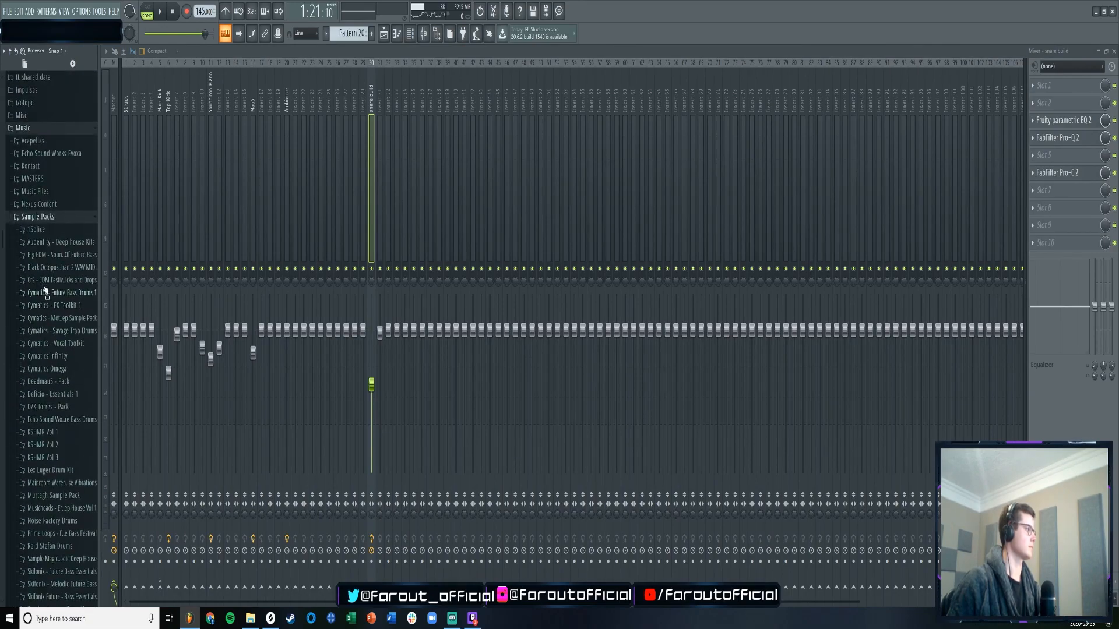
{"action": "left_click", "coordinate": [37, 220]}
{"action": "left_click", "coordinate": [38, 334]}
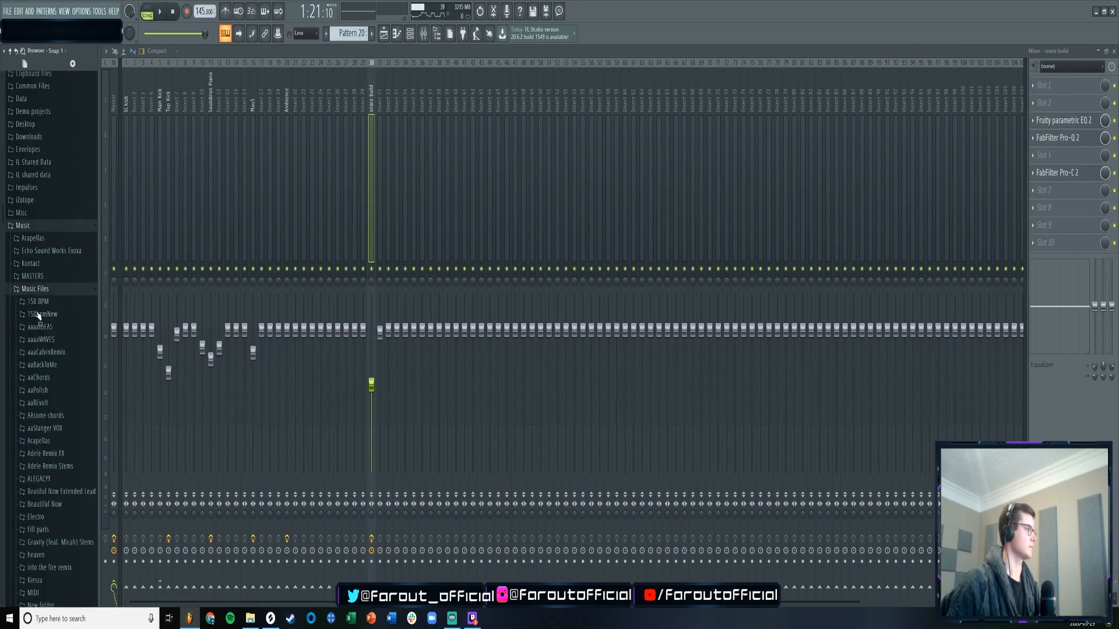
{"action": "left_click", "coordinate": [40, 332]}
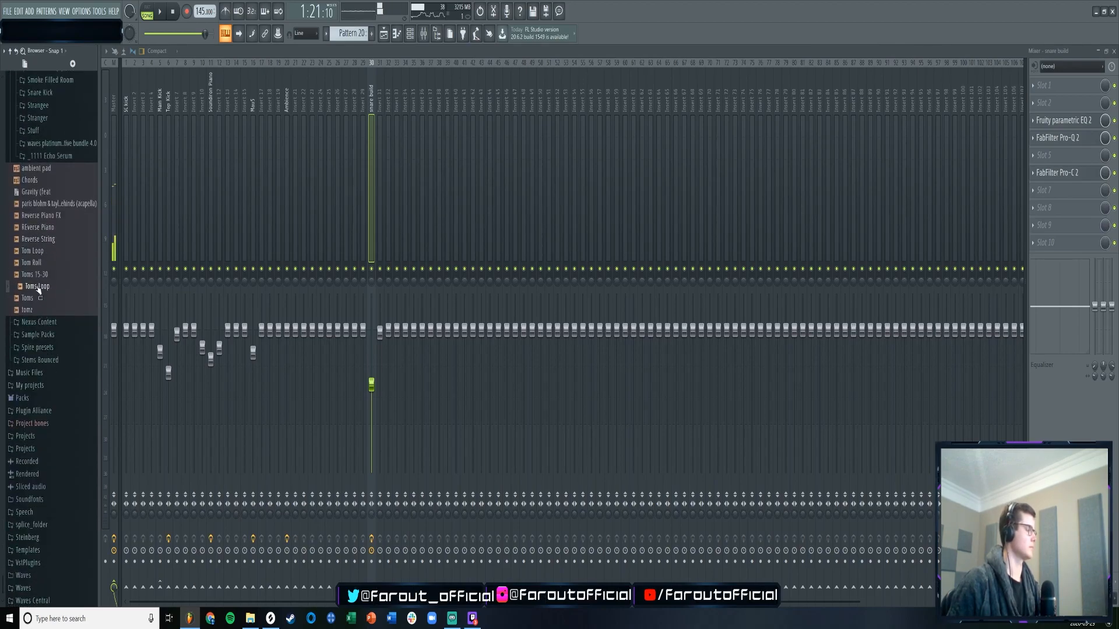
{"action": "left_click_drag", "start_coordinate": [243, 199], "coordinate": [348, 406]}
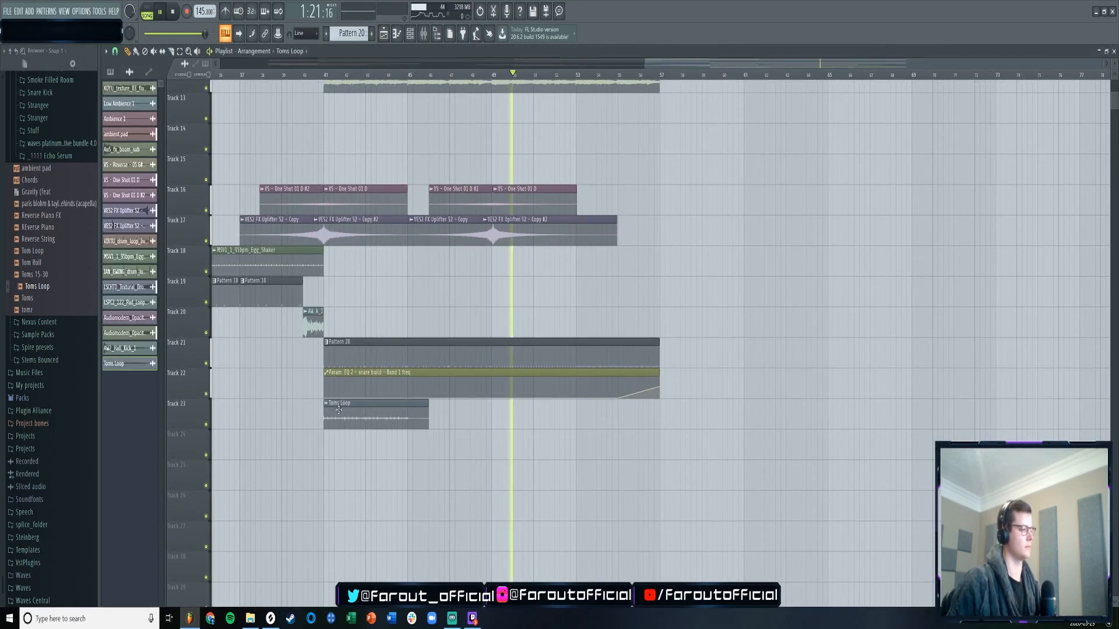
- Play from bar 41 and inspect the Toms Loop channel's levels adjustment settings, closing the channel window when done
{"action": "left_click", "coordinate": [325, 74]}
{"action": "double_click", "coordinate": [359, 405]}
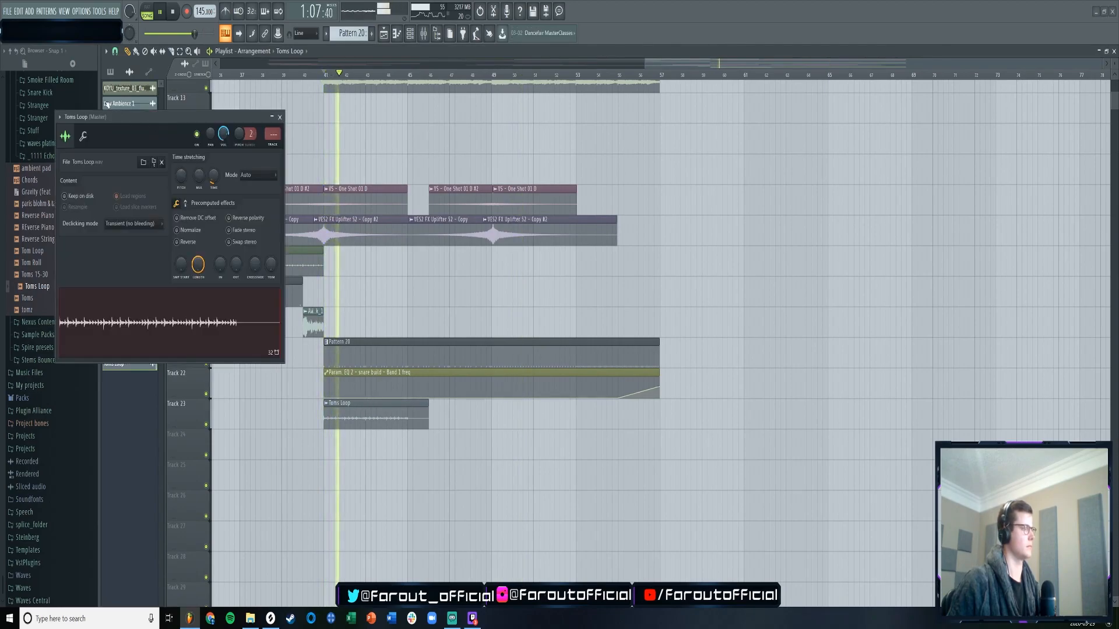
{"action": "left_click", "coordinate": [83, 137]}
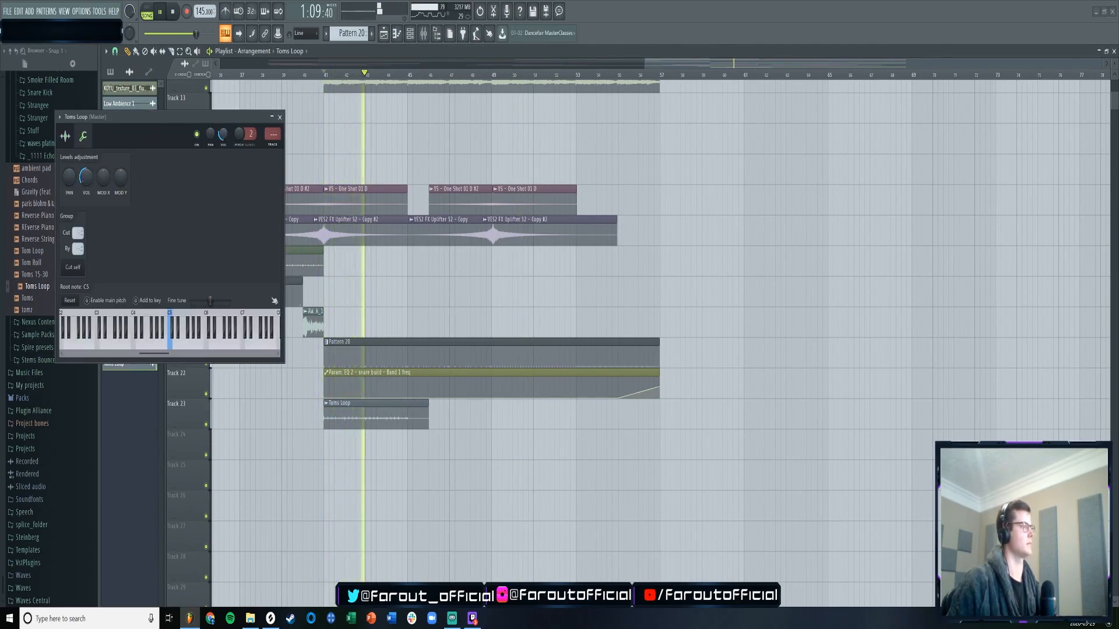
{"action": "left_click", "coordinate": [280, 117]}
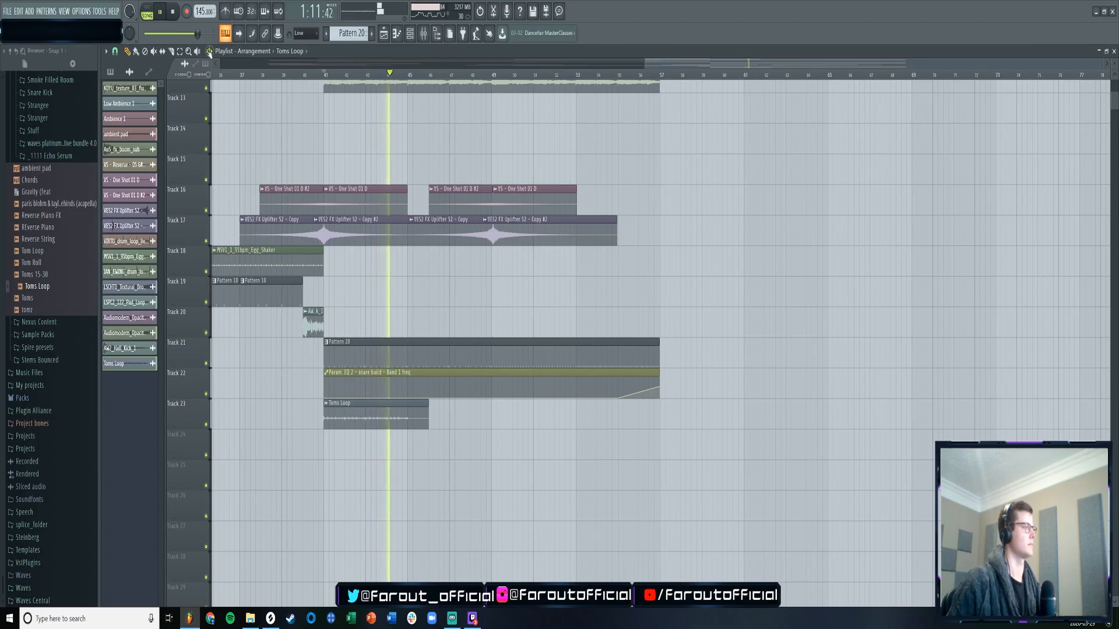
- Trim the Toms Loop clip to four bars and repeat it along Track 23 up to bar 57
{"action": "mouse_move", "coordinate": [410, 395]}
{"action": "left_mouse_down"}
{"action": "mouse_move", "coordinate": [436, 423]}
{"action": "mouse_move", "coordinate": [582, 419]}
{"action": "left_mouse_up"}
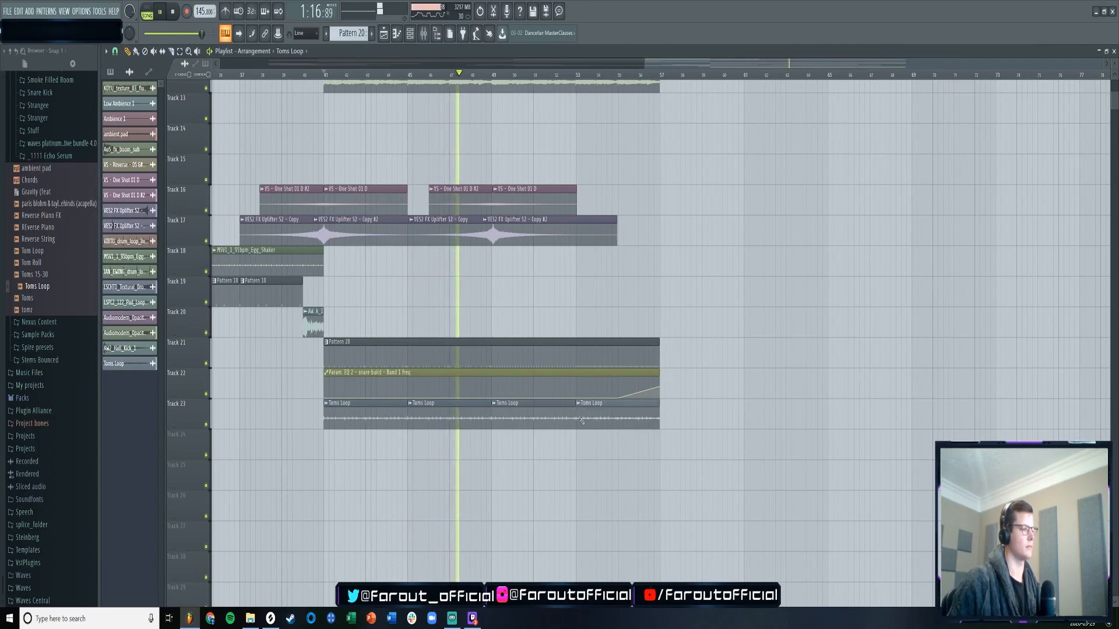
{"action": "double_click", "coordinate": [492, 423]}
{"action": "left_click", "coordinate": [281, 117]}
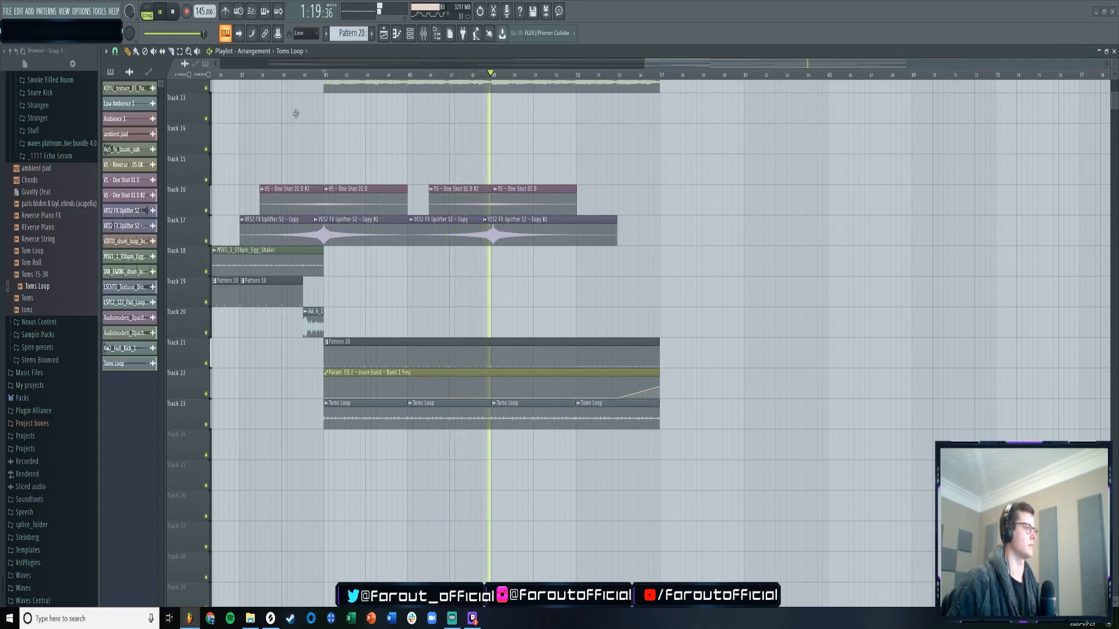
- Reshape the EQ automation on Track 22 into a gradual curved rise from bar 53 to bar 57
{"action": "right_click", "coordinate": [290, 115], "text": "ctrl"}
{"action": "left_click_drag", "start_coordinate": [350, 63], "coordinate": [655, 63]}
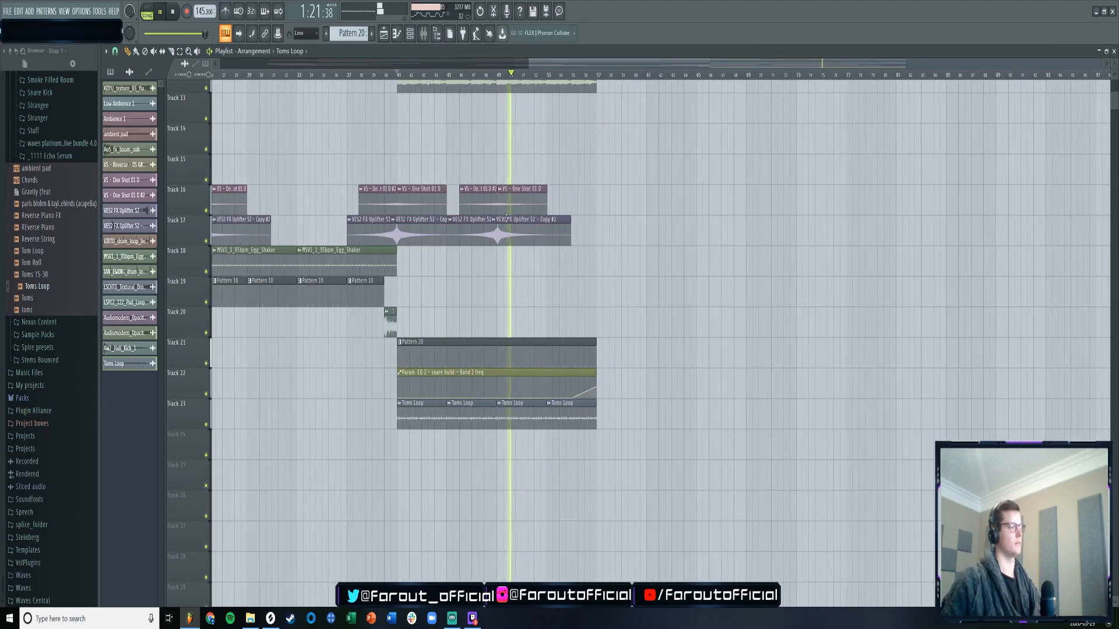
{"action": "scroll", "coordinate": [583, 303], "scroll_direction": "up", "scroll_amount": 5}
{"action": "scroll", "coordinate": [600, 282], "scroll_direction": "down", "scroll_amount": 4}
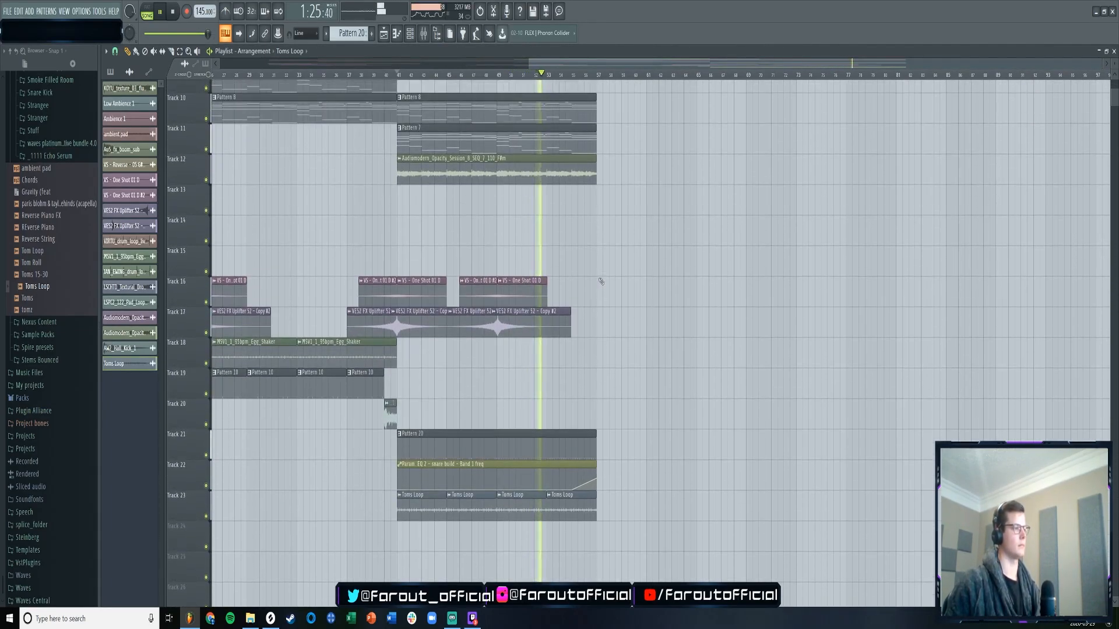
{"action": "scroll", "coordinate": [601, 281], "scroll_direction": "down", "scroll_amount": 2}
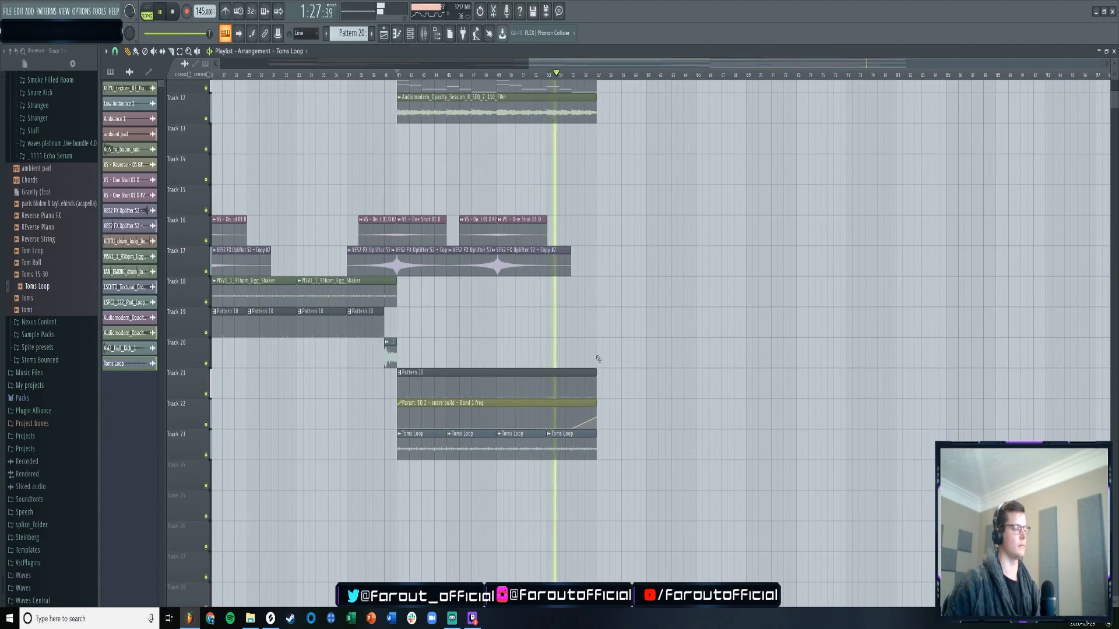
{"action": "right_click", "coordinate": [571, 428]}
{"action": "left_click", "coordinate": [583, 429]}
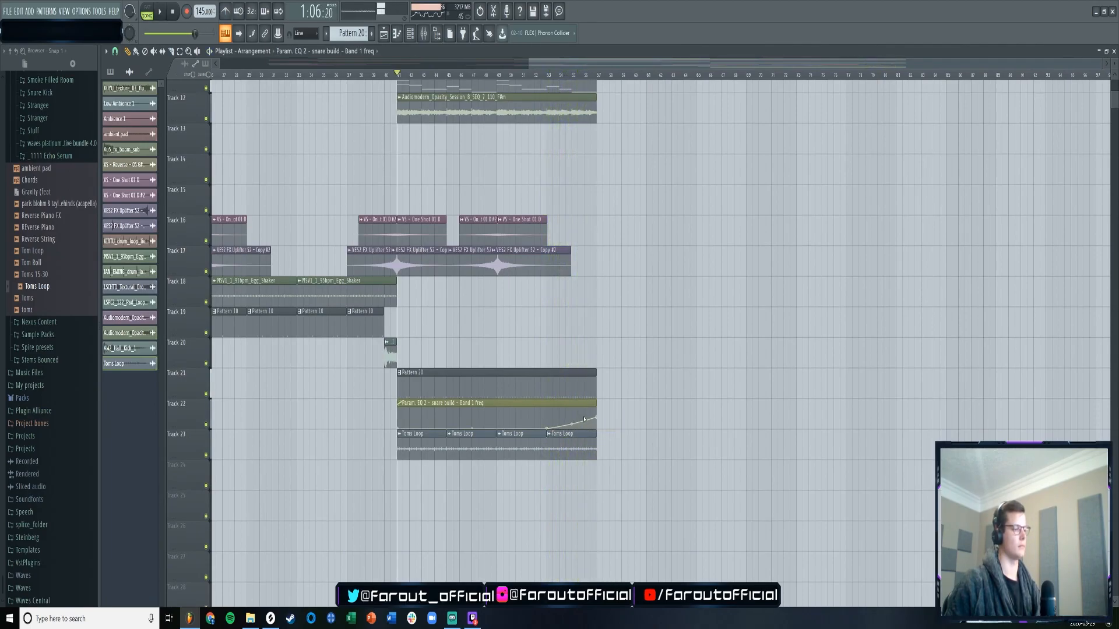
- Shorten the Pattern 20 clip on Track 21 so it ends at bar 56
{"action": "scroll", "coordinate": [589, 84], "scroll_direction": "up", "scroll_amount": 4}
{"action": "left_click_drag", "start_coordinate": [598, 66], "coordinate": [759, 100]}
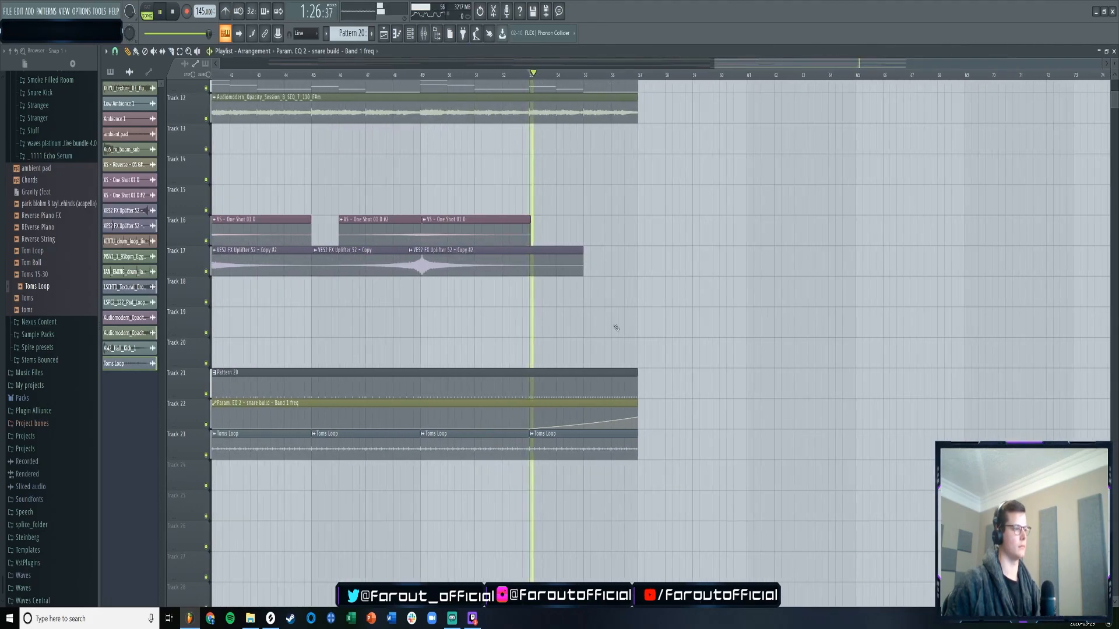
{"action": "left_click_drag", "start_coordinate": [636, 384], "coordinate": [601, 386]}
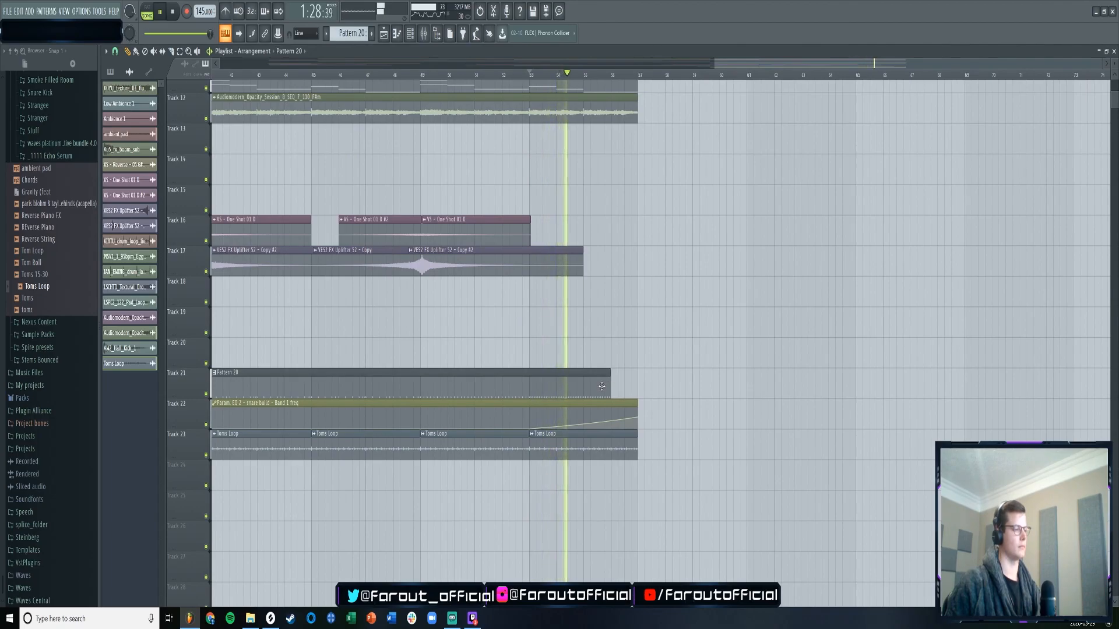
- Open Pattern 20 in the piano roll and delete the snare notes after the downbeat of bar 16
{"action": "double_click", "coordinate": [601, 386]}
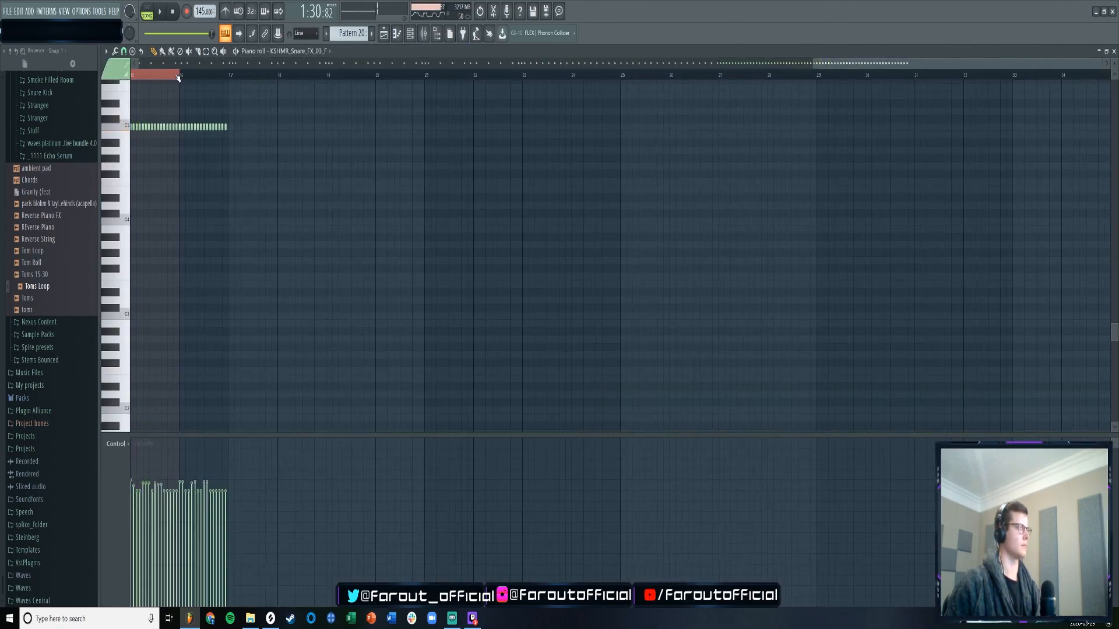
{"action": "right_click", "coordinate": [178, 77]}
{"action": "left_click_drag", "start_coordinate": [233, 64], "coordinate": [357, 95]}
{"action": "left_click_drag", "start_coordinate": [546, 64], "coordinate": [514, 135]}
{"action": "scroll", "coordinate": [735, 93], "scroll_direction": "up", "scroll_amount": 3}
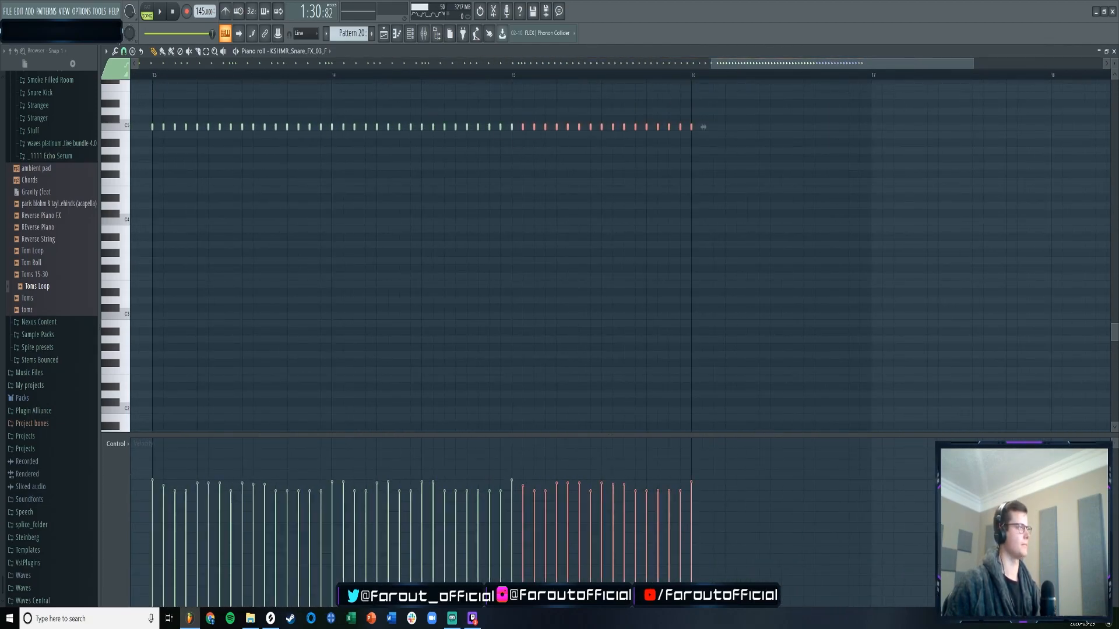
- Copy the snare notes of bar 15 and paste them between the existing ones to double the roll's density
{"action": "left_click", "coordinate": [124, 51]}
{"action": "left_click", "coordinate": [128, 119]}
{"action": "scroll", "coordinate": [732, 102], "scroll_direction": "up", "scroll_amount": 2}
{"action": "left_click_drag", "start_coordinate": [722, 103], "coordinate": [622, 122]}
{"action": "key", "text": "ctrl+c"}
{"action": "key", "text": "ctrl+v"}
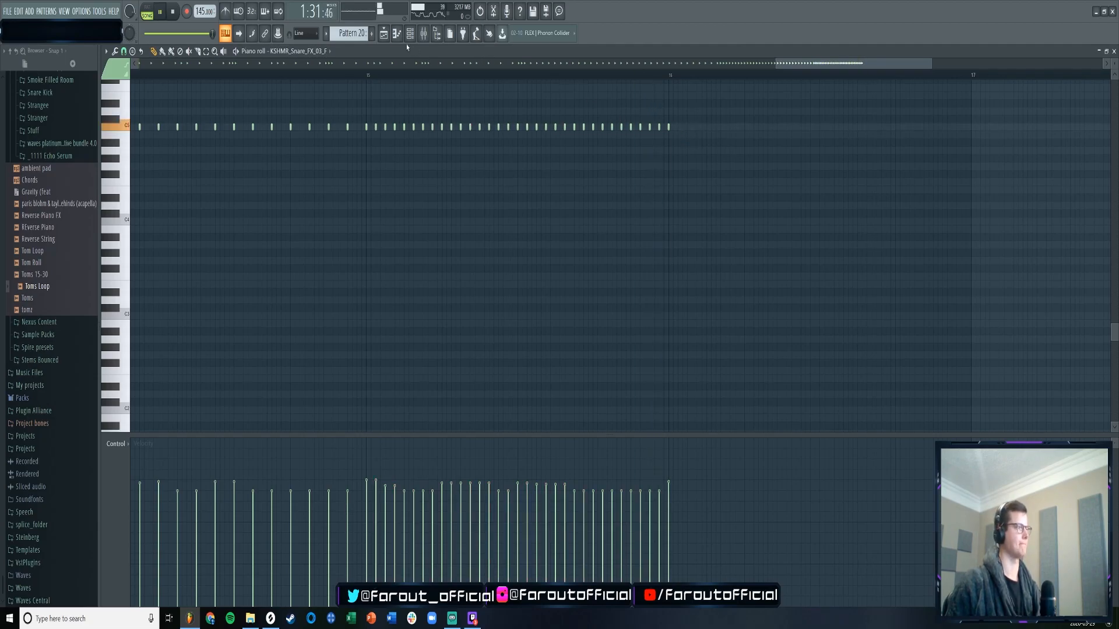
- Return to the playlist and play the end of the build from just before bar 55
{"action": "left_click", "coordinate": [384, 34]}
{"action": "left_click", "coordinate": [604, 74]}
{"action": "left_click", "coordinate": [578, 76]}
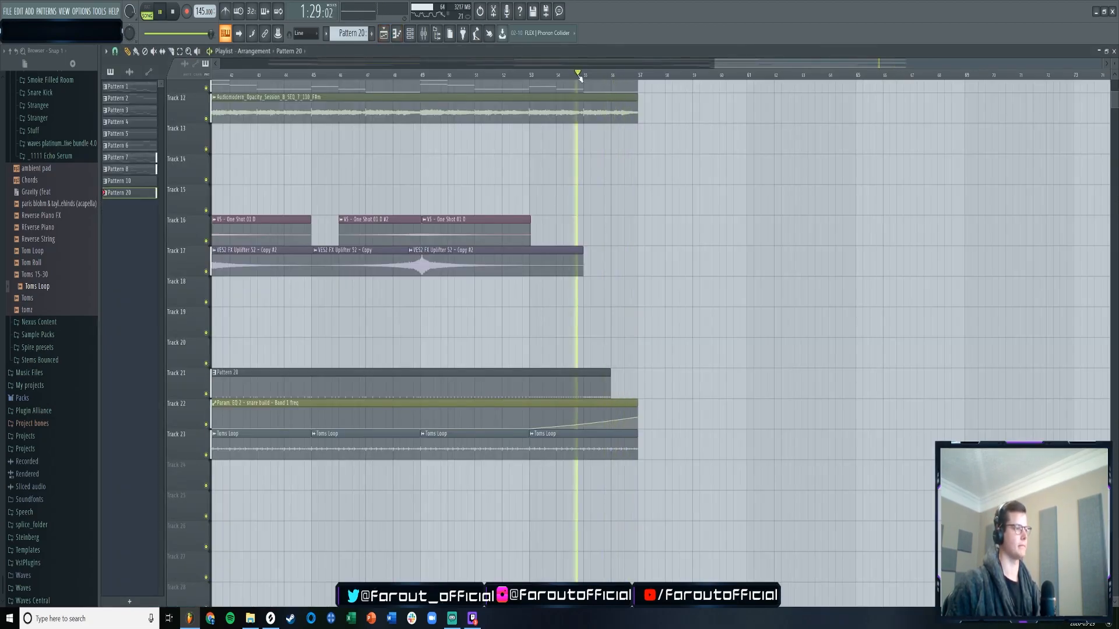
- Try adding a point at bar 56 to the snare build EQ automation on Track 22, play it from bar 53 and undo the point
{"action": "right_click", "coordinate": [612, 415]}
{"action": "key", "text": "space"}
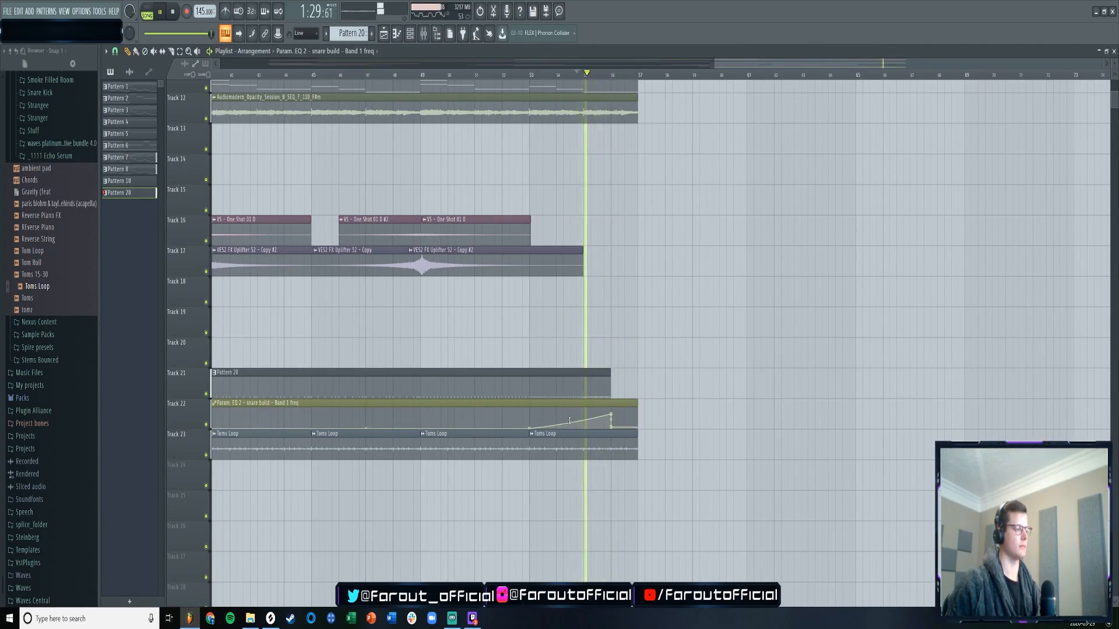
{"action": "left_click", "coordinate": [528, 77]}
{"action": "scroll", "coordinate": [560, 270], "scroll_direction": "down", "scroll_amount": 2}
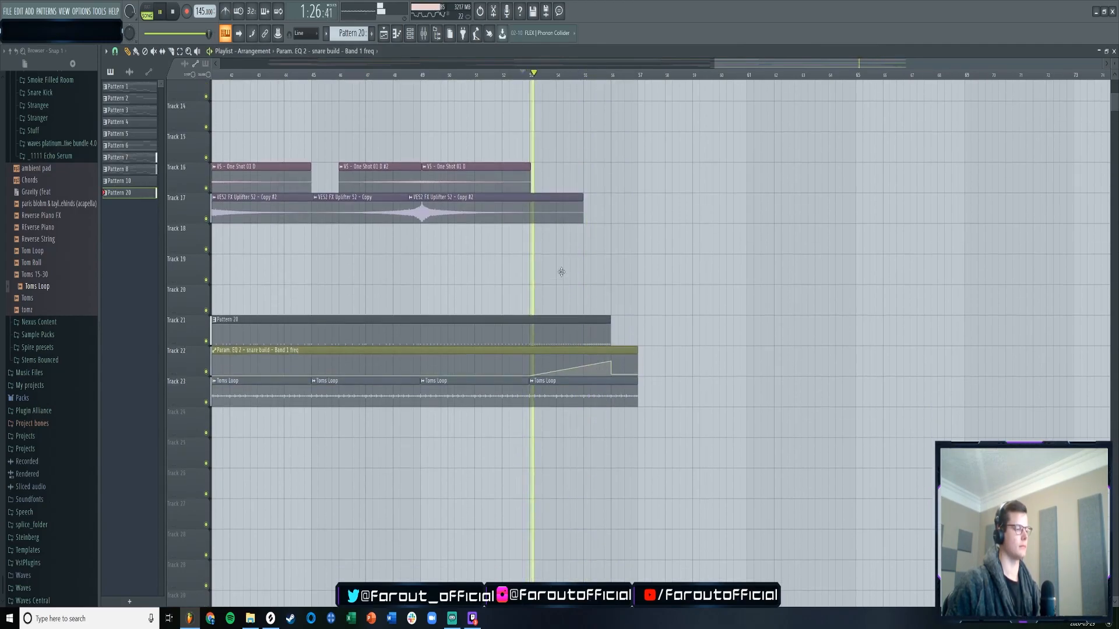
{"action": "scroll", "coordinate": [613, 153], "scroll_direction": "up", "scroll_amount": 2}
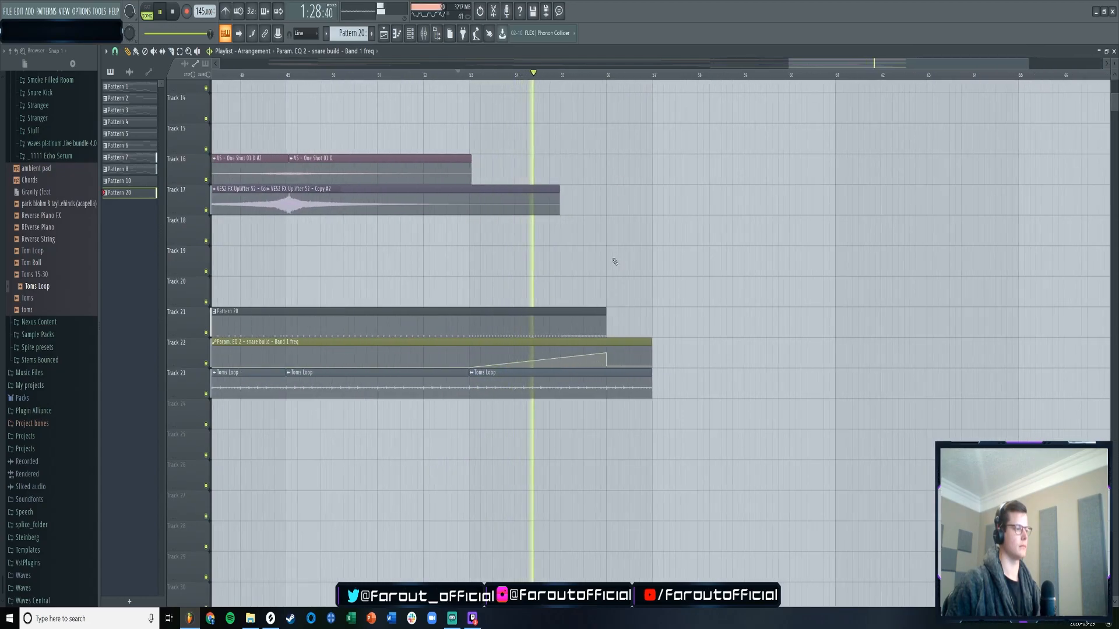
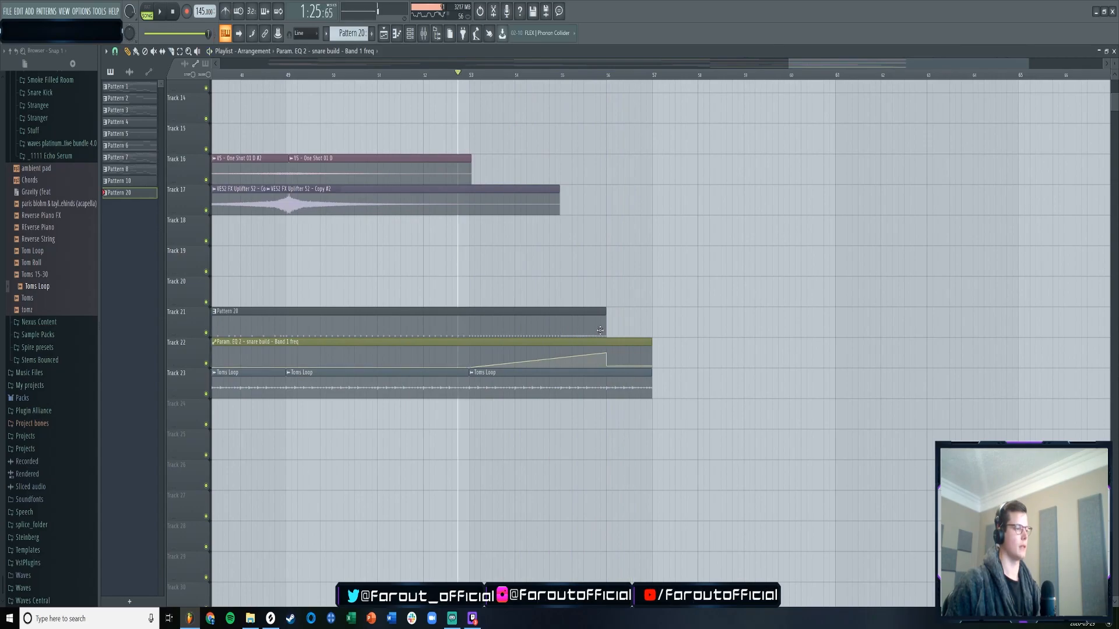
{"action": "key", "text": "ctrl+z"}
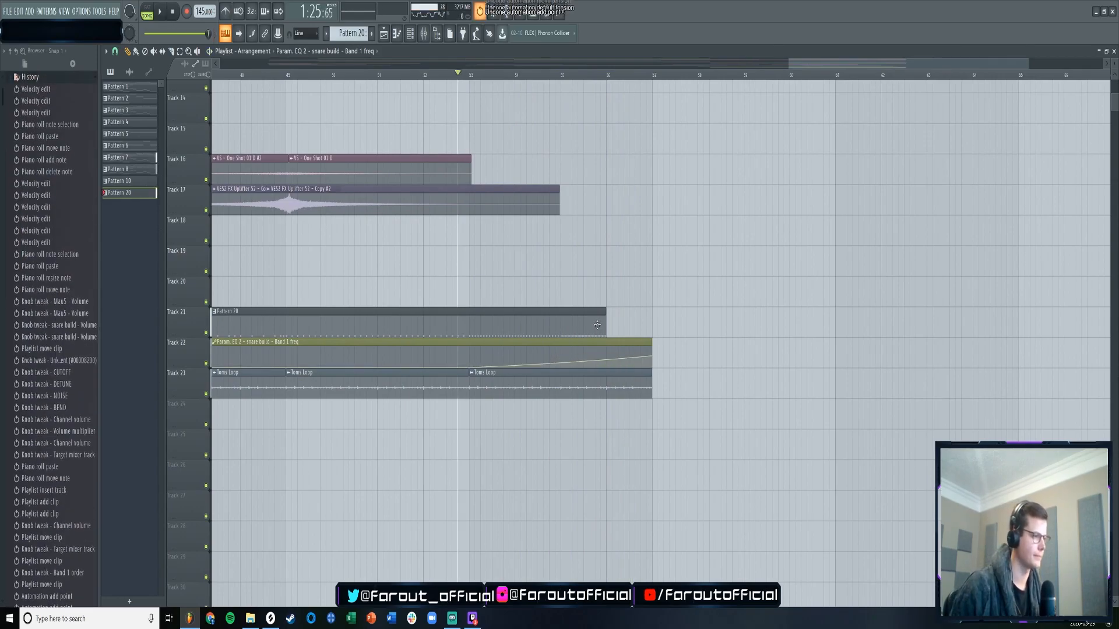
- Play the end of the build from bar 53 in the playlist and again with Pattern 20 open in the piano roll
{"action": "key", "text": "space"}
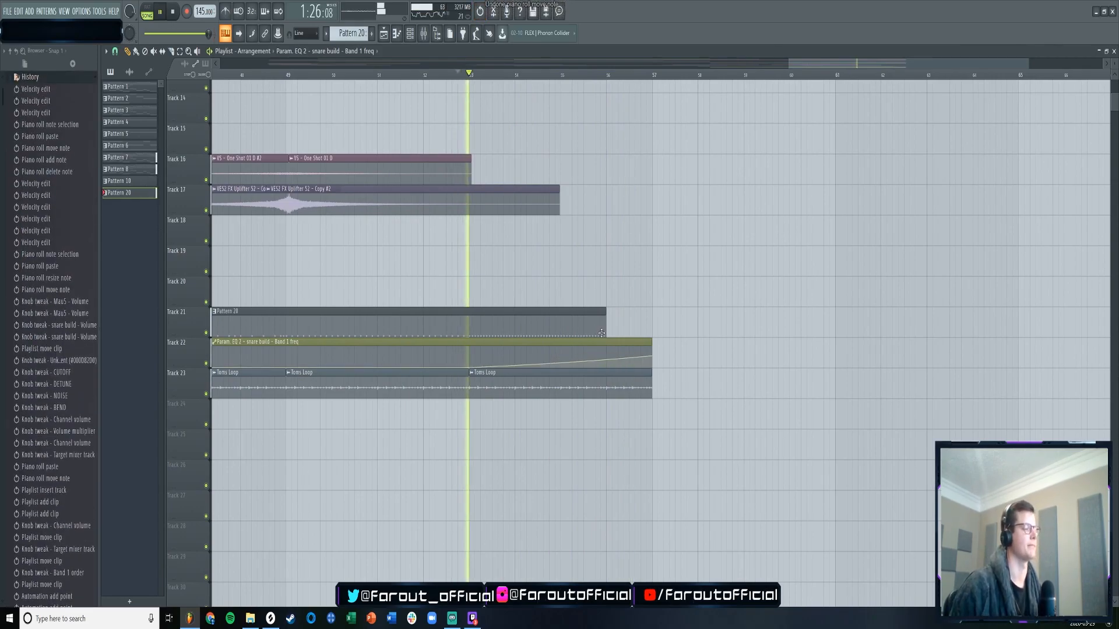
{"action": "scroll", "coordinate": [559, 96], "scroll_direction": "down", "scroll_amount": 3}
{"action": "scroll", "coordinate": [557, 82], "scroll_direction": "down", "scroll_amount": 3}
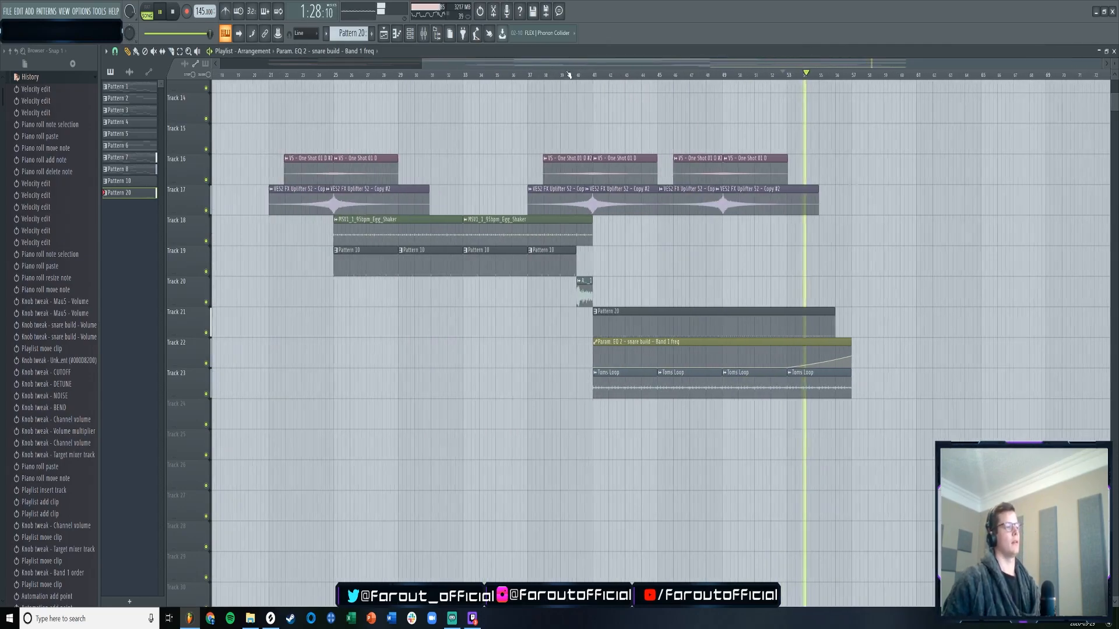
{"action": "key", "text": "space"}
{"action": "double_click", "coordinate": [749, 319]}
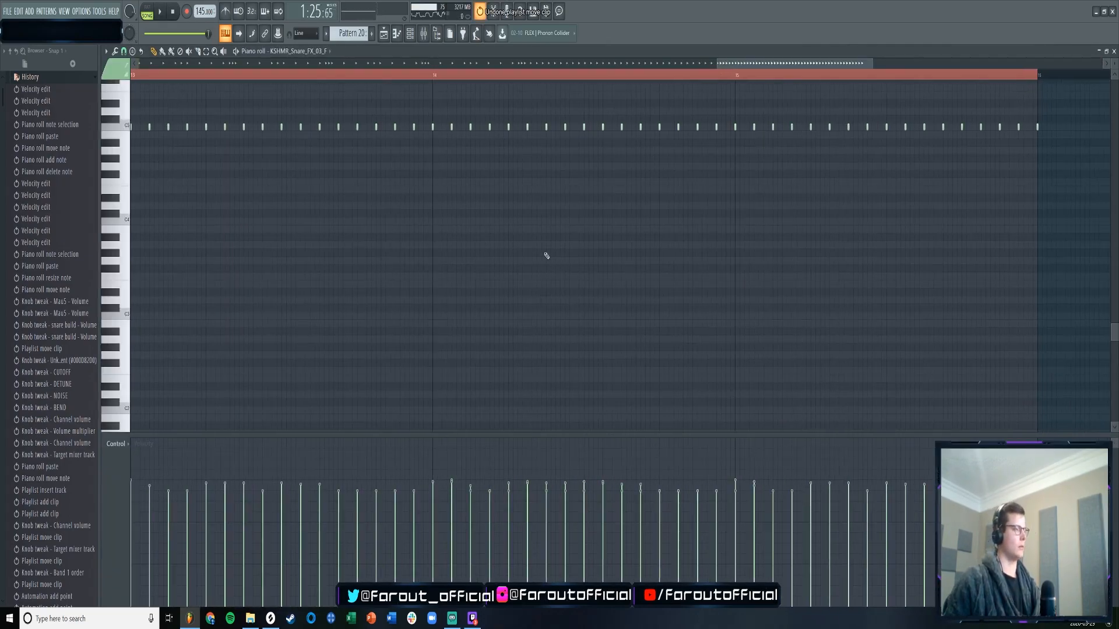
{"action": "scroll", "coordinate": [512, 76], "scroll_direction": "down", "scroll_amount": 2}
{"action": "key", "text": "space"}
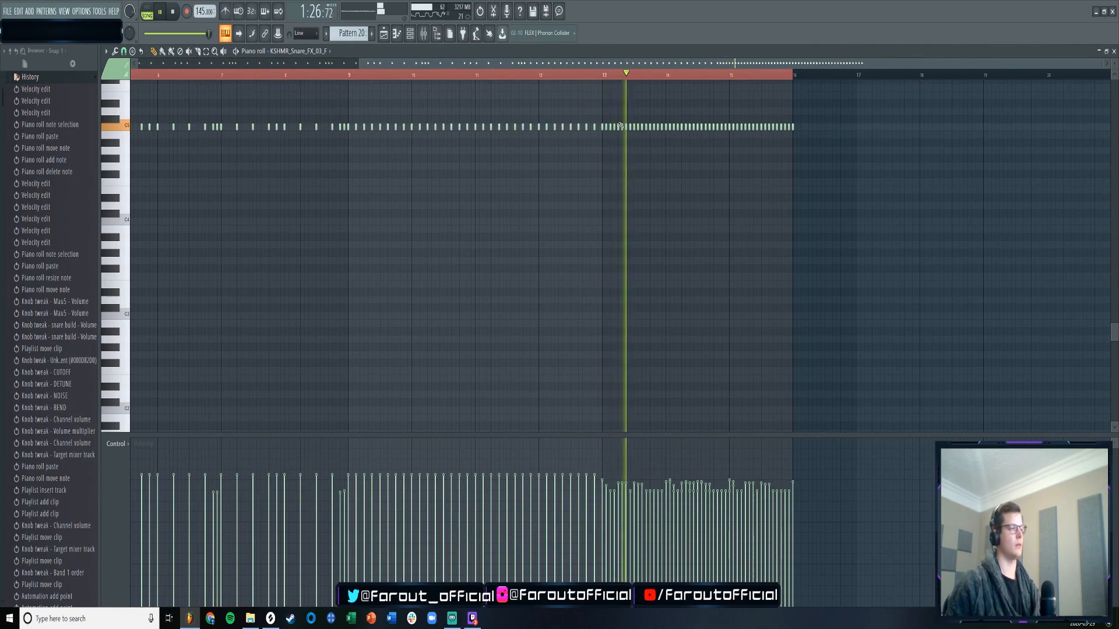
{"action": "key", "text": "space"}
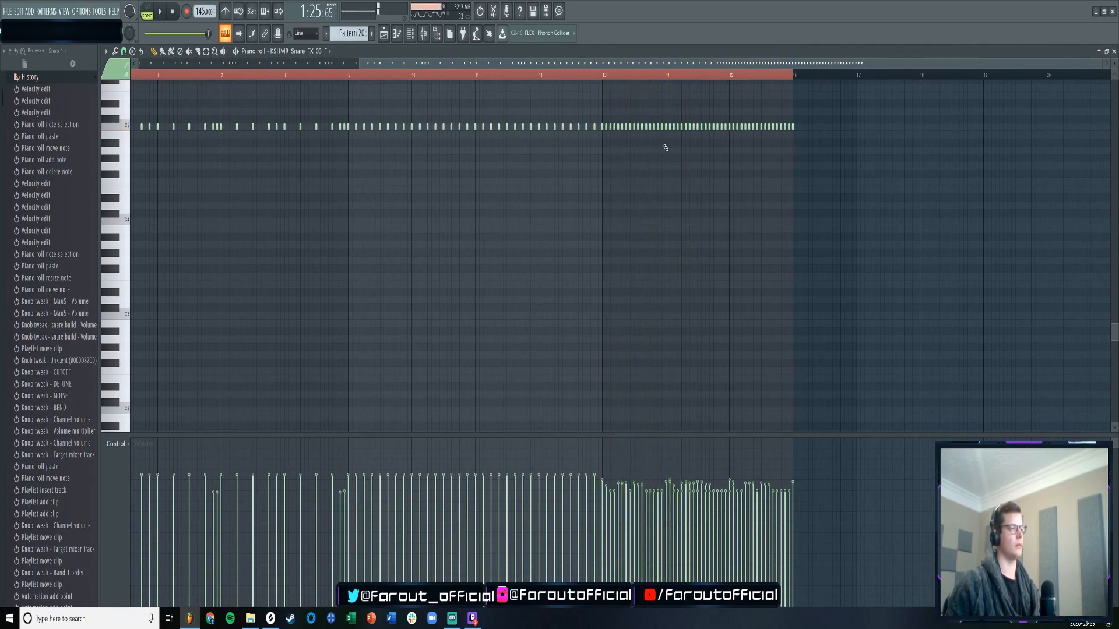
- Delete the dense snare notes from bar 13 onward and paste copies of the notes of bars 11 and 12 at bars 13 and 15
{"action": "left_click_drag", "start_coordinate": [653, 132], "coordinate": [683, 133]}
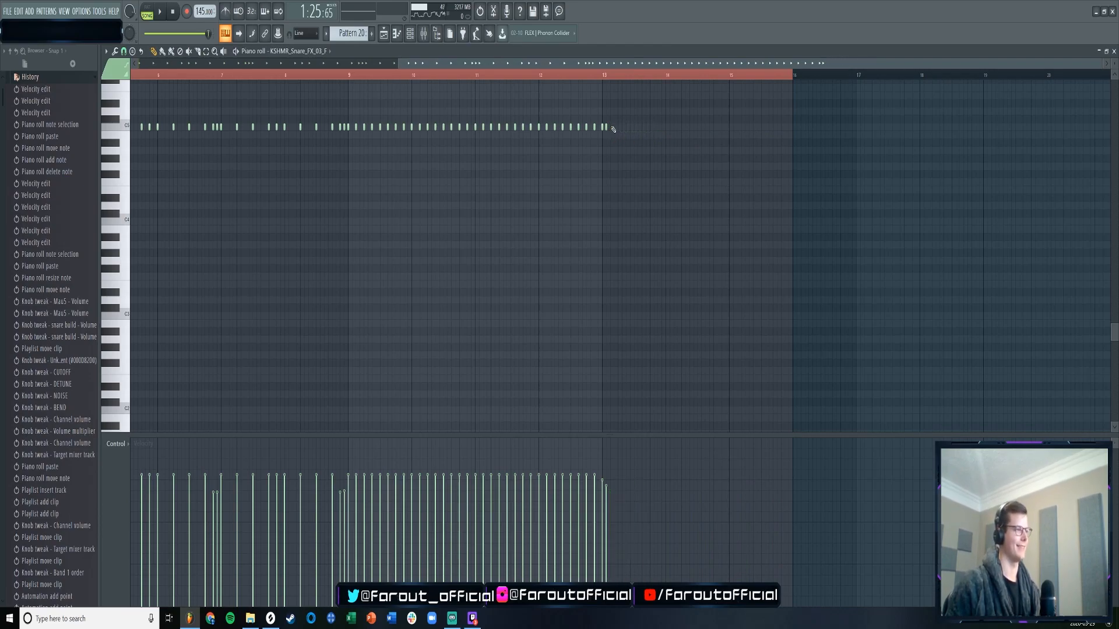
{"action": "left_click_drag", "start_coordinate": [658, 92], "coordinate": [473, 156]}
{"action": "key", "text": "ctrl+c"}
{"action": "key", "text": "ctrl+v"}
{"action": "left_click_drag", "start_coordinate": [246, 129], "coordinate": [691, 132]}
{"action": "key", "text": "ctrl+v"}
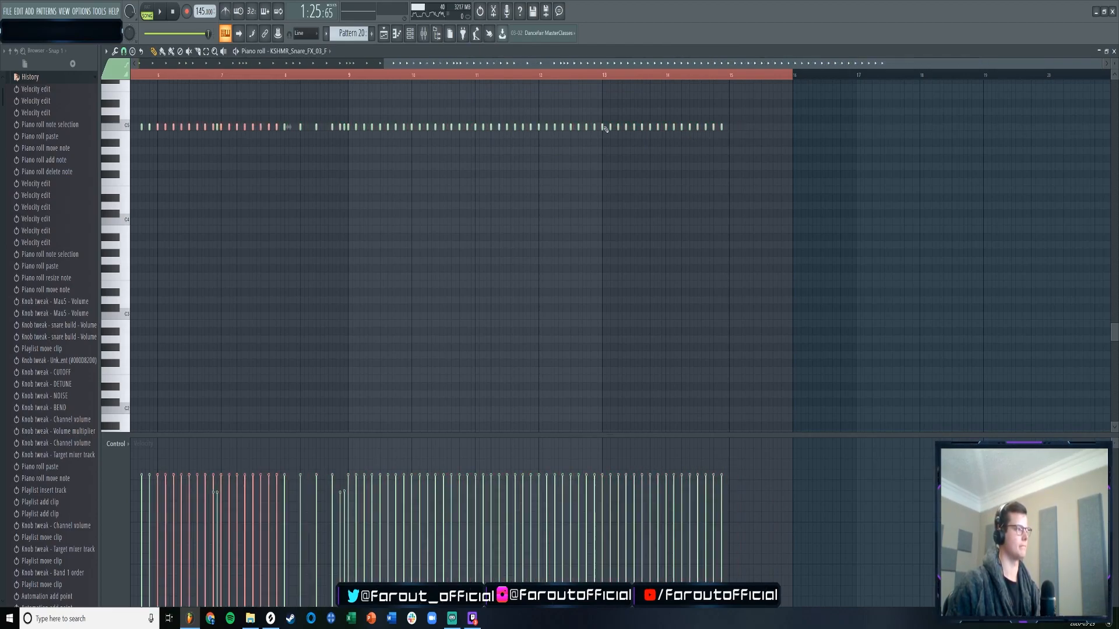
{"action": "left_click_drag", "start_coordinate": [237, 128], "coordinate": [810, 126]}
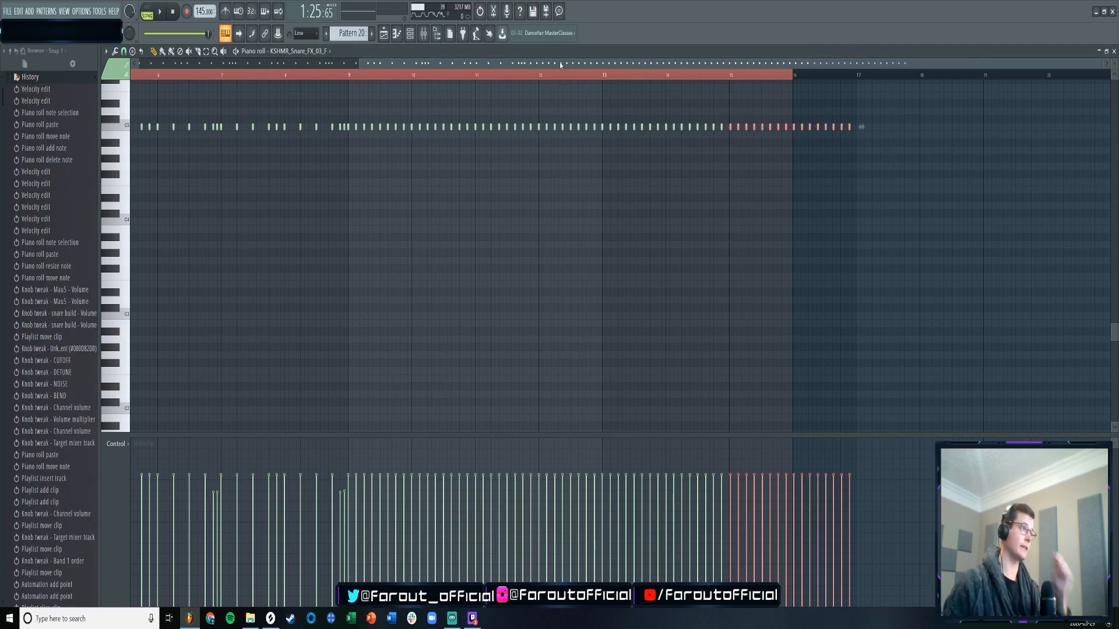
- Play the extended snare roll and delete the notes after the downbeat of bar 16
{"action": "key", "text": "space"}
{"action": "left_click", "coordinate": [675, 150], "text": "ctrl"}
{"action": "left_click", "coordinate": [674, 150], "text": "ctrl"}
{"action": "left_click_drag", "start_coordinate": [649, 70], "coordinate": [711, 74]}
{"action": "key", "text": "space"}
{"action": "right_click", "coordinate": [670, 127]}
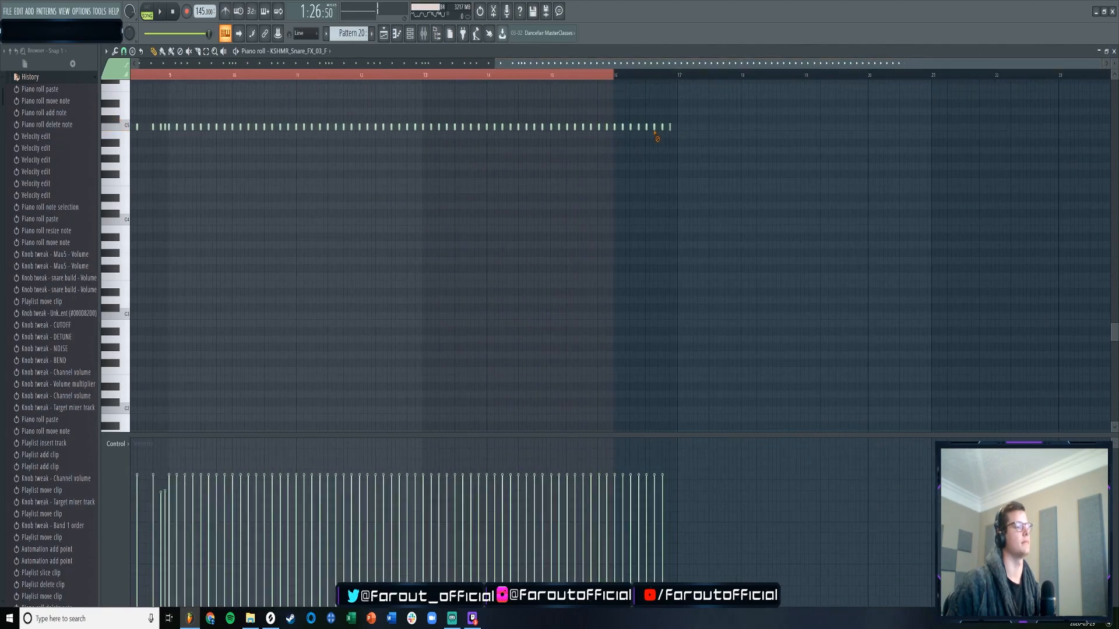
- Play the snare roll from bar 12 of the pattern, return to the playlist and play the build from about bar 49
{"action": "left_click", "coordinate": [363, 76]}
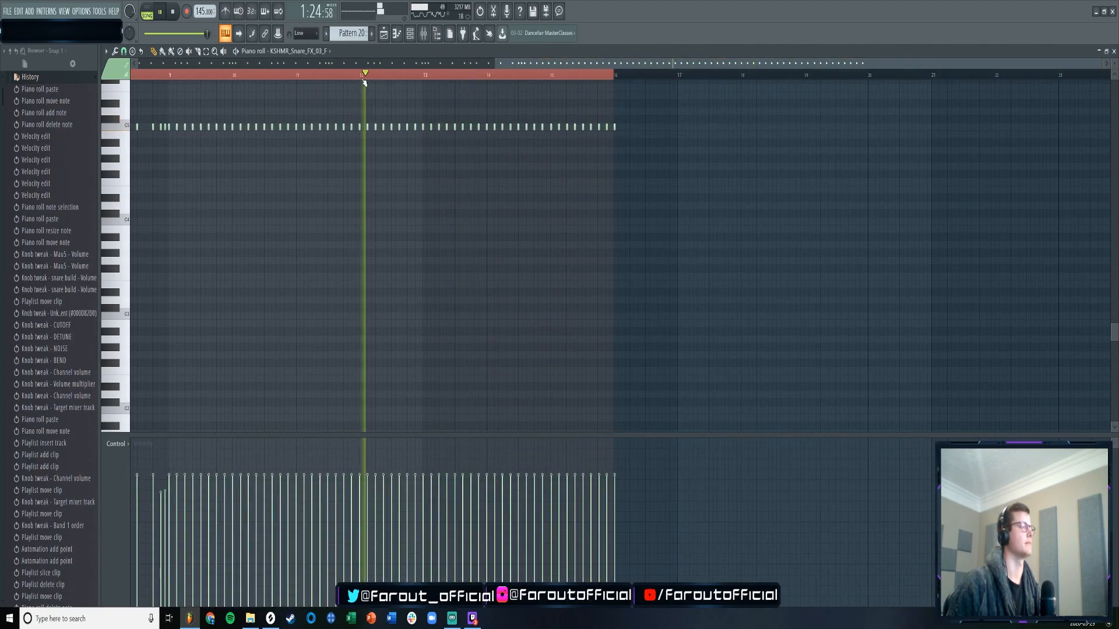
{"action": "scroll", "coordinate": [440, 117], "scroll_direction": "up", "scroll_amount": 1}
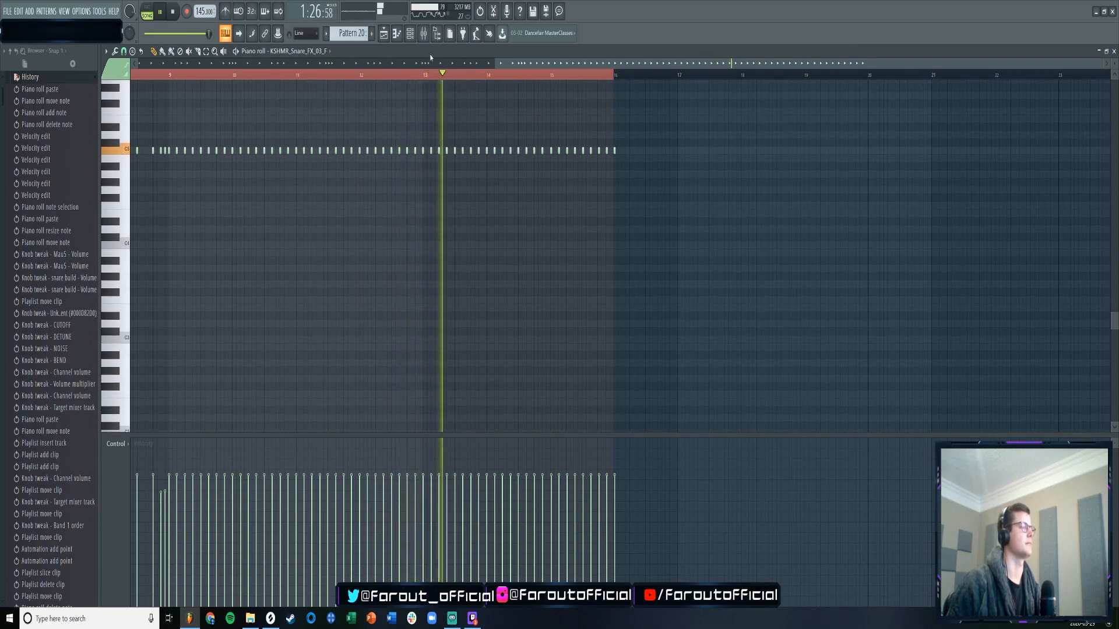
{"action": "left_click", "coordinate": [384, 33]}
{"action": "left_click", "coordinate": [671, 75]}
{"action": "left_click_drag", "start_coordinate": [572, 66], "coordinate": [633, 68]}
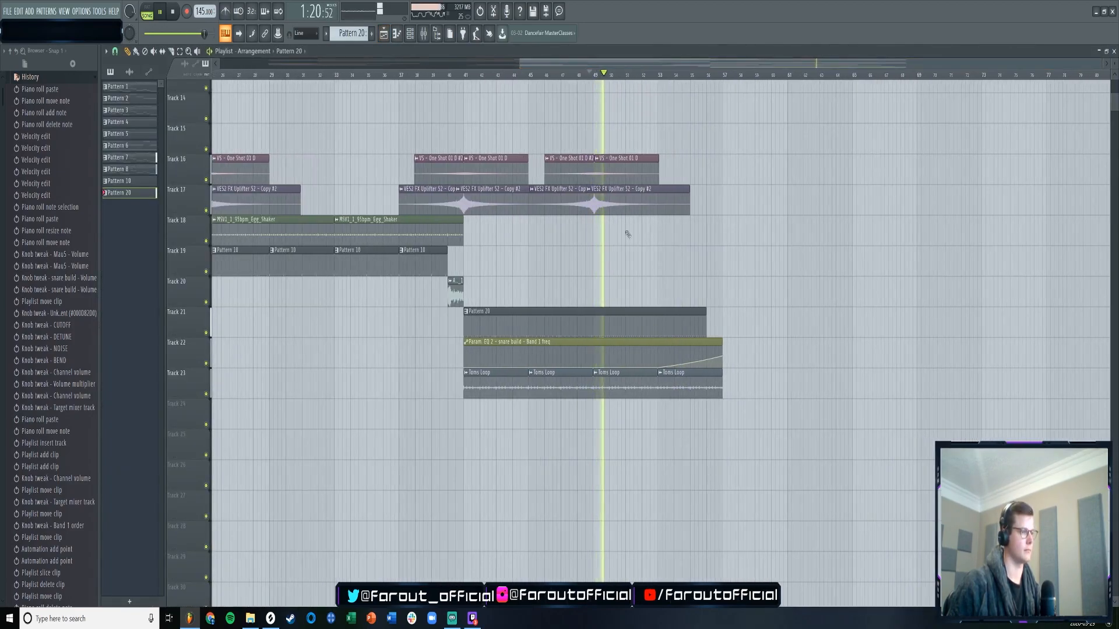
- Reopen Pattern 20 in the piano roll and paste a copy of the snare notes between the existing ones from bar 13 to double their density
{"action": "double_click", "coordinate": [562, 322]}
{"action": "left_click_drag", "start_coordinate": [532, 133], "coordinate": [385, 169]}
{"action": "key", "text": "ctrl+c"}
{"action": "key", "text": "ctrl+v"}
{"action": "left_click_drag", "start_coordinate": [226, 151], "coordinate": [420, 155]}
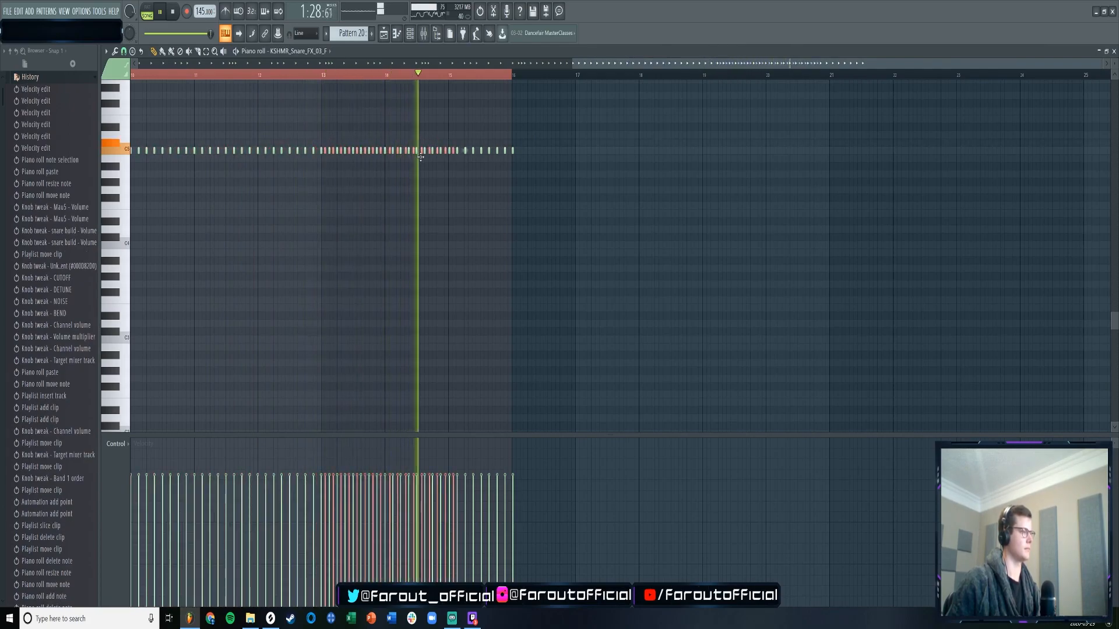
- Change the piano roll's snap setting and play the roll to check the pasted notes around bars 13 to 15
{"action": "scroll", "coordinate": [340, 83], "scroll_direction": "up", "scroll_amount": 5}
{"action": "key", "text": "space"}
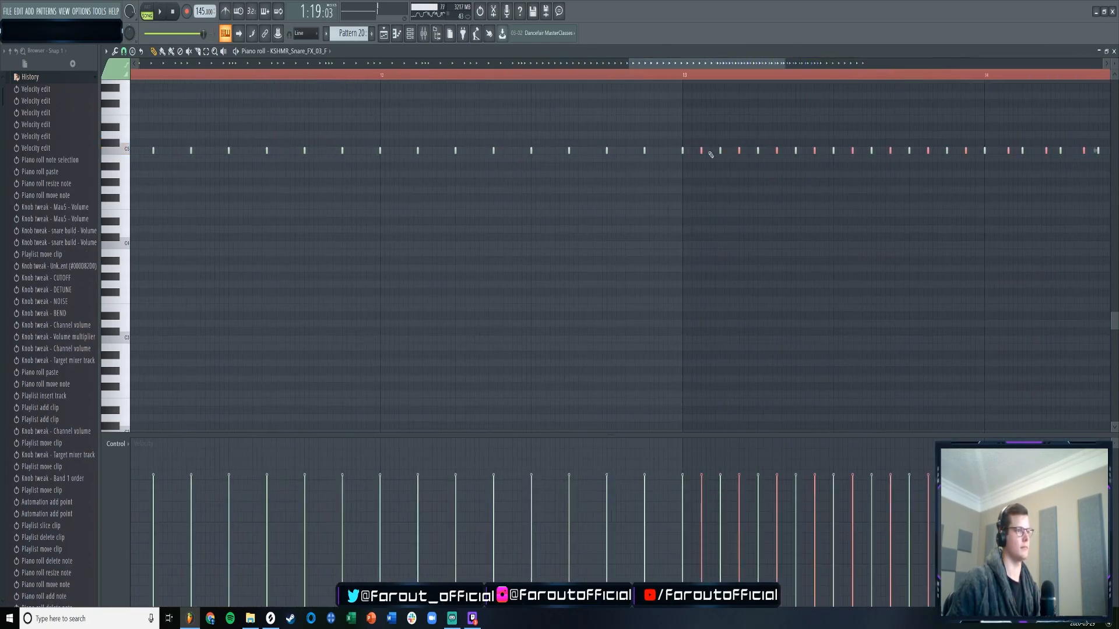
{"action": "scroll", "coordinate": [695, 79], "scroll_direction": "down", "scroll_amount": 2}
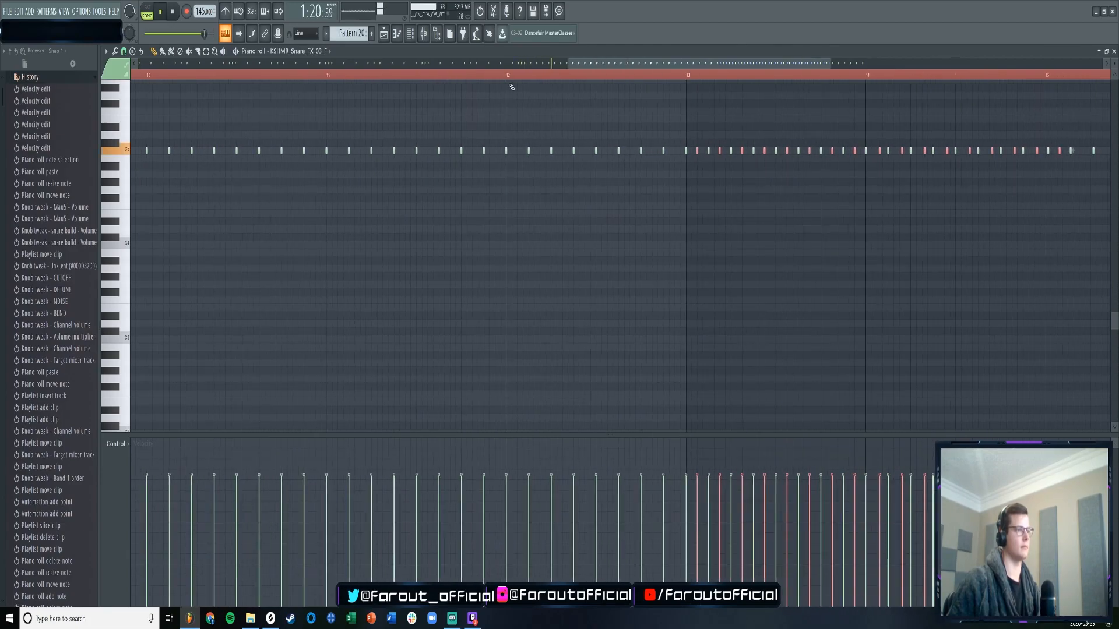
{"action": "left_click", "coordinate": [125, 52]}
{"action": "left_click", "coordinate": [136, 110]}
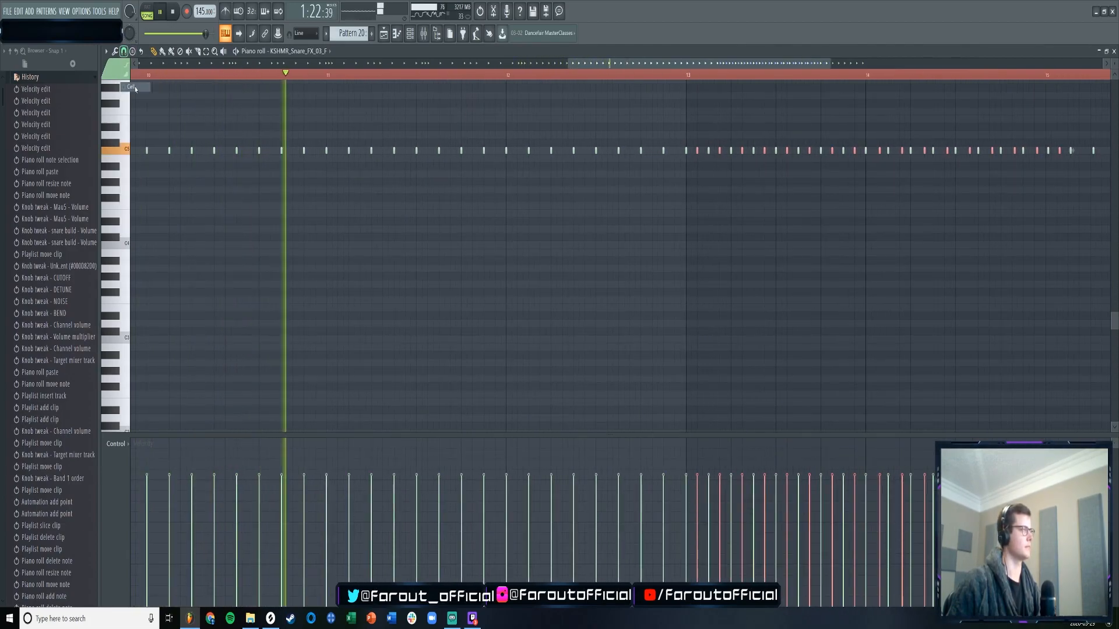
{"action": "scroll", "coordinate": [687, 79], "scroll_direction": "down", "scroll_amount": 3}
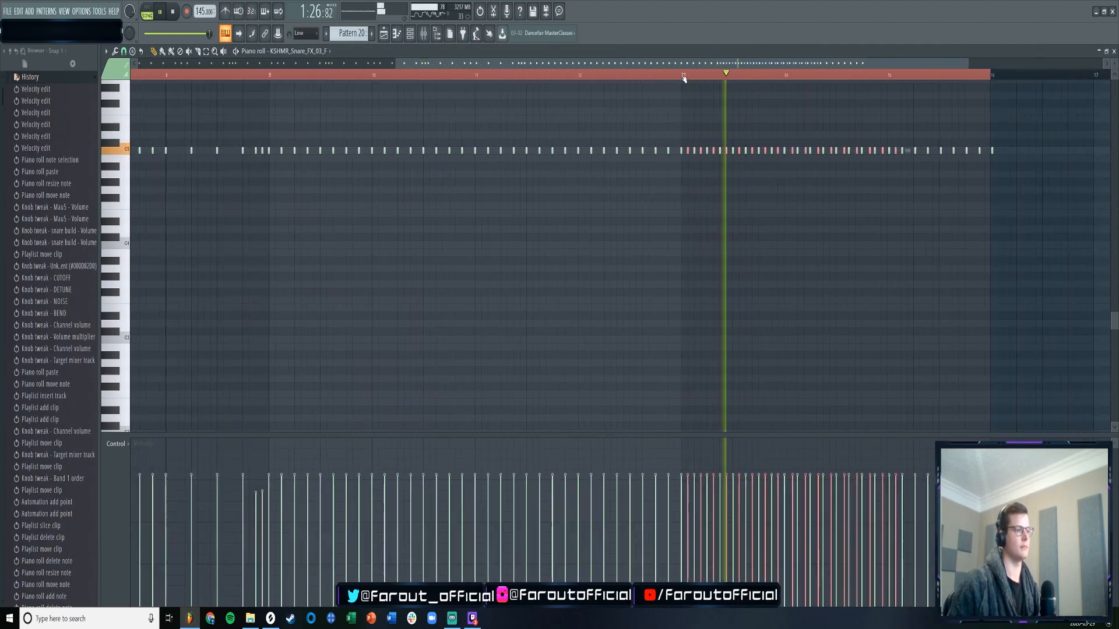
{"action": "scroll", "coordinate": [699, 80], "scroll_direction": "up", "scroll_amount": 4}
{"action": "key", "text": "space"}
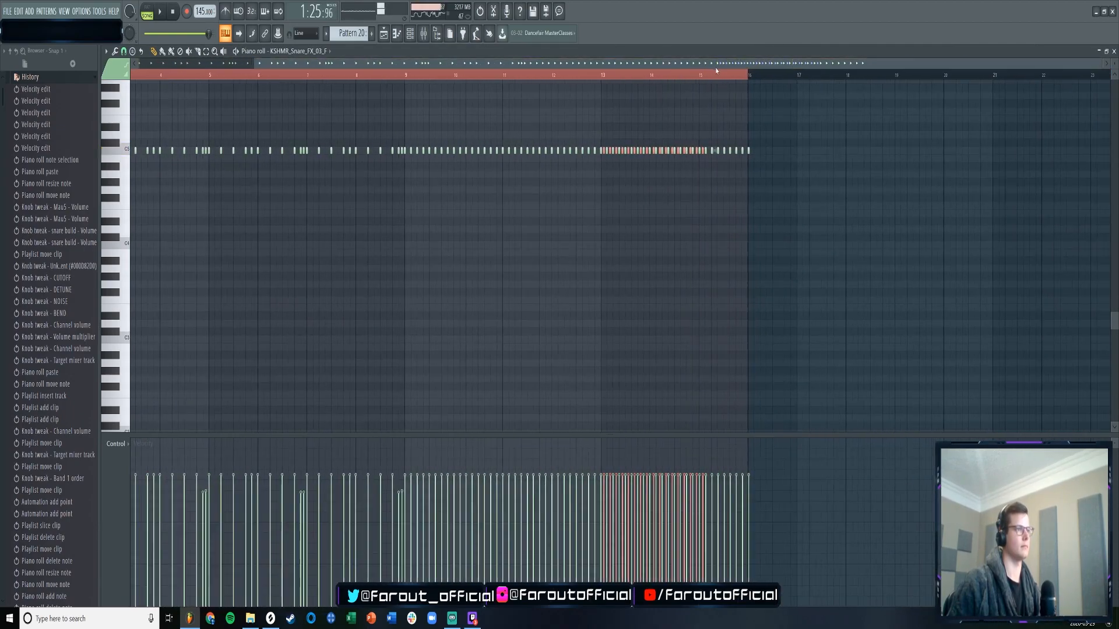
{"action": "scroll", "coordinate": [720, 80], "scroll_direction": "up", "scroll_amount": 1}
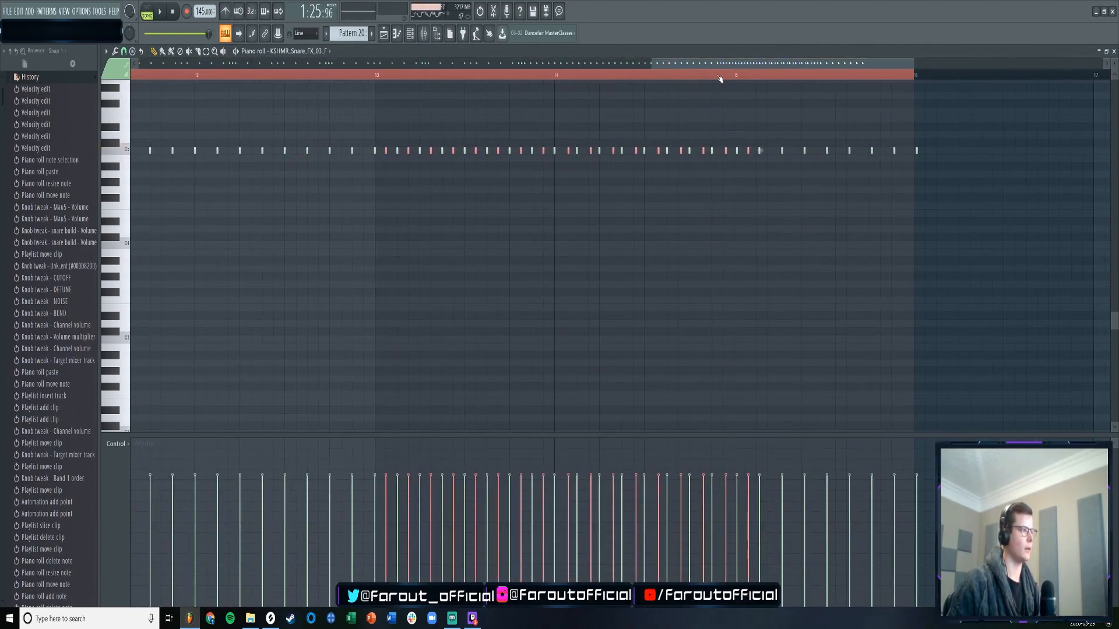
- Delete the snare notes from bar 14 onward and continue the roll through bar 14 with a copy of bar 13's doubled notes
{"action": "right_click", "coordinate": [914, 152]}
{"action": "left_click_drag", "start_coordinate": [570, 155], "coordinate": [769, 153]}
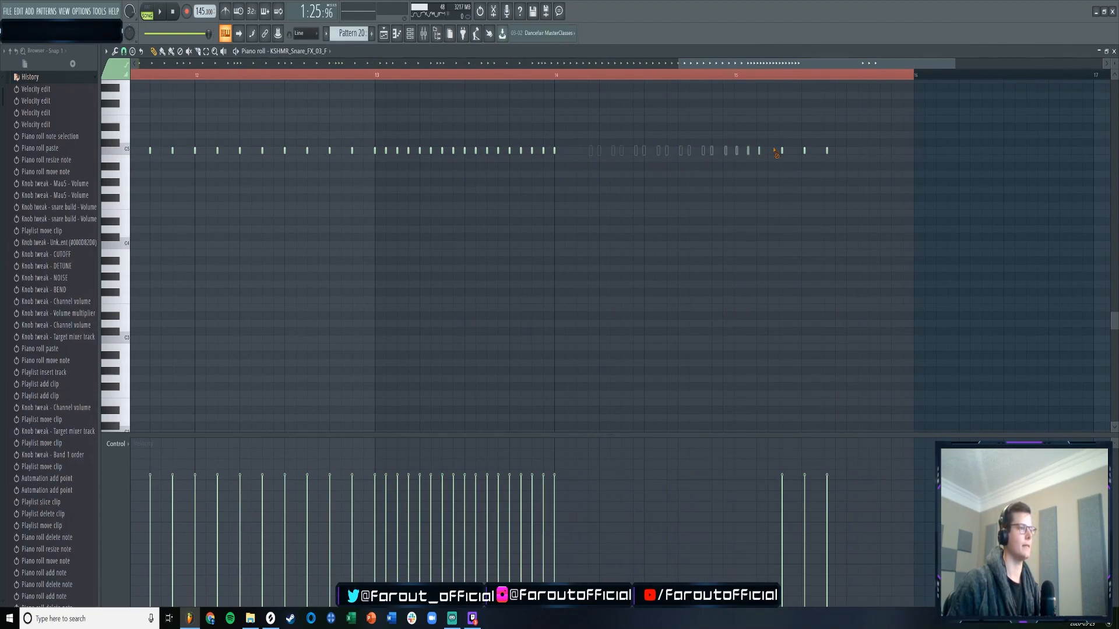
{"action": "left_click_drag", "start_coordinate": [594, 150], "coordinate": [407, 171]}
{"action": "right_click", "coordinate": [579, 146]}
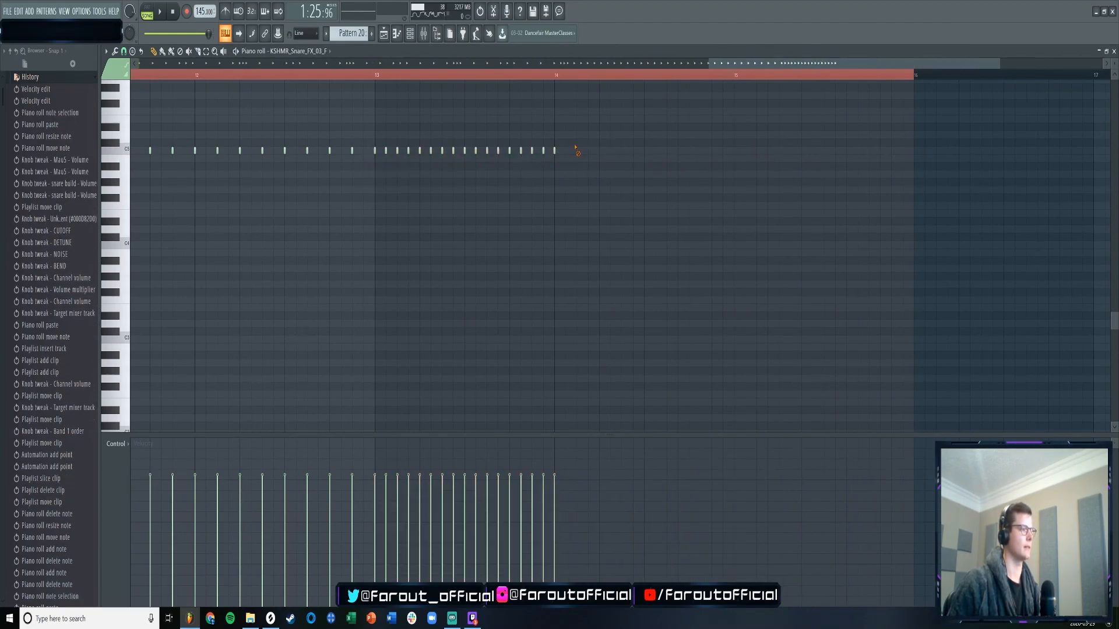
{"action": "right_click", "coordinate": [555, 150]}
{"action": "left_click_drag", "start_coordinate": [578, 131], "coordinate": [658, 147]}
{"action": "key", "text": "ctrl+c"}
{"action": "key", "text": "ctrl+v"}
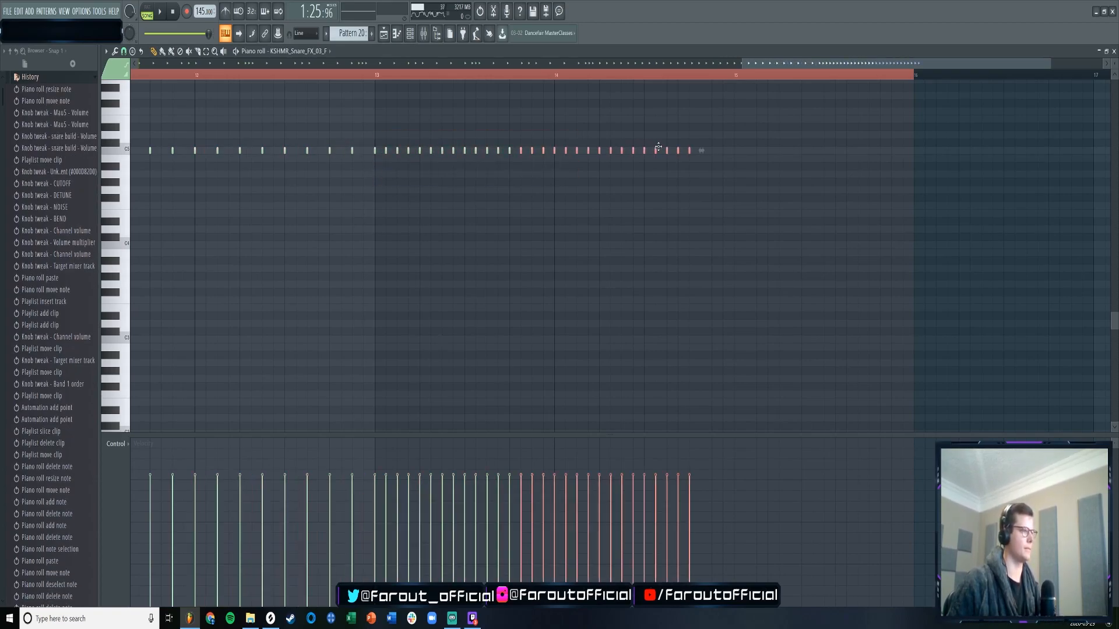
- Copy the doubled snare notes of bars 13 and 14 and paste them starting at bar 15
{"action": "key", "text": "space"}
{"action": "left_click_drag", "start_coordinate": [792, 124], "coordinate": [374, 179]}
{"action": "key", "text": "ctrl+c"}
{"action": "key", "text": "ctrl+v"}
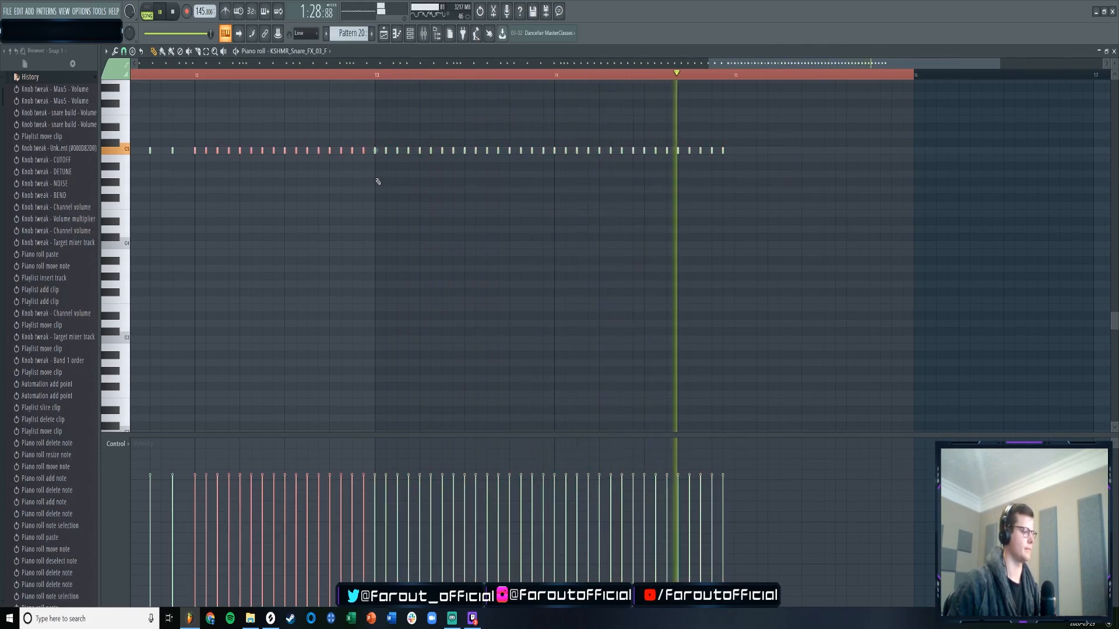
{"action": "key", "text": "ctrl+z"}
{"action": "left_click_drag", "start_coordinate": [285, 154], "coordinate": [803, 153]}
- Play the finished roll, delete the snare notes that run past bar 16 and return to the playlist
{"action": "key", "text": "space"}
{"action": "scroll", "coordinate": [625, 76], "scroll_direction": "down", "scroll_amount": 5}
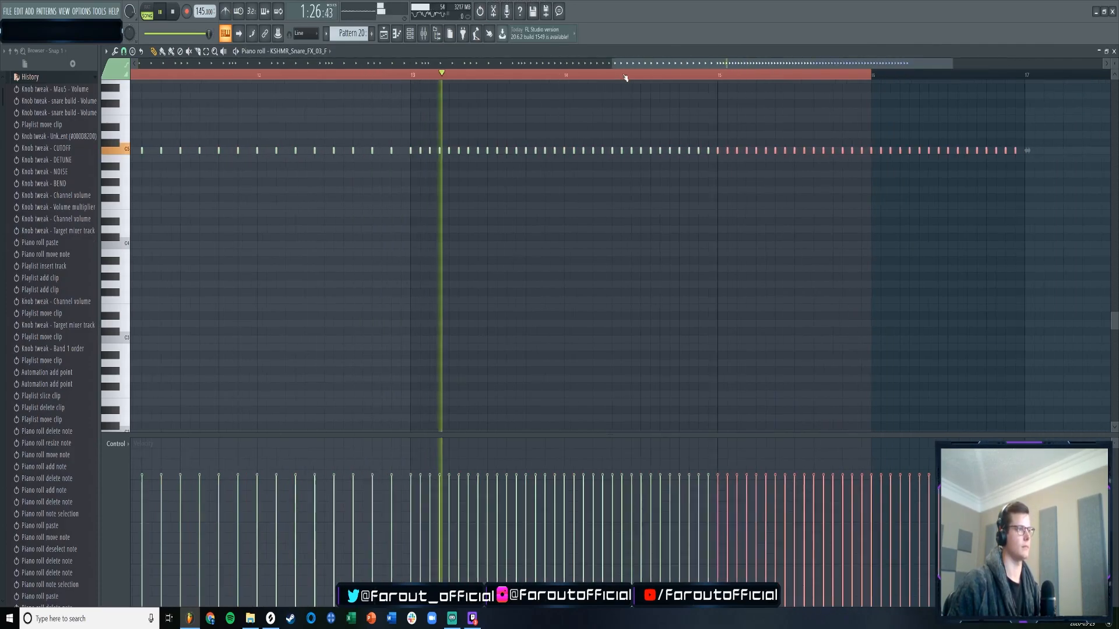
{"action": "left_click_drag", "start_coordinate": [776, 67], "coordinate": [883, 67]}
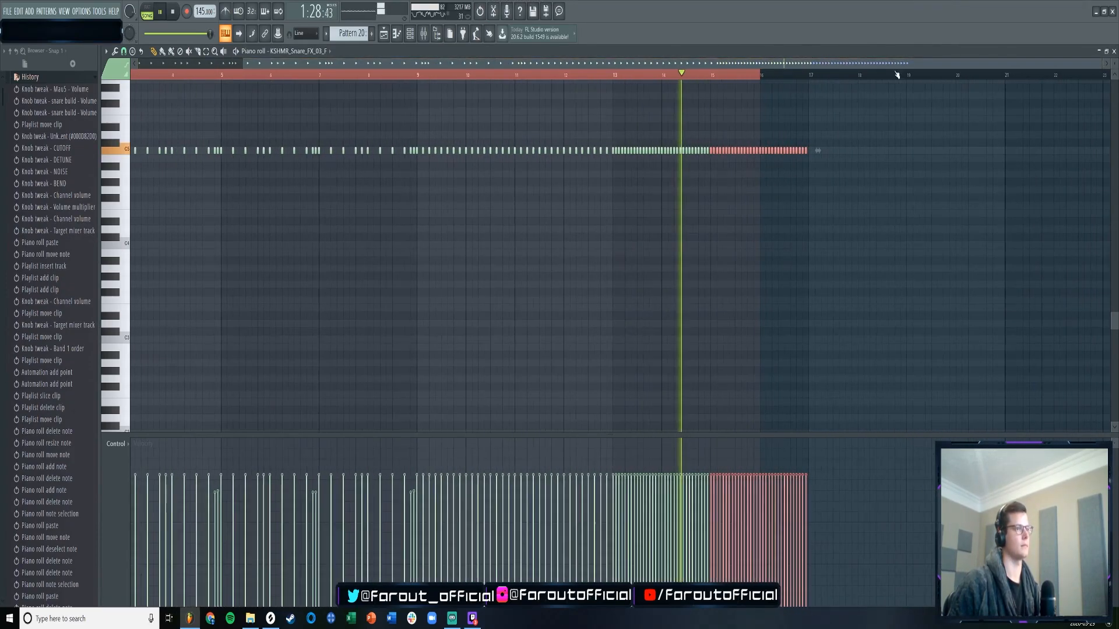
{"action": "scroll", "coordinate": [897, 76], "scroll_direction": "up", "scroll_amount": 4}
{"action": "right_click", "coordinate": [841, 157]}
{"action": "left_click_drag", "start_coordinate": [841, 157], "coordinate": [723, 159]}
{"action": "left_click", "coordinate": [382, 34]}
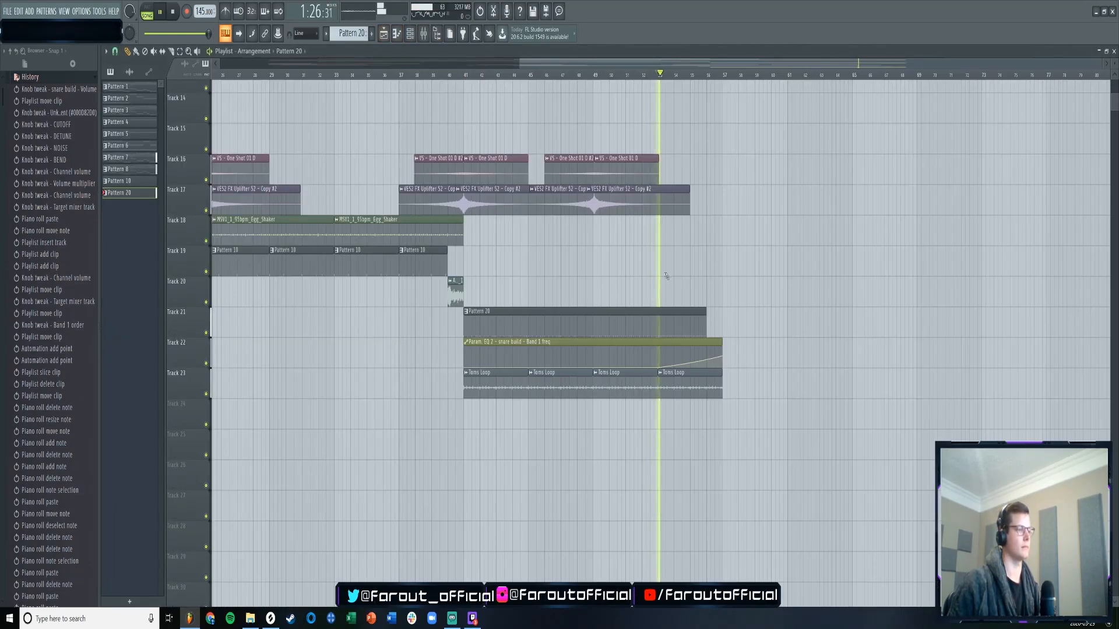
- Add a raised point at bar 56 to the snare build EQ automation on Track 22, with the curve level after it
{"action": "left_click_drag", "start_coordinate": [708, 356], "coordinate": [708, 354]}
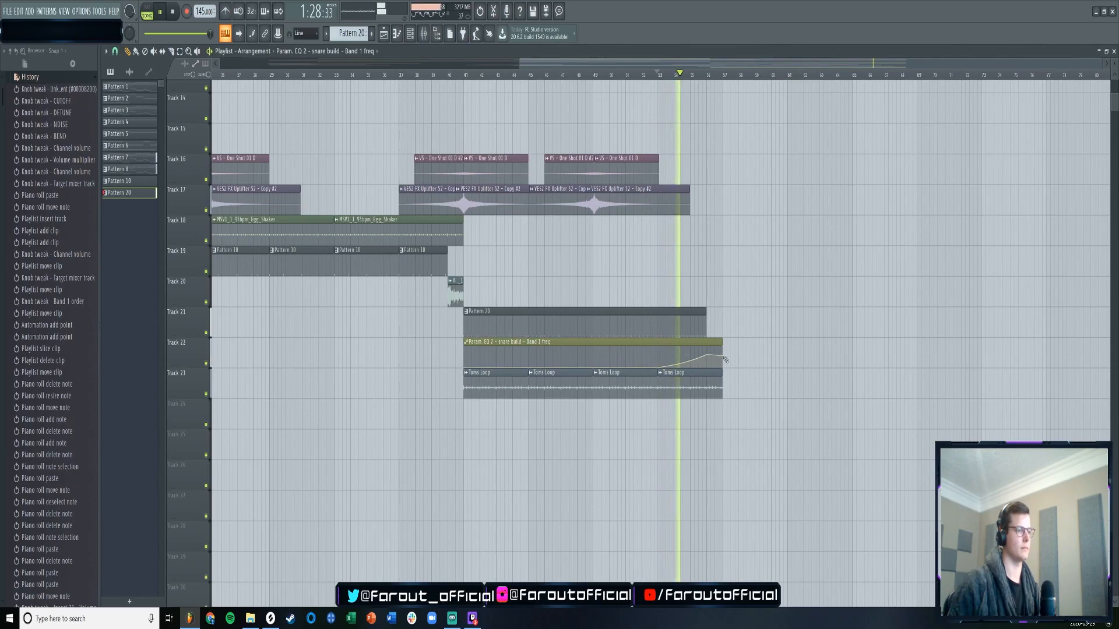
{"action": "right_click", "coordinate": [723, 356]}
{"action": "left_click", "coordinate": [735, 372]}
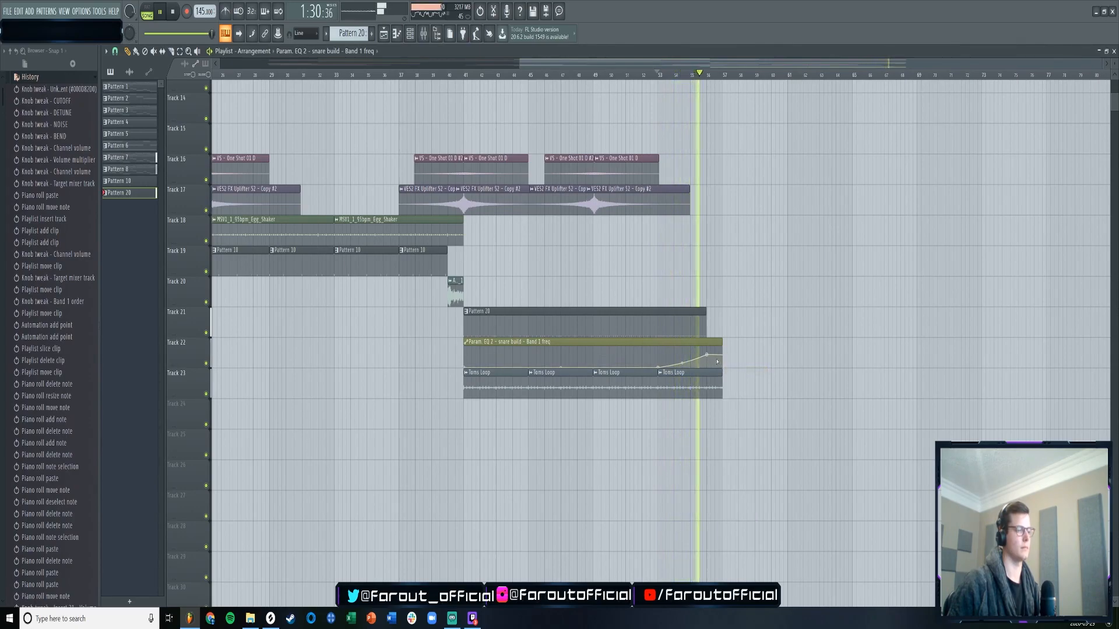
- Shorten the last Toms Loop clip on Track 23 to end at bar 56 and play the end of the build
{"action": "left_click_drag", "start_coordinate": [721, 377], "coordinate": [706, 377]}
{"action": "key", "text": "space"}
{"action": "key", "text": "space"}
{"action": "scroll", "coordinate": [25, 178], "scroll_direction": "up", "scroll_amount": 1}
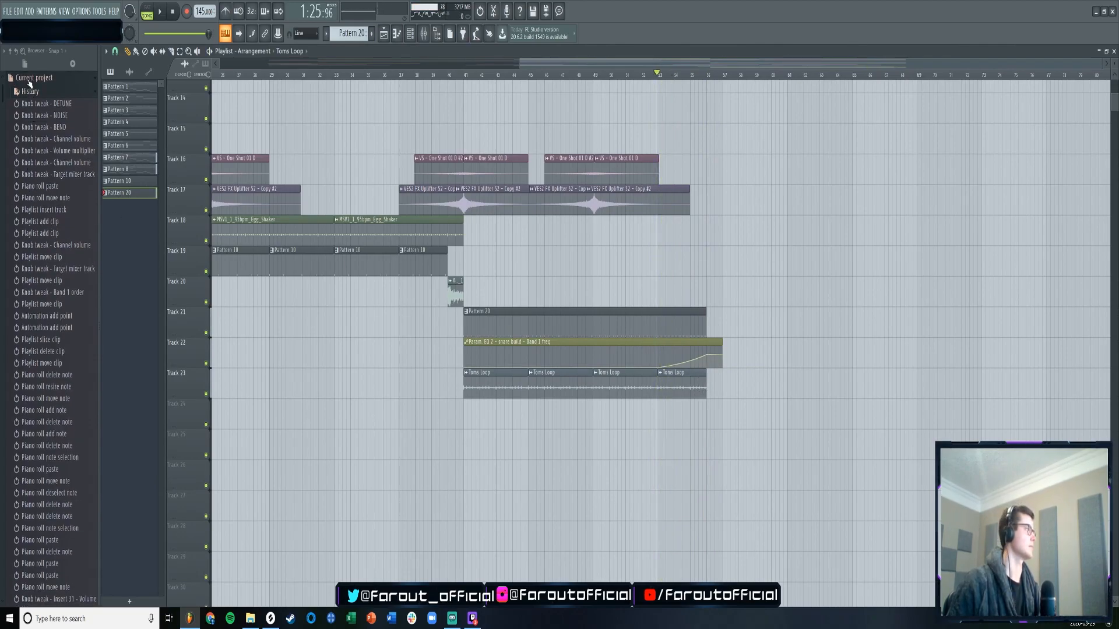
{"action": "left_click", "coordinate": [24, 65]}
{"action": "left_click", "coordinate": [68, 67]}
{"action": "left_click", "coordinate": [28, 66]}
{"action": "left_click", "coordinate": [72, 68]}
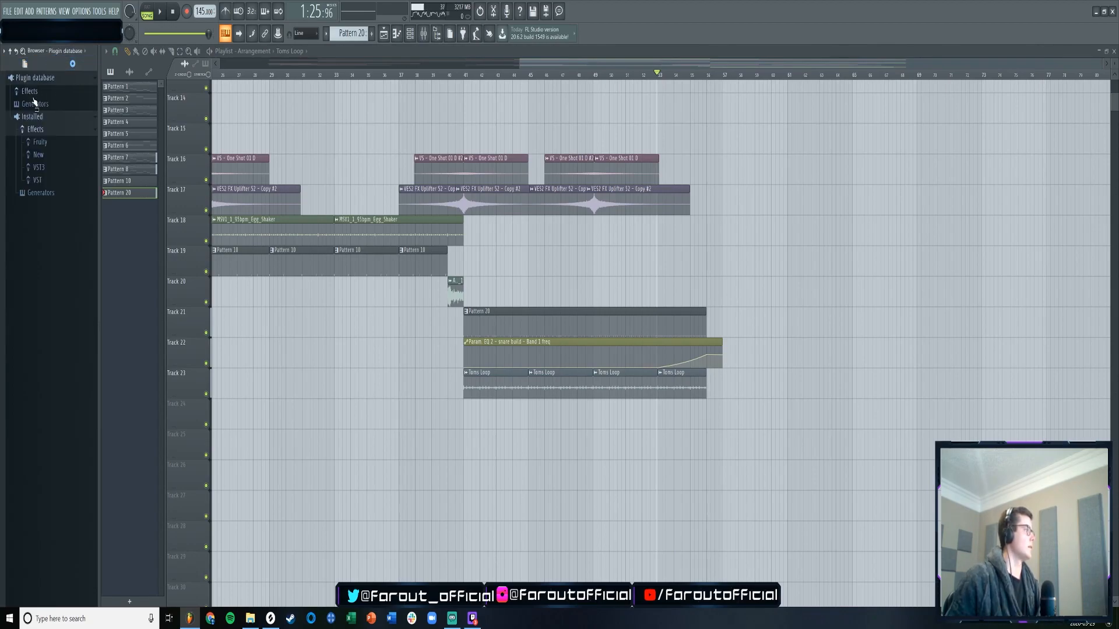
{"action": "left_click", "coordinate": [24, 65]}
{"action": "left_click", "coordinate": [3, 51]}
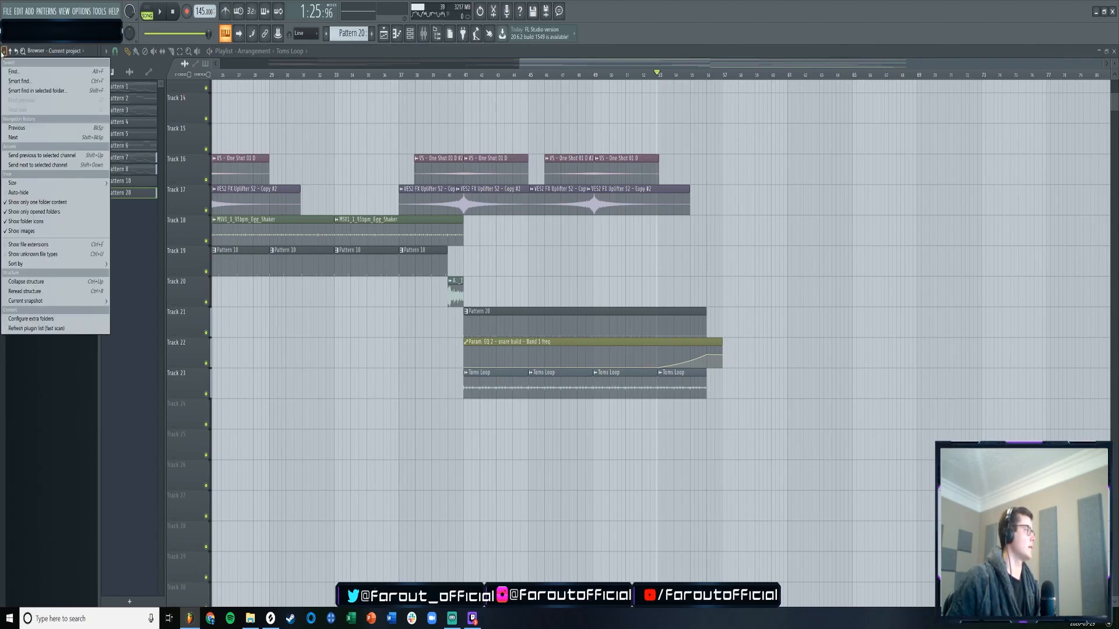
{"action": "left_click", "coordinate": [40, 343]}
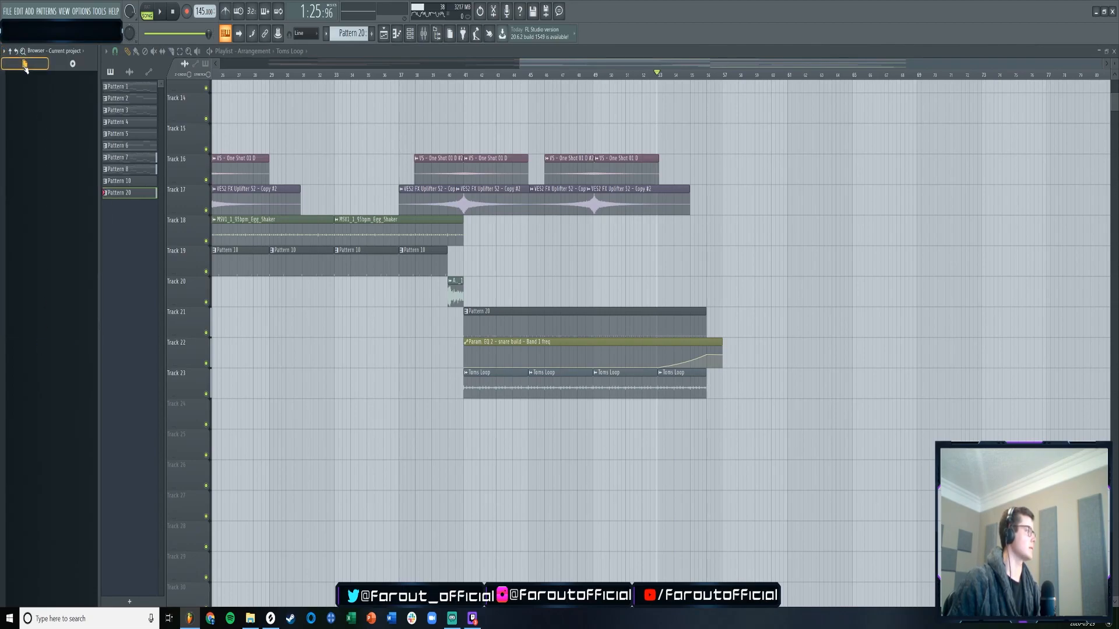
{"action": "double_click", "coordinate": [465, 188]}
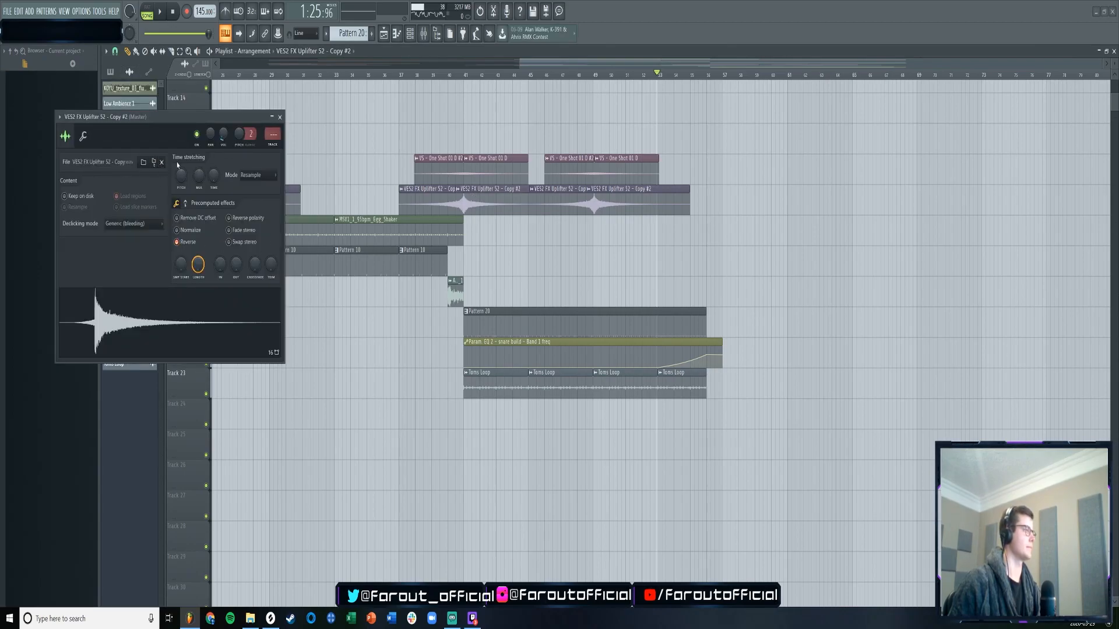
{"action": "left_click", "coordinate": [142, 164]}
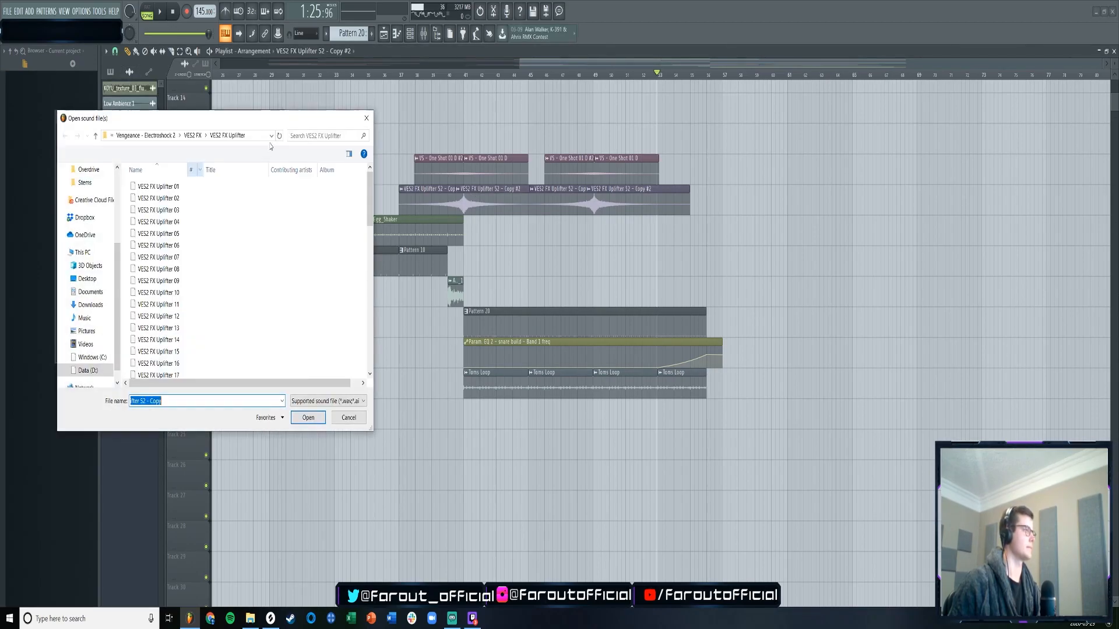
{"action": "left_click", "coordinate": [365, 116]}
{"action": "left_click", "coordinate": [279, 117]}
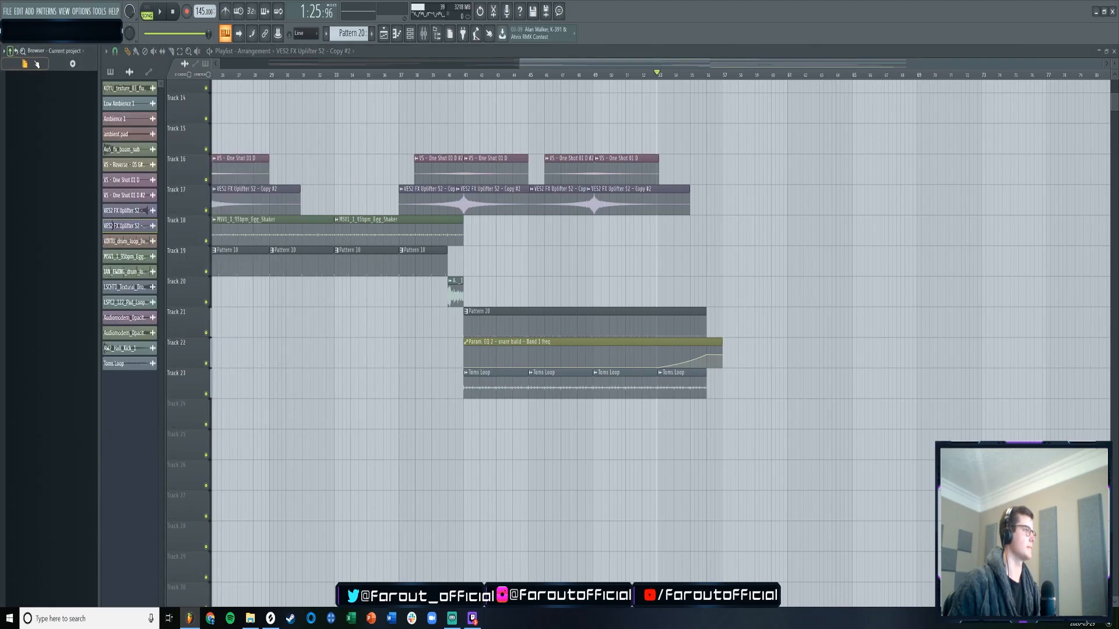
{"action": "left_click", "coordinate": [73, 64]}
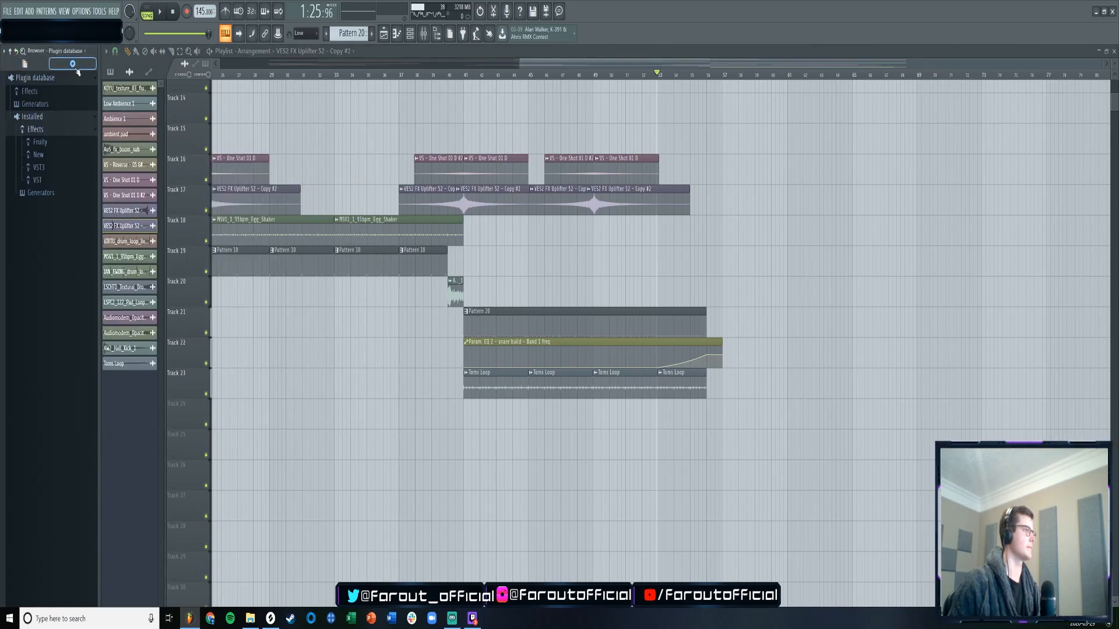
- Locate the Track 17 VES2 FX Uplifter sample in the browser and collapse its Vengeance - Electroshock 2 folder
{"action": "double_click", "coordinate": [527, 200]}
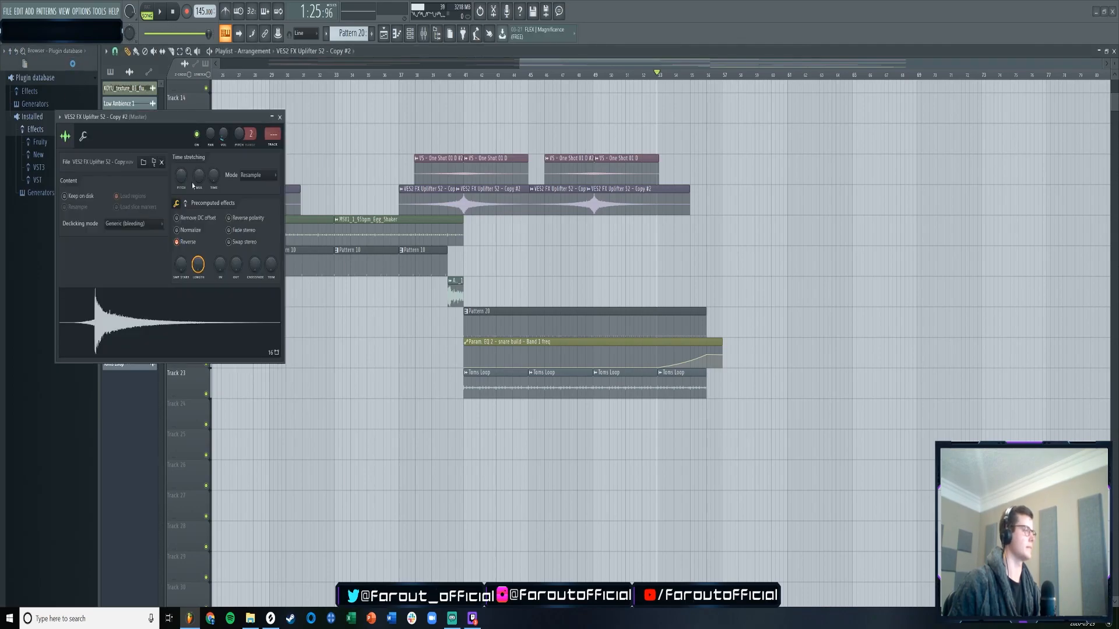
{"action": "left_click", "coordinate": [153, 163]}
{"action": "left_click", "coordinate": [280, 117]}
{"action": "scroll", "coordinate": [44, 269], "scroll_direction": "up", "scroll_amount": 15}
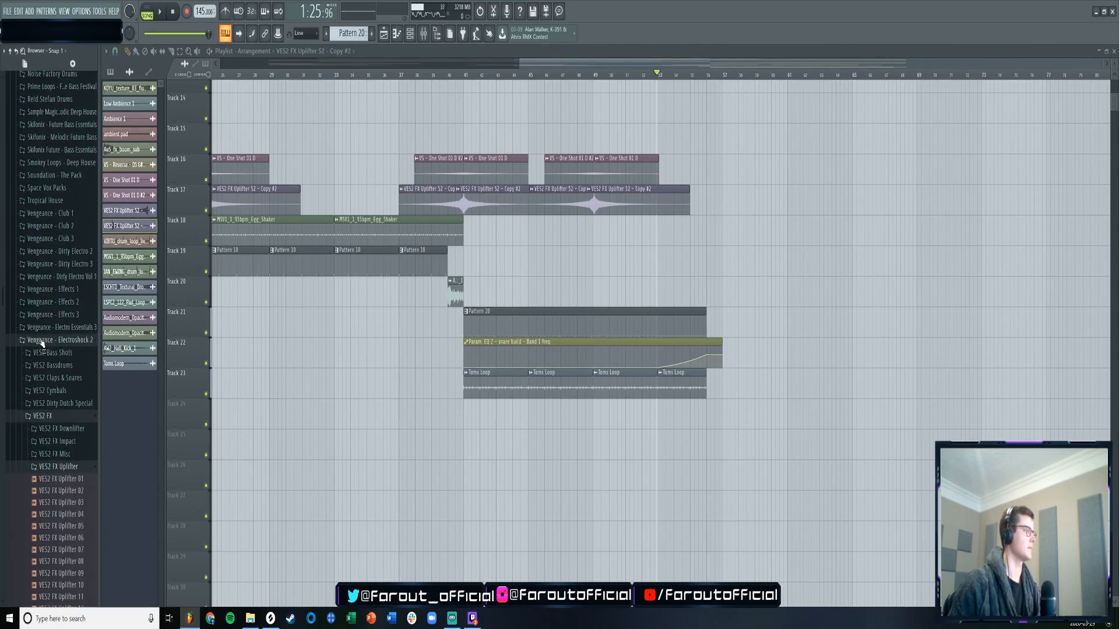
{"action": "left_click", "coordinate": [42, 342]}
- Play the build and slightly lower the bar 56 point of the snare build EQ automation on Track 22
{"action": "key", "text": "space"}
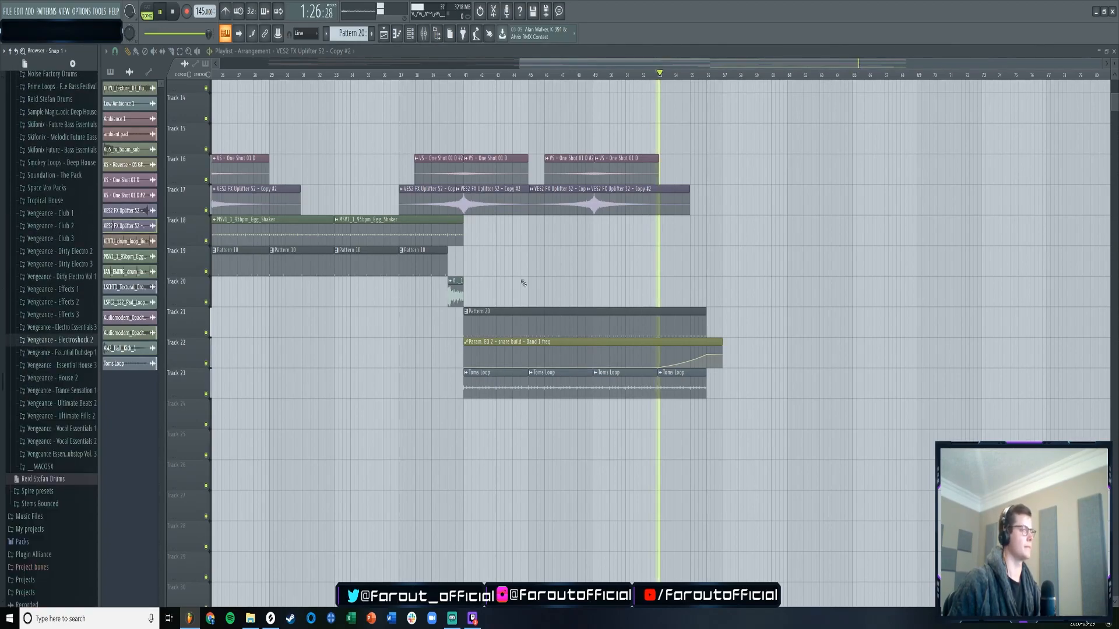
{"action": "left_click", "coordinate": [684, 362]}
{"action": "left_click_drag", "start_coordinate": [708, 358], "coordinate": [708, 360]}
{"action": "key", "text": "space"}
- Add KSHMR Short Fill 15 from KSHMR Vol 1's Short Drum Fills to Track 24 at bar 56 and play into it
{"action": "scroll", "coordinate": [58, 253], "scroll_direction": "up", "scroll_amount": 10}
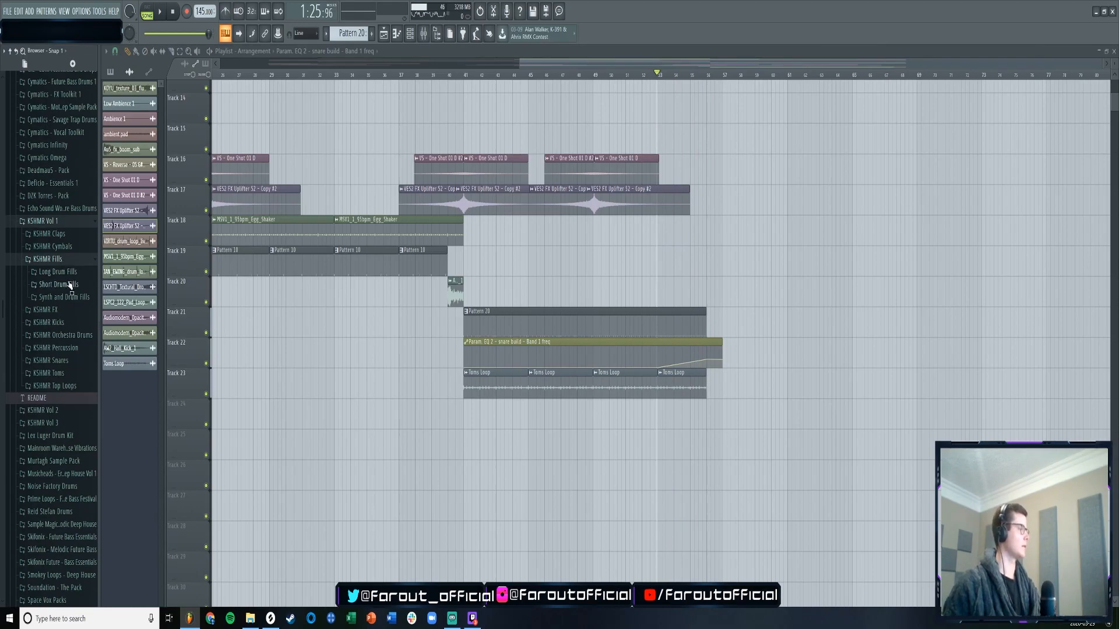
{"action": "left_click", "coordinate": [69, 284]}
{"action": "left_click_drag", "start_coordinate": [85, 454], "coordinate": [713, 299]}
{"action": "left_click_drag", "start_coordinate": [717, 349], "coordinate": [717, 414]}
{"action": "key", "text": "space"}
{"action": "scroll", "coordinate": [780, 75], "scroll_direction": "up", "scroll_amount": 4}
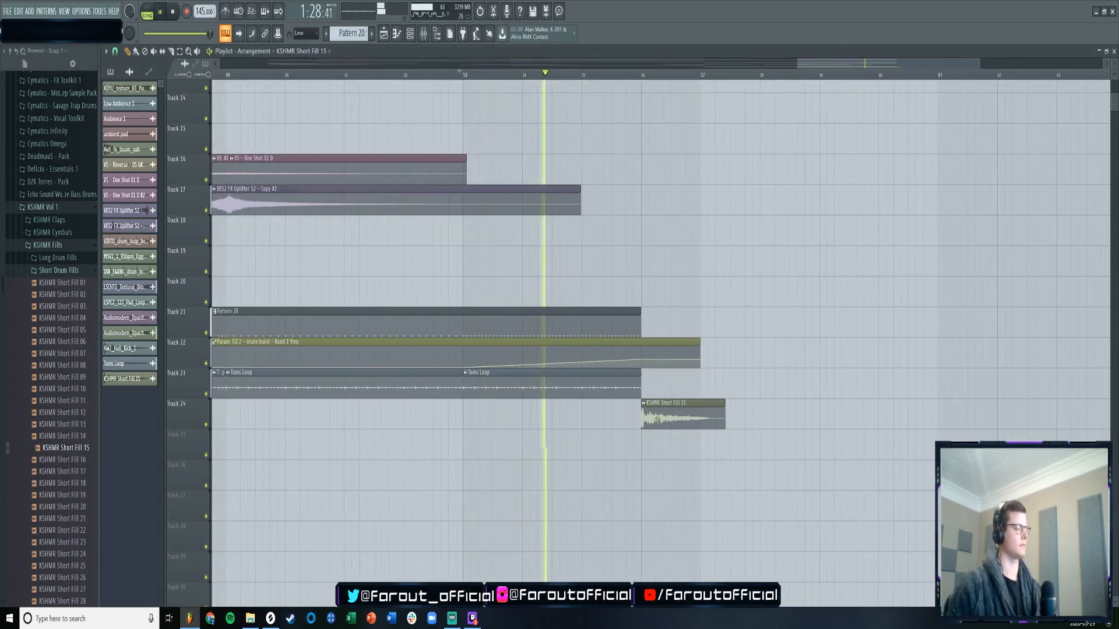
- Open the KSHMR Short Fill 15 channel's level settings and play the fill from just before bar 56
{"action": "double_click", "coordinate": [675, 416]}
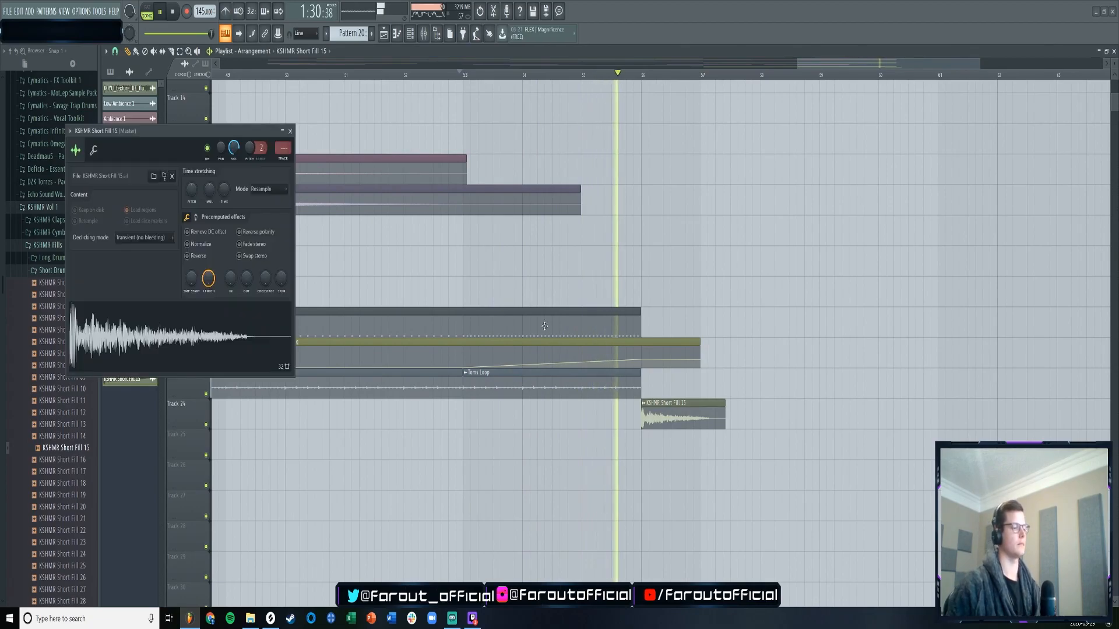
{"action": "key", "text": "space"}
{"action": "left_click", "coordinate": [94, 150]}
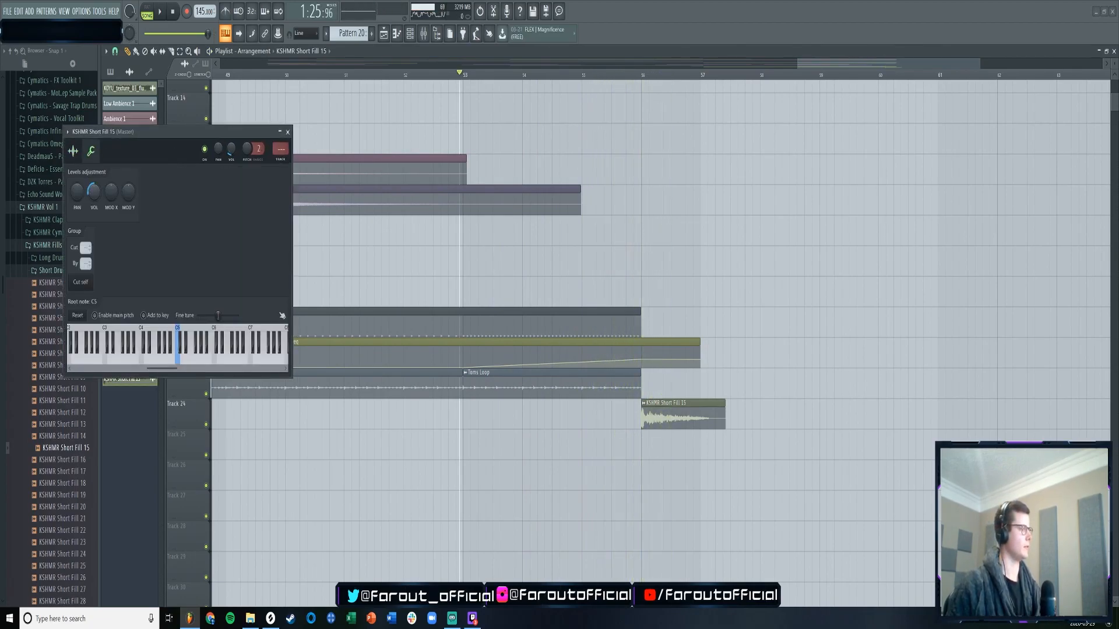
{"action": "key", "text": "space"}
{"action": "left_click", "coordinate": [635, 74]}
{"action": "key", "text": "space"}
{"action": "left_click", "coordinate": [296, 135]}
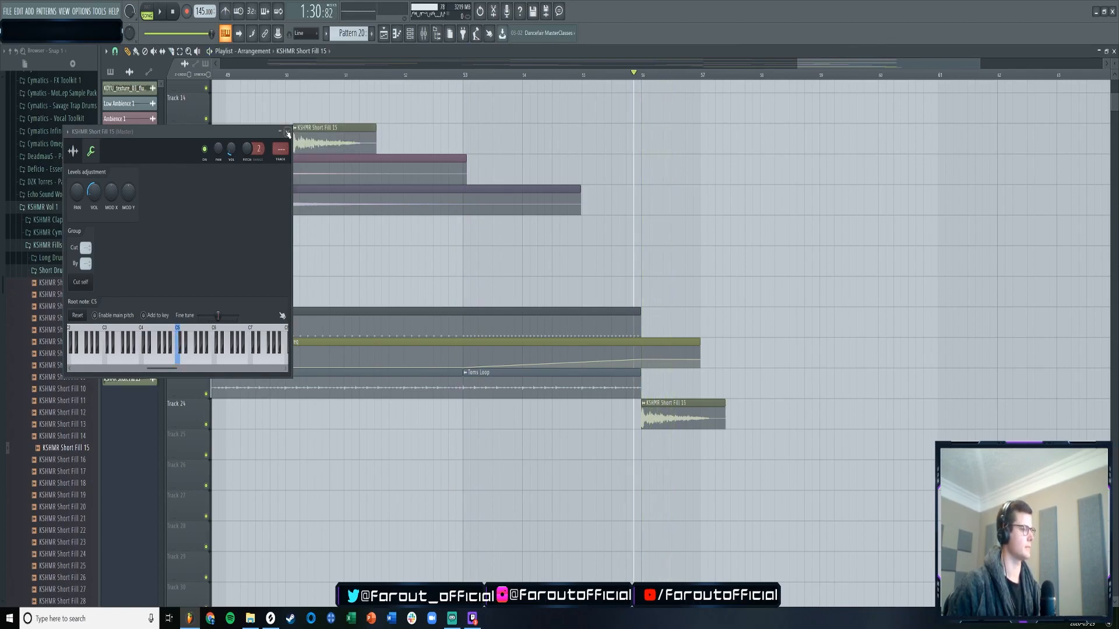
{"action": "left_click", "coordinate": [288, 132]}
- Shorten the Pattern 8, Pattern 7 and Audiomodern_Opacity clips on Tracks 10 to 12 to end at bar 56, and play into the fill
{"action": "key", "text": "space"}
{"action": "scroll", "coordinate": [676, 174], "scroll_direction": "up", "scroll_amount": 3}
{"action": "key", "text": "space"}
{"action": "scroll", "coordinate": [677, 174], "scroll_direction": "up", "scroll_amount": 3}
{"action": "left_click_drag", "start_coordinate": [684, 278], "coordinate": [641, 396]}
{"action": "key", "text": "space"}
{"action": "scroll", "coordinate": [668, 233], "scroll_direction": "up", "scroll_amount": 1}
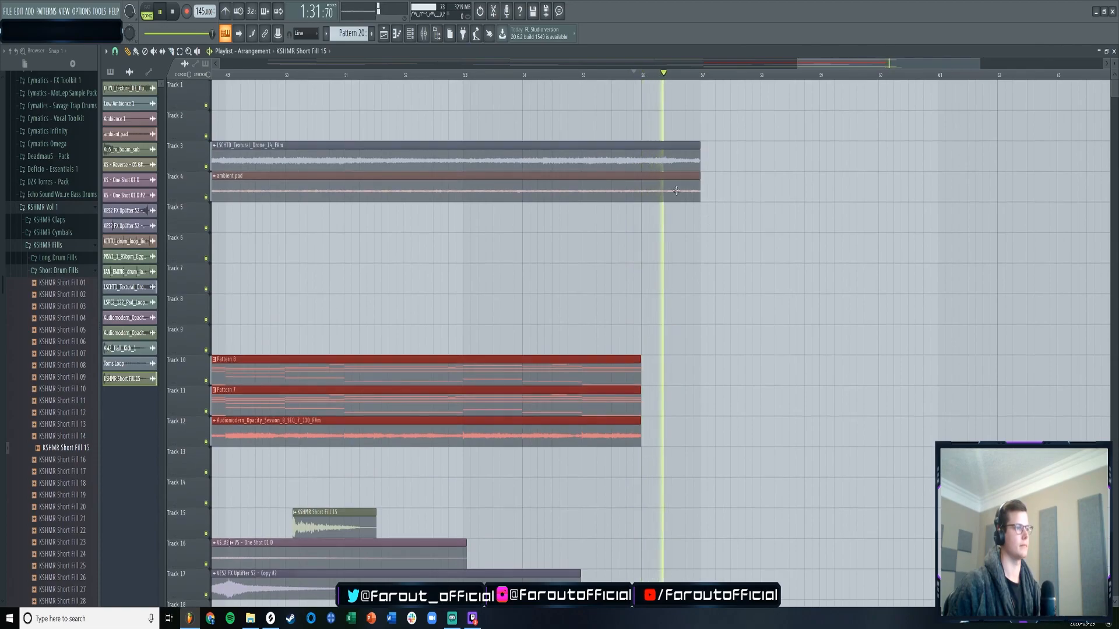
{"action": "scroll", "coordinate": [667, 191], "scroll_direction": "down", "scroll_amount": 6}
{"action": "scroll", "coordinate": [668, 191], "scroll_direction": "down", "scroll_amount": 1}
{"action": "key", "text": "space"}
{"action": "key", "text": "space"}
{"action": "key", "text": "space"}
- Slightly shorten KSHMR Short Fill 15 with its stretch time and set its time-stretching mode to Auto
{"action": "double_click", "coordinate": [648, 402]}
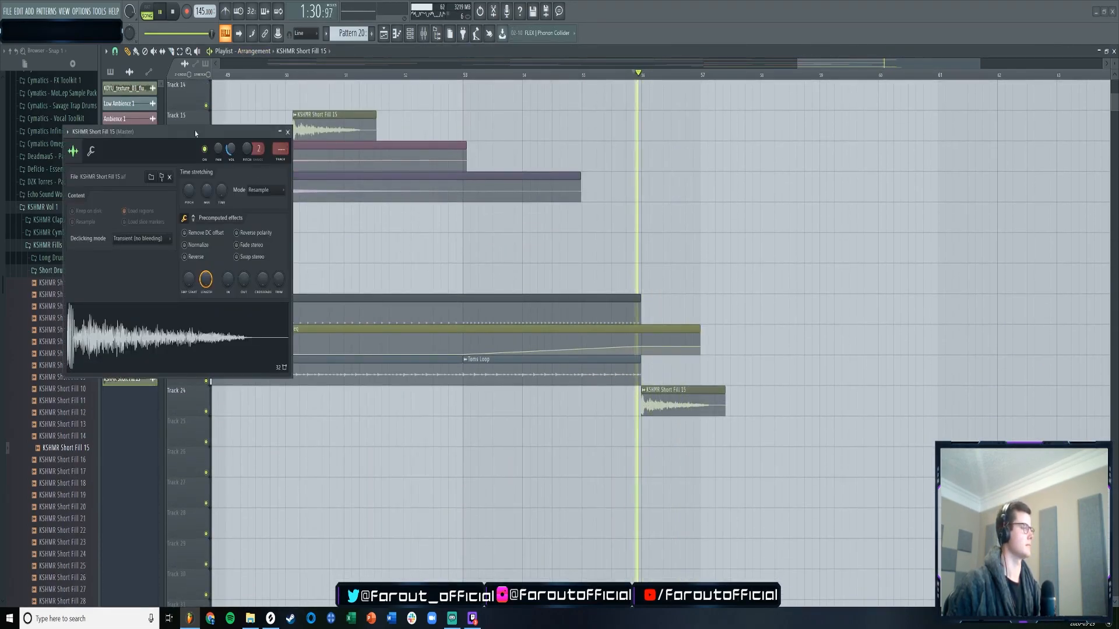
{"action": "key", "text": "space"}
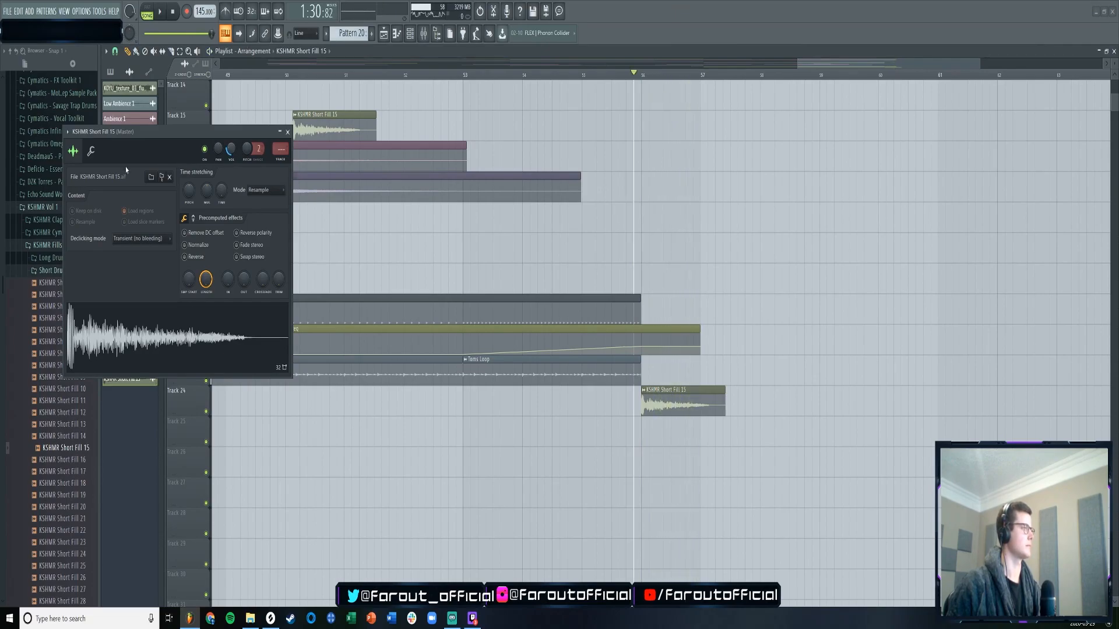
{"action": "left_click_drag", "start_coordinate": [221, 190], "coordinate": [221, 186]}
{"action": "key", "text": "space"}
{"action": "left_click", "coordinate": [260, 190]}
{"action": "left_click", "coordinate": [260, 287]}
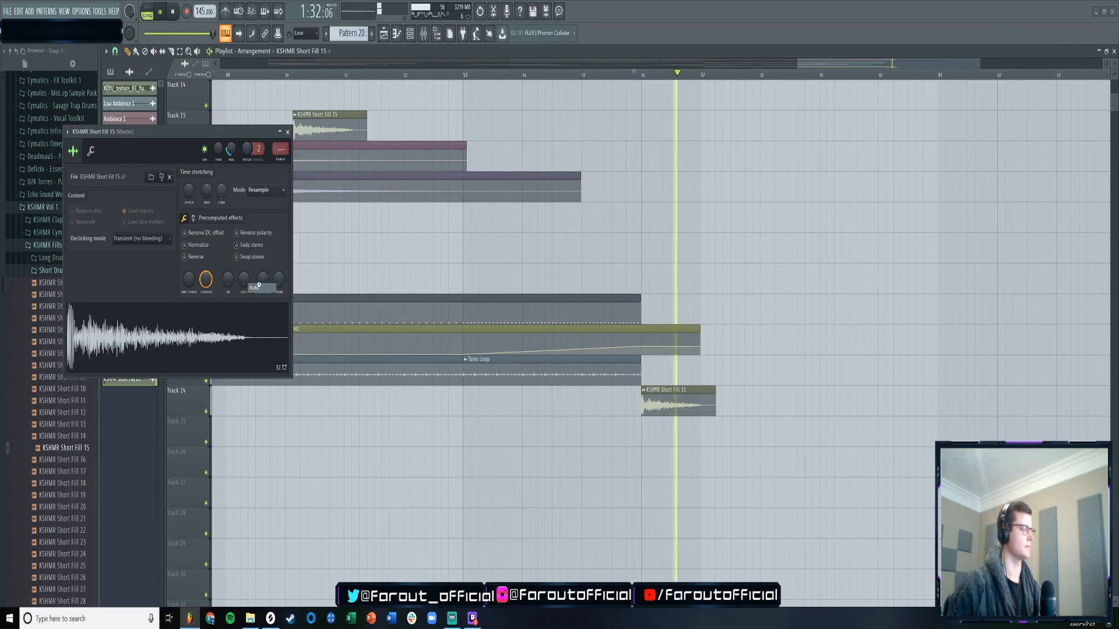
{"action": "left_click", "coordinate": [287, 132]}
- Play the snare build and delete the stray KSHMR Short Fill 15 clip on Track 15
{"action": "key", "text": "space"}
{"action": "scroll", "coordinate": [351, 66], "scroll_direction": "down", "scroll_amount": 6}
{"action": "left_click_drag", "start_coordinate": [346, 64], "coordinate": [611, 65]}
{"action": "left_click", "coordinate": [478, 74]}
{"action": "key", "text": "space"}
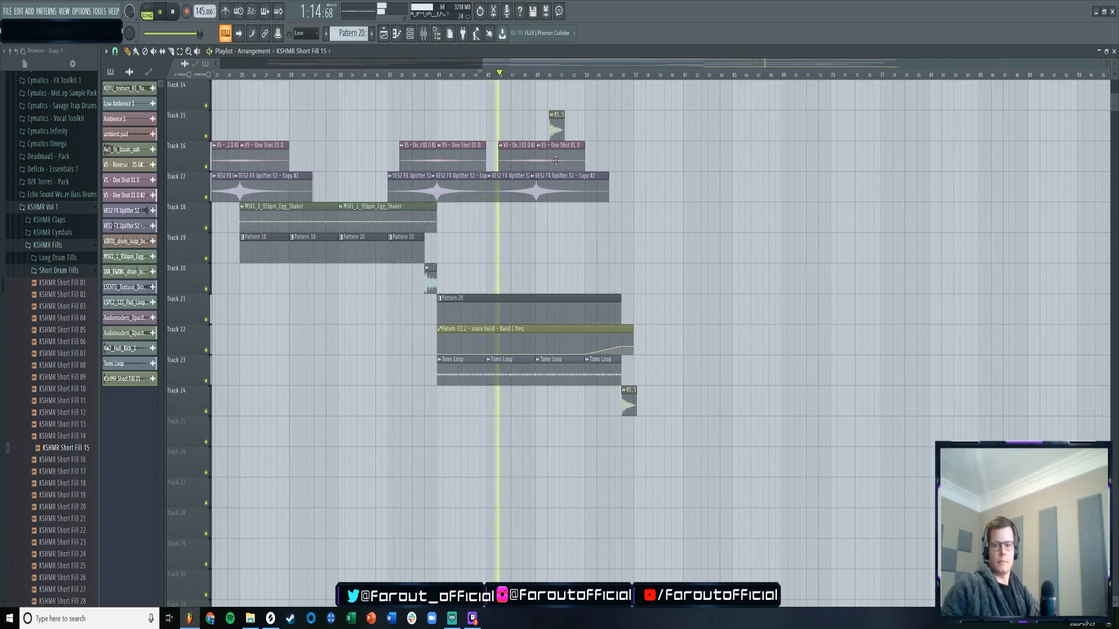
{"action": "left_click_drag", "start_coordinate": [551, 63], "coordinate": [598, 64]}
{"action": "left_click", "coordinate": [467, 74]}
- Listen to the end of the build through the drum fill on Track 24
{"action": "scroll", "coordinate": [456, 128], "scroll_direction": "down", "scroll_amount": 4}
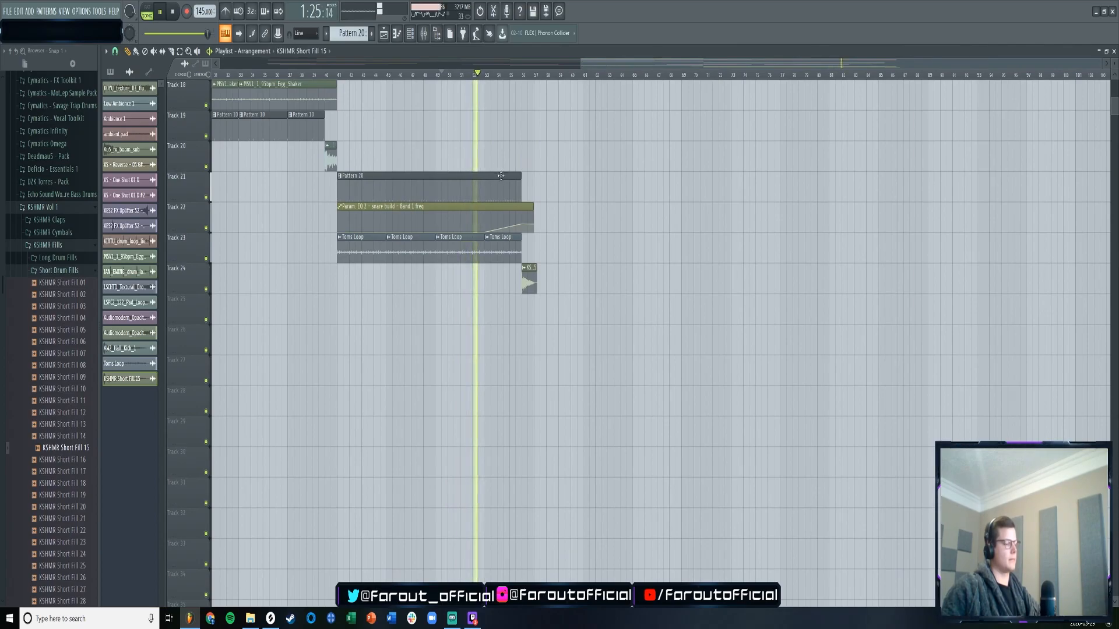
{"action": "scroll", "coordinate": [502, 173], "scroll_direction": "up", "scroll_amount": 1}
{"action": "scroll", "coordinate": [500, 175], "scroll_direction": "up", "scroll_amount": 3}
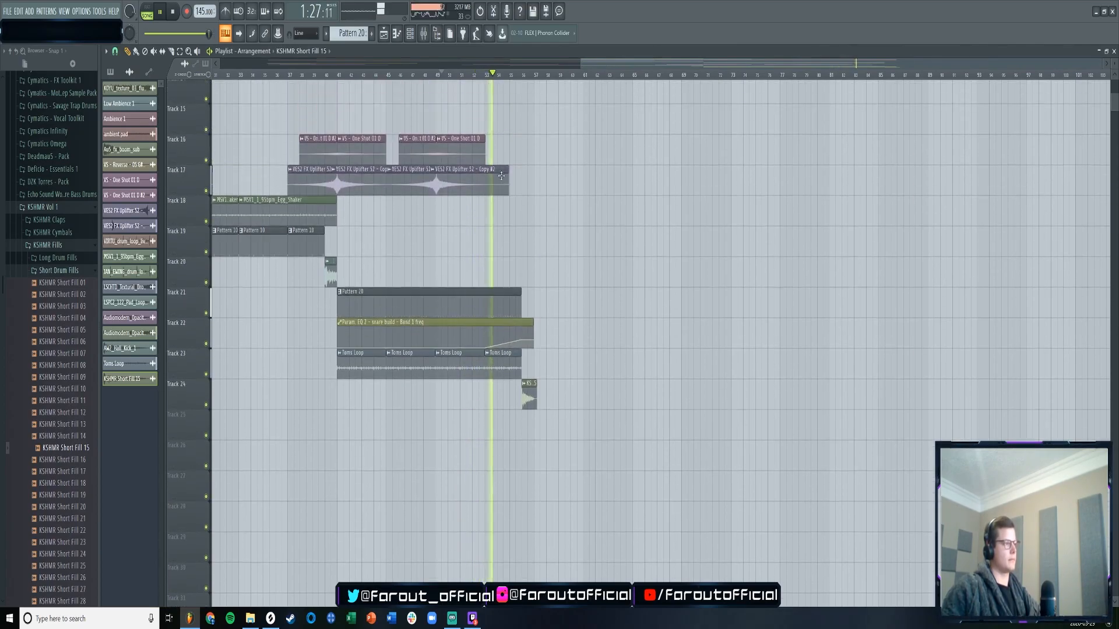
{"action": "left_click_drag", "start_coordinate": [581, 64], "coordinate": [276, 64]}
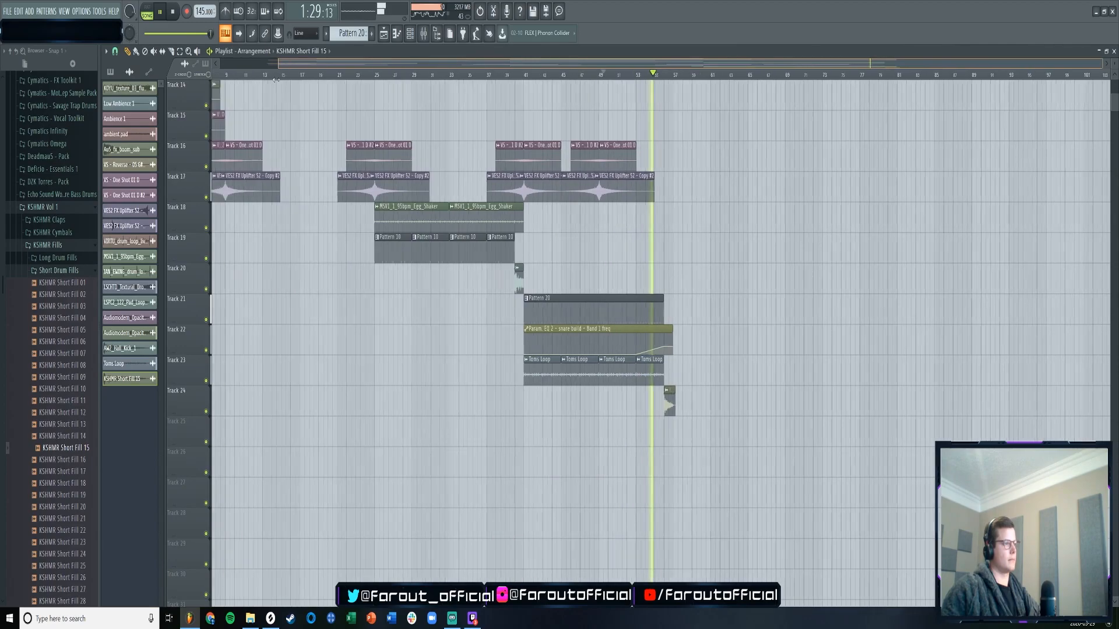
{"action": "scroll", "coordinate": [479, 182], "scroll_direction": "up", "scroll_amount": 1}
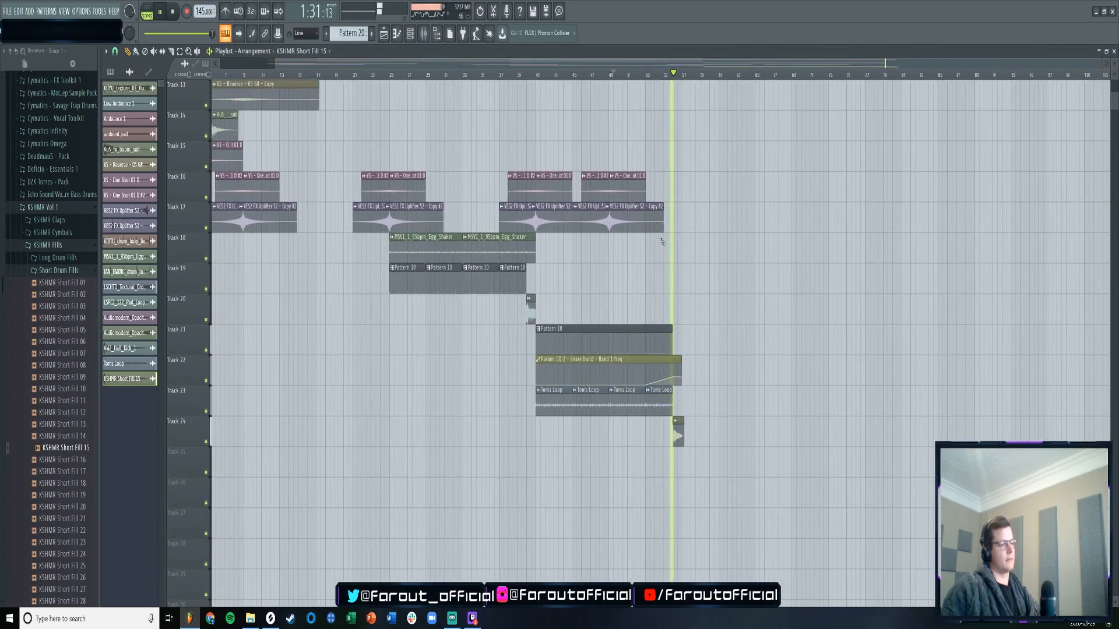
{"action": "left_click_drag", "start_coordinate": [573, 65], "coordinate": [695, 66]}
{"action": "key", "text": "space"}
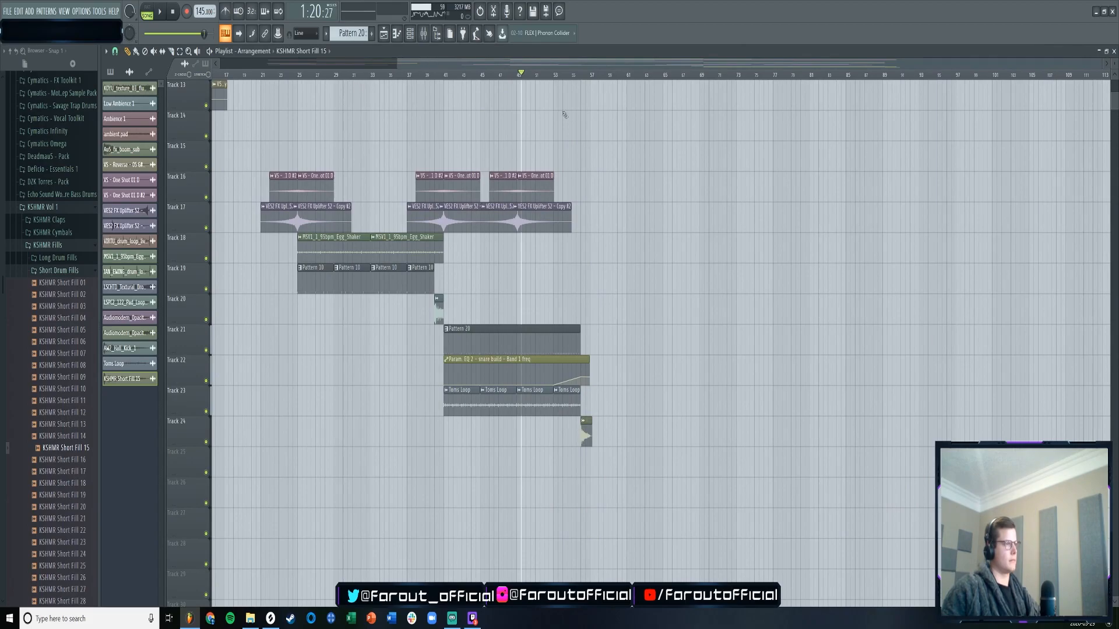
- Show all channels in the channel rack and create a new empty pattern
{"action": "left_click", "coordinate": [409, 35]}
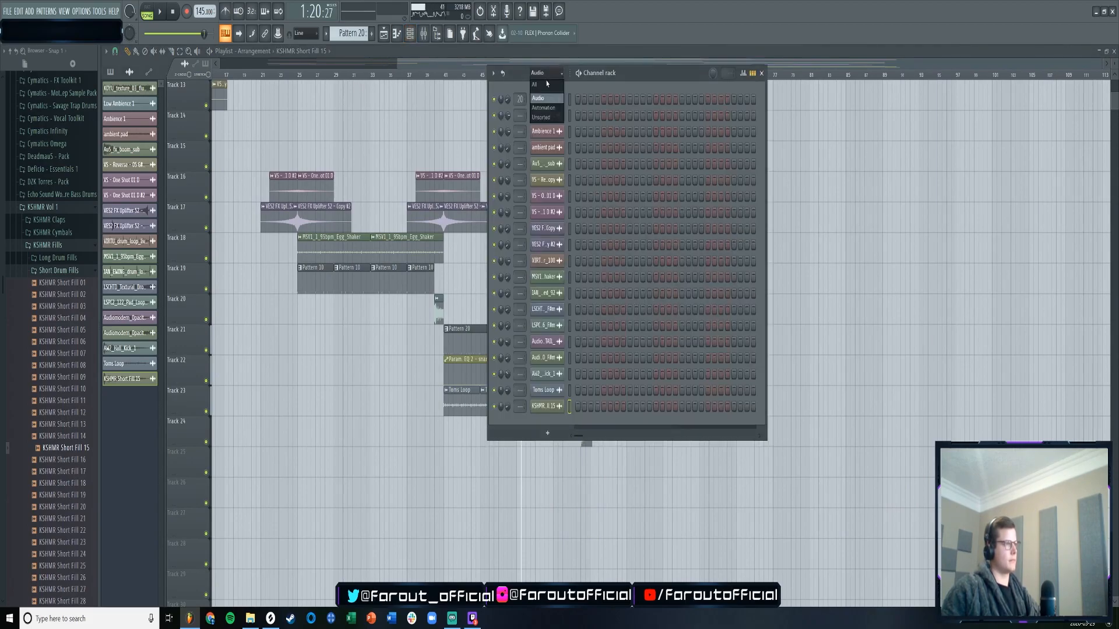
{"action": "left_click", "coordinate": [546, 83]}
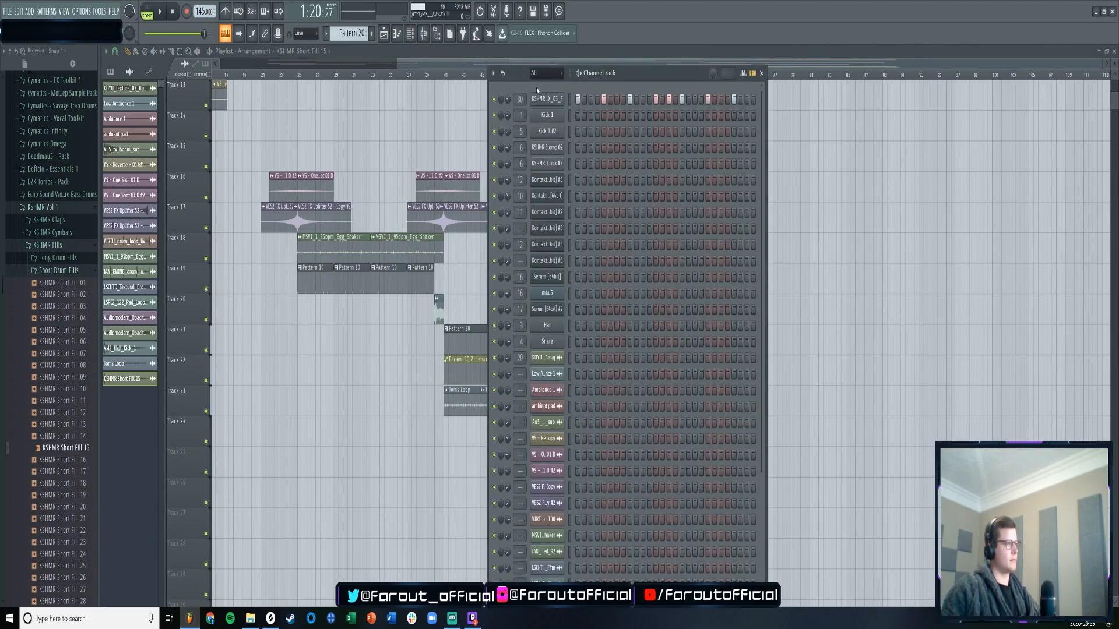
{"action": "key", "text": "F4"}
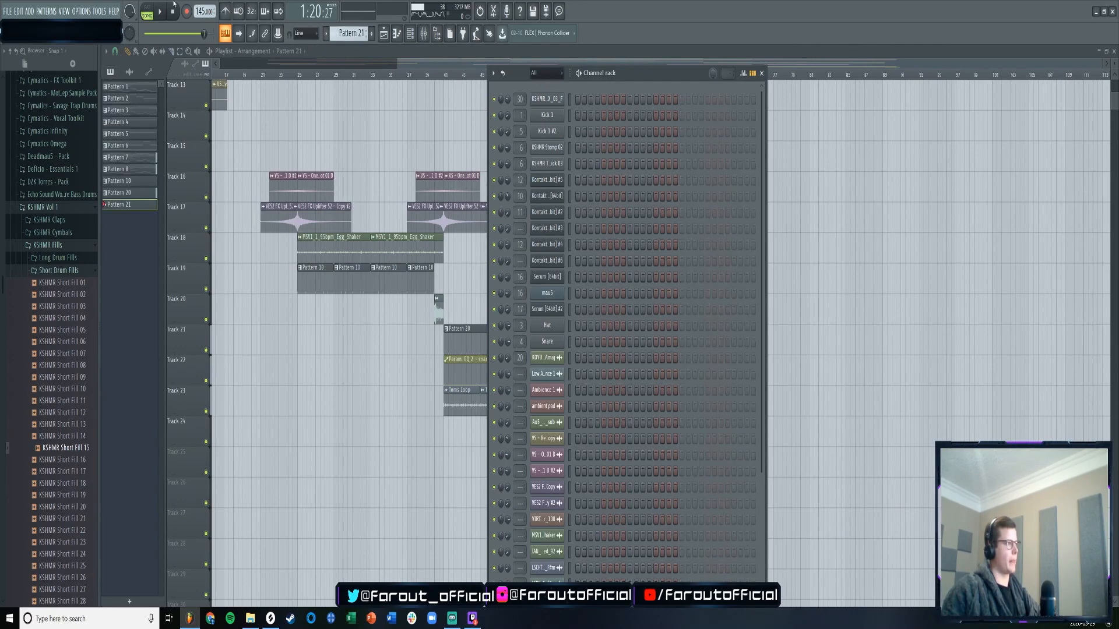
- Replace the Hat channel with Serum [64bit] and load the Chords 1 preset
{"action": "right_click", "coordinate": [556, 326]}
{"action": "mouse_move", "coordinate": [590, 418]}
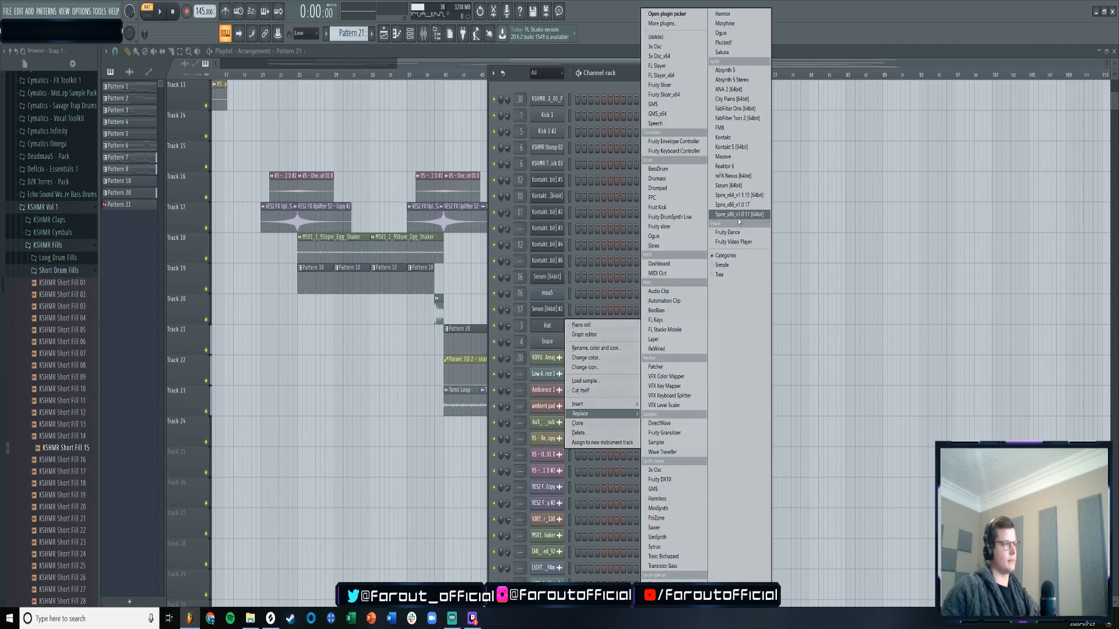
{"action": "left_click", "coordinate": [738, 187]}
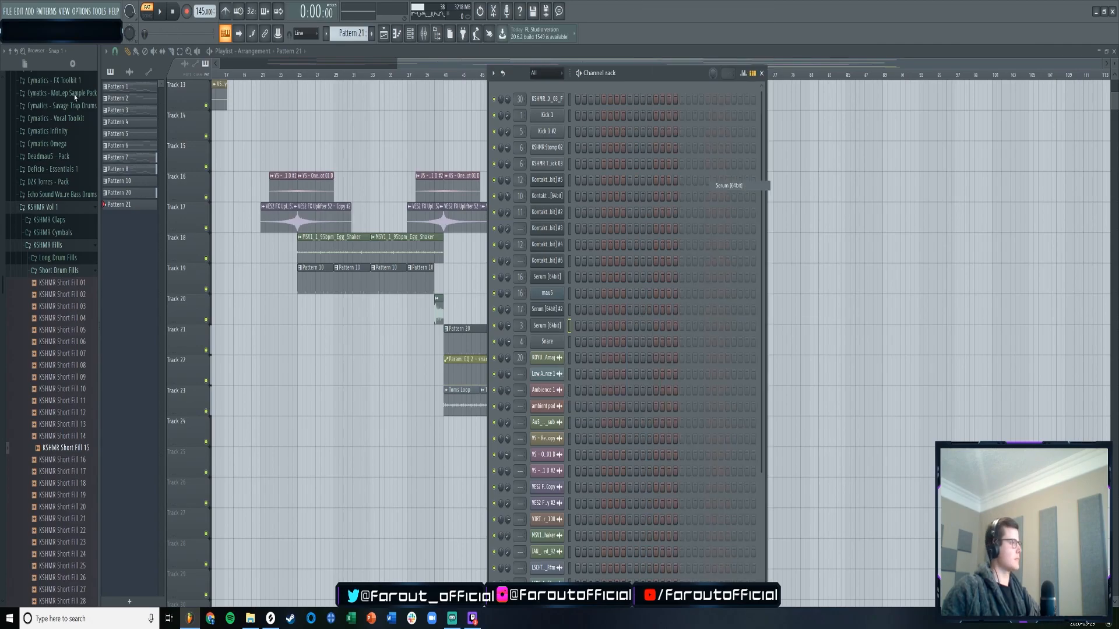
{"action": "left_click", "coordinate": [58, 114]}
{"action": "mouse_move", "coordinate": [93, 145]}
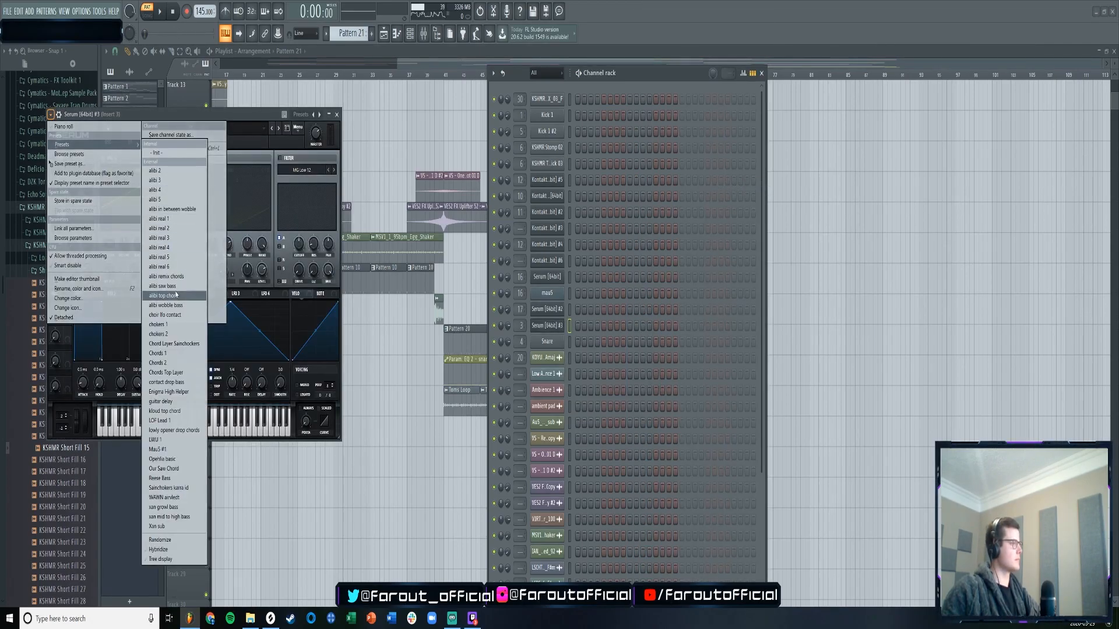
{"action": "left_click", "coordinate": [174, 352]}
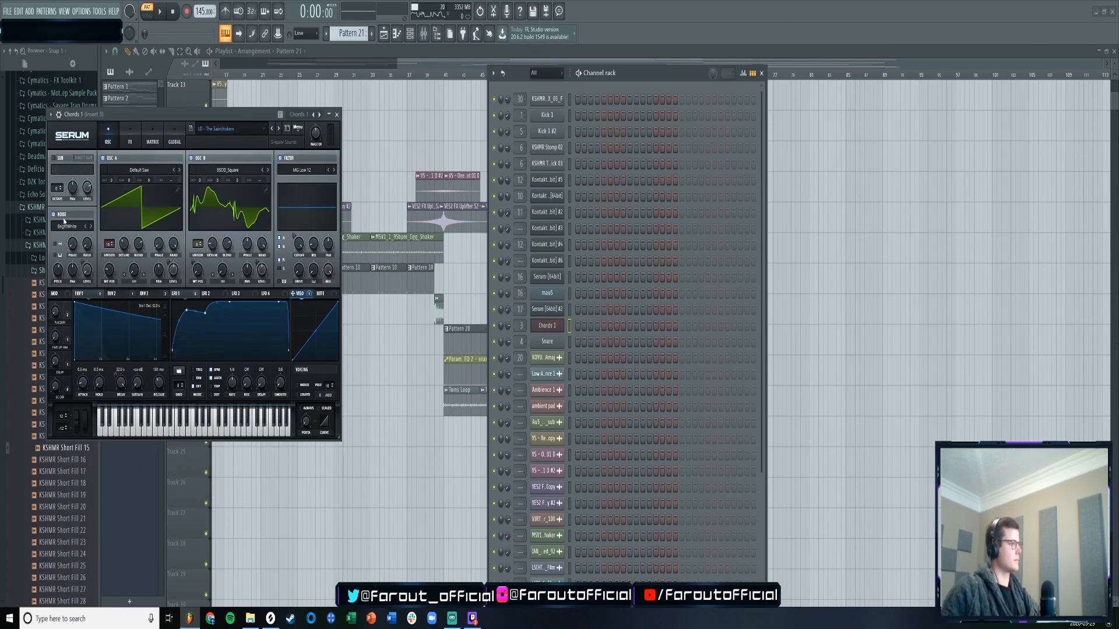
{"action": "left_click", "coordinate": [336, 115]}
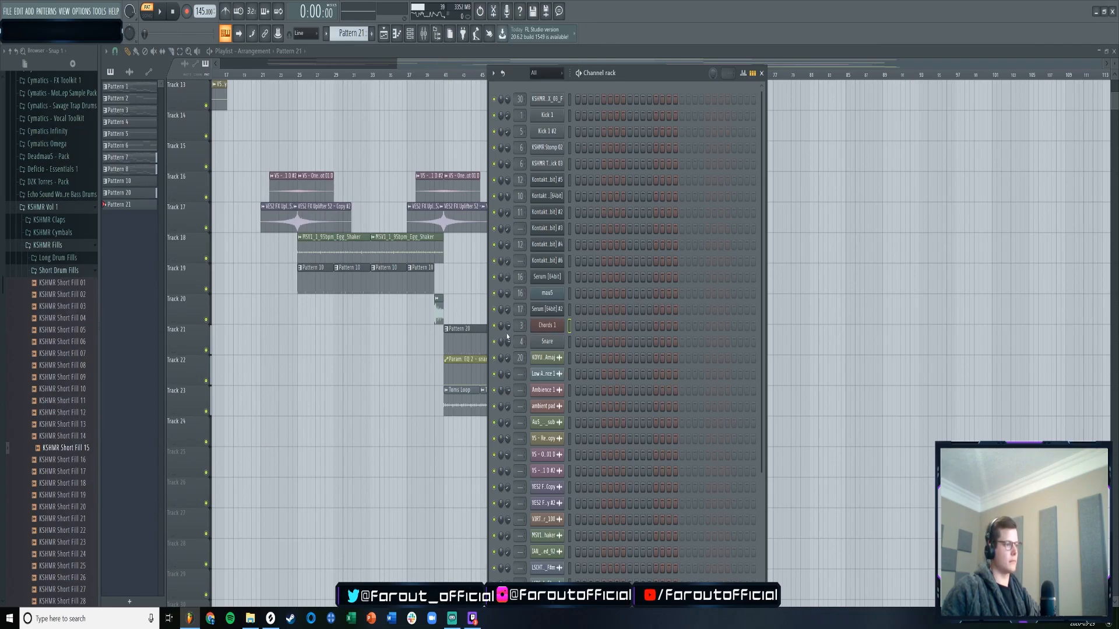
- Examine the Chords 1 channel's Serum instrument and its miscellaneous functions page
{"action": "right_click", "coordinate": [560, 325]}
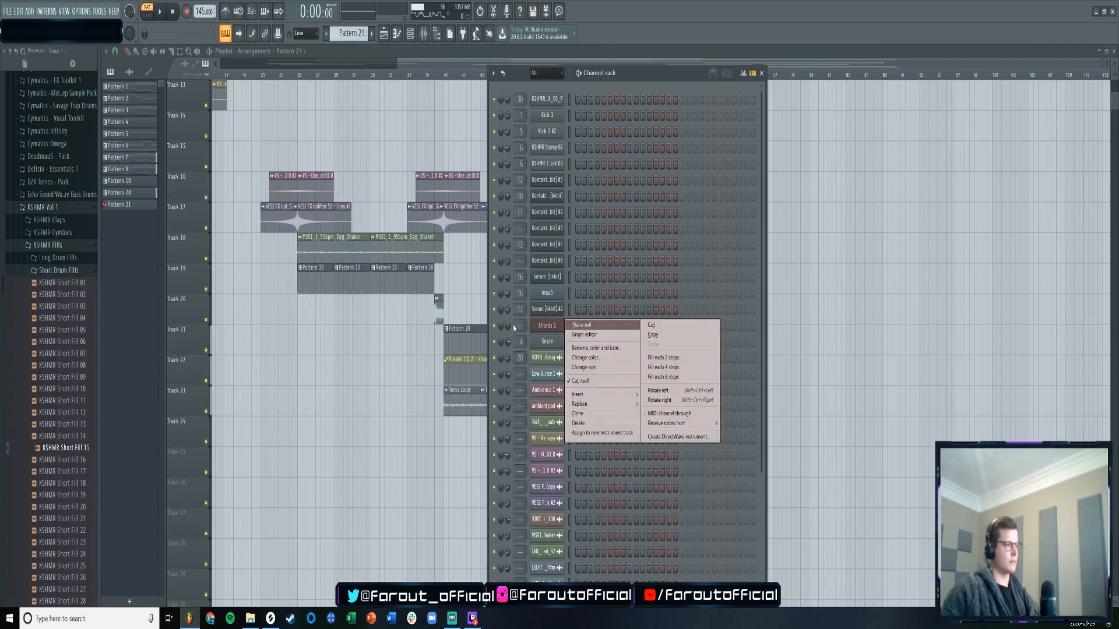
{"action": "left_click", "coordinate": [547, 325]}
{"action": "left_click", "coordinate": [61, 115]}
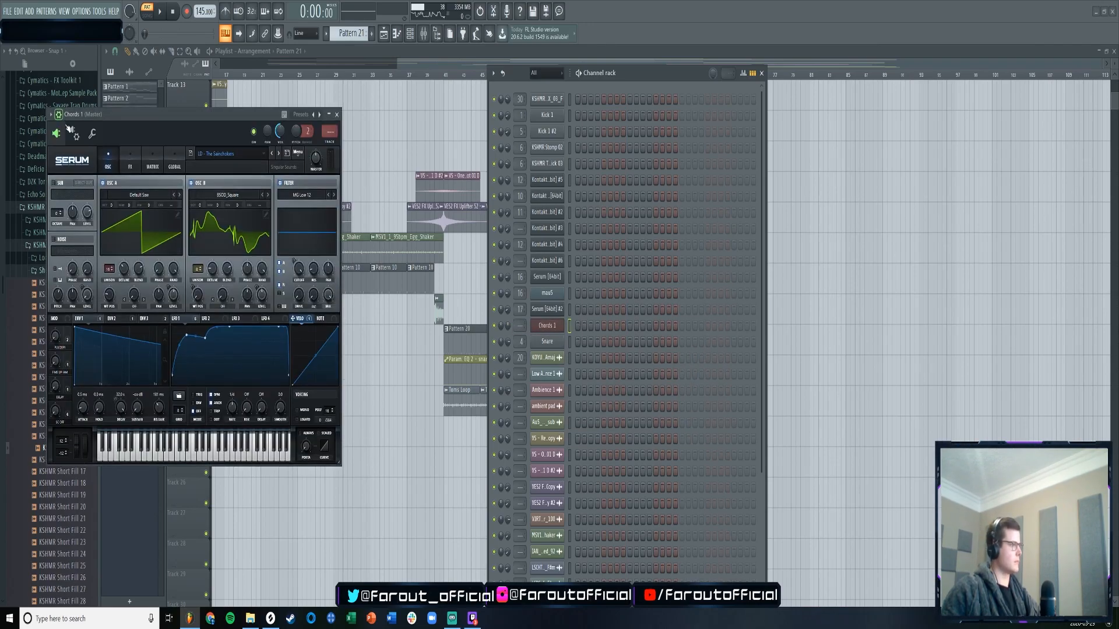
{"action": "left_click", "coordinate": [91, 134]}
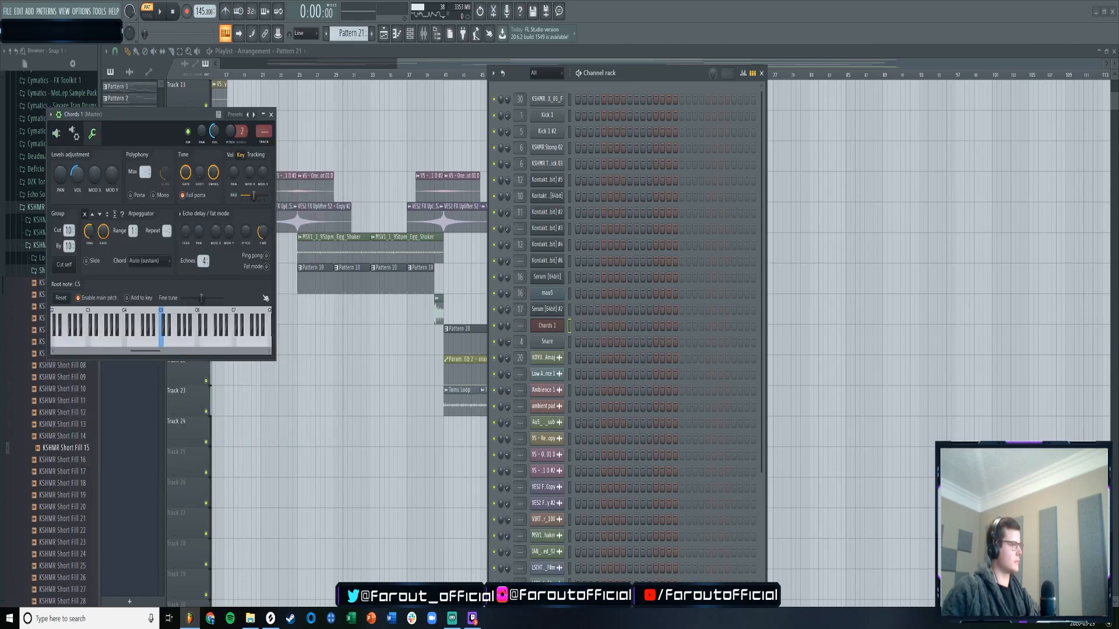
{"action": "left_click", "coordinate": [56, 133]}
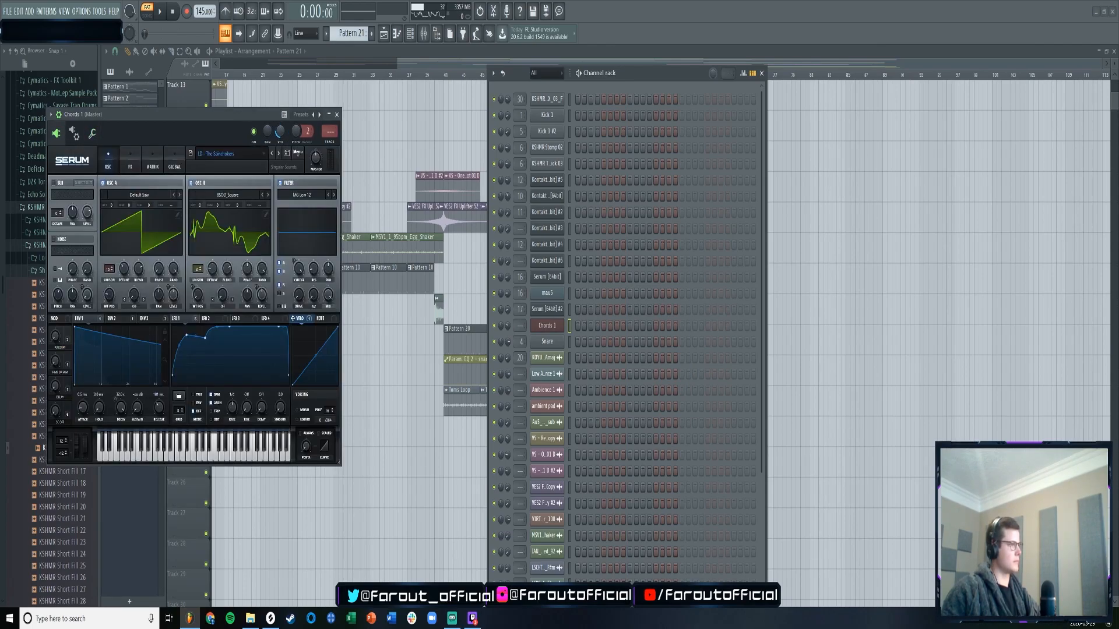
{"action": "left_click", "coordinate": [337, 114]}
- Delete the row of repeated C5 notes from the Chords 1 piano roll in Pattern 21
{"action": "right_click", "coordinate": [551, 329]}
{"action": "left_click", "coordinate": [581, 325]}
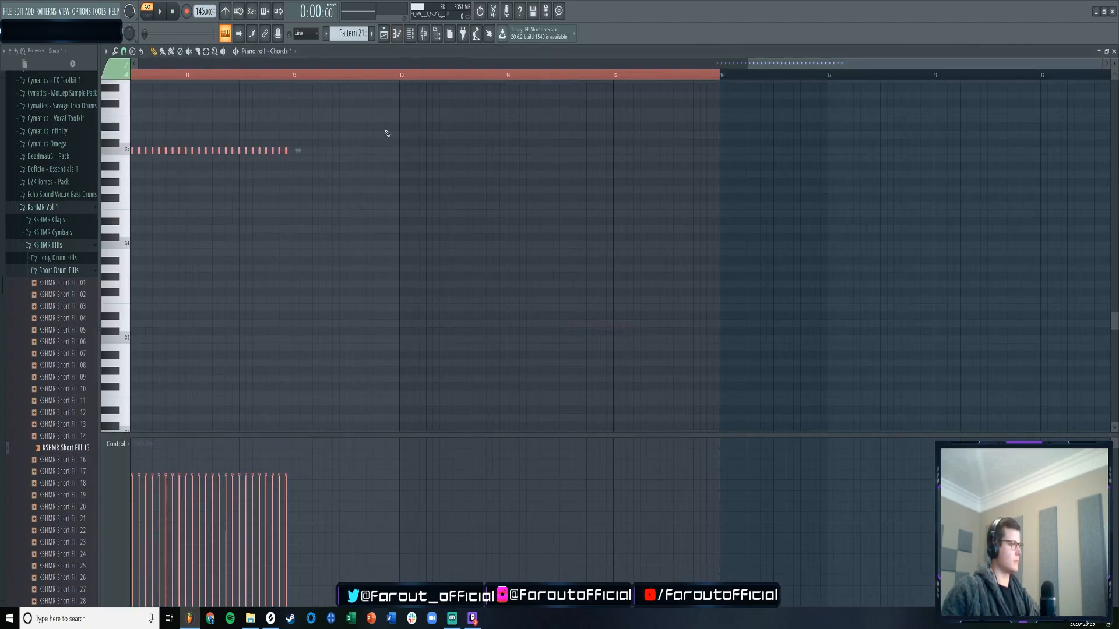
{"action": "key", "text": "Delete"}
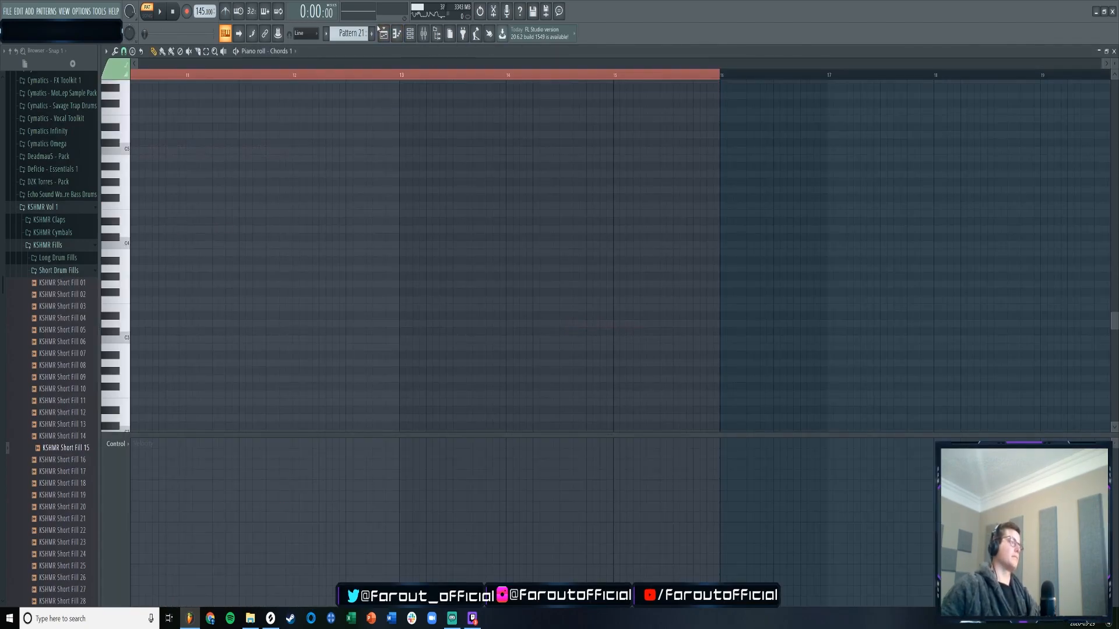
- Check the notes of Pattern 3, and copy the chord notes from Pattern 8's piano roll
{"action": "left_click", "coordinate": [384, 34]}
{"action": "scroll", "coordinate": [426, 196], "scroll_direction": "up", "scroll_amount": 6}
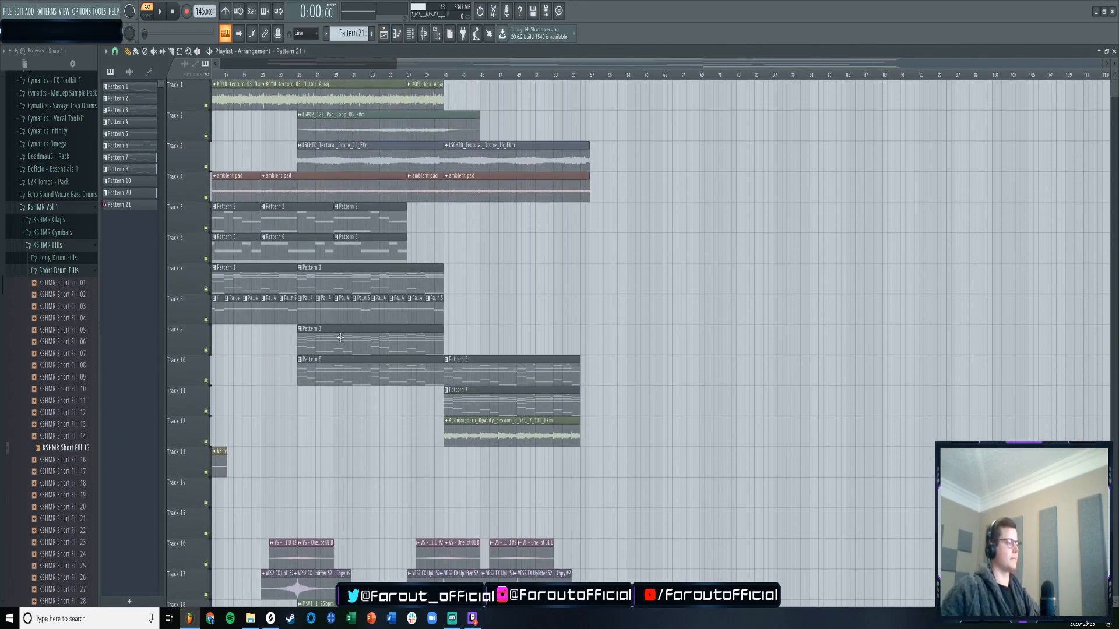
{"action": "double_click", "coordinate": [341, 338]}
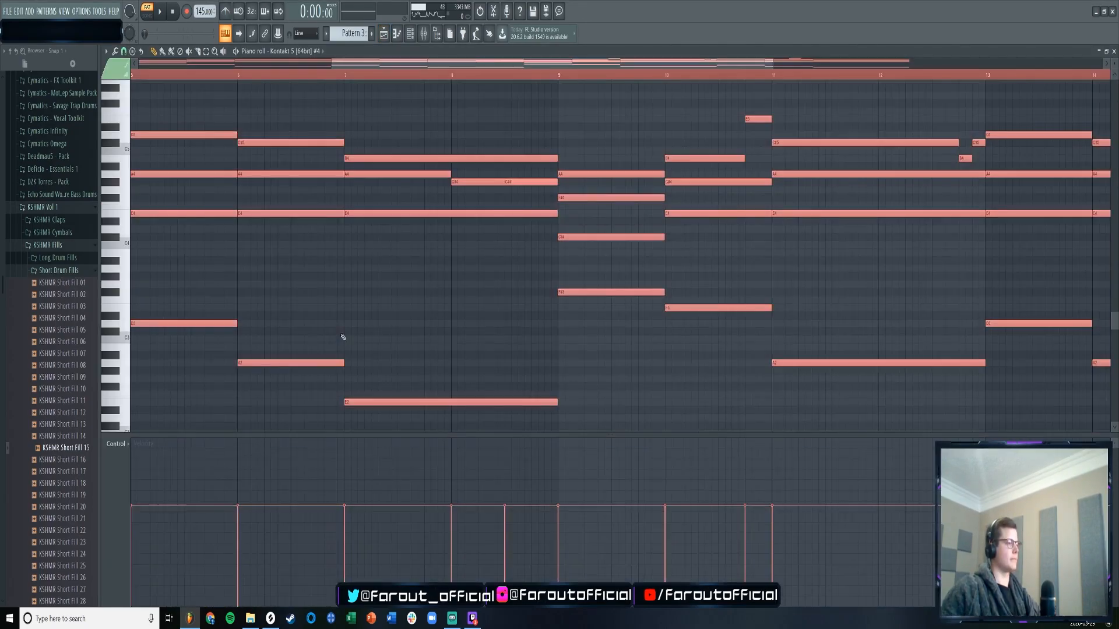
{"action": "left_click", "coordinate": [384, 35]}
{"action": "double_click", "coordinate": [375, 369]}
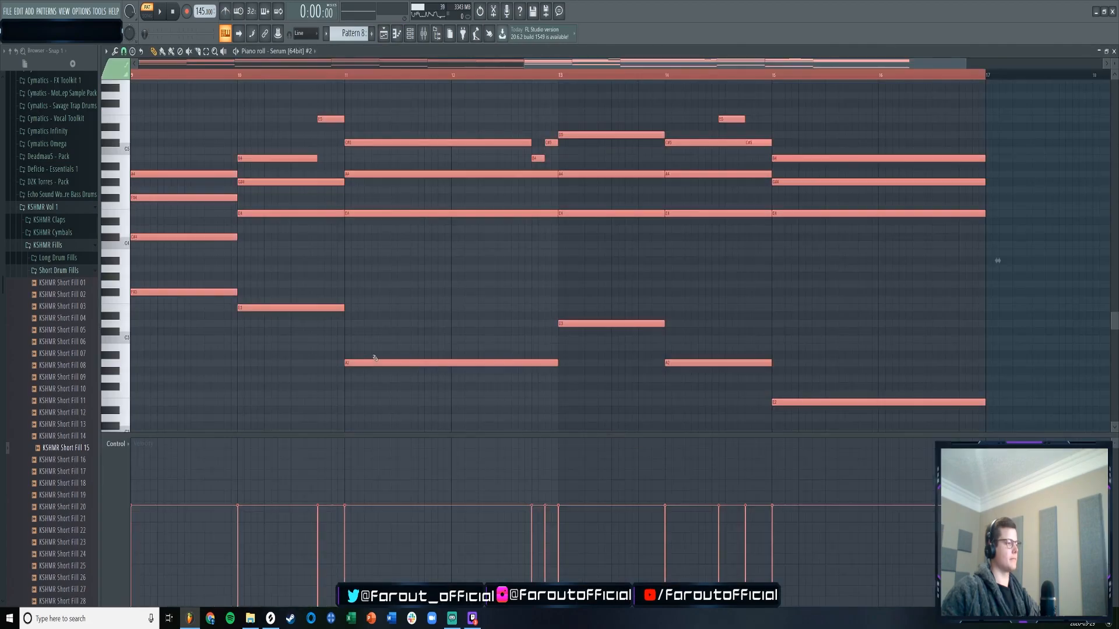
- Create the new empty Pattern 11 and check the Serum [64bit] #2 instrument in the channel rack
{"action": "left_click", "coordinate": [384, 35]}
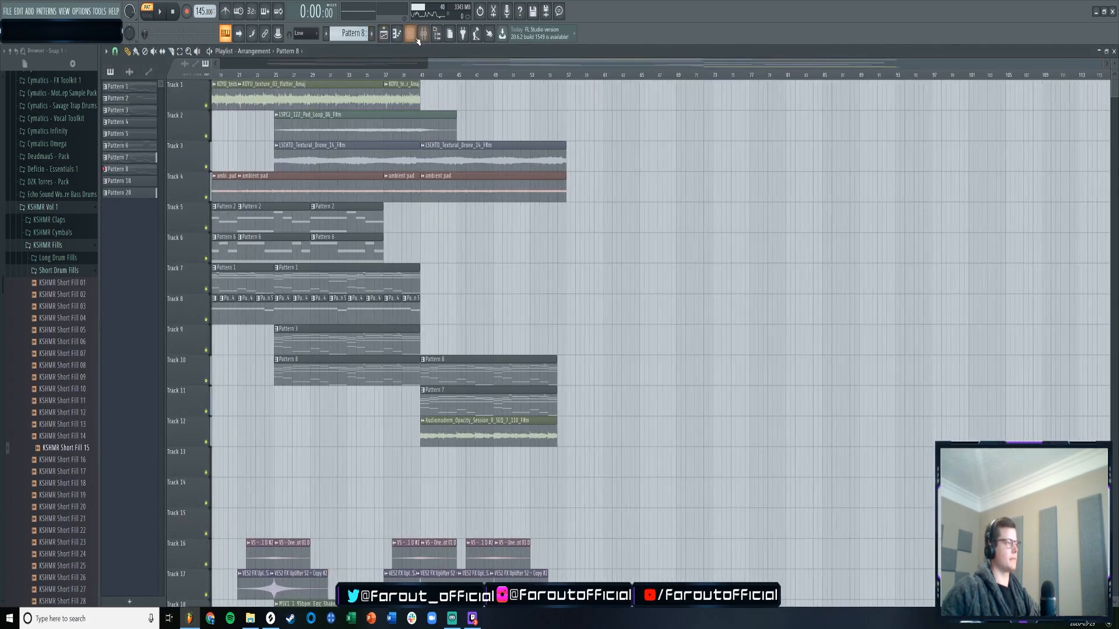
{"action": "left_click", "coordinate": [410, 33]}
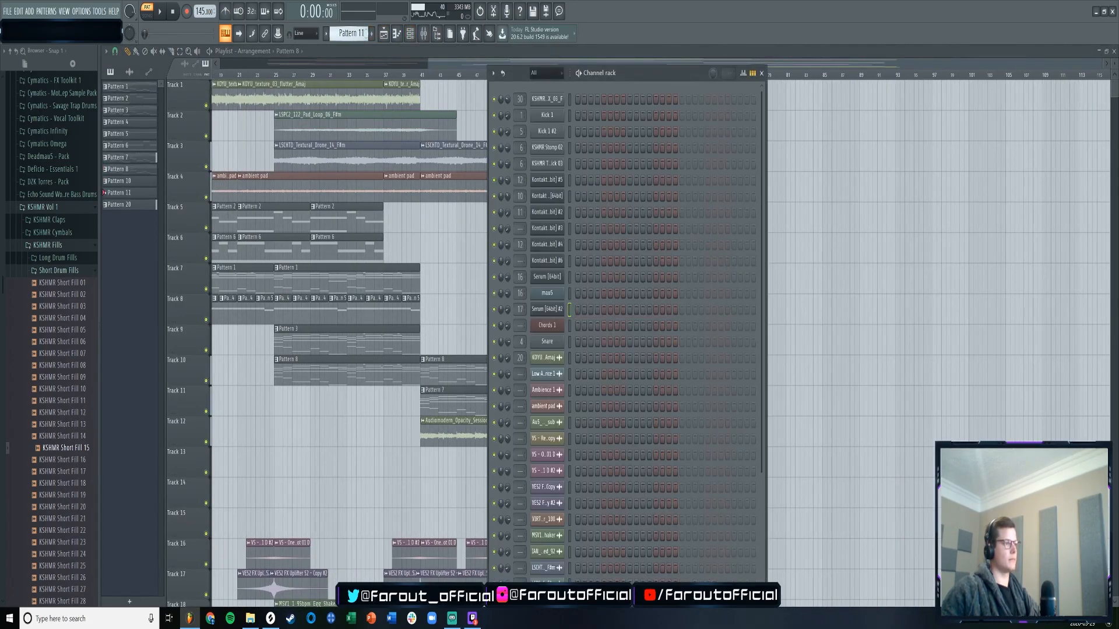
{"action": "right_click", "coordinate": [559, 315]}
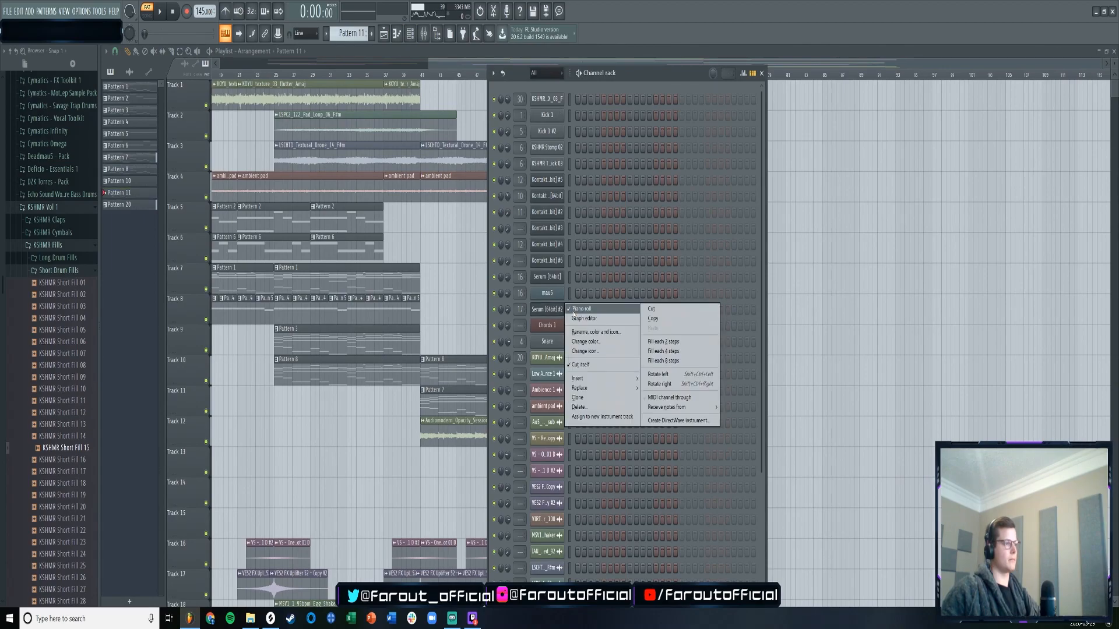
{"action": "left_click", "coordinate": [573, 312]}
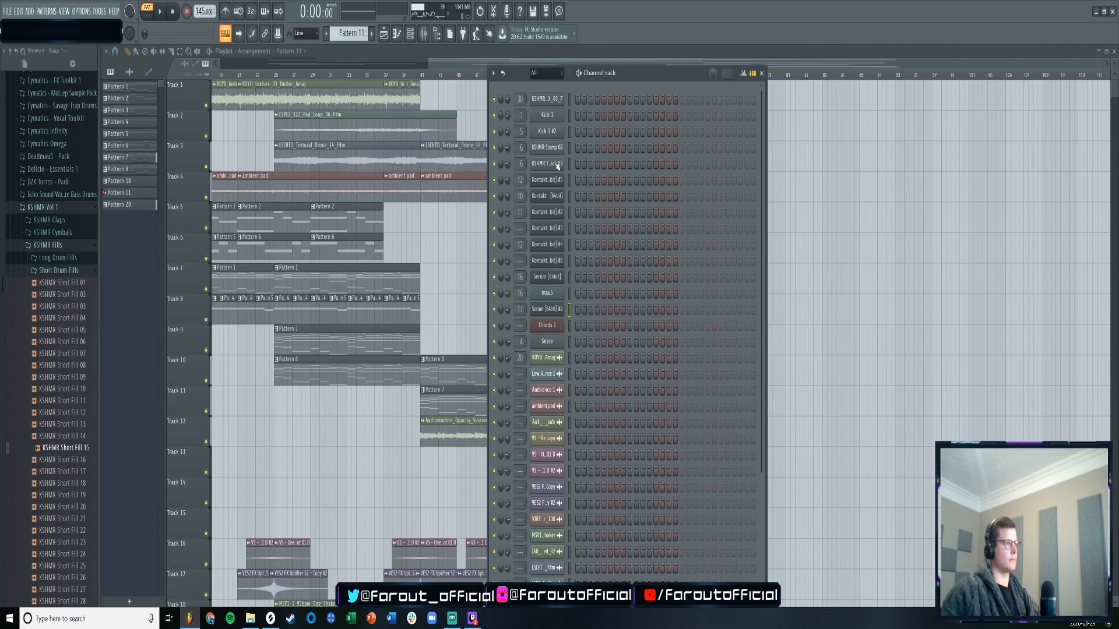
{"action": "left_click", "coordinate": [558, 309]}
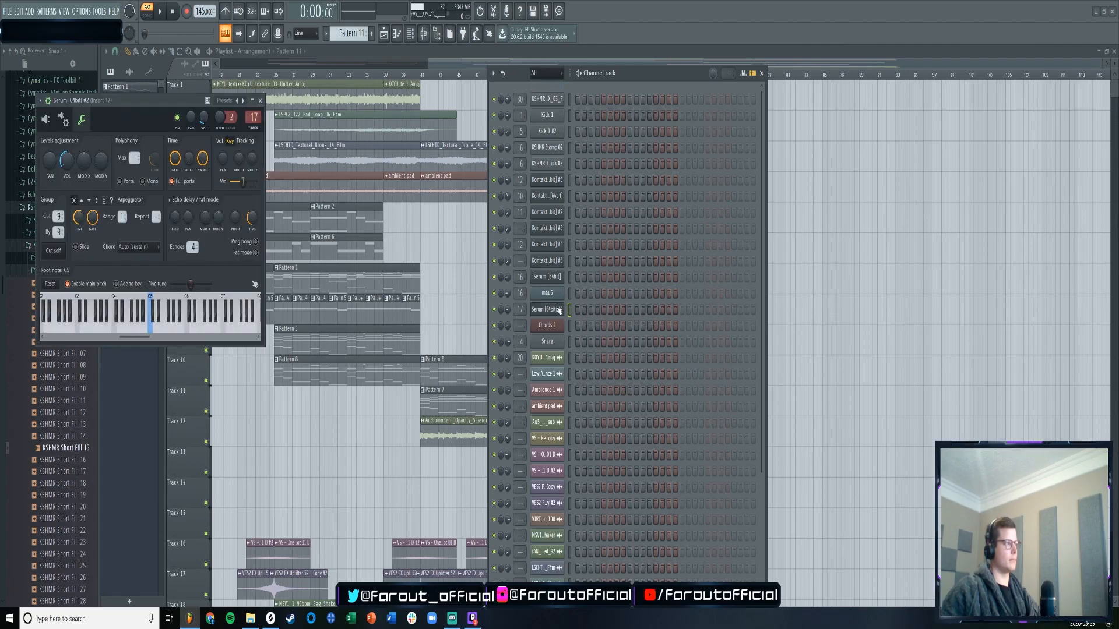
{"action": "left_click", "coordinate": [48, 119]}
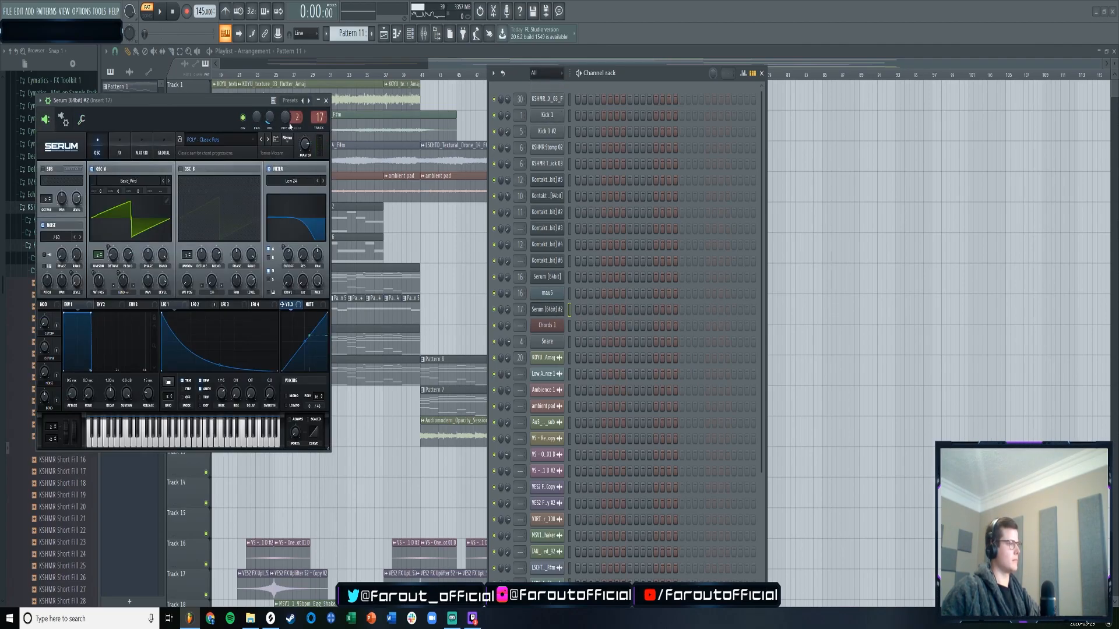
{"action": "left_click", "coordinate": [326, 100]}
- Paste the copied chord notes into the Chords 1 piano roll of Pattern 11
{"action": "right_click", "coordinate": [546, 326]}
{"action": "left_click", "coordinate": [583, 327]}
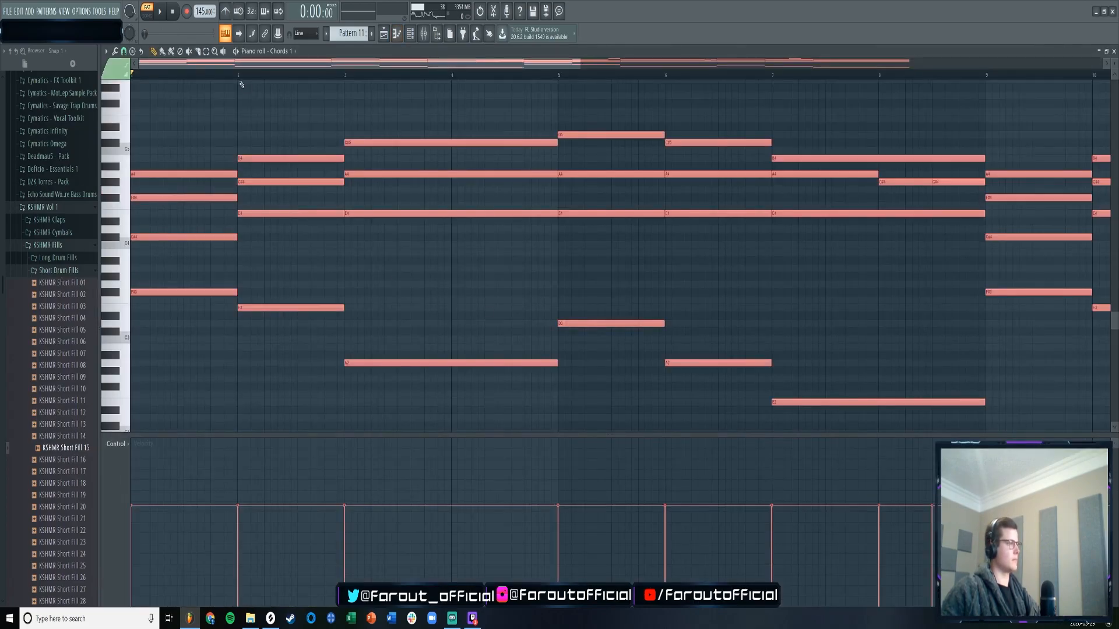
{"action": "scroll", "coordinate": [243, 86], "scroll_direction": "down", "scroll_amount": 4}
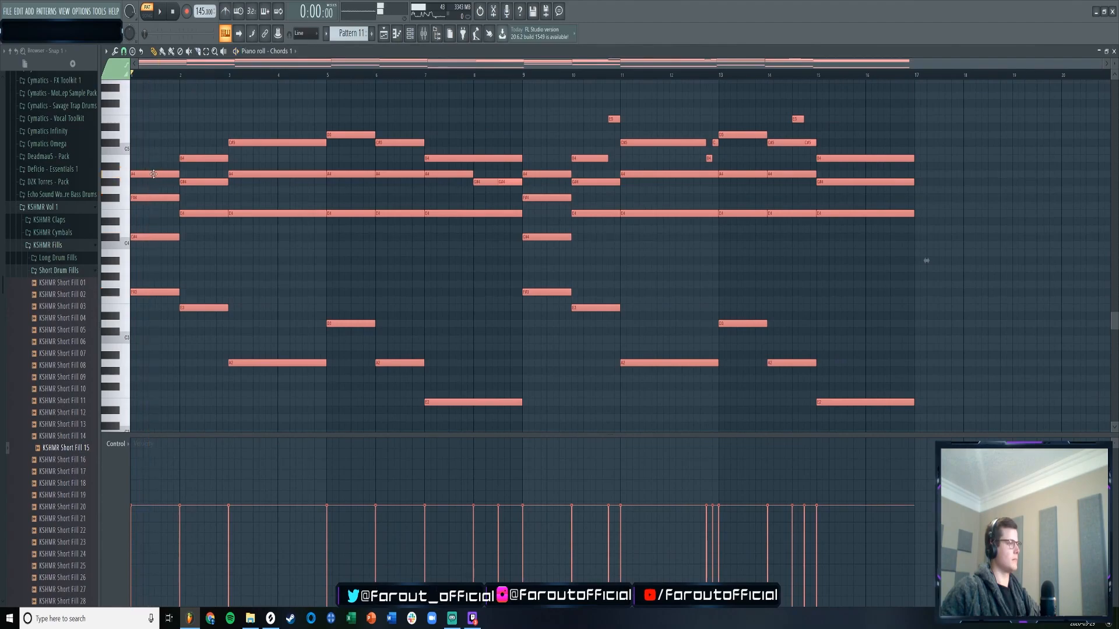
- Play the chords and flatten the dip in the LFO 1 curve of the Chords 1 Serum
{"action": "left_click", "coordinate": [410, 34]}
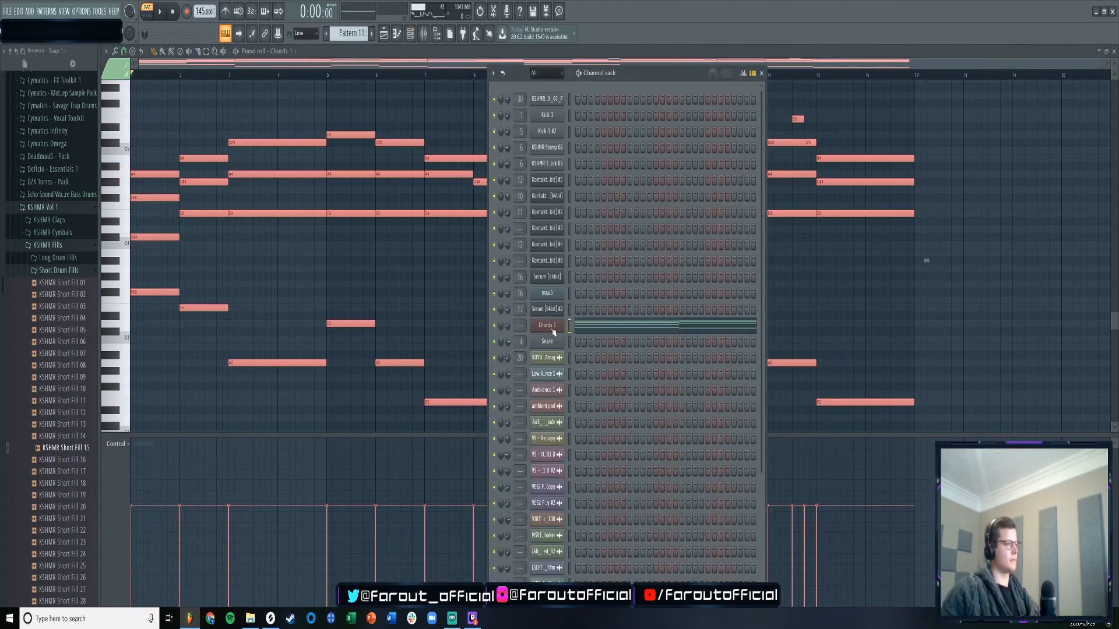
{"action": "left_click", "coordinate": [546, 325]}
{"action": "key", "text": "space"}
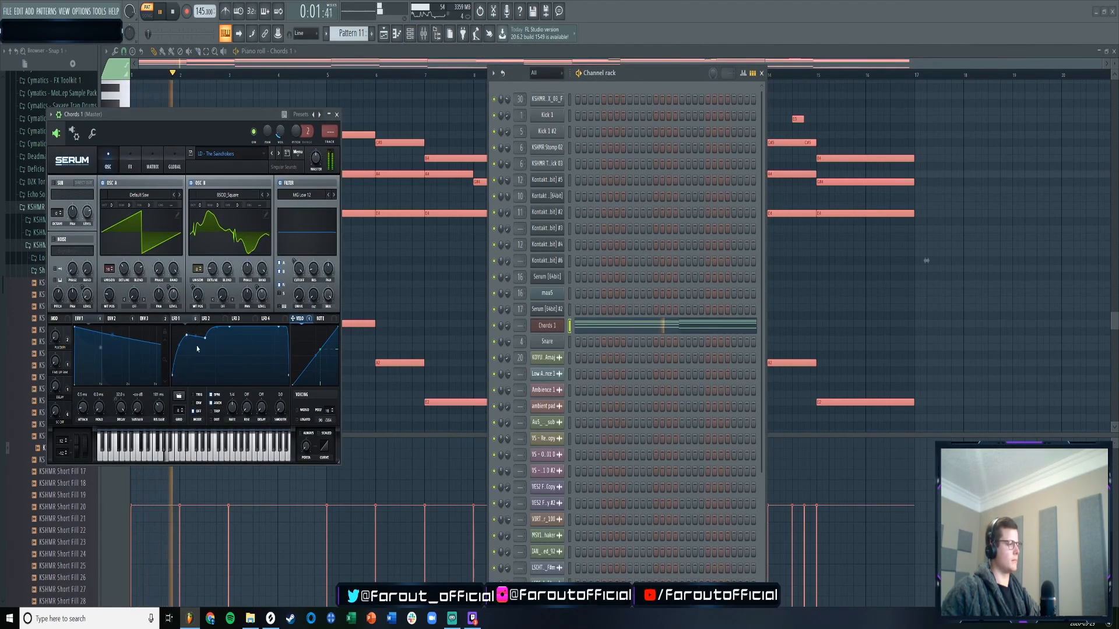
{"action": "mouse_move", "coordinate": [186, 335]}
{"action": "left_mouse_down"}
{"action": "mouse_move", "coordinate": [172, 327]}
{"action": "mouse_move", "coordinate": [205, 327]}
{"action": "left_mouse_up"}
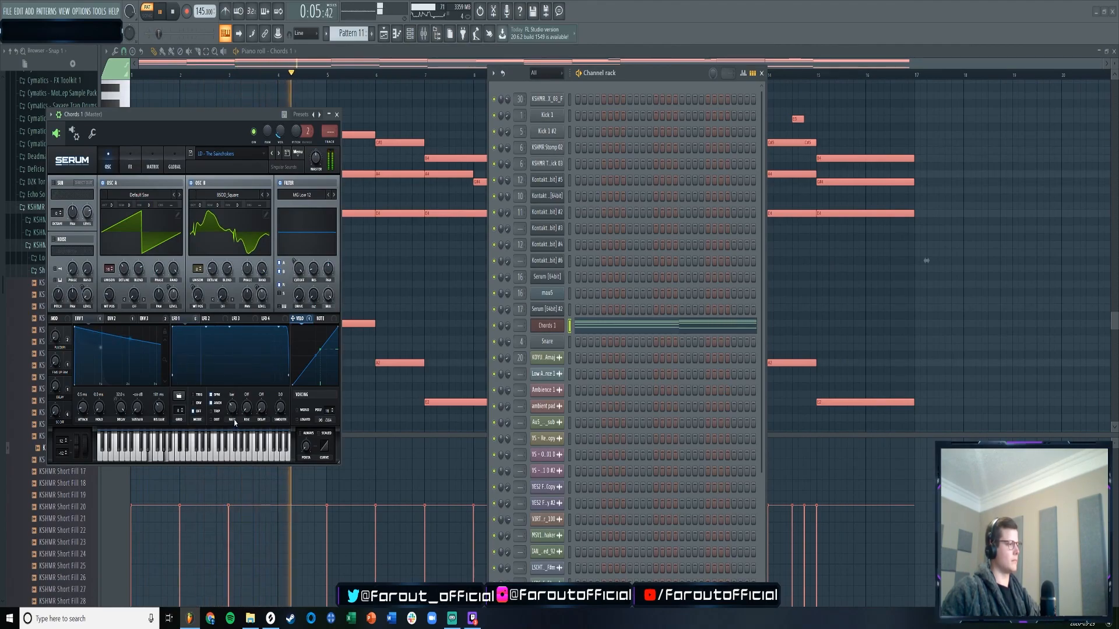
{"action": "left_click", "coordinate": [337, 114]}
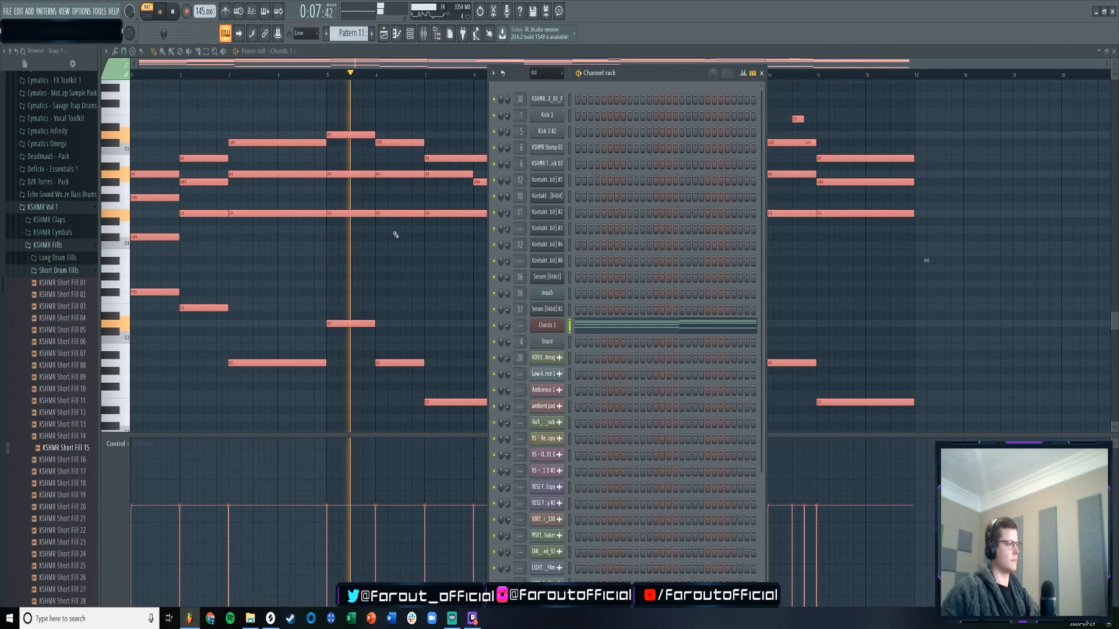
{"action": "key", "text": "F6"}
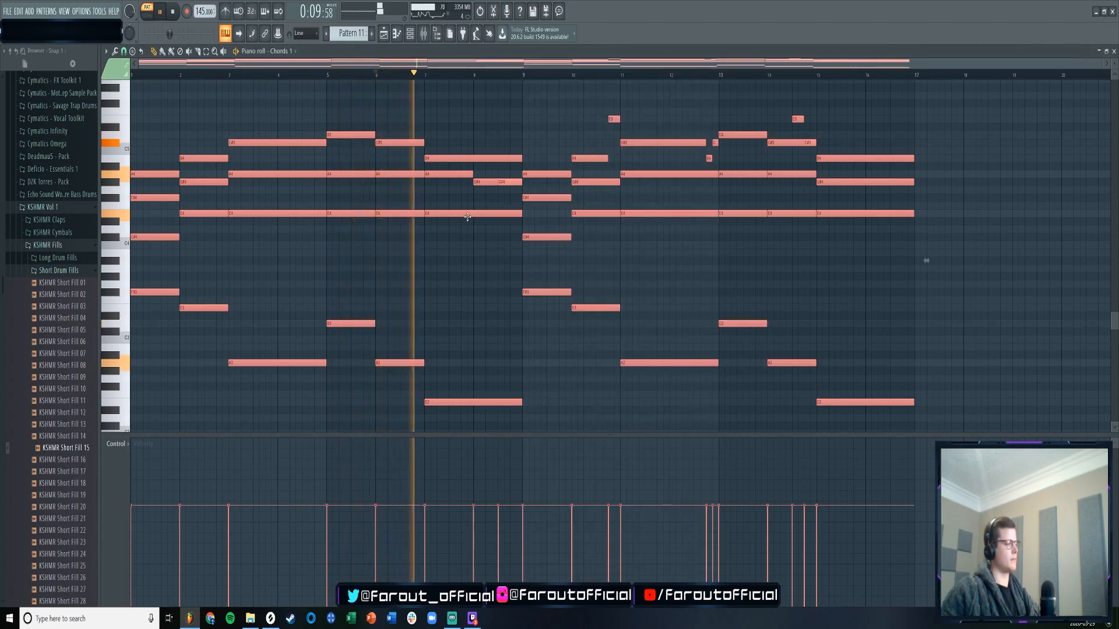
{"action": "scroll", "coordinate": [456, 207], "scroll_direction": "down", "scroll_amount": 3}
{"action": "scroll", "coordinate": [470, 280], "scroll_direction": "up", "scroll_amount": 3}
{"action": "scroll", "coordinate": [483, 298], "scroll_direction": "down", "scroll_amount": 2}
{"action": "key", "text": "space"}
{"action": "left_click", "coordinate": [477, 370]}
{"action": "right_click", "coordinate": [477, 370]}
{"action": "double_click", "coordinate": [517, 355]}
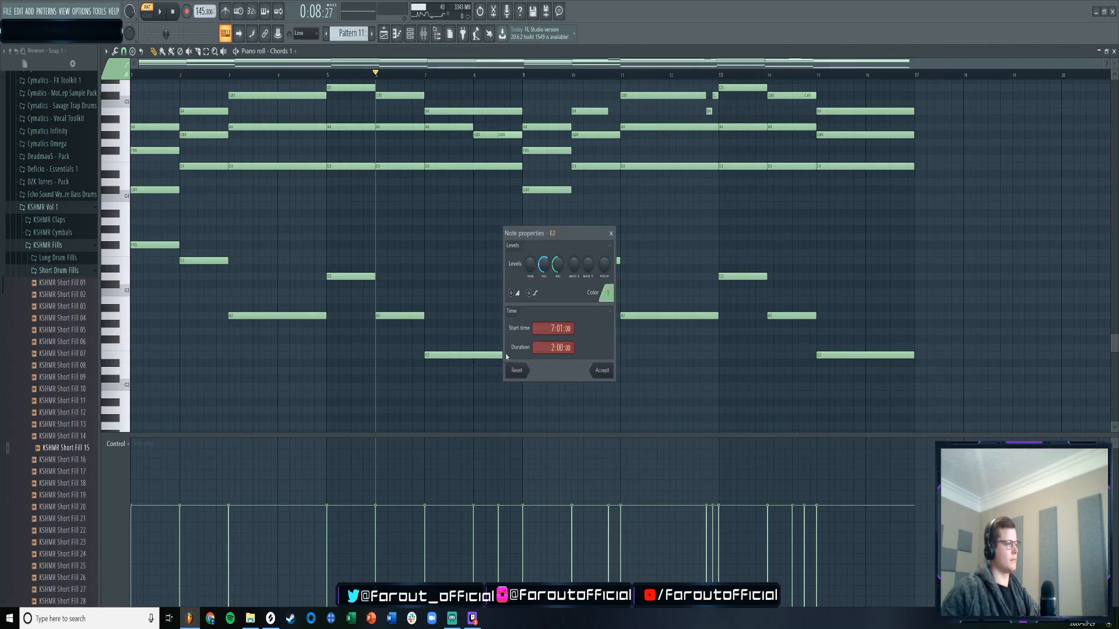
{"action": "left_click", "coordinate": [609, 235]}
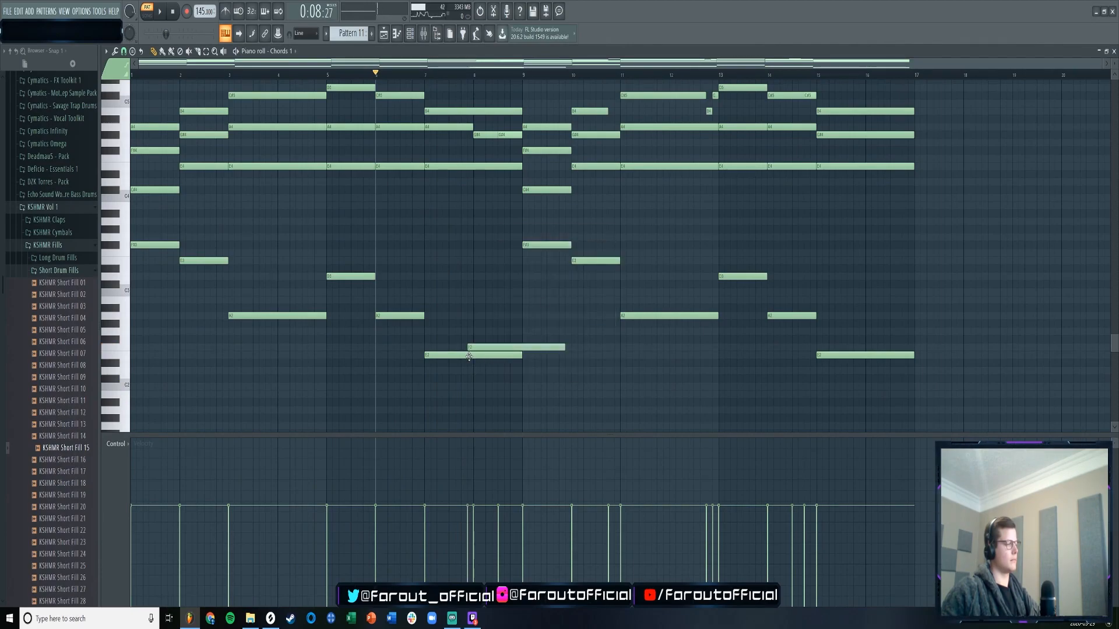
- Delete the second G#4 note in bar 8 and lengthen the first one to the end of the bar
{"action": "key", "text": "space"}
{"action": "scroll", "coordinate": [481, 284], "scroll_direction": "up", "scroll_amount": 2}
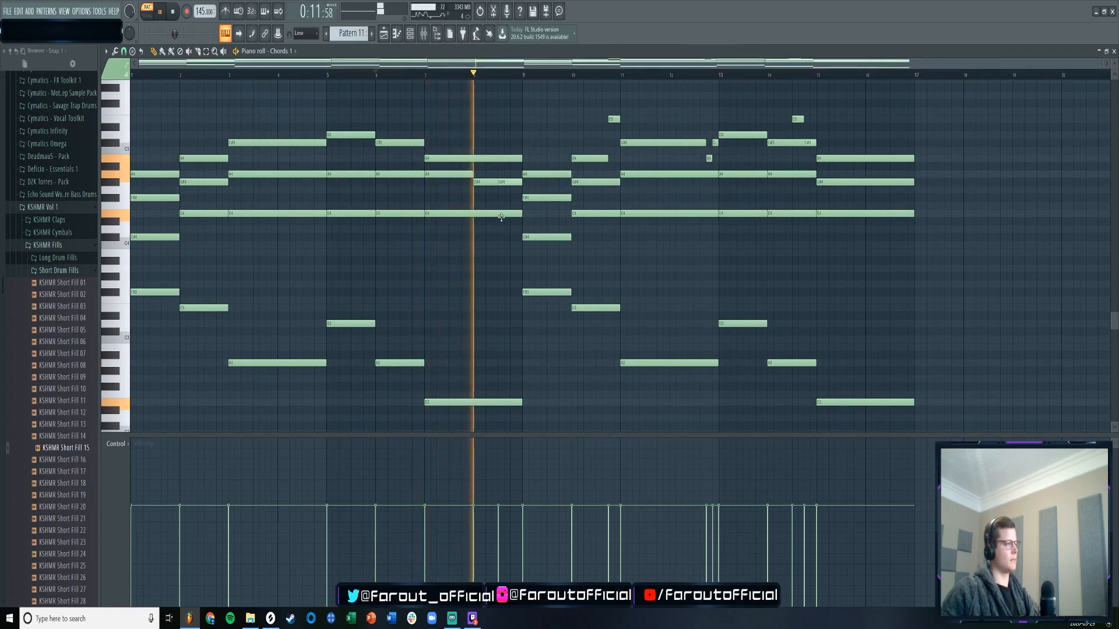
{"action": "key", "text": "space"}
{"action": "right_click", "coordinate": [509, 183]}
{"action": "key", "text": "space"}
{"action": "left_click_drag", "start_coordinate": [496, 182], "coordinate": [519, 177]}
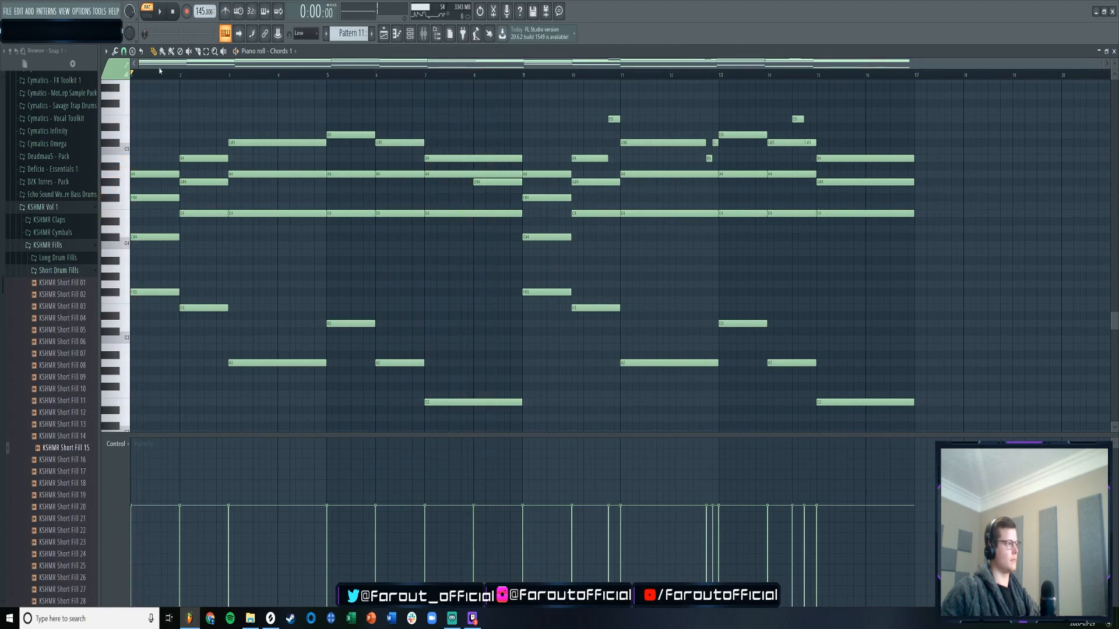
- Try shortening the four notes of the first chord to one beat and further to a single sixteenth step
{"action": "scroll", "coordinate": [177, 70], "scroll_direction": "up", "scroll_amount": 2}
{"action": "scroll", "coordinate": [177, 70], "scroll_direction": "up", "scroll_amount": 1}
{"action": "left_click_drag", "start_coordinate": [170, 149], "coordinate": [150, 297]}
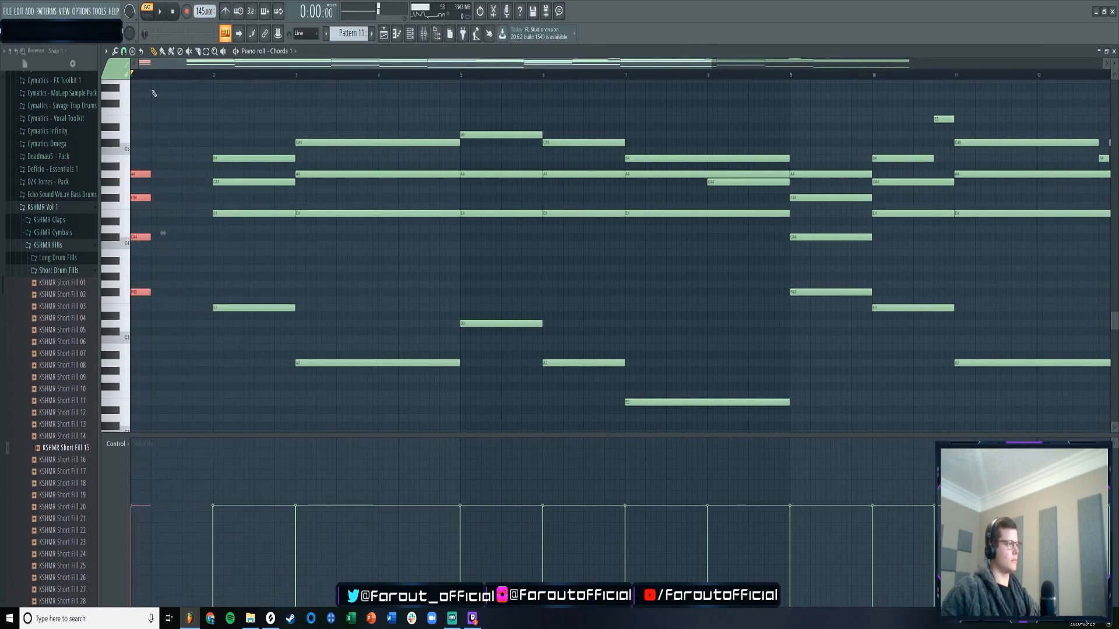
{"action": "scroll", "coordinate": [178, 65], "scroll_direction": "up", "scroll_amount": 1}
{"action": "left_click_drag", "start_coordinate": [178, 65], "coordinate": [165, 66]}
{"action": "left_click_drag", "start_coordinate": [174, 153], "coordinate": [154, 245]}
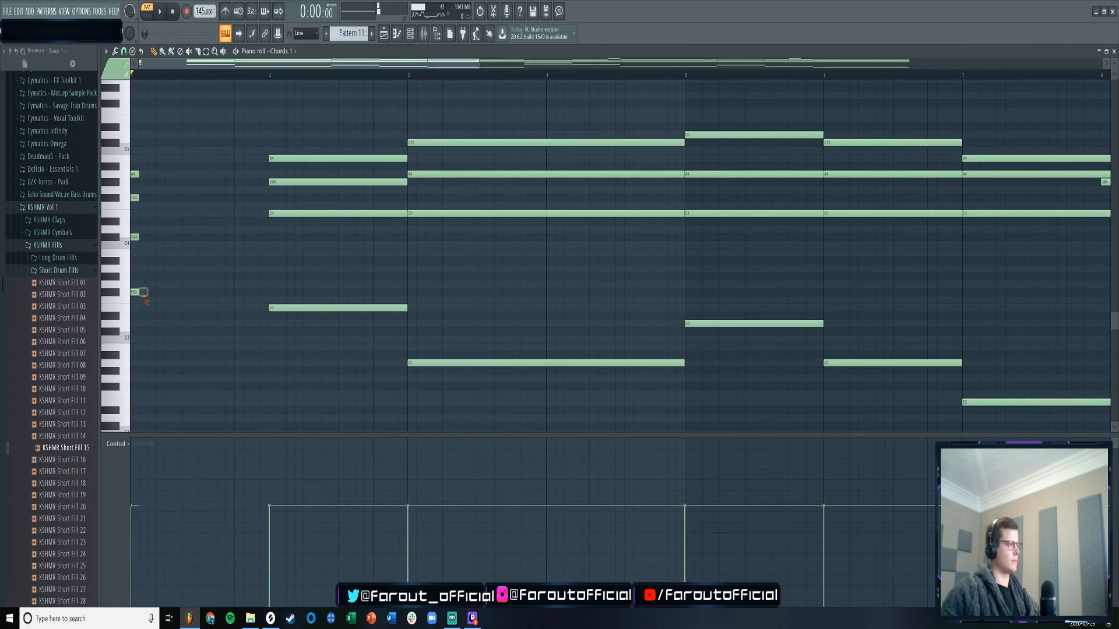
- Try duplicating the short first chord one step after the original, and adjust the copy's position
{"action": "left_click_drag", "start_coordinate": [136, 165], "coordinate": [138, 169]}
{"action": "left_click", "coordinate": [142, 177]}
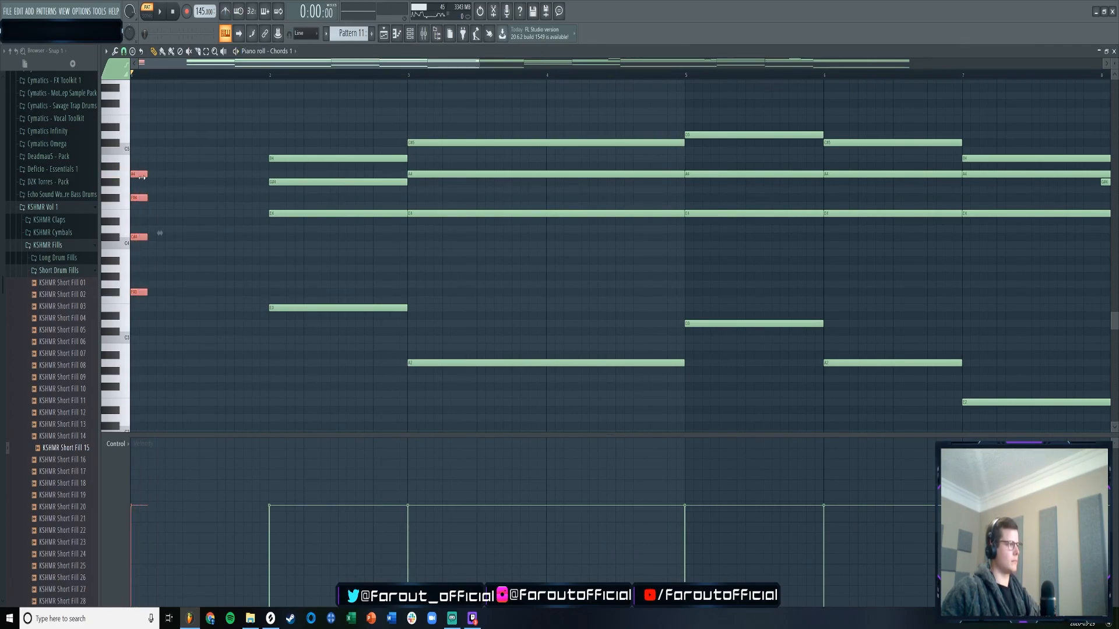
{"action": "left_click_drag", "start_coordinate": [143, 175], "coordinate": [152, 175]}
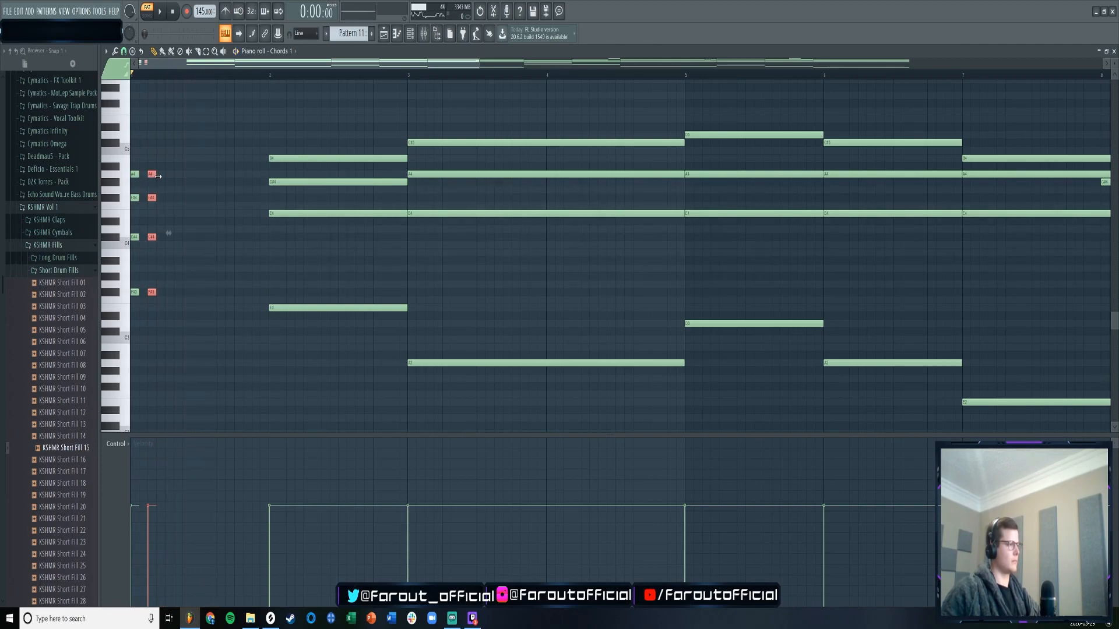
{"action": "key", "text": "space"}
{"action": "left_click_drag", "start_coordinate": [164, 175], "coordinate": [156, 174]}
- Undo the duplication and the latest shortening of the first chord
{"action": "key", "text": "ctrl+alt+z"}
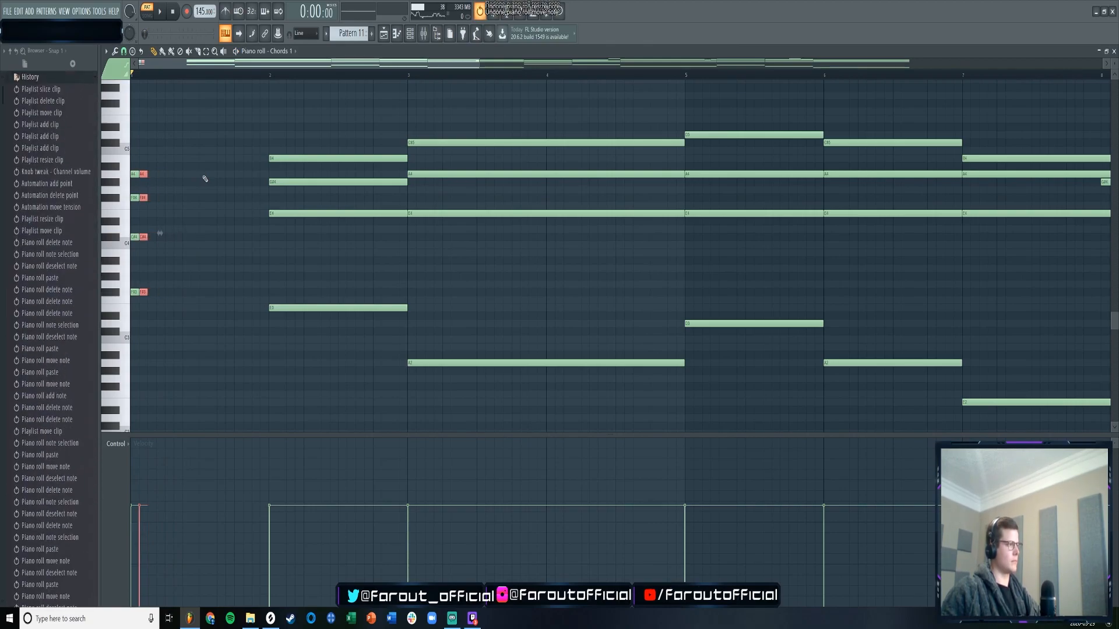
{"action": "key", "text": "ctrl+alt+z"}
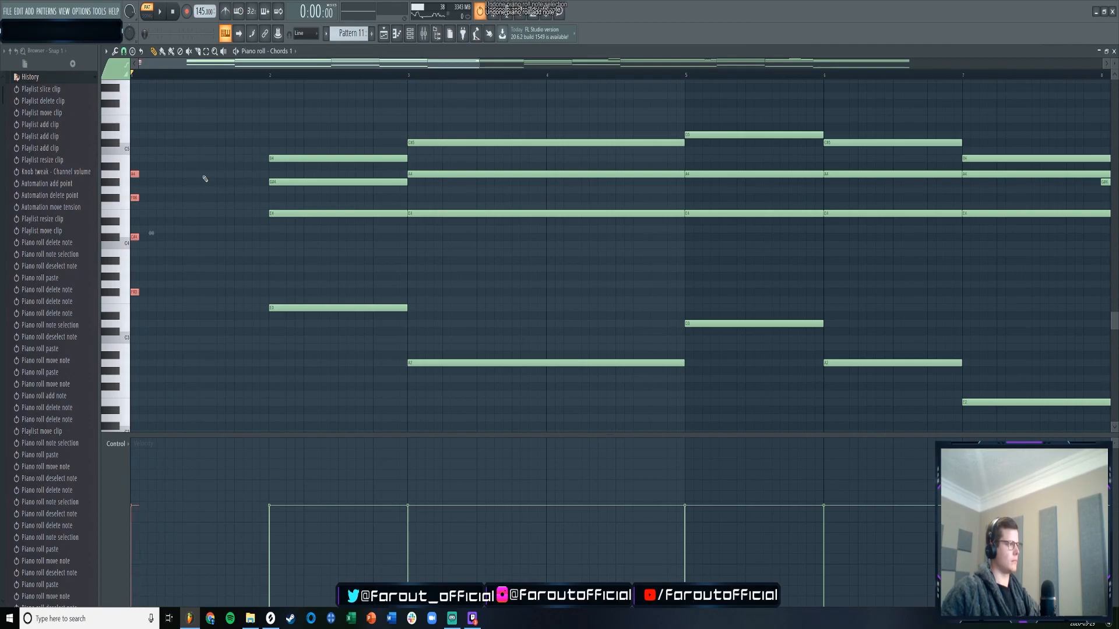
{"action": "key", "text": "ctrl+alt+z"}
- Make the first chord's four notes start on beat 2 and last until the end of bar 1
{"action": "key", "text": "space"}
{"action": "key", "text": "space"}
{"action": "left_click_drag", "start_coordinate": [154, 175], "coordinate": [269, 177]}
{"action": "key", "text": "space"}
{"action": "key", "text": "space"}
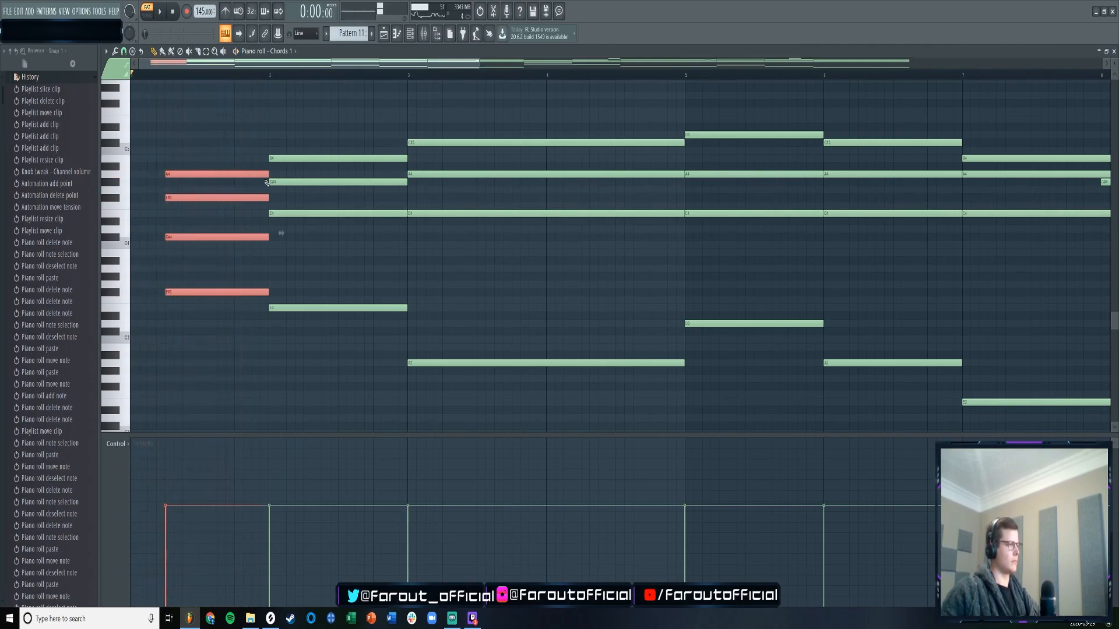
- Play back the Pattern 11 chords and return to the playlist arrangement
{"action": "scroll", "coordinate": [237, 75], "scroll_direction": "down", "scroll_amount": 2}
{"action": "key", "text": "space"}
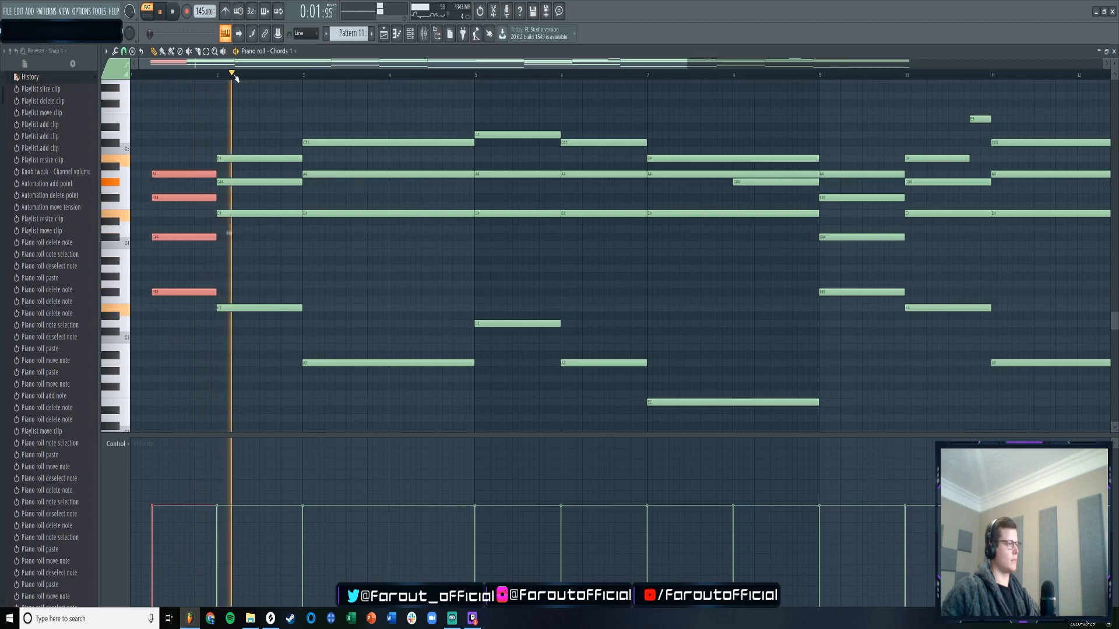
{"action": "scroll", "coordinate": [251, 74], "scroll_direction": "down", "scroll_amount": 1}
{"action": "left_click", "coordinate": [383, 33]}
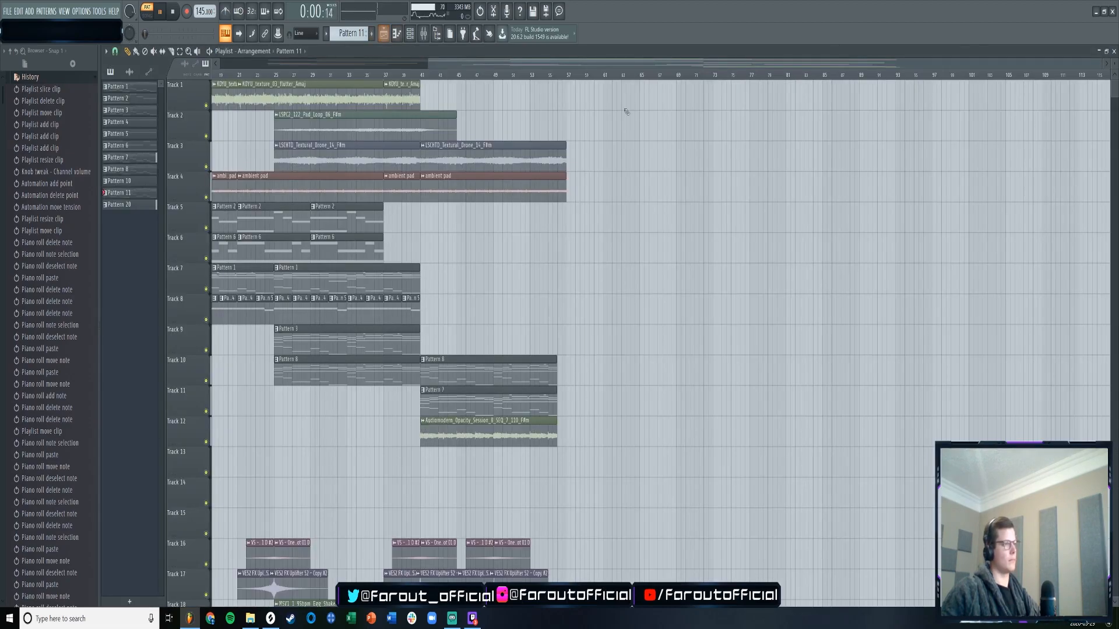
- Play back the transition from the end of the build into the Pattern 11 chords clip
{"action": "scroll", "coordinate": [606, 233], "scroll_direction": "down", "scroll_amount": 5}
{"action": "scroll", "coordinate": [585, 310], "scroll_direction": "down", "scroll_amount": 8}
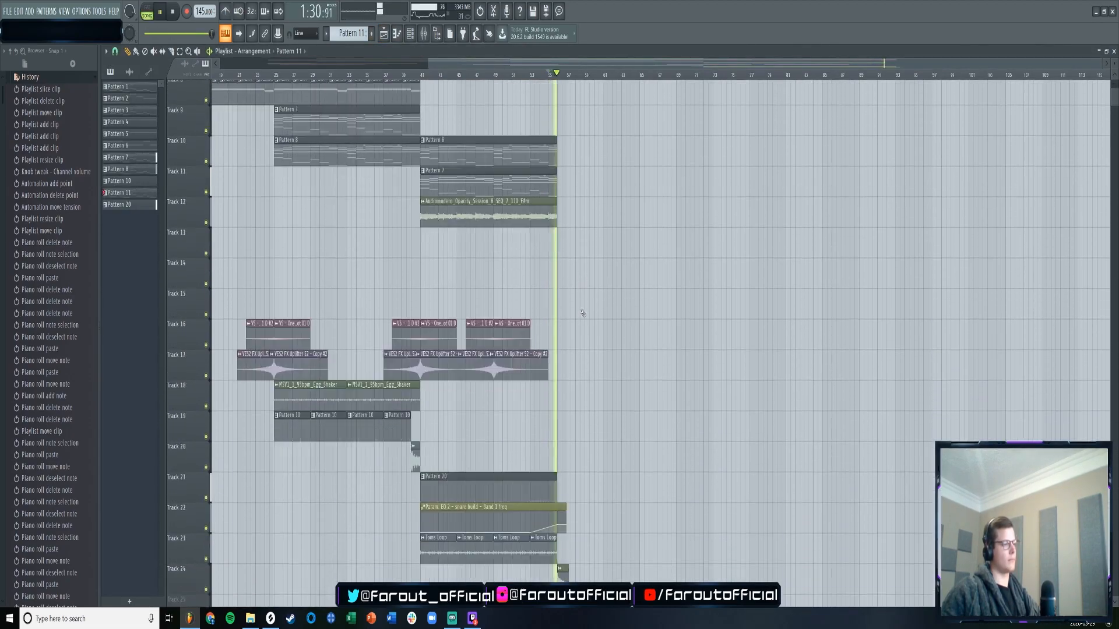
{"action": "key", "text": "space"}
{"action": "left_click", "coordinate": [578, 372]}
{"action": "key", "text": "space"}
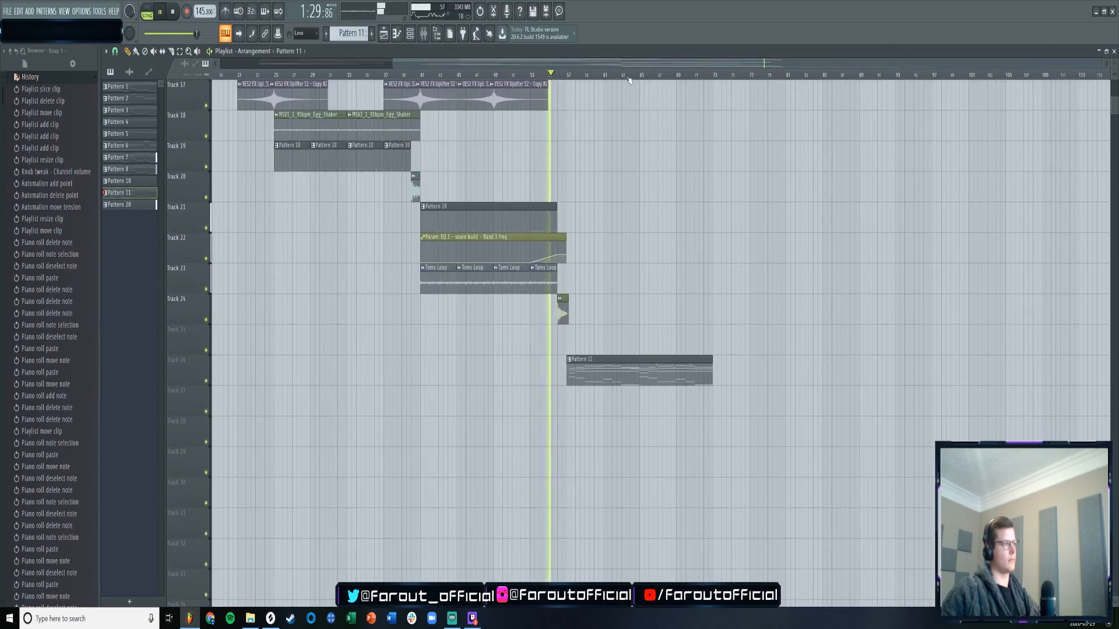
{"action": "scroll", "coordinate": [614, 66], "scroll_direction": "up", "scroll_amount": 5}
{"action": "left_click_drag", "start_coordinate": [648, 65], "coordinate": [779, 65]}
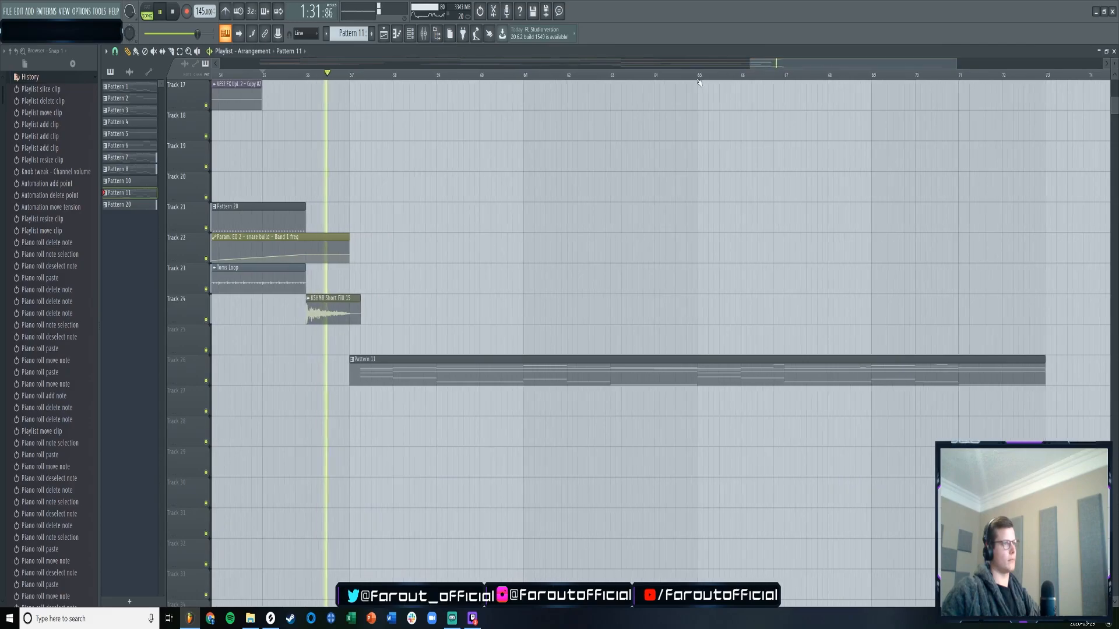
{"action": "scroll", "coordinate": [779, 66], "scroll_direction": "down", "scroll_amount": 4}
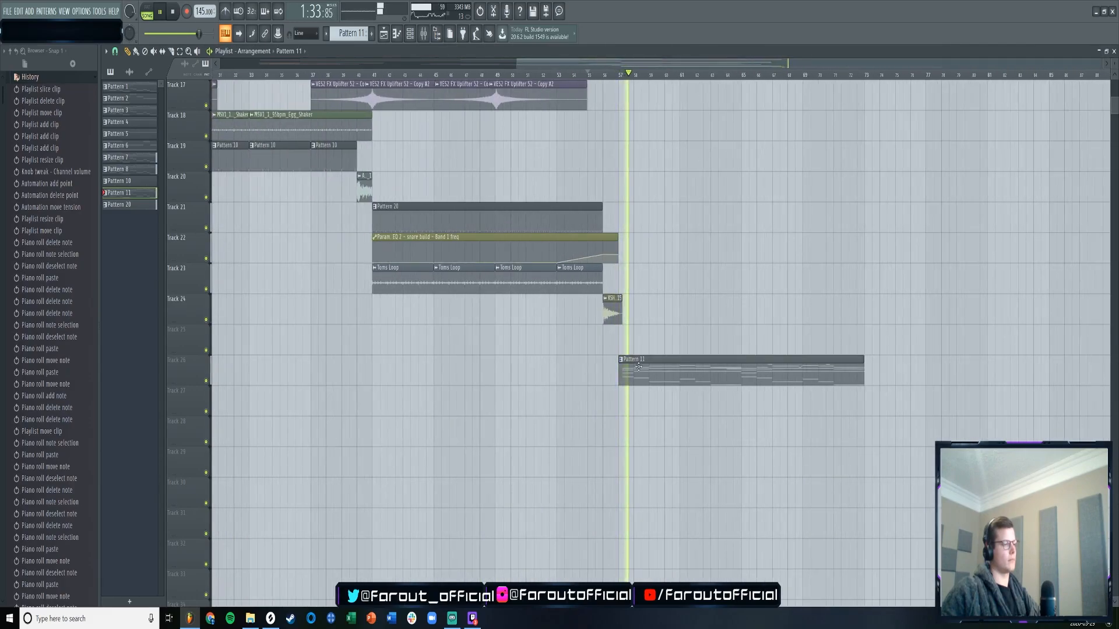
- Examine the chord notes in the piano roll and the Chords 1 Serum sound during playback, then return to the playlist
{"action": "key", "text": "F7"}
{"action": "key", "text": "space"}
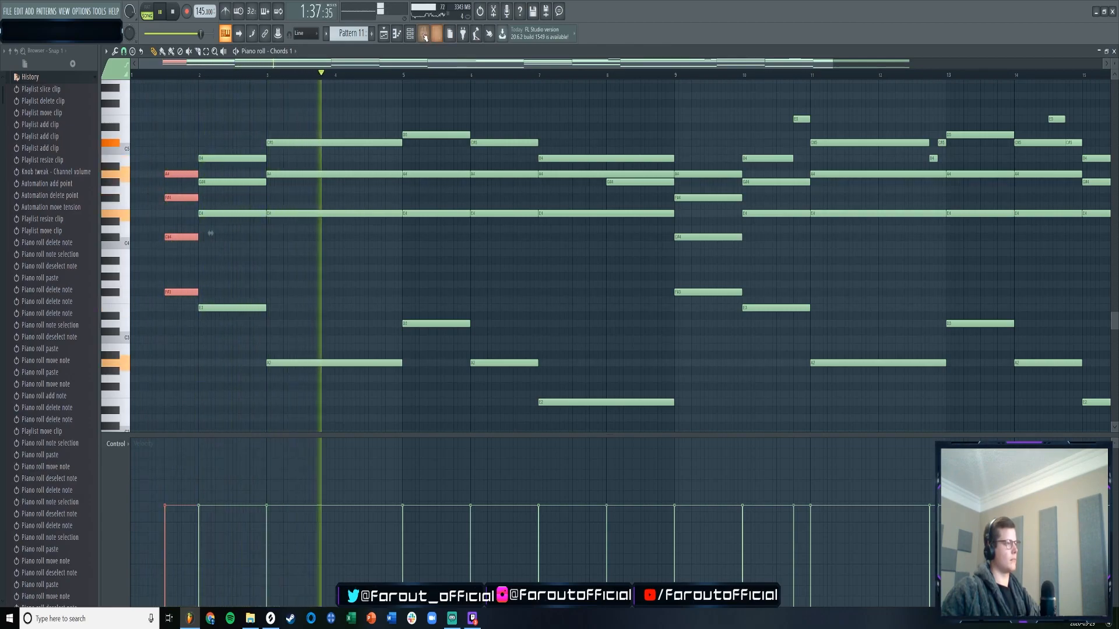
{"action": "key", "text": "F6"}
{"action": "left_click", "coordinate": [550, 327]}
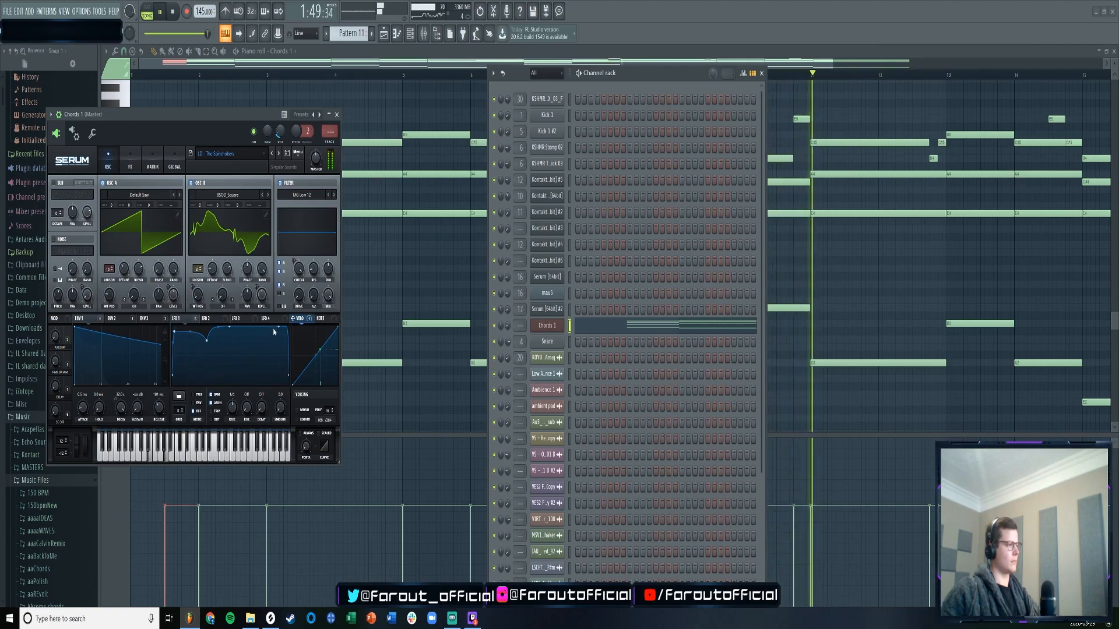
{"action": "left_click", "coordinate": [336, 114]}
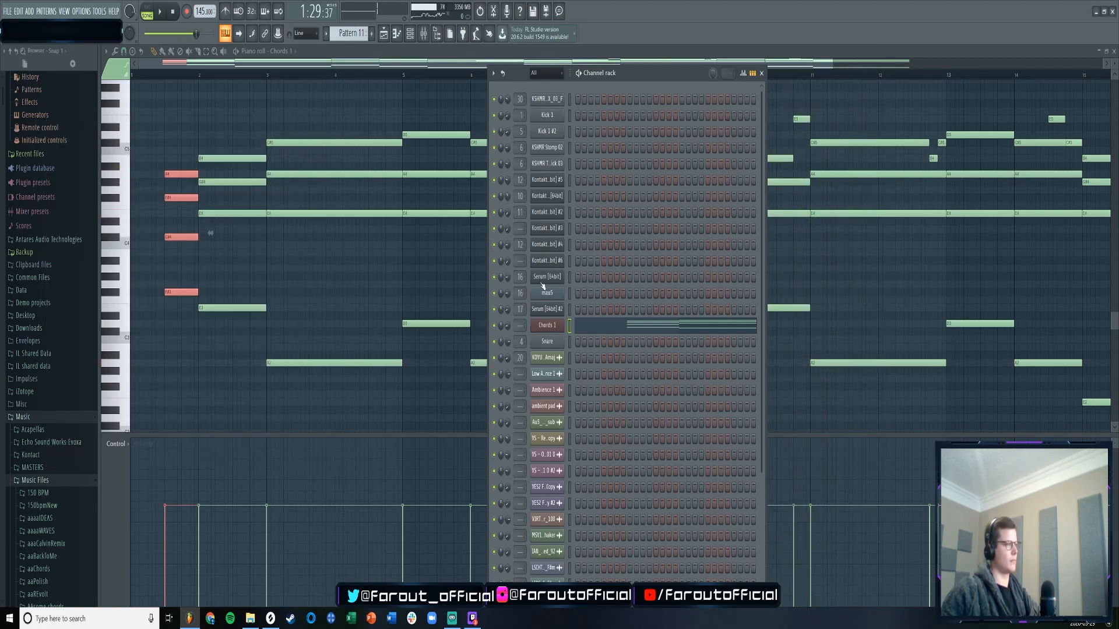
{"action": "left_click", "coordinate": [383, 34]}
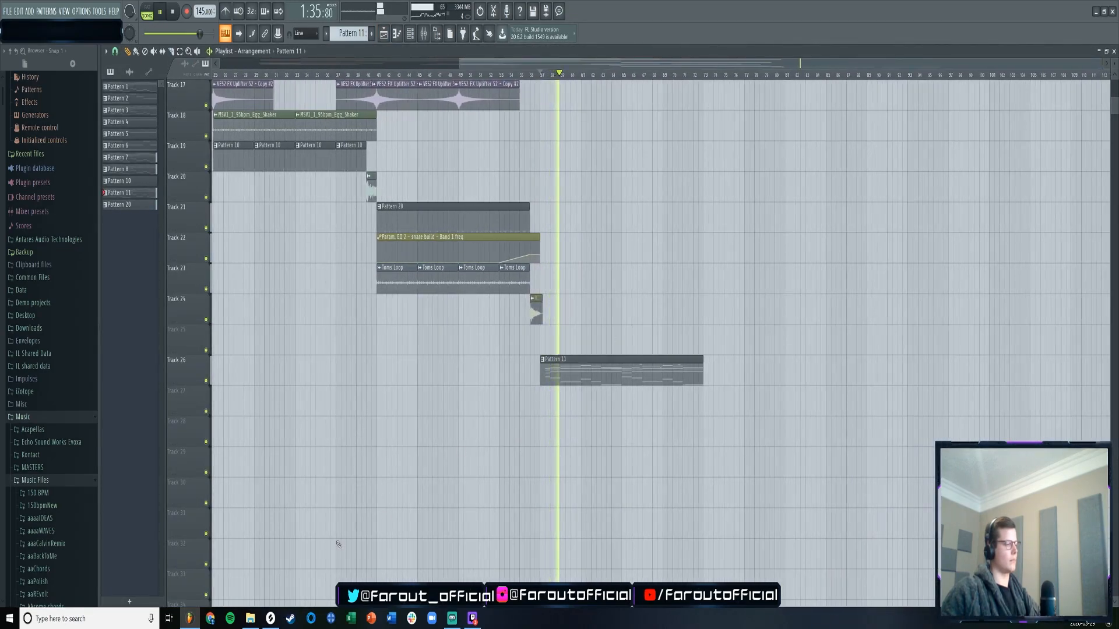
- Switch to Splice, filter the downloads by au5, and place two copies of Au5_loop_beat_dub_02_145.wav on Track 27 beneath Pattern 11
{"action": "left_click", "coordinate": [271, 618]}
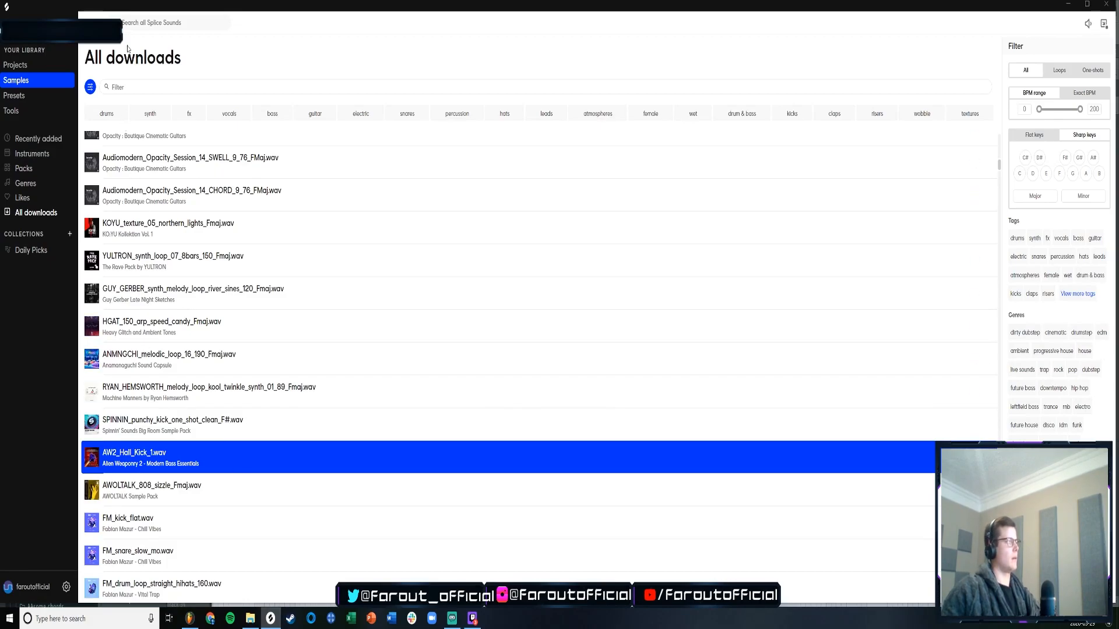
{"action": "left_click", "coordinate": [122, 88]}
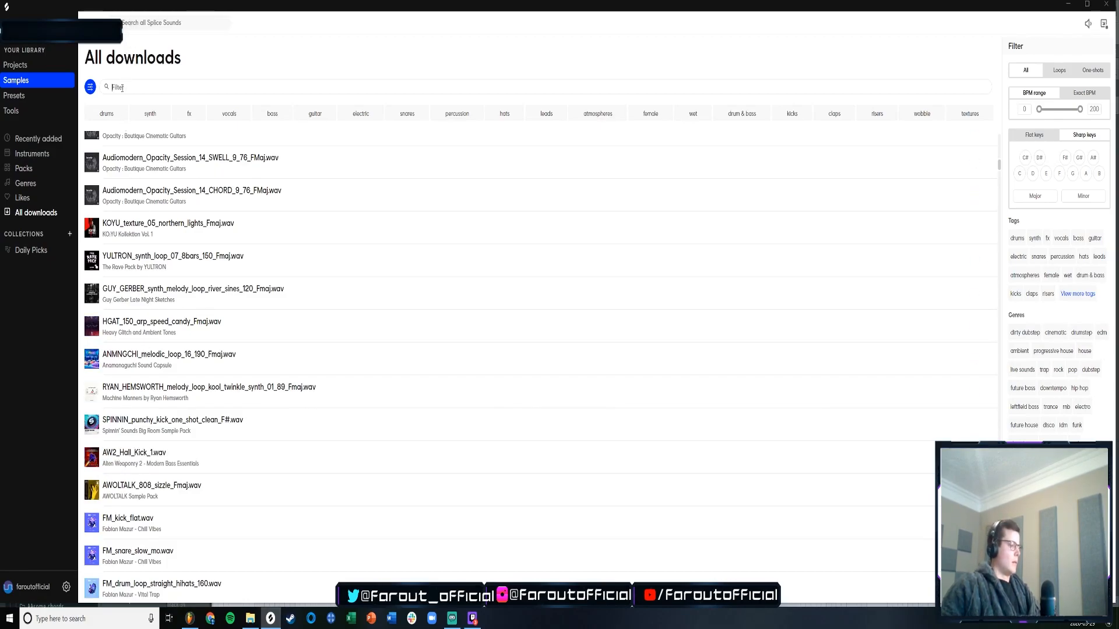
{"action": "type", "text": "au5"}
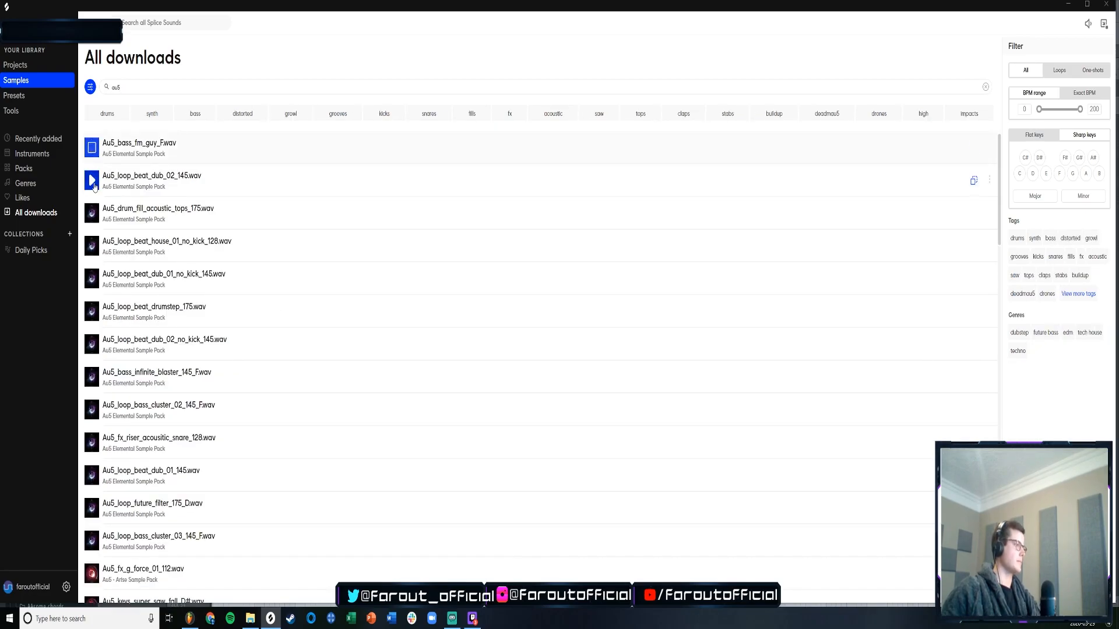
{"action": "left_click", "coordinate": [92, 211]}
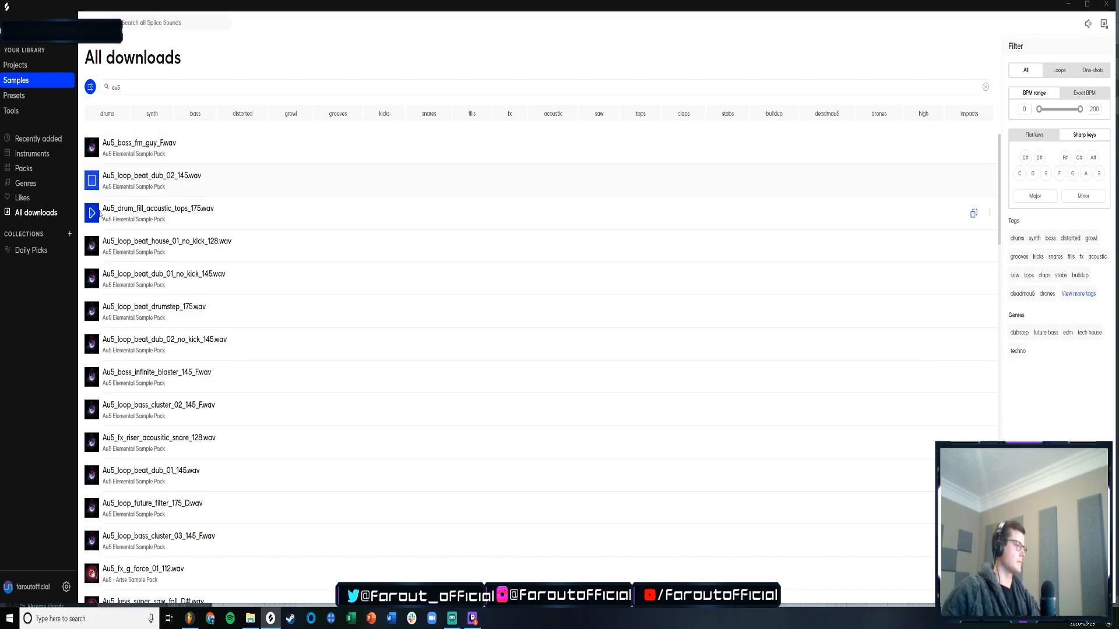
{"action": "left_click_drag", "start_coordinate": [127, 181], "coordinate": [546, 396]}
{"action": "left_click", "coordinate": [624, 403]}
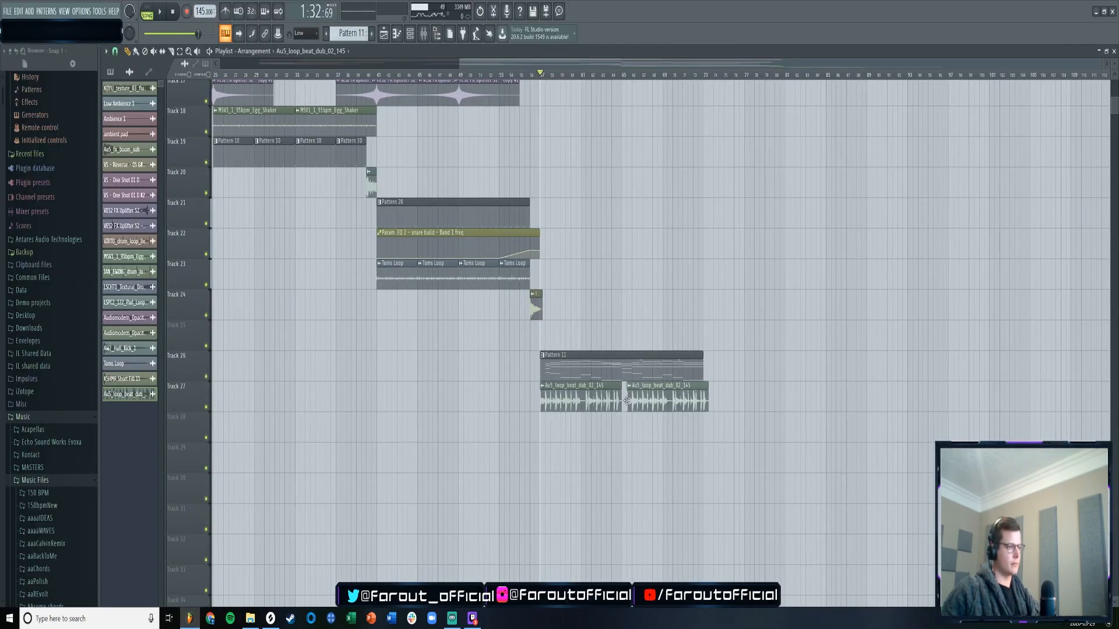
- Align the second drum loop directly after the first and play the loops together with the Pattern 11 chords
{"action": "key", "text": "space"}
{"action": "double_click", "coordinate": [455, 284]}
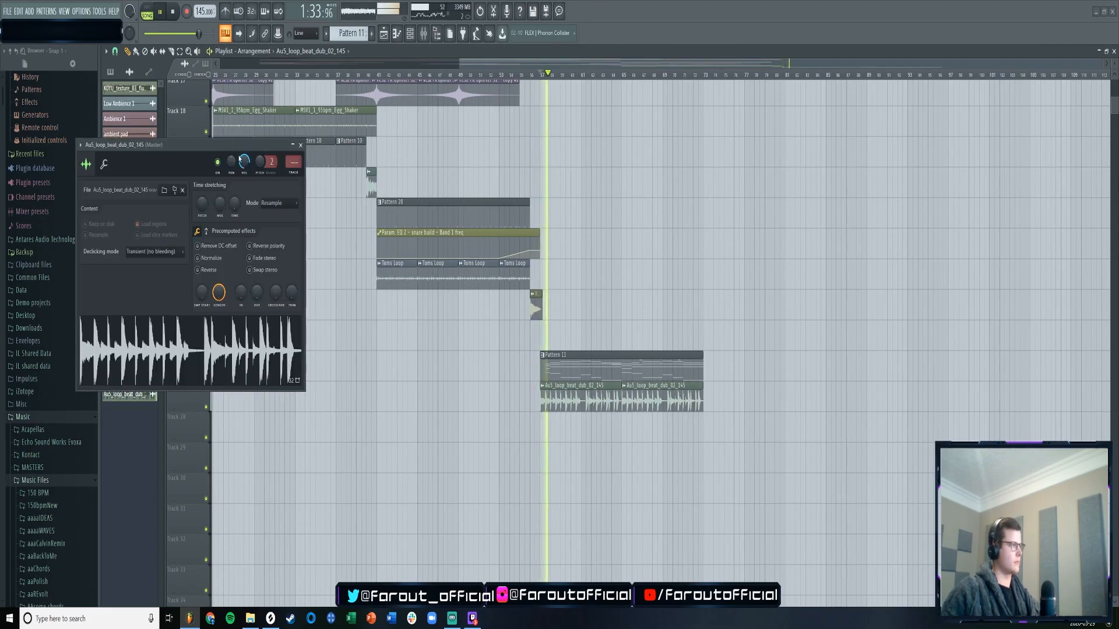
{"action": "left_click", "coordinate": [270, 618]}
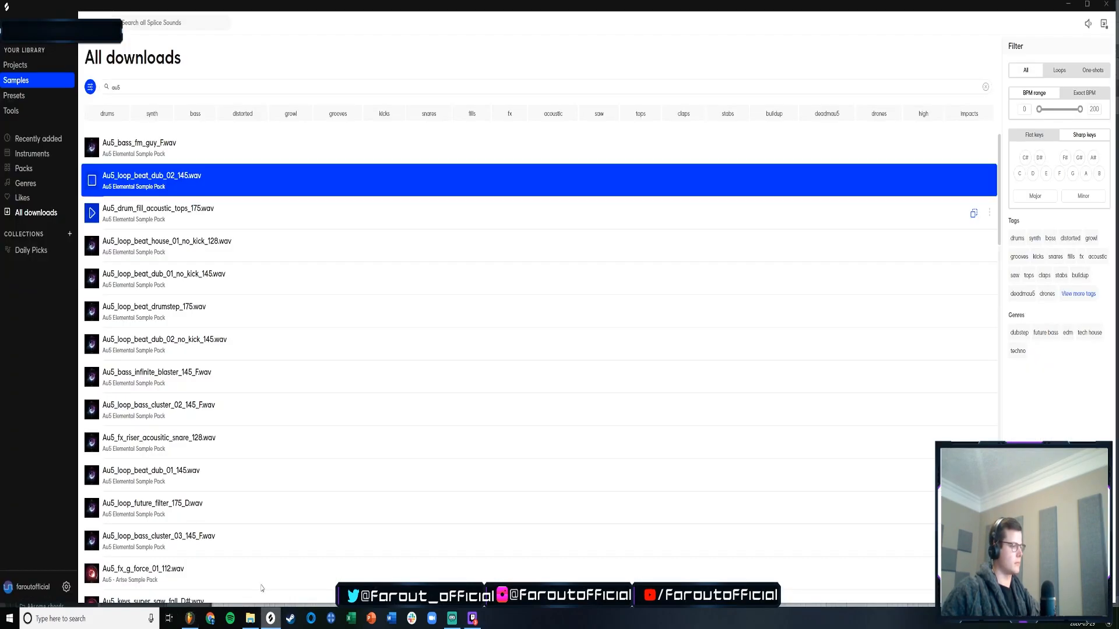
{"action": "left_click", "coordinate": [189, 618]}
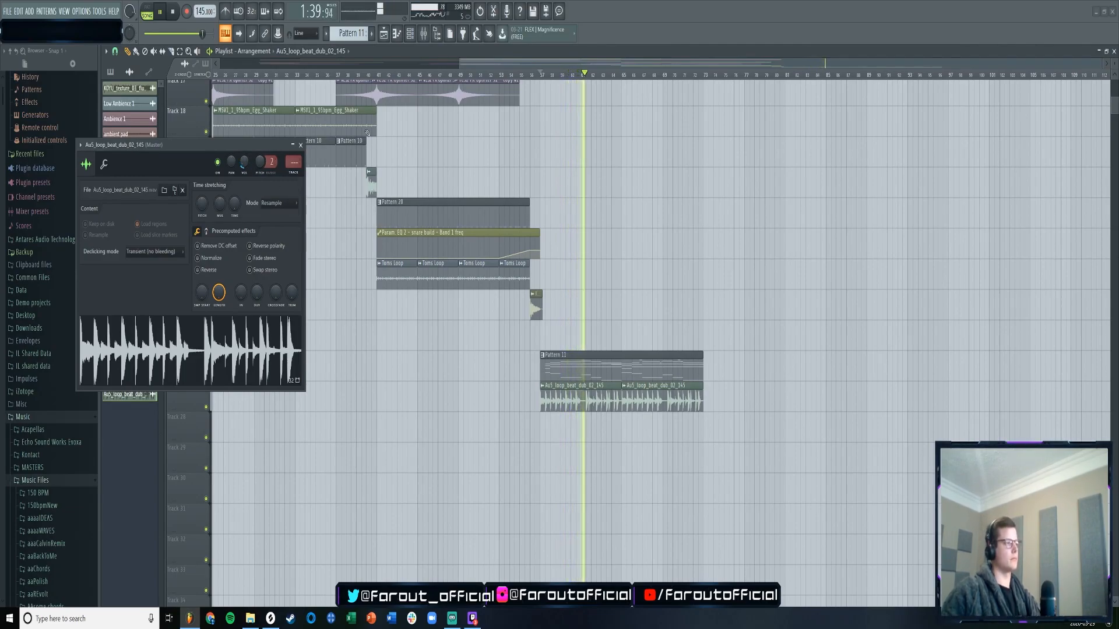
{"action": "left_click", "coordinate": [301, 145]}
{"action": "left_click_drag", "start_coordinate": [510, 65], "coordinate": [721, 70]}
{"action": "scroll", "coordinate": [591, 69], "scroll_direction": "up", "scroll_amount": 4}
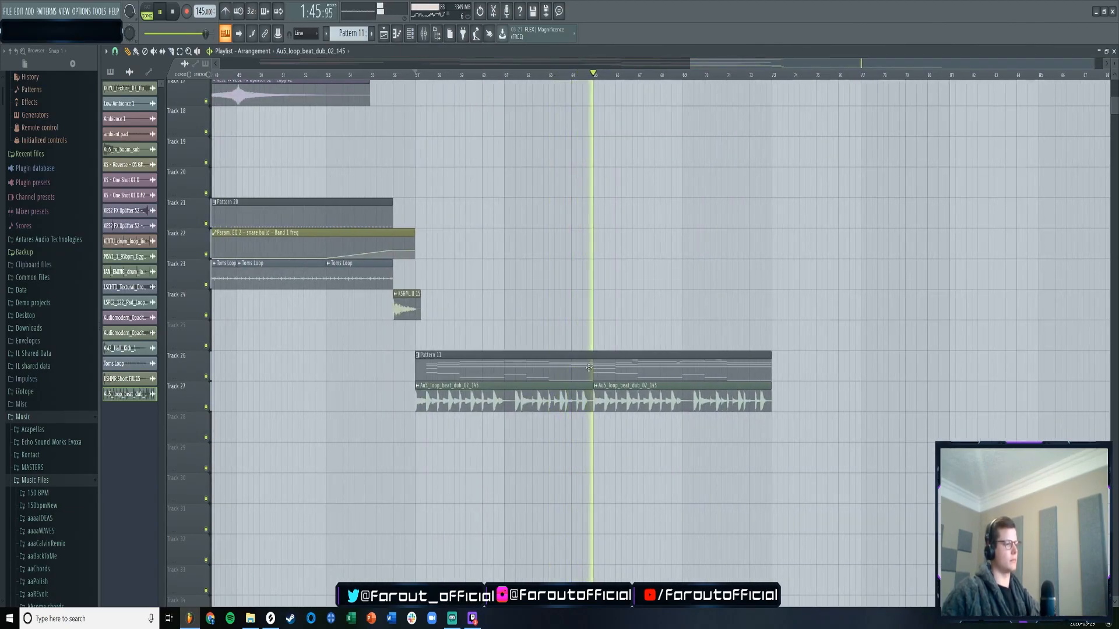
- Slice the Pattern 11 clip where the second drum loop begins and trim about half a bar off the second piece's start
{"action": "key", "text": "space"}
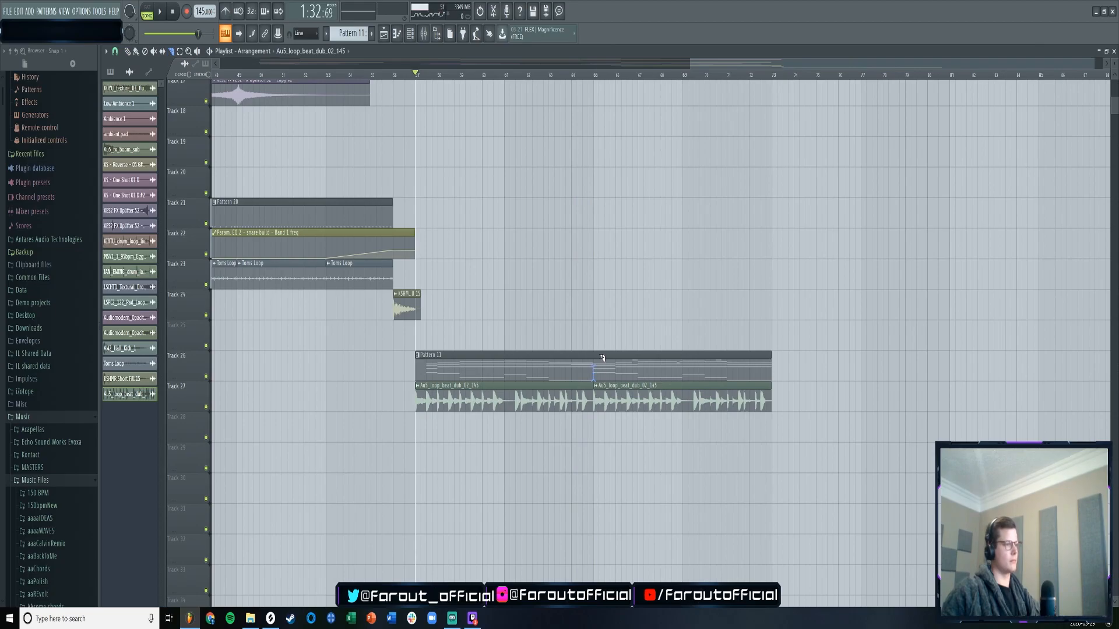
{"action": "key", "text": "space"}
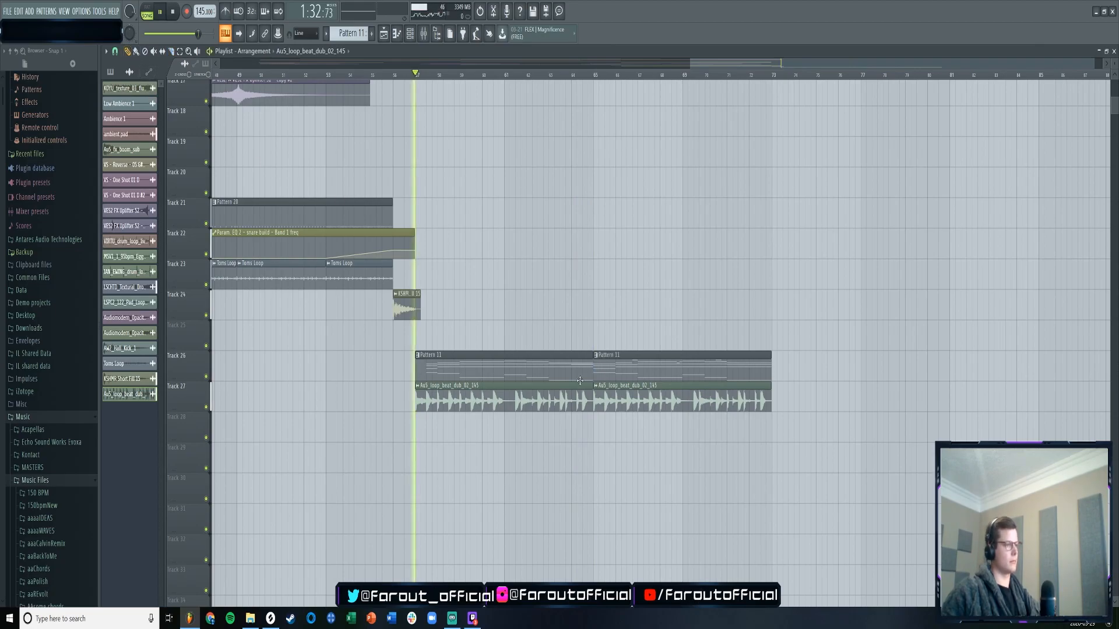
{"action": "left_click_drag", "start_coordinate": [593, 378], "coordinate": [606, 377]}
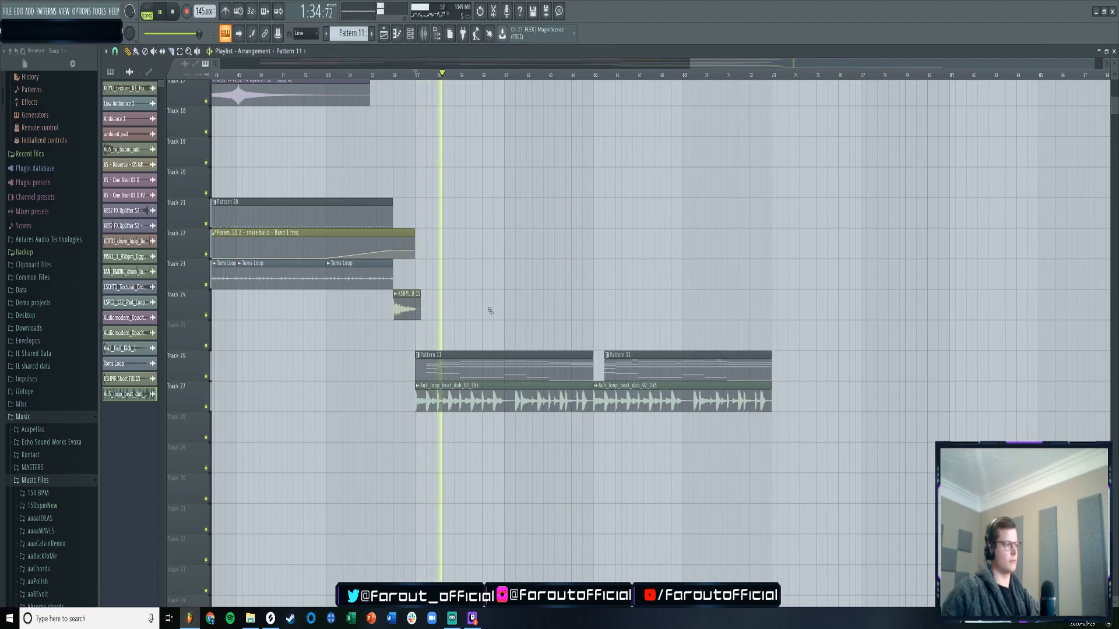
- Route the Chords 1 channel to mixer insert 25 while playing back the section
{"action": "double_click", "coordinate": [487, 368]}
{"action": "left_click_drag", "start_coordinate": [343, 65], "coordinate": [265, 92]}
{"action": "left_click", "coordinate": [412, 36]}
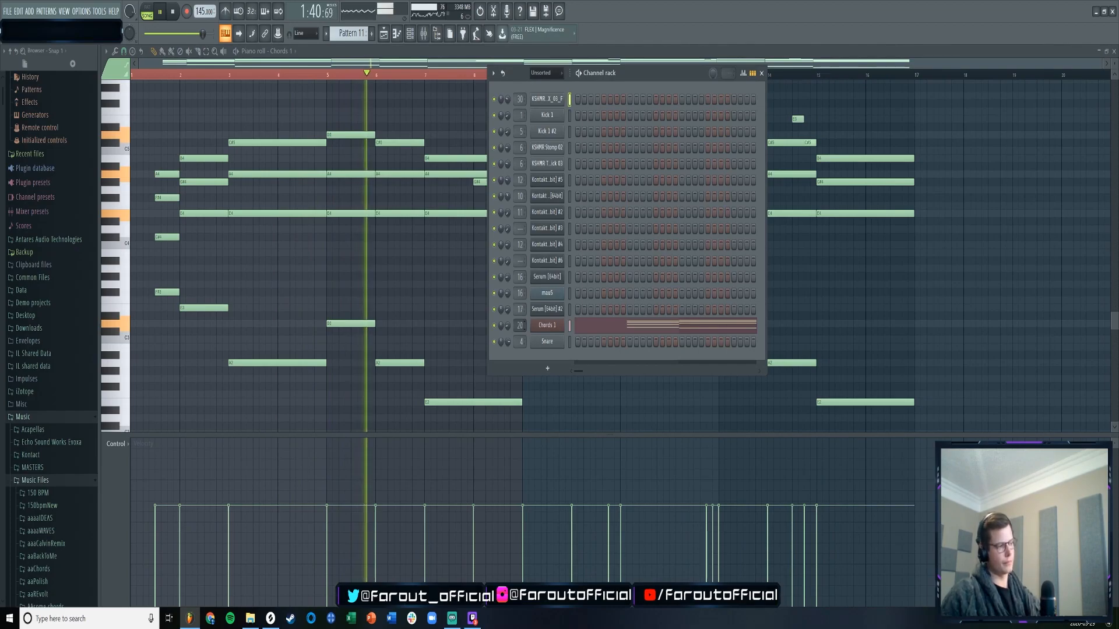
{"action": "left_click", "coordinate": [433, 35]}
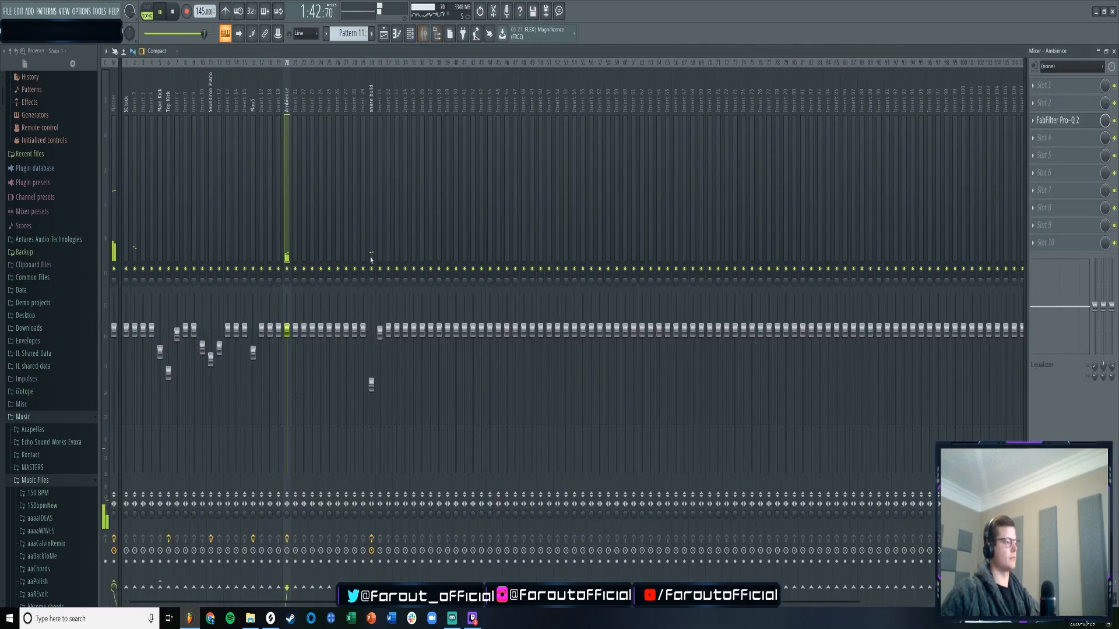
{"action": "left_click", "coordinate": [412, 33]}
{"action": "left_click_drag", "start_coordinate": [520, 326], "coordinate": [523, 328]}
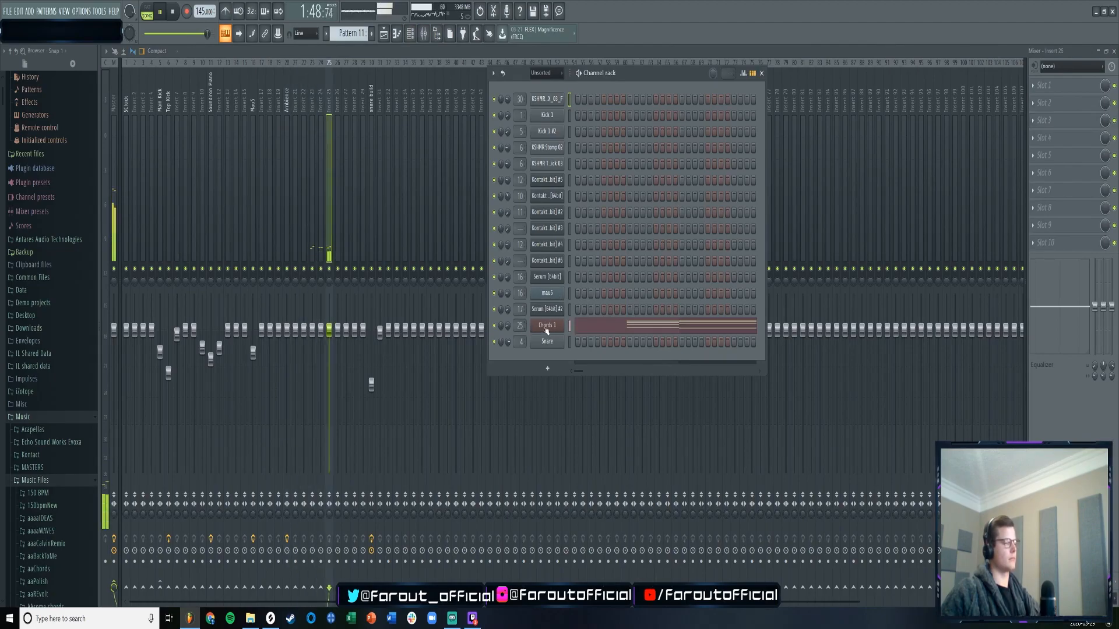
{"action": "key", "text": "space"}
- Add LFOTool to slot 6 of mixer insert 25, load its CS preset, and audition the result
{"action": "left_click", "coordinate": [1033, 174]}
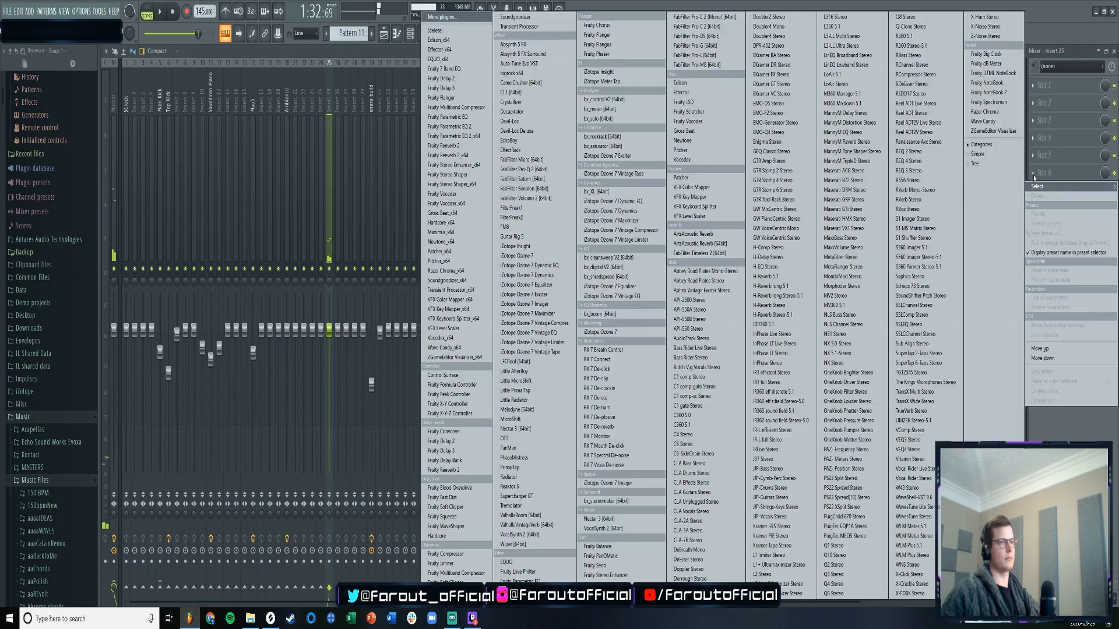
{"action": "left_click", "coordinate": [515, 362]}
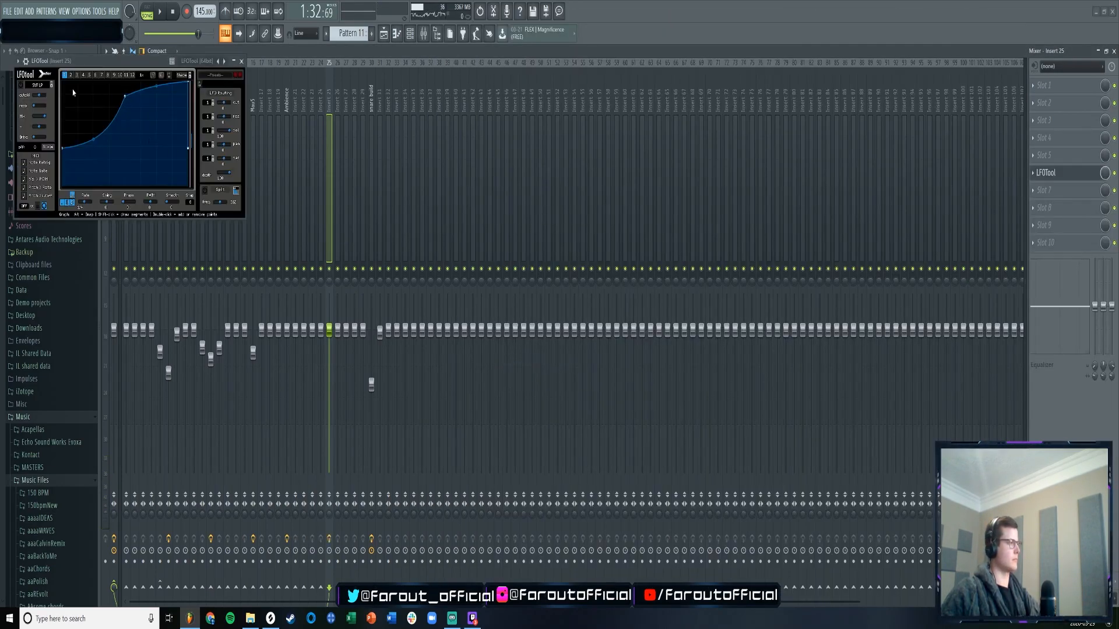
{"action": "left_click", "coordinate": [18, 62]}
{"action": "mouse_move", "coordinate": [64, 101]}
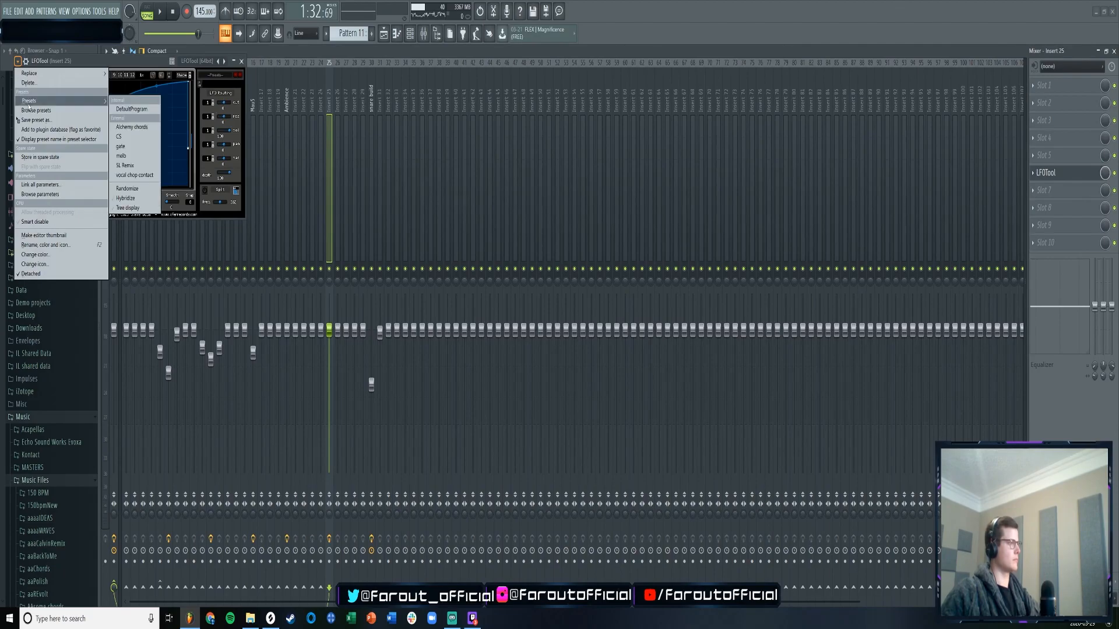
{"action": "left_click", "coordinate": [126, 138]}
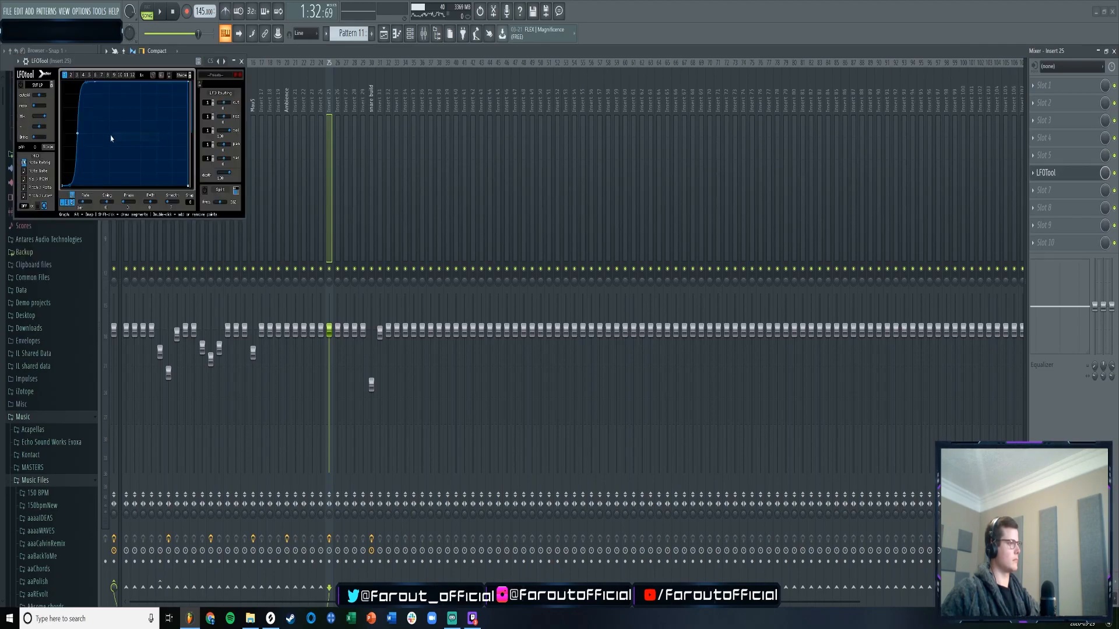
{"action": "key", "text": "space"}
{"action": "left_click", "coordinate": [242, 61]}
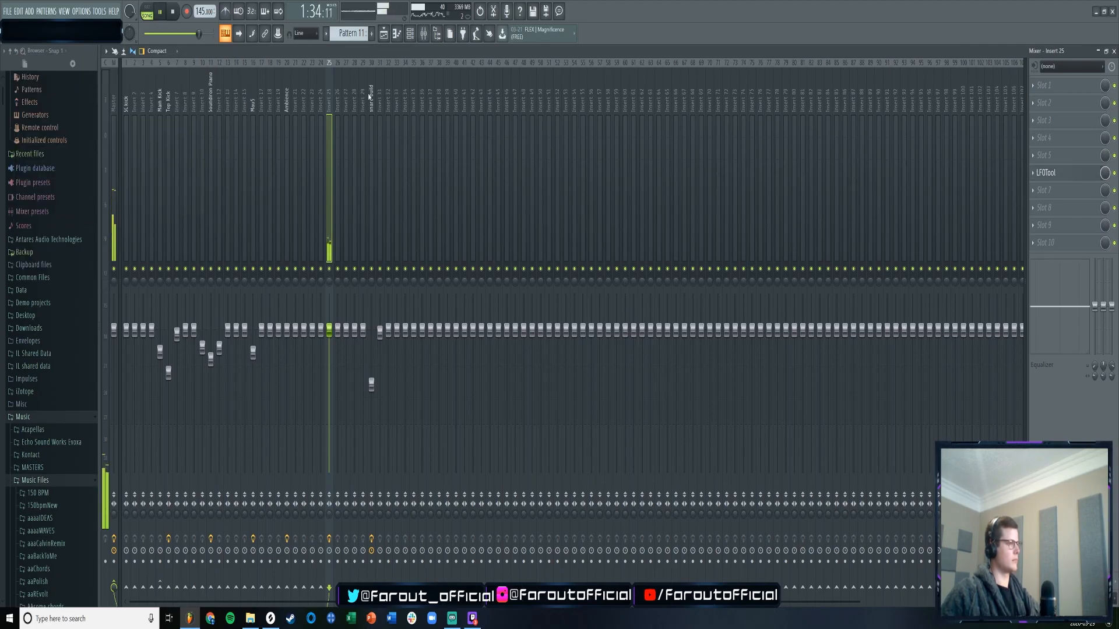
{"action": "left_click", "coordinate": [1045, 172]}
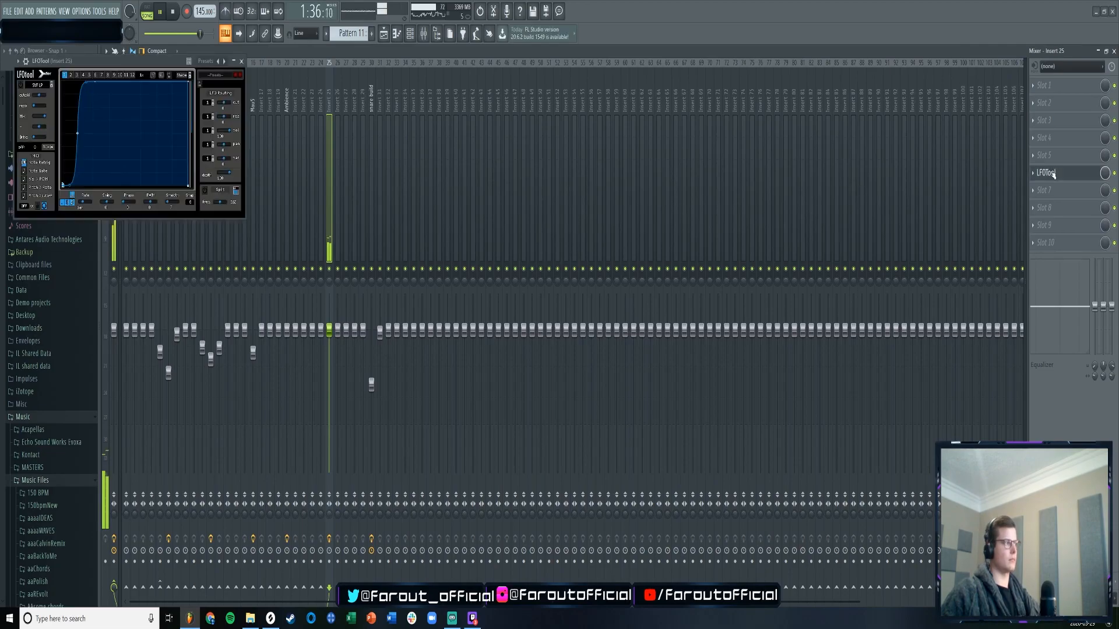
{"action": "left_click", "coordinate": [242, 61]}
- Switch to pattern mode, show all channels in the channel rack, and create a new empty pattern
{"action": "left_click", "coordinate": [382, 33]}
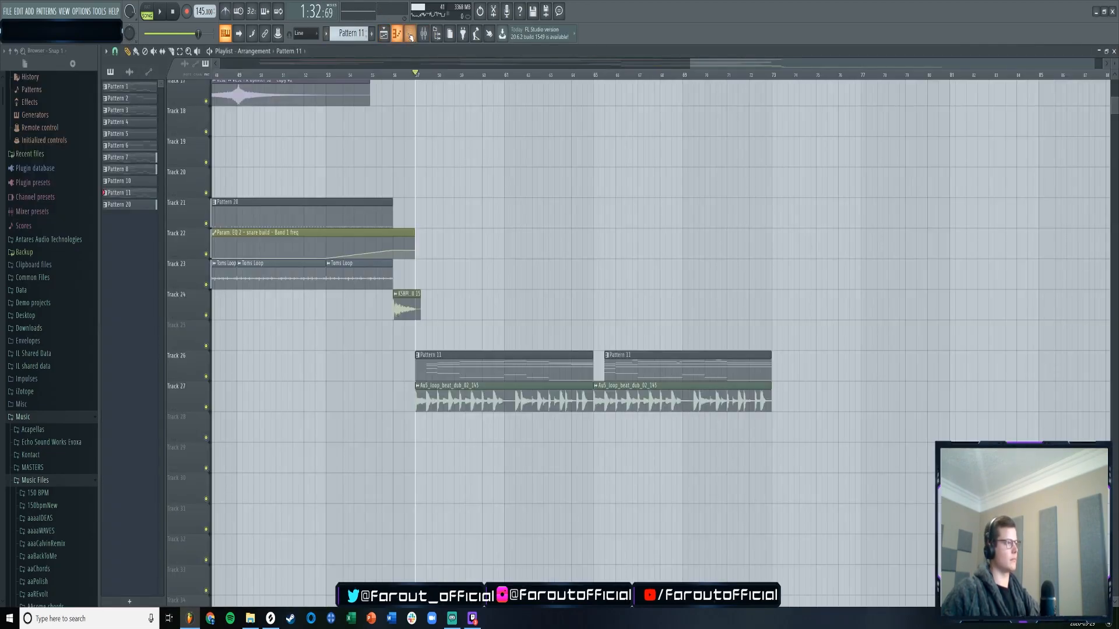
{"action": "left_click", "coordinate": [410, 35]}
{"action": "left_click", "coordinate": [148, 11]}
{"action": "key", "text": "space"}
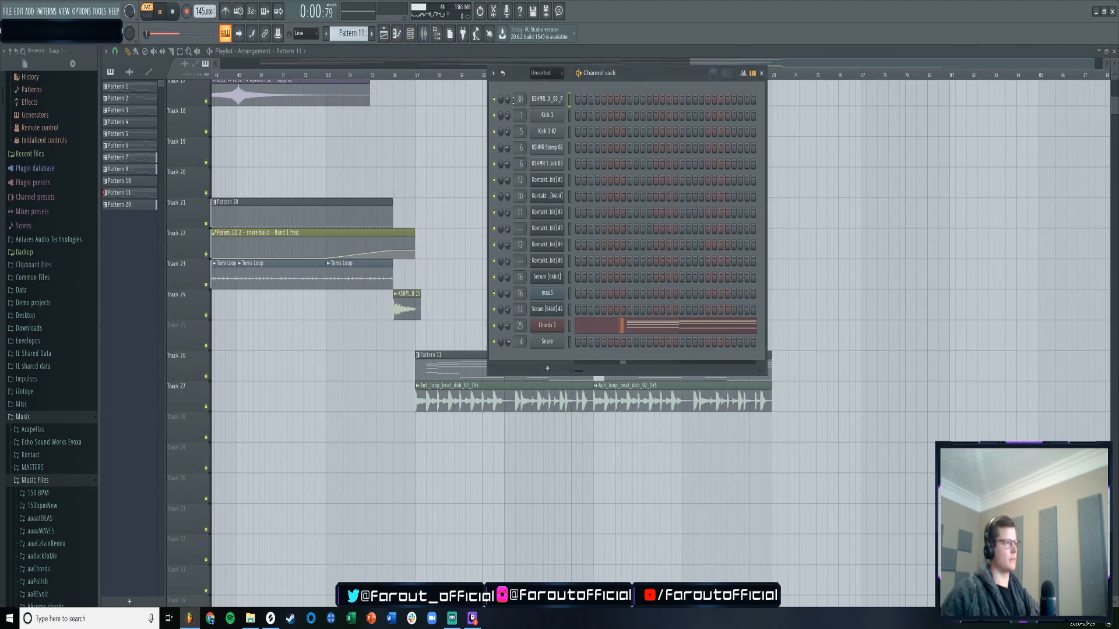
{"action": "left_click", "coordinate": [548, 74]}
{"action": "left_click", "coordinate": [549, 87]}
{"action": "key", "text": "KP_Add"}
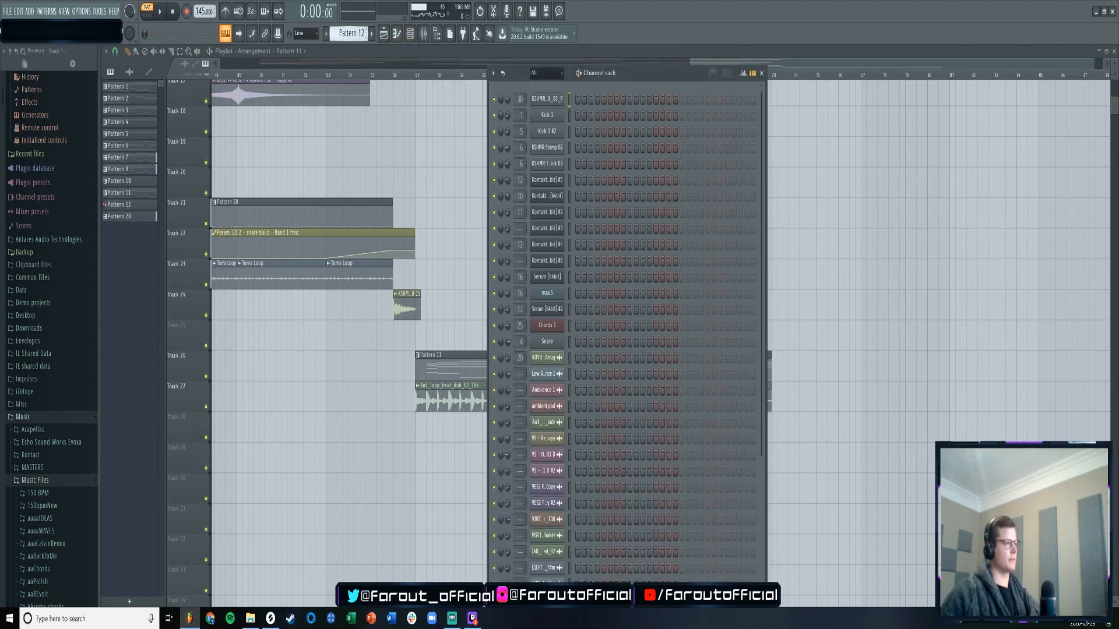
- Insert a MIDI Out channel at the start of the channel rack
{"action": "right_click", "coordinate": [551, 104]}
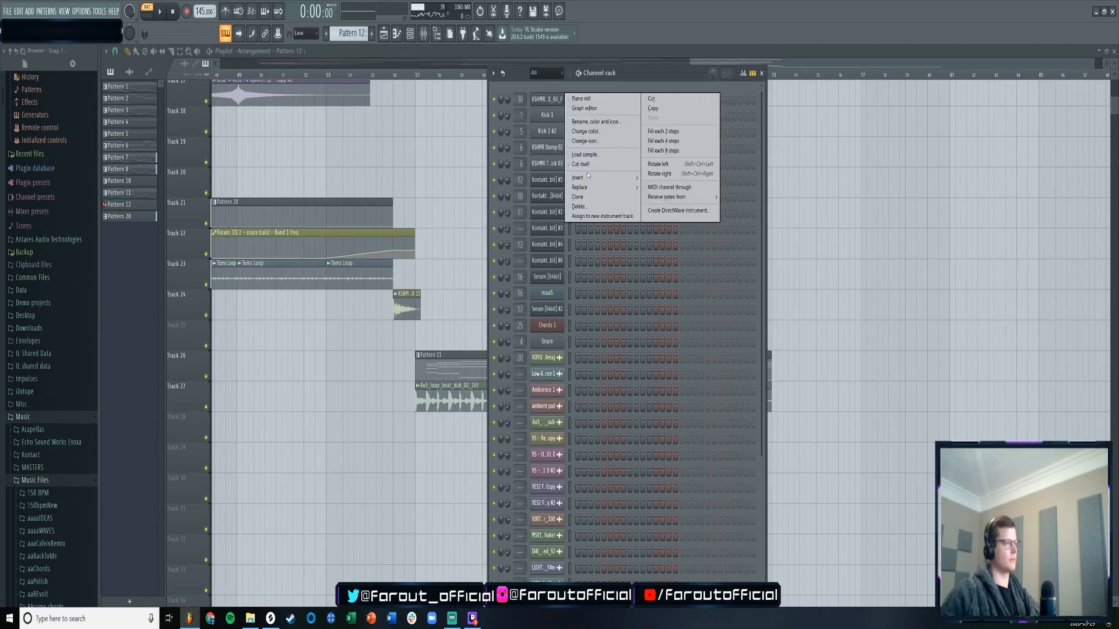
{"action": "mouse_move", "coordinate": [600, 178]}
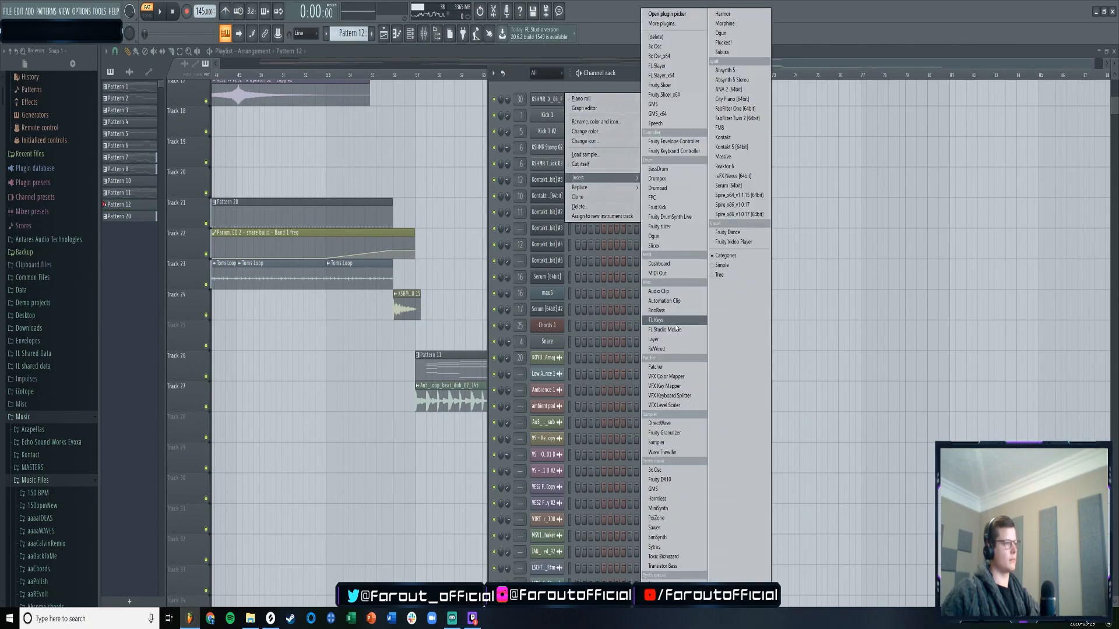
{"action": "left_click", "coordinate": [658, 273]}
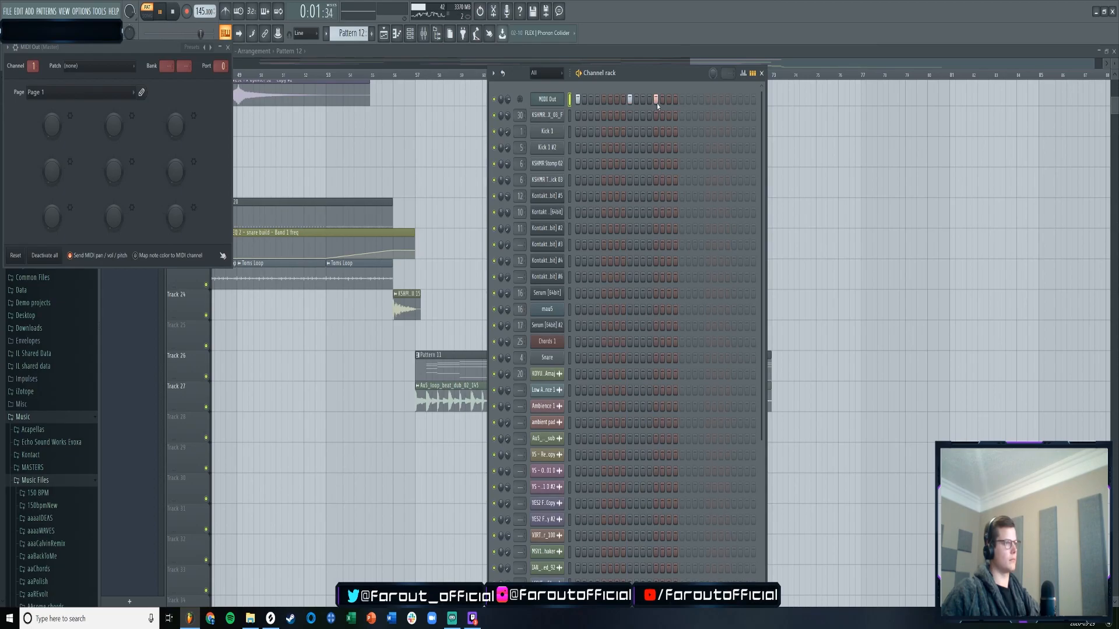
- Finish the MIDI Out step sequence and place Pattern 12 on Track 28, aligned with the drop's start at bar 57
{"action": "left_click", "coordinate": [682, 99]}
{"action": "left_click", "coordinate": [417, 425]}
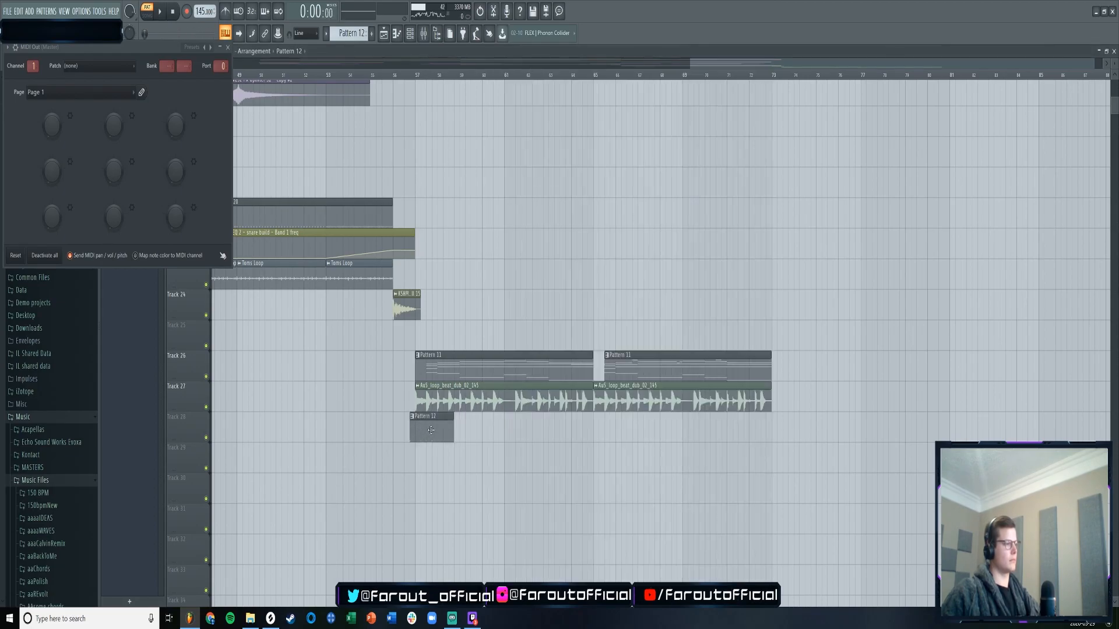
{"action": "mouse_move", "coordinate": [455, 436]}
{"action": "left_mouse_down"}
{"action": "mouse_move", "coordinate": [439, 441]}
{"action": "mouse_move", "coordinate": [451, 443]}
{"action": "left_mouse_up"}
- Delete the extra MIDI Out notes in Pattern 12's piano roll, keeping only the note at the pattern's start
{"action": "key", "text": "F7"}
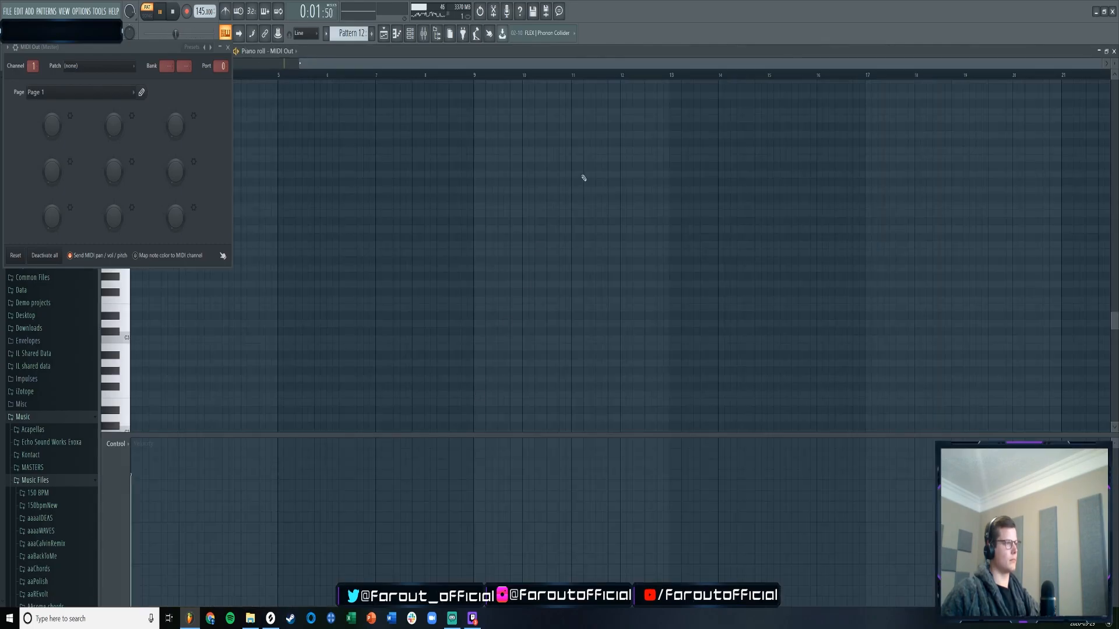
{"action": "key", "text": "space"}
{"action": "left_click", "coordinate": [227, 48]}
{"action": "left_click", "coordinate": [155, 151]}
{"action": "left_click", "coordinate": [179, 150]}
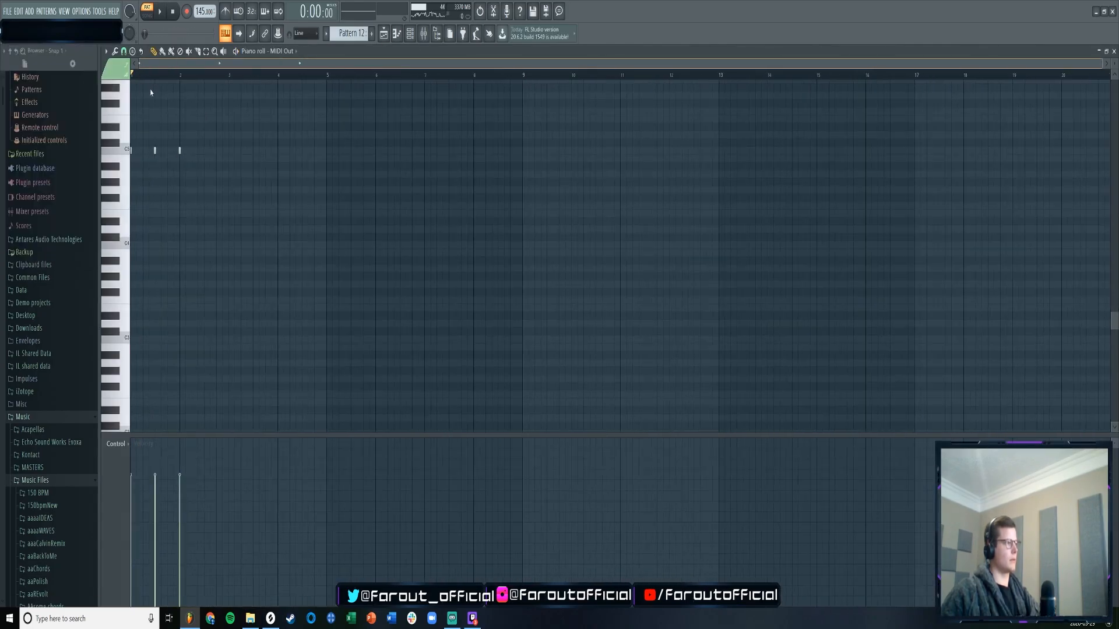
{"action": "key", "text": "ctrl+a"}
{"action": "mouse_move", "coordinate": [157, 152]}
{"action": "left_mouse_down"}
{"action": "mouse_move", "coordinate": [249, 151]}
{"action": "mouse_move", "coordinate": [213, 152]}
{"action": "left_mouse_up"}
{"action": "right_click", "coordinate": [213, 151]}
{"action": "right_click", "coordinate": [156, 152]}
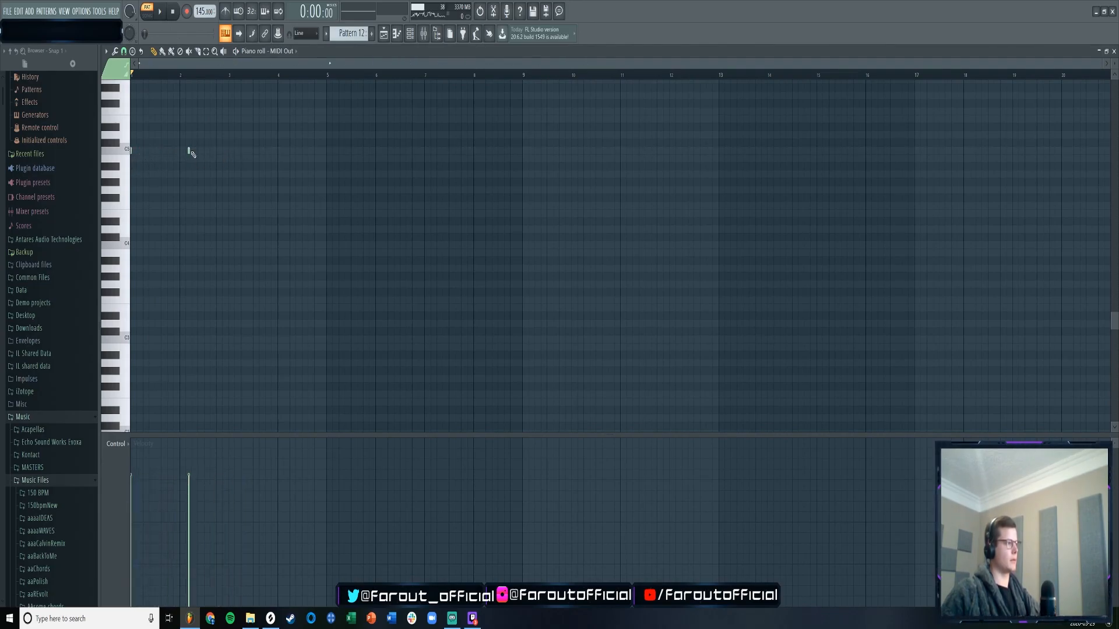
{"action": "scroll", "coordinate": [180, 152], "scroll_direction": "up", "scroll_amount": 5}
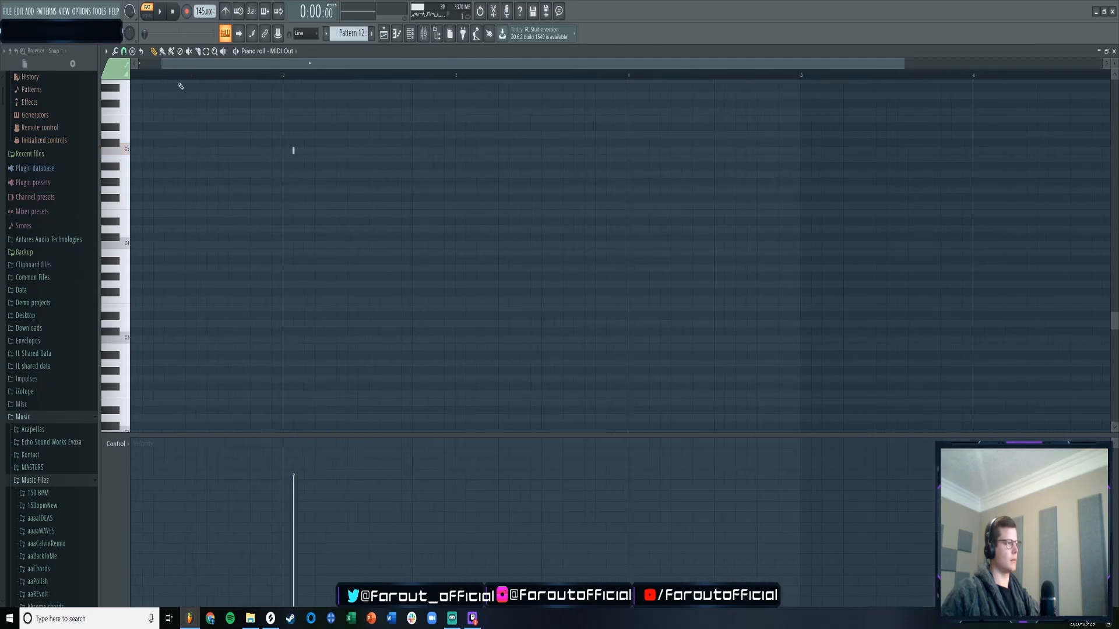
- Fill Track 28 with back-to-back one-bar Pattern 12 clips from bar 57 to bar 73 and start playback
{"action": "left_click", "coordinate": [384, 34]}
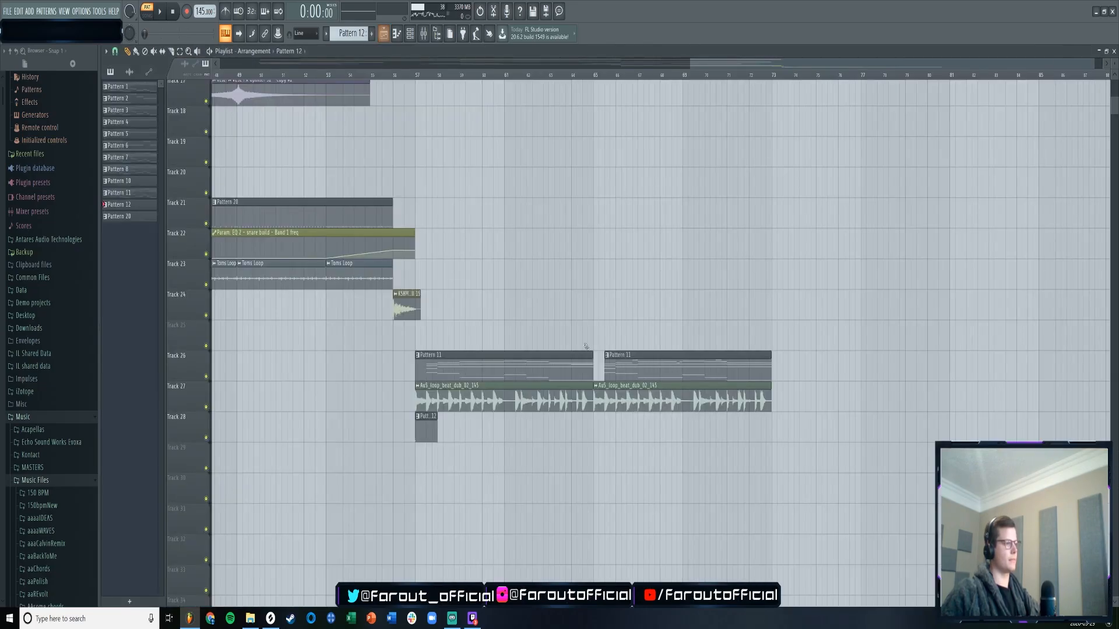
{"action": "left_click", "coordinate": [448, 440]}
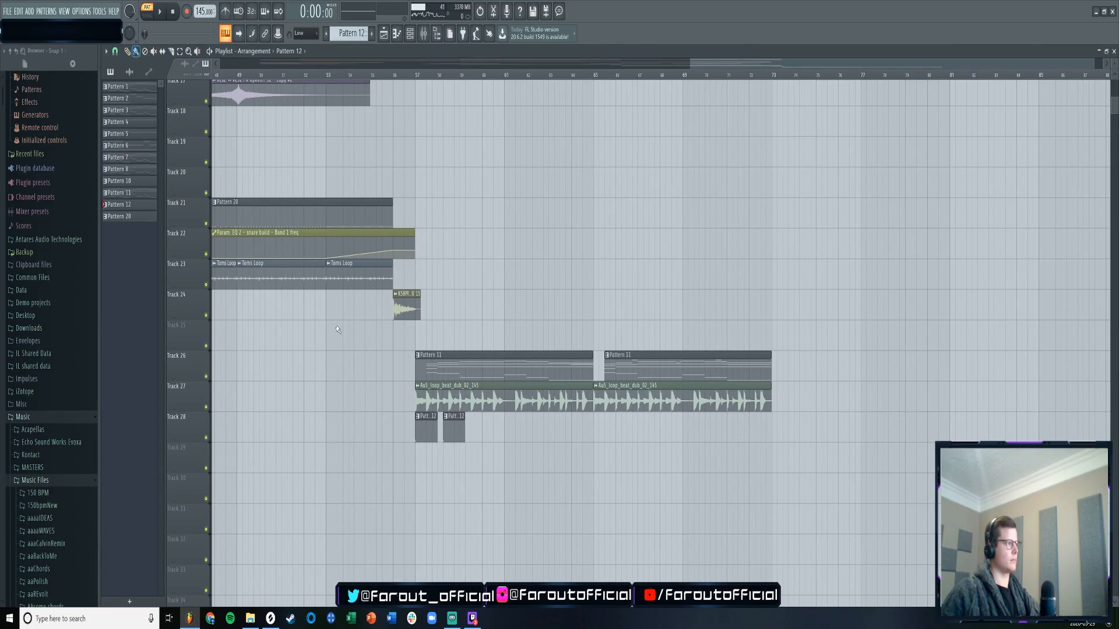
{"action": "right_click", "coordinate": [459, 436]}
{"action": "left_click_drag", "start_coordinate": [447, 435], "coordinate": [759, 428]}
{"action": "key", "text": "space"}
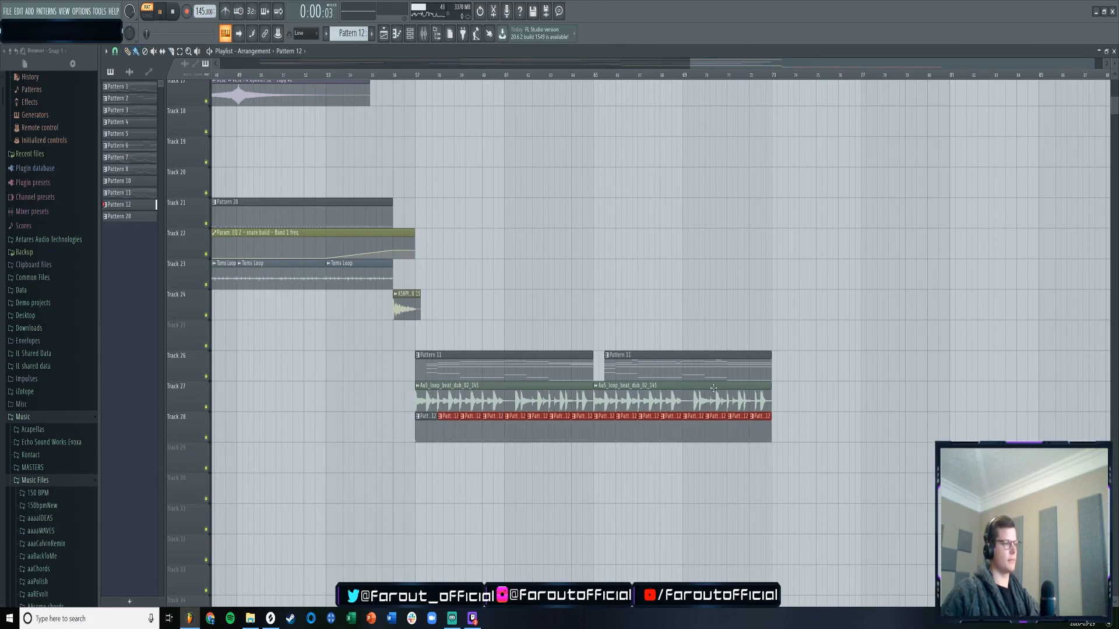
- Check the MIDI Out channel's port setting and the LFOTool on mixer insert 25 while the drop plays
{"action": "key", "text": "F6"}
{"action": "left_click", "coordinate": [547, 99]}
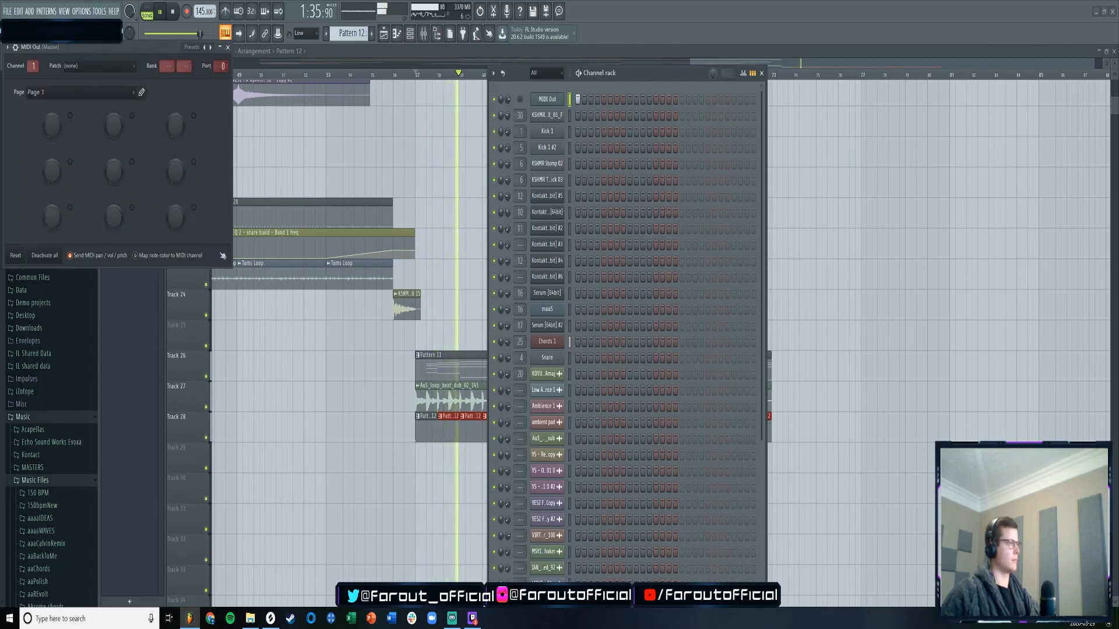
{"action": "mouse_move", "coordinate": [220, 70]}
{"action": "left_mouse_down"}
{"action": "mouse_move", "coordinate": [219, 60]}
{"action": "mouse_move", "coordinate": [220, 76]}
{"action": "left_mouse_up"}
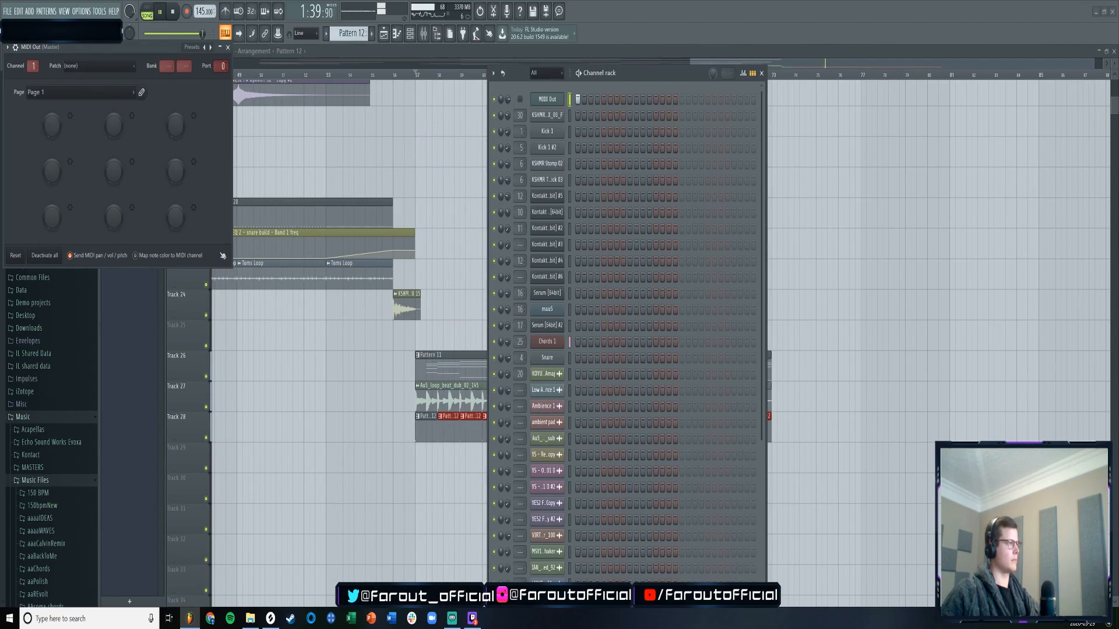
{"action": "left_click", "coordinate": [227, 47]}
{"action": "left_click", "coordinate": [423, 33]}
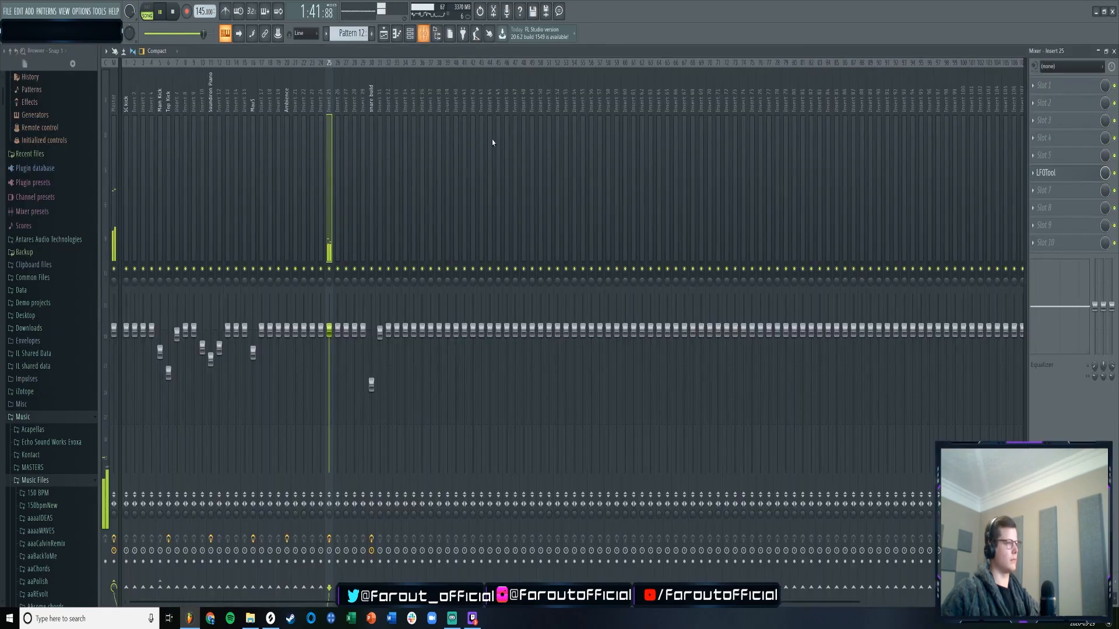
{"action": "left_click", "coordinate": [1049, 173]}
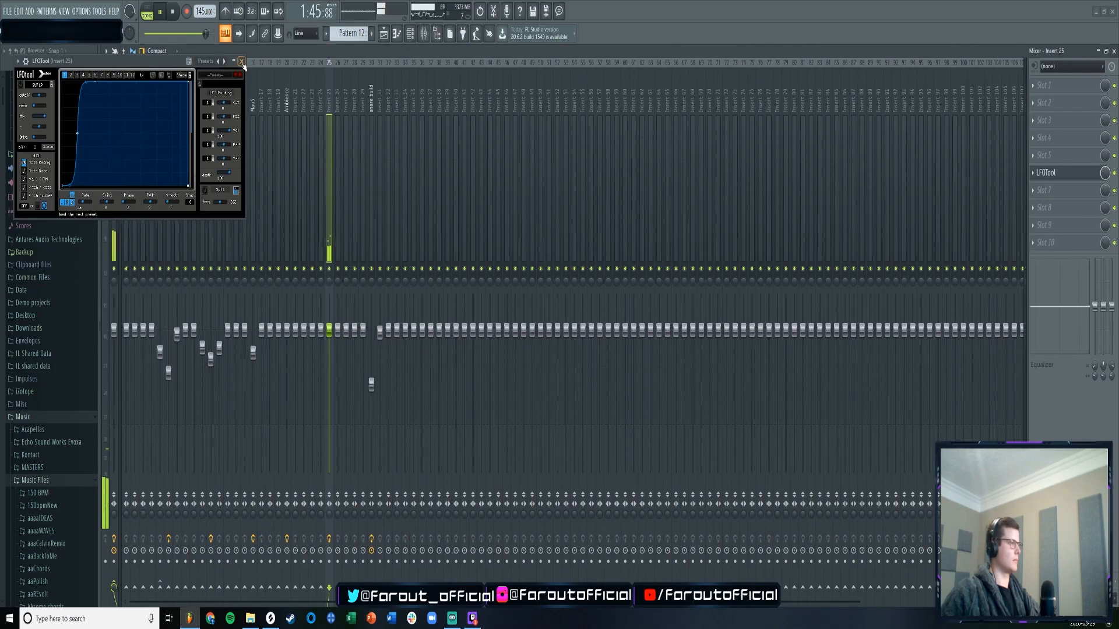
{"action": "left_click", "coordinate": [241, 61]}
{"action": "left_click", "coordinate": [383, 33]}
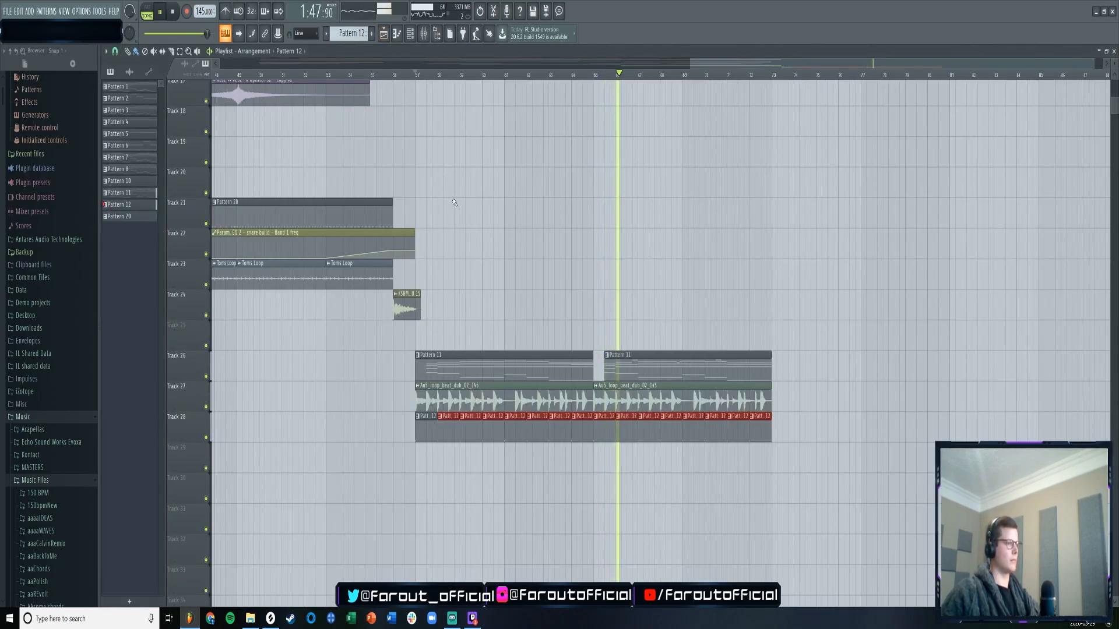
{"action": "key", "text": "F6"}
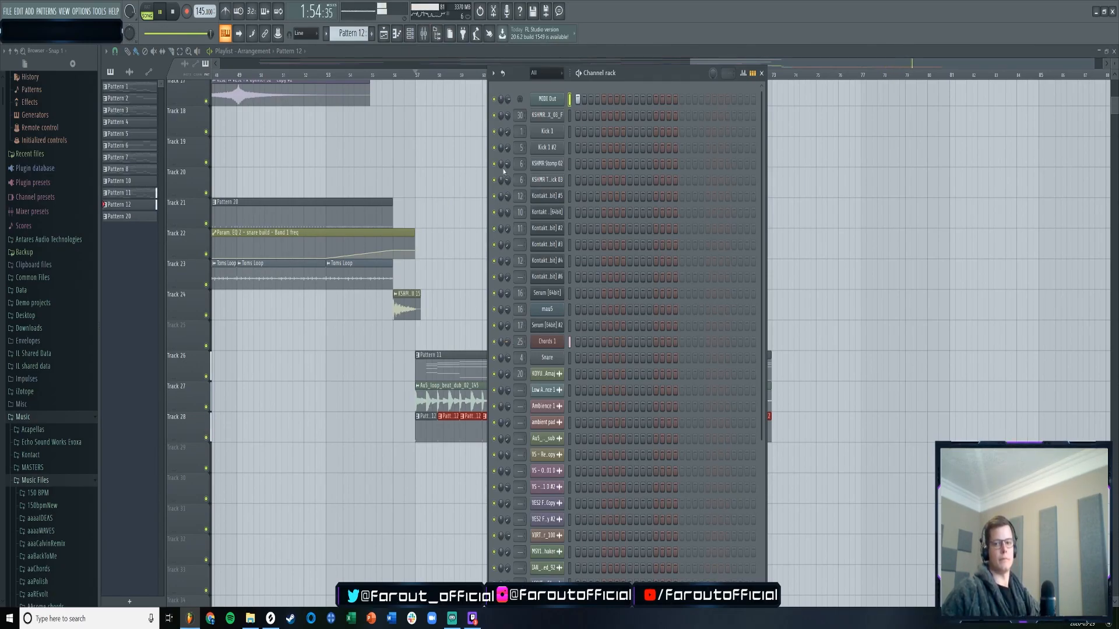
{"action": "key", "text": "space"}
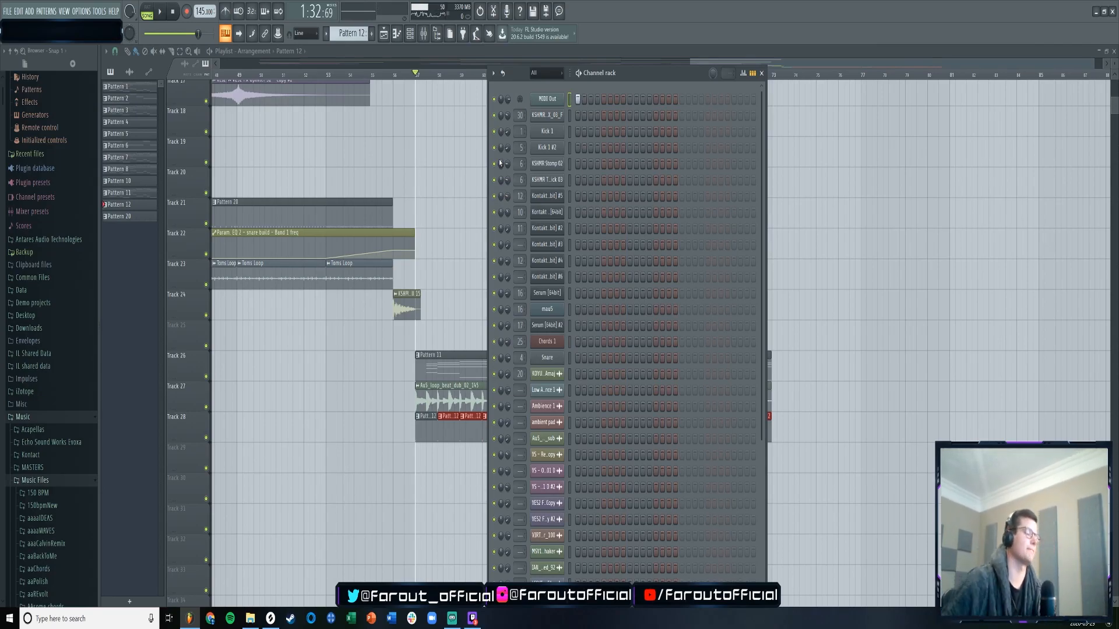
{"action": "left_click", "coordinate": [411, 35]}
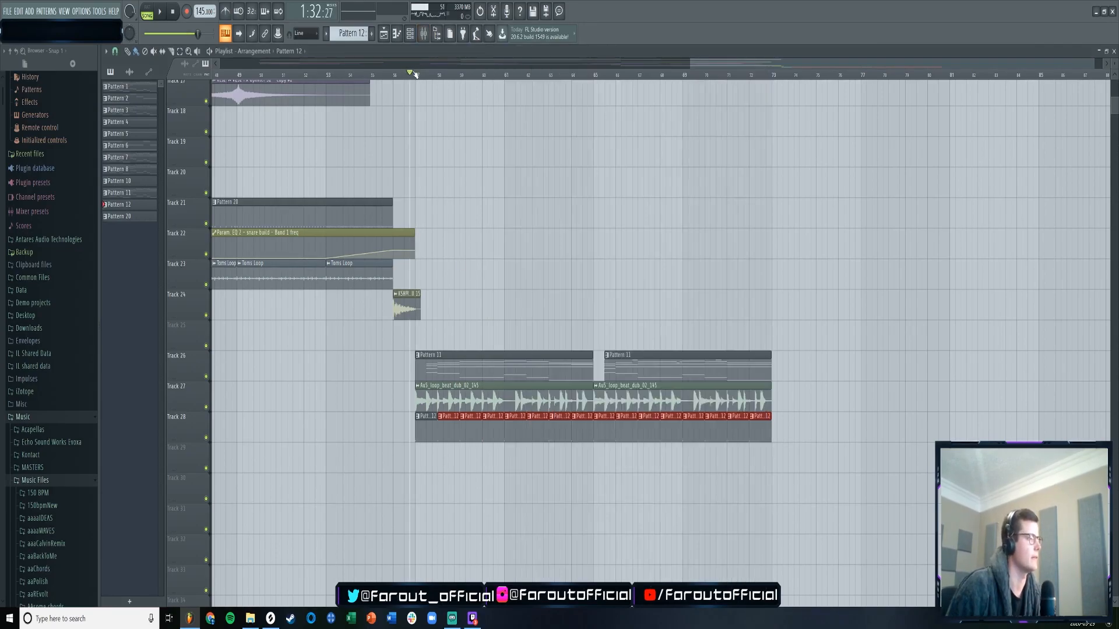
{"action": "scroll", "coordinate": [414, 69], "scroll_direction": "down", "scroll_amount": 4}
{"action": "left_click_drag", "start_coordinate": [371, 64], "coordinate": [400, 64]}
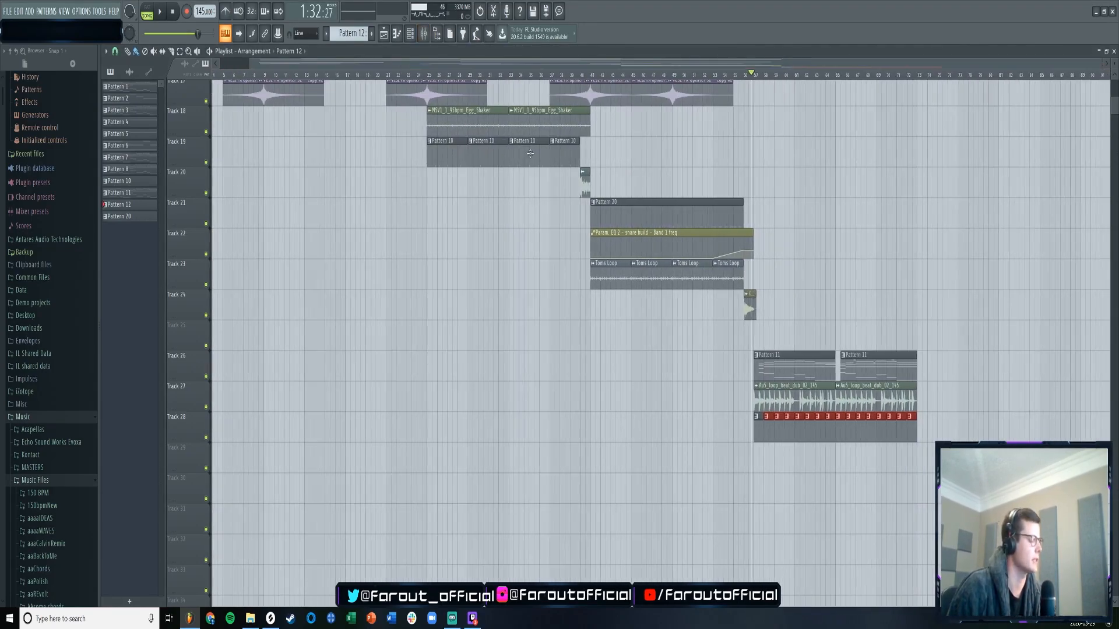
{"action": "scroll", "coordinate": [841, 147], "scroll_direction": "up", "scroll_amount": 3}
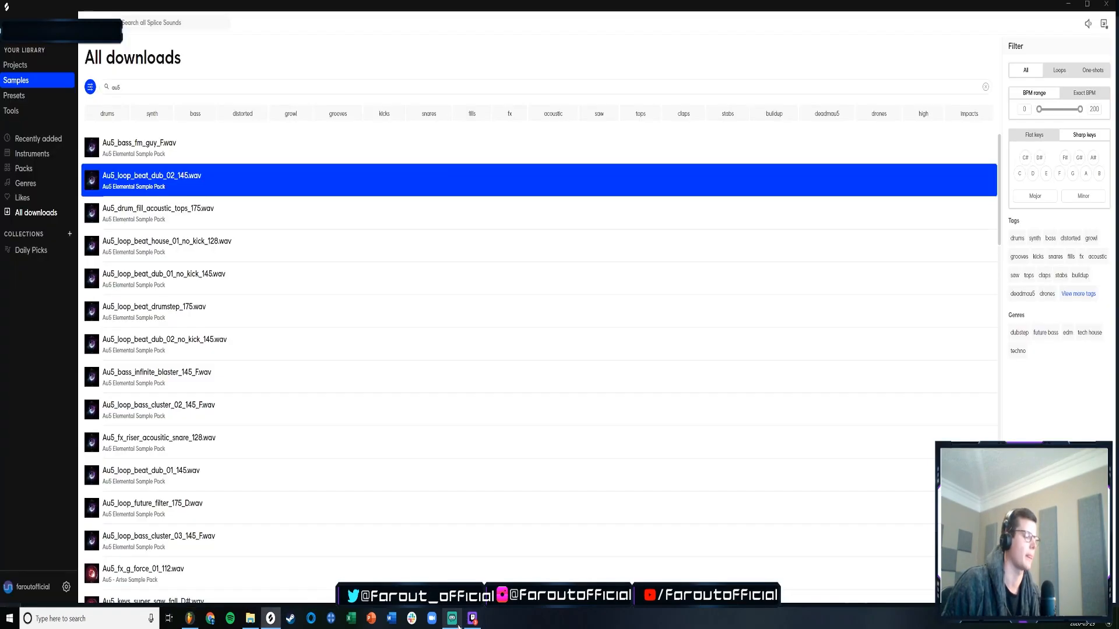
- Switch to Streamlabs OBS to check the stream chat, and return to Splice
{"action": "left_click", "coordinate": [457, 623]}
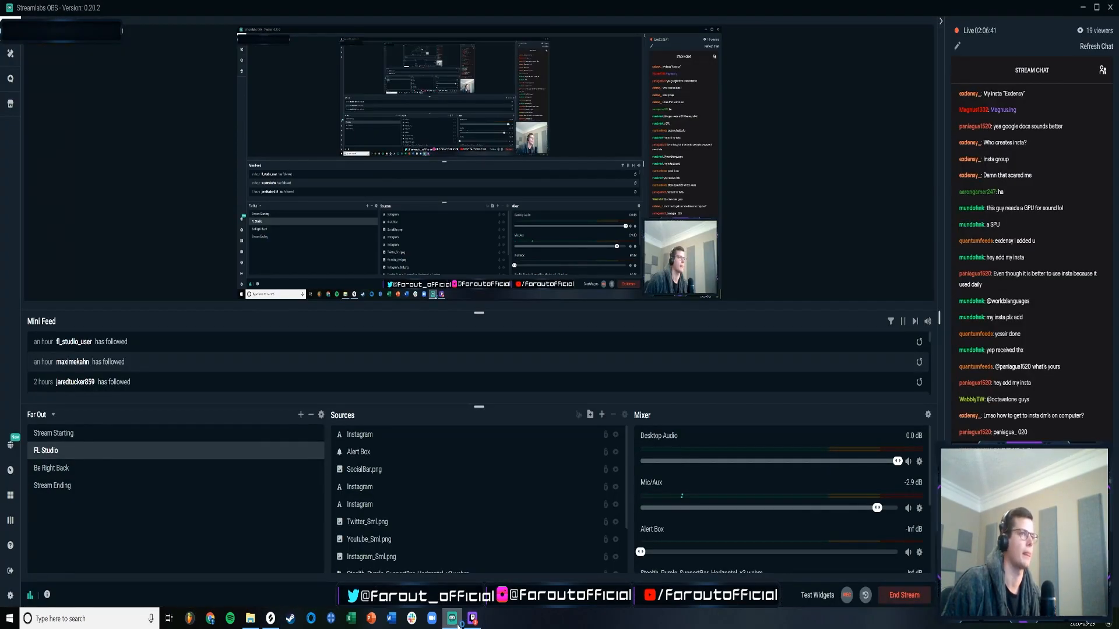
{"action": "left_click", "coordinate": [457, 624]}
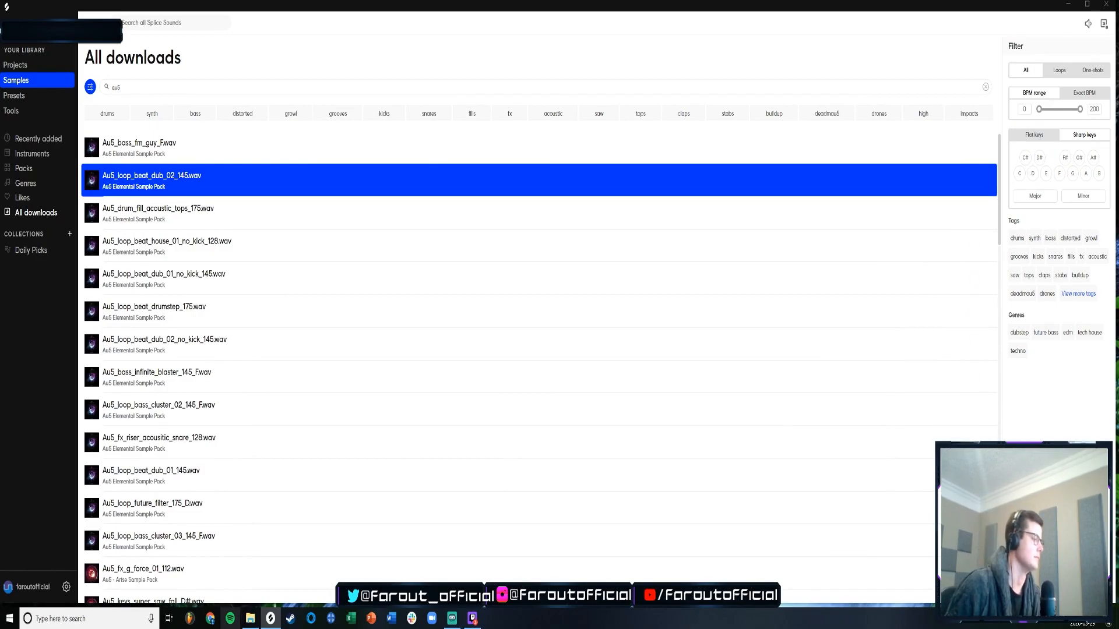
- In File Explorer, browse the FL Studio projects to the Vocal WIPS folder under Future Bass and WIPS
{"action": "left_click", "coordinate": [252, 620]}
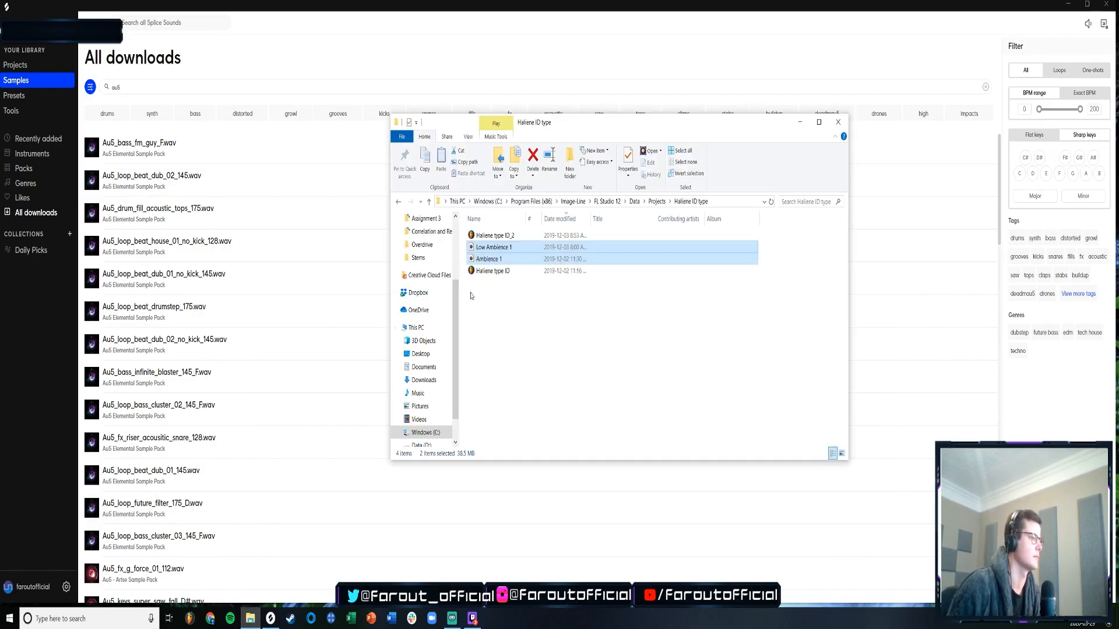
{"action": "left_click", "coordinate": [399, 202]}
{"action": "double_click", "coordinate": [488, 377]}
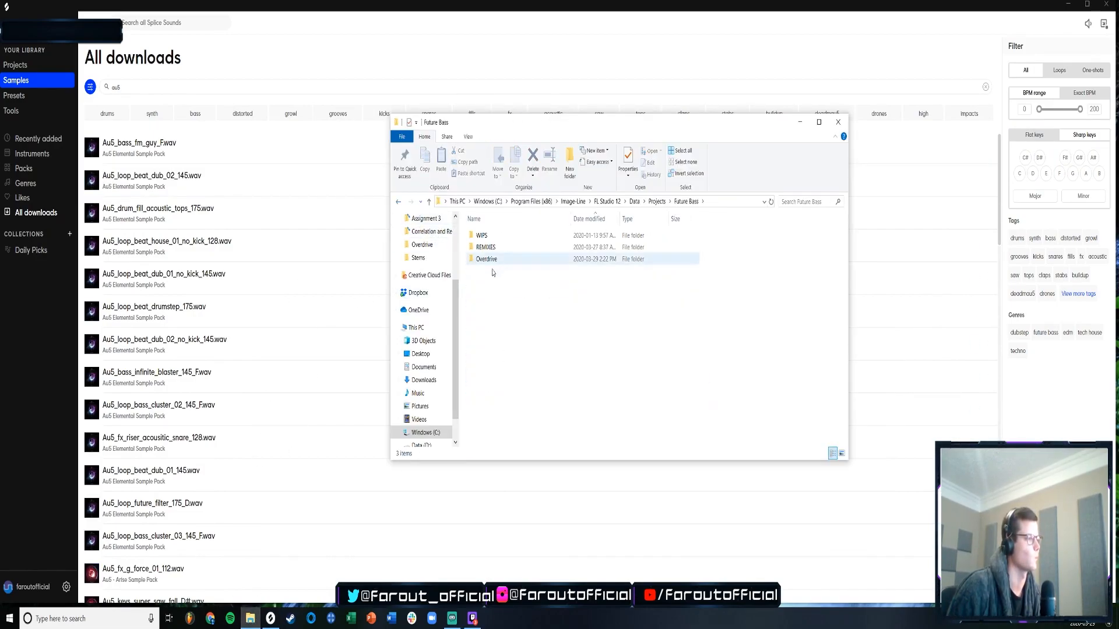
{"action": "double_click", "coordinate": [482, 236]}
{"action": "left_click", "coordinate": [492, 259]}
{"action": "double_click", "coordinate": [491, 259]}
{"action": "key", "text": "alt+Left"}
{"action": "double_click", "coordinate": [490, 260]}
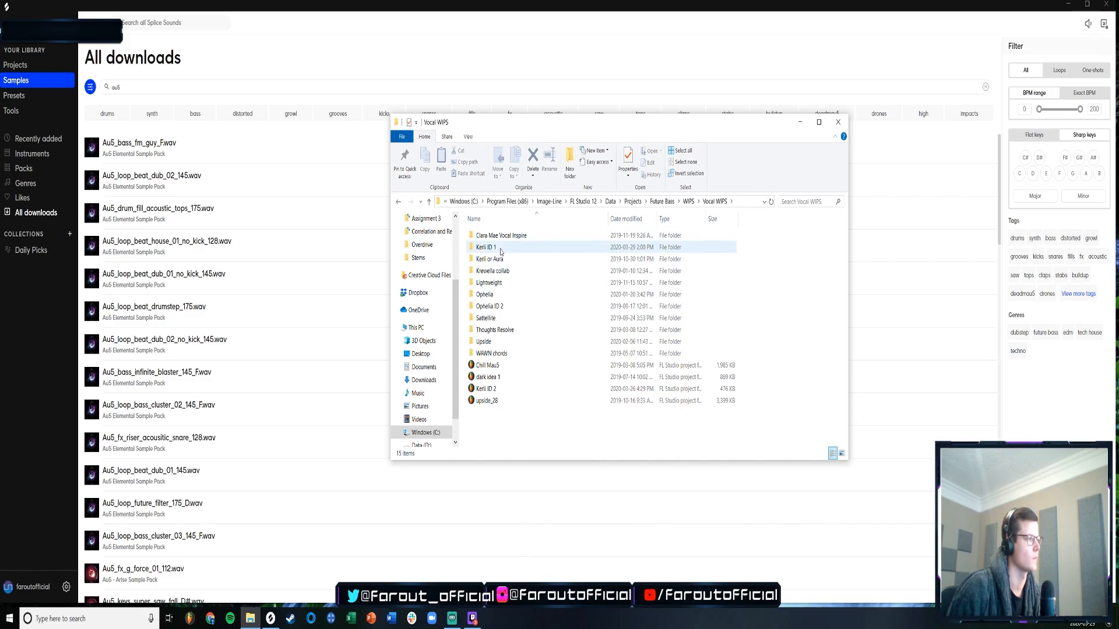
- Open the Kerli ID 1_4 project from the Kerli ID 1 folder and dismiss the eLicenser message while it loads
{"action": "double_click", "coordinate": [495, 248]}
{"action": "left_click", "coordinate": [487, 238]}
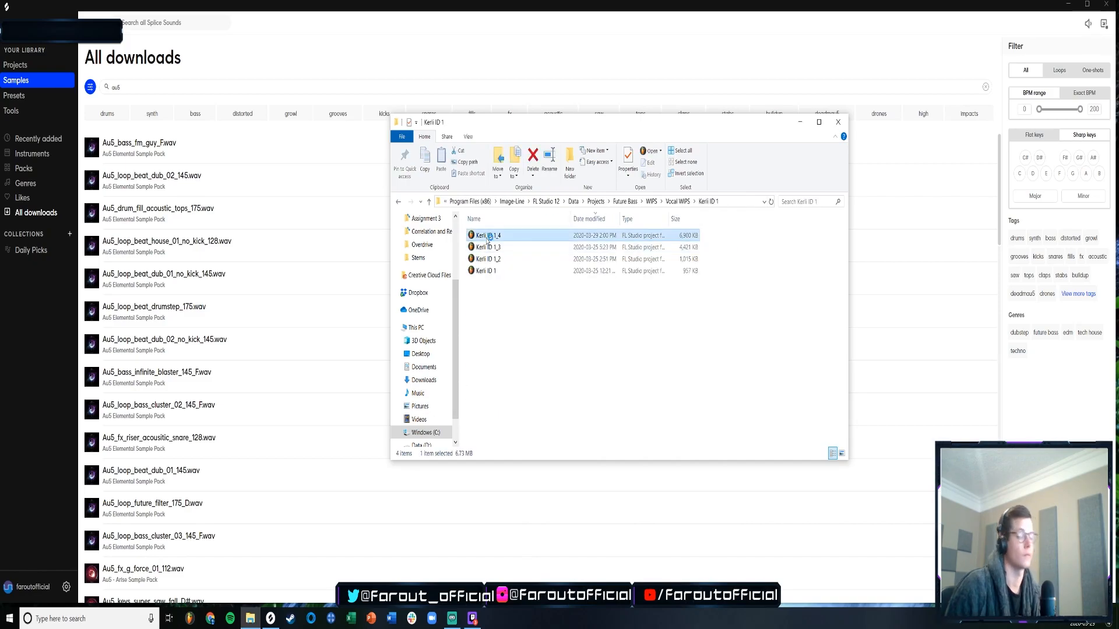
{"action": "double_click", "coordinate": [487, 239]}
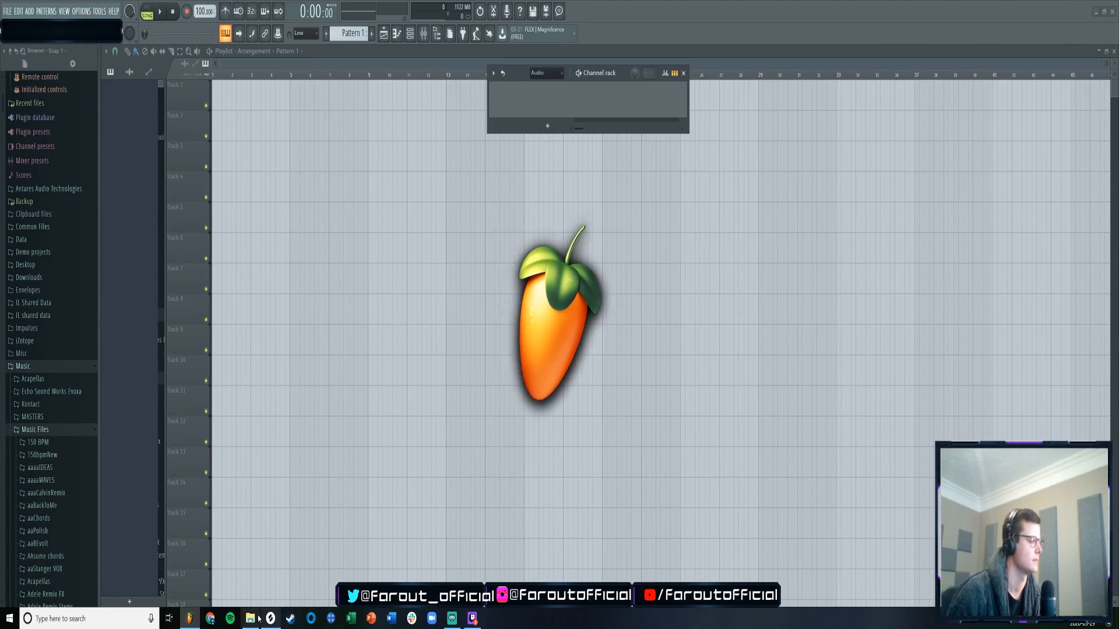
{"action": "mouse_move", "coordinate": [259, 612]}
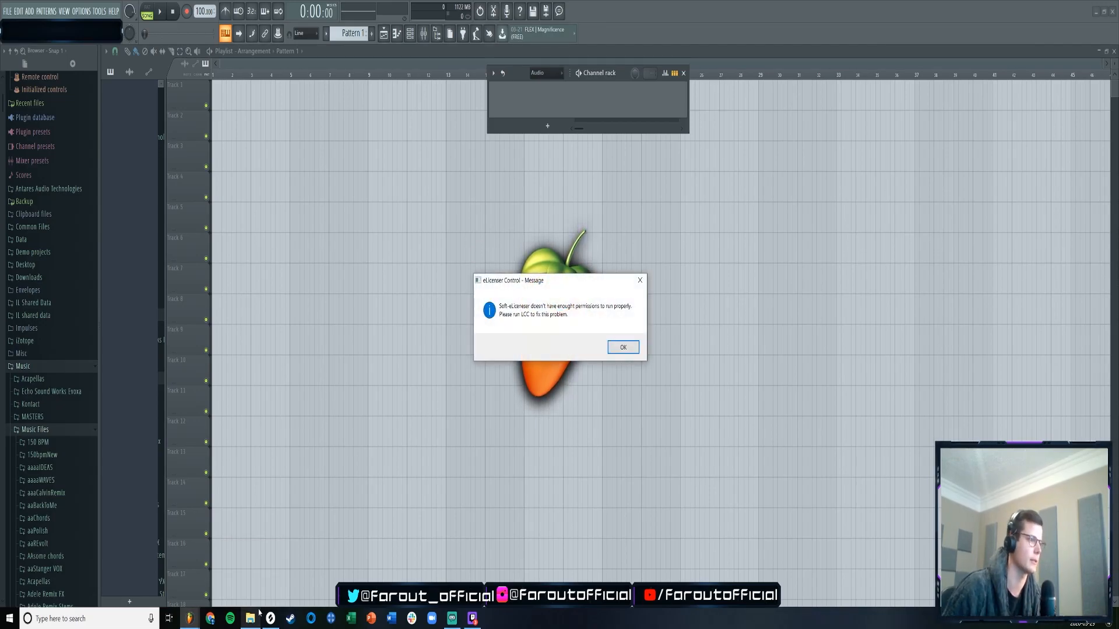
{"action": "left_click", "coordinate": [628, 345]}
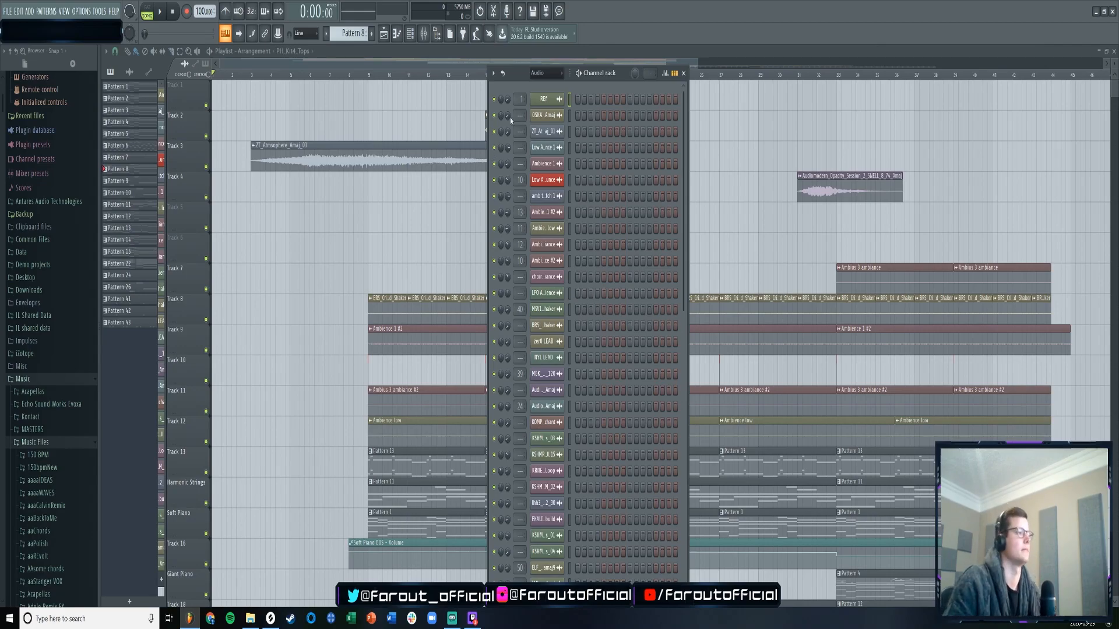
- Play the opened project's intro from shortly before the shaker and ambience clips enter
{"action": "left_click", "coordinate": [382, 35]}
{"action": "left_click", "coordinate": [305, 74]}
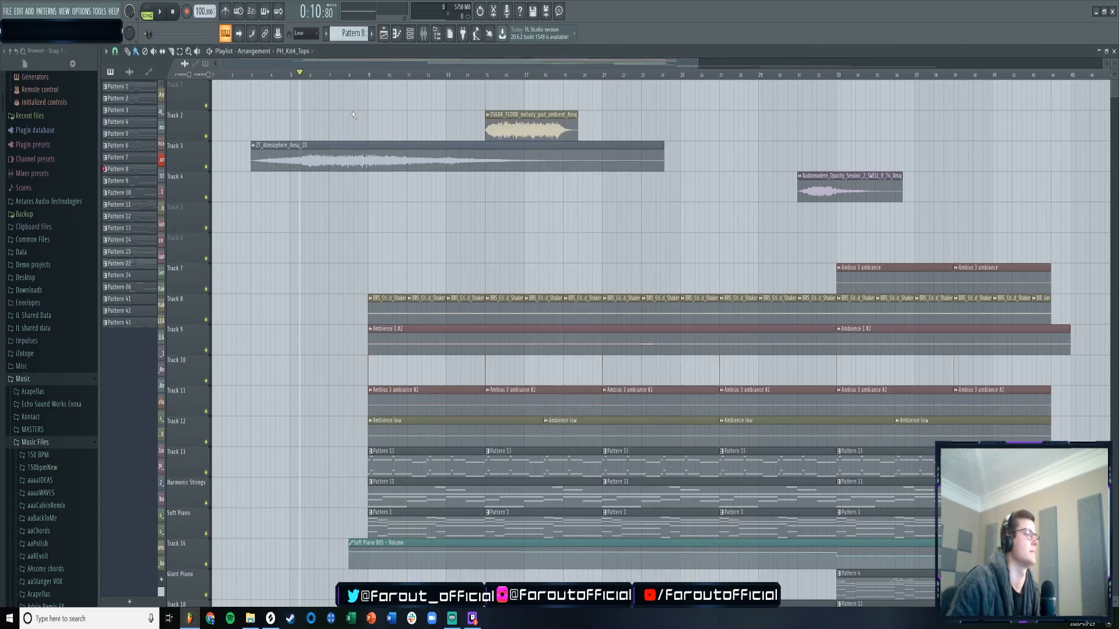
{"action": "scroll", "coordinate": [348, 88], "scroll_direction": "down", "scroll_amount": 1}
{"action": "key", "text": "space"}
{"action": "key", "text": "space"}
{"action": "key", "text": "space"}
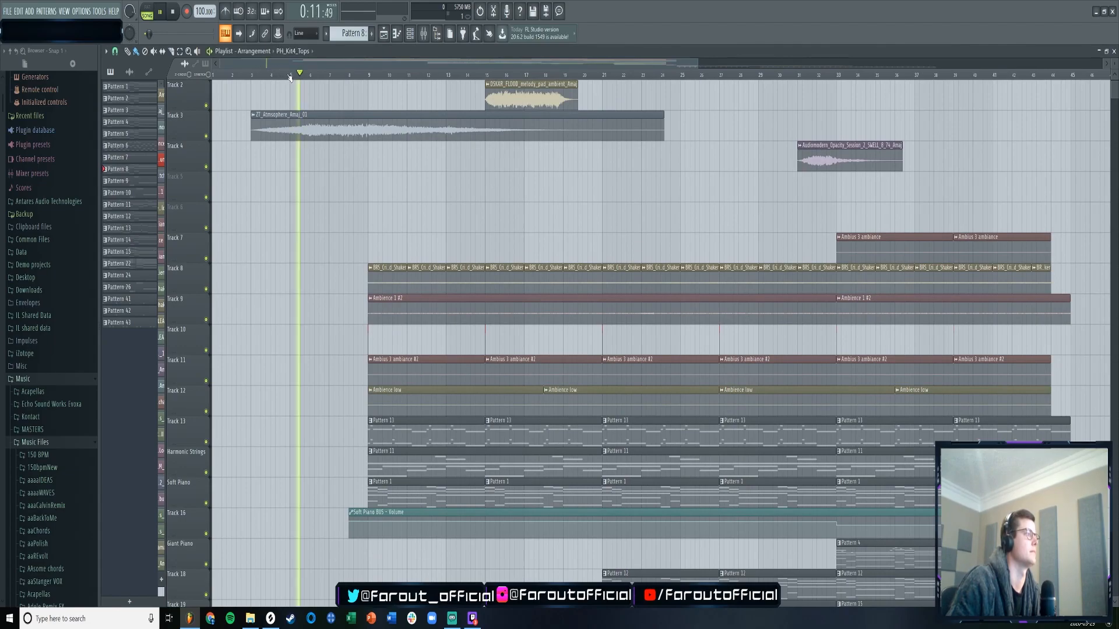
{"action": "left_click", "coordinate": [172, 12]}
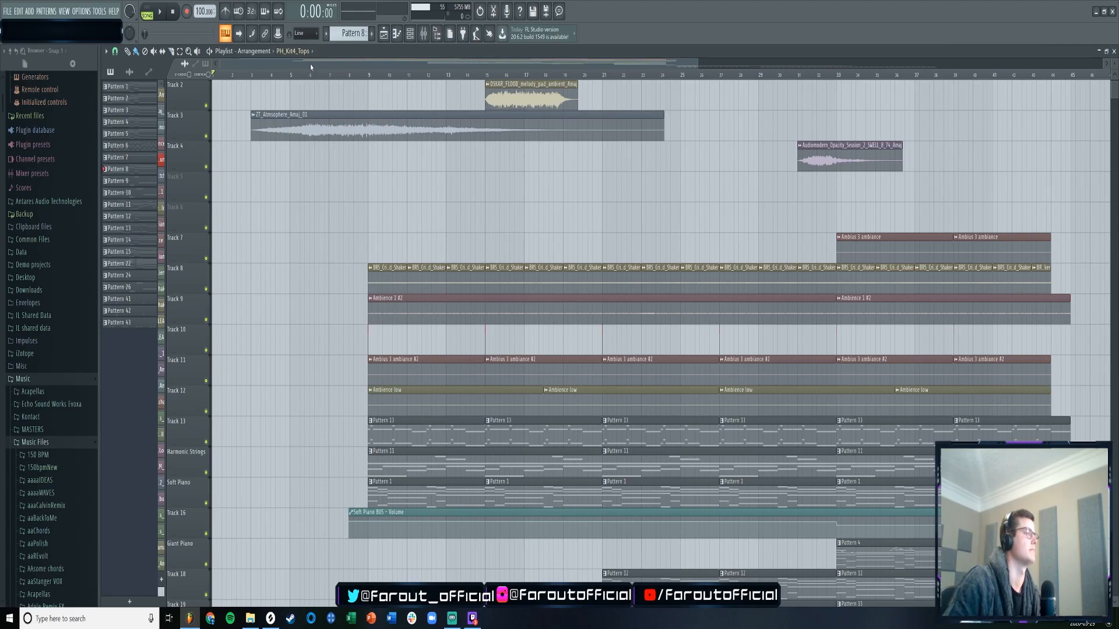
{"action": "left_click_drag", "start_coordinate": [311, 67], "coordinate": [338, 67]}
{"action": "left_click", "coordinate": [285, 75]}
{"action": "key", "text": "space"}
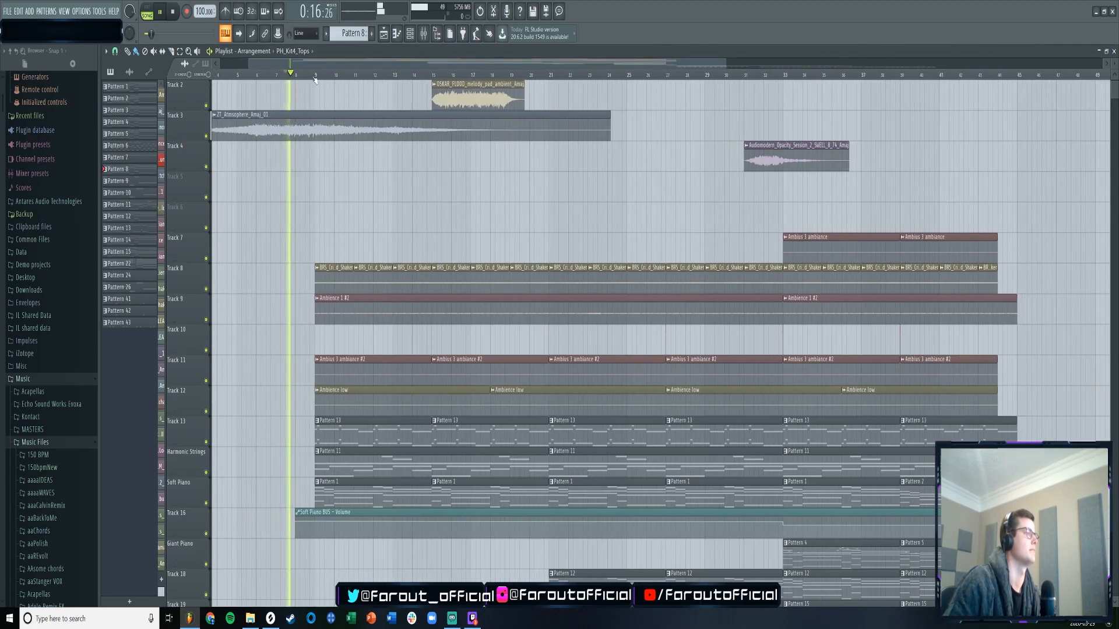
{"action": "scroll", "coordinate": [318, 82], "scroll_direction": "down", "scroll_amount": 3}
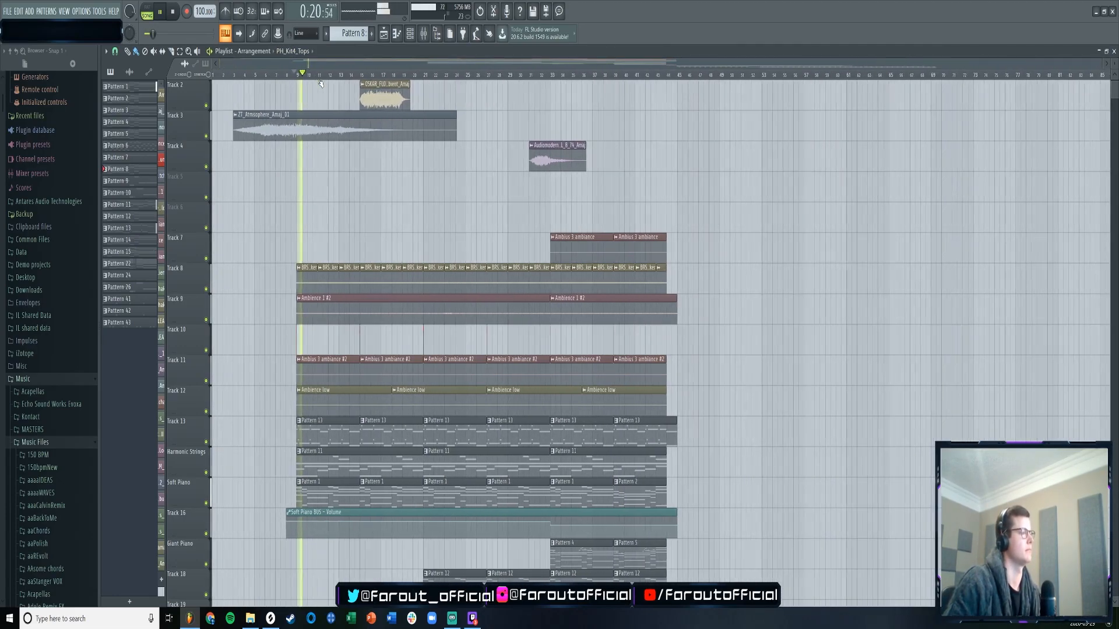
- Try removing the last two ambiance clips on Track 11 and the second Ambience 1 #2 clip on Track 9
{"action": "right_click", "coordinate": [582, 366]}
{"action": "right_click", "coordinate": [626, 361]}
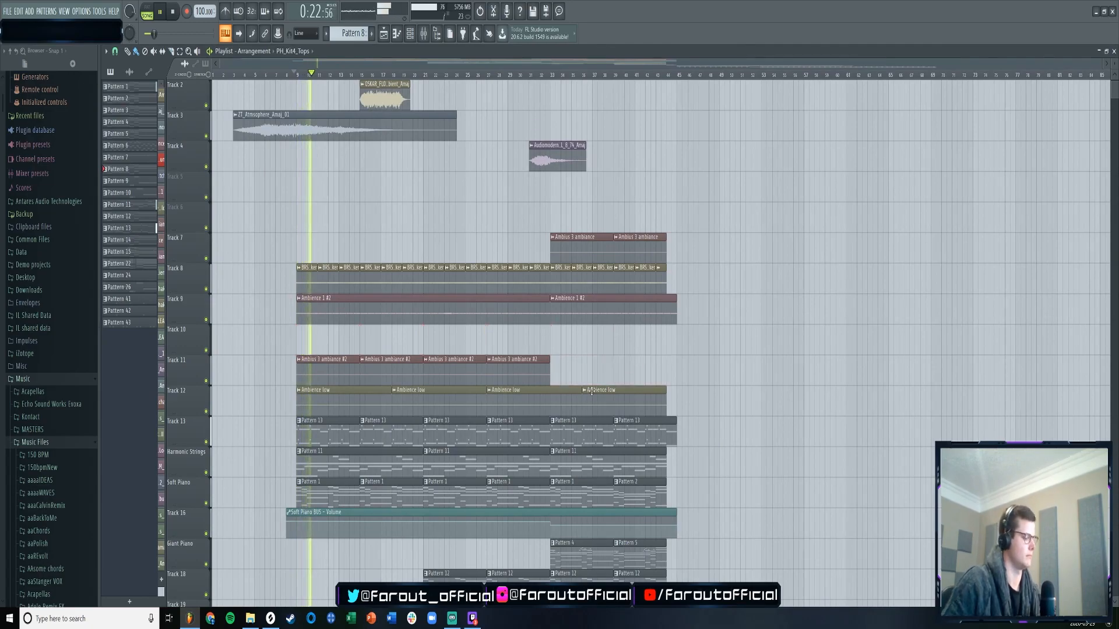
{"action": "key", "text": "ctrl+z"}
{"action": "right_click", "coordinate": [594, 319]}
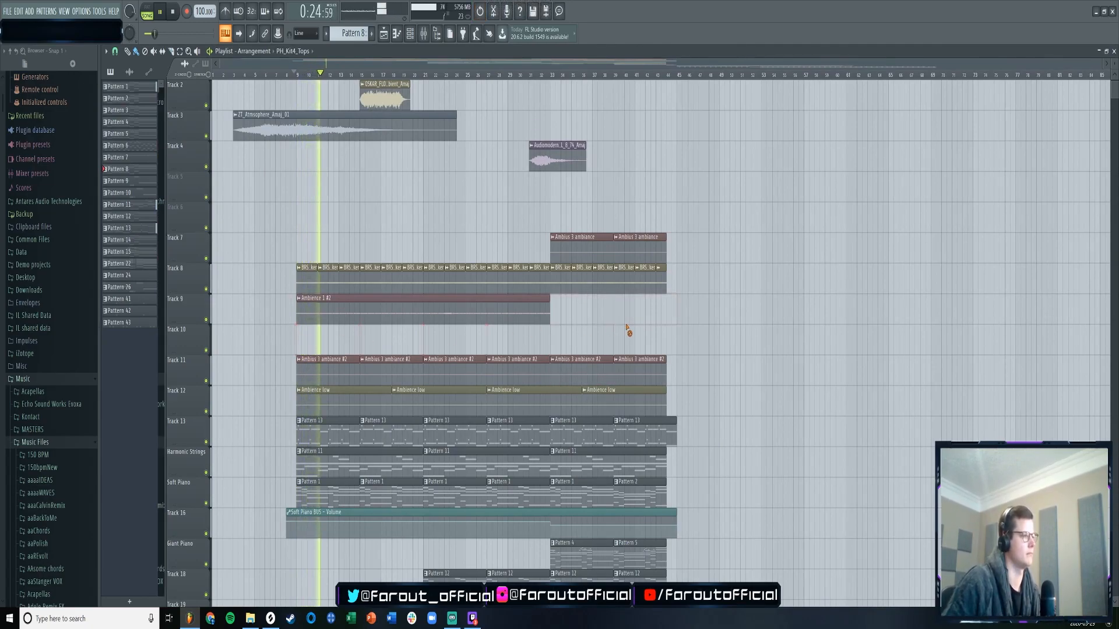
{"action": "key", "text": "ctrl+z"}
- Play the section where the Muted Guitar and Sub Break tracks enter, and examine its arrangement
{"action": "scroll", "coordinate": [407, 200], "scroll_direction": "down", "scroll_amount": 10}
{"action": "scroll", "coordinate": [409, 198], "scroll_direction": "down", "scroll_amount": 5}
{"action": "left_click_drag", "start_coordinate": [412, 75], "coordinate": [499, 71]}
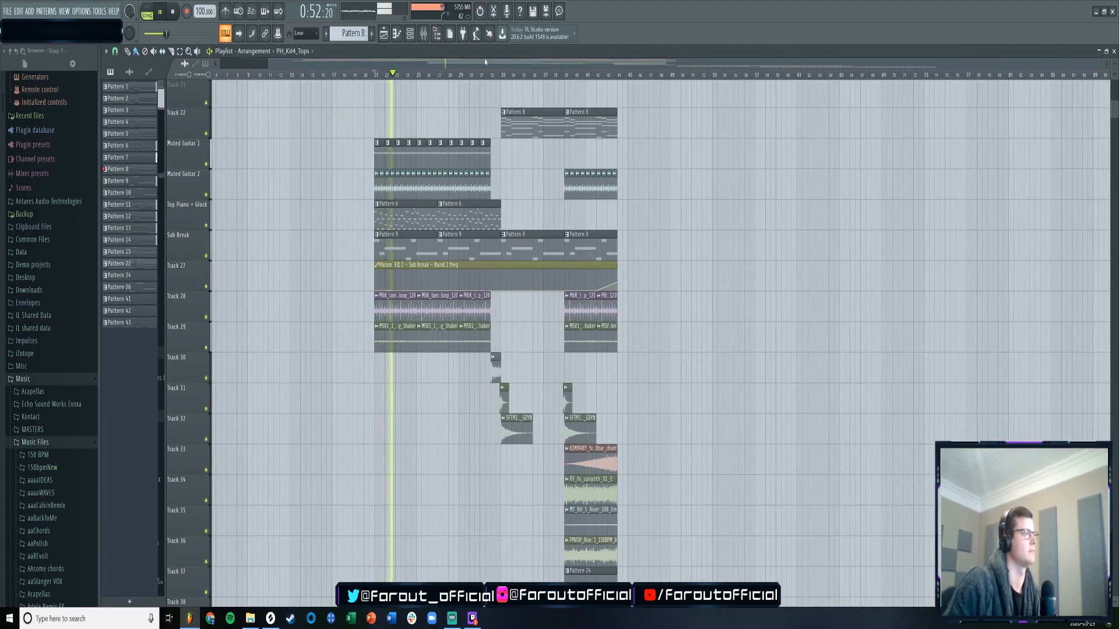
- Check the mixer levels during the break, and play the section from bar 33 where the Giant Piano enters
{"action": "key", "text": "F9"}
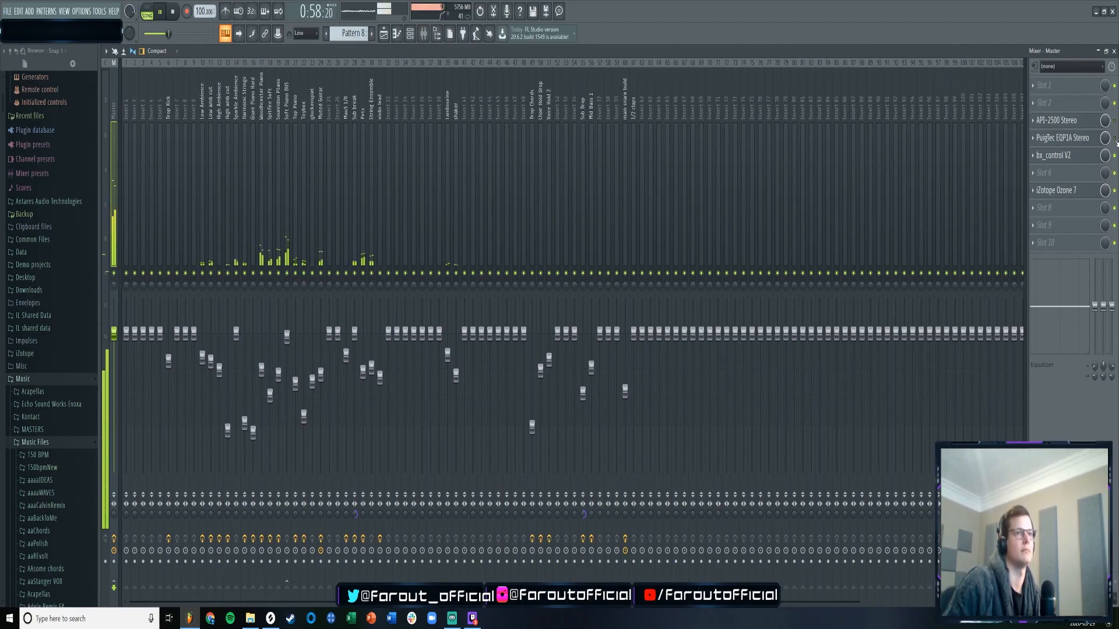
{"action": "left_click", "coordinate": [384, 33]}
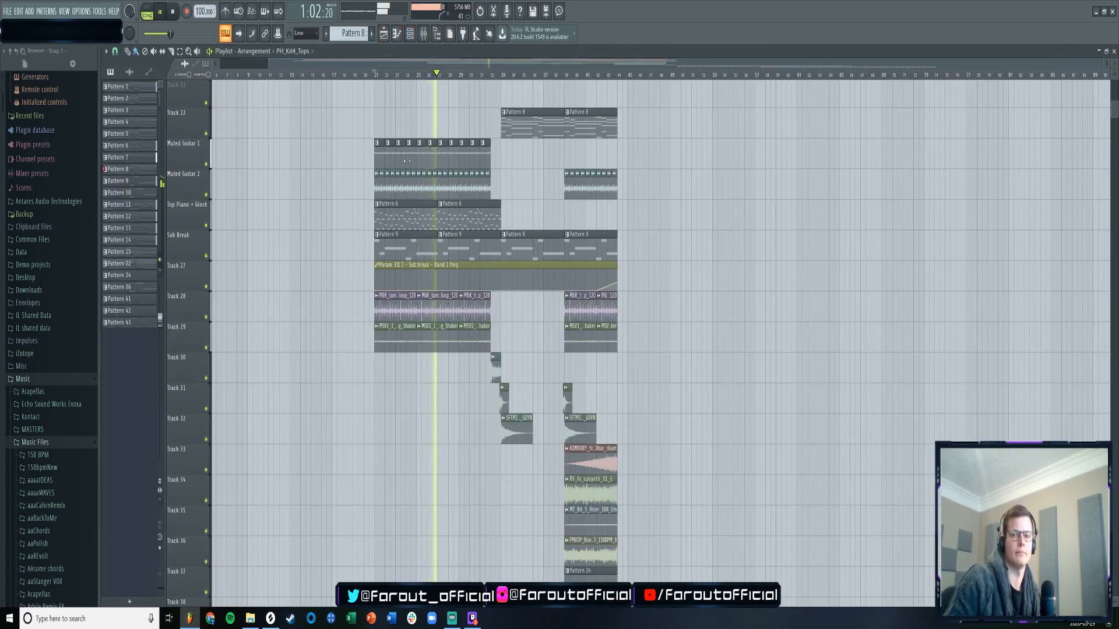
{"action": "scroll", "coordinate": [414, 162], "scroll_direction": "up", "scroll_amount": 5}
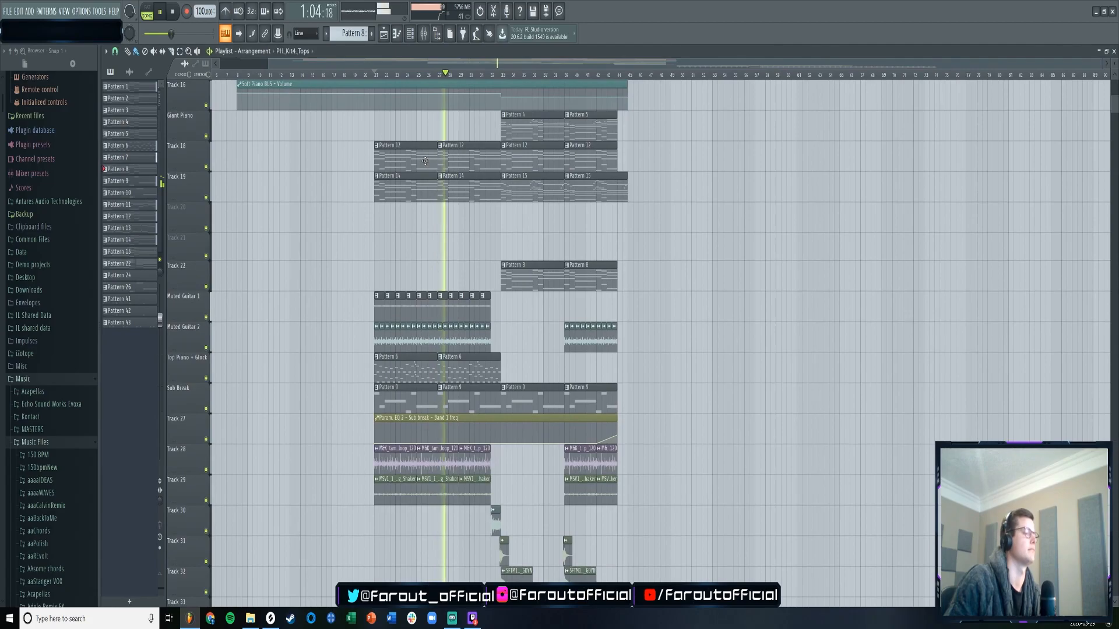
{"action": "scroll", "coordinate": [434, 175], "scroll_direction": "up", "scroll_amount": 3}
{"action": "scroll", "coordinate": [444, 185], "scroll_direction": "down", "scroll_amount": 2}
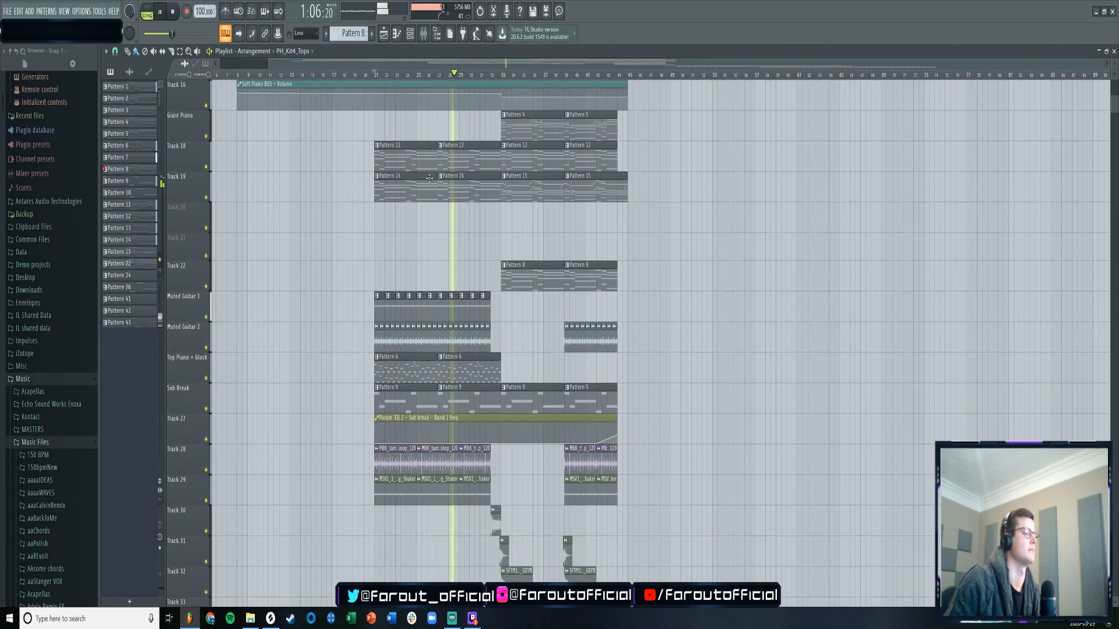
{"action": "left_click", "coordinate": [503, 75]}
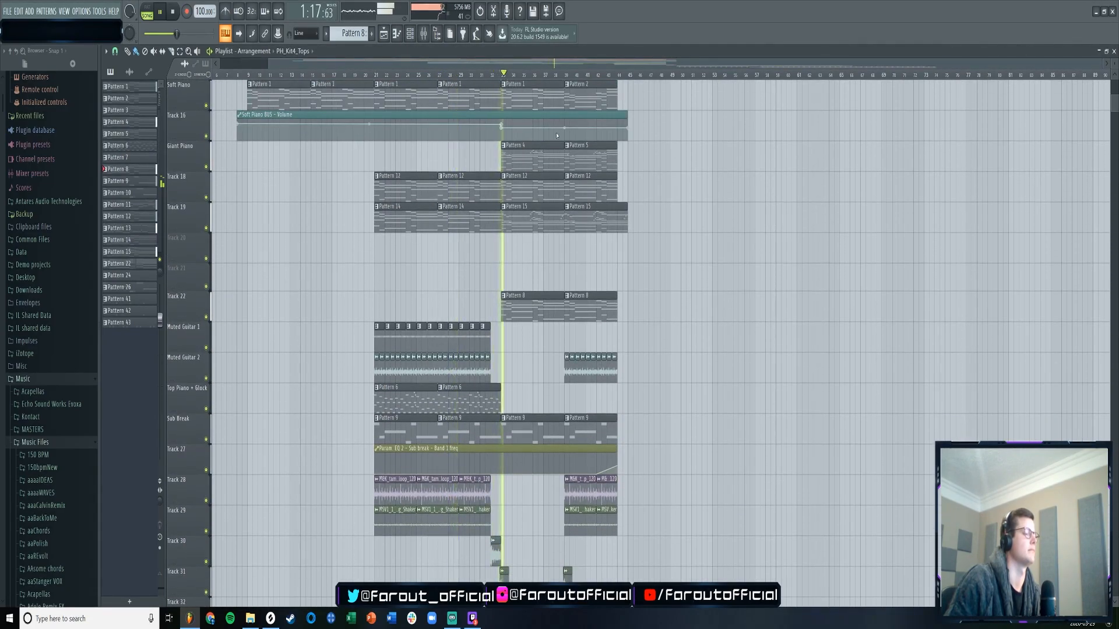
{"action": "scroll", "coordinate": [490, 175], "scroll_direction": "down", "scroll_amount": 2}
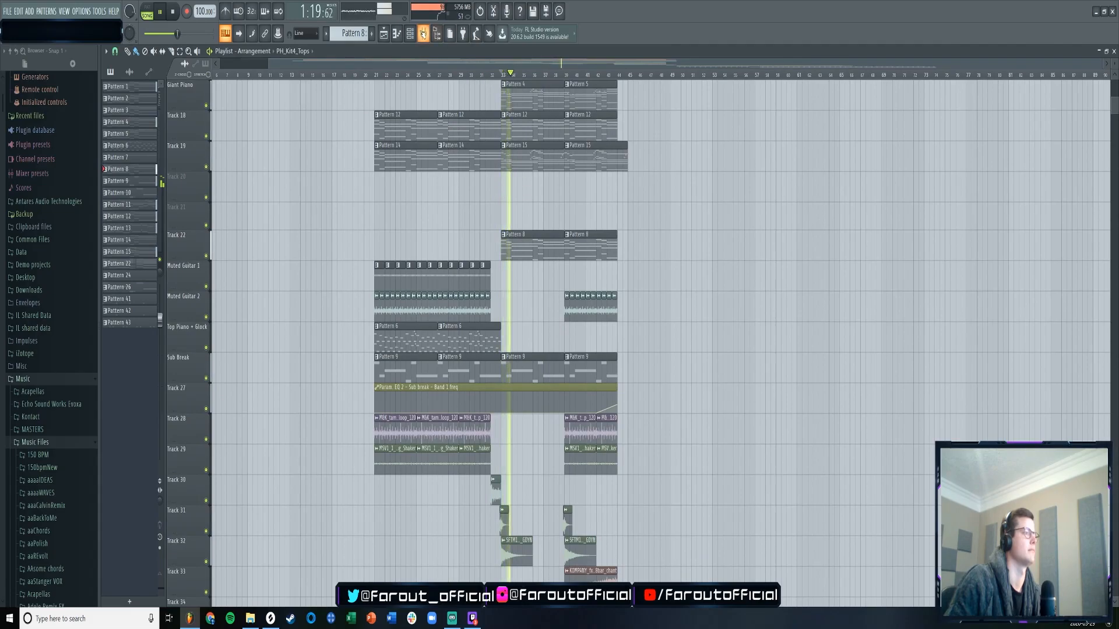
- Raise the Master track's fader and play the end of the break where the riser clips enter
{"action": "key", "text": "F9"}
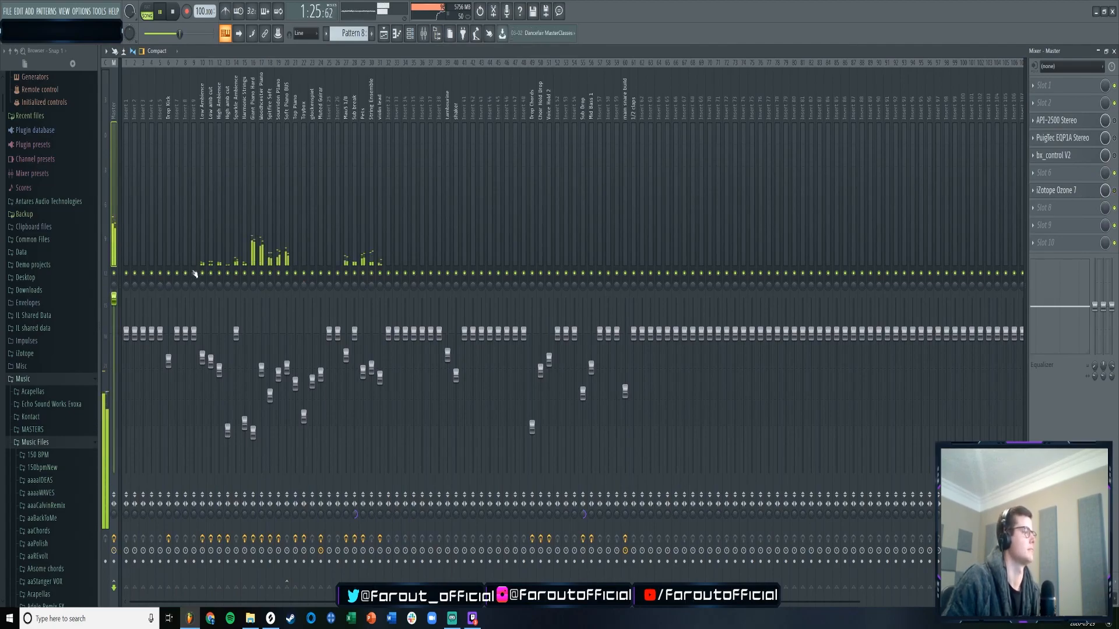
{"action": "left_click", "coordinate": [382, 35]}
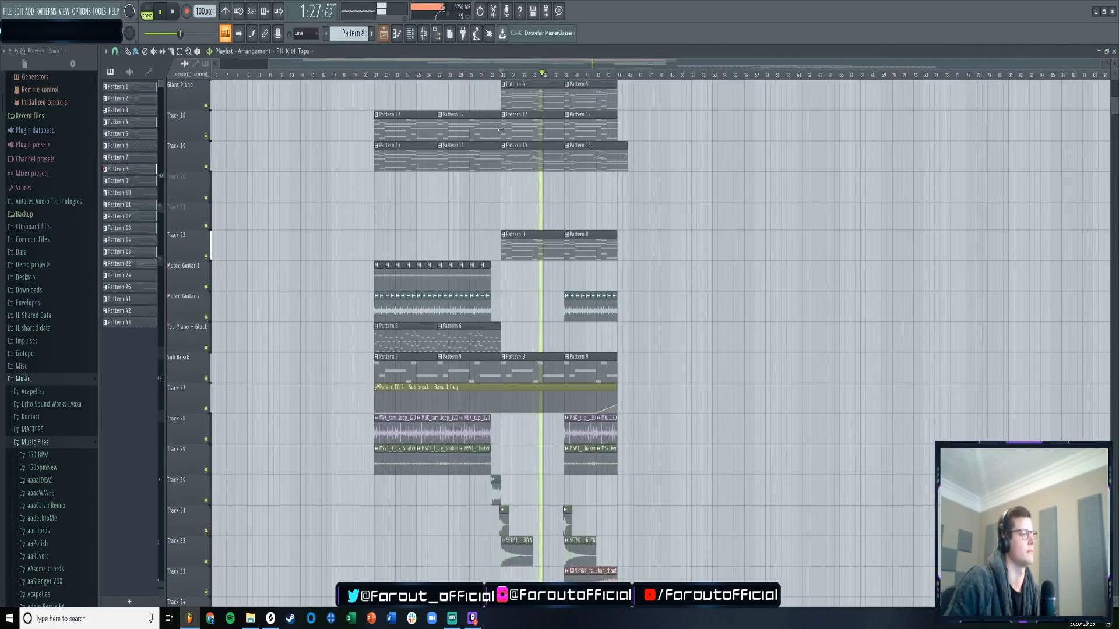
{"action": "scroll", "coordinate": [552, 161], "scroll_direction": "down", "scroll_amount": 1}
{"action": "left_click", "coordinate": [567, 74]}
{"action": "left_click", "coordinate": [600, 75]}
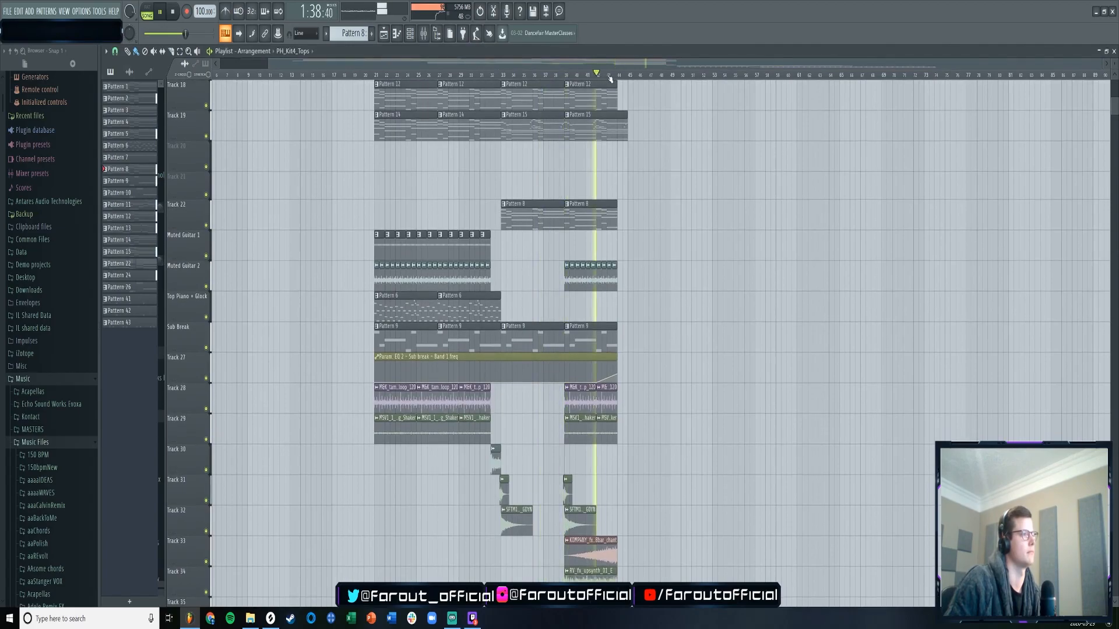
- Remove the API-2500, PuigTec EQP1A and bx_control V2 effects from the Master track
{"action": "left_click", "coordinate": [436, 33]}
{"action": "left_click", "coordinate": [1049, 120]}
{"action": "mouse_move", "coordinate": [1040, 134]}
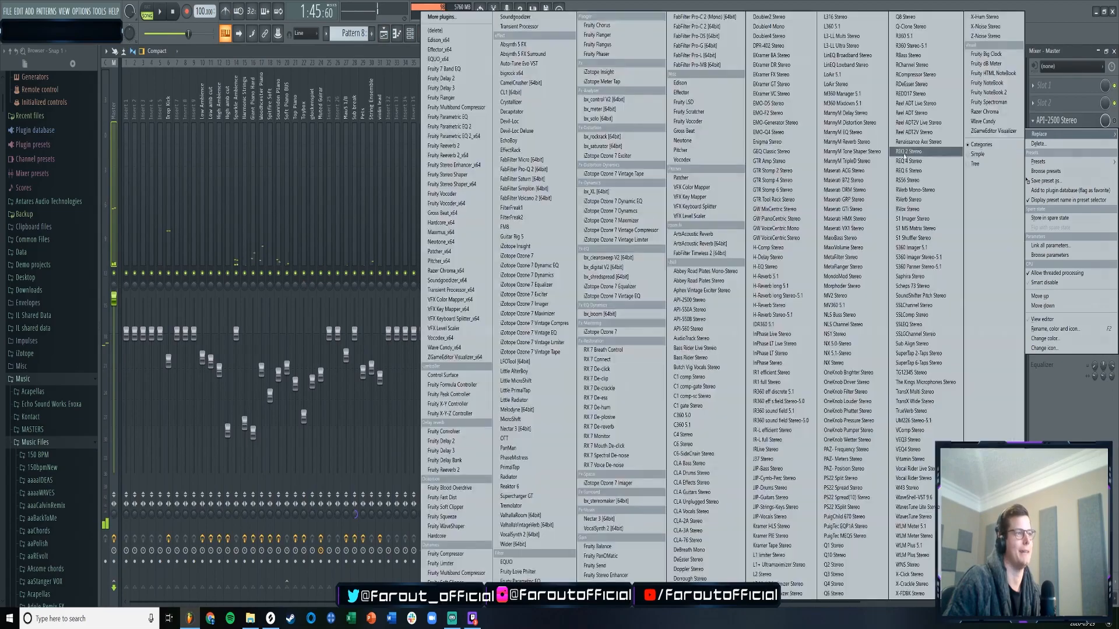
{"action": "left_click", "coordinate": [460, 31]}
{"action": "left_click", "coordinate": [1048, 137]}
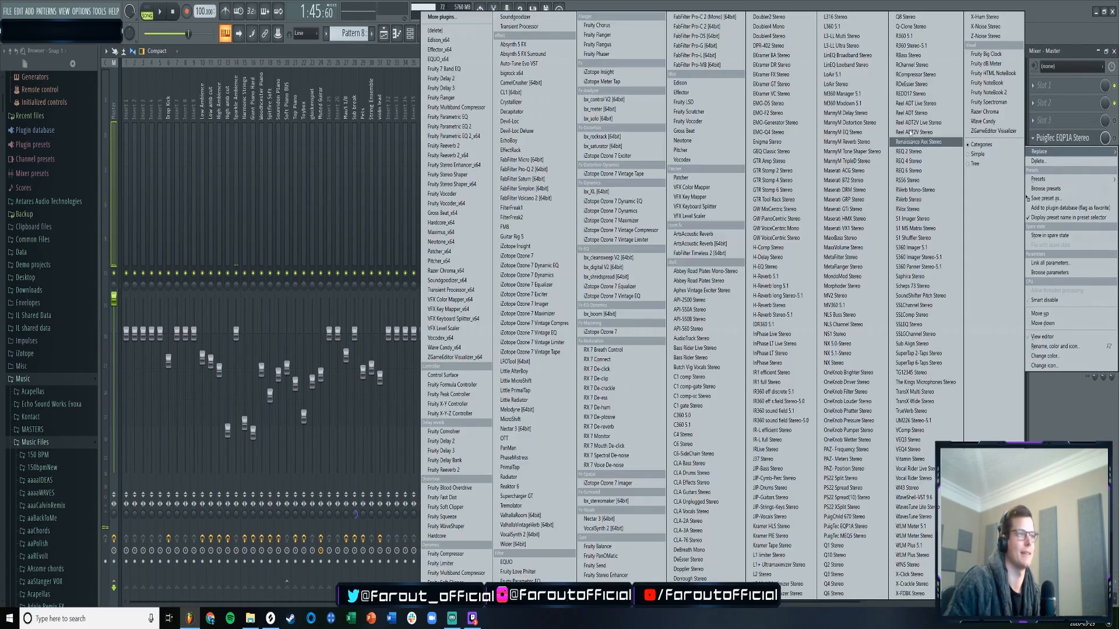
{"action": "left_click", "coordinate": [463, 31]}
{"action": "left_click", "coordinate": [1048, 155]}
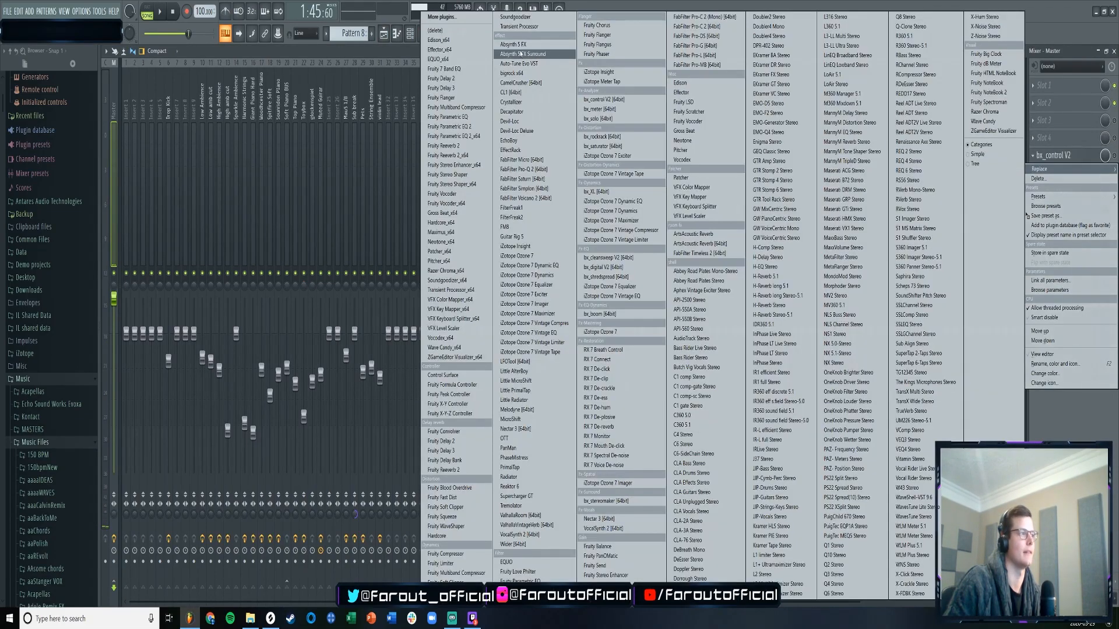
{"action": "left_click", "coordinate": [446, 32]}
- Remove iZotope Ozone 7 from the Master track's effect chain
{"action": "left_click", "coordinate": [1049, 190]}
{"action": "mouse_move", "coordinate": [1040, 204]}
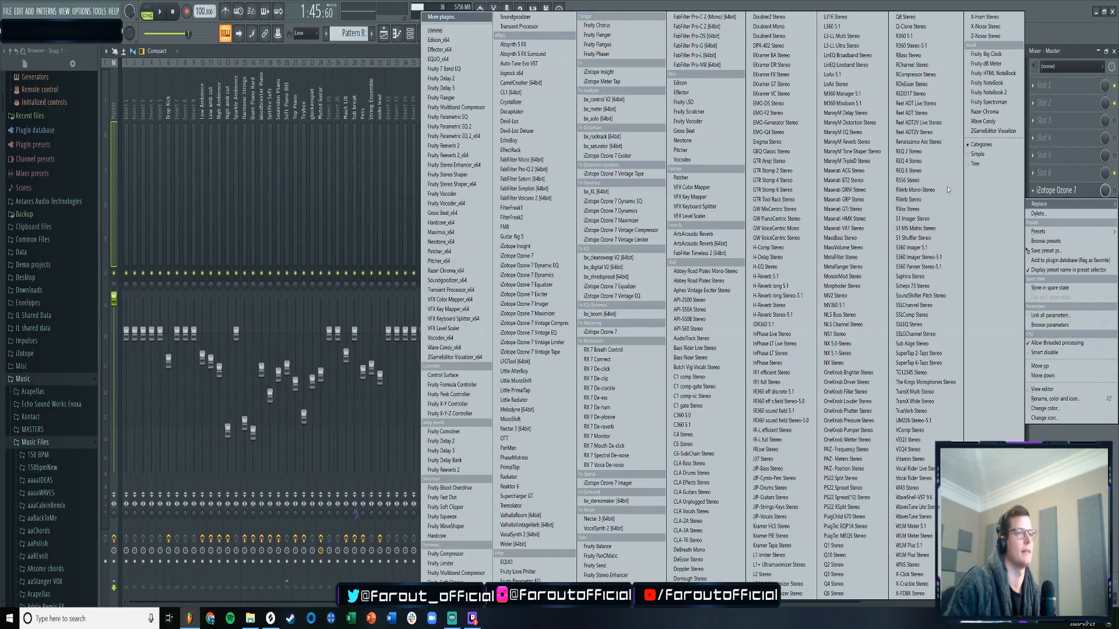
{"action": "left_click", "coordinate": [1114, 191]}
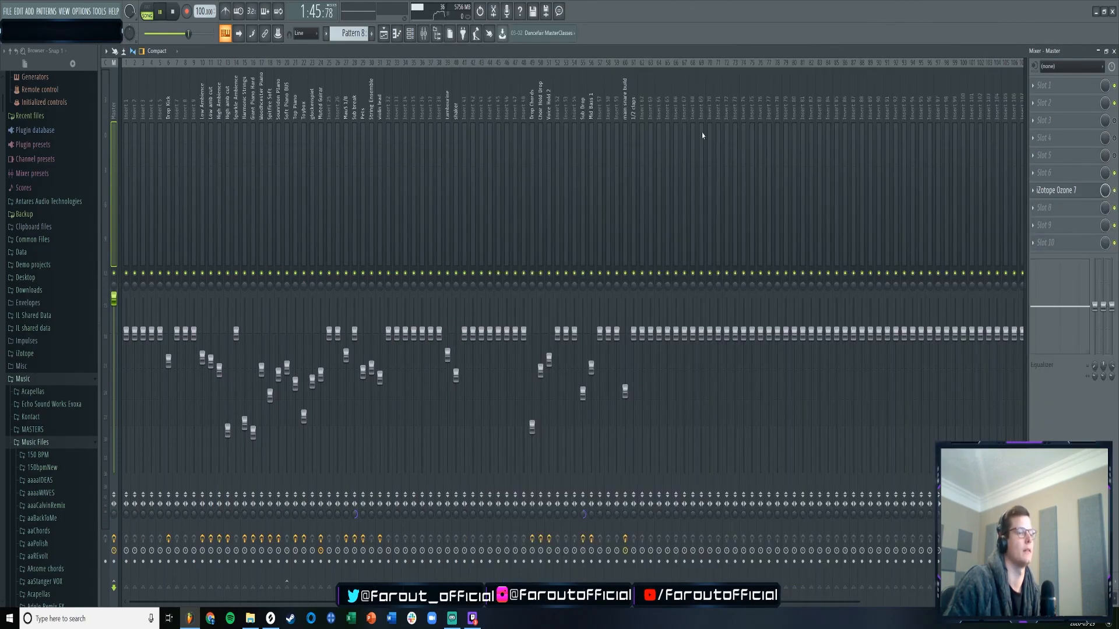
{"action": "key", "text": "space"}
{"action": "left_click", "coordinate": [1036, 194]}
{"action": "left_click", "coordinate": [443, 16]}
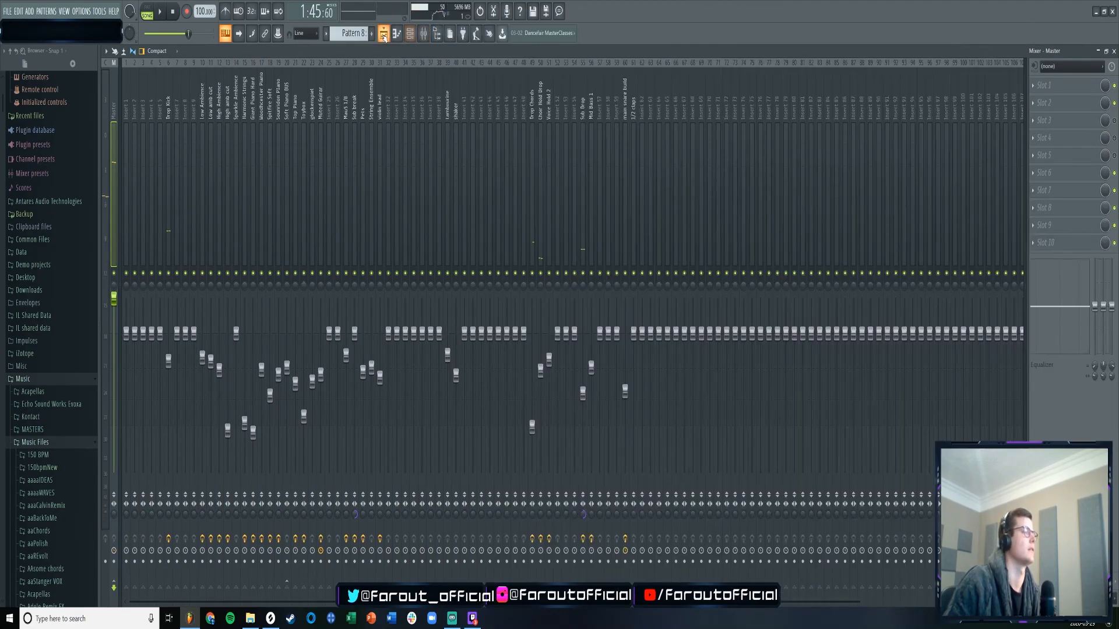
- Play the break from bar 21 with only Top Piano + Glock, Sub Break and Muted Guitar 2 audible
{"action": "left_click", "coordinate": [383, 36]}
{"action": "key", "text": "space"}
{"action": "left_click", "coordinate": [376, 74]}
{"action": "scroll", "coordinate": [387, 102], "scroll_direction": "down", "scroll_amount": 2}
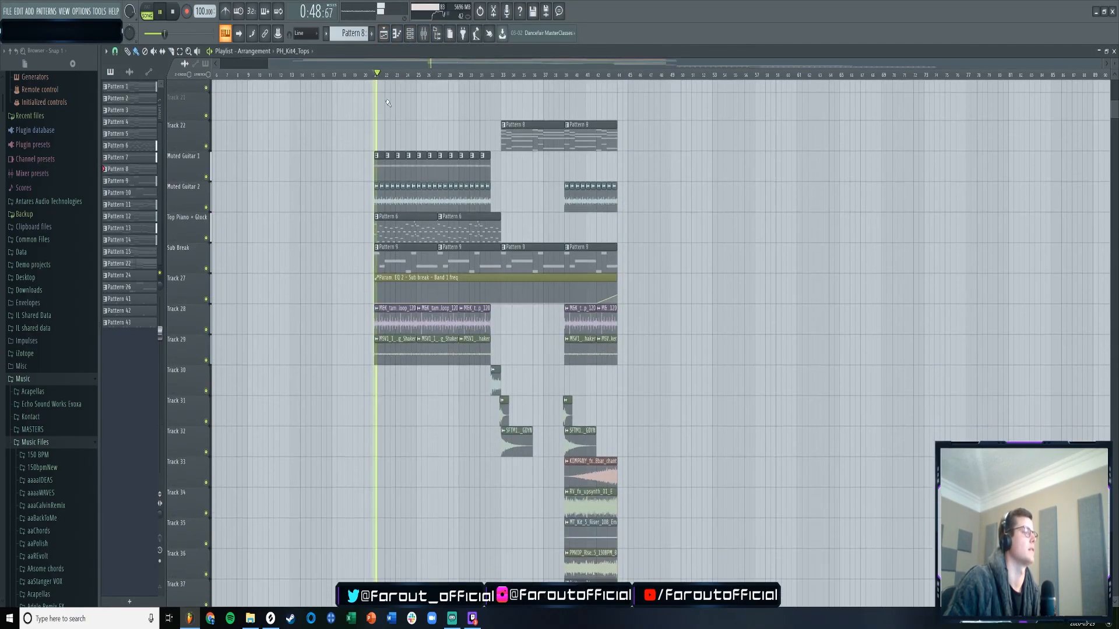
{"action": "scroll", "coordinate": [387, 103], "scroll_direction": "down", "scroll_amount": 1}
{"action": "right_click", "coordinate": [206, 226]}
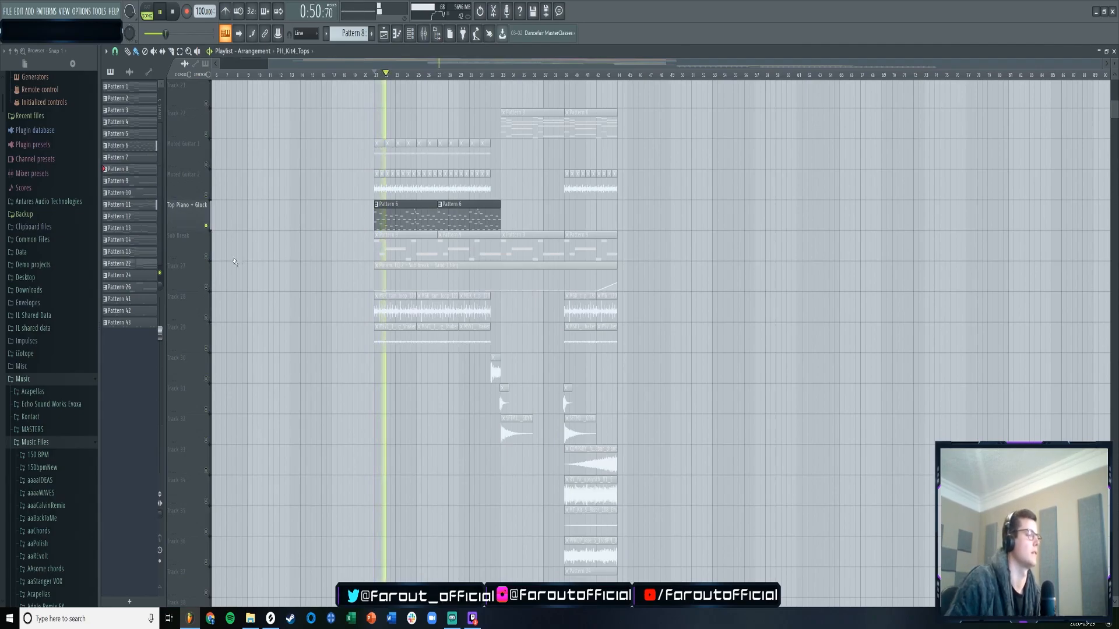
{"action": "left_click", "coordinate": [207, 256]}
{"action": "left_click", "coordinate": [205, 195]}
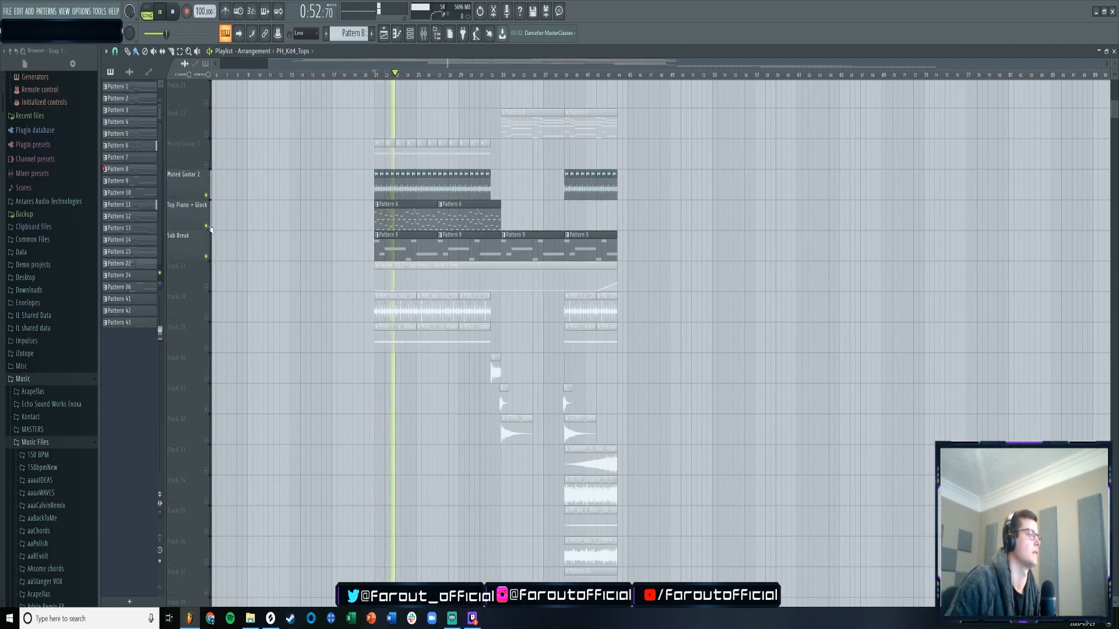
- Mute Sub Break and bring in Muted Guitar 1, Track 18 and Track 19 to hear the break's melodic layers
{"action": "left_click", "coordinate": [206, 257]}
{"action": "scroll", "coordinate": [211, 258], "scroll_direction": "up", "scroll_amount": 2}
{"action": "left_click", "coordinate": [206, 226]}
{"action": "scroll", "coordinate": [208, 230], "scroll_direction": "up", "scroll_amount": 2}
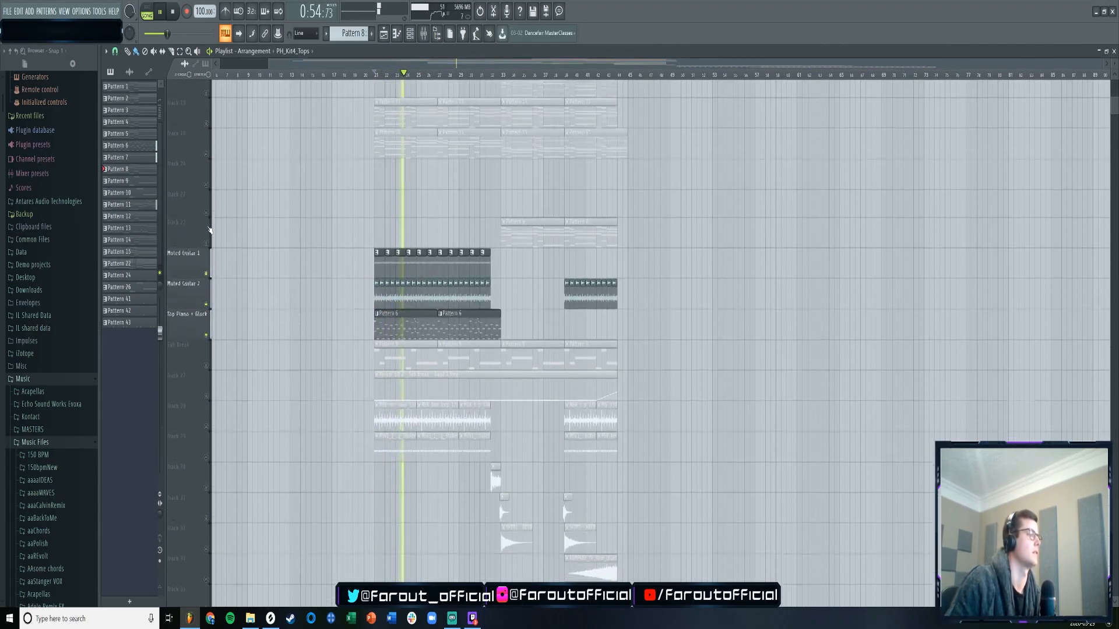
{"action": "left_click", "coordinate": [206, 167]}
{"action": "left_click", "coordinate": [206, 137]}
{"action": "scroll", "coordinate": [262, 142], "scroll_direction": "up", "scroll_amount": 1}
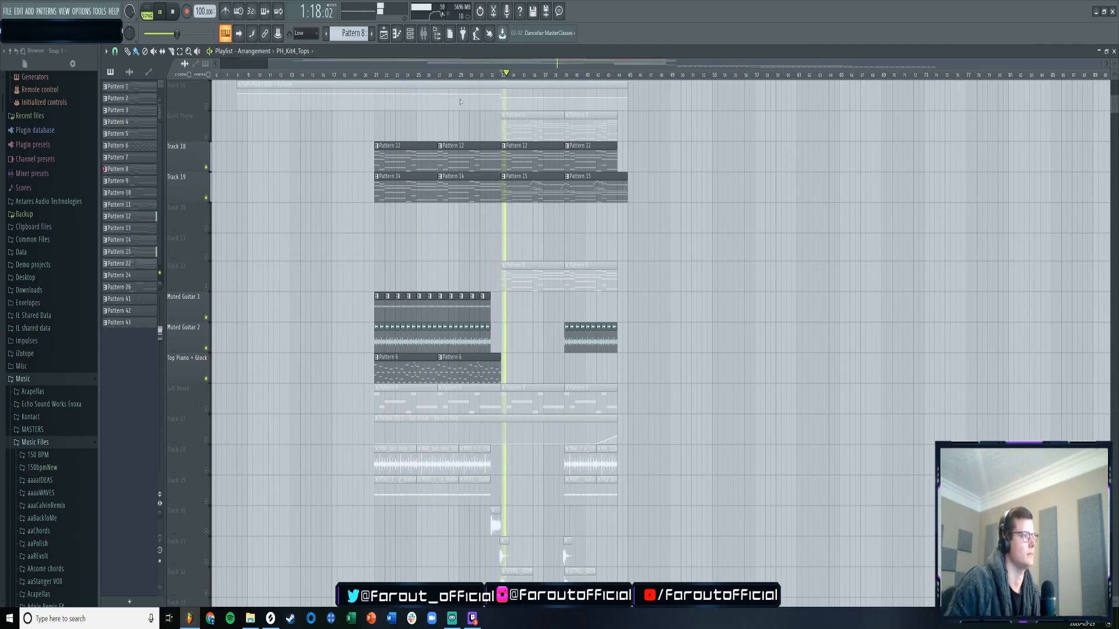
- Isolate Track 42 with its Pattern 22 clips and play the drop chords from bar 45
{"action": "scroll", "coordinate": [479, 205], "scroll_direction": "right", "scroll_amount": 3}
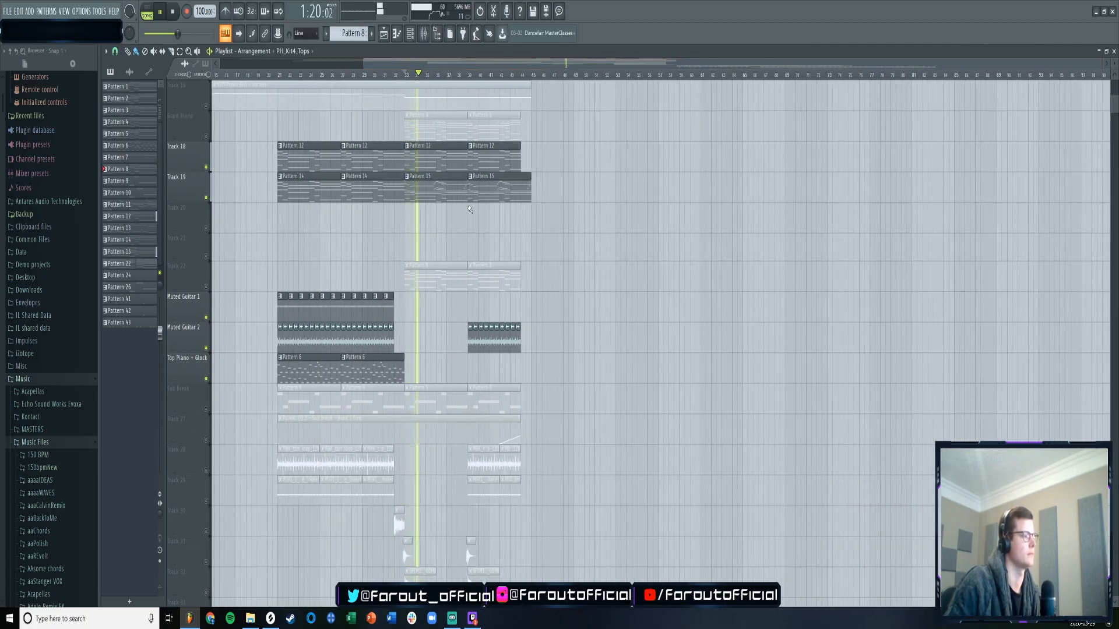
{"action": "scroll", "coordinate": [479, 205], "scroll_direction": "down", "scroll_amount": 8}
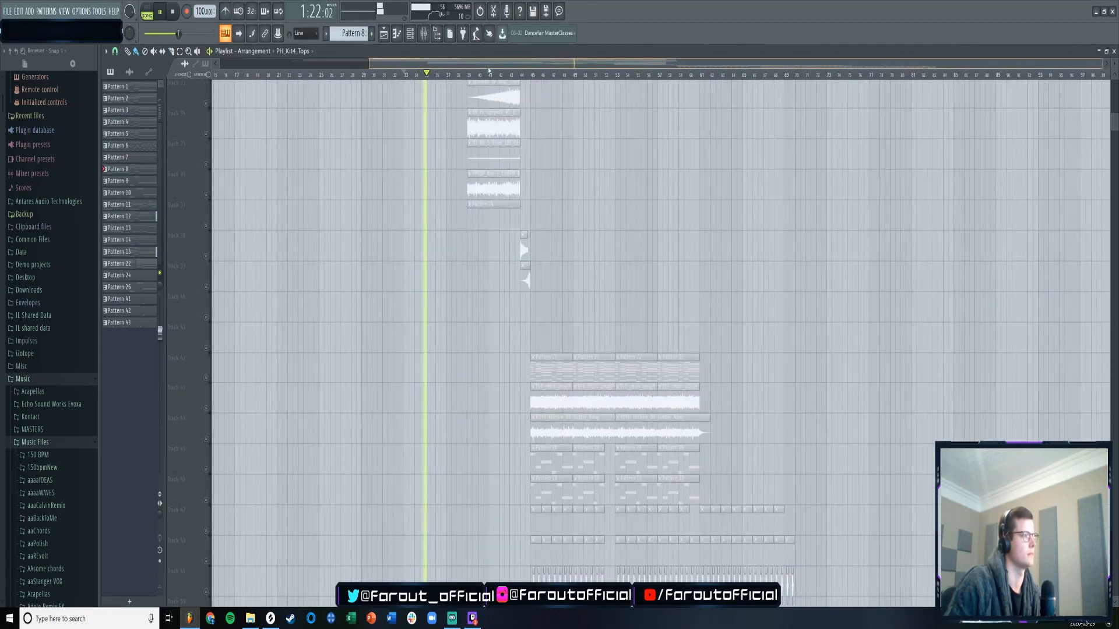
{"action": "scroll", "coordinate": [524, 123], "scroll_direction": "right", "scroll_amount": 2}
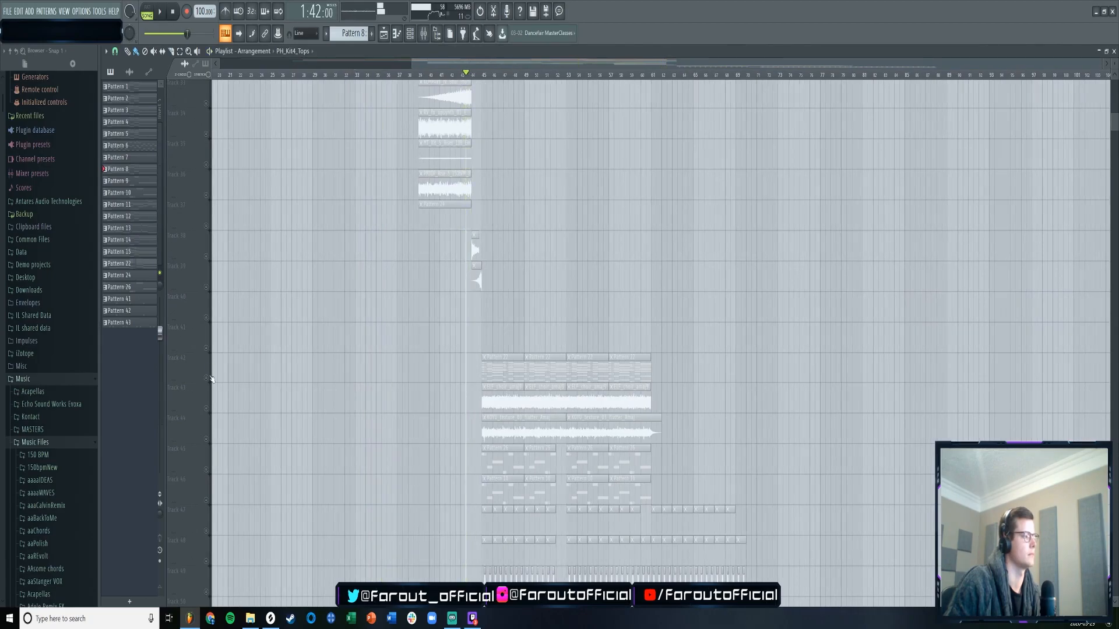
{"action": "left_click", "coordinate": [192, 365]}
{"action": "left_click", "coordinate": [483, 75]}
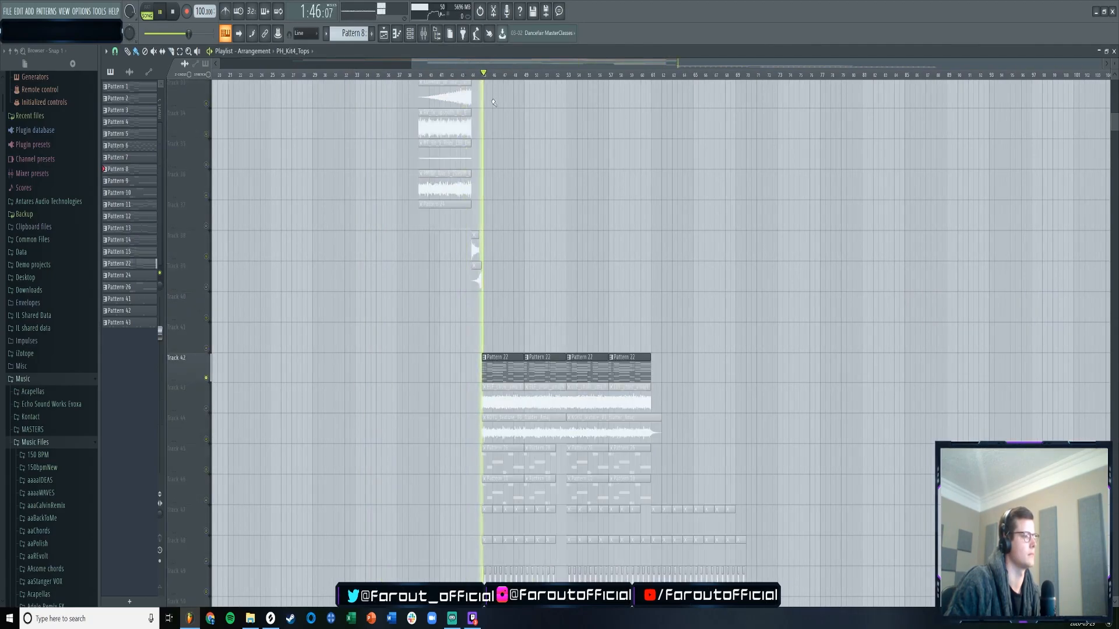
- Stop playback, open Pattern 22's chord notes and bring up the chokers 1 Serum instrument
{"action": "key", "text": "space"}
{"action": "double_click", "coordinate": [498, 371]}
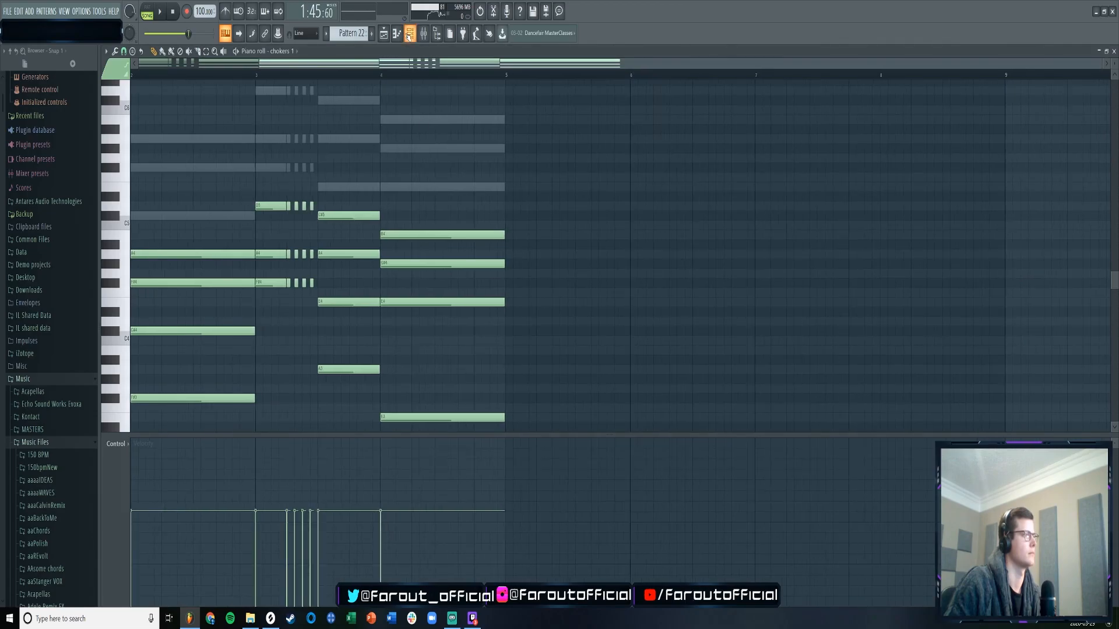
{"action": "key", "text": "F6"}
{"action": "left_click", "coordinate": [555, 296]}
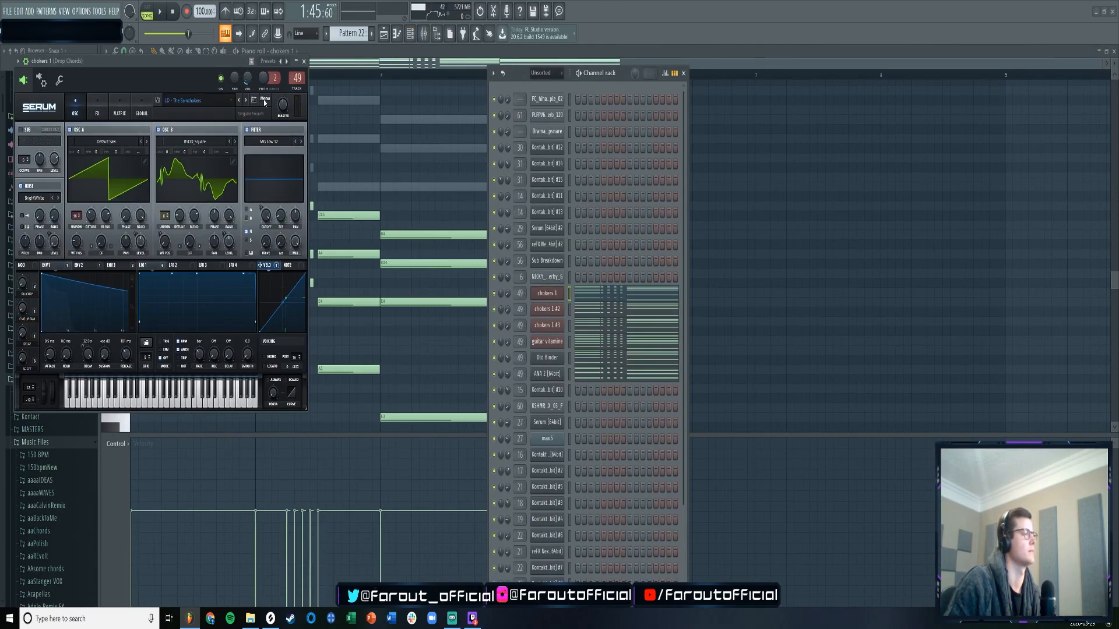
- Examine the chokers 1 Serum preset, its channel settings and its Global page, and close the instrument
{"action": "left_click", "coordinate": [254, 100]}
{"action": "left_click", "coordinate": [266, 101]}
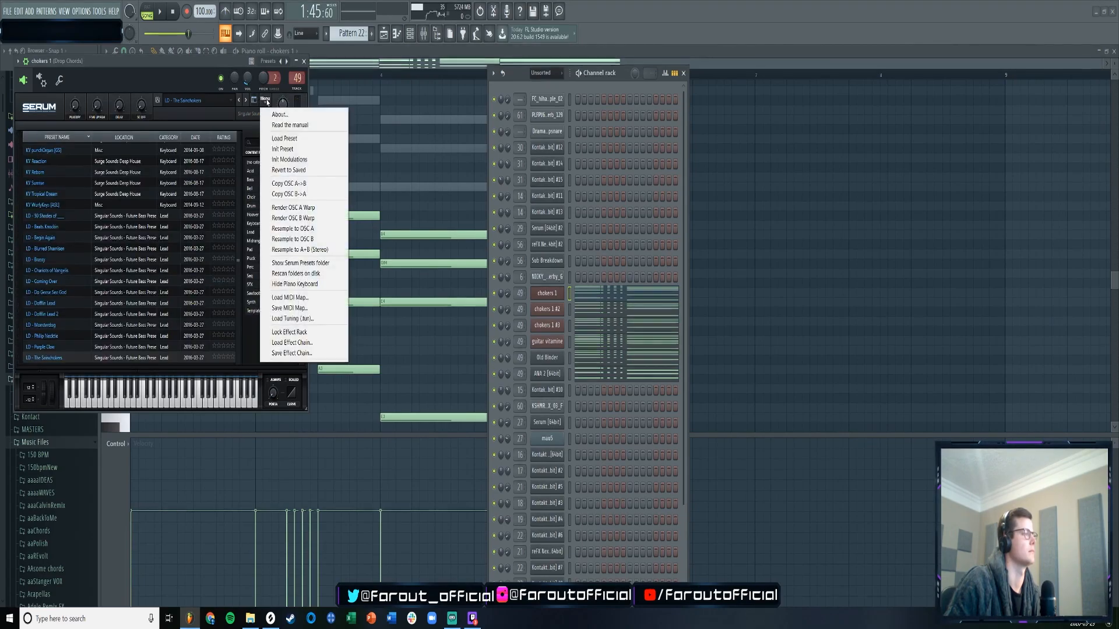
{"action": "left_click", "coordinate": [58, 81]}
{"action": "left_click", "coordinate": [59, 82]}
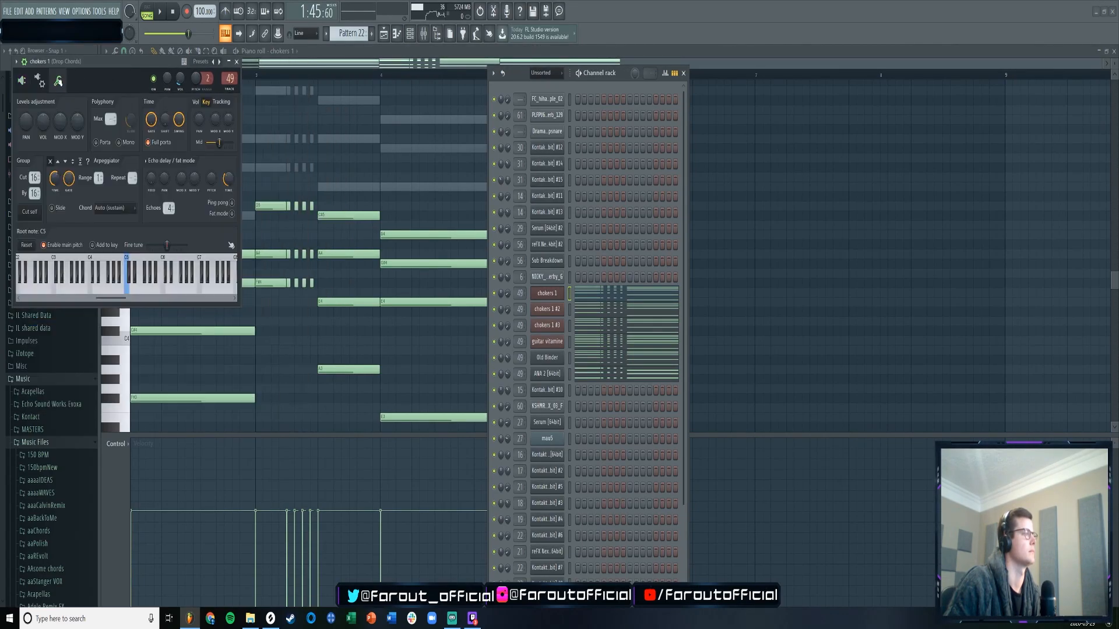
{"action": "left_click", "coordinate": [40, 82]}
{"action": "left_click", "coordinate": [21, 80]}
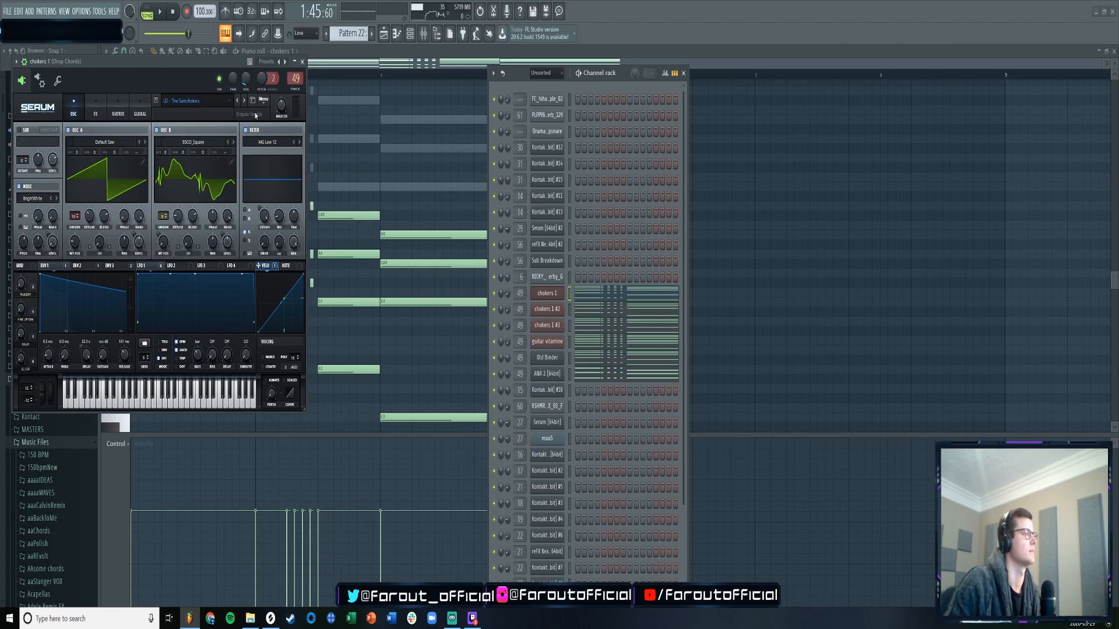
{"action": "left_click", "coordinate": [140, 111]}
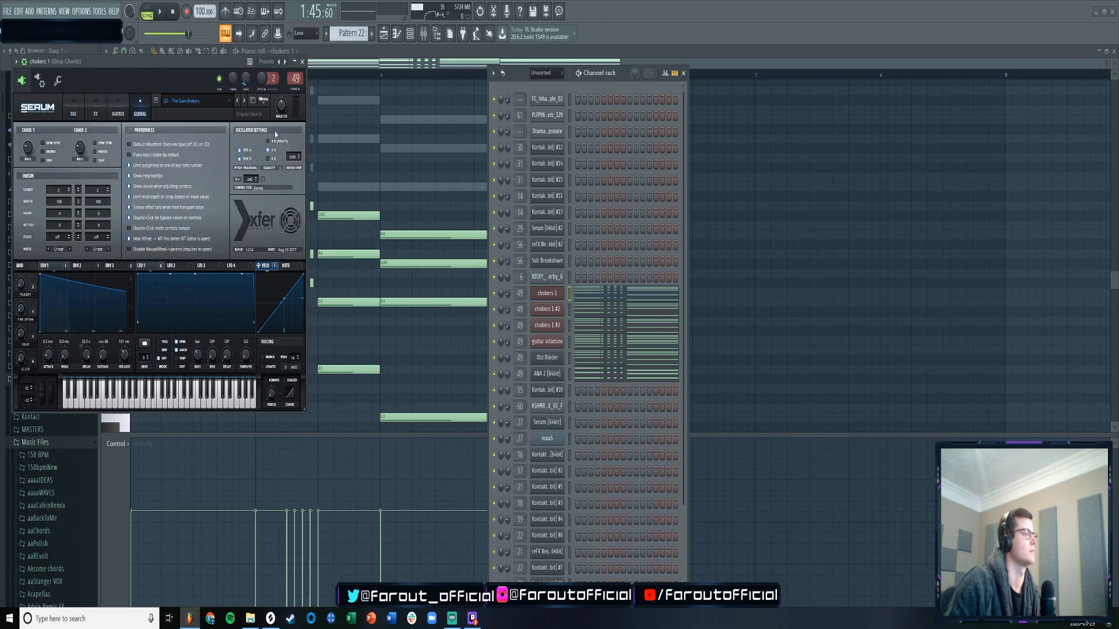
{"action": "left_click", "coordinate": [303, 62]}
- Play the drop chords while examining the Serum Global settings of chokers 1 #2 and chokers 1 #3
{"action": "key", "text": "space"}
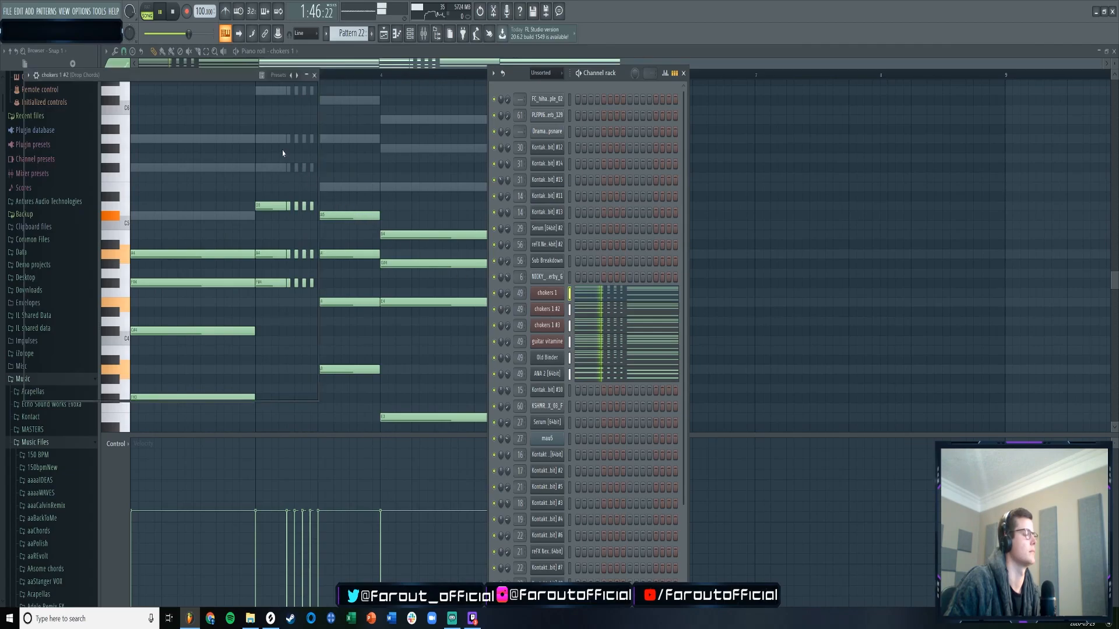
{"action": "left_click", "coordinate": [152, 99]}
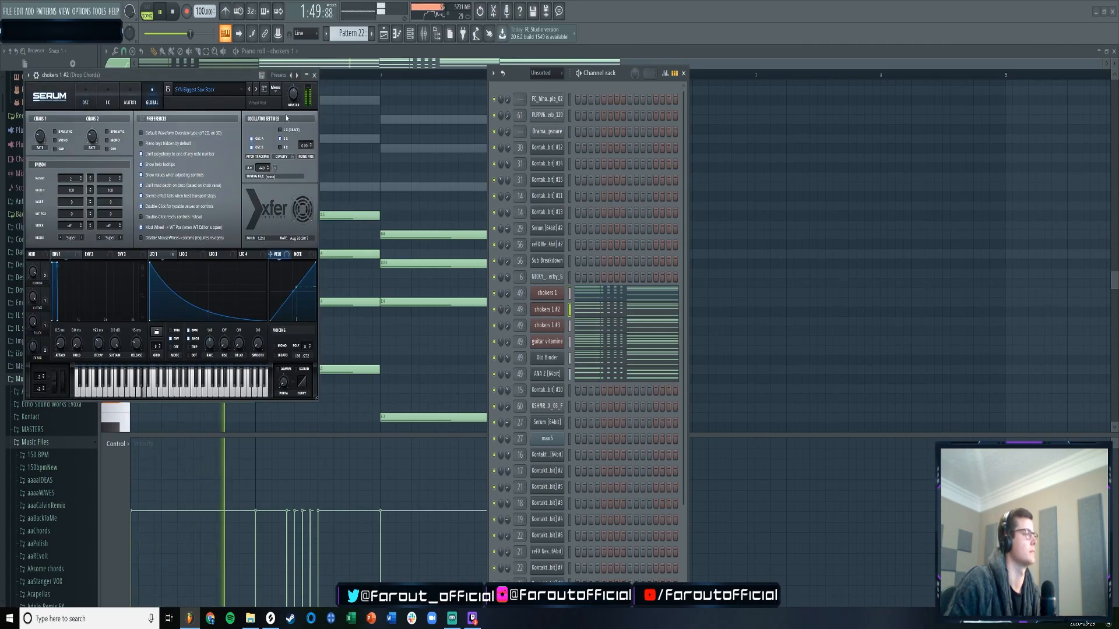
{"action": "left_click", "coordinate": [314, 76]}
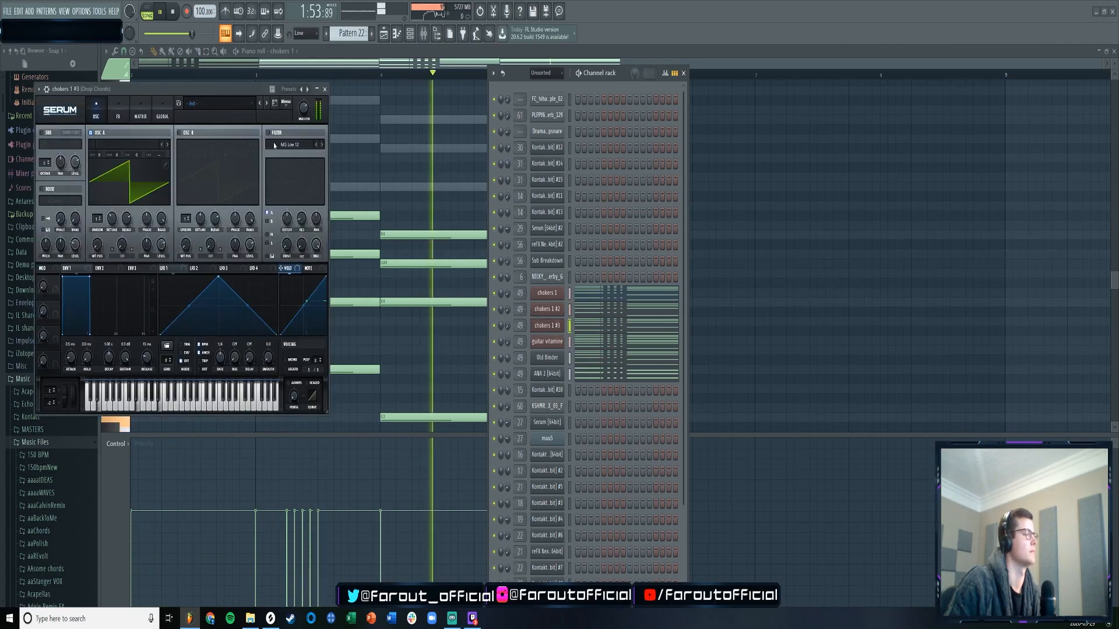
{"action": "left_click", "coordinate": [142, 121]}
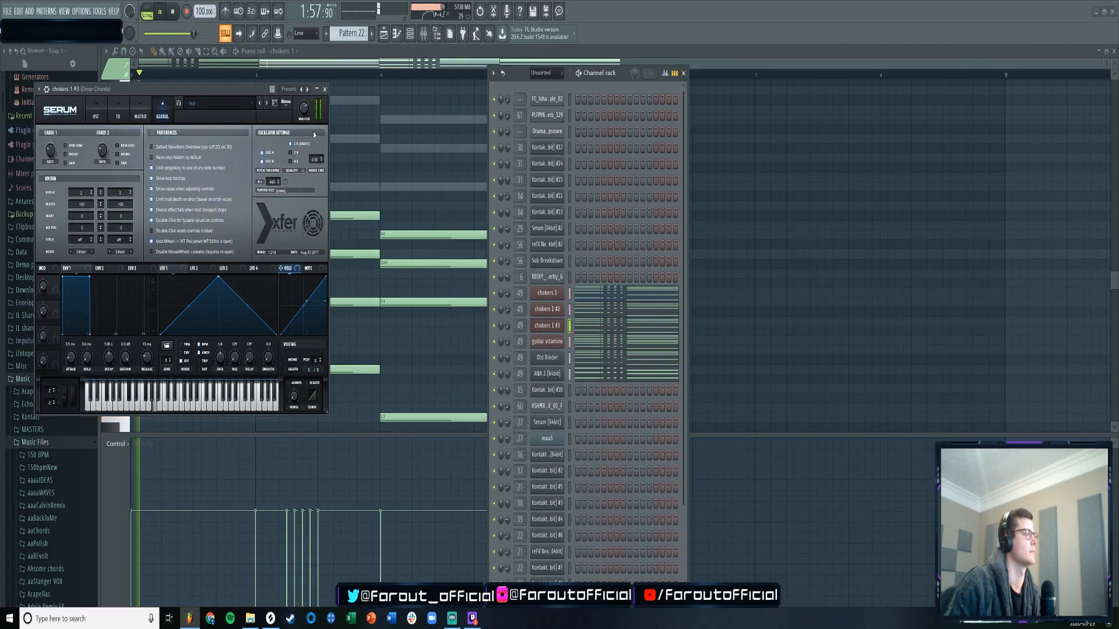
{"action": "left_click", "coordinate": [325, 88]}
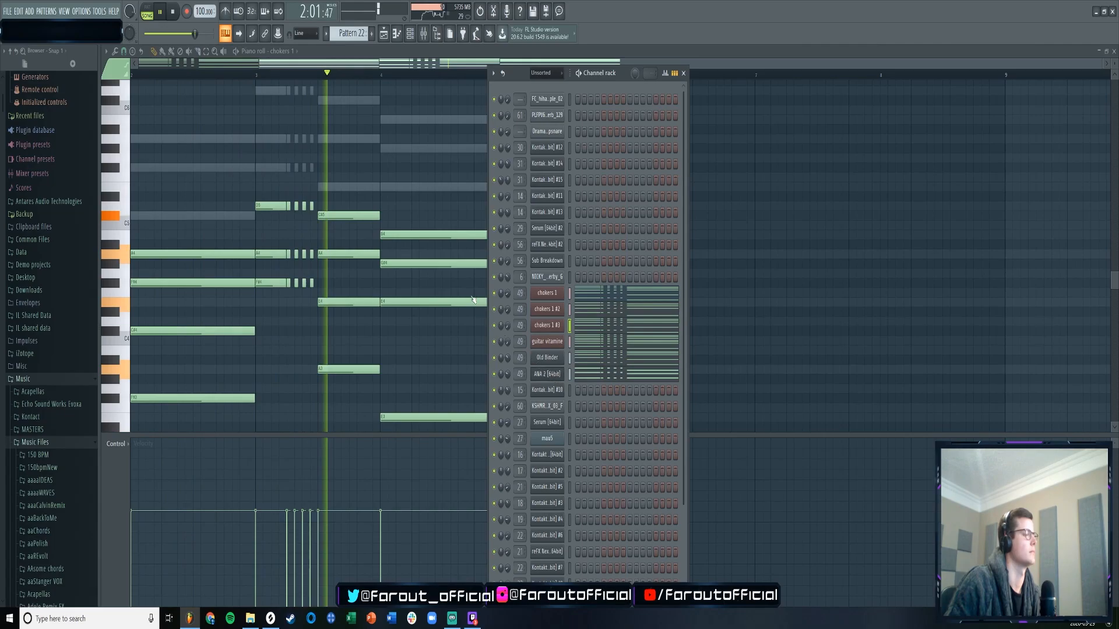
- Examine the ANA 2 drop chord instrument and its channel settings, close it, stop playback and return to the playlist
{"action": "left_click", "coordinate": [547, 374]}
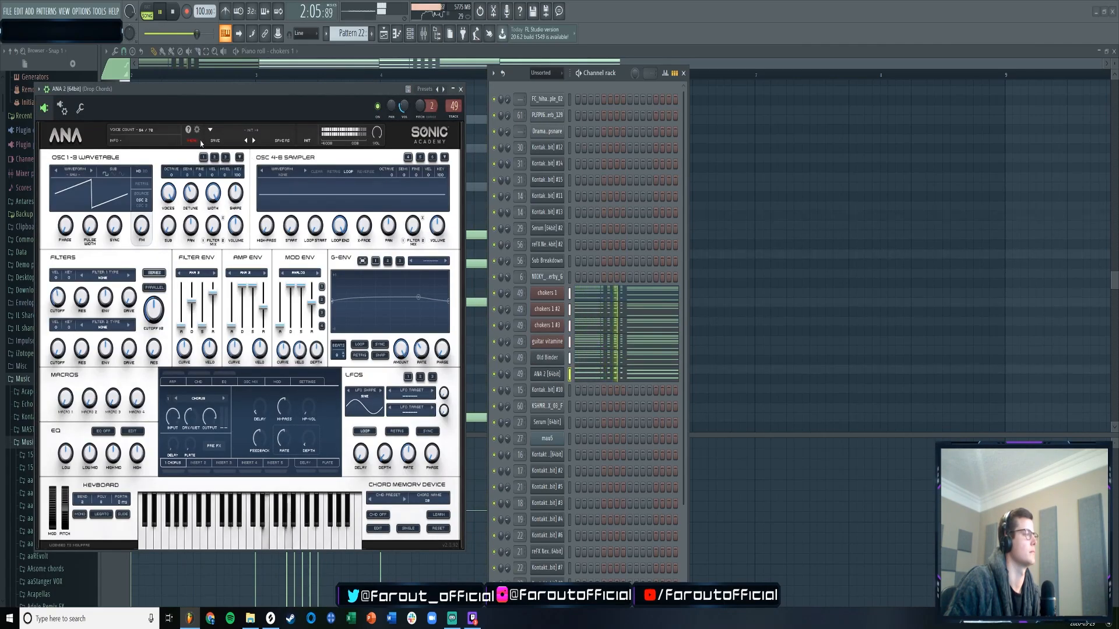
{"action": "left_click", "coordinate": [80, 108]}
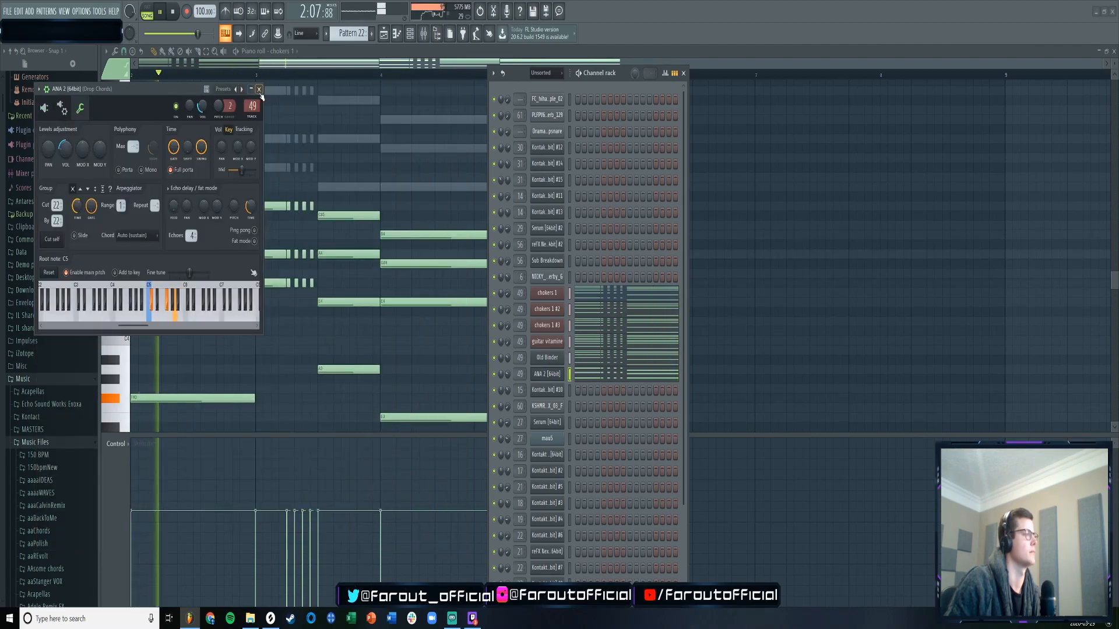
{"action": "left_click", "coordinate": [259, 90]}
{"action": "key", "text": "space"}
{"action": "left_click", "coordinate": [383, 33]}
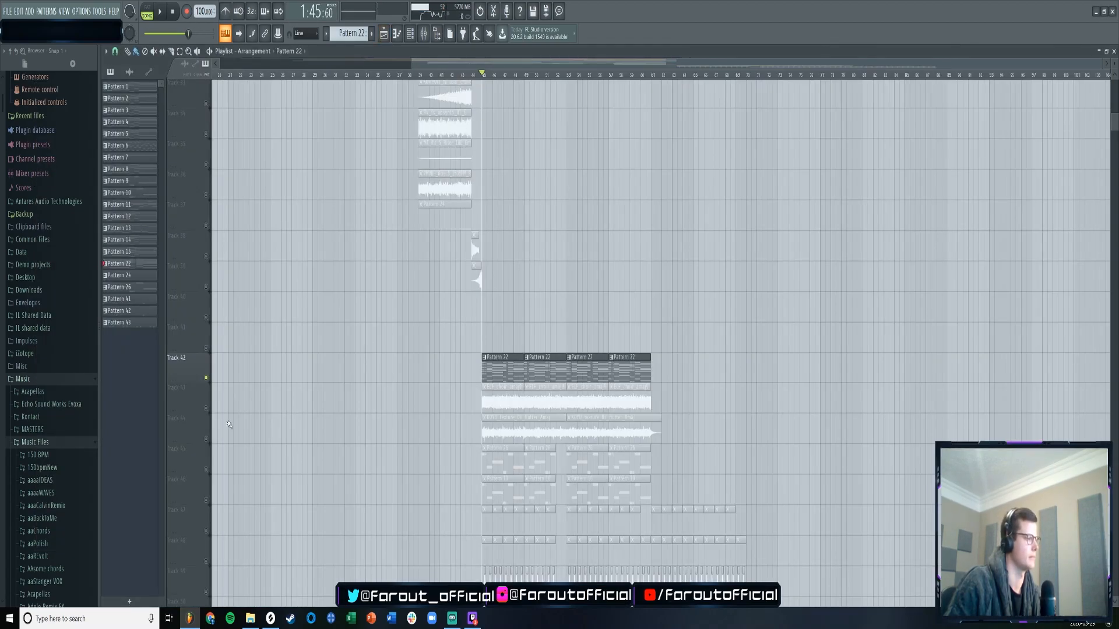
- Play the drop from bar 45 while unmuting Tracks 43, 44 and 45 in turn, and re-enable all remaining tracks
{"action": "left_click", "coordinate": [206, 408]}
{"action": "key", "text": "space"}
{"action": "left_click", "coordinate": [206, 438]}
{"action": "scroll", "coordinate": [209, 420], "scroll_direction": "down", "scroll_amount": 2}
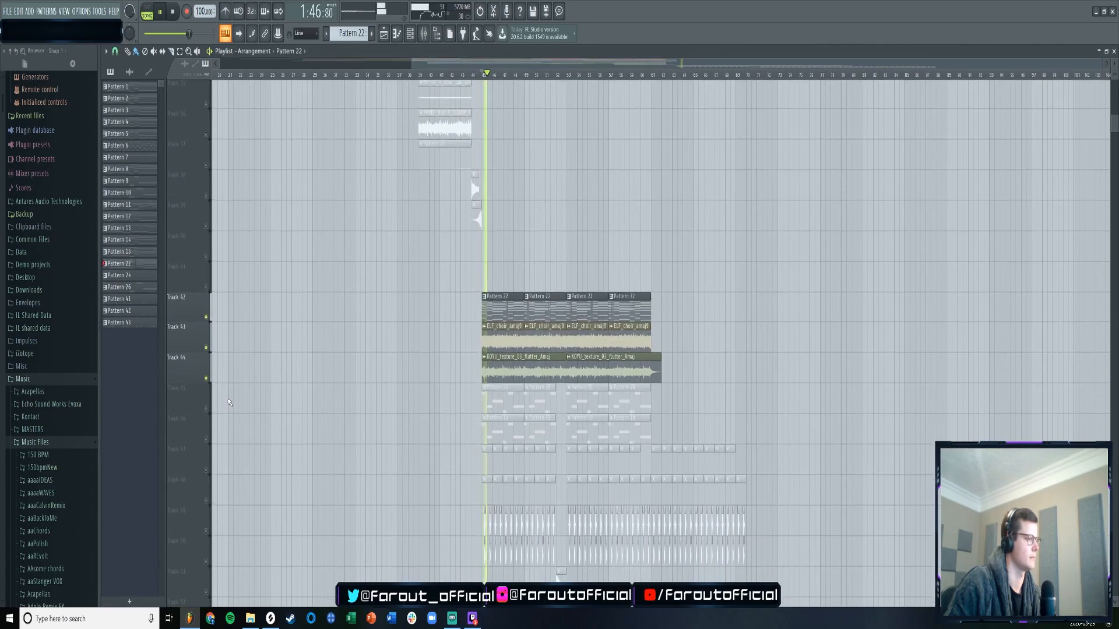
{"action": "left_click", "coordinate": [207, 409]}
{"action": "right_click", "coordinate": [206, 439]}
{"action": "right_click", "coordinate": [207, 440]}
- Play the full drop with all layers and jump ahead to its second half at bar 53
{"action": "scroll", "coordinate": [221, 434], "scroll_direction": "down", "scroll_amount": 5}
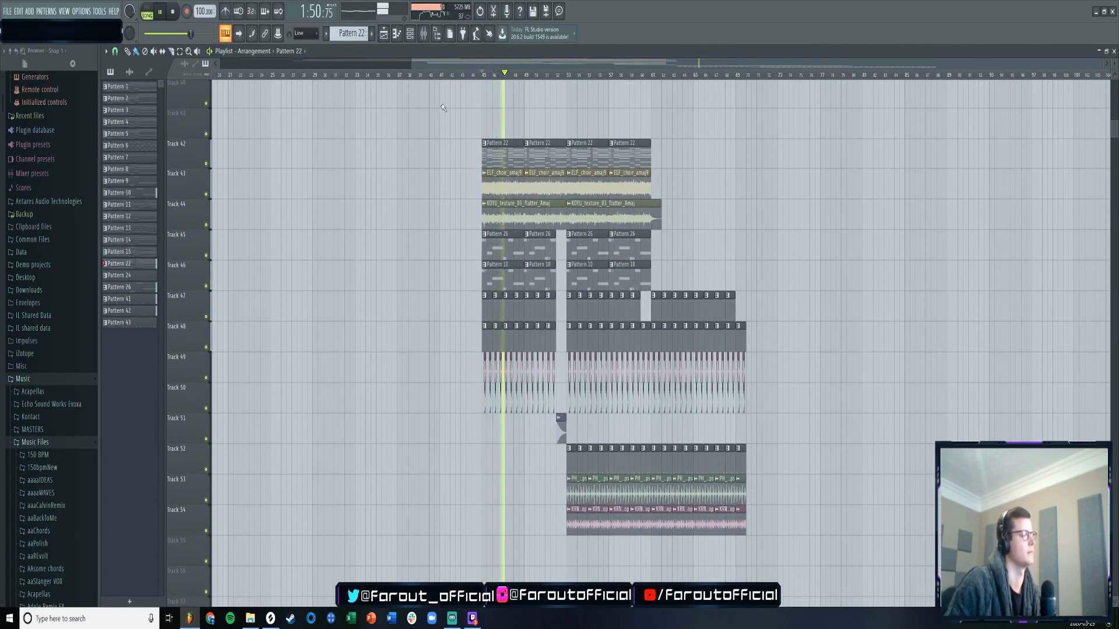
{"action": "scroll", "coordinate": [496, 159], "scroll_direction": "down", "scroll_amount": 1}
{"action": "scroll", "coordinate": [496, 159], "scroll_direction": "down", "scroll_amount": 1}
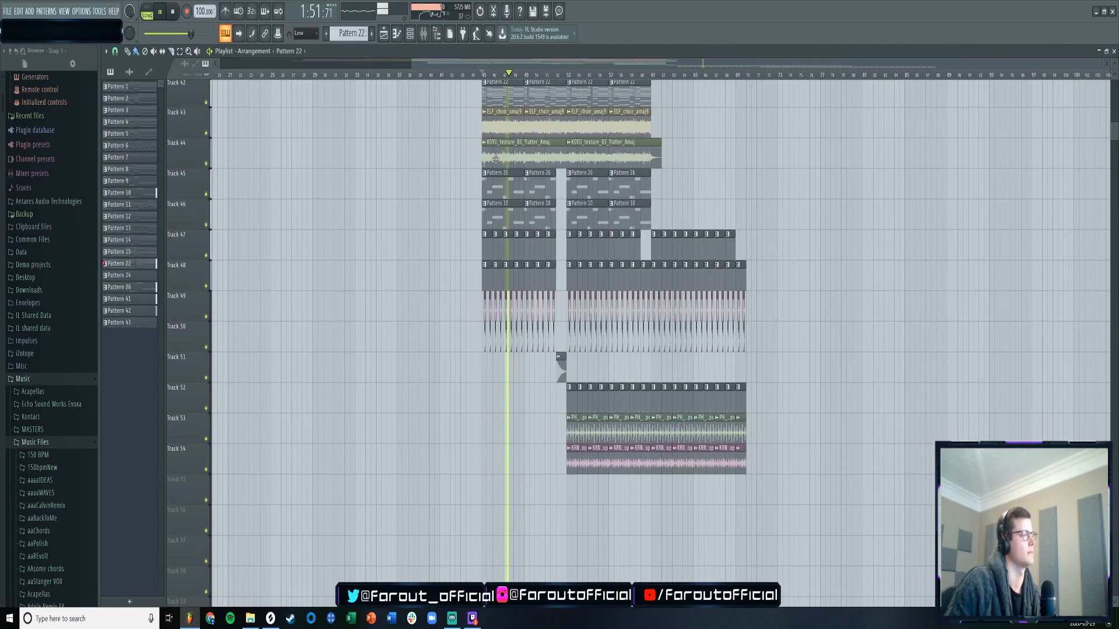
{"action": "left_click", "coordinate": [568, 74]}
{"action": "scroll", "coordinate": [400, 189], "scroll_direction": "up", "scroll_amount": 6}
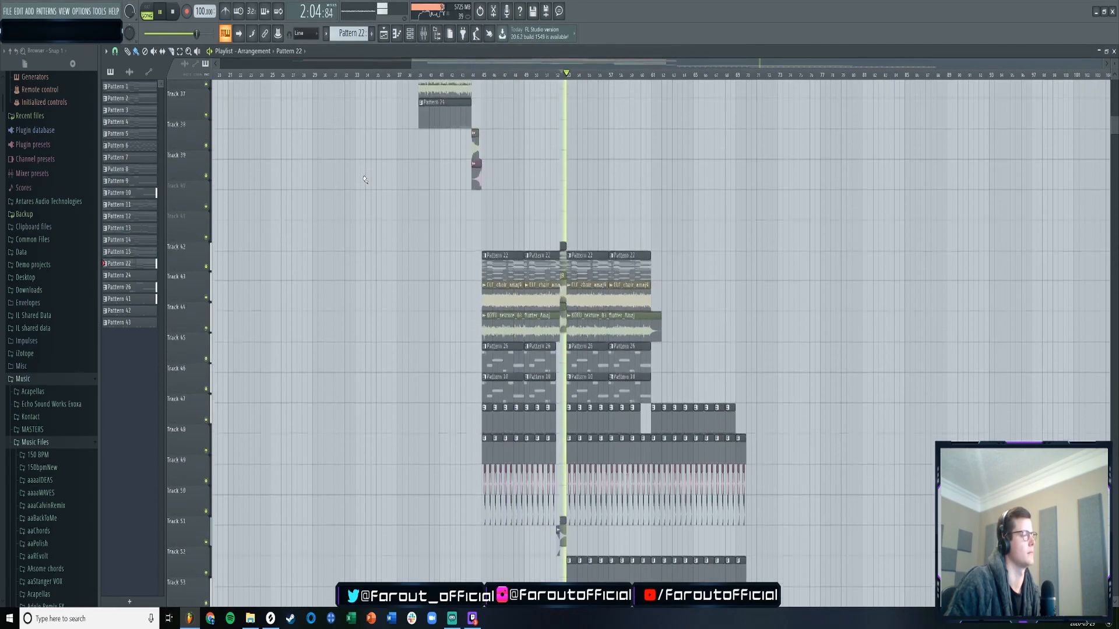
{"action": "scroll", "coordinate": [400, 189], "scroll_direction": "up", "scroll_amount": 8}
{"action": "scroll", "coordinate": [361, 185], "scroll_direction": "left", "scroll_amount": 5}
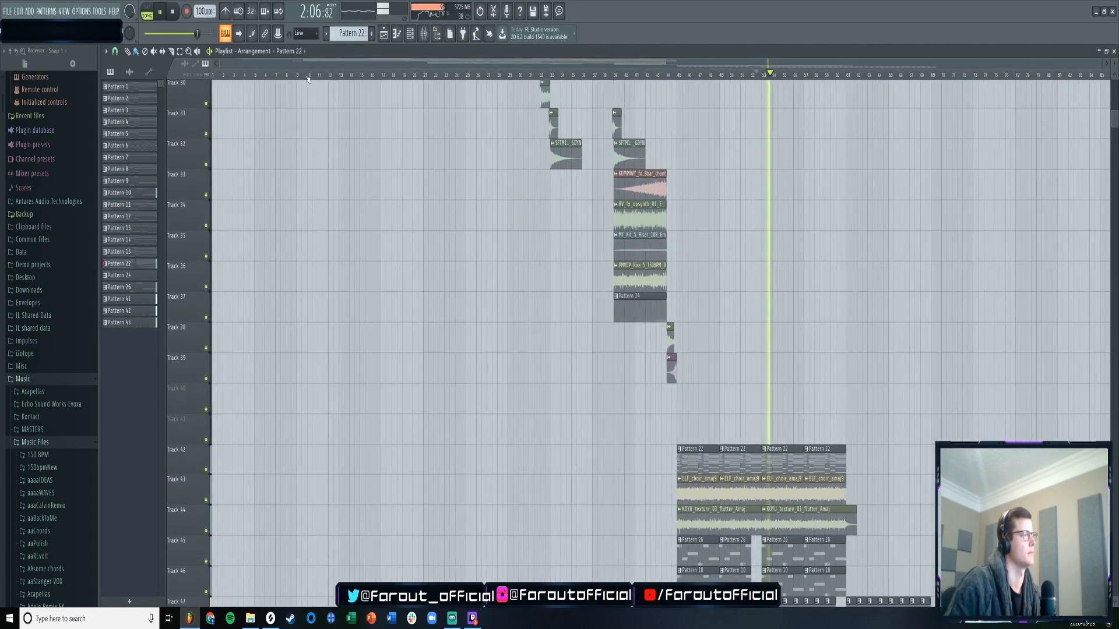
- Stop playback, set the song position to bar 21 and close FL Studio without saving the changes to the Kerli ID 1_4 project
{"action": "scroll", "coordinate": [352, 183], "scroll_direction": "up", "scroll_amount": 12}
{"action": "key", "text": "space"}
{"action": "left_click", "coordinate": [423, 74]}
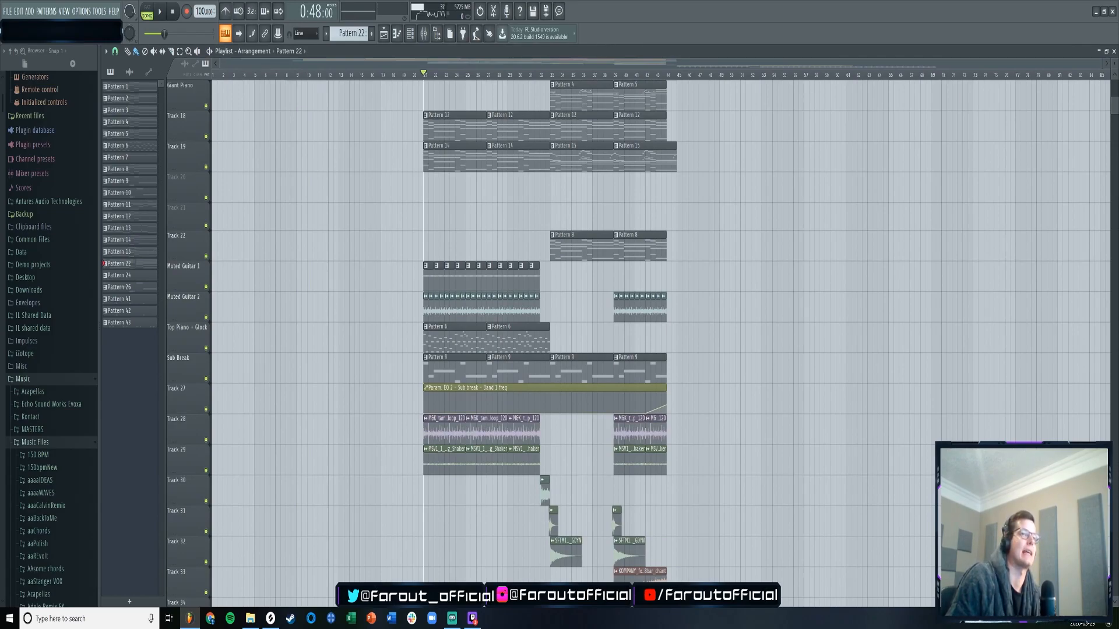
{"action": "left_click", "coordinate": [1114, 12]}
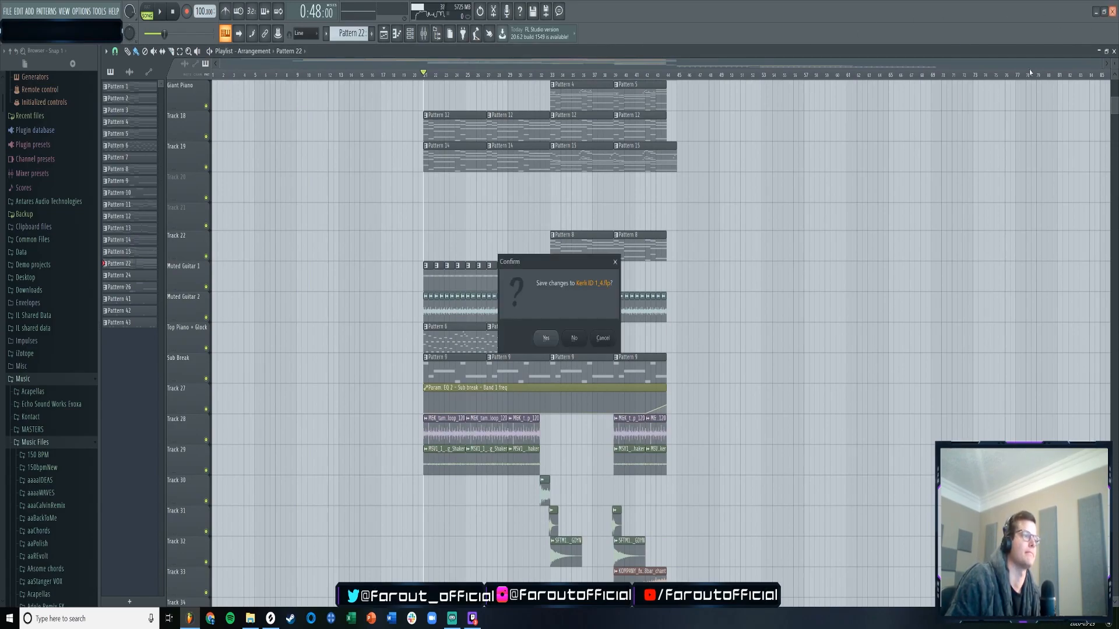
{"action": "left_click", "coordinate": [578, 338]}
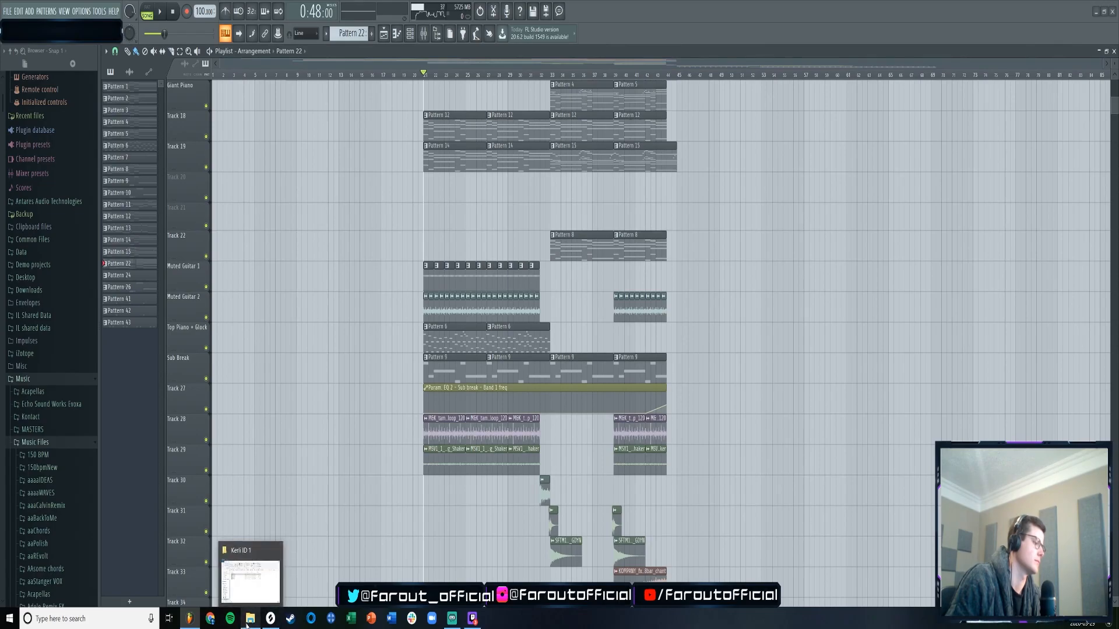
- Switch to File Explorer, play the Far Out - Focus master from the MASTERS folder in Groove Music, and minimize both windows
{"action": "left_click", "coordinate": [251, 577]}
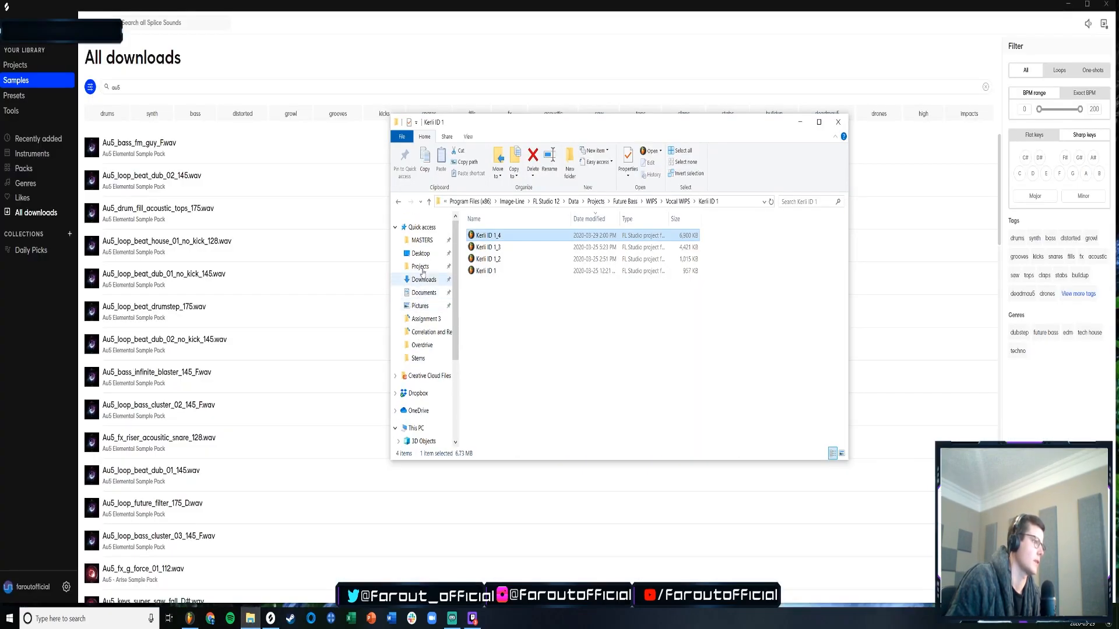
{"action": "left_click", "coordinate": [422, 240]}
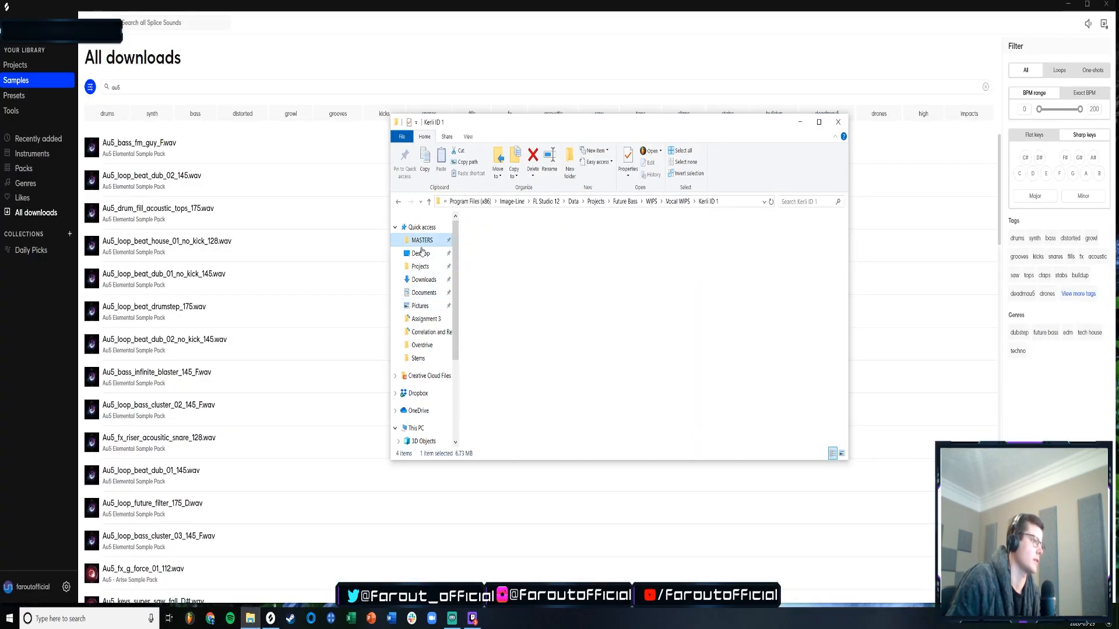
{"action": "left_click", "coordinate": [522, 329]}
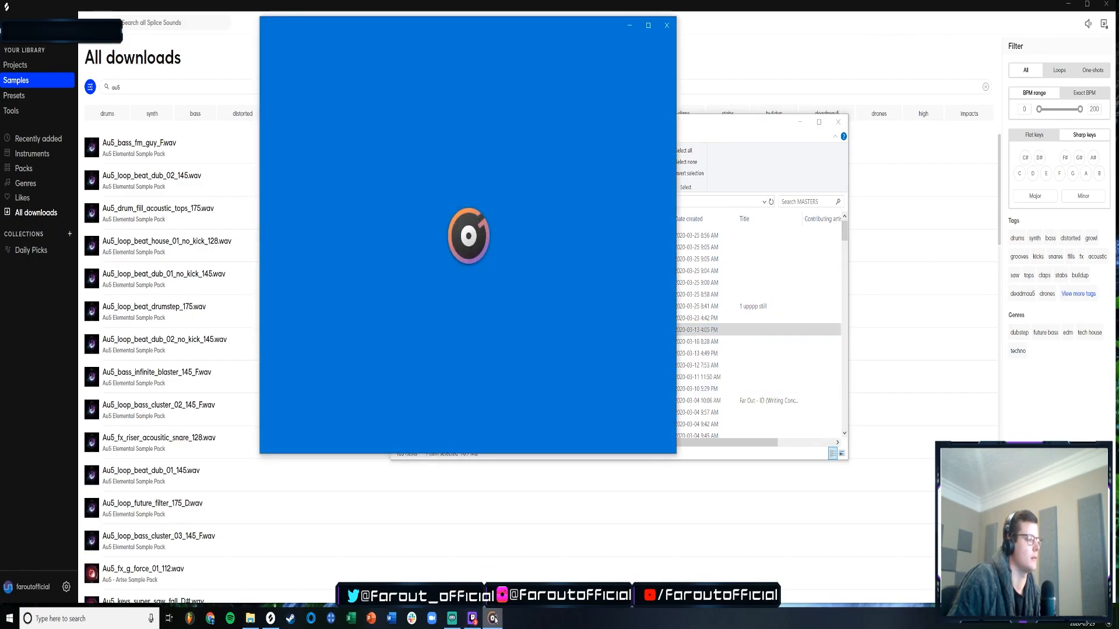
{"action": "left_click", "coordinate": [250, 619]}
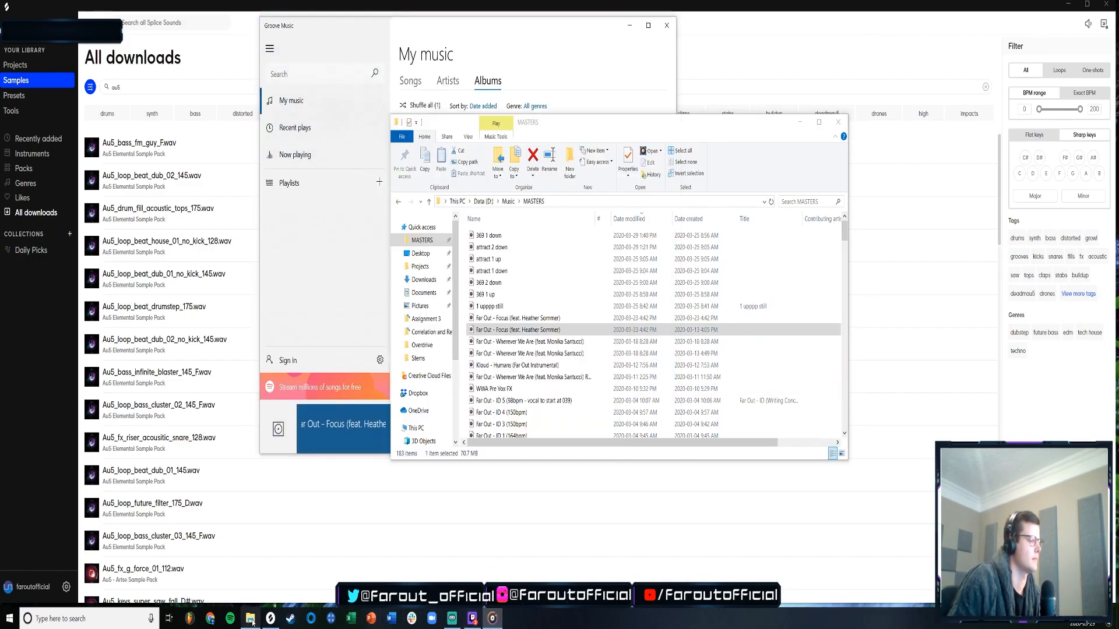
{"action": "left_click_drag", "start_coordinate": [721, 299], "coordinate": [753, 275]}
{"action": "right_click", "coordinate": [752, 275]}
{"action": "left_click", "coordinate": [800, 121]}
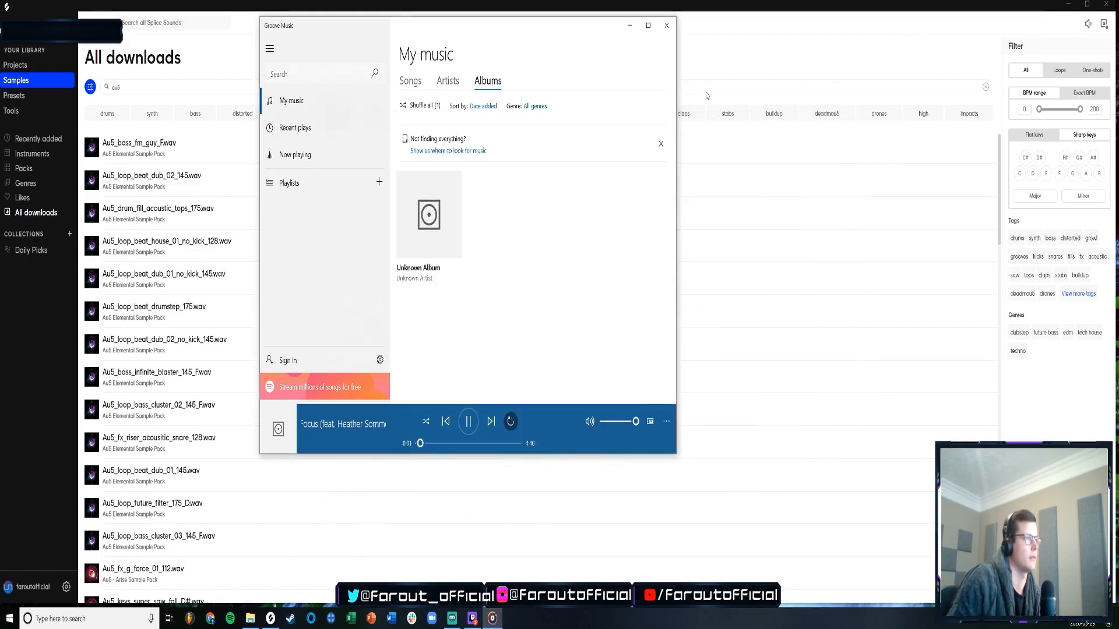
{"action": "left_click", "coordinate": [629, 25]}
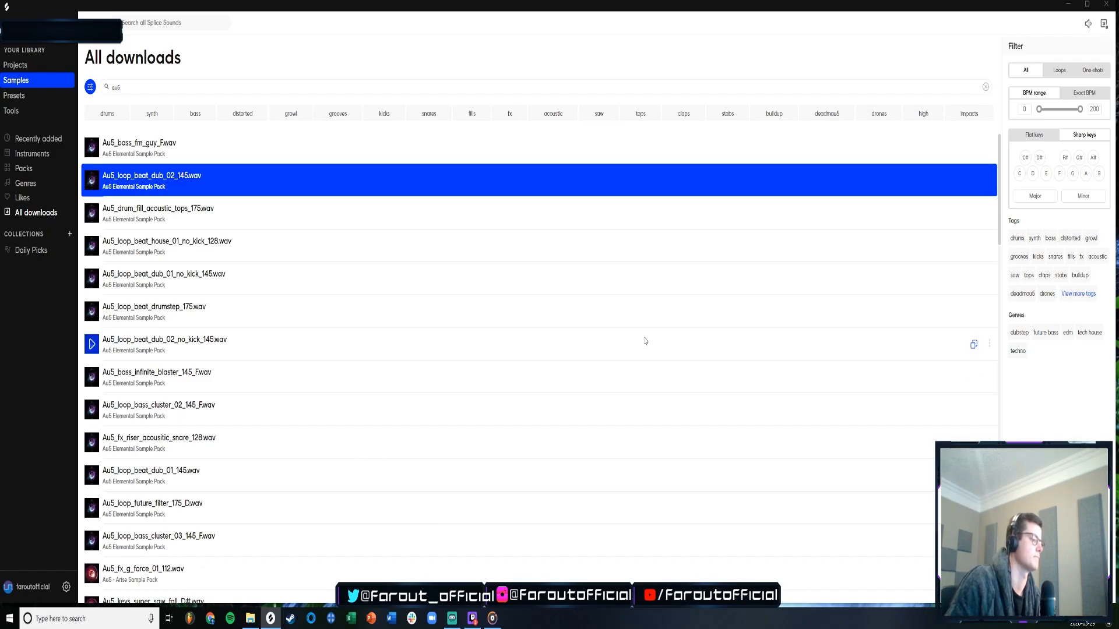
- Close the Splice window and end the music playback by closing Groove Music
{"action": "left_click", "coordinate": [1106, 4]}
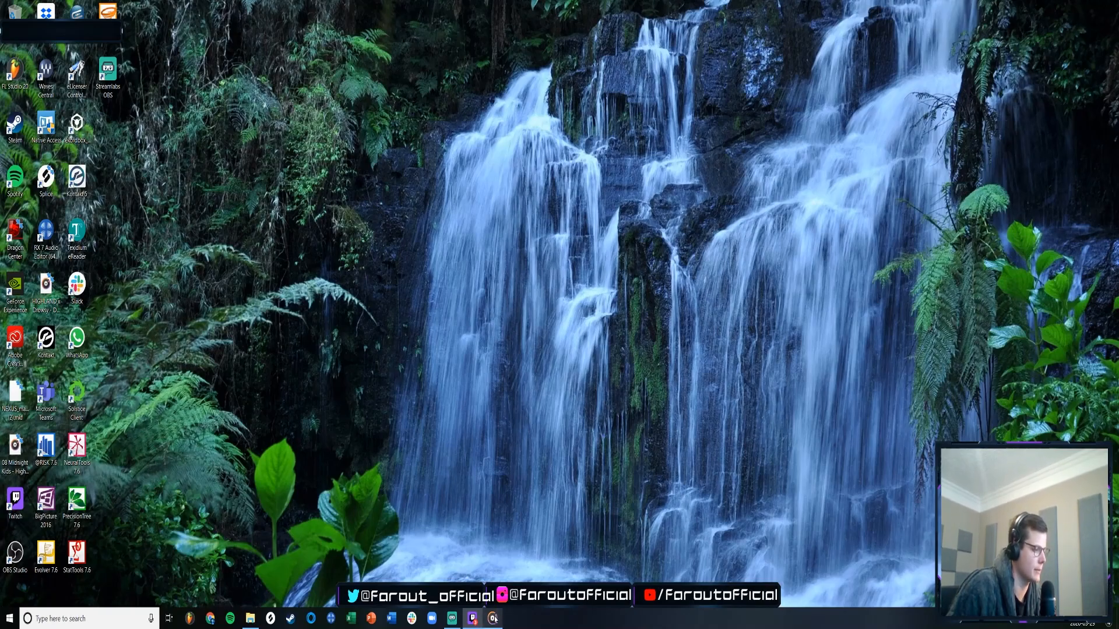
{"action": "mouse_move", "coordinate": [495, 620]}
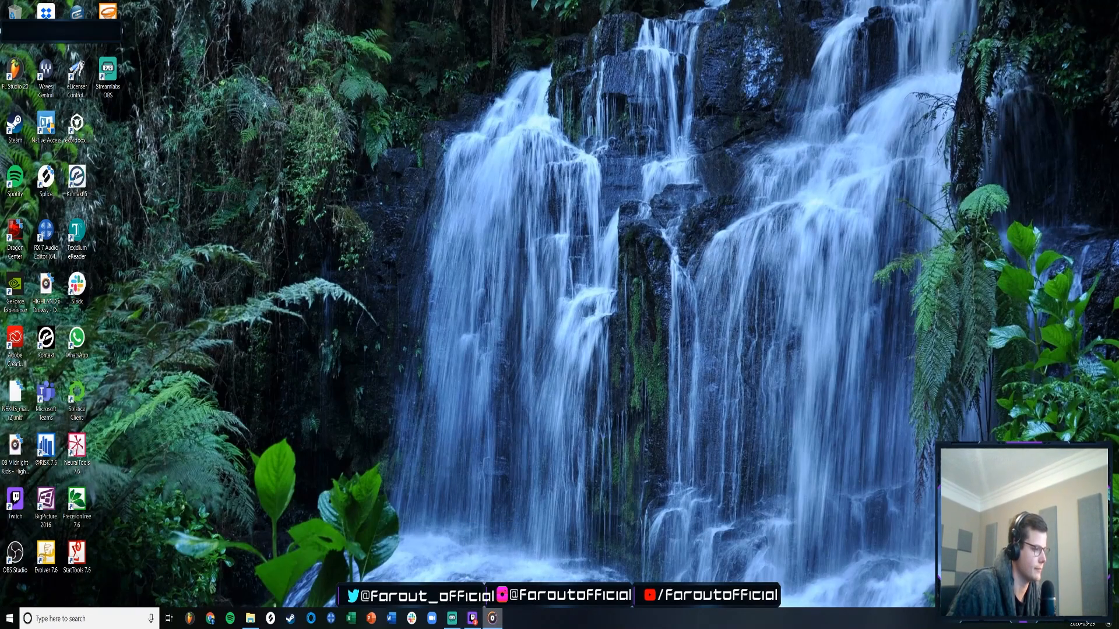
{"action": "right_click", "coordinate": [493, 618]}
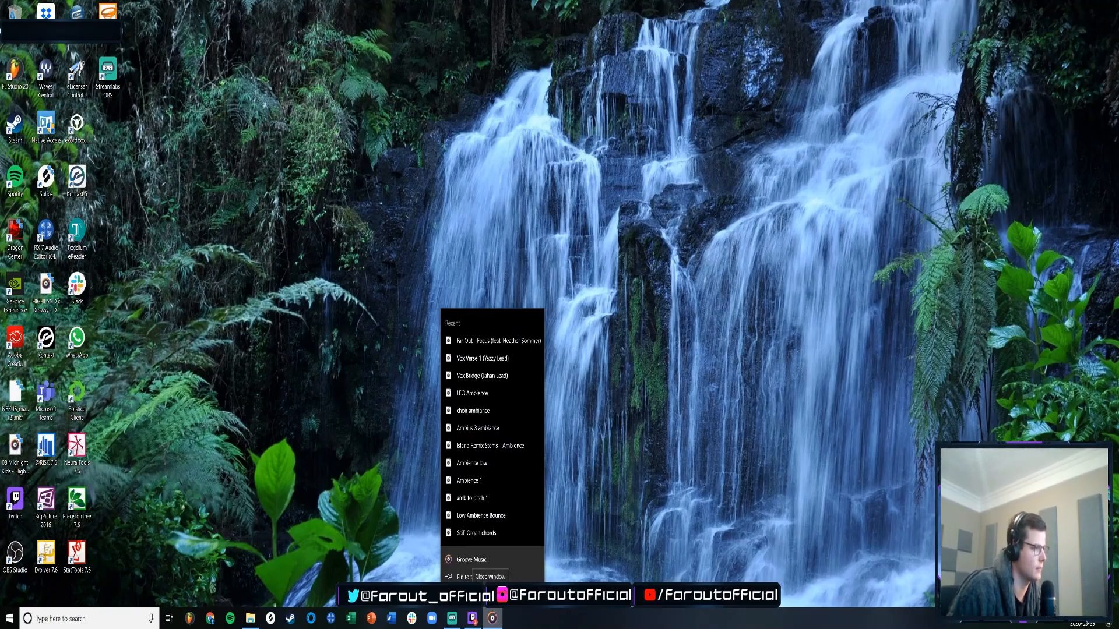
{"action": "left_click", "coordinate": [607, 551]}
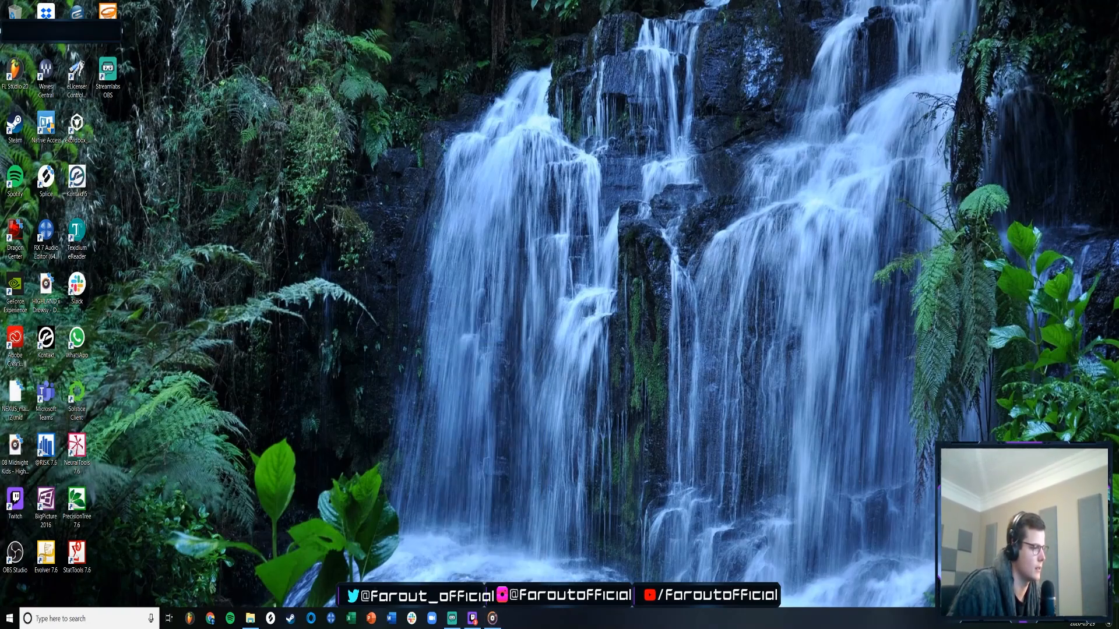
{"action": "right_click", "coordinate": [494, 619]}
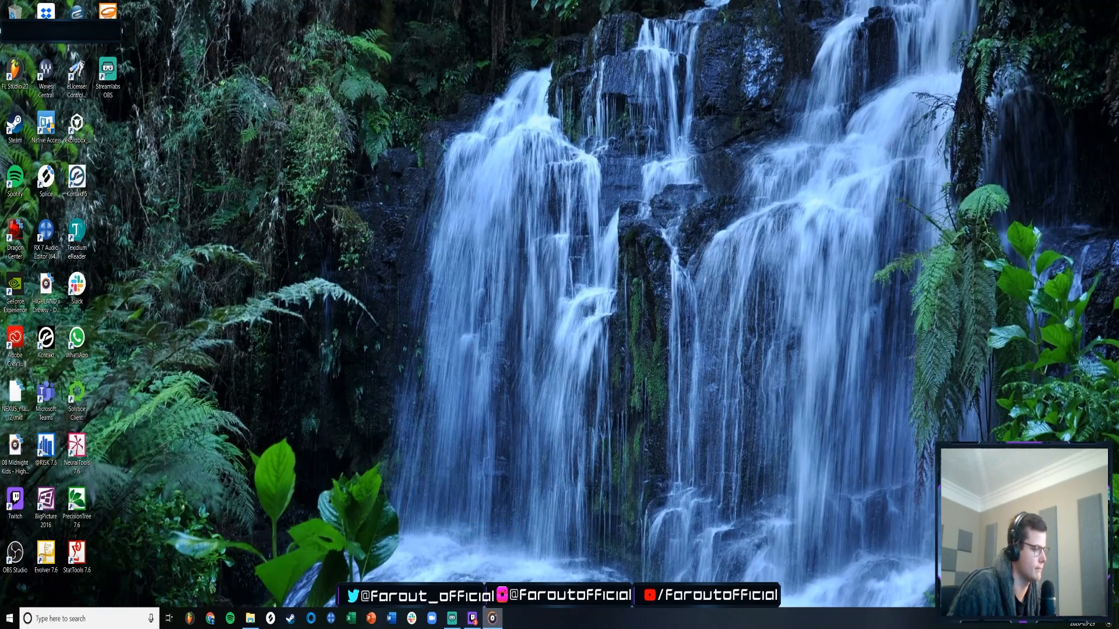
{"action": "left_click", "coordinate": [469, 594]}
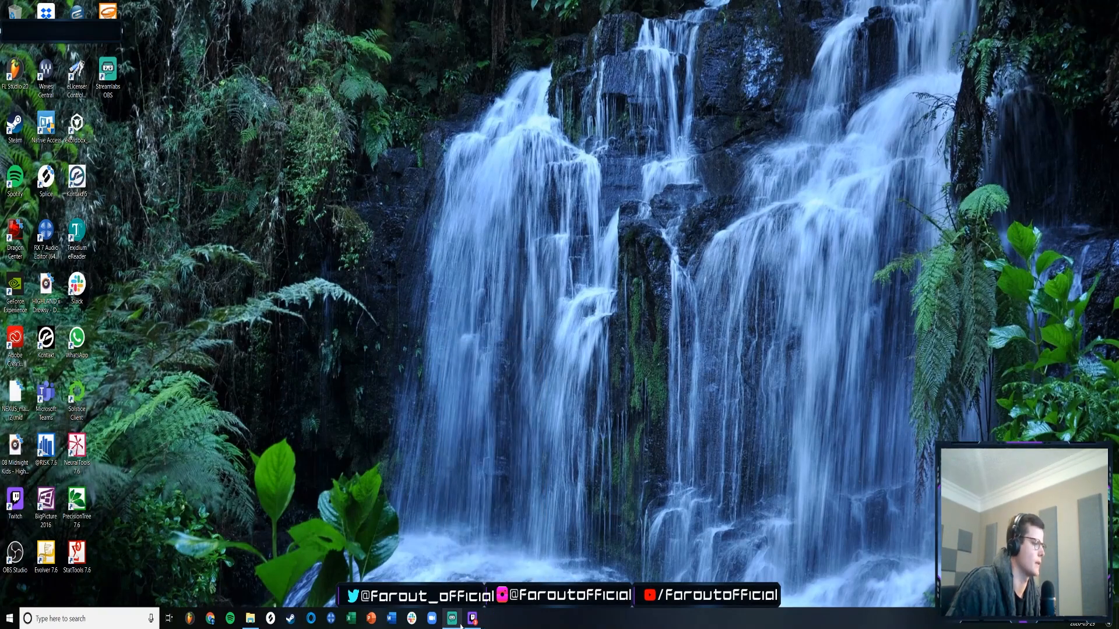
- Switch to Streamlabs OBS to read the stream chat, and minimize it again
{"action": "mouse_move", "coordinate": [456, 625]}
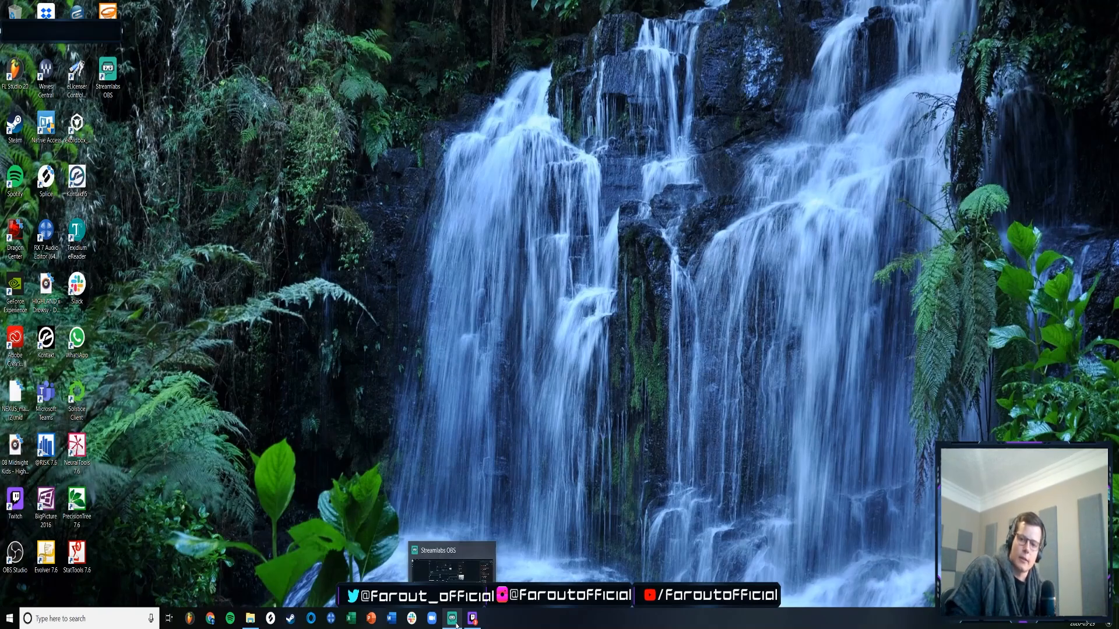
{"action": "left_click", "coordinate": [456, 625]}
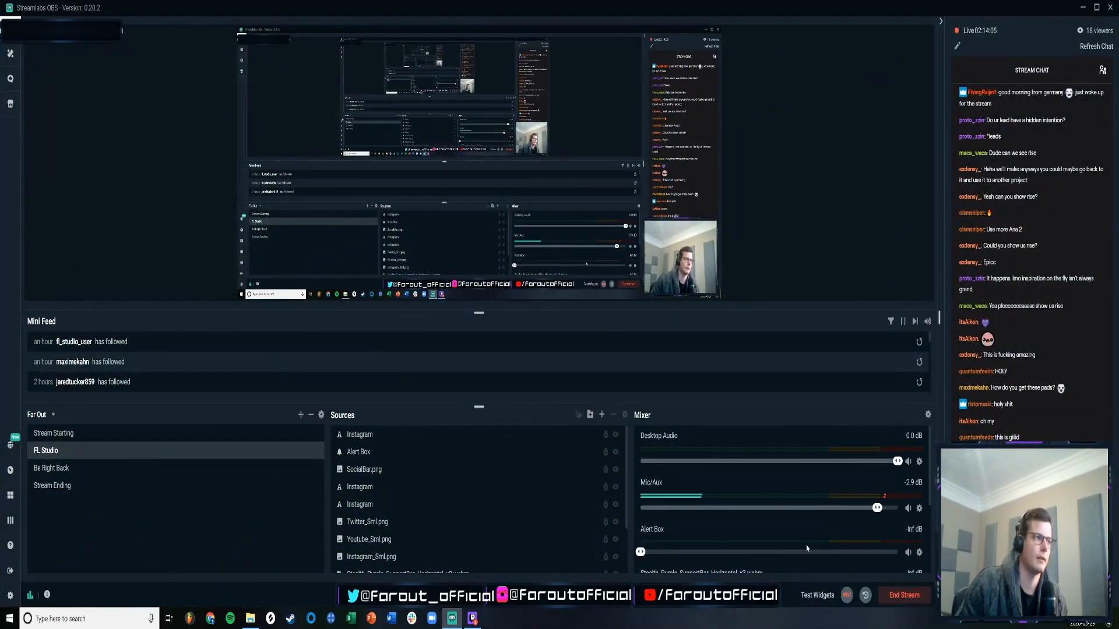
{"action": "left_click", "coordinate": [458, 624]}
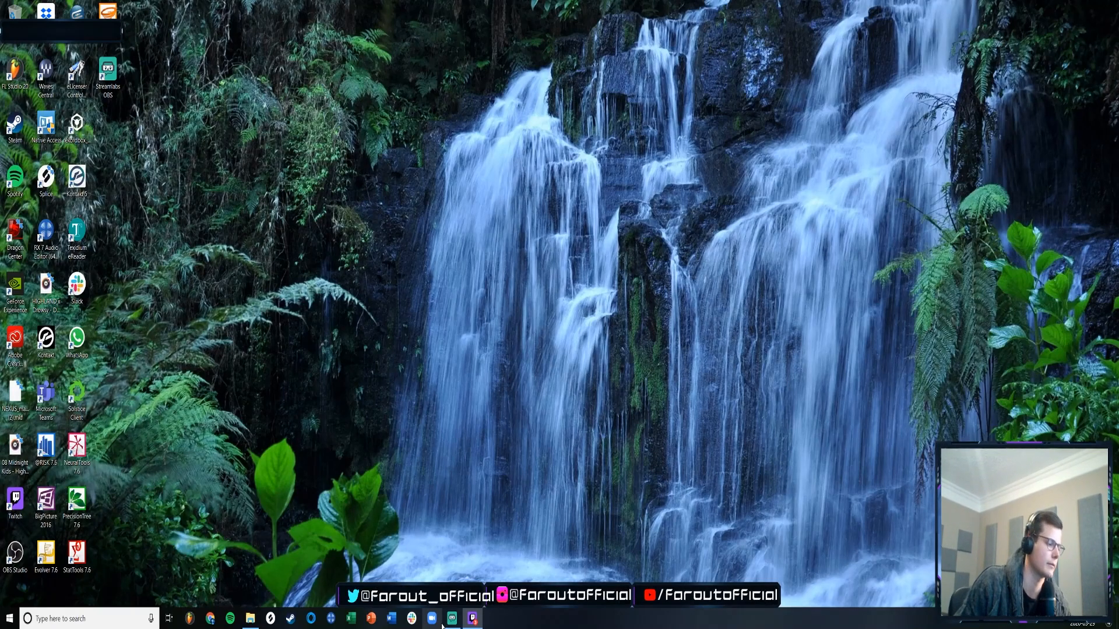
{"action": "mouse_move", "coordinate": [443, 627]}
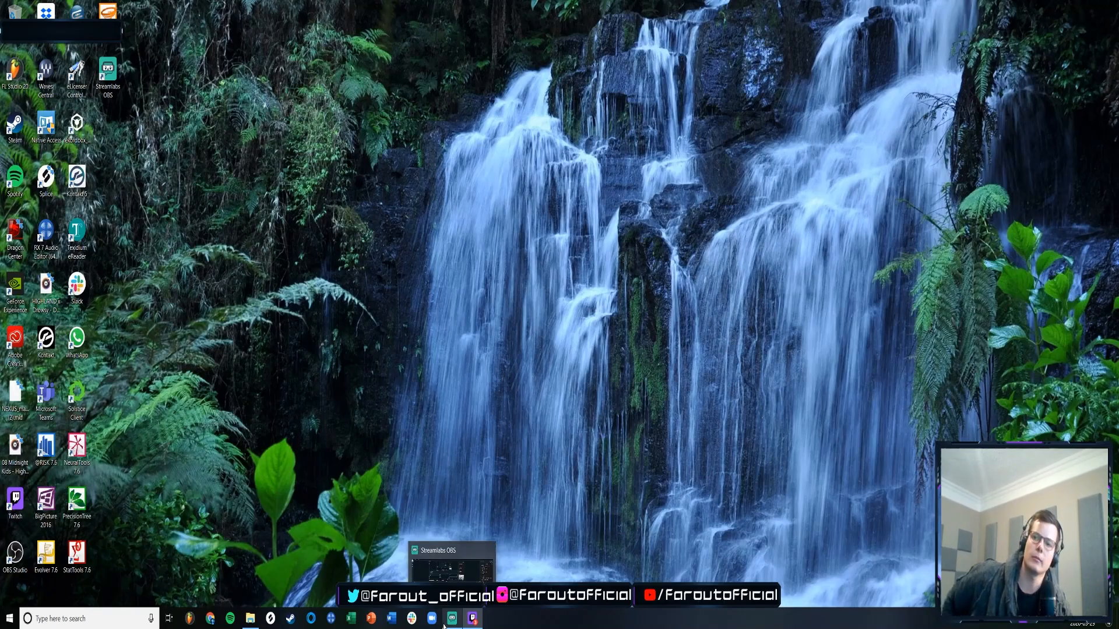